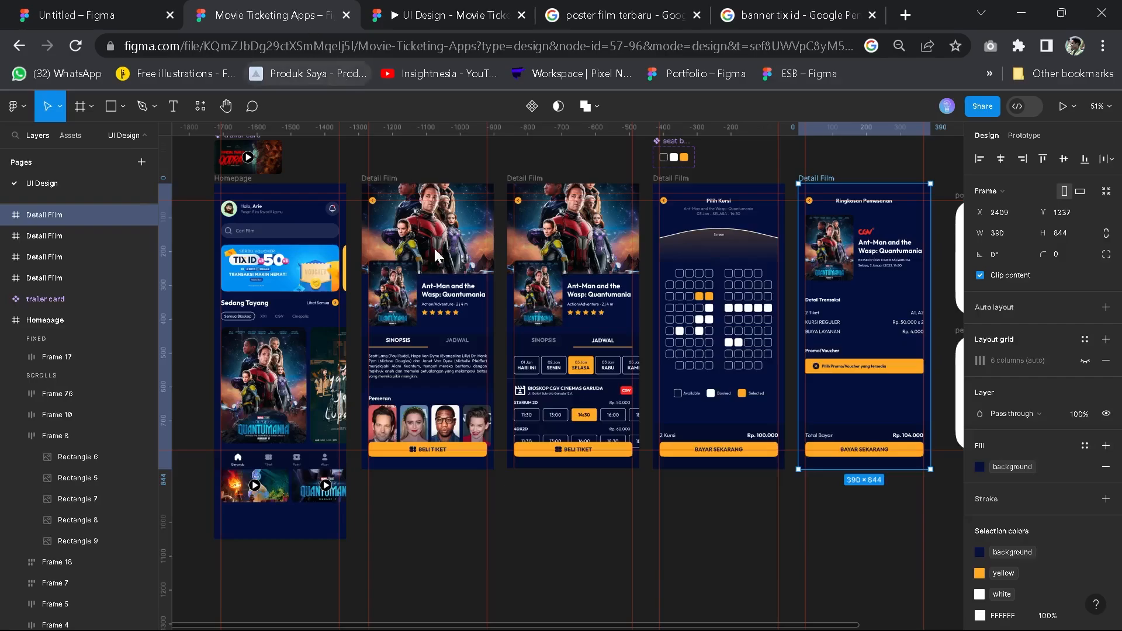
Switch to the running Movie Ticketing prototype and look through the homepage's promo banners, film posters and trailer carousel
{"action": "left_click", "coordinate": [444, 14]}
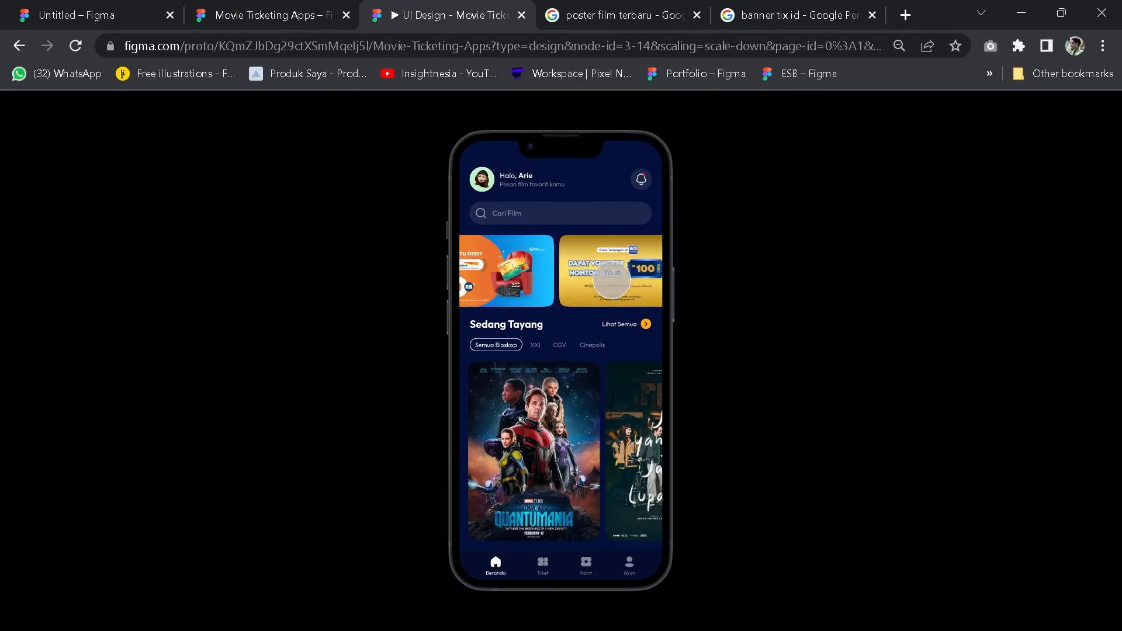
{"action": "left_click_drag", "start_coordinate": [619, 466], "coordinate": [500, 463]}
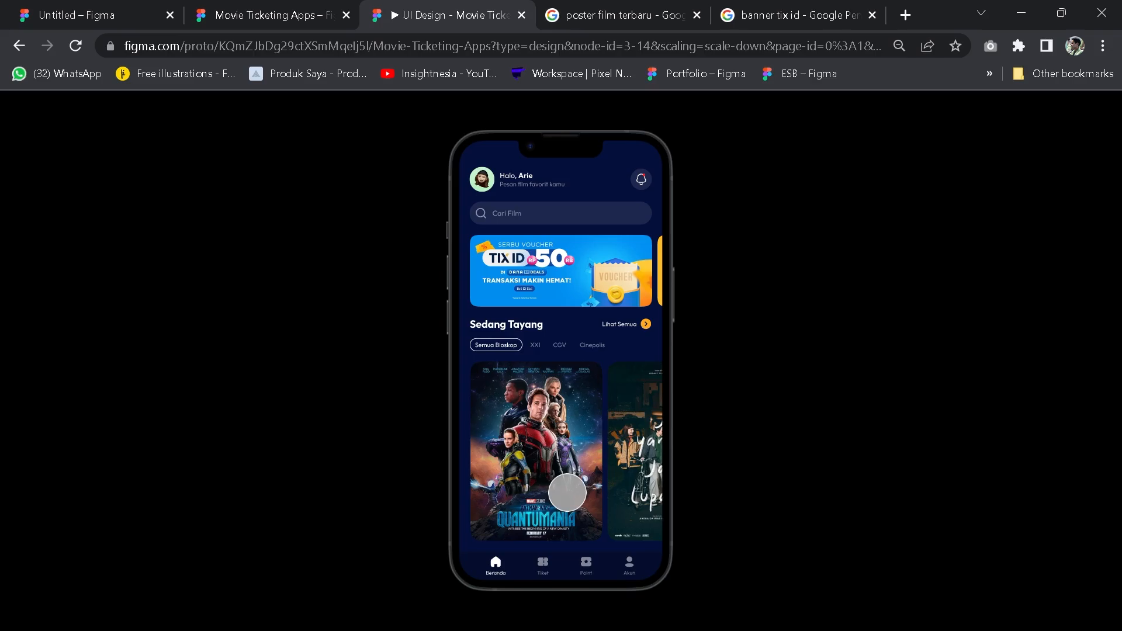
{"action": "scroll", "coordinate": [567, 493], "scroll_direction": "down", "scroll_amount": 3}
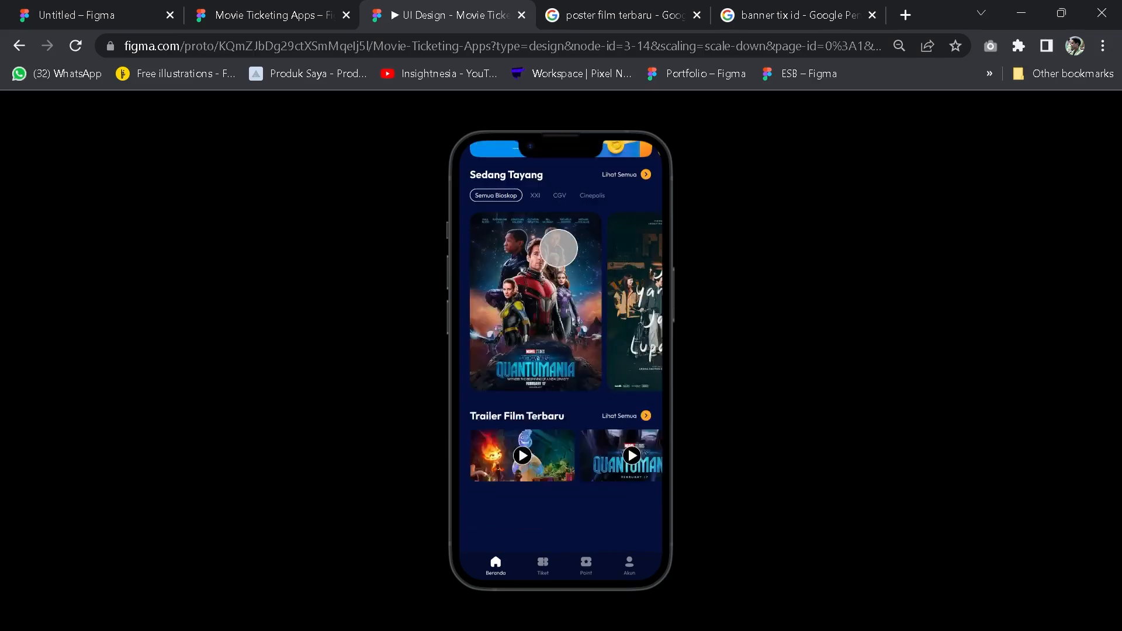
{"action": "left_click_drag", "start_coordinate": [558, 248], "coordinate": [549, 216]}
{"action": "left_click_drag", "start_coordinate": [618, 503], "coordinate": [489, 501]}
{"action": "left_click_drag", "start_coordinate": [506, 499], "coordinate": [640, 495]}
{"action": "left_click", "coordinate": [538, 571]}
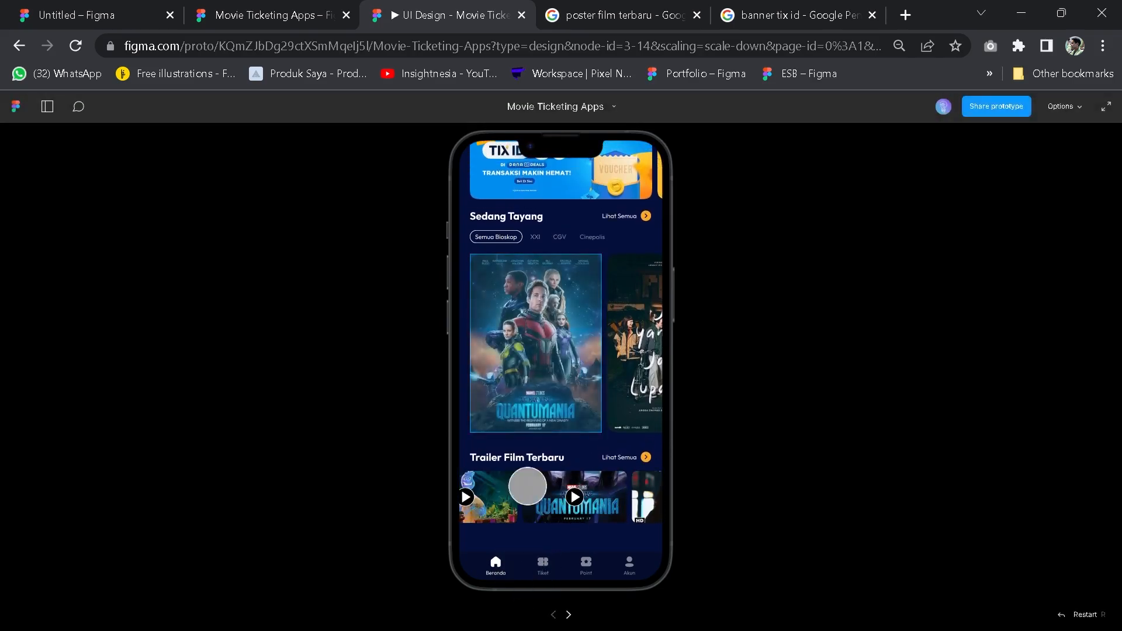
Open the Ant-Man and the Wasp: Quantumania detail page in the prototype and view its JADWAL schedule
{"action": "left_click", "coordinate": [534, 351]}
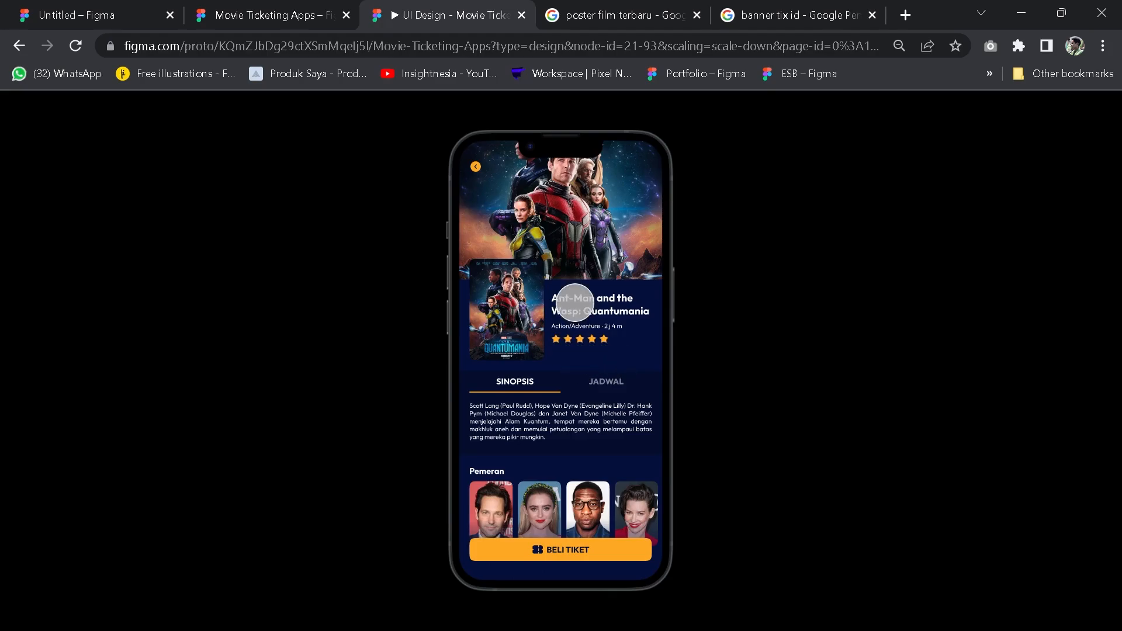
{"action": "left_click", "coordinate": [649, 354]}
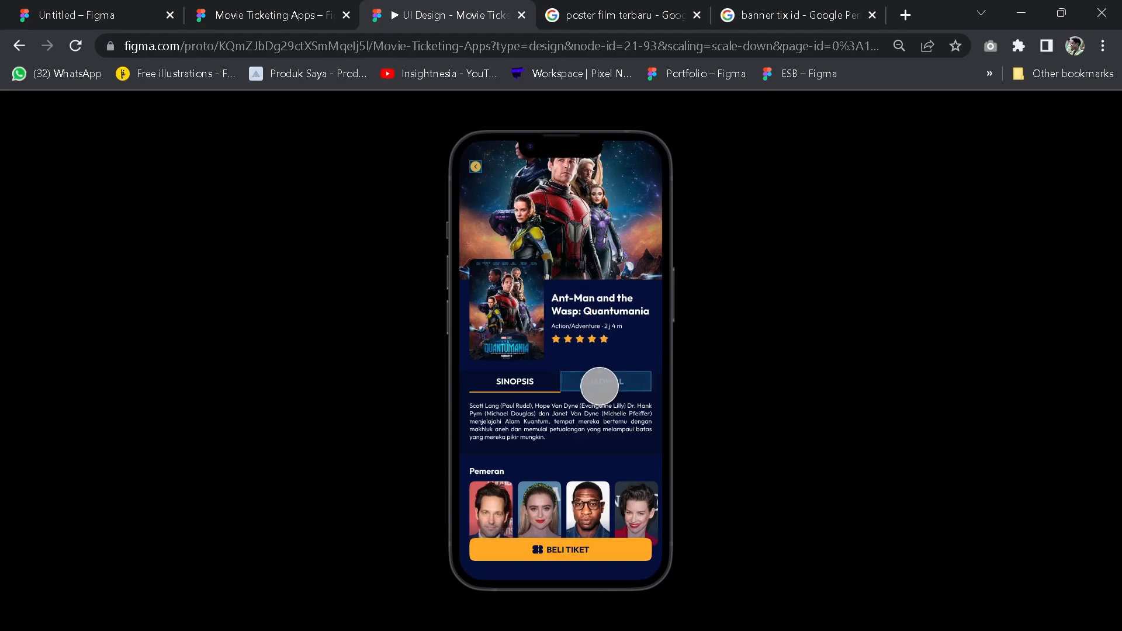
{"action": "left_click", "coordinate": [605, 382]}
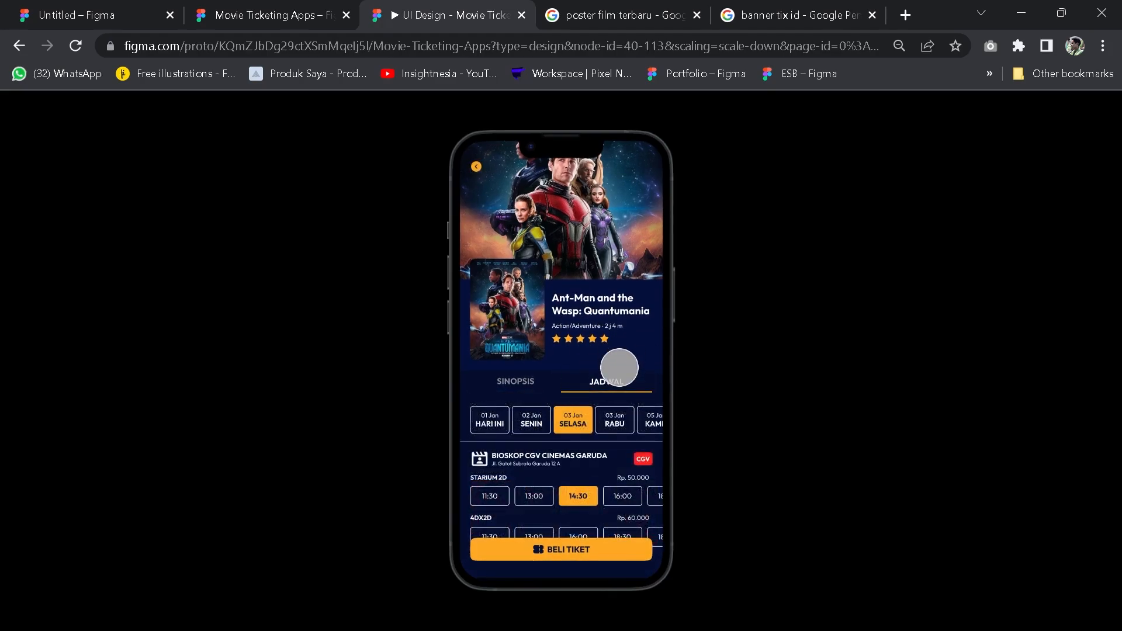
{"action": "left_click", "coordinate": [596, 400]}
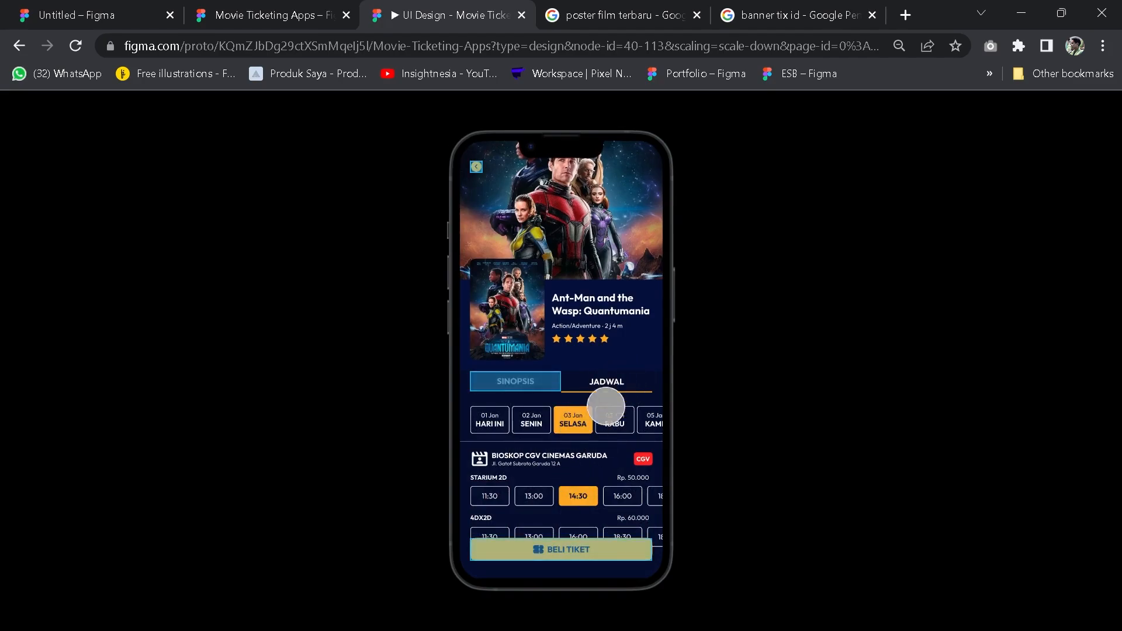
Proceed to buy a ticket in the prototype and try the seats on the Pilih Kursi screen
{"action": "left_click", "coordinate": [566, 549]}
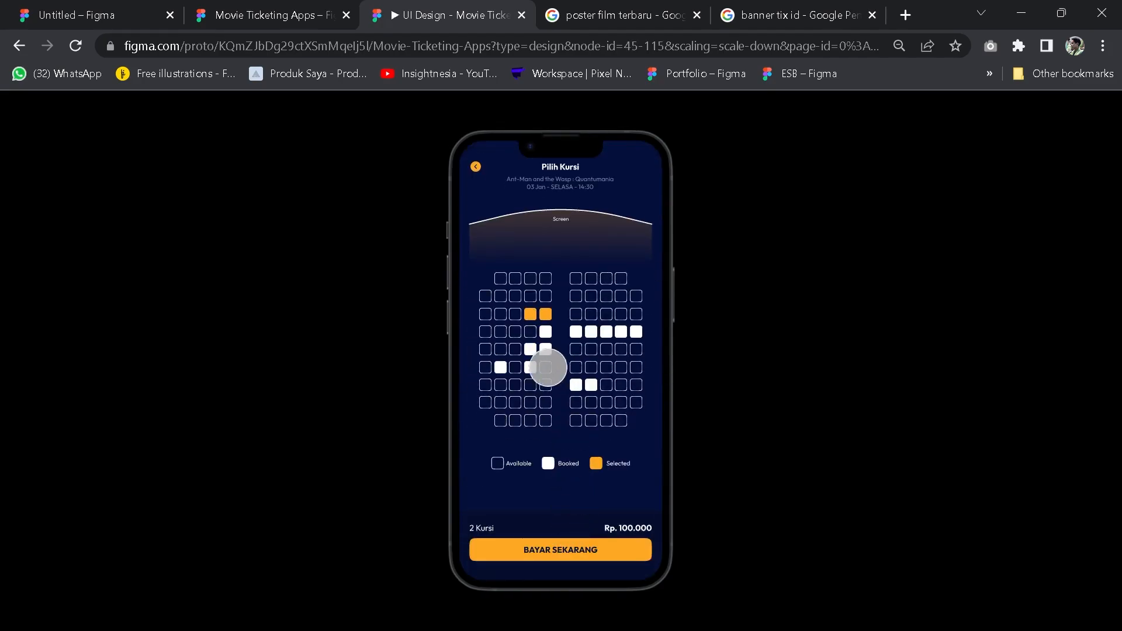
{"action": "left_click", "coordinate": [501, 296]}
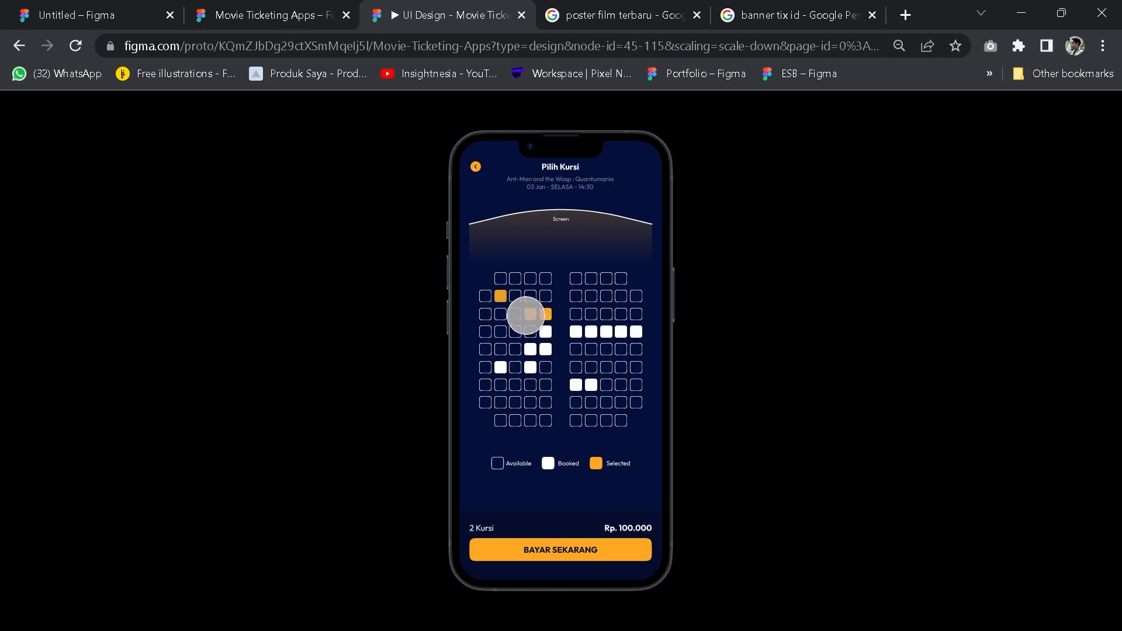
{"action": "left_click", "coordinate": [514, 302]}
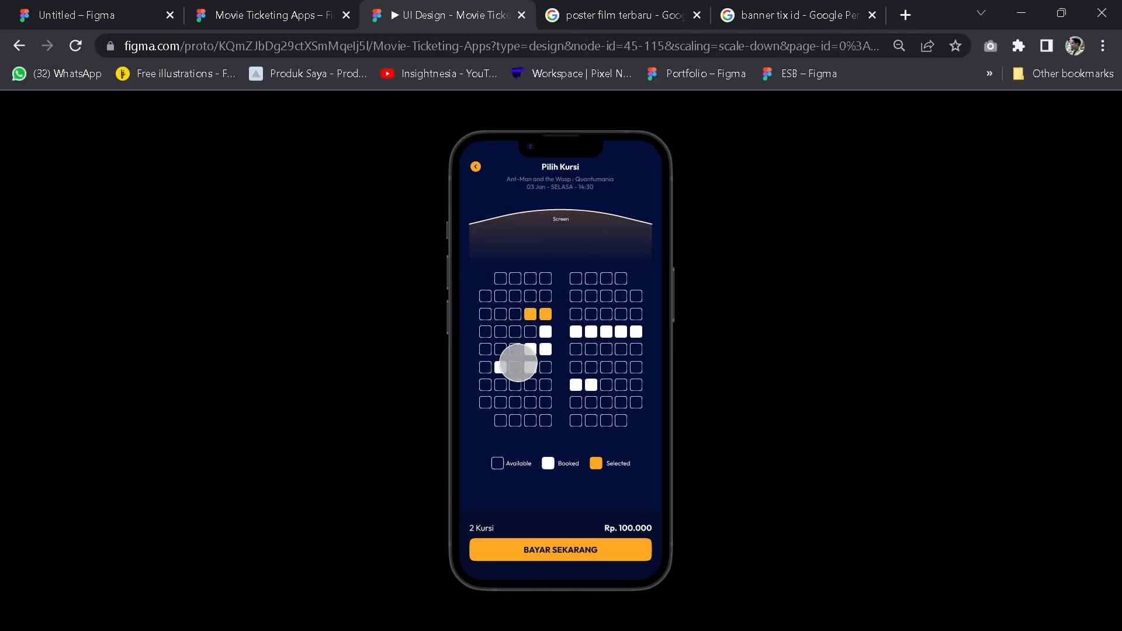
{"action": "left_click", "coordinate": [518, 339]}
Continue to the Ringkasan Pemesanan summary in the prototype and go back to the top of the homepage
{"action": "left_click", "coordinate": [584, 549]}
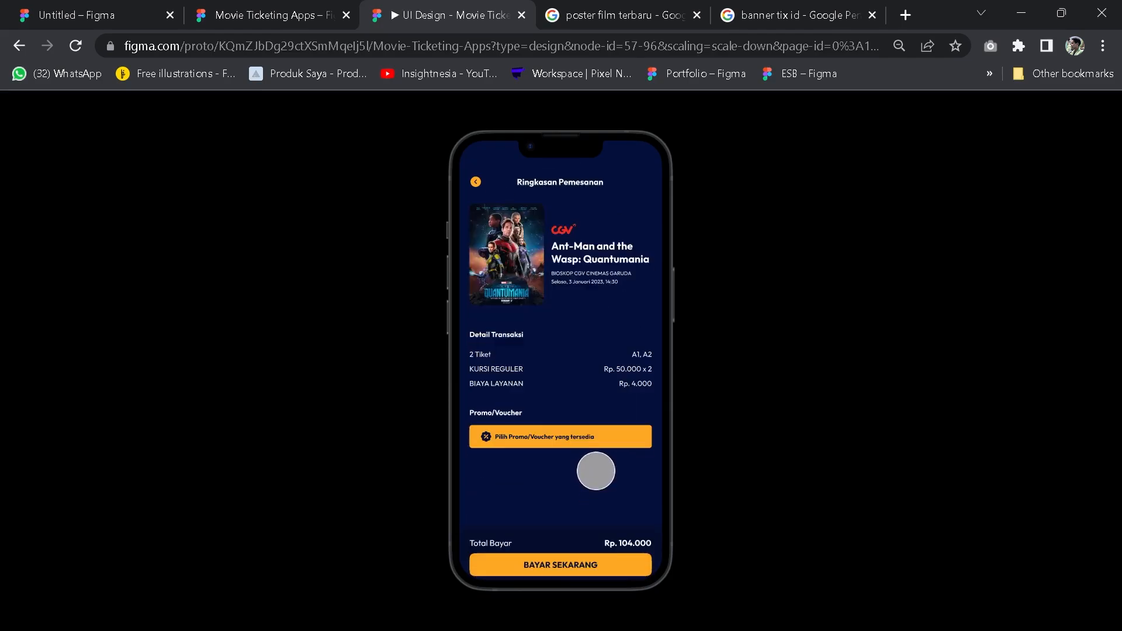
{"action": "left_click", "coordinate": [577, 548]}
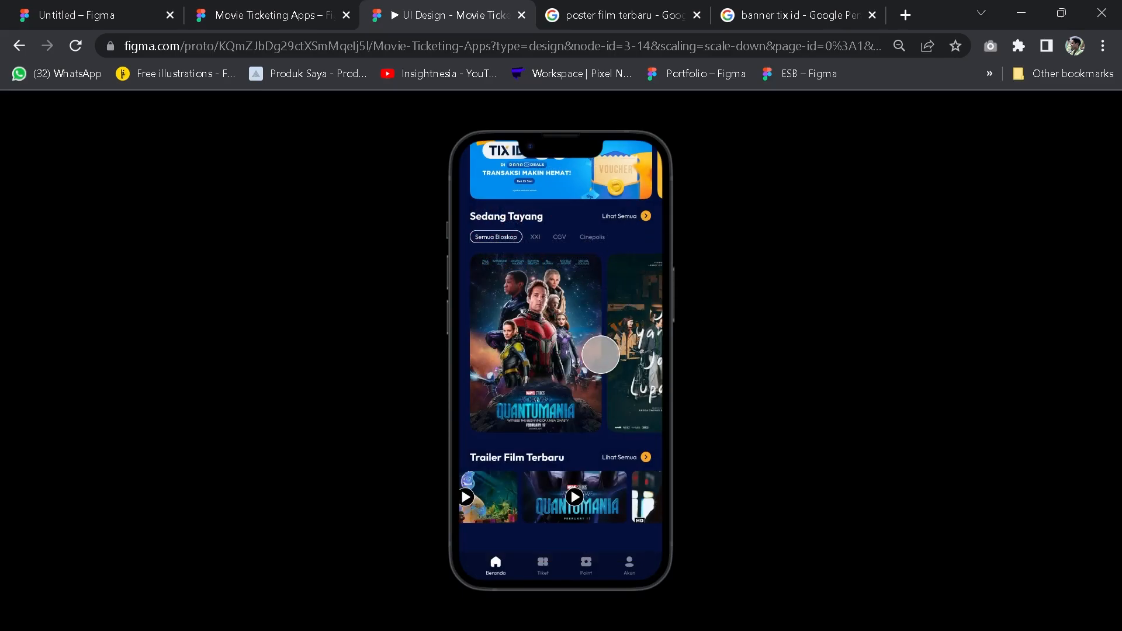
{"action": "scroll", "coordinate": [600, 354], "scroll_direction": "up", "scroll_amount": 3}
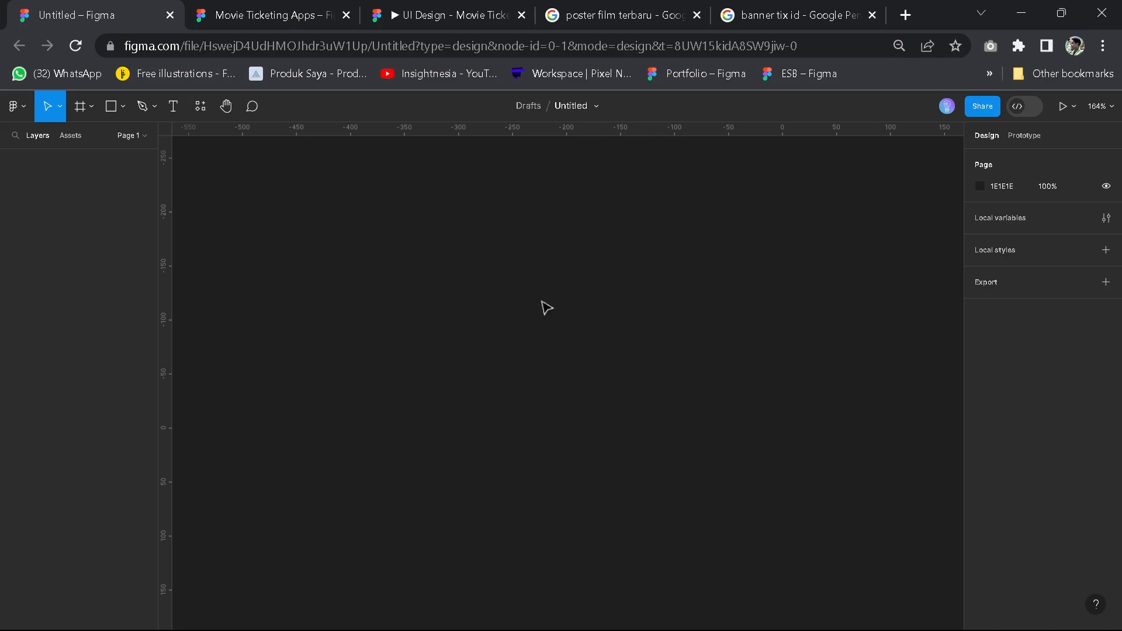
Create an iPhone 14 frame in the Untitled file and rename it beranda
{"action": "left_click", "coordinate": [80, 108]}
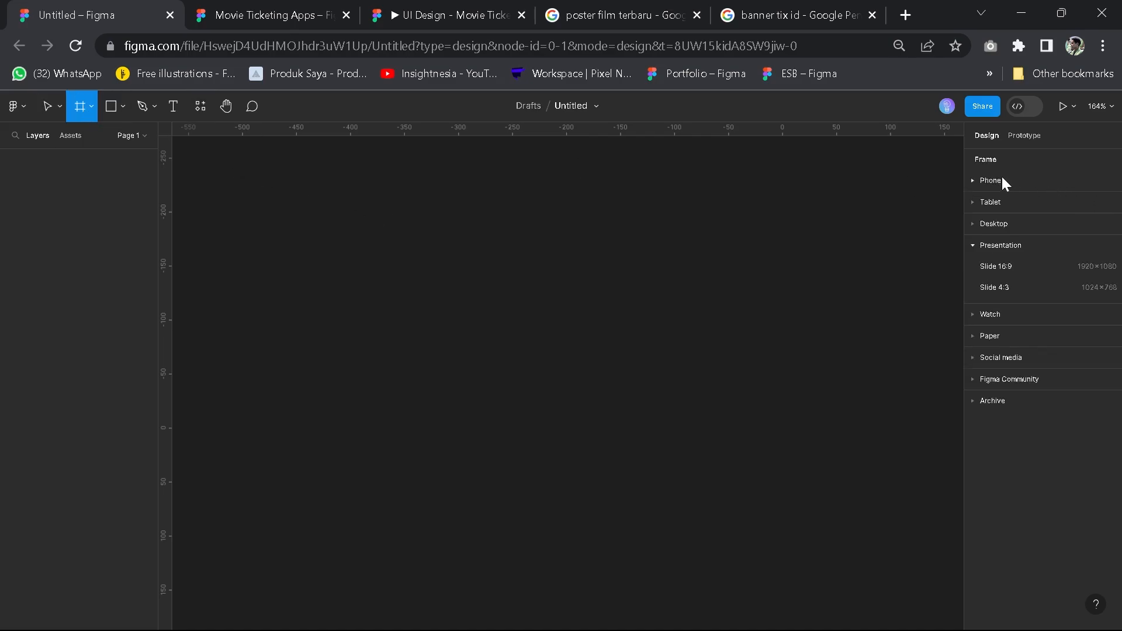
{"action": "left_click", "coordinate": [987, 180]}
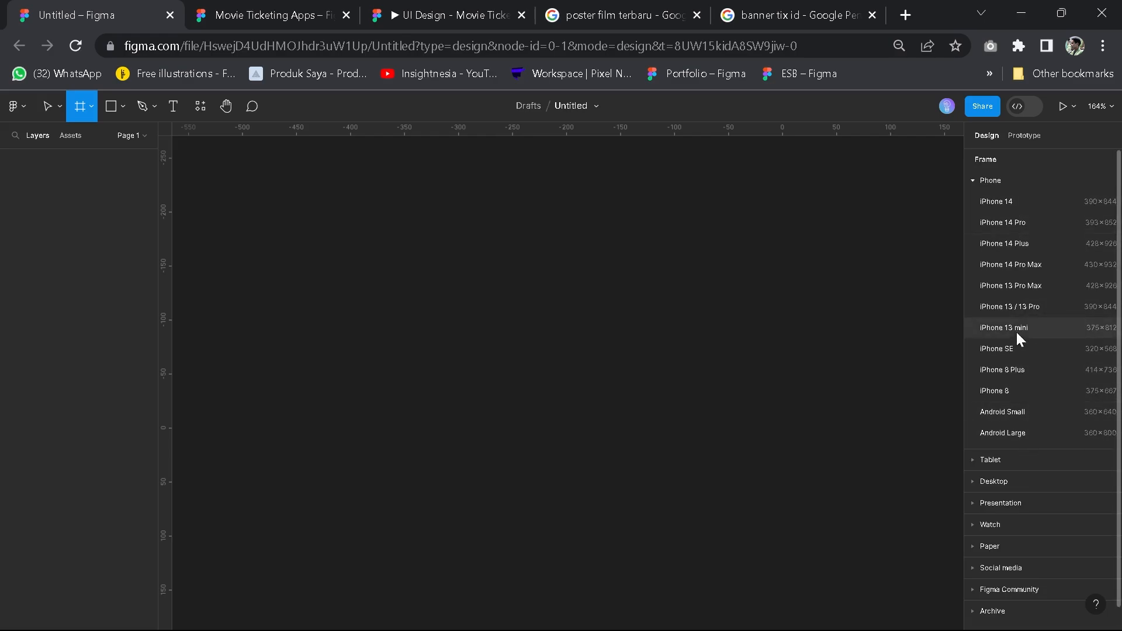
{"action": "left_click", "coordinate": [1019, 203]}
{"action": "scroll", "coordinate": [506, 318], "scroll_direction": "down", "scroll_amount": 4}
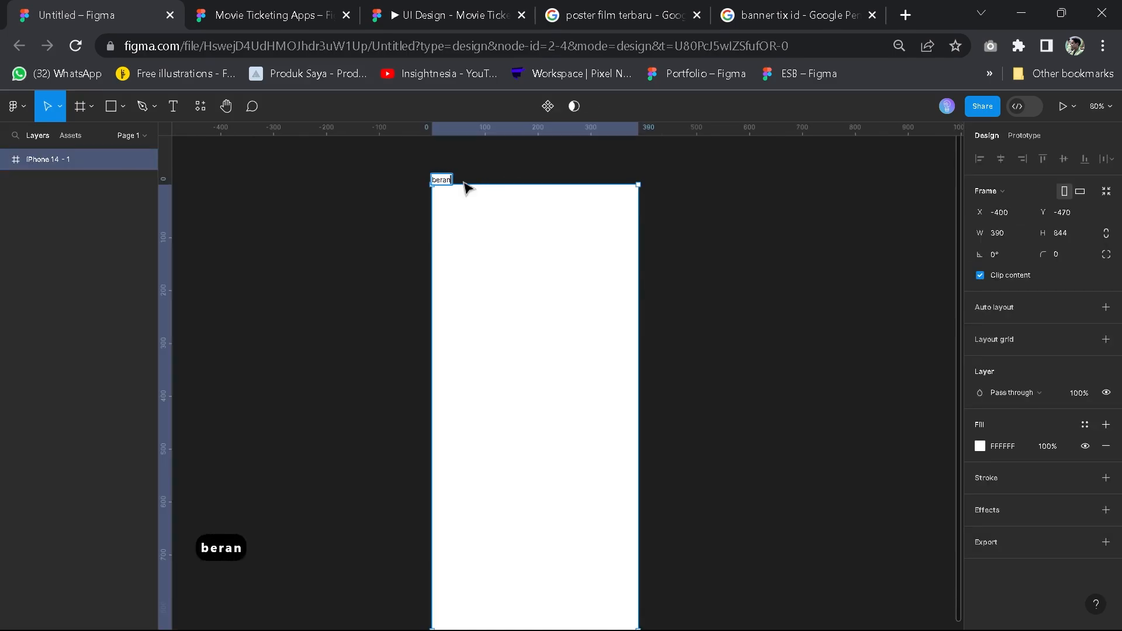
{"action": "type", "text": "da"}
{"action": "key", "text": "Return"}
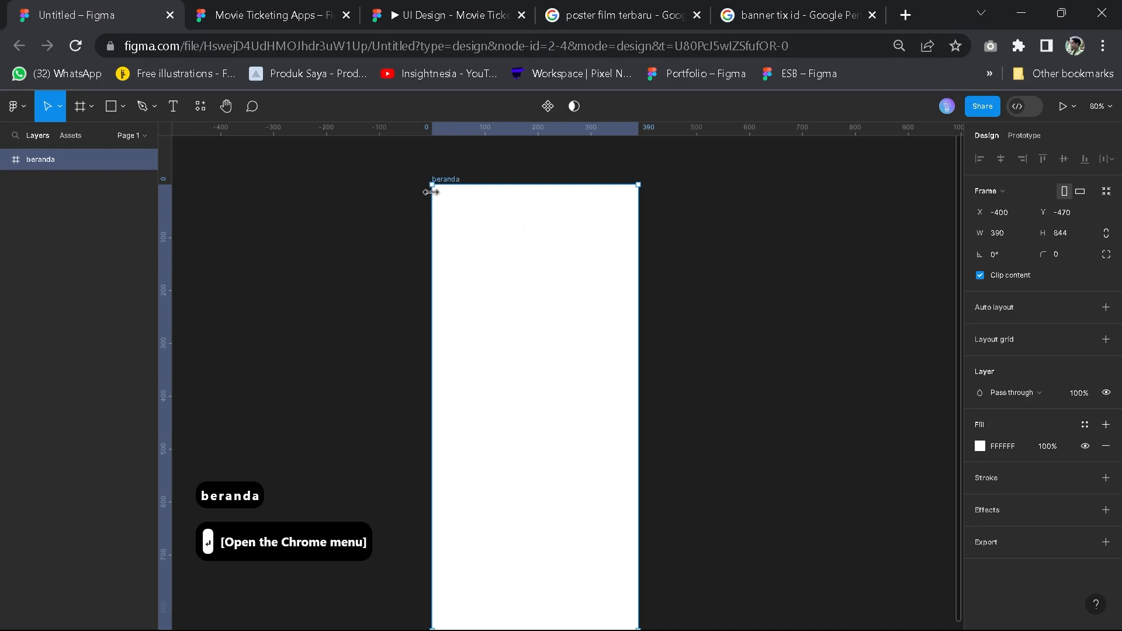
{"action": "key", "text": "space"}
{"action": "left_click_drag", "start_coordinate": [571, 296], "coordinate": [549, 266]}
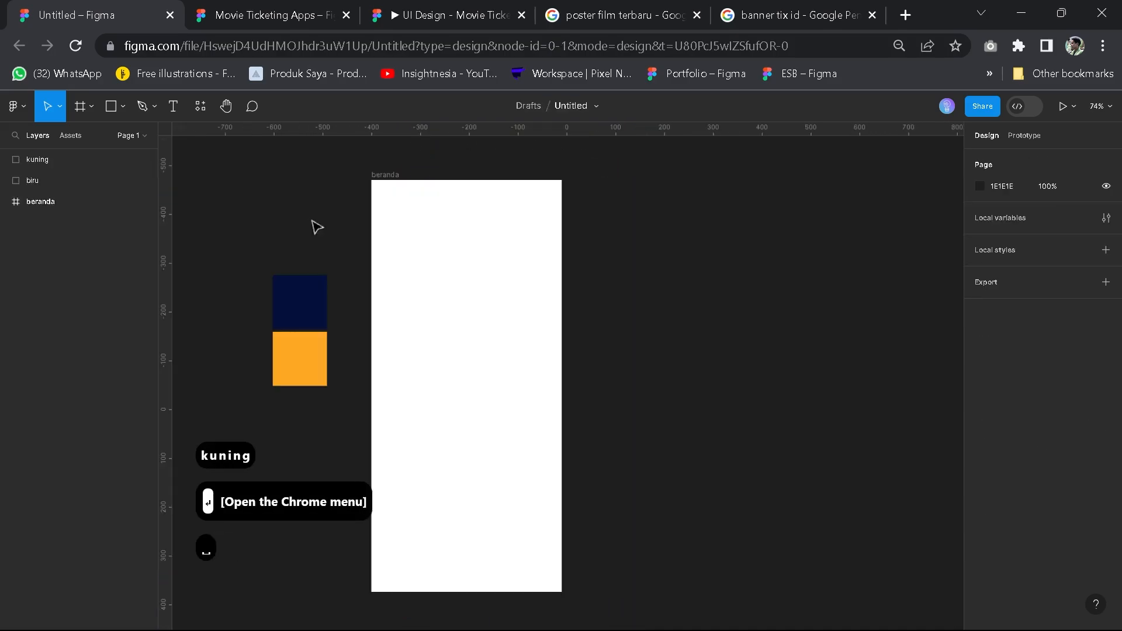
{"action": "key", "text": "space"}
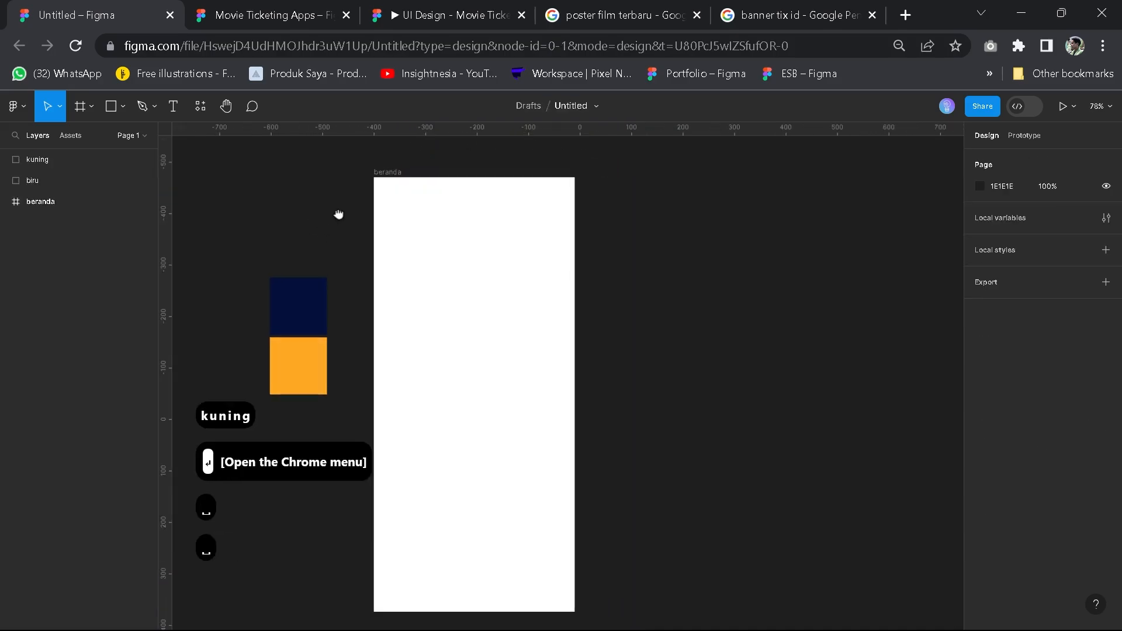
{"action": "left_click_drag", "start_coordinate": [339, 214], "coordinate": [353, 203]}
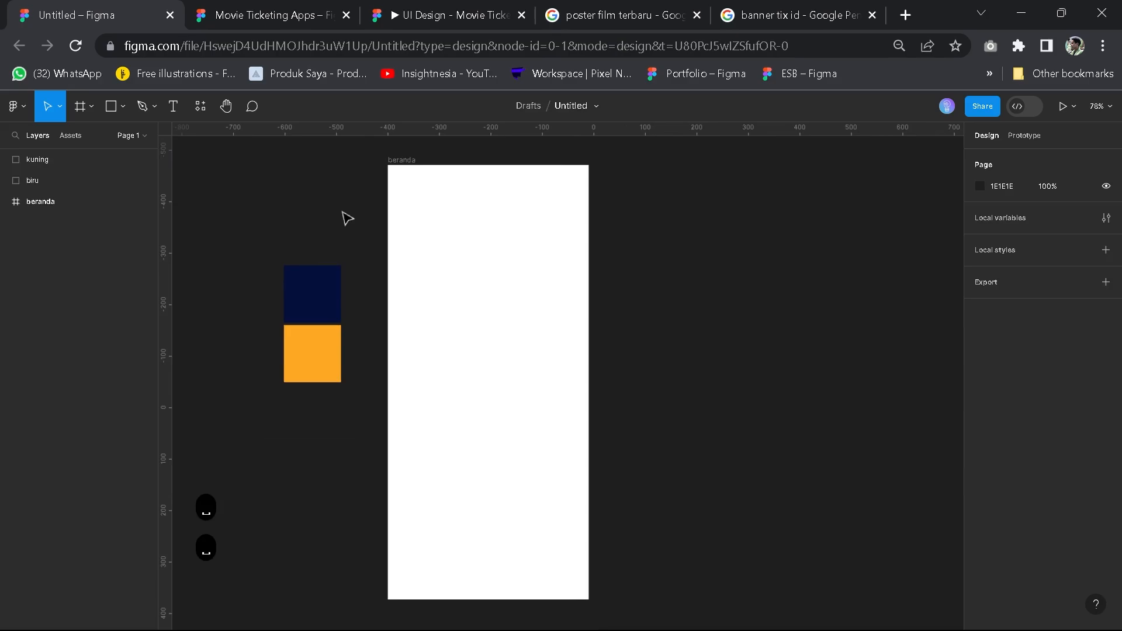
{"action": "scroll", "coordinate": [354, 221], "scroll_direction": "down", "scroll_amount": 2}
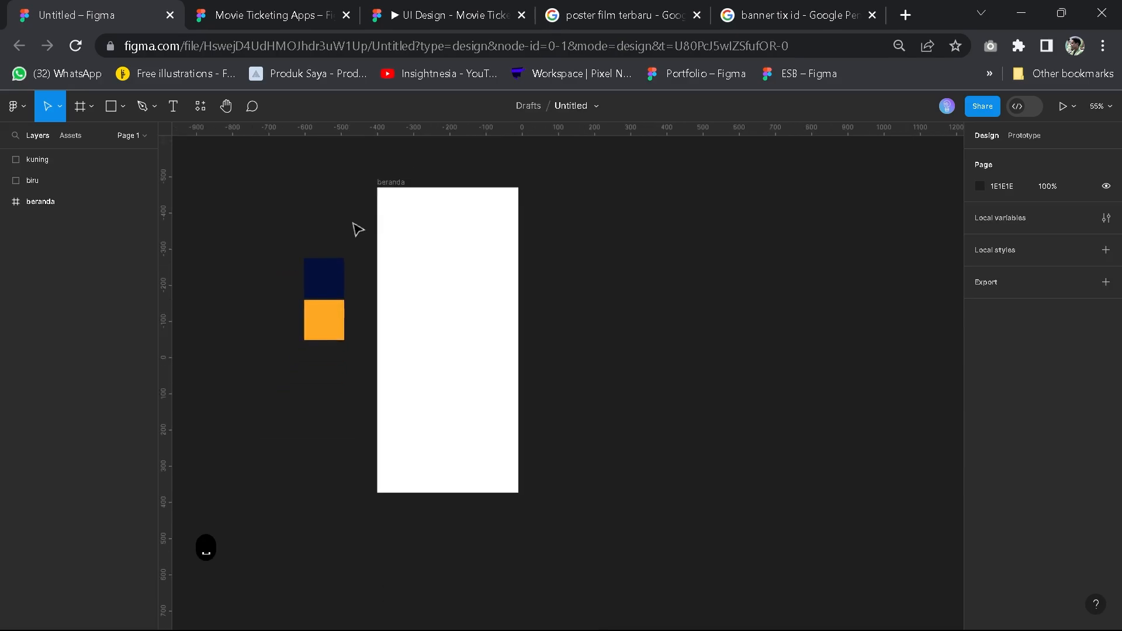
{"action": "key", "text": "space"}
{"action": "left_click_drag", "start_coordinate": [354, 221], "coordinate": [379, 219]}
{"action": "scroll", "coordinate": [379, 219], "scroll_direction": "up", "scroll_amount": 1}
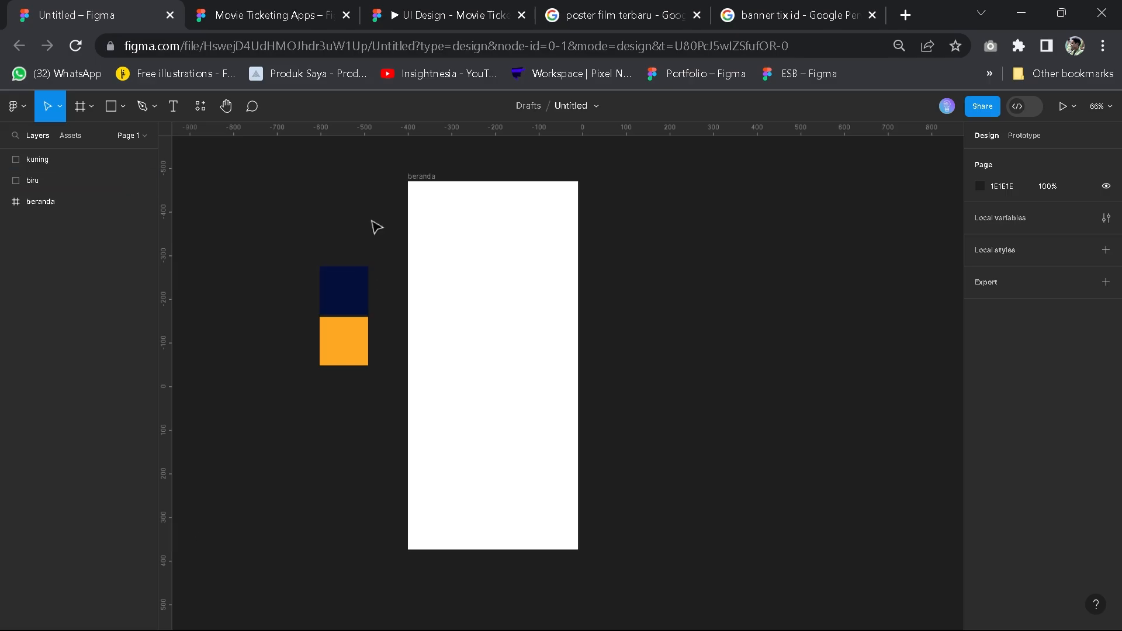
Review the homepage's film poster carousel in the running prototype and return to the Untitled design file
{"action": "left_click", "coordinate": [467, 16]}
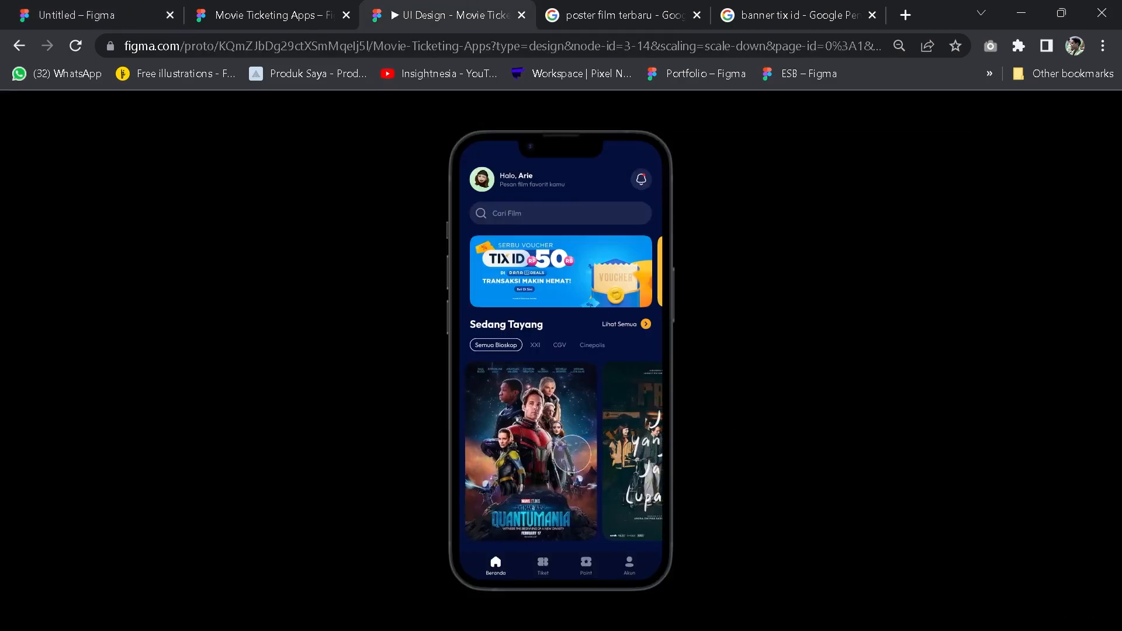
{"action": "left_click_drag", "start_coordinate": [614, 461], "coordinate": [576, 411]}
{"action": "left_click_drag", "start_coordinate": [586, 457], "coordinate": [432, 476]}
{"action": "left_click_drag", "start_coordinate": [563, 485], "coordinate": [625, 472]}
{"action": "left_click_drag", "start_coordinate": [521, 466], "coordinate": [591, 469]}
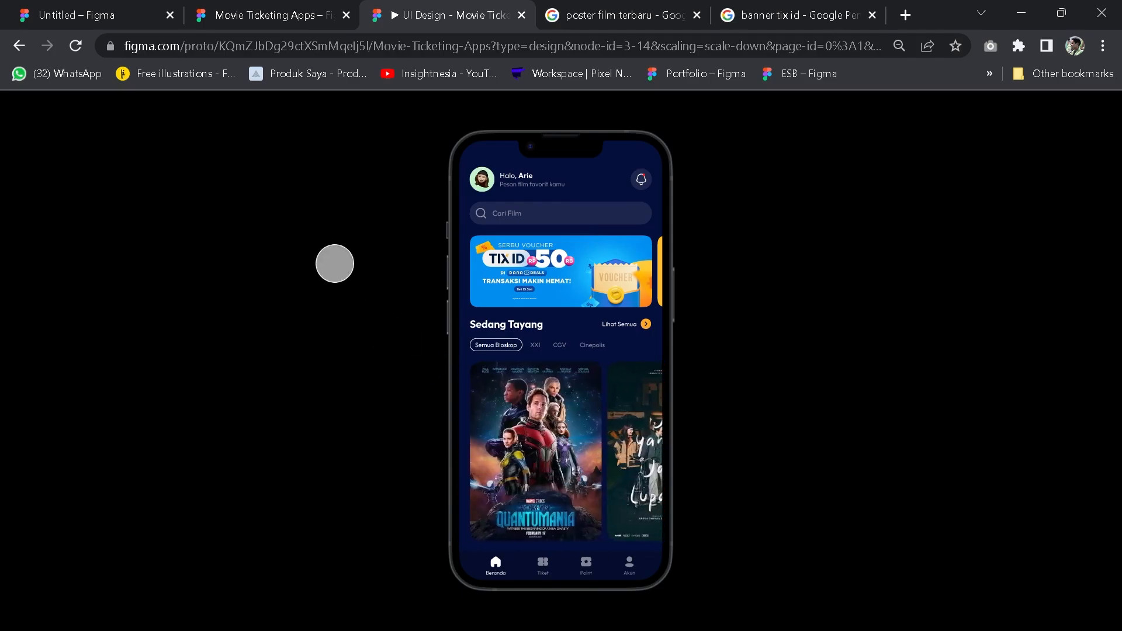
{"action": "left_click", "coordinate": [117, 16]}
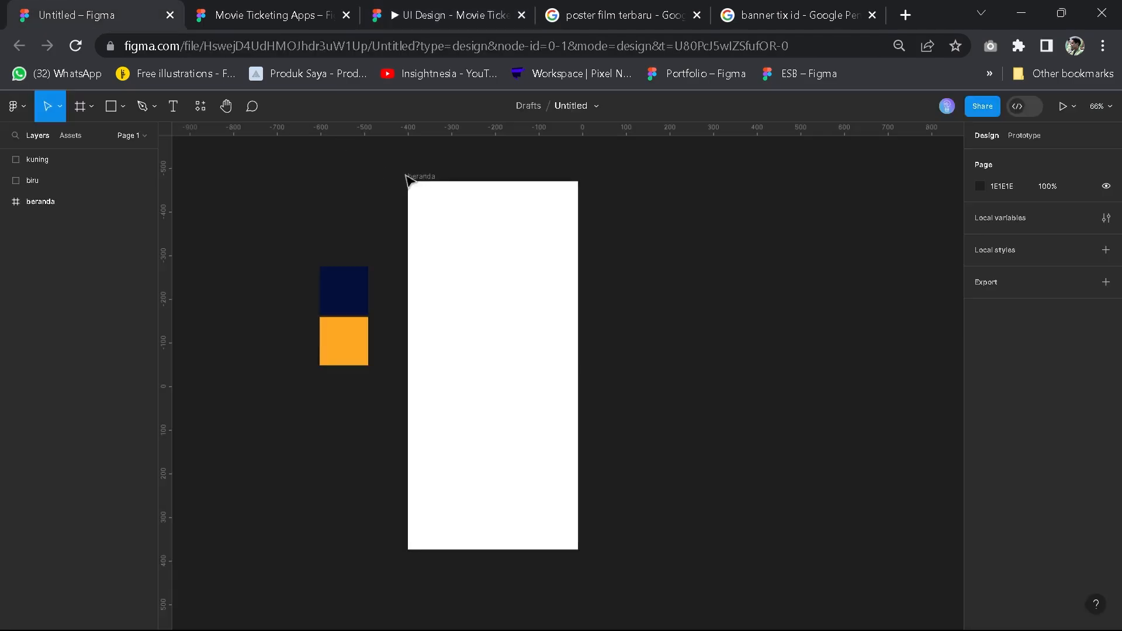
{"action": "left_click", "coordinate": [360, 302]}
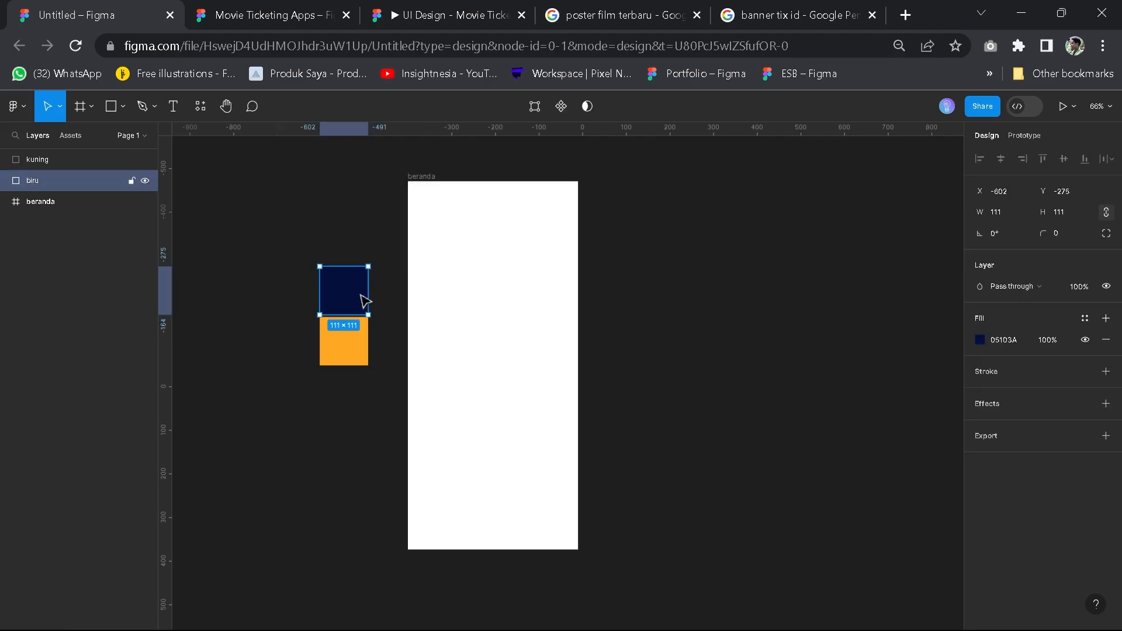
{"action": "left_click", "coordinate": [626, 318]}
{"action": "scroll", "coordinate": [625, 317], "scroll_direction": "up", "scroll_amount": 2}
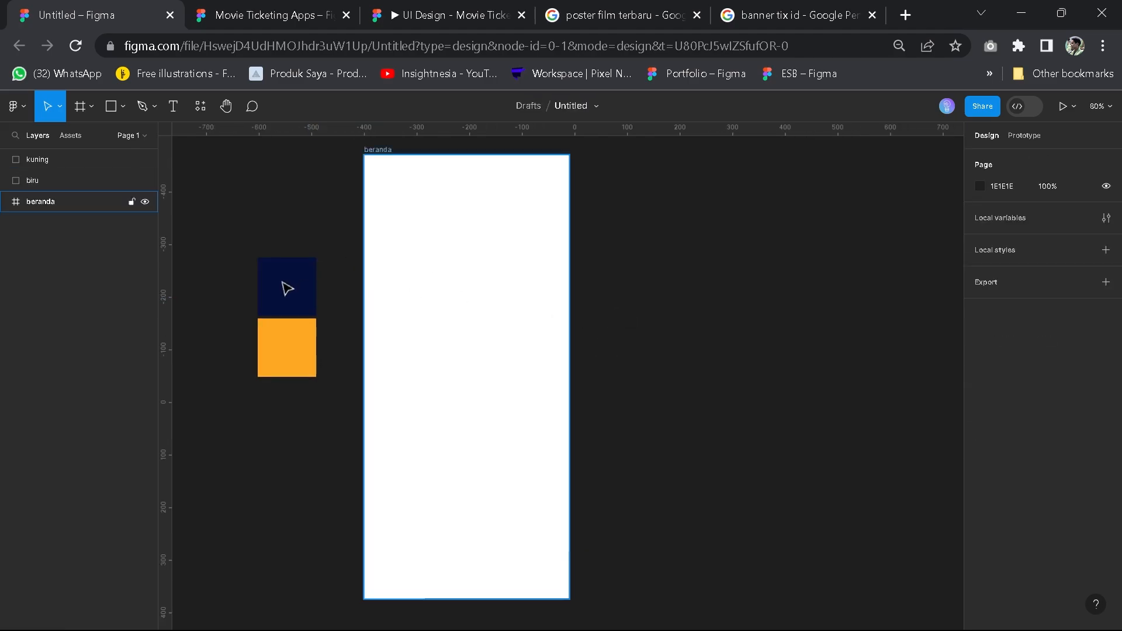
{"action": "left_click", "coordinate": [285, 288]}
{"action": "scroll", "coordinate": [392, 300], "scroll_direction": "down", "scroll_amount": 2}
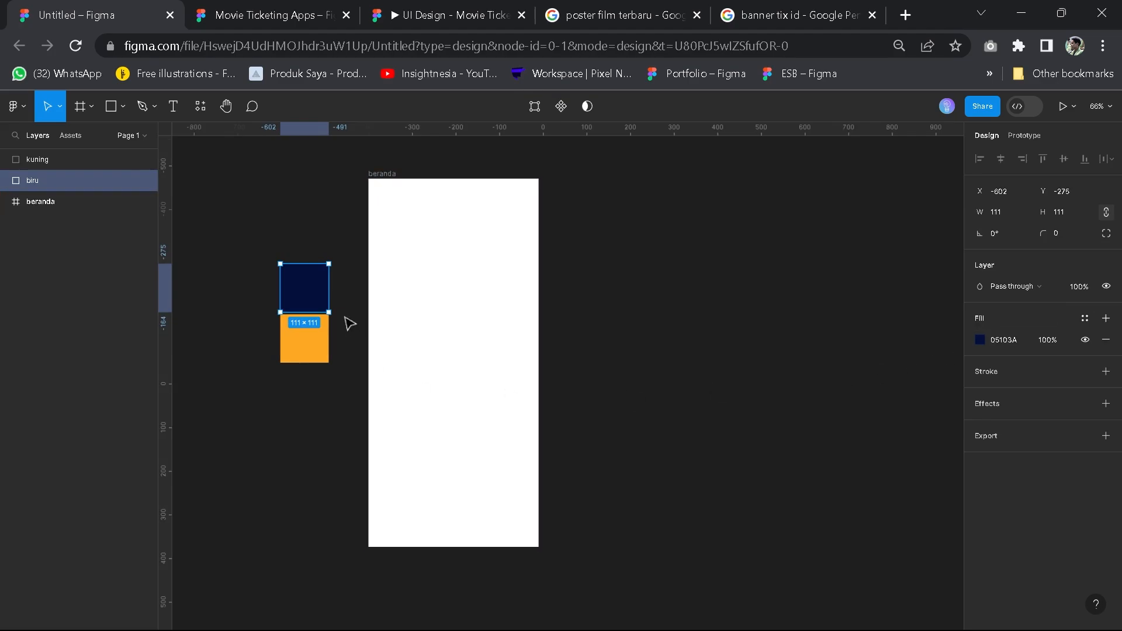
{"action": "left_click", "coordinate": [433, 293]}
{"action": "key", "text": "space"}
{"action": "left_click_drag", "start_coordinate": [464, 282], "coordinate": [521, 319]}
{"action": "scroll", "coordinate": [479, 351], "scroll_direction": "up", "scroll_amount": 1}
{"action": "left_click", "coordinate": [340, 250]}
{"action": "key", "text": "space"}
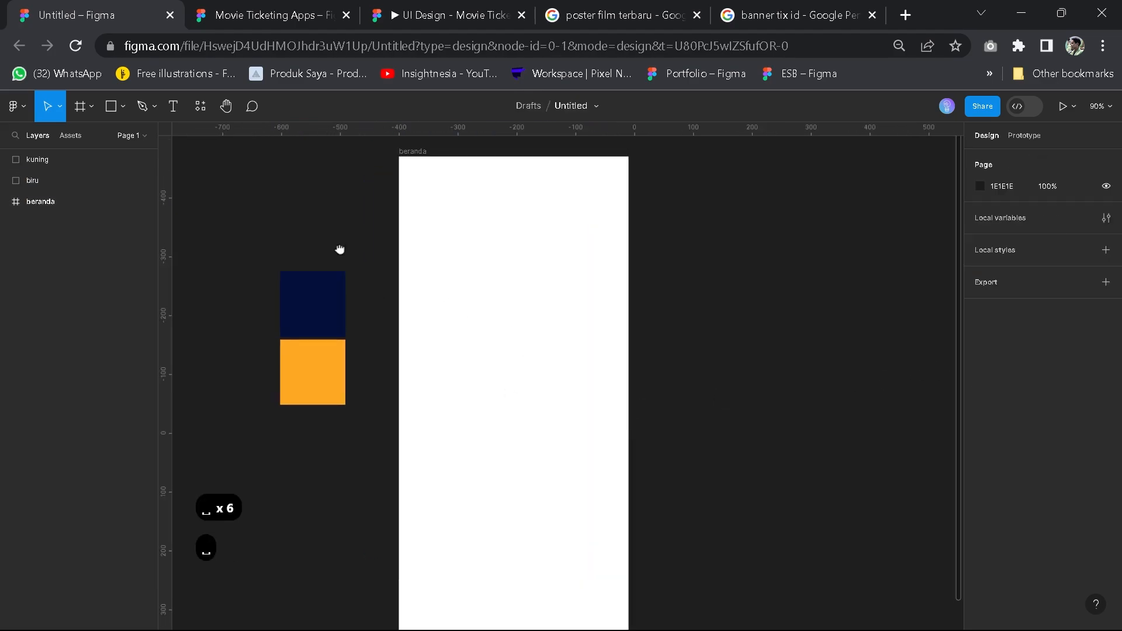
{"action": "scroll", "coordinate": [340, 249], "scroll_direction": "down", "scroll_amount": 1}
{"action": "key", "text": "space"}
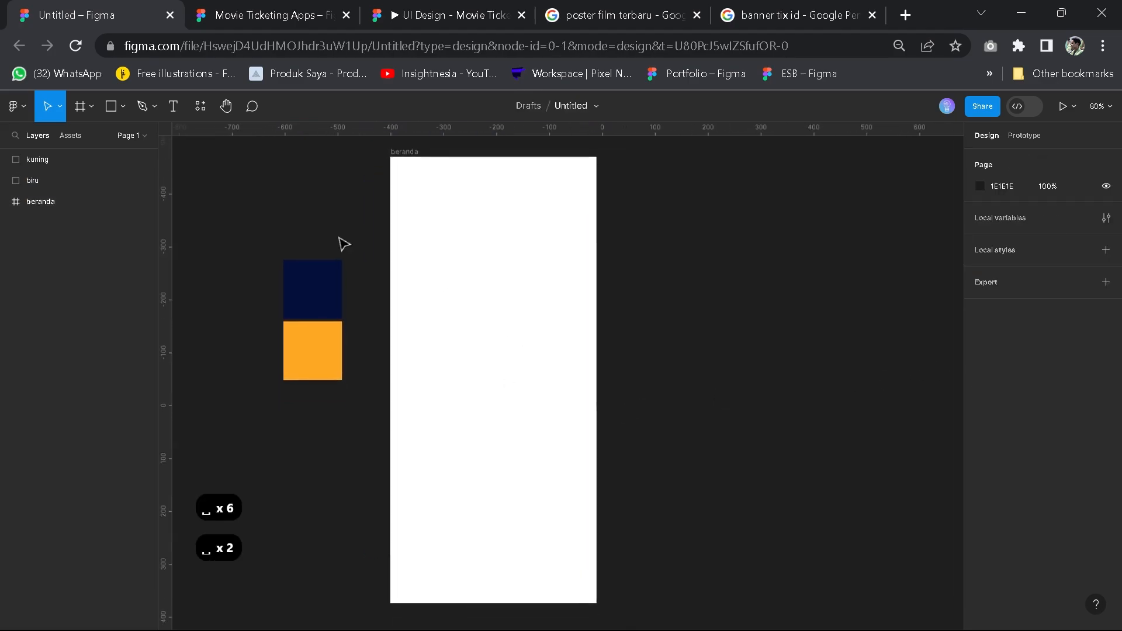
Move the dark blue square up to Y -297, leaving a gap above the orange square
{"action": "left_click", "coordinate": [325, 300]}
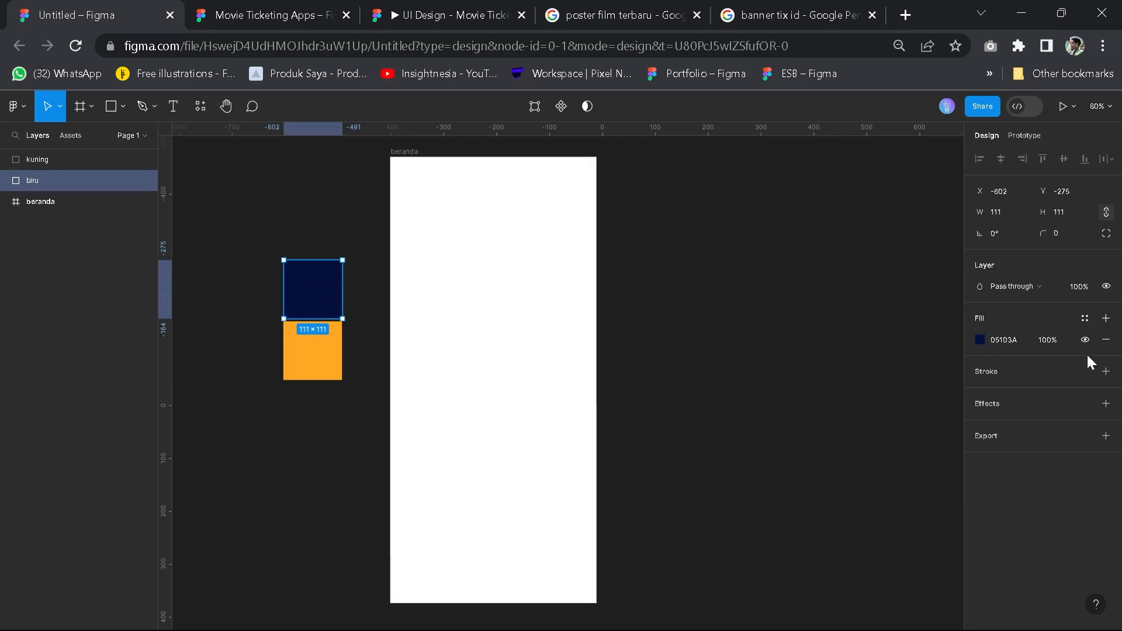
{"action": "mouse_move", "coordinate": [336, 291]}
{"action": "left_mouse_down"}
{"action": "mouse_move", "coordinate": [318, 255]}
{"action": "mouse_move", "coordinate": [331, 279]}
{"action": "left_mouse_up"}
{"action": "left_click", "coordinate": [110, 106]}
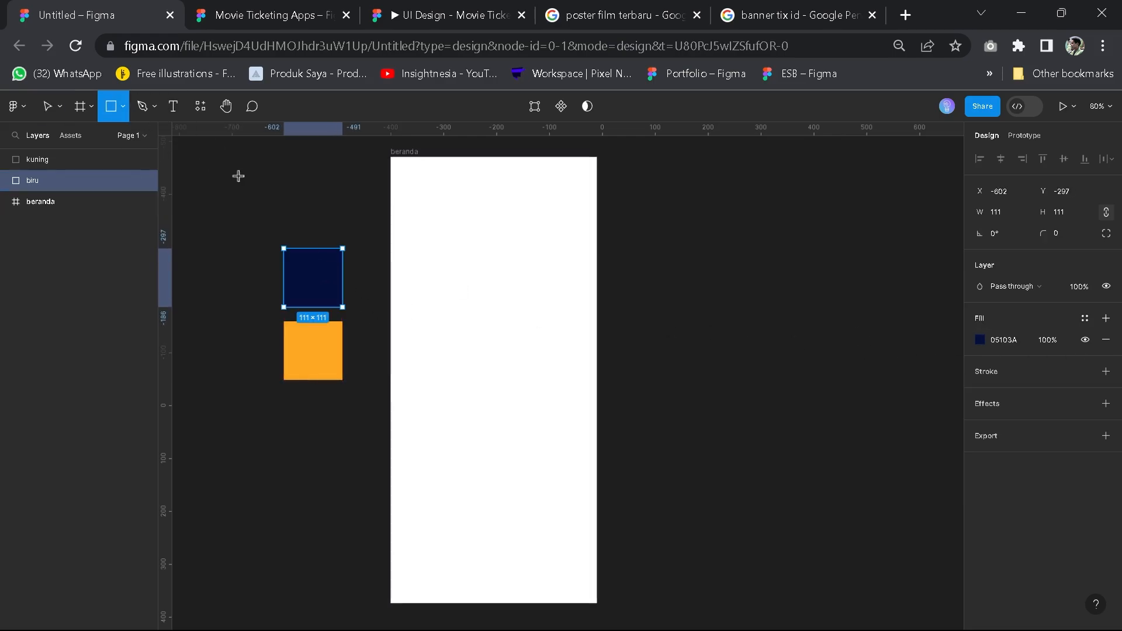
{"action": "left_click_drag", "start_coordinate": [237, 175], "coordinate": [320, 237]}
{"action": "key", "text": "BackSpace"}
Create a color style named background from the dark blue square's fill
{"action": "left_click", "coordinate": [303, 285]}
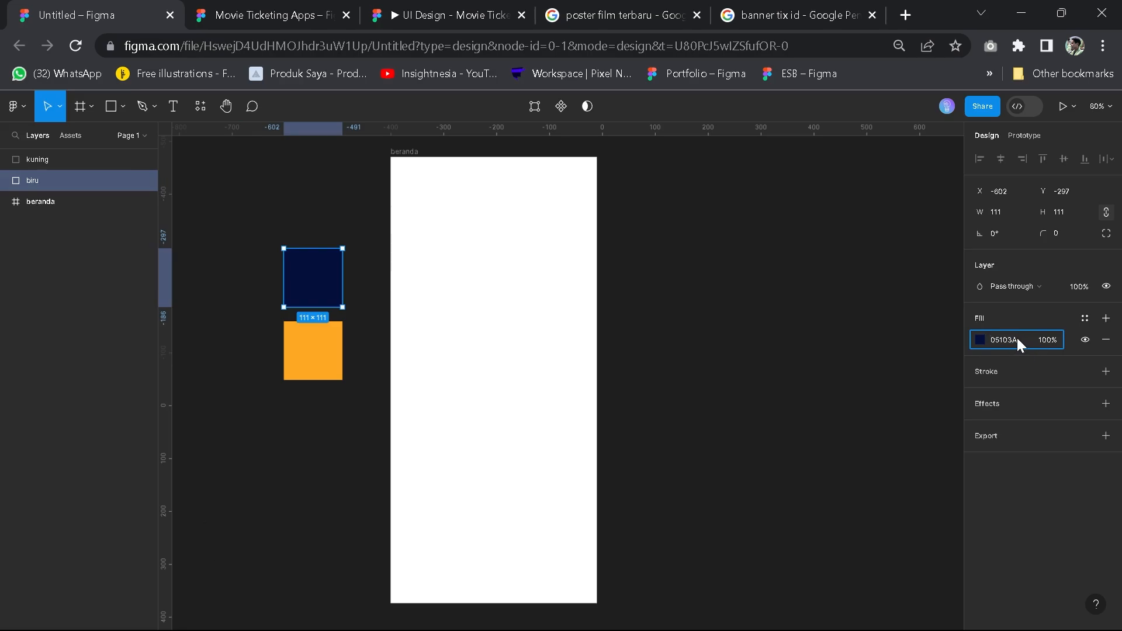
{"action": "left_click", "coordinate": [1022, 317]}
{"action": "left_click", "coordinate": [1083, 320]}
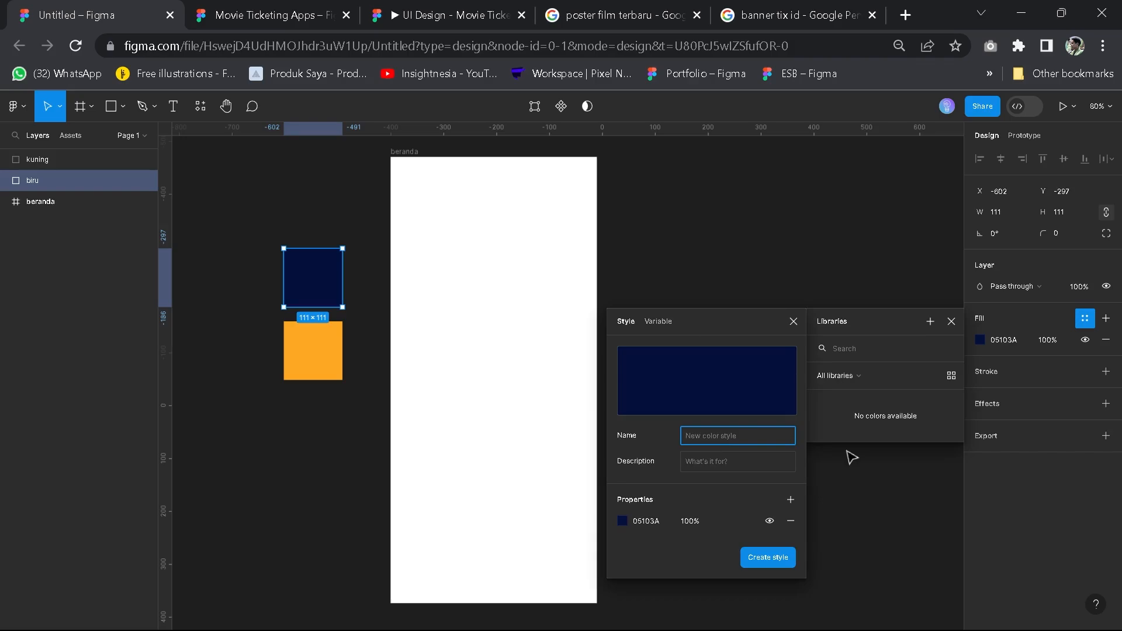
{"action": "type", "text": "backgrou"}
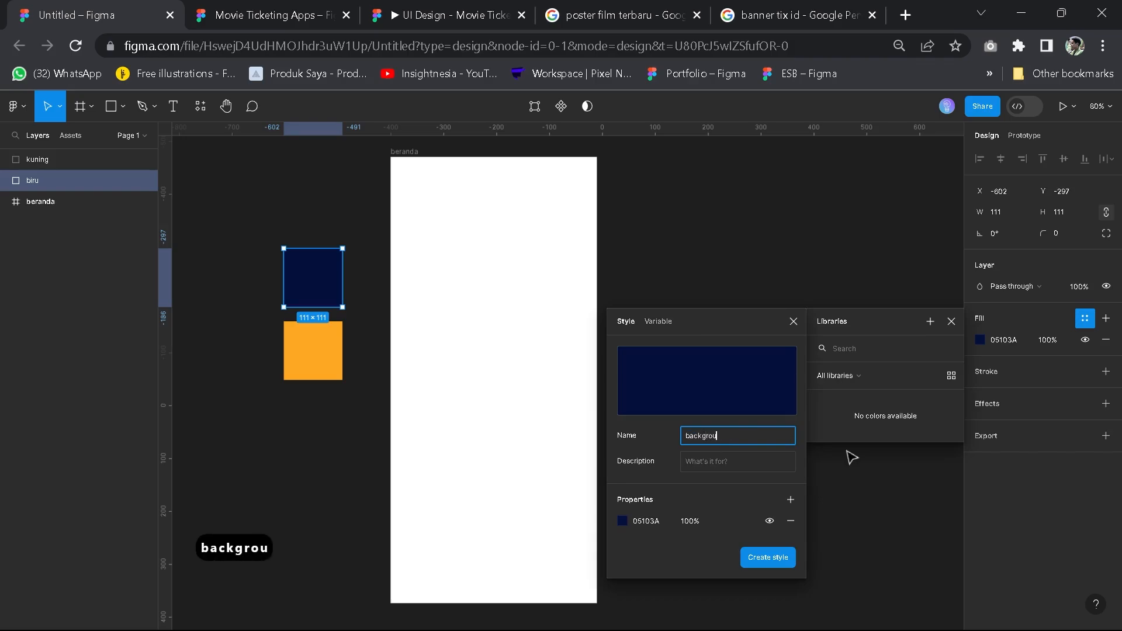
{"action": "type", "text": "nd"}
{"action": "key", "text": "BackSpace"}
{"action": "type", "text": "nd"}
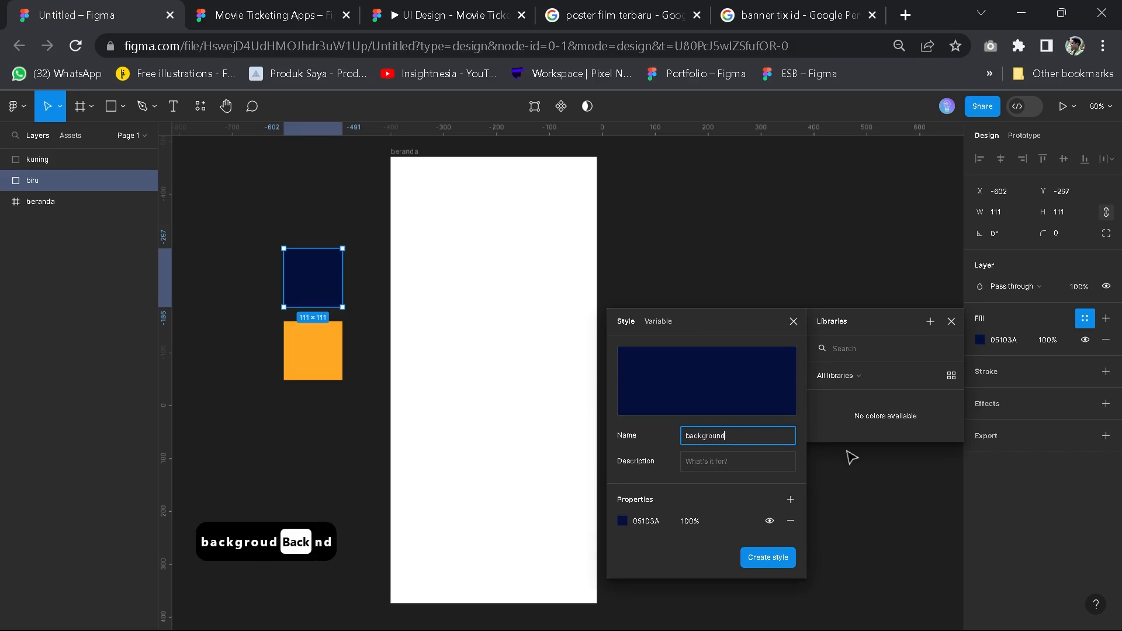
{"action": "left_click", "coordinate": [778, 560]}
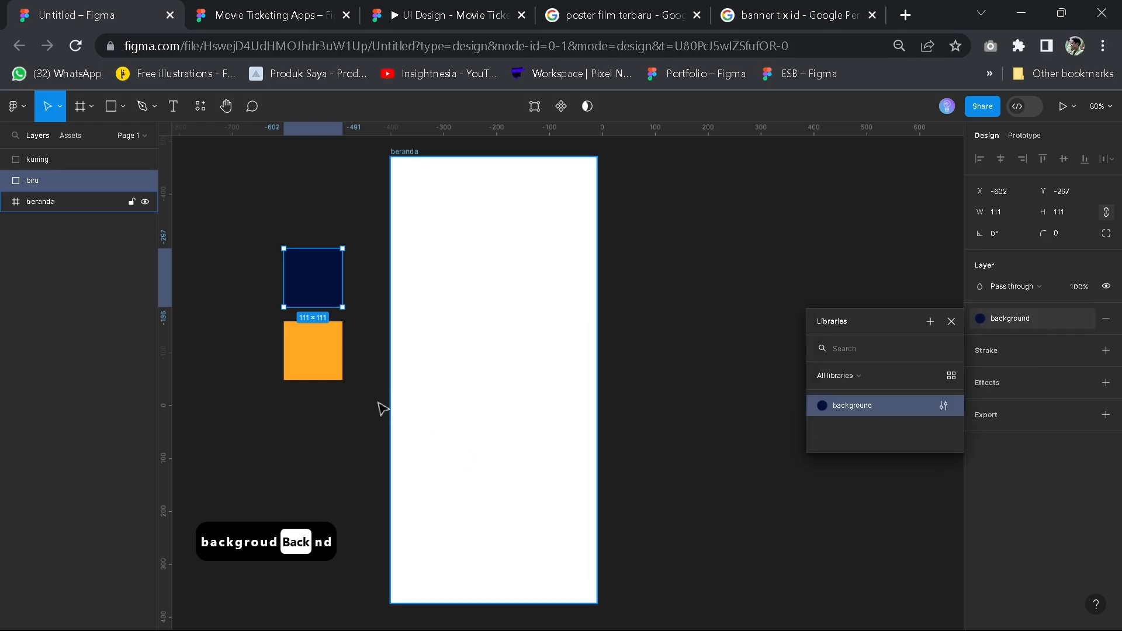
Create a color style named button/yellow from the orange square's fill
{"action": "left_click", "coordinate": [333, 373]}
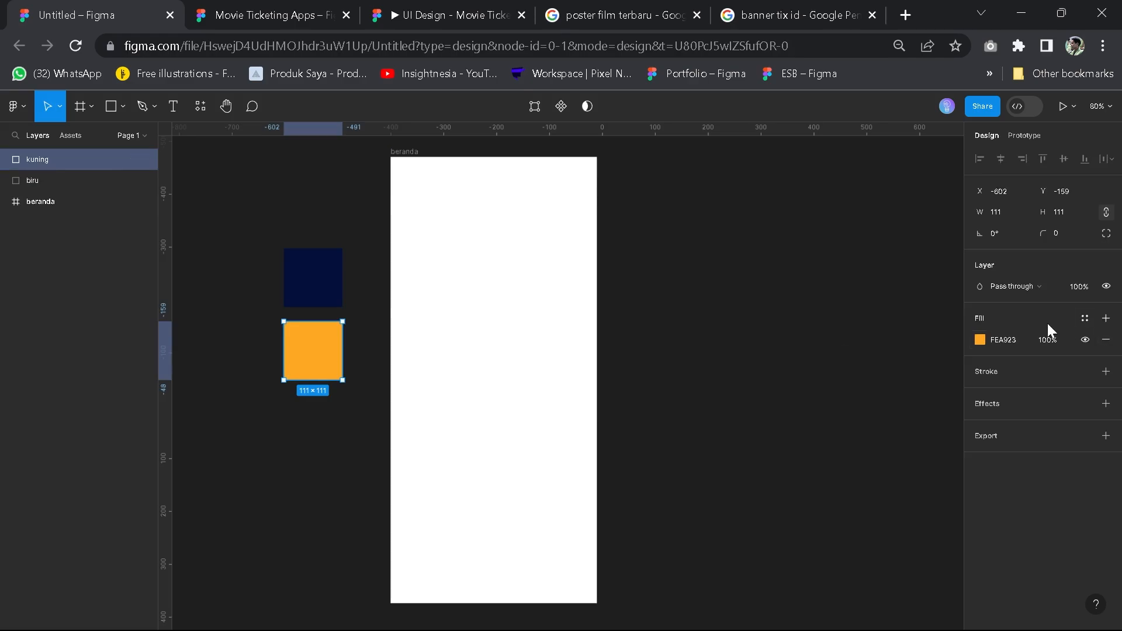
{"action": "left_click", "coordinate": [1084, 318]}
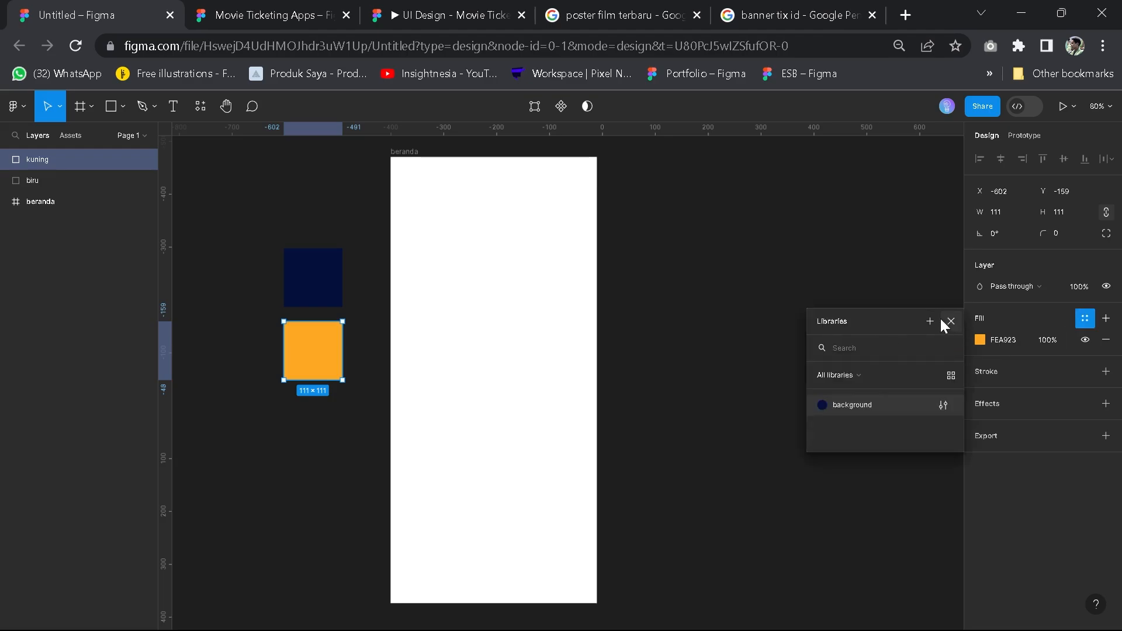
{"action": "left_click", "coordinate": [928, 320]}
{"action": "type", "text": "b"}
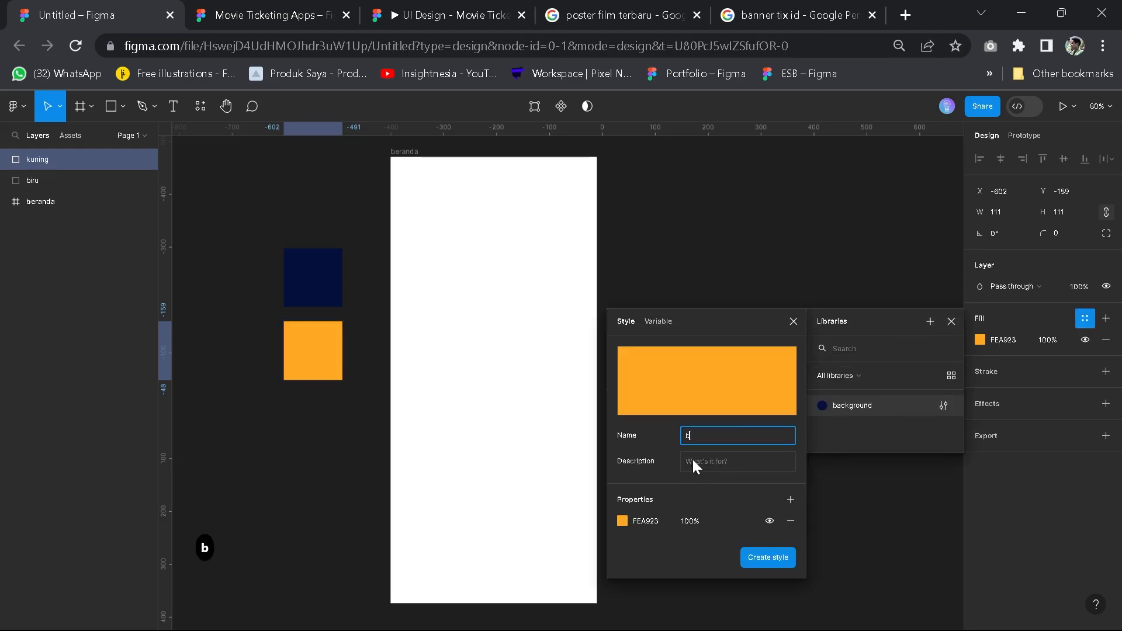
{"action": "type", "text": "utton/yellow"}
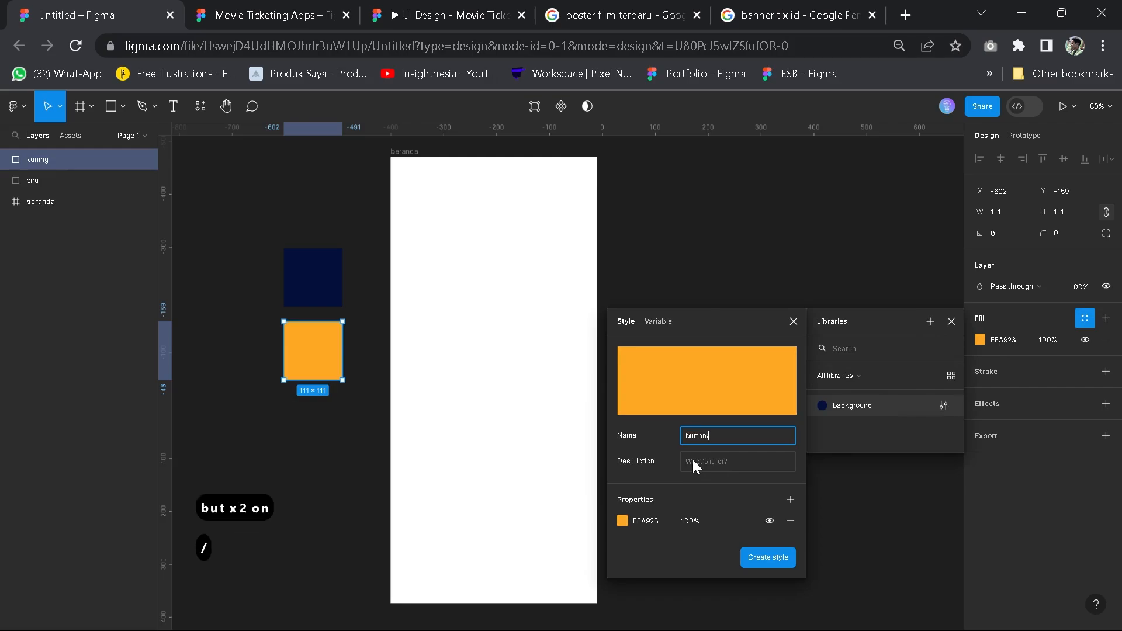
{"action": "key", "text": "Return"}
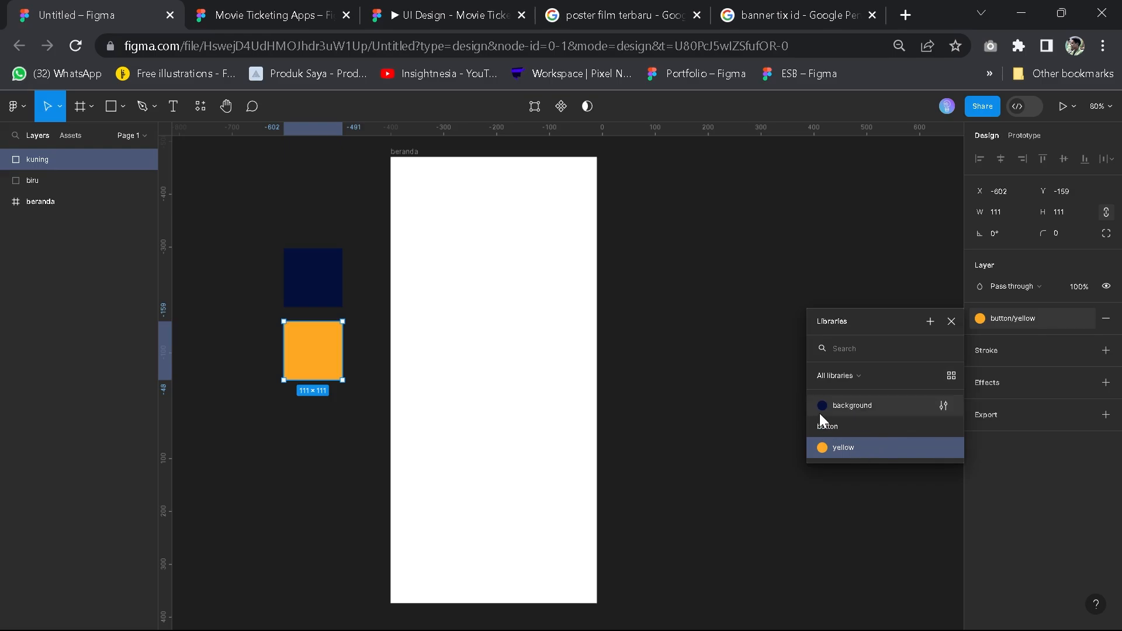
{"action": "left_click", "coordinate": [726, 363]}
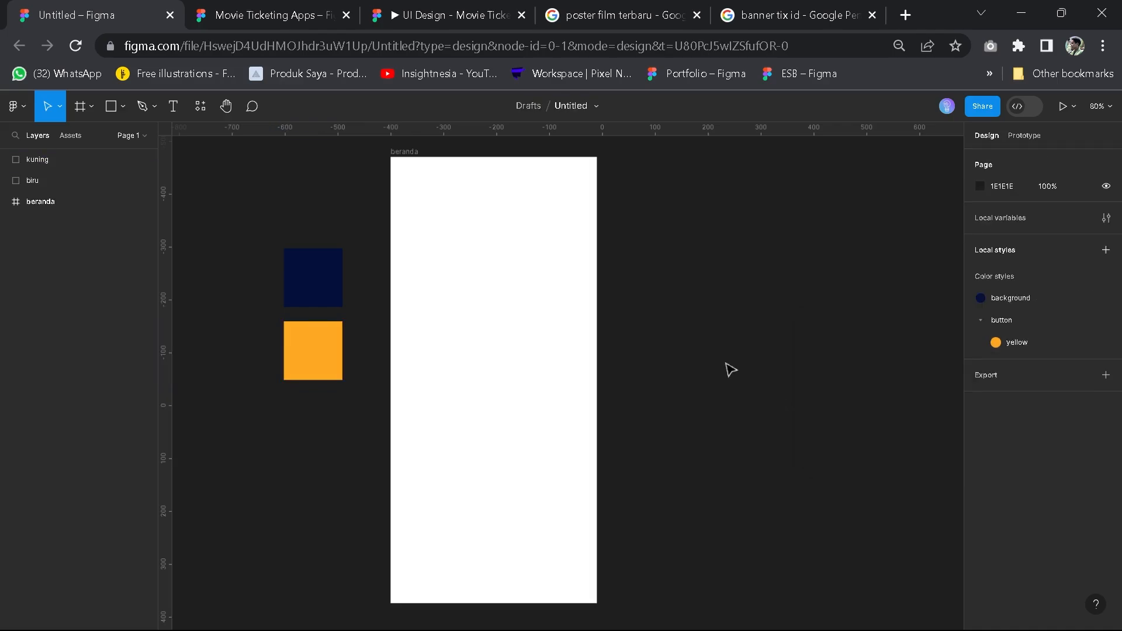
Delete the dark blue and orange sample squares beside the beranda frame
{"action": "scroll", "coordinate": [316, 343], "scroll_direction": "up", "scroll_amount": 3}
{"action": "scroll", "coordinate": [368, 323], "scroll_direction": "down", "scroll_amount": 4}
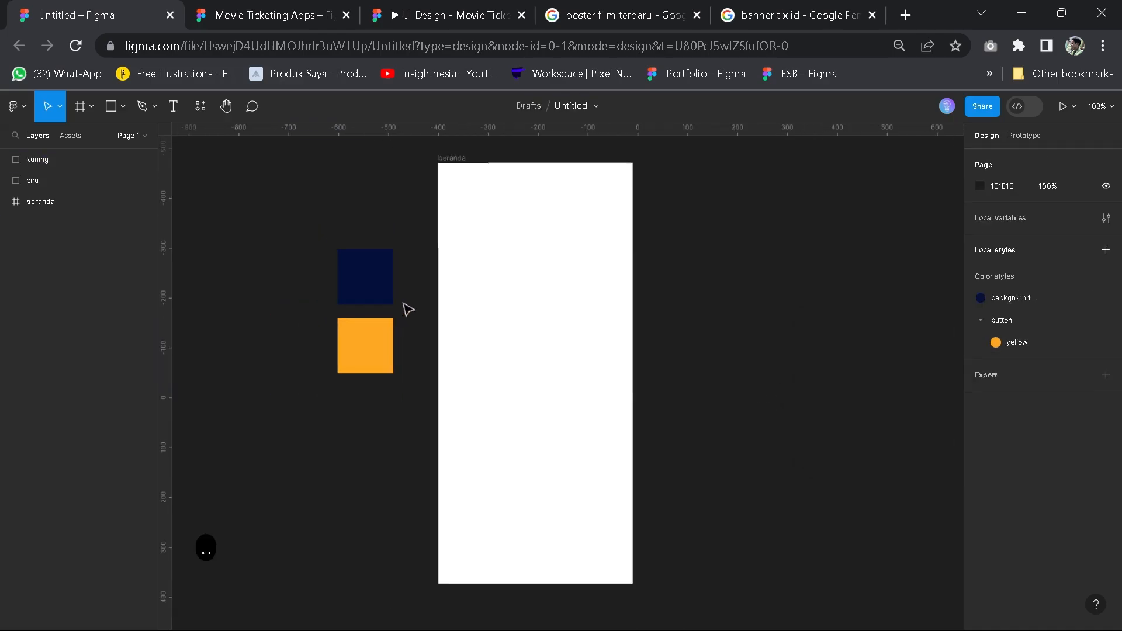
{"action": "mouse_move", "coordinate": [384, 238]}
{"action": "left_mouse_down"}
{"action": "mouse_move", "coordinate": [356, 275]}
{"action": "mouse_move", "coordinate": [375, 253]}
{"action": "left_mouse_up"}
{"action": "scroll", "coordinate": [369, 265], "scroll_direction": "down", "scroll_amount": 1}
{"action": "scroll", "coordinate": [375, 253], "scroll_direction": "up", "scroll_amount": 1}
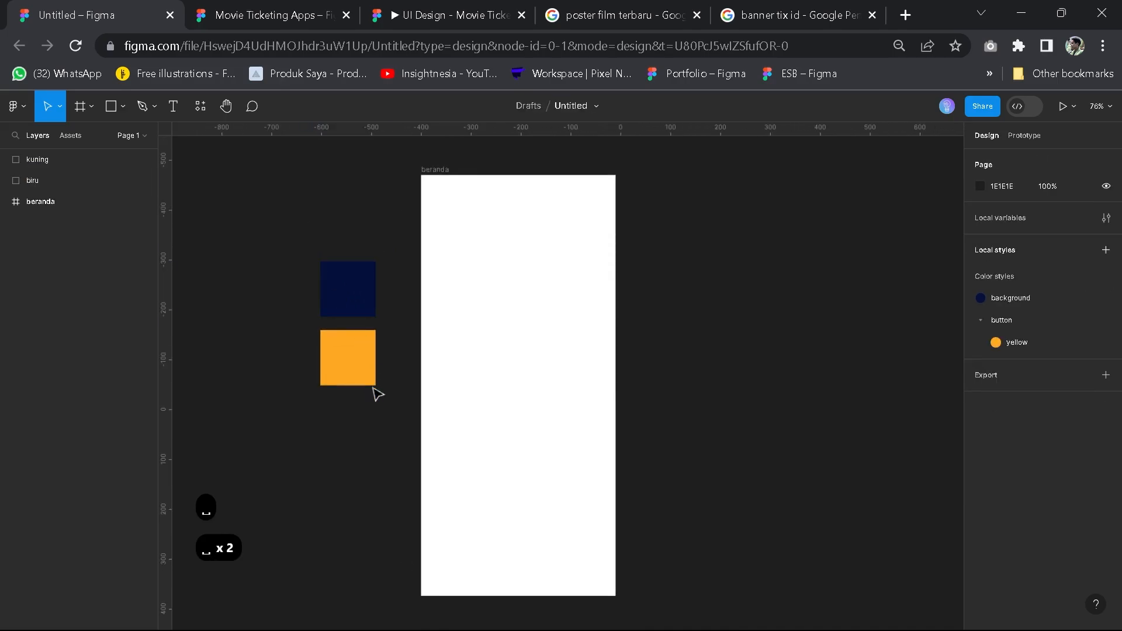
{"action": "left_click_drag", "start_coordinate": [377, 394], "coordinate": [328, 281]}
{"action": "key", "text": "BackSpace"}
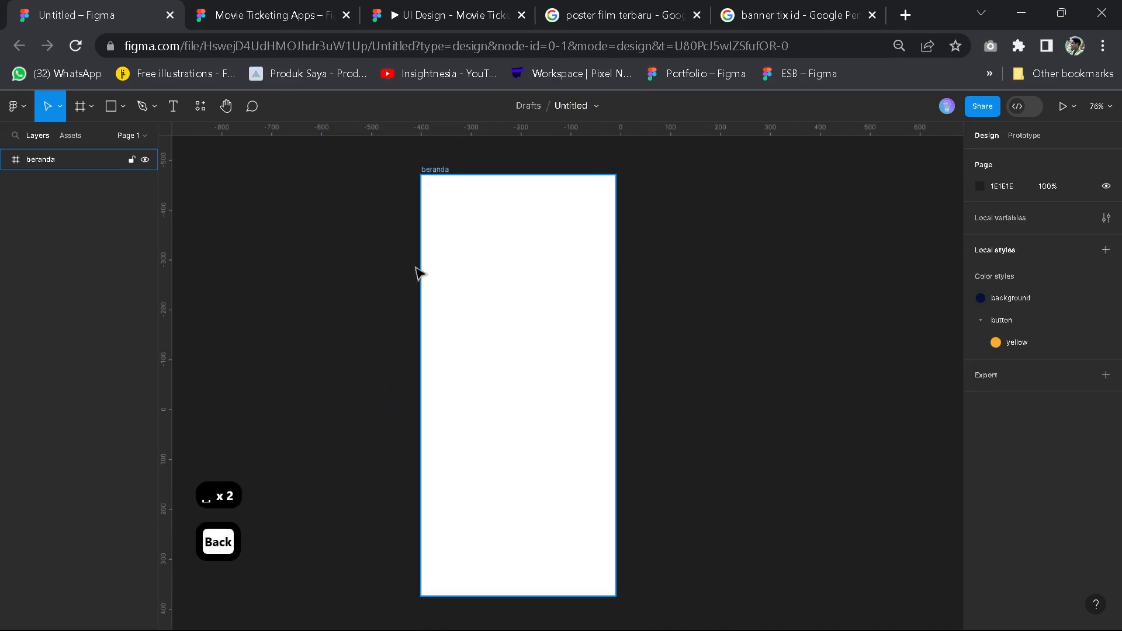
Apply the background color style to the beranda frame's fill
{"action": "left_click", "coordinate": [435, 170]}
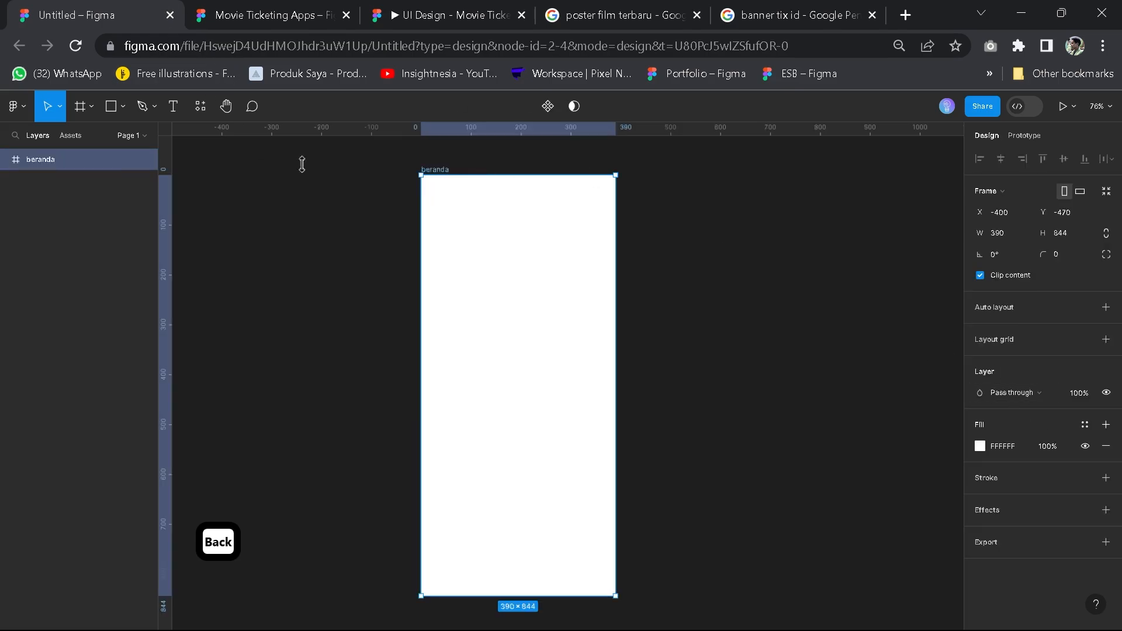
{"action": "left_click", "coordinate": [1085, 426]}
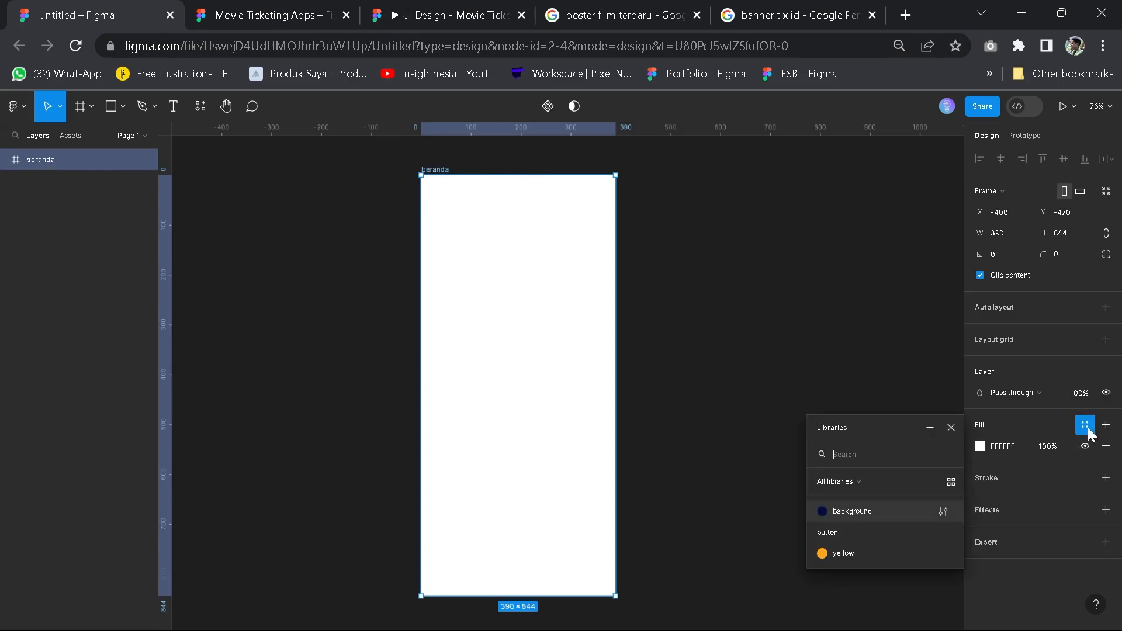
{"action": "left_click", "coordinate": [852, 512]}
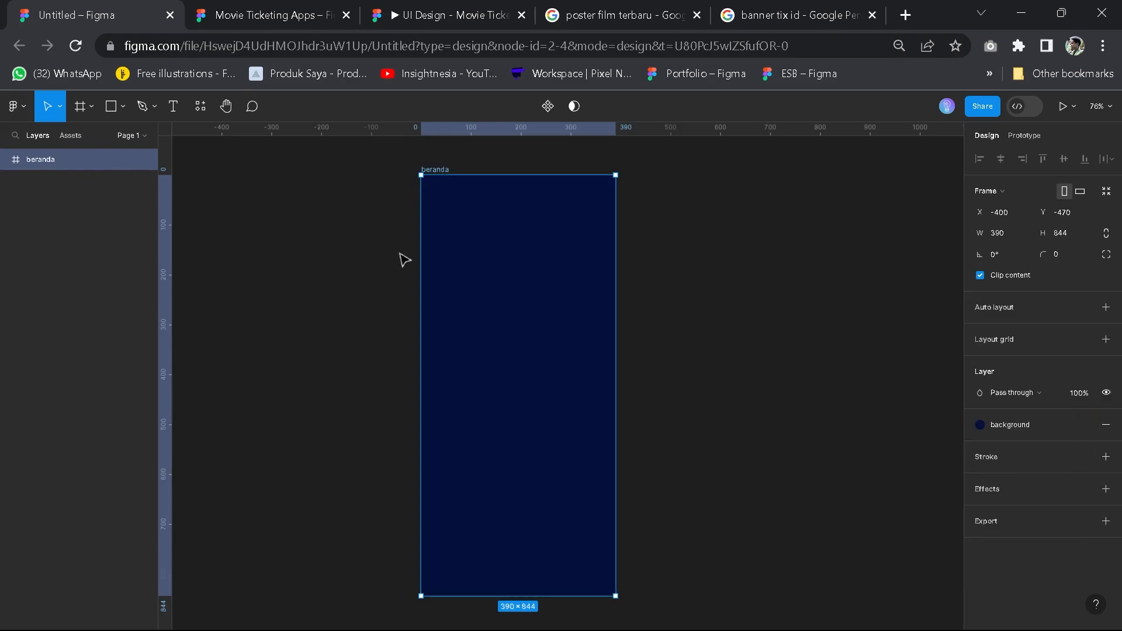
{"action": "scroll", "coordinate": [457, 219], "scroll_direction": "up", "scroll_amount": 3}
{"action": "key", "text": "space"}
{"action": "left_click_drag", "start_coordinate": [446, 180], "coordinate": [431, 249]}
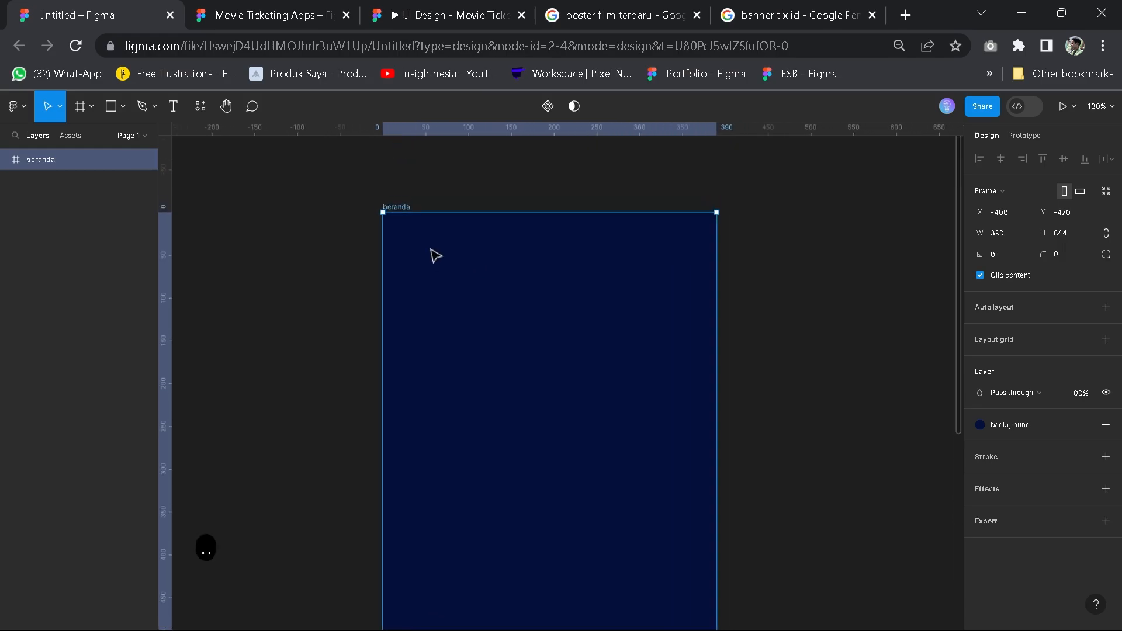
{"action": "scroll", "coordinate": [458, 316], "scroll_direction": "down", "scroll_amount": 2}
{"action": "key", "text": "space"}
{"action": "left_click_drag", "start_coordinate": [506, 337], "coordinate": [503, 303]}
{"action": "scroll", "coordinate": [503, 304], "scroll_direction": "down", "scroll_amount": 2}
{"action": "key", "text": "space"}
{"action": "left_click_drag", "start_coordinate": [493, 263], "coordinate": [506, 308]}
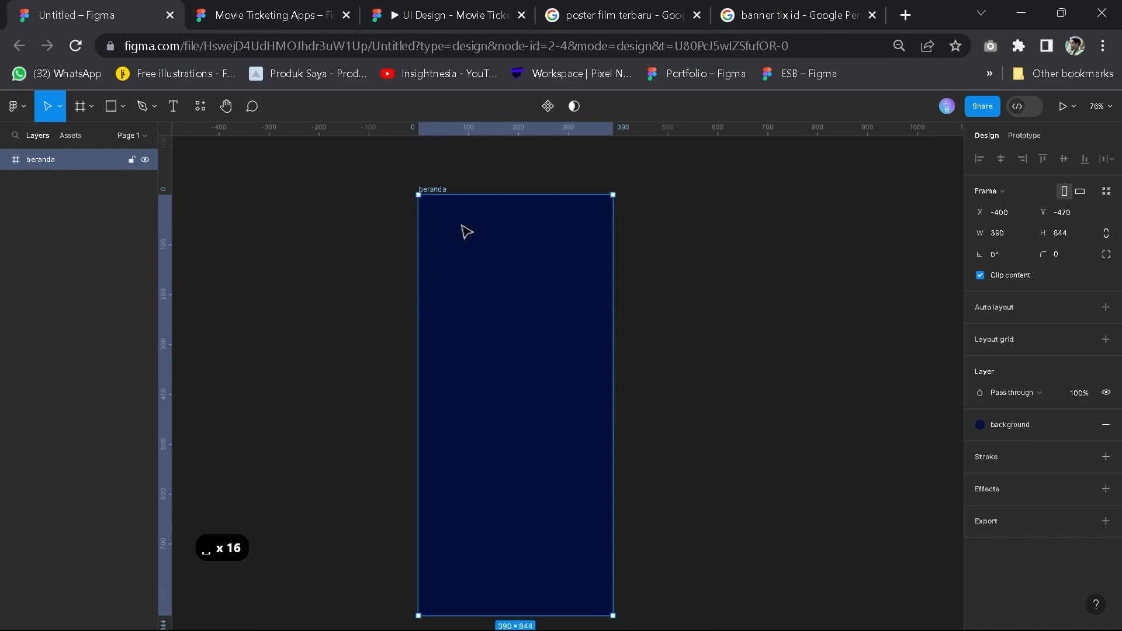
Add a layout grid to the beranda frame, change it to columns and set the count to 6
{"action": "left_click", "coordinate": [1104, 340]}
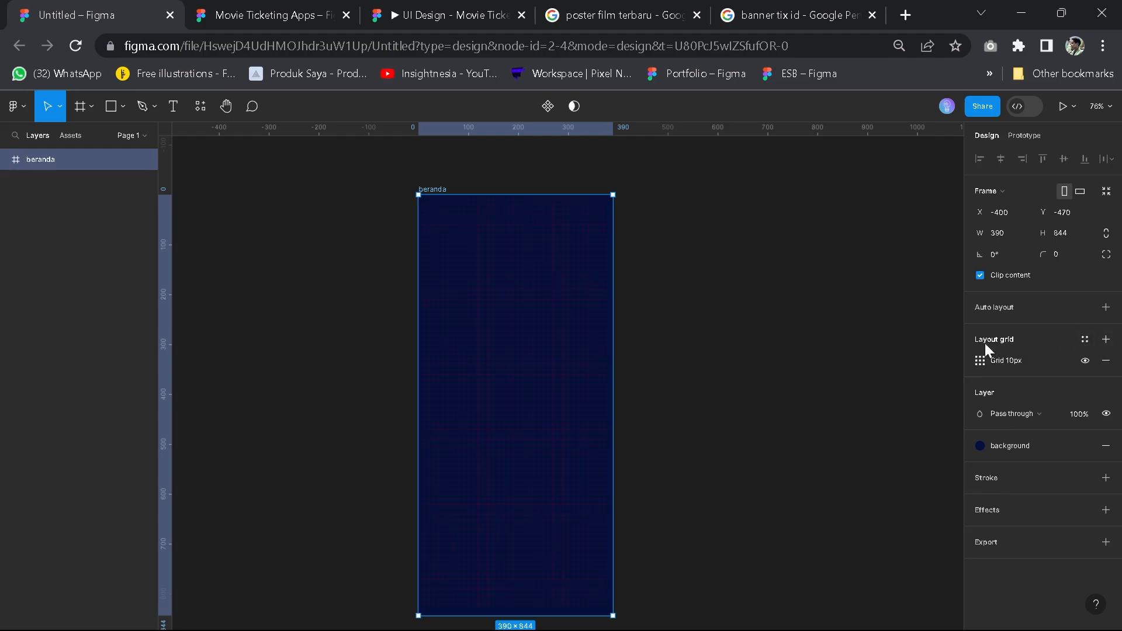
{"action": "scroll", "coordinate": [514, 275], "scroll_direction": "up", "scroll_amount": 5}
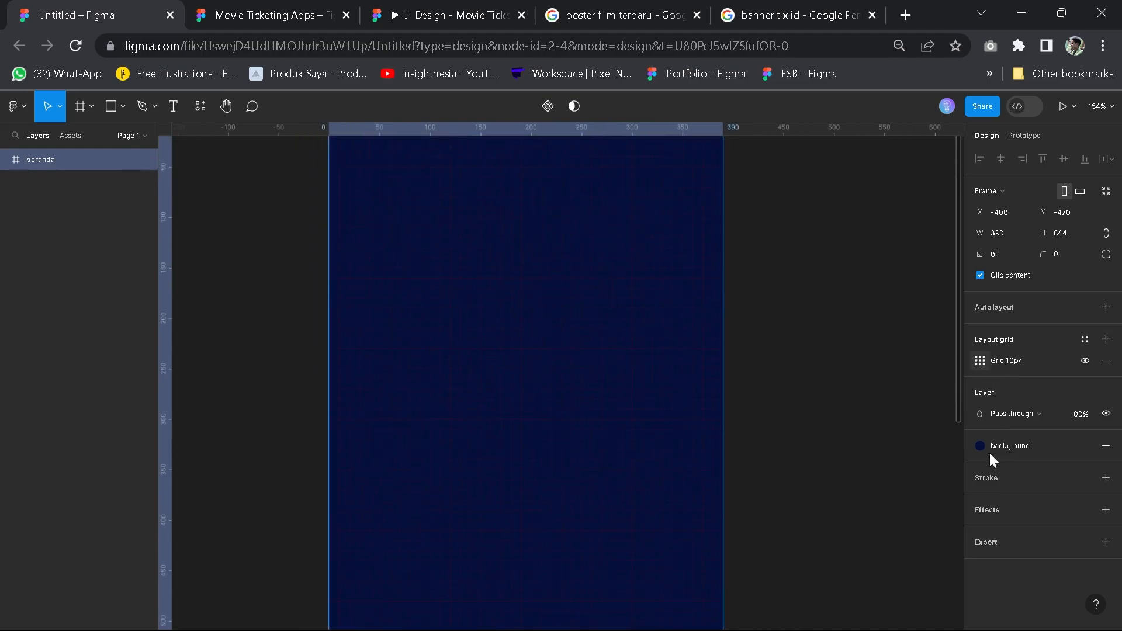
{"action": "left_click", "coordinate": [980, 361]}
{"action": "left_click", "coordinate": [980, 362]}
{"action": "left_click", "coordinate": [980, 365]}
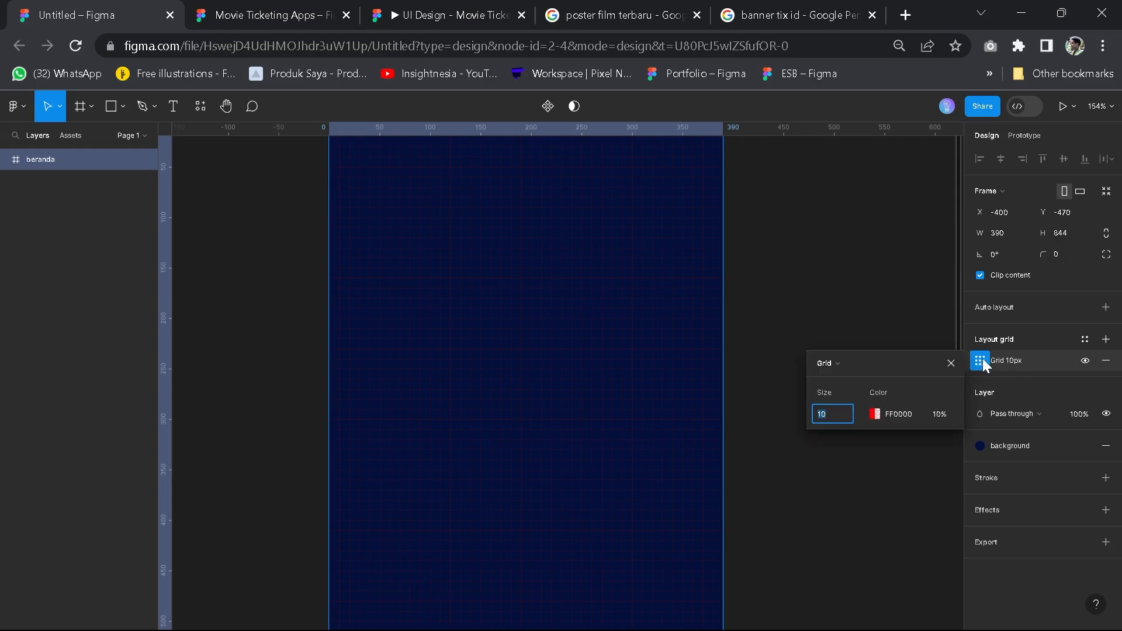
{"action": "left_click", "coordinate": [834, 366]}
{"action": "left_click", "coordinate": [839, 378]}
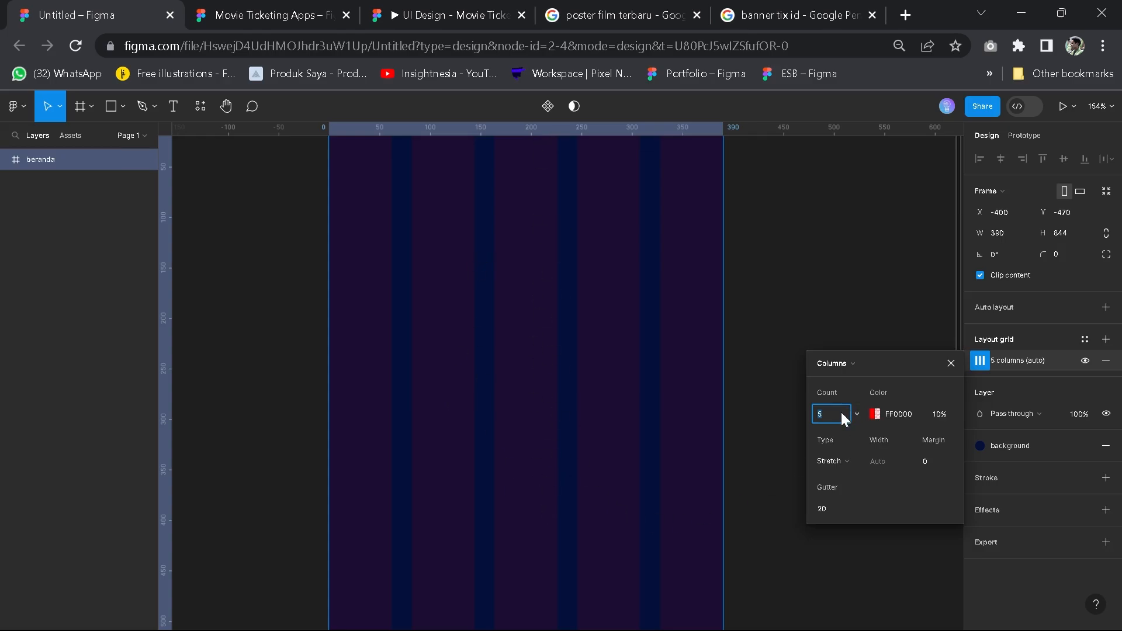
{"action": "type", "text": "6"}
{"action": "key", "text": "Return"}
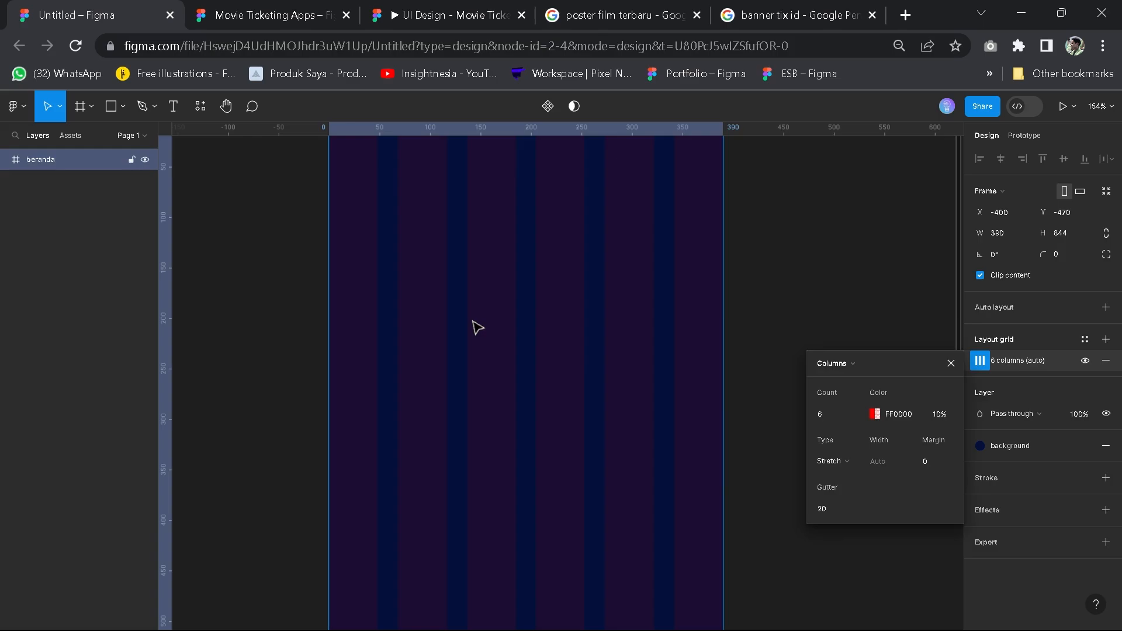
Set the column grid's margin to 20 and its gutter to 10
{"action": "left_click", "coordinate": [939, 465]}
{"action": "type", "text": "20"}
{"action": "key", "text": "Return"}
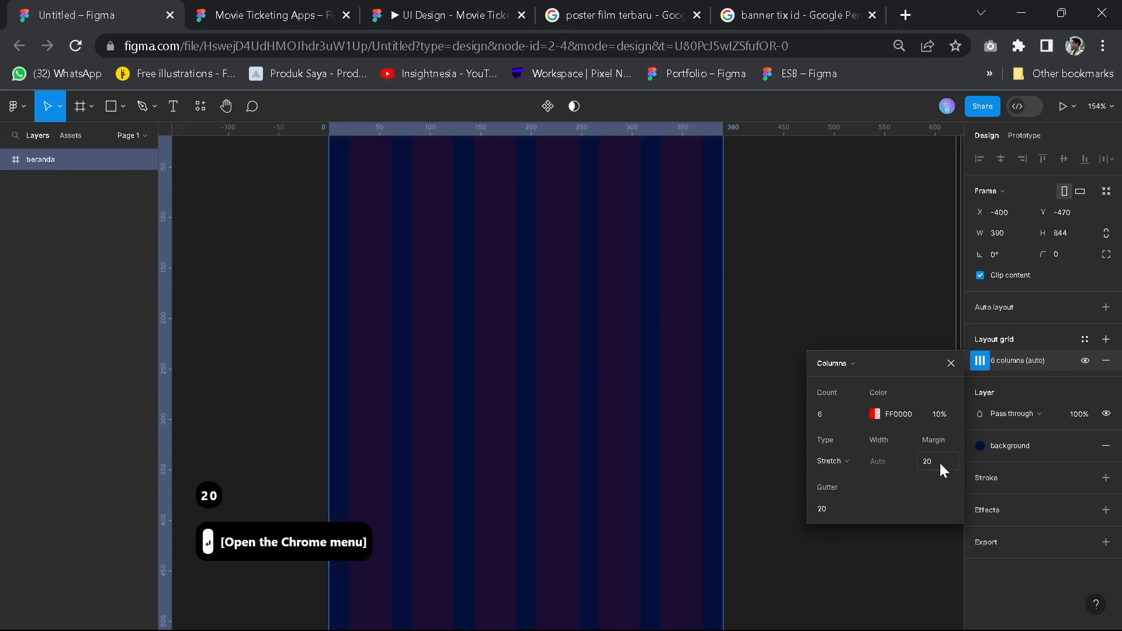
{"action": "type", "text": "10"}
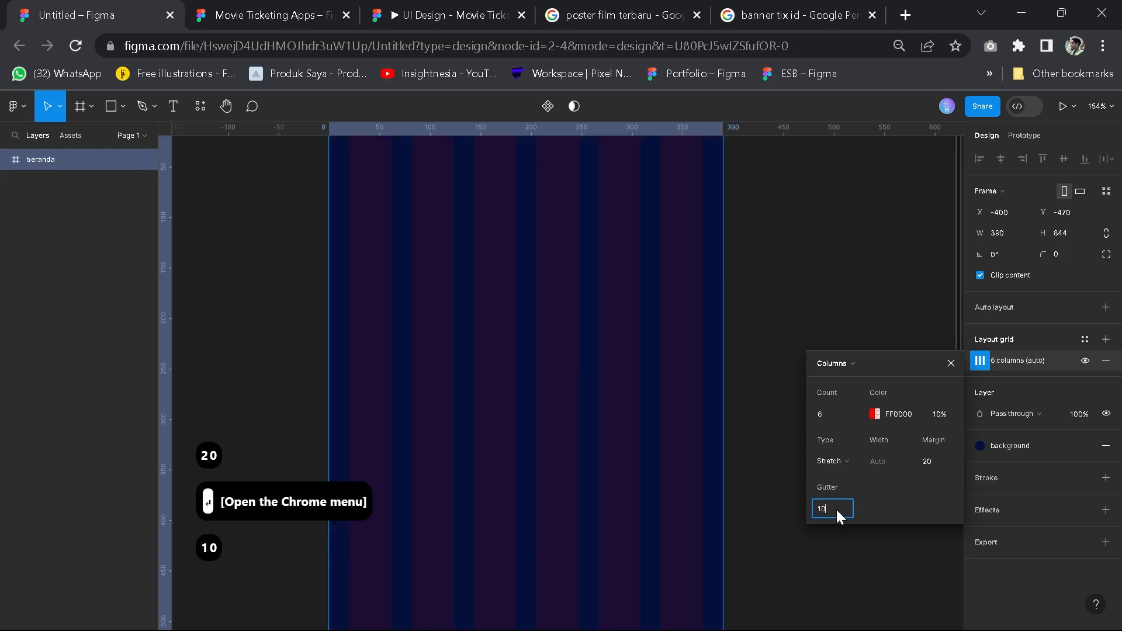
{"action": "key", "text": "Return"}
{"action": "scroll", "coordinate": [514, 339], "scroll_direction": "down", "scroll_amount": 3}
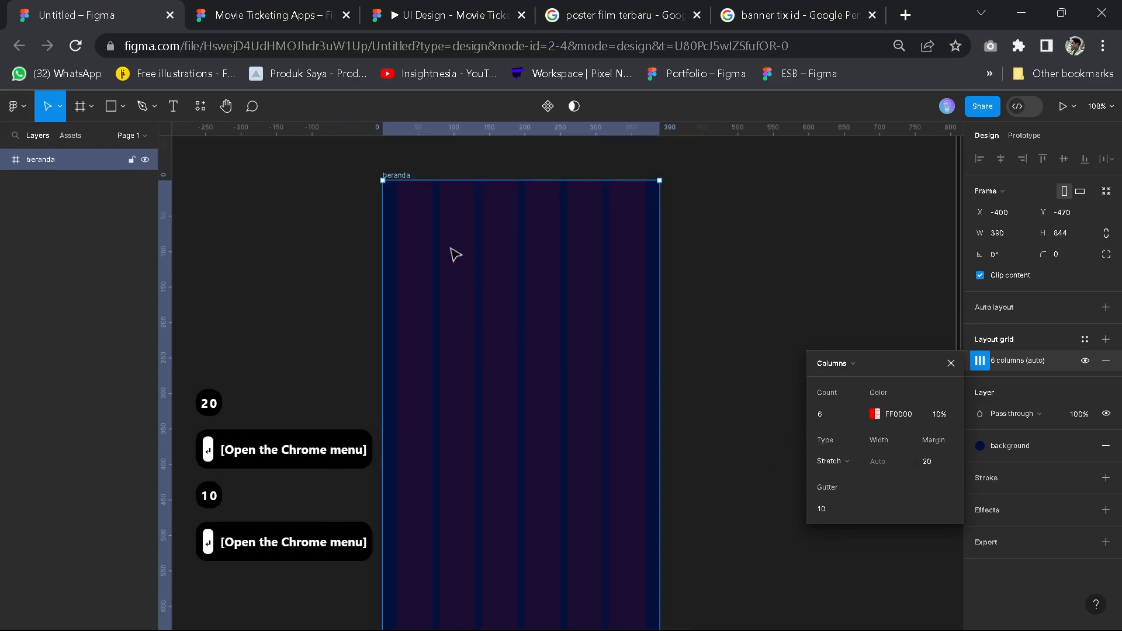
Hide the canvas rulers and turn them back on
{"action": "scroll", "coordinate": [451, 237], "scroll_direction": "up", "scroll_amount": 4}
{"action": "key", "text": "space"}
{"action": "left_click_drag", "start_coordinate": [449, 219], "coordinate": [446, 302]}
{"action": "scroll", "coordinate": [446, 302], "scroll_direction": "up", "scroll_amount": 2}
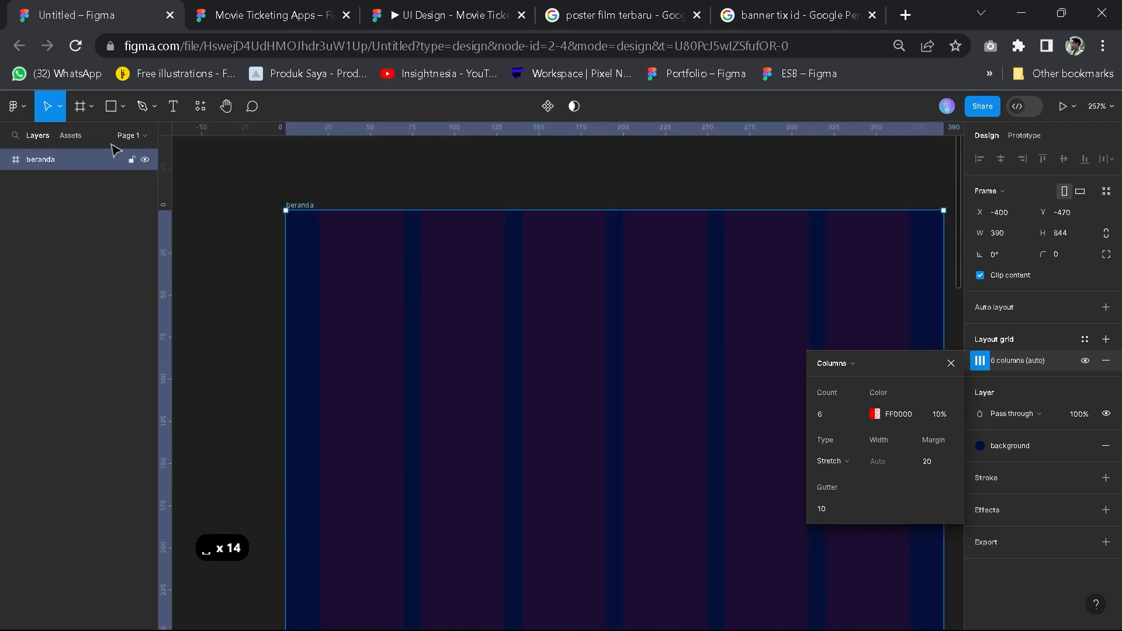
{"action": "left_click", "coordinate": [284, 183]}
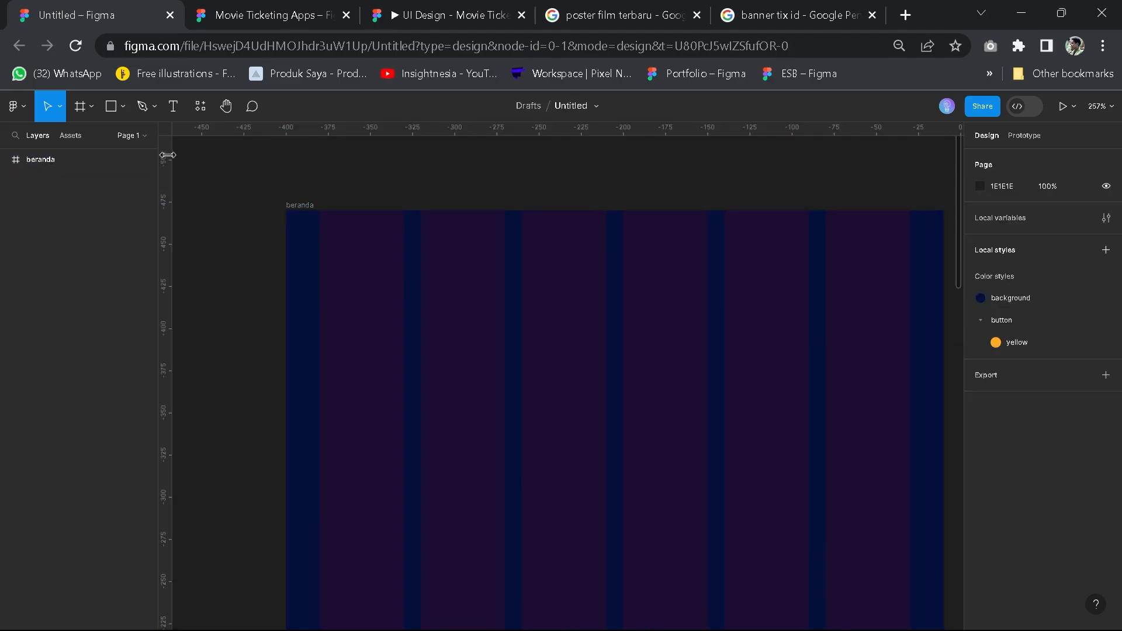
{"action": "left_click", "coordinate": [22, 107]}
{"action": "mouse_move", "coordinate": [34, 208]}
{"action": "mouse_move", "coordinate": [174, 251]}
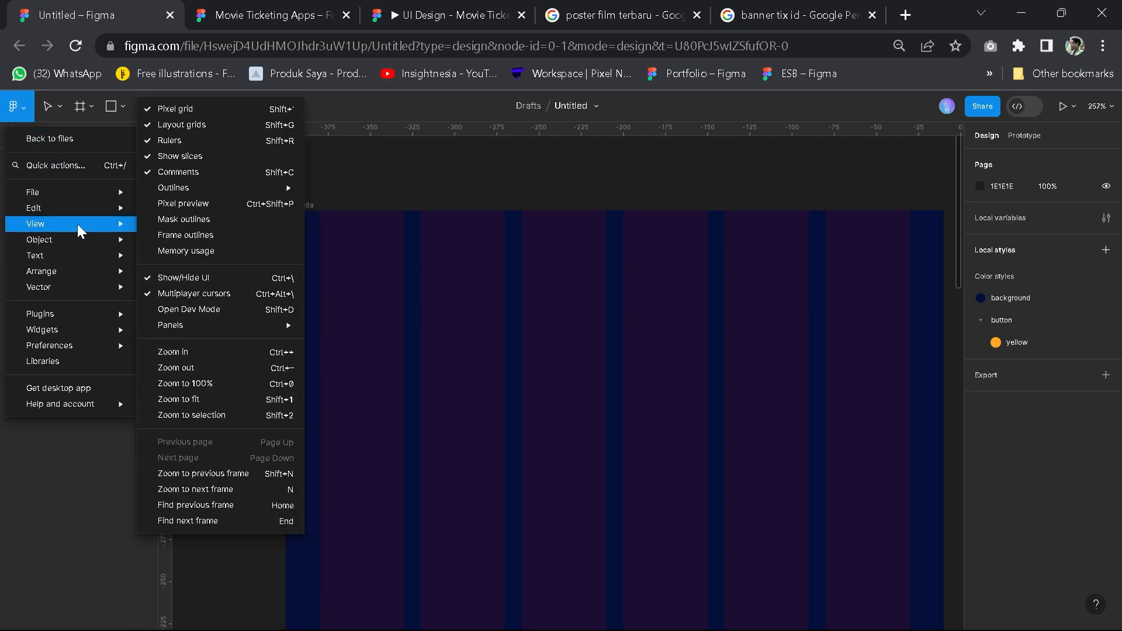
{"action": "left_click", "coordinate": [171, 142]}
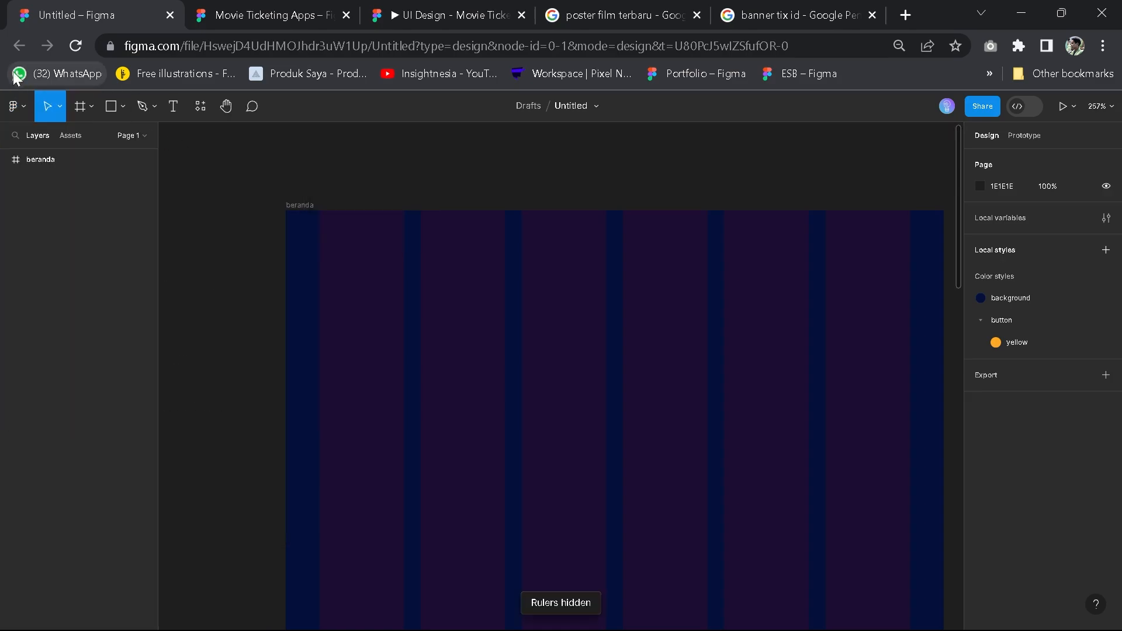
{"action": "left_click", "coordinate": [14, 106]}
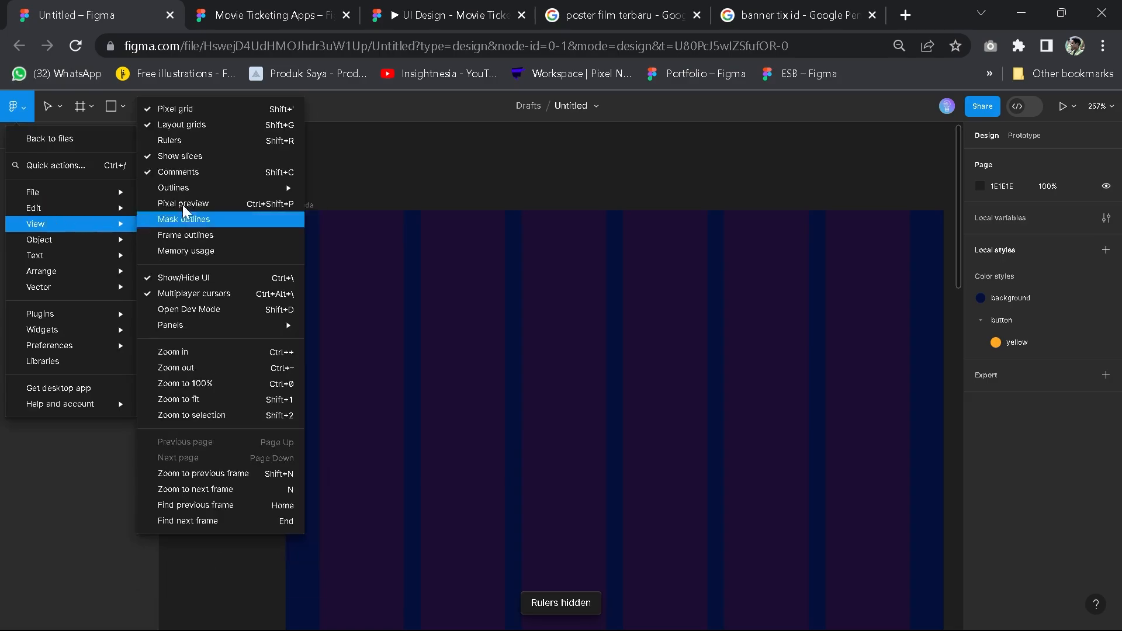
{"action": "left_click", "coordinate": [191, 139]}
Place a vertical ruler guide at X -380, on the left edge of the beranda frame's first grid column
{"action": "scroll", "coordinate": [327, 268], "scroll_direction": "down", "scroll_amount": 2}
{"action": "scroll", "coordinate": [295, 207], "scroll_direction": "up", "scroll_amount": 5}
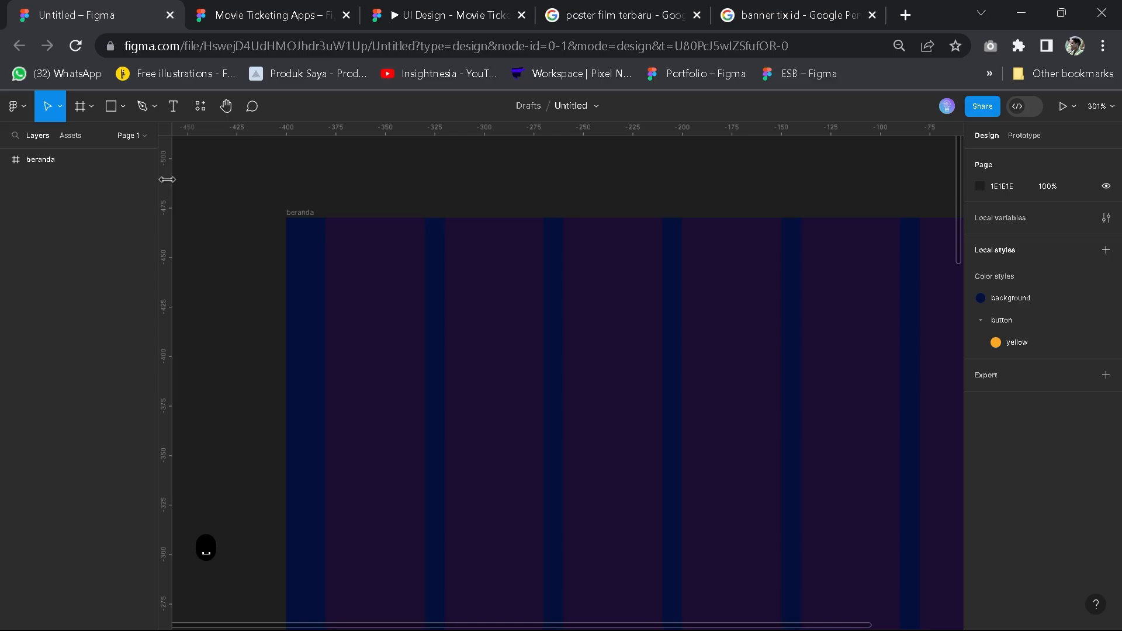
{"action": "left_click_drag", "start_coordinate": [167, 180], "coordinate": [325, 177]}
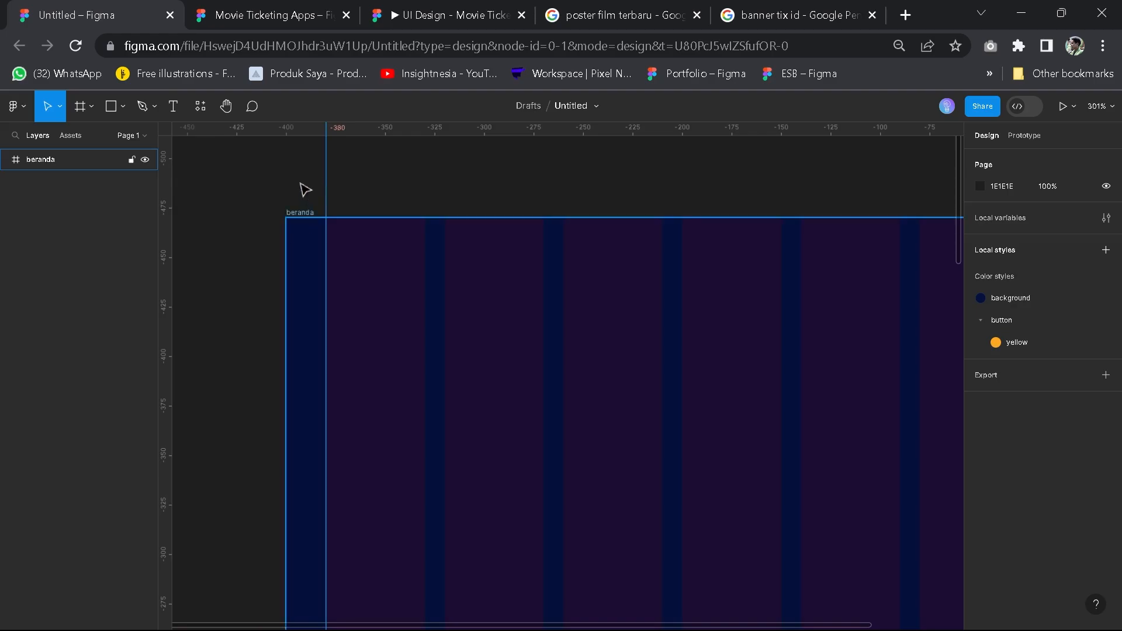
{"action": "scroll", "coordinate": [335, 211], "scroll_direction": "up", "scroll_amount": 10}
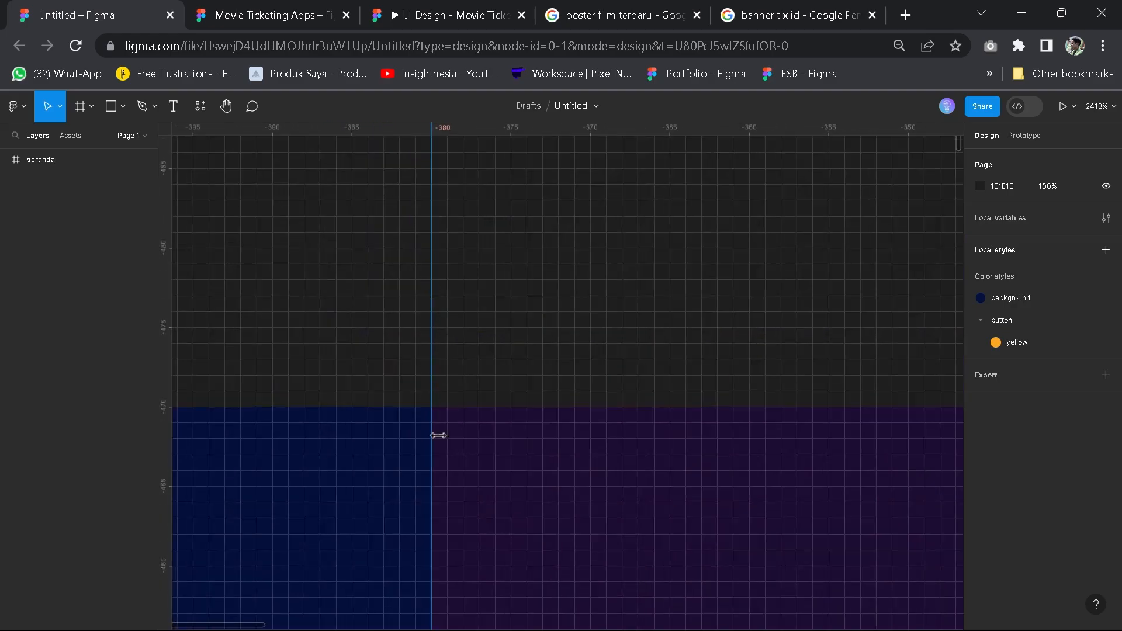
Place a second vertical ruler guide at X -30, on the outer edge of the beranda frame's last grid column
{"action": "scroll", "coordinate": [485, 356], "scroll_direction": "down", "scroll_amount": 5}
{"action": "left_click_drag", "start_coordinate": [805, 291], "coordinate": [528, 282]}
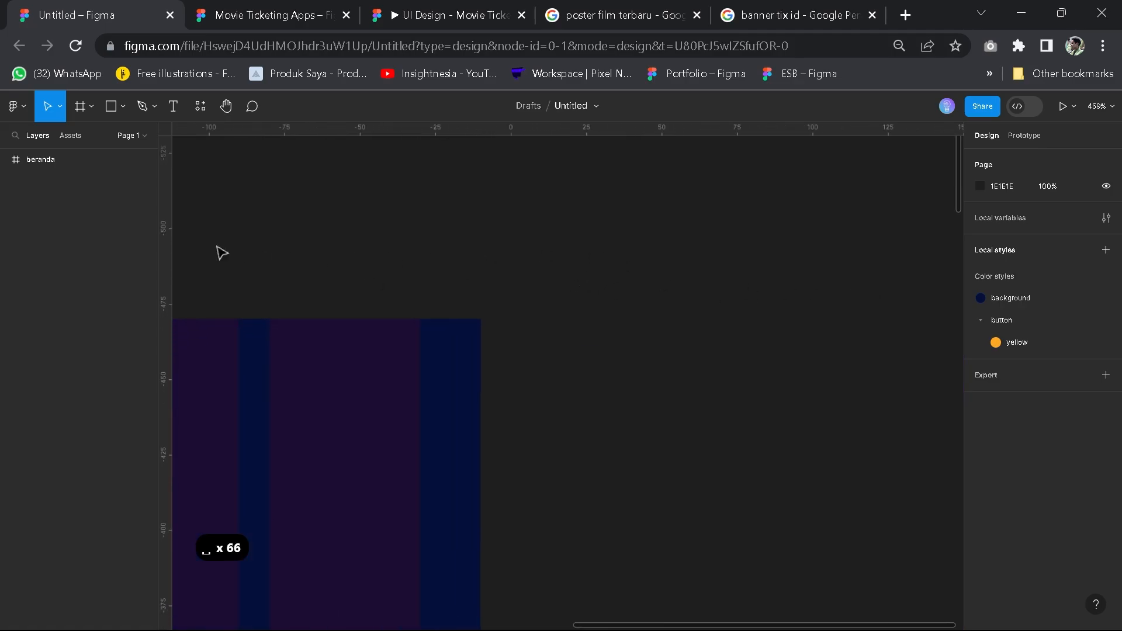
{"action": "left_click_drag", "start_coordinate": [167, 220], "coordinate": [418, 222]}
{"action": "scroll", "coordinate": [682, 318], "scroll_direction": "down", "scroll_amount": 9}
{"action": "left_click_drag", "start_coordinate": [682, 318], "coordinate": [769, 142]}
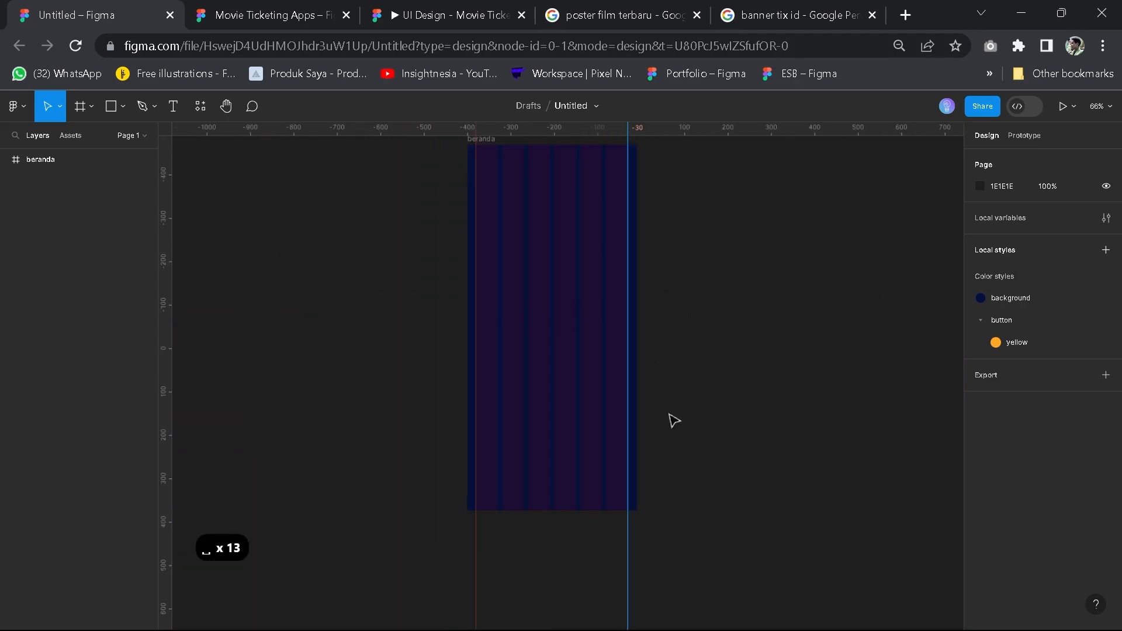
Draw a rectangle near the bottom of the beranda frame and extend it to the full frame width of 390
{"action": "scroll", "coordinate": [670, 419], "scroll_direction": "up", "scroll_amount": 4}
{"action": "left_click_drag", "start_coordinate": [714, 376], "coordinate": [807, 274]}
{"action": "left_click", "coordinate": [111, 106]}
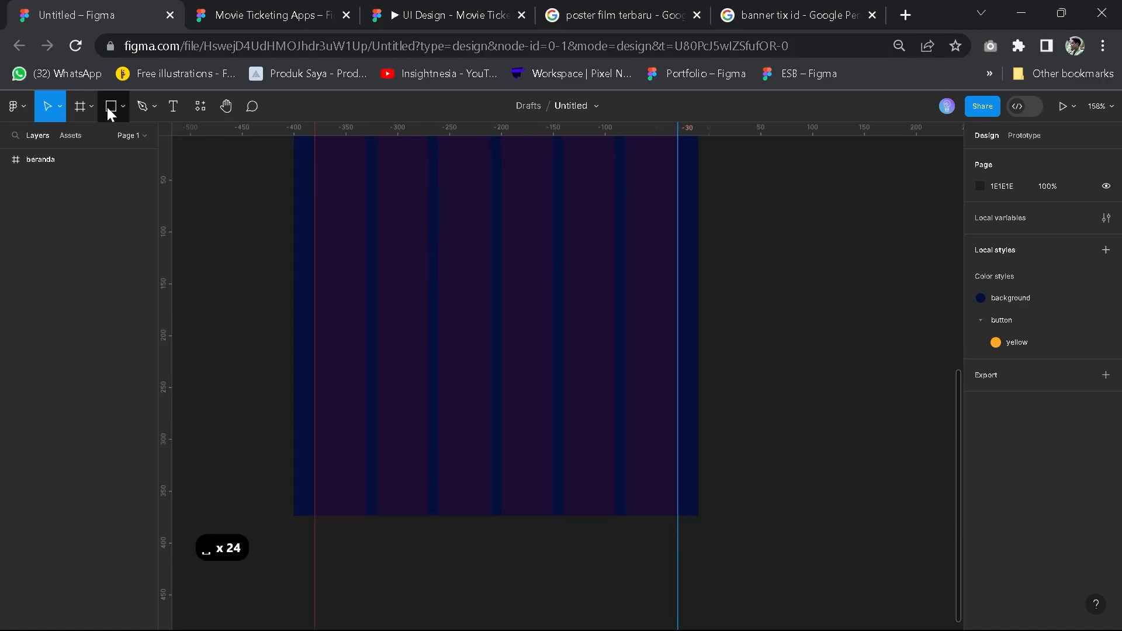
{"action": "mouse_move", "coordinate": [373, 395]}
{"action": "left_mouse_down"}
{"action": "mouse_move", "coordinate": [588, 473]}
{"action": "mouse_move", "coordinate": [700, 459]}
{"action": "left_mouse_up"}
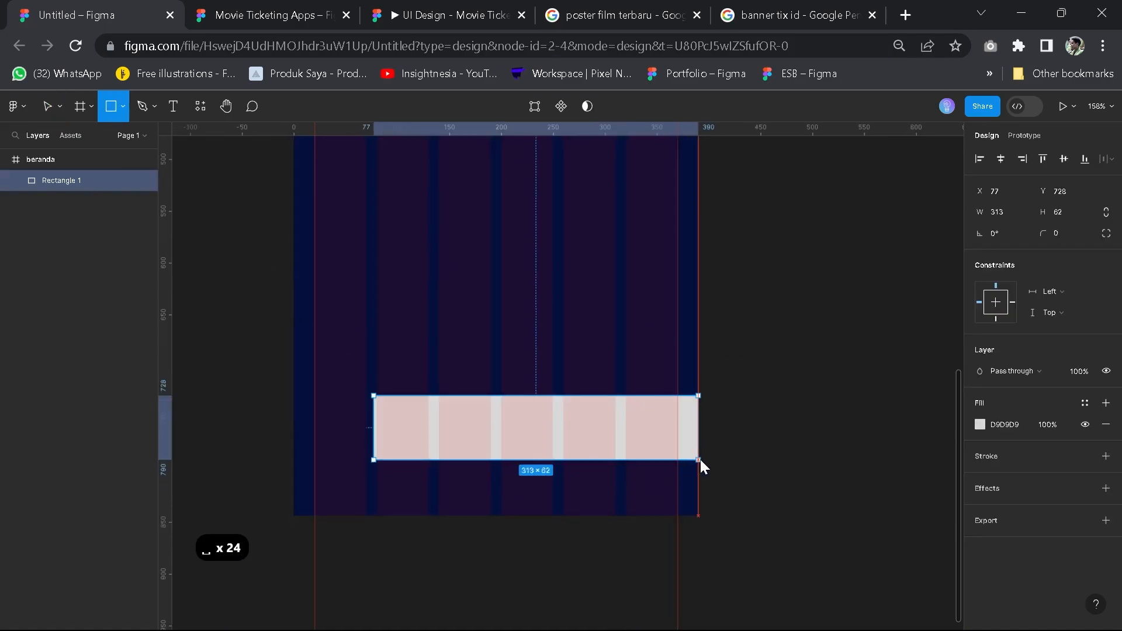
{"action": "left_click_drag", "start_coordinate": [373, 421], "coordinate": [294, 412]}
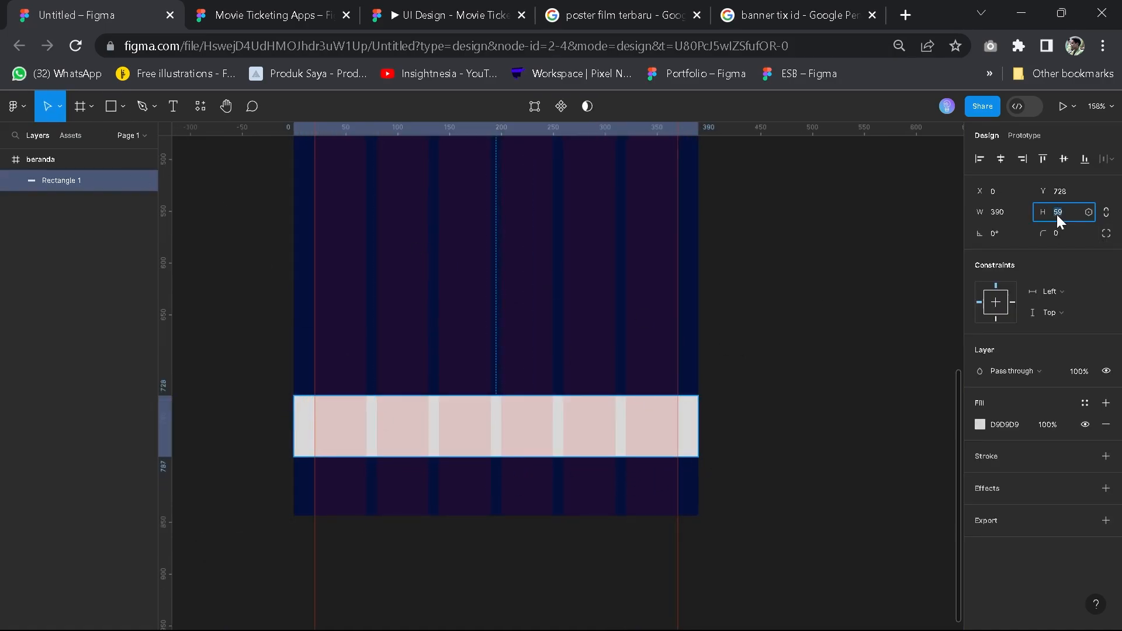
Set the rectangle's height to 56 and move it flush with the beranda frame's bottom edge at Y 788
{"action": "type", "text": "56"}
{"action": "key", "text": "Return"}
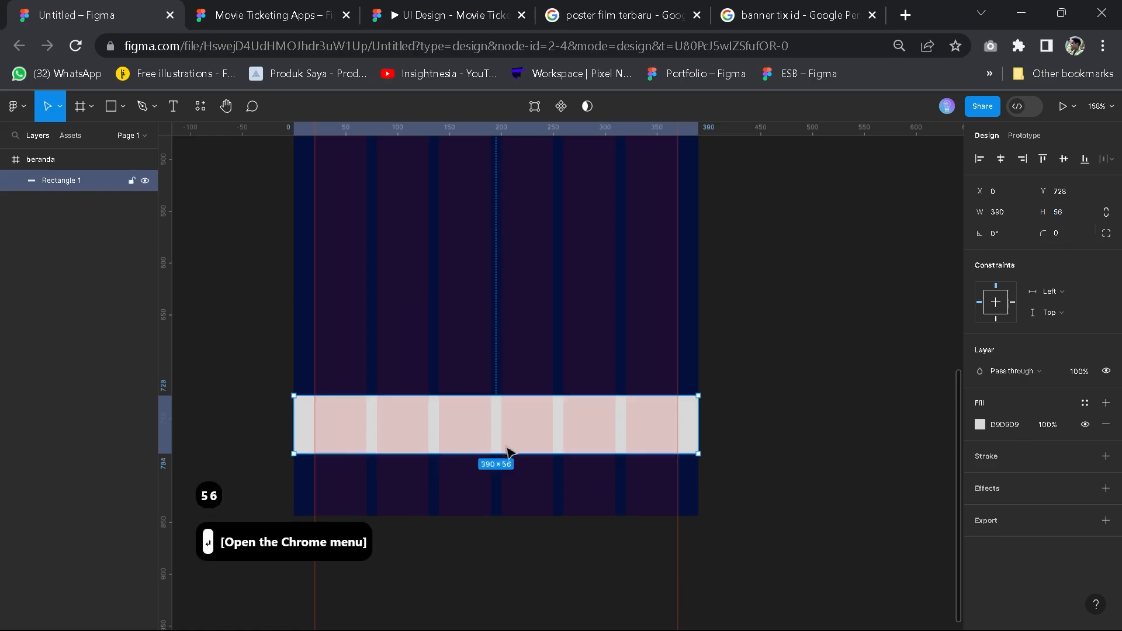
{"action": "left_click_drag", "start_coordinate": [507, 451], "coordinate": [501, 498]}
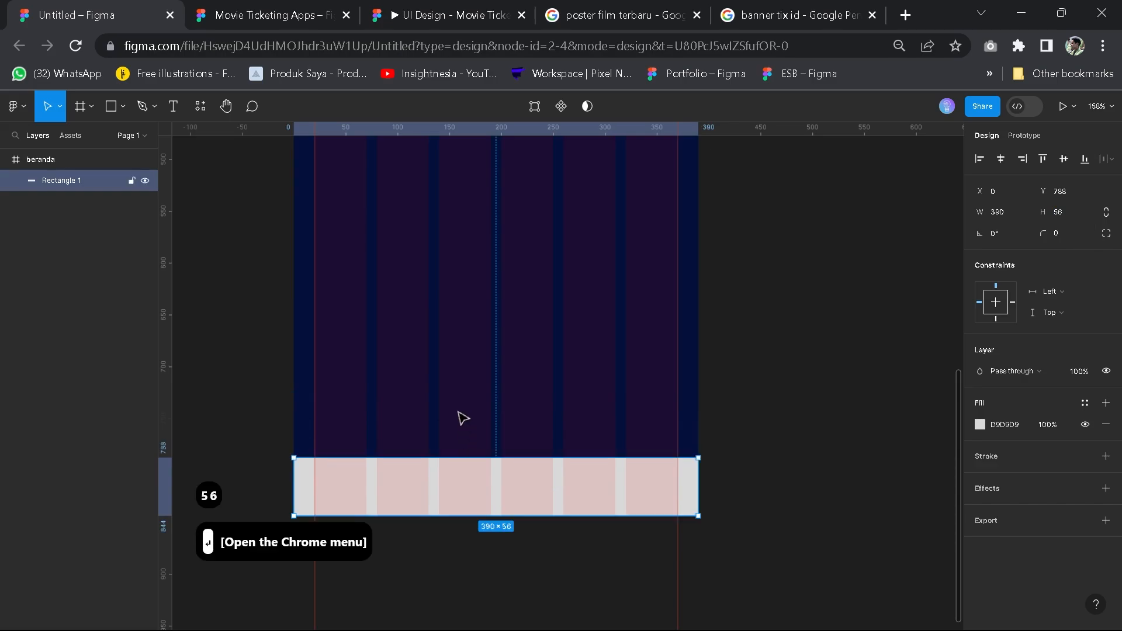
Place a horizontal ruler guide at Y 318, aligned with the rectangle's top edge
{"action": "scroll", "coordinate": [268, 422], "scroll_direction": "up", "scroll_amount": 1}
{"action": "scroll", "coordinate": [268, 422], "scroll_direction": "up", "scroll_amount": 5}
{"action": "key", "text": "space"}
{"action": "left_click_drag", "start_coordinate": [310, 459], "coordinate": [332, 307]}
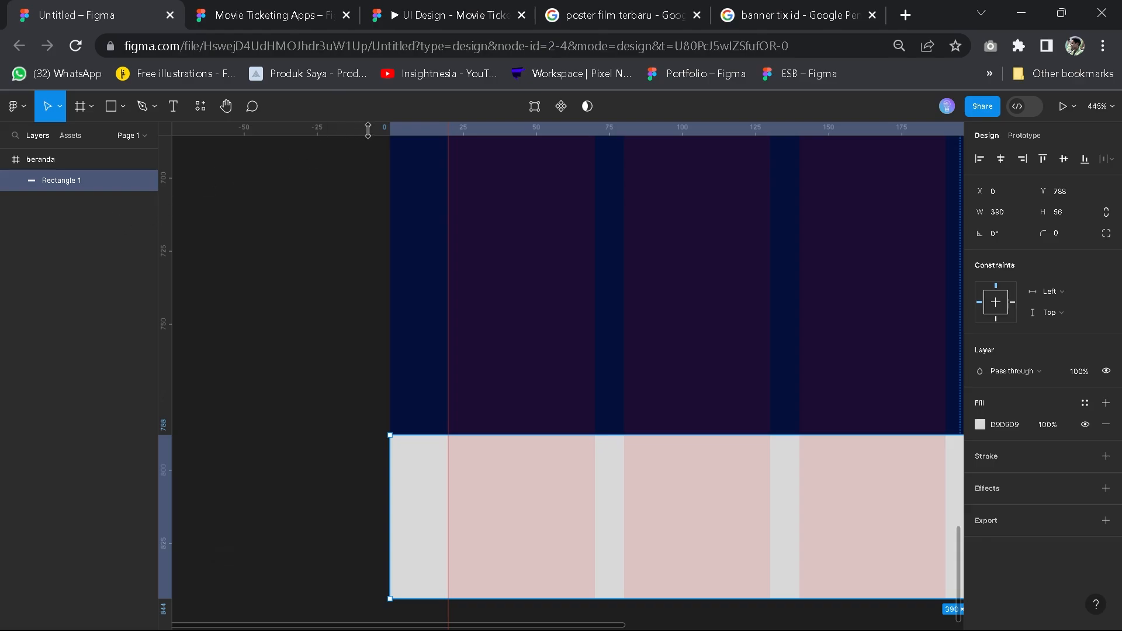
{"action": "left_click_drag", "start_coordinate": [367, 132], "coordinate": [364, 434]}
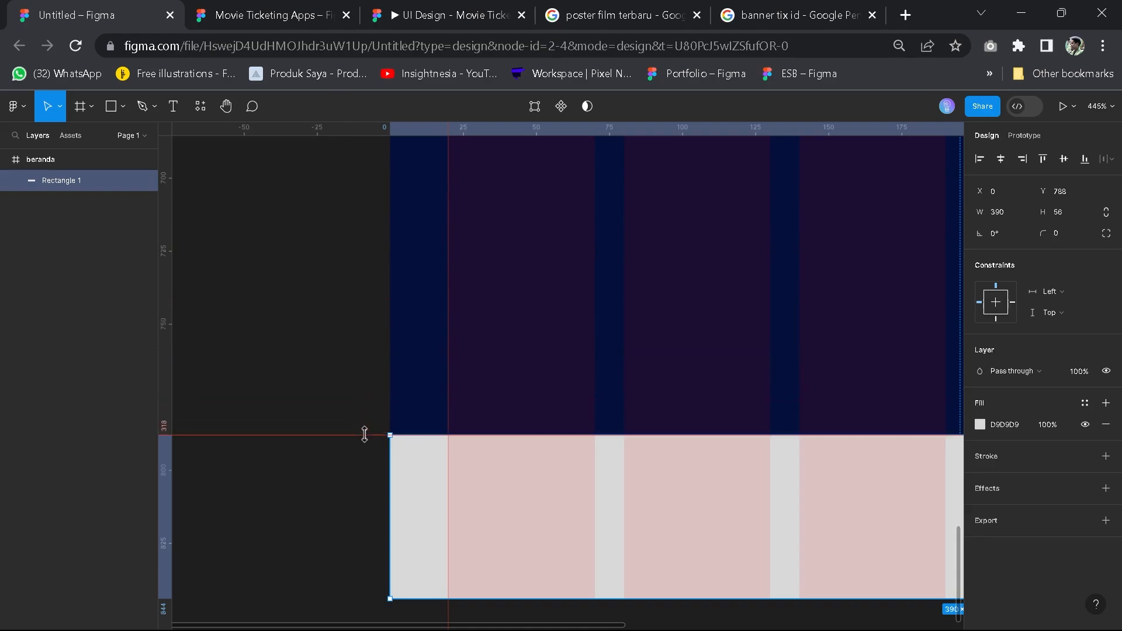
Delete the helper rectangle from the bottom of the beranda frame
{"action": "scroll", "coordinate": [443, 497], "scroll_direction": "down", "scroll_amount": 3}
{"action": "scroll", "coordinate": [488, 498], "scroll_direction": "down", "scroll_amount": 2}
{"action": "key", "text": "space"}
{"action": "left_click_drag", "start_coordinate": [525, 504], "coordinate": [386, 505]}
{"action": "scroll", "coordinate": [463, 508], "scroll_direction": "up", "scroll_amount": 1}
{"action": "key", "text": "space"}
{"action": "scroll", "coordinate": [426, 503], "scroll_direction": "down", "scroll_amount": 2}
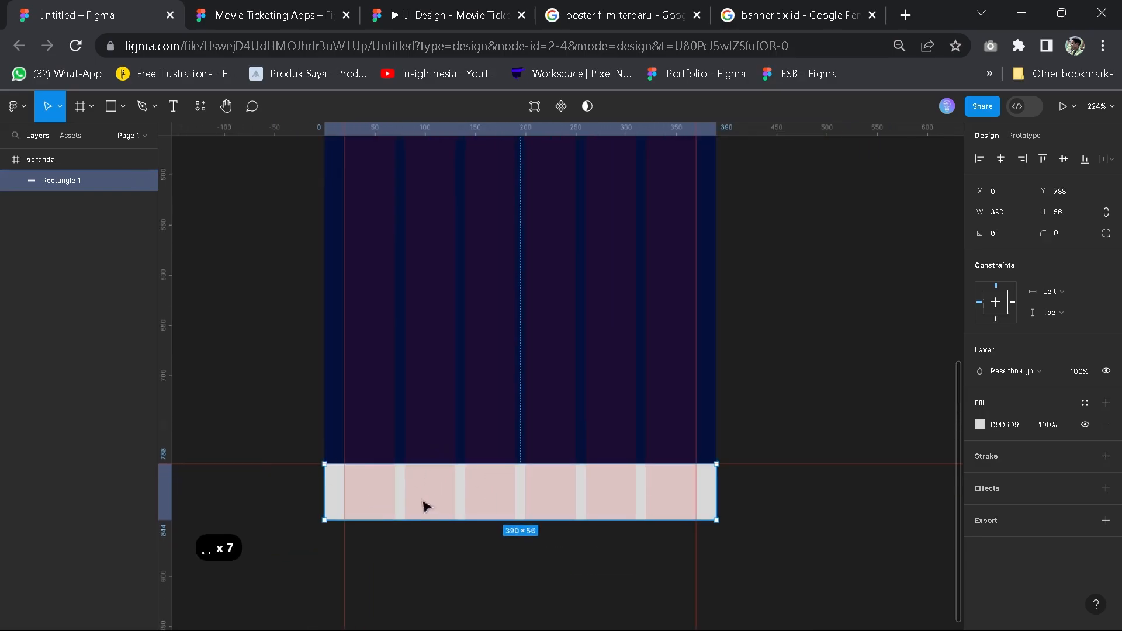
{"action": "scroll", "coordinate": [465, 323], "scroll_direction": "down", "scroll_amount": 2}
{"action": "key", "text": "space"}
{"action": "left_click_drag", "start_coordinate": [451, 390], "coordinate": [453, 478]}
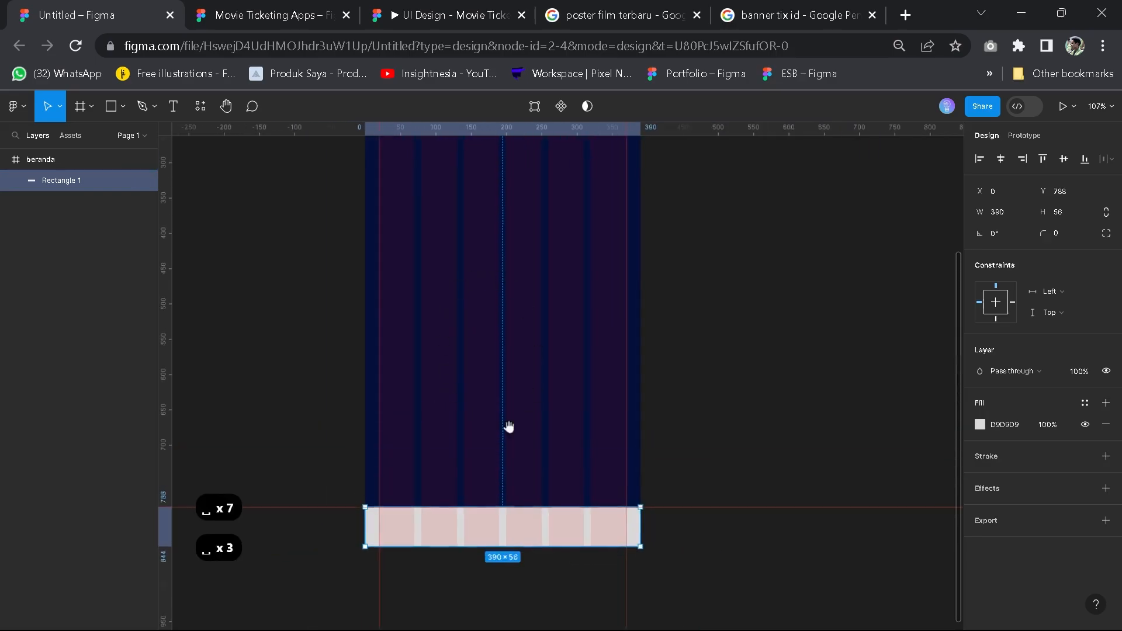
{"action": "key", "text": "space"}
{"action": "left_click_drag", "start_coordinate": [459, 431], "coordinate": [449, 480]}
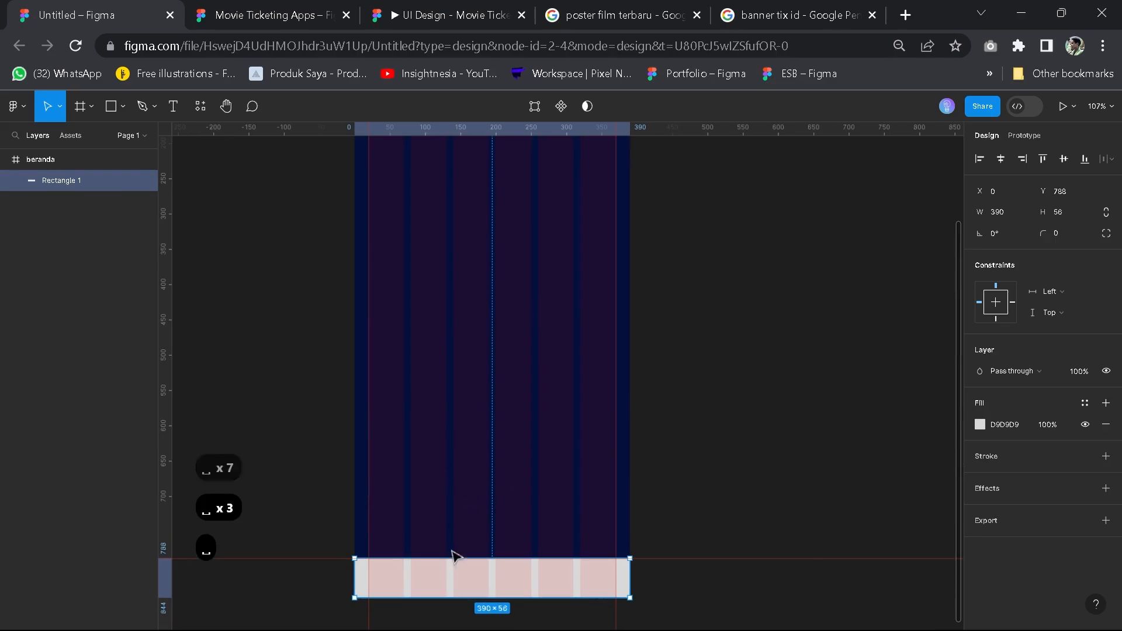
{"action": "scroll", "coordinate": [438, 586], "scroll_direction": "up", "scroll_amount": 1}
{"action": "key", "text": "BackSpace"}
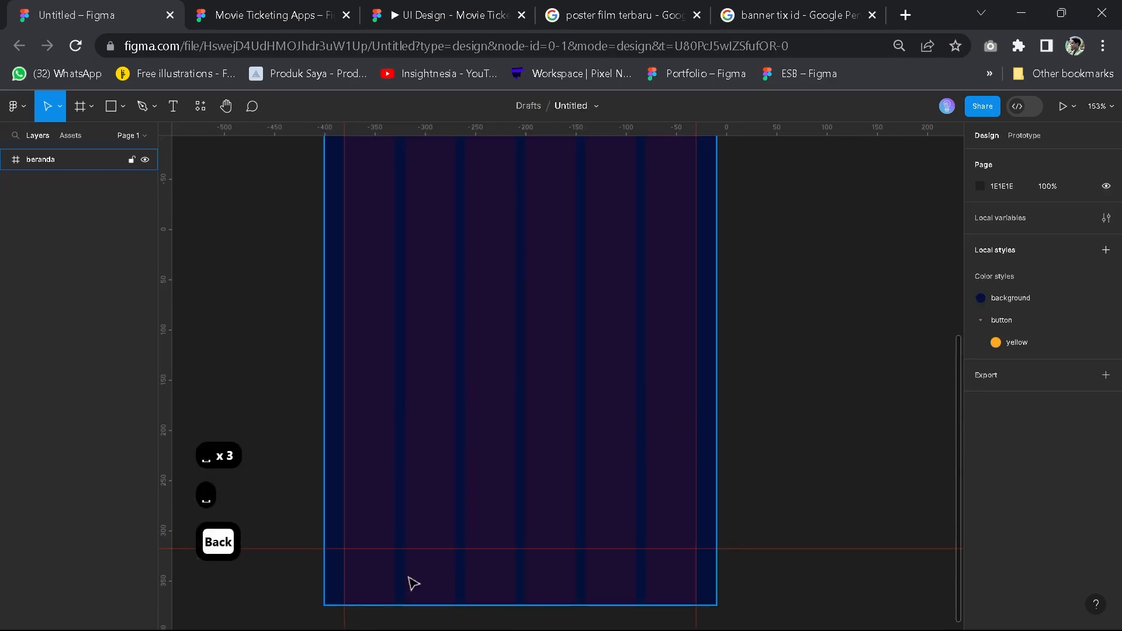
Inspect the avatar, greeting text, subtitle and notification button in the Homepage header of the Movie Ticketing Apps file
{"action": "scroll", "coordinate": [497, 567], "scroll_direction": "down", "scroll_amount": 1}
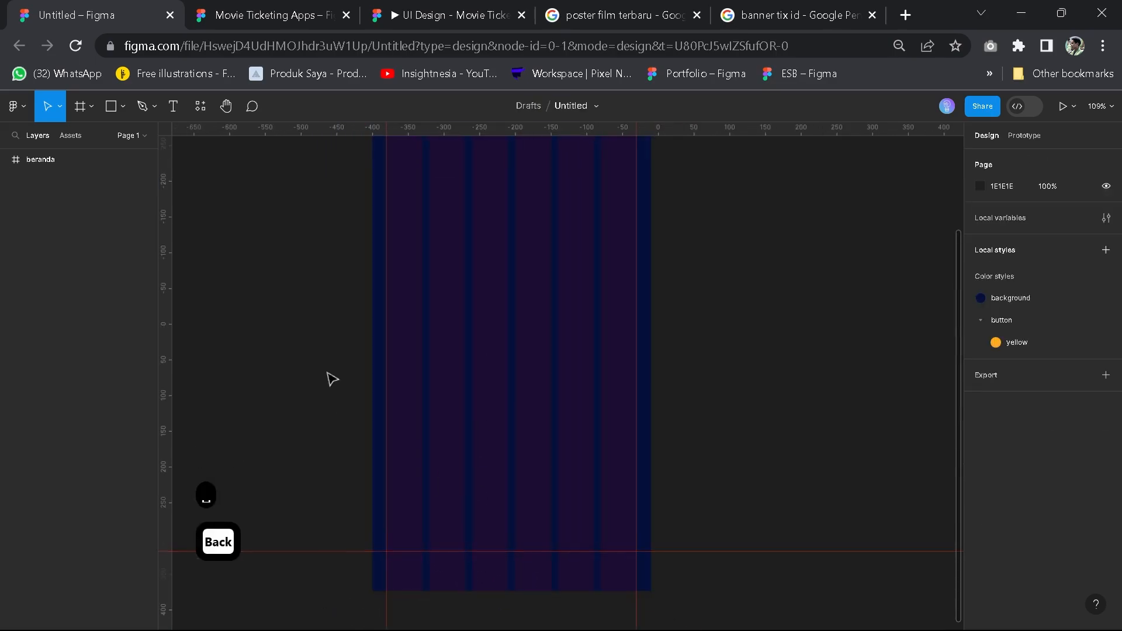
{"action": "key", "text": "space"}
{"action": "left_click_drag", "start_coordinate": [323, 358], "coordinate": [321, 549]}
{"action": "scroll", "coordinate": [316, 309], "scroll_direction": "down", "scroll_amount": 1}
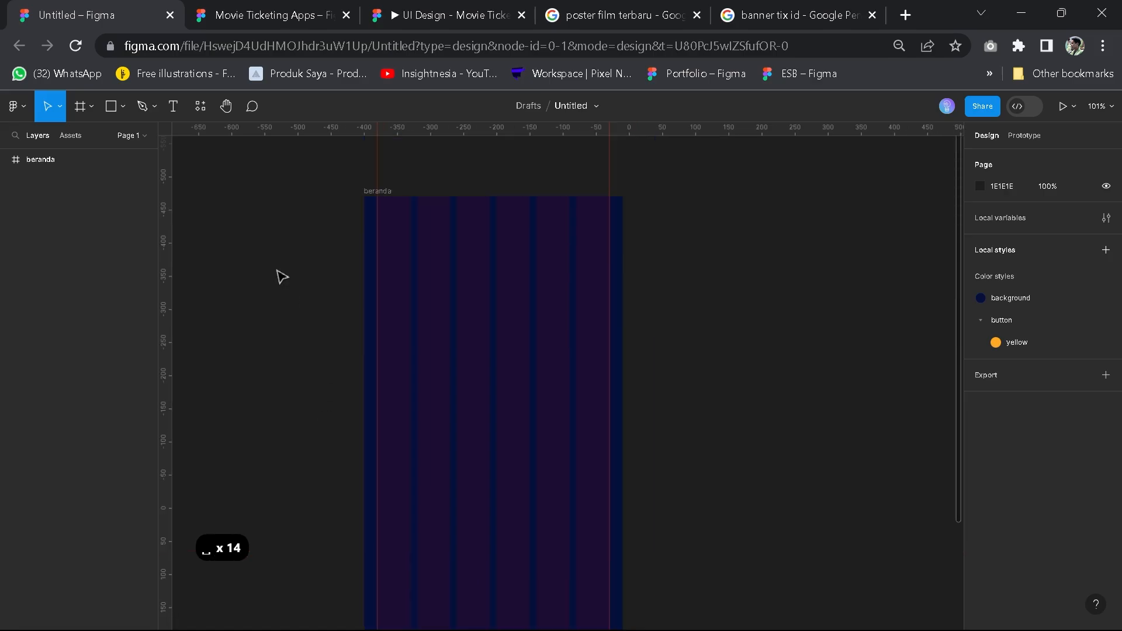
{"action": "left_click", "coordinate": [265, 15]}
{"action": "scroll", "coordinate": [596, 211], "scroll_direction": "up", "scroll_amount": 3}
{"action": "key", "text": "space"}
{"action": "left_click_drag", "start_coordinate": [594, 264], "coordinate": [582, 325]}
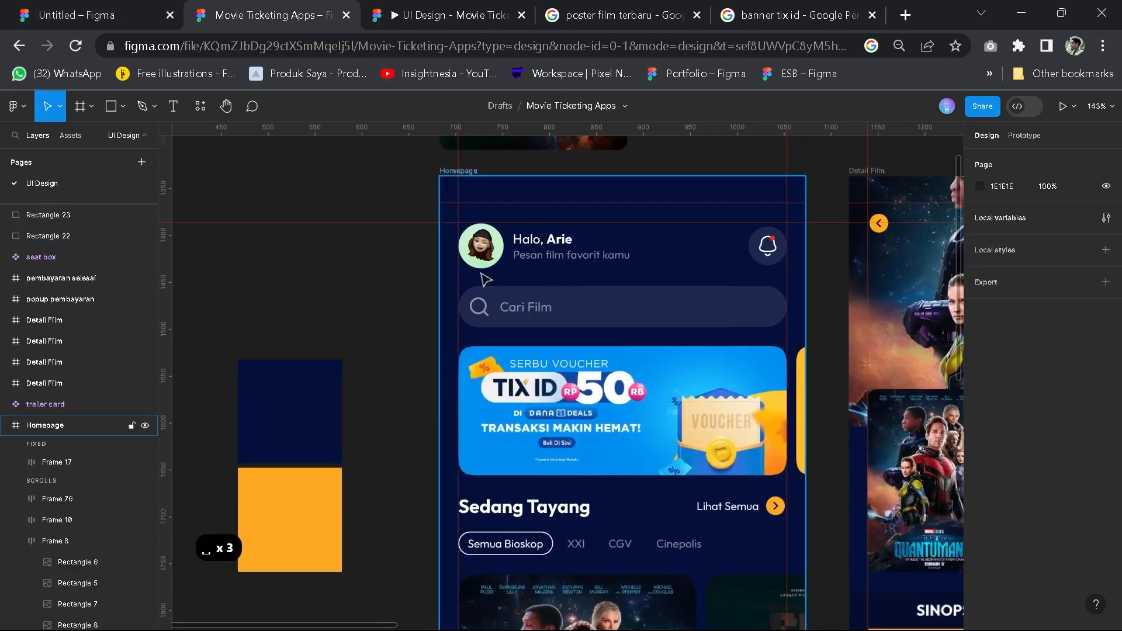
{"action": "double_click", "coordinate": [500, 260]}
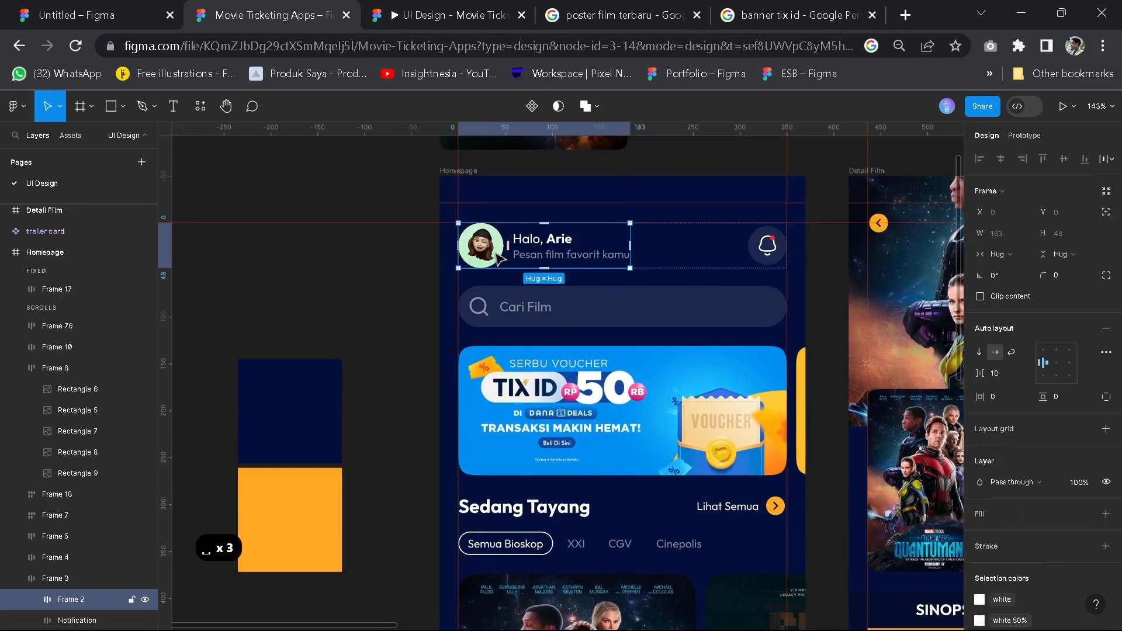
{"action": "left_click", "coordinate": [500, 260]}
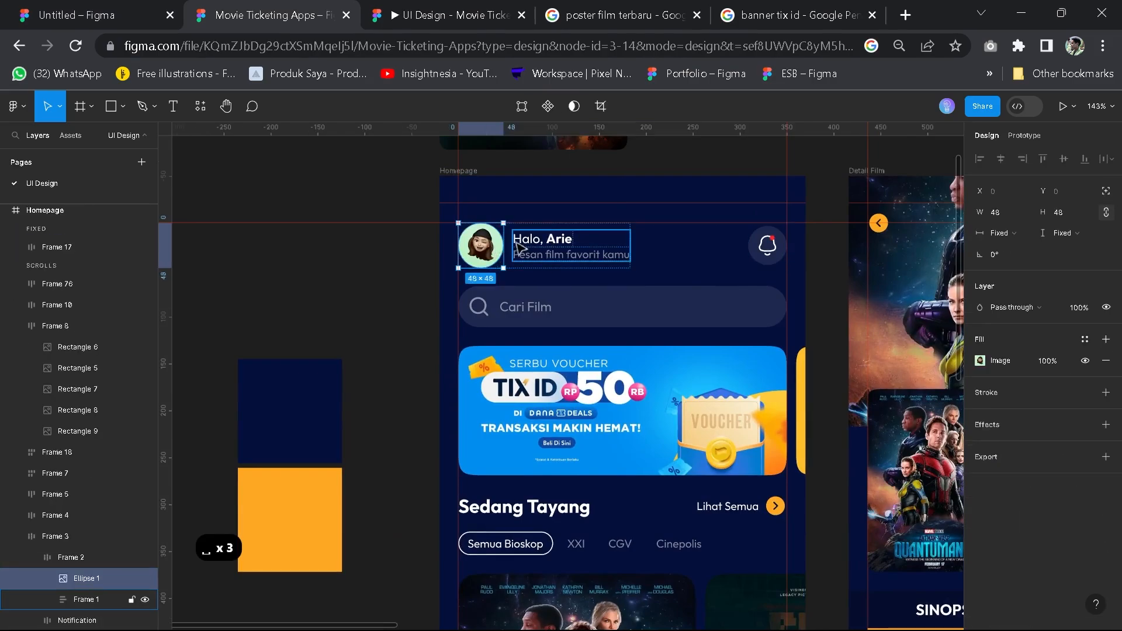
{"action": "left_click", "coordinate": [551, 241]}
{"action": "double_click", "coordinate": [534, 241]}
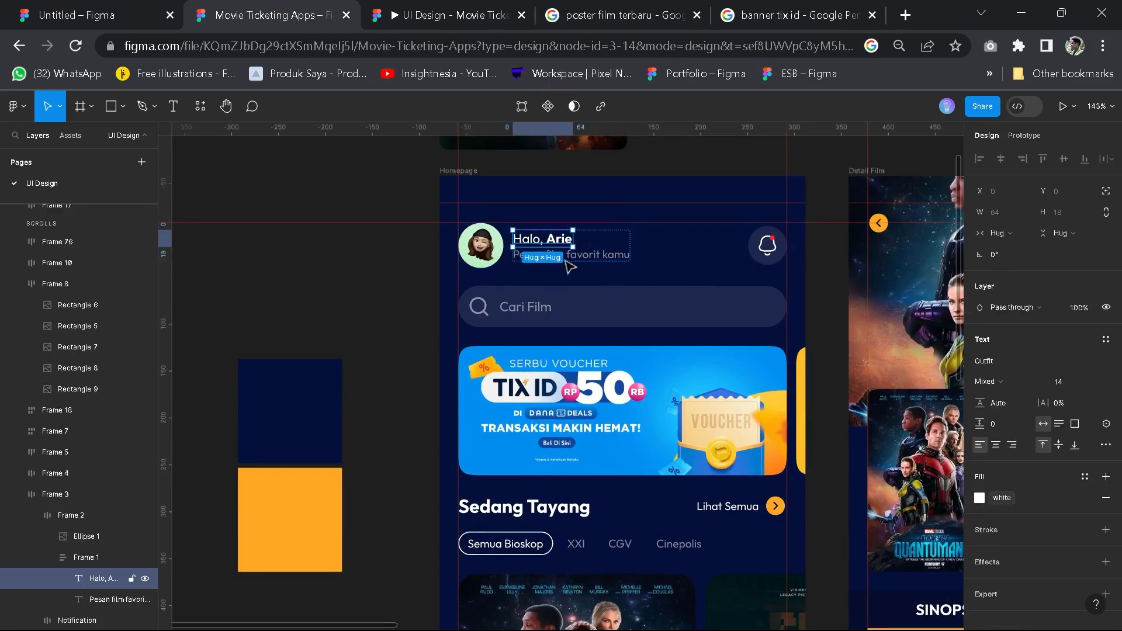
{"action": "left_click", "coordinate": [588, 259]}
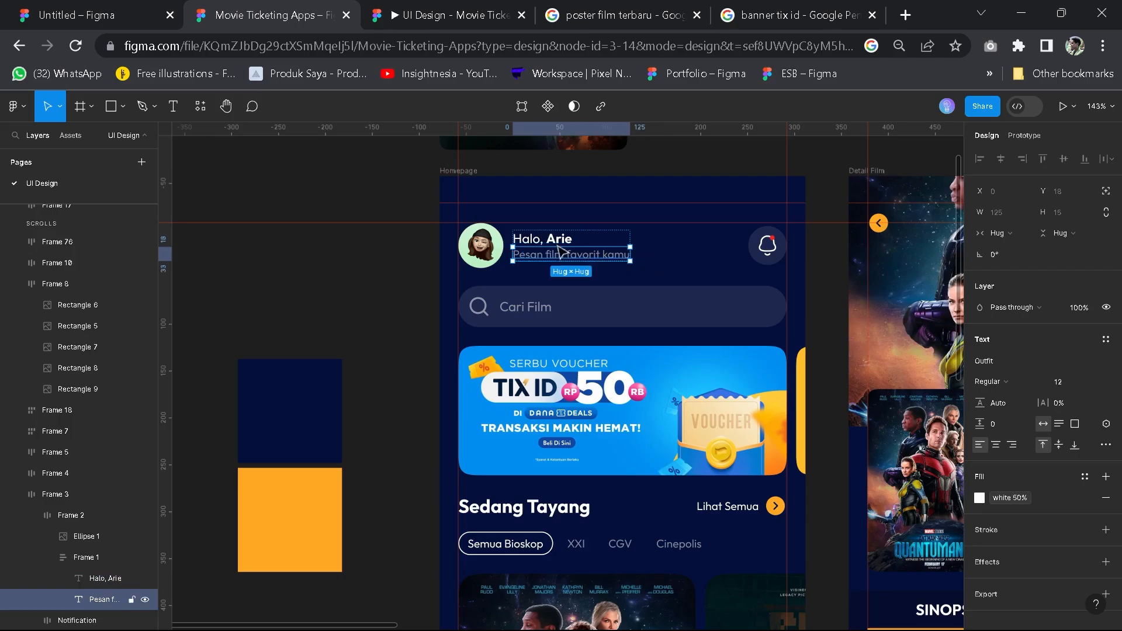
{"action": "left_click", "coordinate": [769, 252]}
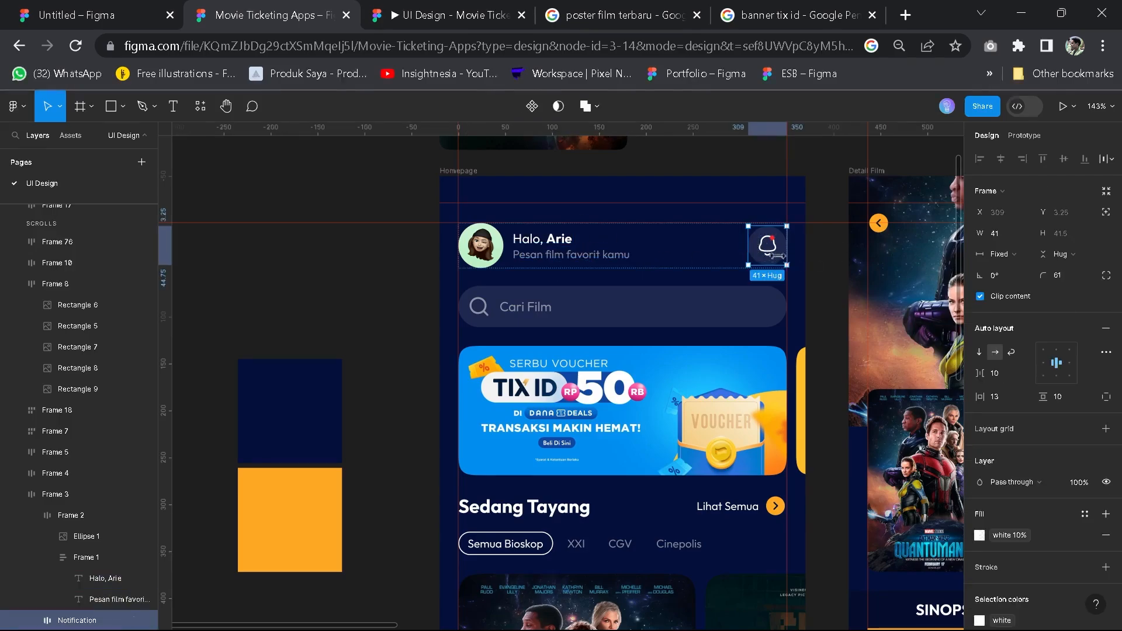
In the Untitled file, add the greeting text "Halo," followed by the person's first name near the beranda frame's top and make the name bold
{"action": "left_click", "coordinate": [64, 12]}
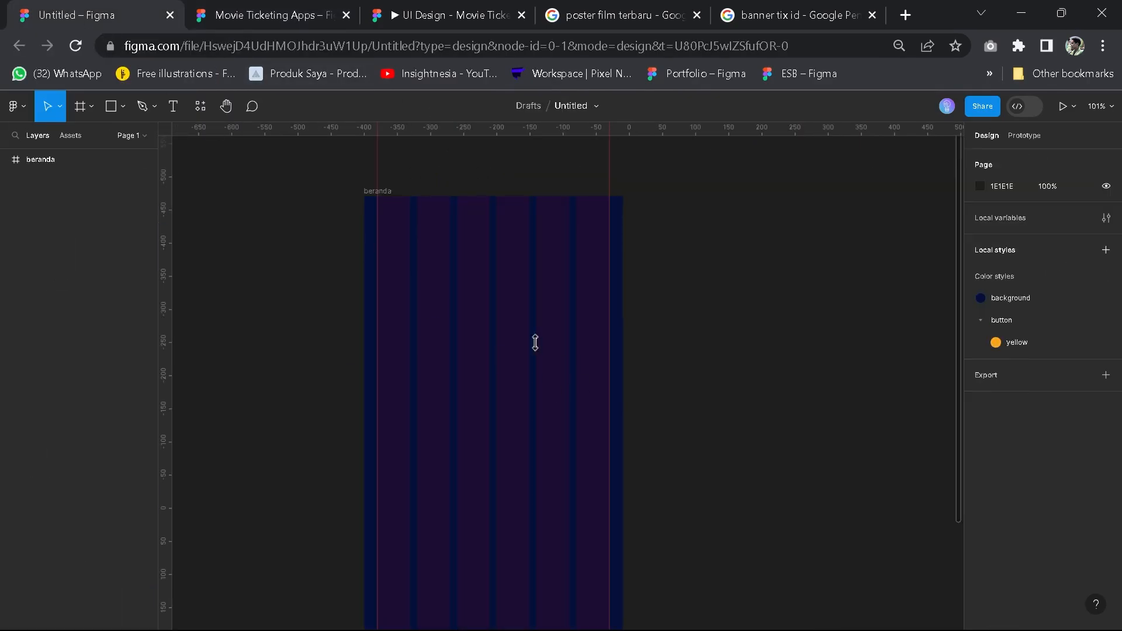
{"action": "left_click", "coordinate": [443, 271]}
{"action": "scroll", "coordinate": [443, 271], "scroll_direction": "up", "scroll_amount": 4}
{"action": "key", "text": "space"}
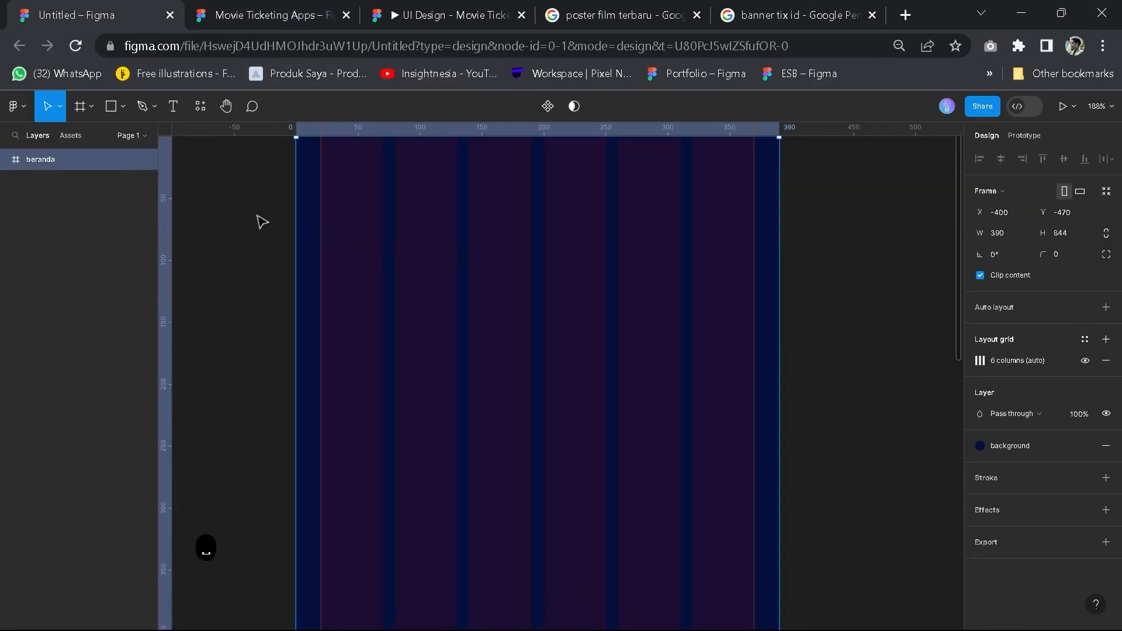
{"action": "left_click", "coordinate": [256, 216]}
{"action": "left_click_drag", "start_coordinate": [257, 216], "coordinate": [258, 283]}
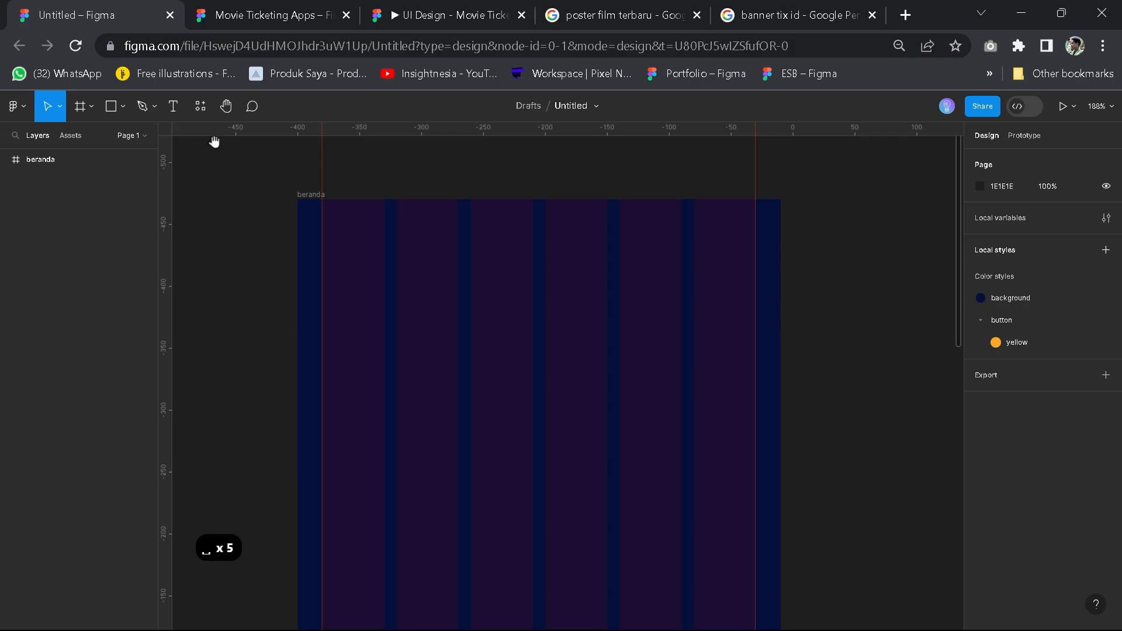
{"action": "left_click", "coordinate": [178, 107]}
{"action": "left_click", "coordinate": [366, 285]}
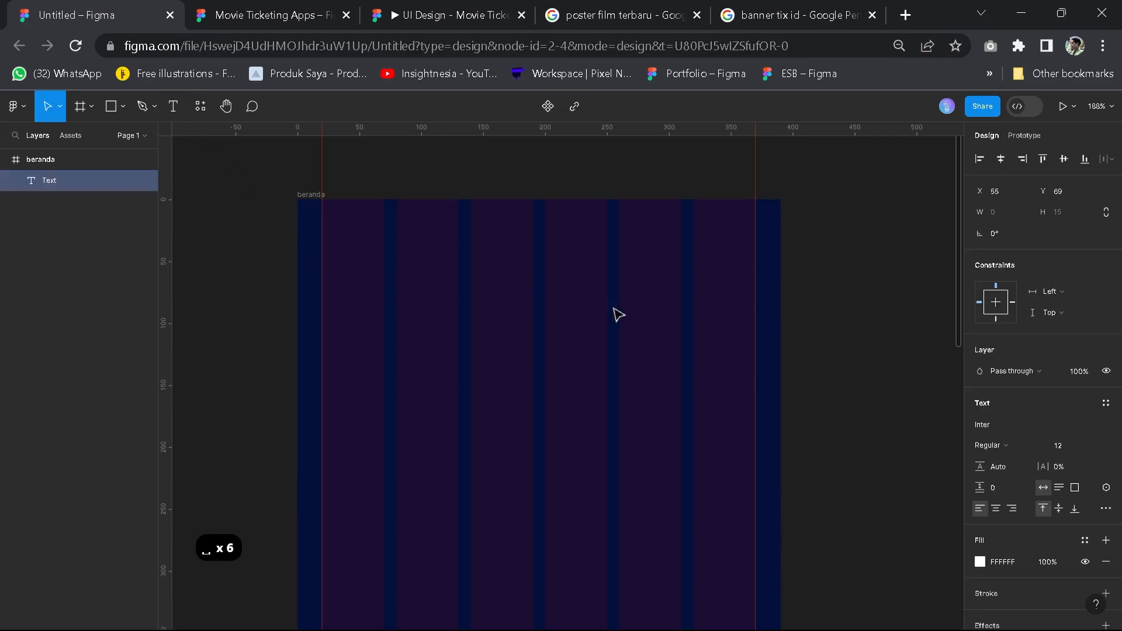
{"action": "type", "text": "Halo, Arie"}
{"action": "key", "text": "ctrl+shift+Left"}
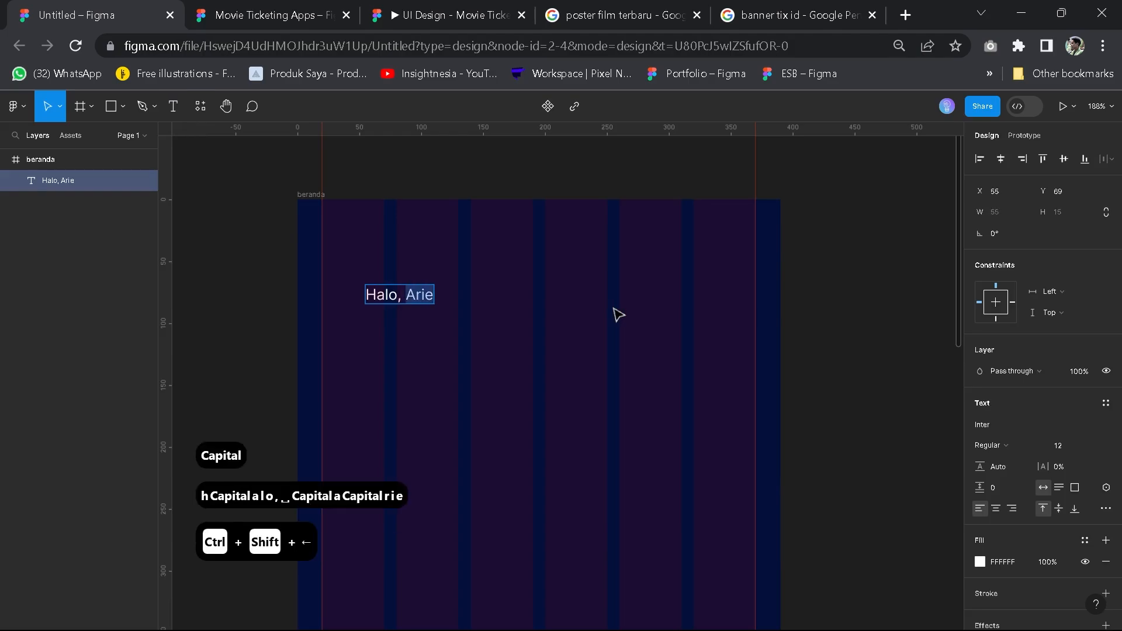
{"action": "key", "text": "ctrl+b"}
{"action": "key", "text": "Escape"}
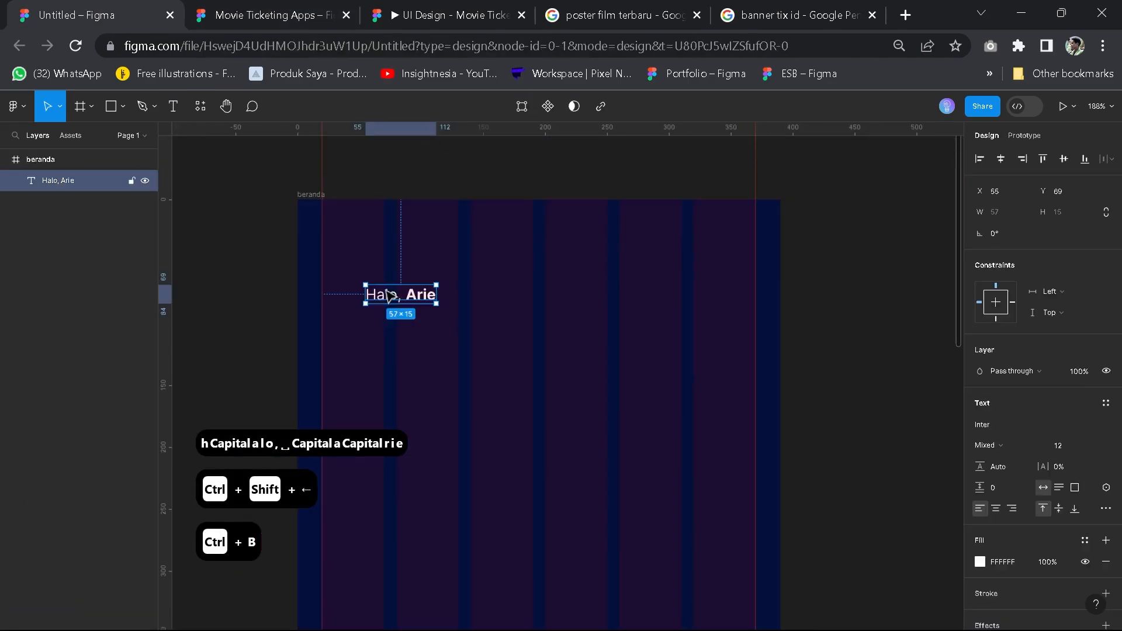
Change the greeting text's font to Outfit, keeping its mixed weights
{"action": "left_click", "coordinate": [996, 425]}
{"action": "type", "text": "outfir"}
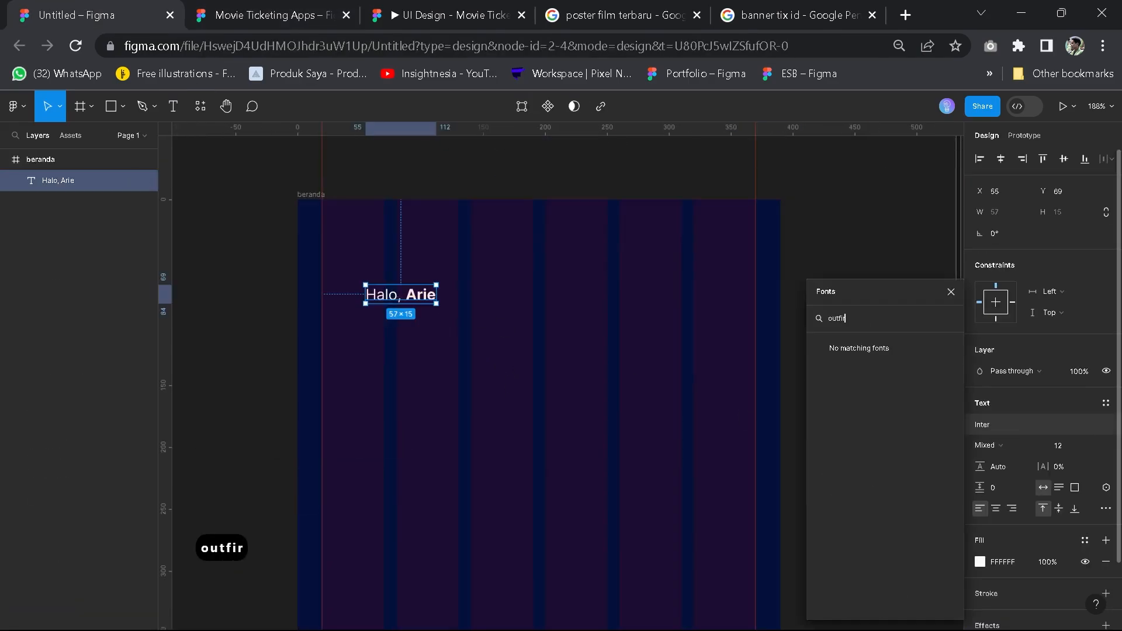
{"action": "key", "text": "BackSpace"}
{"action": "type", "text": "t"}
{"action": "key", "text": "Return"}
{"action": "scroll", "coordinate": [411, 305], "scroll_direction": "up", "scroll_amount": 3}
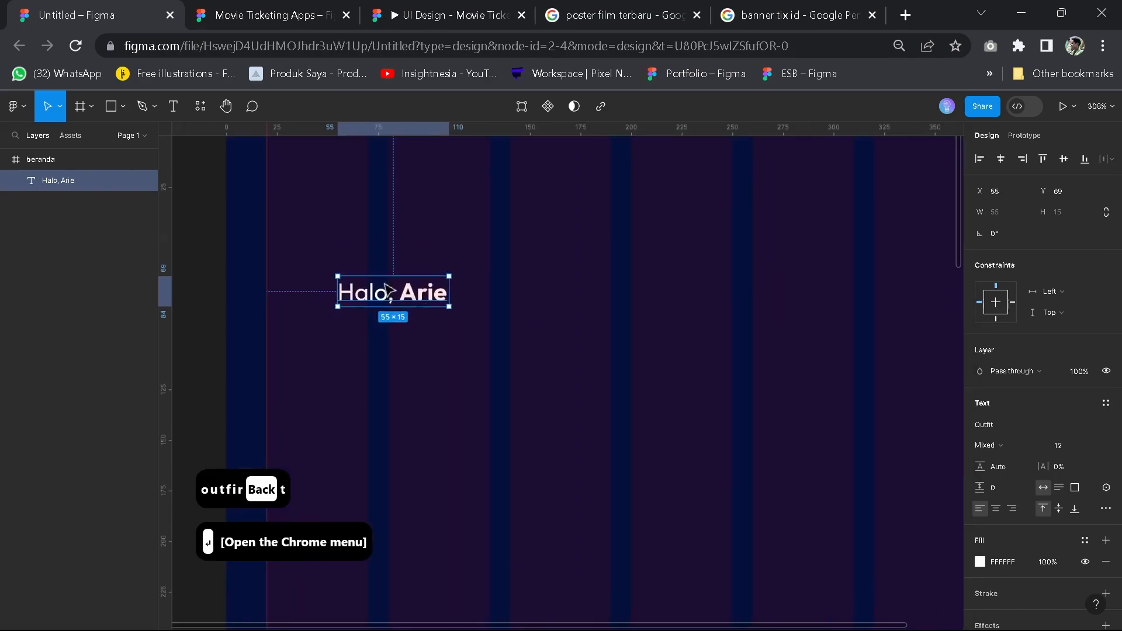
{"action": "left_click", "coordinate": [1016, 449]}
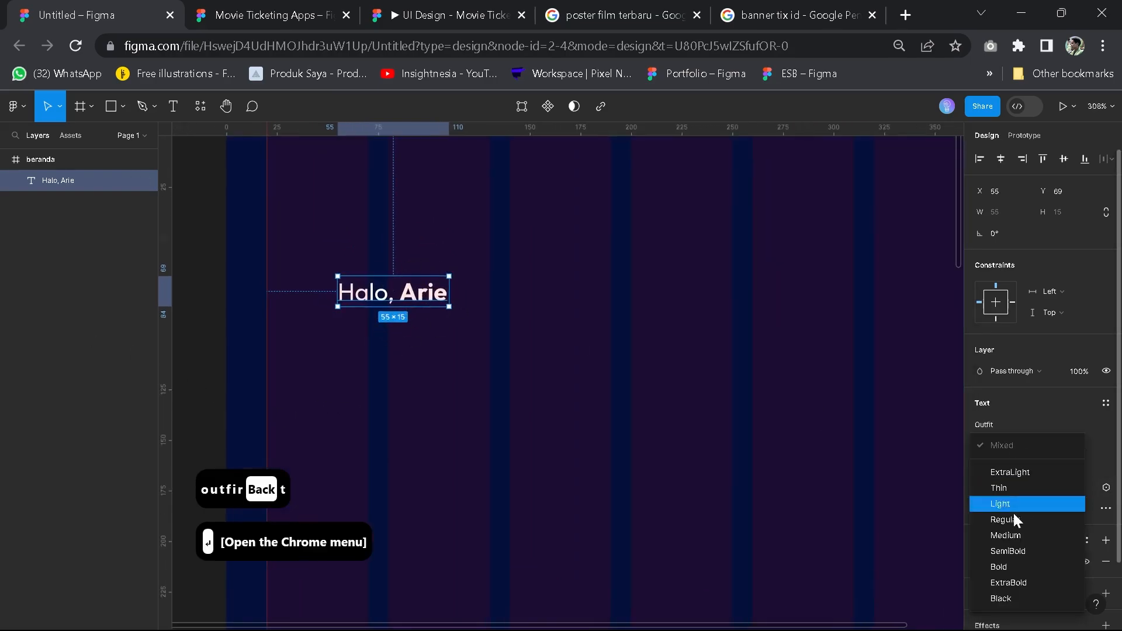
{"action": "left_click", "coordinate": [520, 358]}
Move the greeting text to X 70, Y 46 in the beranda frame and deselect it
{"action": "scroll", "coordinate": [521, 359], "scroll_direction": "down", "scroll_amount": 2}
{"action": "left_click_drag", "start_coordinate": [461, 316], "coordinate": [427, 330]}
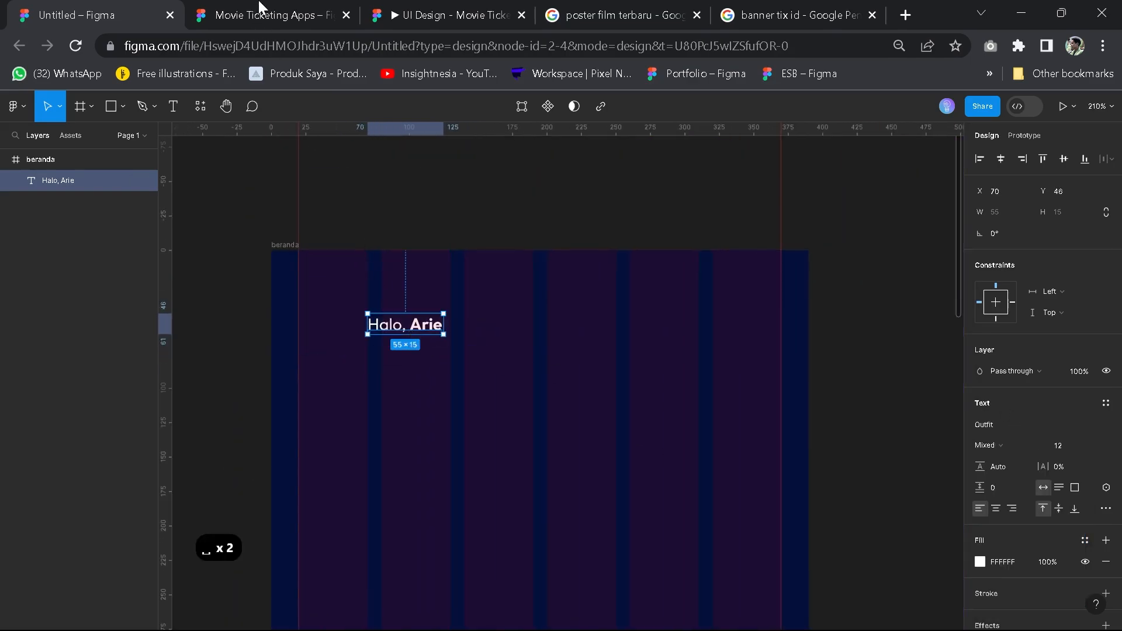
{"action": "left_click", "coordinate": [299, 203]}
Check the size of the Homepage header's avatar in the Movie Ticketing Apps file
{"action": "left_click", "coordinate": [255, 10]}
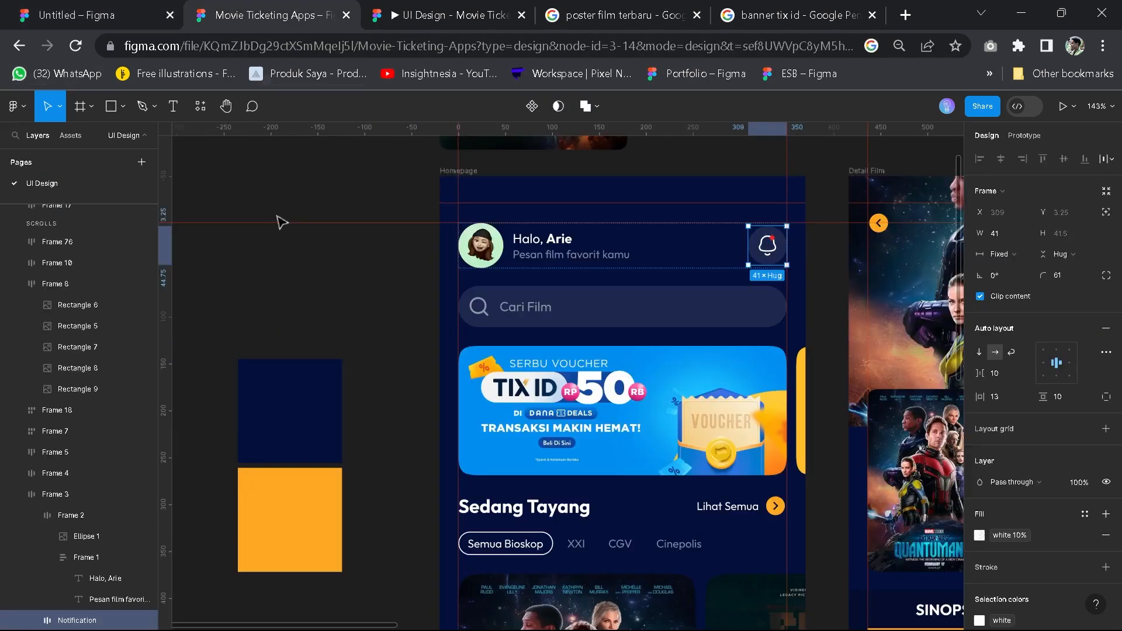
{"action": "left_click", "coordinate": [477, 255]}
{"action": "left_click", "coordinate": [476, 256]}
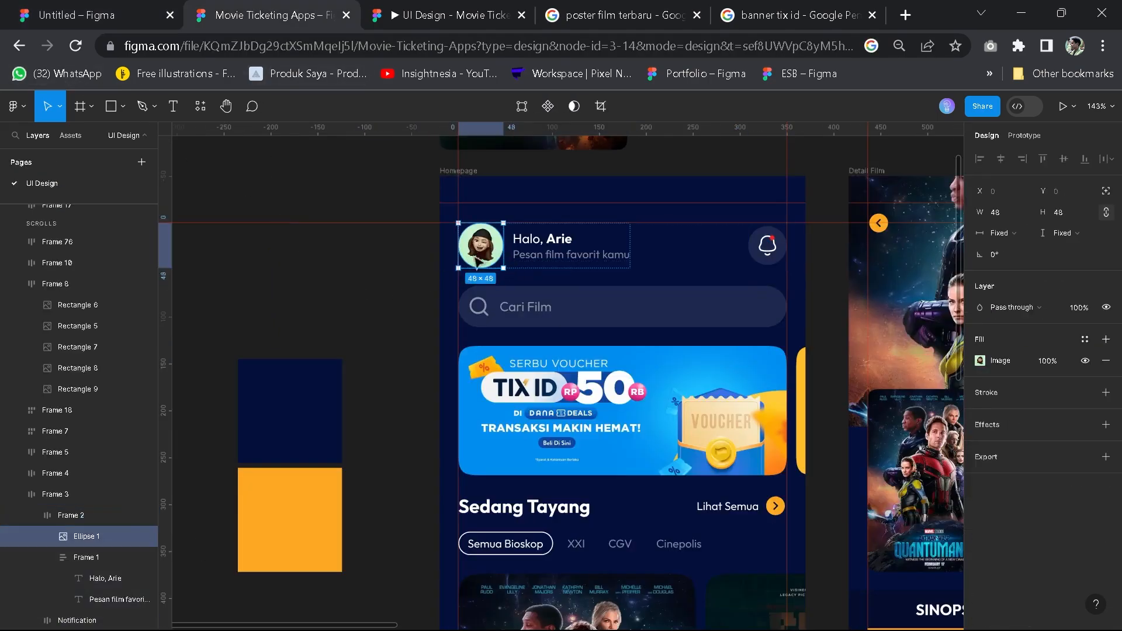
In the Untitled file, draw a 48 × 48 rectangle below the greeting text and place it at X 20, Y 77 in the beranda frame
{"action": "left_click", "coordinate": [93, 15]}
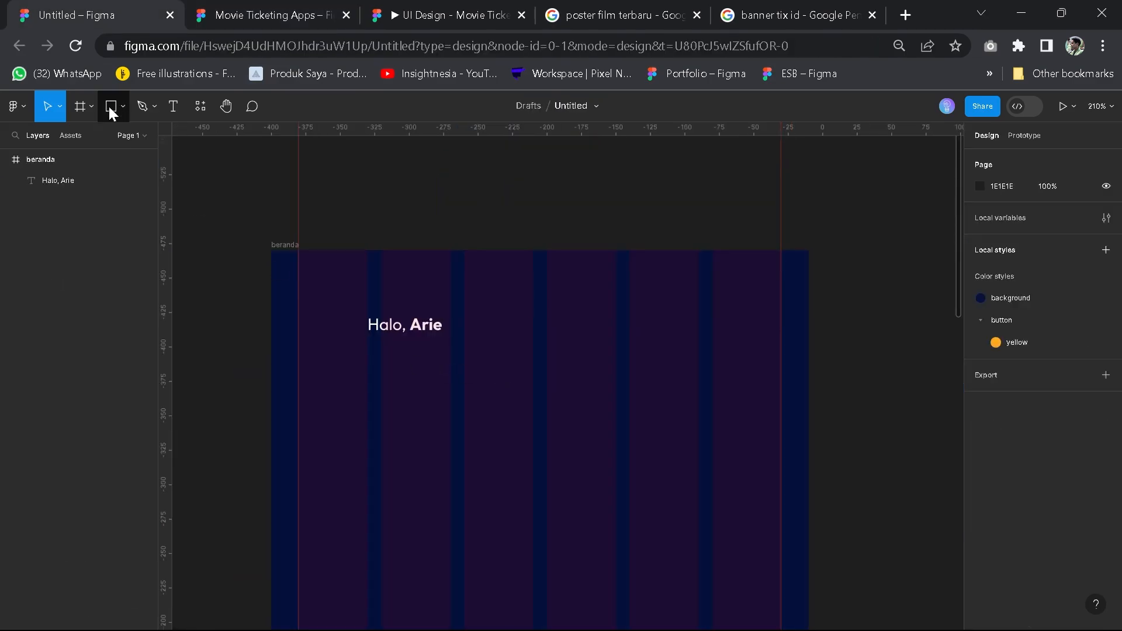
{"action": "left_click", "coordinate": [110, 106]}
{"action": "left_click_drag", "start_coordinate": [320, 362], "coordinate": [391, 433]}
{"action": "left_click", "coordinate": [1011, 214]}
{"action": "type", "text": "48"}
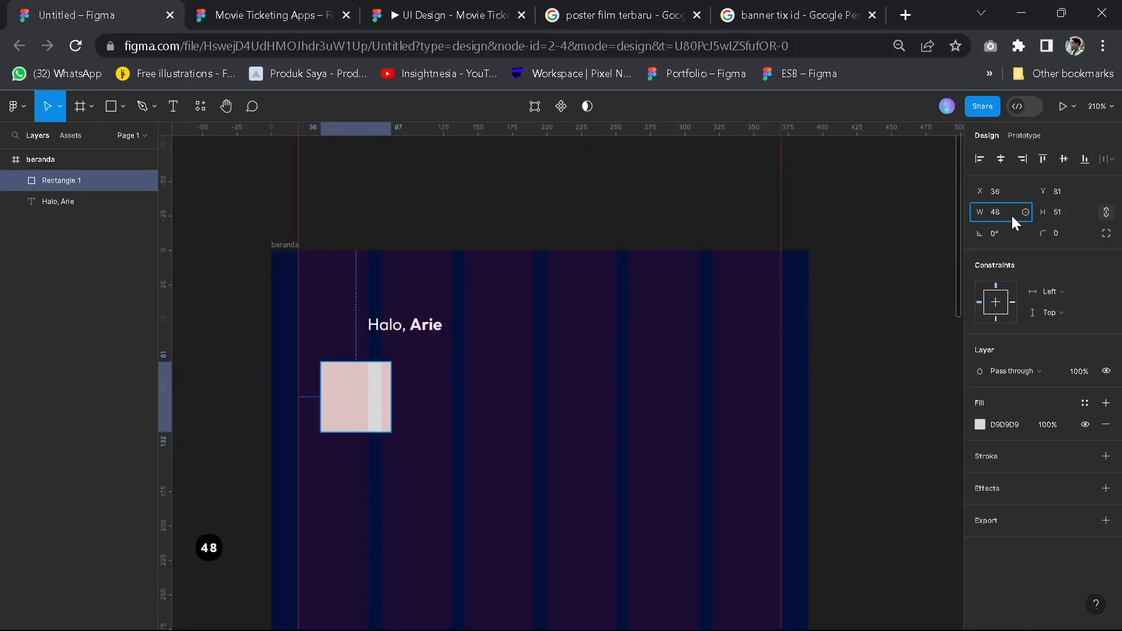
{"action": "key", "text": "Tab"}
{"action": "type", "text": "48"}
{"action": "key", "text": "Return"}
{"action": "scroll", "coordinate": [405, 390], "scroll_direction": "up", "scroll_amount": 1}
{"action": "left_click_drag", "start_coordinate": [405, 390], "coordinate": [369, 388]}
Search the plugins for "memoji" and run Memojis to fill the 48 × 48 square with an avatar image
{"action": "right_click", "coordinate": [366, 382]}
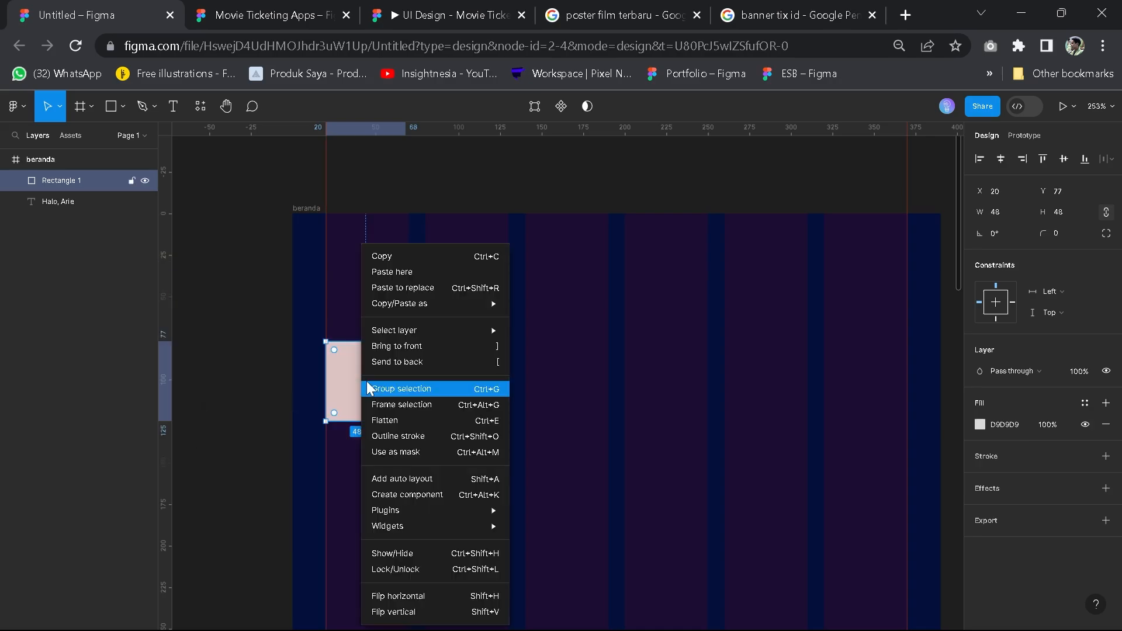
{"action": "mouse_move", "coordinate": [401, 513]}
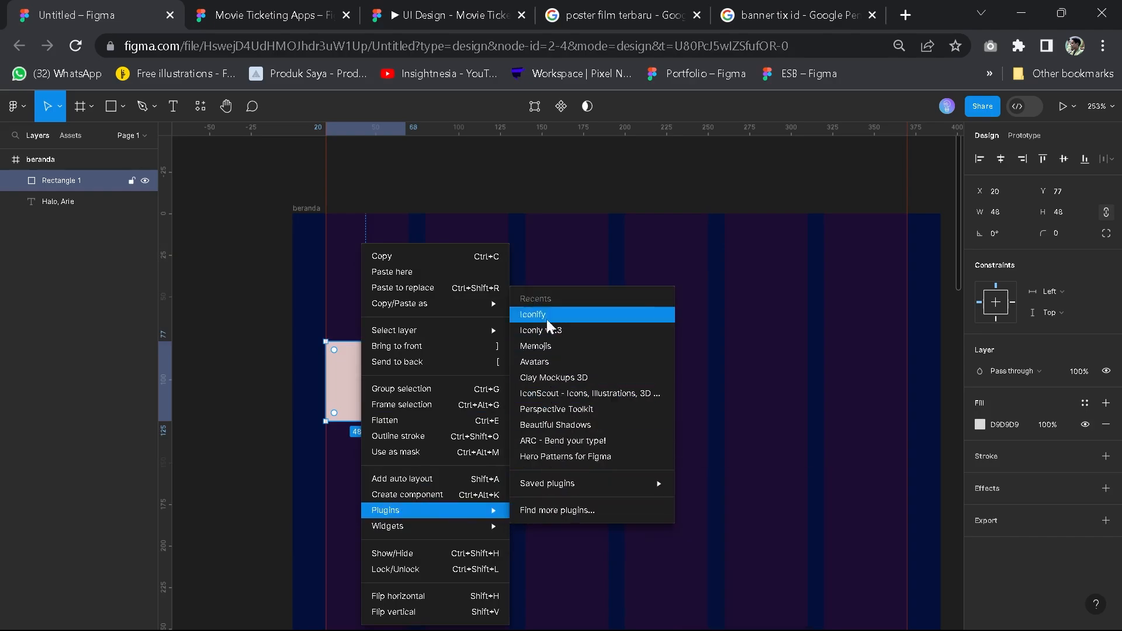
{"action": "left_click", "coordinate": [555, 513]}
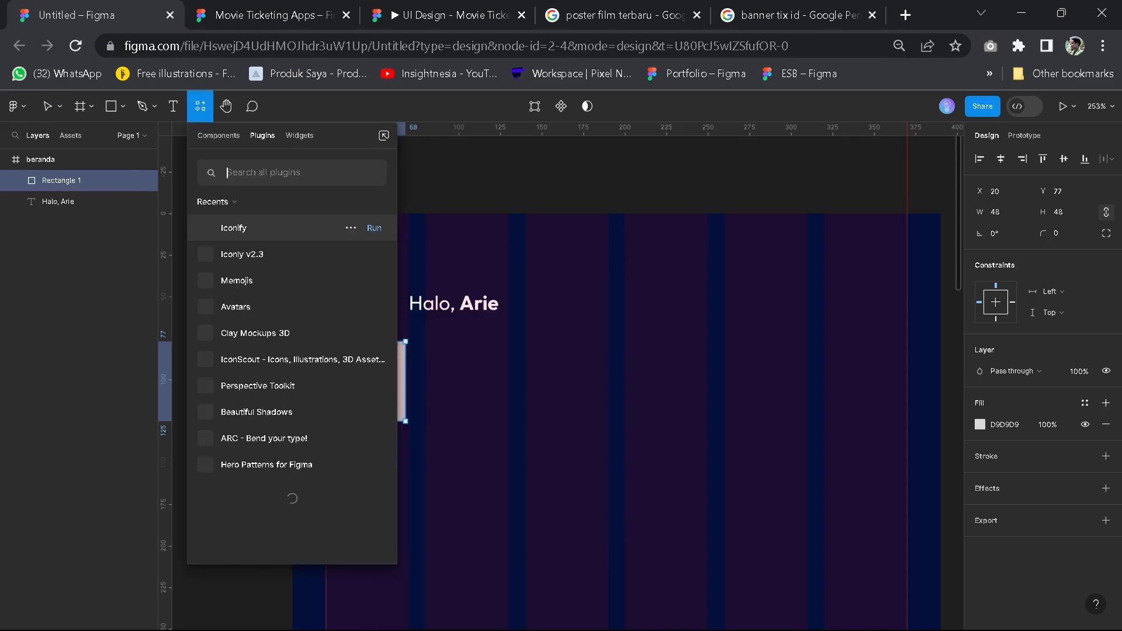
{"action": "type", "text": "memoji"}
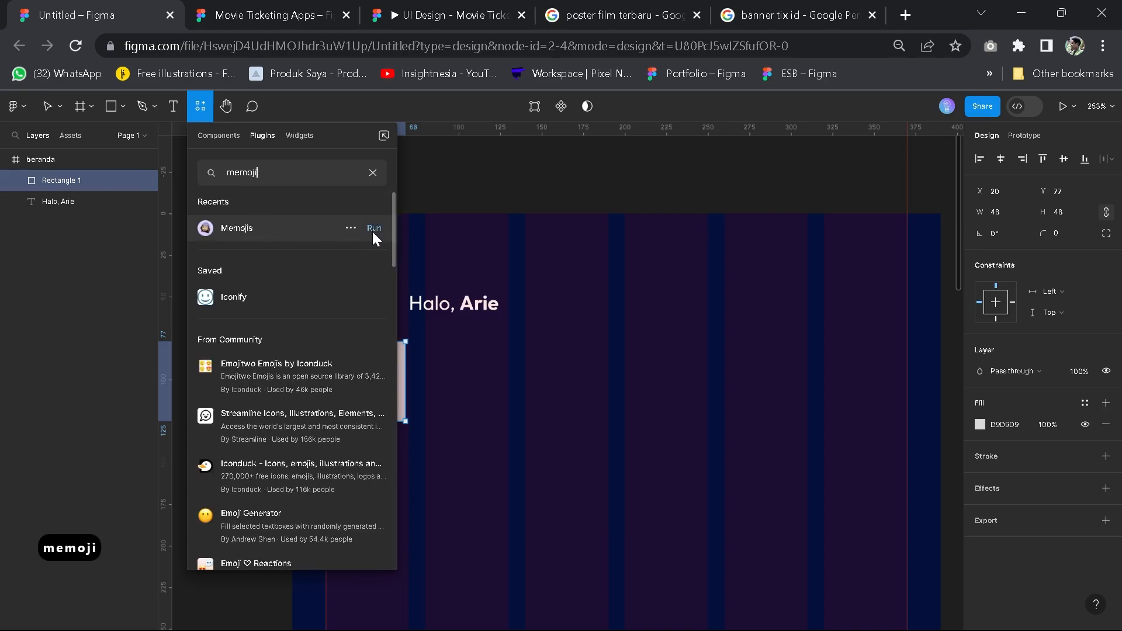
{"action": "left_click", "coordinate": [373, 232]}
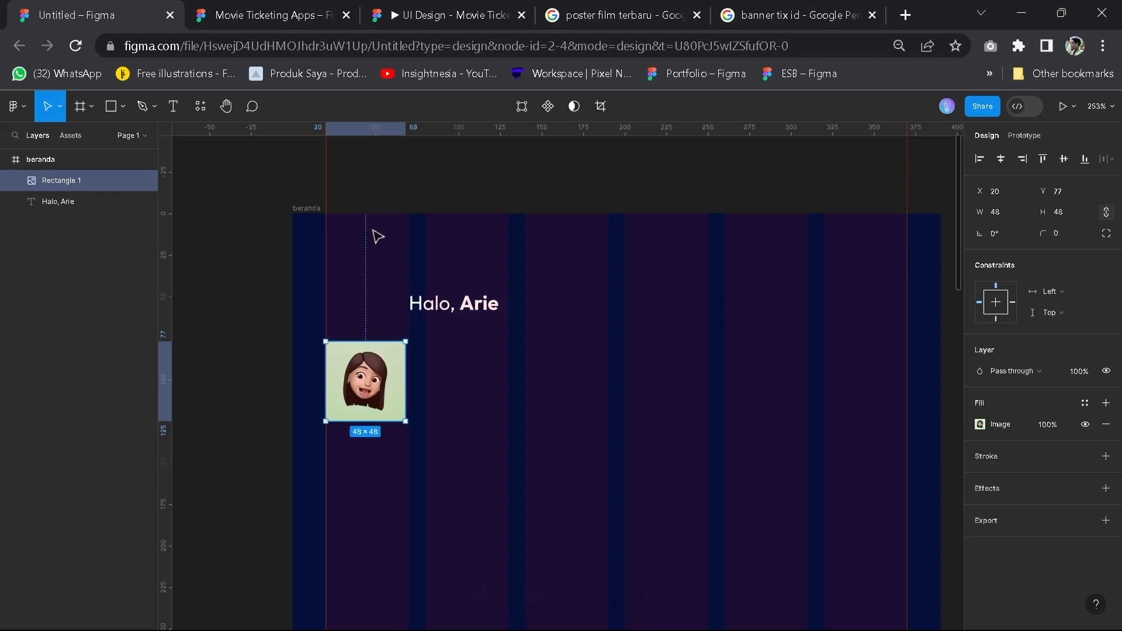
Rerun the Memojis plugin on the square three times to replace its avatar image
{"action": "right_click", "coordinate": [361, 385]}
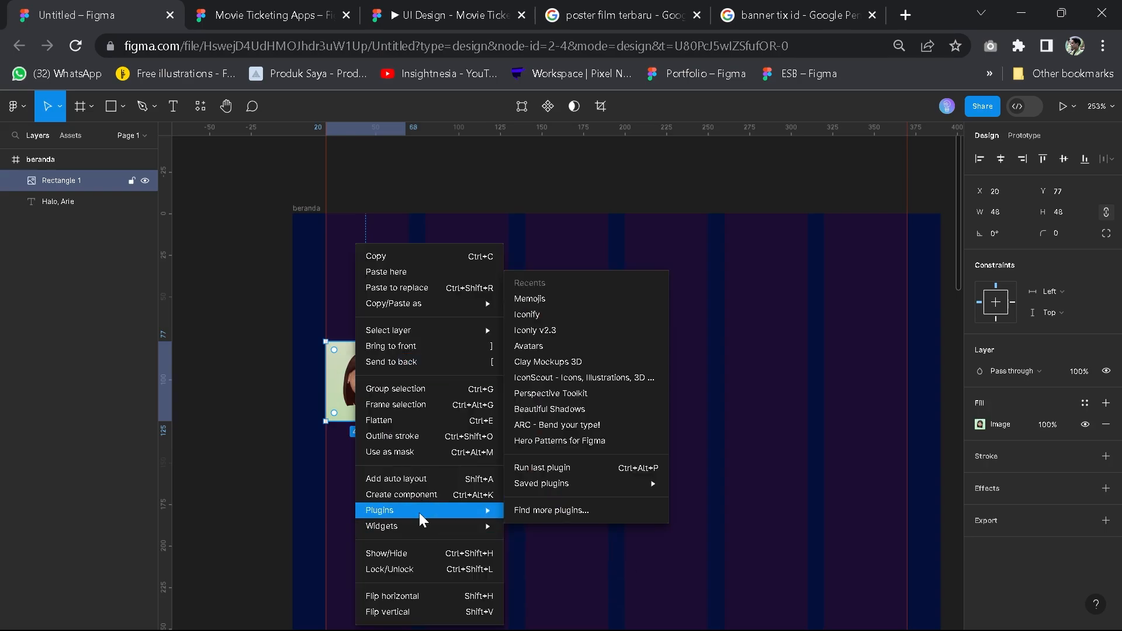
{"action": "left_click", "coordinate": [541, 300]}
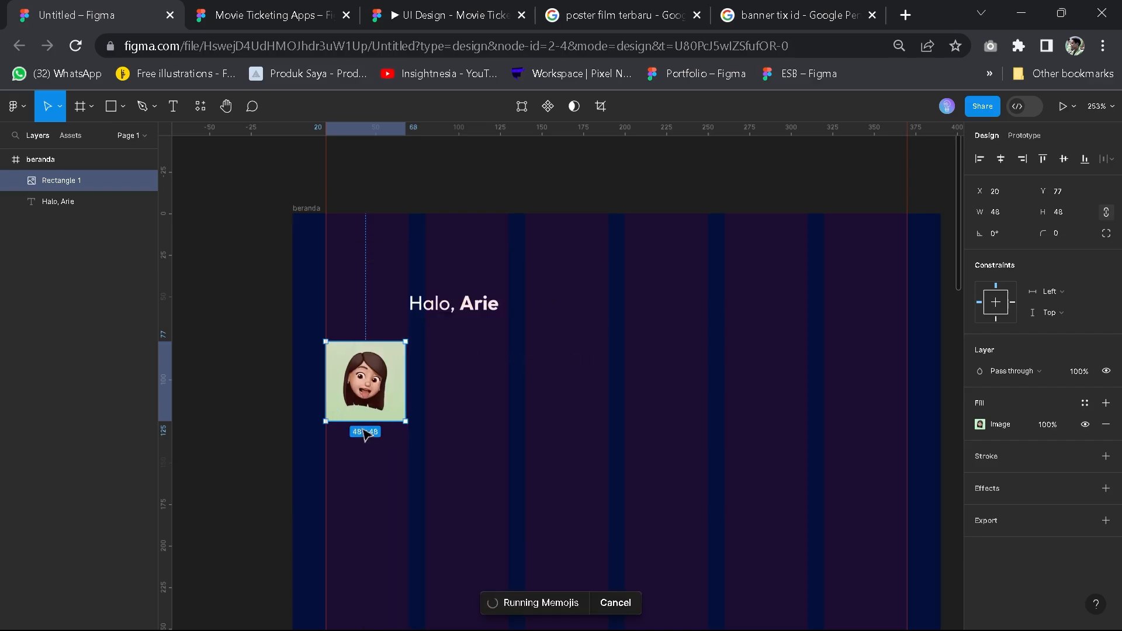
{"action": "right_click", "coordinate": [373, 388]}
{"action": "mouse_move", "coordinate": [412, 510]}
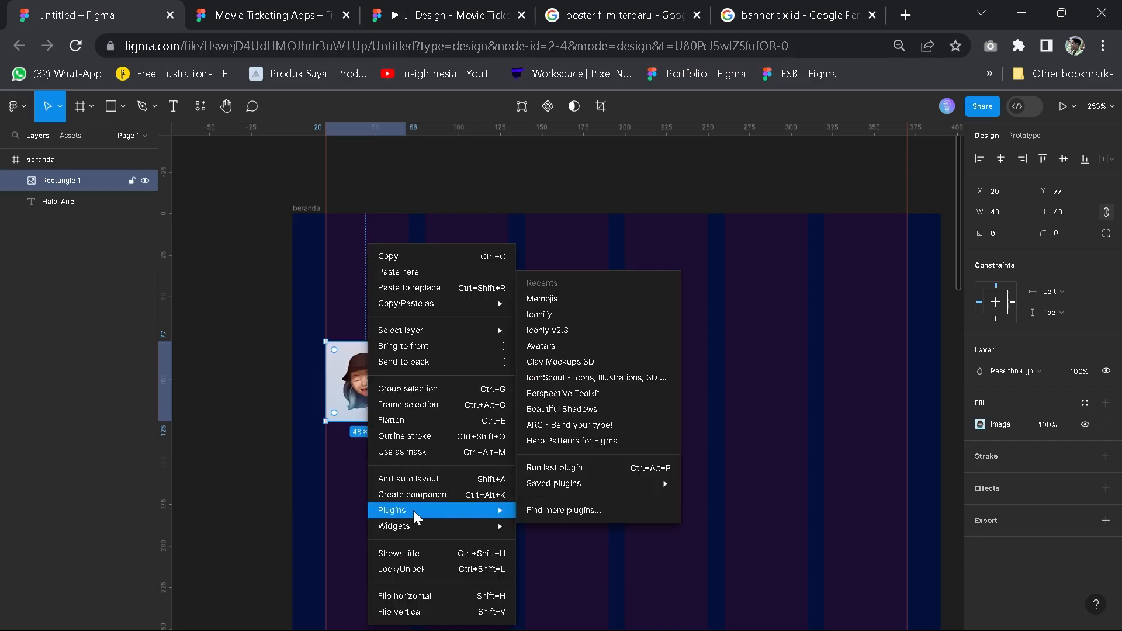
{"action": "left_click", "coordinate": [550, 300]}
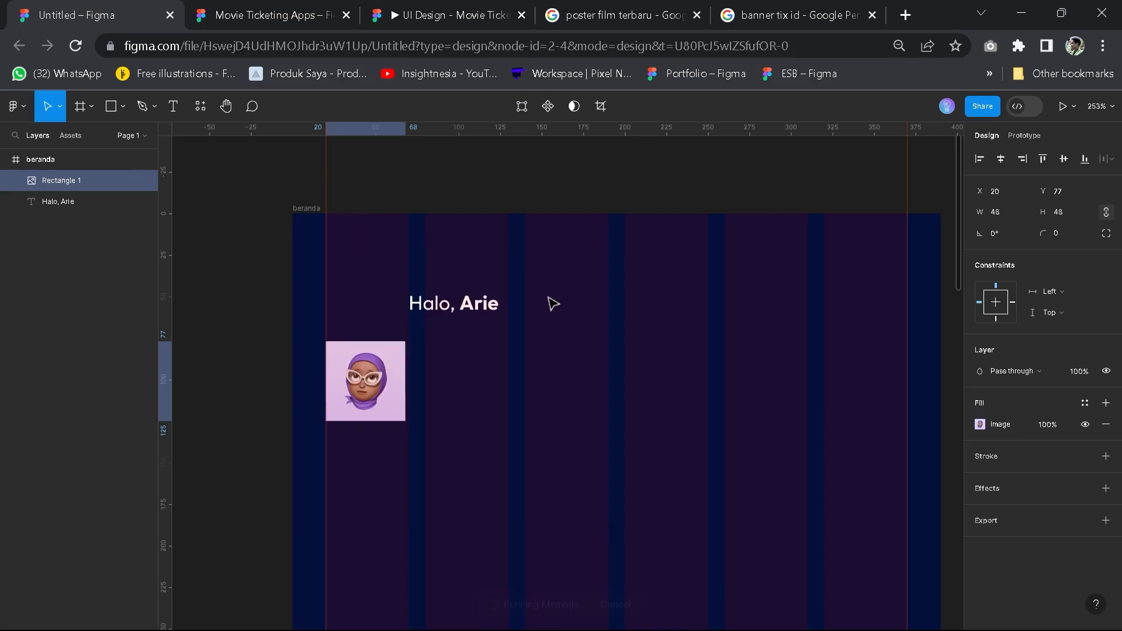
{"action": "right_click", "coordinate": [386, 392]}
{"action": "mouse_move", "coordinate": [425, 511]}
{"action": "left_click", "coordinate": [587, 301]}
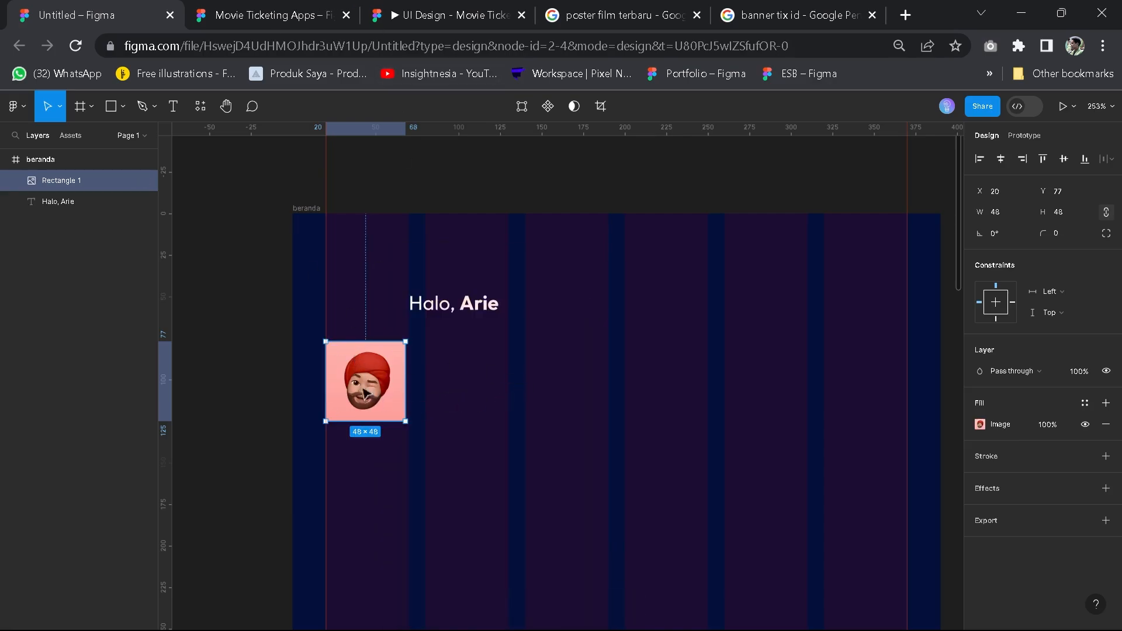
Try rounding the avatar square's corners to radius 24 directly on the canvas, and undo the rounding
{"action": "mouse_move", "coordinate": [335, 353]}
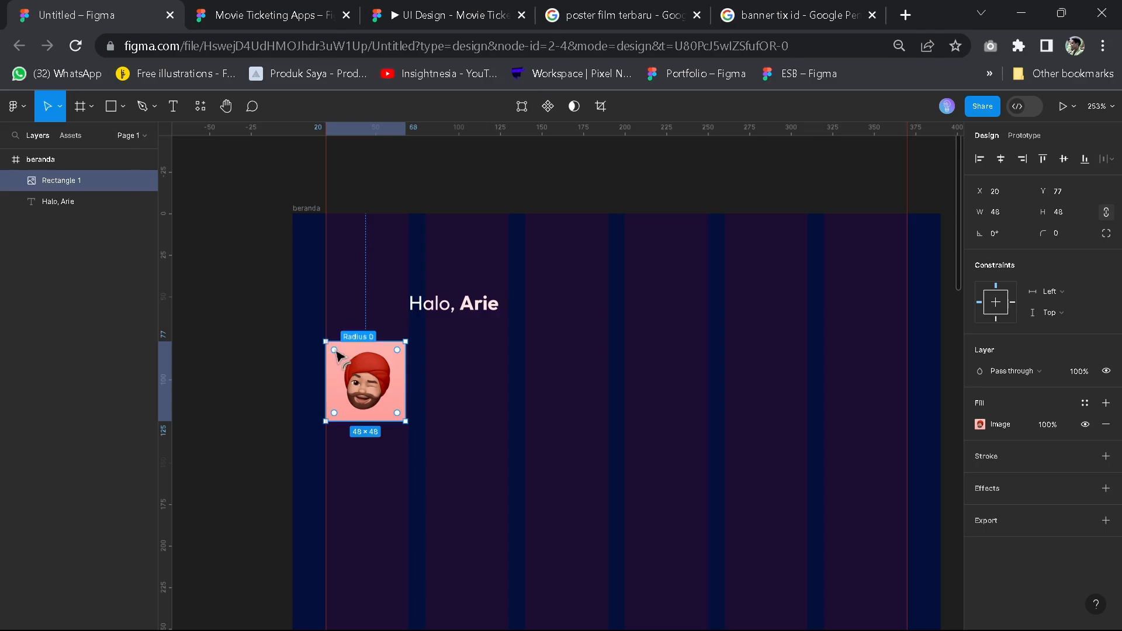
{"action": "scroll", "coordinate": [338, 354], "scroll_direction": "up", "scroll_amount": 5}
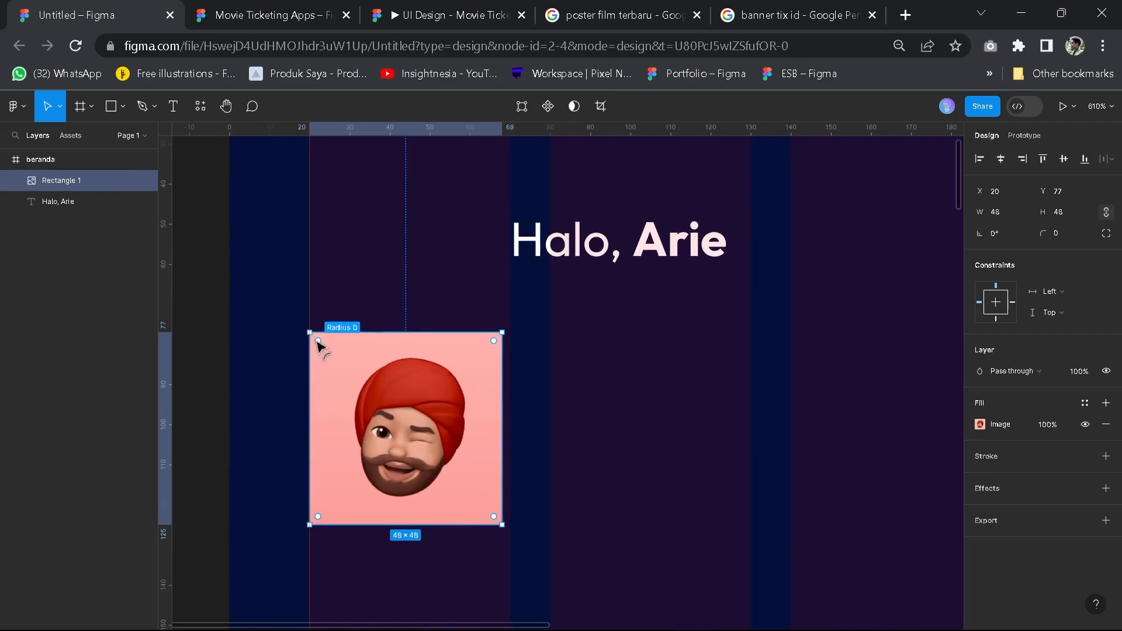
{"action": "left_click_drag", "start_coordinate": [337, 359], "coordinate": [532, 527]}
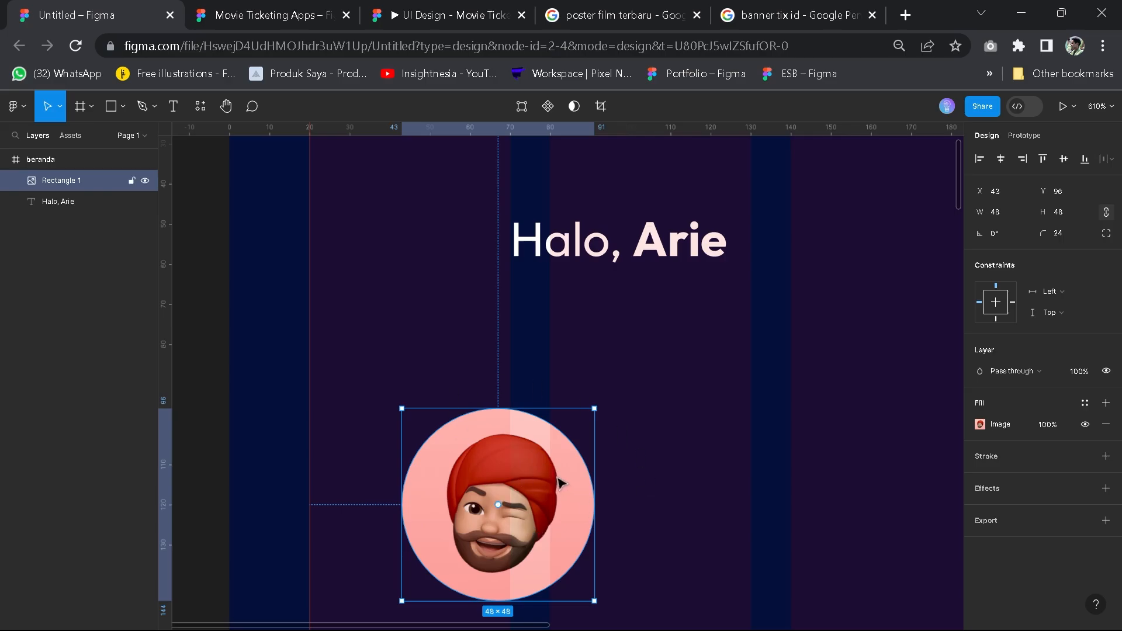
{"action": "key", "text": "ctrl+z"}
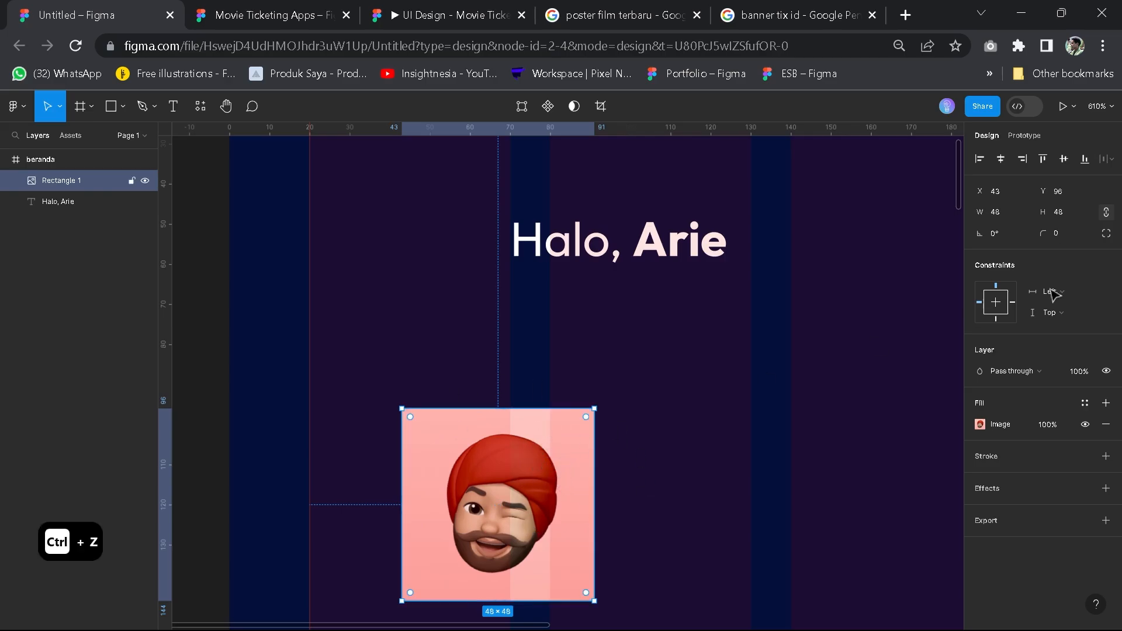
Set the avatar square's corner radius to 50 to make it a circle
{"action": "left_click", "coordinate": [1062, 233]}
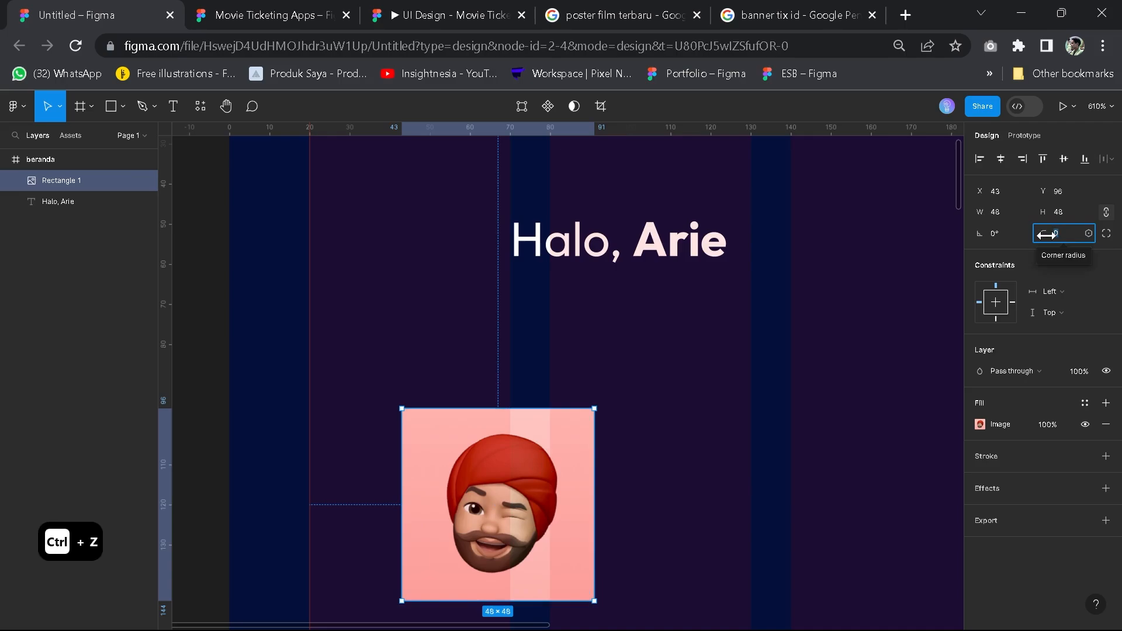
{"action": "left_click_drag", "start_coordinate": [1046, 234], "coordinate": [444, 255]}
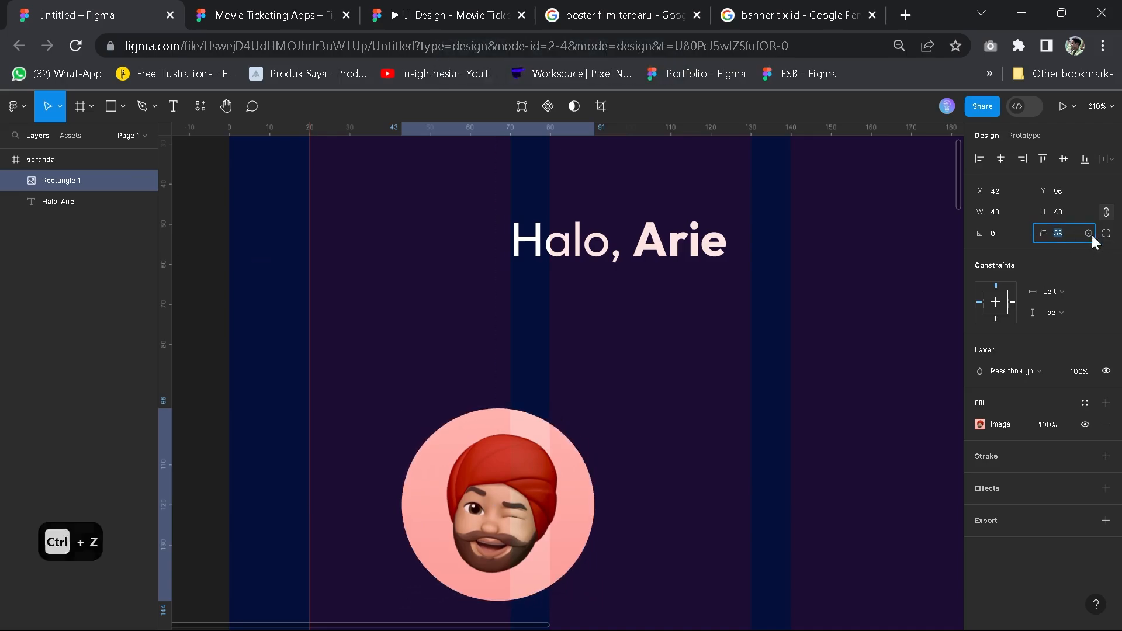
{"action": "key", "text": "ctrl+a"}
{"action": "type", "text": "50"}
{"action": "key", "text": "Return"}
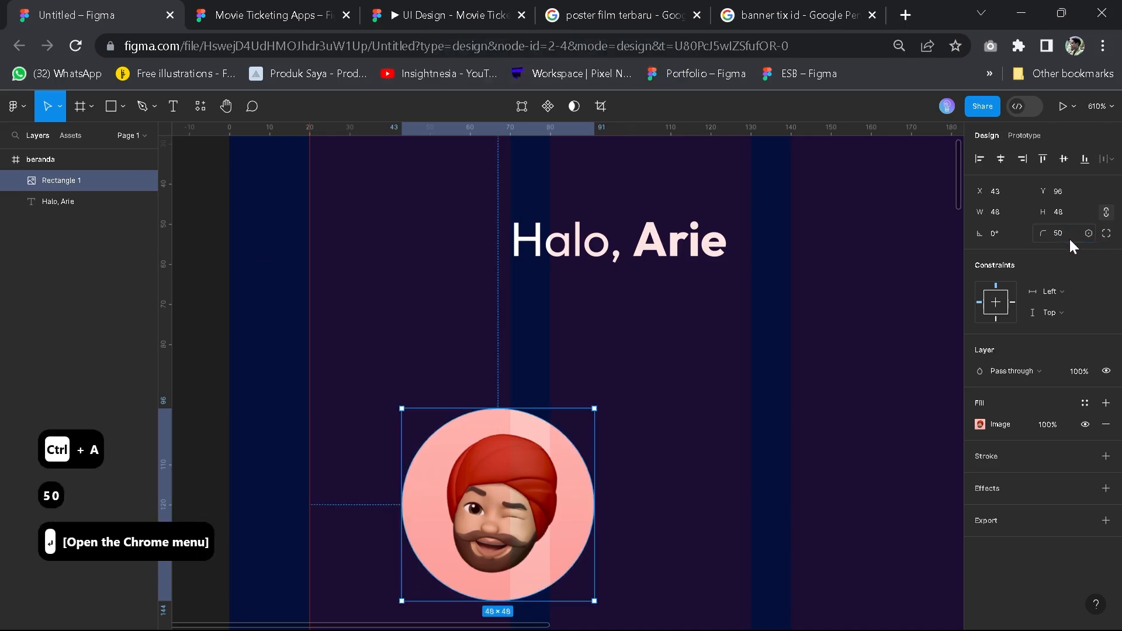
Move the round avatar beside the greeting at the frame's left guide and shift the greeting text to X 75, Y 43
{"action": "scroll", "coordinate": [516, 493], "scroll_direction": "down", "scroll_amount": 5}
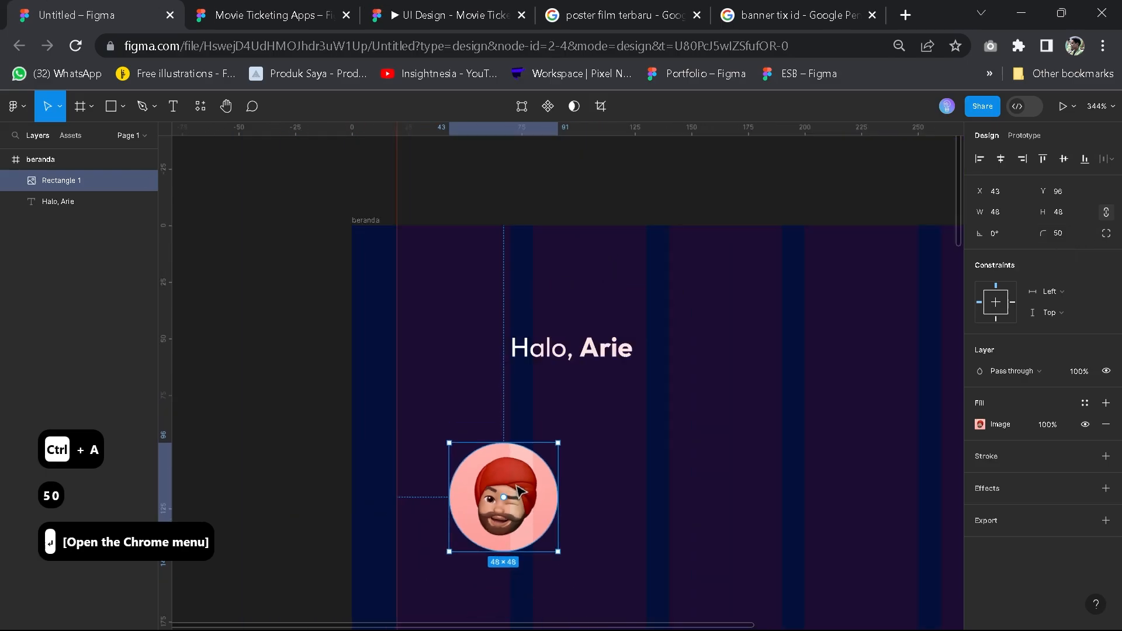
{"action": "left_click_drag", "start_coordinate": [503, 494], "coordinate": [451, 353]}
{"action": "left_click", "coordinate": [612, 356]}
{"action": "key", "text": "space"}
{"action": "left_click_drag", "start_coordinate": [588, 415], "coordinate": [501, 431]}
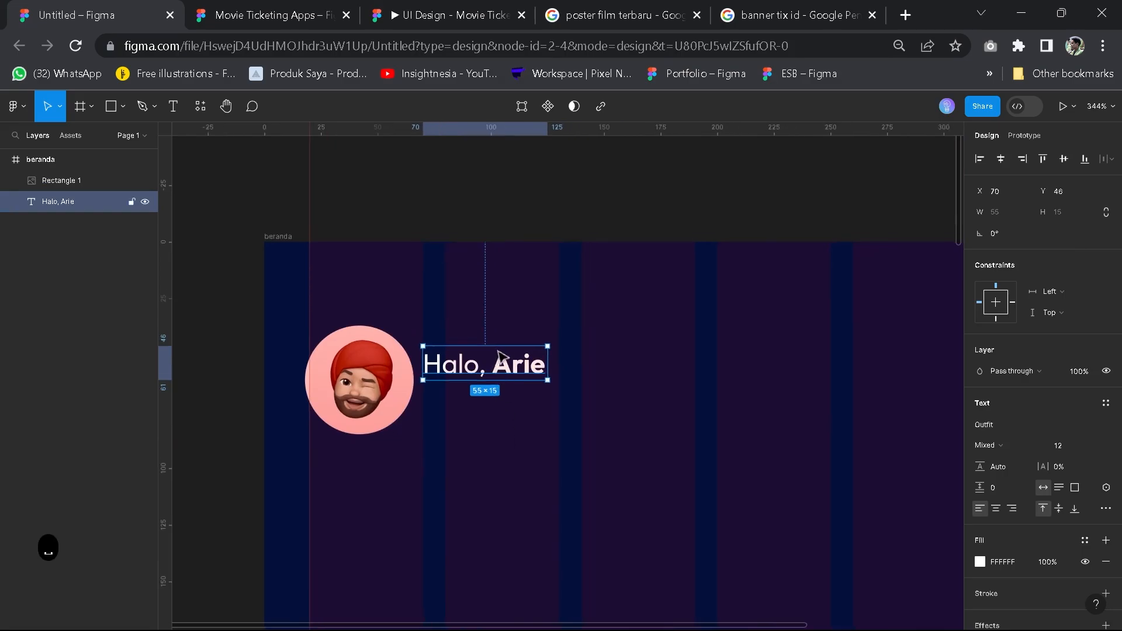
{"action": "left_click_drag", "start_coordinate": [490, 355], "coordinate": [500, 348]}
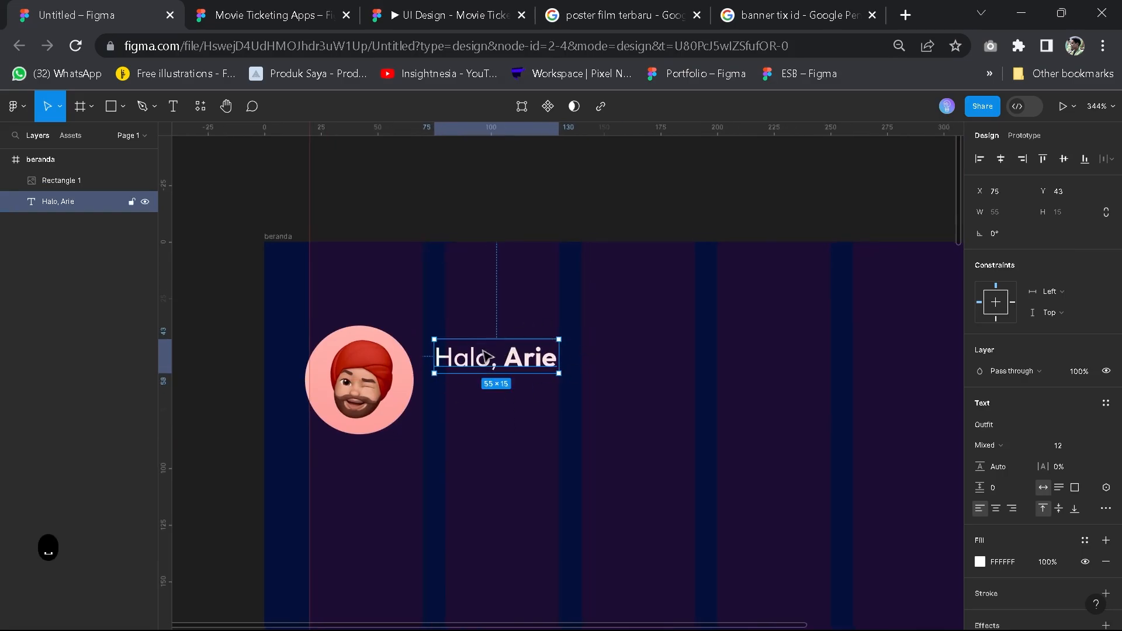
Duplicate the greeting text, place the copy below it at X 75, Y 70 and change its wording to "Pesan film favorit kamu"
{"action": "left_click", "coordinate": [271, 18]}
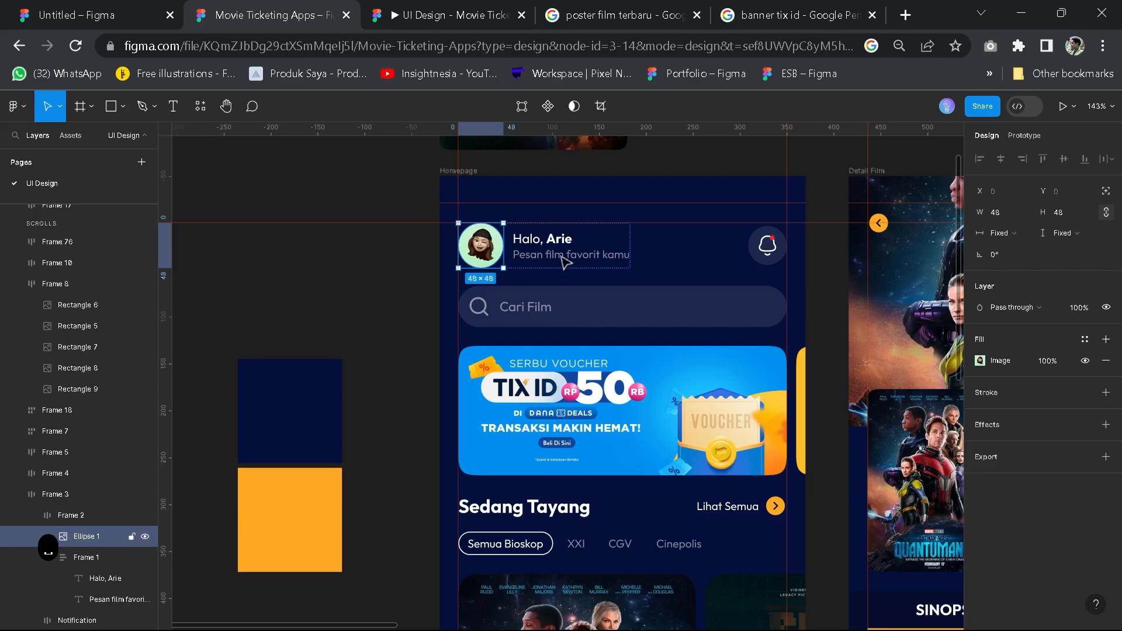
{"action": "left_click", "coordinate": [90, 7]}
{"action": "key", "text": "ctrl+d"}
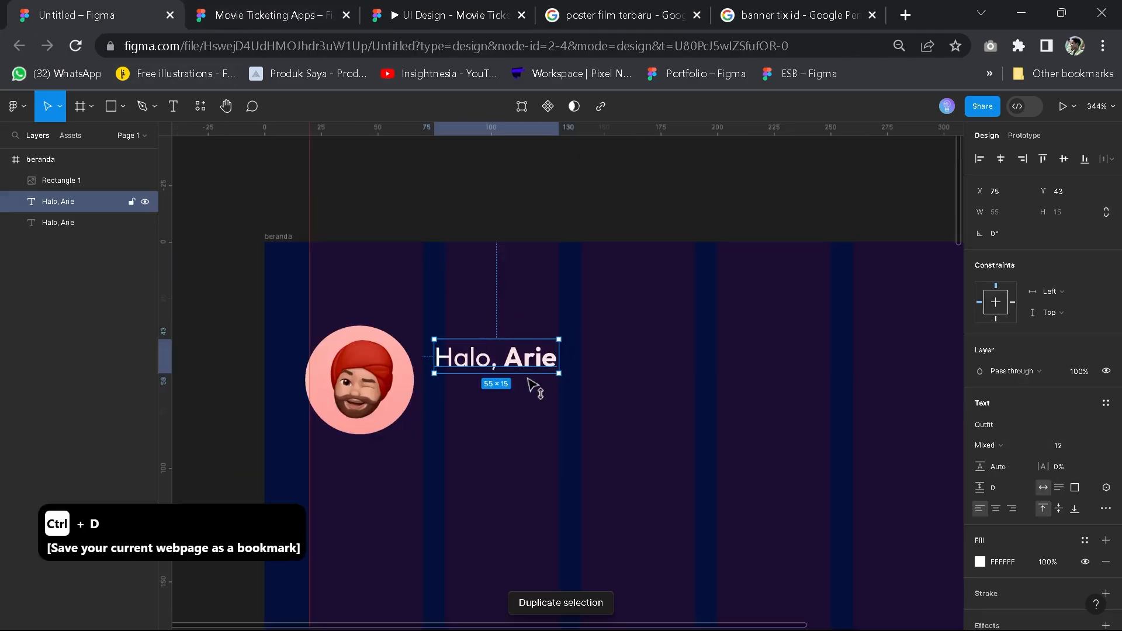
{"action": "left_click_drag", "start_coordinate": [533, 363], "coordinate": [534, 426]}
{"action": "double_click", "coordinate": [535, 425]}
{"action": "type", "text": "Pess"}
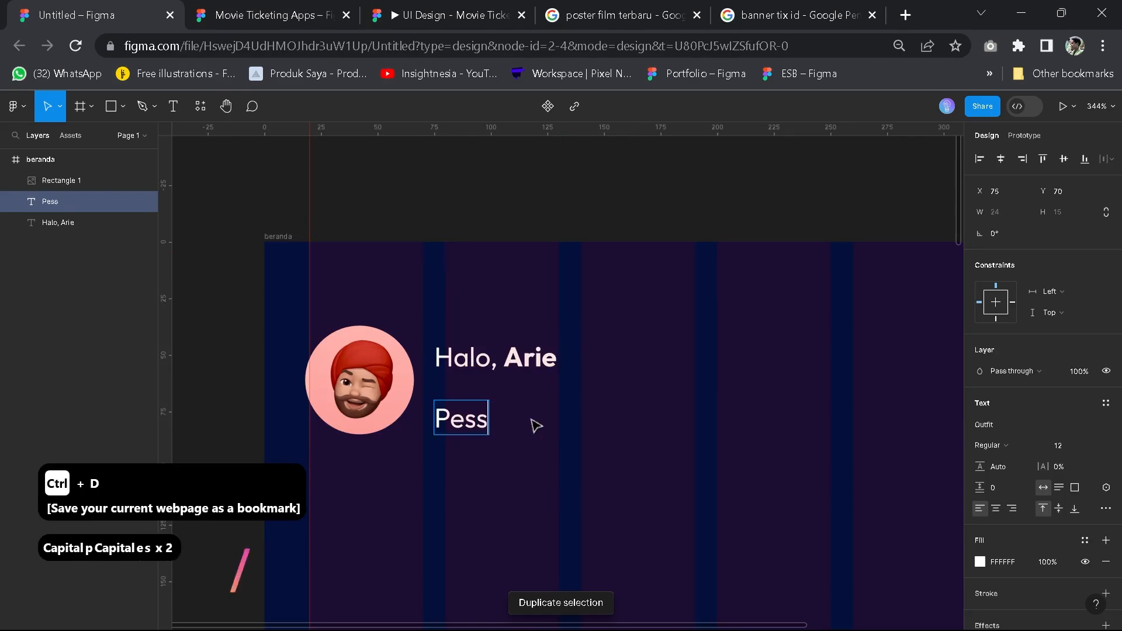
{"action": "key", "text": "BackSpace"}
{"action": "type", "text": "an film favorit kamu"}
{"action": "key", "text": "Escape"}
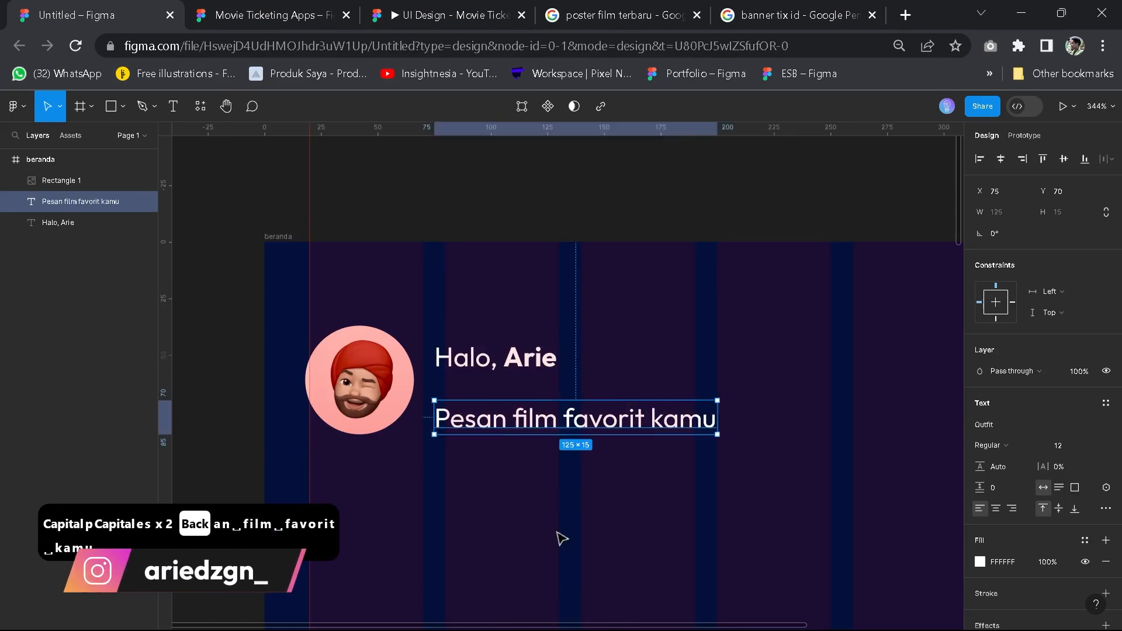
Examine the Homepage header's auto layout and the frame grouping its avatar and texts in the Movie Ticketing Apps file
{"action": "left_click", "coordinate": [324, 8]}
{"action": "scroll", "coordinate": [572, 275], "scroll_direction": "up", "scroll_amount": 4}
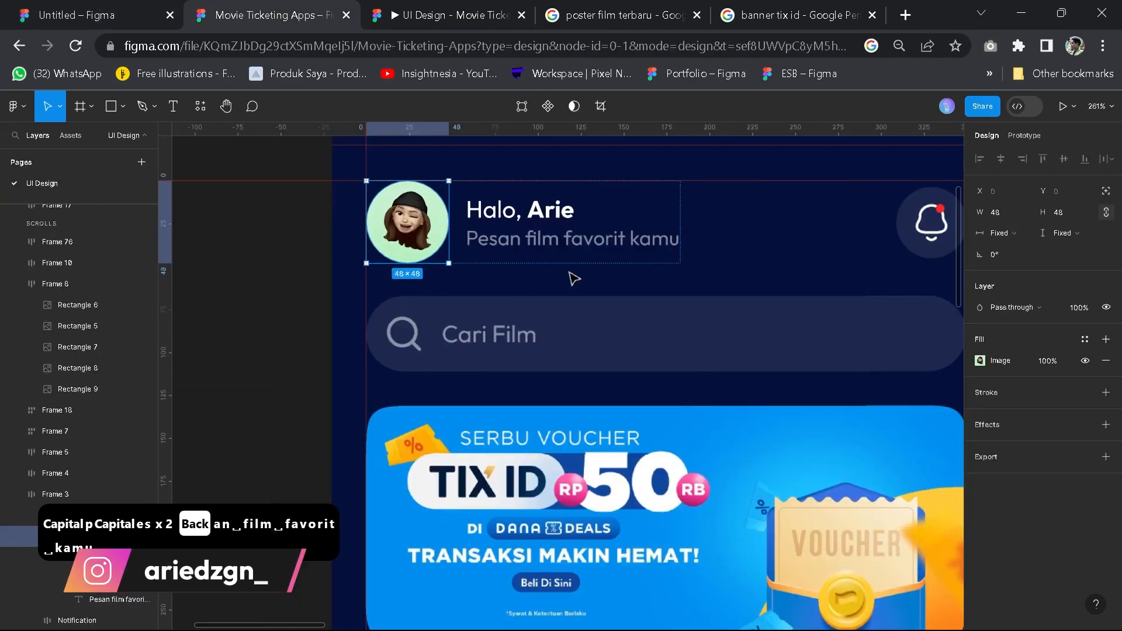
{"action": "left_click", "coordinate": [571, 276]}
{"action": "key", "text": "space"}
{"action": "left_click_drag", "start_coordinate": [556, 293], "coordinate": [535, 322]}
{"action": "double_click", "coordinate": [581, 278]}
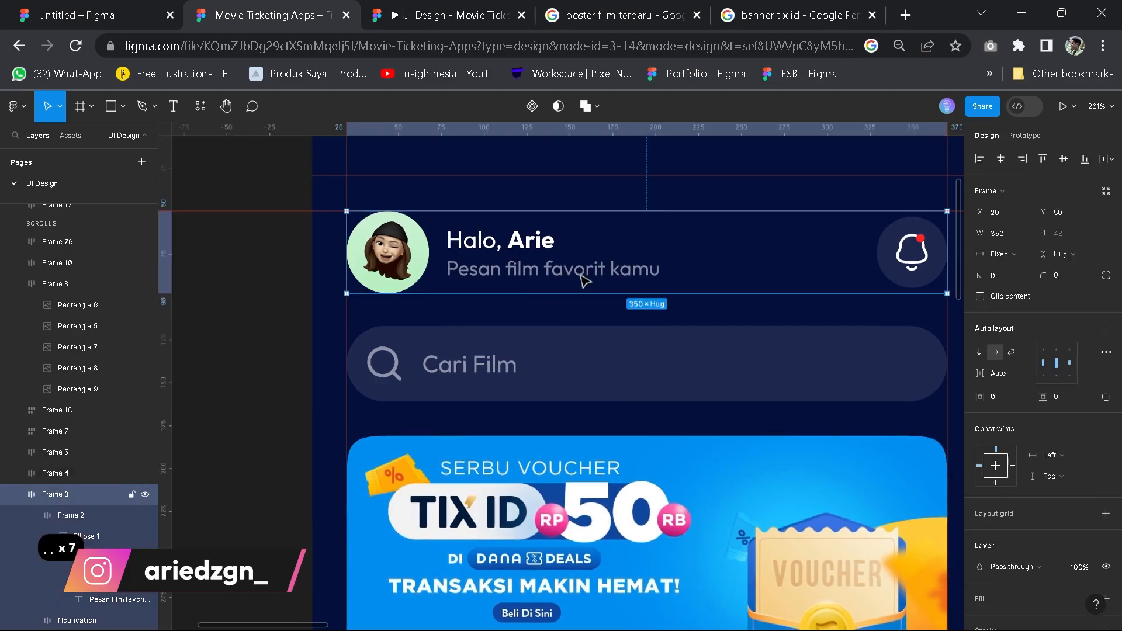
{"action": "scroll", "coordinate": [564, 269], "scroll_direction": "up", "scroll_amount": 1}
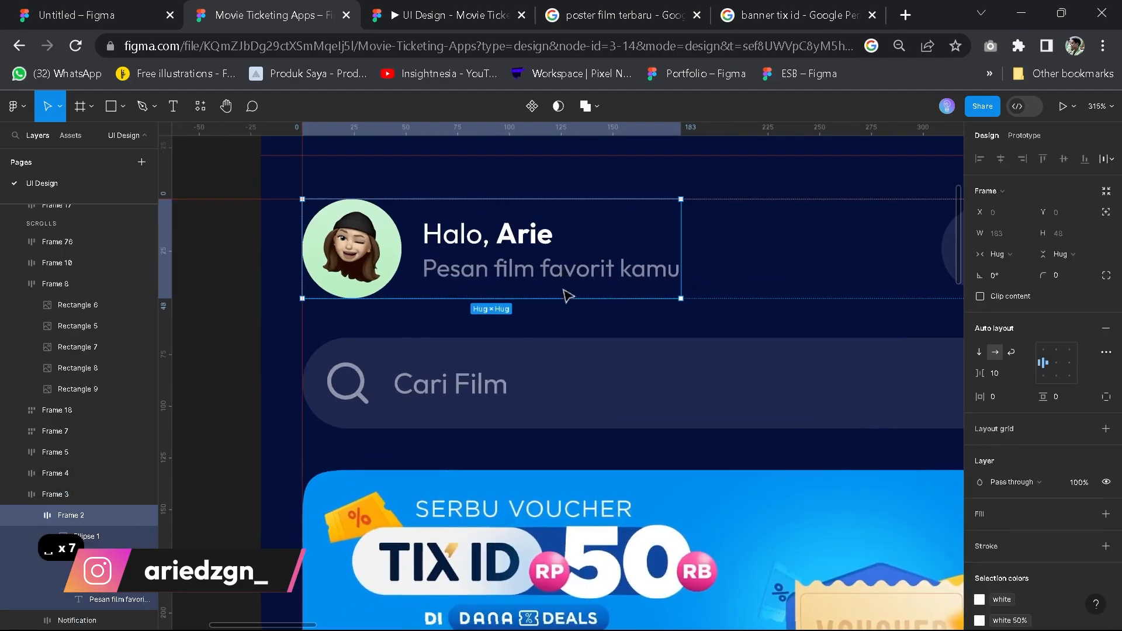
{"action": "scroll", "coordinate": [586, 271], "scroll_direction": "down", "scroll_amount": 1}
Return to the Untitled file and save the greeting text's FFFFFF fill as a colour style named "white"
{"action": "left_click", "coordinate": [103, 7]}
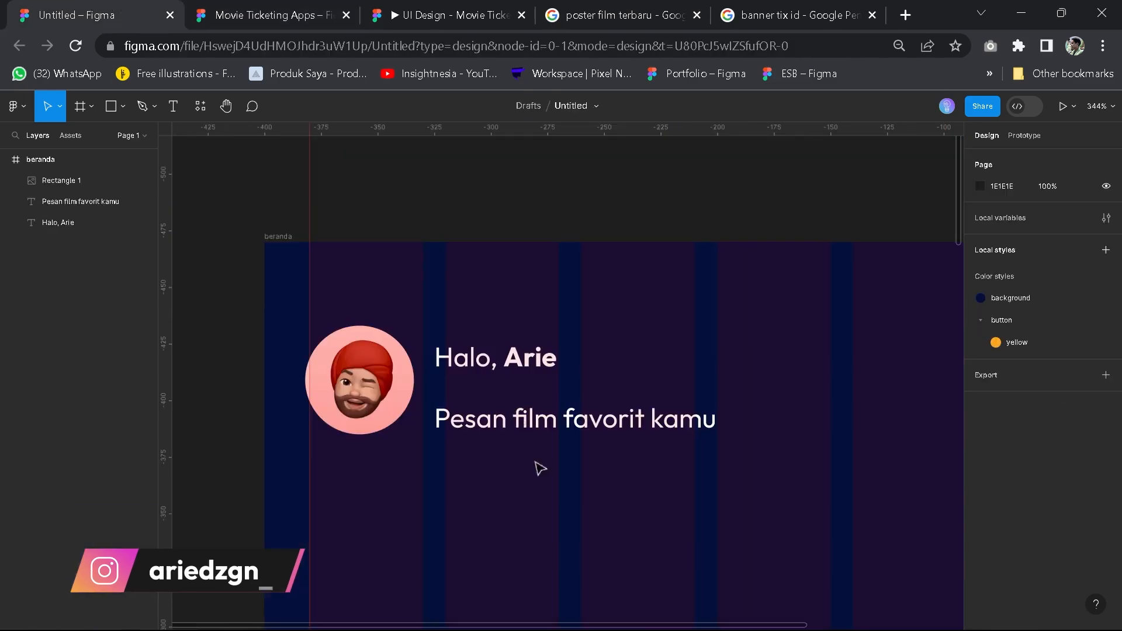
{"action": "left_click", "coordinate": [554, 423]}
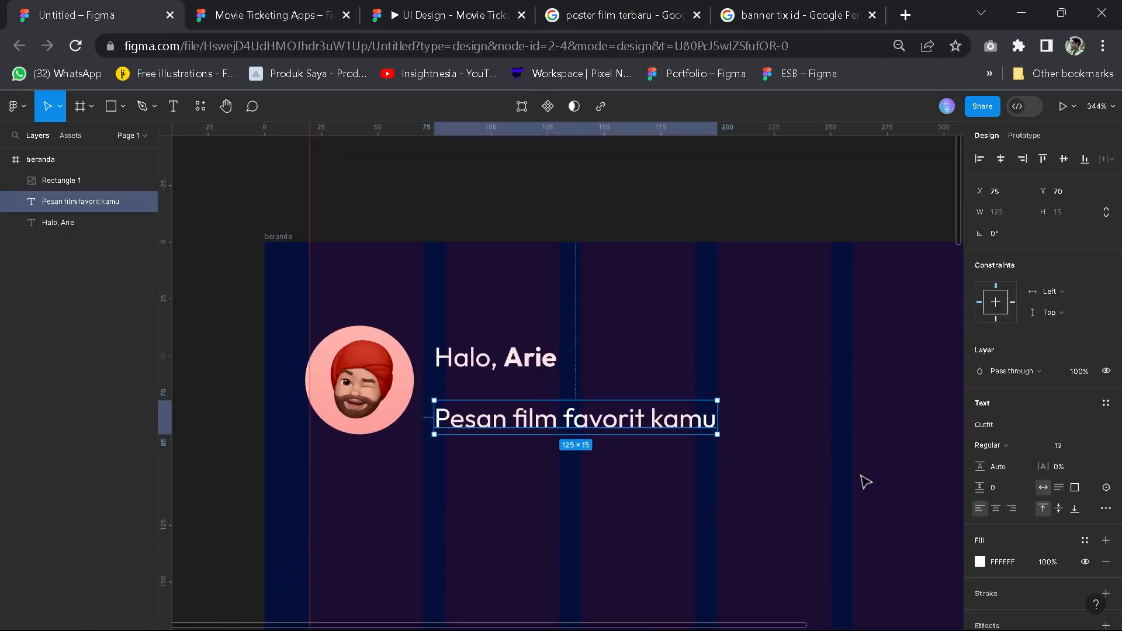
{"action": "left_click", "coordinate": [539, 363]}
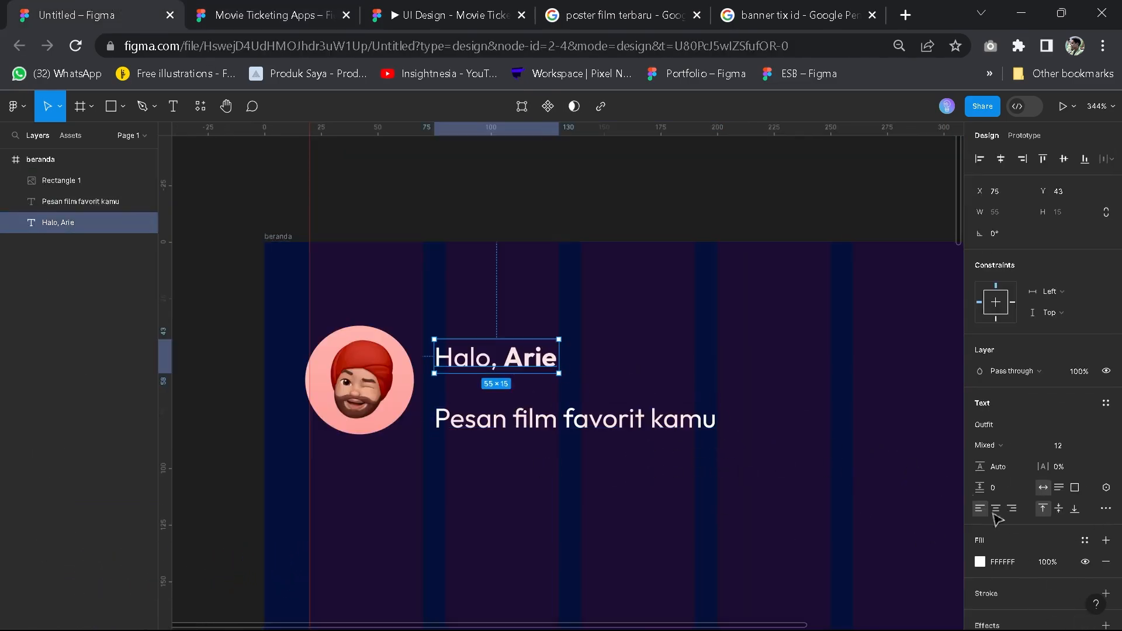
{"action": "left_click", "coordinate": [602, 416]}
{"action": "left_click", "coordinate": [505, 372]}
{"action": "scroll", "coordinate": [602, 377], "scroll_direction": "up", "scroll_amount": 2}
{"action": "key", "text": "space"}
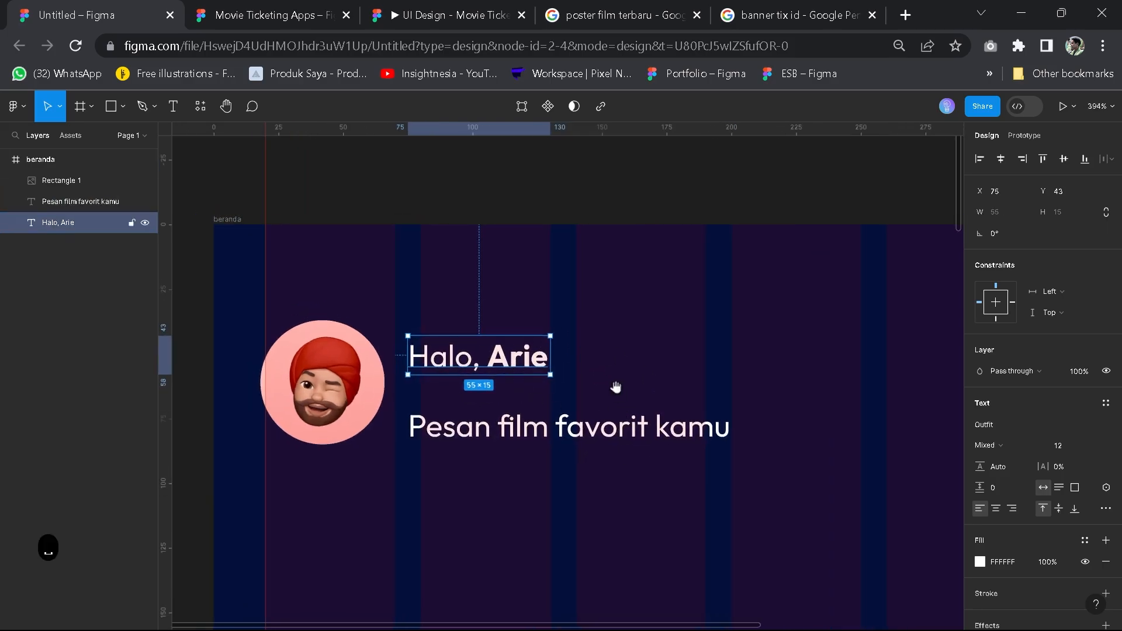
{"action": "left_click_drag", "start_coordinate": [616, 387], "coordinate": [603, 352]}
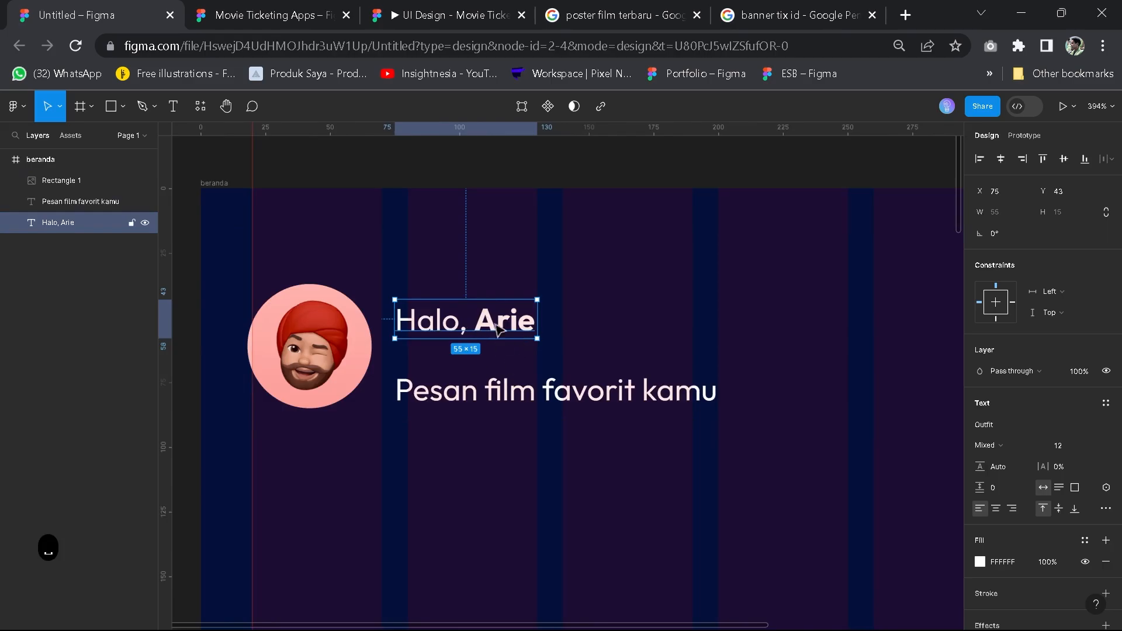
{"action": "left_click", "coordinate": [1085, 541]}
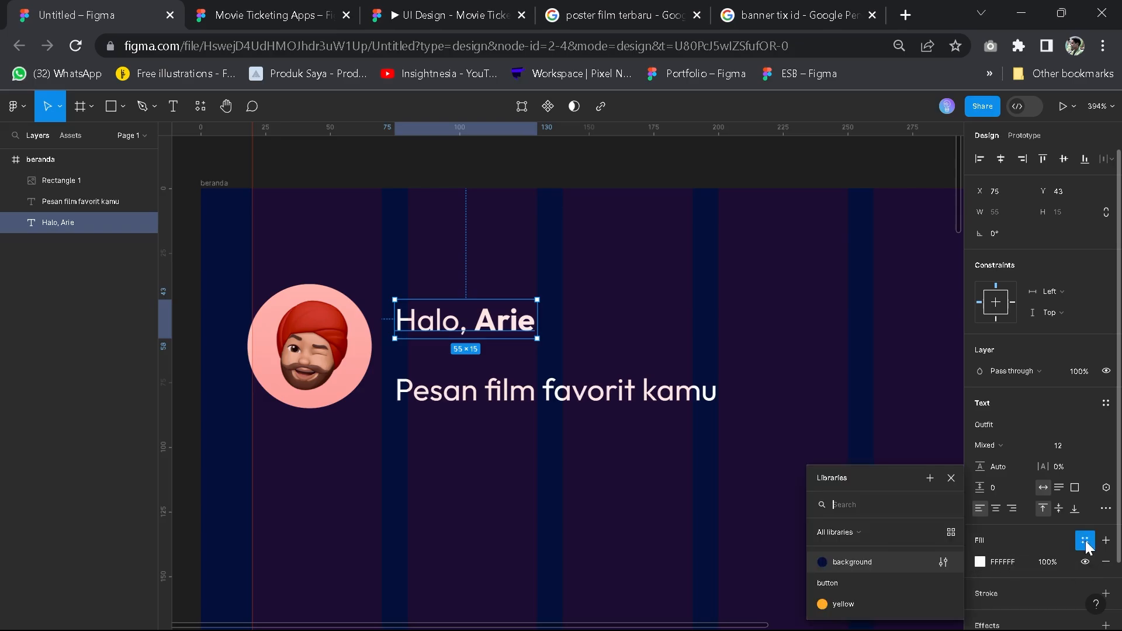
{"action": "left_click", "coordinate": [929, 478]}
{"action": "type", "text": "white"}
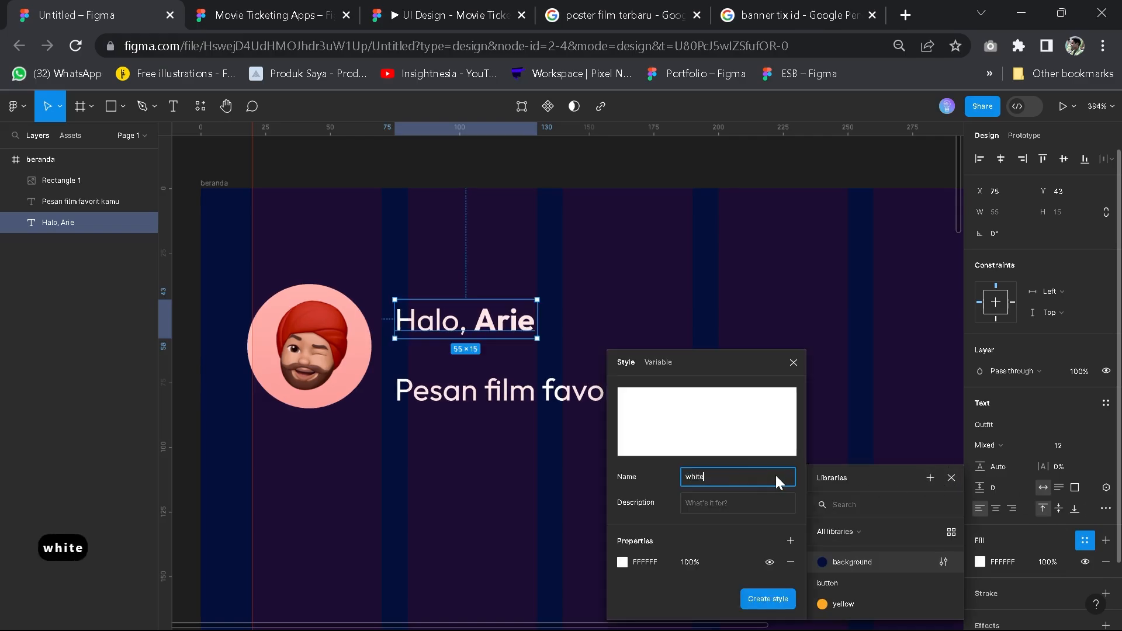
{"action": "left_click", "coordinate": [775, 600]}
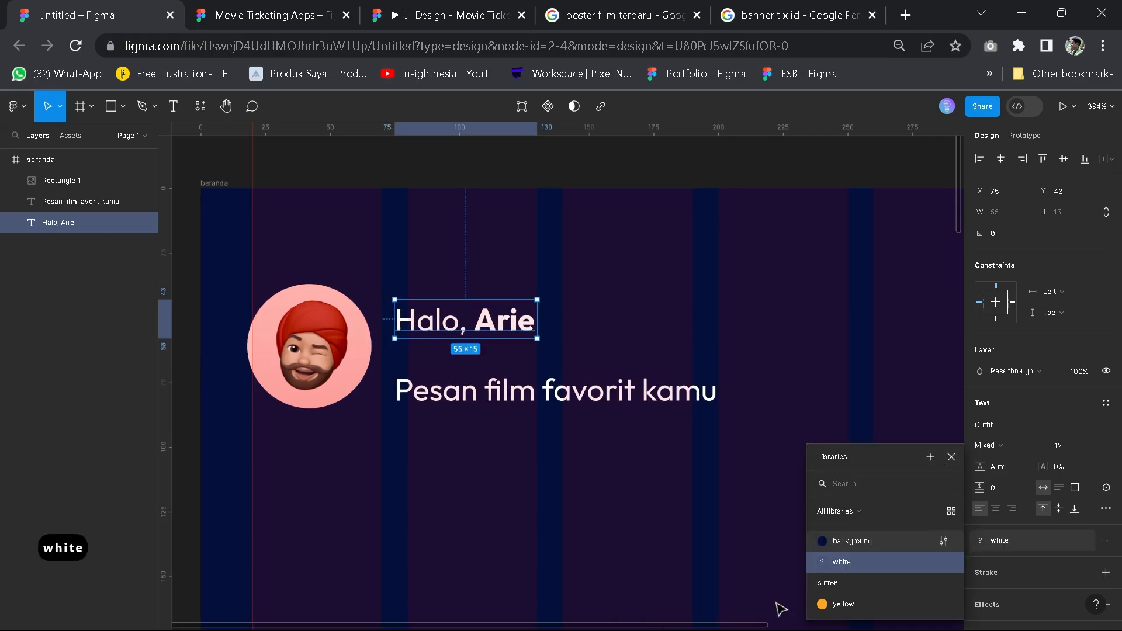
Try the background and button/yellow colour styles on the greeting text and reapply the white style
{"action": "left_click", "coordinate": [538, 439]}
{"action": "left_click", "coordinate": [500, 327]}
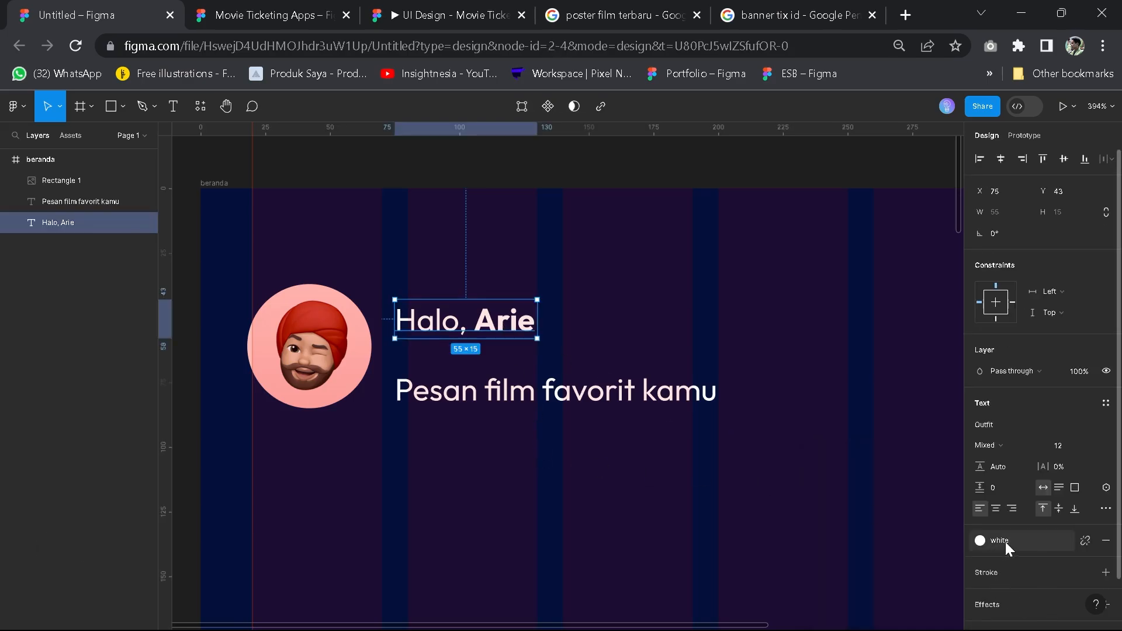
{"action": "left_click", "coordinate": [1020, 540]}
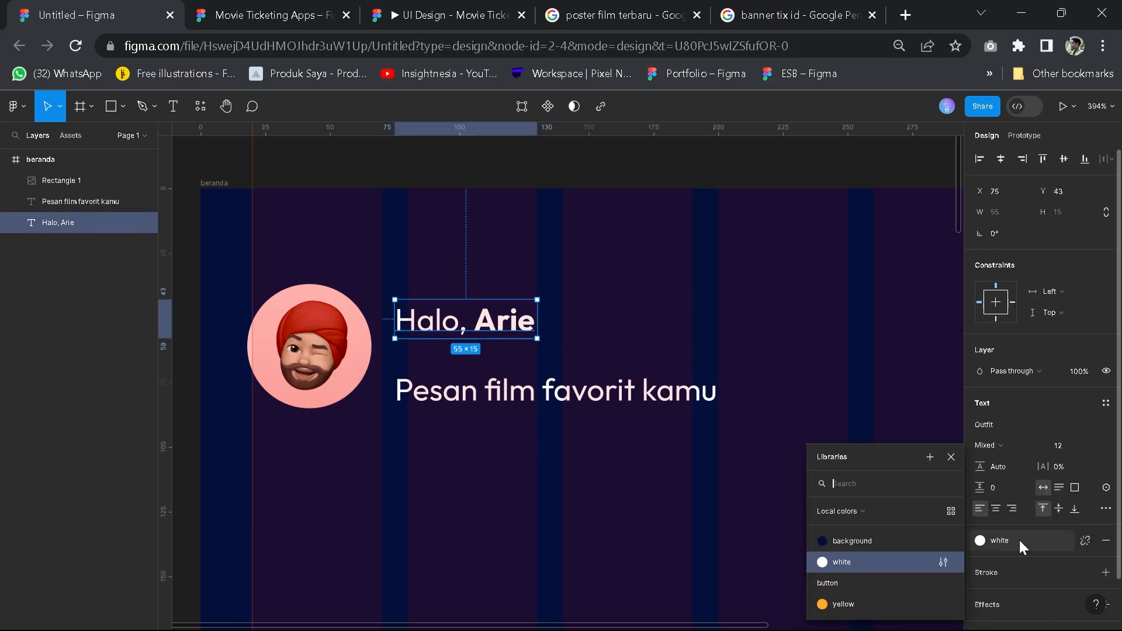
{"action": "left_click", "coordinate": [869, 539]}
{"action": "left_click", "coordinate": [1048, 545]}
{"action": "left_click", "coordinate": [864, 605]}
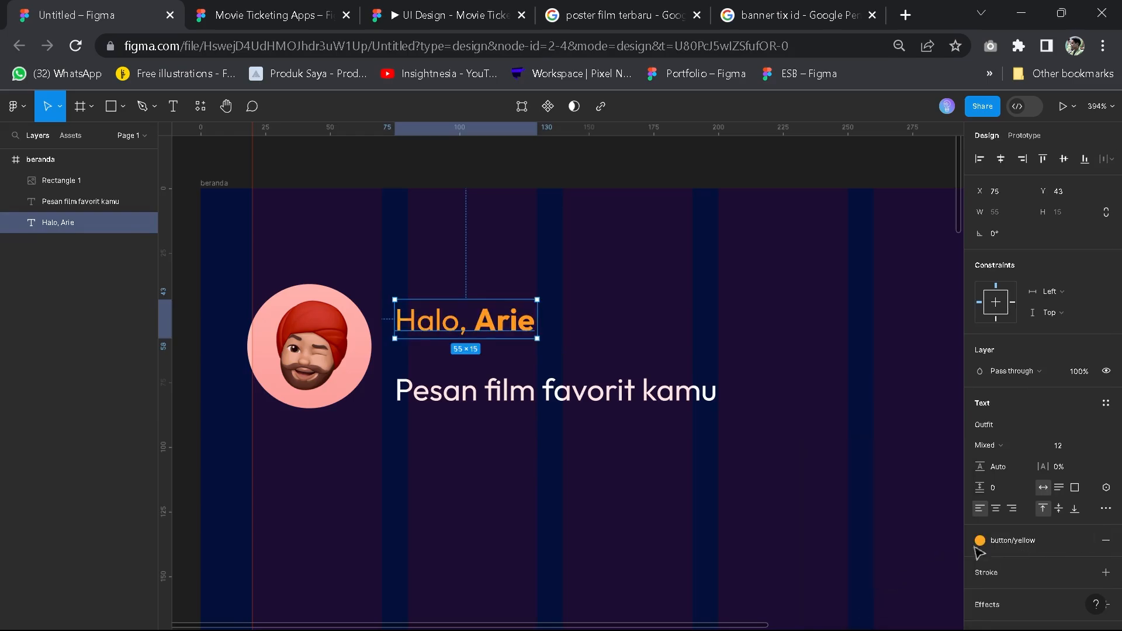
{"action": "left_click", "coordinate": [1007, 538]}
{"action": "left_click", "coordinate": [859, 564]}
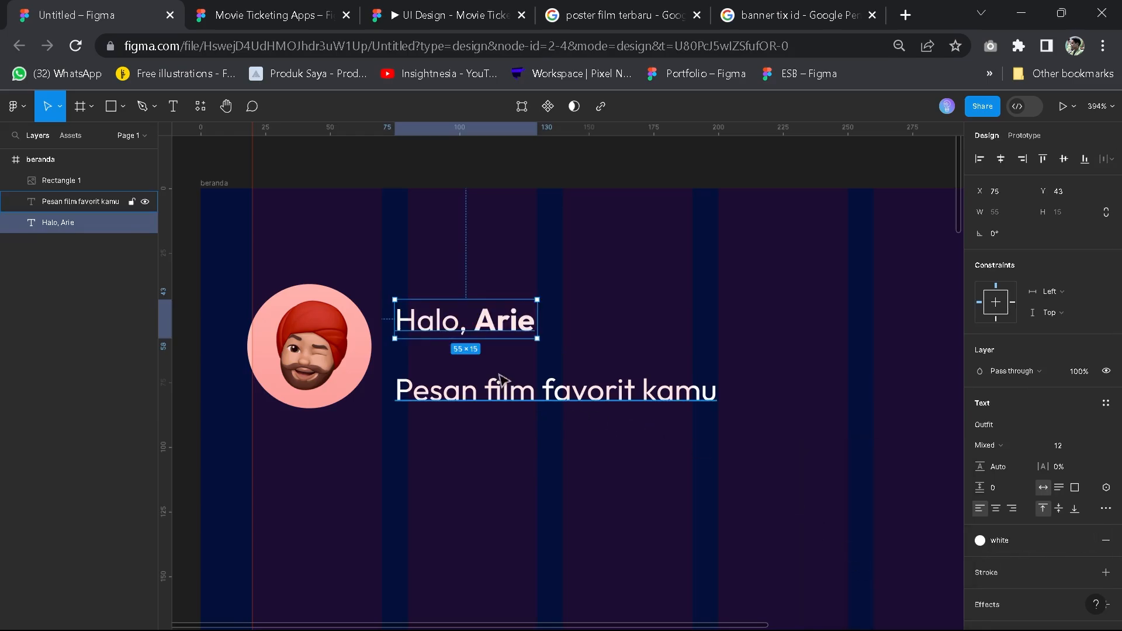
Set the fill opacity of the "Pesan film favorit kamu" text to 50% and move it up to Y 58 under the greeting
{"action": "left_click", "coordinate": [505, 392]}
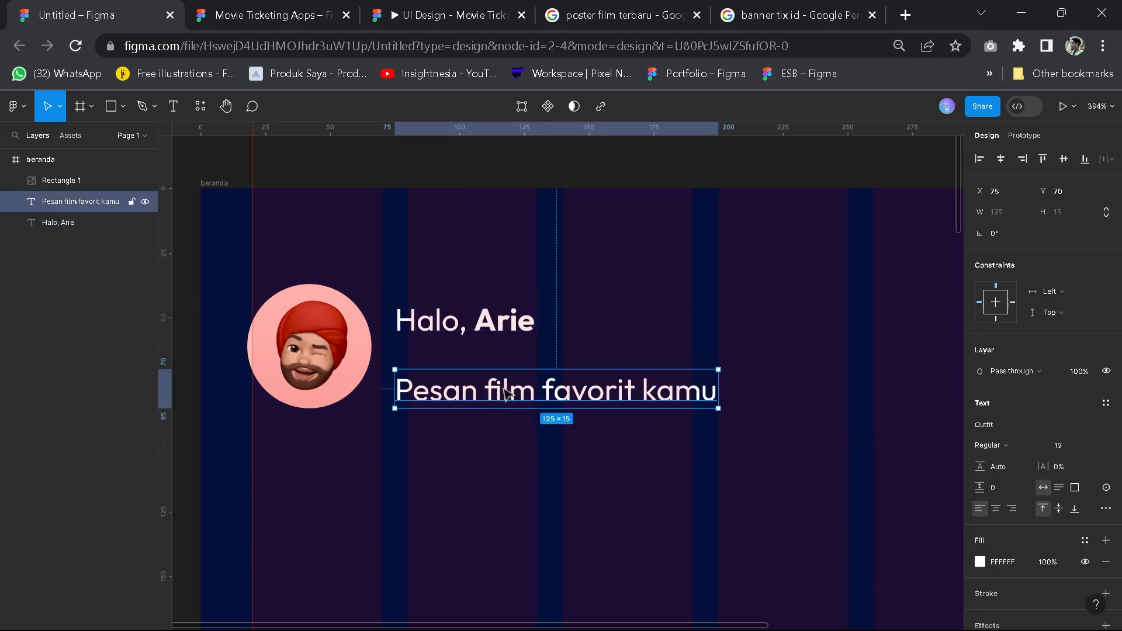
{"action": "left_click", "coordinate": [1047, 563]}
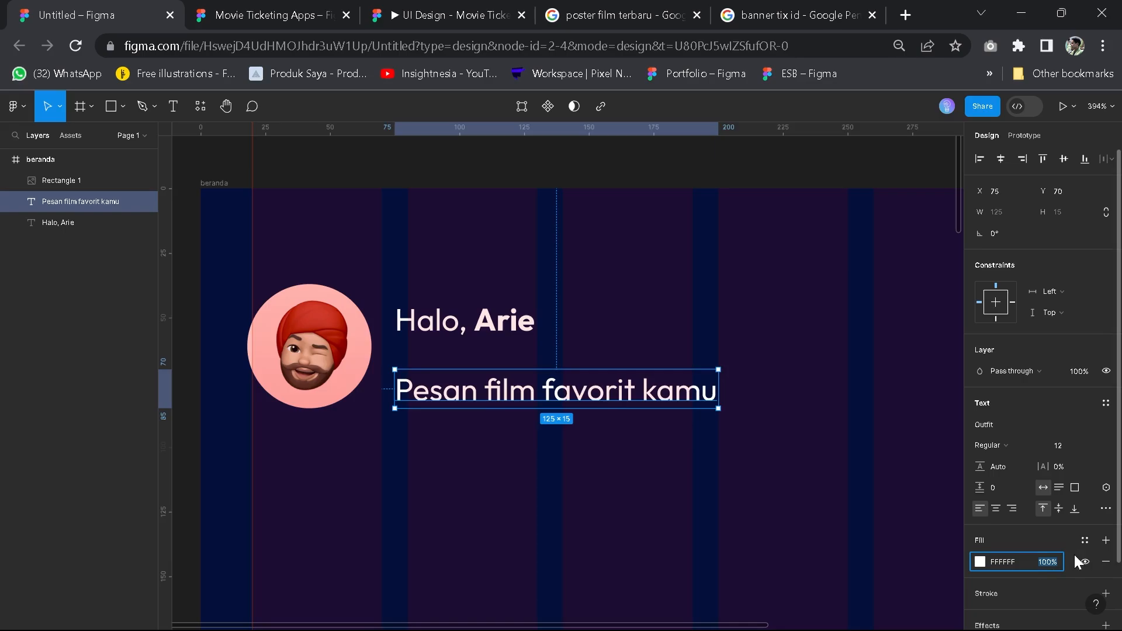
{"action": "type", "text": "50"}
{"action": "key", "text": "Return"}
{"action": "left_click", "coordinate": [610, 418]}
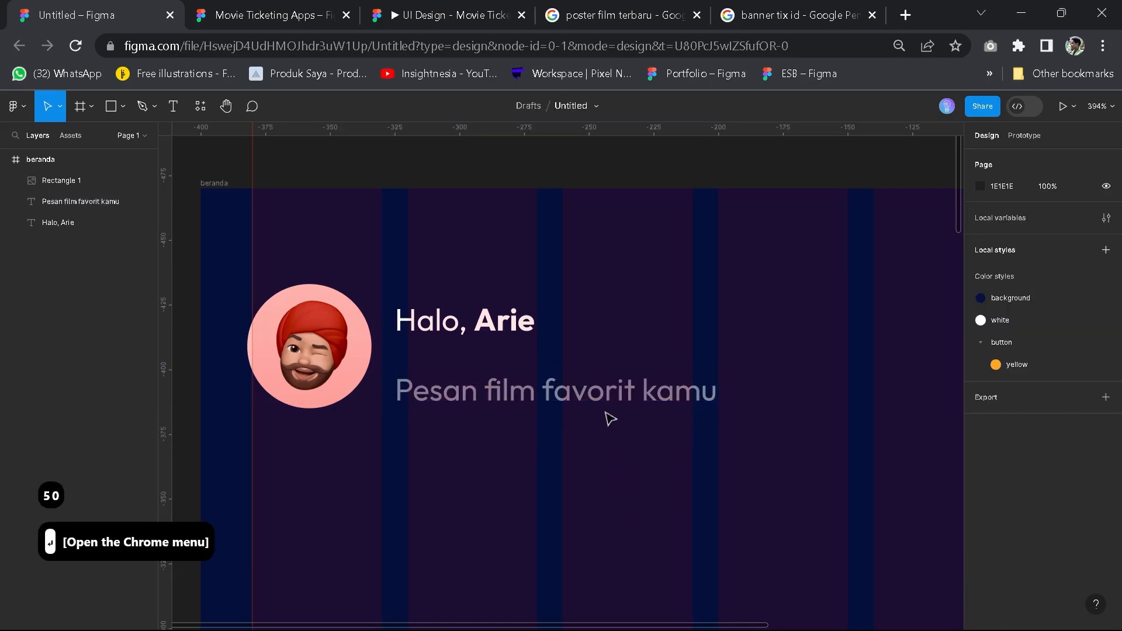
{"action": "left_click_drag", "start_coordinate": [585, 402], "coordinate": [586, 373]}
{"action": "scroll", "coordinate": [578, 383], "scroll_direction": "down", "scroll_amount": 3}
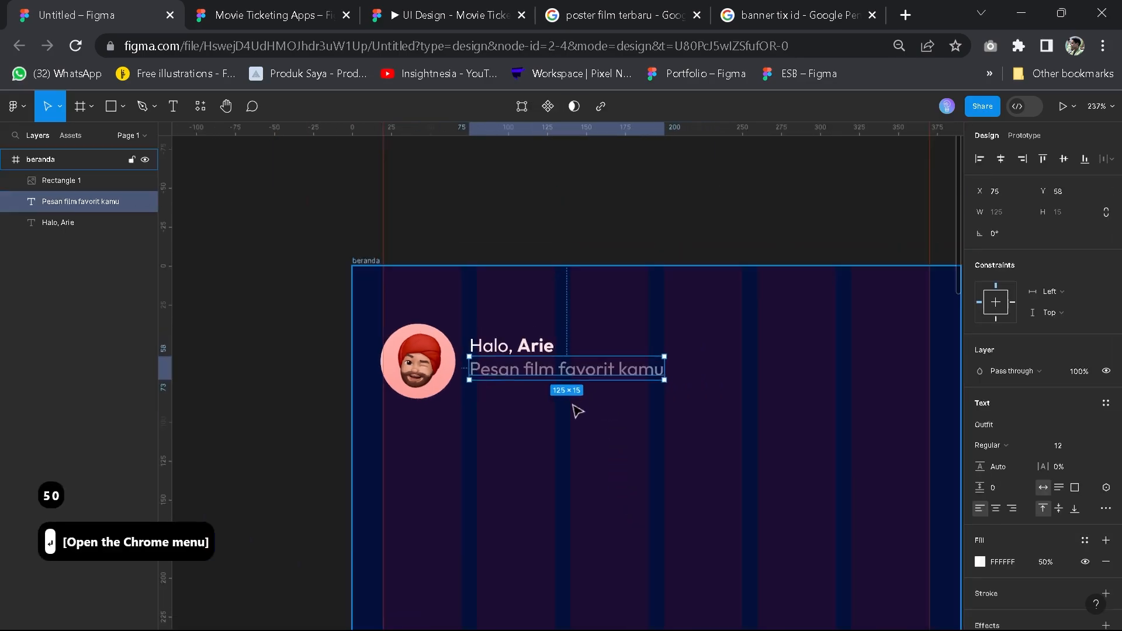
{"action": "scroll", "coordinate": [575, 437], "scroll_direction": "down", "scroll_amount": 3}
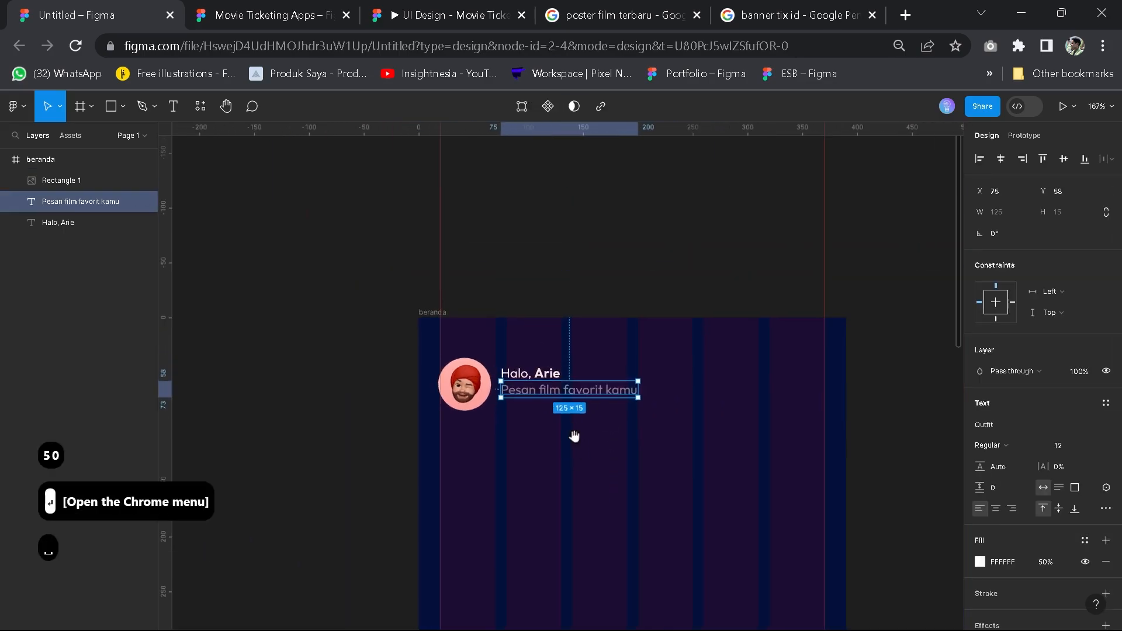
Hide the beranda frame's column grid and lower the "Pesan film favorit kamu" text to Y 64
{"action": "left_click", "coordinate": [430, 313]}
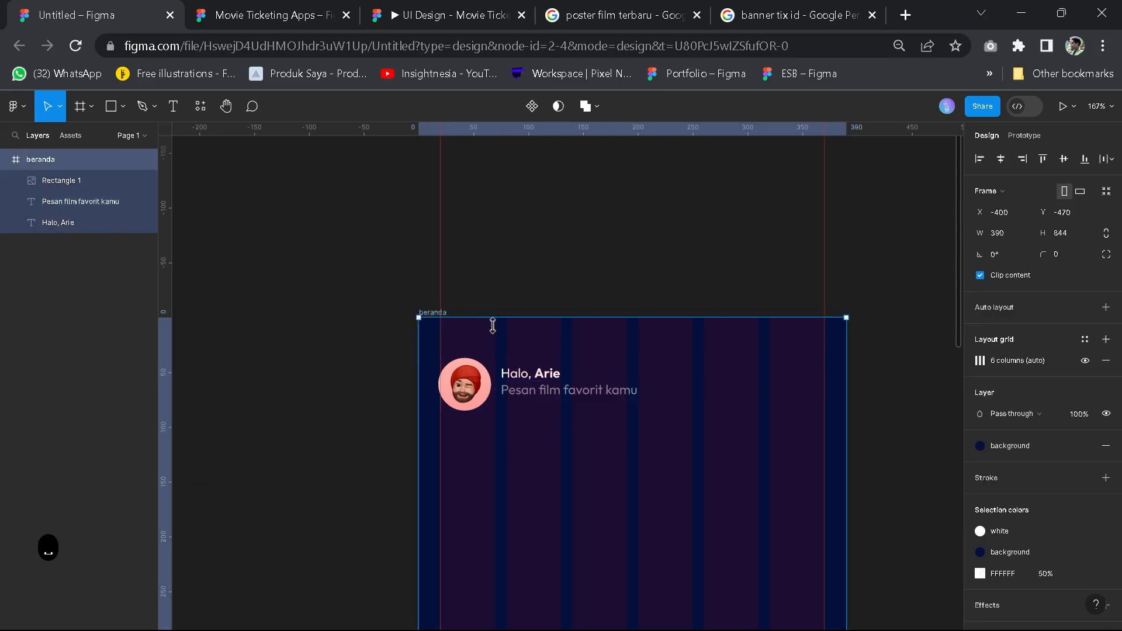
{"action": "left_click", "coordinate": [1084, 360]}
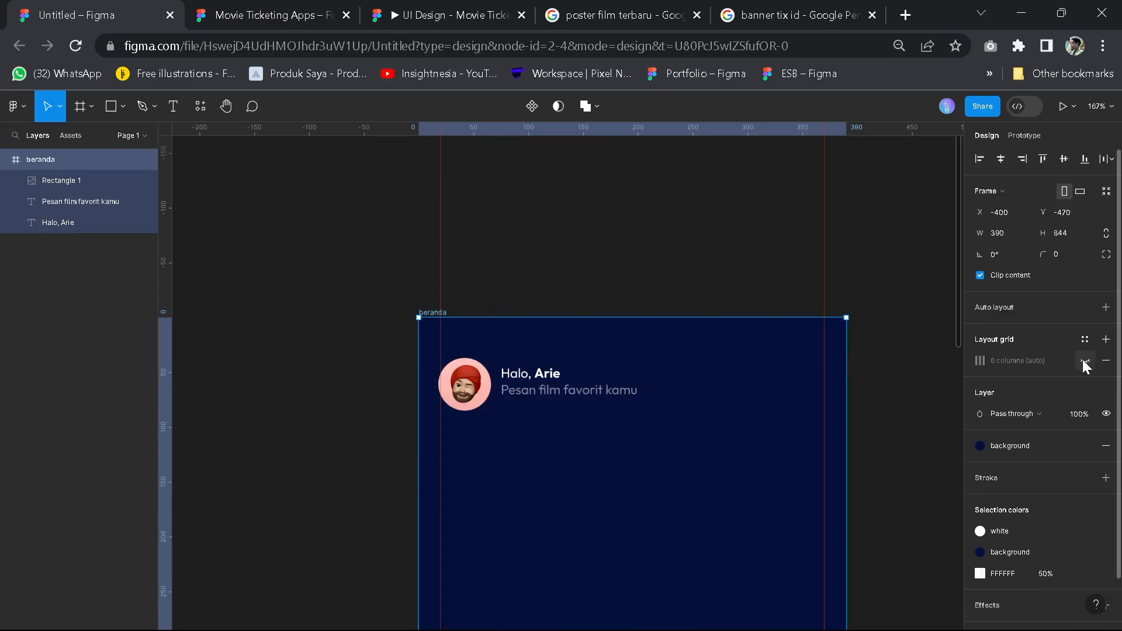
{"action": "scroll", "coordinate": [555, 397], "scroll_direction": "up", "scroll_amount": 5}
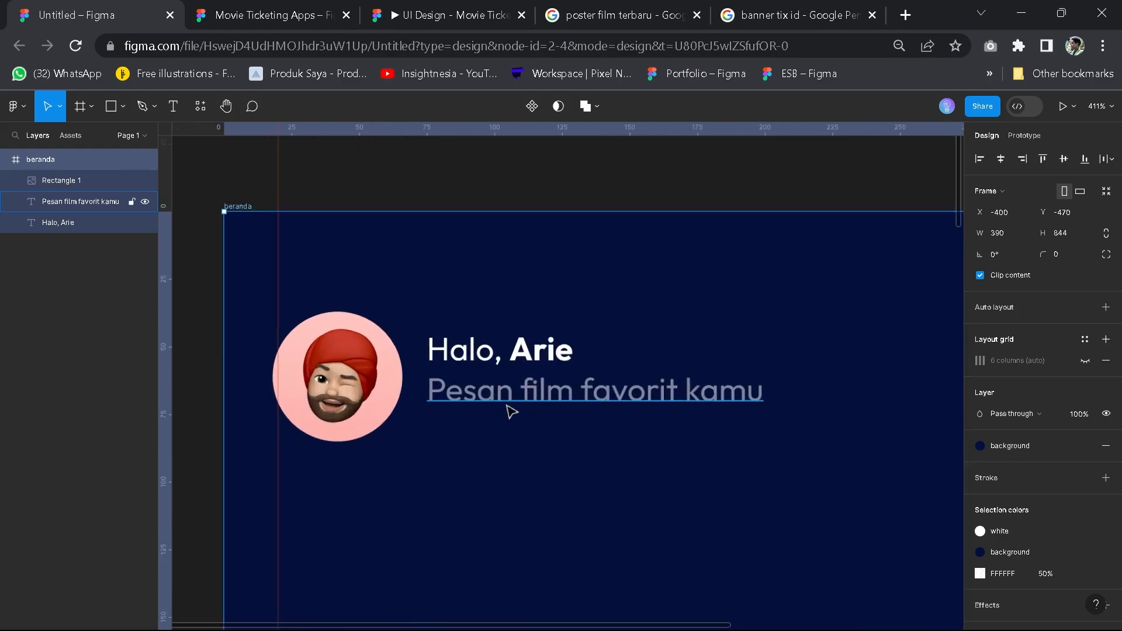
{"action": "left_click", "coordinate": [507, 401]}
{"action": "left_click", "coordinate": [517, 364]}
{"action": "left_click", "coordinate": [688, 433]}
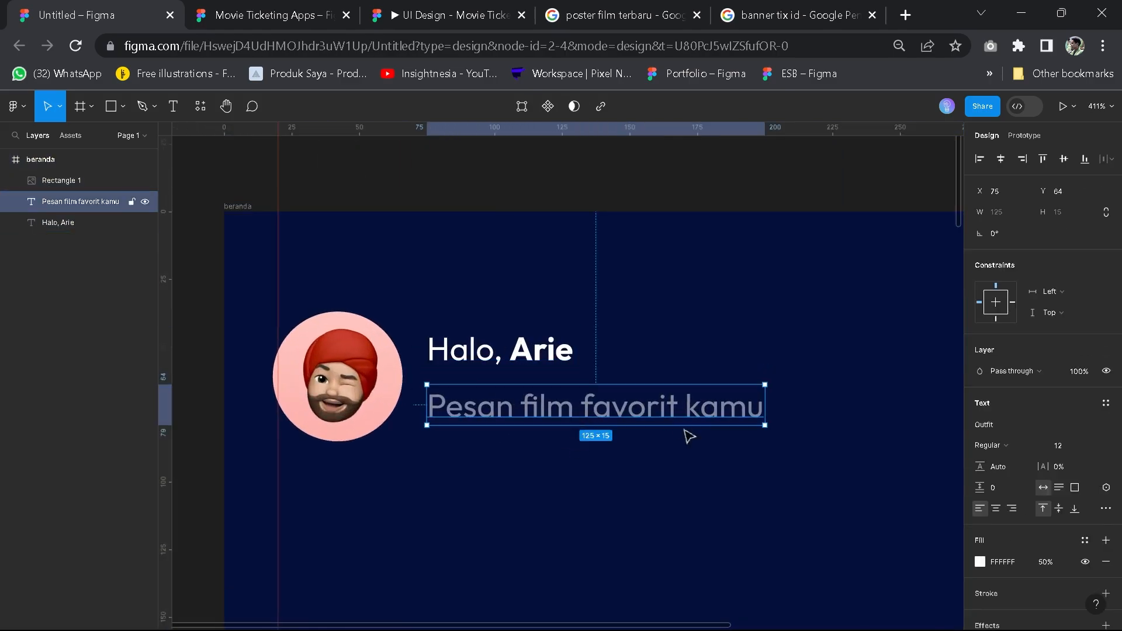
Save the "Pesan film favorit kamu" text's half-transparent fill as a colour style named "white 50%"
{"action": "scroll", "coordinate": [1049, 558], "scroll_direction": "down", "scroll_amount": 2}
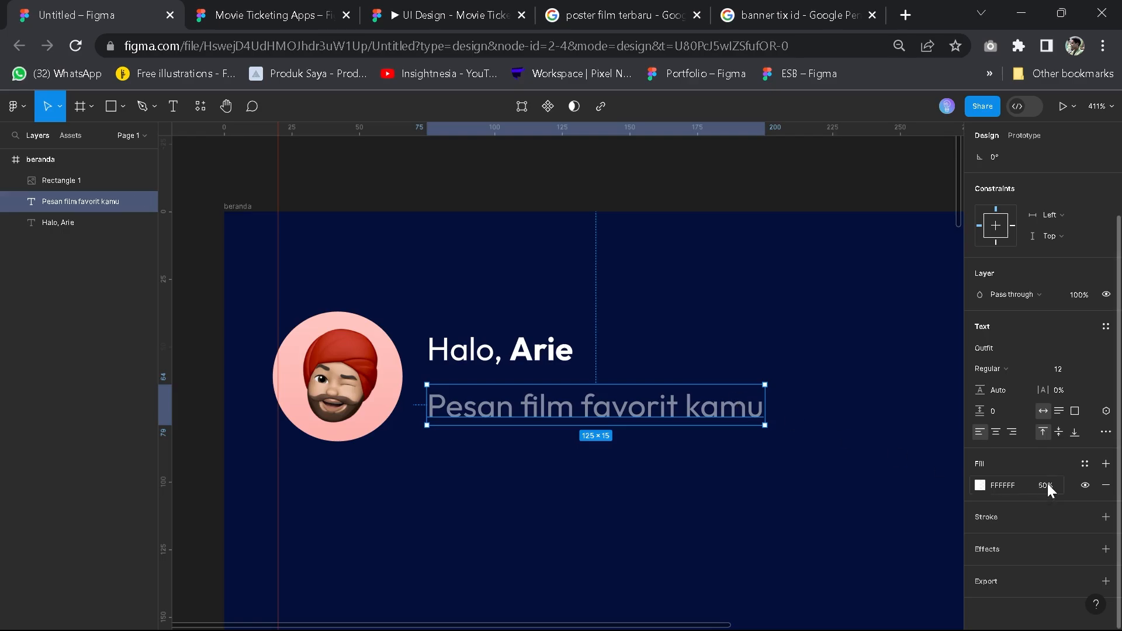
{"action": "left_click", "coordinate": [1084, 465]}
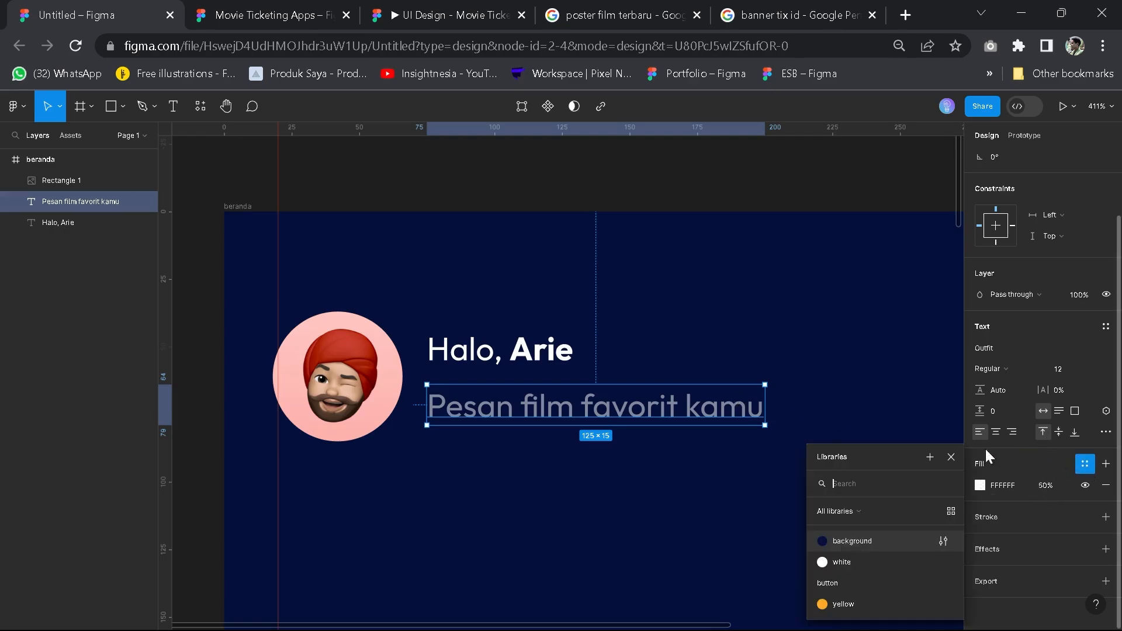
{"action": "left_click", "coordinate": [930, 457]}
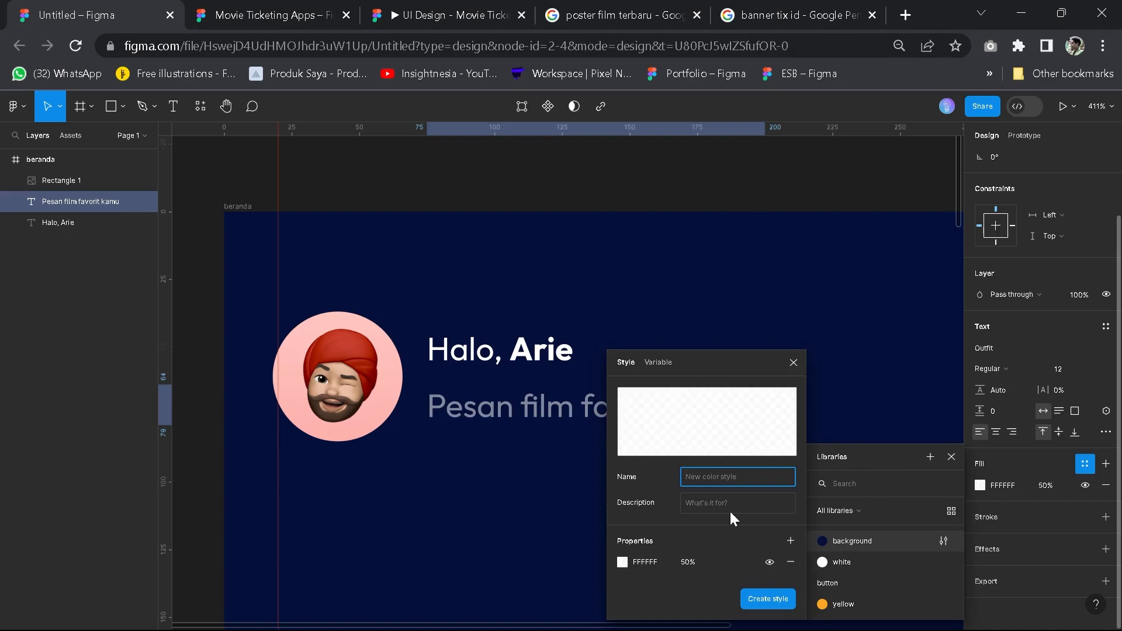
{"action": "type", "text": "white 50"}
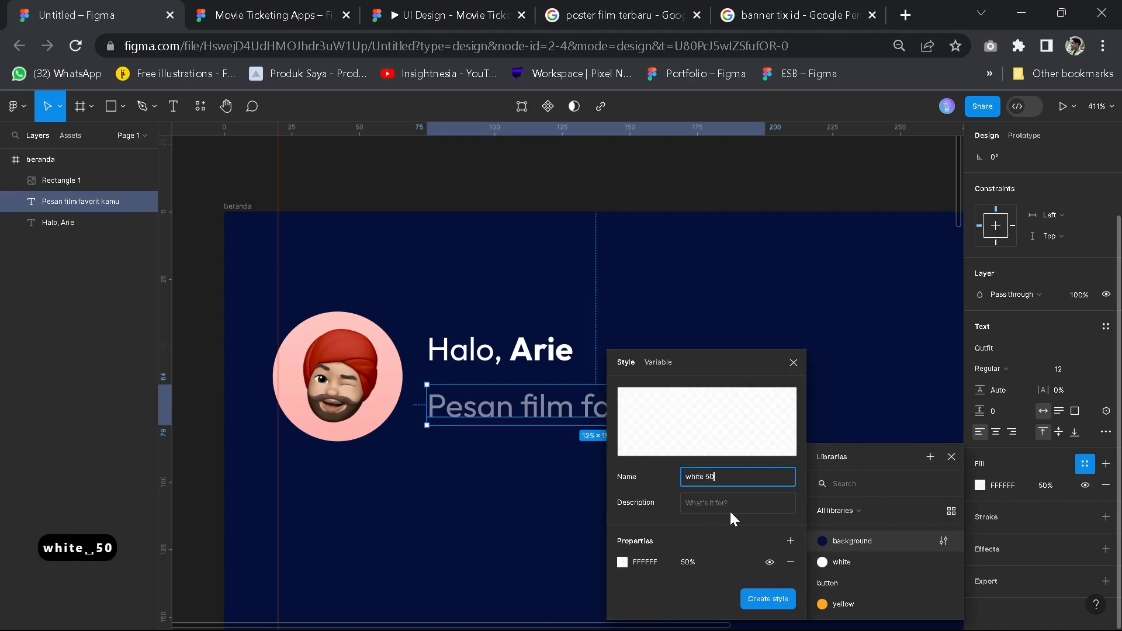
{"action": "type", "text": "%"}
{"action": "left_click", "coordinate": [764, 603]}
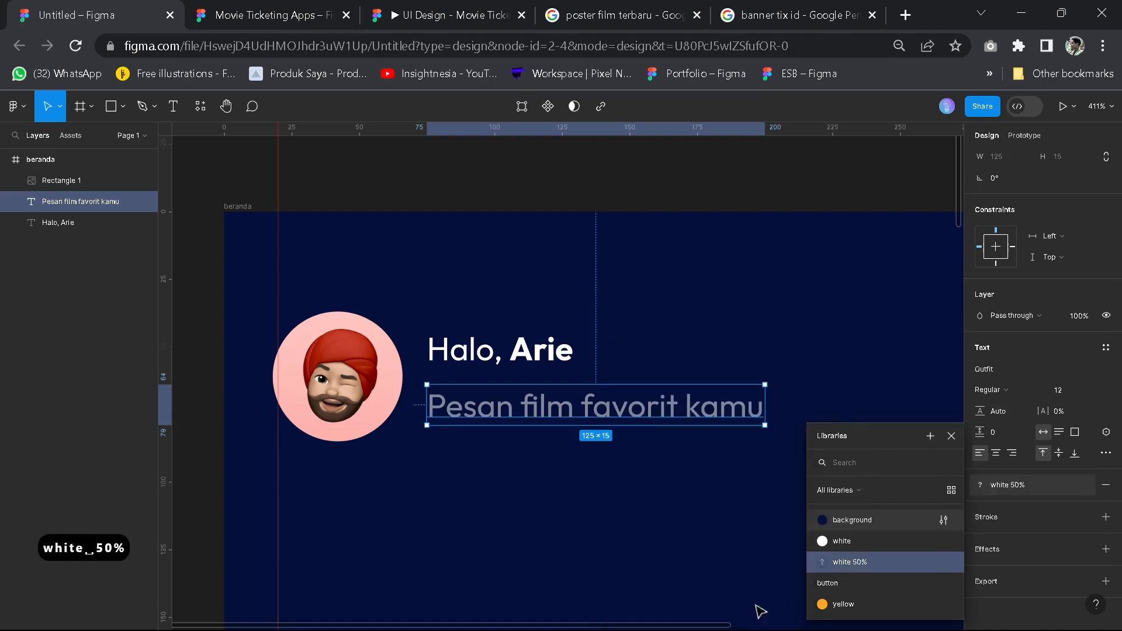
{"action": "left_click", "coordinate": [951, 436]}
{"action": "left_click", "coordinate": [591, 466]}
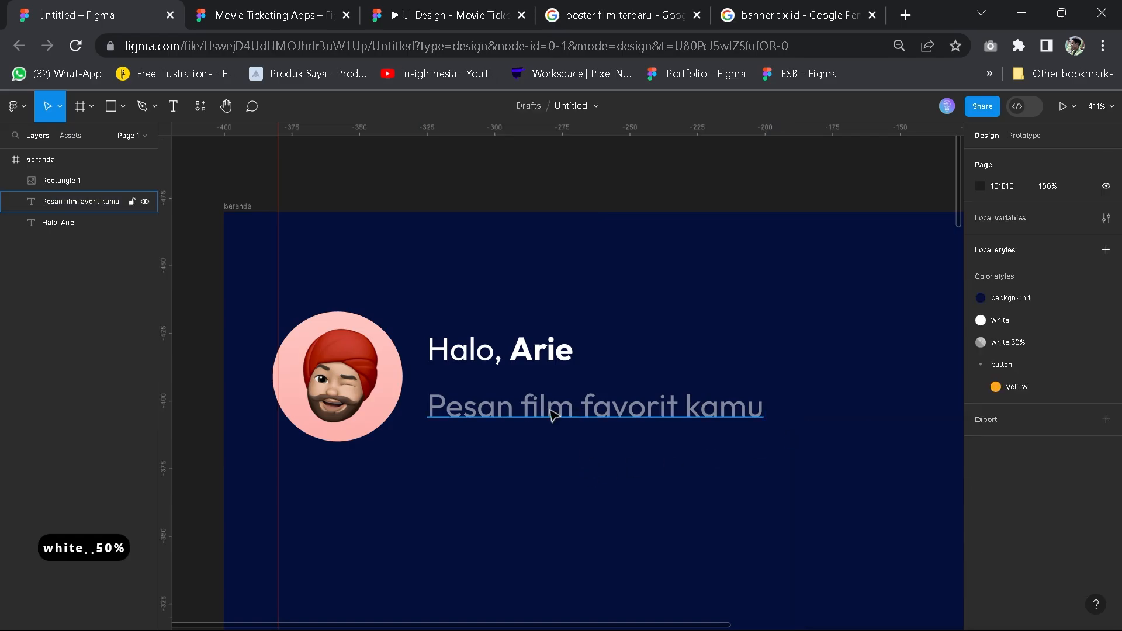
Move the "Pesan film favorit kamu" text up to Y 61, closer to the greeting
{"action": "left_click_drag", "start_coordinate": [550, 410], "coordinate": [551, 400]}
{"action": "left_click", "coordinate": [509, 359]}
{"action": "left_click", "coordinate": [536, 398]}
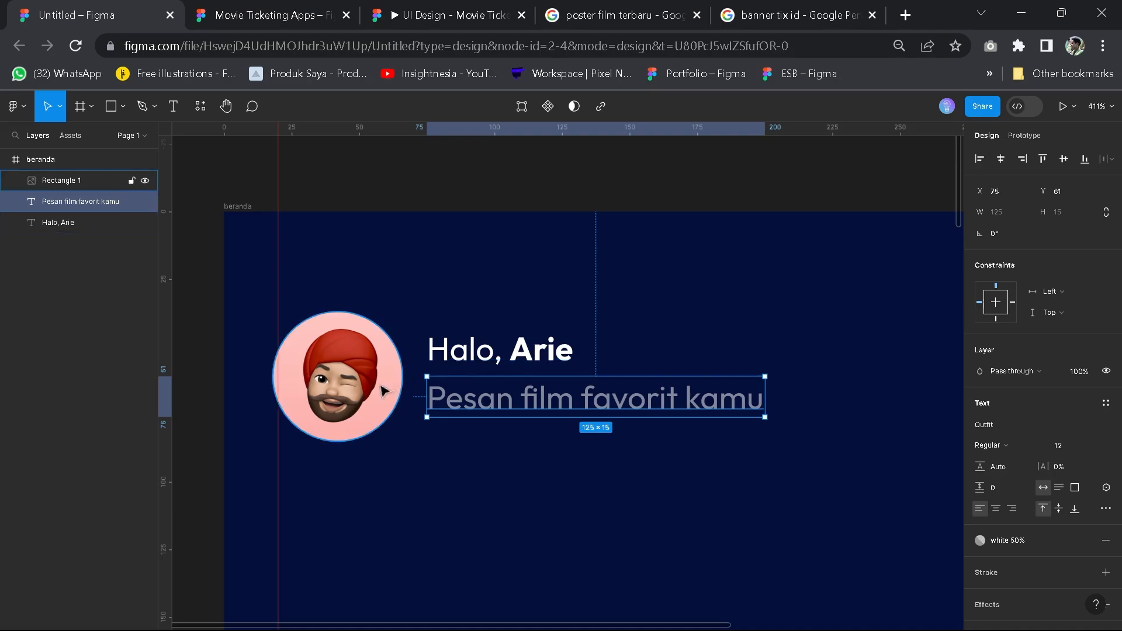
{"action": "left_click", "coordinate": [517, 354]}
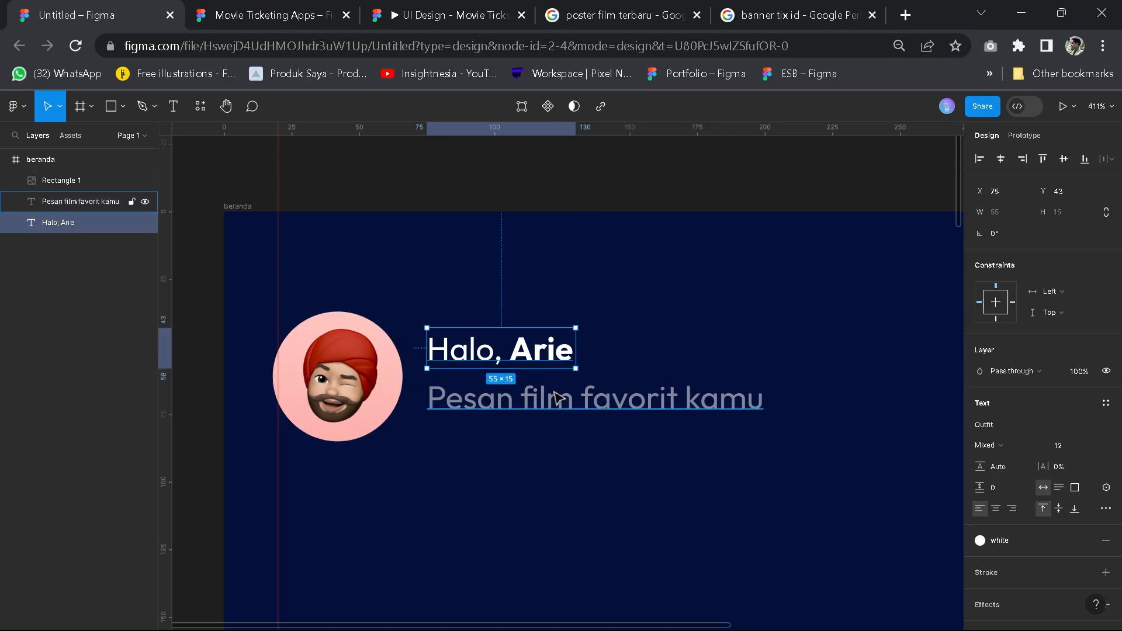
Wrap the greeting and the "Pesan film favorit kamu" text in a vertical auto layout aligned left and vertically centred
{"action": "left_click", "coordinate": [469, 370]}
{"action": "left_click", "coordinate": [468, 366]}
{"action": "left_click", "coordinate": [595, 390], "text": "shift"}
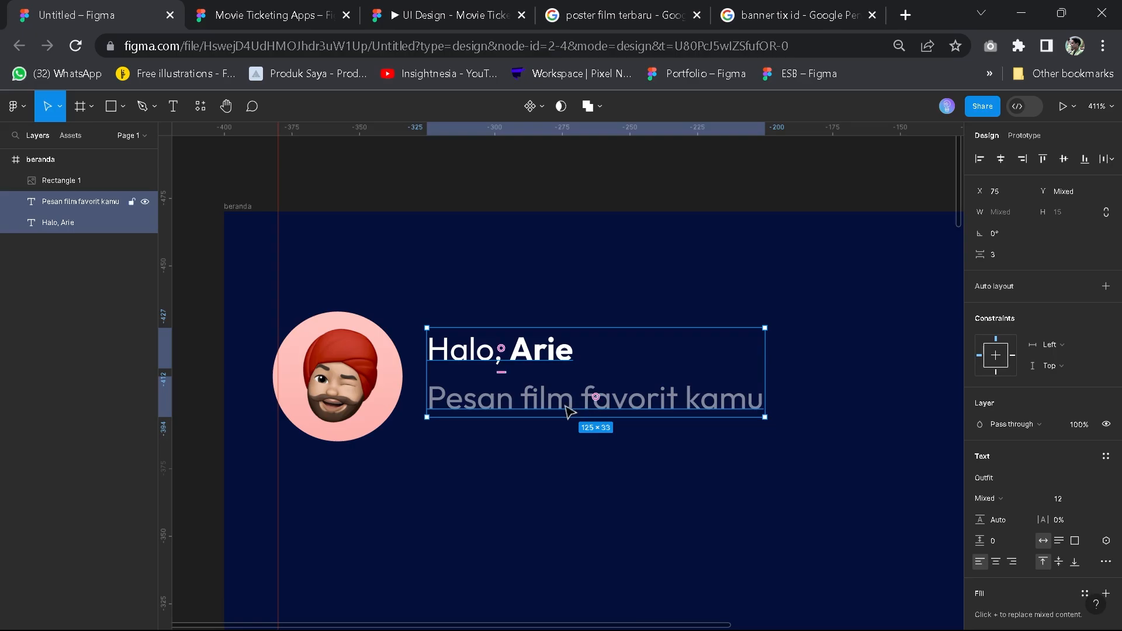
{"action": "key", "text": "shift+a"}
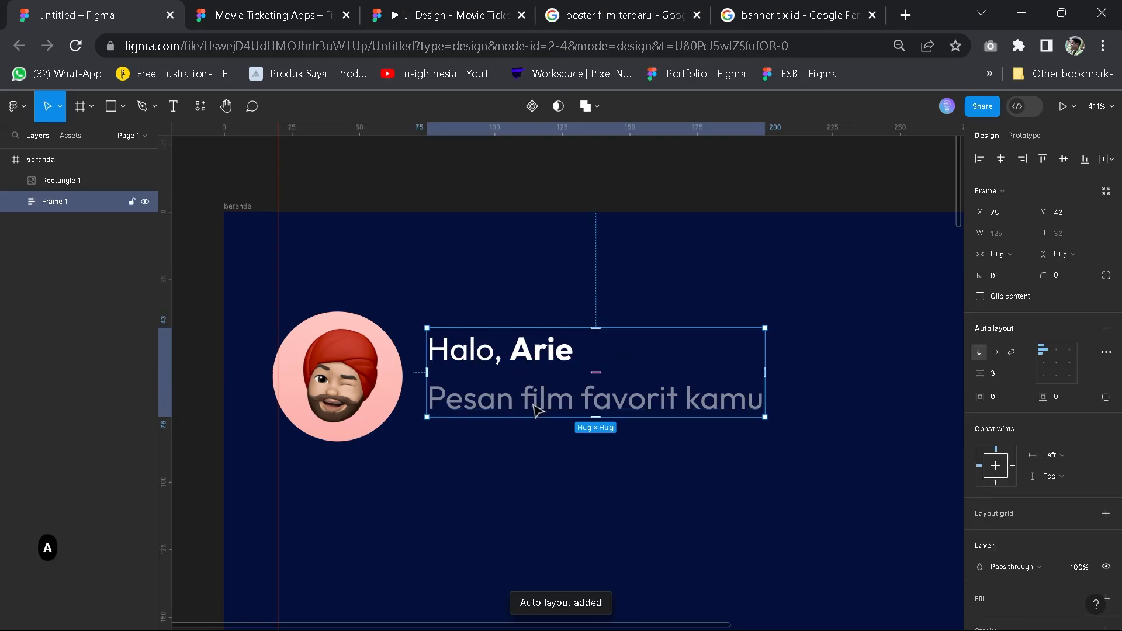
{"action": "key", "text": "ctrl+z"}
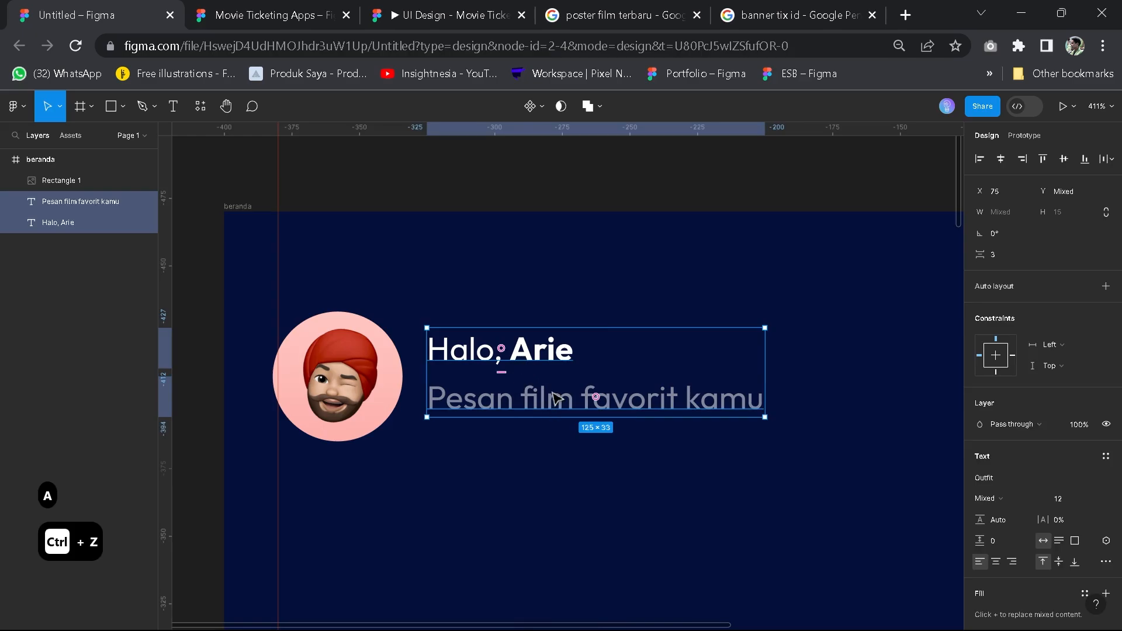
{"action": "right_click", "coordinate": [551, 391]}
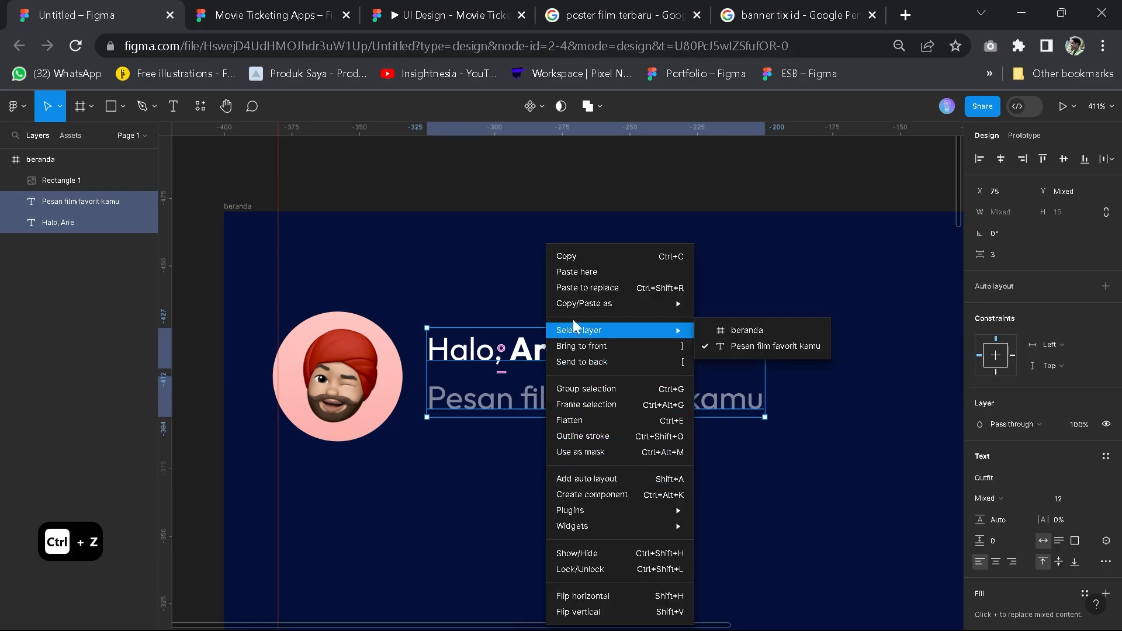
{"action": "left_click", "coordinate": [635, 479]}
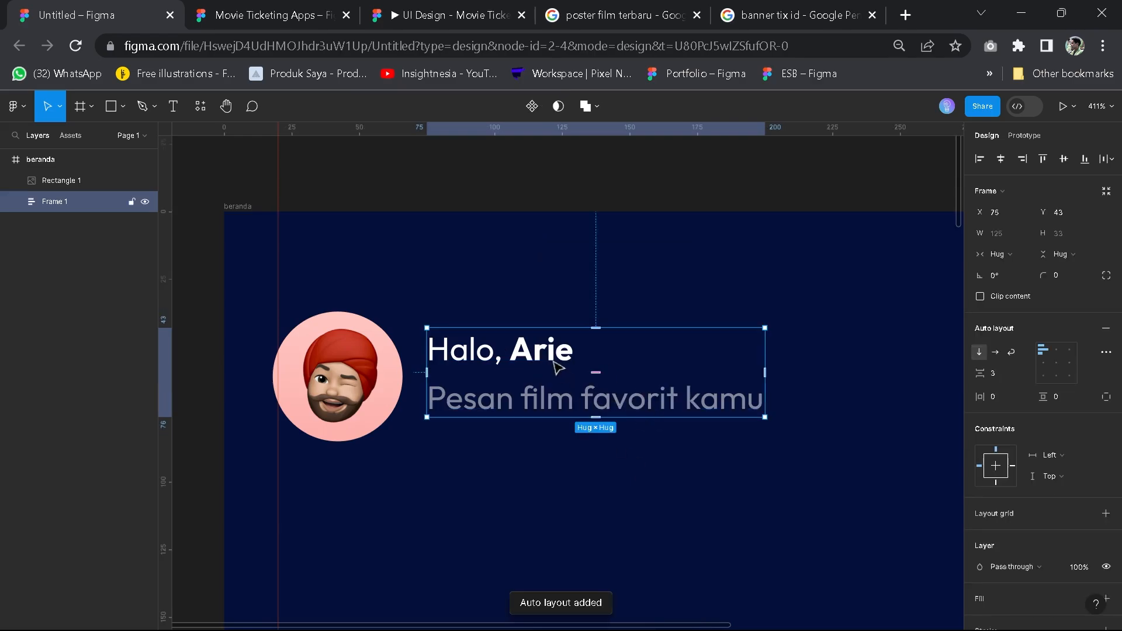
{"action": "left_click", "coordinate": [1044, 363]}
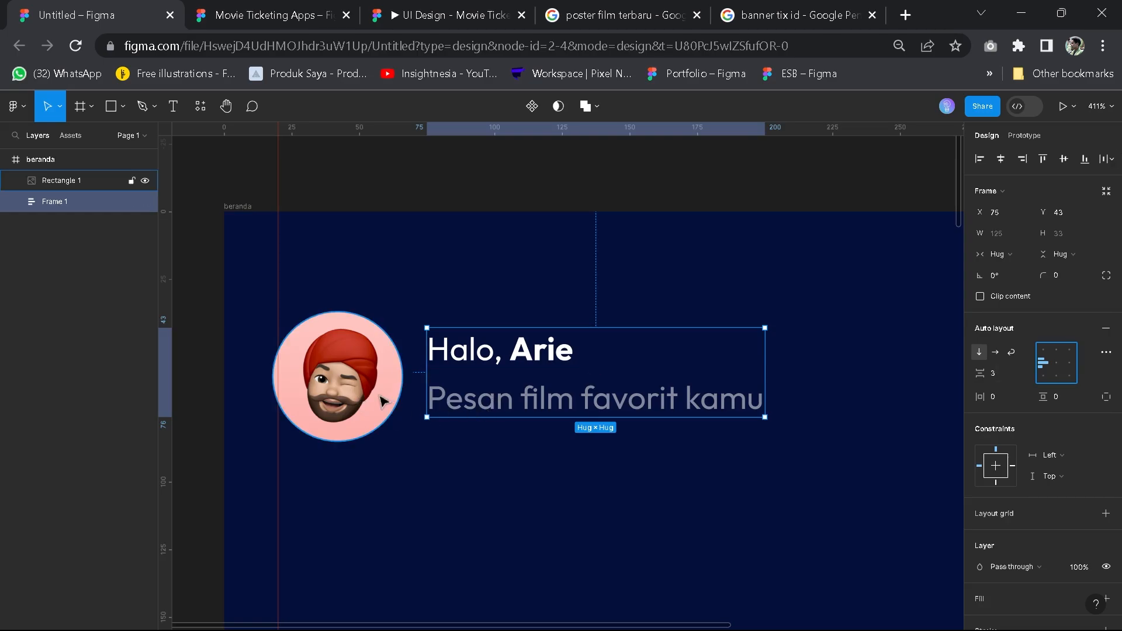
Rename the auto layout frame holding the greeting texts to "nama"
{"action": "left_click", "coordinate": [561, 431]}
{"action": "left_click", "coordinate": [506, 413]}
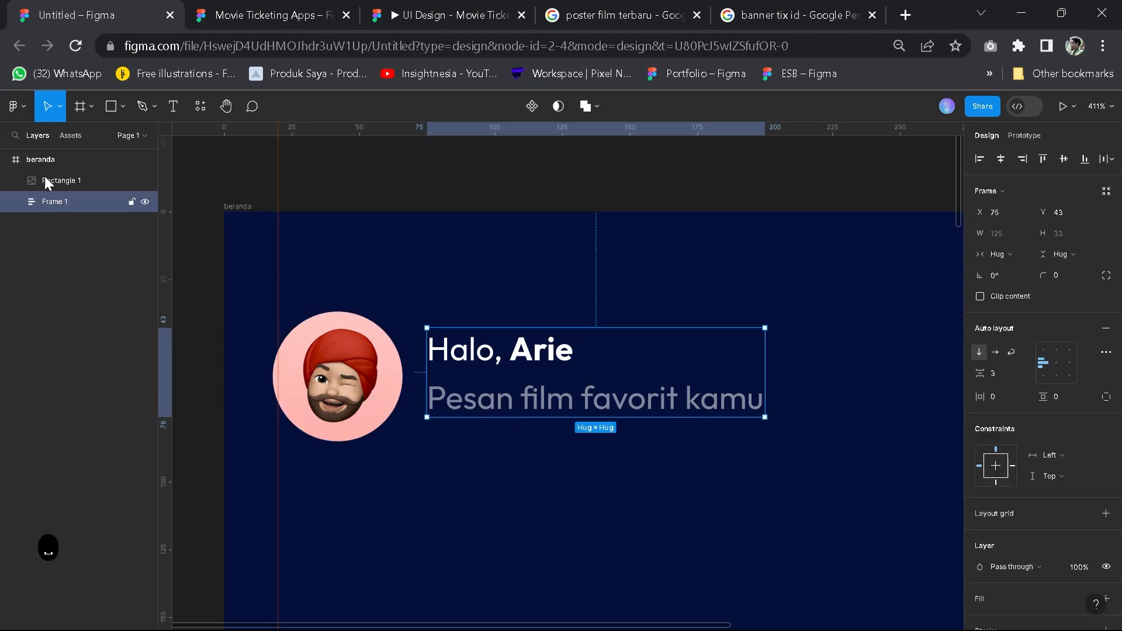
{"action": "double_click", "coordinate": [55, 202]}
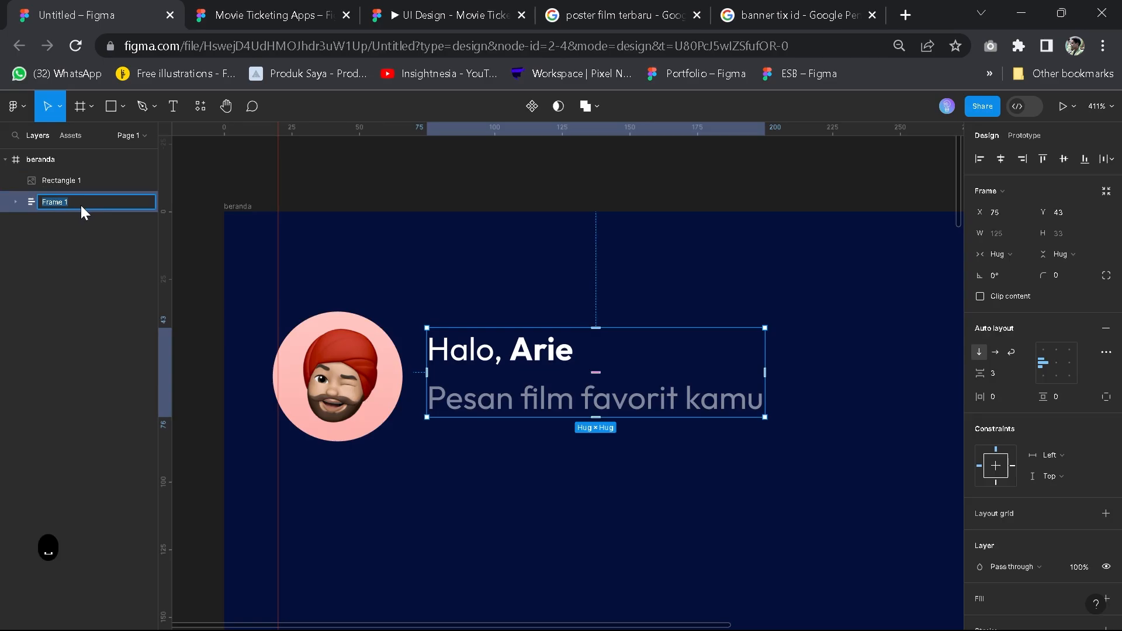
{"action": "type", "text": "nama"}
{"action": "key", "text": "Return"}
{"action": "double_click", "coordinate": [80, 205]}
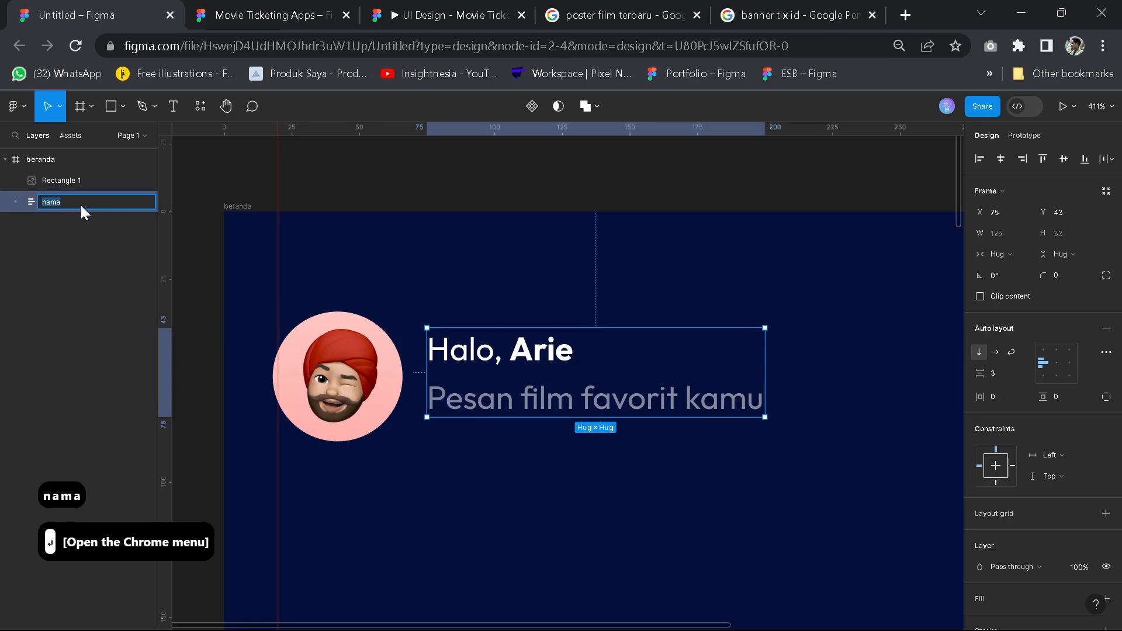
Move the profile picture to X 20, Y 34 and rename its layer to "foto profile"
{"action": "left_click", "coordinate": [363, 390]}
{"action": "left_click_drag", "start_coordinate": [359, 376], "coordinate": [364, 368]}
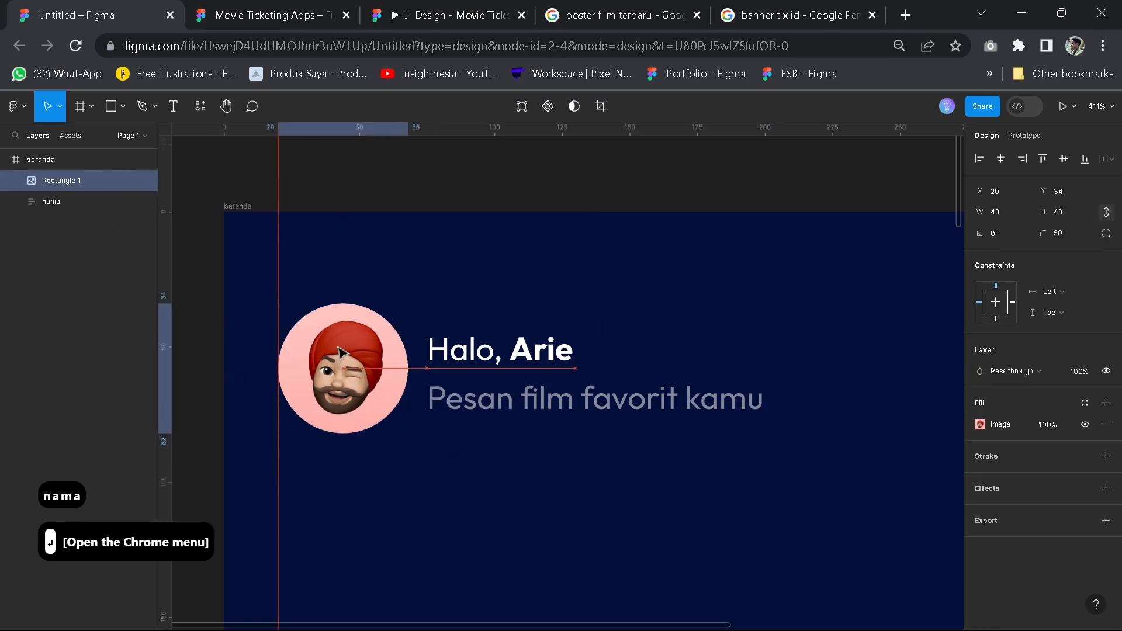
{"action": "double_click", "coordinate": [86, 181]}
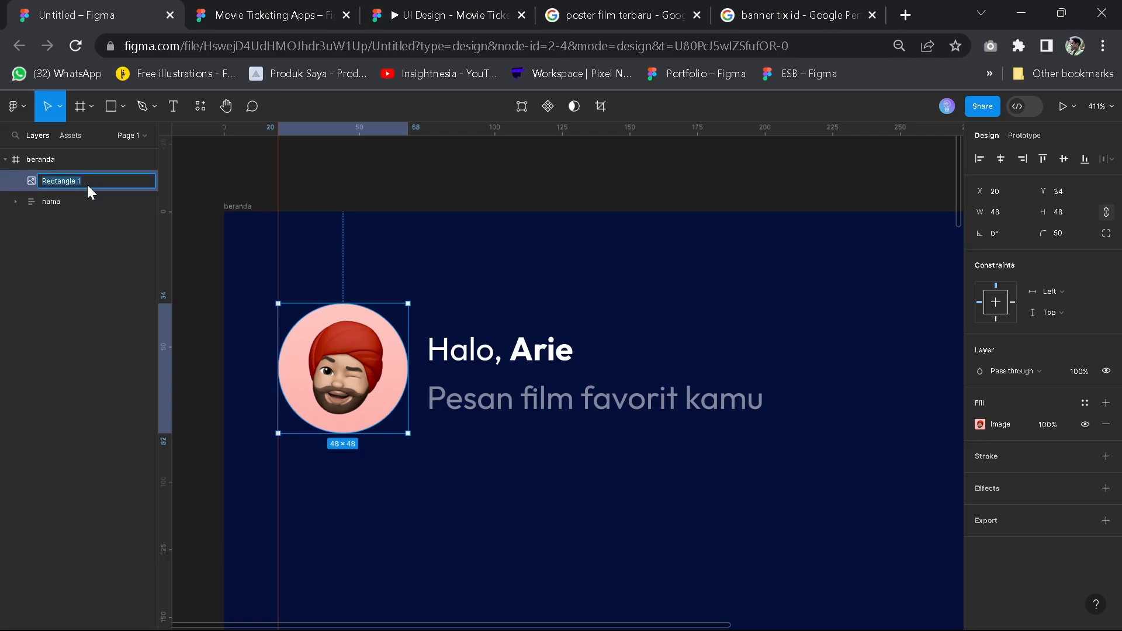
{"action": "type", "text": "foto profile"}
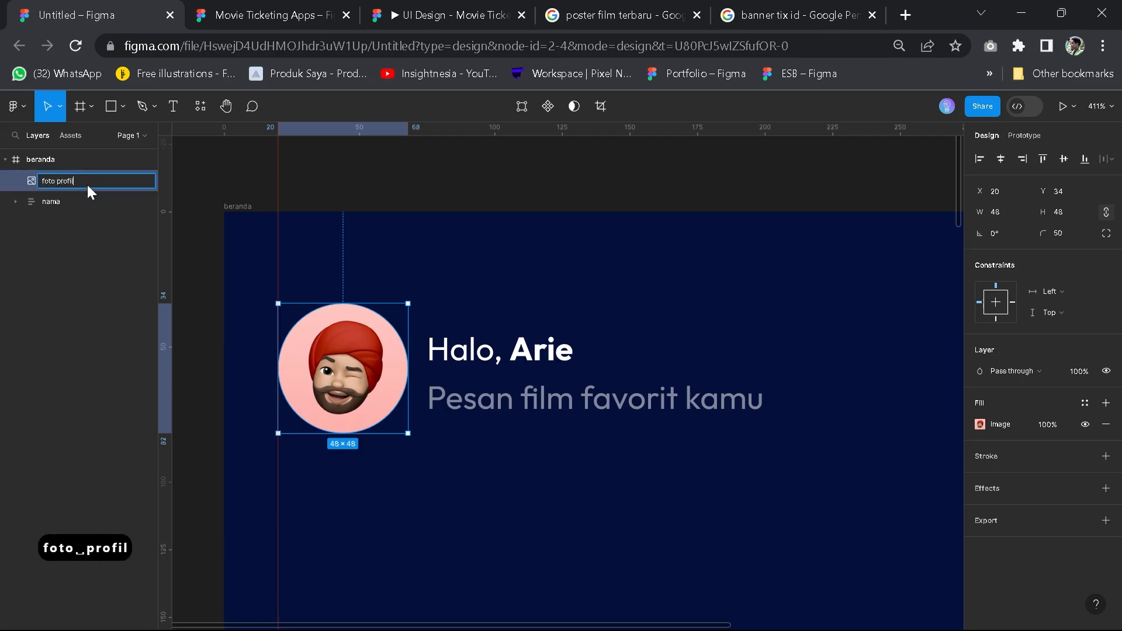
{"action": "key", "text": "Return"}
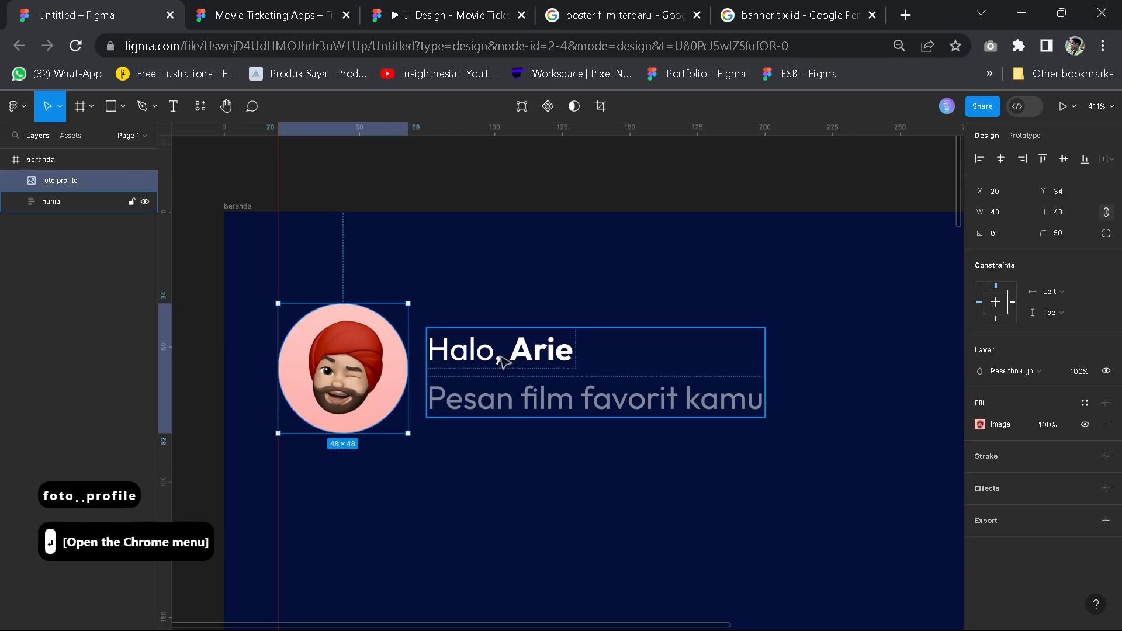
Wrap the profile picture and the nama frame in a horizontal auto layout and lower it to Y 35
{"action": "left_click", "coordinate": [474, 402], "text": "shift"}
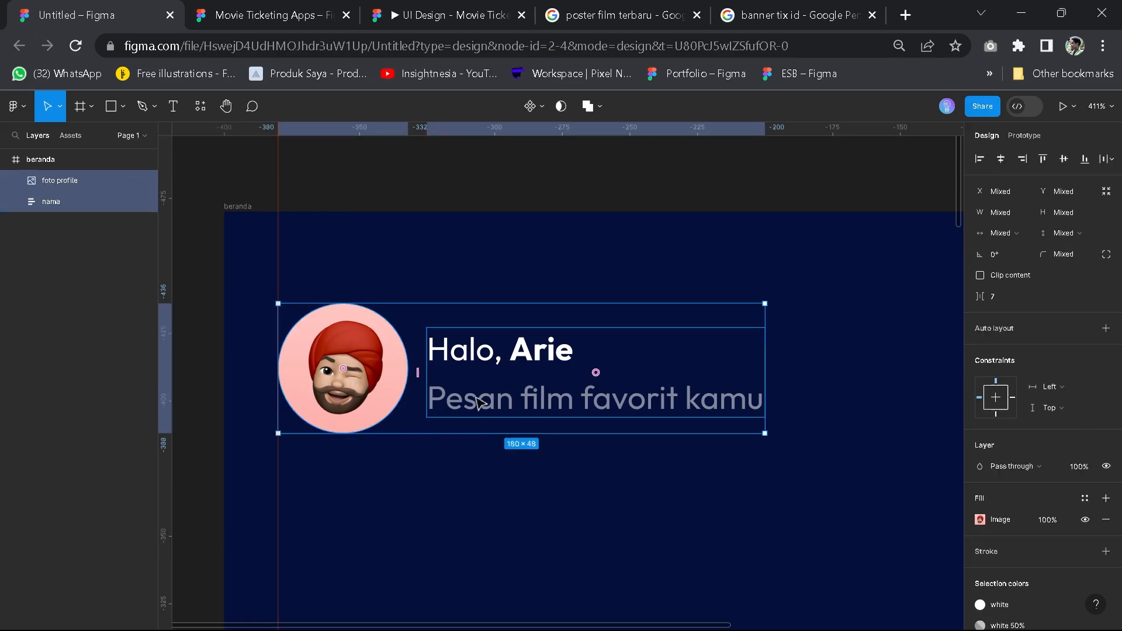
{"action": "key", "text": "shift+a"}
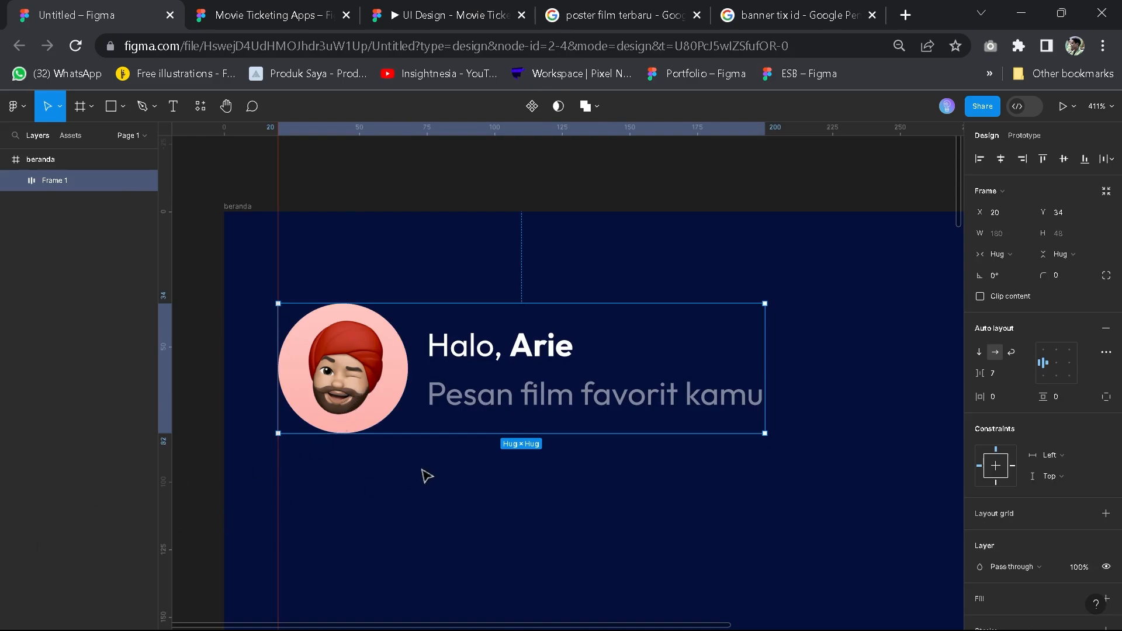
{"action": "left_click_drag", "start_coordinate": [372, 387], "coordinate": [374, 389]}
{"action": "key", "text": "space"}
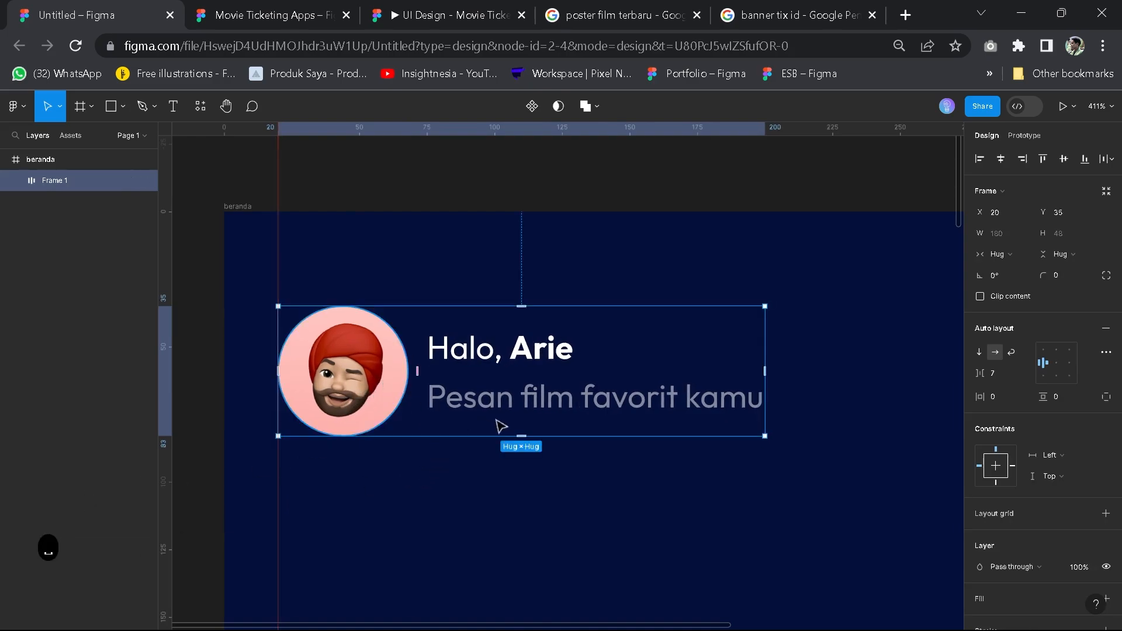
Set the vertical spacing between the two texts in the nama frame to 0
{"action": "scroll", "coordinate": [501, 425], "scroll_direction": "down", "scroll_amount": 5}
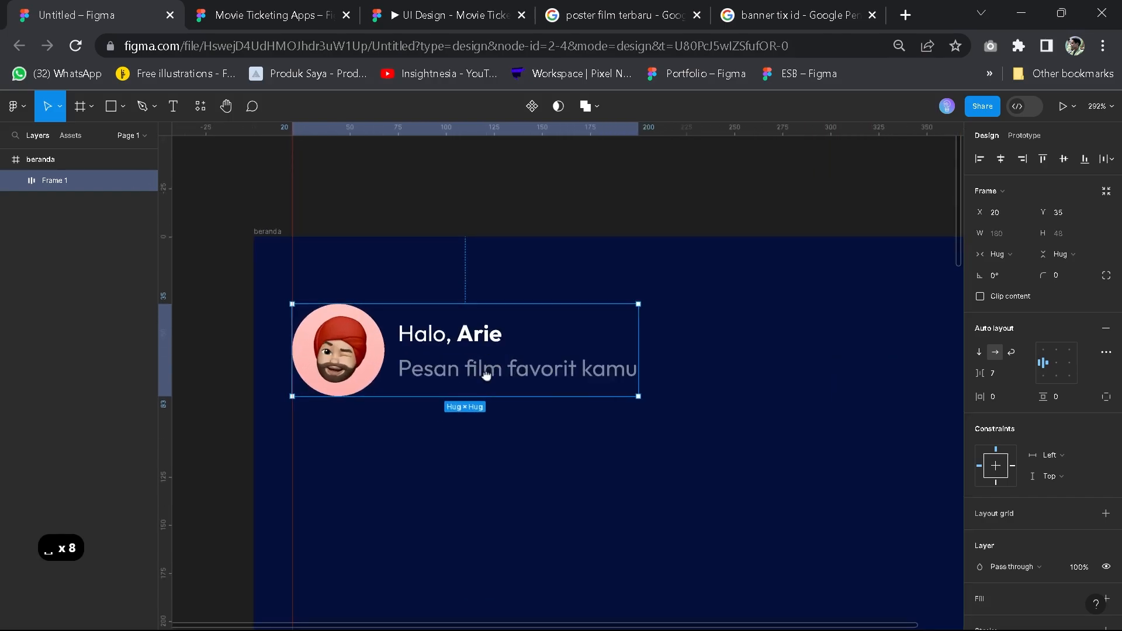
{"action": "left_click_drag", "start_coordinate": [486, 376], "coordinate": [487, 394]}
{"action": "left_click", "coordinate": [513, 433]}
{"action": "scroll", "coordinate": [508, 429], "scroll_direction": "down", "scroll_amount": 2}
{"action": "left_click", "coordinate": [497, 396]}
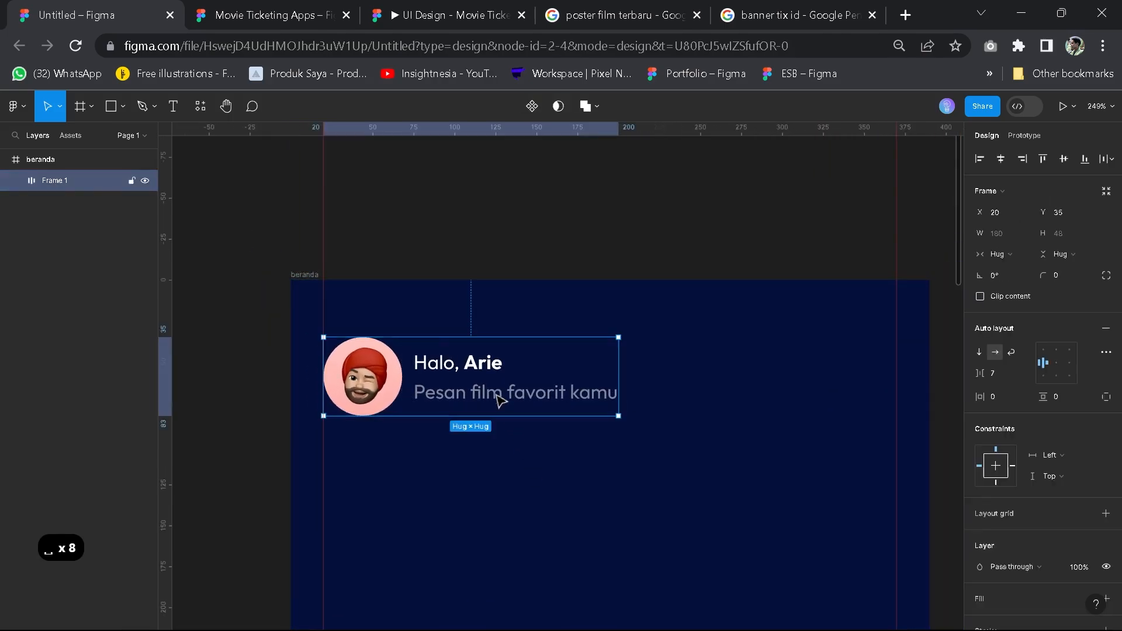
{"action": "double_click", "coordinate": [499, 399]}
{"action": "scroll", "coordinate": [532, 368], "scroll_direction": "up", "scroll_amount": 10}
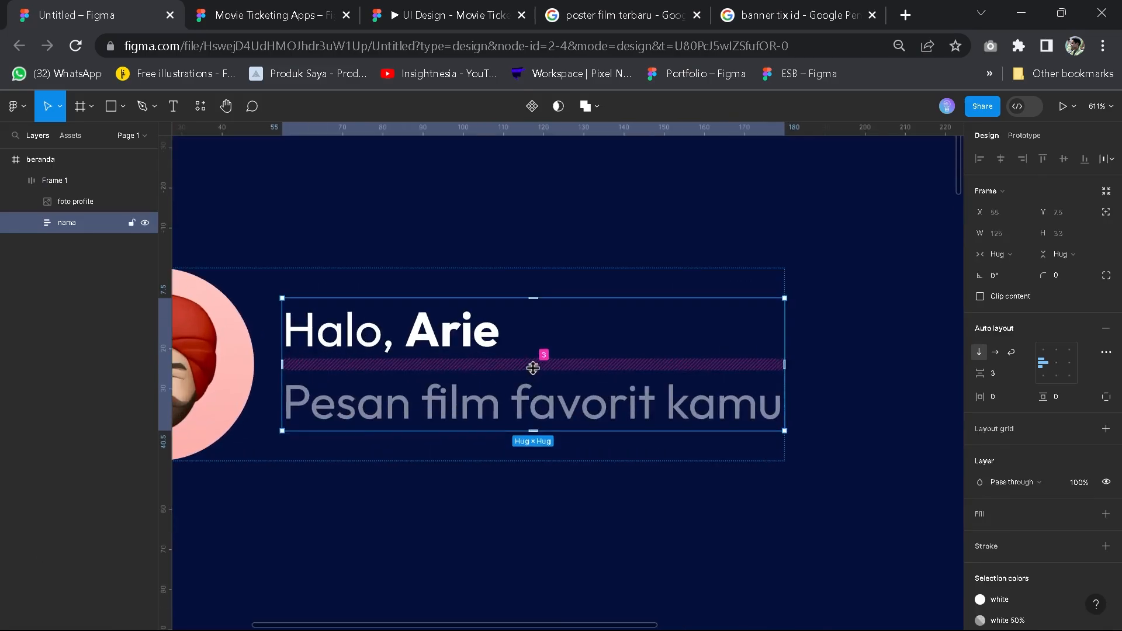
{"action": "left_click", "coordinate": [533, 368]}
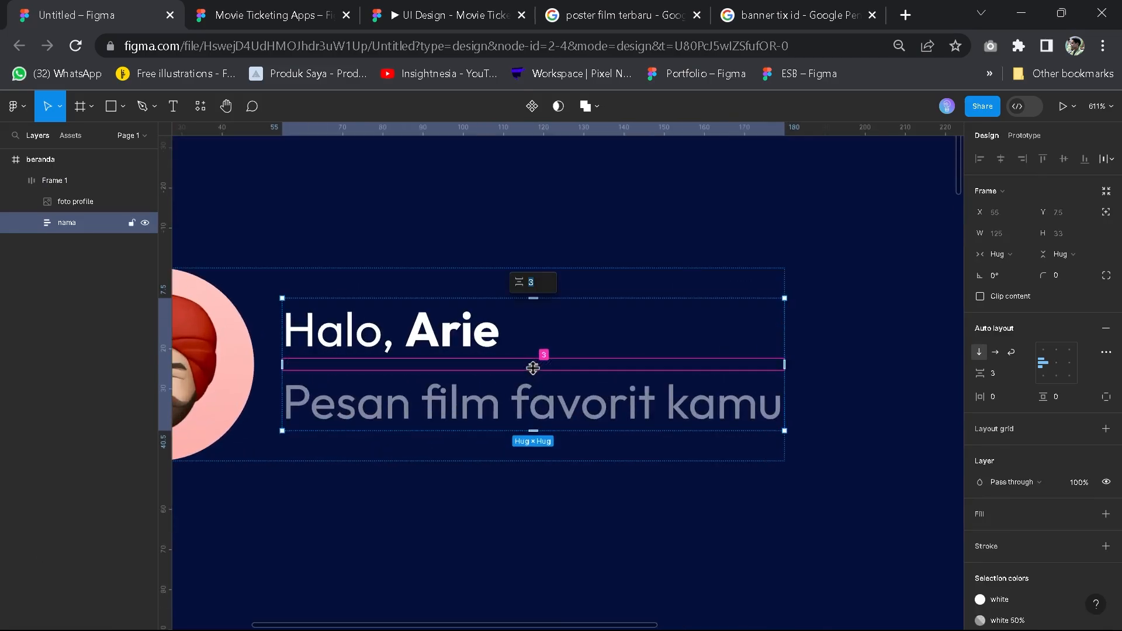
{"action": "type", "text": "0"}
{"action": "key", "text": "Return"}
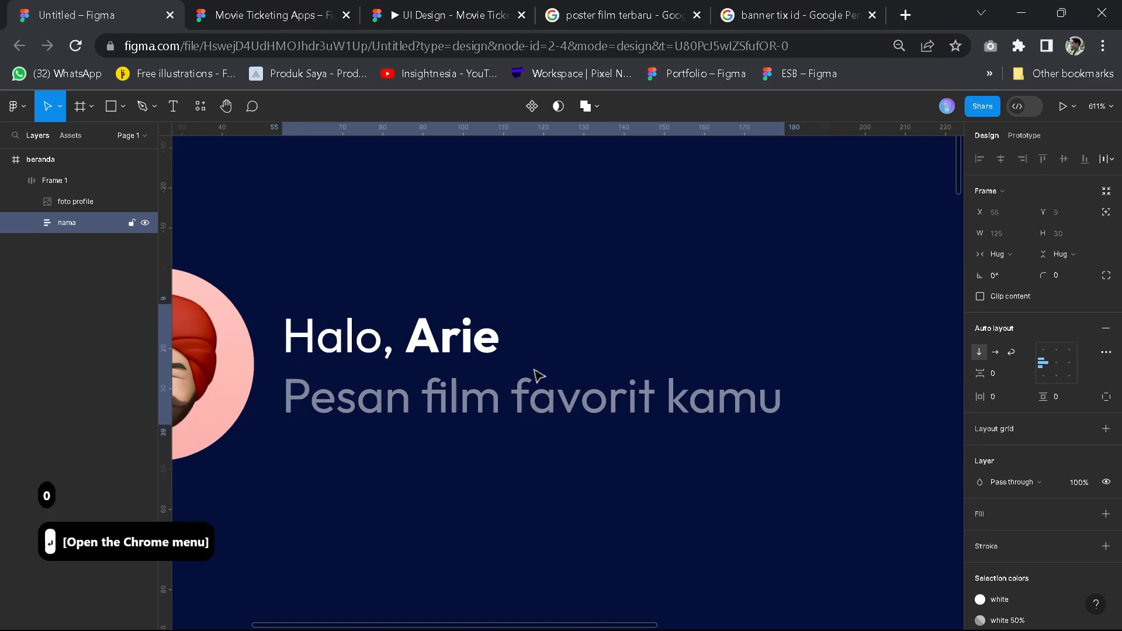
{"action": "left_click", "coordinate": [490, 519]}
Set the horizontal spacing between the profile picture and the greeting texts to 10
{"action": "scroll", "coordinate": [490, 519], "scroll_direction": "down", "scroll_amount": 2}
{"action": "scroll", "coordinate": [491, 474], "scroll_direction": "down", "scroll_amount": 5}
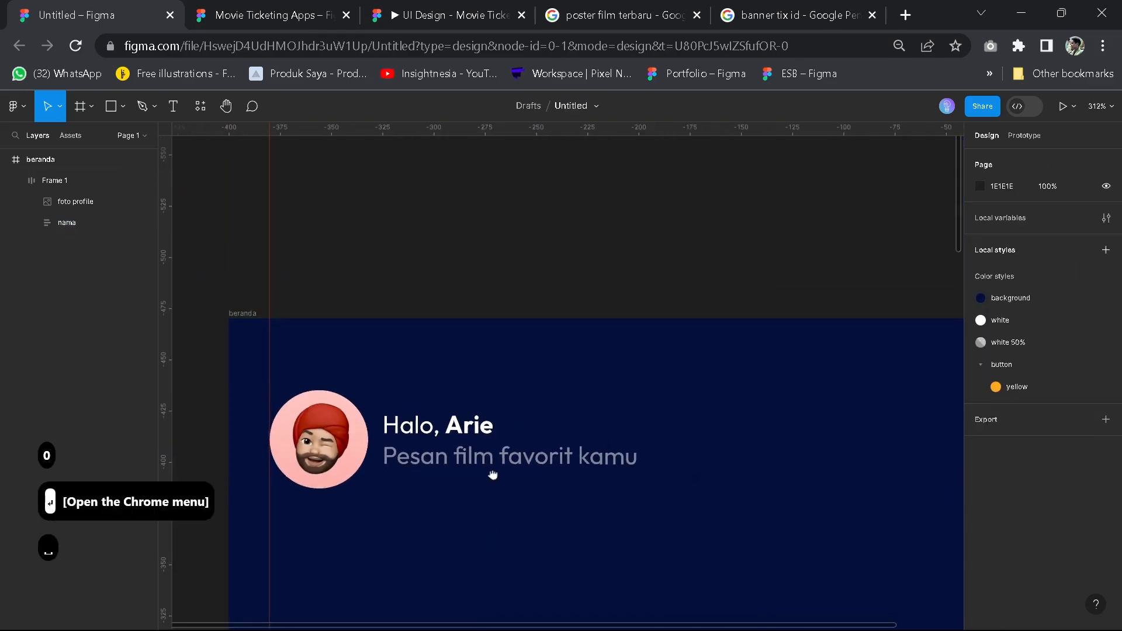
{"action": "left_click", "coordinate": [466, 365]}
{"action": "key", "text": "space"}
{"action": "scroll", "coordinate": [416, 369], "scroll_direction": "up", "scroll_amount": 4}
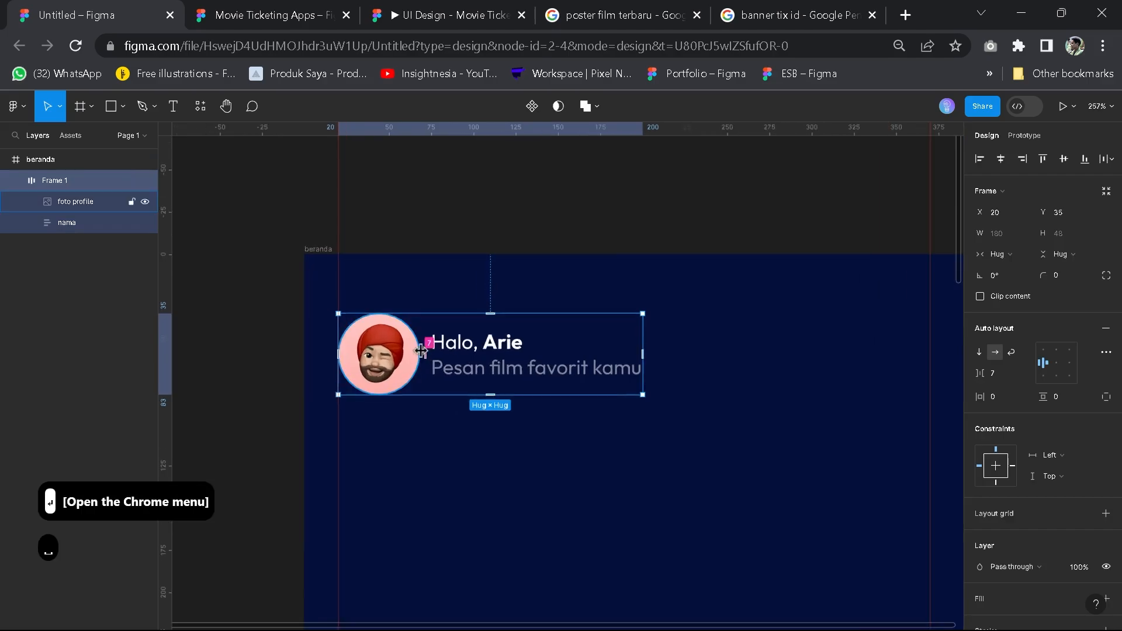
{"action": "left_click", "coordinate": [426, 356]}
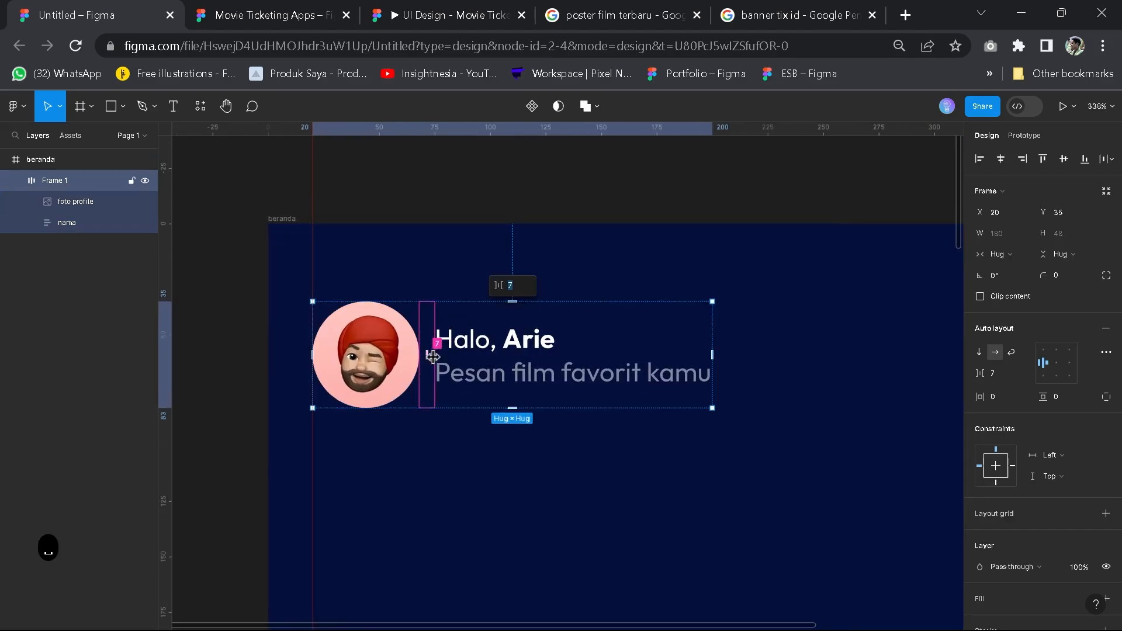
{"action": "type", "text": "10"}
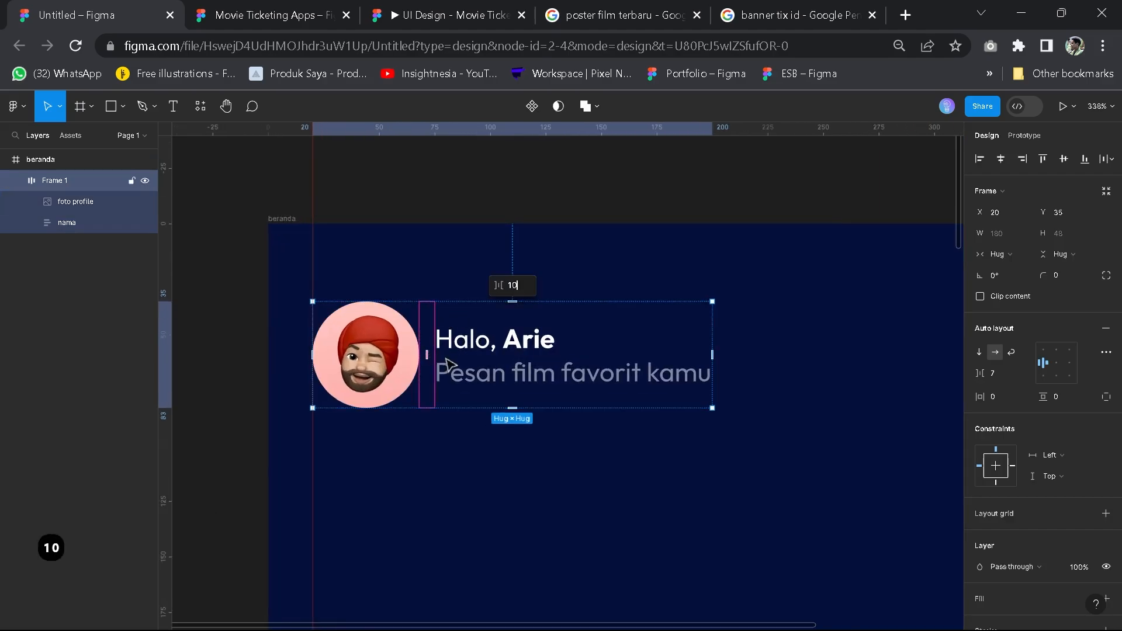
{"action": "key", "text": "Return"}
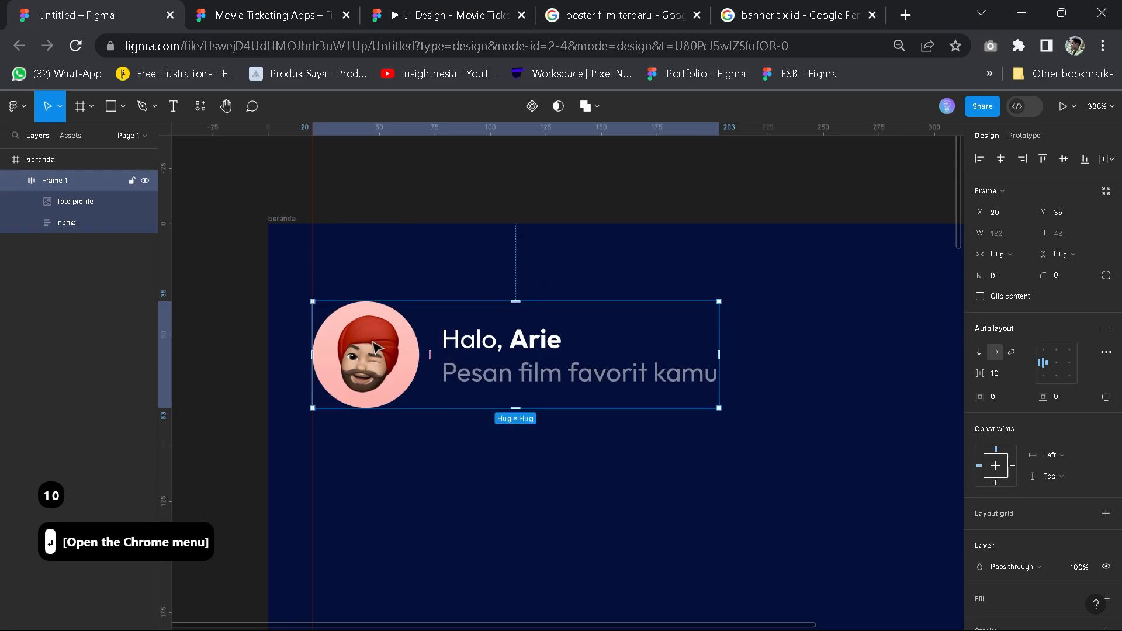
{"action": "left_click", "coordinate": [535, 460]}
Examine the notification bell button in the header of the Movie Ticketing Apps reference file, then return to the new file
{"action": "scroll", "coordinate": [538, 457], "scroll_direction": "down", "scroll_amount": 2}
{"action": "key", "text": "space"}
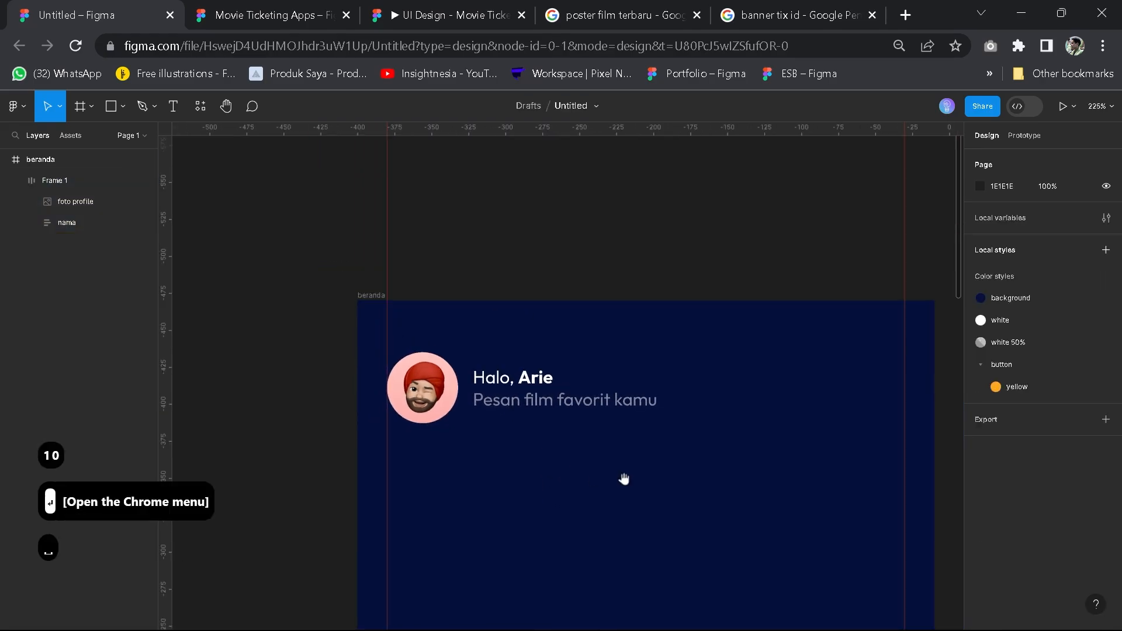
{"action": "left_click_drag", "start_coordinate": [622, 478], "coordinate": [499, 375]}
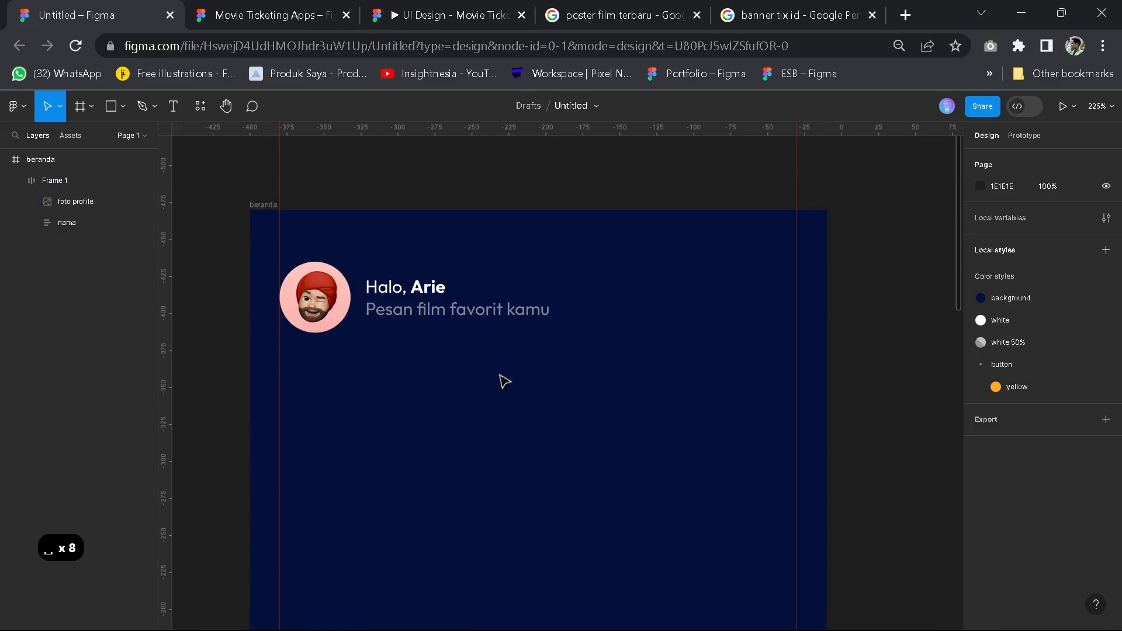
{"action": "right_click", "coordinate": [499, 375]}
{"action": "left_click", "coordinate": [432, 353]}
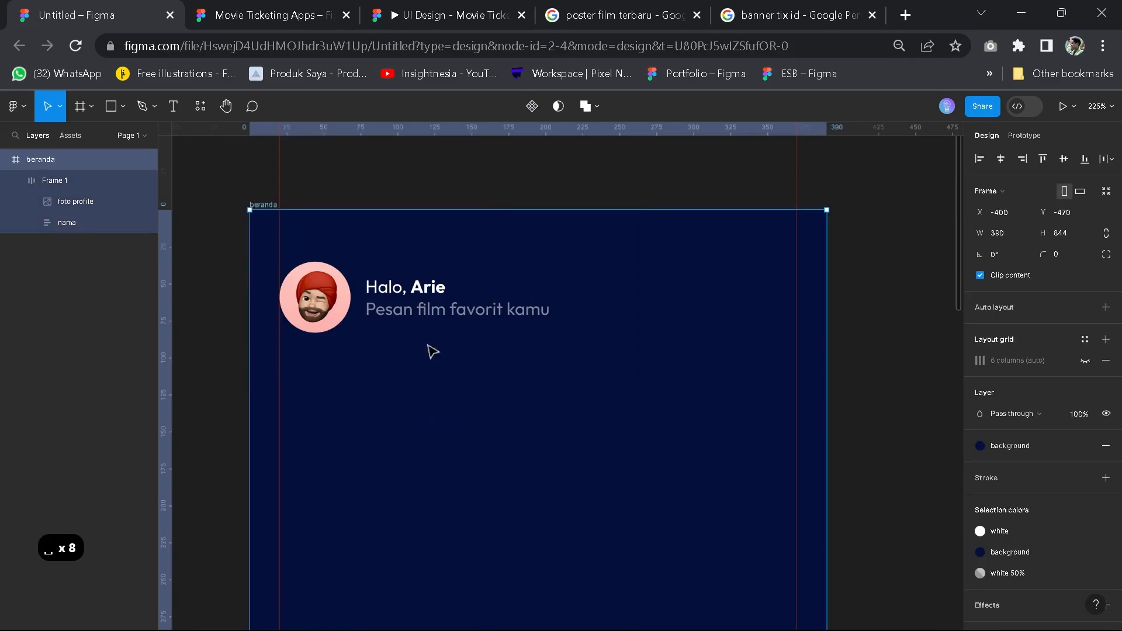
{"action": "left_click", "coordinate": [284, 17]}
{"action": "left_click", "coordinate": [915, 259]}
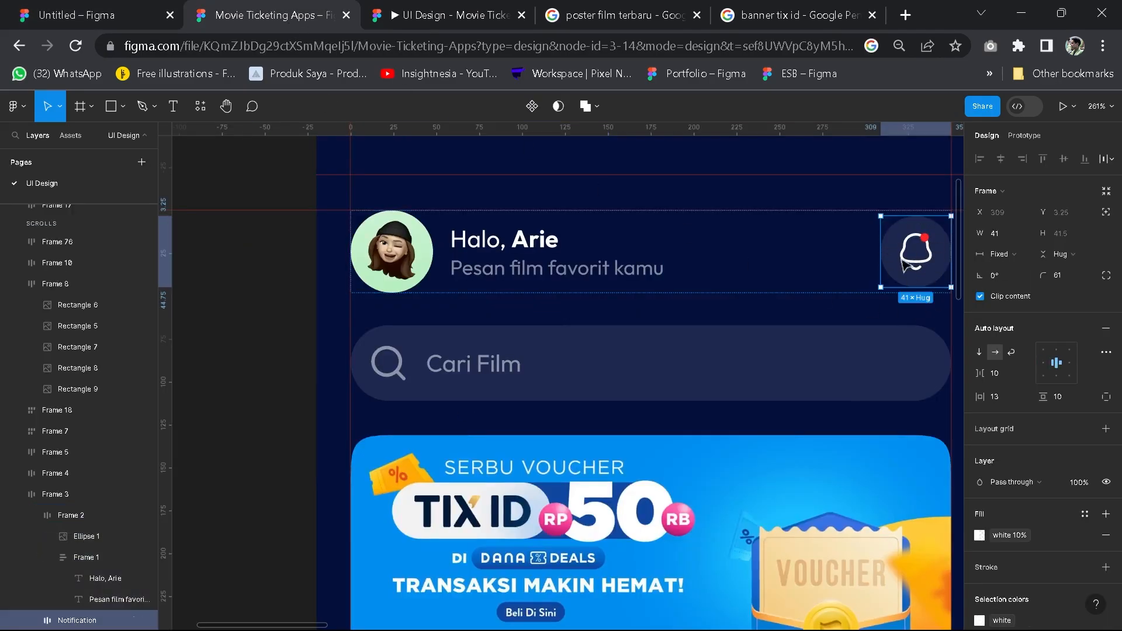
{"action": "left_click", "coordinate": [127, 8]}
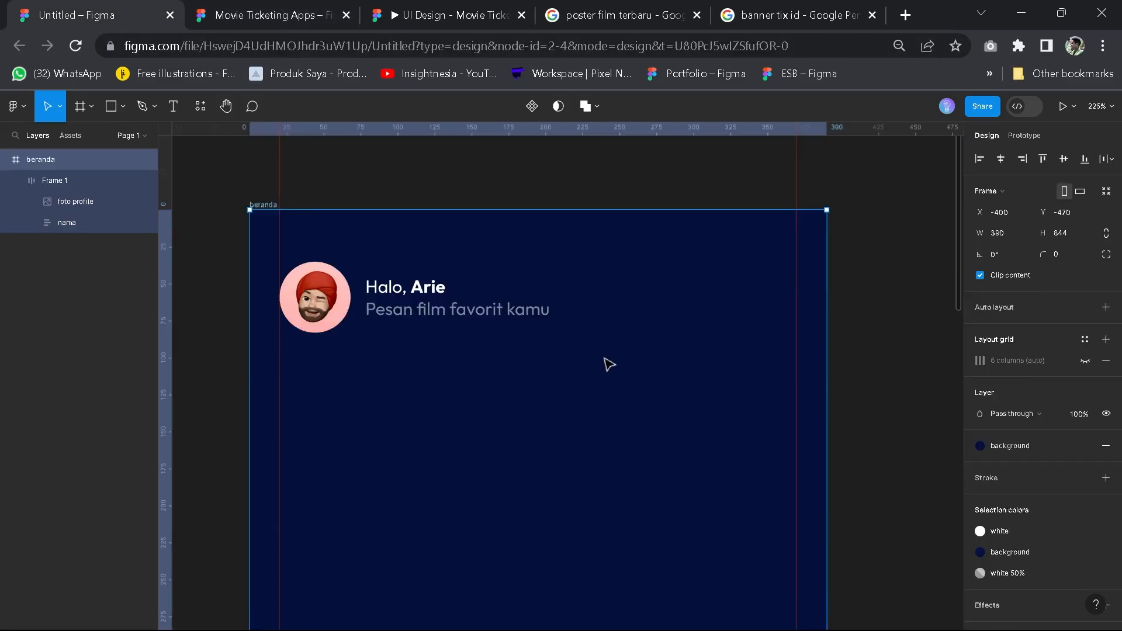
Search the plugins for "icon" and run Iconly v2.3
{"action": "right_click", "coordinate": [472, 368]}
{"action": "mouse_move", "coordinate": [510, 513]}
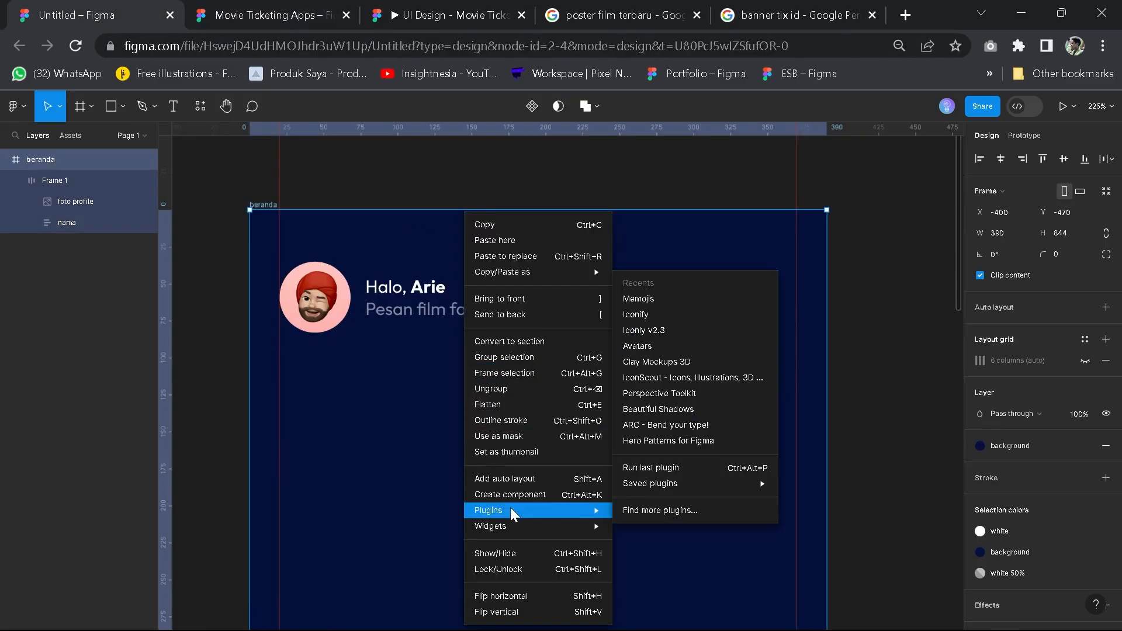
{"action": "left_click", "coordinate": [688, 516]}
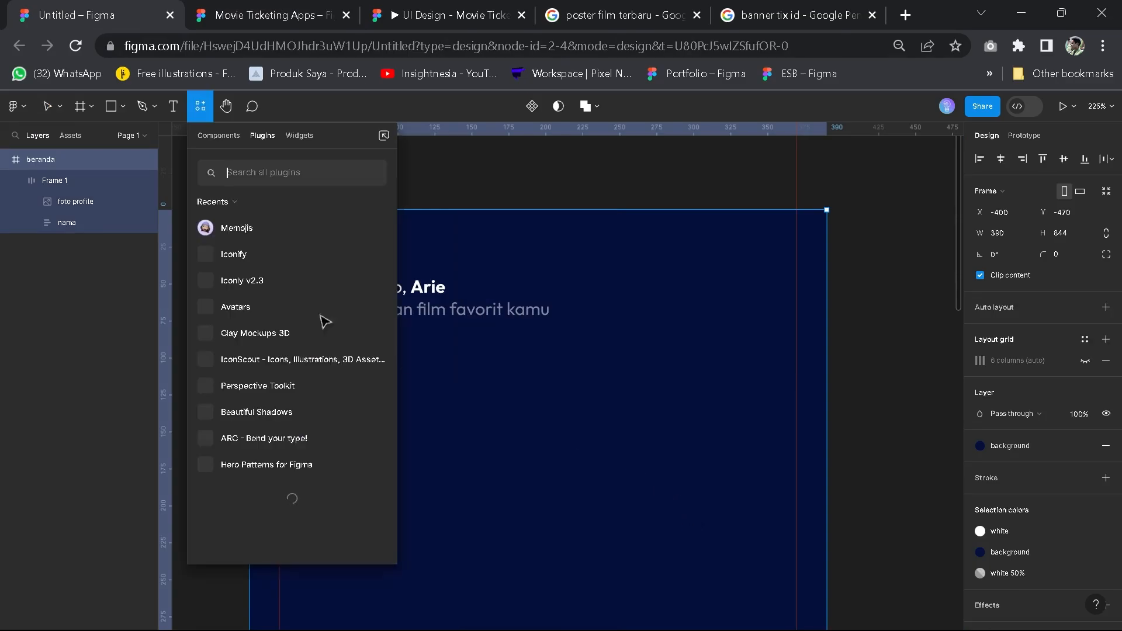
{"action": "type", "text": "icon"}
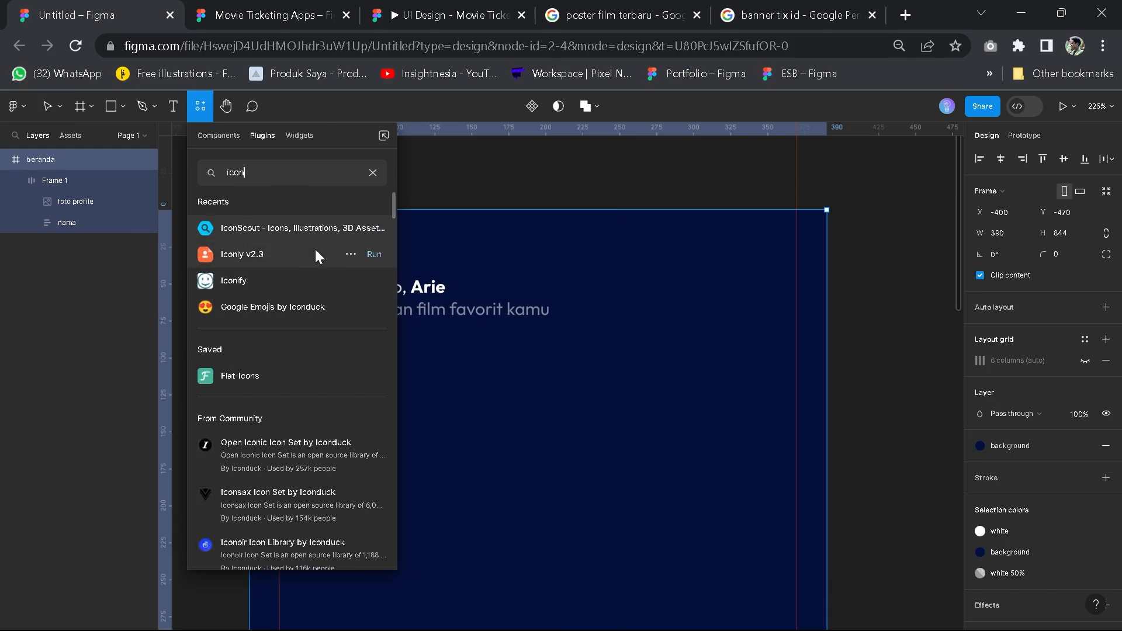
{"action": "left_click", "coordinate": [373, 255]}
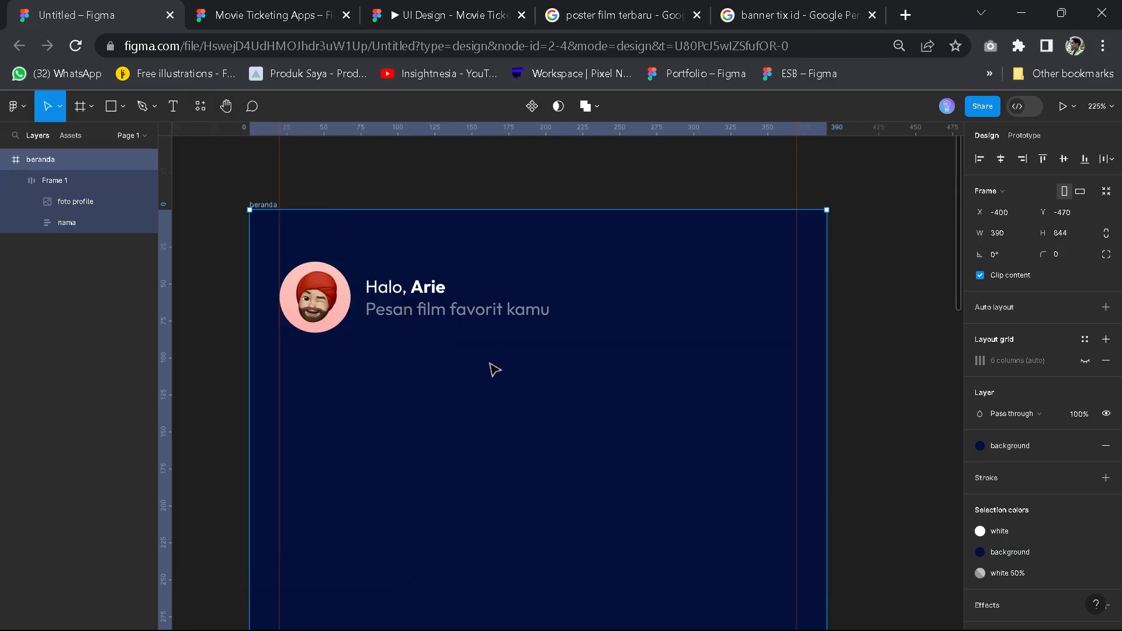
Insert the Light-style notification bell icon from Iconly and close the plugin
{"action": "scroll", "coordinate": [790, 385], "scroll_direction": "down", "scroll_amount": 2}
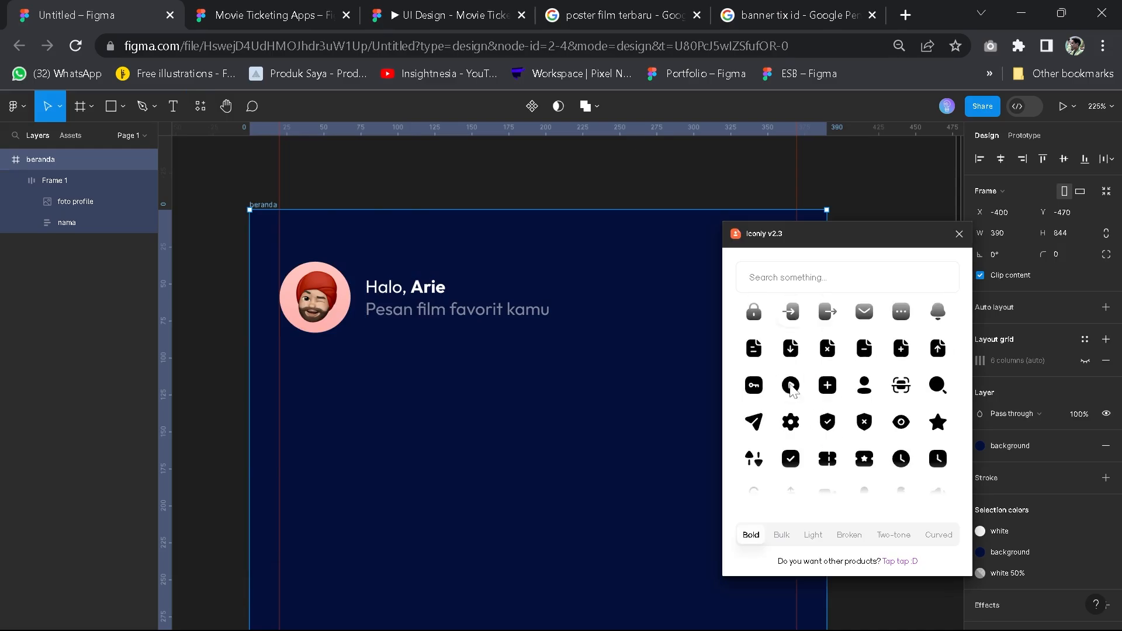
{"action": "scroll", "coordinate": [790, 390], "scroll_direction": "up", "scroll_amount": 5}
{"action": "left_click_drag", "start_coordinate": [818, 240], "coordinate": [722, 204]}
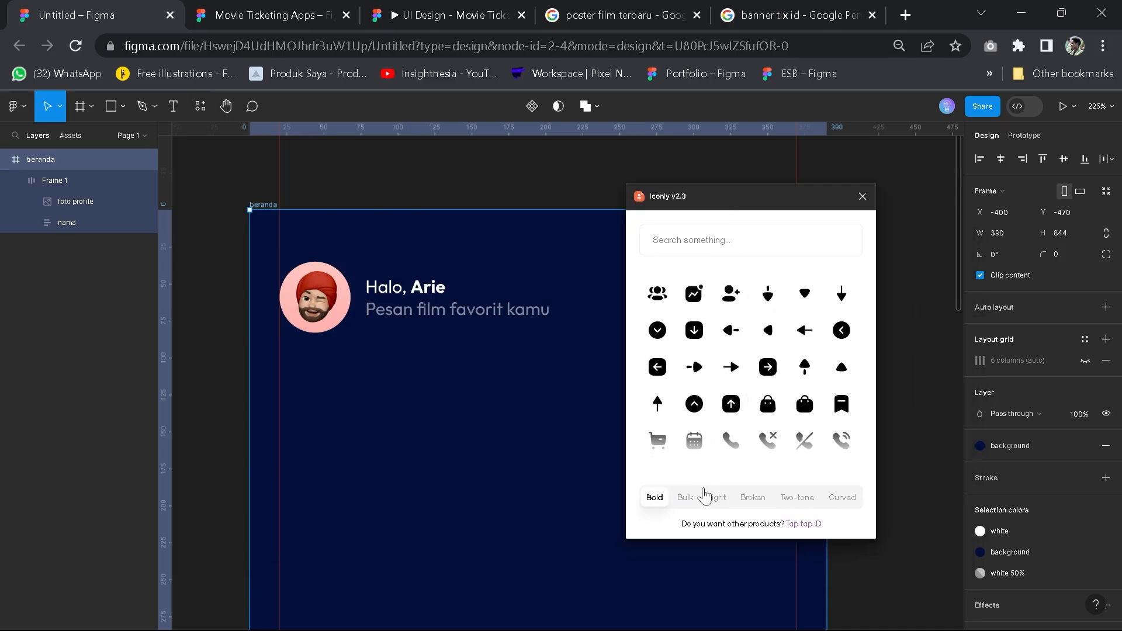
{"action": "left_click", "coordinate": [717, 503]}
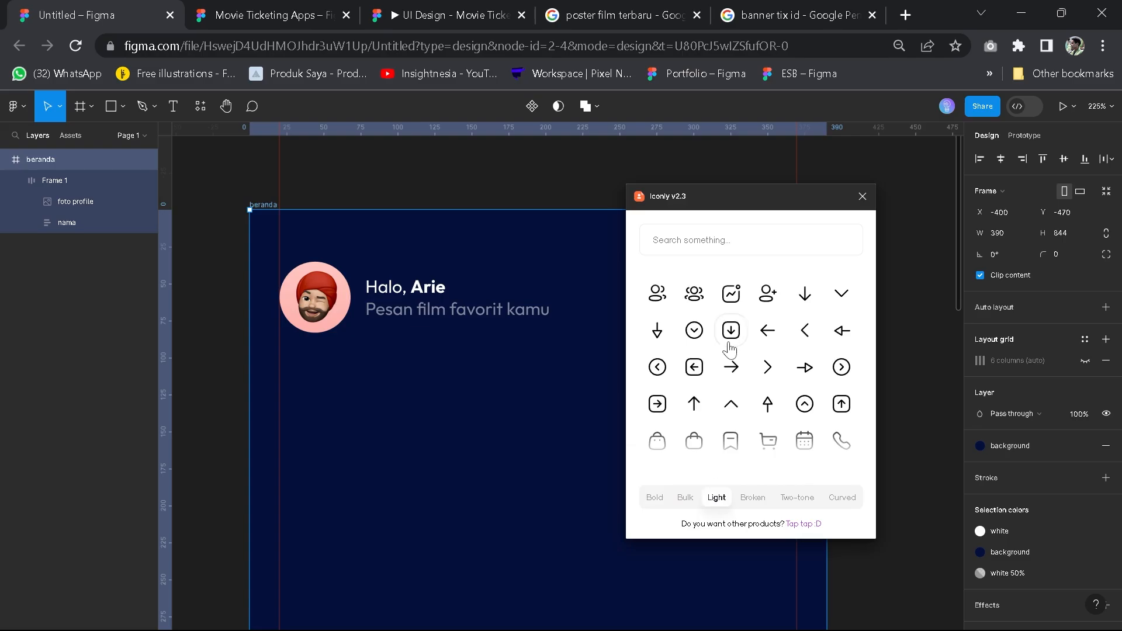
{"action": "scroll", "coordinate": [730, 348], "scroll_direction": "down", "scroll_amount": 5}
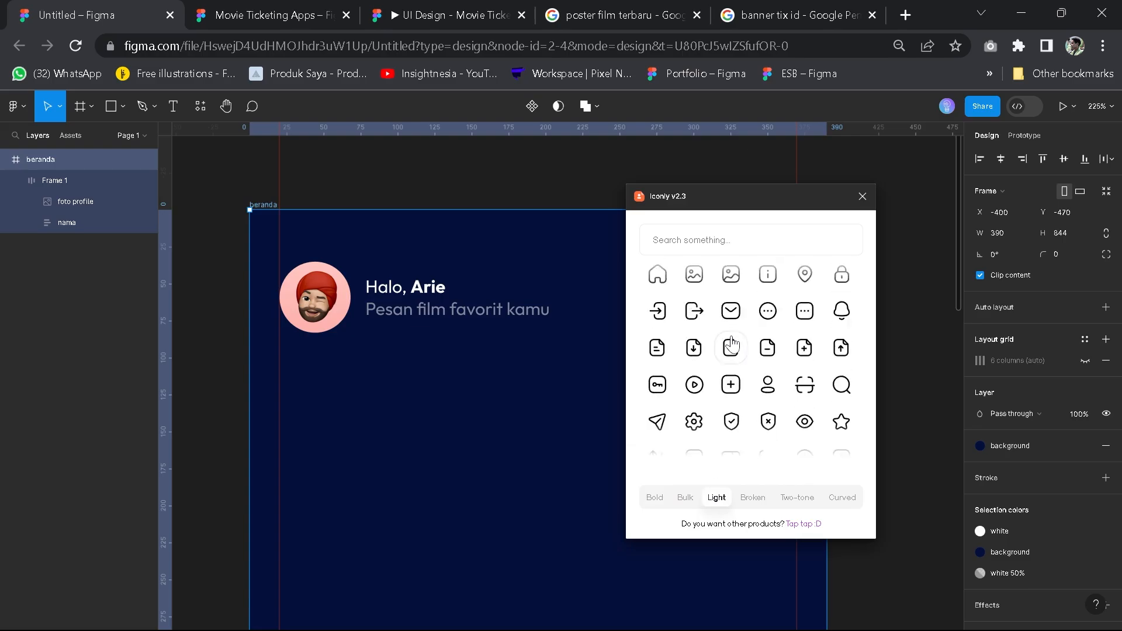
{"action": "scroll", "coordinate": [730, 351], "scroll_direction": "down", "scroll_amount": 5}
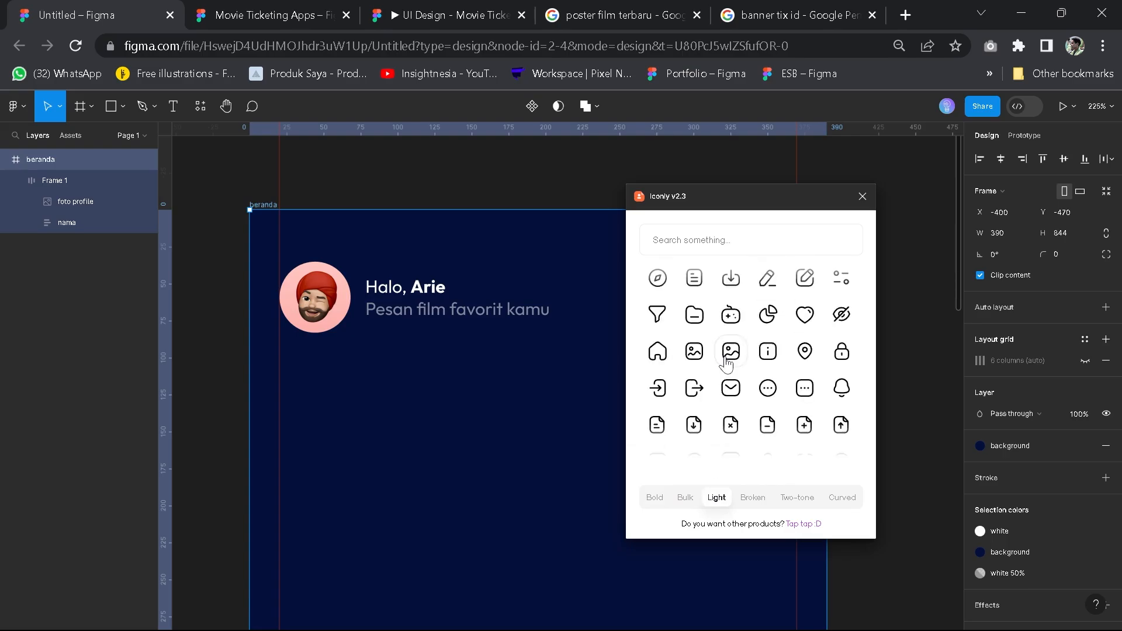
{"action": "scroll", "coordinate": [728, 364], "scroll_direction": "up", "scroll_amount": 3}
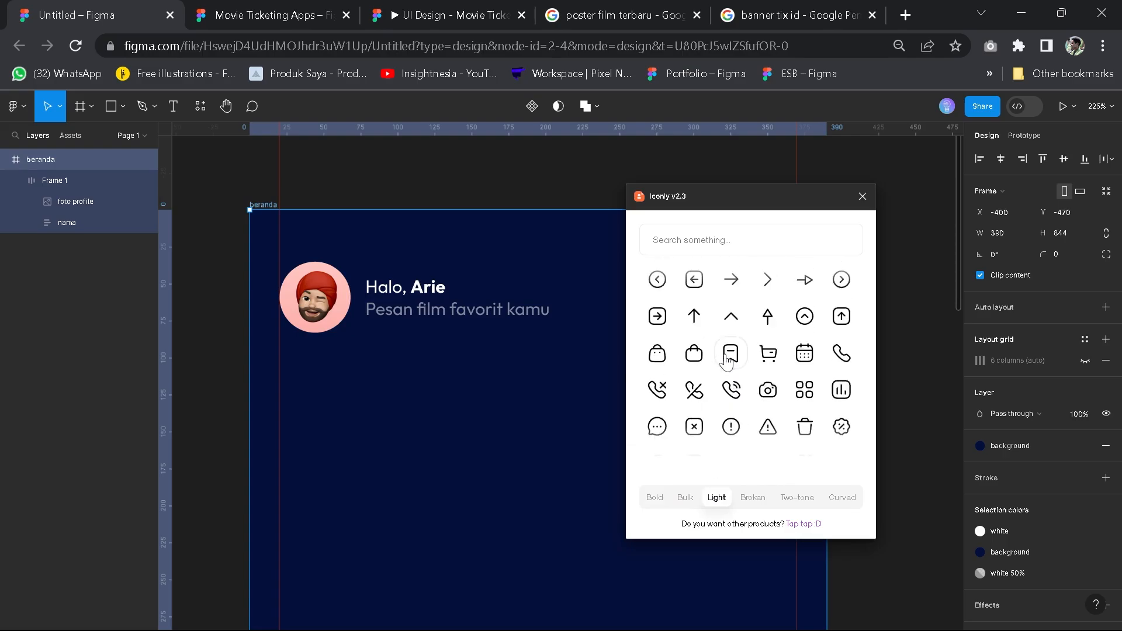
{"action": "scroll", "coordinate": [727, 360], "scroll_direction": "up", "scroll_amount": 2}
{"action": "scroll", "coordinate": [736, 366], "scroll_direction": "down", "scroll_amount": 5}
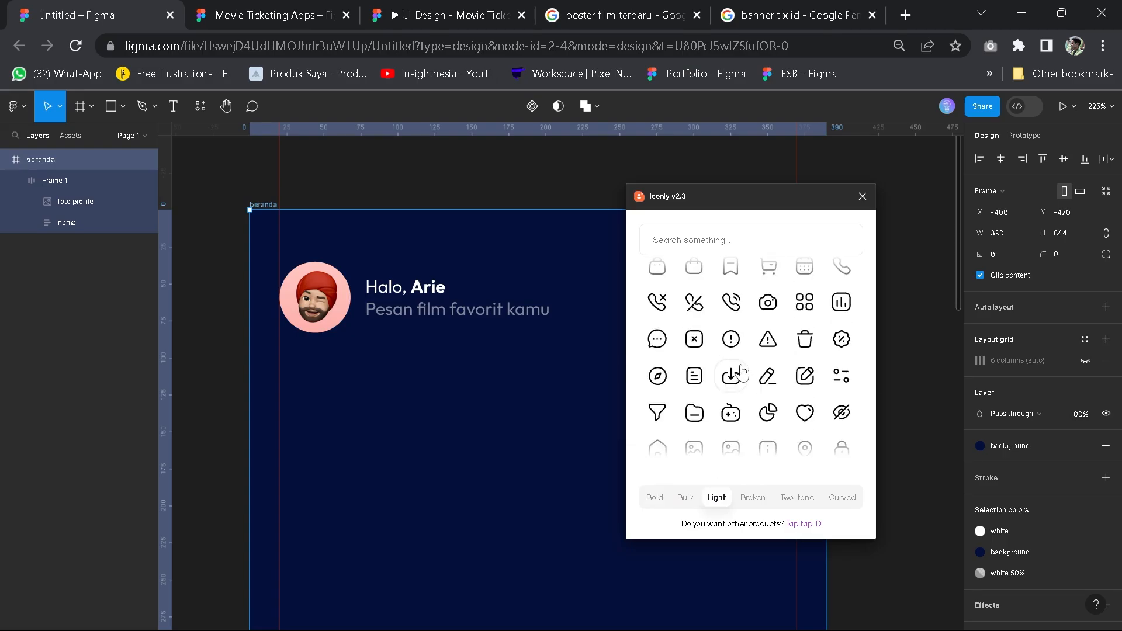
{"action": "scroll", "coordinate": [741, 372], "scroll_direction": "down", "scroll_amount": 4}
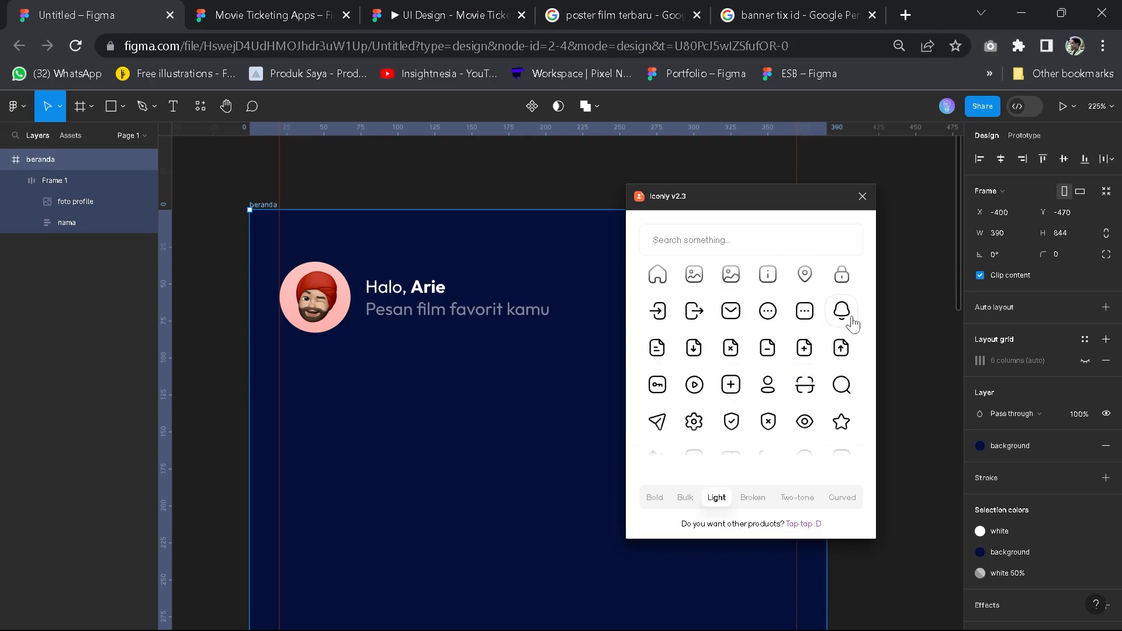
{"action": "left_click", "coordinate": [844, 315]}
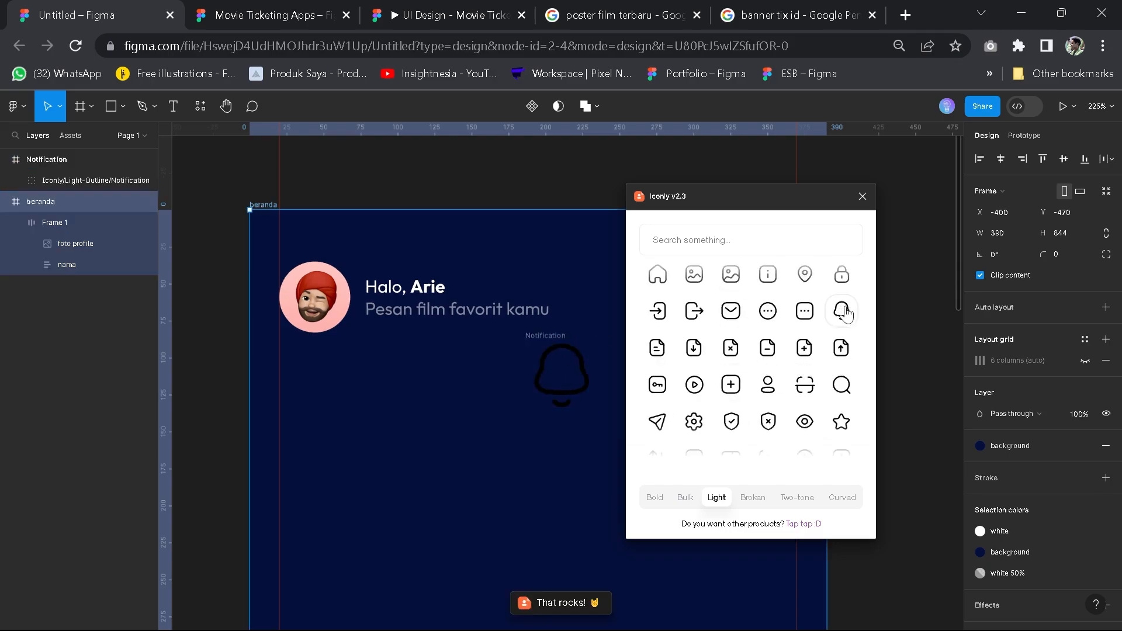
{"action": "left_click", "coordinate": [863, 196]}
Move the notification icon into the beranda frame below the greeting and resize it proportionally to a height of 24
{"action": "left_click", "coordinate": [546, 367]}
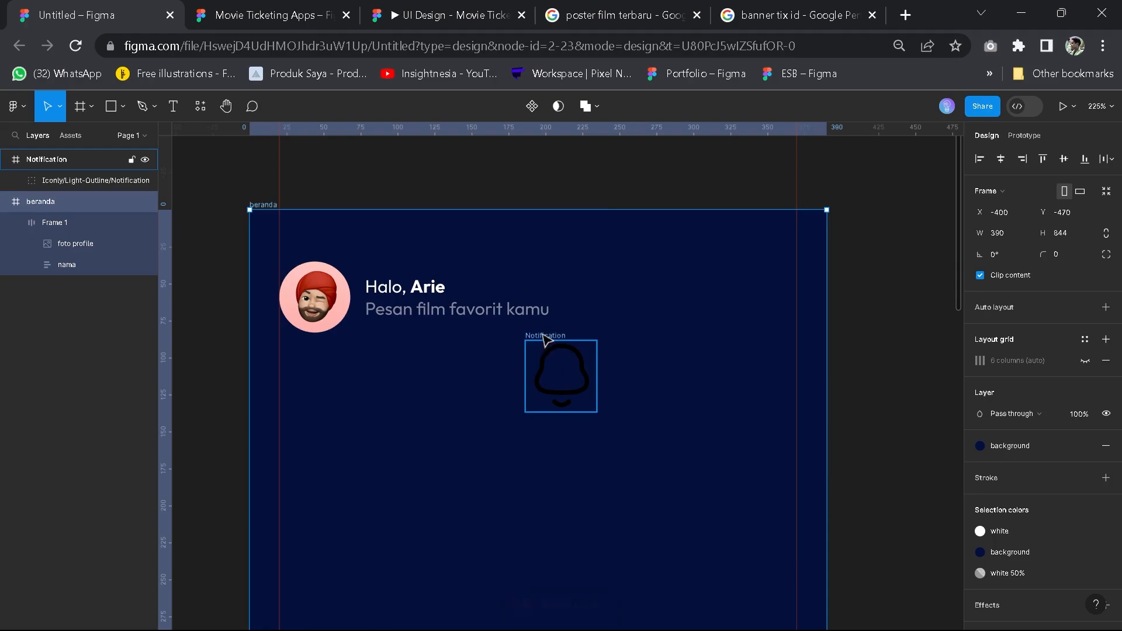
{"action": "left_click_drag", "start_coordinate": [546, 367], "coordinate": [555, 453]}
{"action": "scroll", "coordinate": [561, 449], "scroll_direction": "up", "scroll_amount": 3}
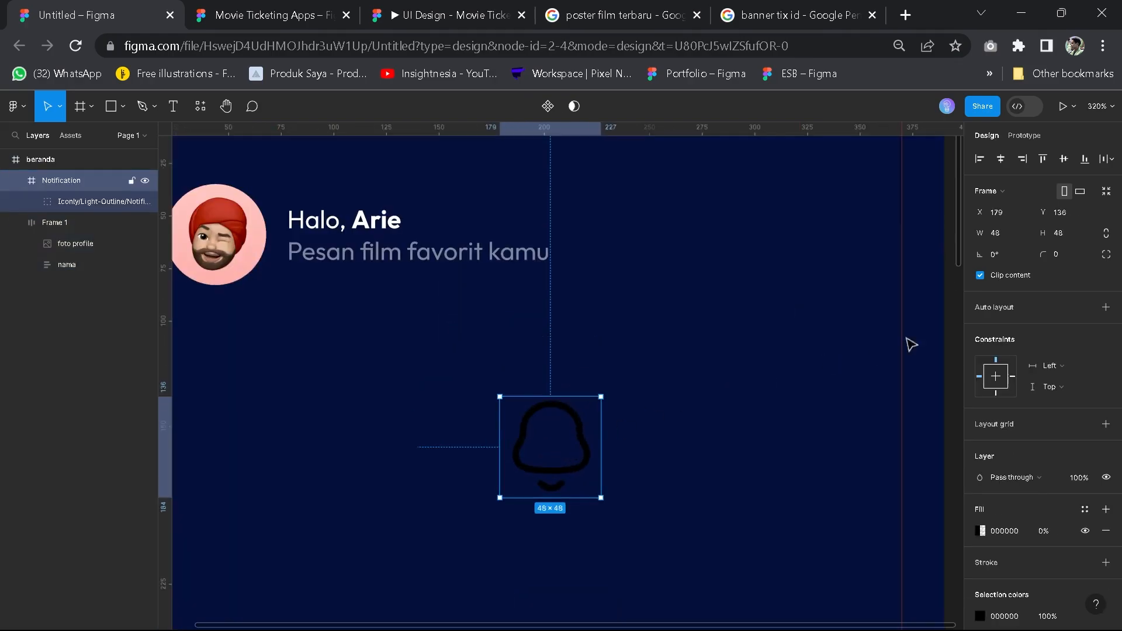
{"action": "left_click", "coordinate": [1105, 235]}
{"action": "left_click", "coordinate": [1006, 236]}
{"action": "type", "text": "24"}
{"action": "key", "text": "Return"}
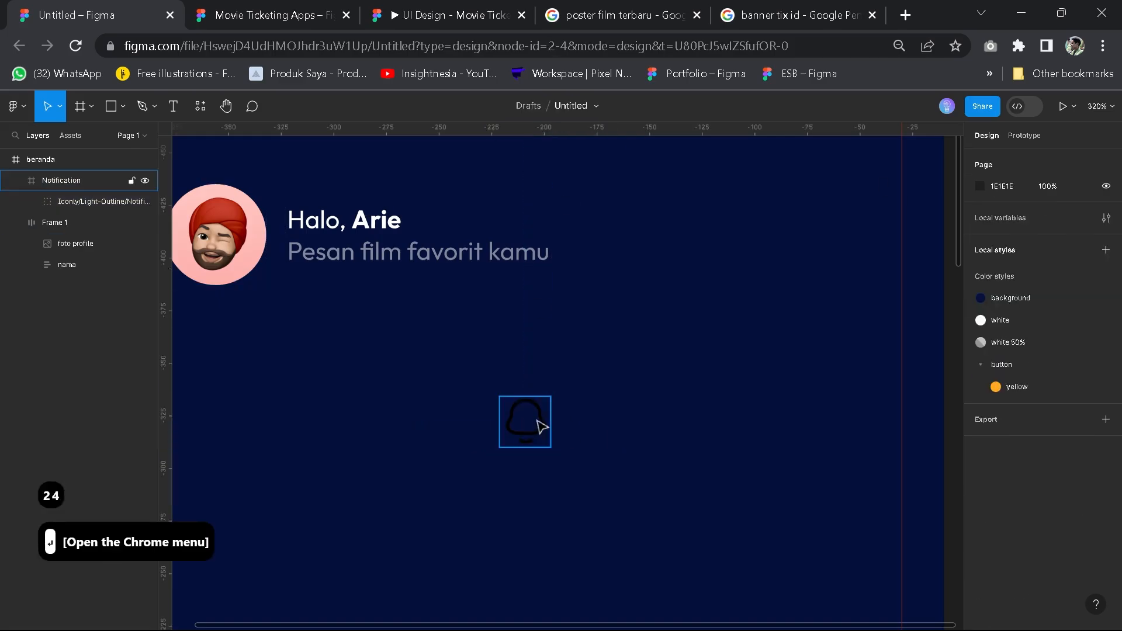
Place the notification icon beside the greeting texts at about X 285, Y 56 and add auto layout to it
{"action": "left_click_drag", "start_coordinate": [538, 425], "coordinate": [736, 266]}
{"action": "key", "text": "ctrl+z"}
{"action": "key", "text": "shift+a"}
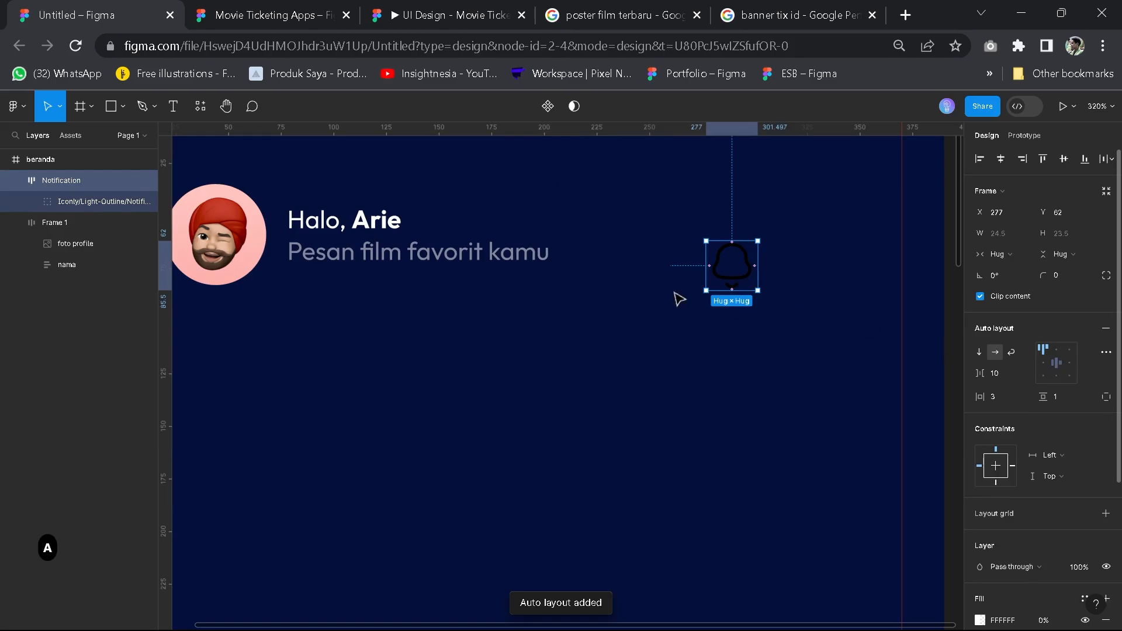
{"action": "left_click_drag", "start_coordinate": [752, 253], "coordinate": [752, 251]}
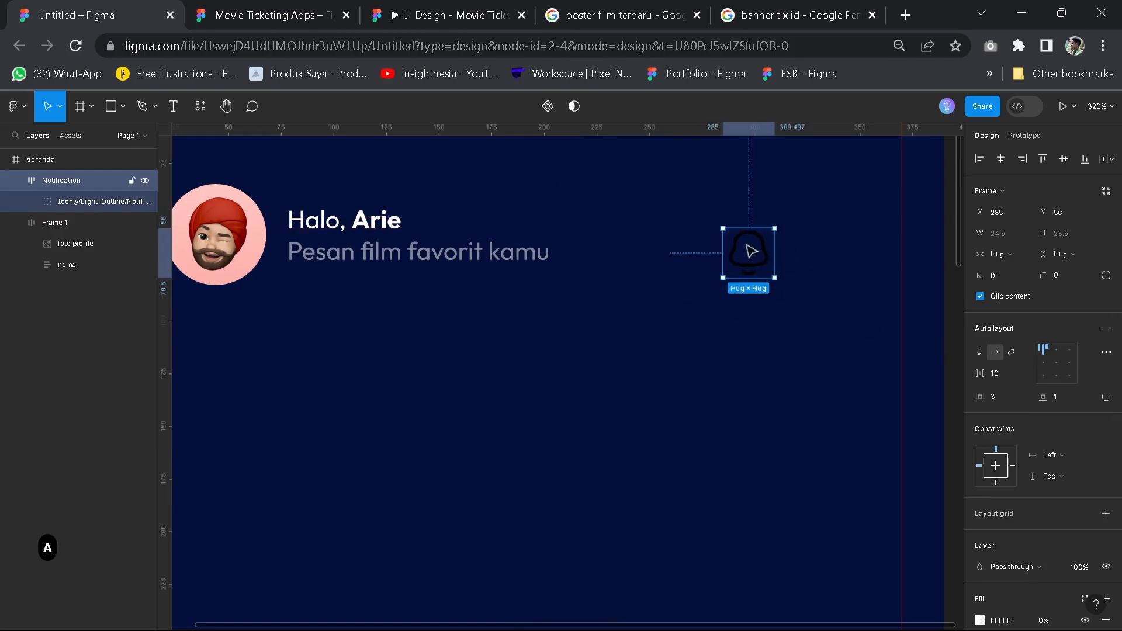
Examine the notification button's auto layout and padding in the Movie Ticketing Apps reference file, then return to the new file
{"action": "left_click", "coordinate": [245, 25]}
{"action": "key", "text": "space"}
{"action": "key", "text": "space"}
{"action": "key", "text": "space"}
{"action": "key", "text": "space"}
{"action": "key", "text": "space"}
{"action": "key", "text": "space"}
{"action": "key", "text": "space"}
{"action": "key", "text": "space"}
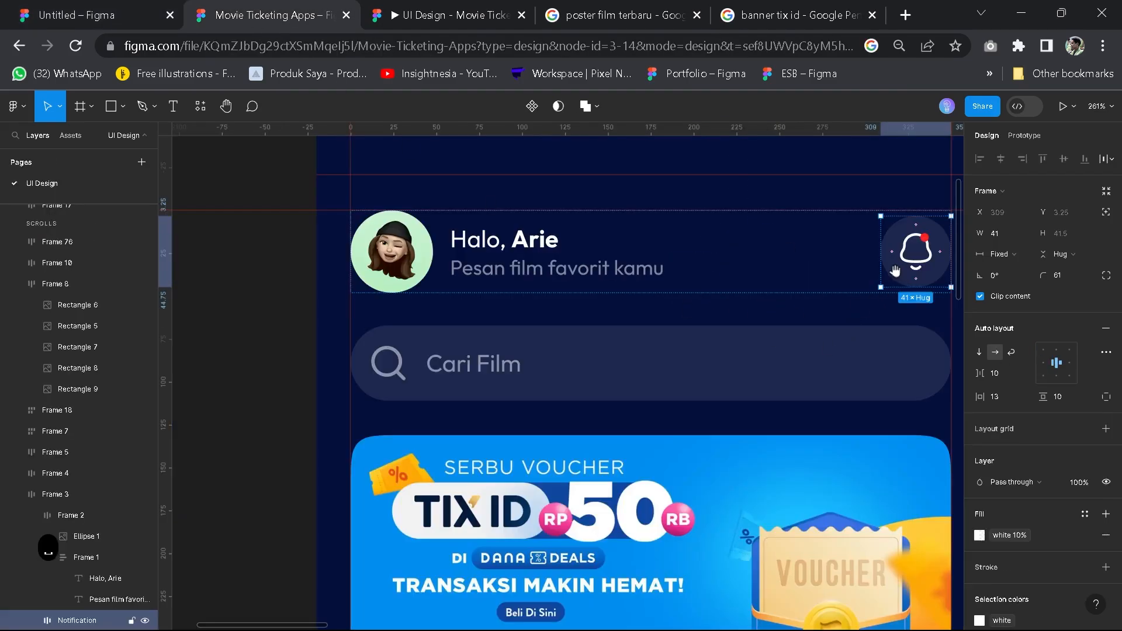
{"action": "left_click", "coordinate": [56, 6]}
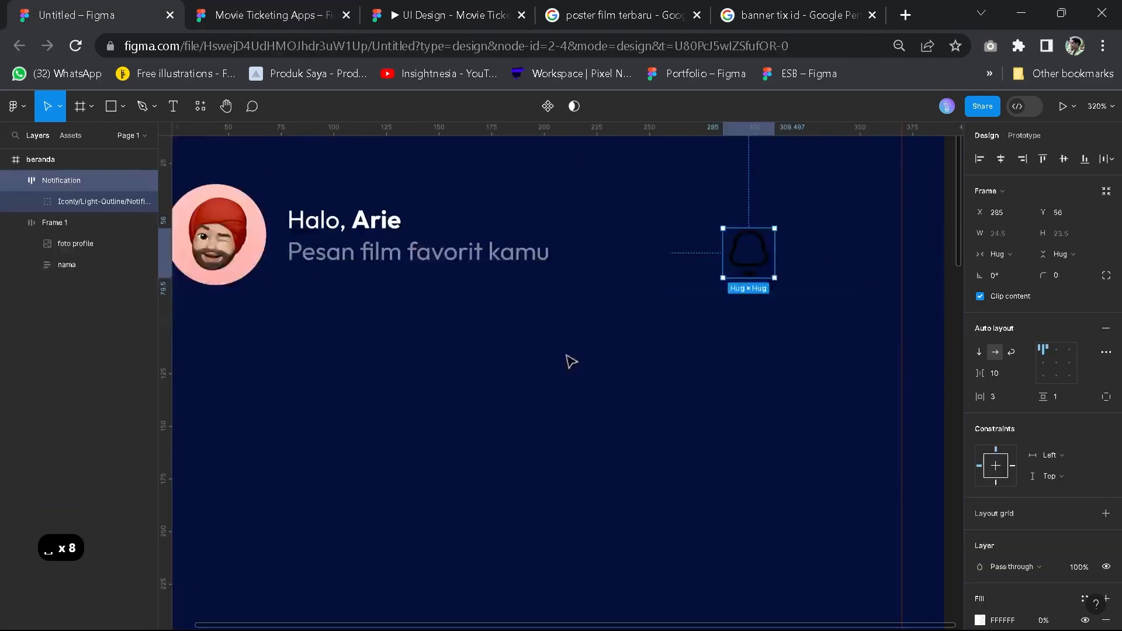
Center the content of the Notification frame and set its horizontal and vertical padding to 5
{"action": "left_click_drag", "start_coordinate": [731, 273], "coordinate": [642, 308]}
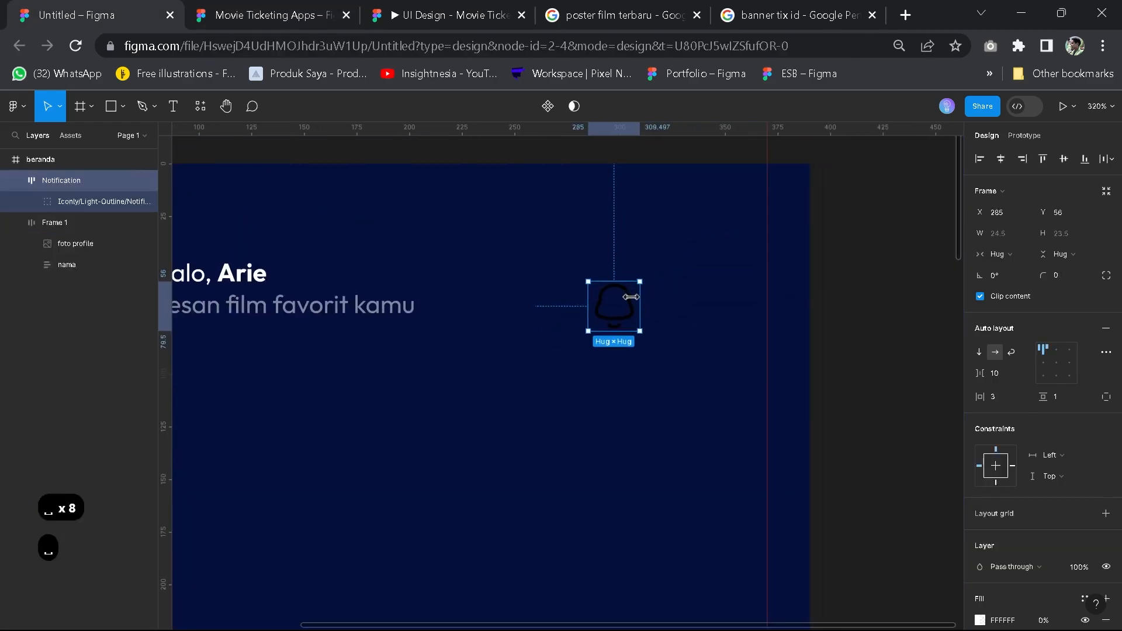
{"action": "left_click", "coordinate": [1056, 363]}
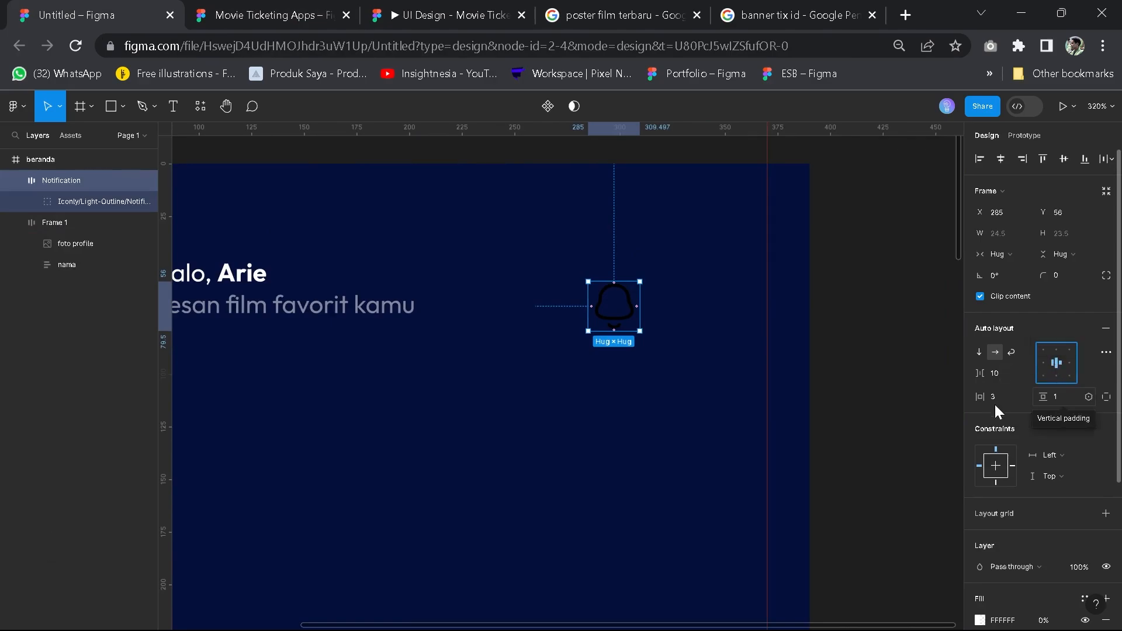
{"action": "left_click", "coordinate": [1011, 394]}
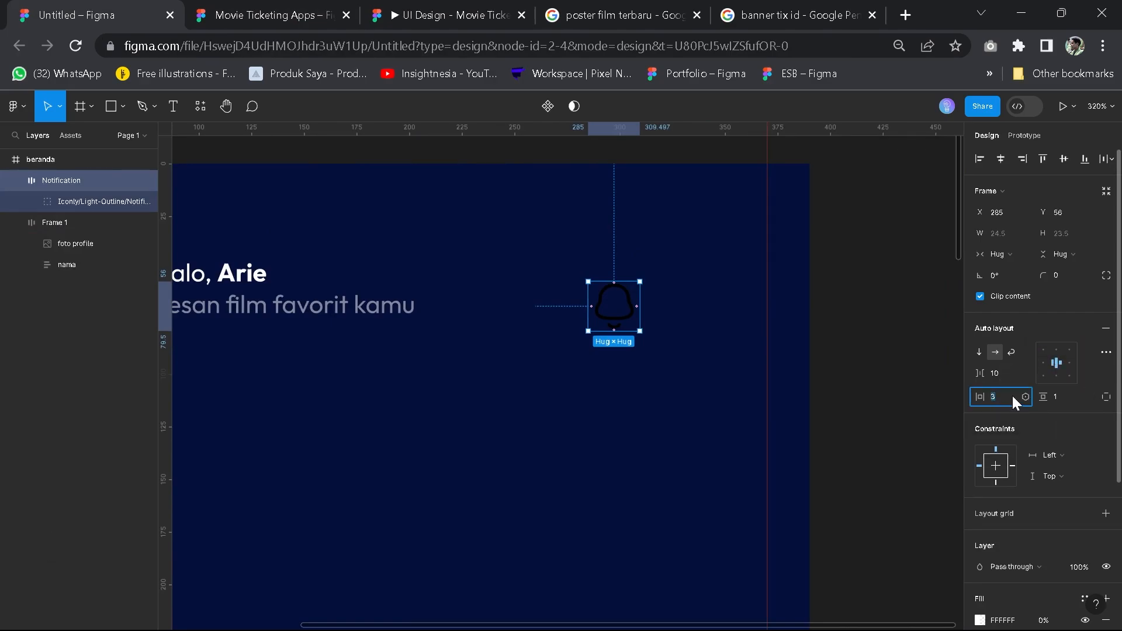
{"action": "type", "text": "5"}
{"action": "key", "text": "Tab"}
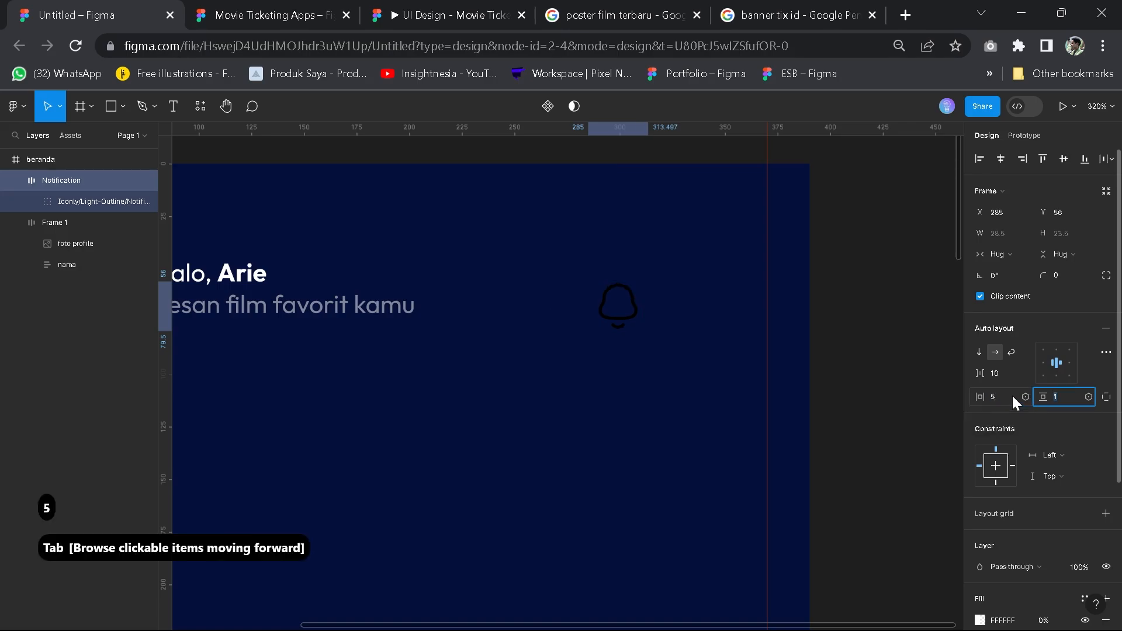
{"action": "type", "text": "5"}
{"action": "key", "text": "Return"}
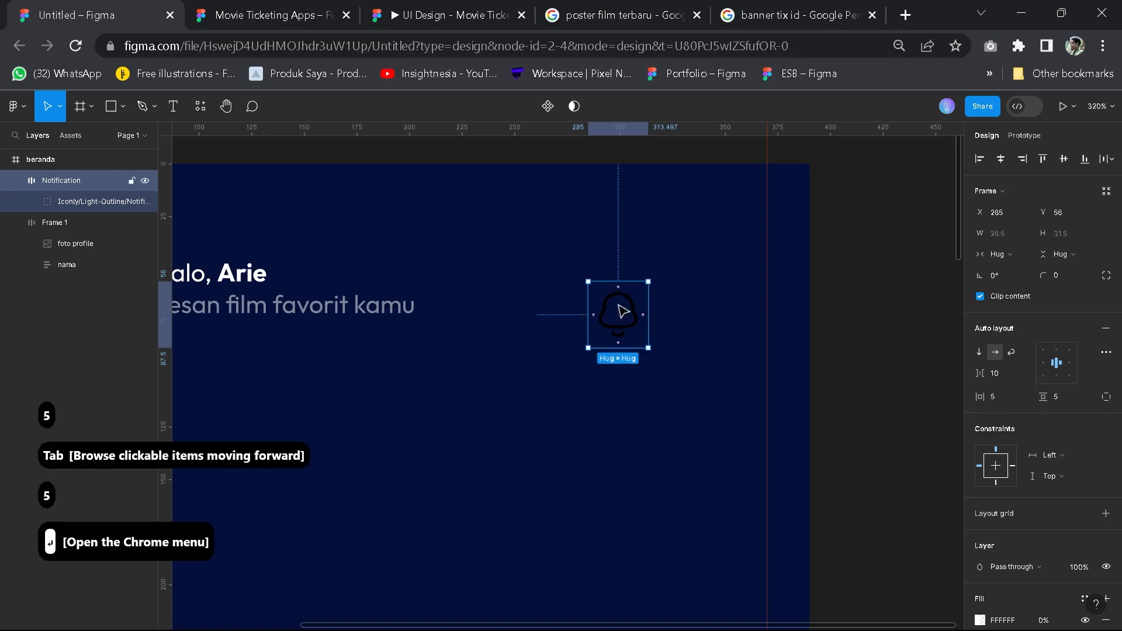
Raise the Notification frame's fill opacity to 100% and apply the white color style to it
{"action": "scroll", "coordinate": [649, 323], "scroll_direction": "up", "scroll_amount": 5}
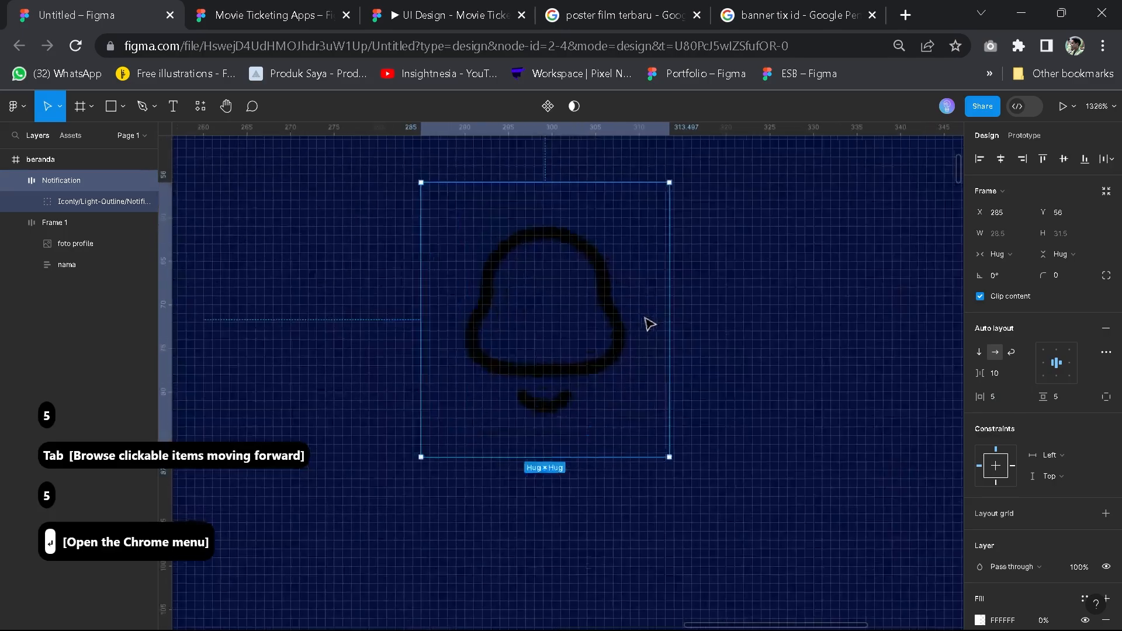
{"action": "left_click", "coordinate": [547, 433]}
{"action": "scroll", "coordinate": [568, 416], "scroll_direction": "down", "scroll_amount": 2}
{"action": "scroll", "coordinate": [649, 380], "scroll_direction": "down", "scroll_amount": 3}
{"action": "left_click", "coordinate": [628, 374]}
{"action": "left_click", "coordinate": [596, 366]}
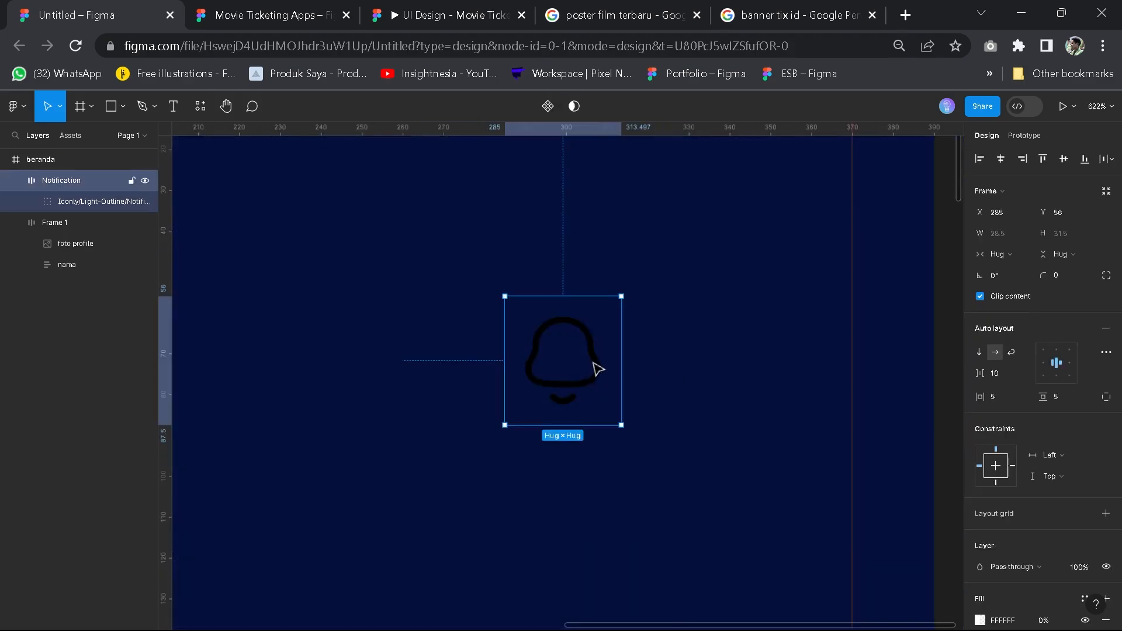
{"action": "scroll", "coordinate": [1083, 424], "scroll_direction": "down", "scroll_amount": 3}
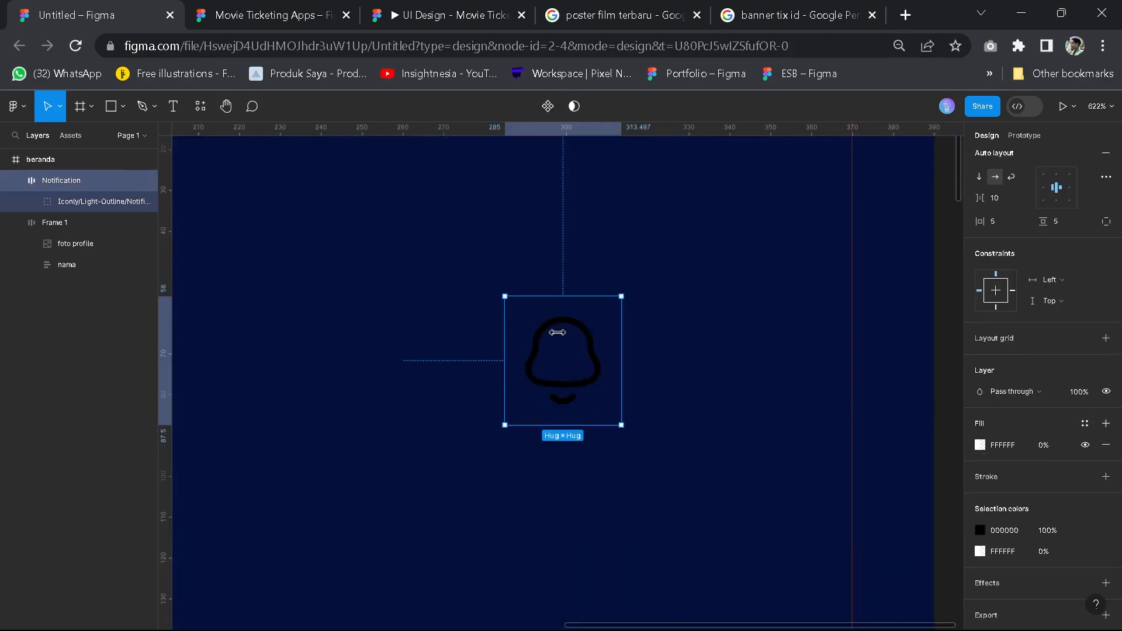
{"action": "left_click", "coordinate": [987, 446]}
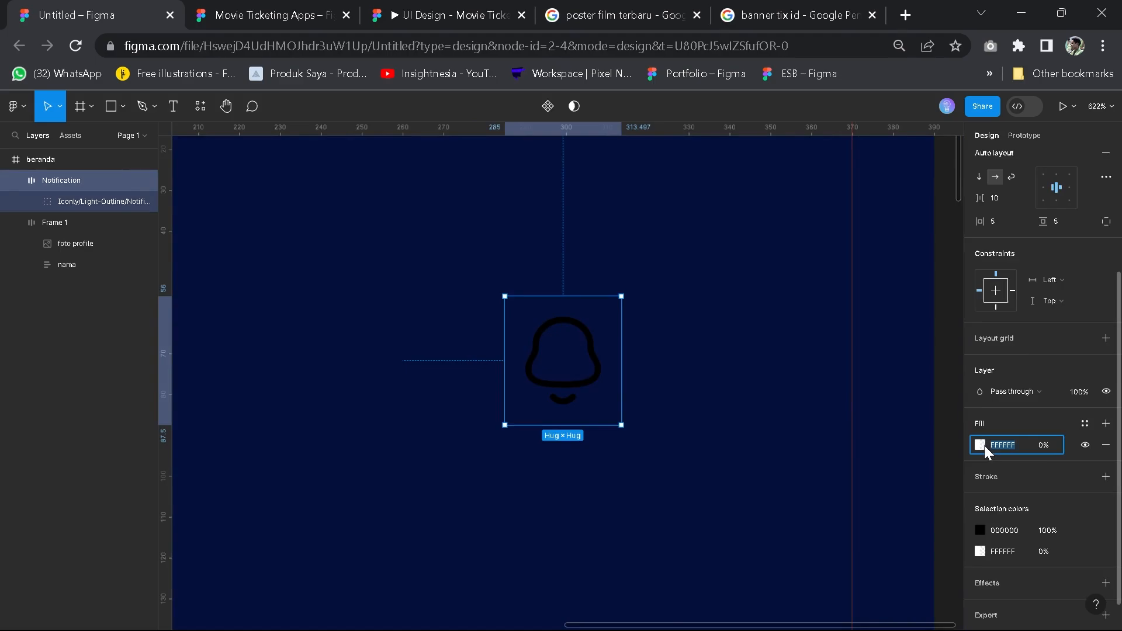
{"action": "left_click", "coordinate": [981, 445]}
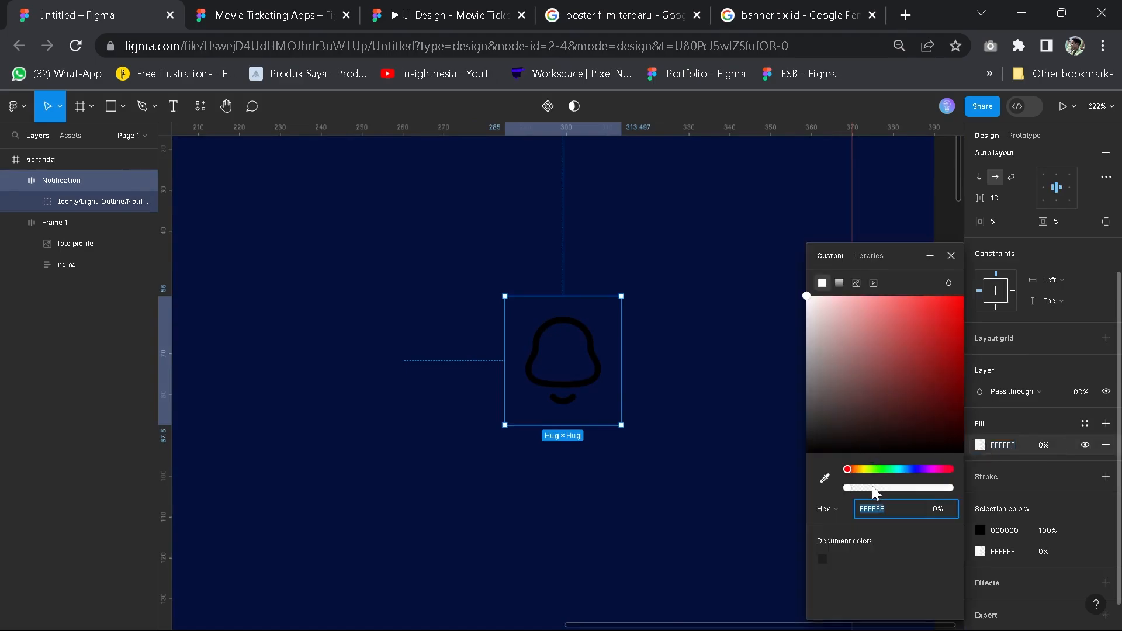
{"action": "left_click_drag", "start_coordinate": [874, 489], "coordinate": [967, 488]}
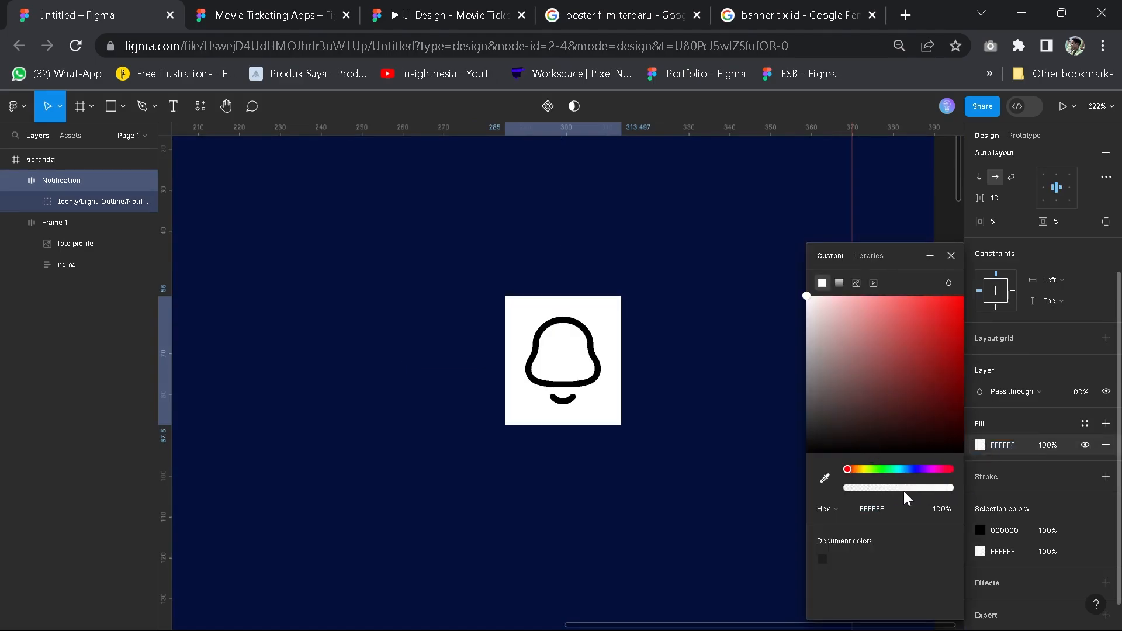
{"action": "left_click", "coordinate": [1085, 424]}
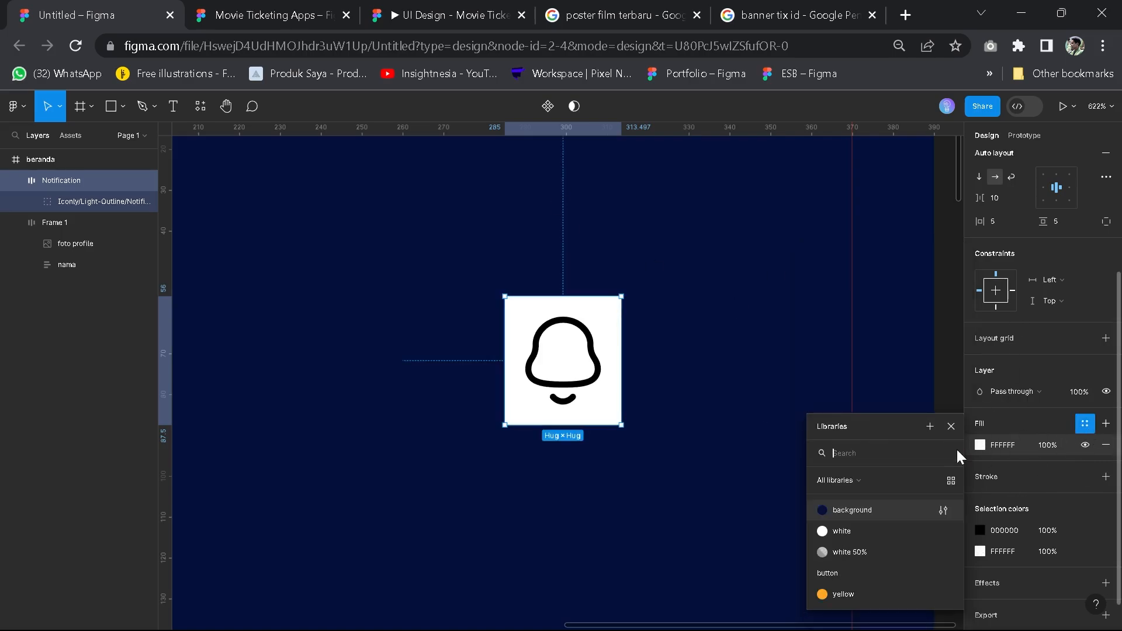
{"action": "left_click", "coordinate": [844, 533]}
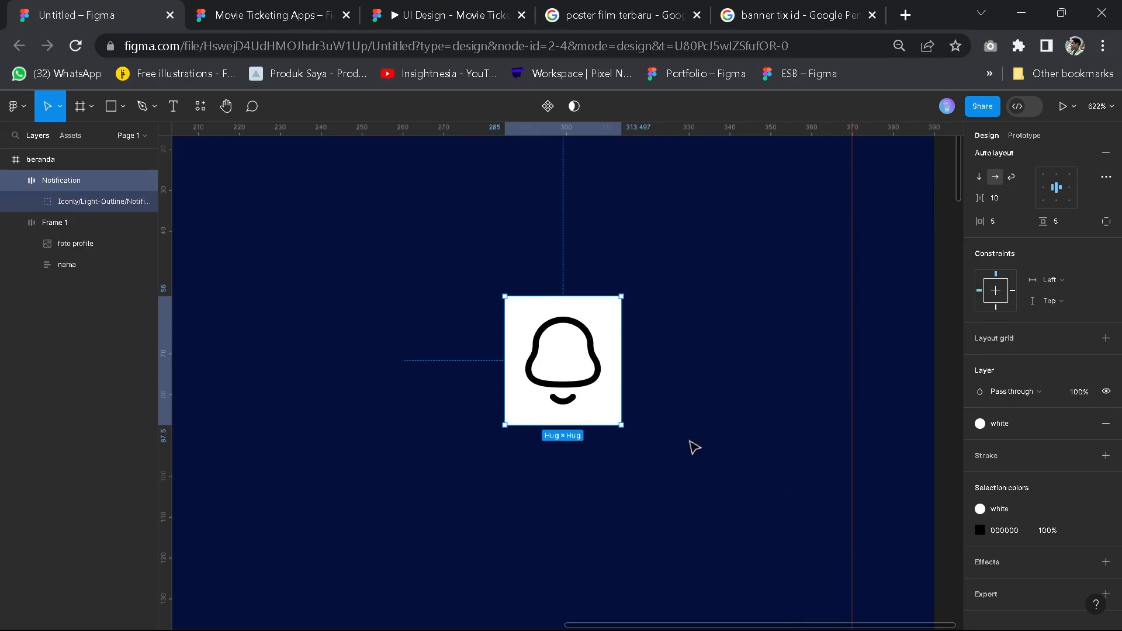
Set the Notification frame's corner radius to 50
{"action": "scroll", "coordinate": [1038, 217], "scroll_direction": "up", "scroll_amount": 3}
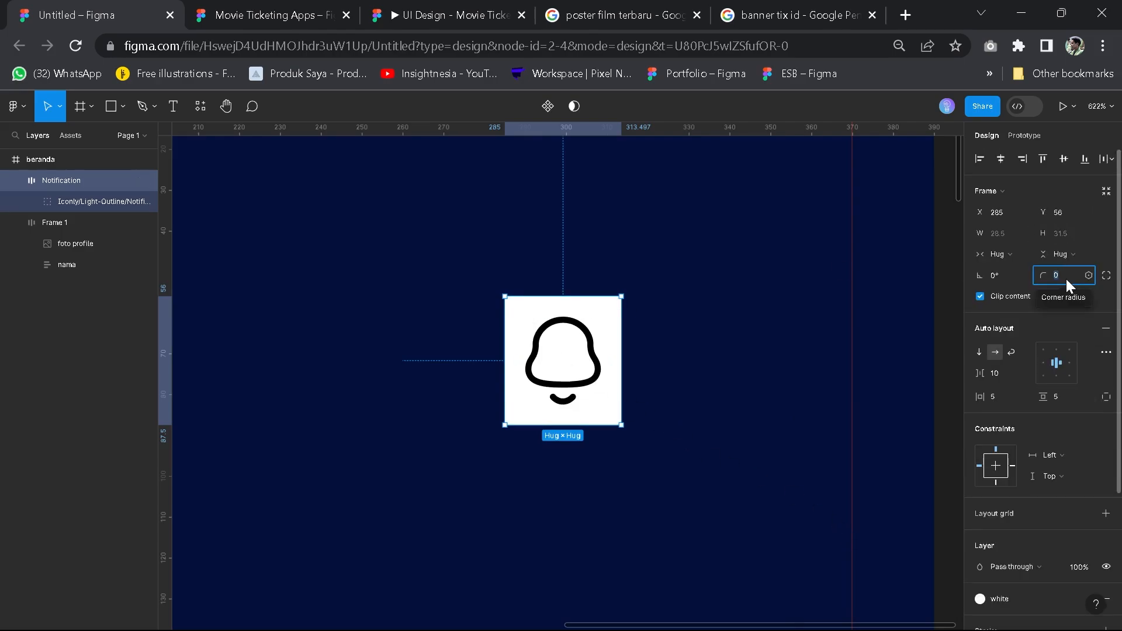
{"action": "type", "text": "50"}
{"action": "key", "text": "Return"}
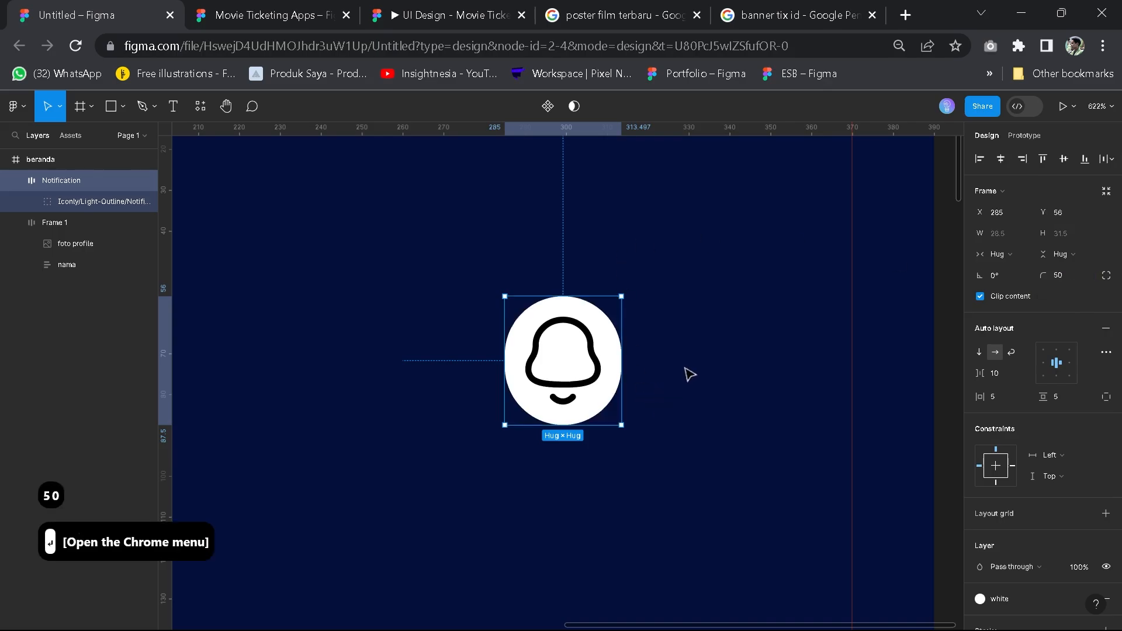
{"action": "scroll", "coordinate": [655, 387], "scroll_direction": "down", "scroll_amount": 3}
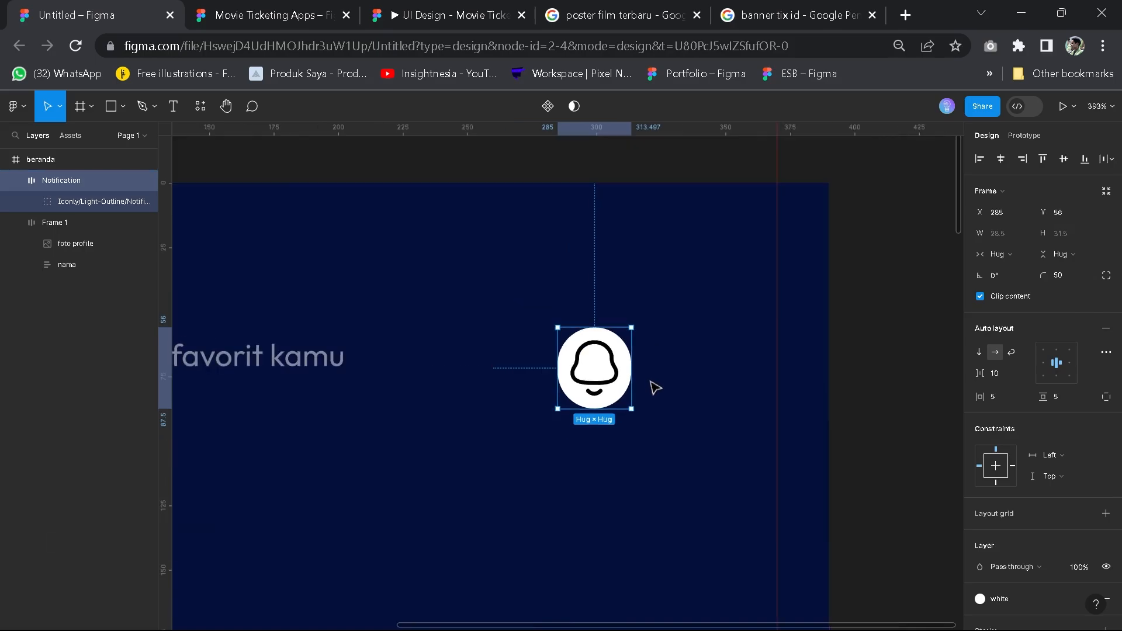
{"action": "key", "text": "Escape"}
{"action": "left_click", "coordinate": [609, 382]}
{"action": "left_click", "coordinate": [676, 380]}
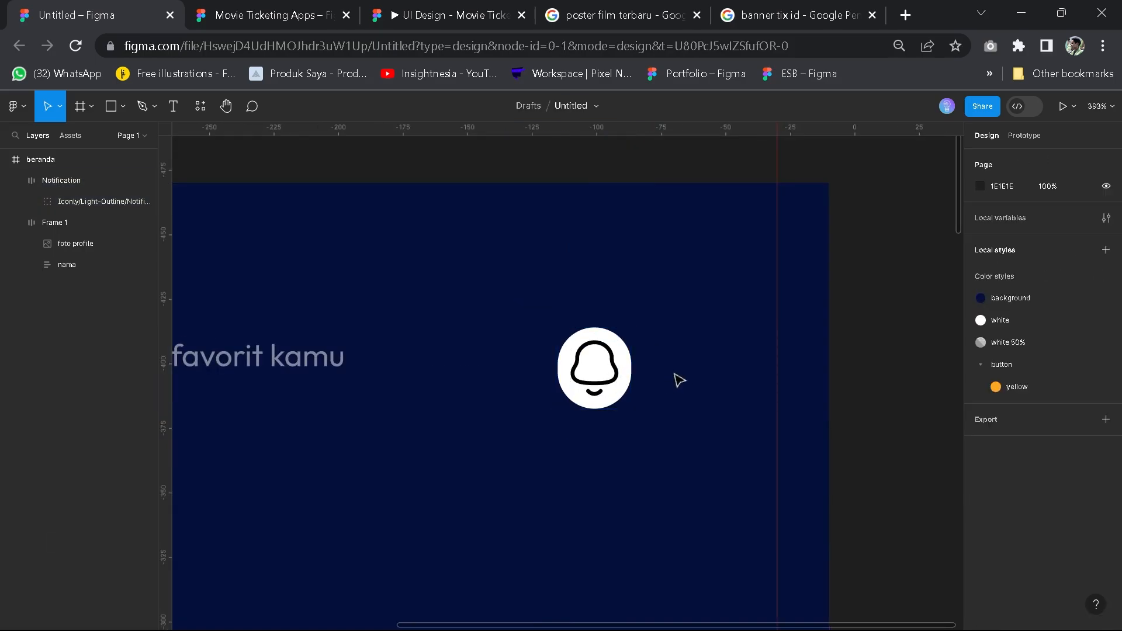
Try resizing the bell icon inside the Notification frame to 24 wide and 24 high
{"action": "left_click", "coordinate": [604, 381]}
{"action": "double_click", "coordinate": [603, 388]}
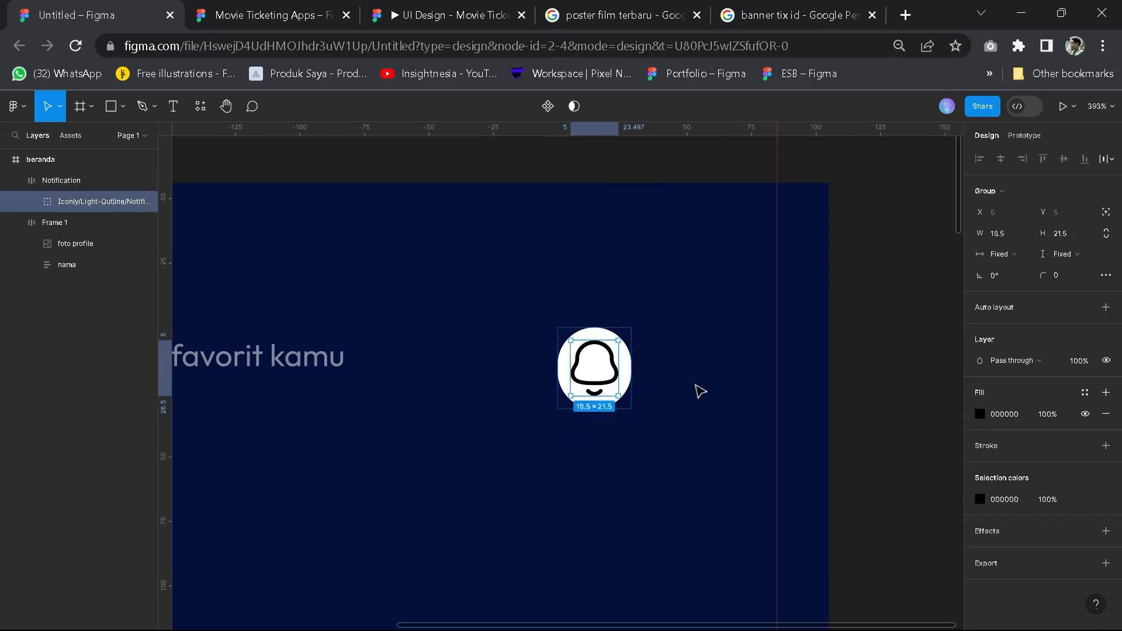
{"action": "scroll", "coordinate": [709, 372], "scroll_direction": "up", "scroll_amount": 3}
{"action": "left_click", "coordinate": [1011, 236]}
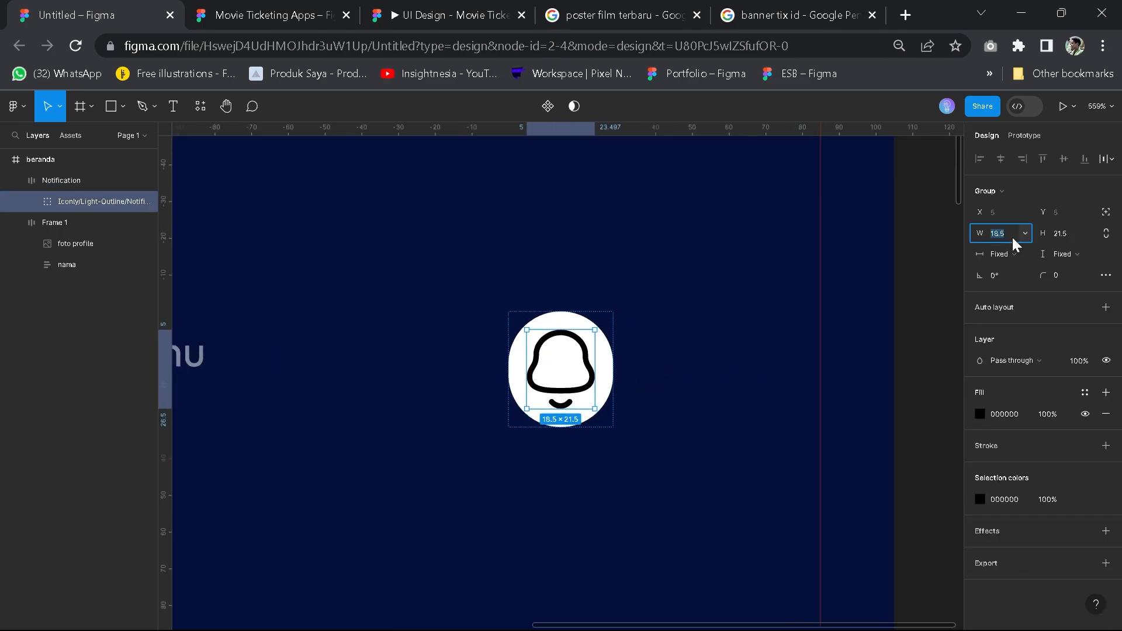
{"action": "type", "text": "24"}
{"action": "key", "text": "Tab"}
{"action": "type", "text": "24"}
{"action": "key", "text": "Return"}
{"action": "left_click", "coordinate": [701, 463]}
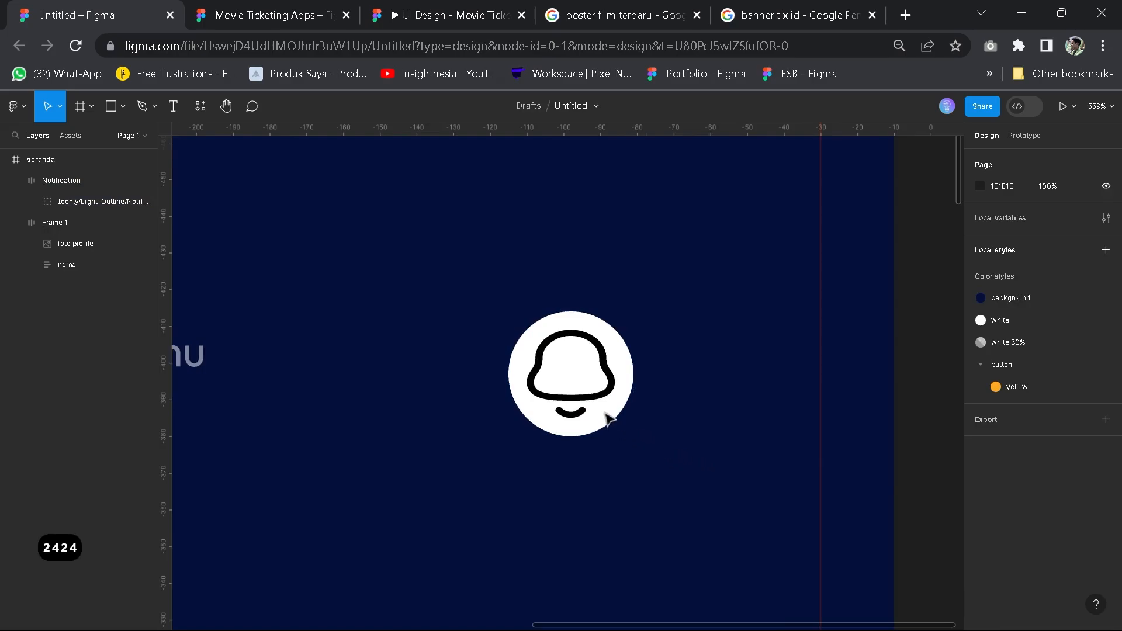
Undo the resizing of the bell icon
{"action": "left_click", "coordinate": [612, 405]}
{"action": "scroll", "coordinate": [612, 404], "scroll_direction": "down", "scroll_amount": 2}
{"action": "key", "text": "ctrl+z"}
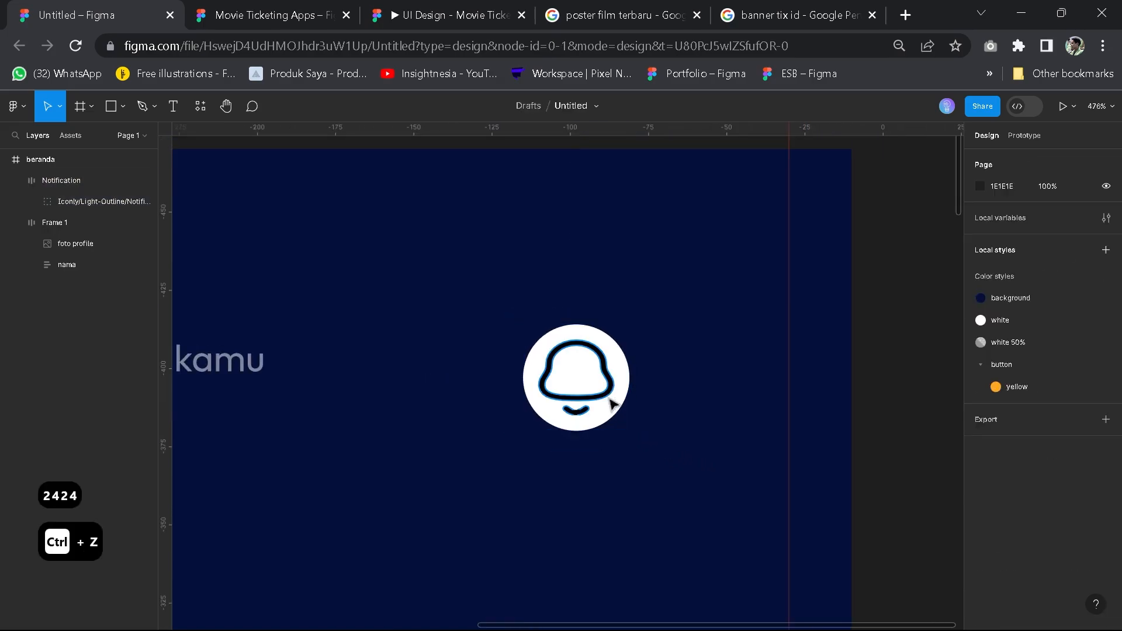
{"action": "key", "text": "ctrl+z"}
{"action": "key", "text": "ctrl+z"}
{"action": "key", "text": "ctrl+z"}
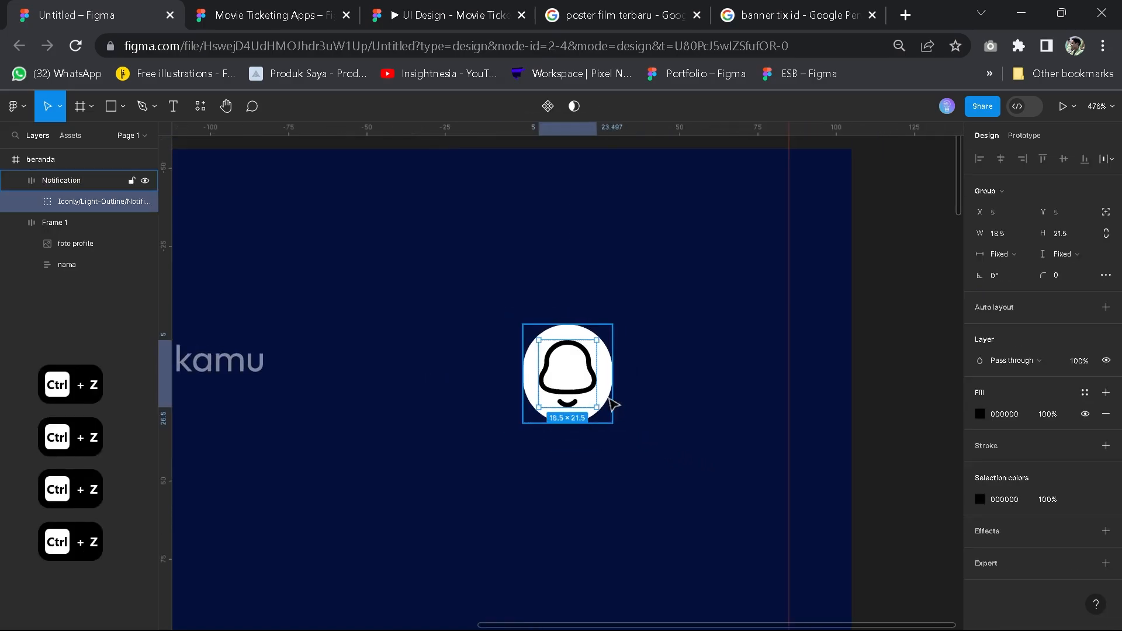
Set the Notification frame's horizontal padding to 7 so its background looks rounder around the bell
{"action": "left_click", "coordinate": [618, 397]}
{"action": "left_click", "coordinate": [608, 380]}
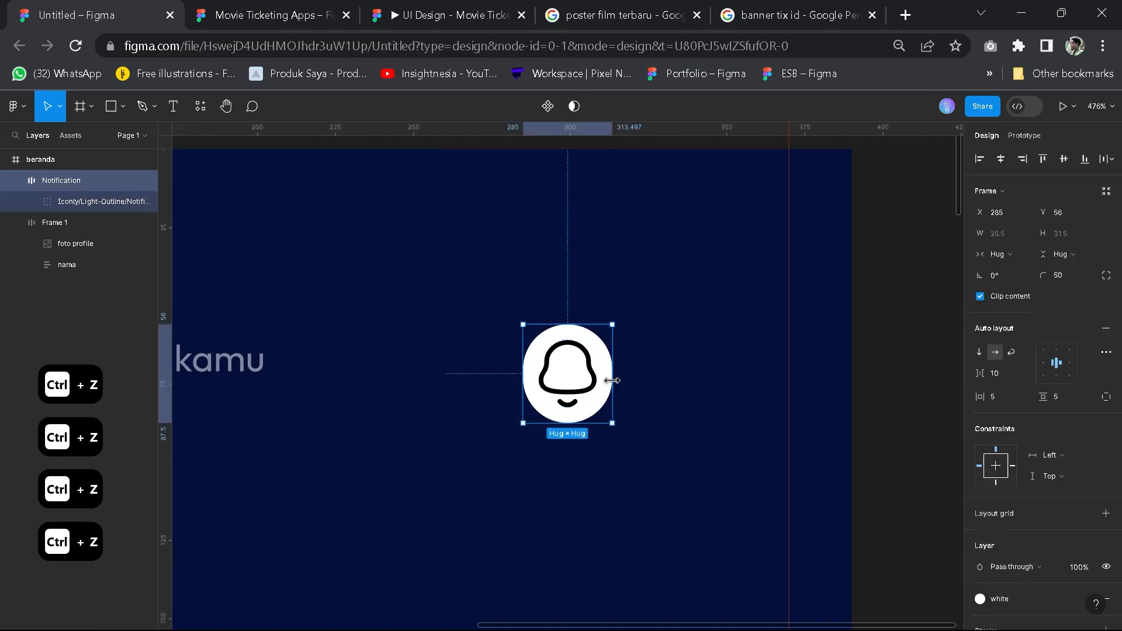
{"action": "scroll", "coordinate": [611, 379], "scroll_direction": "up", "scroll_amount": 2}
{"action": "scroll", "coordinate": [617, 379], "scroll_direction": "up", "scroll_amount": 3}
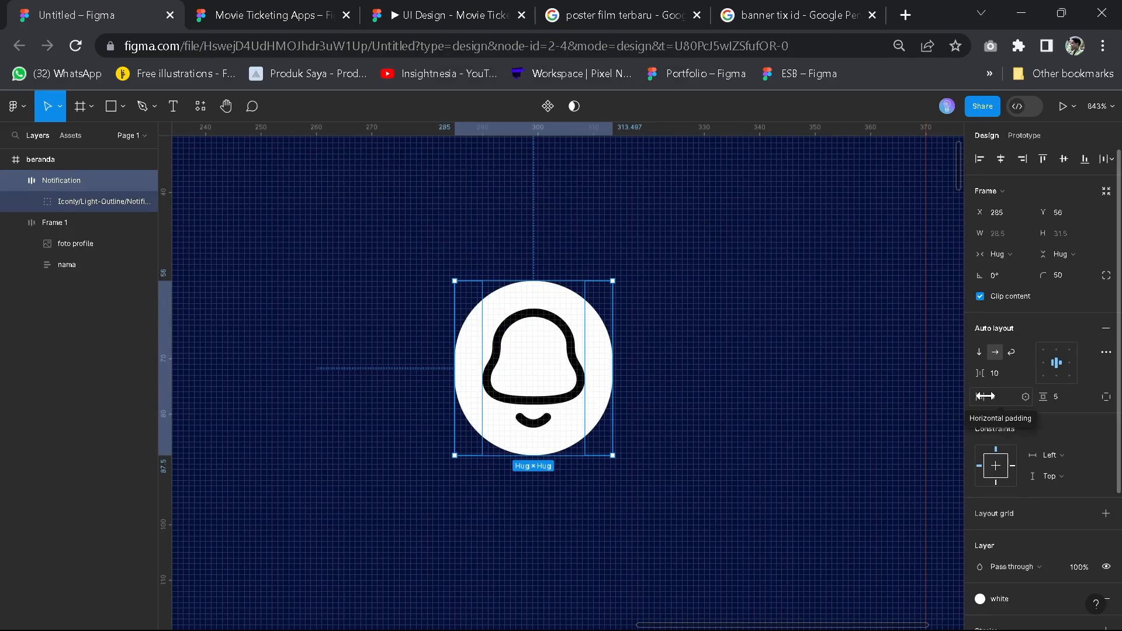
{"action": "mouse_move", "coordinate": [986, 396]}
{"action": "left_mouse_down"}
{"action": "mouse_move", "coordinate": [1000, 396]}
{"action": "mouse_move", "coordinate": [987, 396]}
{"action": "left_mouse_up"}
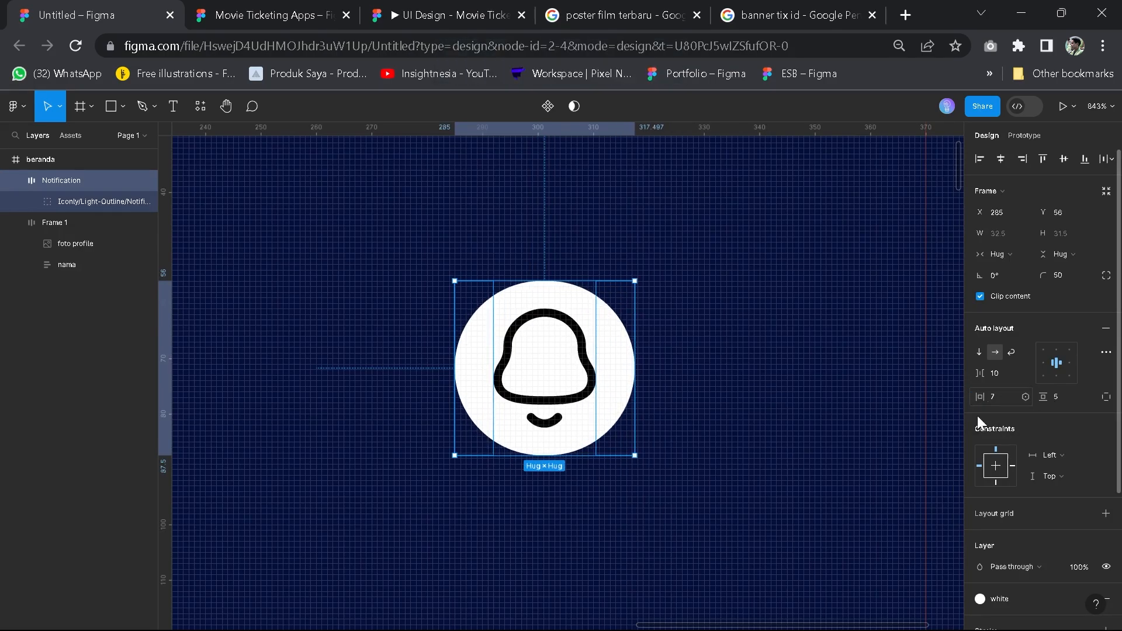
{"action": "scroll", "coordinate": [719, 445], "scroll_direction": "down", "scroll_amount": 5}
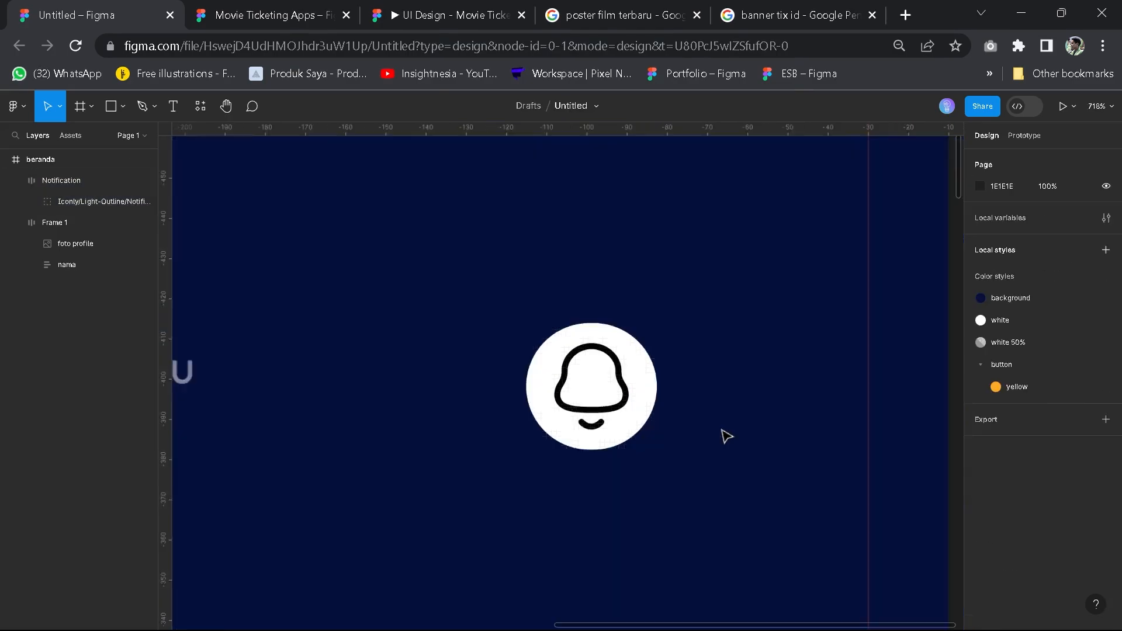
{"action": "scroll", "coordinate": [651, 416], "scroll_direction": "up", "scroll_amount": 3}
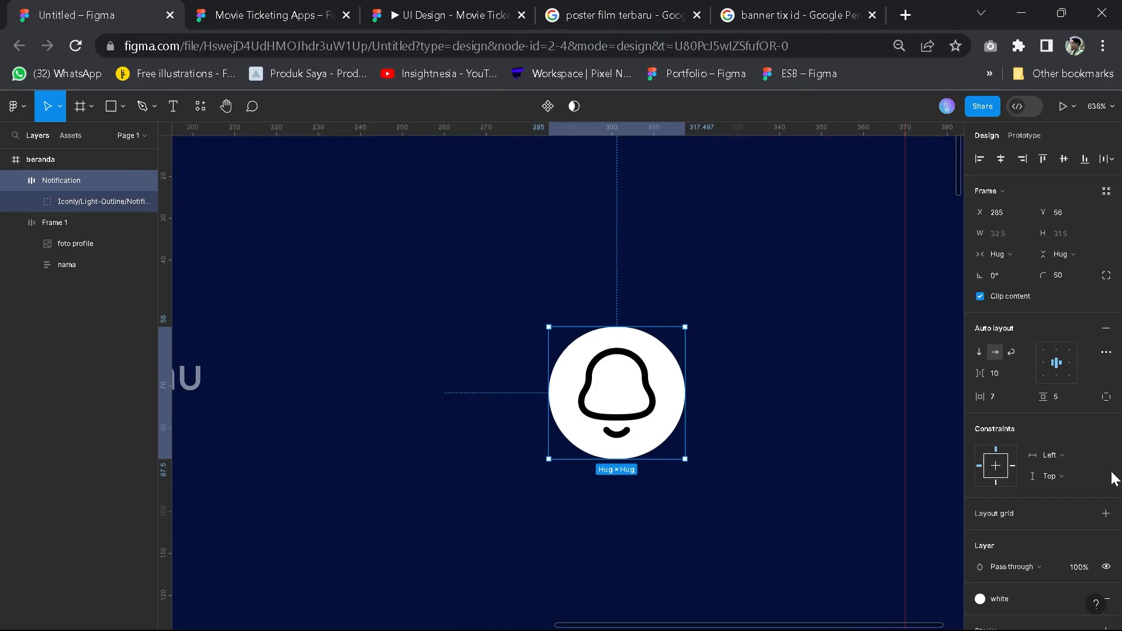
Apply the white 50% color style to the Notification frame's fill and compare it with the Movie Ticketing Apps reference file
{"action": "scroll", "coordinate": [1030, 421], "scroll_direction": "down", "scroll_amount": 3}
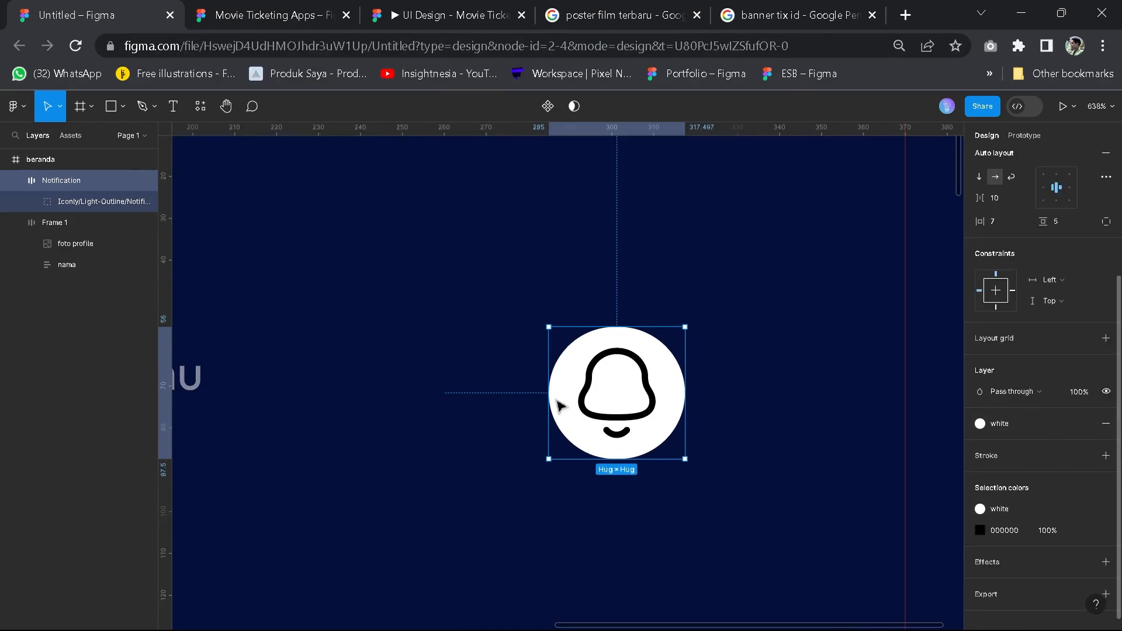
{"action": "left_click", "coordinate": [1005, 426]}
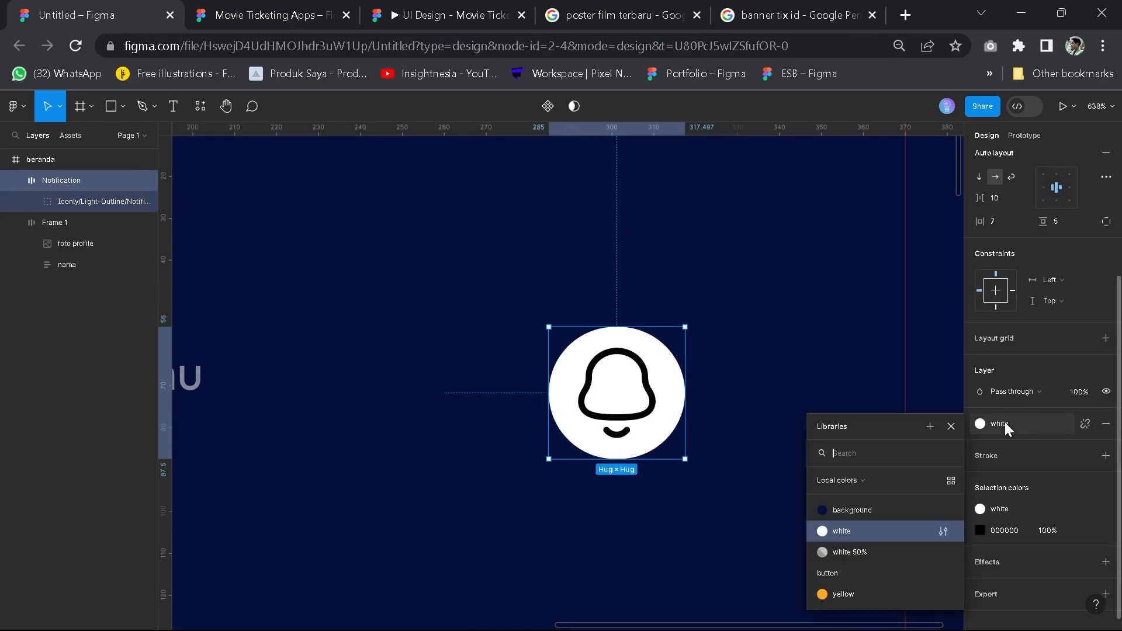
{"action": "left_click", "coordinate": [841, 552]}
{"action": "left_click", "coordinate": [263, 15]}
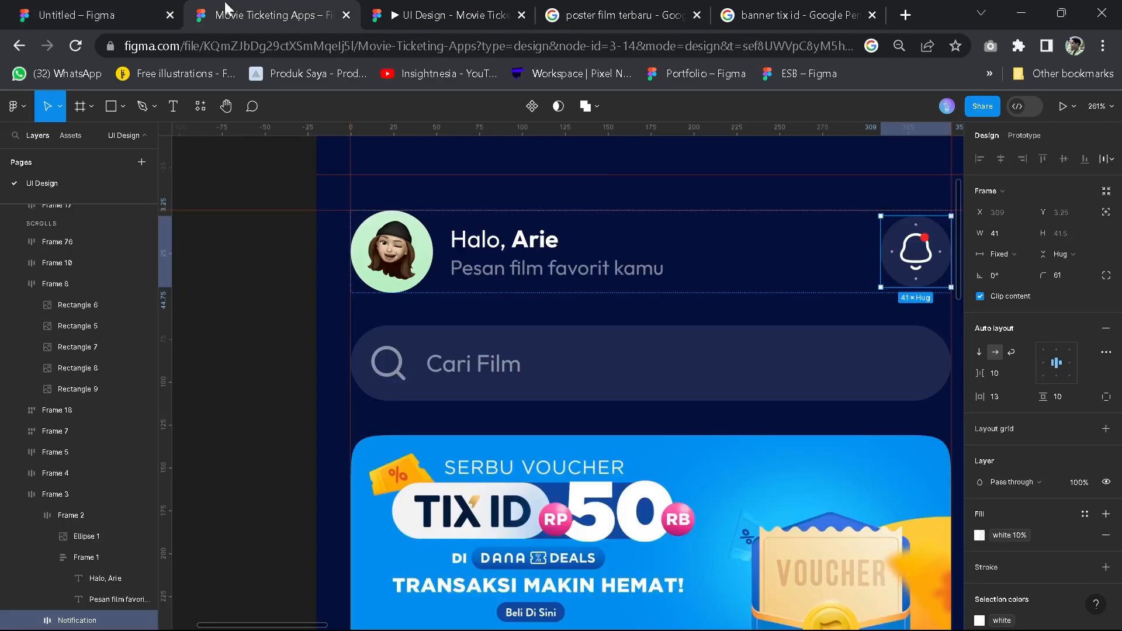
{"action": "left_click", "coordinate": [79, 12]}
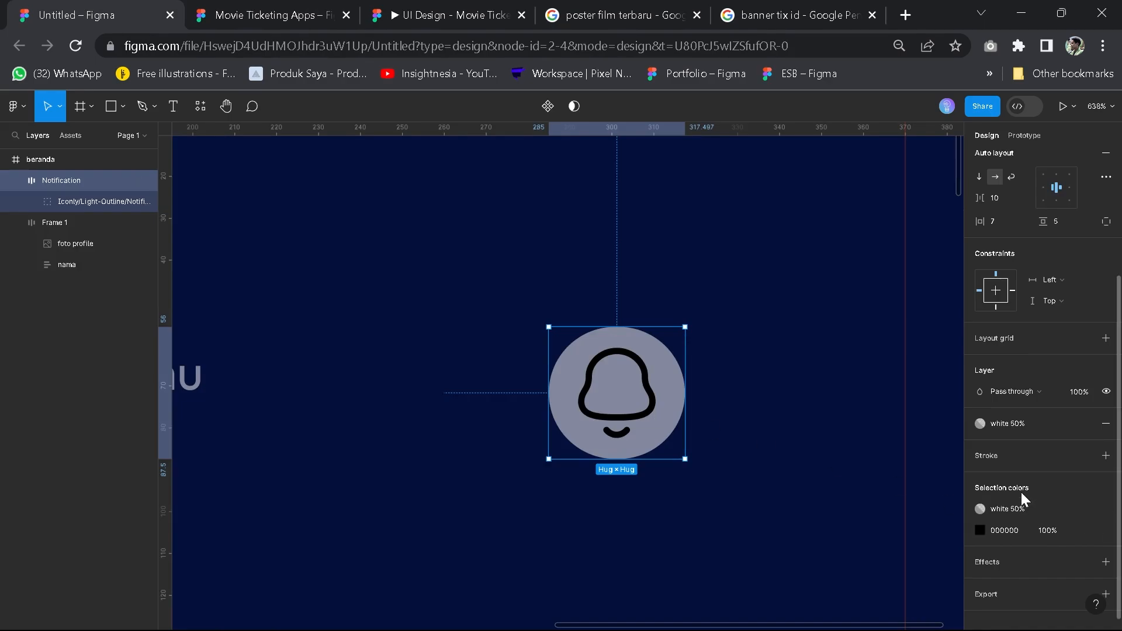
Recolor the black bell icon in the Notification frame with the white color style
{"action": "left_click", "coordinate": [715, 402]}
{"action": "left_click", "coordinate": [678, 391]}
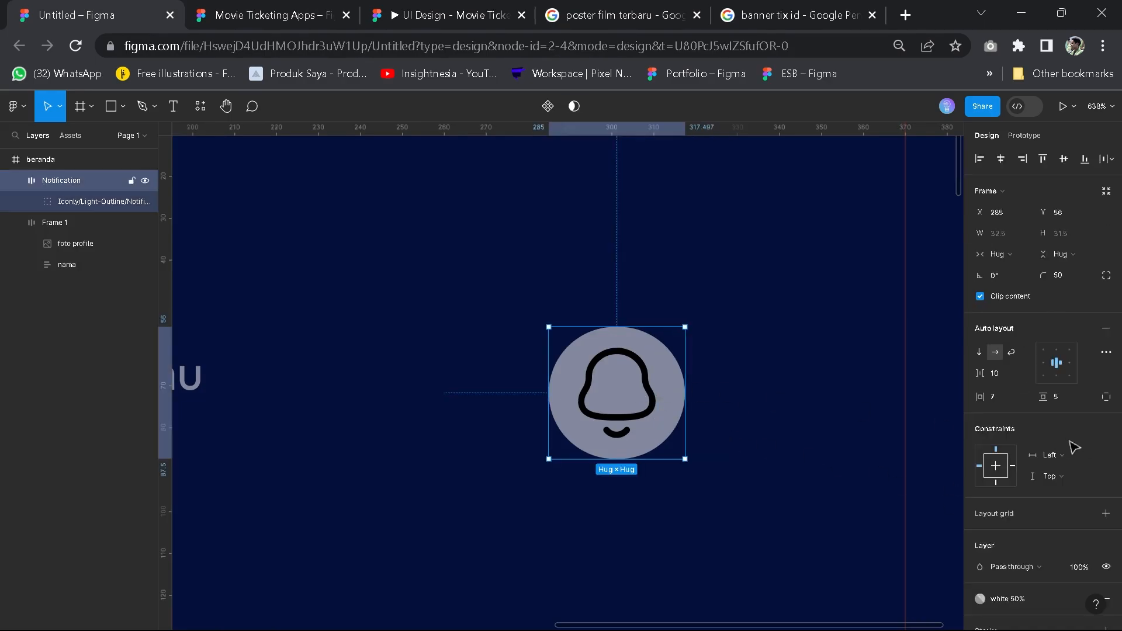
{"action": "scroll", "coordinate": [1074, 447], "scroll_direction": "down", "scroll_amount": 3}
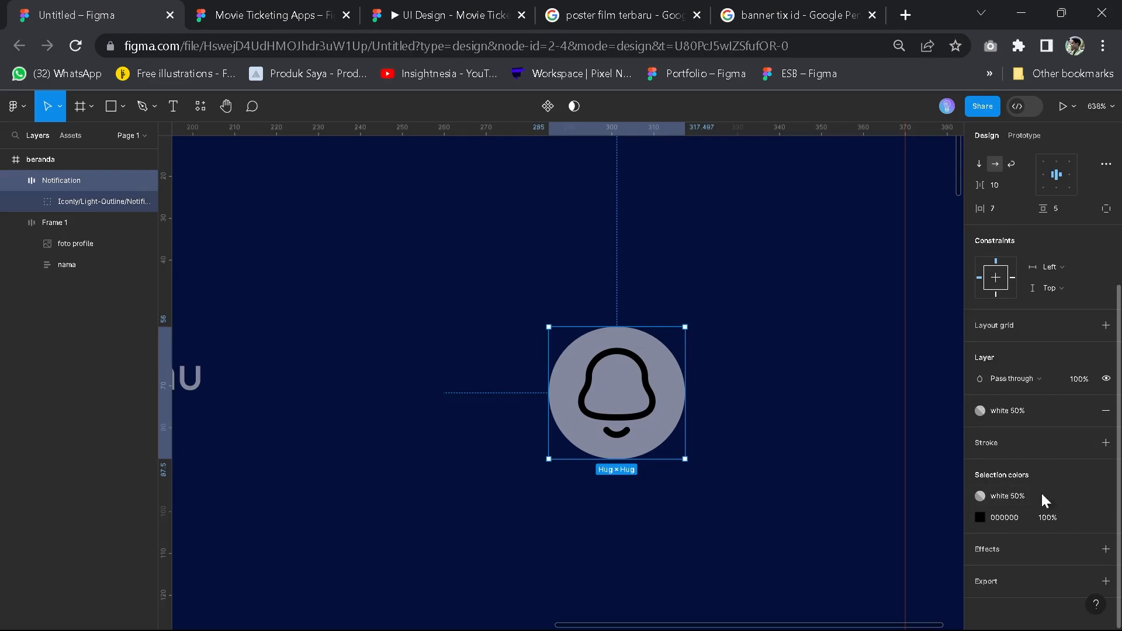
{"action": "left_click", "coordinate": [1084, 518]}
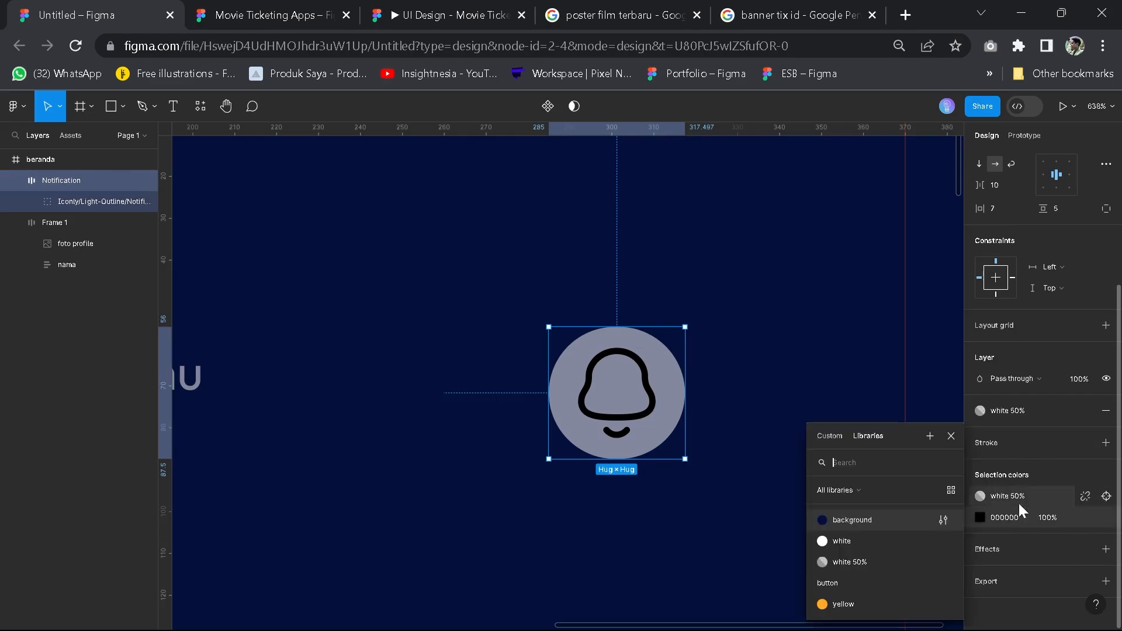
{"action": "left_click", "coordinate": [858, 542]}
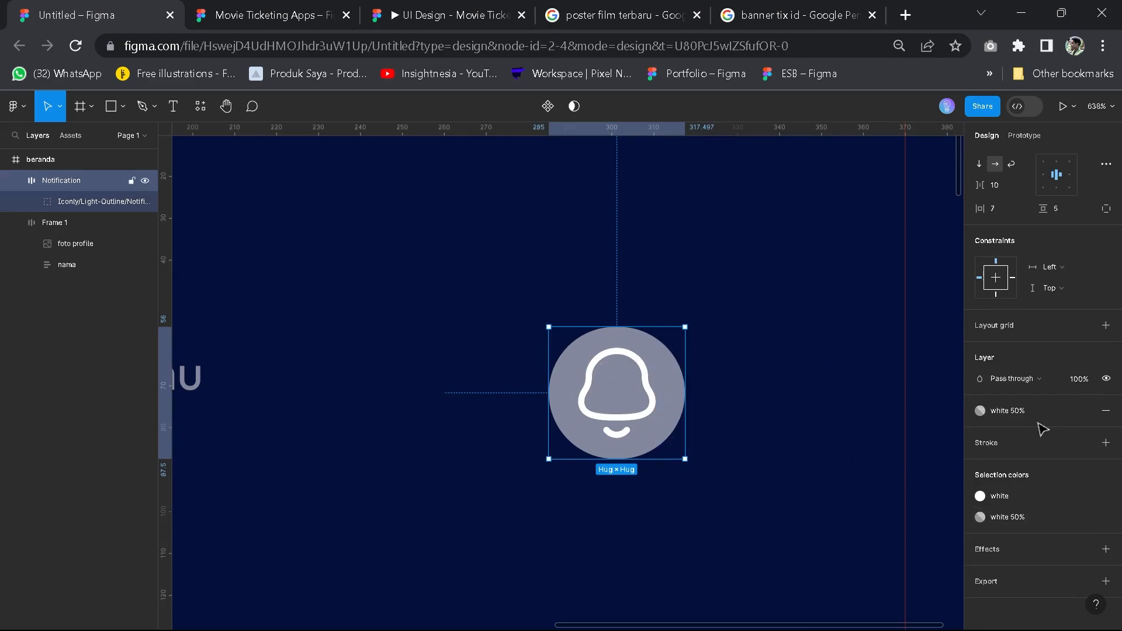
Detach the color style from the Notification frame's fill, set its opacity to 10%, and compare it with the reference file's button
{"action": "mouse_move", "coordinate": [1088, 413]}
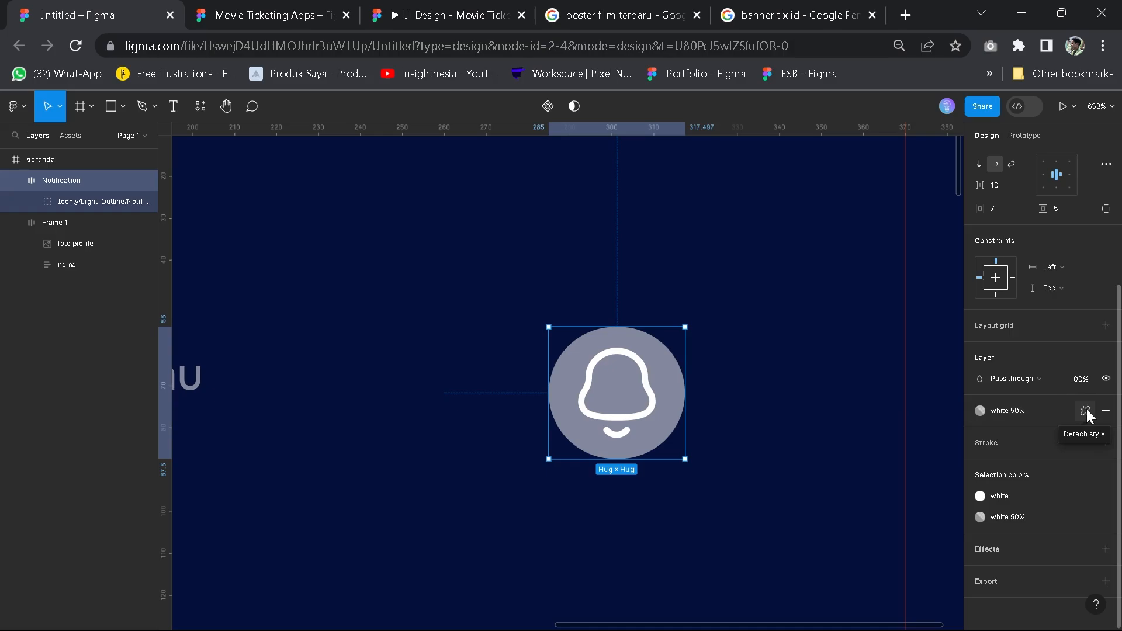
{"action": "left_click", "coordinate": [1085, 411]}
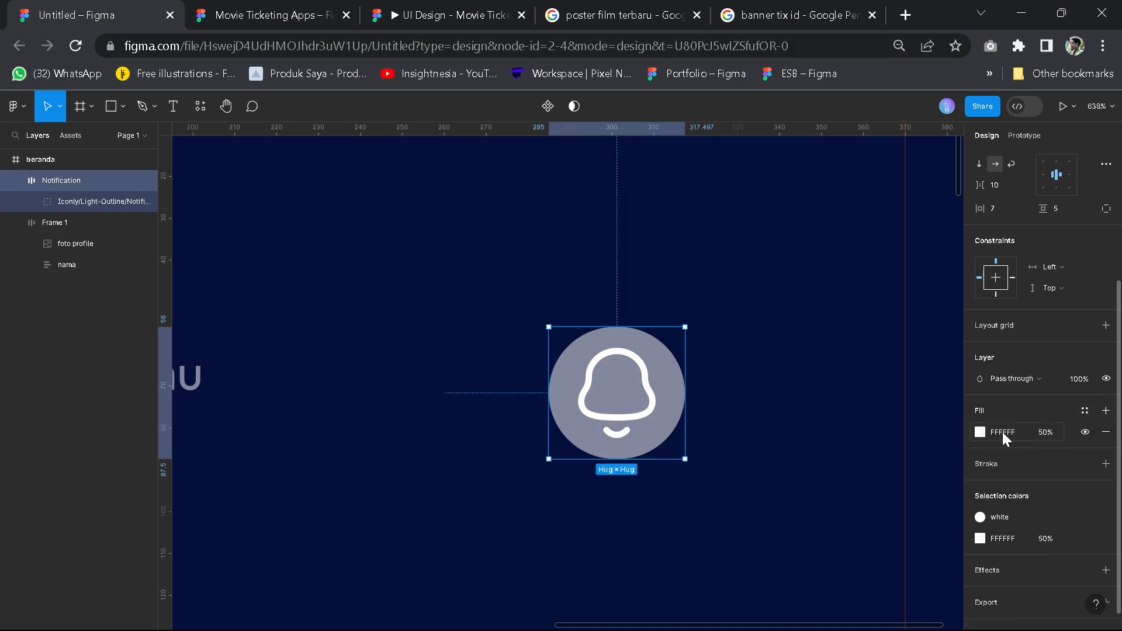
{"action": "left_click", "coordinate": [1044, 433]}
{"action": "type", "text": "10"}
{"action": "key", "text": "Return"}
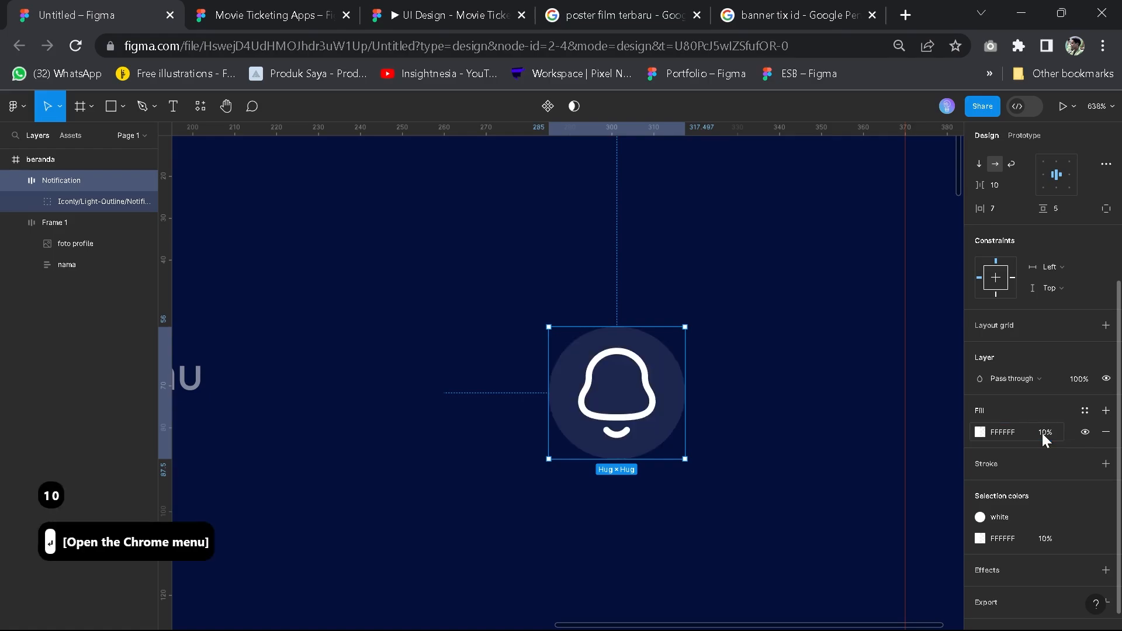
{"action": "left_click", "coordinate": [328, 6]}
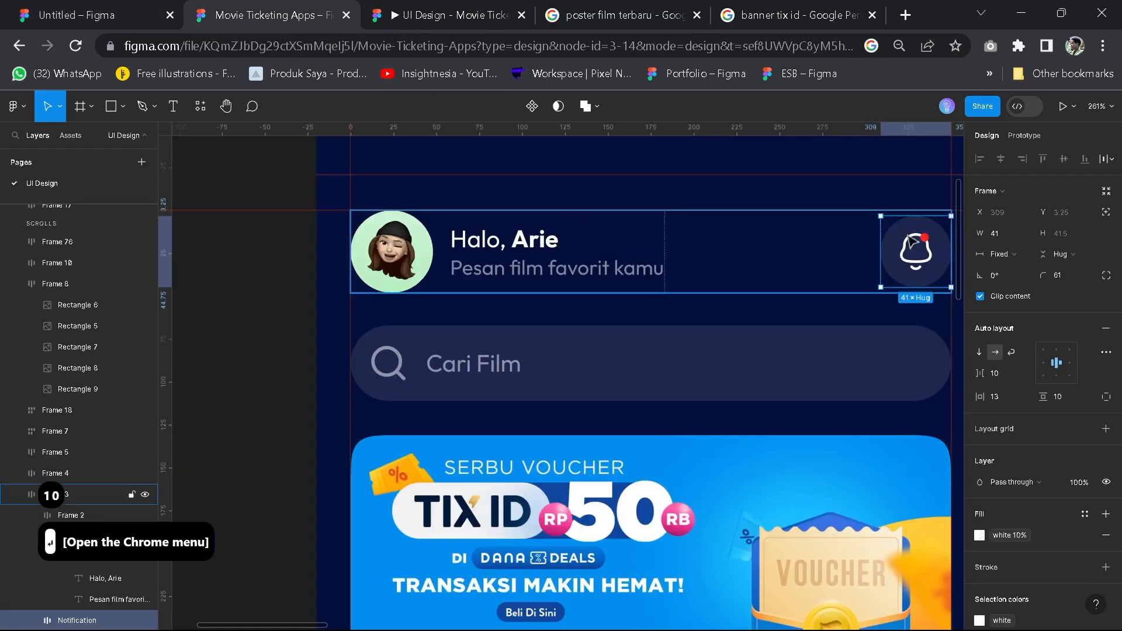
{"action": "left_click", "coordinate": [23, 7]}
Save the Notification frame's fill as a new color style named "white 10%"
{"action": "left_click", "coordinate": [611, 393]}
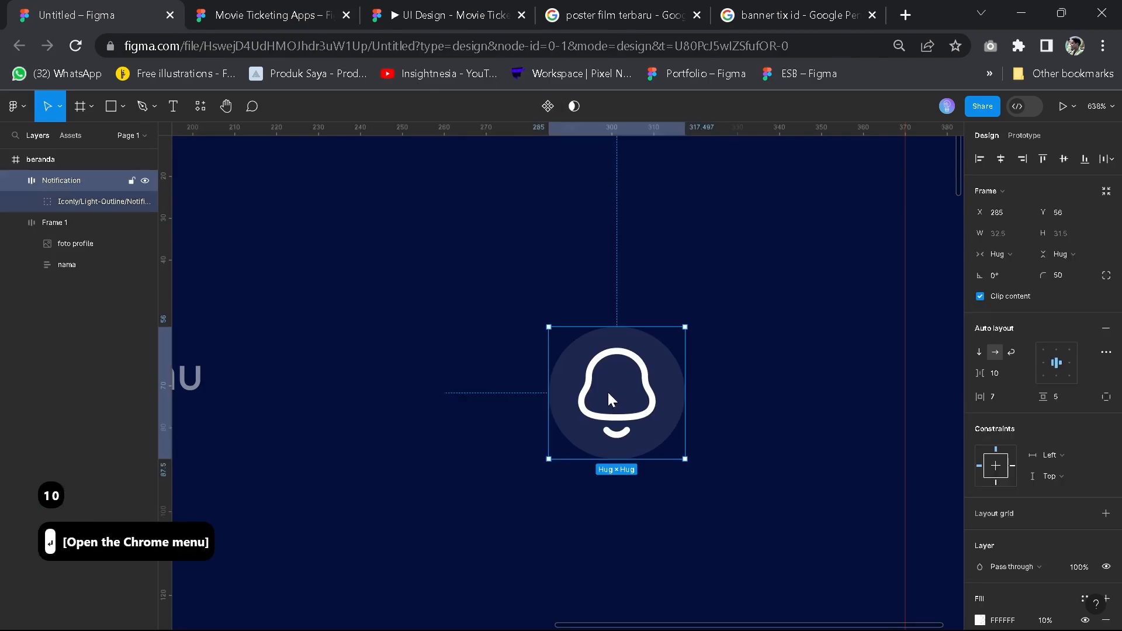
{"action": "left_click", "coordinate": [757, 397]}
{"action": "left_click", "coordinate": [584, 392]}
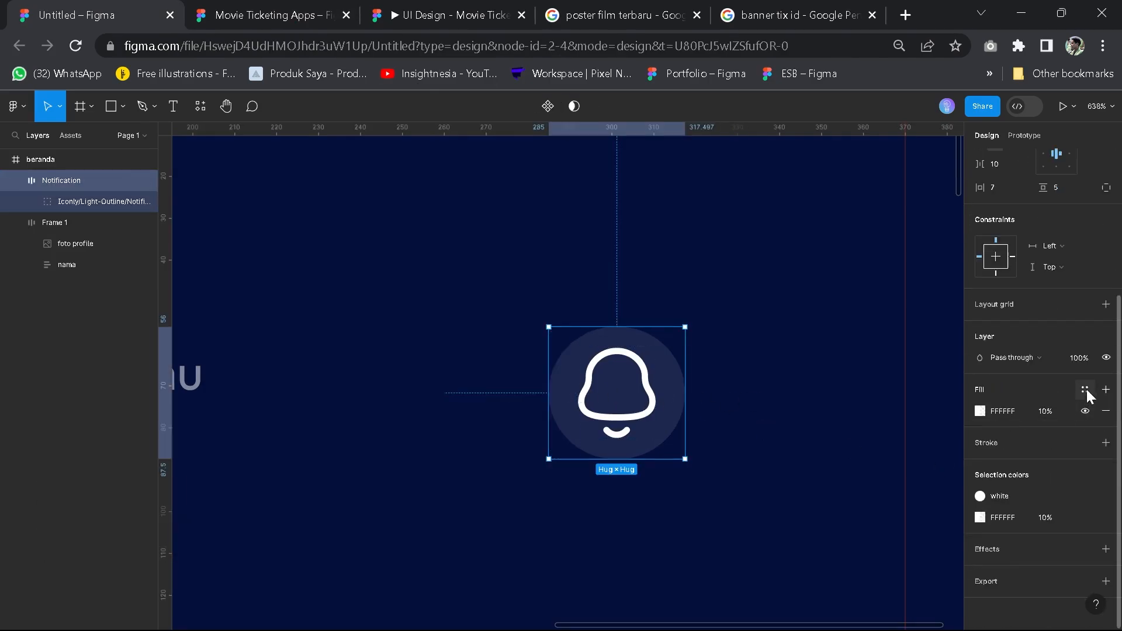
{"action": "left_click", "coordinate": [1085, 389]}
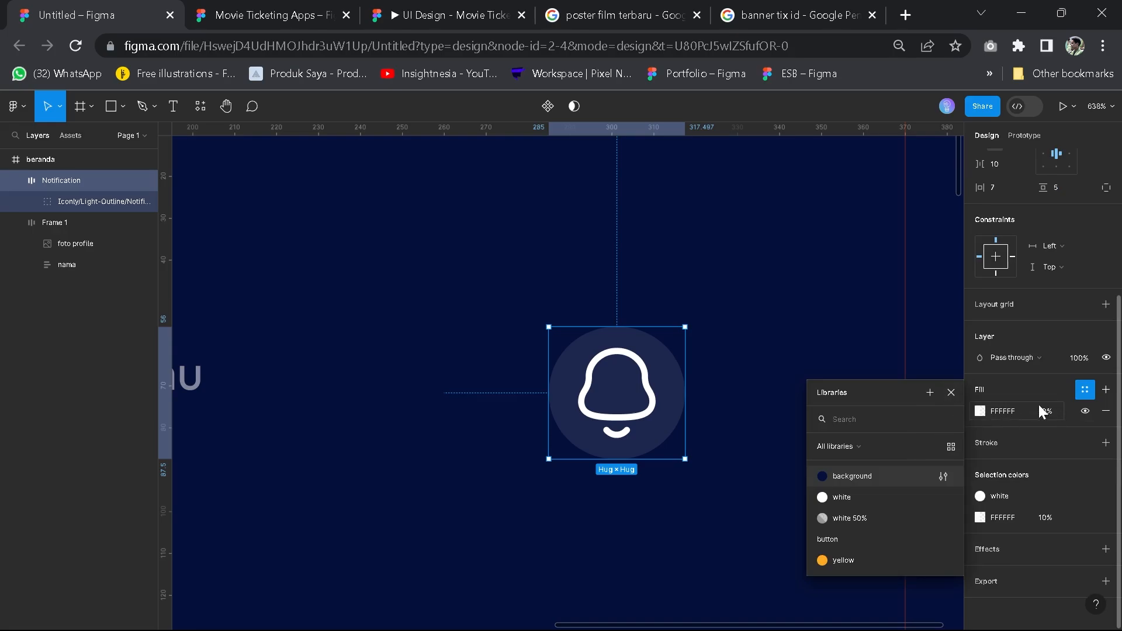
{"action": "left_click", "coordinate": [930, 392]}
{"action": "type", "text": "white 10%"}
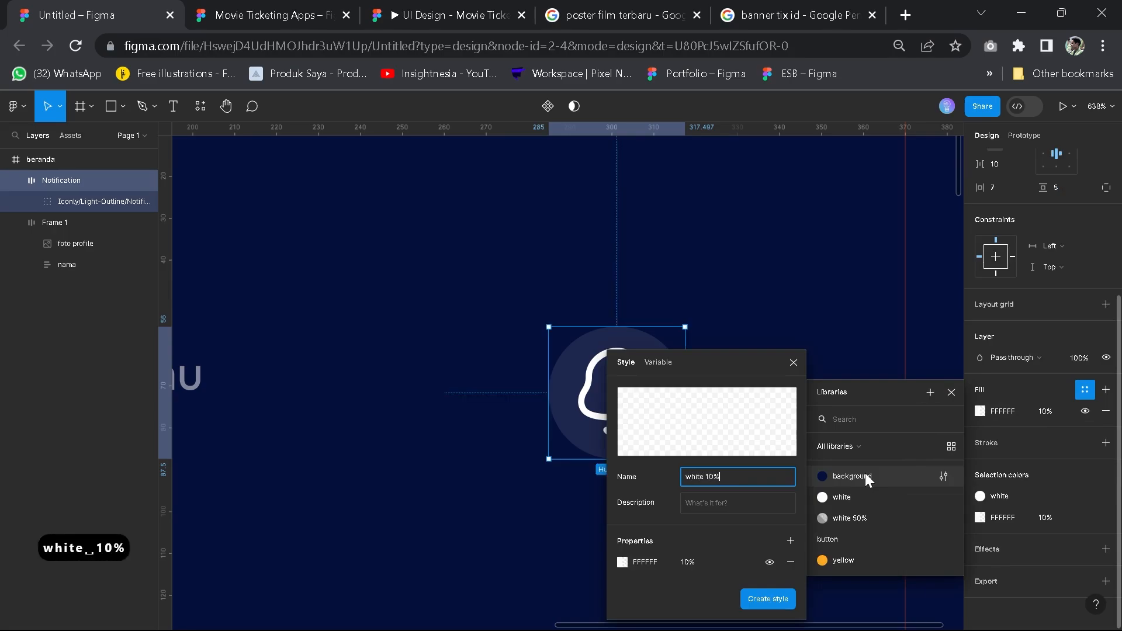
{"action": "key", "text": "Return"}
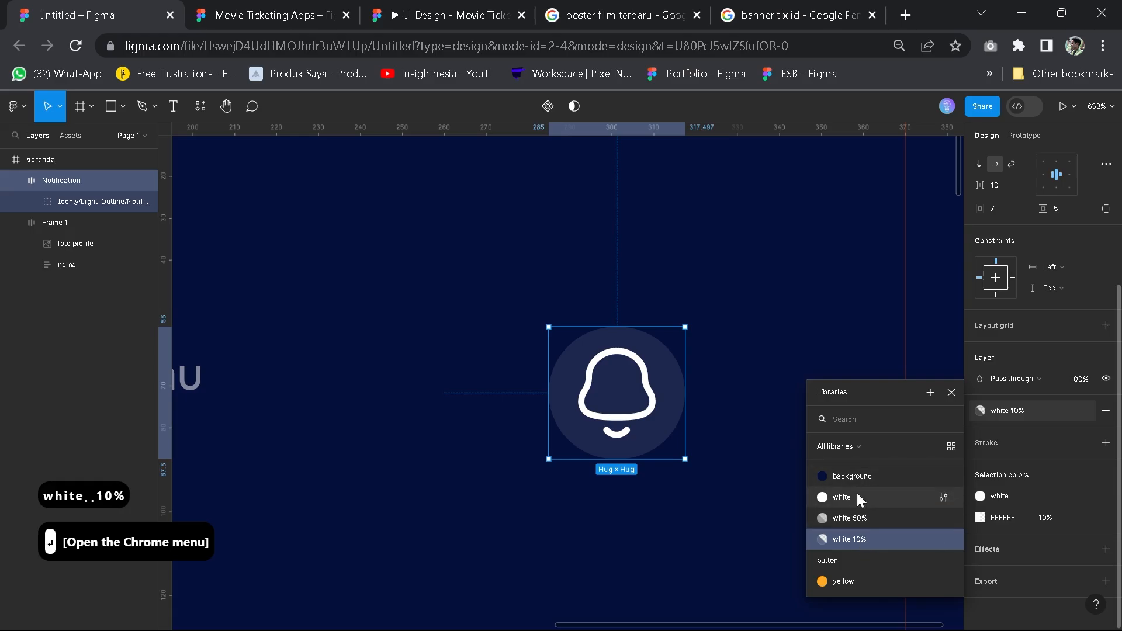
{"action": "left_click", "coordinate": [699, 497]}
Draw a 5 × 5 ellipse inside the Notification frame, to the right of the bell icon
{"action": "scroll", "coordinate": [701, 495], "scroll_direction": "down", "scroll_amount": 2, "text": "ctrl"}
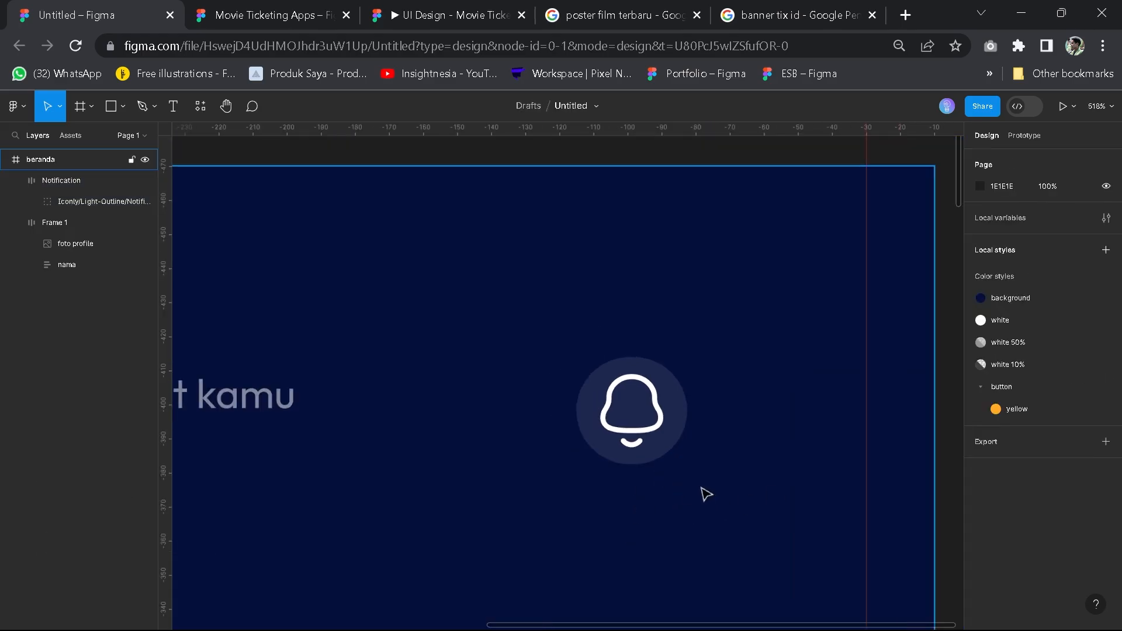
{"action": "scroll", "coordinate": [706, 494], "scroll_direction": "up", "scroll_amount": 2, "text": "ctrl"}
{"action": "left_click", "coordinate": [121, 106]}
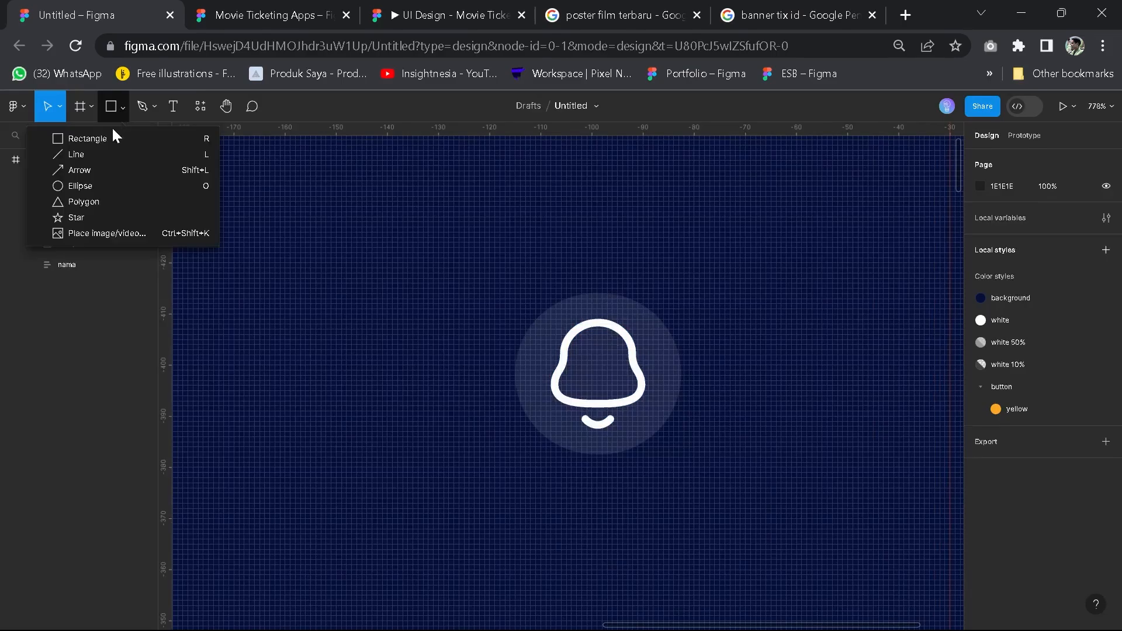
{"action": "left_click", "coordinate": [80, 186]}
{"action": "left_click", "coordinate": [699, 374]}
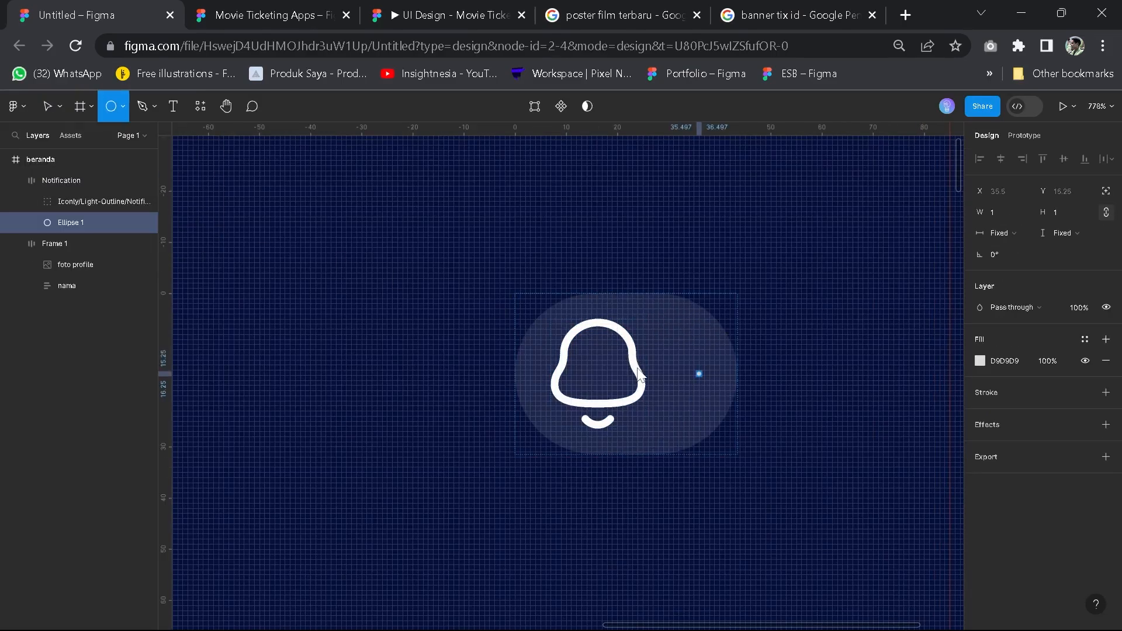
{"action": "left_click_drag", "start_coordinate": [699, 373], "coordinate": [722, 387]}
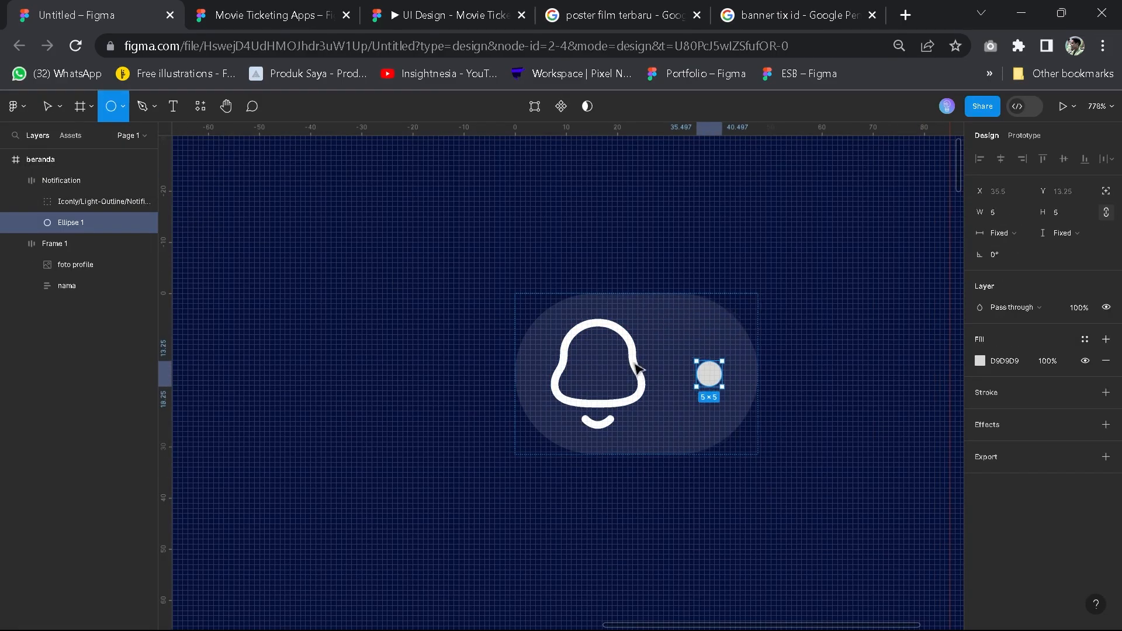
Fill the small ellipse beside the bell with red F70000
{"action": "left_click", "coordinate": [981, 361]}
{"action": "left_click", "coordinate": [964, 301]}
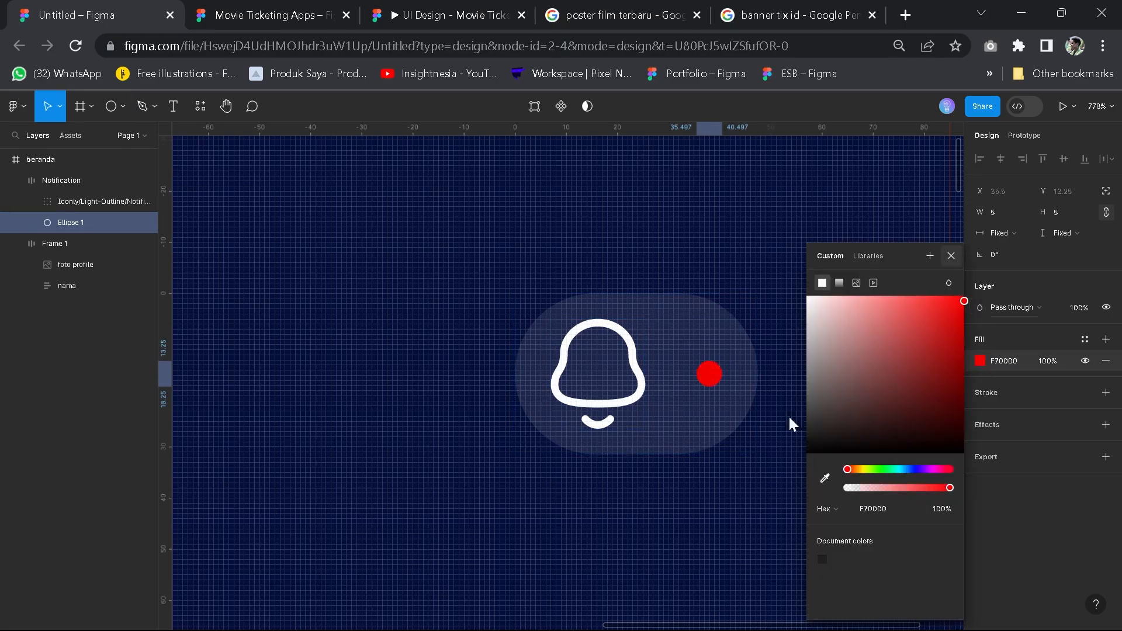
{"action": "left_click", "coordinate": [791, 425]}
Try to move the red dot over the bell icon and to duplicate it within the Notification frame
{"action": "left_click", "coordinate": [709, 376]}
{"action": "left_click", "coordinate": [709, 375]}
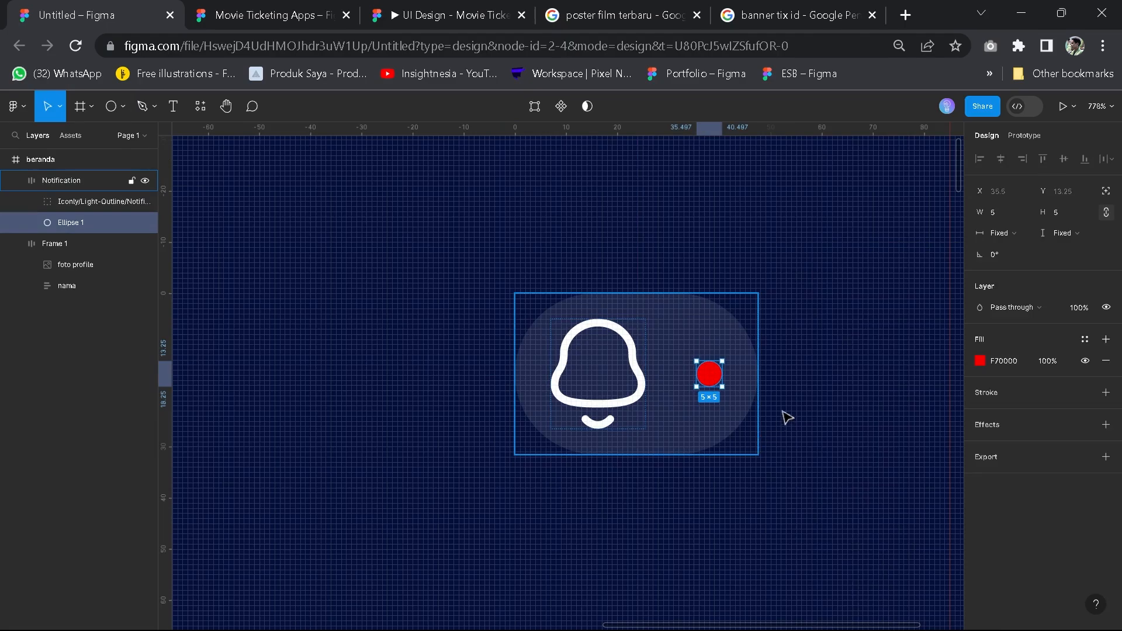
{"action": "left_click", "coordinate": [696, 381]}
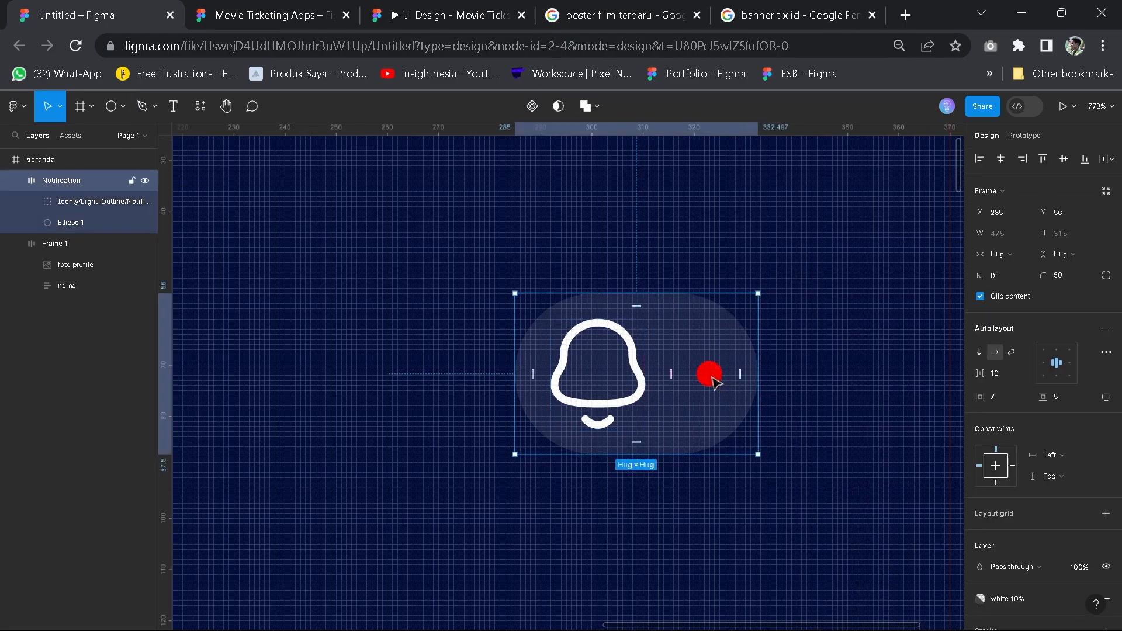
{"action": "left_click", "coordinate": [712, 382]}
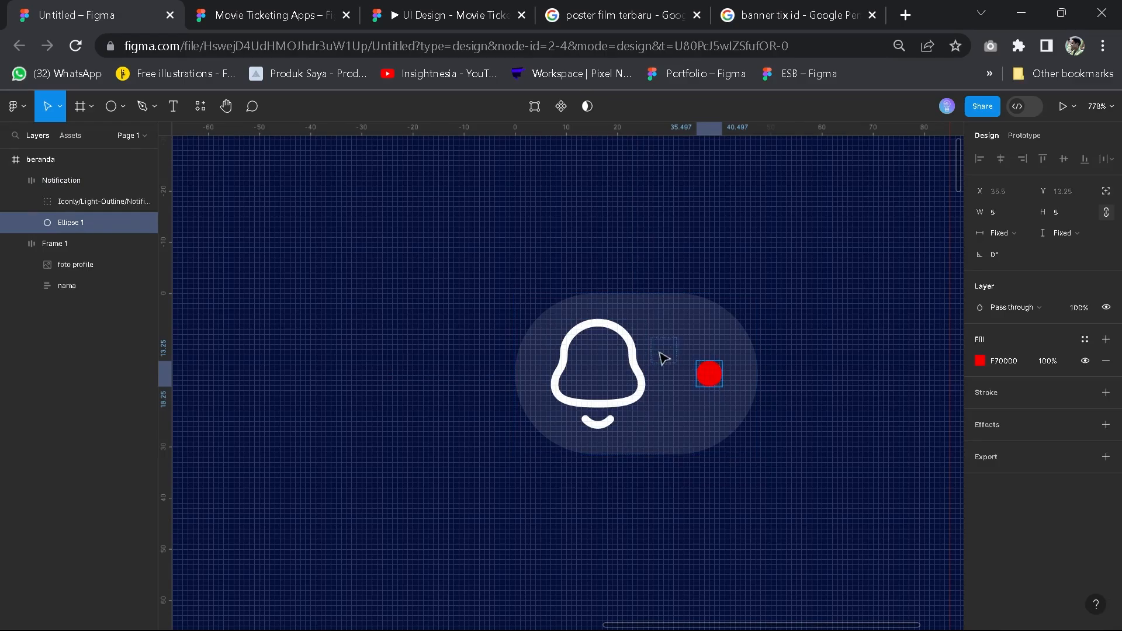
{"action": "left_click", "coordinate": [727, 382]}
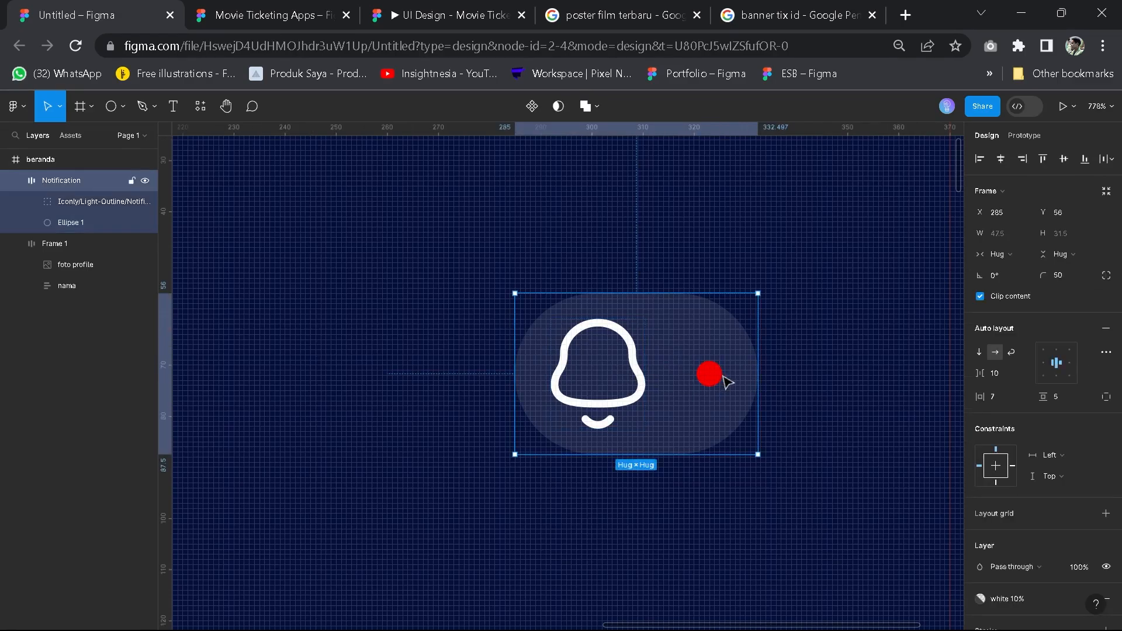
{"action": "left_click", "coordinate": [718, 378]}
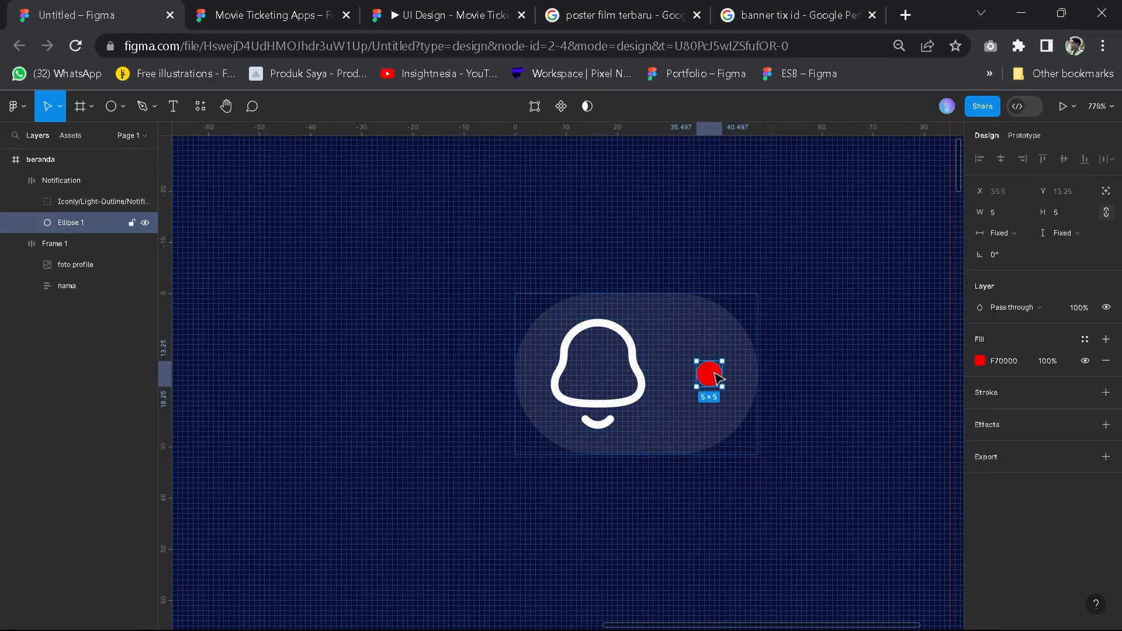
{"action": "key", "text": "ctrl+d"}
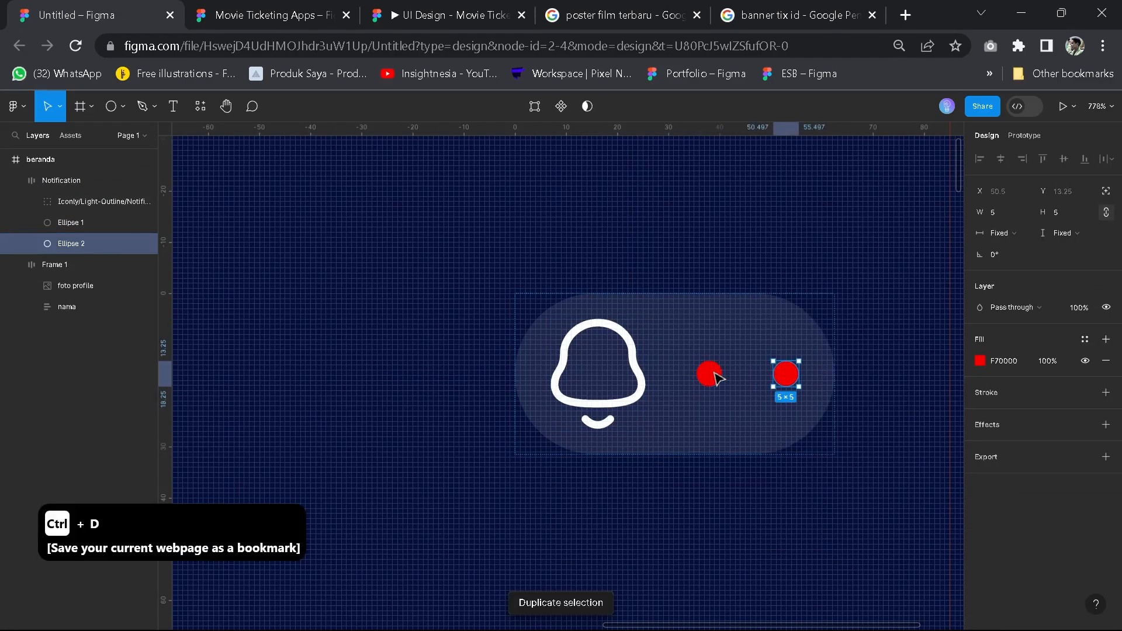
{"action": "key", "text": "ctrl+z"}
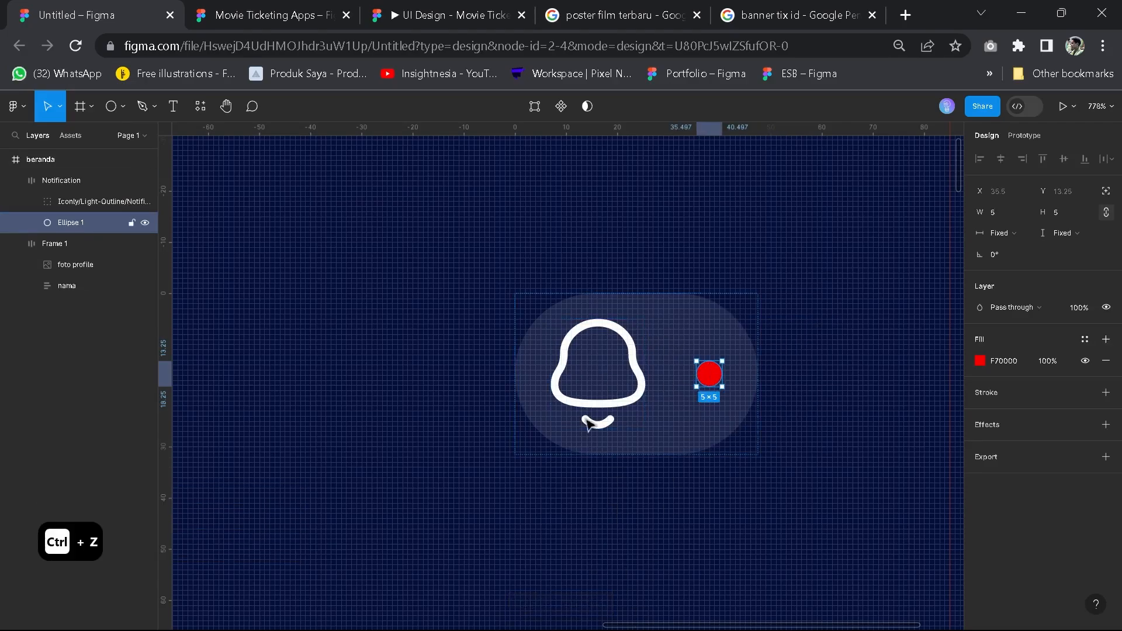
Give the red dot absolute positioning and place it on the bell's upper-right edge at X 20, Y 7, as in the reference file
{"action": "left_click", "coordinate": [269, 14]}
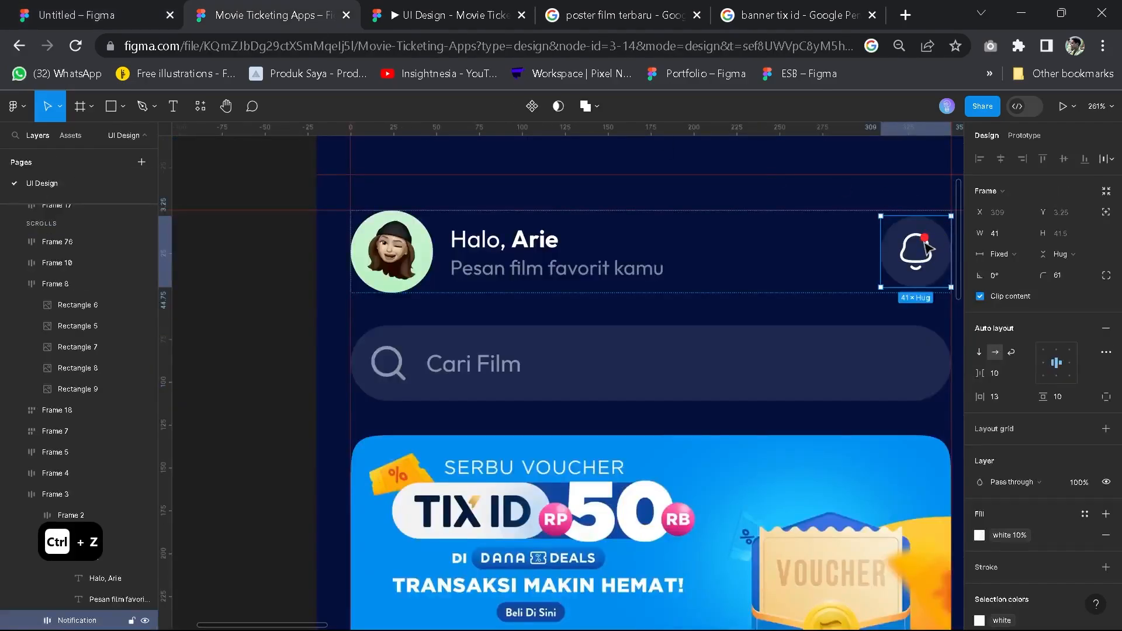
{"action": "left_click", "coordinate": [82, 8]}
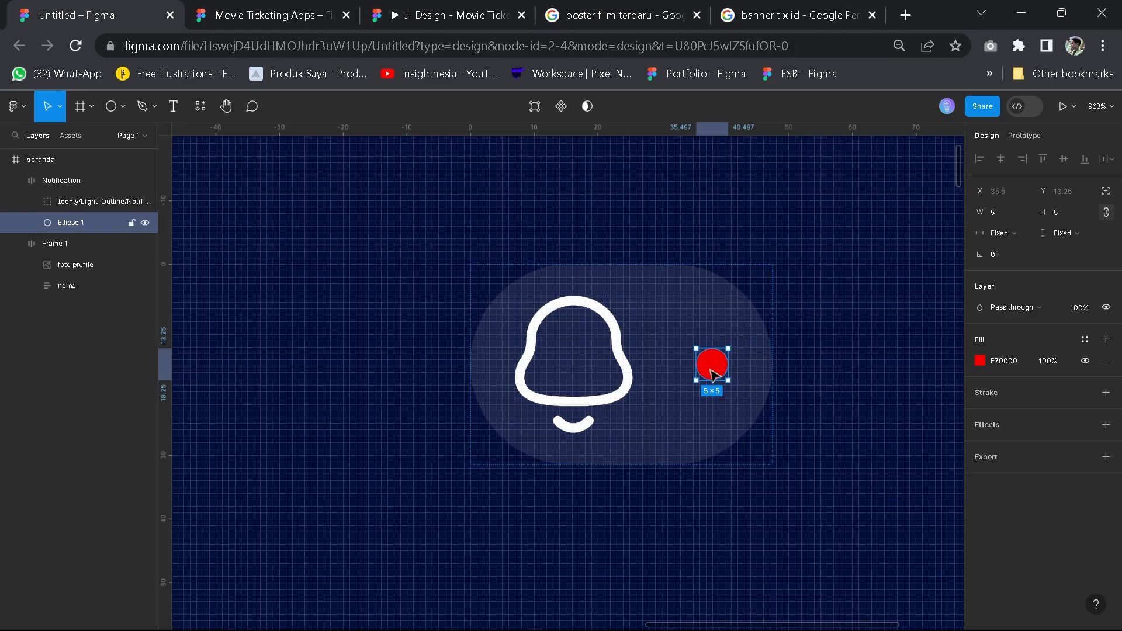
{"action": "key", "text": "Escape"}
{"action": "left_click", "coordinate": [695, 376]}
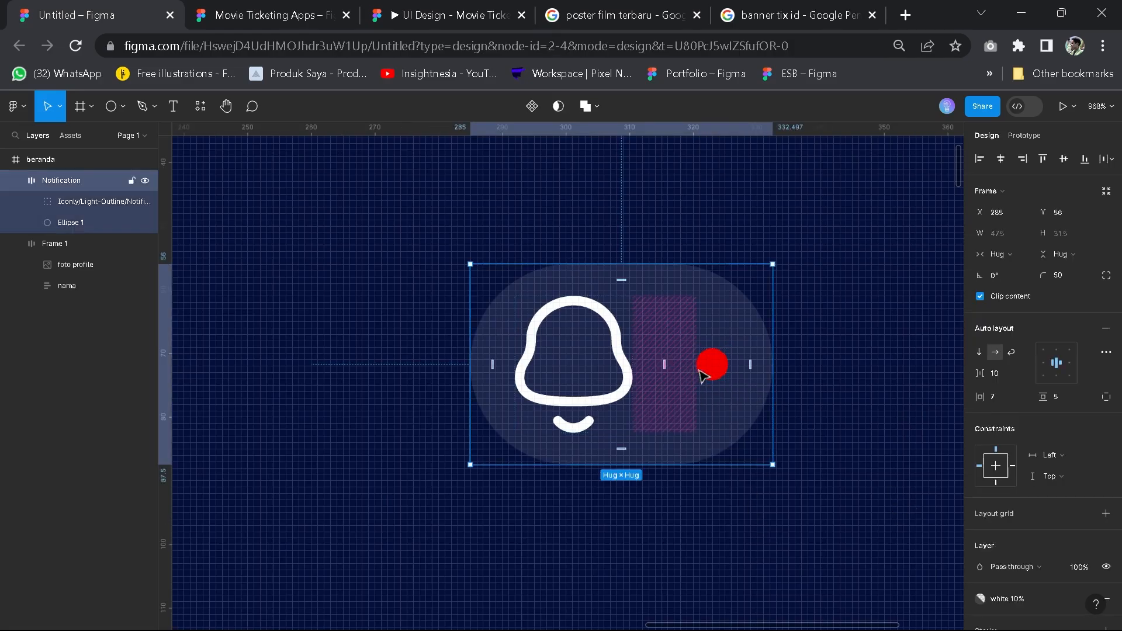
{"action": "left_click", "coordinate": [719, 373]}
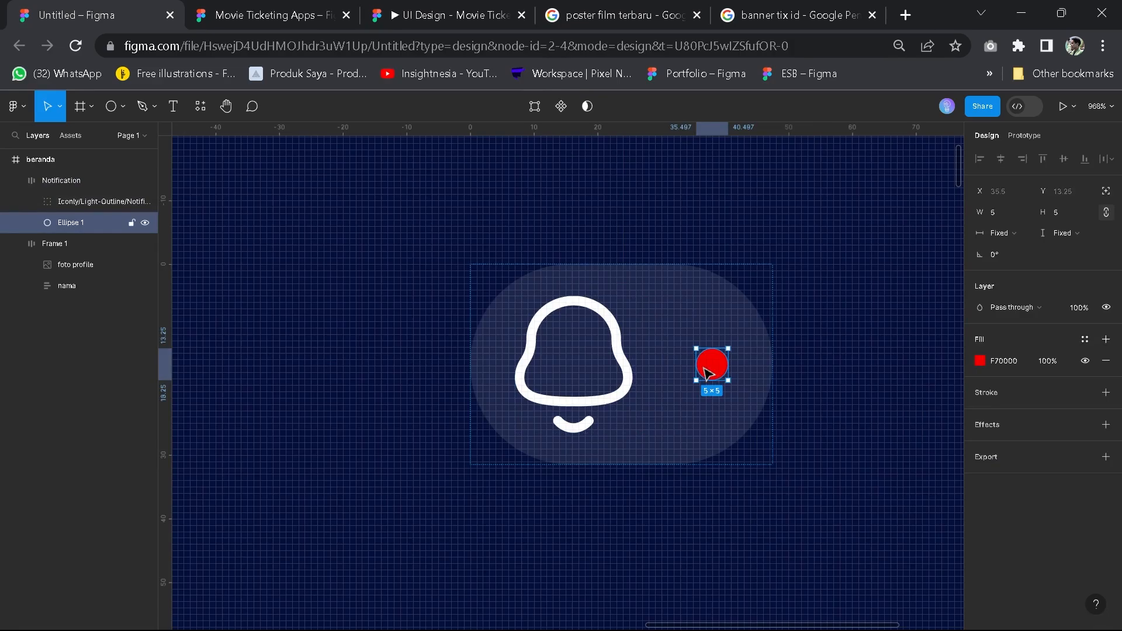
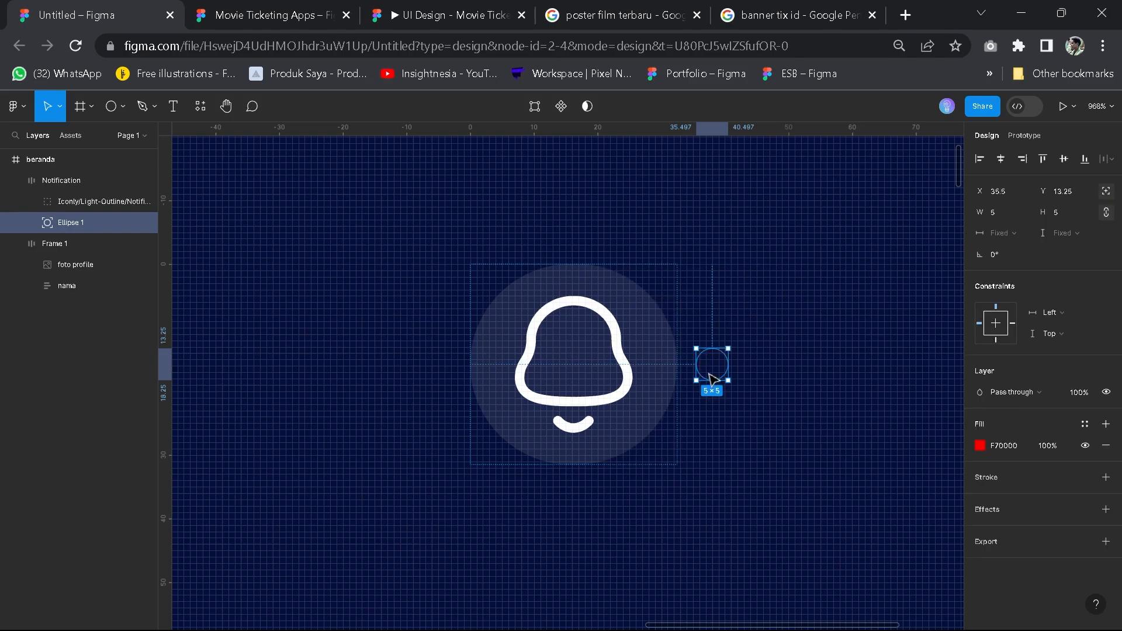
{"action": "left_click_drag", "start_coordinate": [710, 377], "coordinate": [611, 338]}
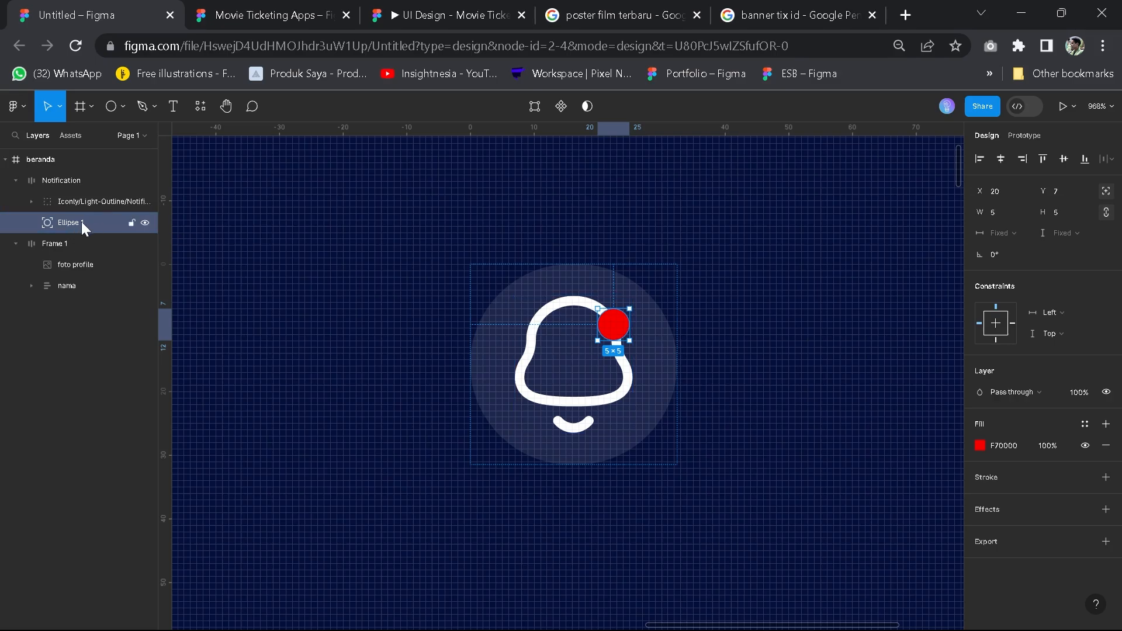
Rename the red ellipse layer as "dot"
{"action": "double_click", "coordinate": [82, 222]}
{"action": "type", "text": "dot"}
{"action": "key", "text": "Return"}
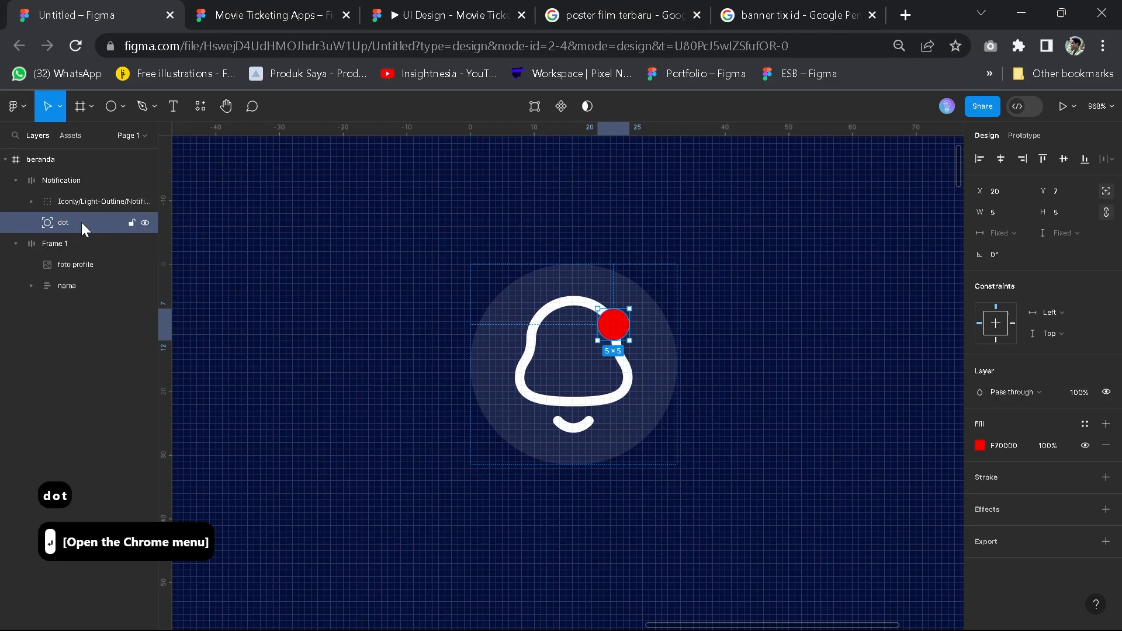
Move the Notification frame to X 338, Y 44, against the right margin guide and level with the profile photo
{"action": "left_click", "coordinate": [68, 181]}
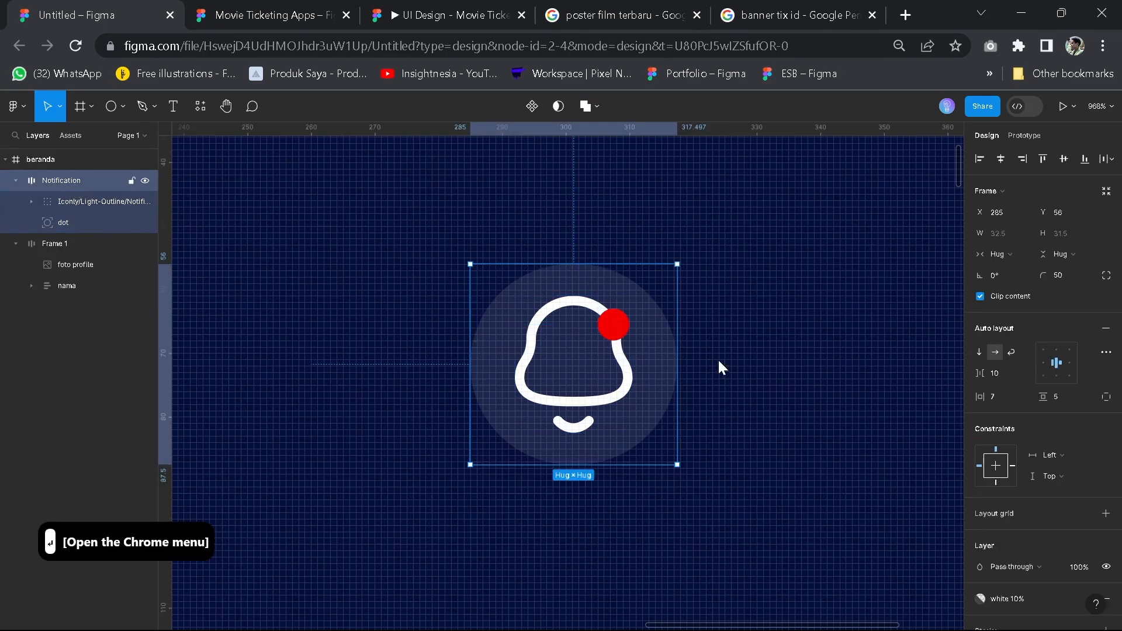
{"action": "left_click", "coordinate": [757, 377]}
{"action": "left_click_drag", "start_coordinate": [624, 400], "coordinate": [668, 355]}
{"action": "scroll", "coordinate": [599, 367], "scroll_direction": "down", "scroll_amount": 2}
{"action": "scroll", "coordinate": [604, 372], "scroll_direction": "down", "scroll_amount": 5}
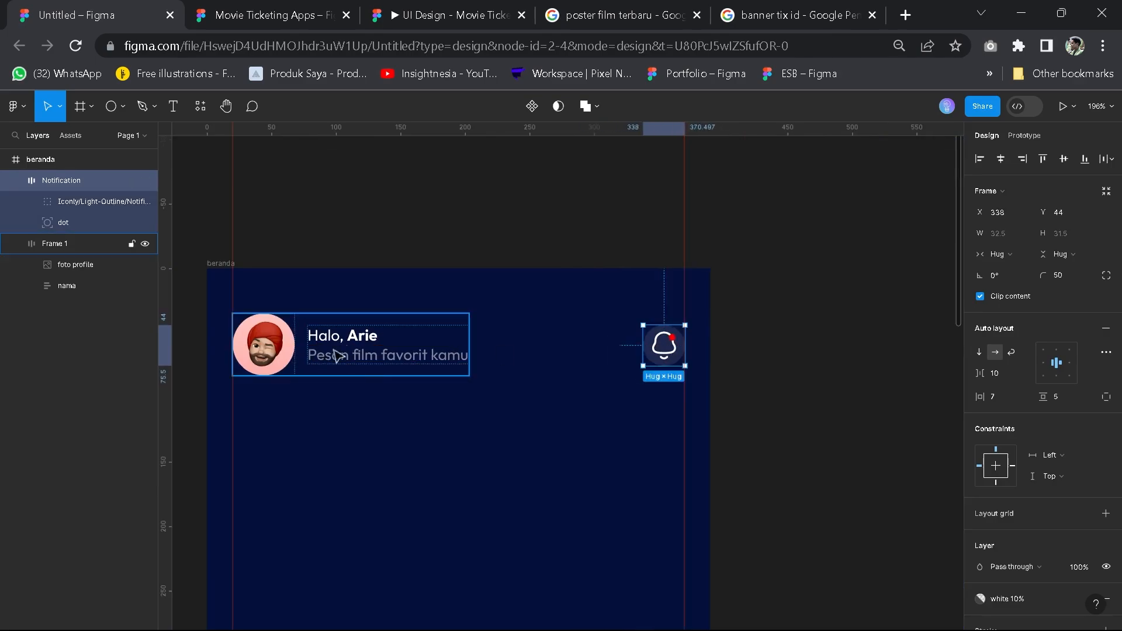
Wrap the profile group and the Notification frame together in one horizontal auto layout frame
{"action": "left_click", "coordinate": [350, 344]}
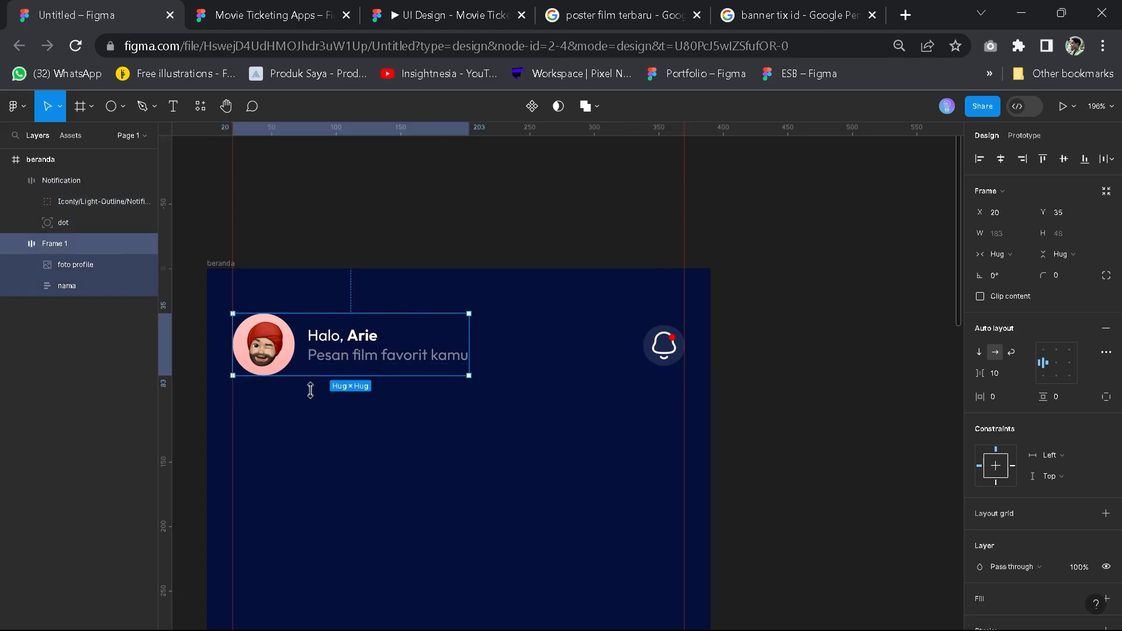
{"action": "left_click", "coordinate": [664, 353], "text": "shift"}
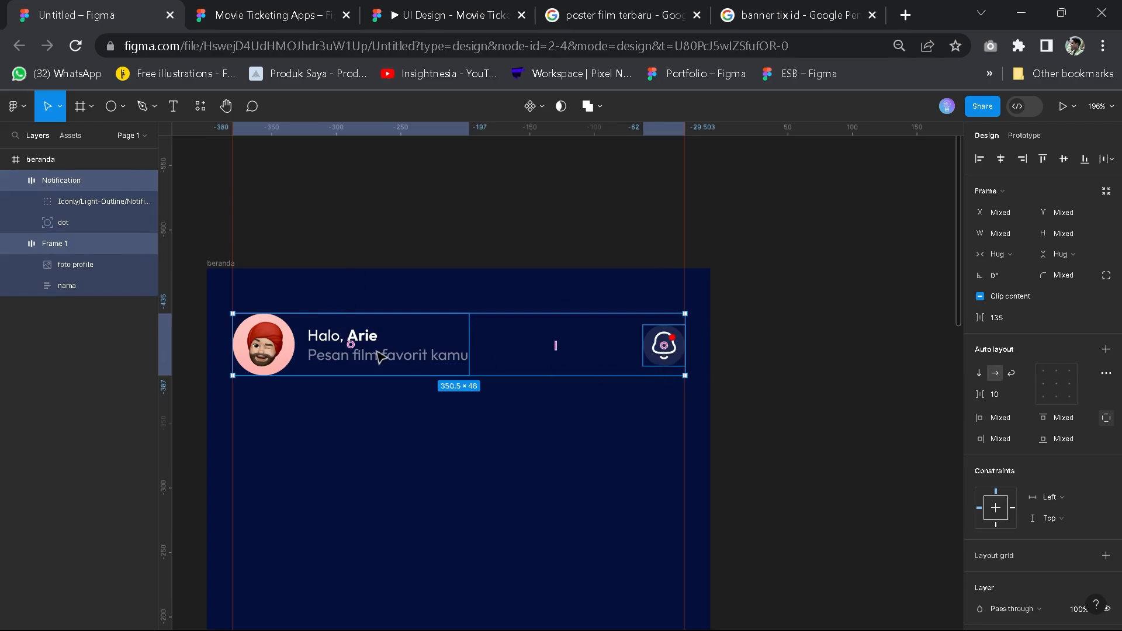
{"action": "key", "text": "shift+a"}
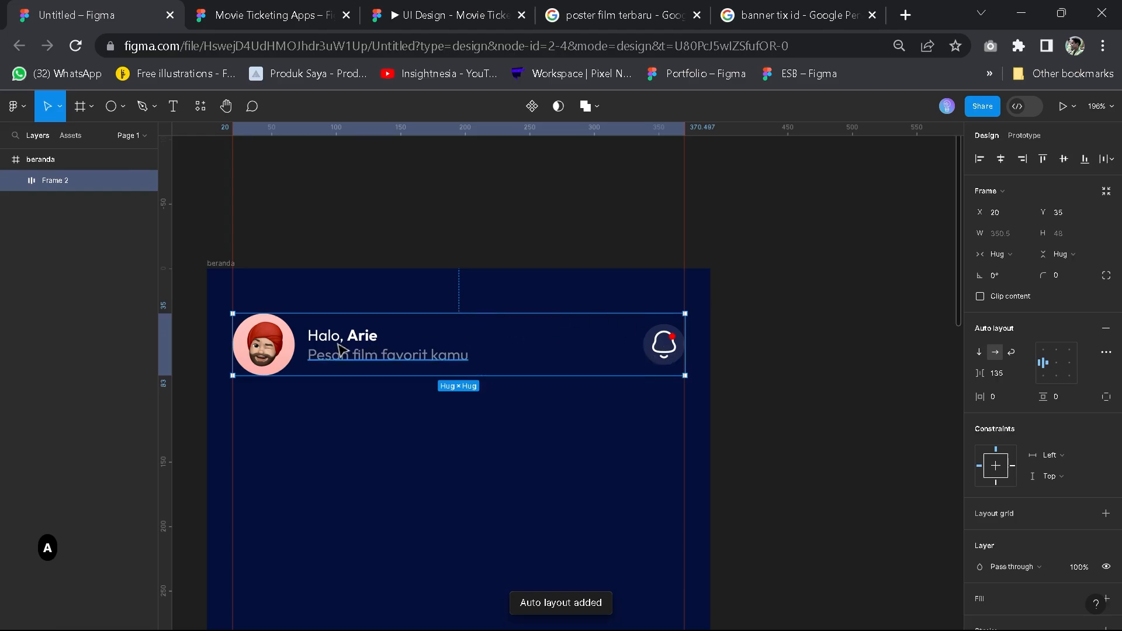
Set the header frame's spacing between the profile group and the notification button to Auto
{"action": "scroll", "coordinate": [546, 358], "scroll_direction": "up", "scroll_amount": 5}
{"action": "scroll", "coordinate": [682, 355], "scroll_direction": "up", "scroll_amount": 3}
{"action": "key", "text": "space"}
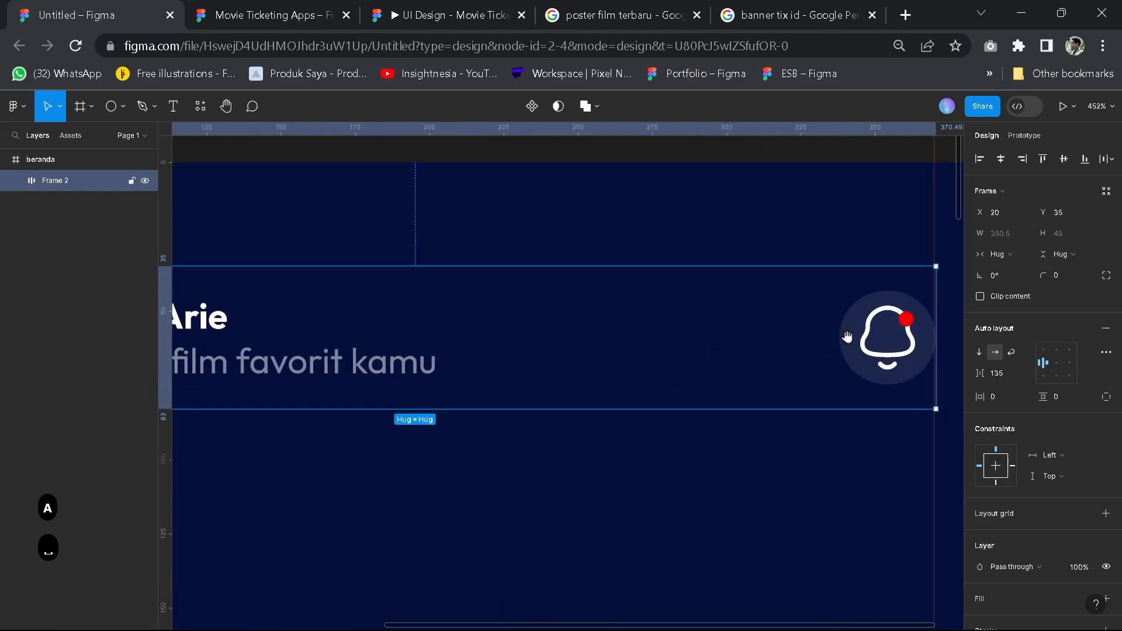
{"action": "left_click_drag", "start_coordinate": [847, 336], "coordinate": [719, 333]}
{"action": "scroll", "coordinate": [746, 330], "scroll_direction": "up", "scroll_amount": 2}
{"action": "scroll", "coordinate": [743, 329], "scroll_direction": "up", "scroll_amount": 2}
{"action": "key", "text": "space"}
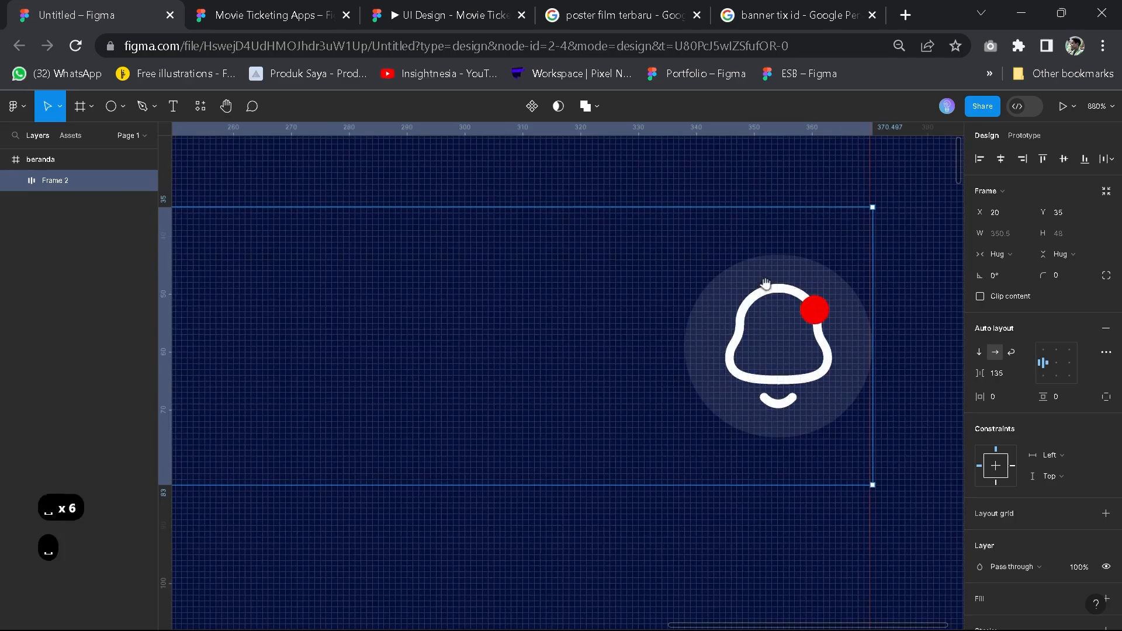
{"action": "scroll", "coordinate": [765, 306], "scroll_direction": "up", "scroll_amount": 2}
{"action": "scroll", "coordinate": [834, 345], "scroll_direction": "up", "scroll_amount": 3}
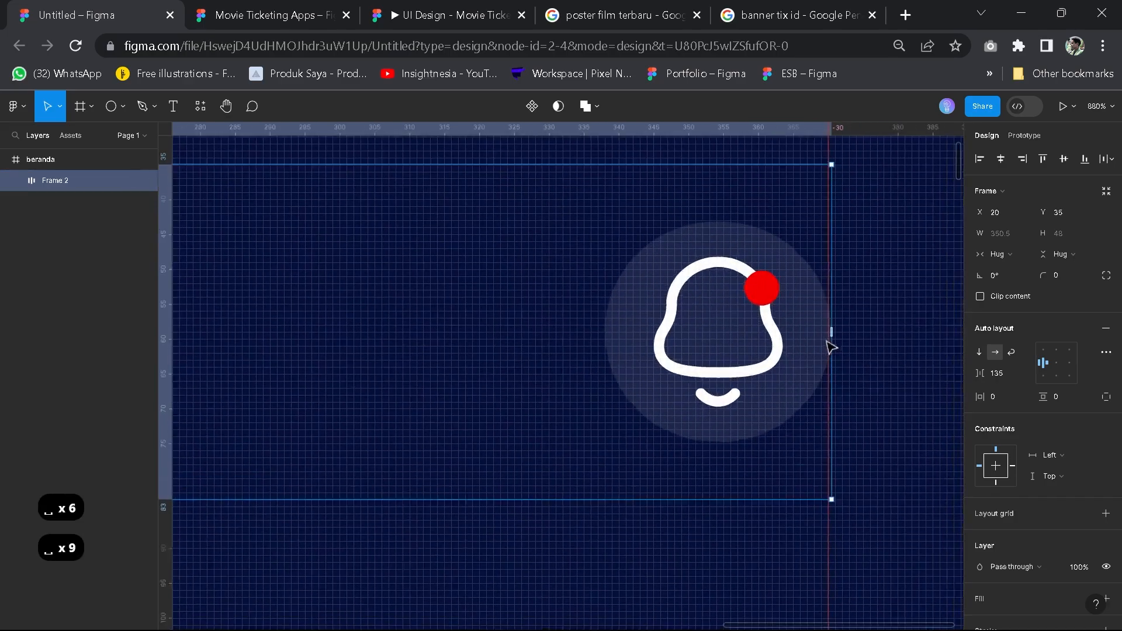
{"action": "scroll", "coordinate": [730, 362], "scroll_direction": "down", "scroll_amount": 3}
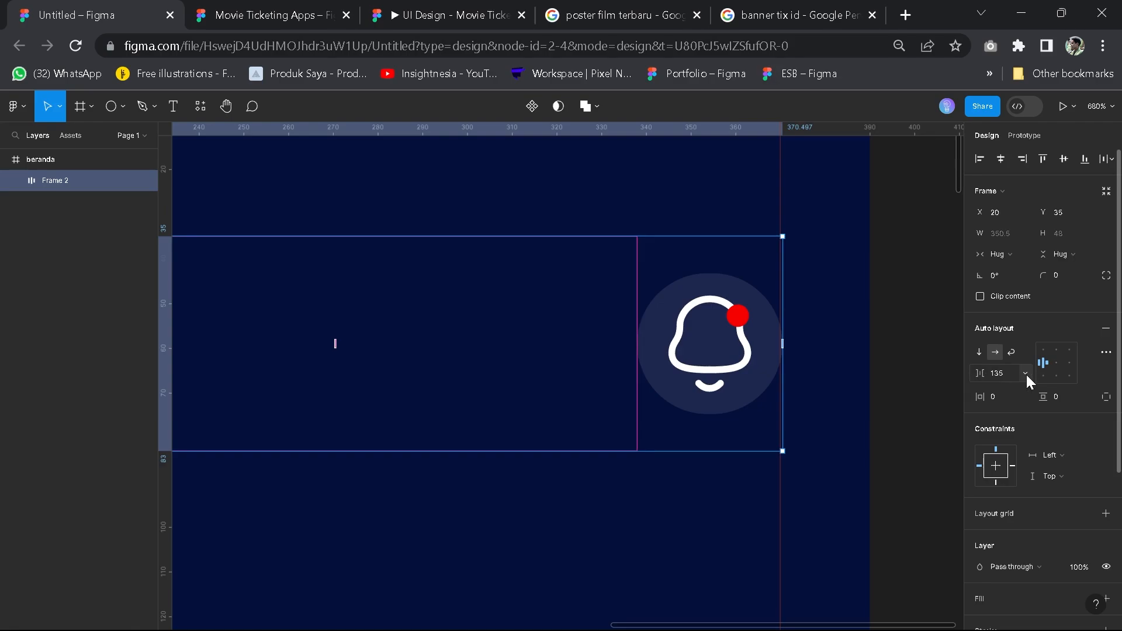
{"action": "left_click", "coordinate": [1025, 374]}
{"action": "left_click", "coordinate": [1014, 385]}
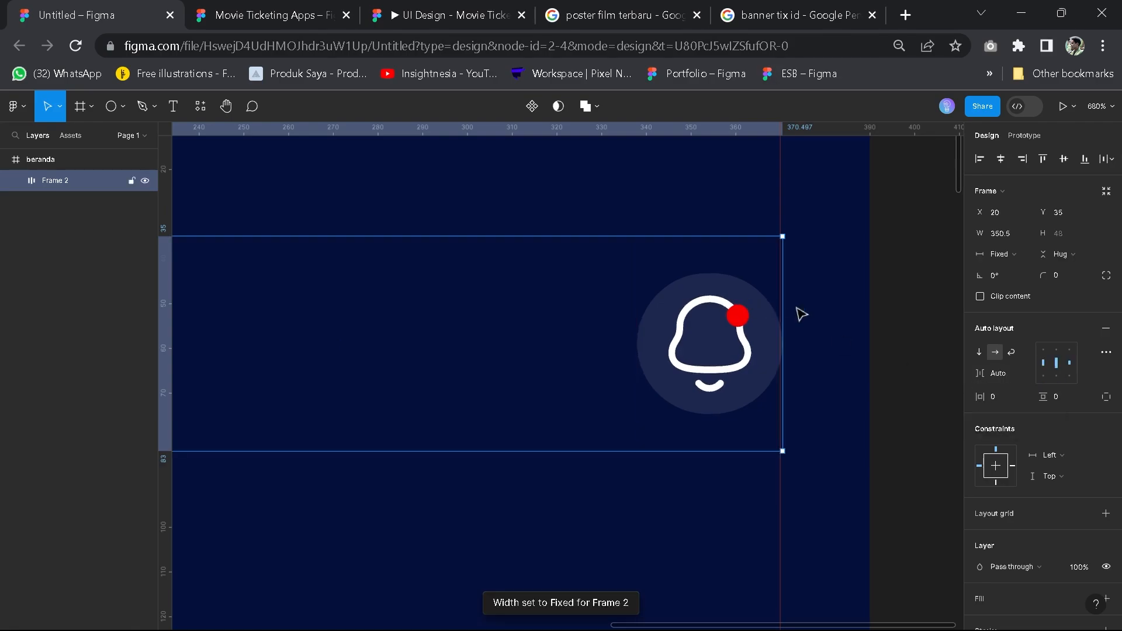
Resize the header frame to a width of 350 so its right edge meets the margin guide
{"action": "mouse_move", "coordinate": [785, 294]}
{"action": "left_mouse_down"}
{"action": "mouse_move", "coordinate": [581, 303]}
{"action": "mouse_move", "coordinate": [782, 300]}
{"action": "left_mouse_up"}
{"action": "scroll", "coordinate": [701, 326], "scroll_direction": "down", "scroll_amount": 10}
{"action": "key", "text": "Escape"}
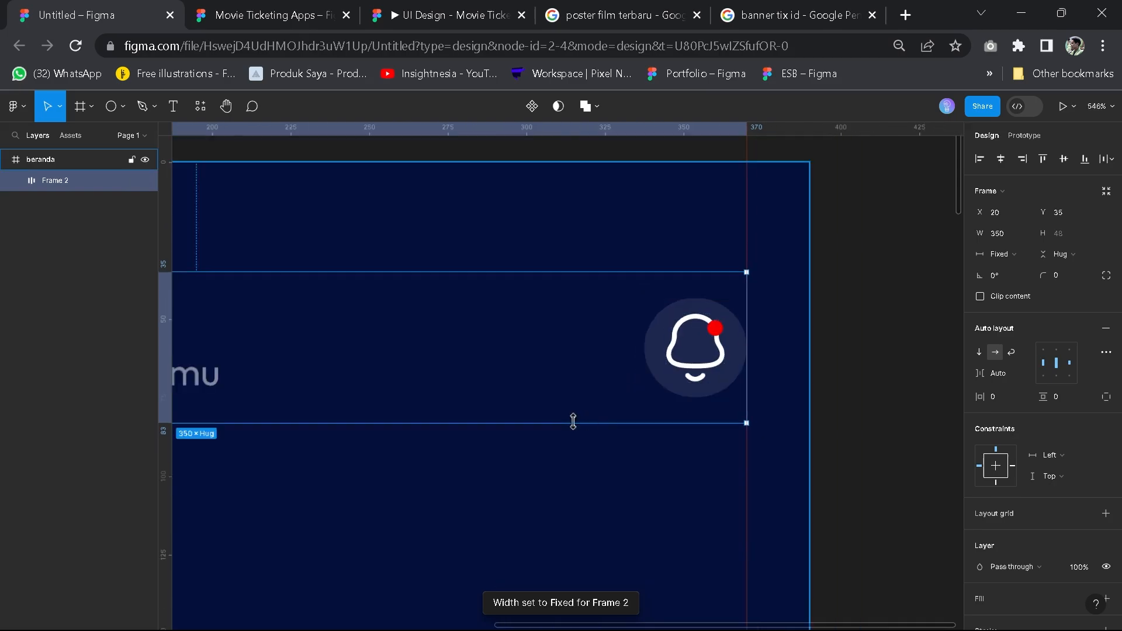
{"action": "left_click", "coordinate": [421, 466]}
{"action": "scroll", "coordinate": [417, 465], "scroll_direction": "down", "scroll_amount": 2}
{"action": "left_click_drag", "start_coordinate": [395, 466], "coordinate": [501, 461]}
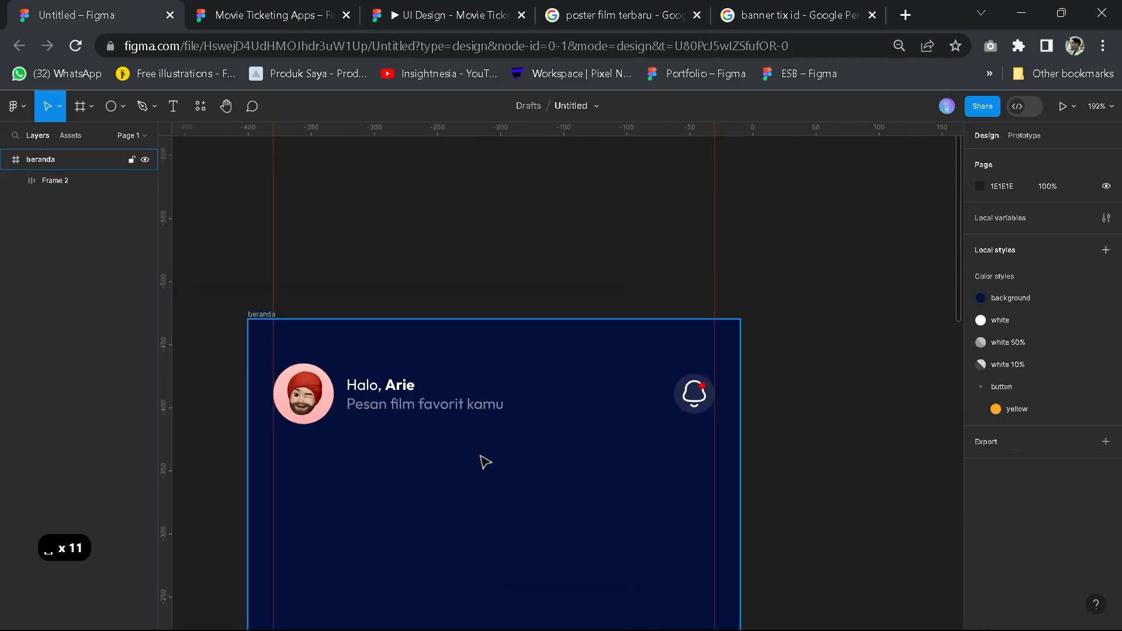
Change the header frame's item spacing from Auto to a fixed 134 so the notification button fits within the right margin guide
{"action": "scroll", "coordinate": [484, 461], "scroll_direction": "up", "scroll_amount": 1}
{"action": "left_click_drag", "start_coordinate": [531, 378], "coordinate": [587, 299]}
{"action": "left_click", "coordinate": [586, 299]}
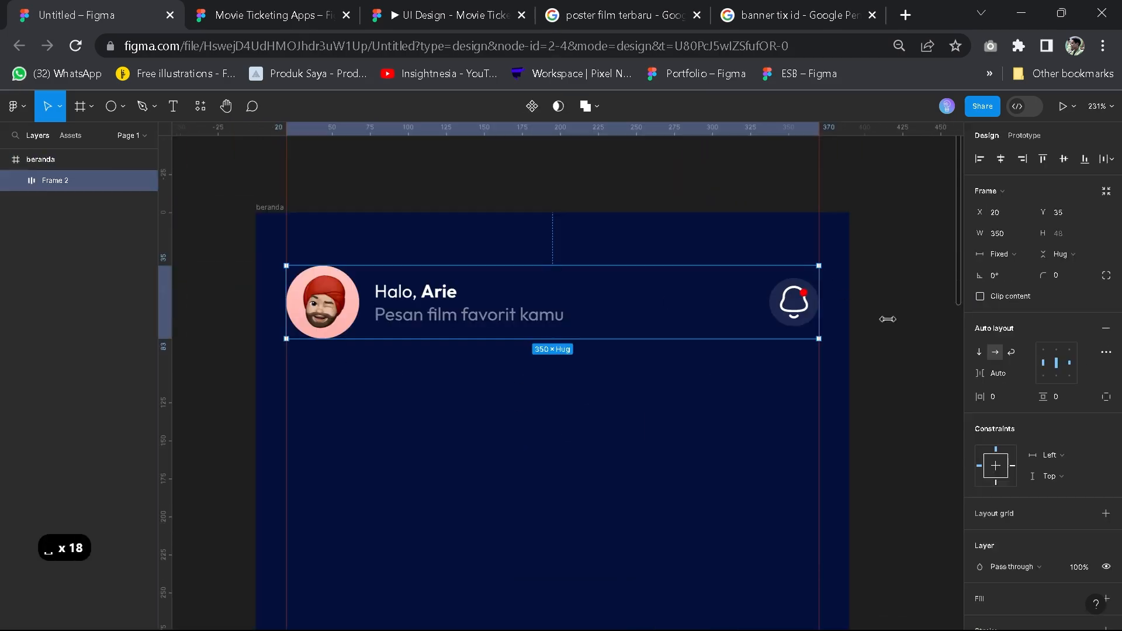
{"action": "left_click", "coordinate": [1002, 372]}
{"action": "left_click", "coordinate": [1015, 362]}
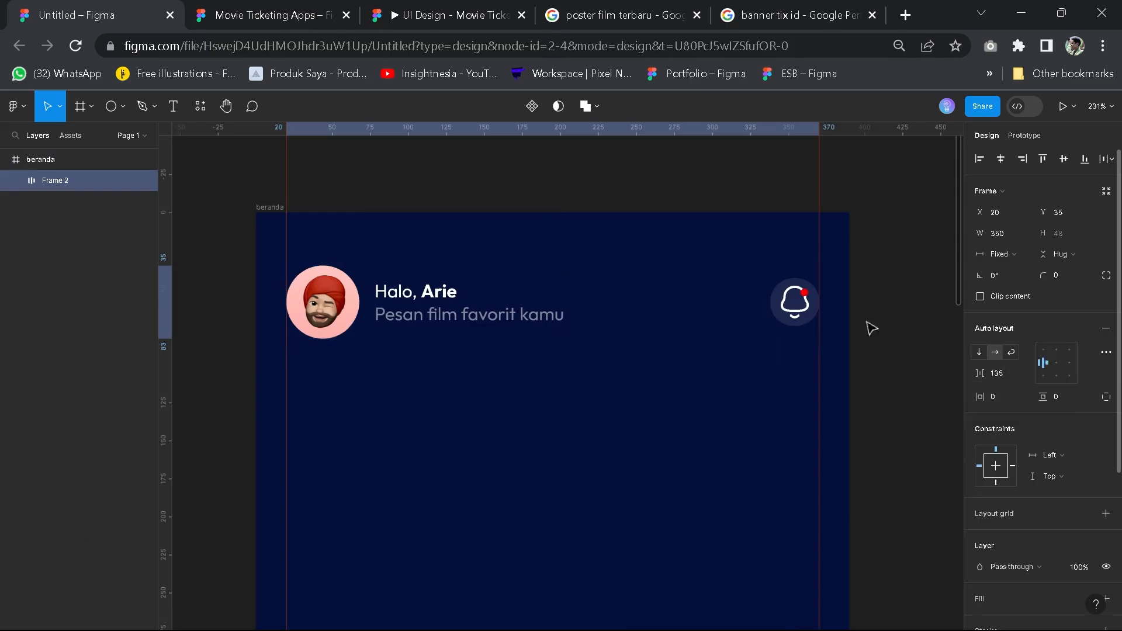
{"action": "scroll", "coordinate": [866, 326], "scroll_direction": "up", "scroll_amount": 3}
{"action": "scroll", "coordinate": [825, 340], "scroll_direction": "up", "scroll_amount": 5, "text": "ctrl"}
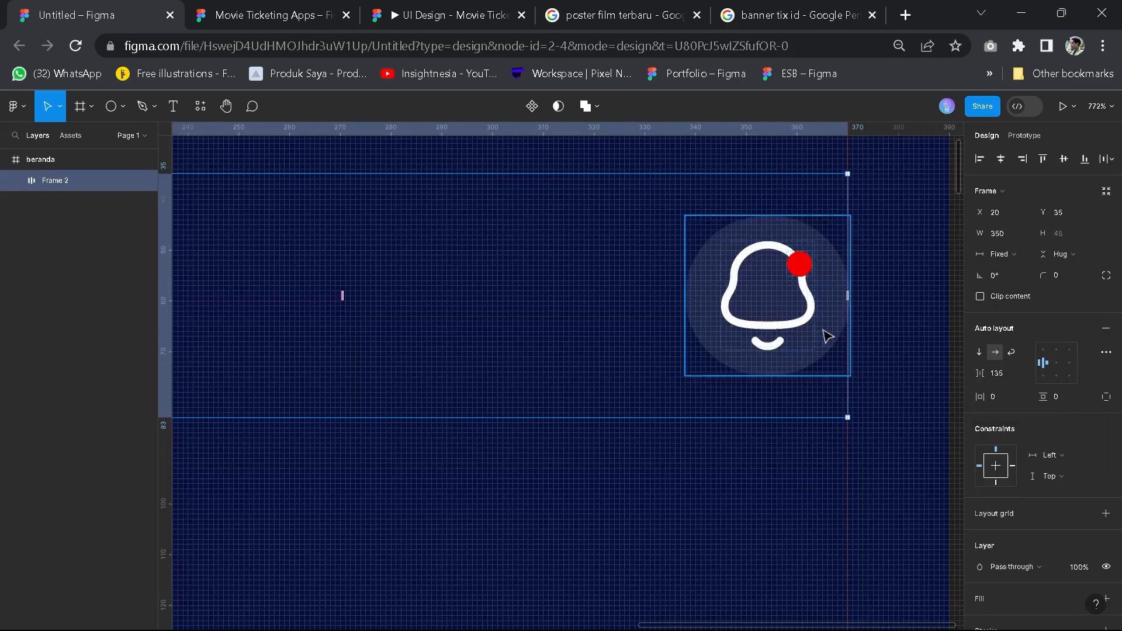
{"action": "left_click", "coordinate": [1012, 375]}
{"action": "type", "text": "13"}
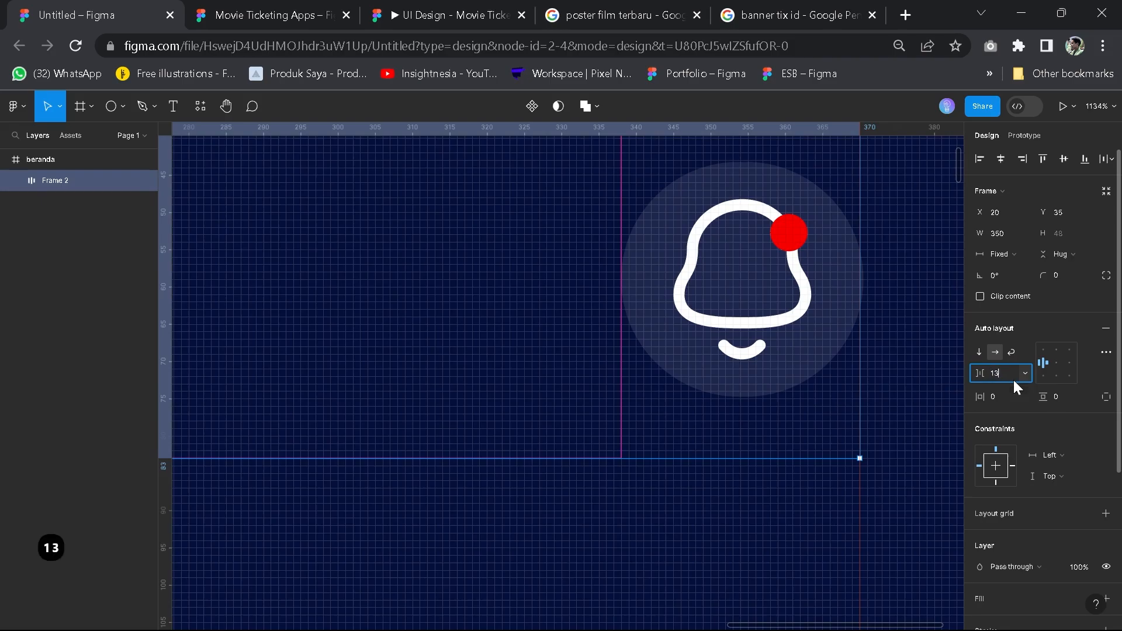
{"action": "type", "text": "4"}
{"action": "key", "text": "Return"}
{"action": "left_click_drag", "start_coordinate": [540, 426], "coordinate": [580, 408]}
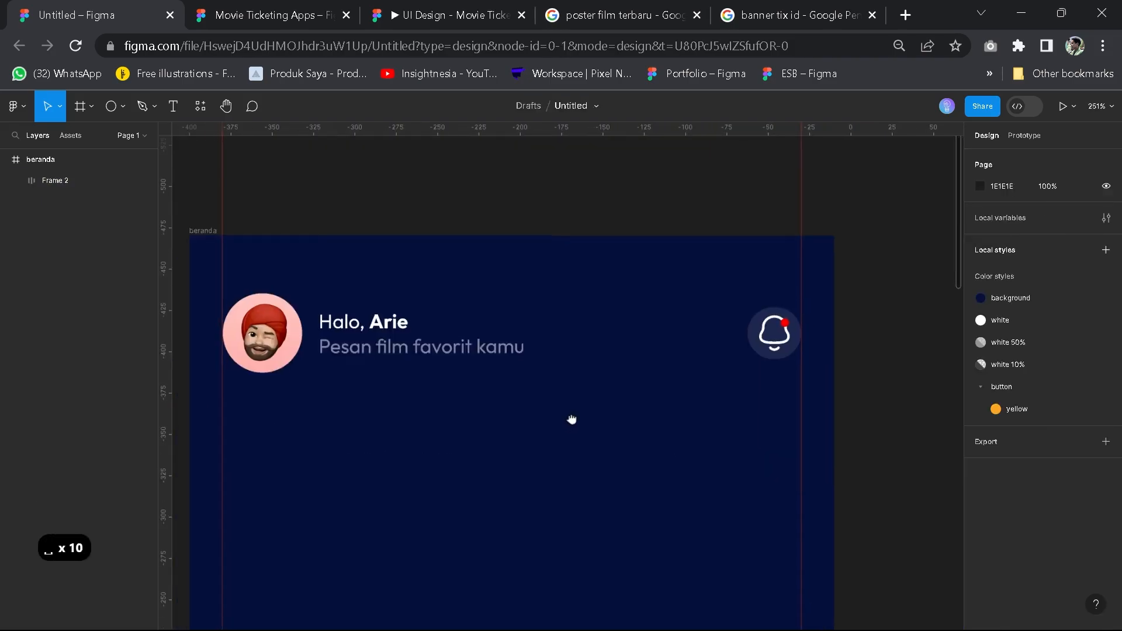
{"action": "left_click", "coordinate": [670, 335]}
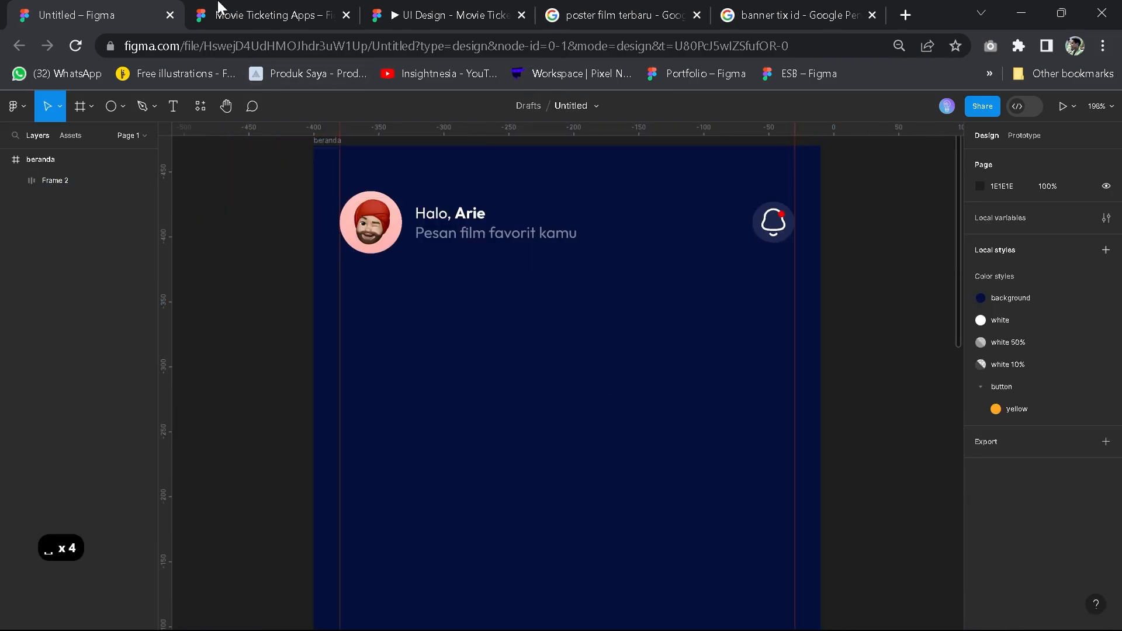
Check the search bar in the reference design, then add the text "Cari Film" below the header of the beranda frame
{"action": "left_click", "coordinate": [215, 10]}
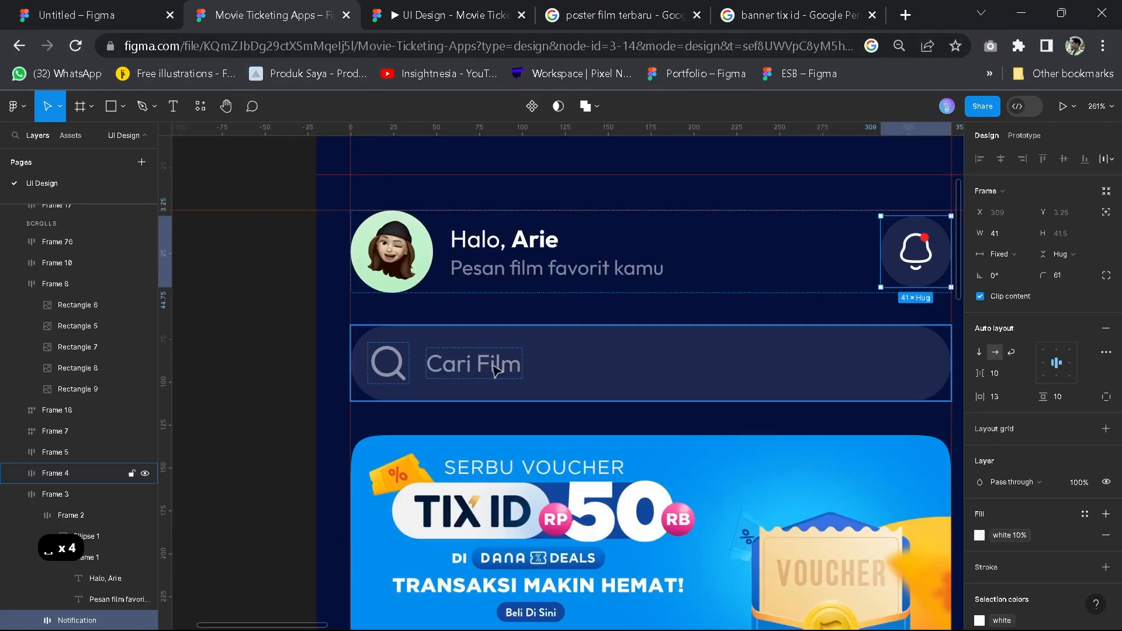
{"action": "left_click", "coordinate": [36, 9]}
{"action": "scroll", "coordinate": [433, 333], "scroll_direction": "up", "scroll_amount": 3}
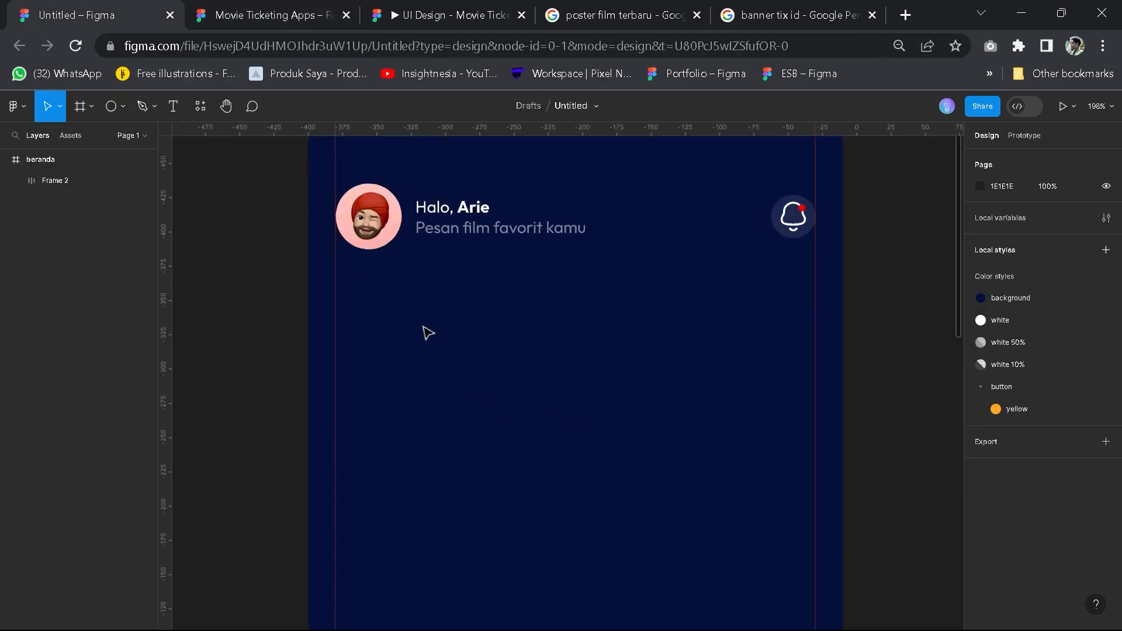
{"action": "key", "text": "t"}
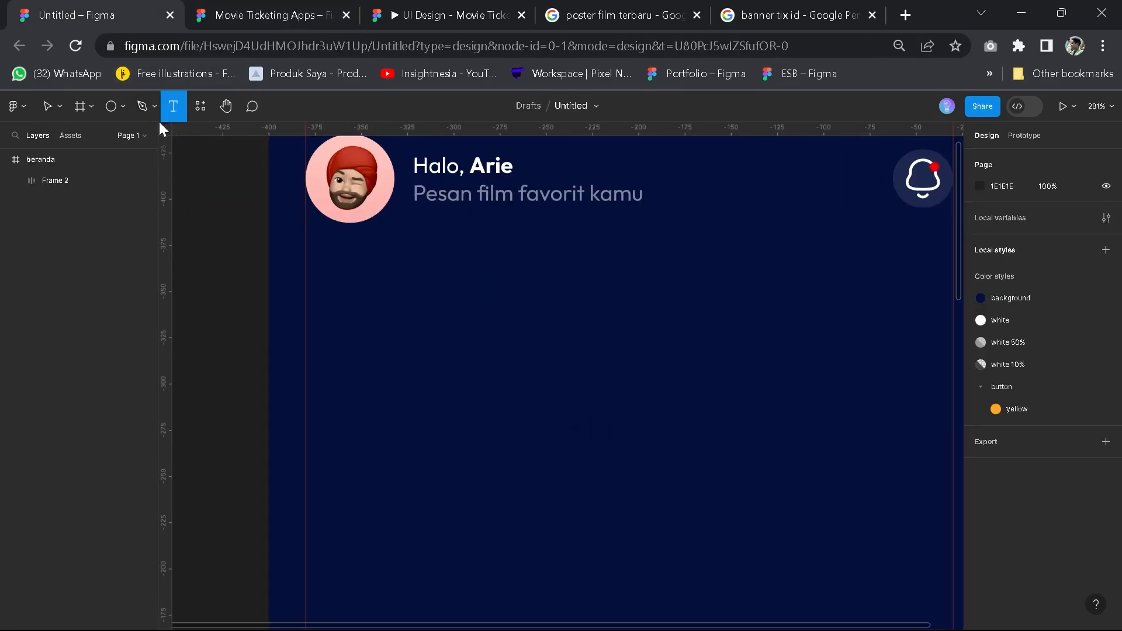
{"action": "left_click", "coordinate": [435, 302]}
{"action": "type", "text": "Cari FIl"}
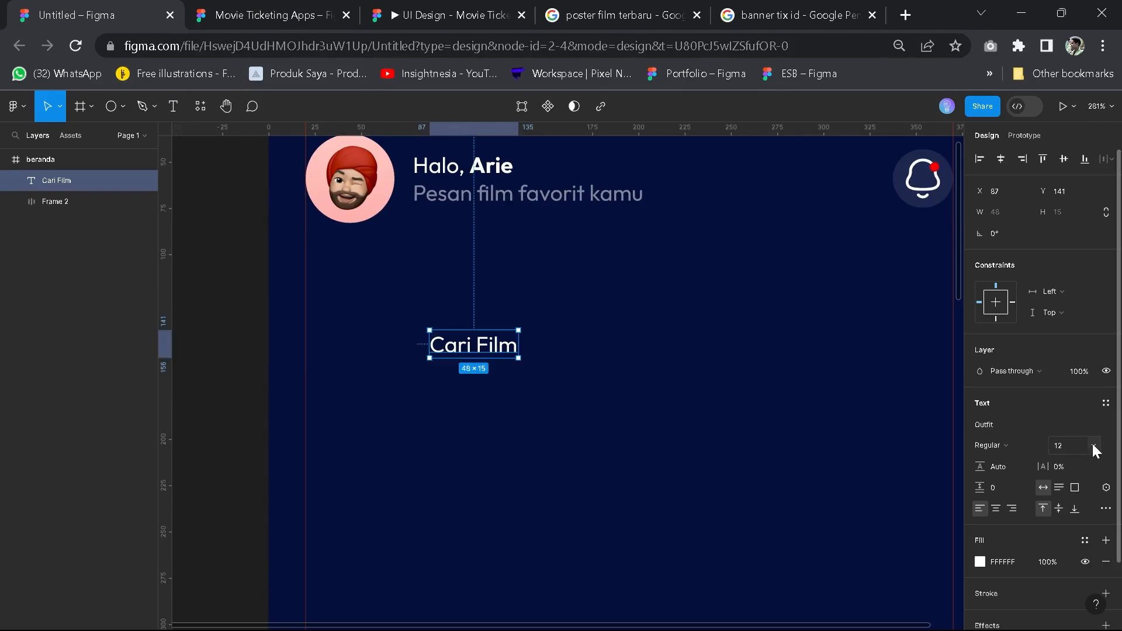
Set the Cari Film text's font size to 14 and reposition it at about X 81, Y 136
{"action": "left_click", "coordinate": [1095, 446]}
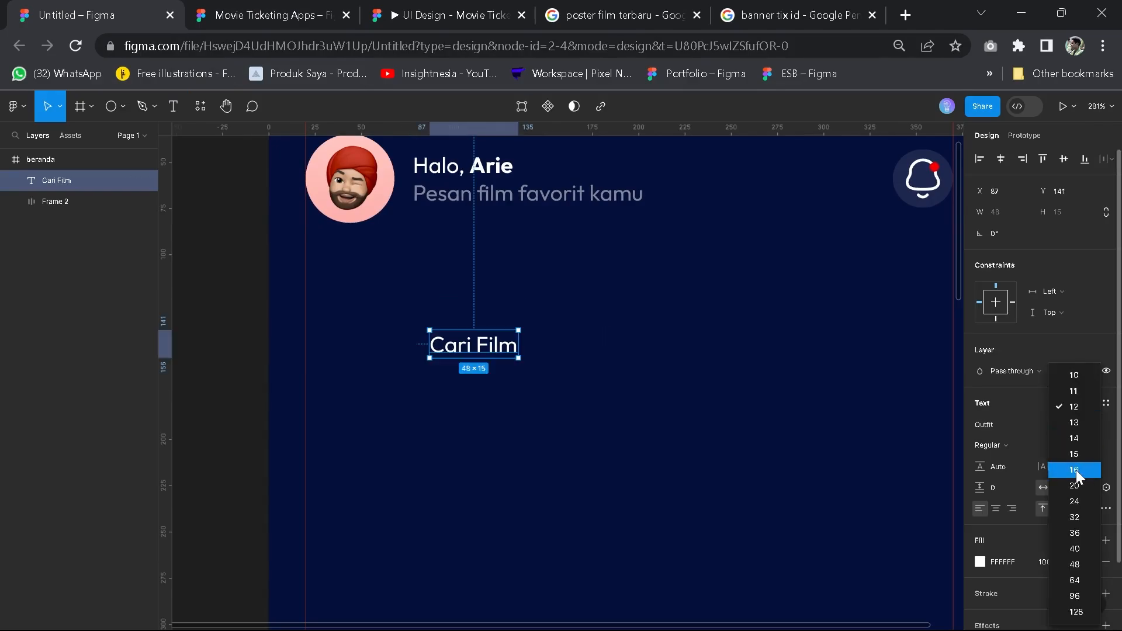
{"action": "left_click", "coordinate": [1077, 438]}
{"action": "left_click", "coordinate": [483, 361]}
{"action": "left_click", "coordinate": [486, 353]}
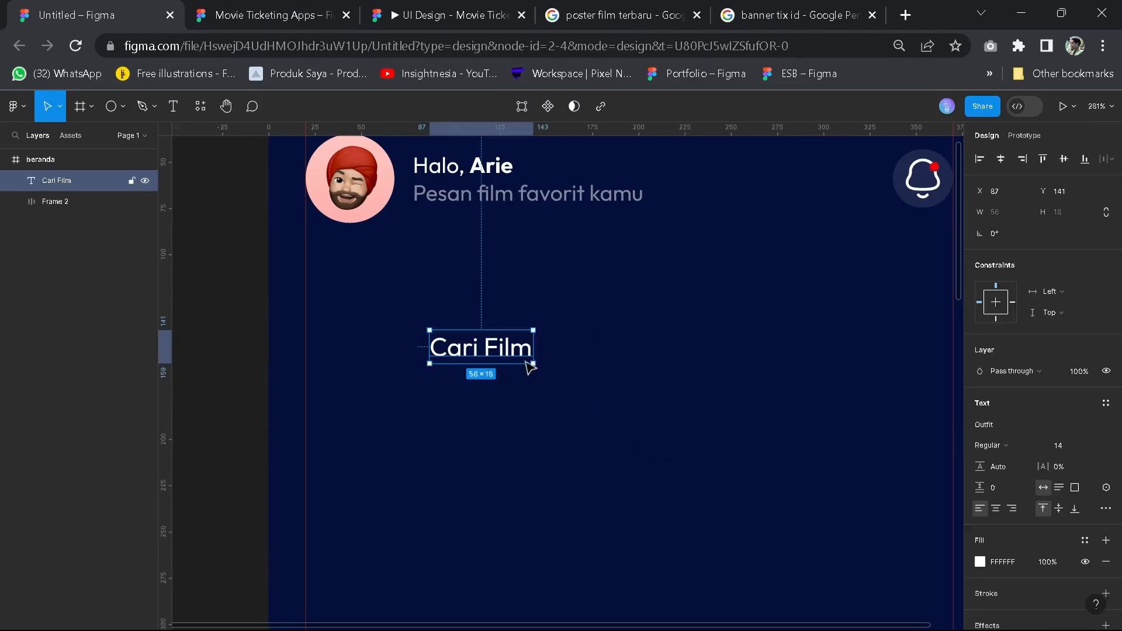
{"action": "left_click_drag", "start_coordinate": [486, 353], "coordinate": [475, 345]}
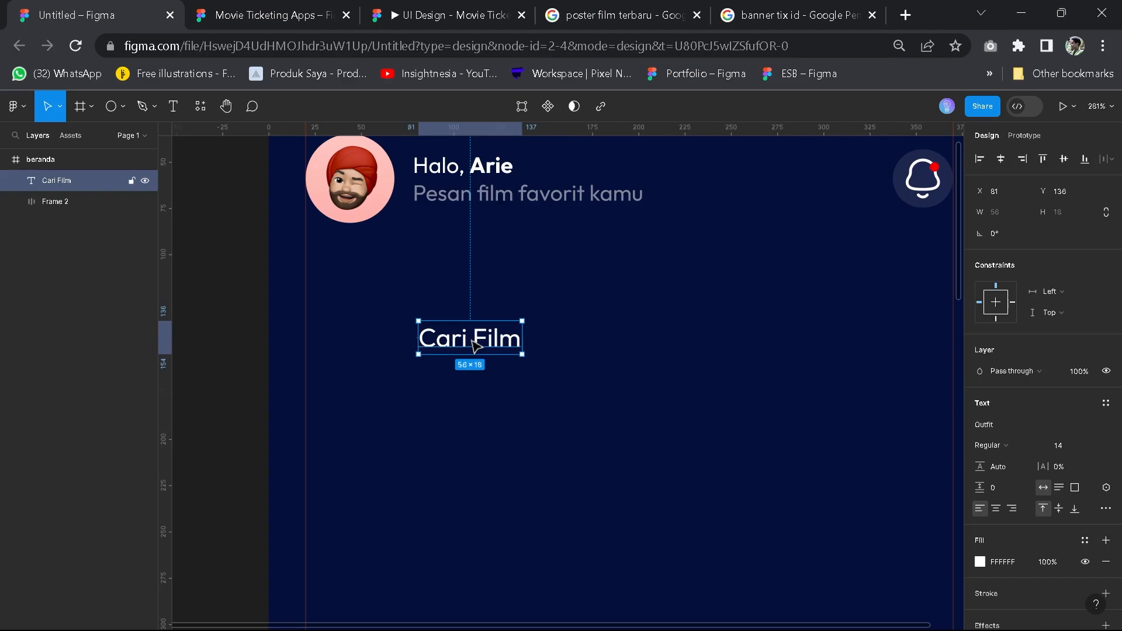
Wrap the Cari Film text in an auto layout frame and move it to about X 61, Y 125
{"action": "key", "text": "shift+a"}
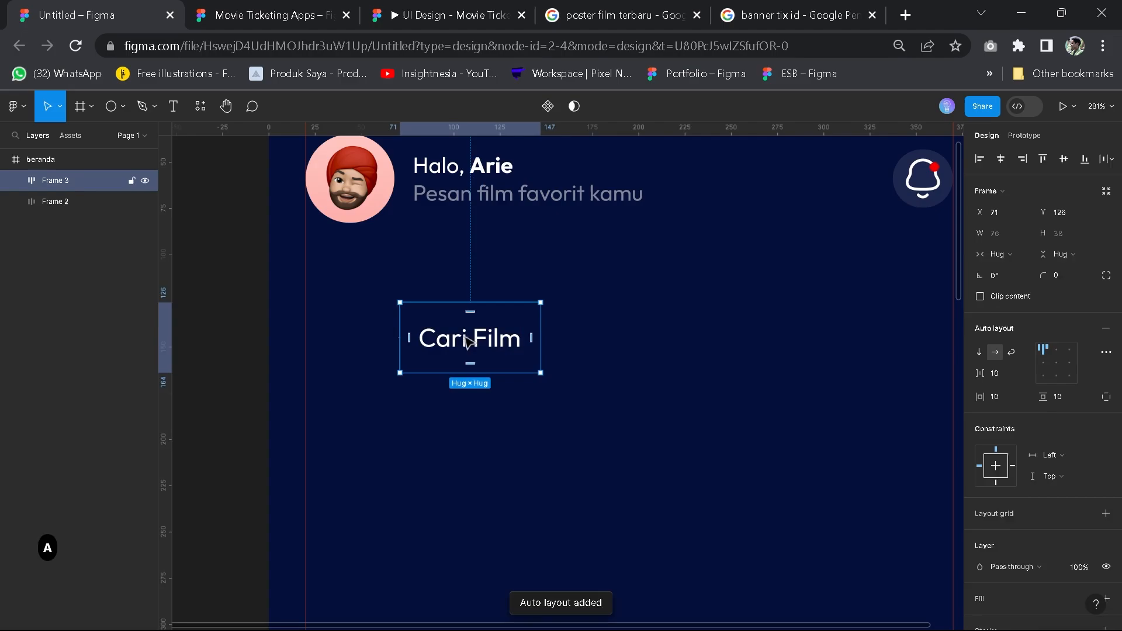
{"action": "scroll", "coordinate": [480, 349], "scroll_direction": "down", "scroll_amount": 2}
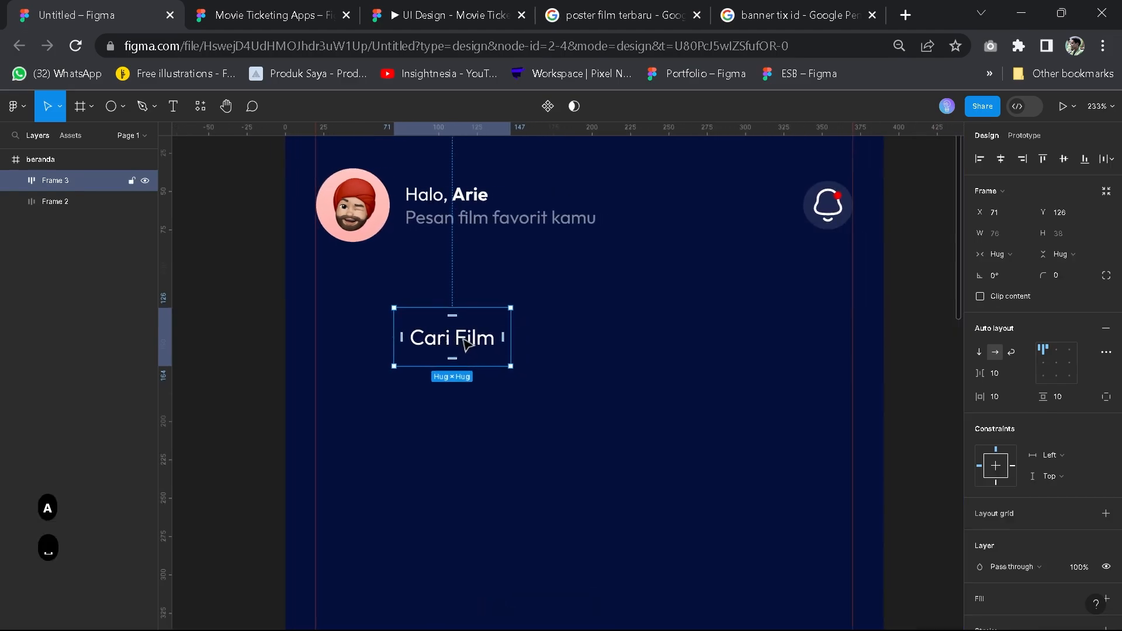
{"action": "mouse_move", "coordinate": [467, 346]}
{"action": "left_mouse_down"}
{"action": "mouse_move", "coordinate": [442, 315]}
{"action": "mouse_move", "coordinate": [447, 339]}
{"action": "left_mouse_up"}
{"action": "scroll", "coordinate": [435, 320], "scroll_direction": "up", "scroll_amount": 3}
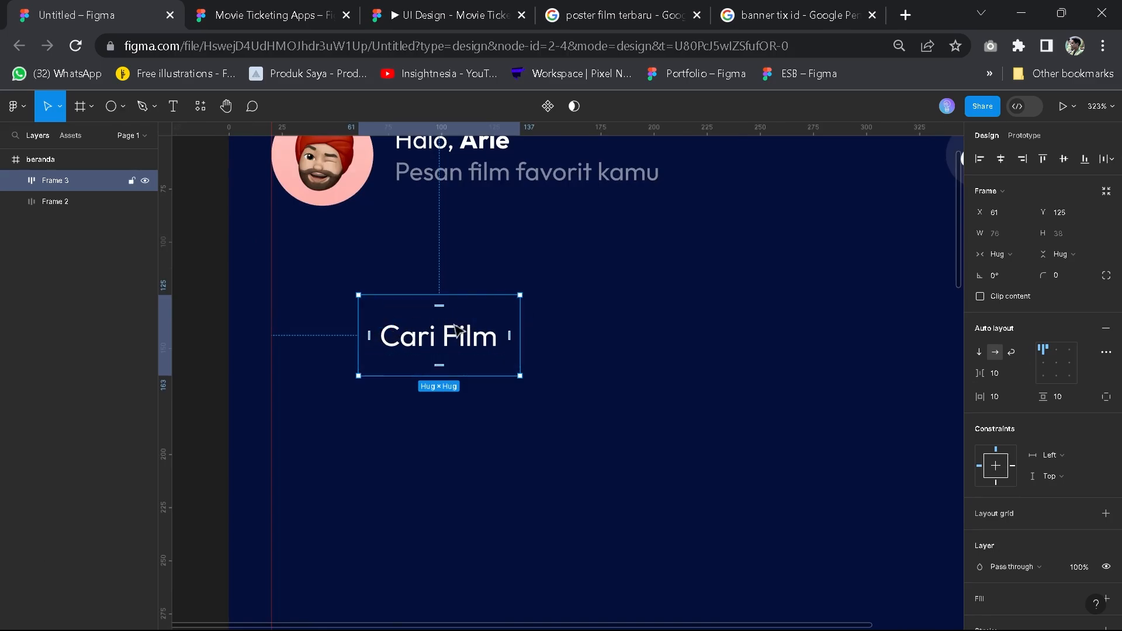
{"action": "scroll", "coordinate": [448, 335], "scroll_direction": "up", "scroll_amount": 1}
{"action": "left_click", "coordinate": [413, 438]}
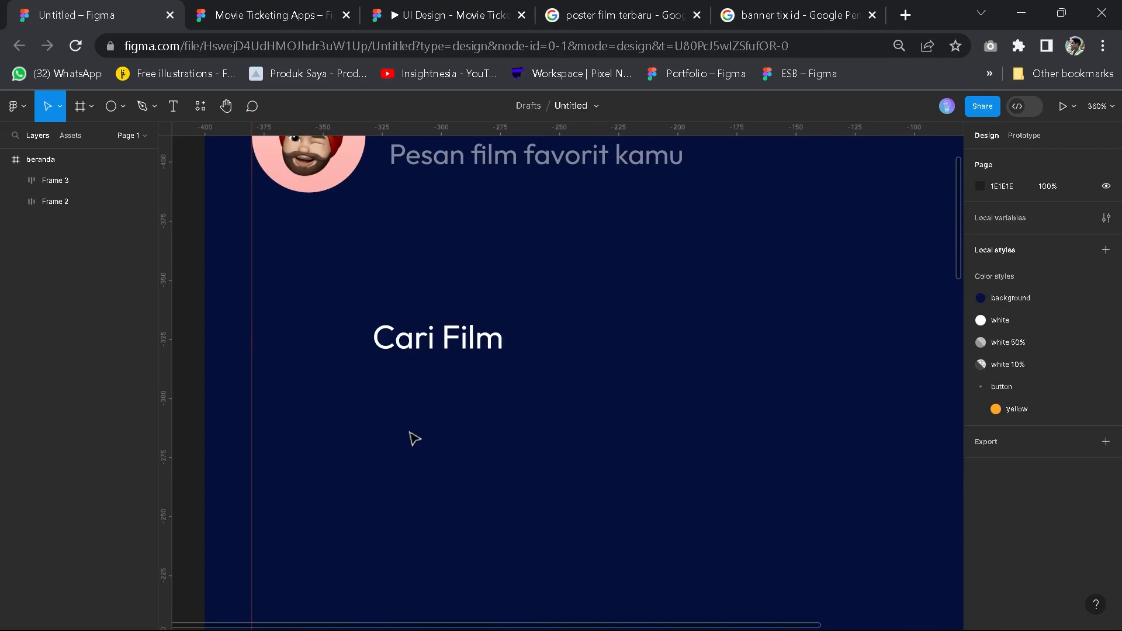
Search the plugins for "icon" and run Iconify on the beranda frame
{"action": "right_click", "coordinate": [431, 514]}
{"action": "mouse_move", "coordinate": [437, 513]}
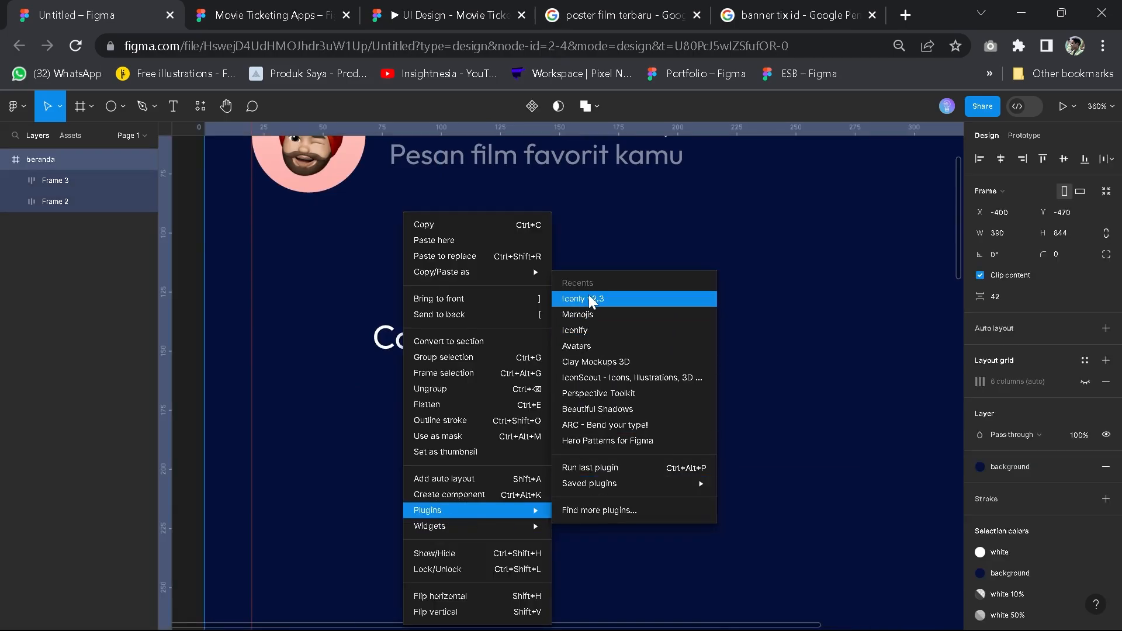
{"action": "mouse_move", "coordinate": [617, 485]}
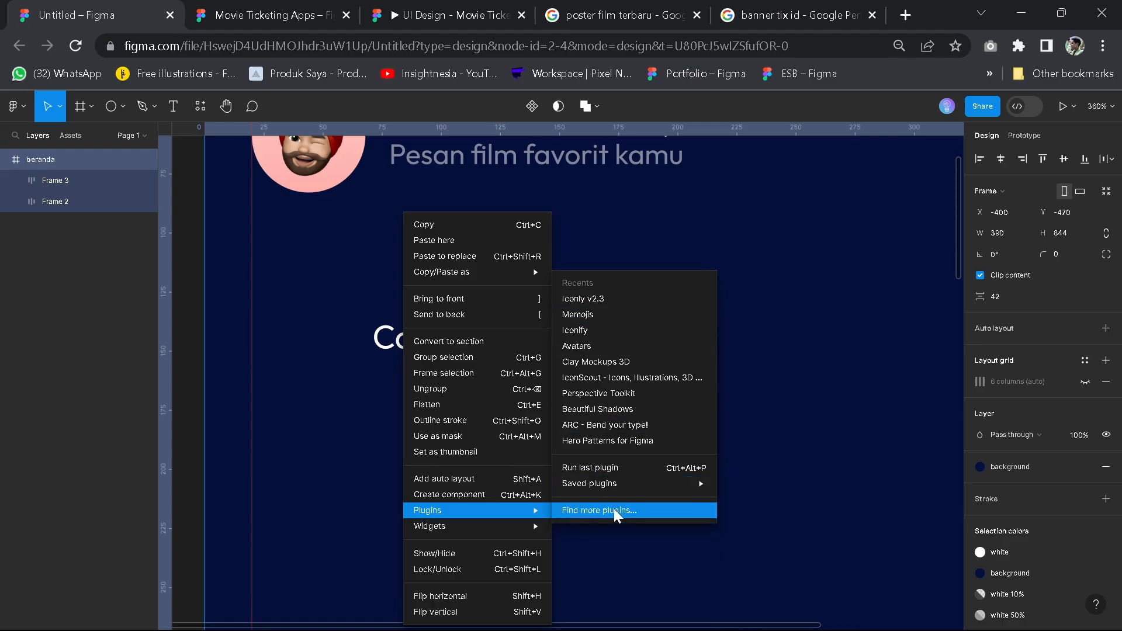
{"action": "left_click", "coordinate": [613, 510]}
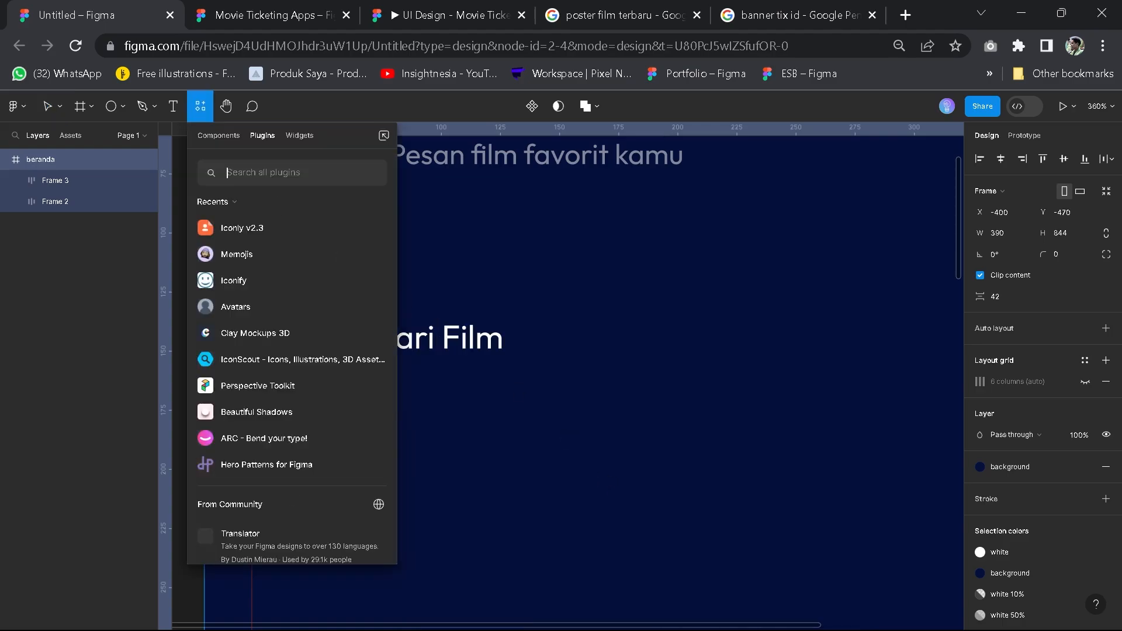
{"action": "type", "text": "icon"}
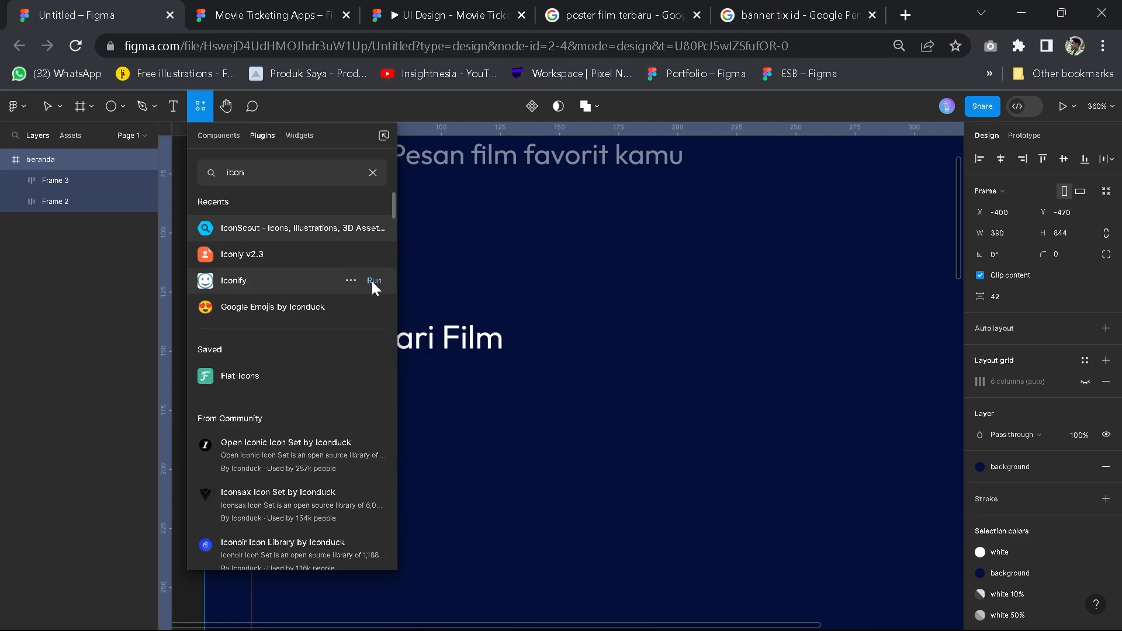
{"action": "left_click", "coordinate": [374, 281]}
Search Iconify for "search" and import the akar-icons:search icon into the beranda frame
{"action": "scroll", "coordinate": [716, 371], "scroll_direction": "down", "scroll_amount": 4}
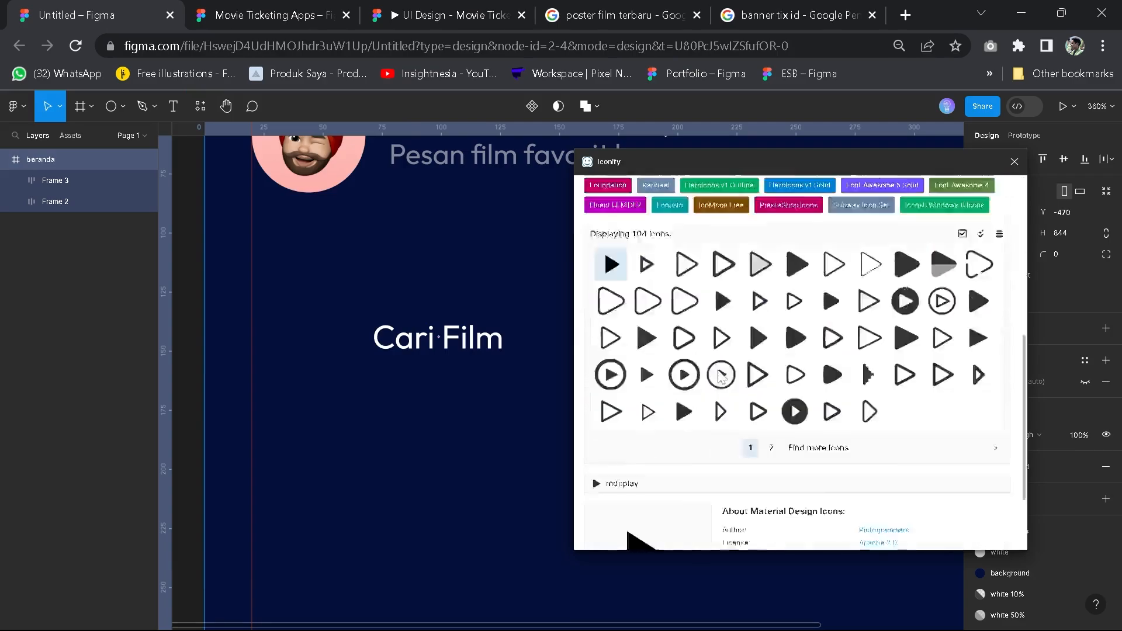
{"action": "scroll", "coordinate": [716, 363], "scroll_direction": "up", "scroll_amount": 4}
{"action": "type", "text": "search"}
{"action": "key", "text": "Return"}
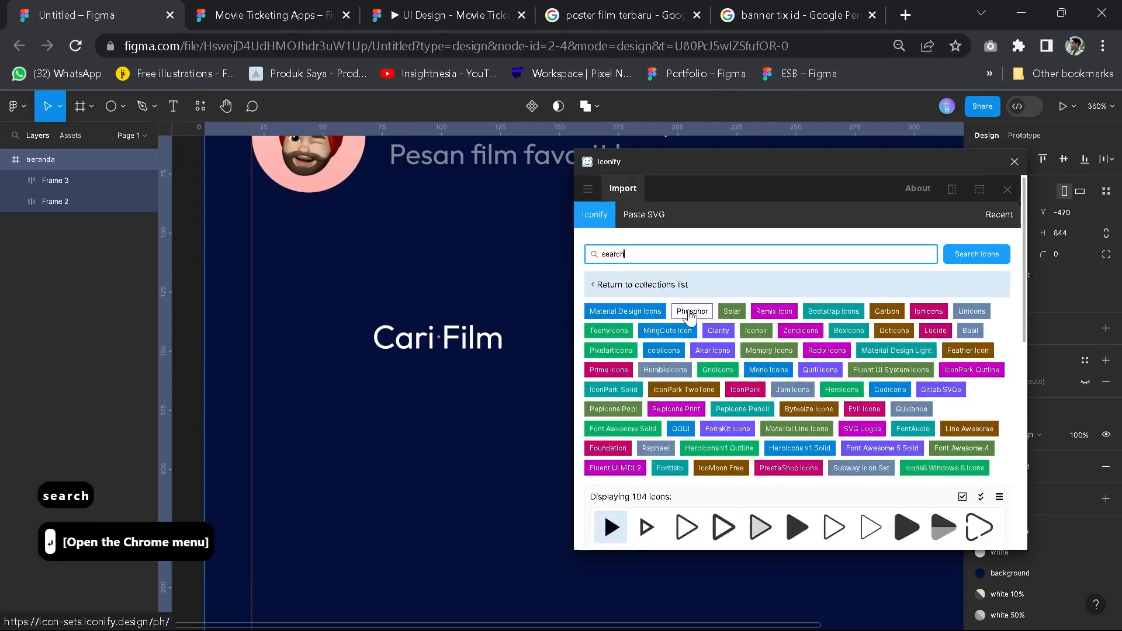
{"action": "scroll", "coordinate": [680, 316], "scroll_direction": "down", "scroll_amount": 1}
{"action": "scroll", "coordinate": [681, 316], "scroll_direction": "down", "scroll_amount": 3}
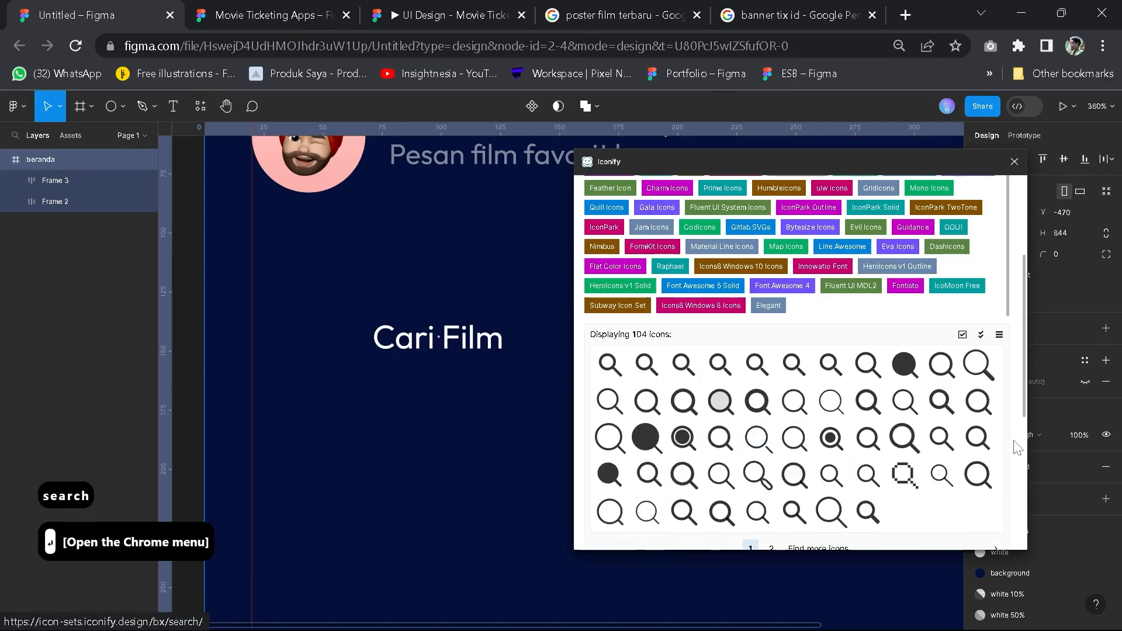
{"action": "left_click", "coordinate": [980, 479]}
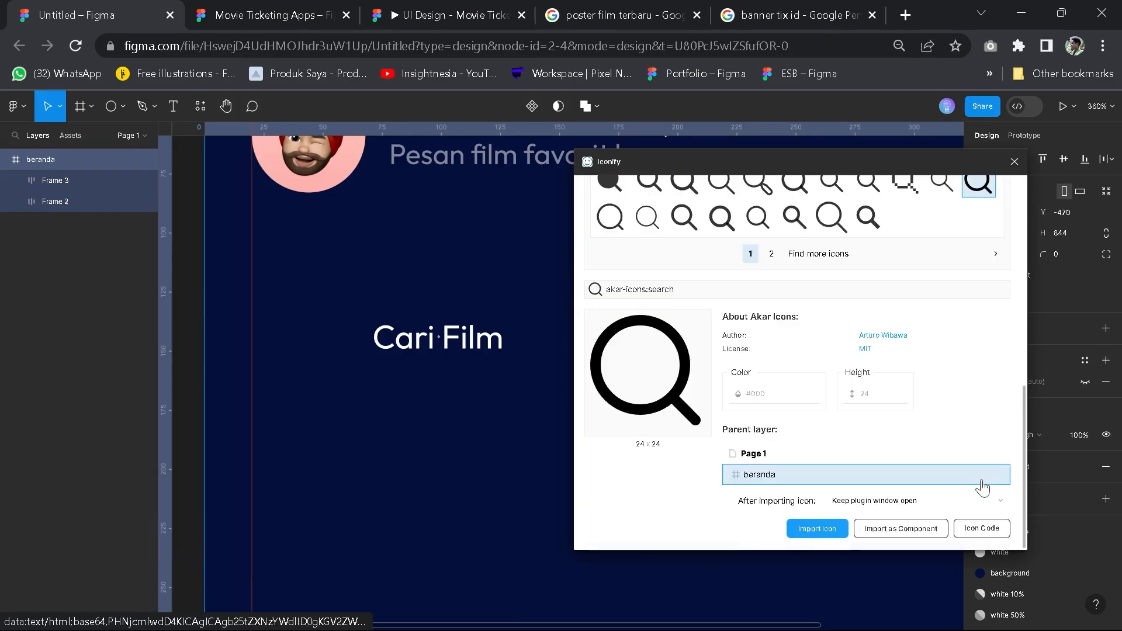
{"action": "left_click", "coordinate": [826, 530]}
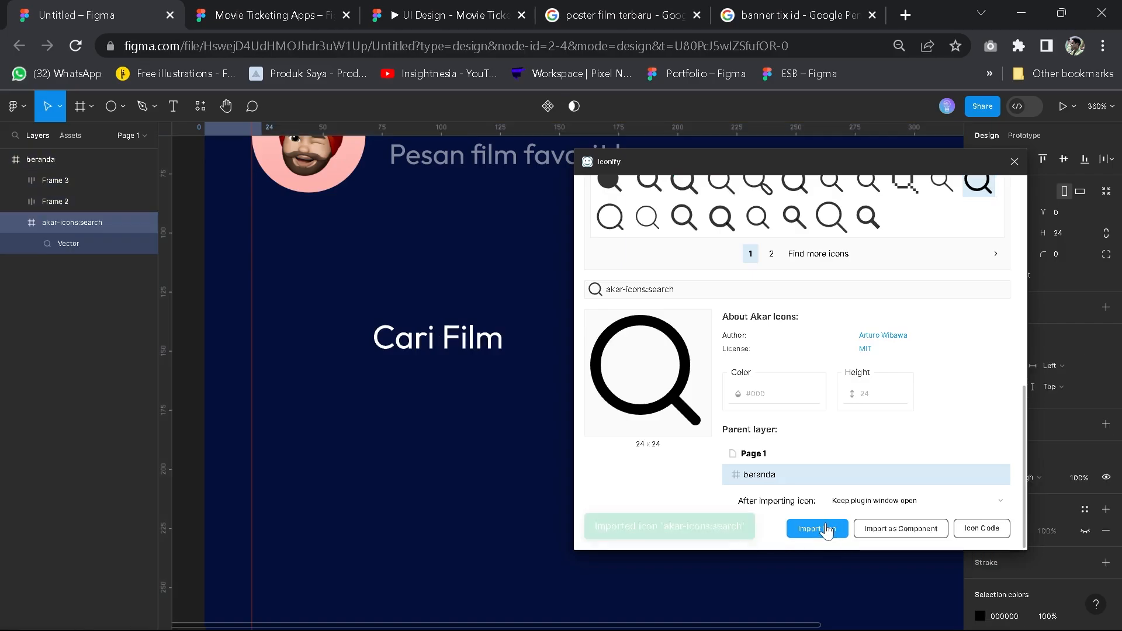
{"action": "left_click", "coordinate": [1014, 161]}
Move the imported search icon into the auto layout frame, in front of the Cari Film text
{"action": "scroll", "coordinate": [739, 322], "scroll_direction": "down", "scroll_amount": 4}
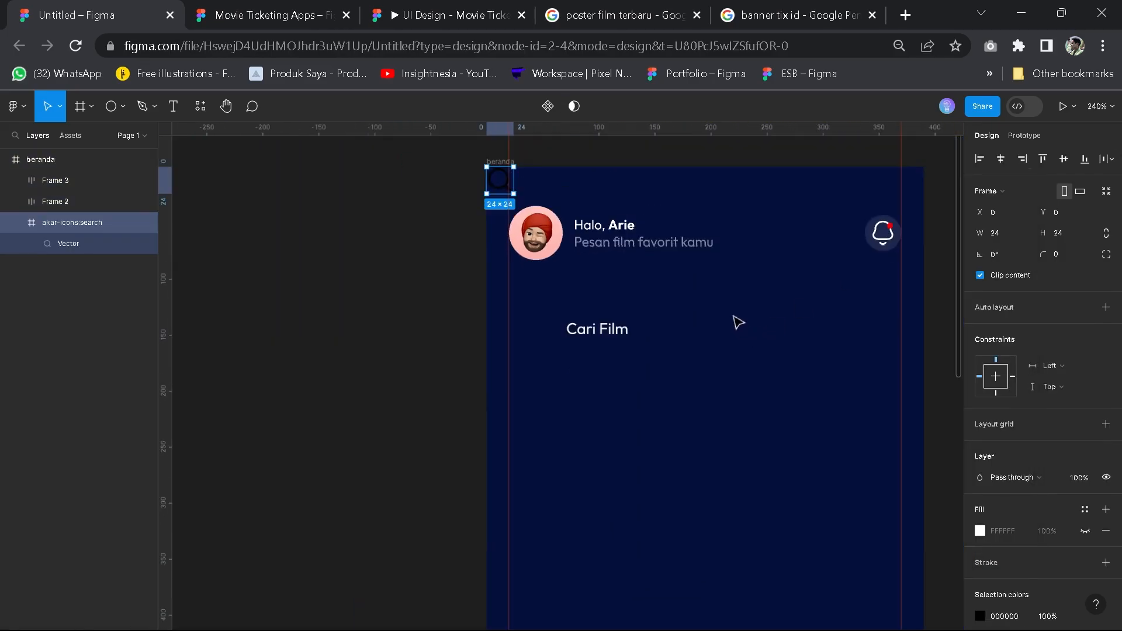
{"action": "key", "text": "space"}
{"action": "left_click_drag", "start_coordinate": [498, 178], "coordinate": [562, 327]}
{"action": "left_click", "coordinate": [606, 374]}
{"action": "scroll", "coordinate": [607, 334], "scroll_direction": "up", "scroll_amount": 2}
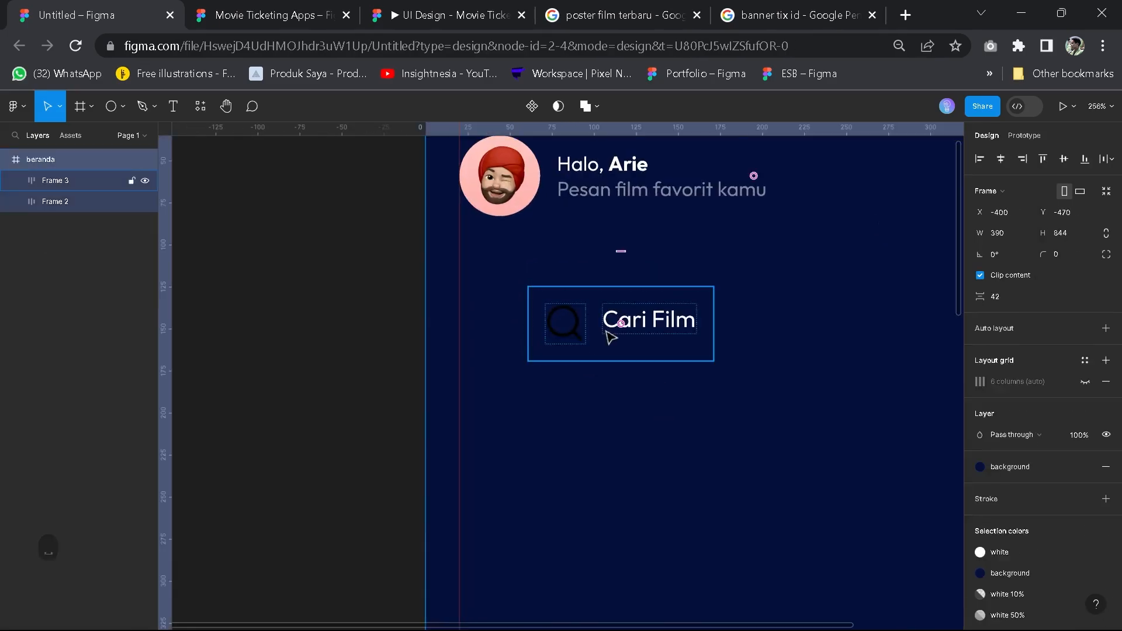
Centre-align the contents of the search bar frame and apply the white color style to its search icon
{"action": "left_click", "coordinate": [606, 334]}
{"action": "scroll", "coordinate": [607, 334], "scroll_direction": "up", "scroll_amount": 2}
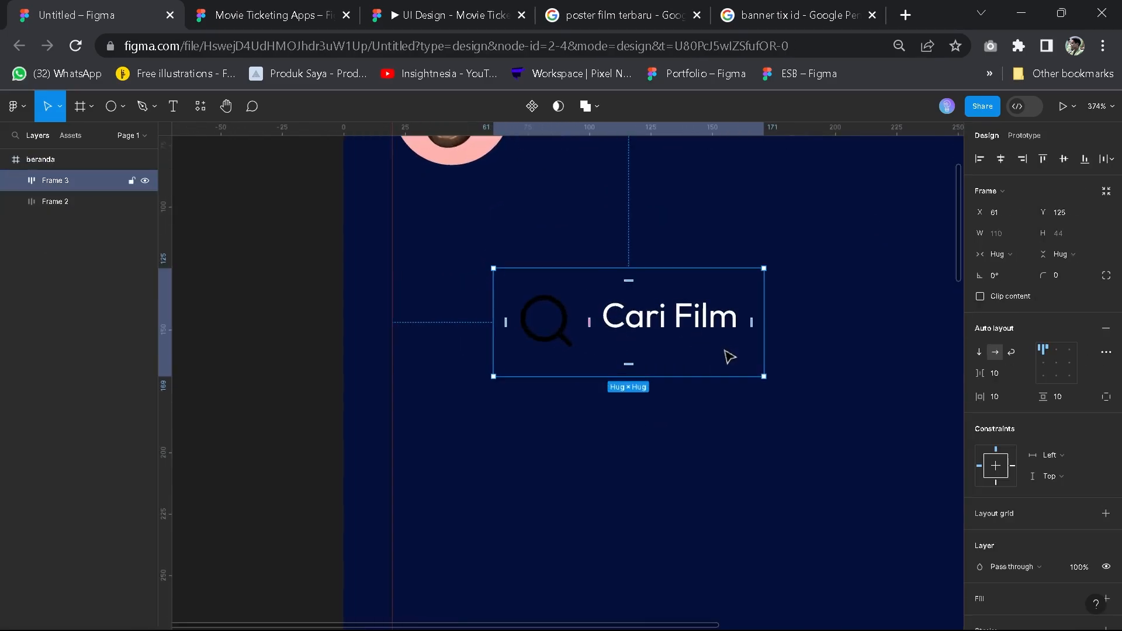
{"action": "scroll", "coordinate": [643, 335], "scroll_direction": "up", "scroll_amount": 2}
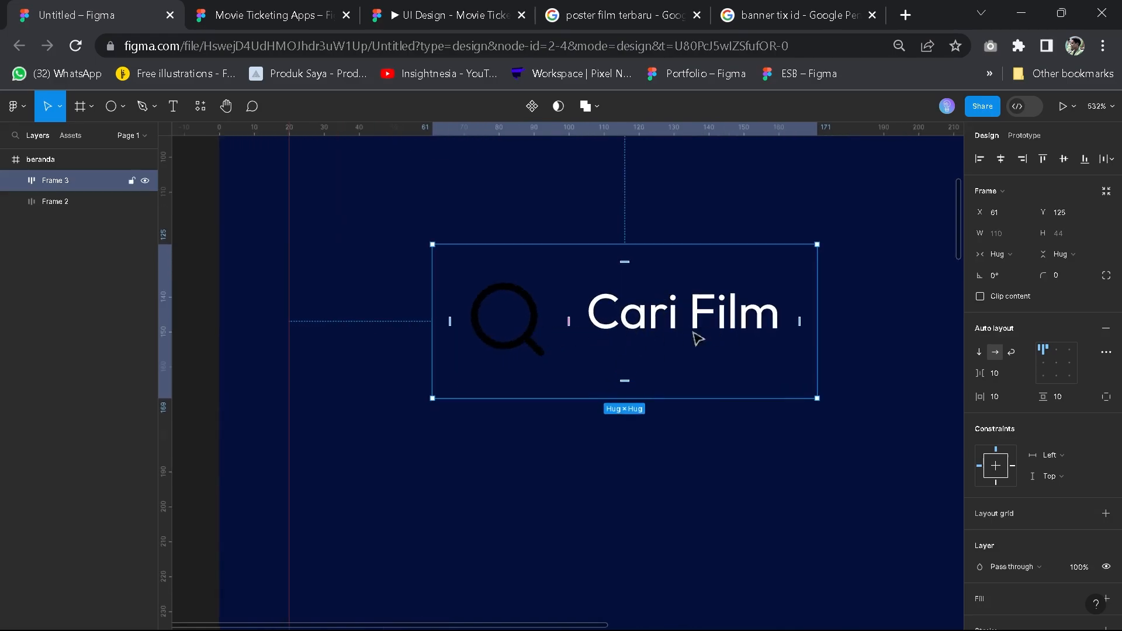
{"action": "left_click", "coordinate": [1057, 364]}
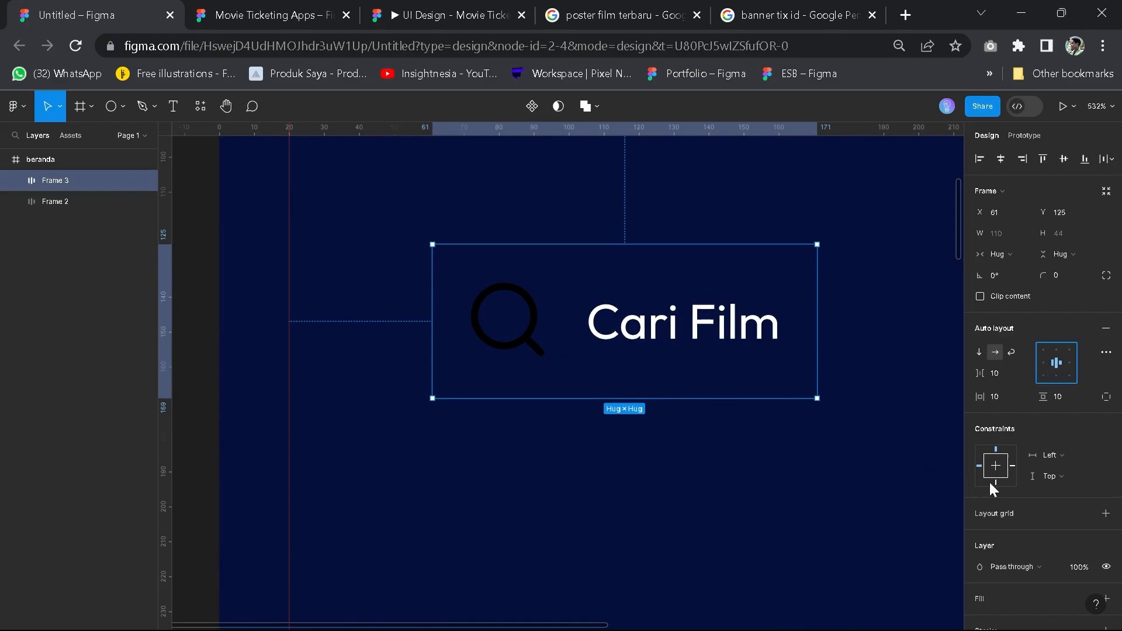
{"action": "scroll", "coordinate": [993, 482], "scroll_direction": "down", "scroll_amount": 3}
{"action": "left_click", "coordinate": [1084, 496]}
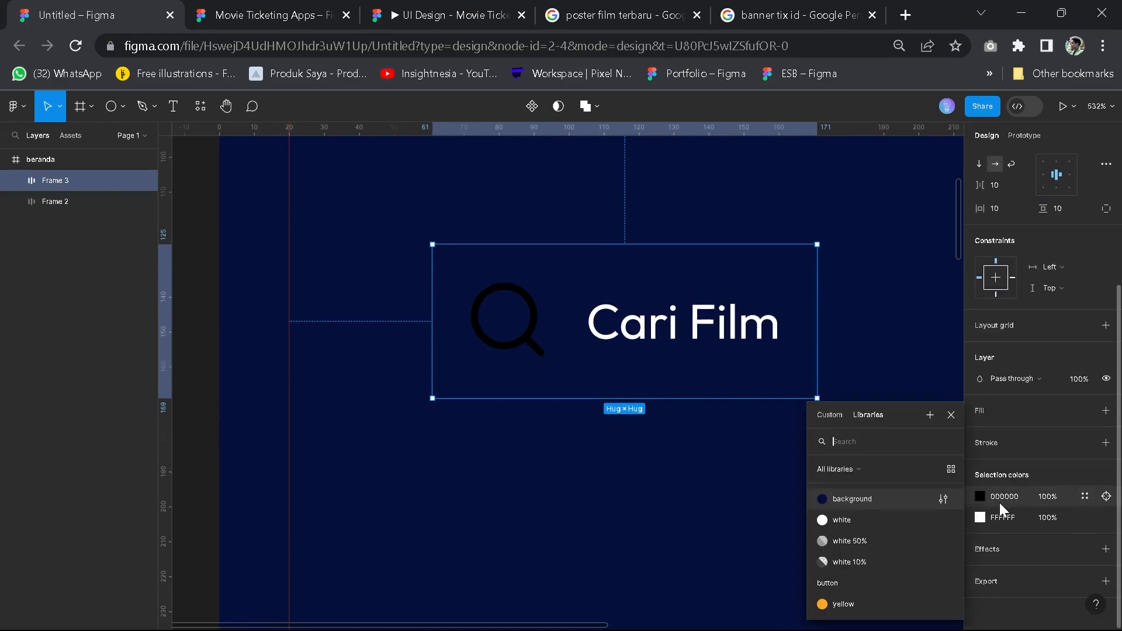
{"action": "left_click", "coordinate": [832, 524]}
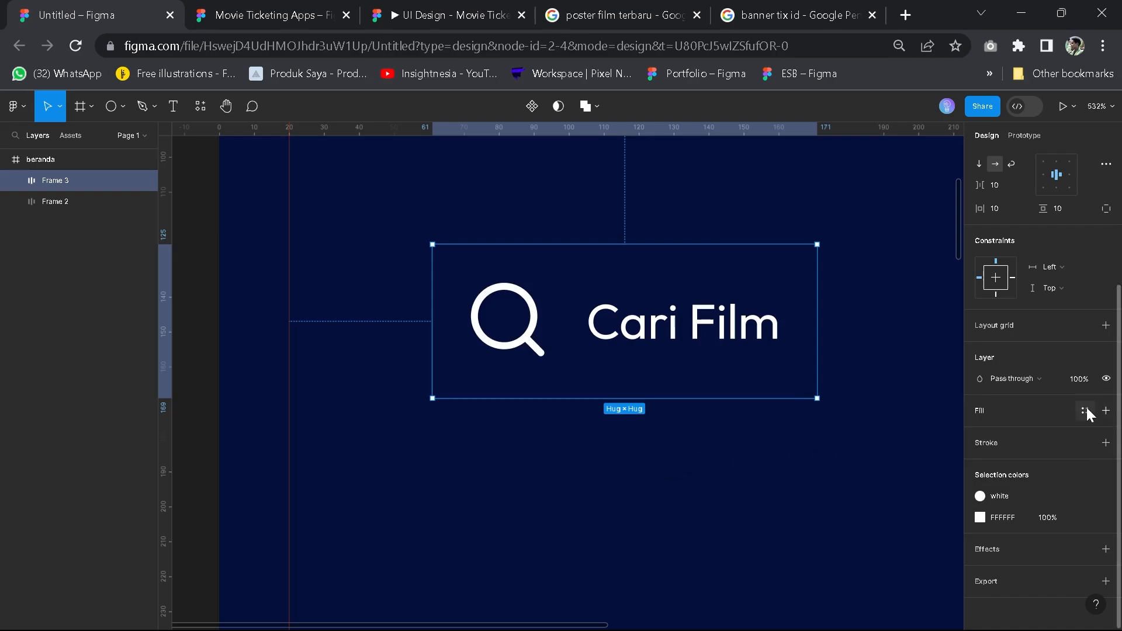
Fill the search bar frame with the white 10% style and set its corner radius to 50
{"action": "left_click", "coordinate": [1085, 411]}
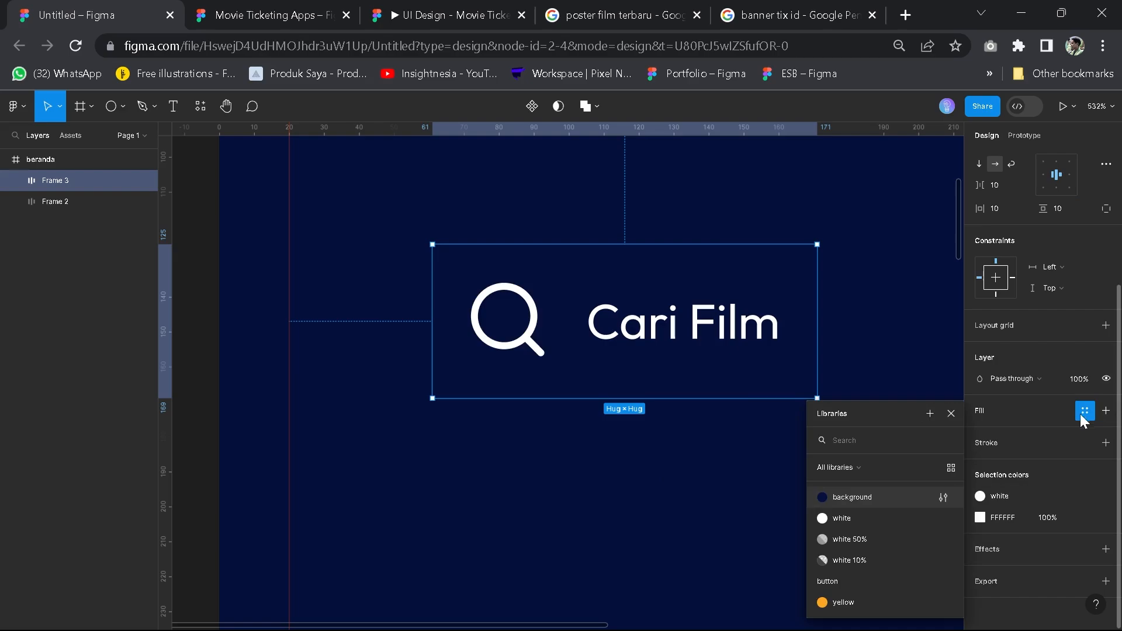
{"action": "left_click", "coordinate": [850, 560]}
{"action": "scroll", "coordinate": [748, 450], "scroll_direction": "down", "scroll_amount": 5}
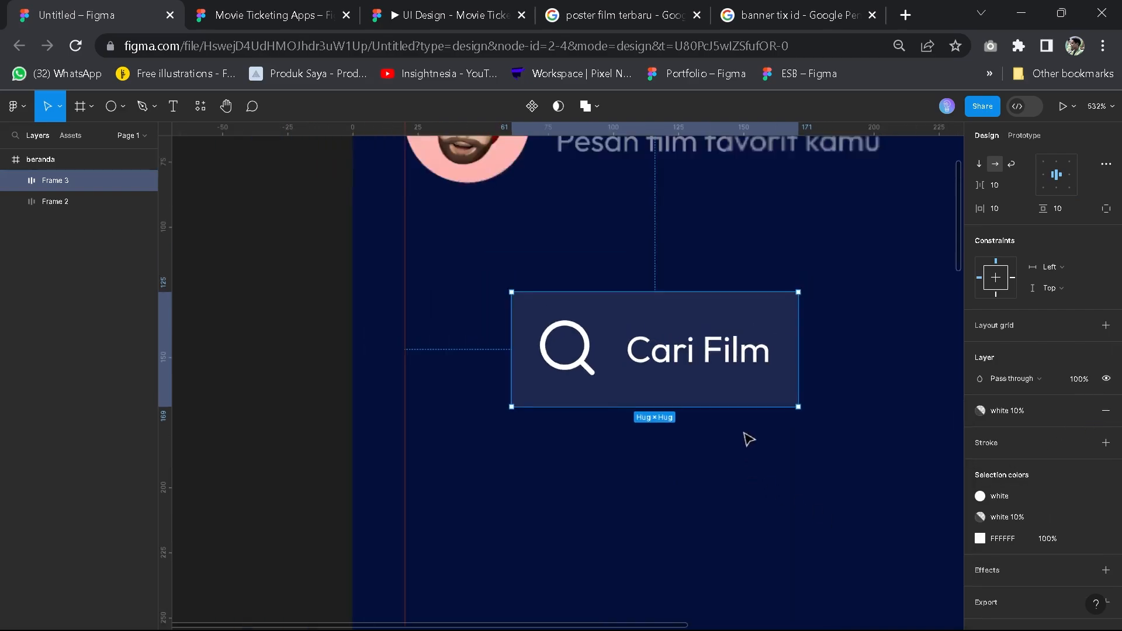
{"action": "scroll", "coordinate": [748, 432], "scroll_direction": "up", "scroll_amount": 4}
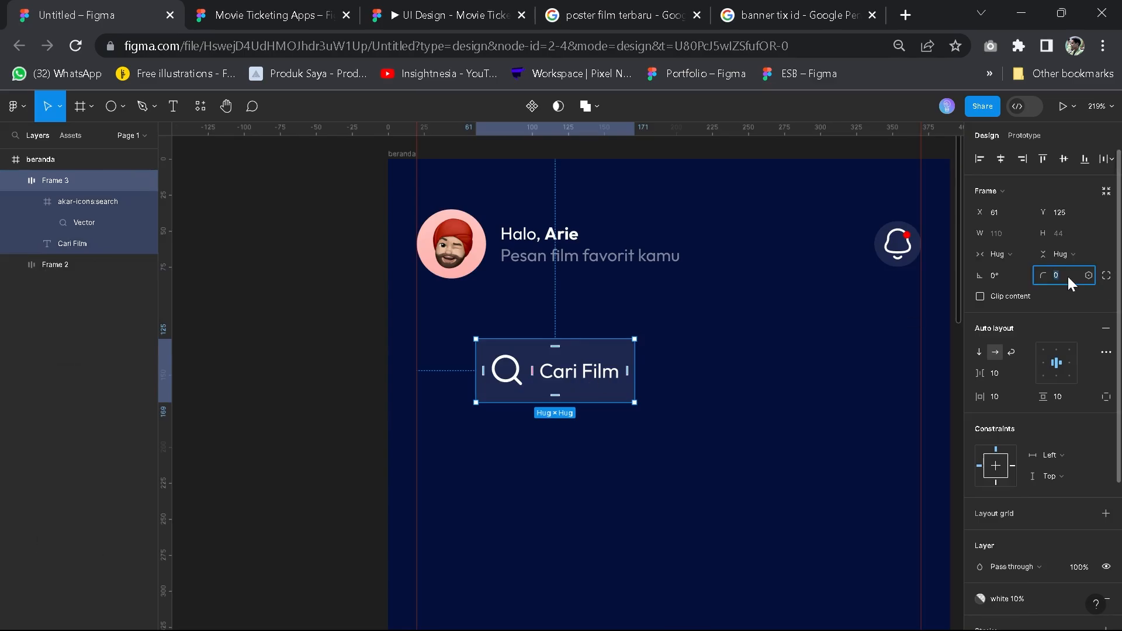
{"action": "type", "text": "50"}
{"action": "key", "text": "Return"}
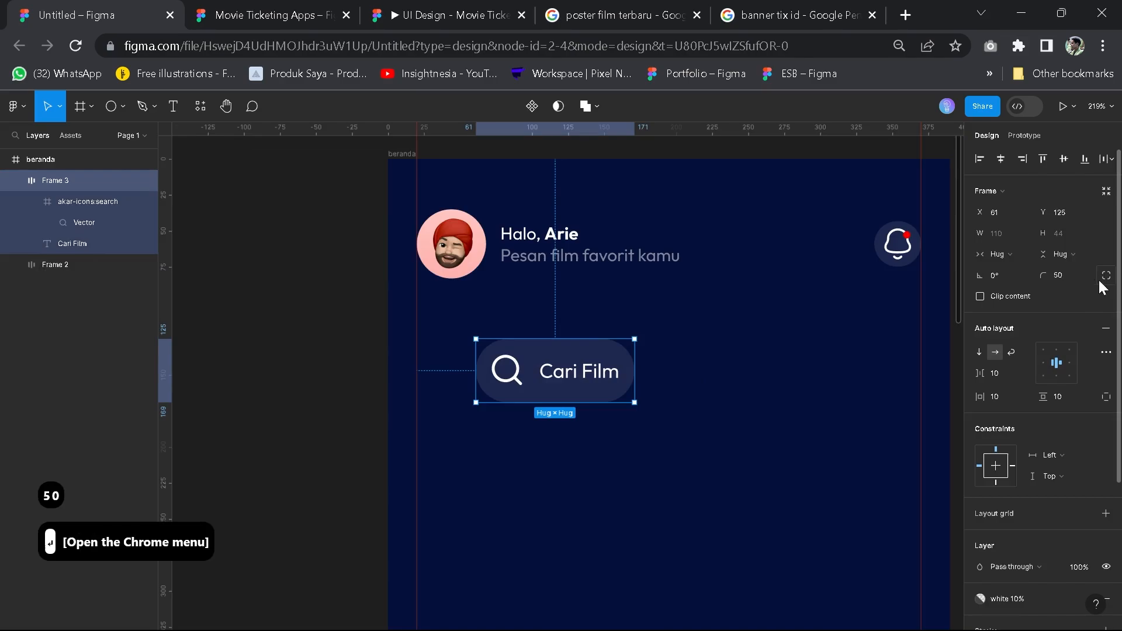
Move the search bar to the left margin guide and widen its Cari Film text to 296 so the bar reaches the right guide
{"action": "left_click_drag", "start_coordinate": [559, 381], "coordinate": [888, 339]}
{"action": "double_click", "coordinate": [527, 351]}
{"action": "scroll", "coordinate": [908, 345], "scroll_direction": "up", "scroll_amount": 5}
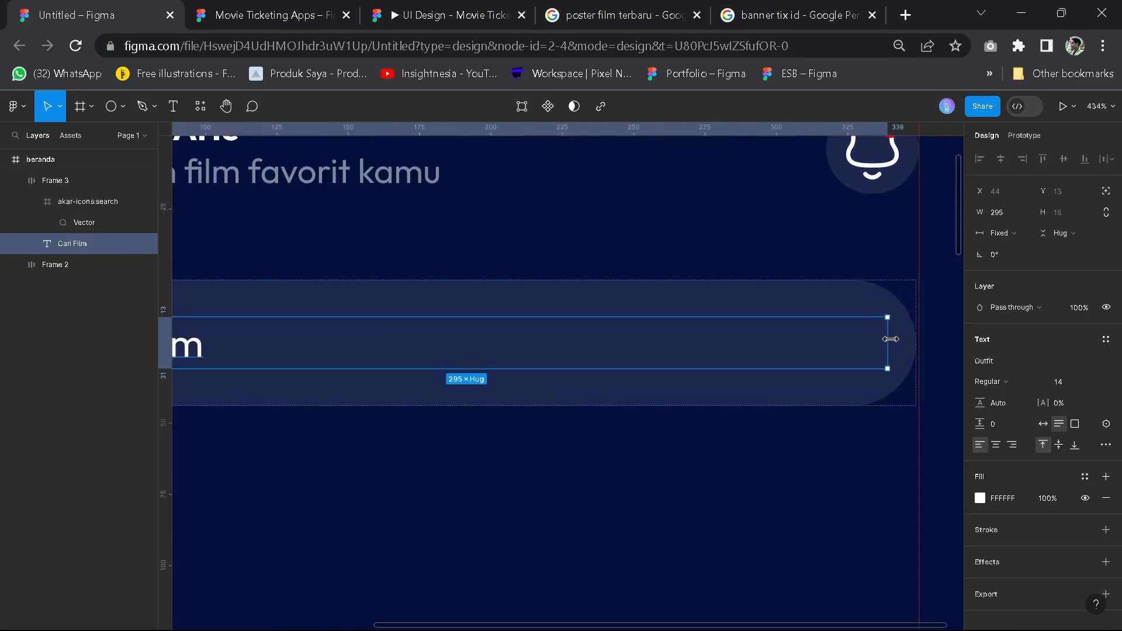
{"action": "scroll", "coordinate": [870, 350], "scroll_direction": "down", "scroll_amount": 2}
{"action": "left_click", "coordinate": [497, 466]}
{"action": "left_click_drag", "start_coordinate": [491, 468], "coordinate": [794, 475]}
Change the search icon's color to the white 50% style
{"action": "left_click", "coordinate": [714, 396]}
{"action": "scroll", "coordinate": [1067, 396], "scroll_direction": "down", "scroll_amount": 3}
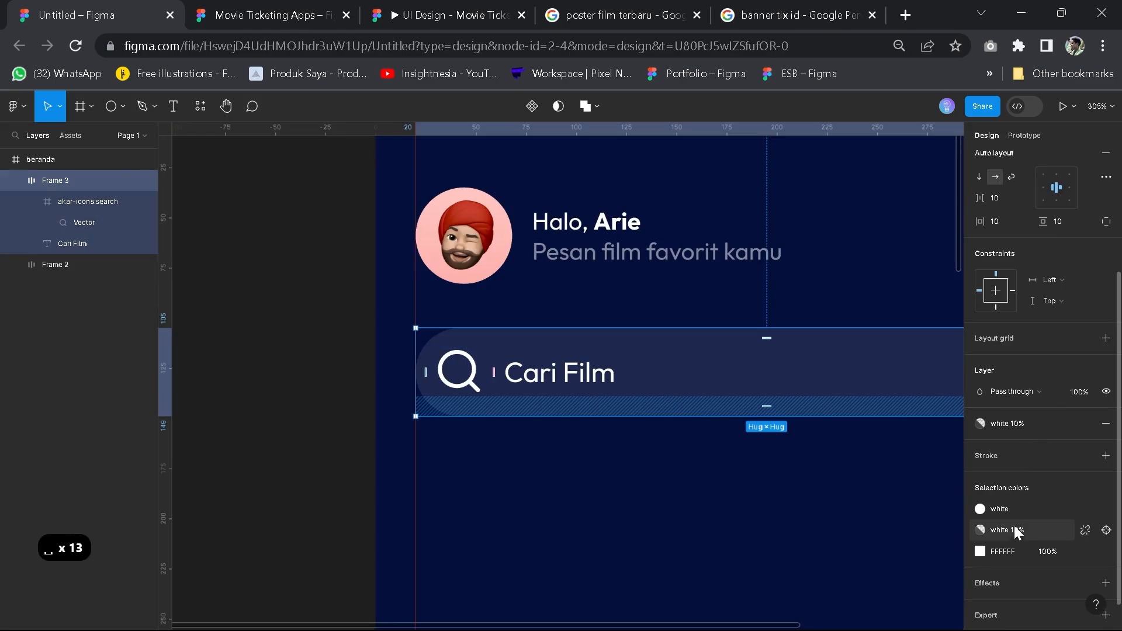
{"action": "left_click", "coordinate": [1004, 509]}
{"action": "key", "text": "Escape"}
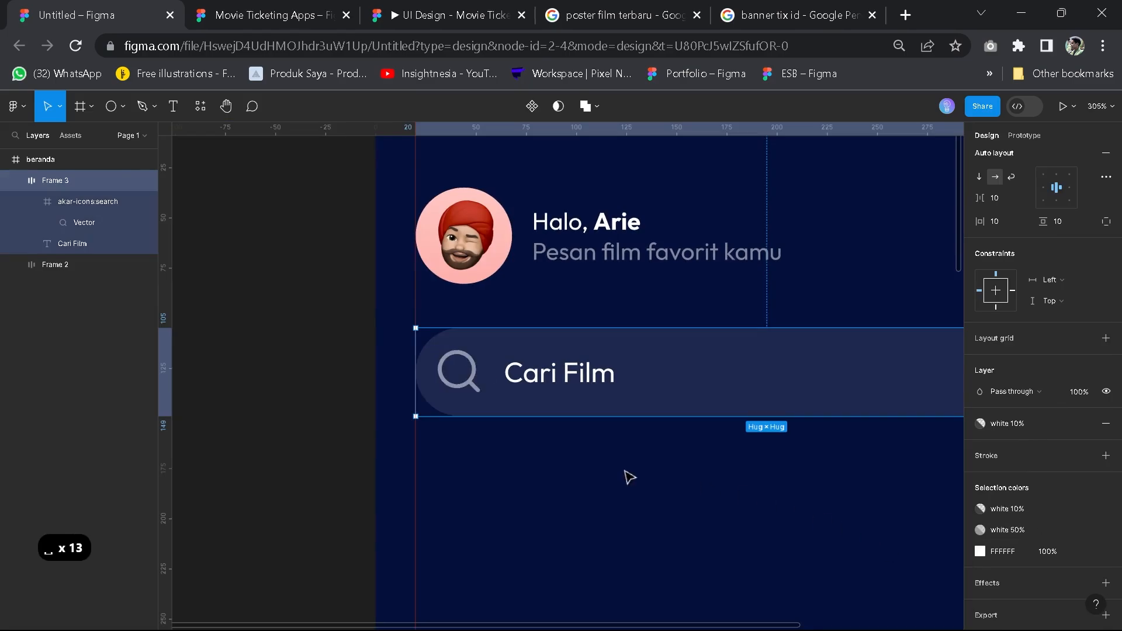
Apply the white 50% color style to the Cari Film text in the search bar
{"action": "left_click", "coordinate": [626, 476]}
{"action": "double_click", "coordinate": [558, 371]}
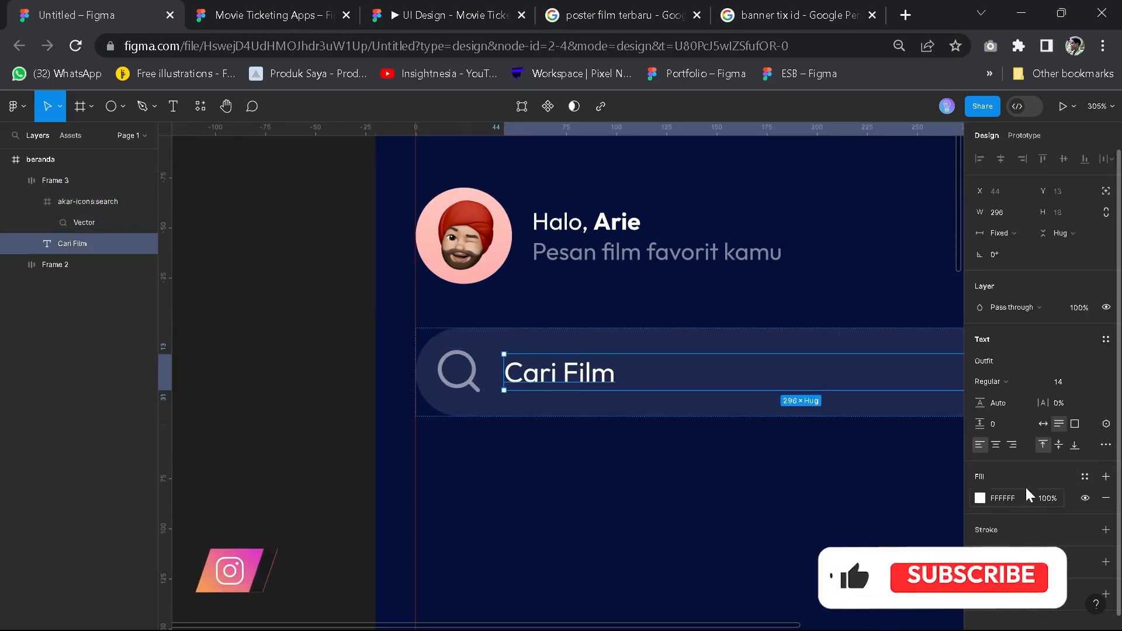
{"action": "left_click", "coordinate": [1084, 476]}
{"action": "left_click", "coordinate": [866, 538]}
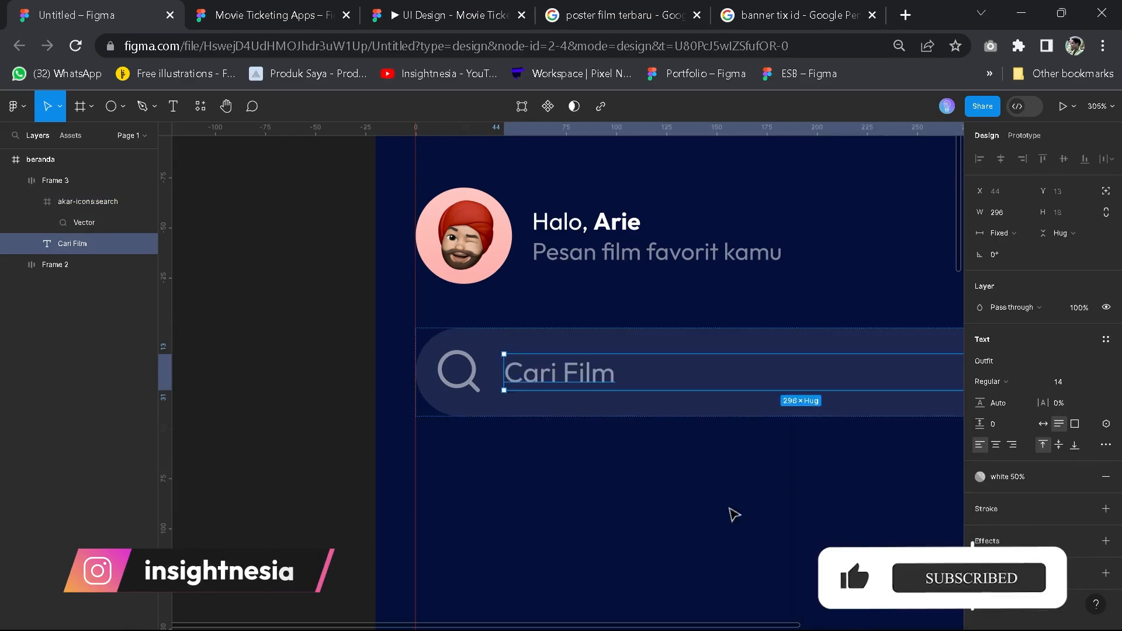
{"action": "left_click", "coordinate": [672, 486]}
Combine the header row and the search bar into one vertical auto layout frame
{"action": "scroll", "coordinate": [670, 481], "scroll_direction": "down", "scroll_amount": 5}
{"action": "key", "text": "space"}
{"action": "scroll", "coordinate": [683, 486], "scroll_direction": "up", "scroll_amount": 6}
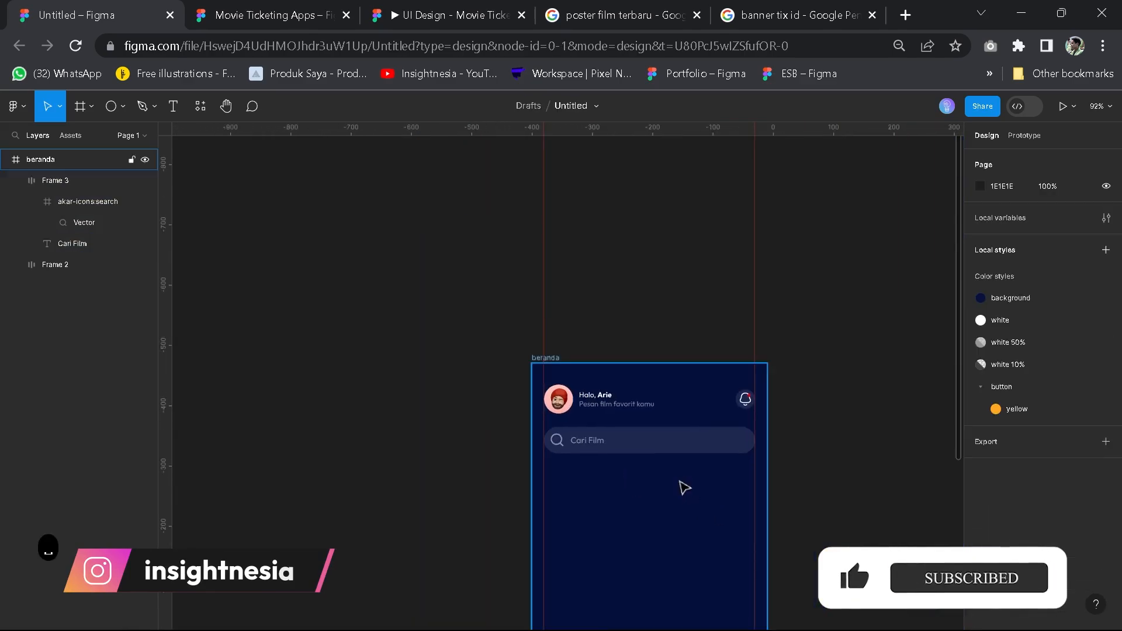
{"action": "left_click", "coordinate": [507, 307]}
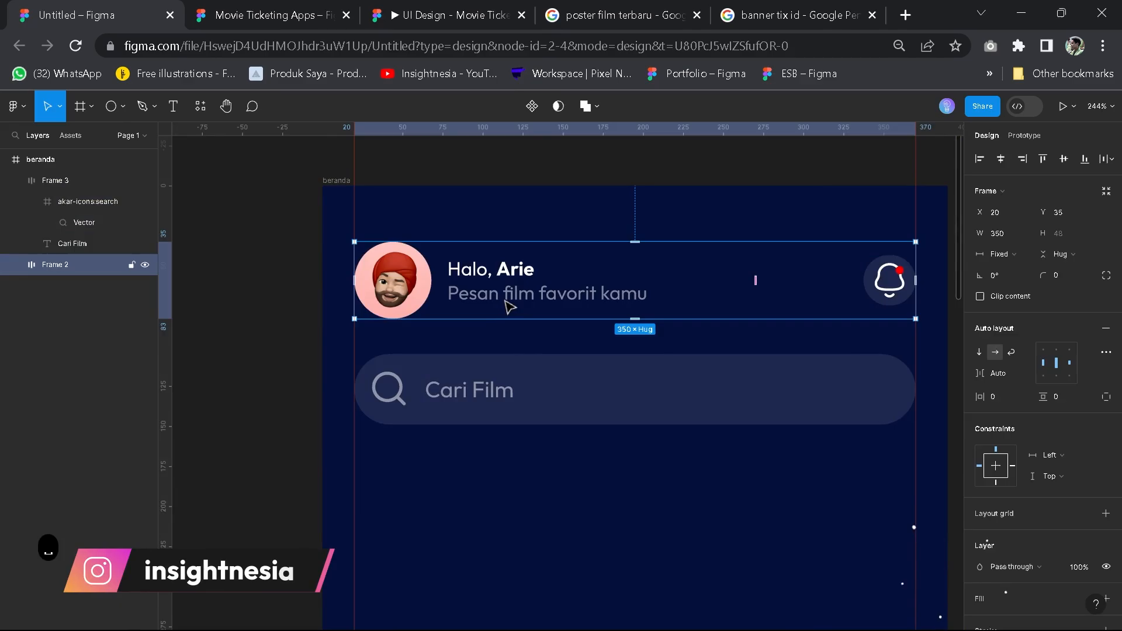
{"action": "left_click", "coordinate": [607, 391]}
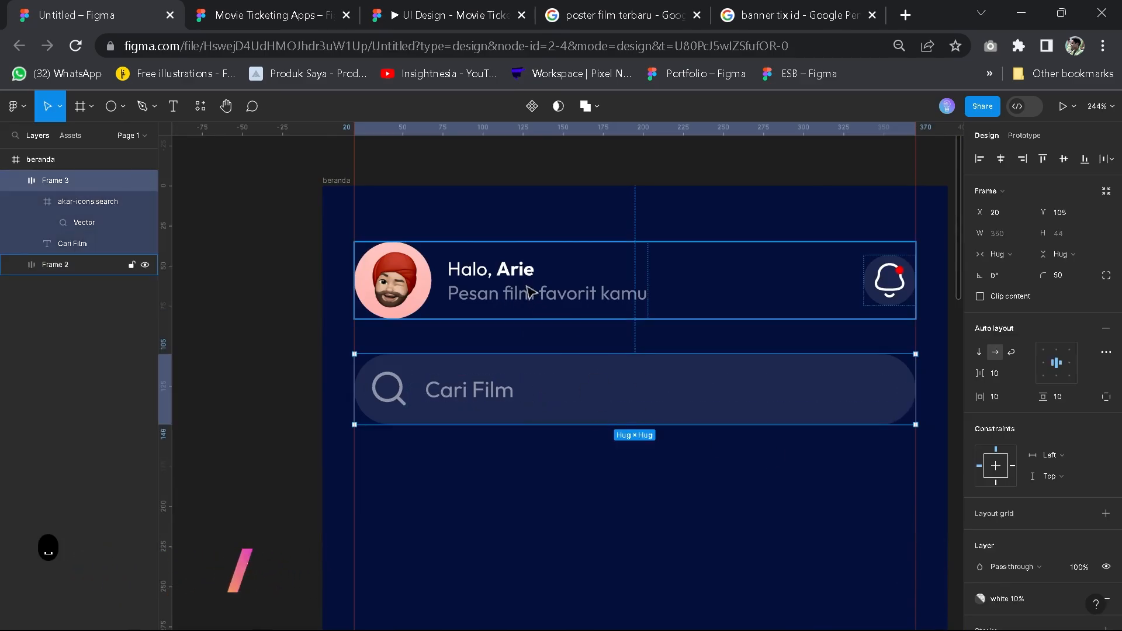
{"action": "left_click", "coordinate": [489, 293]}
{"action": "left_click", "coordinate": [535, 410], "text": "shift"}
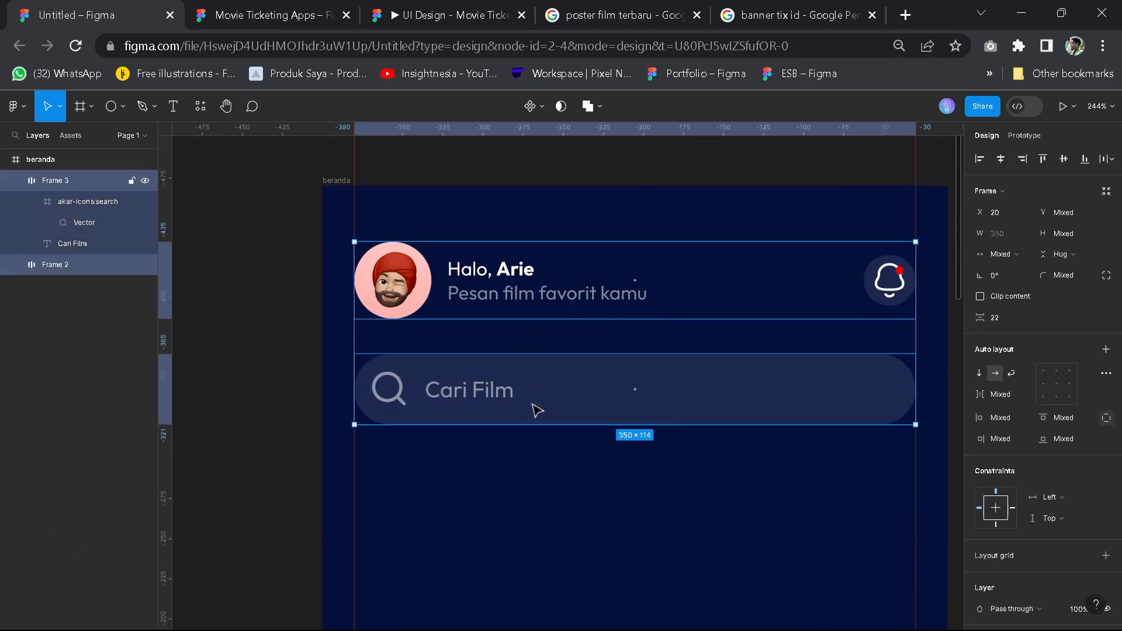
{"action": "left_click", "coordinate": [568, 294]}
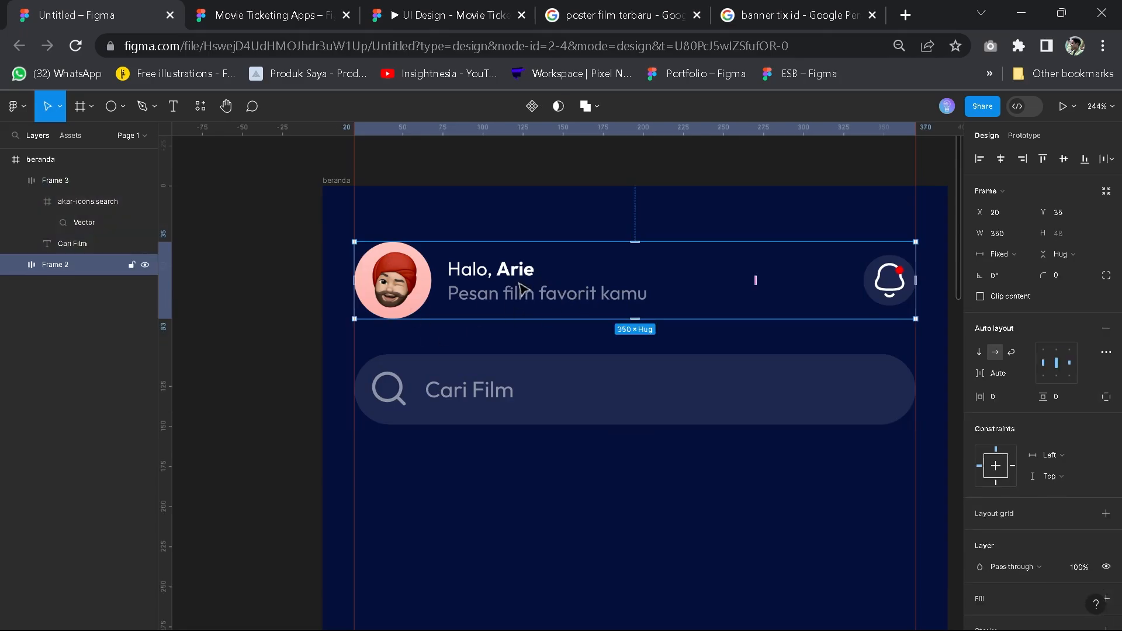
{"action": "left_click", "coordinate": [538, 403], "text": "shift"}
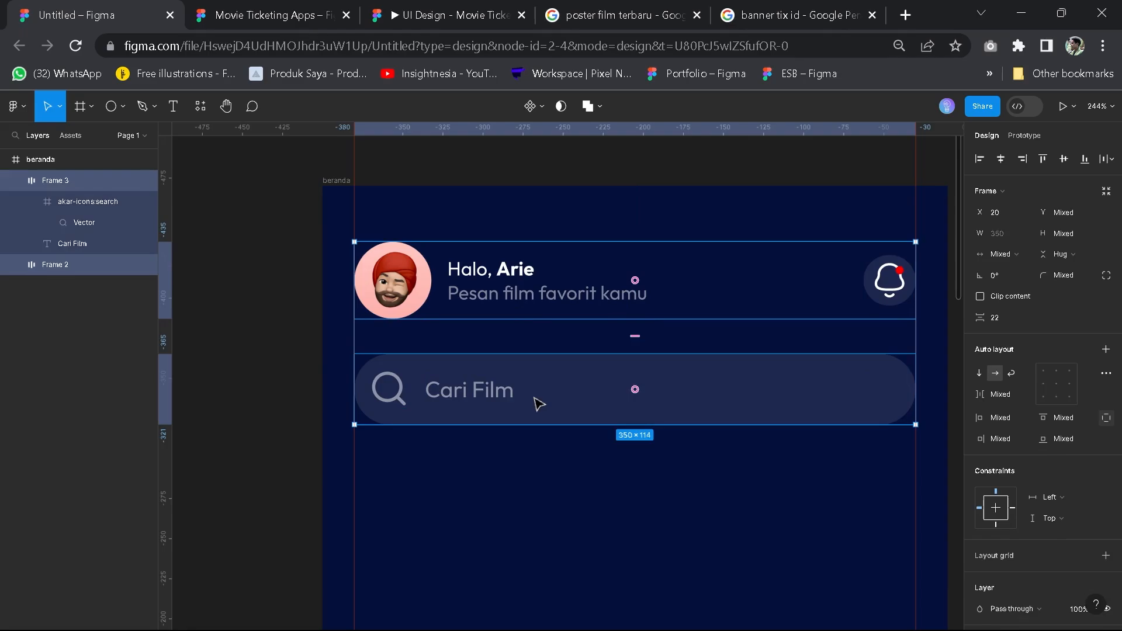
{"action": "key", "text": "shift+a"}
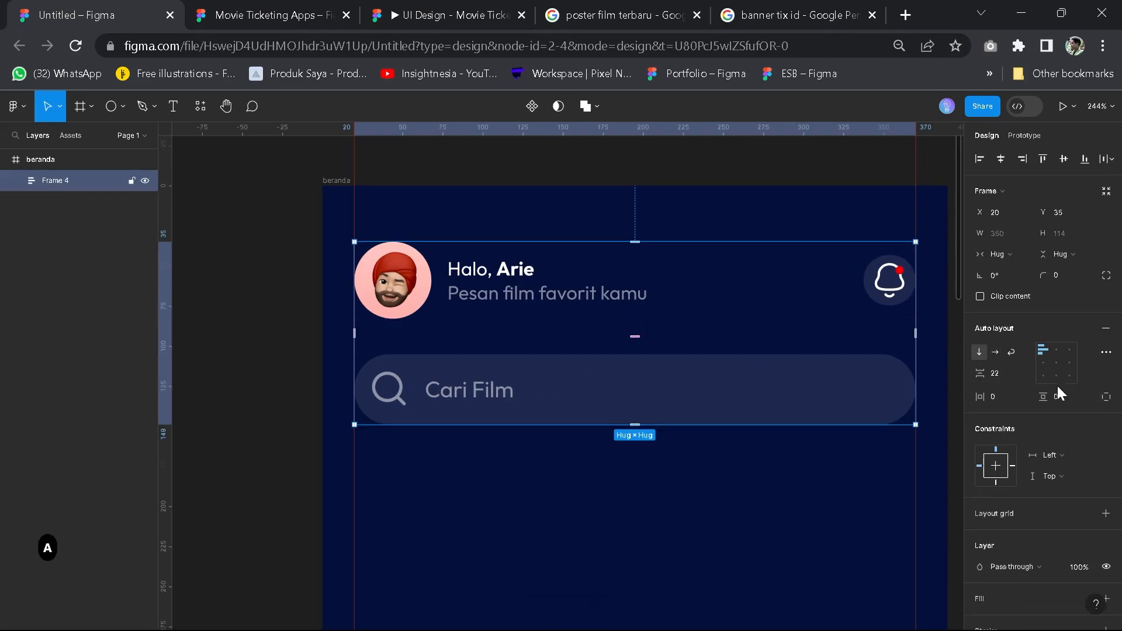
Set the vertical gap between the header row and the search bar to 15
{"action": "left_click", "coordinate": [1004, 378]}
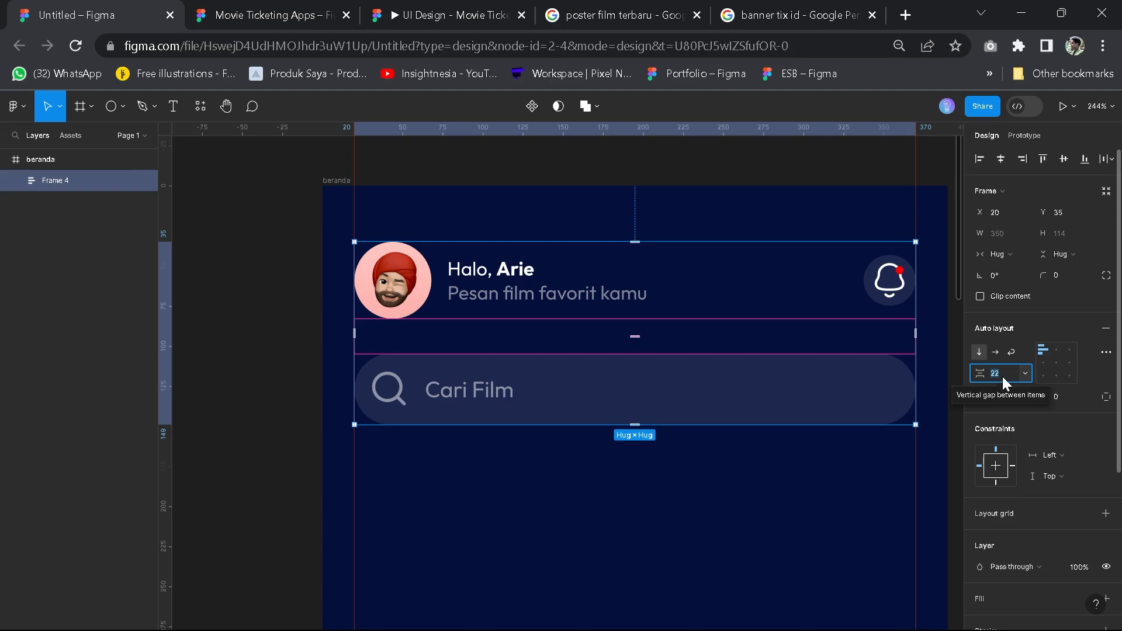
{"action": "type", "text": "15"}
{"action": "key", "text": "Return"}
{"action": "left_click", "coordinate": [615, 507]}
Examine the promo banner frame below the search bar in the Movie Ticketing Apps reference file, and return to the Untitled file
{"action": "scroll", "coordinate": [619, 498], "scroll_direction": "down", "scroll_amount": 3}
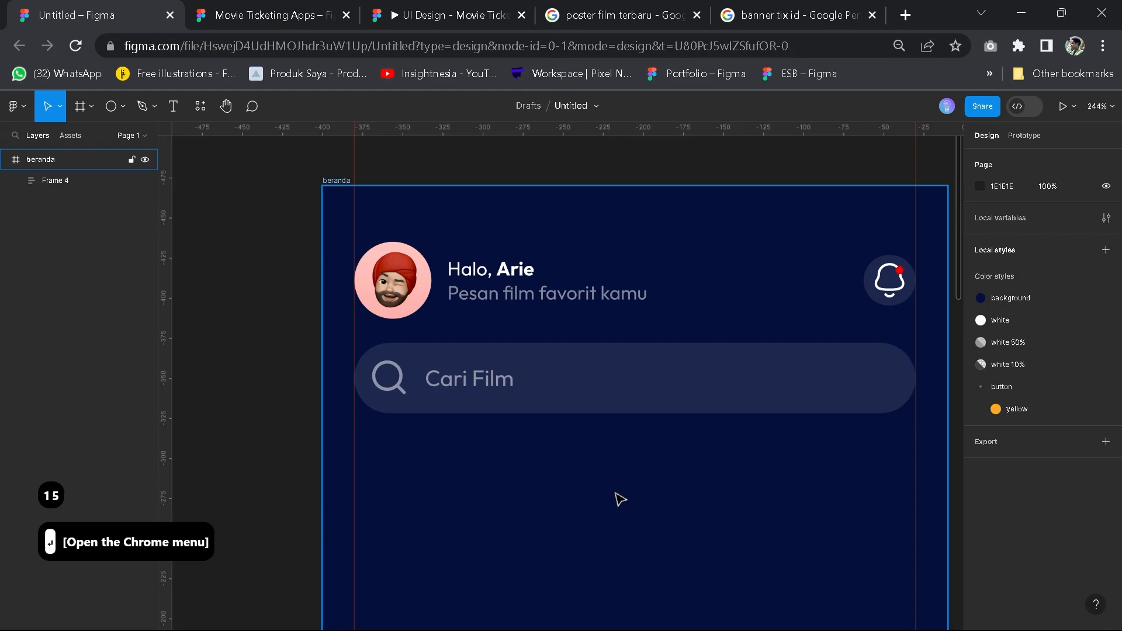
{"action": "scroll", "coordinate": [617, 478], "scroll_direction": "up", "scroll_amount": 4}
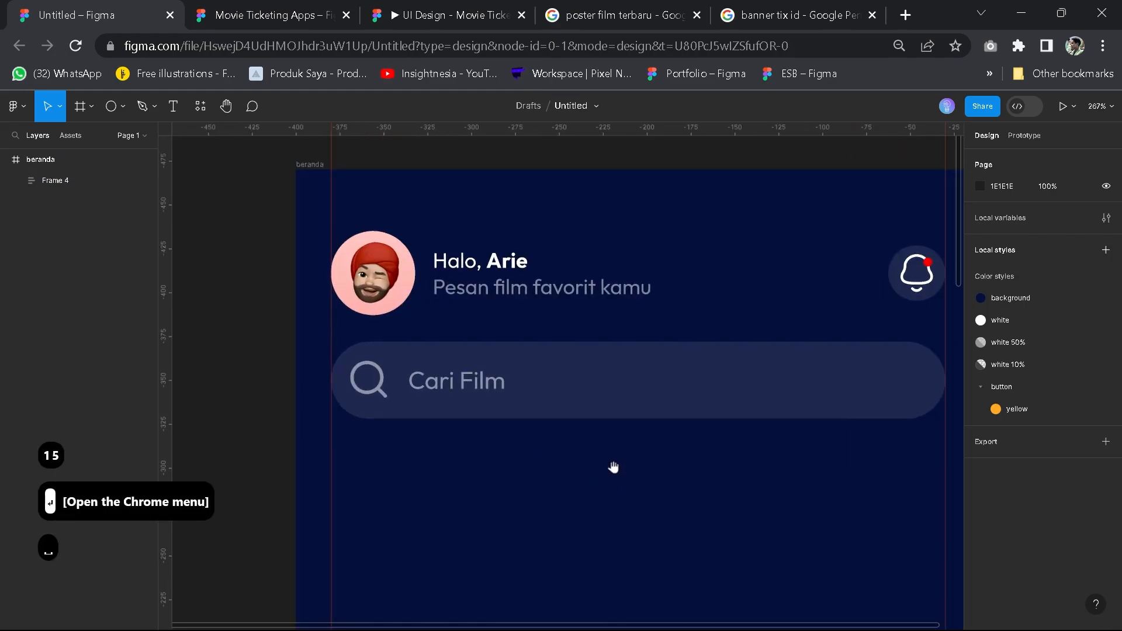
{"action": "scroll", "coordinate": [611, 438], "scroll_direction": "down", "scroll_amount": 4}
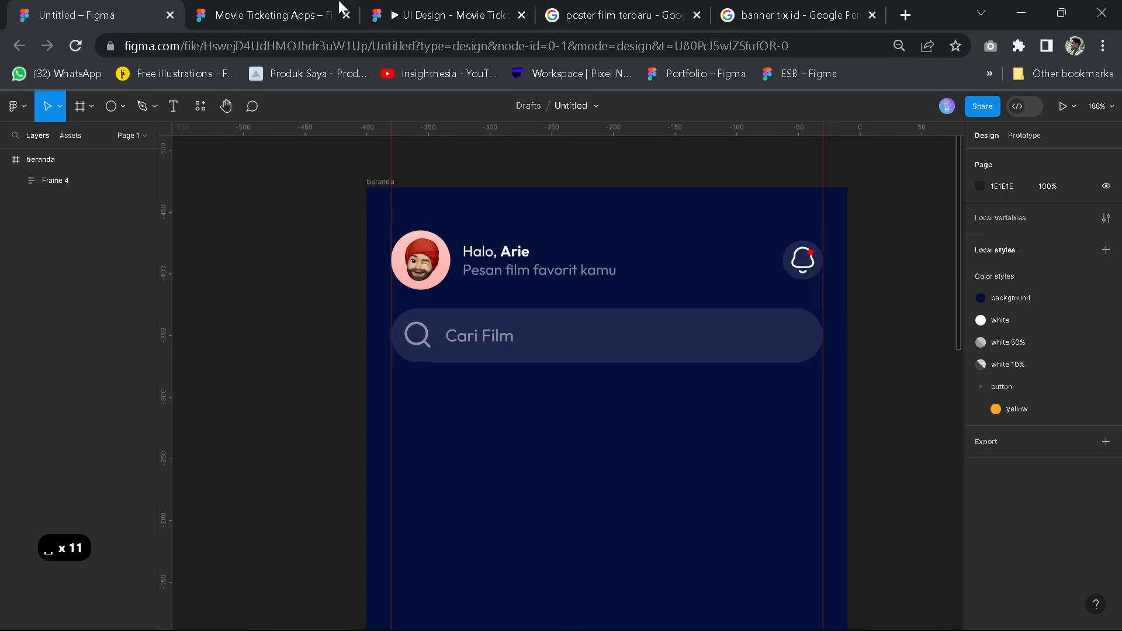
{"action": "key", "text": "ctrl+Tab"}
{"action": "scroll", "coordinate": [577, 399], "scroll_direction": "down", "scroll_amount": 2}
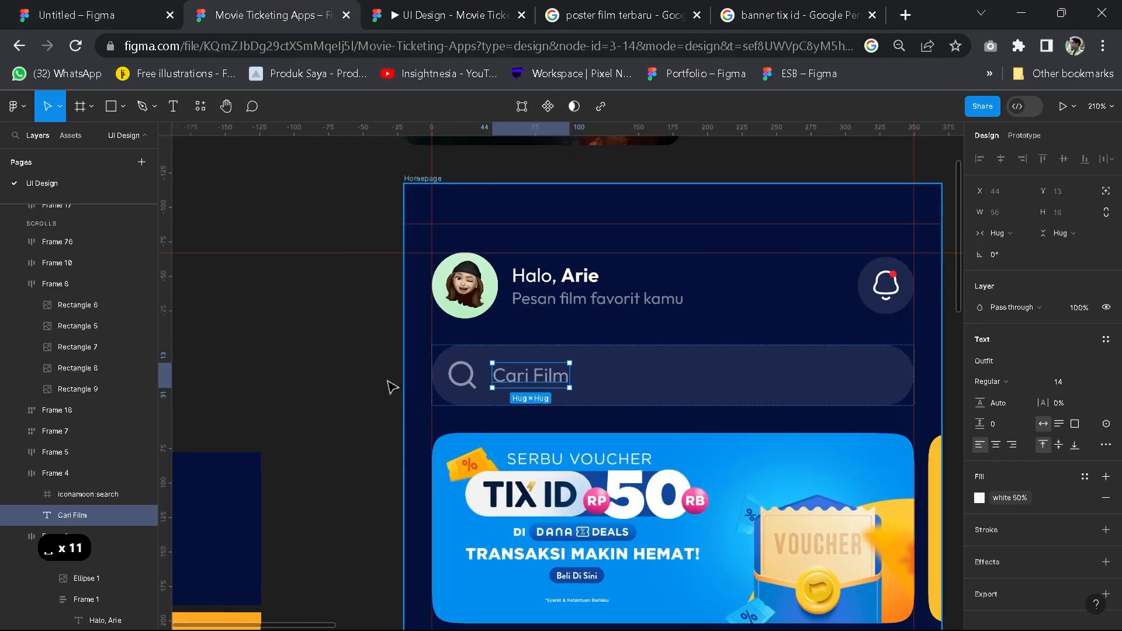
{"action": "left_click_drag", "start_coordinate": [814, 405], "coordinate": [732, 267]}
{"action": "left_click", "coordinate": [758, 417]}
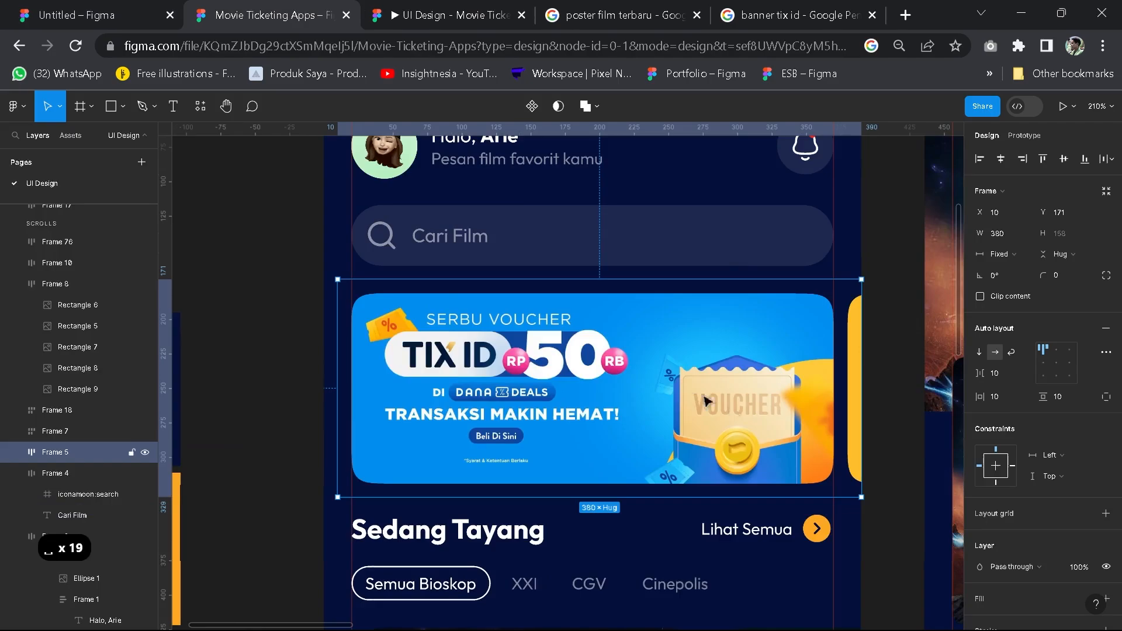
{"action": "key", "text": "ctrl+shift+Tab"}
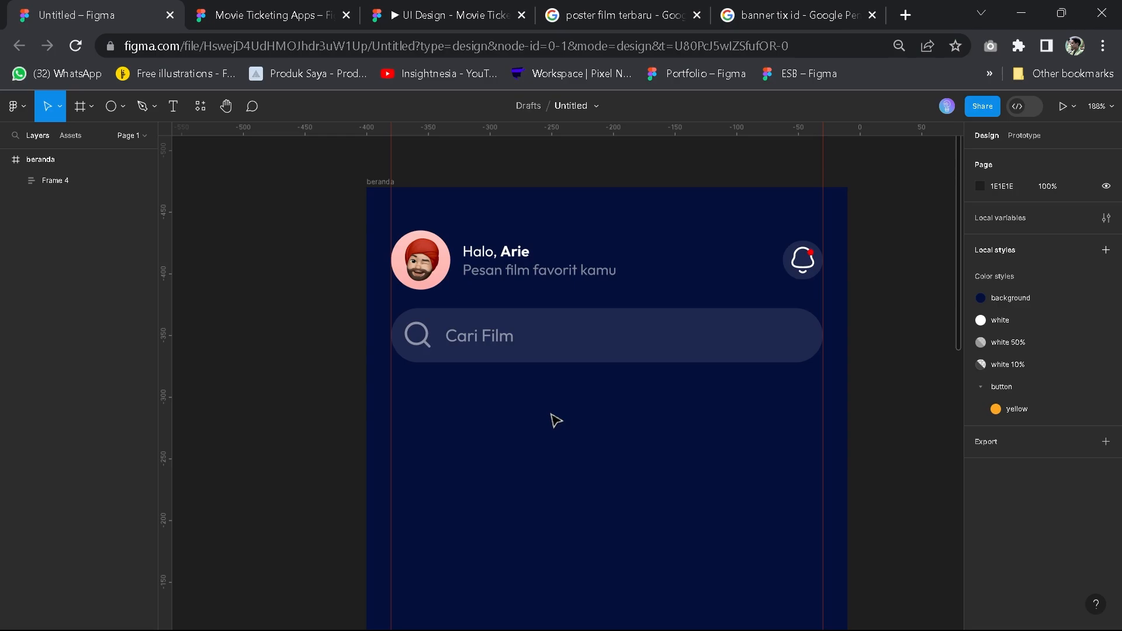
{"action": "left_click_drag", "start_coordinate": [529, 388], "coordinate": [538, 366]}
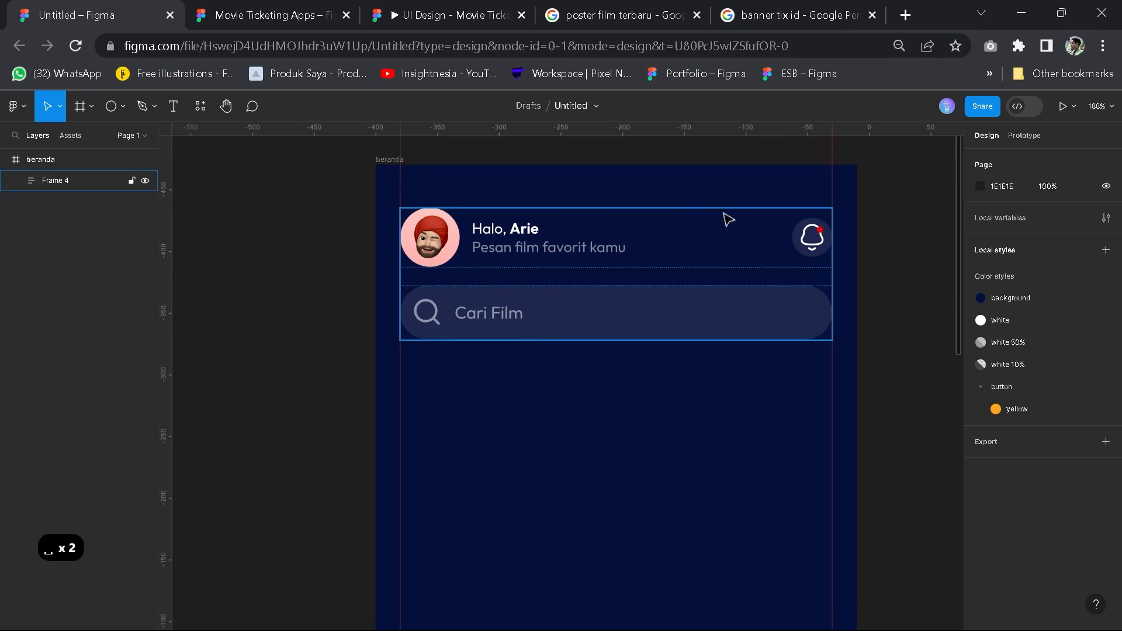
{"action": "left_click", "coordinate": [545, 315]}
{"action": "left_click", "coordinate": [535, 295]}
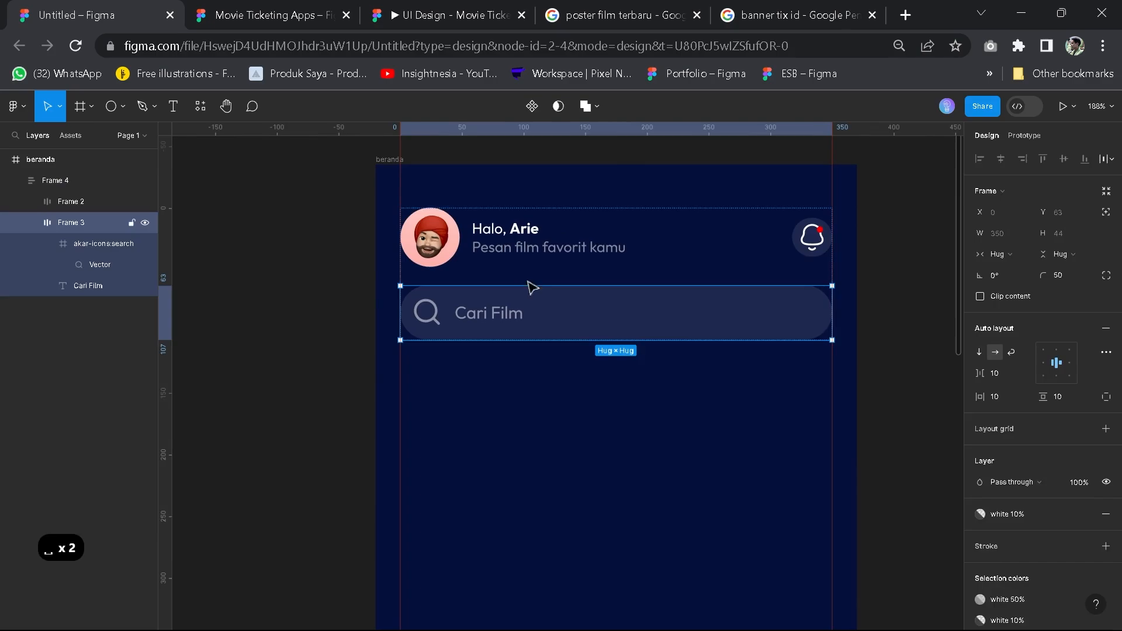
{"action": "left_click", "coordinate": [679, 255]}
{"action": "left_click", "coordinate": [570, 274]}
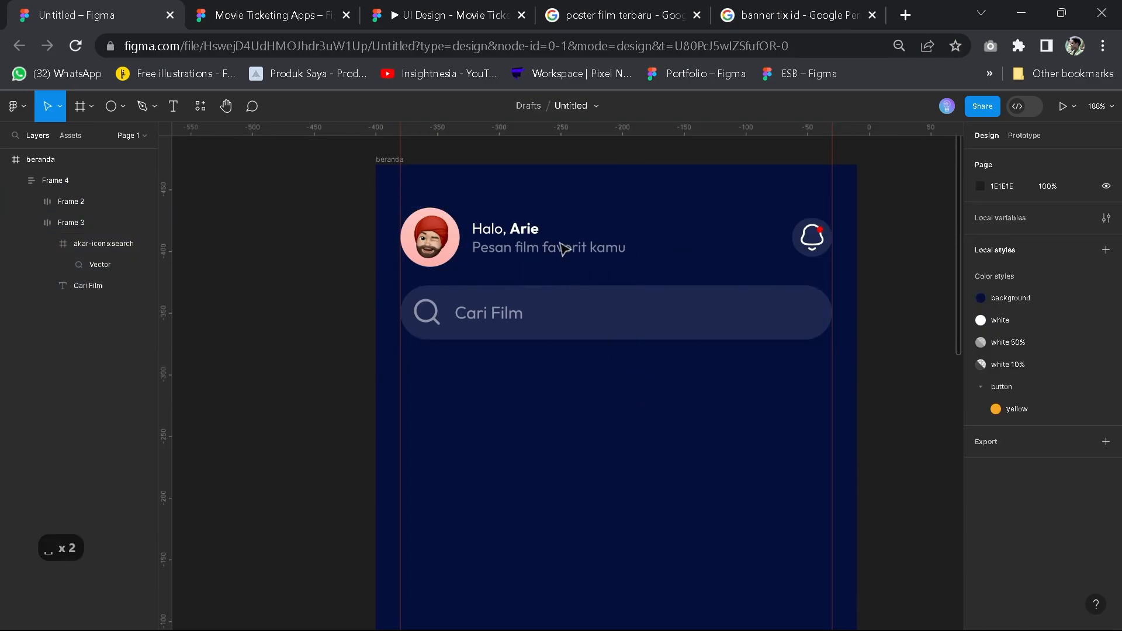
{"action": "left_click", "coordinate": [527, 253]}
{"action": "double_click", "coordinate": [526, 252]}
{"action": "left_click", "coordinate": [545, 312]}
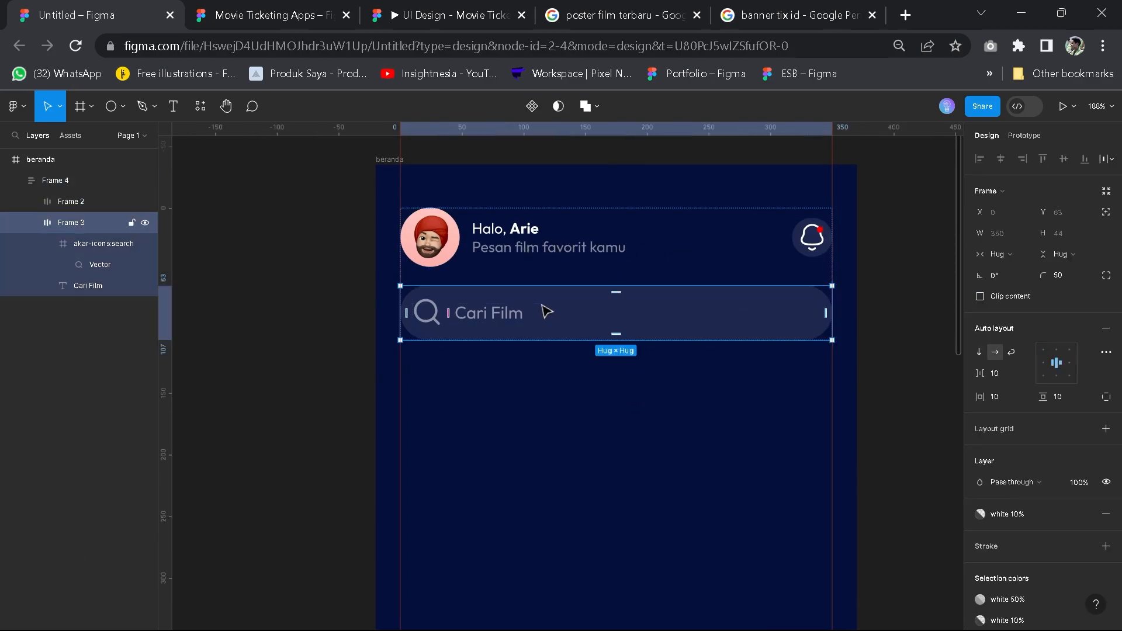
{"action": "left_click", "coordinate": [515, 426]}
{"action": "scroll", "coordinate": [518, 417], "scroll_direction": "up", "scroll_amount": 2}
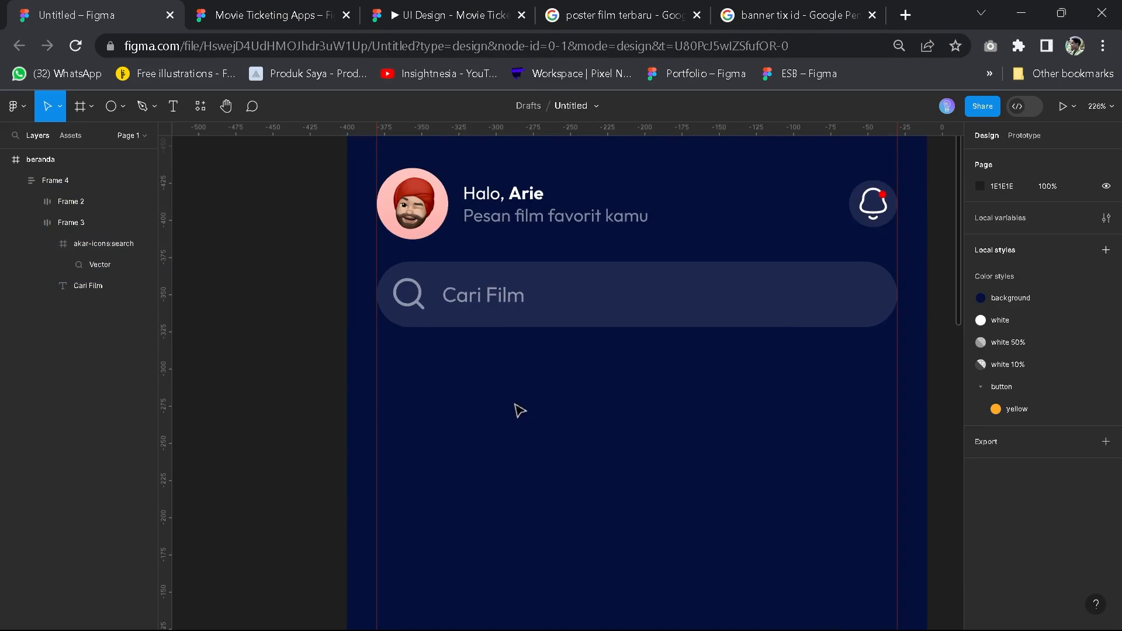
Switch to the reference Movie Ticketing Apps file and examine the promo banner's size, corner radius and placement on the Homepage
{"action": "left_click", "coordinate": [258, 14]}
{"action": "left_click_drag", "start_coordinate": [643, 422], "coordinate": [609, 402]}
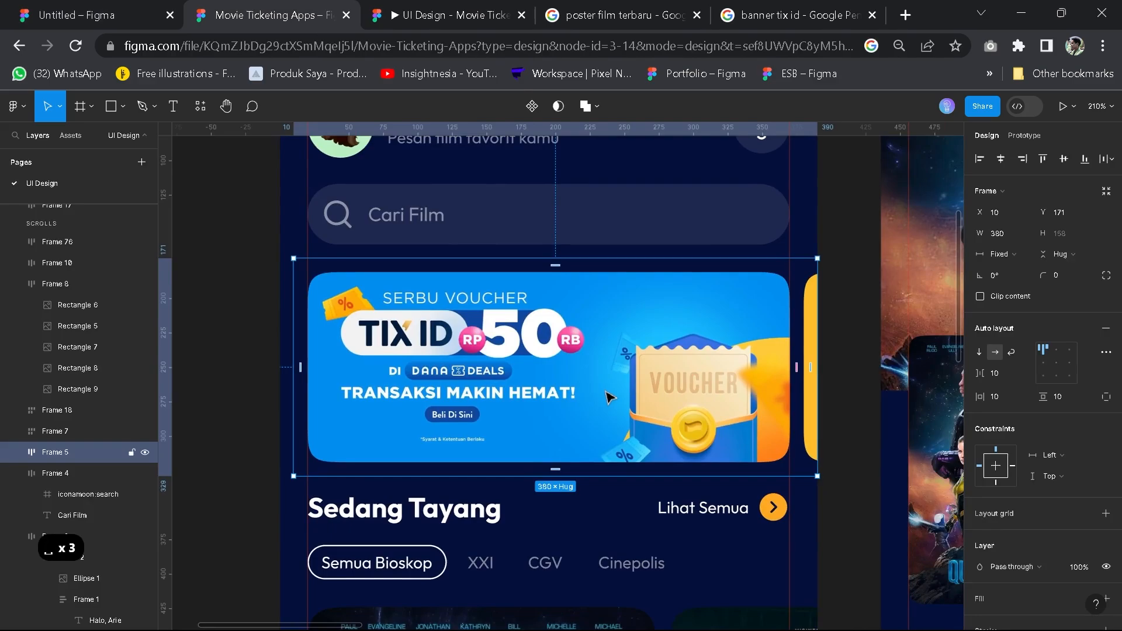
{"action": "scroll", "coordinate": [689, 426], "scroll_direction": "down", "scroll_amount": 2}
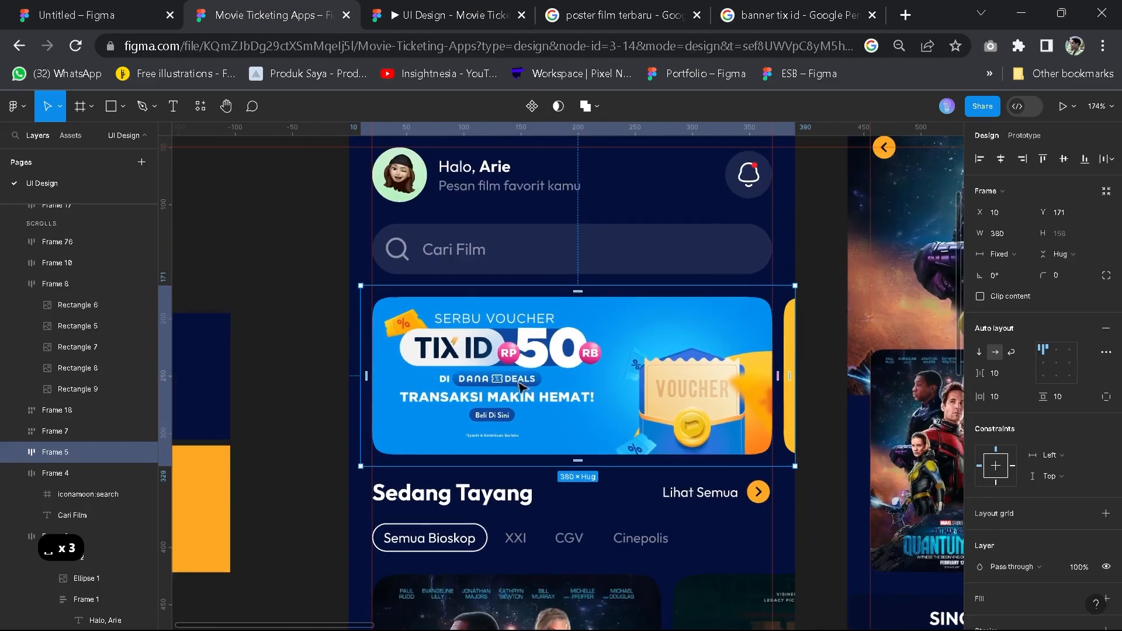
{"action": "left_click", "coordinate": [586, 408]}
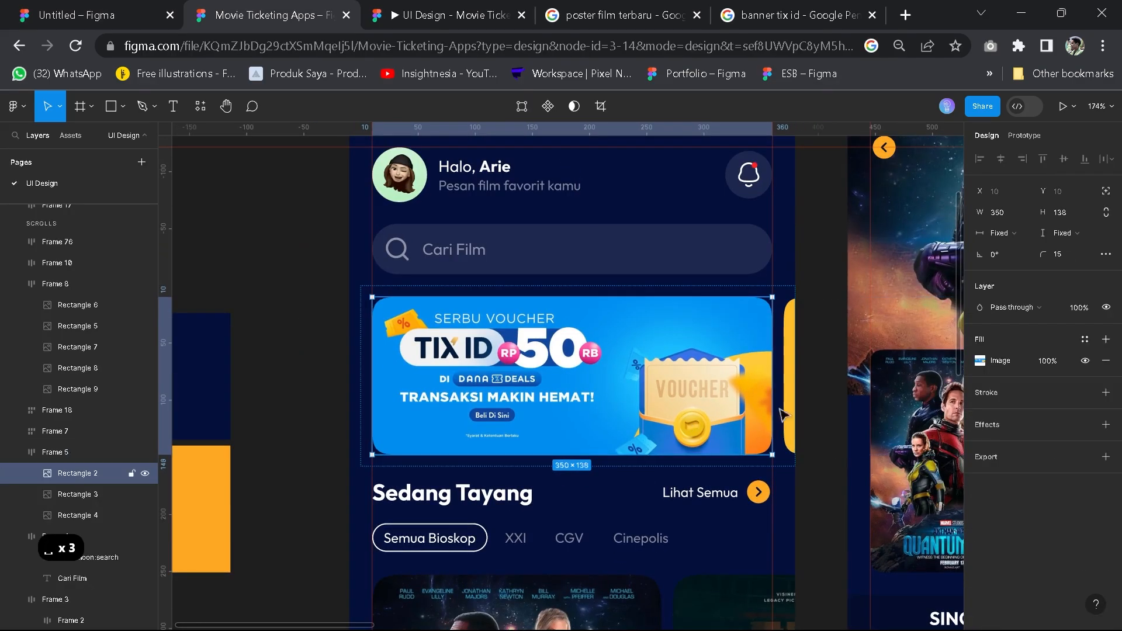
{"action": "left_click_drag", "start_coordinate": [664, 419], "coordinate": [493, 344]}
{"action": "scroll", "coordinate": [583, 324], "scroll_direction": "down", "scroll_amount": 3}
{"action": "left_click_drag", "start_coordinate": [802, 329], "coordinate": [505, 363]}
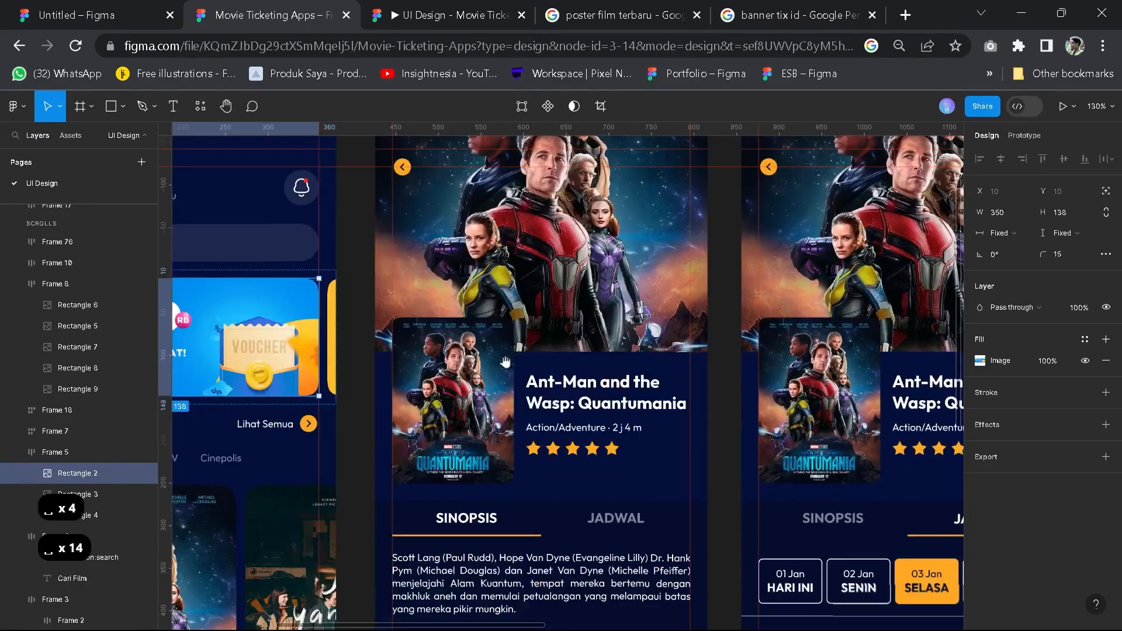
{"action": "scroll", "coordinate": [666, 376], "scroll_direction": "down", "scroll_amount": 3}
{"action": "left_click_drag", "start_coordinate": [211, 407], "coordinate": [461, 388]}
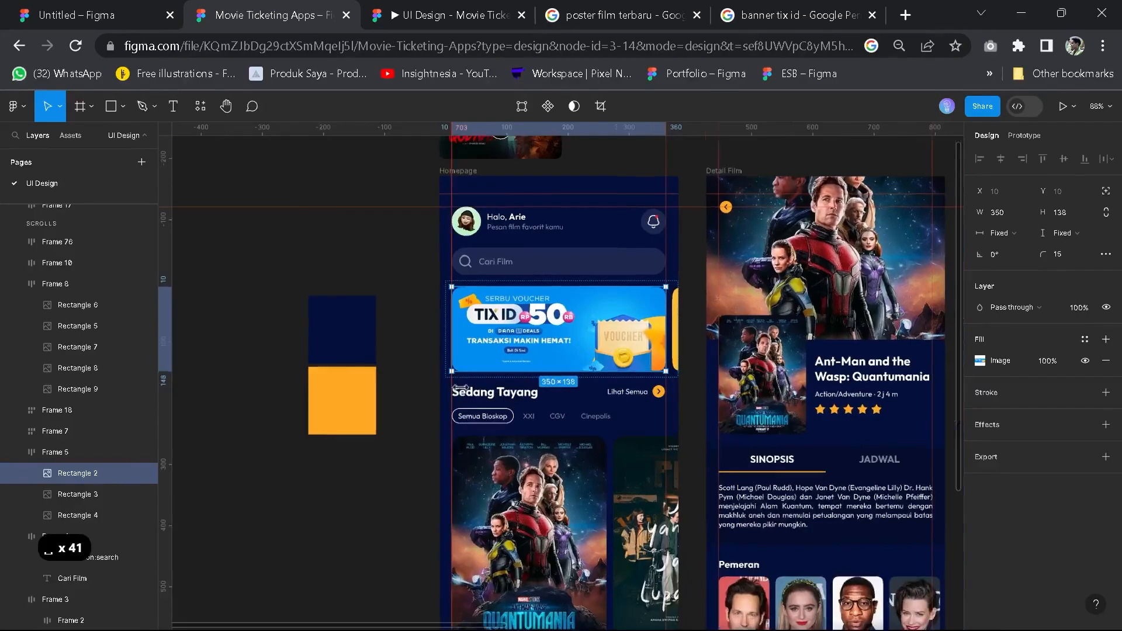
{"action": "scroll", "coordinate": [460, 387], "scroll_direction": "up", "scroll_amount": 2}
Return to the untitled design file and rename it as Movie Ticketing Apps
{"action": "left_click", "coordinate": [57, 18]}
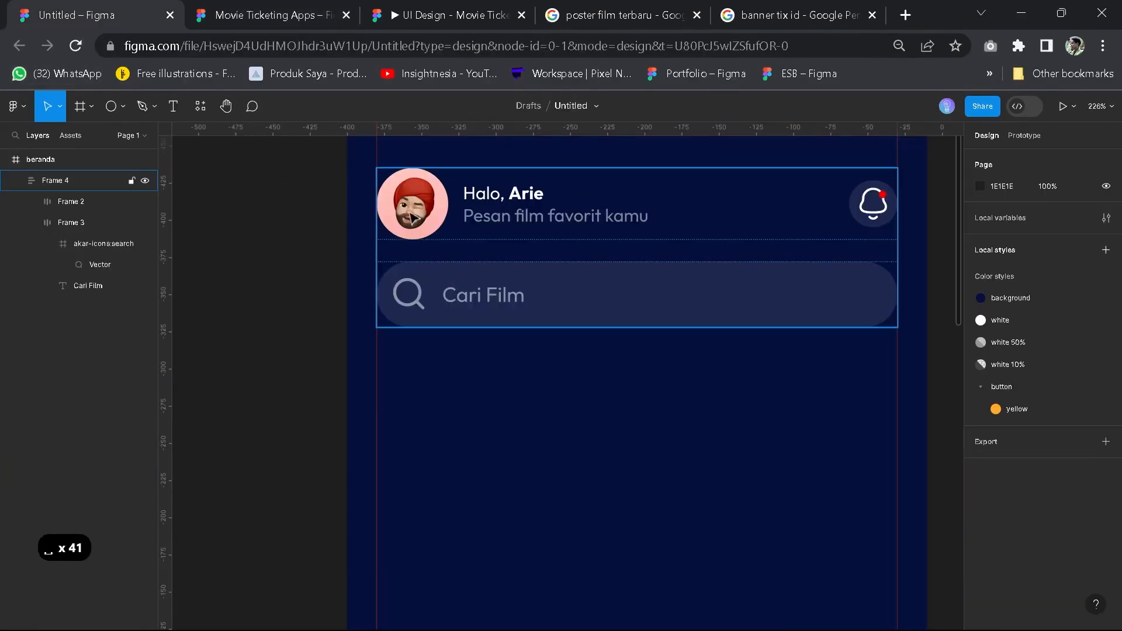
{"action": "left_click_drag", "start_coordinate": [513, 220], "coordinate": [494, 247]}
{"action": "left_click", "coordinate": [558, 104]}
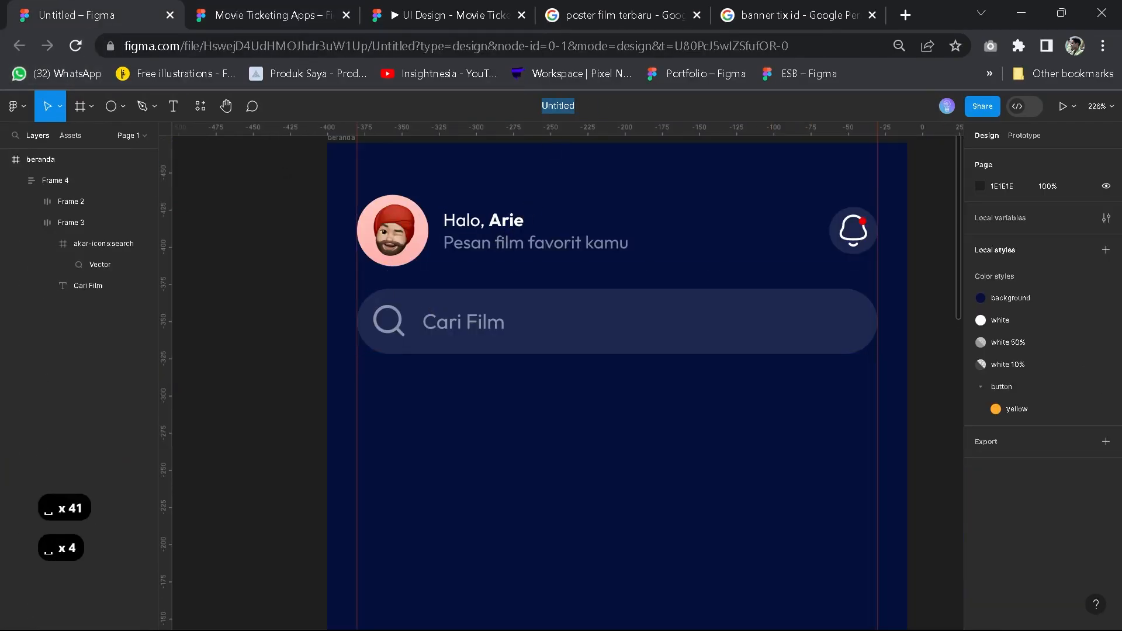
{"action": "type", "text": "Mo"}
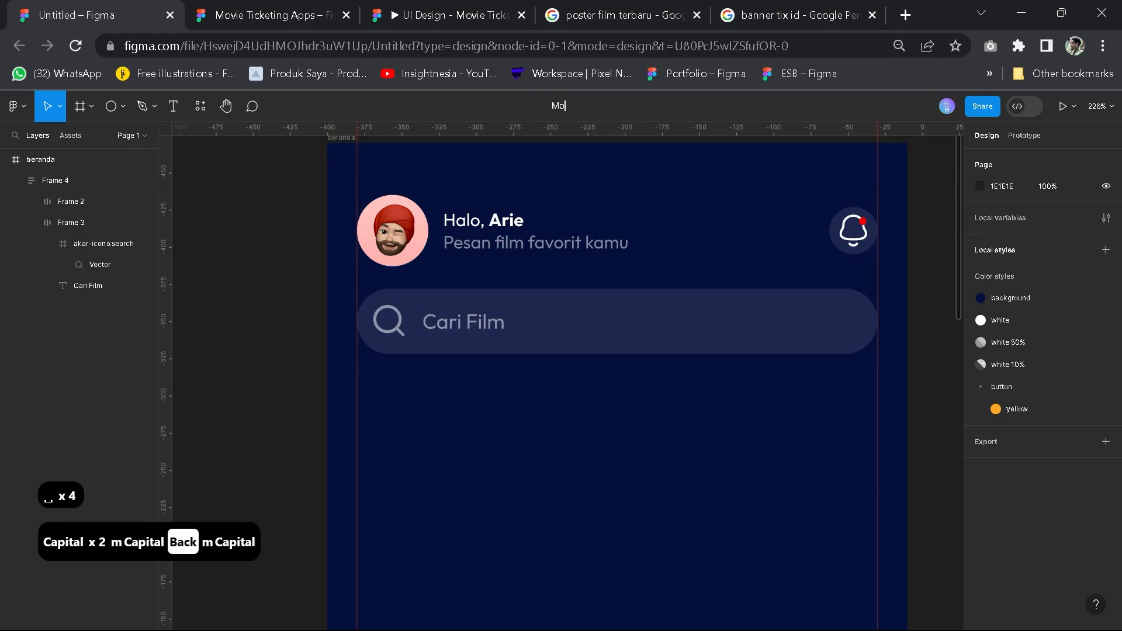
{"action": "type", "text": "ovie Ticketing Apps"}
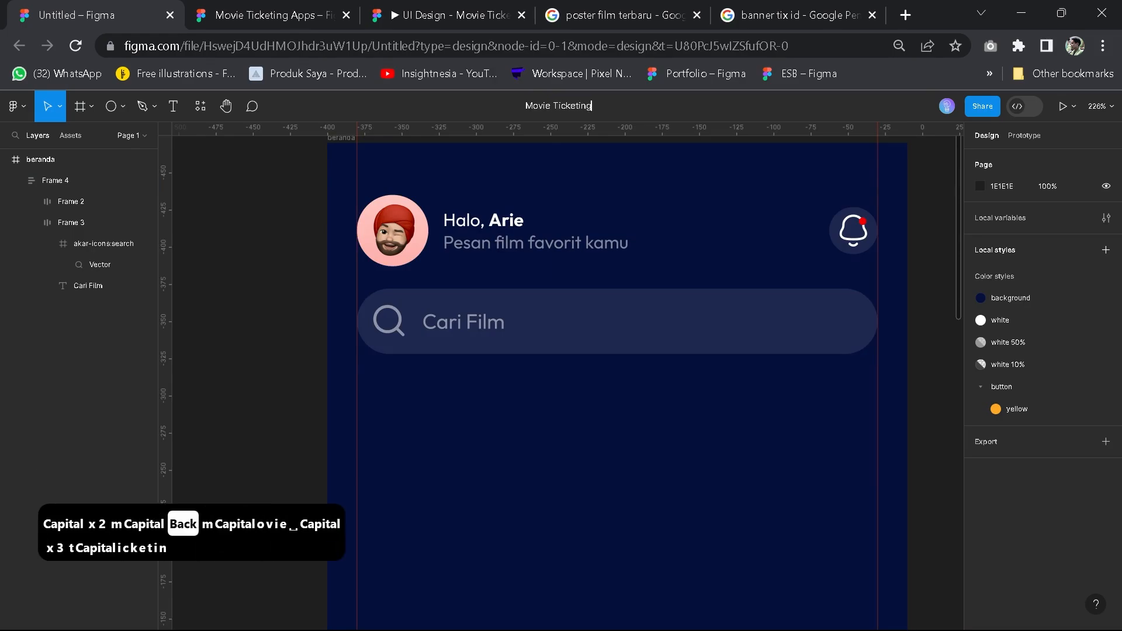
{"action": "key", "text": "Return"}
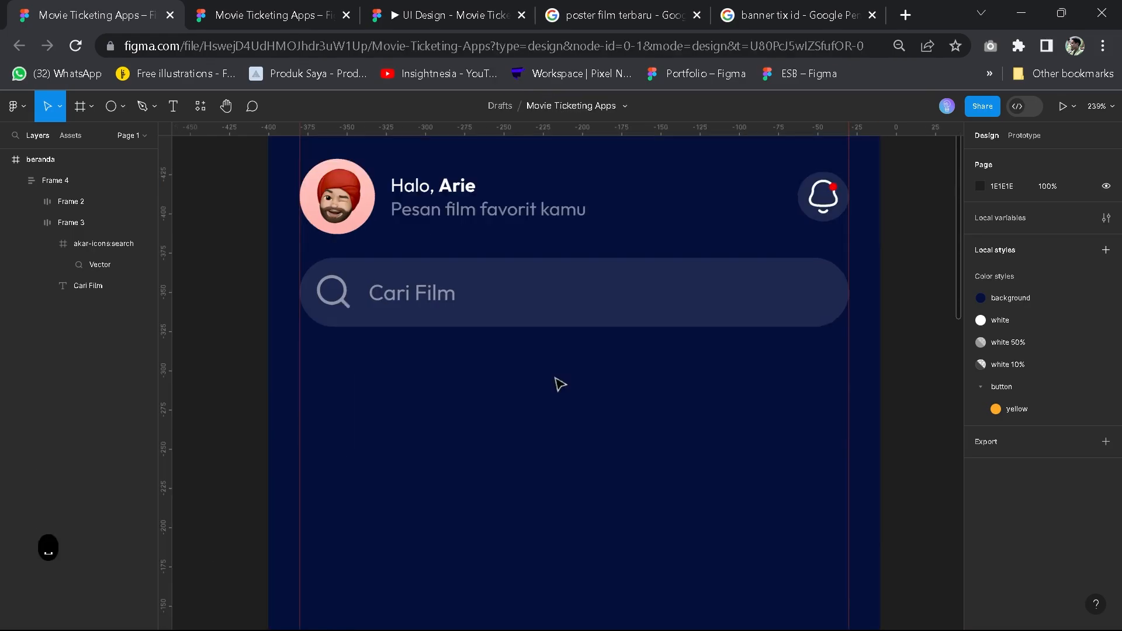
Draw a rectangle below the Cari Film search bar, set its width to 350, and align it between the margin guides at Y 162
{"action": "left_click", "coordinate": [221, 8]}
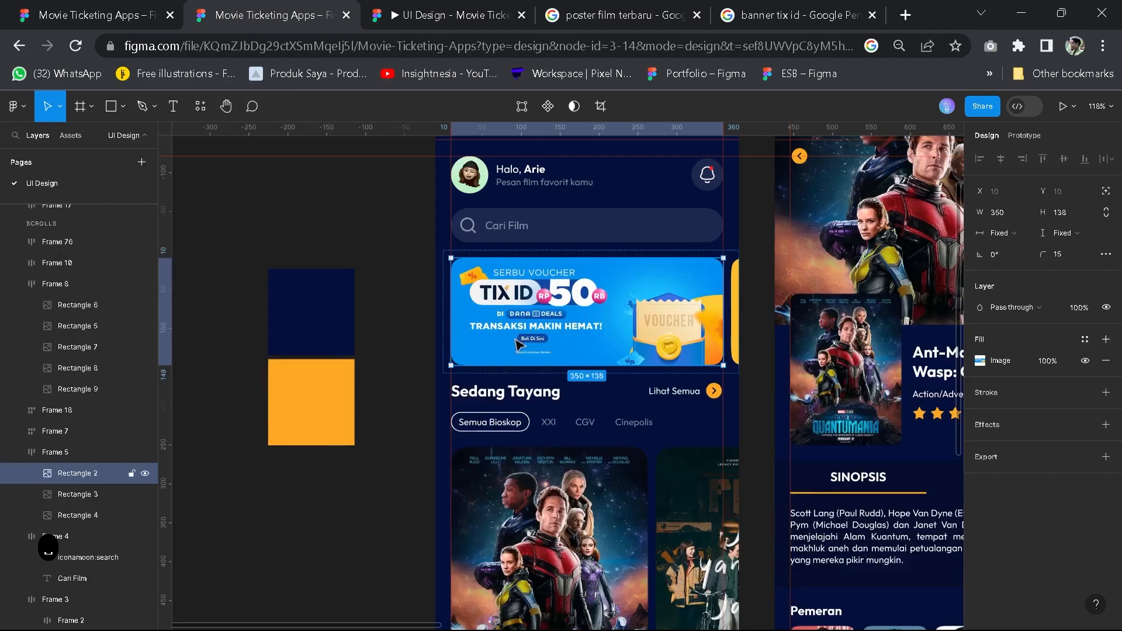
{"action": "left_click", "coordinate": [88, 15]}
{"action": "left_click", "coordinate": [122, 106]}
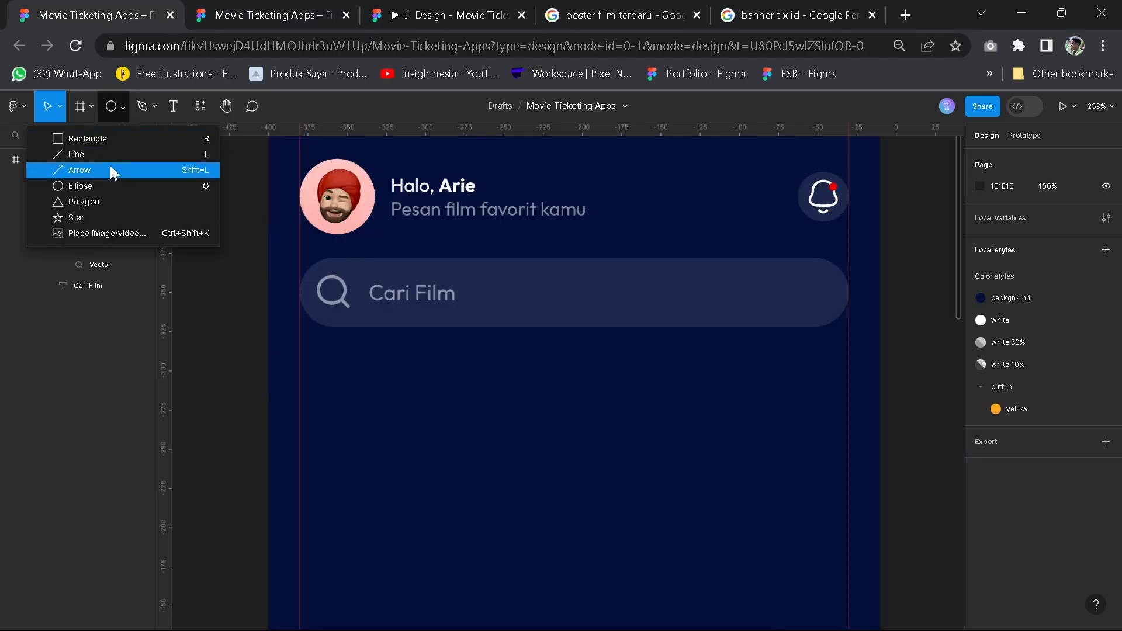
{"action": "left_click", "coordinate": [87, 138]}
{"action": "left_click_drag", "start_coordinate": [339, 365], "coordinate": [488, 430]}
{"action": "left_click", "coordinate": [1004, 214]}
{"action": "type", "text": "350"}
{"action": "key", "text": "Return"}
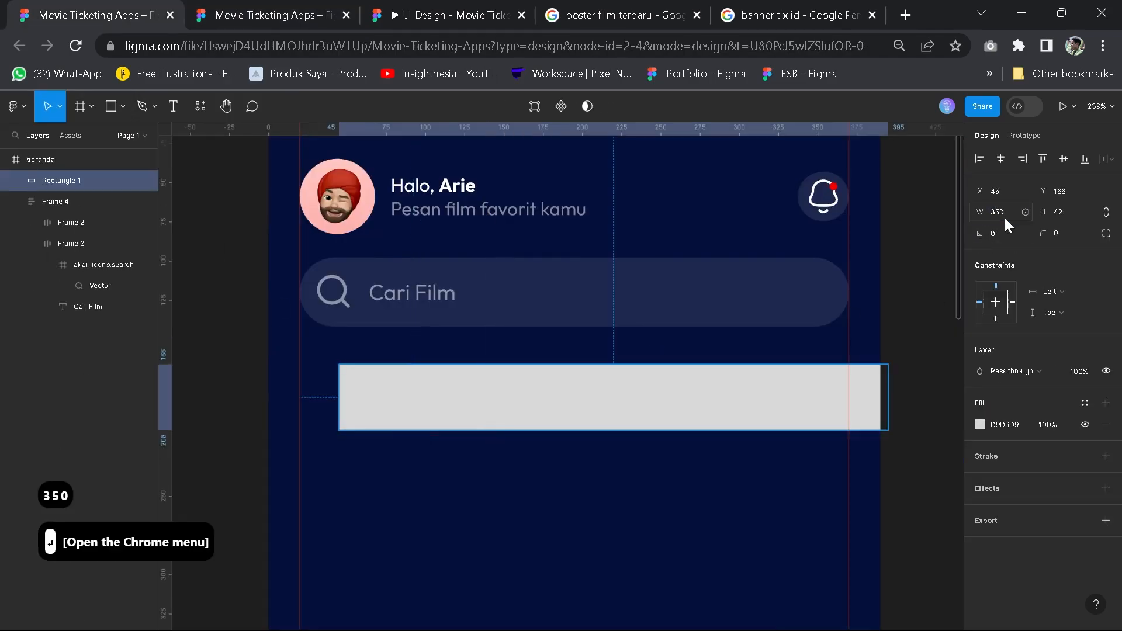
{"action": "left_click_drag", "start_coordinate": [601, 412], "coordinate": [560, 406]}
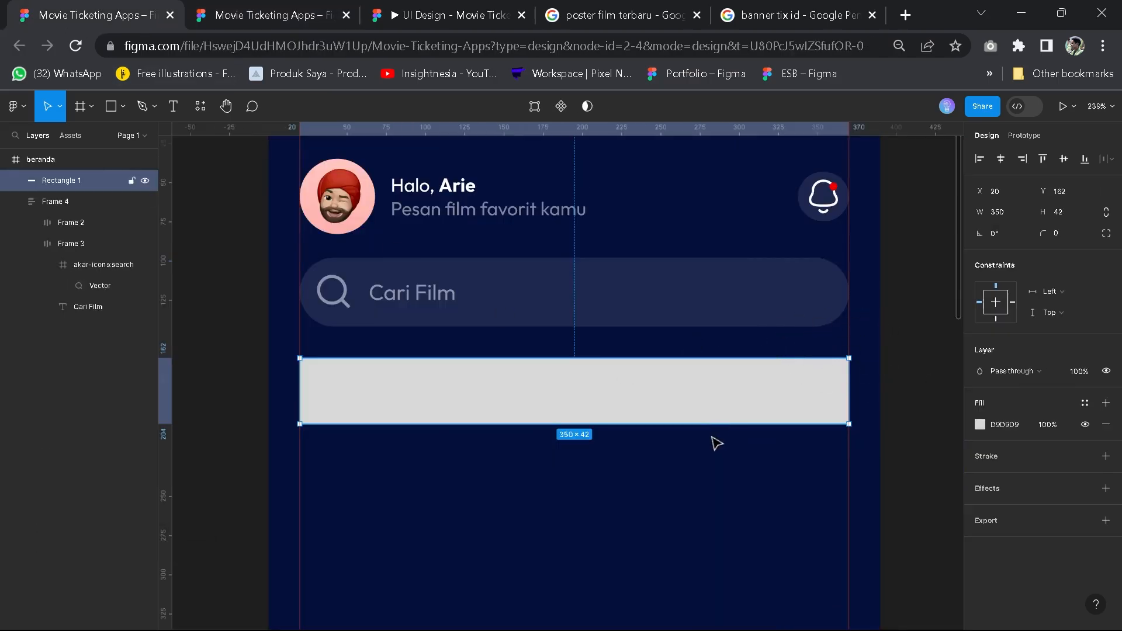
Extend the banner rectangle downward and set its height to 115
{"action": "left_click_drag", "start_coordinate": [786, 425], "coordinate": [776, 550]}
{"action": "left_click_drag", "start_coordinate": [777, 566], "coordinate": [764, 454]}
{"action": "scroll", "coordinate": [764, 454], "scroll_direction": "down", "scroll_amount": 1}
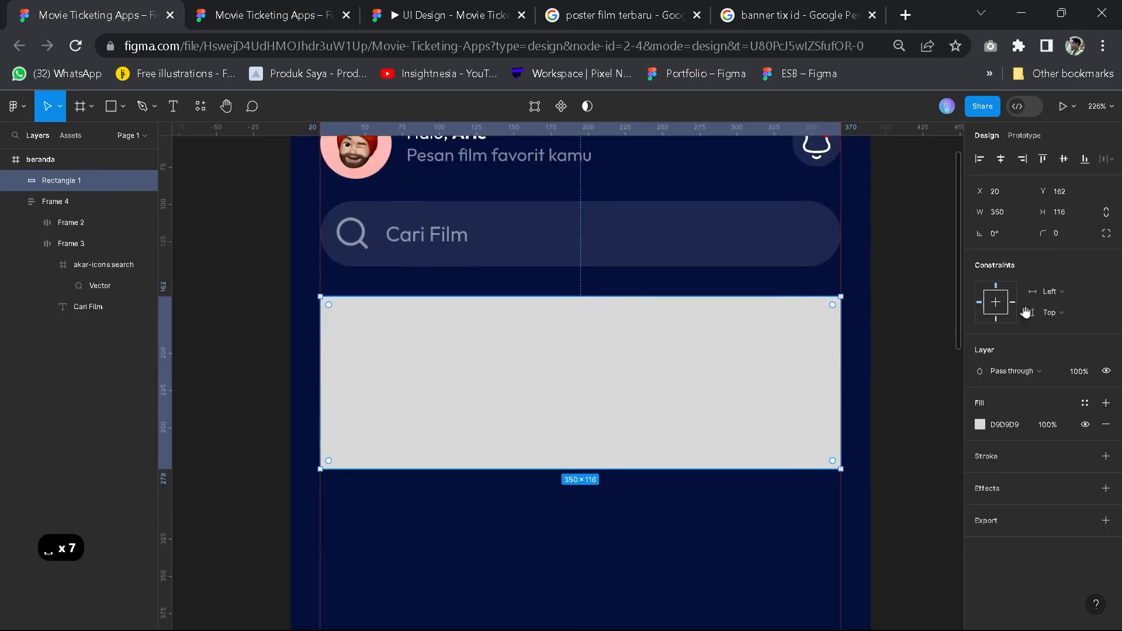
{"action": "left_click", "coordinate": [1070, 210]}
{"action": "type", "text": "115"}
{"action": "key", "text": "Return"}
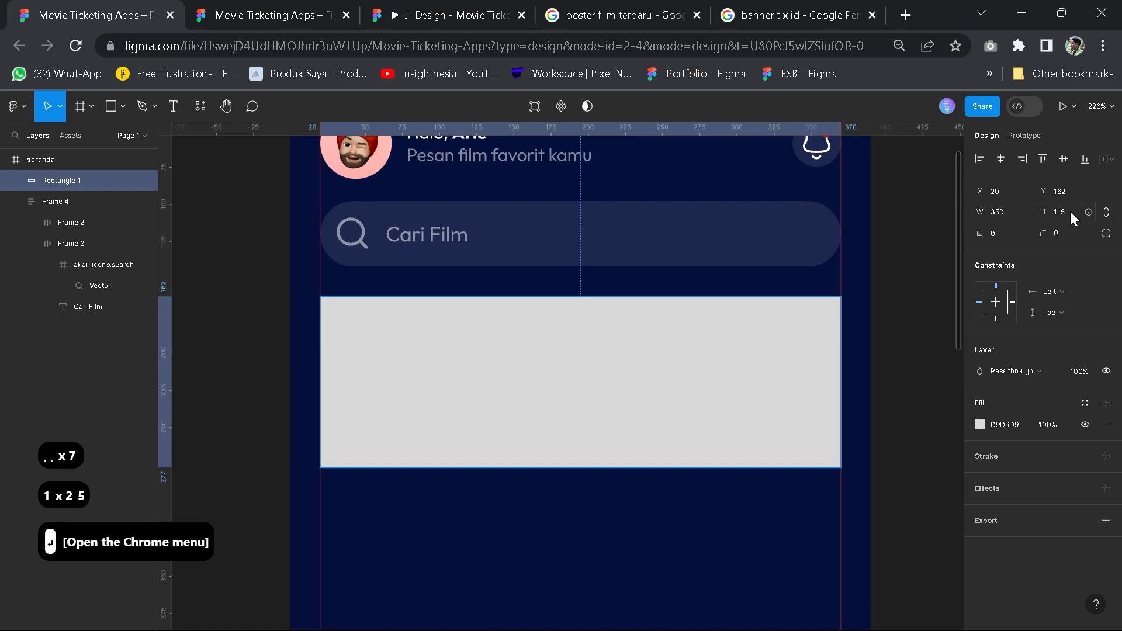
{"action": "left_click", "coordinate": [765, 526]}
{"action": "left_click", "coordinate": [721, 426]}
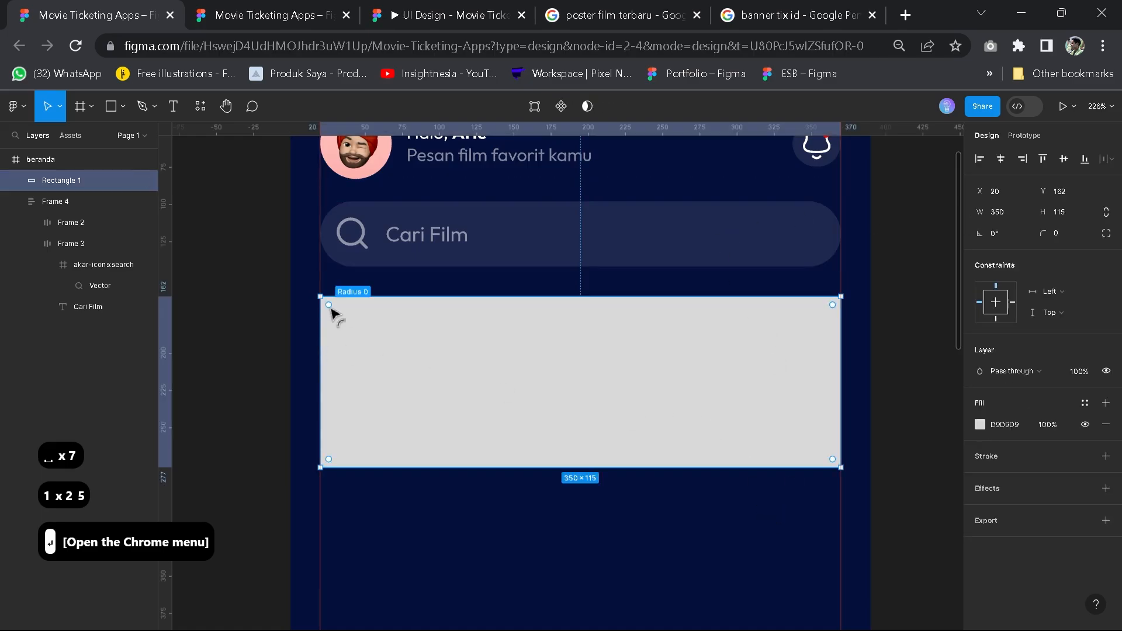
Set the banner rectangle's corner radius to 15
{"action": "left_click", "coordinate": [1059, 233]}
{"action": "type", "text": "10"}
{"action": "key", "text": "Return"}
{"action": "type", "text": "15"}
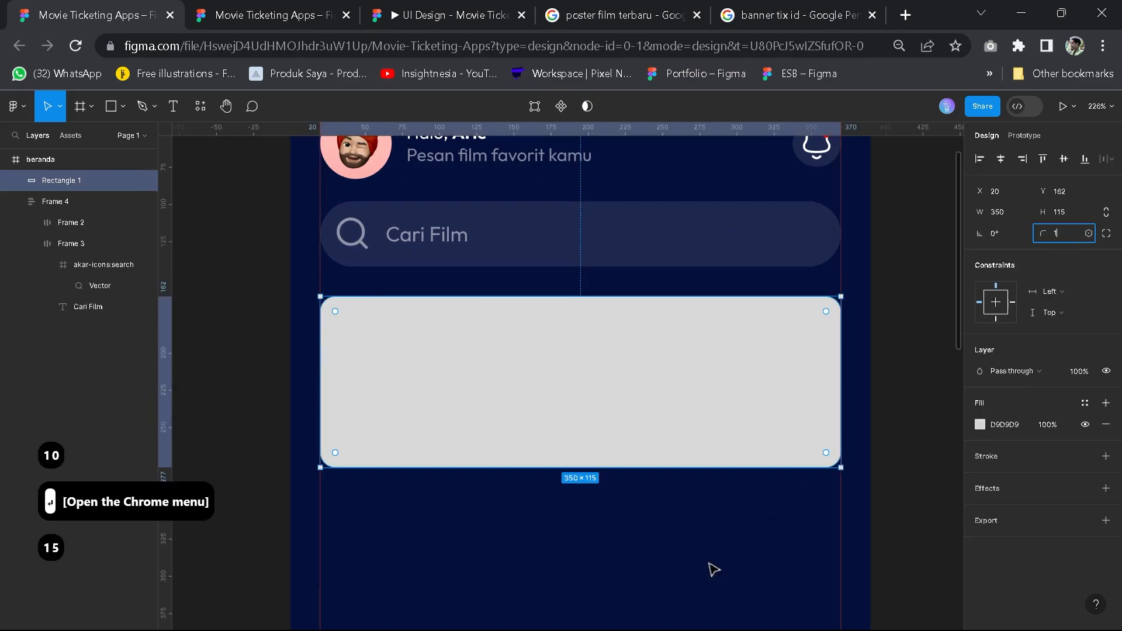
{"action": "left_click", "coordinate": [714, 571]}
{"action": "left_click", "coordinate": [673, 437]}
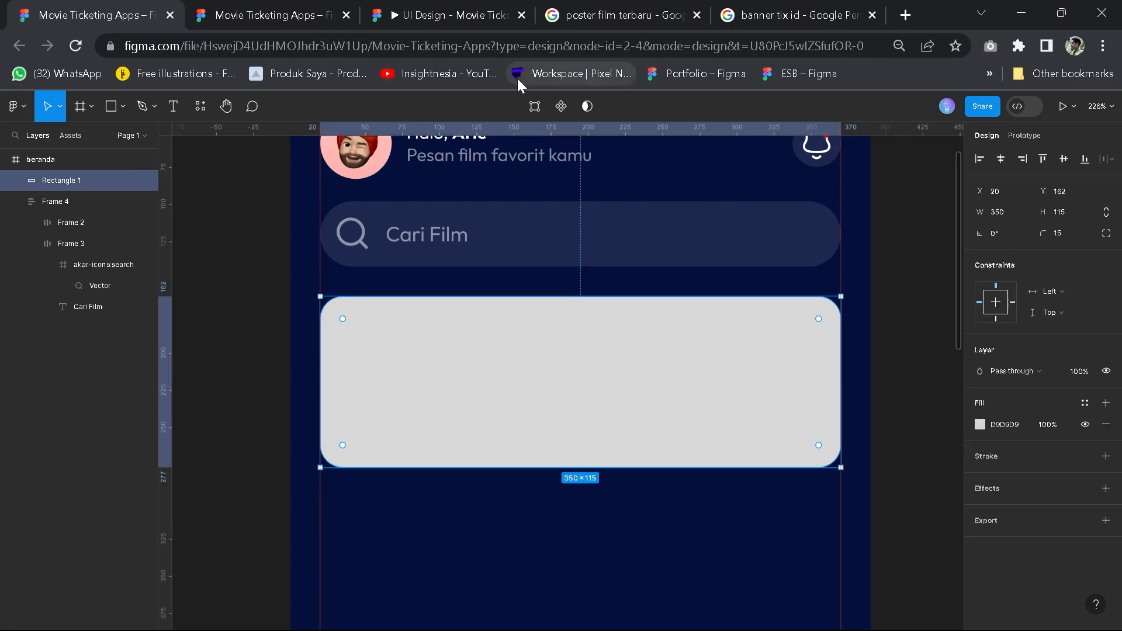
Switch to the Google image results for banner tix id, copy the yellow BCA voucher banner image, and return to the new design file
{"action": "scroll", "coordinate": [622, 371], "scroll_direction": "down", "scroll_amount": 2}
{"action": "left_click", "coordinate": [750, 11]}
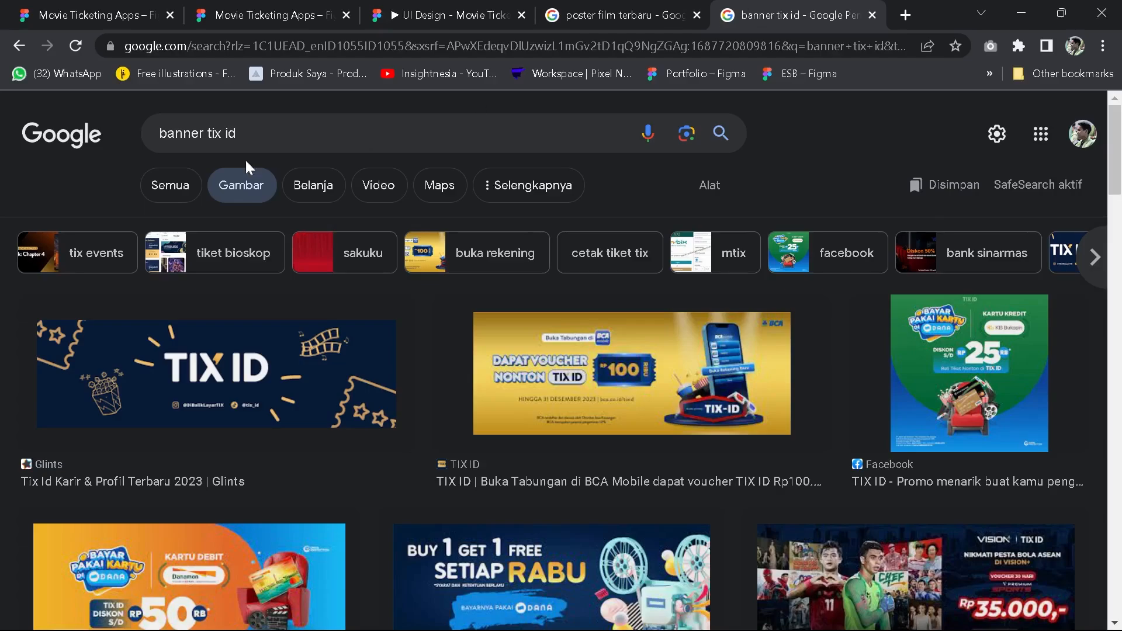
{"action": "left_click_drag", "start_coordinate": [254, 137], "coordinate": [148, 132]}
{"action": "left_click", "coordinate": [277, 144]}
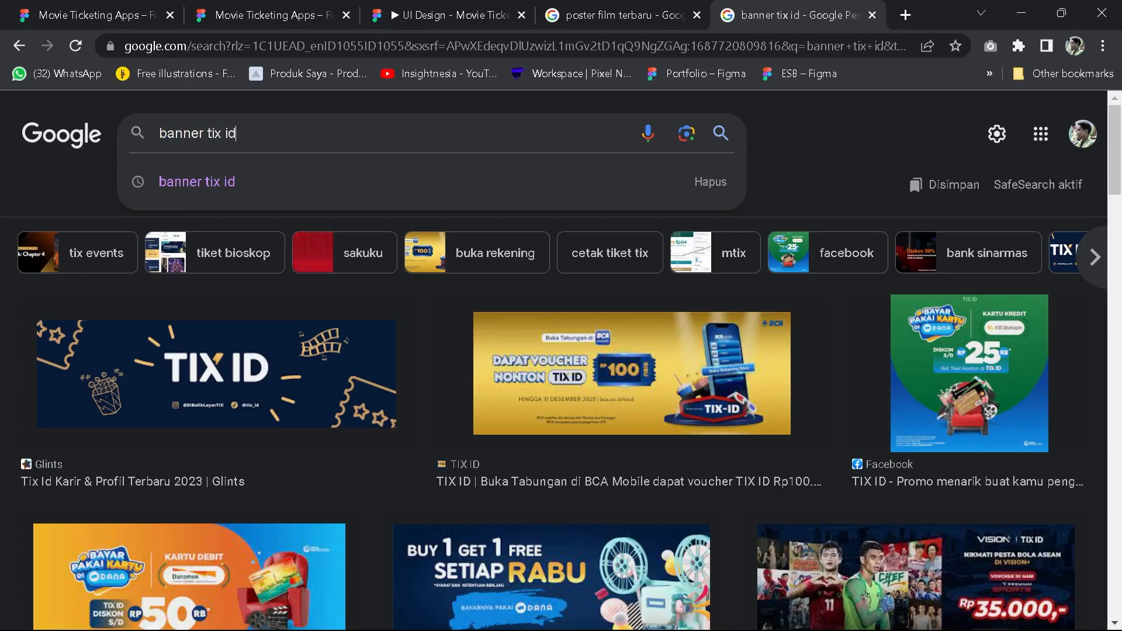
{"action": "left_click", "coordinate": [616, 399]}
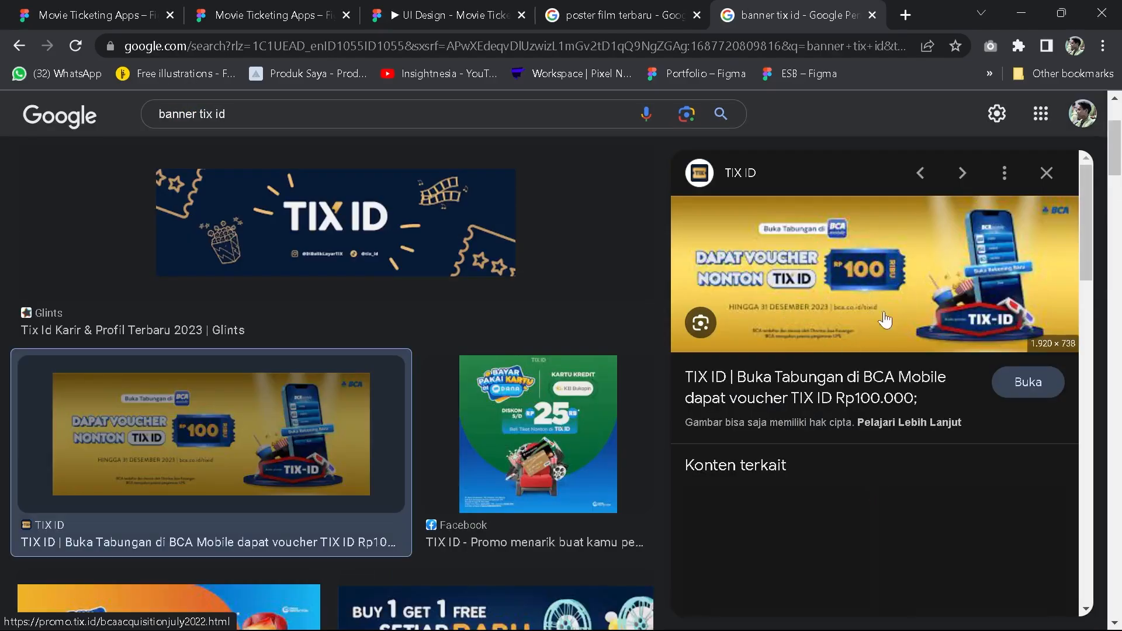
{"action": "right_click", "coordinate": [870, 269]}
{"action": "left_click", "coordinate": [955, 470]}
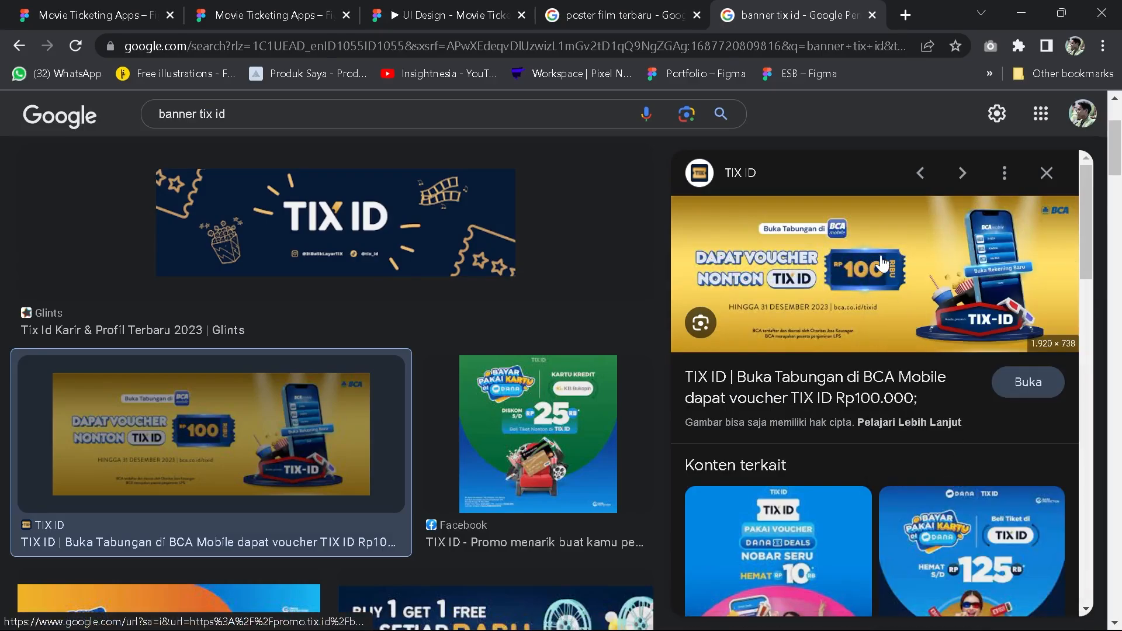
{"action": "left_click", "coordinate": [115, 13]}
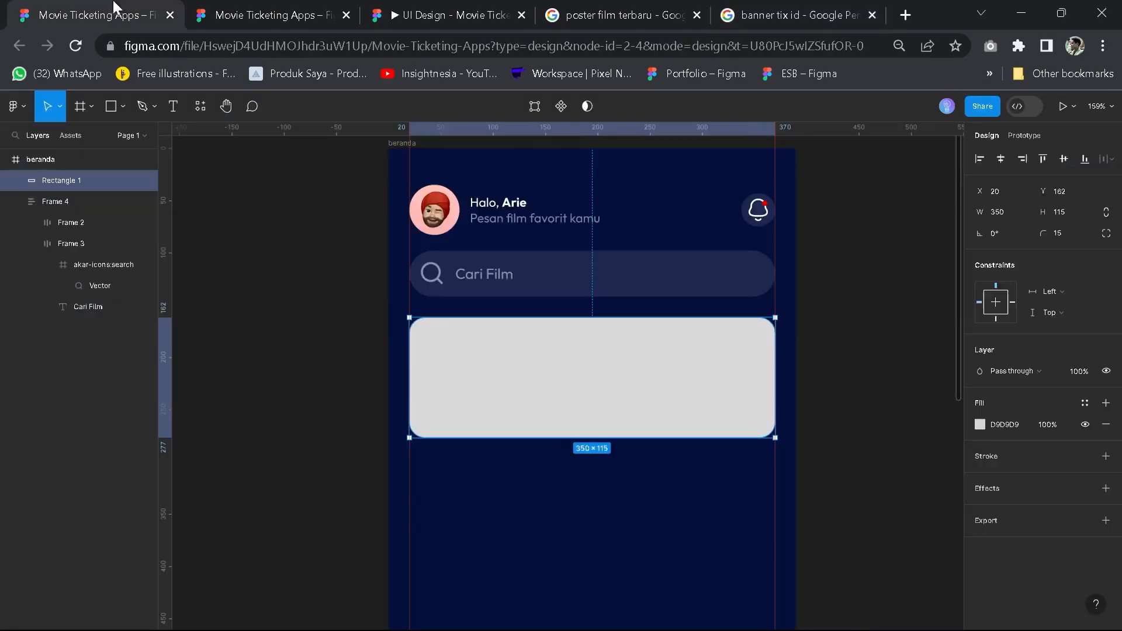
Try to paste the copied banner into the rectangle and change the rectangle's fill type to Image
{"action": "double_click", "coordinate": [584, 388]}
{"action": "key", "text": "ctrl+v"}
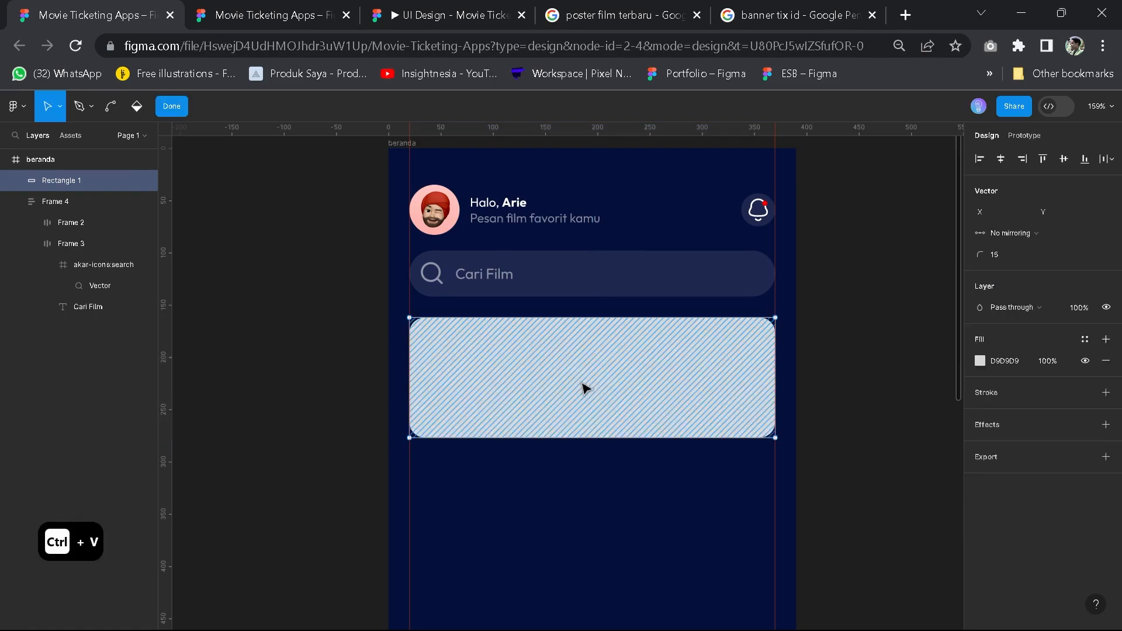
{"action": "left_click", "coordinate": [1001, 363]}
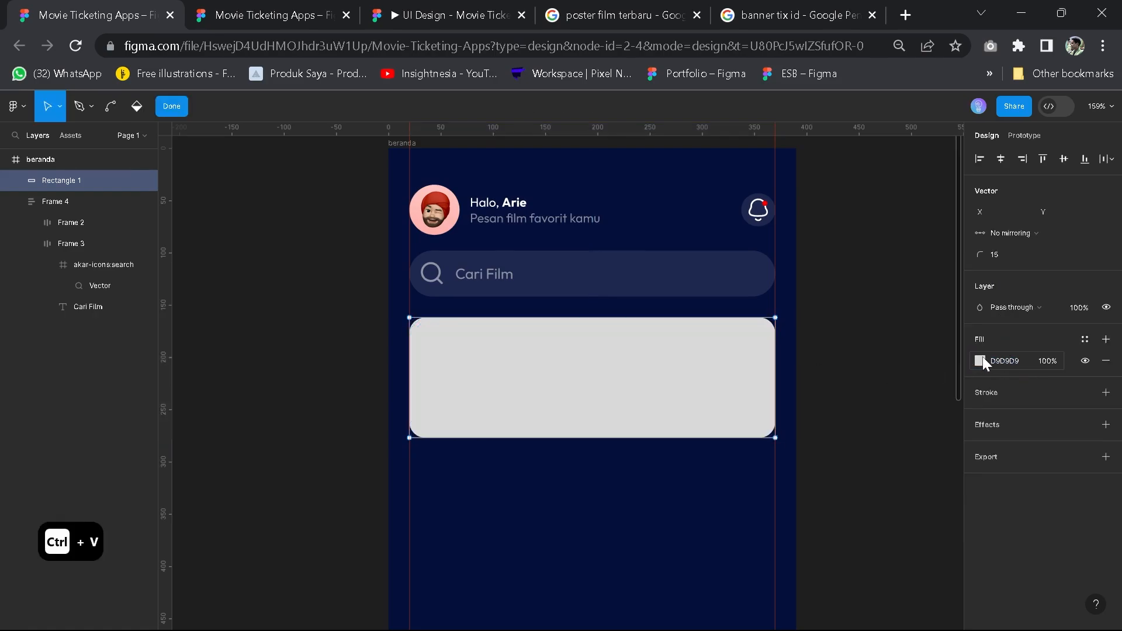
{"action": "left_click", "coordinate": [980, 360]}
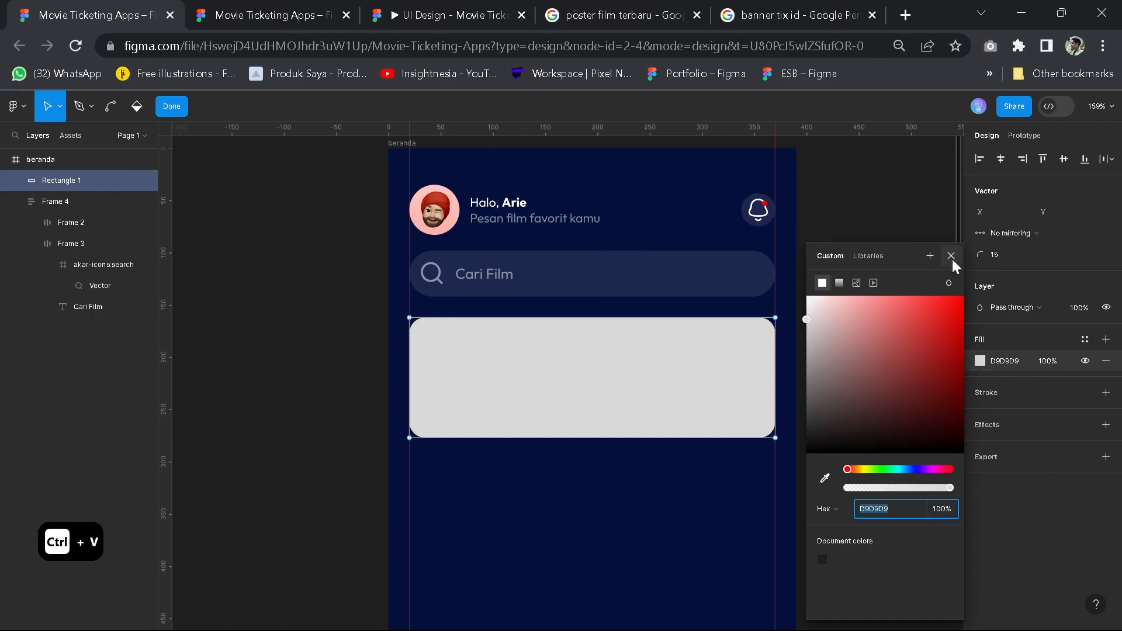
{"action": "left_click", "coordinate": [840, 283]}
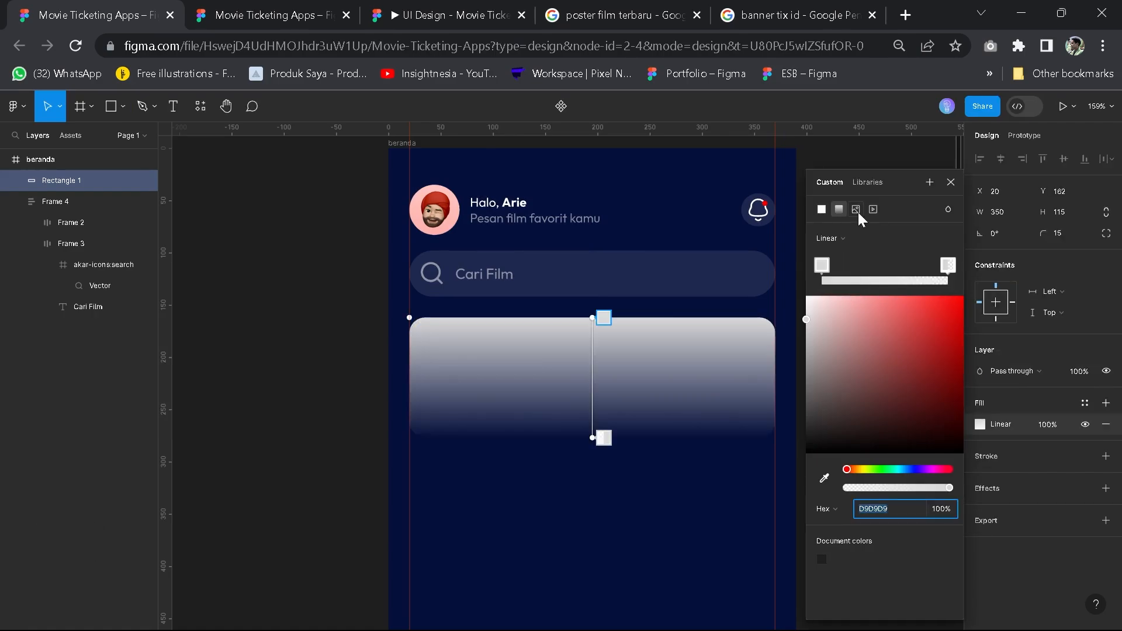
{"action": "left_click", "coordinate": [856, 209]}
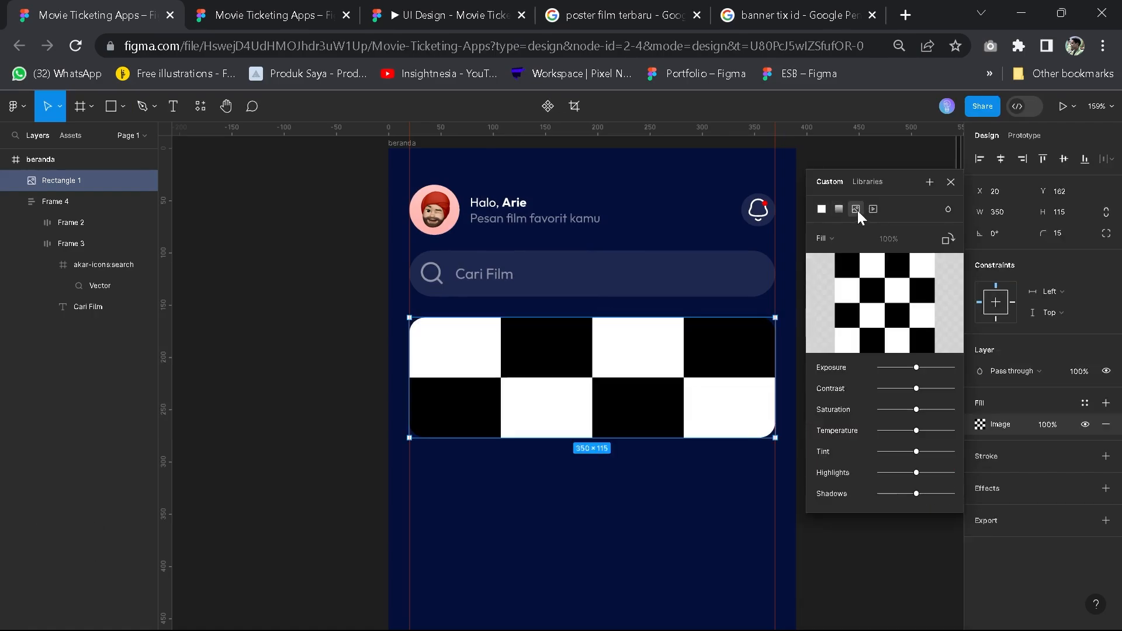
{"action": "left_click", "coordinate": [951, 182]}
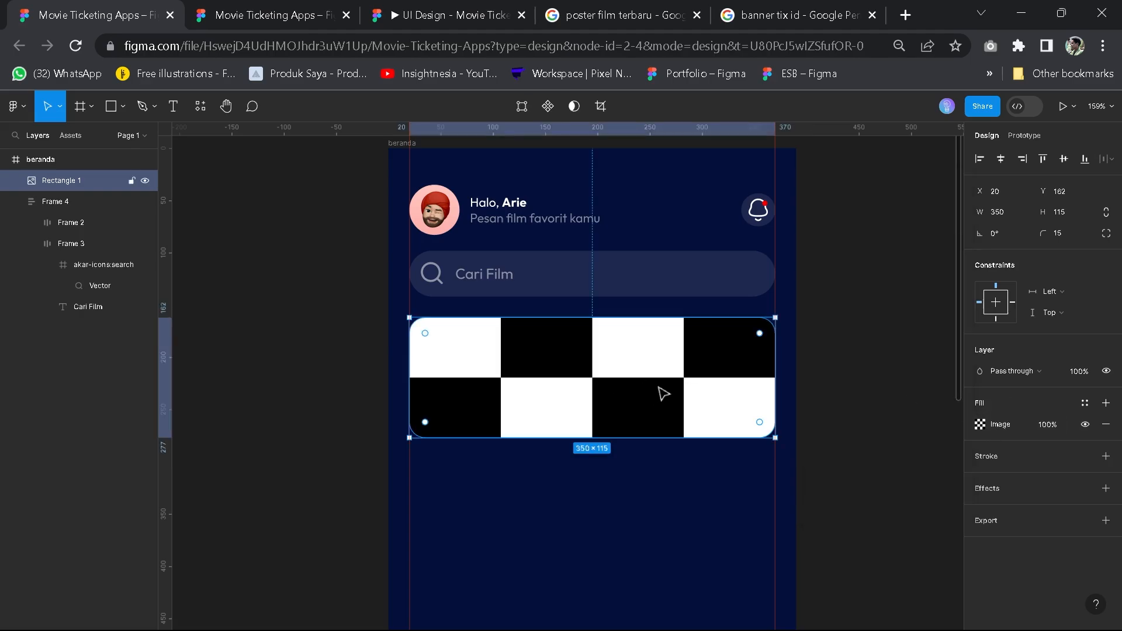
Paste the copied BCA voucher banner image into the rectangle below the search bar as its image fill
{"action": "double_click", "coordinate": [595, 411]}
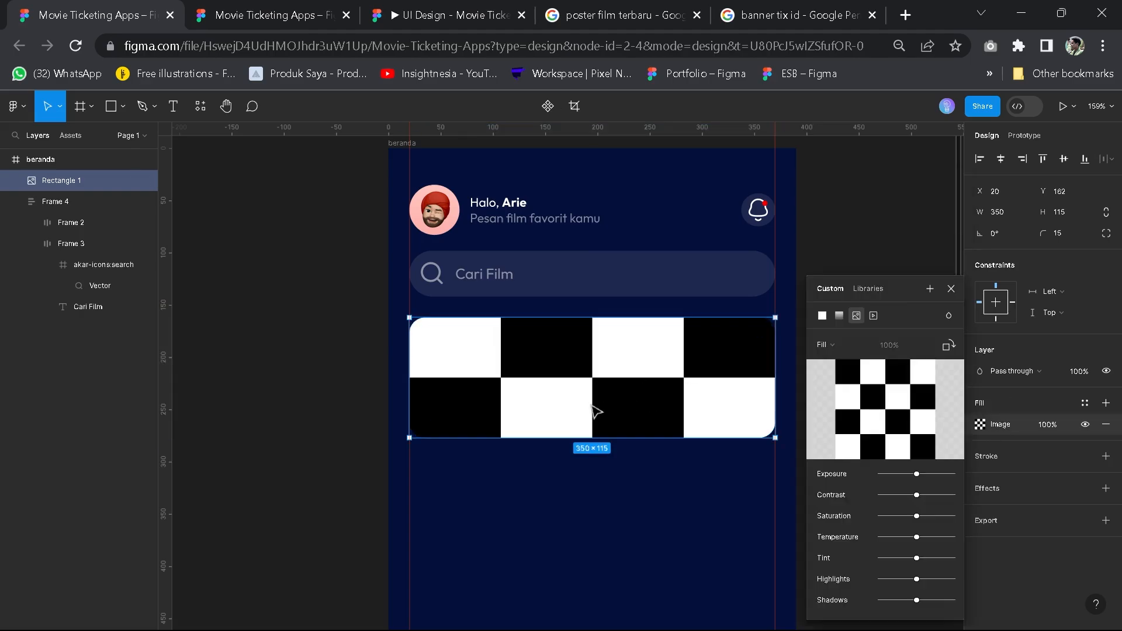
{"action": "left_click", "coordinate": [951, 289]}
{"action": "key", "text": "ctrl+v"}
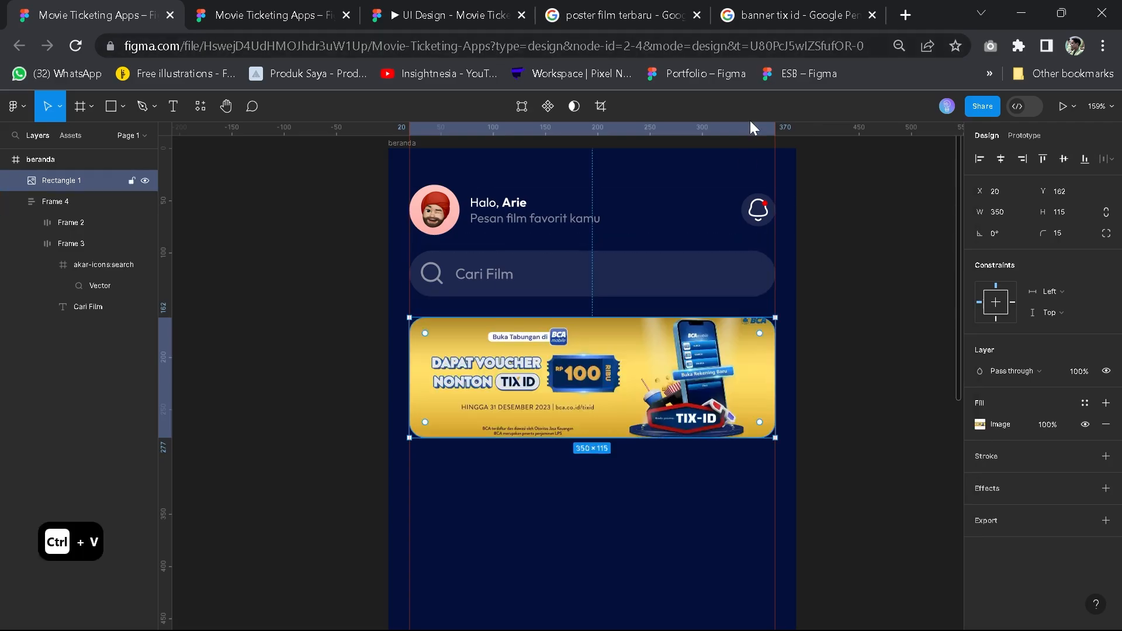
{"action": "left_click", "coordinate": [584, 481]}
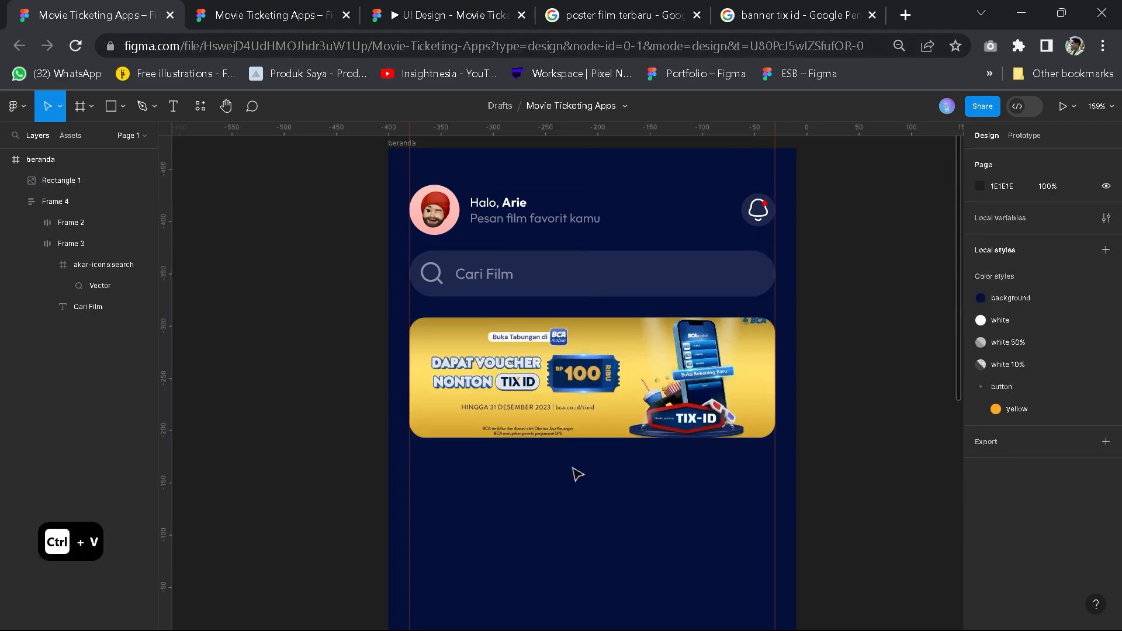
{"action": "scroll", "coordinate": [572, 469], "scroll_direction": "down", "scroll_amount": 3}
{"action": "scroll", "coordinate": [572, 471], "scroll_direction": "up", "scroll_amount": 2}
Increase the banner rectangle's height to 127 so the whole voucher image fits
{"action": "left_click", "coordinate": [576, 431]}
{"action": "scroll", "coordinate": [576, 431], "scroll_direction": "up", "scroll_amount": 2}
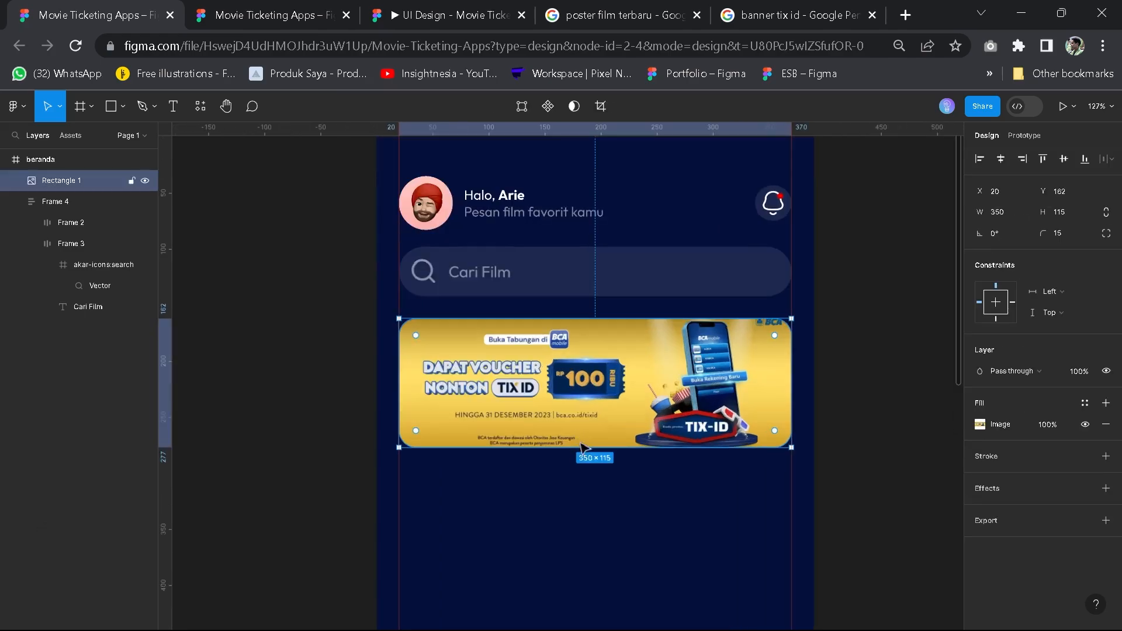
{"action": "left_click", "coordinate": [1067, 212]}
{"action": "type", "text": "120"}
{"action": "key", "text": "Return"}
{"action": "left_click_drag", "start_coordinate": [638, 453], "coordinate": [640, 462]}
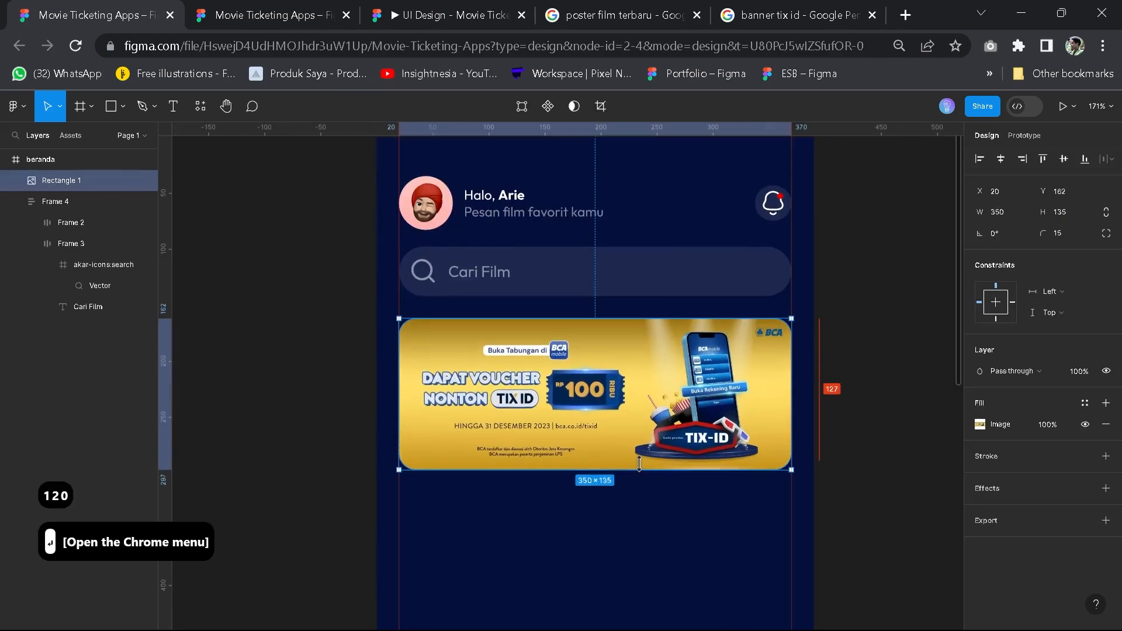
{"action": "scroll", "coordinate": [628, 391], "scroll_direction": "down", "scroll_amount": 5}
{"action": "scroll", "coordinate": [642, 391], "scroll_direction": "up", "scroll_amount": 8}
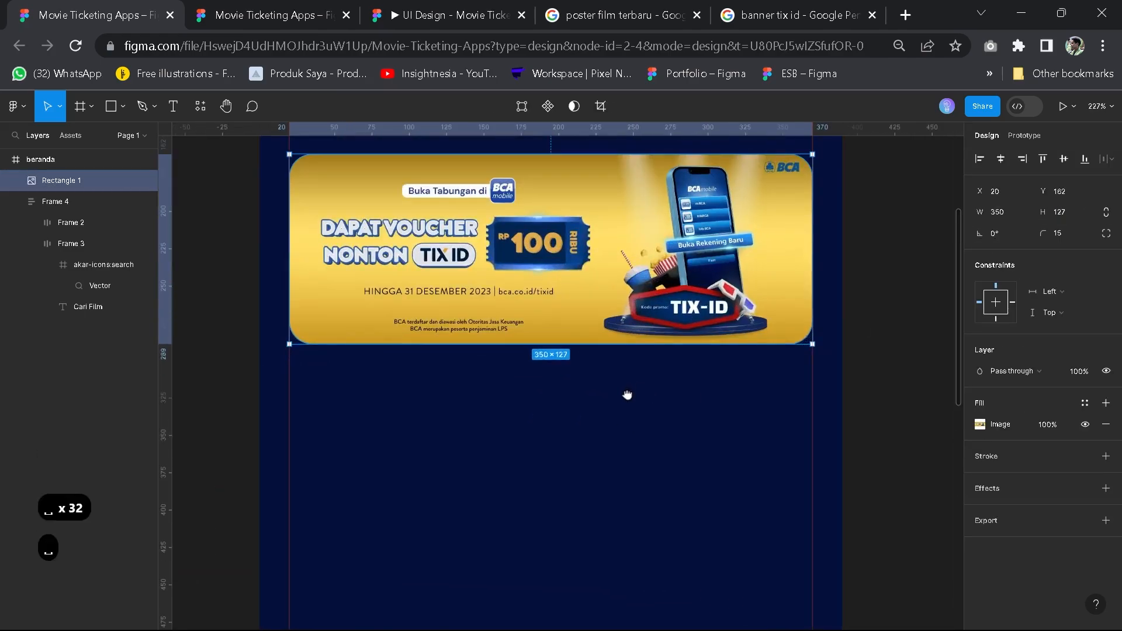
{"action": "scroll", "coordinate": [631, 393], "scroll_direction": "down", "scroll_amount": 3}
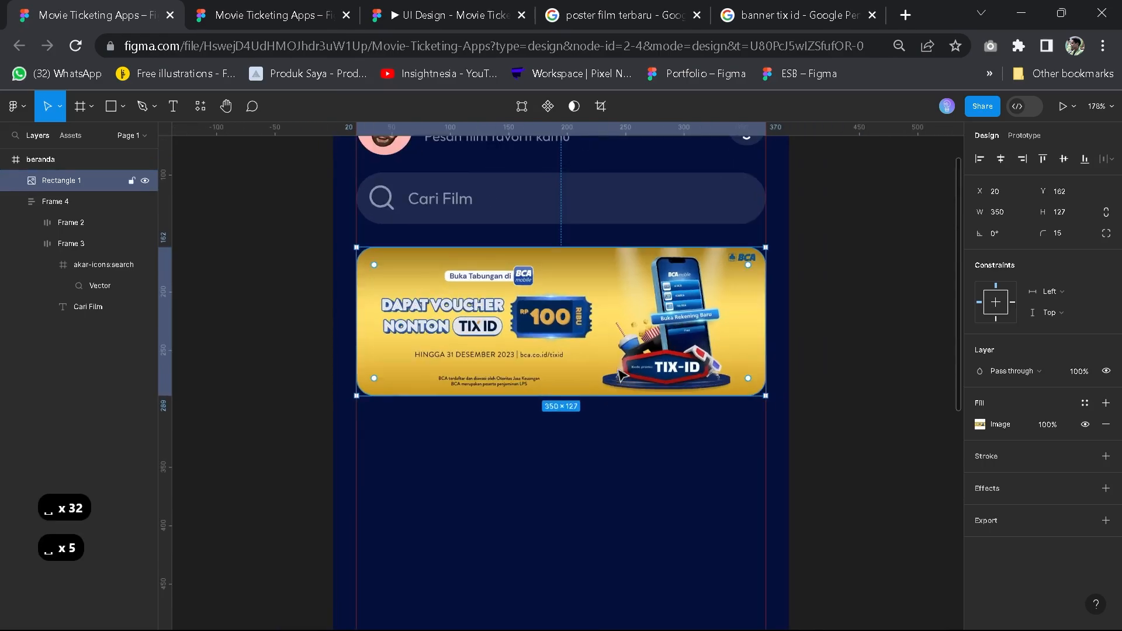
Turn the banner rectangle into a component and rename it "card banner"
{"action": "right_click", "coordinate": [578, 317]}
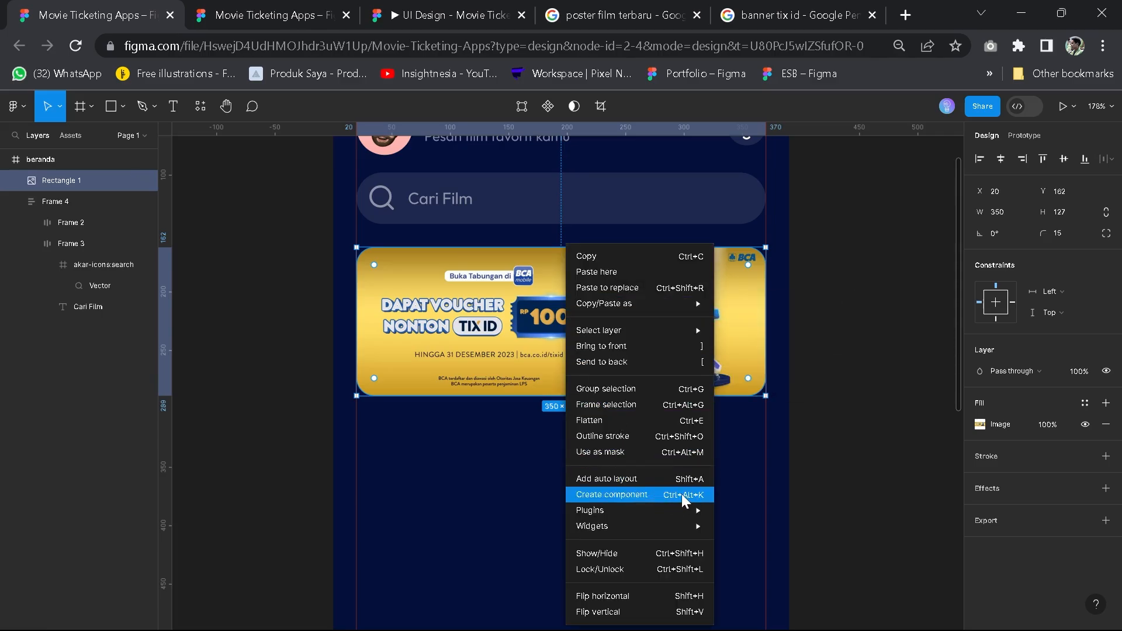
{"action": "left_click", "coordinate": [444, 324]}
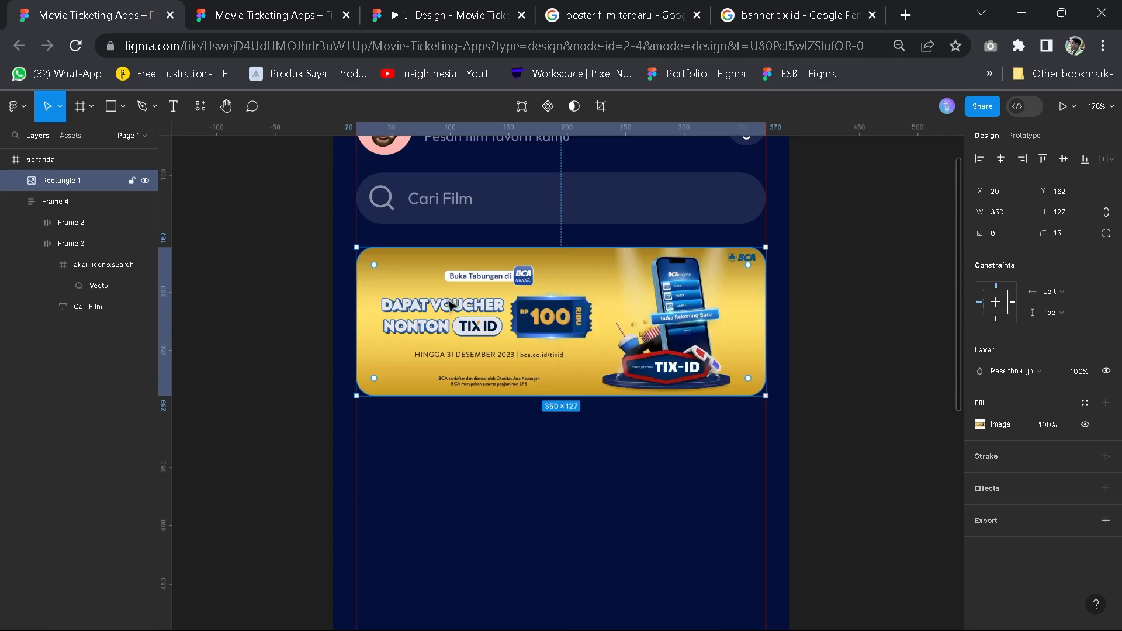
{"action": "left_click", "coordinate": [547, 107]}
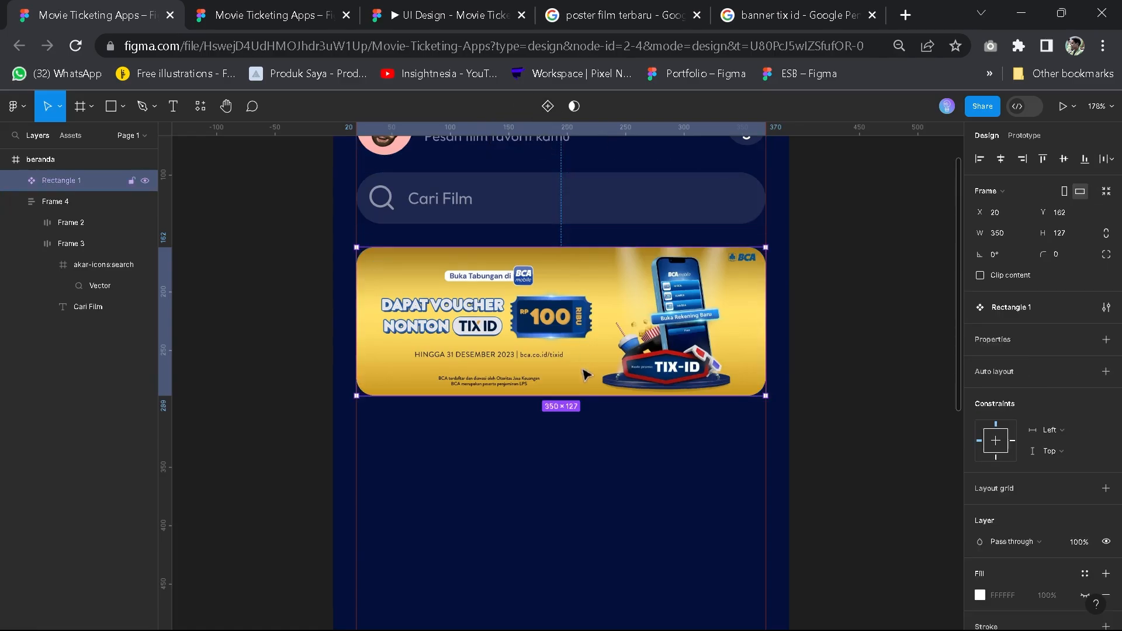
{"action": "double_click", "coordinate": [82, 179]}
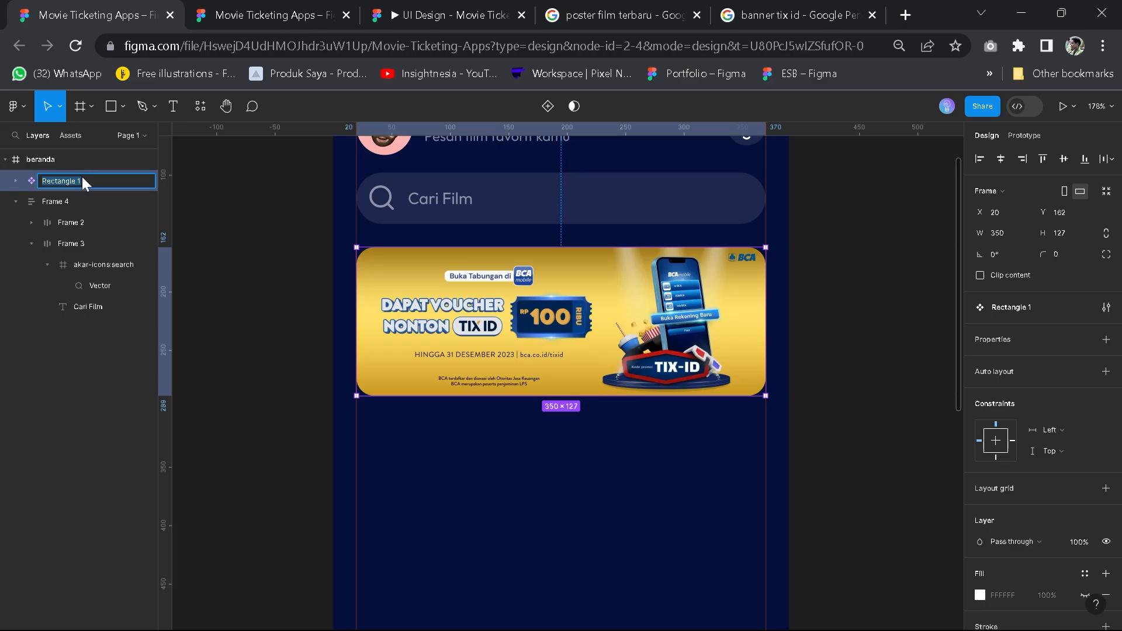
{"action": "type", "text": "card banner"}
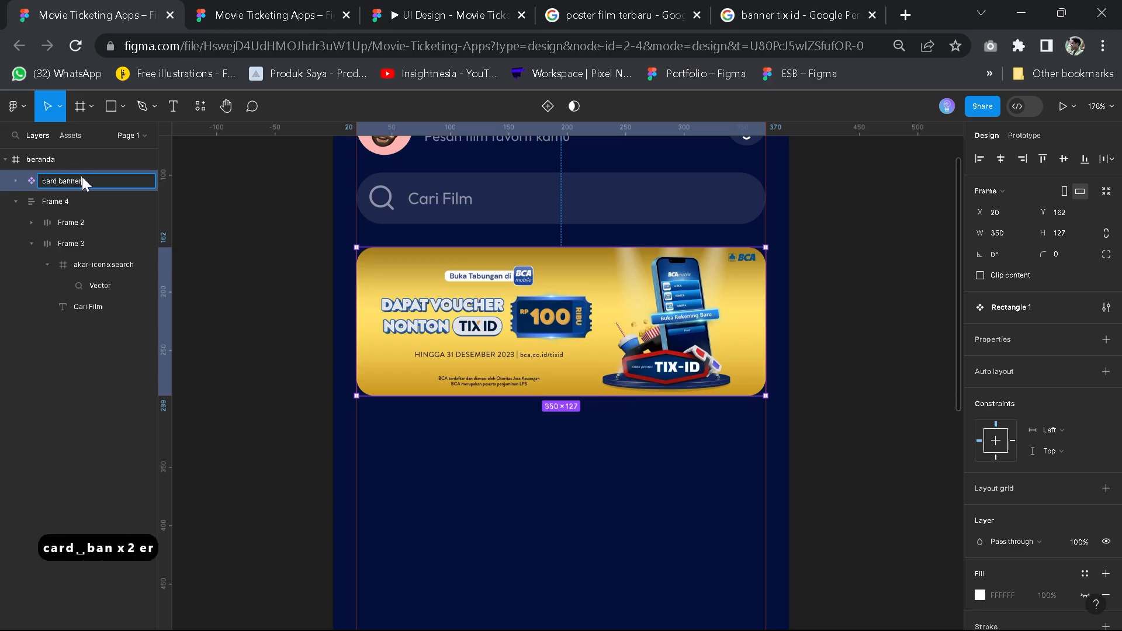
{"action": "key", "text": "Return"}
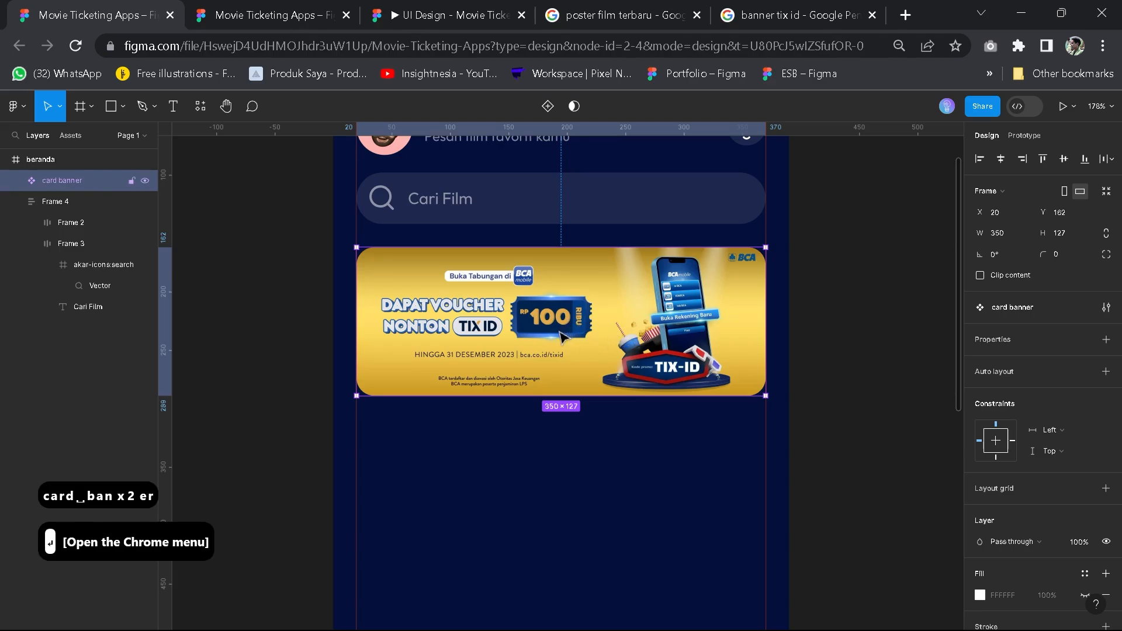
Move the card banner main component out of the beranda frame onto the empty canvas beside it
{"action": "scroll", "coordinate": [555, 334], "scroll_direction": "down", "scroll_amount": 5}
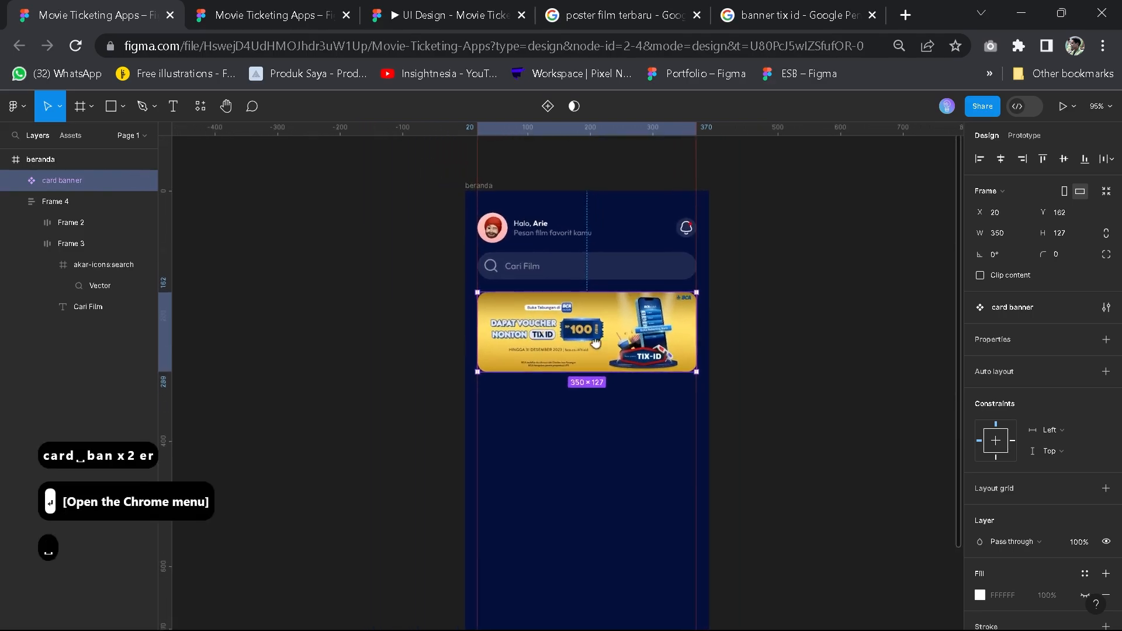
{"action": "left_click_drag", "start_coordinate": [608, 345], "coordinate": [412, 347]}
{"action": "key", "text": "space"}
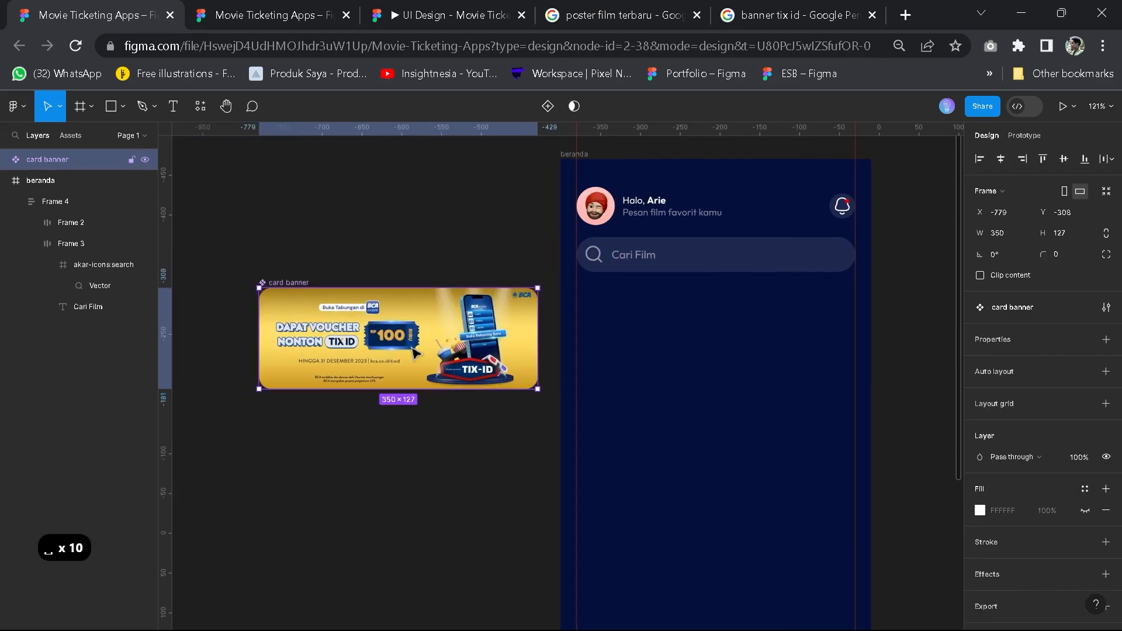
{"action": "scroll", "coordinate": [413, 353], "scroll_direction": "up", "scroll_amount": 3}
{"action": "key", "text": "space"}
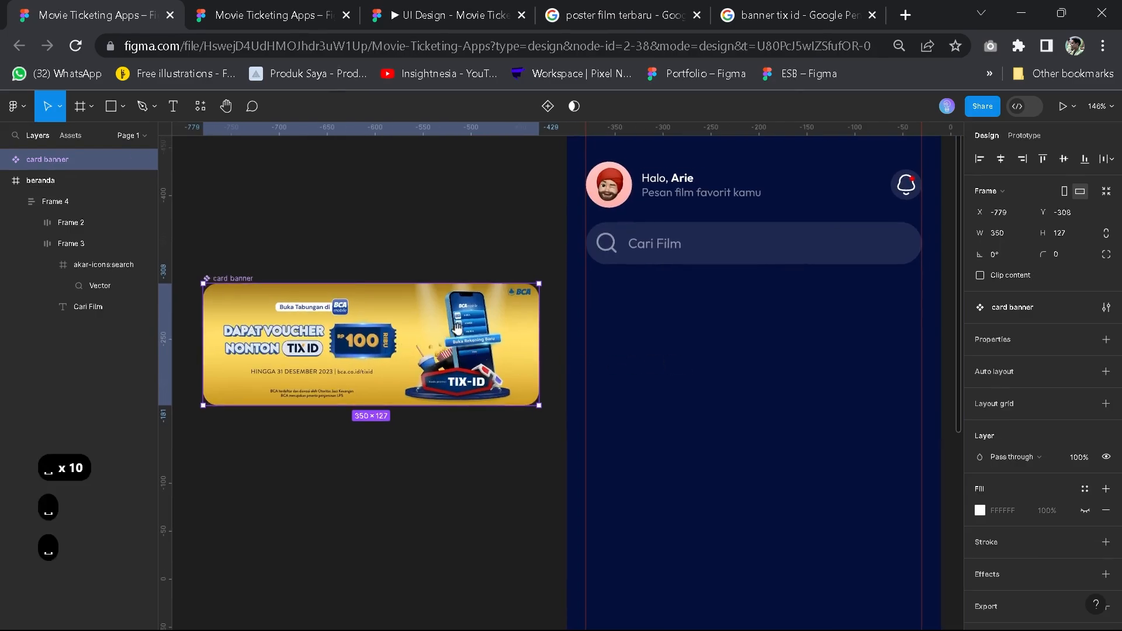
{"action": "key", "text": "space"}
{"action": "left_click_drag", "start_coordinate": [413, 353], "coordinate": [405, 365]}
{"action": "left_click", "coordinate": [661, 351]}
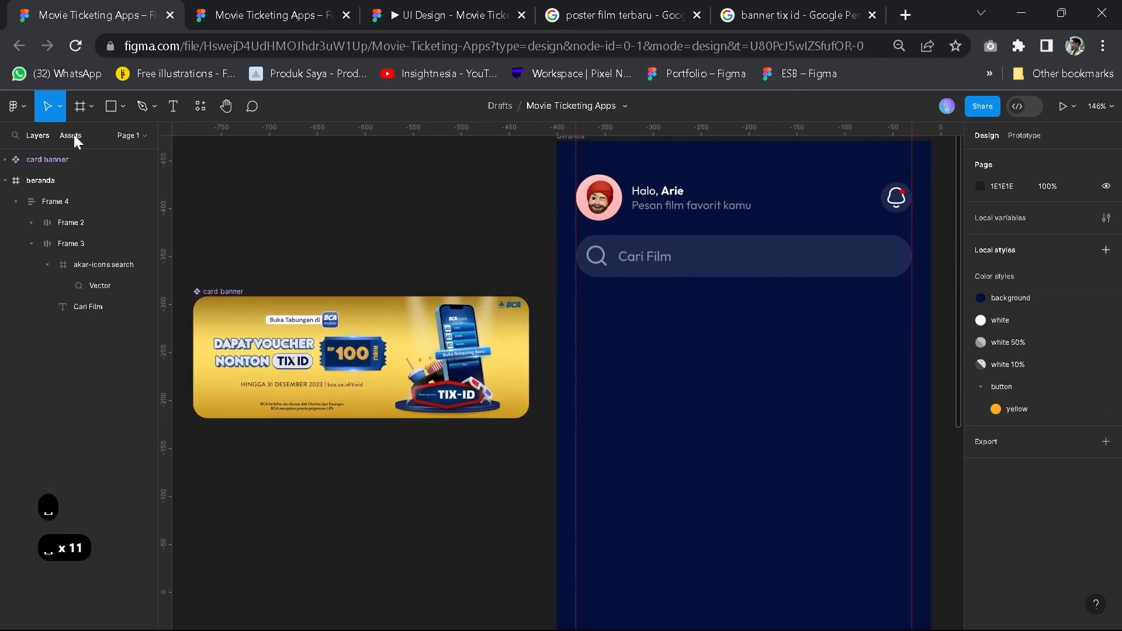
Place an instance of the local card banner component below the search bar in the beranda frame at X 20, Y 161
{"action": "left_click", "coordinate": [319, 401]}
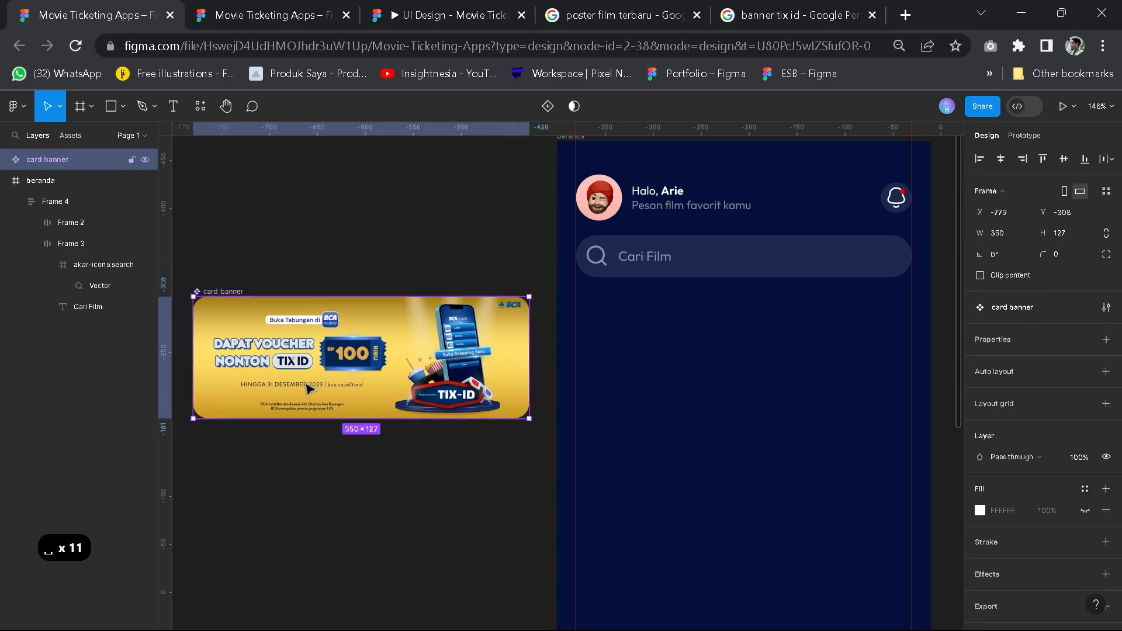
{"action": "left_click", "coordinate": [71, 135]}
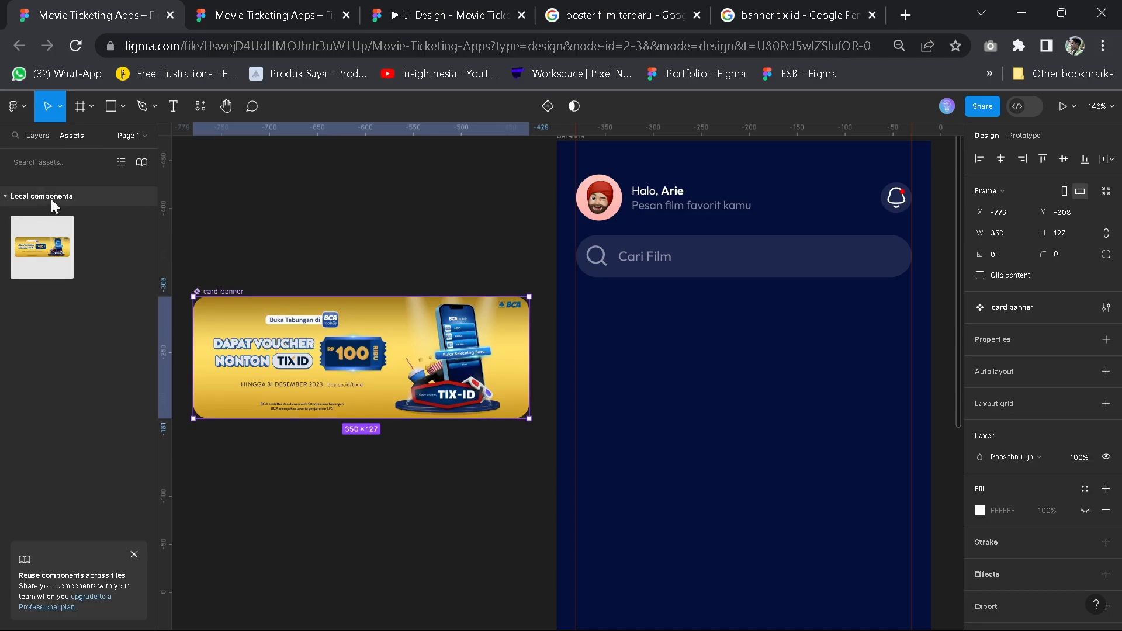
{"action": "left_click", "coordinate": [480, 197]}
{"action": "key", "text": "space"}
{"action": "left_click_drag", "start_coordinate": [484, 196], "coordinate": [475, 220]}
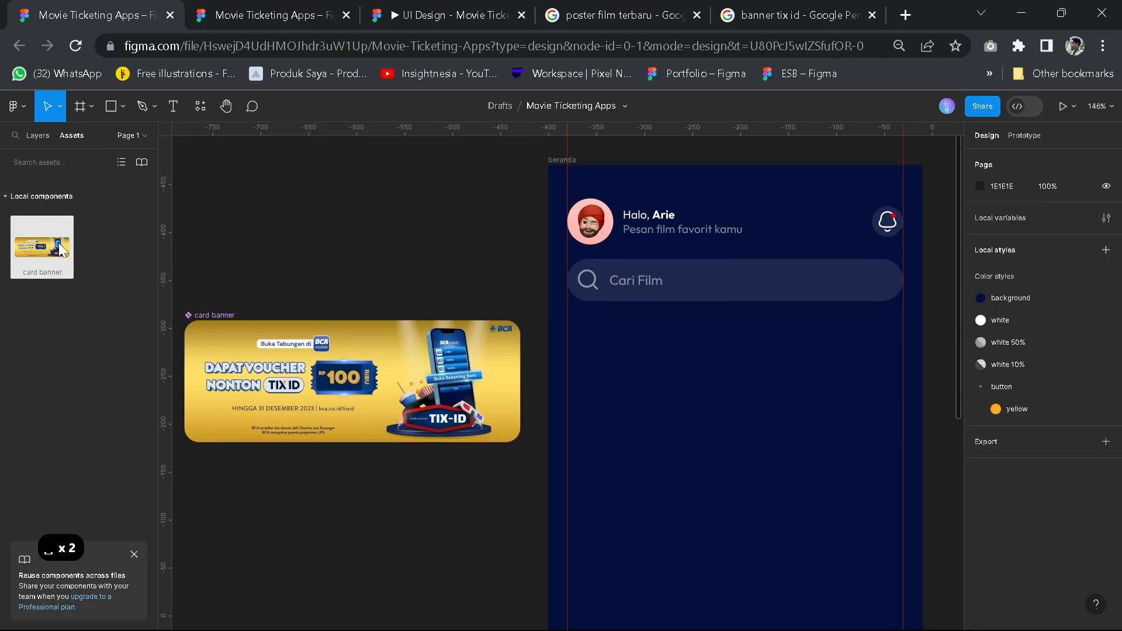
{"action": "left_click", "coordinate": [562, 161]}
{"action": "left_click_drag", "start_coordinate": [484, 335], "coordinate": [480, 372]}
{"action": "scroll", "coordinate": [725, 407], "scroll_direction": "down", "scroll_amount": 2}
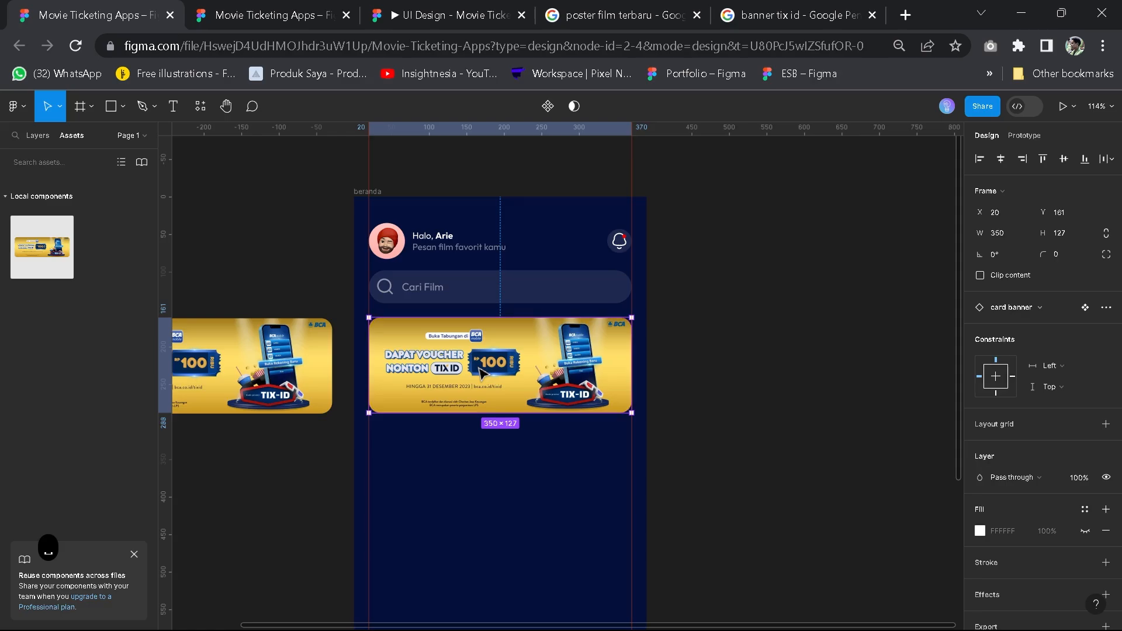
{"action": "scroll", "coordinate": [479, 368], "scroll_direction": "down", "scroll_amount": 3}
{"action": "scroll", "coordinate": [481, 367], "scroll_direction": "up", "scroll_amount": 4}
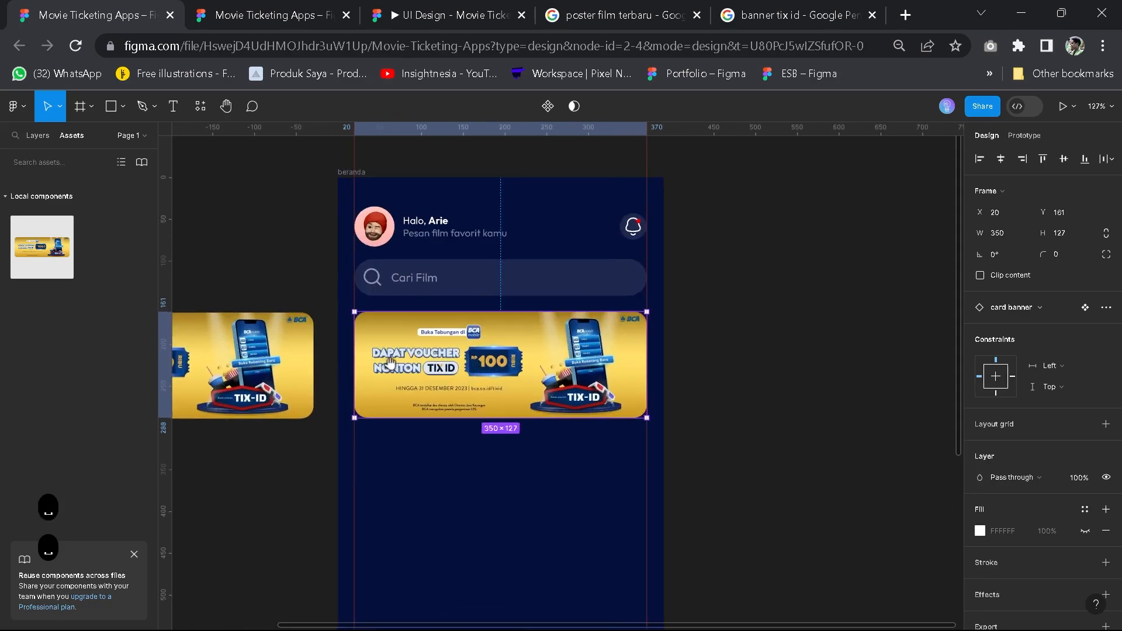
{"action": "left_click_drag", "start_coordinate": [394, 362], "coordinate": [430, 358]}
{"action": "scroll", "coordinate": [444, 360], "scroll_direction": "up", "scroll_amount": 1}
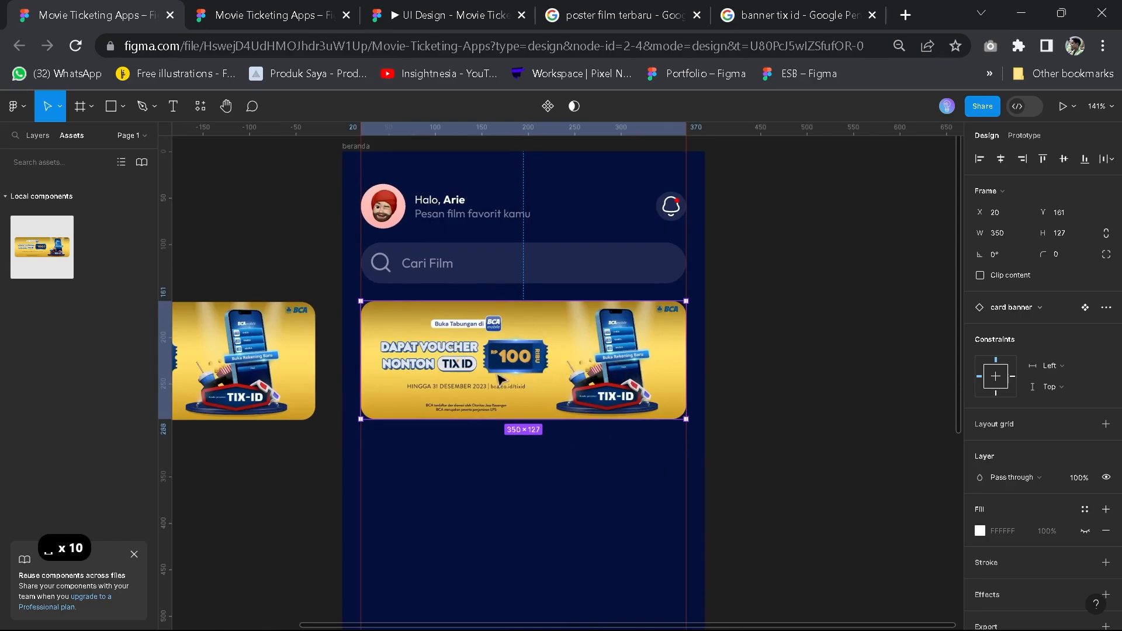
Add auto layout around the card banner instance and set its horizontal and vertical padding to 0
{"action": "key", "text": "shift+a"}
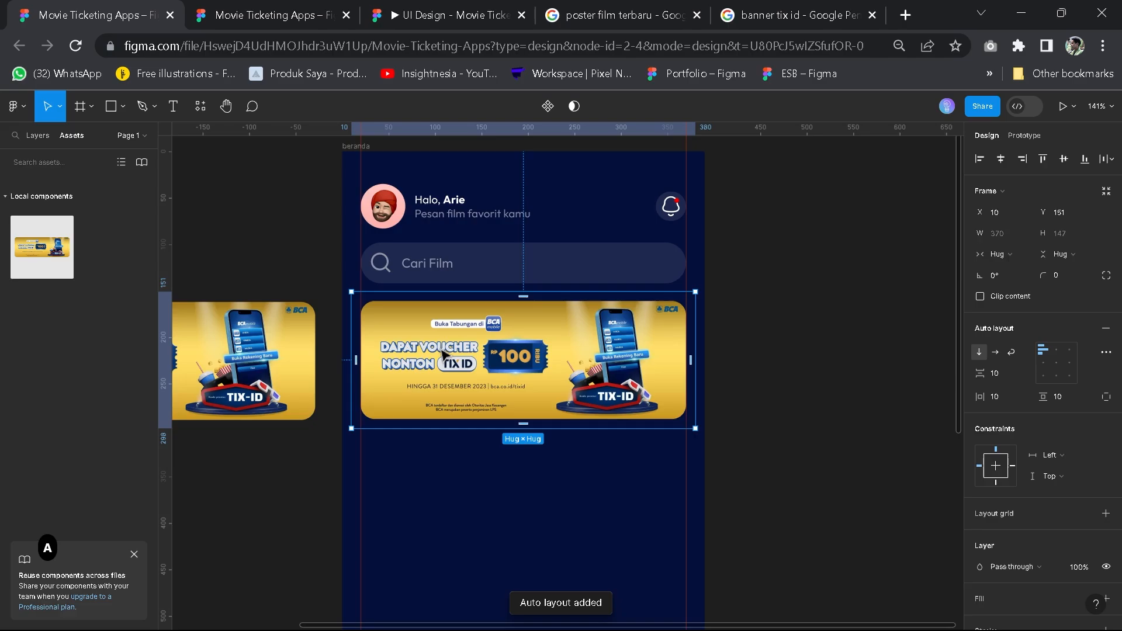
{"action": "scroll", "coordinate": [442, 353], "scroll_direction": "up", "scroll_amount": 3}
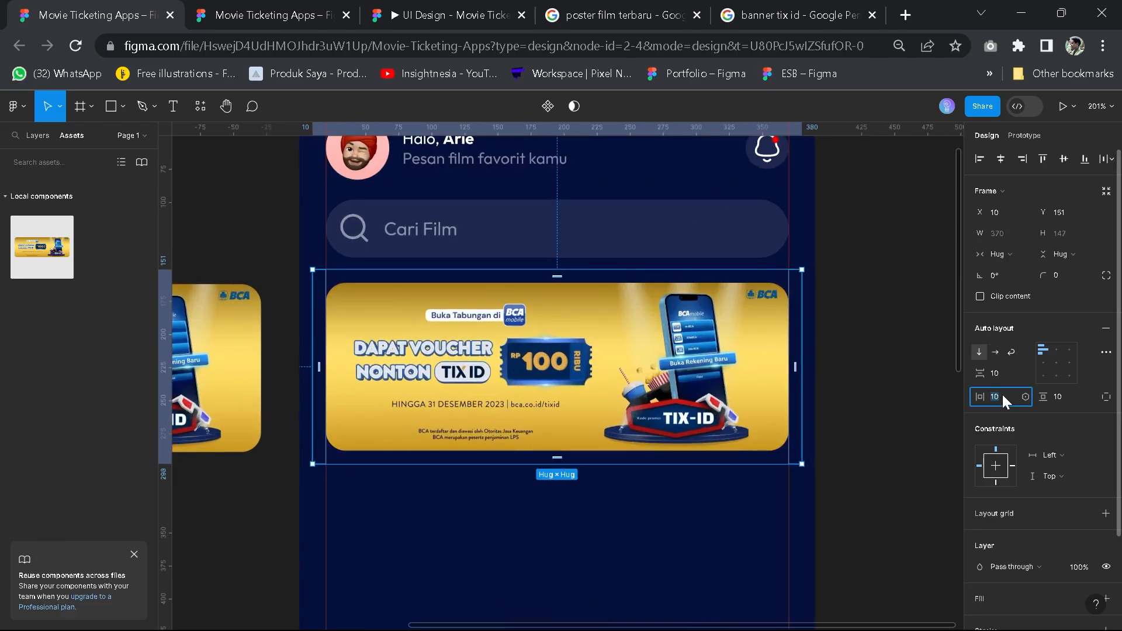
{"action": "type", "text": "0"}
{"action": "left_click", "coordinate": [1061, 398]}
{"action": "type", "text": "0"}
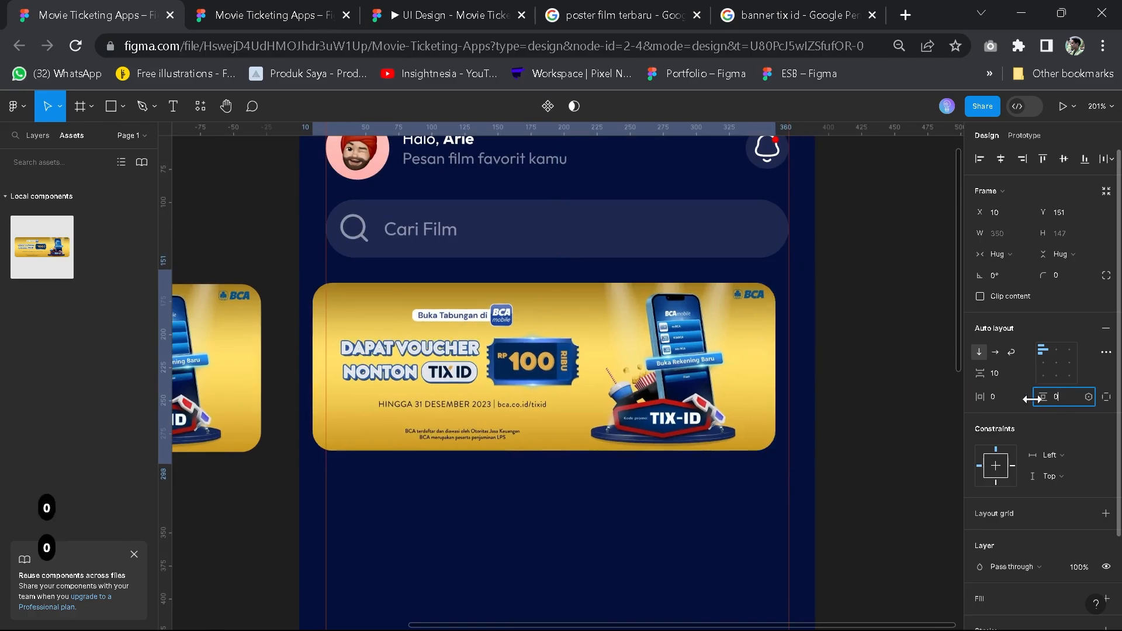
{"action": "key", "text": "Return"}
Move the banner's auto layout frame back to the margin guides below the search bar, at X 20, Y 156
{"action": "left_click", "coordinate": [840, 450]}
{"action": "left_click", "coordinate": [695, 362]}
{"action": "left_click_drag", "start_coordinate": [696, 362], "coordinate": [701, 379]}
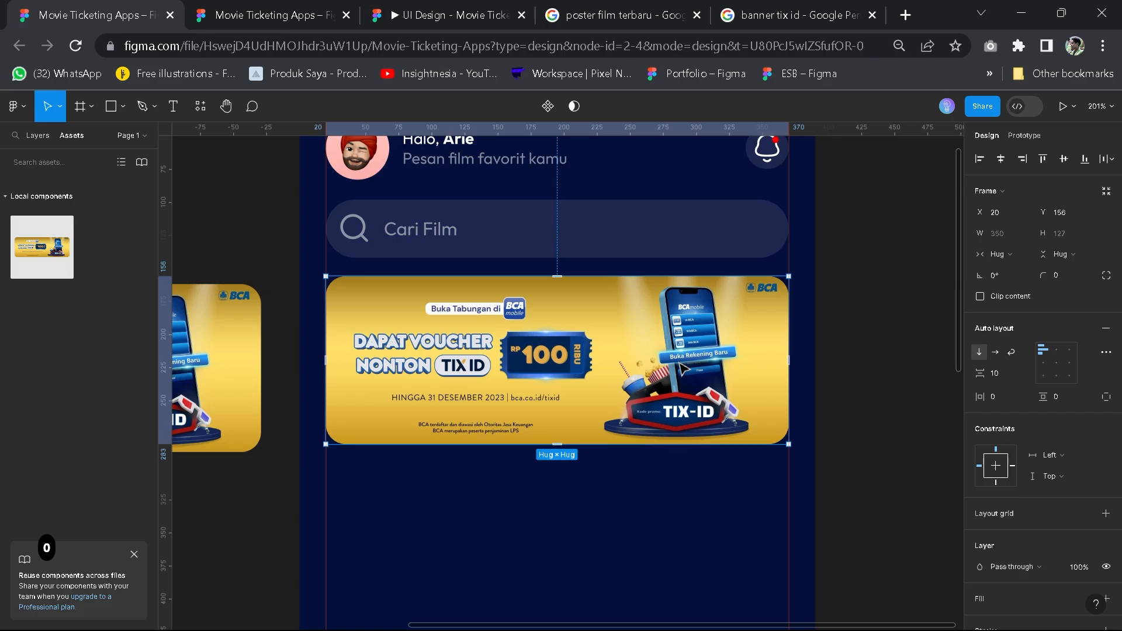
Duplicate the card banner instance twice inside its auto layout frame to make three banners
{"action": "left_click", "coordinate": [37, 135]}
{"action": "left_click", "coordinate": [78, 222]}
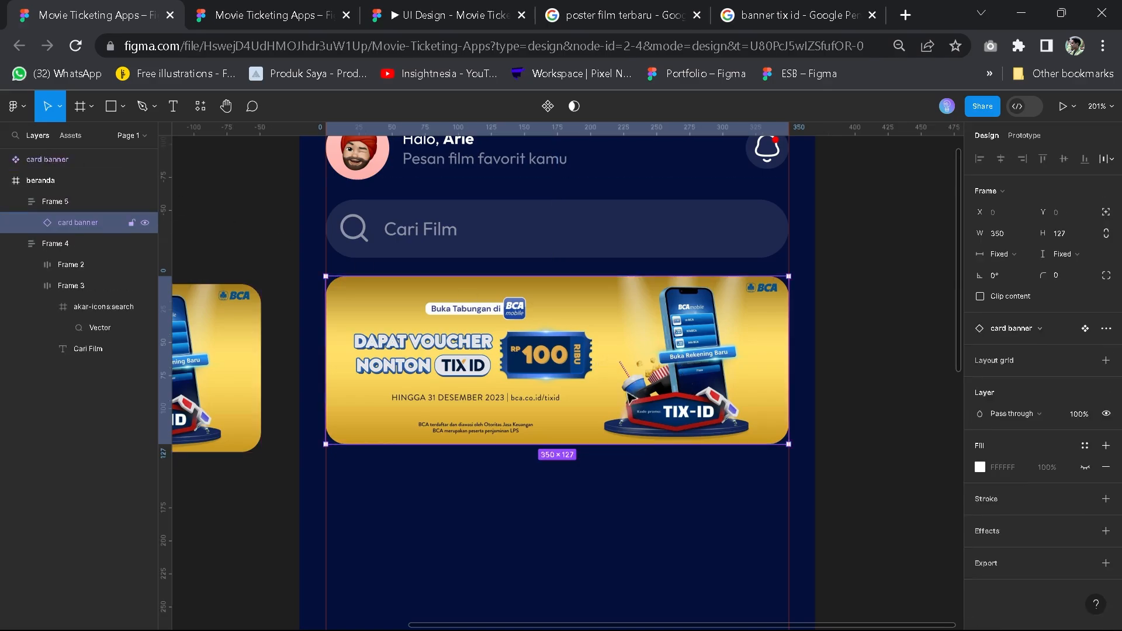
{"action": "key", "text": "ctrl+d"}
{"action": "key", "text": "ctrl+d"}
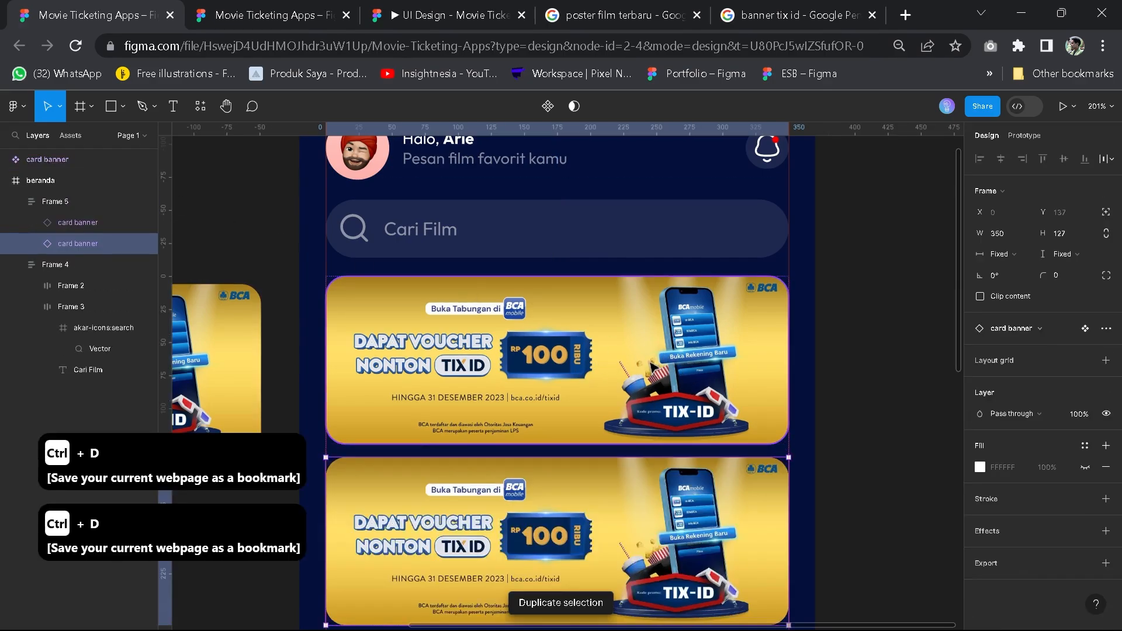
{"action": "scroll", "coordinate": [782, 453], "scroll_direction": "down", "scroll_amount": 3}
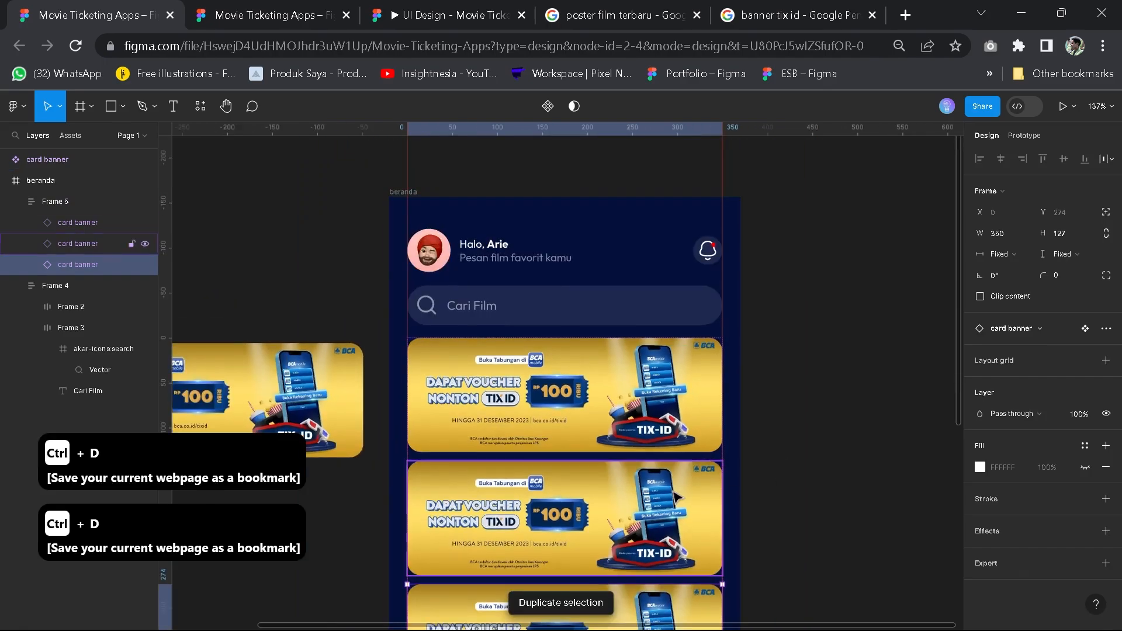
{"action": "scroll", "coordinate": [661, 369], "scroll_direction": "down", "scroll_amount": 1}
{"action": "left_click_drag", "start_coordinate": [662, 370], "coordinate": [664, 284]}
{"action": "left_click", "coordinate": [817, 347]}
Rename the auto layout frame holding the three banners as "card banner"
{"action": "left_click", "coordinate": [652, 276]}
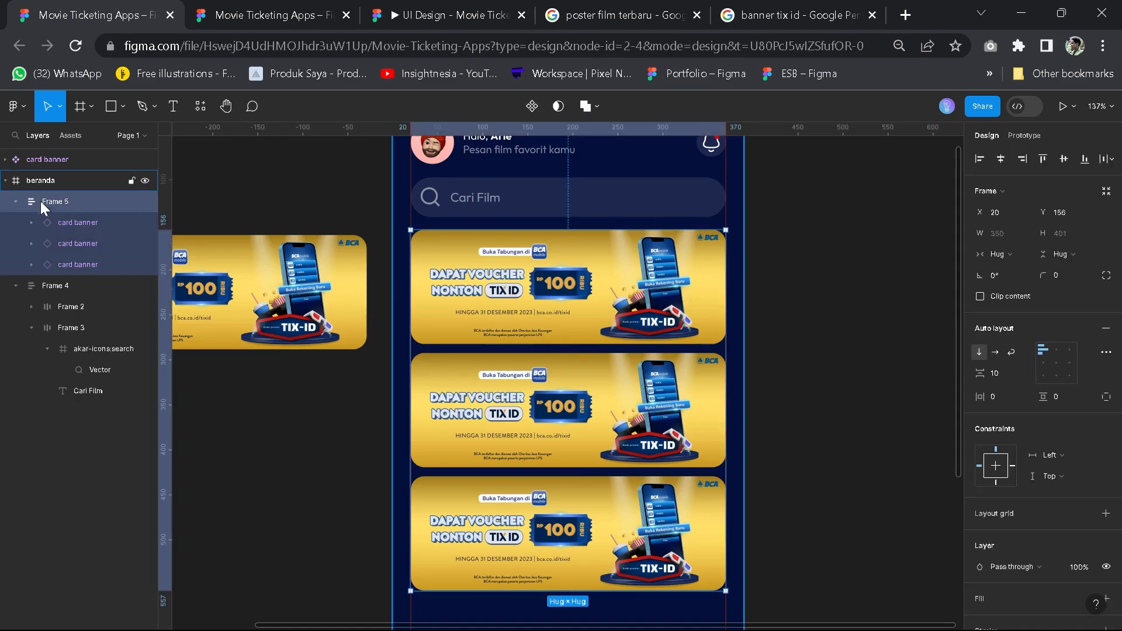
{"action": "double_click", "coordinate": [72, 199]}
{"action": "type", "text": "card banner"}
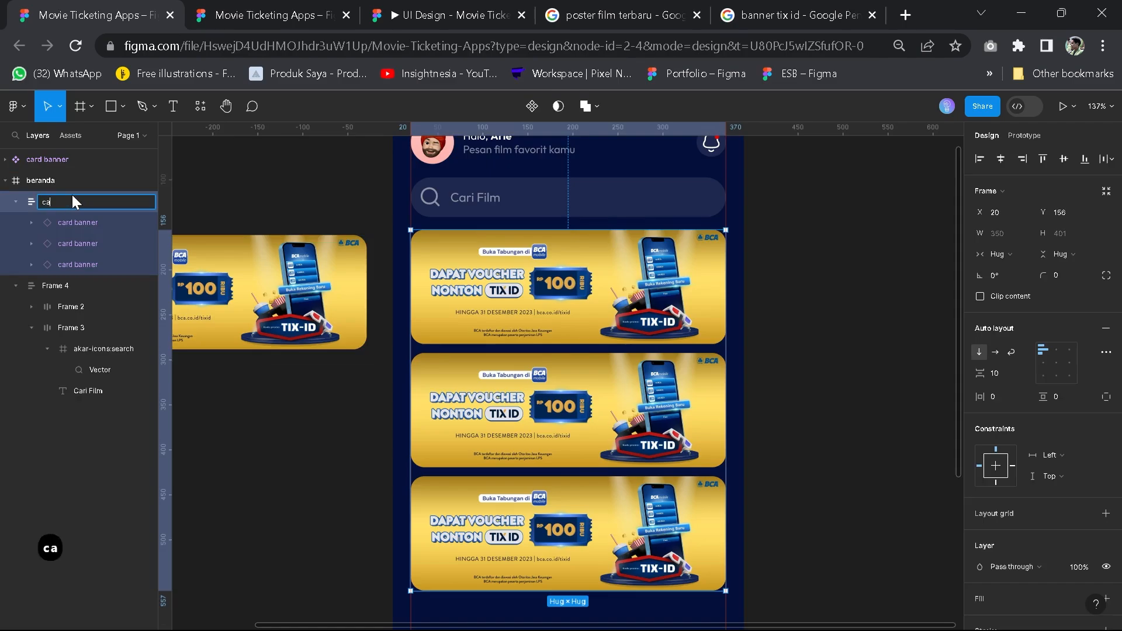
{"action": "key", "text": "Return"}
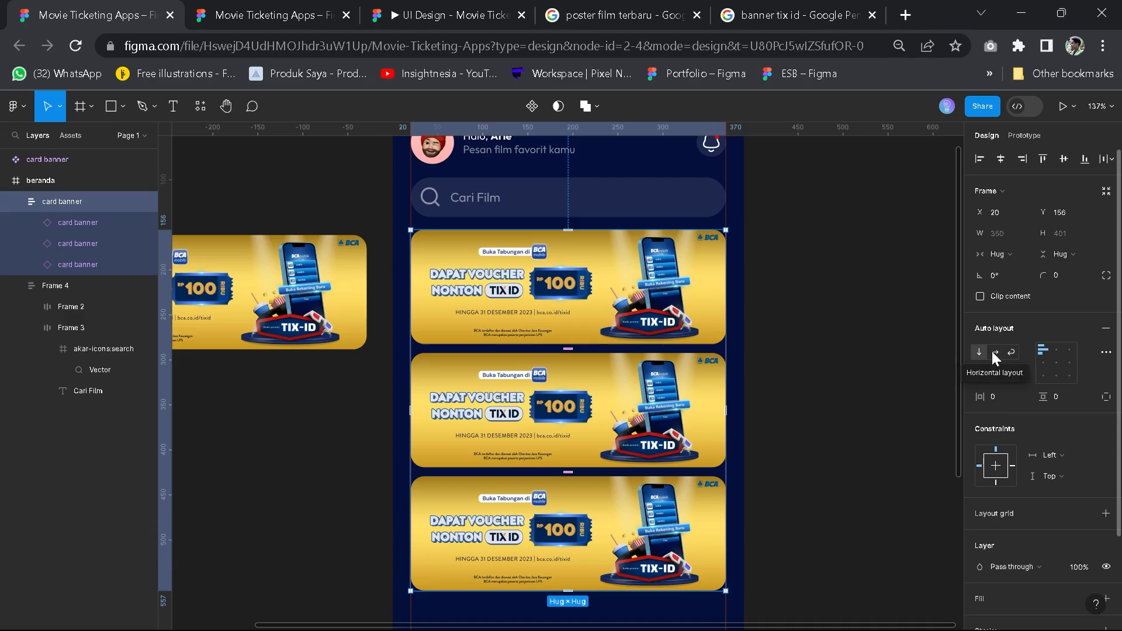
Change the banner frame's auto layout direction to horizontal so the three banners line up in a row
{"action": "left_click", "coordinate": [995, 352]}
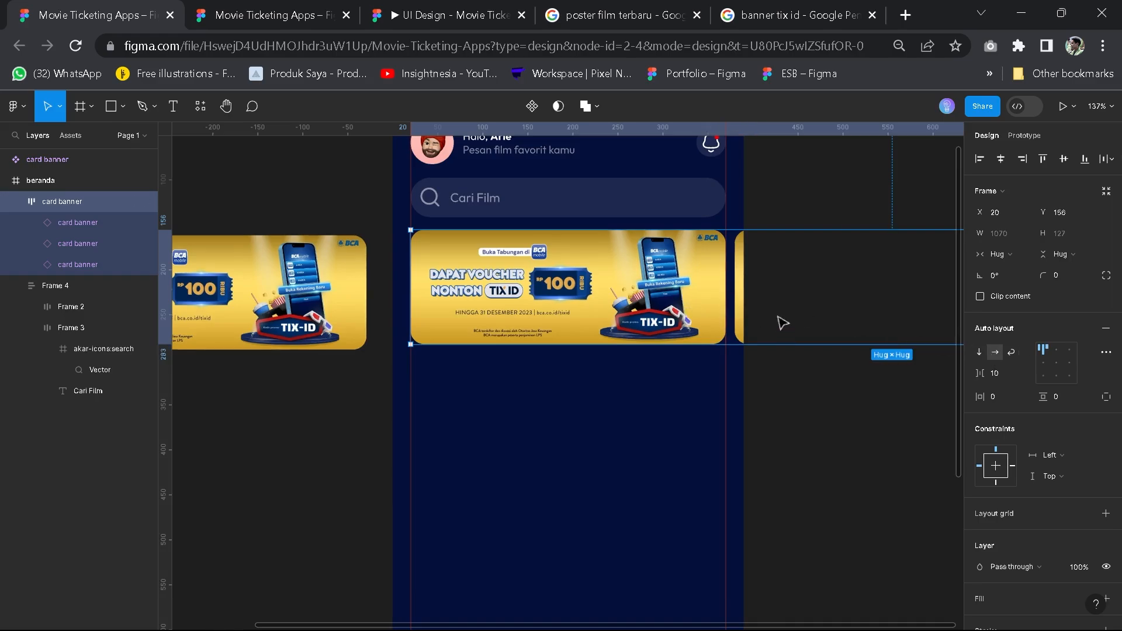
{"action": "scroll", "coordinate": [783, 323], "scroll_direction": "down", "scroll_amount": 2}
{"action": "left_click_drag", "start_coordinate": [784, 308], "coordinate": [704, 308]}
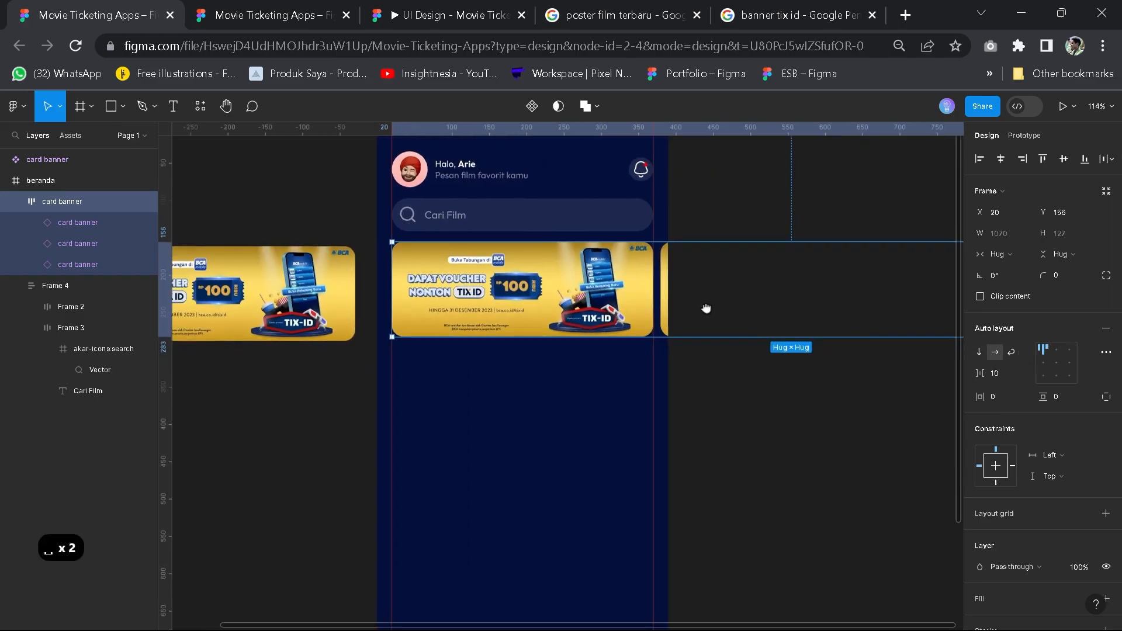
Center-align the contents of the banner row's auto layout frame and set the gap between banners to 10
{"action": "left_click", "coordinate": [1060, 359]}
{"action": "scroll", "coordinate": [643, 292], "scroll_direction": "up", "scroll_amount": 5}
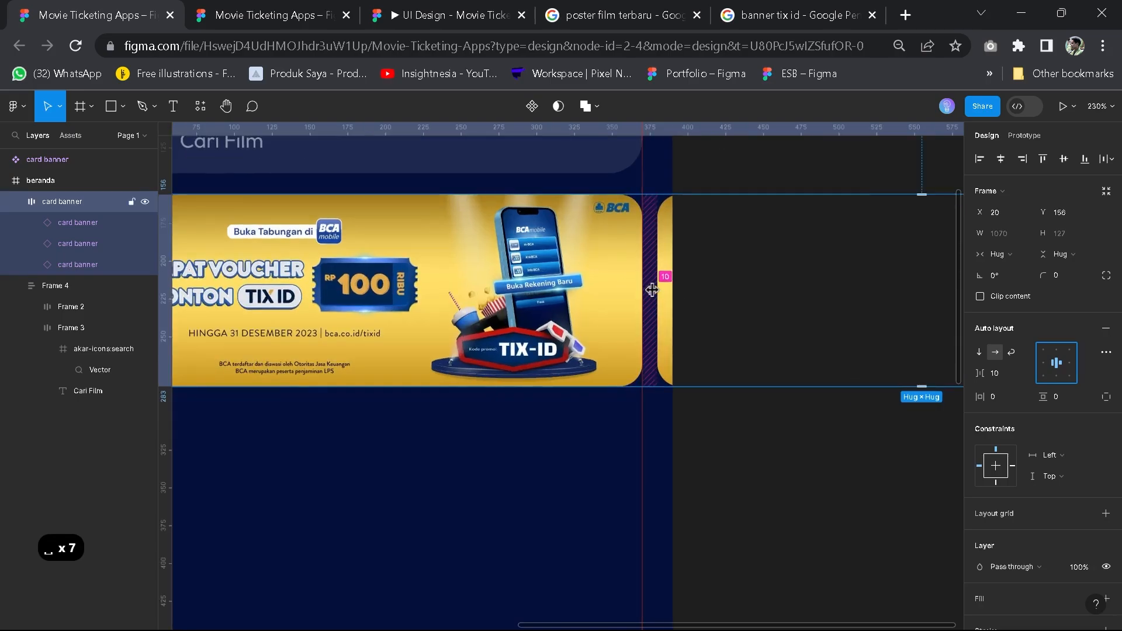
{"action": "left_click_drag", "start_coordinate": [982, 373], "coordinate": [997, 375]}
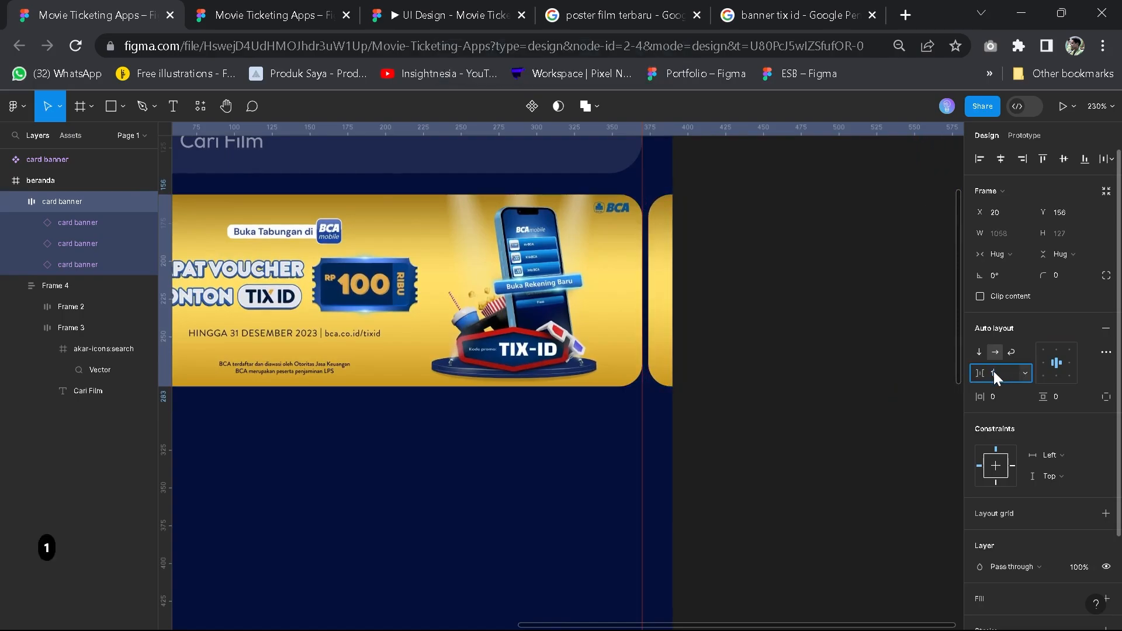
{"action": "type", "text": "10"}
{"action": "key", "text": "Return"}
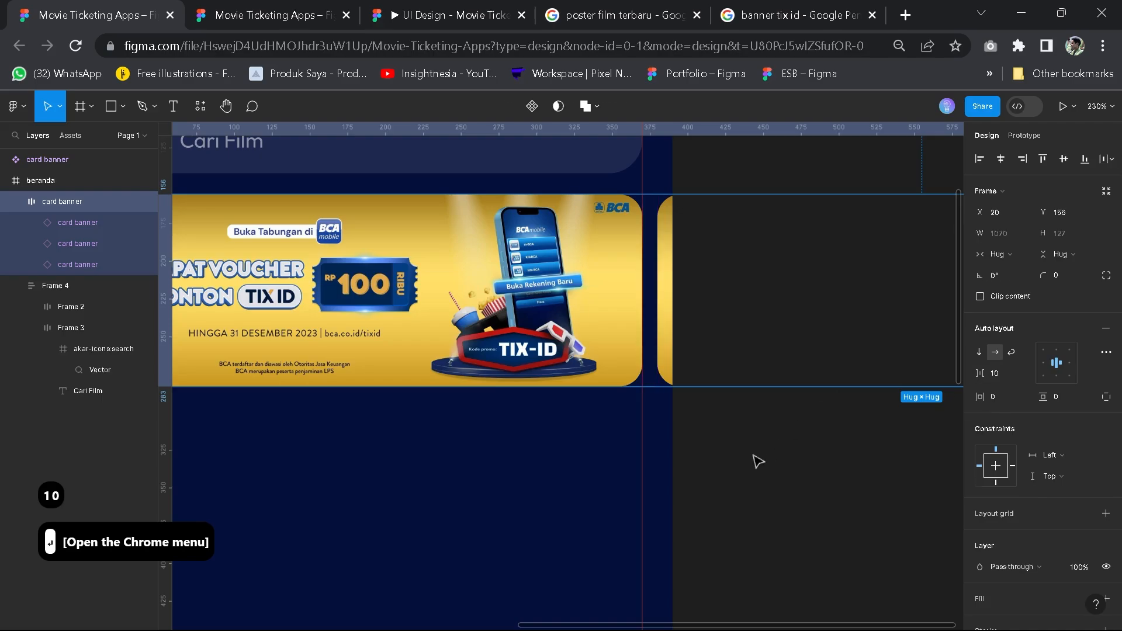
{"action": "left_click", "coordinate": [751, 455]}
{"action": "scroll", "coordinate": [753, 431], "scroll_direction": "down", "scroll_amount": 4}
{"action": "key", "text": "space"}
{"action": "scroll", "coordinate": [746, 425], "scroll_direction": "down", "scroll_amount": 1}
{"action": "left_click_drag", "start_coordinate": [752, 430], "coordinate": [753, 384]}
{"action": "key", "text": "space"}
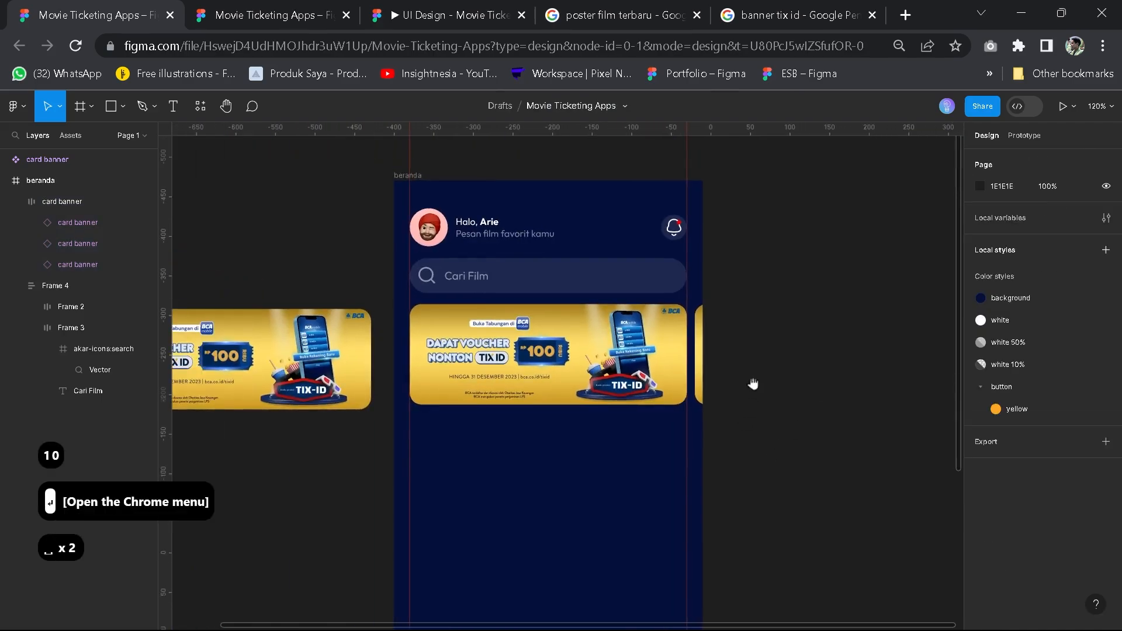
Change the banner frame's auto layout direction to vertical so the three banners stack below the search bar
{"action": "left_click", "coordinate": [695, 305]}
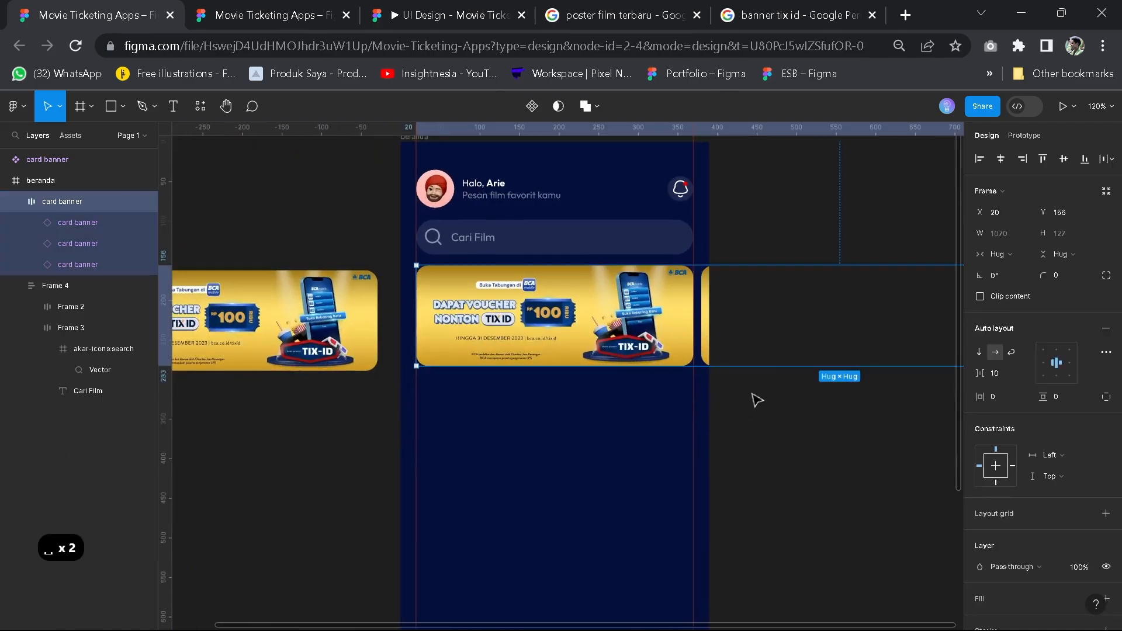
{"action": "left_click", "coordinate": [15, 201]}
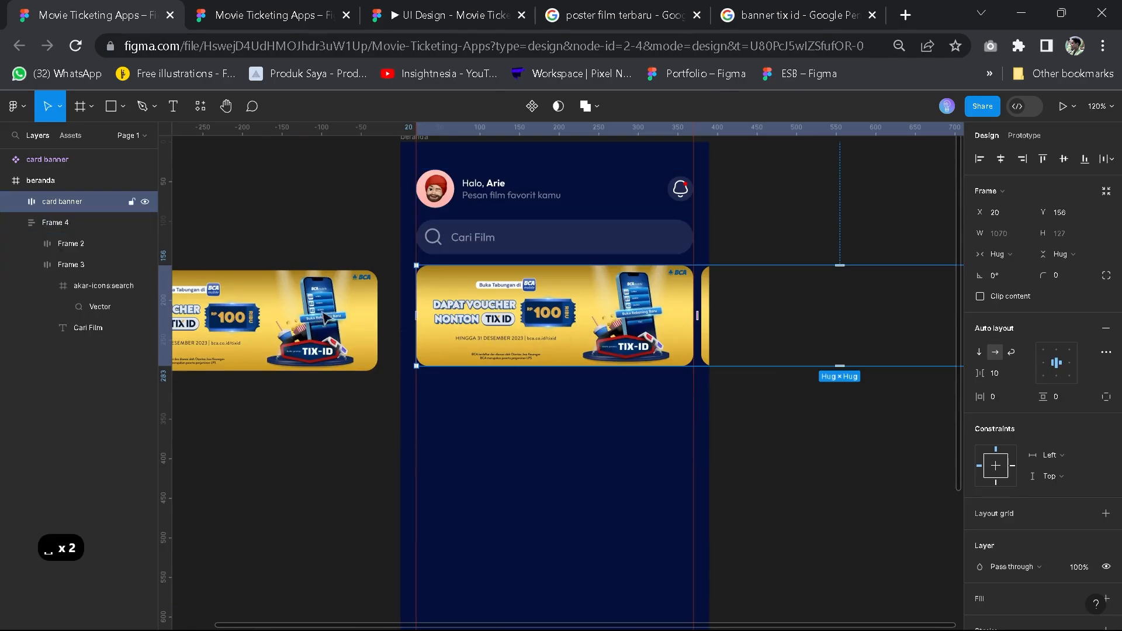
{"action": "key", "text": "space"}
{"action": "left_click_drag", "start_coordinate": [321, 311], "coordinate": [430, 314]}
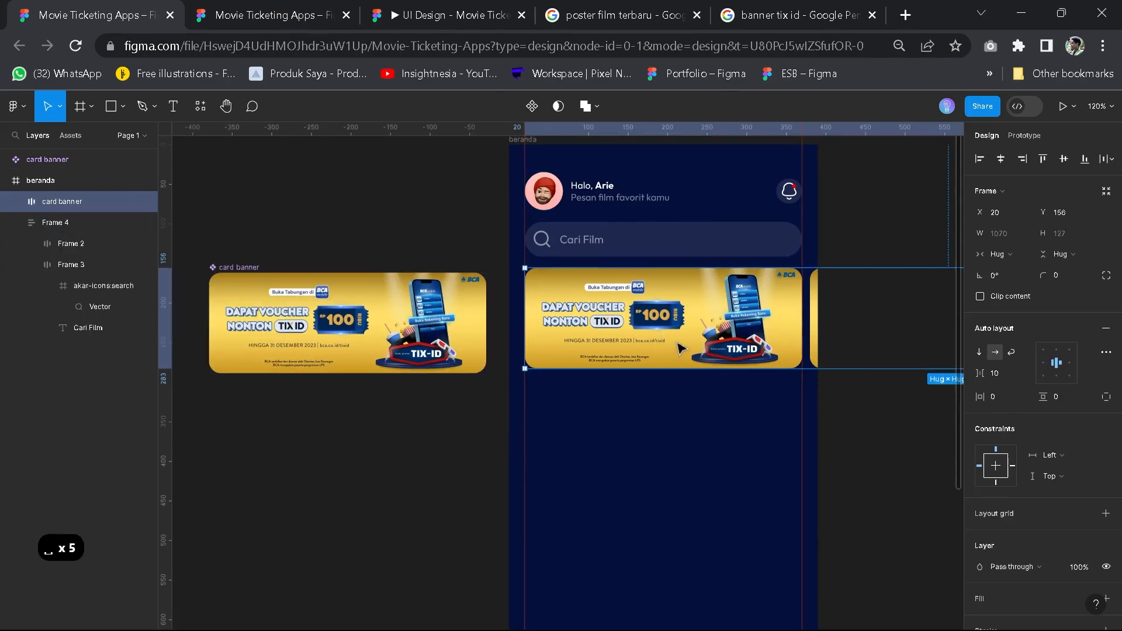
{"action": "left_click", "coordinate": [979, 352]}
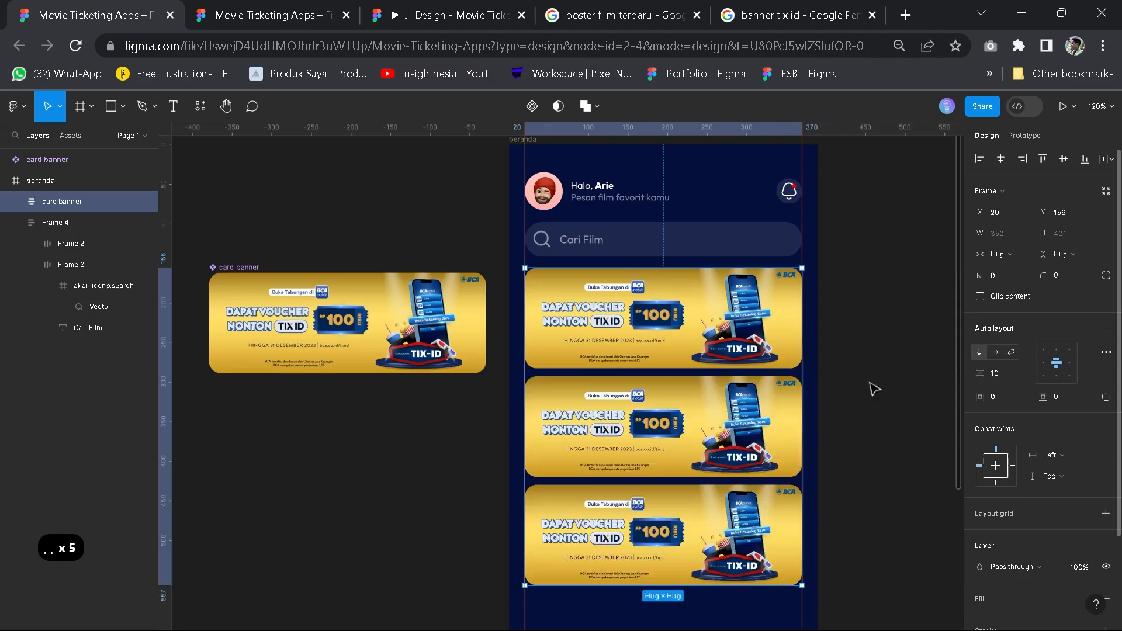
Narrow the main card banner component to 227 wide and check the banner instances in the stack
{"action": "left_click", "coordinate": [284, 307]}
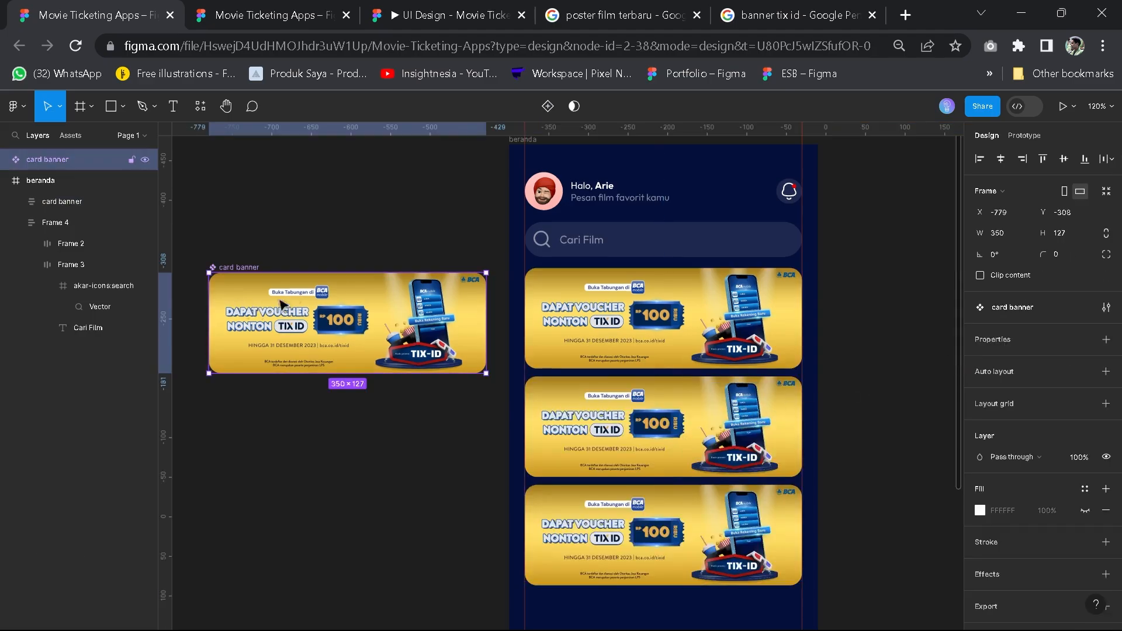
{"action": "scroll", "coordinate": [280, 292], "scroll_direction": "up", "scroll_amount": 5}
{"action": "left_click_drag", "start_coordinate": [565, 322], "coordinate": [489, 278]}
{"action": "scroll", "coordinate": [546, 281], "scroll_direction": "down", "scroll_amount": 3}
{"action": "scroll", "coordinate": [502, 279], "scroll_direction": "up", "scroll_amount": 2}
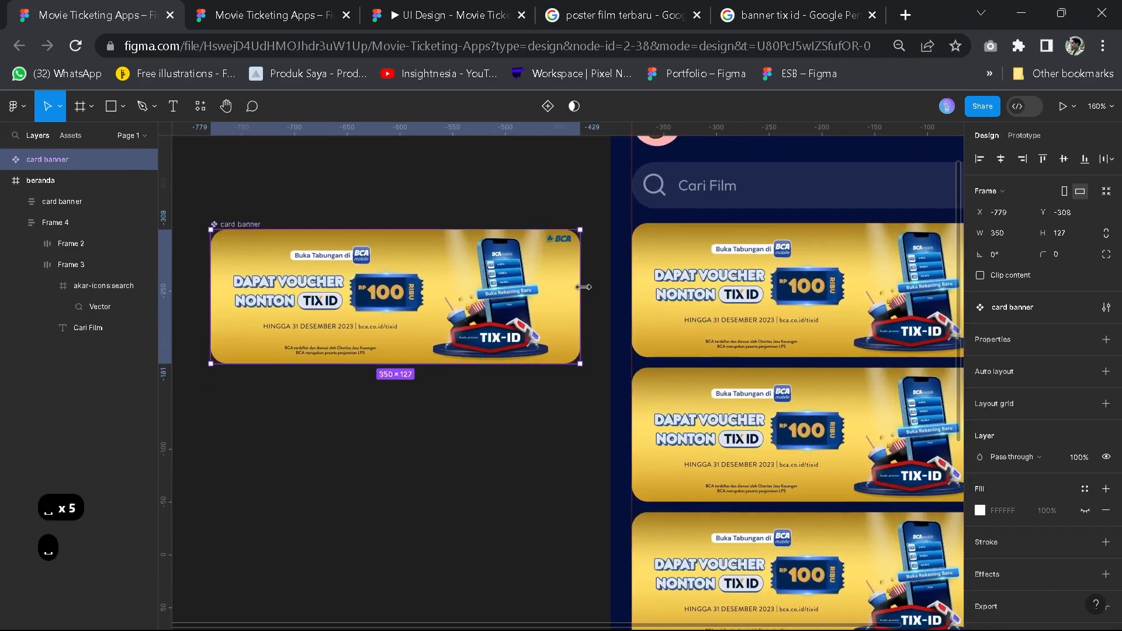
{"action": "left_click_drag", "start_coordinate": [584, 287], "coordinate": [456, 294]}
{"action": "scroll", "coordinate": [509, 328], "scroll_direction": "down", "scroll_amount": 3}
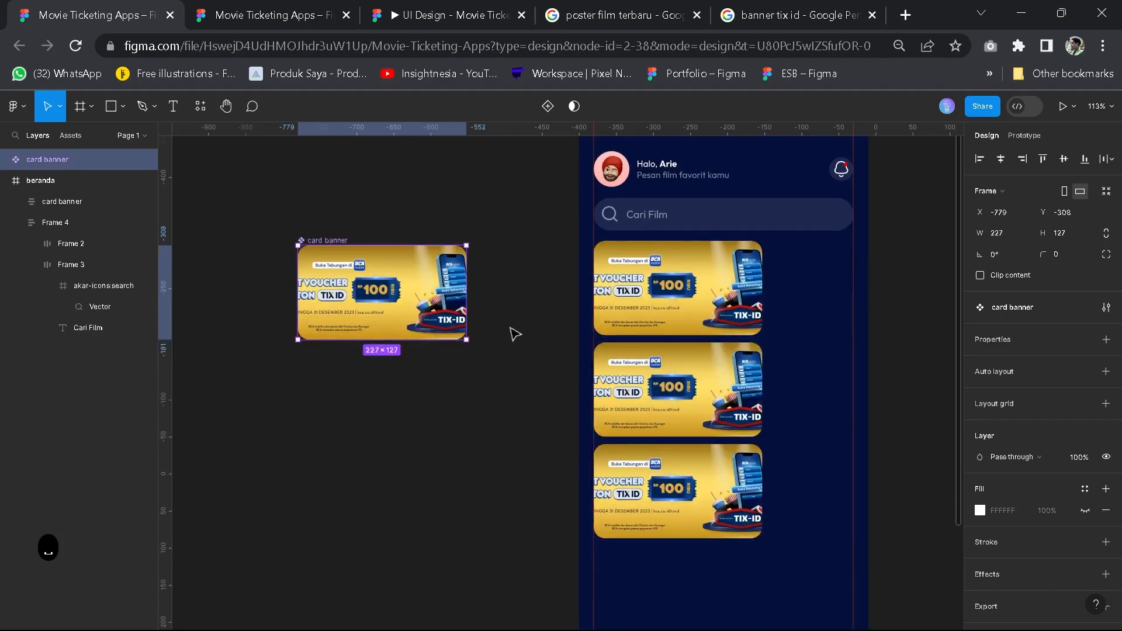
{"action": "scroll", "coordinate": [649, 332], "scroll_direction": "up", "scroll_amount": 3}
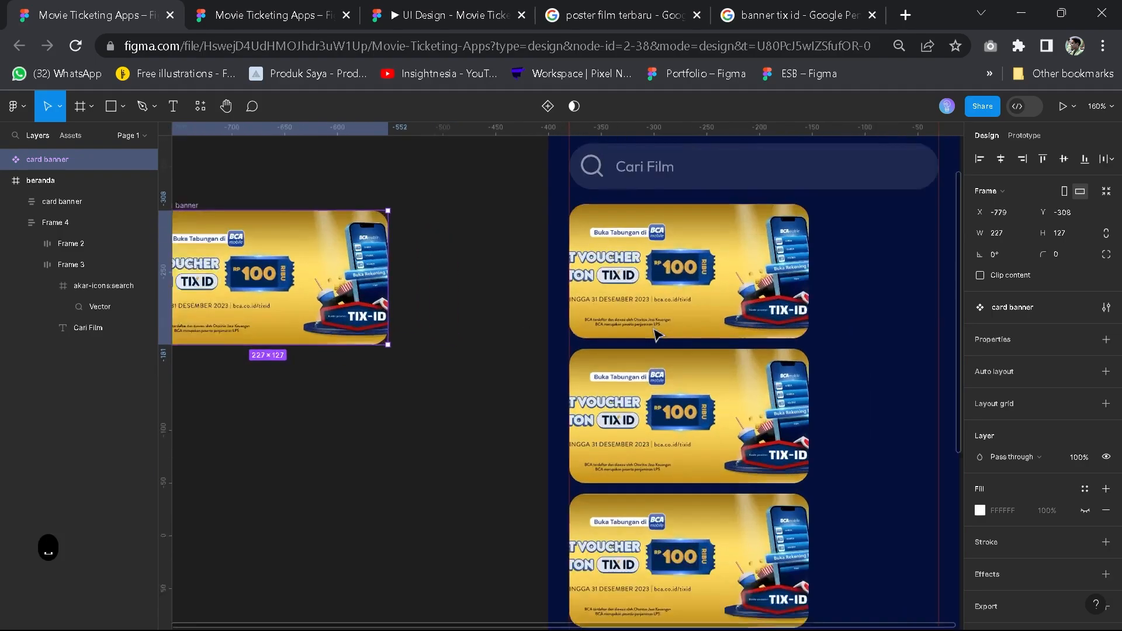
{"action": "double_click", "coordinate": [650, 329]}
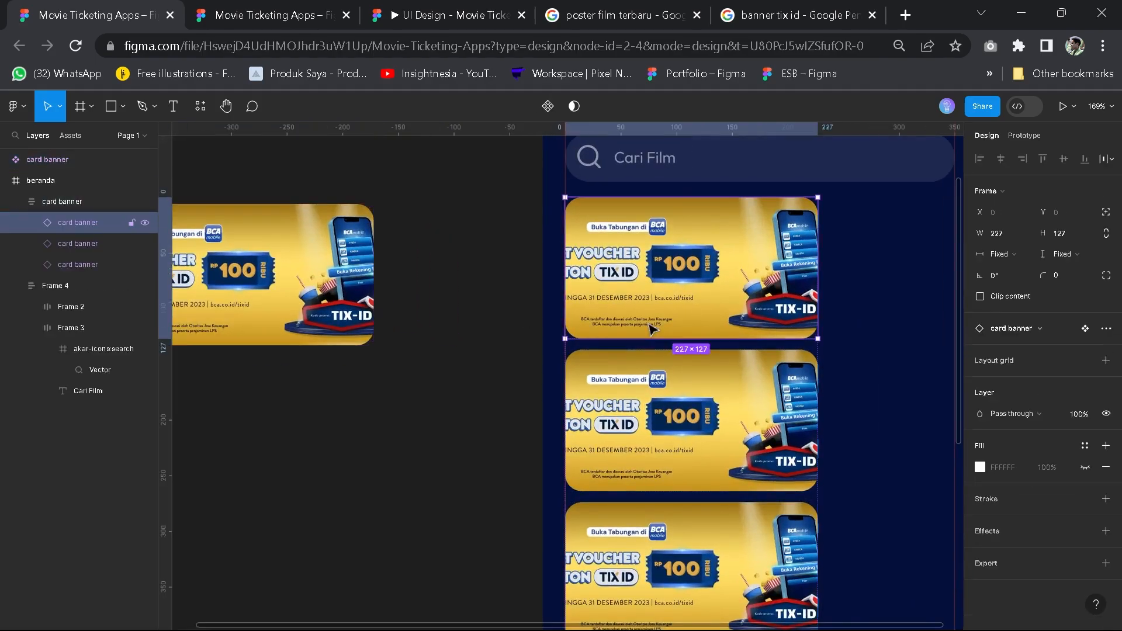
{"action": "key", "text": "Tab"}
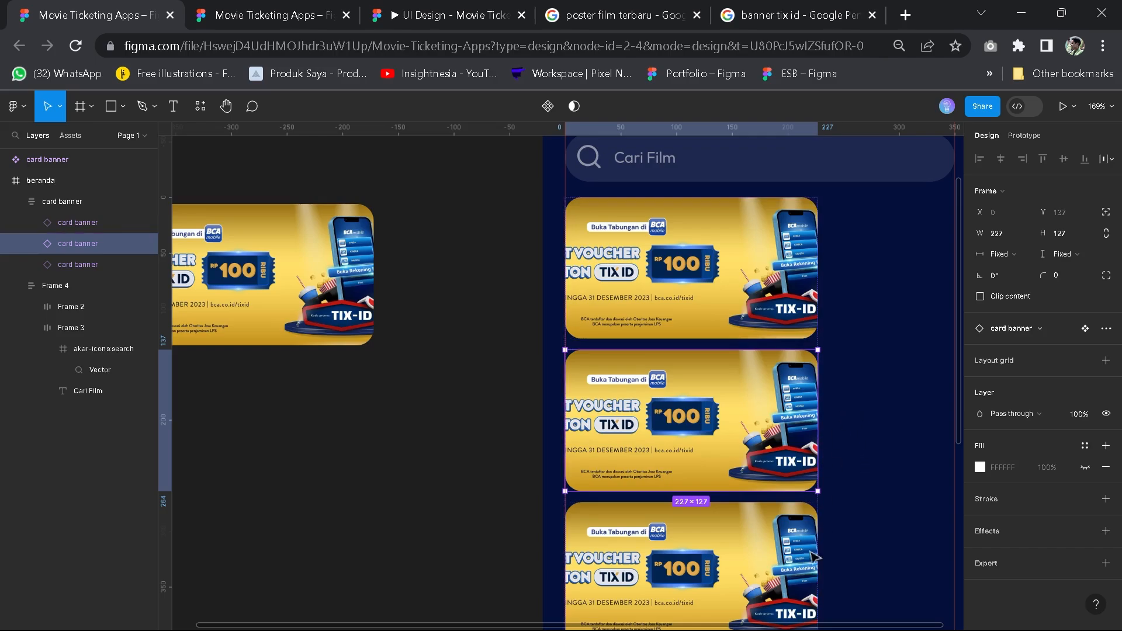
Undo the width change on the main card banner component
{"action": "key", "text": "ctrl+z"}
{"action": "key", "text": "ctrl+z"}
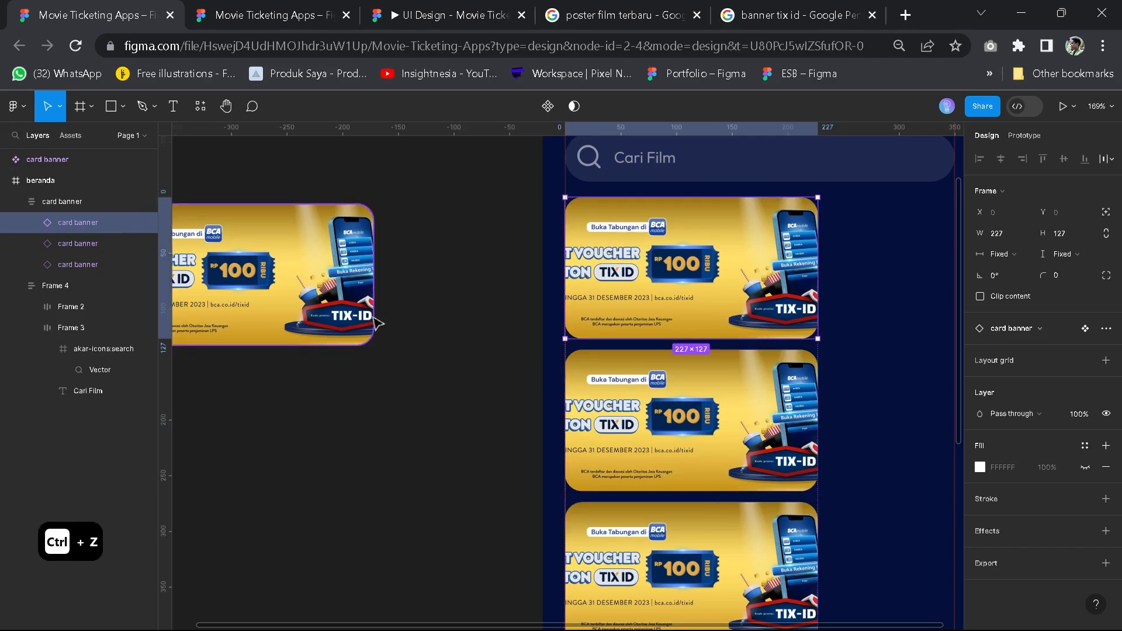
{"action": "key", "text": "ctrl+z"}
{"action": "key", "text": "ctrl+z"}
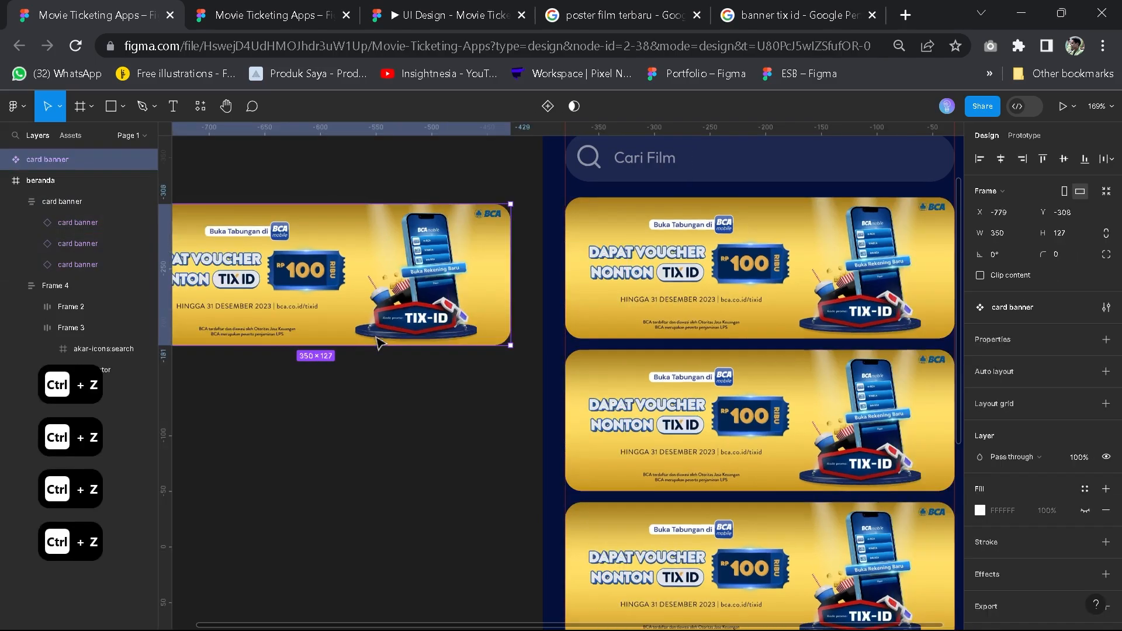
{"action": "scroll", "coordinate": [383, 376], "scroll_direction": "down", "scroll_amount": 1}
{"action": "key", "text": "space"}
{"action": "left_click_drag", "start_coordinate": [366, 411], "coordinate": [386, 394]}
Return the banner frame's auto layout direction to horizontal and deselect it
{"action": "left_click", "coordinate": [644, 417]}
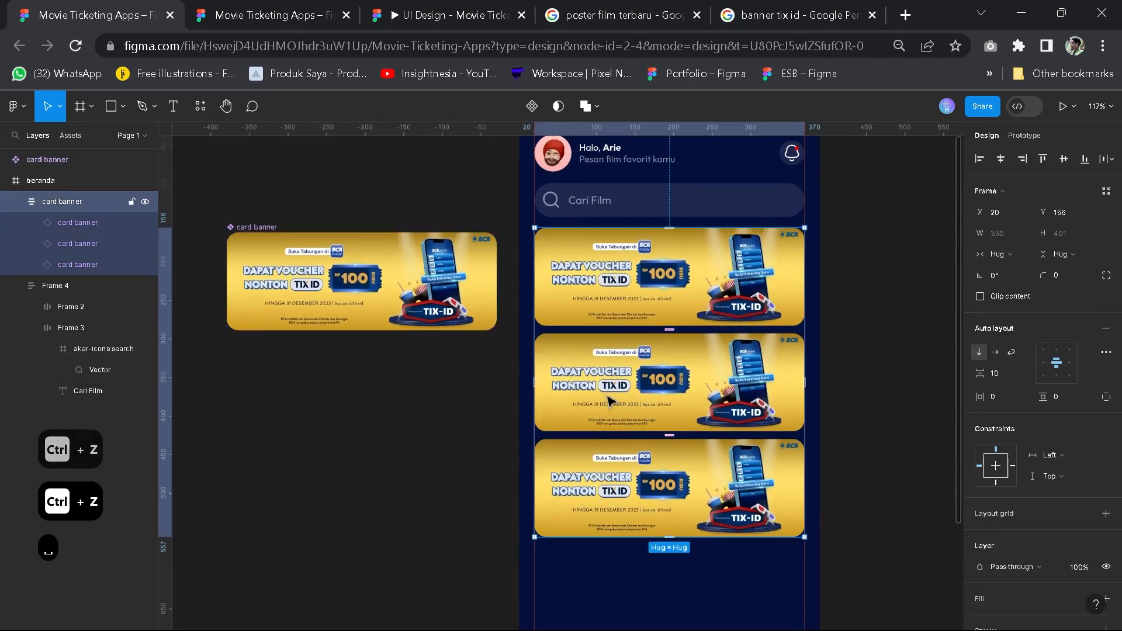
{"action": "left_click", "coordinate": [393, 384]}
{"action": "left_click", "coordinate": [416, 313]}
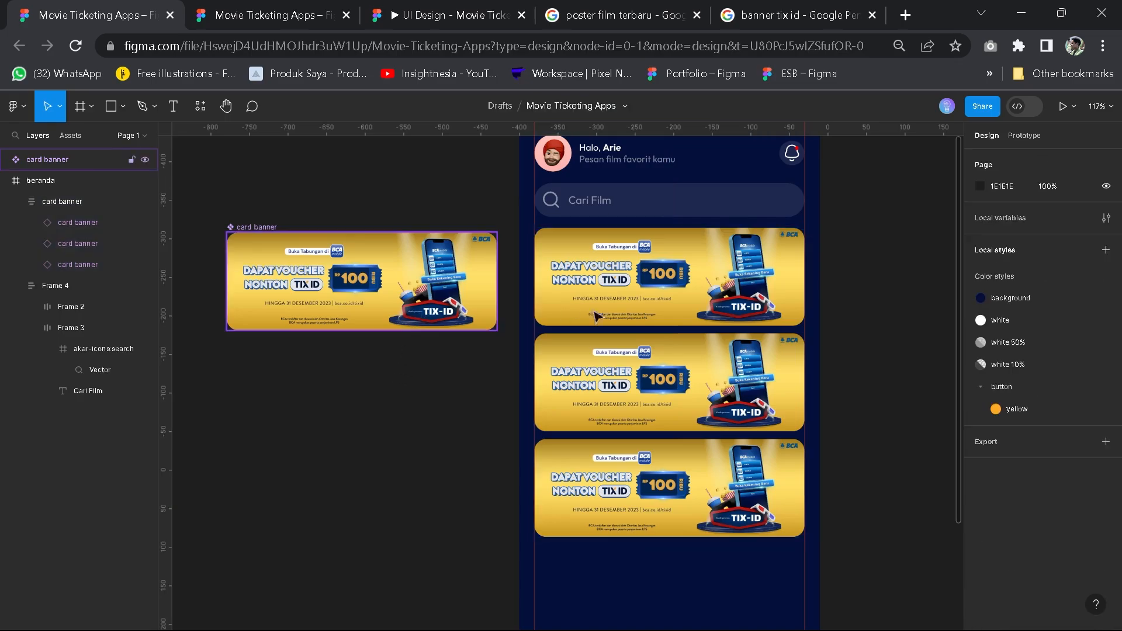
{"action": "left_click", "coordinate": [660, 316]}
{"action": "left_click", "coordinate": [996, 353]}
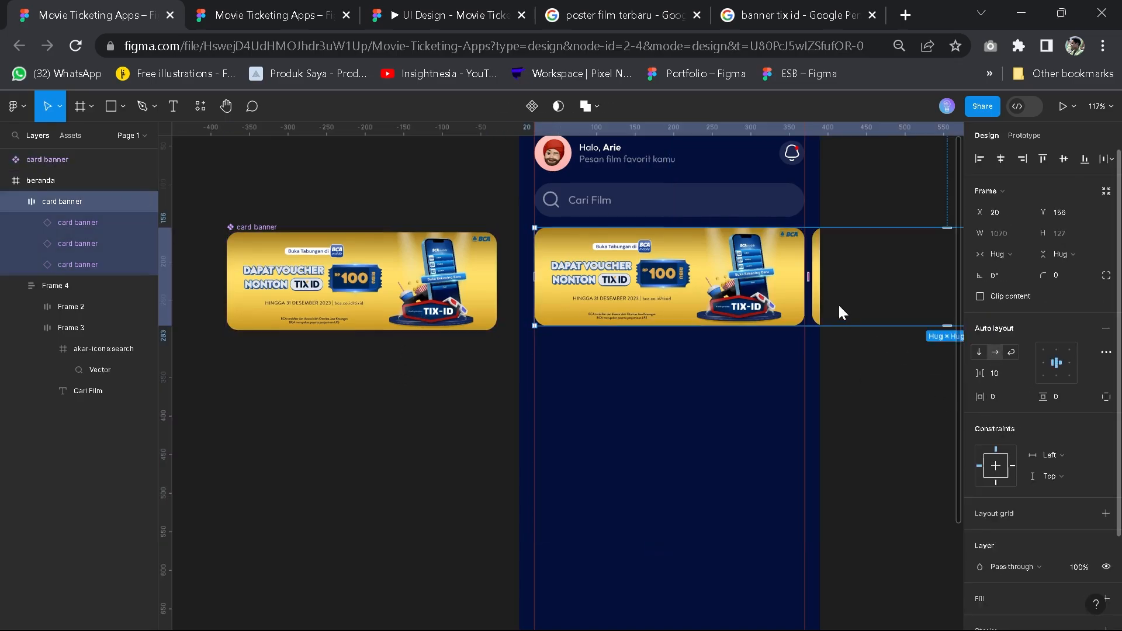
{"action": "left_click", "coordinate": [885, 409]}
{"action": "scroll", "coordinate": [884, 409], "scroll_direction": "down", "scroll_amount": 2}
{"action": "scroll", "coordinate": [885, 409], "scroll_direction": "down", "scroll_amount": 1}
{"action": "left_click_drag", "start_coordinate": [884, 409], "coordinate": [817, 414]}
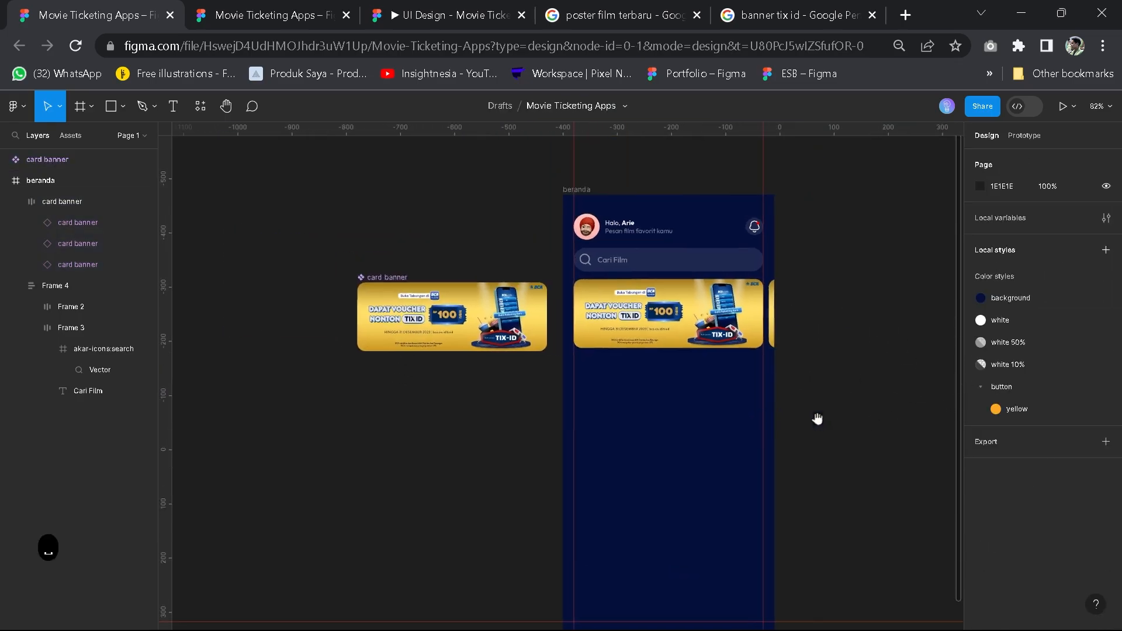
Stack the three banners vertically again through the banner frame's auto layout direction
{"action": "scroll", "coordinate": [696, 368], "scroll_direction": "up", "scroll_amount": 3}
{"action": "left_click_drag", "start_coordinate": [696, 368], "coordinate": [600, 381]}
{"action": "left_click", "coordinate": [620, 327]}
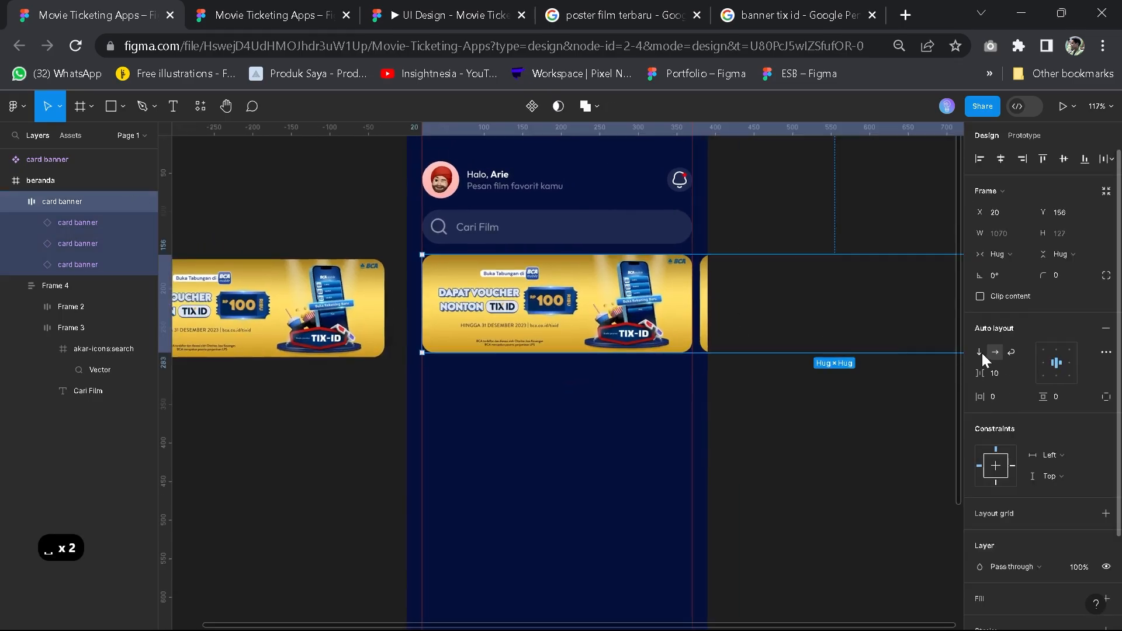
{"action": "left_click", "coordinate": [980, 353]}
Switch to the Google image results for "banner tix id" and copy the DANA Kartu Debit Danamon Rp50RB banner image
{"action": "left_click", "coordinate": [728, 13]}
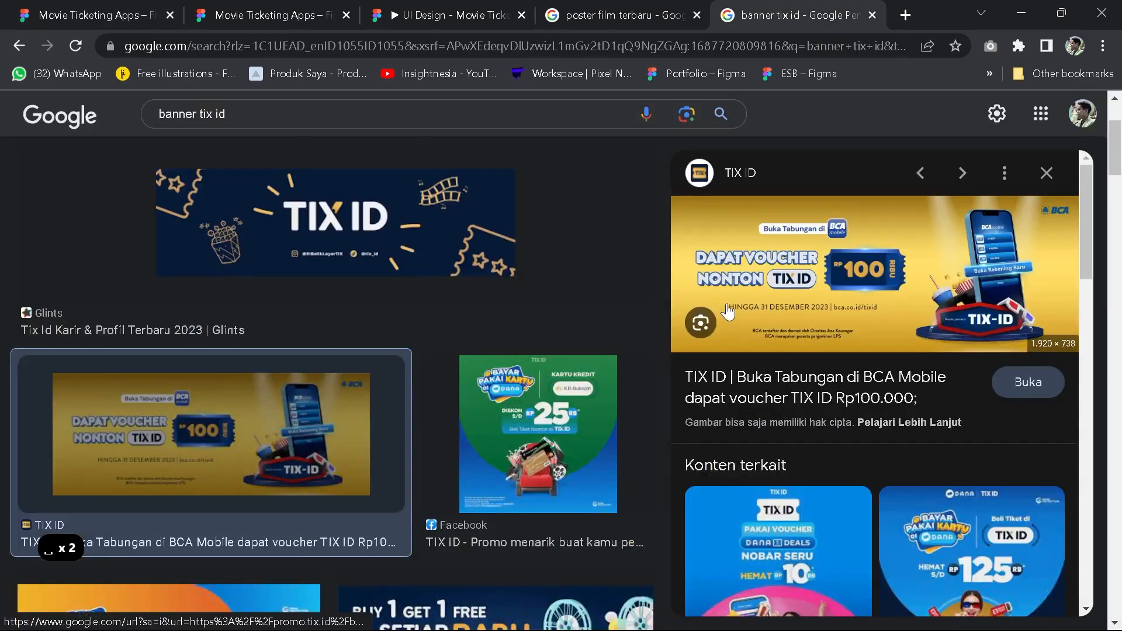
{"action": "scroll", "coordinate": [552, 337], "scroll_direction": "down", "scroll_amount": 5}
{"action": "key", "text": "Escape"}
{"action": "scroll", "coordinate": [414, 290], "scroll_direction": "down", "scroll_amount": 3}
{"action": "scroll", "coordinate": [375, 336], "scroll_direction": "down", "scroll_amount": 4}
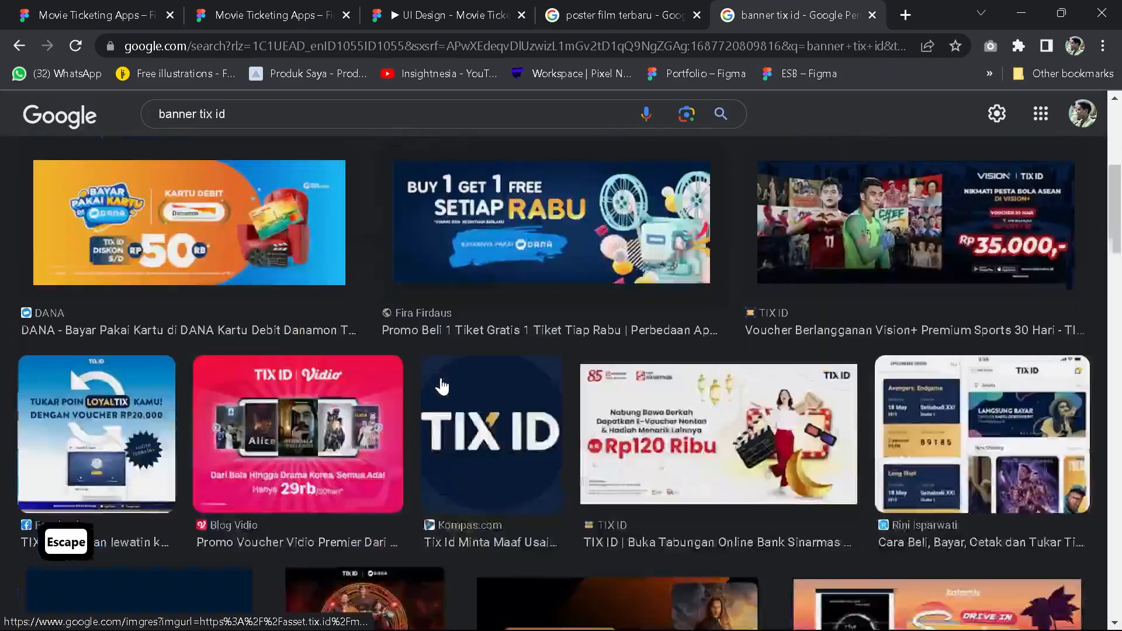
{"action": "scroll", "coordinate": [375, 335], "scroll_direction": "up", "scroll_amount": 4}
{"action": "left_click", "coordinate": [250, 411]}
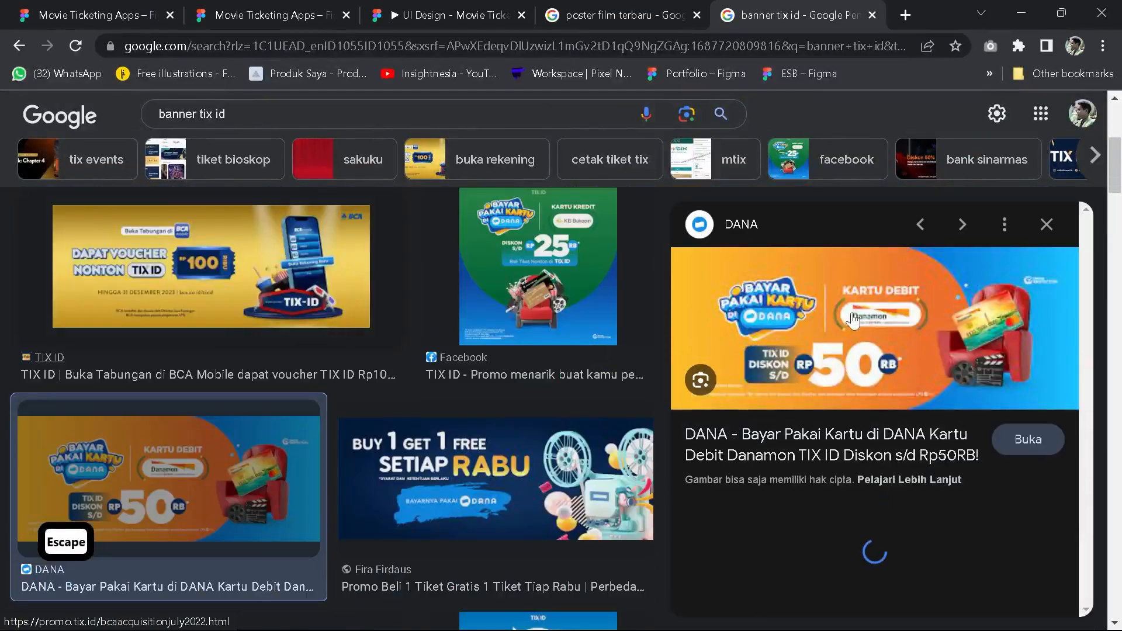
{"action": "right_click", "coordinate": [843, 364]}
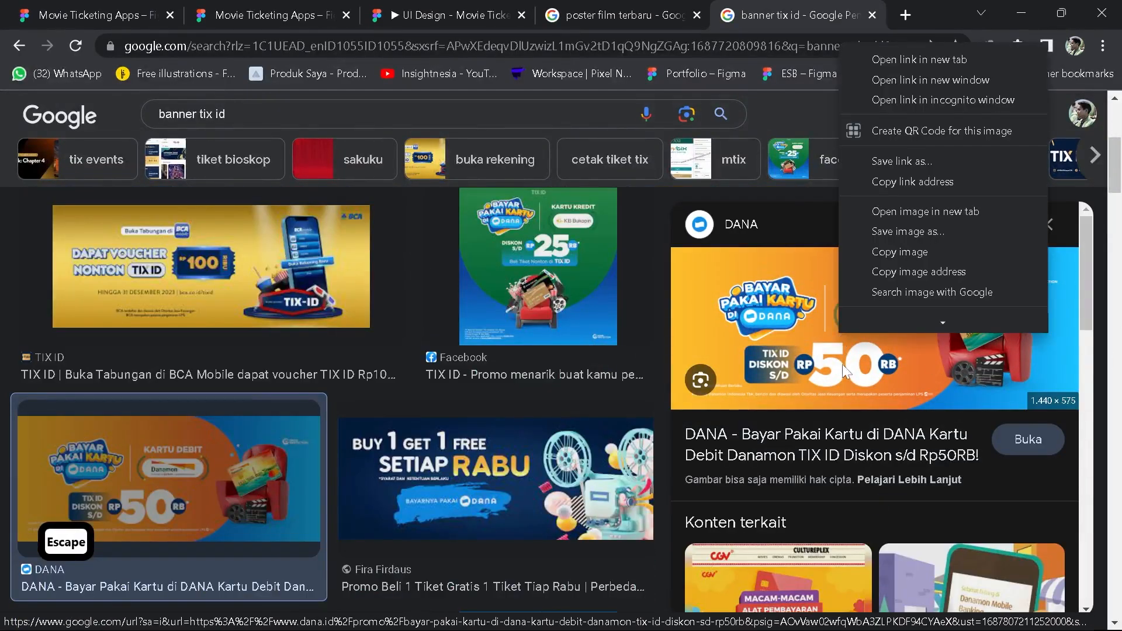
{"action": "left_click", "coordinate": [890, 253]}
Back in Figma, replace the image fill of the second banner instance with the copied DANA Danamon banner
{"action": "left_click", "coordinate": [94, 14]}
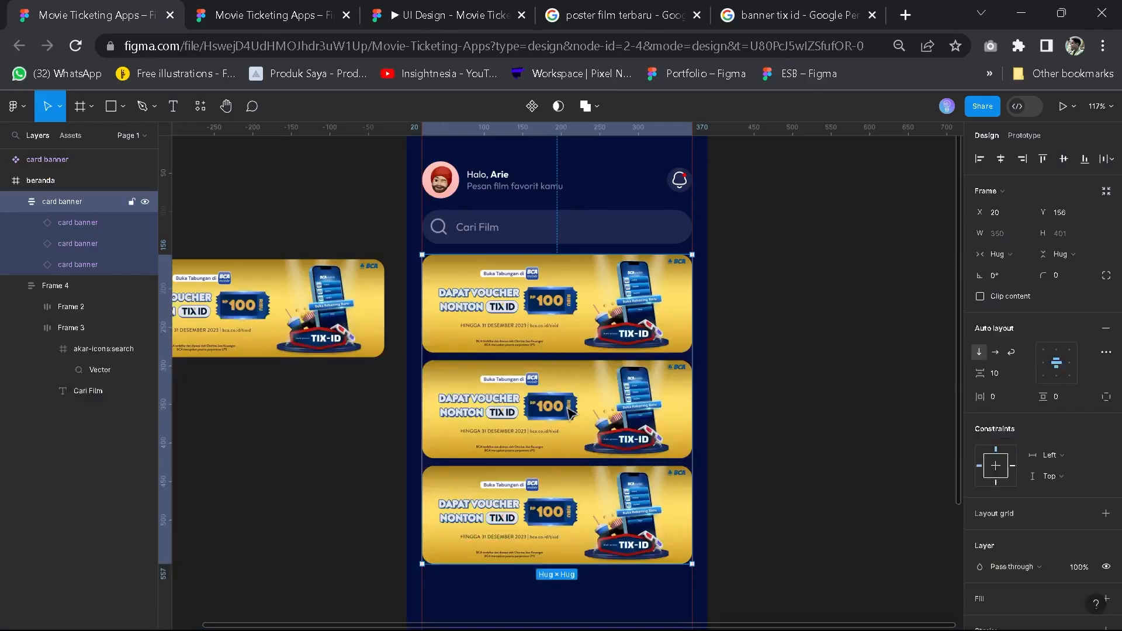
{"action": "left_click", "coordinate": [570, 412]}
{"action": "double_click", "coordinate": [570, 412]}
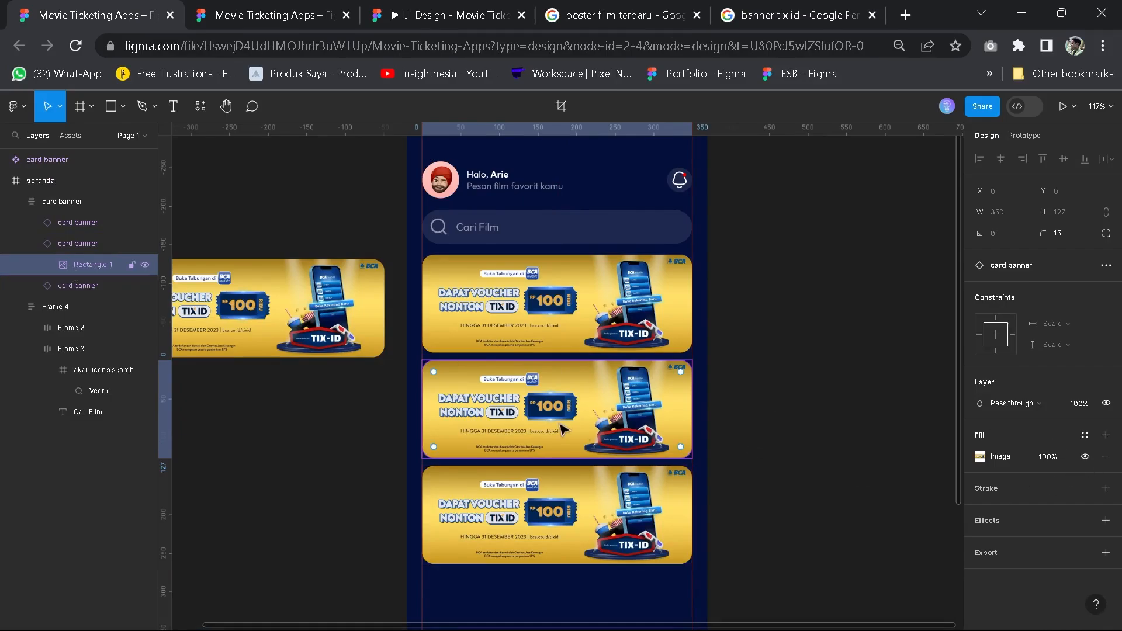
{"action": "key", "text": "ctrl+v"}
{"action": "key", "text": "Escape"}
Copy the "Buy 1 Get 1 Free Setiap Rabu" banner from the Google image results and paste it over the third banner's image
{"action": "left_click", "coordinate": [797, 15]}
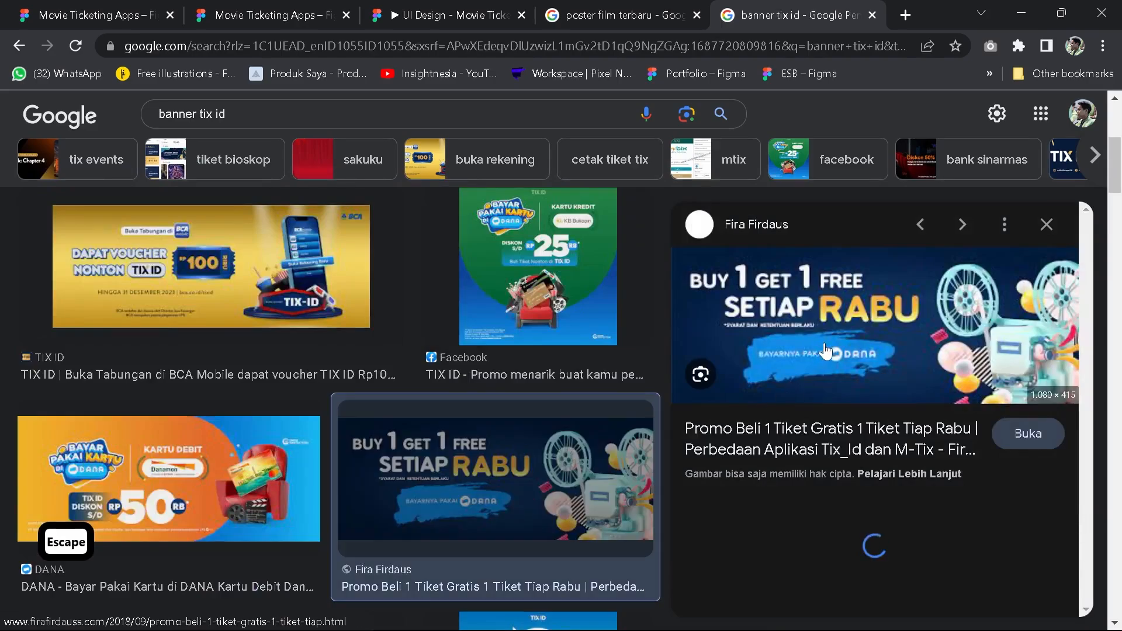
{"action": "right_click", "coordinate": [836, 329]}
{"action": "left_click", "coordinate": [883, 248]}
{"action": "left_click", "coordinate": [111, 12]}
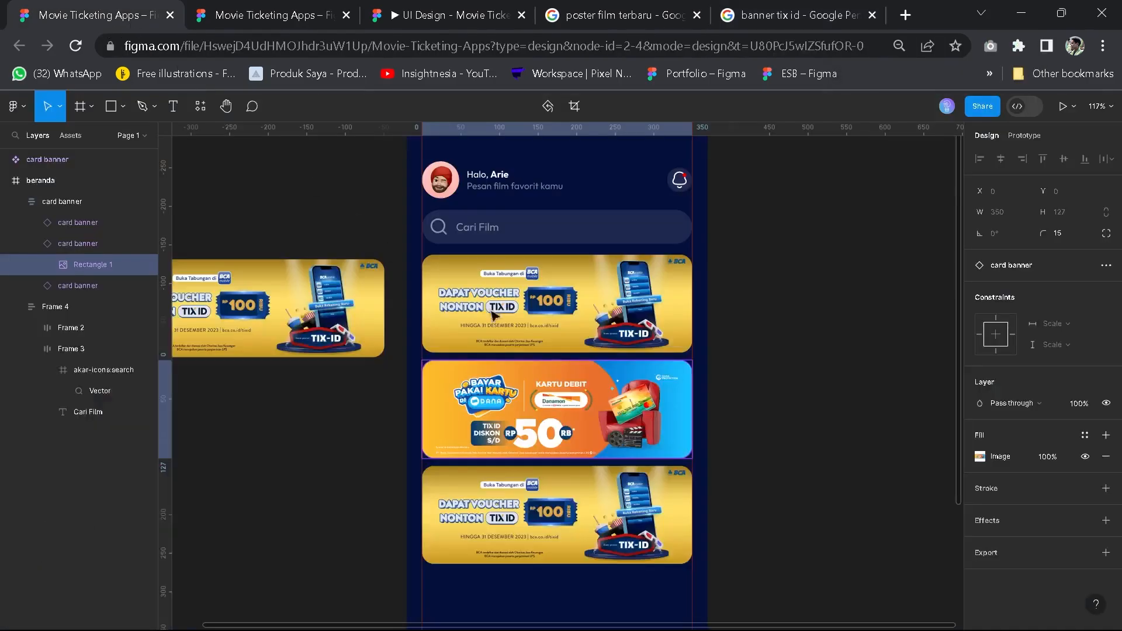
{"action": "double_click", "coordinate": [571, 510]}
{"action": "key", "text": "ctrl+v"}
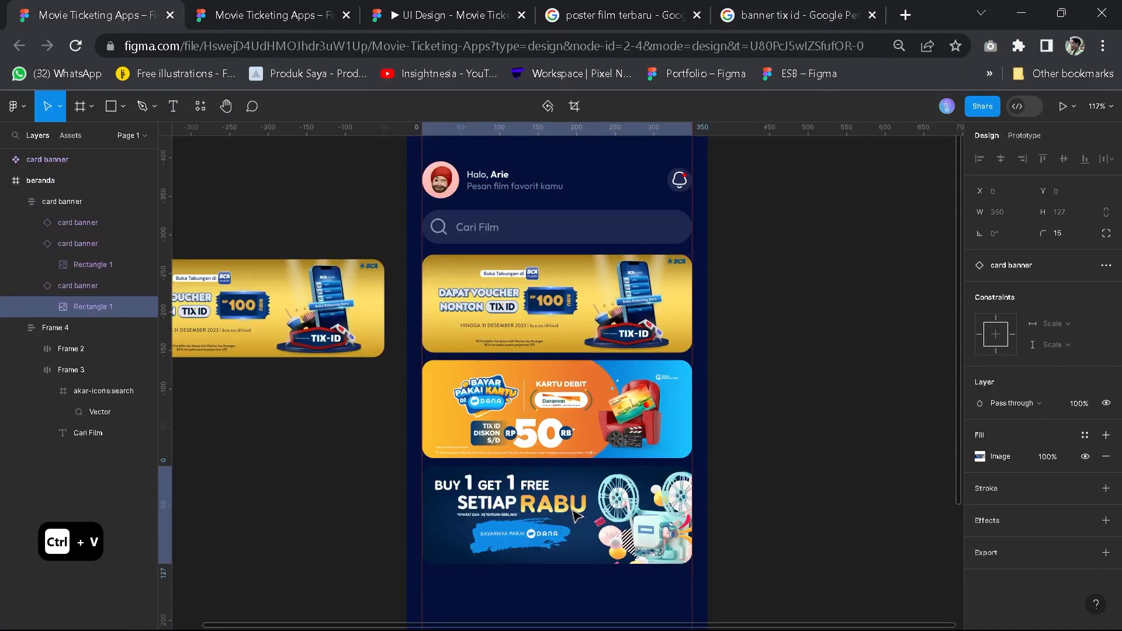
{"action": "left_click", "coordinate": [761, 466]}
Reorder the banners so the DANA Danamon banner comes first, ahead of the yellow BCA banner
{"action": "left_click", "coordinate": [504, 524]}
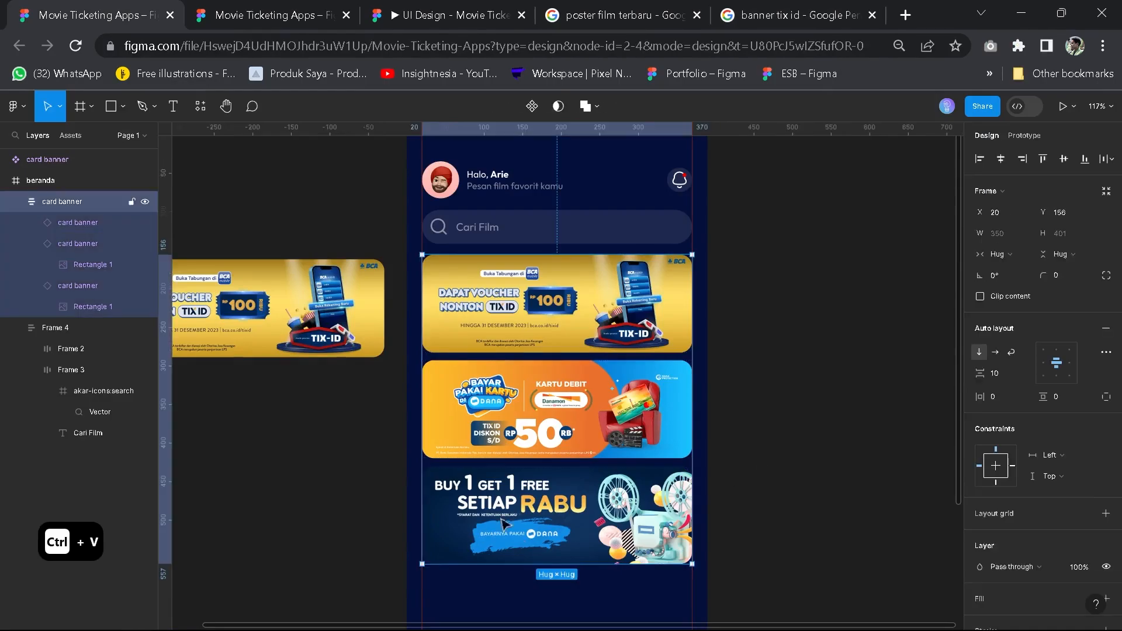
{"action": "double_click", "coordinate": [548, 422]}
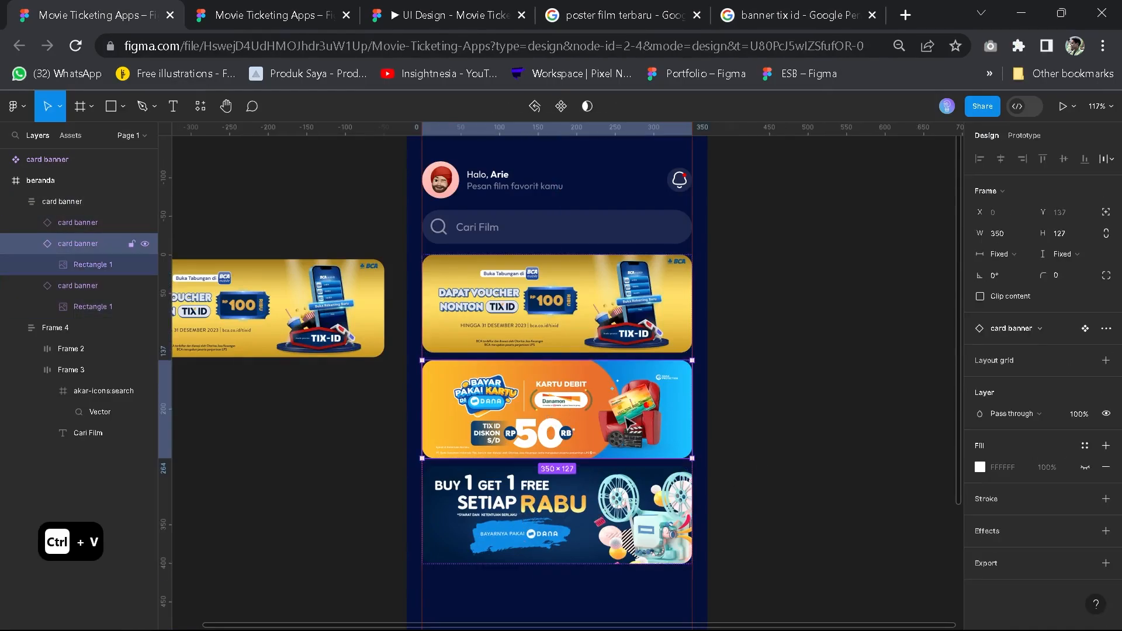
{"action": "left_click_drag", "start_coordinate": [593, 384], "coordinate": [596, 305]}
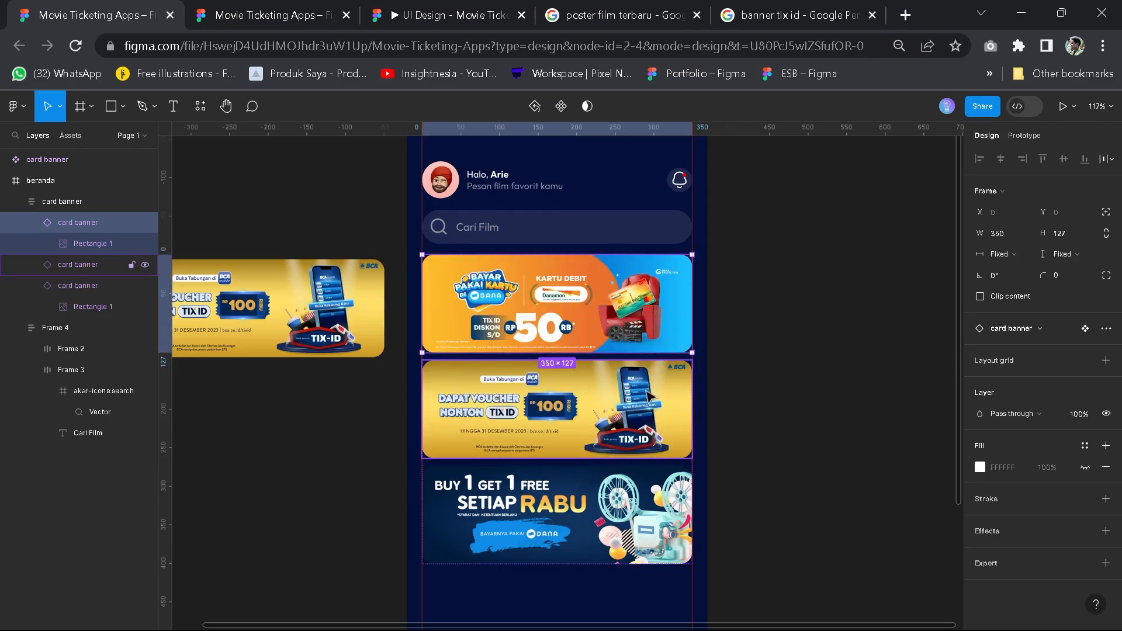
{"action": "left_click", "coordinate": [750, 363]}
Set the banner frame's auto layout direction to horizontal so the three different banners form a row
{"action": "left_click", "coordinate": [637, 312]}
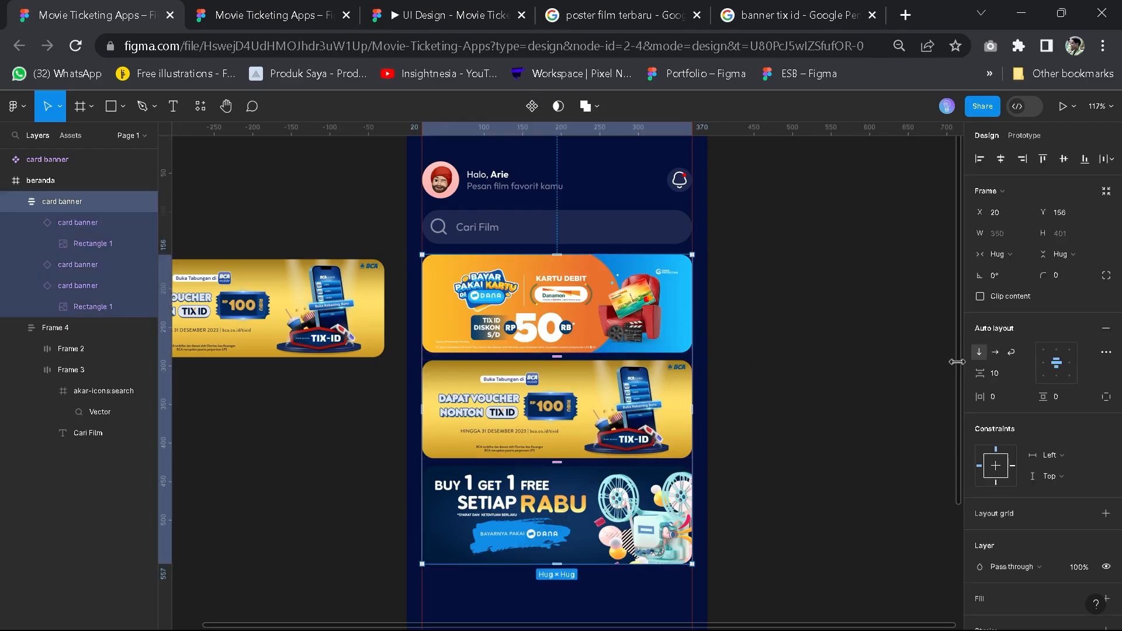
{"action": "left_click", "coordinate": [994, 354]}
{"action": "left_click", "coordinate": [774, 401]}
{"action": "scroll", "coordinate": [773, 403], "scroll_direction": "down", "scroll_amount": 2}
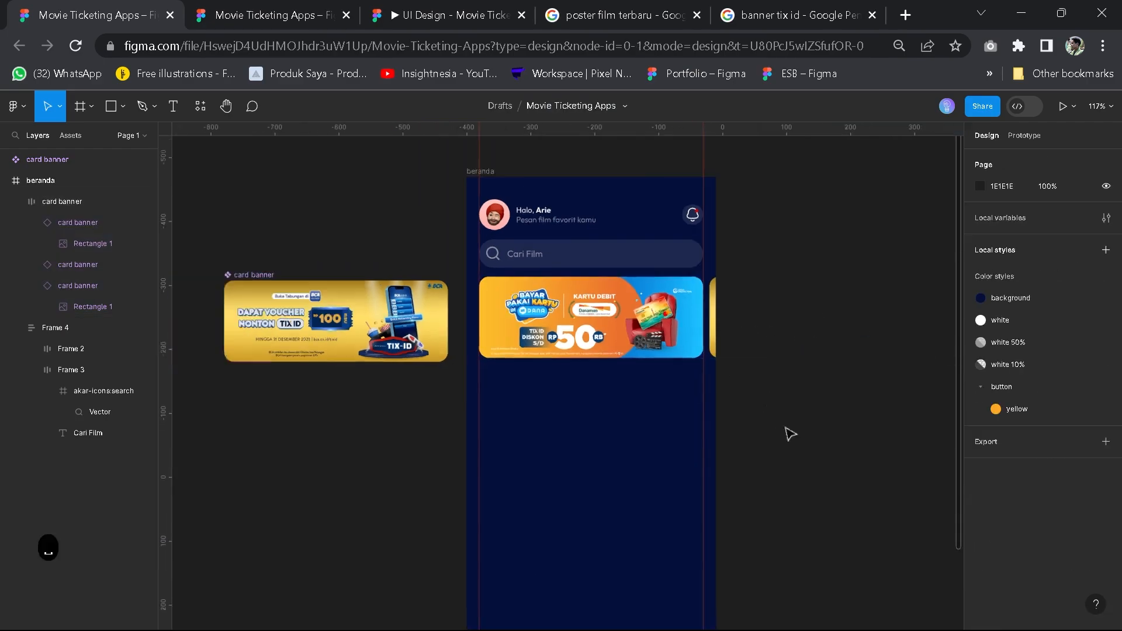
Set the vertical spacing between the header-and-search group and the banner row to 20
{"action": "left_click_drag", "start_coordinate": [789, 434], "coordinate": [676, 480]}
{"action": "scroll", "coordinate": [468, 488], "scroll_direction": "up", "scroll_amount": 3}
{"action": "left_click_drag", "start_coordinate": [468, 488], "coordinate": [583, 493]}
{"action": "left_click", "coordinate": [555, 261]}
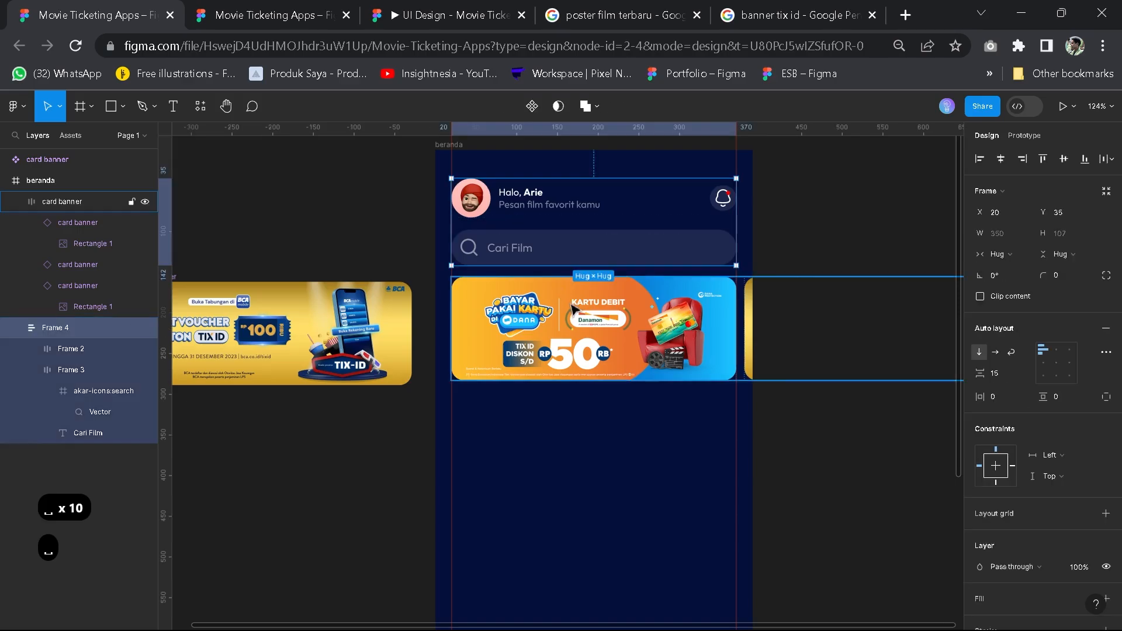
{"action": "left_click", "coordinate": [570, 305]}
{"action": "left_click", "coordinate": [569, 261]}
{"action": "left_click", "coordinate": [581, 308], "text": "shift"}
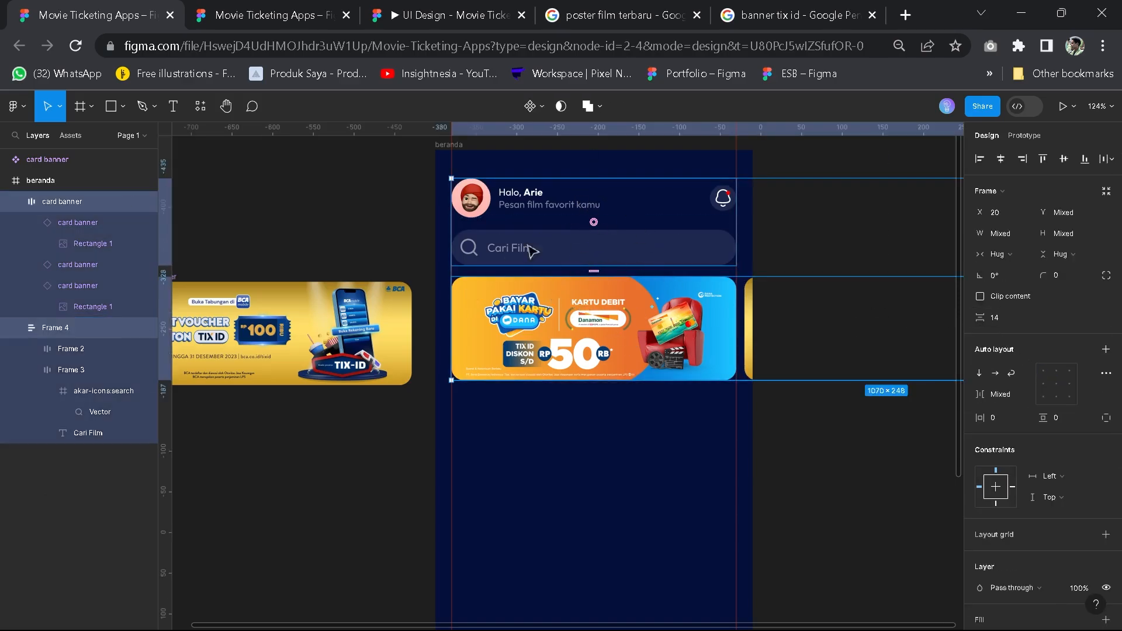
{"action": "left_click", "coordinate": [995, 317]}
{"action": "type", "text": "2"}
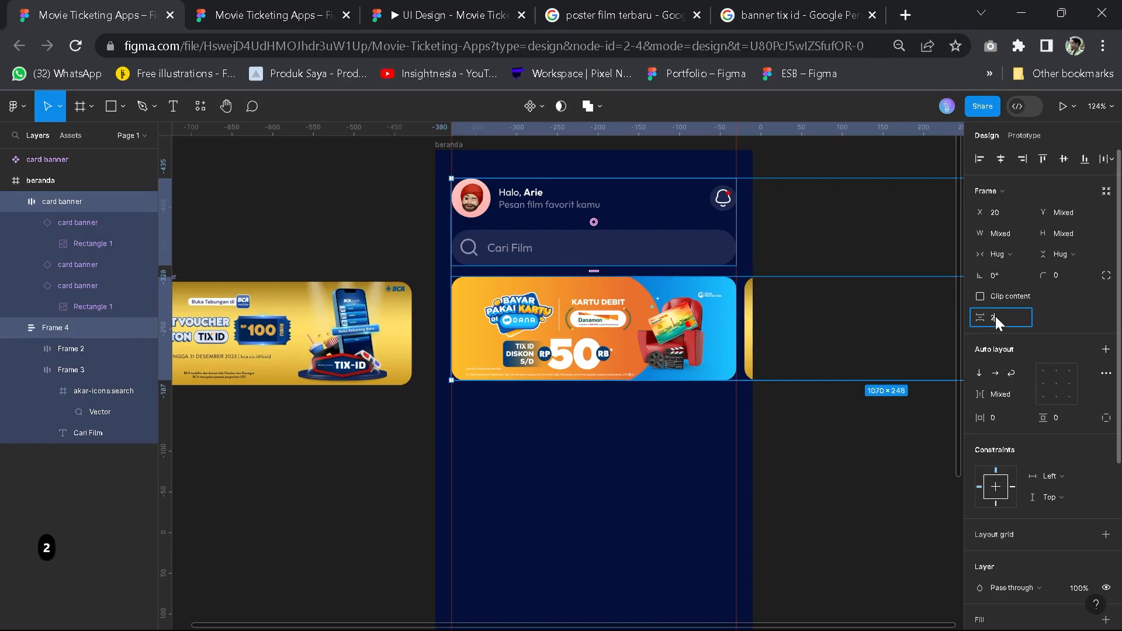
{"action": "type", "text": "0"}
{"action": "key", "text": "Return"}
{"action": "left_click", "coordinate": [531, 258]}
{"action": "left_click", "coordinate": [576, 333]}
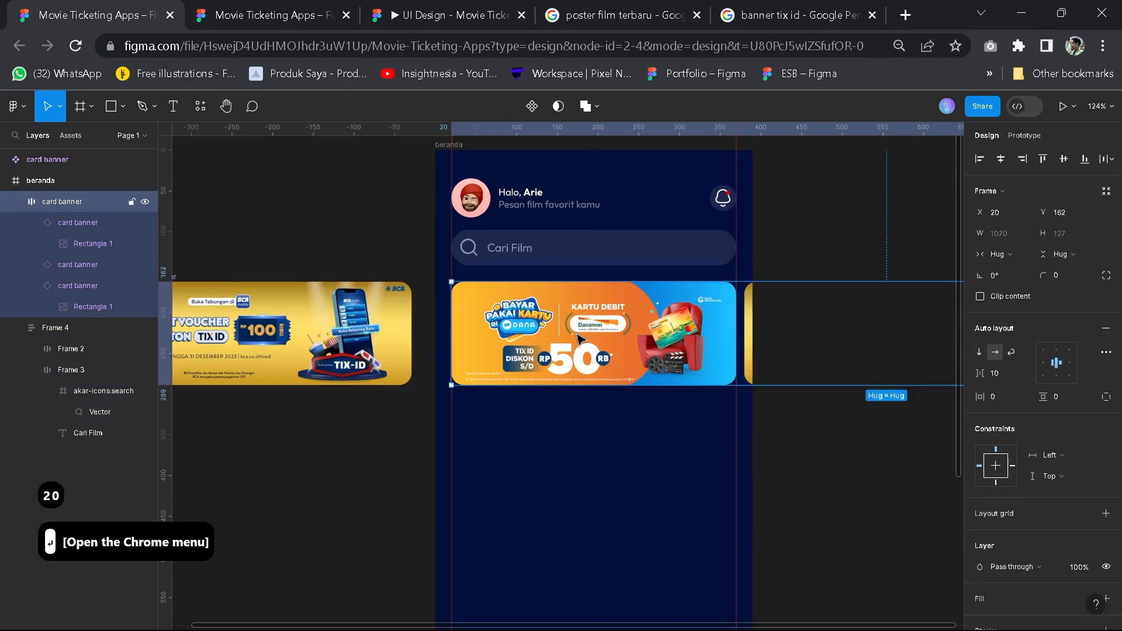
Examine the "Sedang Tayang" section below the banner in the finished reference design file and return to the working file
{"action": "key", "text": "space"}
{"action": "left_click_drag", "start_coordinate": [568, 418], "coordinate": [500, 386]}
{"action": "scroll", "coordinate": [559, 388], "scroll_direction": "down", "scroll_amount": 5}
{"action": "scroll", "coordinate": [555, 386], "scroll_direction": "up", "scroll_amount": 4}
{"action": "left_click", "coordinate": [529, 400]}
{"action": "key", "text": "space"}
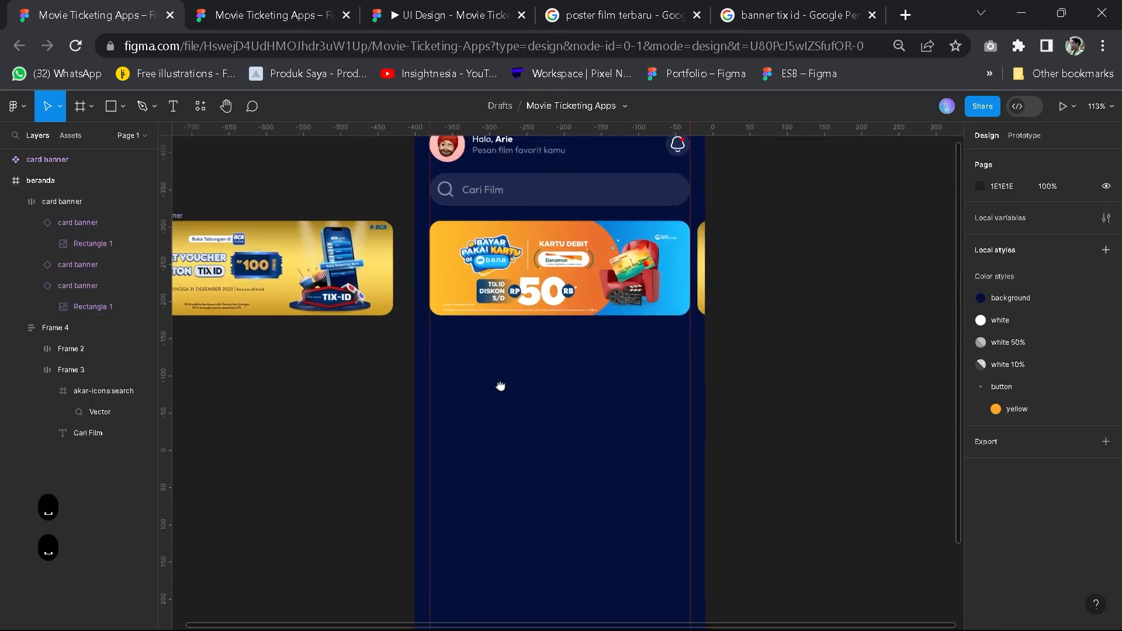
{"action": "key", "text": "ctrl+Tab"}
{"action": "left_click", "coordinate": [526, 388]}
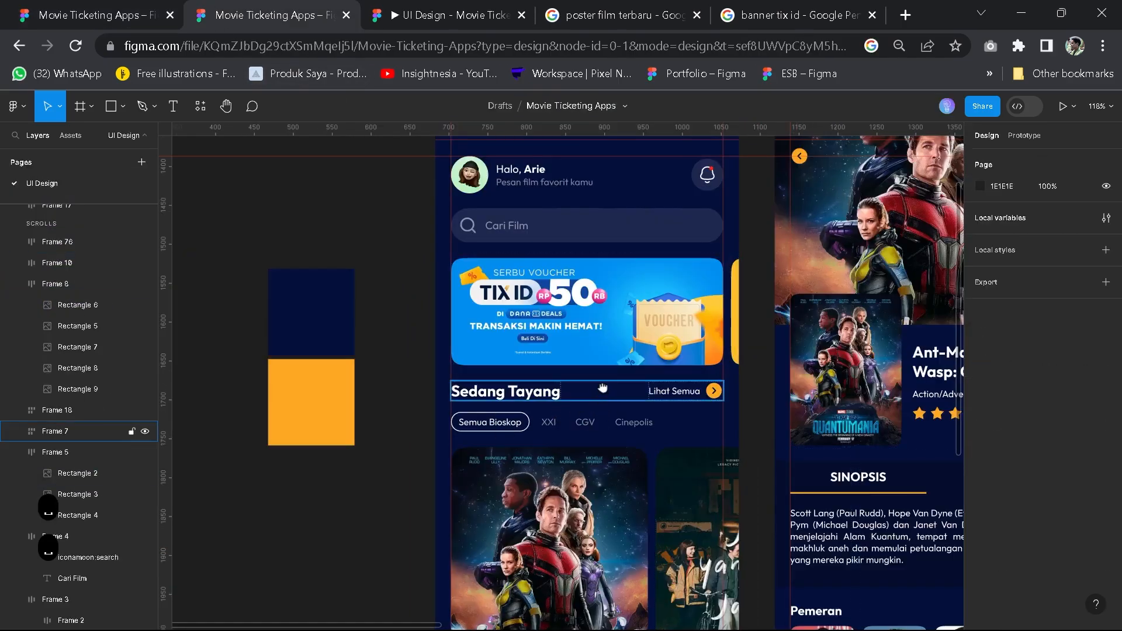
{"action": "scroll", "coordinate": [525, 386], "scroll_direction": "down", "scroll_amount": 1}
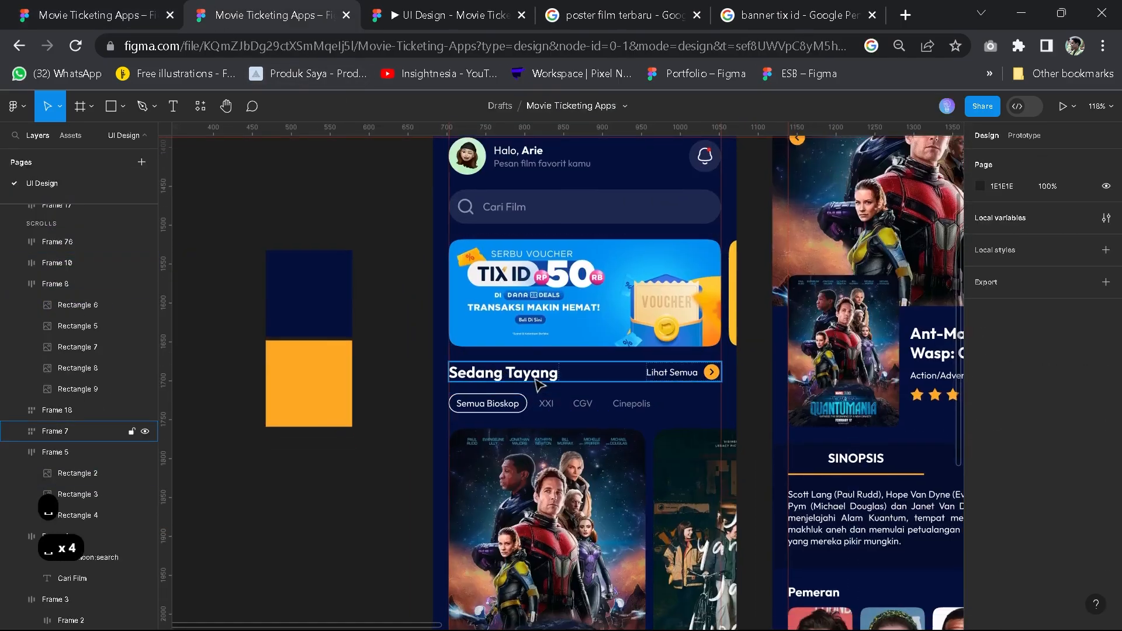
{"action": "left_click", "coordinate": [88, 14]}
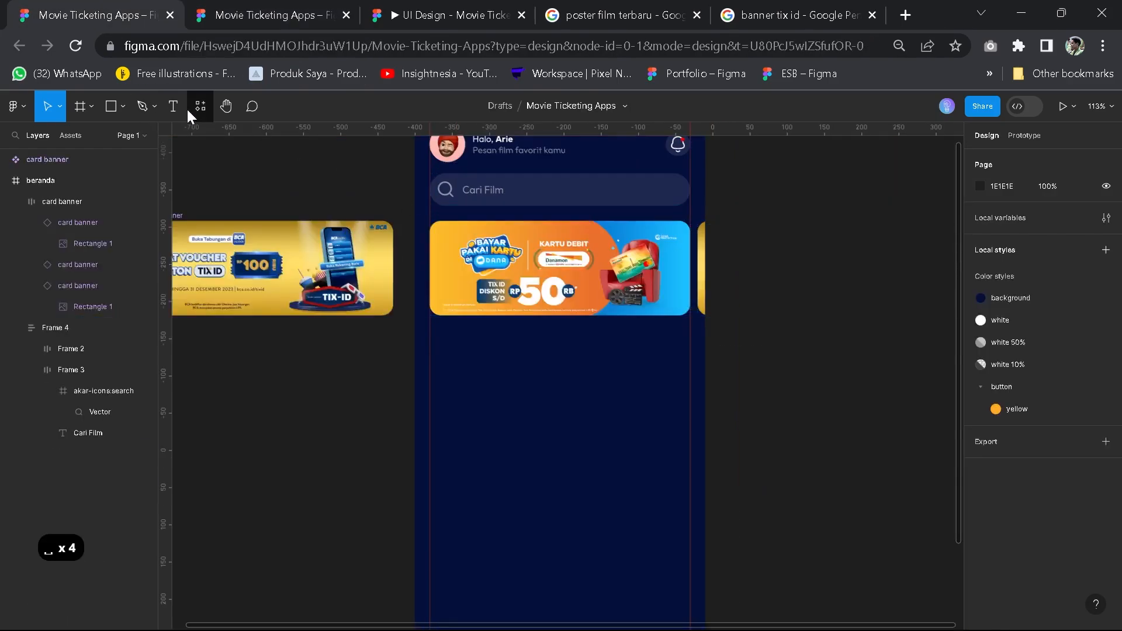
Add the text "Sedang Tayang" below the banner row on the beranda frame
{"action": "left_click", "coordinate": [450, 357]}
{"action": "type", "text": "Sedang Tayang"}
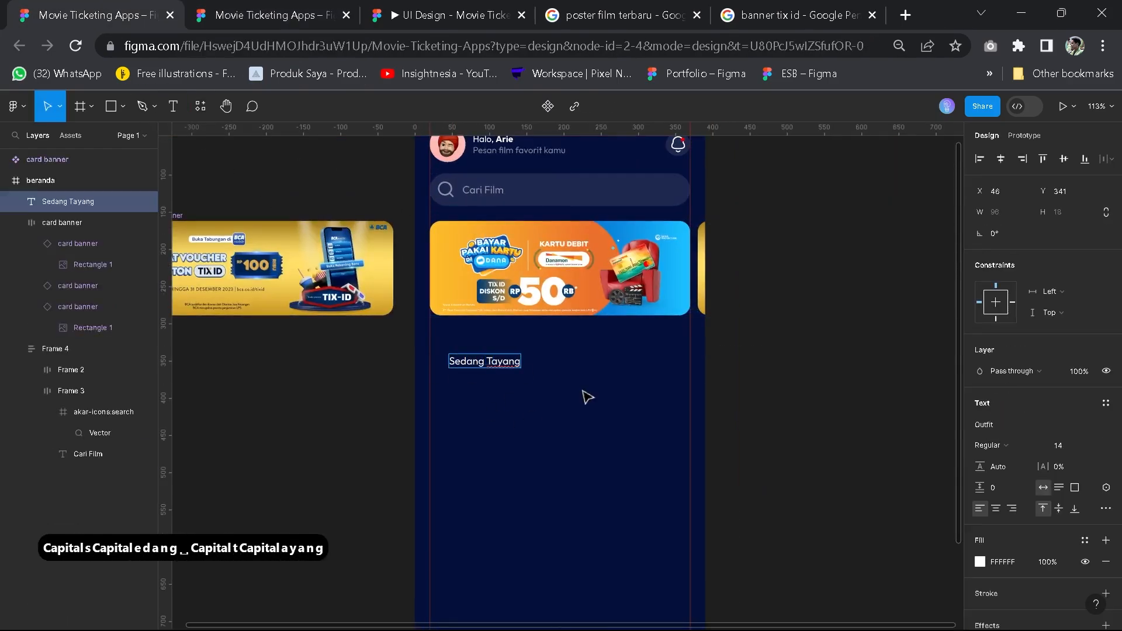
{"action": "key", "text": "Escape"}
Make the "Sedang Tayang" heading Bold at size 16 and align it with the left margin guide at X 20, Y 316
{"action": "left_click", "coordinate": [1011, 445]}
{"action": "left_click", "coordinate": [1010, 492]}
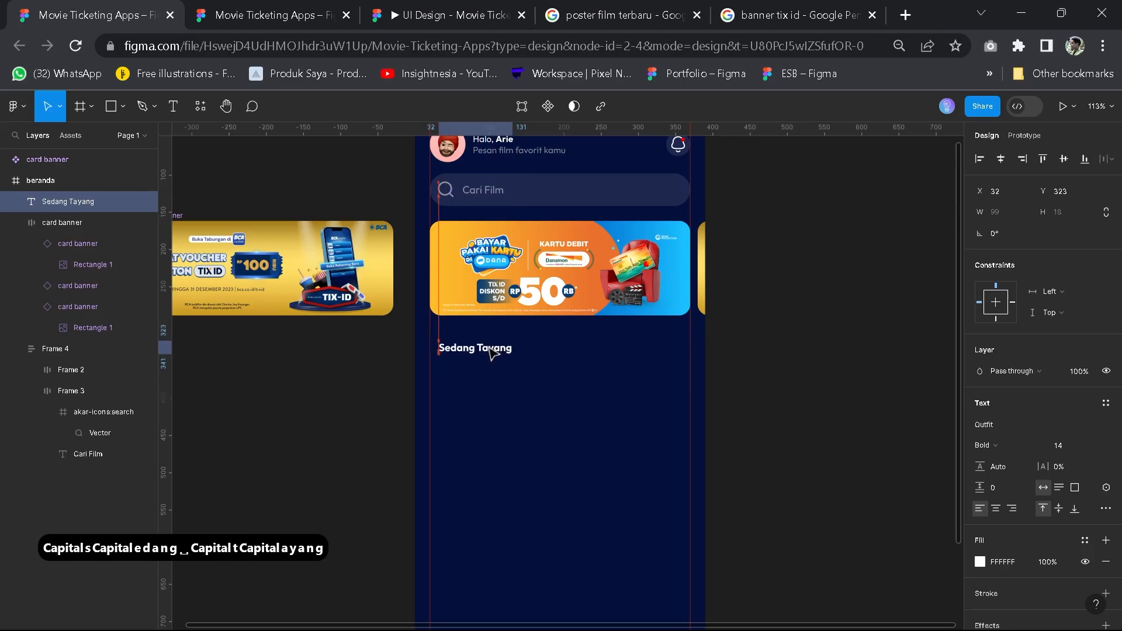
{"action": "left_click", "coordinate": [1087, 445]}
{"action": "left_click", "coordinate": [1078, 470]}
{"action": "scroll", "coordinate": [485, 354], "scroll_direction": "up", "scroll_amount": 2}
{"action": "mouse_move", "coordinate": [516, 384]}
{"action": "left_mouse_down"}
{"action": "mouse_move", "coordinate": [551, 429]}
{"action": "mouse_move", "coordinate": [509, 385]}
{"action": "left_mouse_up"}
{"action": "scroll", "coordinate": [557, 411], "scroll_direction": "up", "scroll_amount": 3}
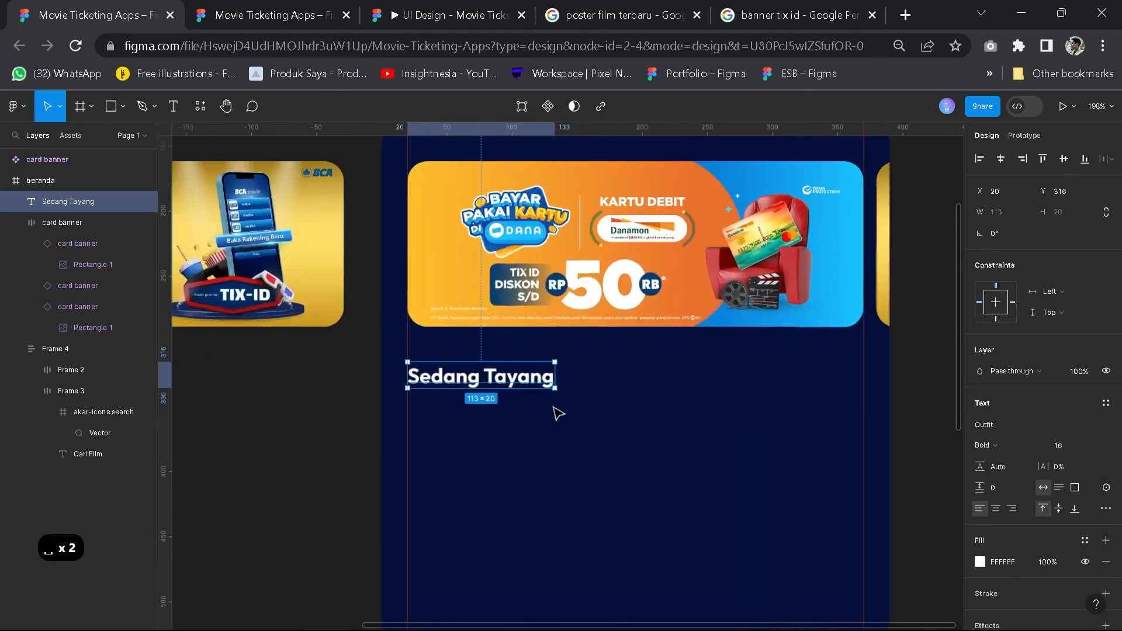
Duplicate the "Sedang Tayang" heading to its right and change the copy's text to "Lihat Semua"
{"action": "key", "text": "ctrl+d"}
{"action": "double_click", "coordinate": [654, 377]}
{"action": "type", "text": "Lihat Semua"}
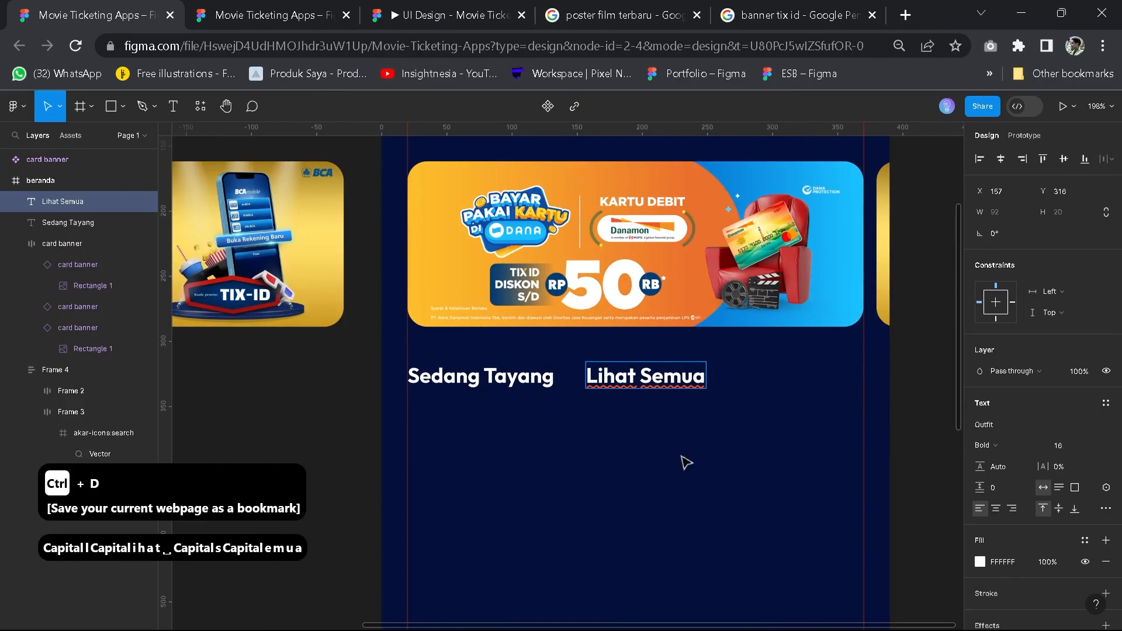
Set the "Lihat Semua" text to Regular weight at size 12
{"action": "key", "text": "Escape"}
{"action": "left_click", "coordinate": [1011, 445]}
{"action": "left_click", "coordinate": [1011, 398]}
{"action": "left_click", "coordinate": [1086, 445]}
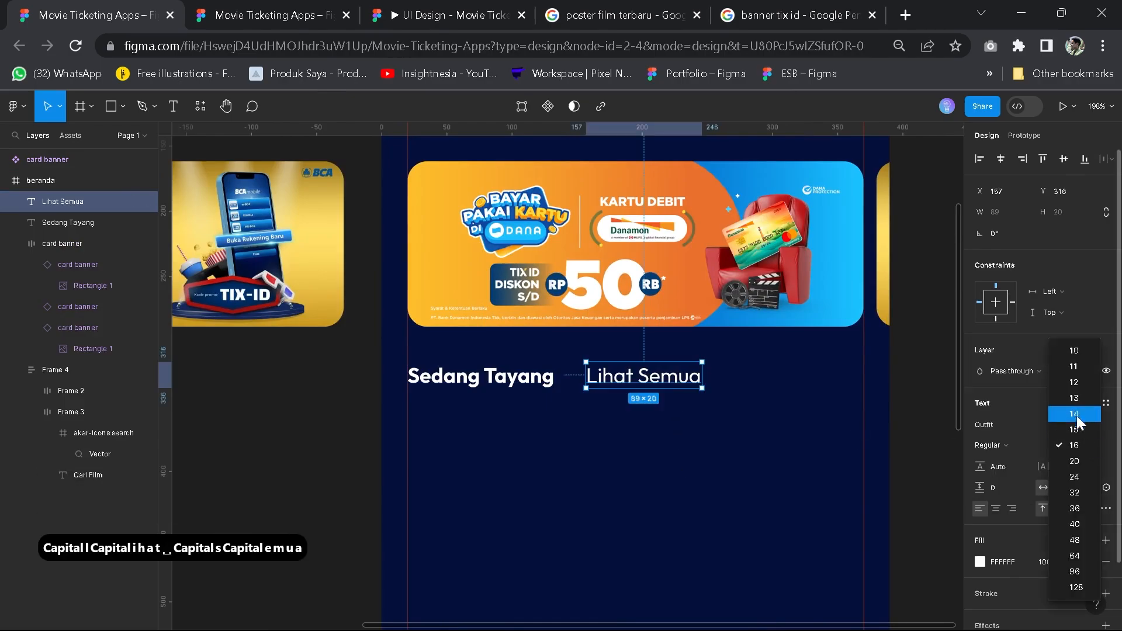
{"action": "left_click", "coordinate": [1078, 385]}
{"action": "left_click", "coordinate": [571, 459]}
{"action": "scroll", "coordinate": [566, 448], "scroll_direction": "down", "scroll_amount": 3}
{"action": "scroll", "coordinate": [557, 432], "scroll_direction": "down", "scroll_amount": 1}
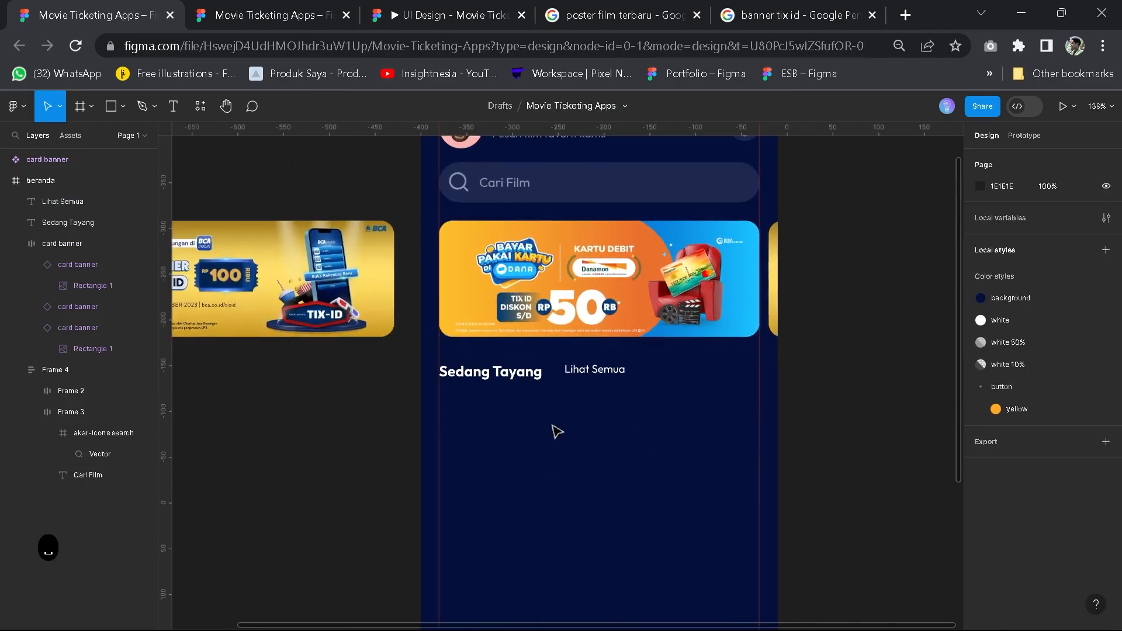
Insert the bold left-arrow circle icon with the Iconly v2.3 plugin and close the plugin
{"action": "right_click", "coordinate": [557, 432]}
{"action": "mouse_move", "coordinate": [587, 512]}
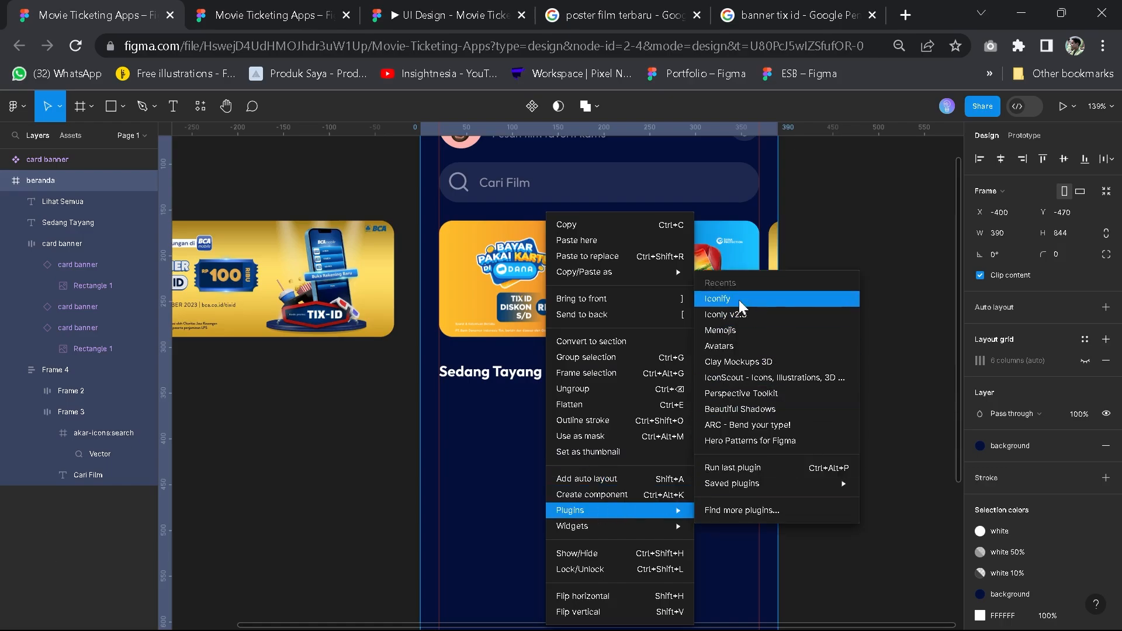
{"action": "left_click", "coordinate": [741, 316]}
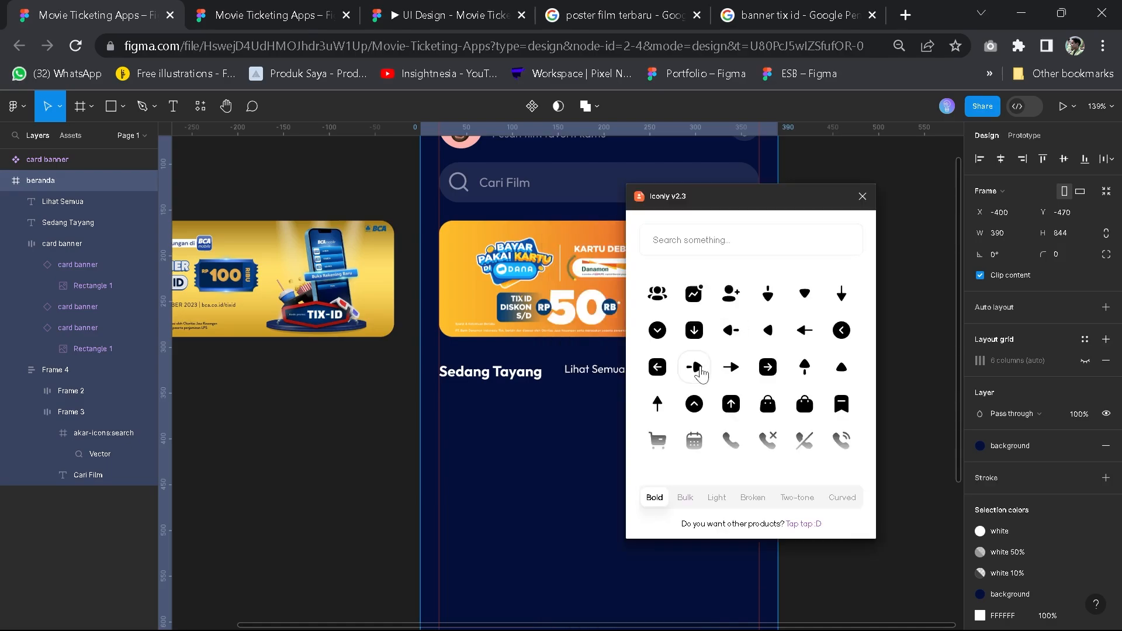
{"action": "scroll", "coordinate": [700, 368], "scroll_direction": "down", "scroll_amount": 1}
{"action": "scroll", "coordinate": [700, 364], "scroll_direction": "up", "scroll_amount": 1}
{"action": "left_click", "coordinate": [839, 337]}
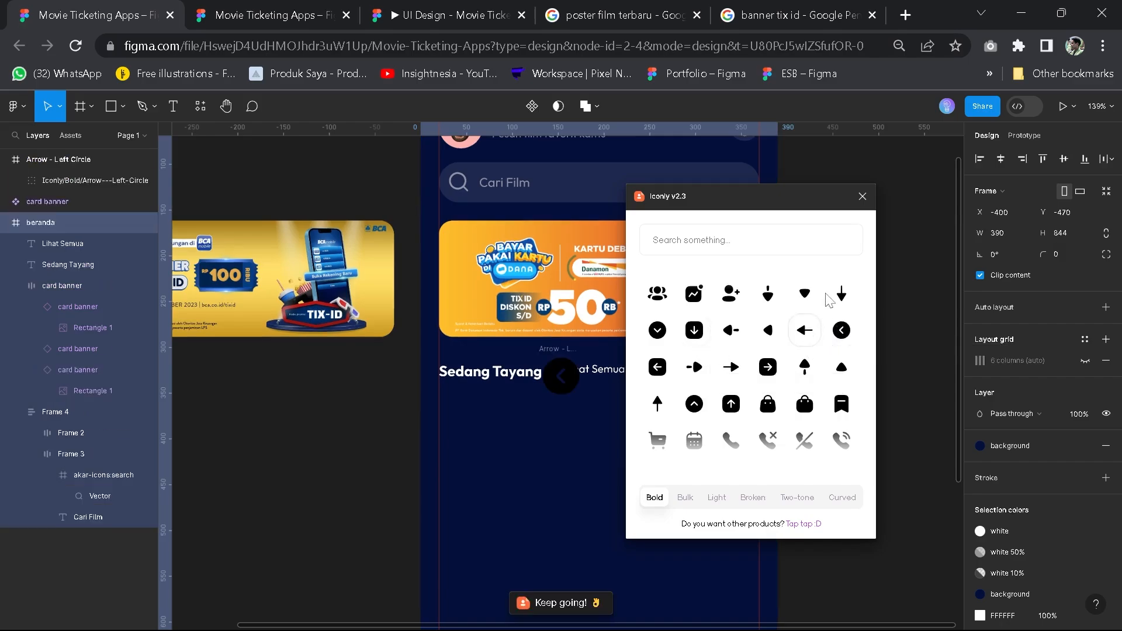
{"action": "left_click", "coordinate": [862, 196]}
Move the arrow circle icon to the right of the "Lihat Semua" text
{"action": "scroll", "coordinate": [585, 403], "scroll_direction": "up", "scroll_amount": 2}
{"action": "left_click", "coordinate": [552, 374]}
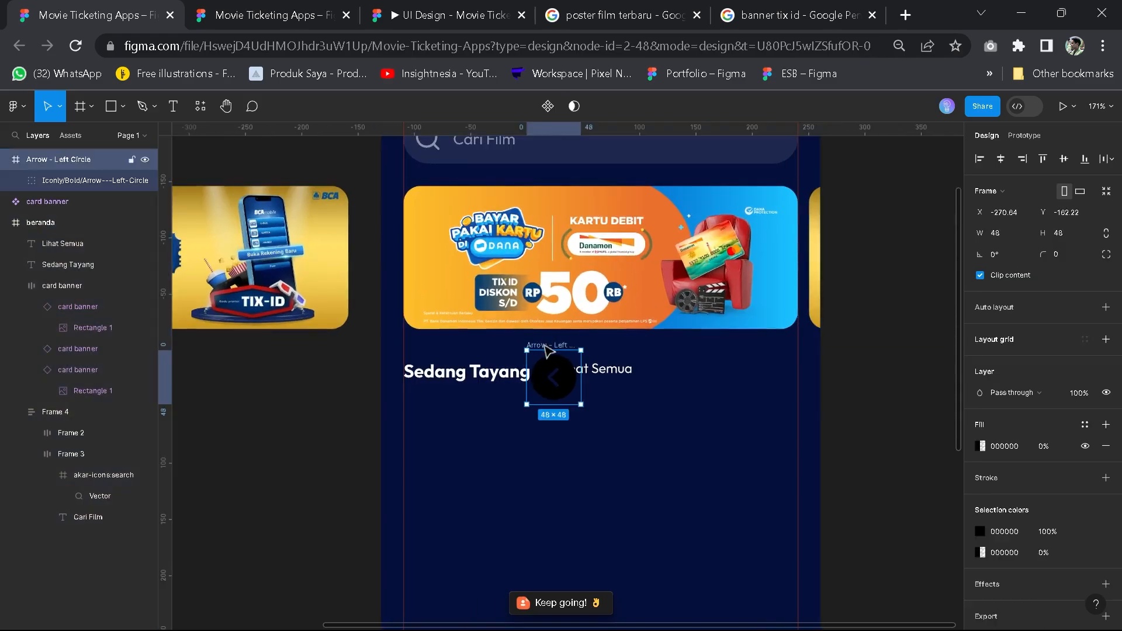
{"action": "left_click_drag", "start_coordinate": [546, 350], "coordinate": [699, 359]}
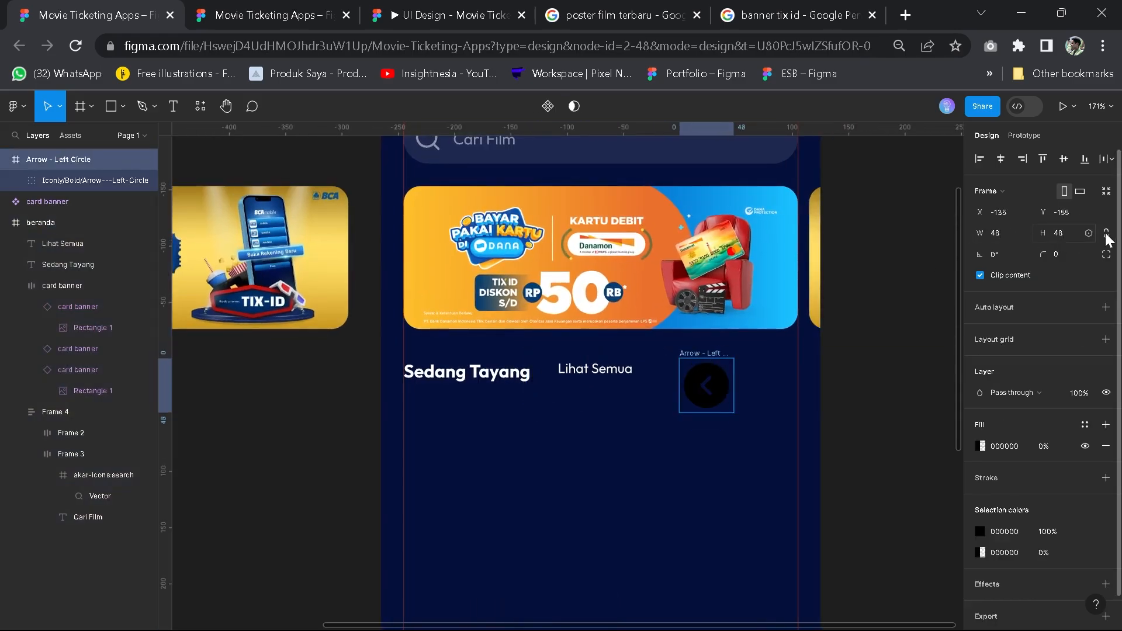
{"action": "left_click", "coordinate": [993, 234]}
{"action": "type", "text": "24"}
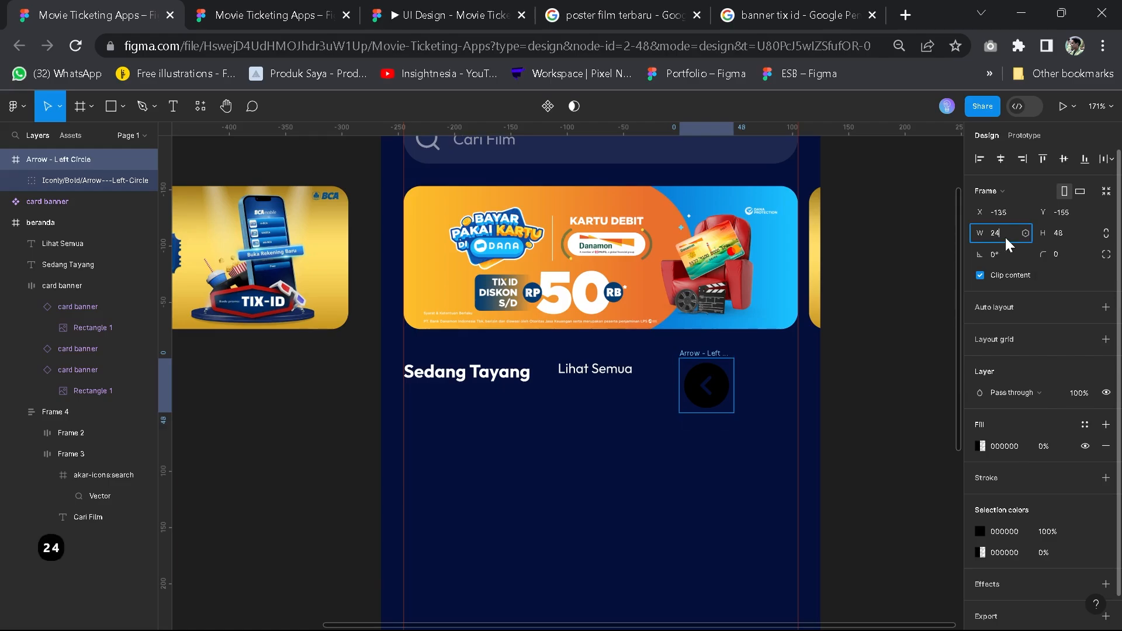
{"action": "left_click", "coordinate": [726, 451]}
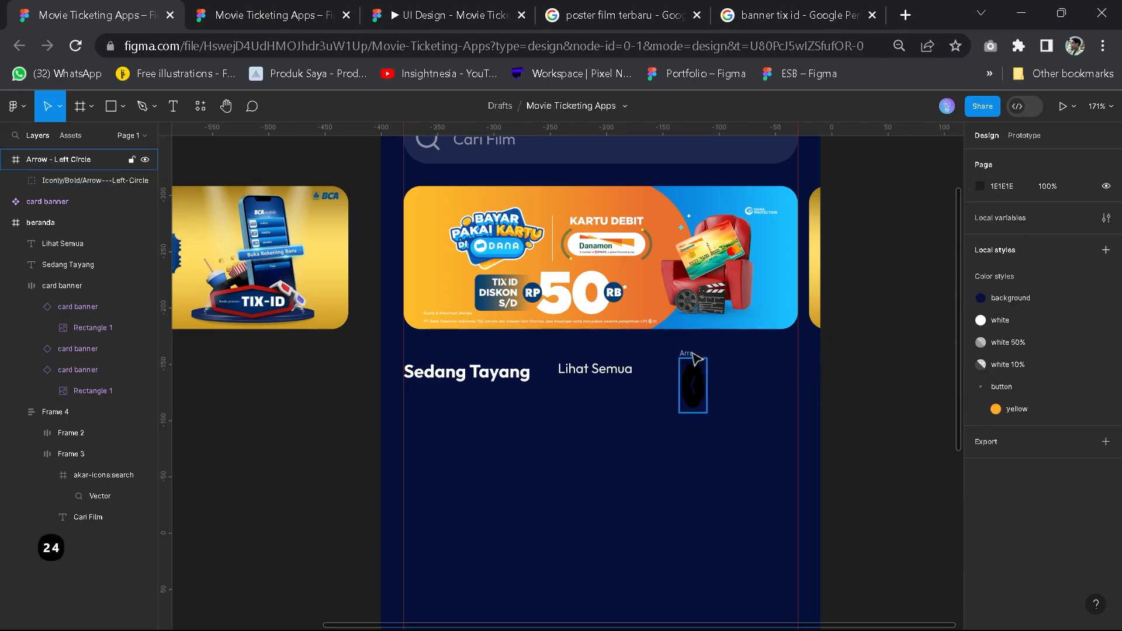
{"action": "left_click", "coordinate": [689, 389]}
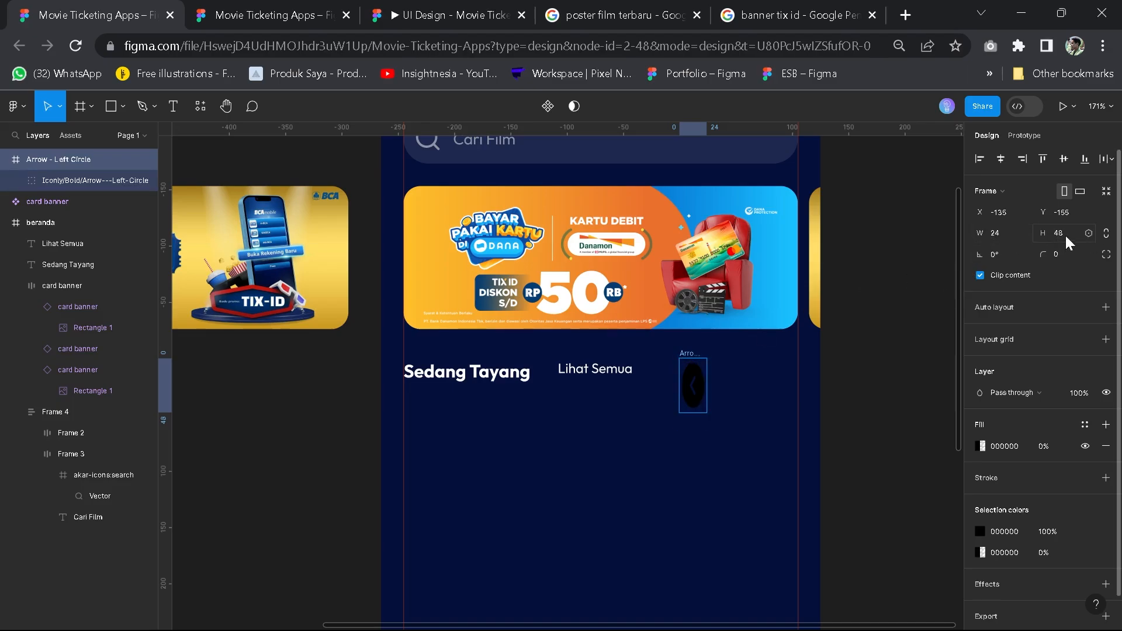
{"action": "key", "text": "ctrl+z"}
{"action": "key", "text": "ctrl+z"}
{"action": "key", "text": "ctrl+z"}
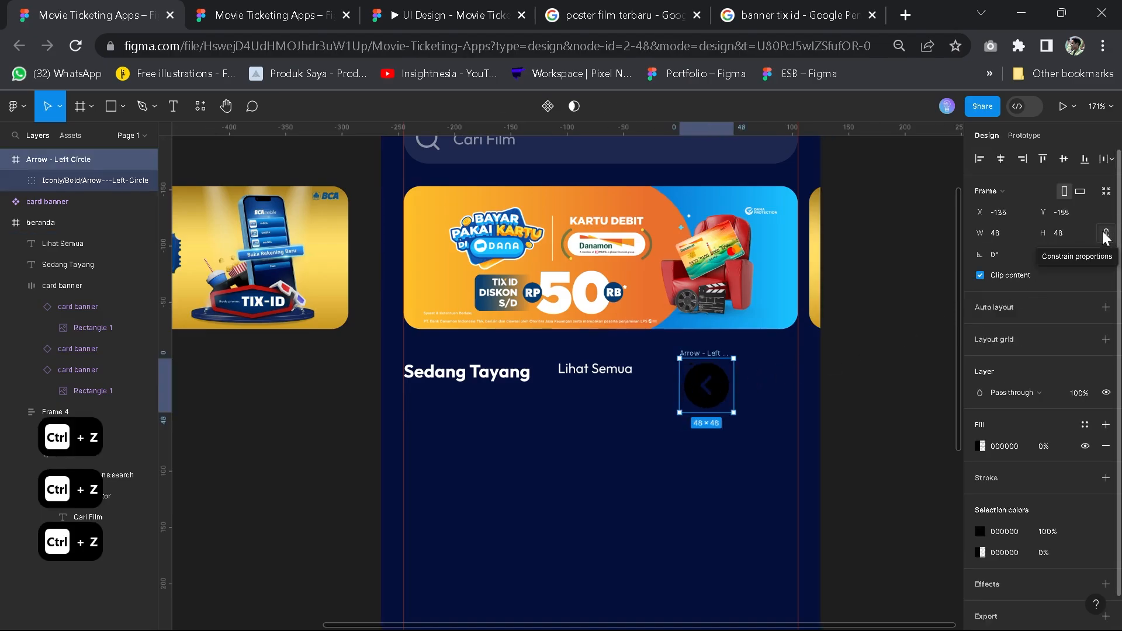
Constrain the arrow icon's proportions and resize it to 24 × 24
{"action": "left_click", "coordinate": [1002, 233]}
{"action": "type", "text": "2"}
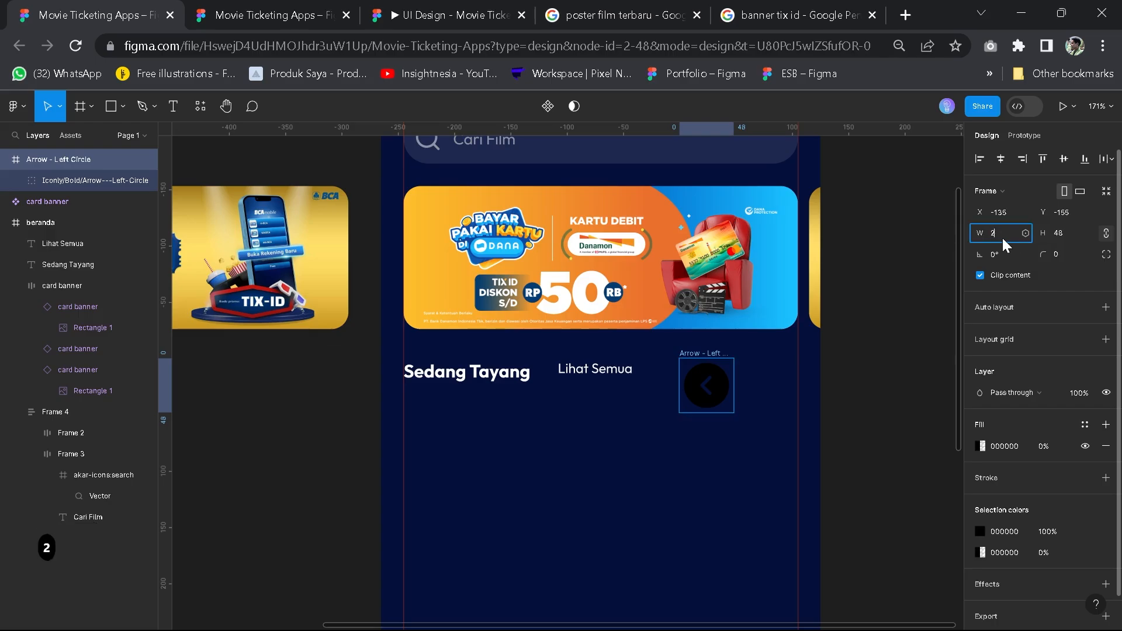
{"action": "type", "text": "4"}
{"action": "key", "text": "Return"}
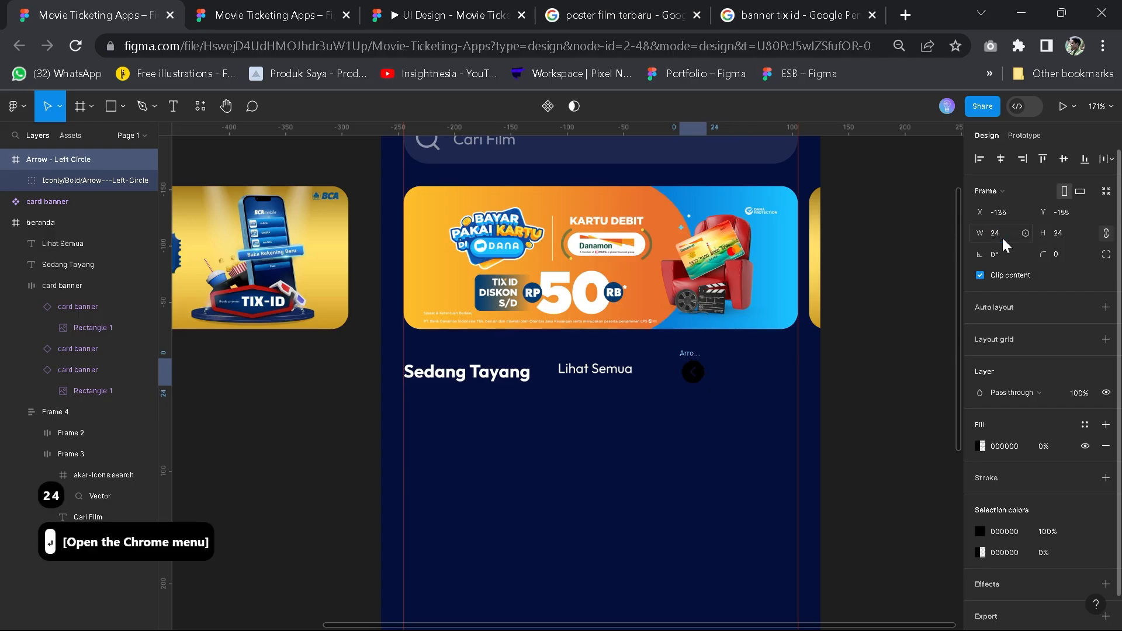
Flip the arrow circle icon horizontally so that it points right
{"action": "left_click", "coordinate": [714, 439]}
{"action": "left_click", "coordinate": [695, 369]}
{"action": "scroll", "coordinate": [696, 369], "scroll_direction": "up", "scroll_amount": 3}
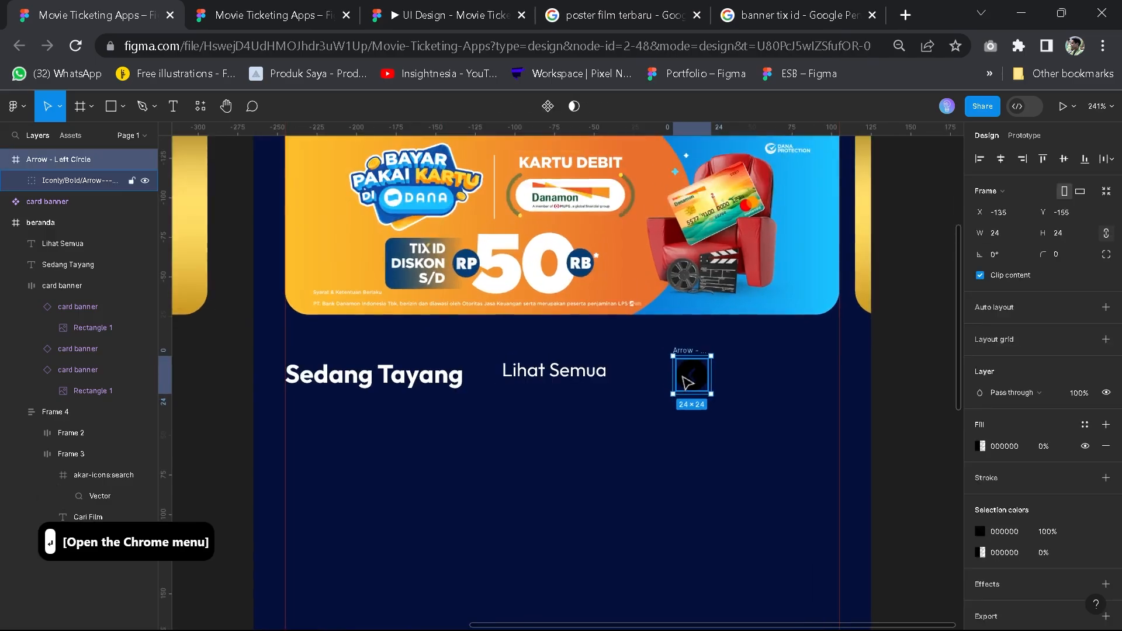
{"action": "left_click", "coordinate": [698, 357]}
{"action": "left_click", "coordinate": [700, 359]}
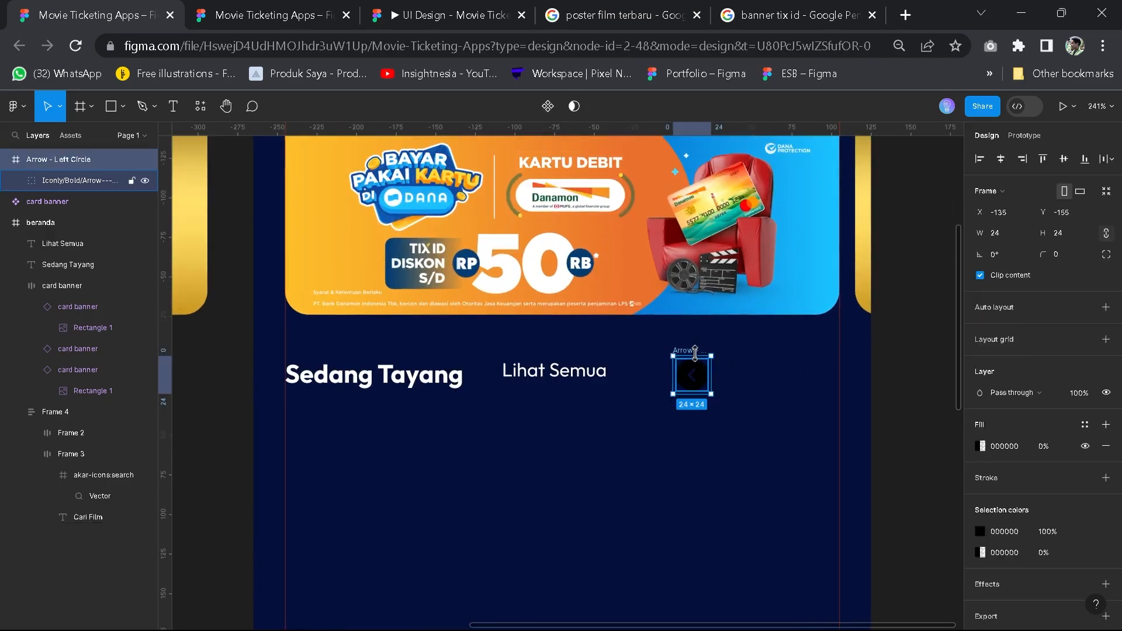
{"action": "right_click", "coordinate": [683, 352]}
{"action": "left_click", "coordinate": [719, 596]}
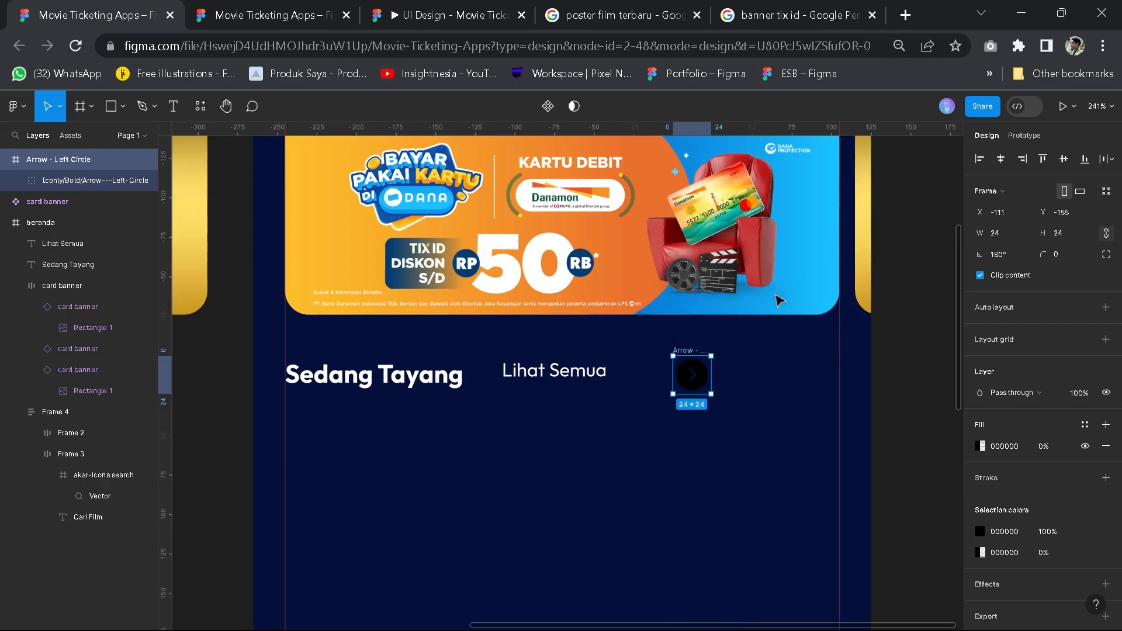
{"action": "scroll", "coordinate": [683, 394], "scroll_direction": "down", "scroll_amount": 3}
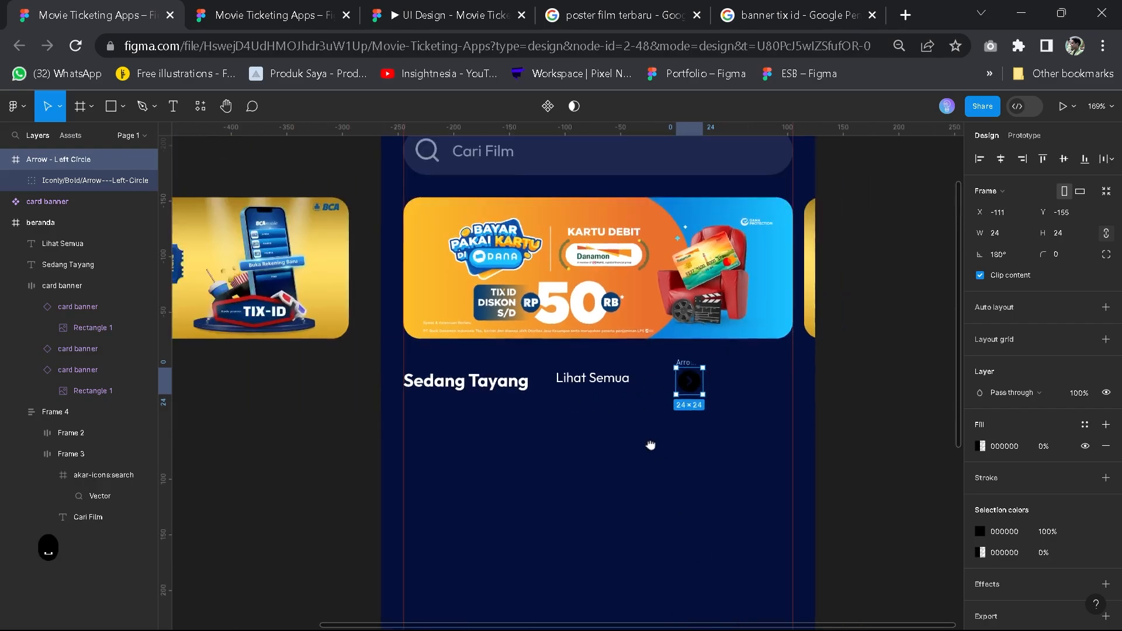
{"action": "left_click_drag", "start_coordinate": [648, 446], "coordinate": [658, 470]}
{"action": "left_click", "coordinate": [685, 446]}
{"action": "scroll", "coordinate": [684, 446], "scroll_direction": "up", "scroll_amount": 2}
{"action": "scroll", "coordinate": [681, 472], "scroll_direction": "up", "scroll_amount": 4}
{"action": "scroll", "coordinate": [696, 531], "scroll_direction": "up", "scroll_amount": 3}
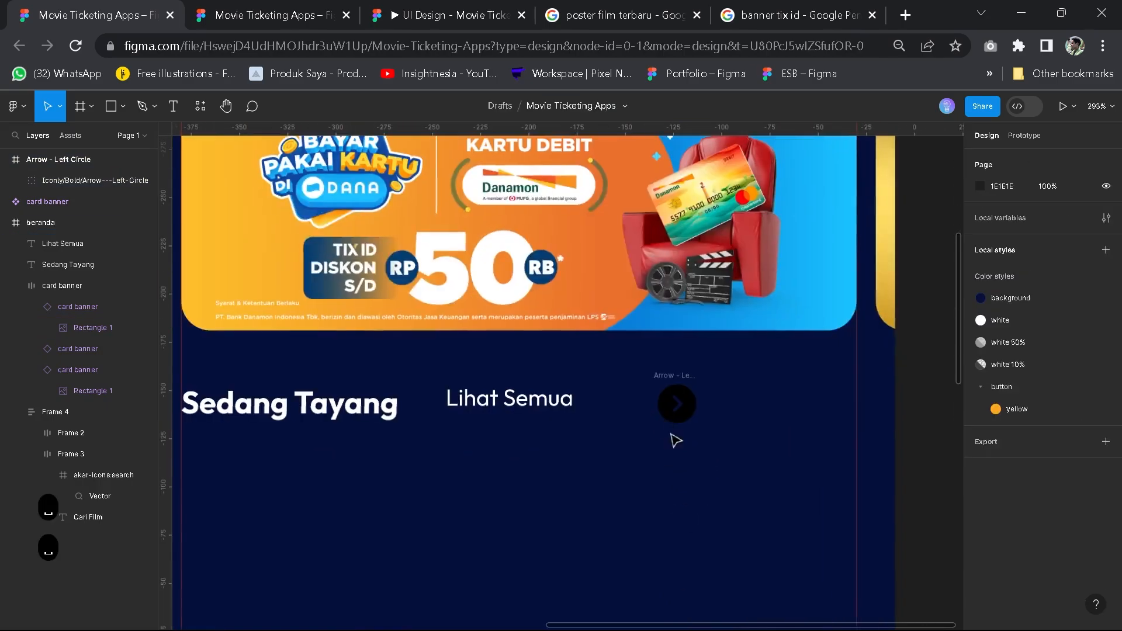
{"action": "left_click", "coordinate": [675, 397]}
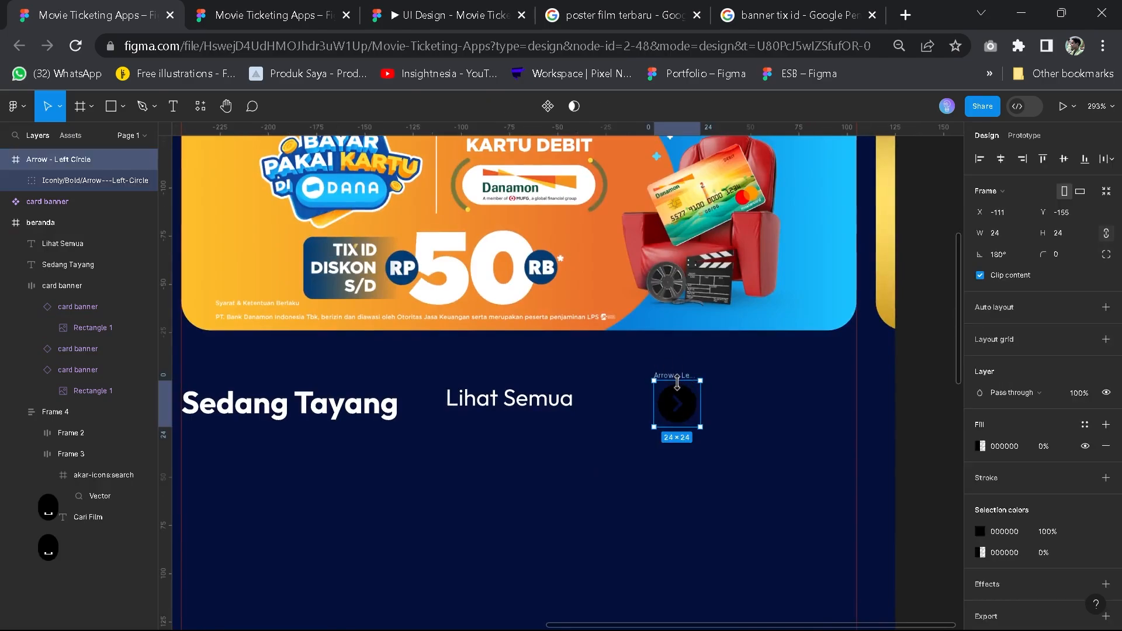
{"action": "scroll", "coordinate": [676, 382], "scroll_direction": "down", "scroll_amount": 5}
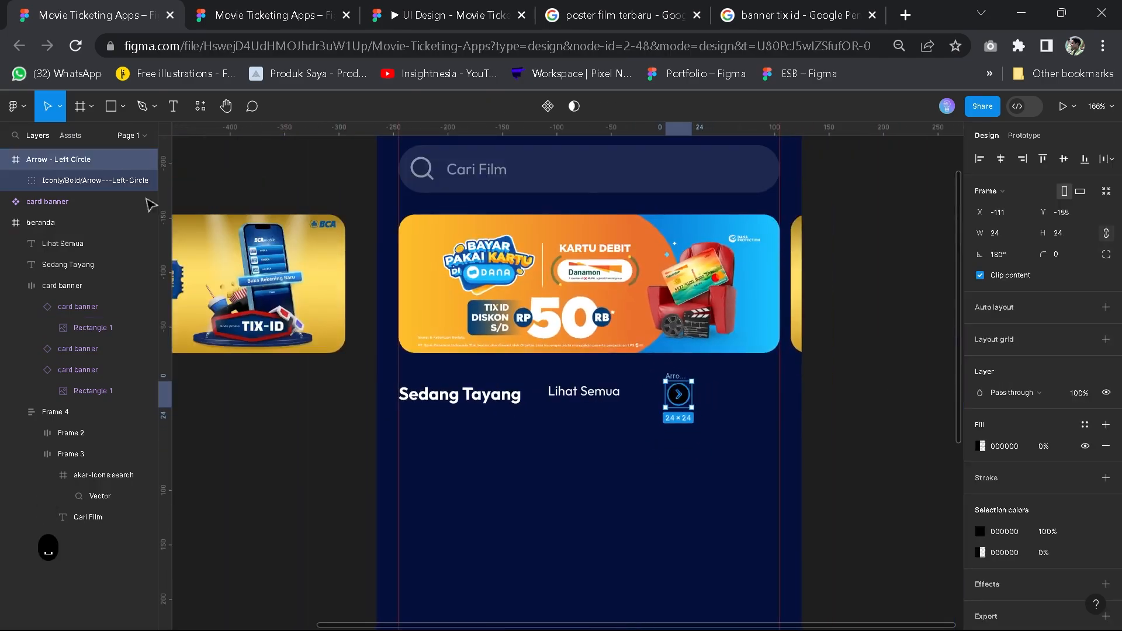
{"action": "left_click_drag", "start_coordinate": [468, 250], "coordinate": [485, 375]}
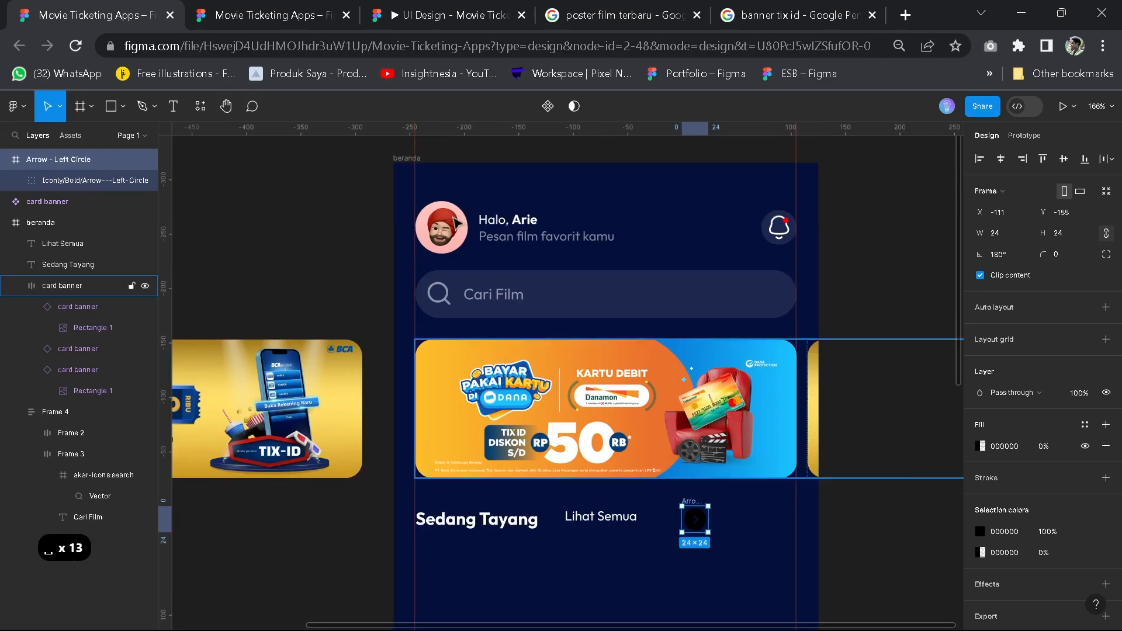
{"action": "left_click", "coordinate": [402, 166]}
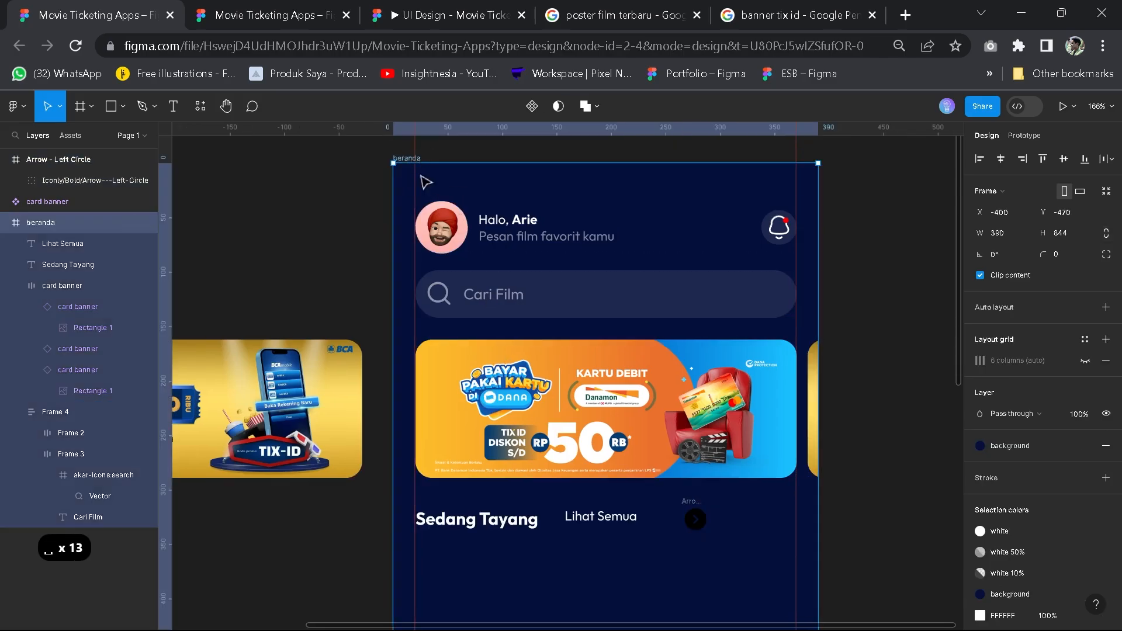
{"action": "left_click", "coordinate": [697, 512]}
{"action": "scroll", "coordinate": [695, 514], "scroll_direction": "up", "scroll_amount": 5}
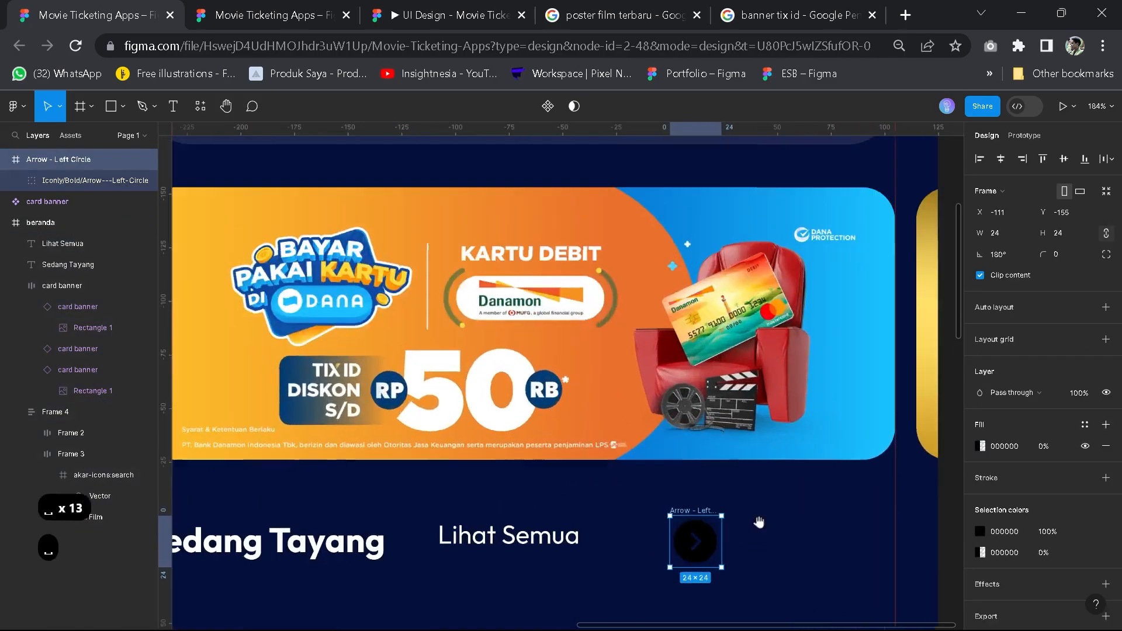
{"action": "scroll", "coordinate": [678, 494], "scroll_direction": "down", "scroll_amount": 5}
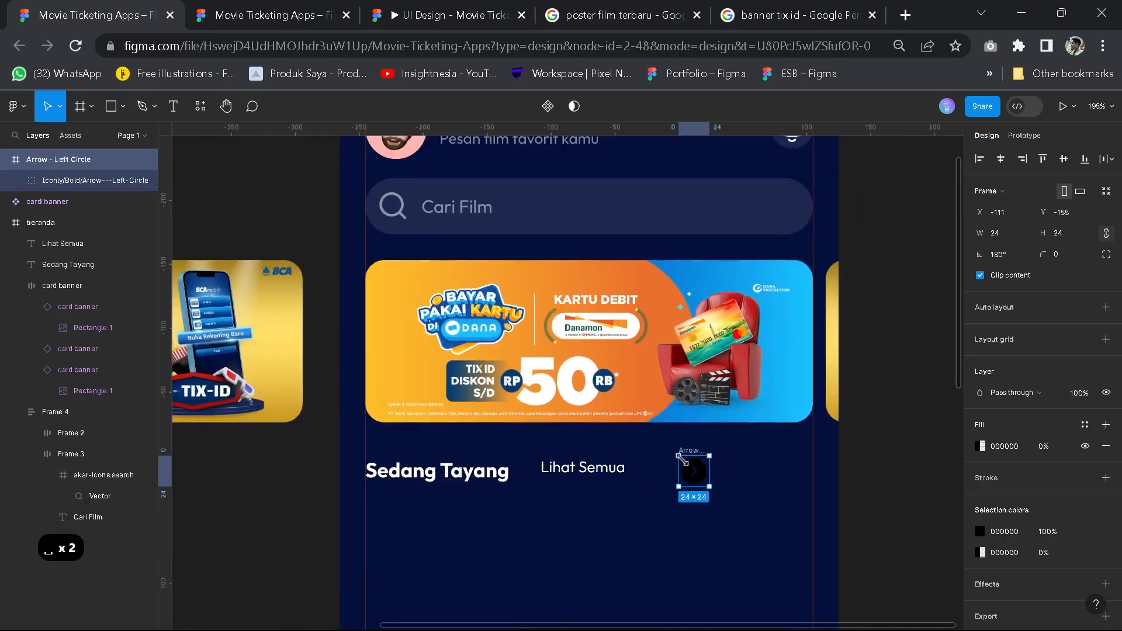
{"action": "key", "text": "space"}
{"action": "key", "text": "space"}
{"action": "key", "text": "space"}
{"action": "key", "text": "space"}
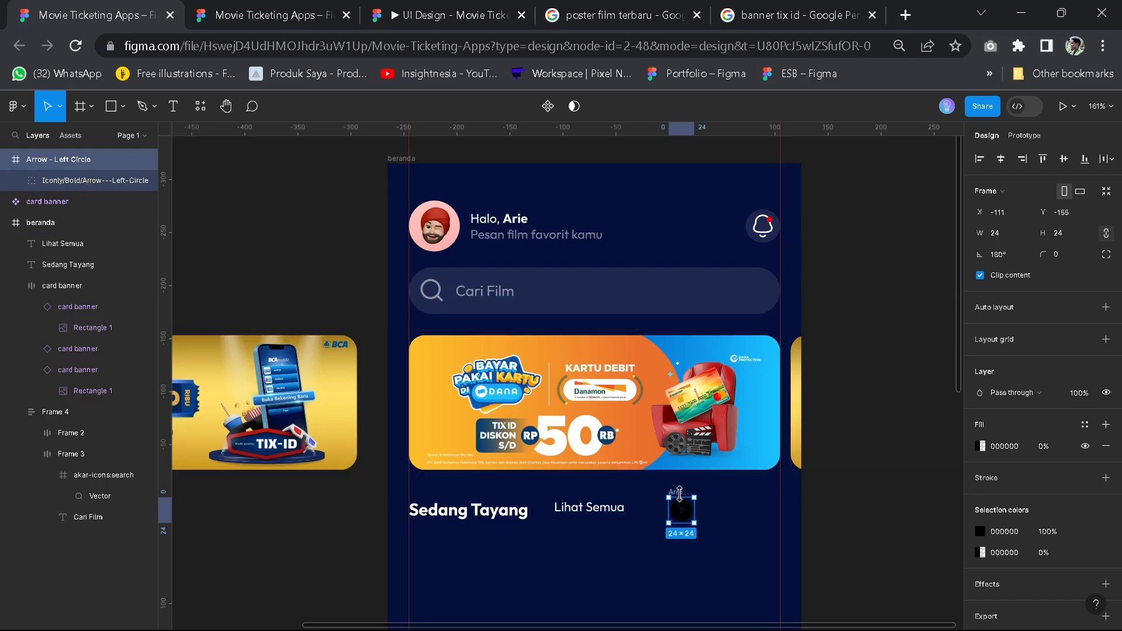
{"action": "key", "text": "ctrl+x"}
{"action": "left_click", "coordinate": [397, 157]}
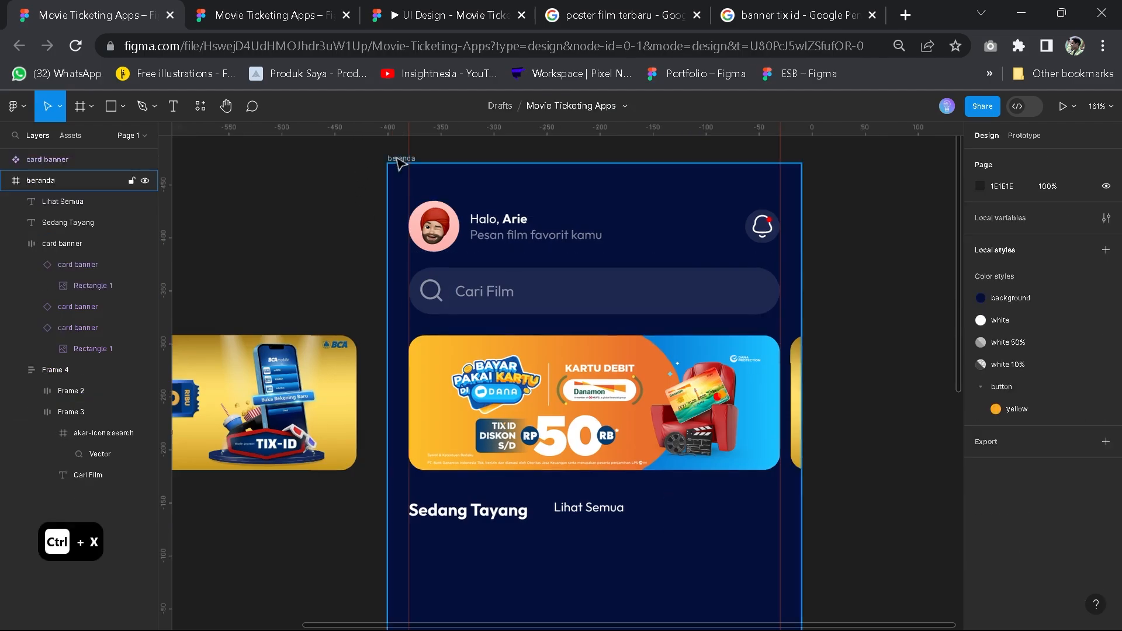
{"action": "key", "text": "ctrl+v"}
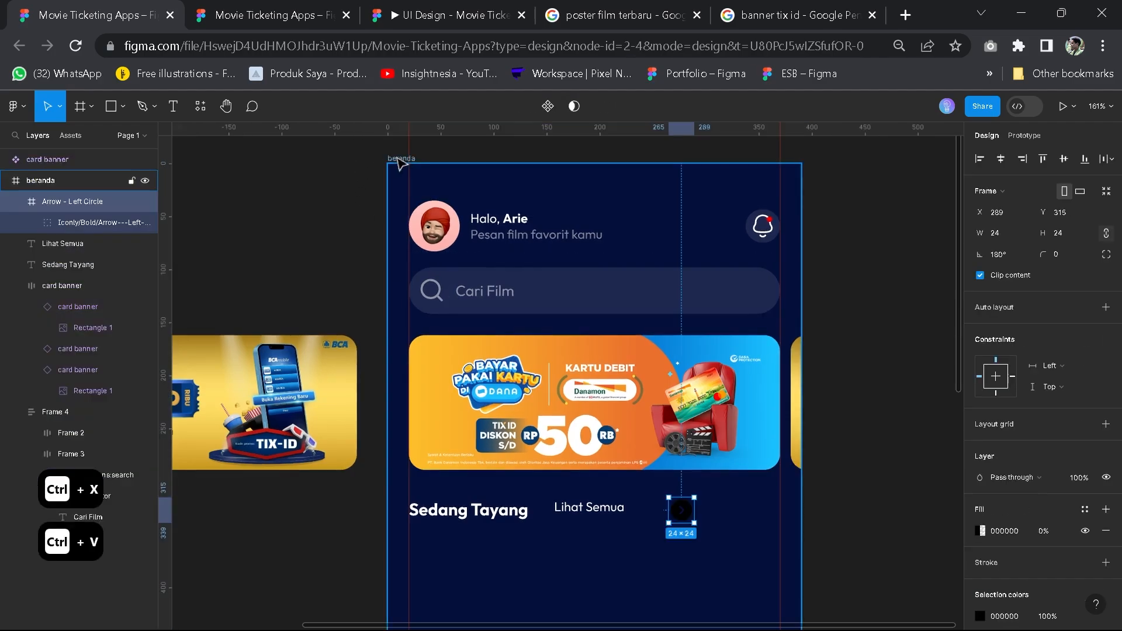
{"action": "key", "text": "ctrl+z"}
{"action": "key", "text": "ctrl+z"}
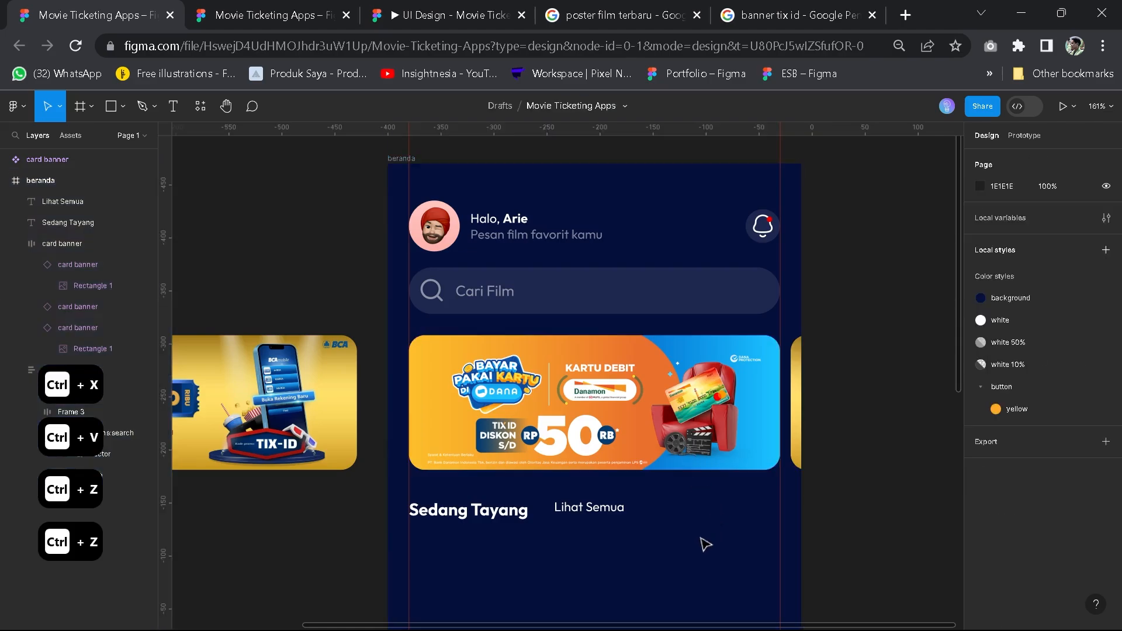
{"action": "key", "text": "ctrl+z"}
Cut the arrow circle icon from the page and paste it into the "beranda" frame
{"action": "key", "text": "ctrl+x"}
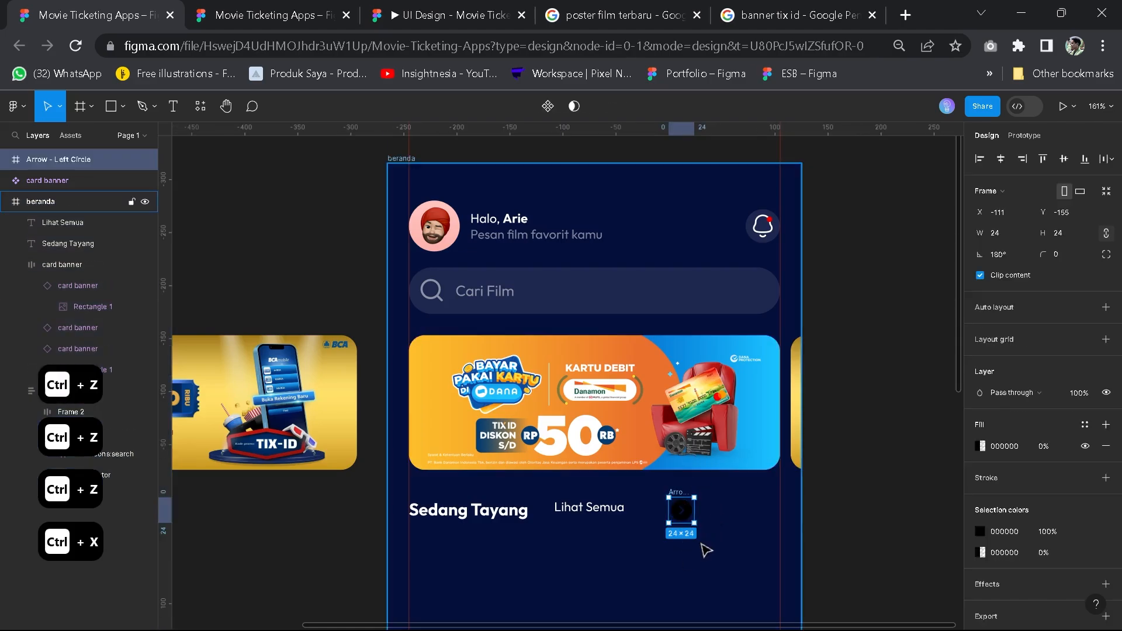
{"action": "left_click", "coordinate": [399, 159]}
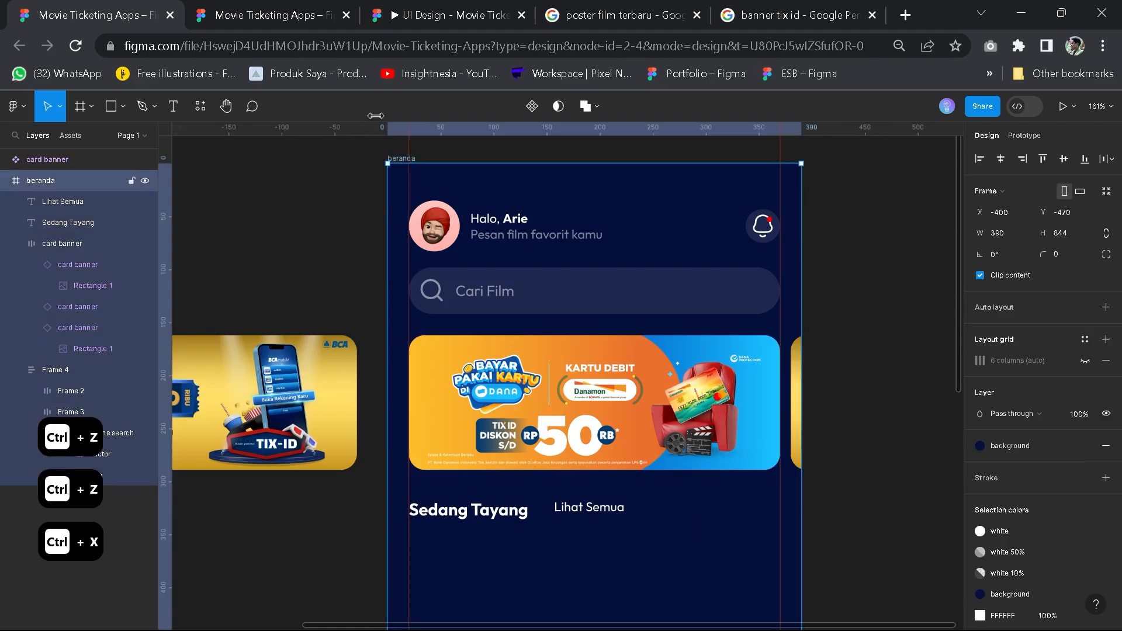
{"action": "key", "text": "ctrl+v"}
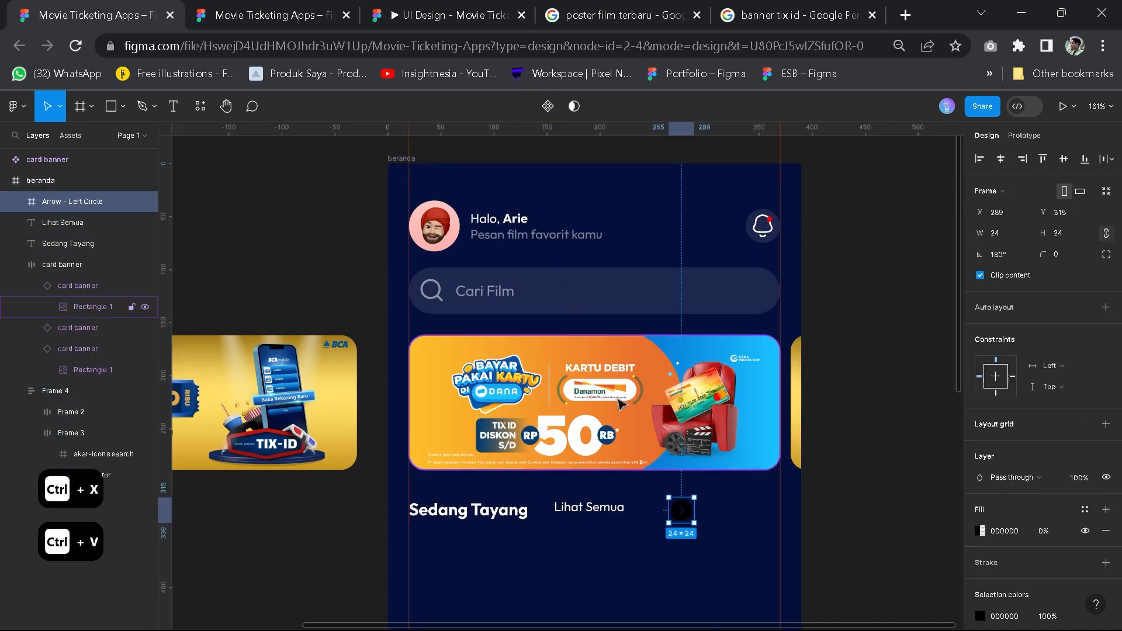
{"action": "left_click_drag", "start_coordinate": [106, 199], "coordinate": [64, 213]}
{"action": "scroll", "coordinate": [688, 526], "scroll_direction": "up", "scroll_amount": 2}
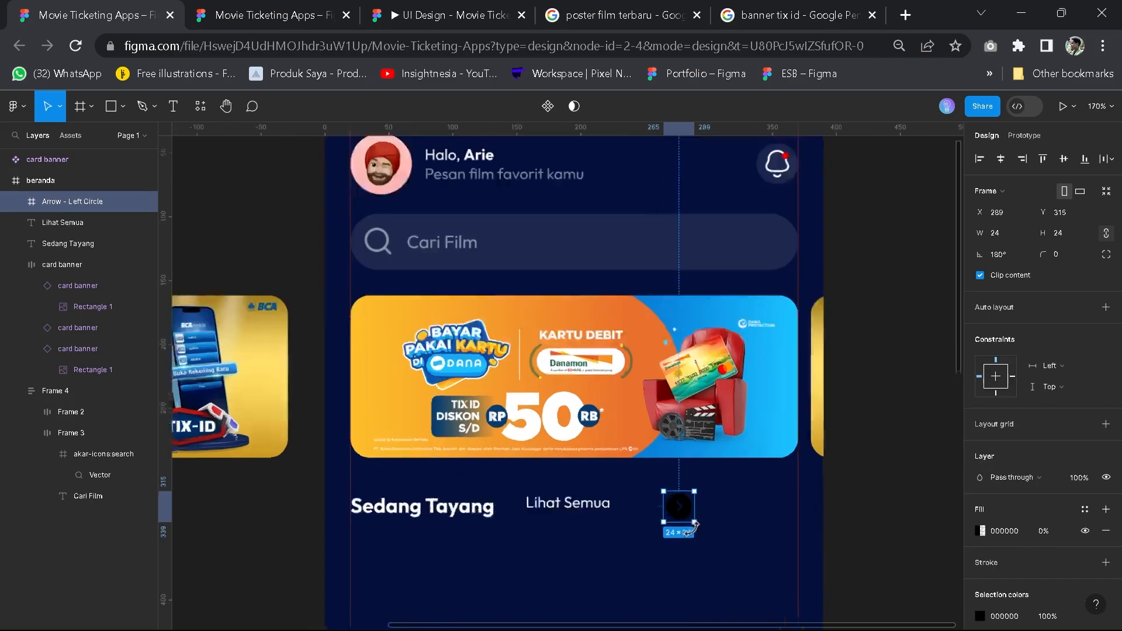
Move the "Lihat Semua" text right beside the arrow circle icon
{"action": "left_click_drag", "start_coordinate": [521, 501], "coordinate": [646, 462]}
{"action": "left_click", "coordinate": [554, 461]}
{"action": "left_click", "coordinate": [476, 466]}
{"action": "left_click", "coordinate": [708, 470]}
{"action": "left_click", "coordinate": [634, 465]}
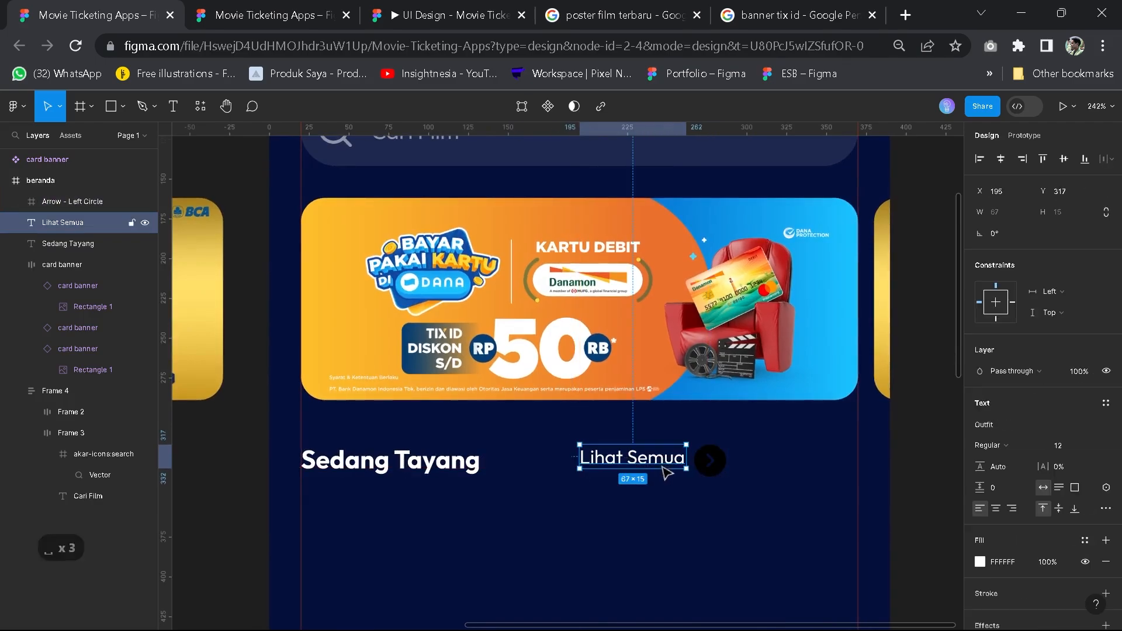
Recolour the arrow circle icon with the "button/yellow" style and nudge it up level with the "Lihat Semua" text
{"action": "left_click", "coordinate": [712, 470]}
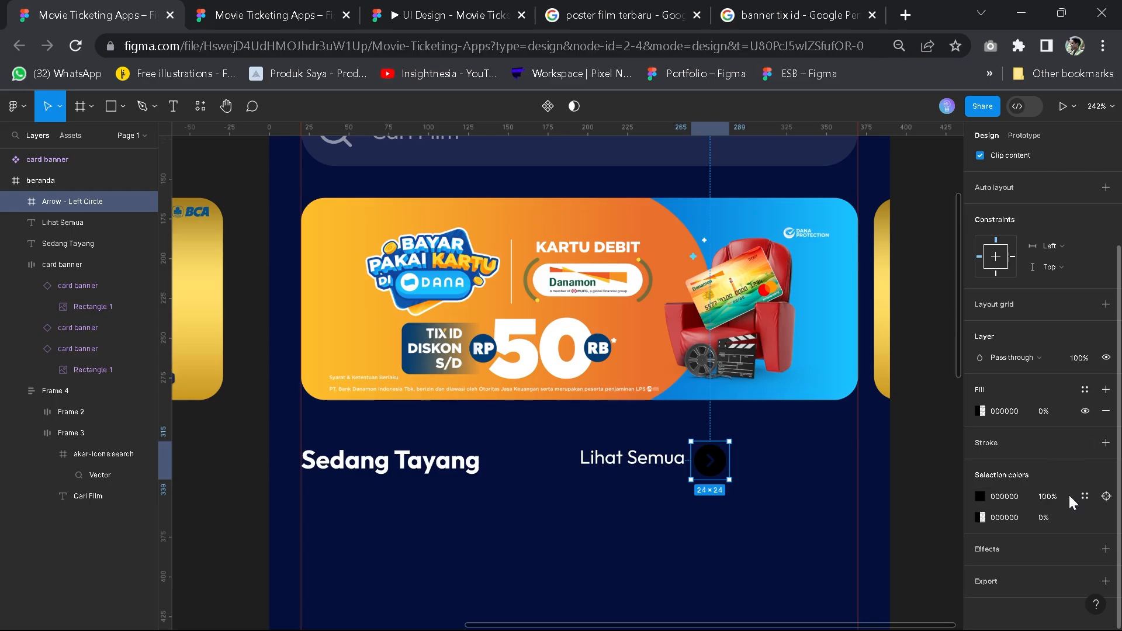
{"action": "left_click", "coordinate": [1085, 496]}
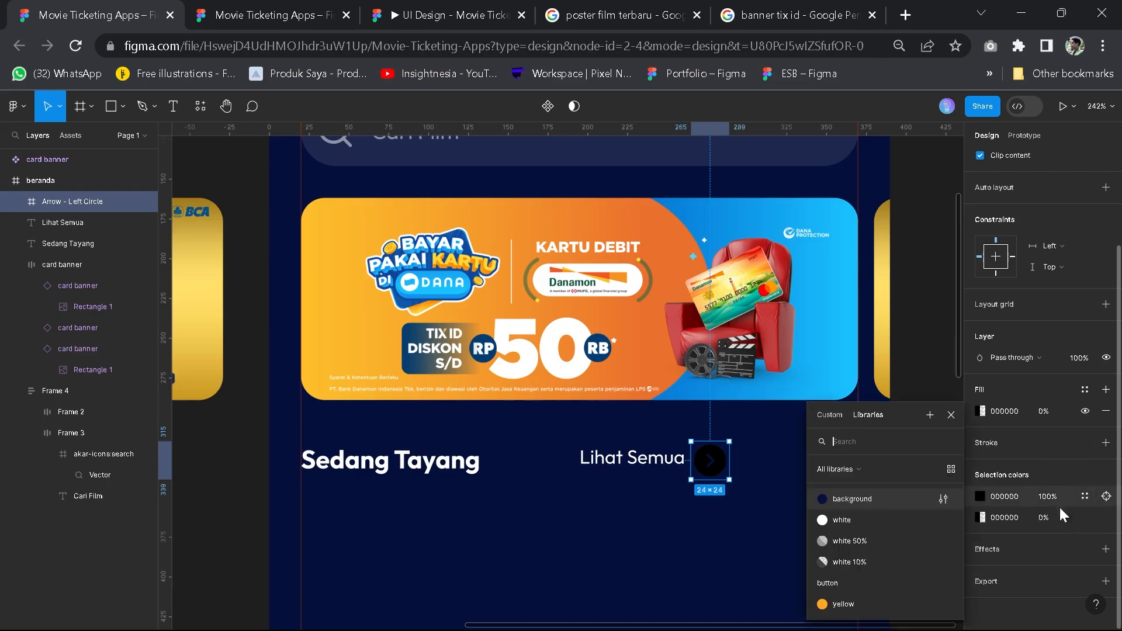
{"action": "left_click", "coordinate": [848, 606]}
{"action": "left_click_drag", "start_coordinate": [713, 472], "coordinate": [713, 468]}
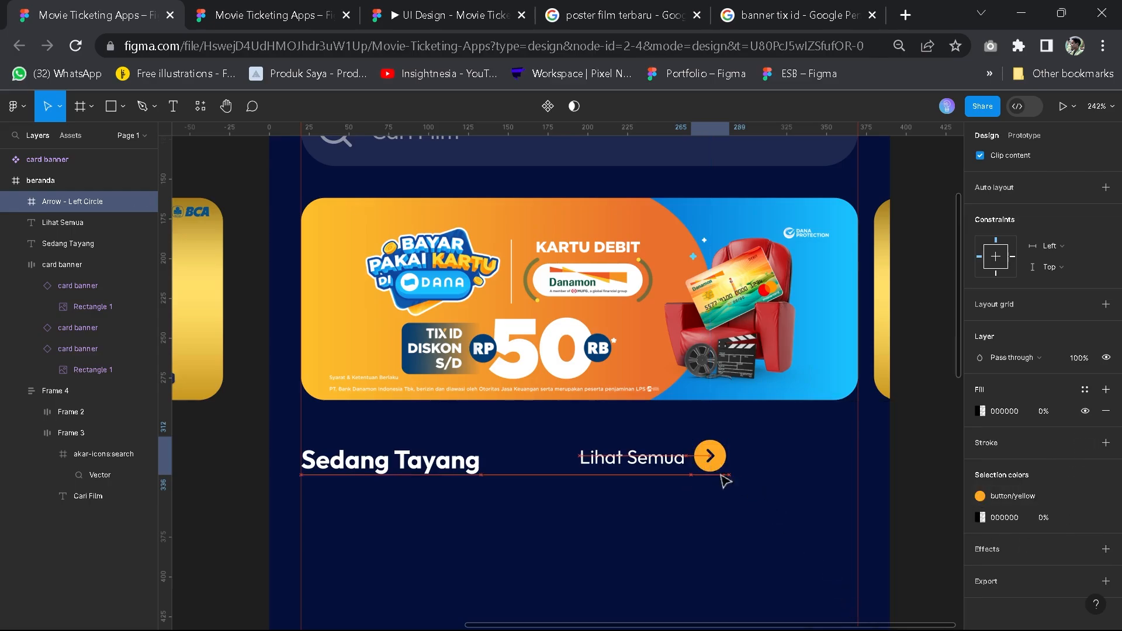
Combine the "Lihat Semua" text and the arrow icon in a horizontal auto layout with centre alignment
{"action": "left_click", "coordinate": [663, 465]}
{"action": "left_click", "coordinate": [719, 464], "text": "shift"}
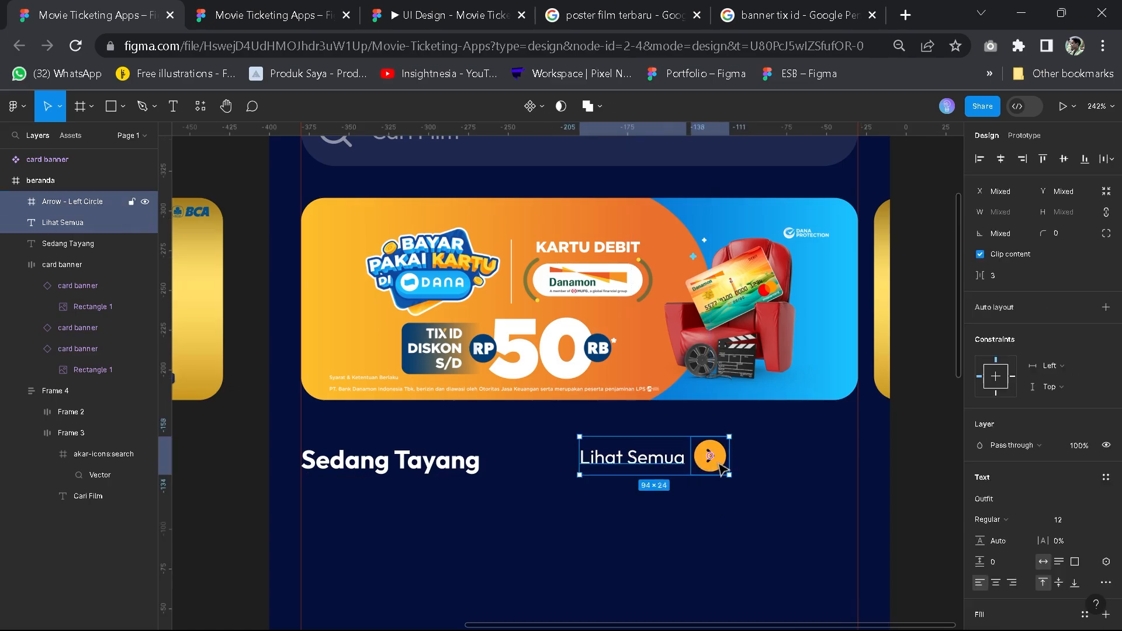
{"action": "key", "text": "shift+a"}
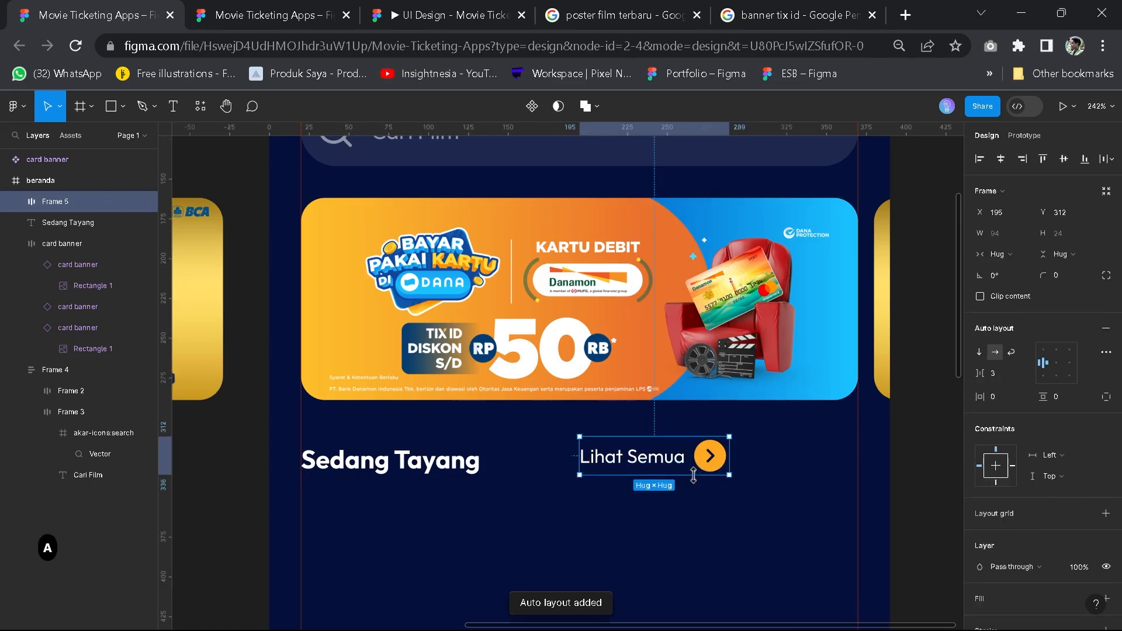
{"action": "left_click", "coordinate": [1054, 366]}
Combine the "Sedang Tayang" title and the "Lihat Semua" link group in a horizontal auto layout with centre alignment
{"action": "left_click", "coordinate": [382, 468]}
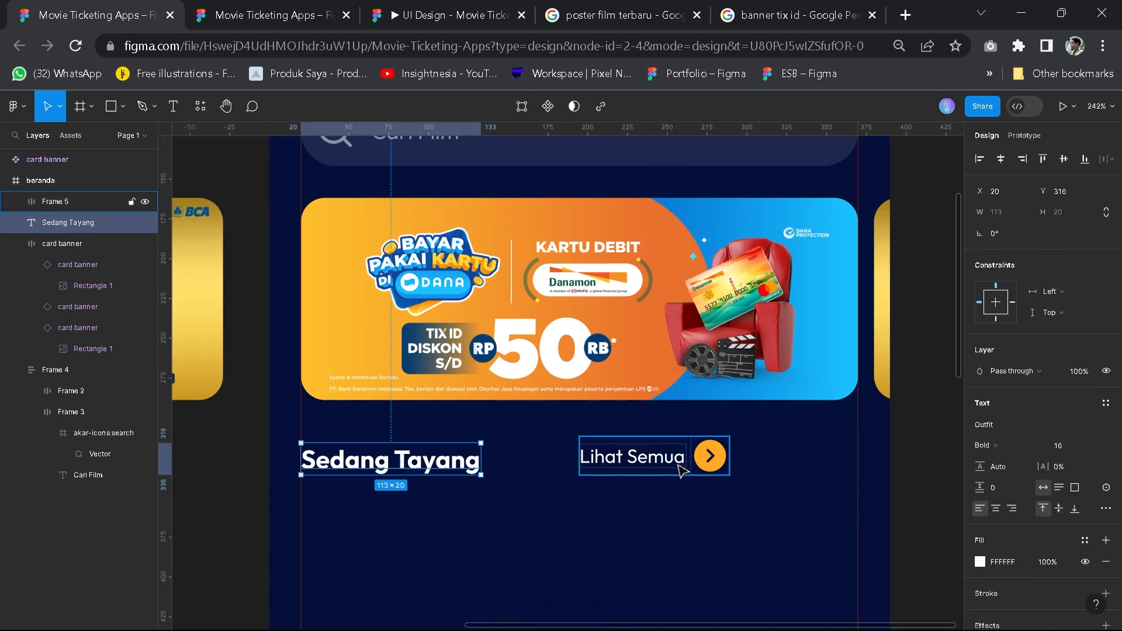
{"action": "left_click", "coordinate": [679, 466], "text": "shift"}
{"action": "key", "text": "shift+a"}
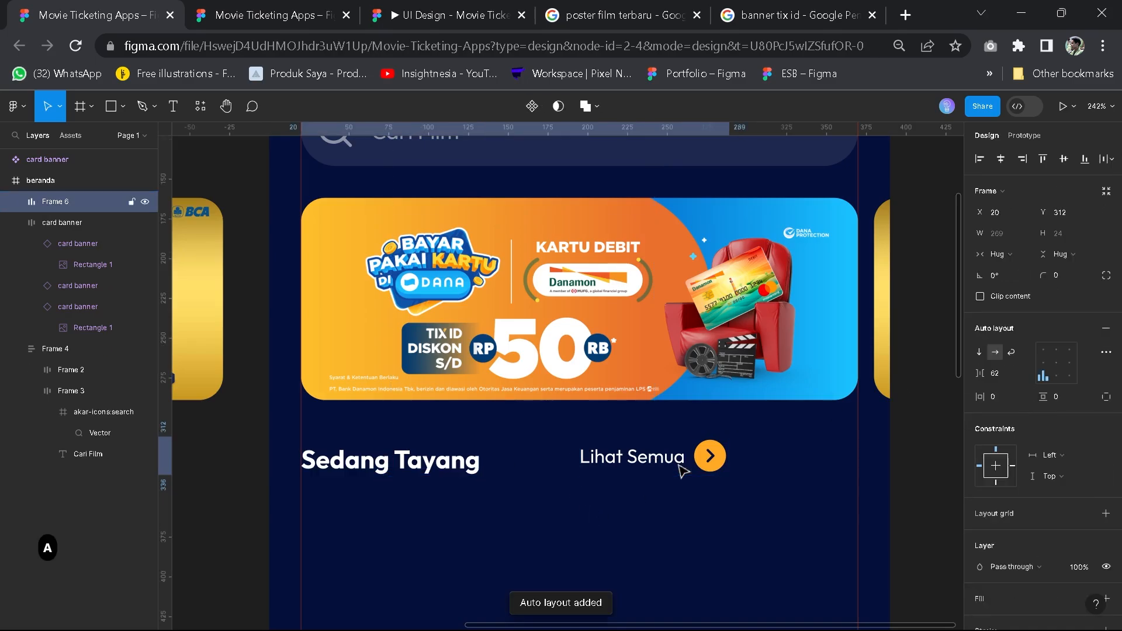
{"action": "left_click", "coordinate": [1057, 363]}
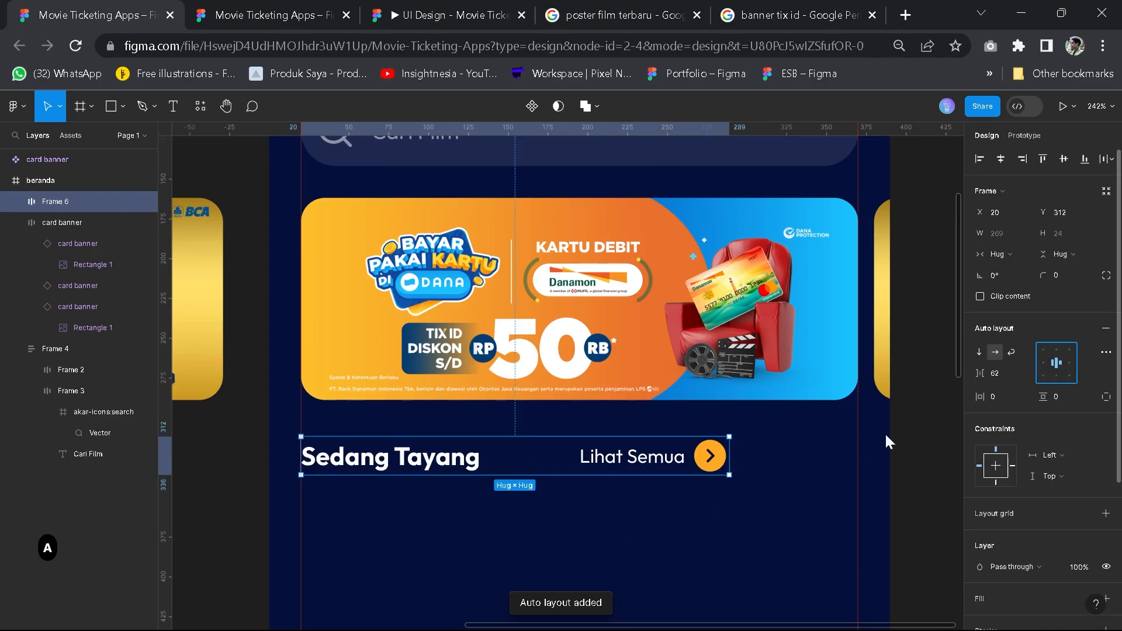
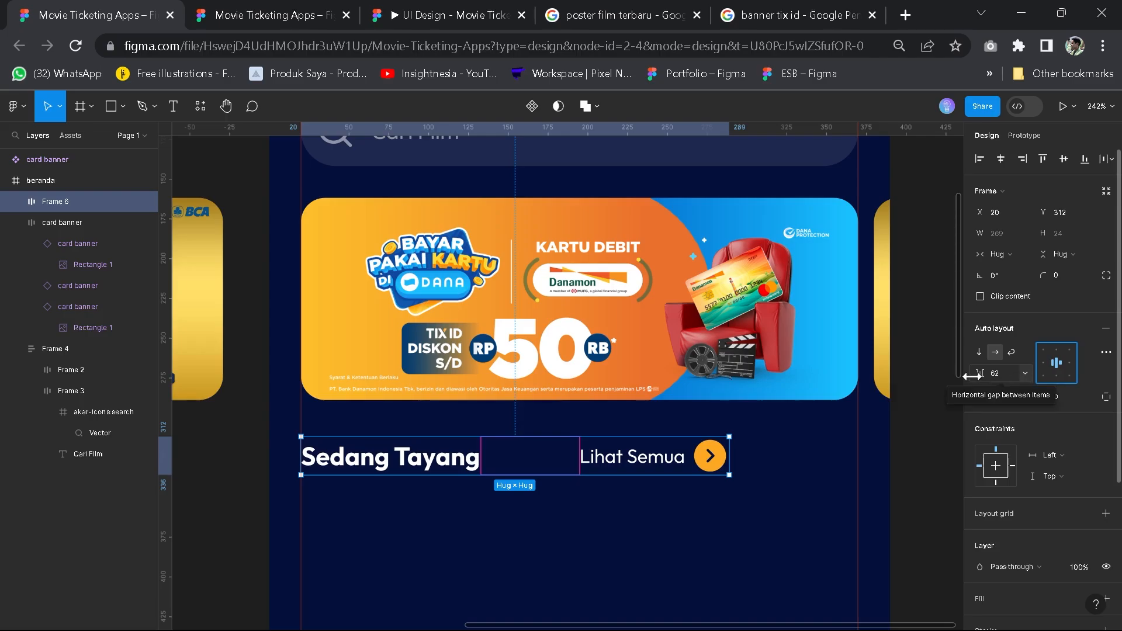
Set the section header's item gap to Auto and widen it to 350 so it reaches the right margin guide
{"action": "left_click", "coordinate": [1026, 372]}
{"action": "left_click", "coordinate": [1001, 390]}
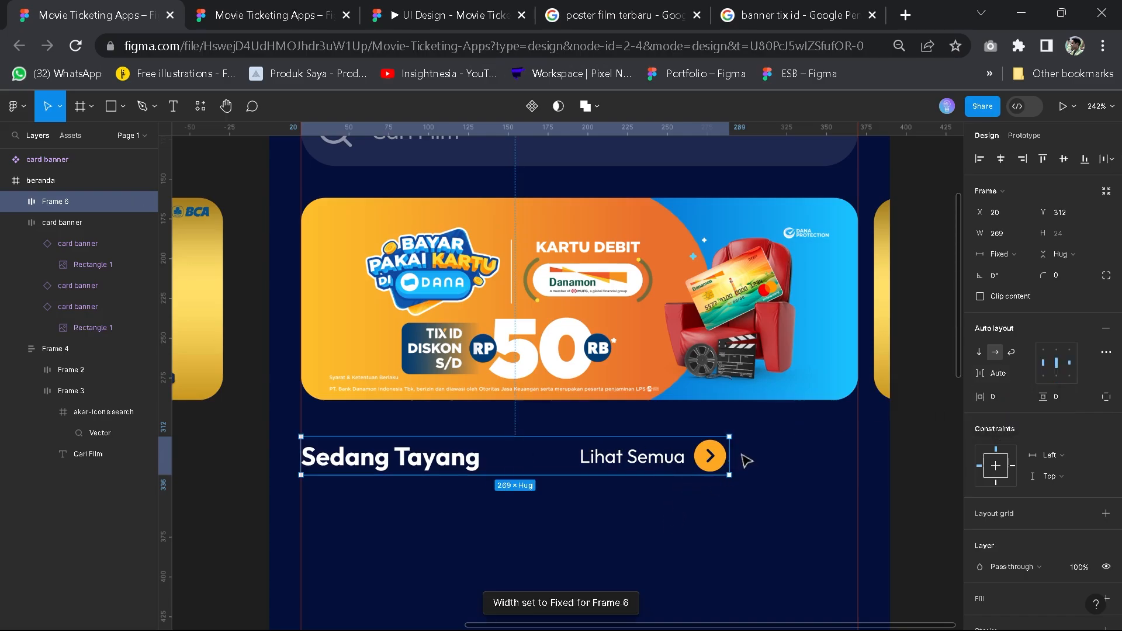
{"action": "left_click_drag", "start_coordinate": [733, 450], "coordinate": [866, 444]}
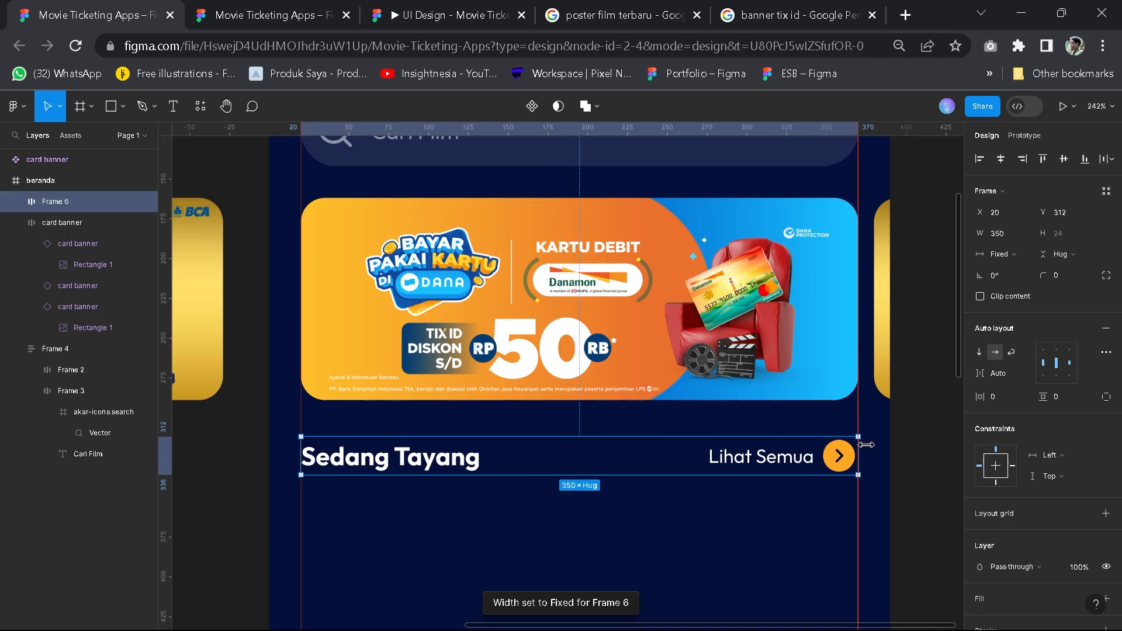
{"action": "scroll", "coordinate": [730, 479], "scroll_direction": "down", "scroll_amount": 5}
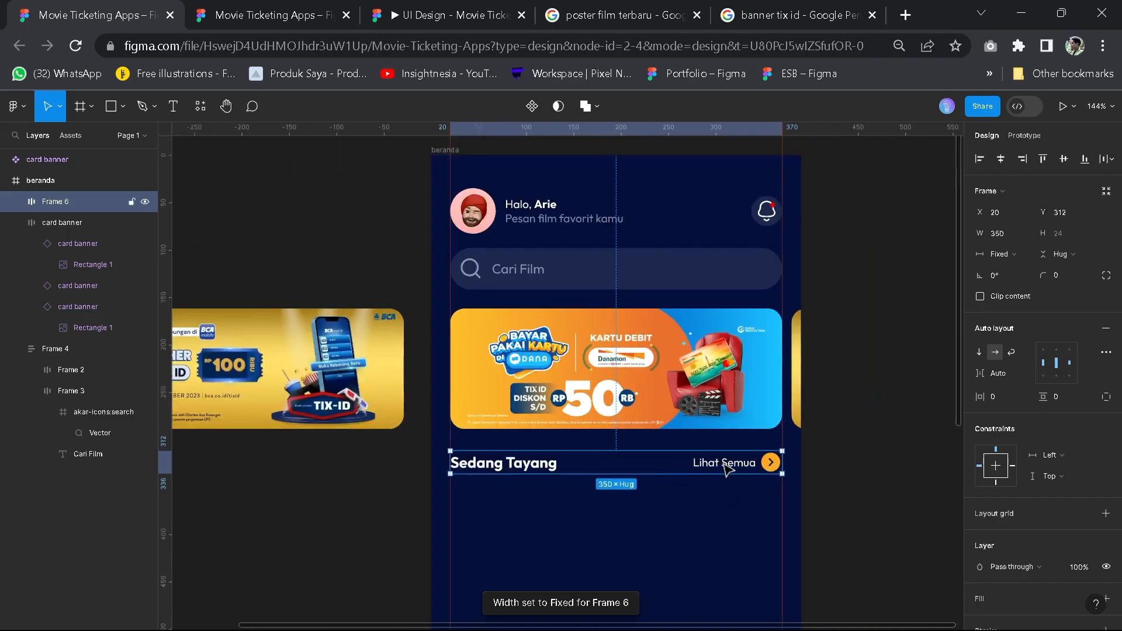
{"action": "left_click", "coordinate": [538, 476]}
{"action": "scroll", "coordinate": [606, 468], "scroll_direction": "up", "scroll_amount": 5}
{"action": "scroll", "coordinate": [606, 468], "scroll_direction": "down", "scroll_amount": 4}
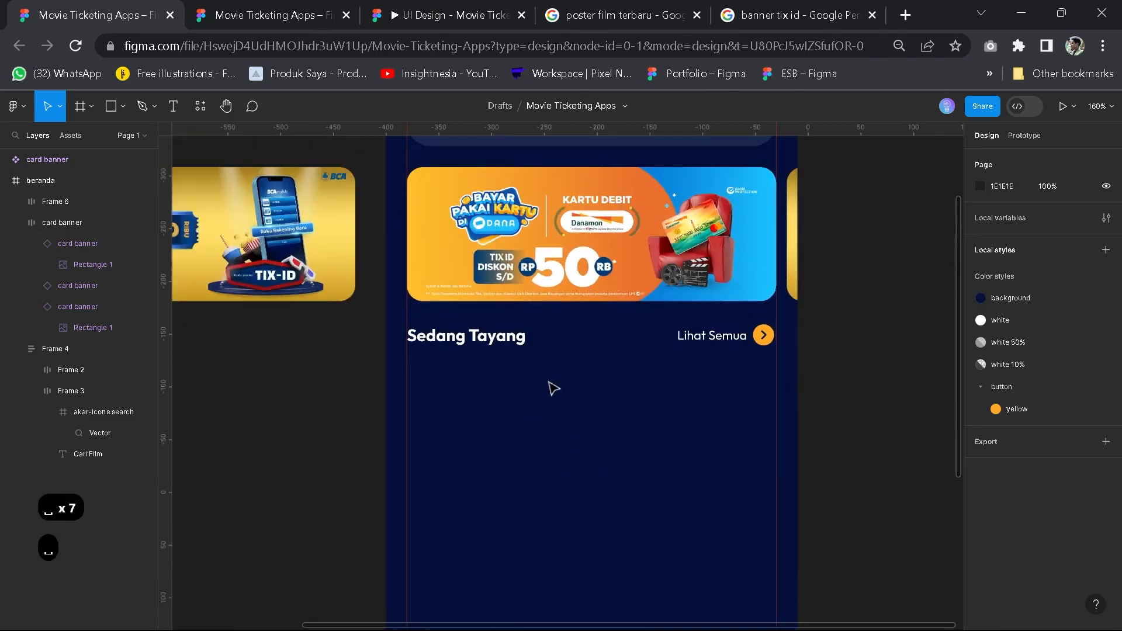
Examine the cinema filter row under the "Sedang Tayang" header in the reference design file, and return to the working file
{"action": "left_click", "coordinate": [253, 9]}
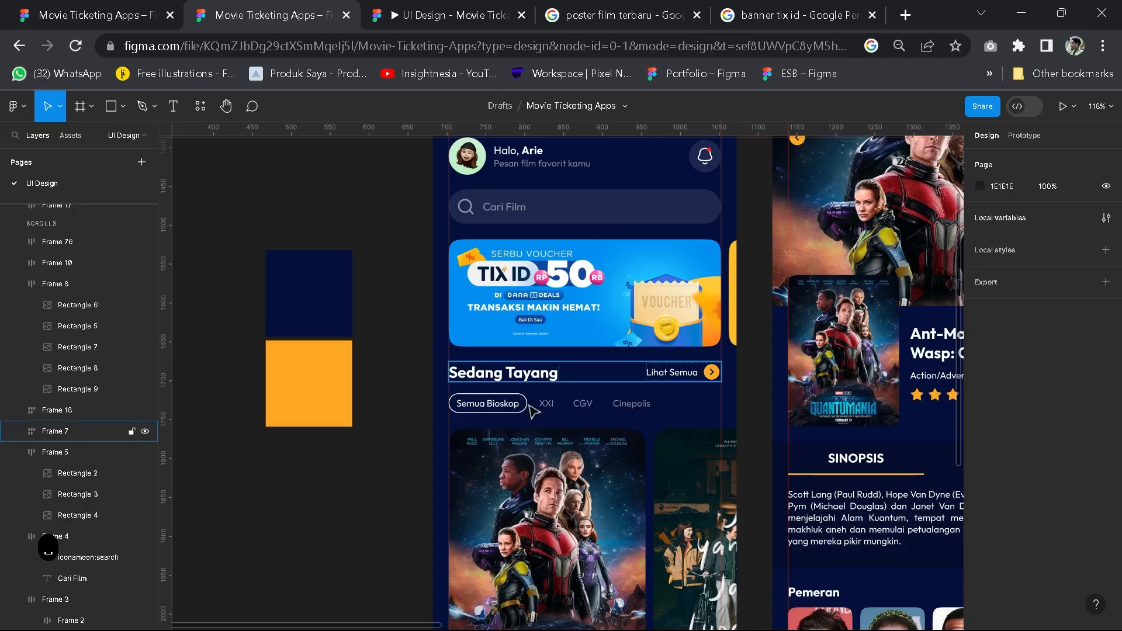
{"action": "scroll", "coordinate": [488, 403], "scroll_direction": "up", "scroll_amount": 3}
{"action": "left_click", "coordinate": [488, 408]}
{"action": "left_click", "coordinate": [566, 402]}
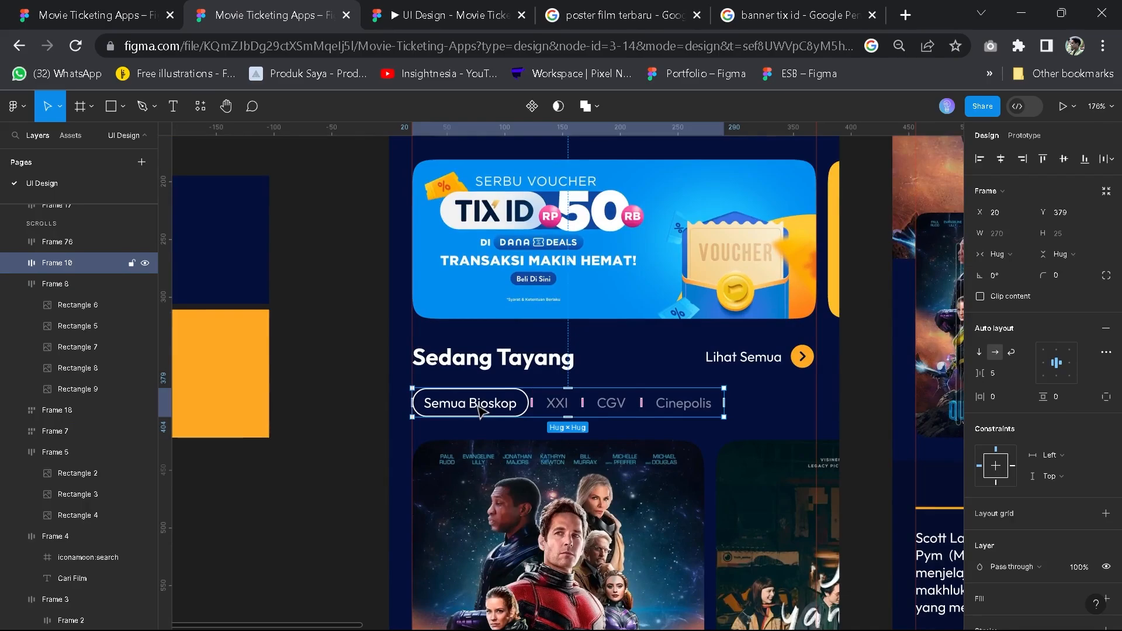
{"action": "left_click", "coordinate": [151, 7]}
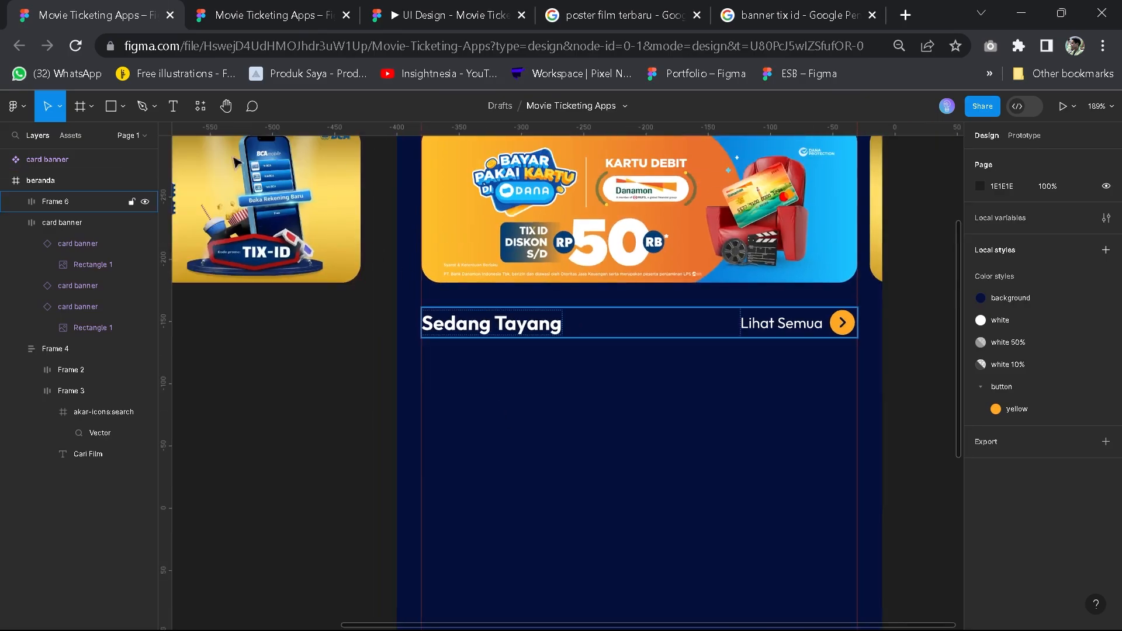
Add the text "Semua Bioskop" below the "Sedang Tayang" header
{"action": "left_click", "coordinate": [173, 105]}
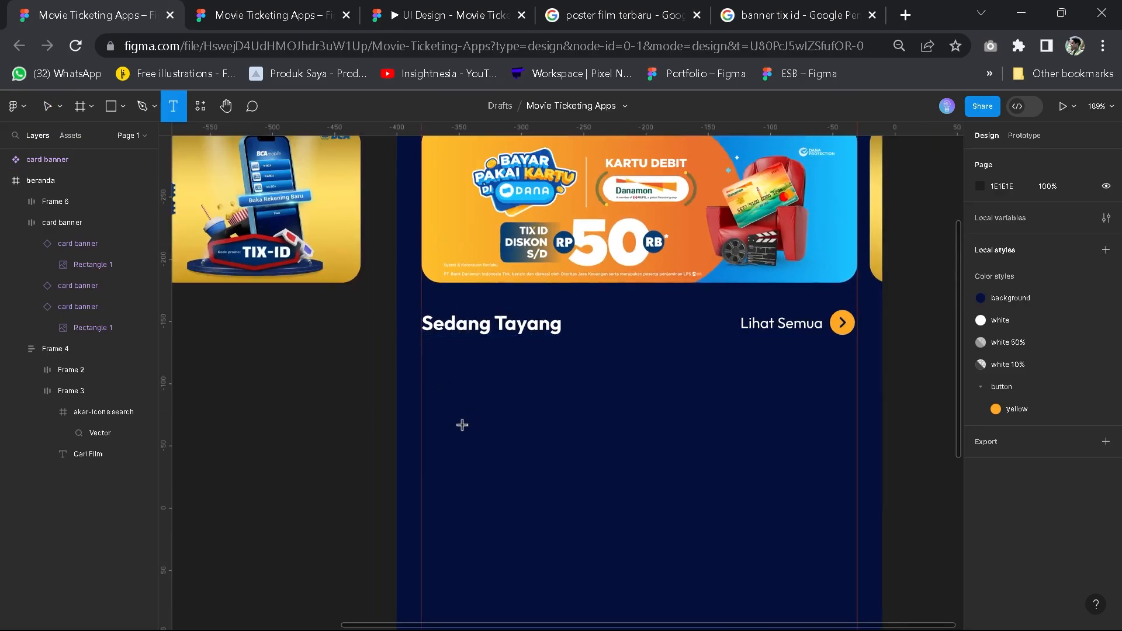
{"action": "left_click", "coordinate": [459, 378]}
{"action": "type", "text": "Sedang Ta"}
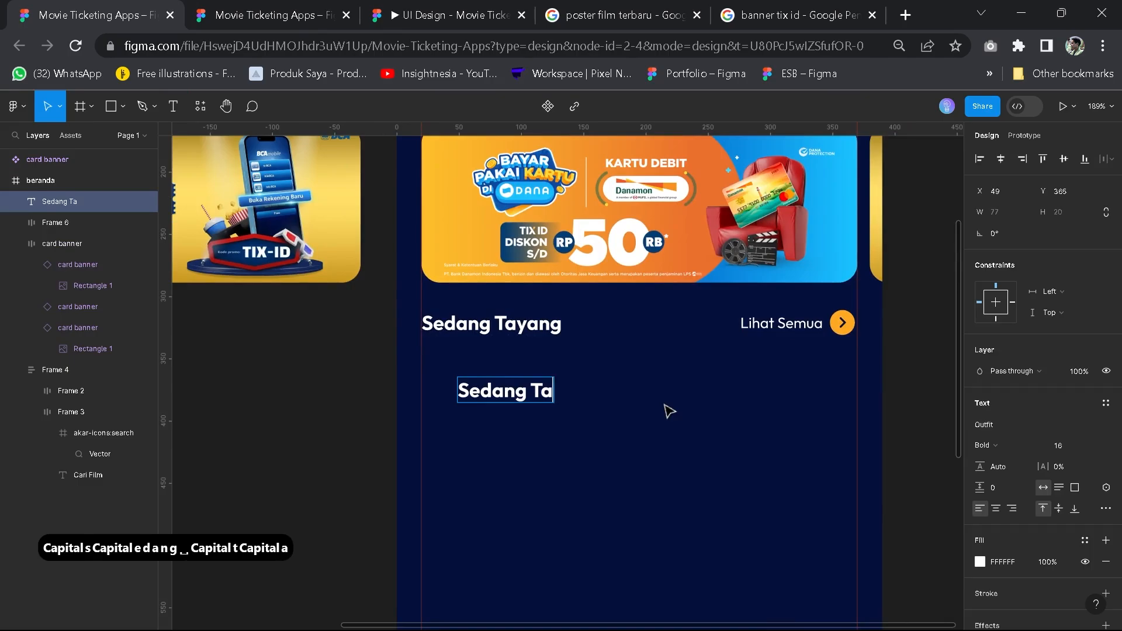
{"action": "key", "text": "ctrl+a"}
{"action": "type", "text": "sEMUA"}
{"action": "key", "text": "ctrl+a"}
{"action": "type", "text": "S"}
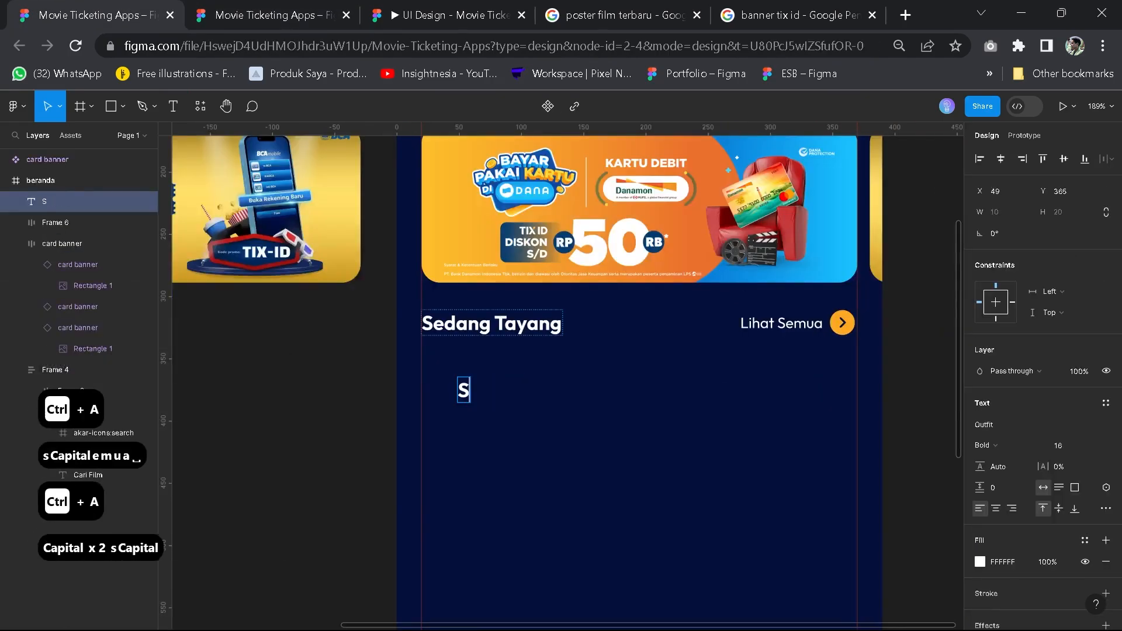
{"action": "type", "text": "emua Biosko["}
{"action": "key", "text": "BackSpace"}
{"action": "type", "text": "p"}
Set the "Semua Bioskop" text to Regular weight and size 12
{"action": "left_click", "coordinate": [990, 445]}
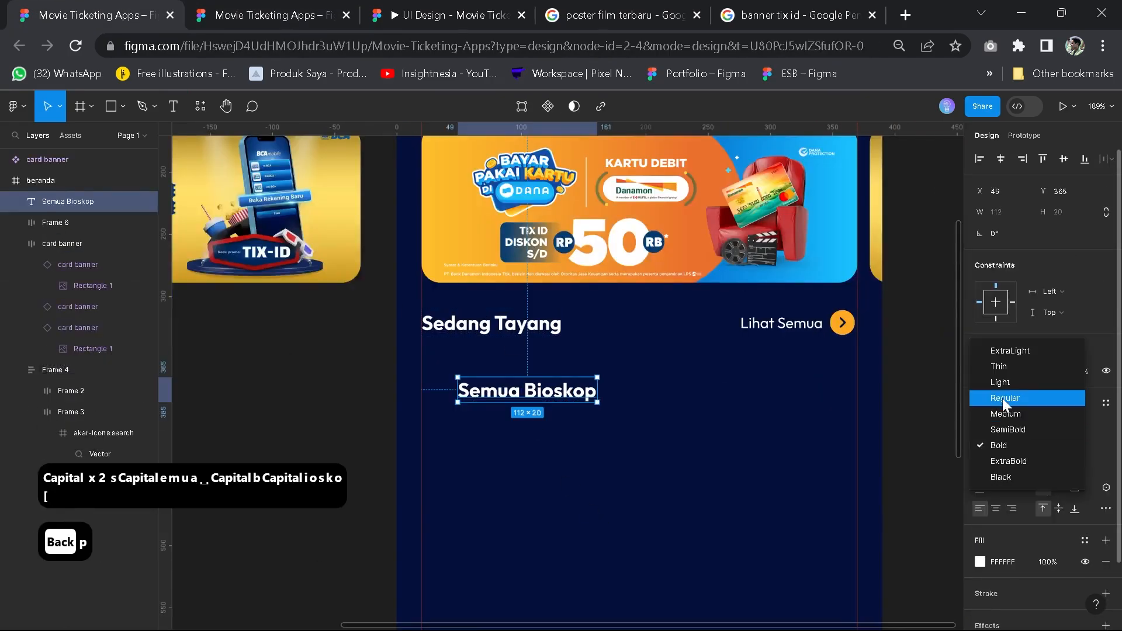
{"action": "left_click", "coordinate": [1005, 398]}
{"action": "left_click", "coordinate": [1059, 445]}
{"action": "left_click", "coordinate": [1074, 350]}
{"action": "scroll", "coordinate": [570, 393], "scroll_direction": "up", "scroll_amount": 3}
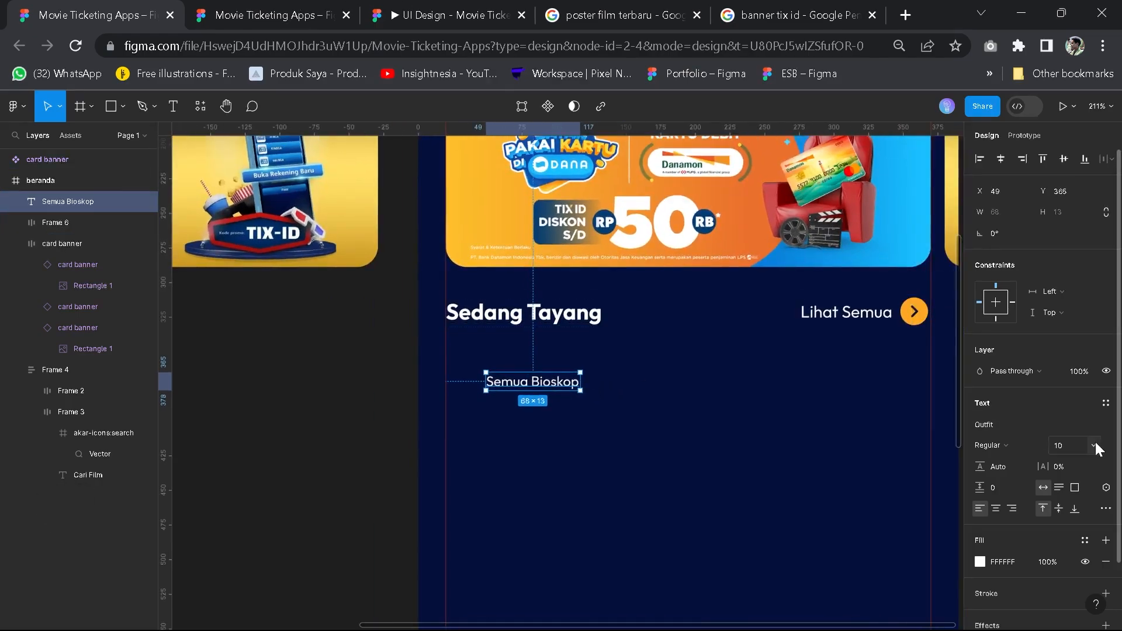
{"action": "left_click", "coordinate": [1080, 445]}
{"action": "left_click", "coordinate": [1074, 406]}
Move the "Semua Bioskop" text to the left margin guide below the title and wrap it in a centre-aligned auto layout
{"action": "scroll", "coordinate": [521, 418], "scroll_direction": "up", "scroll_amount": 5}
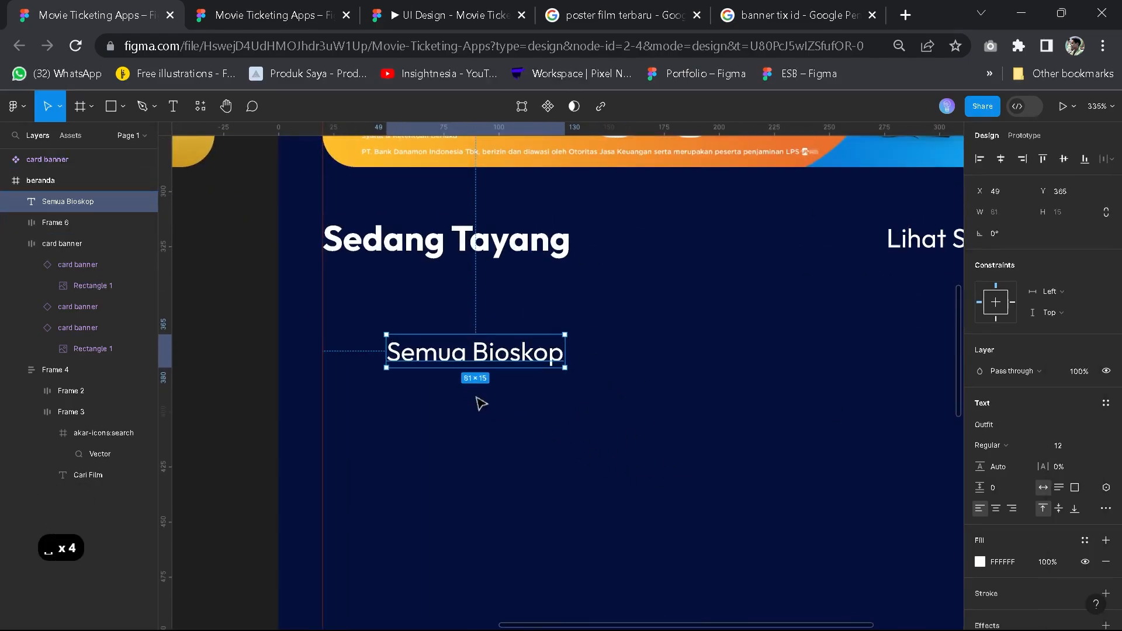
{"action": "left_click_drag", "start_coordinate": [533, 378], "coordinate": [470, 353]}
{"action": "left_click_drag", "start_coordinate": [508, 398], "coordinate": [507, 407]}
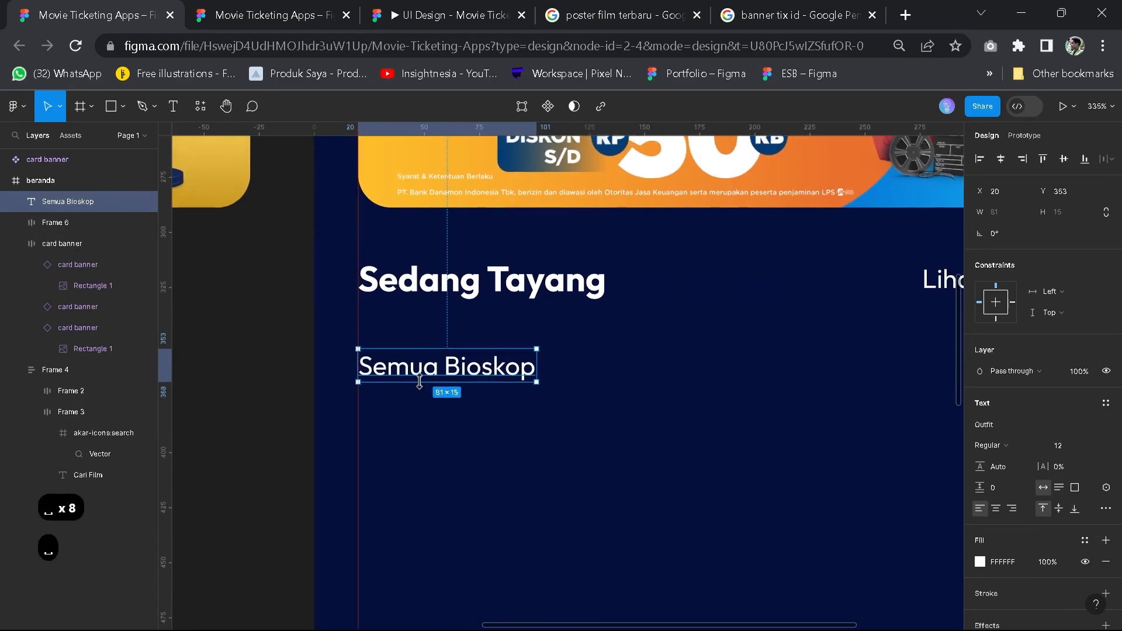
{"action": "key", "text": "shift+a"}
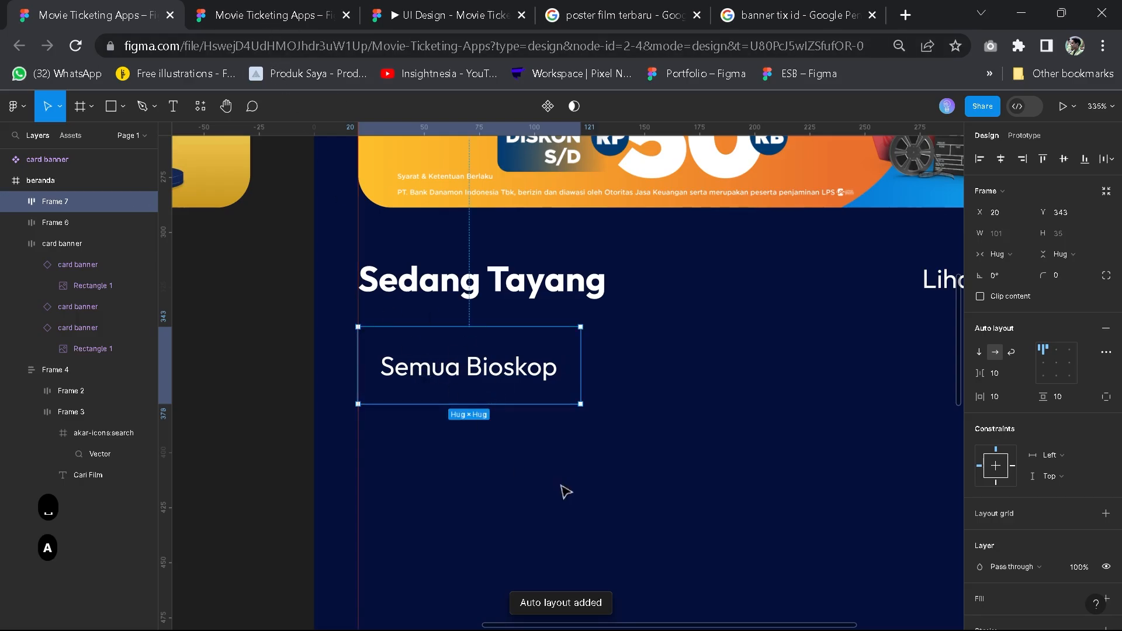
{"action": "left_click", "coordinate": [1059, 365]}
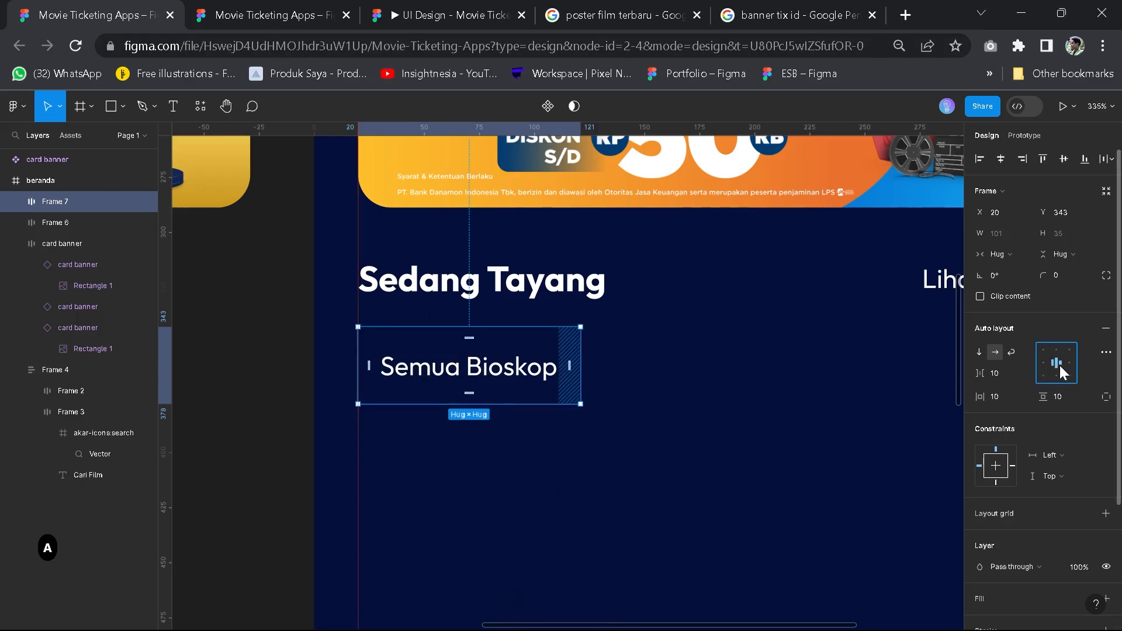
Add a stroke in the "white" colour style to the "Semua Bioskop" auto layout frame
{"action": "scroll", "coordinate": [1053, 474], "scroll_direction": "down", "scroll_amount": 3}
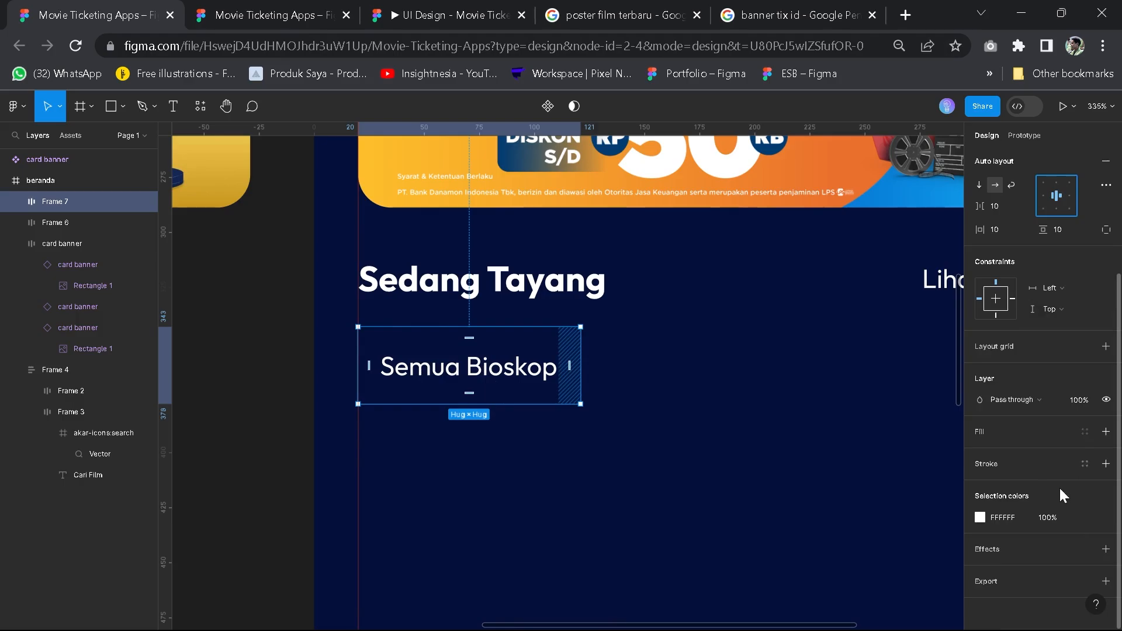
{"action": "left_click", "coordinate": [1105, 465]}
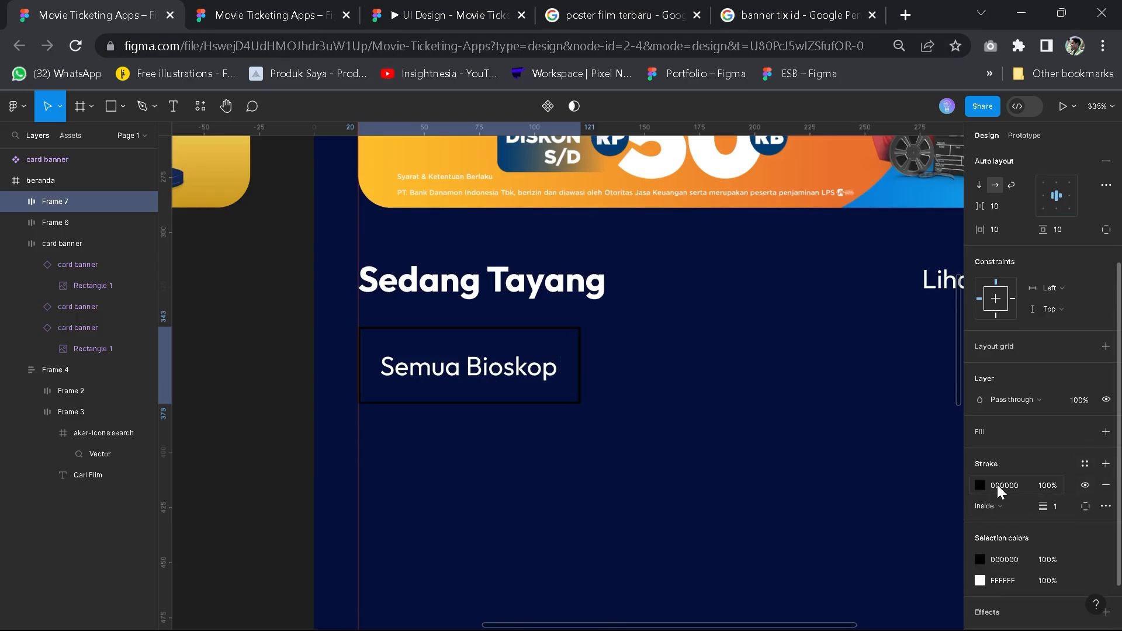
{"action": "left_click", "coordinate": [1084, 463]}
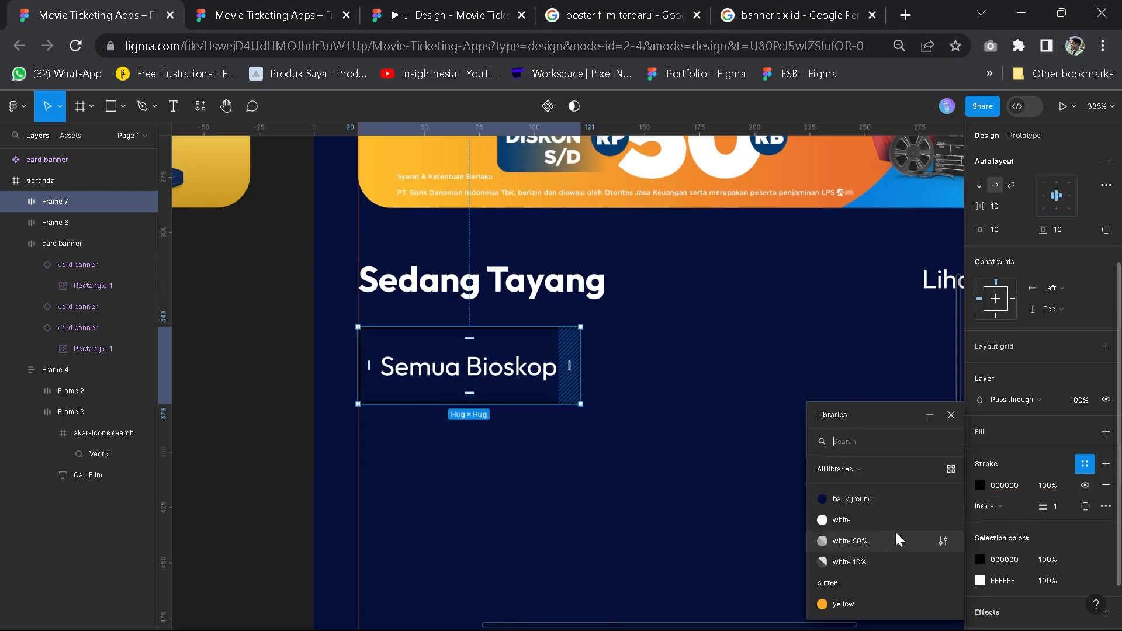
{"action": "left_click", "coordinate": [884, 520]}
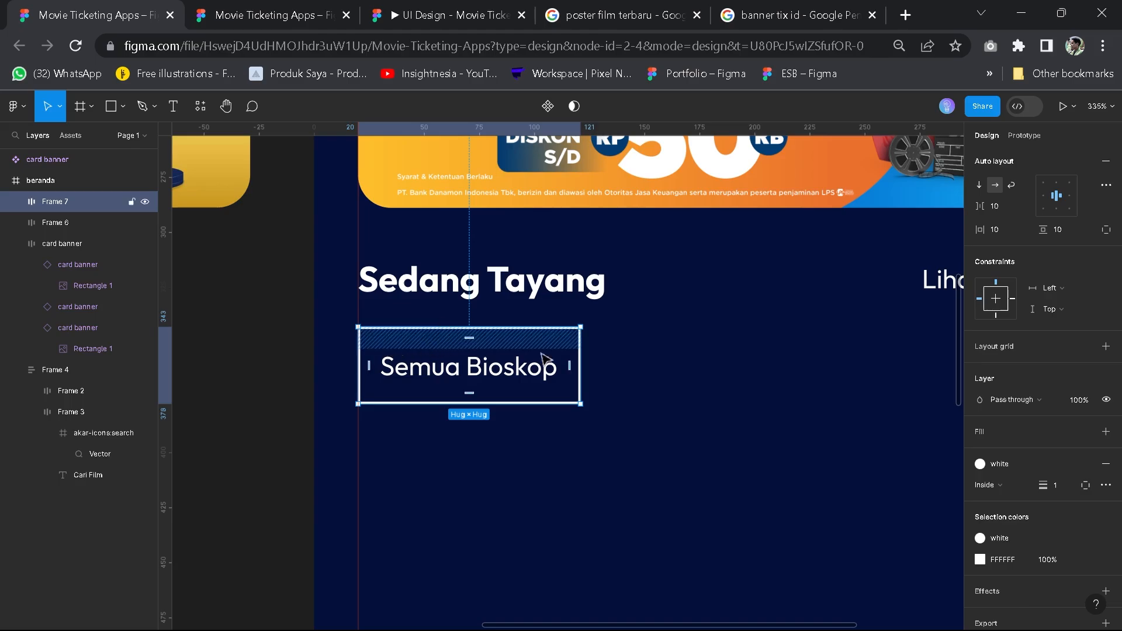
Match the "Semua Bioskop" frame to the reference pill by setting its vertical padding to 5 and corner radius to 50
{"action": "scroll", "coordinate": [1008, 299], "scroll_direction": "up", "scroll_amount": 3}
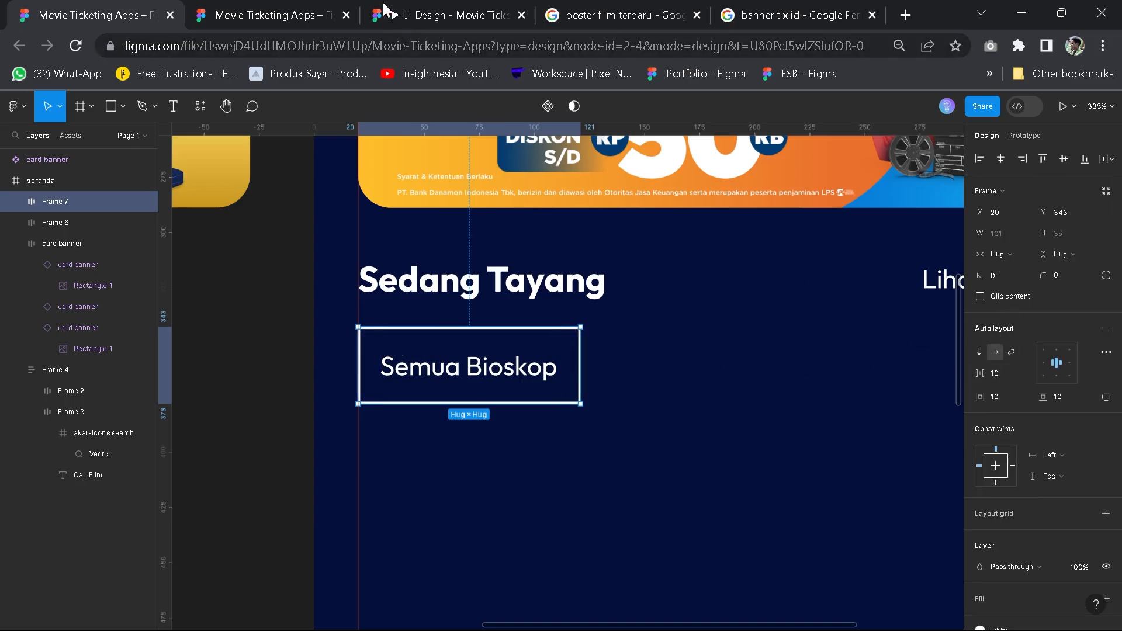
{"action": "left_click", "coordinate": [305, 8]}
{"action": "left_click", "coordinate": [358, 433]}
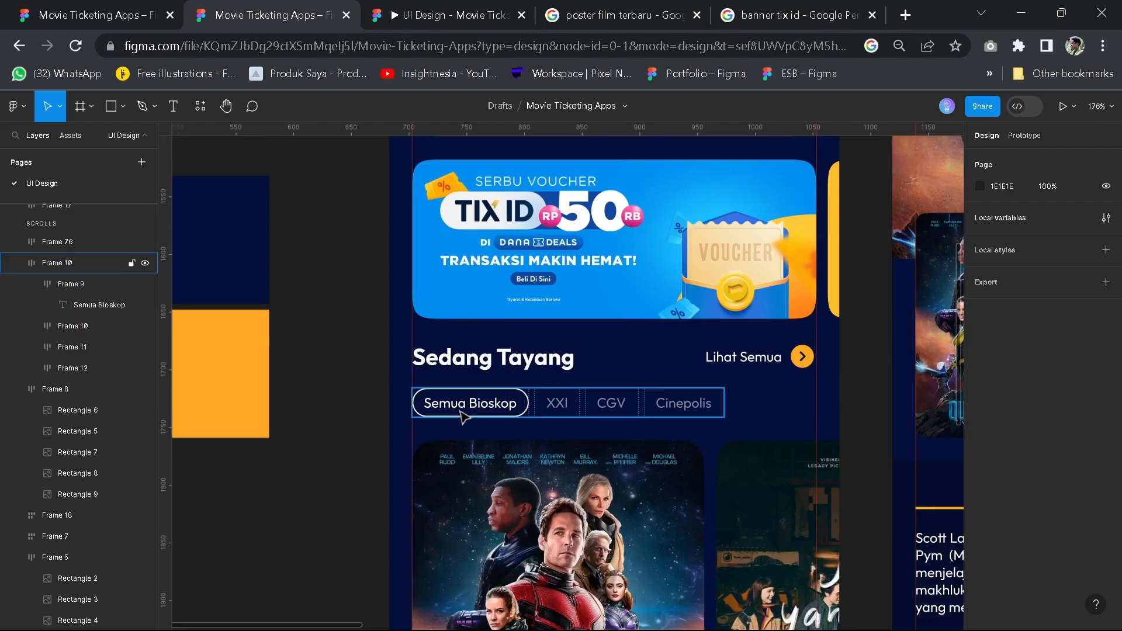
{"action": "double_click", "coordinate": [462, 414]}
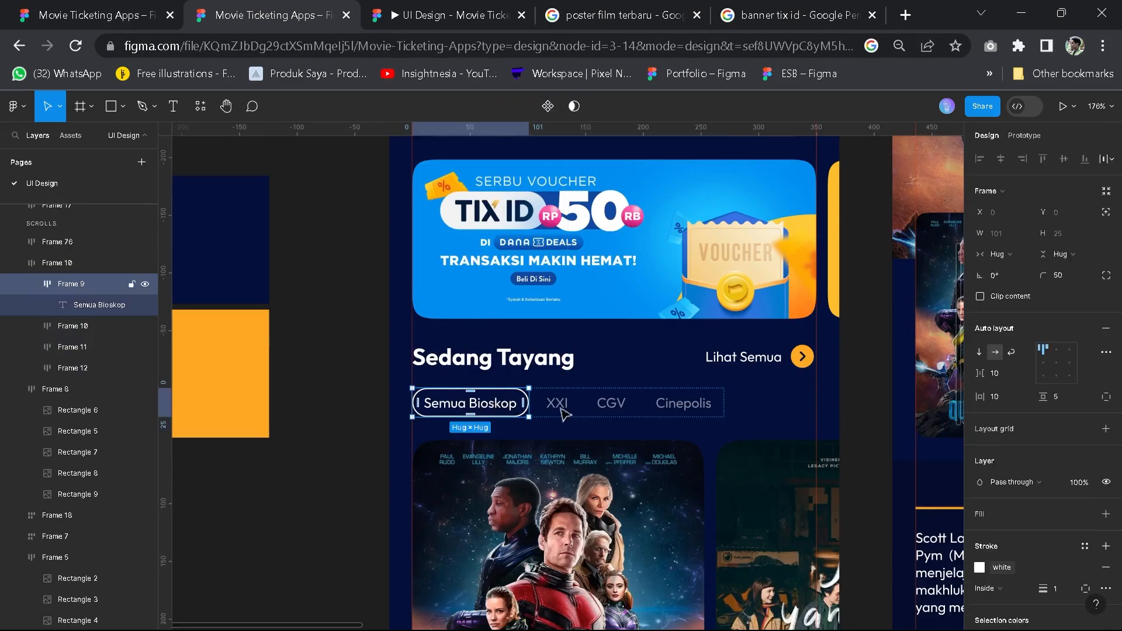
{"action": "left_click", "coordinate": [140, 18]}
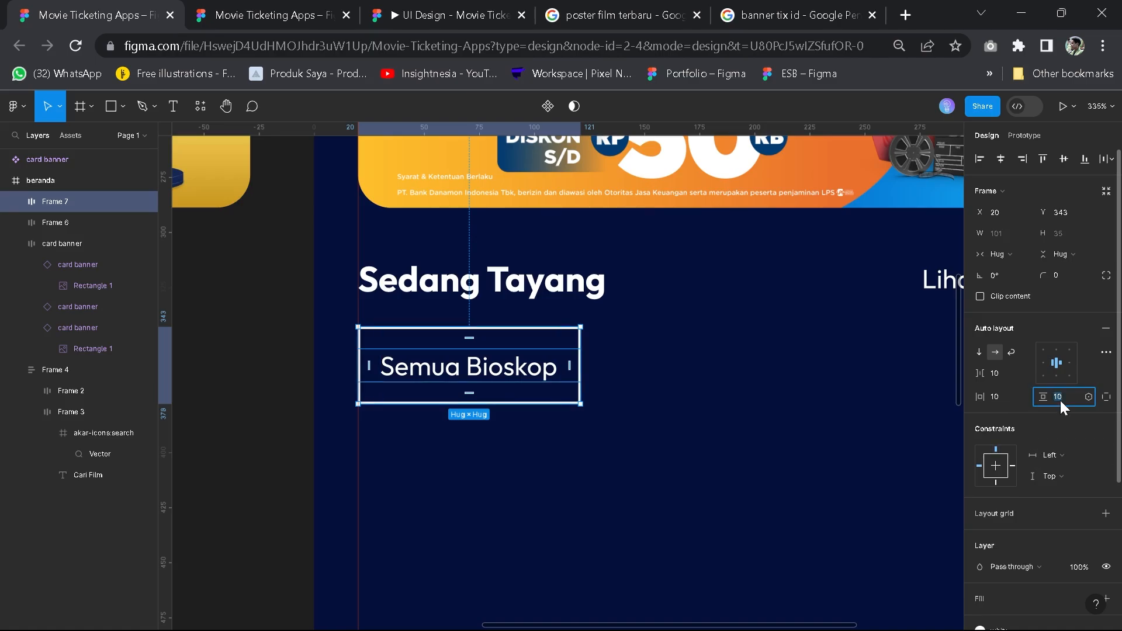
{"action": "type", "text": "5"}
{"action": "key", "text": "Return"}
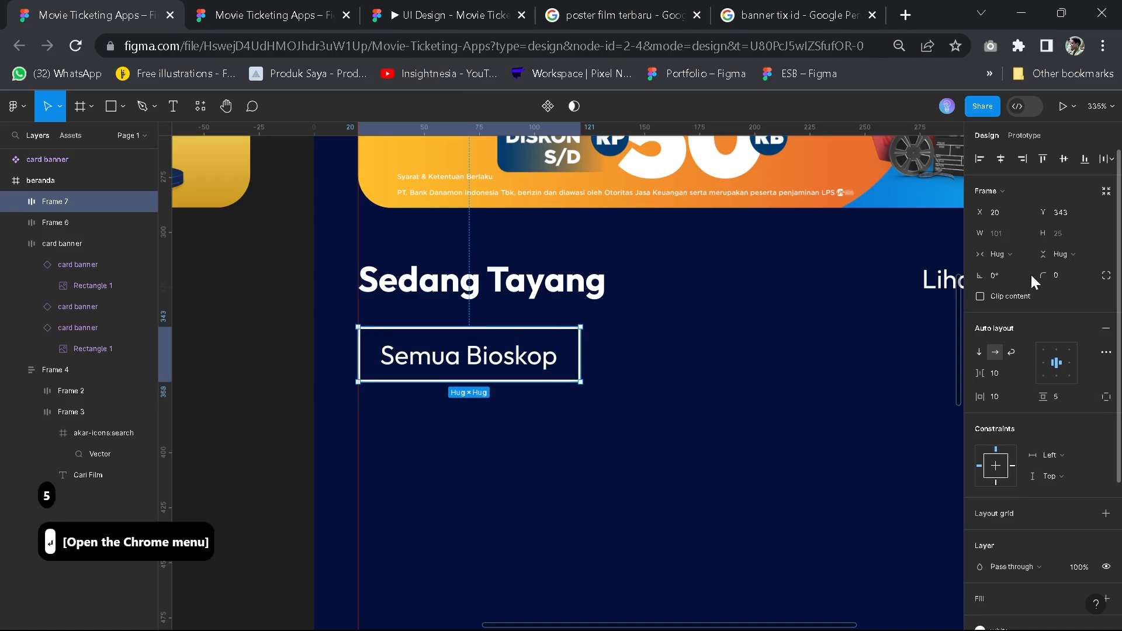
{"action": "type", "text": "50"}
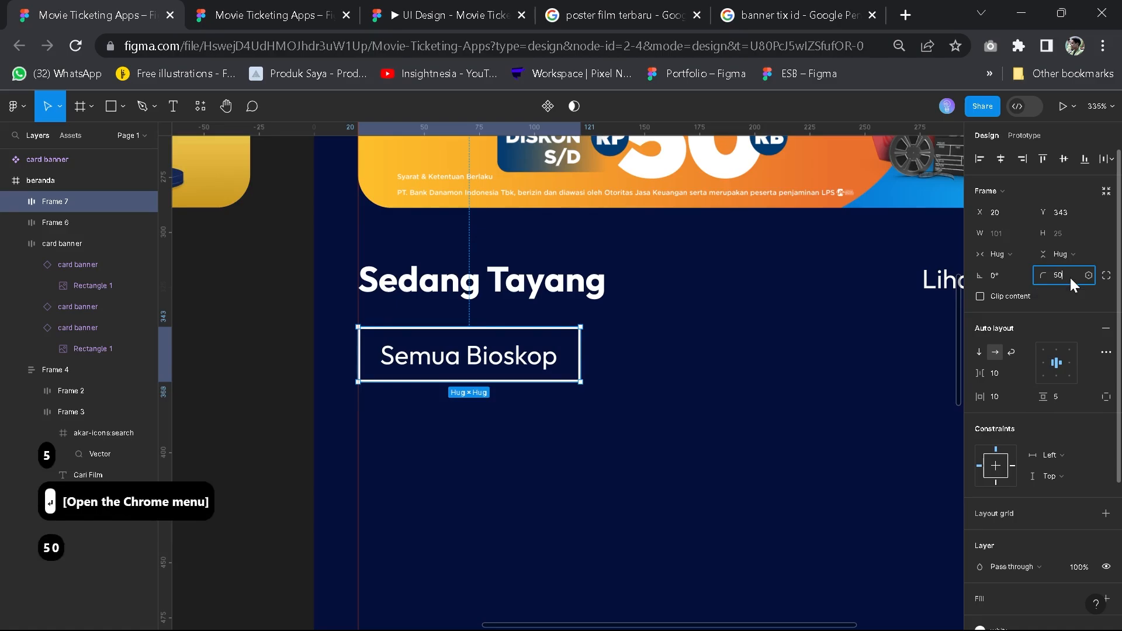
{"action": "key", "text": "Return"}
{"action": "key", "text": "Escape"}
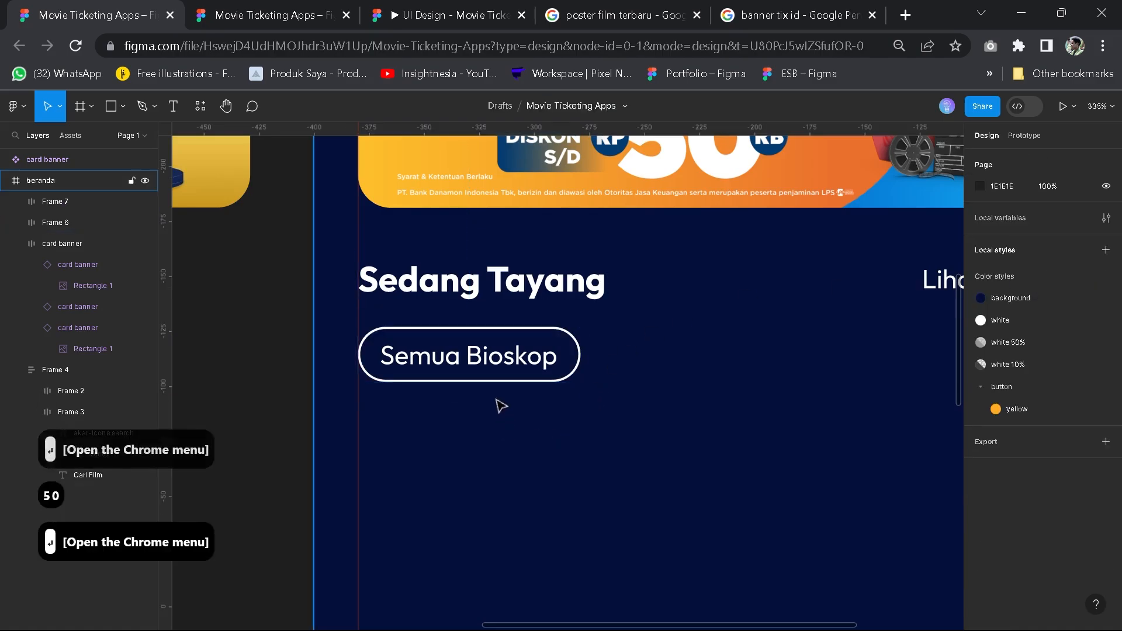
Add the text "XXI" beside the "Semua Bioskop" pill
{"action": "scroll", "coordinate": [500, 414], "scroll_direction": "down", "scroll_amount": 5, "text": "ctrl"}
{"action": "scroll", "coordinate": [520, 393], "scroll_direction": "up", "scroll_amount": 5}
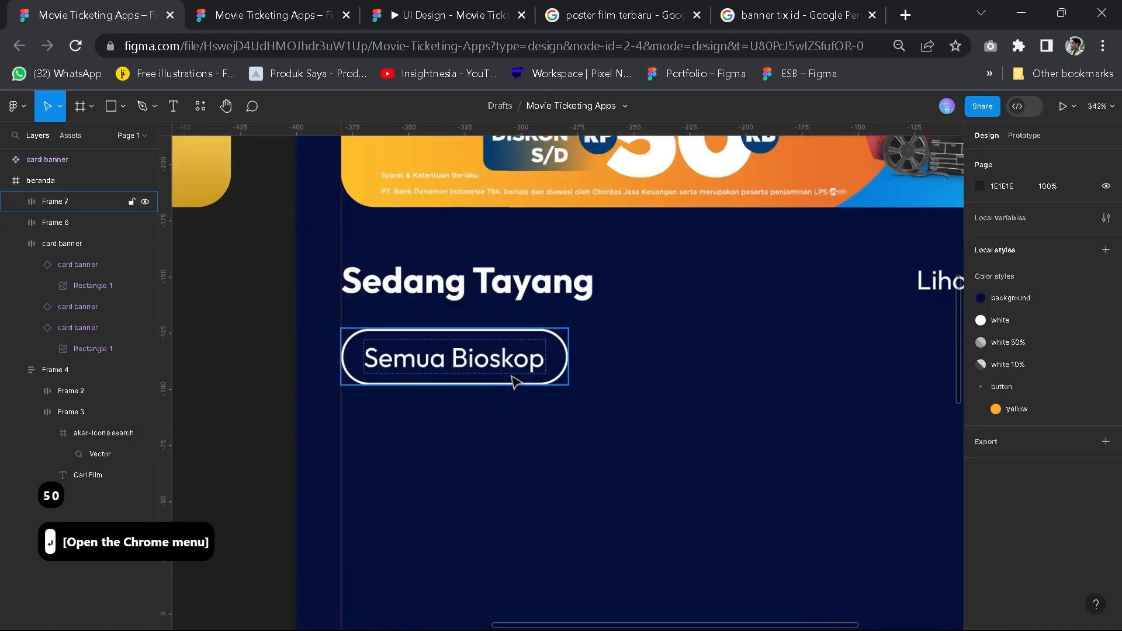
{"action": "left_click", "coordinate": [514, 380]}
{"action": "left_click_drag", "start_coordinate": [566, 426], "coordinate": [538, 441]}
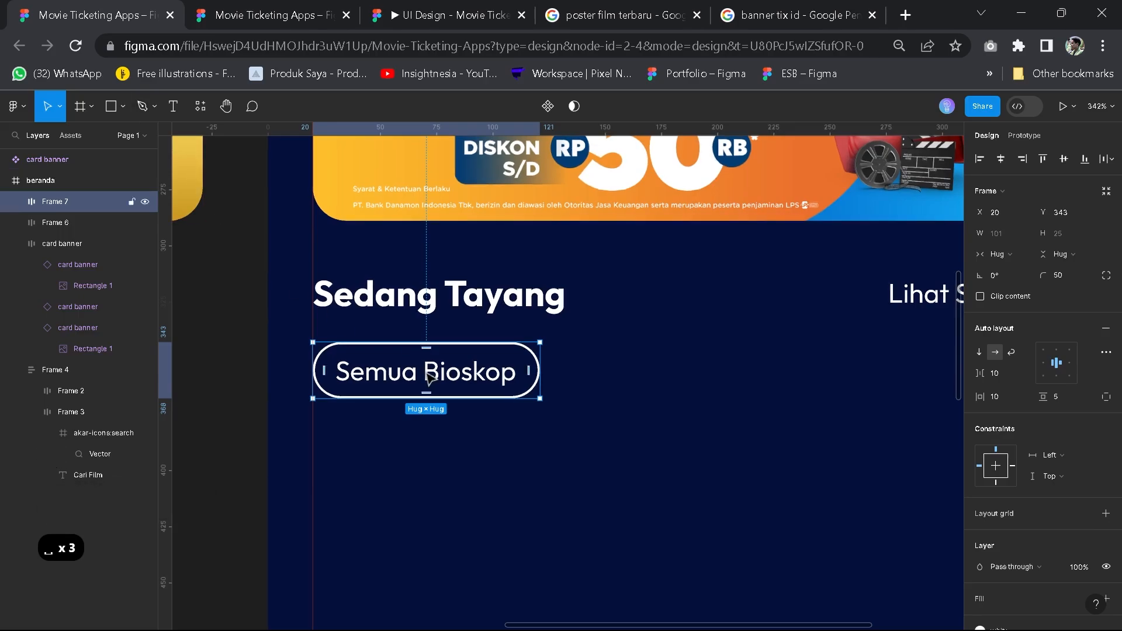
{"action": "left_click", "coordinate": [173, 107]}
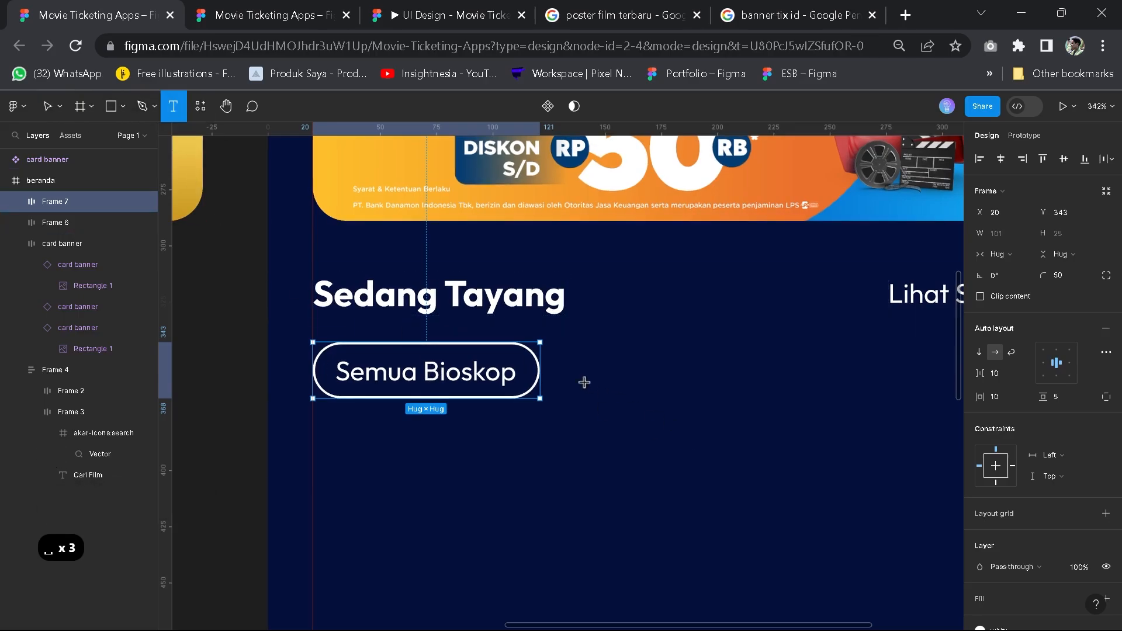
{"action": "left_click", "coordinate": [575, 368]}
{"action": "key", "text": "Caps_Lock"}
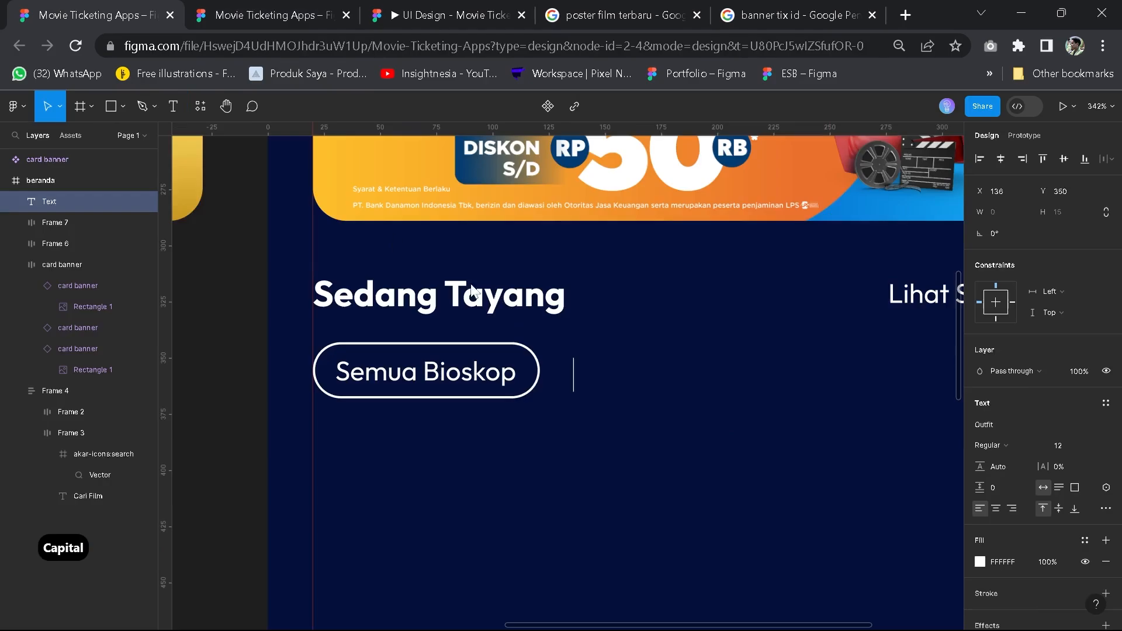
{"action": "type", "text": "XXI"}
{"action": "key", "text": "Caps_Lock"}
Duplicate the "XXI" label twice alongside it and change the copies to "CGV" and "Cinepolis"
{"action": "key", "text": "ctrl+d"}
{"action": "left_click_drag", "start_coordinate": [596, 376], "coordinate": [746, 374]}
{"action": "double_click", "coordinate": [647, 376]}
{"action": "key", "text": "Caps_Lock"}
{"action": "type", "text": "CGV"}
{"action": "key", "text": "ctrl+d"}
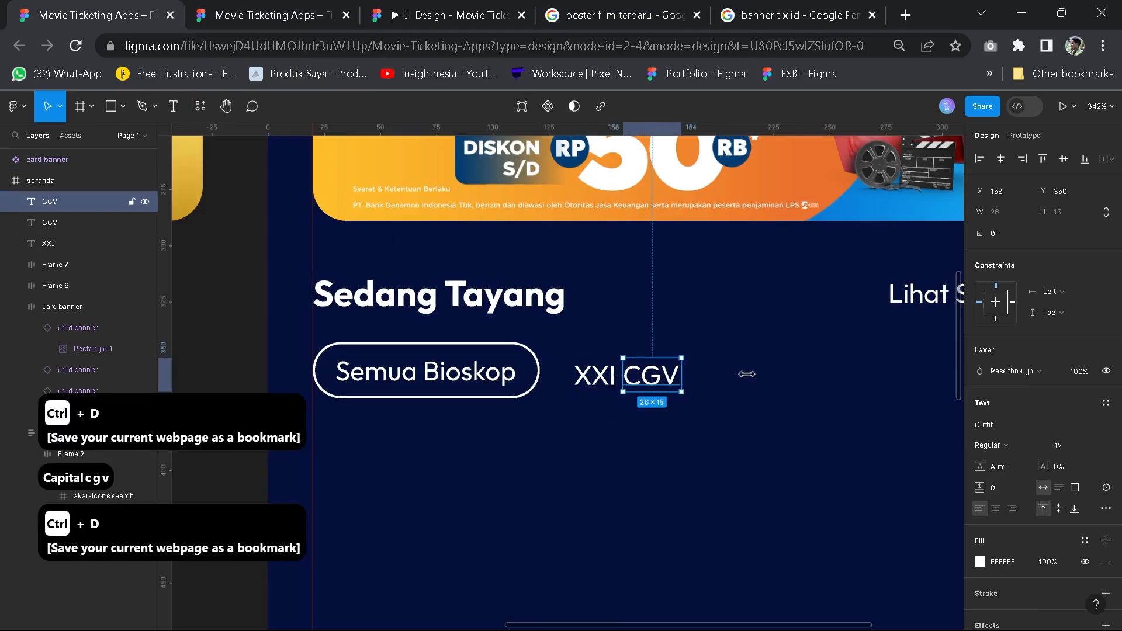
{"action": "double_click", "coordinate": [745, 375]}
{"action": "type", "text": "C"}
{"action": "key", "text": "Caps_Lock"}
{"action": "type", "text": "inepolis"}
{"action": "key", "text": "Escape"}
Apply the "white 50%" colour style to the "XXI", "CGV" and "Cinepolis" labels
{"action": "left_click_drag", "start_coordinate": [582, 466], "coordinate": [806, 380]}
{"action": "scroll", "coordinate": [1050, 439], "scroll_direction": "down", "scroll_amount": 2}
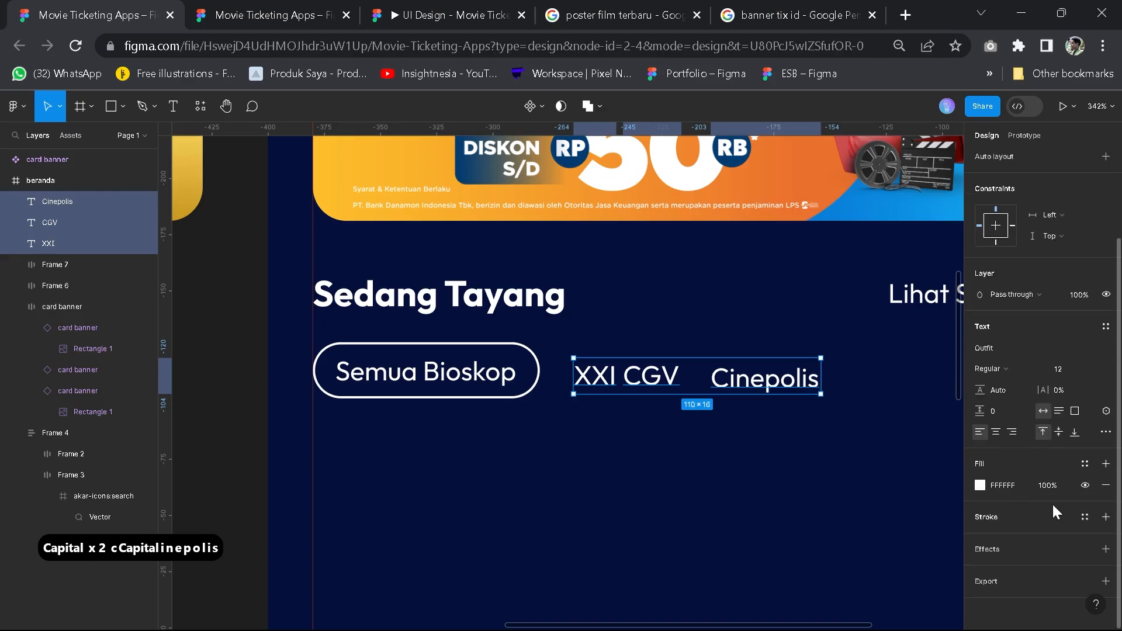
{"action": "left_click", "coordinate": [1085, 464]}
{"action": "left_click", "coordinate": [890, 538]}
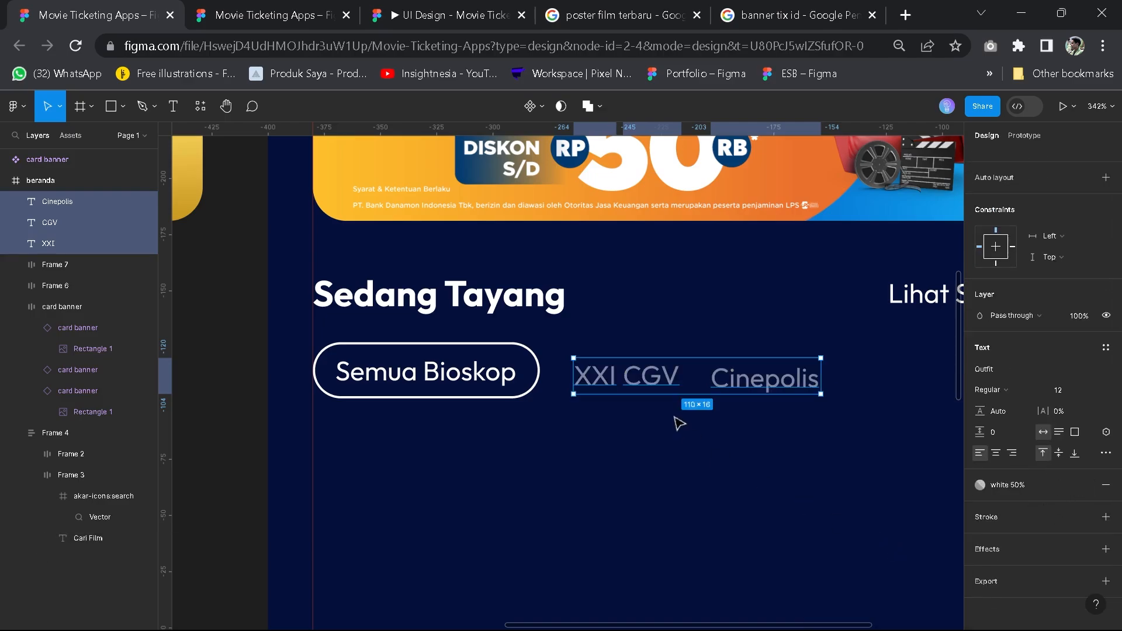
Combine the "Semua Bioskop" pill and the three cinema labels into one horizontal auto layout row
{"action": "left_click", "coordinate": [670, 380]}
{"action": "left_click_drag", "start_coordinate": [670, 381], "coordinate": [671, 385]}
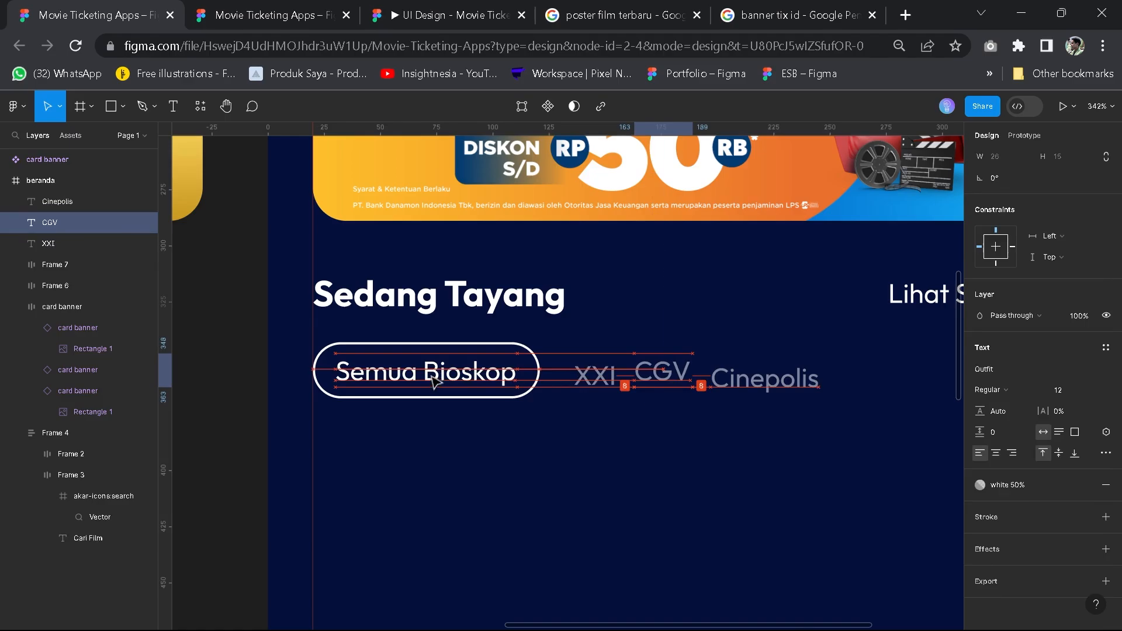
{"action": "left_click", "coordinate": [462, 374]}
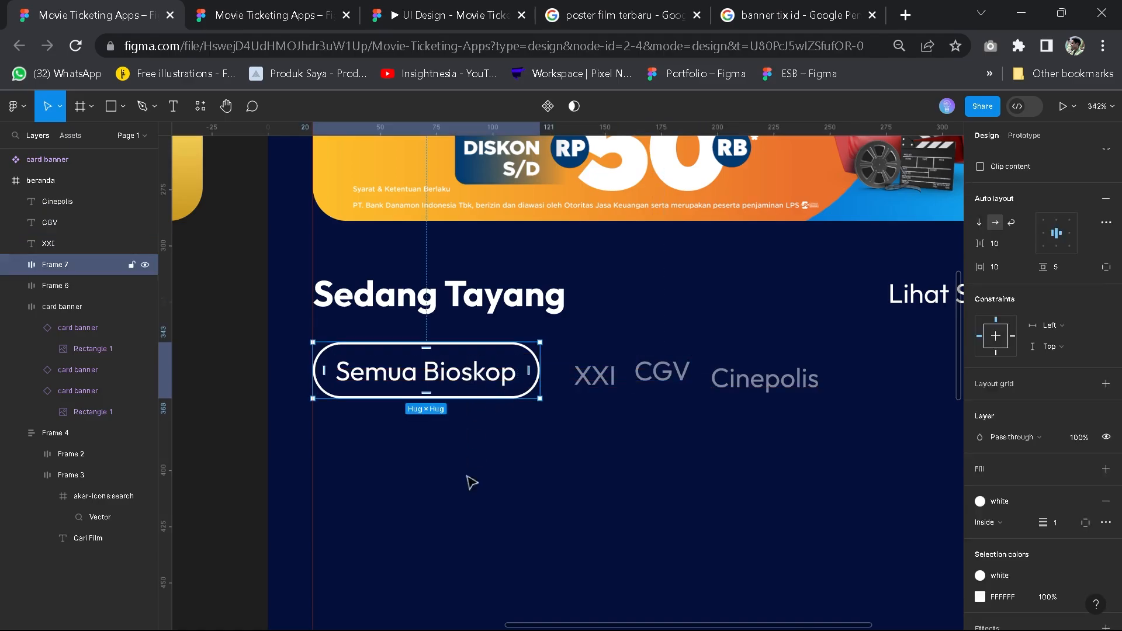
{"action": "left_click_drag", "start_coordinate": [406, 455], "coordinate": [783, 379]}
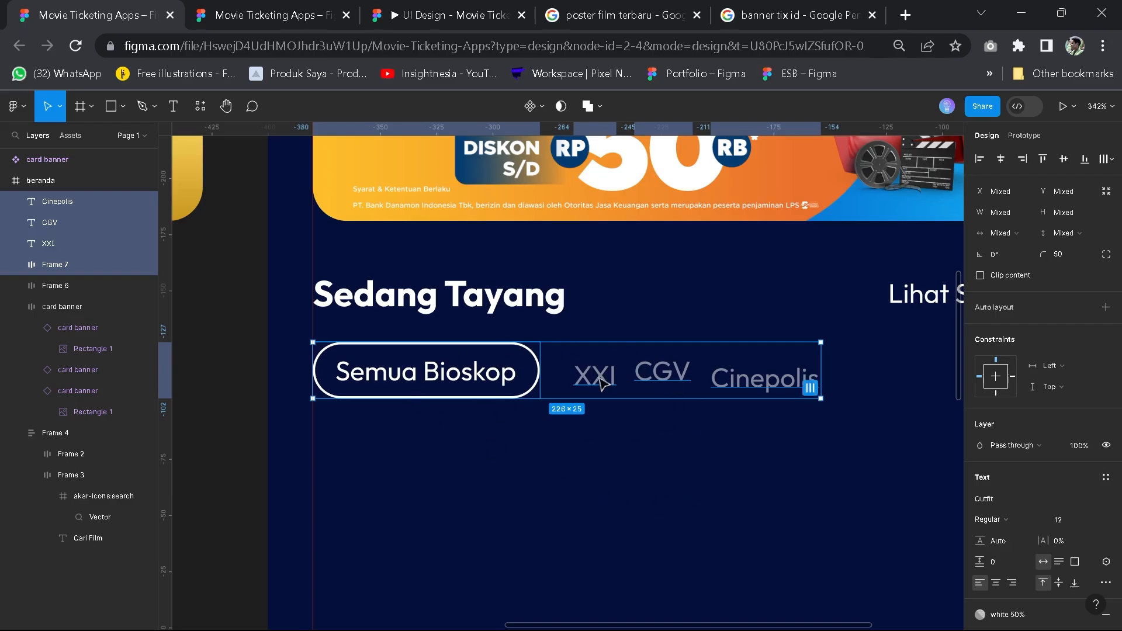
{"action": "key", "text": "shift+a"}
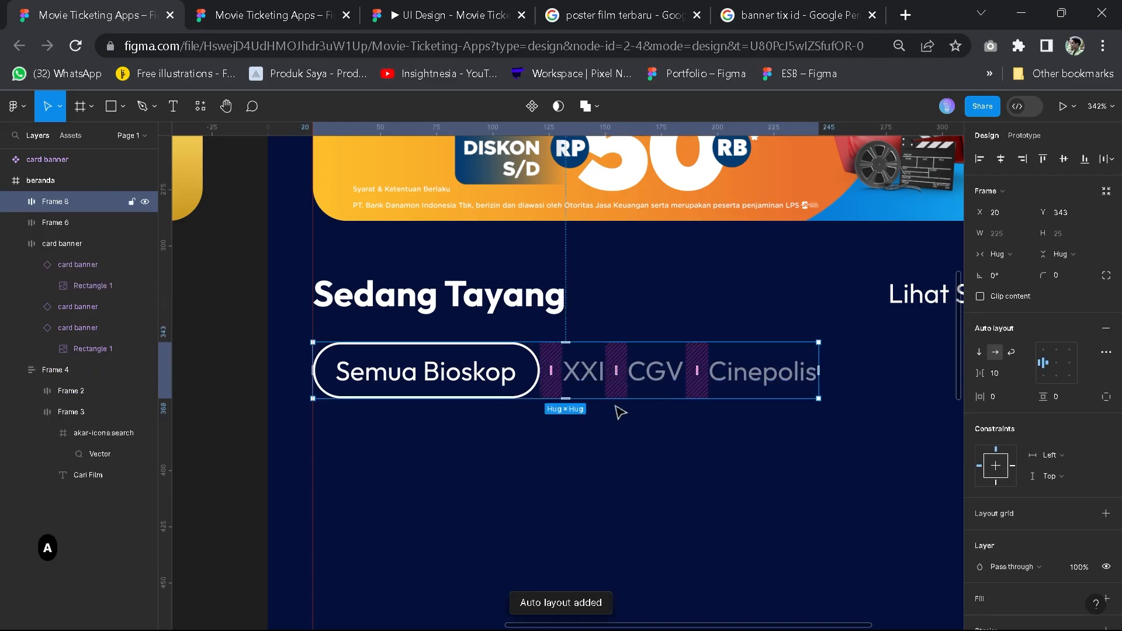
{"action": "scroll", "coordinate": [630, 429], "scroll_direction": "down", "scroll_amount": 2}
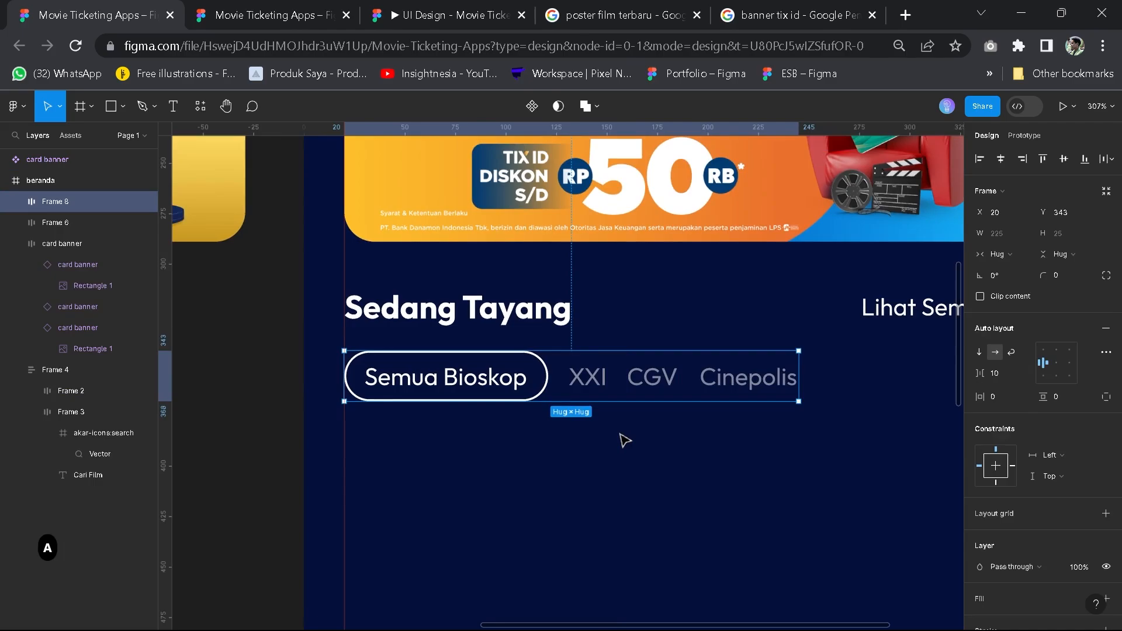
{"action": "key", "text": "Escape"}
{"action": "scroll", "coordinate": [562, 428], "scroll_direction": "down", "scroll_amount": 5}
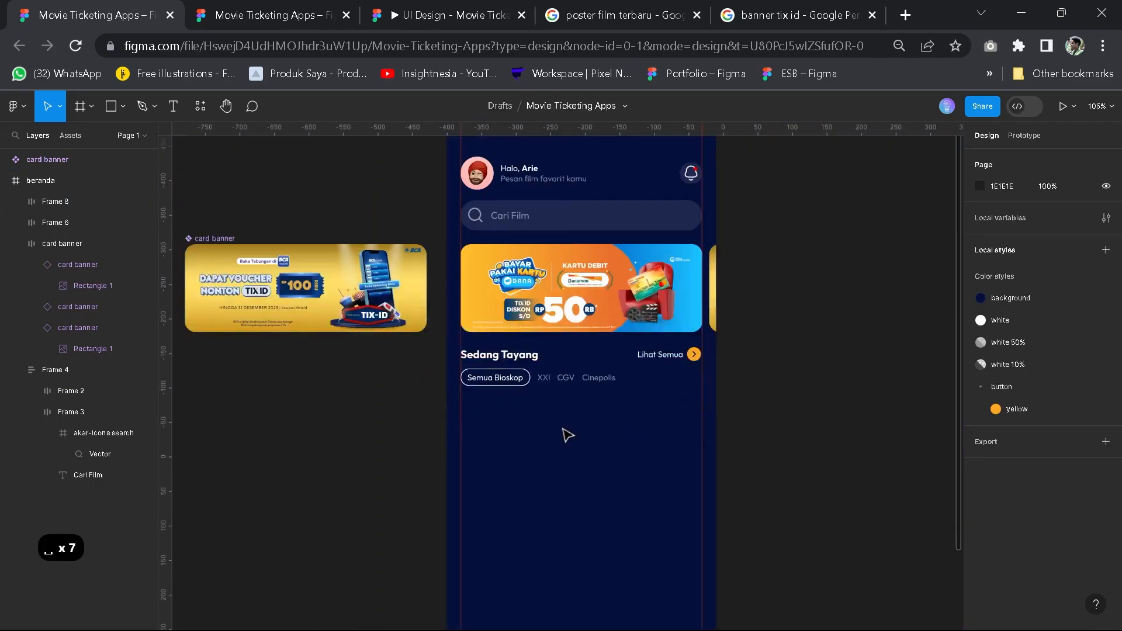
Check the first movie poster's size in the reference design file and add a rectangle below the cinema filter row in the working file
{"action": "left_click", "coordinate": [254, 11]}
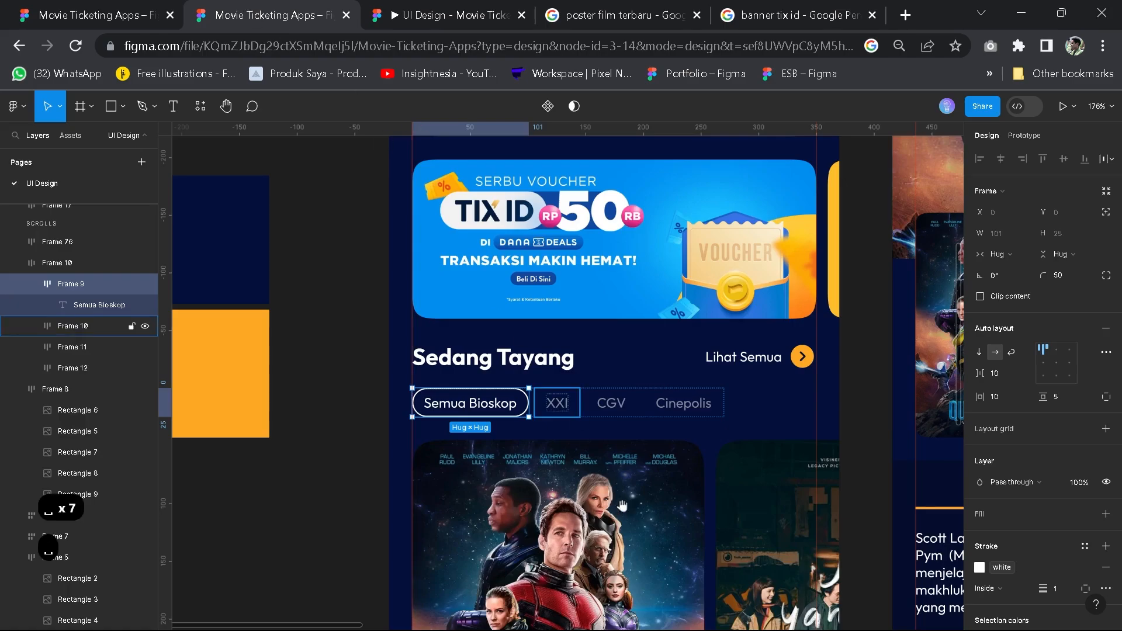
{"action": "left_click_drag", "start_coordinate": [555, 403], "coordinate": [525, 154]}
{"action": "double_click", "coordinate": [555, 438]}
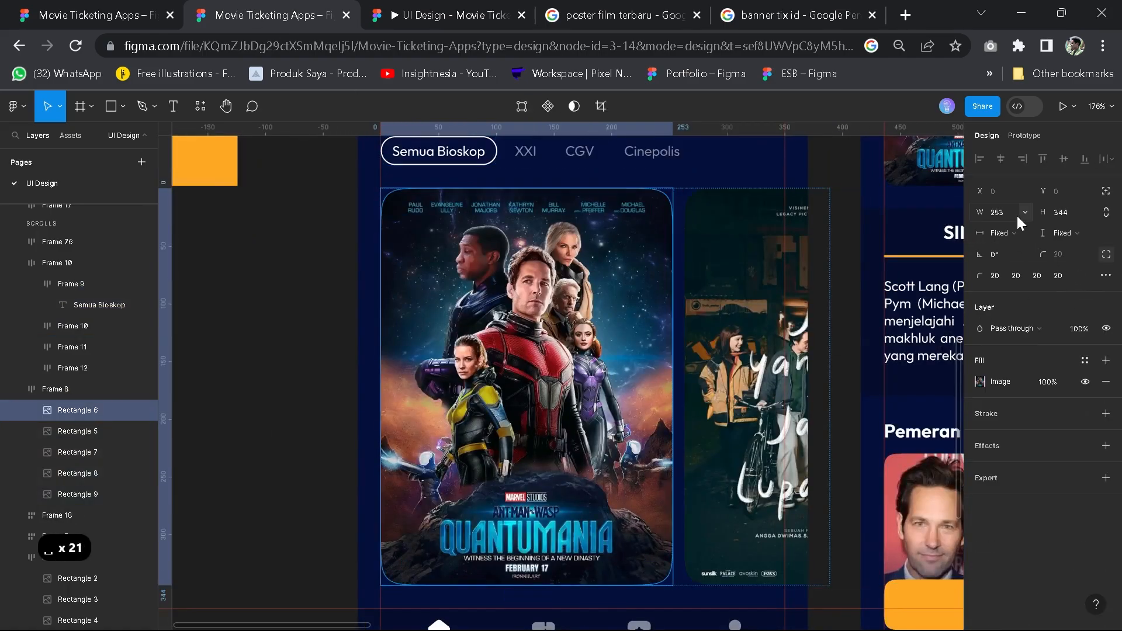
{"action": "scroll", "coordinate": [547, 373], "scroll_direction": "down", "scroll_amount": 2}
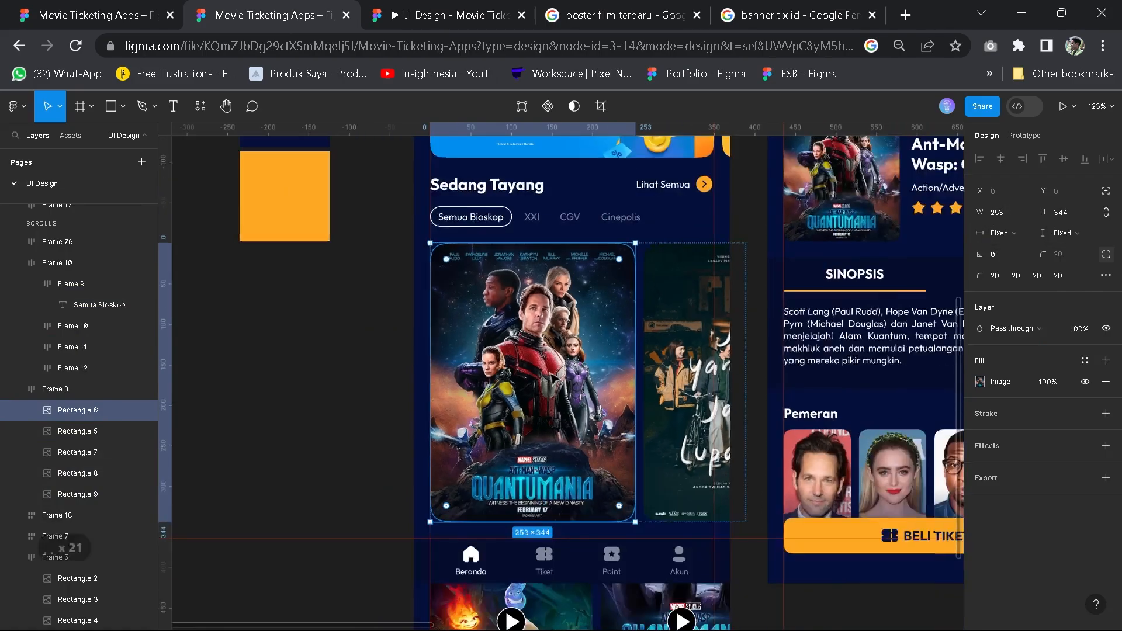
{"action": "scroll", "coordinate": [544, 383], "scroll_direction": "up", "scroll_amount": 2}
{"action": "left_click", "coordinate": [130, 9]}
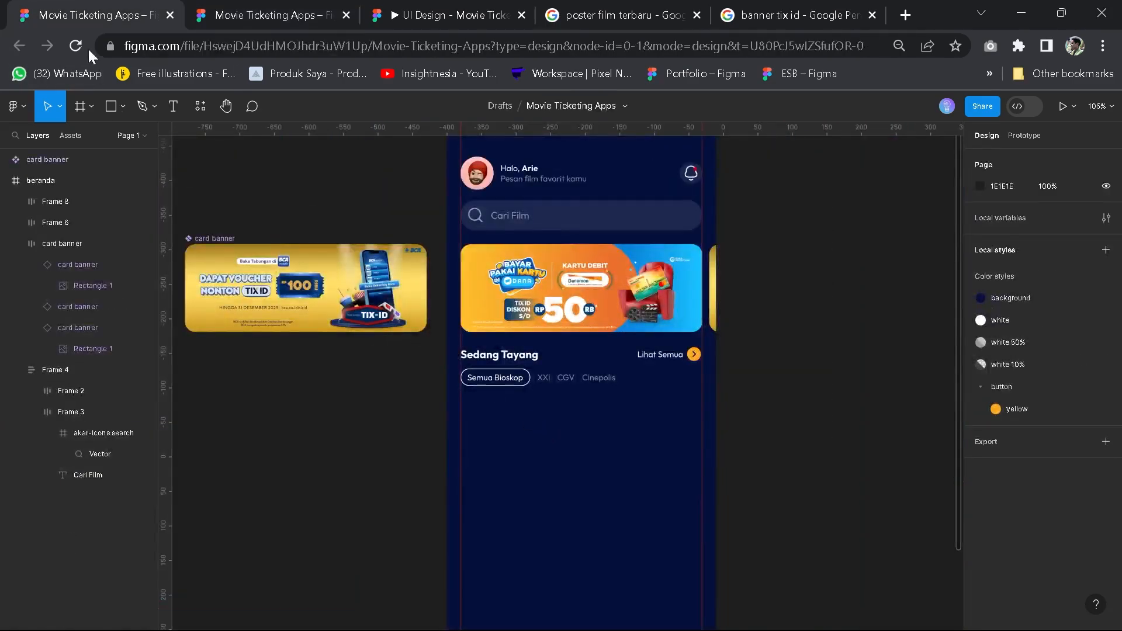
{"action": "left_click", "coordinate": [109, 107]}
{"action": "left_click", "coordinate": [482, 439]}
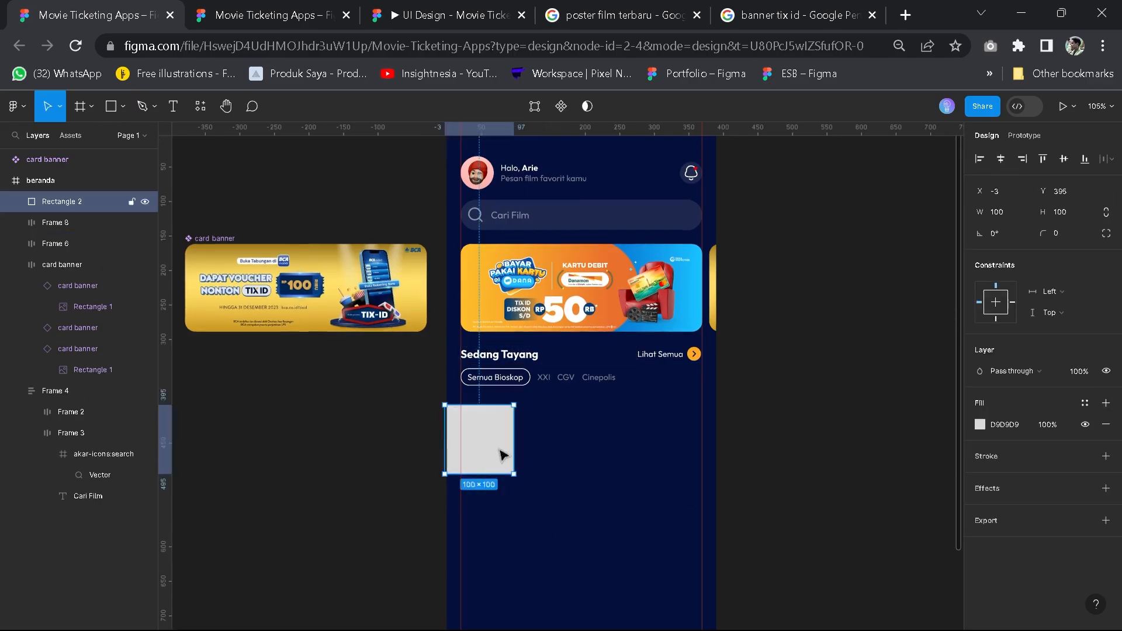
{"action": "left_click_drag", "start_coordinate": [498, 447], "coordinate": [516, 466]}
Set the poster placeholder rectangle's width to 250 and height to 345
{"action": "left_click", "coordinate": [997, 211]}
{"action": "type", "text": "255"}
{"action": "key", "text": "BackSpace"}
{"action": "type", "text": "0"}
{"action": "key", "text": "Return"}
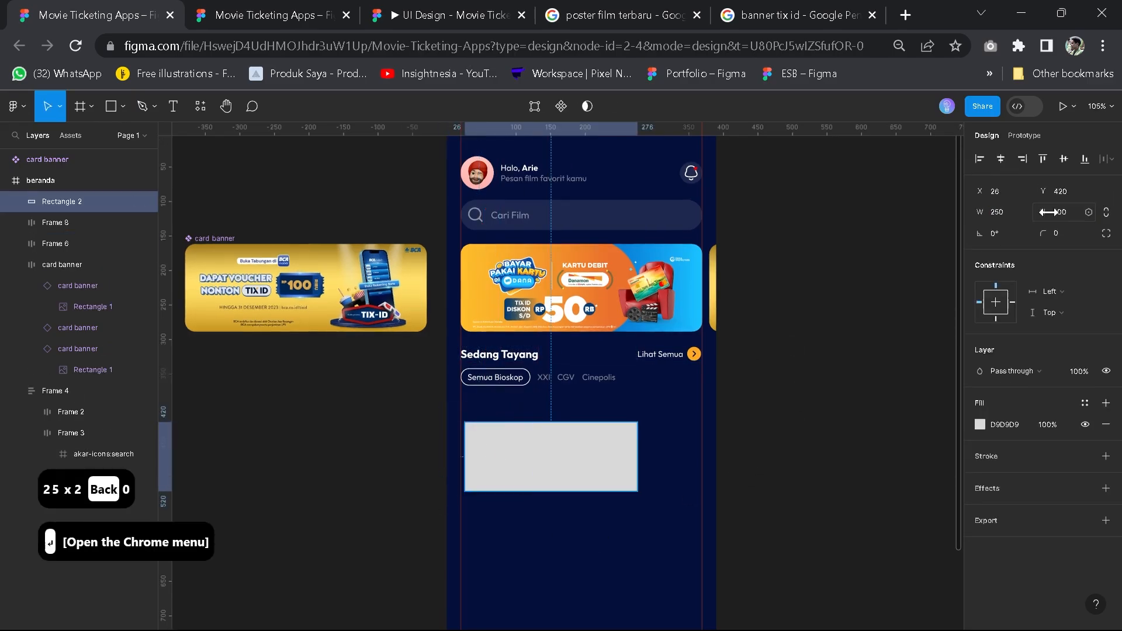
{"action": "type", "text": "345"}
{"action": "key", "text": "Return"}
Align the poster rectangle with the left margin guide below the cinema filter row, at X 20 and Y 398
{"action": "scroll", "coordinate": [670, 468], "scroll_direction": "down", "scroll_amount": 2}
{"action": "left_click_drag", "start_coordinate": [671, 468], "coordinate": [571, 406]}
{"action": "left_click_drag", "start_coordinate": [577, 353], "coordinate": [621, 447]}
{"action": "left_click", "coordinate": [273, 15]}
{"action": "scroll", "coordinate": [625, 391], "scroll_direction": "down", "scroll_amount": 3}
{"action": "left_click", "coordinate": [89, 16]}
{"action": "left_click_drag", "start_coordinate": [628, 489], "coordinate": [585, 233]}
{"action": "left_click_drag", "start_coordinate": [541, 332], "coordinate": [546, 446]}
{"action": "left_click_drag", "start_coordinate": [546, 237], "coordinate": [520, 438]}
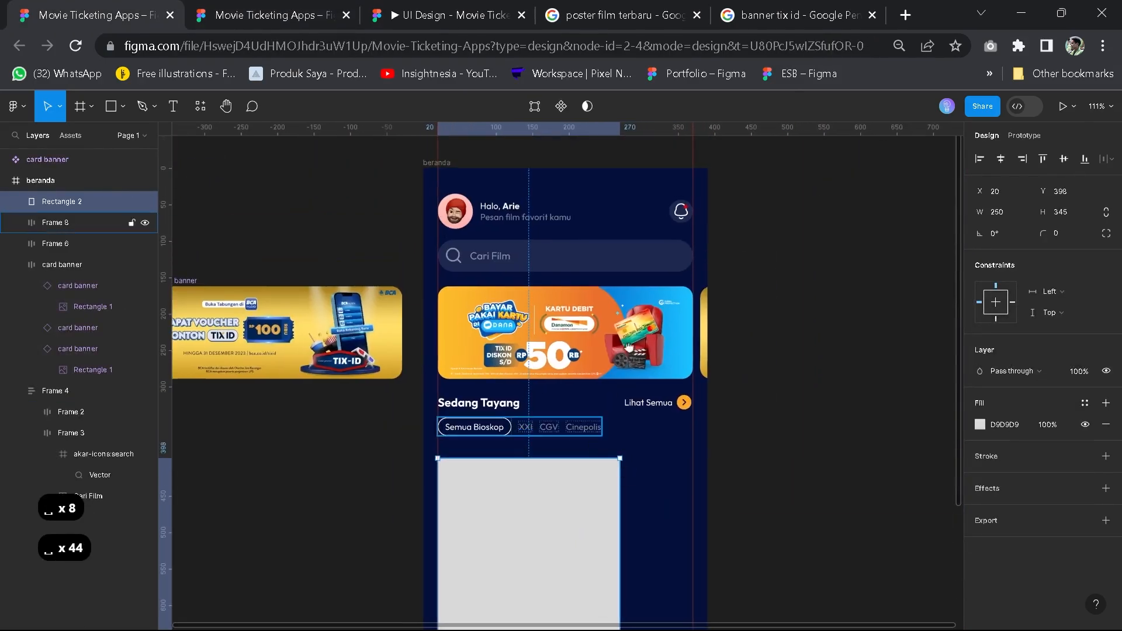
{"action": "left_click_drag", "start_coordinate": [615, 461], "coordinate": [621, 422]}
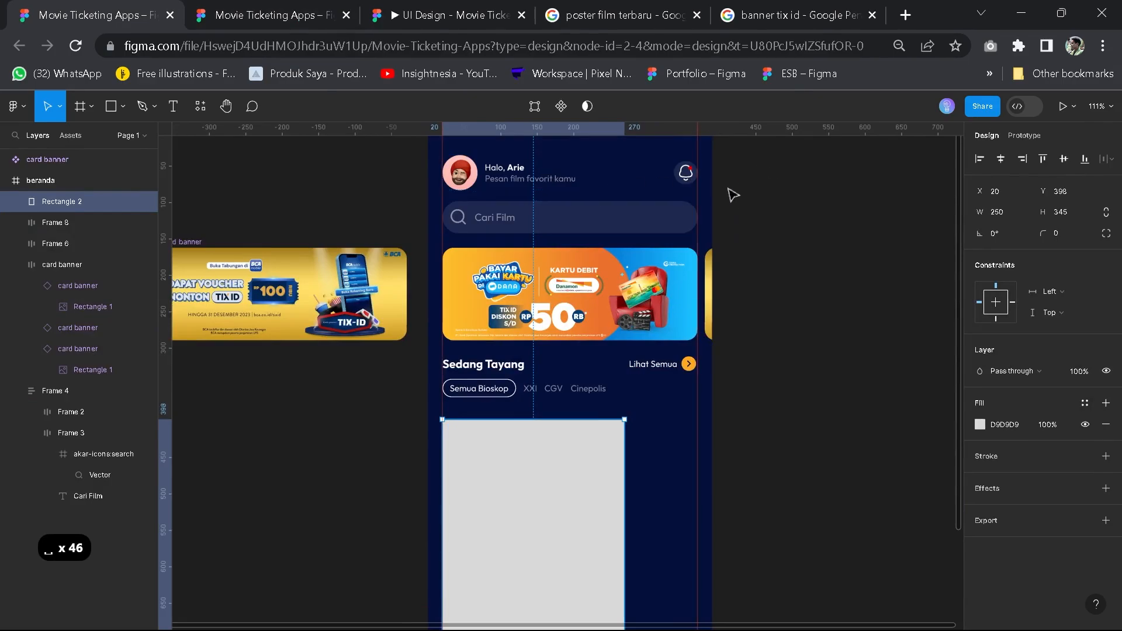
{"action": "left_click_drag", "start_coordinate": [570, 150], "coordinate": [568, 204]}
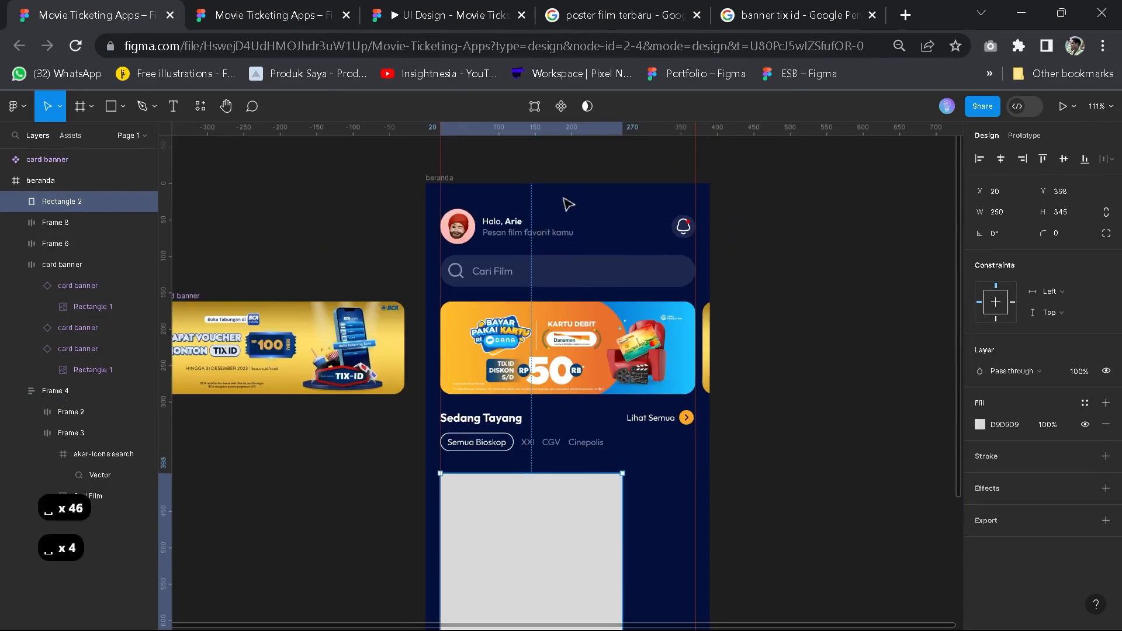
{"action": "left_click", "coordinate": [444, 186]}
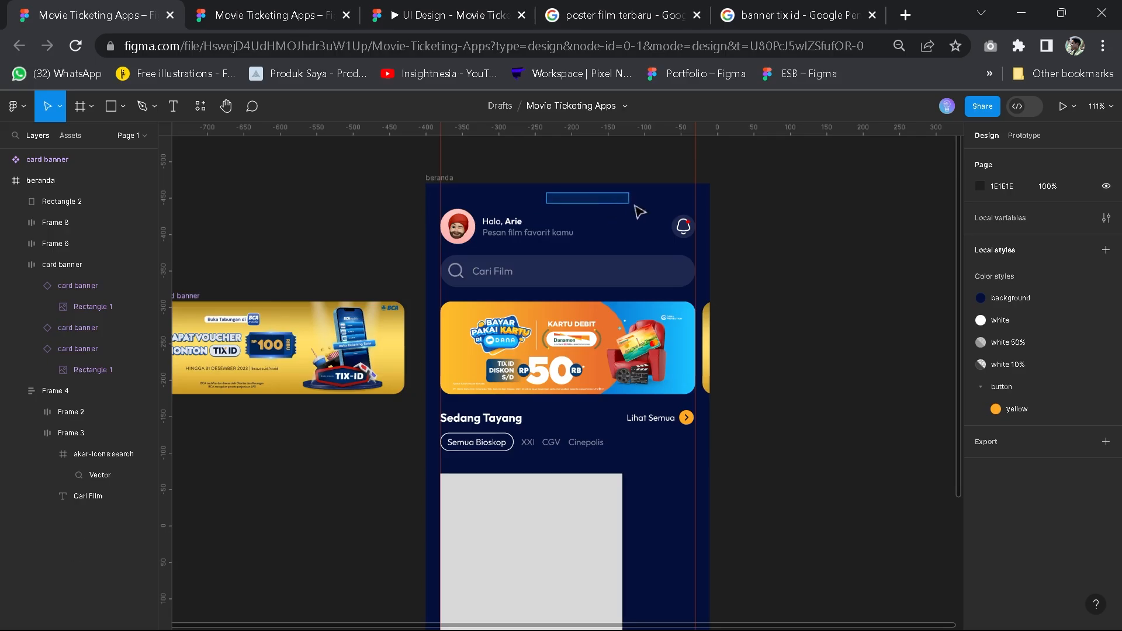
{"action": "scroll", "coordinate": [554, 383], "scroll_direction": "down", "scroll_amount": 3}
{"action": "left_click", "coordinate": [554, 383]}
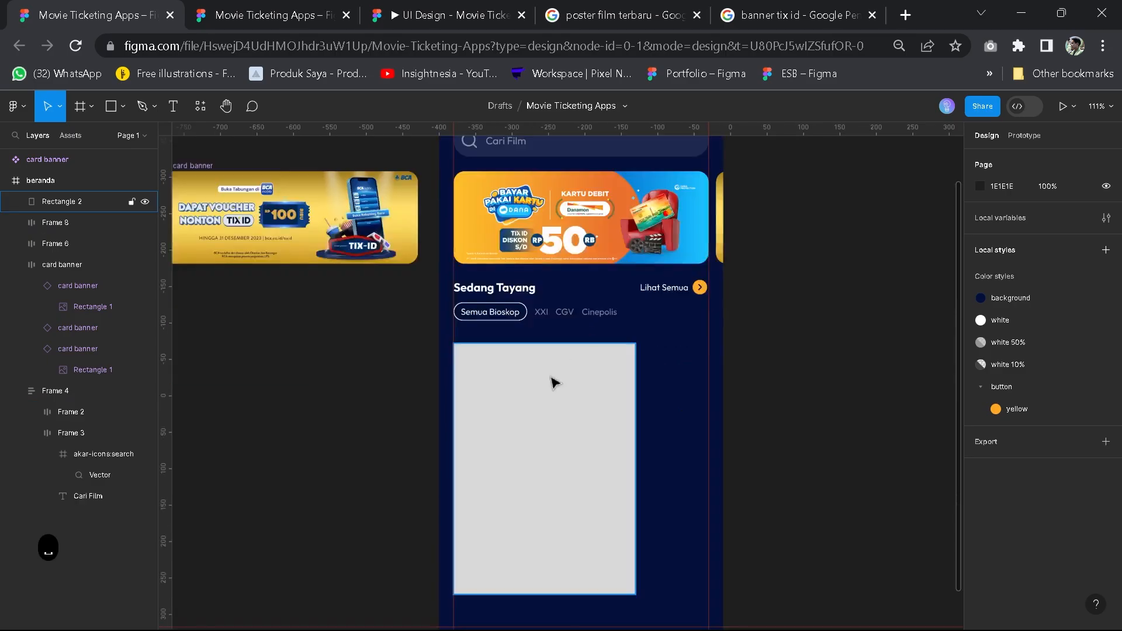
Rename the poster placeholder rectangle in the beranda frame as "card film"
{"action": "left_click", "coordinate": [541, 431]}
{"action": "scroll", "coordinate": [541, 431], "scroll_direction": "up", "scroll_amount": 3}
{"action": "left_click_drag", "start_coordinate": [522, 331], "coordinate": [501, 255]}
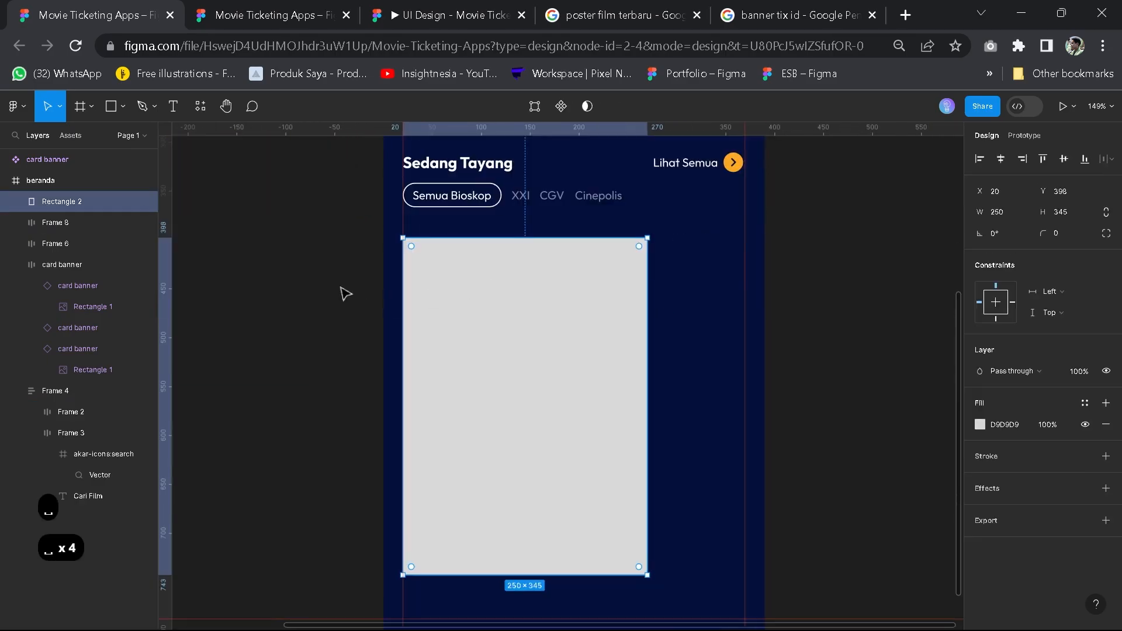
{"action": "double_click", "coordinate": [69, 204]}
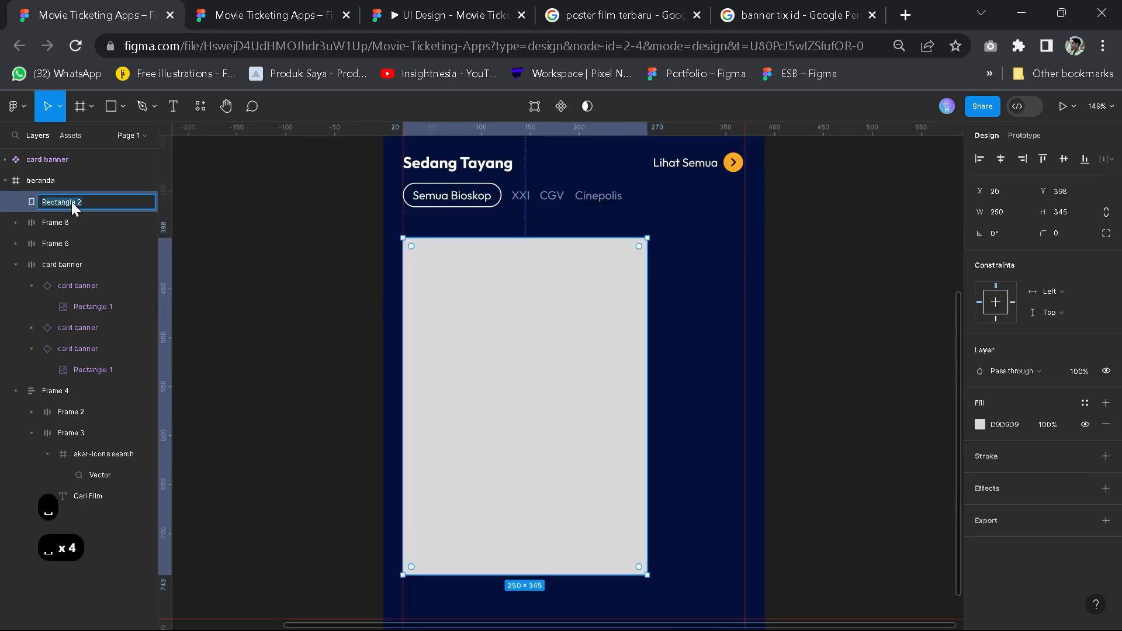
{"action": "type", "text": "card film"}
{"action": "key", "text": "Return"}
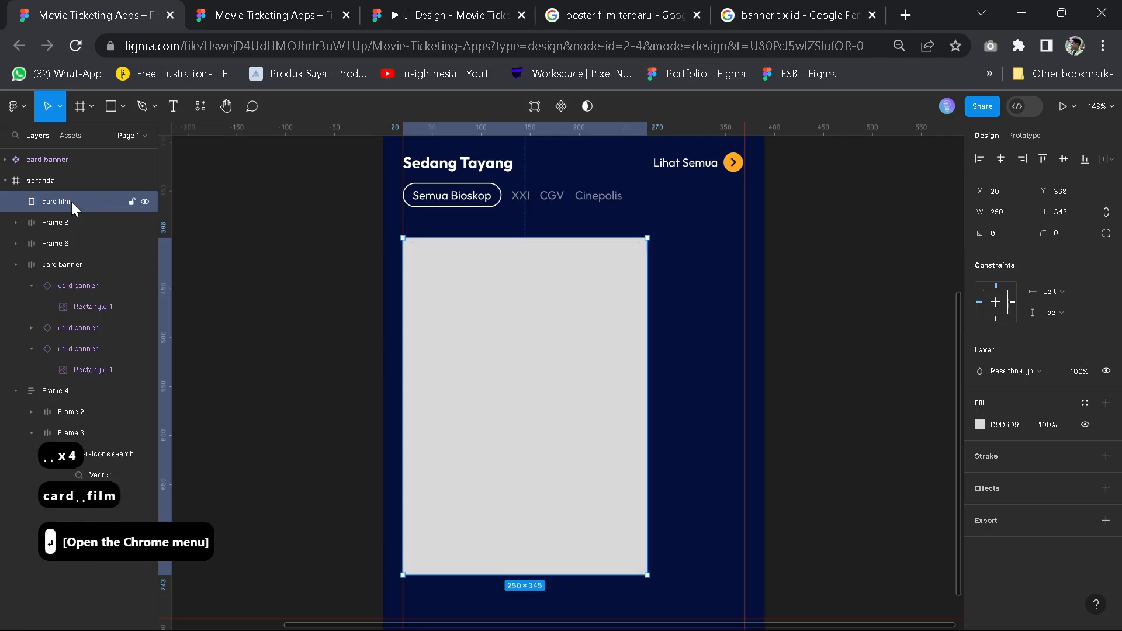
Switch the card film rectangle's fill from a solid colour to an image fill
{"action": "left_click", "coordinate": [982, 424]}
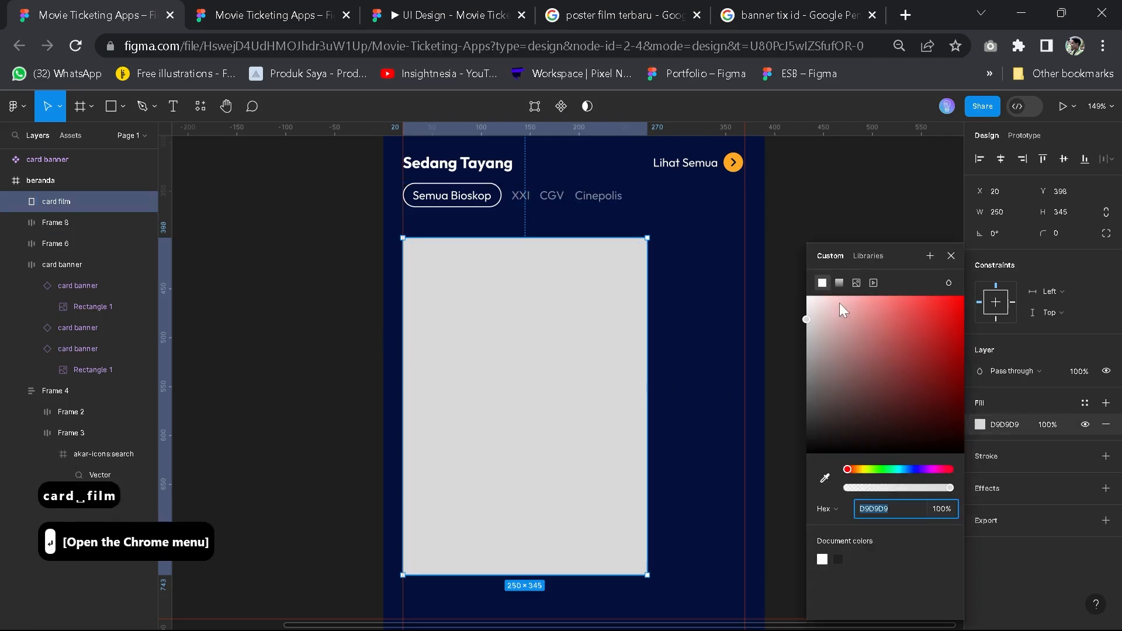
{"action": "left_click", "coordinate": [982, 423]}
{"action": "left_click", "coordinate": [981, 423]}
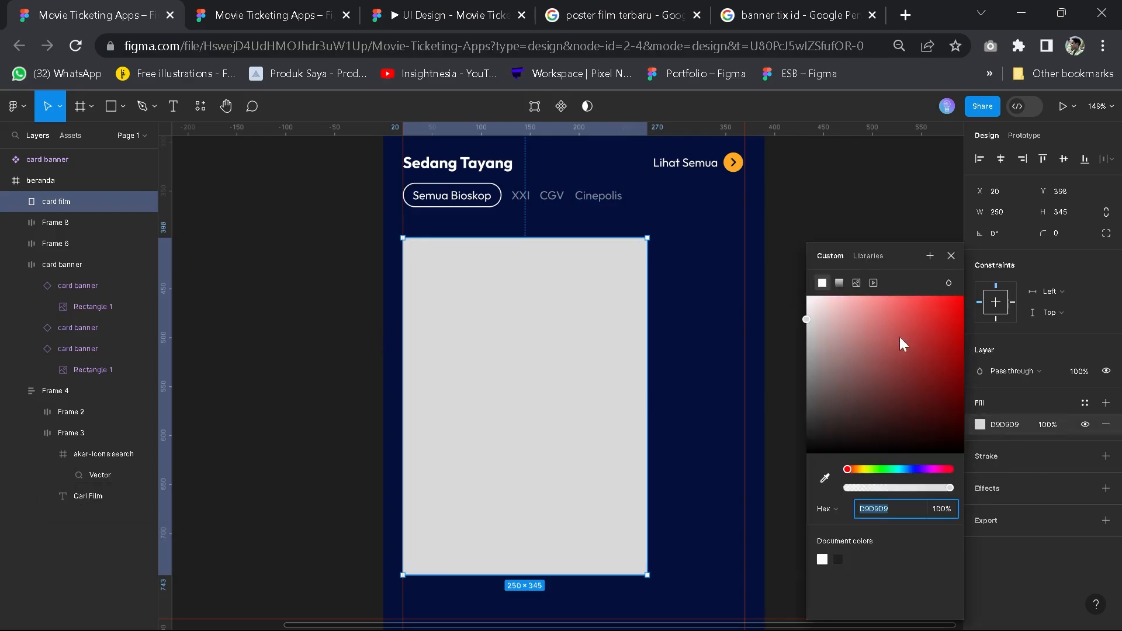
{"action": "left_click", "coordinate": [857, 283]}
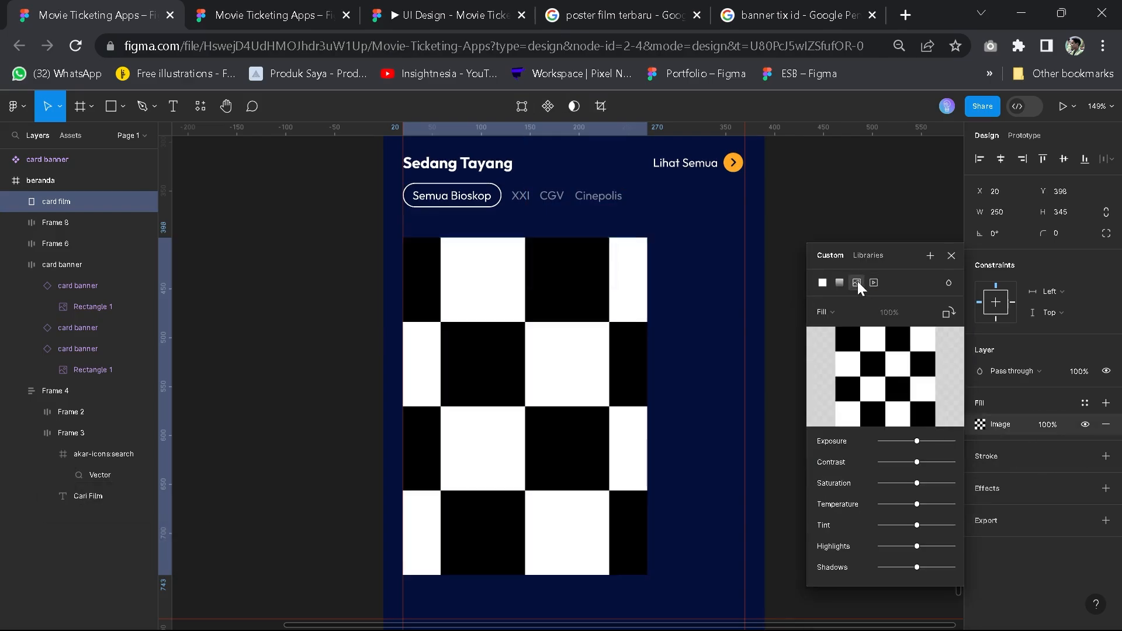
{"action": "left_click", "coordinate": [951, 256]}
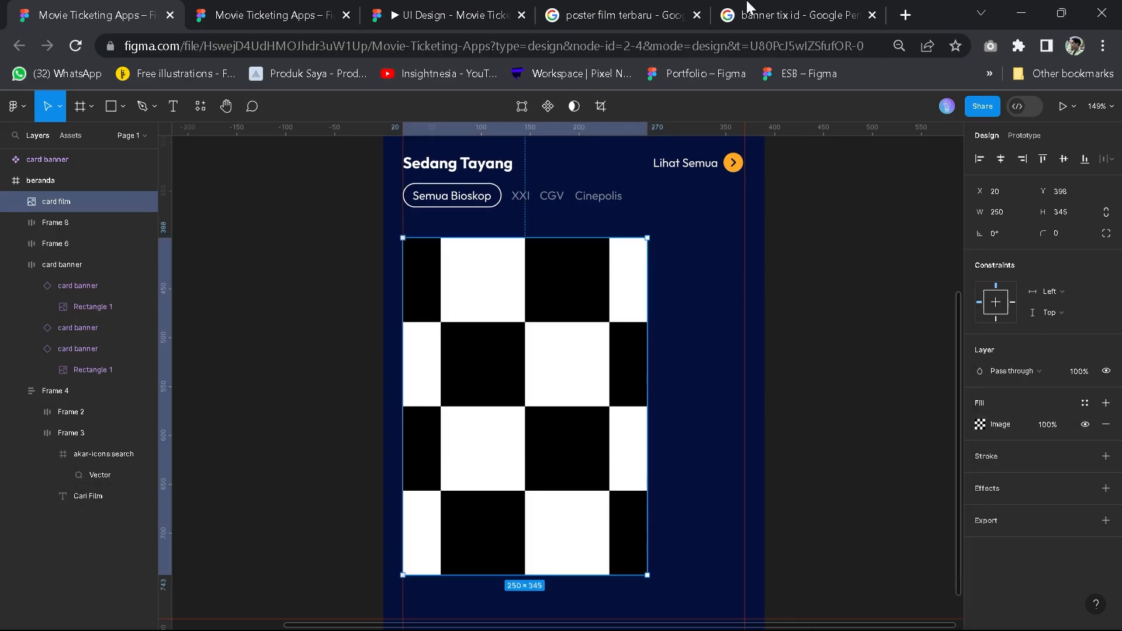
Search Google Images for "poster film ant man" in the browser and copy the Disney Movies Ant-Man Quantumania poster image
{"action": "left_click", "coordinate": [628, 9]}
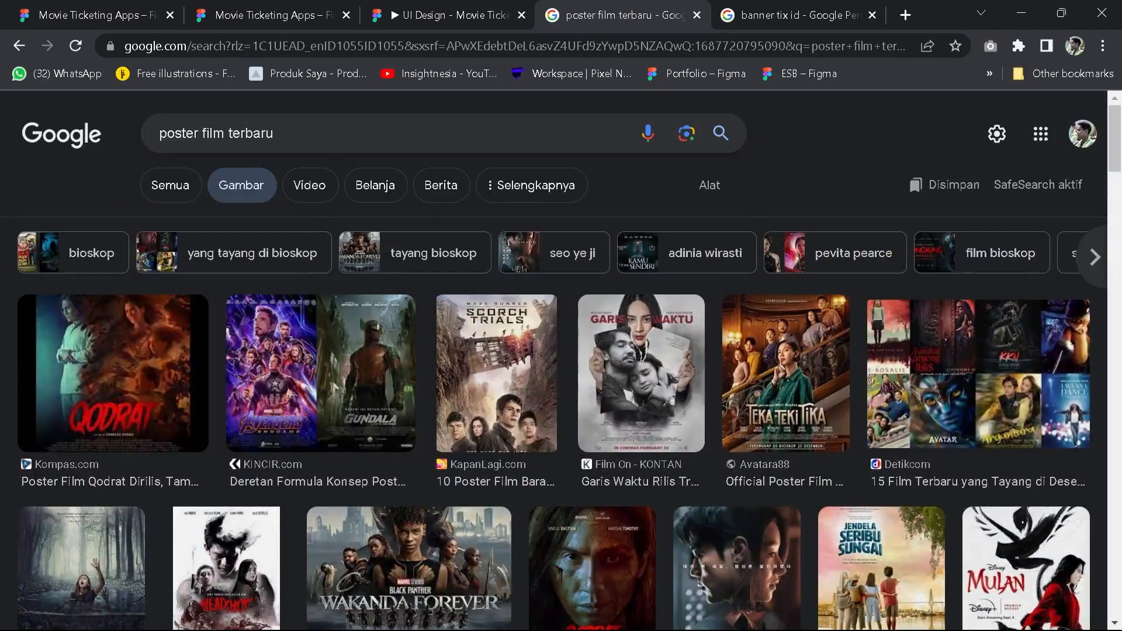
{"action": "double_click", "coordinate": [250, 133]}
{"action": "type", "text": "ant man"}
{"action": "key", "text": "Return"}
{"action": "left_click", "coordinate": [237, 363]}
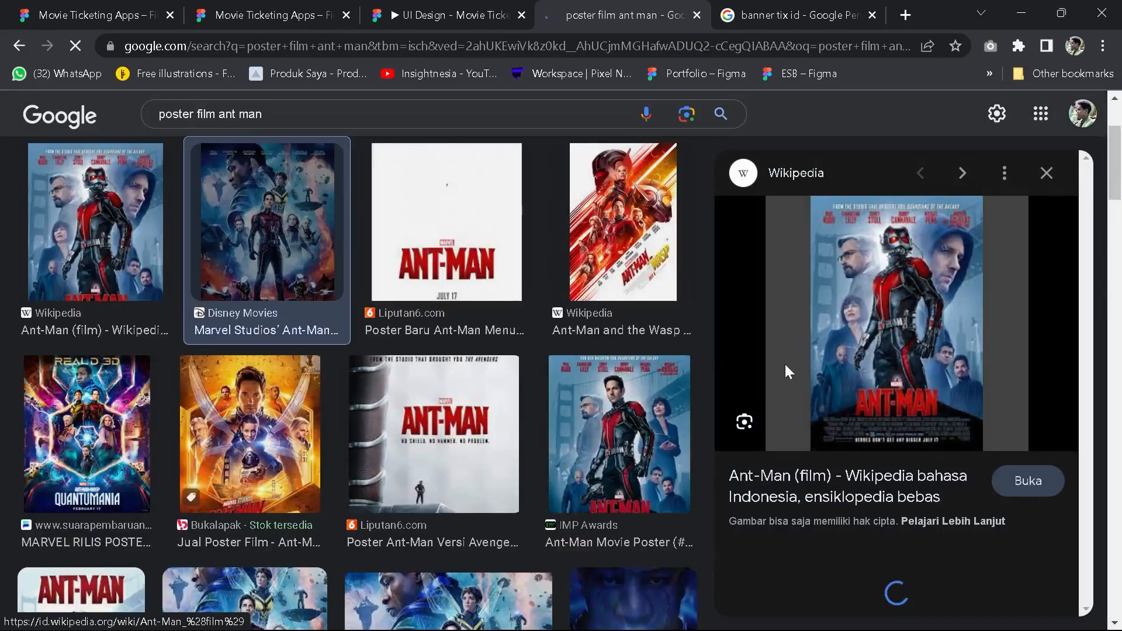
{"action": "right_click", "coordinate": [897, 307]}
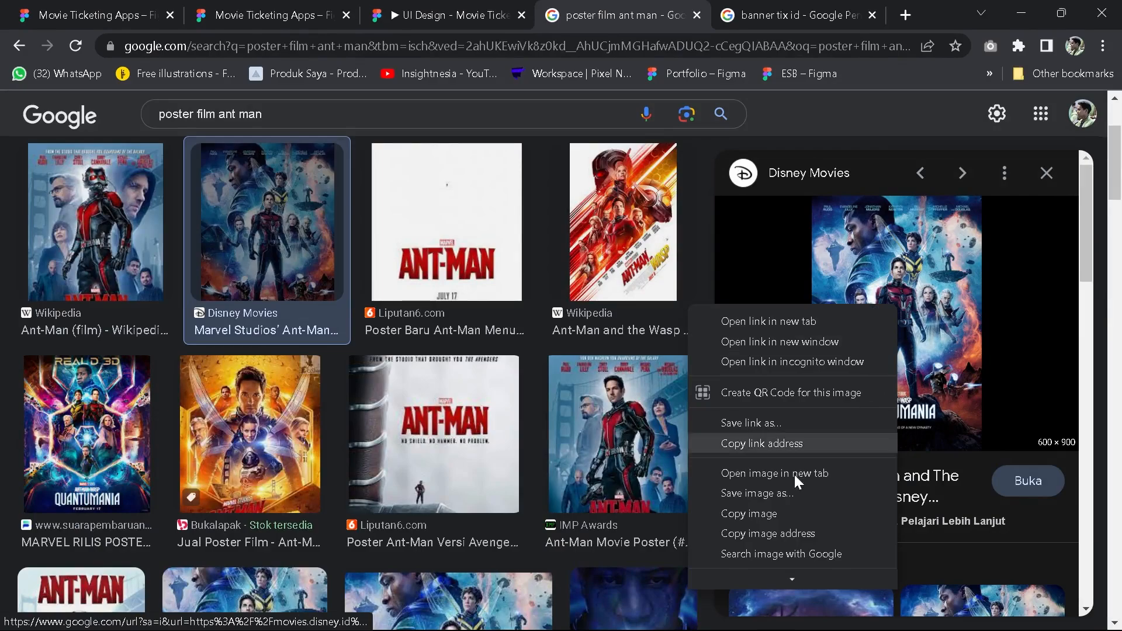
{"action": "left_click", "coordinate": [783, 514]}
Switch back to the working Figma file and paste the copied Ant-Man poster into the card film rectangle
{"action": "left_click", "coordinate": [134, 9]}
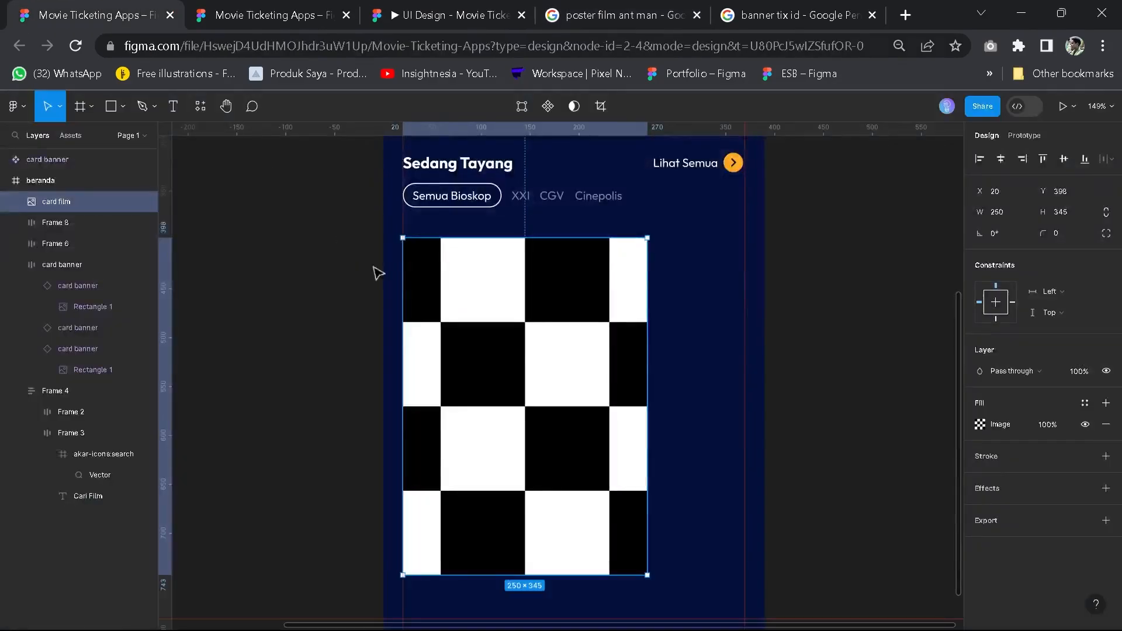
{"action": "double_click", "coordinate": [508, 372]}
{"action": "left_click", "coordinate": [951, 289]}
{"action": "key", "text": "ctrl+v"}
{"action": "scroll", "coordinate": [599, 332], "scroll_direction": "down", "scroll_amount": 3}
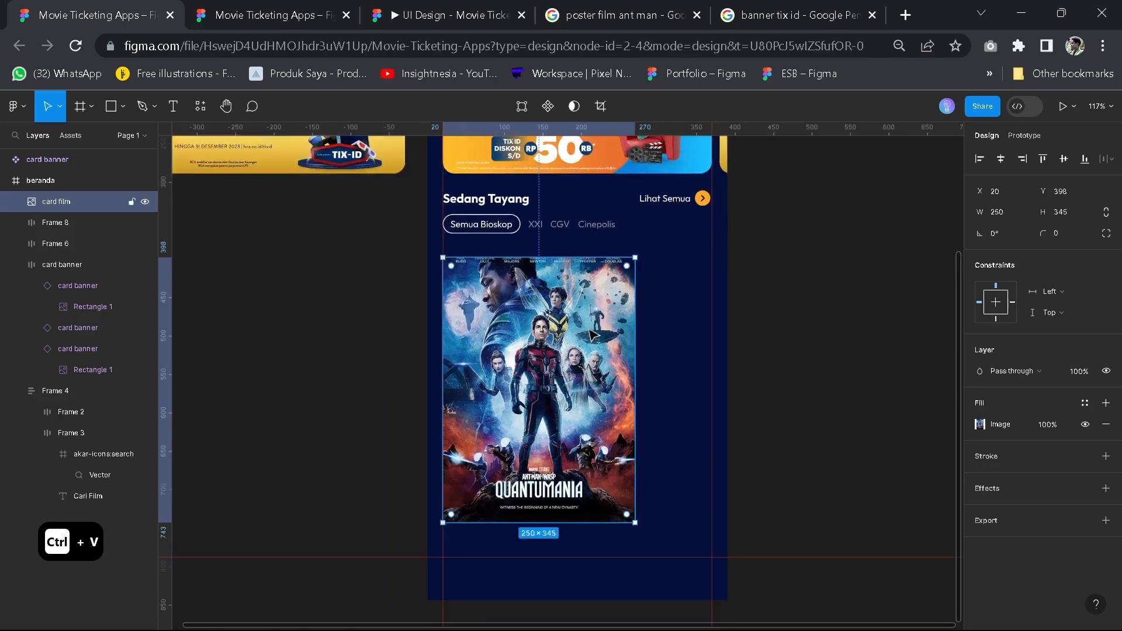
Set the card film poster's corner radius to 20
{"action": "scroll", "coordinate": [591, 332], "scroll_direction": "up", "scroll_amount": 4}
{"action": "mouse_move", "coordinate": [388, 241]}
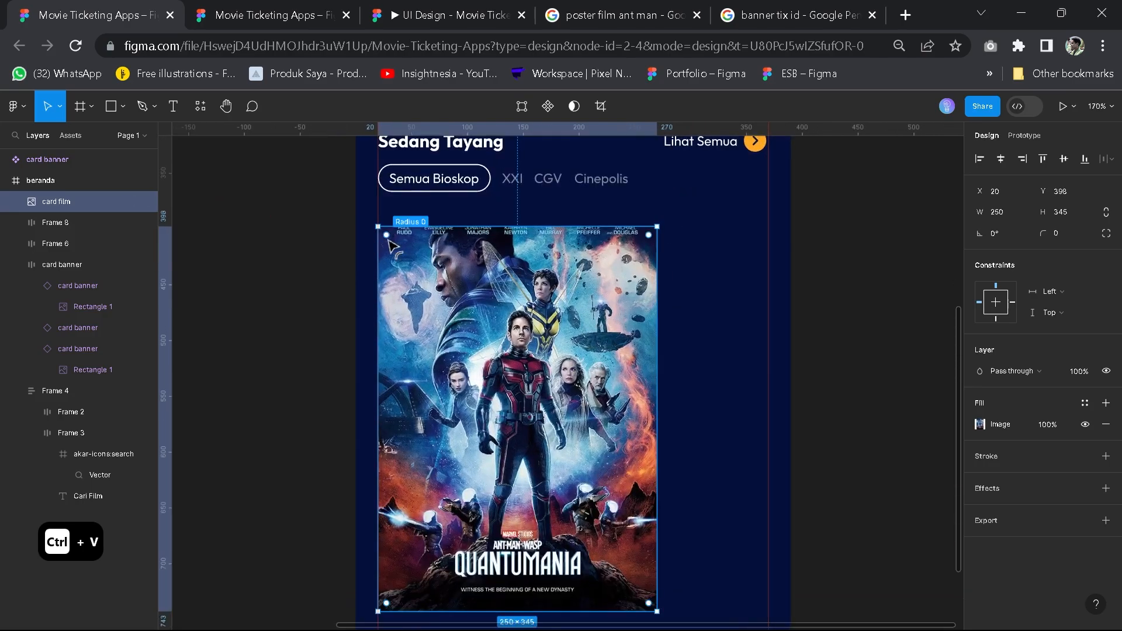
{"action": "left_click_drag", "start_coordinate": [392, 247], "coordinate": [398, 253]}
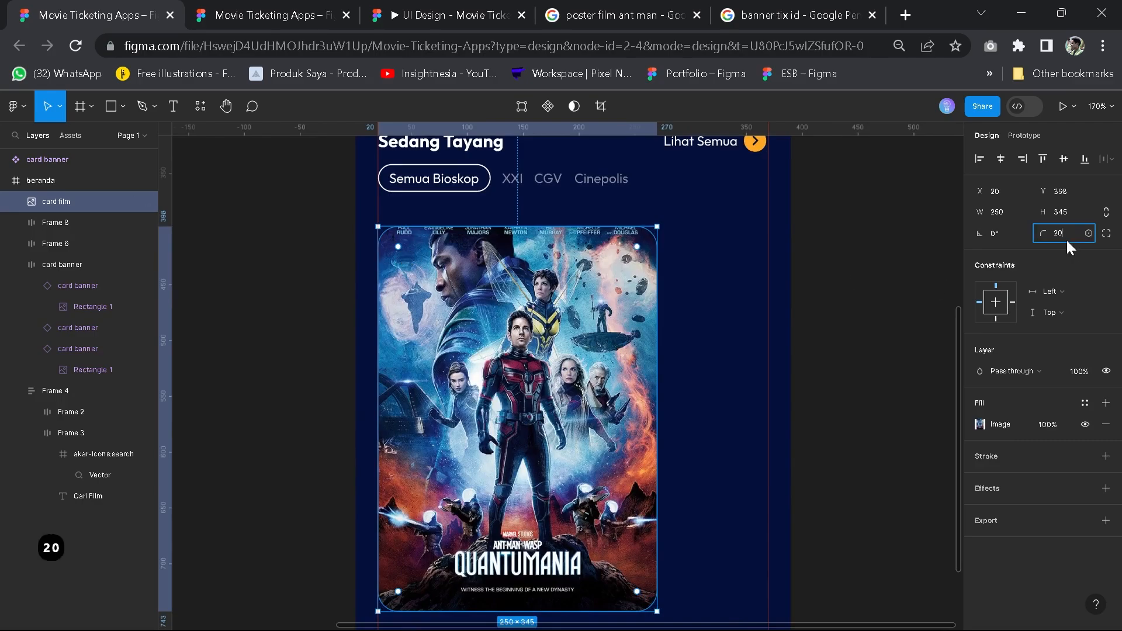
{"action": "key", "text": "Return"}
{"action": "left_click", "coordinate": [717, 475]}
{"action": "scroll", "coordinate": [718, 465], "scroll_direction": "down", "scroll_amount": 3}
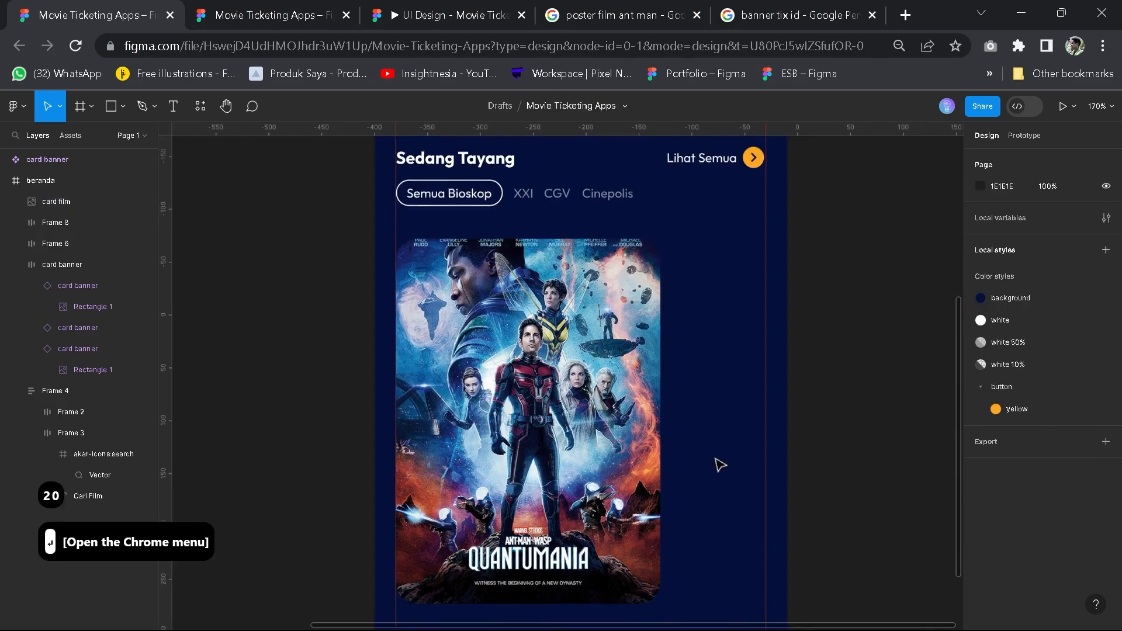
Turn the card film poster into a component
{"action": "left_click_drag", "start_coordinate": [716, 423], "coordinate": [716, 380]}
{"action": "left_click", "coordinate": [590, 363]}
{"action": "left_click_drag", "start_coordinate": [590, 330], "coordinate": [670, 388]}
{"action": "scroll", "coordinate": [591, 361], "scroll_direction": "down", "scroll_amount": 2}
{"action": "scroll", "coordinate": [668, 387], "scroll_direction": "up", "scroll_amount": 2}
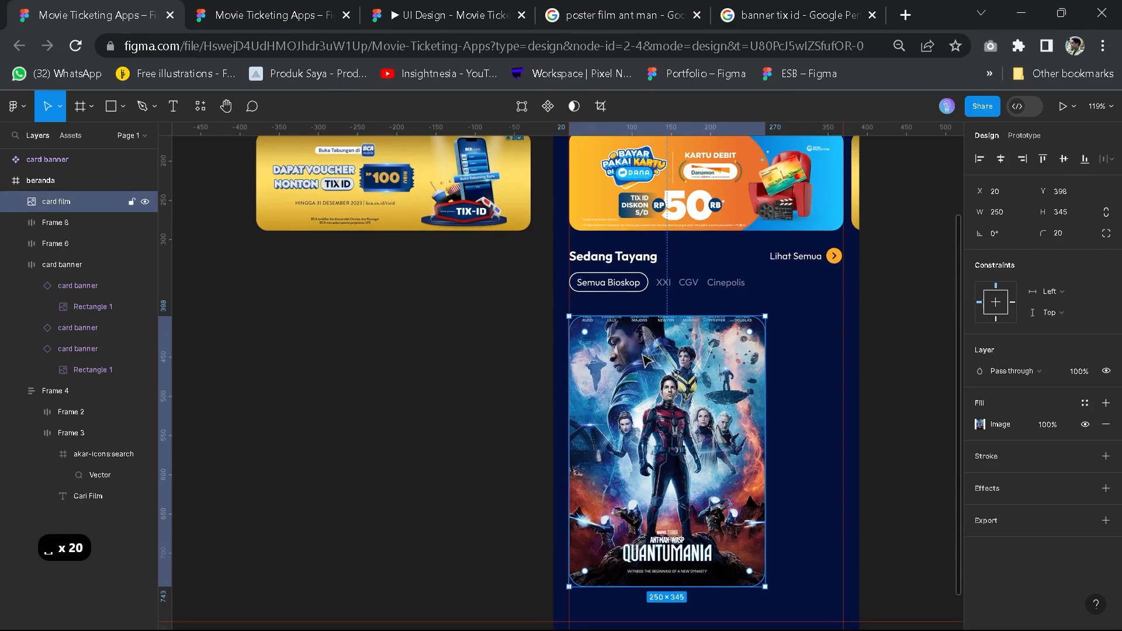
{"action": "left_click", "coordinate": [548, 106]}
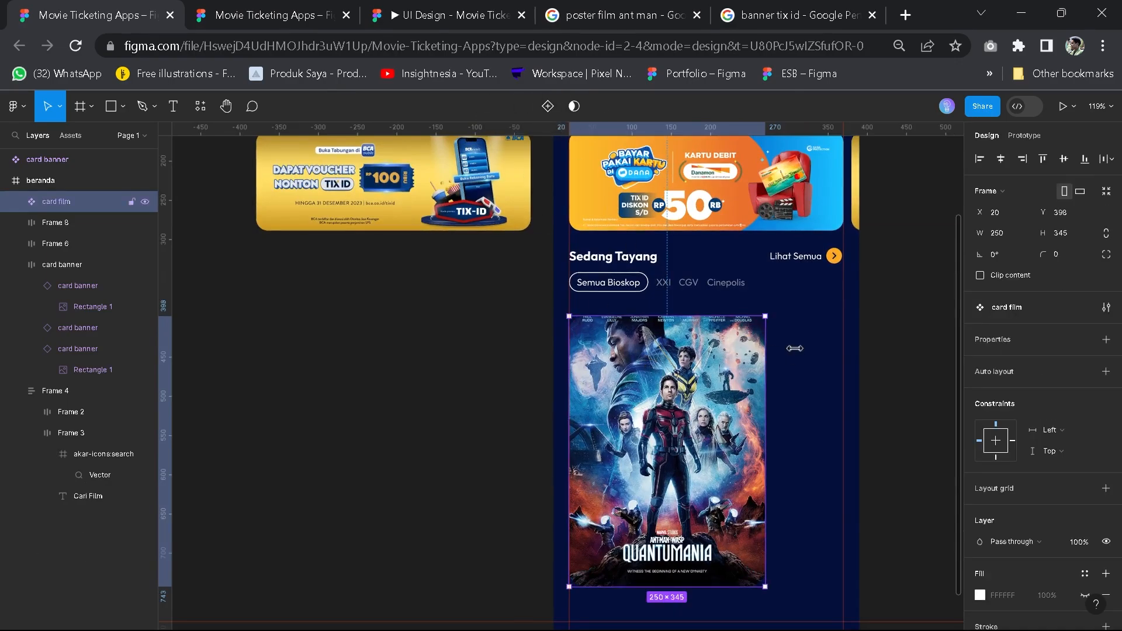
Move the card film component out of the beranda frame onto the canvas, directly below the card banner component at X -779, Y -157
{"action": "scroll", "coordinate": [713, 446], "scroll_direction": "down", "scroll_amount": 3}
{"action": "scroll", "coordinate": [713, 446], "scroll_direction": "down", "scroll_amount": 1}
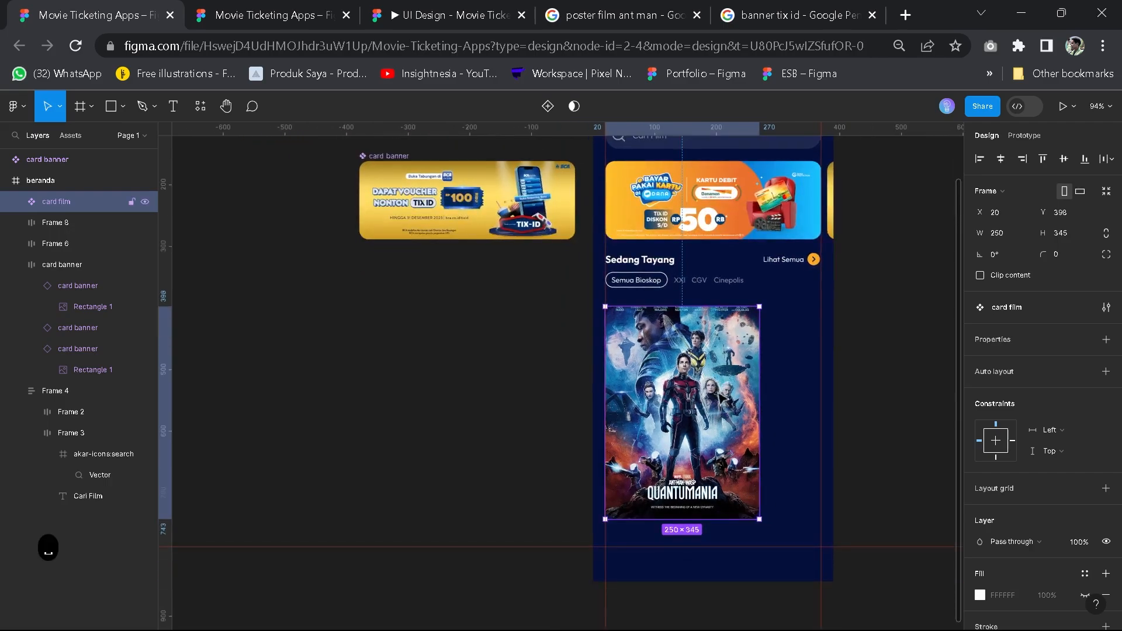
{"action": "left_click_drag", "start_coordinate": [642, 391], "coordinate": [395, 338]}
{"action": "scroll", "coordinate": [482, 345], "scroll_direction": "down", "scroll_amount": 3}
{"action": "key", "text": "space"}
{"action": "left_click_drag", "start_coordinate": [466, 265], "coordinate": [455, 327]}
{"action": "scroll", "coordinate": [456, 327], "scroll_direction": "up", "scroll_amount": 2}
{"action": "key", "text": "space"}
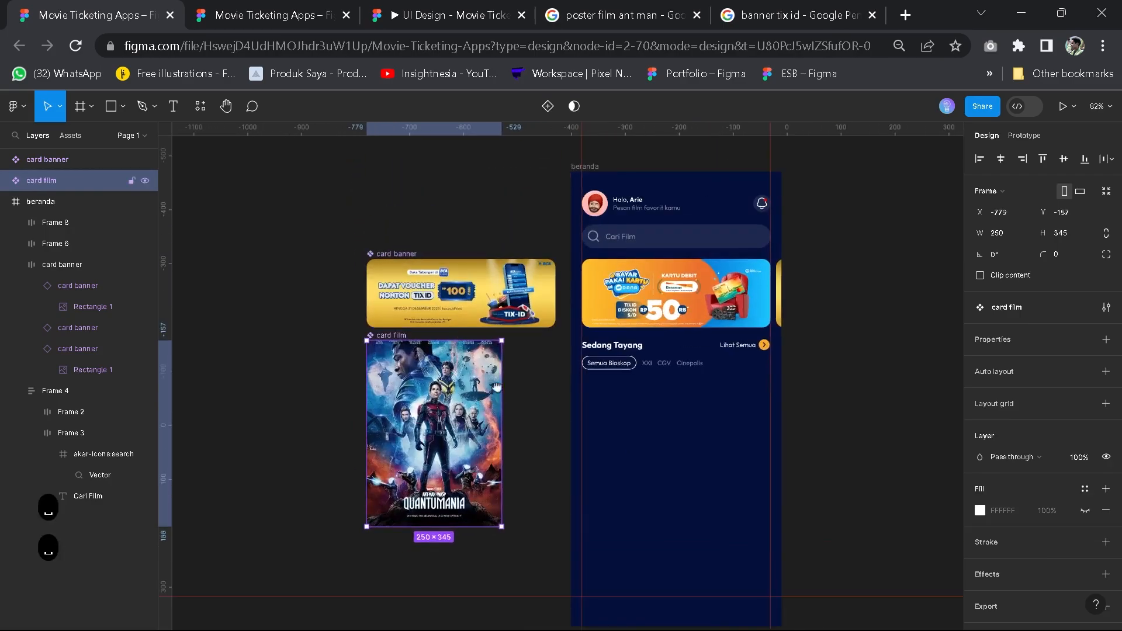
{"action": "left_click_drag", "start_coordinate": [495, 390], "coordinate": [497, 346]}
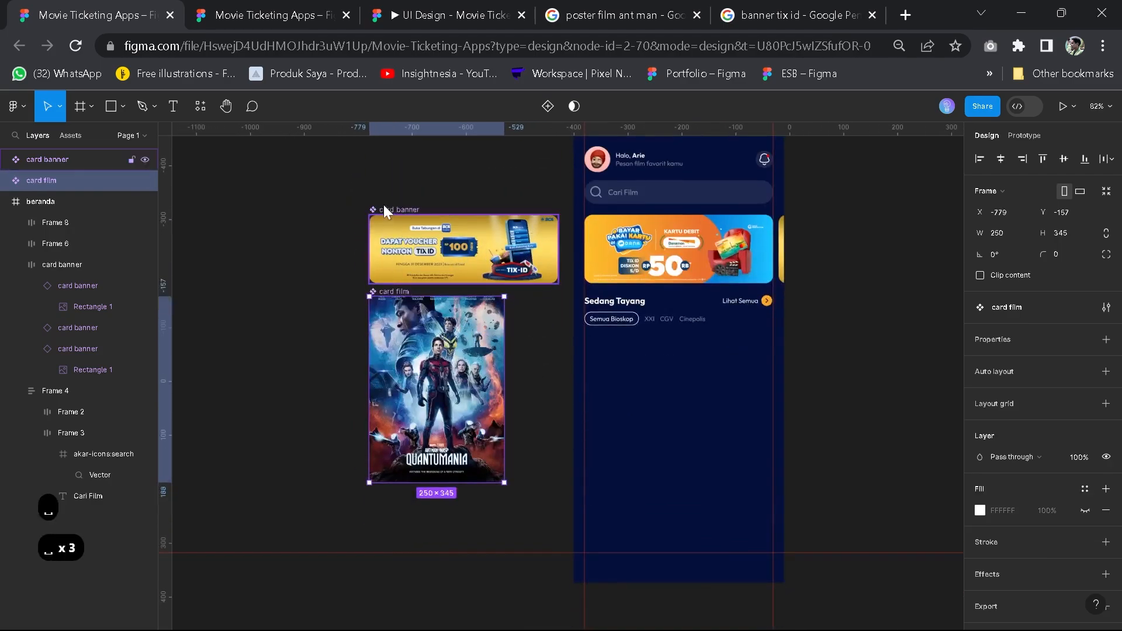
{"action": "left_click", "coordinate": [530, 278]}
{"action": "left_click", "coordinate": [379, 314]}
{"action": "scroll", "coordinate": [636, 391], "scroll_direction": "up", "scroll_amount": 4}
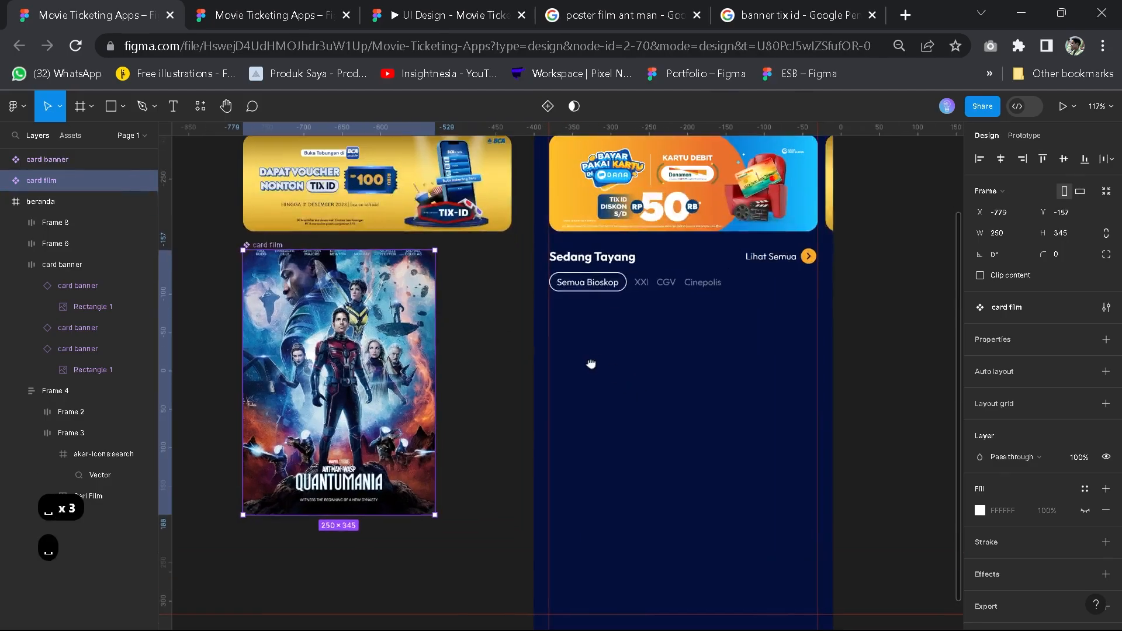
{"action": "scroll", "coordinate": [603, 349], "scroll_direction": "down", "scroll_amount": 3}
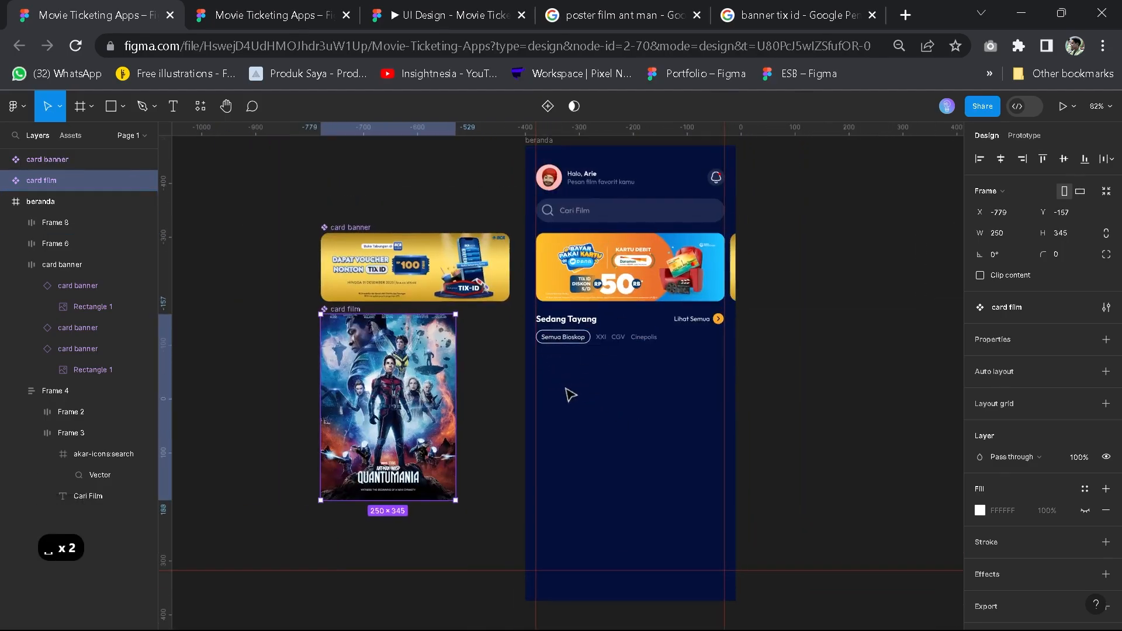
{"action": "key", "text": "Escape"}
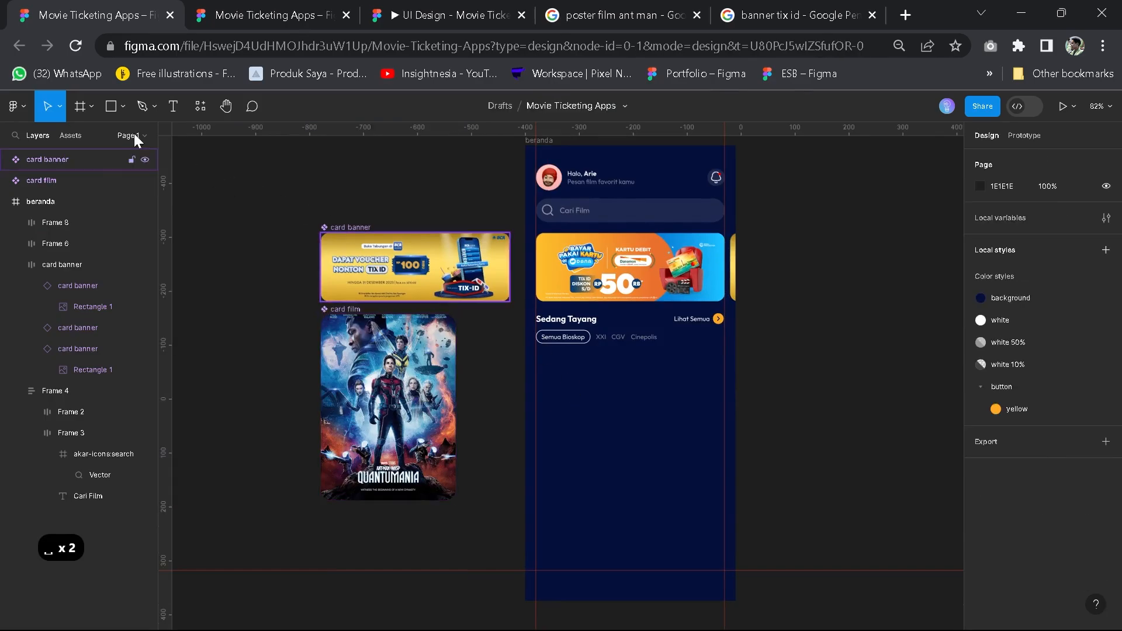
Place an instance of the card film local component in the beranda frame below the cinema filter row
{"action": "left_click", "coordinate": [84, 135]}
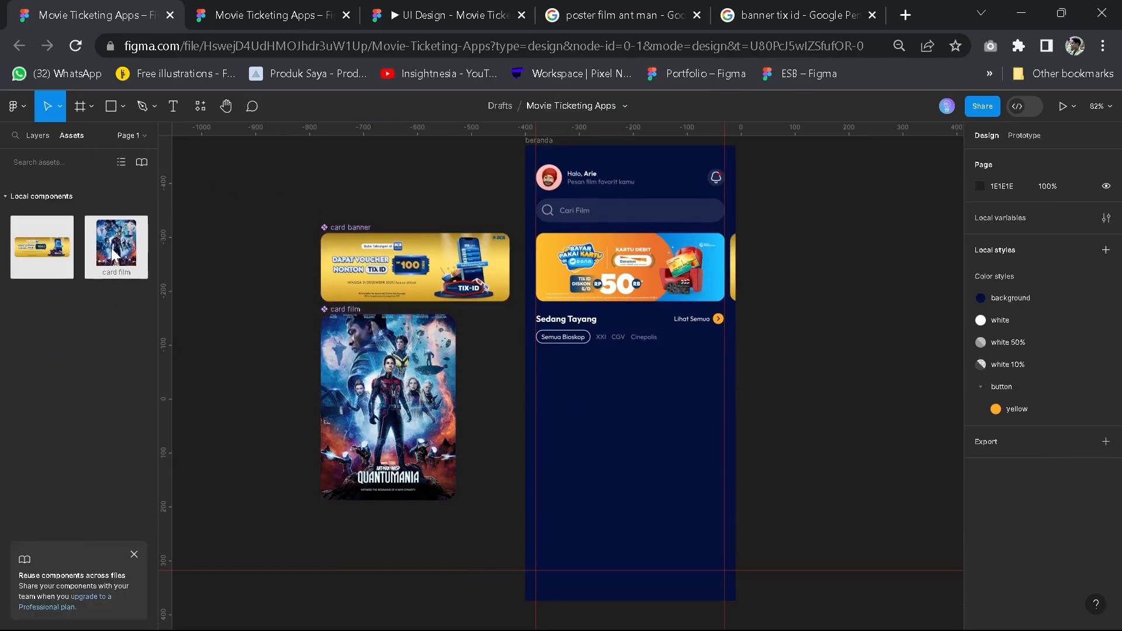
{"action": "left_click_drag", "start_coordinate": [298, 285], "coordinate": [579, 405]}
{"action": "left_click_drag", "start_coordinate": [582, 427], "coordinate": [596, 460]}
Wrap the card film instance in auto layout with 0 horizontal and vertical padding, and align it to the margin guide at X 20, Y 394
{"action": "key", "text": "shift+a"}
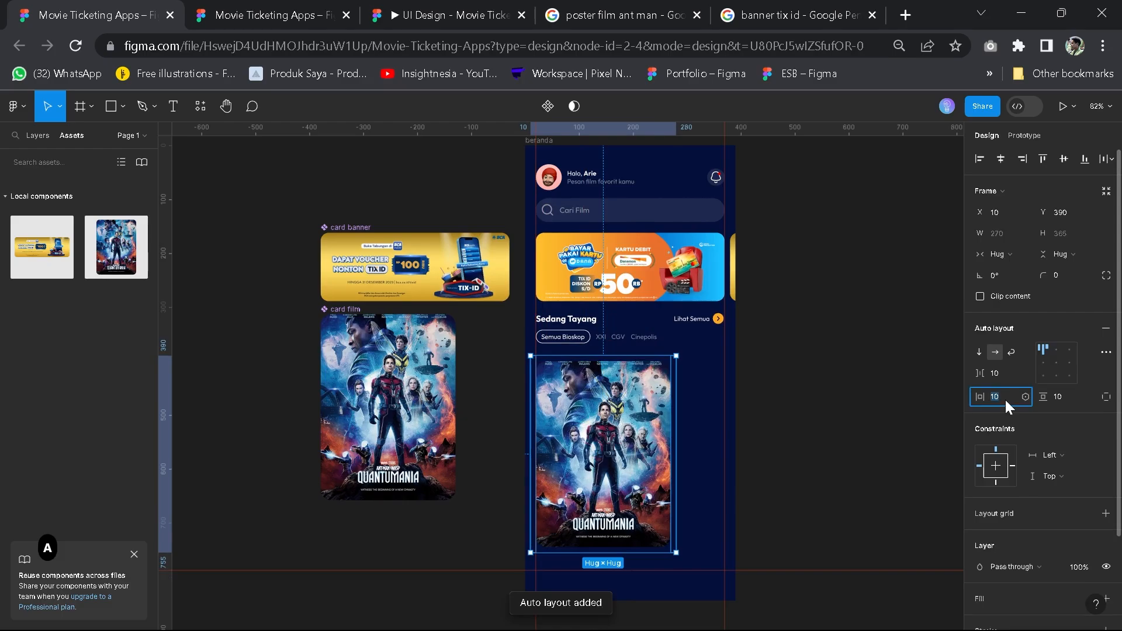
{"action": "type", "text": "0"}
{"action": "left_click", "coordinate": [1060, 398]}
{"action": "type", "text": "0"}
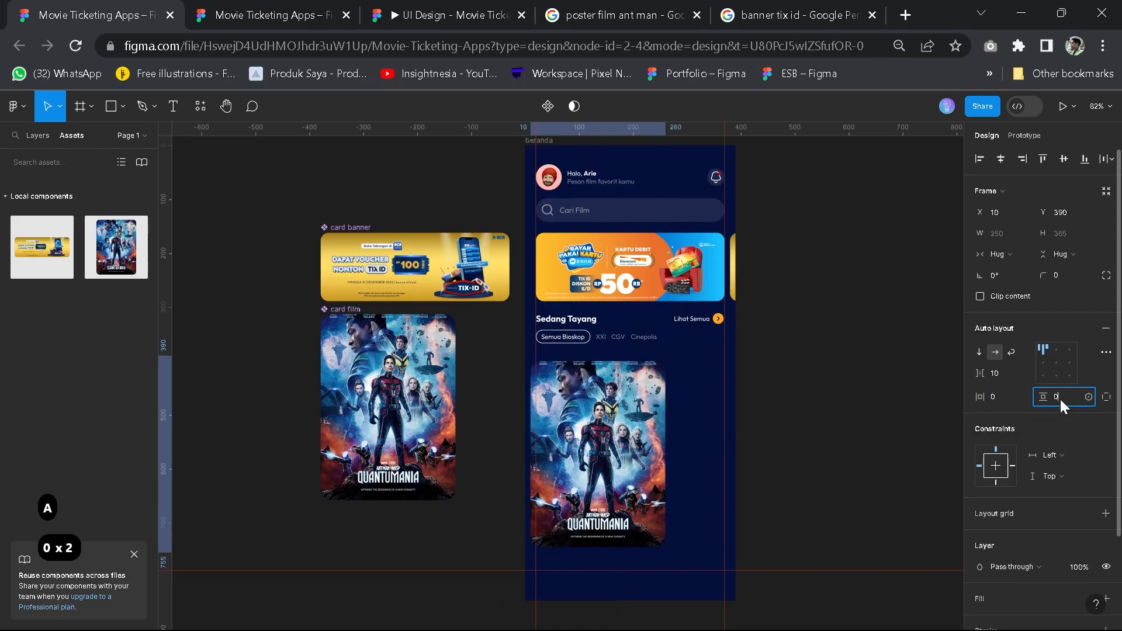
{"action": "key", "text": "Return"}
{"action": "left_click", "coordinate": [686, 468]}
{"action": "left_click_drag", "start_coordinate": [570, 417], "coordinate": [574, 423]}
Rename the auto layout frame around the movie poster instance as "card film"
{"action": "left_click", "coordinate": [37, 137]}
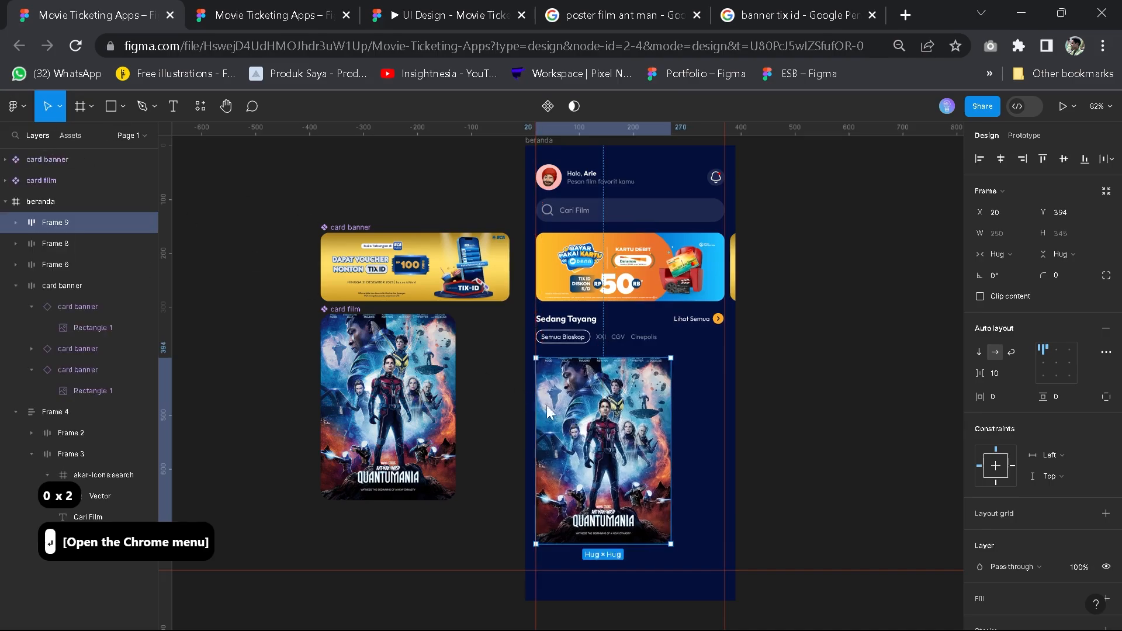
{"action": "left_click", "coordinate": [16, 225]}
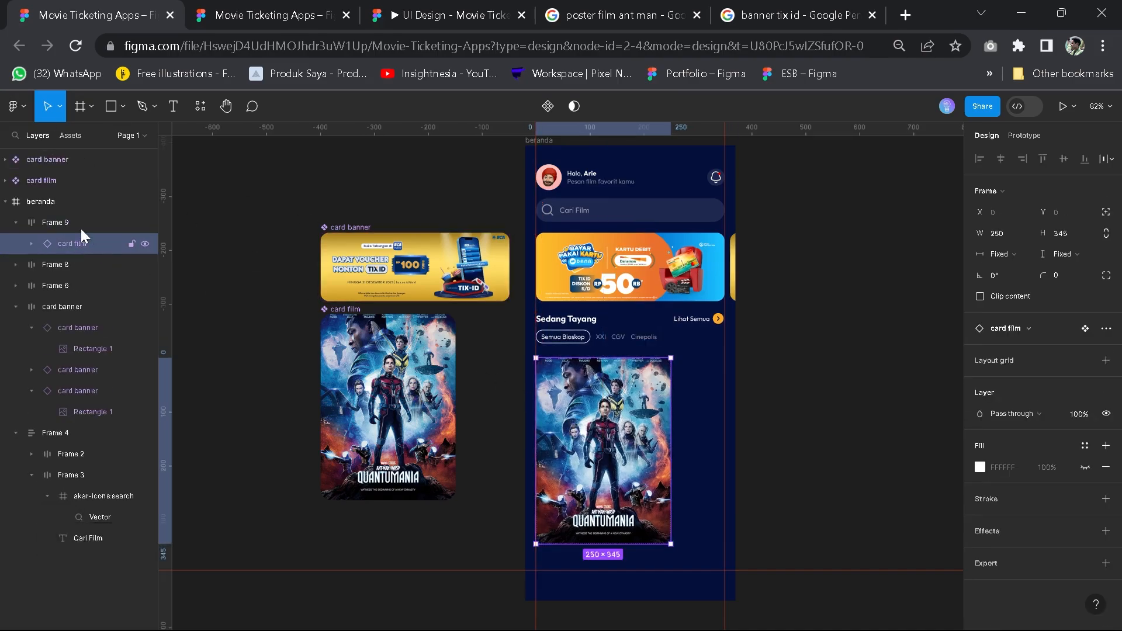
{"action": "double_click", "coordinate": [78, 222]}
{"action": "type", "text": "car"}
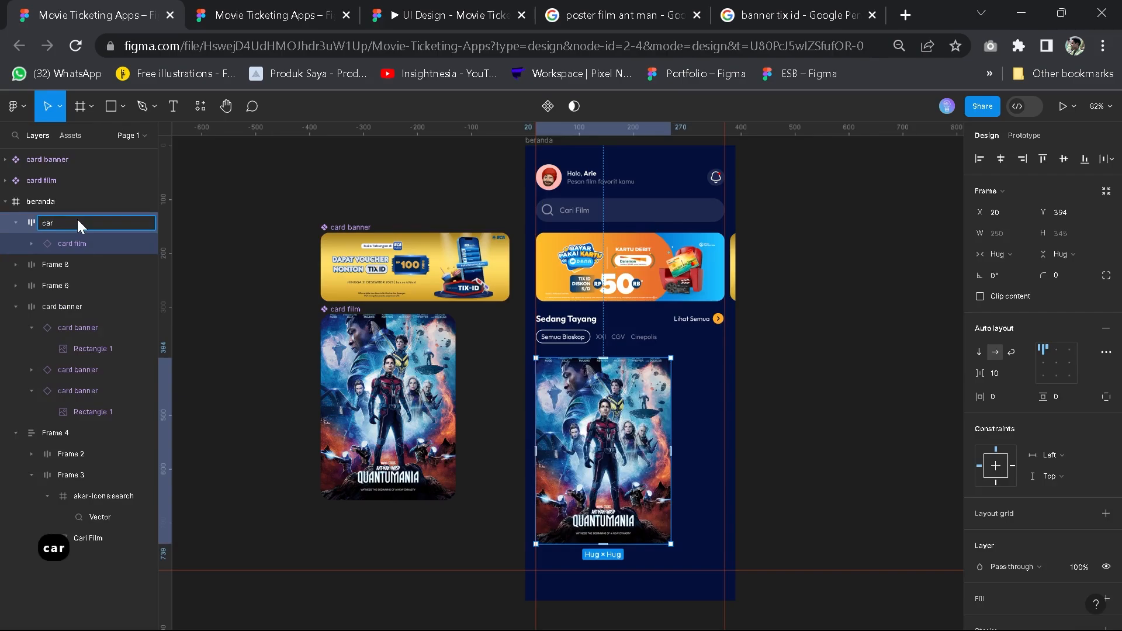
{"action": "type", "text": "d film"}
{"action": "key", "text": "Return"}
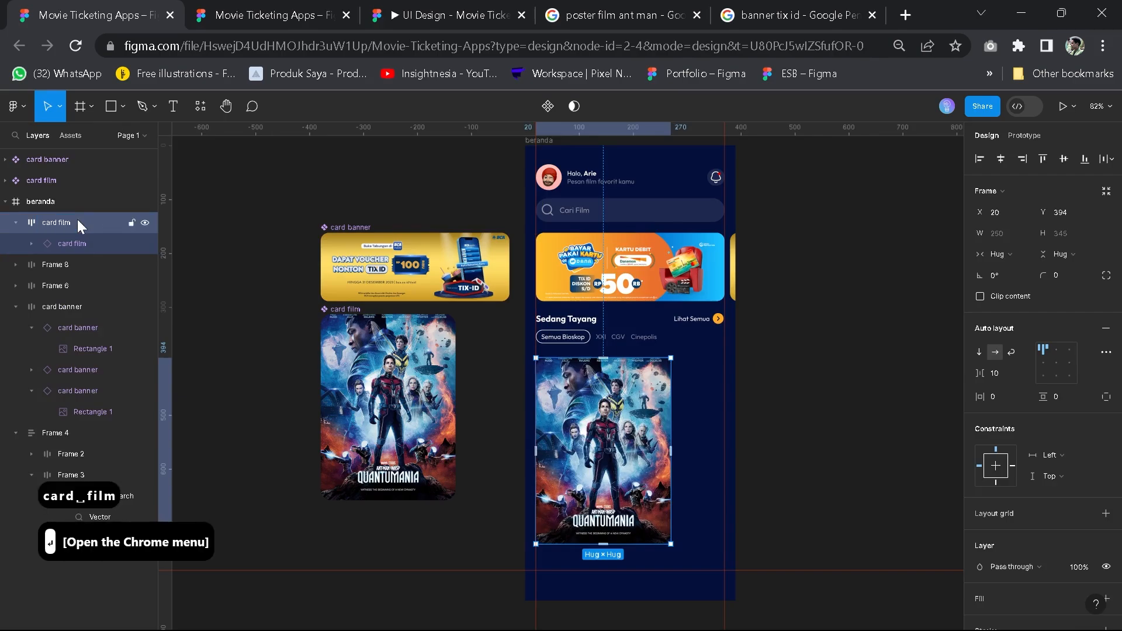
Rename the cinema filter row's frame as "bioskop" and the "Sedang Tayang" heading row's frame as "sedang tayang"
{"action": "left_click", "coordinate": [78, 262]}
{"action": "double_click", "coordinate": [79, 264]}
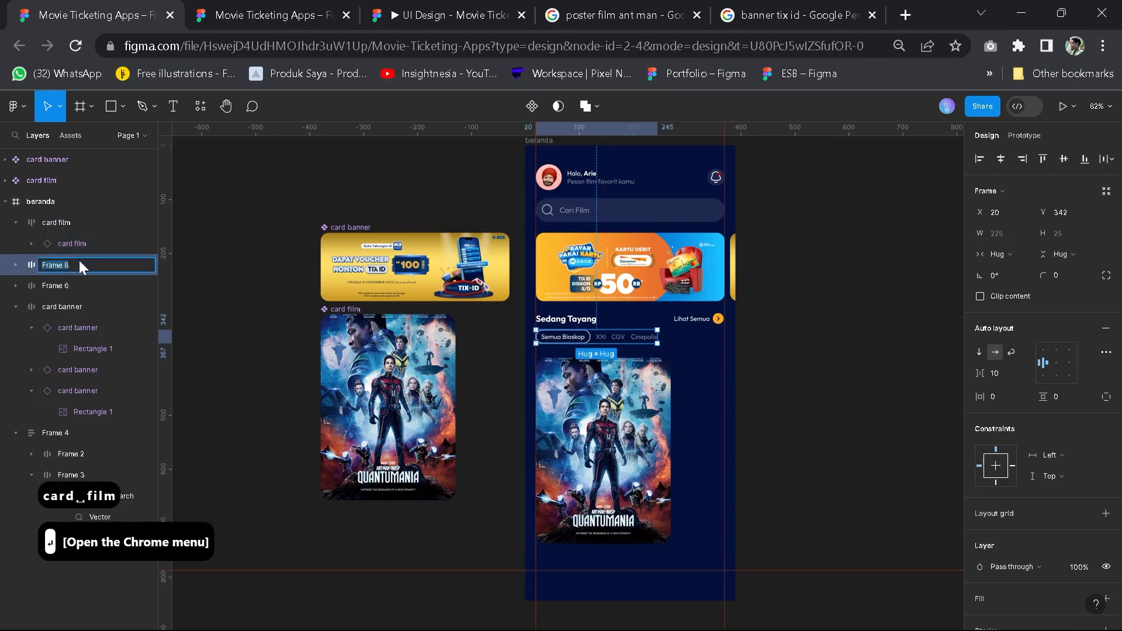
{"action": "type", "text": "bioskop"}
{"action": "key", "text": "Return"}
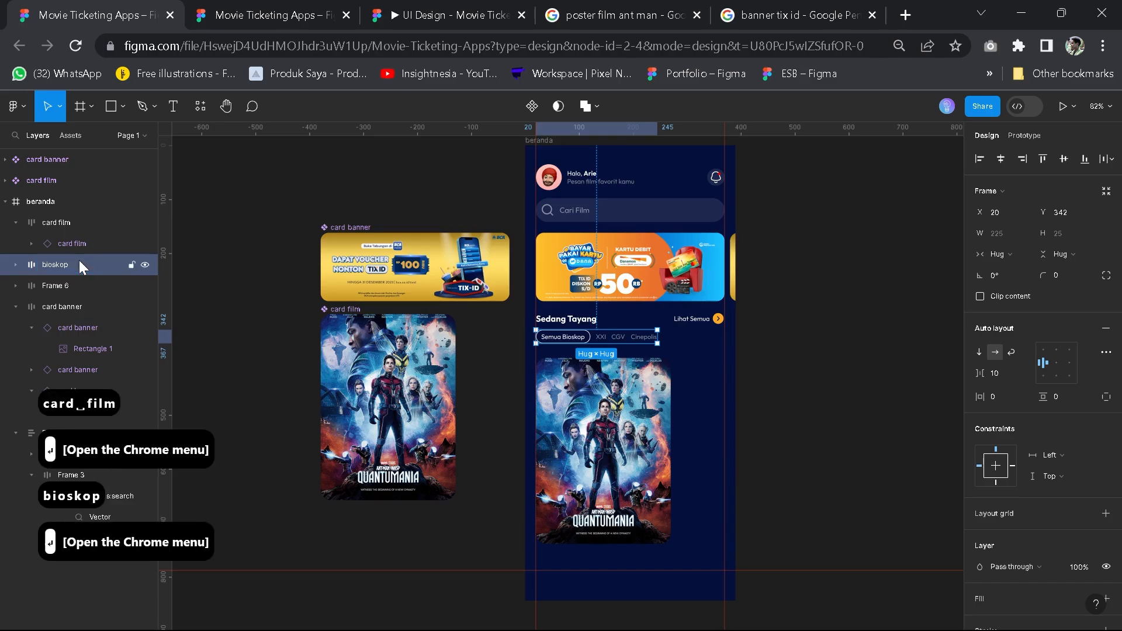
{"action": "left_click", "coordinate": [85, 283]}
{"action": "double_click", "coordinate": [86, 285]}
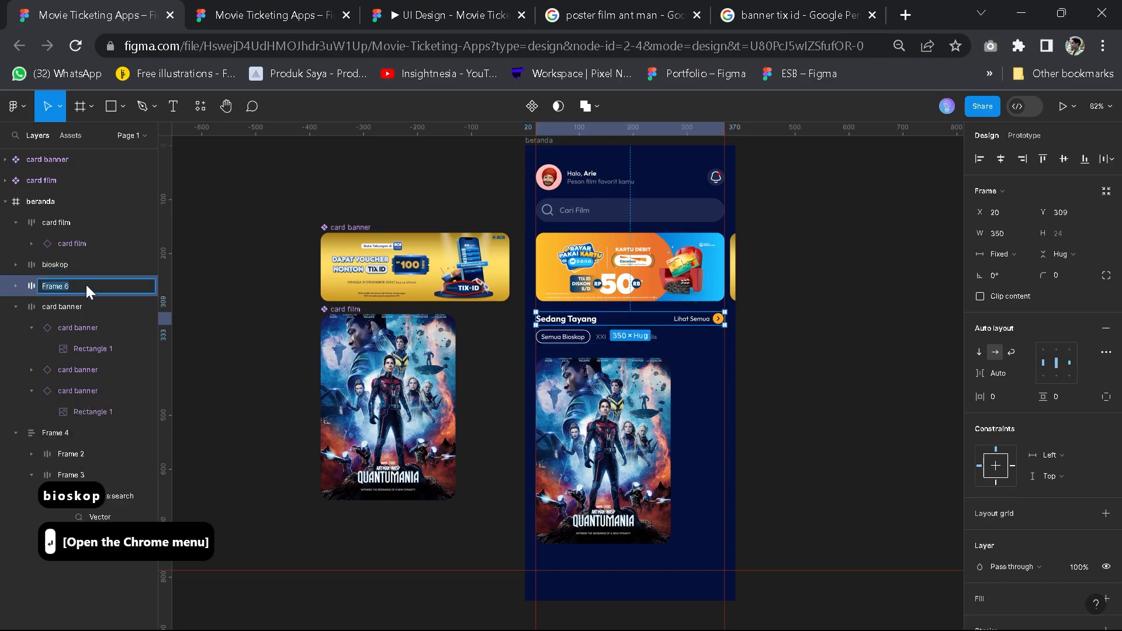
{"action": "type", "text": "sedang tayang"}
{"action": "key", "text": "Return"}
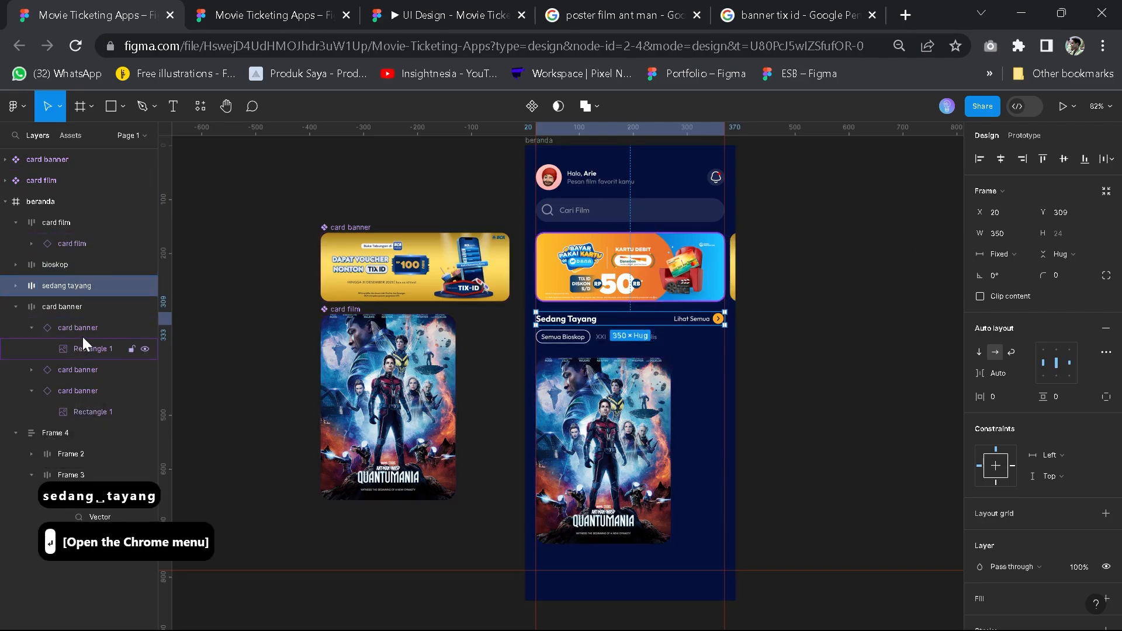
Duplicate the card film instance inside the card film row four times to make five movie cards
{"action": "left_click", "coordinate": [56, 222]}
{"action": "key", "text": "shift+2"}
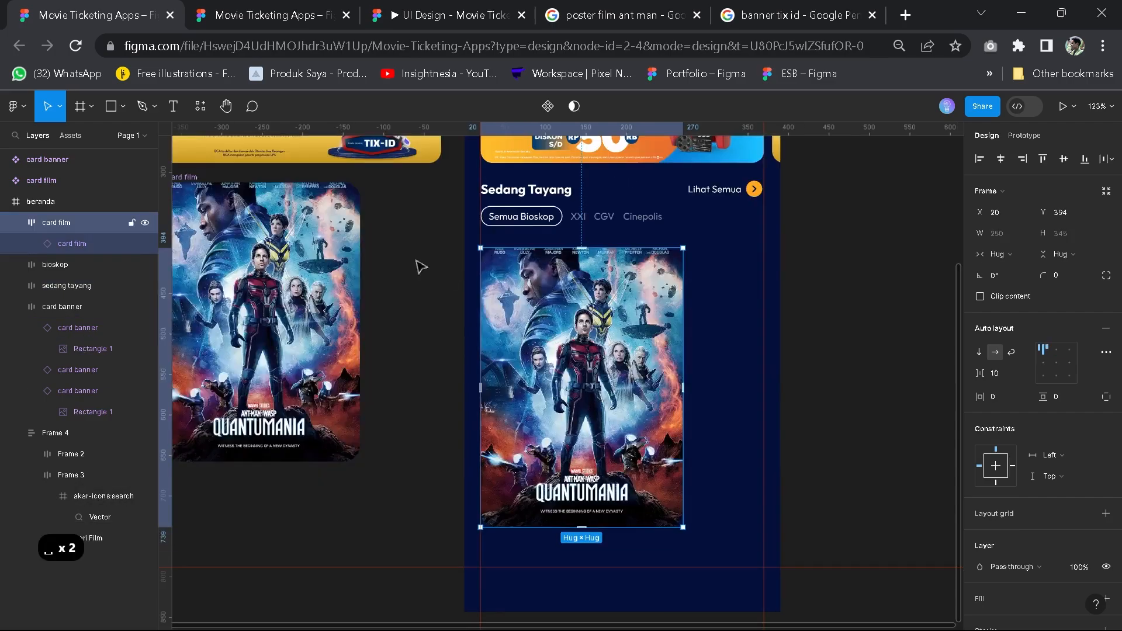
{"action": "left_click", "coordinate": [79, 243]}
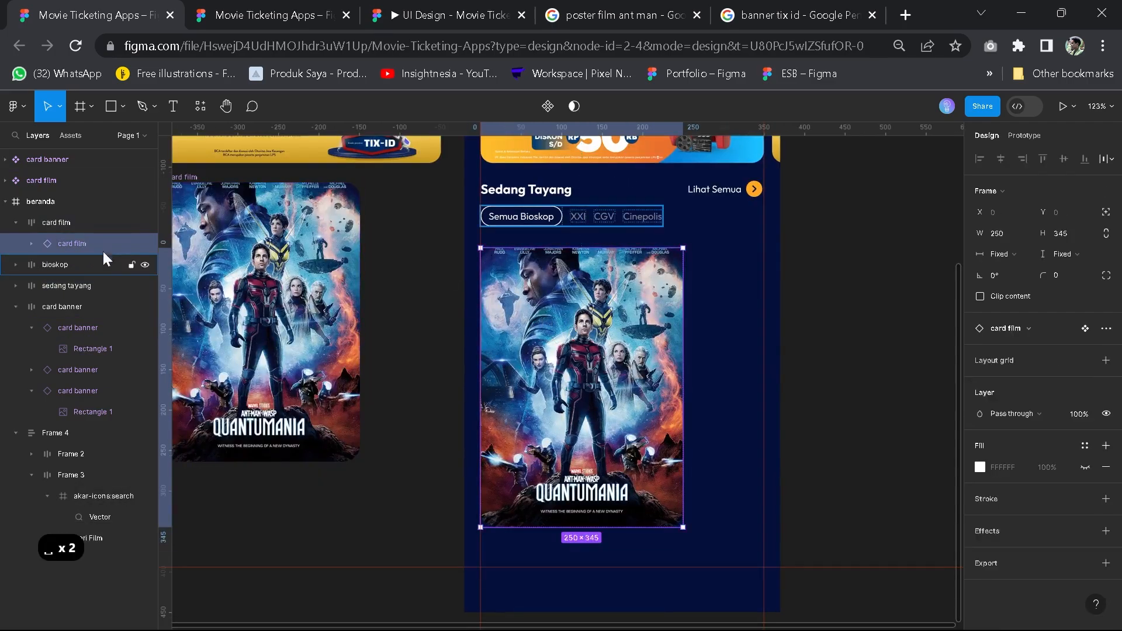
{"action": "key", "text": "ctrl+d"}
{"action": "key", "text": "ctrl+d"}
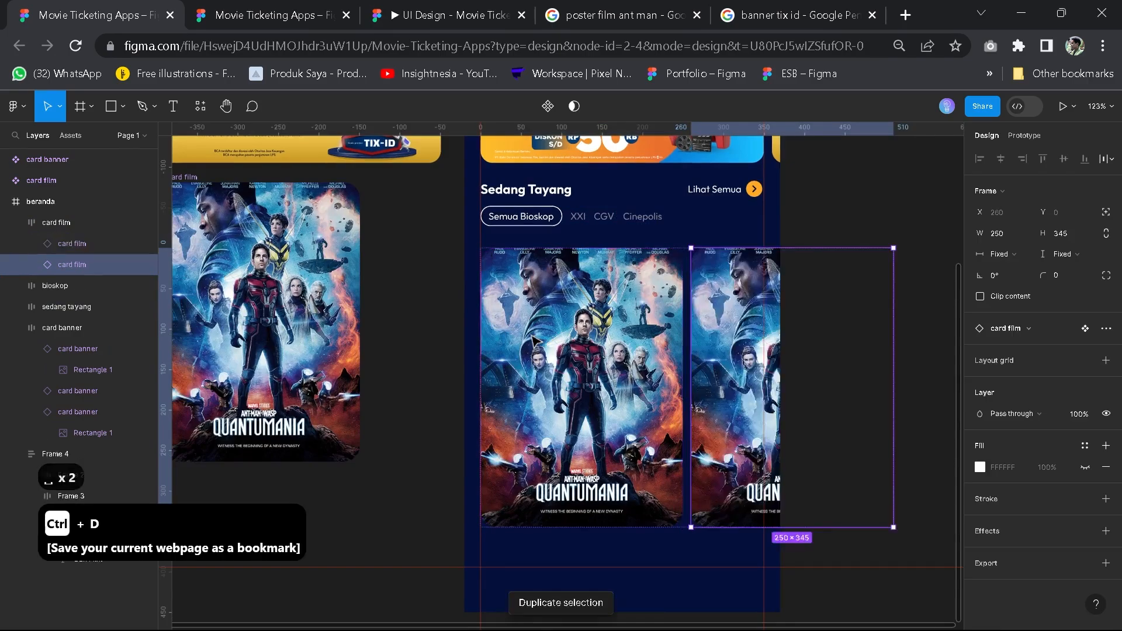
{"action": "key", "text": "ctrl+d"}
{"action": "key", "text": "ctrl+d"}
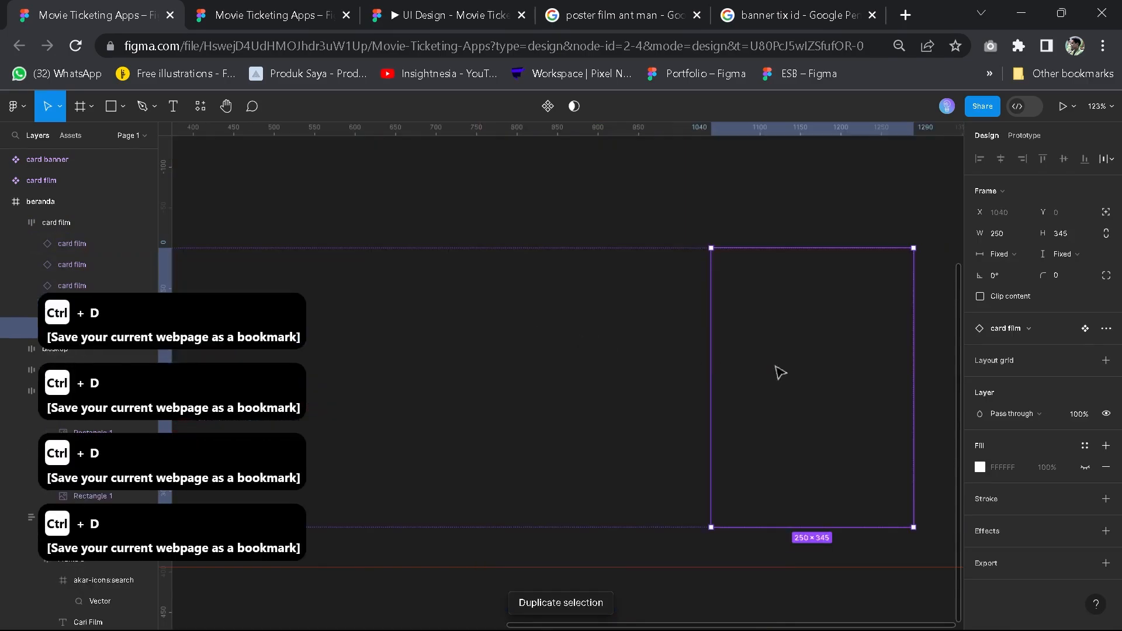
Turn off content clipping on the beranda frame so the overflowing banners and movie cards can be reached
{"action": "scroll", "coordinate": [708, 389], "scroll_direction": "down", "scroll_amount": 5}
{"action": "left_click", "coordinate": [551, 293]}
{"action": "scroll", "coordinate": [520, 344], "scroll_direction": "up", "scroll_amount": 4}
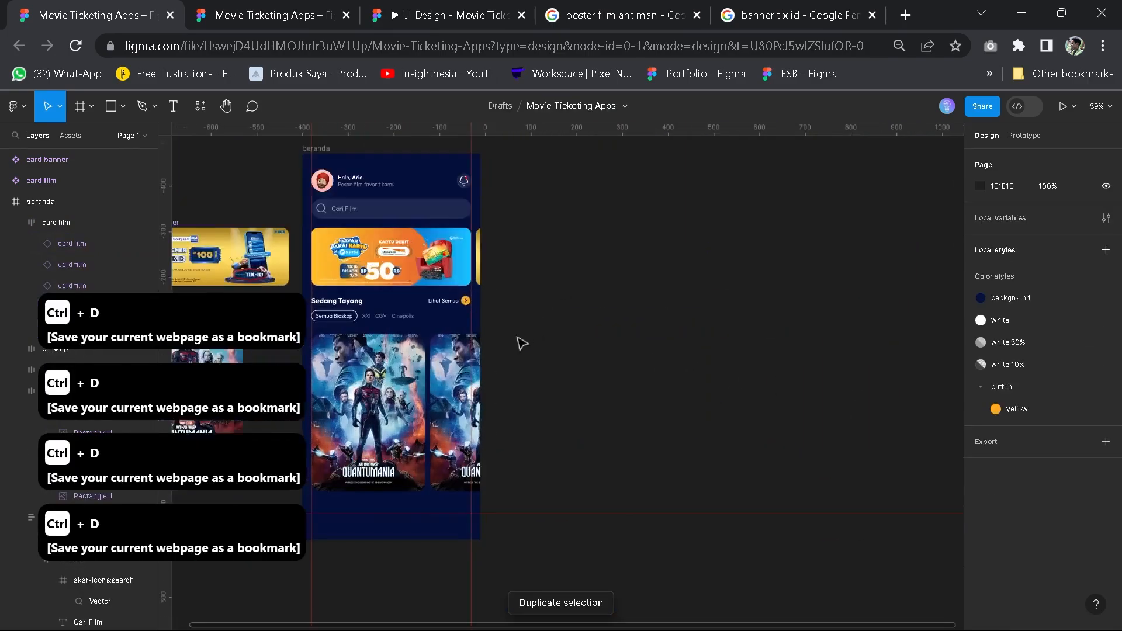
{"action": "left_click_drag", "start_coordinate": [512, 368], "coordinate": [738, 354]}
{"action": "scroll", "coordinate": [808, 409], "scroll_direction": "down", "scroll_amount": 3}
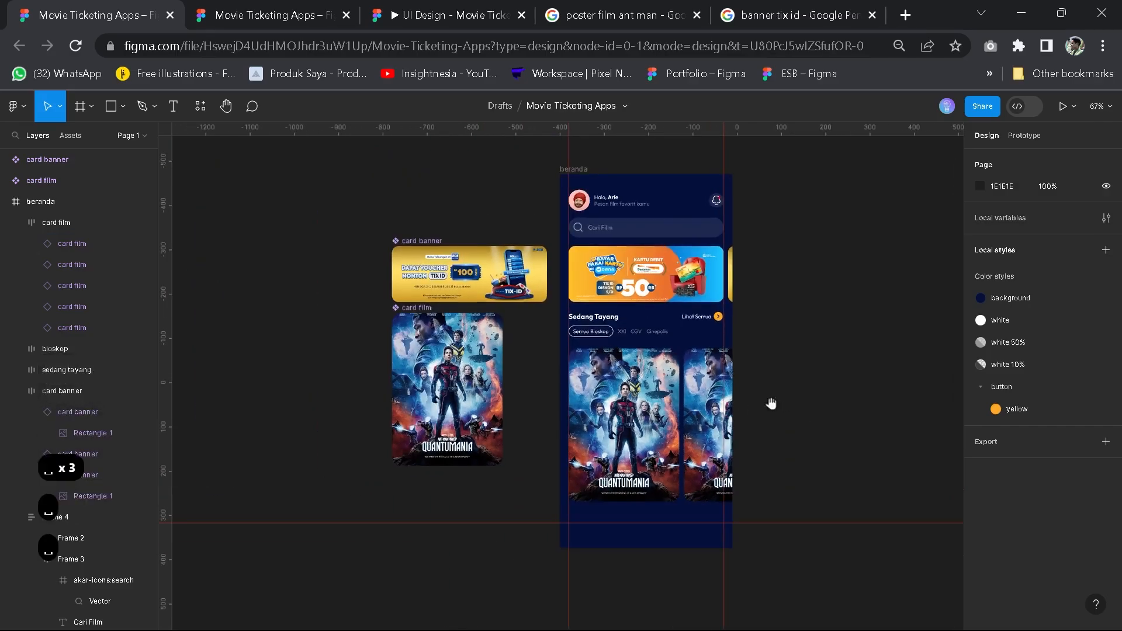
{"action": "left_click_drag", "start_coordinate": [764, 403], "coordinate": [651, 415]}
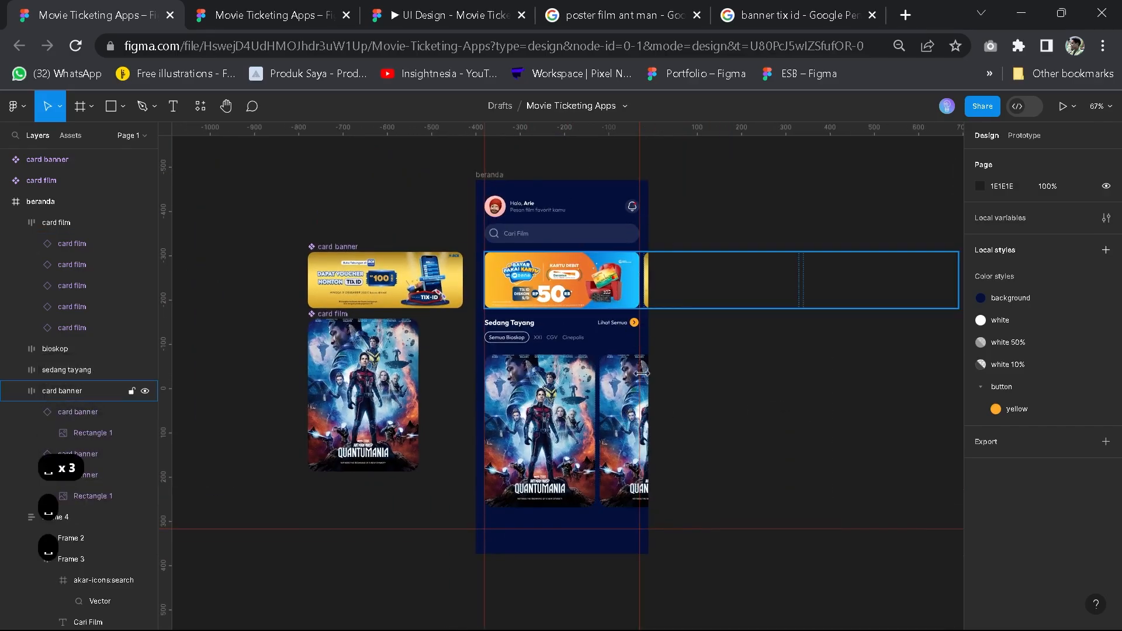
{"action": "left_click", "coordinate": [648, 186]}
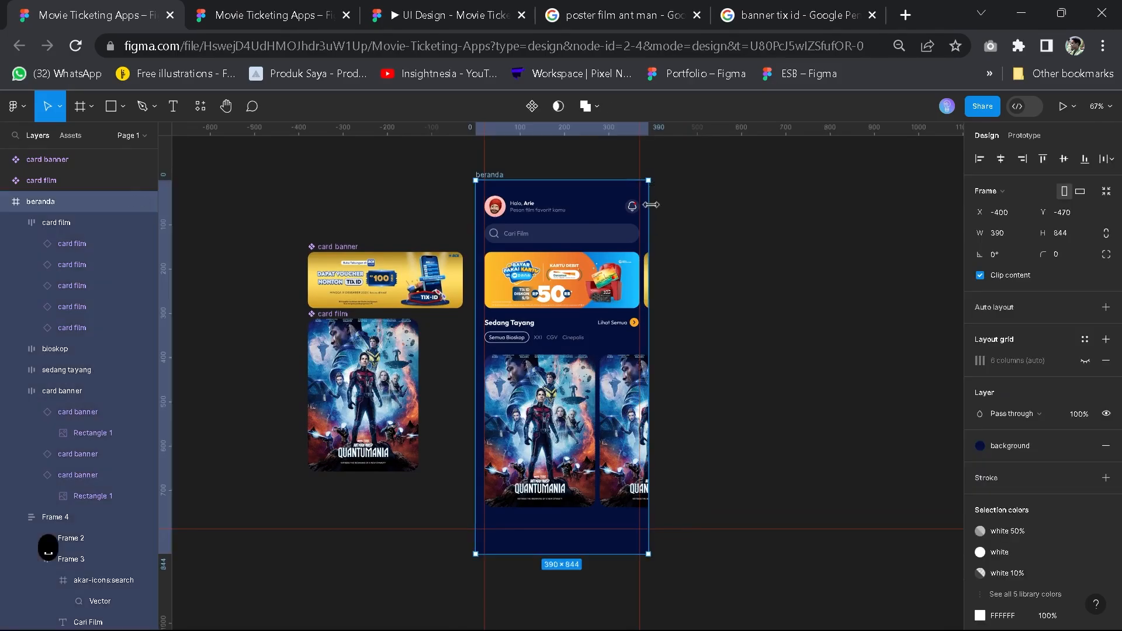
{"action": "scroll", "coordinate": [604, 333], "scroll_direction": "up", "scroll_amount": 5}
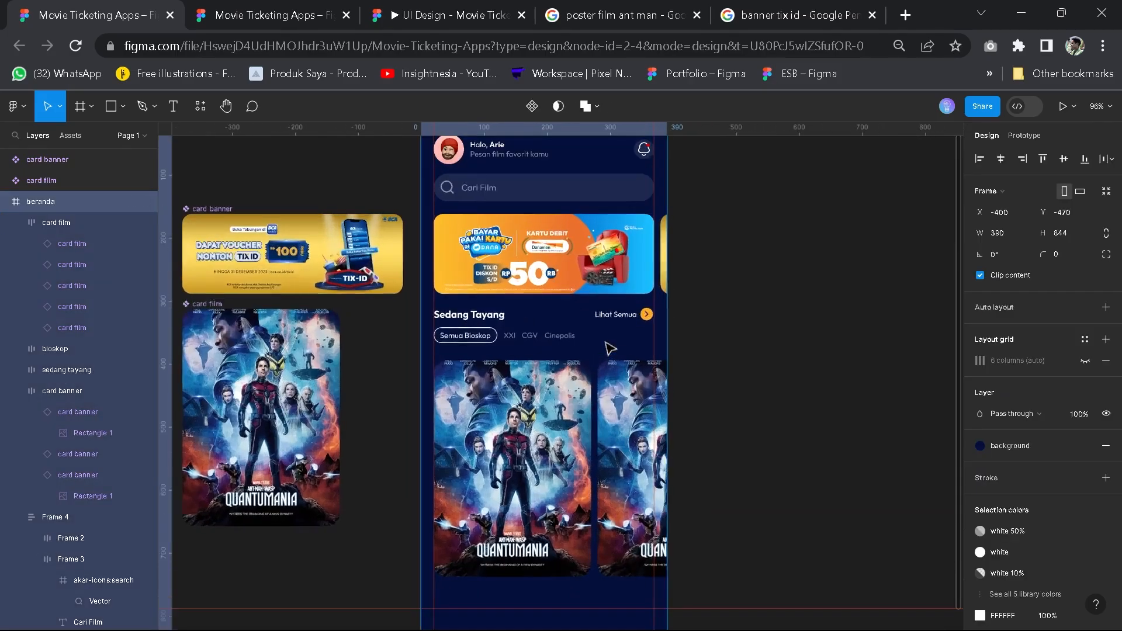
{"action": "scroll", "coordinate": [542, 217], "scroll_direction": "up", "scroll_amount": 1}
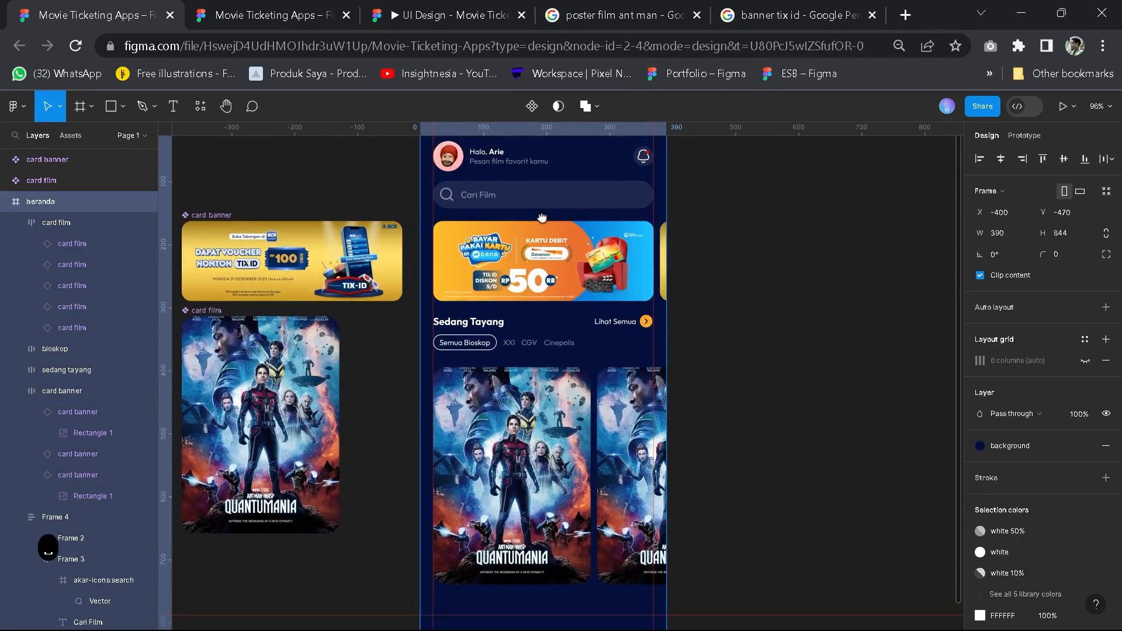
{"action": "left_click", "coordinate": [979, 276]}
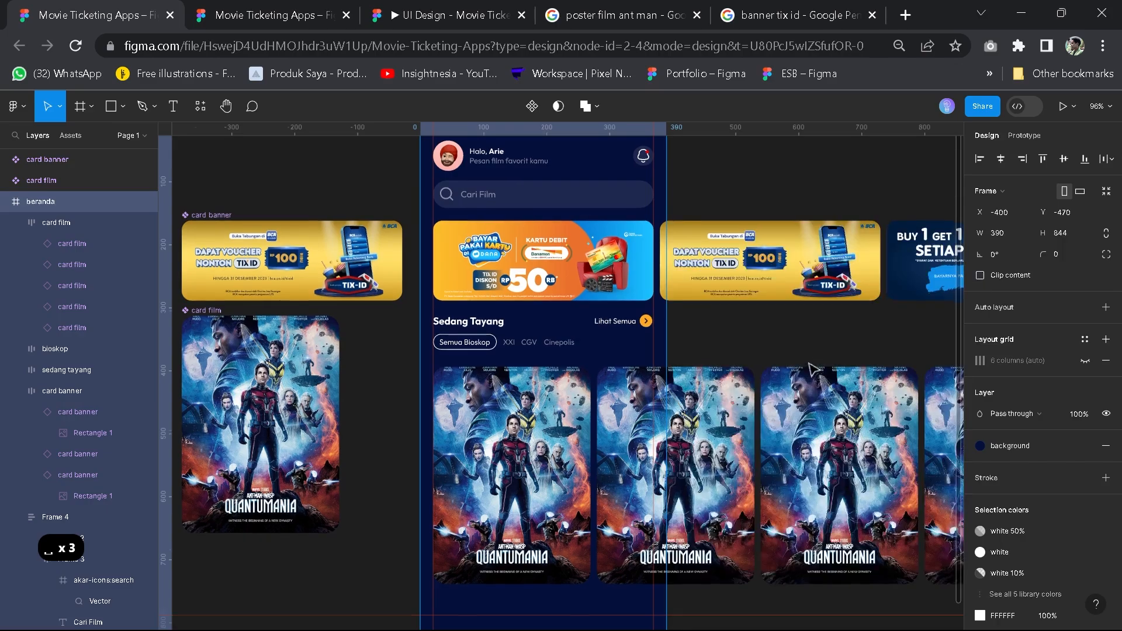
{"action": "scroll", "coordinate": [719, 332], "scroll_direction": "down", "scroll_amount": 3}
{"action": "left_click_drag", "start_coordinate": [831, 353], "coordinate": [719, 332]}
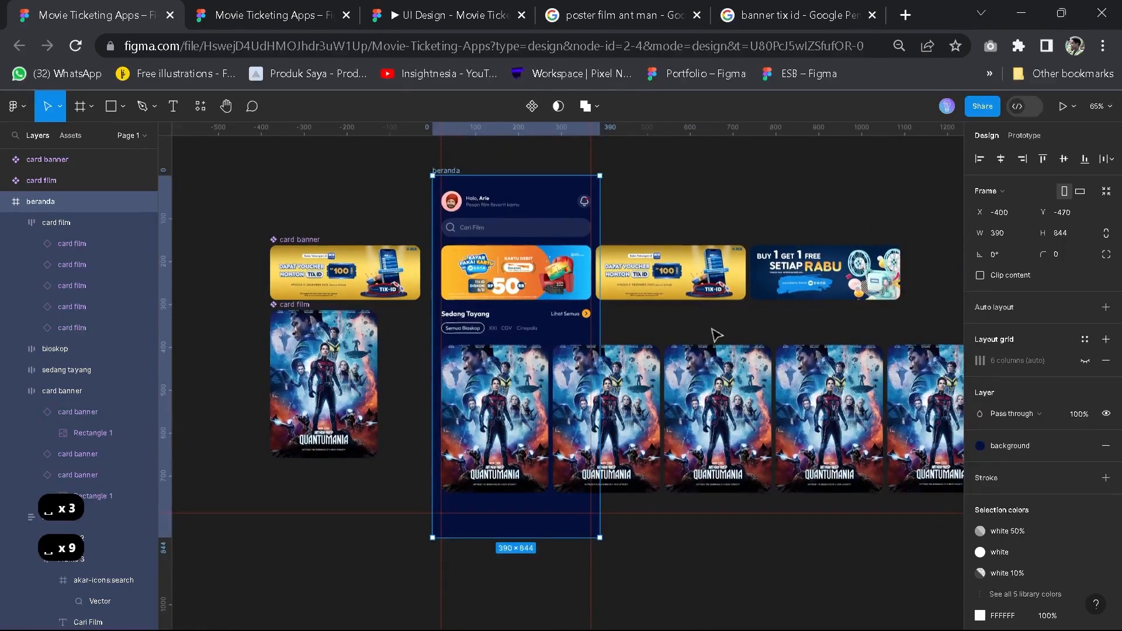
{"action": "left_click", "coordinate": [716, 334]}
{"action": "left_click_drag", "start_coordinate": [678, 399], "coordinate": [599, 392]}
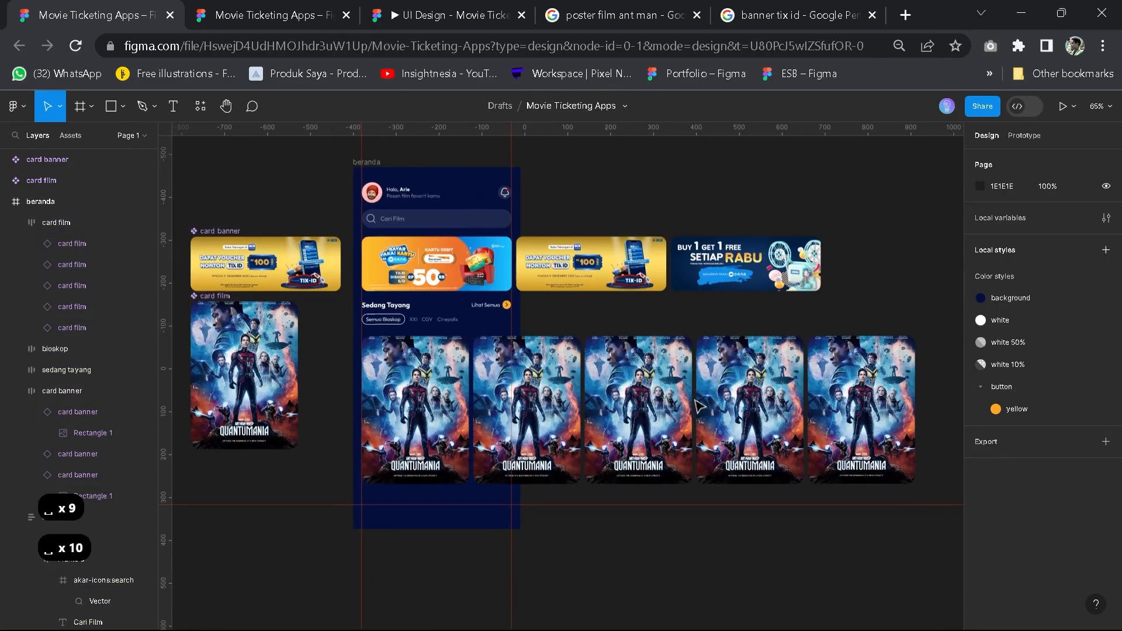
Switch to the Google Images page in the browser and search for "poster film terbaru 2023"
{"action": "scroll", "coordinate": [536, 398], "scroll_direction": "up", "scroll_amount": 5}
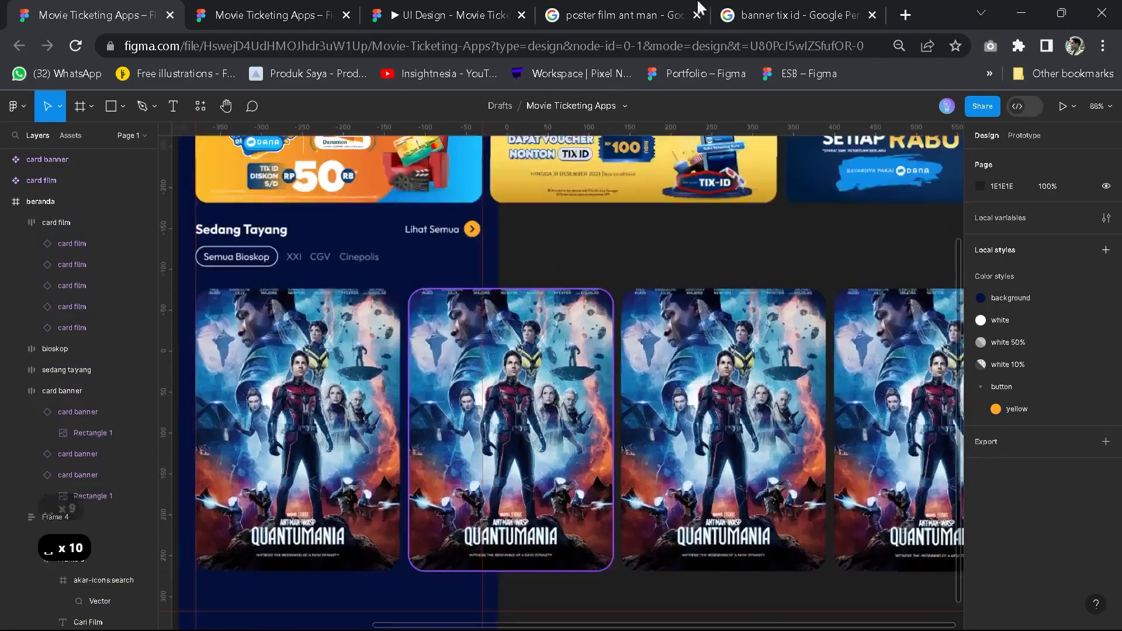
{"action": "key", "text": "ctrl+4"}
{"action": "double_click", "coordinate": [250, 114]}
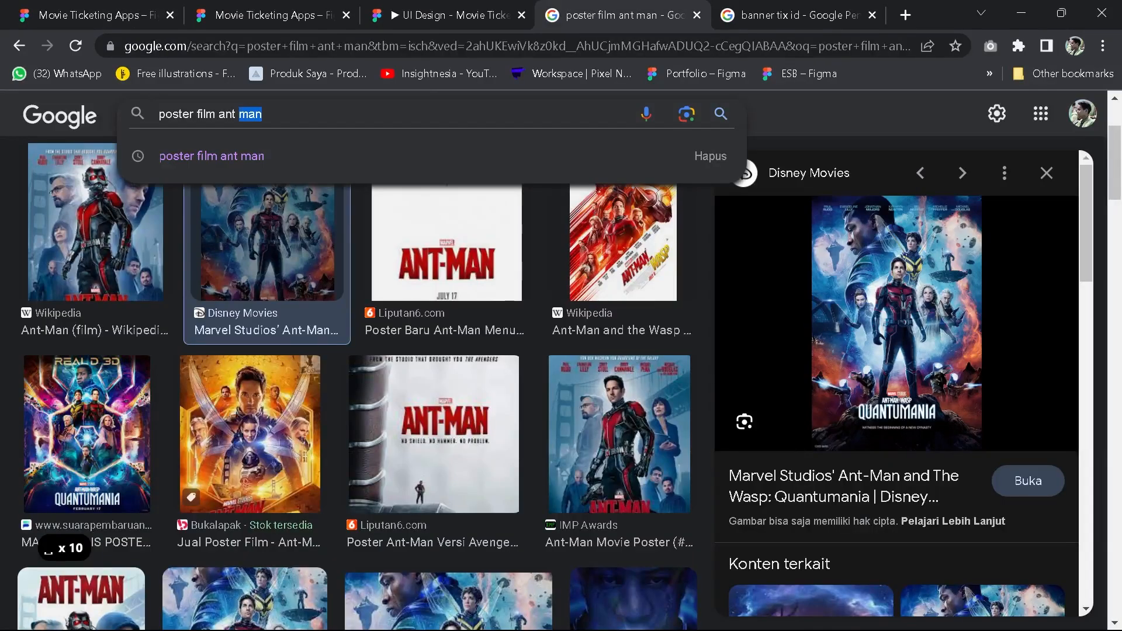
{"action": "key", "text": "ctrl+shift+Left"}
{"action": "key", "text": "ctrl+shift+Left"}
{"action": "key", "text": "BackSpace"}
{"action": "key", "text": "BackSpace"}
{"action": "type", "text": "terbaru 2023"}
{"action": "key", "text": "Return"}
Fill the second, third and fourth movie cards with the Jalan yang Jauh Jangan Lupa Pulang, Shazam and Operation Fortune posters from Google Images
{"action": "left_click", "coordinate": [82, 376]}
{"action": "key", "text": "ctrl+1"}
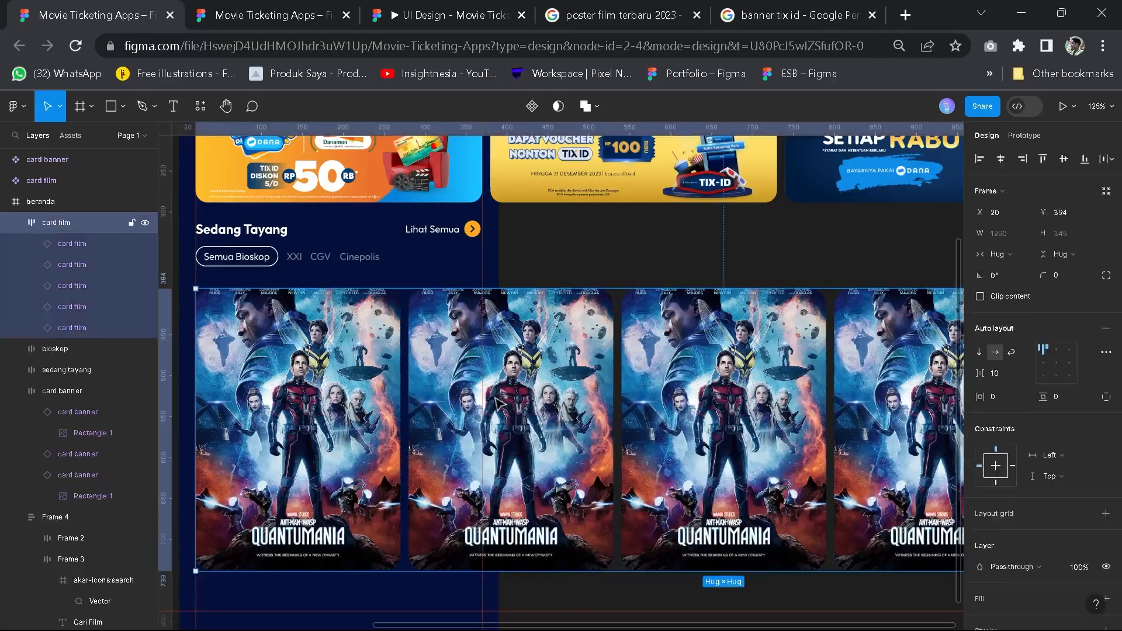
{"action": "left_click", "coordinate": [695, 449]}
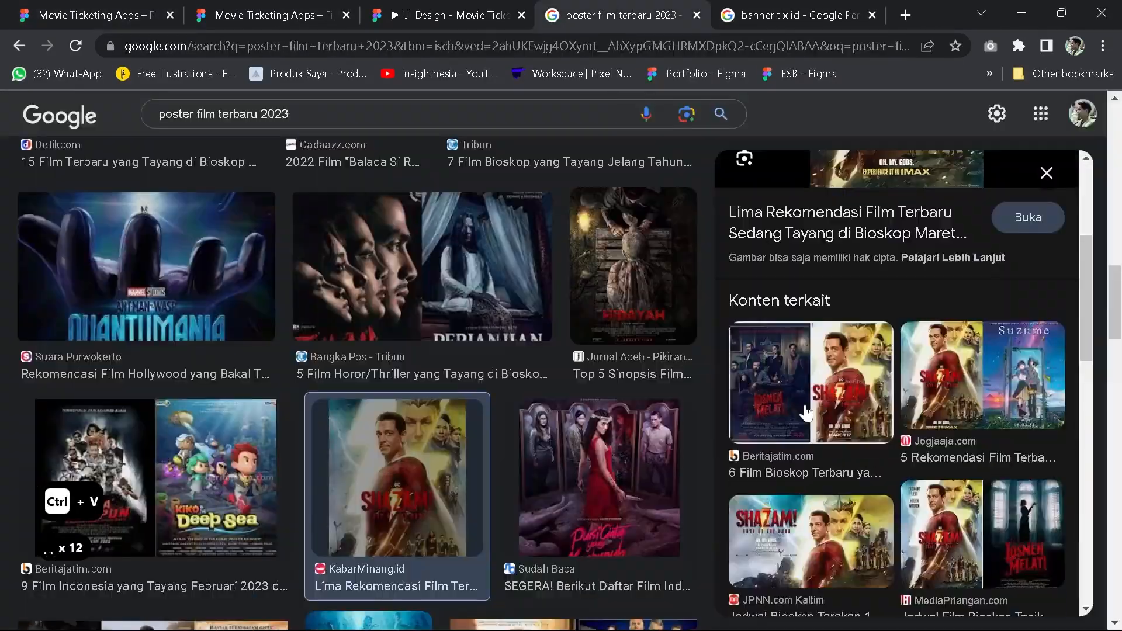
{"action": "key", "text": "Escape"}
{"action": "scroll", "coordinate": [409, 409], "scroll_direction": "down", "scroll_amount": 5}
{"action": "left_click", "coordinate": [501, 476]}
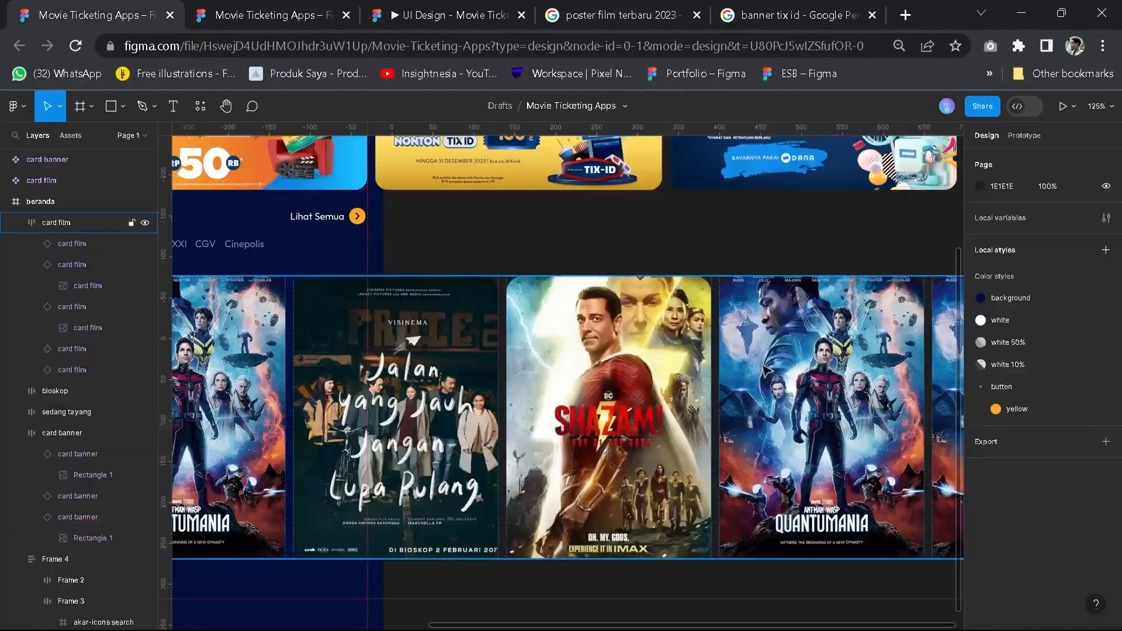
{"action": "key", "text": "ctrl+v"}
{"action": "key", "text": "ctrl+4"}
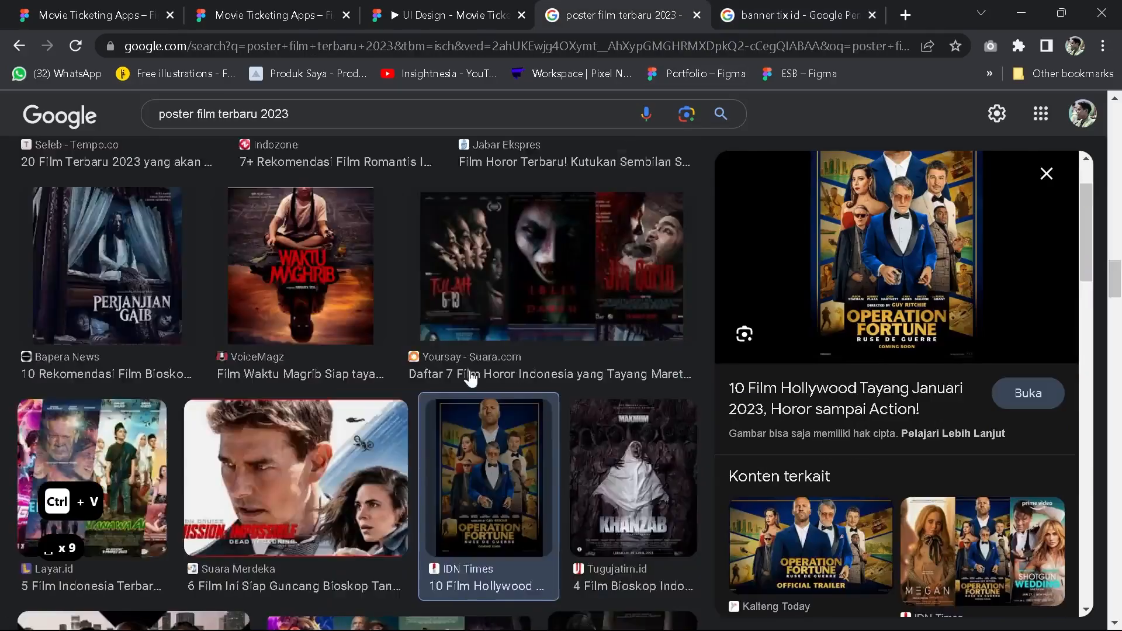
Copy the Virgo poster from the Google Images results and paste it into the fifth movie card in Figma
{"action": "key", "text": "Escape"}
{"action": "scroll", "coordinate": [468, 376], "scroll_direction": "down", "scroll_amount": 5}
{"action": "scroll", "coordinate": [286, 380], "scroll_direction": "up", "scroll_amount": 10}
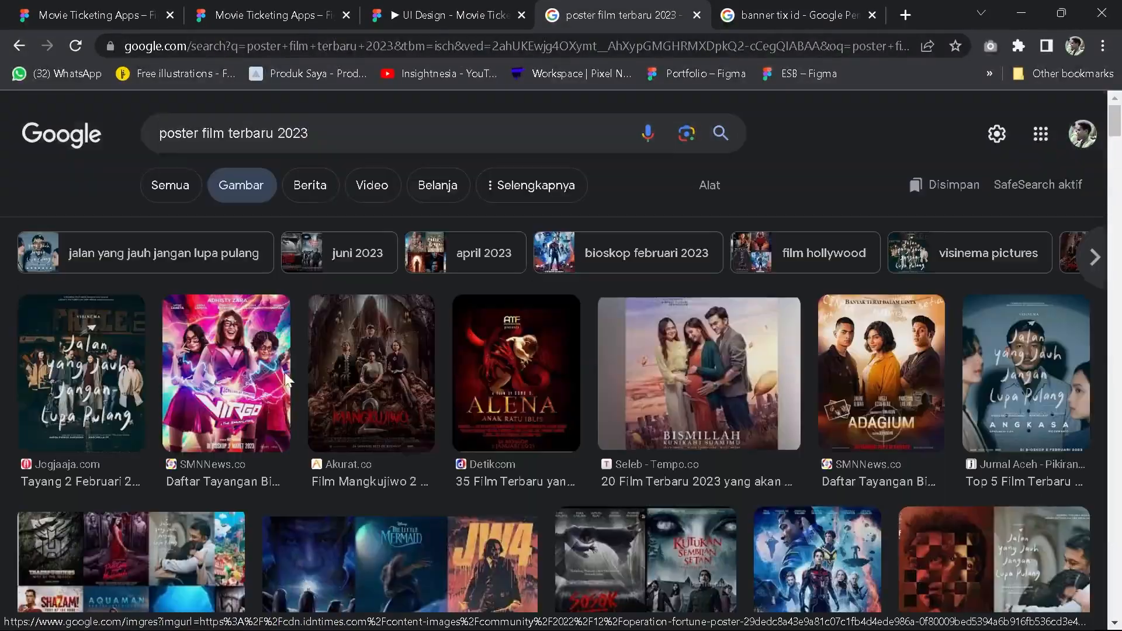
{"action": "left_click", "coordinate": [286, 380]}
{"action": "right_click", "coordinate": [853, 316]}
{"action": "left_click", "coordinate": [912, 221]}
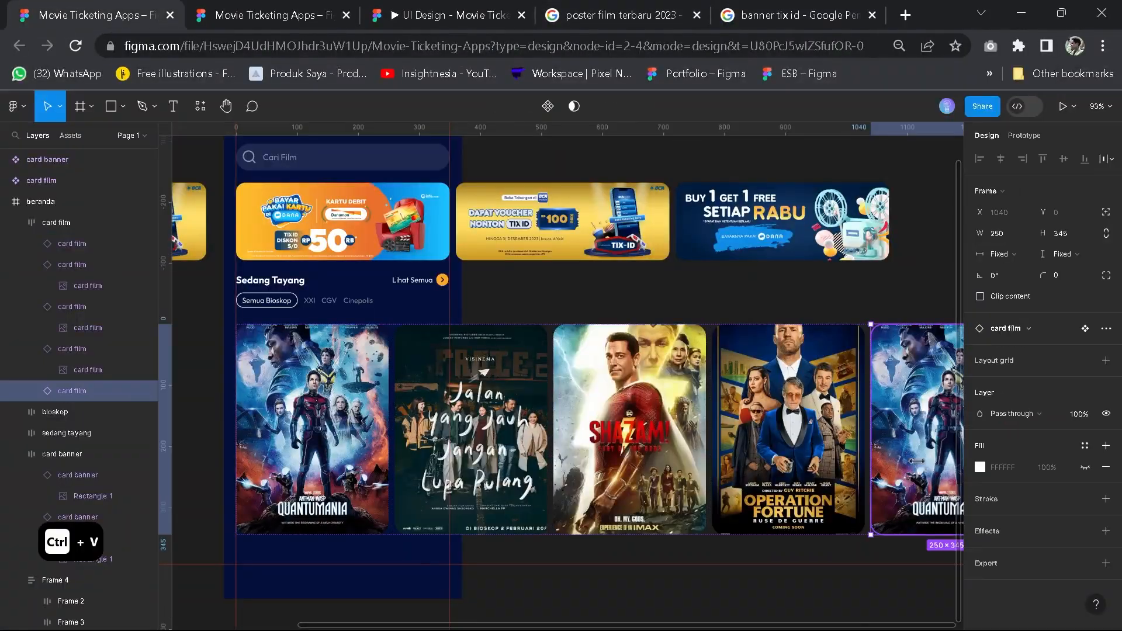
{"action": "key", "text": "ctrl+v"}
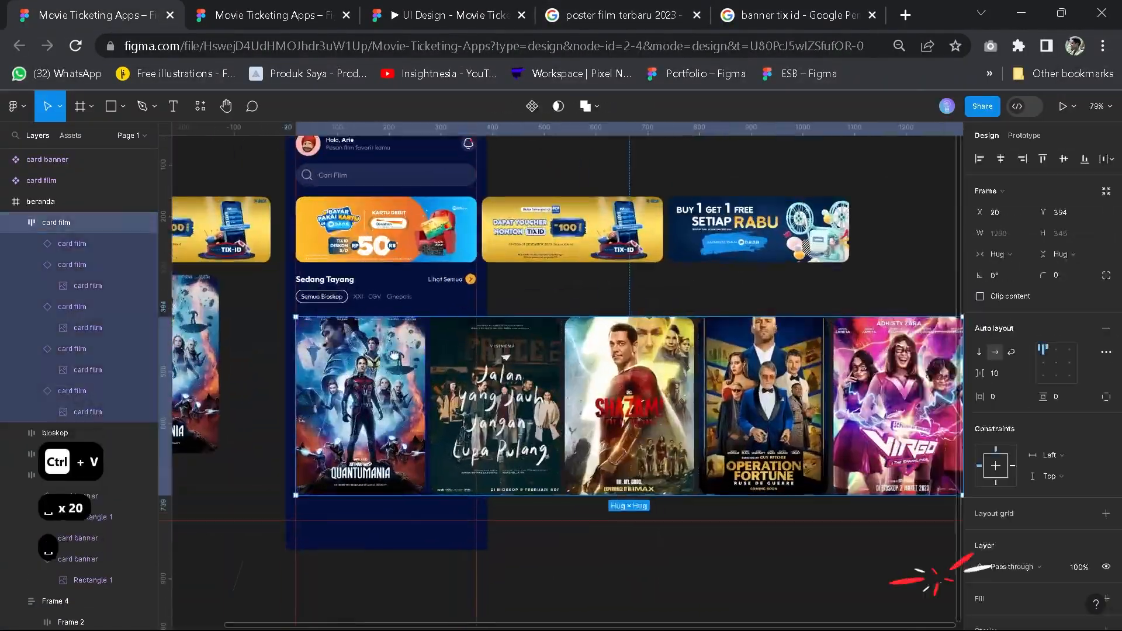
Turn content clipping back on for the beranda frame
{"action": "left_click_drag", "start_coordinate": [394, 356], "coordinate": [430, 337]}
{"action": "scroll", "coordinate": [571, 327], "scroll_direction": "down", "scroll_amount": 1}
{"action": "scroll", "coordinate": [570, 310], "scroll_direction": "up", "scroll_amount": 1}
{"action": "left_click_drag", "start_coordinate": [565, 288], "coordinate": [561, 346]}
{"action": "left_click", "coordinate": [578, 322]}
{"action": "left_click", "coordinate": [603, 389]}
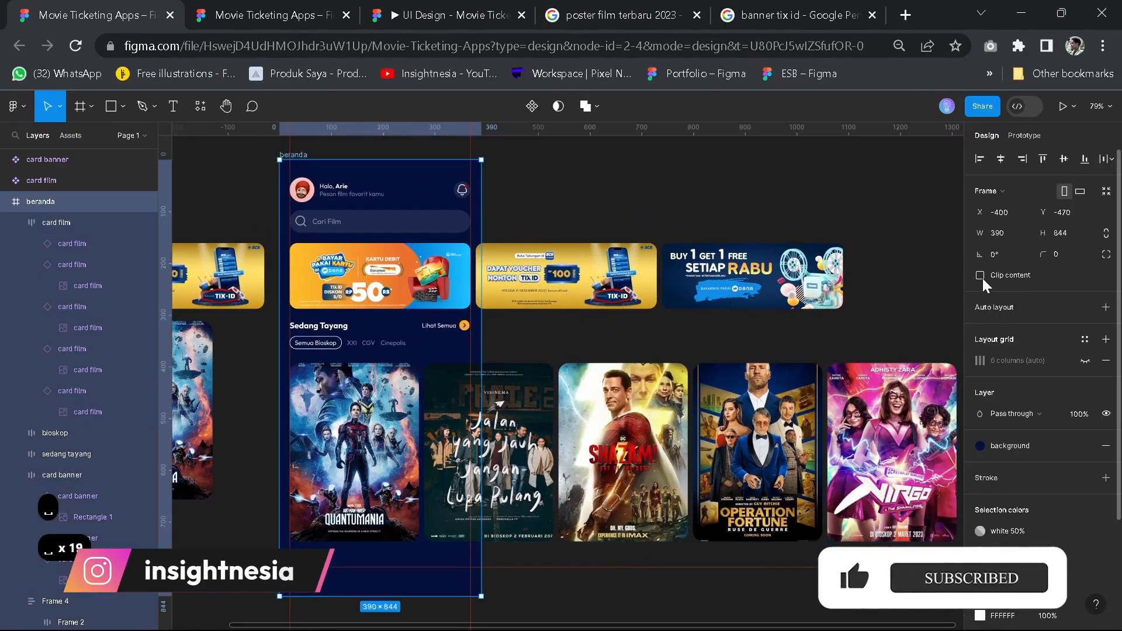
{"action": "left_click", "coordinate": [980, 276]}
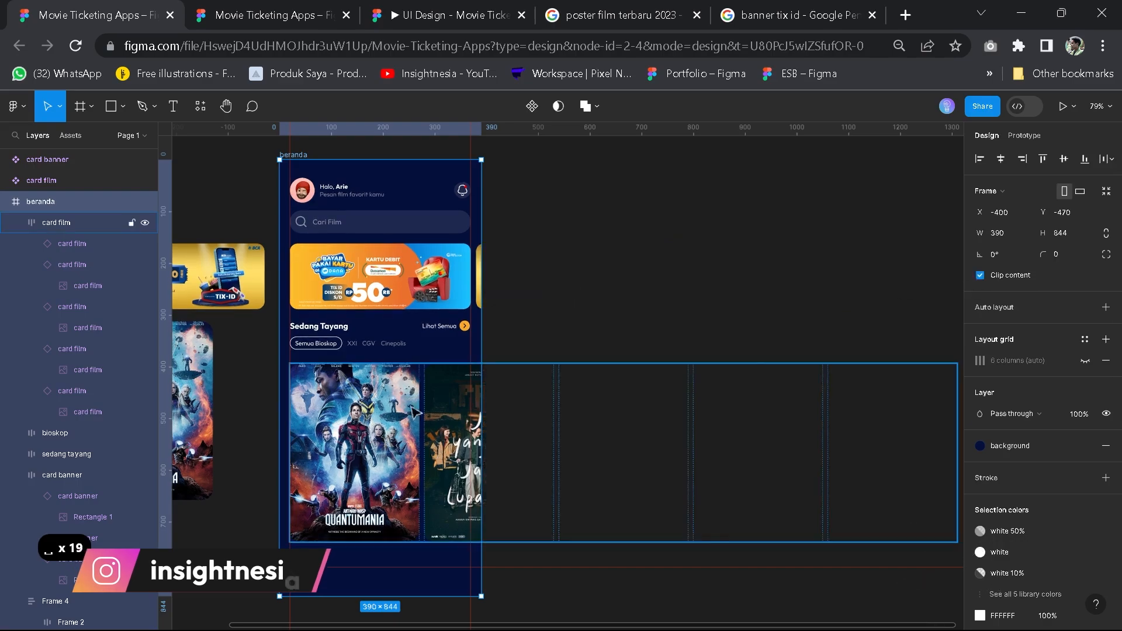
Examine the auto layout gap between the movie cards in the card film row
{"action": "scroll", "coordinate": [415, 412], "scroll_direction": "up", "scroll_amount": 6}
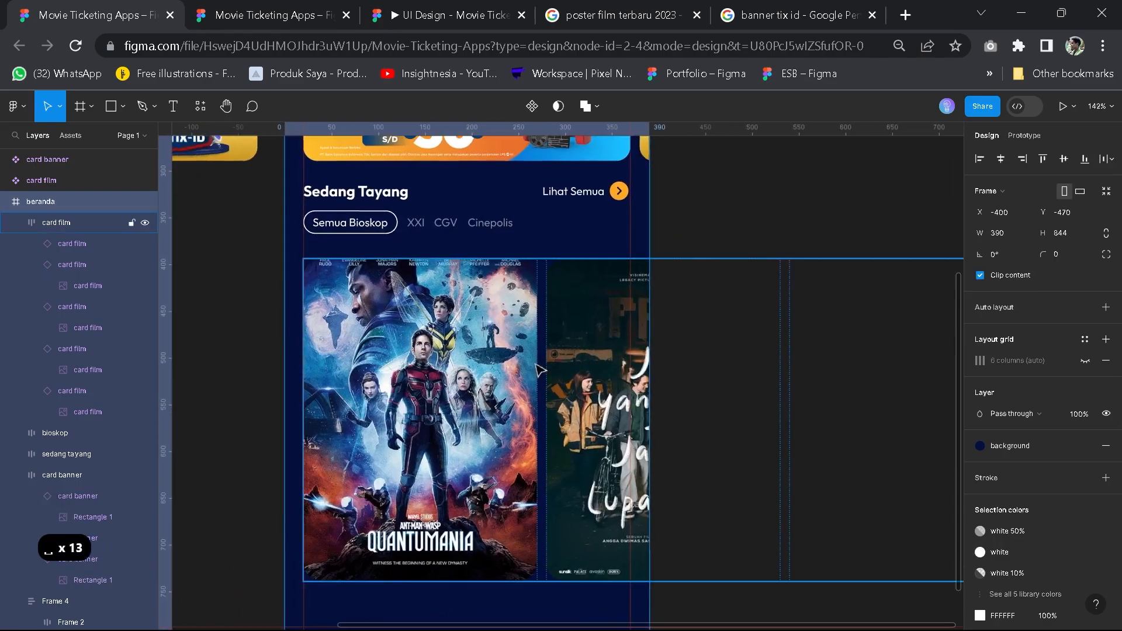
{"action": "left_click", "coordinate": [538, 370]}
{"action": "left_click_drag", "start_coordinate": [537, 369], "coordinate": [513, 350]}
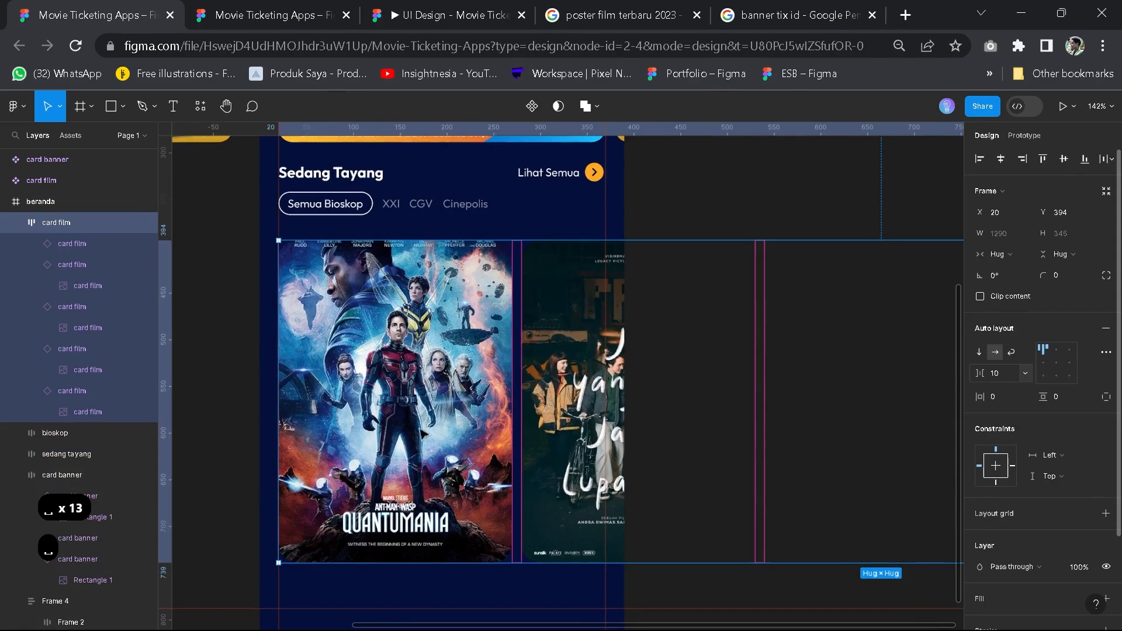
{"action": "scroll", "coordinate": [467, 398], "scroll_direction": "up", "scroll_amount": 5}
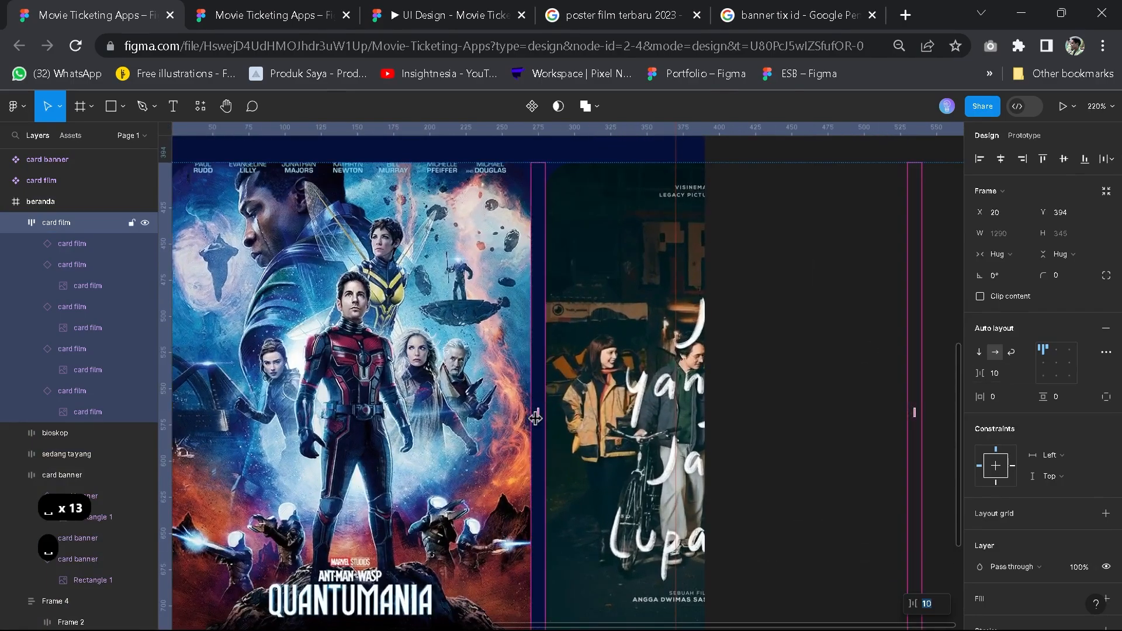
{"action": "left_click", "coordinate": [840, 469]}
{"action": "scroll", "coordinate": [823, 471], "scroll_direction": "down", "scroll_amount": 10}
{"action": "left_click_drag", "start_coordinate": [683, 426], "coordinate": [656, 422]}
{"action": "left_click", "coordinate": [656, 422]}
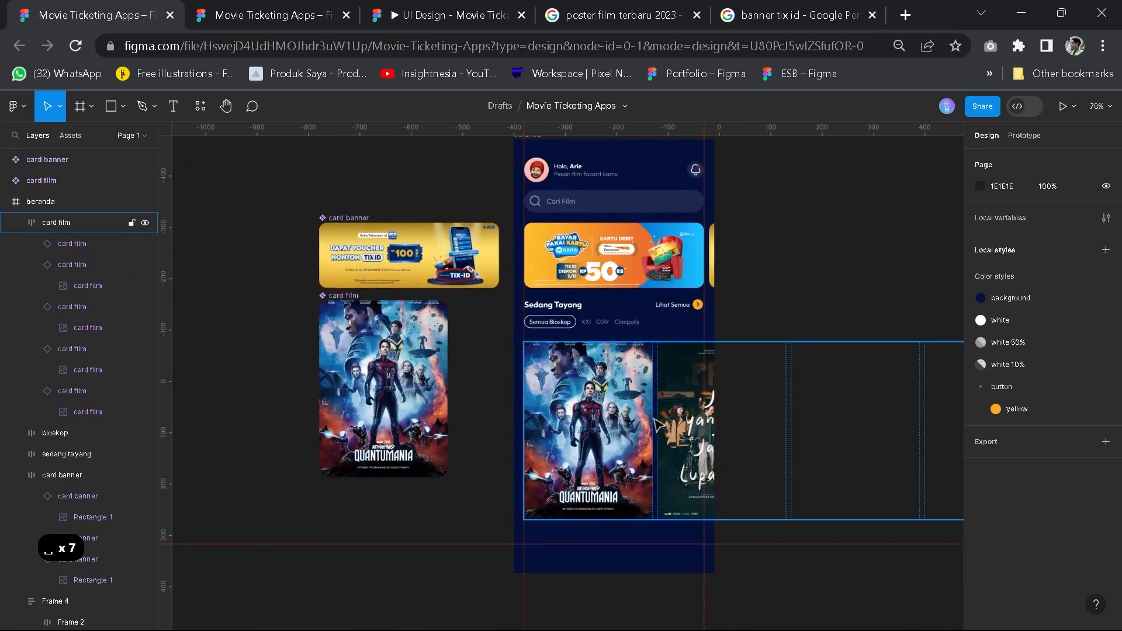
Switch to the reference Figma file and inspect the trailer card row below the movie posters
{"action": "scroll", "coordinate": [626, 444], "scroll_direction": "up", "scroll_amount": 3}
{"action": "left_click_drag", "start_coordinate": [626, 446], "coordinate": [625, 384]}
{"action": "left_click", "coordinate": [240, 8]}
{"action": "scroll", "coordinate": [555, 514], "scroll_direction": "down", "scroll_amount": 2}
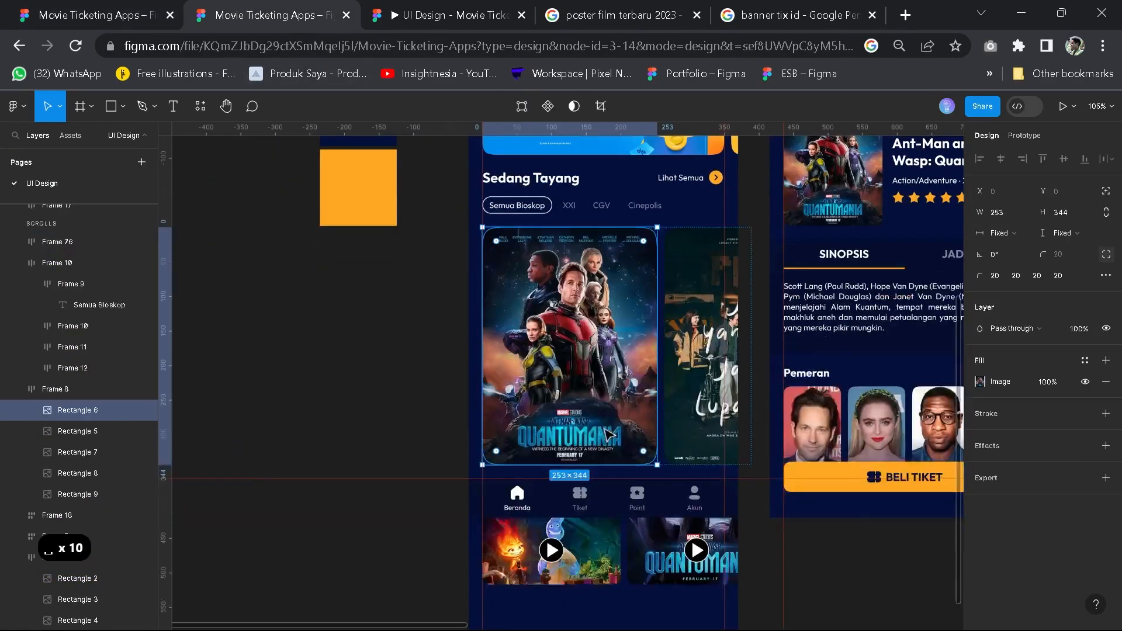
{"action": "left_click", "coordinate": [554, 513]}
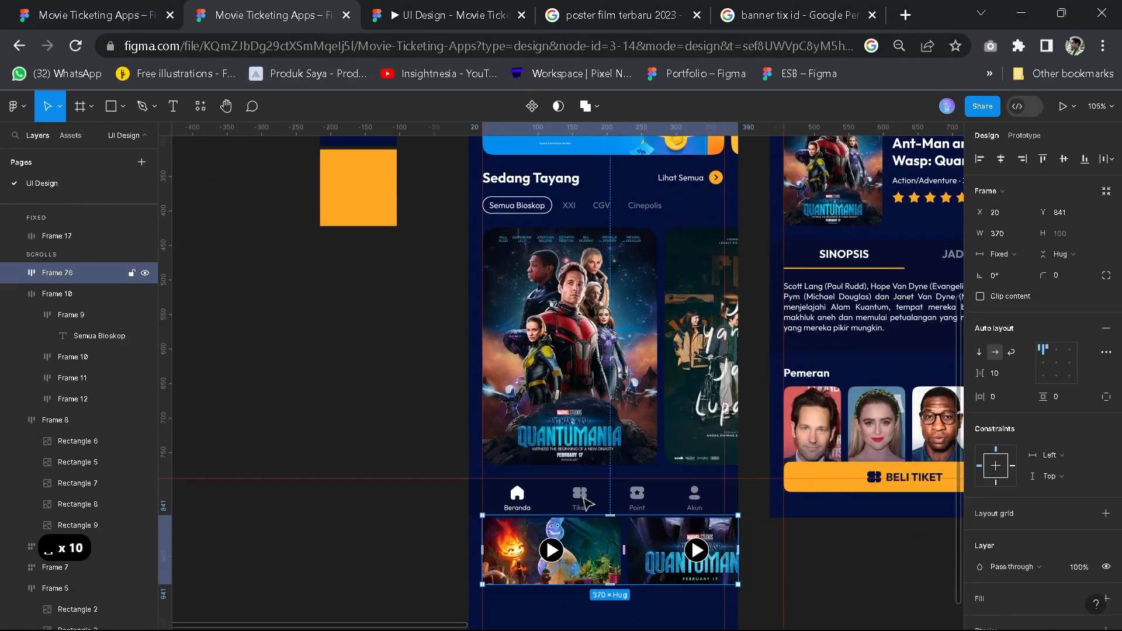
{"action": "left_click", "coordinate": [103, 8]}
Draw a rectangle in the beranda frame below the movie poster row, at about X 43, Y 757
{"action": "scroll", "coordinate": [453, 328], "scroll_direction": "down", "scroll_amount": 2}
{"action": "scroll", "coordinate": [501, 305], "scroll_direction": "down", "scroll_amount": 3, "text": "ctrl"}
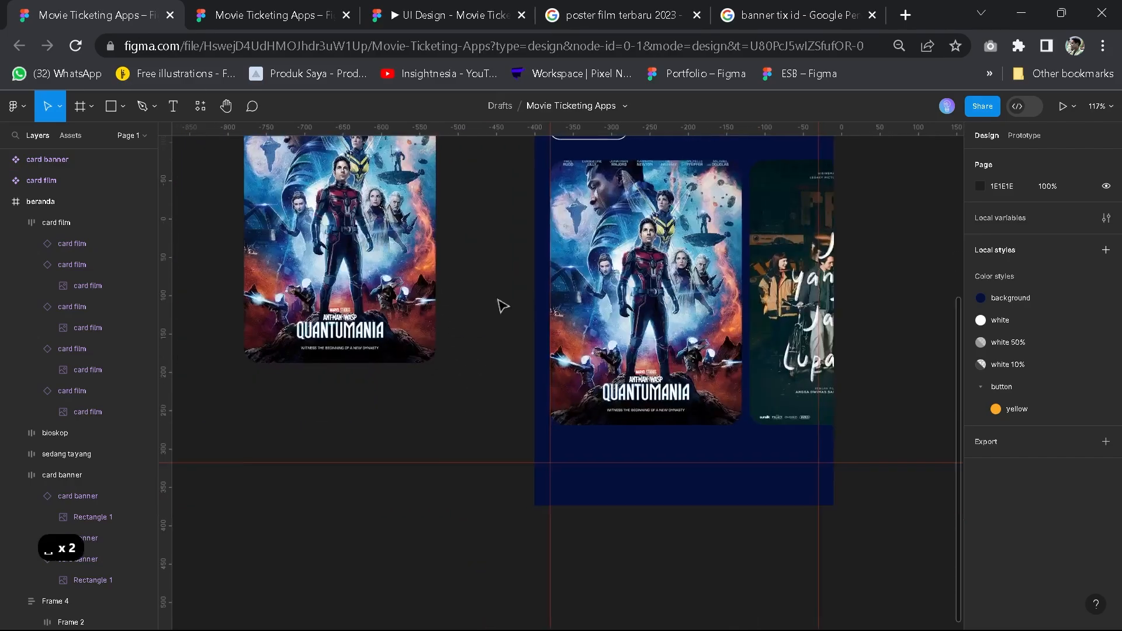
{"action": "scroll", "coordinate": [464, 339], "scroll_direction": "up", "scroll_amount": 3}
{"action": "scroll", "coordinate": [464, 339], "scroll_direction": "up", "scroll_amount": 2, "text": "ctrl"}
{"action": "key", "text": "space"}
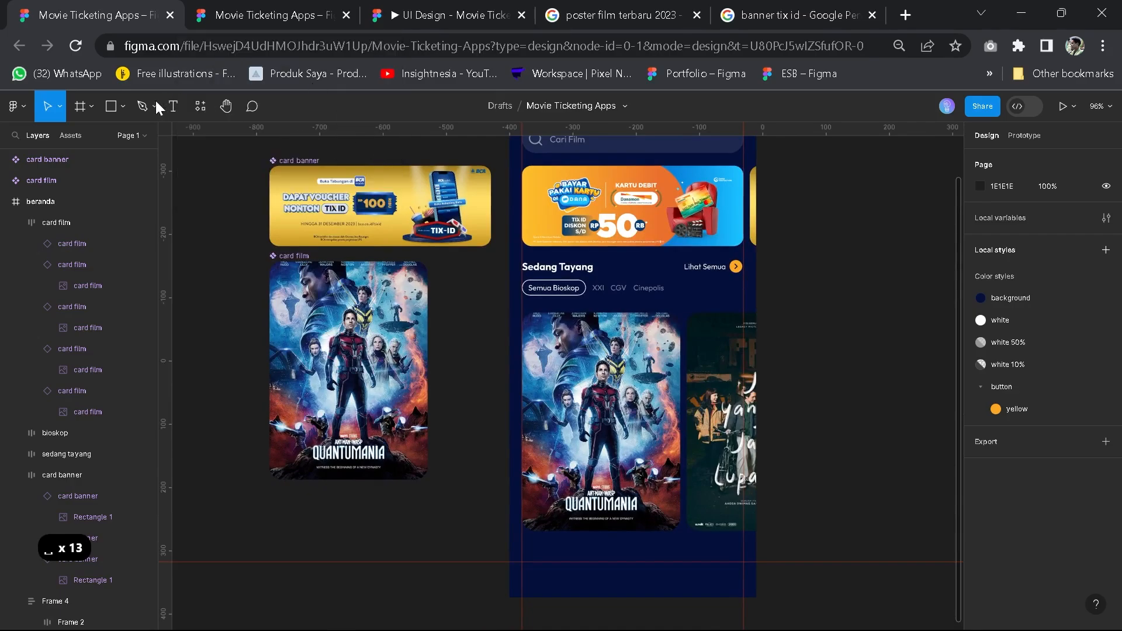
{"action": "left_click_drag", "start_coordinate": [539, 541], "coordinate": [714, 609]}
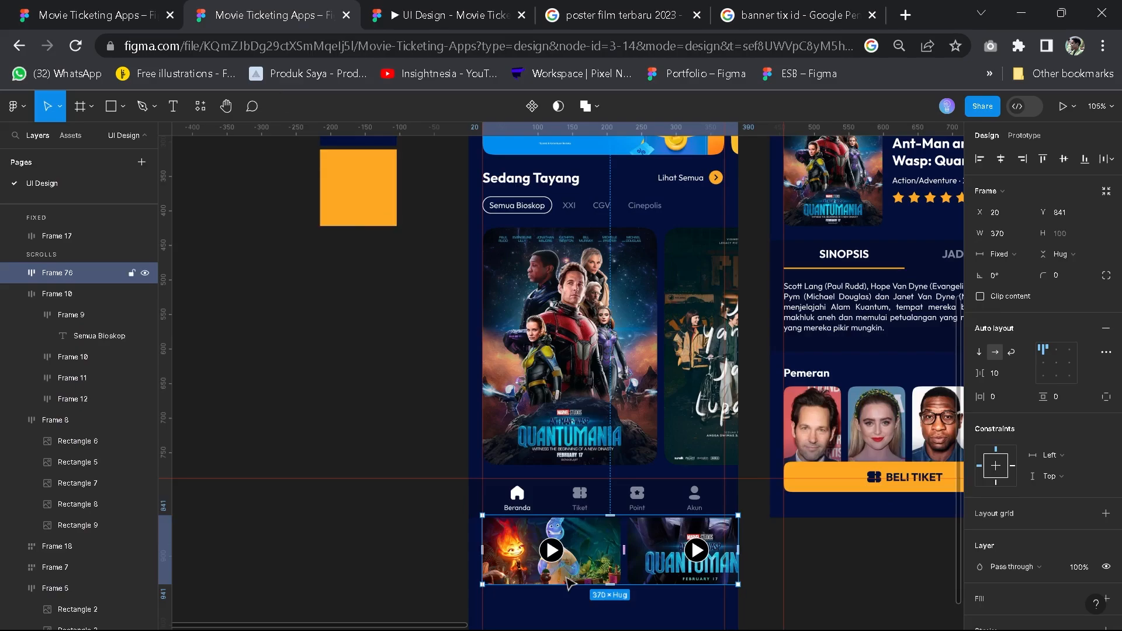
Check the trailer card image's size in the reference file and set the new rectangle to 200 wide and 100 high
{"action": "left_click", "coordinate": [566, 583], "text": "ctrl"}
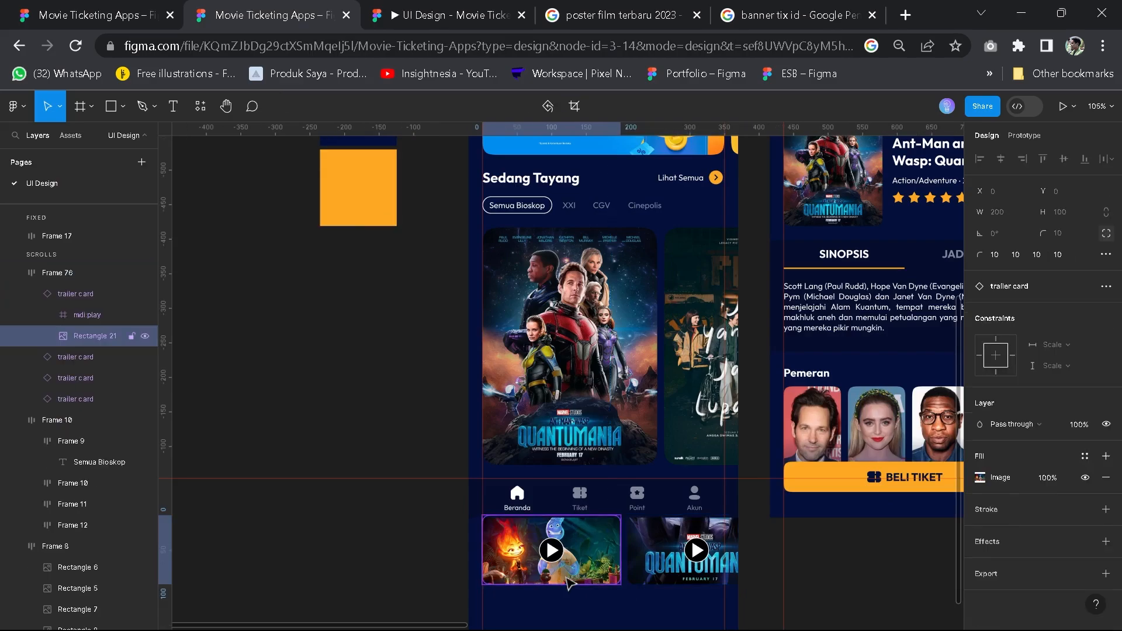
{"action": "left_click", "coordinate": [58, 8]}
{"action": "type", "text": "200"}
{"action": "key", "text": "Tab"}
{"action": "type", "text": "100"}
{"action": "key", "text": "Return"}
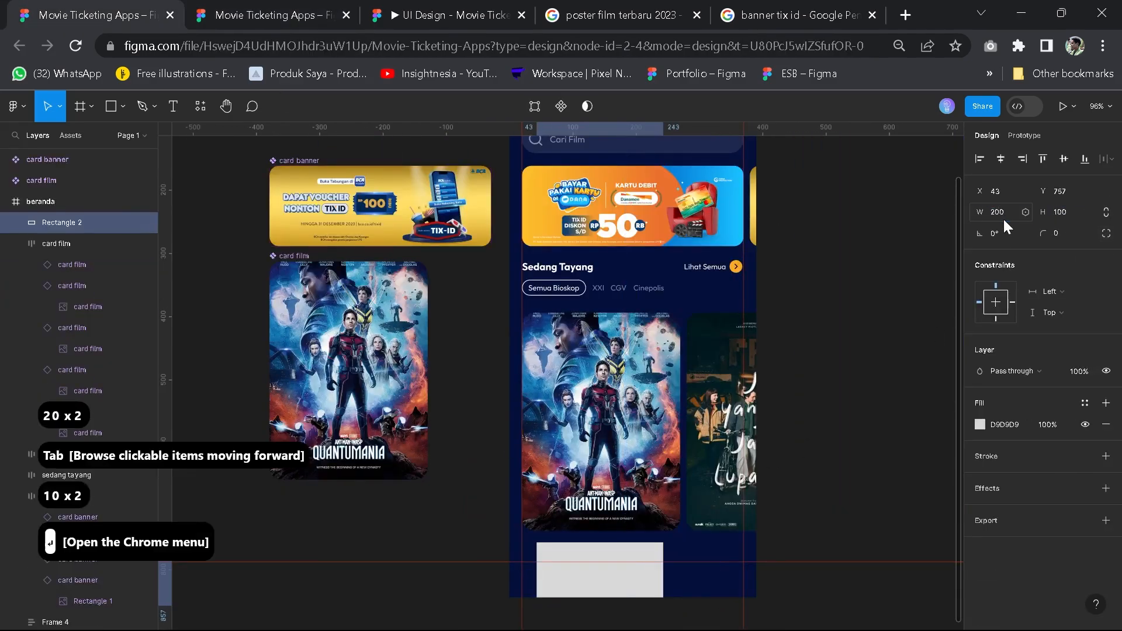
Move the 200 × 100 rectangle out of the beranda frame to X -779, Y 206, below the card film component, and set its corner radius to 10
{"action": "scroll", "coordinate": [677, 561], "scroll_direction": "up", "scroll_amount": 2}
{"action": "left_click_drag", "start_coordinate": [629, 486], "coordinate": [581, 328]}
{"action": "scroll", "coordinate": [418, 304], "scroll_direction": "up", "scroll_amount": 2}
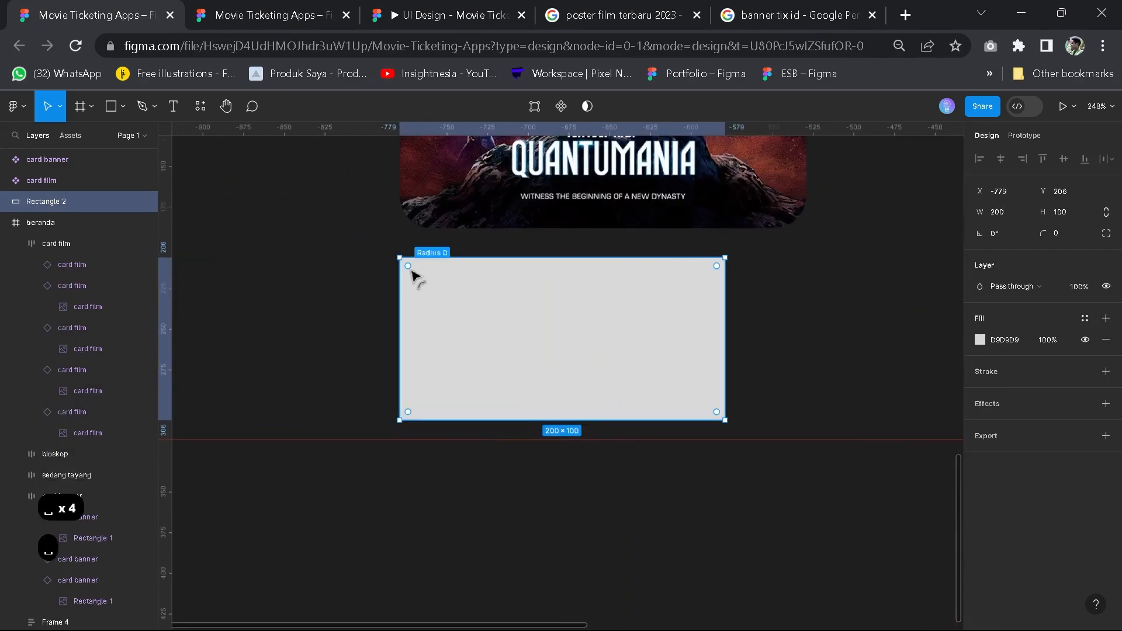
{"action": "left_click", "coordinate": [1076, 230]}
{"action": "type", "text": "20"}
{"action": "key", "text": "Return"}
{"action": "type", "text": "10"}
{"action": "key", "text": "Return"}
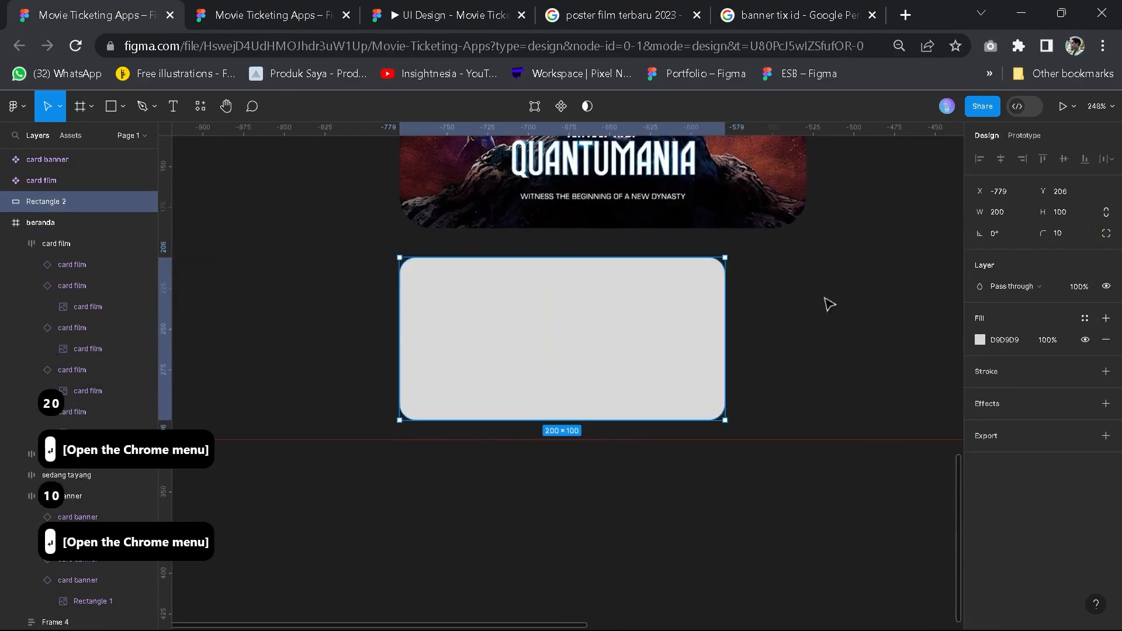
Change the rounded rectangle's fill from a solid color to an image fill
{"action": "left_click", "coordinate": [827, 300]}
{"action": "scroll", "coordinate": [826, 300], "scroll_direction": "down", "scroll_amount": 5}
{"action": "left_click", "coordinate": [690, 381]}
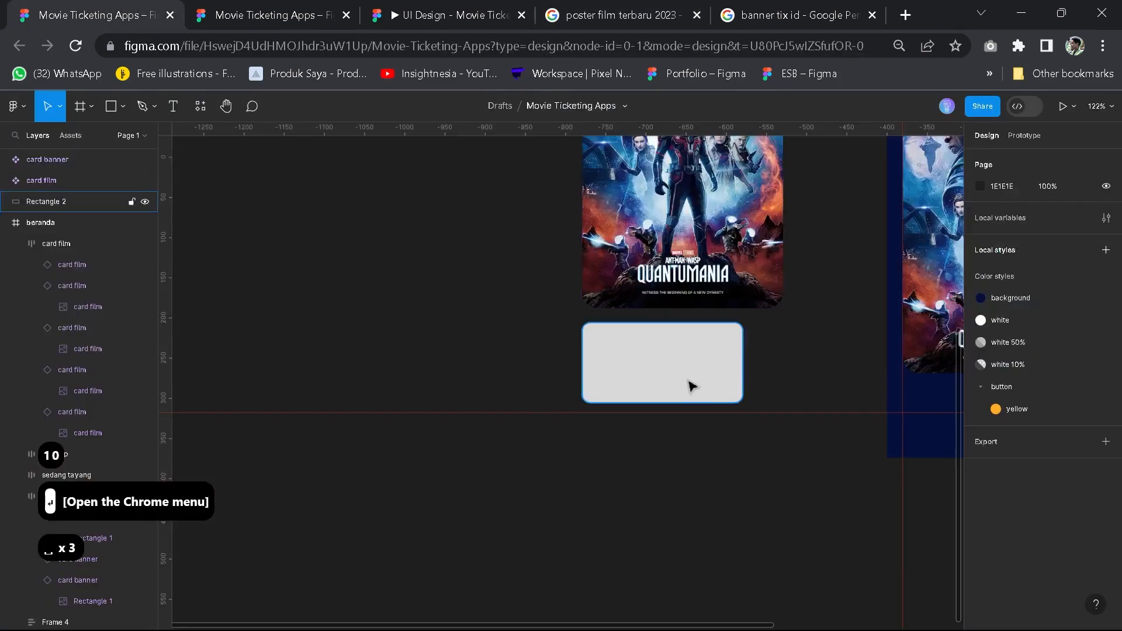
{"action": "scroll", "coordinate": [690, 381], "scroll_direction": "up", "scroll_amount": 3}
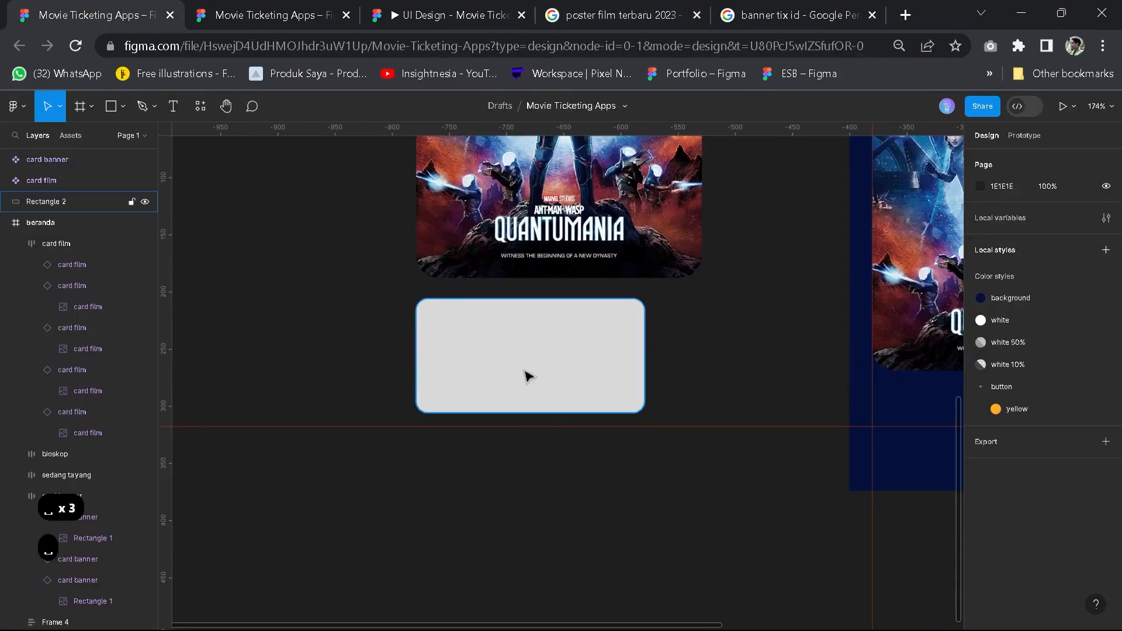
{"action": "left_click", "coordinate": [983, 340]}
{"action": "left_click", "coordinate": [857, 283]}
{"action": "left_click", "coordinate": [951, 255]}
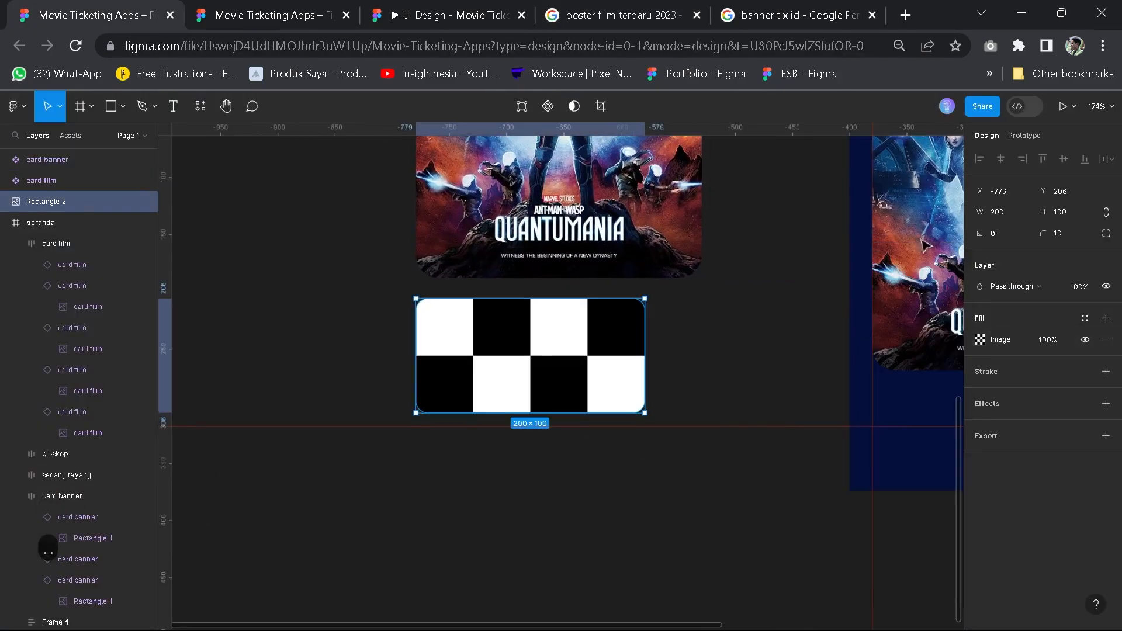
Switch to the Google Images results and search for "trailer film terbaru 2023"
{"action": "left_click", "coordinate": [799, 16]}
{"action": "key", "text": "ctrl+a"}
{"action": "left_click", "coordinate": [620, 14]}
{"action": "type", "text": "tra"}
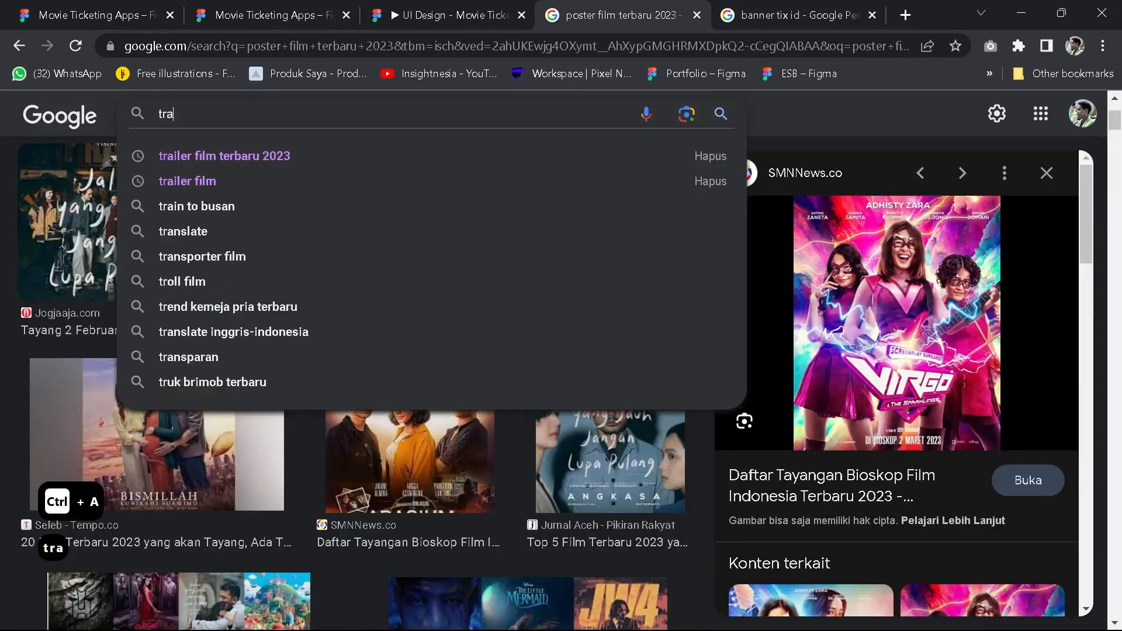
{"action": "type", "text": "iler film"}
{"action": "key", "text": "Down"}
{"action": "key", "text": "Return"}
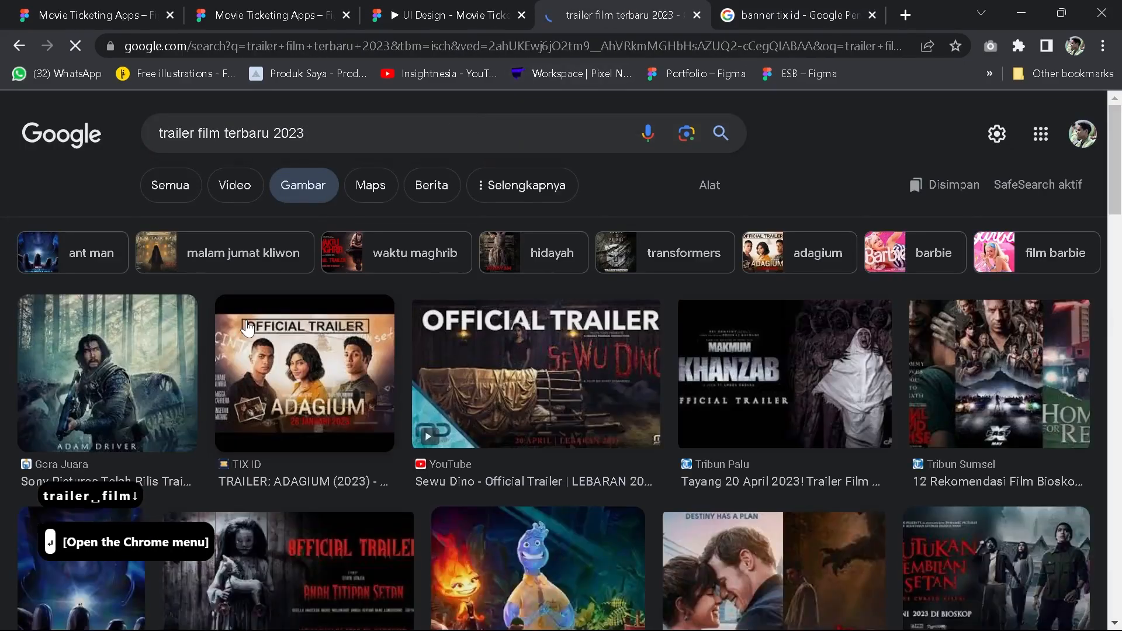
Copy the Elemental trailer image from the search results and paste it as the rectangle's fill in the working Figma file
{"action": "scroll", "coordinate": [249, 329], "scroll_direction": "down", "scroll_amount": 5}
{"action": "left_click", "coordinate": [533, 338]}
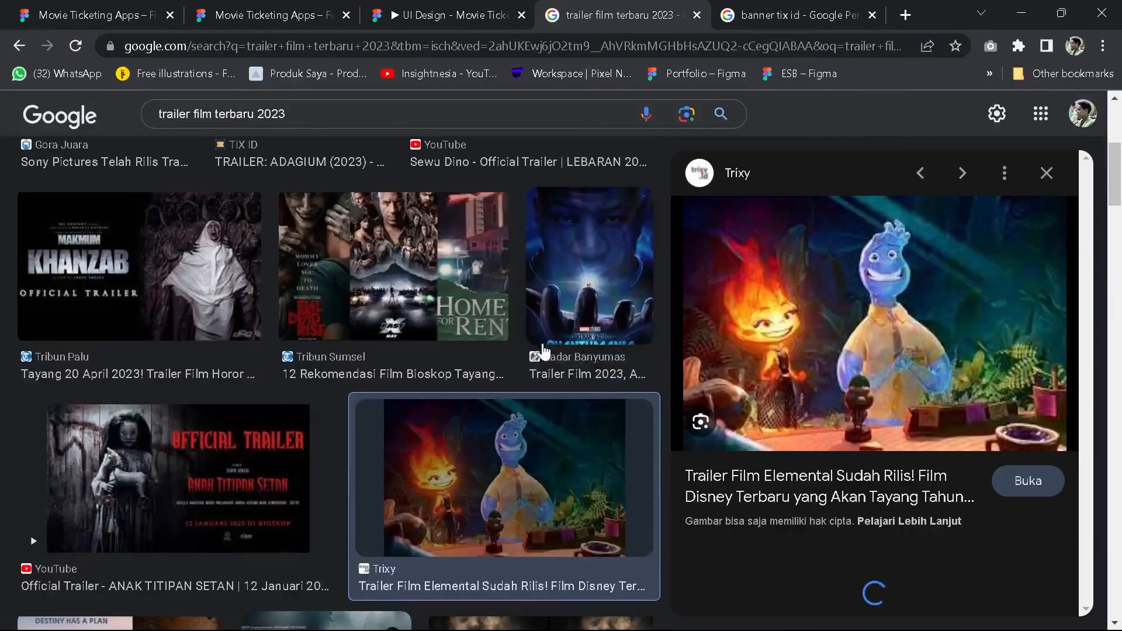
{"action": "right_click", "coordinate": [836, 284]}
{"action": "left_click", "coordinate": [868, 489]}
{"action": "left_click", "coordinate": [105, 8]}
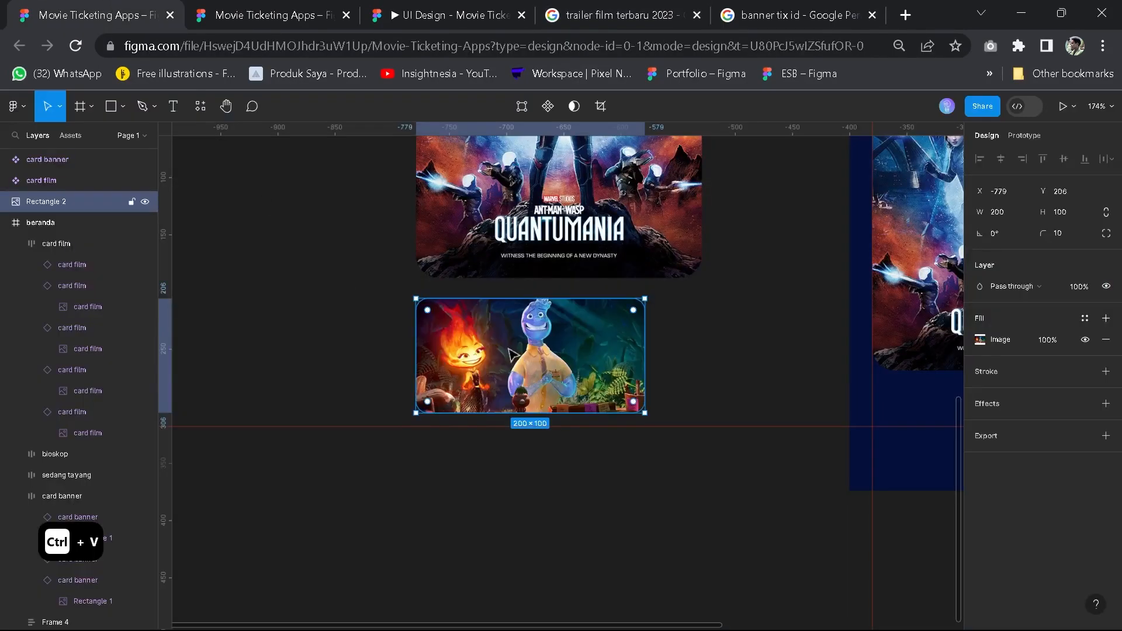
Rename the image rectangle "card trailer" and turn it into a component
{"action": "type", "text": "card f"}
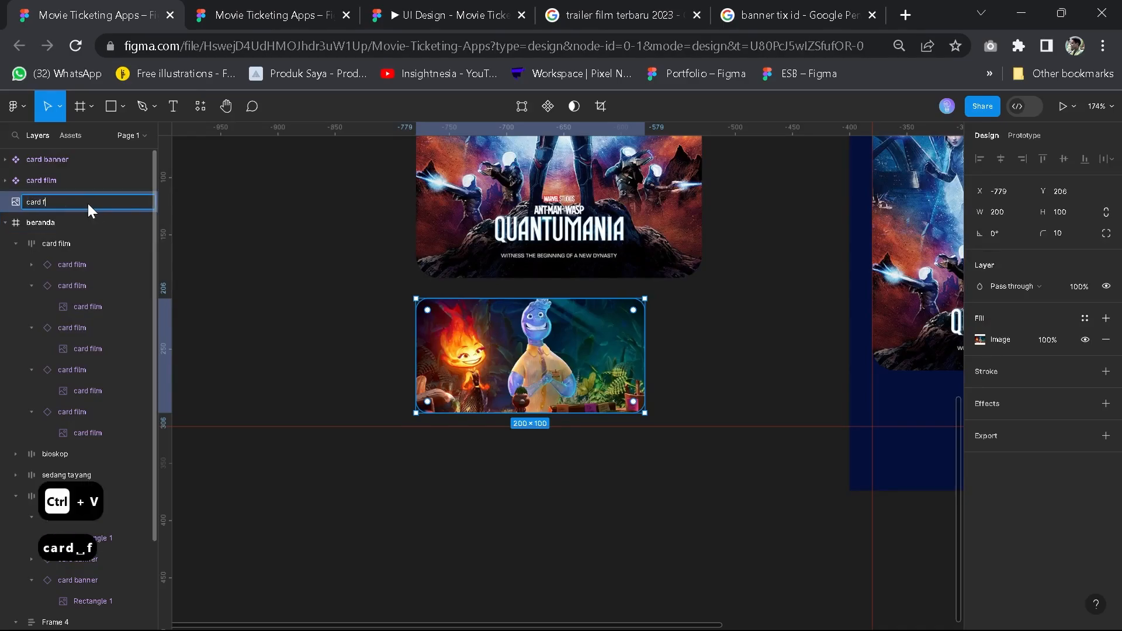
{"action": "key", "text": "BackSpace"}
{"action": "type", "text": "trailer"}
{"action": "key", "text": "Return"}
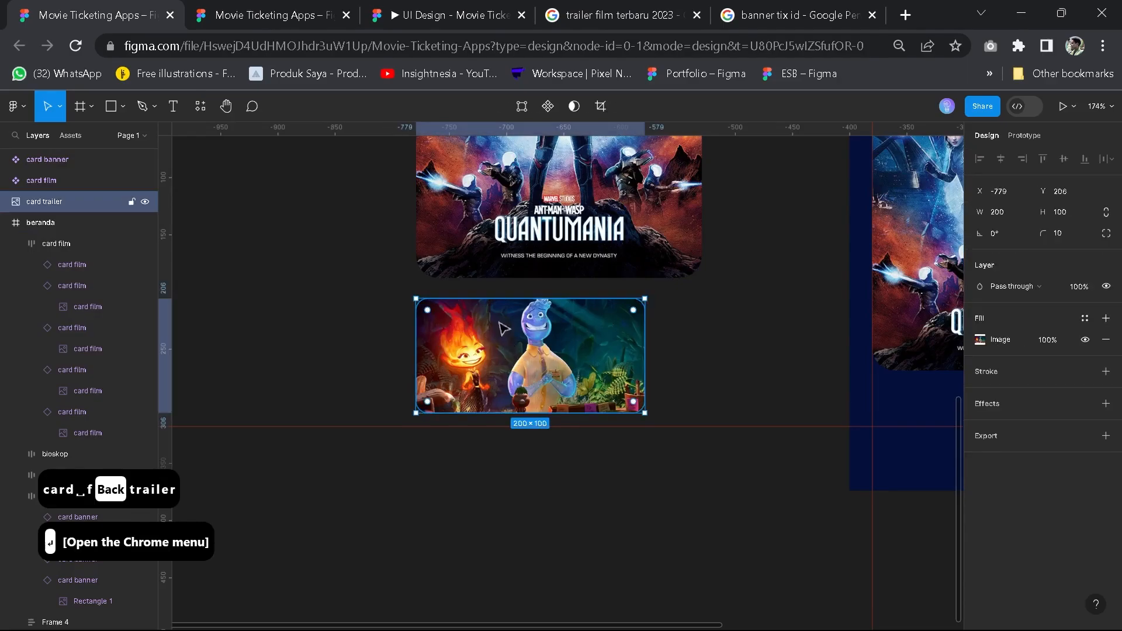
{"action": "left_click", "coordinate": [548, 106]}
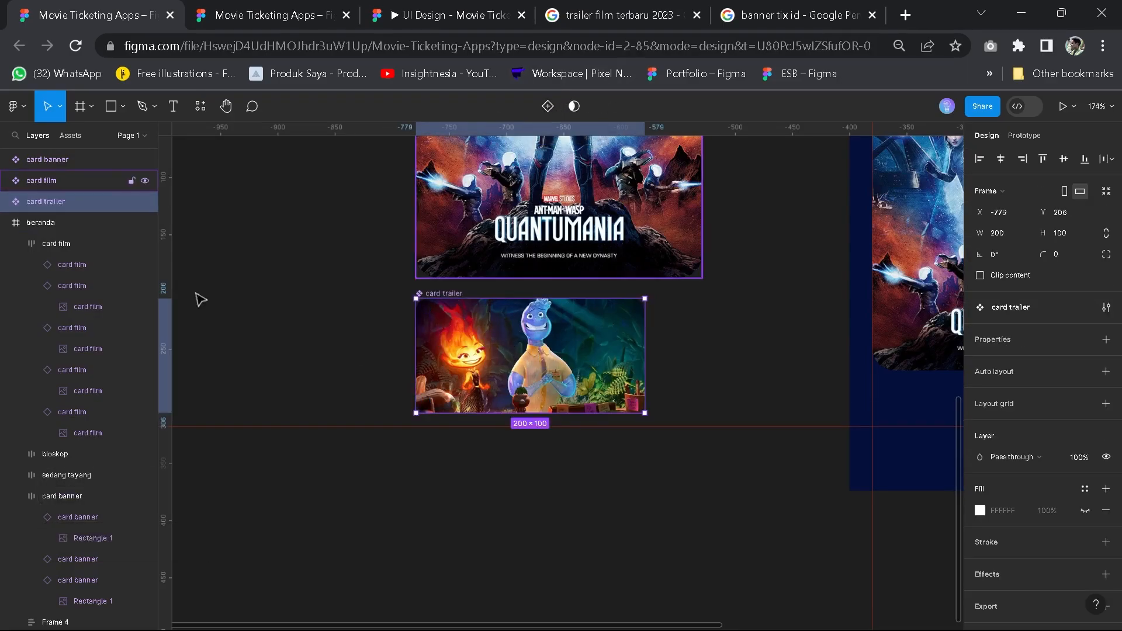
Place an instance of the card trailer component in the beranda frame below the movie poster row, at X 20, Y 759
{"action": "scroll", "coordinate": [743, 345], "scroll_direction": "down", "scroll_amount": 1}
{"action": "left_click_drag", "start_coordinate": [735, 334], "coordinate": [541, 375]}
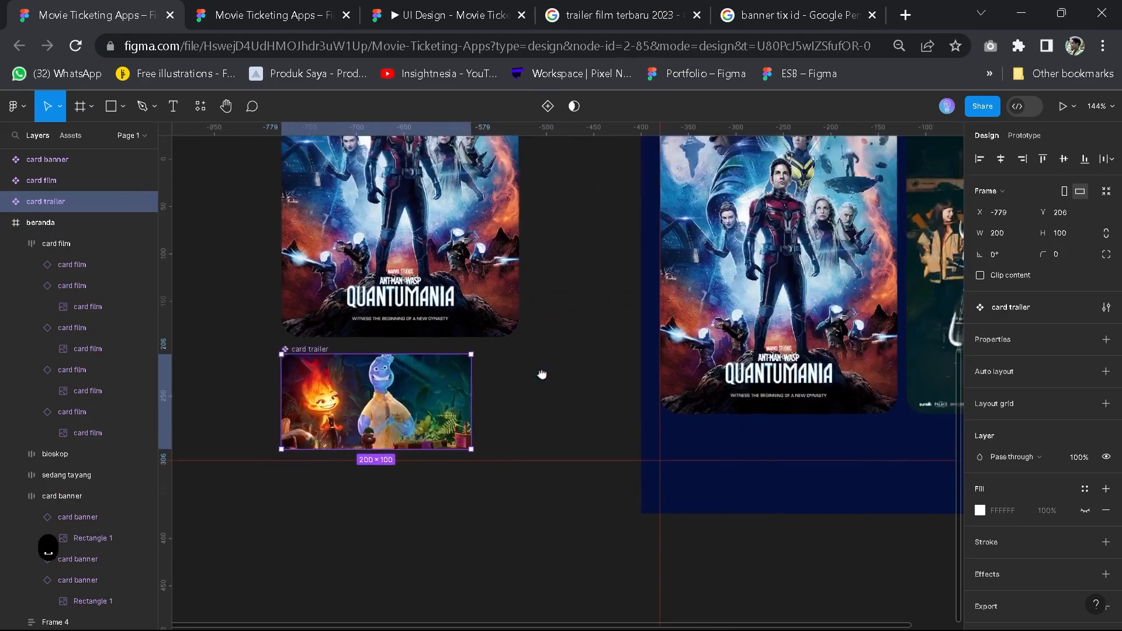
{"action": "left_click", "coordinate": [753, 432]}
{"action": "left_click_drag", "start_coordinate": [753, 442], "coordinate": [755, 436]}
{"action": "scroll", "coordinate": [754, 436], "scroll_direction": "down", "scroll_amount": 4}
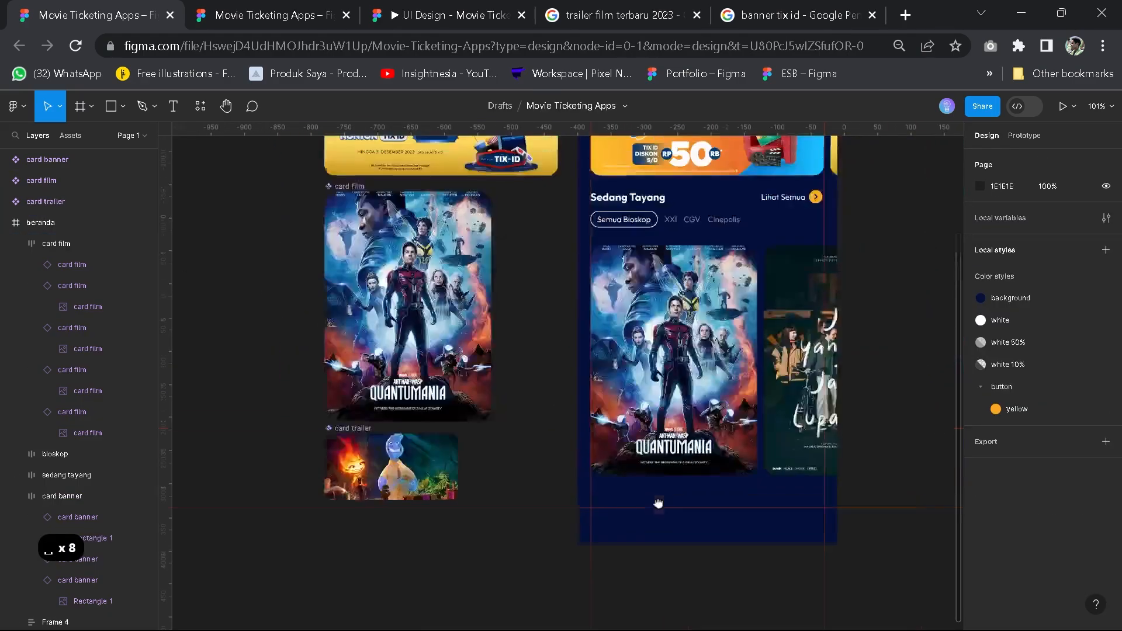
{"action": "left_click_drag", "start_coordinate": [656, 556], "coordinate": [630, 586]}
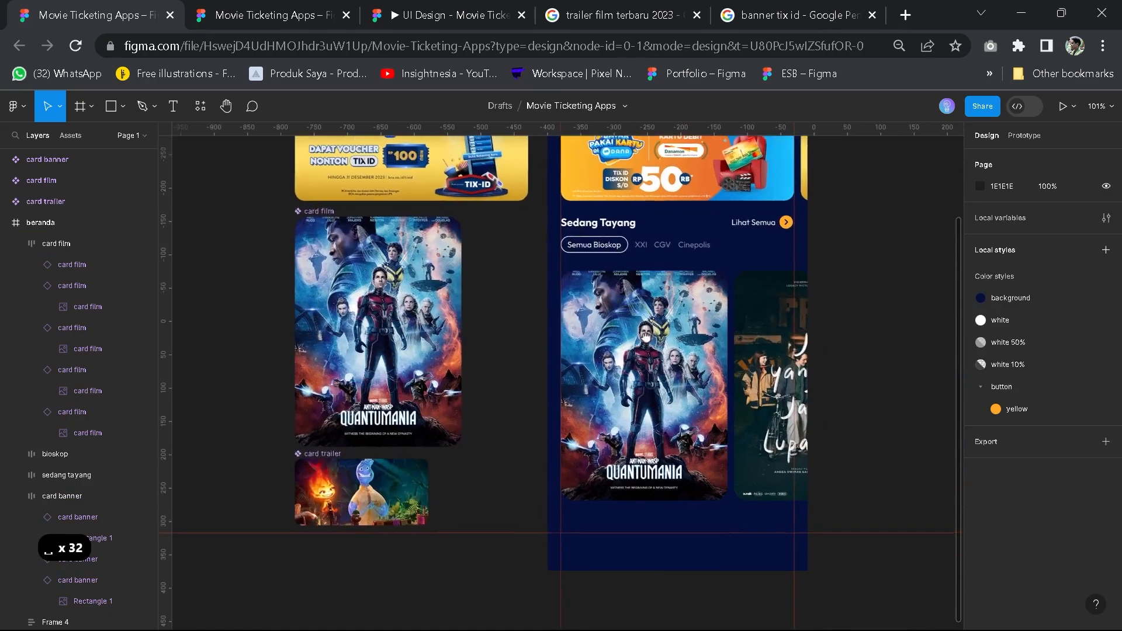
{"action": "left_click", "coordinate": [60, 135]}
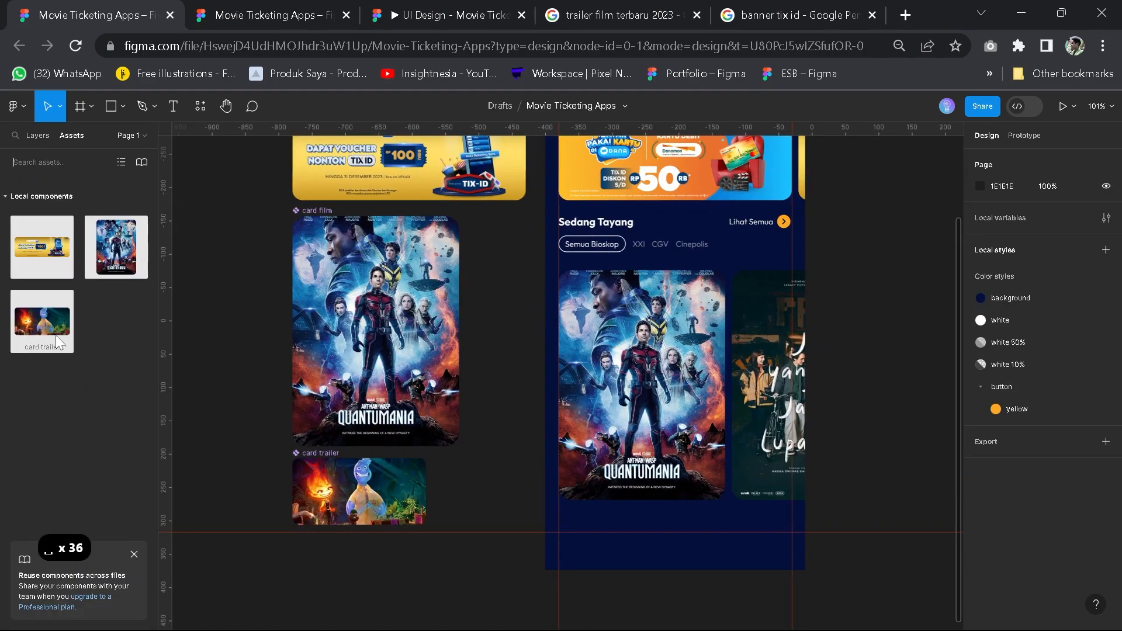
{"action": "left_click_drag", "start_coordinate": [42, 327], "coordinate": [640, 479]}
{"action": "scroll", "coordinate": [641, 552], "scroll_direction": "up", "scroll_amount": 2}
{"action": "scroll", "coordinate": [671, 524], "scroll_direction": "up", "scroll_amount": 1}
{"action": "left_click_drag", "start_coordinate": [671, 525], "coordinate": [666, 450]}
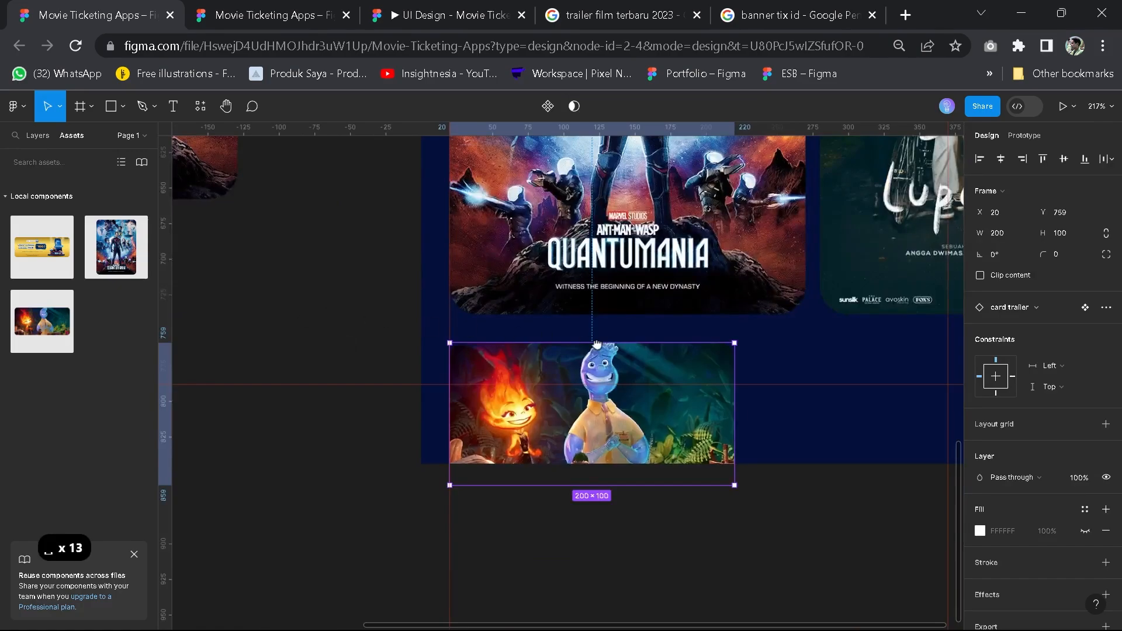
Examine the play icon on the trailer card in the reference Figma file and return to the working file
{"action": "left_click_drag", "start_coordinate": [304, 319], "coordinate": [570, 330]}
{"action": "scroll", "coordinate": [572, 344], "scroll_direction": "down", "scroll_amount": 1}
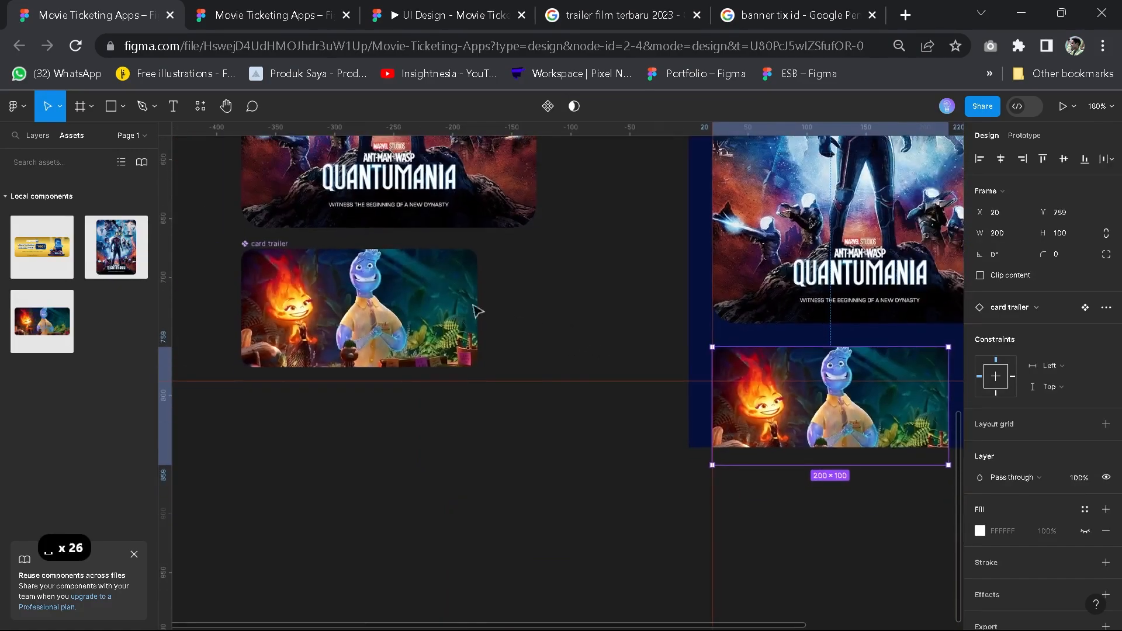
{"action": "left_click", "coordinate": [279, 246]}
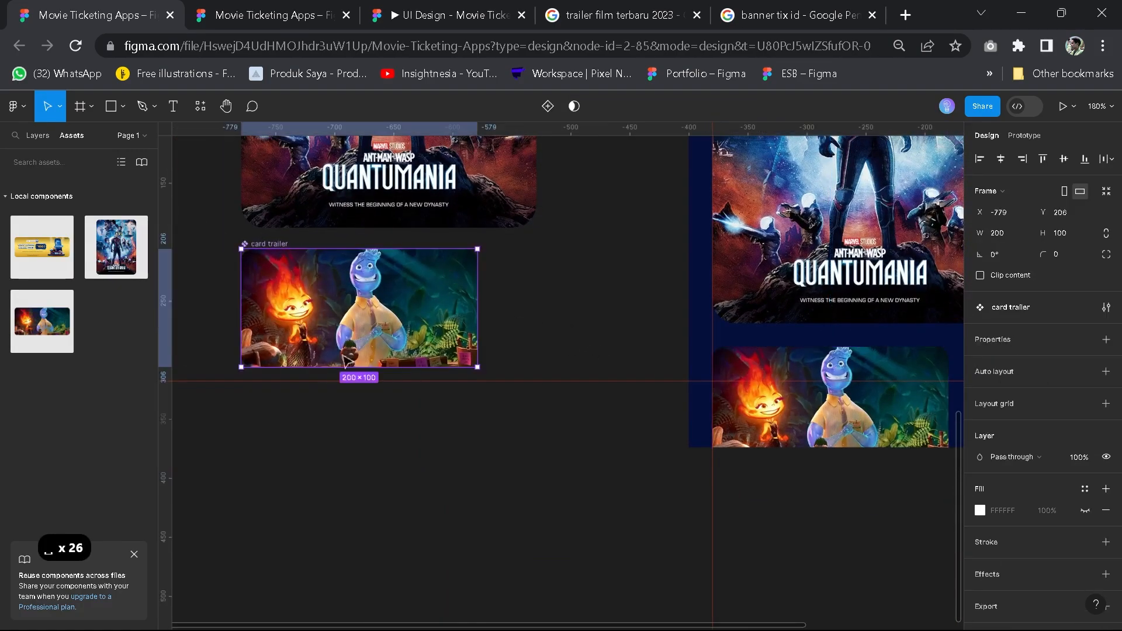
{"action": "left_click", "coordinate": [308, 7]}
{"action": "scroll", "coordinate": [524, 561], "scroll_direction": "up", "scroll_amount": 3}
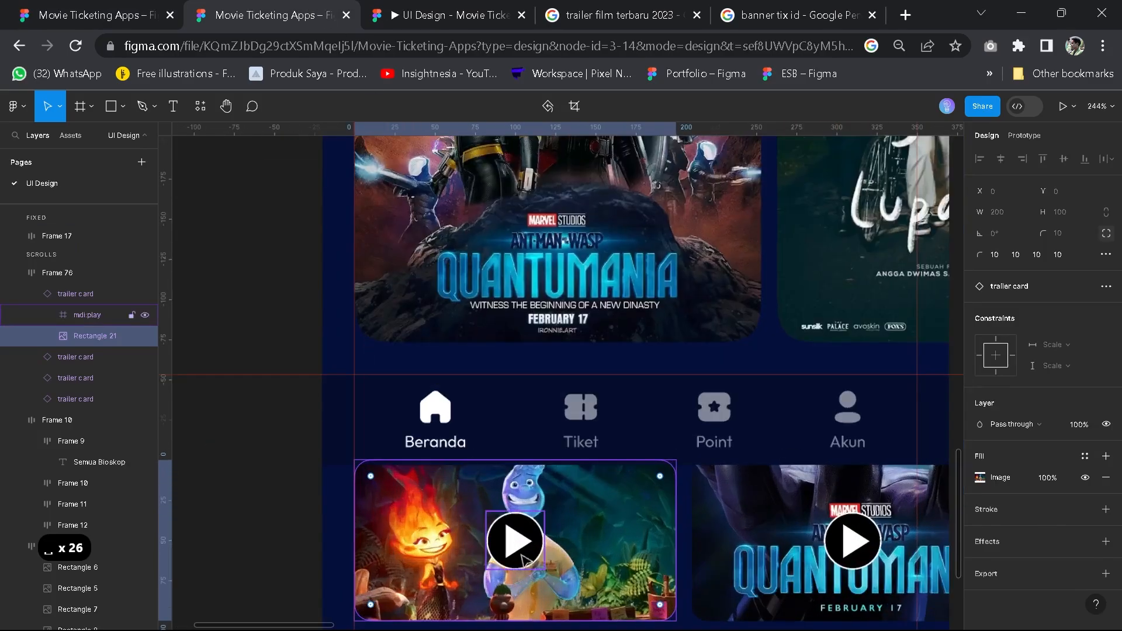
{"action": "scroll", "coordinate": [524, 561], "scroll_direction": "down", "scroll_amount": 3}
{"action": "left_click", "coordinate": [96, 8]}
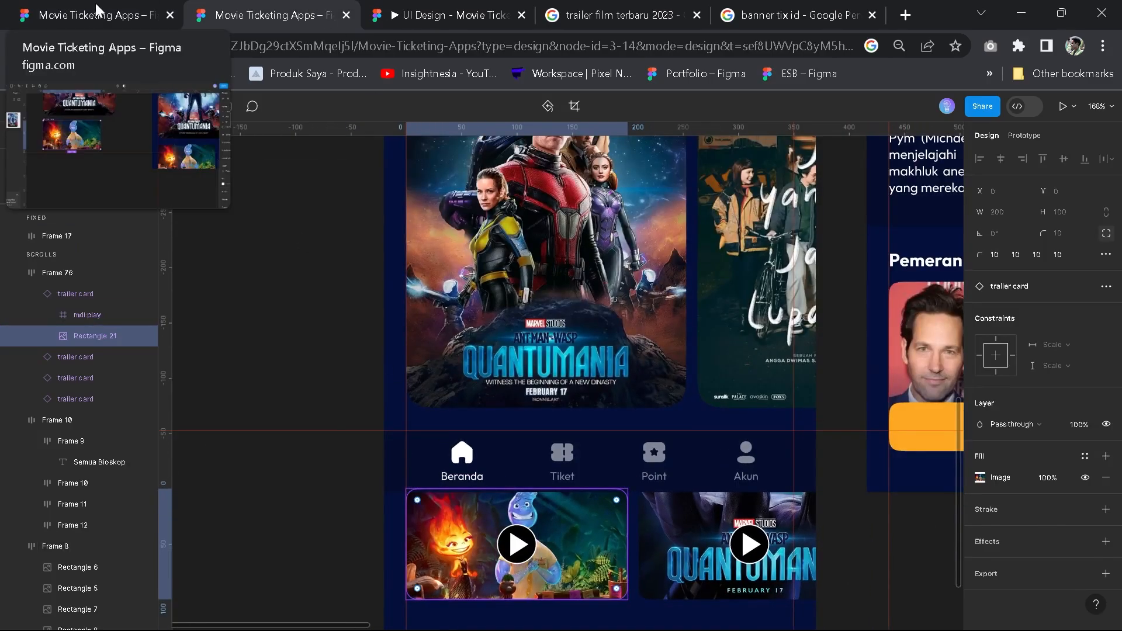
{"action": "key", "text": "space"}
{"action": "left_click_drag", "start_coordinate": [468, 302], "coordinate": [610, 322]}
{"action": "scroll", "coordinate": [540, 326], "scroll_direction": "up", "scroll_amount": 5}
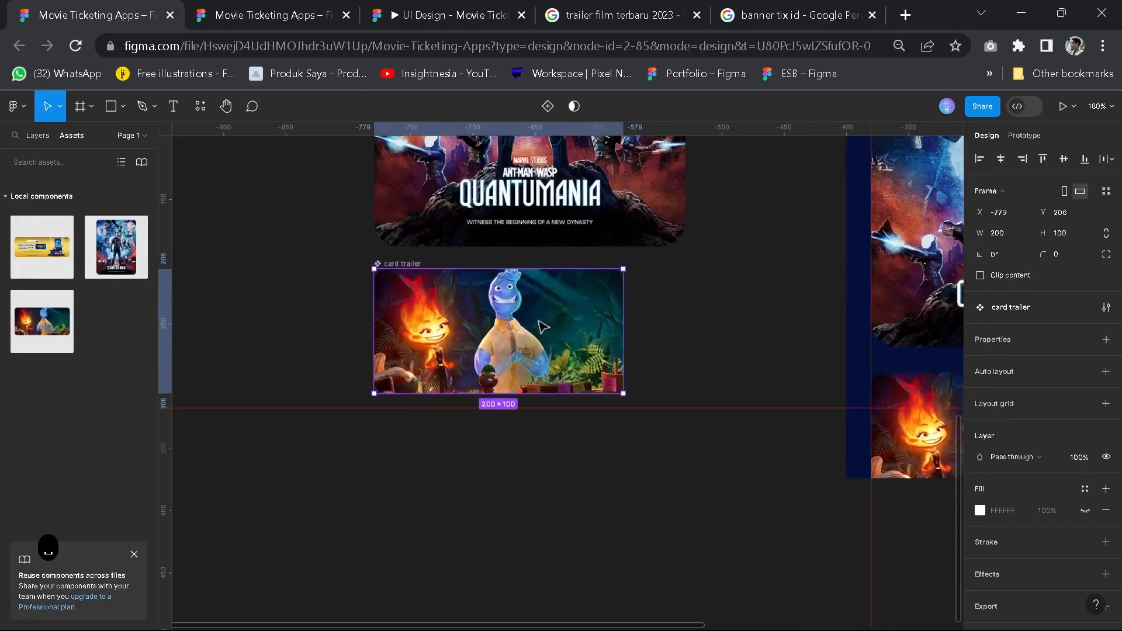
{"action": "key", "text": "space"}
{"action": "left_click_drag", "start_coordinate": [479, 293], "coordinate": [512, 287]}
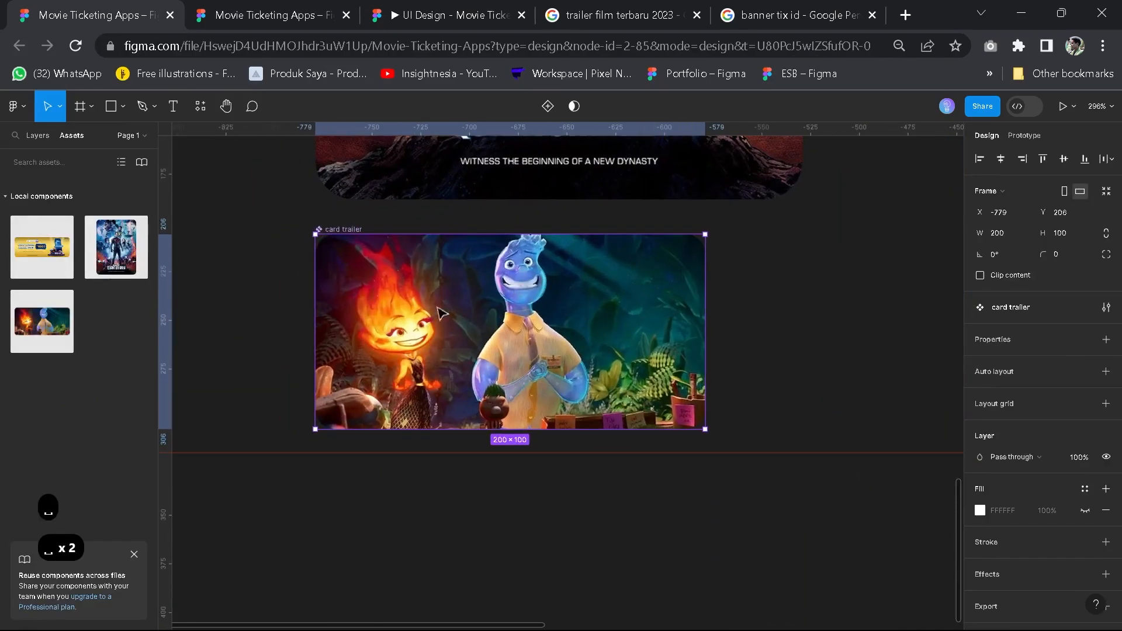
{"action": "right_click", "coordinate": [487, 326]}
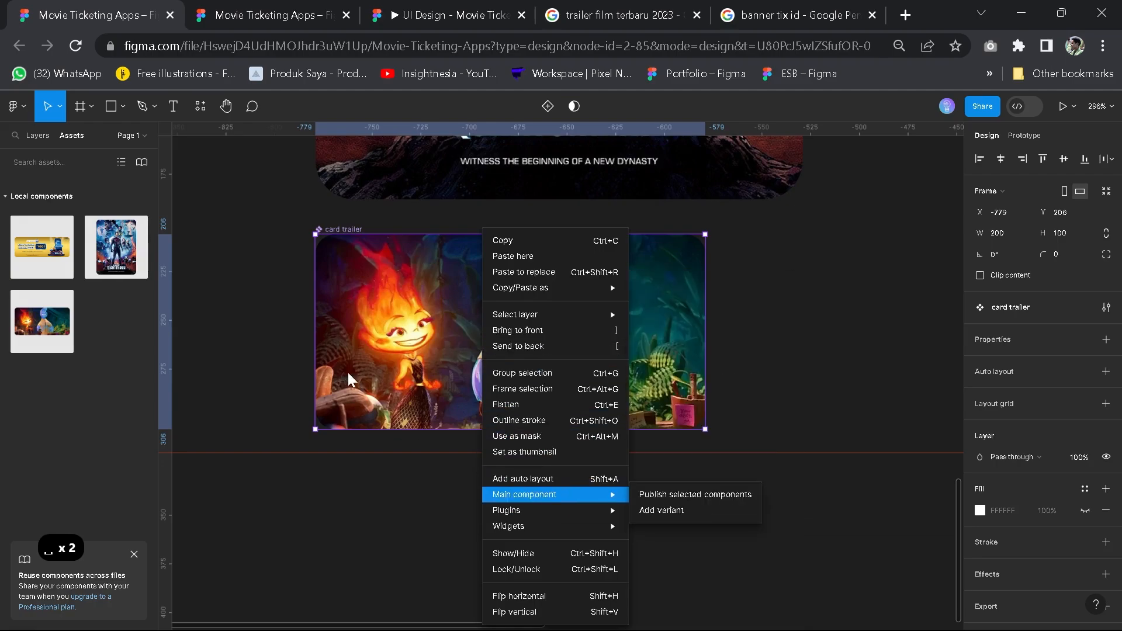
{"action": "left_click", "coordinate": [431, 380]}
{"action": "scroll", "coordinate": [449, 379], "scroll_direction": "down", "scroll_amount": 5}
{"action": "key", "text": "space"}
{"action": "left_click_drag", "start_coordinate": [661, 509], "coordinate": [468, 486]}
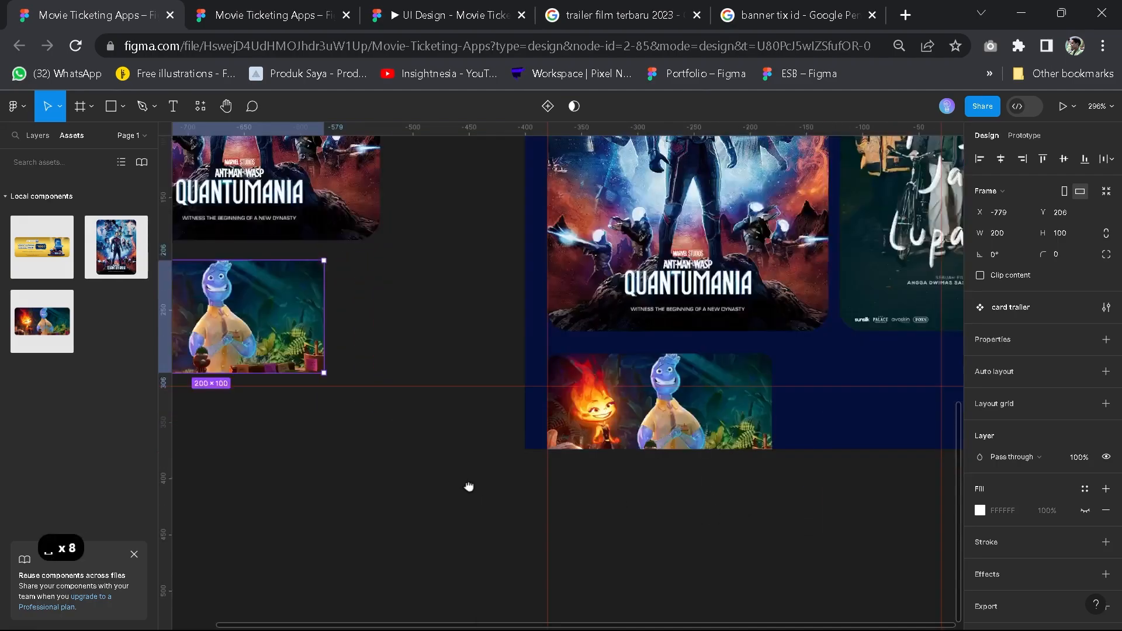
{"action": "left_click", "coordinate": [630, 439]}
{"action": "key", "text": "space"}
{"action": "mouse_move", "coordinate": [390, 447]}
{"action": "left_mouse_down"}
{"action": "mouse_move", "coordinate": [576, 461]}
{"action": "mouse_move", "coordinate": [370, 453]}
{"action": "left_mouse_up"}
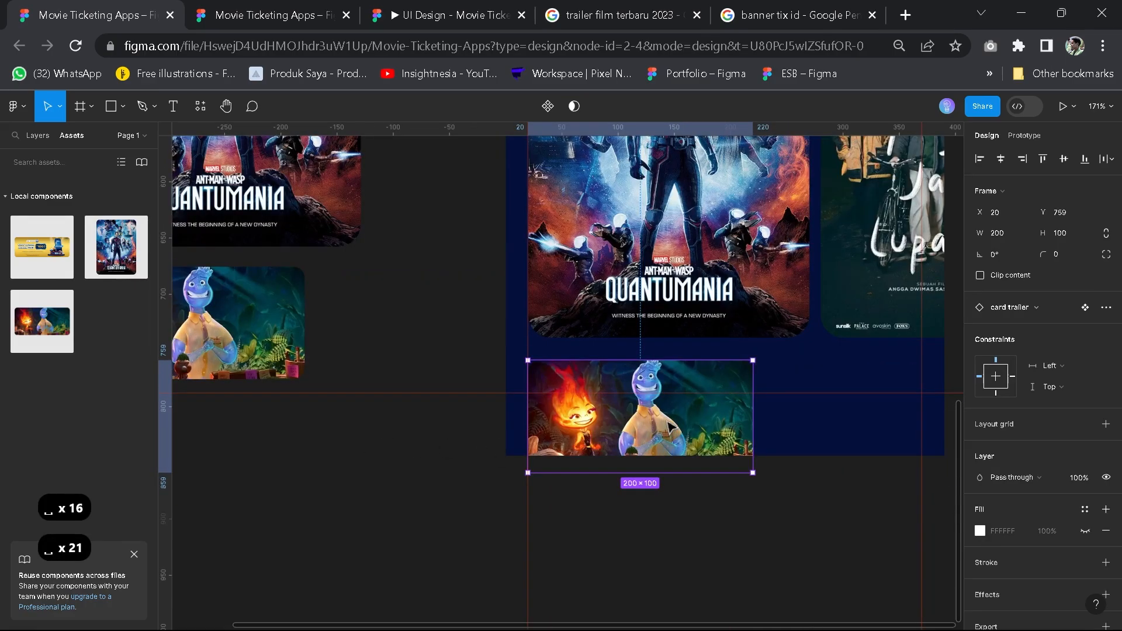
Run the Iconify plugin on the main card trailer component and search it for "play"
{"action": "left_click_drag", "start_coordinate": [364, 399], "coordinate": [584, 431]}
{"action": "left_click", "coordinate": [404, 372]}
{"action": "scroll", "coordinate": [405, 373], "scroll_direction": "up", "scroll_amount": 3}
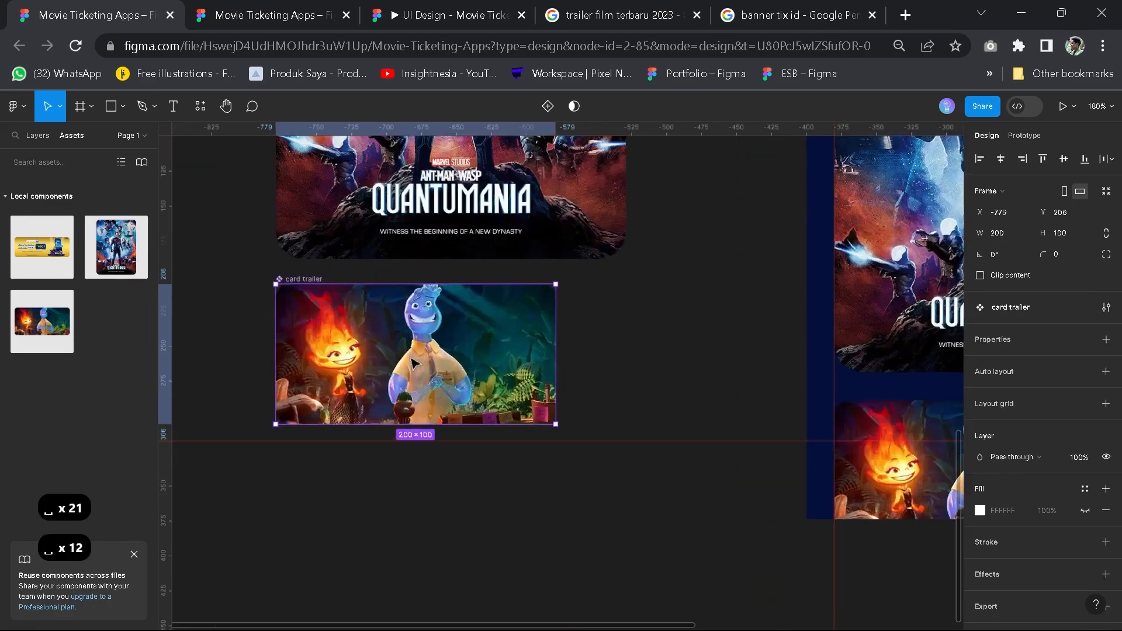
{"action": "key", "text": "space"}
{"action": "left_click_drag", "start_coordinate": [432, 353], "coordinate": [499, 358]}
{"action": "right_click", "coordinate": [500, 364]}
{"action": "mouse_move", "coordinate": [538, 508]}
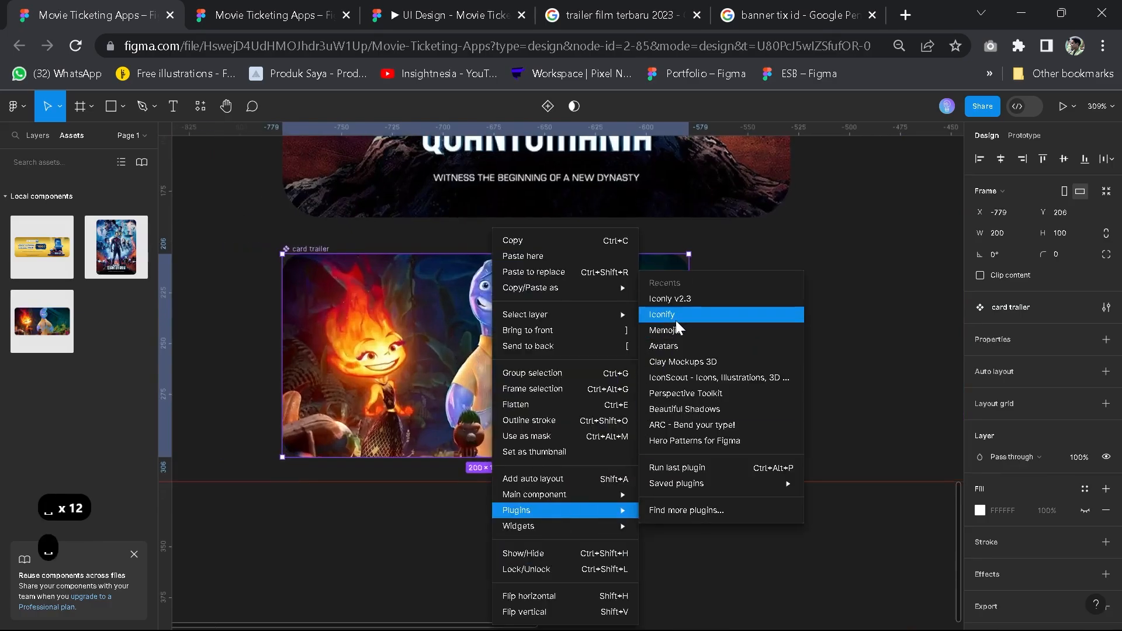
{"action": "left_click", "coordinate": [673, 319]}
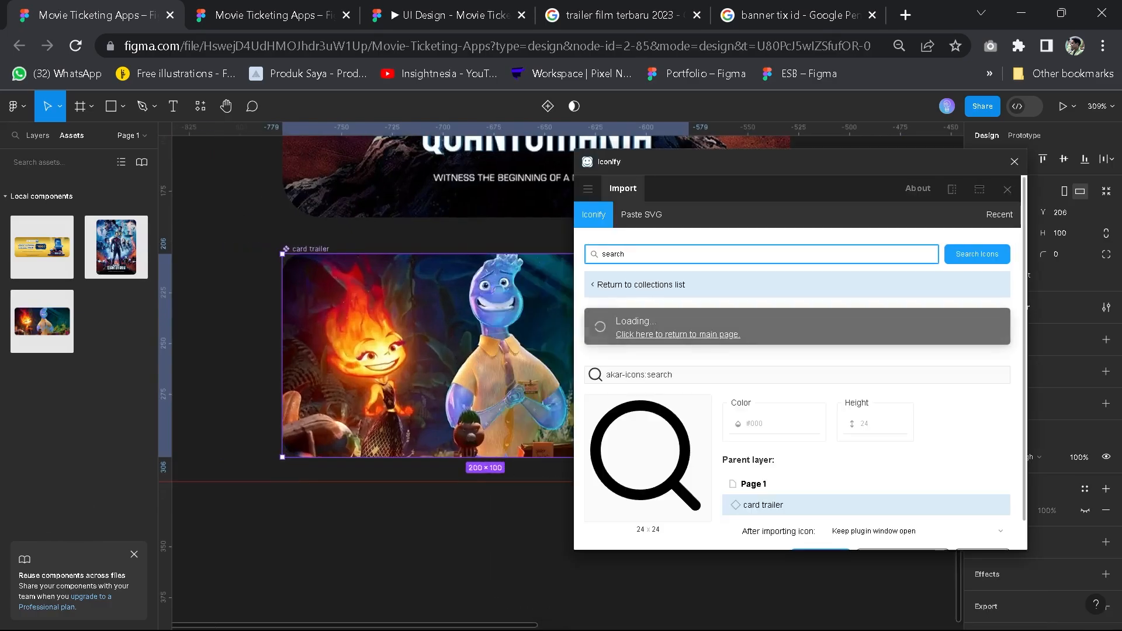
{"action": "type", "text": "play"}
{"action": "key", "text": "Return"}
Import the gridicons:play icon into the card trailer component and place its layer above the trailer image
{"action": "scroll", "coordinate": [796, 410], "scroll_direction": "down", "scroll_amount": 5}
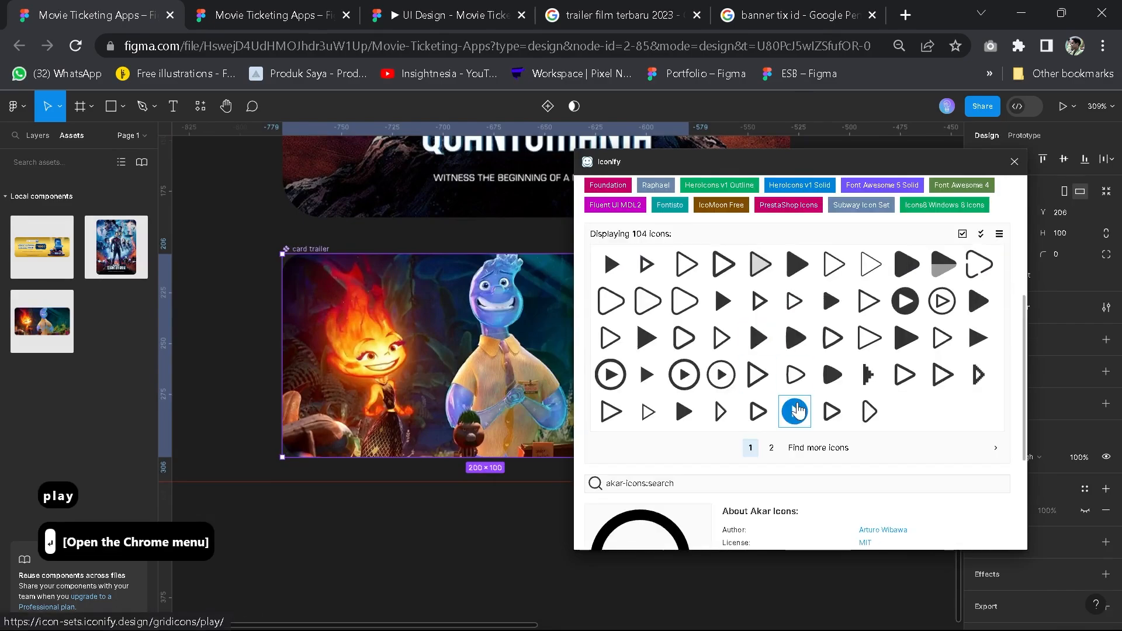
{"action": "double_click", "coordinate": [796, 411]}
{"action": "left_click", "coordinate": [817, 528]}
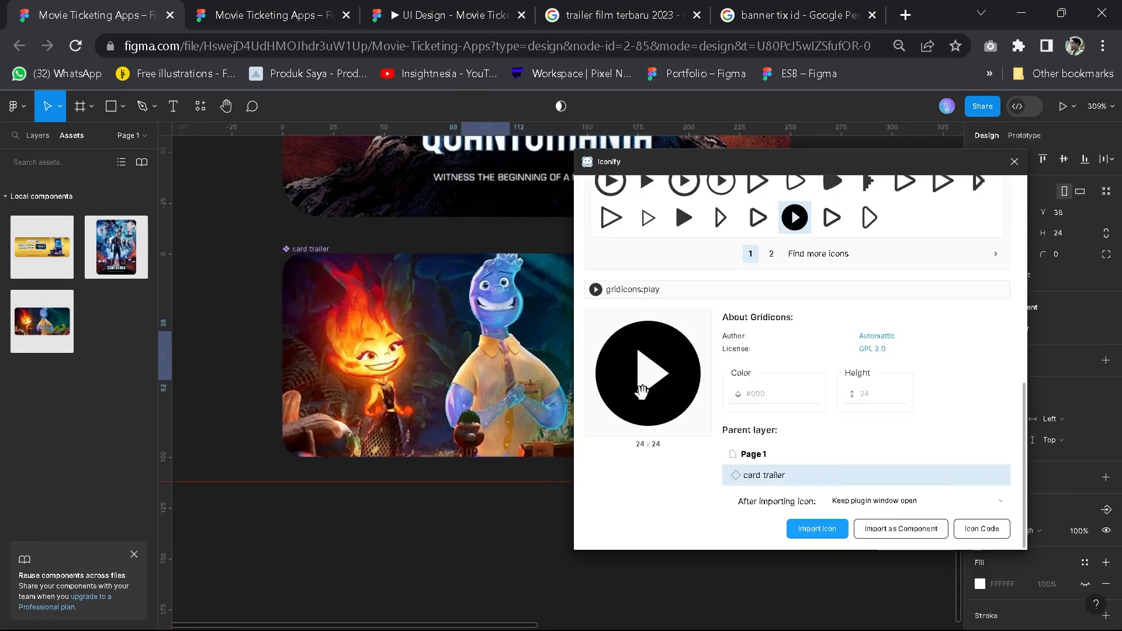
{"action": "left_click", "coordinate": [1015, 161]}
{"action": "left_click", "coordinate": [37, 135]}
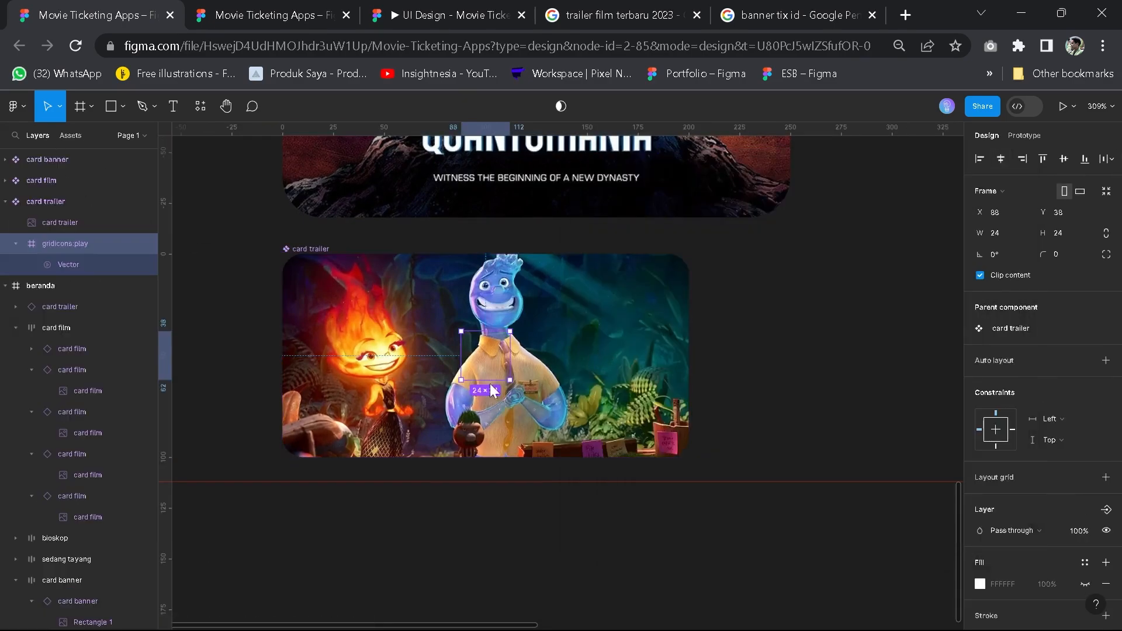
{"action": "left_click_drag", "start_coordinate": [62, 215], "coordinate": [62, 212]}
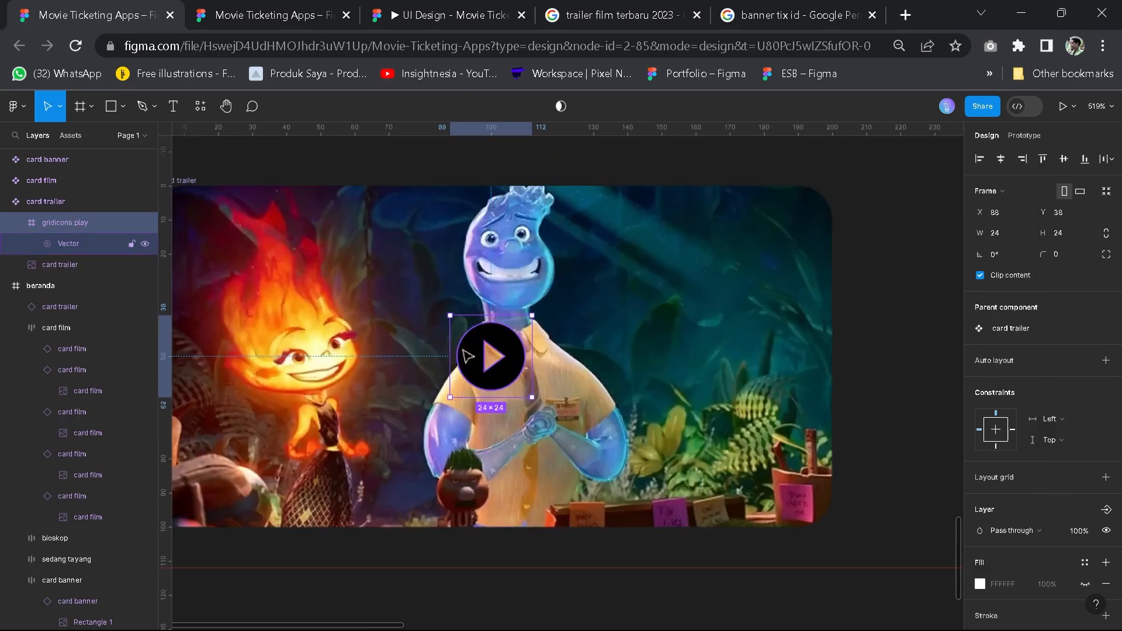
Change the play icon's color to white (FFFFFF)
{"action": "scroll", "coordinate": [503, 368], "scroll_direction": "up", "scroll_amount": 5}
{"action": "scroll", "coordinate": [982, 440], "scroll_direction": "down", "scroll_amount": 4}
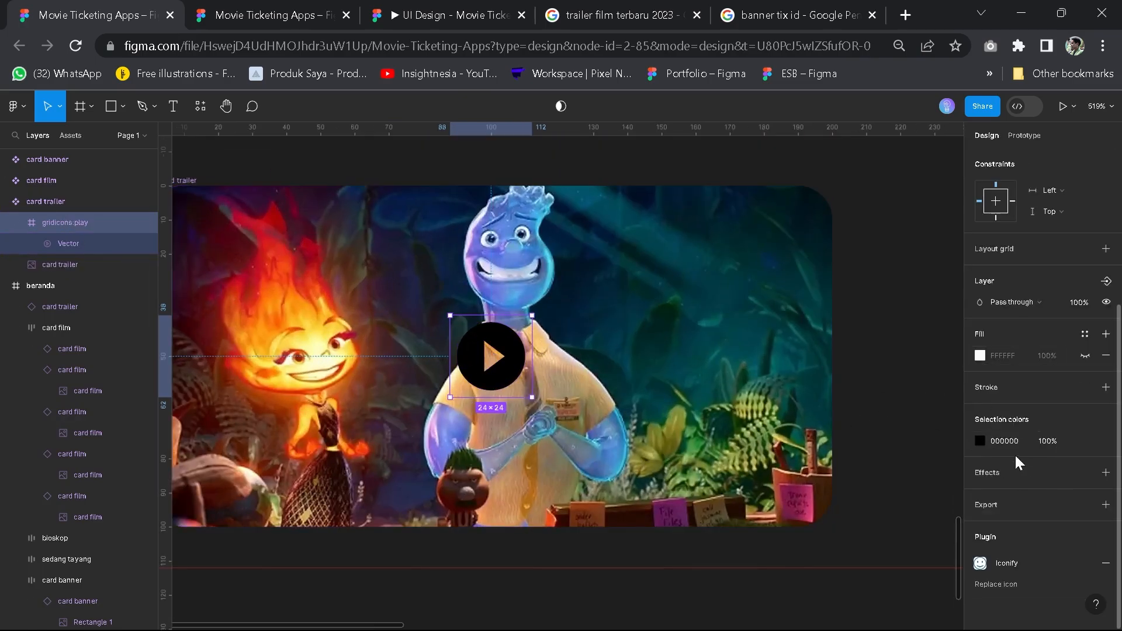
{"action": "left_click", "coordinate": [980, 440]}
{"action": "left_click_drag", "start_coordinate": [881, 363], "coordinate": [806, 296]}
{"action": "scroll", "coordinate": [521, 325], "scroll_direction": "down", "scroll_amount": 3}
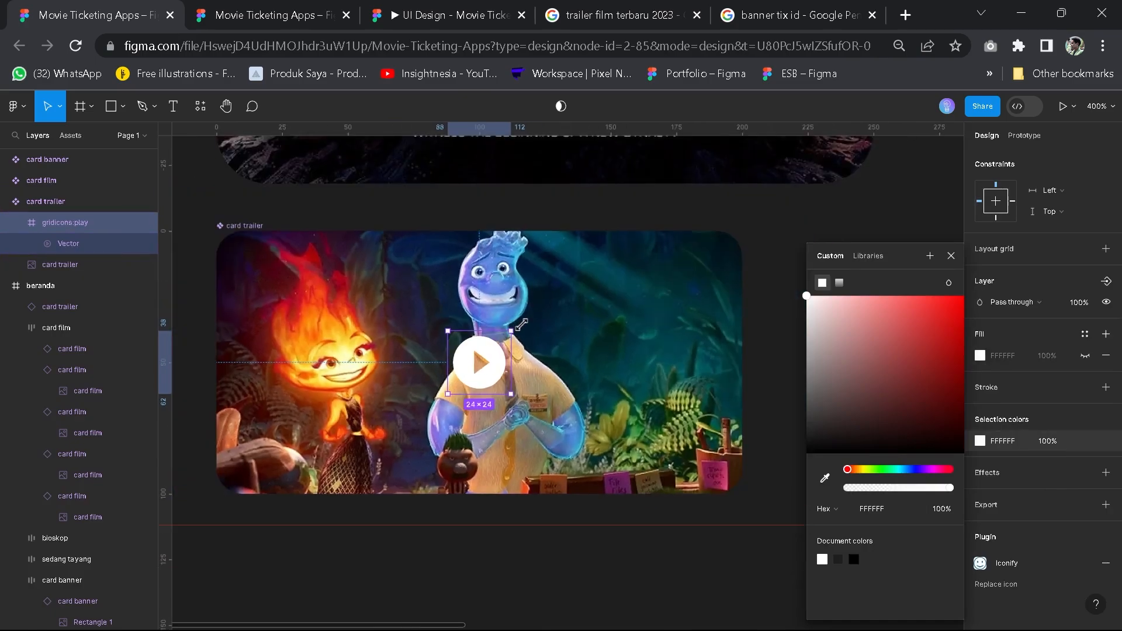
Resize the play icon to 48 × 48 and center it horizontally and vertically on the main card trailer component
{"action": "left_click_drag", "start_coordinate": [511, 331], "coordinate": [521, 325]}
{"action": "left_click", "coordinate": [950, 256]}
{"action": "scroll", "coordinate": [1024, 274], "scroll_direction": "up", "scroll_amount": 4}
{"action": "type", "text": "48"}
{"action": "key", "text": "Return"}
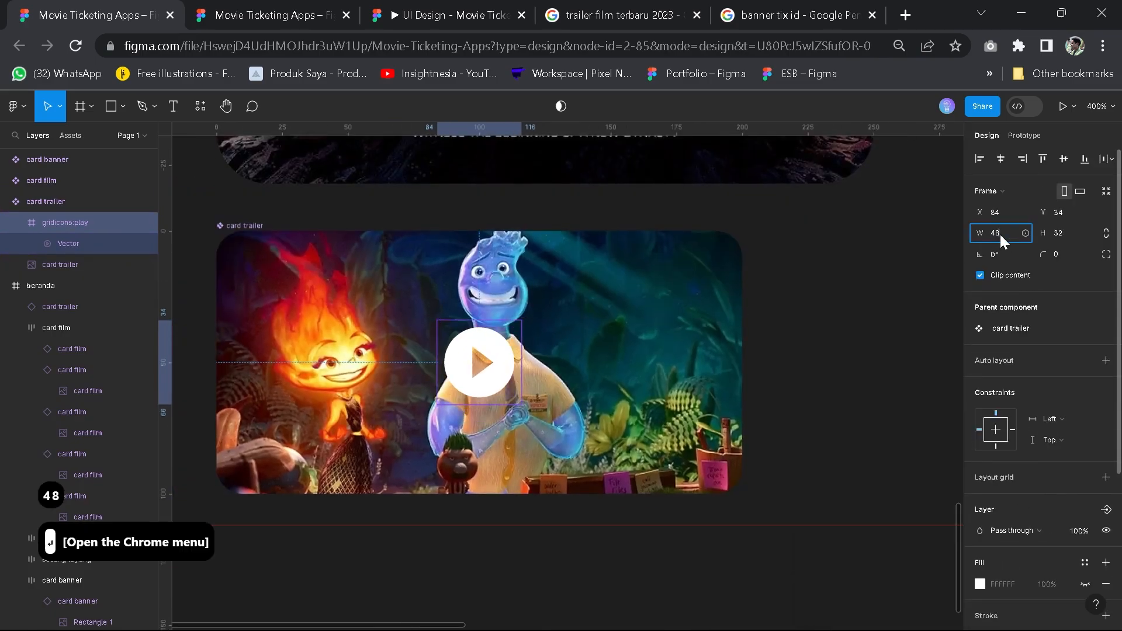
{"action": "key", "text": "ctrl+z"}
{"action": "key", "text": "BackSpace"}
{"action": "type", "text": "548"}
{"action": "key", "text": "Return"}
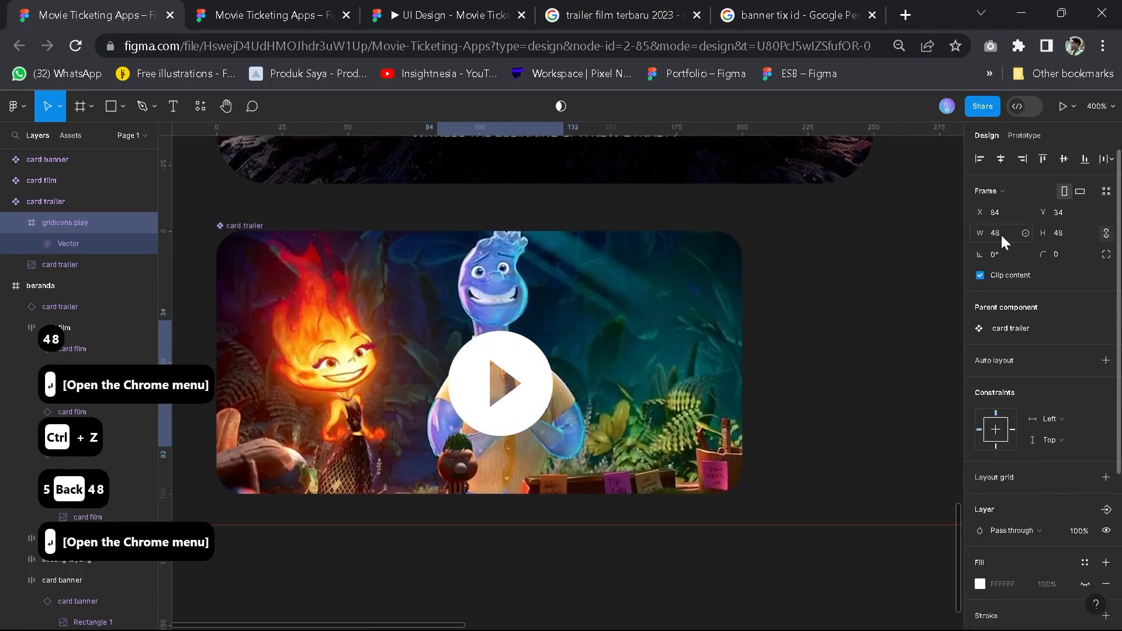
{"action": "left_click", "coordinate": [1004, 158]}
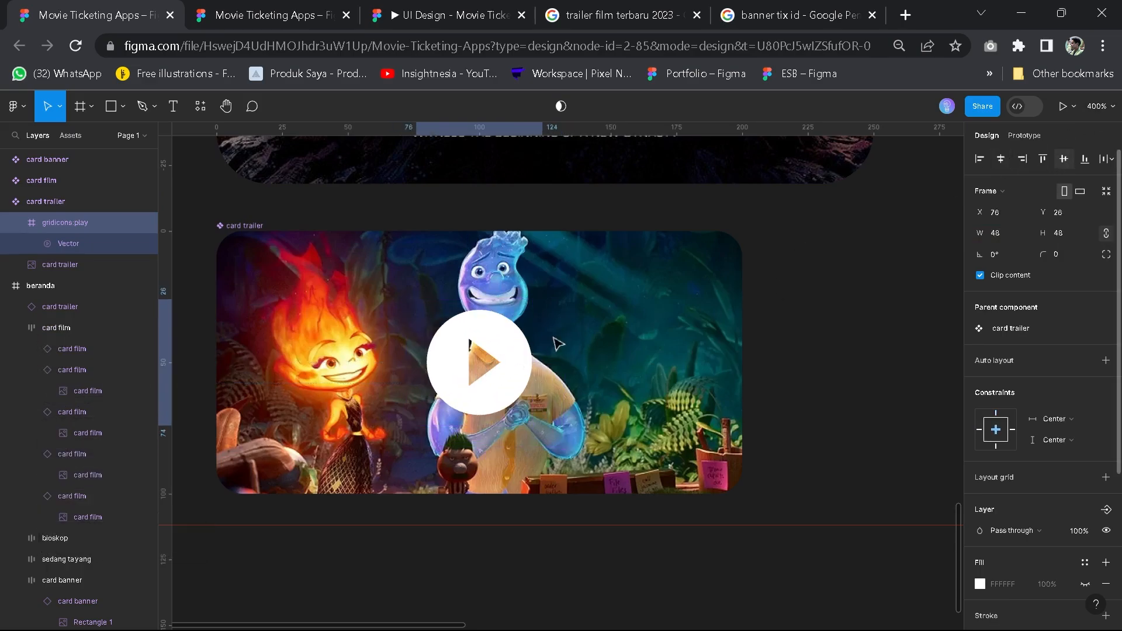
Wrap the card trailer instance in the beranda frame in auto layout with 0 padding, positioned at X 20, Y 761
{"action": "scroll", "coordinate": [518, 370], "scroll_direction": "down", "scroll_amount": 3, "text": "ctrl"}
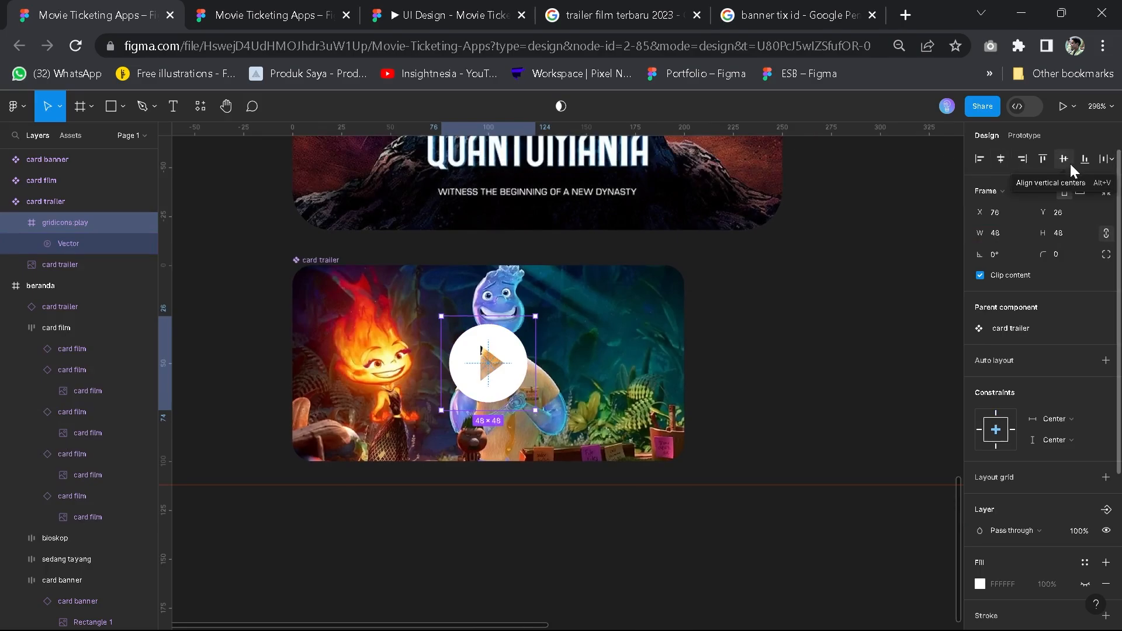
{"action": "scroll", "coordinate": [541, 357], "scroll_direction": "down", "scroll_amount": 2}
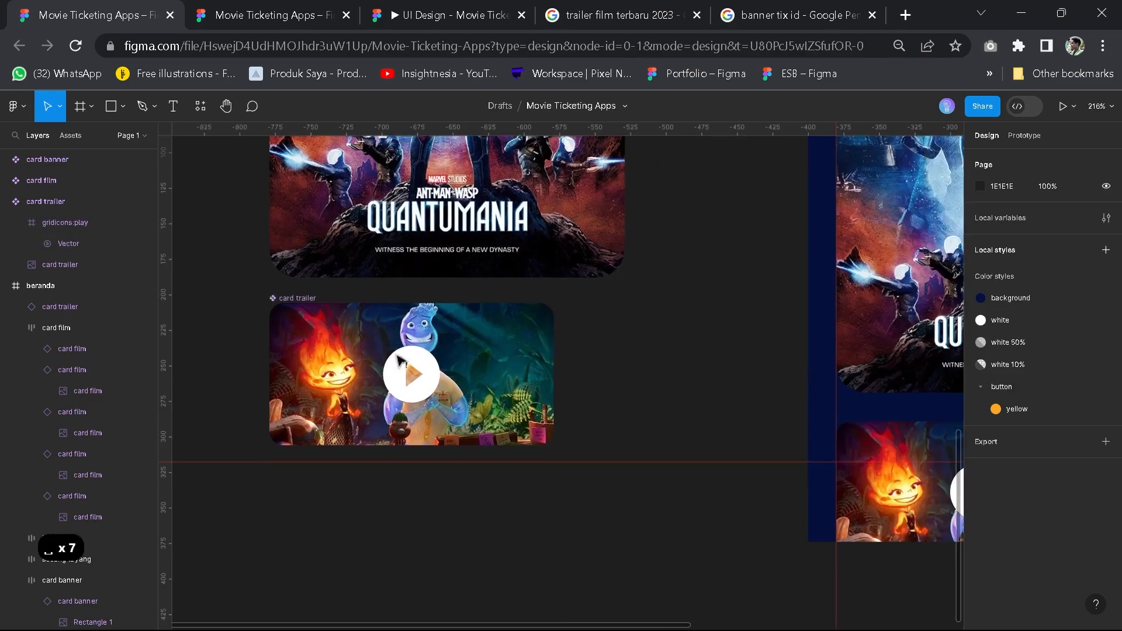
{"action": "left_click_drag", "start_coordinate": [659, 378], "coordinate": [527, 355]}
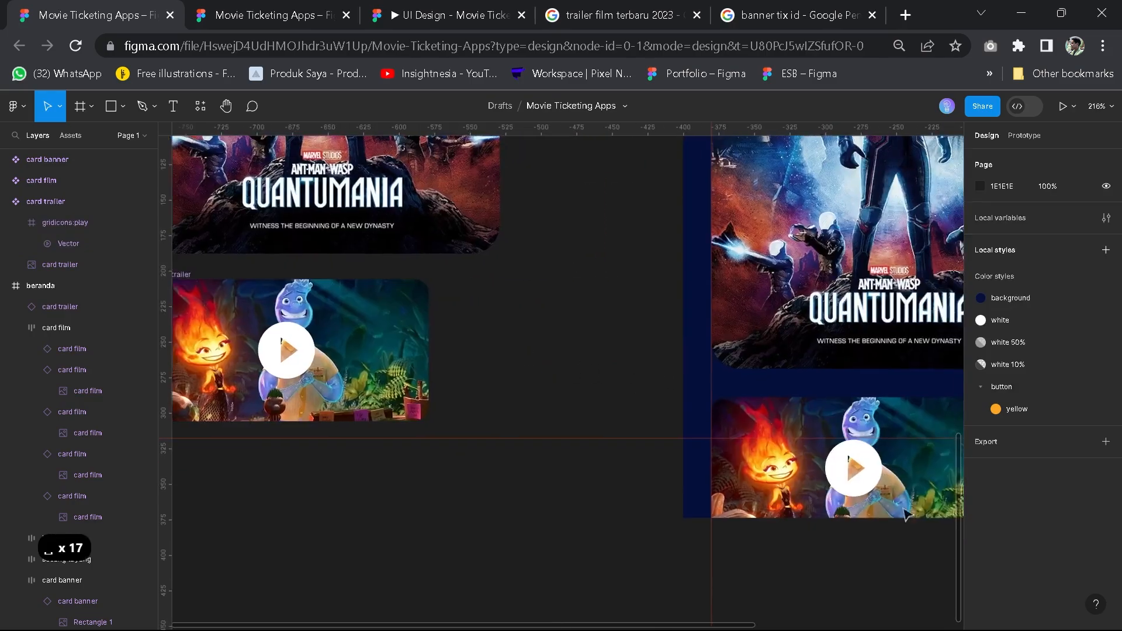
{"action": "left_click_drag", "start_coordinate": [798, 475], "coordinate": [588, 440]}
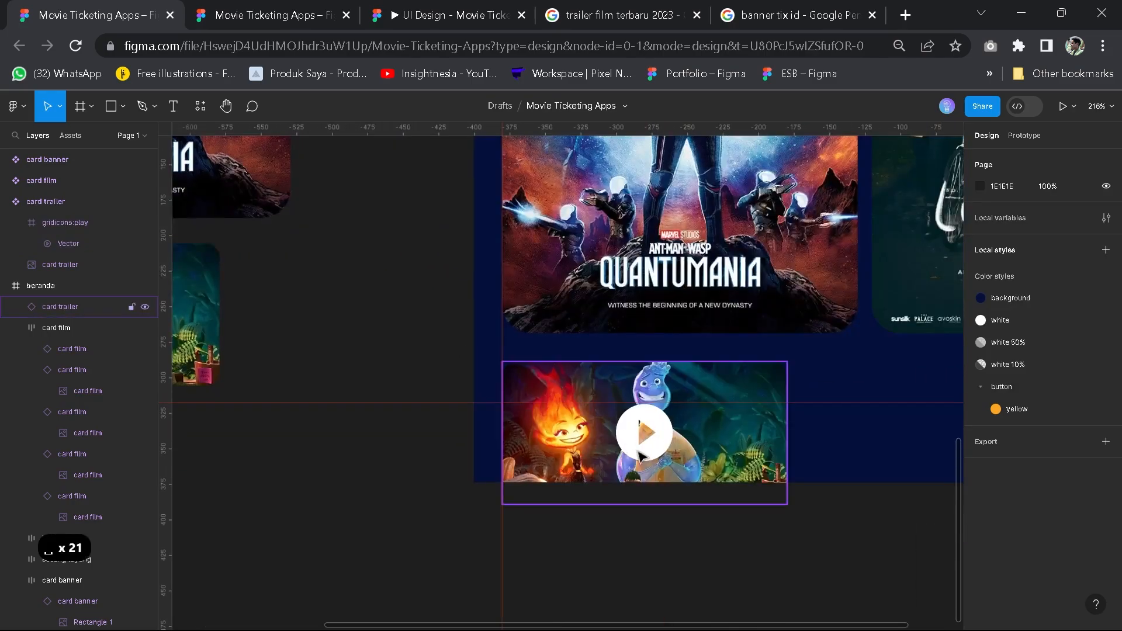
{"action": "scroll", "coordinate": [641, 452], "scroll_direction": "down", "scroll_amount": 2}
{"action": "scroll", "coordinate": [641, 452], "scroll_direction": "down", "scroll_amount": 2}
{"action": "key", "text": "space"}
{"action": "key", "text": "space"}
{"action": "left_click", "coordinate": [600, 459]}
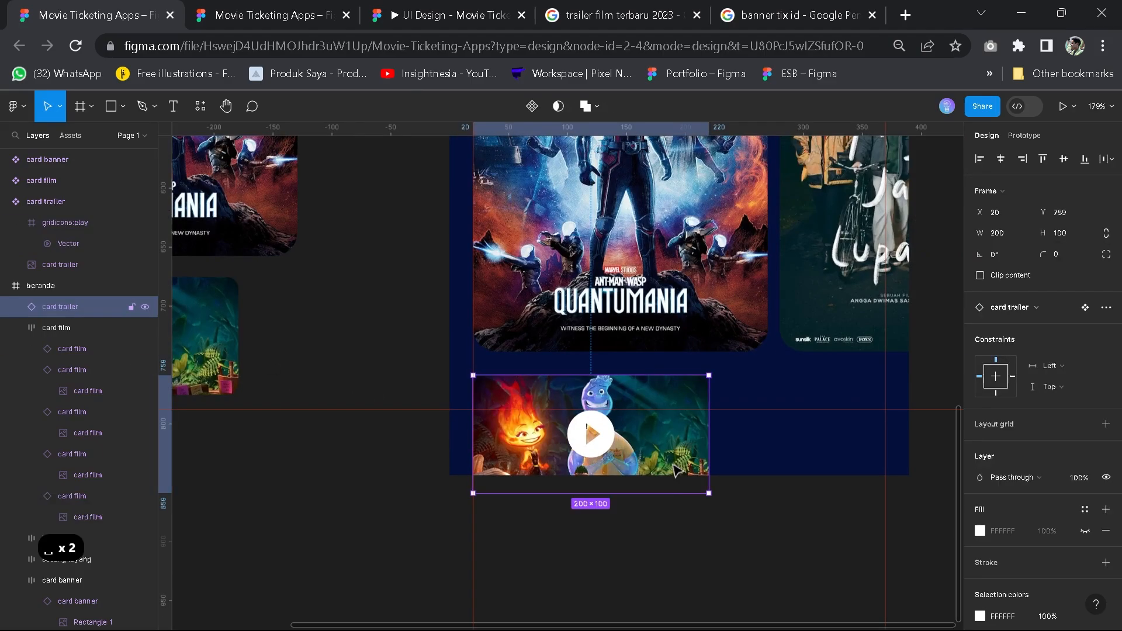
{"action": "key", "text": "shift+a"}
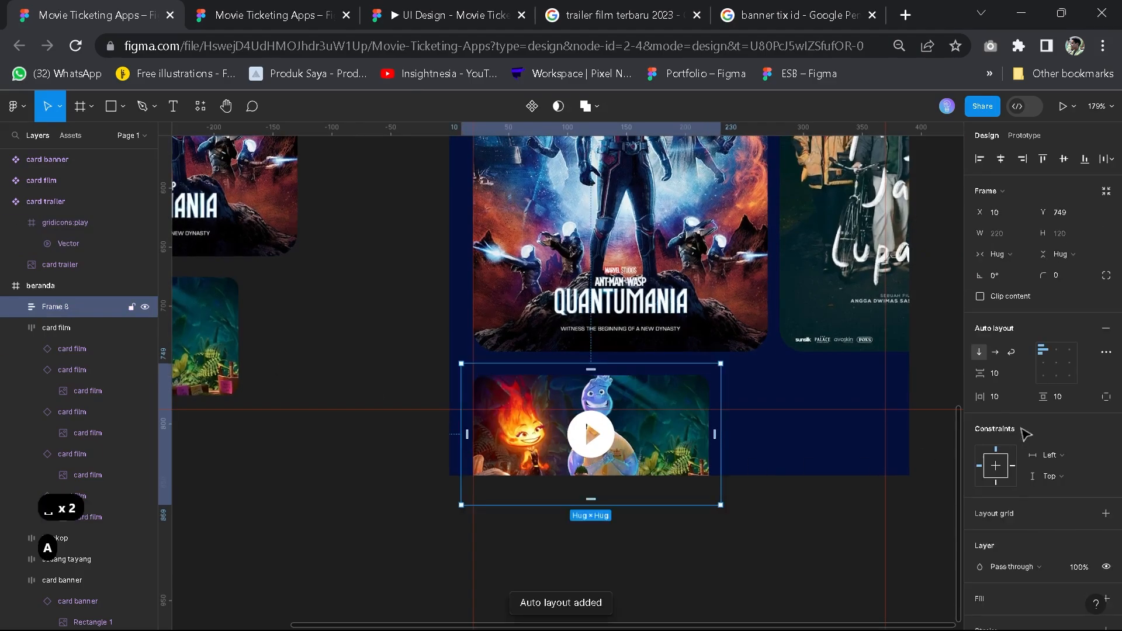
{"action": "left_click", "coordinate": [1003, 397]}
{"action": "type", "text": "0"}
{"action": "left_click", "coordinate": [1057, 397]}
{"action": "type", "text": "0"}
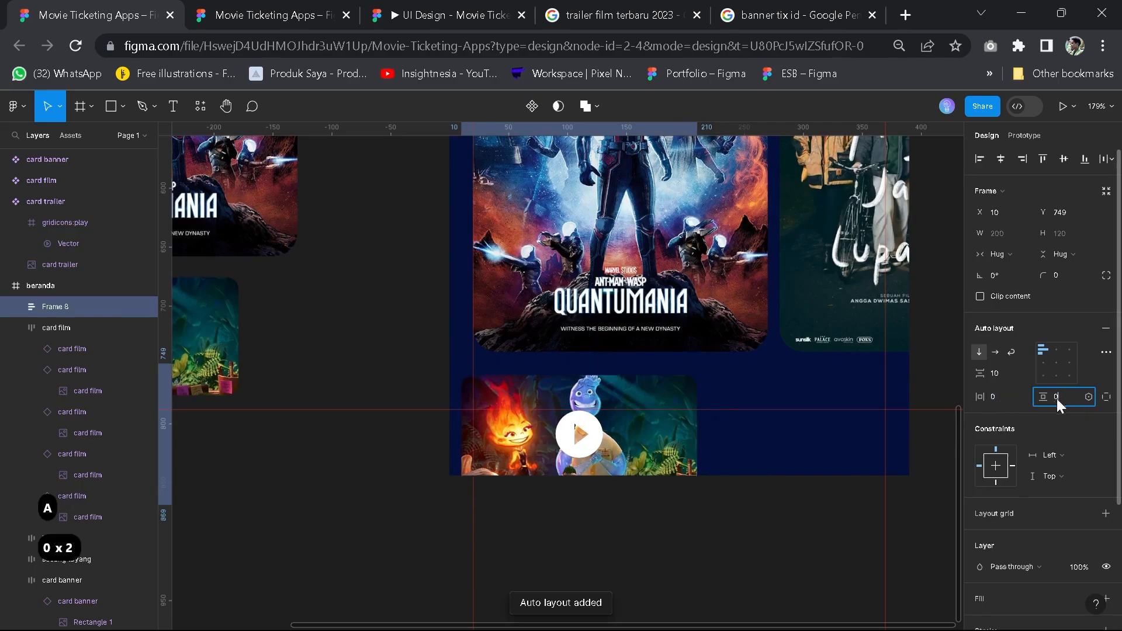
{"action": "key", "text": "Return"}
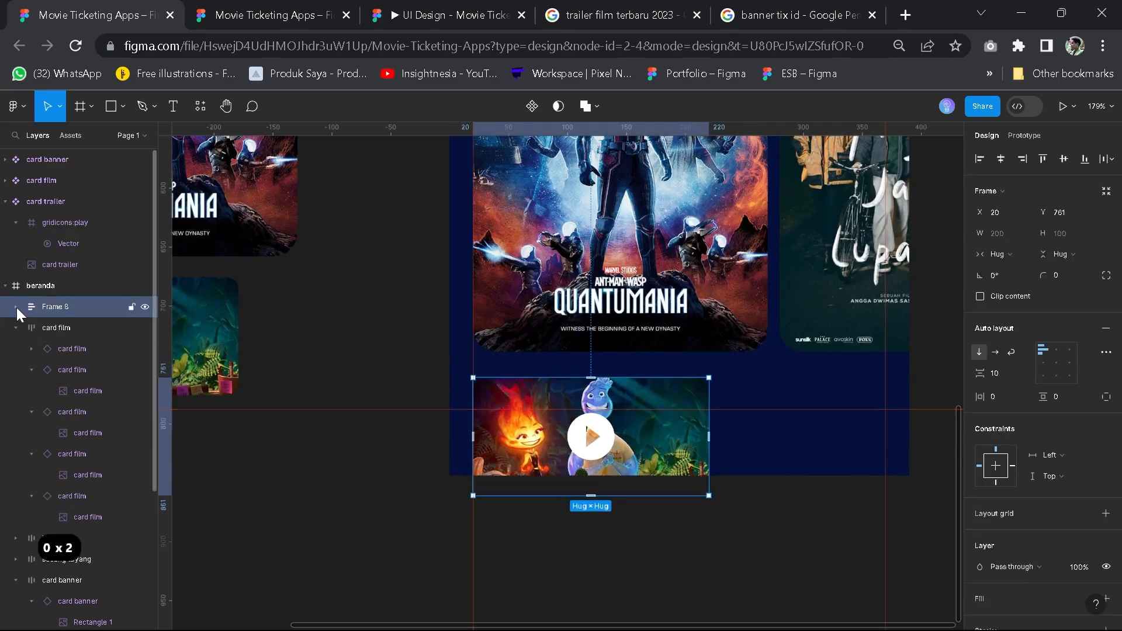
Rename the new auto layout frame around the trailer instance as "card trailer"
{"action": "left_click", "coordinate": [16, 308]}
{"action": "double_click", "coordinate": [62, 306]}
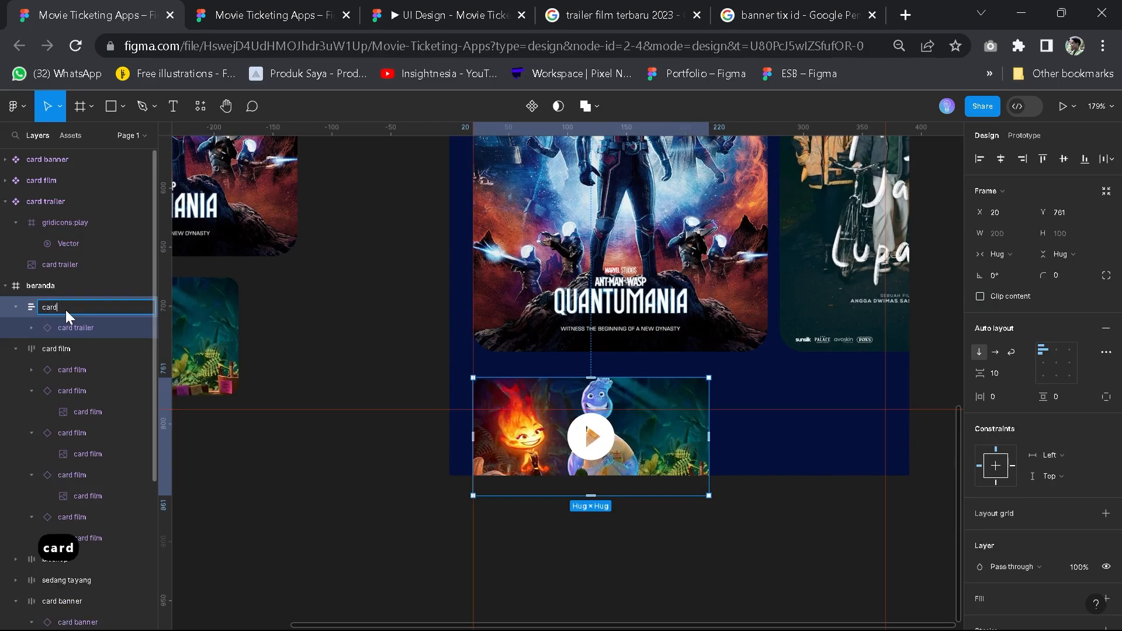
{"action": "type", "text": "card trailer"}
{"action": "key", "text": "Return"}
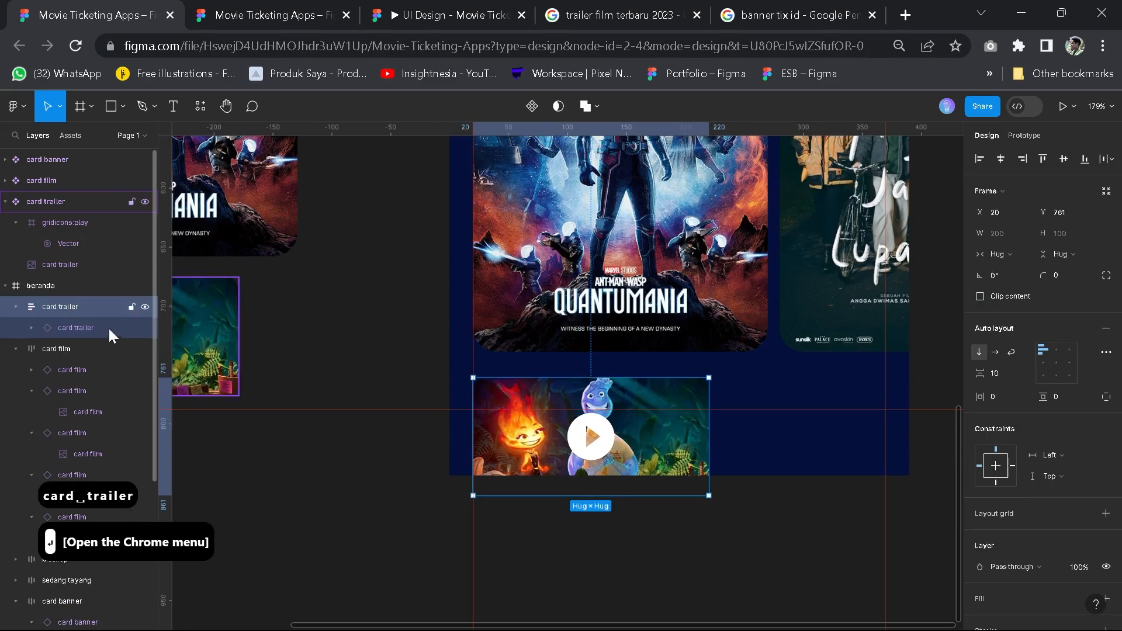
Duplicate the card trailer instance inside its auto layout frame so that it holds three trailer cards
{"action": "left_click", "coordinate": [101, 331]}
{"action": "key", "text": "ctrl+d"}
{"action": "key", "text": "ctrl+d"}
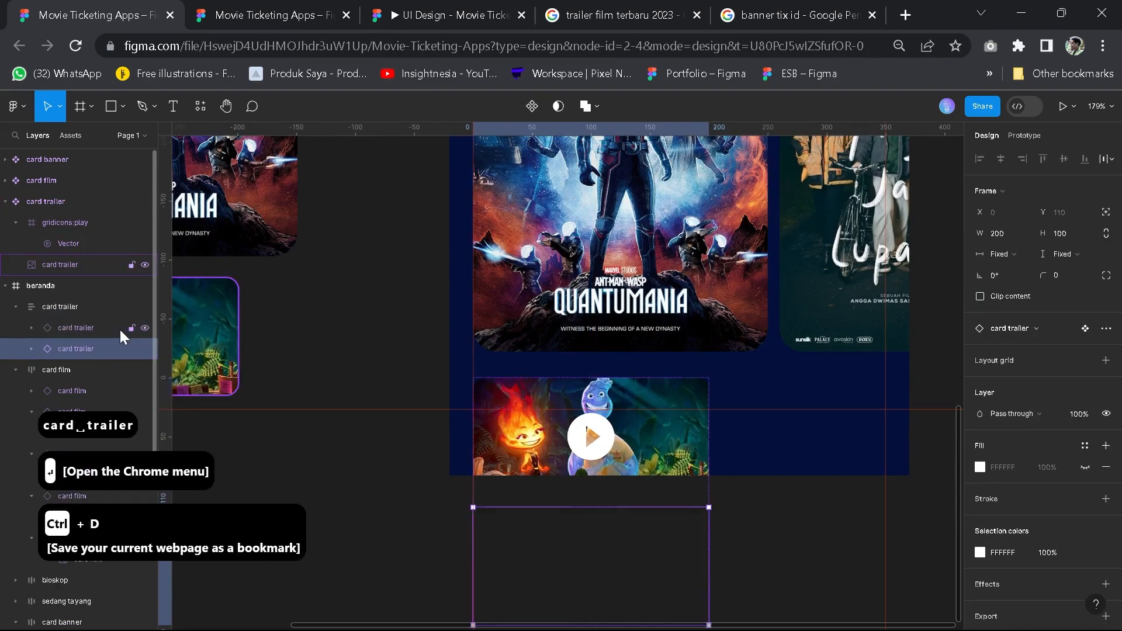
{"action": "key", "text": "ctrl+d"}
{"action": "scroll", "coordinate": [643, 498], "scroll_direction": "down", "scroll_amount": 5}
{"action": "scroll", "coordinate": [643, 498], "scroll_direction": "down", "scroll_amount": 4}
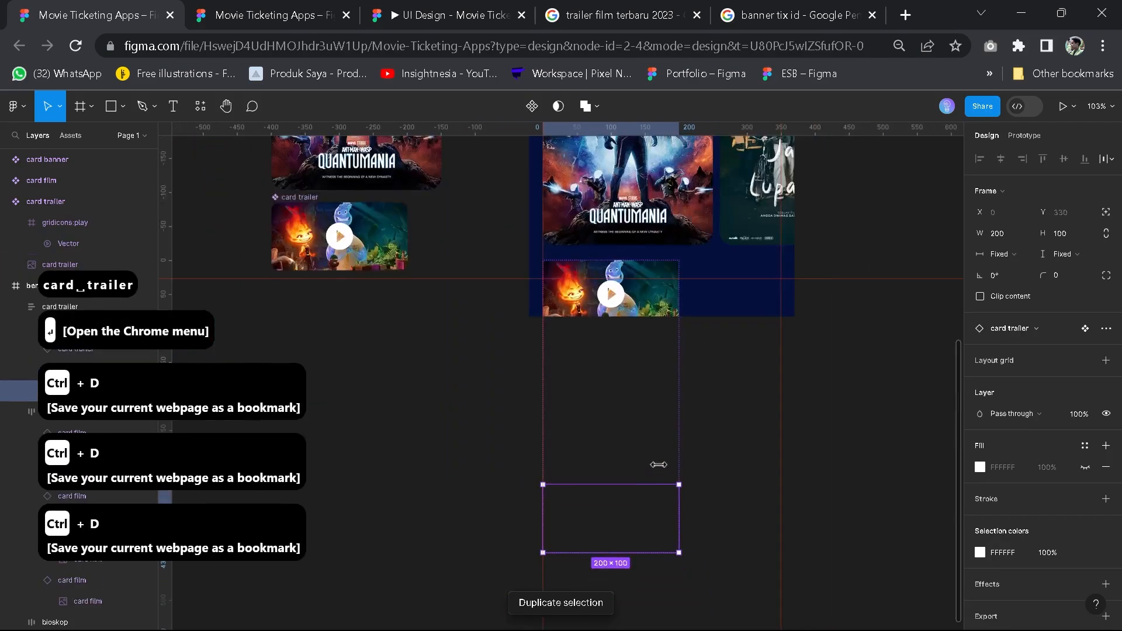
{"action": "key", "text": "ctrl+z"}
{"action": "key", "text": "space"}
{"action": "left_click_drag", "start_coordinate": [701, 362], "coordinate": [646, 434]}
{"action": "scroll", "coordinate": [645, 434], "scroll_direction": "up", "scroll_amount": 3}
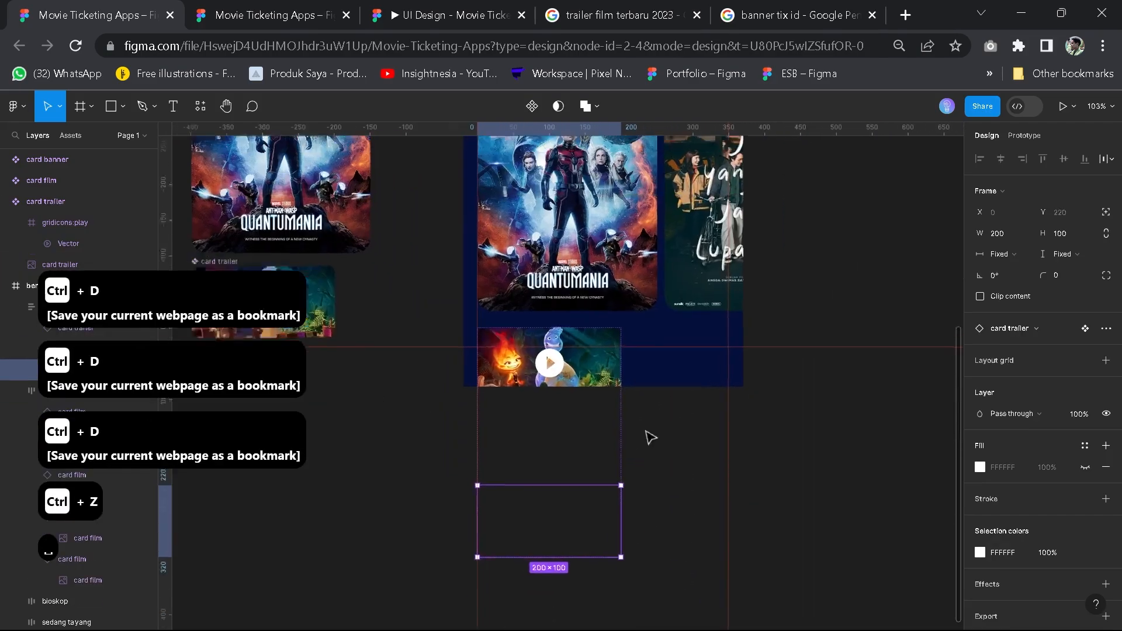
Change the card trailer frame's auto layout direction to horizontal
{"action": "left_click", "coordinate": [325, 455]}
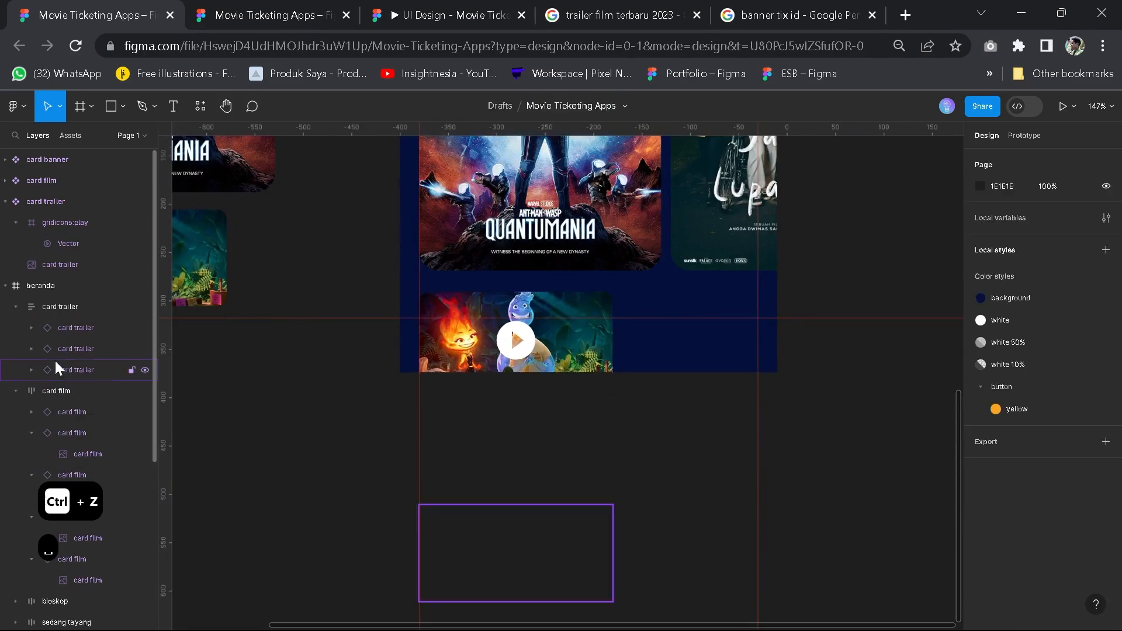
{"action": "left_click", "coordinate": [59, 307]}
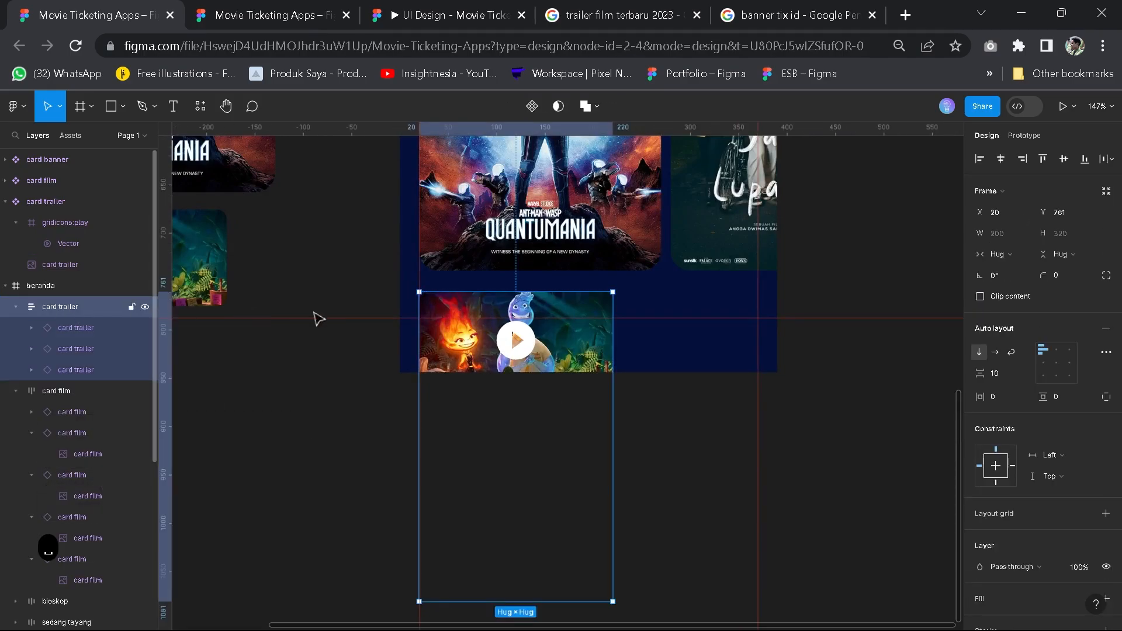
{"action": "left_click", "coordinate": [995, 353]}
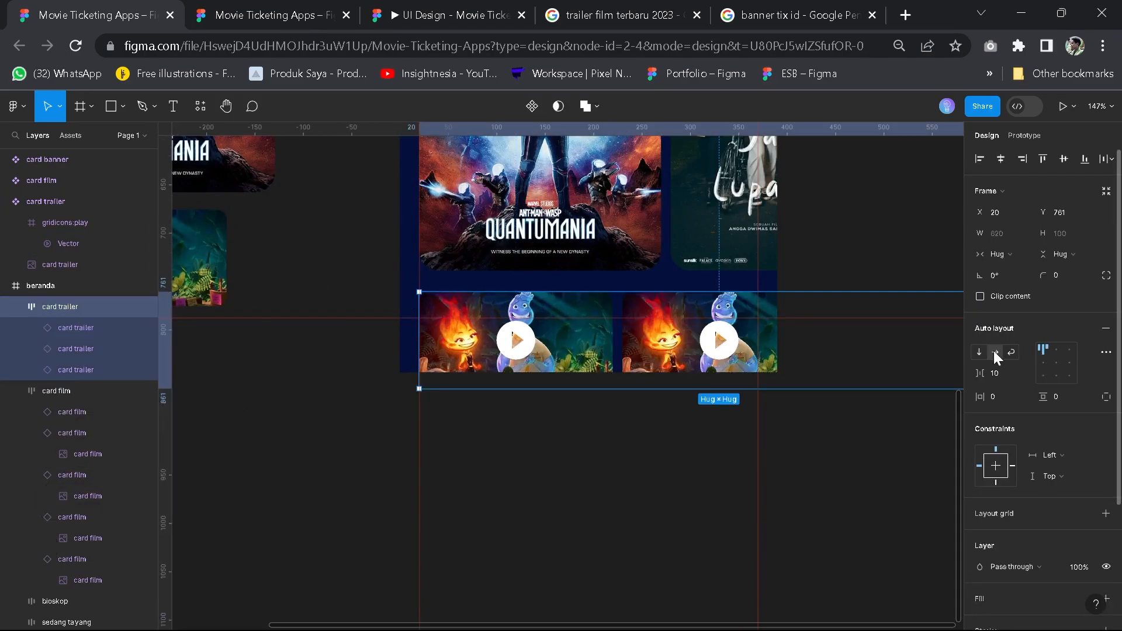
Switch to the Google Images results for "trailer film terbaru 2023" and copy the Ant-Man and the Wasp: Quantumania trailer image
{"action": "scroll", "coordinate": [521, 376], "scroll_direction": "up", "scroll_amount": 2}
{"action": "left_click_drag", "start_coordinate": [560, 382], "coordinate": [425, 466]}
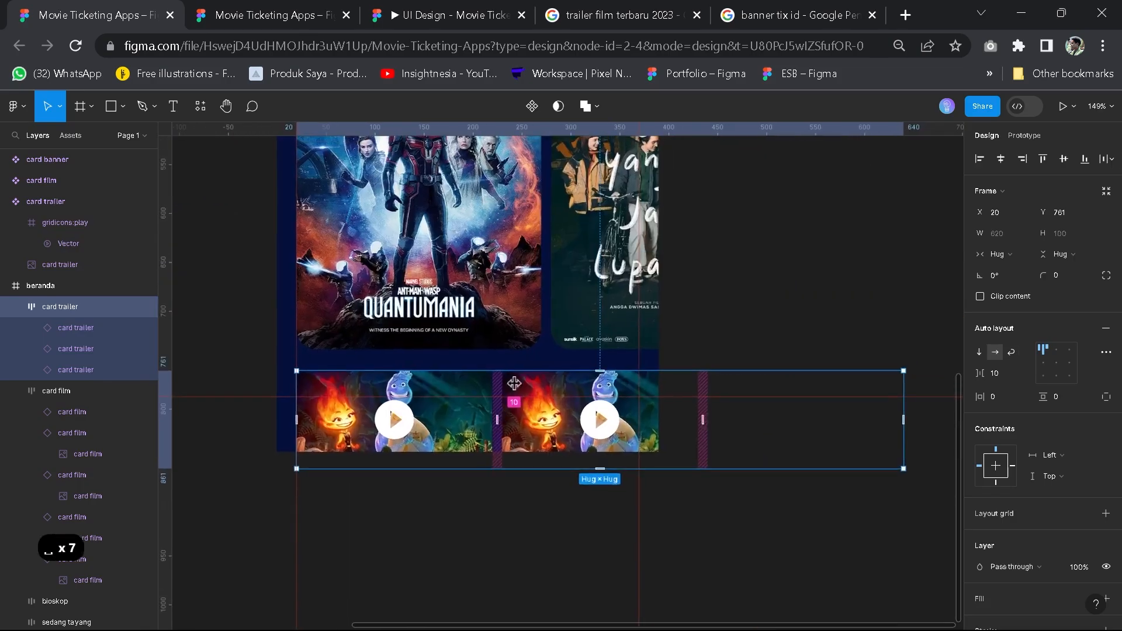
{"action": "left_click", "coordinate": [612, 7]}
{"action": "key", "text": "Escape"}
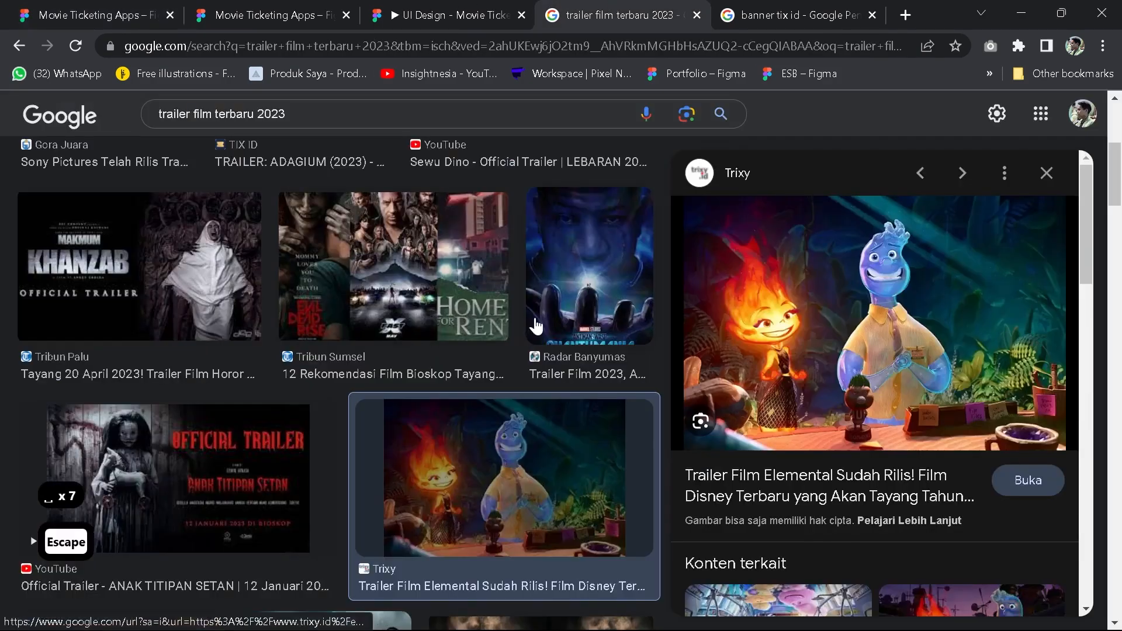
{"action": "scroll", "coordinate": [366, 415], "scroll_direction": "down", "scroll_amount": 3}
{"action": "scroll", "coordinate": [367, 415], "scroll_direction": "down", "scroll_amount": 1}
{"action": "left_click", "coordinate": [461, 473]}
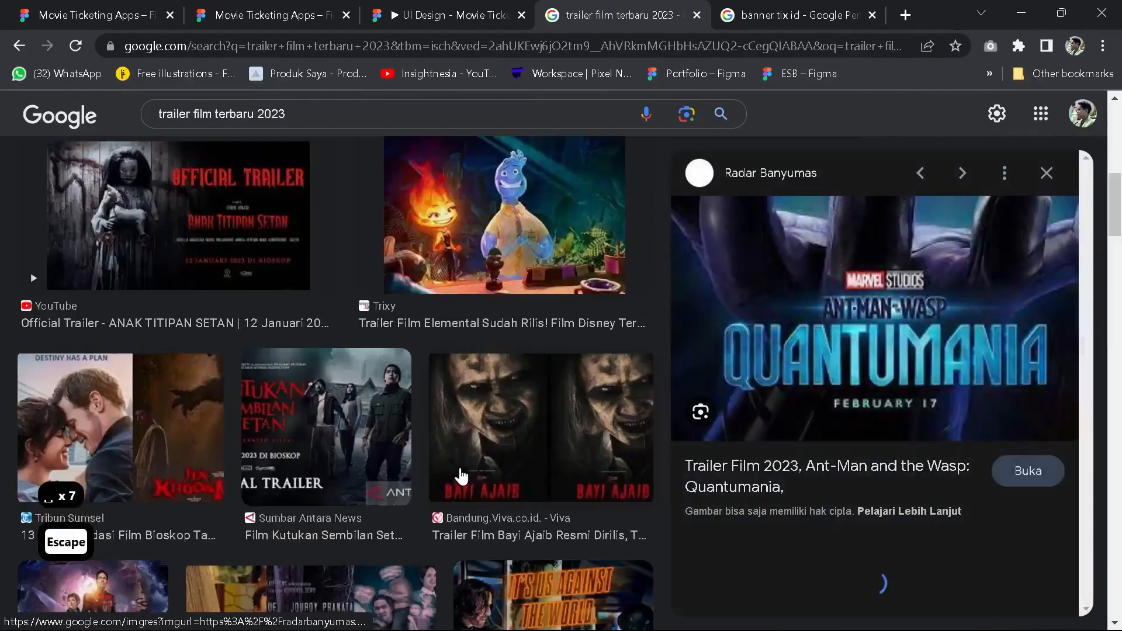
{"action": "right_click", "coordinate": [831, 326]}
{"action": "left_click", "coordinate": [890, 251]}
Return to the working Figma file and paste the Quantumania image into the second trailer card's image layer
{"action": "left_click", "coordinate": [96, 12]}
{"action": "double_click", "coordinate": [517, 424]}
{"action": "left_click", "coordinate": [36, 349]}
{"action": "left_click", "coordinate": [78, 392]}
{"action": "key", "text": "ctrl+v"}
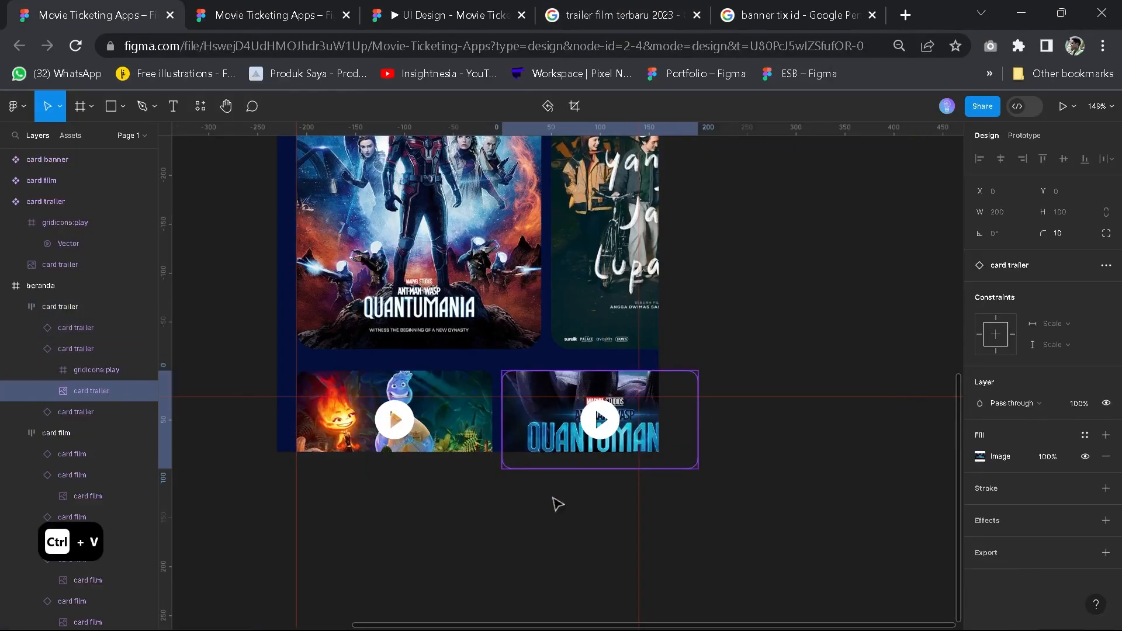
Turn off Clip content on the beranda frame so the whole trailer row shows
{"action": "left_click", "coordinate": [556, 504]}
{"action": "scroll", "coordinate": [556, 504], "scroll_direction": "down", "scroll_amount": 2}
{"action": "left_click_drag", "start_coordinate": [549, 374], "coordinate": [521, 608]}
{"action": "left_click", "coordinate": [373, 160]}
{"action": "left_click", "coordinate": [980, 272]}
{"action": "left_click_drag", "start_coordinate": [631, 544], "coordinate": [531, 246]}
{"action": "scroll", "coordinate": [566, 415], "scroll_direction": "up", "scroll_amount": 2}
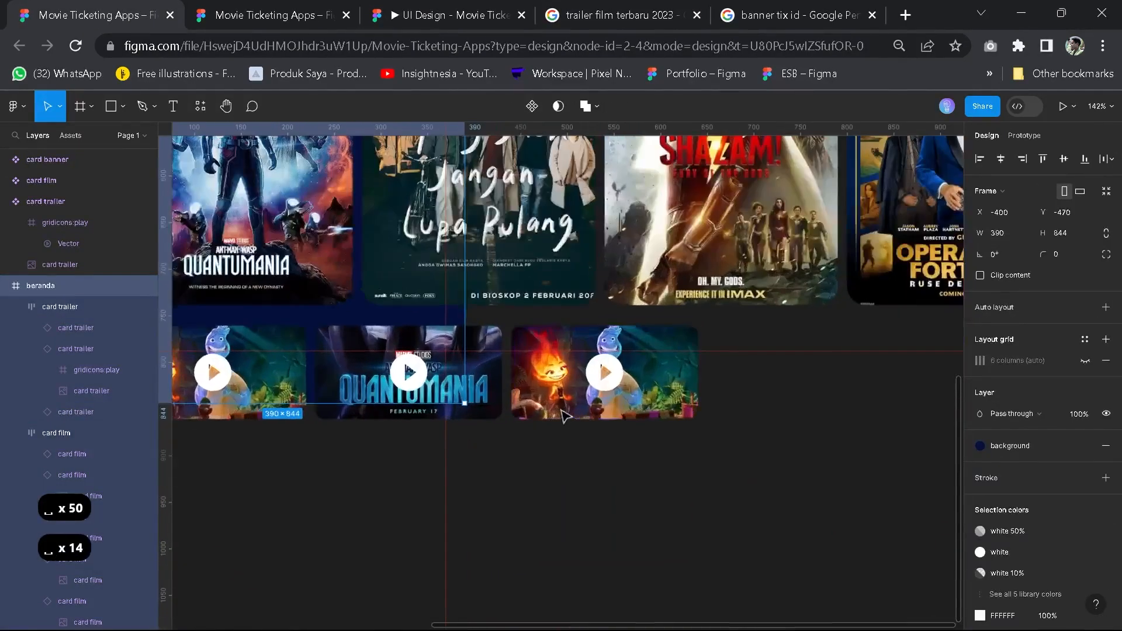
Select the third trailer card's image, switch to Google Images and pick the "Jalan yang Jauh Jangan Lupa Pulang" trailer picture
{"action": "double_click", "coordinate": [573, 391]}
{"action": "left_click", "coordinate": [637, 8]}
{"action": "key", "text": "Escape"}
{"action": "scroll", "coordinate": [463, 368], "scroll_direction": "down", "scroll_amount": 15}
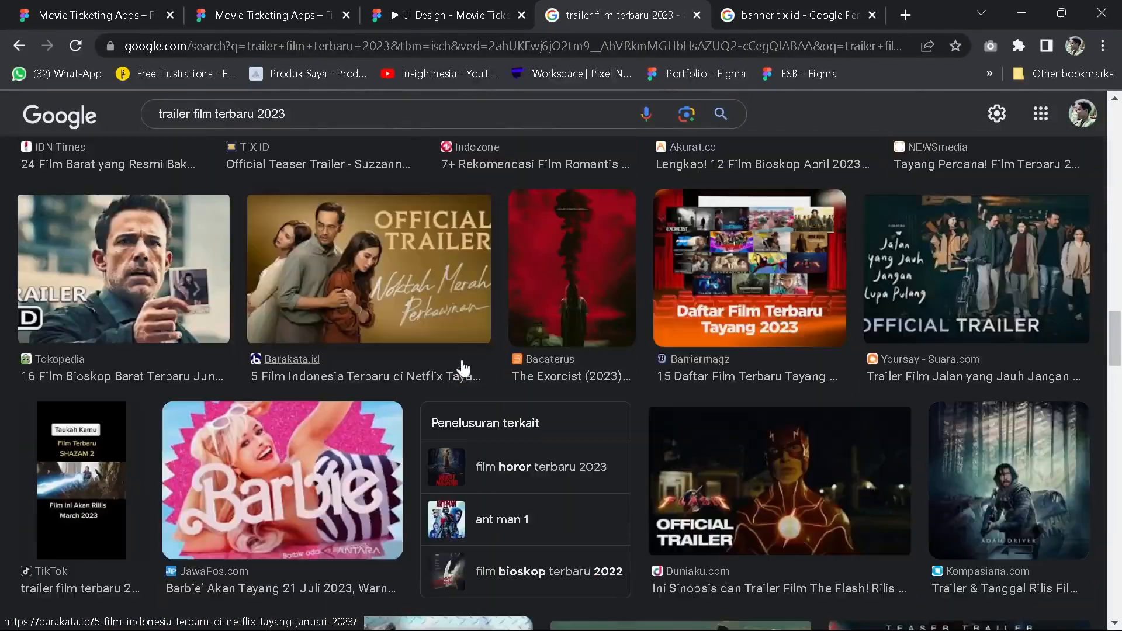
{"action": "left_click", "coordinate": [958, 277]}
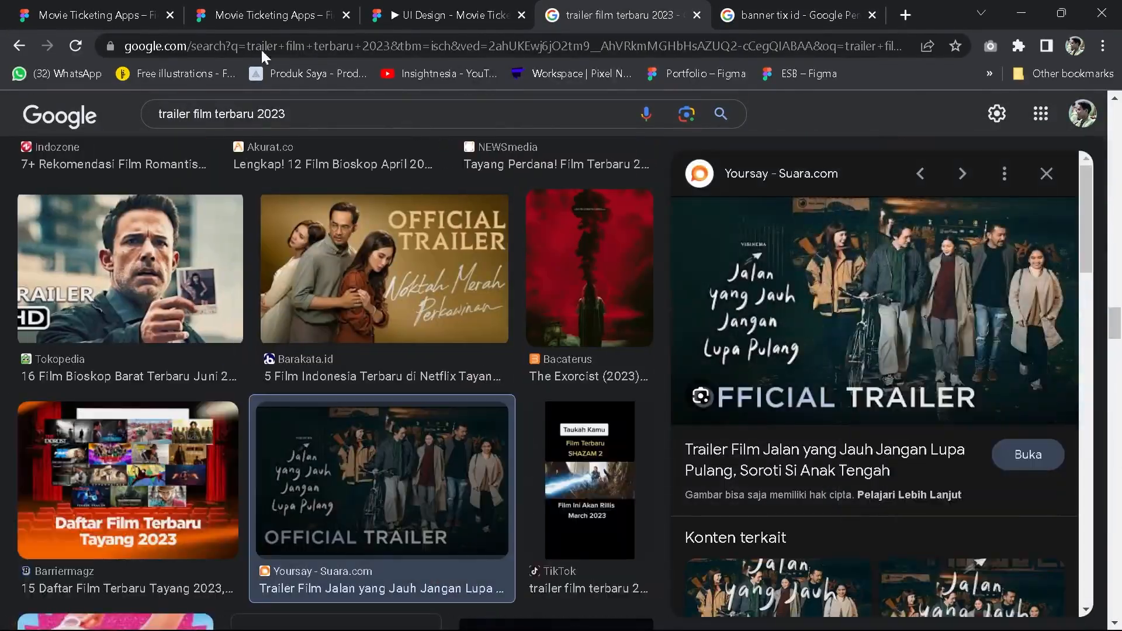
Return to the working Figma file and paste the "Jalan yang Jauh Jangan Lupa Pulang" picture into the third trailer card's image layer
{"action": "left_click", "coordinate": [106, 14]}
{"action": "key", "text": "ctrl+v"}
{"action": "key", "text": "ctrl+z"}
{"action": "double_click", "coordinate": [665, 377]}
{"action": "key", "text": "ctrl+v"}
{"action": "left_click", "coordinate": [680, 447]}
Select the card trailer row below the movie posters
{"action": "scroll", "coordinate": [681, 447], "scroll_direction": "down", "scroll_amount": 5}
{"action": "left_click_drag", "start_coordinate": [636, 481], "coordinate": [729, 501]}
{"action": "left_click", "coordinate": [707, 439]}
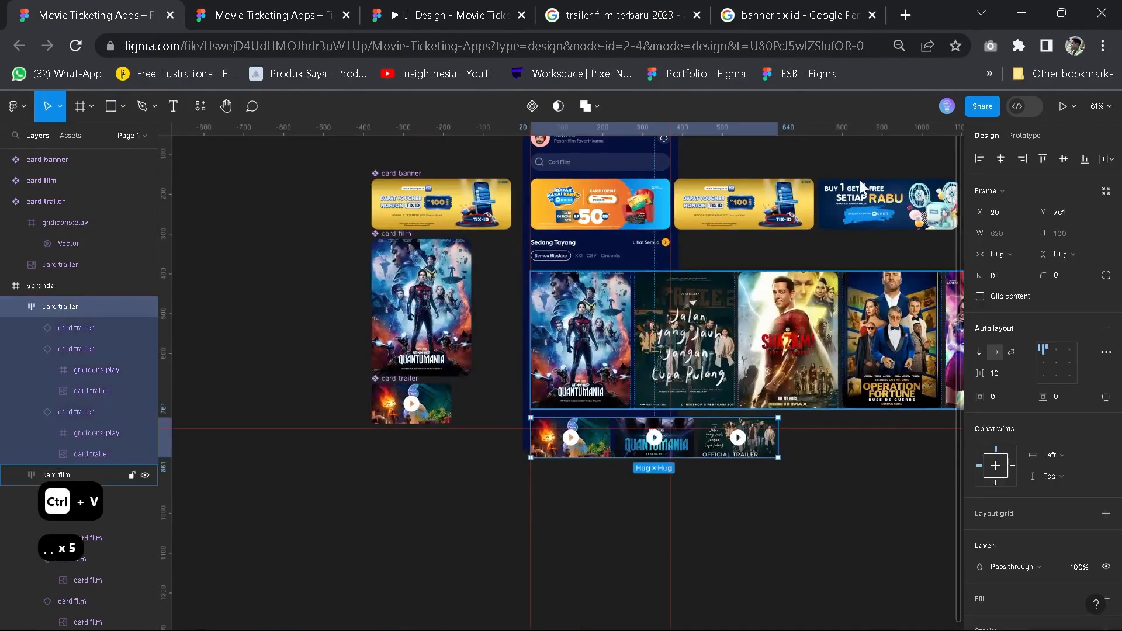
{"action": "scroll", "coordinate": [713, 476], "scroll_direction": "up", "scroll_amount": 3}
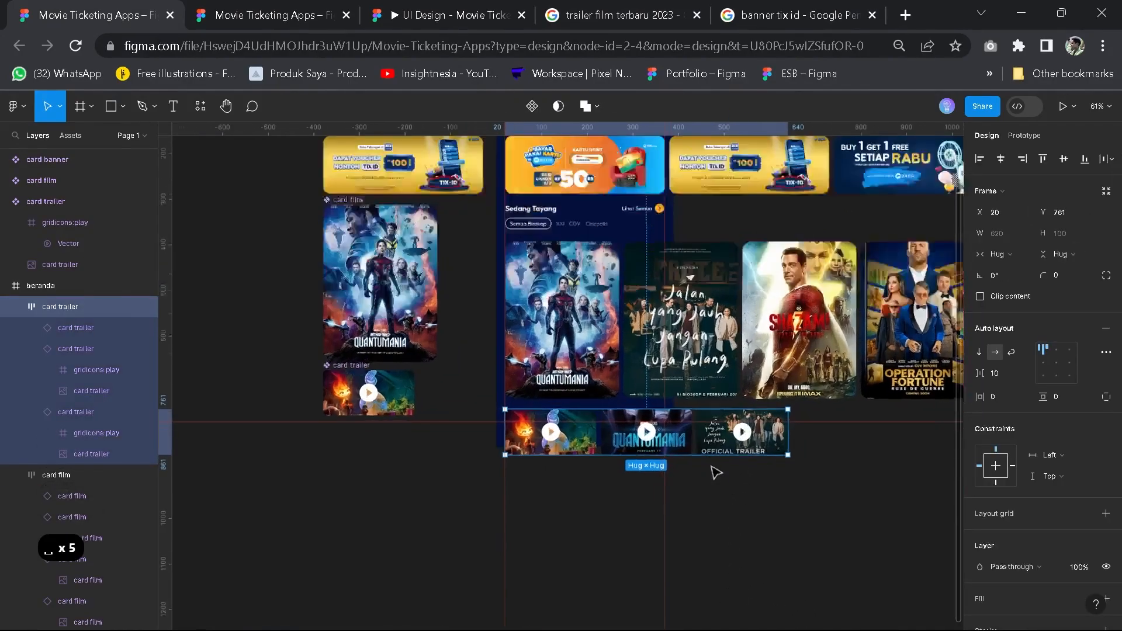
Turn on content clipping for the beranda frame so overflowing cards are cut off at its edges
{"action": "left_click_drag", "start_coordinate": [590, 258], "coordinate": [638, 447]}
{"action": "left_click", "coordinate": [520, 176]}
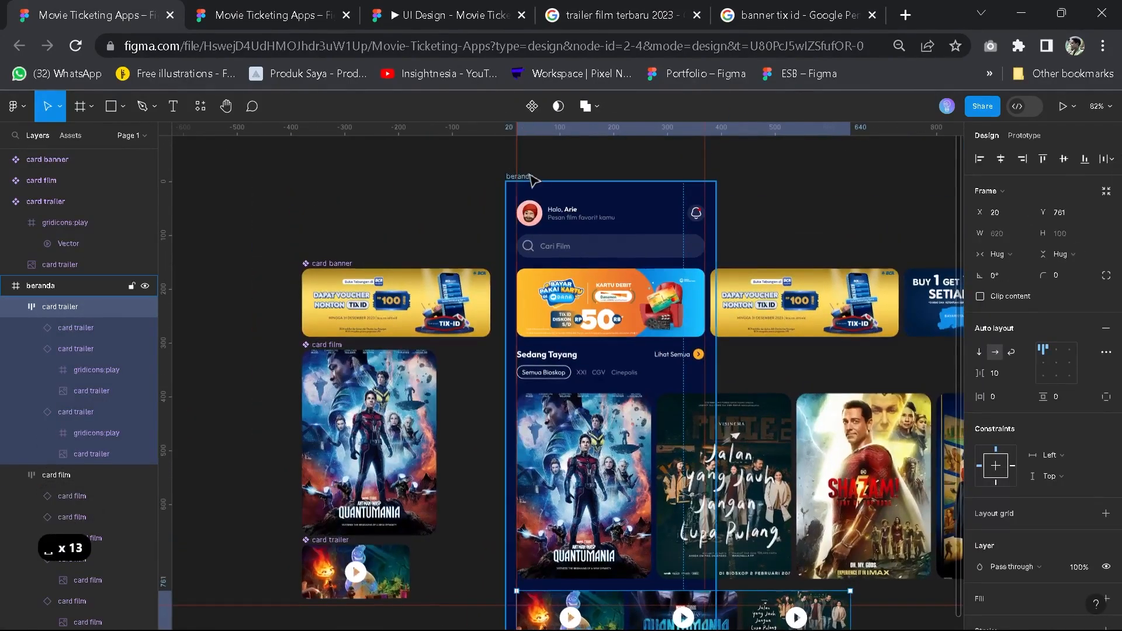
{"action": "left_click", "coordinate": [994, 278]}
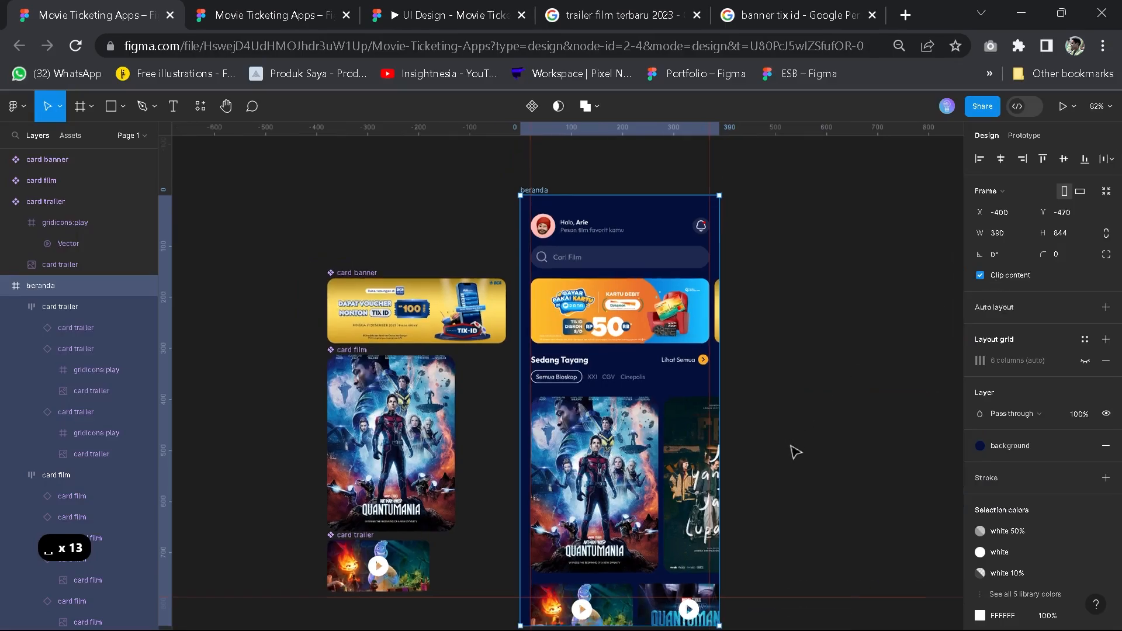
Move the trailer card row up slightly to Y 759 beneath the film posters
{"action": "scroll", "coordinate": [791, 453], "scroll_direction": "down", "scroll_amount": 5}
{"action": "scroll", "coordinate": [819, 315], "scroll_direction": "up", "scroll_amount": 8}
{"action": "scroll", "coordinate": [826, 329], "scroll_direction": "down", "scroll_amount": 1}
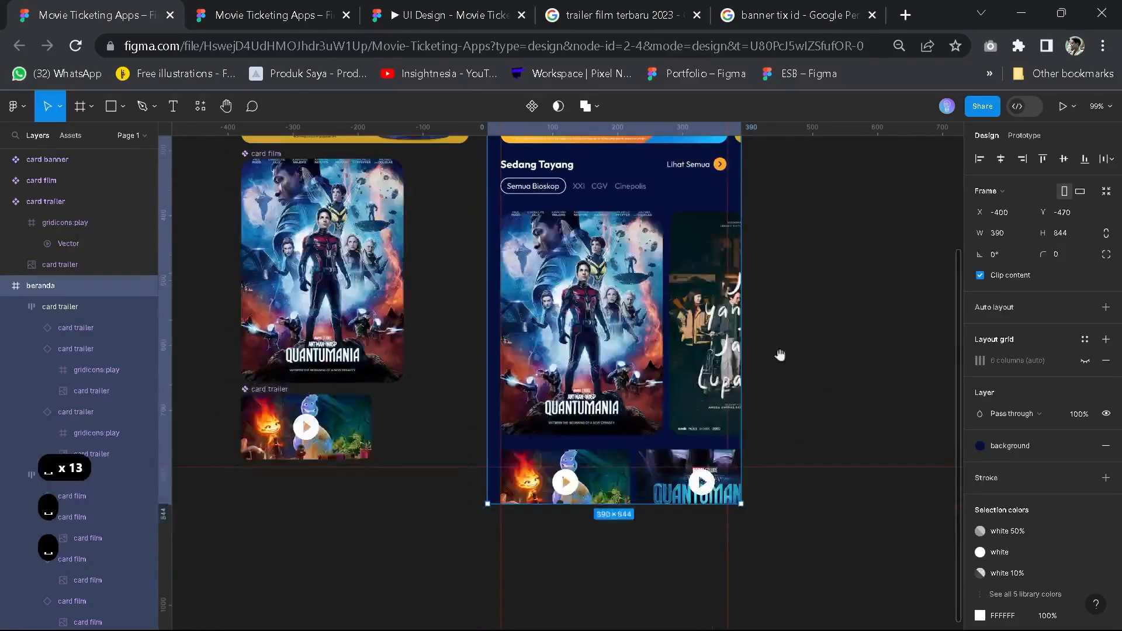
{"action": "left_click", "coordinate": [593, 486]}
{"action": "left_click_drag", "start_coordinate": [592, 485], "coordinate": [592, 488]}
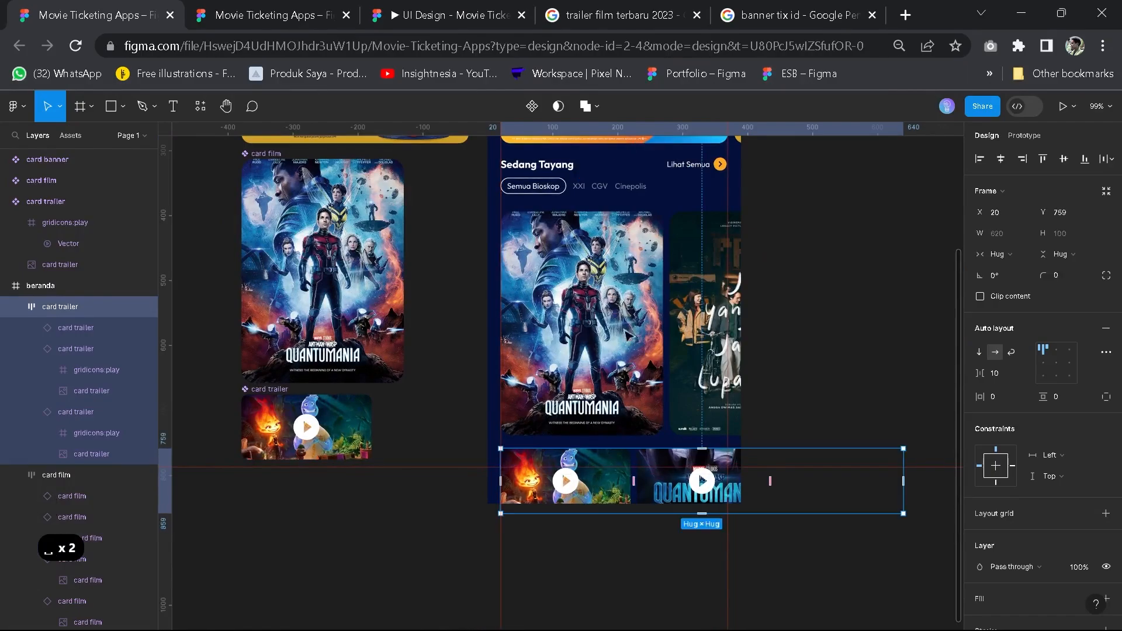
Combine the Sedang Tayang heading row and the cinema filter row in a vertical auto layout with 10 spacing
{"action": "left_click_drag", "start_coordinate": [587, 226], "coordinate": [602, 293]}
{"action": "left_click", "coordinate": [560, 250]}
{"action": "left_click", "coordinate": [552, 233]}
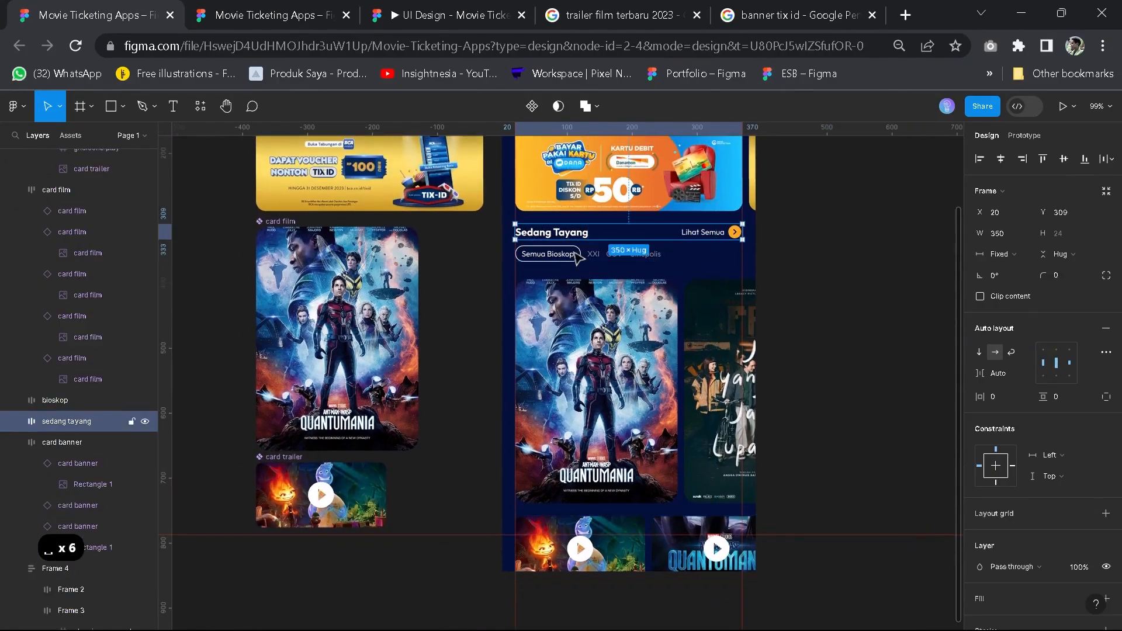
{"action": "scroll", "coordinate": [615, 264], "scroll_direction": "up", "scroll_amount": 1}
{"action": "scroll", "coordinate": [615, 328], "scroll_direction": "up", "scroll_amount": 3}
{"action": "left_click", "coordinate": [614, 321], "text": "shift"}
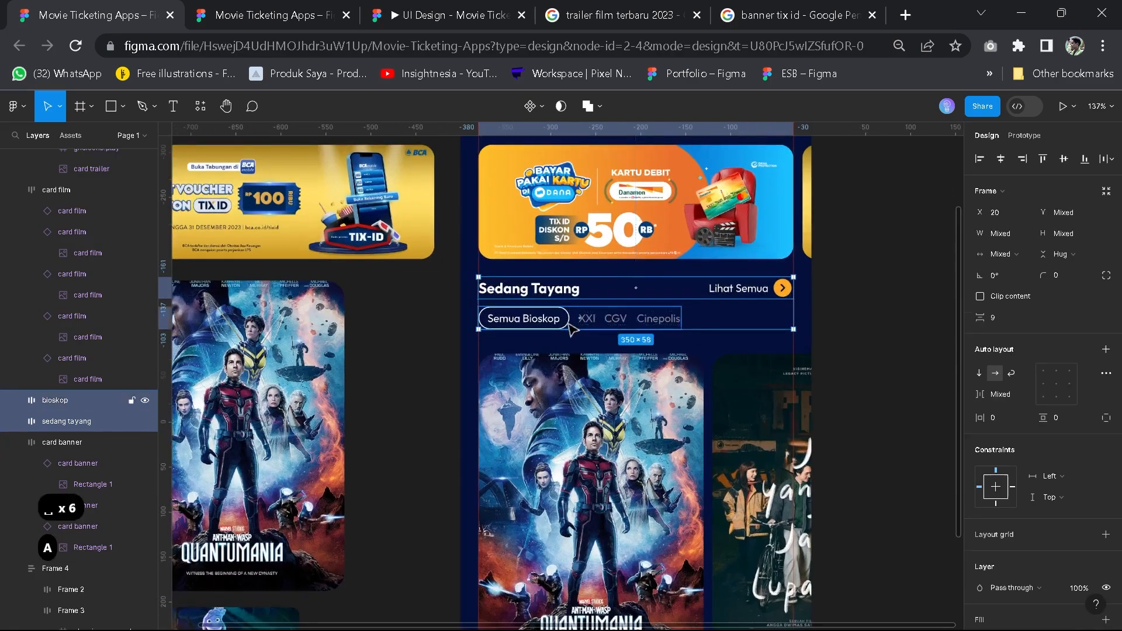
{"action": "key", "text": "shift+a"}
{"action": "left_click", "coordinate": [1009, 371]}
{"action": "type", "text": "10"}
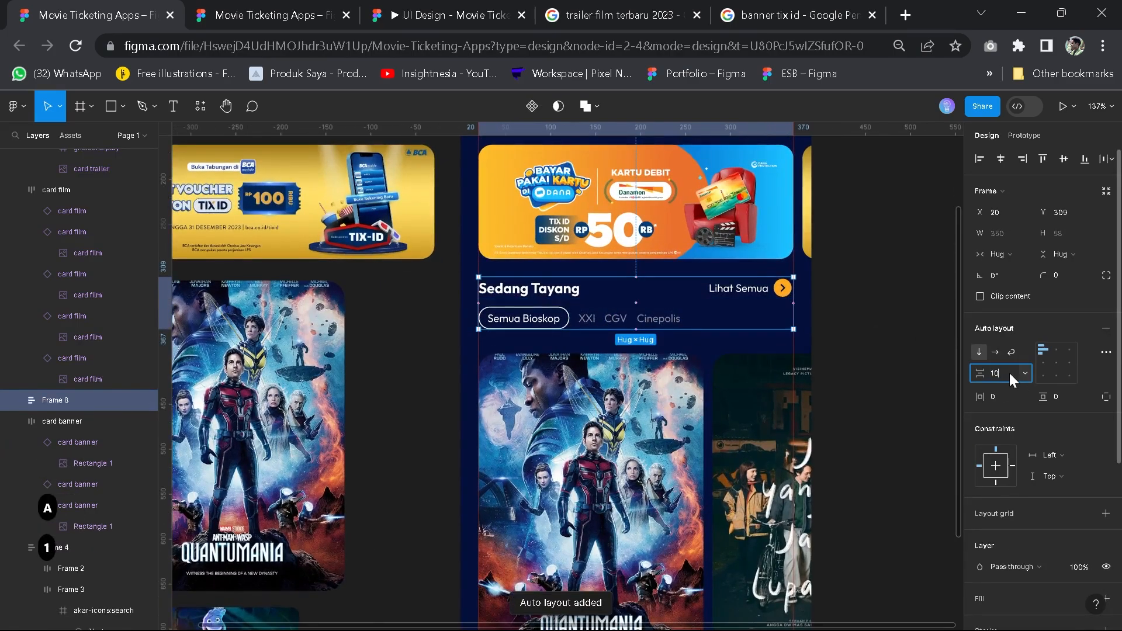
{"action": "key", "text": "Return"}
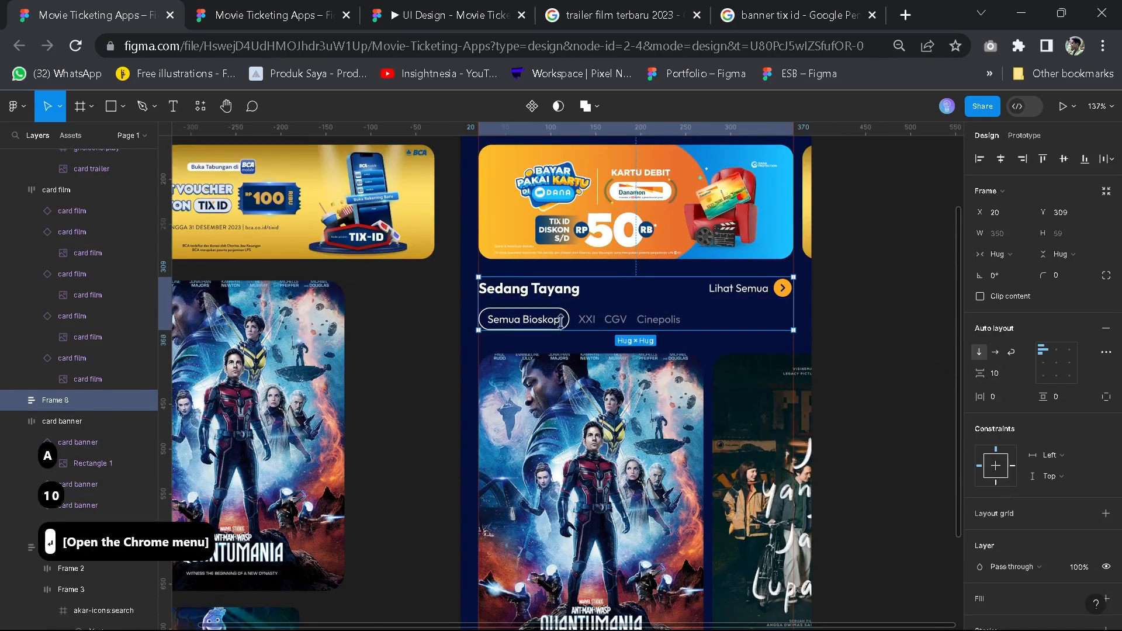
Combine the Sedang Tayang header group, film row and trailer row in one vertical auto layout with 20 spacing
{"action": "left_click", "coordinate": [624, 416]}
{"action": "left_click", "coordinate": [592, 334]}
{"action": "left_click", "coordinate": [603, 408], "text": "shift"}
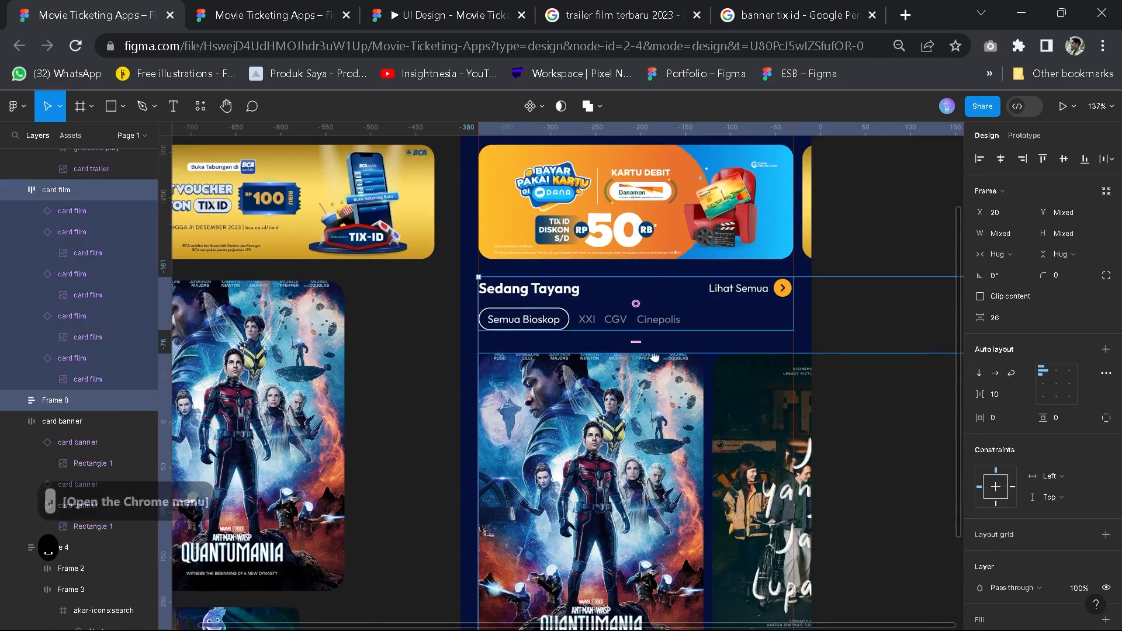
{"action": "left_click_drag", "start_coordinate": [653, 358], "coordinate": [665, 166]}
{"action": "left_click", "coordinate": [628, 535], "text": "shift"}
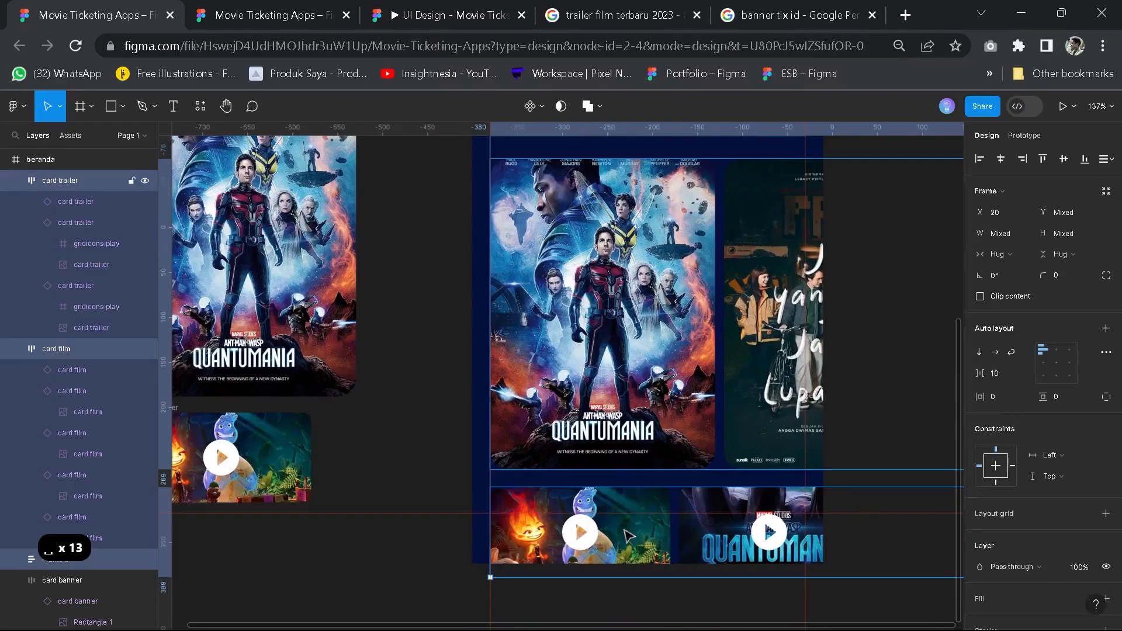
{"action": "key", "text": "shift+a"}
{"action": "left_click_drag", "start_coordinate": [673, 354], "coordinate": [663, 400]}
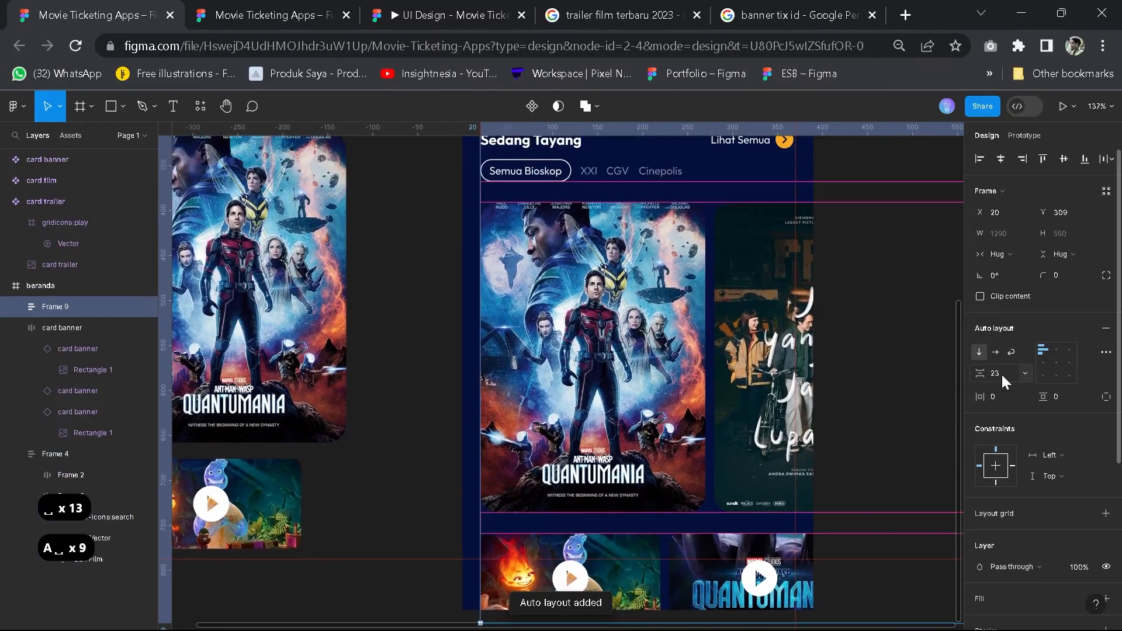
{"action": "type", "text": "2"}
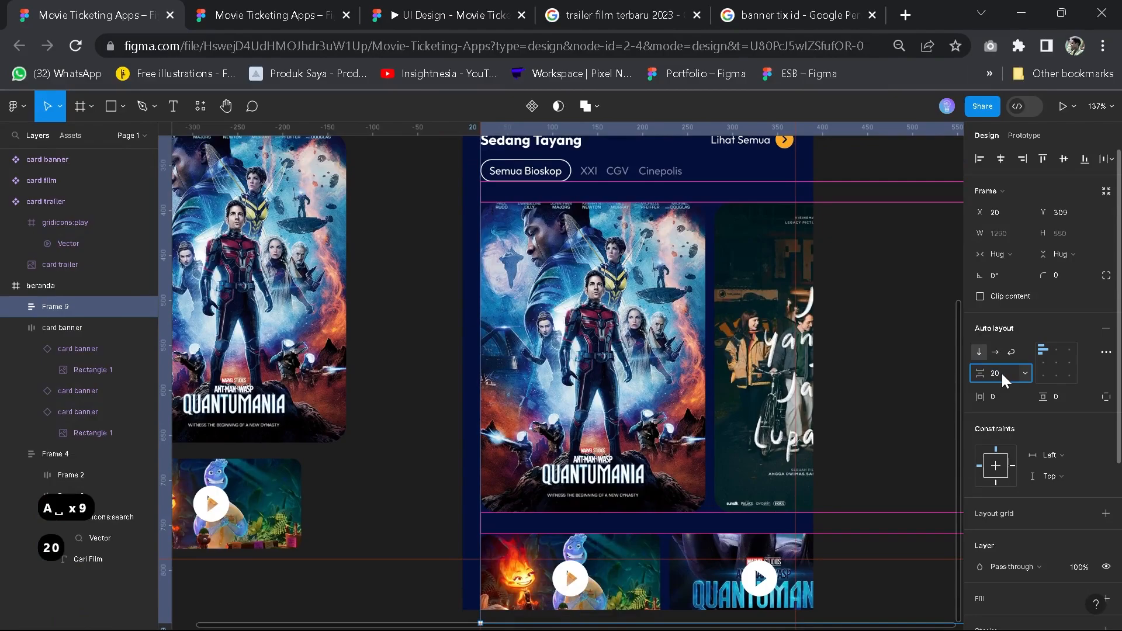
{"action": "key", "text": "Return"}
Review the beranda layout from the greeting header down to the trailer row
{"action": "scroll", "coordinate": [592, 378], "scroll_direction": "down", "scroll_amount": 2}
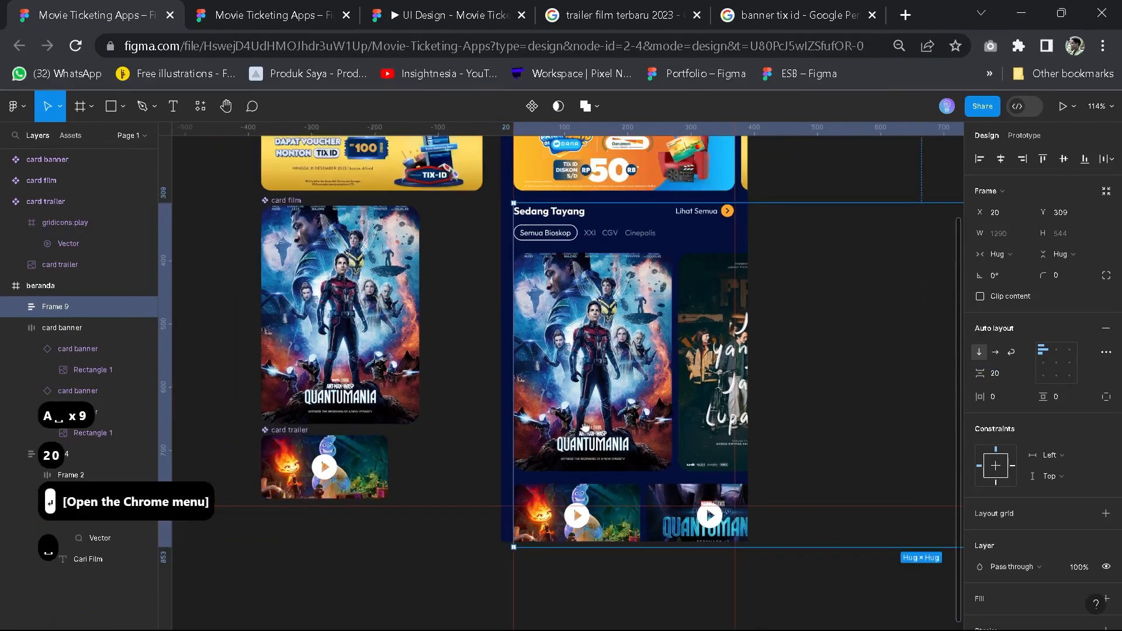
{"action": "left_click_drag", "start_coordinate": [585, 428], "coordinate": [581, 510]}
{"action": "scroll", "coordinate": [584, 510], "scroll_direction": "down", "scroll_amount": 1}
{"action": "left_click_drag", "start_coordinate": [612, 459], "coordinate": [593, 338]}
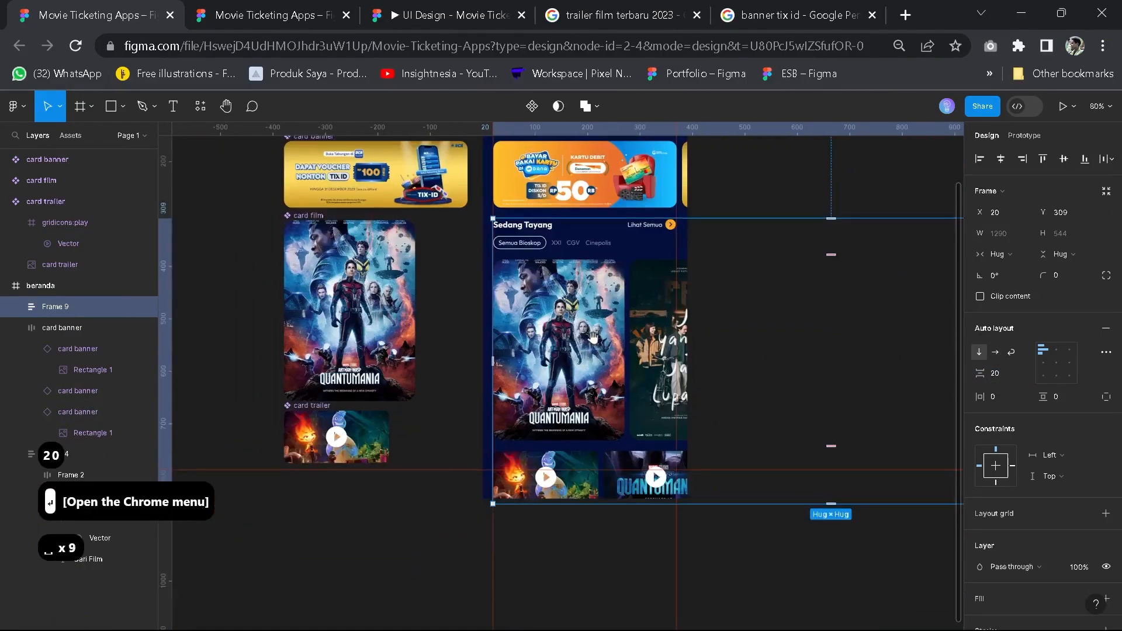
{"action": "scroll", "coordinate": [592, 338], "scroll_direction": "down", "scroll_amount": 2}
{"action": "left_click", "coordinate": [691, 295]}
{"action": "scroll", "coordinate": [688, 309], "scroll_direction": "up", "scroll_amount": 3}
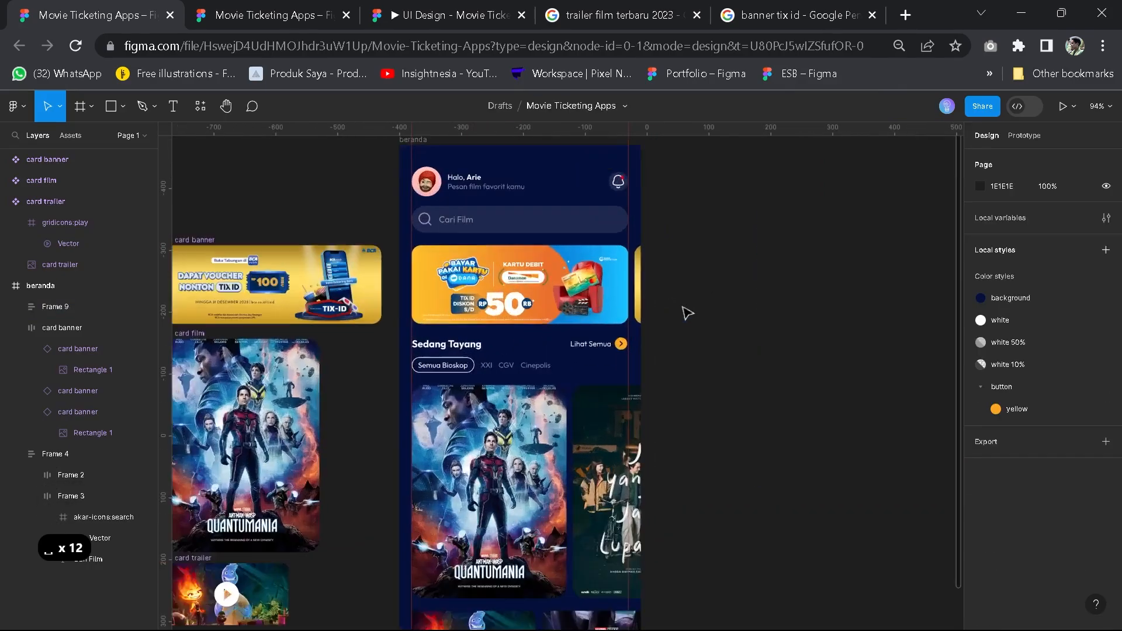
{"action": "left_click_drag", "start_coordinate": [687, 313], "coordinate": [716, 240]}
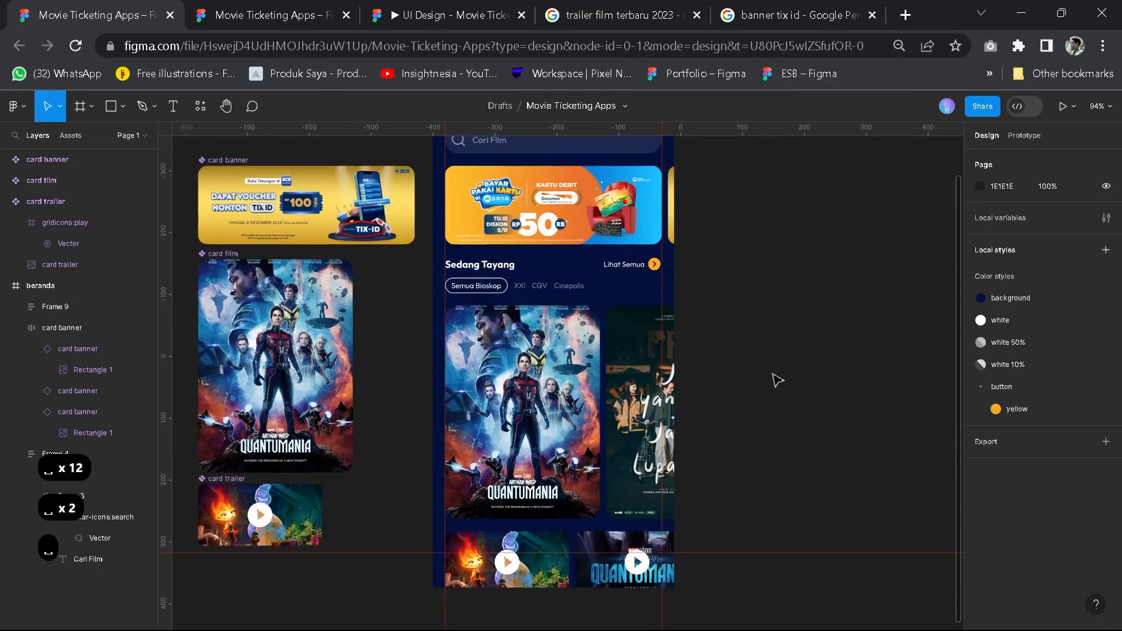
{"action": "left_click_drag", "start_coordinate": [777, 381], "coordinate": [794, 249]}
{"action": "scroll", "coordinate": [795, 248], "scroll_direction": "down", "scroll_amount": 1}
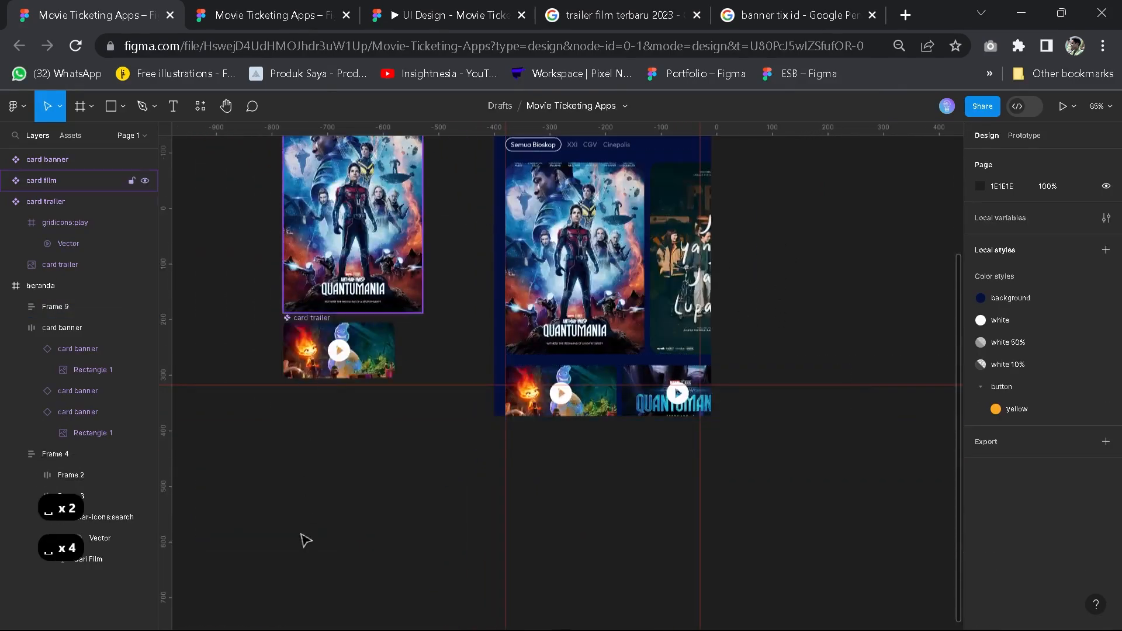
{"action": "left_click_drag", "start_coordinate": [380, 448], "coordinate": [412, 429]}
Switch to the reference movie ticketing file and examine its Beranda, Tiket, Point and Akun navigation bar
{"action": "left_click", "coordinate": [275, 15]}
{"action": "scroll", "coordinate": [608, 468], "scroll_direction": "down", "scroll_amount": 4}
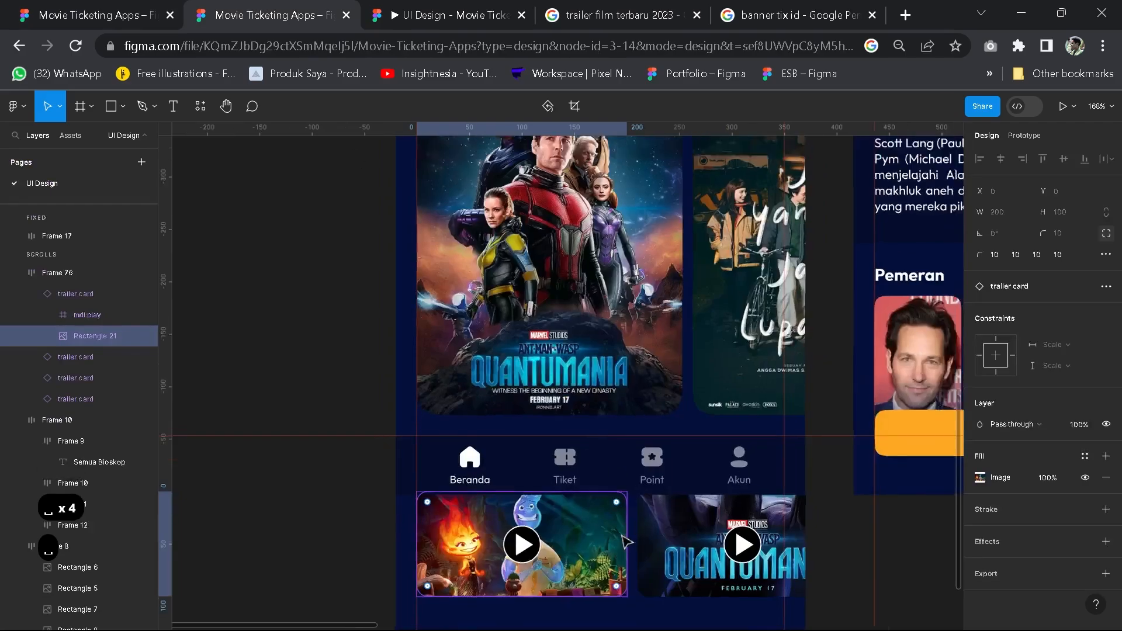
{"action": "scroll", "coordinate": [689, 489], "scroll_direction": "up", "scroll_amount": 4}
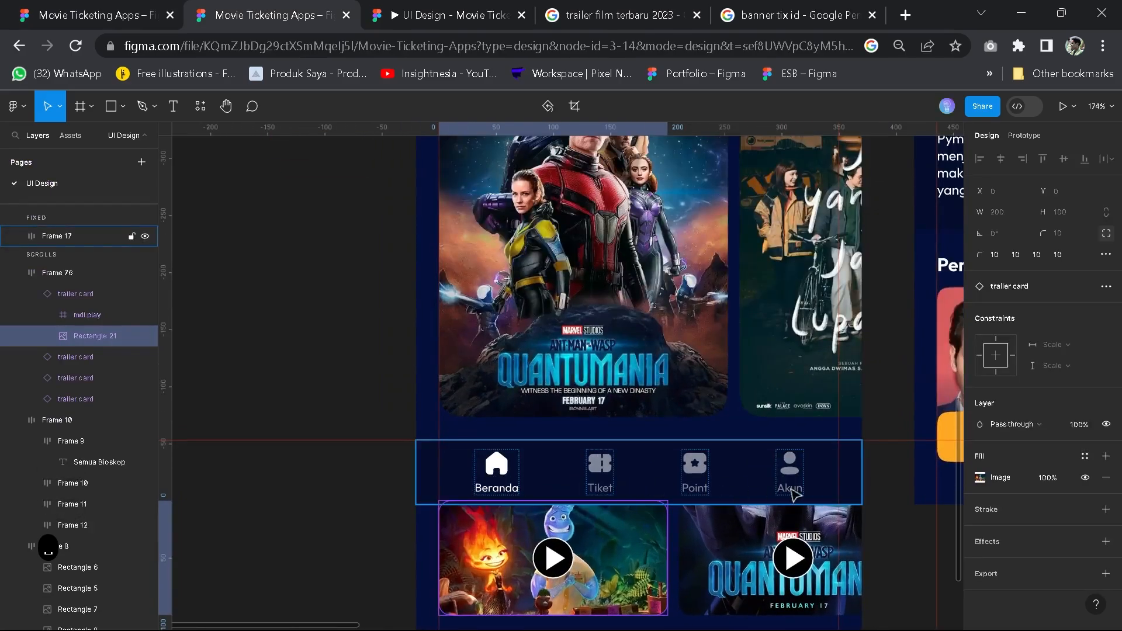
{"action": "left_click", "coordinate": [65, 12]}
Run the Iconly v2.3 plugin and insert the Bold Home icon on the empty canvas
{"action": "left_click_drag", "start_coordinate": [589, 453], "coordinate": [521, 434]}
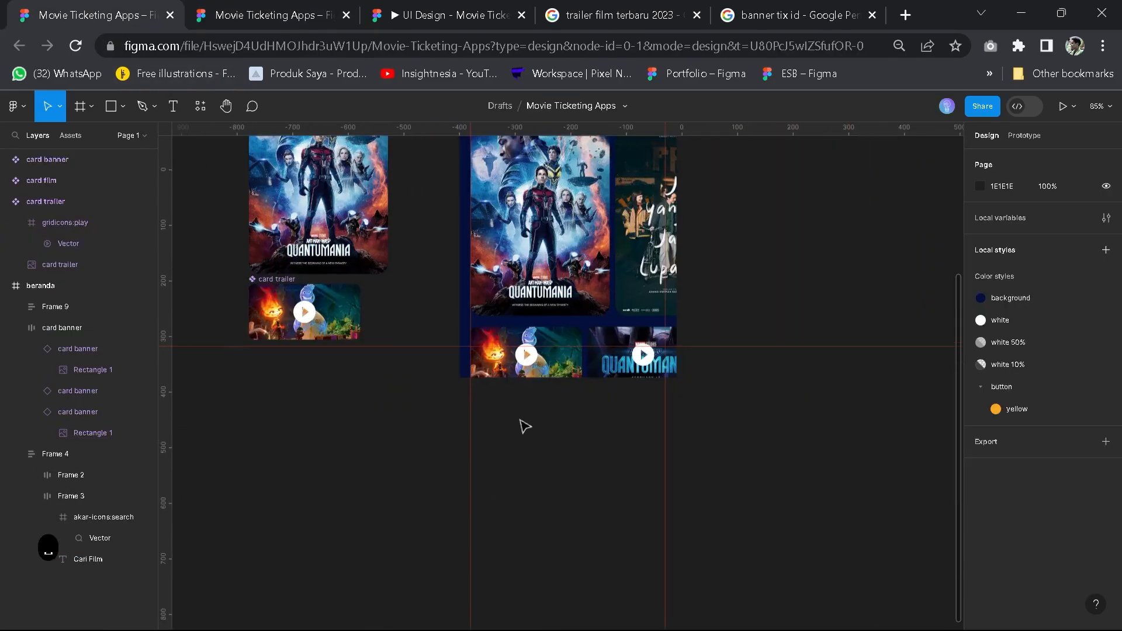
{"action": "scroll", "coordinate": [524, 426], "scroll_direction": "up", "scroll_amount": 2}
{"action": "left_click_drag", "start_coordinate": [334, 423], "coordinate": [474, 388]}
{"action": "mouse_move", "coordinate": [462, 536]}
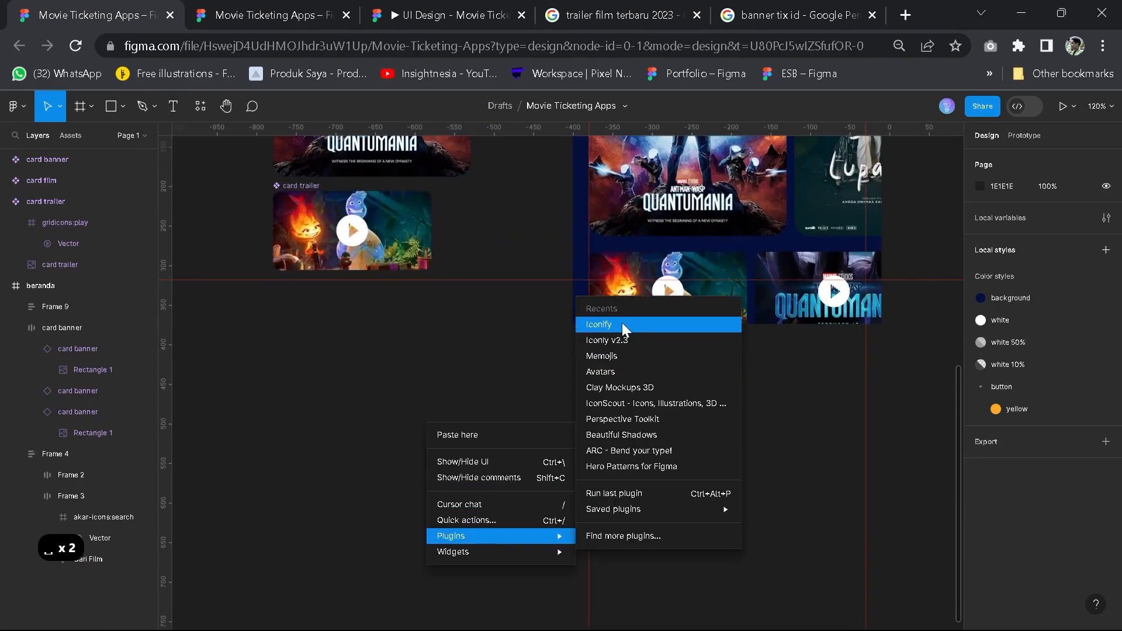
{"action": "left_click", "coordinate": [623, 339]}
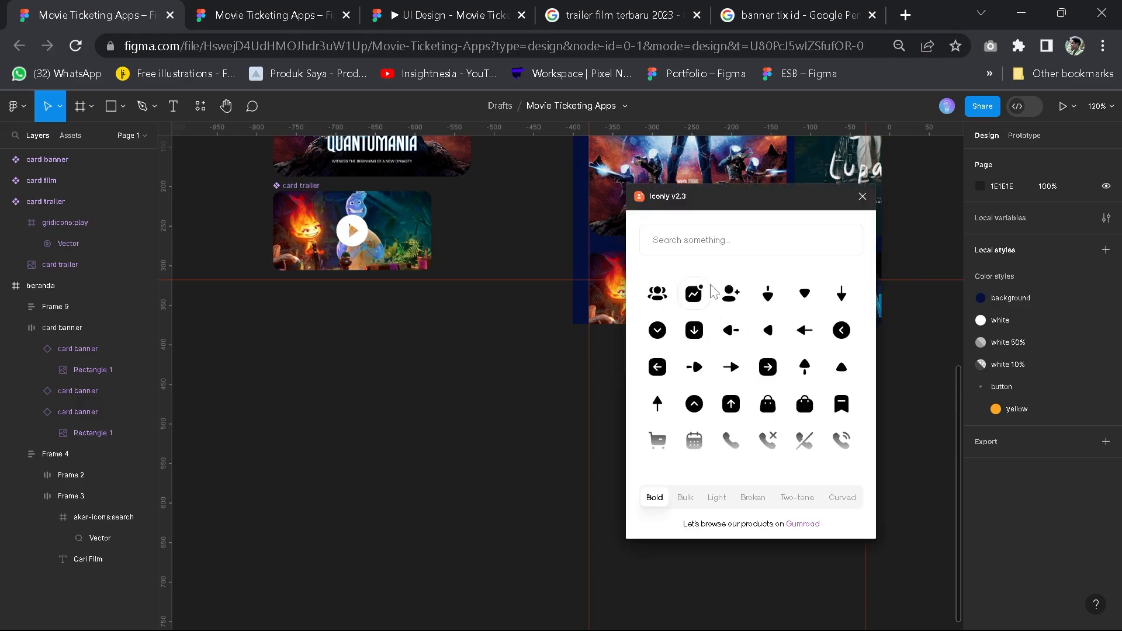
{"action": "scroll", "coordinate": [742, 327], "scroll_direction": "down", "scroll_amount": 5}
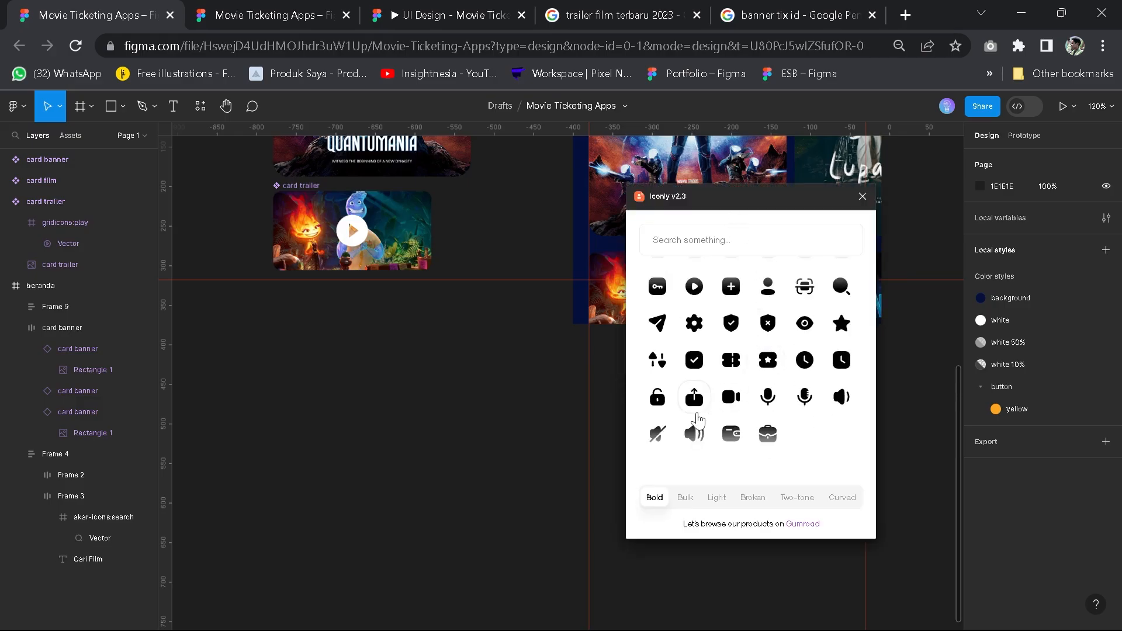
{"action": "scroll", "coordinate": [699, 412], "scroll_direction": "up", "scroll_amount": 10}
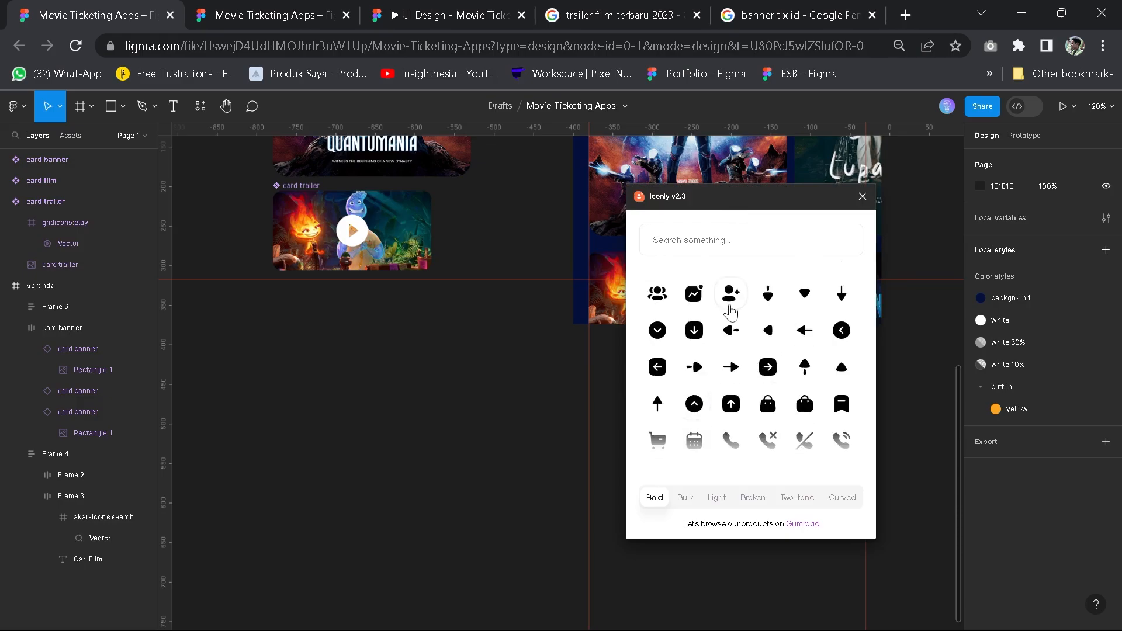
{"action": "scroll", "coordinate": [737, 373], "scroll_direction": "down", "scroll_amount": 3}
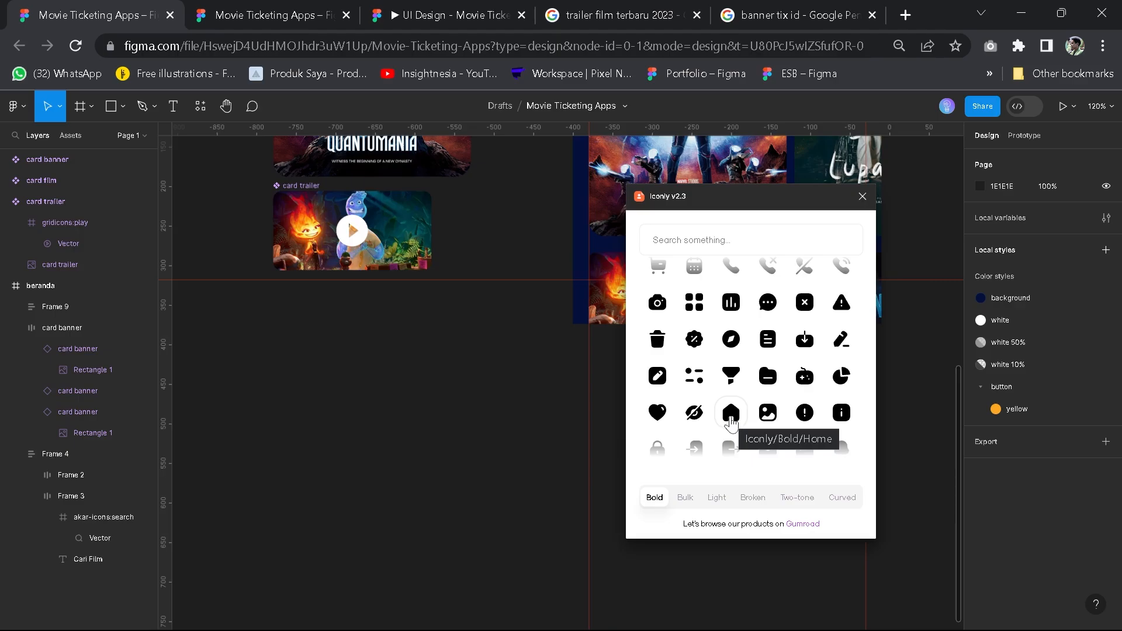
{"action": "left_click", "coordinate": [730, 412]}
Insert the Bold Ticket, Ticket Star and Profile icons from the Iconly library
{"action": "scroll", "coordinate": [744, 437], "scroll_direction": "down", "scroll_amount": 2}
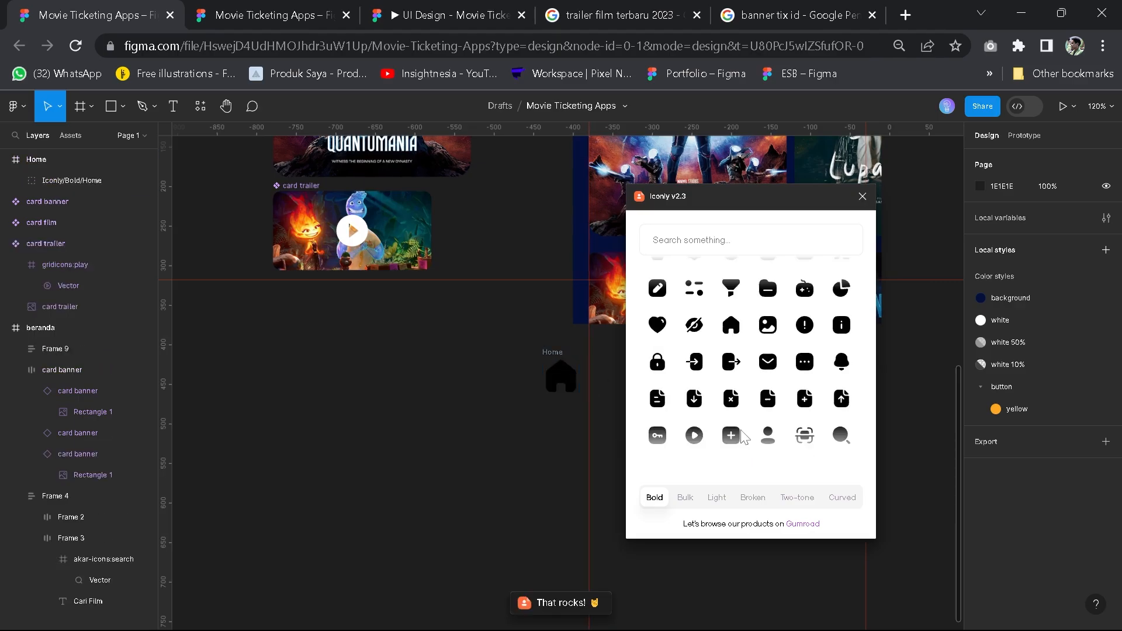
{"action": "scroll", "coordinate": [742, 435], "scroll_direction": "up", "scroll_amount": 3}
{"action": "scroll", "coordinate": [742, 384], "scroll_direction": "down", "scroll_amount": 5}
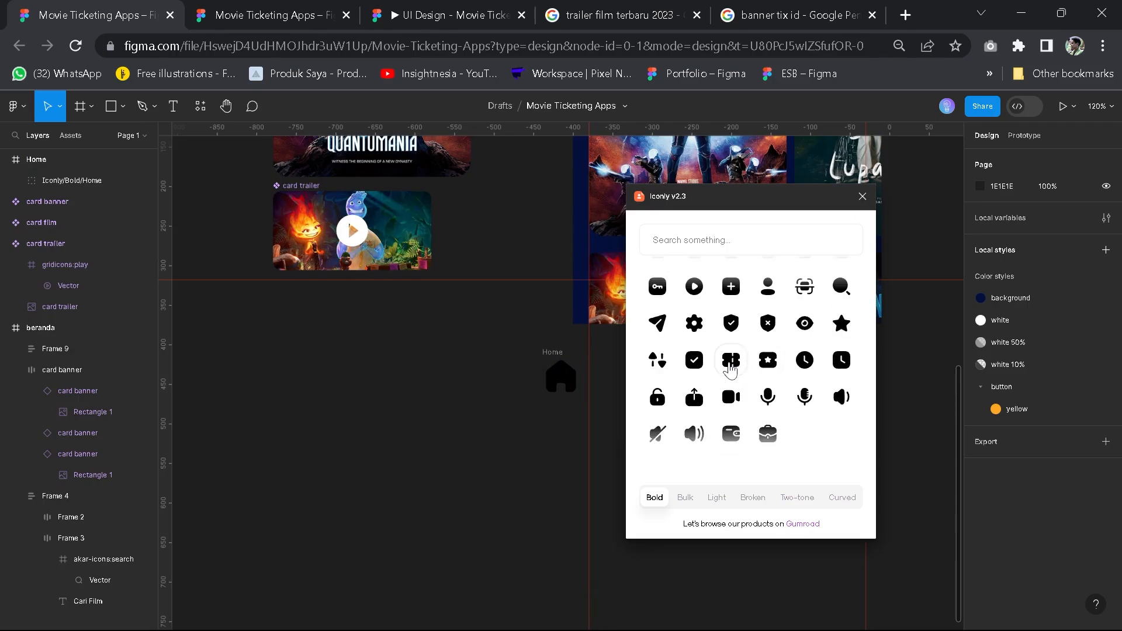
{"action": "left_click", "coordinate": [730, 362]}
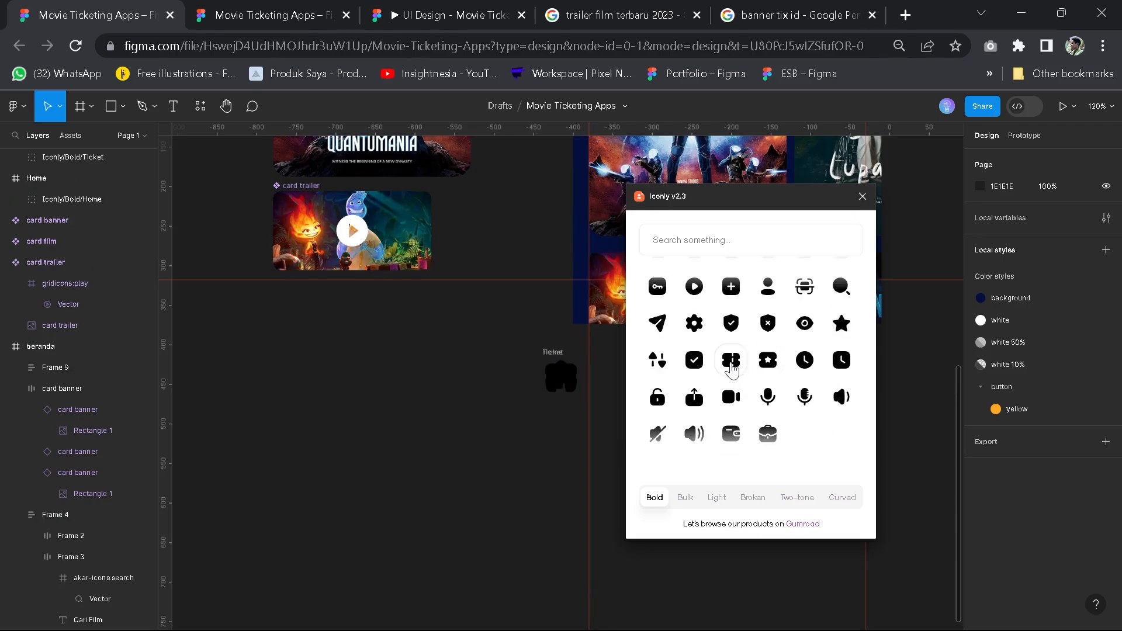
{"action": "left_click", "coordinate": [767, 366]}
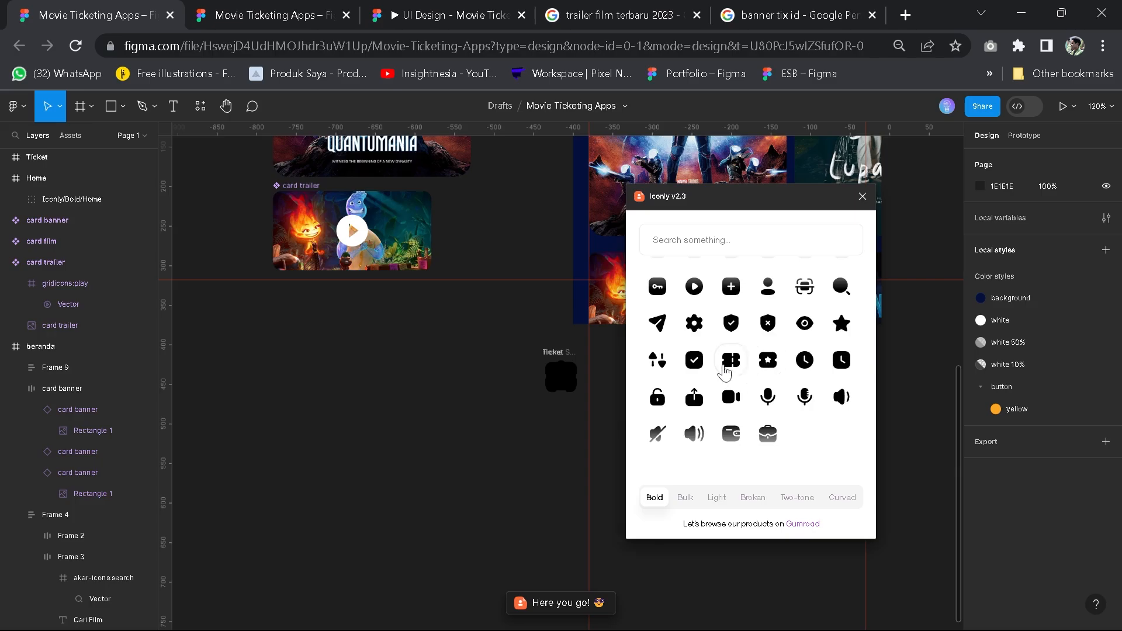
{"action": "left_click", "coordinate": [767, 286]}
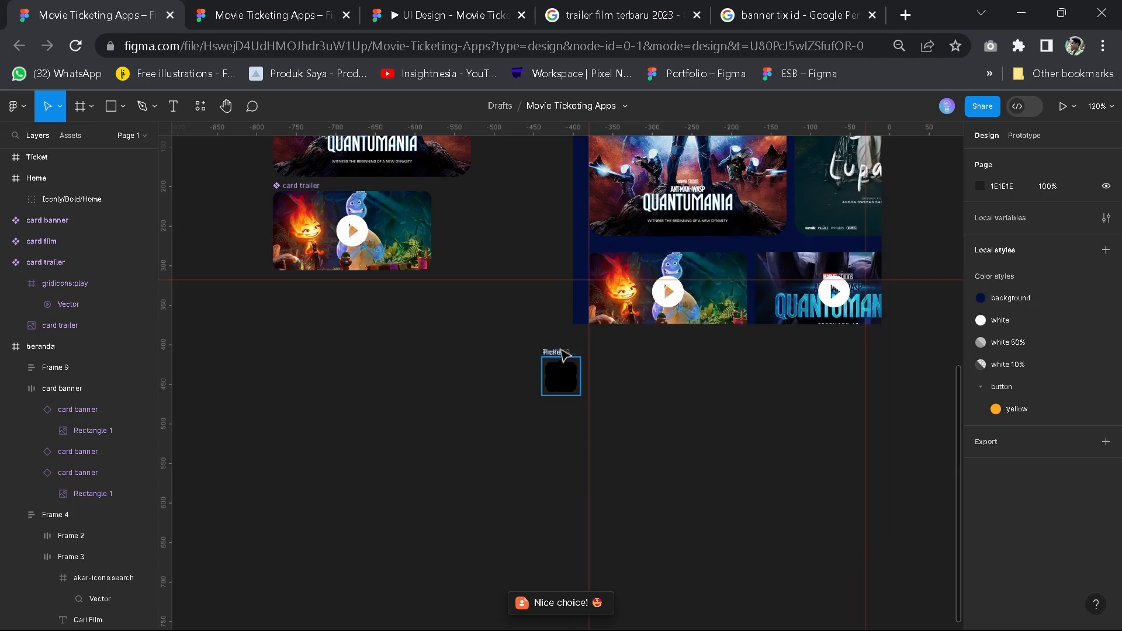
Spread the four stacked icons apart on the canvas and recolour them with the white colour style
{"action": "left_click_drag", "start_coordinate": [582, 367], "coordinate": [561, 461]}
{"action": "left_click_drag", "start_coordinate": [495, 329], "coordinate": [691, 510]}
{"action": "left_click", "coordinate": [1084, 389]}
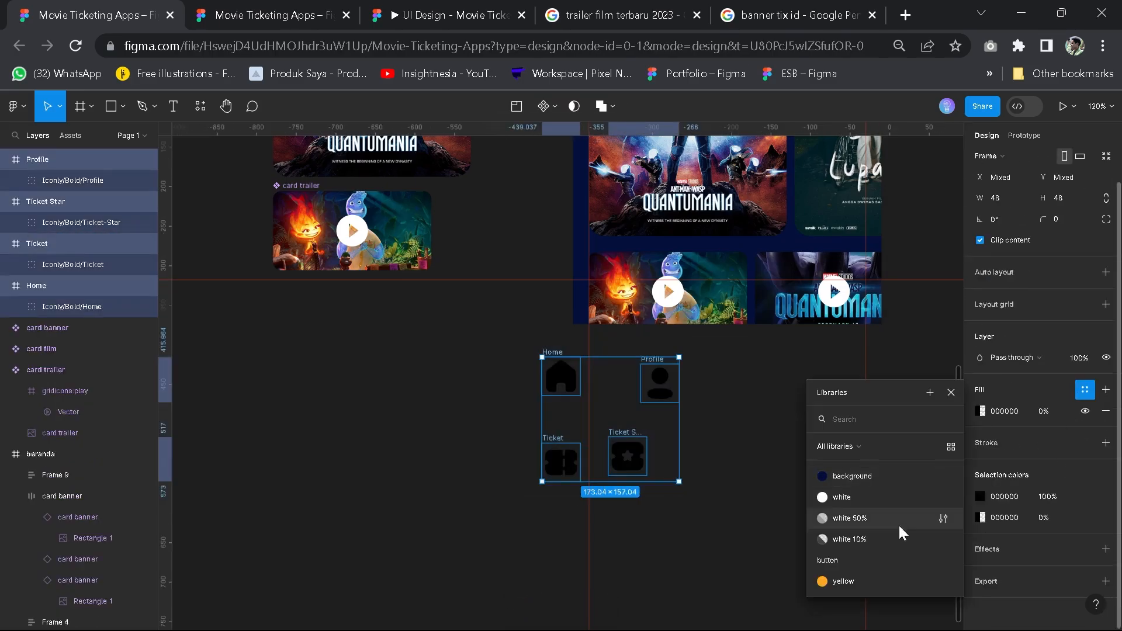
{"action": "left_click", "coordinate": [569, 510]}
{"action": "scroll", "coordinate": [569, 510], "scroll_direction": "up", "scroll_amount": 3}
Resize the Home, Ticket, Ticket Star and Profile icons to 24 × 24 with locked proportions
{"action": "left_click", "coordinate": [545, 286]}
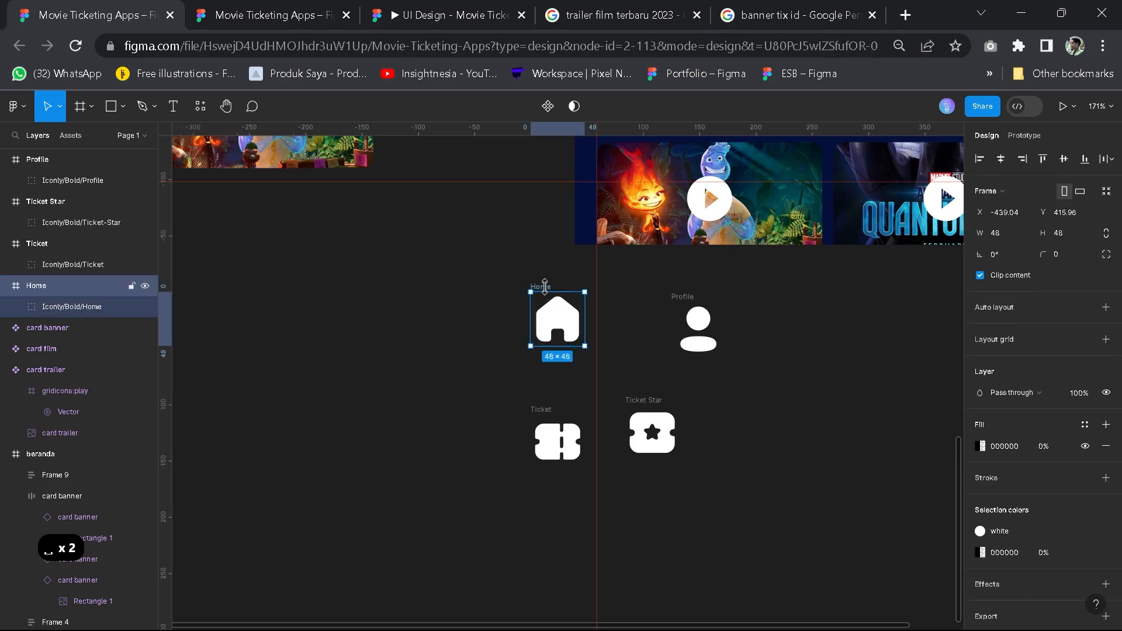
{"action": "left_click", "coordinate": [218, 4]}
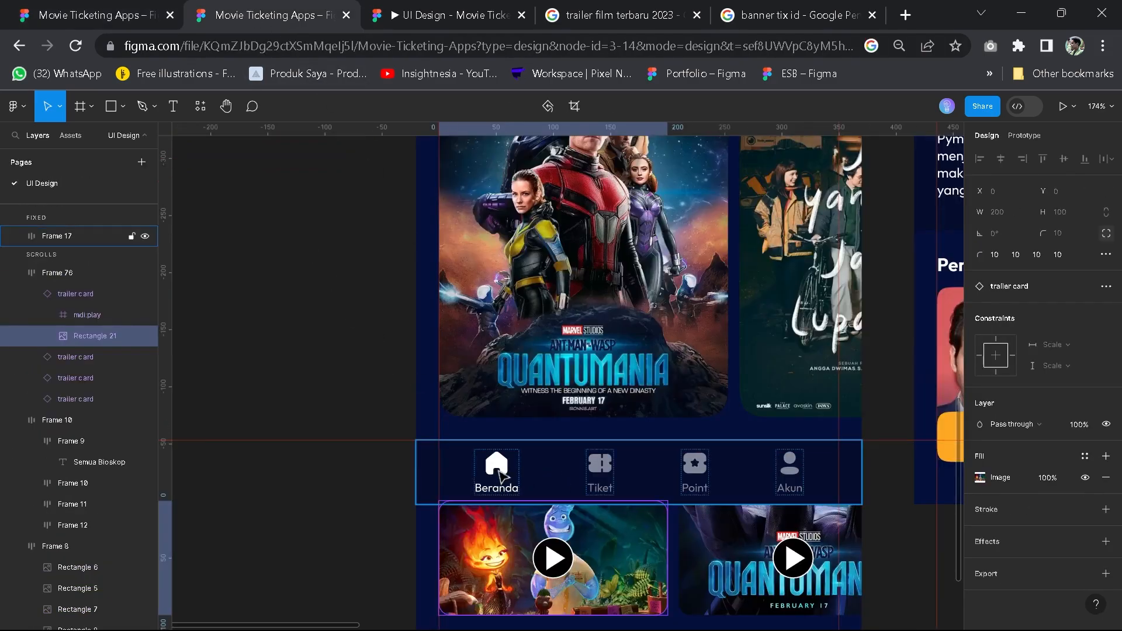
{"action": "key", "text": "ctrl+shift+Tab"}
{"action": "left_click", "coordinate": [751, 402]}
{"action": "left_click_drag", "start_coordinate": [469, 277], "coordinate": [763, 529]}
{"action": "left_click", "coordinate": [1011, 236]}
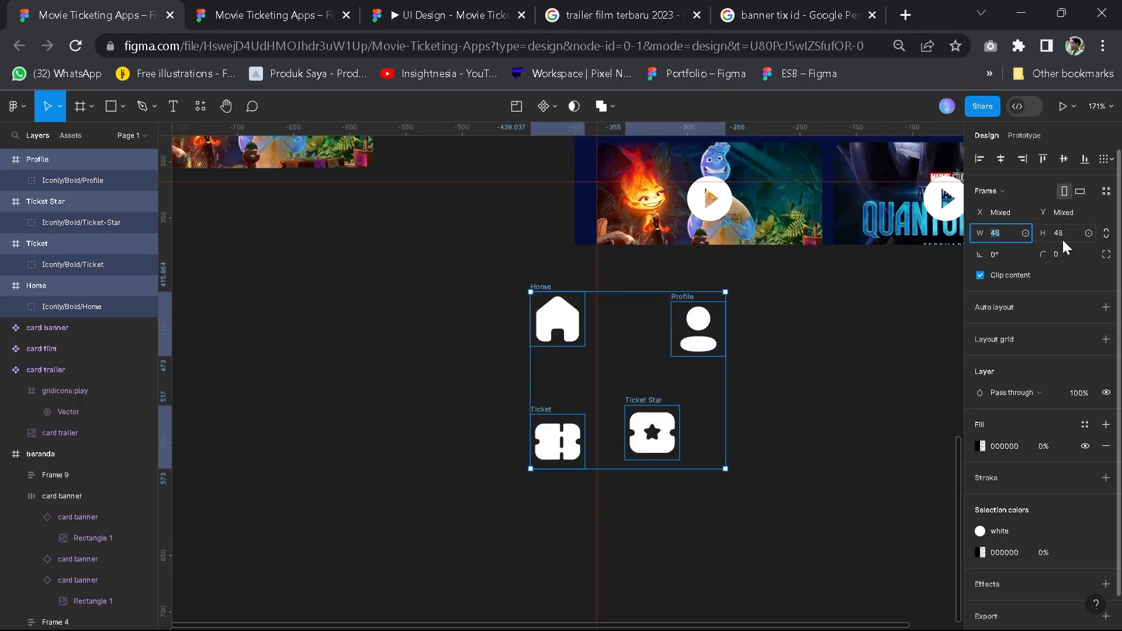
{"action": "type", "text": "24"}
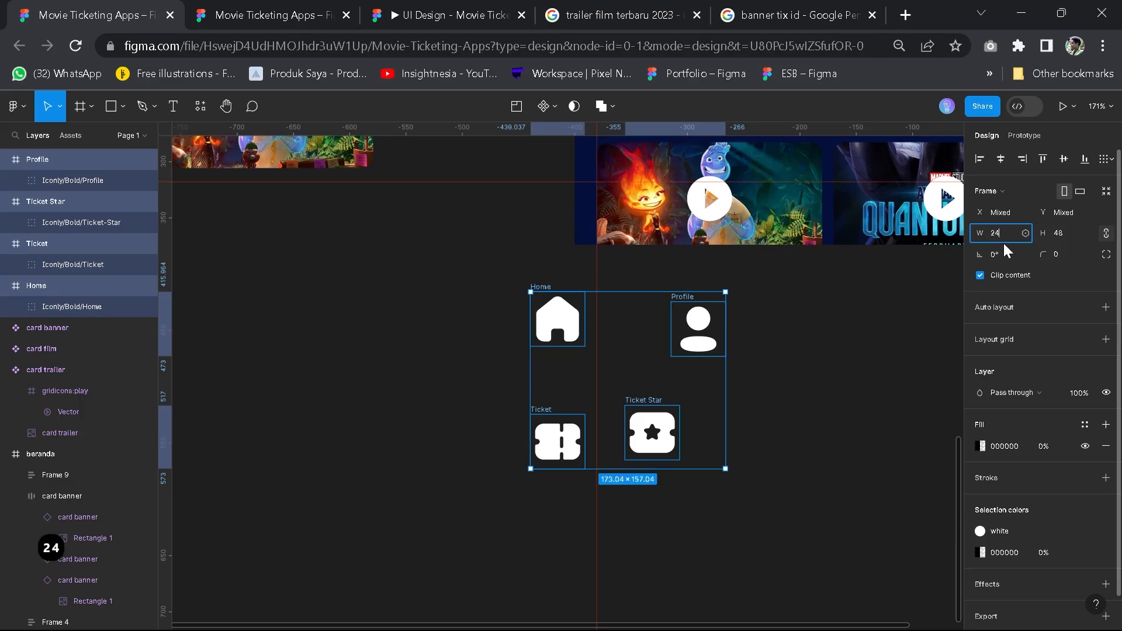
{"action": "key", "text": "Return"}
{"action": "left_click", "coordinate": [728, 394]}
Arrange the four icons in a horizontal row in the order Home, Ticket, Ticket Star, Profile
{"action": "scroll", "coordinate": [548, 289], "scroll_direction": "up", "scroll_amount": 2}
{"action": "scroll", "coordinate": [548, 290], "scroll_direction": "up", "scroll_amount": 4}
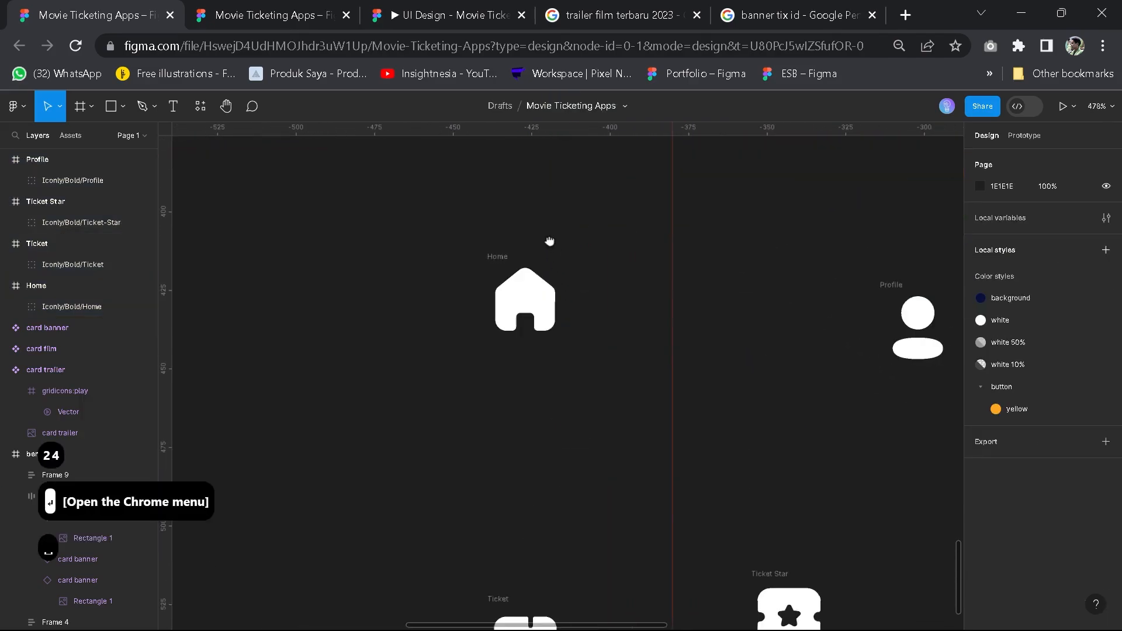
{"action": "left_click_drag", "start_coordinate": [497, 598], "coordinate": [729, 264]}
{"action": "left_click_drag", "start_coordinate": [788, 580], "coordinate": [680, 346]}
{"action": "left_click_drag", "start_coordinate": [733, 265], "coordinate": [648, 256]}
{"action": "left_click_drag", "start_coordinate": [656, 340], "coordinate": [770, 255]}
{"action": "key", "text": "space"}
{"action": "left_click_drag", "start_coordinate": [786, 386], "coordinate": [657, 424]}
{"action": "left_click_drag", "start_coordinate": [758, 325], "coordinate": [767, 289]}
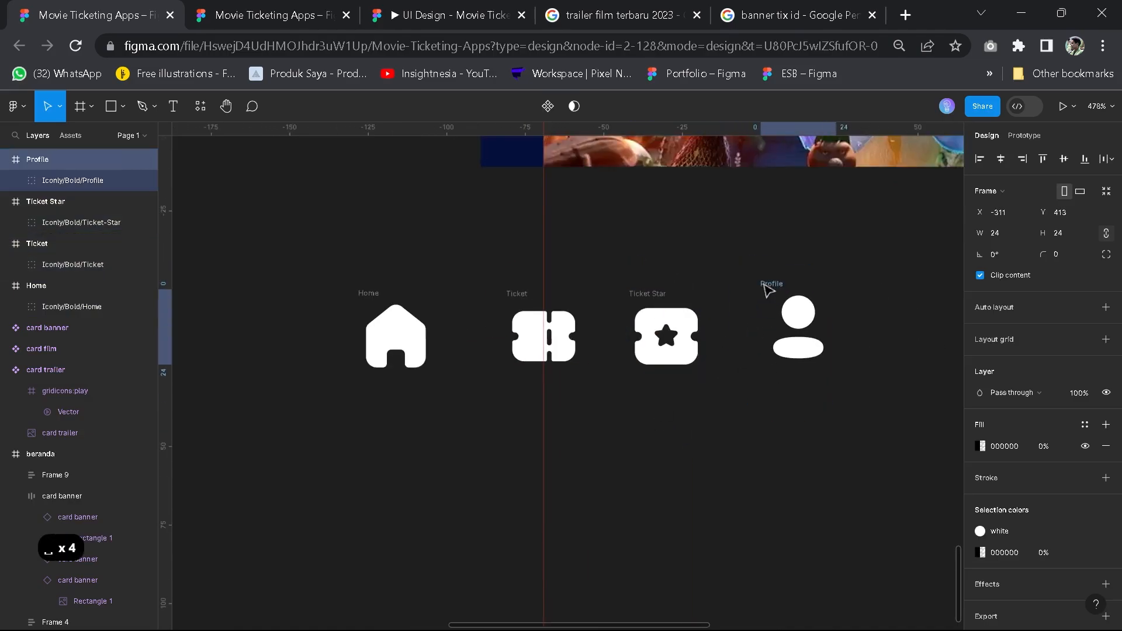
Add a centre-aligned text label reading Beranda below the Home icon
{"action": "key", "text": "t"}
{"action": "left_click", "coordinate": [362, 409]}
{"action": "type", "text": "Beranda"}
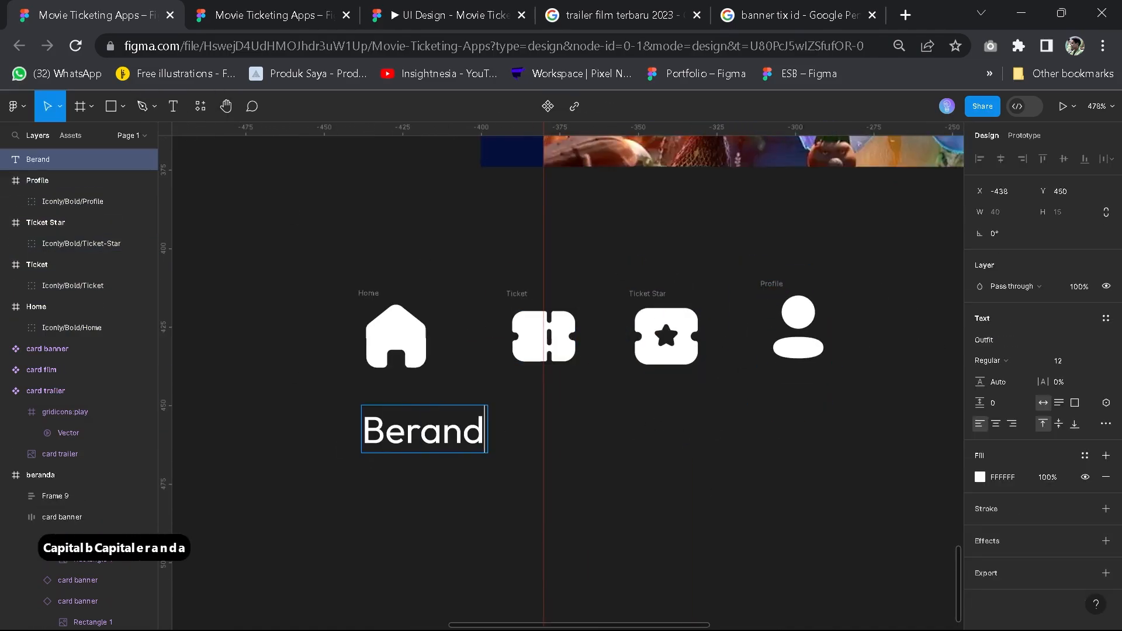
{"action": "key", "text": "Escape"}
{"action": "left_click_drag", "start_coordinate": [480, 444], "coordinate": [442, 426]}
{"action": "left_click", "coordinate": [997, 425]}
Check the navigation label in the reference file and set the Beranda label's font size to 10
{"action": "left_click", "coordinate": [274, 15]}
{"action": "left_click", "coordinate": [601, 472]}
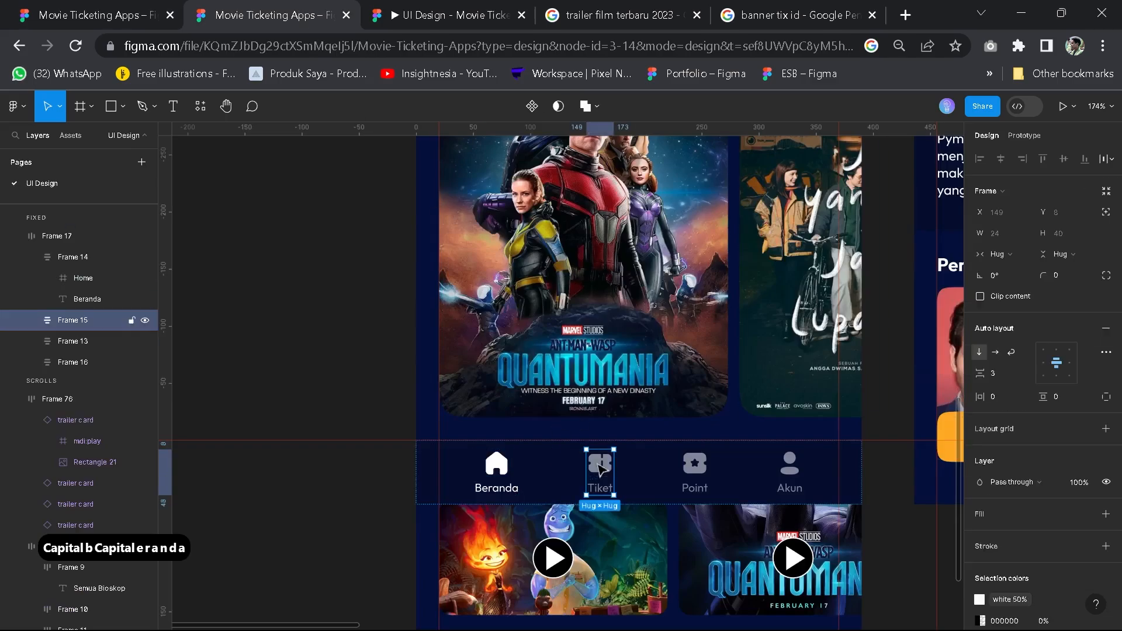
{"action": "double_click", "coordinate": [500, 492]}
{"action": "left_click", "coordinate": [98, 15]}
{"action": "left_click", "coordinate": [309, 374]}
{"action": "double_click", "coordinate": [397, 411]}
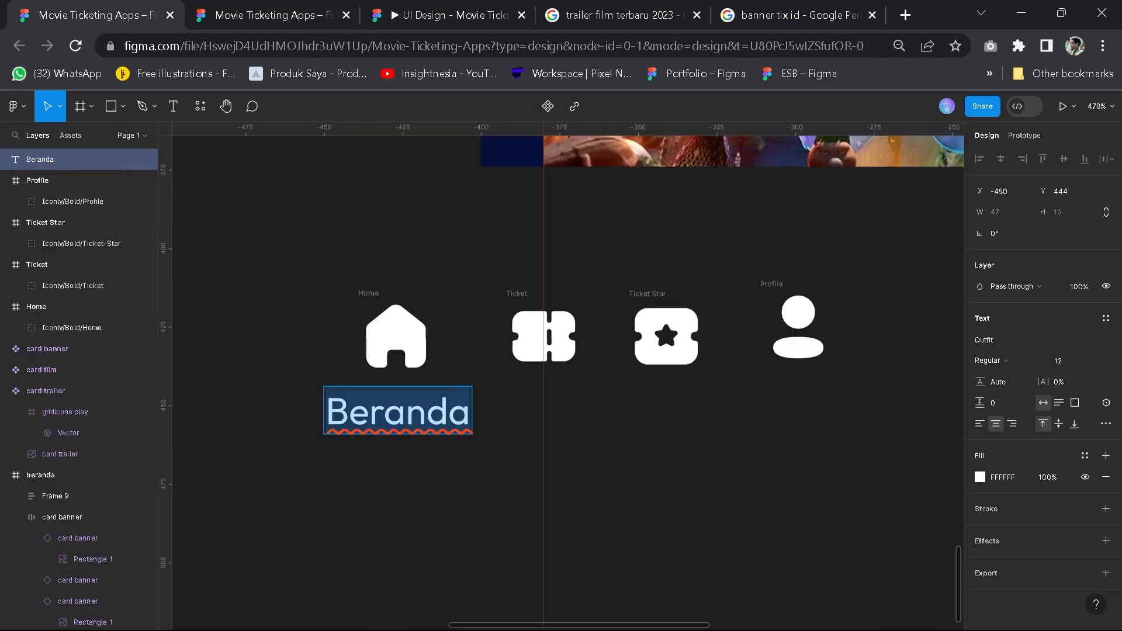
{"action": "key", "text": "Escape"}
{"action": "left_click", "coordinate": [1095, 361]}
{"action": "left_click", "coordinate": [1080, 330]}
Centre the Beranda label under the Home icon and place a copy reading Tiket under the Ticket icon
{"action": "left_click_drag", "start_coordinate": [390, 416], "coordinate": [558, 419]}
{"action": "left_click", "coordinate": [372, 294]}
{"action": "left_click", "coordinate": [413, 420]}
{"action": "key", "text": "ctrl+d"}
{"action": "double_click", "coordinate": [559, 419]}
{"action": "type", "text": "Tiket"}
{"action": "key", "text": "Escape"}
Duplicate the Tiket label under the Ticket Star icon and change its text to Poin
{"action": "key", "text": "ctrl+d"}
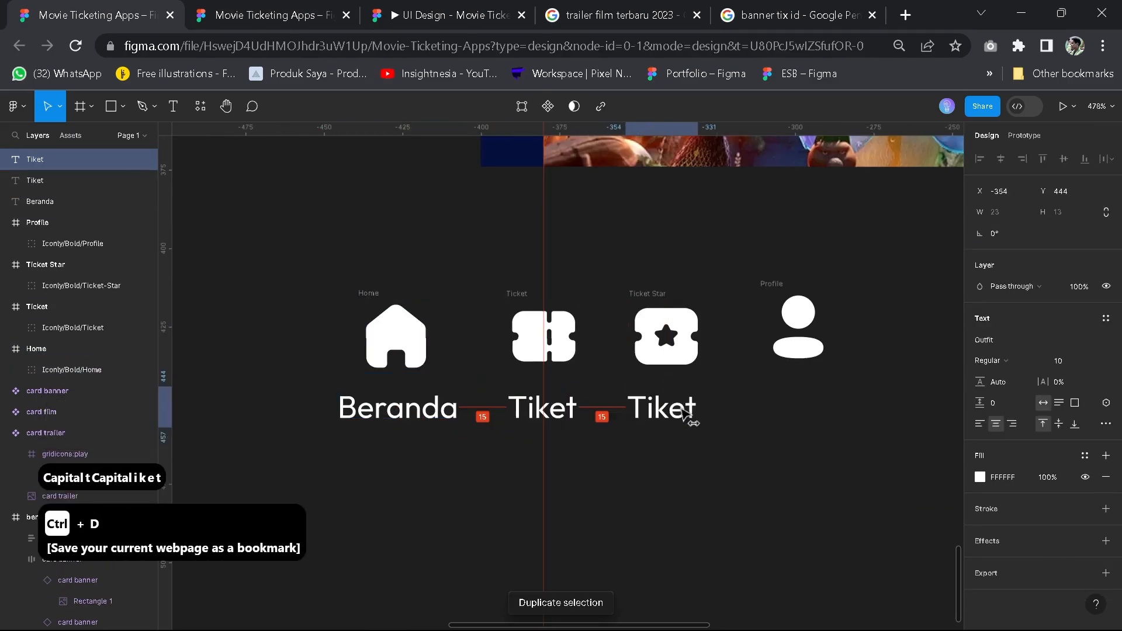
{"action": "double_click", "coordinate": [662, 408]}
{"action": "type", "text": "Point"}
{"action": "double_click", "coordinate": [662, 408]}
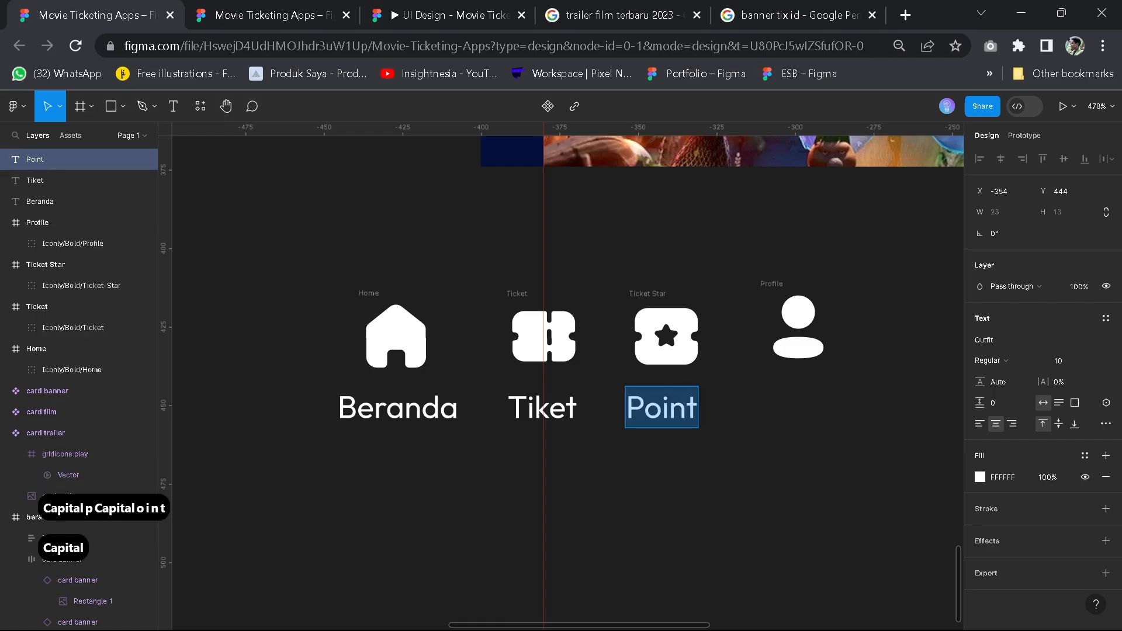
{"action": "type", "text": "Poin"}
{"action": "key", "text": "Escape"}
Duplicate the Poin label under the Profile icon and change its text to Akun
{"action": "key", "text": "ctrl+d"}
{"action": "left_click_drag", "start_coordinate": [661, 409], "coordinate": [804, 410]}
{"action": "double_click", "coordinate": [804, 410]}
{"action": "type", "text": "Akun"}
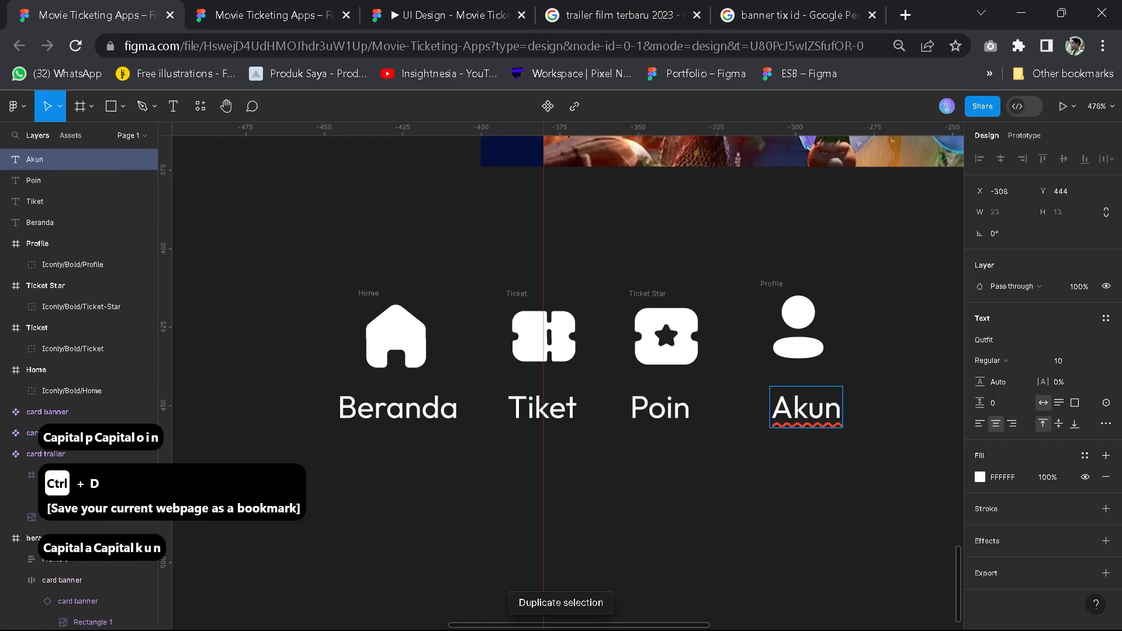
{"action": "left_click", "coordinate": [588, 502]}
{"action": "left_click_drag", "start_coordinate": [588, 501], "coordinate": [626, 502]}
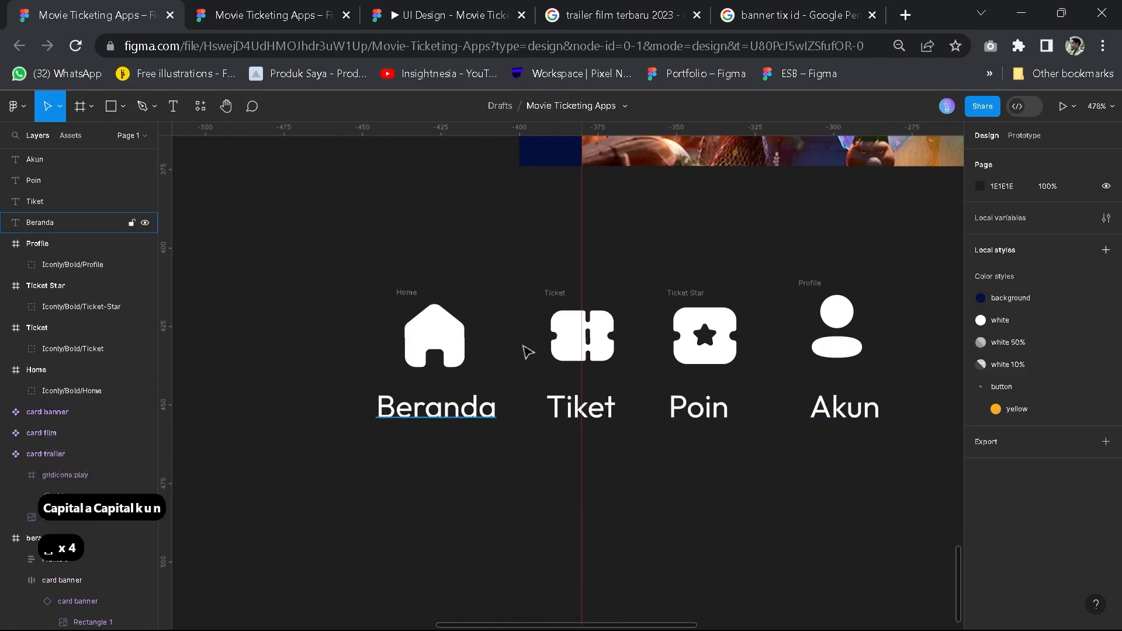
Combine the Home icon and Beranda label in a vertical auto layout with a spacing of 0
{"action": "left_click", "coordinate": [404, 293]}
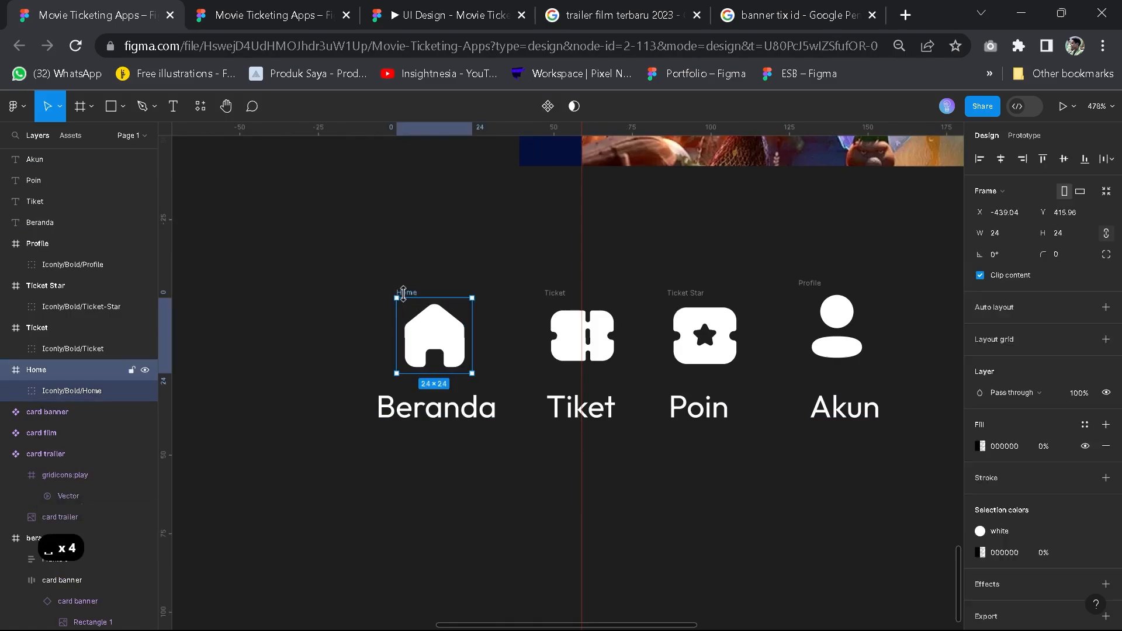
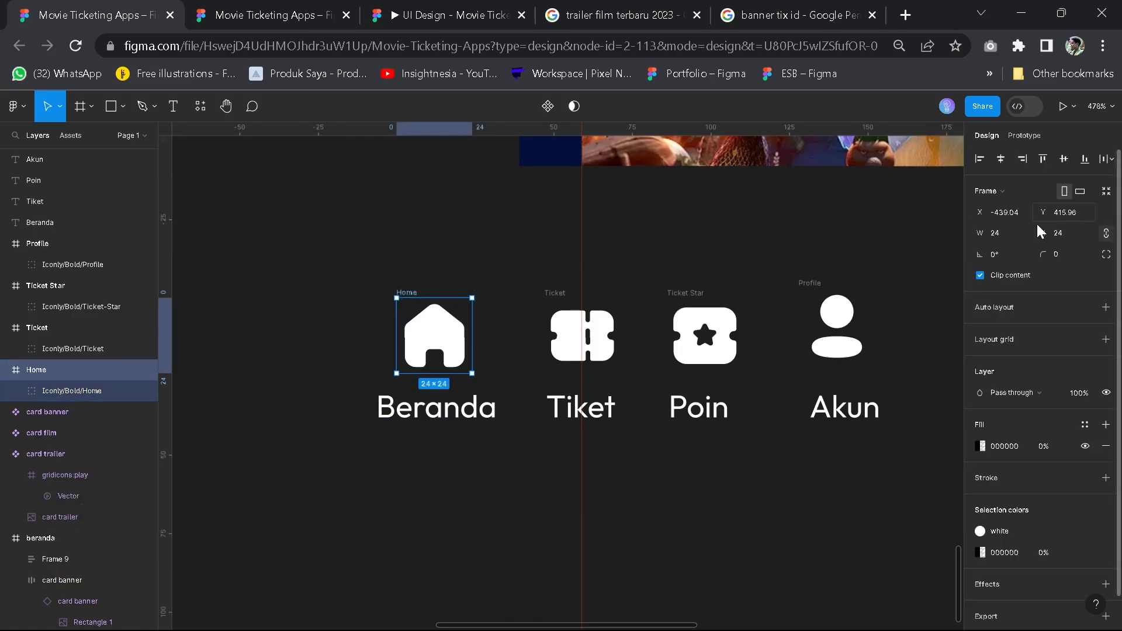
{"action": "left_click", "coordinate": [432, 420], "text": "shift"}
{"action": "key", "text": "shift+a"}
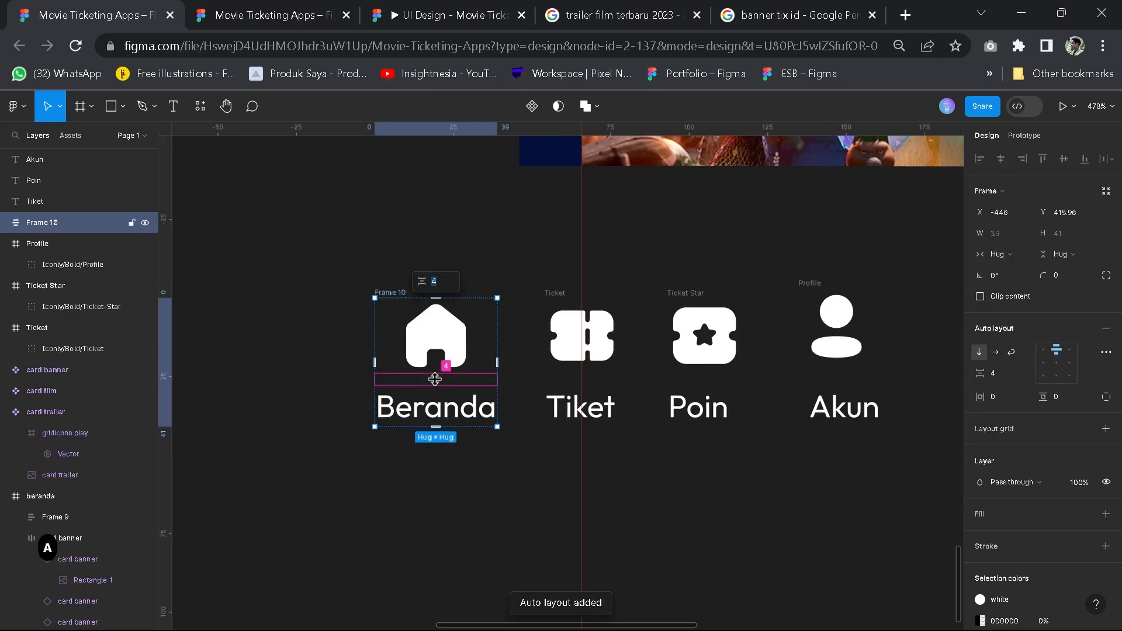
{"action": "type", "text": "0"}
{"action": "key", "text": "Return"}
{"action": "left_click", "coordinate": [576, 281]}
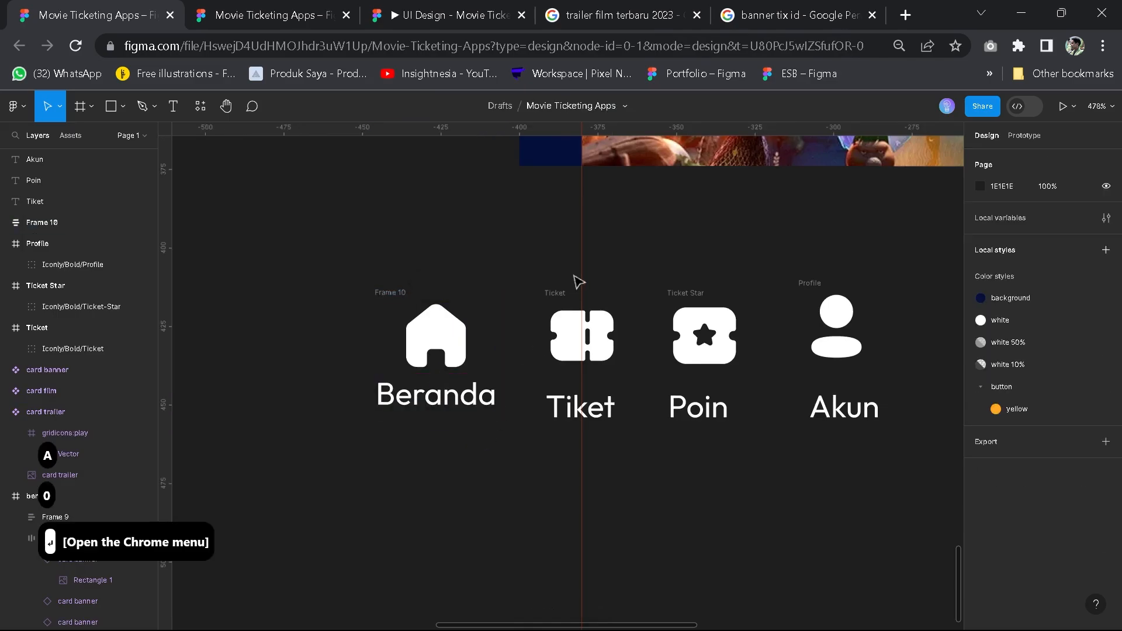
Combine the Ticket icon and Tiket label in a vertical auto layout with a spacing of 0
{"action": "left_click", "coordinate": [582, 339]}
{"action": "left_click", "coordinate": [561, 415], "text": "shift"}
{"action": "key", "text": "shift+a"}
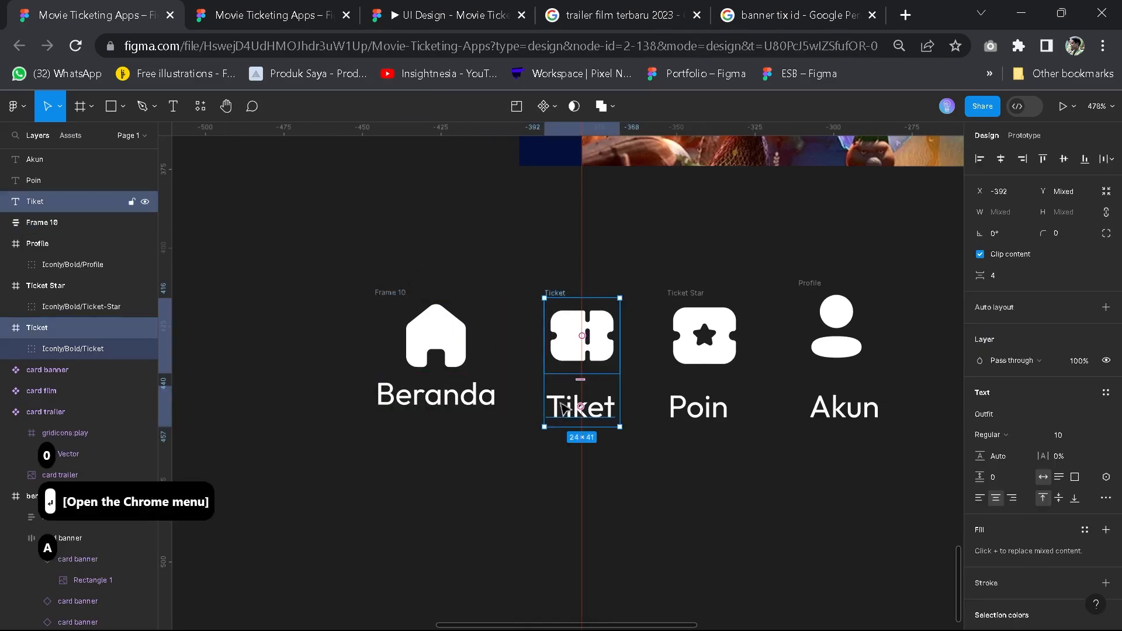
{"action": "type", "text": "0"}
{"action": "key", "text": "Return"}
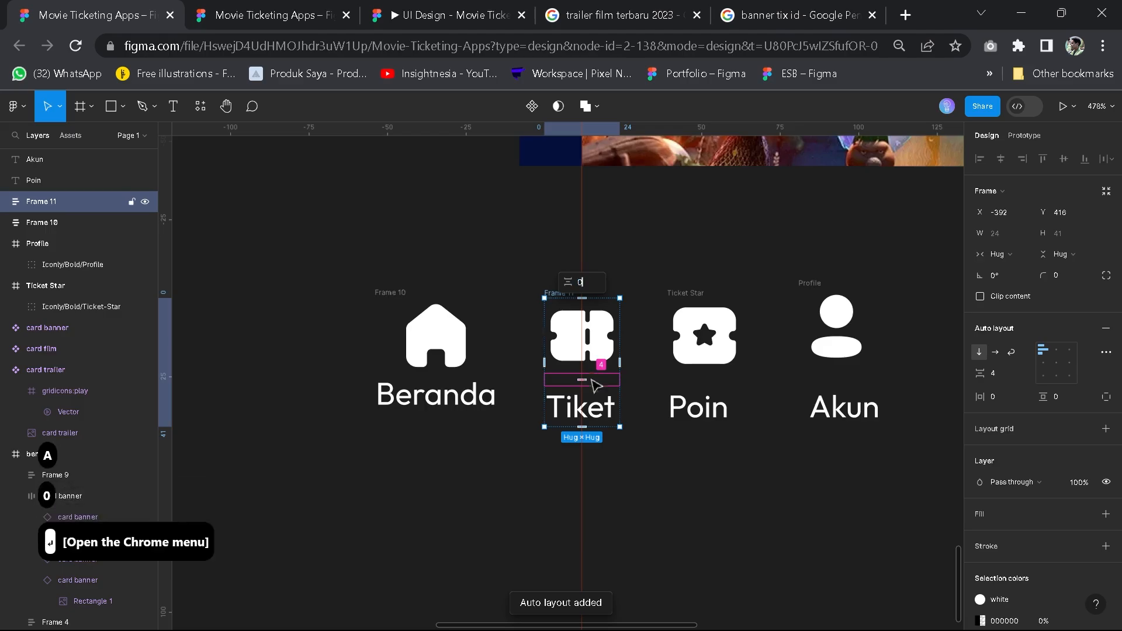
Combine the Ticket Star icon and Poin label in a vertical auto layout with a spacing of 0
{"action": "left_click", "coordinate": [704, 345]}
{"action": "left_click", "coordinate": [701, 406], "text": "shift"}
{"action": "key", "text": "shift+a"}
{"action": "left_click", "coordinate": [708, 378]}
{"action": "type", "text": "0"}
{"action": "key", "text": "Return"}
Combine the Profile icon and Akun label in a vertical auto layout with a spacing of 0
{"action": "left_click", "coordinate": [809, 284]}
{"action": "left_click", "coordinate": [839, 407], "text": "shift"}
{"action": "key", "text": "shift+a"}
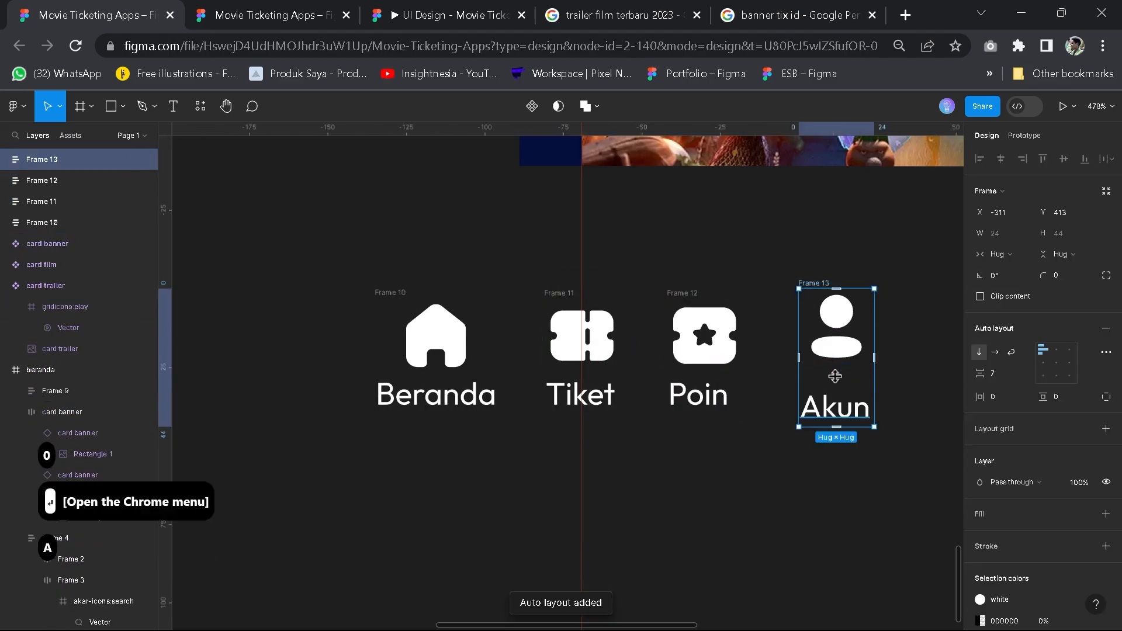
{"action": "left_click", "coordinate": [835, 376]}
{"action": "type", "text": "0"}
{"action": "left_click", "coordinate": [718, 387]}
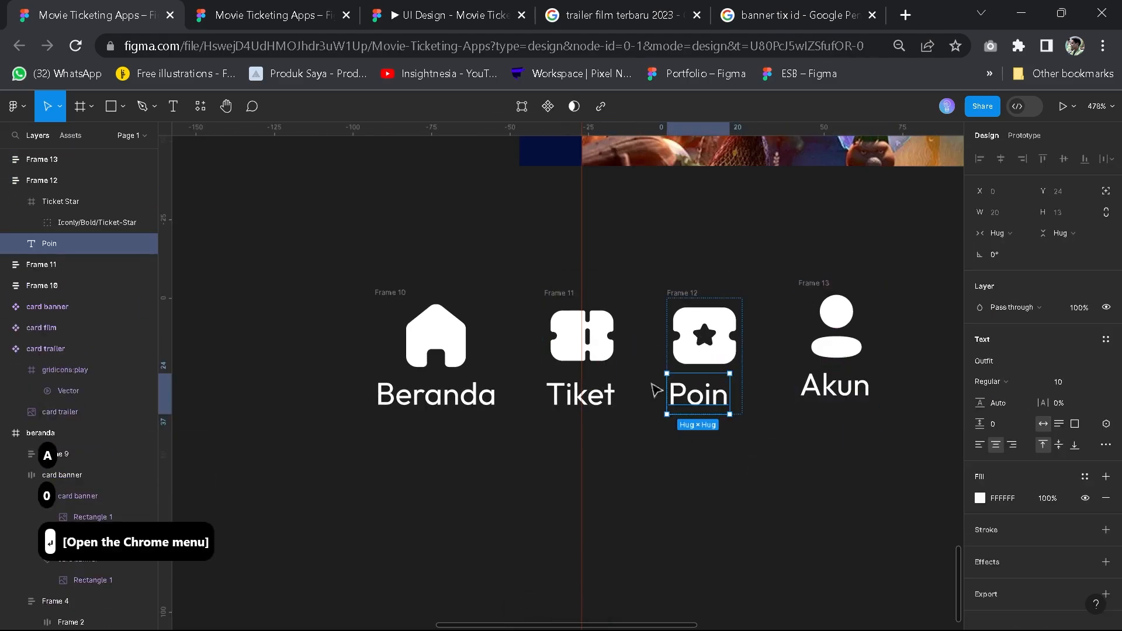
Centre-align the contents of all four icon-and-label auto layout frames
{"action": "left_click", "coordinate": [563, 293]}
{"action": "left_click", "coordinate": [389, 294]}
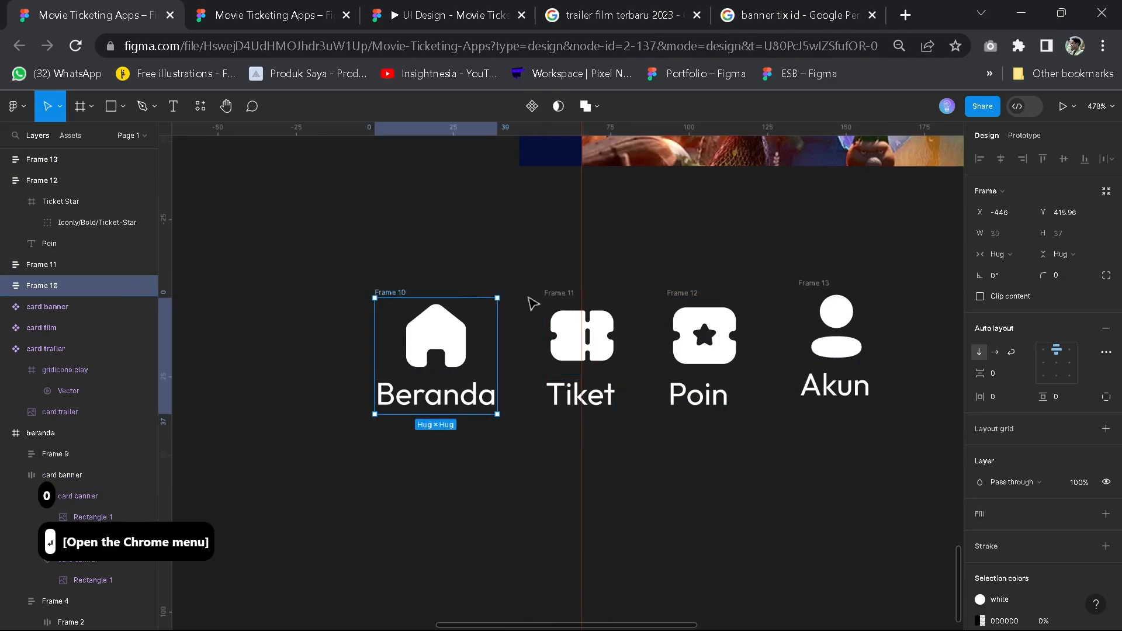
{"action": "left_click", "coordinate": [552, 303], "text": "shift"}
{"action": "left_click", "coordinate": [682, 298], "text": "shift"}
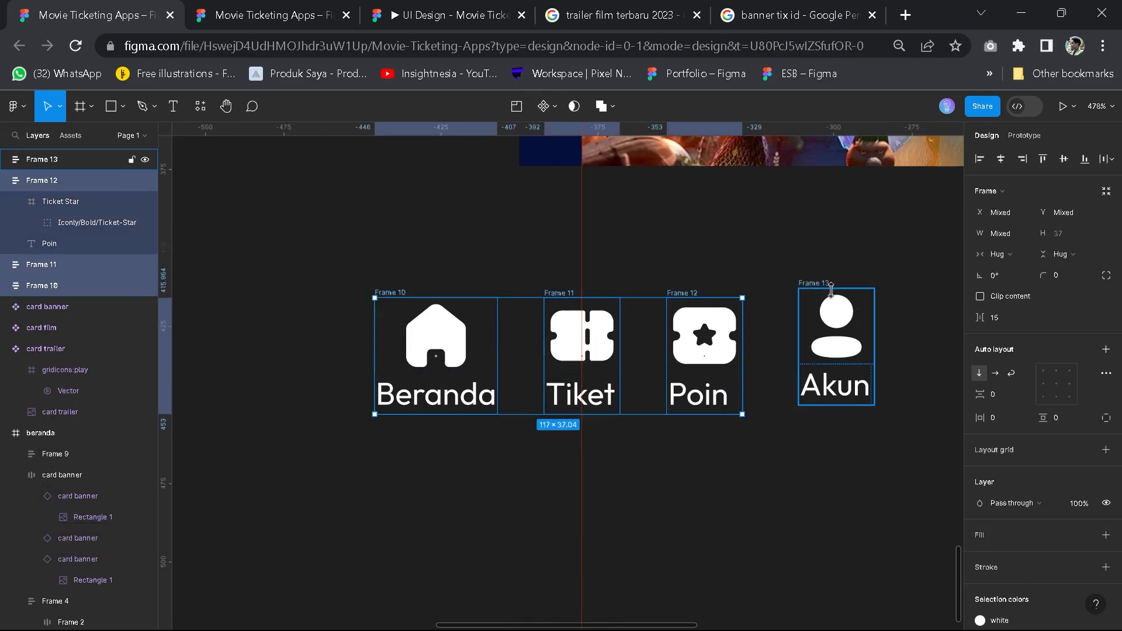
{"action": "left_click", "coordinate": [831, 287], "text": "shift"}
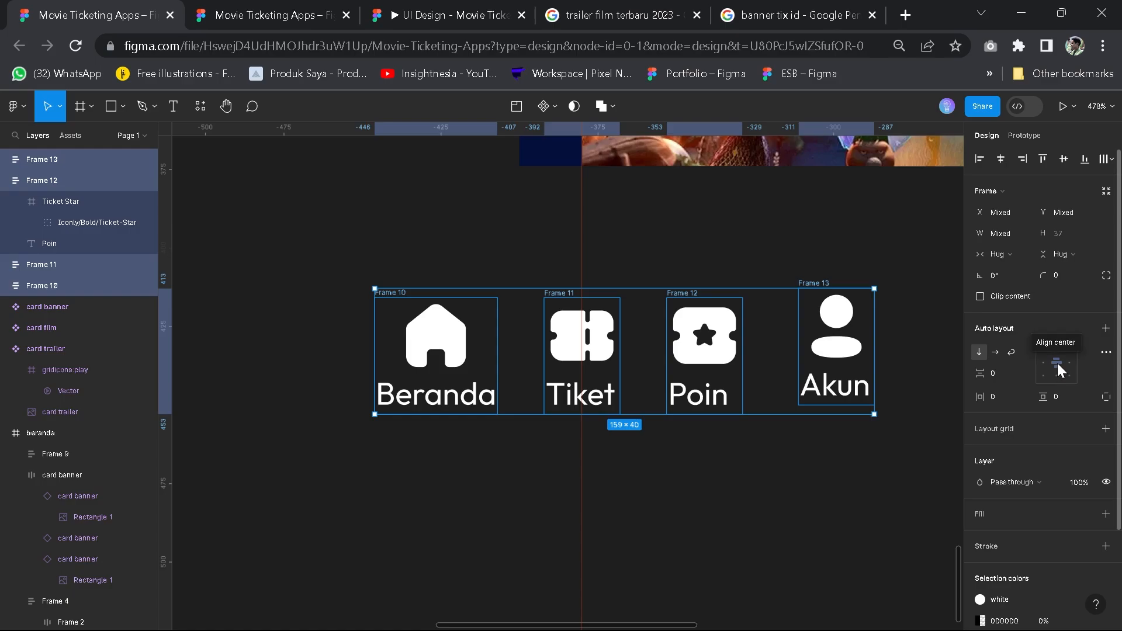
{"action": "left_click", "coordinate": [1057, 363]}
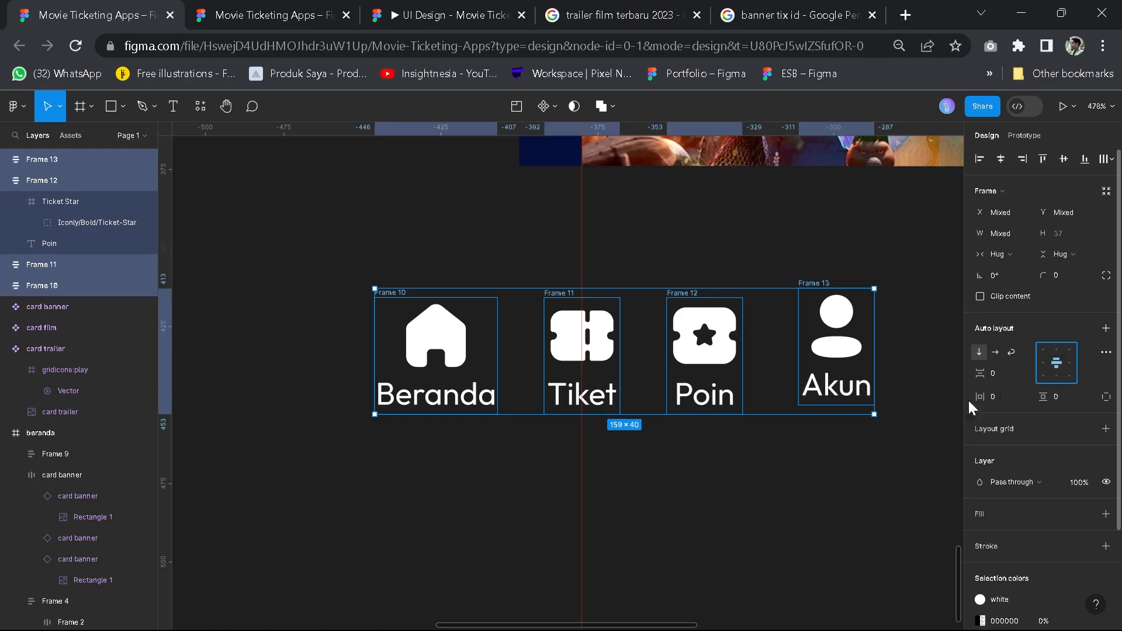
{"action": "left_click", "coordinate": [874, 459]}
Wrap the Beranda, Tiket, Poin and Akun frames in one horizontal auto layout
{"action": "left_click_drag", "start_coordinate": [341, 243], "coordinate": [911, 461]}
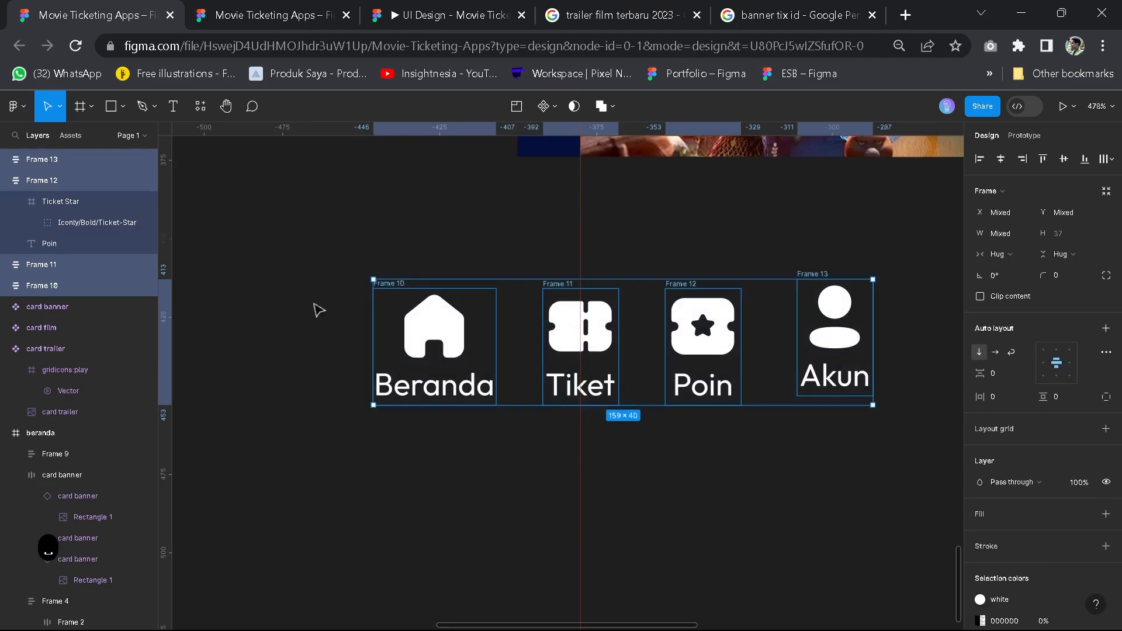
{"action": "key", "text": "Escape"}
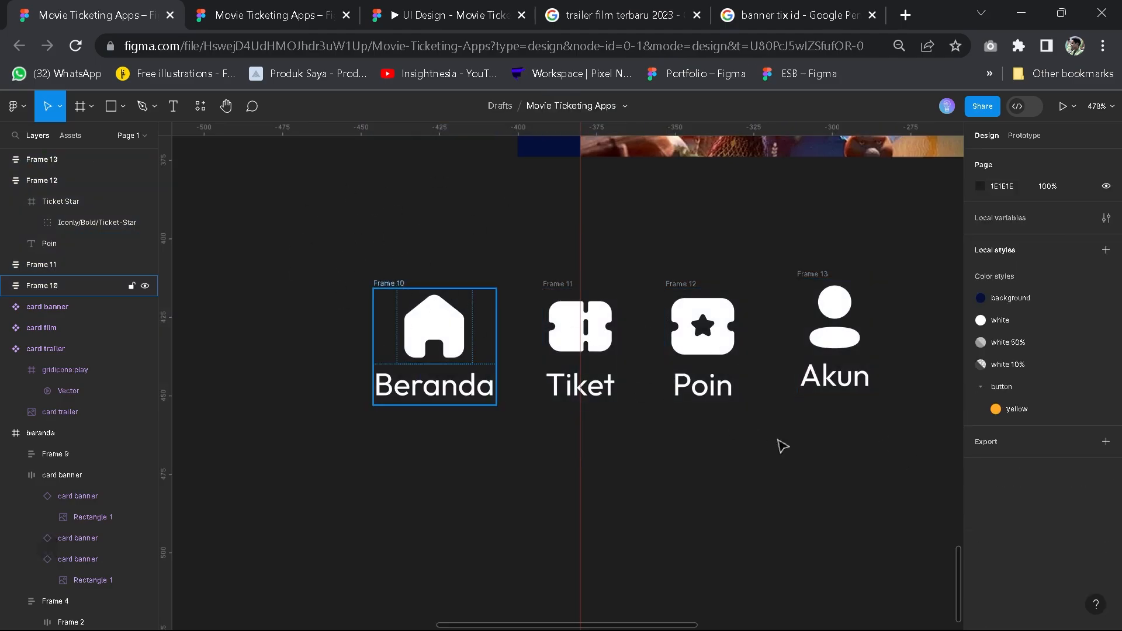
{"action": "left_click_drag", "start_coordinate": [338, 249], "coordinate": [931, 496]}
{"action": "key", "text": "shift+a"}
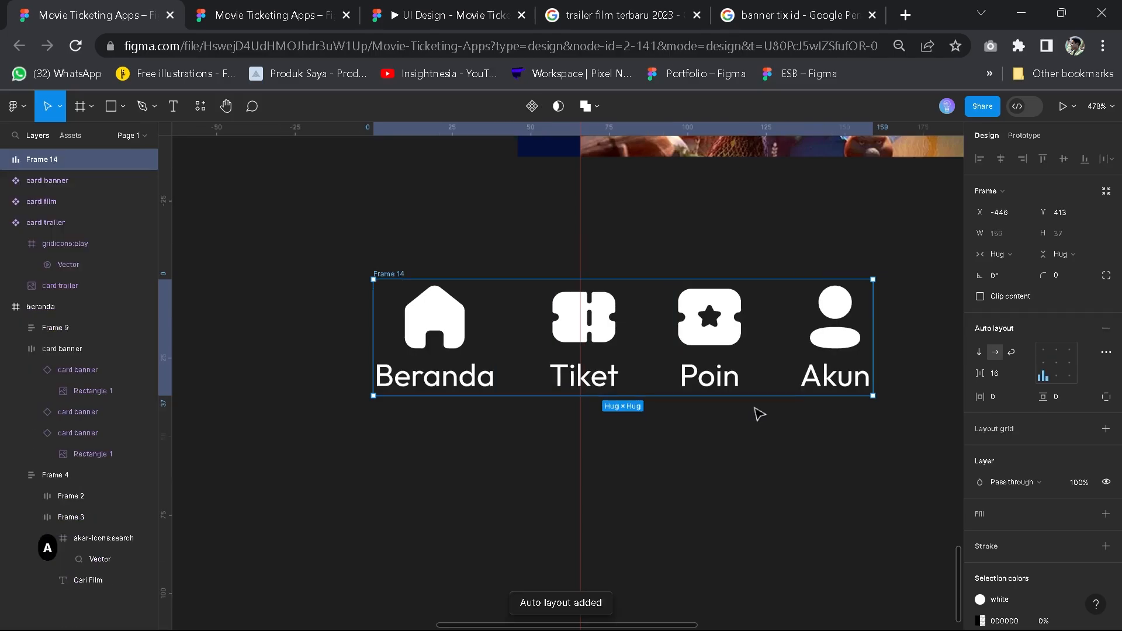
Rename the auto layout frame holding the four navigation items to navbar
{"action": "scroll", "coordinate": [743, 387], "scroll_direction": "down", "scroll_amount": 3}
{"action": "key", "text": "space"}
{"action": "left_click_drag", "start_coordinate": [741, 387], "coordinate": [660, 419]}
{"action": "key", "text": "space"}
{"action": "left_click_drag", "start_coordinate": [740, 387], "coordinate": [638, 433]}
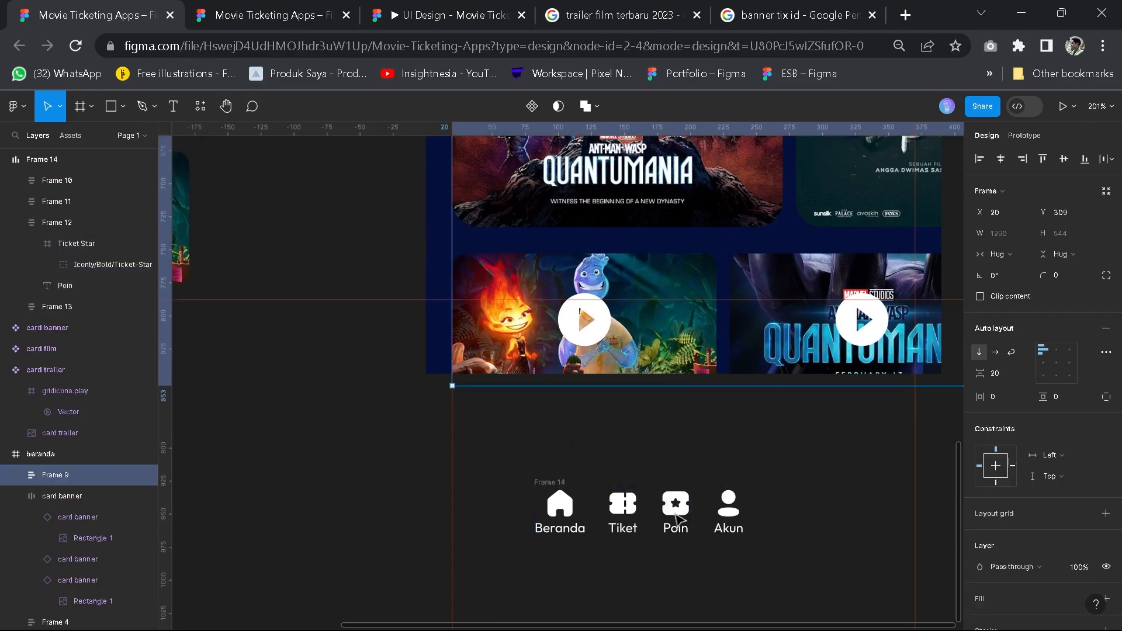
{"action": "left_click", "coordinate": [675, 510]}
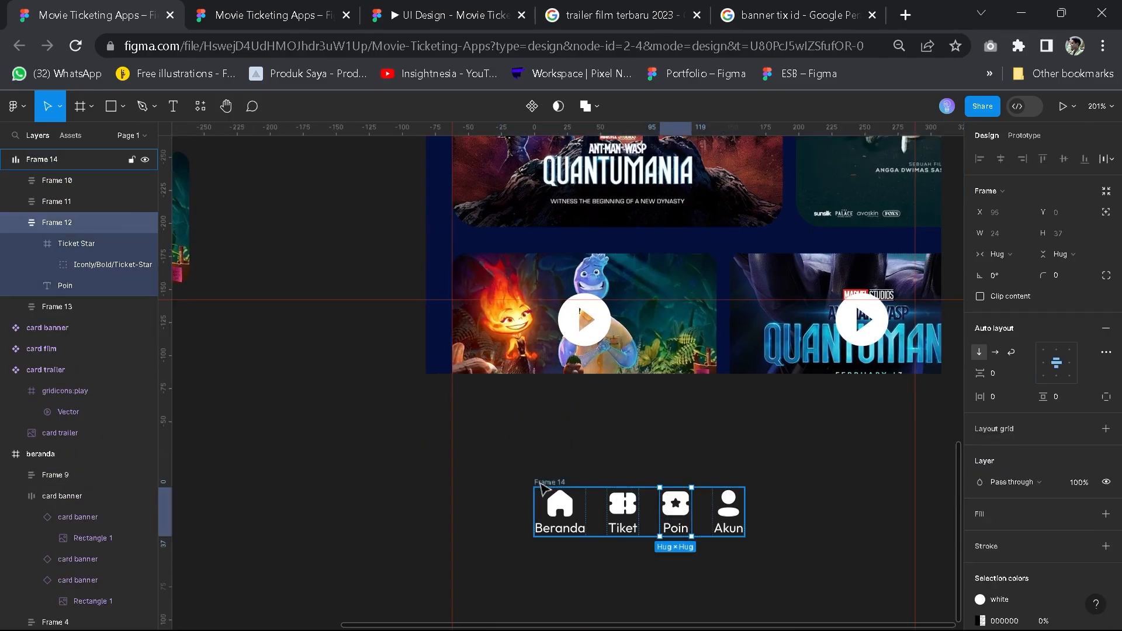
{"action": "left_click", "coordinate": [554, 484]}
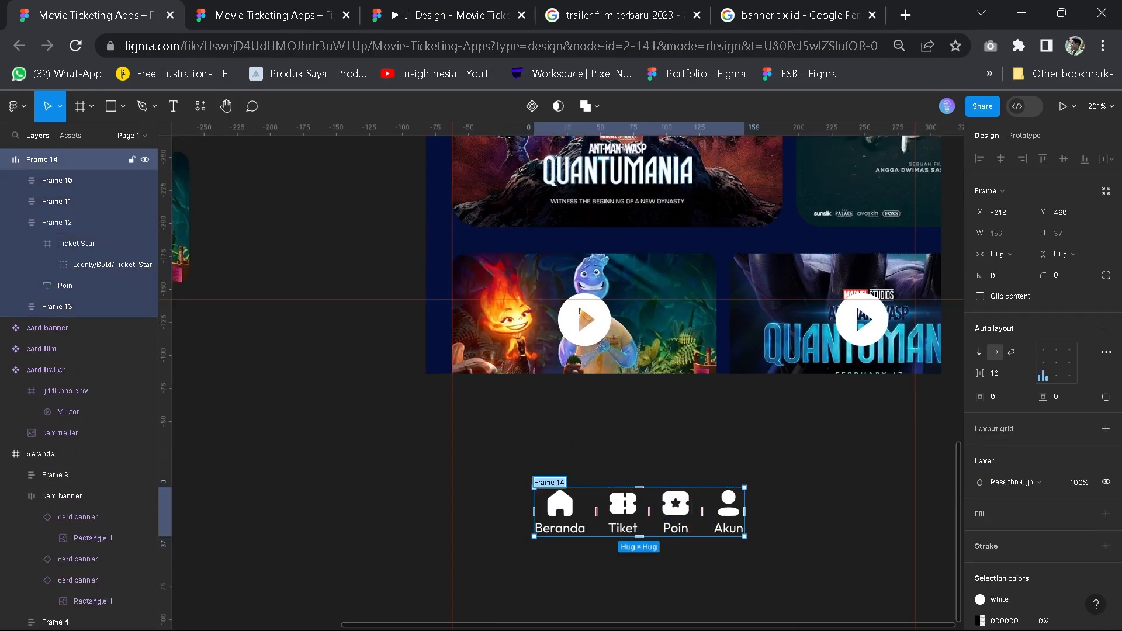
{"action": "type", "text": "navbar"}
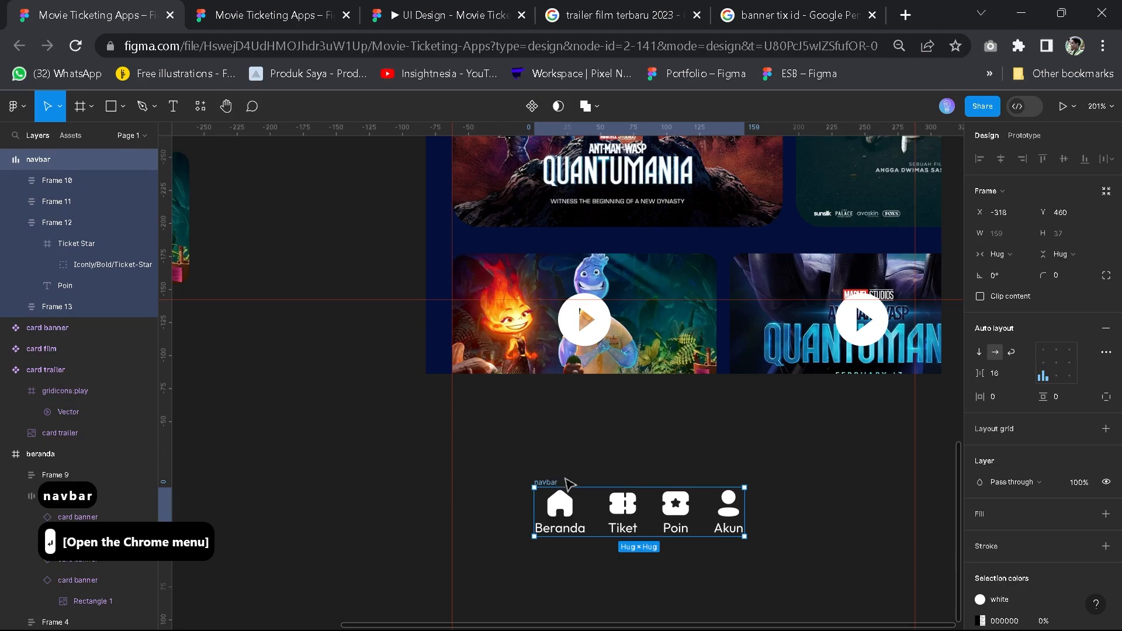
Try to place the navbar over the trailer cards in the beranda frame and undo the move
{"action": "left_click_drag", "start_coordinate": [553, 484], "coordinate": [687, 276]}
{"action": "key", "text": "space"}
{"action": "left_click_drag", "start_coordinate": [747, 368], "coordinate": [662, 390]}
{"action": "key", "text": "ctrl+z"}
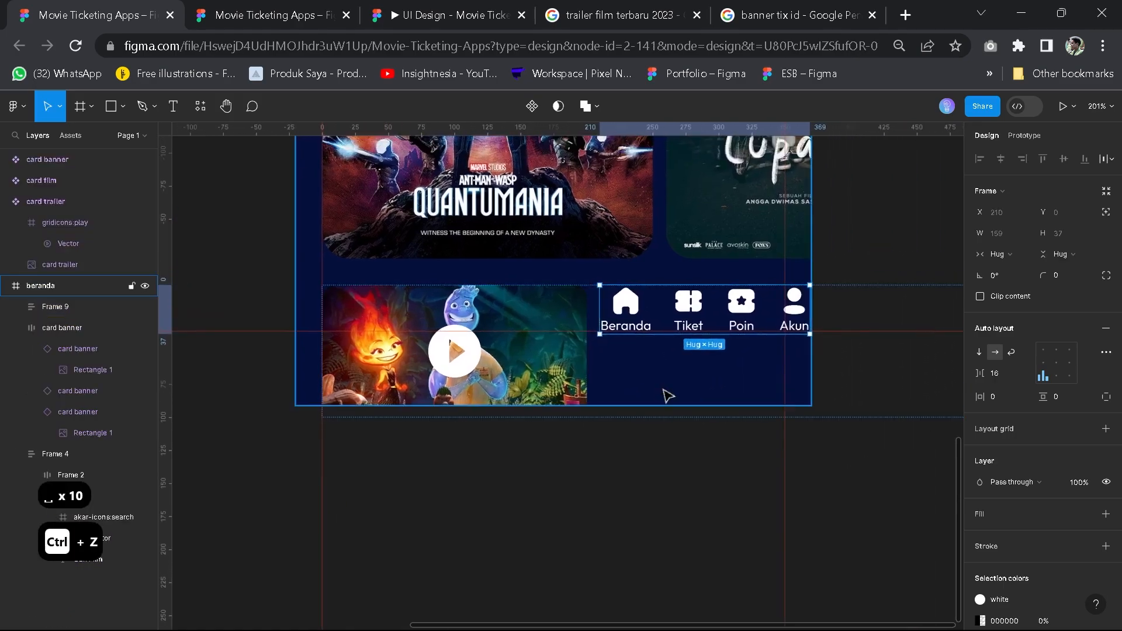
{"action": "key", "text": "space"}
{"action": "left_click_drag", "start_coordinate": [611, 439], "coordinate": [714, 374]}
{"action": "left_click", "coordinate": [671, 363]}
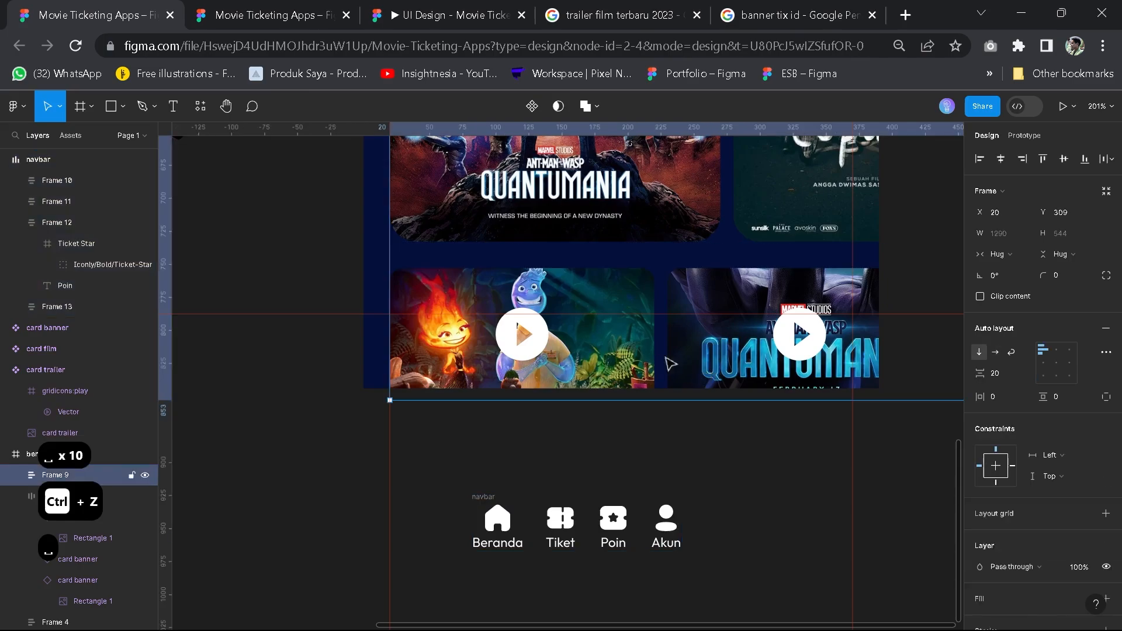
{"action": "double_click", "coordinate": [726, 375]}
{"action": "left_click", "coordinate": [718, 412]}
{"action": "scroll", "coordinate": [718, 414], "scroll_direction": "down", "scroll_amount": 2}
{"action": "key", "text": "space"}
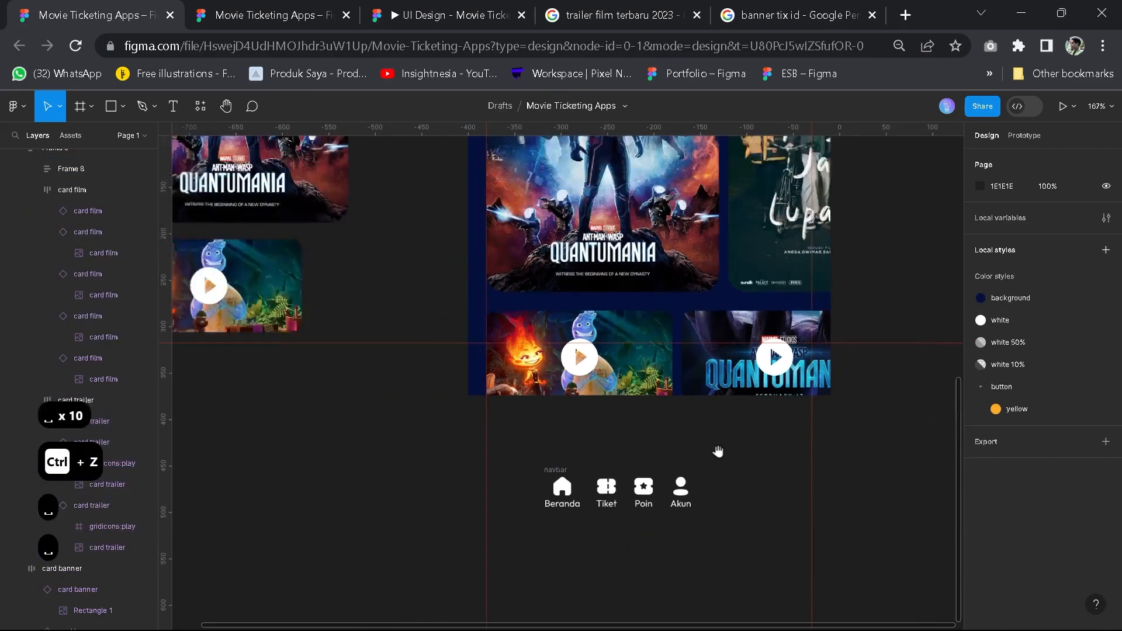
Lock the auto layout frame that holds the film and trailer cards in the beranda frame
{"action": "left_click_drag", "start_coordinate": [717, 453], "coordinate": [719, 505]}
{"action": "left_click", "coordinate": [714, 409]}
{"action": "scroll", "coordinate": [710, 403], "scroll_direction": "down", "scroll_amount": 1}
{"action": "key", "text": "space"}
{"action": "left_click_drag", "start_coordinate": [699, 333], "coordinate": [671, 379]}
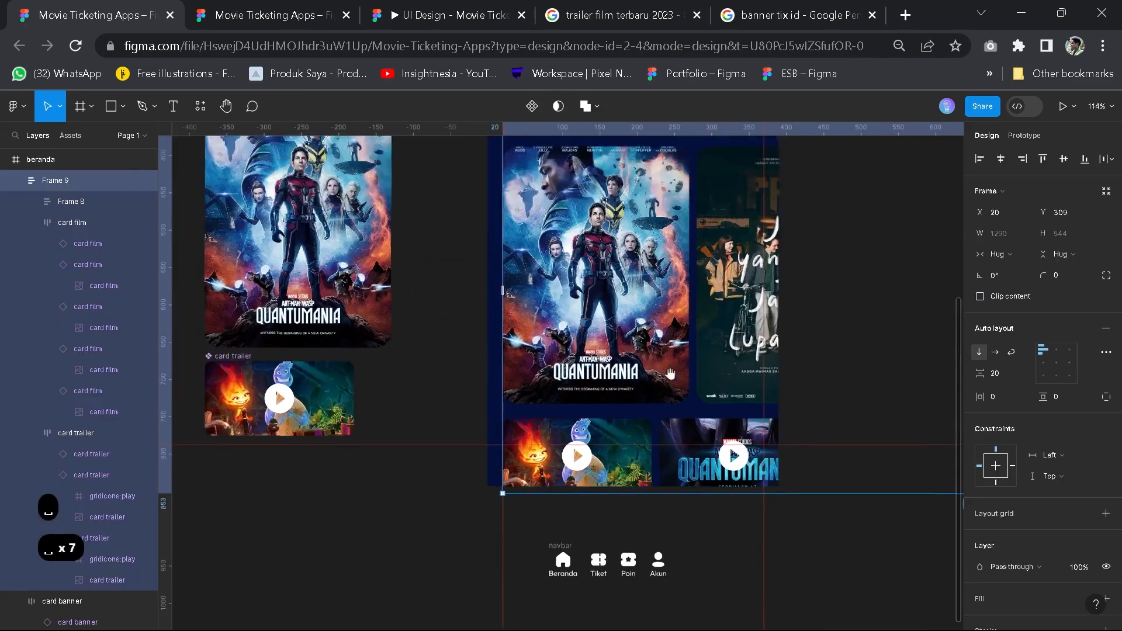
{"action": "right_click", "coordinate": [710, 345]}
{"action": "left_click", "coordinate": [535, 380]}
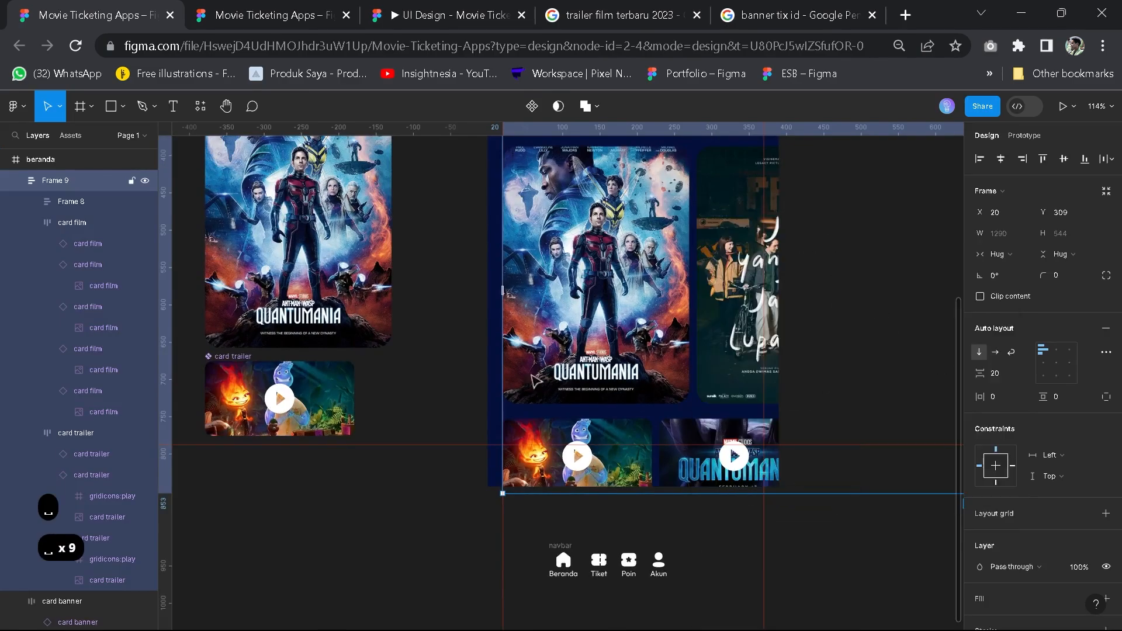
{"action": "key", "text": "space"}
{"action": "left_click_drag", "start_coordinate": [591, 213], "coordinate": [591, 349]}
{"action": "scroll", "coordinate": [591, 349], "scroll_direction": "down", "scroll_amount": 2}
{"action": "right_click", "coordinate": [504, 425]}
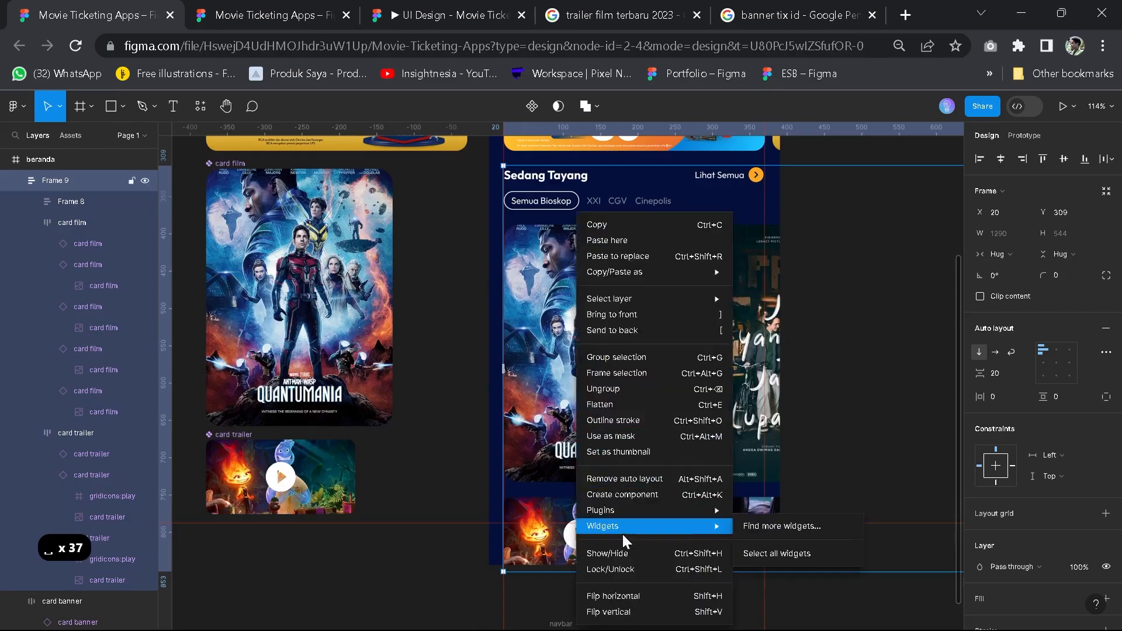
{"action": "left_click", "coordinate": [626, 566]}
{"action": "key", "text": "space"}
{"action": "left_click_drag", "start_coordinate": [660, 542], "coordinate": [662, 450]}
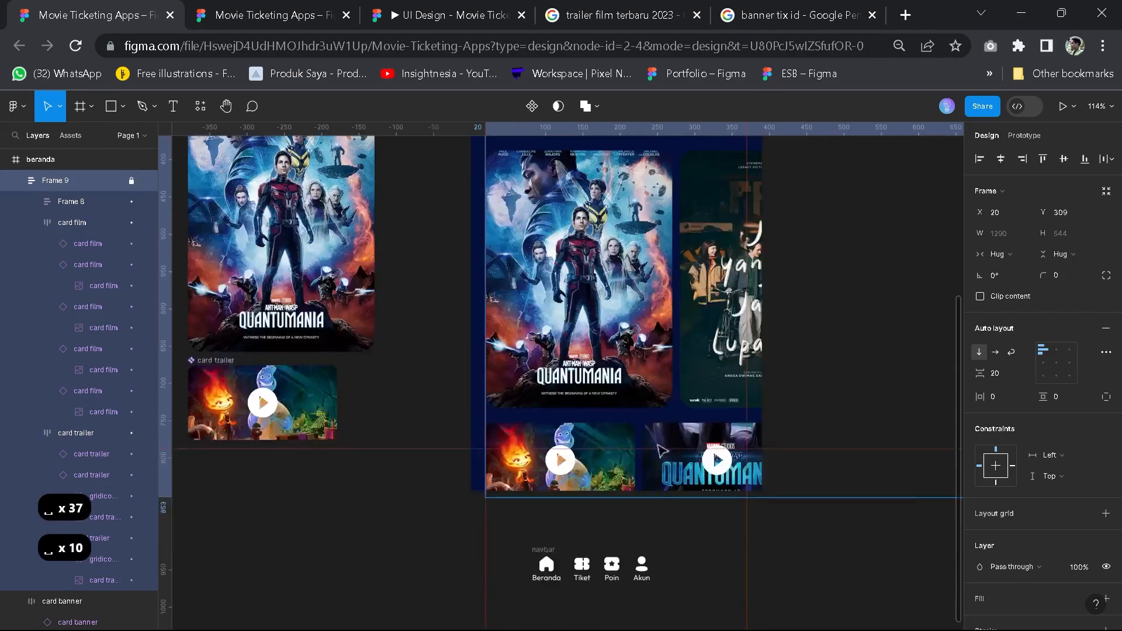
{"action": "left_click", "coordinate": [661, 428]}
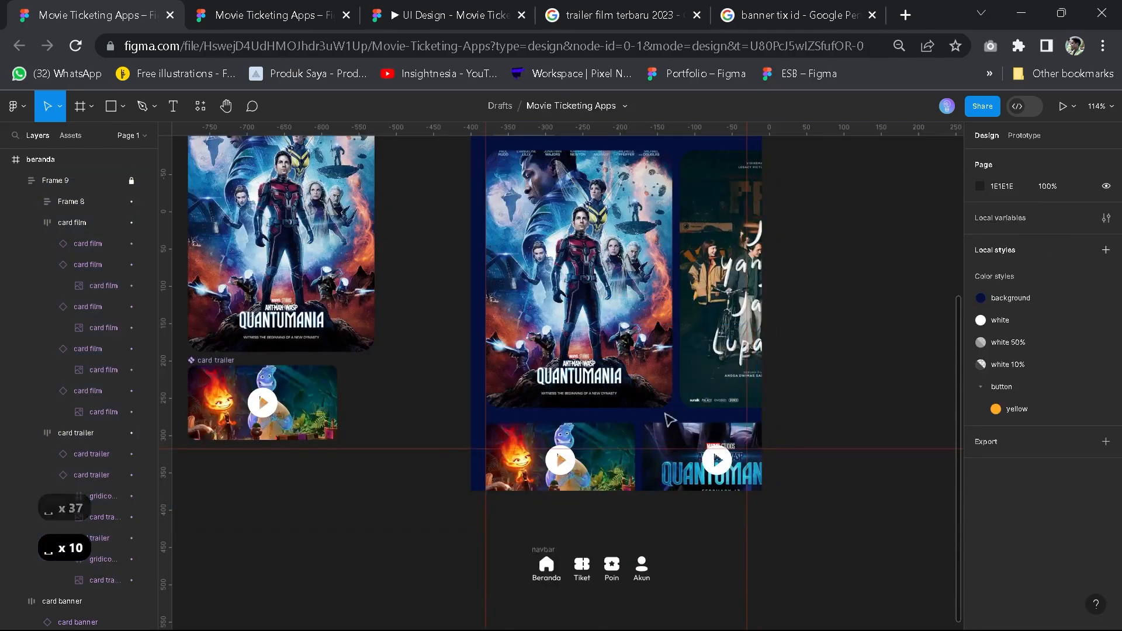
Move the navbar into the beranda frame, over the trailer cards near the frame's bottom edge
{"action": "key", "text": "space"}
{"action": "scroll", "coordinate": [561, 491], "scroll_direction": "down", "scroll_amount": 2}
{"action": "scroll", "coordinate": [528, 526], "scroll_direction": "up", "scroll_amount": 2}
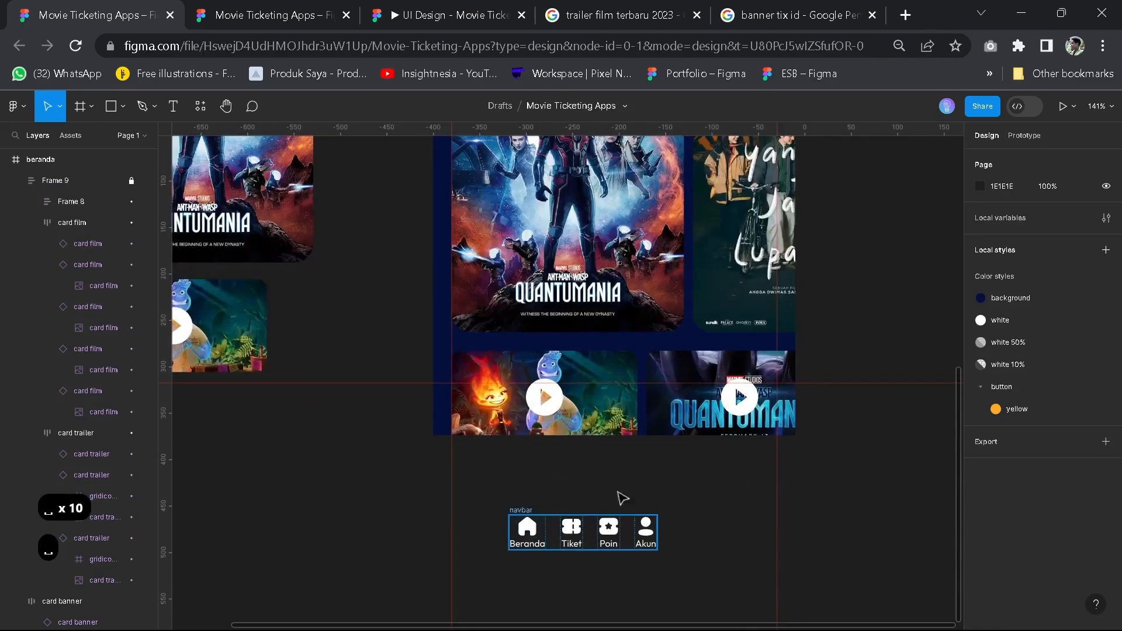
{"action": "left_click_drag", "start_coordinate": [523, 516], "coordinate": [528, 381]}
{"action": "scroll", "coordinate": [578, 377], "scroll_direction": "up", "scroll_amount": 5}
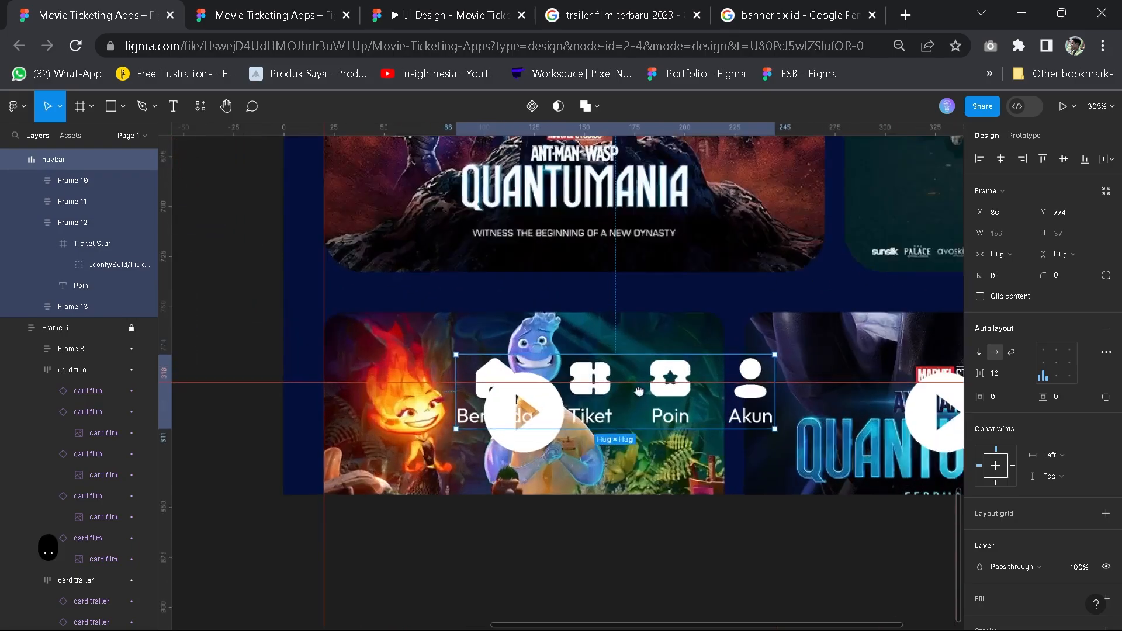
{"action": "left_click_drag", "start_coordinate": [623, 369], "coordinate": [650, 430]}
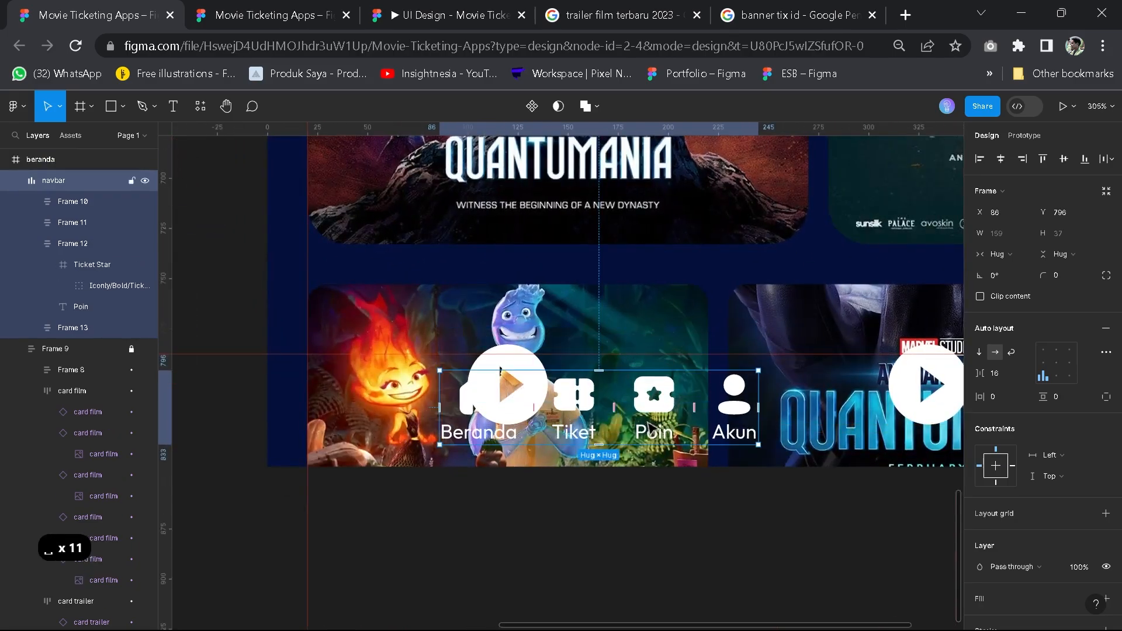
Centre-align the navbar's items and set the spacing between them to Auto
{"action": "left_click", "coordinate": [1058, 360]}
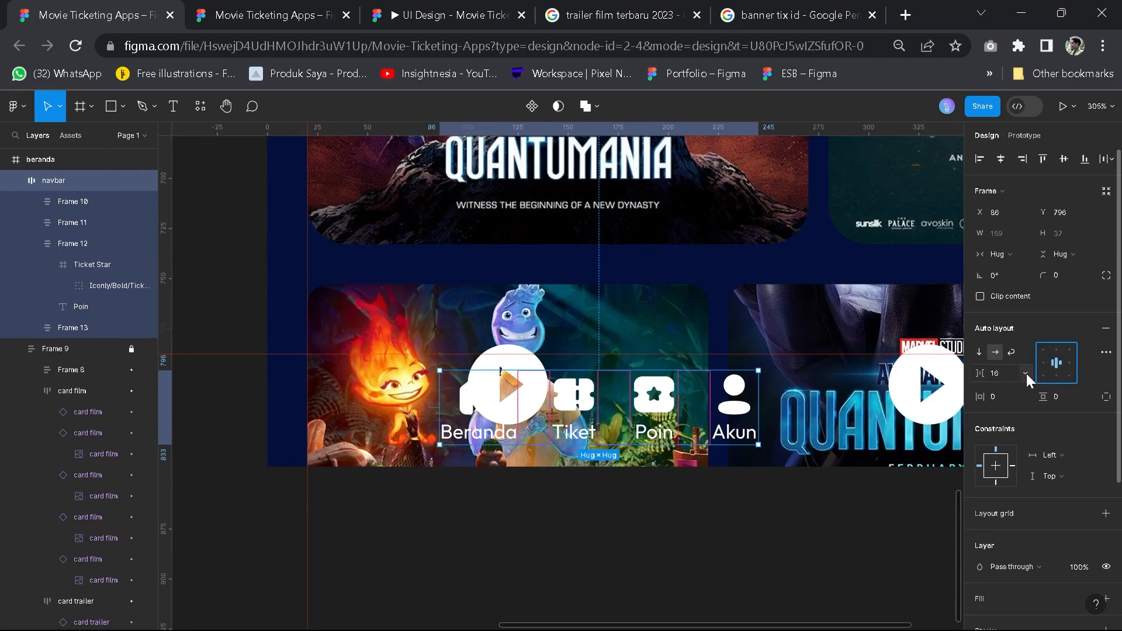
{"action": "left_click", "coordinate": [1026, 373]}
{"action": "left_click", "coordinate": [1011, 402]}
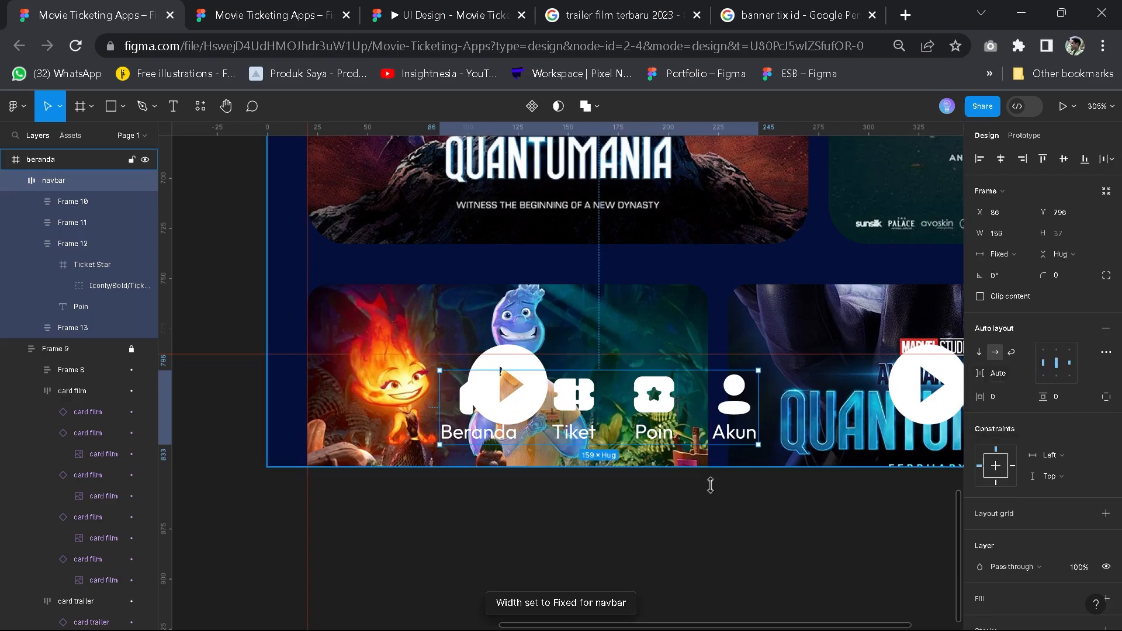
Widen the navbar to about 243 px and centre it horizontally within the beranda frame
{"action": "key", "text": "space"}
{"action": "scroll", "coordinate": [712, 489], "scroll_direction": "down", "scroll_amount": 1}
{"action": "left_click_drag", "start_coordinate": [717, 494], "coordinate": [670, 490]}
{"action": "left_click_drag", "start_coordinate": [634, 458], "coordinate": [592, 445]}
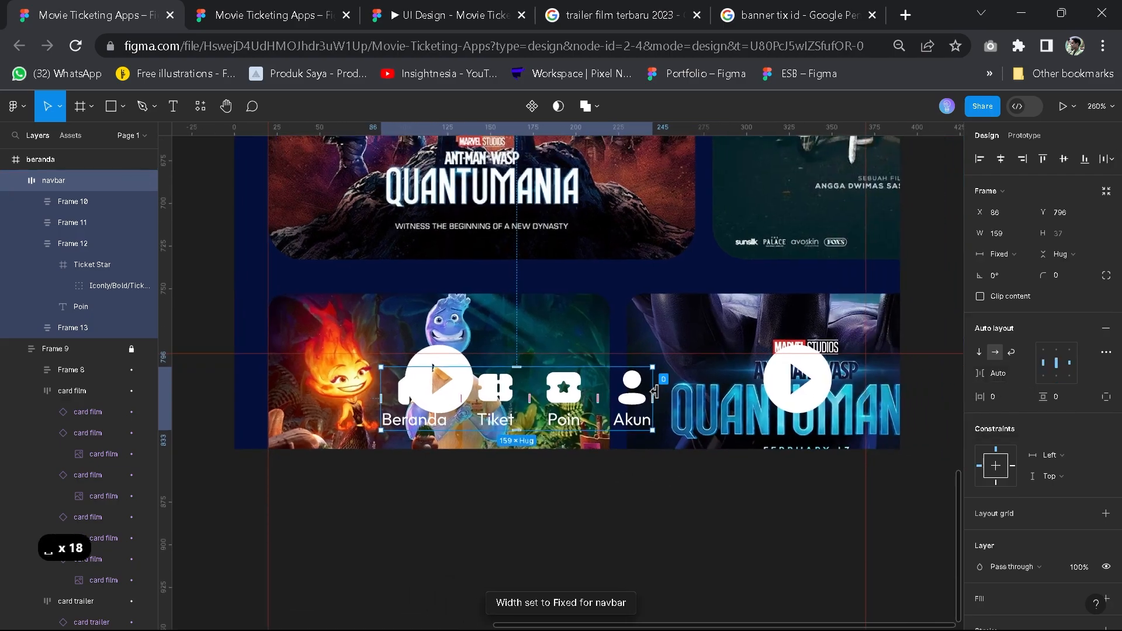
{"action": "left_click_drag", "start_coordinate": [687, 383], "coordinate": [649, 408]}
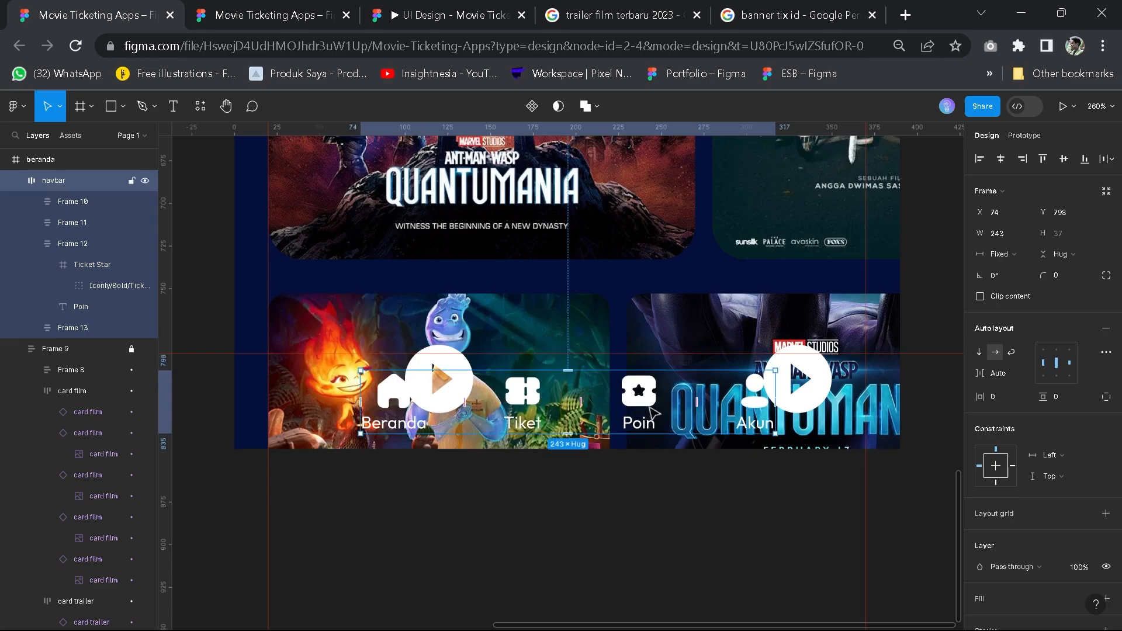
{"action": "left_click", "coordinate": [981, 158]}
{"action": "left_click", "coordinate": [1001, 159]}
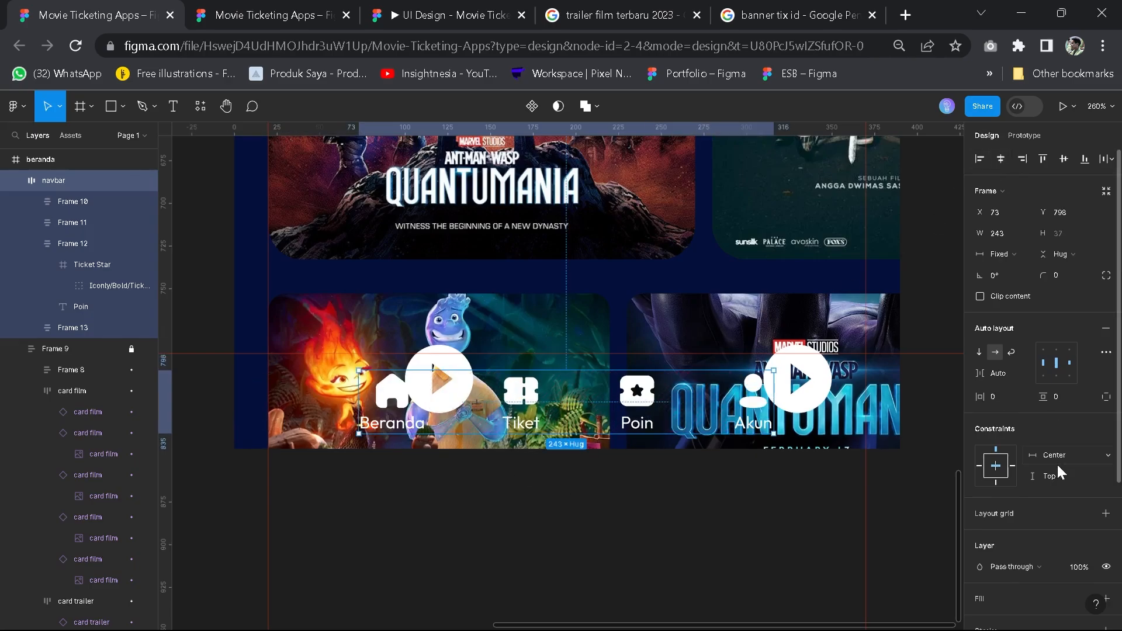
Add a fill to the navbar and set its colour to black, 000000
{"action": "scroll", "coordinate": [1063, 479], "scroll_direction": "down", "scroll_amount": 3}
{"action": "left_click", "coordinate": [1105, 425]}
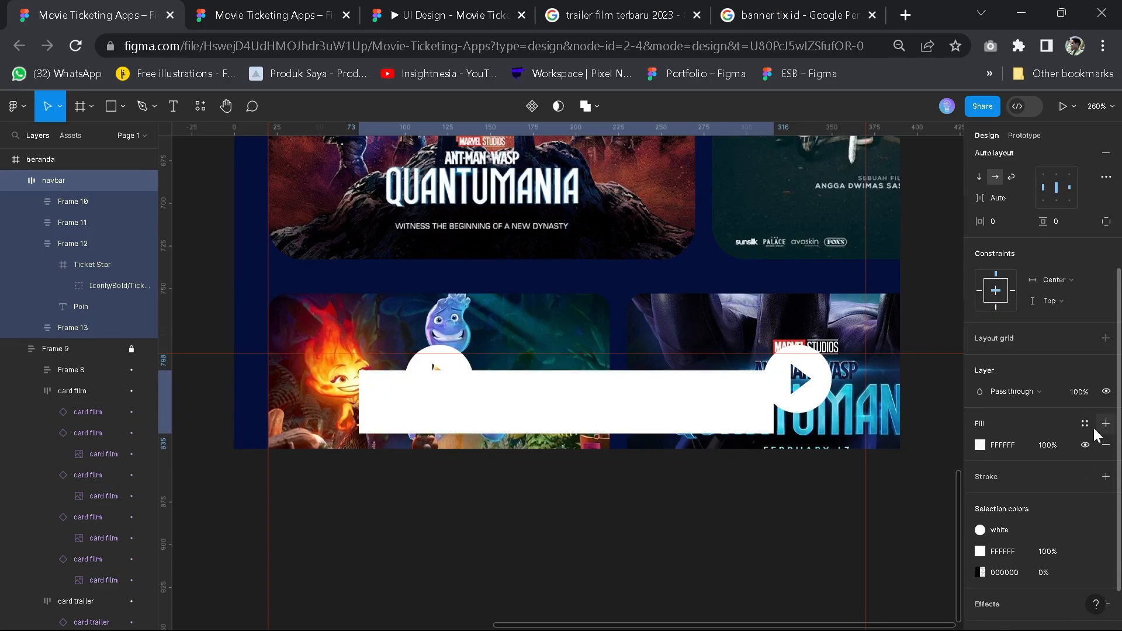
{"action": "left_click", "coordinate": [291, 8]}
{"action": "left_click", "coordinate": [78, 8]}
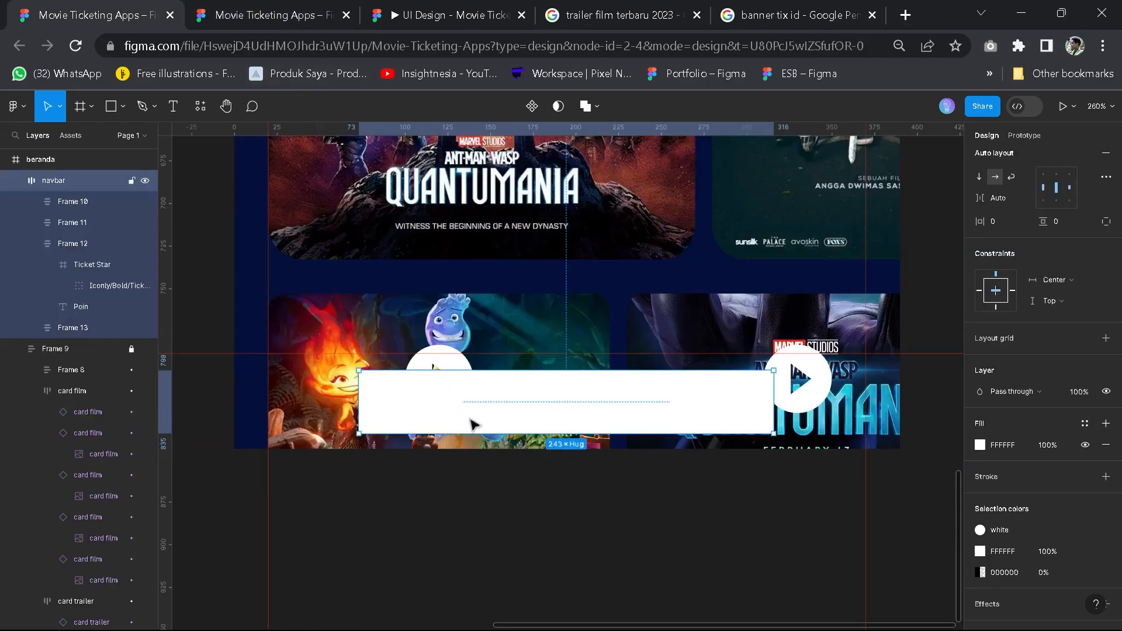
{"action": "left_click", "coordinate": [980, 444]}
{"action": "left_click_drag", "start_coordinate": [847, 354], "coordinate": [806, 489]}
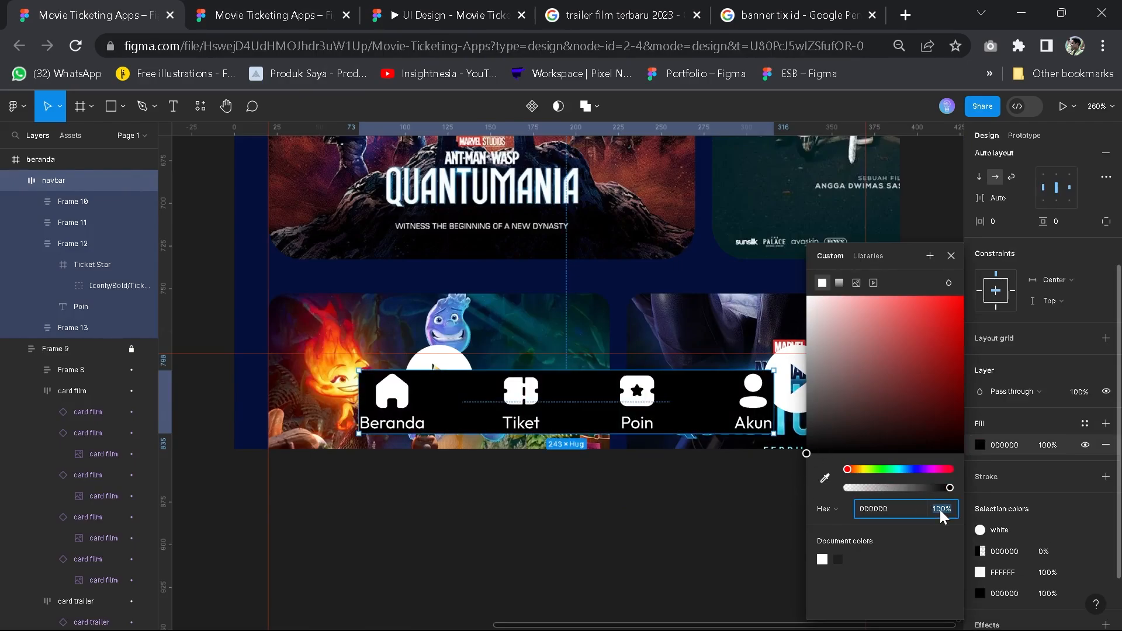
Try a 10% opacity on the navbar's black fill and bring it back to 100%
{"action": "type", "text": "10"}
{"action": "key", "text": "Return"}
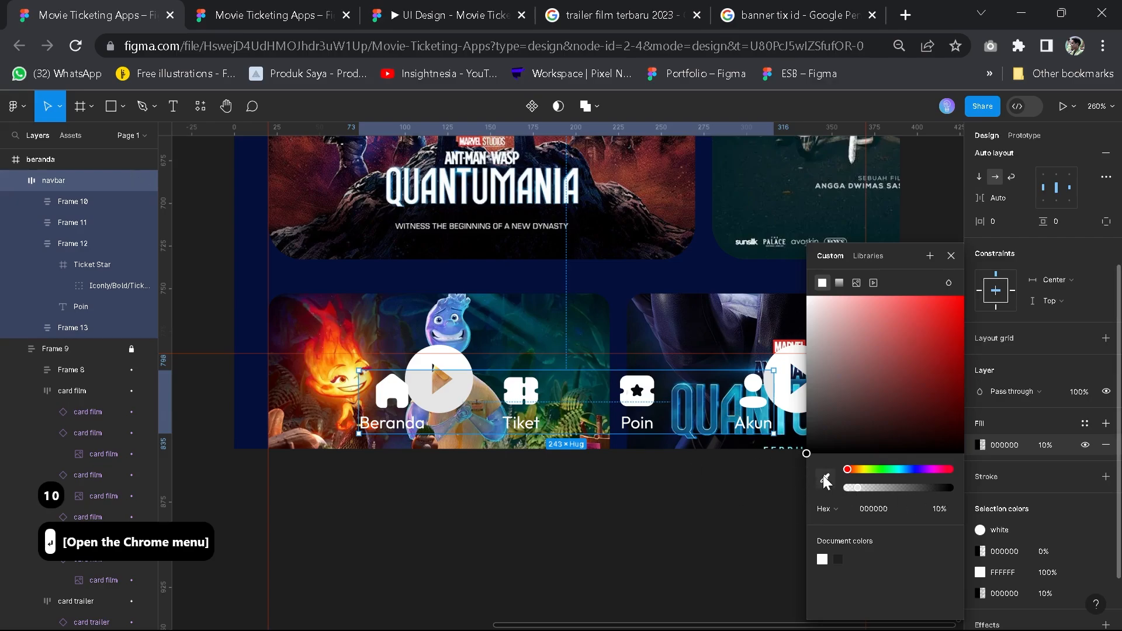
{"action": "left_click_drag", "start_coordinate": [906, 488], "coordinate": [988, 479]}
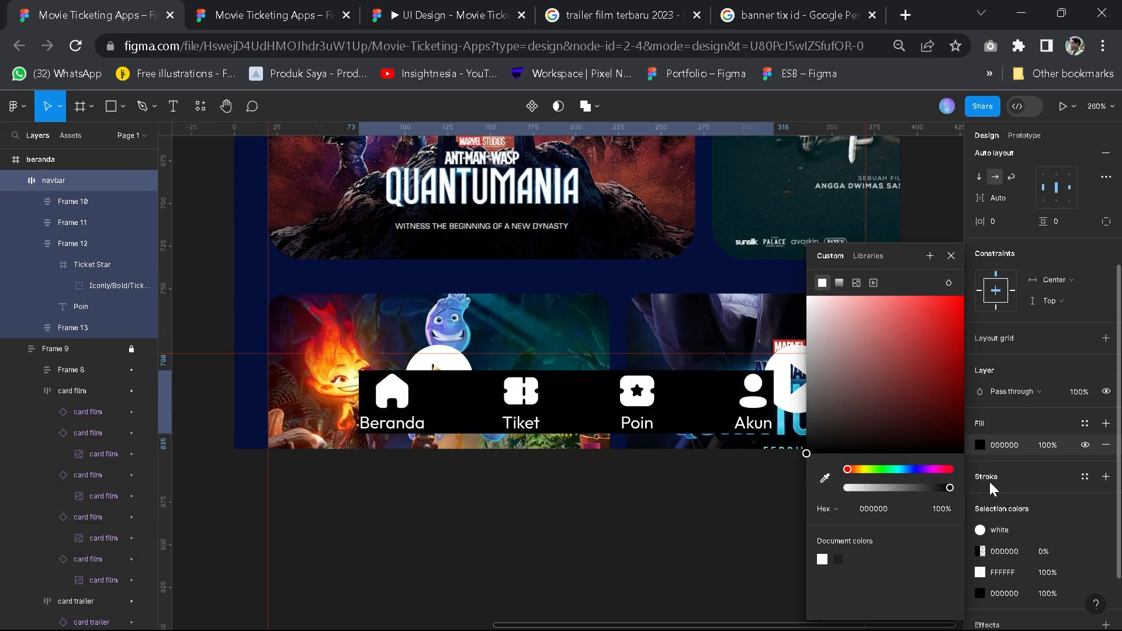
Sample the beranda frame's dark blue background for the navbar fill and darken it to 030920
{"action": "left_click", "coordinate": [825, 478]}
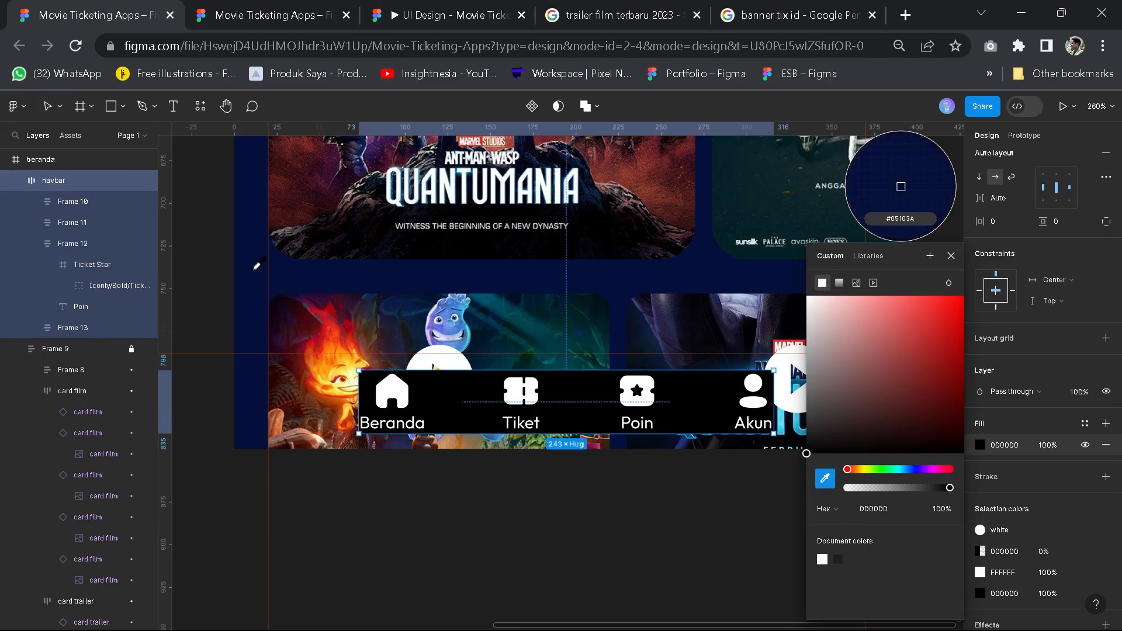
{"action": "scroll", "coordinate": [248, 285], "scroll_direction": "up", "scroll_amount": 1}
{"action": "left_click", "coordinate": [250, 300]}
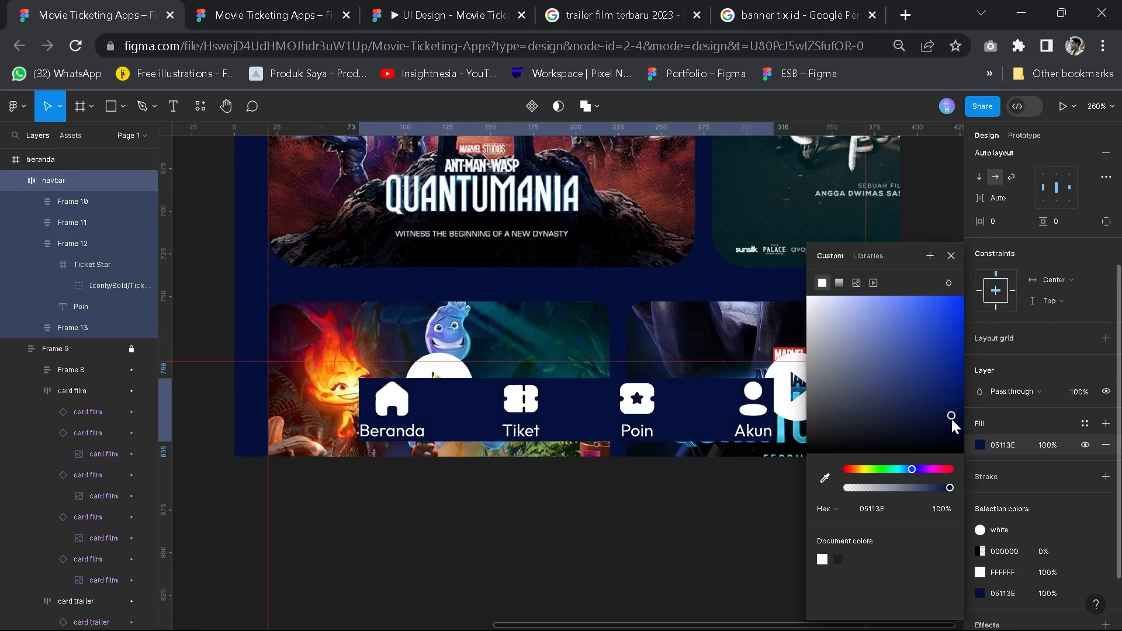
{"action": "left_click_drag", "start_coordinate": [951, 418], "coordinate": [950, 438]}
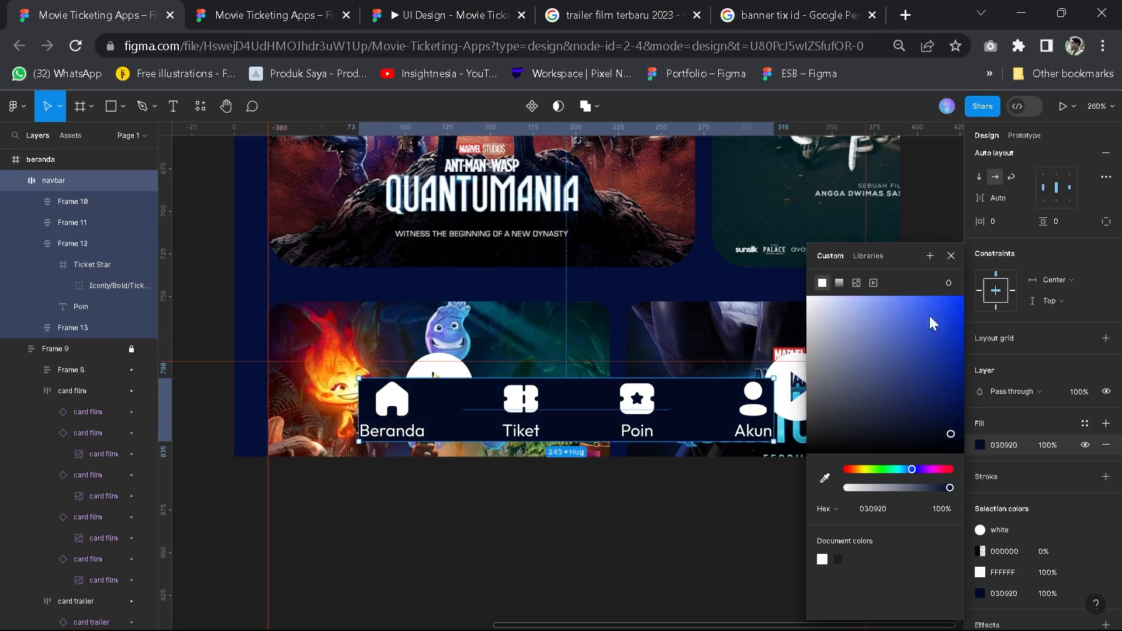
{"action": "left_click", "coordinate": [951, 257]}
Move the navbar to the beranda frame's left edge and stretch it to 390 × 56 along the frame's bottom
{"action": "scroll", "coordinate": [630, 468], "scroll_direction": "down", "scroll_amount": 1}
{"action": "key", "text": "space"}
{"action": "left_click_drag", "start_coordinate": [704, 503], "coordinate": [617, 491]}
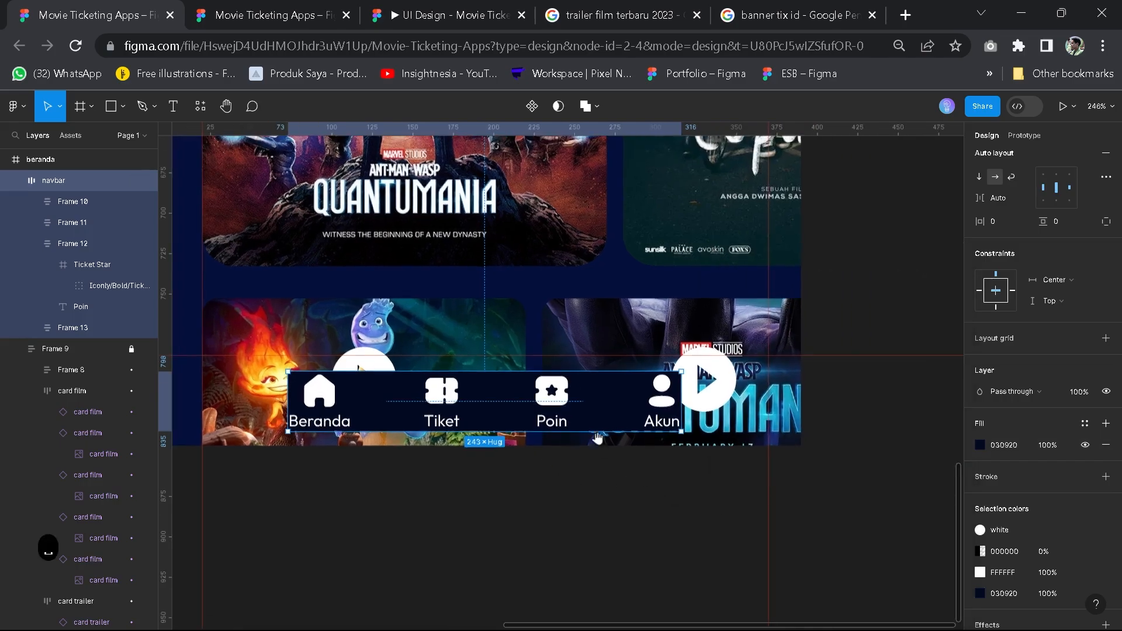
{"action": "left_click_drag", "start_coordinate": [601, 440], "coordinate": [727, 457]}
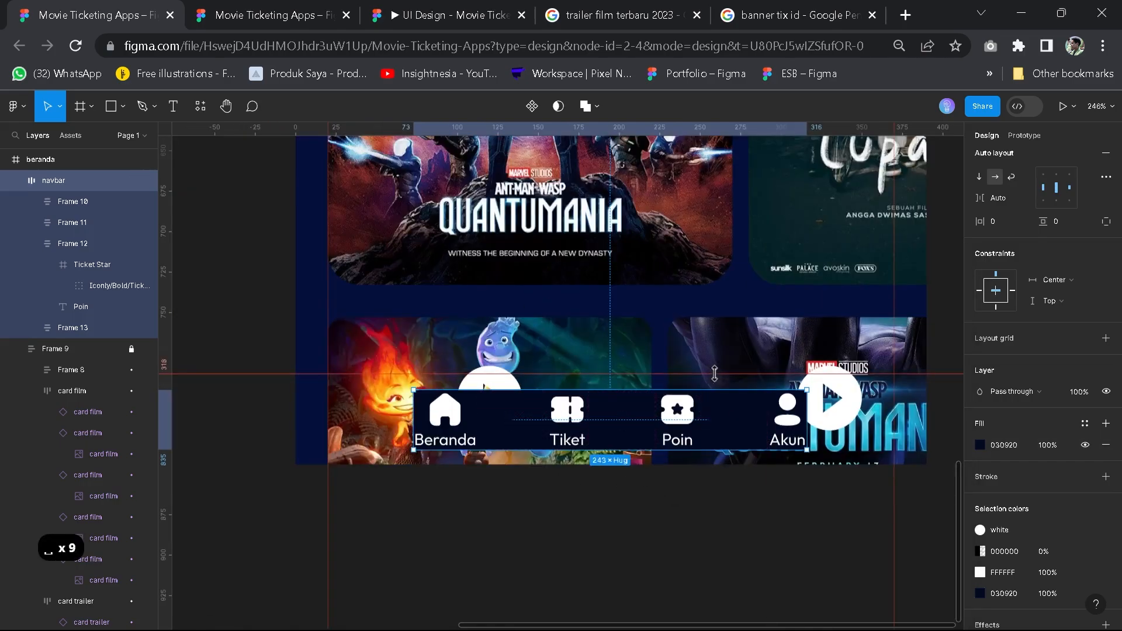
{"action": "scroll", "coordinate": [575, 373], "scroll_direction": "up", "scroll_amount": 2}
{"action": "scroll", "coordinate": [576, 372], "scroll_direction": "up", "scroll_amount": 2}
{"action": "scroll", "coordinate": [536, 377], "scroll_direction": "down", "scroll_amount": 3}
{"action": "key", "text": "space"}
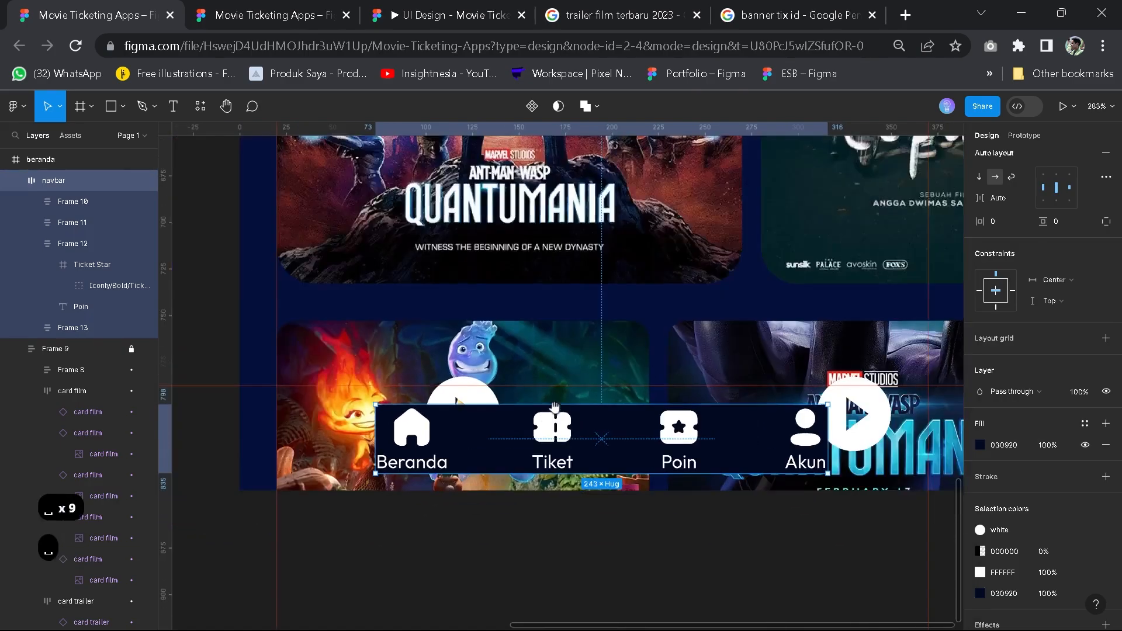
{"action": "left_click_drag", "start_coordinate": [539, 416], "coordinate": [670, 368]}
{"action": "left_click_drag", "start_coordinate": [596, 394], "coordinate": [468, 378]}
{"action": "scroll", "coordinate": [660, 404], "scroll_direction": "right", "scroll_amount": 5}
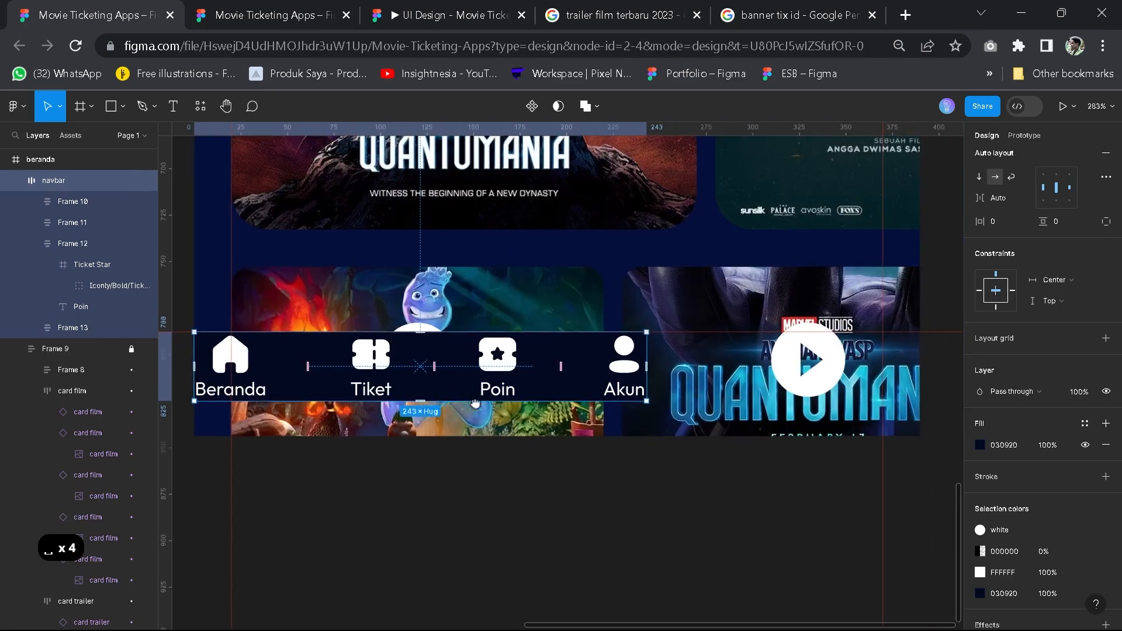
{"action": "left_click_drag", "start_coordinate": [740, 417], "coordinate": [910, 435]}
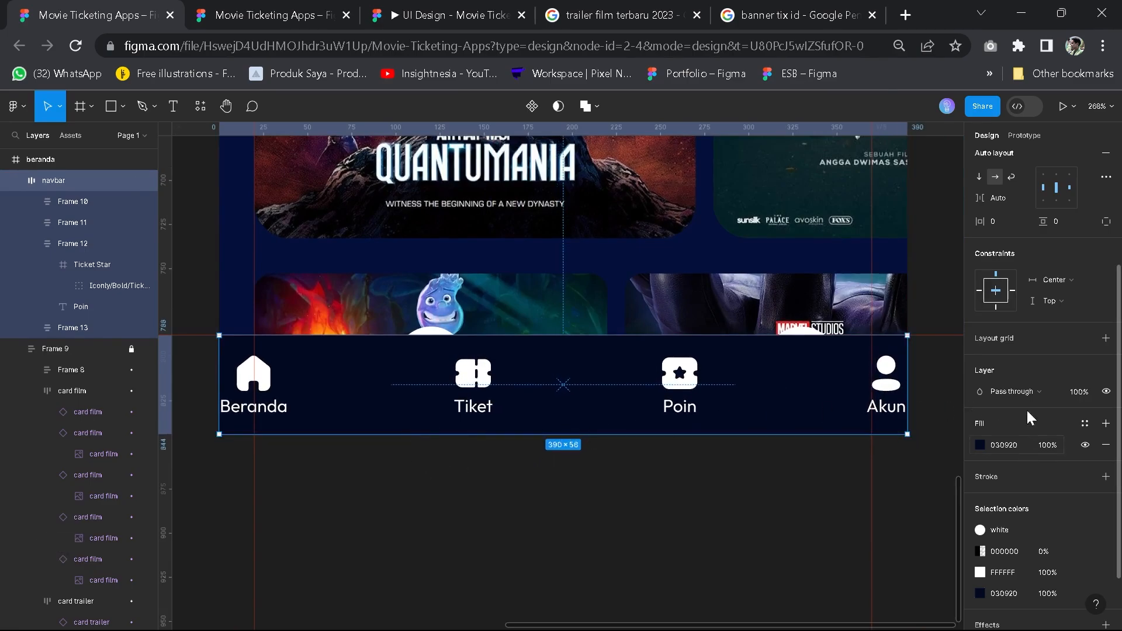
Set the navbar's horizontal padding to 52 and deselect it
{"action": "scroll", "coordinate": [1026, 408], "scroll_direction": "up", "scroll_amount": 2}
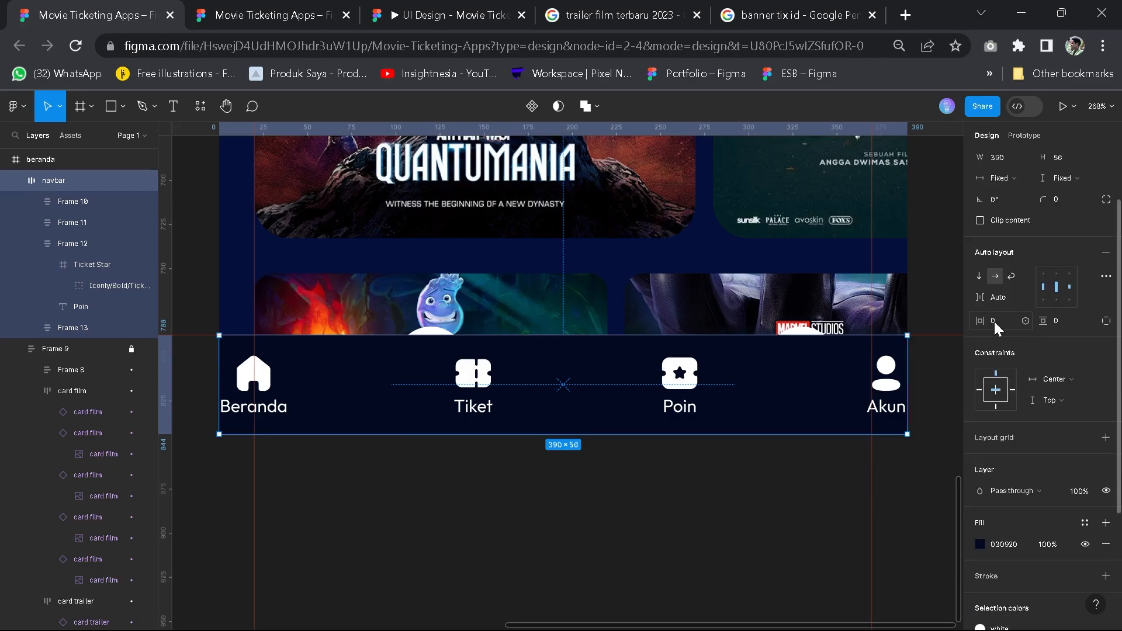
{"action": "left_click_drag", "start_coordinate": [985, 321], "coordinate": [1055, 332]}
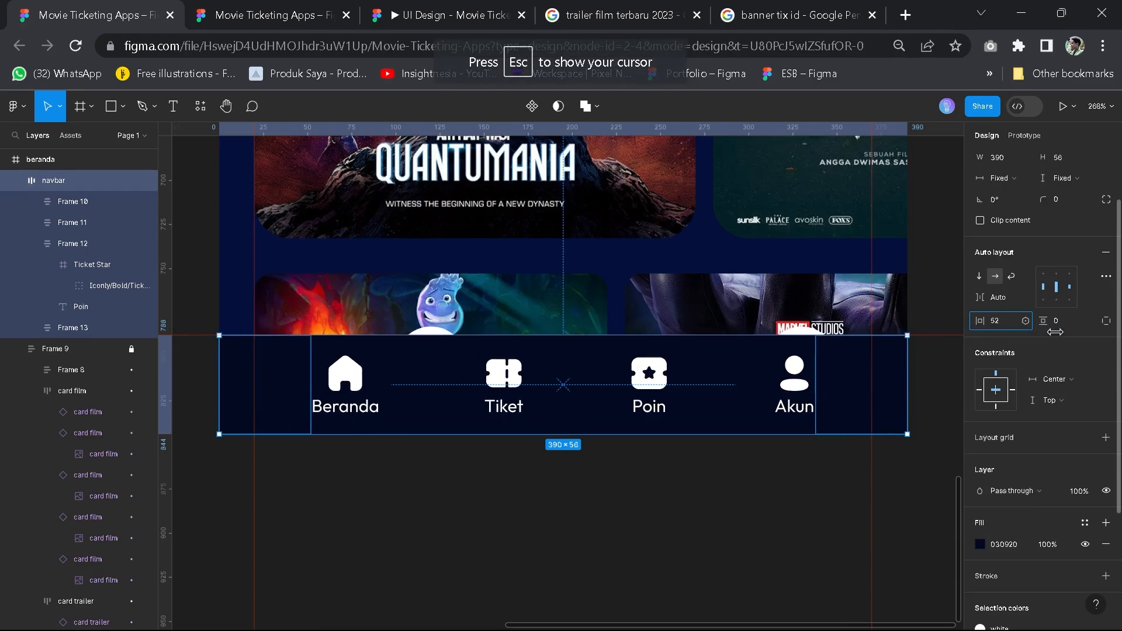
{"action": "left_click", "coordinate": [735, 471]}
Examine the navbar's item spacing and its fit at the bottom of the beranda frame
{"action": "scroll", "coordinate": [728, 469], "scroll_direction": "down", "scroll_amount": 3}
{"action": "key", "text": "space"}
{"action": "scroll", "coordinate": [754, 498], "scroll_direction": "left", "scroll_amount": 3}
{"action": "scroll", "coordinate": [766, 508], "scroll_direction": "down", "scroll_amount": 3}
{"action": "key", "text": "space"}
{"action": "key", "text": "space"}
{"action": "key", "text": "space"}
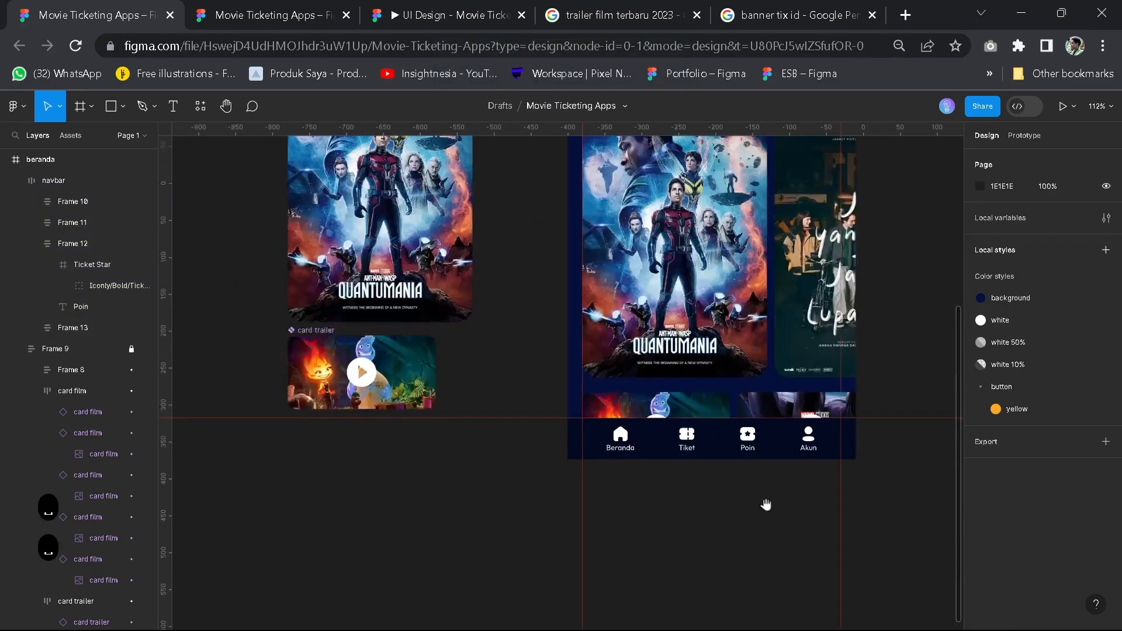
{"action": "scroll", "coordinate": [629, 541], "scroll_direction": "up", "scroll_amount": 5}
{"action": "scroll", "coordinate": [636, 521], "scroll_direction": "up", "scroll_amount": 3}
{"action": "key", "text": "space"}
{"action": "key", "text": "space"}
{"action": "key", "text": "space"}
{"action": "key", "text": "space"}
{"action": "key", "text": "space"}
{"action": "key", "text": "space"}
{"action": "key", "text": "space"}
{"action": "key", "text": "space"}
{"action": "key", "text": "space"}
{"action": "scroll", "coordinate": [672, 503], "scroll_direction": "left", "scroll_amount": 3}
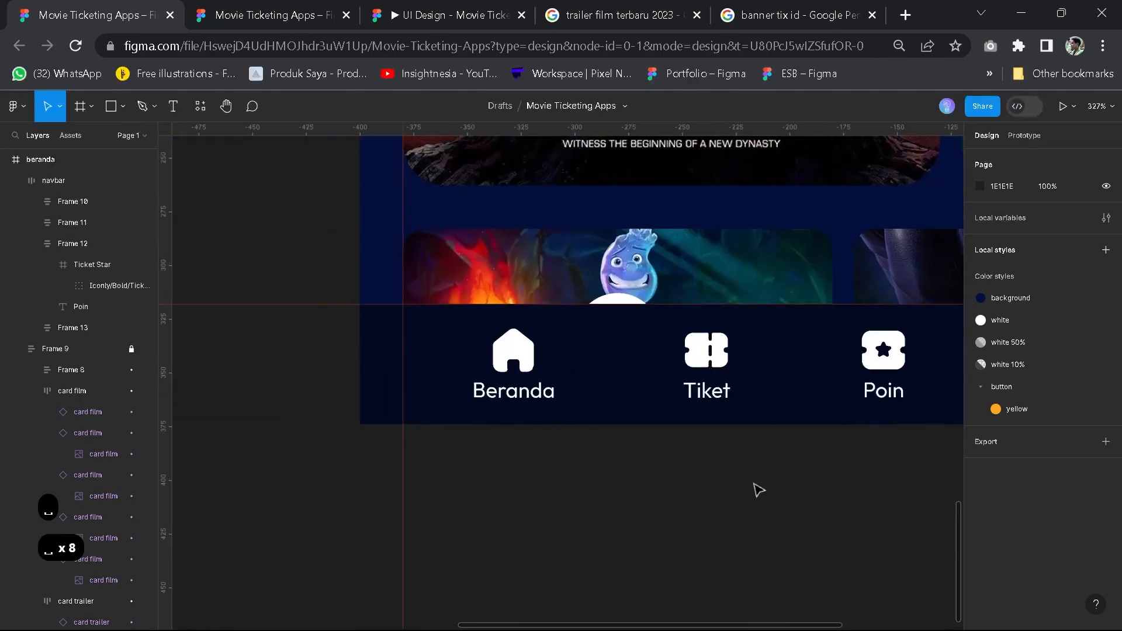
{"action": "scroll", "coordinate": [757, 494], "scroll_direction": "down", "scroll_amount": 1}
{"action": "scroll", "coordinate": [672, 485], "scroll_direction": "up", "scroll_amount": 3}
Apply the white 50% color style to the navbar's Tiket, Poin and Akun items
{"action": "left_click", "coordinate": [535, 421]}
{"action": "scroll", "coordinate": [543, 409], "scroll_direction": "up", "scroll_amount": 2}
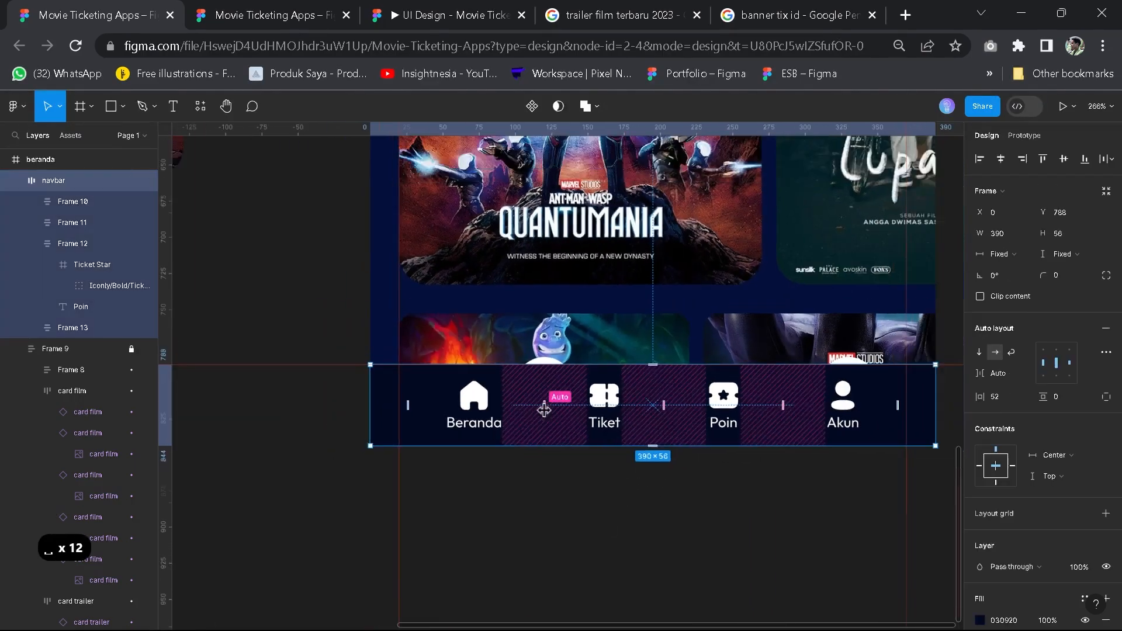
{"action": "left_click", "coordinate": [571, 397]}
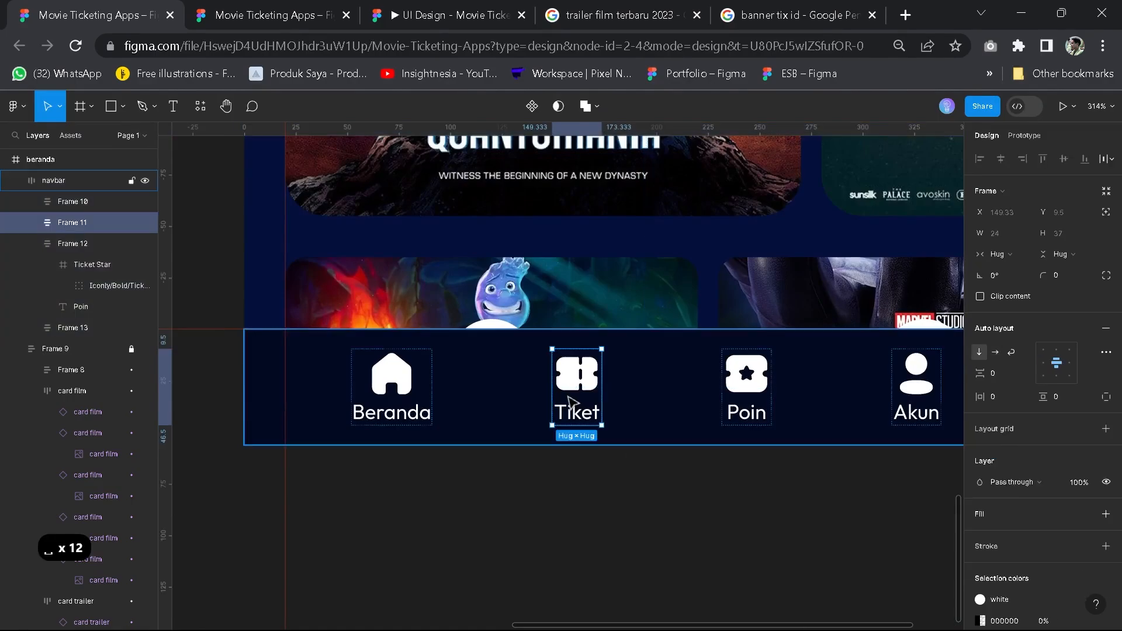
{"action": "left_click", "coordinate": [746, 386], "text": "shift"}
{"action": "left_click", "coordinate": [916, 385], "text": "shift"}
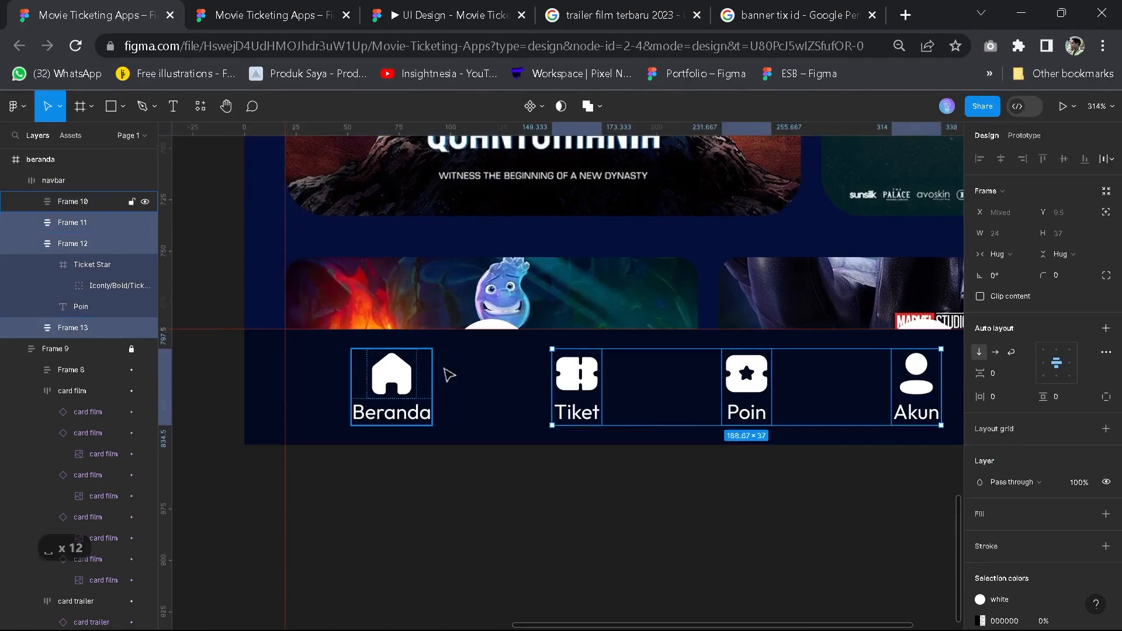
{"action": "scroll", "coordinate": [565, 242], "scroll_direction": "down", "scroll_amount": 2}
{"action": "scroll", "coordinate": [571, 248], "scroll_direction": "up", "scroll_amount": 1}
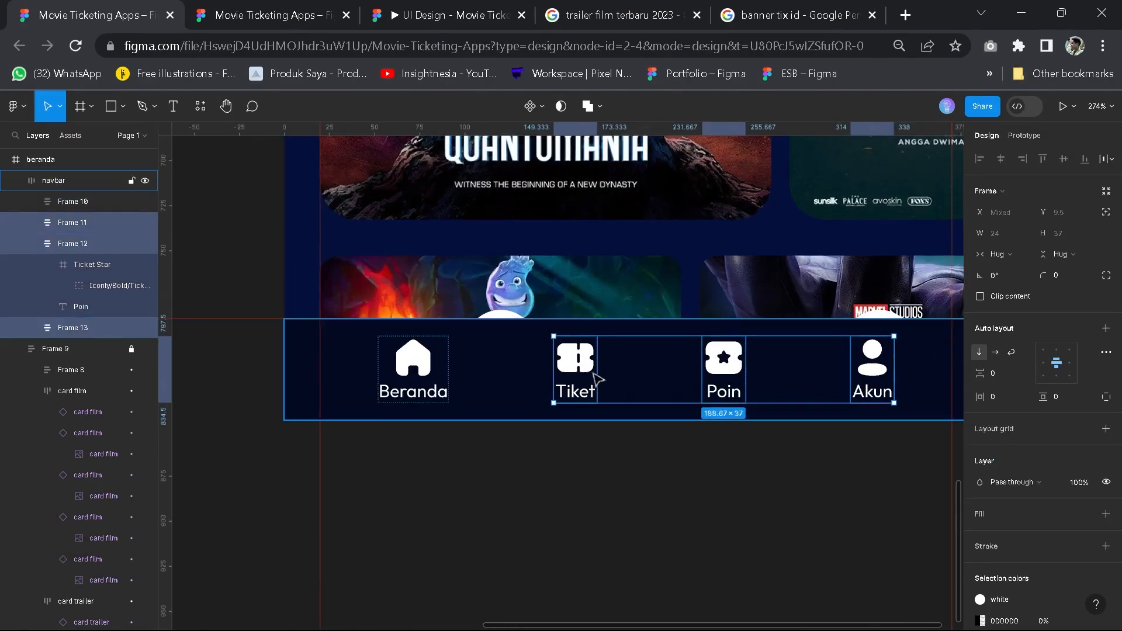
{"action": "scroll", "coordinate": [937, 391], "scroll_direction": "down", "scroll_amount": 1}
{"action": "scroll", "coordinate": [981, 526], "scroll_direction": "down", "scroll_amount": 2}
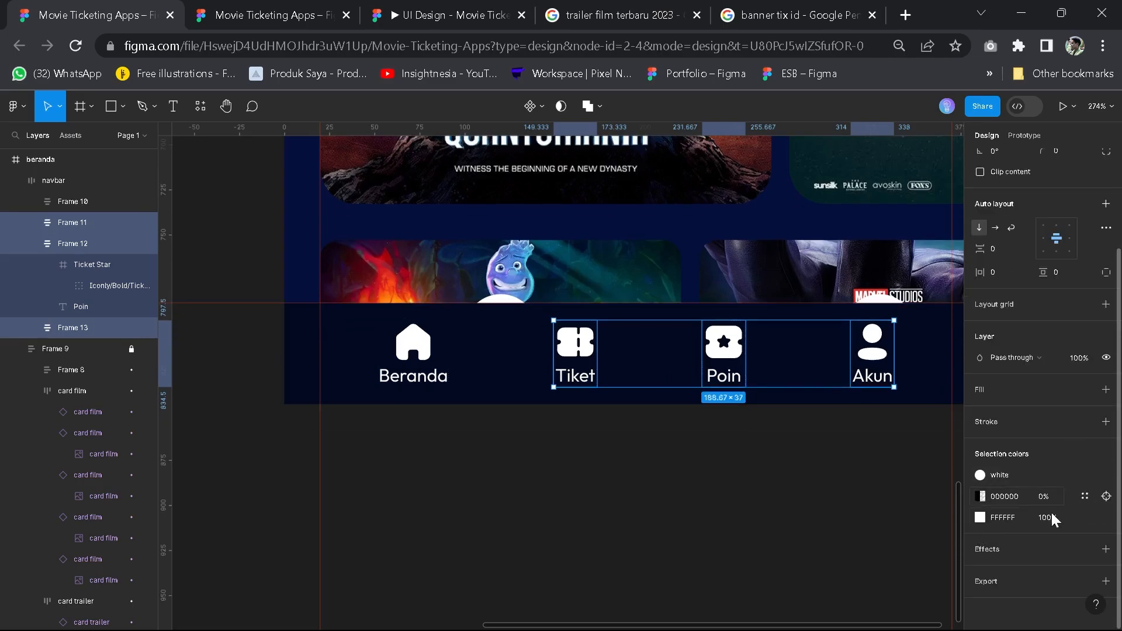
{"action": "left_click", "coordinate": [1074, 516]}
{"action": "left_click", "coordinate": [874, 520]}
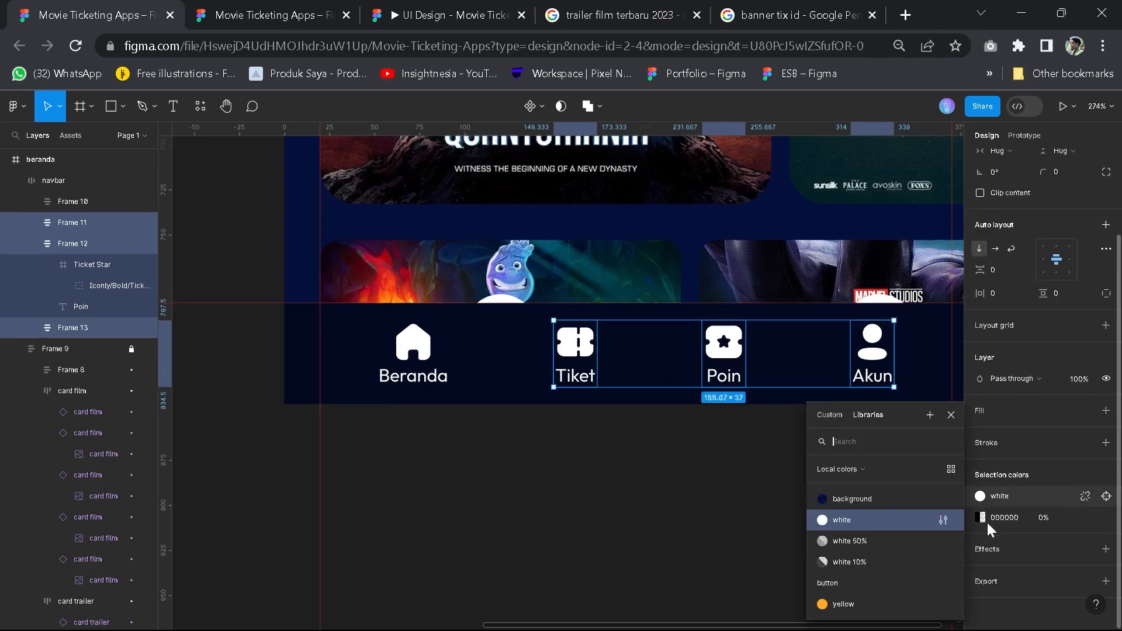
{"action": "left_click", "coordinate": [861, 541]}
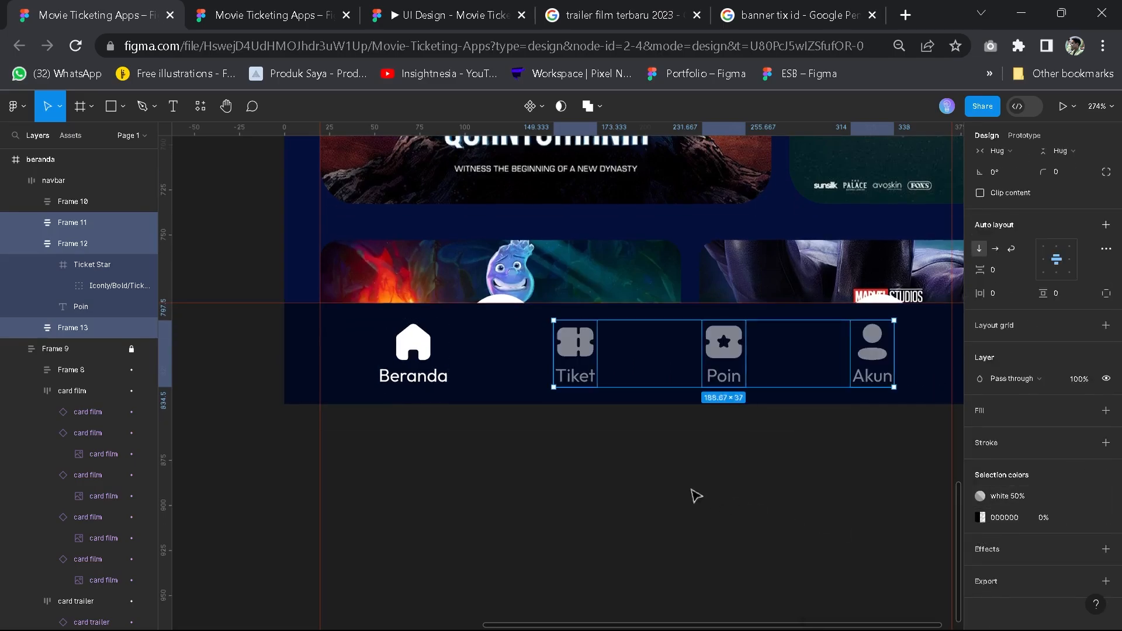
Apply the white color style to the navbar's Beranda item and deselect it
{"action": "left_click", "coordinate": [428, 370]}
{"action": "left_click", "coordinate": [1106, 539]}
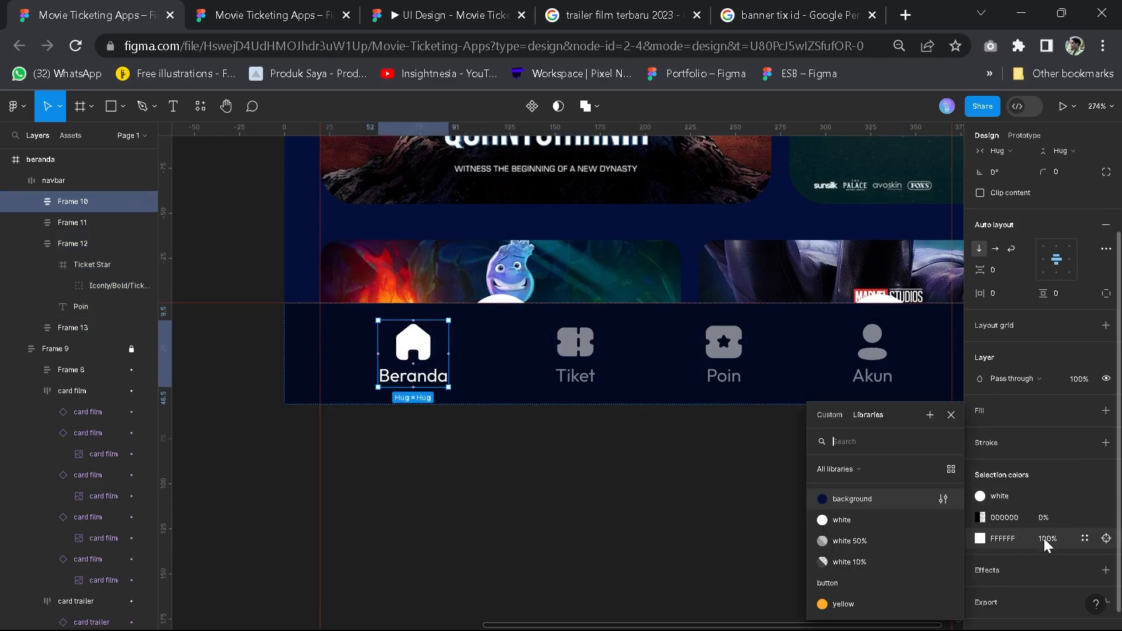
{"action": "left_click", "coordinate": [841, 520]}
{"action": "left_click", "coordinate": [608, 501]}
Examine the restyled navbar and the overall layout of the beranda frame at different zoom levels
{"action": "scroll", "coordinate": [608, 501], "scroll_direction": "down", "scroll_amount": 5, "text": "ctrl"}
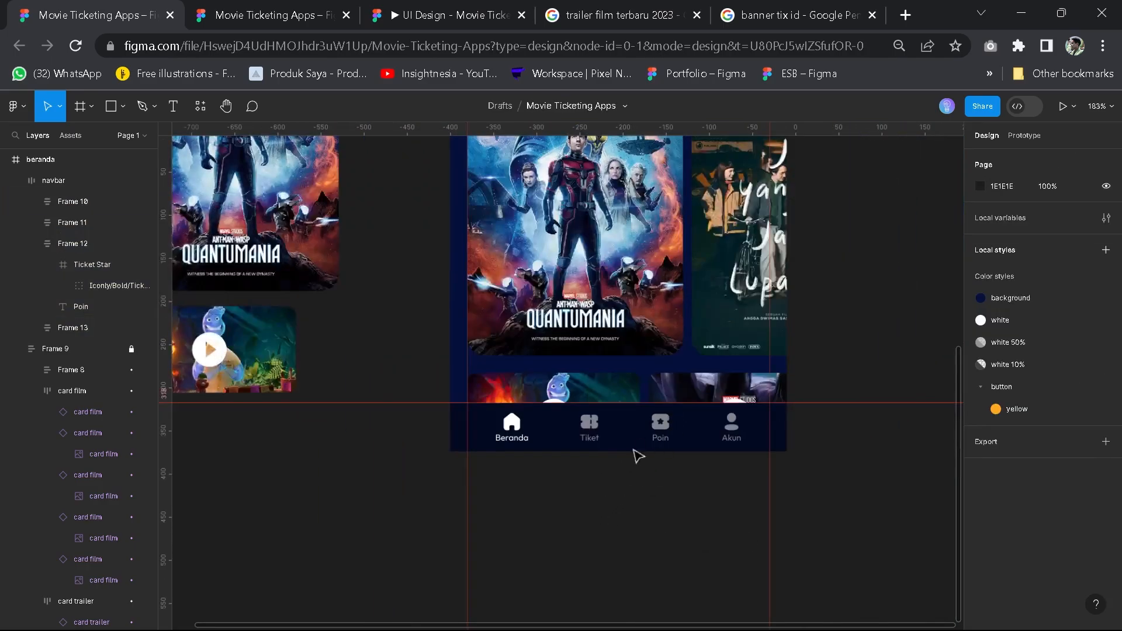
{"action": "scroll", "coordinate": [596, 479], "scroll_direction": "down", "scroll_amount": 5}
{"action": "key", "text": "space"}
{"action": "left_click_drag", "start_coordinate": [596, 525], "coordinate": [618, 574]}
{"action": "scroll", "coordinate": [586, 535], "scroll_direction": "up", "scroll_amount": 5}
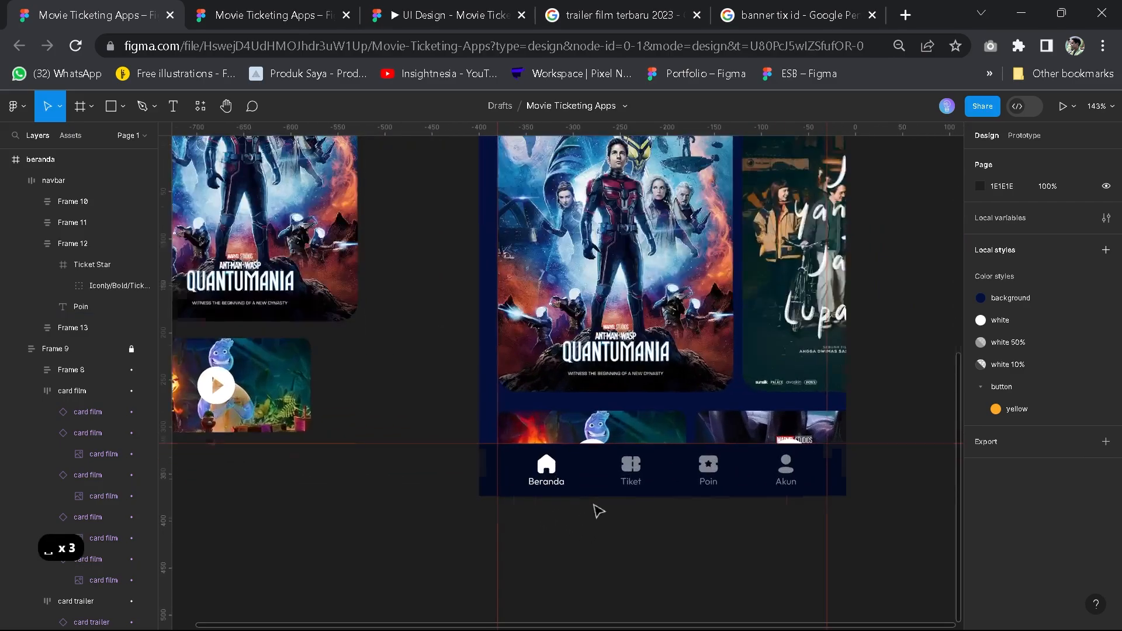
{"action": "scroll", "coordinate": [595, 507], "scroll_direction": "down", "scroll_amount": 5}
{"action": "key", "text": "space"}
{"action": "left_click_drag", "start_coordinate": [601, 376], "coordinate": [613, 441]}
{"action": "left_click_drag", "start_coordinate": [610, 393], "coordinate": [610, 371]}
{"action": "key", "text": "space"}
{"action": "scroll", "coordinate": [635, 492], "scroll_direction": "down", "scroll_amount": 5}
{"action": "key", "text": "space"}
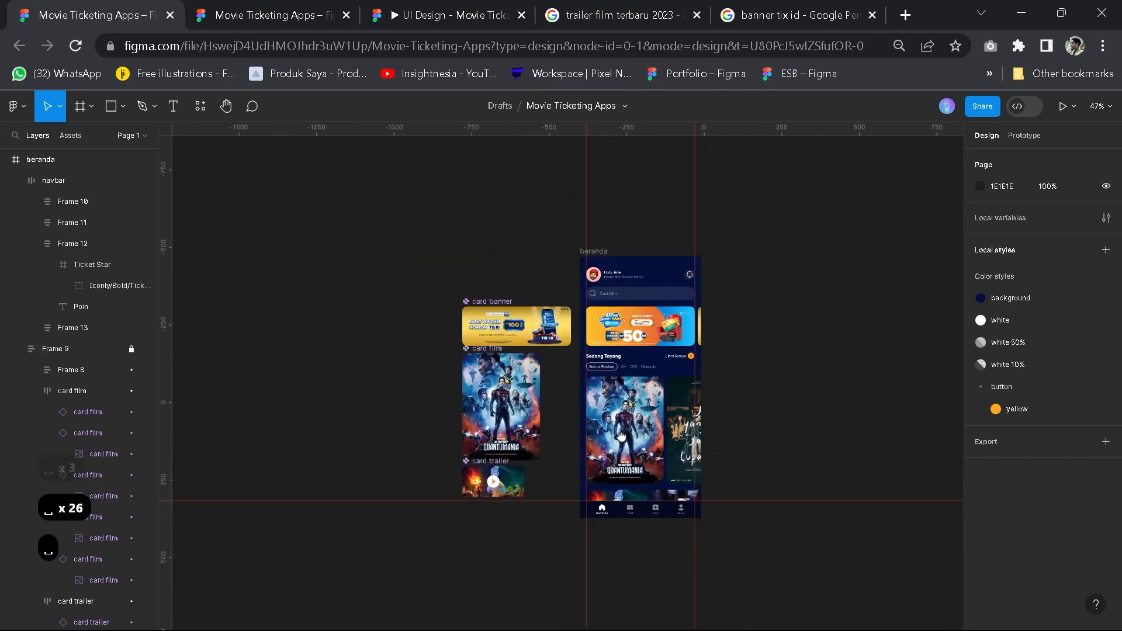
{"action": "left_click_drag", "start_coordinate": [633, 443], "coordinate": [636, 472]}
{"action": "scroll", "coordinate": [623, 451], "scroll_direction": "up", "scroll_amount": 2}
{"action": "scroll", "coordinate": [610, 459], "scroll_direction": "up", "scroll_amount": 2}
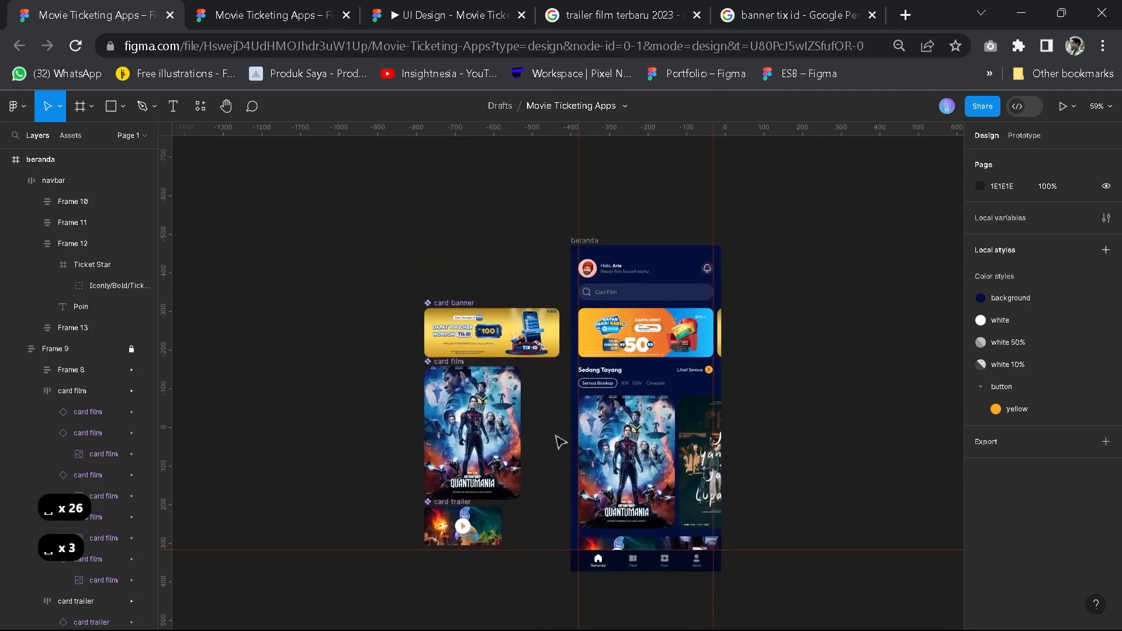
Unlock Frame 9, which holds the film and trailer cards in the beranda frame
{"action": "scroll", "coordinate": [560, 442], "scroll_direction": "up", "scroll_amount": 5}
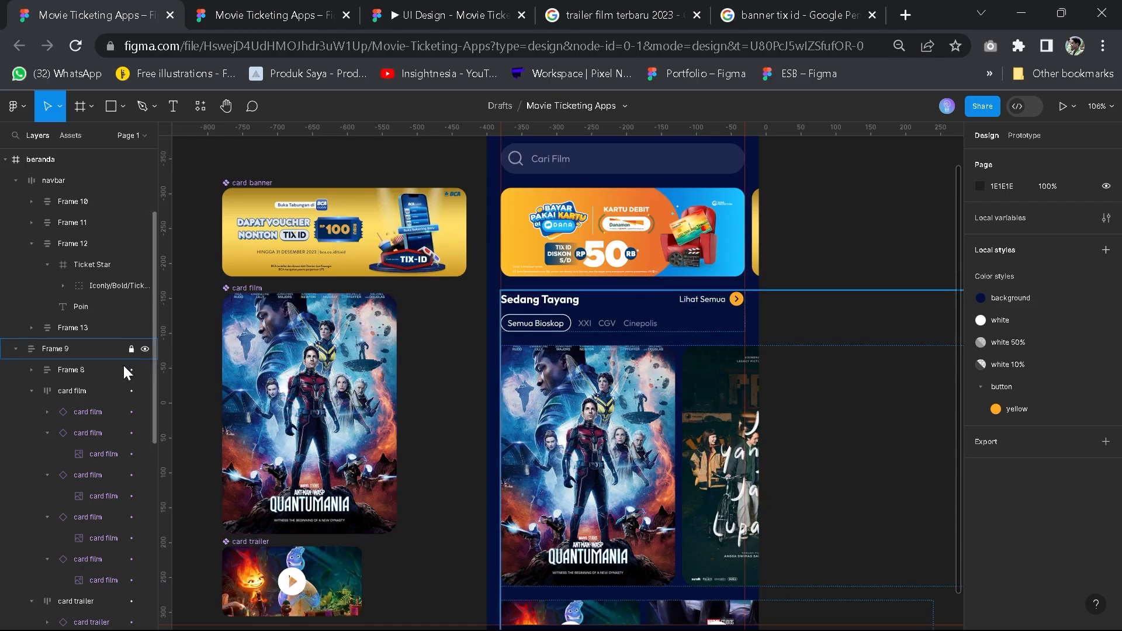
{"action": "scroll", "coordinate": [110, 415], "scroll_direction": "down", "scroll_amount": 1}
{"action": "scroll", "coordinate": [110, 407], "scroll_direction": "up", "scroll_amount": 4}
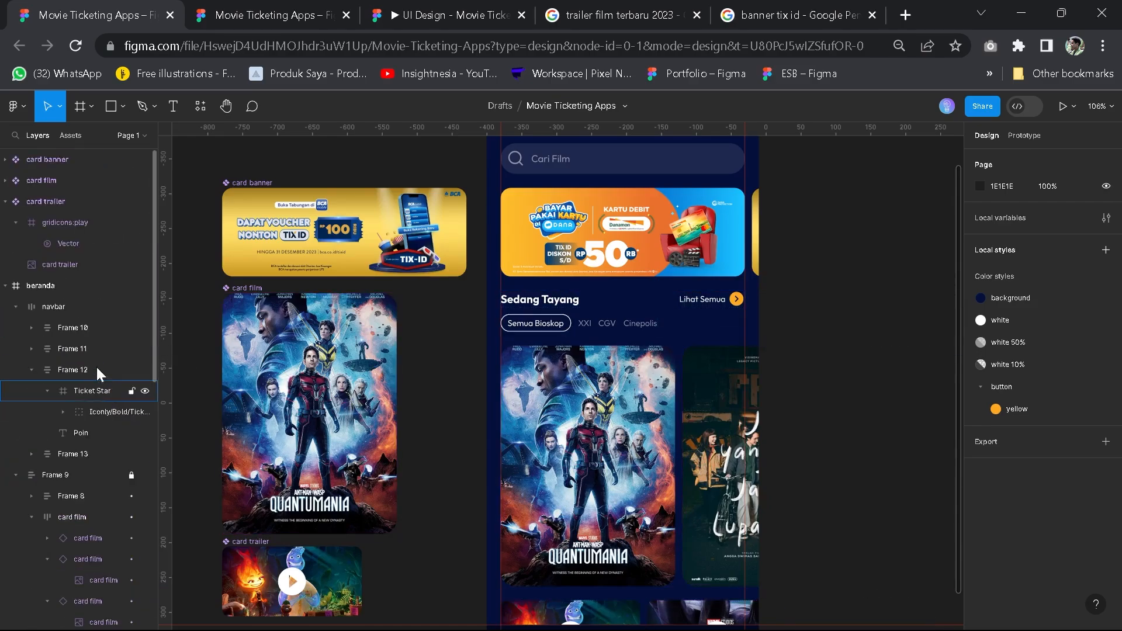
{"action": "left_click", "coordinate": [114, 471]}
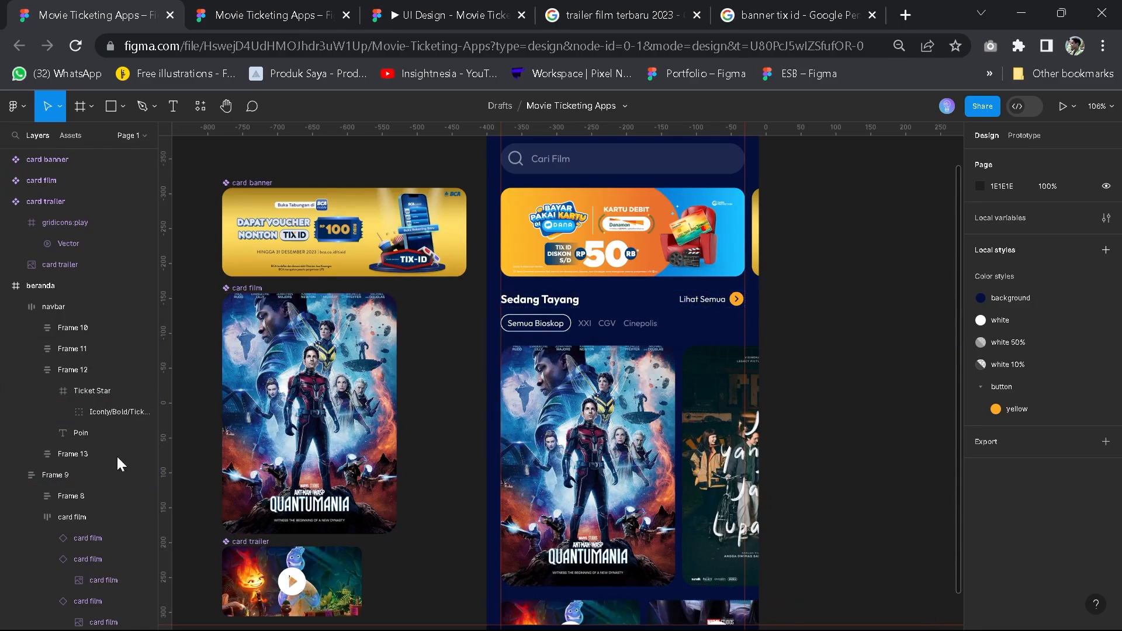
Switch to the finished reference design and examine its Detail Film screens, from the poster header to the synopsis and cast
{"action": "scroll", "coordinate": [559, 469], "scroll_direction": "up", "scroll_amount": 2}
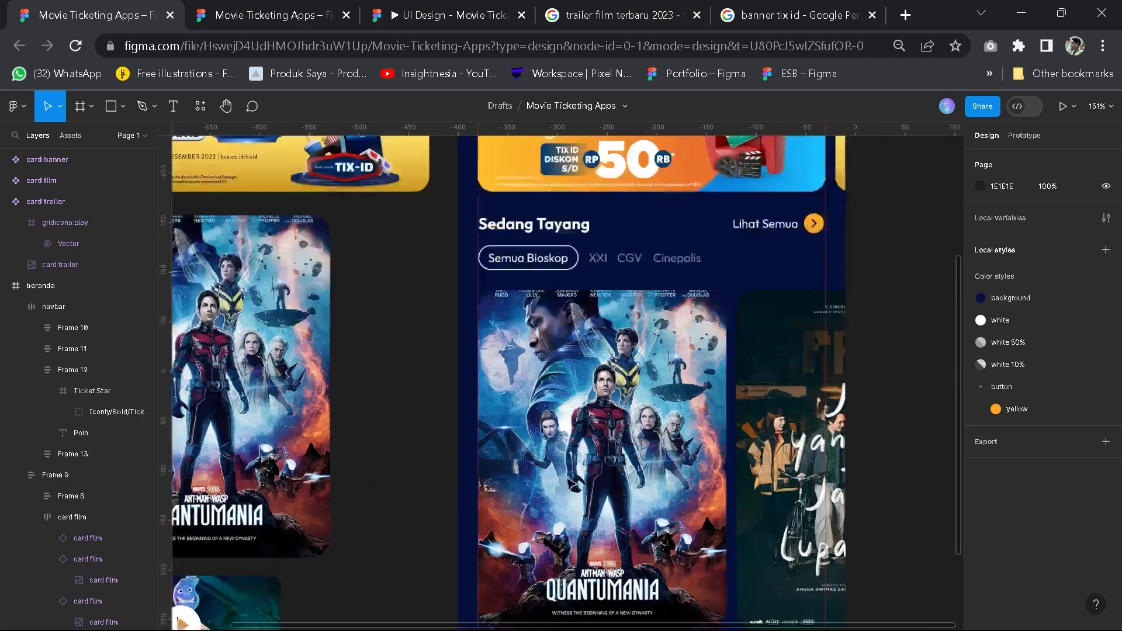
{"action": "left_click_drag", "start_coordinate": [559, 469], "coordinate": [548, 408]}
{"action": "scroll", "coordinate": [548, 408], "scroll_direction": "down", "scroll_amount": 1}
{"action": "left_click_drag", "start_coordinate": [554, 365], "coordinate": [537, 402]}
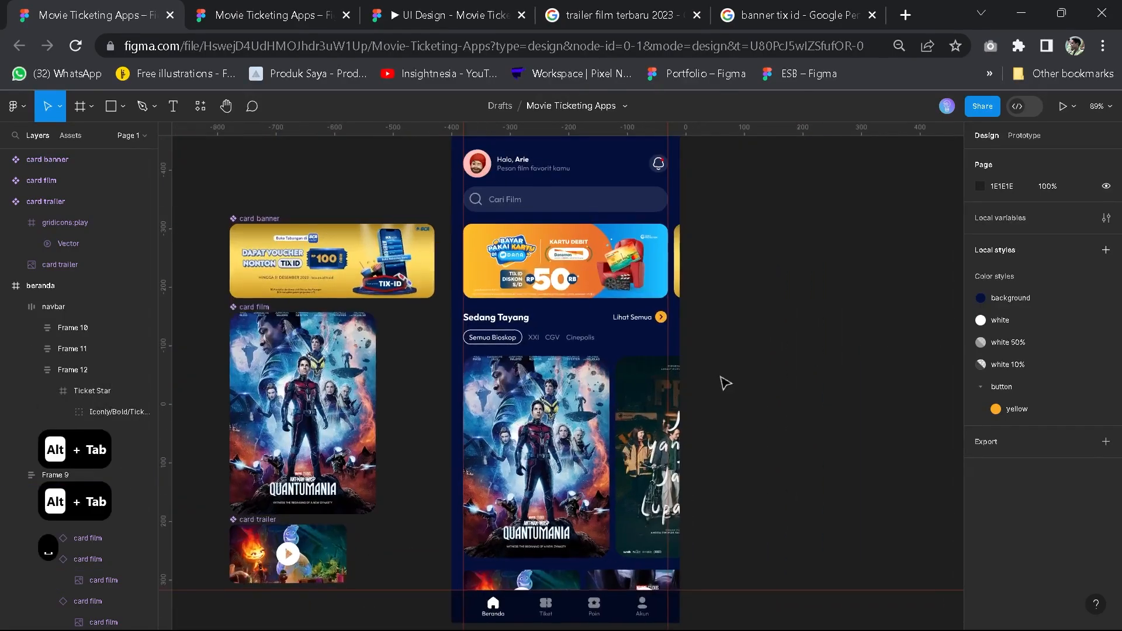
{"action": "left_click", "coordinate": [284, 4]}
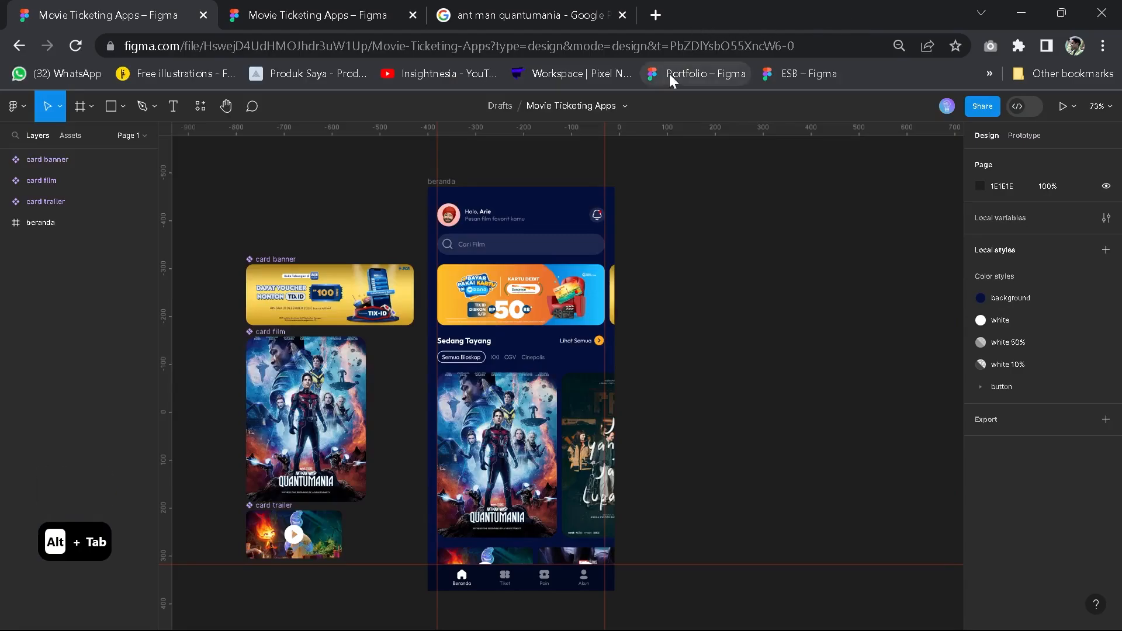
{"action": "left_click", "coordinate": [334, 7]}
{"action": "scroll", "coordinate": [344, 204], "scroll_direction": "up", "scroll_amount": 3}
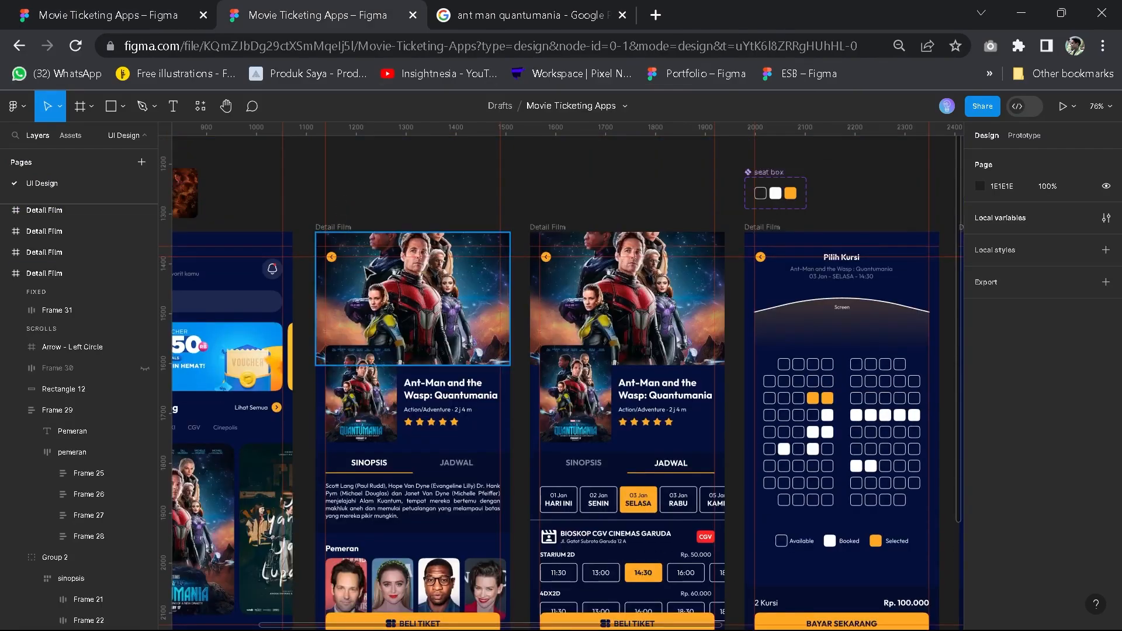
{"action": "scroll", "coordinate": [368, 273], "scroll_direction": "up", "scroll_amount": 2}
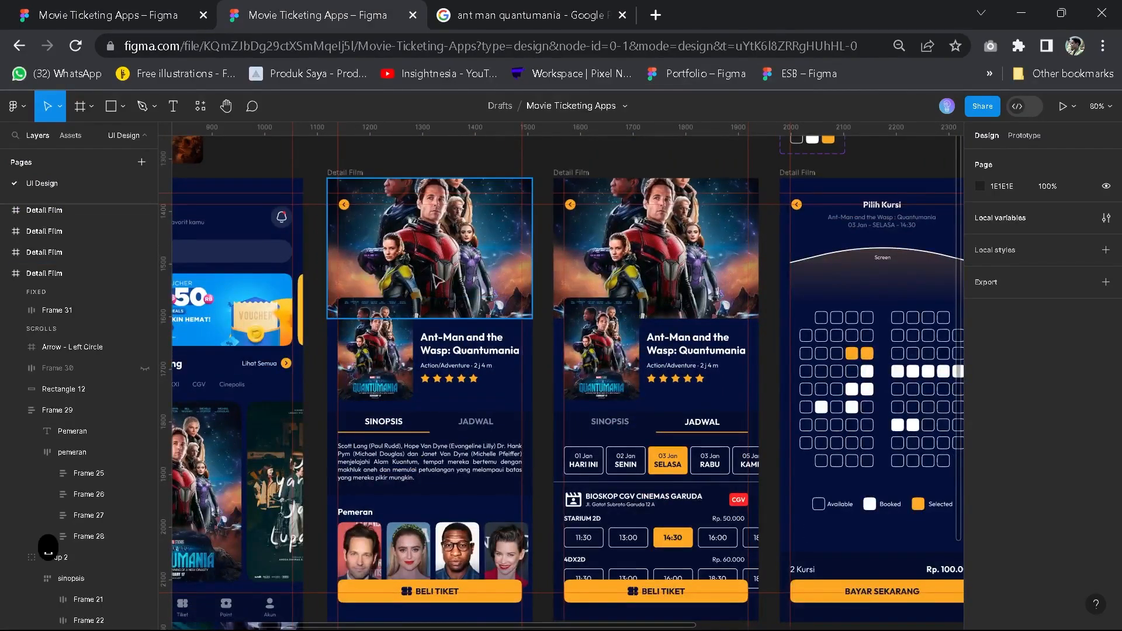
{"action": "left_click", "coordinate": [416, 374]}
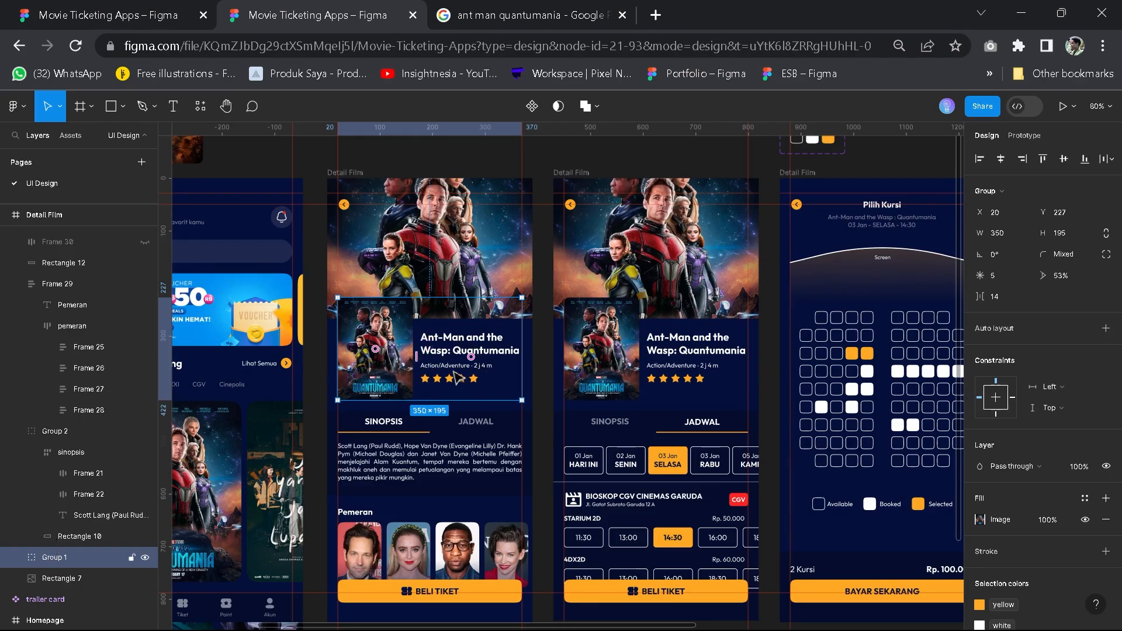
{"action": "scroll", "coordinate": [457, 375], "scroll_direction": "up", "scroll_amount": 5}
{"action": "scroll", "coordinate": [468, 362], "scroll_direction": "down", "scroll_amount": 2}
{"action": "left_click_drag", "start_coordinate": [423, 397], "coordinate": [437, 345]}
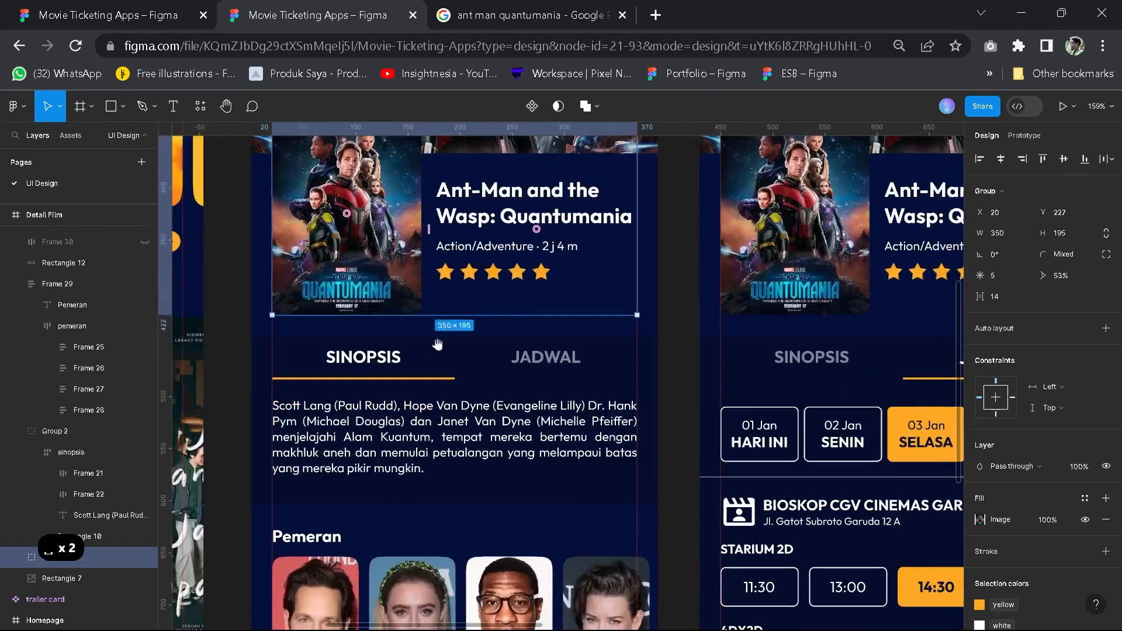
{"action": "scroll", "coordinate": [437, 344], "scroll_direction": "down", "scroll_amount": 5}
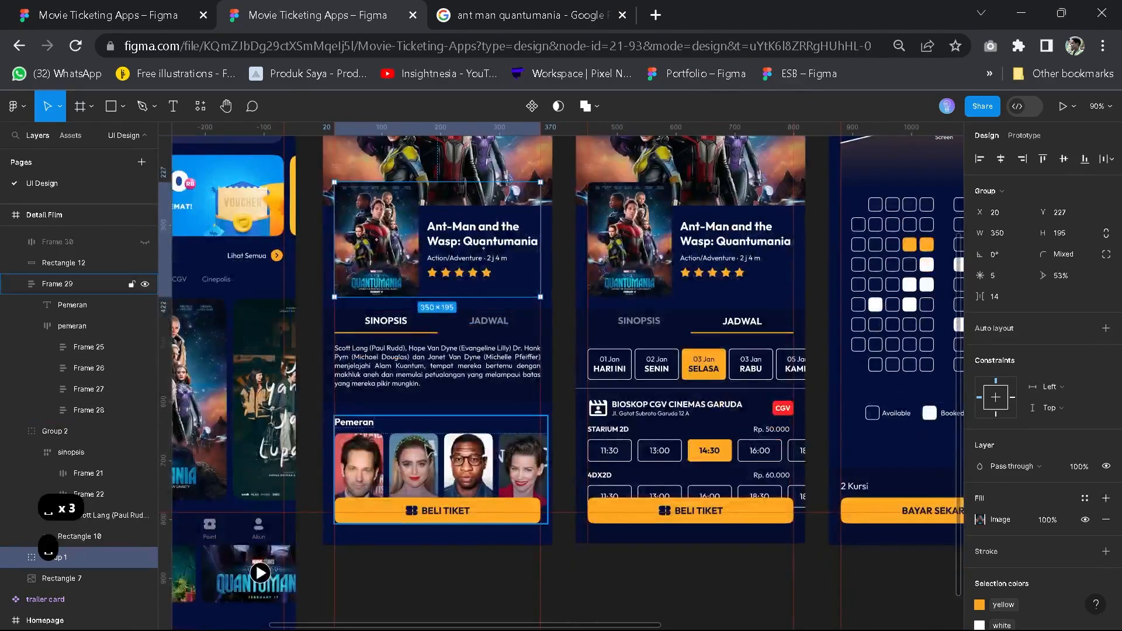
{"action": "left_click_drag", "start_coordinate": [460, 526], "coordinate": [461, 544]}
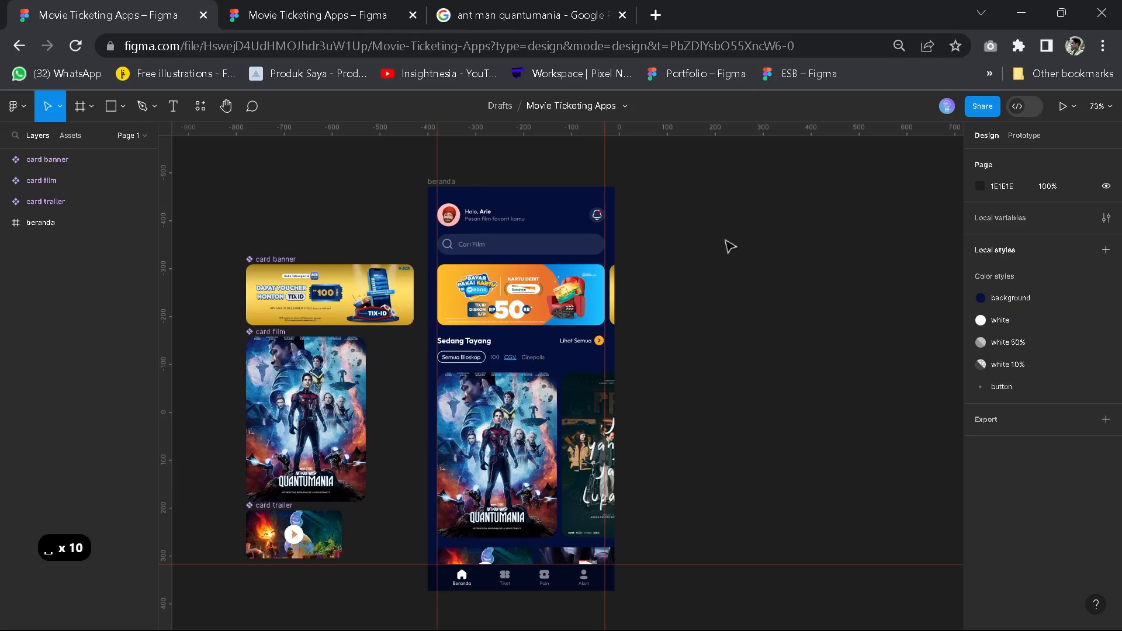
Return to the working file and add an iPhone 14 frame beside beranda, with their top edges aligned
{"action": "left_click", "coordinate": [80, 107]}
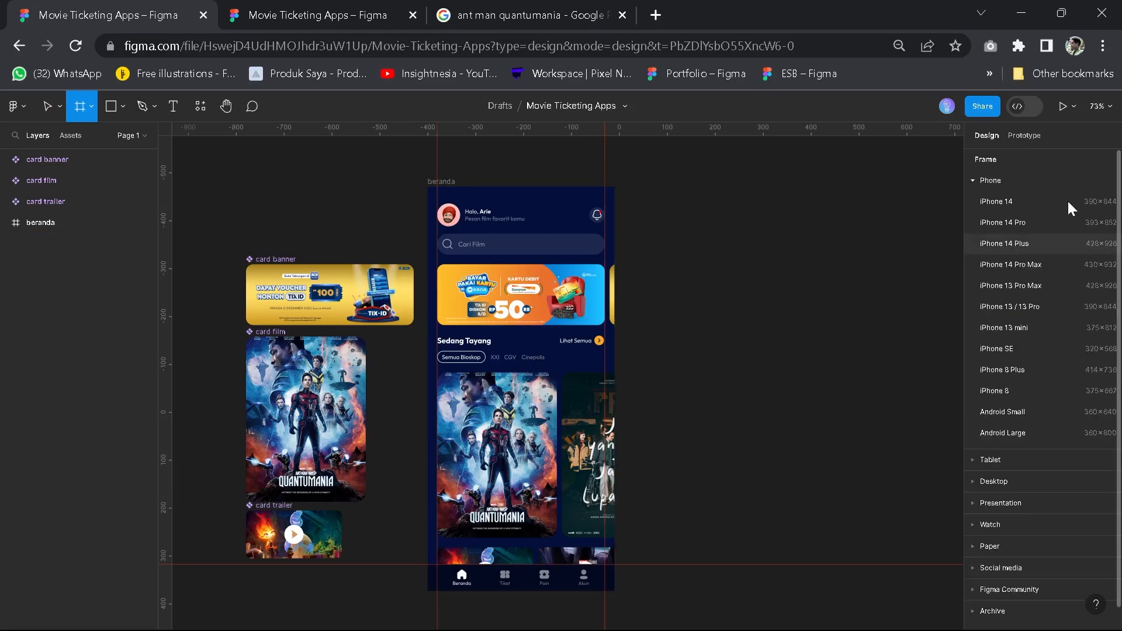
{"action": "left_click", "coordinate": [1039, 206]}
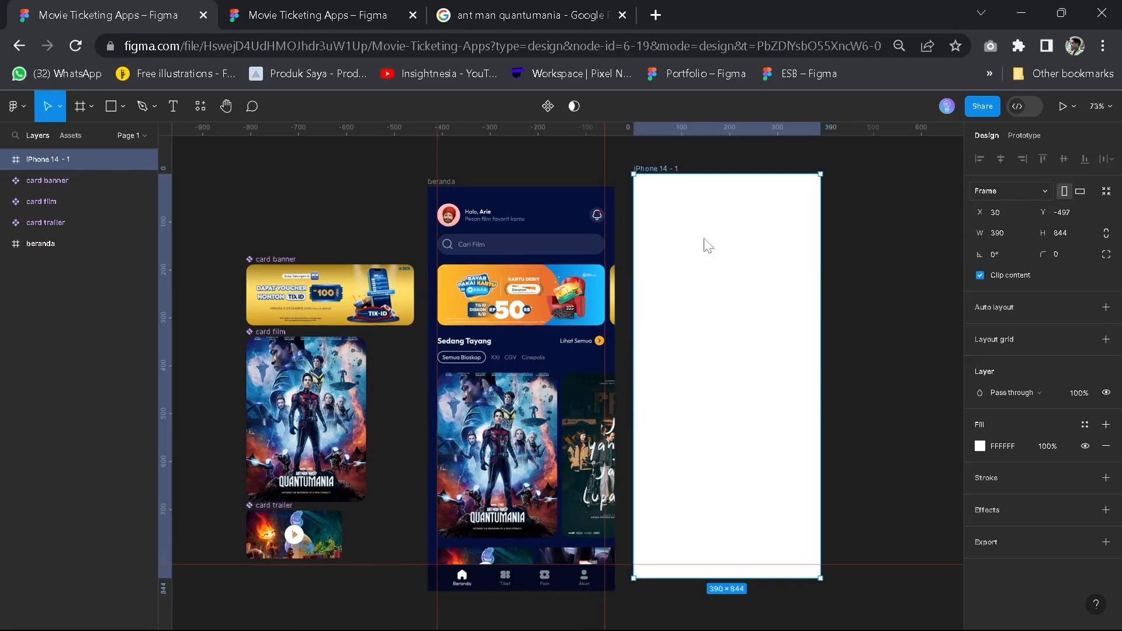
{"action": "left_click_drag", "start_coordinate": [703, 243], "coordinate": [690, 251]}
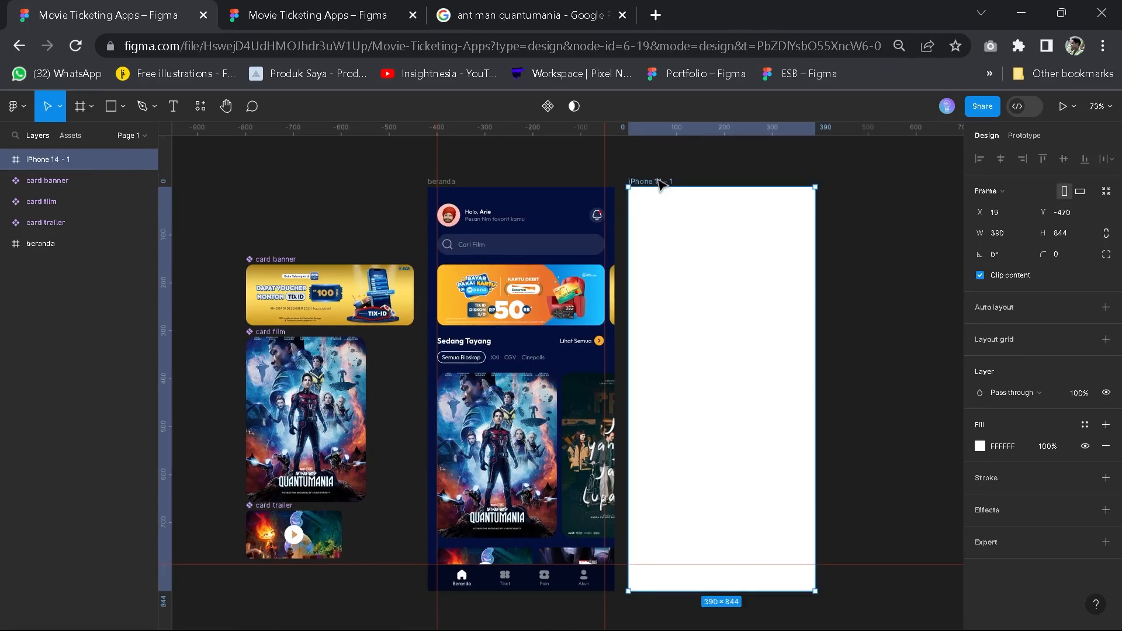
Rename the new iPhone 14 frame as detail film and apply the background color style to its fill
{"action": "double_click", "coordinate": [656, 181]}
{"action": "type", "text": "detail"}
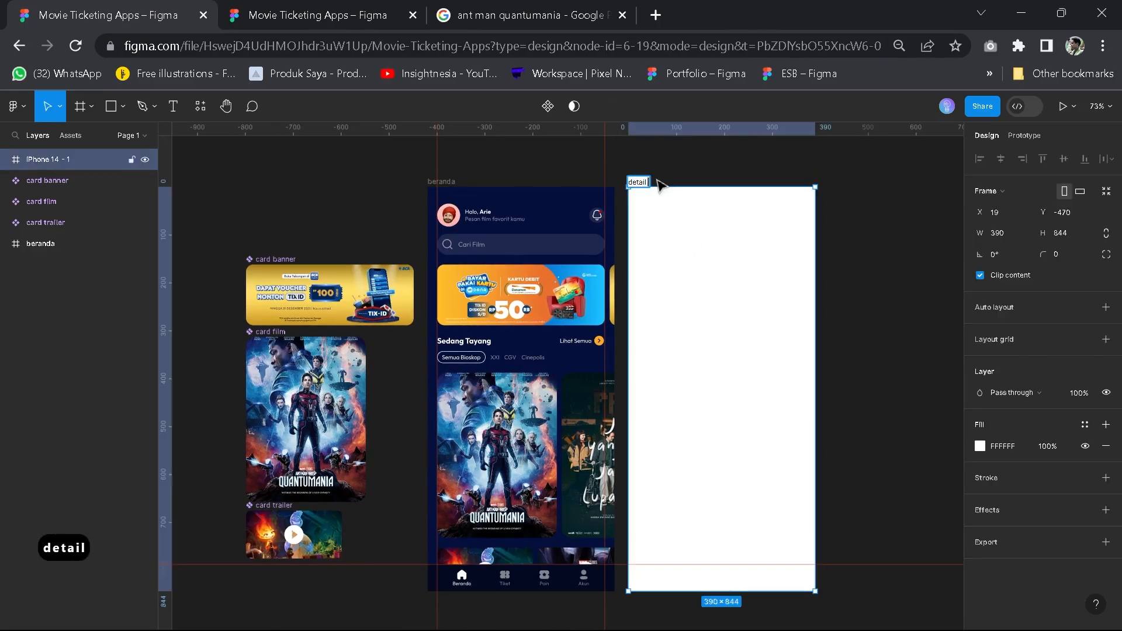
{"action": "type", "text": " film"}
{"action": "key", "text": "Return"}
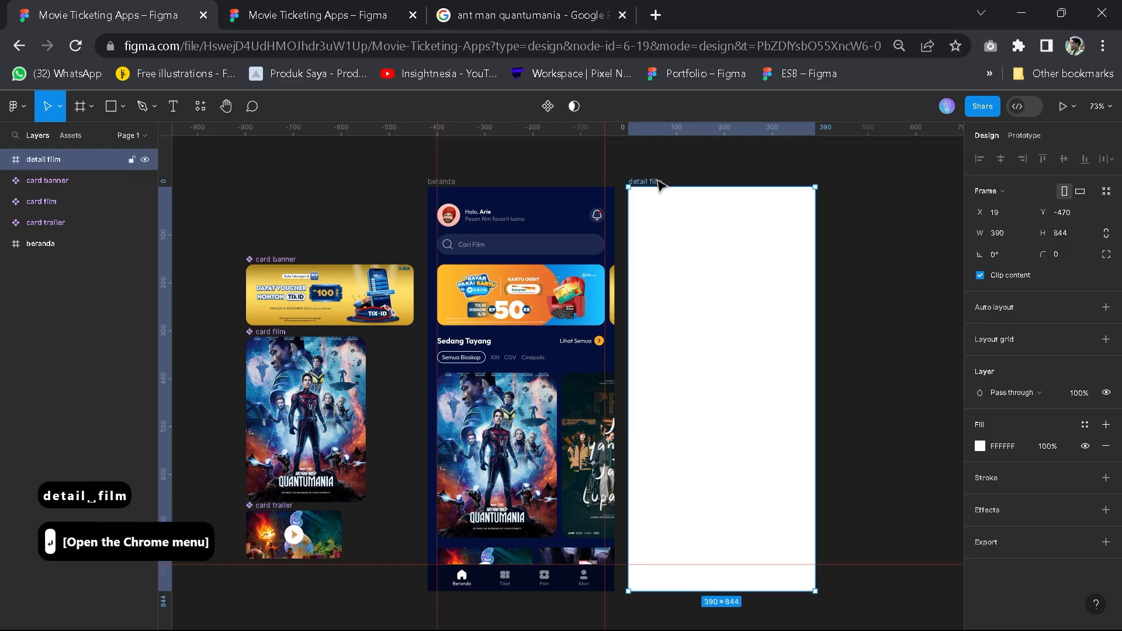
{"action": "left_click", "coordinate": [1084, 426]}
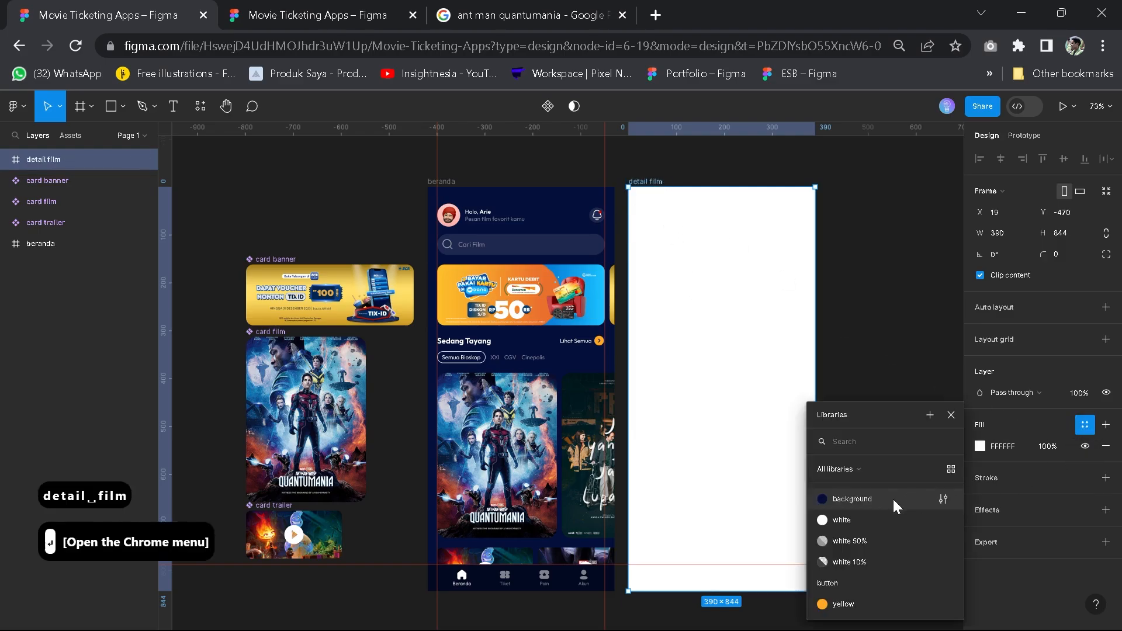
{"action": "left_click", "coordinate": [827, 504]}
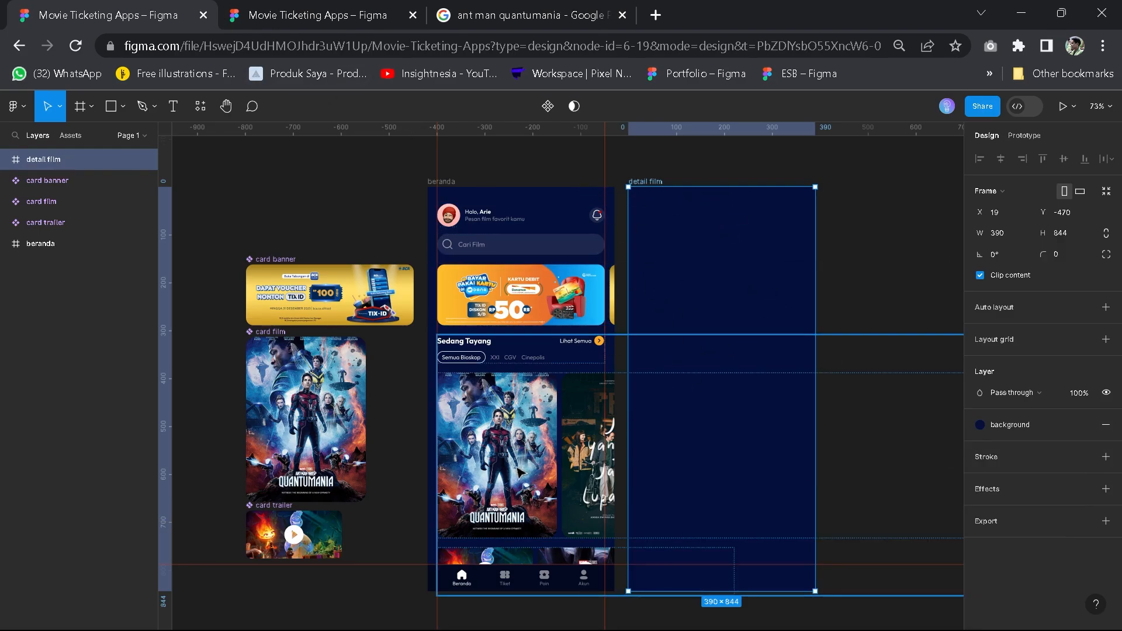
Copy the Ant-Man and the Wasp: Quantumania poster from the Google image results and paste it into the detail film frame
{"action": "key", "text": "ctrl+3"}
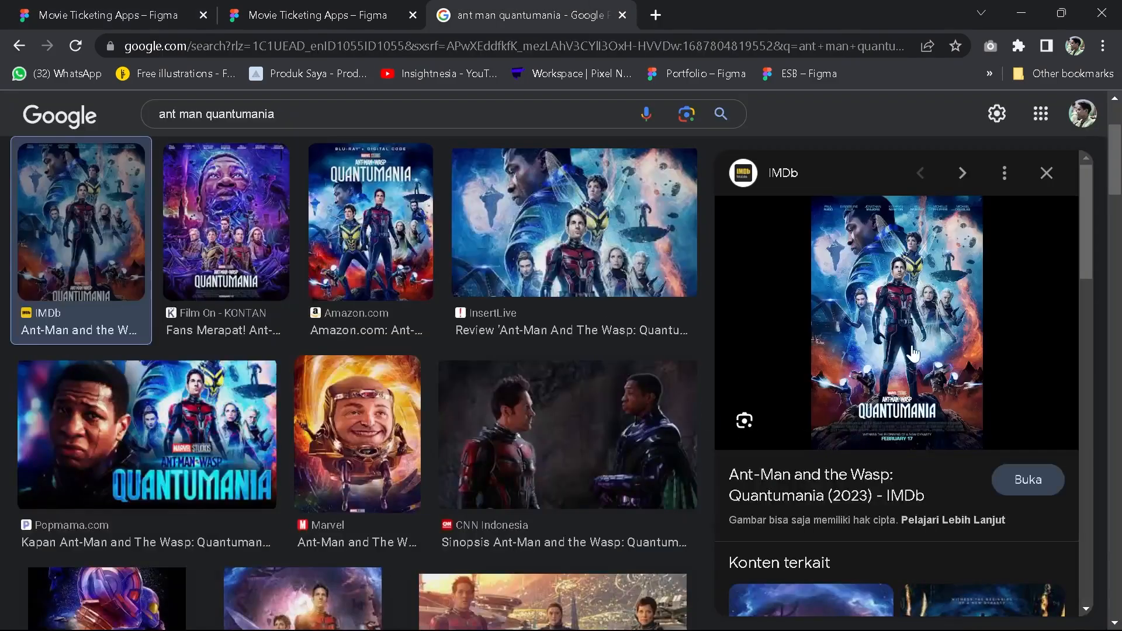
{"action": "right_click", "coordinate": [914, 415]}
{"action": "left_click", "coordinate": [769, 264]}
{"action": "left_click", "coordinate": [106, 15]}
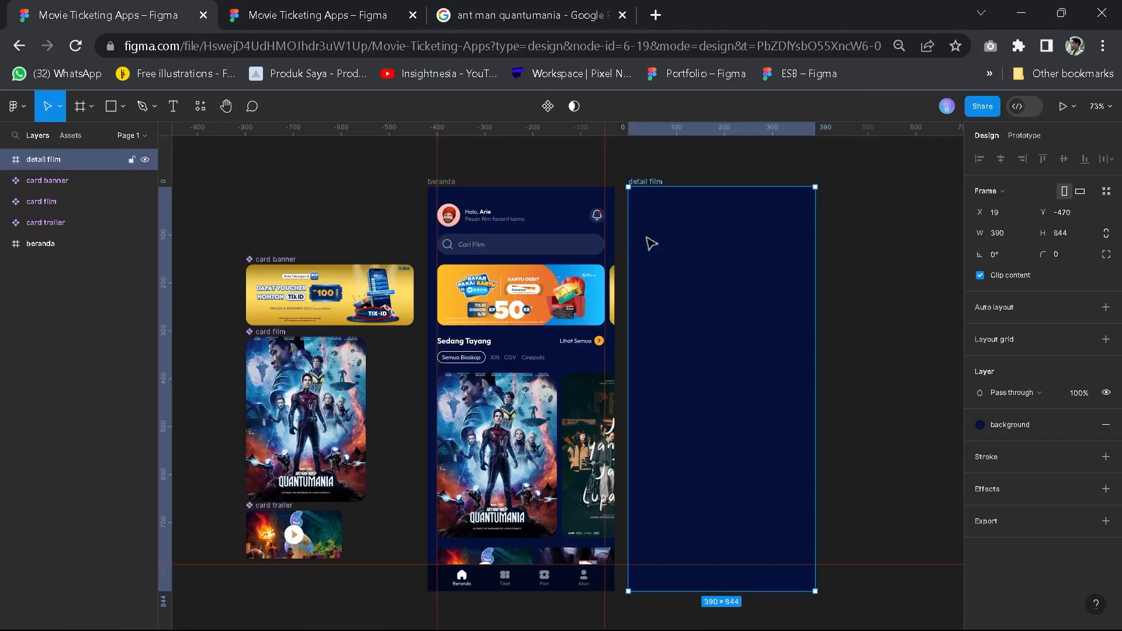
{"action": "key", "text": "ctrl+v"}
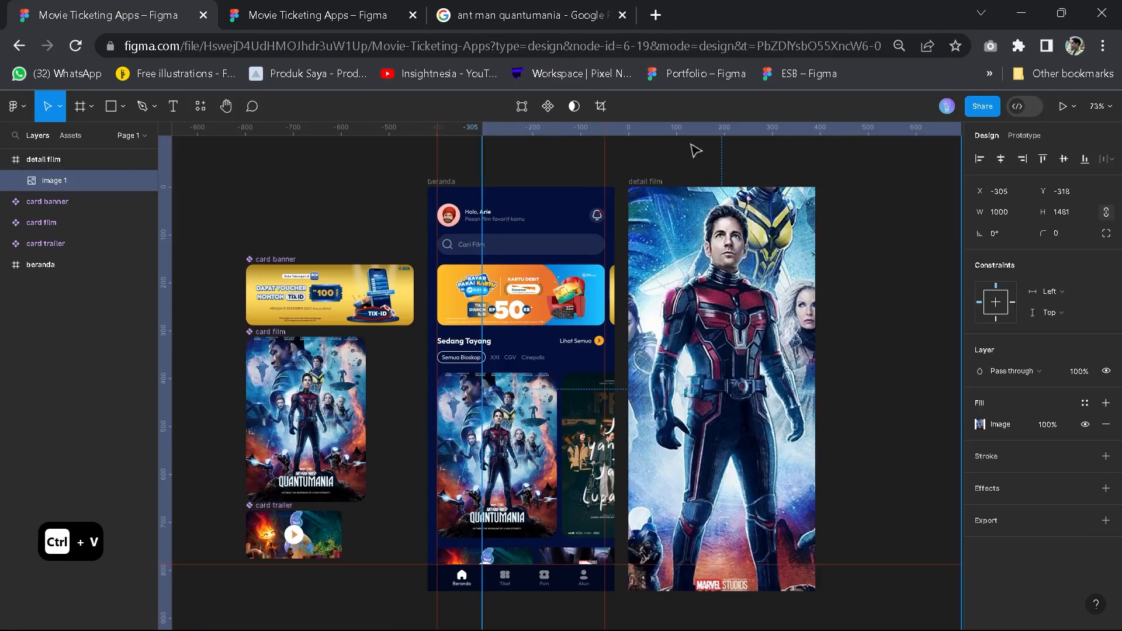
Scale the pasted poster down to the detail film frame's width and top edge, about 390 × 408
{"action": "scroll", "coordinate": [676, 192], "scroll_direction": "down", "scroll_amount": 3}
{"action": "key", "text": "space"}
{"action": "left_click_drag", "start_coordinate": [726, 510], "coordinate": [713, 233]}
{"action": "left_click_drag", "start_coordinate": [709, 225], "coordinate": [708, 388]}
{"action": "left_click_drag", "start_coordinate": [840, 373], "coordinate": [710, 361]}
{"action": "left_click_drag", "start_coordinate": [700, 323], "coordinate": [785, 273]}
{"action": "scroll", "coordinate": [784, 276], "scroll_direction": "up", "scroll_amount": 2}
{"action": "scroll", "coordinate": [798, 309], "scroll_direction": "up", "scroll_amount": 3}
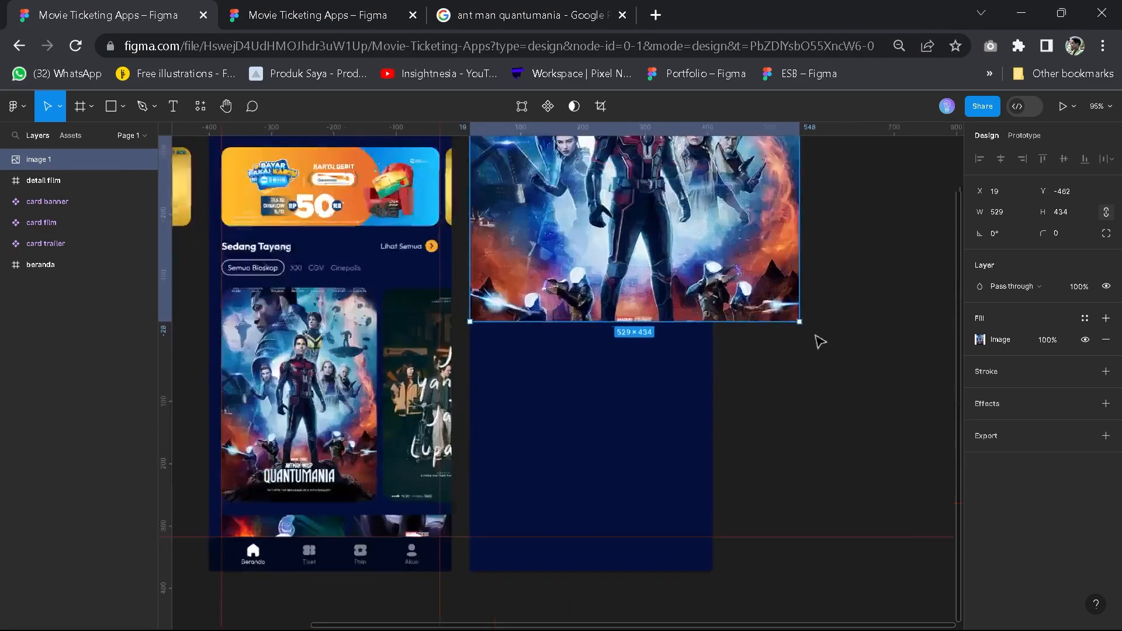
{"action": "left_click_drag", "start_coordinate": [802, 323], "coordinate": [713, 306]}
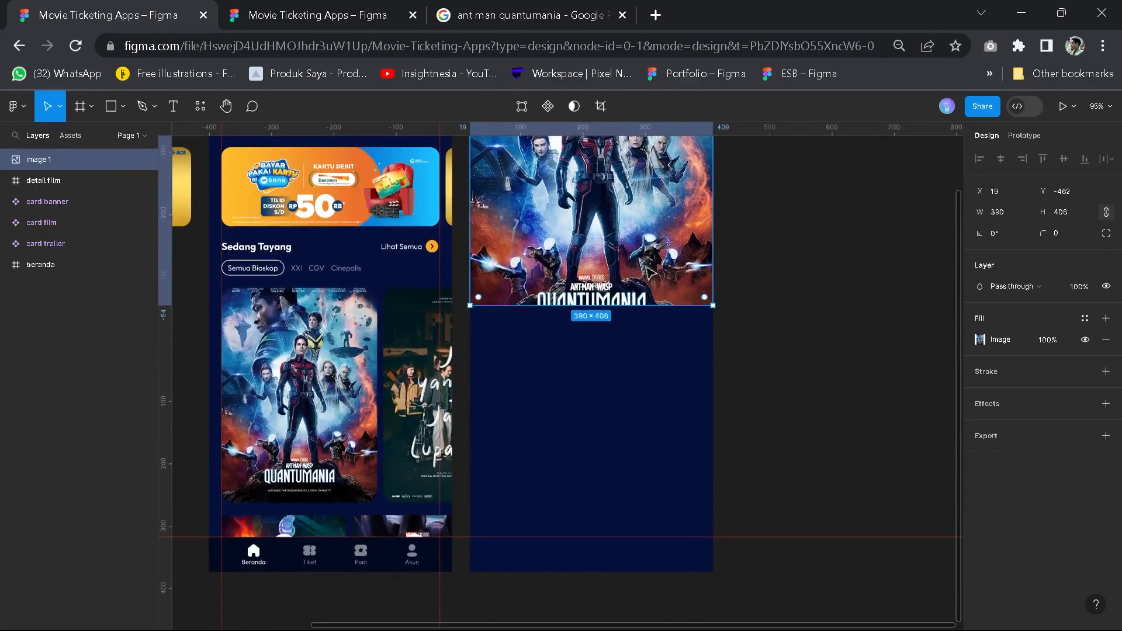
{"action": "scroll", "coordinate": [621, 334], "scroll_direction": "up", "scroll_amount": 2}
{"action": "key", "text": "space"}
{"action": "left_click_drag", "start_coordinate": [621, 333], "coordinate": [597, 488]}
{"action": "left_click_drag", "start_coordinate": [610, 306], "coordinate": [621, 370]}
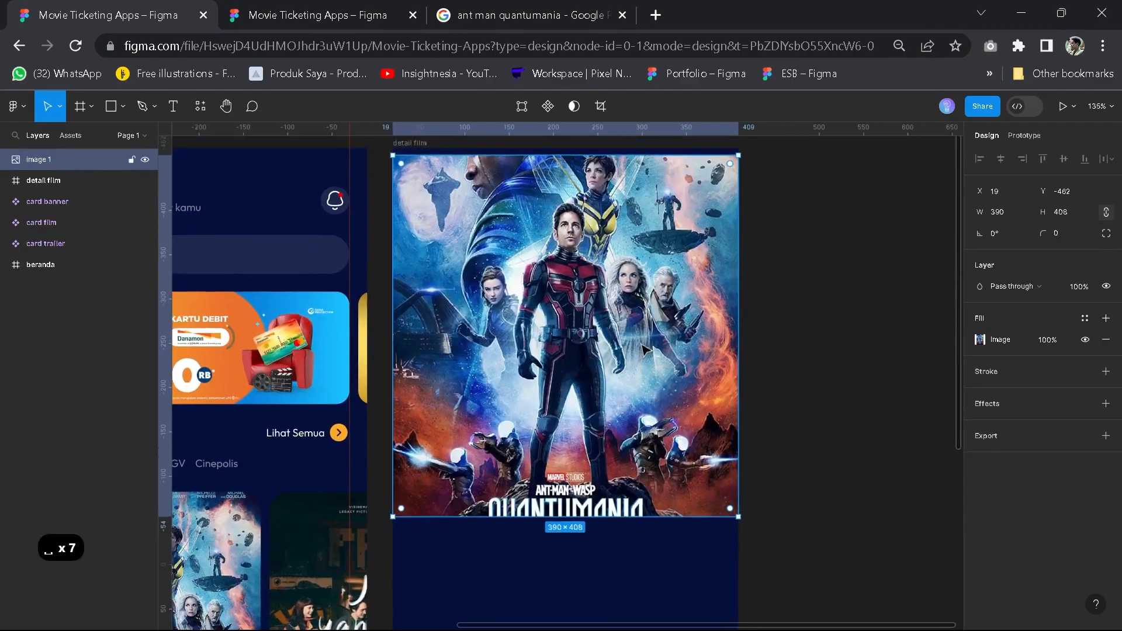
Open the poster's image fill settings and shorten the poster to about 213 high
{"action": "scroll", "coordinate": [620, 370], "scroll_direction": "down", "scroll_amount": 2}
{"action": "left_click", "coordinate": [980, 339]}
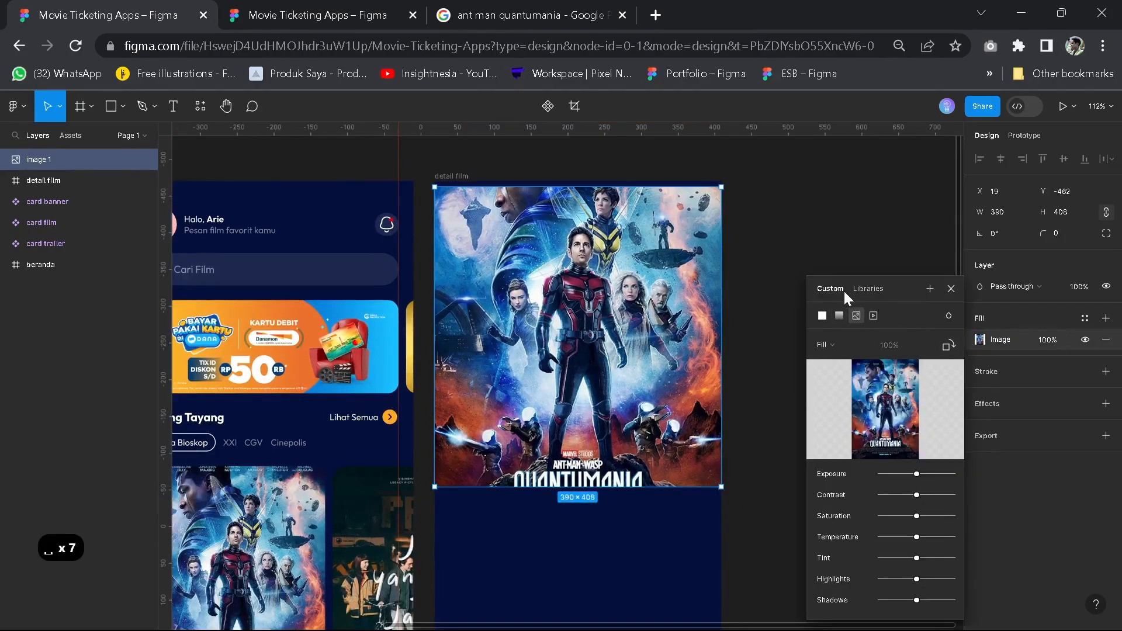
{"action": "left_click", "coordinate": [824, 346]}
{"action": "left_click", "coordinate": [827, 350]}
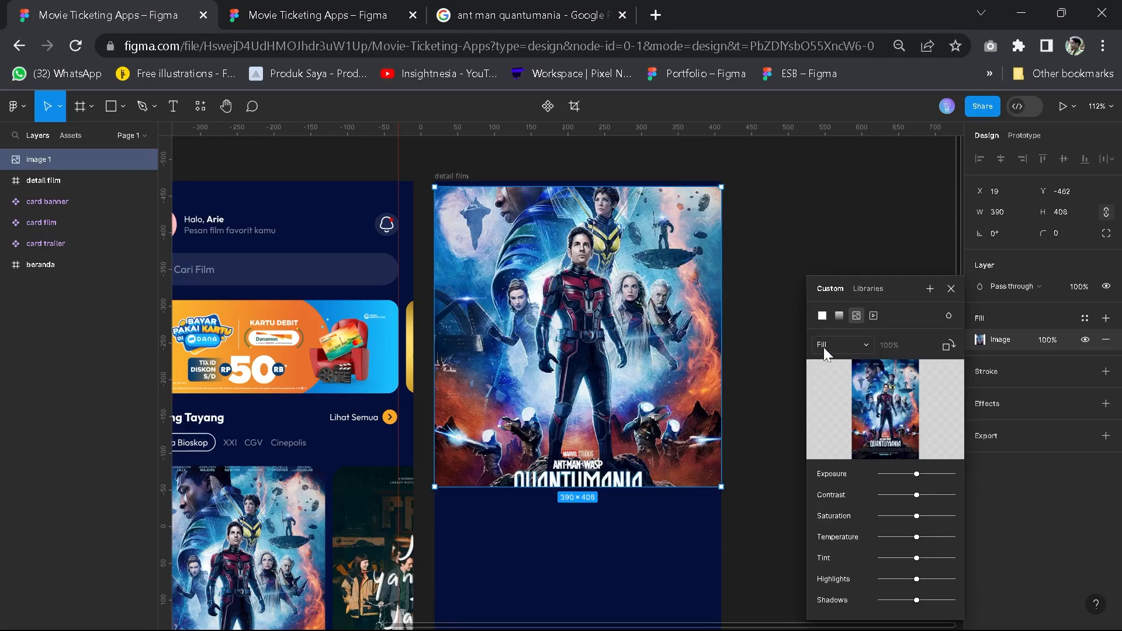
{"action": "left_click_drag", "start_coordinate": [627, 492], "coordinate": [608, 343]}
Try the Fit and Crop modes on the poster's image fill, then set it back to Fill
{"action": "left_click", "coordinate": [834, 348]}
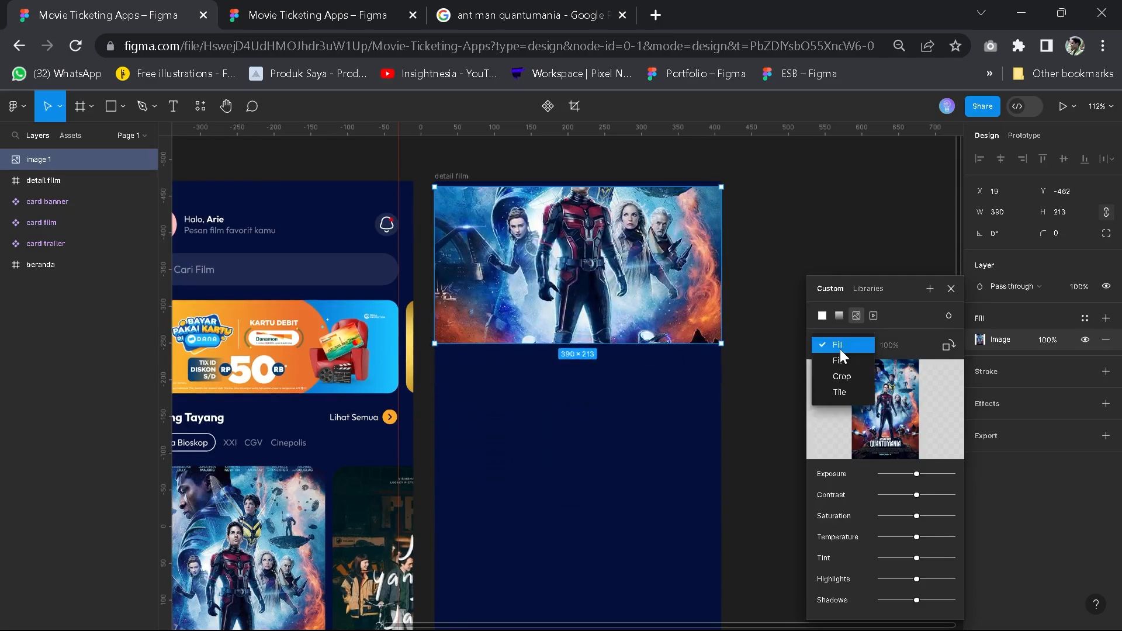
{"action": "left_click", "coordinate": [836, 359]}
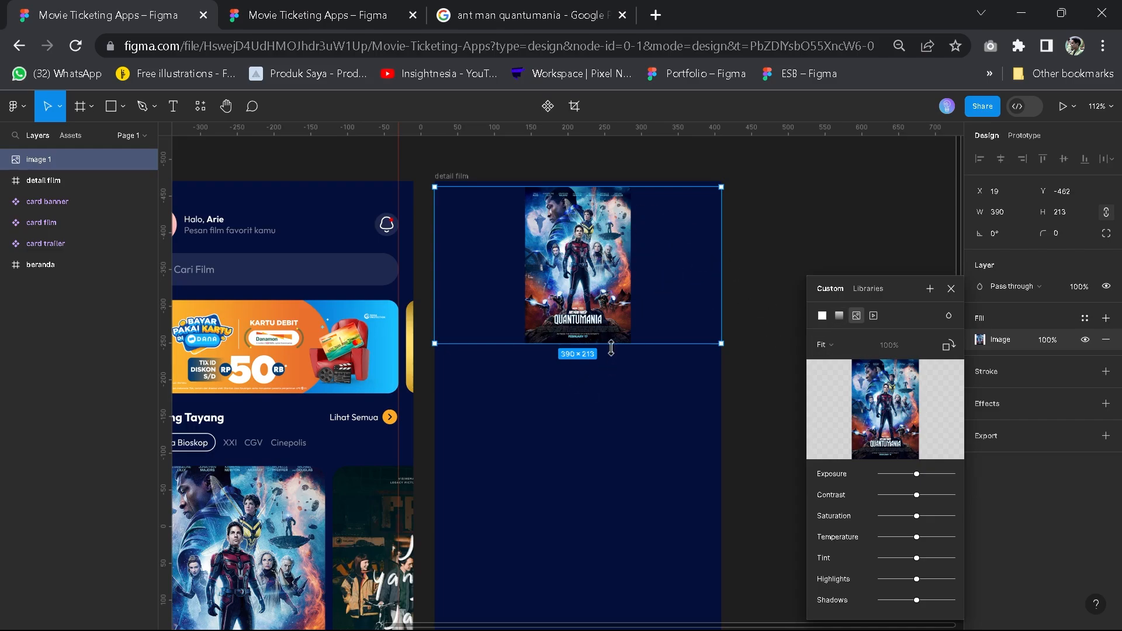
{"action": "mouse_move", "coordinate": [726, 267]}
{"action": "left_mouse_down"}
{"action": "mouse_move", "coordinate": [569, 256]}
{"action": "mouse_move", "coordinate": [723, 251]}
{"action": "left_mouse_up"}
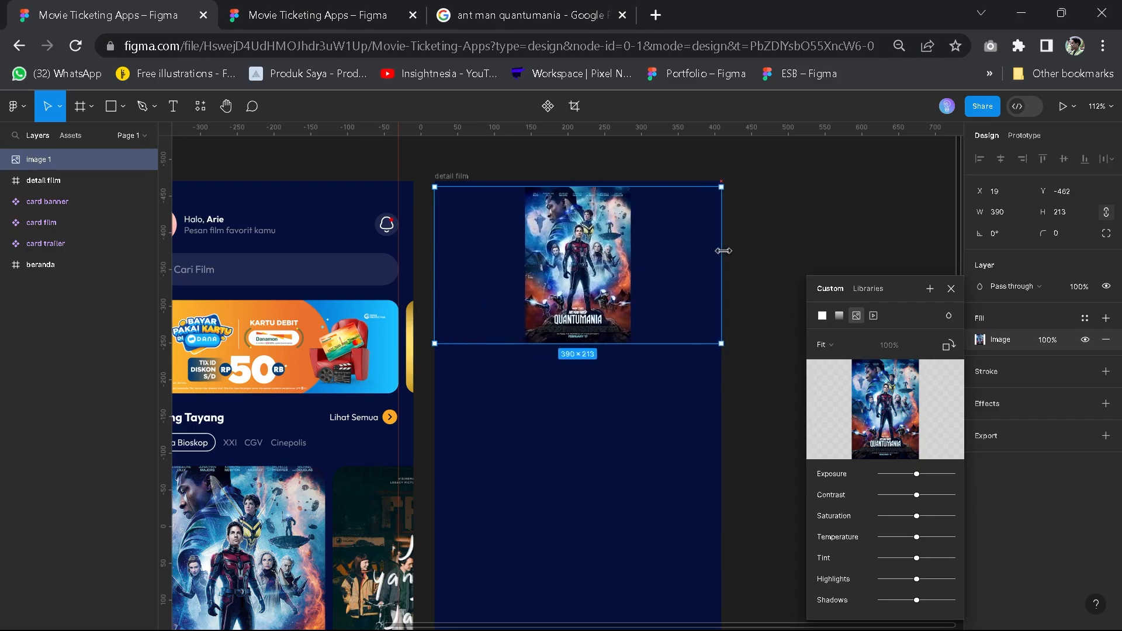
{"action": "left_click", "coordinate": [824, 346]}
{"action": "left_click", "coordinate": [832, 363]}
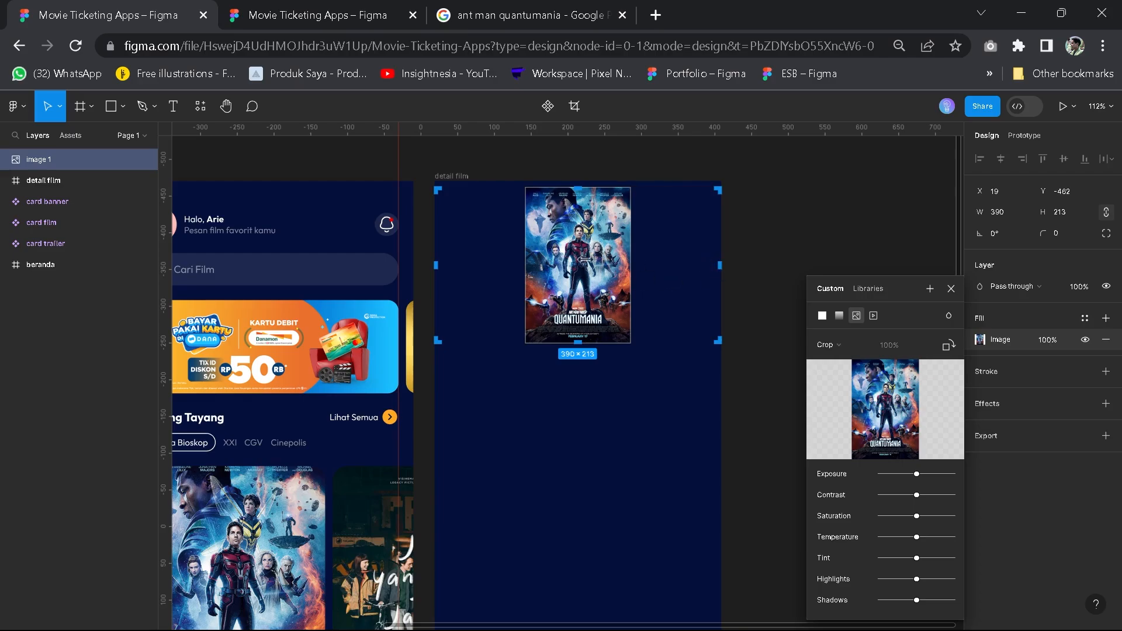
{"action": "key", "text": "ctrl+z"}
{"action": "left_click", "coordinate": [828, 345]}
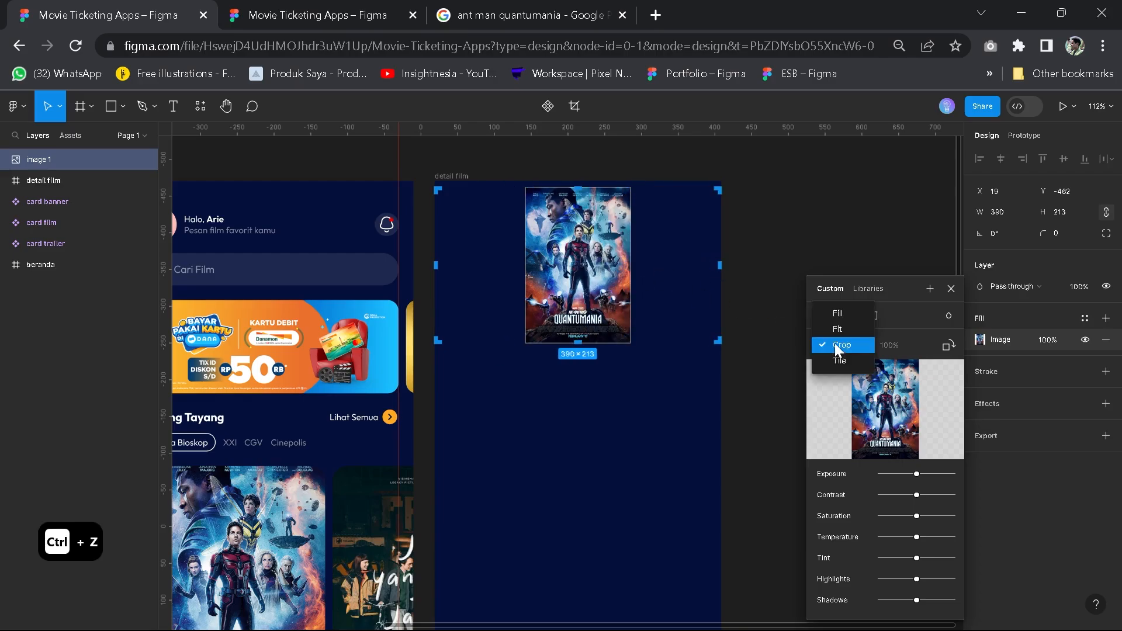
{"action": "left_click", "coordinate": [838, 313]}
Set the poster header's height to 250 and bring its width back to 390 to match the frame
{"action": "mouse_move", "coordinate": [565, 343]}
{"action": "left_mouse_down"}
{"action": "mouse_move", "coordinate": [566, 377]}
{"action": "mouse_move", "coordinate": [566, 353]}
{"action": "left_mouse_up"}
{"action": "scroll", "coordinate": [584, 351], "scroll_direction": "down", "scroll_amount": 5}
{"action": "scroll", "coordinate": [606, 355], "scroll_direction": "up", "scroll_amount": 5}
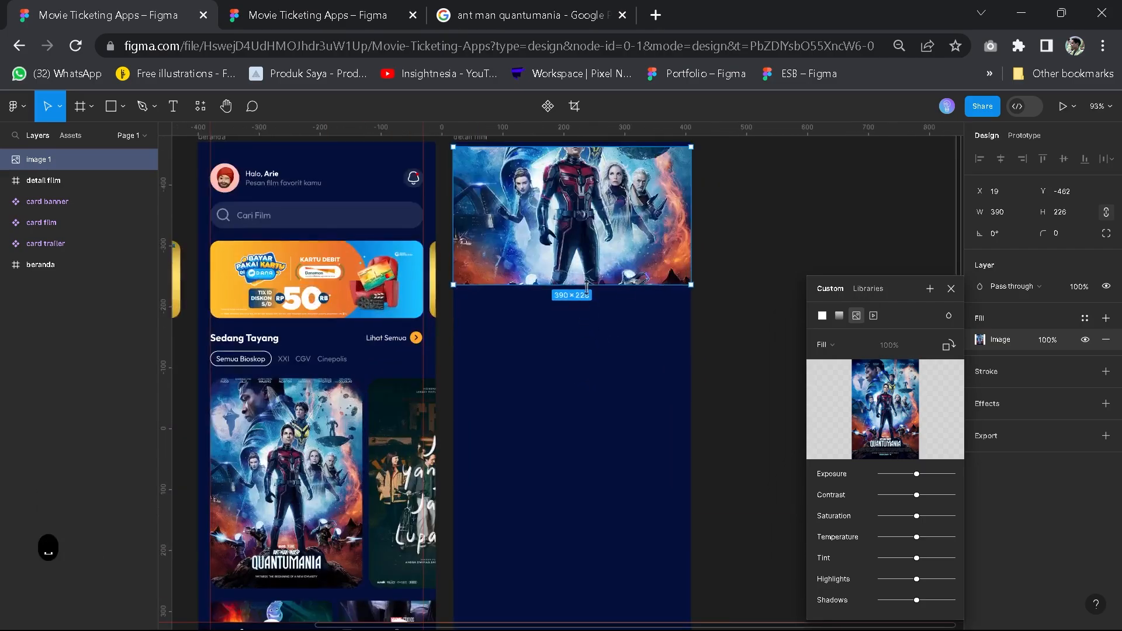
{"action": "type", "text": "250"}
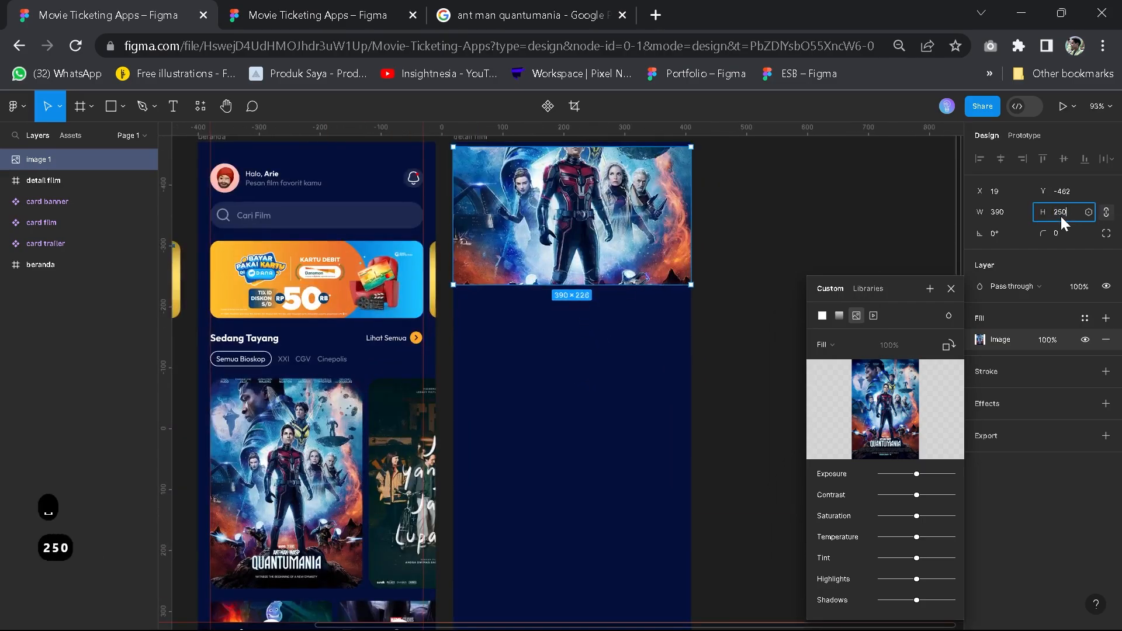
{"action": "key", "text": "Return"}
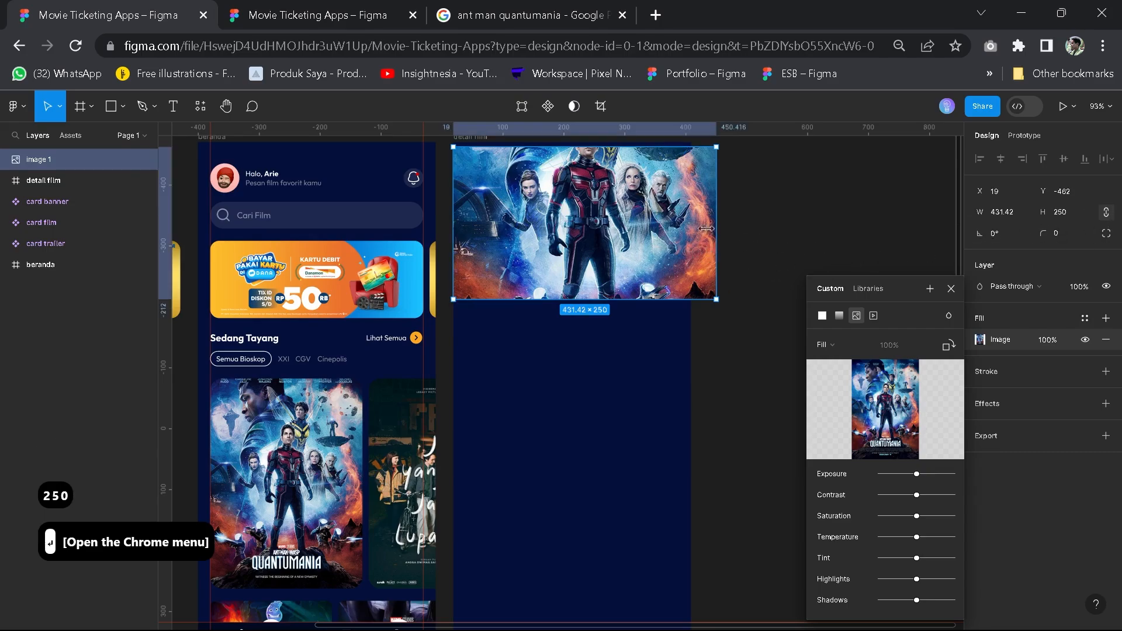
{"action": "left_click_drag", "start_coordinate": [717, 219], "coordinate": [692, 218]}
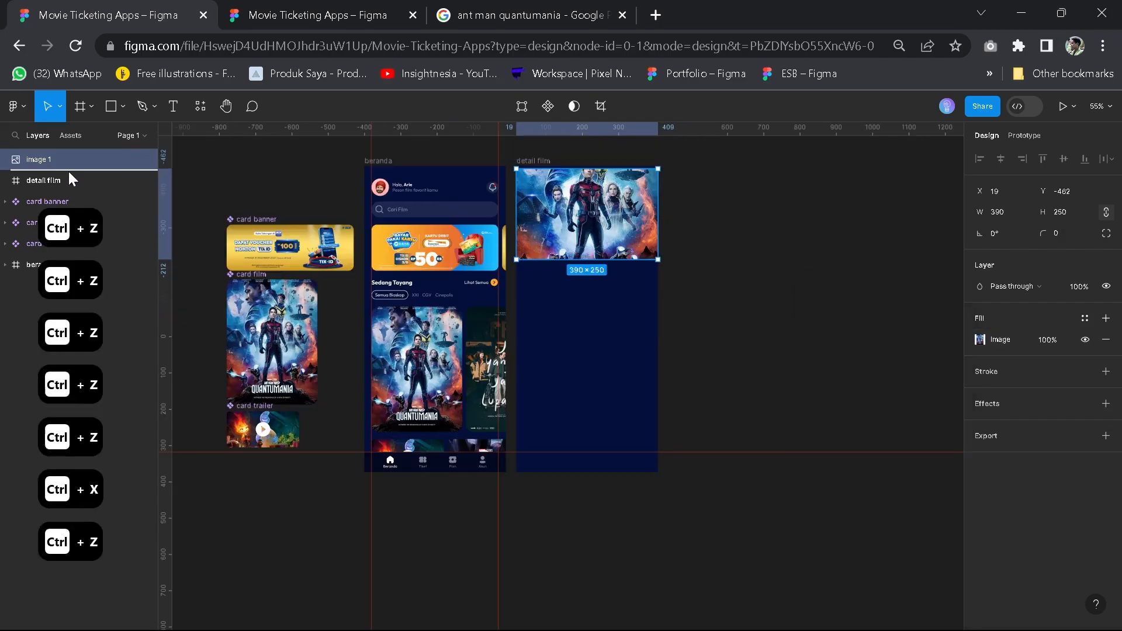
Nest image 1 inside the detail film frame and snap it to the frame's top-left corner at 0, 0
{"action": "left_click_drag", "start_coordinate": [69, 173], "coordinate": [89, 181]}
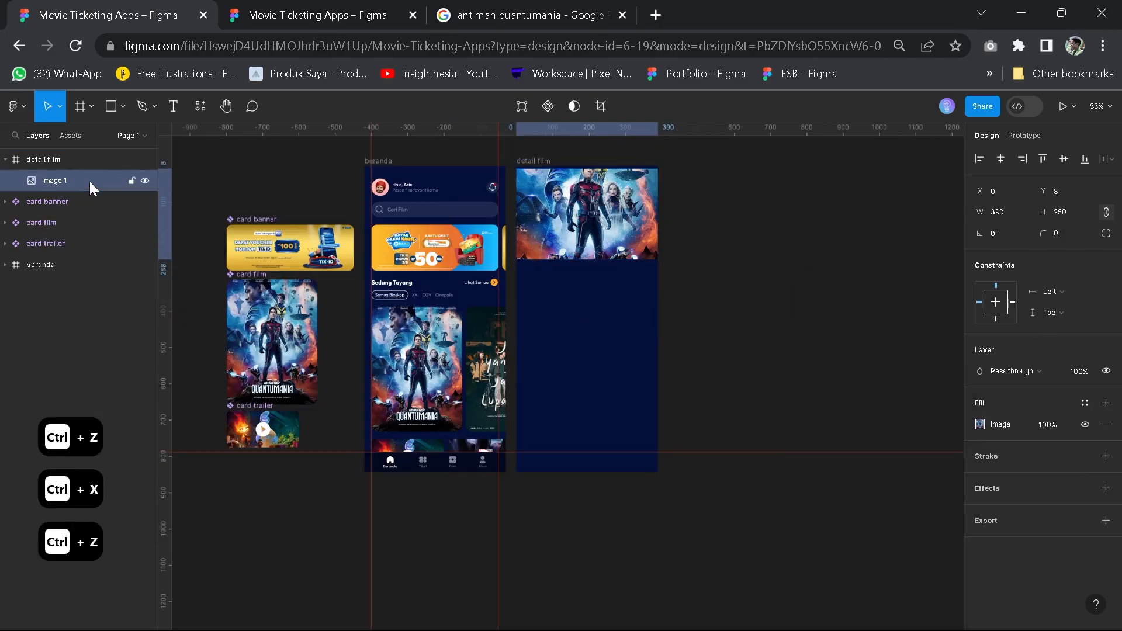
{"action": "scroll", "coordinate": [599, 222], "scroll_direction": "up", "scroll_amount": 5}
{"action": "left_click_drag", "start_coordinate": [601, 173], "coordinate": [572, 248]}
{"action": "scroll", "coordinate": [605, 248], "scroll_direction": "up", "scroll_amount": 3}
{"action": "scroll", "coordinate": [605, 248], "scroll_direction": "up", "scroll_amount": 3}
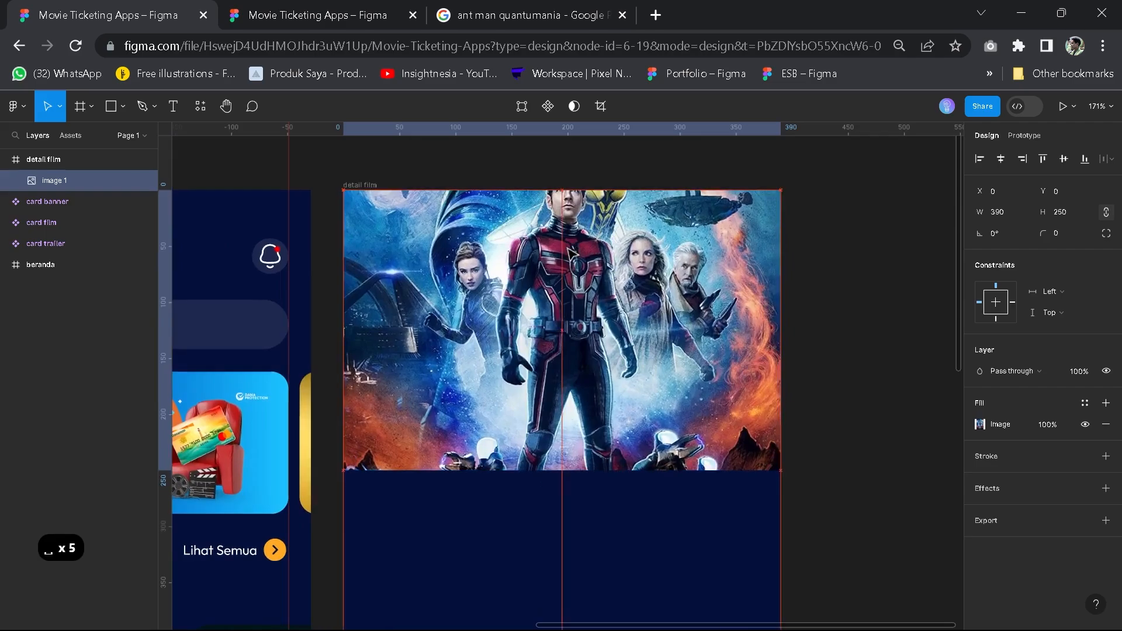
Switch the header image to Crop mode and shift the picture down inside it so the characters' heads are framed
{"action": "double_click", "coordinate": [590, 320]}
{"action": "left_click", "coordinate": [836, 349]}
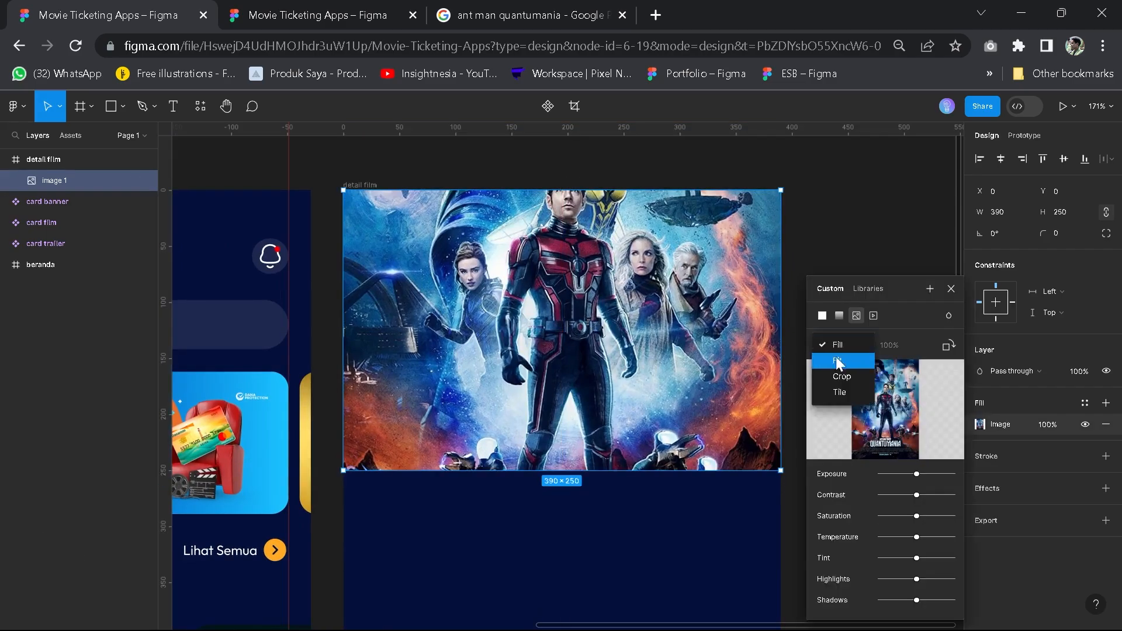
{"action": "left_click", "coordinate": [841, 377]}
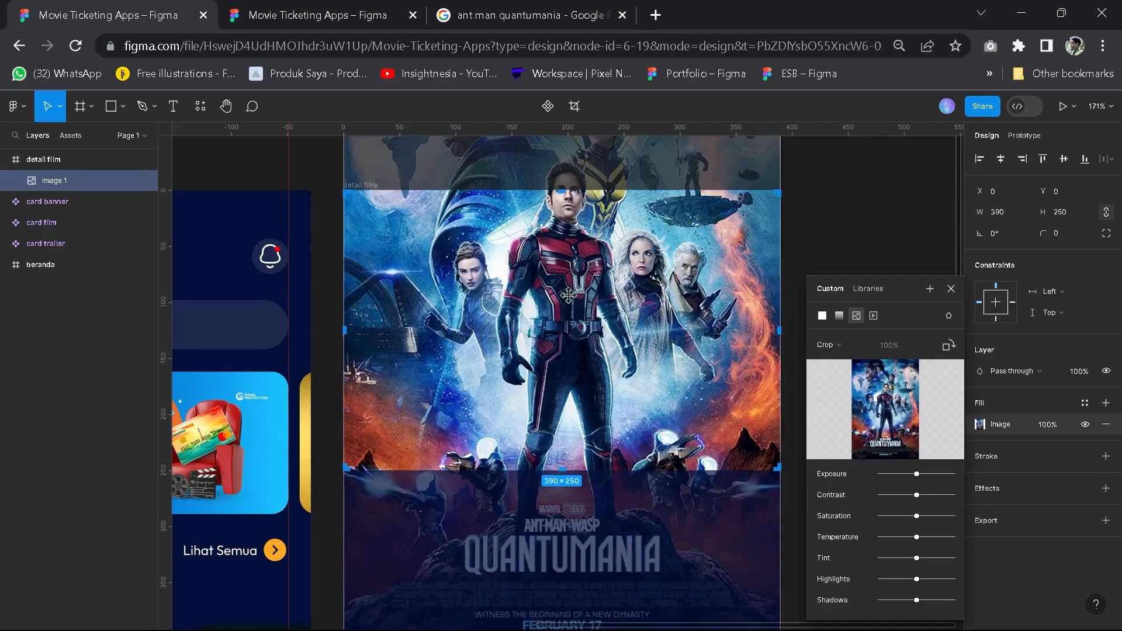
{"action": "scroll", "coordinate": [568, 297], "scroll_direction": "down", "scroll_amount": 3}
{"action": "scroll", "coordinate": [573, 292], "scroll_direction": "up", "scroll_amount": 2}
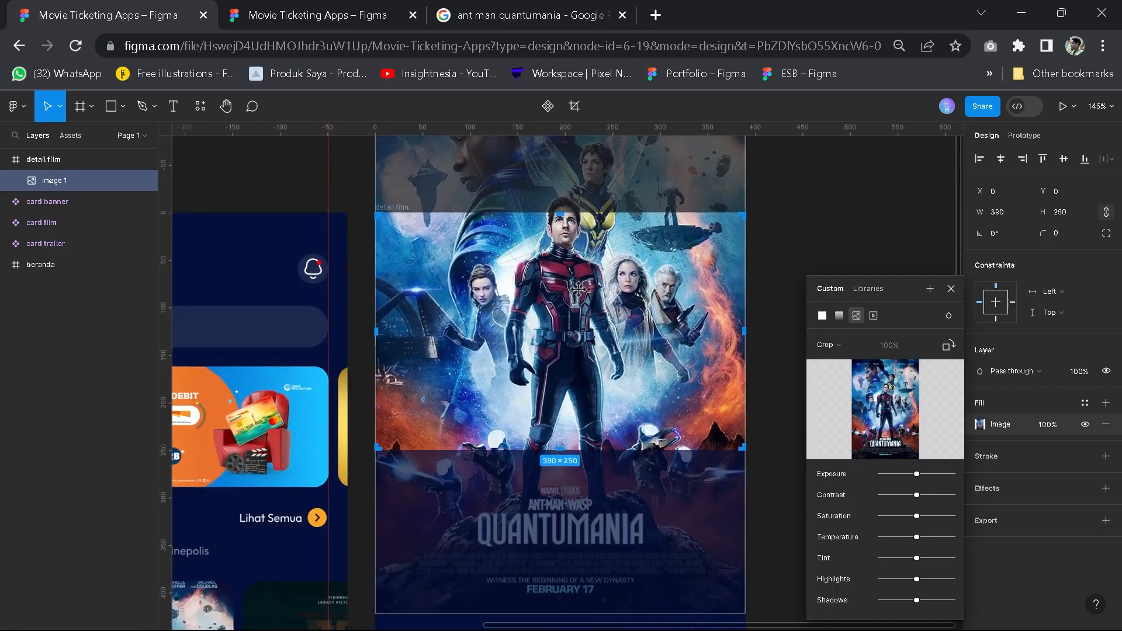
{"action": "left_click_drag", "start_coordinate": [577, 290], "coordinate": [618, 315]}
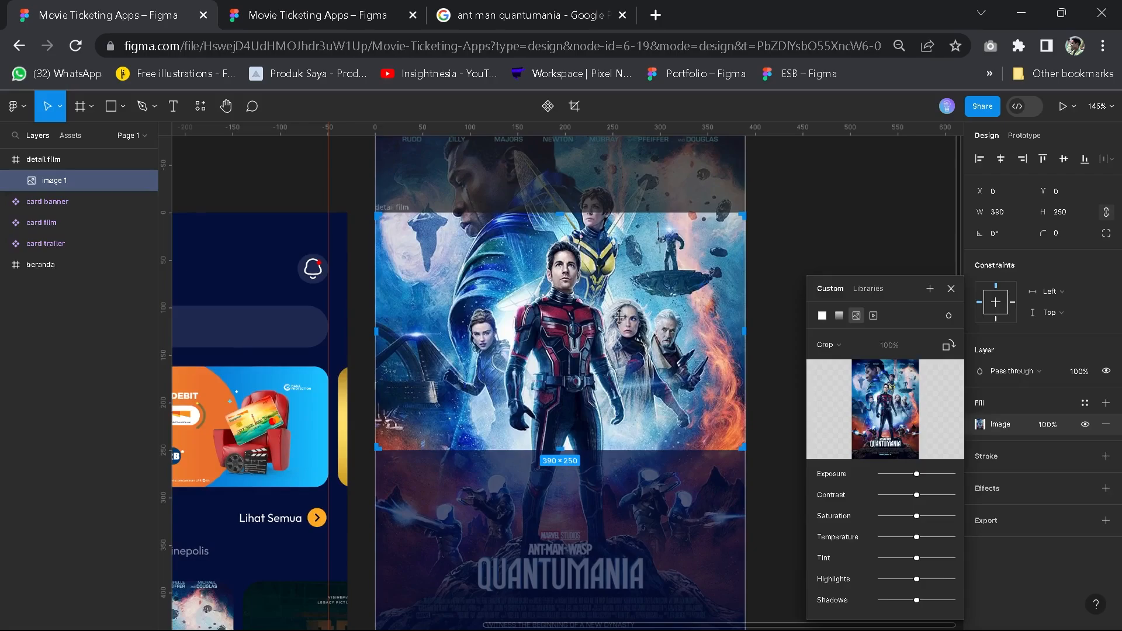
{"action": "left_click", "coordinate": [950, 288]}
{"action": "scroll", "coordinate": [727, 368], "scroll_direction": "down", "scroll_amount": 5}
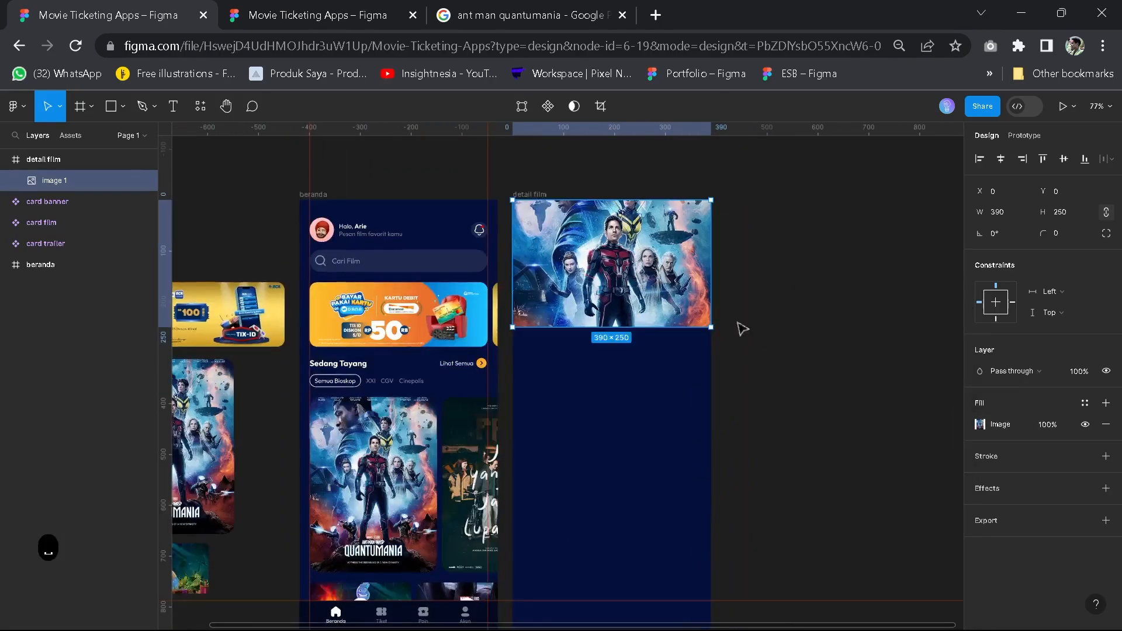
Switch to the finished reference design and inspect the size of the small poster on its Detail Film screen
{"action": "left_click", "coordinate": [630, 370]}
{"action": "scroll", "coordinate": [630, 368], "scroll_direction": "down", "scroll_amount": 1}
{"action": "left_click_drag", "start_coordinate": [635, 350], "coordinate": [620, 381]}
{"action": "scroll", "coordinate": [629, 332], "scroll_direction": "up", "scroll_amount": 2}
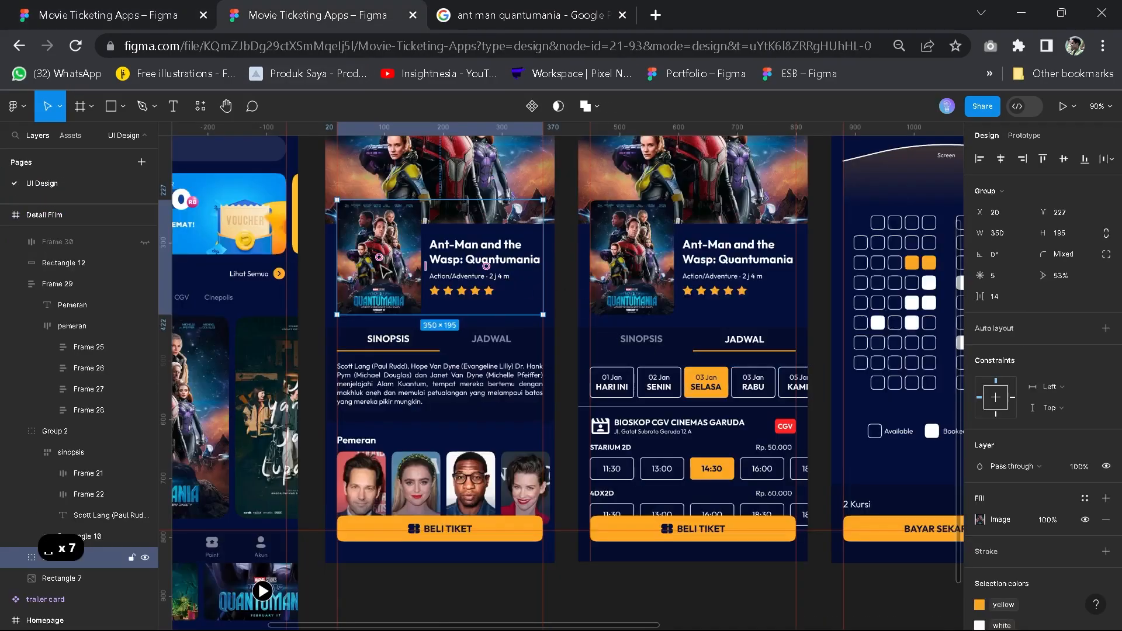
{"action": "double_click", "coordinate": [384, 272]}
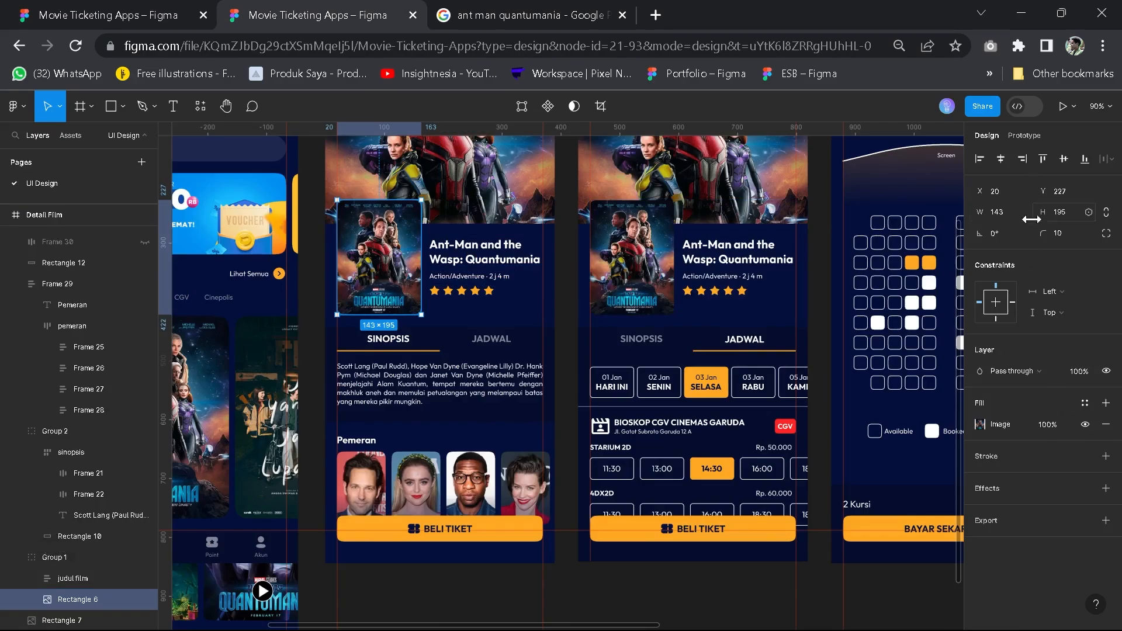
Return to the working file and draw a 150 × 200 rectangle overlapping the header image's lower edge at the left
{"action": "left_click", "coordinate": [7, 5]}
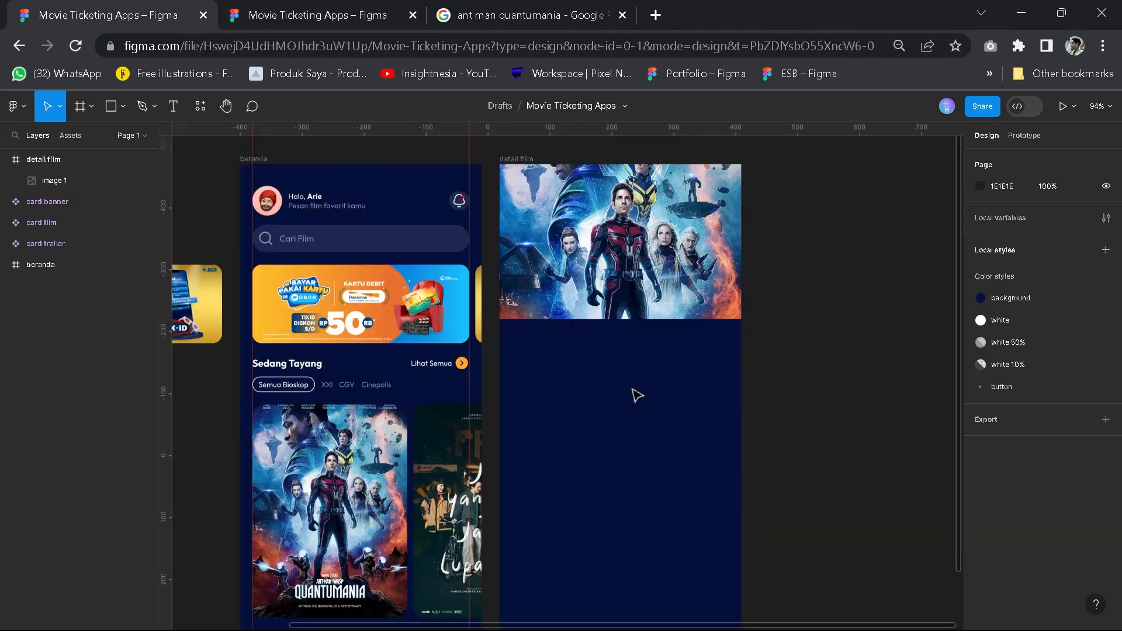
{"action": "left_click", "coordinate": [110, 107]}
{"action": "mouse_move", "coordinate": [529, 292]}
{"action": "left_mouse_down"}
{"action": "mouse_move", "coordinate": [613, 401]}
{"action": "mouse_move", "coordinate": [572, 381]}
{"action": "left_mouse_up"}
{"action": "type", "text": "150"}
{"action": "key", "text": "Tab"}
{"action": "type", "text": "200"}
{"action": "key", "text": "Return"}
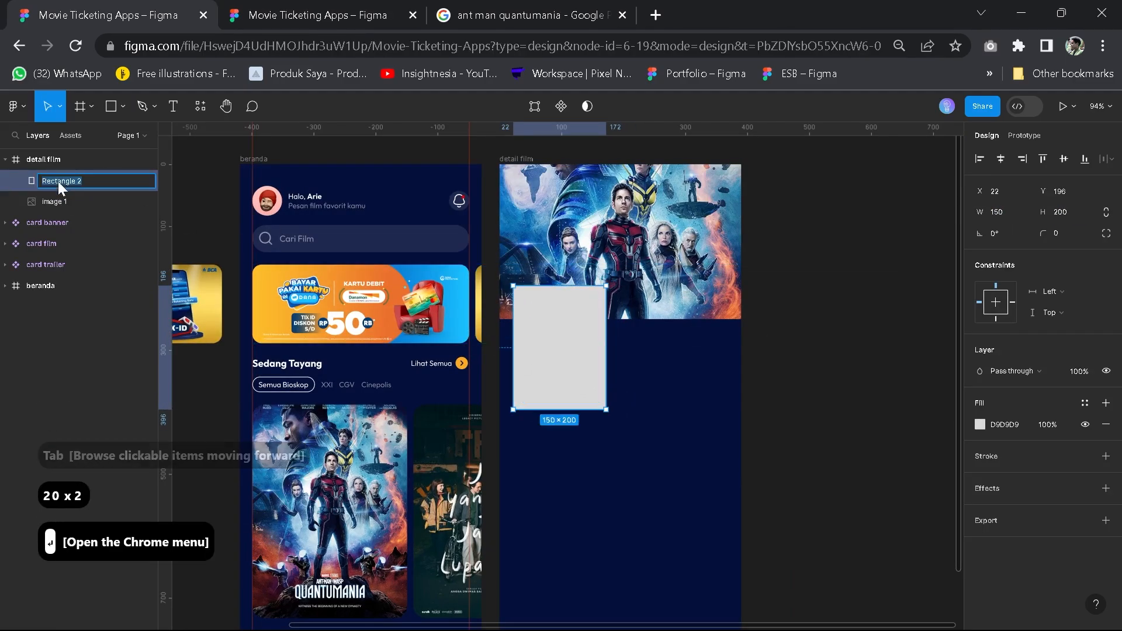
Rename the header image layer as banner and the new rectangle as poster film
{"action": "double_click", "coordinate": [57, 201]}
{"action": "type", "text": "banner"}
{"action": "key", "text": "Return"}
{"action": "left_click", "coordinate": [58, 180]}
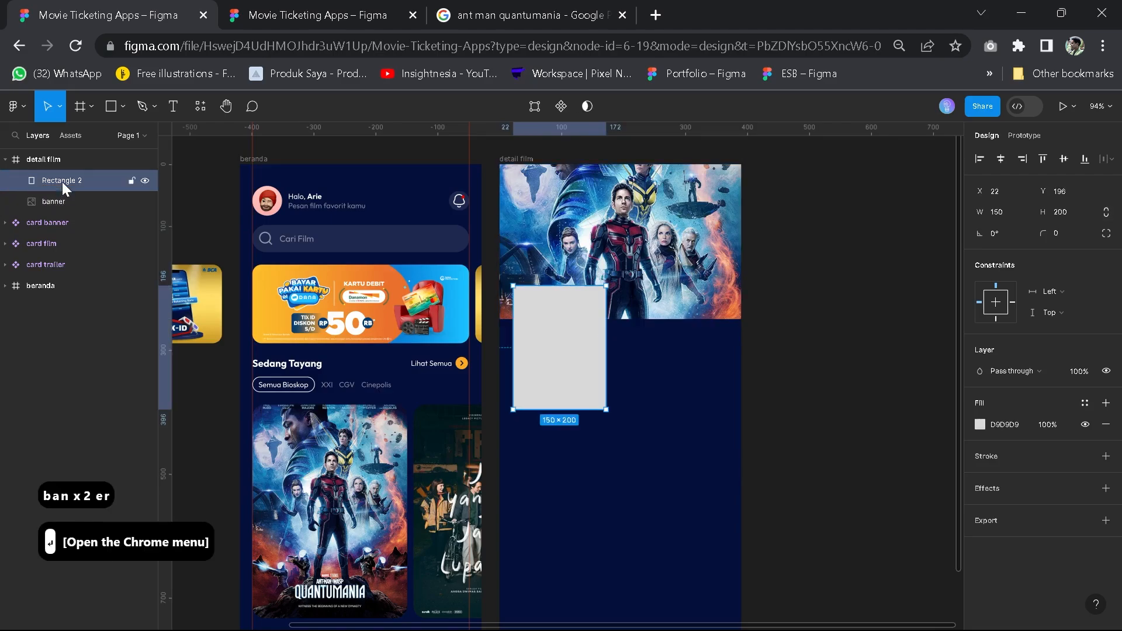
{"action": "double_click", "coordinate": [58, 180]}
{"action": "type", "text": "poster film"}
{"action": "key", "text": "Return"}
Nudge the poster film rectangle to X 30, Y 194 and fill it with the Quantumania poster copied from the Google results
{"action": "left_click_drag", "start_coordinate": [588, 366], "coordinate": [592, 364]}
{"action": "left_click", "coordinate": [526, 15]}
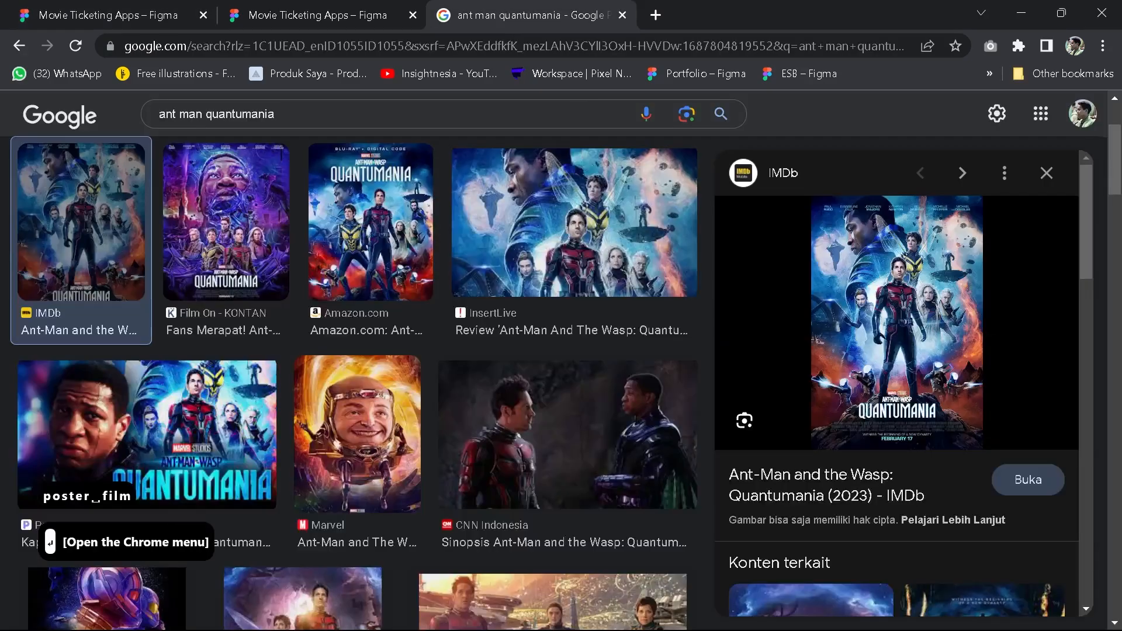
{"action": "right_click", "coordinate": [919, 308]}
{"action": "left_click", "coordinate": [760, 519]}
{"action": "left_click", "coordinate": [108, 15]}
{"action": "key", "text": "ctrl+v"}
{"action": "key", "text": "ctrl+v"}
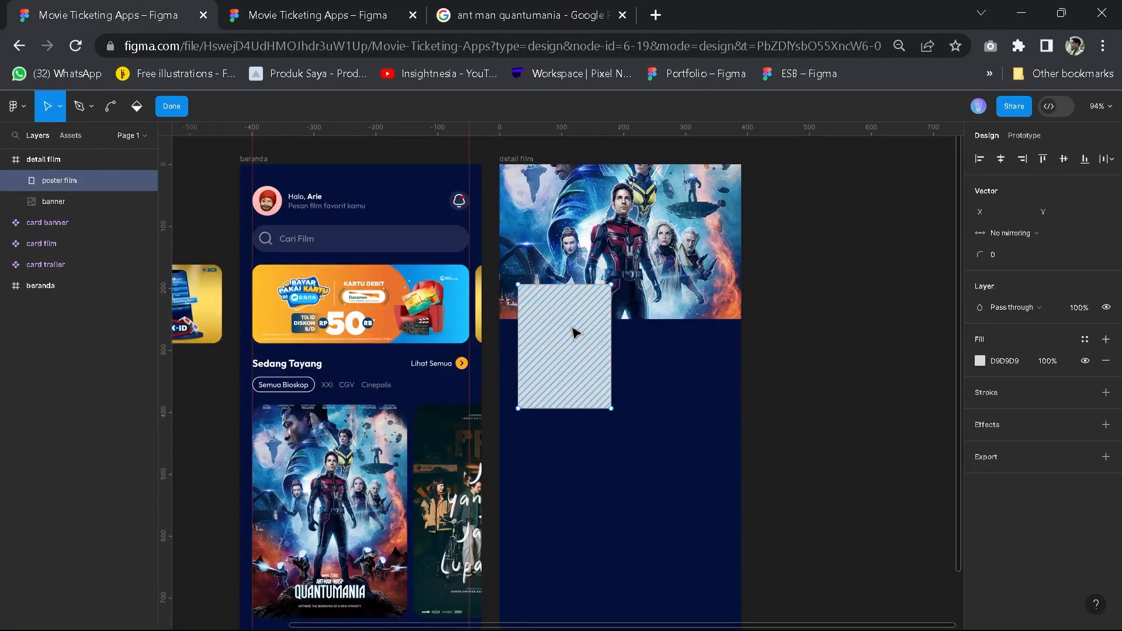
Set the poster film's corner radius to 20
{"action": "type", "text": "20"}
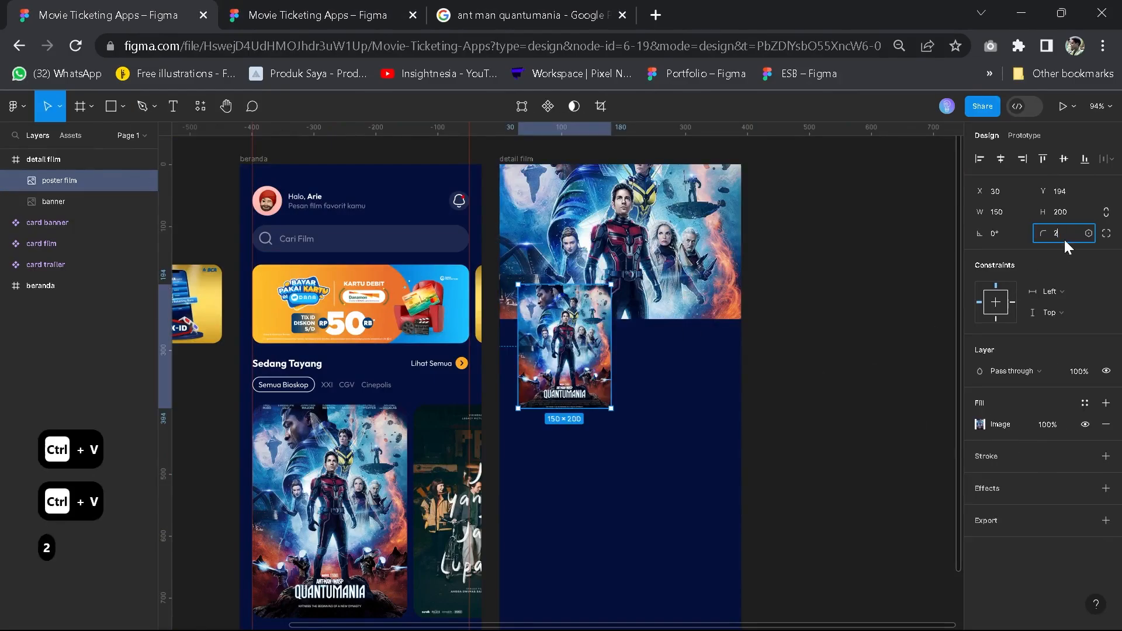
{"action": "key", "text": "Return"}
{"action": "scroll", "coordinate": [659, 348], "scroll_direction": "up", "scroll_amount": 3}
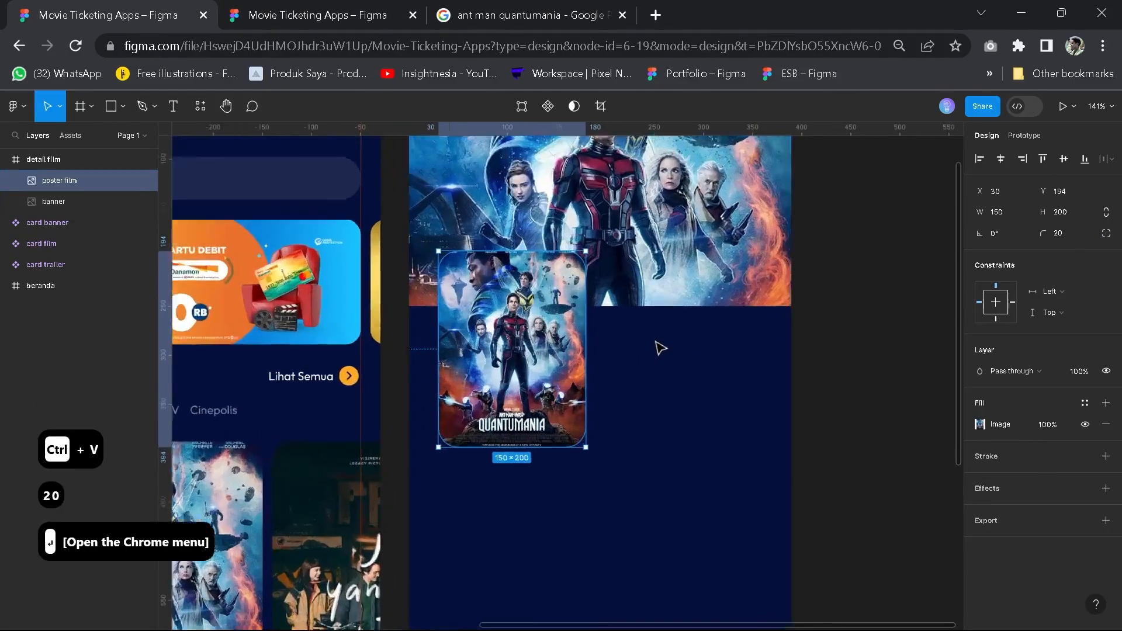
Move the poster film slightly lower over the banner's bottom edge and deselect it
{"action": "left_click", "coordinate": [663, 399]}
{"action": "scroll", "coordinate": [652, 388], "scroll_direction": "down", "scroll_amount": 3}
{"action": "key", "text": "space"}
{"action": "left_click_drag", "start_coordinate": [651, 388], "coordinate": [704, 396]}
{"action": "left_click", "coordinate": [610, 385]}
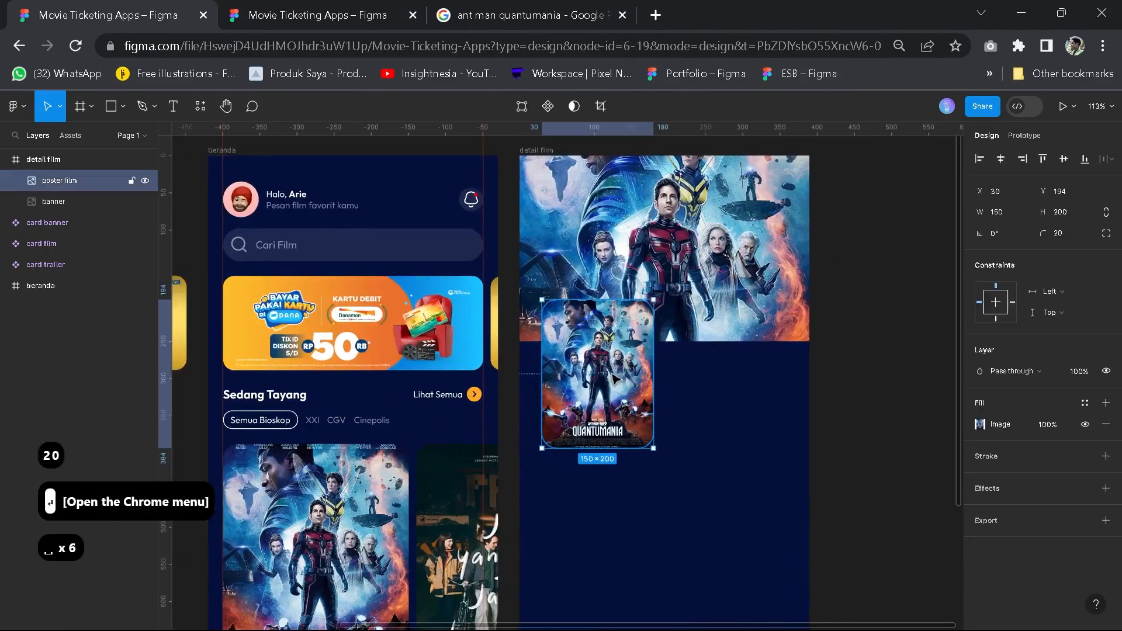
{"action": "left_click_drag", "start_coordinate": [608, 380], "coordinate": [615, 383]}
{"action": "left_click", "coordinate": [671, 390]}
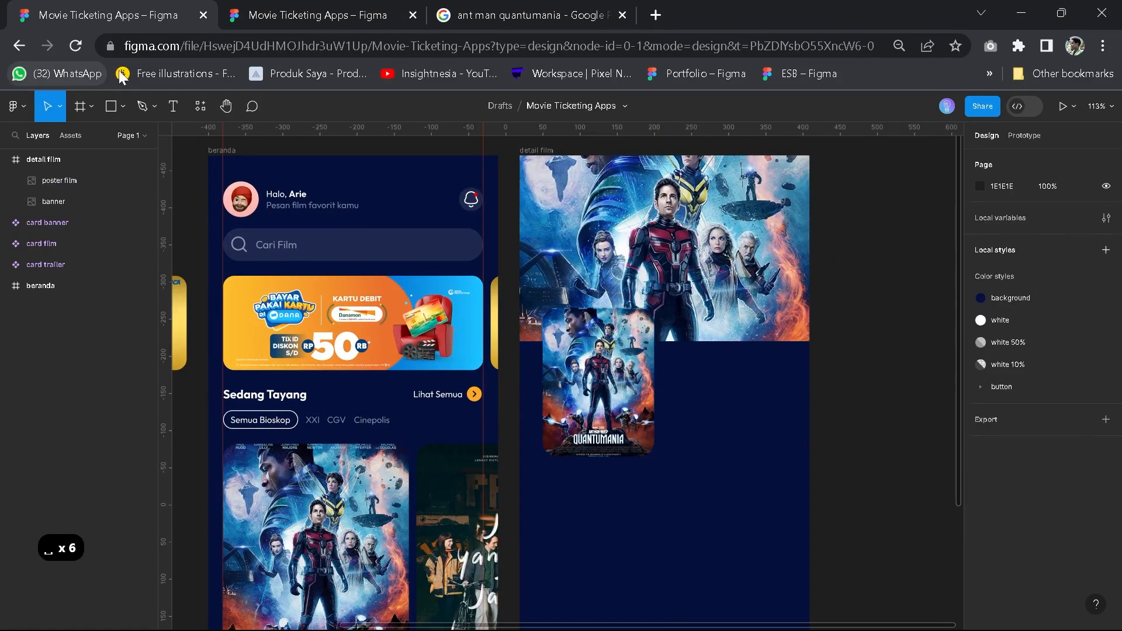
Examine the title text and star rating beside the poster in the reference design, then return to the working file
{"action": "left_click", "coordinate": [374, 7]}
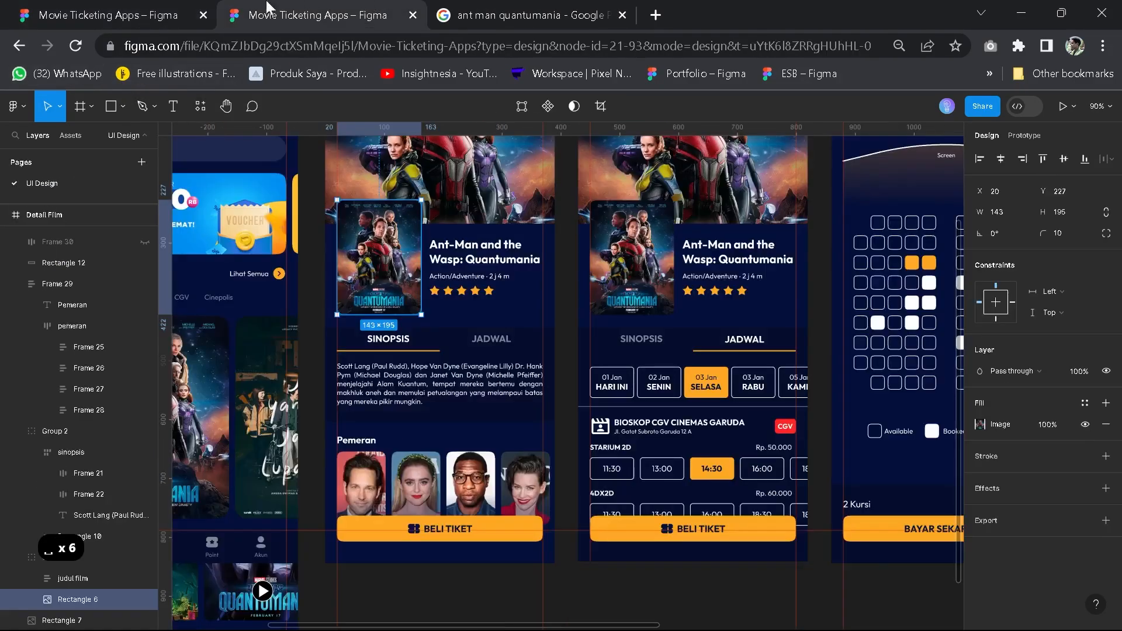
{"action": "left_click", "coordinate": [474, 295]}
{"action": "double_click", "coordinate": [473, 295]}
{"action": "scroll", "coordinate": [473, 295], "scroll_direction": "up", "scroll_amount": 5, "text": "ctrl"}
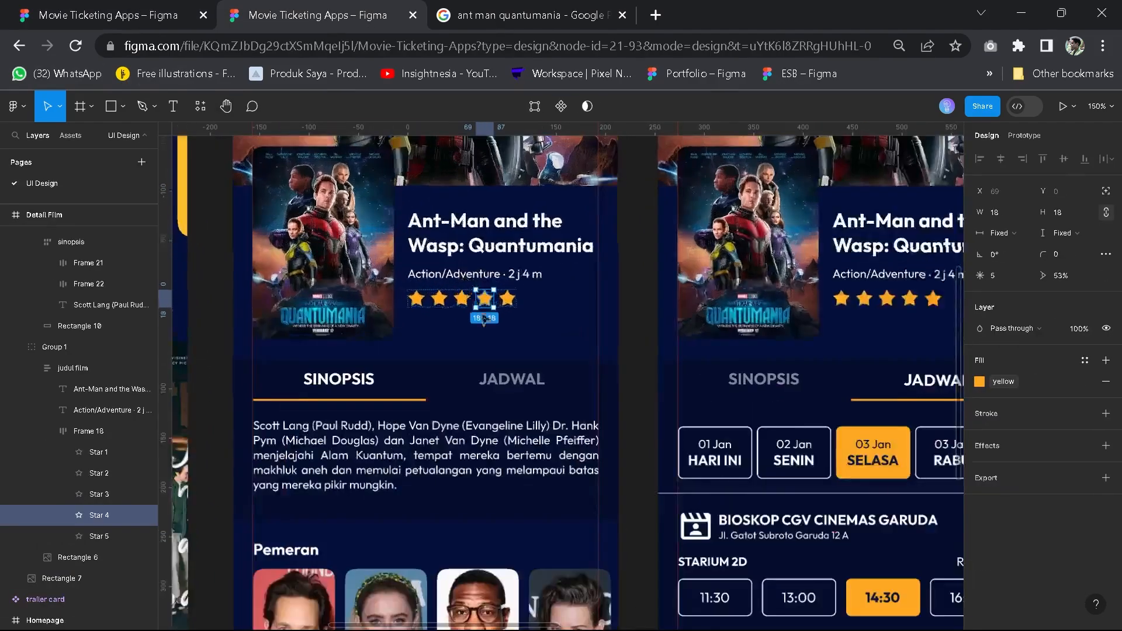
{"action": "left_click", "coordinate": [13, 8]}
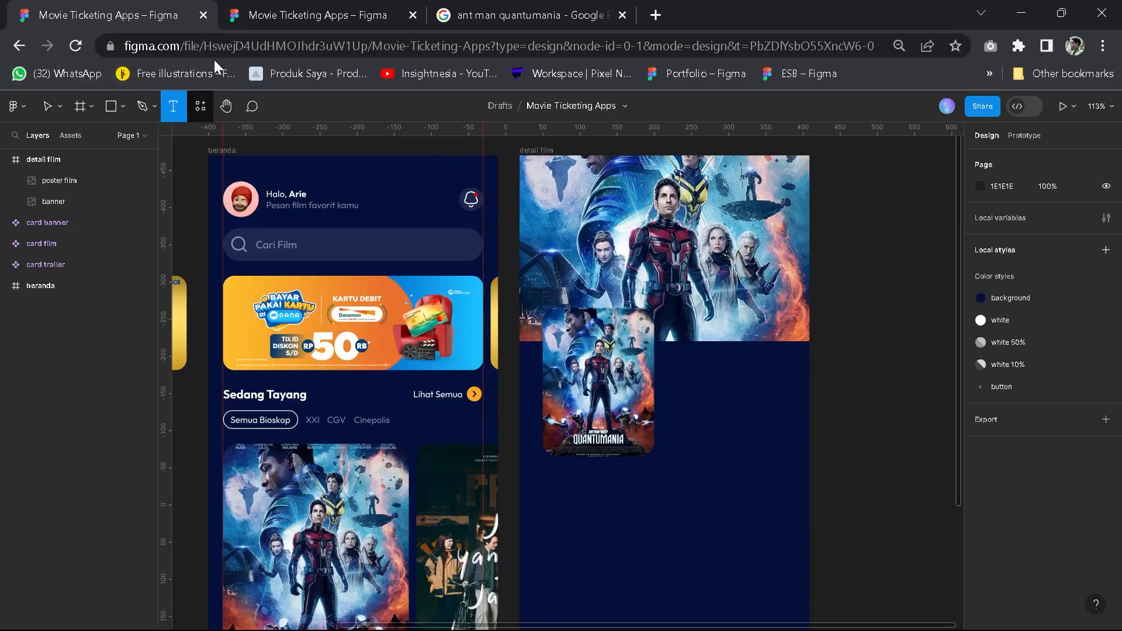
Copy the film title, genre line and star rating from the reference design into the detail film frame, placing them beside the poster
{"action": "left_click", "coordinate": [316, 15]}
{"action": "left_click", "coordinate": [450, 234]}
{"action": "left_click", "coordinate": [450, 233]}
{"action": "left_click", "coordinate": [461, 275], "text": "shift"}
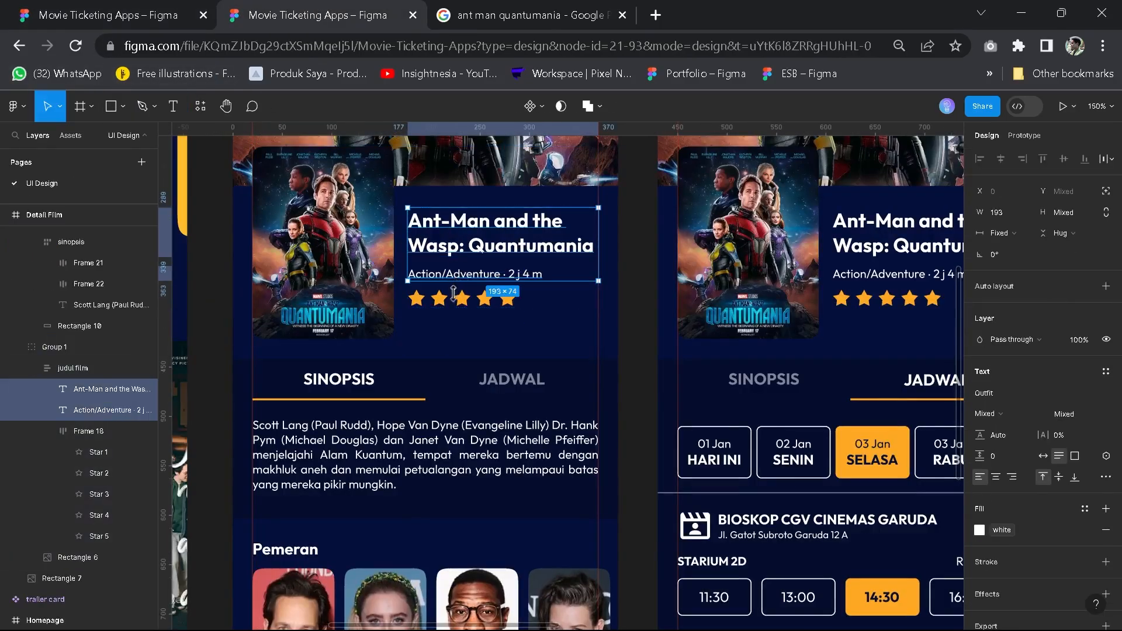
{"action": "left_click", "coordinate": [461, 298], "text": "shift"}
{"action": "key", "text": "ctrl+c"}
{"action": "left_click", "coordinate": [111, 14]}
{"action": "key", "text": "ctrl+v"}
{"action": "key", "text": "v"}
{"action": "left_click_drag", "start_coordinate": [561, 374], "coordinate": [753, 396]}
Delete the pasted star rating below the genre line
{"action": "scroll", "coordinate": [713, 463], "scroll_direction": "up", "scroll_amount": 3}
{"action": "left_click", "coordinate": [719, 461]}
{"action": "key", "text": "BackSpace"}
Move the film title against the poster's right edge at X 181, Y 264
{"action": "left_click", "coordinate": [754, 374]}
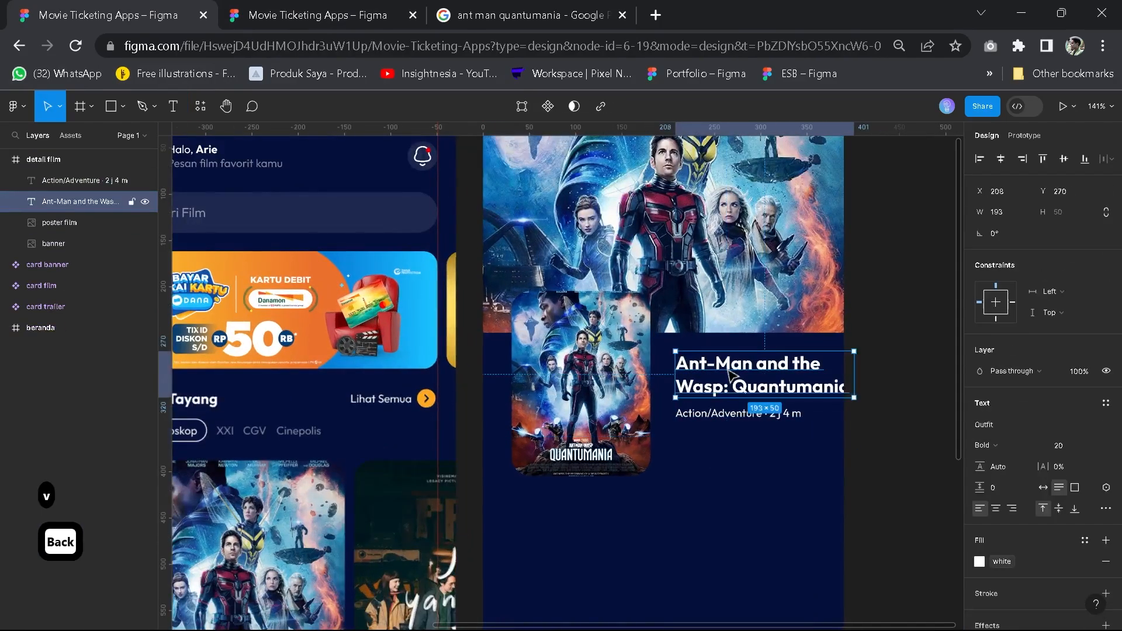
{"action": "left_click", "coordinate": [1071, 451]}
{"action": "left_click", "coordinate": [831, 403]}
{"action": "left_click_drag", "start_coordinate": [787, 386], "coordinate": [810, 361]}
{"action": "scroll", "coordinate": [763, 381], "scroll_direction": "up", "scroll_amount": 3}
{"action": "key", "text": "space"}
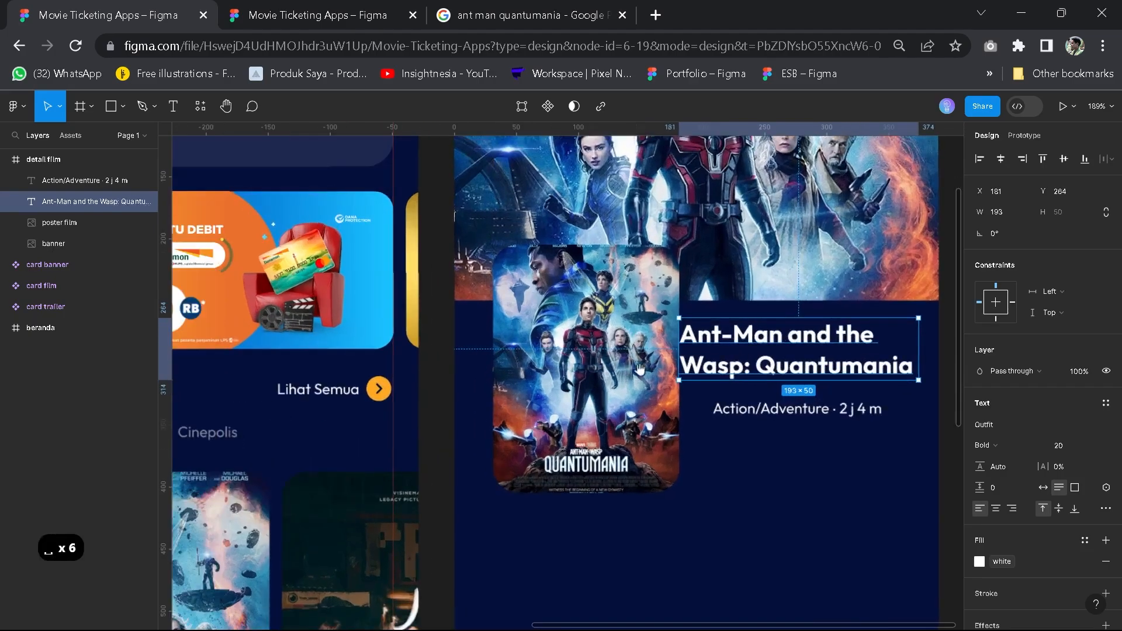
Set the poster film's width to 140 and shift it left to X 22
{"action": "left_click", "coordinate": [646, 374]}
{"action": "scroll", "coordinate": [653, 374], "scroll_direction": "down", "scroll_amount": 3}
{"action": "key", "text": "space"}
{"action": "left_click_drag", "start_coordinate": [660, 387], "coordinate": [653, 412]}
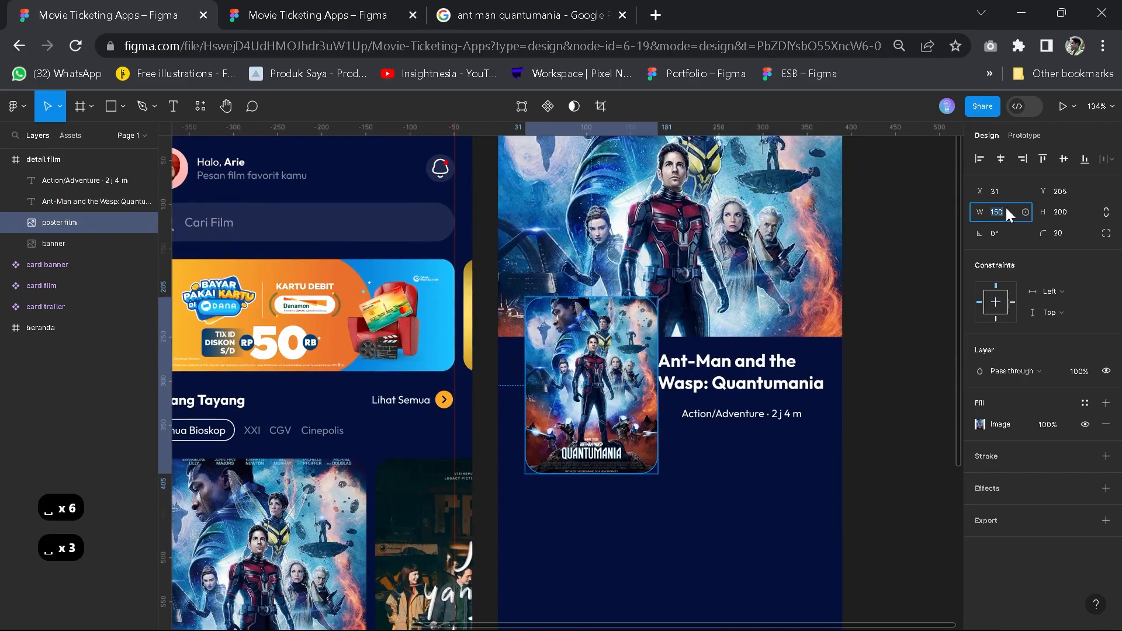
{"action": "type", "text": "140"}
{"action": "key", "text": "Return"}
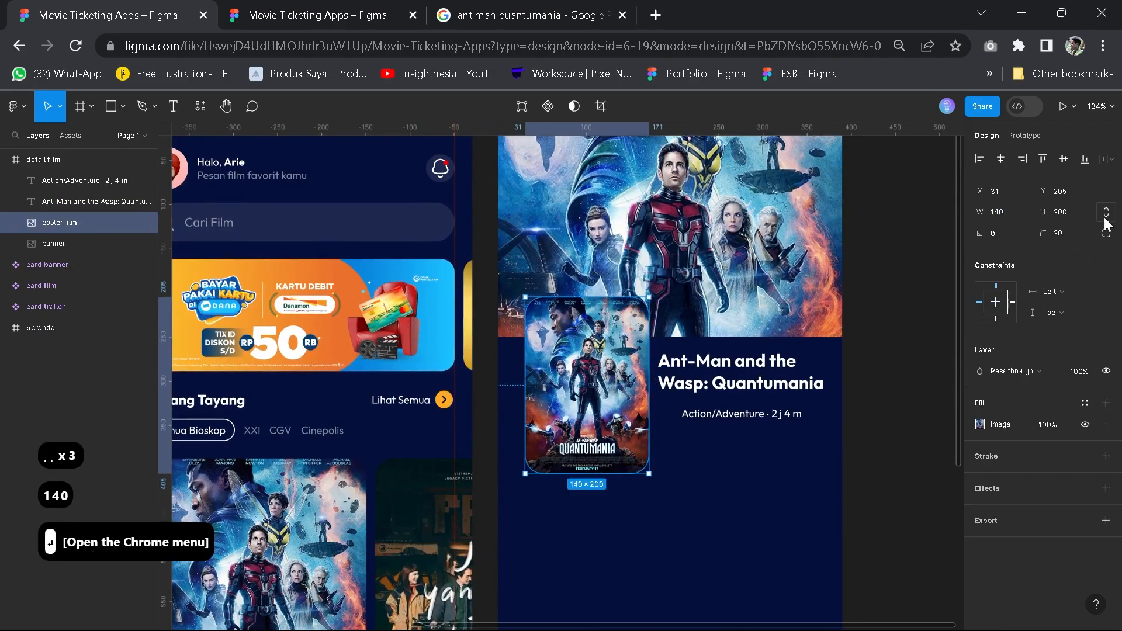
{"action": "left_click_drag", "start_coordinate": [581, 365], "coordinate": [574, 366]}
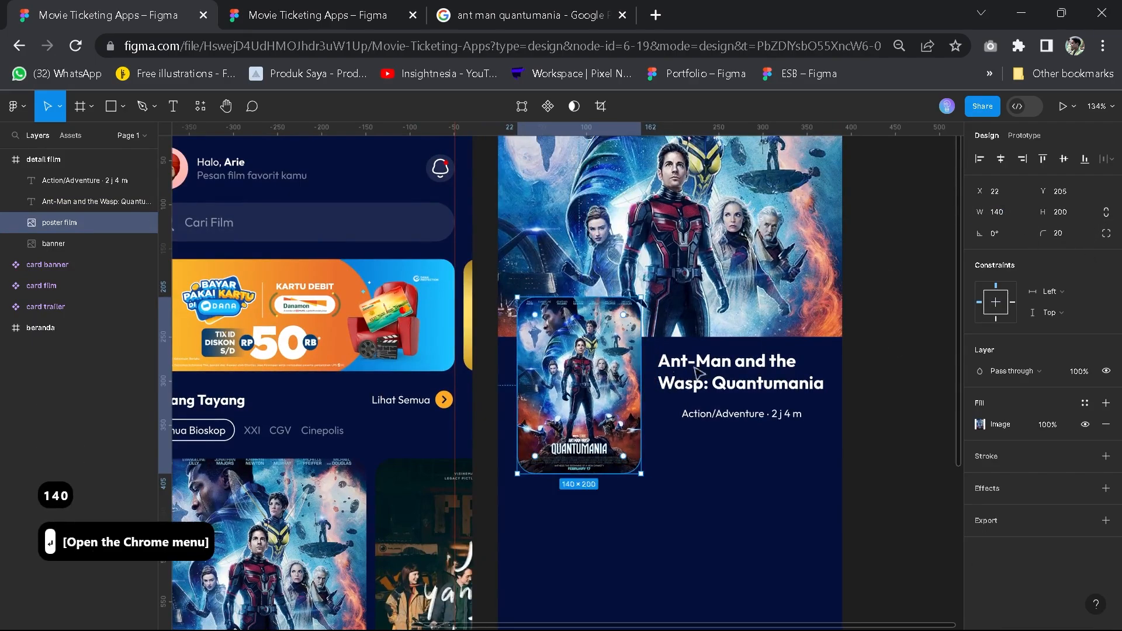
Place the film title at X 171, Y 264 and align the genre line beneath it at X 171, Y 321
{"action": "left_click_drag", "start_coordinate": [739, 369], "coordinate": [654, 379]}
{"action": "scroll", "coordinate": [696, 372], "scroll_direction": "up", "scroll_amount": 3}
{"action": "key", "text": "space"}
{"action": "scroll", "coordinate": [658, 368], "scroll_direction": "down", "scroll_amount": 2}
{"action": "key", "text": "space"}
{"action": "scroll", "coordinate": [810, 380], "scroll_direction": "up", "scroll_amount": 3}
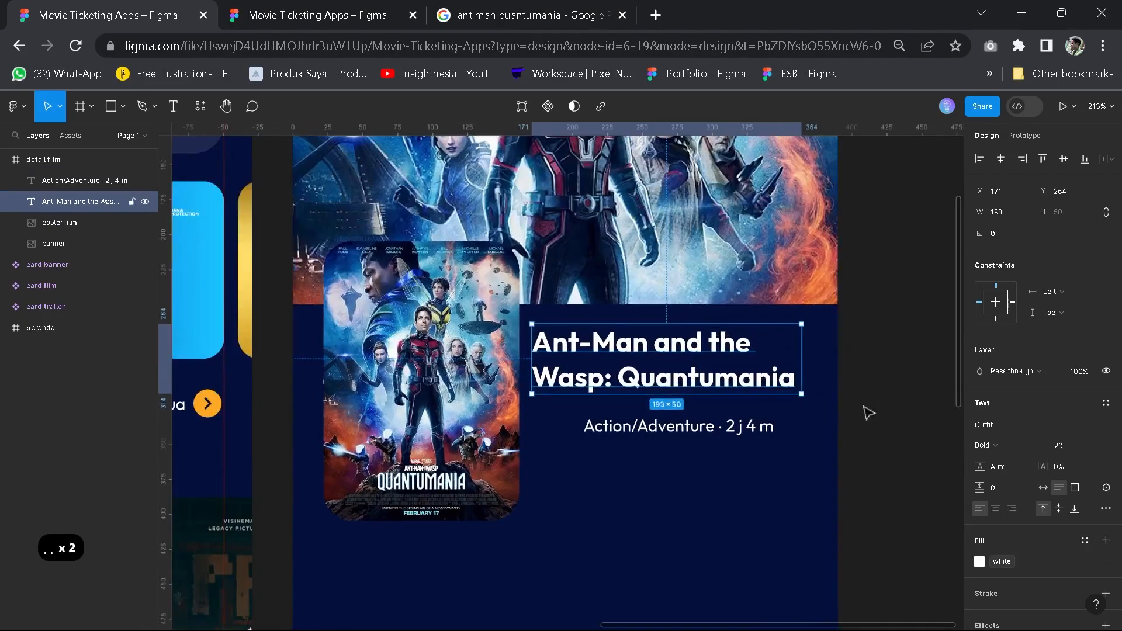
{"action": "left_click_drag", "start_coordinate": [701, 429], "coordinate": [646, 425]}
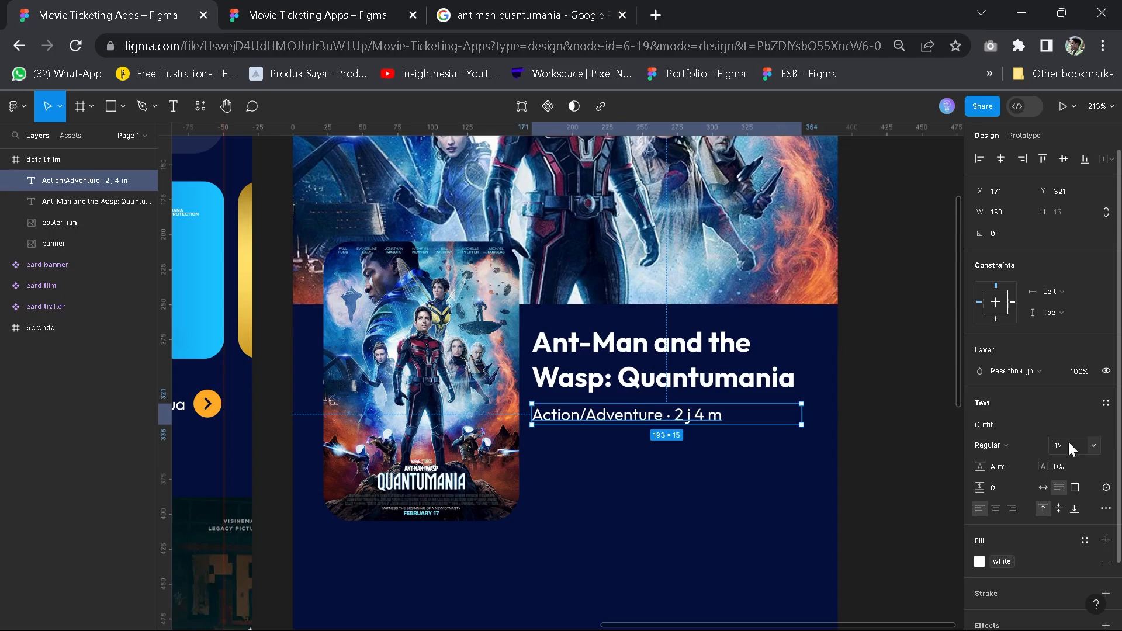
{"action": "left_click", "coordinate": [661, 449]}
{"action": "scroll", "coordinate": [661, 448], "scroll_direction": "down", "scroll_amount": 2}
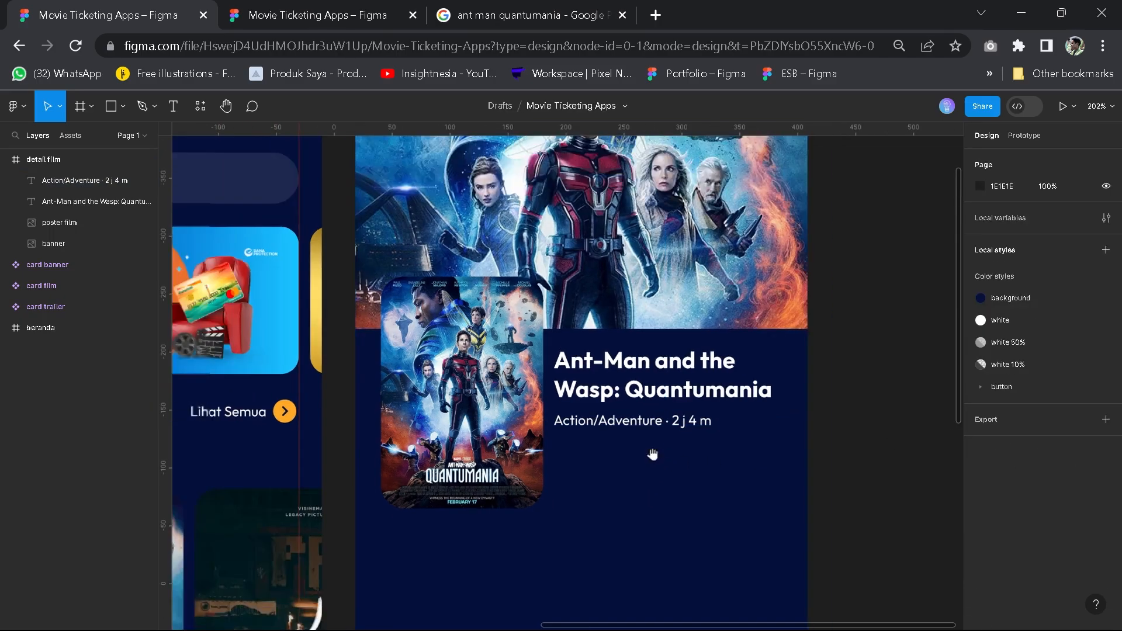
{"action": "scroll", "coordinate": [653, 454], "scroll_direction": "down", "scroll_amount": 2}
{"action": "right_click", "coordinate": [636, 476]}
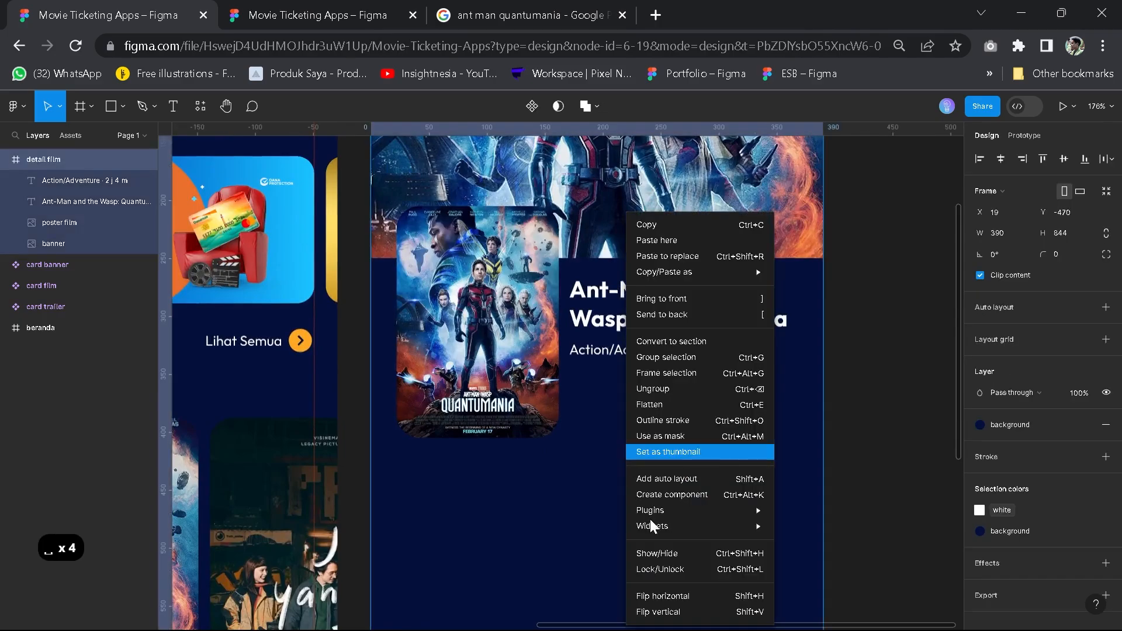
{"action": "mouse_move", "coordinate": [691, 506]}
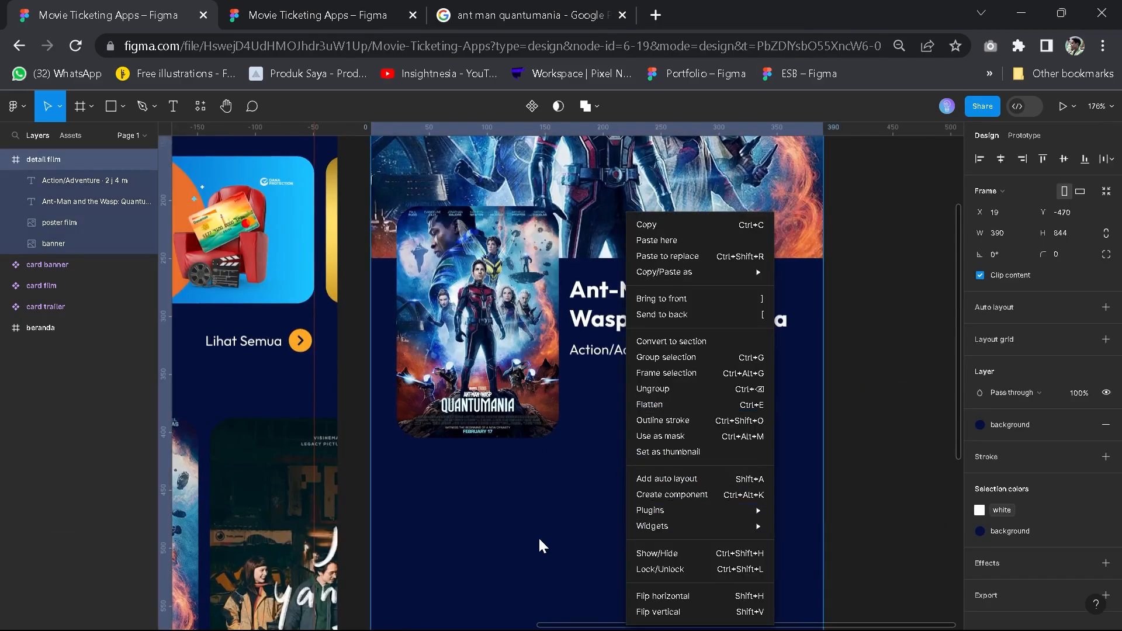
{"action": "left_click", "coordinate": [591, 514]}
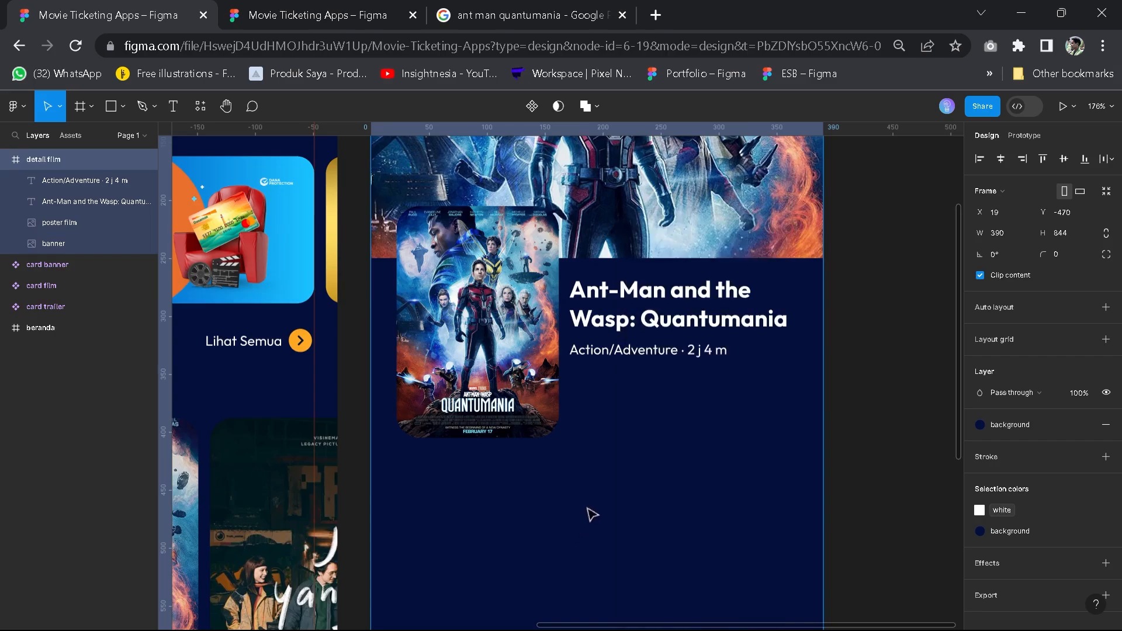
Draw a star shape below the genre line and set its size to 24 by 24
{"action": "left_click", "coordinate": [118, 106]}
{"action": "left_click", "coordinate": [121, 107]}
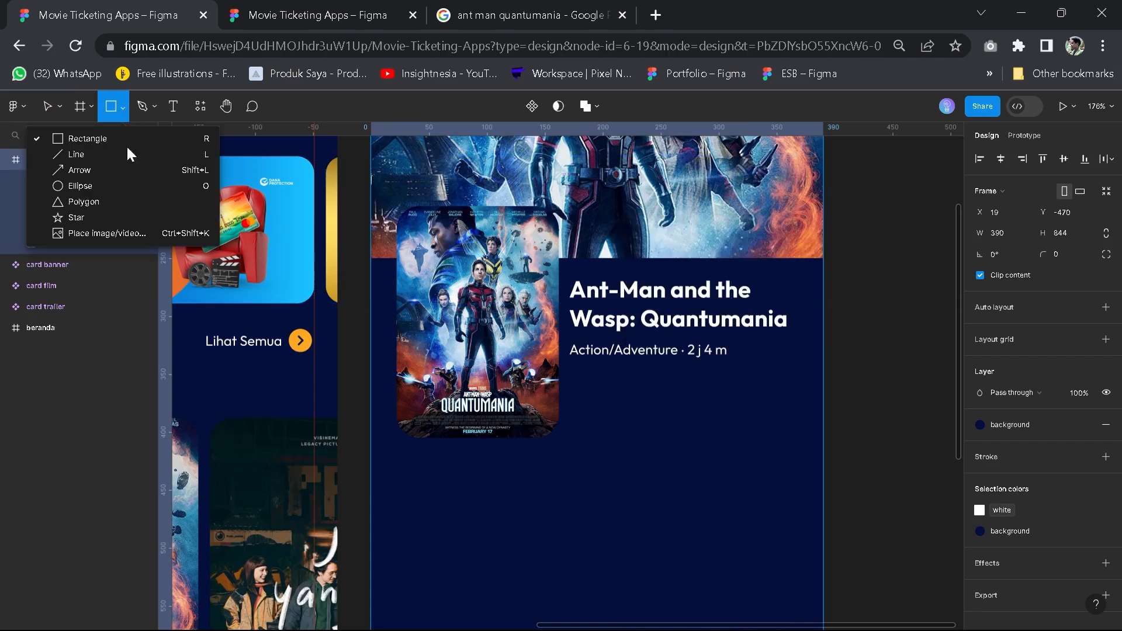
{"action": "left_click", "coordinate": [93, 216]}
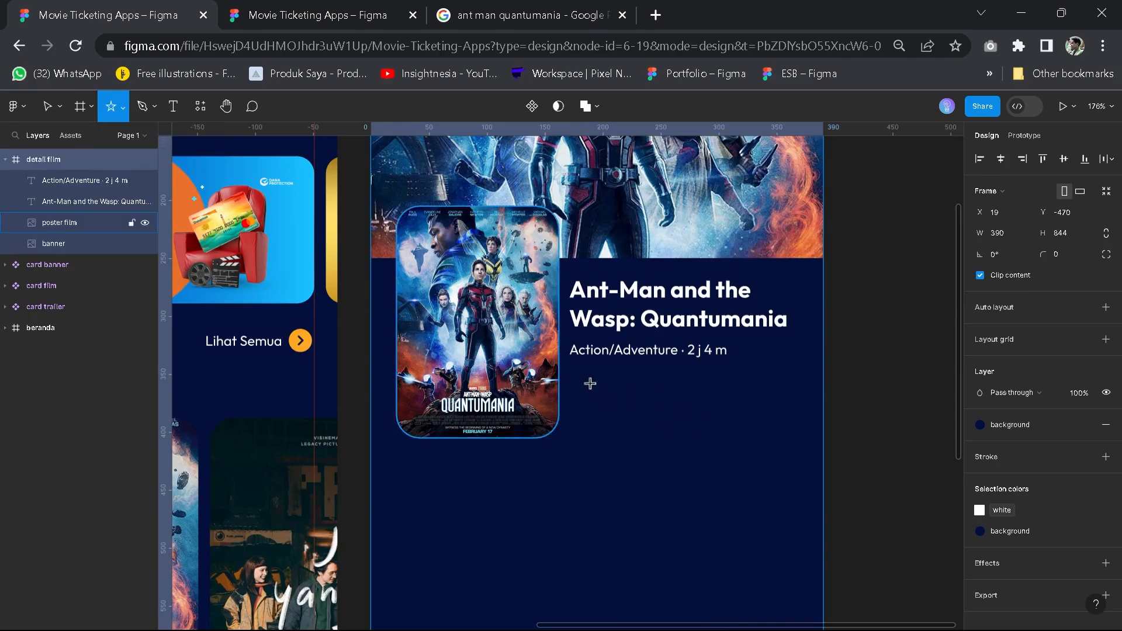
{"action": "left_click_drag", "start_coordinate": [577, 379], "coordinate": [604, 403]}
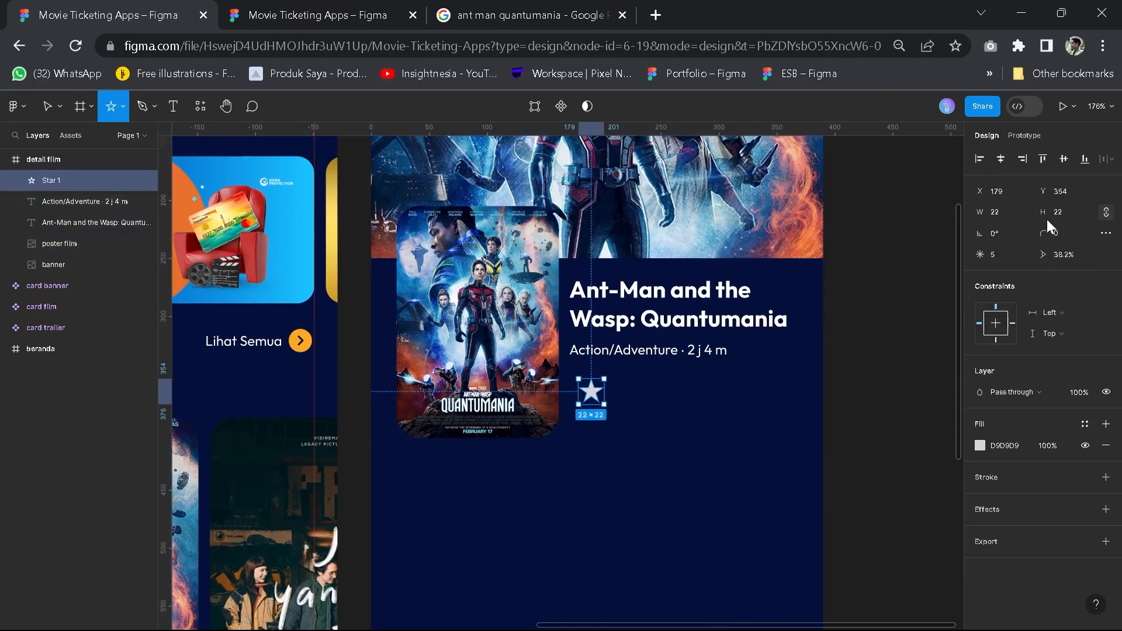
{"action": "left_click", "coordinate": [1004, 211]}
{"action": "type", "text": "24"}
{"action": "key", "text": "Return"}
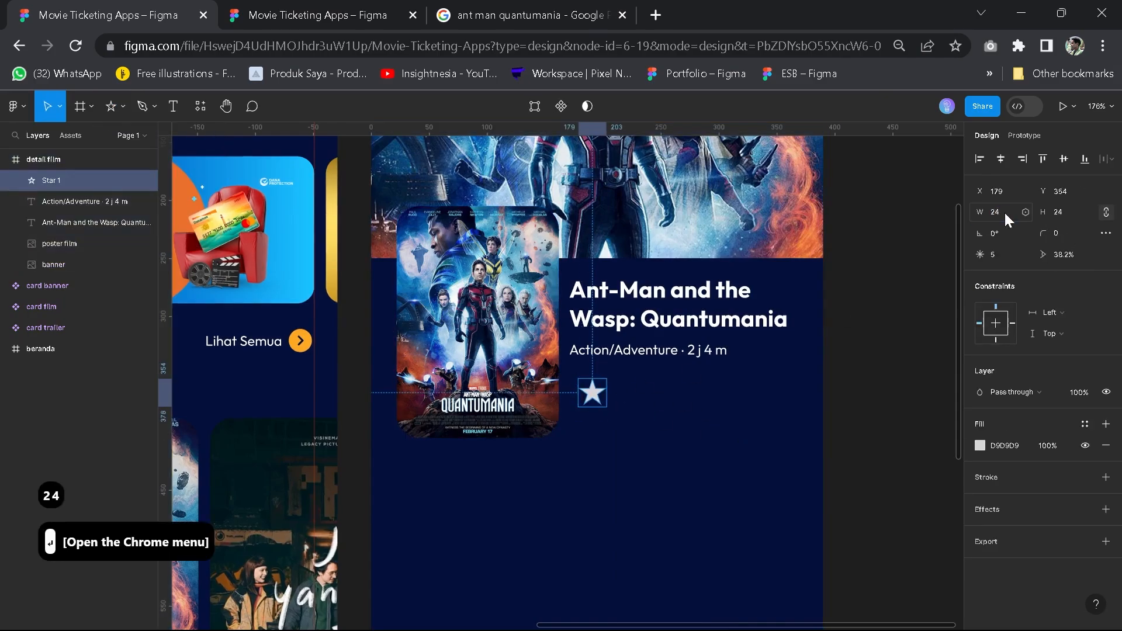
Widen the star's inner points to a ratio of 57%
{"action": "scroll", "coordinate": [625, 424], "scroll_direction": "up", "scroll_amount": 3}
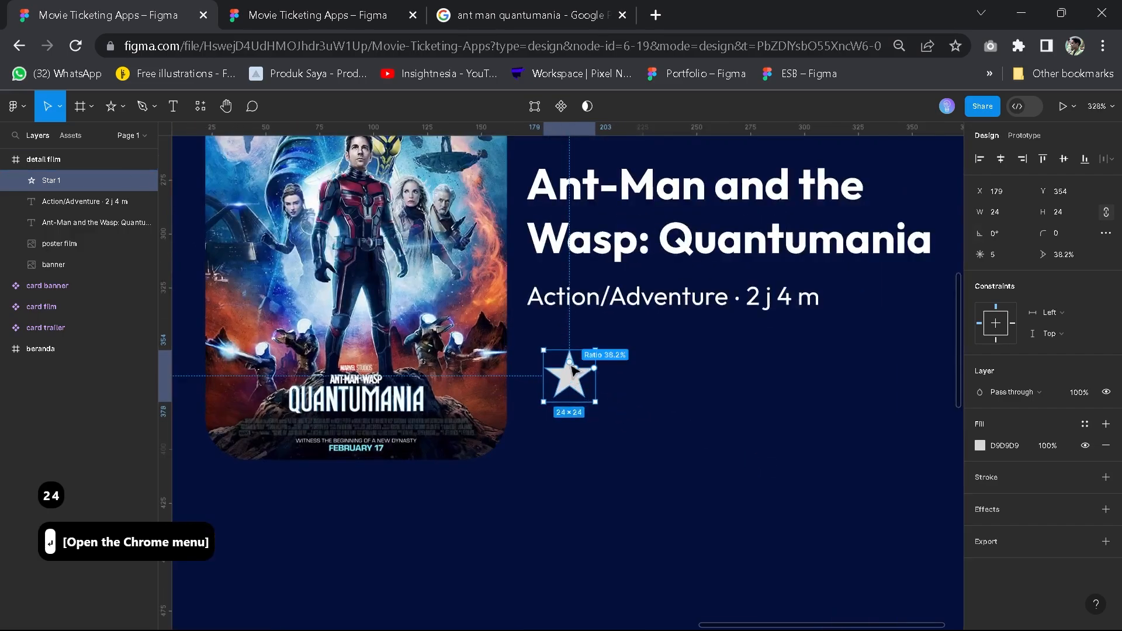
{"action": "scroll", "coordinate": [581, 376], "scroll_direction": "up", "scroll_amount": 10}
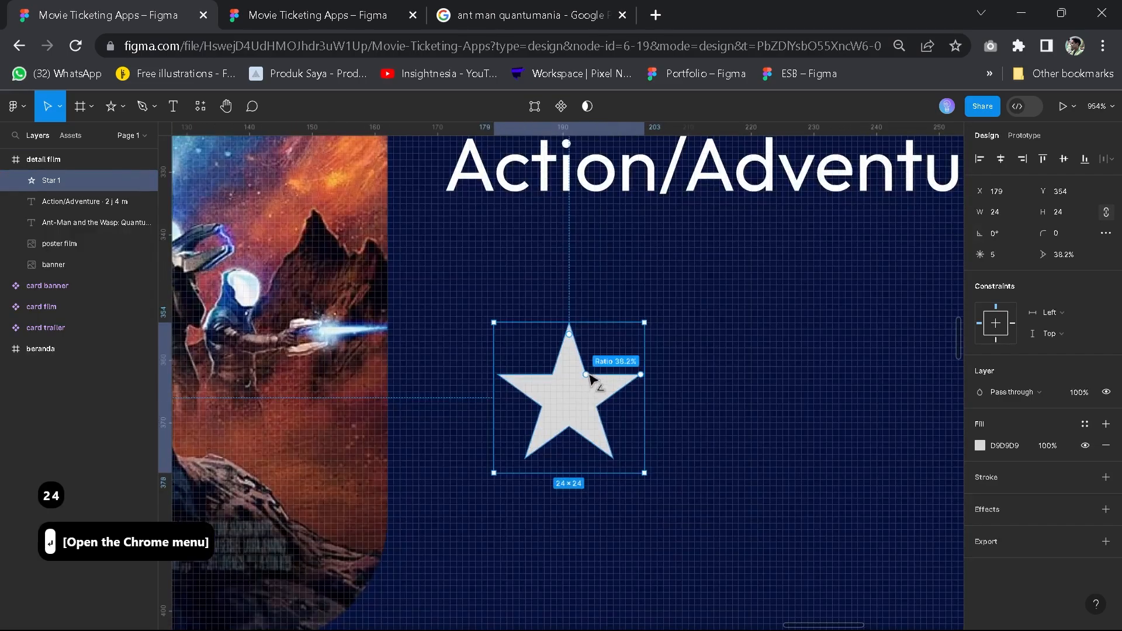
{"action": "left_click_drag", "start_coordinate": [589, 376], "coordinate": [598, 366]}
{"action": "scroll", "coordinate": [592, 418], "scroll_direction": "up", "scroll_amount": 2}
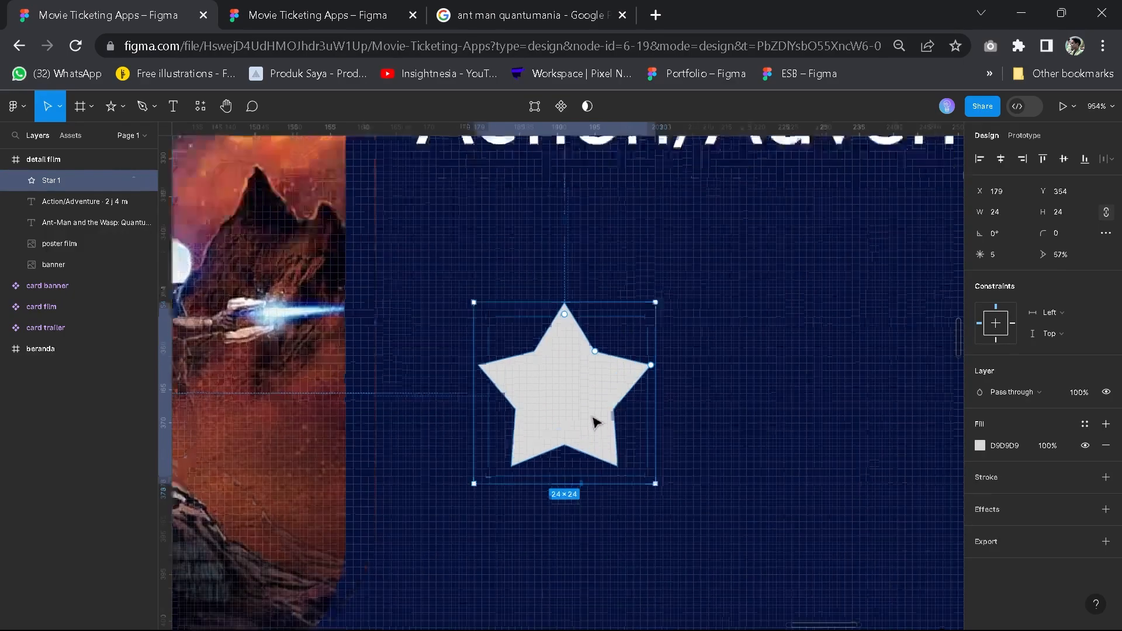
{"action": "scroll", "coordinate": [592, 418], "scroll_direction": "down", "scroll_amount": 2}
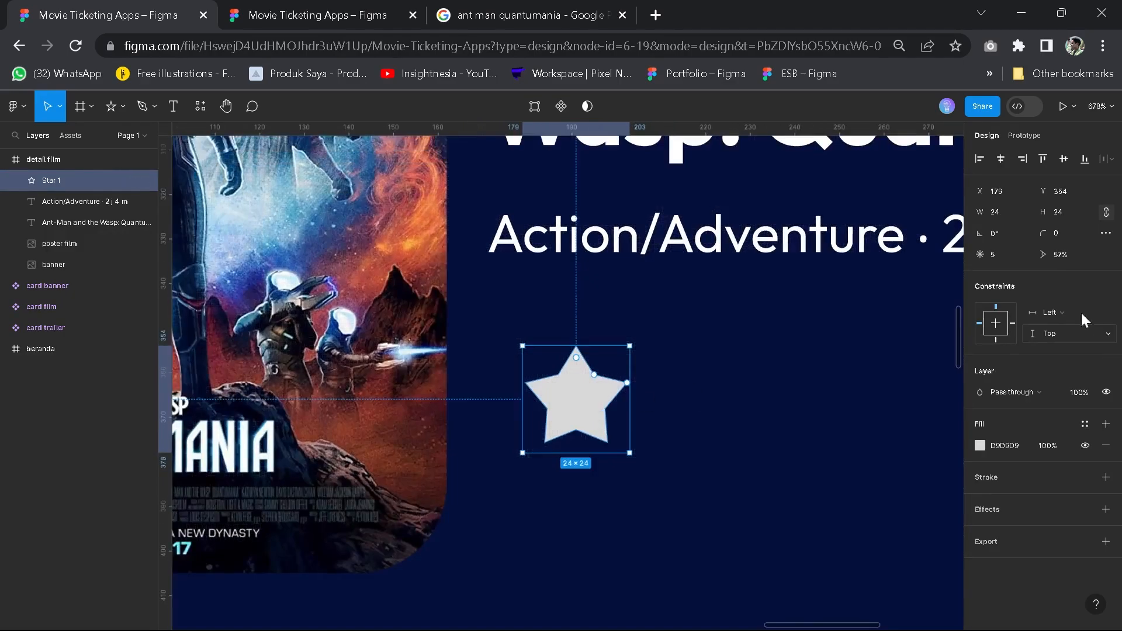
Apply the yellow button color style to the star and move it closer under the genre line at X 173, Y 345
{"action": "left_click", "coordinate": [1084, 425]}
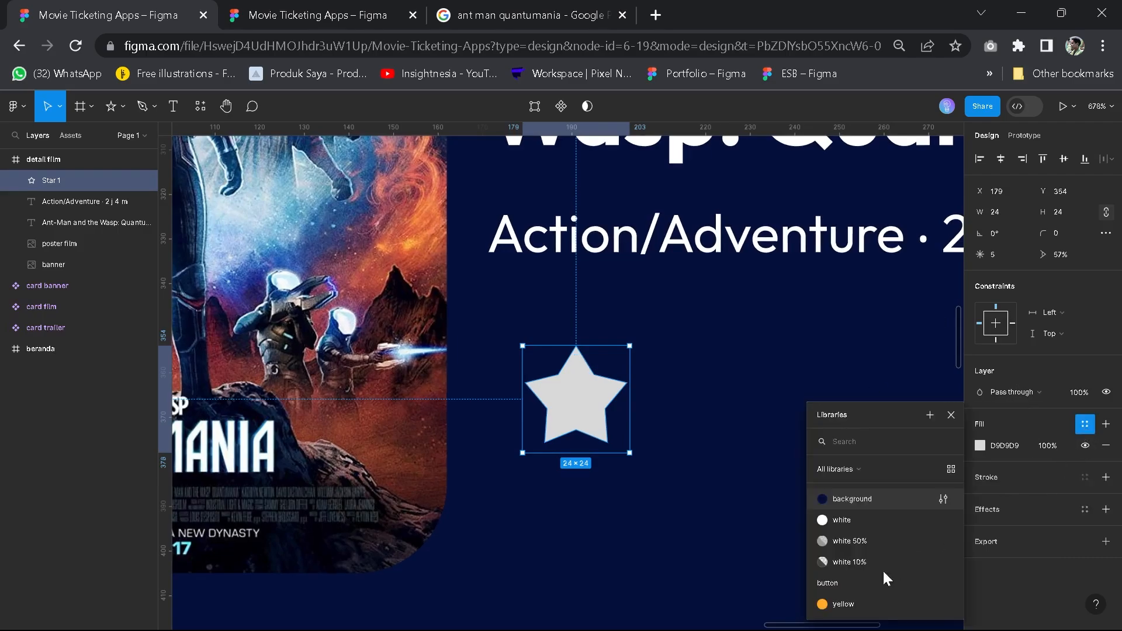
{"action": "left_click", "coordinate": [847, 604]}
{"action": "scroll", "coordinate": [626, 414], "scroll_direction": "down", "scroll_amount": 3}
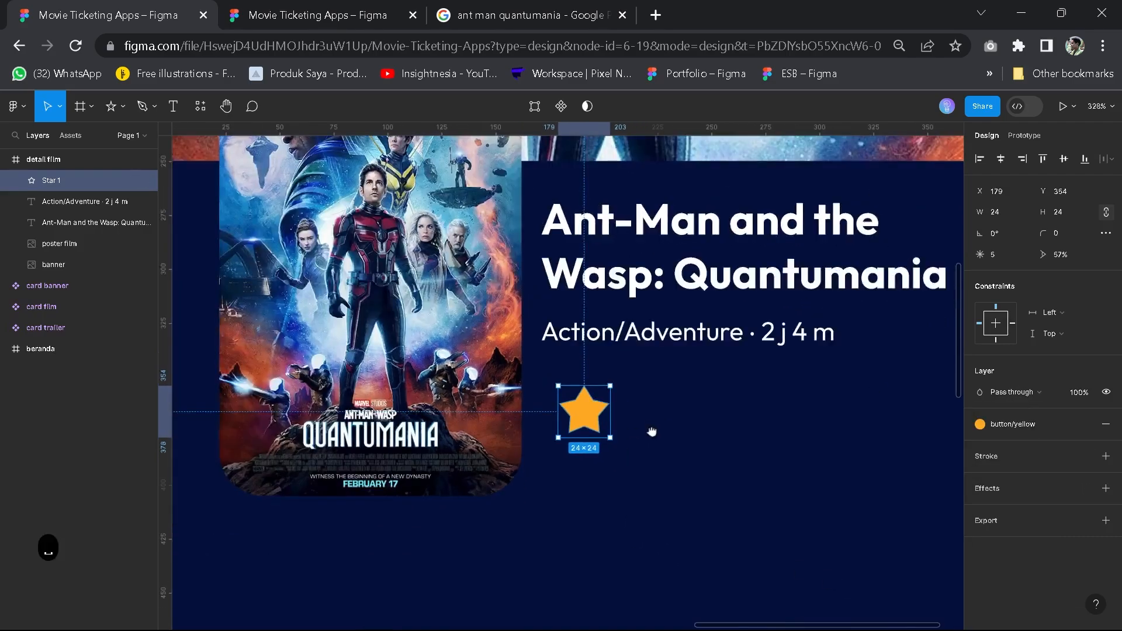
{"action": "left_click_drag", "start_coordinate": [651, 431], "coordinate": [645, 463]}
{"action": "left_click_drag", "start_coordinate": [569, 442], "coordinate": [557, 409]}
{"action": "key", "text": "shift+Down"}
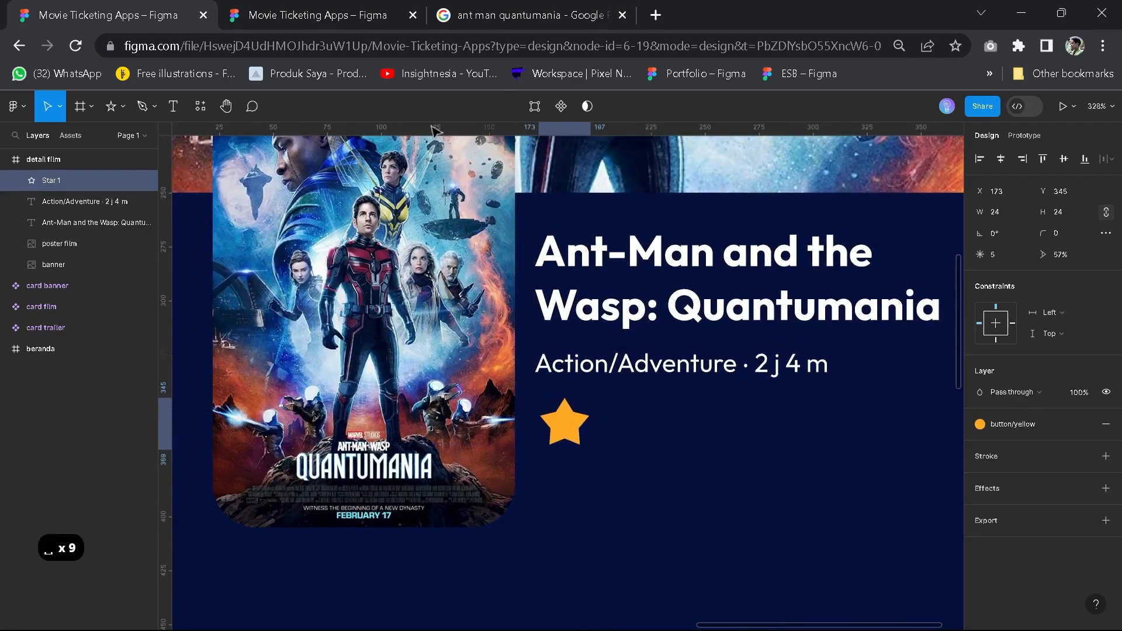
Check the star size in the reference design, set the new star to 18 by 18 and move it to X 177, Y 350
{"action": "left_click", "coordinate": [375, 16]}
{"action": "double_click", "coordinate": [506, 299]}
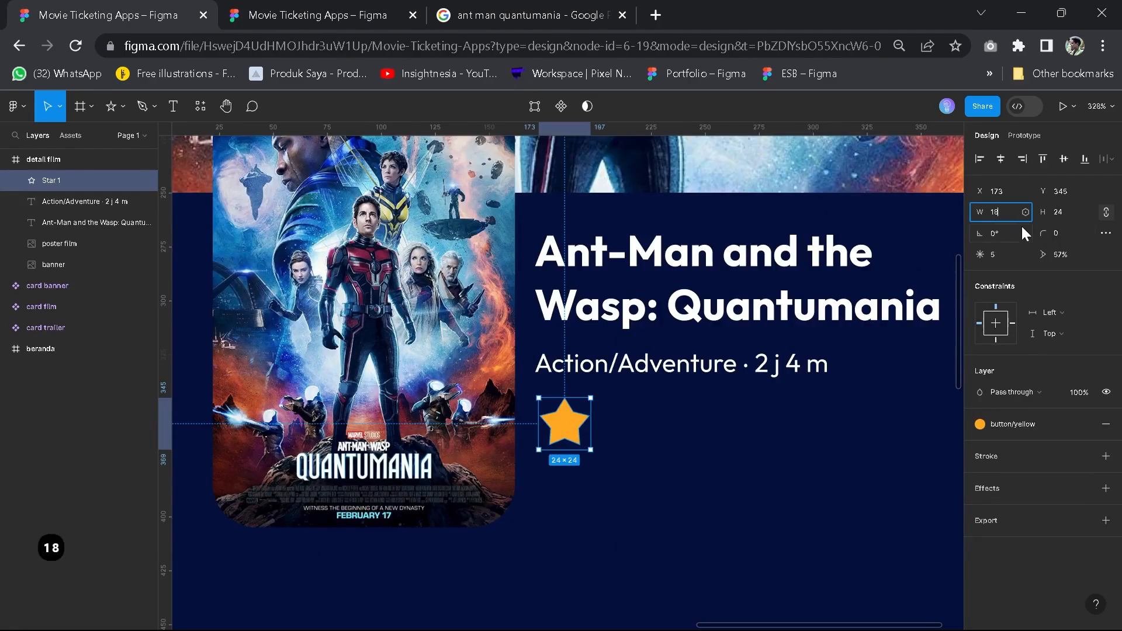
{"action": "key", "text": "Return"}
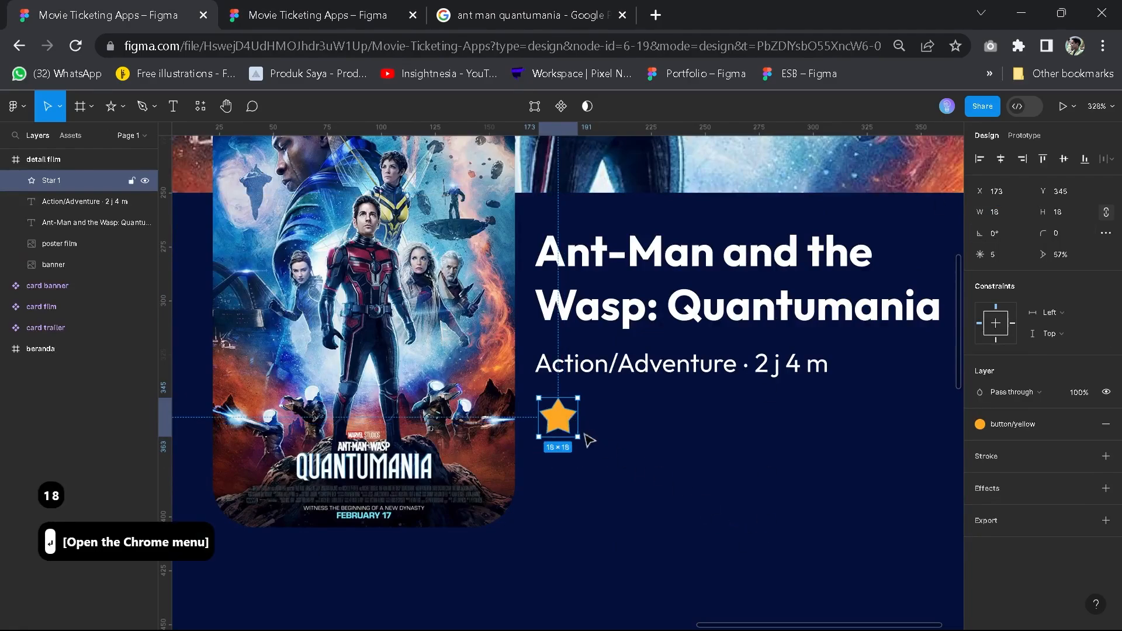
{"action": "left_click_drag", "start_coordinate": [561, 419], "coordinate": [569, 430]}
{"action": "scroll", "coordinate": [588, 434], "scroll_direction": "up", "scroll_amount": 3}
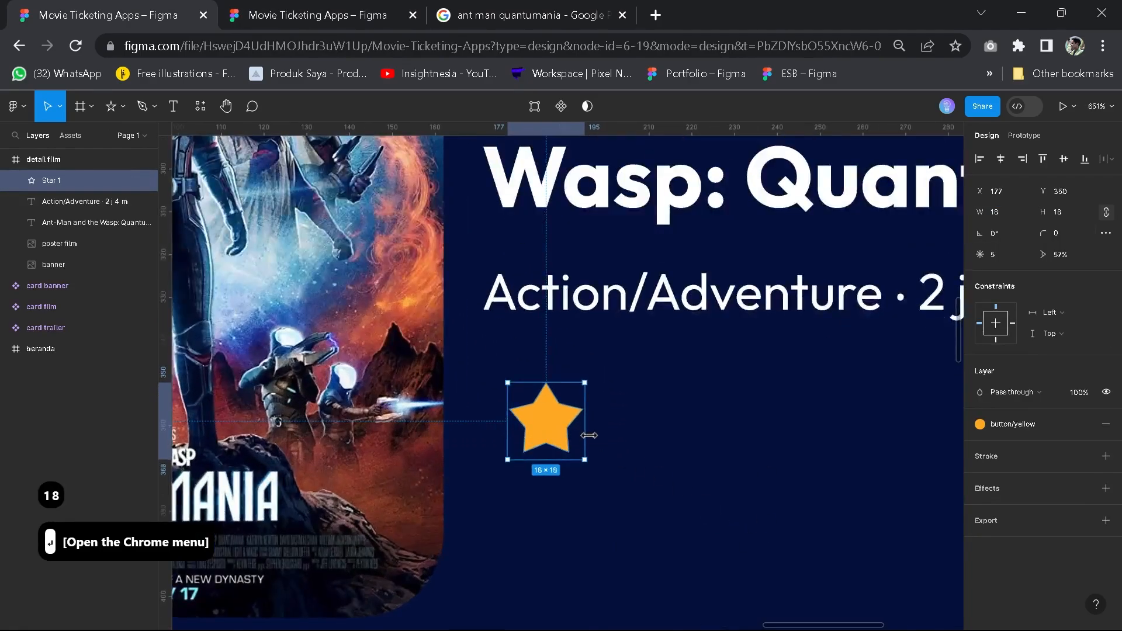
Wrap the star in an auto layout with zero horizontal and vertical padding and position it at X 169, Y 342
{"action": "key", "text": "shift+a"}
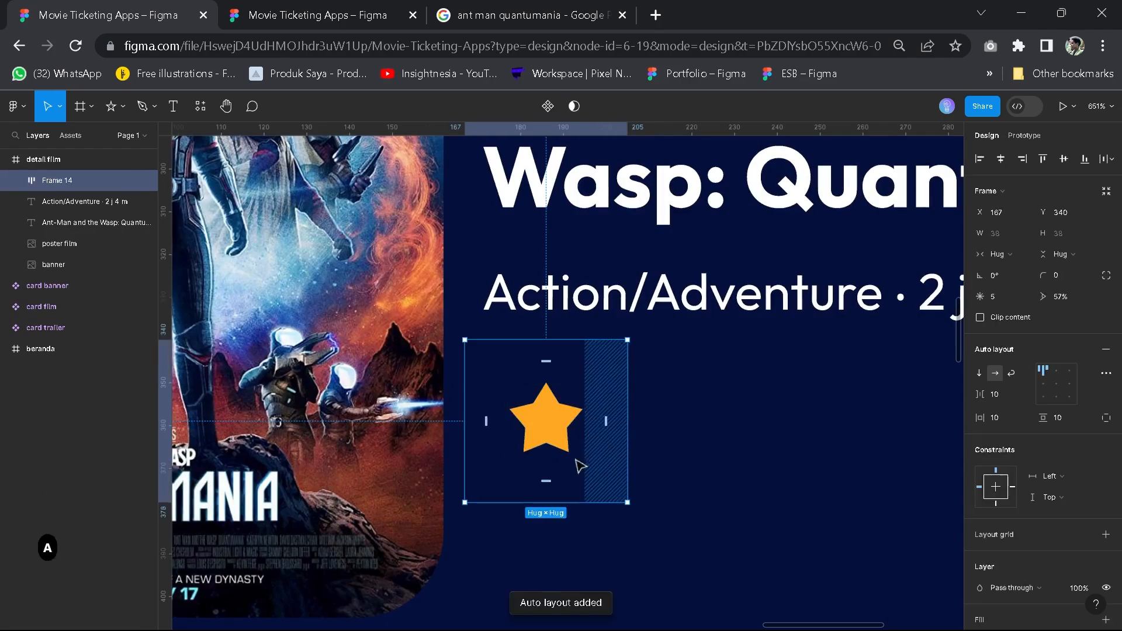
{"action": "left_click", "coordinate": [1003, 417]}
{"action": "type", "text": "0"}
{"action": "left_click", "coordinate": [1068, 419]}
{"action": "type", "text": "0"}
{"action": "left_click", "coordinate": [613, 461]}
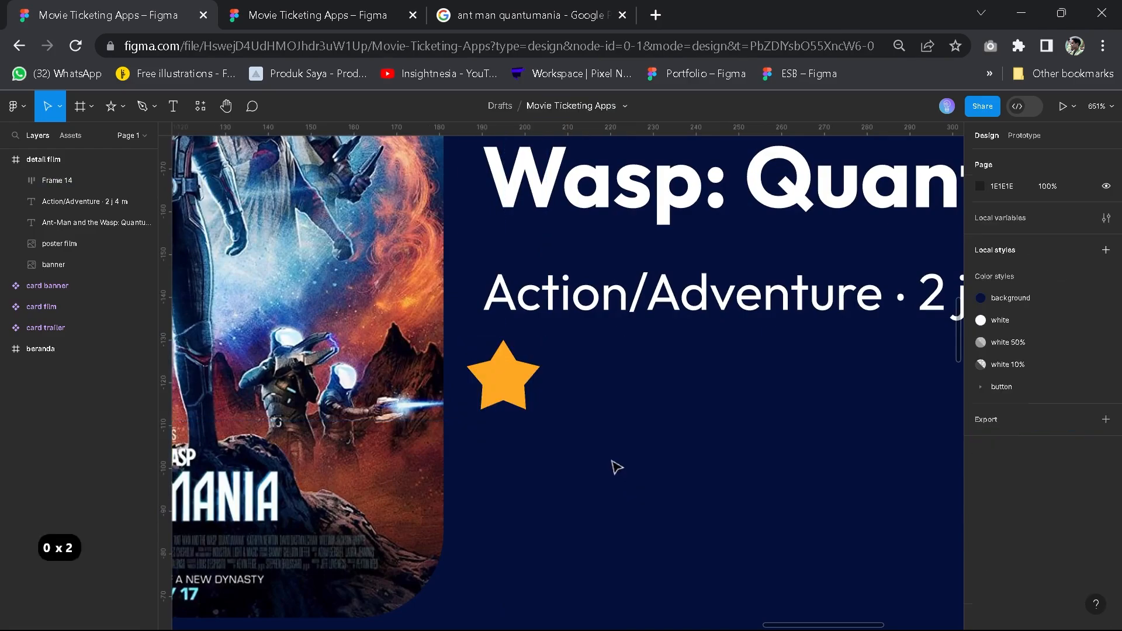
{"action": "left_click", "coordinate": [503, 383]}
{"action": "left_click_drag", "start_coordinate": [502, 387], "coordinate": [510, 396]}
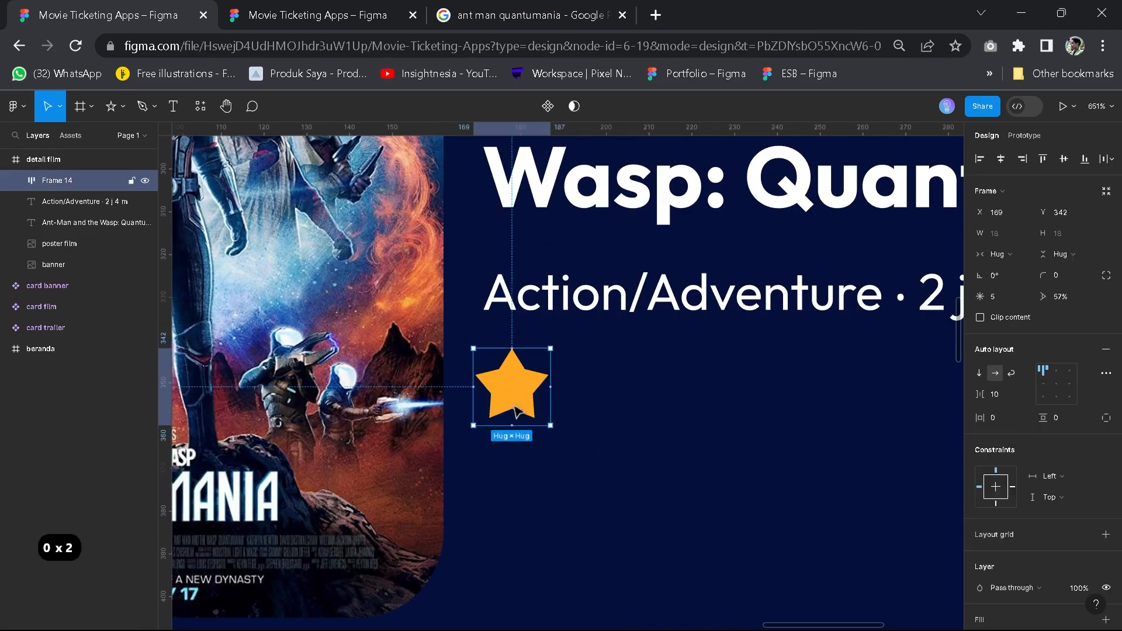
Duplicate the star four times inside its auto layout to form a five-star rating row
{"action": "double_click", "coordinate": [514, 397]}
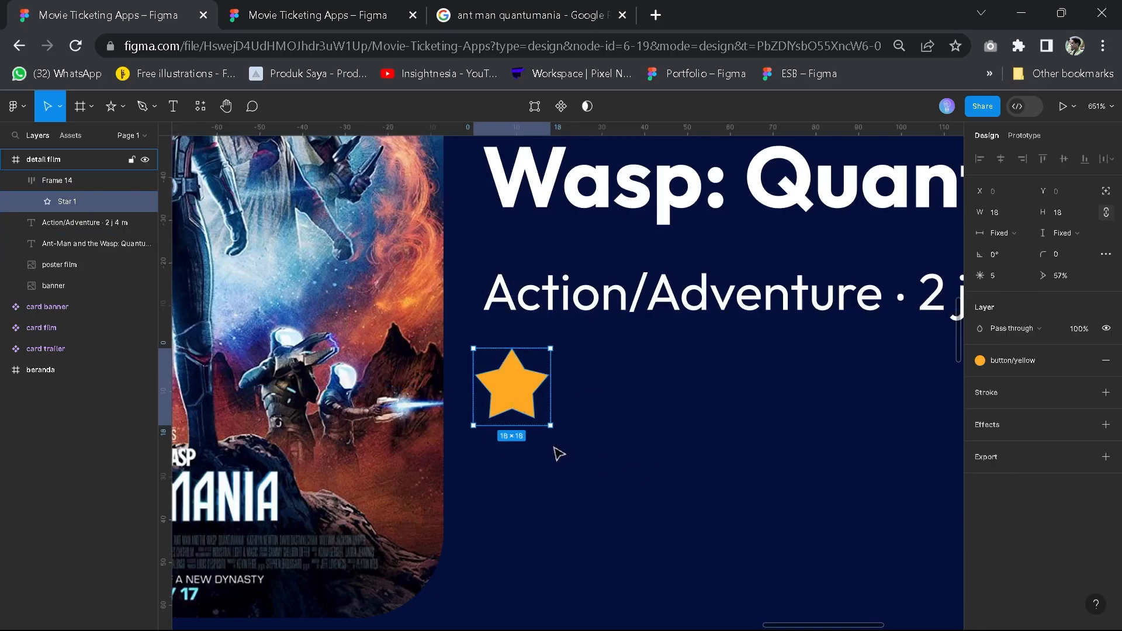
{"action": "key", "text": "ctrl+d"}
{"action": "key", "text": "ctrl+d"}
{"action": "key", "text": "ctrl+d"}
{"action": "key", "text": "ctrl+d"}
{"action": "scroll", "coordinate": [761, 471], "scroll_direction": "down", "scroll_amount": 3}
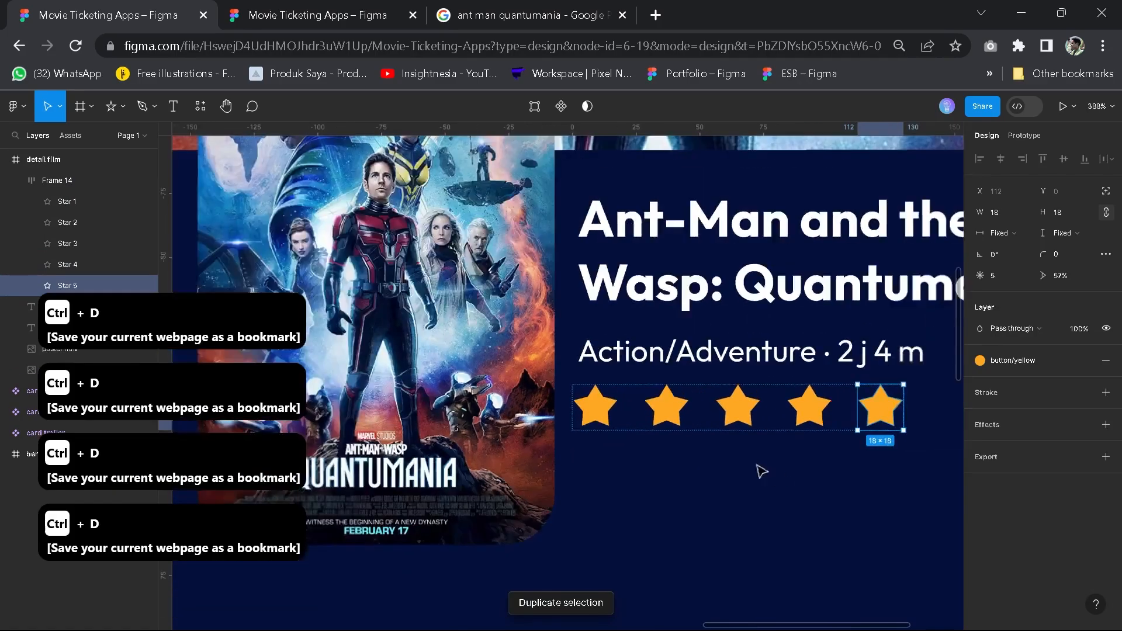
{"action": "left_click_drag", "start_coordinate": [756, 468], "coordinate": [686, 481]}
{"action": "left_click", "coordinate": [691, 476]}
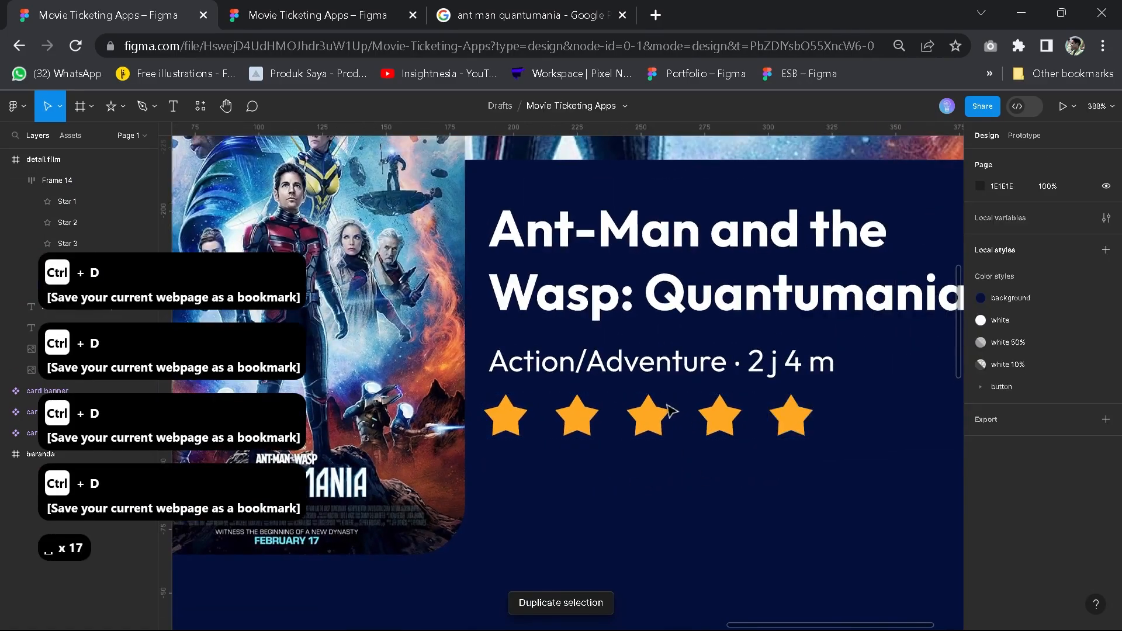
Set the spacing between the stars to 5 and align the row with the text's left edge at X 171
{"action": "left_click", "coordinate": [671, 411]}
{"action": "left_click", "coordinate": [1003, 391]}
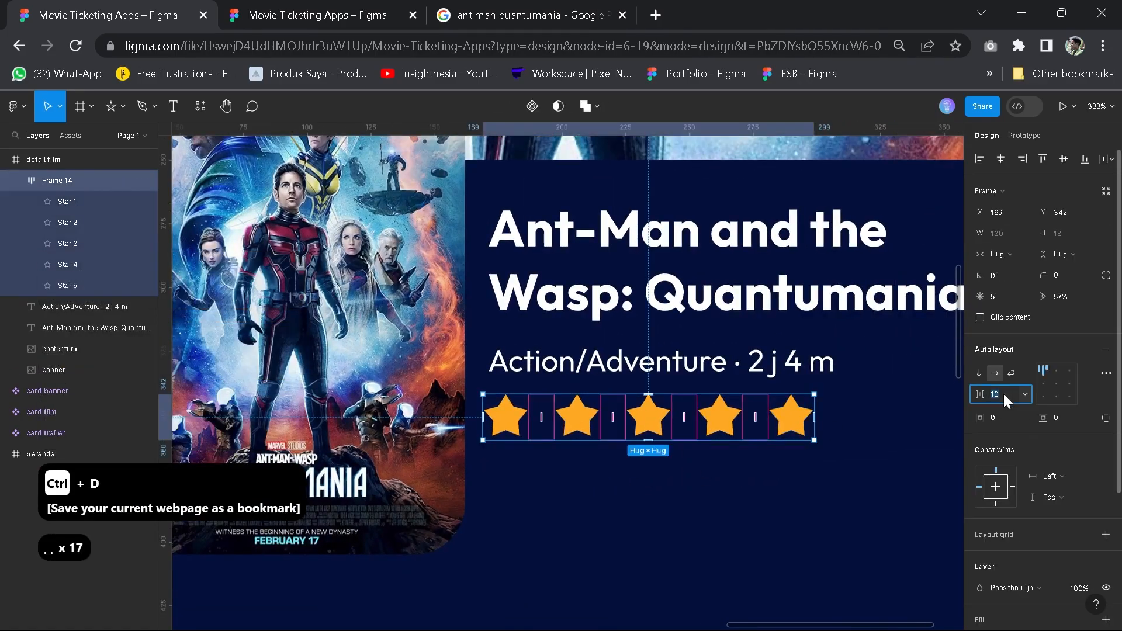
{"action": "type", "text": "5"}
{"action": "key", "text": "Return"}
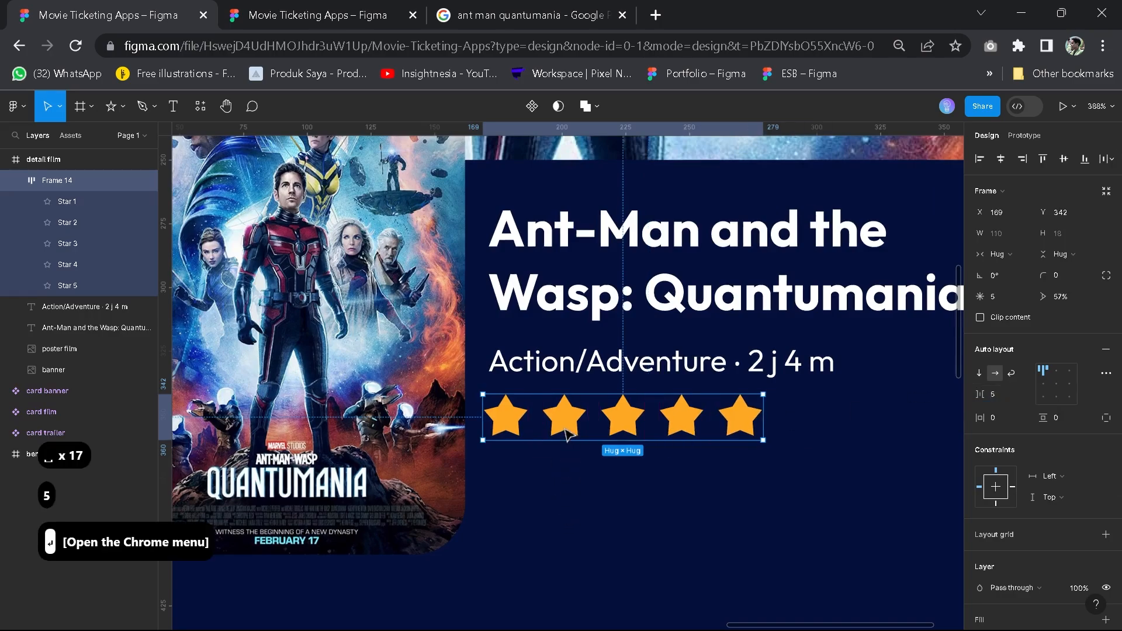
{"action": "left_click_drag", "start_coordinate": [566, 435], "coordinate": [570, 439]}
Group the film title, the genre line and the star row in a vertical auto layout
{"action": "left_click", "coordinate": [611, 303]}
{"action": "left_click", "coordinate": [611, 363], "text": "shift"}
{"action": "left_click", "coordinate": [612, 428], "text": "shift"}
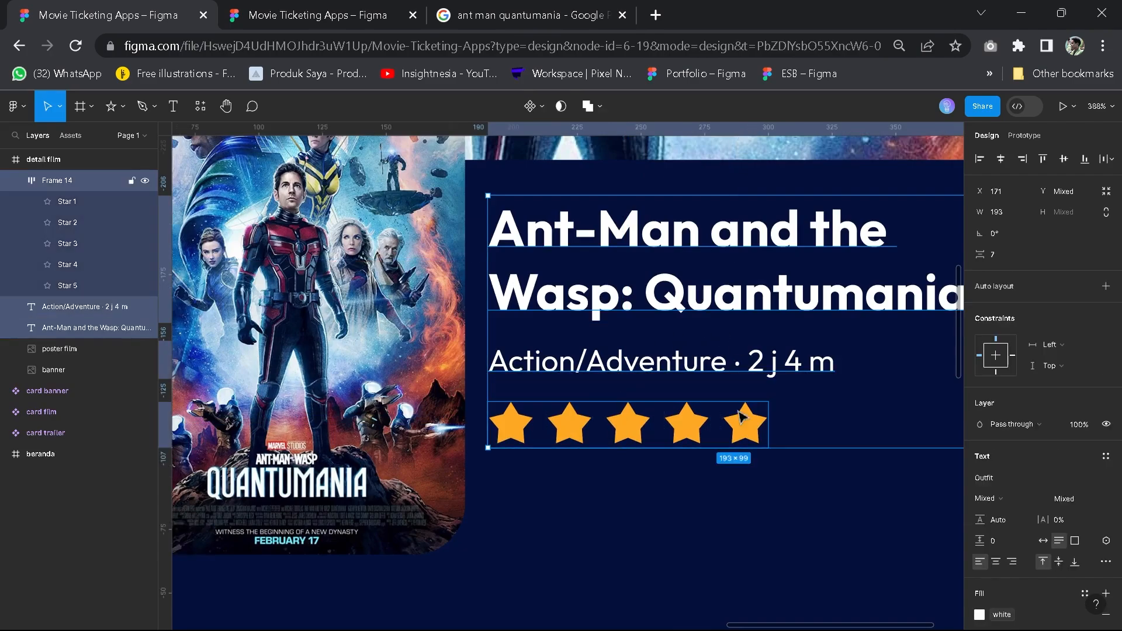
{"action": "key", "text": "shift+a"}
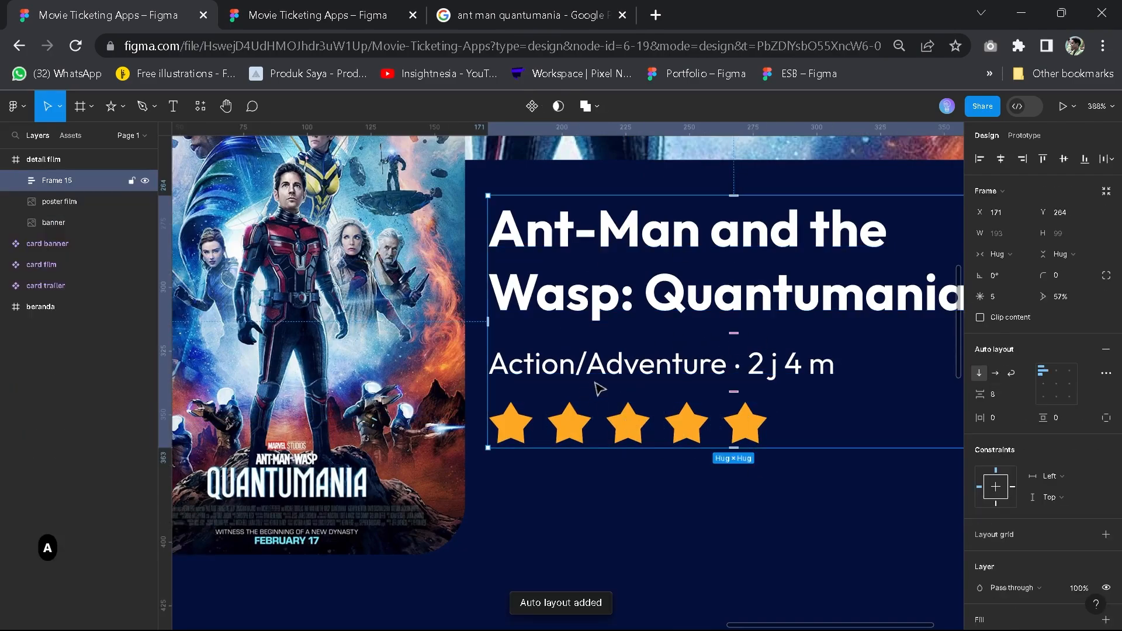
Set the vertical spacing of the title, genre and rating auto layout to 5
{"action": "scroll", "coordinate": [603, 373], "scroll_direction": "down", "scroll_amount": 4}
{"action": "key", "text": "space"}
{"action": "left_click_drag", "start_coordinate": [604, 377], "coordinate": [602, 414]}
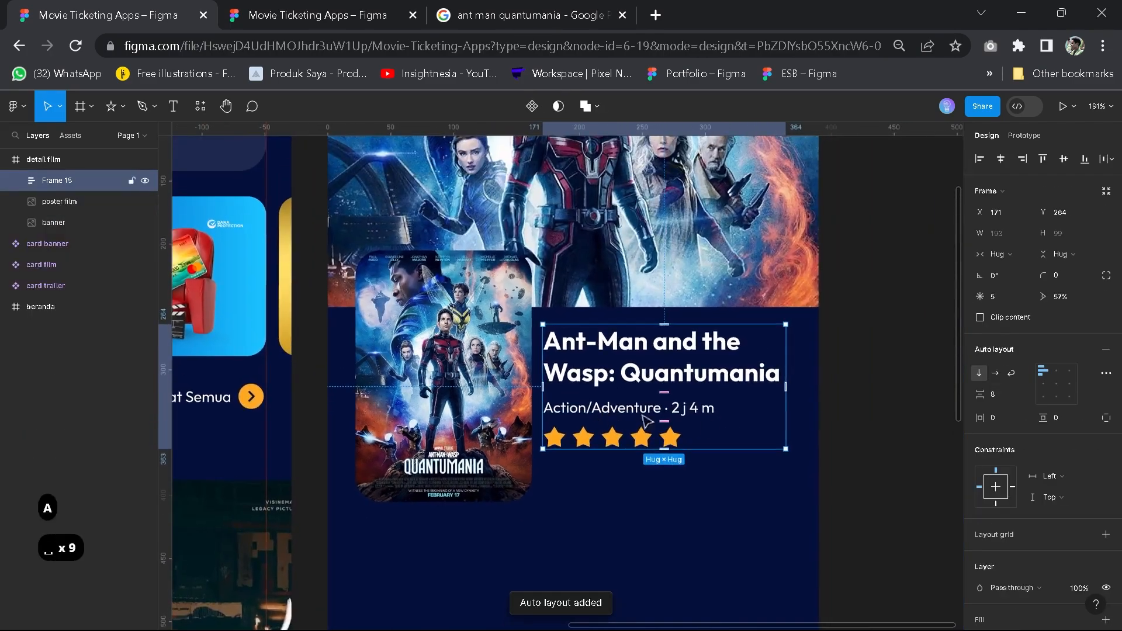
{"action": "scroll", "coordinate": [701, 415], "scroll_direction": "up", "scroll_amount": 3}
{"action": "left_click", "coordinate": [1001, 394]}
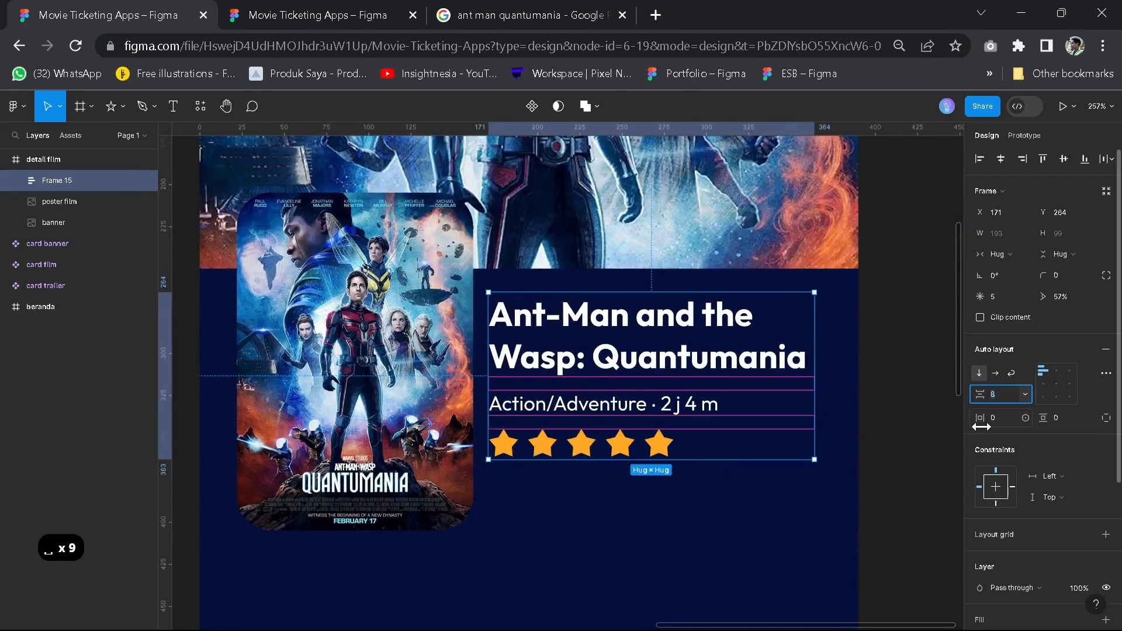
{"action": "type", "text": "5"}
{"action": "key", "text": "Return"}
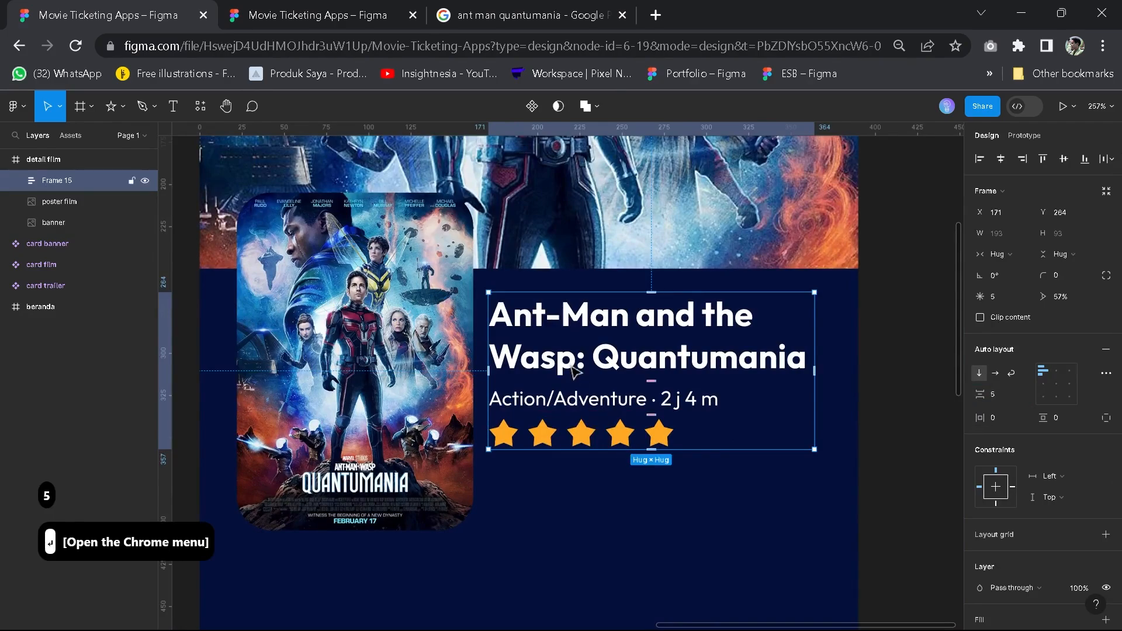
Combine the film poster and the title block in a horizontal auto layout with centred content alignment
{"action": "left_click", "coordinate": [645, 381]}
{"action": "scroll", "coordinate": [645, 381], "scroll_direction": "down", "scroll_amount": 3}
{"action": "left_click", "coordinate": [500, 381]}
{"action": "scroll", "coordinate": [501, 378], "scroll_direction": "up", "scroll_amount": 4}
{"action": "left_click_drag", "start_coordinate": [615, 340], "coordinate": [593, 336]}
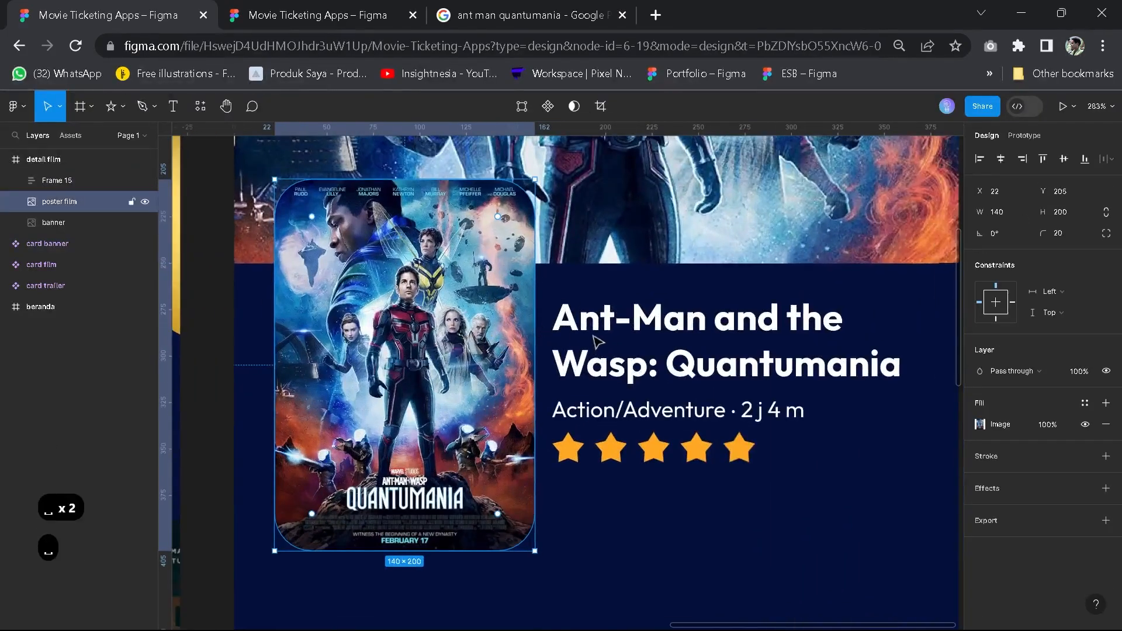
{"action": "left_click", "coordinate": [575, 396], "text": "shift"}
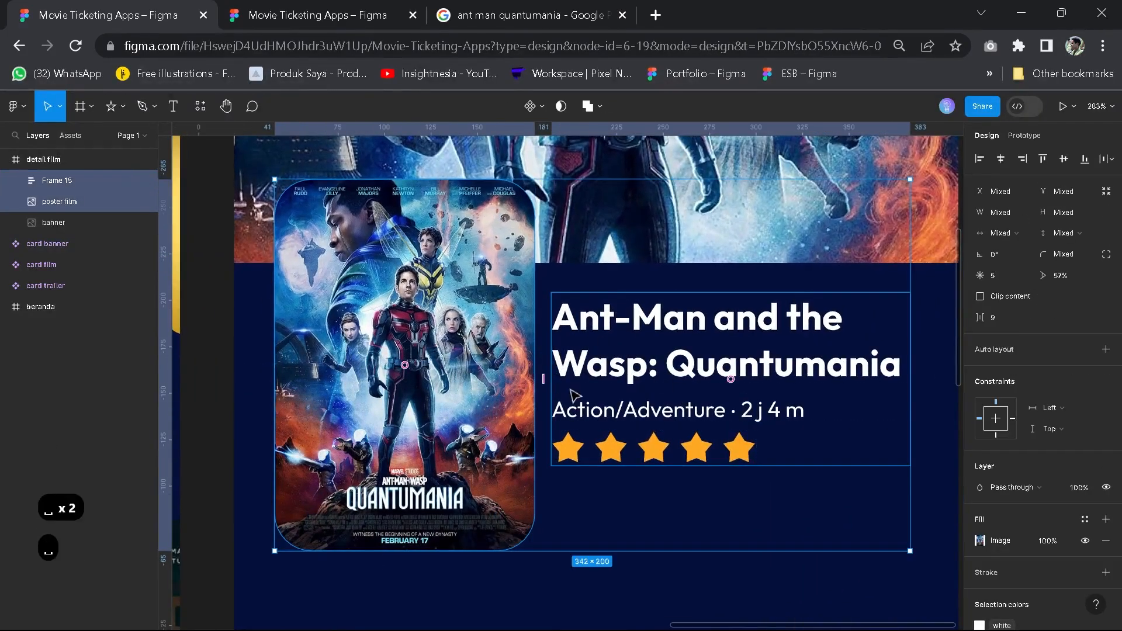
{"action": "key", "text": "shift+a"}
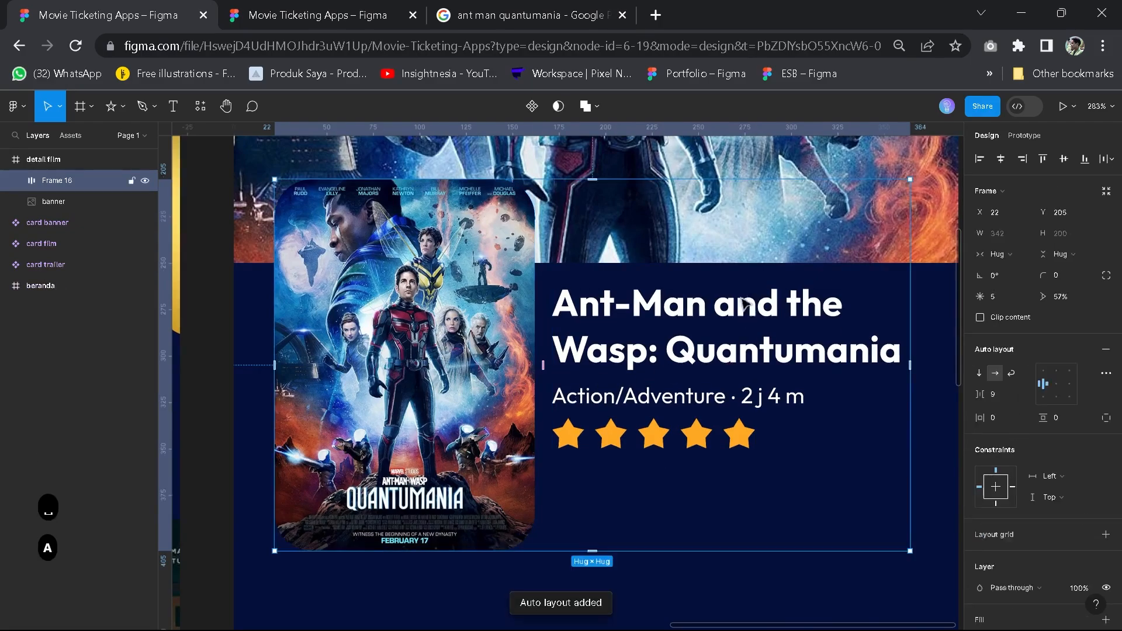
{"action": "scroll", "coordinate": [692, 357], "scroll_direction": "left", "scroll_amount": 1}
{"action": "scroll", "coordinate": [691, 358], "scroll_direction": "down", "scroll_amount": 3}
{"action": "left_click", "coordinate": [1058, 381]}
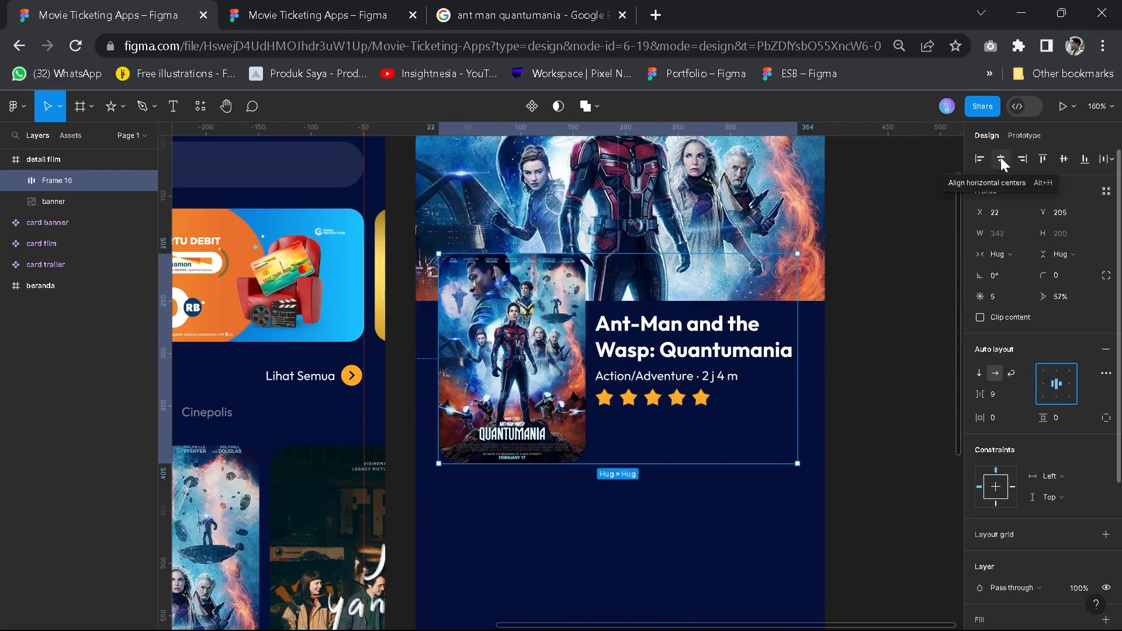
Centre the combined poster and title layout horizontally within the detail film screen
{"action": "left_click", "coordinate": [1000, 158]}
{"action": "scroll", "coordinate": [645, 356], "scroll_direction": "down", "scroll_amount": 3}
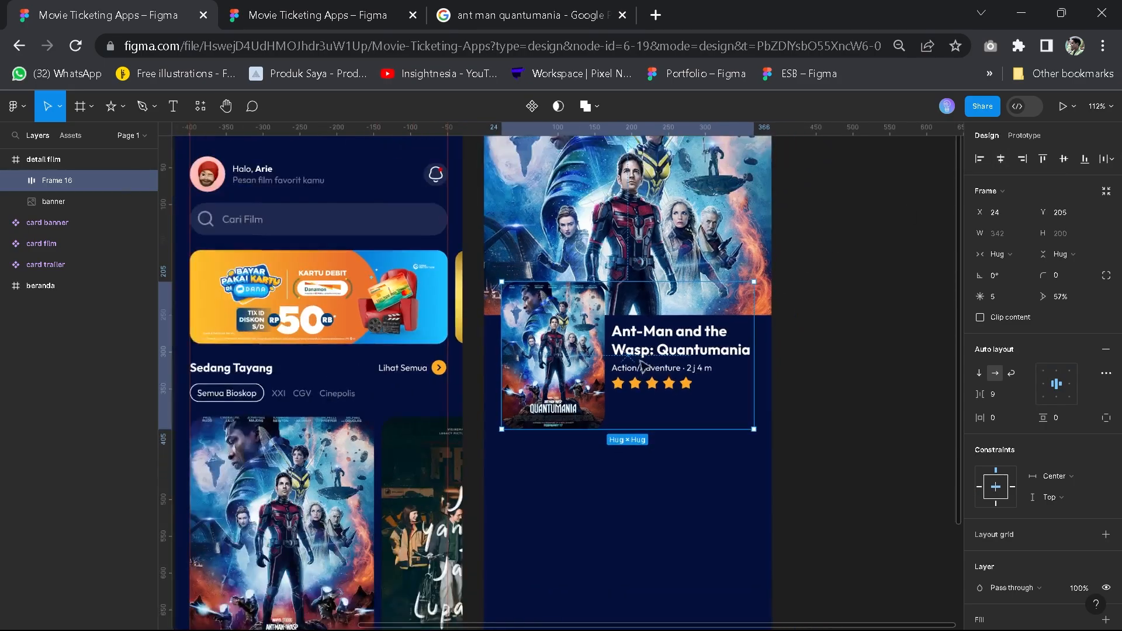
{"action": "left_click", "coordinate": [646, 469]}
{"action": "scroll", "coordinate": [647, 469], "scroll_direction": "down", "scroll_amount": 1}
{"action": "key", "text": "space"}
{"action": "left_click_drag", "start_coordinate": [635, 497], "coordinate": [641, 459]}
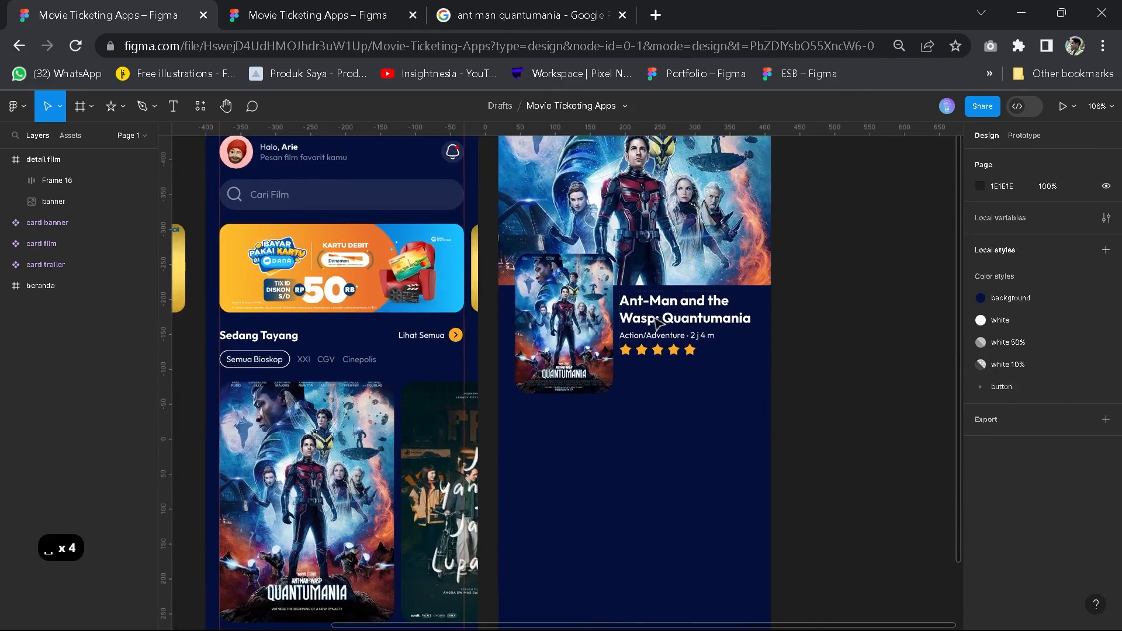
Give the title and rating block an absolute position inside the poster's auto layout
{"action": "left_click", "coordinate": [659, 325]}
{"action": "scroll", "coordinate": [659, 325], "scroll_direction": "up", "scroll_amount": 5}
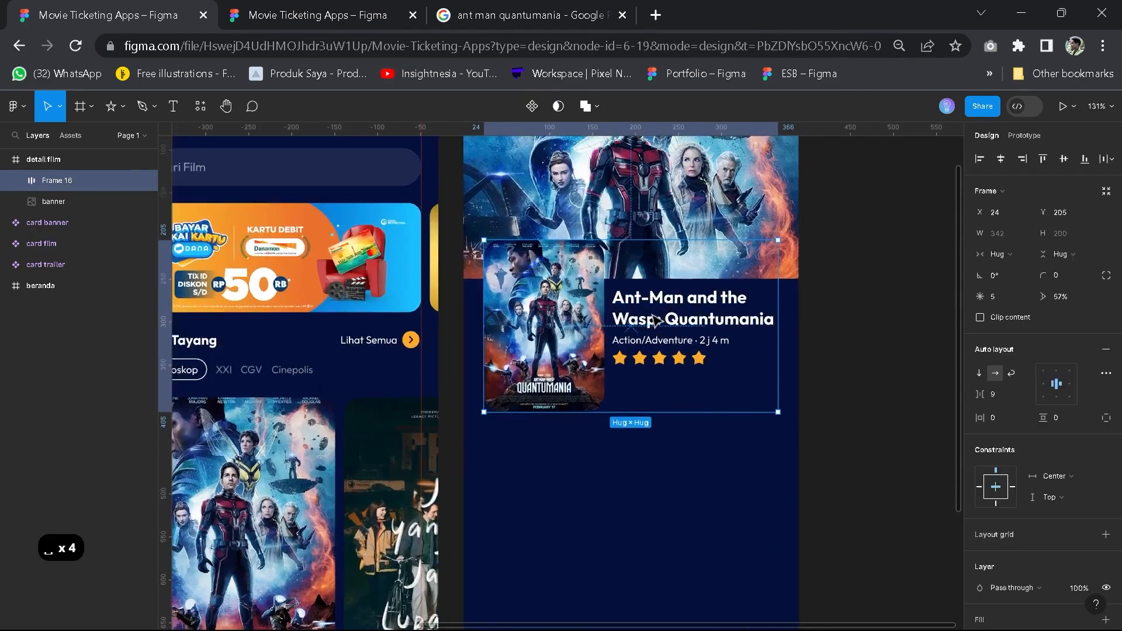
{"action": "double_click", "coordinate": [640, 336]}
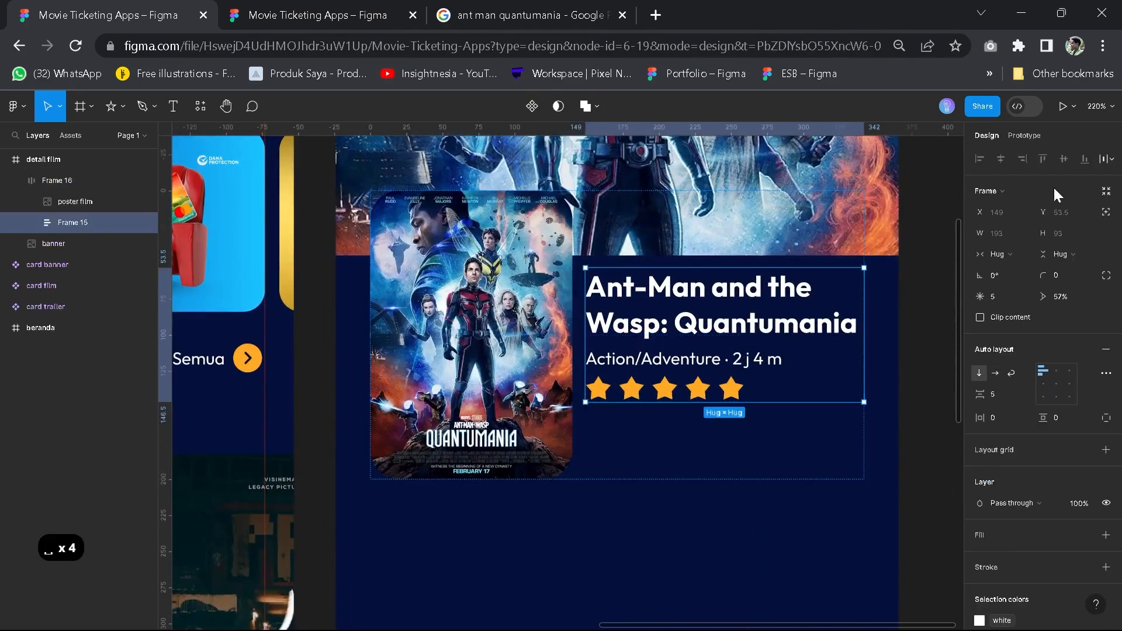
{"action": "left_click", "coordinate": [1106, 214]}
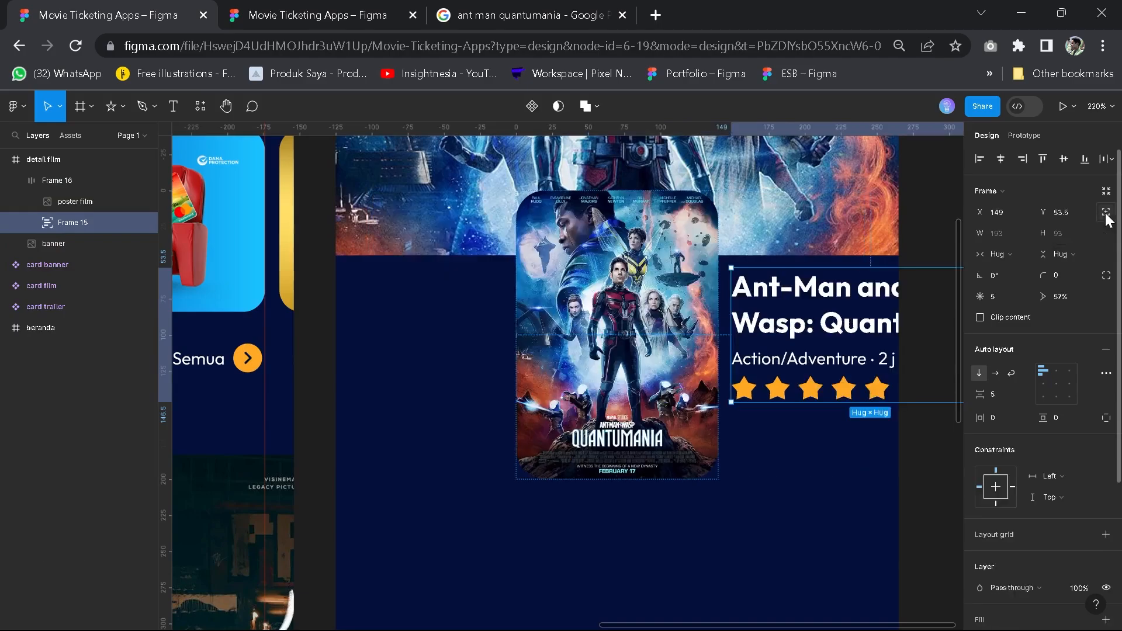
Reposition the poster's layout frame to X 30, Y 205 and lower the title block beside it slightly
{"action": "left_click", "coordinate": [667, 506]}
{"action": "left_click", "coordinate": [666, 393]}
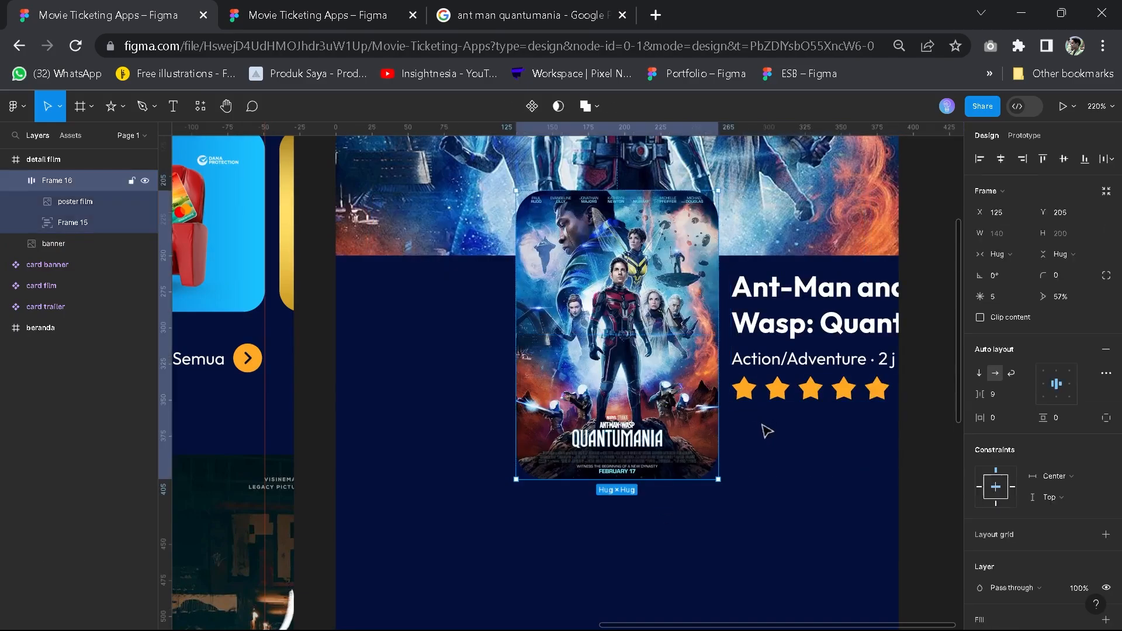
{"action": "scroll", "coordinate": [764, 430], "scroll_direction": "down", "scroll_amount": 2}
{"action": "left_click_drag", "start_coordinate": [647, 401], "coordinate": [527, 417]}
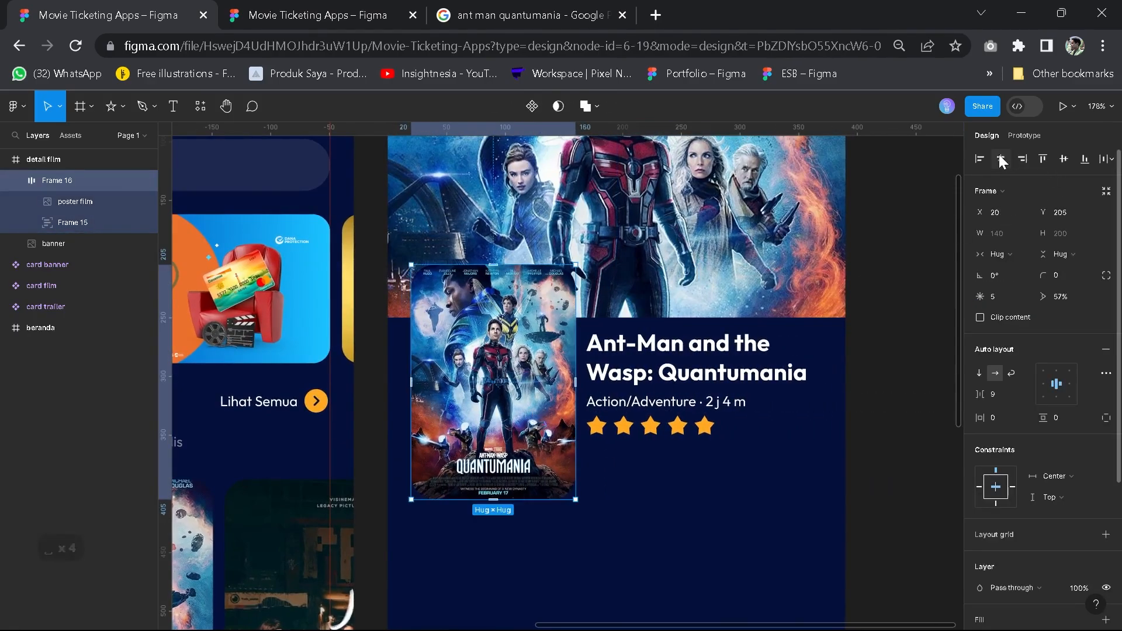
{"action": "key", "text": "ctrl+z"}
{"action": "key", "text": "ctrl+z"}
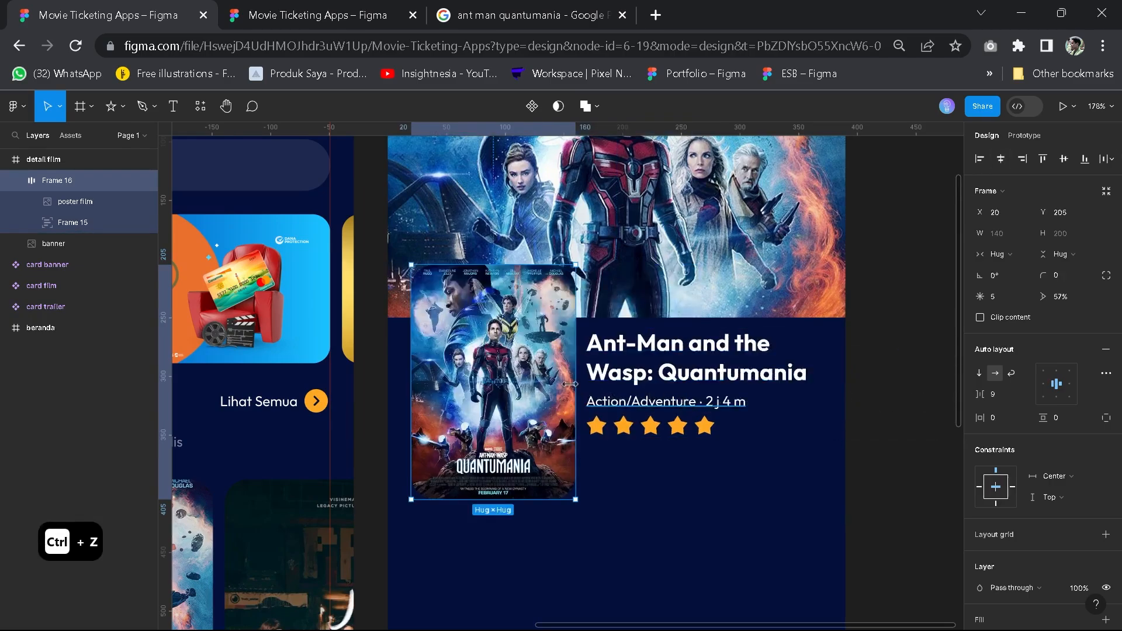
{"action": "key", "text": "ctrl+z"}
{"action": "key", "text": "ctrl+z"}
{"action": "key", "text": "ctrl+z"}
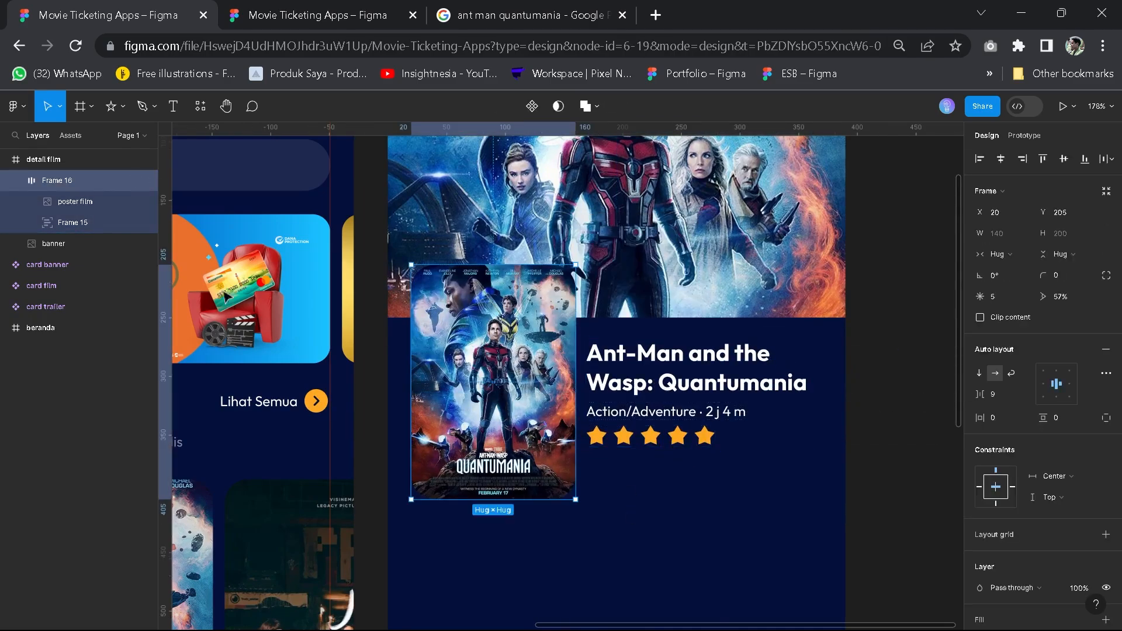
{"action": "key", "text": "ctrl+z"}
{"action": "key", "text": "ctrl+z"}
{"action": "key", "text": "ctrl+z"}
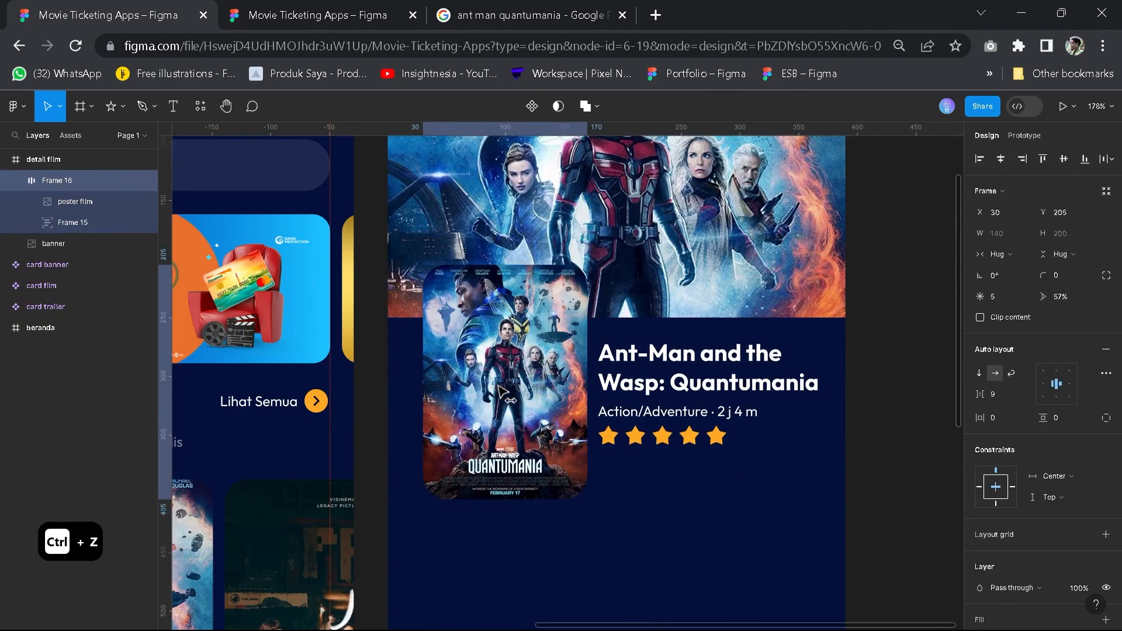
Check the synopsis section in the reference design and draw a full-width rectangle of 390 by 129 at X 0, Y 437 below the poster
{"action": "left_click", "coordinate": [613, 543]}
{"action": "scroll", "coordinate": [614, 543], "scroll_direction": "down", "scroll_amount": 2}
{"action": "left_click_drag", "start_coordinate": [614, 543], "coordinate": [582, 391]}
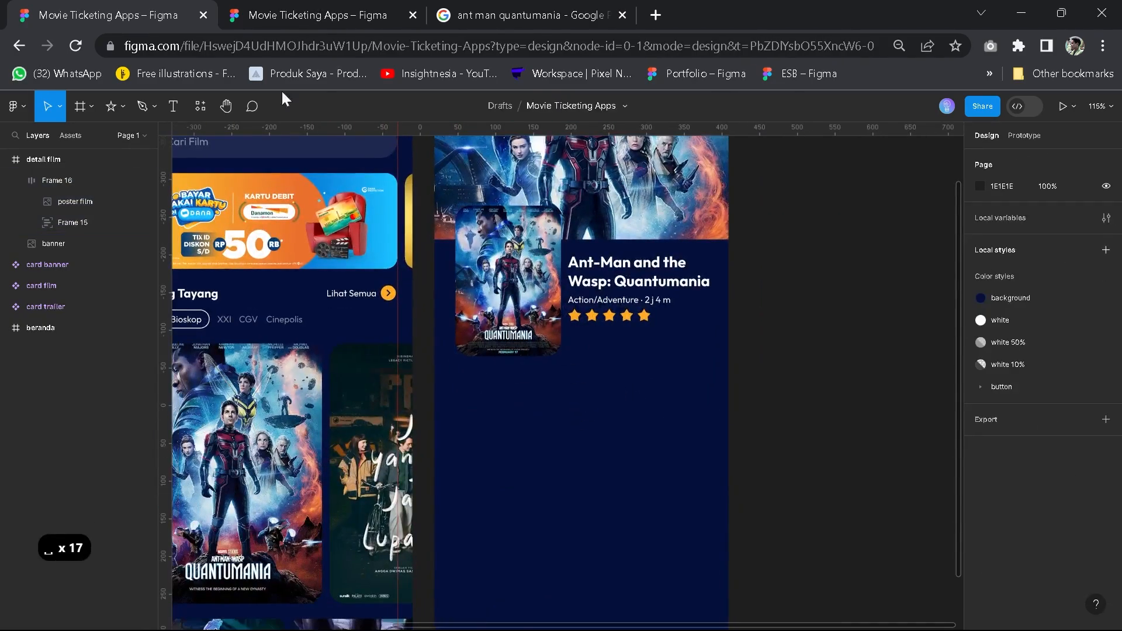
{"action": "left_click", "coordinate": [280, 17]}
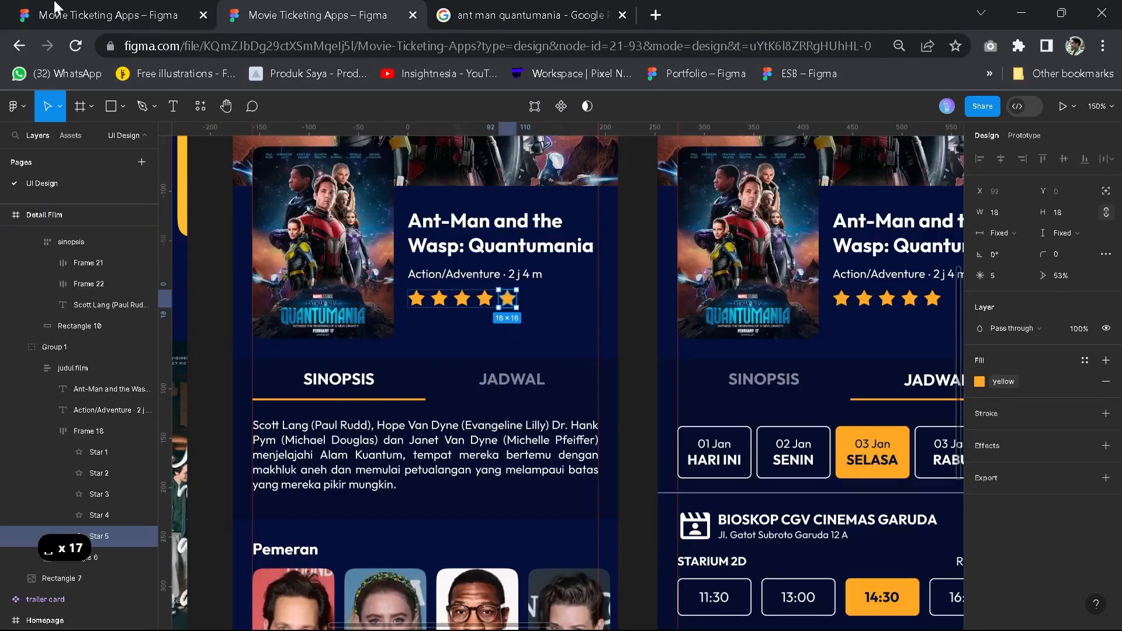
{"action": "left_click", "coordinate": [78, 24]}
{"action": "scroll", "coordinate": [553, 428], "scroll_direction": "up", "scroll_amount": 2}
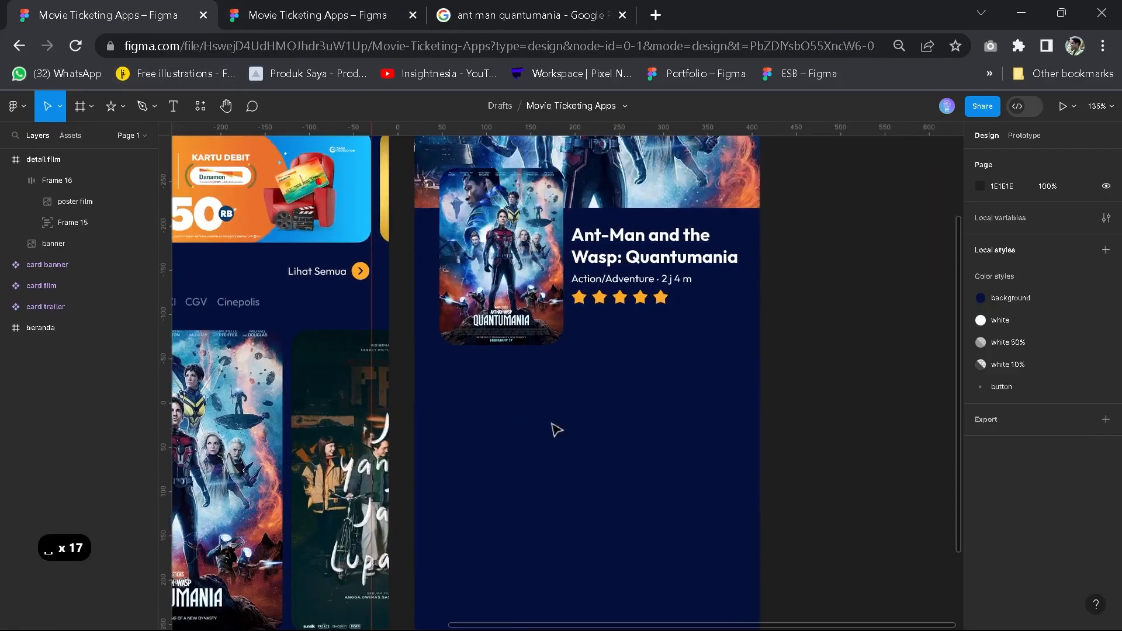
{"action": "left_click", "coordinate": [94, 107]}
{"action": "left_click", "coordinate": [117, 104]}
{"action": "left_click", "coordinate": [118, 138]}
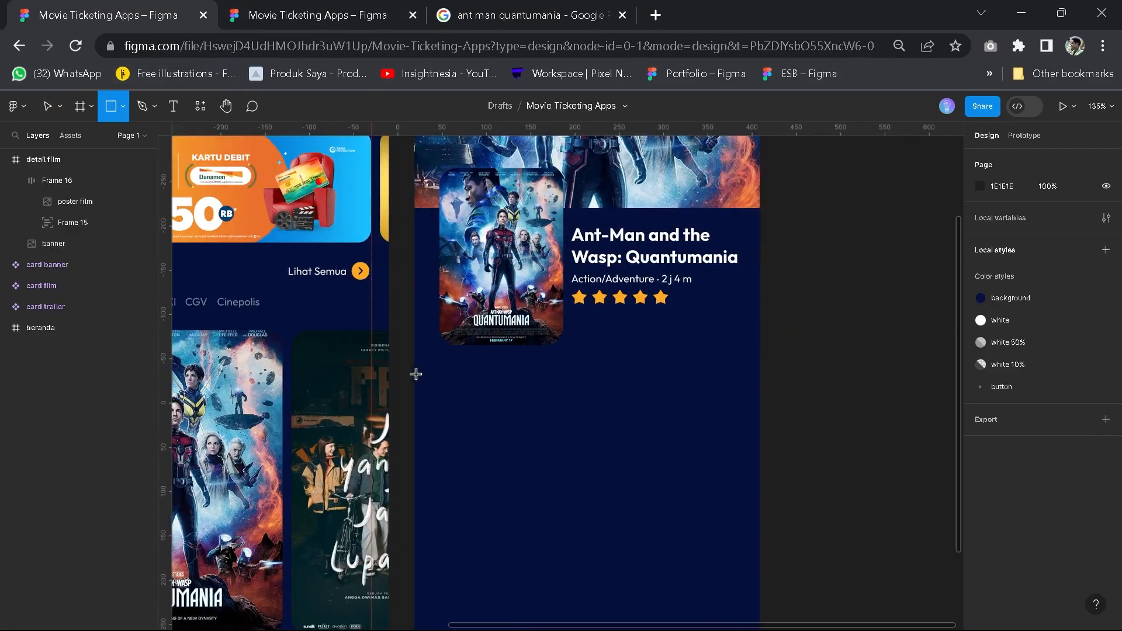
{"action": "mouse_move", "coordinate": [414, 373]}
{"action": "left_mouse_down"}
{"action": "mouse_move", "coordinate": [773, 473]}
{"action": "mouse_move", "coordinate": [763, 486]}
{"action": "left_mouse_up"}
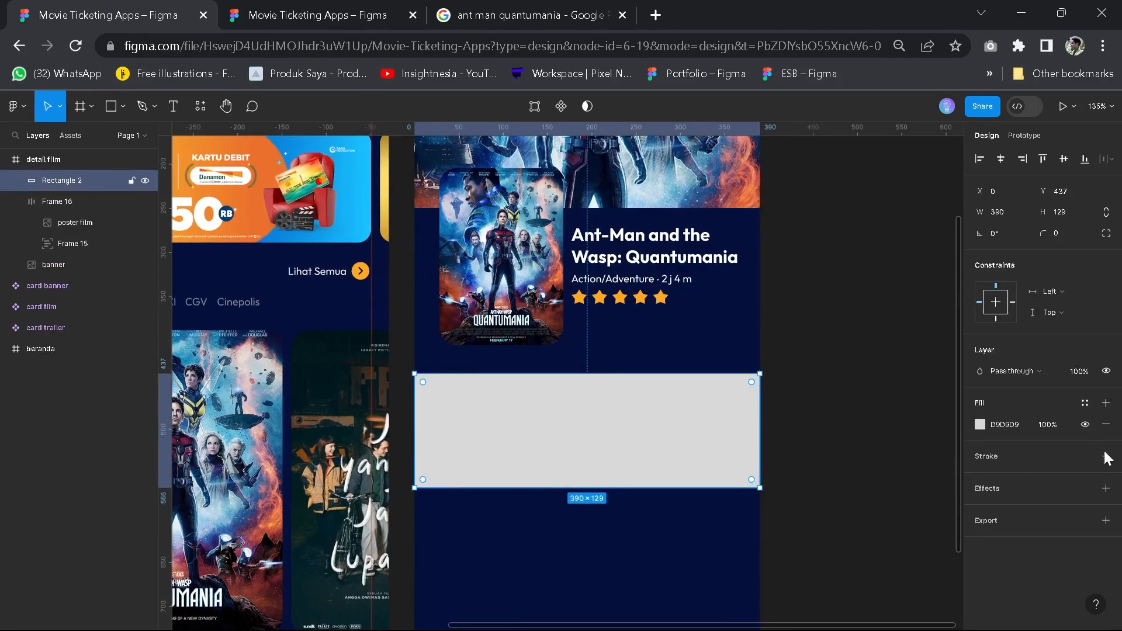
Fill the rectangle below the poster with black 000000 at 20% opacity
{"action": "left_click", "coordinate": [1085, 404]}
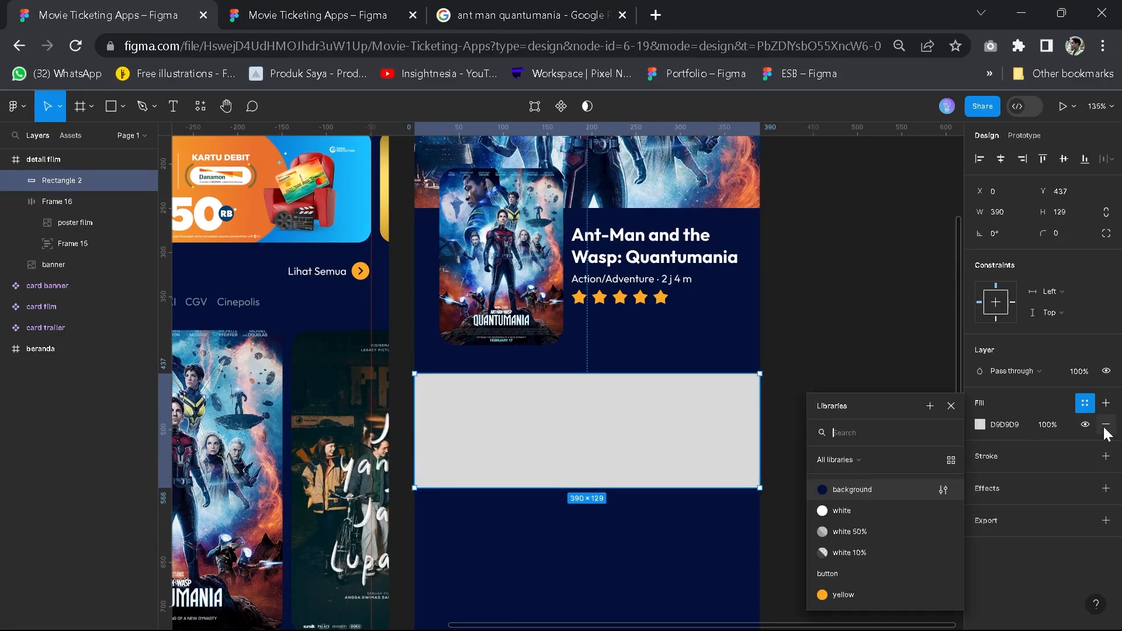
{"action": "left_click", "coordinate": [979, 424]}
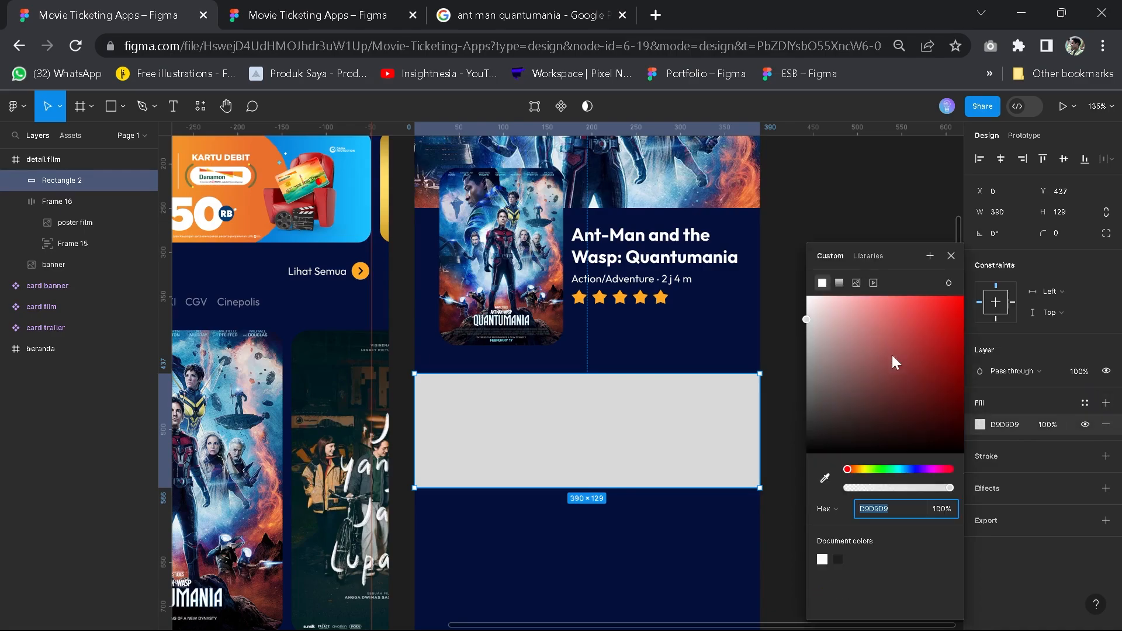
{"action": "left_click_drag", "start_coordinate": [892, 355], "coordinate": [801, 490]}
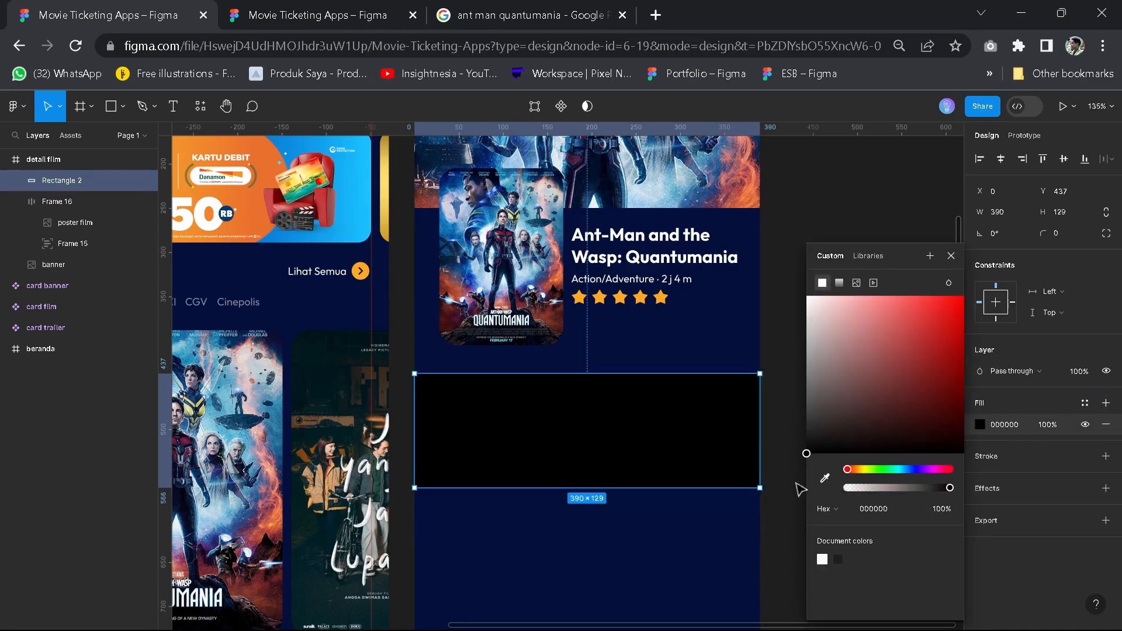
{"action": "left_click", "coordinate": [942, 510]}
{"action": "type", "text": "10"}
{"action": "key", "text": "Return"}
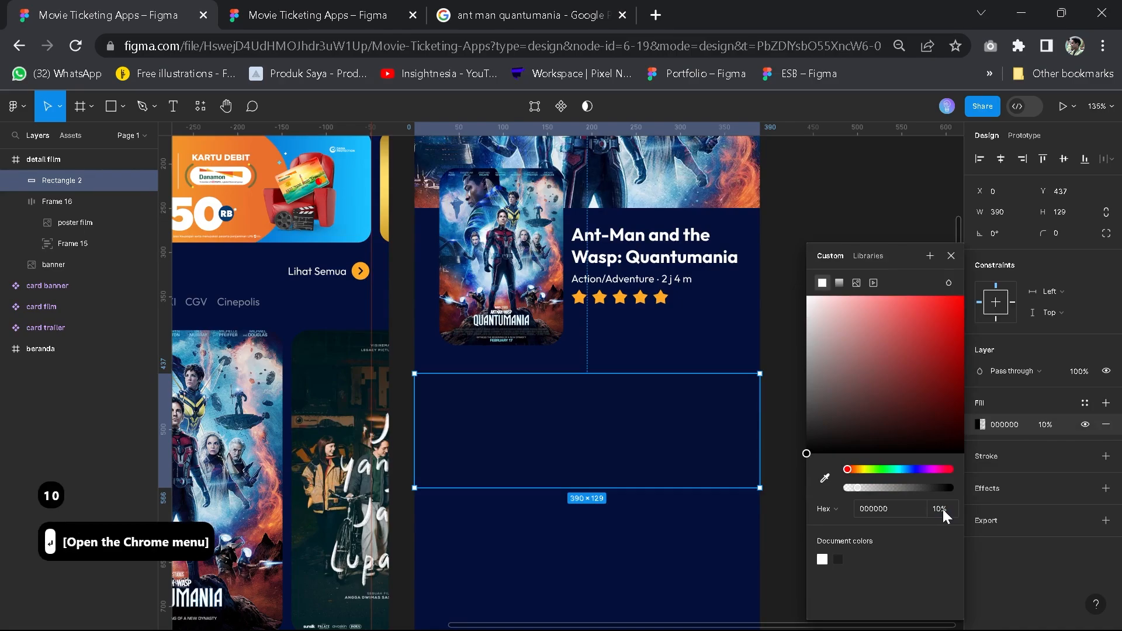
{"action": "left_click", "coordinate": [942, 509]}
{"action": "type", "text": "20"}
{"action": "key", "text": "Return"}
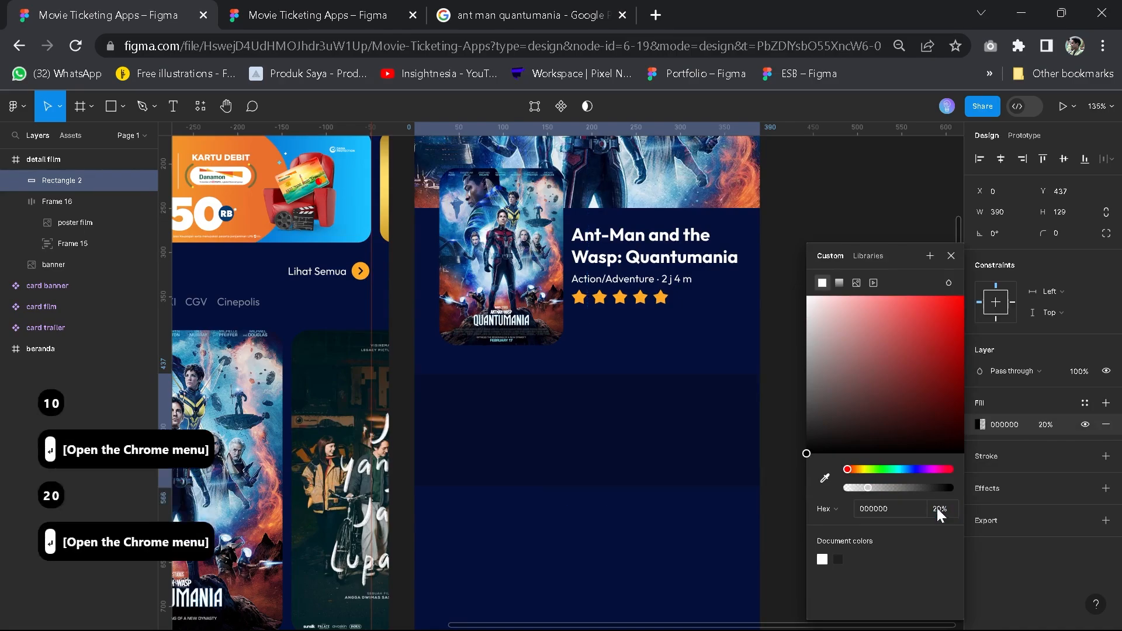
Resize the dark rectangle to 390 by 140 at Y 429 and add the text SINOPSIS at its upper edge
{"action": "left_click", "coordinate": [570, 434]}
{"action": "scroll", "coordinate": [501, 375], "scroll_direction": "up", "scroll_amount": 3}
{"action": "left_click", "coordinate": [173, 106]}
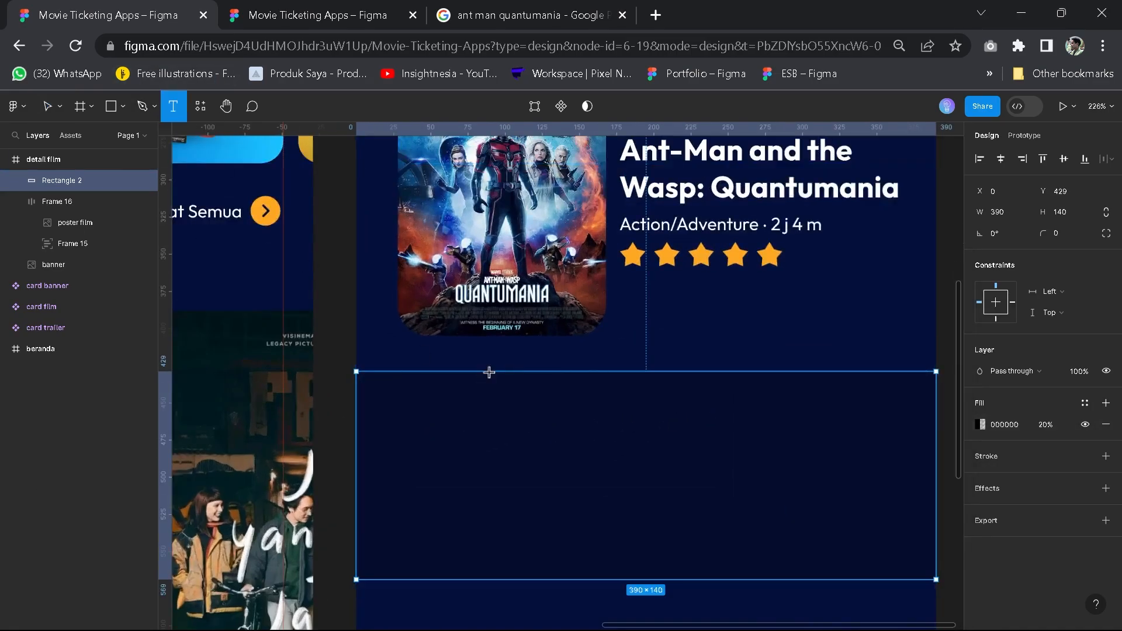
{"action": "left_click", "coordinate": [488, 376]}
{"action": "key", "text": "Caps_Lock"}
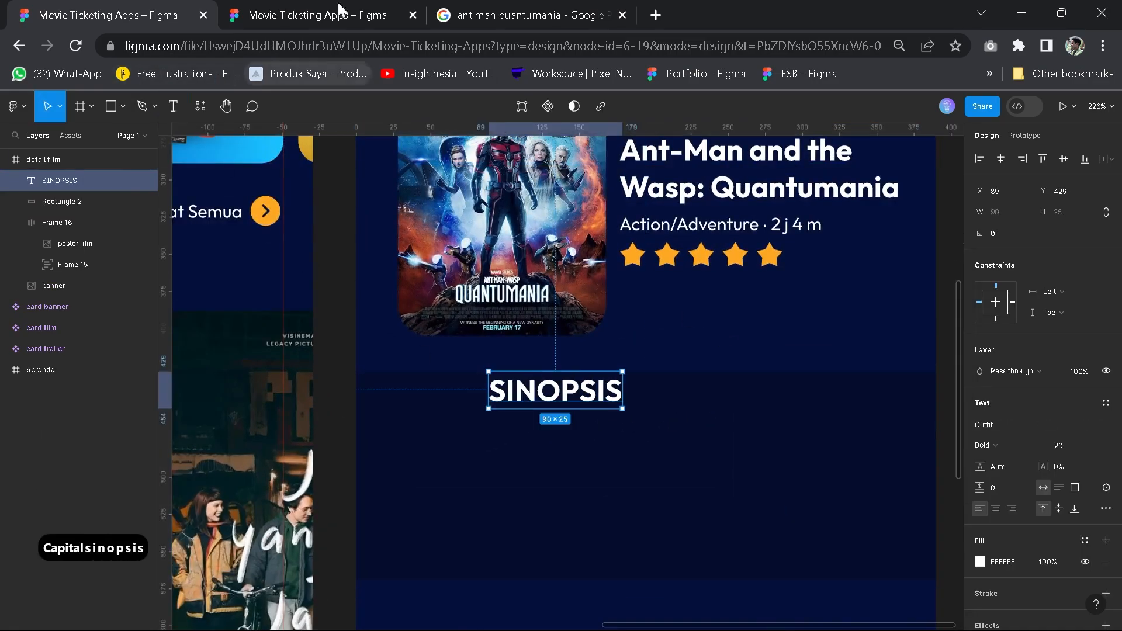
Check the heading's text size in the reference design, set SINOPSIS to size 16 and move it to X 71, Y 442
{"action": "left_click", "coordinate": [310, 14]}
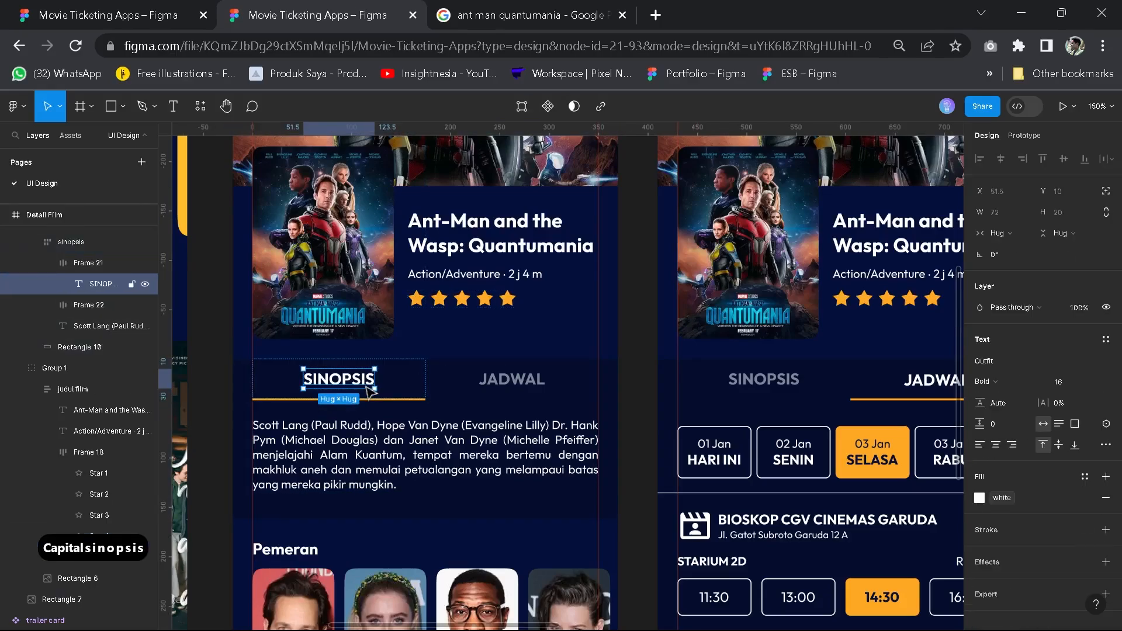
{"action": "left_click", "coordinate": [108, 15]}
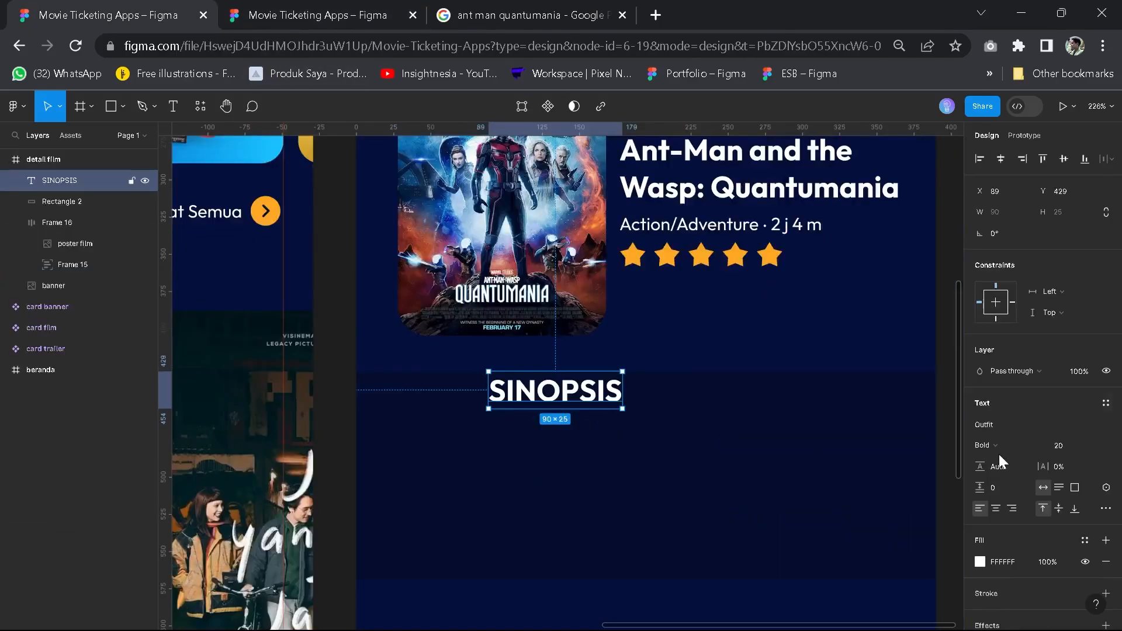
{"action": "left_click", "coordinate": [1072, 449]}
{"action": "type", "text": "16"}
{"action": "key", "text": "Return"}
{"action": "left_click_drag", "start_coordinate": [536, 388], "coordinate": [511, 406]}
{"action": "scroll", "coordinate": [515, 370], "scroll_direction": "down", "scroll_amount": 1}
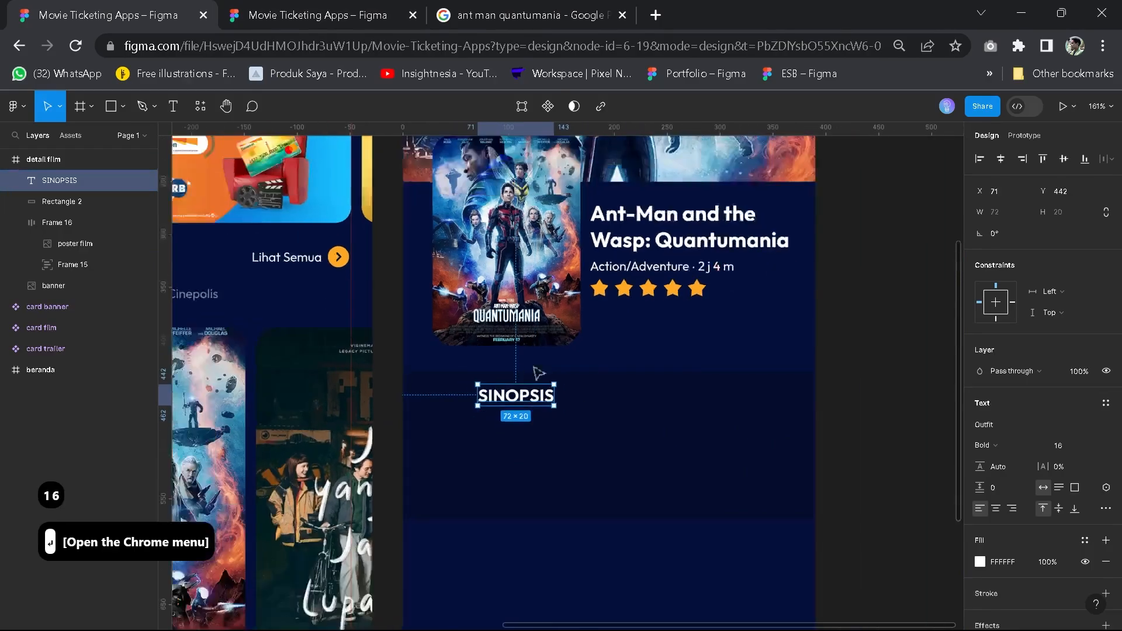
{"action": "key", "text": "space"}
{"action": "left_click", "coordinate": [722, 339]}
{"action": "left_click_drag", "start_coordinate": [721, 400], "coordinate": [722, 587]}
{"action": "scroll", "coordinate": [635, 446], "scroll_direction": "down", "scroll_amount": 1}
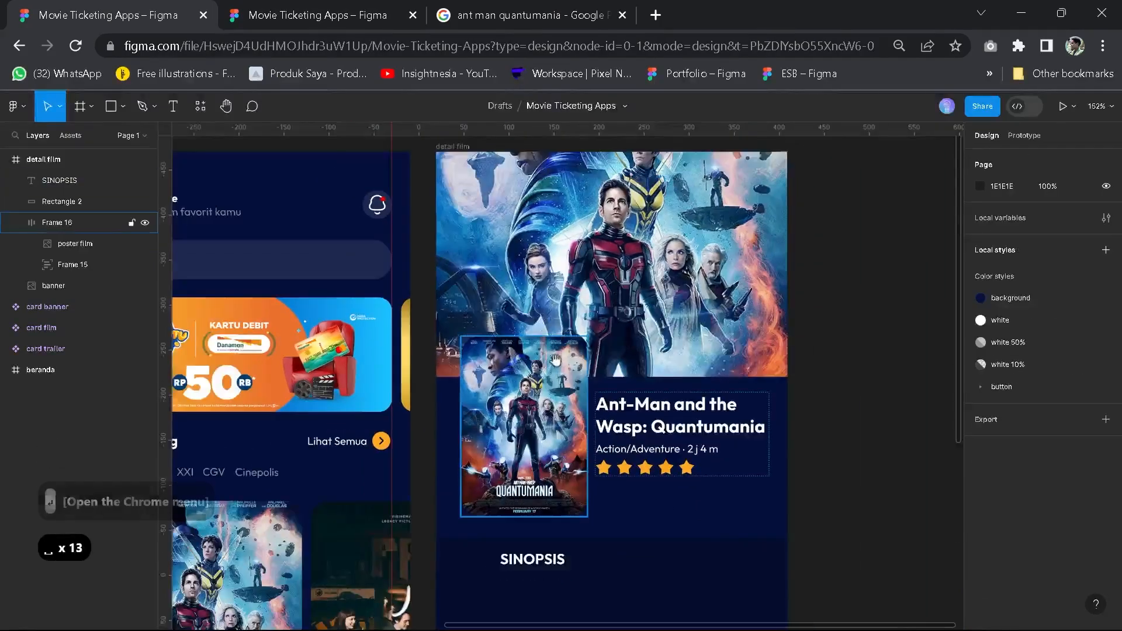
Move the detail film frame directly below the beranda frame, to X -400, Y 434, aligned with the existing margin guides
{"action": "key", "text": "space"}
{"action": "left_click_drag", "start_coordinate": [529, 357], "coordinate": [528, 383]}
{"action": "left_click", "coordinate": [460, 174]}
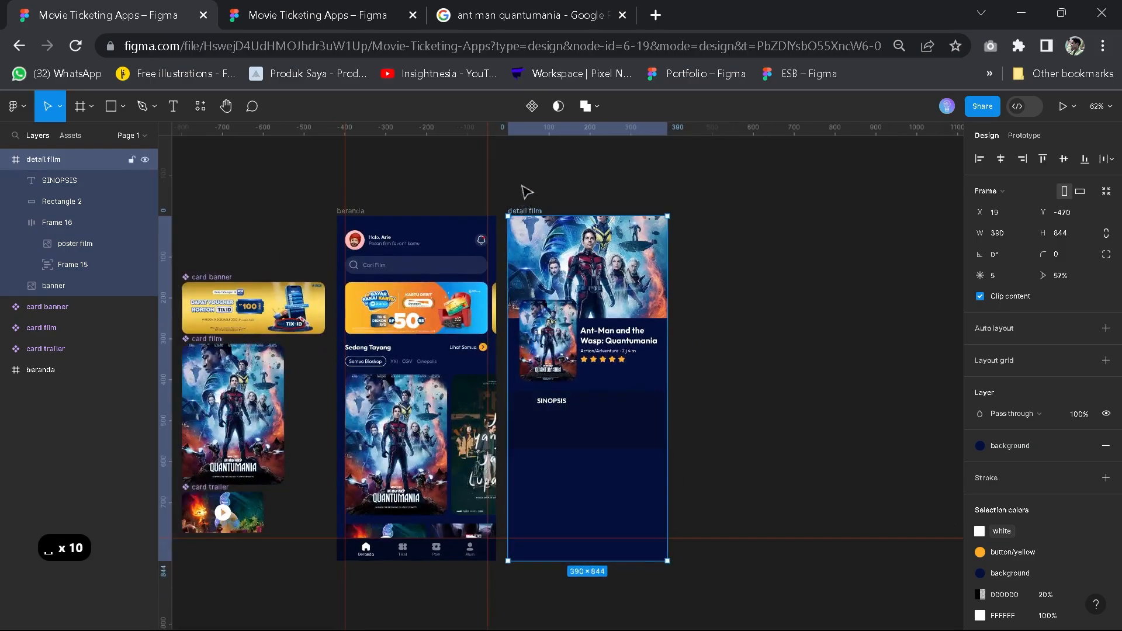
{"action": "key", "text": "space"}
{"action": "left_click_drag", "start_coordinate": [563, 170], "coordinate": [621, 146]}
{"action": "left_click_drag", "start_coordinate": [583, 193], "coordinate": [412, 559]}
{"action": "key", "text": "space"}
{"action": "left_click_drag", "start_coordinate": [653, 481], "coordinate": [723, 175]}
{"action": "scroll", "coordinate": [527, 301], "scroll_direction": "up", "scroll_amount": 3}
{"action": "scroll", "coordinate": [457, 249], "scroll_direction": "up", "scroll_amount": 5}
{"action": "key", "text": "space"}
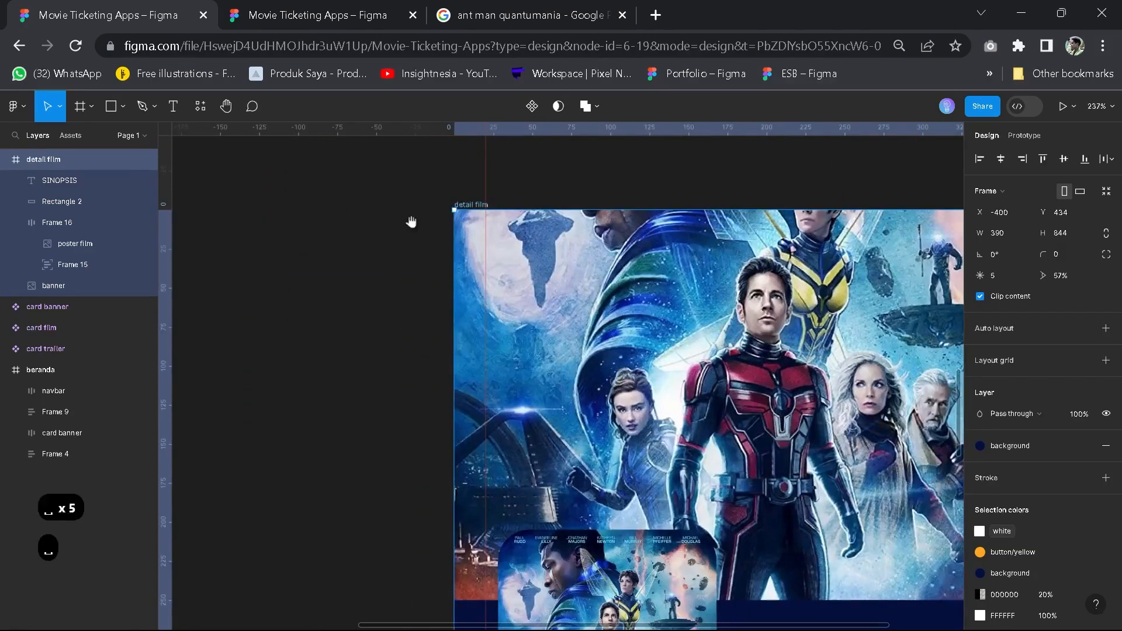
Place vertical guides in the detail film frame at X 20 and X 370
{"action": "left_click_drag", "start_coordinate": [410, 220], "coordinate": [106, 225]}
{"action": "left_click", "coordinate": [107, 226]}
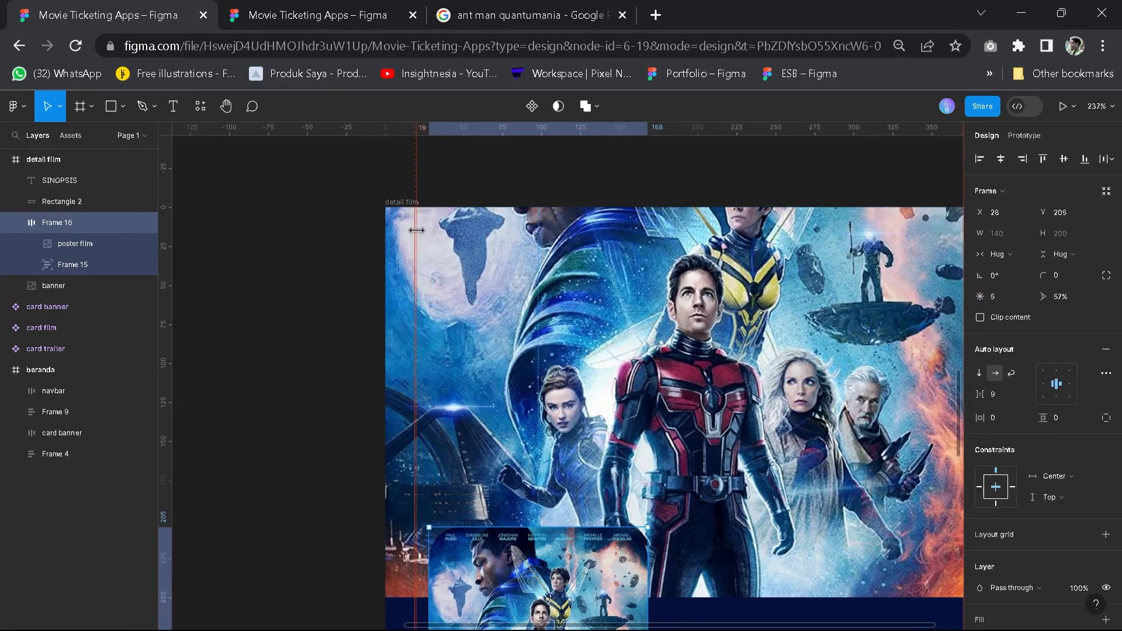
{"action": "key", "text": "space"}
{"action": "scroll", "coordinate": [428, 295], "scroll_direction": "right", "scroll_amount": 8}
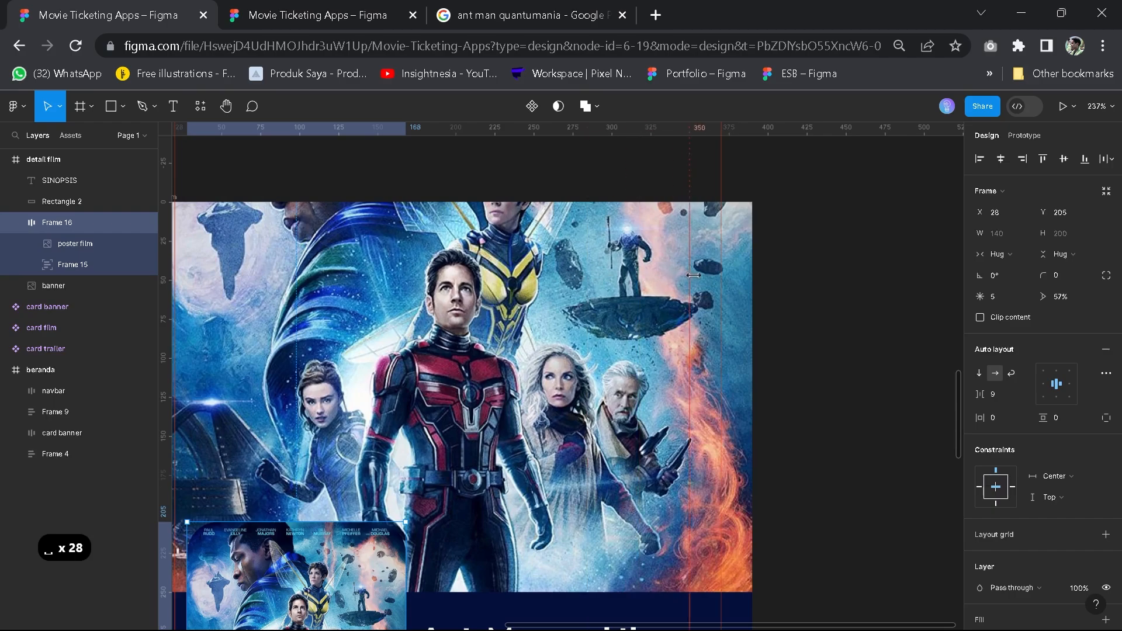
{"action": "left_click", "coordinate": [722, 268]}
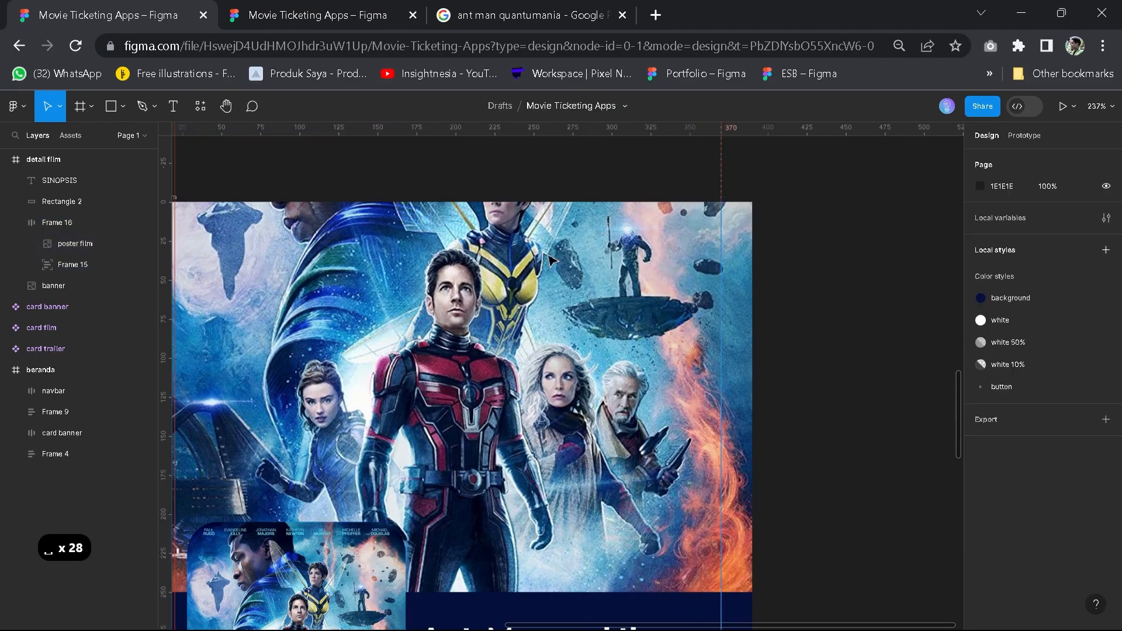
Move the detail film frame back beside the beranda frame, to X 10, Y -470
{"action": "scroll", "coordinate": [546, 255], "scroll_direction": "down", "scroll_amount": 3}
{"action": "scroll", "coordinate": [375, 178], "scroll_direction": "down", "scroll_amount": 1}
{"action": "key", "text": "space"}
{"action": "scroll", "coordinate": [375, 177], "scroll_direction": "down", "scroll_amount": 2}
{"action": "left_click_drag", "start_coordinate": [376, 178], "coordinate": [303, 350]}
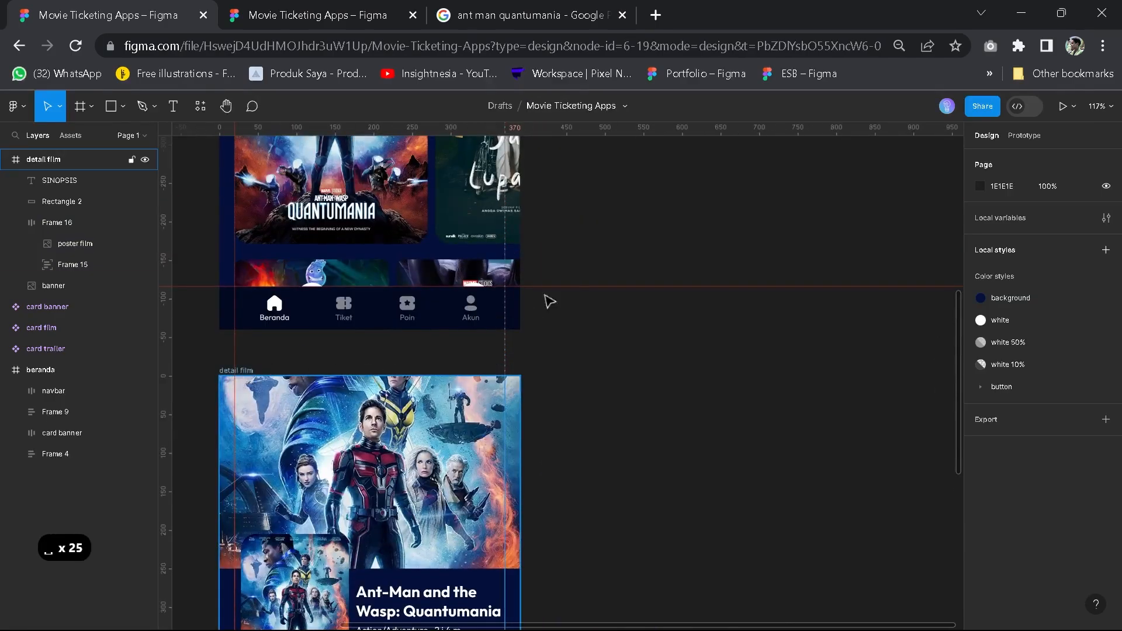
{"action": "left_click_drag", "start_coordinate": [545, 297], "coordinate": [511, 409]}
{"action": "key", "text": "space"}
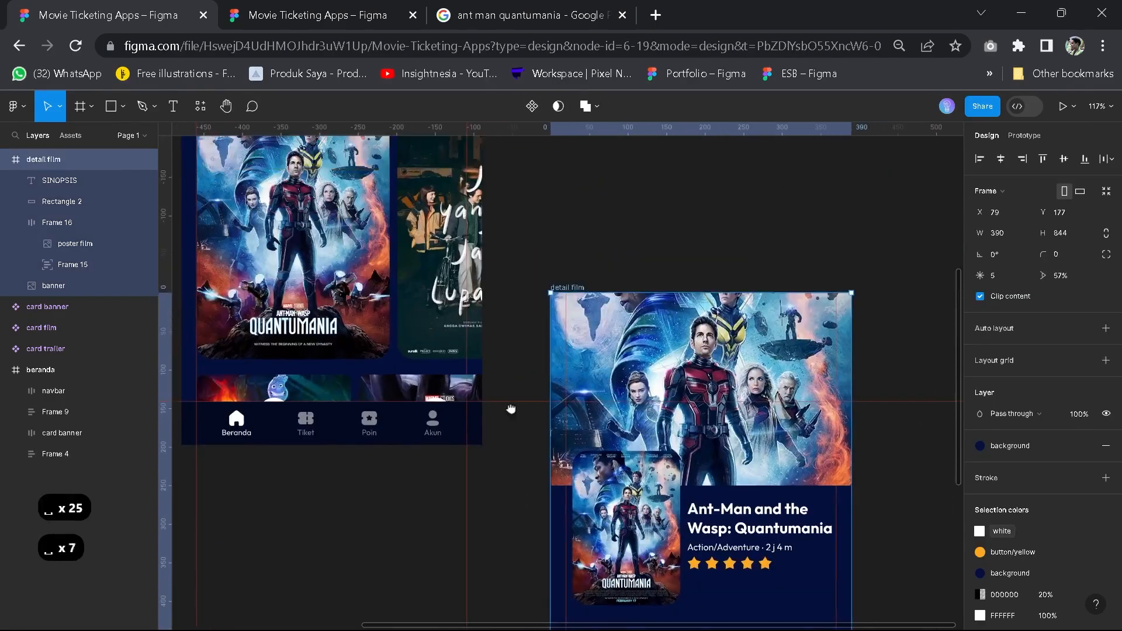
{"action": "left_click_drag", "start_coordinate": [621, 190], "coordinate": [520, 380]}
{"action": "scroll", "coordinate": [553, 308], "scroll_direction": "down", "scroll_amount": 1}
{"action": "key", "text": "space"}
{"action": "left_click_drag", "start_coordinate": [517, 433], "coordinate": [479, 416]}
{"action": "key", "text": "space"}
{"action": "left_click_drag", "start_coordinate": [479, 415], "coordinate": [449, 300]}
{"action": "scroll", "coordinate": [578, 417], "scroll_direction": "up", "scroll_amount": 1}
{"action": "key", "text": "space"}
{"action": "left_click_drag", "start_coordinate": [577, 417], "coordinate": [600, 258]}
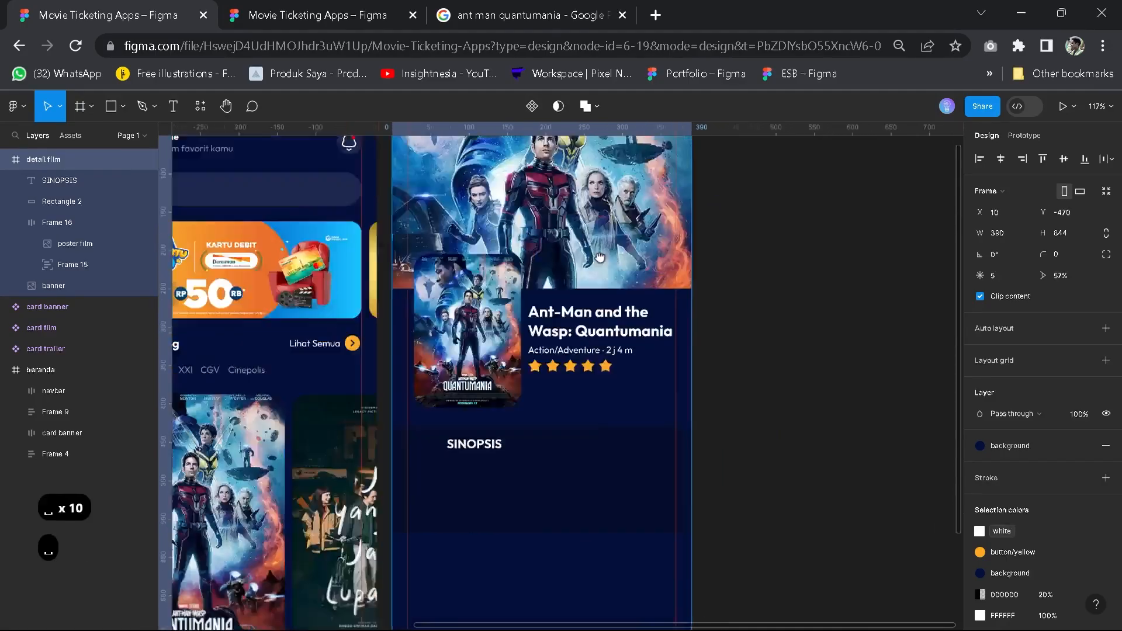
Duplicate the SINOPSIS heading beside the original at the same height and change the copy's text to JADWAL
{"action": "scroll", "coordinate": [600, 257], "scroll_direction": "up", "scroll_amount": 5}
{"action": "left_click", "coordinate": [453, 280]}
{"action": "key", "text": "ctrl+d"}
{"action": "left_click_drag", "start_coordinate": [453, 280], "coordinate": [597, 280]}
{"action": "double_click", "coordinate": [602, 285]}
{"action": "type", "text": "JA"}
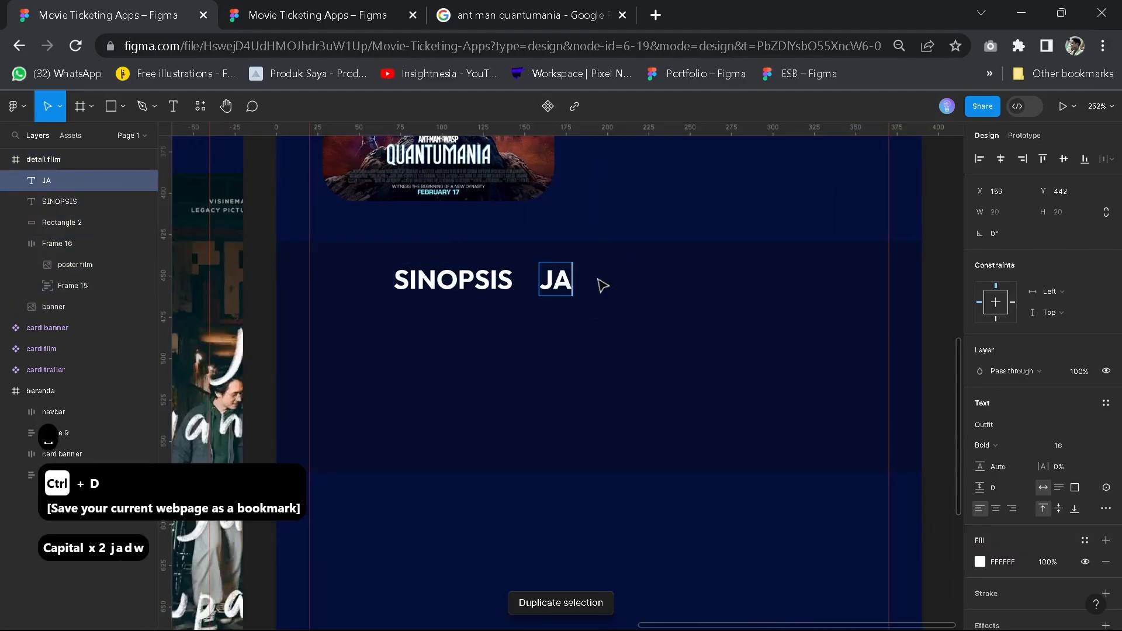
{"action": "left_click", "coordinate": [660, 208]}
{"action": "key", "text": "space"}
{"action": "left_click_drag", "start_coordinate": [660, 209], "coordinate": [655, 269]}
{"action": "left_click", "coordinate": [467, 341]}
{"action": "left_click", "coordinate": [589, 342], "text": "shift"}
{"action": "left_click", "coordinate": [589, 342], "text": "shift"}
{"action": "left_click", "coordinate": [462, 339], "text": "shift"}
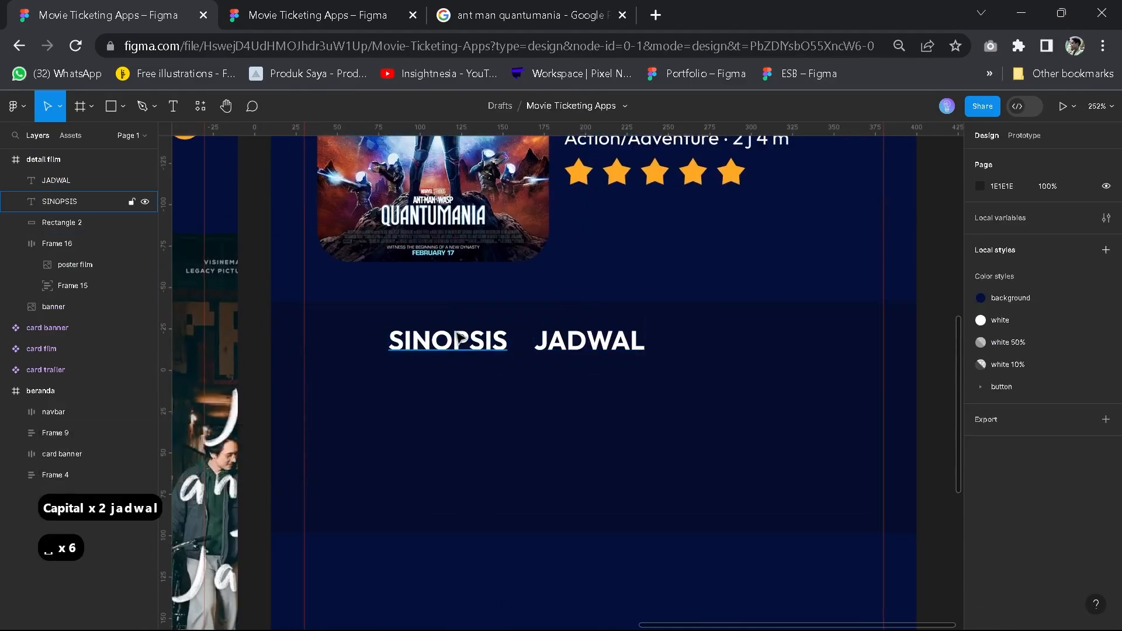
{"action": "left_click", "coordinate": [461, 337]}
{"action": "key", "text": "ctrl+z"}
{"action": "key", "text": "ctrl+z"}
{"action": "key", "text": "ctrl+z"}
{"action": "key", "text": "ctrl+z"}
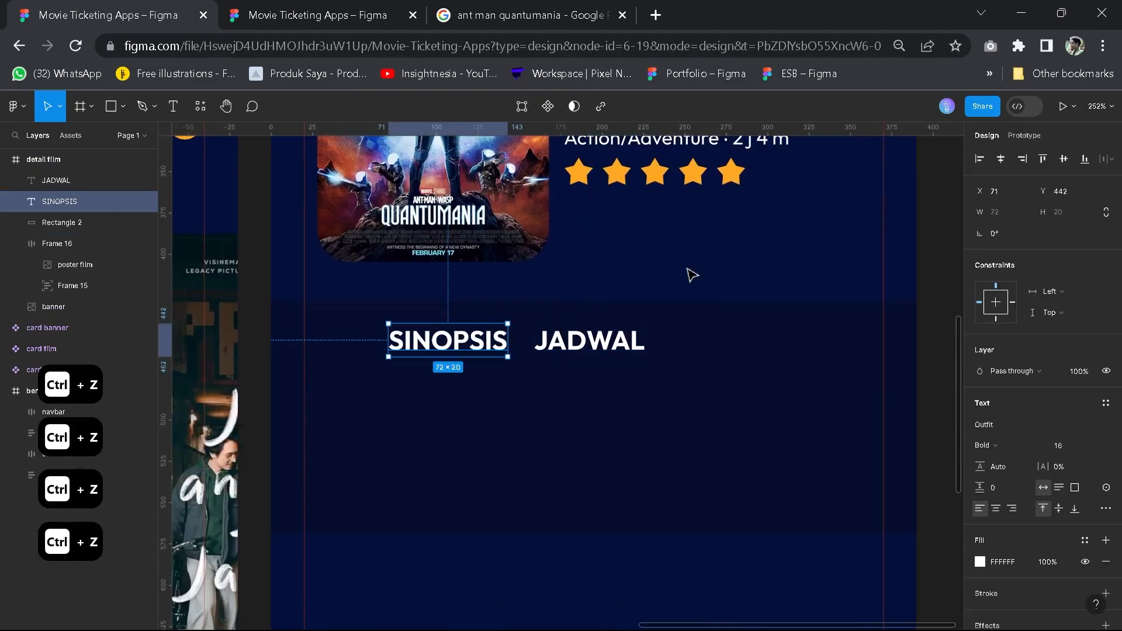
Wrap the SINOPSIS and JADWAL headings each in its own auto layout frame with 10 padding
{"action": "key", "text": "shift+a"}
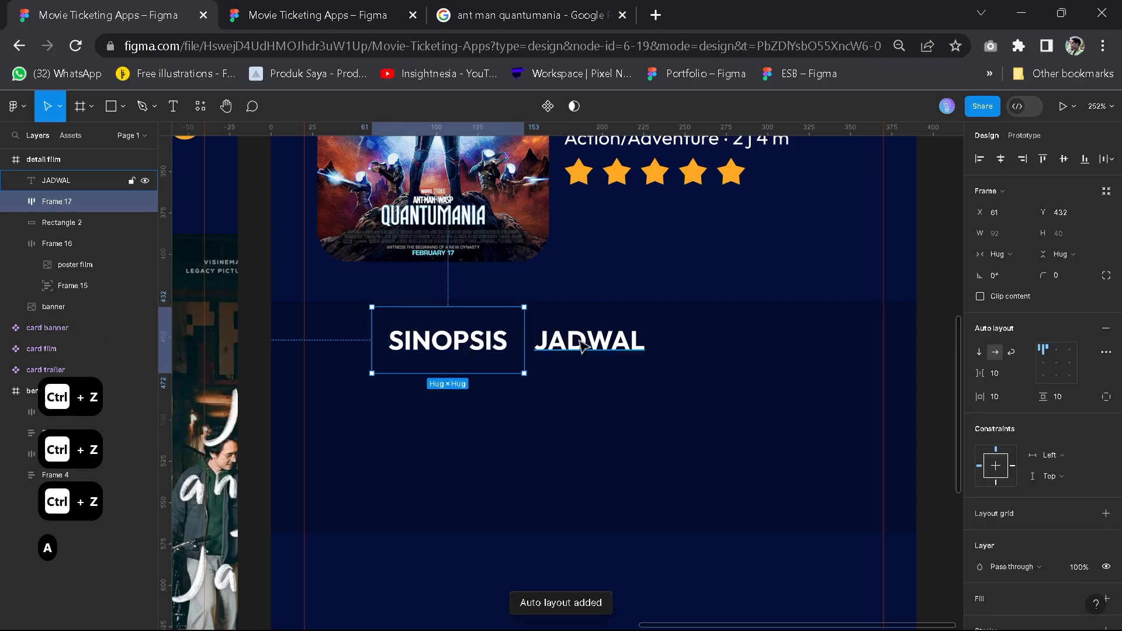
{"action": "left_click", "coordinate": [579, 343]}
{"action": "key", "text": "shift+a"}
Try combining both heading frames in one auto layout row at X 20, Y 429, with automatic spacing, stretched to the right-hand guide
{"action": "left_click", "coordinate": [467, 345], "text": "shift"}
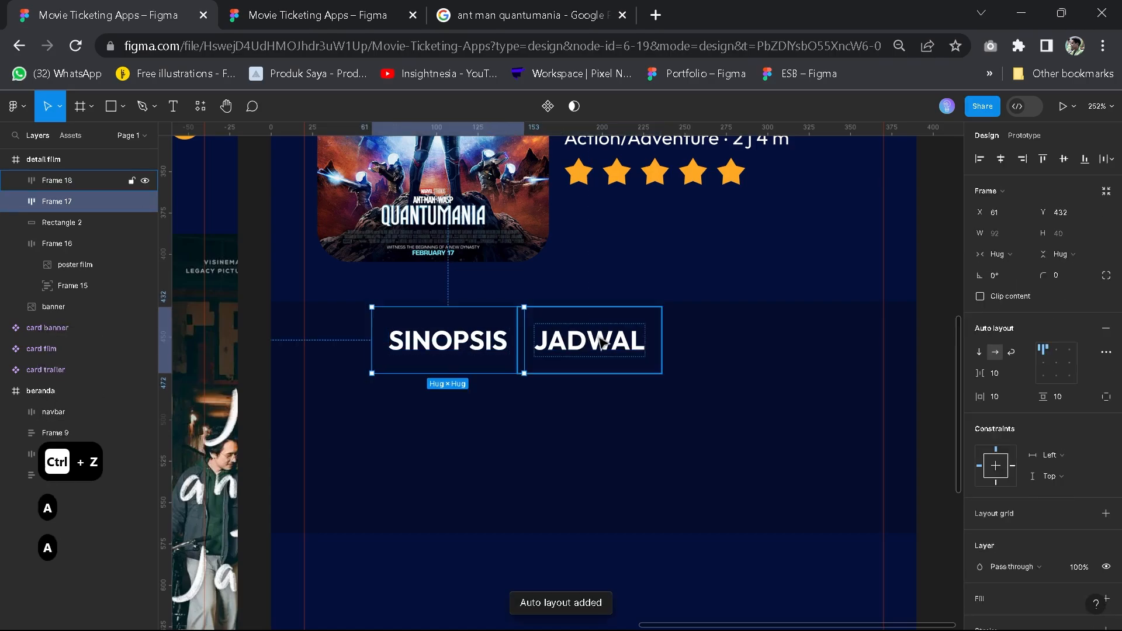
{"action": "key", "text": "shift+a"}
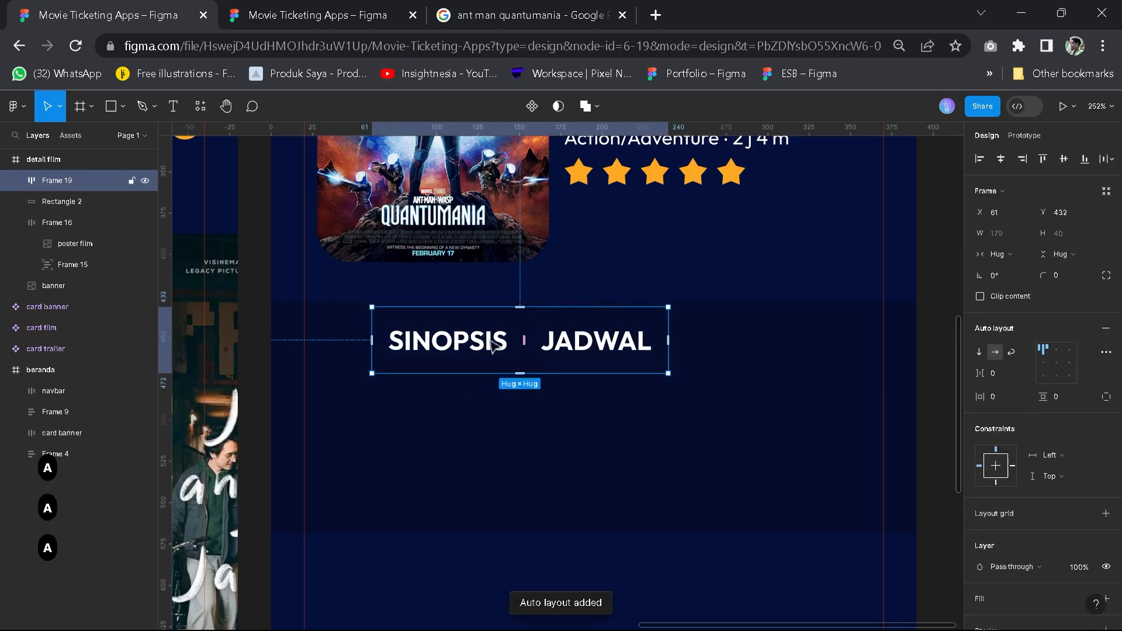
{"action": "left_click_drag", "start_coordinate": [596, 355], "coordinate": [528, 350]}
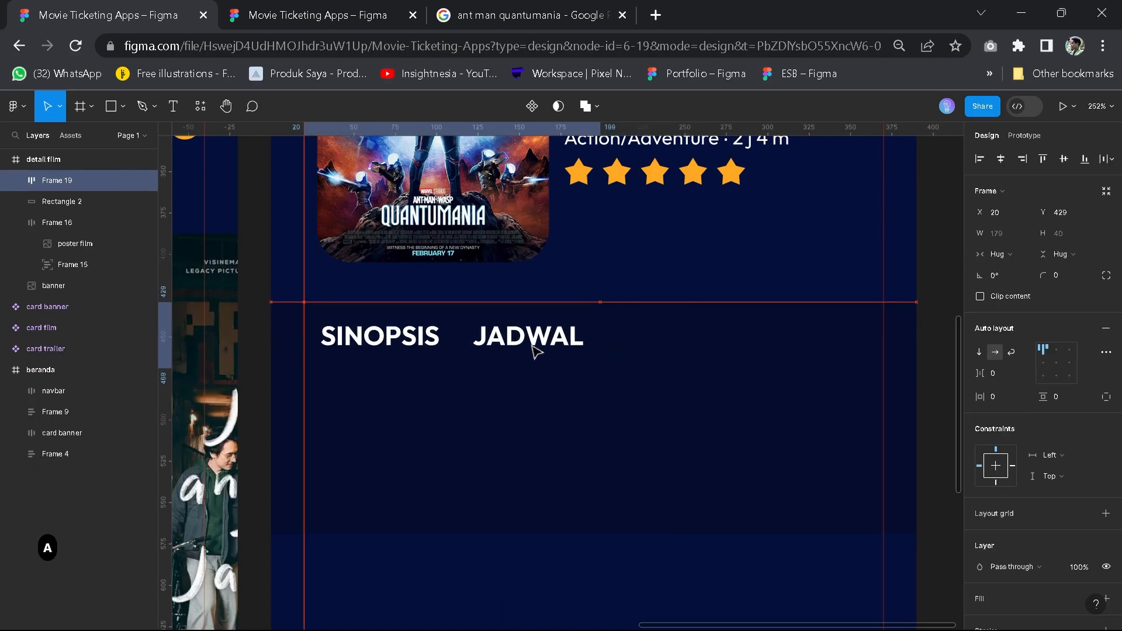
{"action": "left_click", "coordinate": [1003, 388]}
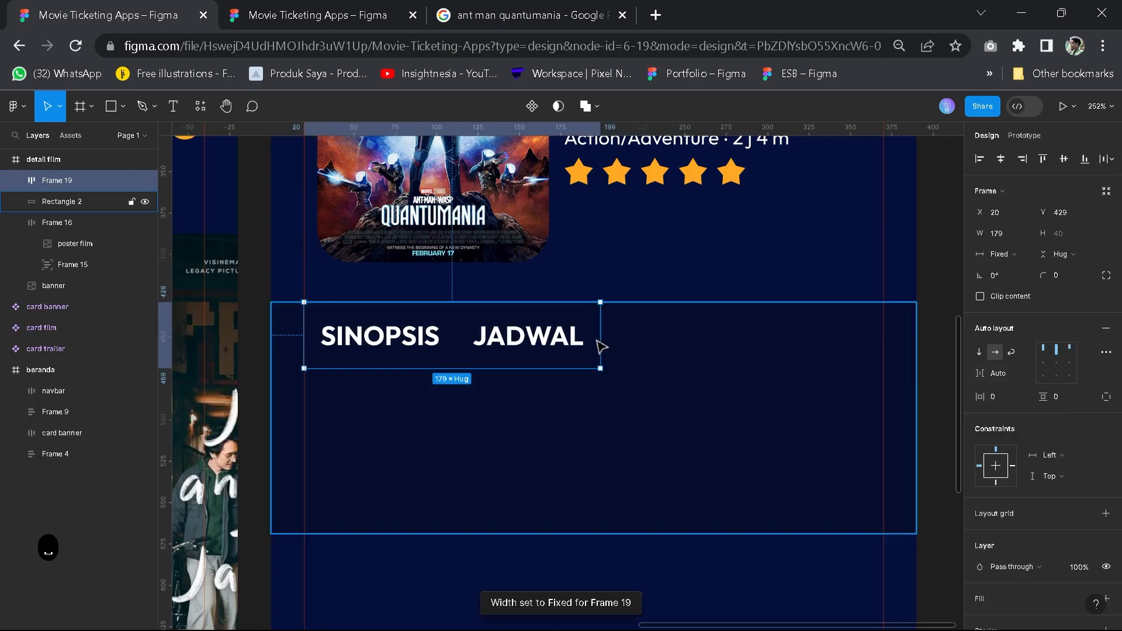
{"action": "left_click_drag", "start_coordinate": [601, 345], "coordinate": [828, 326]}
Try to widen the JADWAL frame within the row, and undo the resize
{"action": "left_click", "coordinate": [711, 350]}
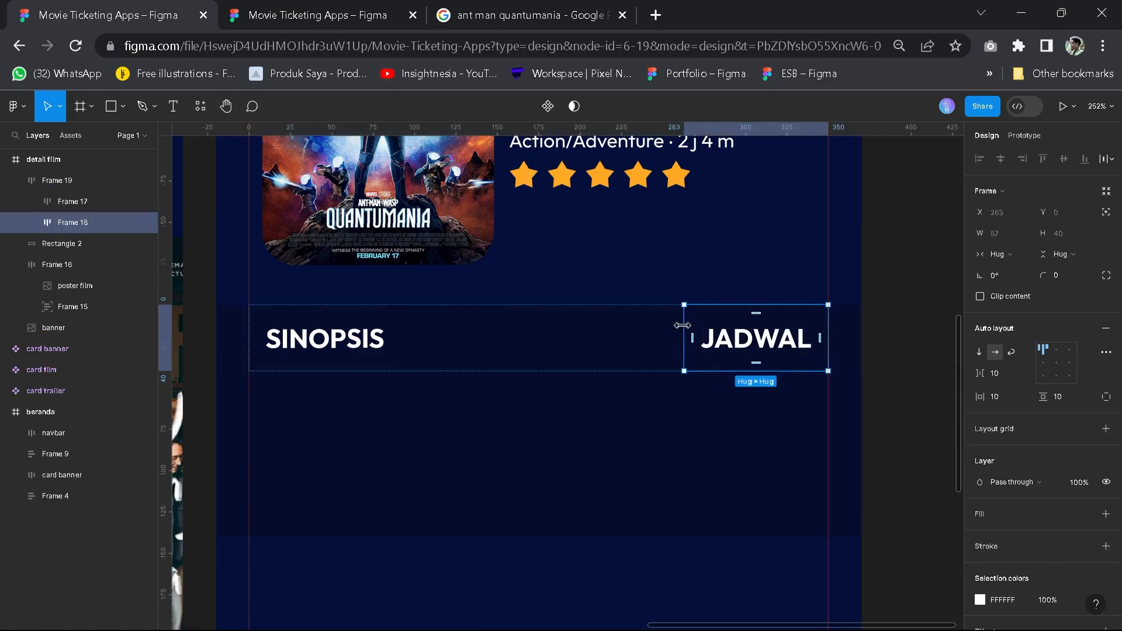
{"action": "left_click_drag", "start_coordinate": [682, 325], "coordinate": [608, 322]}
{"action": "key", "text": "ctrl+z"}
{"action": "key", "text": "ctrl+z"}
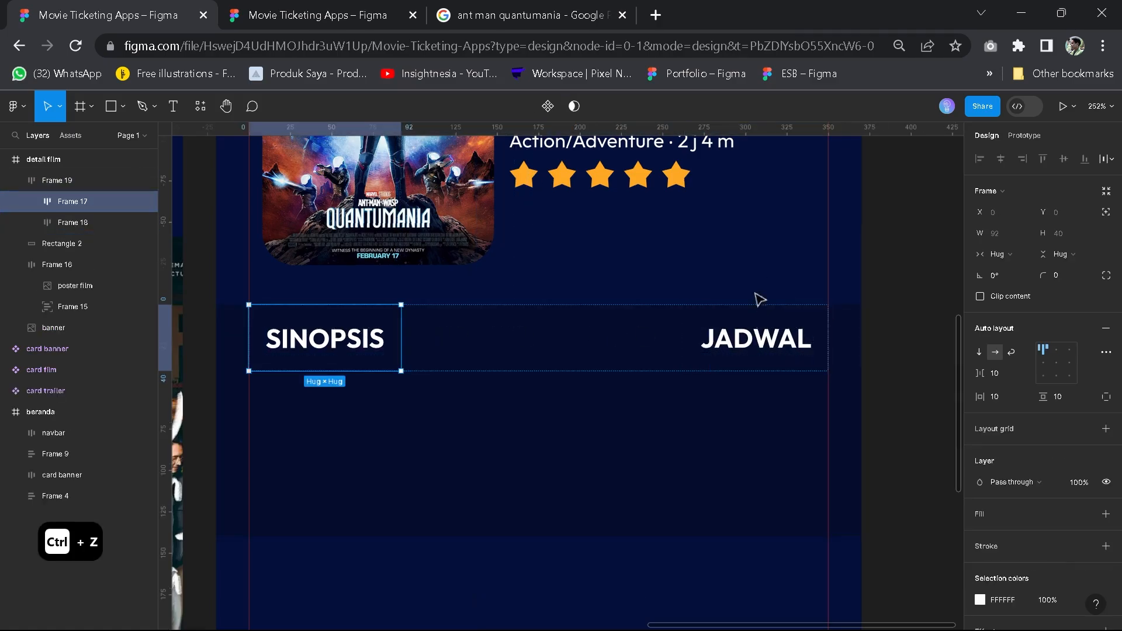
Ungroup the heading row, try moving JADWAL closer to SINOPSIS, and undo that move
{"action": "right_click", "coordinate": [743, 350]}
{"action": "left_click", "coordinate": [767, 388]}
{"action": "left_click", "coordinate": [346, 329]}
{"action": "left_click_drag", "start_coordinate": [751, 345], "coordinate": [523, 339]}
{"action": "key", "text": "ctrl+z"}
{"action": "key", "text": "ctrl+z"}
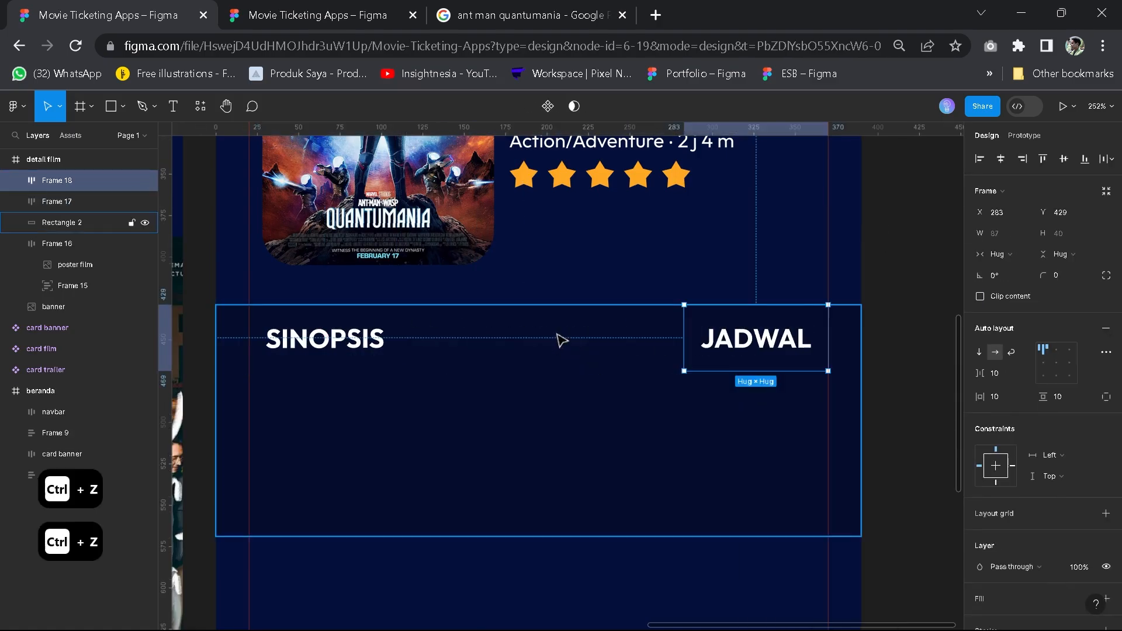
Undo the row changes back to two separate, adjacent auto layout frames for SINOPSIS and JADWAL
{"action": "key", "text": "ctrl+z"}
{"action": "key", "text": "ctrl+z"}
{"action": "key", "text": "ctrl+z"}
{"action": "key", "text": "ctrl+z"}
{"action": "key", "text": "ctrl+z"}
{"action": "key", "text": "ctrl+z"}
{"action": "key", "text": "ctrl+z"}
{"action": "key", "text": "ctrl+z"}
{"action": "key", "text": "ctrl+z"}
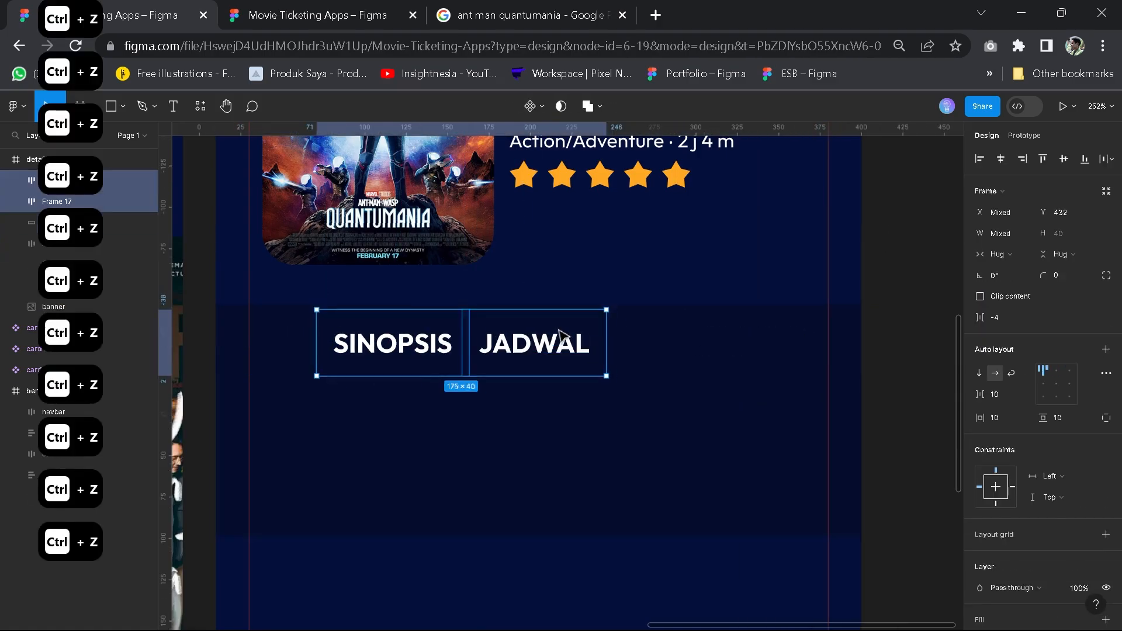
{"action": "key", "text": "ctrl+z"}
{"action": "key", "text": "ctrl+y"}
Move the SINOPSIS and JADWAL frames together to the left-hand guide at X 20, flush with the dark rectangle's upper edge at Y 429
{"action": "left_click", "coordinate": [606, 278]}
{"action": "left_click", "coordinate": [422, 349]}
{"action": "left_click", "coordinate": [537, 332]}
{"action": "left_click", "coordinate": [430, 345]}
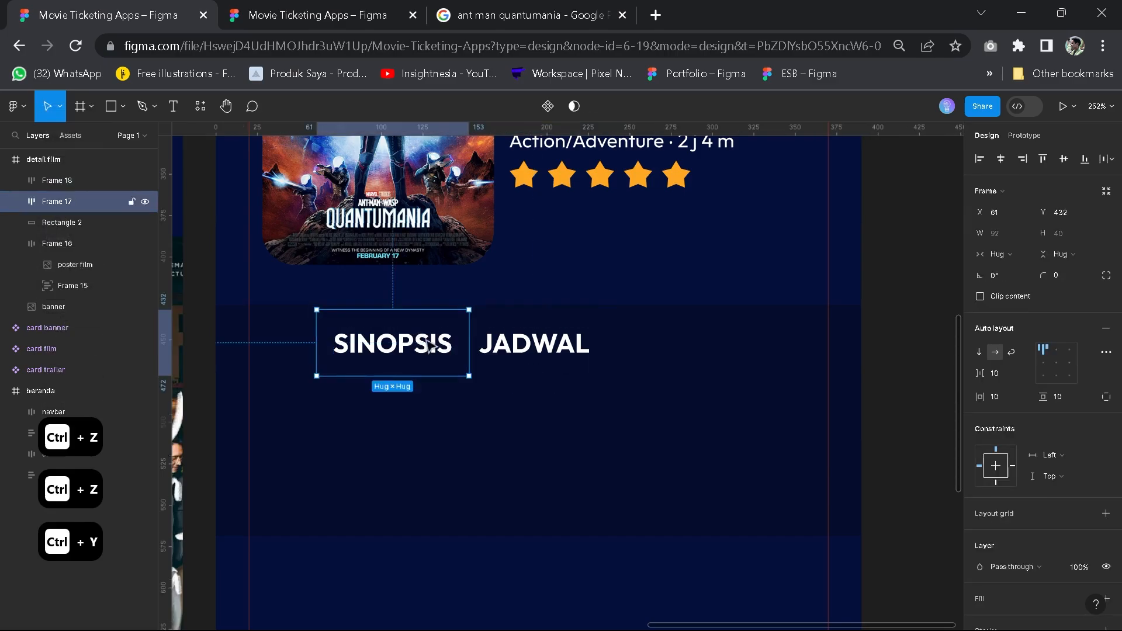
{"action": "left_click", "coordinate": [534, 348], "text": "shift"}
{"action": "left_click_drag", "start_coordinate": [534, 348], "coordinate": [465, 351]}
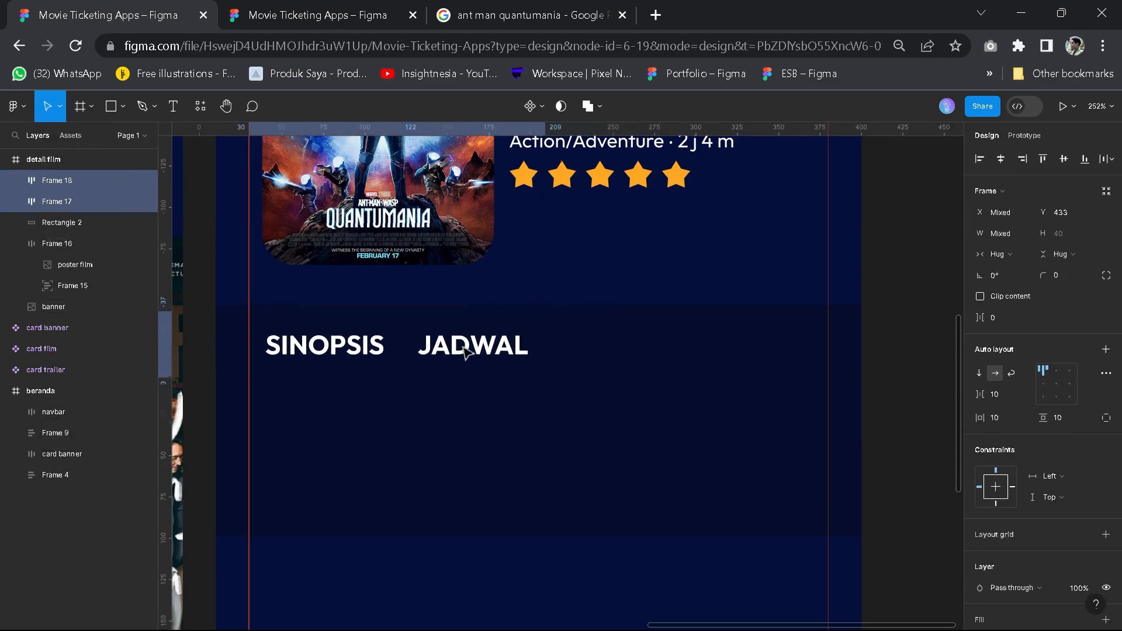
Widen the two heading frames together to 350, reaching the right-hand guide, and centre the text inside each
{"action": "left_click_drag", "start_coordinate": [546, 342], "coordinate": [828, 330]}
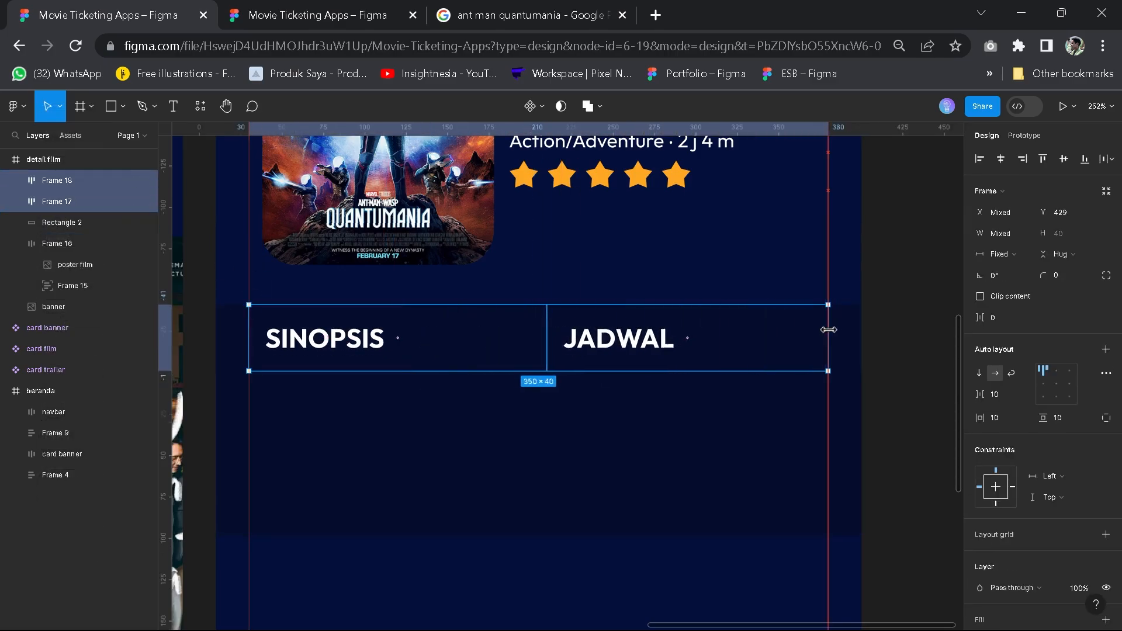
{"action": "left_click", "coordinate": [1059, 381]}
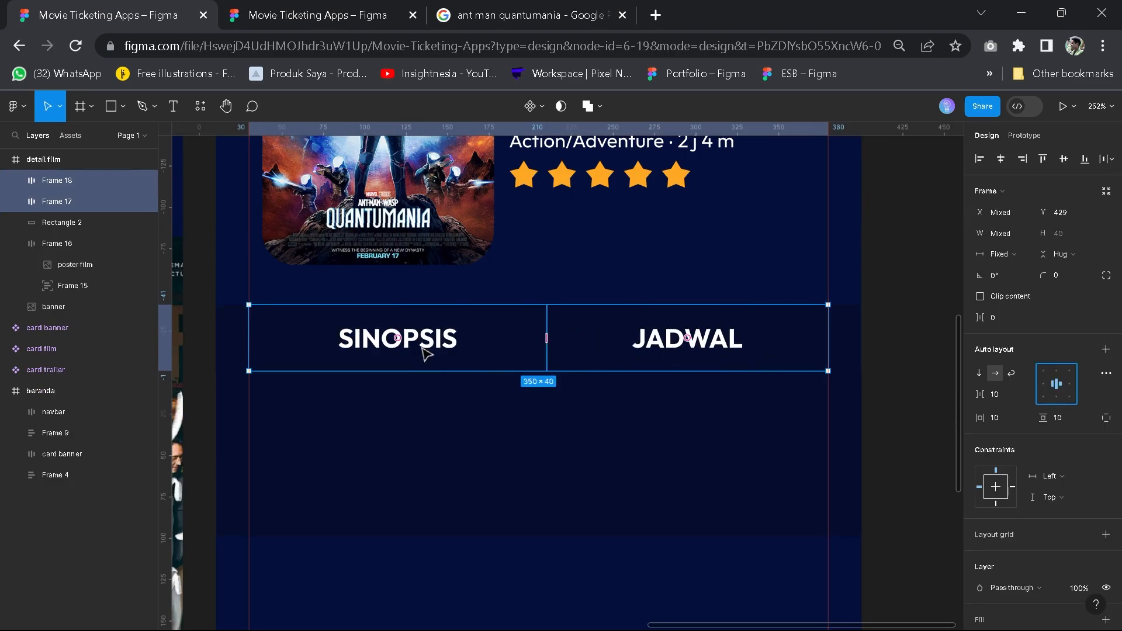
{"action": "scroll", "coordinate": [668, 267], "scroll_direction": "down", "scroll_amount": 5}
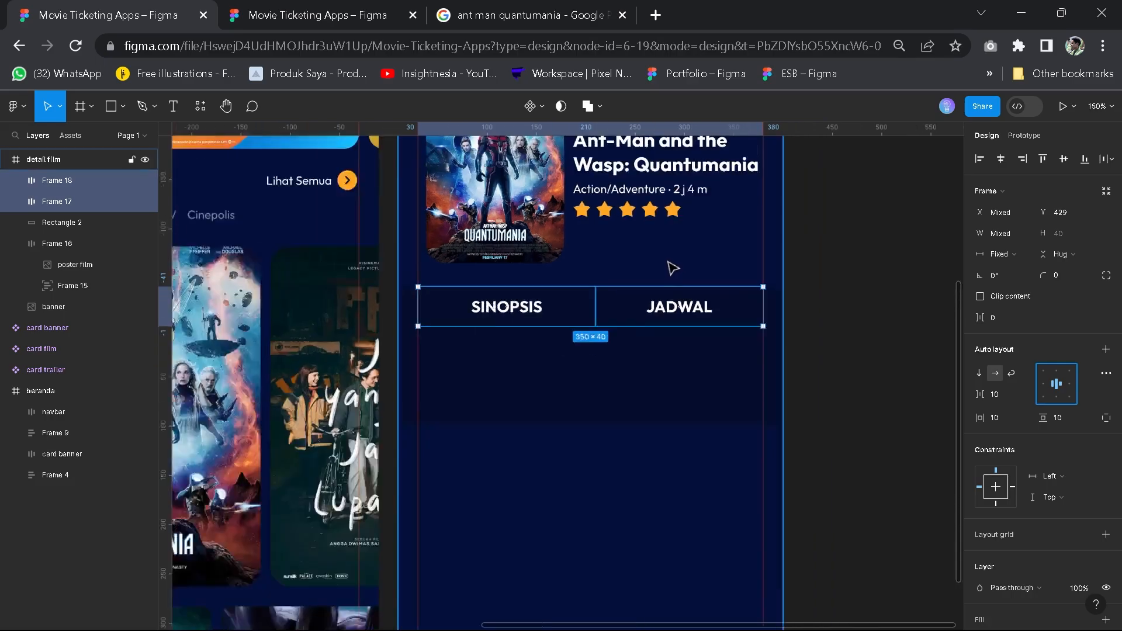
{"action": "key", "text": "Escape"}
Add a stroke of width 1 to the SINOPSIS frame using the button/yellow color style
{"action": "scroll", "coordinate": [552, 326], "scroll_direction": "up", "scroll_amount": 1}
{"action": "left_click", "coordinate": [555, 336]}
{"action": "scroll", "coordinate": [569, 356], "scroll_direction": "up", "scroll_amount": 3}
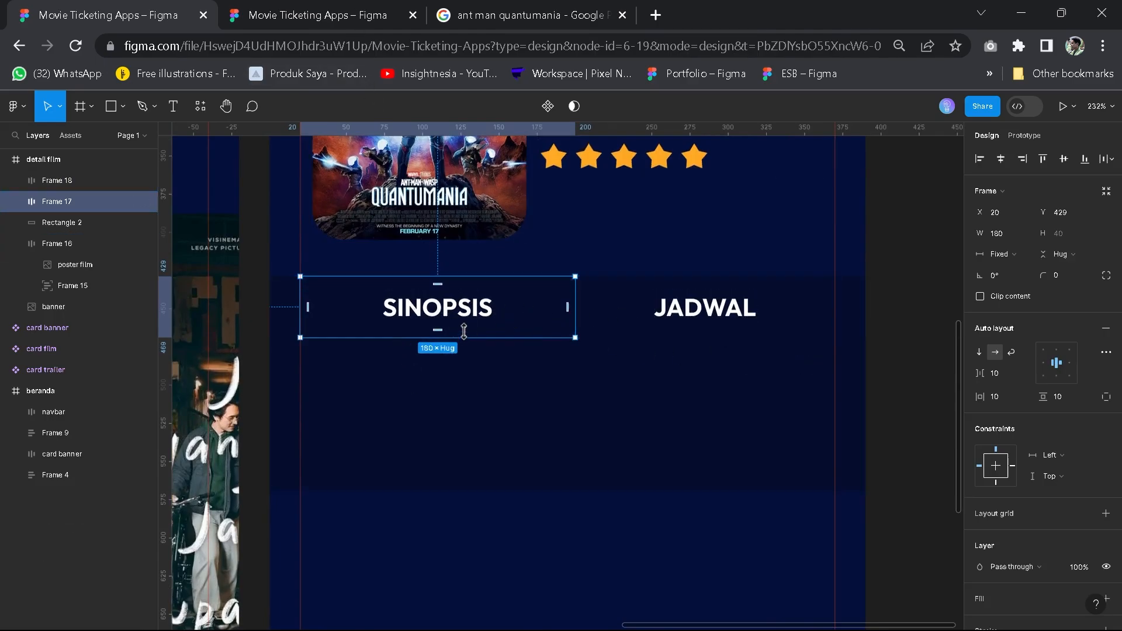
{"action": "scroll", "coordinate": [1046, 499], "scroll_direction": "down", "scroll_amount": 2}
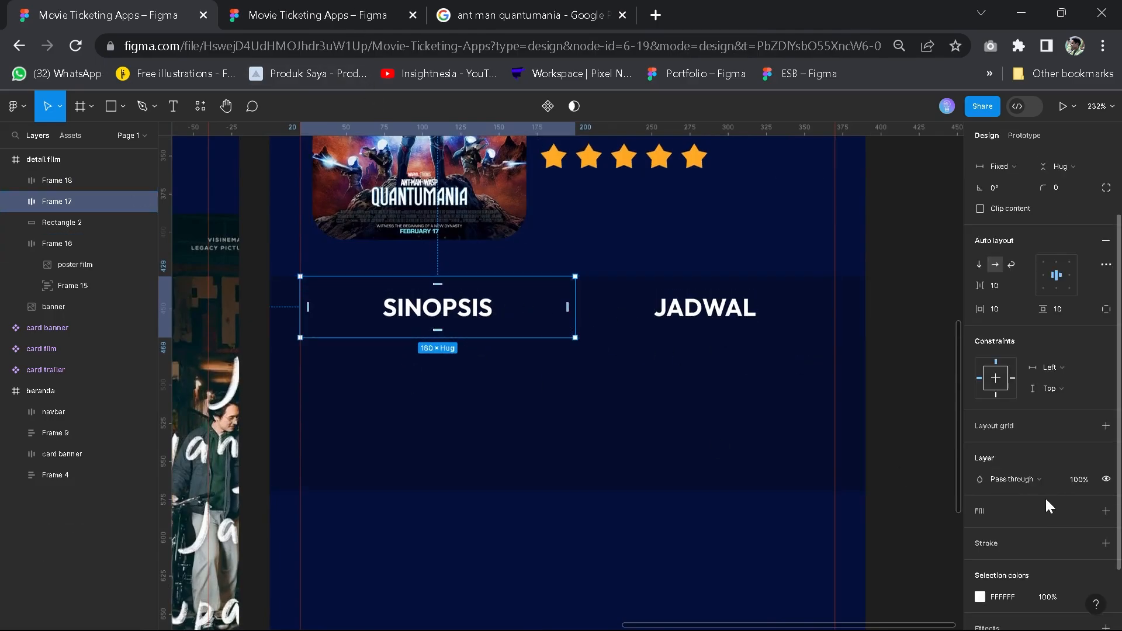
{"action": "left_click", "coordinate": [1105, 544]}
{"action": "key", "text": "space"}
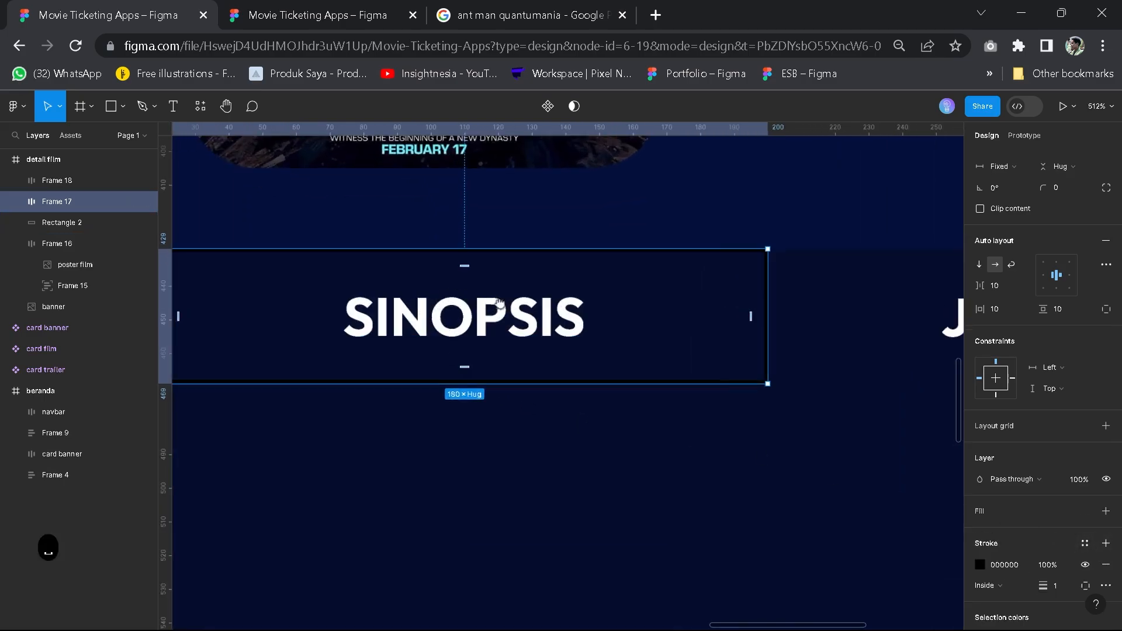
{"action": "left_click_drag", "start_coordinate": [430, 298], "coordinate": [506, 309]}
{"action": "left_click", "coordinate": [1082, 545]}
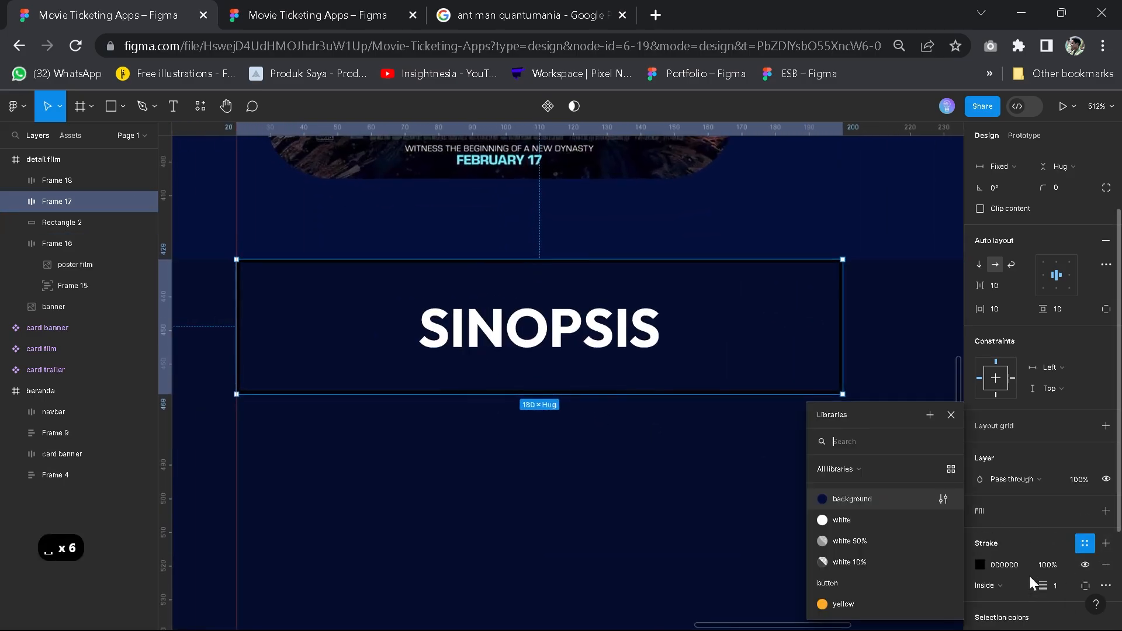
{"action": "left_click", "coordinate": [868, 598]}
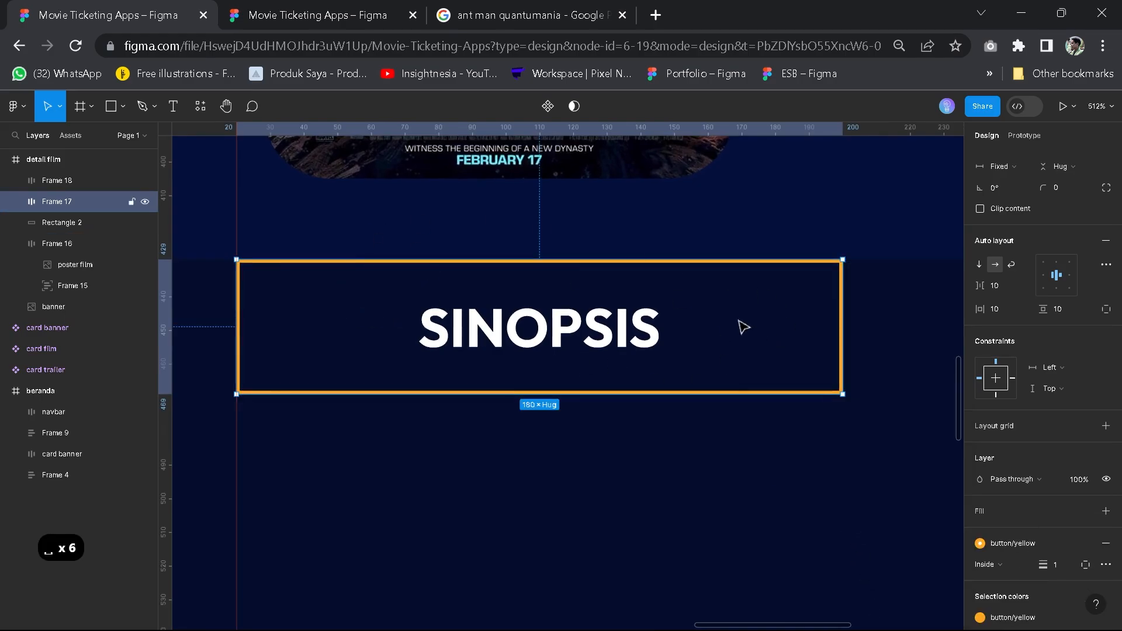
Set the SINOPSIS frame's yellow stroke position to Outside
{"action": "scroll", "coordinate": [743, 327], "scroll_direction": "down", "scroll_amount": 1}
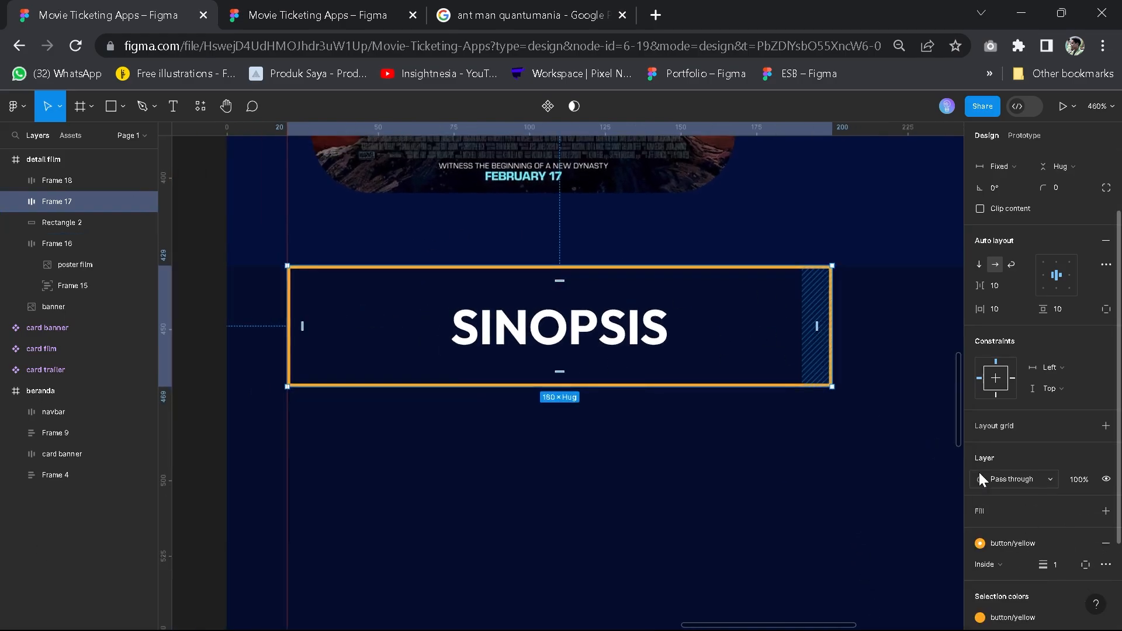
{"action": "left_click", "coordinate": [1005, 562]}
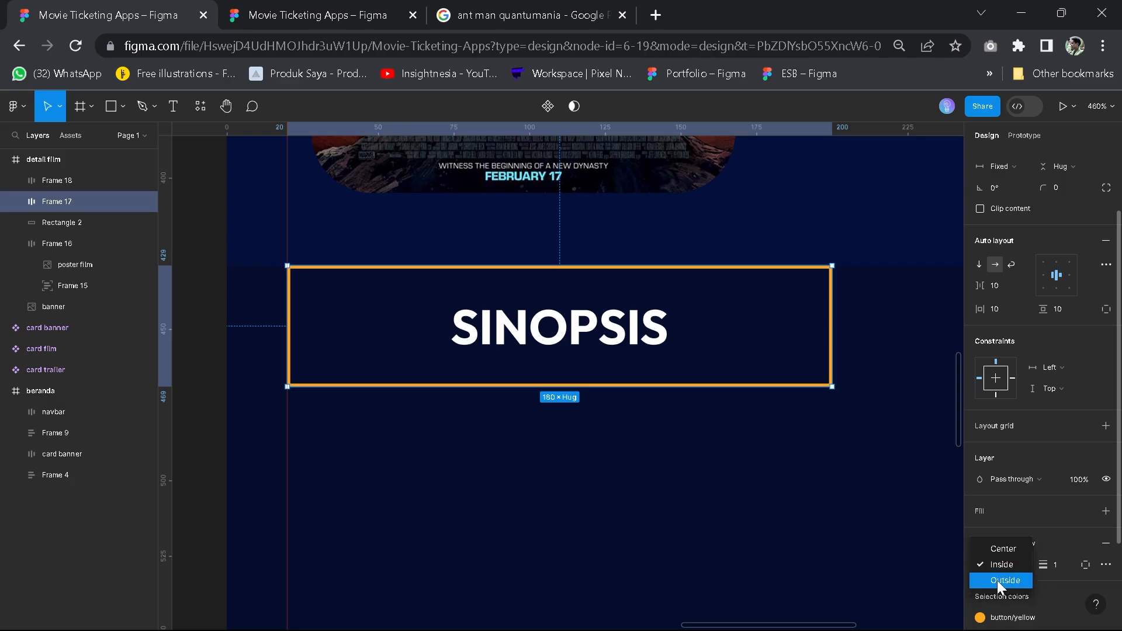
{"action": "left_click", "coordinate": [997, 580]}
Limit the SINOPSIS frame's yellow stroke to its bottom side only
{"action": "left_click", "coordinate": [1078, 564]}
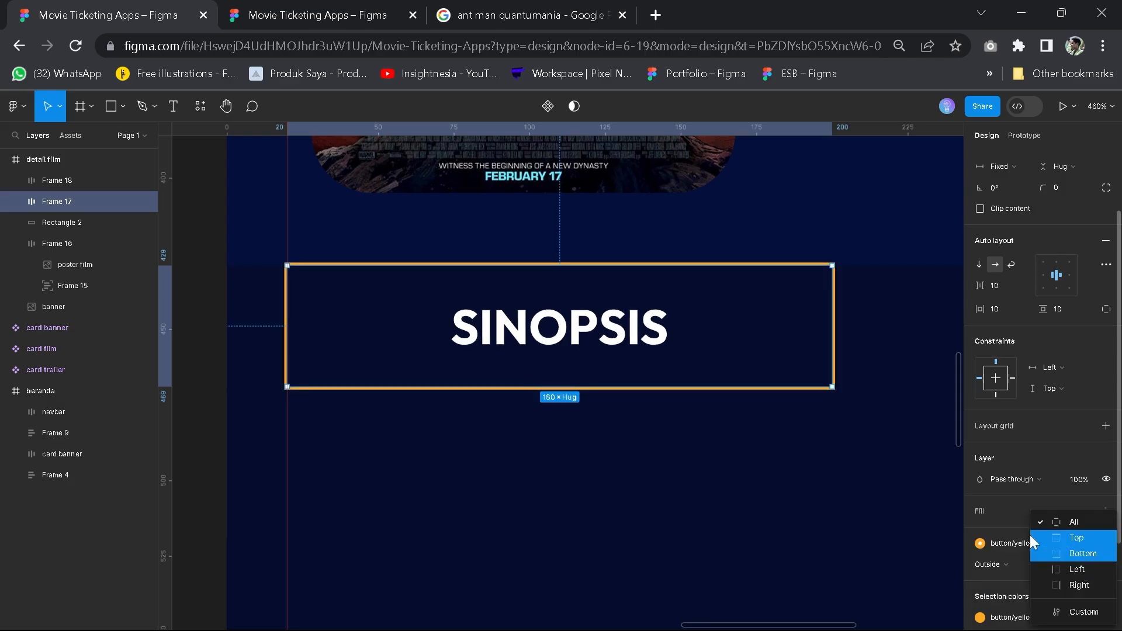
{"action": "left_click", "coordinate": [1058, 498]}
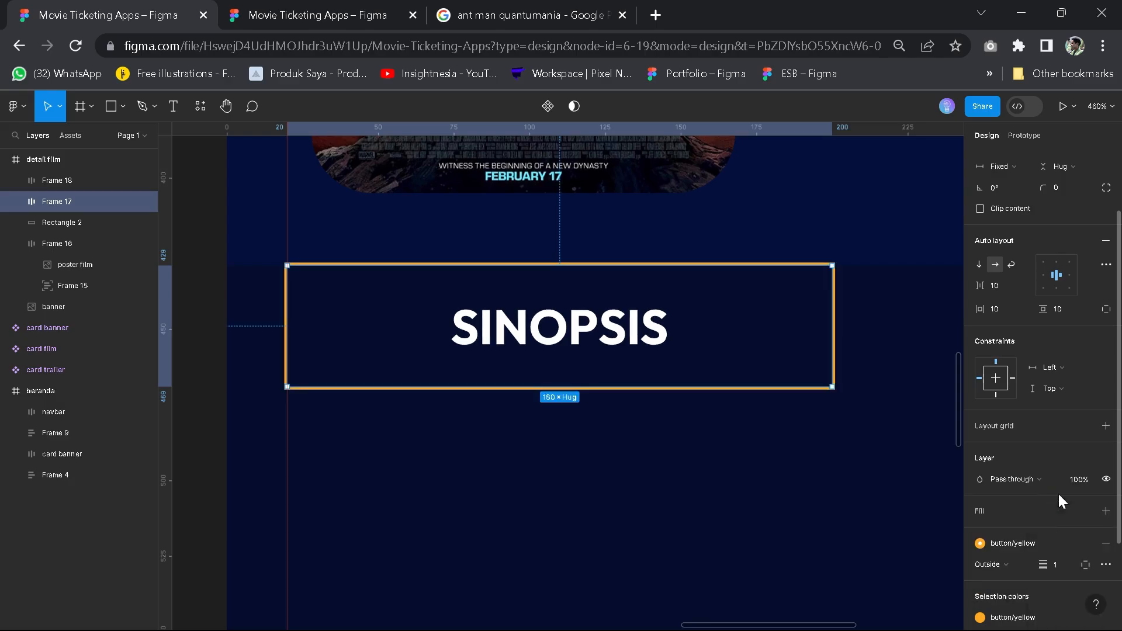
{"action": "left_click", "coordinate": [1084, 563]}
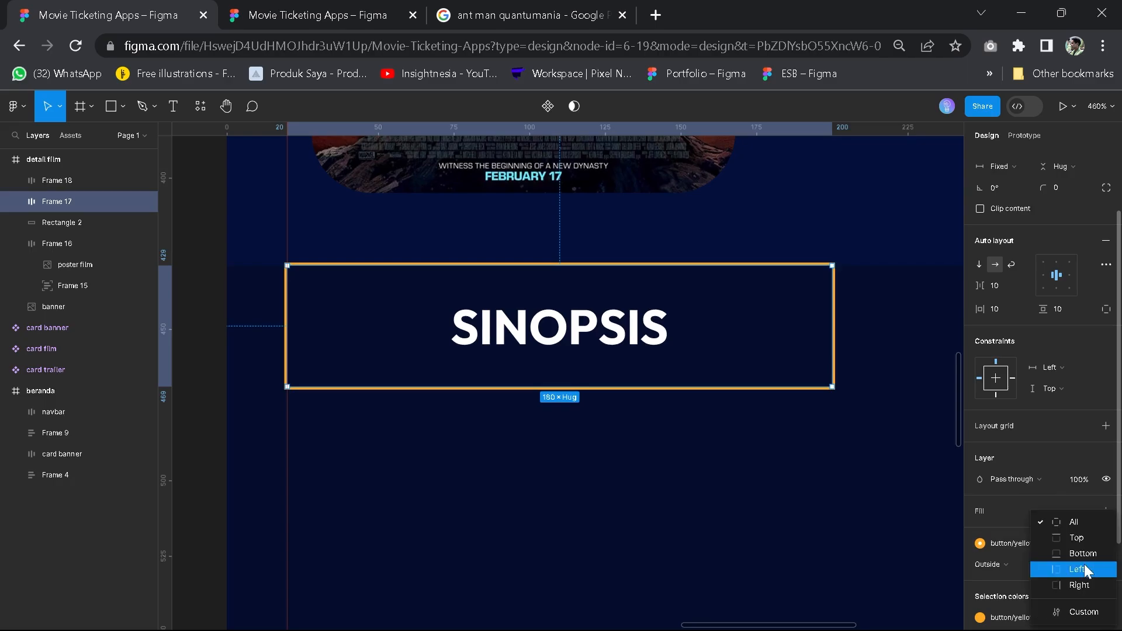
{"action": "left_click", "coordinate": [1079, 552]}
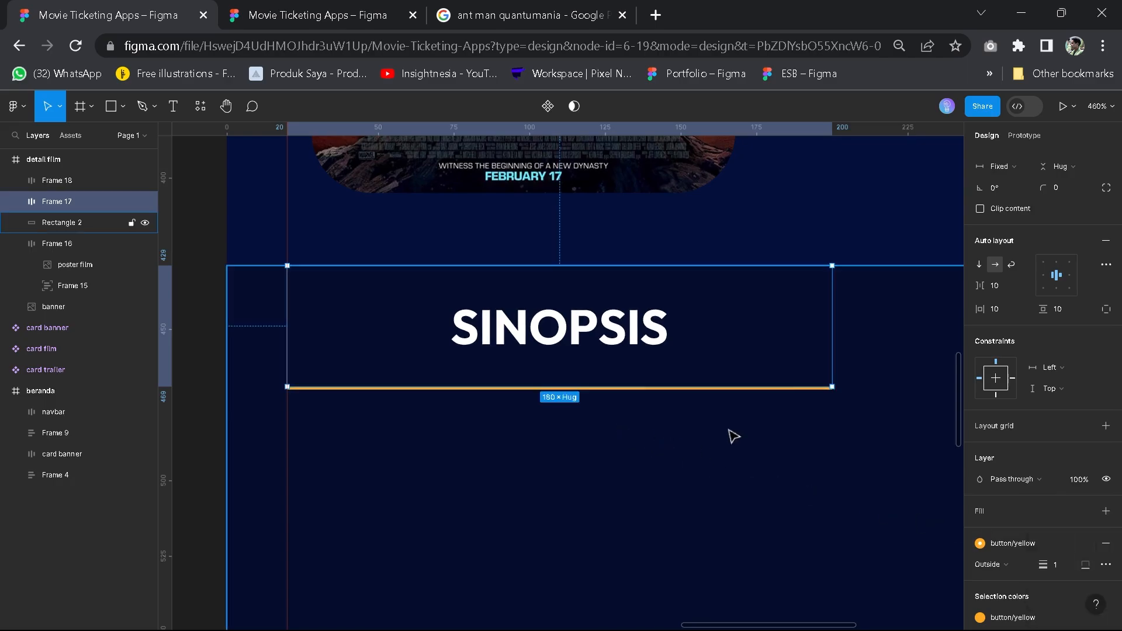
Apply the white 50% color style to the JADWAL heading text
{"action": "scroll", "coordinate": [729, 434], "scroll_direction": "down", "scroll_amount": 5}
{"action": "left_click", "coordinate": [851, 440]}
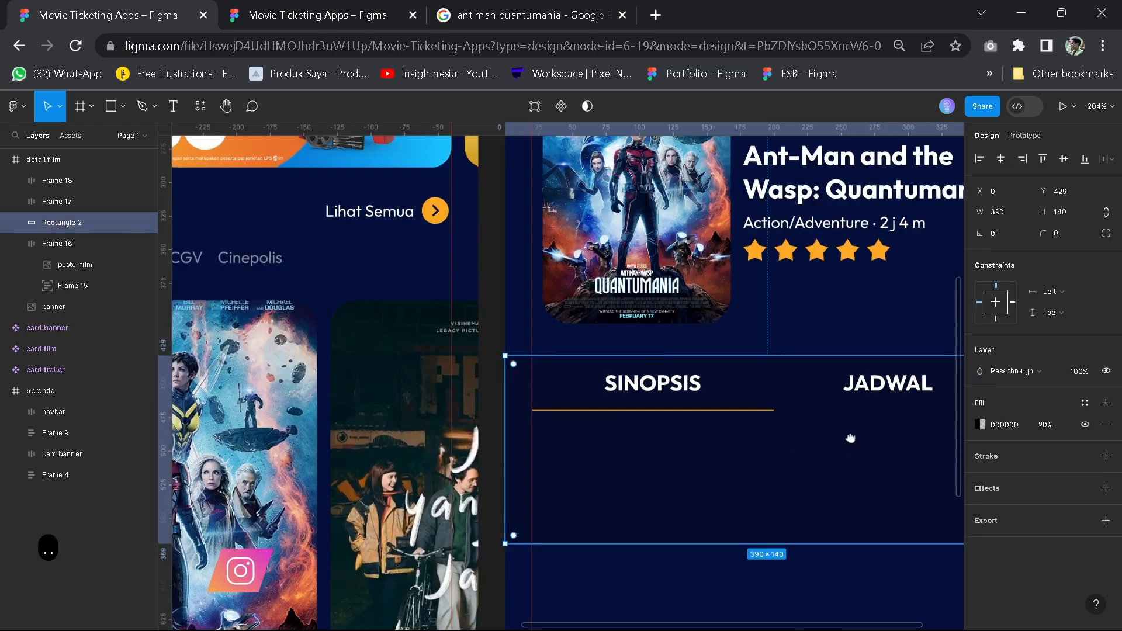
{"action": "left_click_drag", "start_coordinate": [852, 440], "coordinate": [724, 441]}
{"action": "double_click", "coordinate": [742, 399]}
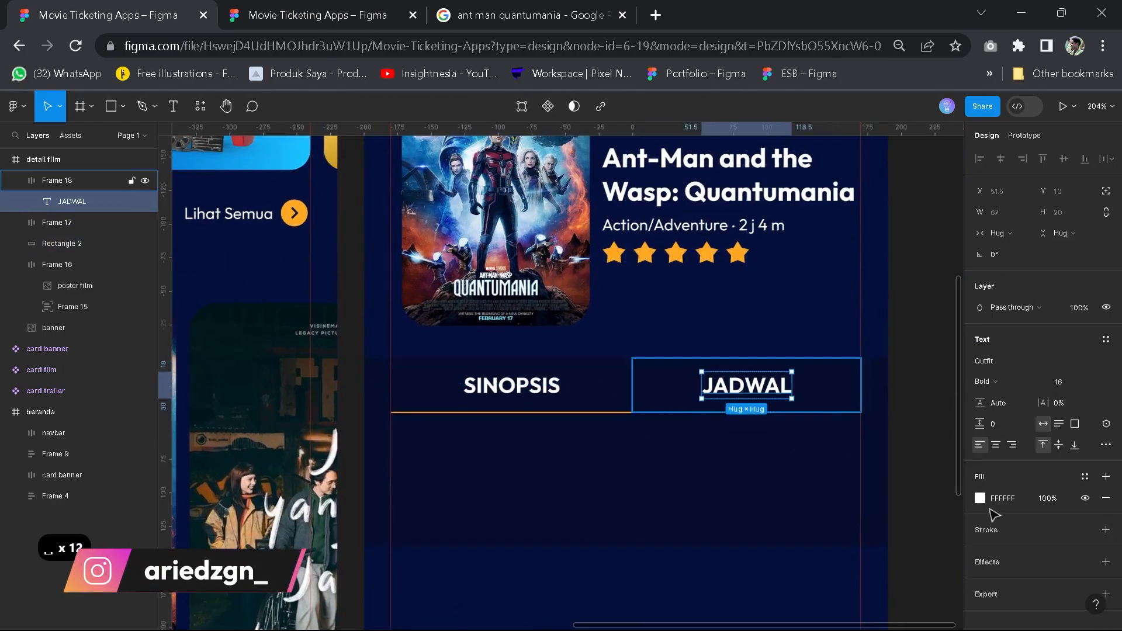
{"action": "left_click", "coordinate": [1084, 477]}
{"action": "left_click", "coordinate": [837, 542]}
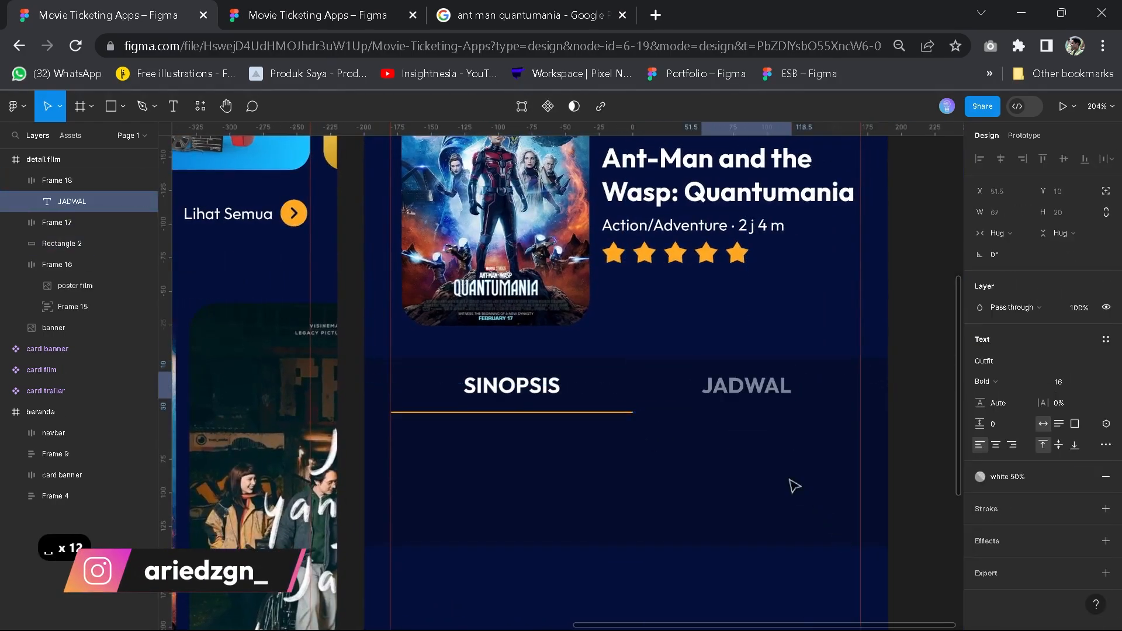
Stretch the dark rectangle behind the two tab headings downward to a height of 179
{"action": "left_click", "coordinate": [776, 468]}
{"action": "scroll", "coordinate": [776, 468], "scroll_direction": "down", "scroll_amount": 4}
{"action": "left_click_drag", "start_coordinate": [723, 430], "coordinate": [696, 408]}
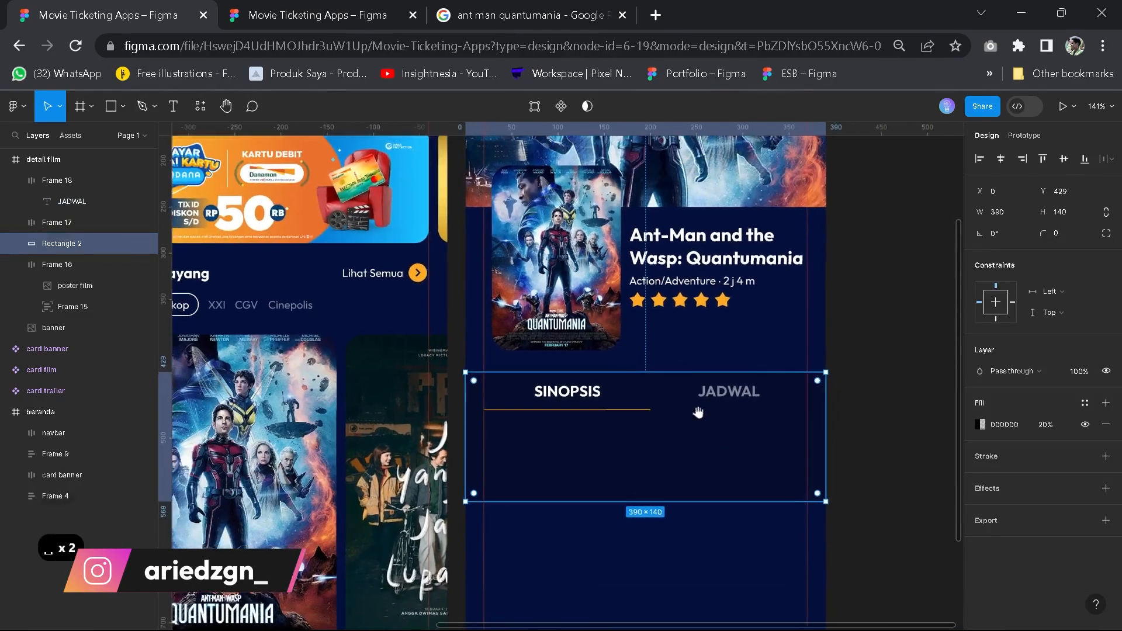
{"action": "scroll", "coordinate": [704, 416], "scroll_direction": "up", "scroll_amount": 2}
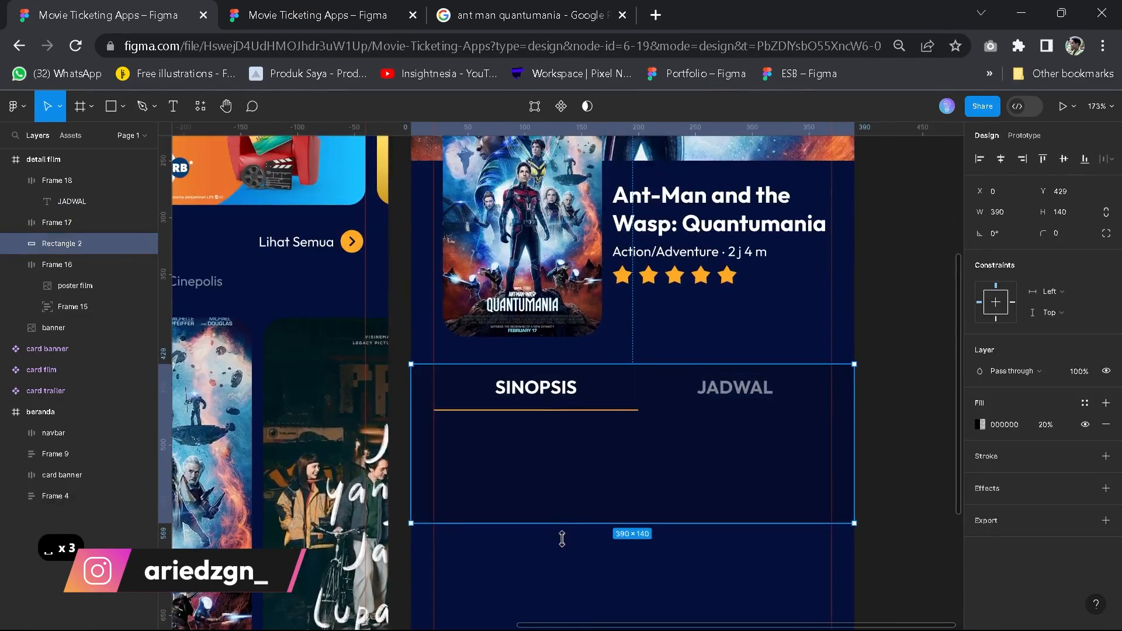
{"action": "left_click_drag", "start_coordinate": [561, 538], "coordinate": [558, 567]}
Copy the synopsis paragraph from the reference Figma file and place it below the tab headings at X 20, Y 492
{"action": "left_click", "coordinate": [291, 8]}
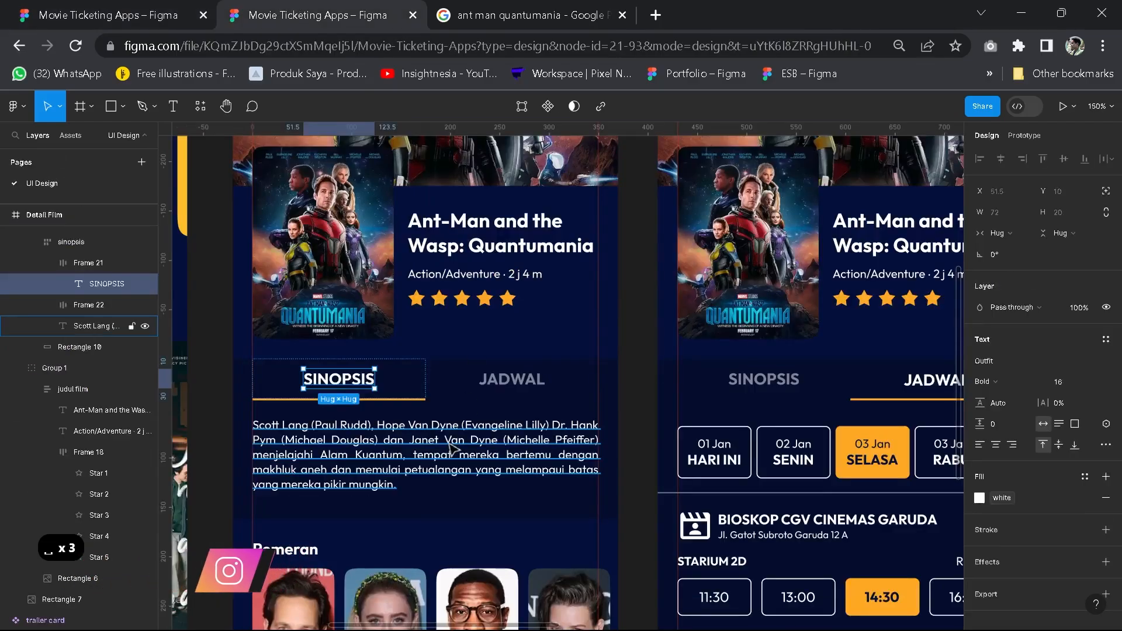
{"action": "key", "text": "ctrl+c"}
{"action": "left_click", "coordinate": [109, 14]}
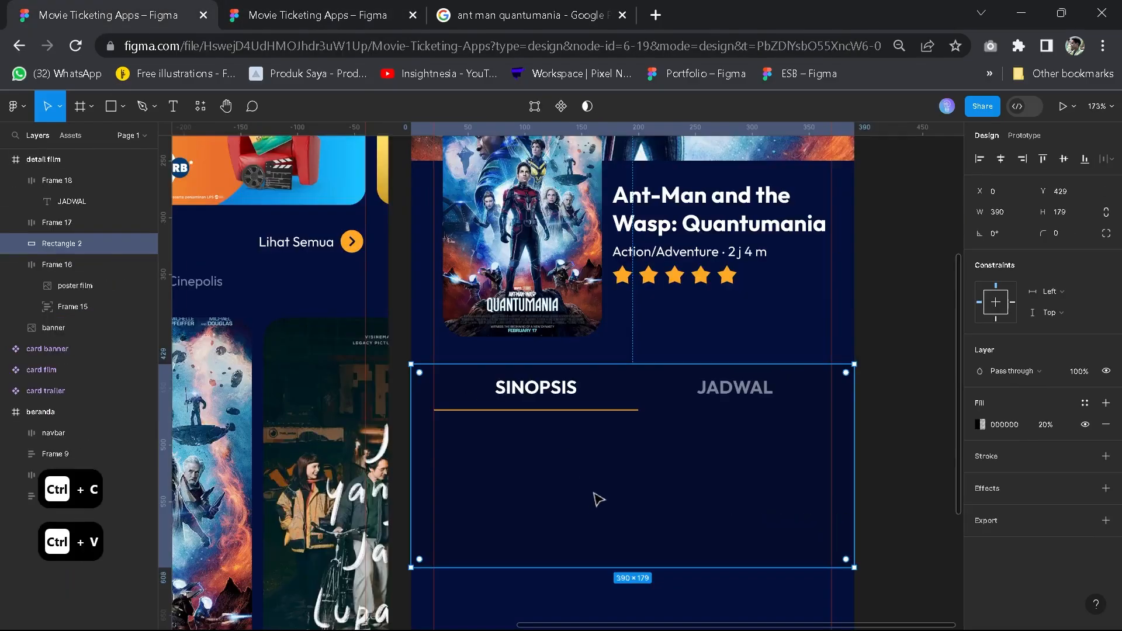
{"action": "key", "text": "ctrl+v"}
{"action": "key", "text": "space"}
{"action": "left_click_drag", "start_coordinate": [686, 595], "coordinate": [376, 377]}
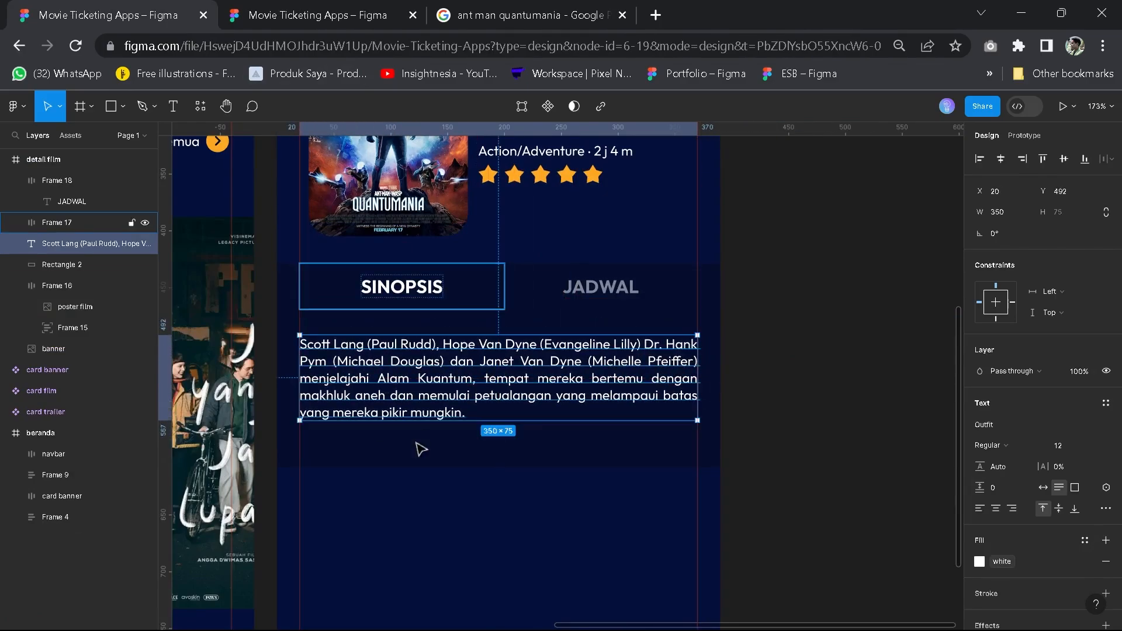
Set the height of the dark rectangle behind the synopsis to 165
{"action": "left_click", "coordinate": [418, 448]}
{"action": "left_click_drag", "start_coordinate": [419, 467], "coordinate": [455, 443]}
{"action": "scroll", "coordinate": [444, 442], "scroll_direction": "down", "scroll_amount": 1}
{"action": "key", "text": "space"}
{"action": "scroll", "coordinate": [442, 425], "scroll_direction": "down", "scroll_amount": 1}
{"action": "key", "text": "space"}
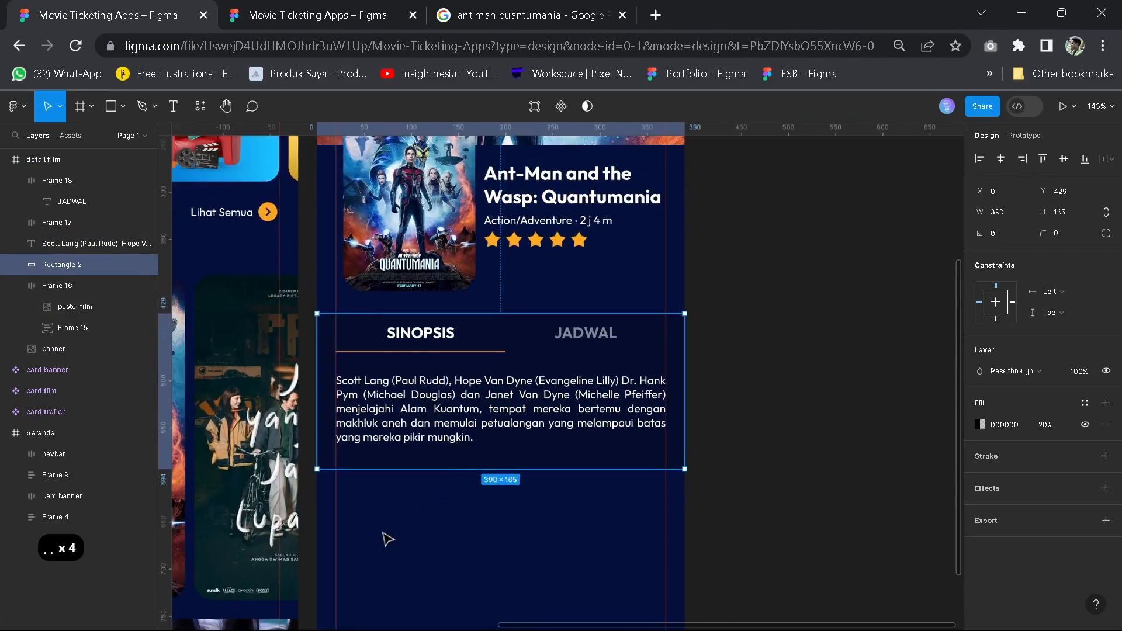
Group the SINOPSIS and JADWAL frames, the synopsis paragraph and the dark rectangle together
{"action": "left_click_drag", "start_coordinate": [376, 524], "coordinate": [631, 298]}
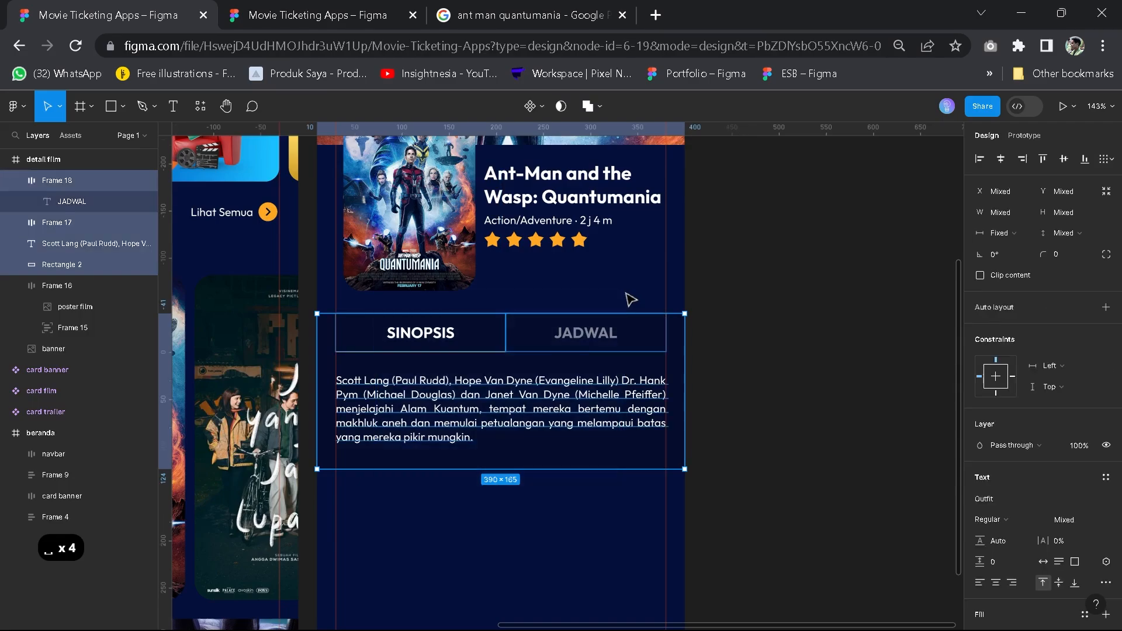
{"action": "key", "text": "ctrl+g"}
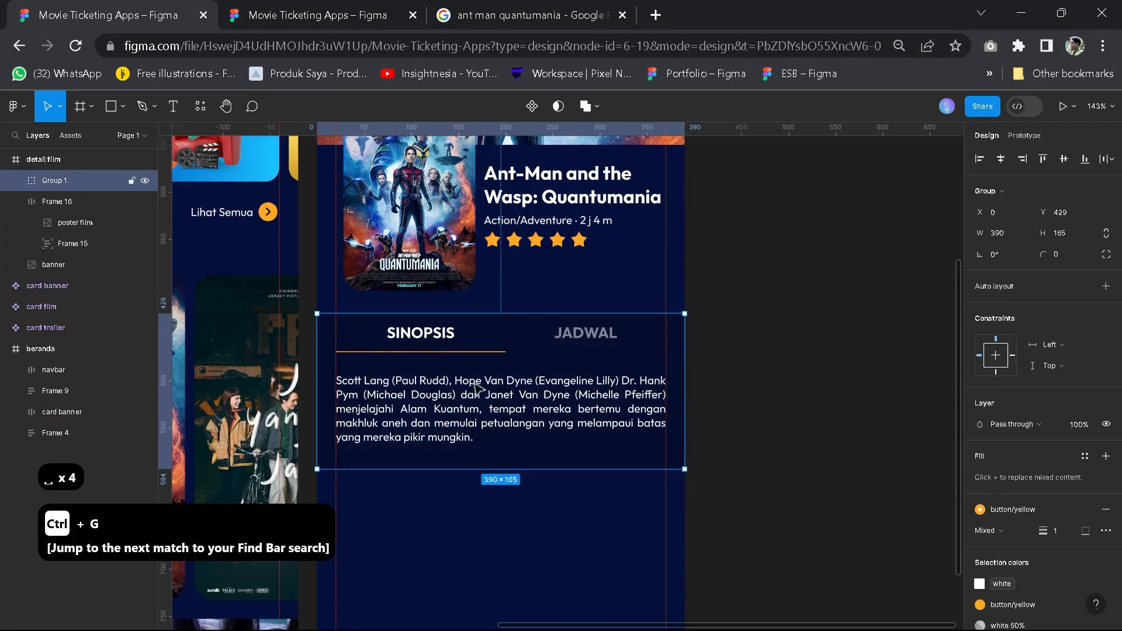
{"action": "scroll", "coordinate": [492, 379], "scroll_direction": "down", "scroll_amount": 1}
{"action": "key", "text": "space"}
{"action": "left_click_drag", "start_coordinate": [521, 348], "coordinate": [554, 298]}
{"action": "scroll", "coordinate": [532, 331], "scroll_direction": "up", "scroll_amount": 2}
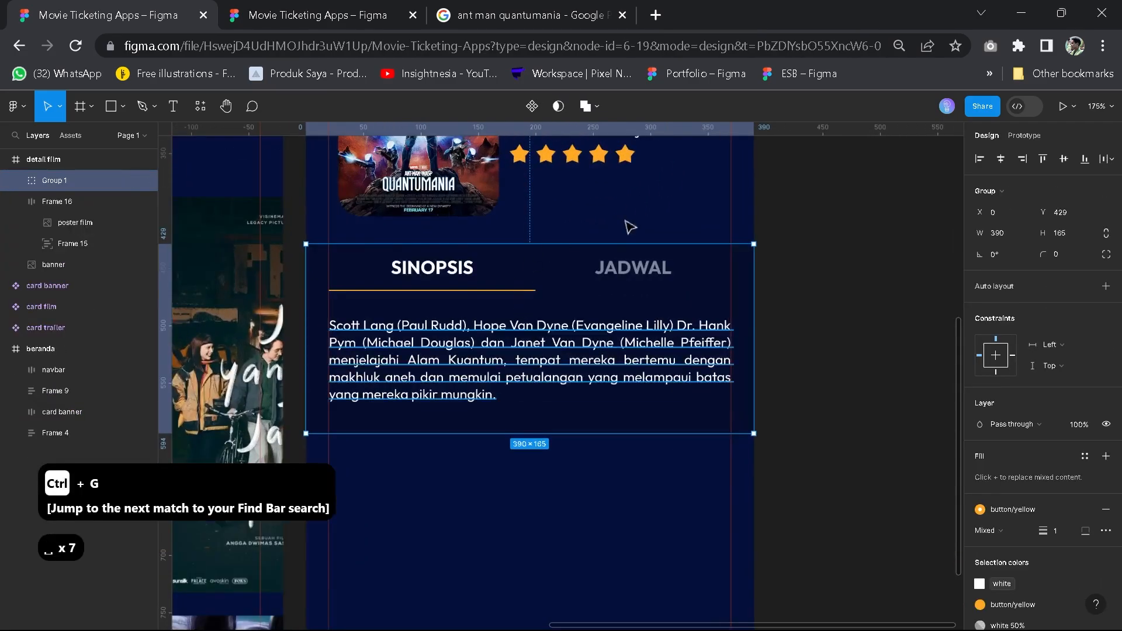
{"action": "left_click", "coordinate": [325, 7]}
{"action": "left_click", "coordinate": [96, 7]}
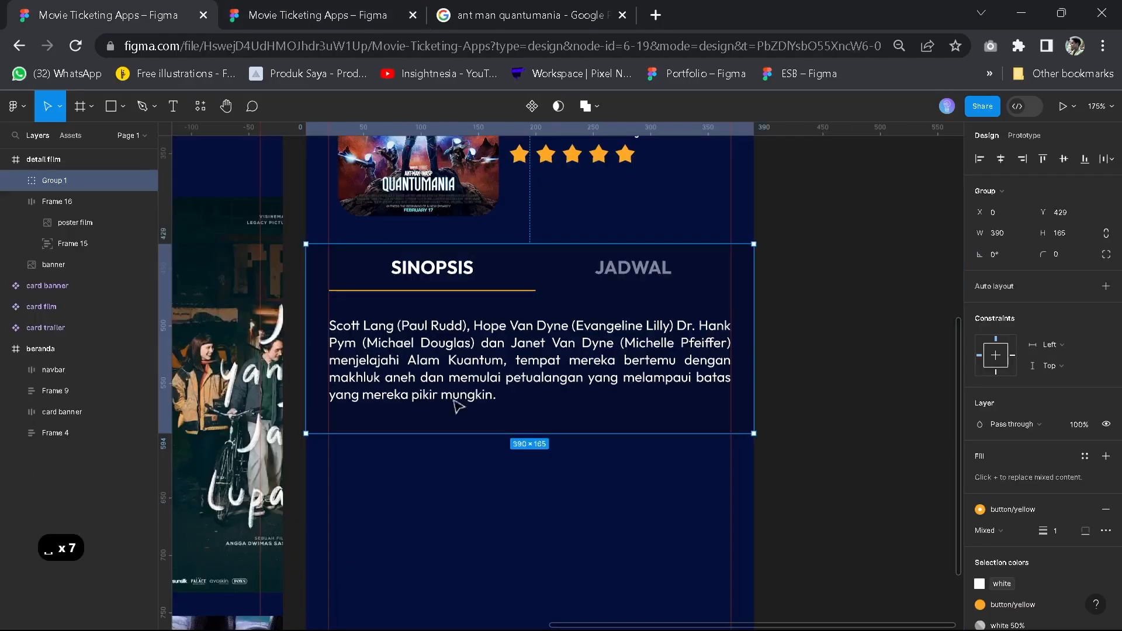
Copy the Sedang Tayang heading from the beranda screen and place it below the synopsis group at X 20, Y 609
{"action": "scroll", "coordinate": [477, 466], "scroll_direction": "down", "scroll_amount": 1}
{"action": "key", "text": "space"}
{"action": "left_click_drag", "start_coordinate": [482, 462], "coordinate": [519, 364]}
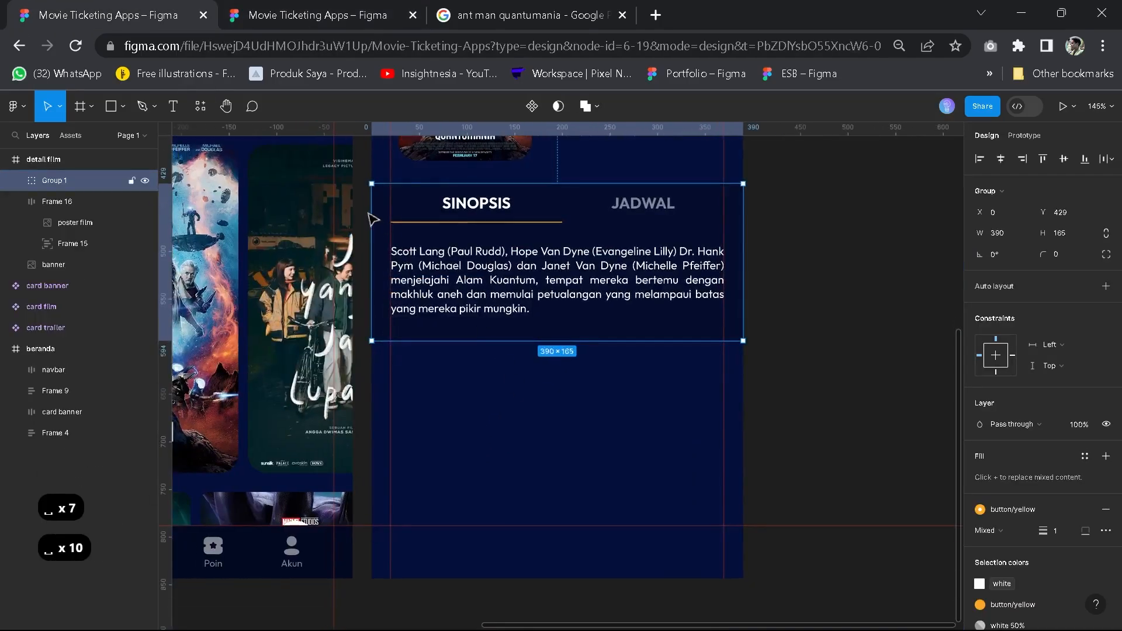
{"action": "key", "text": "space"}
{"action": "left_click_drag", "start_coordinate": [372, 219], "coordinate": [630, 341]}
{"action": "left_click", "coordinate": [304, 208]}
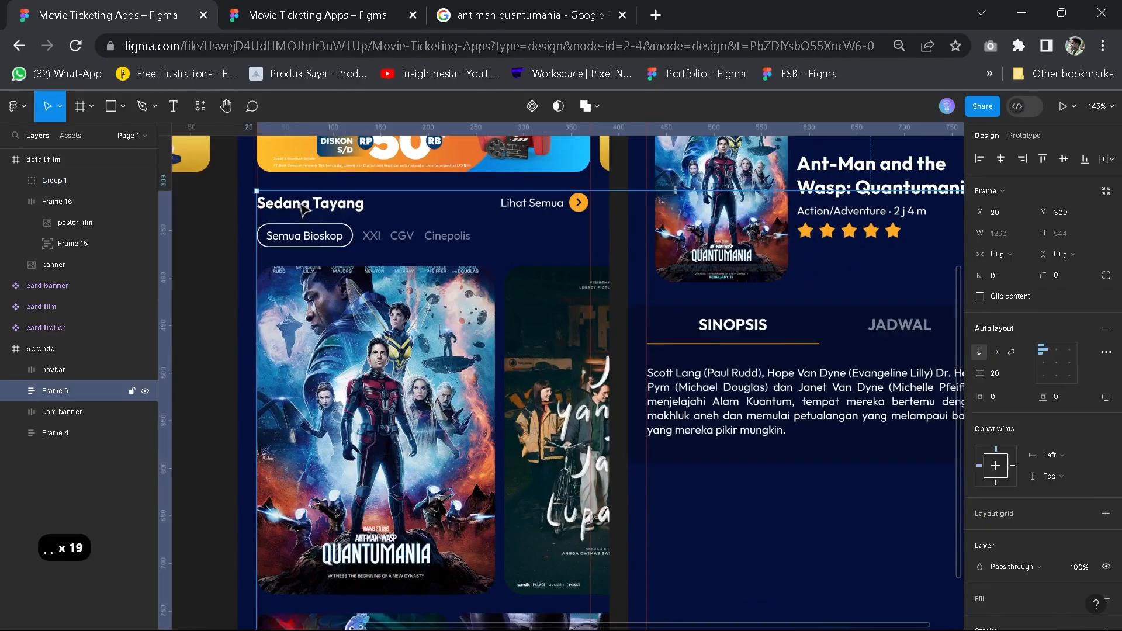
{"action": "left_click", "coordinate": [303, 208]}
{"action": "left_click", "coordinate": [303, 208]}
{"action": "left_click", "coordinate": [303, 208]}
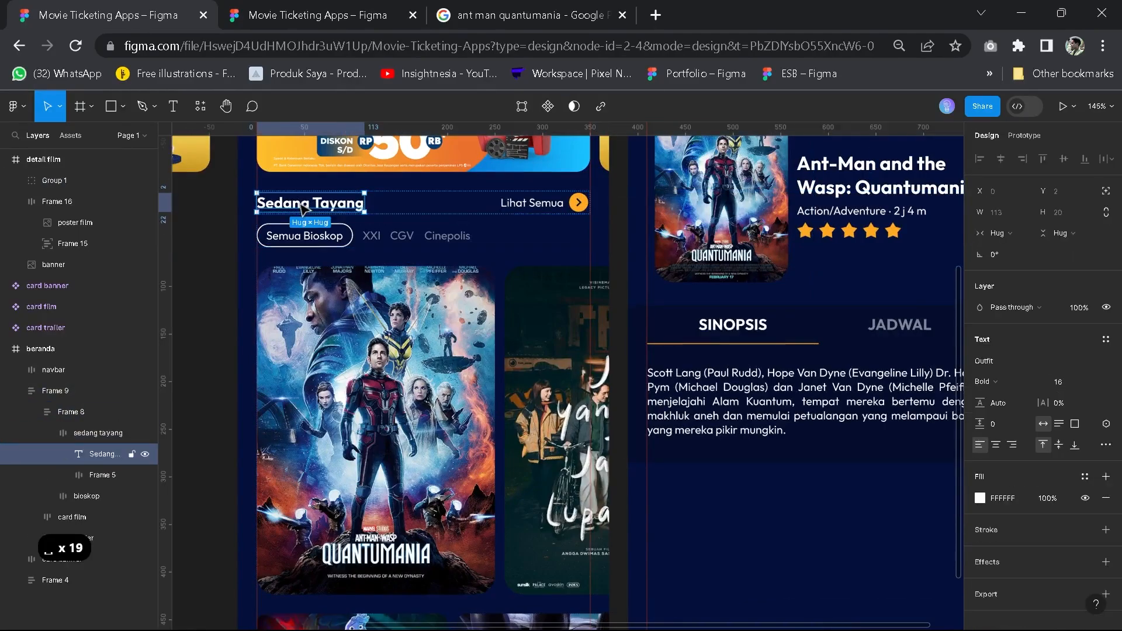
{"action": "key", "text": "ctrl+c"}
{"action": "left_click", "coordinate": [760, 500]}
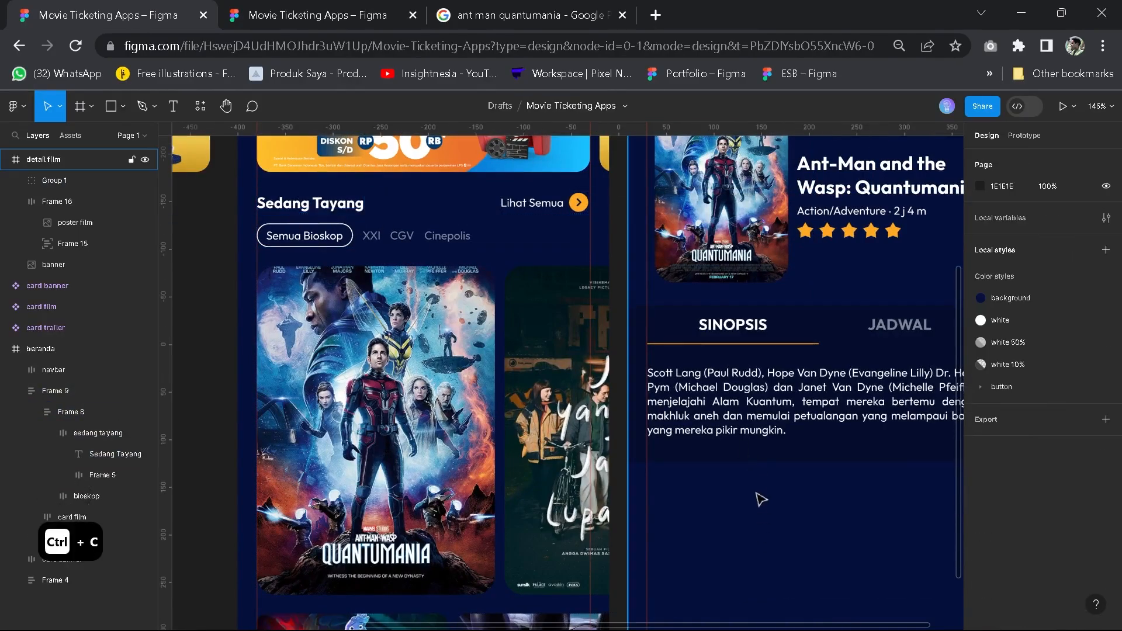
{"action": "key", "text": "ctrl+v"}
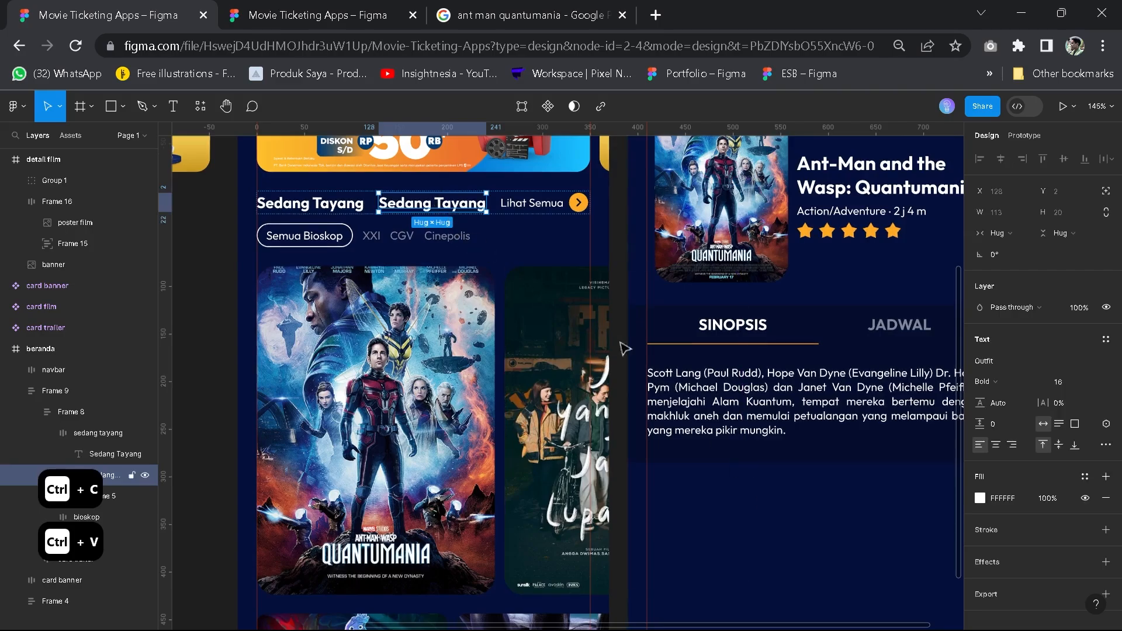
{"action": "left_click_drag", "start_coordinate": [621, 343], "coordinate": [703, 488]}
Change the copied heading's text below the synopsis to Pemeran
{"action": "double_click", "coordinate": [703, 489]}
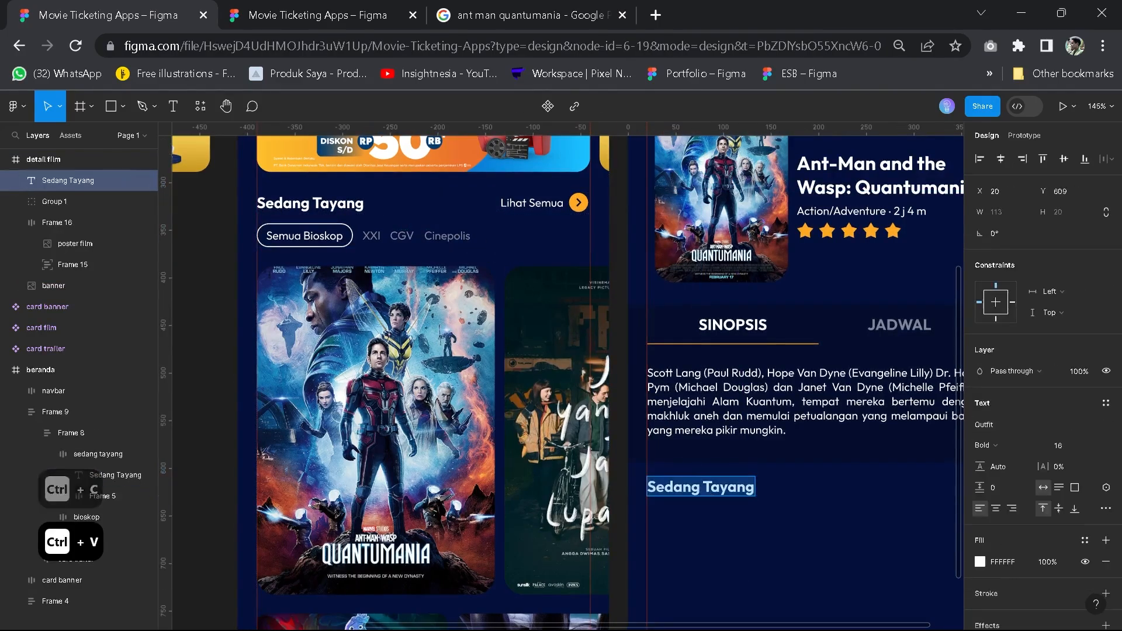
{"action": "key", "text": "Caps_Lock"}
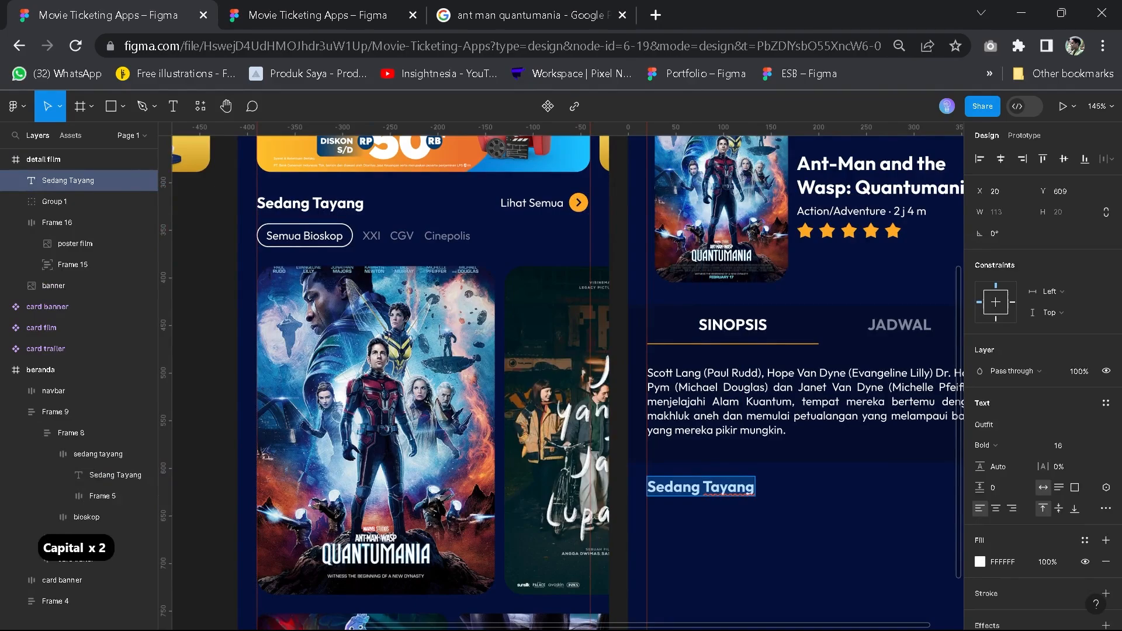
{"action": "type", "text": "Pemeran"}
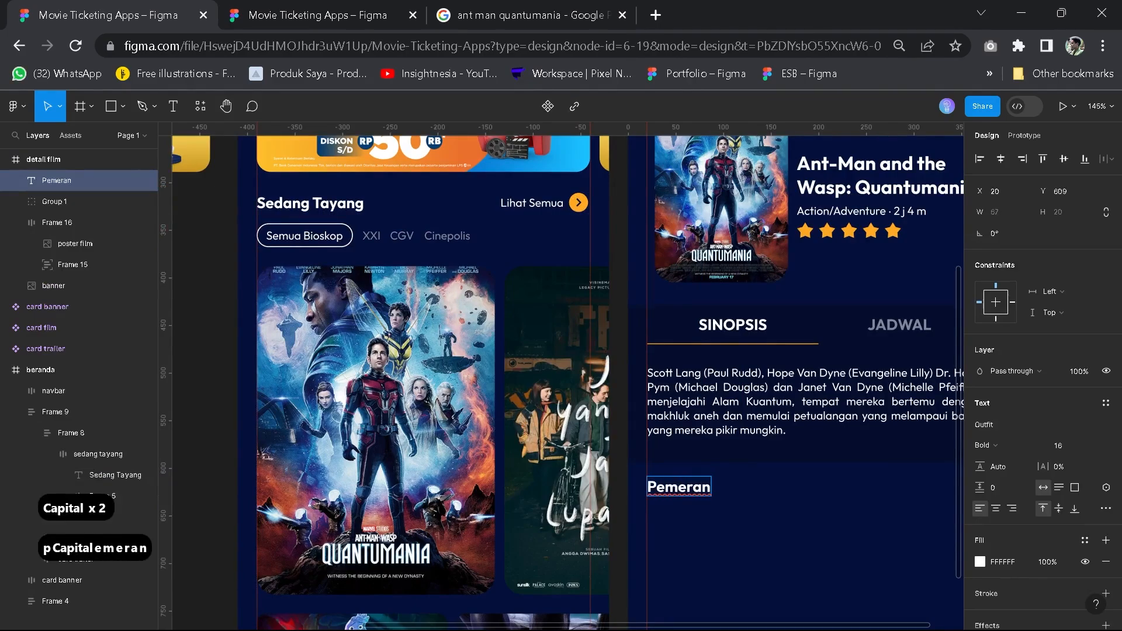
{"action": "left_click", "coordinate": [769, 550]}
{"action": "key", "text": "space"}
{"action": "left_click_drag", "start_coordinate": [817, 533], "coordinate": [573, 445]}
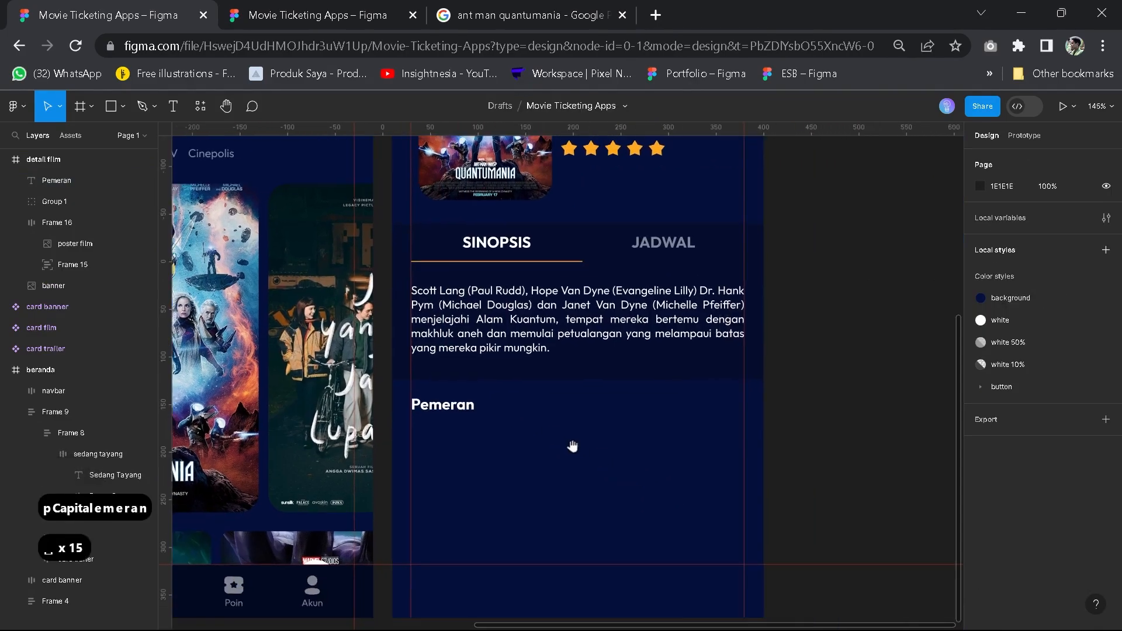
In the reference file, inspect the dimensions of the first cast card under Pemeran
{"action": "left_click", "coordinate": [300, 7]}
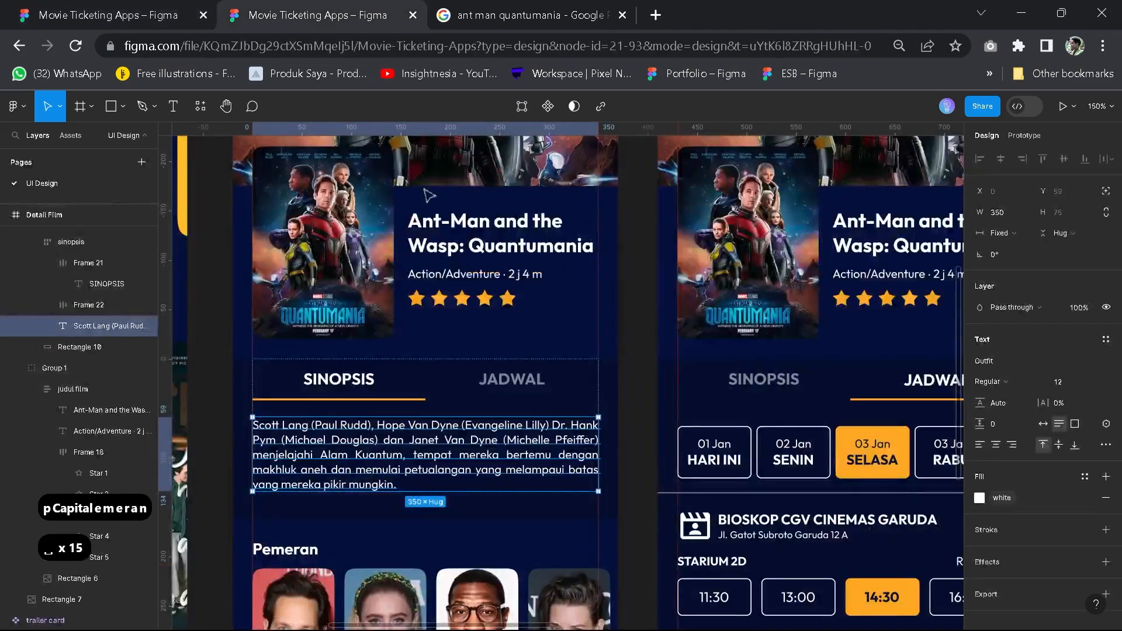
{"action": "left_click", "coordinate": [386, 546]}
{"action": "key", "text": "space"}
{"action": "left_click_drag", "start_coordinate": [305, 593], "coordinate": [327, 459]}
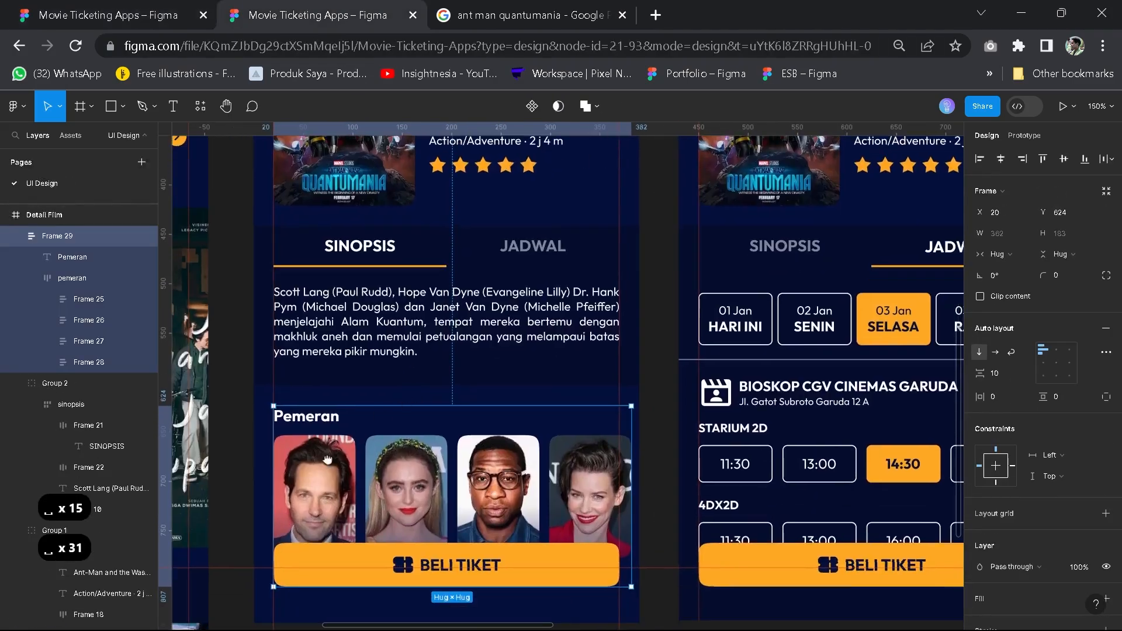
{"action": "left_click", "coordinate": [329, 467]}
{"action": "double_click", "coordinate": [329, 468]}
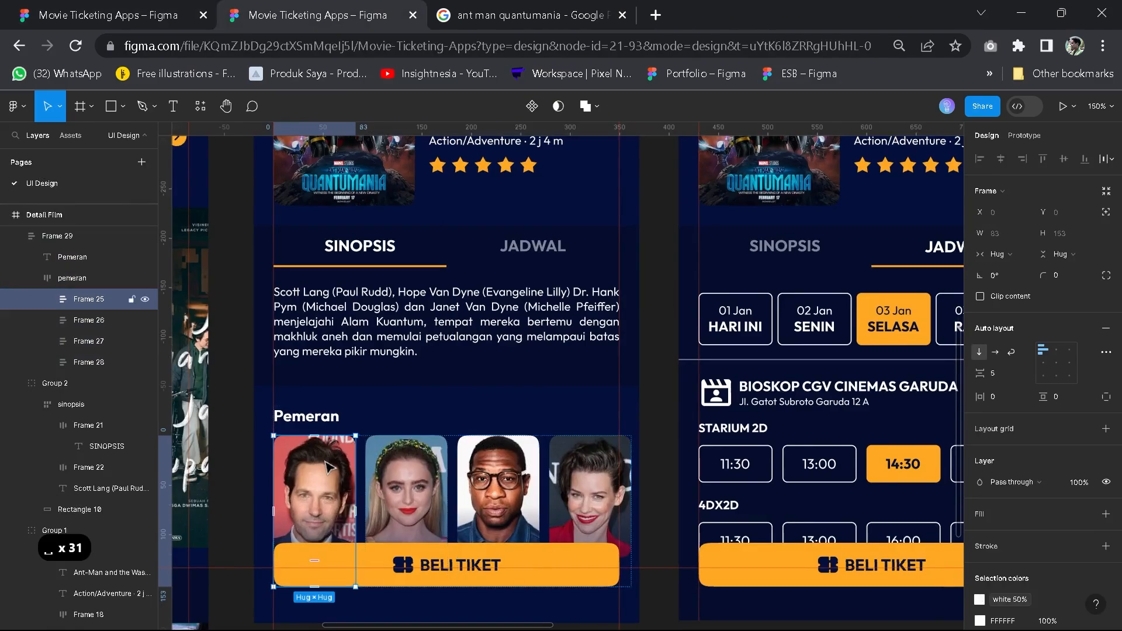
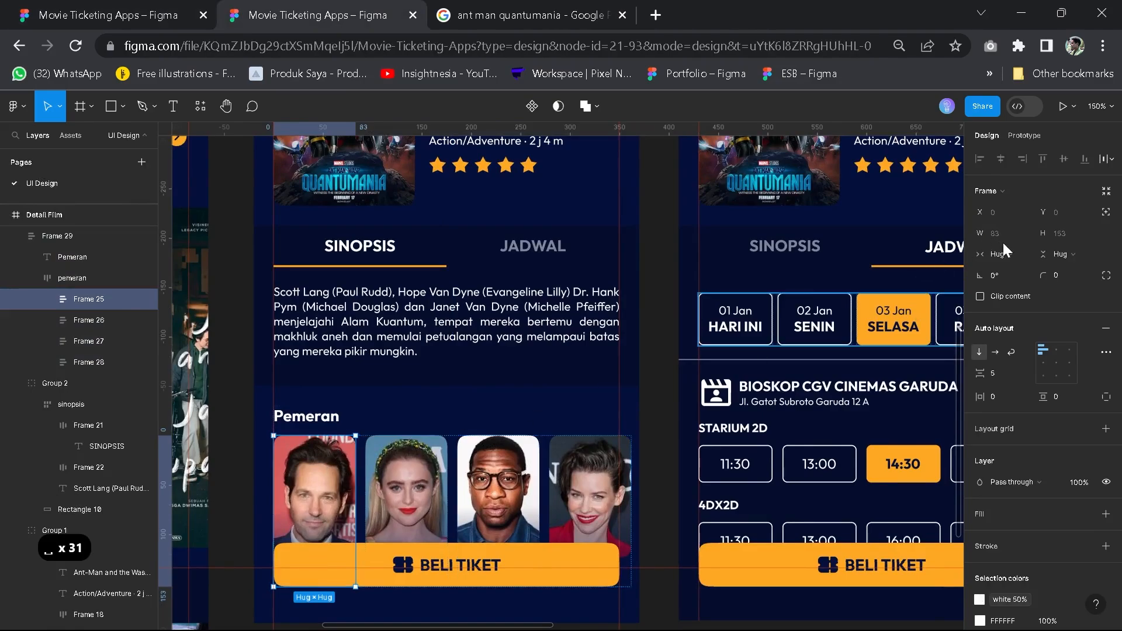
Place a rectangle below the Pemeran heading on the detail film screen and size it 80 wide by 150 high
{"action": "left_click", "coordinate": [108, 14]}
{"action": "left_click_drag", "start_coordinate": [468, 465], "coordinate": [475, 430]}
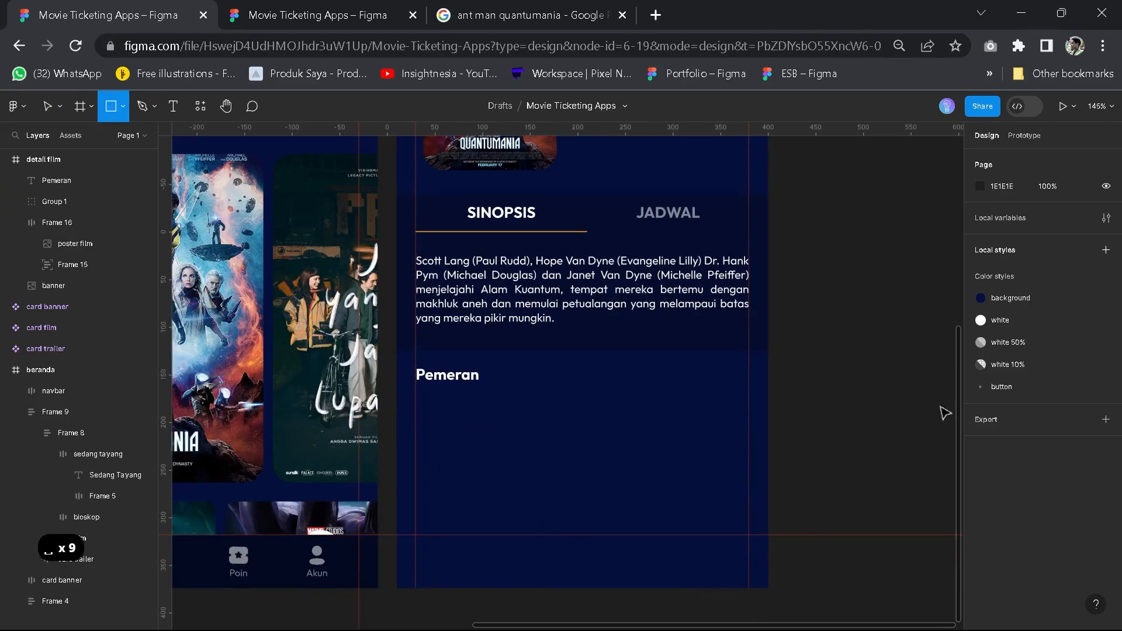
{"action": "type", "text": "80"}
{"action": "key", "text": "Tab"}
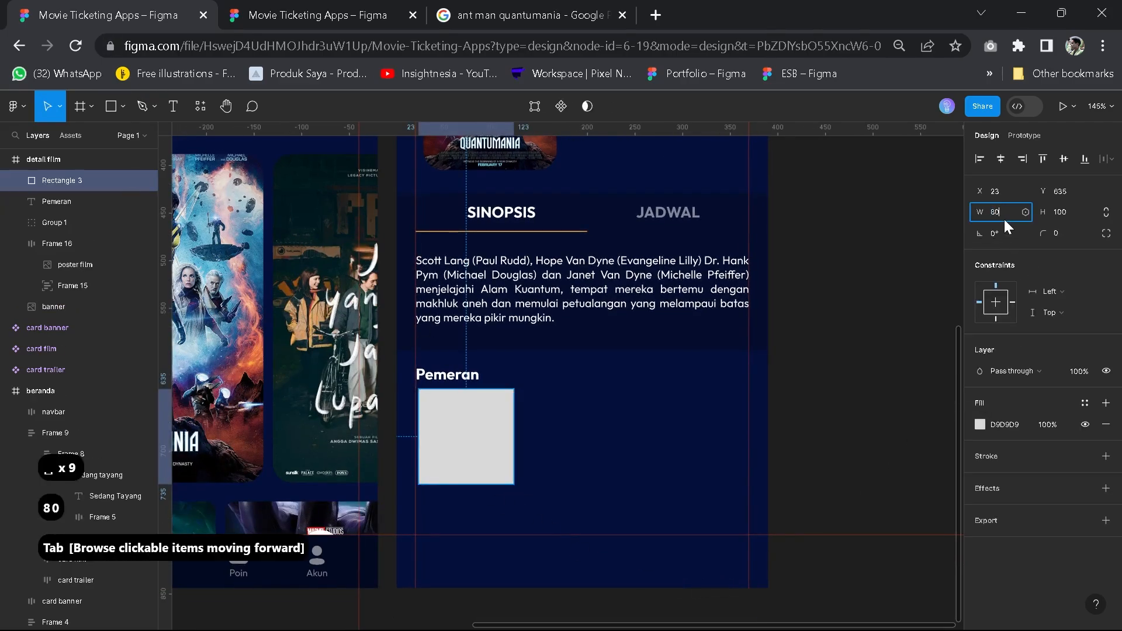
{"action": "type", "text": "150"}
{"action": "key", "text": "Return"}
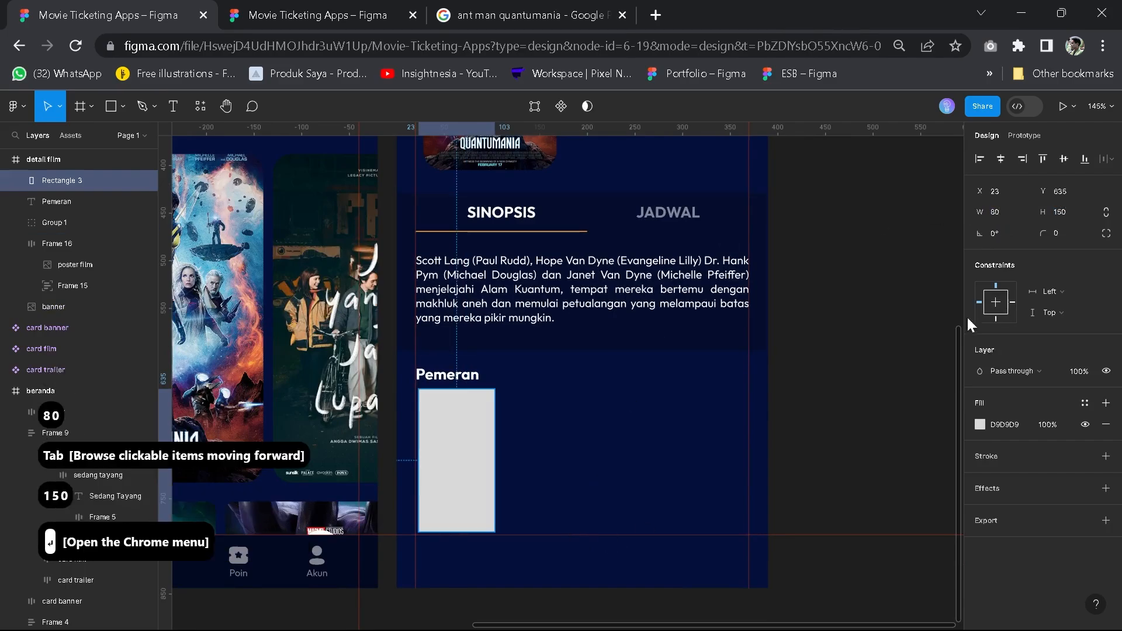
Compare with the reference file, move the grey rectangle's left edge to the guide at X 20, and widen the rectangle to 99
{"action": "scroll", "coordinate": [570, 455], "scroll_direction": "up", "scroll_amount": 3}
{"action": "left_click", "coordinate": [310, 14]}
{"action": "left_click_drag", "start_coordinate": [551, 454], "coordinate": [518, 449]}
{"action": "left_click", "coordinate": [176, 13]}
{"action": "scroll", "coordinate": [527, 438], "scroll_direction": "up", "scroll_amount": 1}
{"action": "scroll", "coordinate": [489, 453], "scroll_direction": "down", "scroll_amount": 1}
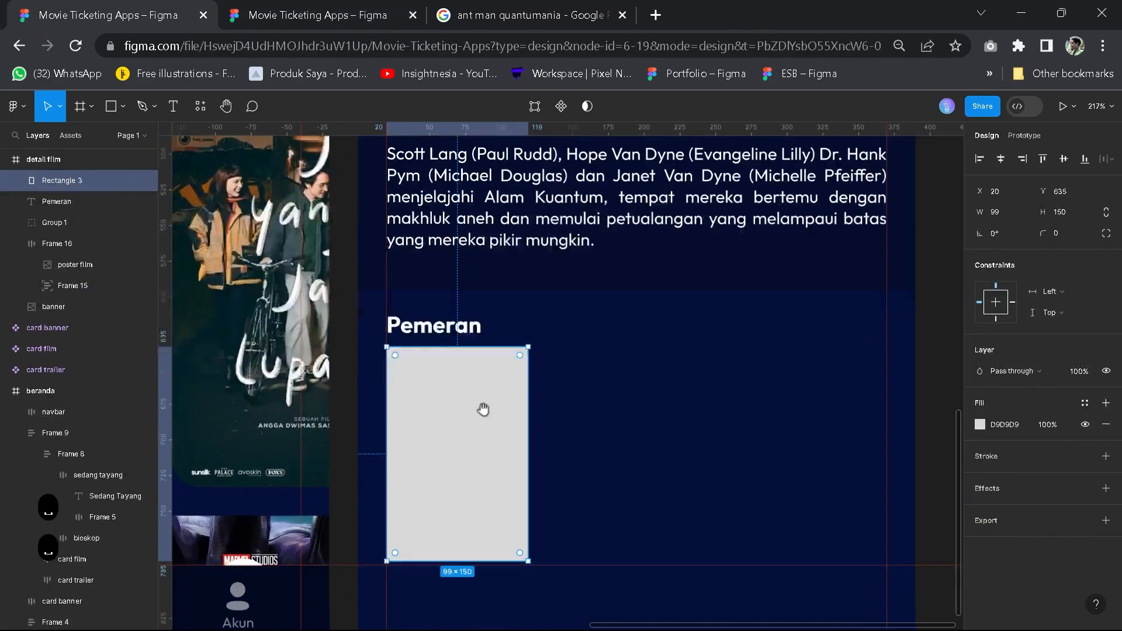
{"action": "left_click", "coordinate": [451, 324]}
{"action": "scroll", "coordinate": [491, 391], "scroll_direction": "down", "scroll_amount": 2}
{"action": "left_click_drag", "start_coordinate": [491, 390], "coordinate": [506, 419]}
{"action": "left_click", "coordinate": [482, 453]}
{"action": "scroll", "coordinate": [480, 455], "scroll_direction": "up", "scroll_amount": 2}
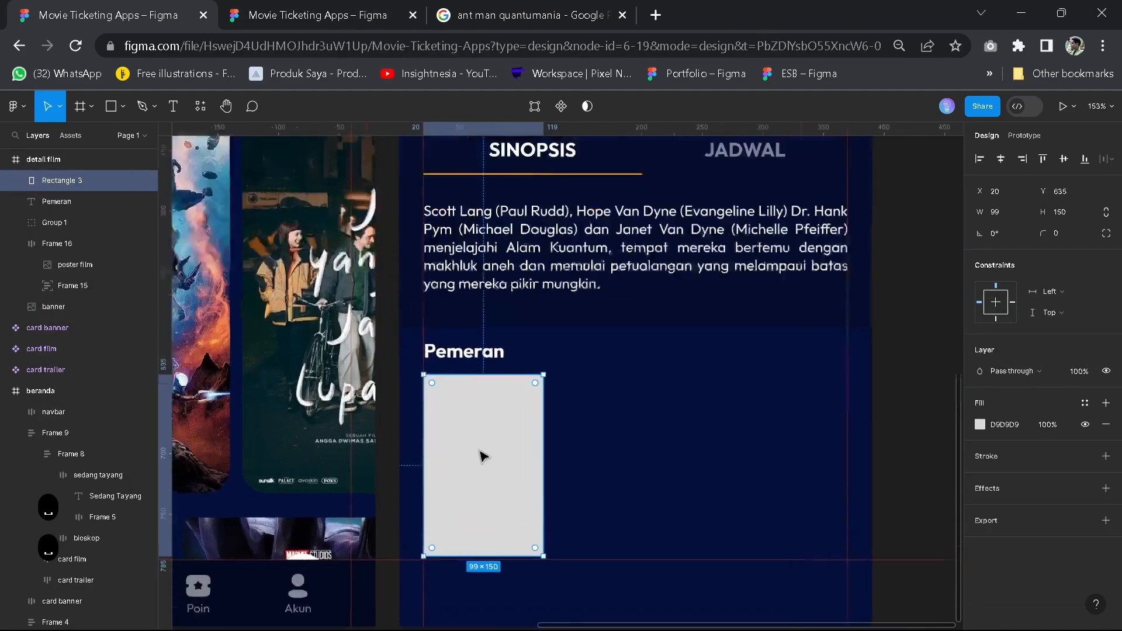
Set the corner radius of the grey rectangle below the Pemeran heading to 10
{"action": "left_click_drag", "start_coordinate": [424, 374], "coordinate": [425, 379]}
{"action": "left_click", "coordinate": [1058, 234]}
{"action": "type", "text": "1"}
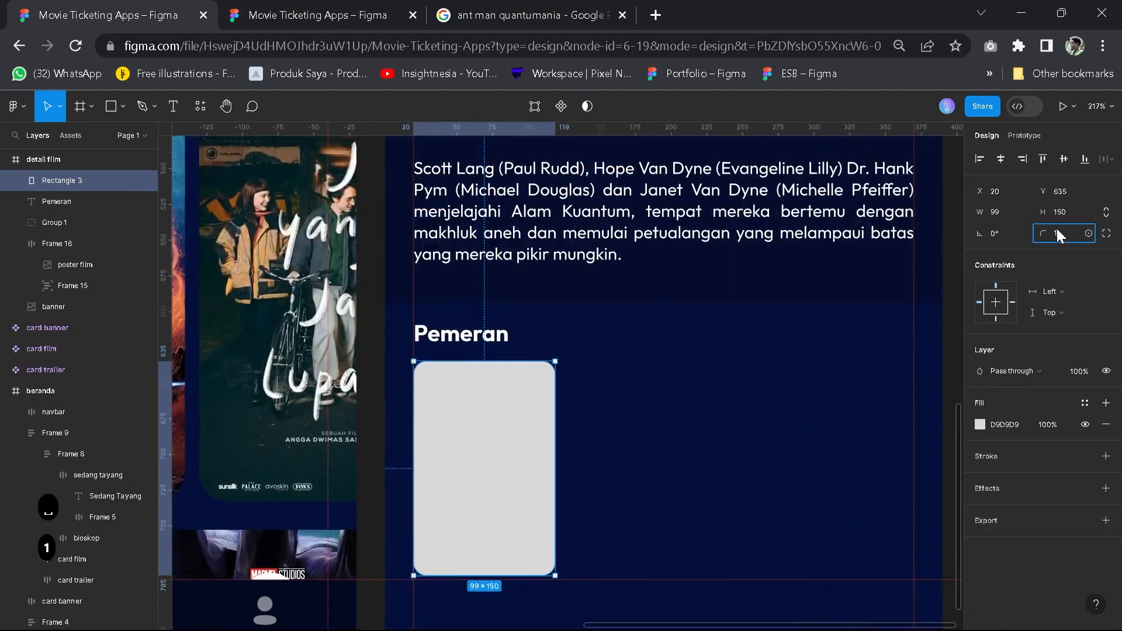
{"action": "type", "text": "0"}
{"action": "key", "text": "Return"}
Check the cast cards in the reference file and search Google for pemeran ant man quantumania, showing all result types
{"action": "left_click", "coordinate": [513, 4]}
{"action": "left_click", "coordinate": [186, 8]}
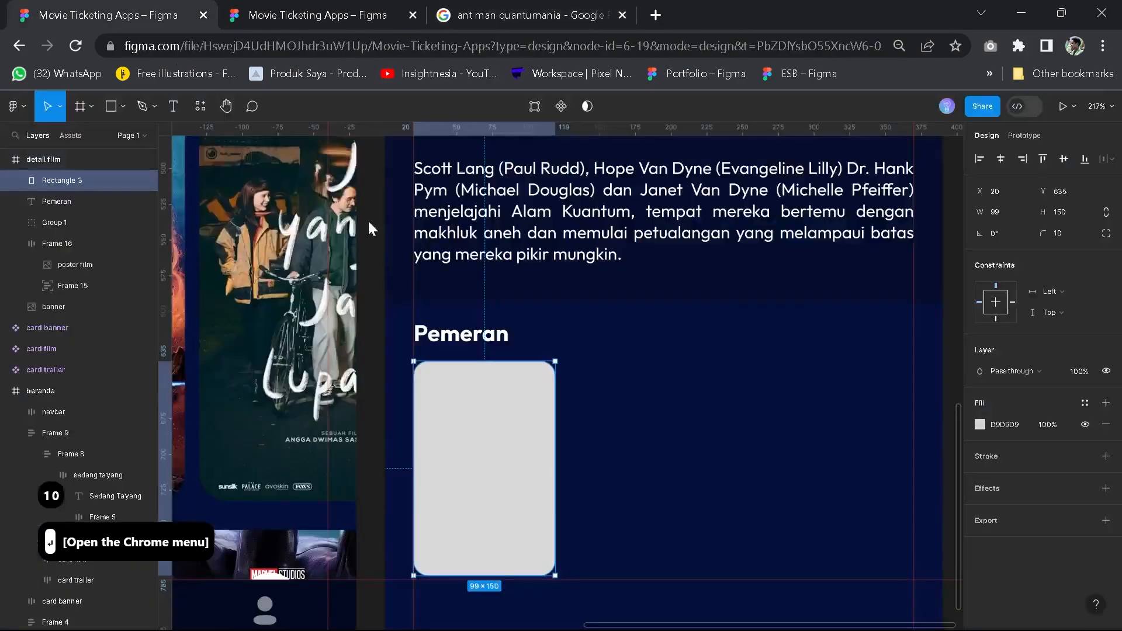
{"action": "left_click", "coordinate": [279, 4]}
{"action": "left_click", "coordinate": [485, 492]}
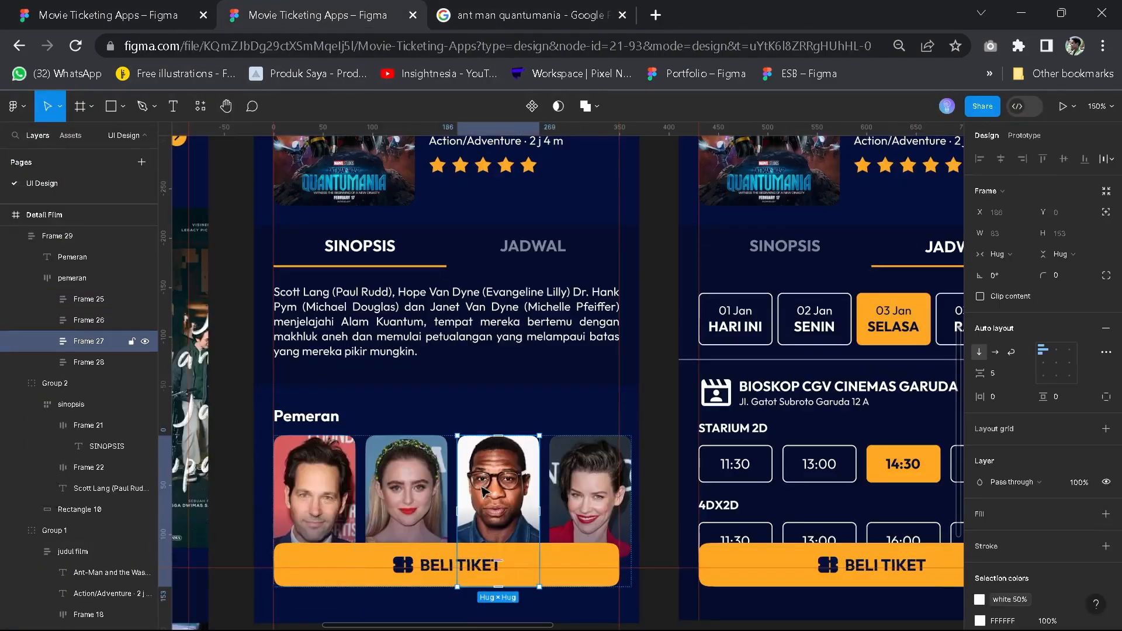
{"action": "left_click", "coordinate": [412, 475]}
{"action": "key", "text": "Escape"}
{"action": "left_click", "coordinate": [586, 9]}
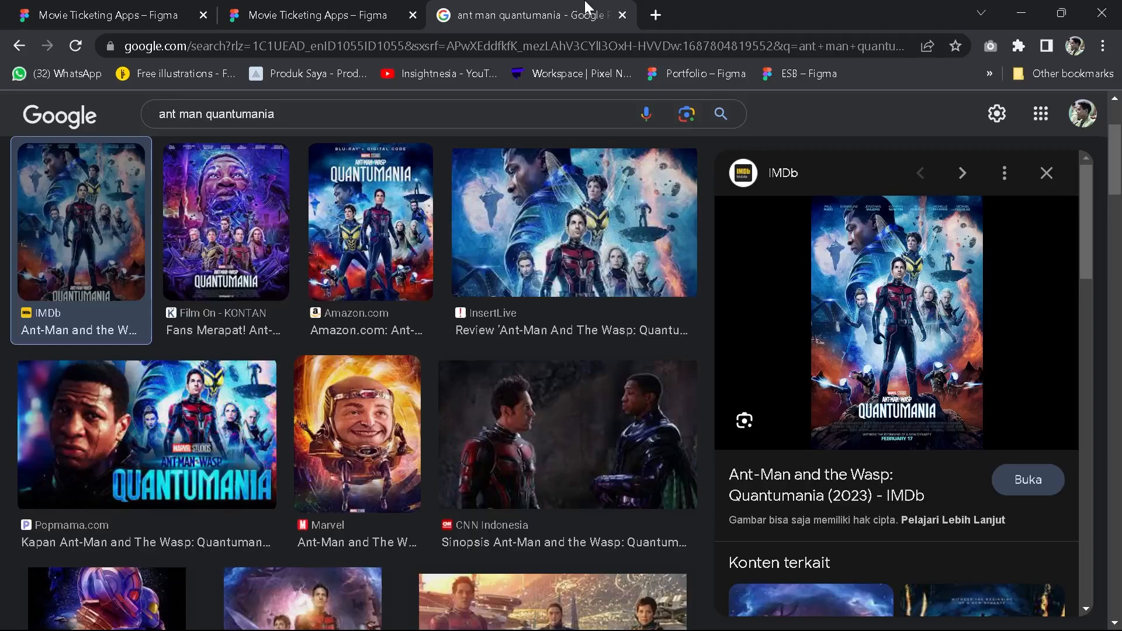
{"action": "left_click", "coordinate": [159, 114]}
{"action": "type", "text": "pemeran"}
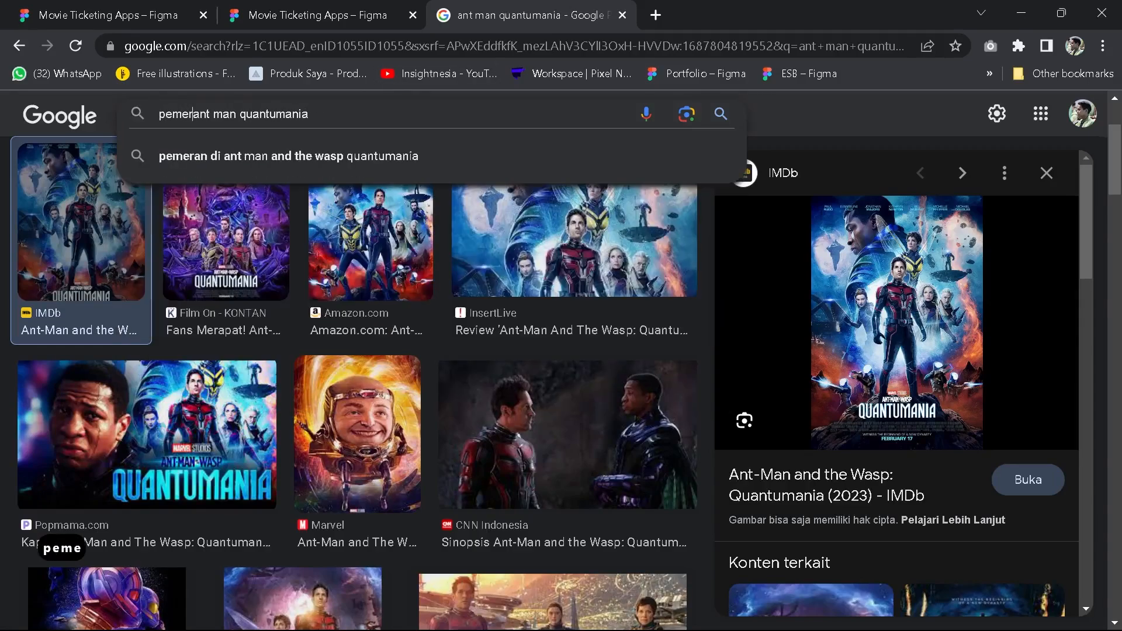
{"action": "key", "text": "Return"}
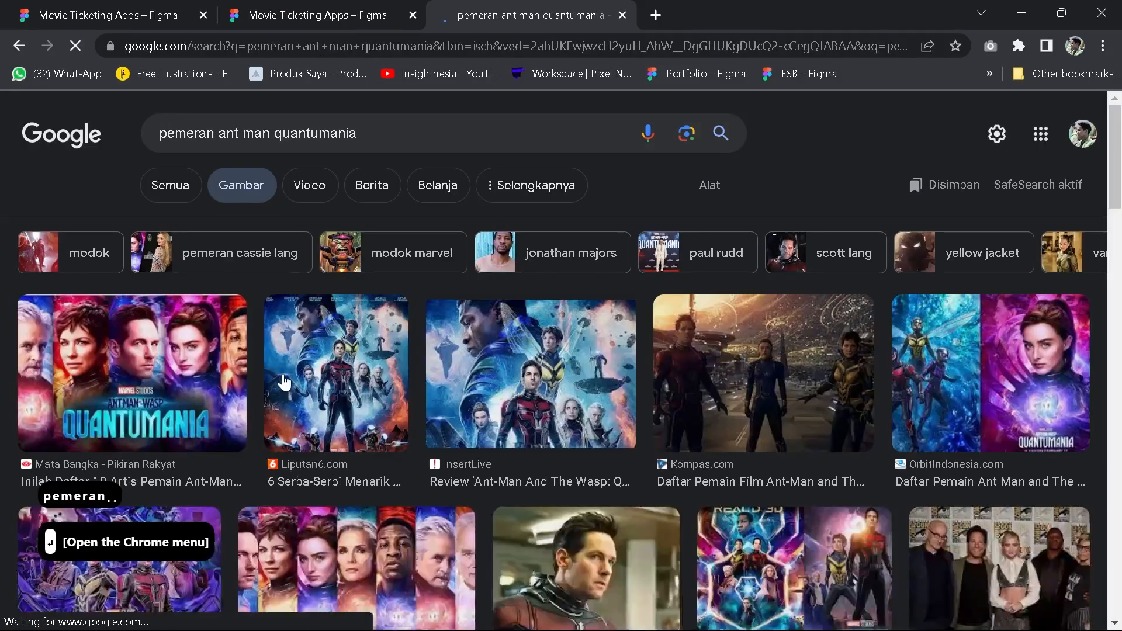
{"action": "left_click", "coordinate": [170, 183]}
Copy Kathryn Newton's photo from the Google cast results and paste it as the fill of the grey rectangle under Pemeran
{"action": "right_click", "coordinate": [156, 428]}
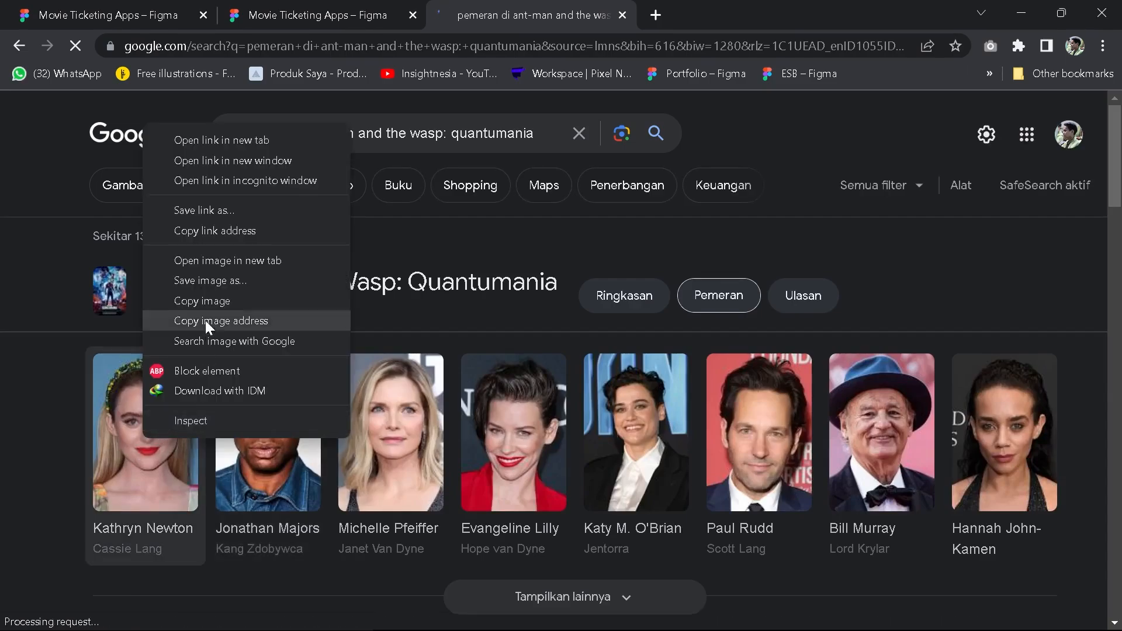
{"action": "left_click", "coordinate": [205, 320]}
{"action": "left_click", "coordinate": [314, 11]}
{"action": "left_click", "coordinate": [151, 11]}
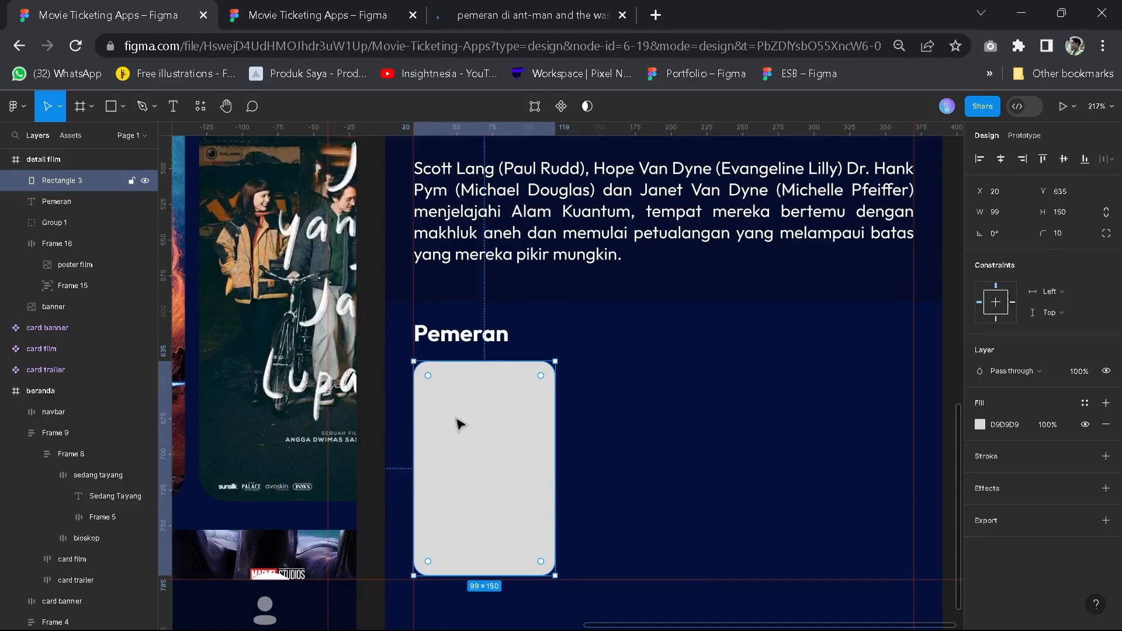
{"action": "key", "text": "ctrl+v"}
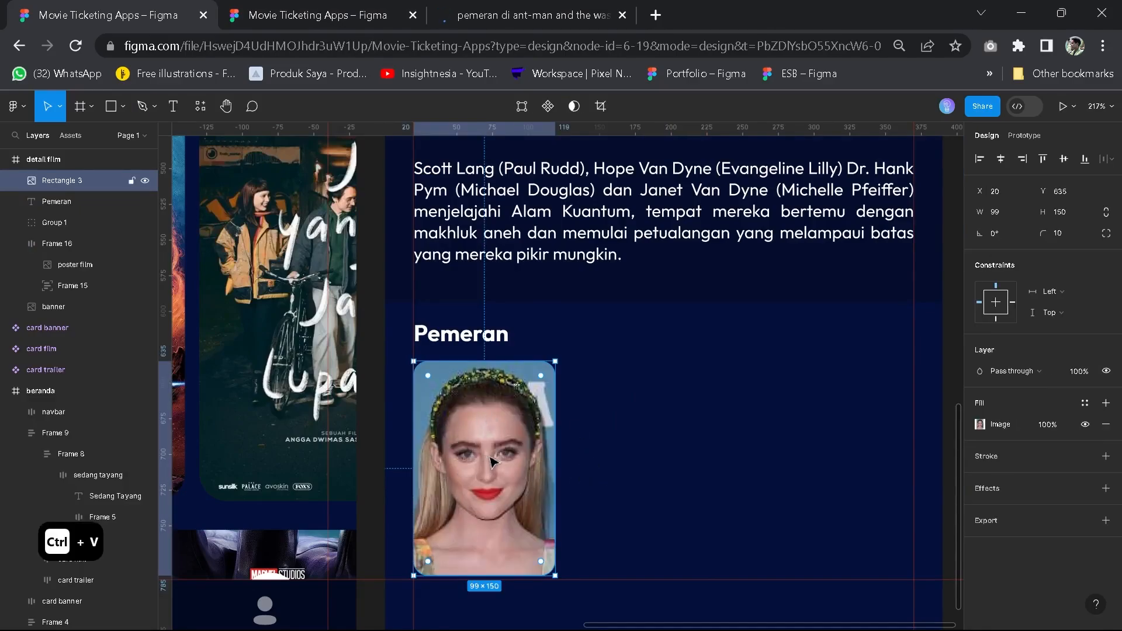
{"action": "scroll", "coordinate": [492, 462], "scroll_direction": "down", "scroll_amount": 5}
{"action": "left_click_drag", "start_coordinate": [490, 458], "coordinate": [442, 406]}
{"action": "scroll", "coordinate": [464, 399], "scroll_direction": "up", "scroll_amount": 3}
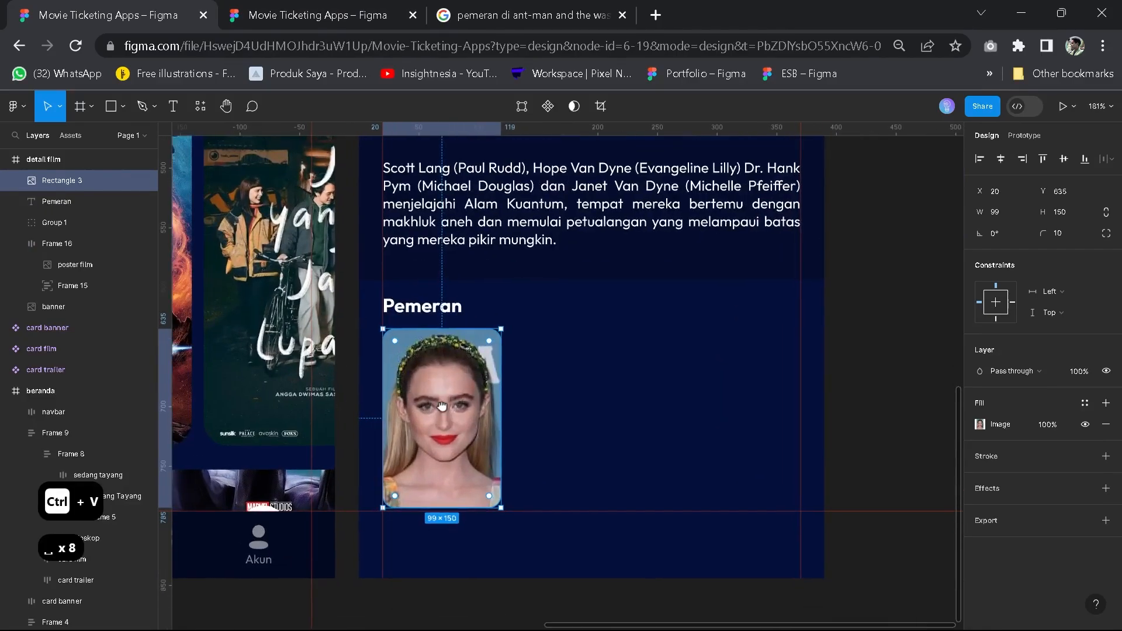
{"action": "key", "text": "space"}
{"action": "scroll", "coordinate": [452, 354], "scroll_direction": "up", "scroll_amount": 2}
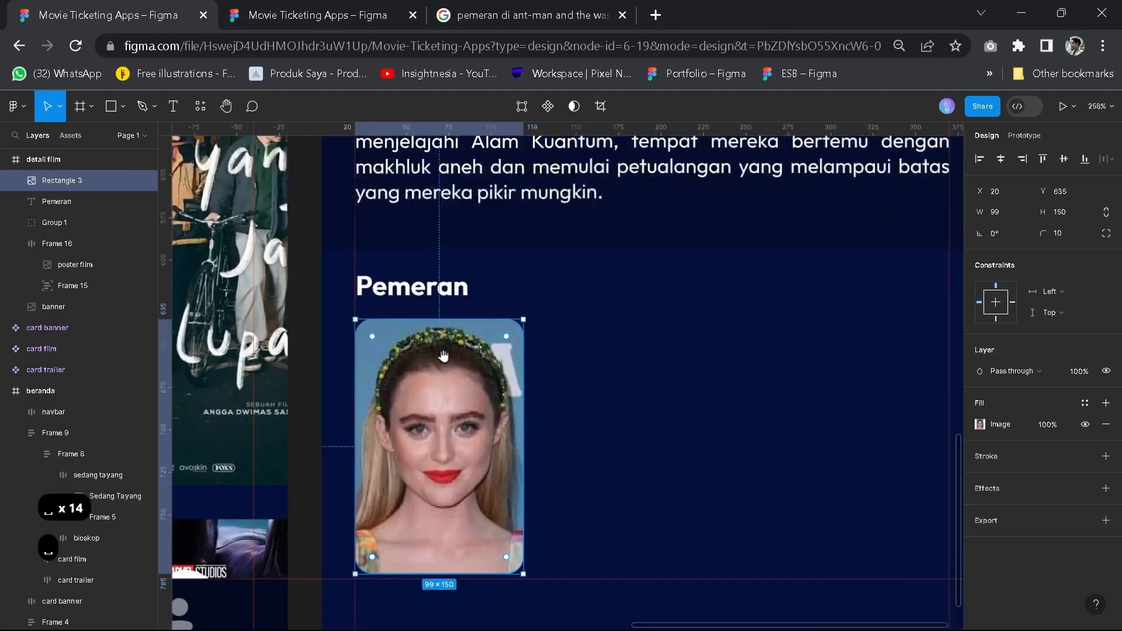
{"action": "left_click_drag", "start_coordinate": [444, 356], "coordinate": [436, 361]}
{"action": "left_click", "coordinate": [353, 10]}
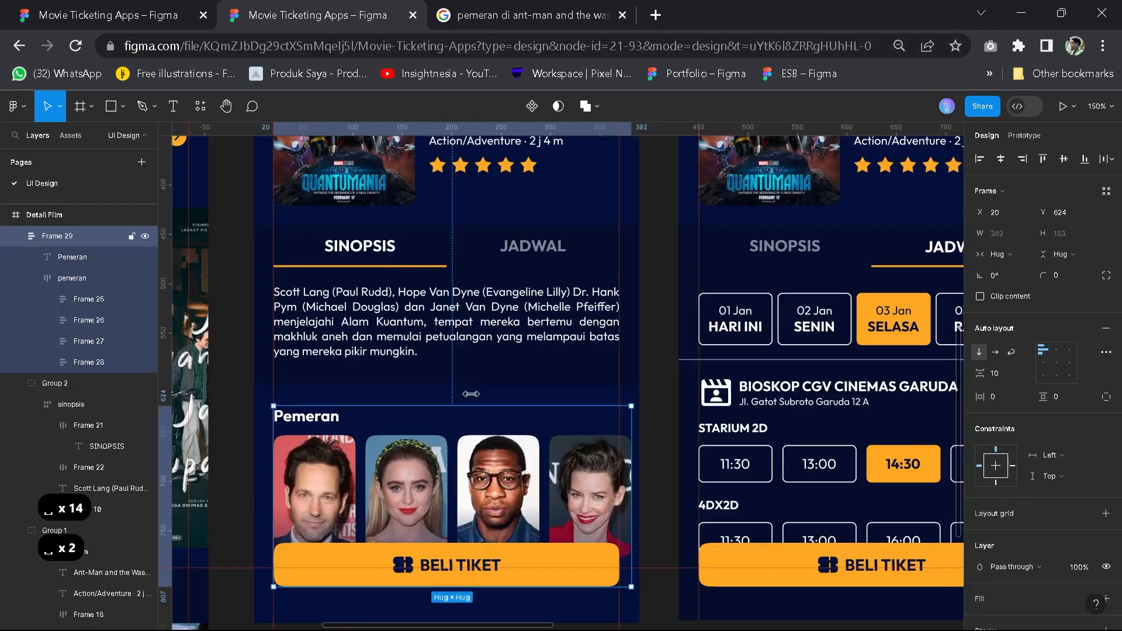
{"action": "left_click", "coordinate": [111, 15]}
{"action": "key", "text": "ctrl+z"}
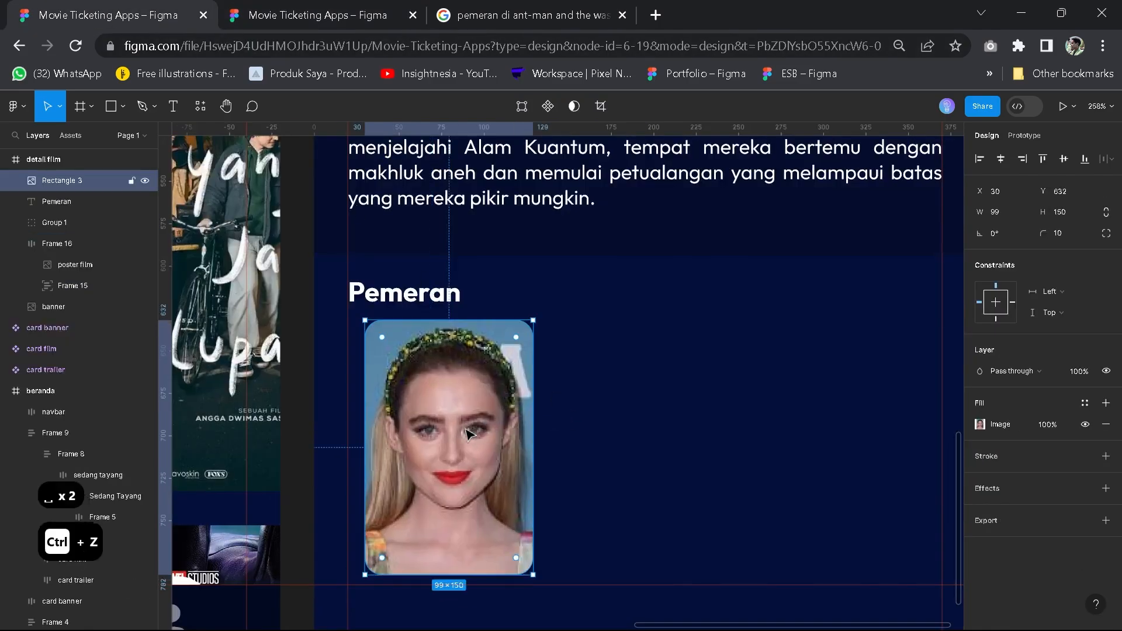
Turn the cast photo card into a component and rename it pemeran
{"action": "right_click", "coordinate": [426, 468]}
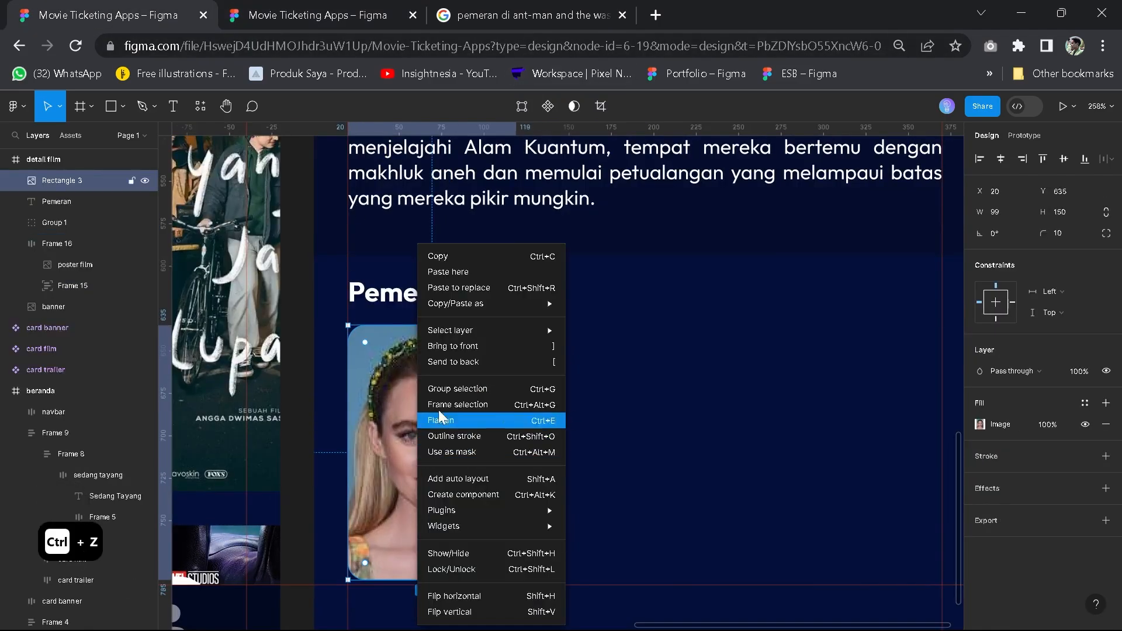
{"action": "left_click", "coordinate": [478, 489]}
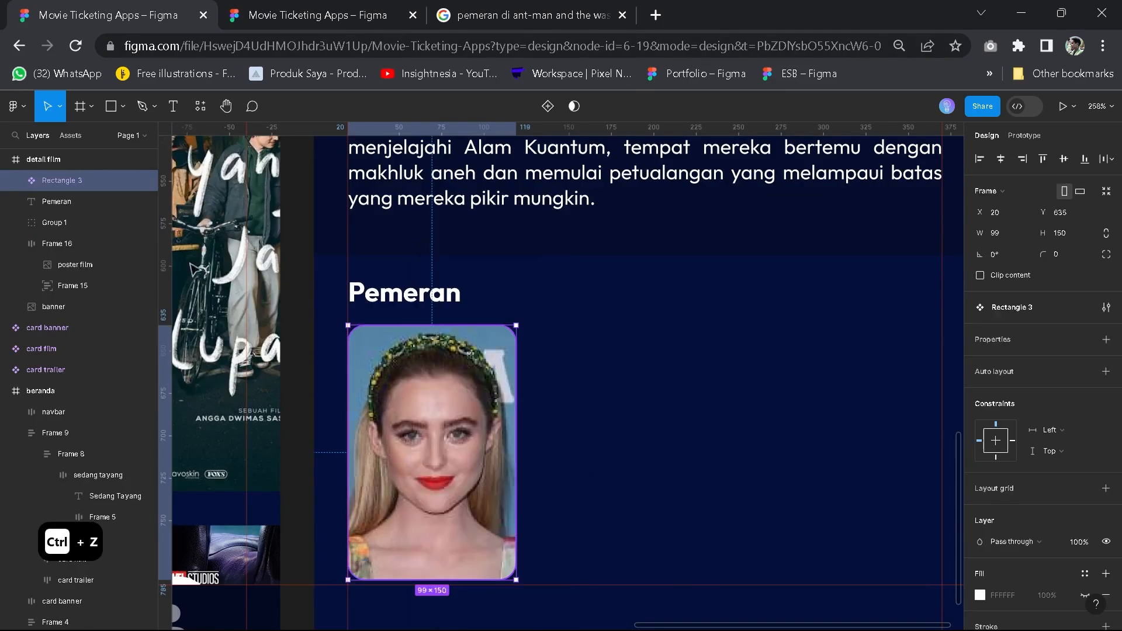
{"action": "left_click", "coordinate": [79, 181]}
{"action": "type", "text": "pemeran"}
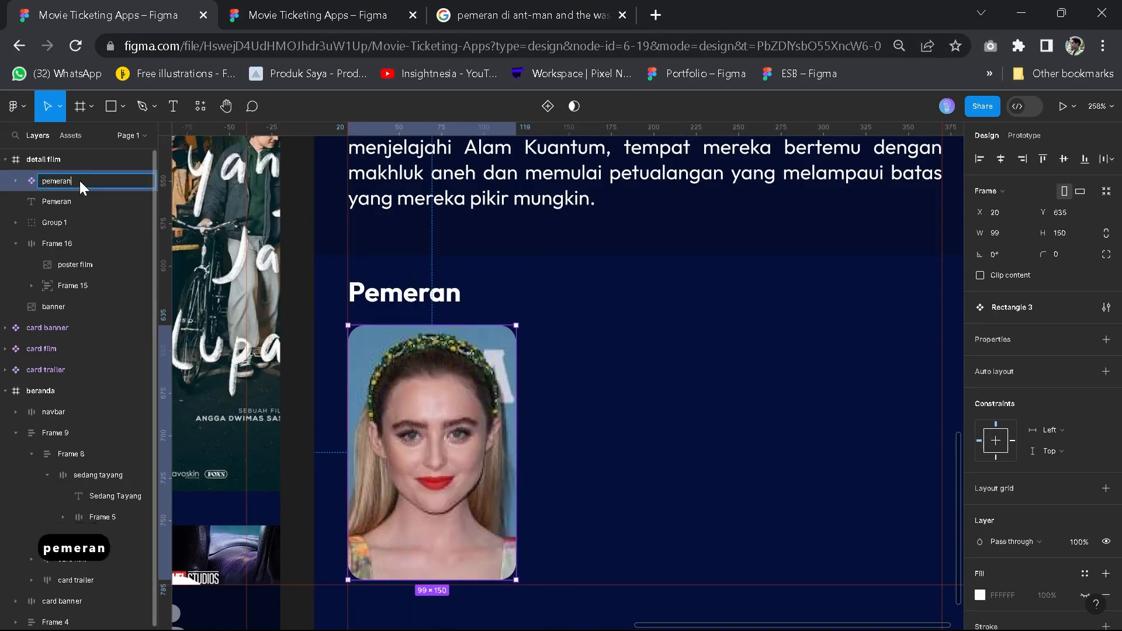
{"action": "key", "text": "Return"}
Move the pemeran component out of the detail film frame onto the empty canvas below it
{"action": "scroll", "coordinate": [586, 376], "scroll_direction": "down", "scroll_amount": 2}
{"action": "scroll", "coordinate": [589, 381], "scroll_direction": "down", "scroll_amount": 3}
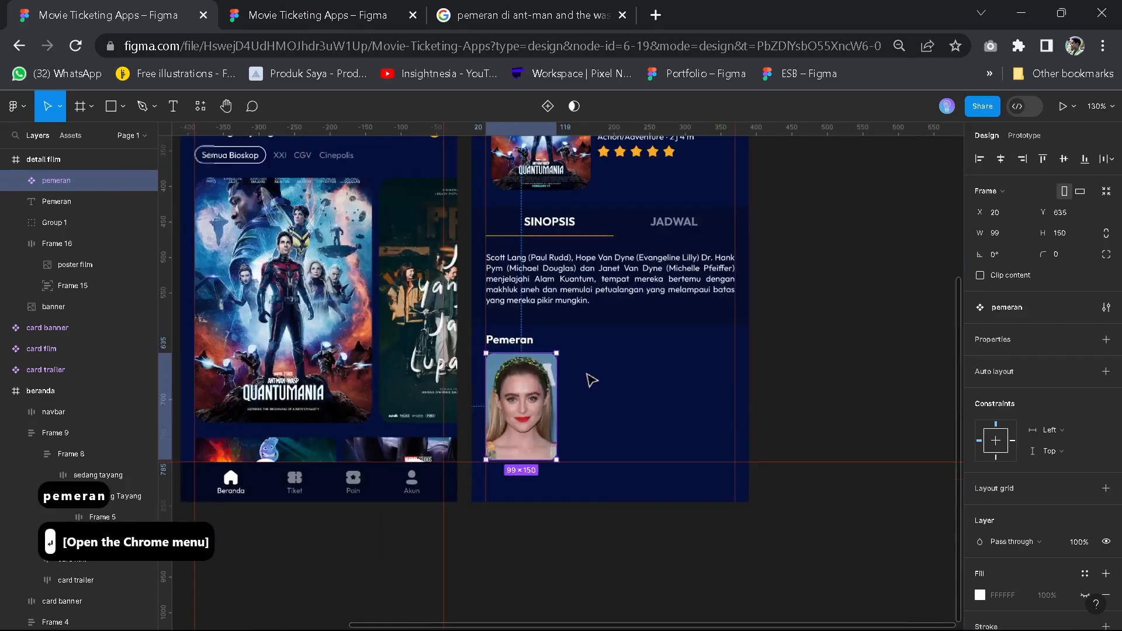
{"action": "left_click_drag", "start_coordinate": [533, 412], "coordinate": [522, 549]}
{"action": "scroll", "coordinate": [601, 569], "scroll_direction": "up", "scroll_amount": 2}
{"action": "left_click_drag", "start_coordinate": [588, 497], "coordinate": [584, 446]}
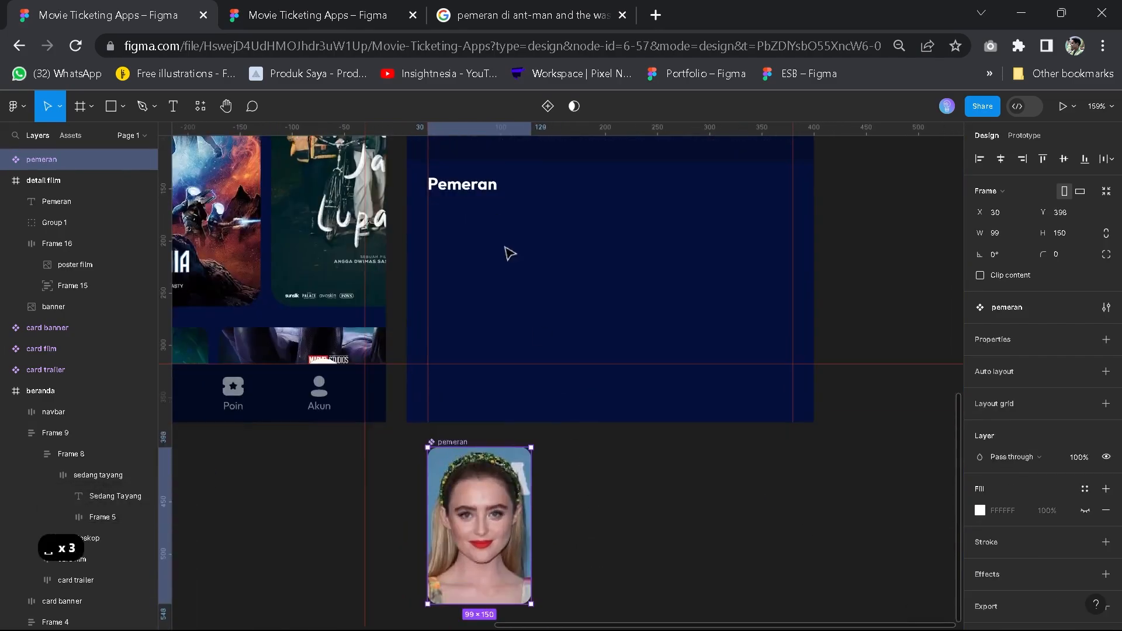
Insert an instance of the pemeran component from the local assets into the detail film screen near the Pemeran heading
{"action": "left_click", "coordinate": [505, 248]}
{"action": "left_click_drag", "start_coordinate": [494, 316], "coordinate": [505, 409]}
{"action": "scroll", "coordinate": [510, 415], "scroll_direction": "down", "scroll_amount": 2}
{"action": "scroll", "coordinate": [513, 388], "scroll_direction": "up", "scroll_amount": 5}
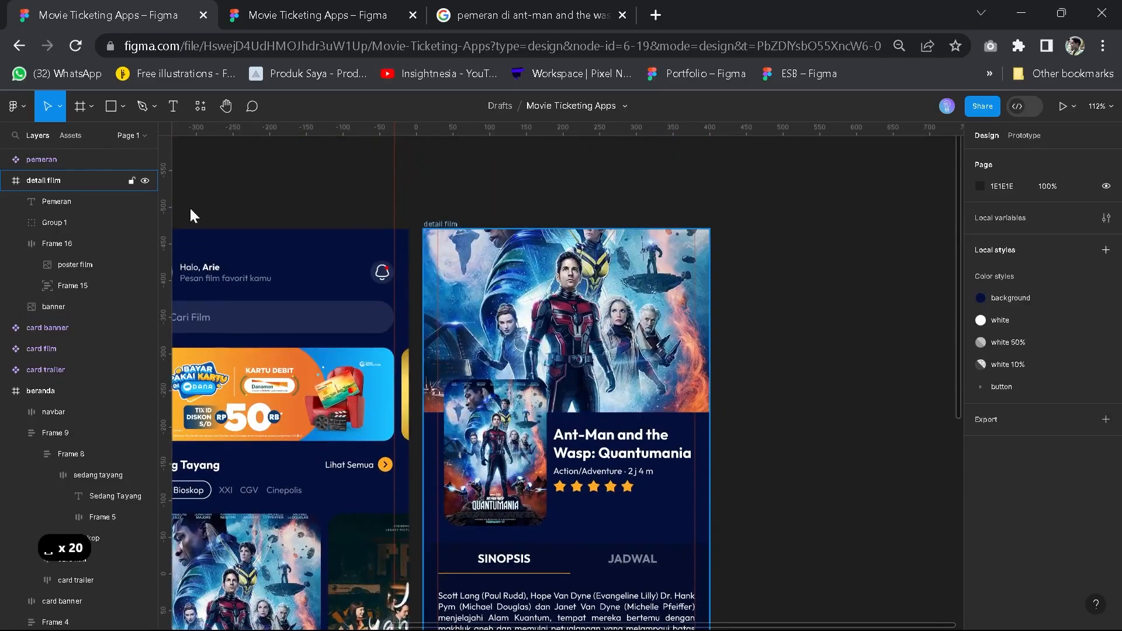
{"action": "left_click", "coordinate": [59, 181]}
{"action": "left_click", "coordinate": [71, 136]}
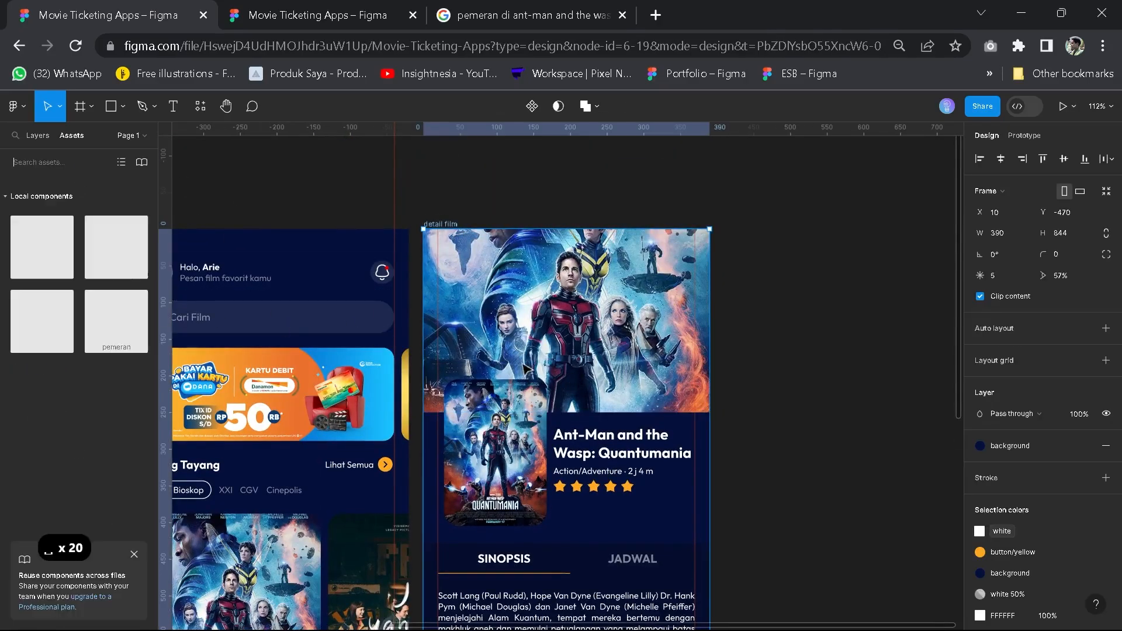
{"action": "scroll", "coordinate": [523, 364], "scroll_direction": "down", "scroll_amount": 3}
{"action": "scroll", "coordinate": [524, 359], "scroll_direction": "down", "scroll_amount": 1}
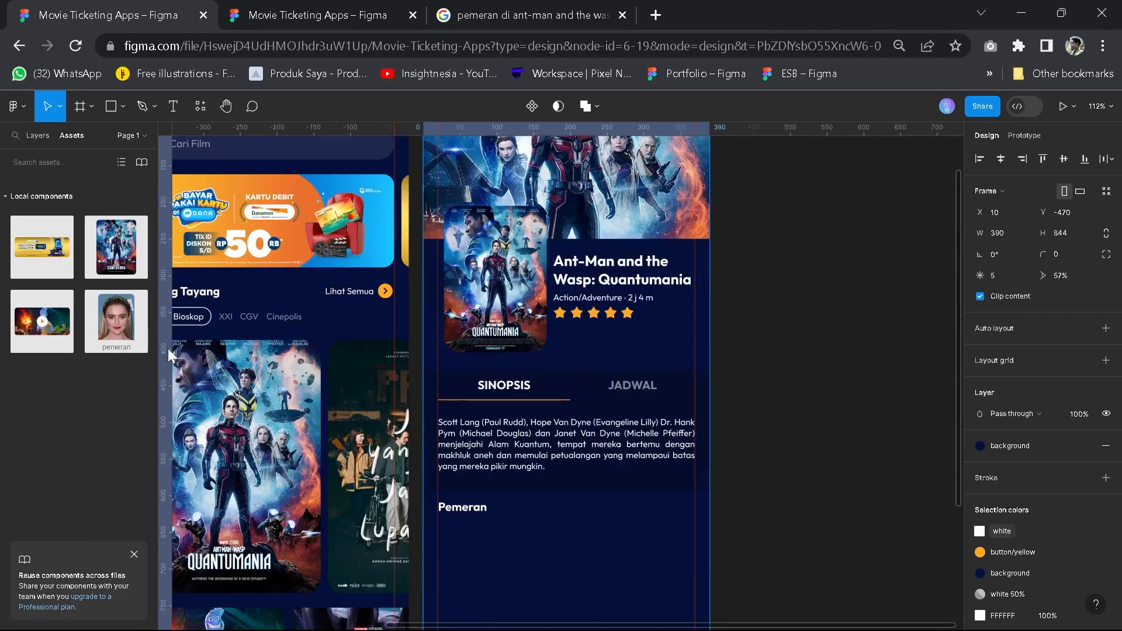
{"action": "left_click_drag", "start_coordinate": [109, 324], "coordinate": [485, 567]}
Move the pemeran instance directly below the Pemeran heading, with its left edge on the guide at X 20
{"action": "scroll", "coordinate": [555, 564], "scroll_direction": "up", "scroll_amount": 2}
{"action": "key", "text": "space"}
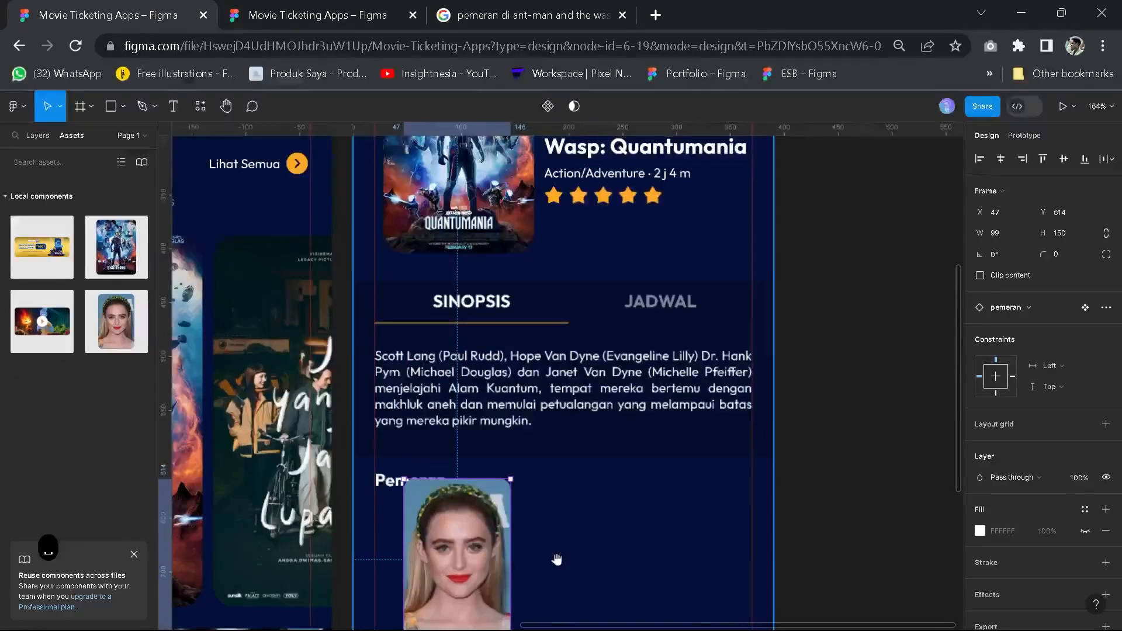
{"action": "left_click_drag", "start_coordinate": [555, 559], "coordinate": [588, 383]}
{"action": "left_click_drag", "start_coordinate": [482, 402], "coordinate": [457, 411]}
Wrap the instance in an auto layout frame with horizontal and vertical padding 0 and realign it to X 20
{"action": "key", "text": "shift+a"}
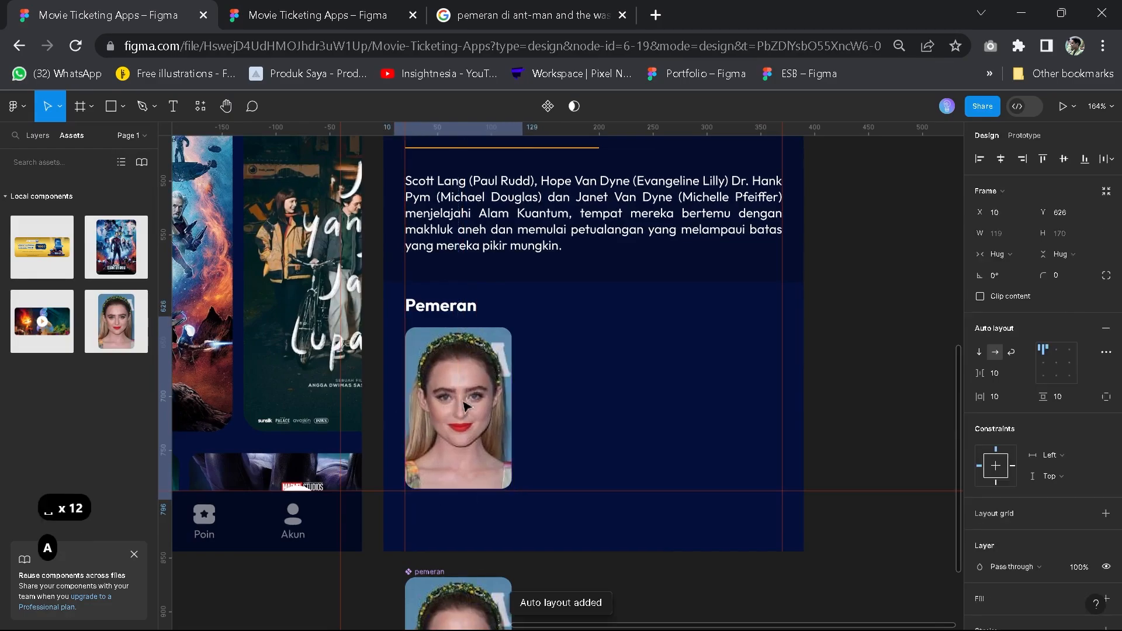
{"action": "type", "text": "0"}
{"action": "left_click", "coordinate": [1067, 395]}
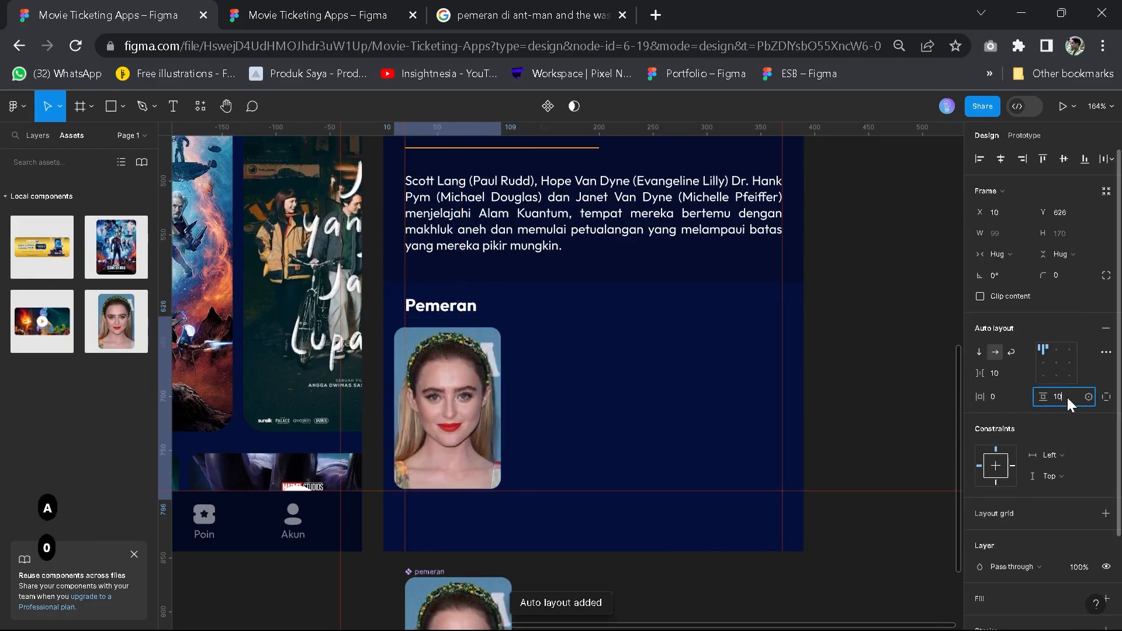
{"action": "type", "text": "0"}
{"action": "left_click", "coordinate": [668, 421]}
{"action": "left_click_drag", "start_coordinate": [439, 378], "coordinate": [450, 383]}
Duplicate the pemeran instance three times inside the auto layout to form a row of four cast cards
{"action": "double_click", "coordinate": [462, 402]}
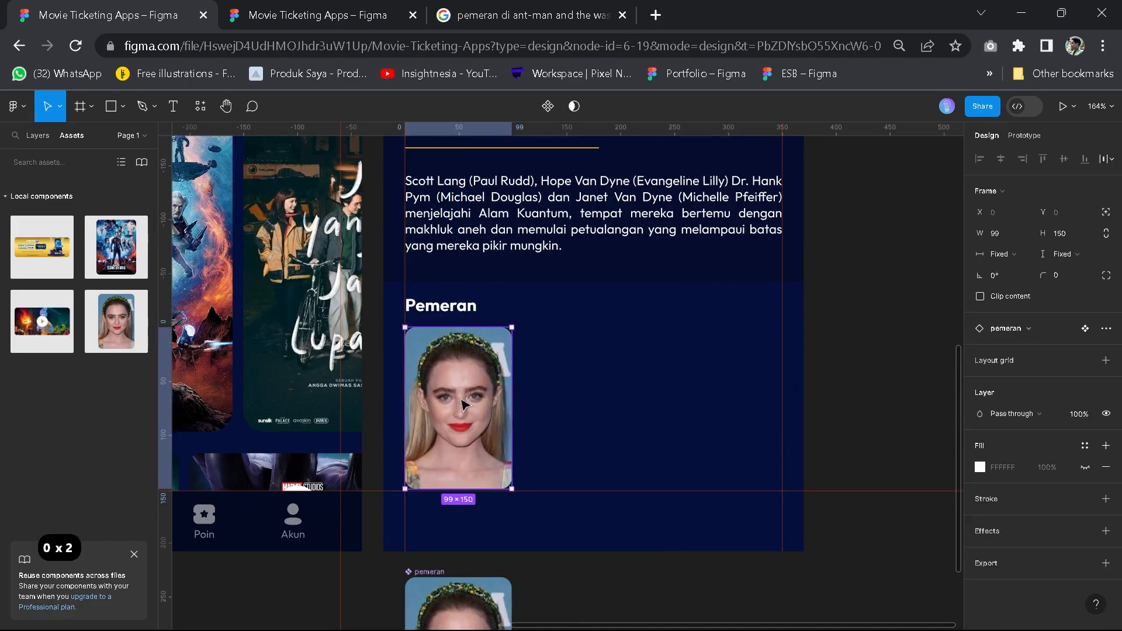
{"action": "key", "text": "ctrl+d"}
{"action": "key", "text": "ctrl+d"}
{"action": "key", "text": "ctrl+d"}
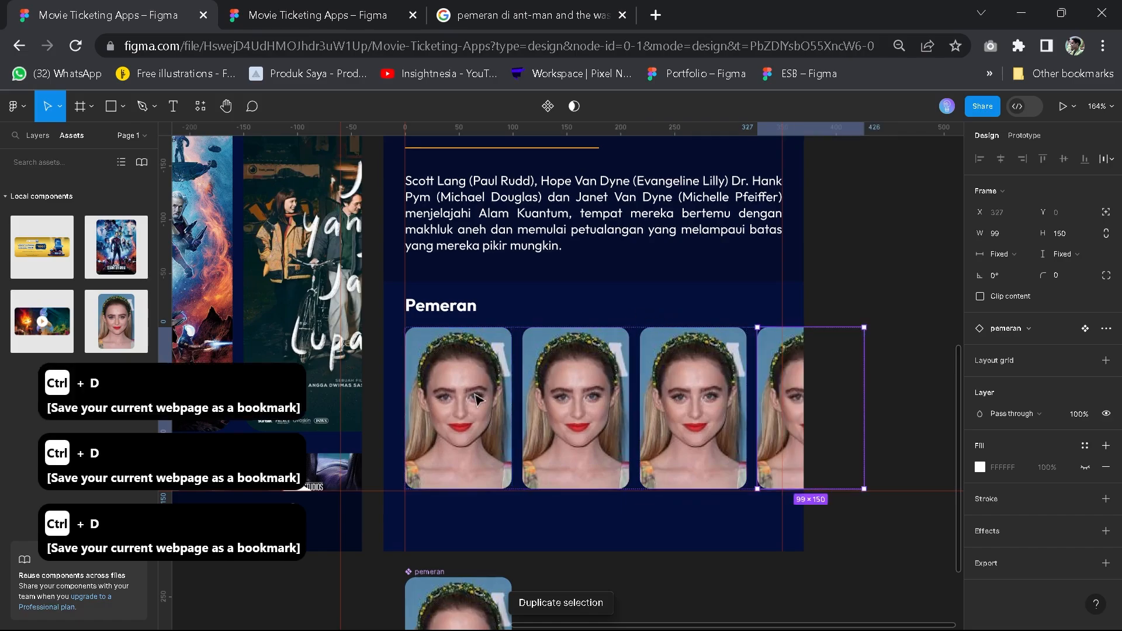
{"action": "left_click", "coordinate": [385, 409]}
{"action": "left_click", "coordinate": [662, 411]}
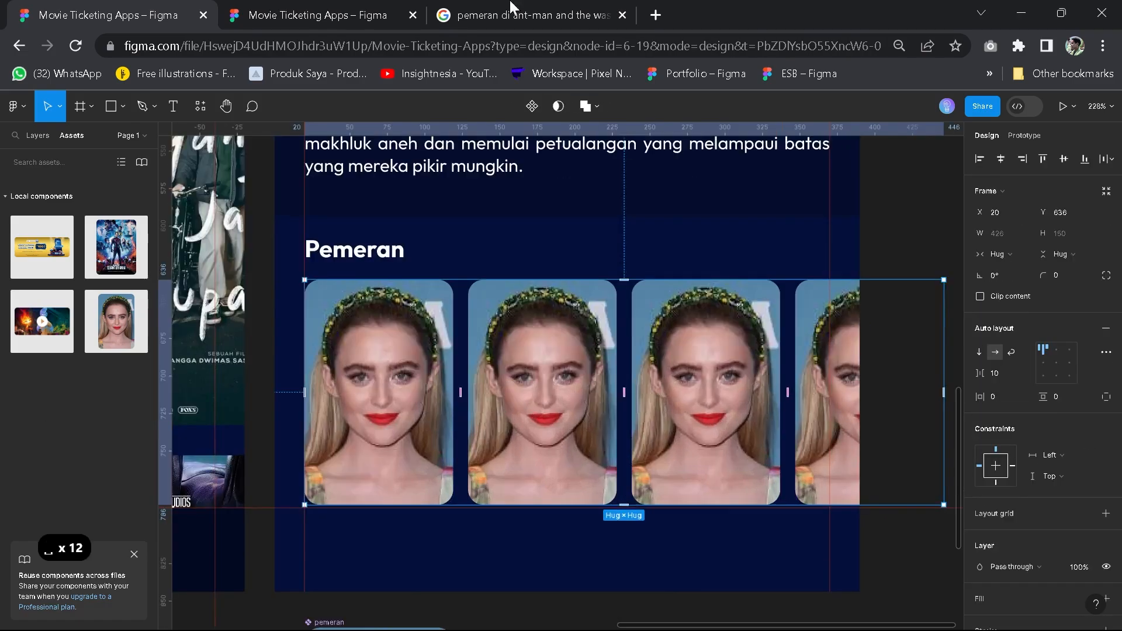
Copy Paul Rudd's photo from the Google cast results and paste it as the fill of the first cast card
{"action": "left_click", "coordinate": [512, 9]}
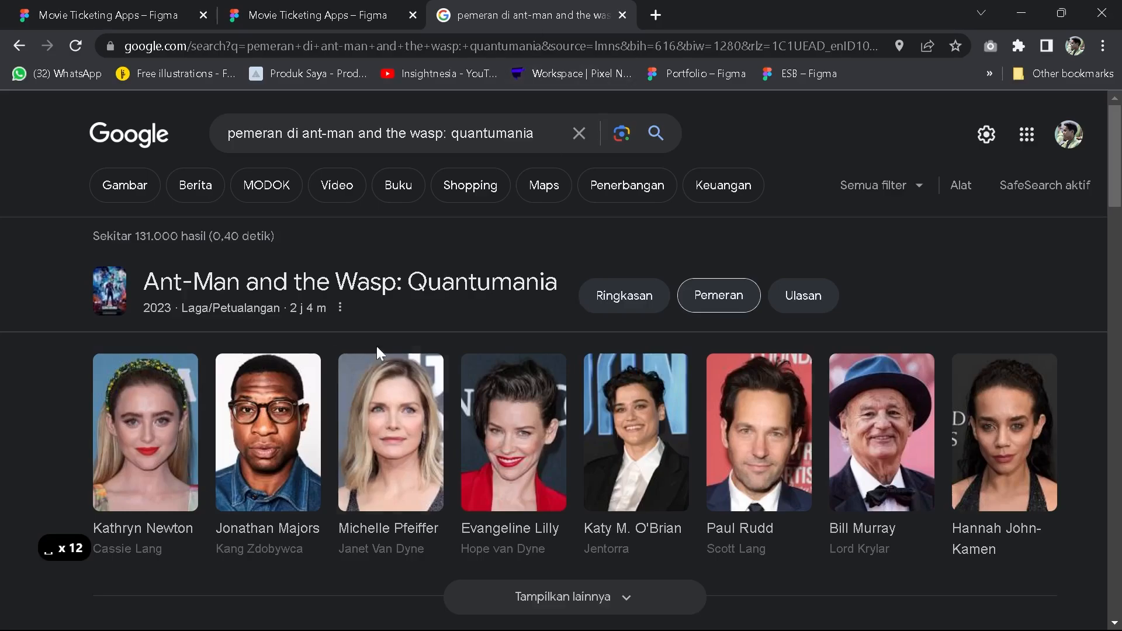
{"action": "right_click", "coordinate": [769, 430]}
{"action": "left_click", "coordinate": [816, 302]}
{"action": "key", "text": "ctrl+1"}
{"action": "left_click", "coordinate": [374, 395]}
{"action": "key", "text": "ctrl+v"}
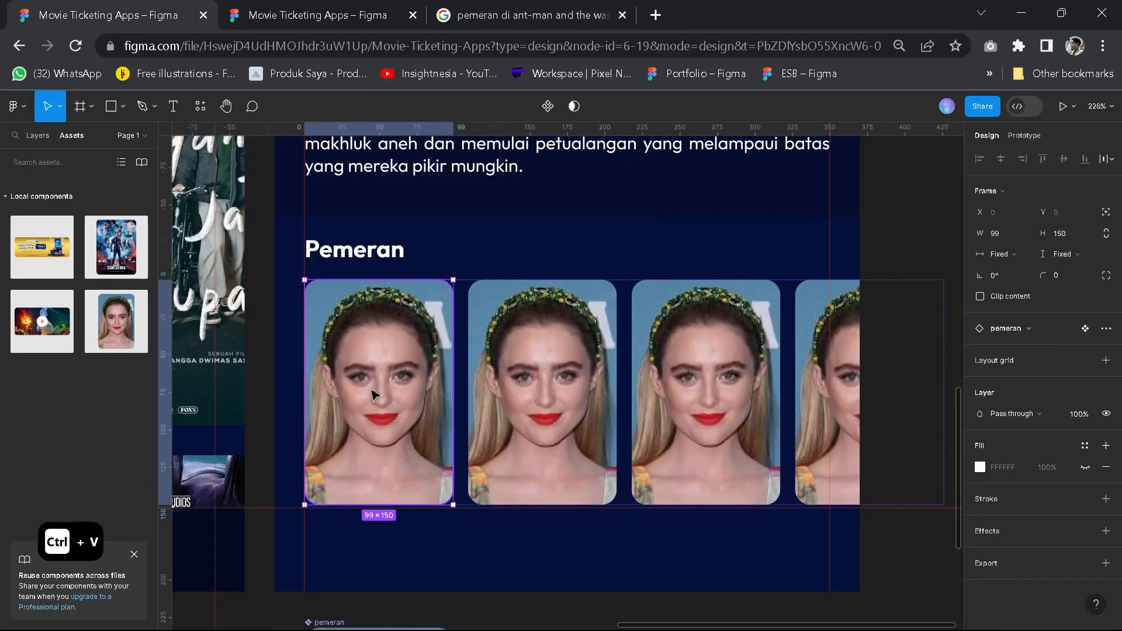
{"action": "key", "text": "ctrl+z"}
{"action": "key", "text": "ctrl+v"}
Check the order of the cast photos and the BELI TIKET button in the reference file against the Pemeran row
{"action": "left_click", "coordinate": [327, 14]}
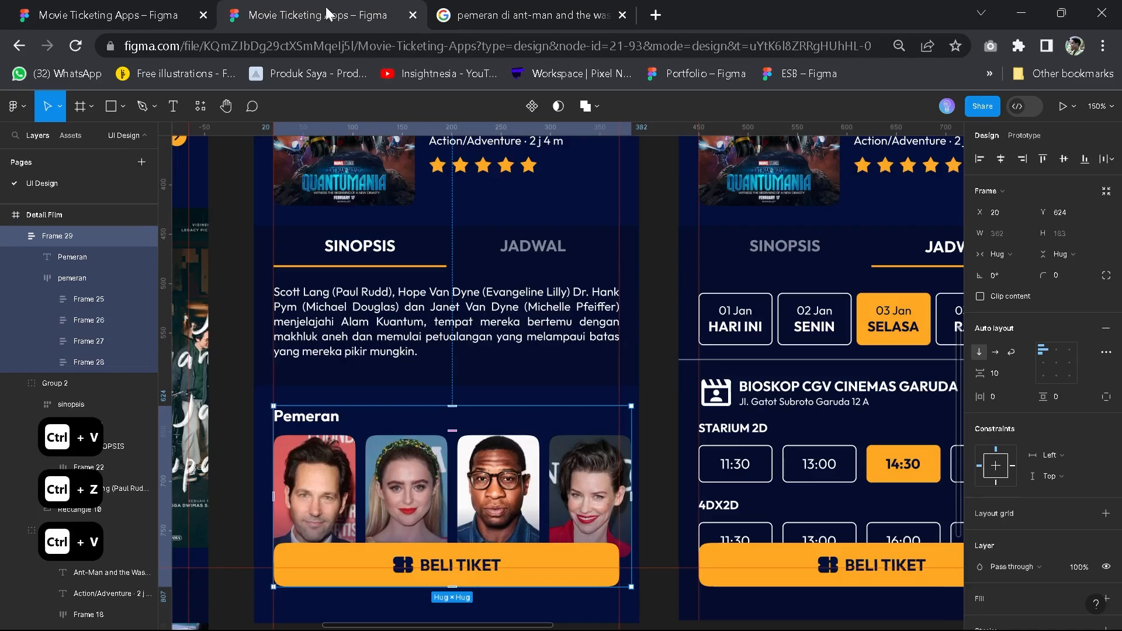
{"action": "left_click", "coordinate": [531, 577]}
{"action": "left_click_drag", "start_coordinate": [531, 577], "coordinate": [570, 422]}
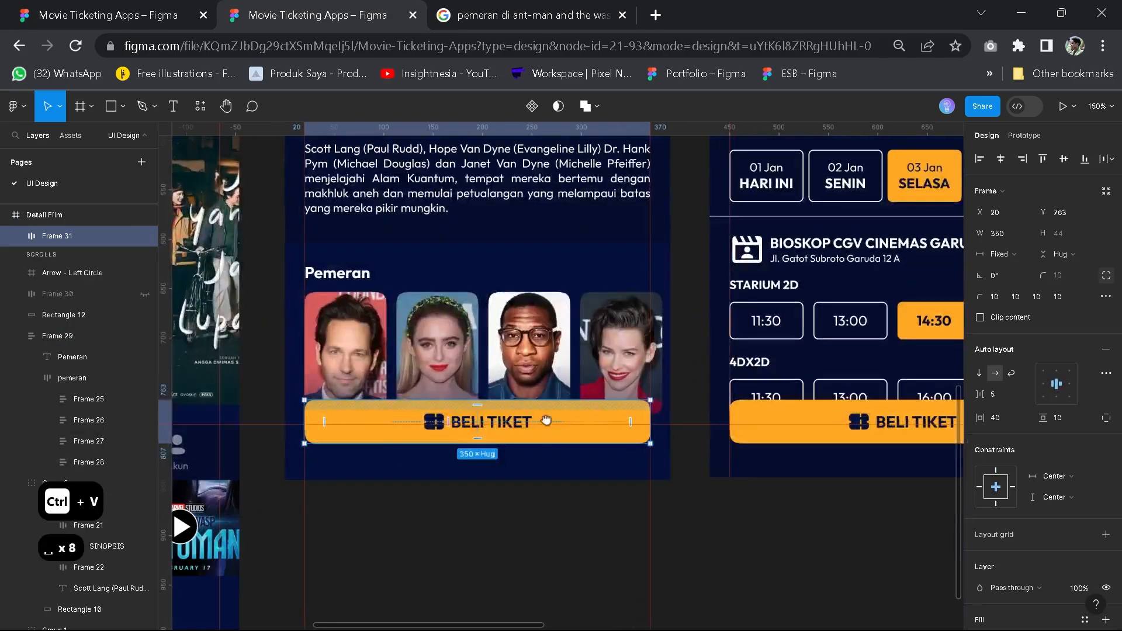
{"action": "left_click", "coordinate": [618, 368]}
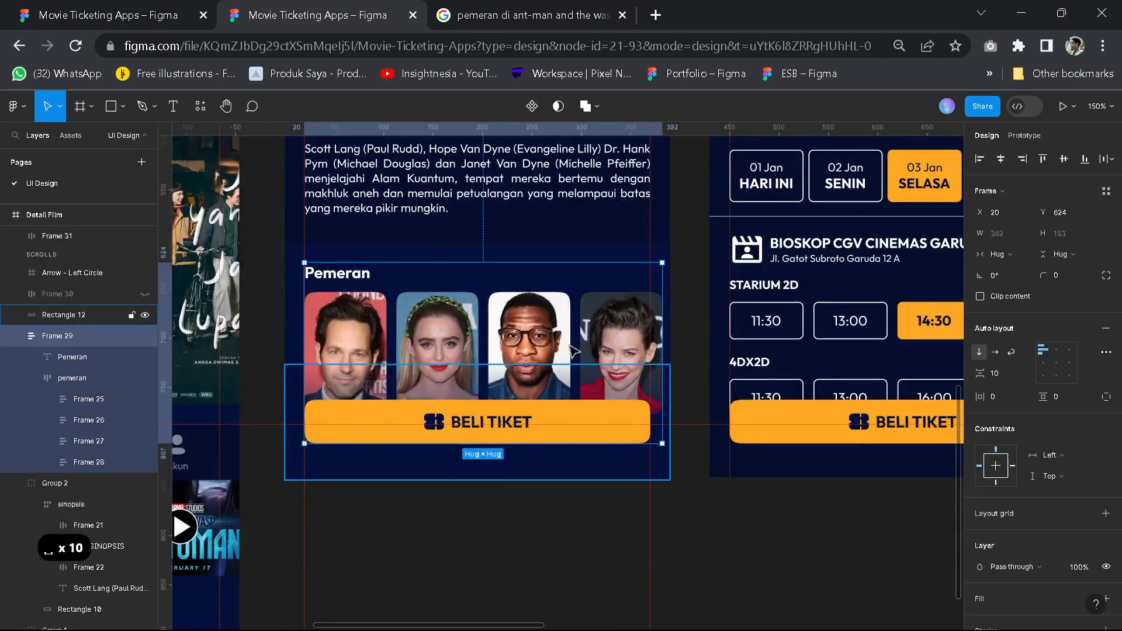
{"action": "key", "text": "ctrl+z"}
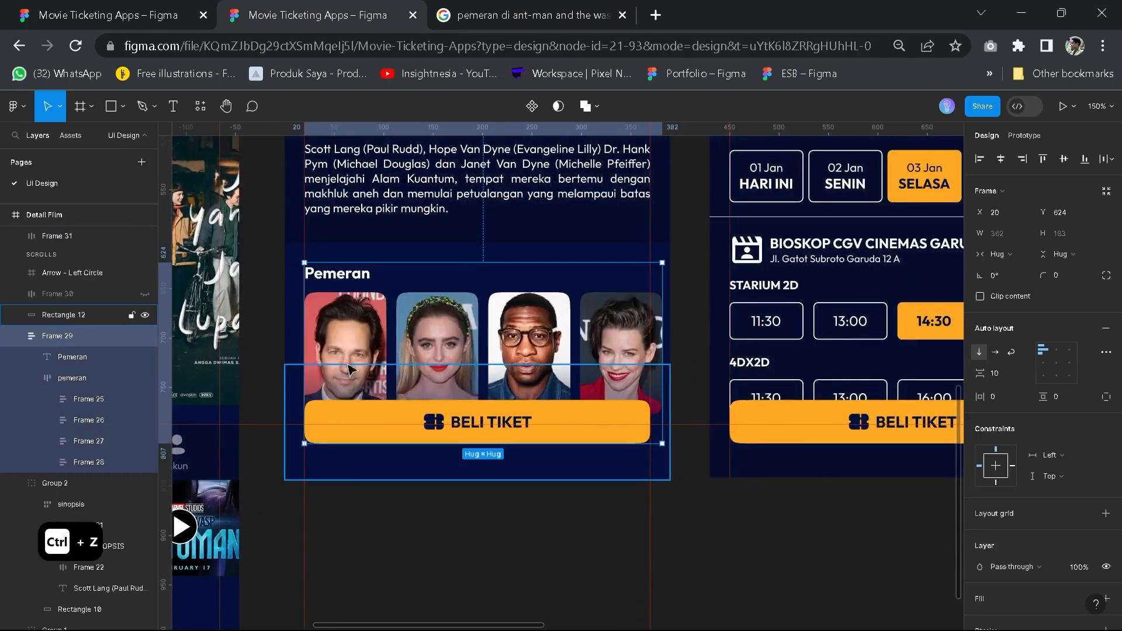
{"action": "left_click", "coordinate": [119, 9]}
{"action": "scroll", "coordinate": [458, 423], "scroll_direction": "down", "scroll_amount": 2}
{"action": "left_click_drag", "start_coordinate": [458, 424], "coordinate": [382, 418]}
{"action": "left_click", "coordinate": [423, 426]}
{"action": "left_click", "coordinate": [315, 15]}
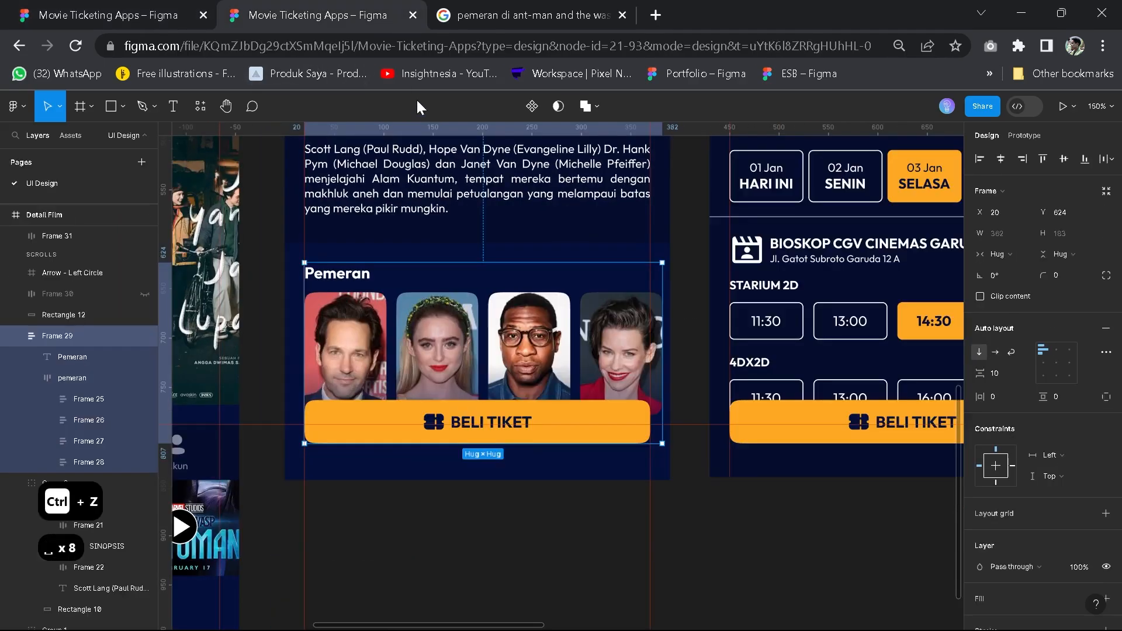
Copy Evangeline Lilly's photo from the Google cast results and paste it as the fill of the third cast card
{"action": "left_click", "coordinate": [526, 14]}
{"action": "right_click", "coordinate": [494, 418]}
{"action": "left_click", "coordinate": [551, 290]}
{"action": "left_click", "coordinate": [119, 8]}
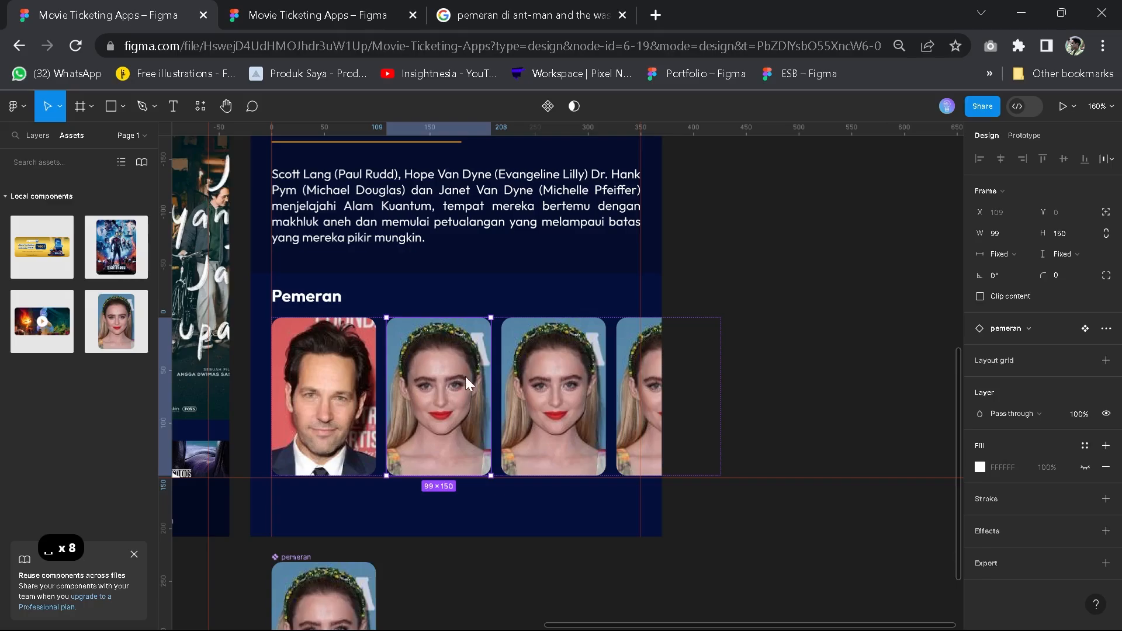
{"action": "left_click", "coordinate": [553, 397]}
{"action": "key", "text": "ctrl+v"}
Copy Jonathan Majors' photo from the Google cast results and paste it as the fill of the fourth cast card
{"action": "left_click", "coordinate": [516, 13]}
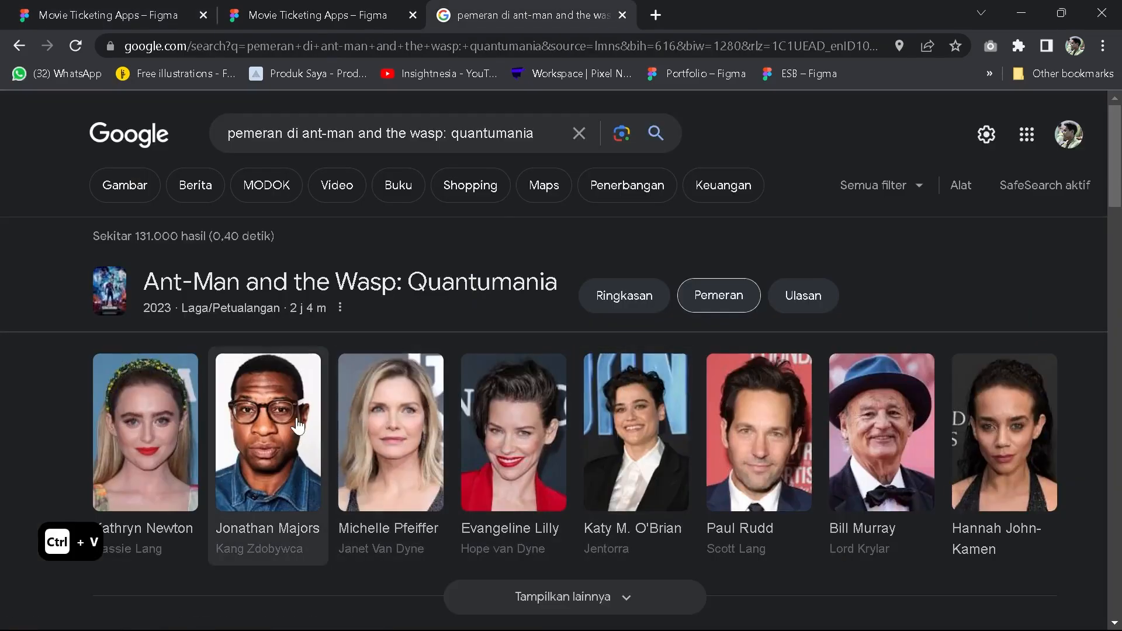
{"action": "right_click", "coordinate": [293, 413]}
{"action": "left_click", "coordinate": [346, 288]}
{"action": "left_click", "coordinate": [119, 15]}
{"action": "left_click", "coordinate": [626, 399]}
{"action": "double_click", "coordinate": [626, 399]}
{"action": "key", "text": "ctrl+v"}
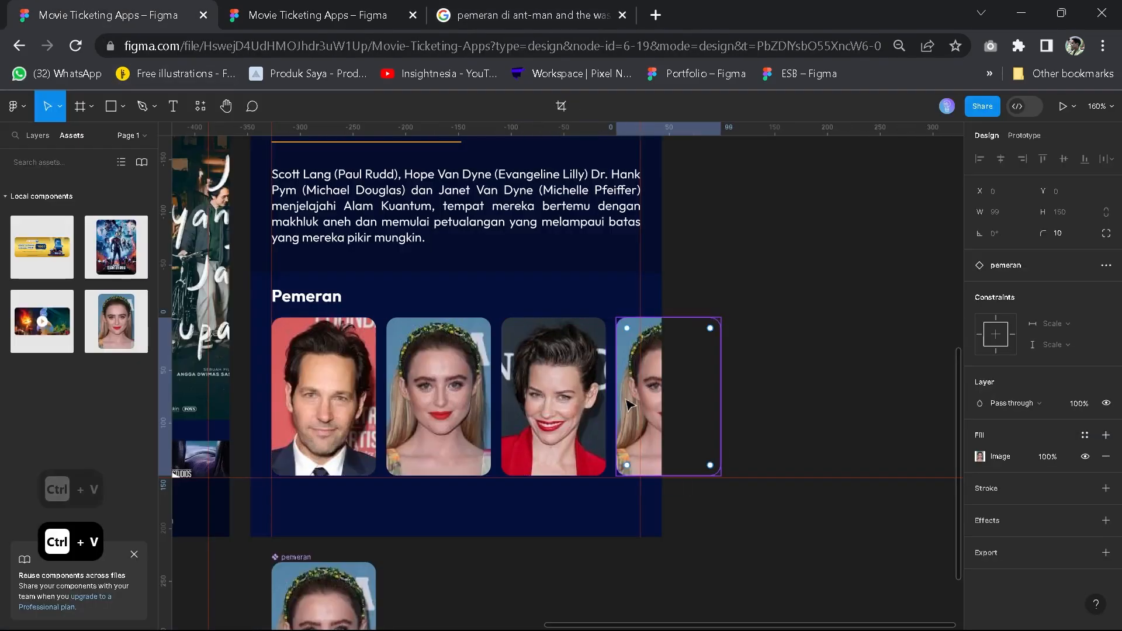
Review the detail film screen with its Pemeran row and compare it with the reference file
{"action": "left_click", "coordinate": [748, 551]}
{"action": "scroll", "coordinate": [748, 551], "scroll_direction": "down", "scroll_amount": 3}
{"action": "scroll", "coordinate": [728, 443], "scroll_direction": "up", "scroll_amount": 1}
{"action": "left_click_drag", "start_coordinate": [734, 393], "coordinate": [750, 431]}
{"action": "scroll", "coordinate": [734, 335], "scroll_direction": "down", "scroll_amount": 2}
{"action": "scroll", "coordinate": [757, 469], "scroll_direction": "down", "scroll_amount": 2}
{"action": "scroll", "coordinate": [570, 459], "scroll_direction": "up", "scroll_amount": 3}
{"action": "scroll", "coordinate": [596, 445], "scroll_direction": "up", "scroll_amount": 2}
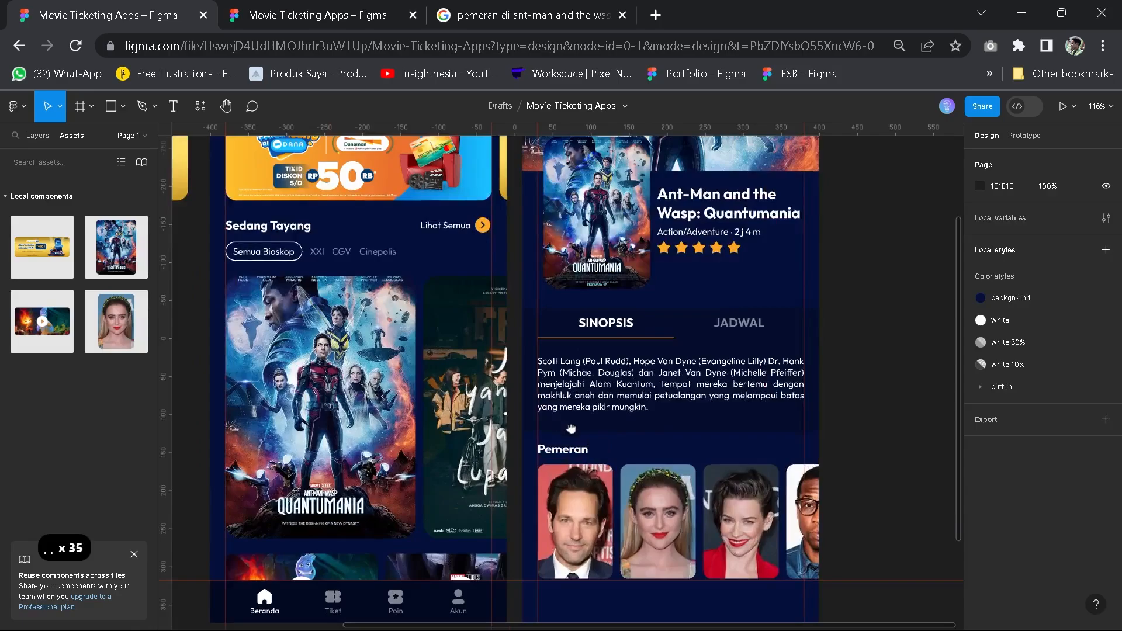
{"action": "left_click_drag", "start_coordinate": [598, 446], "coordinate": [568, 429]}
{"action": "scroll", "coordinate": [566, 425], "scroll_direction": "down", "scroll_amount": 1}
{"action": "left_click_drag", "start_coordinate": [551, 387], "coordinate": [540, 465]}
{"action": "left_click", "coordinate": [371, 9]}
{"action": "left_click", "coordinate": [85, 7]}
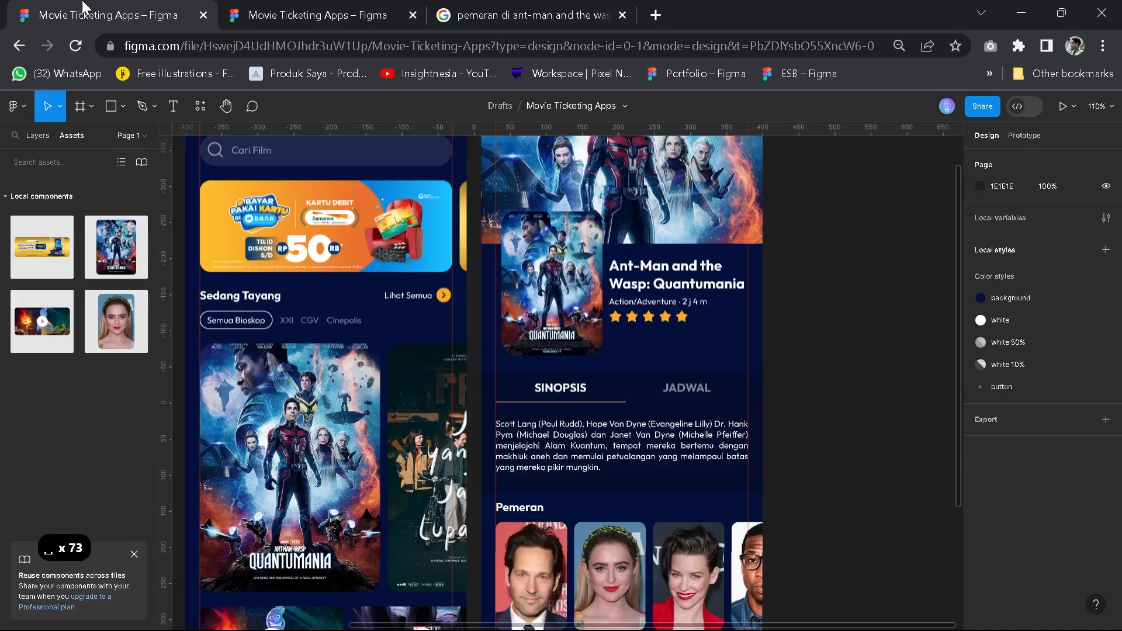
{"action": "left_click", "coordinate": [268, 4]}
{"action": "left_click", "coordinate": [25, 4]}
{"action": "left_click_drag", "start_coordinate": [655, 467], "coordinate": [506, 318]}
{"action": "scroll", "coordinate": [506, 318], "scroll_direction": "down", "scroll_amount": 1}
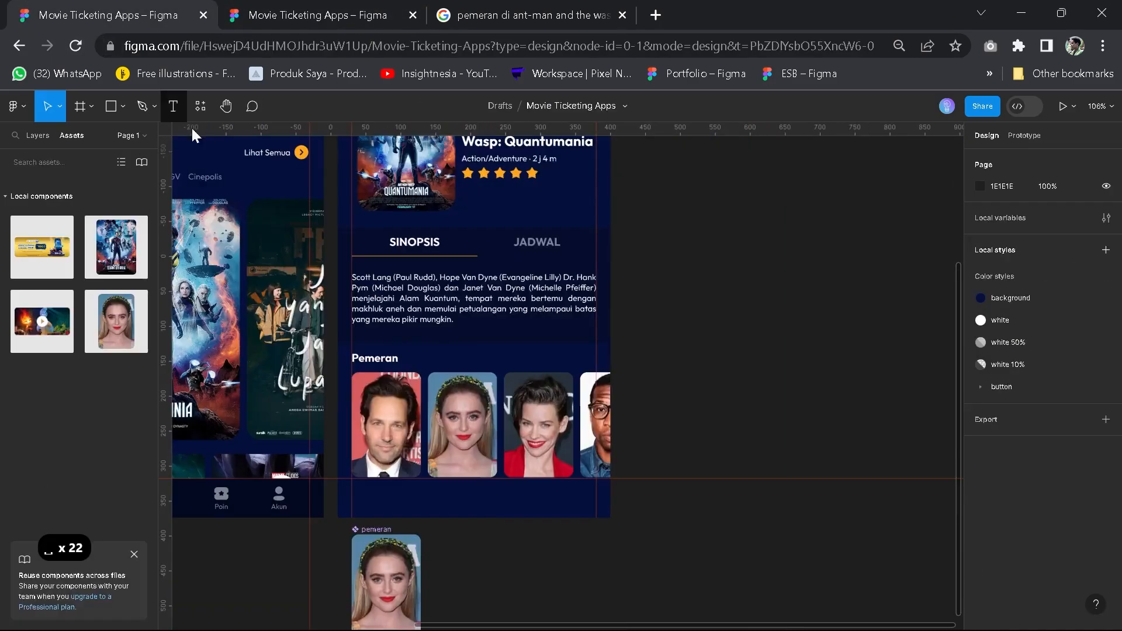
Add the text "BELI TIKET" on the empty canvas beside the pemeran component and wrap it in an auto layout frame
{"action": "left_click", "coordinate": [489, 548]}
{"action": "key", "text": "Caps_Lock"}
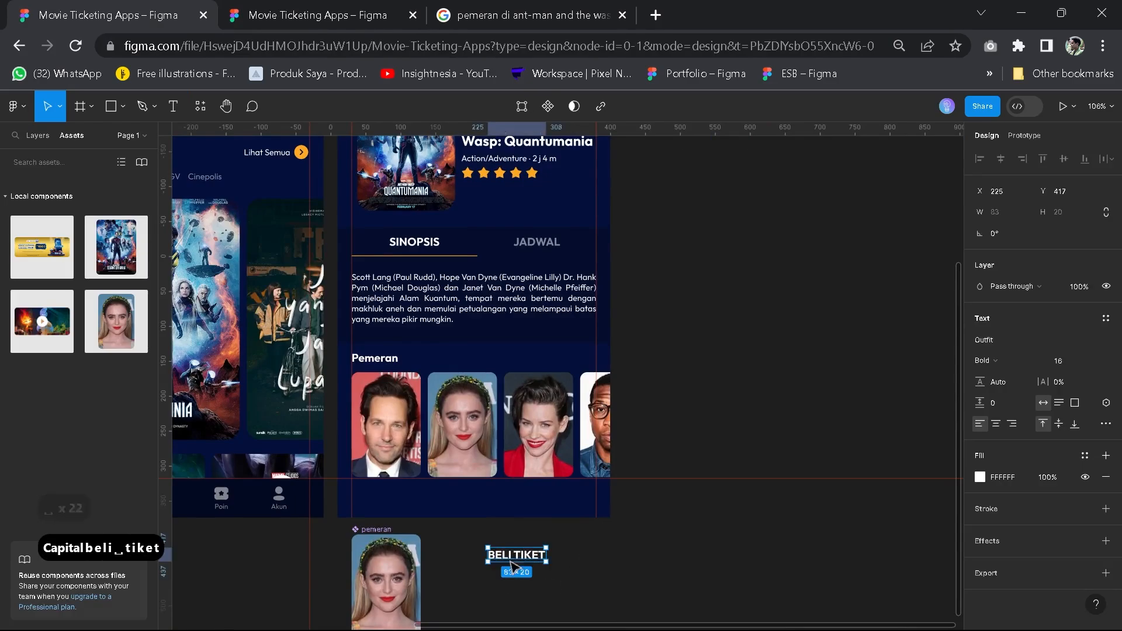
{"action": "key", "text": "space"}
{"action": "left_click_drag", "start_coordinate": [515, 566], "coordinate": [524, 503]}
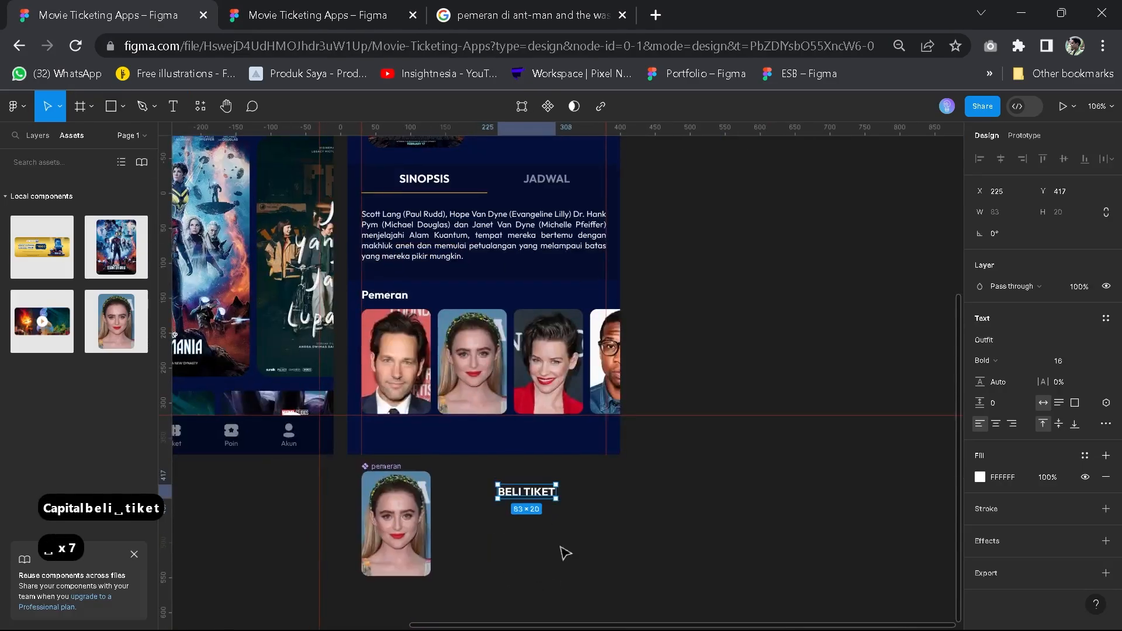
{"action": "key", "text": "shift+a"}
{"action": "scroll", "coordinate": [574, 526], "scroll_direction": "up", "scroll_amount": 5}
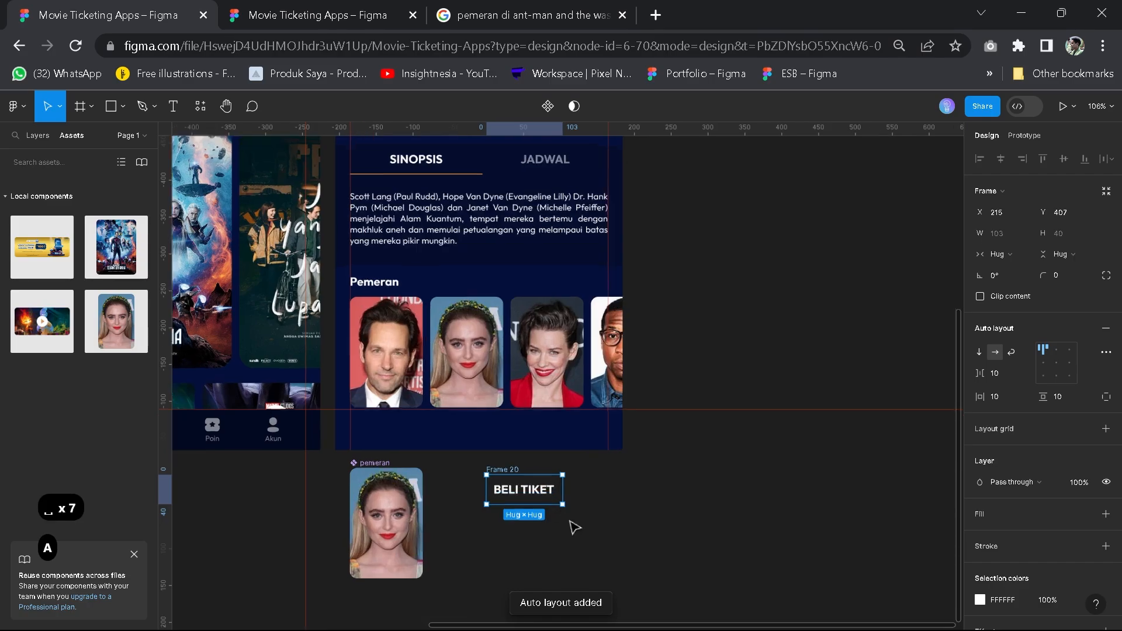
Fill the BELI TIKET frame with the button/yellow color style
{"action": "scroll", "coordinate": [643, 493], "scroll_direction": "down", "scroll_amount": 2}
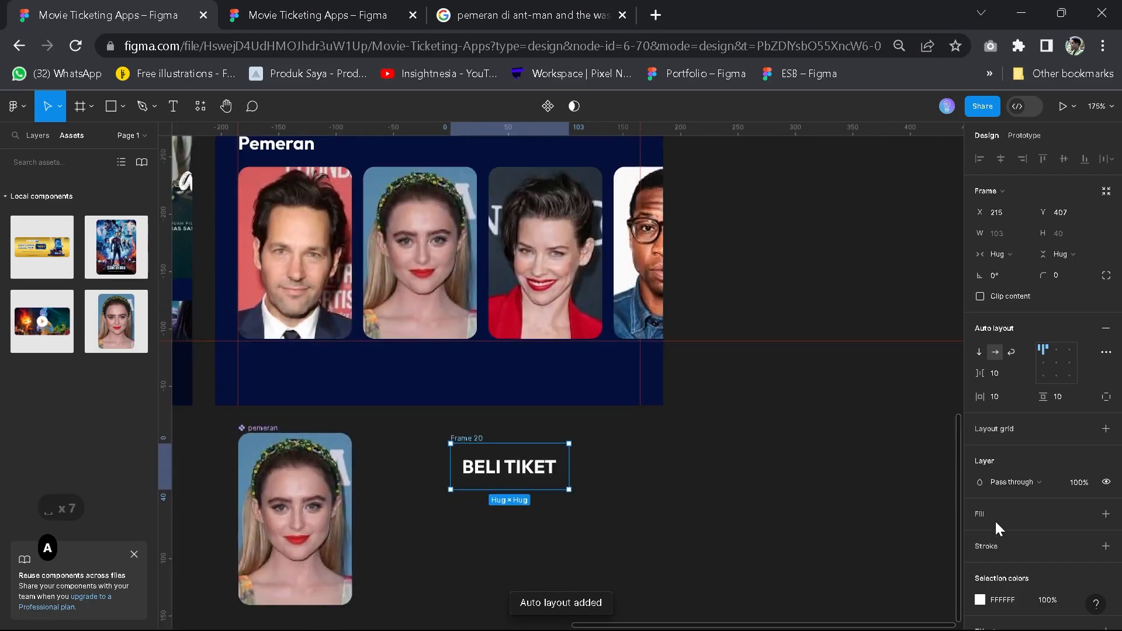
{"action": "left_click", "coordinate": [1105, 515]}
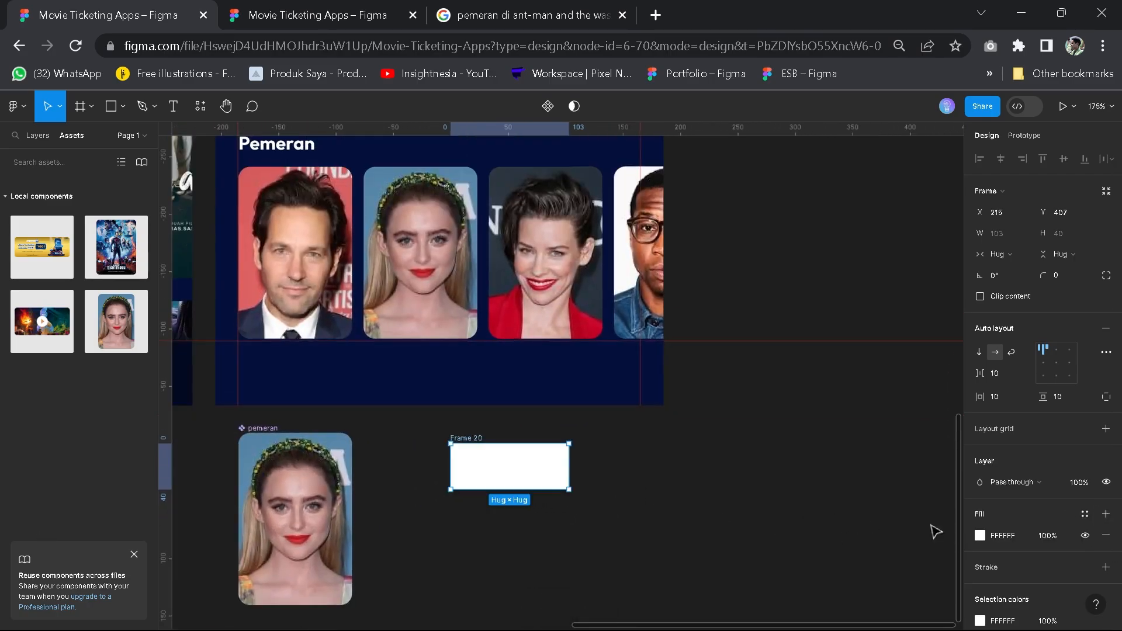
{"action": "left_click", "coordinate": [1084, 515]}
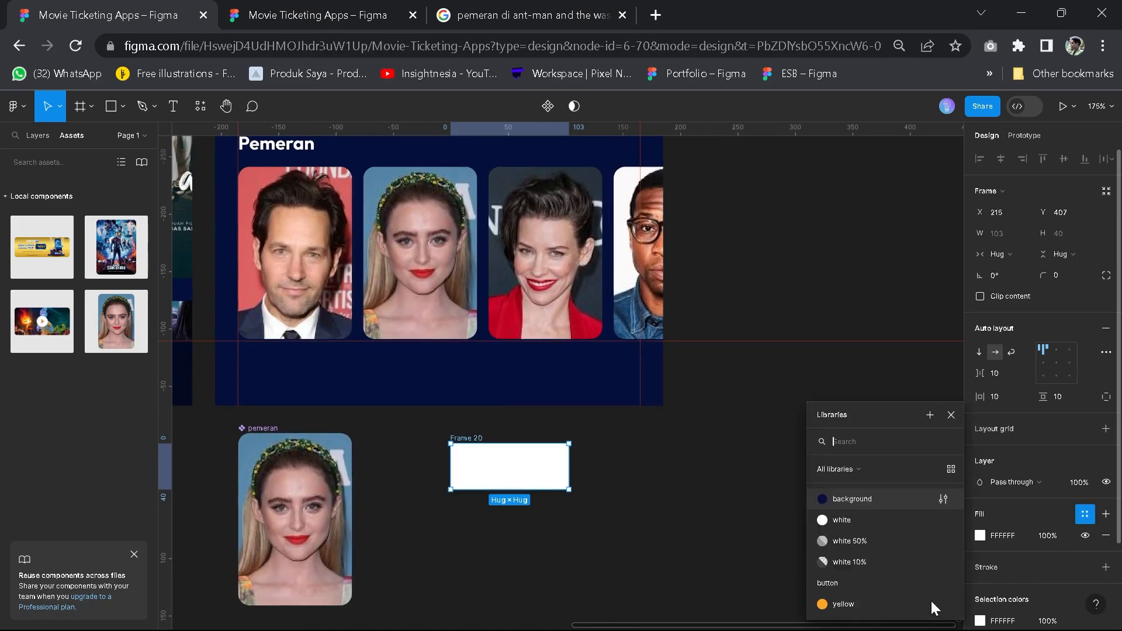
{"action": "left_click", "coordinate": [875, 598]}
{"action": "scroll", "coordinate": [1081, 517], "scroll_direction": "down", "scroll_amount": 3}
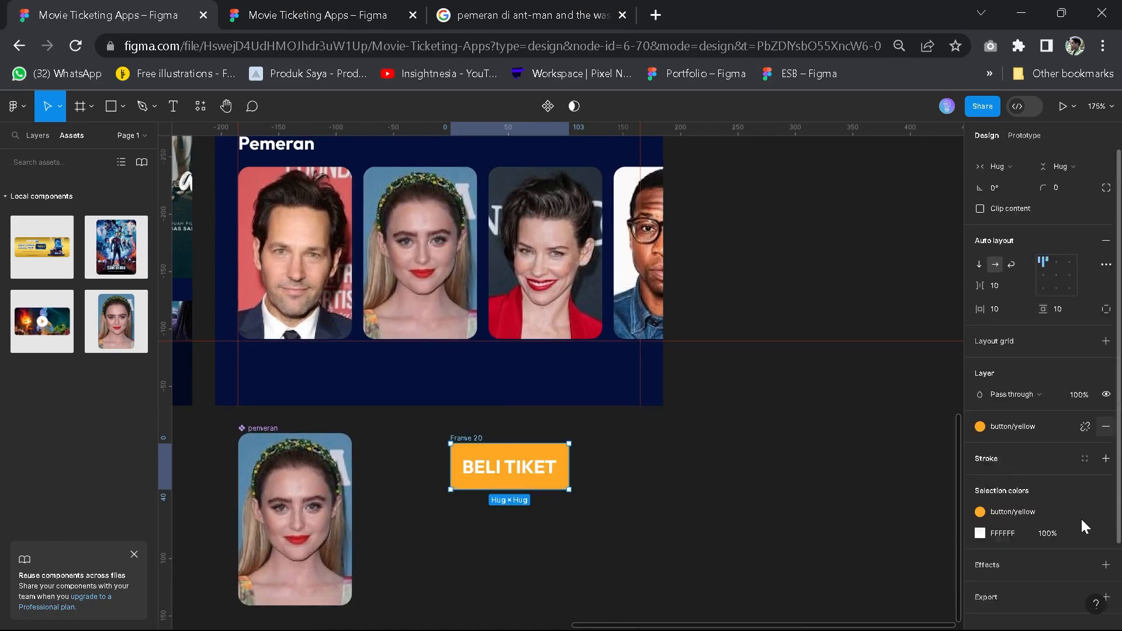
Recolor the white BELI TIKET text with the background color style
{"action": "left_click", "coordinate": [1084, 517]}
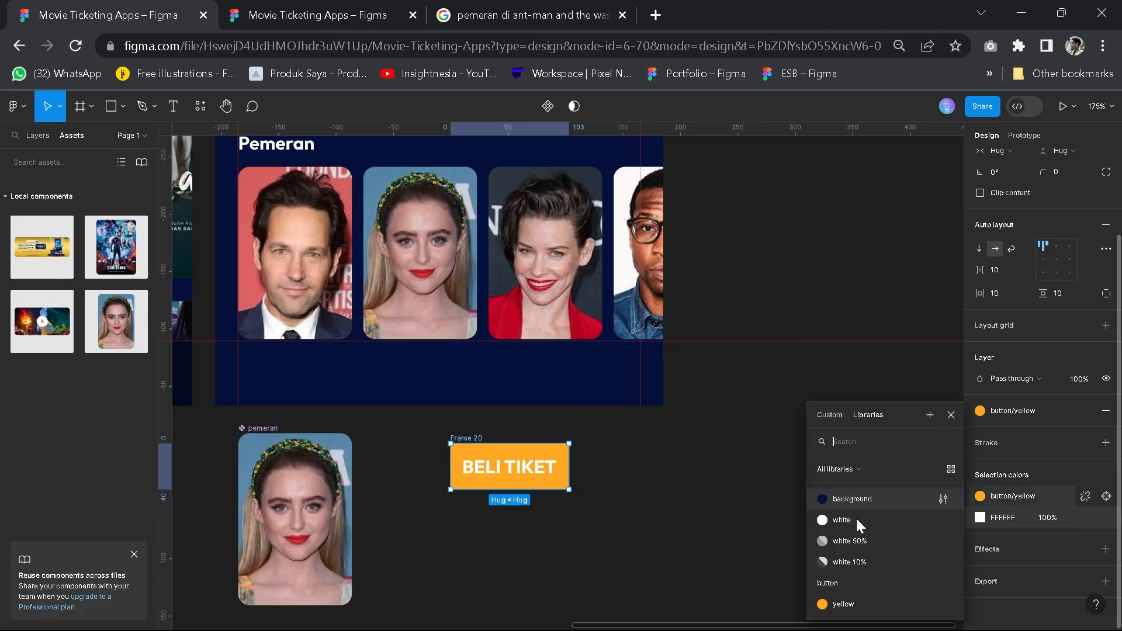
{"action": "left_click", "coordinate": [850, 496]}
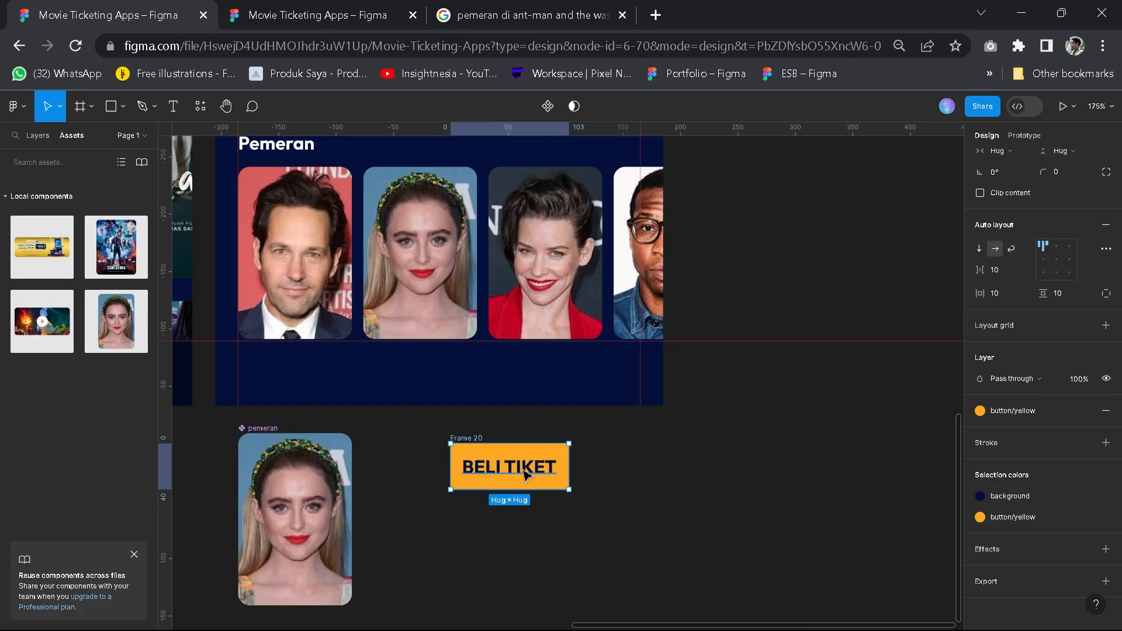
{"action": "left_click", "coordinate": [475, 528]}
{"action": "left_click", "coordinate": [493, 474]}
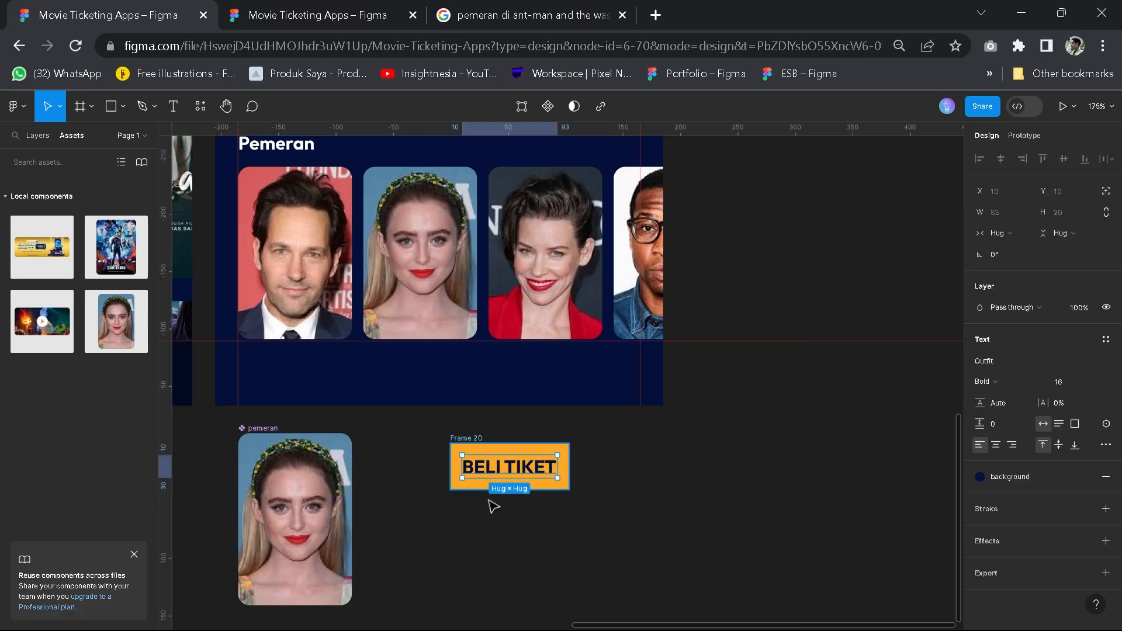
Insert the bold Ticket icon from the Iconly v2.3 plugin
{"action": "left_click", "coordinate": [465, 443]}
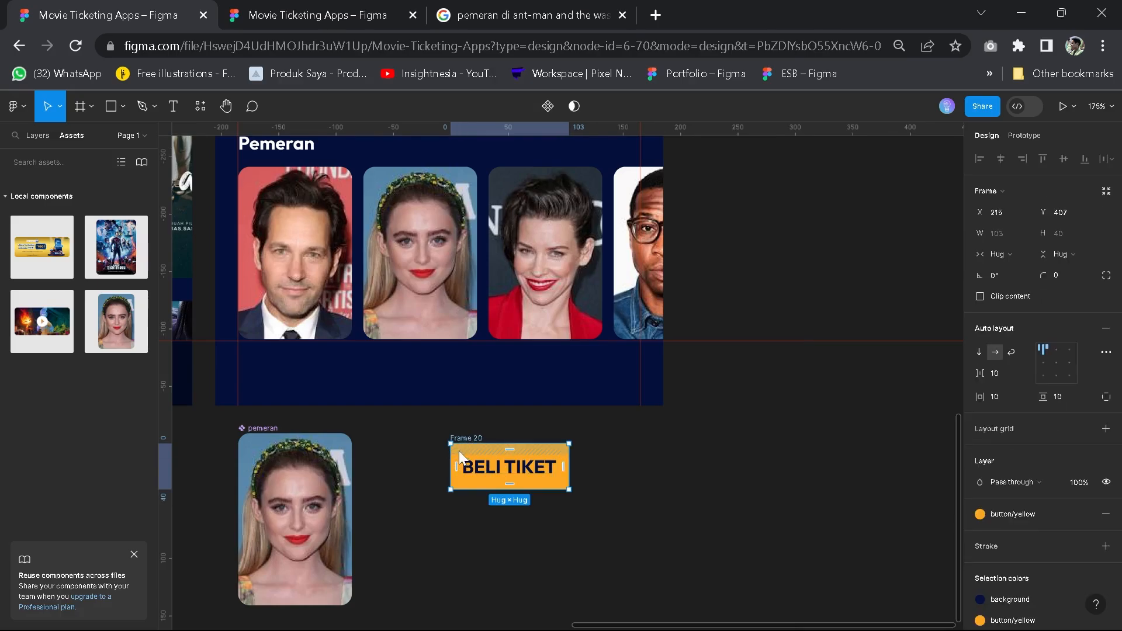
{"action": "right_click", "coordinate": [458, 451]}
{"action": "mouse_move", "coordinate": [483, 511]}
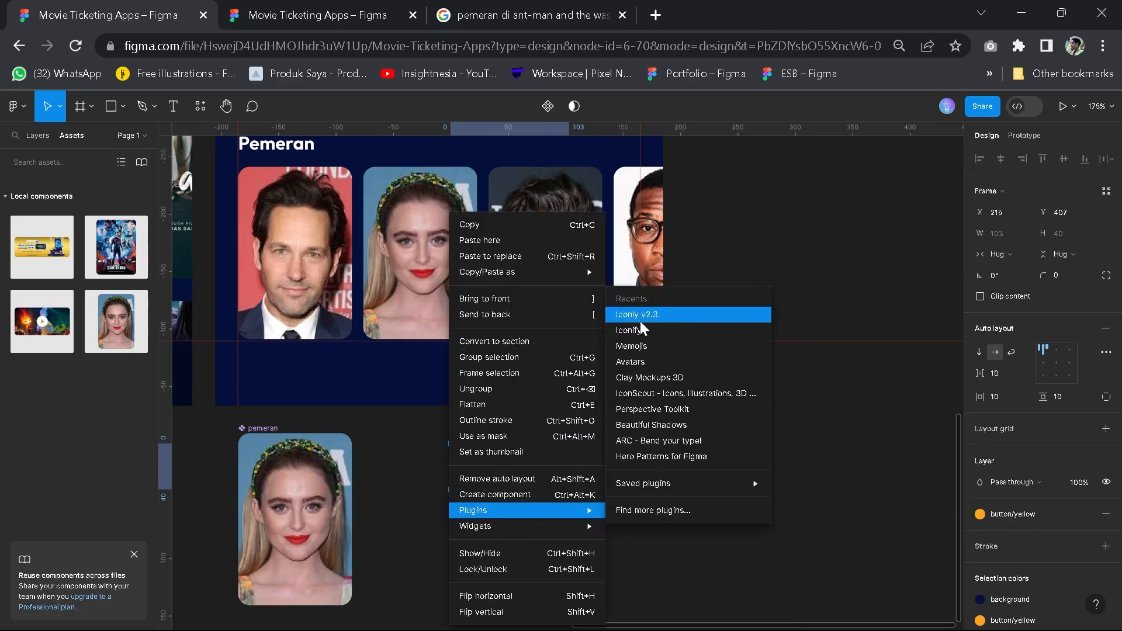
{"action": "left_click", "coordinate": [647, 358]}
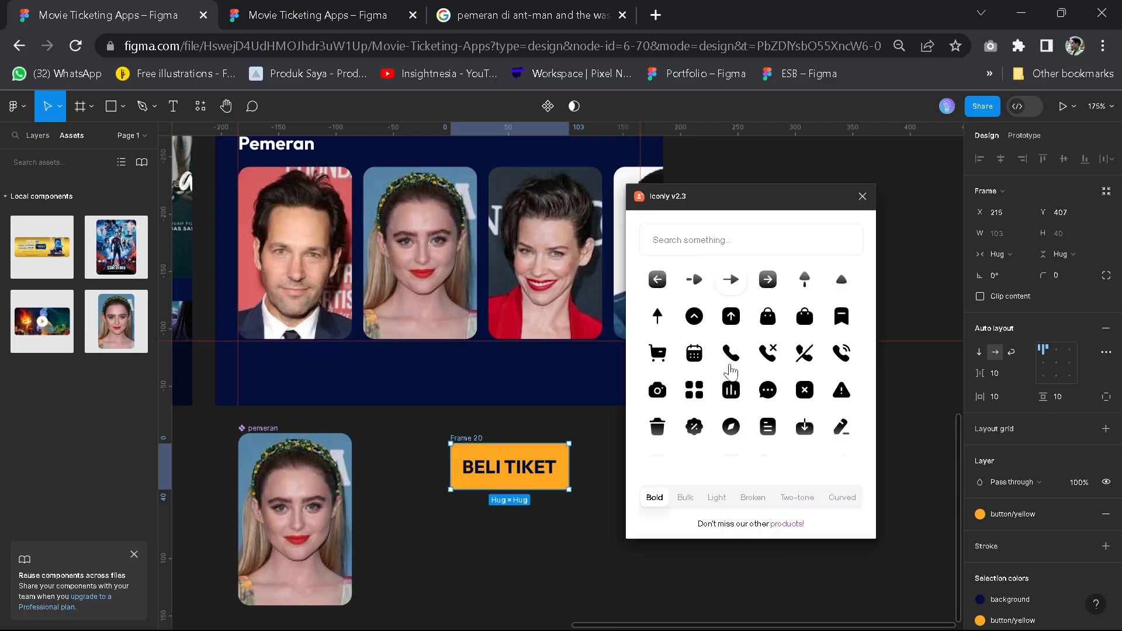
{"action": "scroll", "coordinate": [725, 380], "scroll_direction": "down", "scroll_amount": 5}
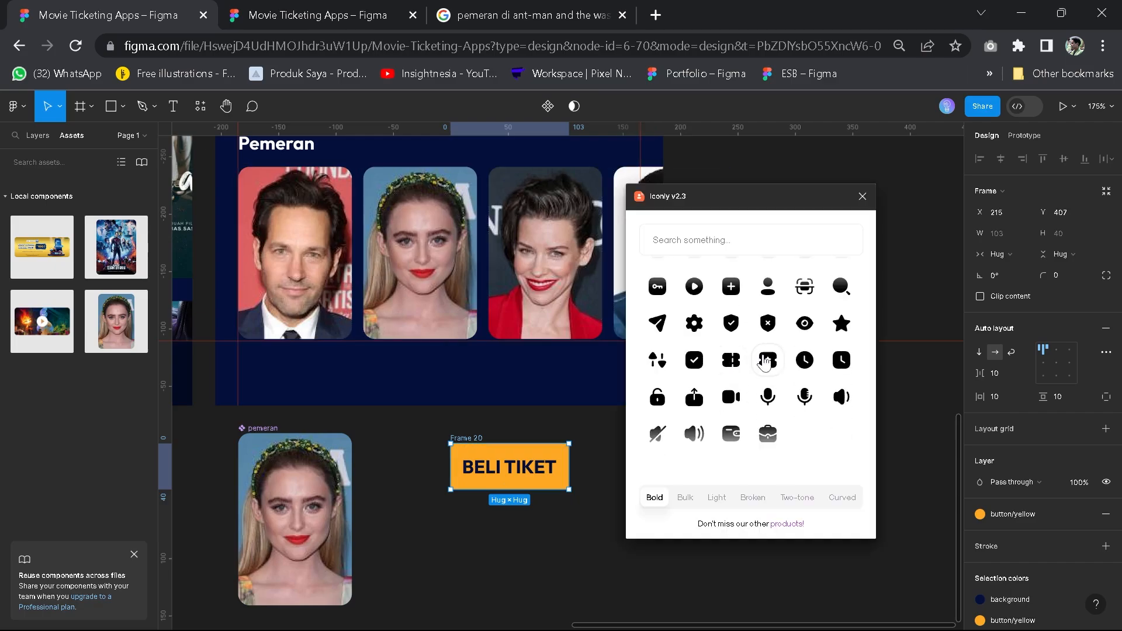
{"action": "left_click", "coordinate": [362, 16]}
{"action": "left_click", "coordinate": [90, 8]}
{"action": "left_click", "coordinate": [730, 363]}
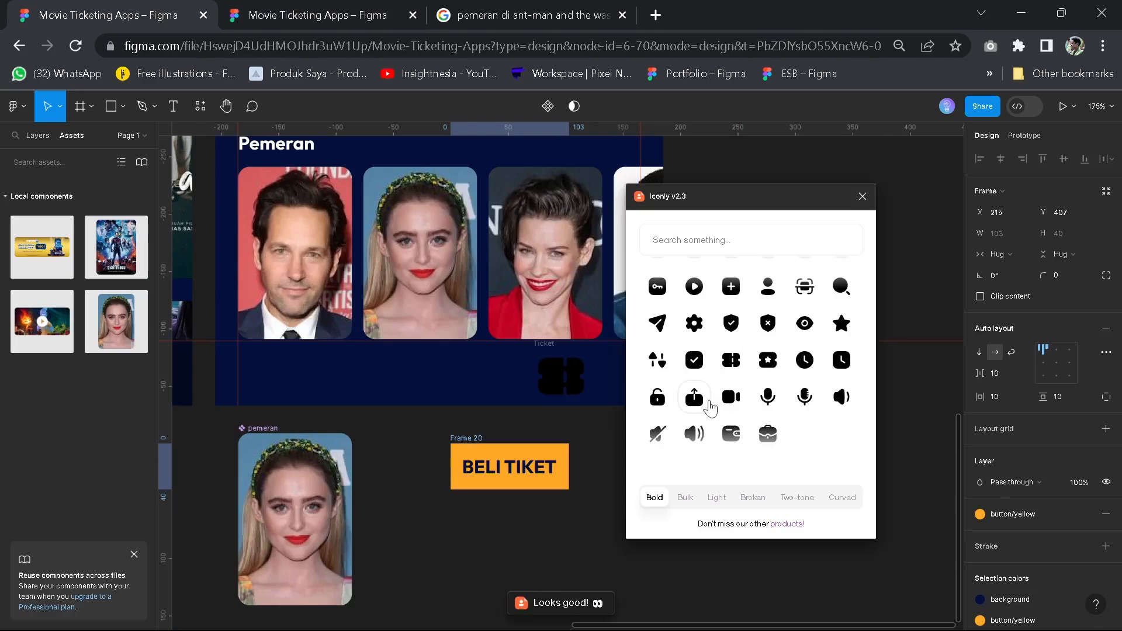
Close the plugin, then move the ticket icon into the yellow frame and place it before the BELI TIKET text
{"action": "left_click", "coordinate": [862, 197]}
{"action": "left_click_drag", "start_coordinate": [542, 345], "coordinate": [477, 467]}
{"action": "key", "text": "ctrl+x"}
{"action": "left_click", "coordinate": [478, 445]}
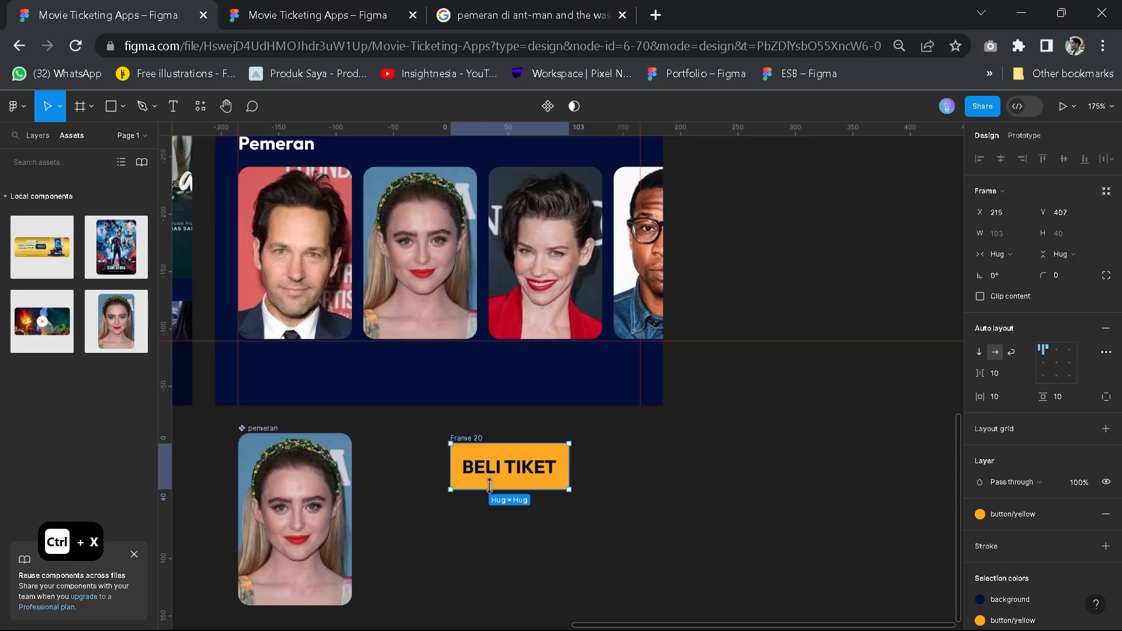
{"action": "key", "text": "ctrl+v"}
{"action": "scroll", "coordinate": [494, 476], "scroll_direction": "up", "scroll_amount": 2}
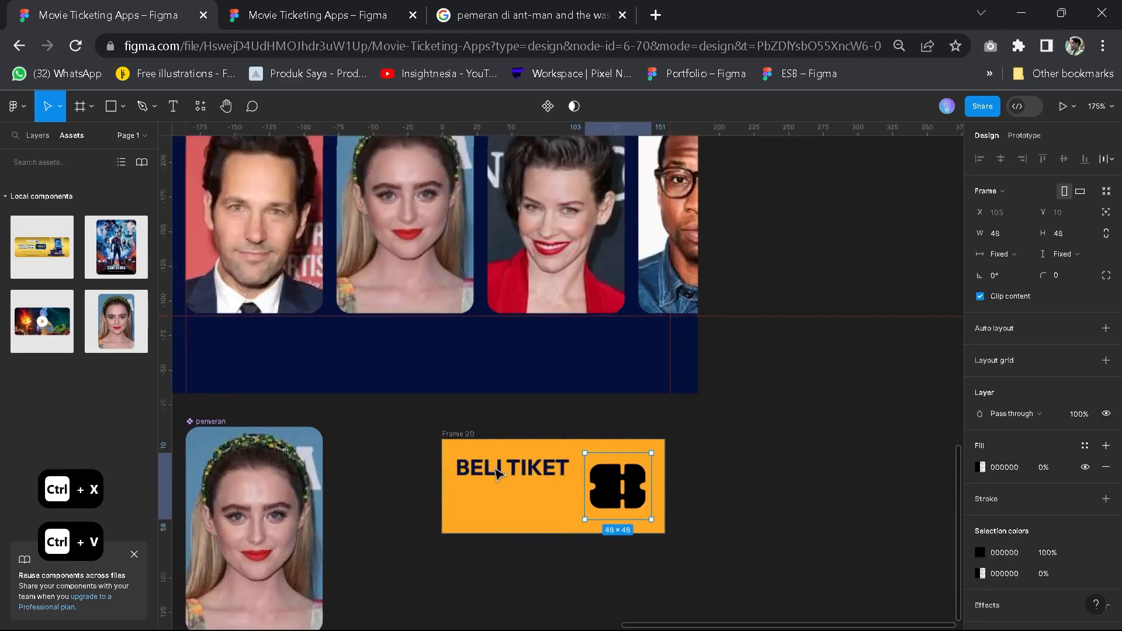
{"action": "scroll", "coordinate": [496, 474], "scroll_direction": "up", "scroll_amount": 2}
{"action": "left_click_drag", "start_coordinate": [652, 511], "coordinate": [555, 503]}
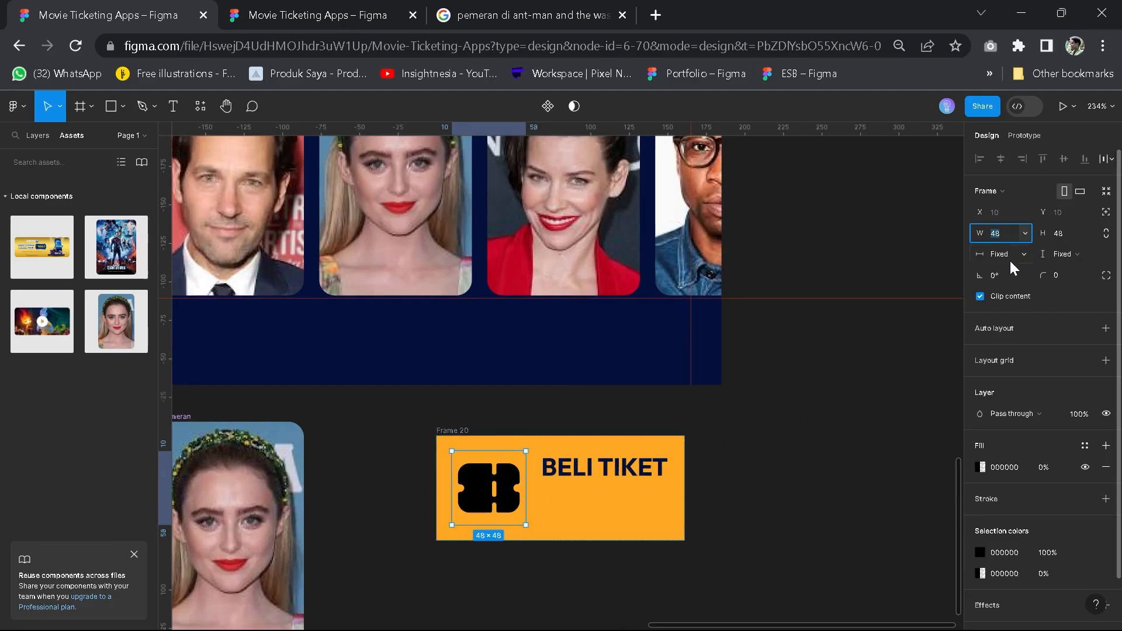
{"action": "type", "text": "24"}
{"action": "key", "text": "Return"}
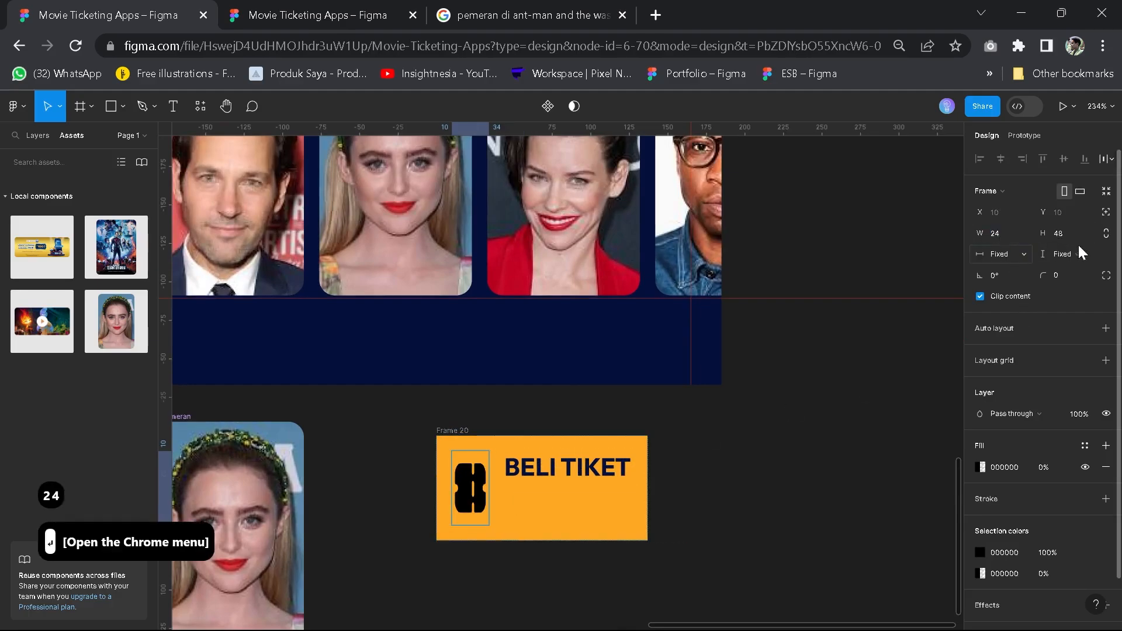
{"action": "key", "text": "ctrl+z"}
Scale the ticket icon proportionally to a width of 24 and align the yellow frame's contents to the middle right
{"action": "type", "text": "24"}
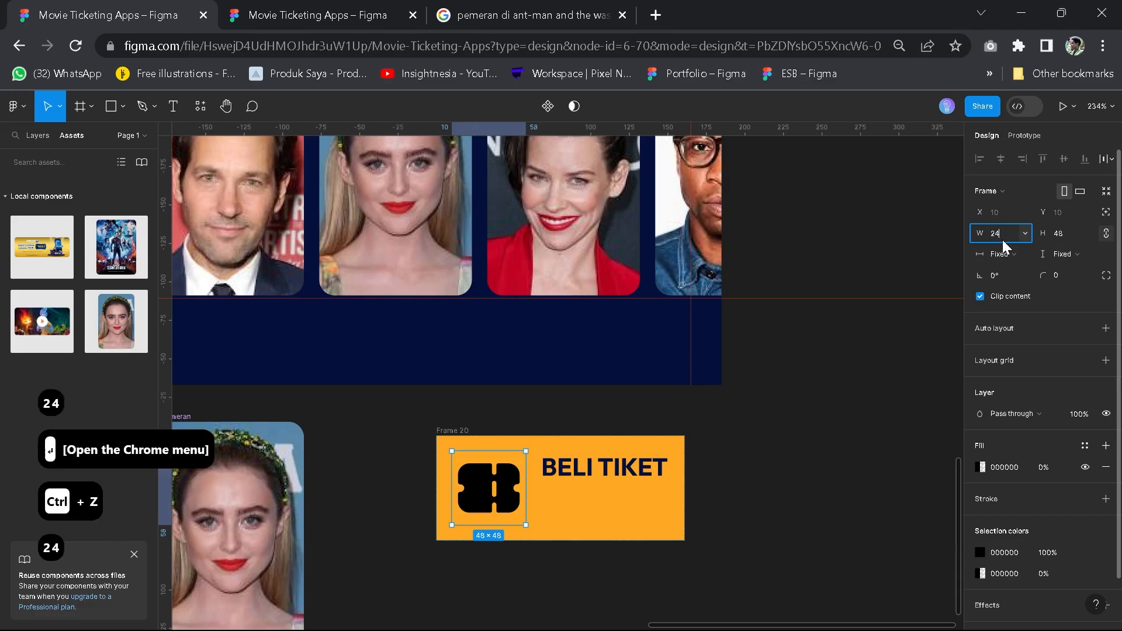
{"action": "key", "text": "Return"}
{"action": "left_click", "coordinate": [456, 431]}
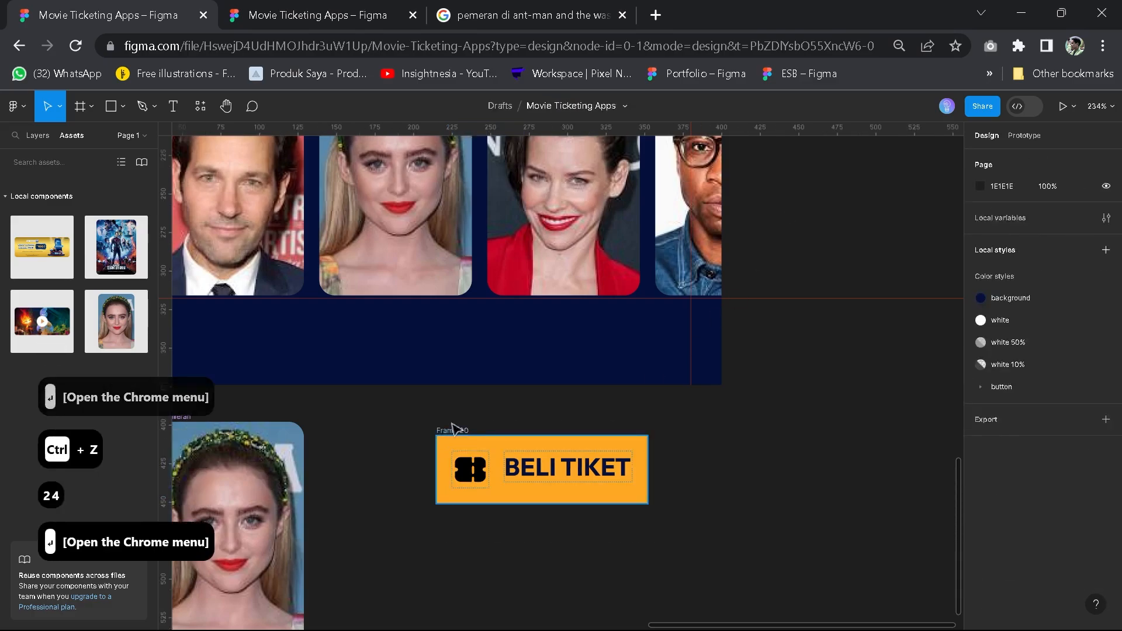
{"action": "left_click", "coordinate": [1060, 361]}
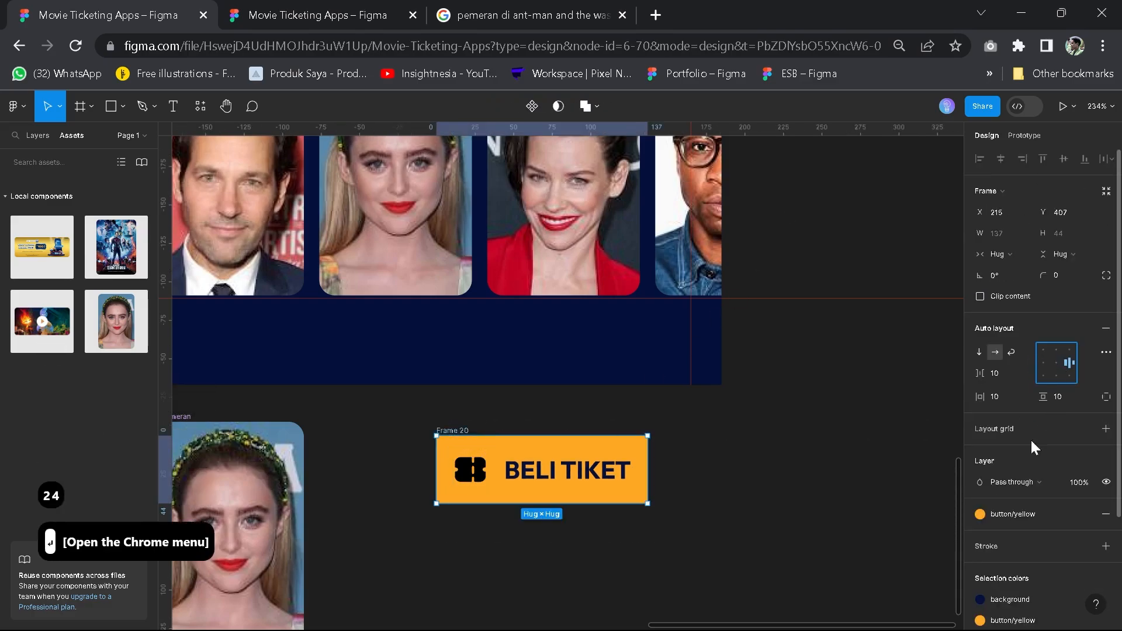
Recolor the black ticket icon with the background color style
{"action": "scroll", "coordinate": [1014, 559], "scroll_direction": "down", "scroll_amount": 2}
{"action": "left_click", "coordinate": [1082, 556]}
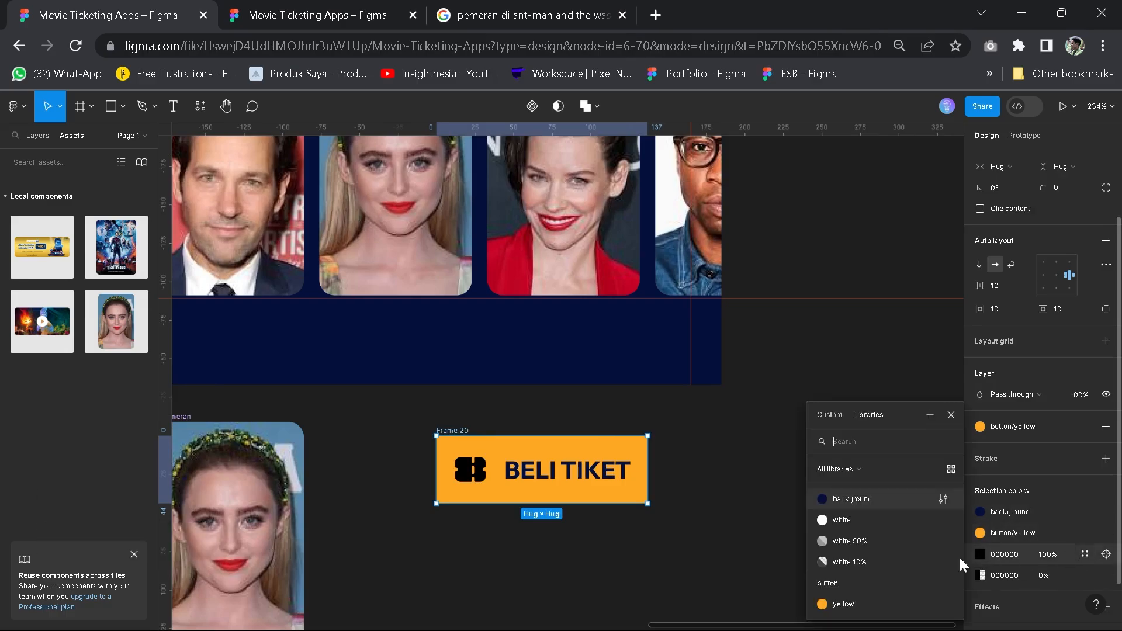
{"action": "left_click", "coordinate": [846, 503]}
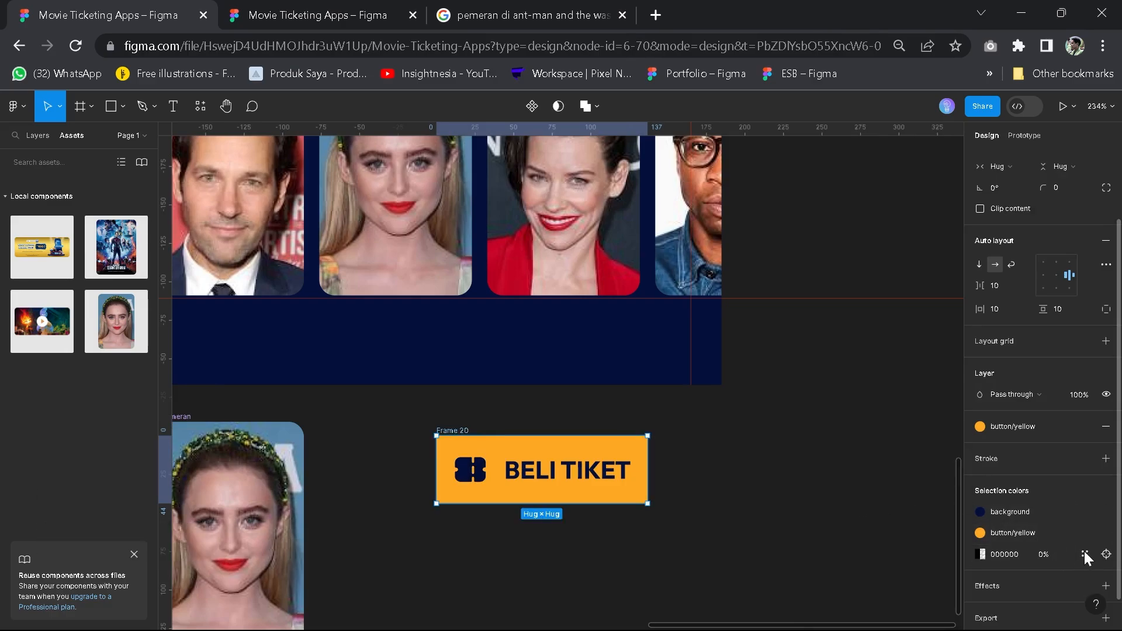
{"action": "left_click", "coordinate": [1085, 554]}
{"action": "left_click", "coordinate": [829, 500]}
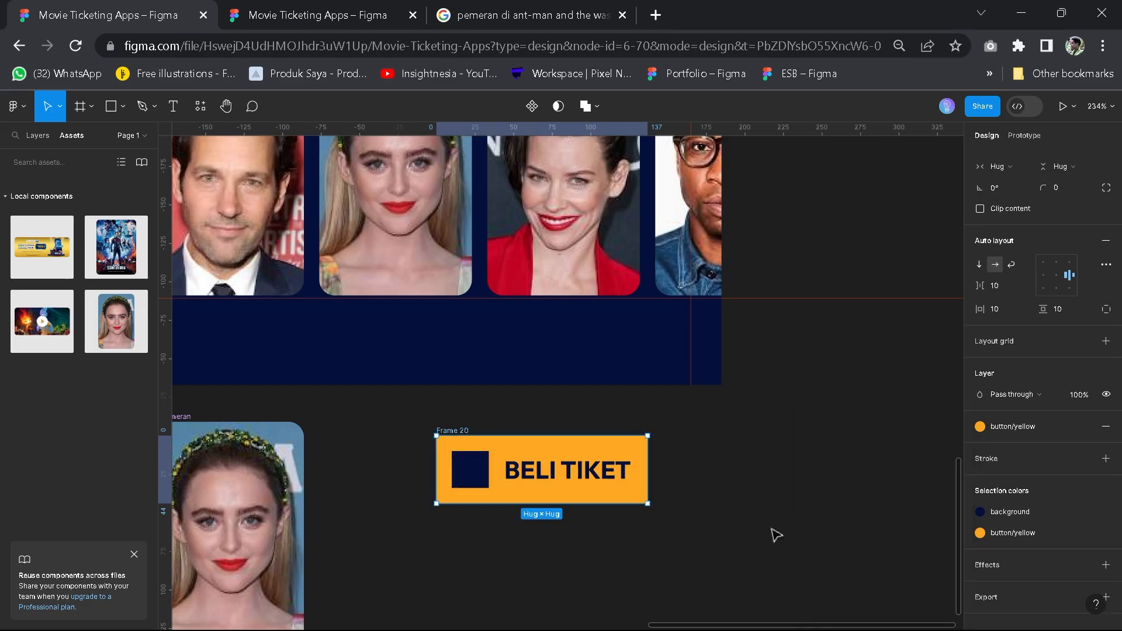
{"action": "key", "text": "ctrl+z"}
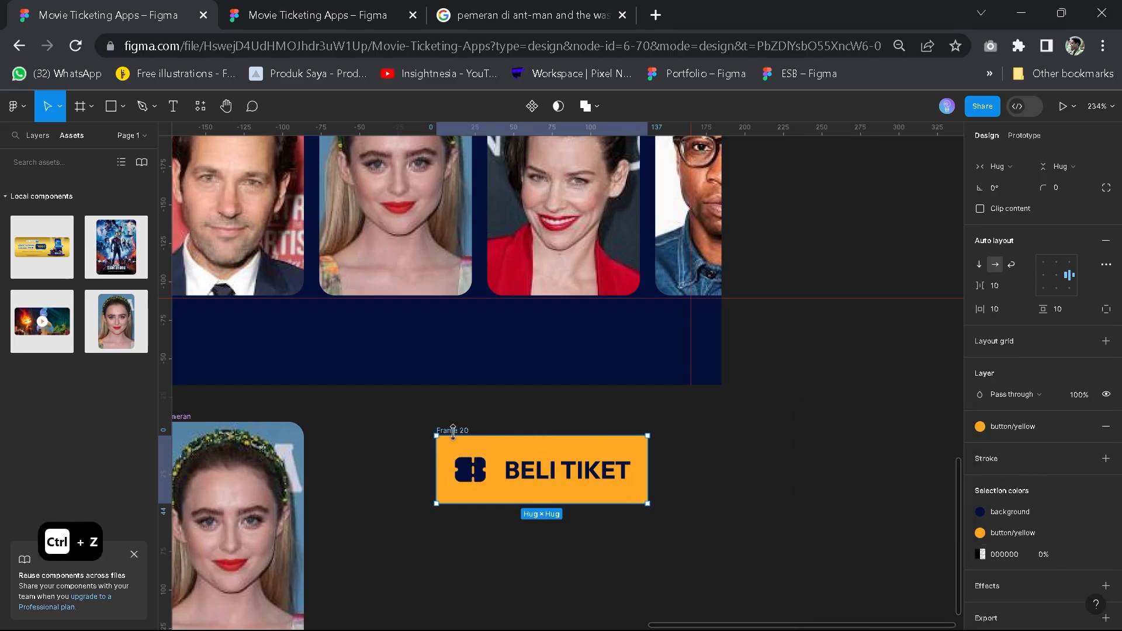
Set the BELI TIKET button's horizontal padding to 54
{"action": "scroll", "coordinate": [527, 422], "scroll_direction": "down", "scroll_amount": 4}
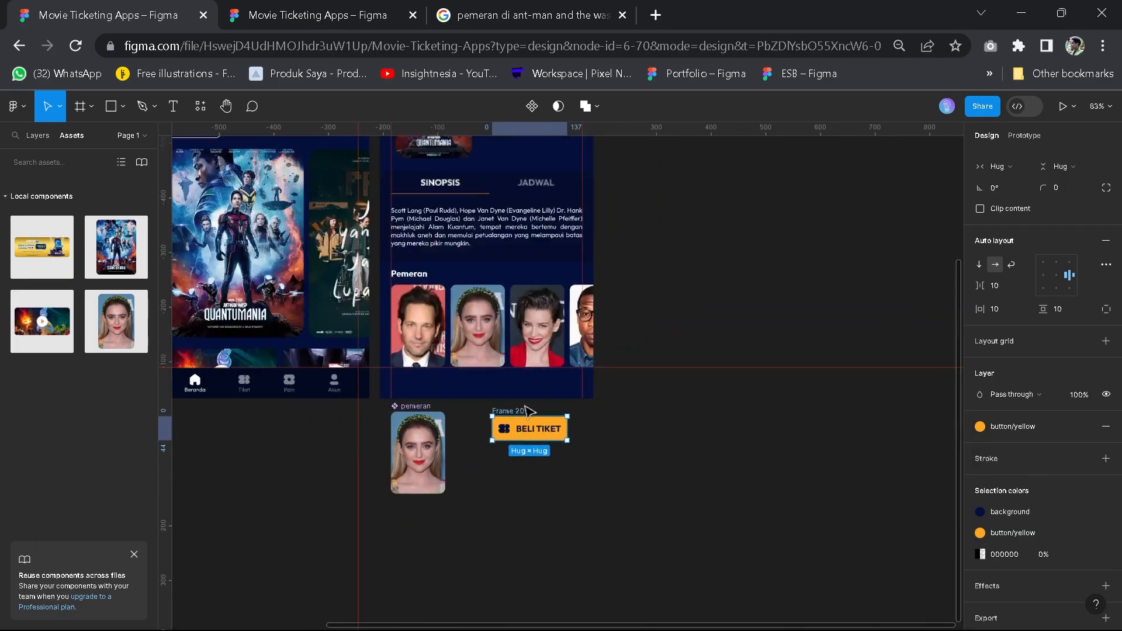
{"action": "scroll", "coordinate": [526, 413], "scroll_direction": "up", "scroll_amount": 5}
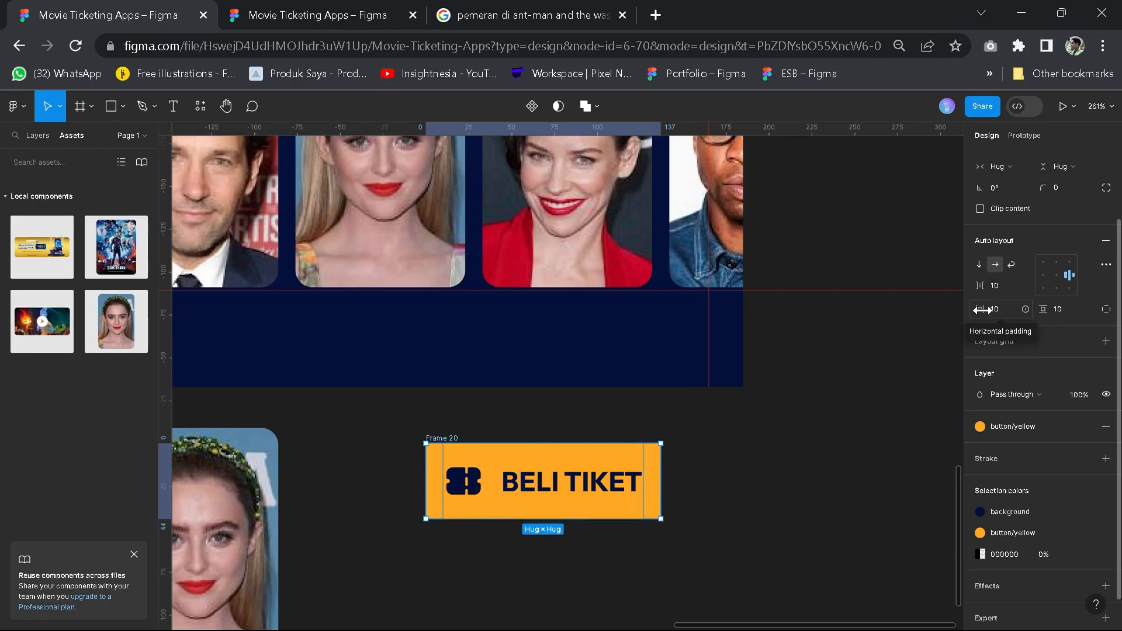
{"action": "left_click_drag", "start_coordinate": [982, 309], "coordinate": [1040, 311]}
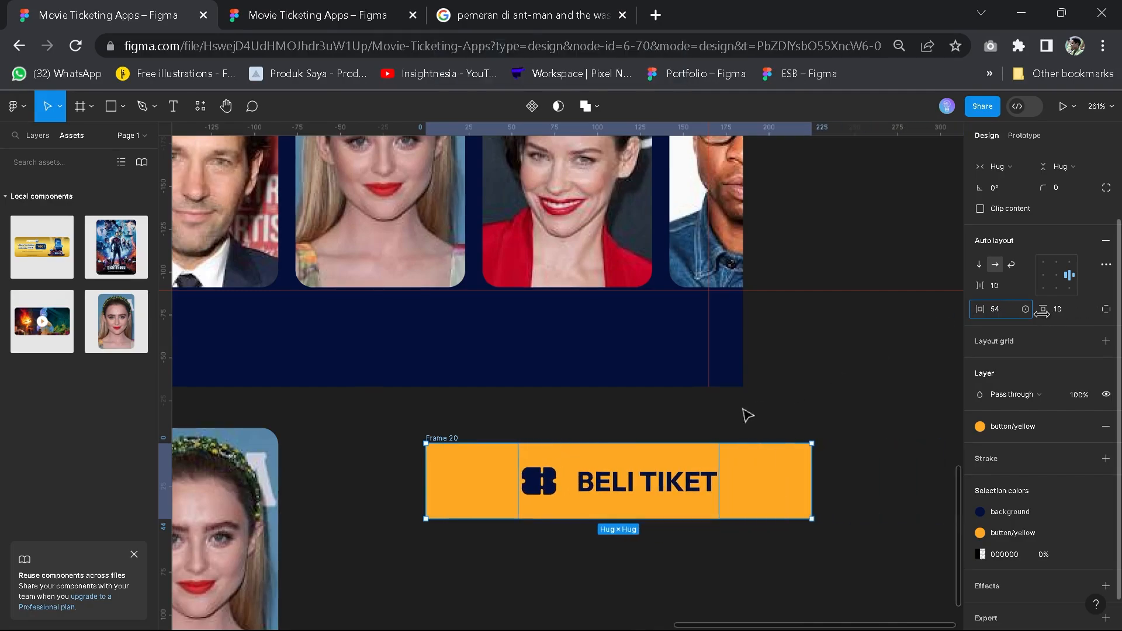
Place the button below the Pemeran row of the movie detail screen and stretch it between the side guides to 350 wide
{"action": "scroll", "coordinate": [745, 414], "scroll_direction": "down", "scroll_amount": 2}
{"action": "left_click_drag", "start_coordinate": [740, 441], "coordinate": [797, 512]}
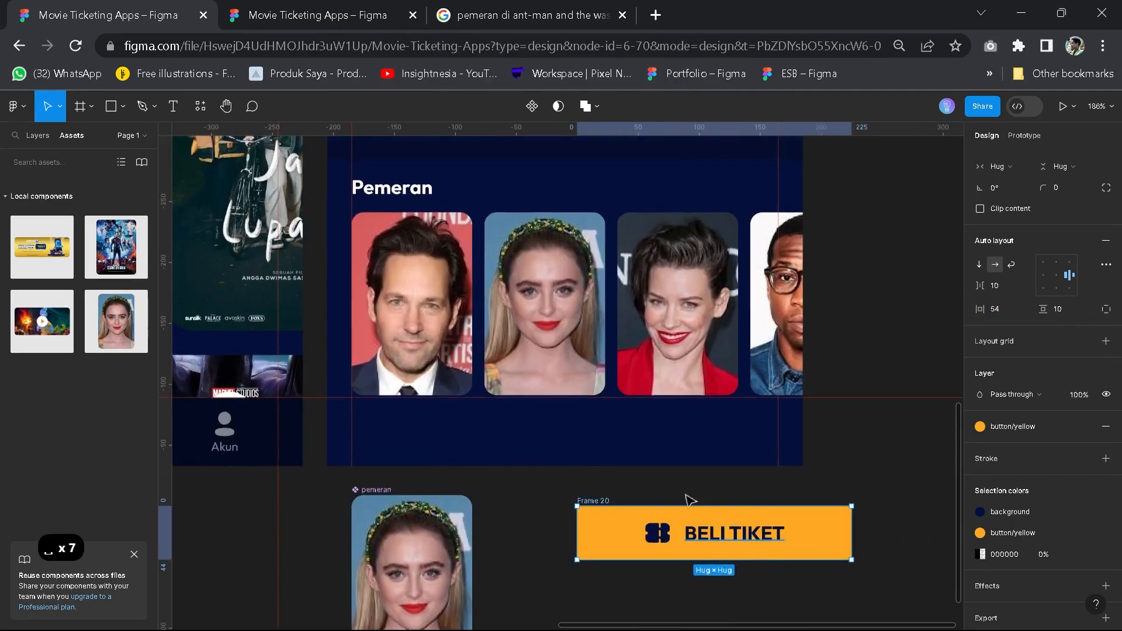
{"action": "left_click_drag", "start_coordinate": [689, 514], "coordinate": [539, 409]}
{"action": "left_click_drag", "start_coordinate": [701, 421], "coordinate": [777, 404]}
{"action": "left_click_drag", "start_coordinate": [424, 419], "coordinate": [351, 419]}
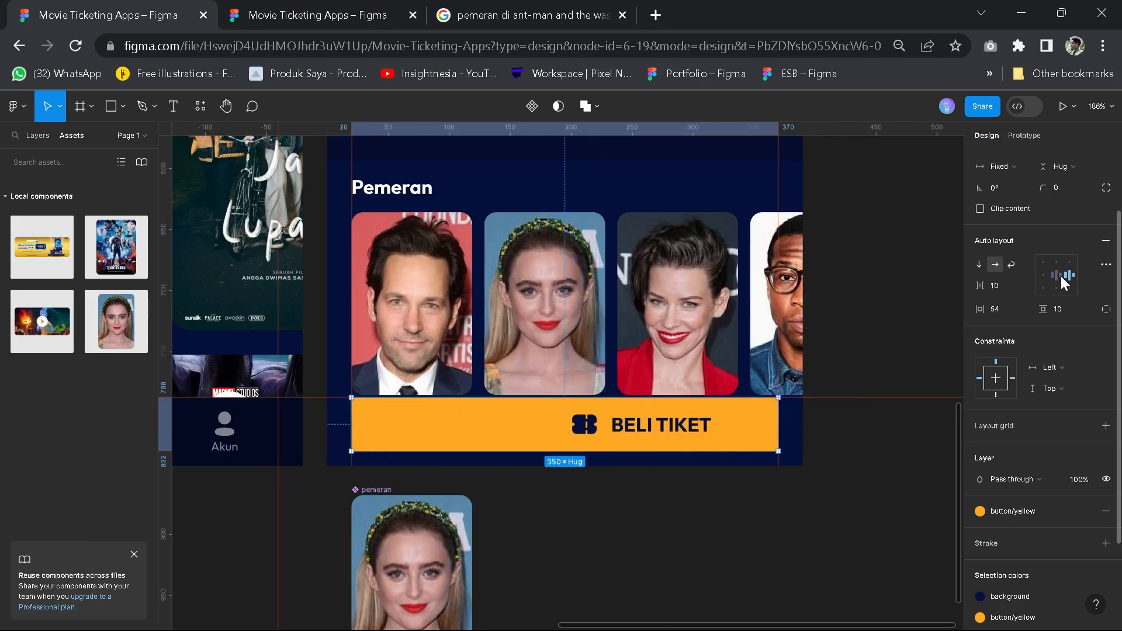
Center the button's contents and set its corner radius to 10
{"action": "left_click", "coordinate": [1057, 275]}
{"action": "scroll", "coordinate": [1067, 234], "scroll_direction": "up", "scroll_amount": 2}
{"action": "type", "text": "20"}
{"action": "key", "text": "Return"}
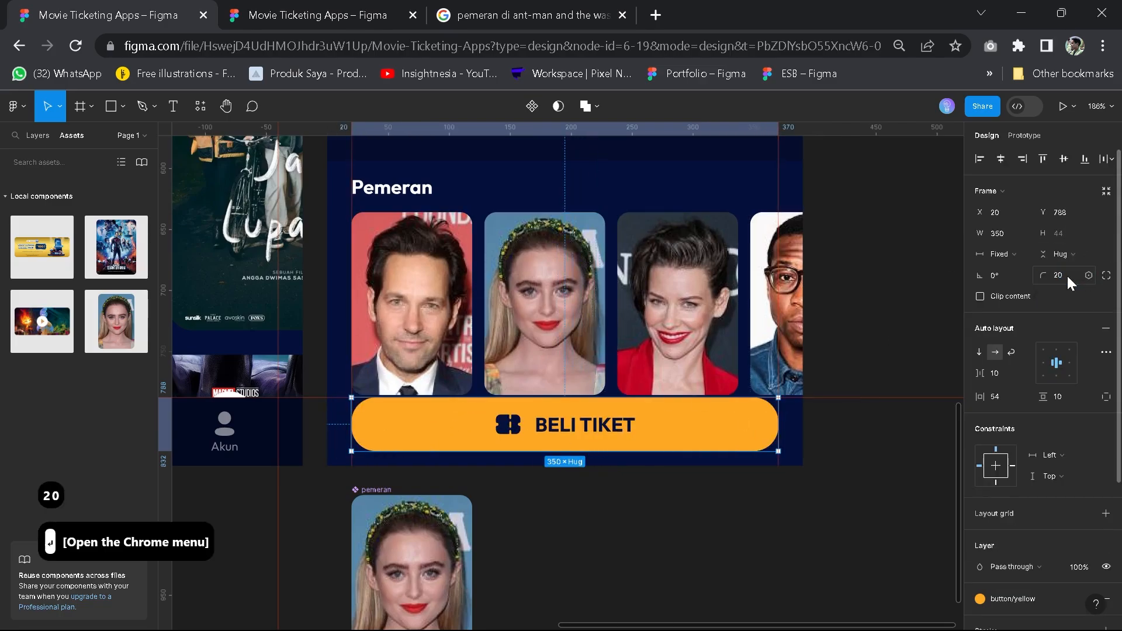
{"action": "type", "text": "10"}
{"action": "key", "text": "Return"}
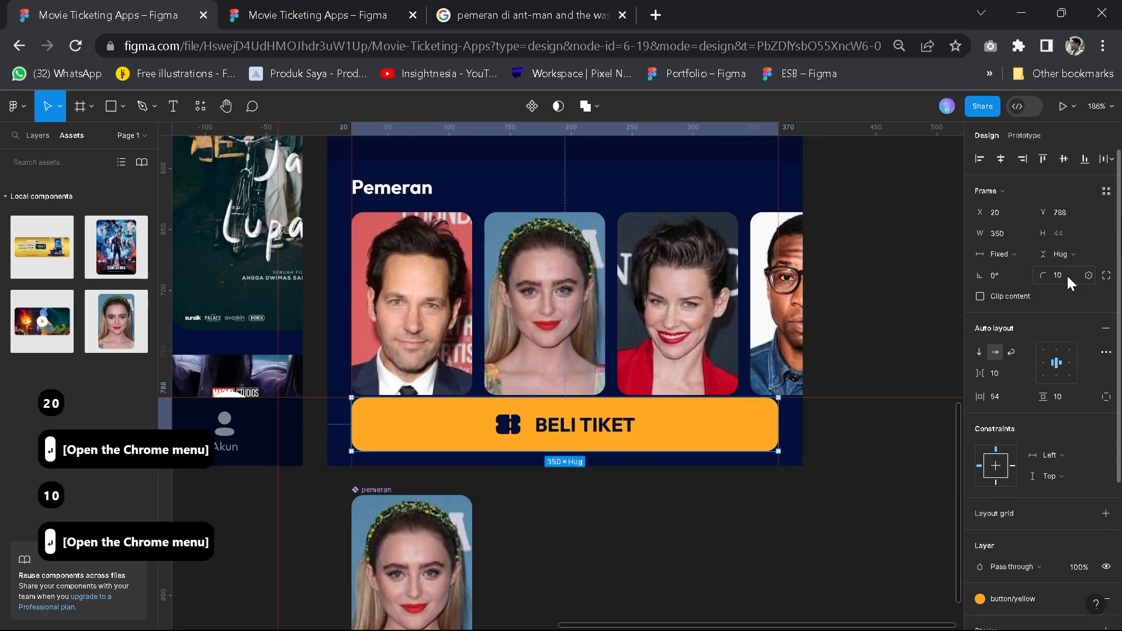
Turn the BELI TIKET button into a component named btn-beli, placed outside the movie detail screen beside the pemeran component
{"action": "left_click_drag", "start_coordinate": [709, 424], "coordinate": [841, 541]}
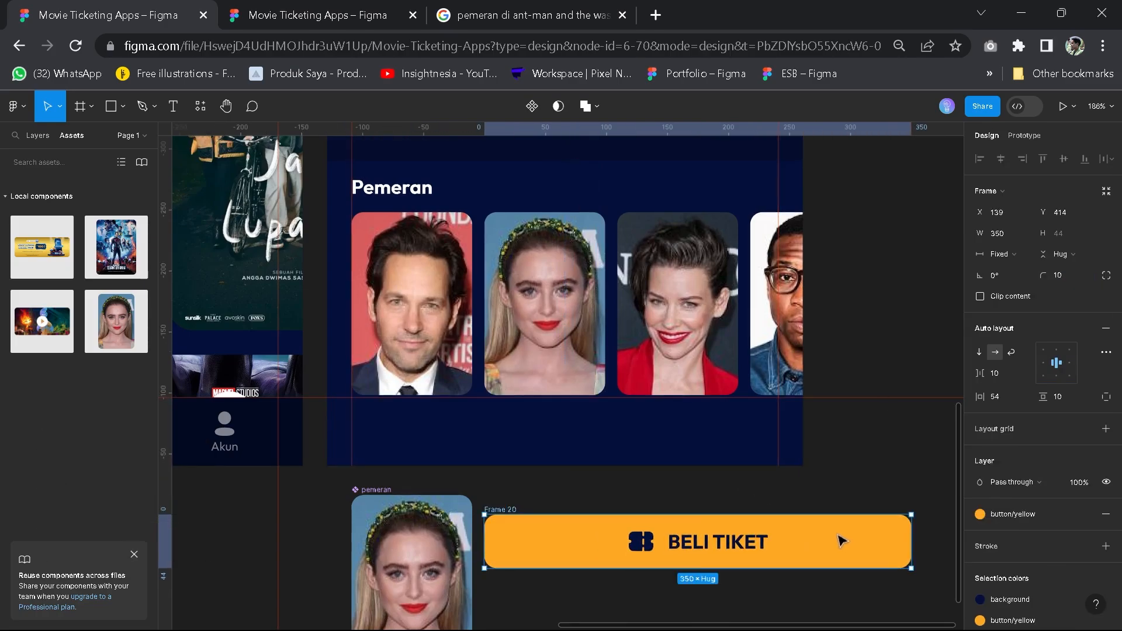
{"action": "left_click_drag", "start_coordinate": [511, 512], "coordinate": [516, 499]}
{"action": "double_click", "coordinate": [516, 499]}
{"action": "type", "text": "but"}
{"action": "key", "text": "ctrl+a"}
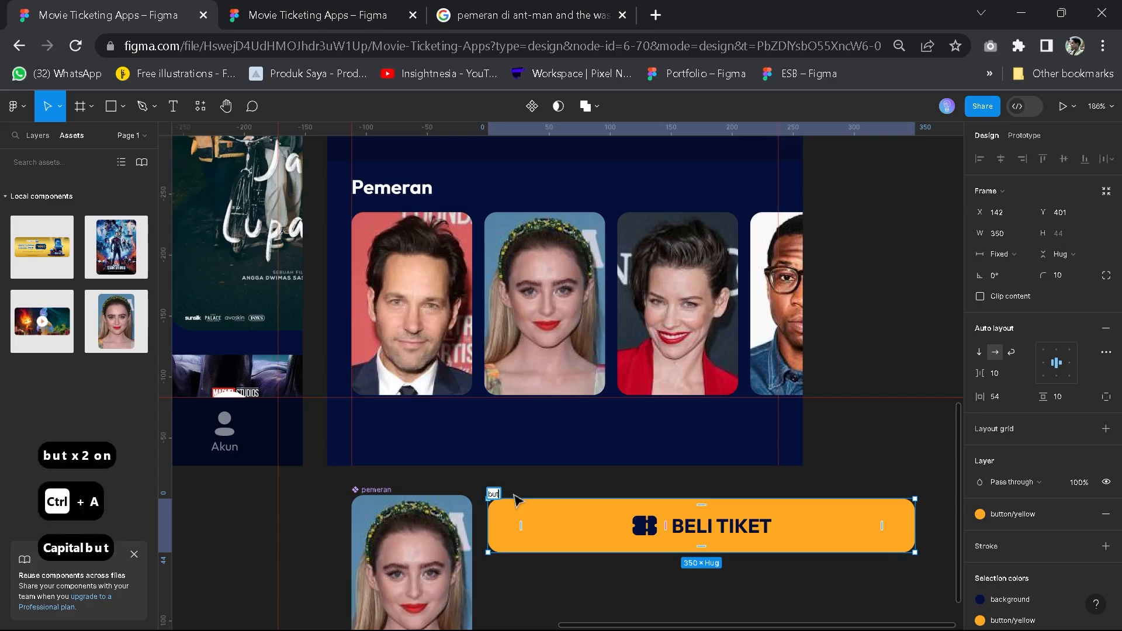
{"action": "key", "text": "BackSpace"}
{"action": "key", "text": "BackSpace"}
{"action": "type", "text": "tn"}
{"action": "key", "text": "Return"}
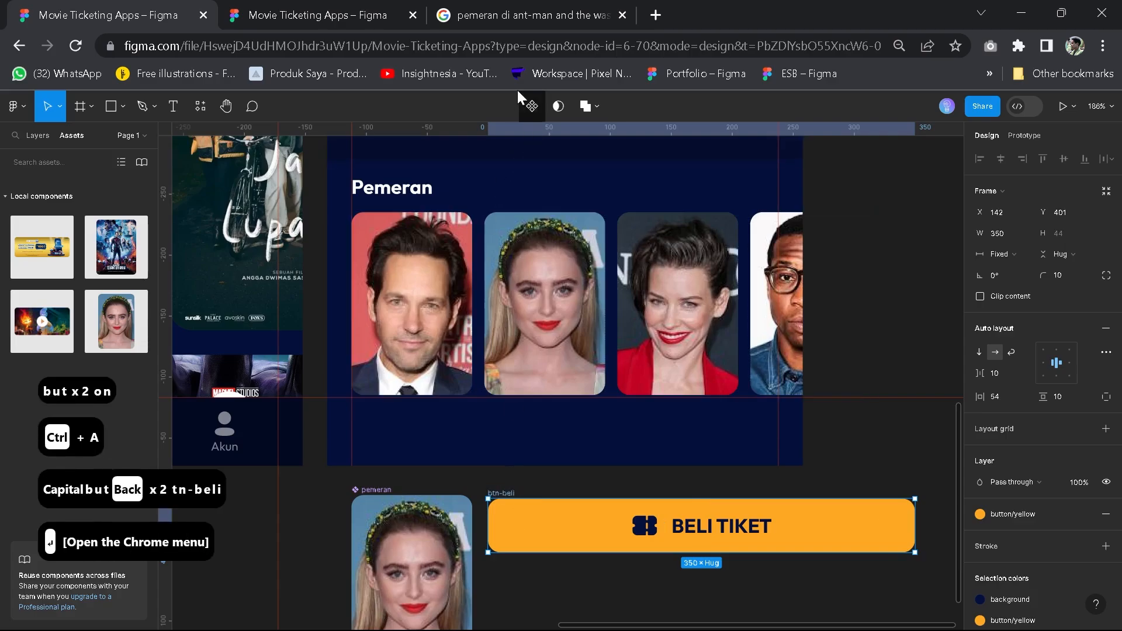
{"action": "left_click", "coordinate": [532, 107]}
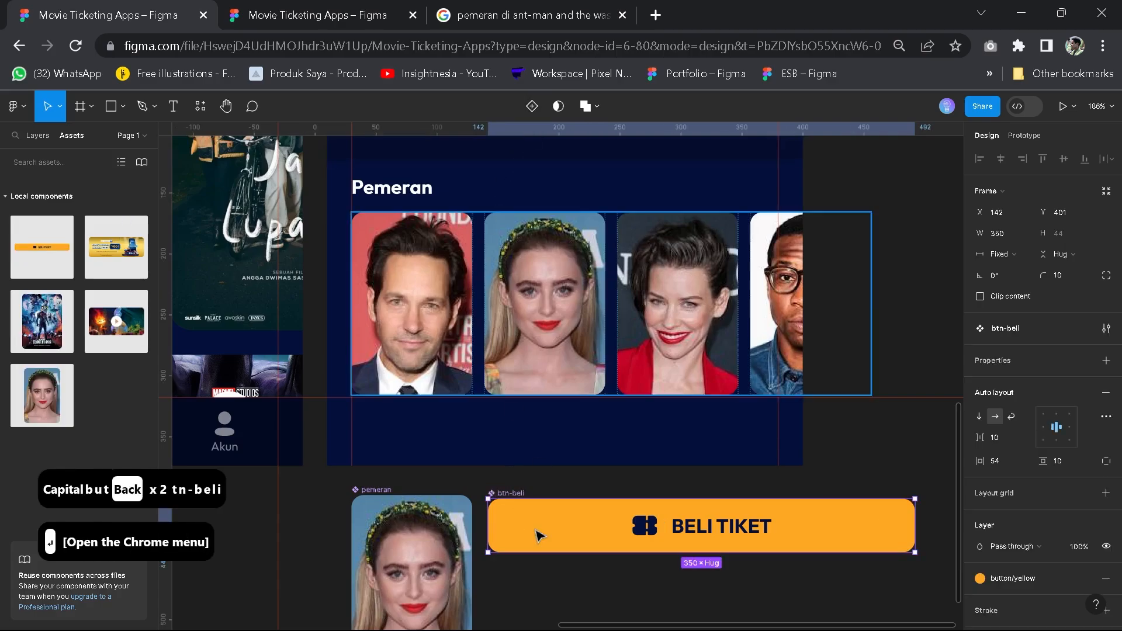
Place an instance of the btn-beli component over the lower part of the cast photo row on the detail film screen
{"action": "scroll", "coordinate": [528, 483], "scroll_direction": "down", "scroll_amount": 5}
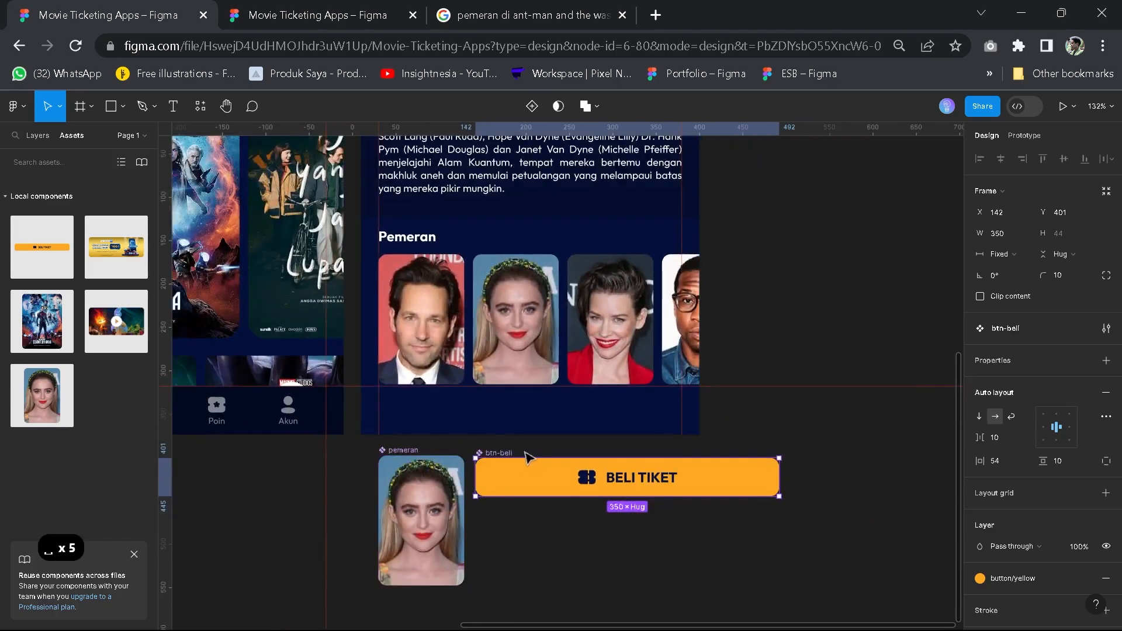
{"action": "left_click", "coordinate": [625, 564]}
{"action": "left_click_drag", "start_coordinate": [554, 526], "coordinate": [608, 618]}
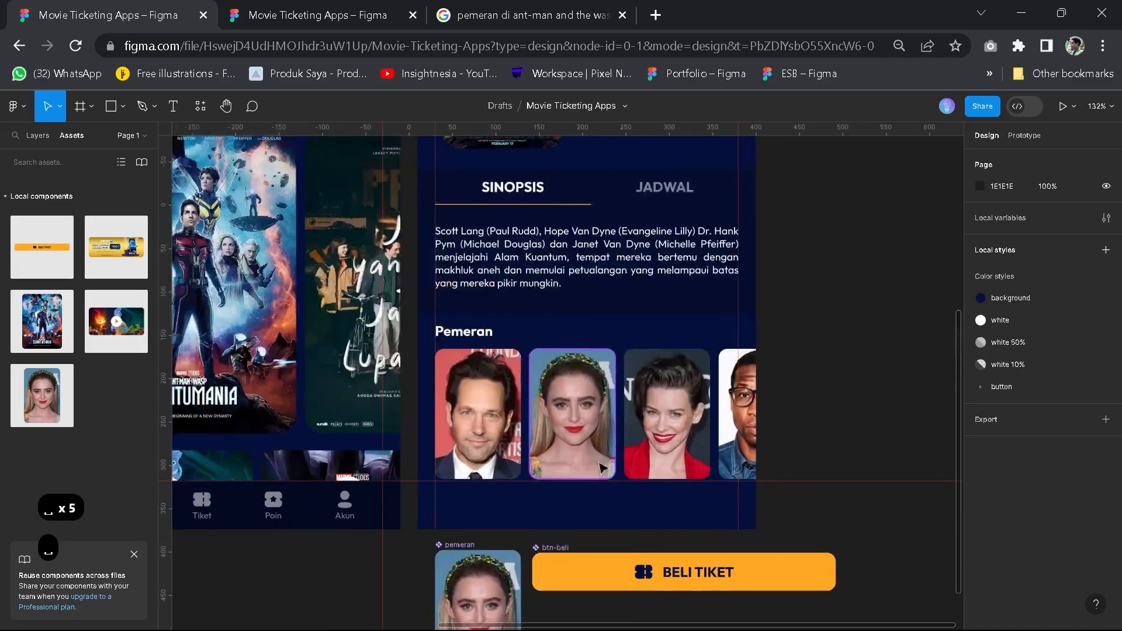
{"action": "scroll", "coordinate": [599, 465], "scroll_direction": "down", "scroll_amount": 4}
{"action": "left_click_drag", "start_coordinate": [584, 481], "coordinate": [582, 554]}
{"action": "scroll", "coordinate": [546, 361], "scroll_direction": "up", "scroll_amount": 8}
{"action": "left_click_drag", "start_coordinate": [560, 601], "coordinate": [531, 589]}
{"action": "left_click", "coordinate": [545, 360]}
{"action": "scroll", "coordinate": [500, 318], "scroll_direction": "down", "scroll_amount": 4}
{"action": "left_click_drag", "start_coordinate": [502, 269], "coordinate": [468, 398]}
{"action": "scroll", "coordinate": [469, 391], "scroll_direction": "down", "scroll_amount": 2}
{"action": "left_click_drag", "start_coordinate": [492, 317], "coordinate": [471, 360]}
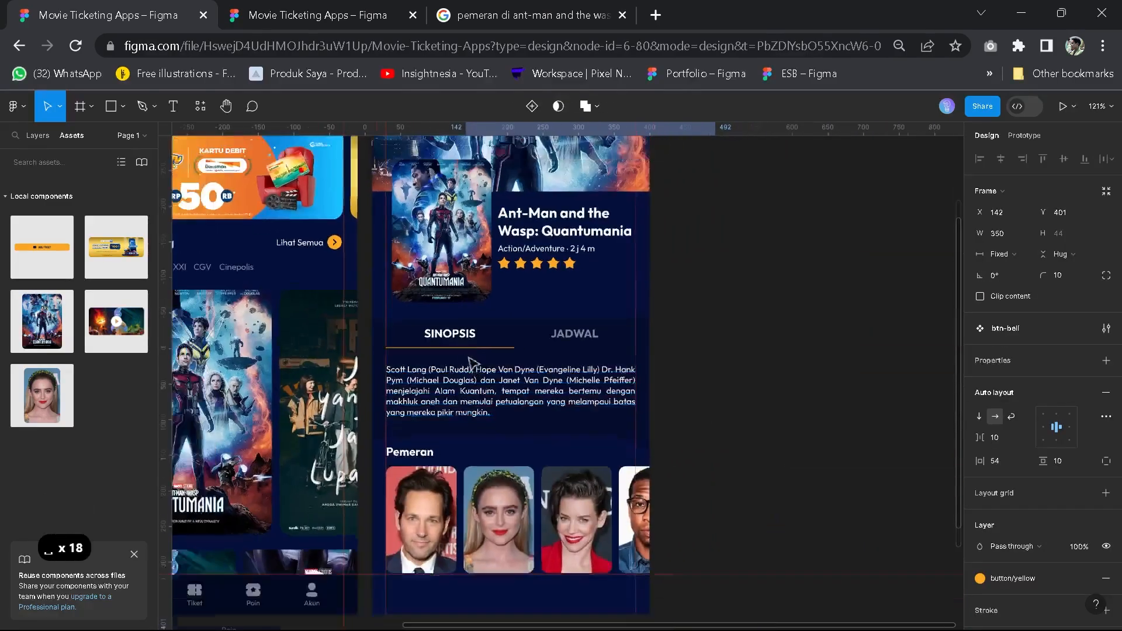
{"action": "left_click_drag", "start_coordinate": [449, 165], "coordinate": [486, 217]}
{"action": "scroll", "coordinate": [484, 247], "scroll_direction": "down", "scroll_amount": 2}
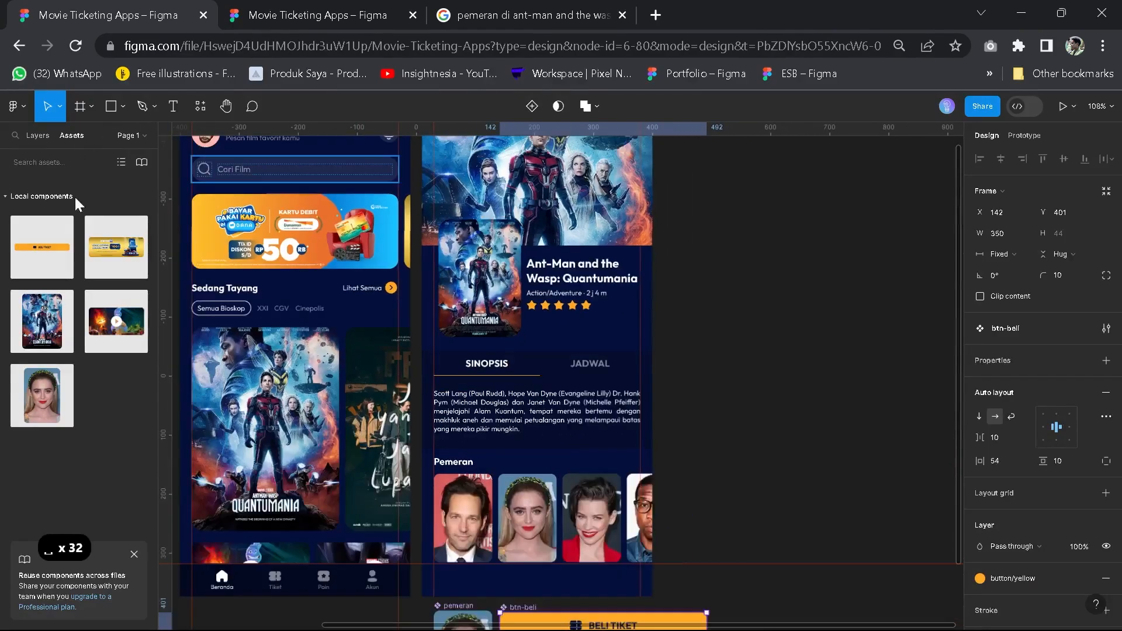
{"action": "left_click_drag", "start_coordinate": [52, 255], "coordinate": [528, 577]}
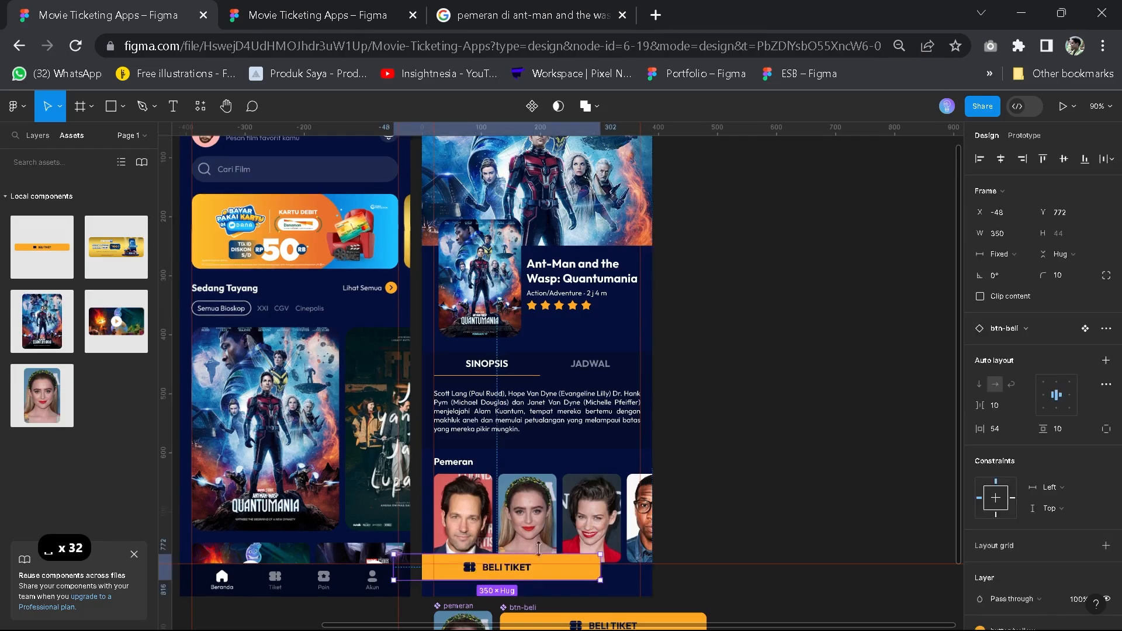
Lock the row of cast photos on the detail film screen
{"action": "left_click", "coordinate": [579, 536]}
{"action": "right_click", "coordinate": [579, 536]}
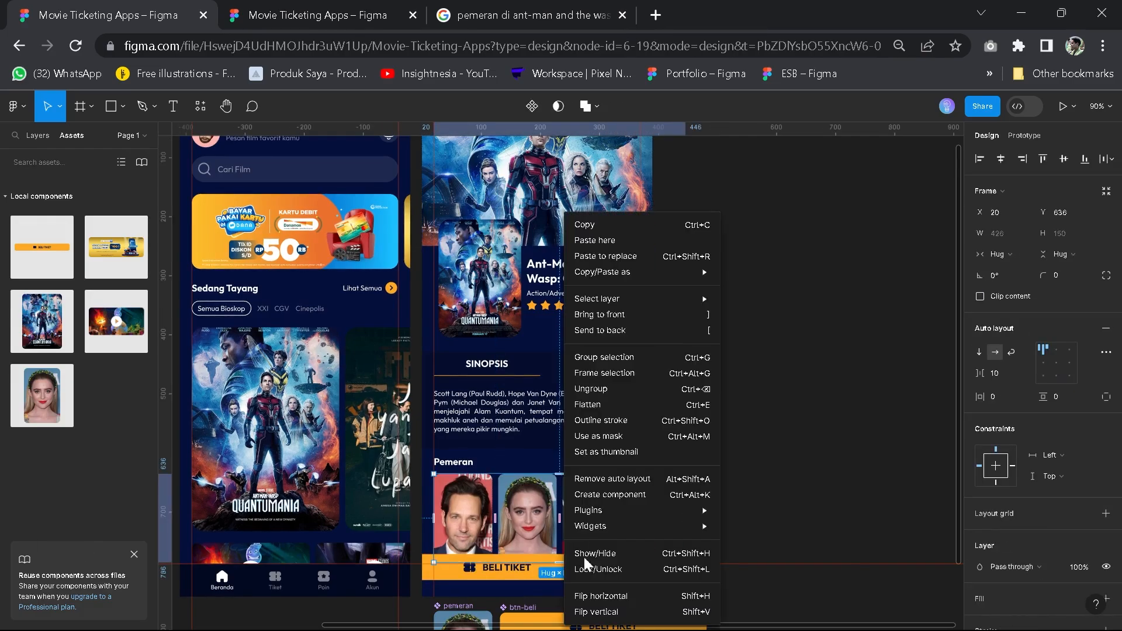
{"action": "left_click", "coordinate": [516, 568]}
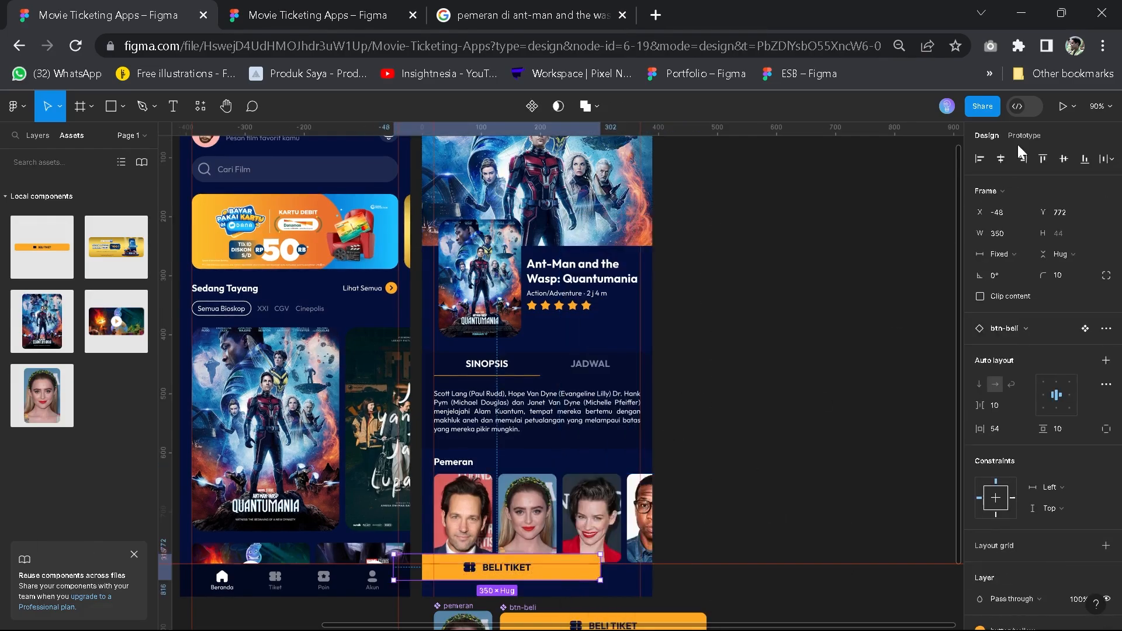
Center the btn-beli instance horizontally on the detail film screen at X 20 and move it up to Y 766
{"action": "left_click", "coordinate": [549, 575]}
{"action": "scroll", "coordinate": [580, 512], "scroll_direction": "up", "scroll_amount": 3}
{"action": "left_click_drag", "start_coordinate": [580, 512], "coordinate": [598, 407]}
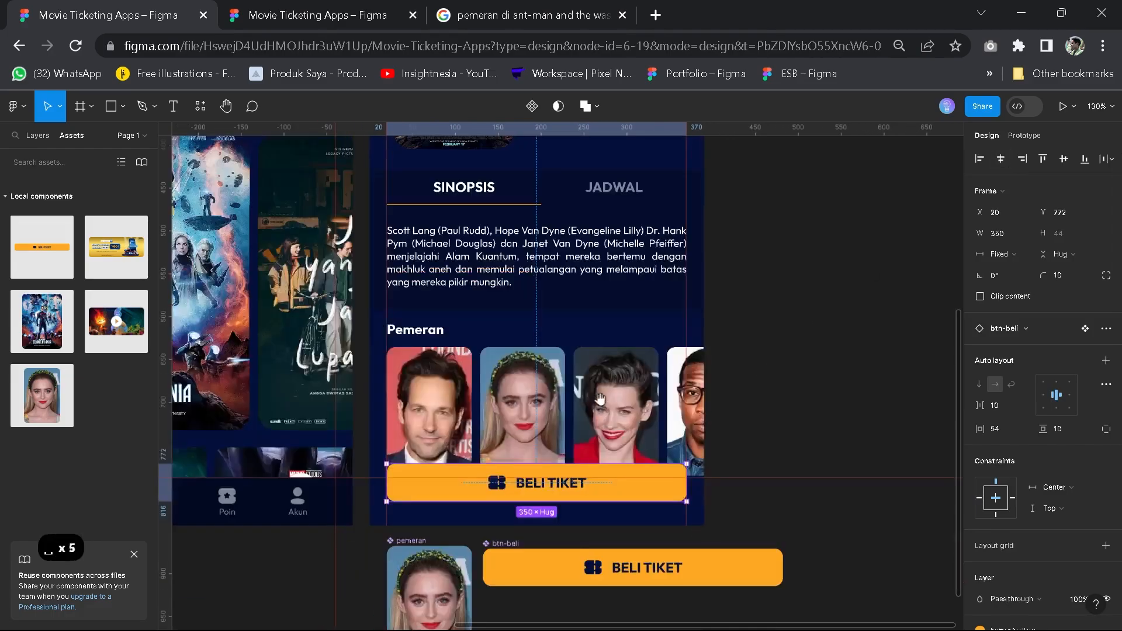
{"action": "left_click_drag", "start_coordinate": [630, 495], "coordinate": [631, 489]}
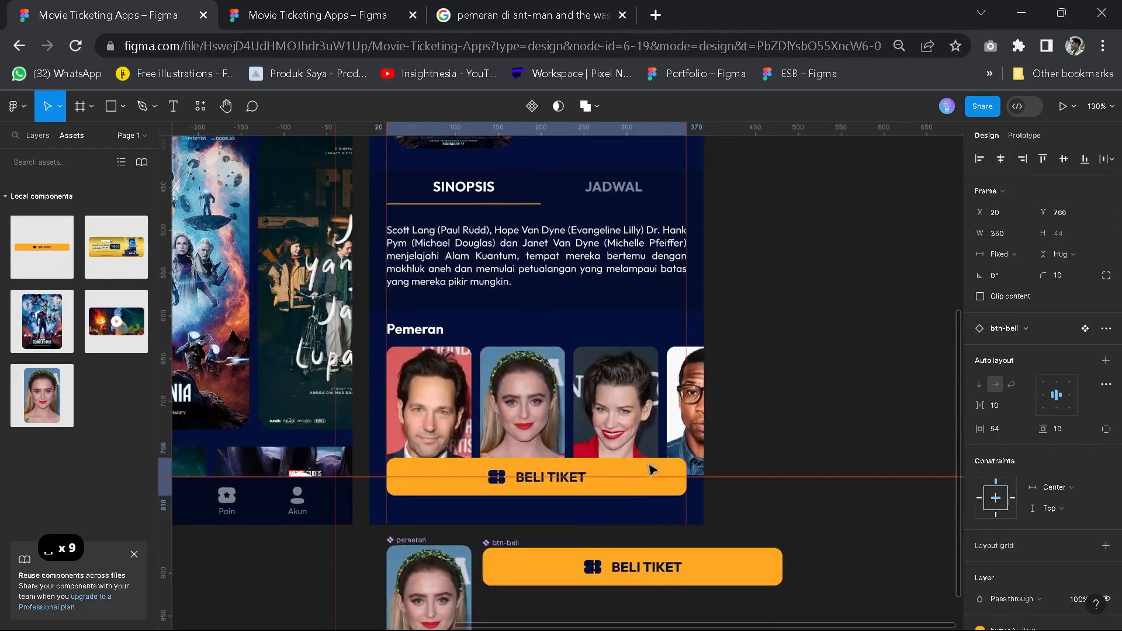
Examine the JADWAL version of the movie detail screen in the reference Figma file and compare it with the SINOPSIS version
{"action": "scroll", "coordinate": [652, 469], "scroll_direction": "down", "scroll_amount": 6}
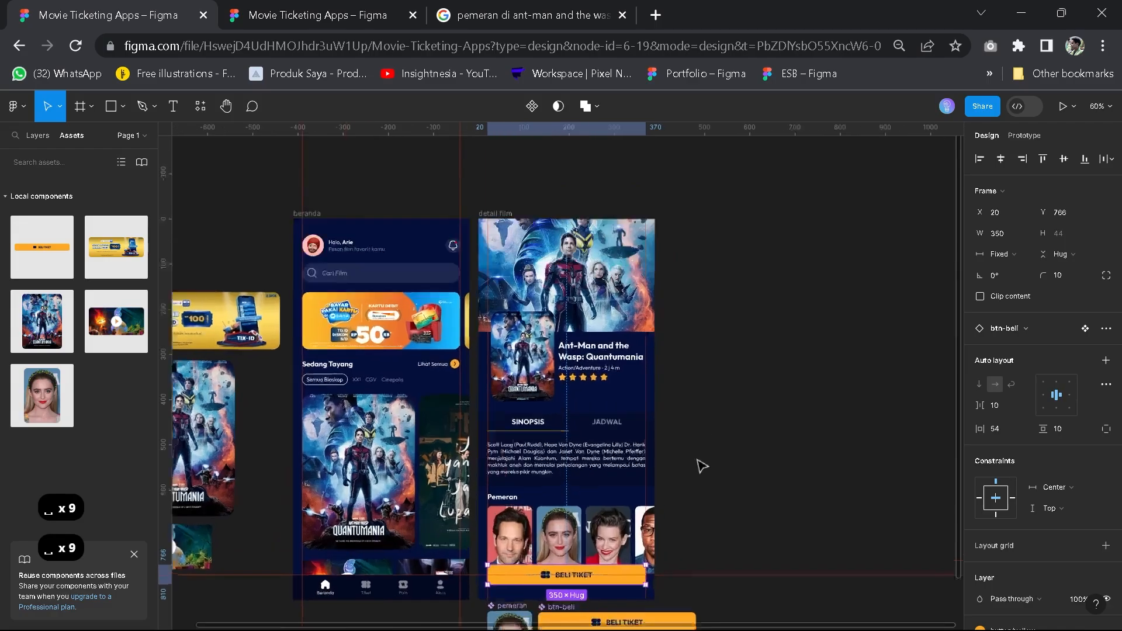
{"action": "scroll", "coordinate": [724, 365], "scroll_direction": "up", "scroll_amount": 2}
{"action": "scroll", "coordinate": [739, 329], "scroll_direction": "down", "scroll_amount": 1}
{"action": "left_click_drag", "start_coordinate": [739, 329], "coordinate": [722, 401]}
{"action": "left_click", "coordinate": [329, 8]}
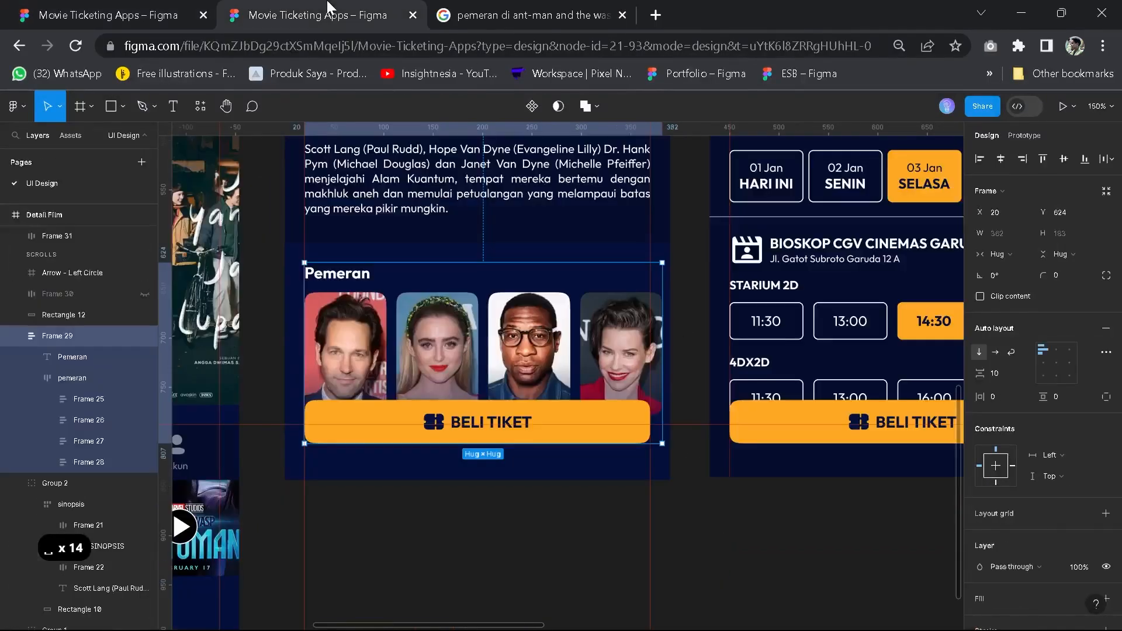
{"action": "left_click_drag", "start_coordinate": [683, 433], "coordinate": [497, 565]}
{"action": "scroll", "coordinate": [502, 506], "scroll_direction": "down", "scroll_amount": 2}
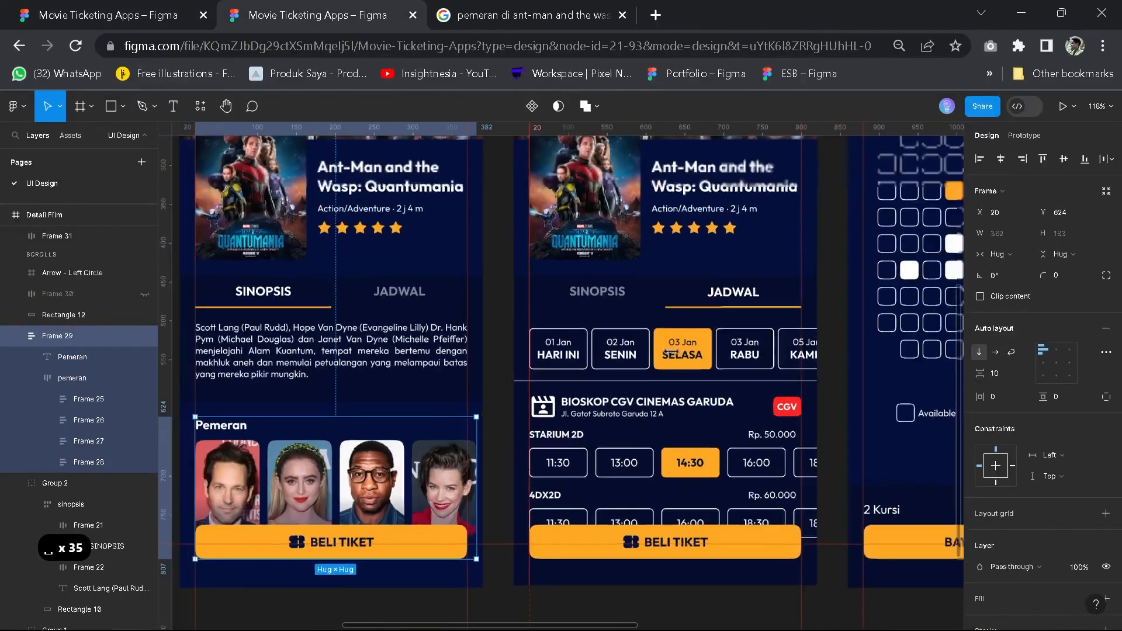
{"action": "left_click_drag", "start_coordinate": [536, 246], "coordinate": [567, 303]}
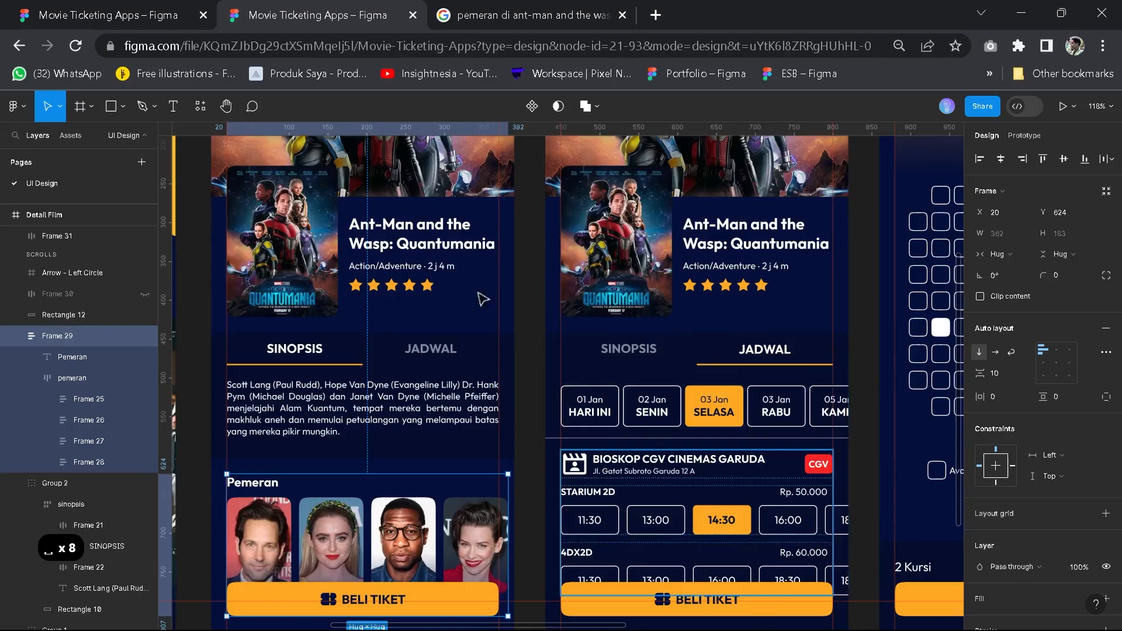
Return to the working Figma file and duplicate the detail film screen
{"action": "left_click", "coordinate": [126, 13]}
{"action": "scroll", "coordinate": [506, 218], "scroll_direction": "down", "scroll_amount": 2}
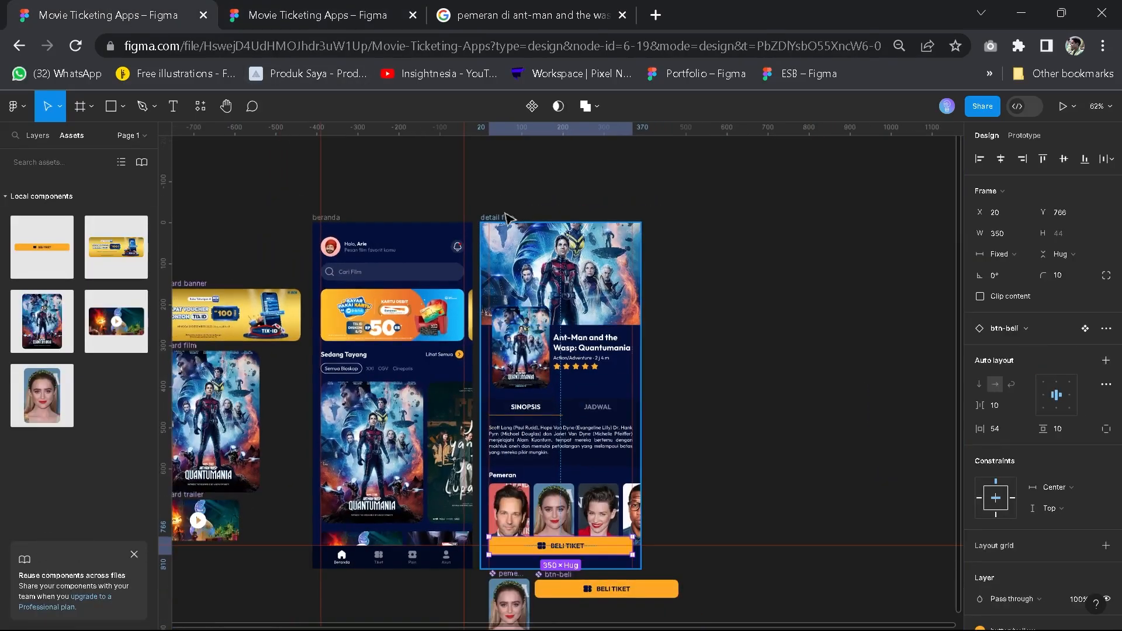
{"action": "key", "text": "Escape"}
{"action": "key", "text": "ctrl+d"}
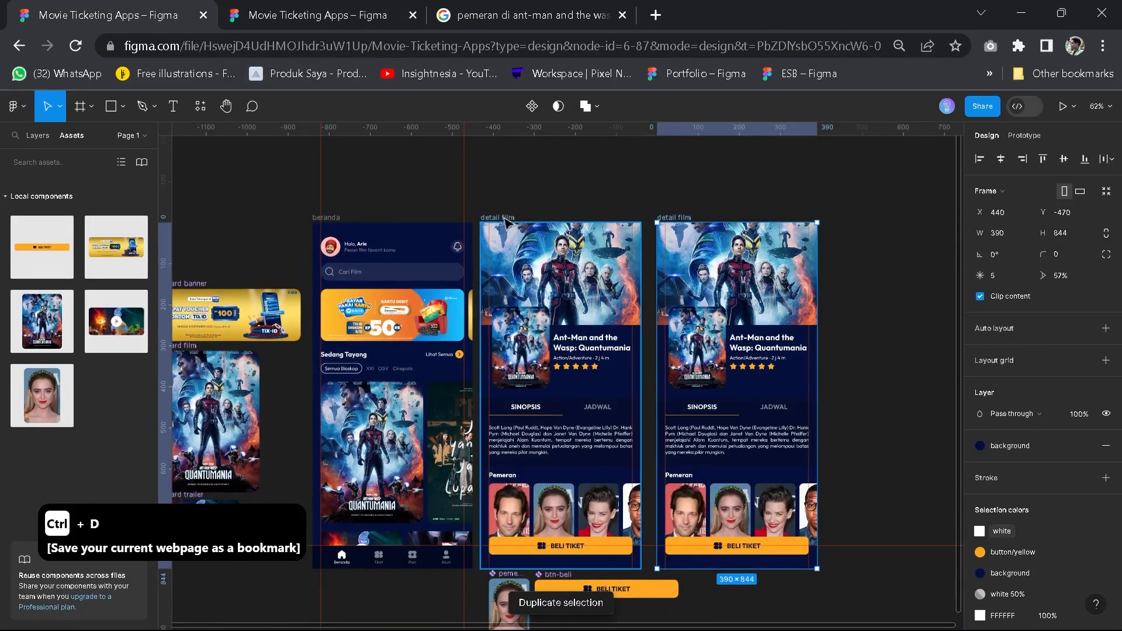
Rename the original movie detail screen as "detail film - sinopsis"
{"action": "type", "text": "- "}
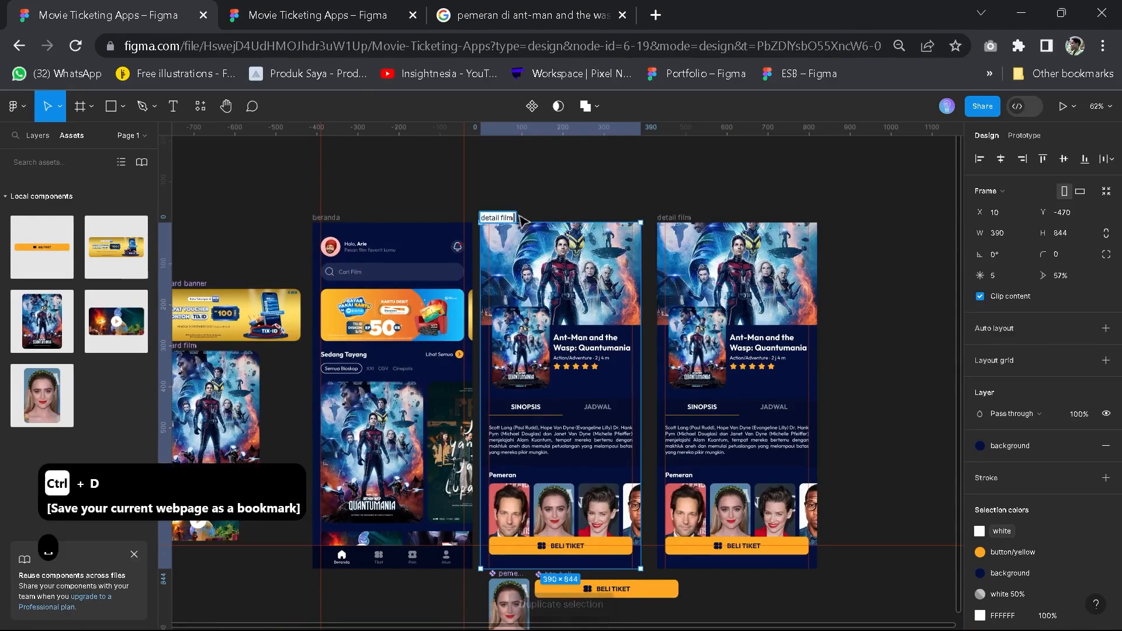
{"action": "type", "text": "sino"}
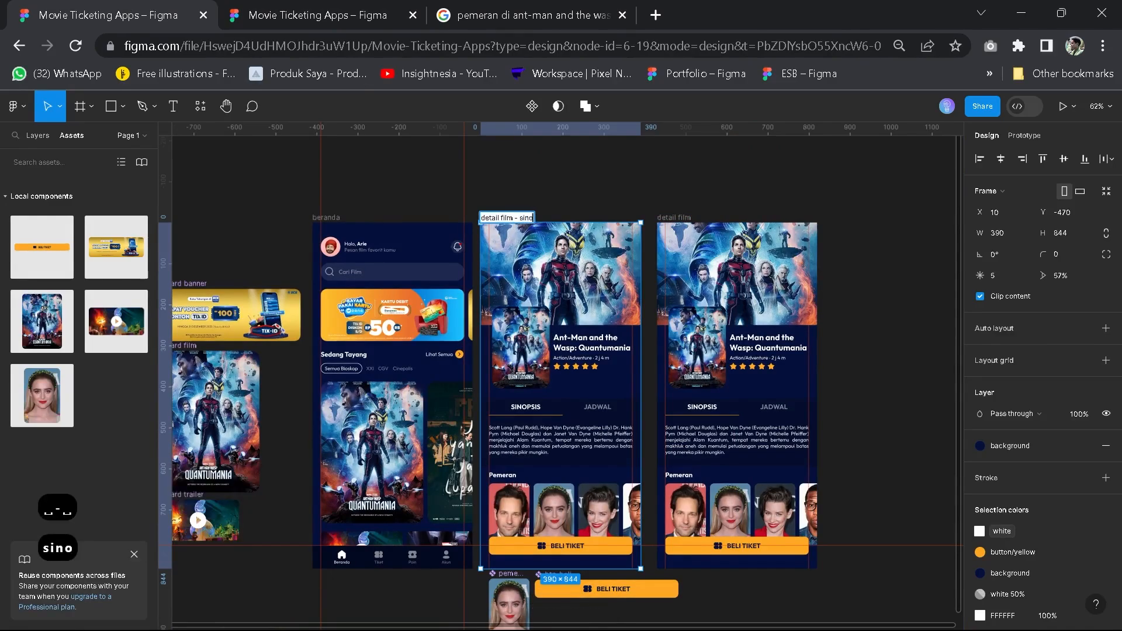
{"action": "type", "text": "psis"}
{"action": "key", "text": "Return"}
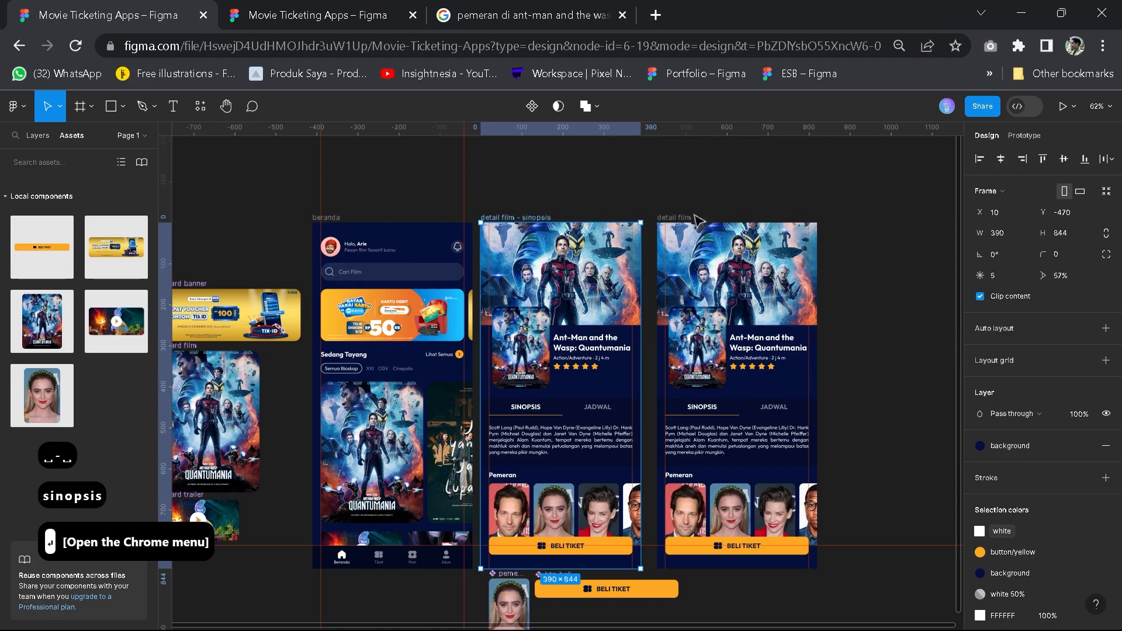
Rename the duplicated movie detail screen as "detail film - jadwal"
{"action": "left_click", "coordinate": [677, 216]}
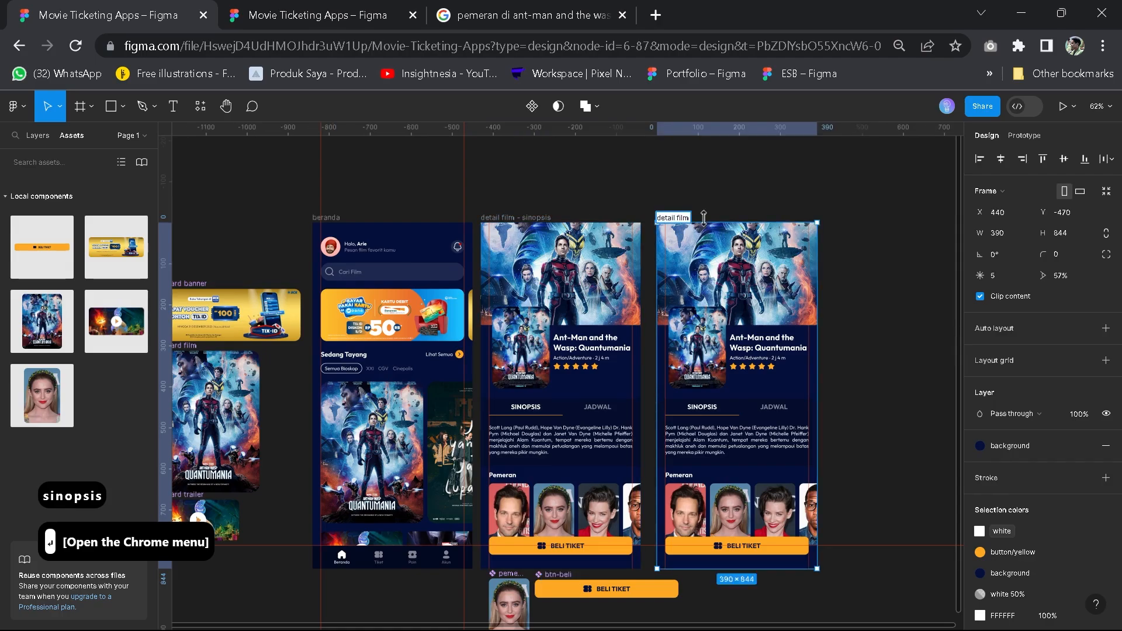
{"action": "type", "text": "- jadwal"}
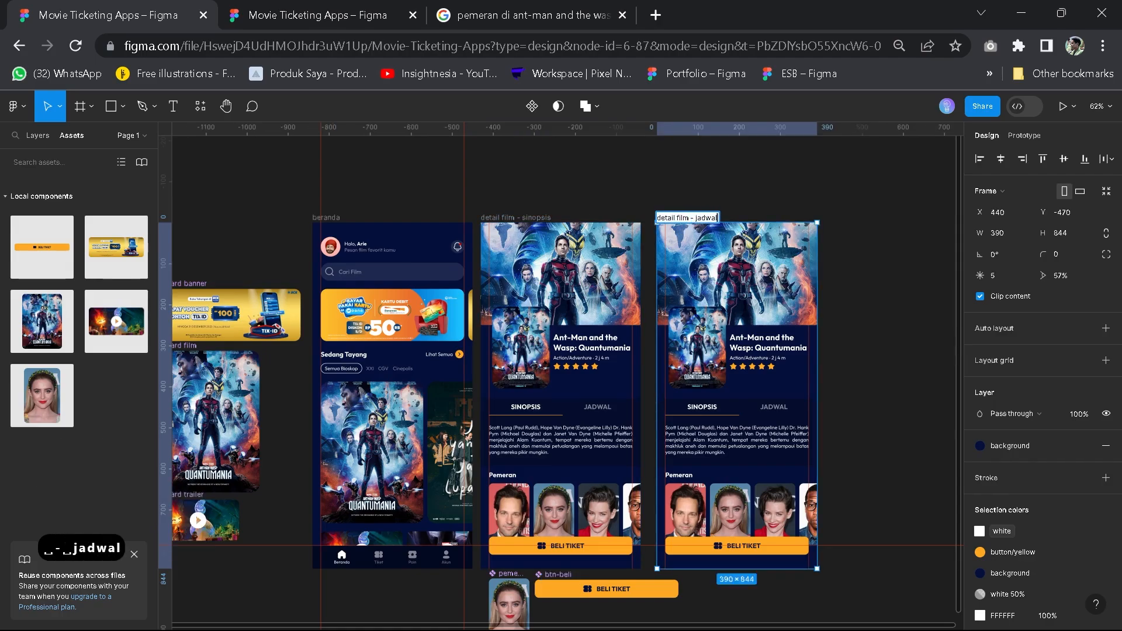
{"action": "key", "text": "Return"}
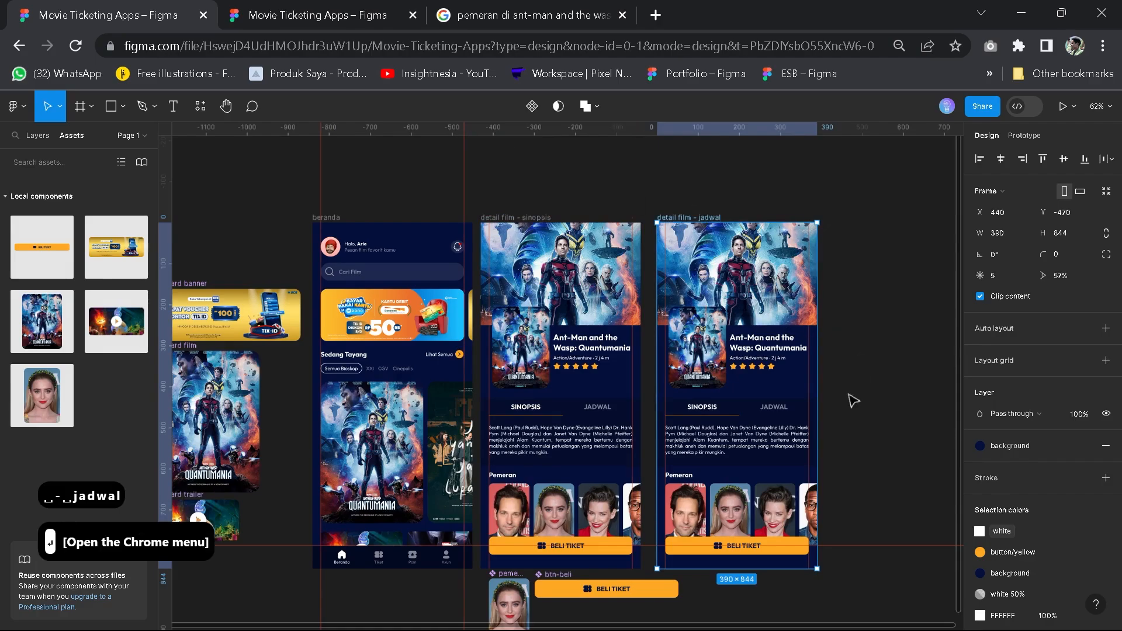
Unlock the row of cast photos on the detail film - jadwal screen and delete it
{"action": "left_click", "coordinate": [851, 398]}
{"action": "scroll", "coordinate": [852, 394], "scroll_direction": "up", "scroll_amount": 2}
{"action": "key", "text": "space"}
{"action": "left_click_drag", "start_coordinate": [859, 461], "coordinate": [850, 401]}
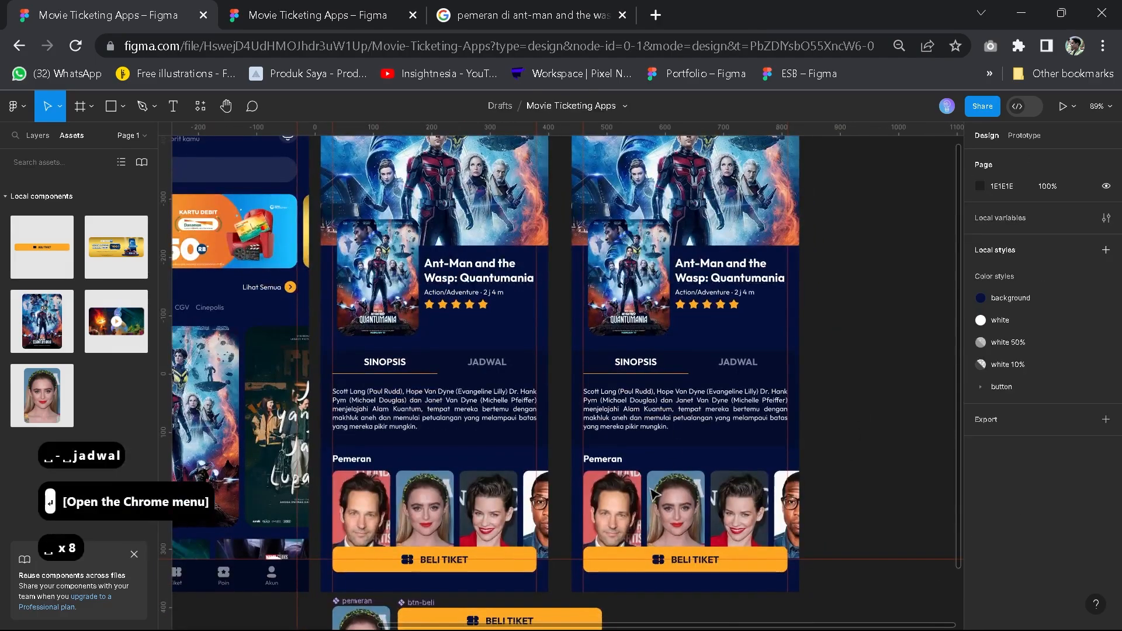
{"action": "right_click", "coordinate": [672, 508]}
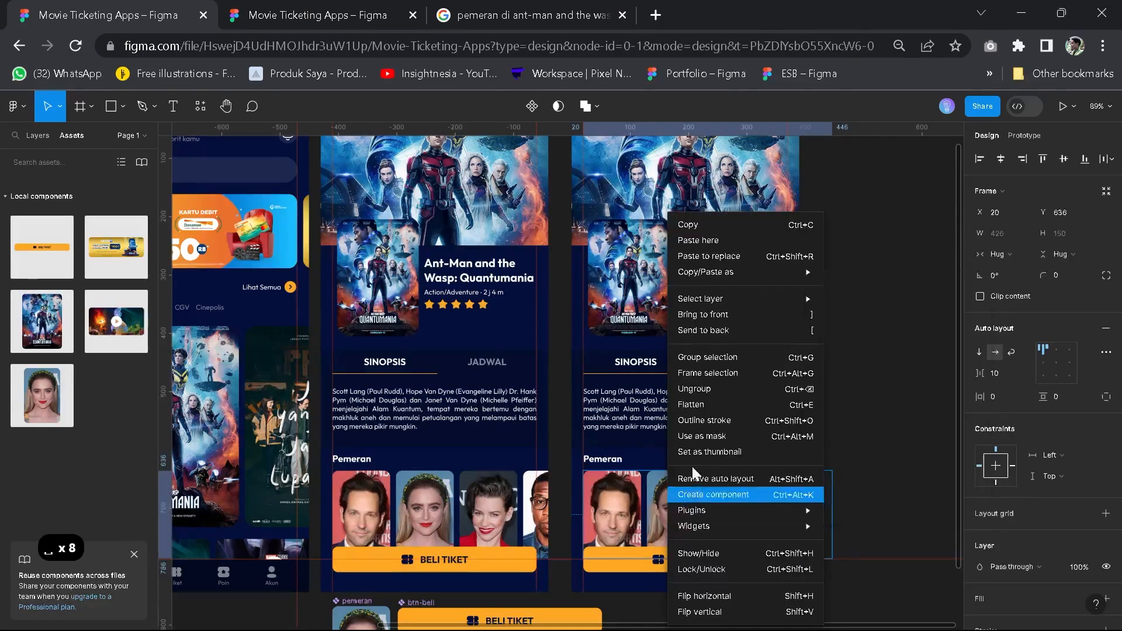
{"action": "left_click", "coordinate": [701, 569]}
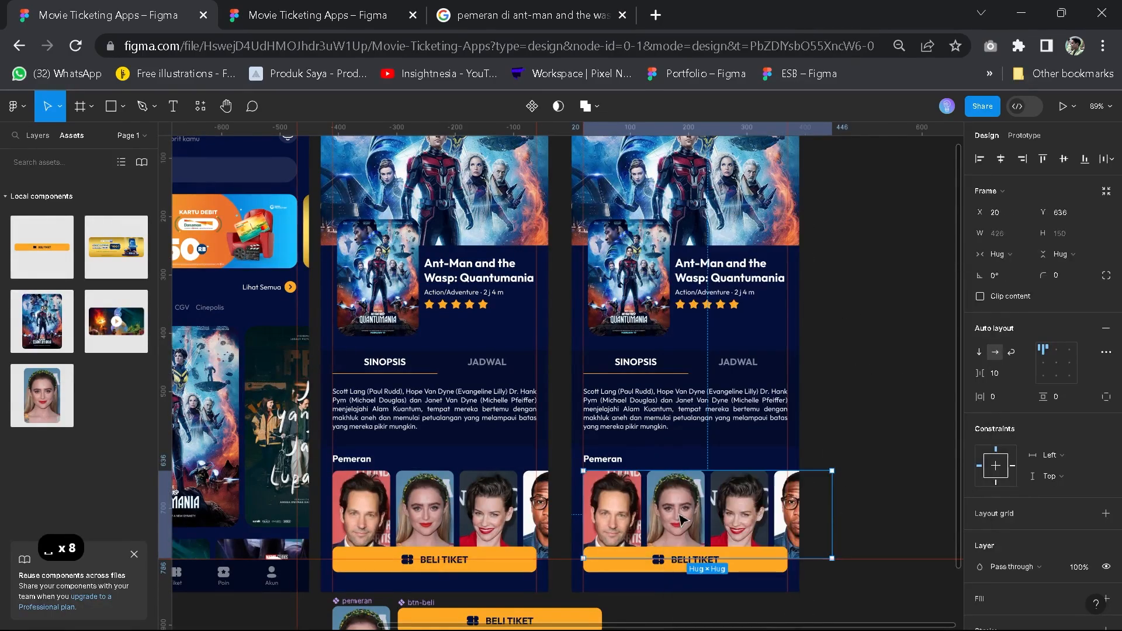
{"action": "key", "text": "BackSpace"}
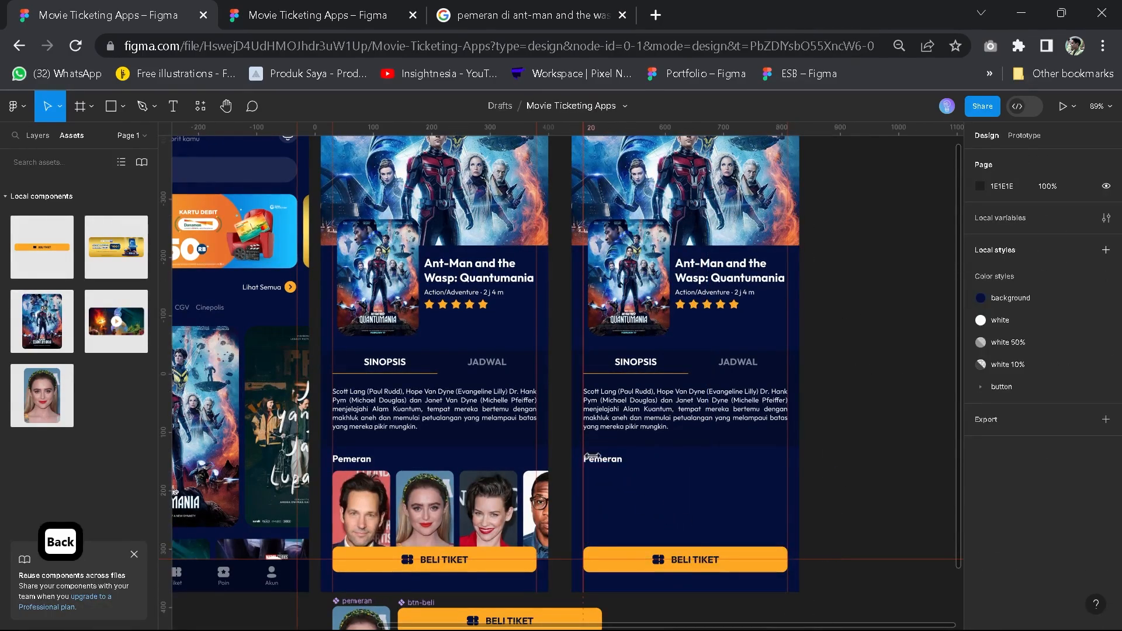
Delete the Pemeran heading and the synopsis paragraph from the detail film - jadwal screen
{"action": "left_click", "coordinate": [611, 468]}
{"action": "key", "text": "BackSpace"}
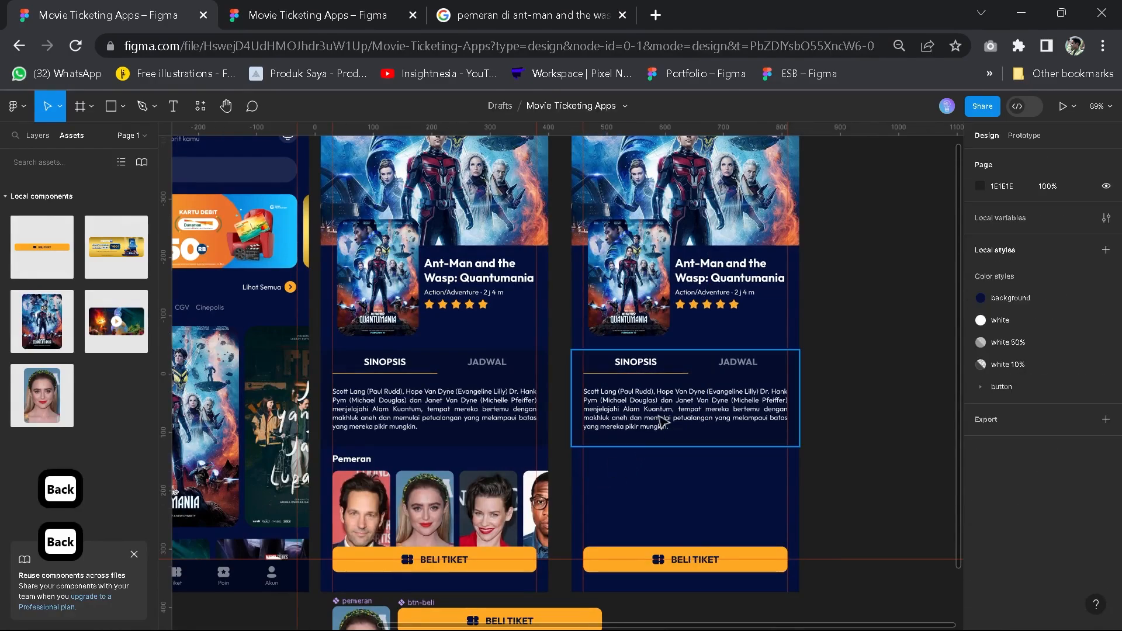
{"action": "double_click", "coordinate": [661, 421]}
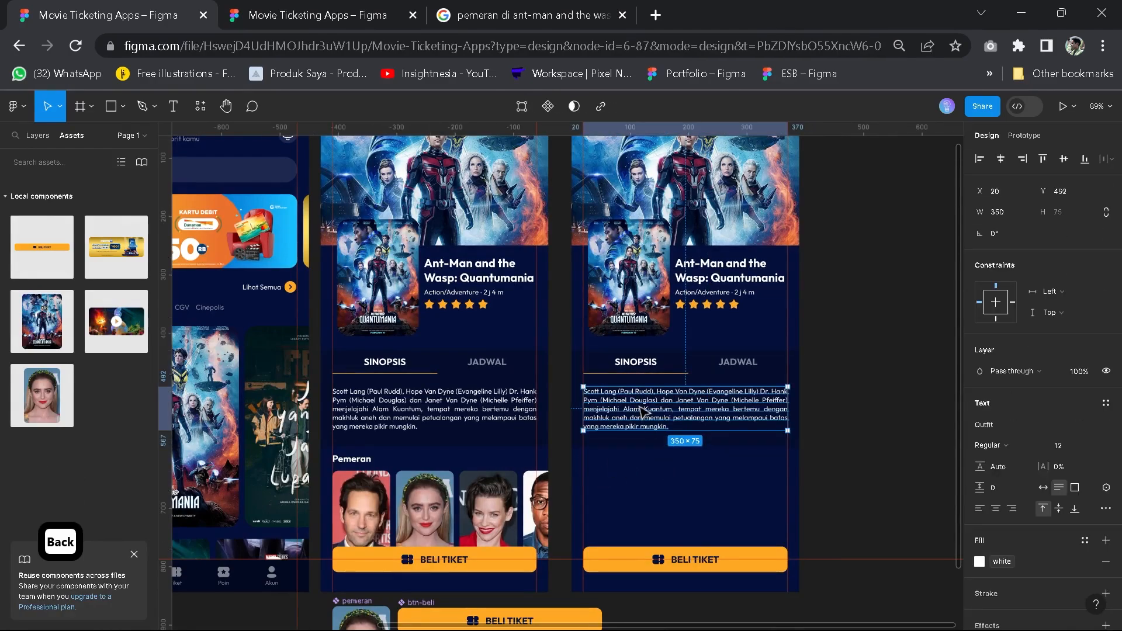
{"action": "key", "text": "BackSpace"}
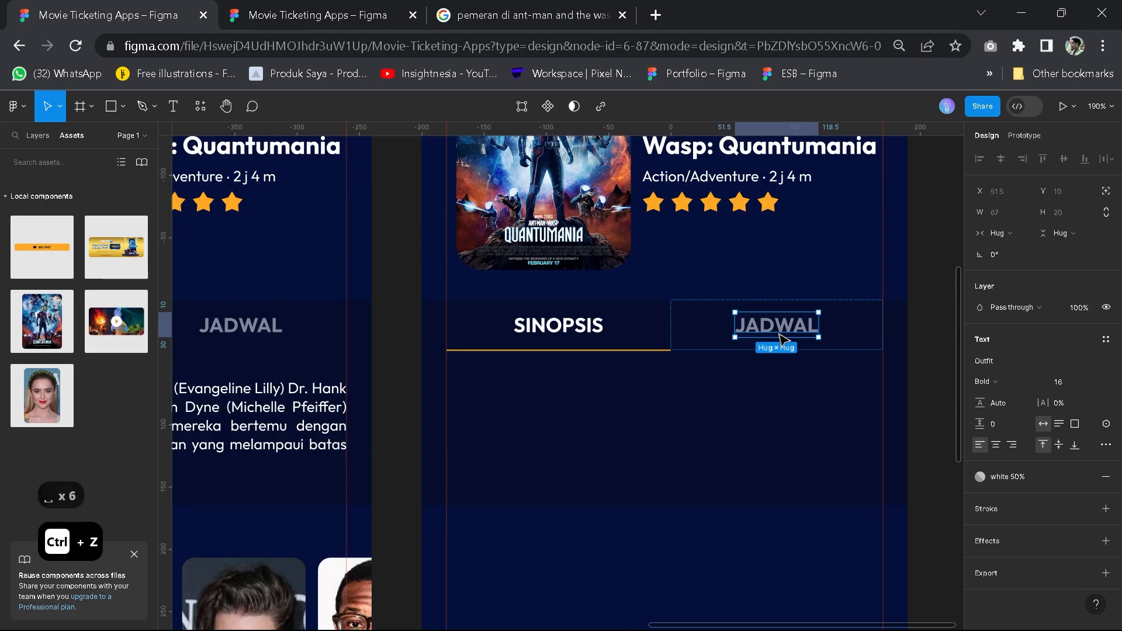
Apply the white color style to the JADWAL tab label on the detail film - jadwal screen
{"action": "double_click", "coordinate": [779, 336]}
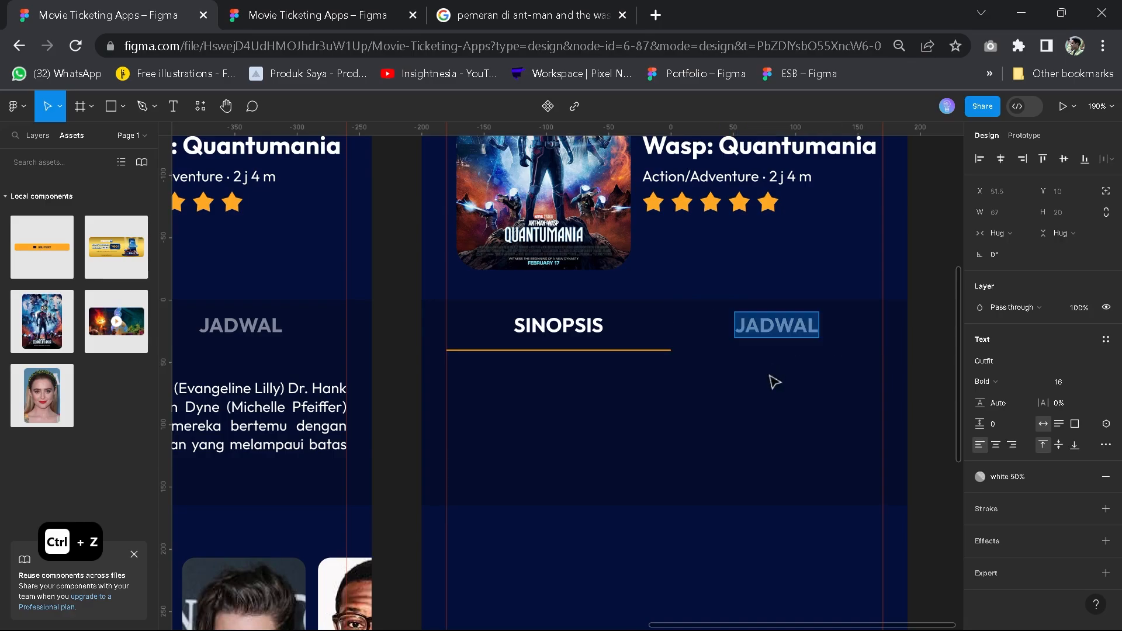
{"action": "left_click", "coordinate": [1031, 480]}
{"action": "left_click", "coordinate": [863, 522]}
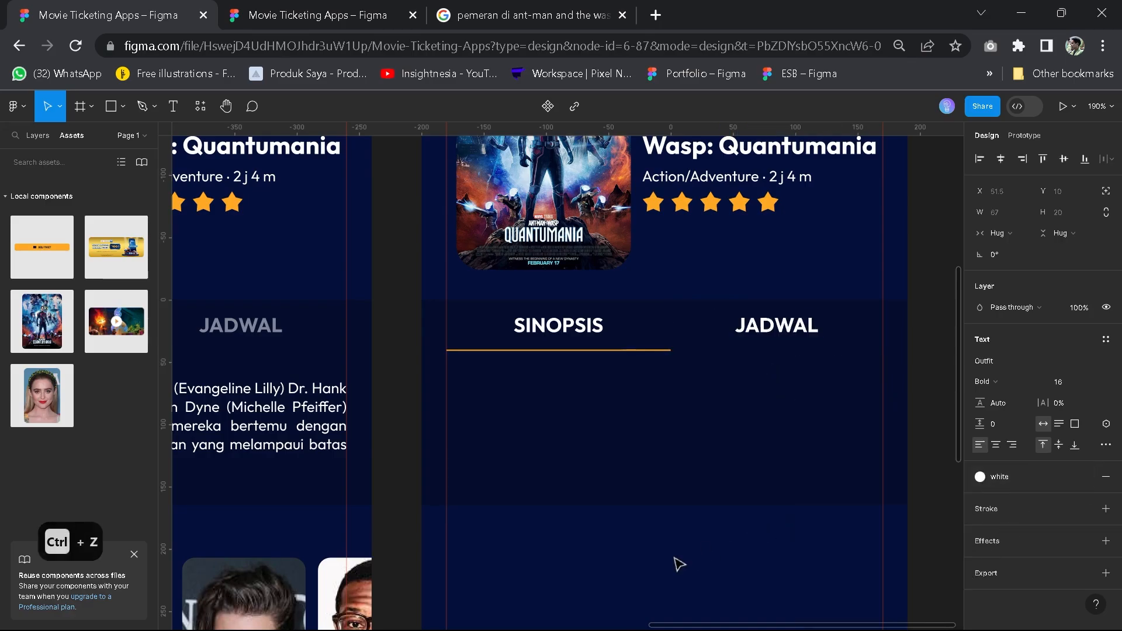
{"action": "left_click", "coordinate": [676, 565]}
{"action": "left_click", "coordinate": [771, 412]}
{"action": "double_click", "coordinate": [792, 335]}
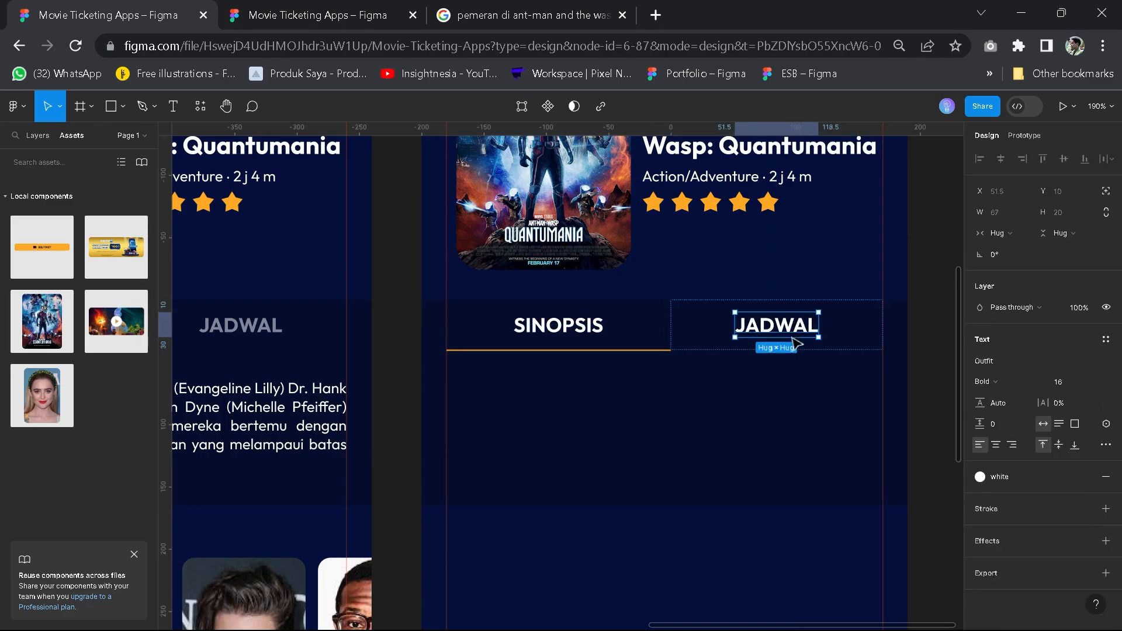
Add a yellow outside stroke to only the bottom edge of the JADWAL tab on the detail film - jadwal screen
{"action": "left_click", "coordinate": [791, 370]}
{"action": "left_click", "coordinate": [820, 335]}
{"action": "scroll", "coordinate": [1049, 520], "scroll_direction": "down", "scroll_amount": 3}
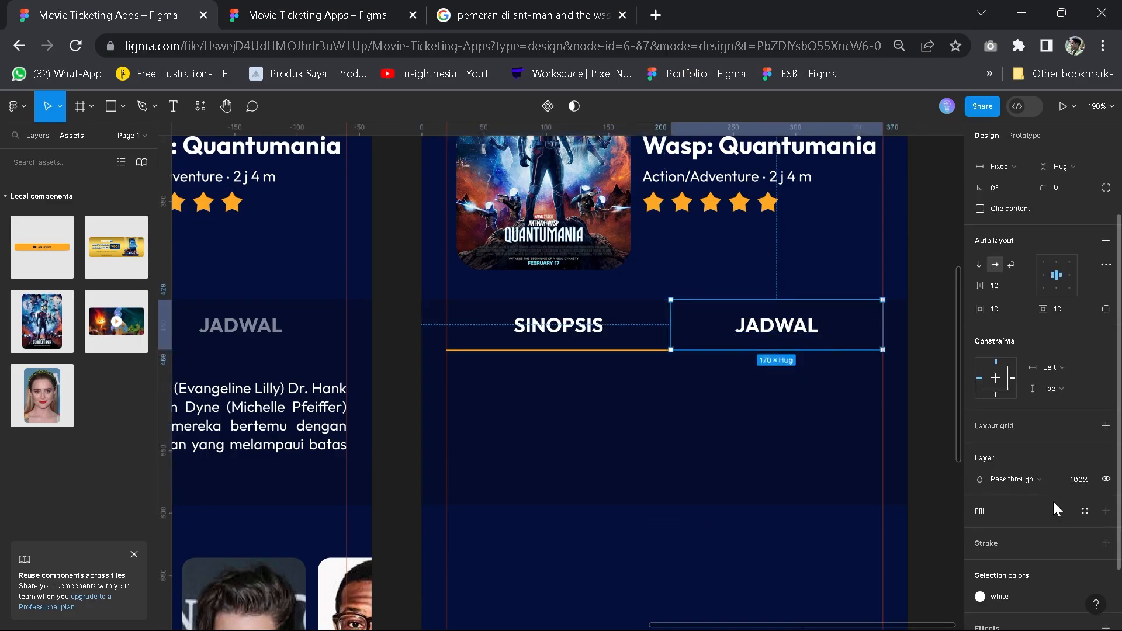
{"action": "left_click", "coordinate": [1105, 543]}
{"action": "left_click", "coordinate": [1084, 542]}
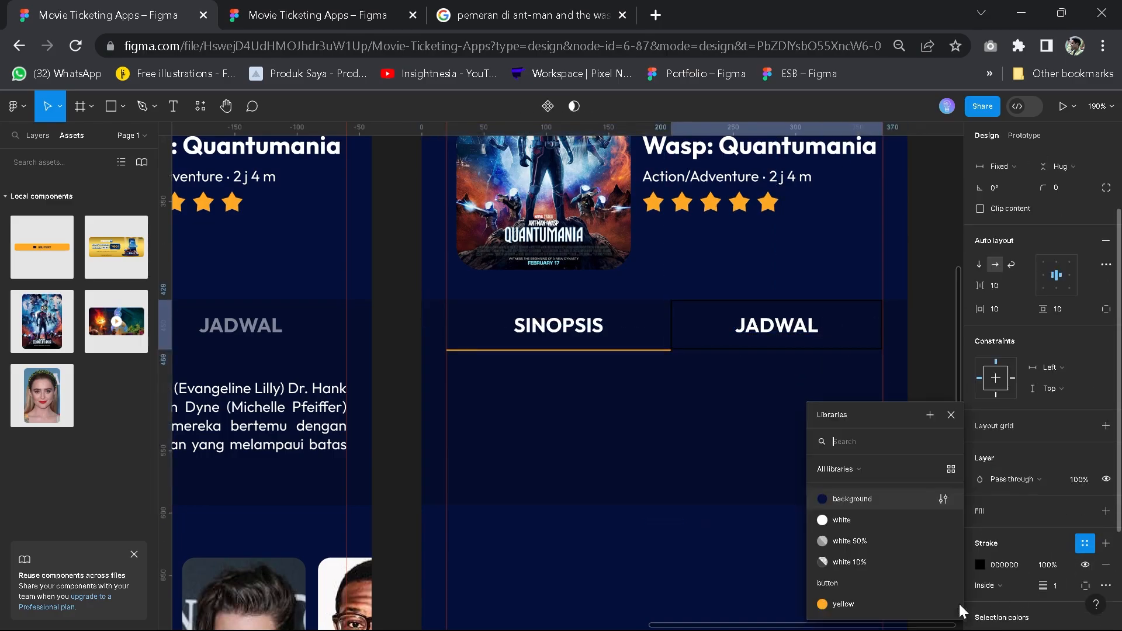
{"action": "left_click", "coordinate": [863, 607]}
{"action": "left_click", "coordinate": [1087, 566]}
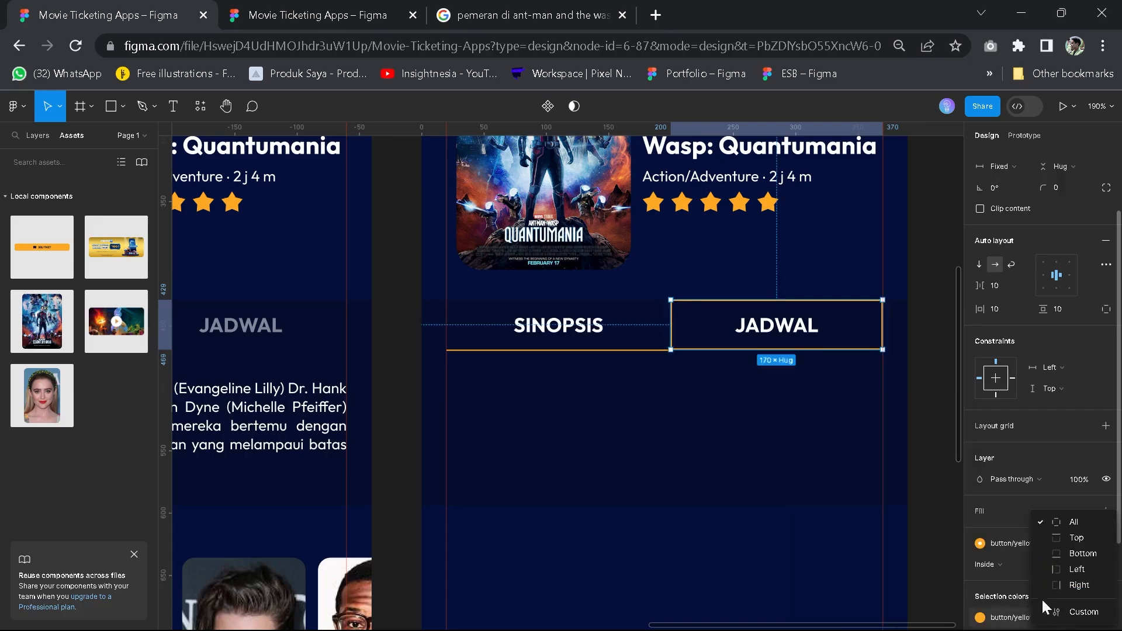
{"action": "left_click", "coordinate": [1071, 555]}
Remove the underline stroke from the SINOPSIS tab and apply the white 50% color style to its label
{"action": "left_click", "coordinate": [604, 324]}
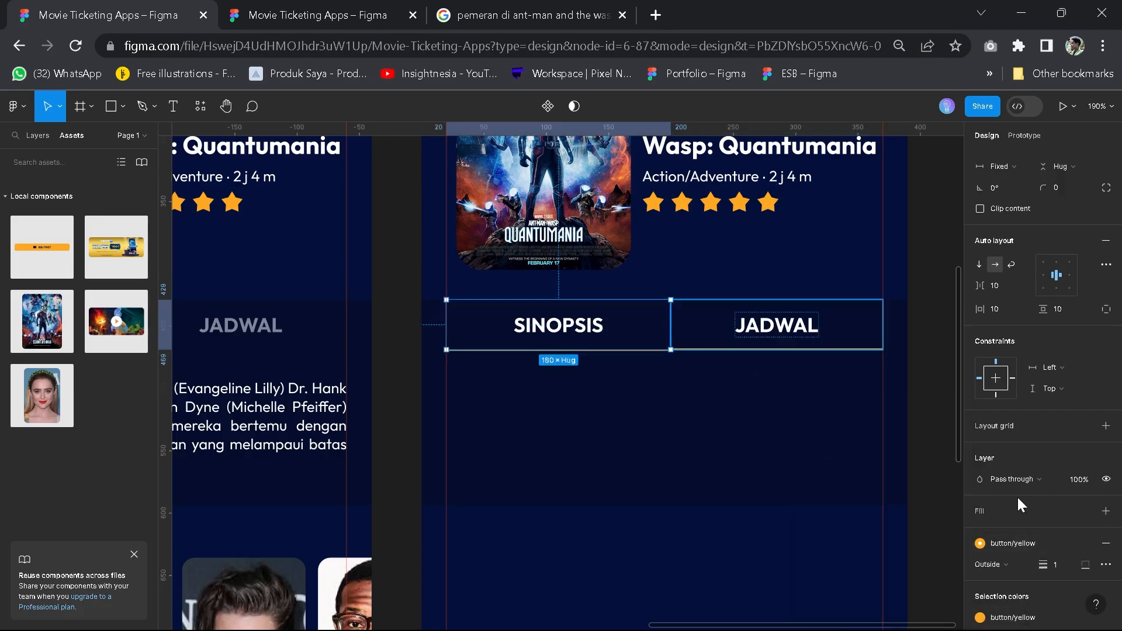
{"action": "left_click", "coordinate": [1106, 544]}
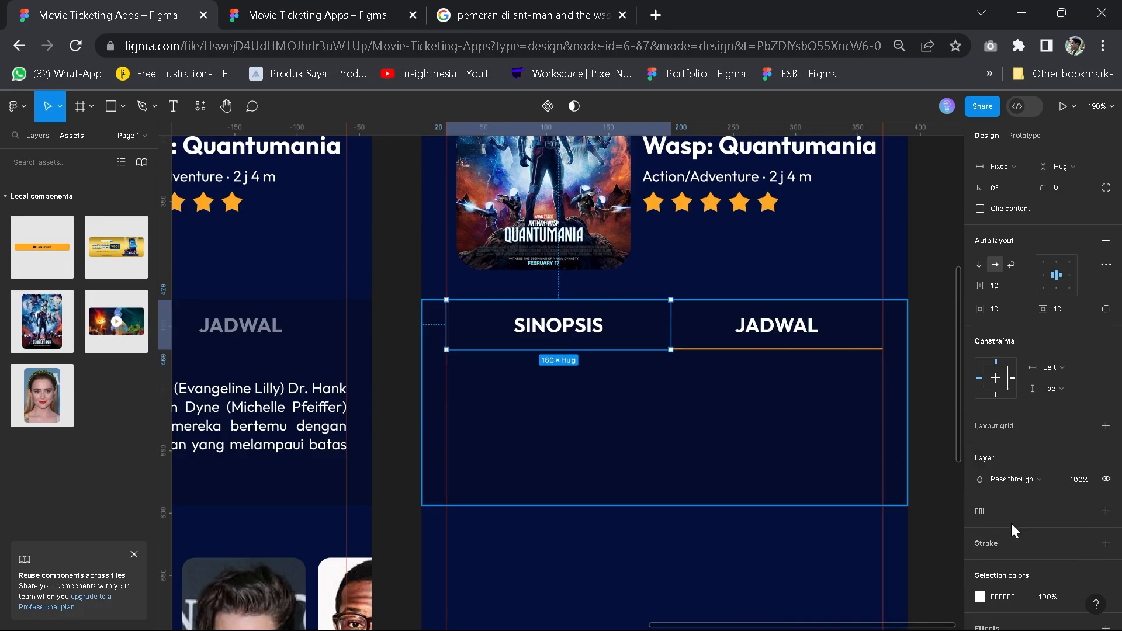
{"action": "left_click", "coordinate": [1082, 519]}
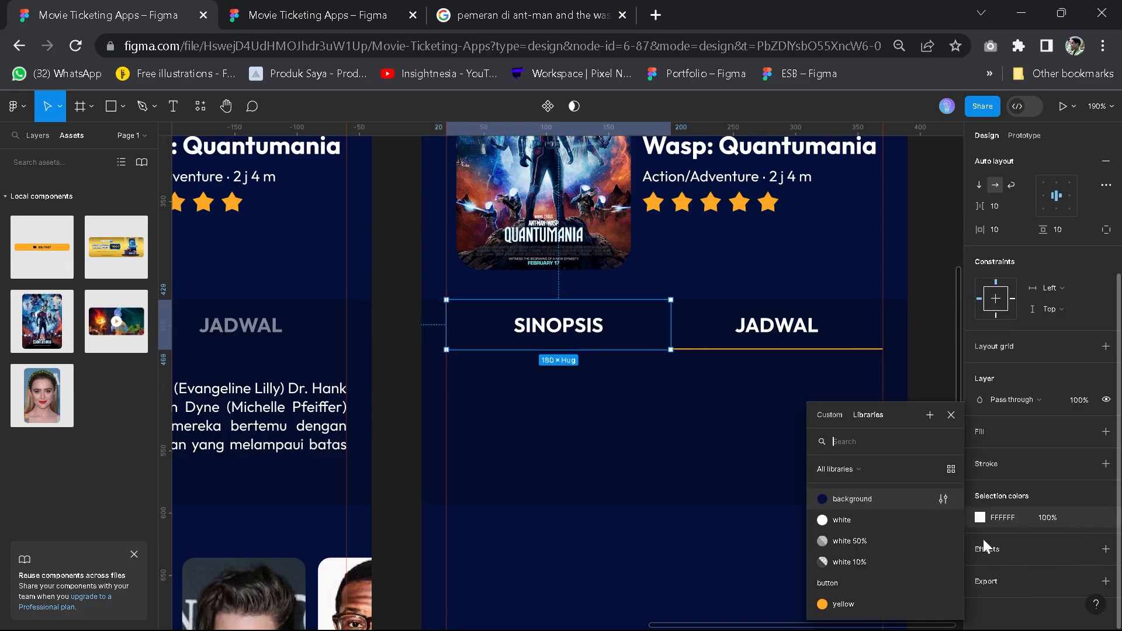
{"action": "left_click", "coordinate": [857, 562]}
{"action": "left_click", "coordinate": [709, 425]}
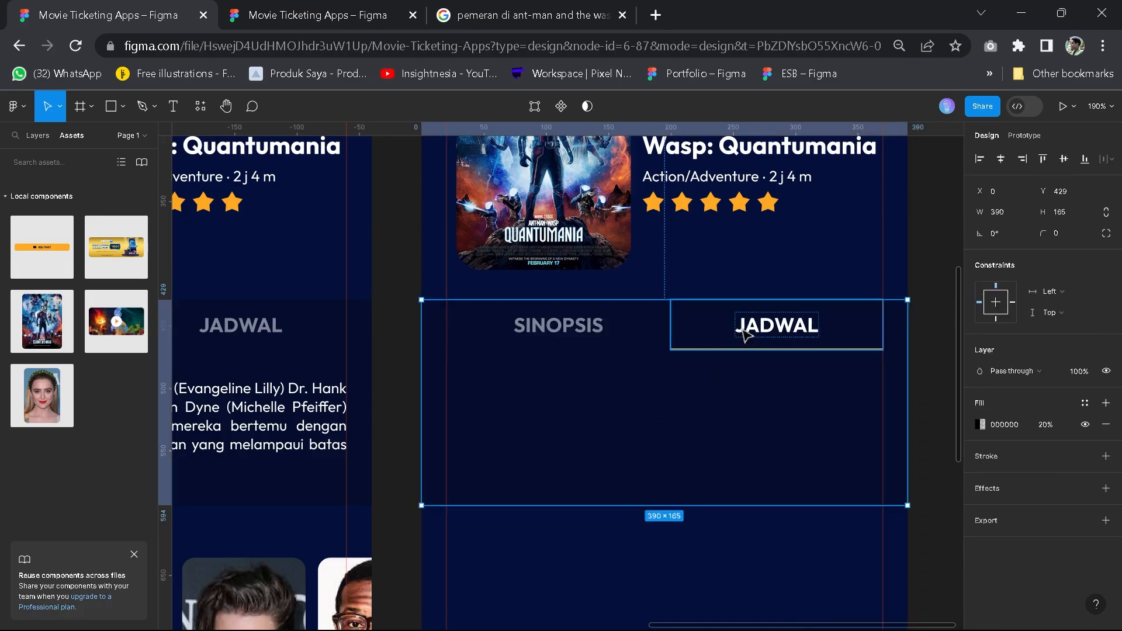
Compare the detail film - jadwal screen with the reference design and examine its date tag row below the tabs
{"action": "left_click", "coordinate": [747, 337]}
{"action": "scroll", "coordinate": [712, 412], "scroll_direction": "down", "scroll_amount": 3}
{"action": "left_click", "coordinate": [693, 526]}
{"action": "key", "text": "space"}
{"action": "left_click_drag", "start_coordinate": [690, 509], "coordinate": [703, 548]}
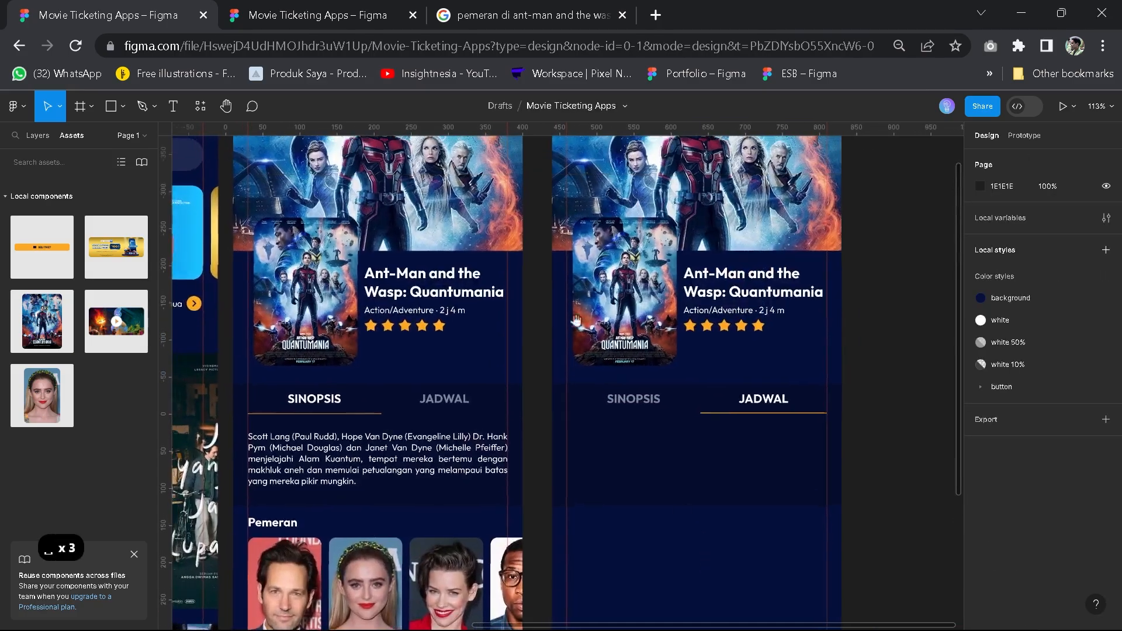
{"action": "left_click", "coordinate": [315, 15]}
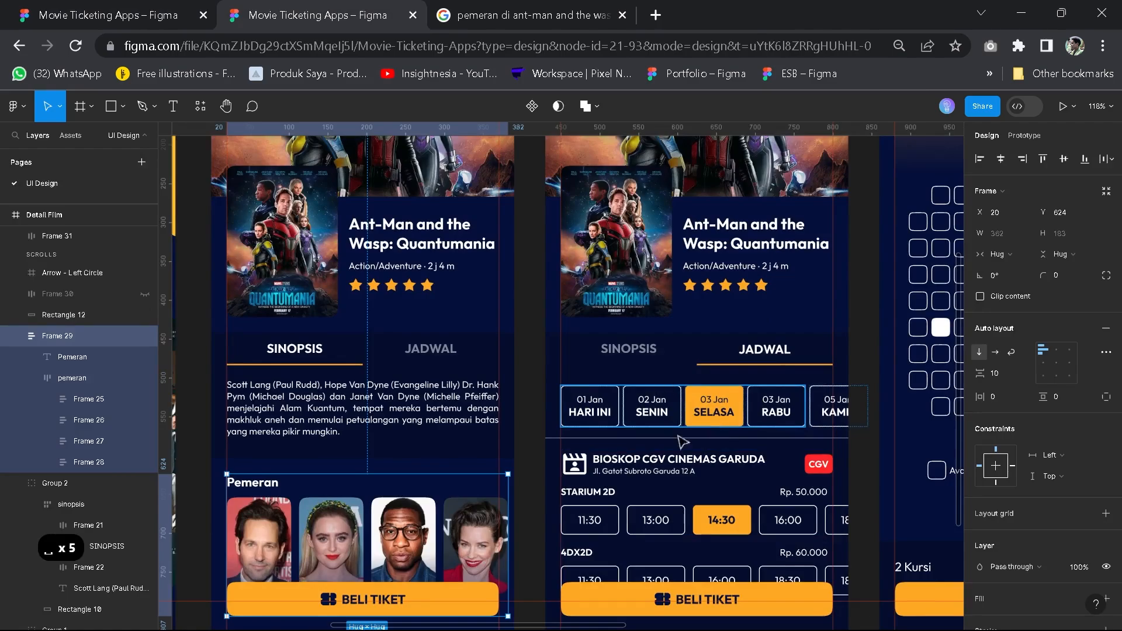
{"action": "left_click", "coordinate": [115, 13]}
{"action": "scroll", "coordinate": [692, 521], "scroll_direction": "up", "scroll_amount": 3}
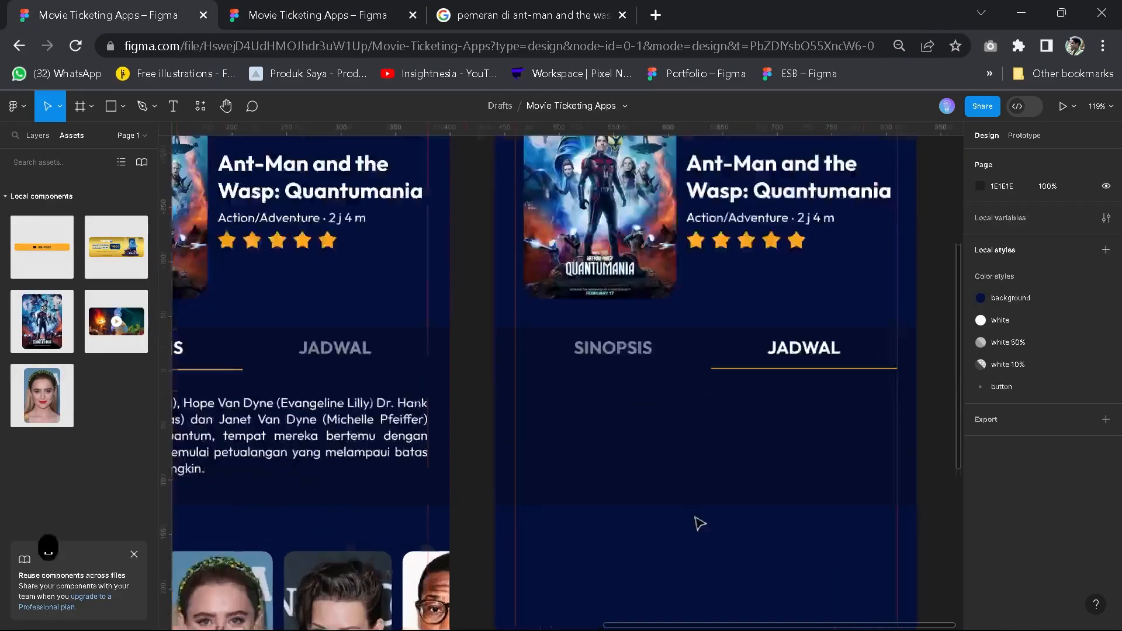
{"action": "key", "text": "space"}
{"action": "left_click_drag", "start_coordinate": [700, 523], "coordinate": [656, 270]}
{"action": "scroll", "coordinate": [631, 368], "scroll_direction": "up", "scroll_amount": 3}
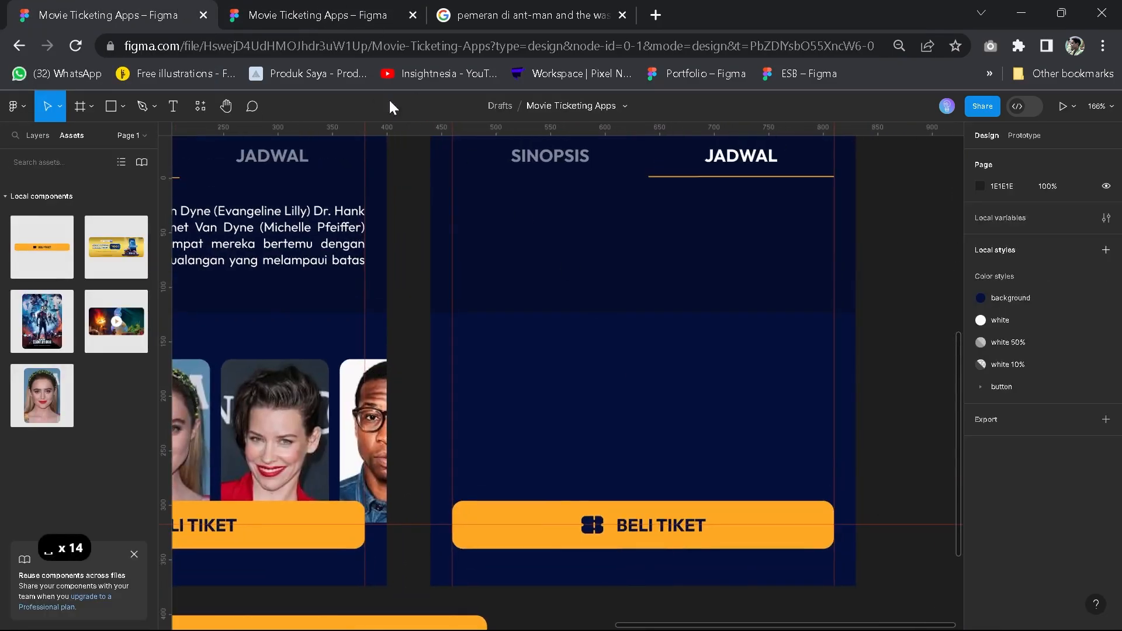
{"action": "left_click", "coordinate": [327, 14]}
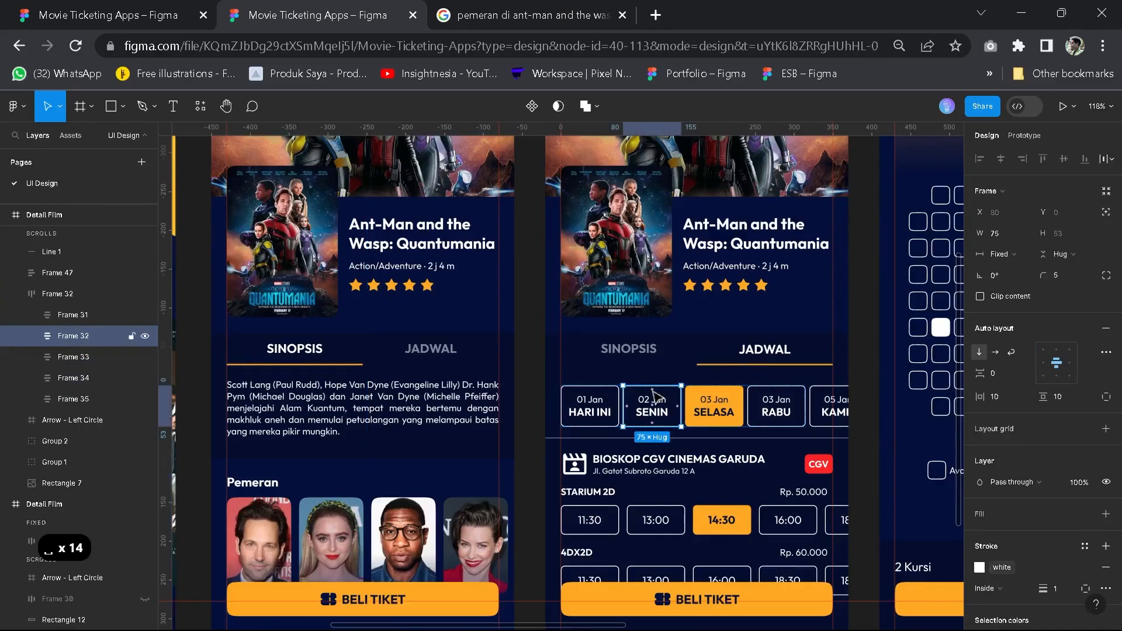
{"action": "left_click", "coordinate": [652, 390]}
Add a text label reading "01 Jan" in the empty area above the BELI TIKET button on the detail film - jadwal screen
{"action": "left_click", "coordinate": [115, 13]}
{"action": "left_click", "coordinate": [173, 106]}
{"action": "left_click", "coordinate": [562, 378]}
{"action": "type", "text": "01 Jan"}
{"action": "left_click", "coordinate": [694, 460]}
Duplicate the 01 Jan label, place the copy directly below it and change its text to "SENIN"
{"action": "left_click", "coordinate": [304, 14]}
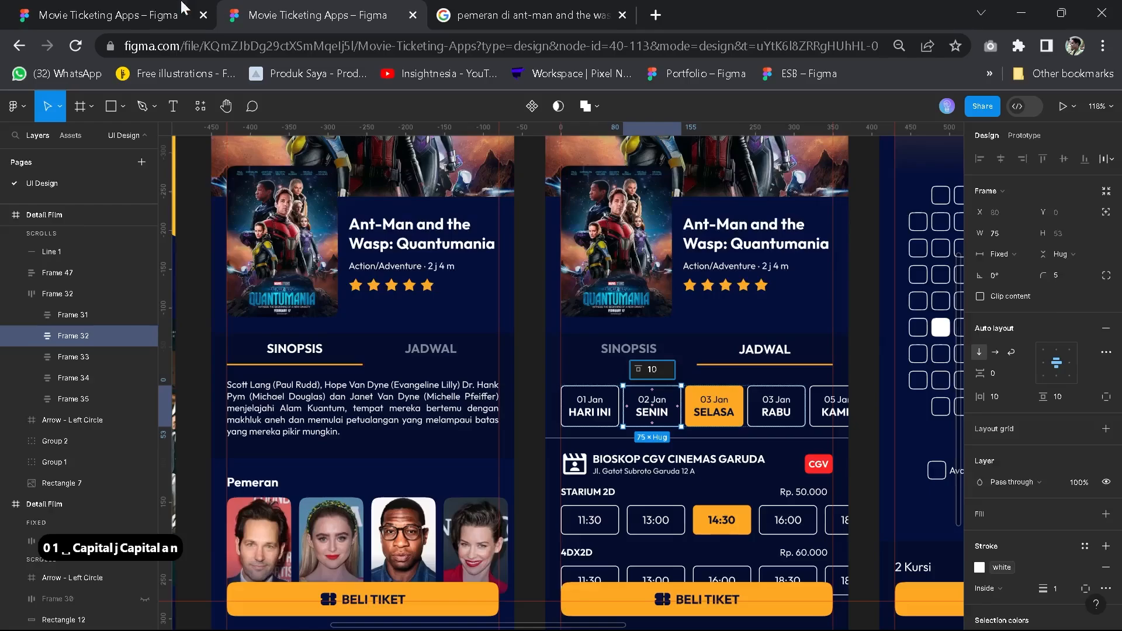
{"action": "left_click", "coordinate": [181, 7]}
{"action": "key", "text": "ctrl+d"}
{"action": "left_click_drag", "start_coordinate": [593, 380], "coordinate": [595, 409]}
{"action": "double_click", "coordinate": [594, 409]}
{"action": "type", "text": "SENIN"}
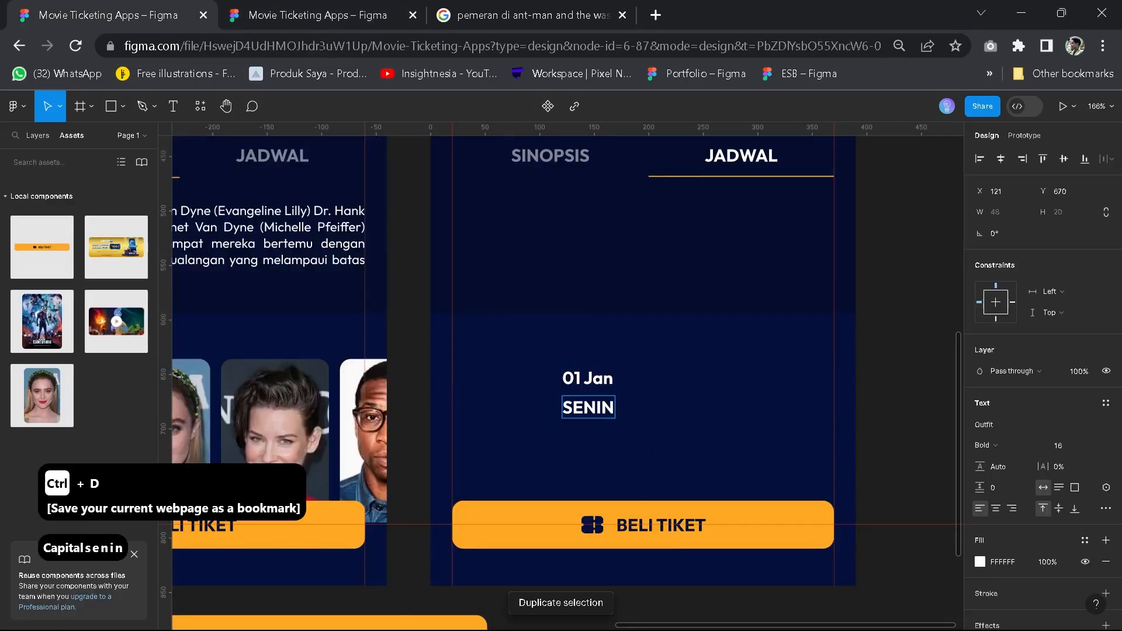
Check the date tag text in the reference design and give the 01 Jan label a regular weight and smaller font size
{"action": "left_click", "coordinate": [285, 7]}
{"action": "double_click", "coordinate": [665, 419]}
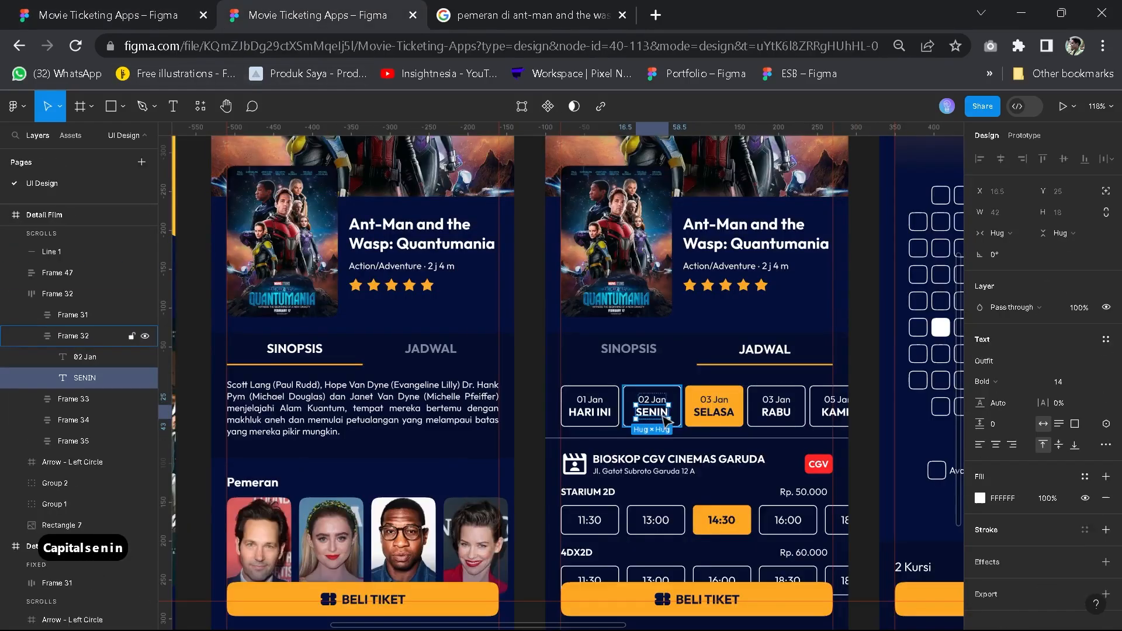
{"action": "left_click", "coordinate": [101, 7]}
{"action": "left_click", "coordinate": [605, 380]}
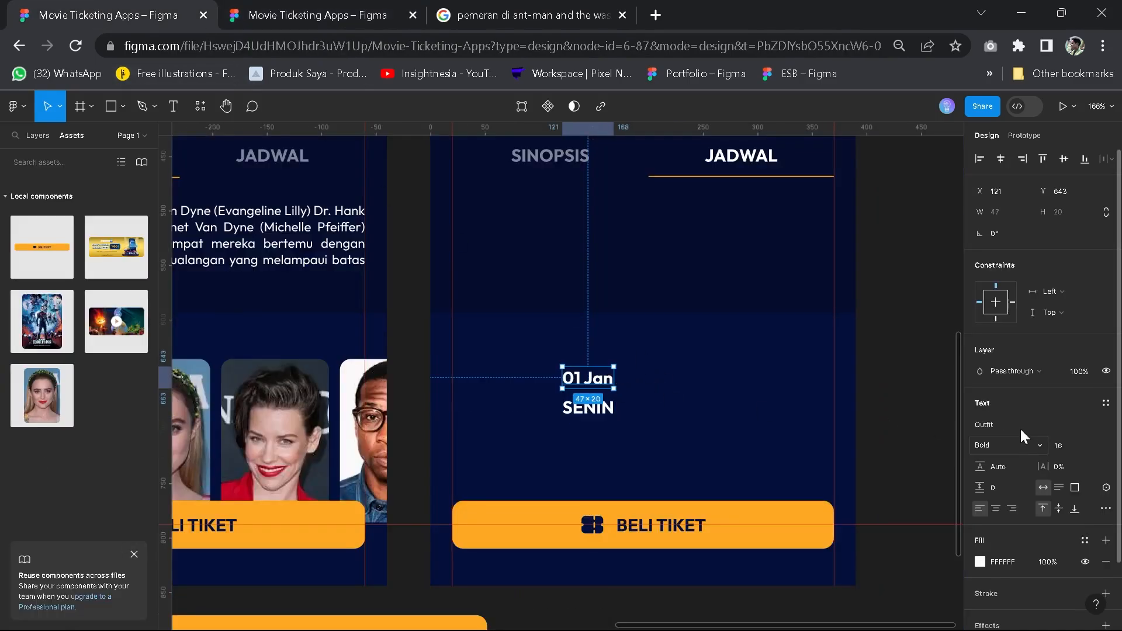
{"action": "left_click", "coordinate": [1007, 446]}
{"action": "left_click", "coordinate": [1017, 400]}
{"action": "left_click", "coordinate": [1093, 446]}
{"action": "left_click", "coordinate": [1074, 383]}
Set the font size of the SENIN label to 14
{"action": "left_click", "coordinate": [589, 407]}
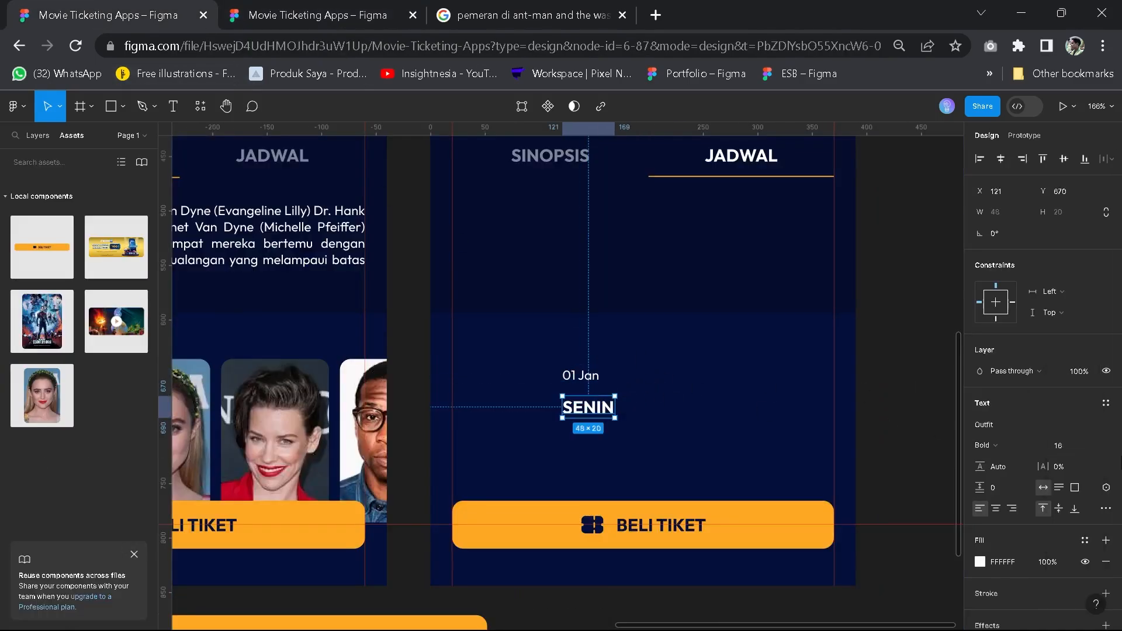
{"action": "left_click", "coordinate": [1094, 446]}
{"action": "left_click", "coordinate": [1079, 429]}
{"action": "scroll", "coordinate": [671, 399], "scroll_direction": "up", "scroll_amount": 3}
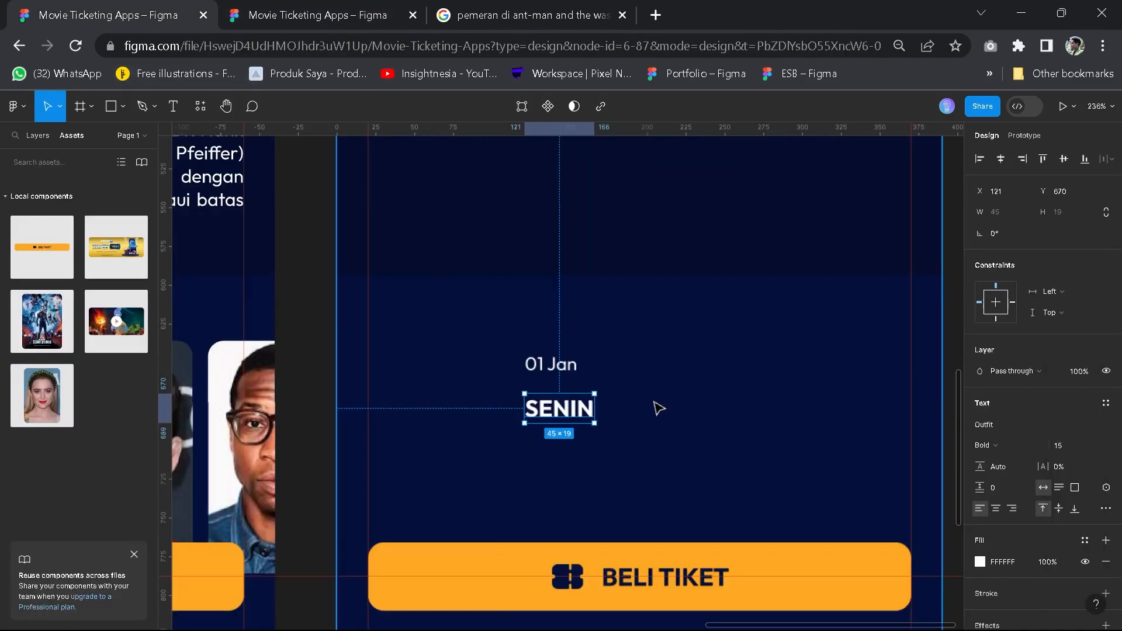
{"action": "left_click", "coordinate": [1095, 445]}
{"action": "left_click", "coordinate": [1073, 429]}
{"action": "left_click", "coordinate": [672, 390]}
Center the 01 Jan label horizontally above SENIN and set the vertical spacing between the two labels to 2
{"action": "mouse_move", "coordinate": [551, 371]}
{"action": "left_mouse_down"}
{"action": "mouse_move", "coordinate": [567, 372]}
{"action": "mouse_move", "coordinate": [561, 385]}
{"action": "left_mouse_up"}
{"action": "left_click", "coordinate": [570, 405], "text": "shift"}
{"action": "left_click", "coordinate": [1002, 159]}
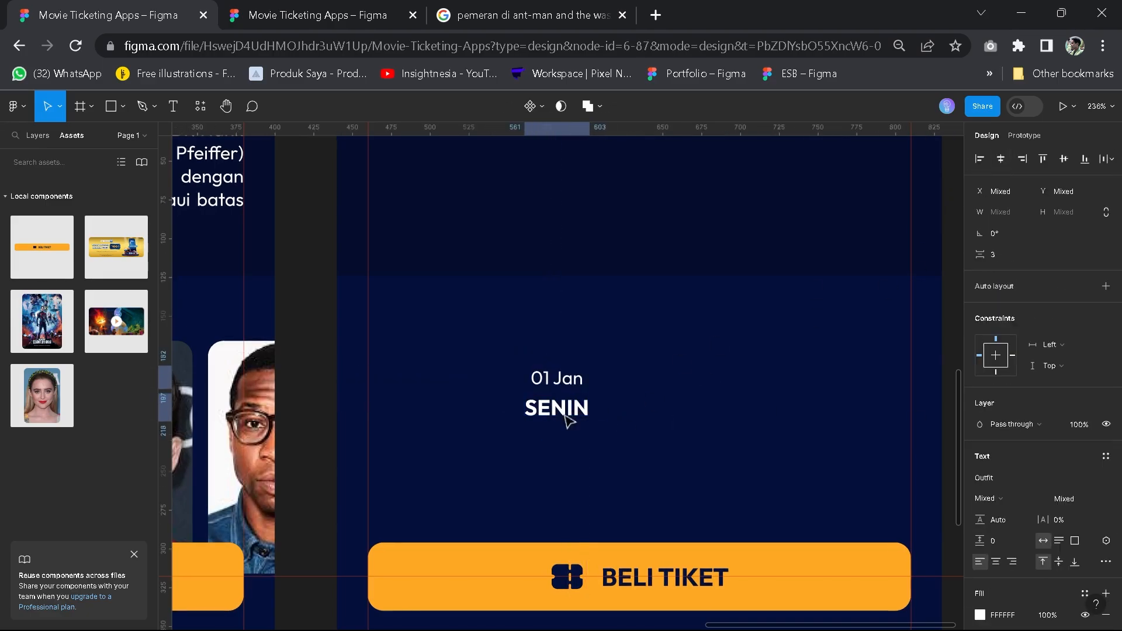
{"action": "left_click", "coordinate": [999, 255]}
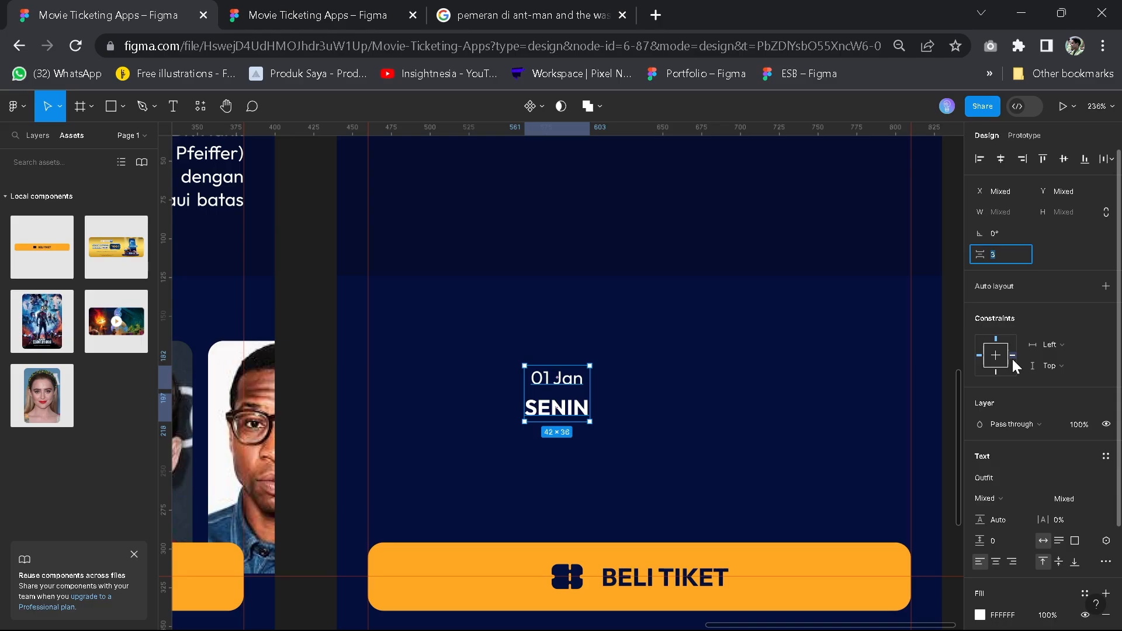
{"action": "type", "text": "2"}
{"action": "key", "text": "Return"}
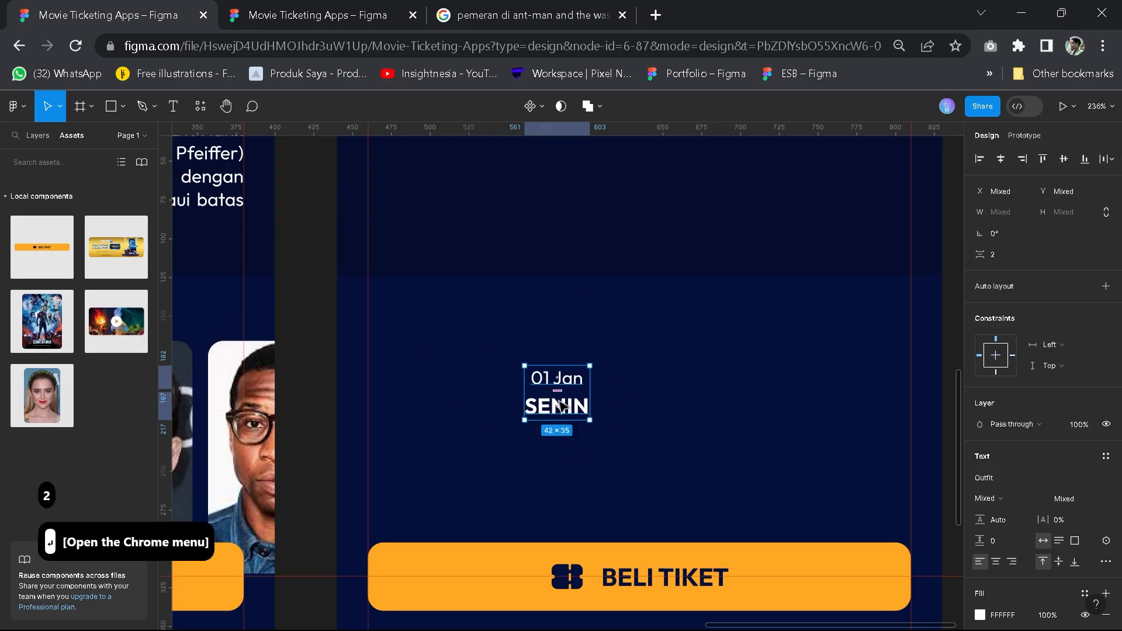
Wrap the 01 Jan and SENIN labels in an auto layout frame and rename it "tag hari"
{"action": "key", "text": "shift+a"}
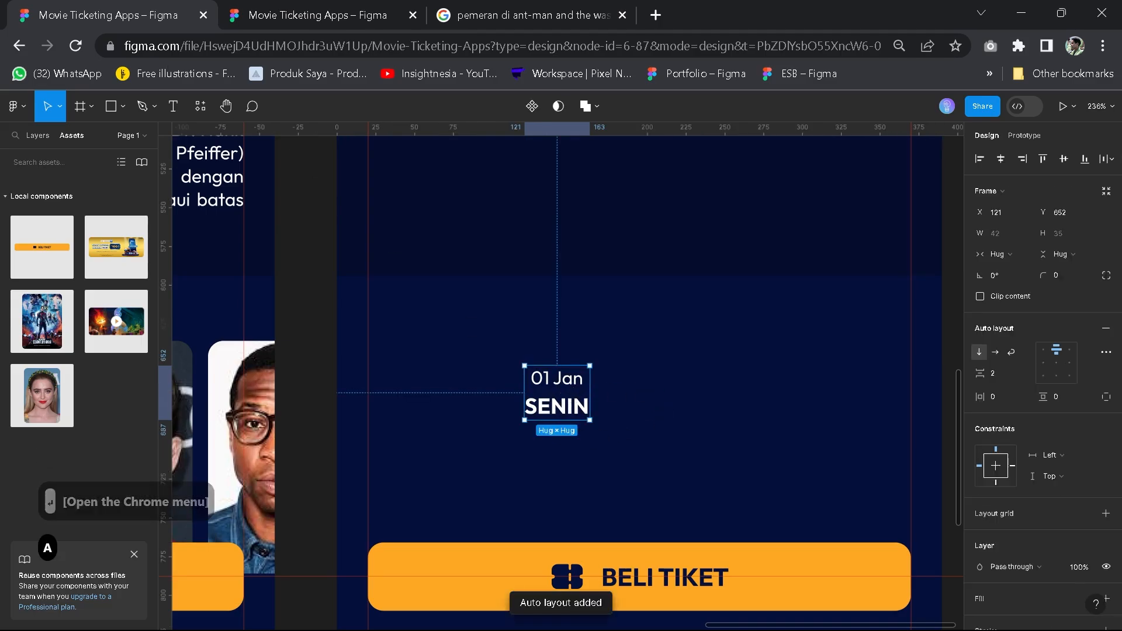
{"action": "left_click", "coordinate": [46, 139]}
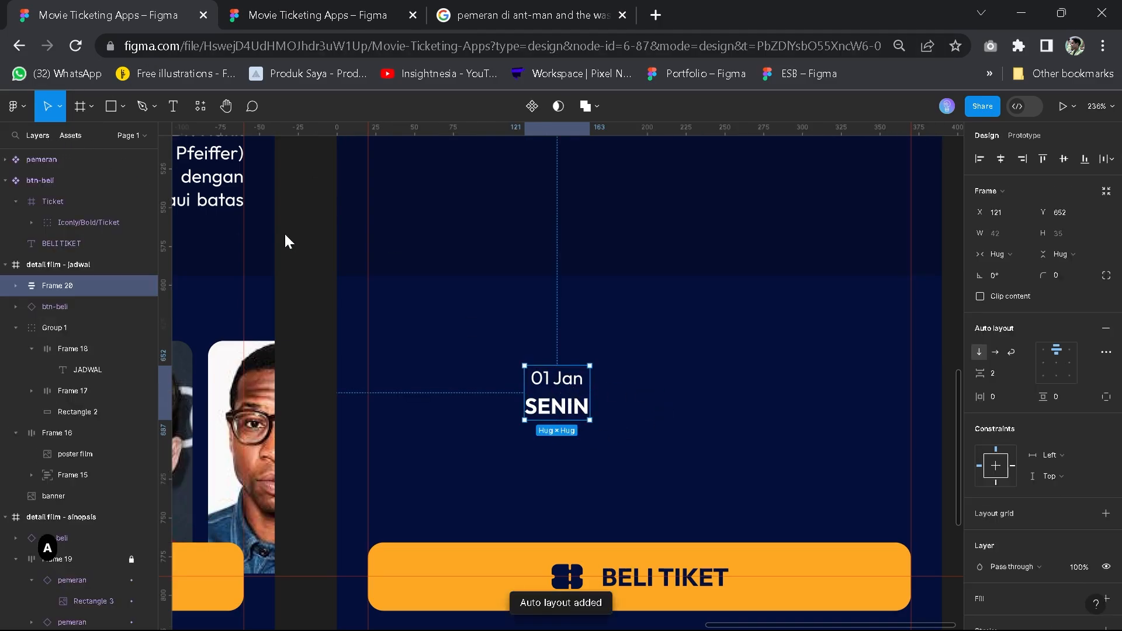
{"action": "double_click", "coordinate": [62, 286]}
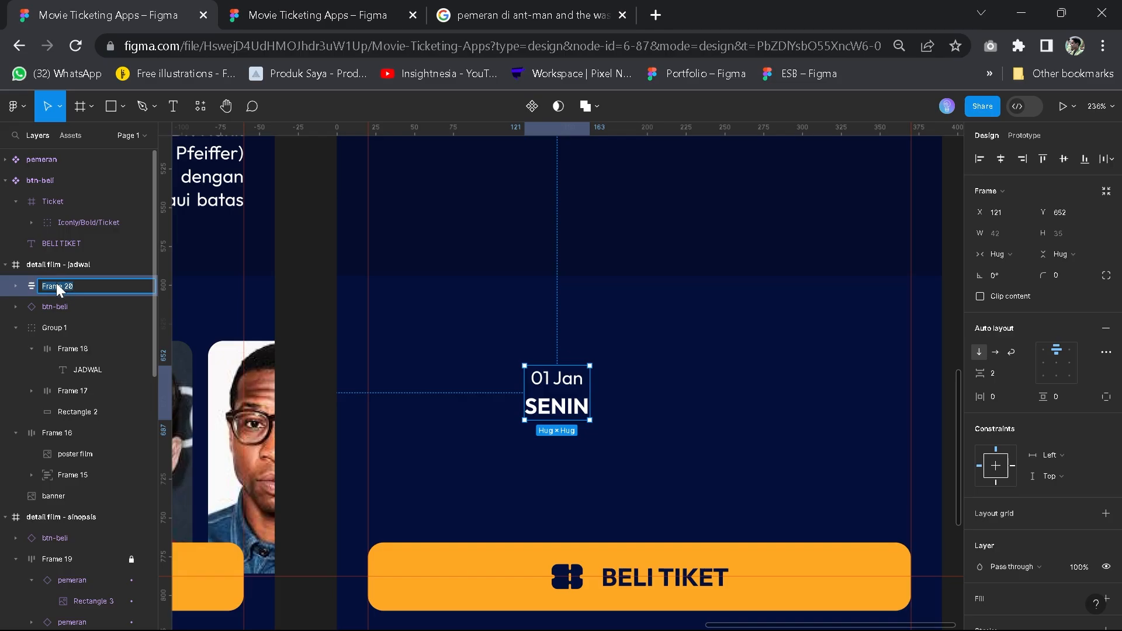
{"action": "type", "text": "tag"}
{"action": "key", "text": "Caps_Lock"}
{"action": "key", "text": "BackSpace"}
{"action": "key", "text": "BackSpace"}
{"action": "key", "text": "BackSpace"}
{"action": "key", "text": "BackSpace"}
{"action": "type", "text": "tag hari"}
{"action": "key", "text": "Return"}
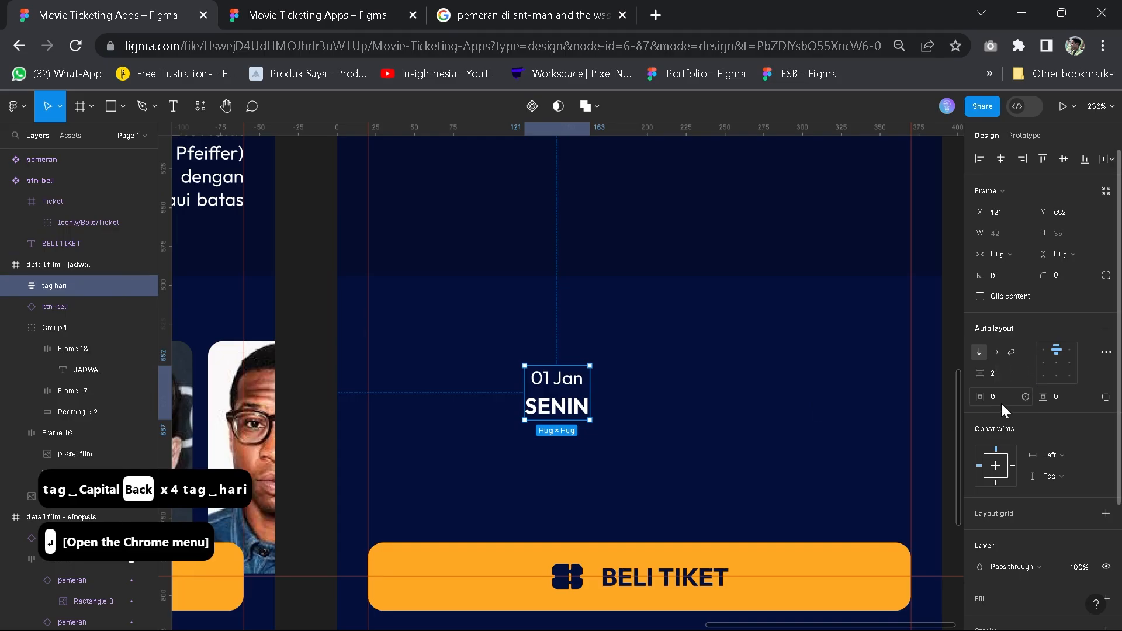
Set the tag hari frame's horizontal padding to 10 and its vertical padding to 5
{"action": "type", "text": "5"}
{"action": "key", "text": "Tab"}
{"action": "type", "text": "5"}
{"action": "key", "text": "Return"}
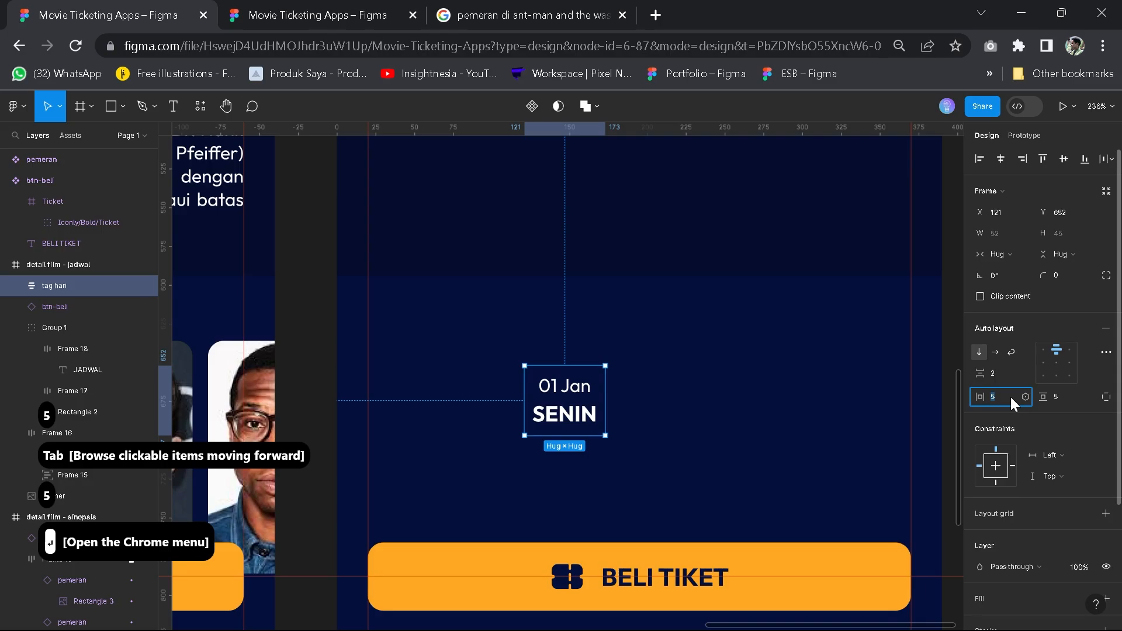
{"action": "type", "text": "10"}
{"action": "key", "text": "Return"}
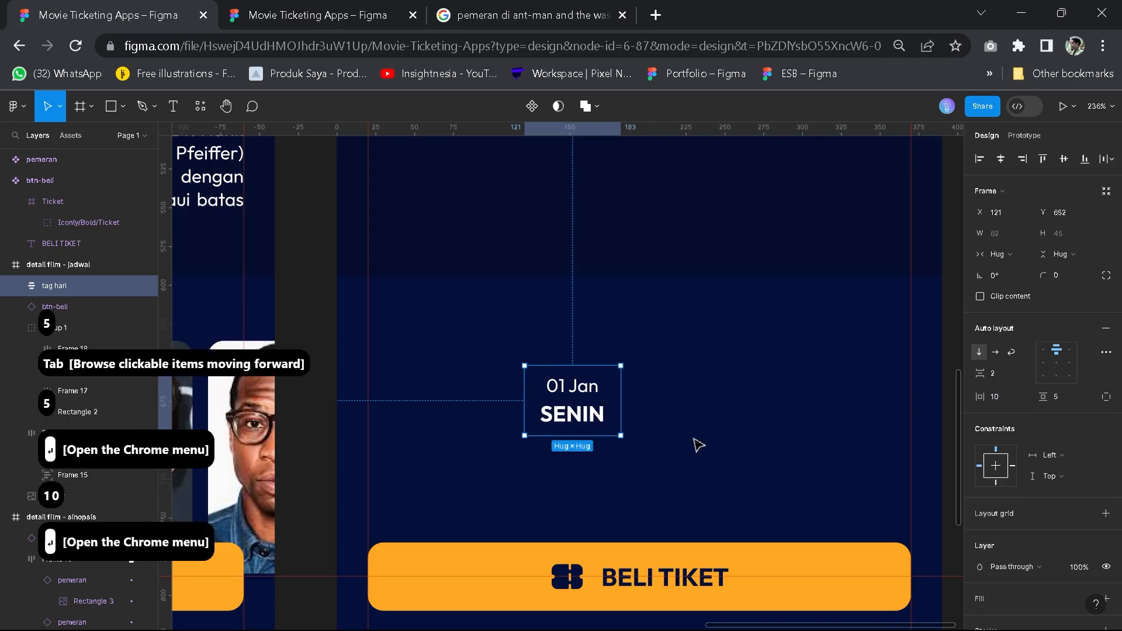
Check the date tags in the reference design and set the tag hari frame's vertical padding to 10
{"action": "left_click", "coordinate": [312, 15]}
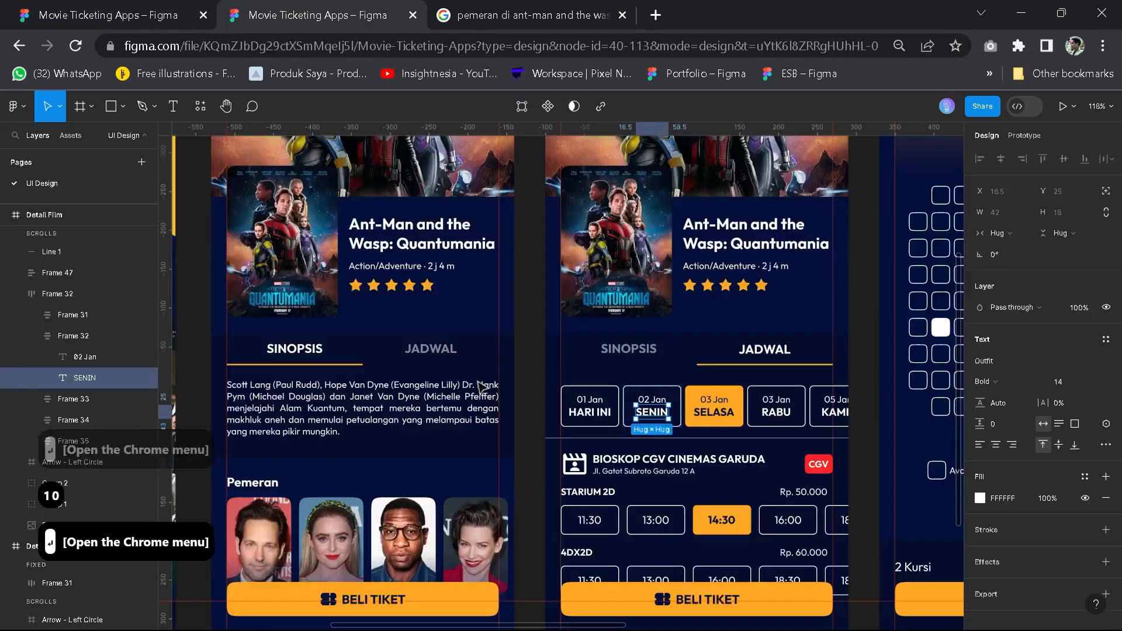
{"action": "left_click", "coordinate": [606, 415]}
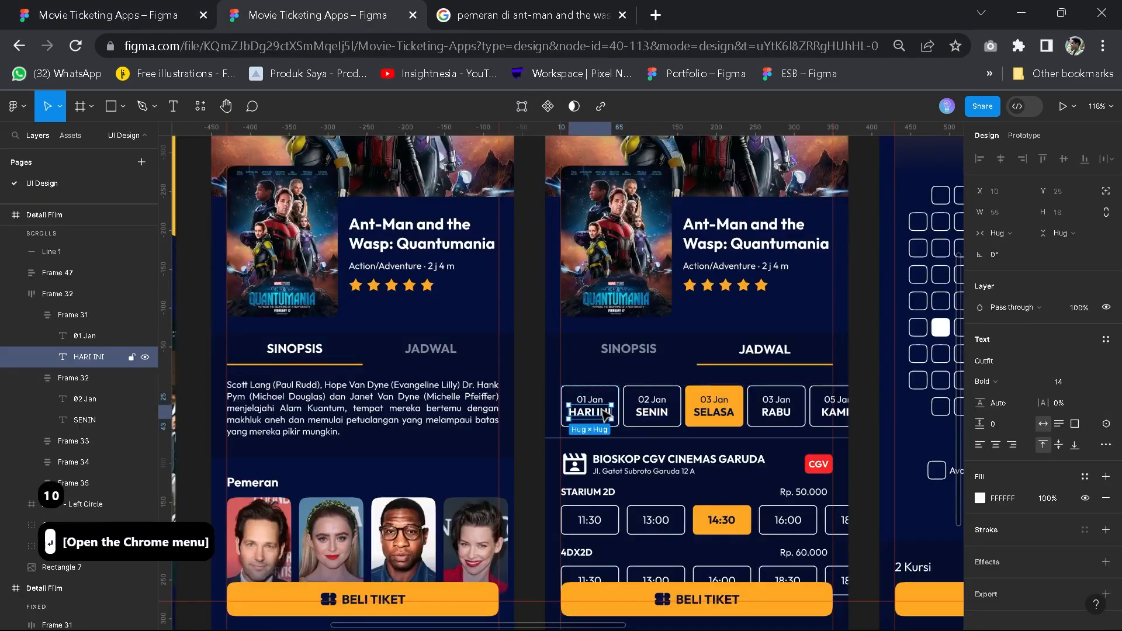
{"action": "left_click", "coordinate": [636, 415]}
{"action": "left_click", "coordinate": [79, 8]}
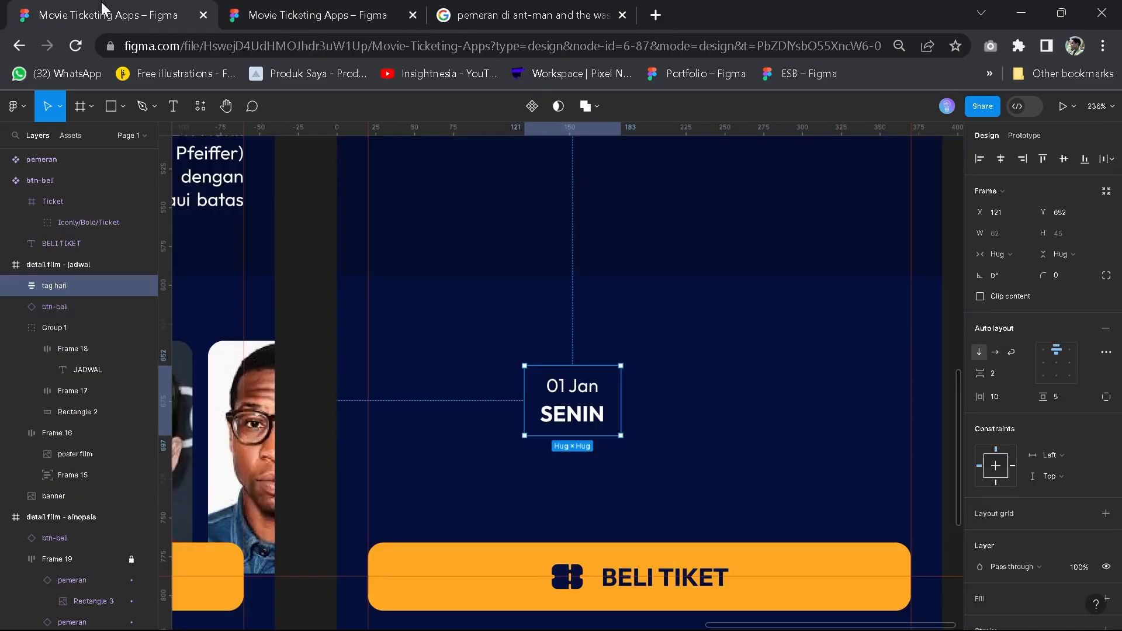
{"action": "left_click", "coordinate": [1055, 397]}
{"action": "type", "text": "10"}
{"action": "key", "text": "Return"}
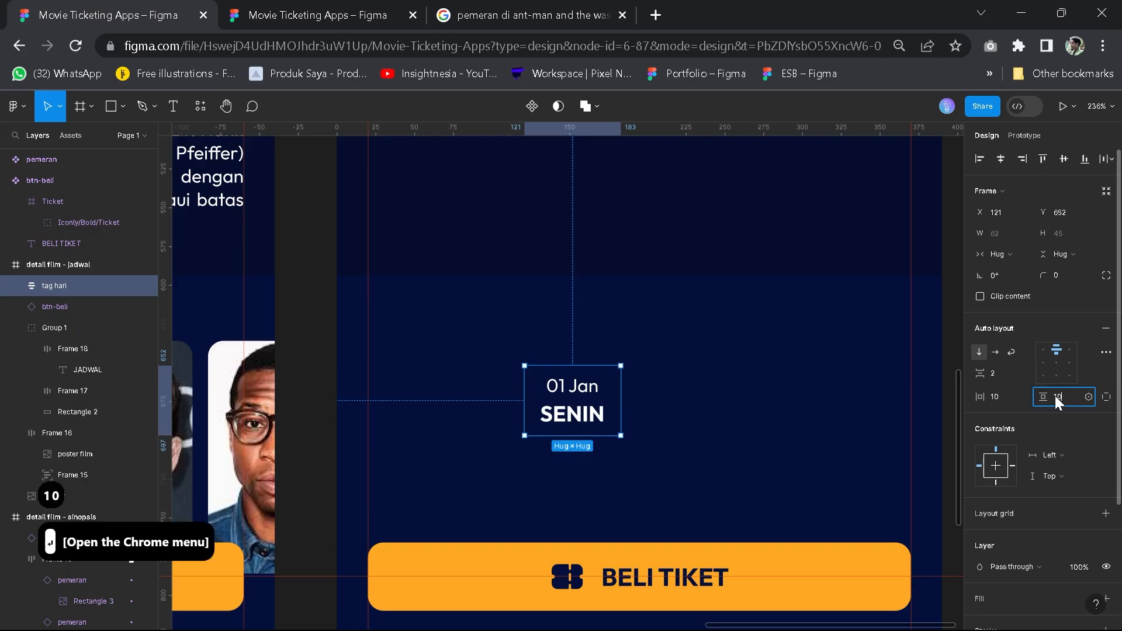
Change the tag hari frame's horizontal resizing from hugging its contents to a fixed width
{"action": "left_click_drag", "start_coordinate": [653, 418], "coordinate": [625, 417]}
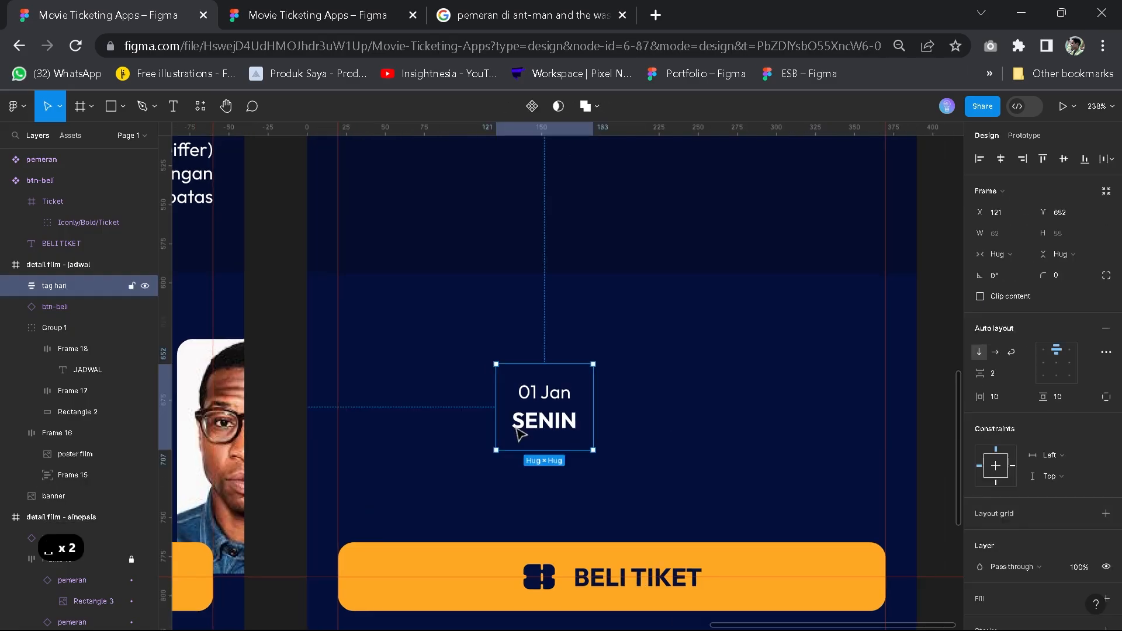
{"action": "left_click", "coordinate": [1000, 255]}
{"action": "left_click", "coordinate": [1015, 240]}
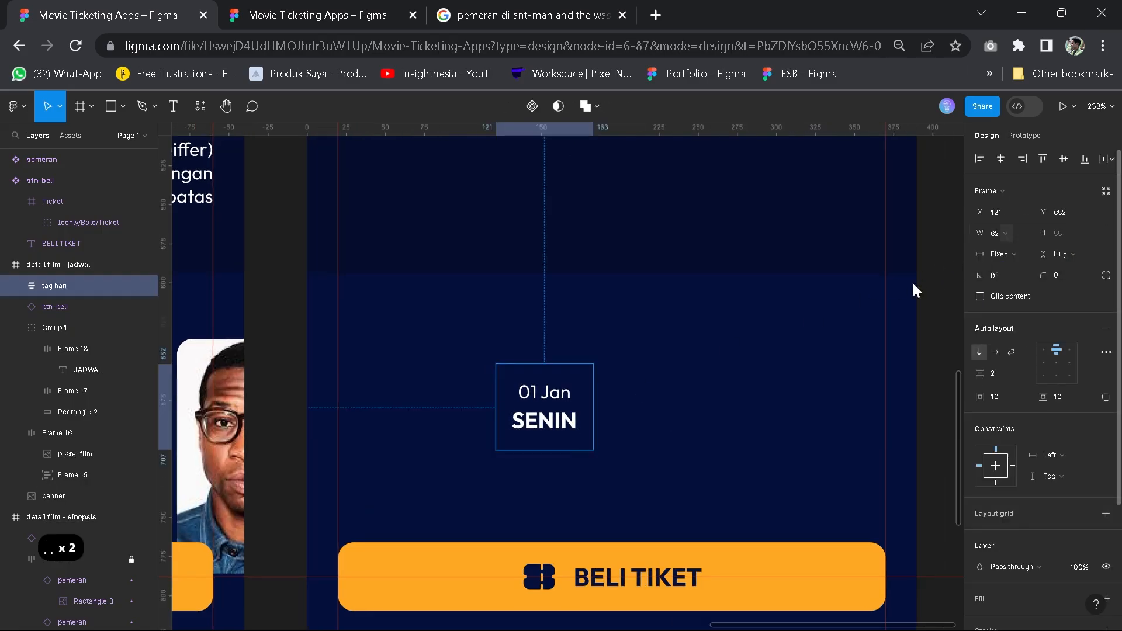
Try replacing the SENIN label in the date tag with MINGGU, and undo the text change
{"action": "double_click", "coordinate": [552, 423]}
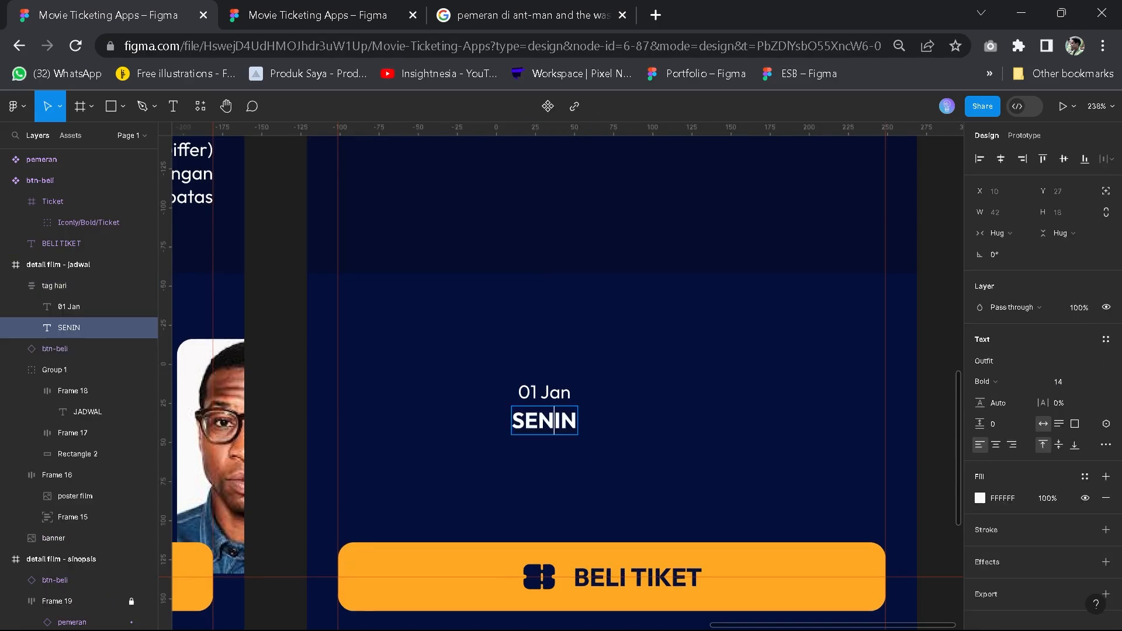
{"action": "key", "text": "ctrl+a"}
{"action": "type", "text": "mingg"}
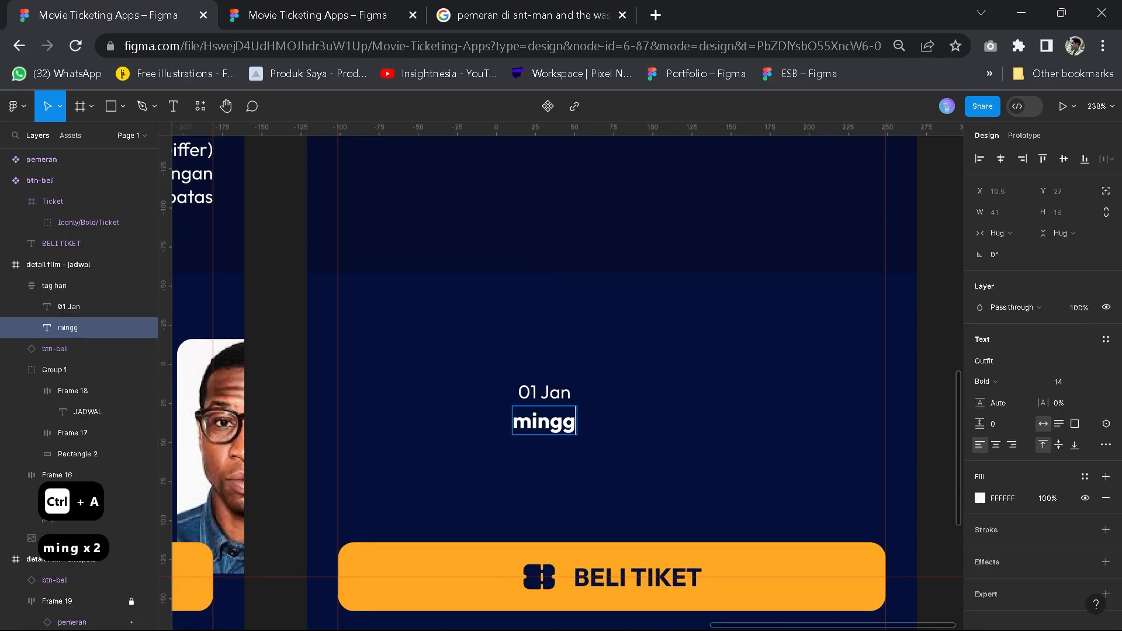
{"action": "key", "text": "ctrl+a"}
{"action": "key", "text": "Caps_Lock"}
{"action": "type", "text": "MINGGU"}
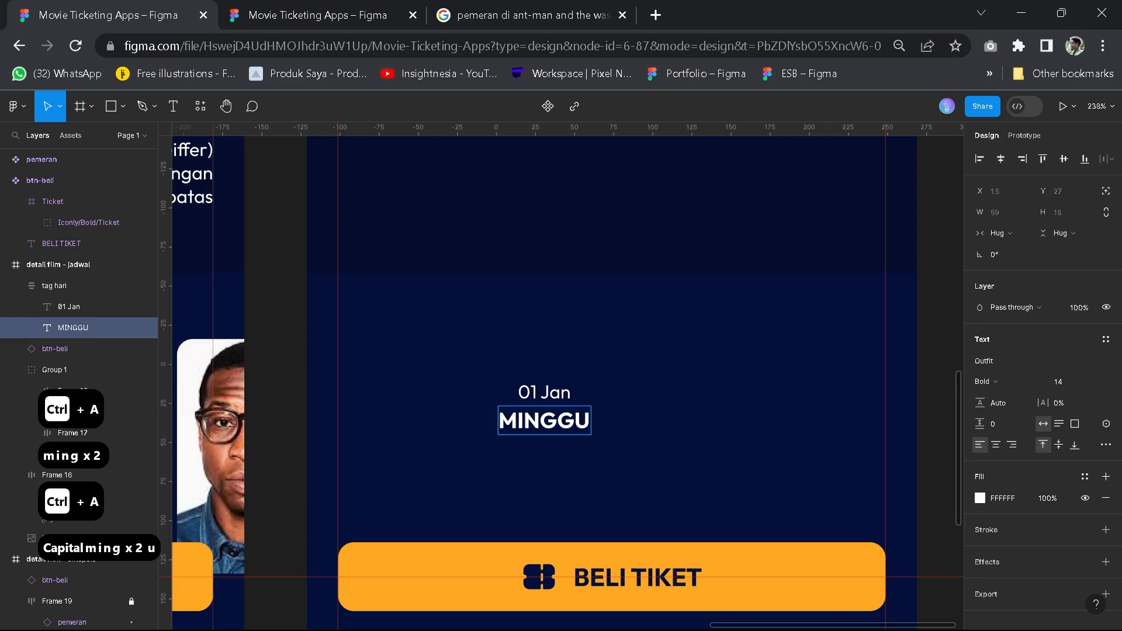
{"action": "key", "text": "ctrl+z"}
{"action": "key", "text": "ctrl+z"}
{"action": "key", "text": "ctrl+z"}
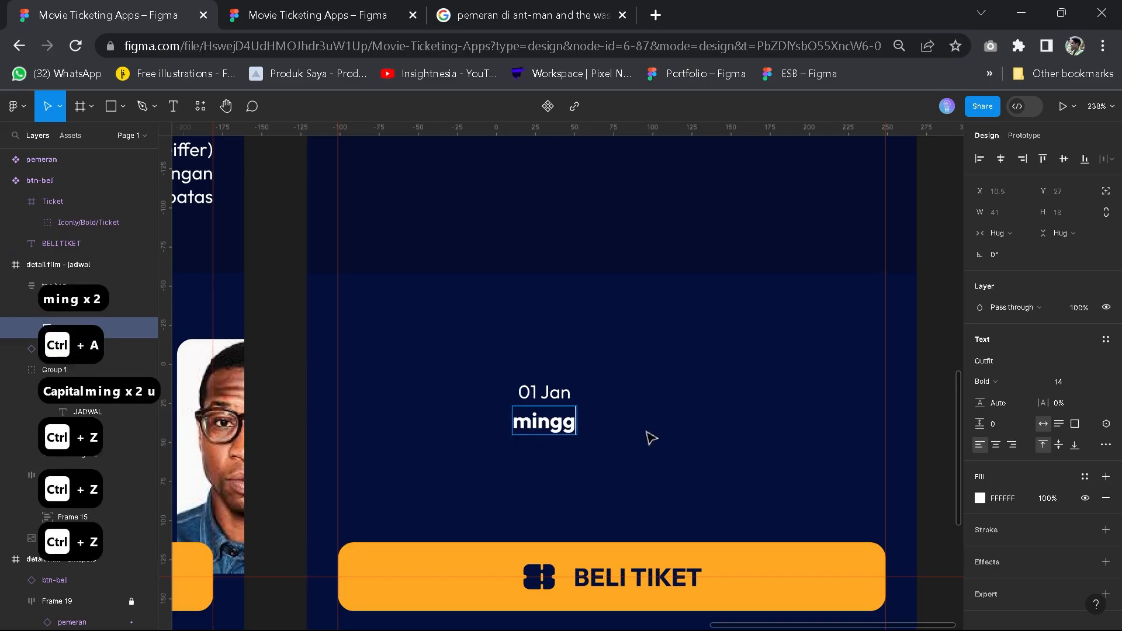
Set the tag hari frame's horizontal padding to 15 and its vertical padding to 5
{"action": "left_click", "coordinate": [555, 387]}
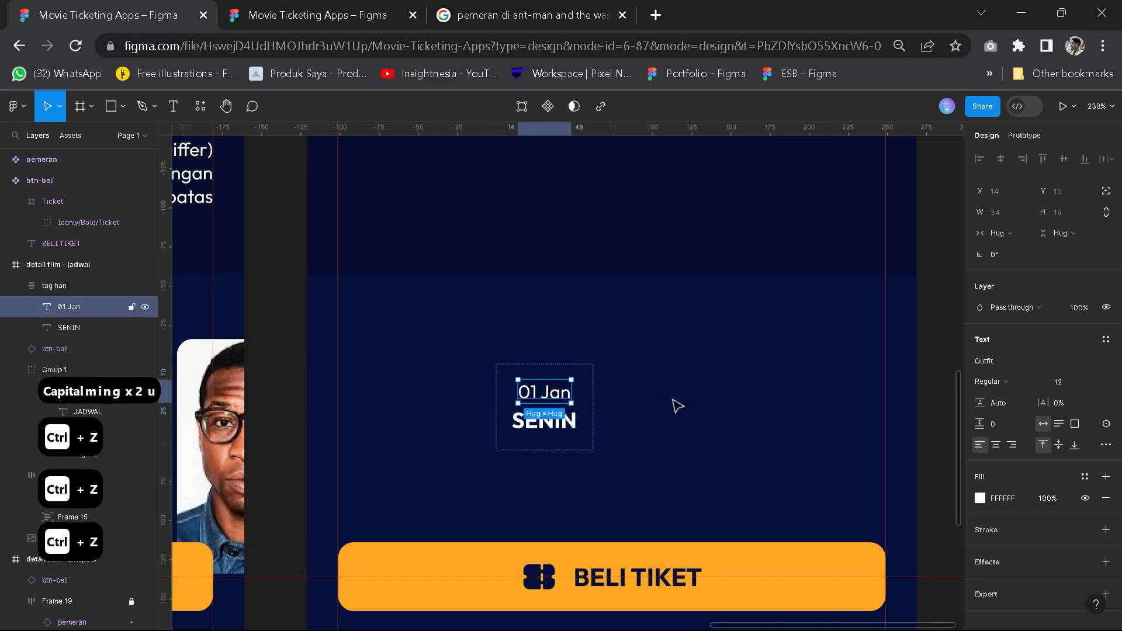
{"action": "left_click", "coordinate": [584, 390]}
{"action": "left_click", "coordinate": [586, 399]}
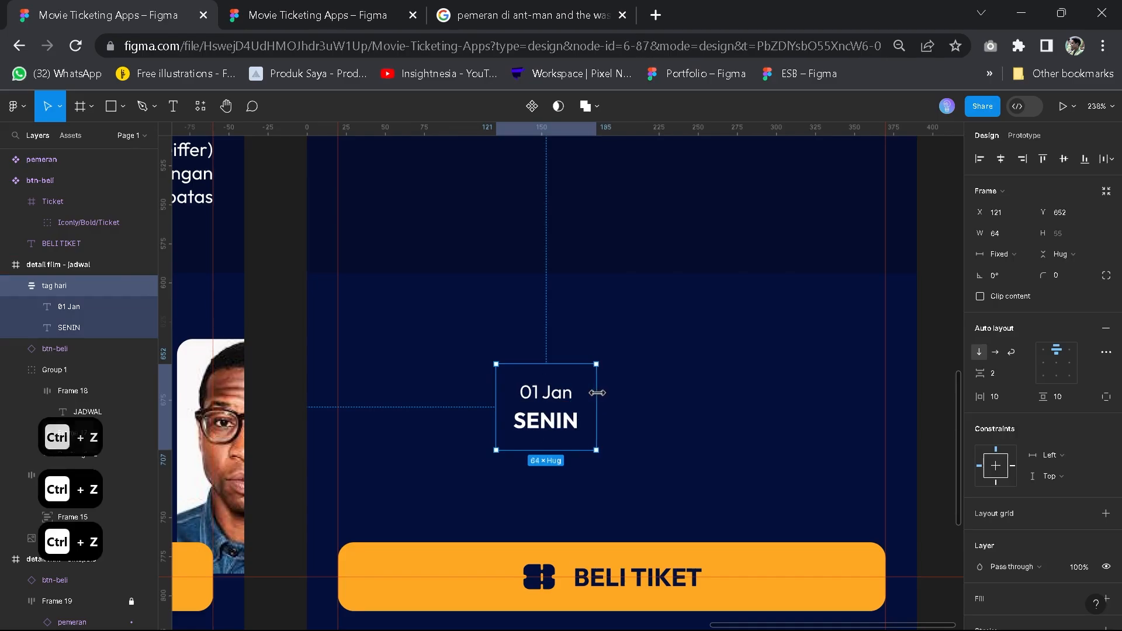
{"action": "left_click", "coordinate": [999, 397]}
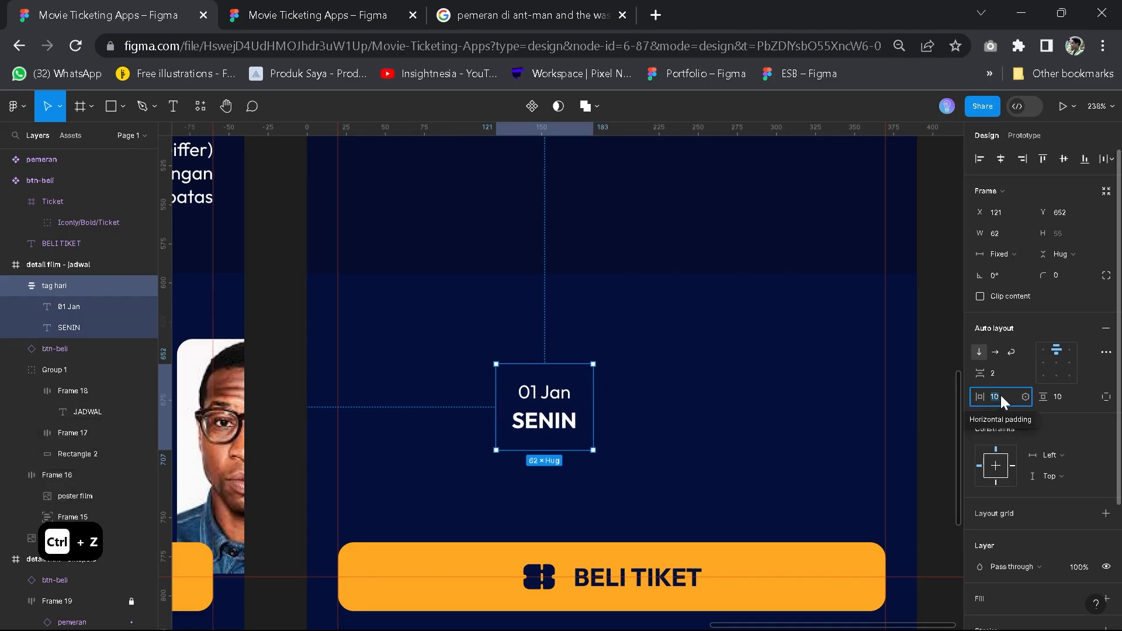
{"action": "type", "text": "15"}
{"action": "key", "text": "Return"}
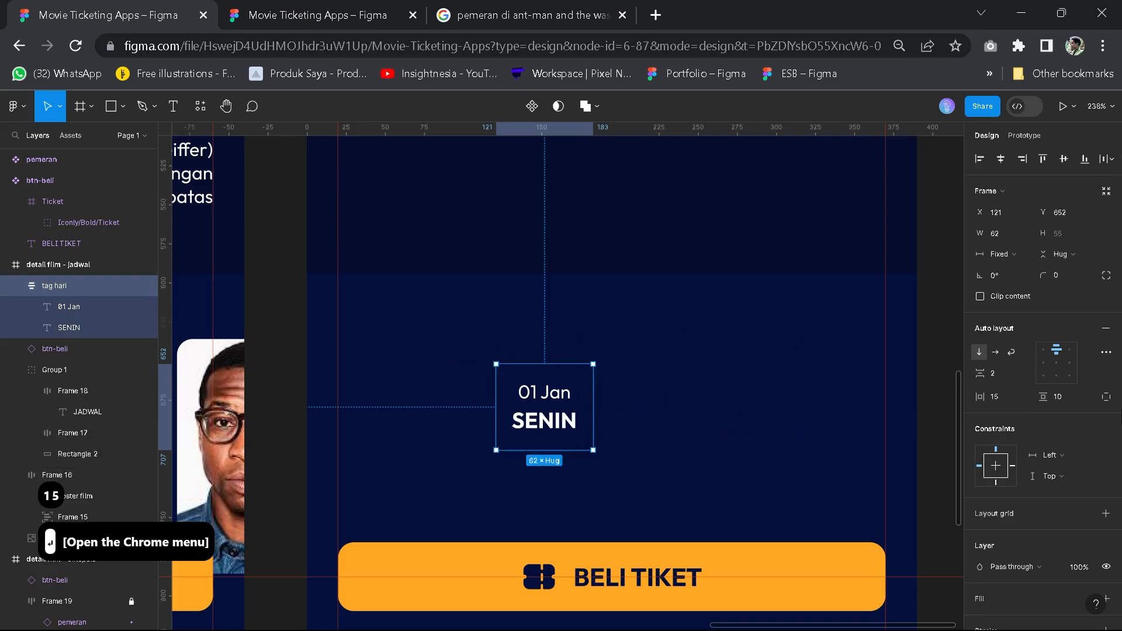
{"action": "left_click", "coordinate": [1069, 394]}
{"action": "type", "text": "5"}
{"action": "key", "text": "Return"}
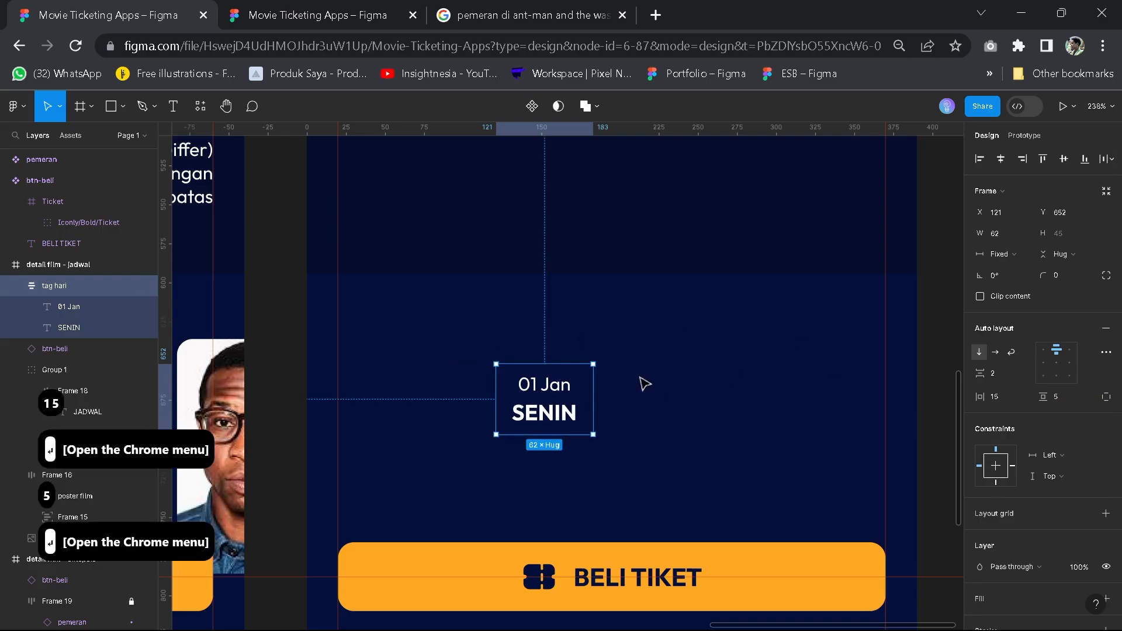
Add a stroke in the white color style to the tag hari frame and position it outside
{"action": "scroll", "coordinate": [1079, 507], "scroll_direction": "down", "scroll_amount": 3}
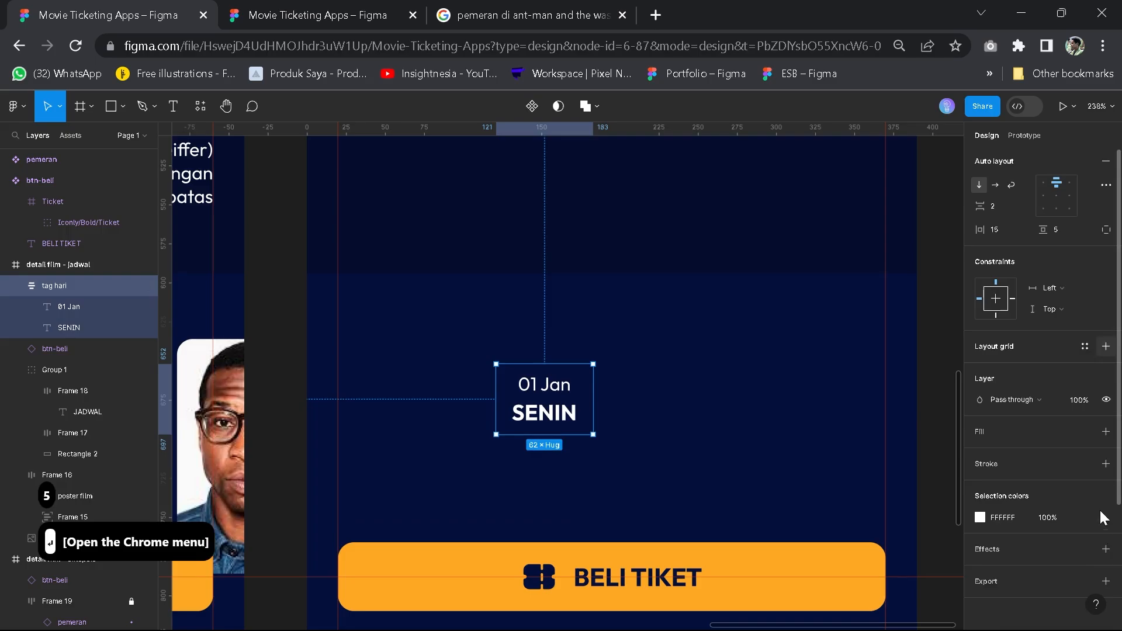
{"action": "left_click", "coordinate": [1105, 464]}
{"action": "left_click", "coordinate": [1085, 464]}
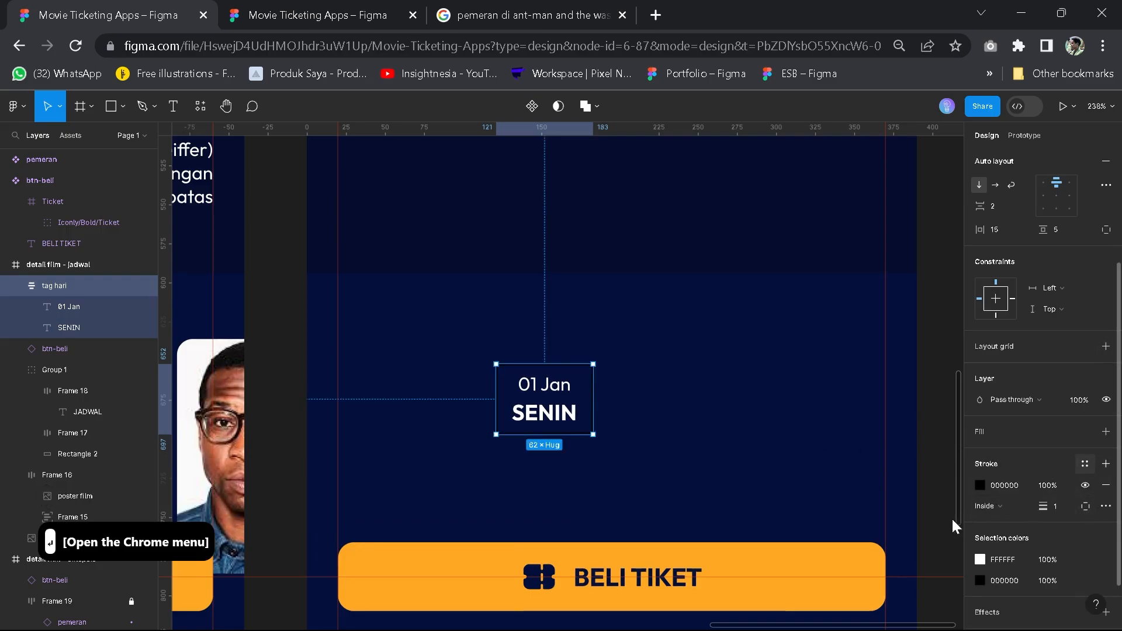
{"action": "left_click", "coordinate": [895, 520]}
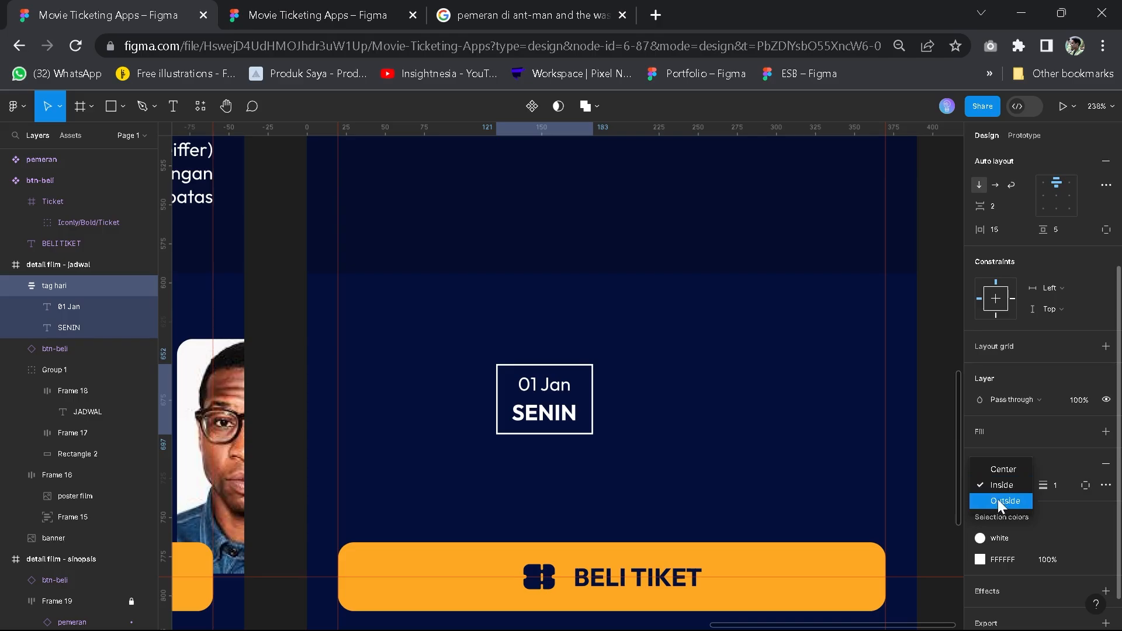
{"action": "left_click", "coordinate": [998, 500]}
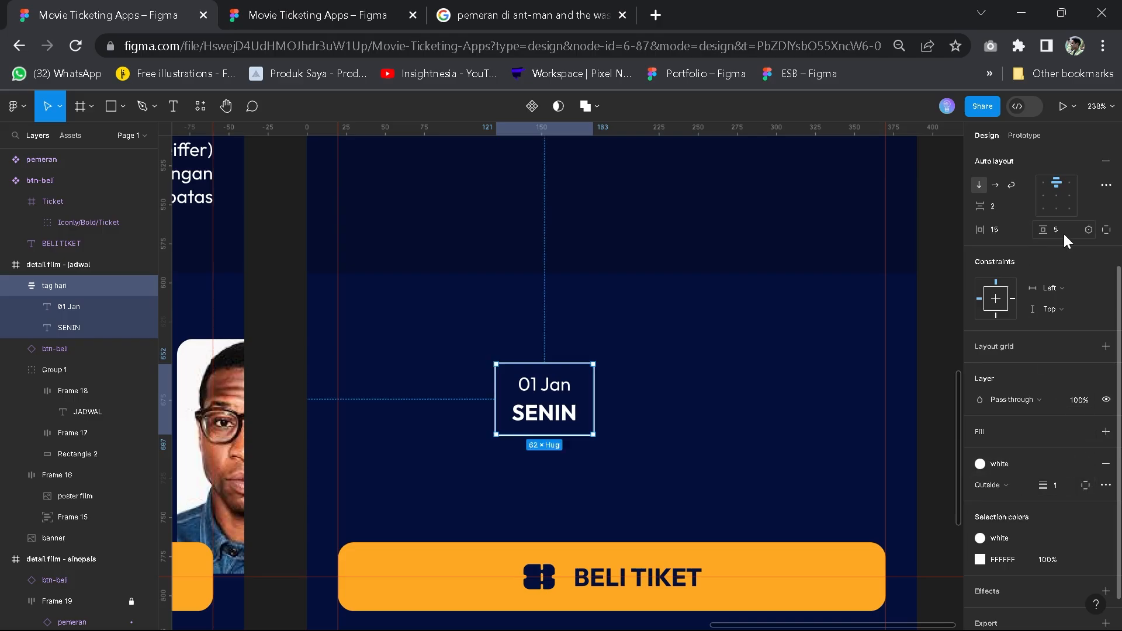
Try a corner radius of 10 on the tag hari frame and set the radius to 5 instead
{"action": "scroll", "coordinate": [1063, 233], "scroll_direction": "up", "scroll_amount": 3}
{"action": "left_click", "coordinate": [1060, 278]}
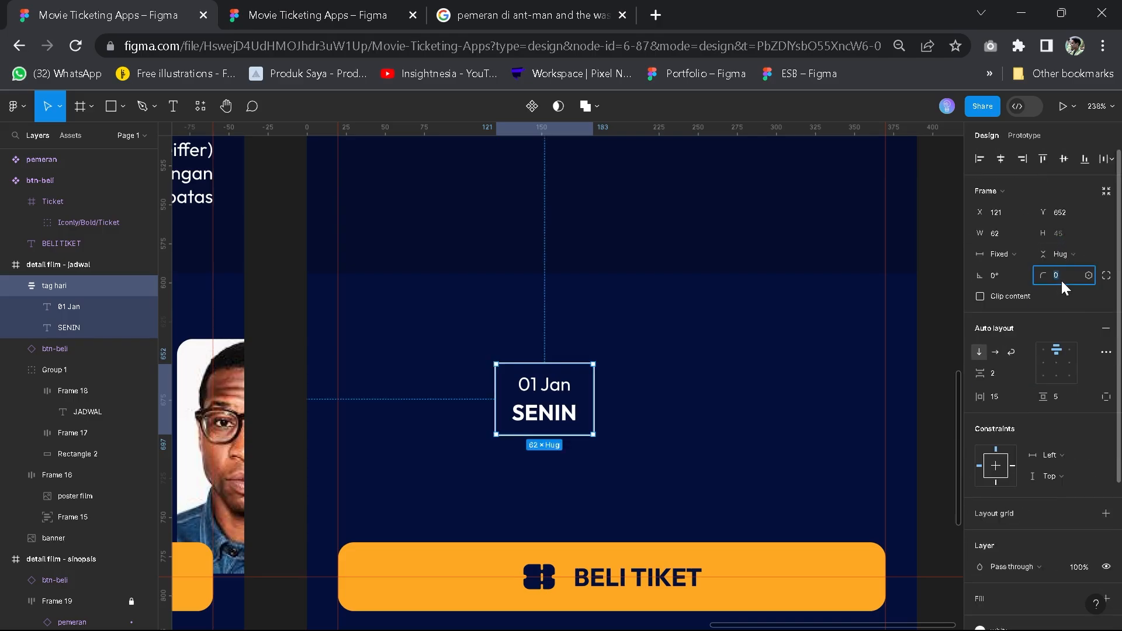
{"action": "type", "text": "10"}
{"action": "key", "text": "Return"}
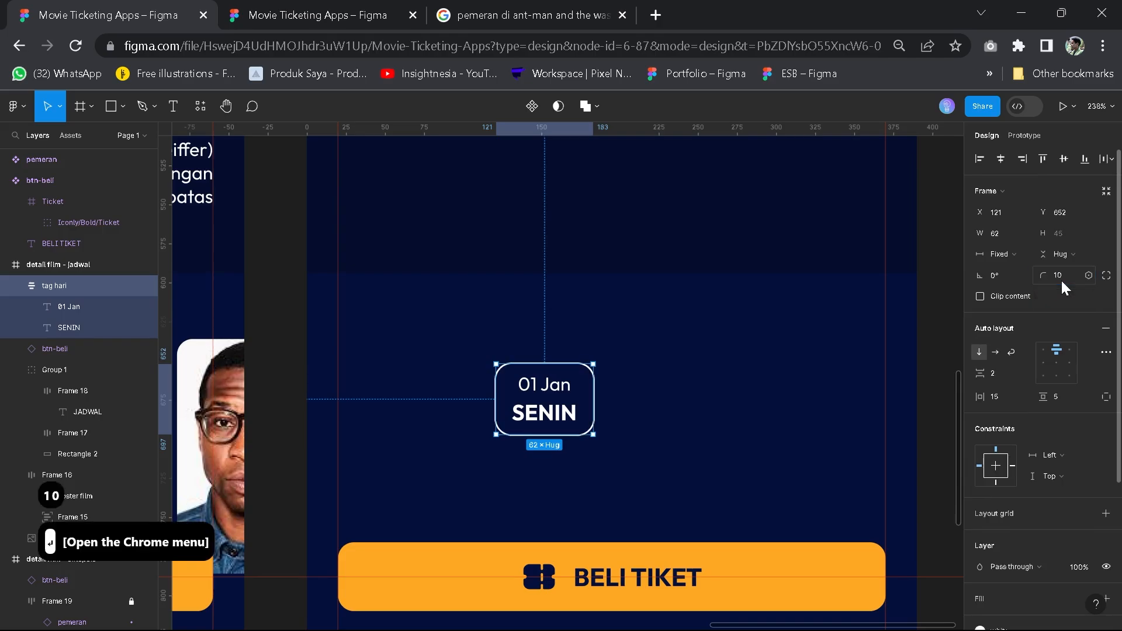
{"action": "type", "text": "5"}
{"action": "key", "text": "Return"}
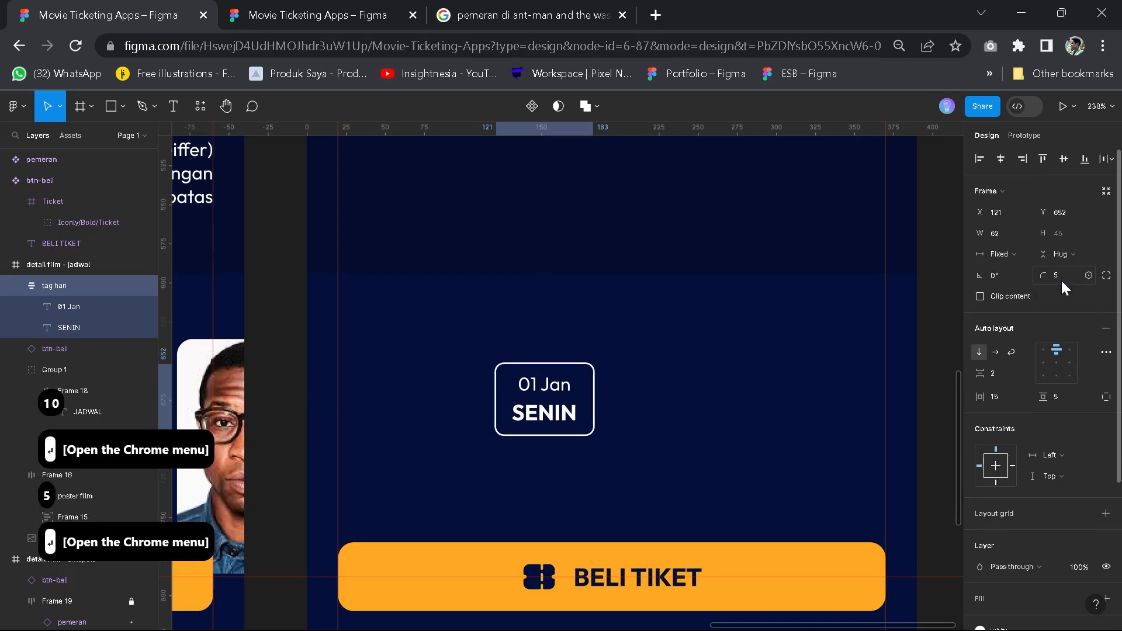
{"action": "left_click", "coordinate": [596, 463]}
Rename the tag hari frame as "tag hari - inactive"
{"action": "scroll", "coordinate": [594, 460], "scroll_direction": "down", "scroll_amount": 2}
{"action": "key", "text": "space"}
{"action": "left_click_drag", "start_coordinate": [622, 398], "coordinate": [623, 462]}
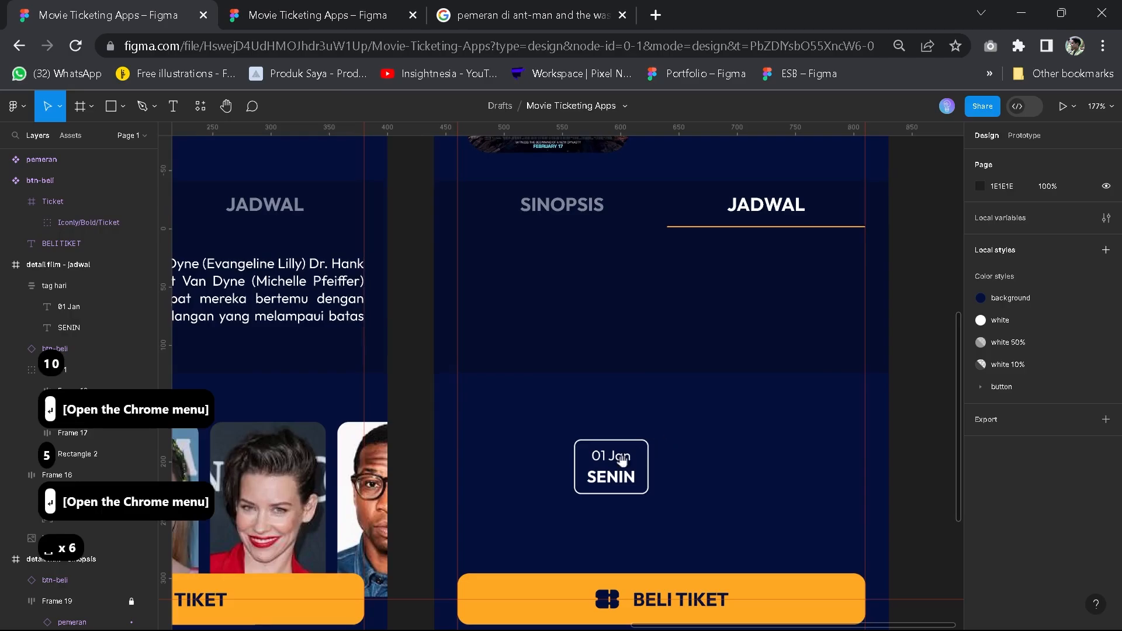
{"action": "left_click", "coordinate": [623, 461]}
{"action": "scroll", "coordinate": [704, 497], "scroll_direction": "up", "scroll_amount": 2}
{"action": "key", "text": "space"}
{"action": "left_click_drag", "start_coordinate": [709, 497], "coordinate": [596, 455]}
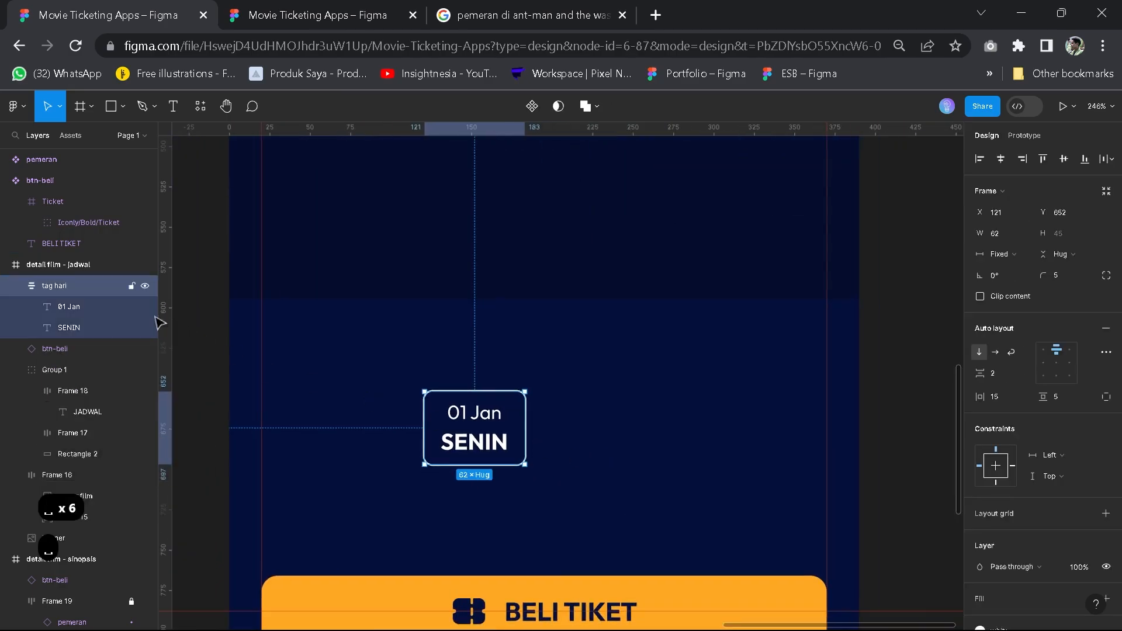
{"action": "double_click", "coordinate": [94, 286]}
{"action": "type", "text": "-"}
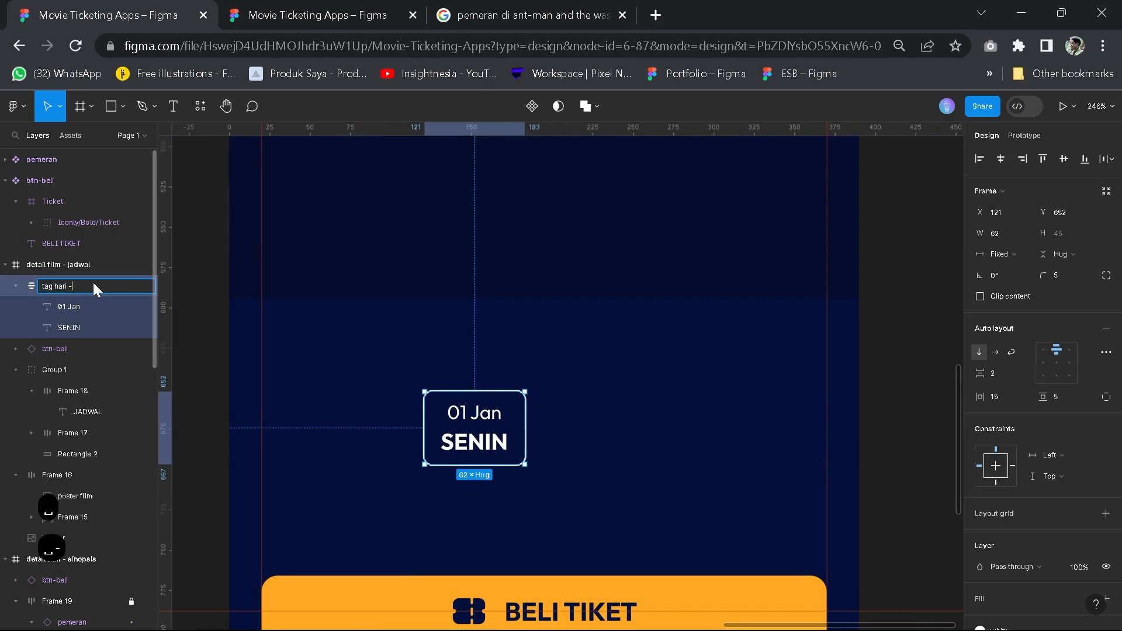
{"action": "type", "text": " INAC"}
{"action": "key", "text": "Caps_Lock"}
{"action": "key", "text": "BackSpace"}
{"action": "key", "text": "BackSpace"}
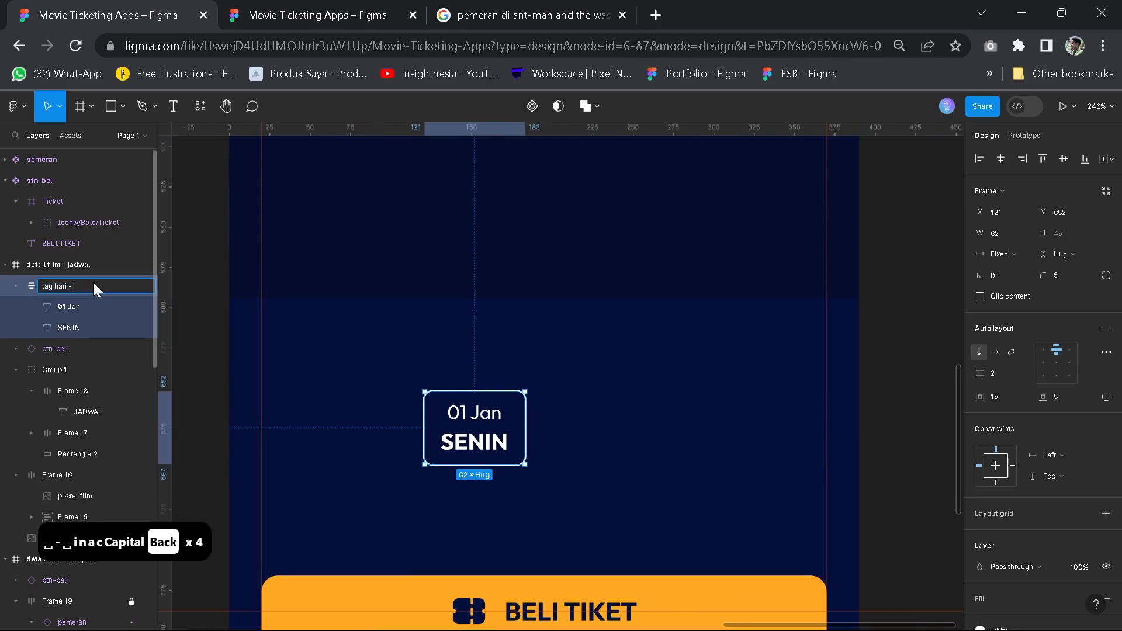
{"action": "type", "text": "inactive"}
{"action": "key", "text": "Return"}
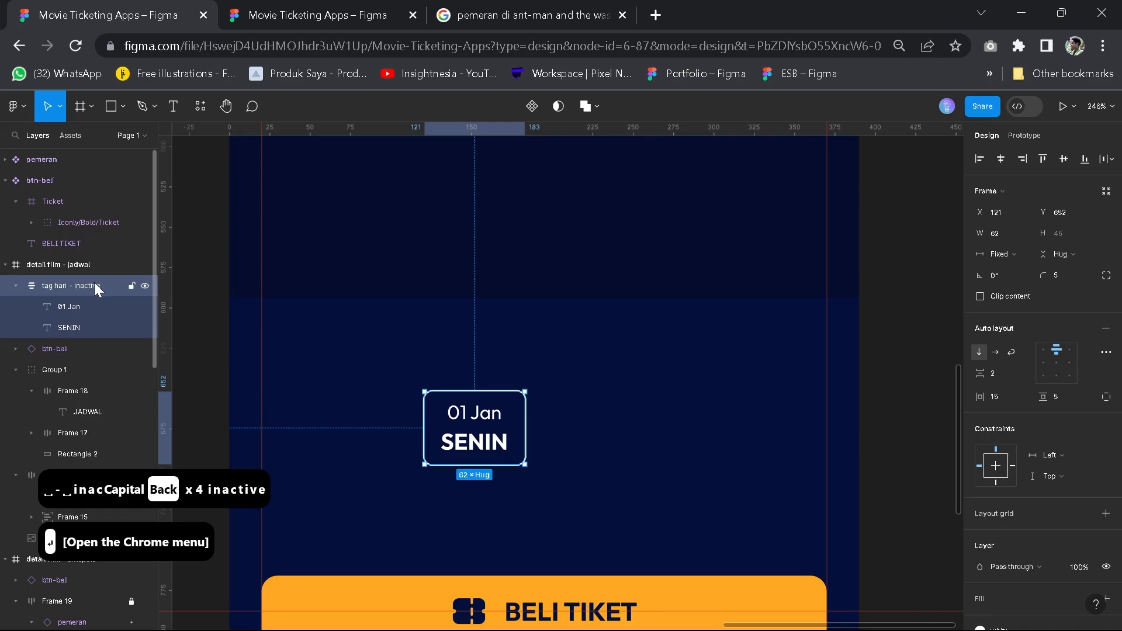
Check the date tags in the reference design, and duplicate the inactive tag directly to the right of the original
{"action": "left_click", "coordinate": [310, 15]}
{"action": "left_click", "coordinate": [730, 428]}
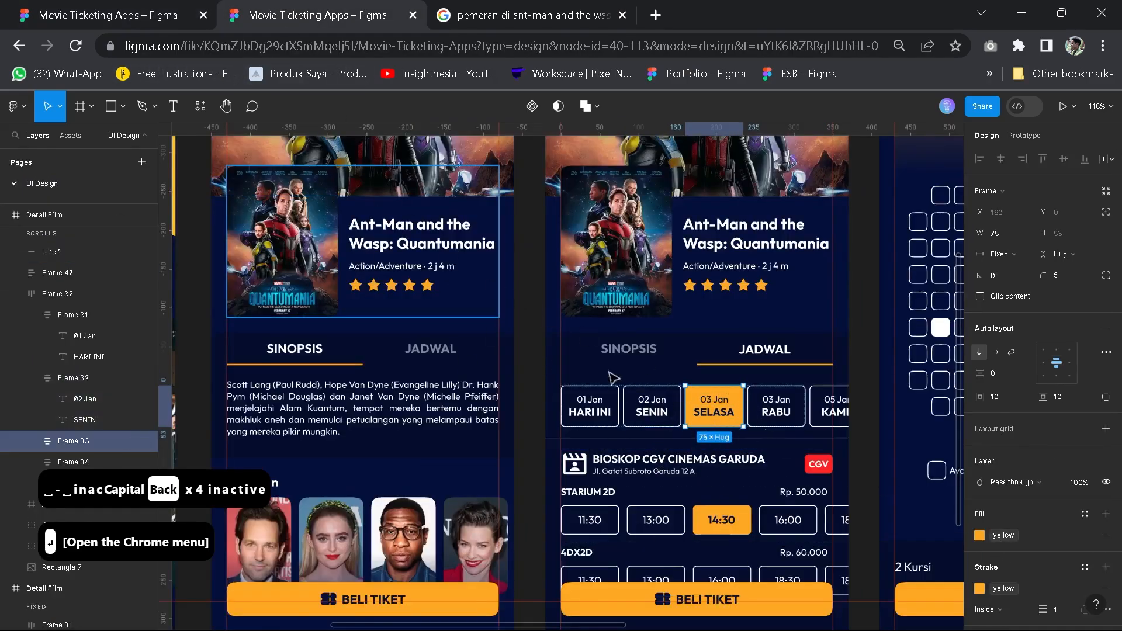
{"action": "key", "text": "ctrl+shift+Tab"}
{"action": "key", "text": "ctrl+d"}
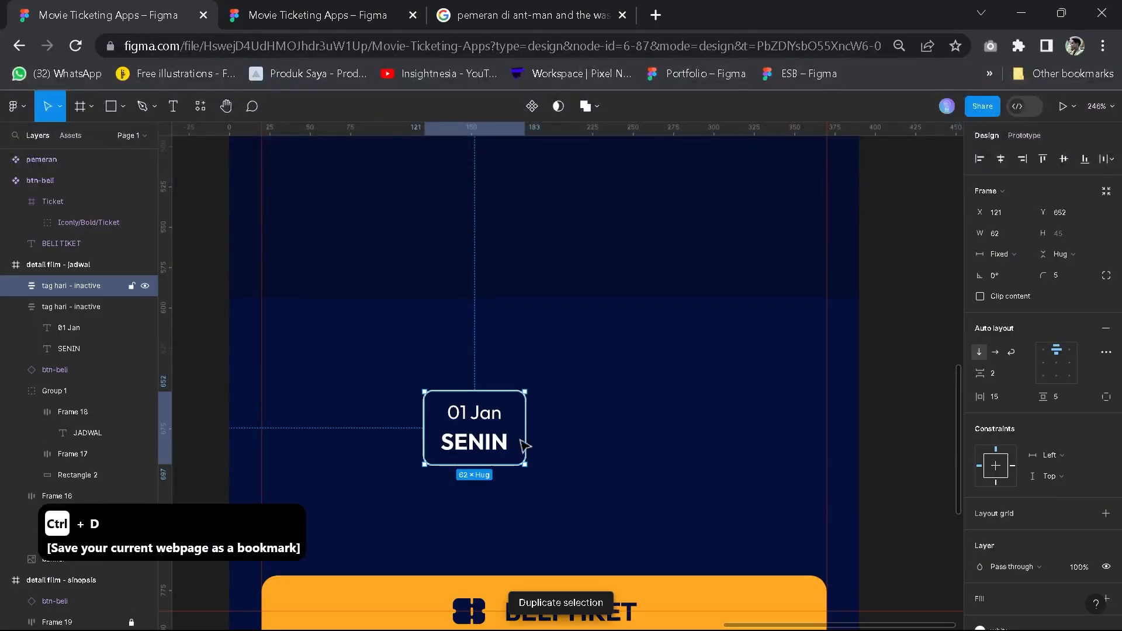
{"action": "left_click_drag", "start_coordinate": [467, 444], "coordinate": [584, 449]}
Apply the button/yellow color style to the duplicated date tag's stroke and add a fill in the same style
{"action": "scroll", "coordinate": [1014, 416], "scroll_direction": "down", "scroll_amount": 4}
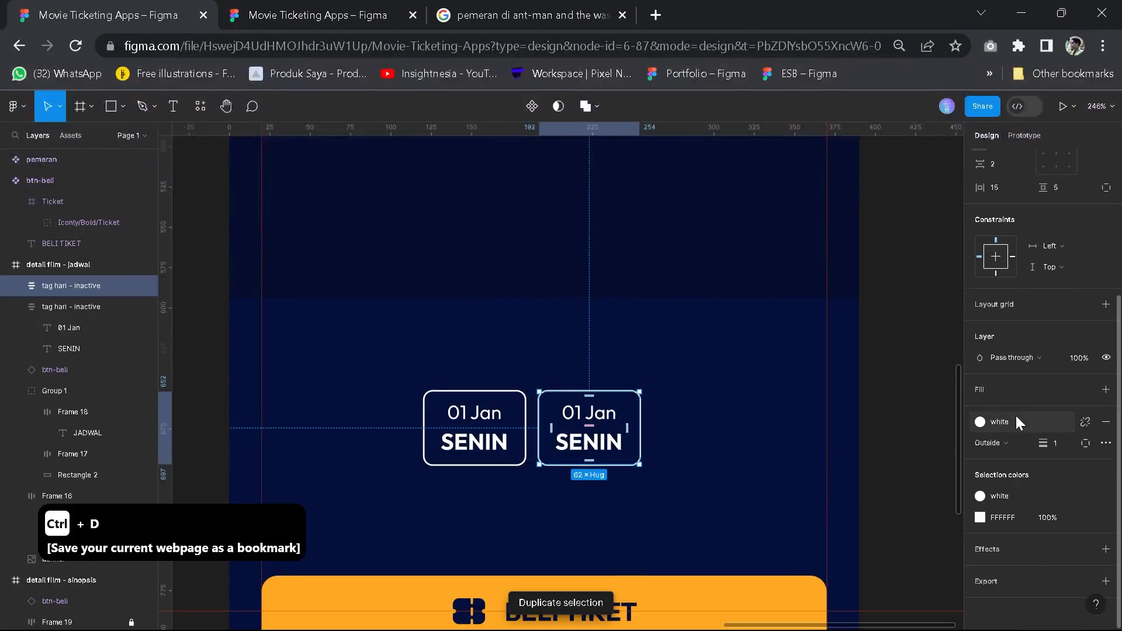
{"action": "left_click", "coordinate": [1016, 420]}
{"action": "left_click", "coordinate": [853, 604]}
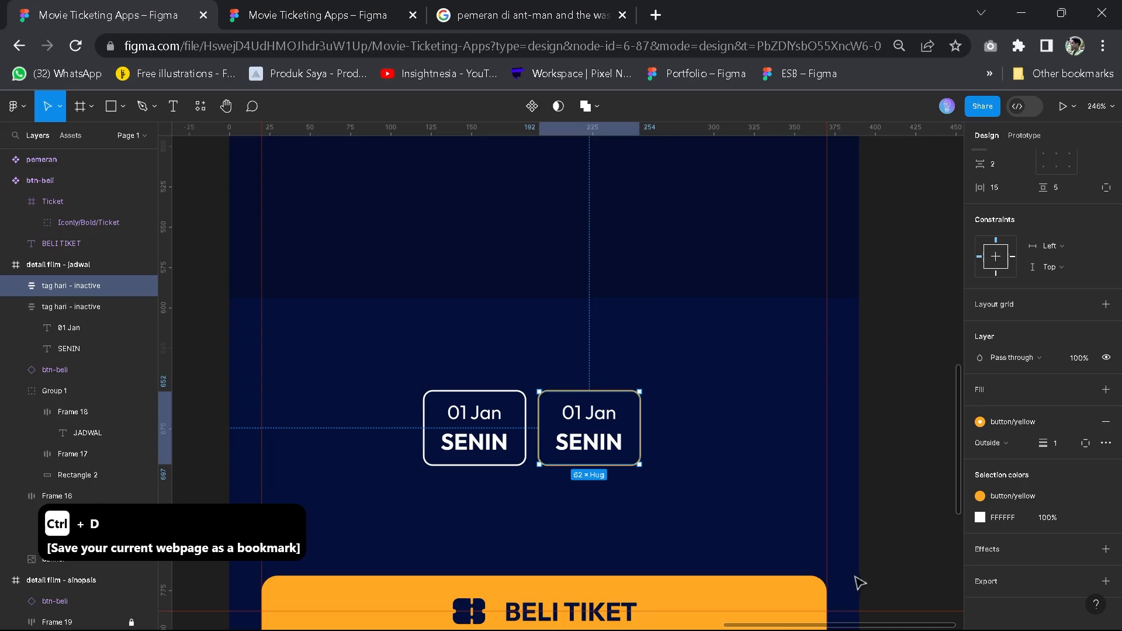
{"action": "left_click", "coordinate": [1105, 390]}
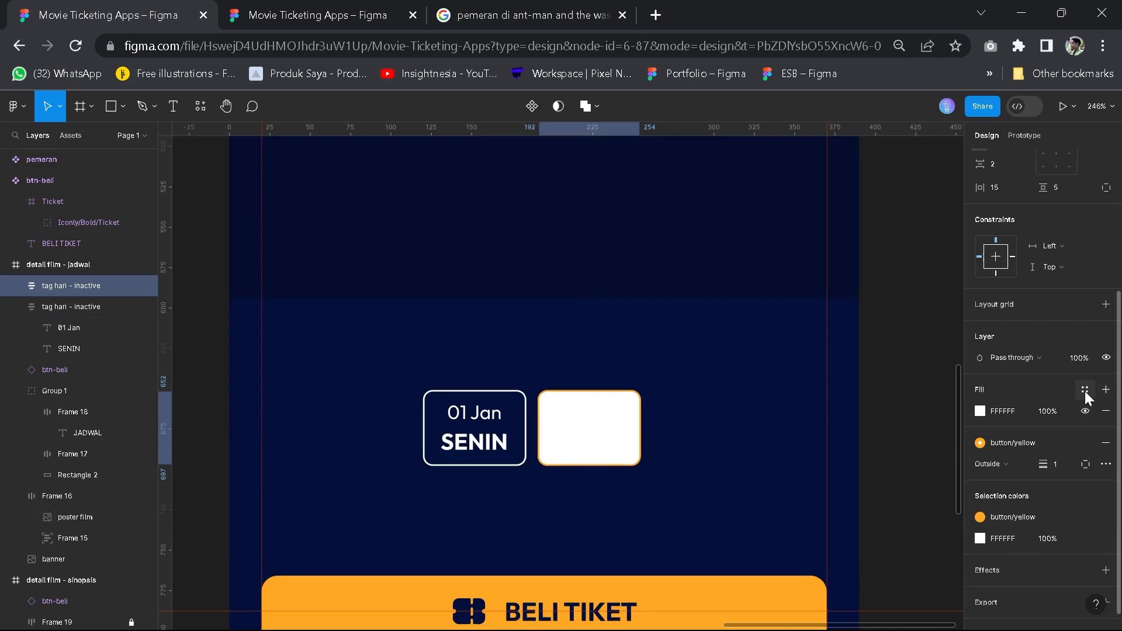
{"action": "left_click", "coordinate": [1084, 391]}
{"action": "left_click", "coordinate": [843, 584]}
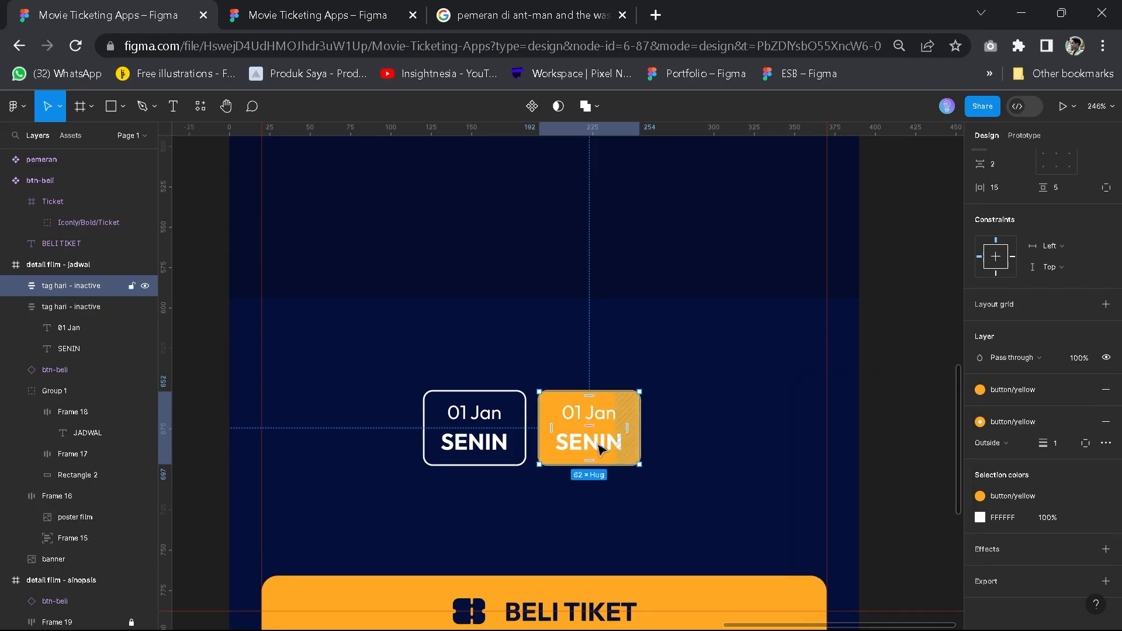
Apply the background color style to the 01 Jan and SENIN labels in the yellow date tag
{"action": "double_click", "coordinate": [597, 443]}
{"action": "left_click", "coordinate": [609, 416], "text": "shift"}
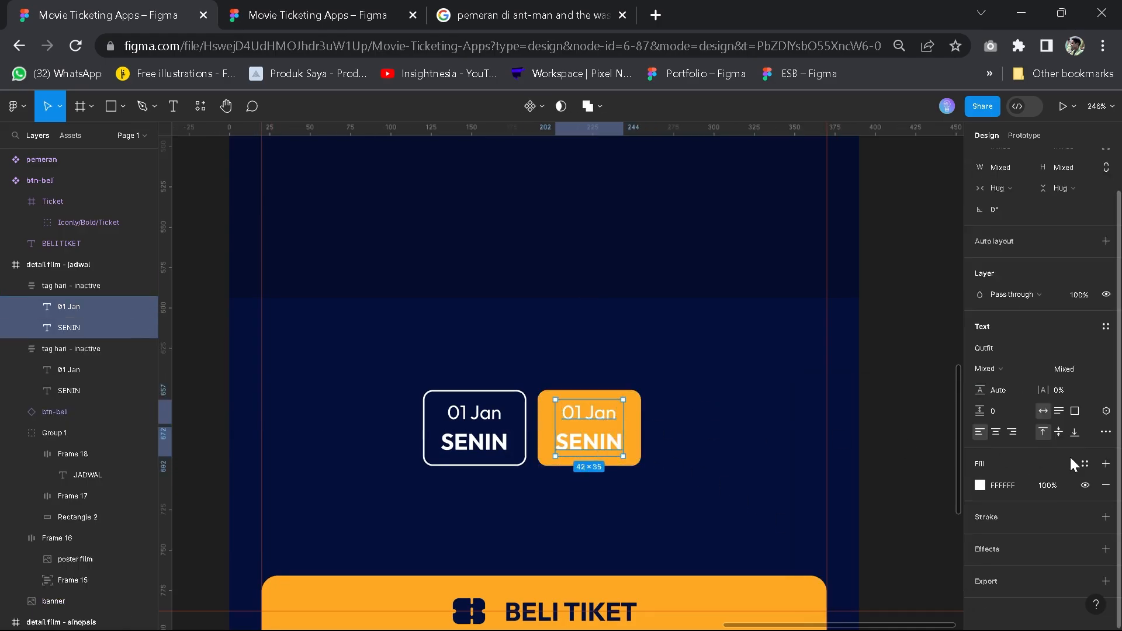
{"action": "left_click", "coordinate": [1084, 464]}
{"action": "left_click", "coordinate": [830, 499]}
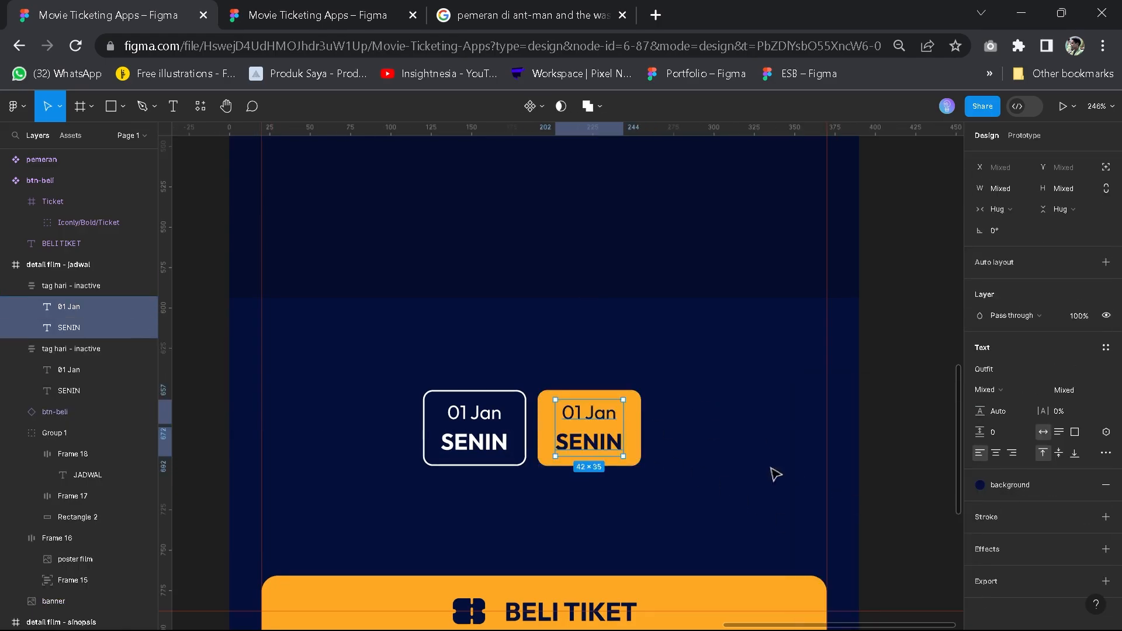
{"action": "left_click", "coordinate": [718, 462]}
Compare with the date tags in the reference design and rename the yellow tag's frame as "tag hari - active"
{"action": "scroll", "coordinate": [719, 459], "scroll_direction": "down", "scroll_amount": 5}
{"action": "left_click", "coordinate": [232, 10]}
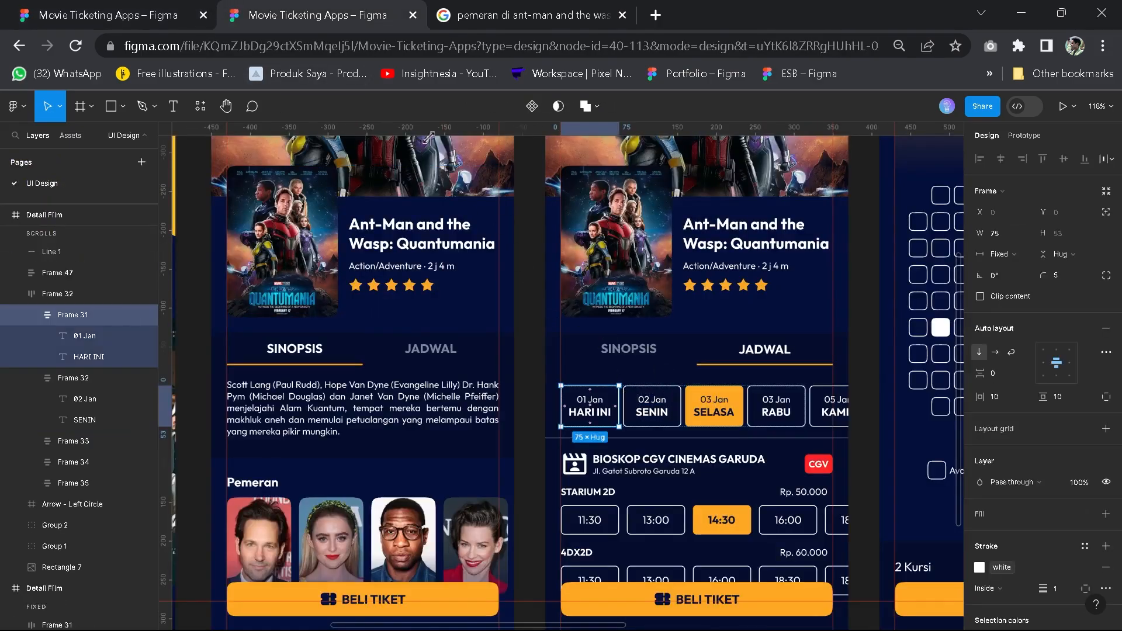
{"action": "key", "text": "ctrl+Page_Up"}
{"action": "left_click", "coordinate": [588, 443]}
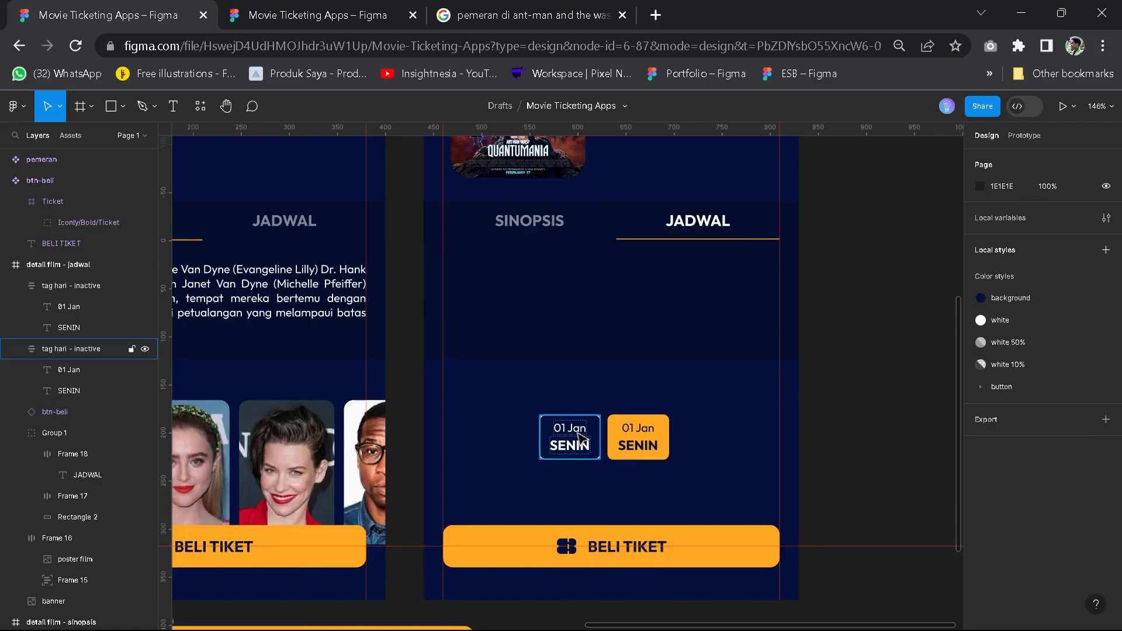
{"action": "left_click", "coordinate": [639, 441]}
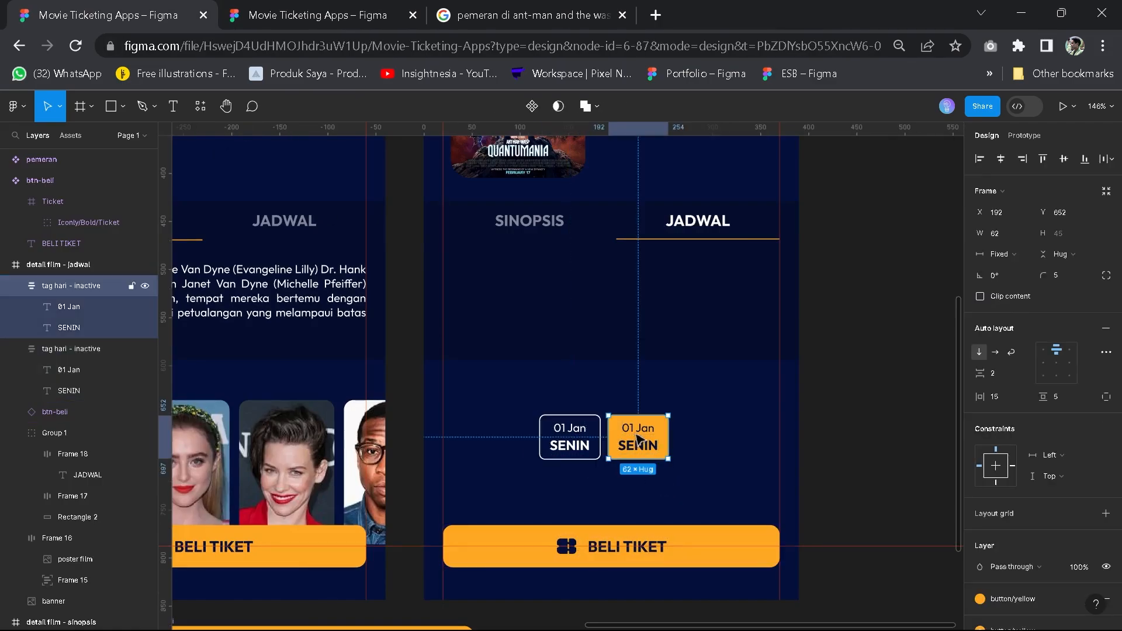
{"action": "double_click", "coordinate": [87, 285]}
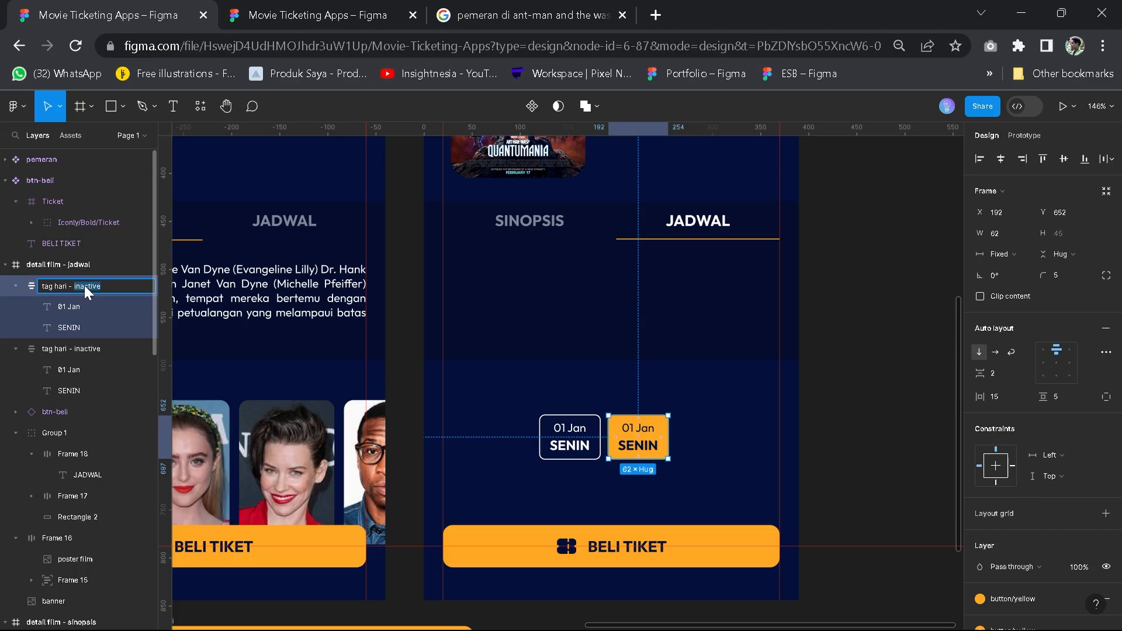
{"action": "type", "text": "active"}
{"action": "key", "text": "Return"}
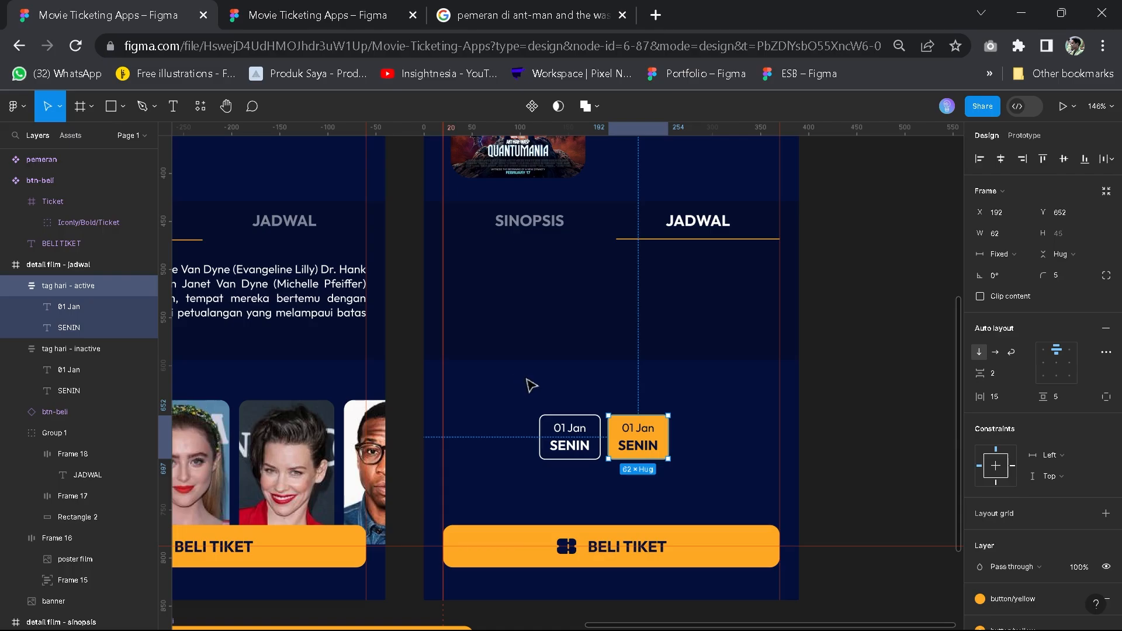
Turn the active and inactive date tags into separate components and combine them as variants of one component set
{"action": "left_click", "coordinate": [570, 437], "text": "shift"}
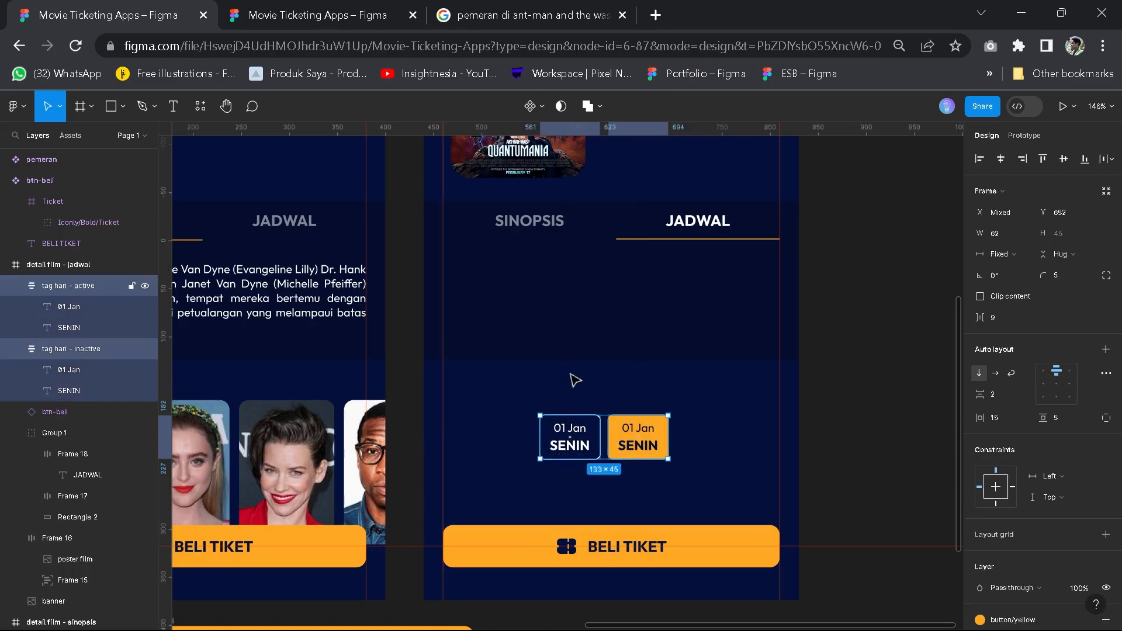
{"action": "left_click", "coordinate": [541, 106]}
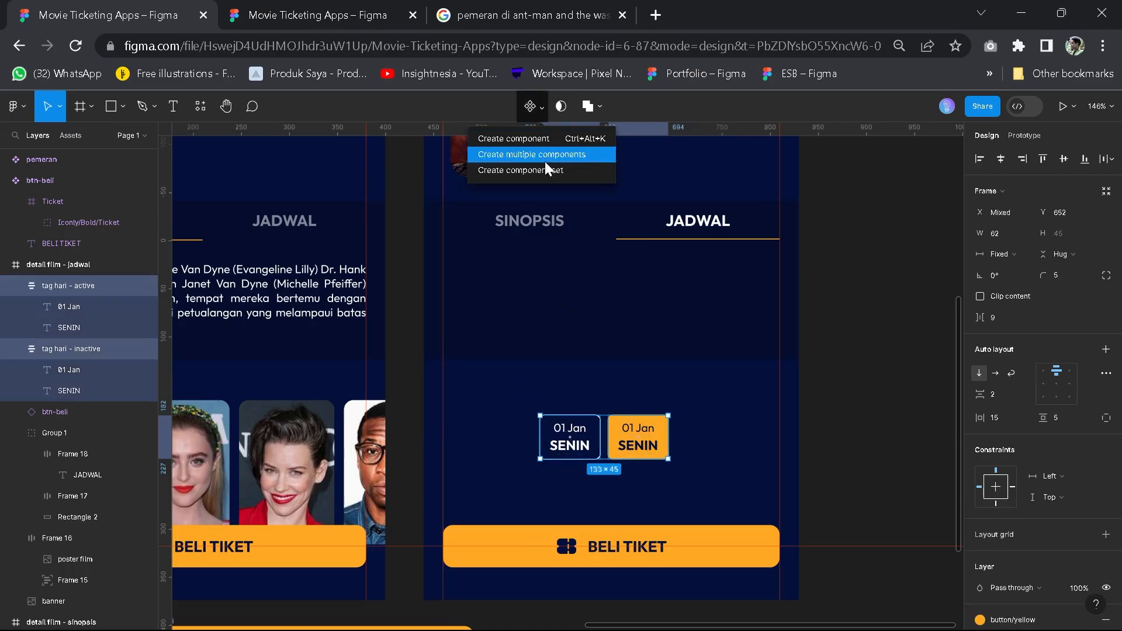
{"action": "left_click", "coordinate": [543, 107]}
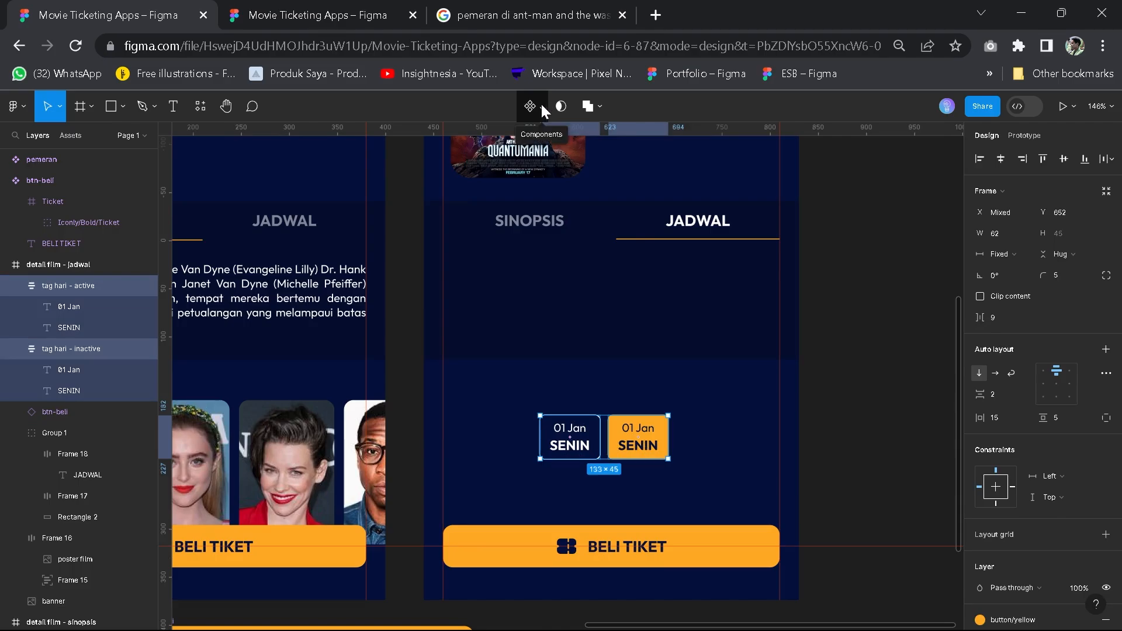
{"action": "left_click", "coordinate": [541, 106]}
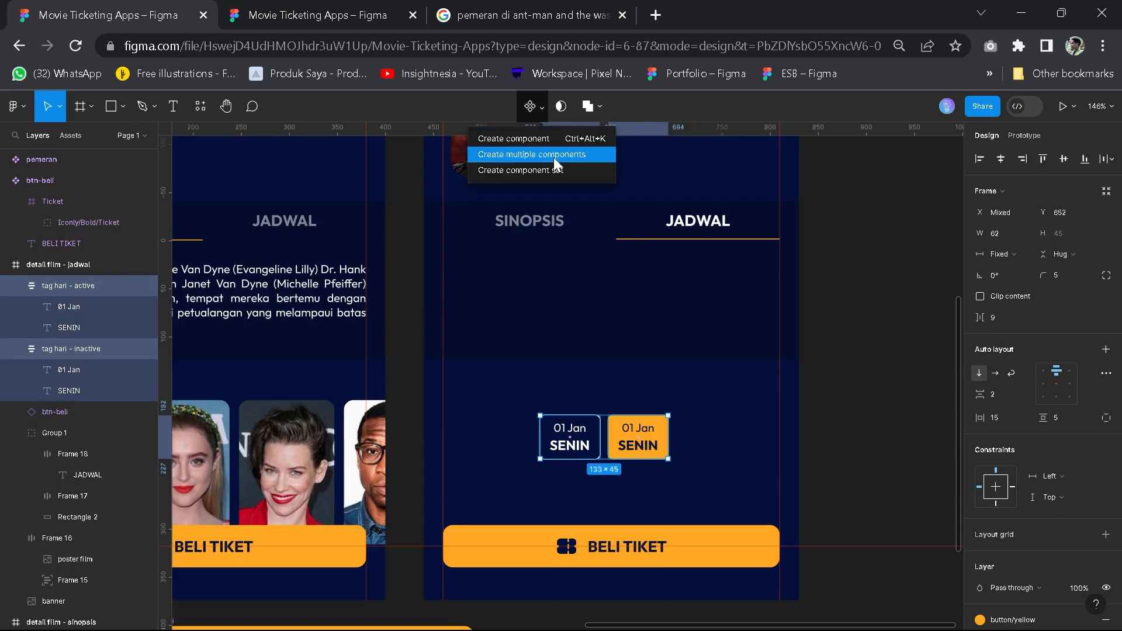
{"action": "left_click", "coordinate": [552, 155]}
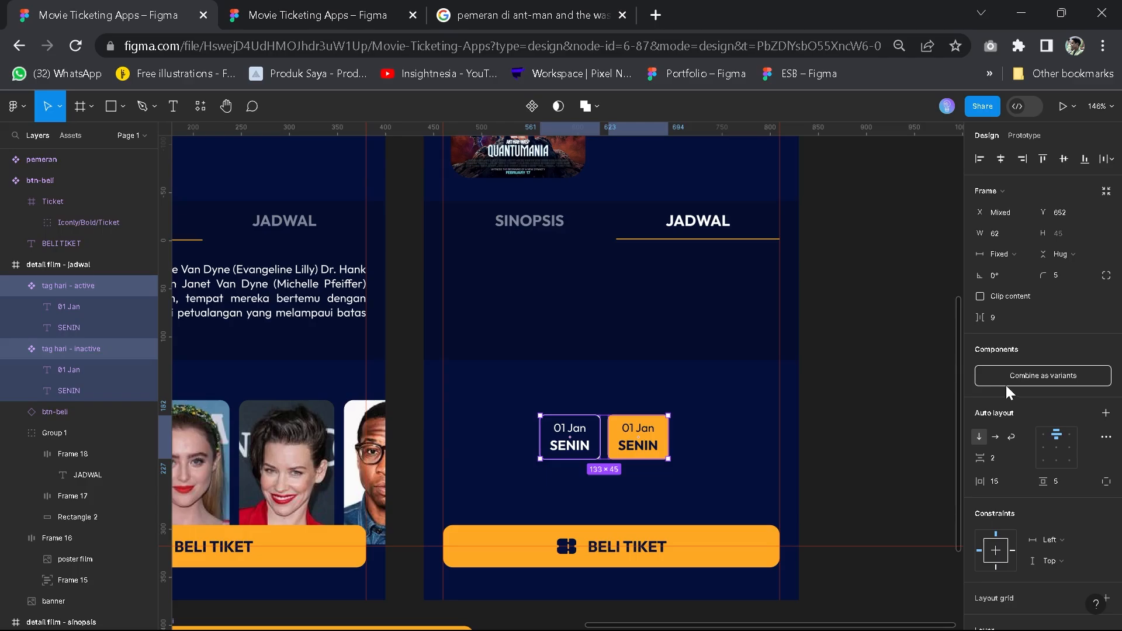
{"action": "left_click", "coordinate": [1058, 377]}
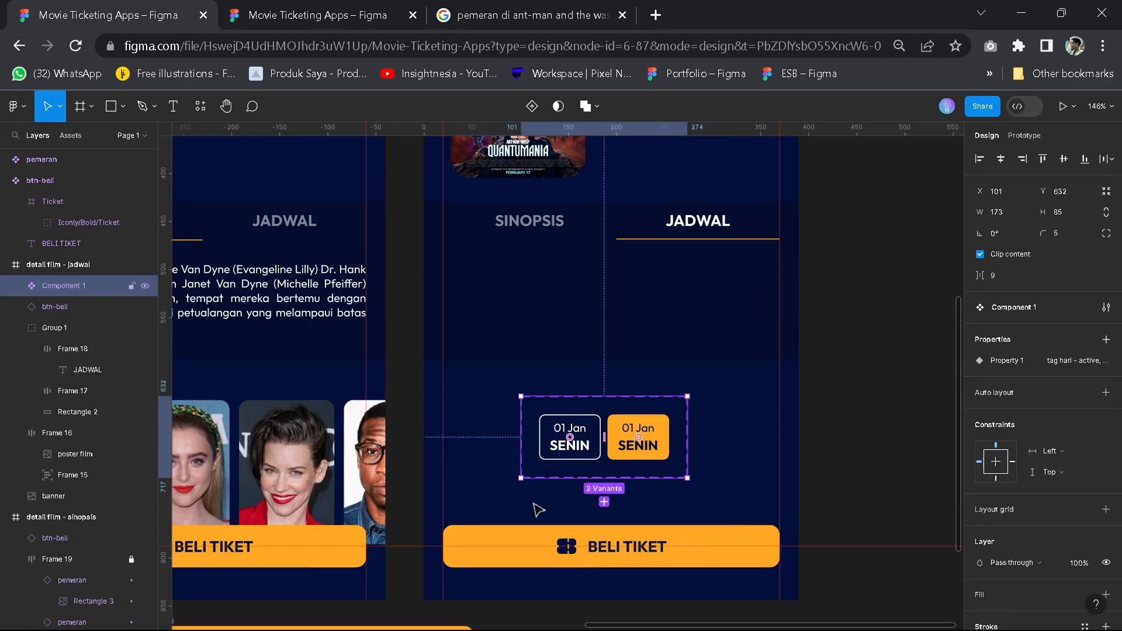
Move the date tag component set below the JADWAL screen, beside the btn-beli component, and rename it "tag hari"
{"action": "scroll", "coordinate": [658, 456], "scroll_direction": "down", "scroll_amount": 3}
{"action": "left_click_drag", "start_coordinate": [717, 431], "coordinate": [672, 333]}
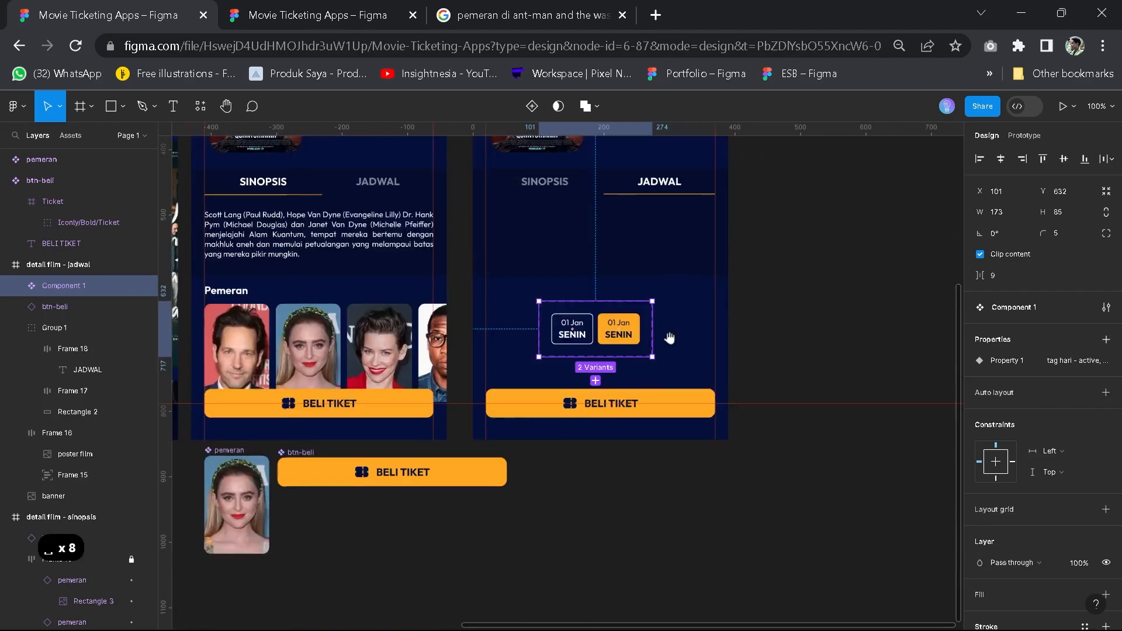
{"action": "left_click_drag", "start_coordinate": [610, 401], "coordinate": [611, 490]}
{"action": "double_click", "coordinate": [565, 453]}
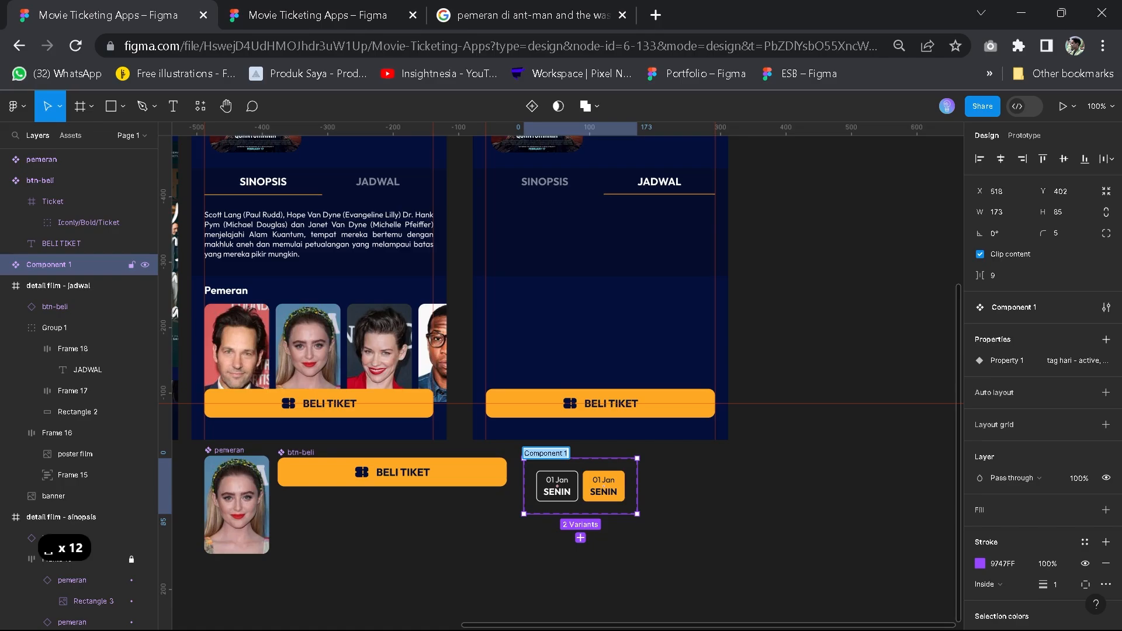
{"action": "type", "text": "tag hari"}
{"action": "key", "text": "Return"}
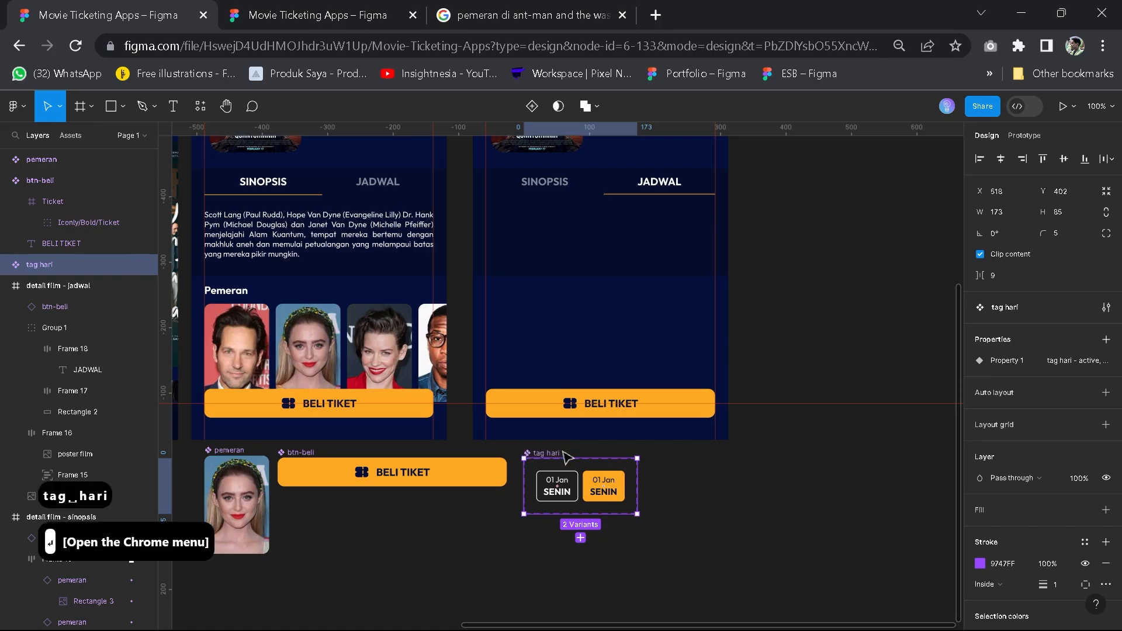
Inspect the variant options offered by Property 1 for the inactive tag in the tag hari component set
{"action": "left_click", "coordinate": [564, 492]}
{"action": "scroll", "coordinate": [564, 492], "scroll_direction": "up", "scroll_amount": 3}
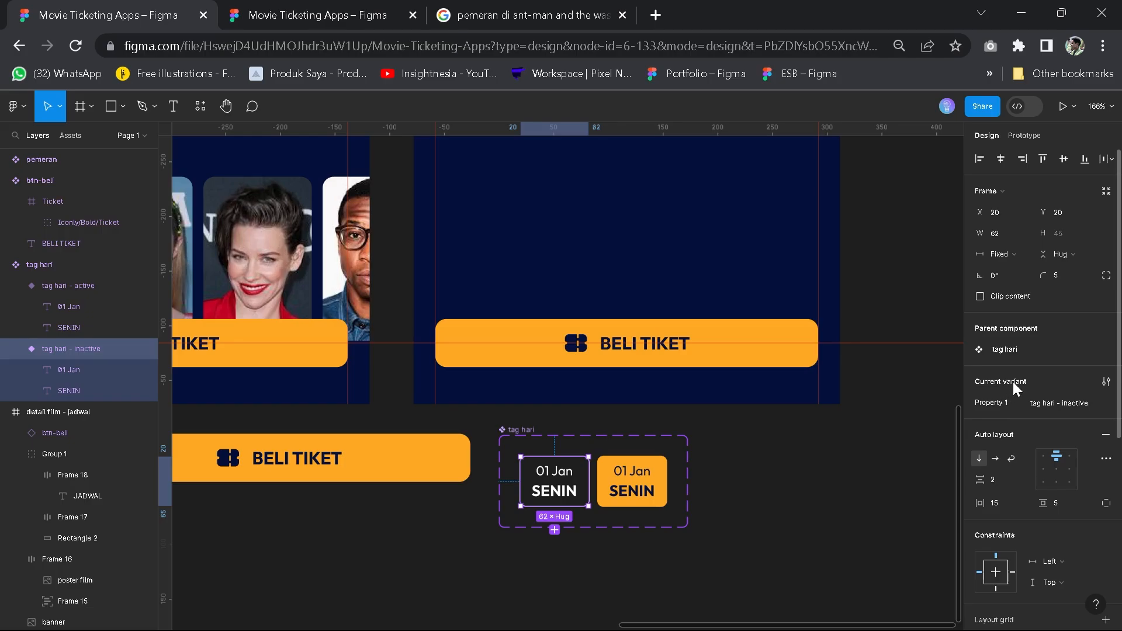
{"action": "left_click", "coordinate": [1063, 402]}
{"action": "left_click", "coordinate": [1099, 403]}
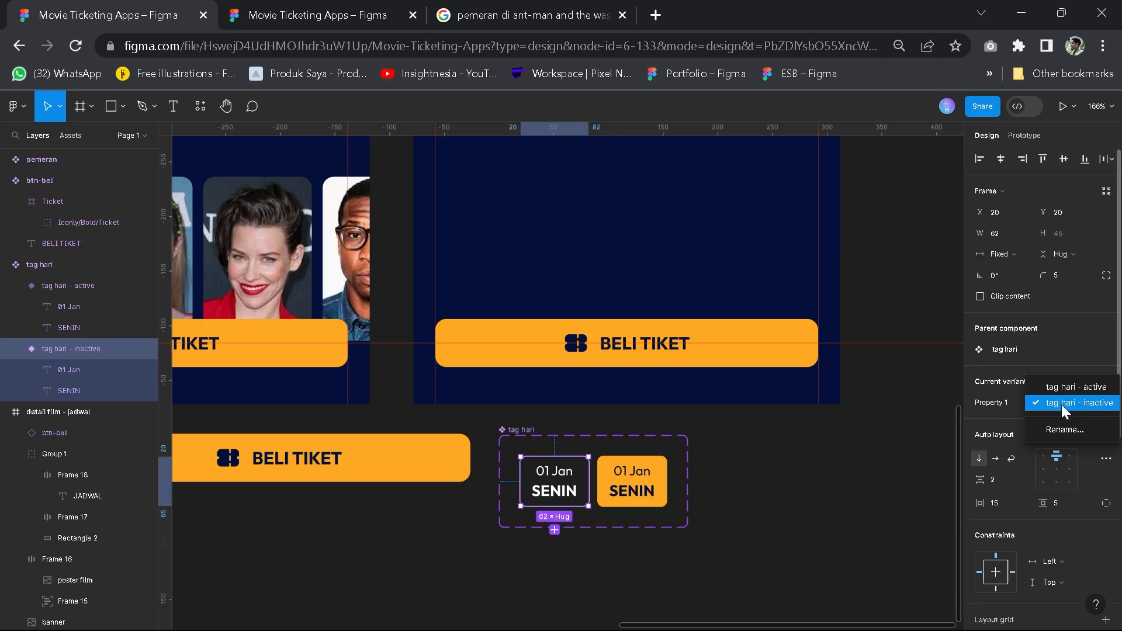
{"action": "left_click", "coordinate": [729, 525]}
{"action": "left_click", "coordinate": [557, 490]}
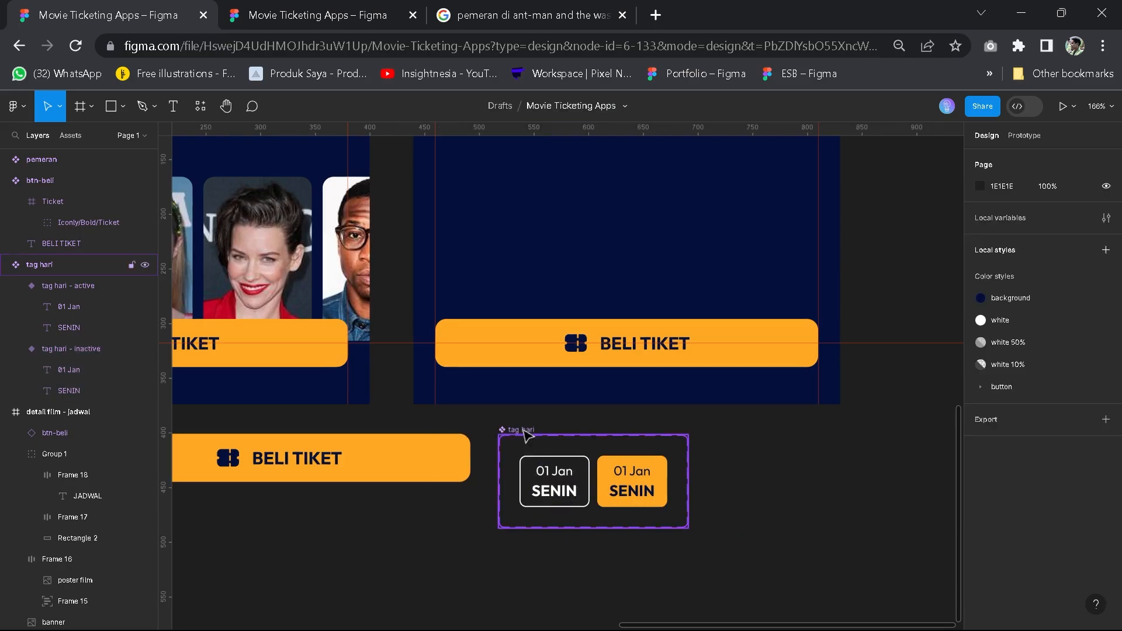
Extend the dark rectangle behind the JADWAL content down to the screen's lower edge, making it 415 high
{"action": "scroll", "coordinate": [556, 490], "scroll_direction": "down", "scroll_amount": 5}
{"action": "left_click_drag", "start_coordinate": [573, 320], "coordinate": [590, 462]}
{"action": "left_click", "coordinate": [592, 353]}
{"action": "key", "text": "ctrl+z"}
{"action": "left_click_drag", "start_coordinate": [600, 351], "coordinate": [591, 468]}
{"action": "scroll", "coordinate": [591, 334], "scroll_direction": "up", "scroll_amount": 5}
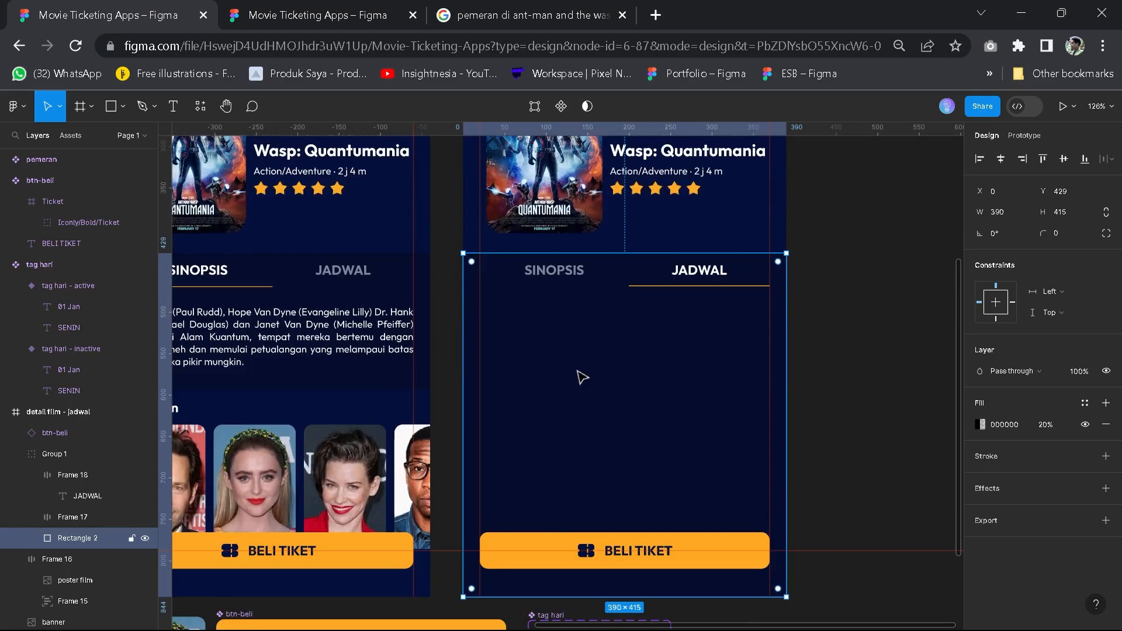
Place an instance of the local tag hari component below the SINOPSIS tab, aligned to the left margin guide at X 20
{"action": "left_click", "coordinate": [865, 362]}
{"action": "left_click_drag", "start_coordinate": [793, 372], "coordinate": [789, 455]}
{"action": "left_click", "coordinate": [69, 138]}
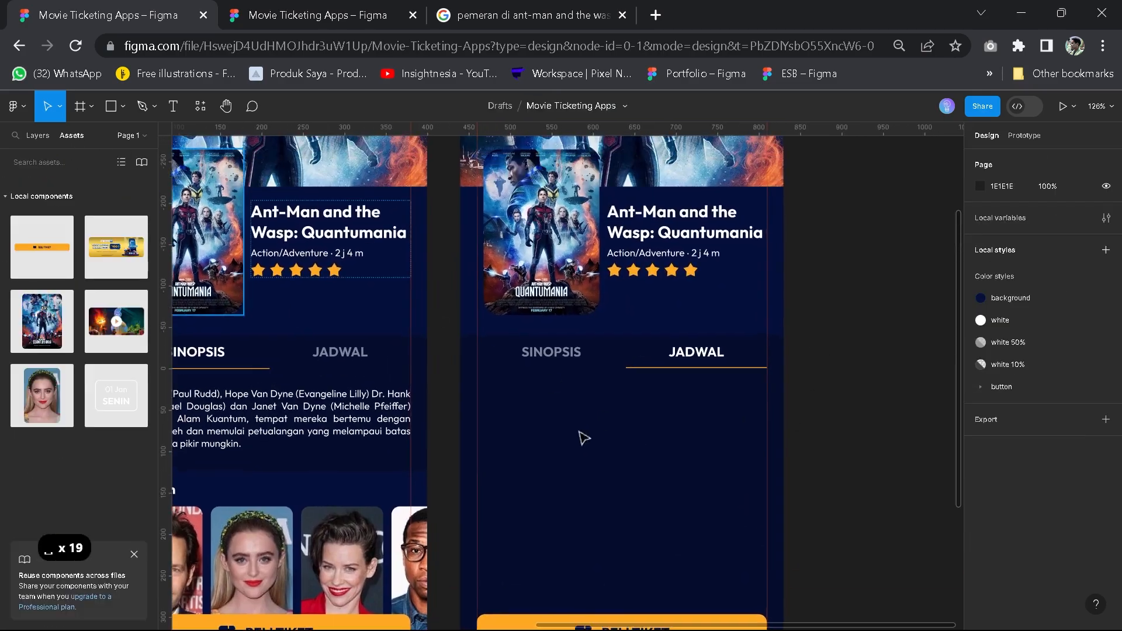
{"action": "left_click_drag", "start_coordinate": [107, 403], "coordinate": [487, 427]}
{"action": "scroll", "coordinate": [561, 401], "scroll_direction": "down", "scroll_amount": 1}
{"action": "scroll", "coordinate": [553, 398], "scroll_direction": "up", "scroll_amount": 3}
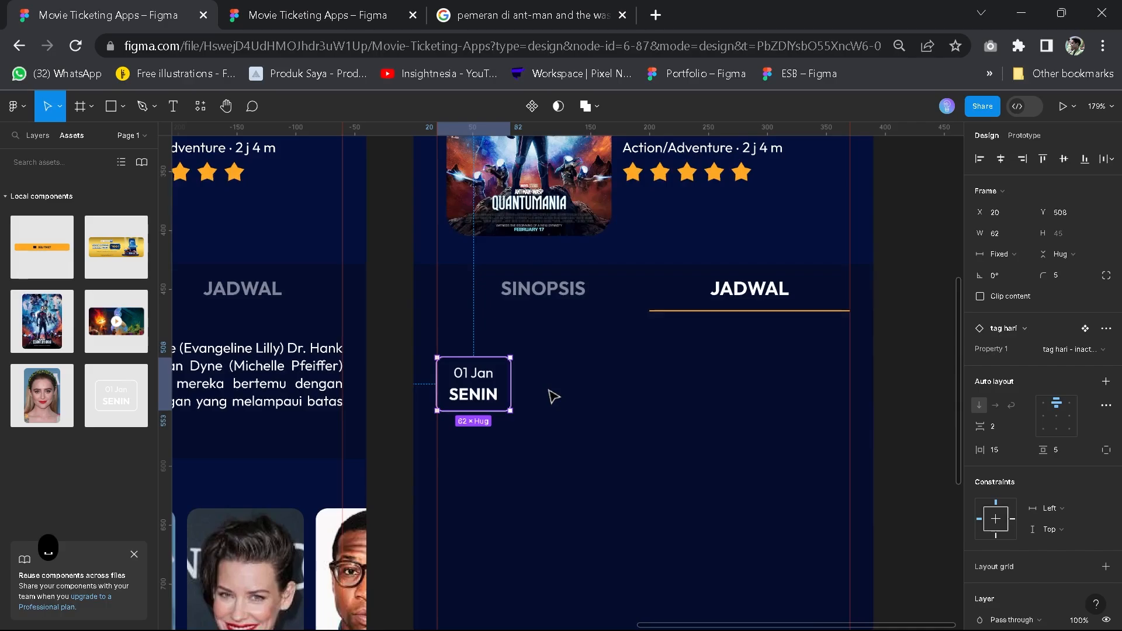
Wrap the date tag in an auto layout frame with 0 horizontal and vertical padding, and realign it to the margin at X 20, Y 507
{"action": "key", "text": "shift+a"}
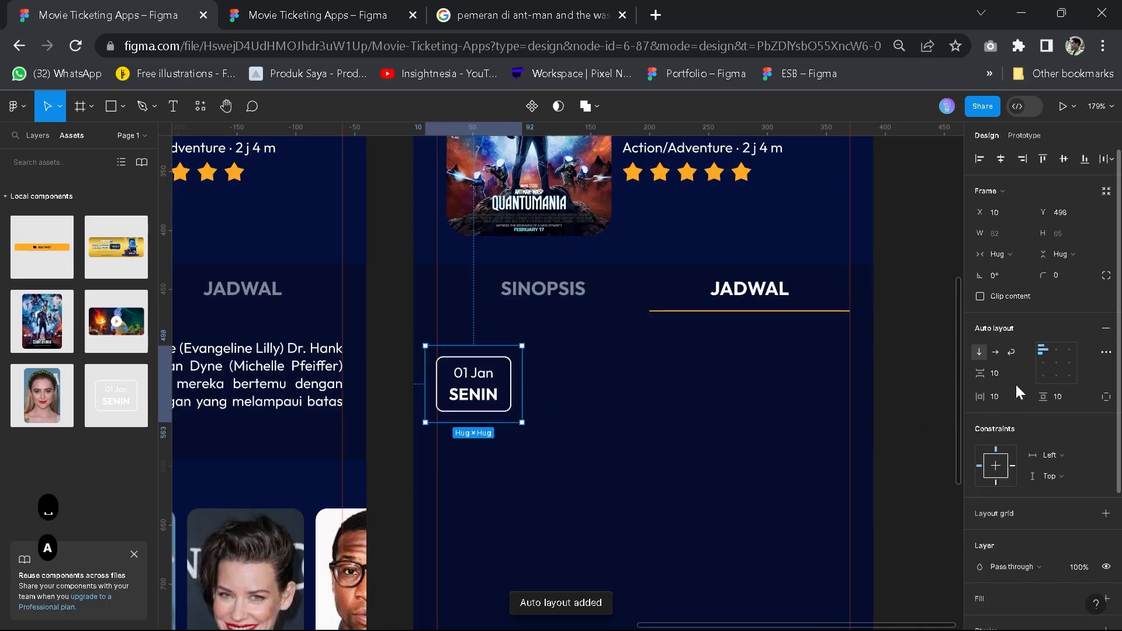
{"action": "type", "text": "0"}
{"action": "left_click", "coordinate": [1067, 395]}
{"action": "type", "text": "0"}
{"action": "key", "text": "Return"}
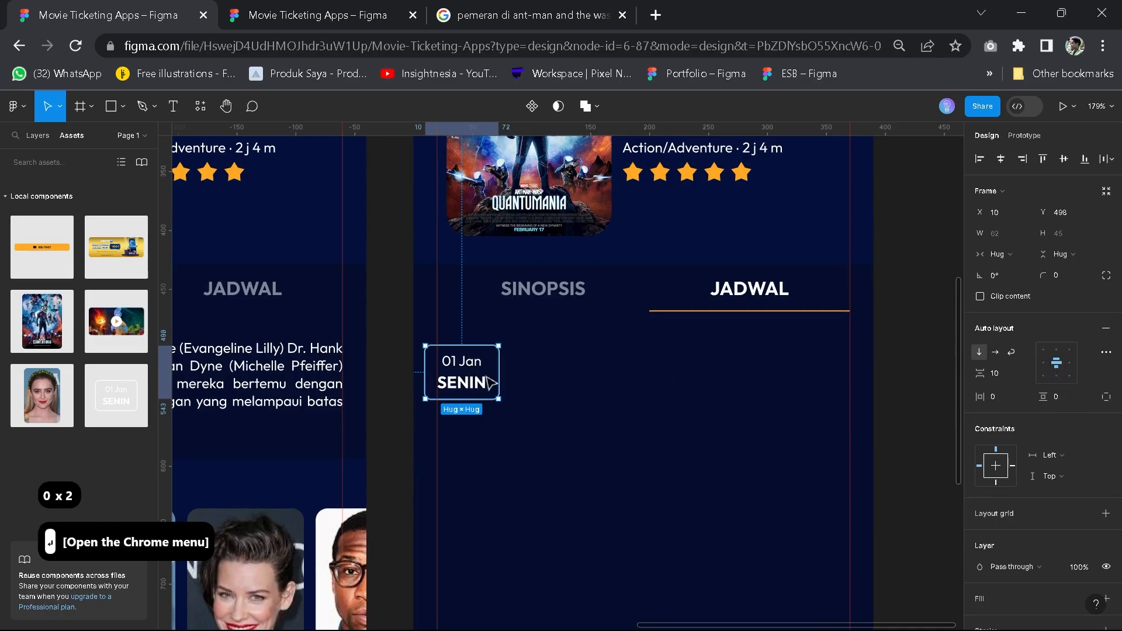
{"action": "left_click_drag", "start_coordinate": [470, 378], "coordinate": [481, 385]}
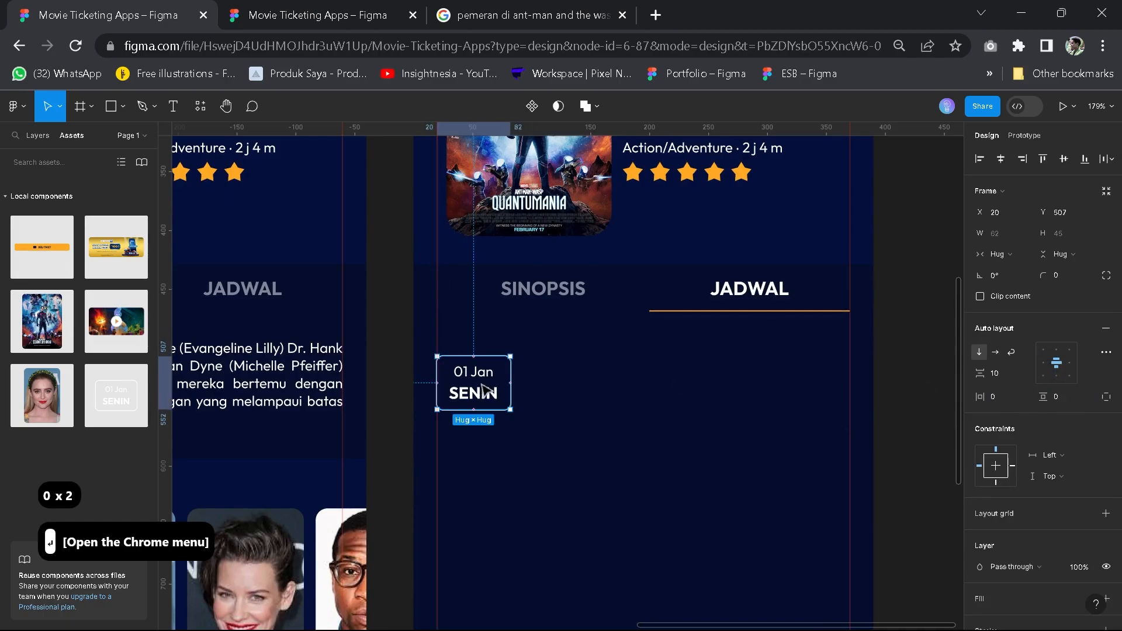
Duplicate the date tag four times inside its auto layout frame and arrange the five tags in a horizontal row
{"action": "double_click", "coordinate": [482, 386]}
{"action": "key", "text": "ctrl+d"}
{"action": "key", "text": "ctrl+d"}
{"action": "key", "text": "ctrl+d"}
{"action": "key", "text": "ctrl+d"}
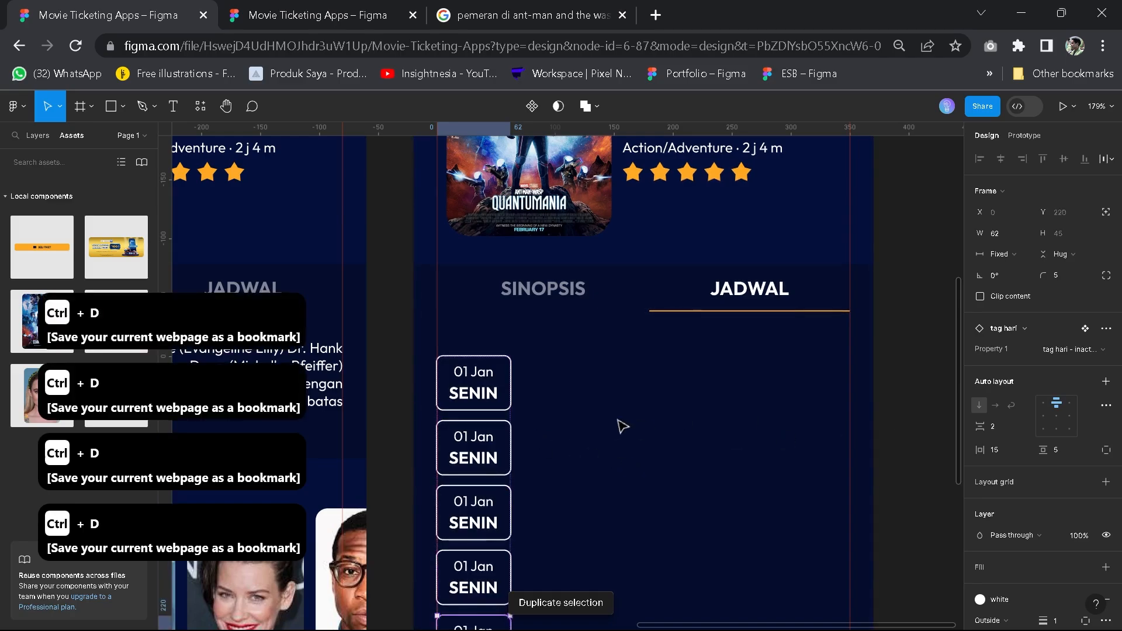
{"action": "key", "text": "ctrl+a"}
{"action": "key", "text": "shift+a"}
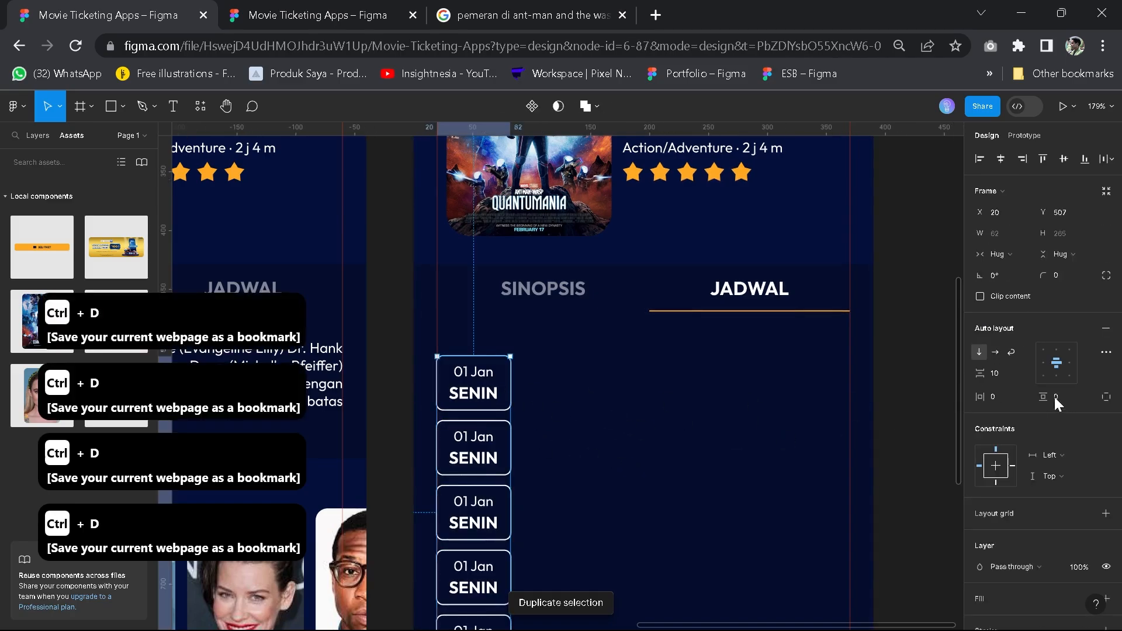
{"action": "left_click", "coordinate": [995, 351]}
{"action": "scroll", "coordinate": [662, 384], "scroll_direction": "up", "scroll_amount": 10}
{"action": "scroll", "coordinate": [496, 408], "scroll_direction": "right", "scroll_amount": 5}
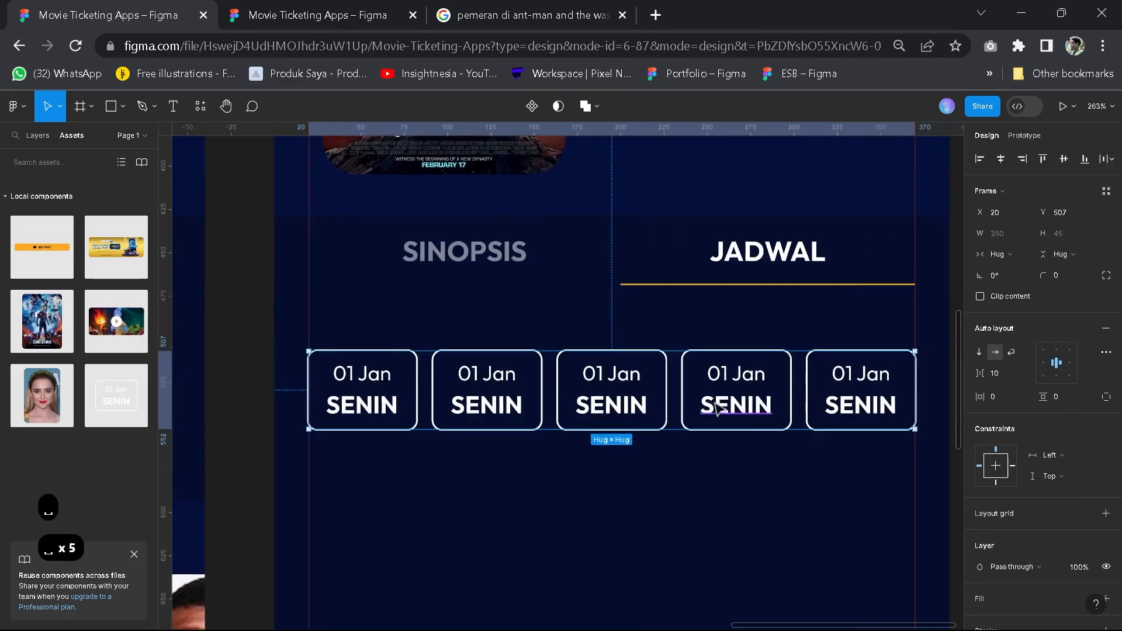
Switch the first date tag in the row to the "tag hari - active" variant
{"action": "left_click", "coordinate": [397, 390]}
{"action": "key", "text": "ctrl+a"}
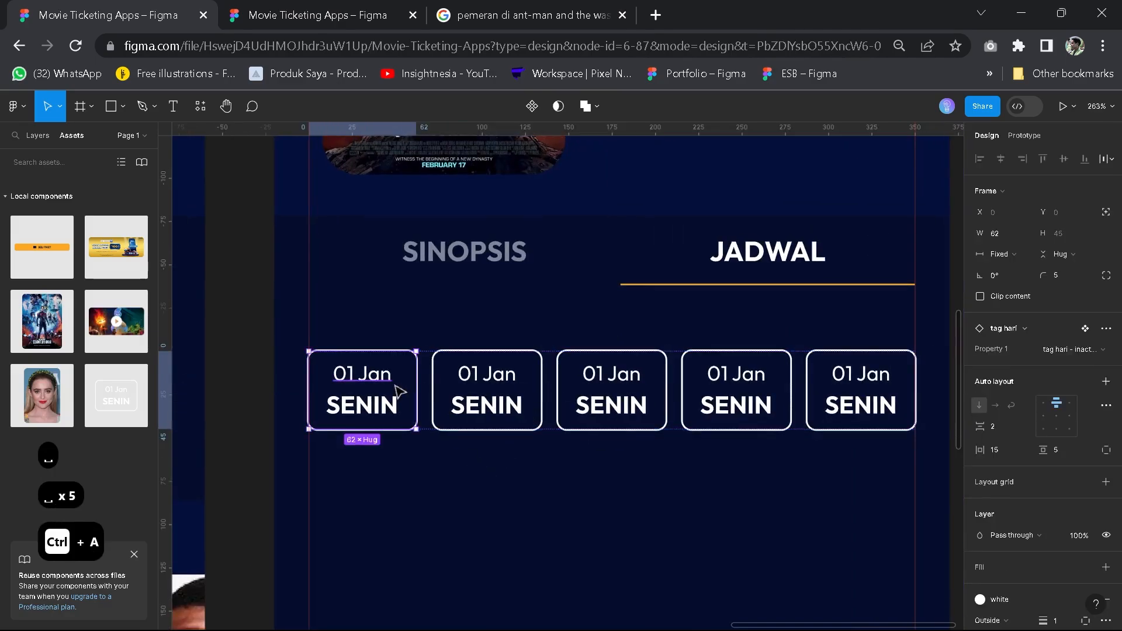
{"action": "left_click", "coordinate": [365, 405]}
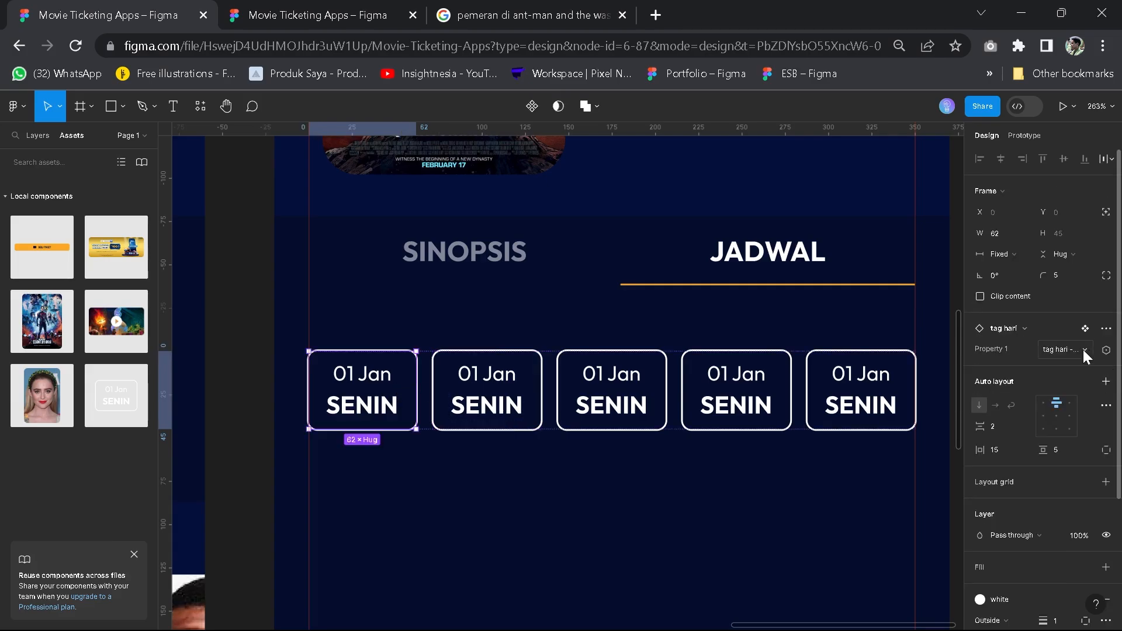
{"action": "left_click", "coordinate": [1083, 349]}
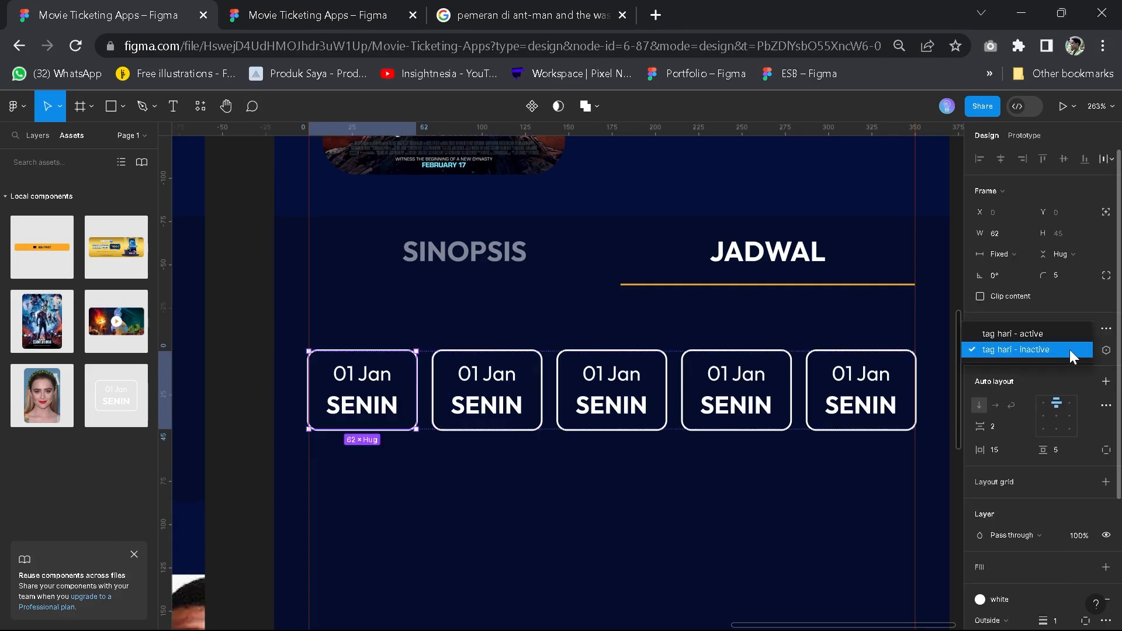
{"action": "left_click", "coordinate": [1042, 333]}
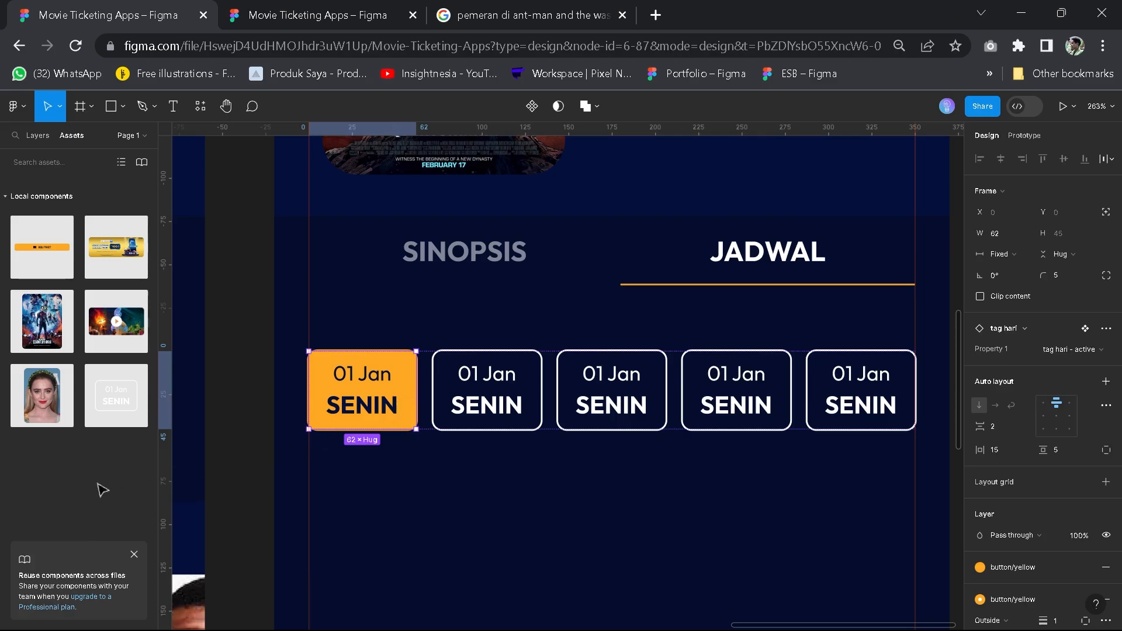
Review the row of date tags on the JADWAL screen alongside the tag hari component set below it
{"action": "left_click", "coordinate": [542, 516]}
{"action": "scroll", "coordinate": [541, 505], "scroll_direction": "down", "scroll_amount": 5}
{"action": "left_click_drag", "start_coordinate": [548, 528], "coordinate": [571, 320]}
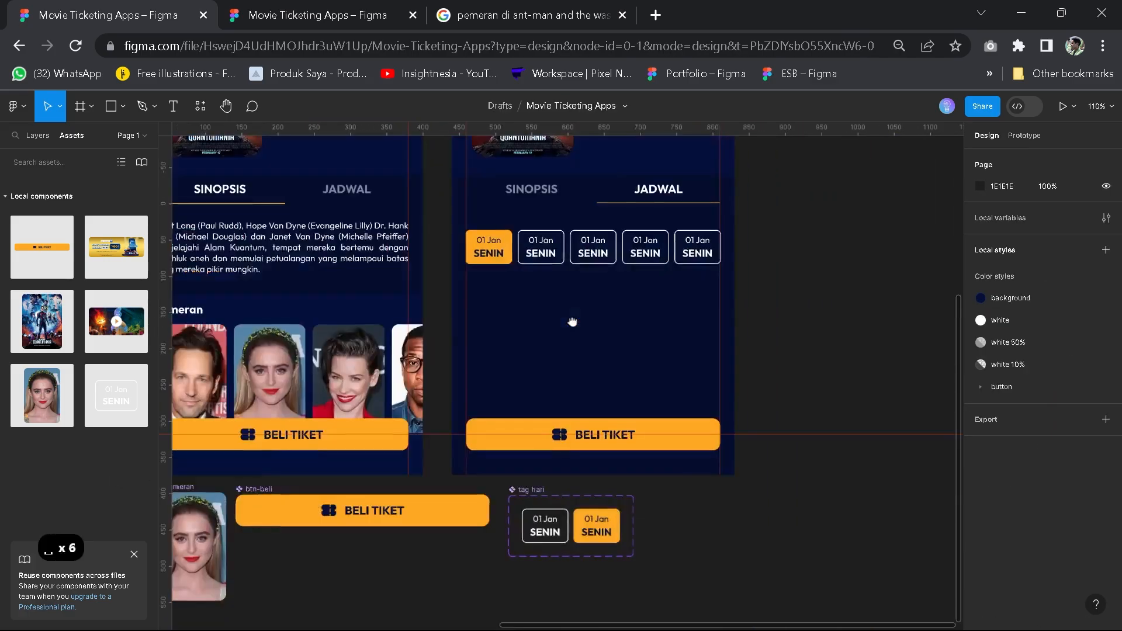
{"action": "scroll", "coordinate": [579, 347], "scroll_direction": "up", "scroll_amount": 2}
{"action": "key", "text": "space"}
{"action": "key", "text": "space"}
{"action": "scroll", "coordinate": [541, 394], "scroll_direction": "up", "scroll_amount": 3}
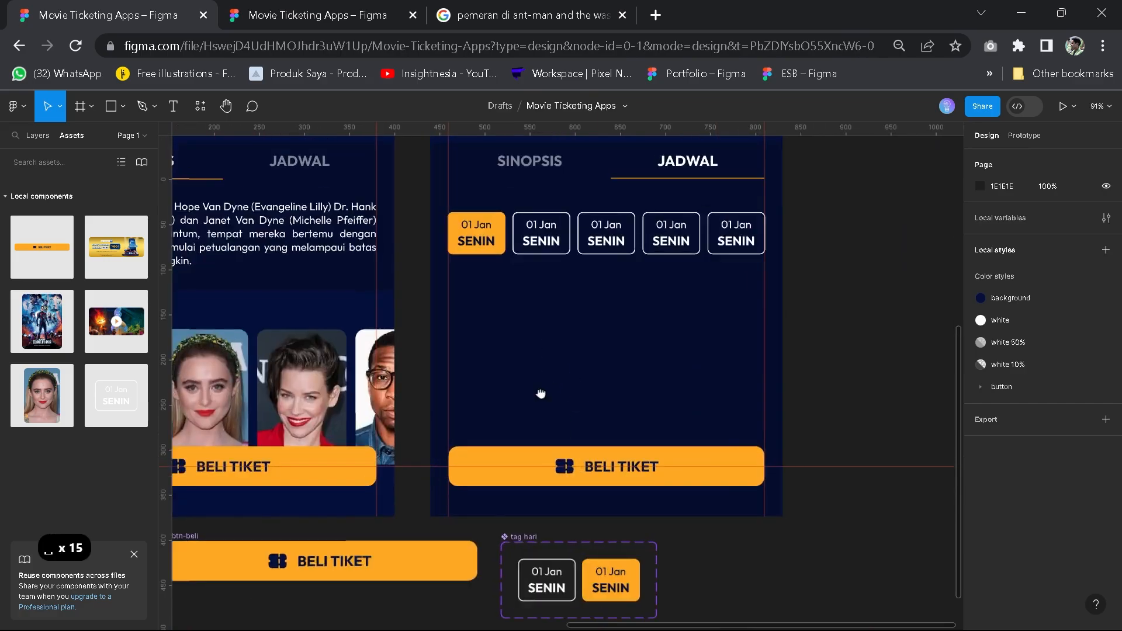
{"action": "key", "text": "space"}
{"action": "left_click_drag", "start_coordinate": [573, 437], "coordinate": [591, 313]}
{"action": "scroll", "coordinate": [591, 313], "scroll_direction": "down", "scroll_amount": 3}
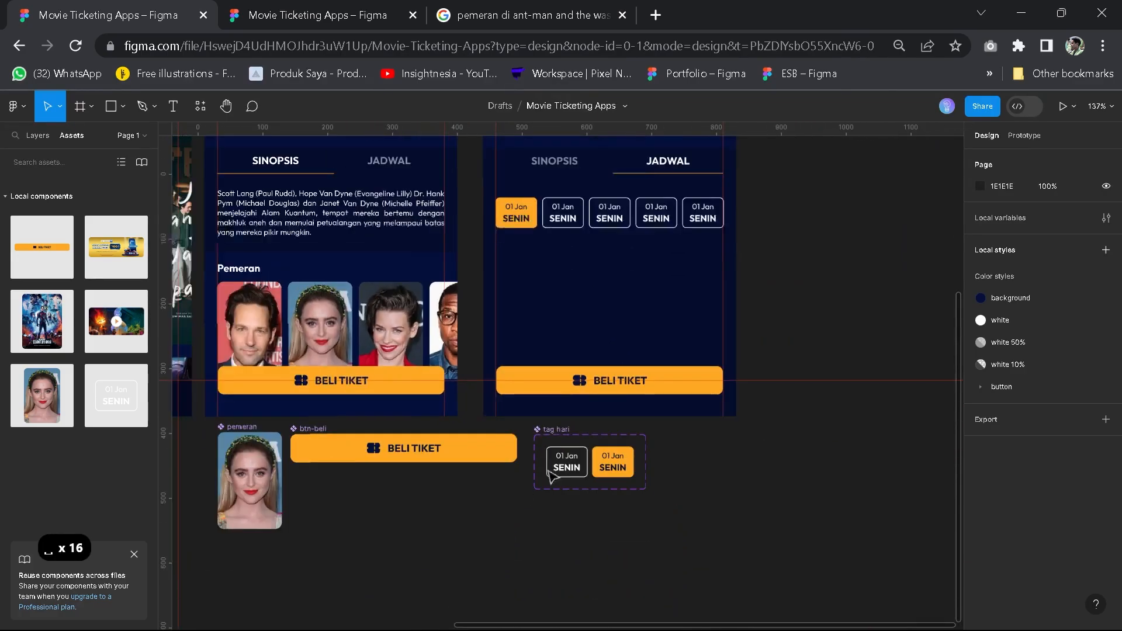
{"action": "left_click", "coordinate": [554, 432]}
{"action": "scroll", "coordinate": [543, 436], "scroll_direction": "up", "scroll_amount": 3}
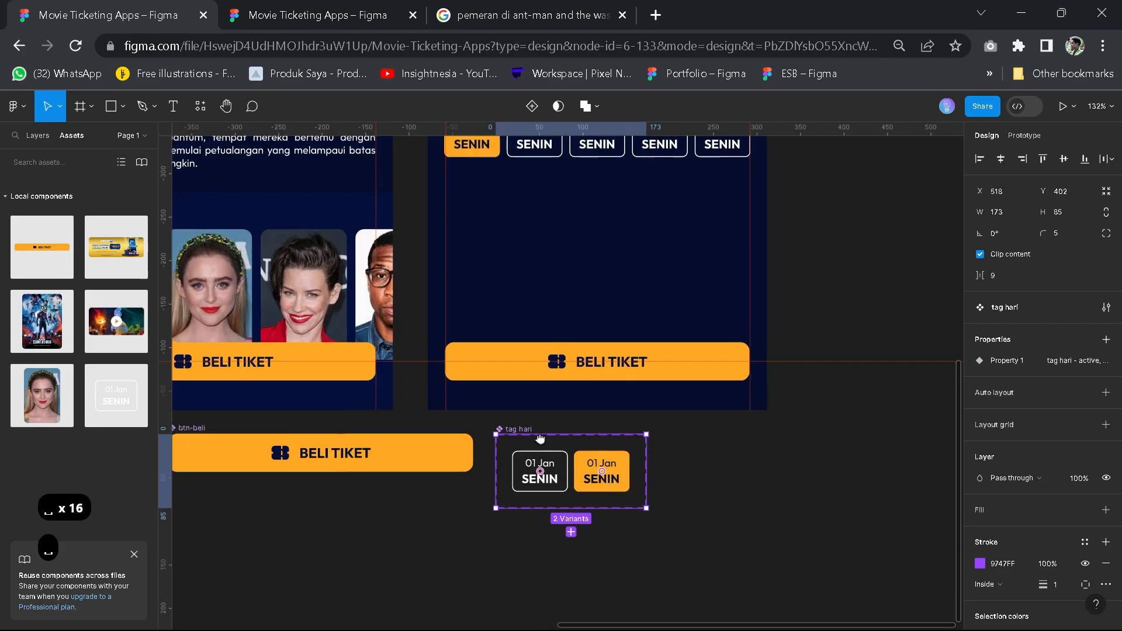
{"action": "key", "text": "space"}
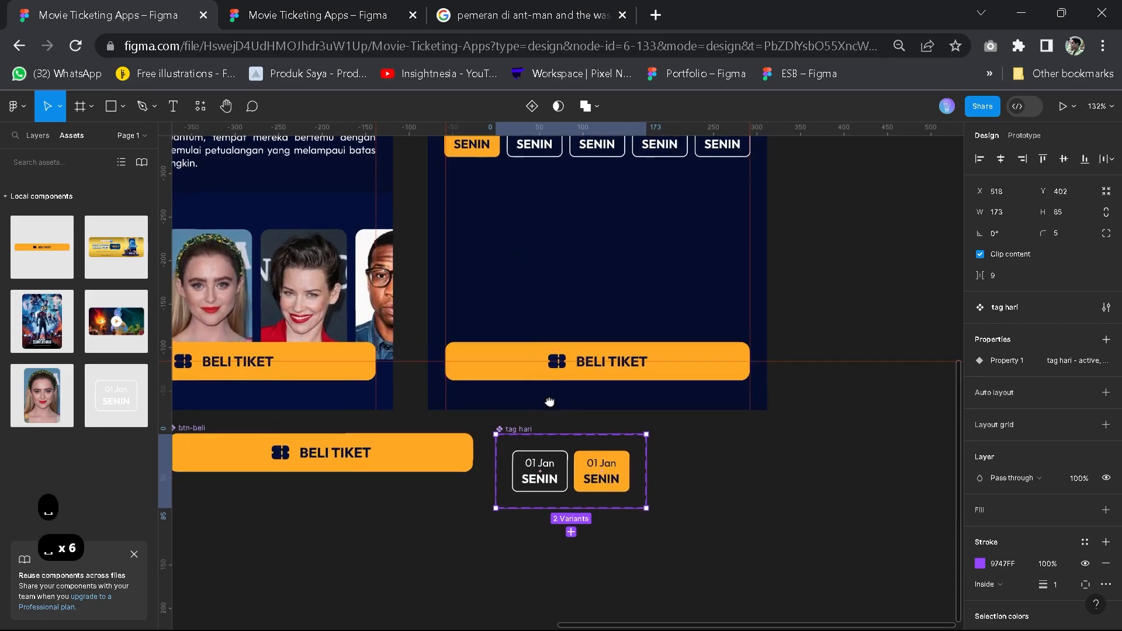
{"action": "left_click_drag", "start_coordinate": [550, 402], "coordinate": [589, 611]}
{"action": "key", "text": "space"}
{"action": "left_click_drag", "start_coordinate": [552, 353], "coordinate": [546, 376]}
{"action": "scroll", "coordinate": [547, 373], "scroll_direction": "up", "scroll_amount": 3}
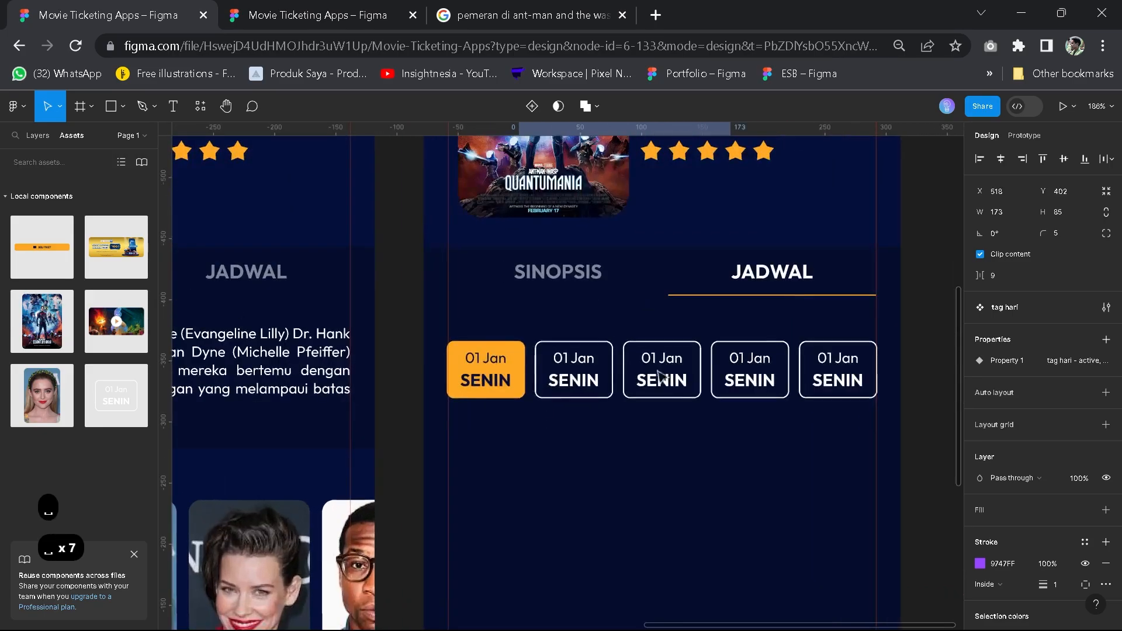
Try the "tag hari - active" variant on the third date tag and undo the change
{"action": "left_click", "coordinate": [696, 376]}
{"action": "left_click", "coordinate": [1081, 348]}
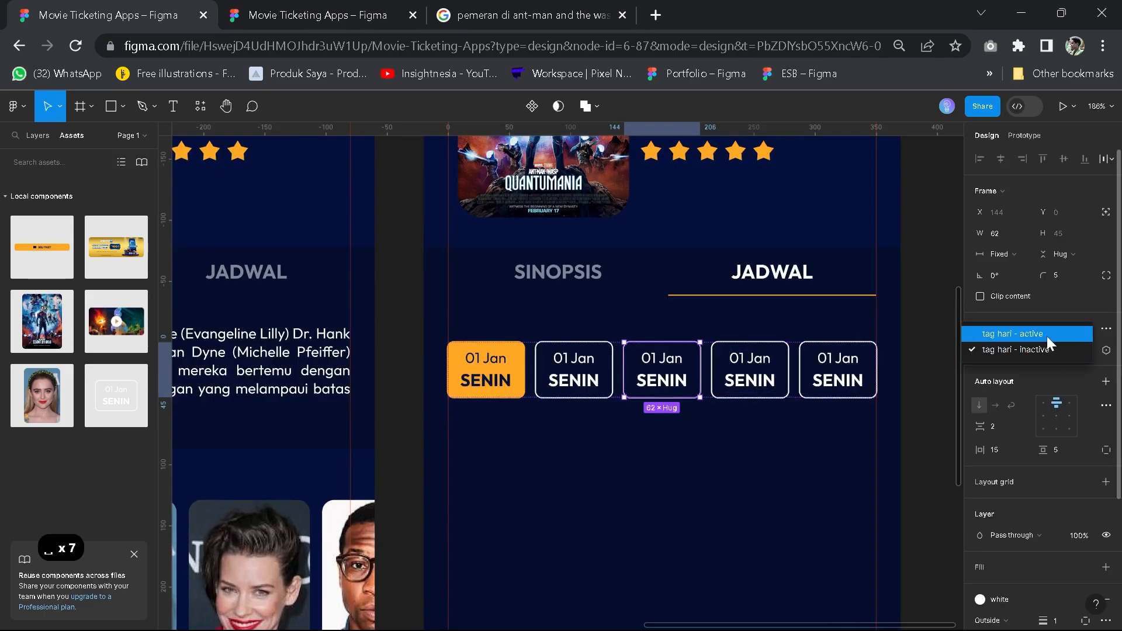
{"action": "left_click", "coordinate": [1046, 332]}
{"action": "key", "text": "ctrl+z"}
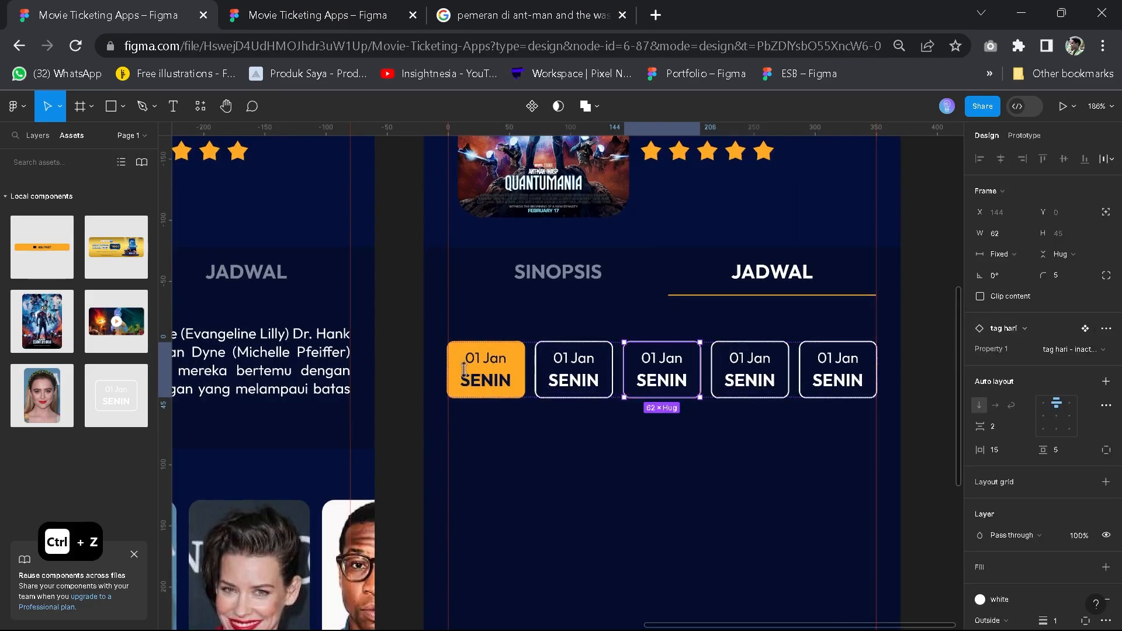
{"action": "left_click", "coordinate": [626, 452]}
Change the second date tag to "02 Jan SELASA" and the third to "03 Jan RABU"
{"action": "left_click", "coordinate": [571, 363]}
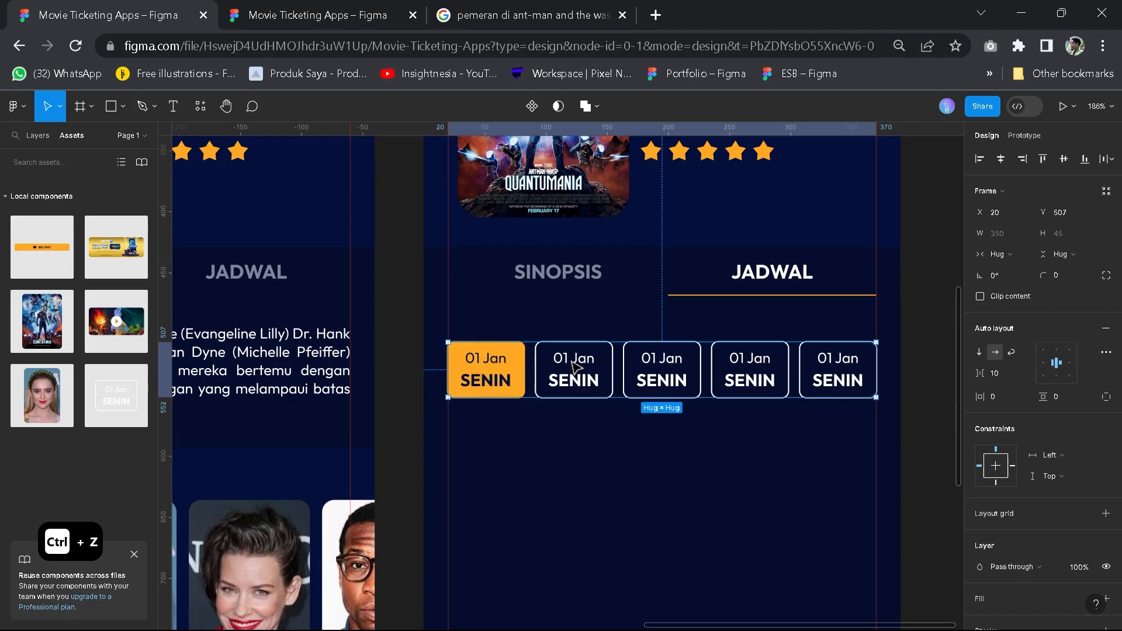
{"action": "double_click", "coordinate": [572, 360]}
{"action": "double_click", "coordinate": [571, 359]}
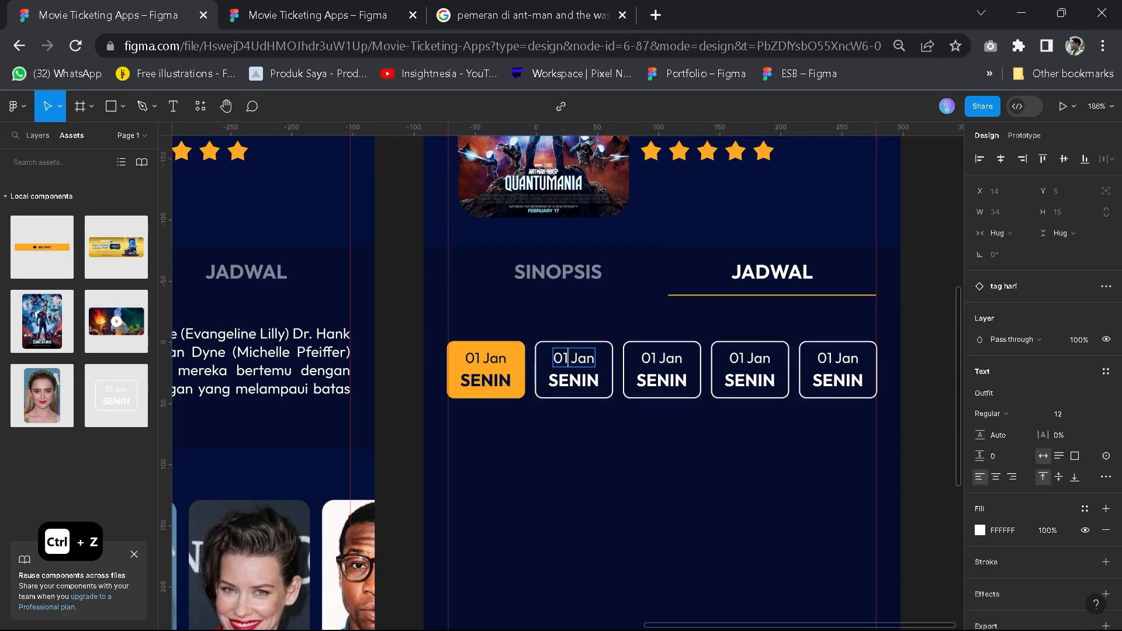
{"action": "key", "text": "2"}
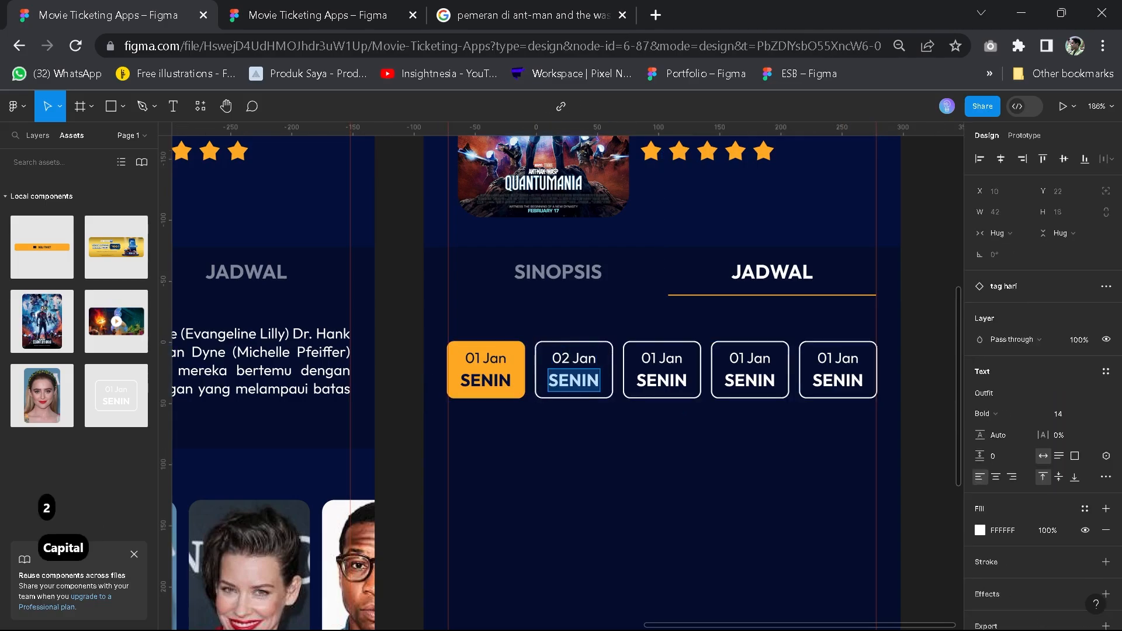
{"action": "type", "text": "SELASA"}
{"action": "left_click_drag", "start_coordinate": [656, 358], "coordinate": [651, 358]}
{"action": "type", "text": "3"}
{"action": "double_click", "coordinate": [662, 381]}
{"action": "type", "text": "RABU"}
Change the fourth date tag to "04 Jan KAMIS" and the fifth to "05 Jan JUMAT"
{"action": "left_click_drag", "start_coordinate": [745, 359], "coordinate": [739, 358]}
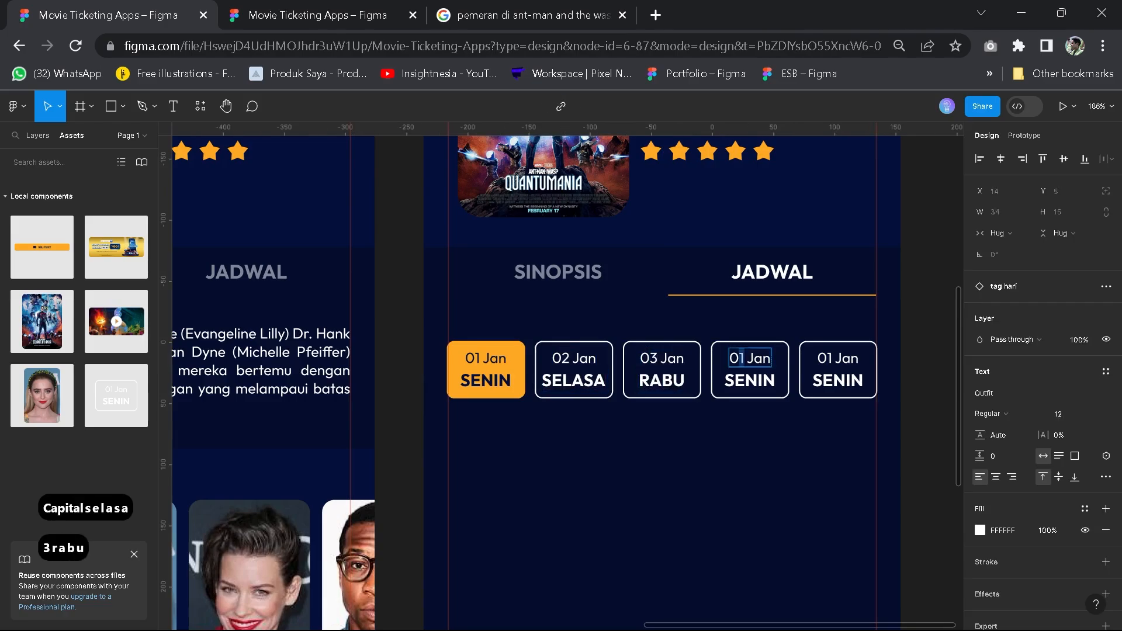
{"action": "type", "text": "4"}
{"action": "double_click", "coordinate": [750, 380]}
{"action": "left_click_drag", "start_coordinate": [832, 358], "coordinate": [827, 358]}
{"action": "type", "text": "5"}
{"action": "double_click", "coordinate": [837, 381]}
{"action": "type", "text": "JUMAT"}
{"action": "left_click", "coordinate": [834, 358]}
{"action": "left_click", "coordinate": [741, 472]}
{"action": "scroll", "coordinate": [740, 472], "scroll_direction": "down", "scroll_amount": 3}
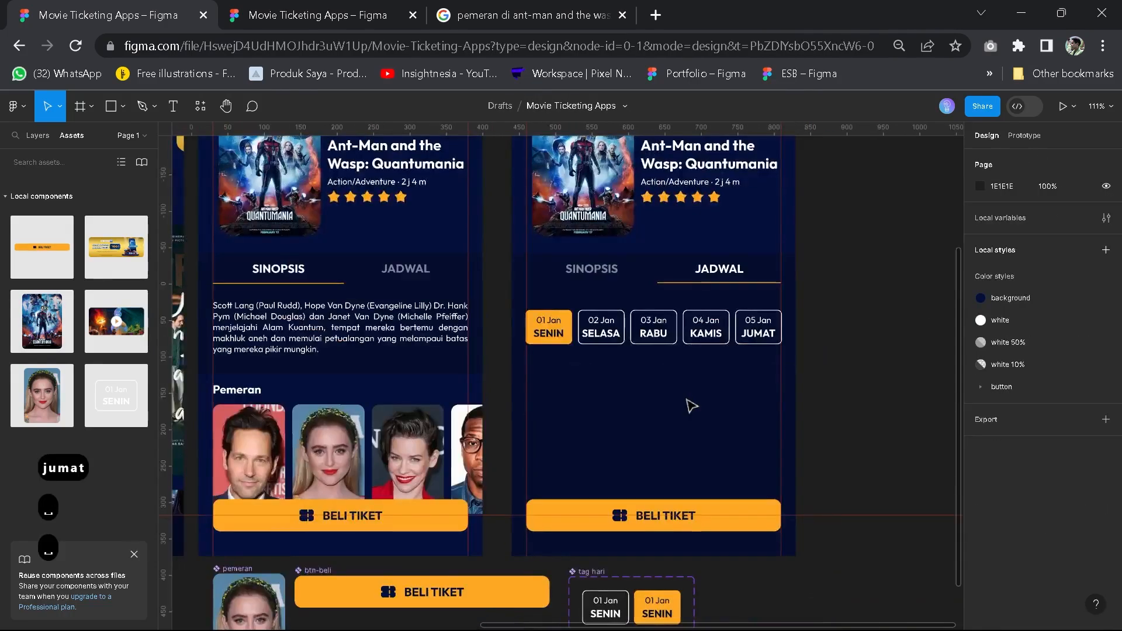
Widen both tag hari variants to 69 and enlarge their component set frame to a width of 188
{"action": "scroll", "coordinate": [660, 441], "scroll_direction": "down", "scroll_amount": 3}
{"action": "scroll", "coordinate": [611, 497], "scroll_direction": "up", "scroll_amount": 3}
{"action": "left_click", "coordinate": [611, 494]}
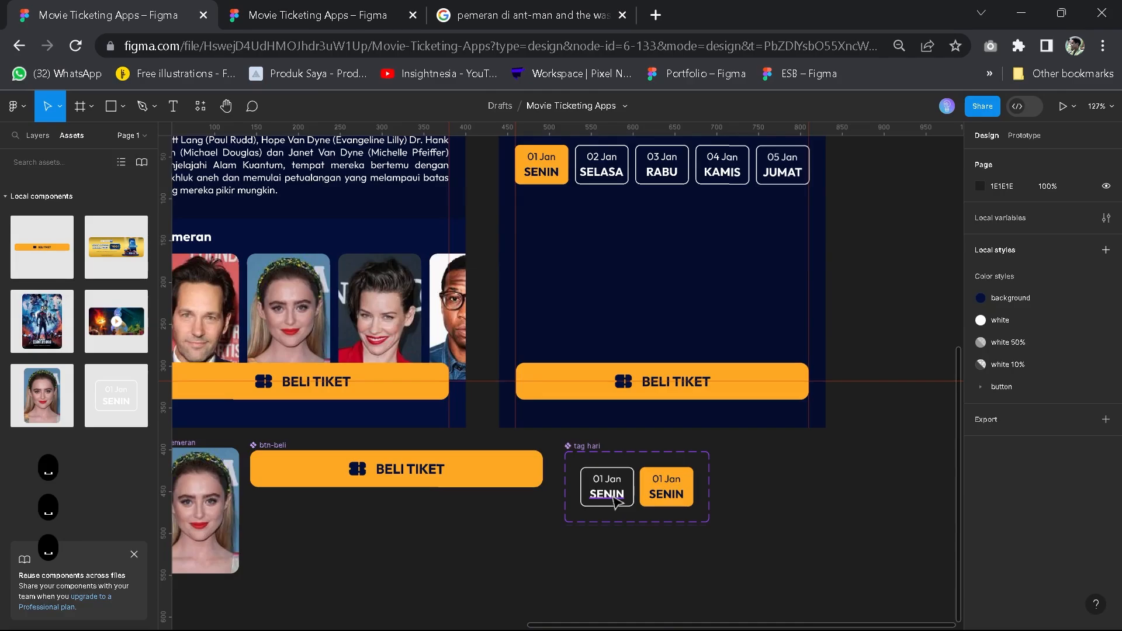
{"action": "scroll", "coordinate": [615, 500], "scroll_direction": "up", "scroll_amount": 3}
{"action": "double_click", "coordinate": [613, 500]}
{"action": "left_click", "coordinate": [645, 506]}
{"action": "left_click", "coordinate": [636, 499]}
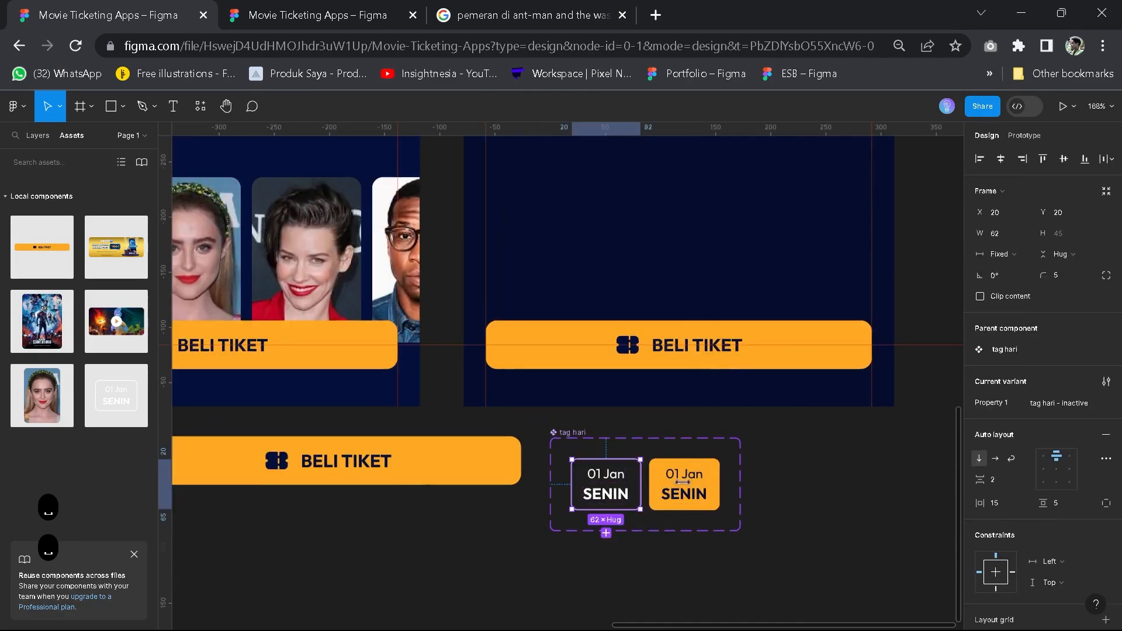
{"action": "left_click", "coordinate": [706, 484], "text": "shift"}
{"action": "left_click_drag", "start_coordinate": [724, 480], "coordinate": [736, 477]}
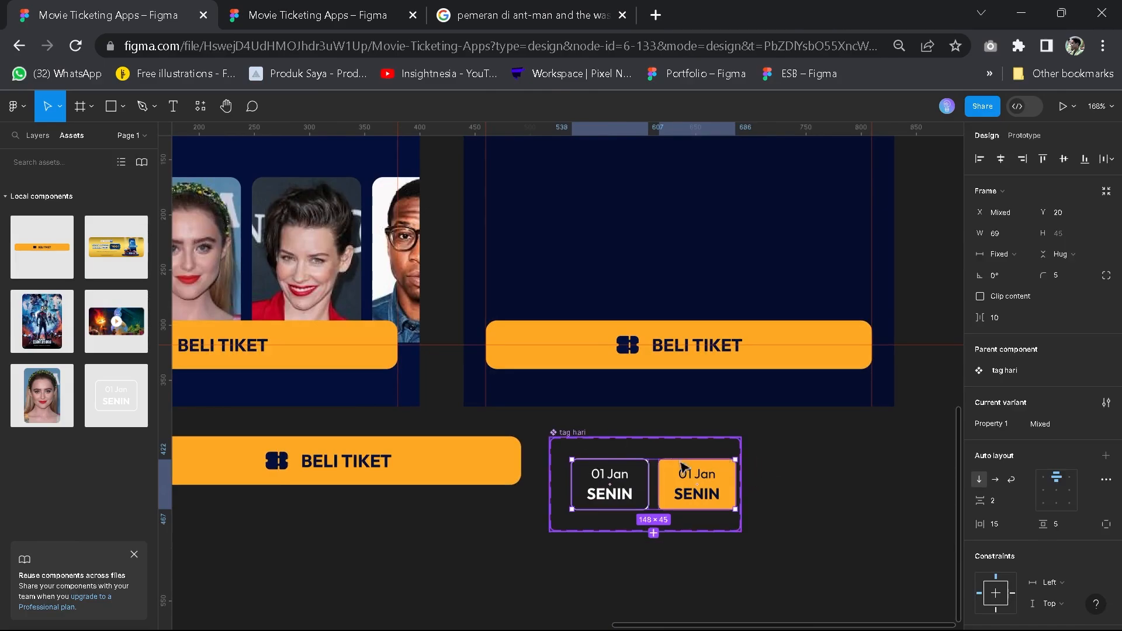
{"action": "left_click", "coordinate": [739, 462]}
{"action": "left_click_drag", "start_coordinate": [746, 458], "coordinate": [754, 449]}
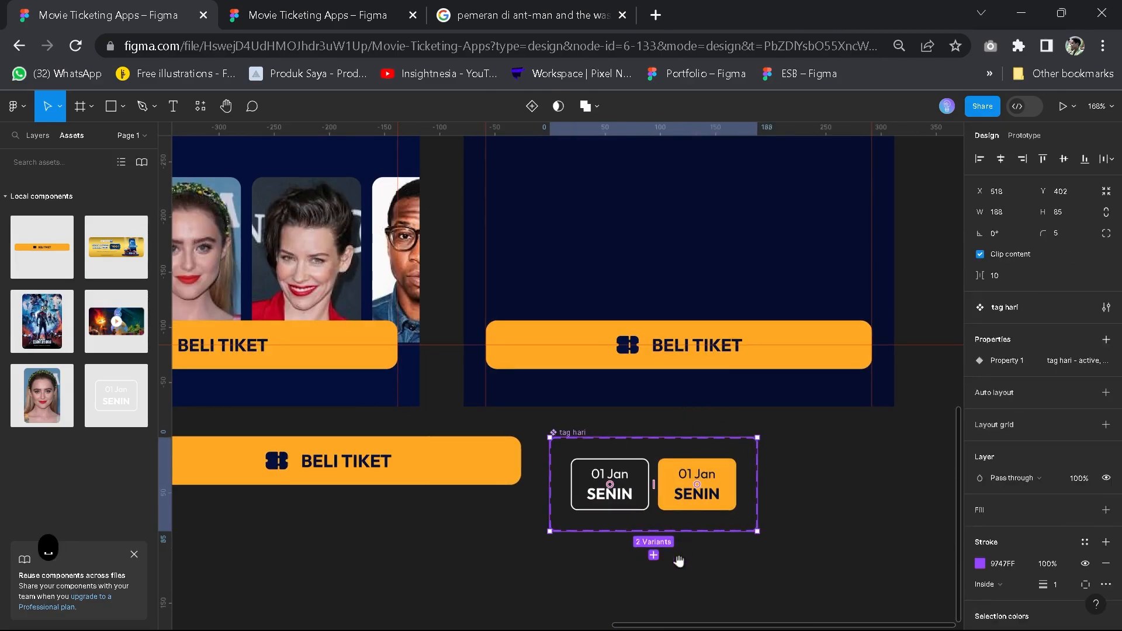
Move the row of date tags up closer to the SINOPSIS/JADWAL headings, to Y 493
{"action": "left_click_drag", "start_coordinate": [655, 284], "coordinate": [642, 450]}
{"action": "left_click_drag", "start_coordinate": [578, 346], "coordinate": [502, 447]}
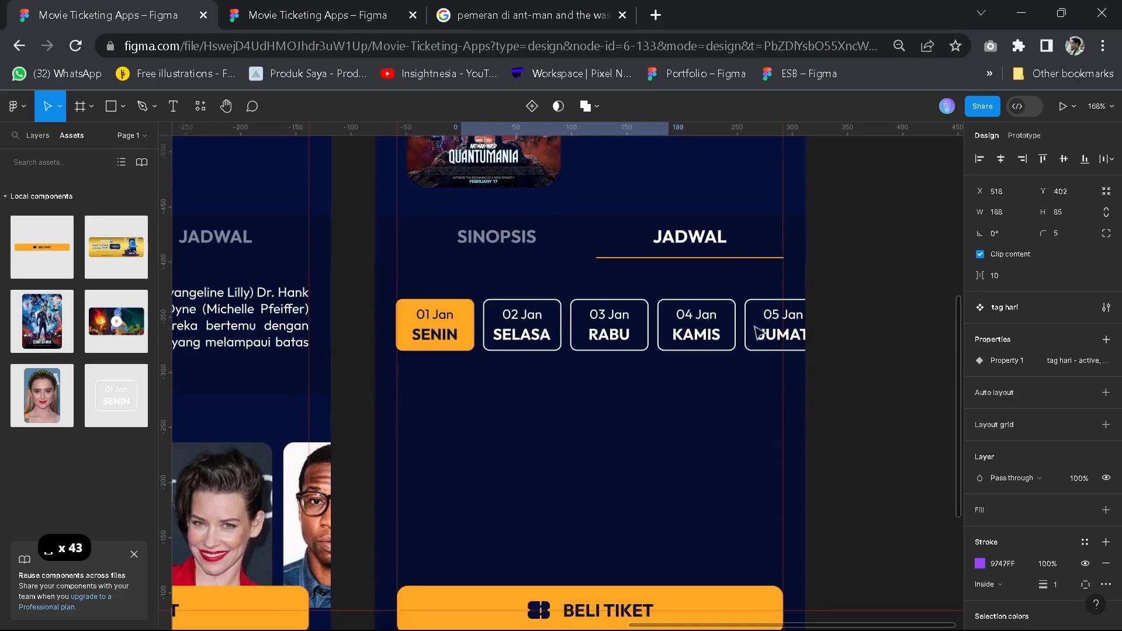
{"action": "scroll", "coordinate": [523, 345], "scroll_direction": "up", "scroll_amount": 4}
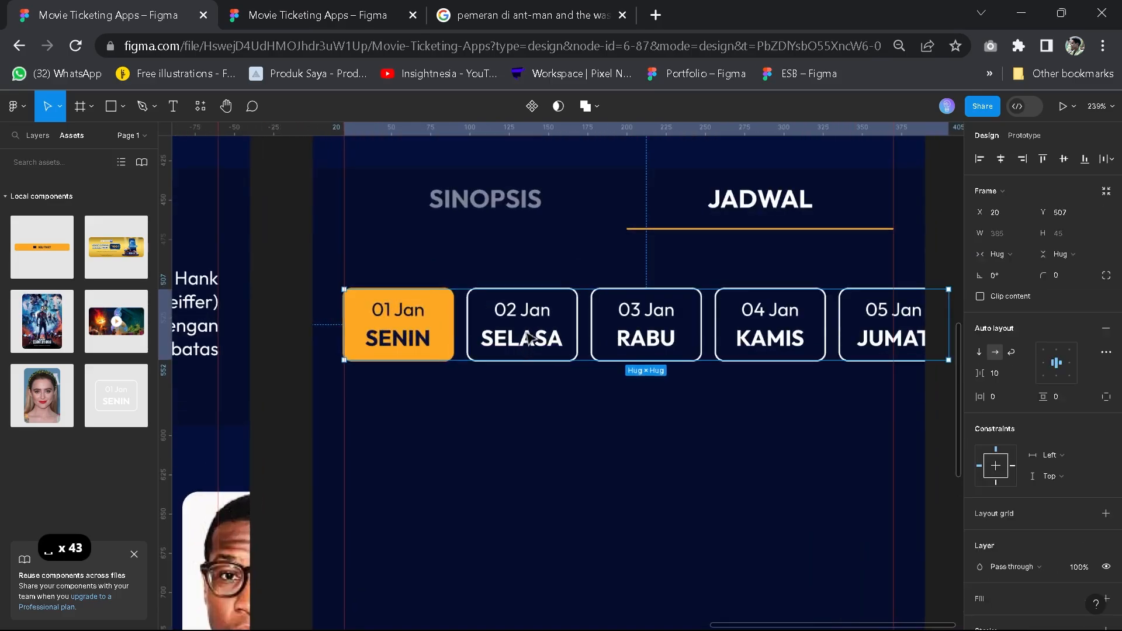
{"action": "left_click", "coordinate": [234, 7]}
{"action": "left_click", "coordinate": [63, 7]}
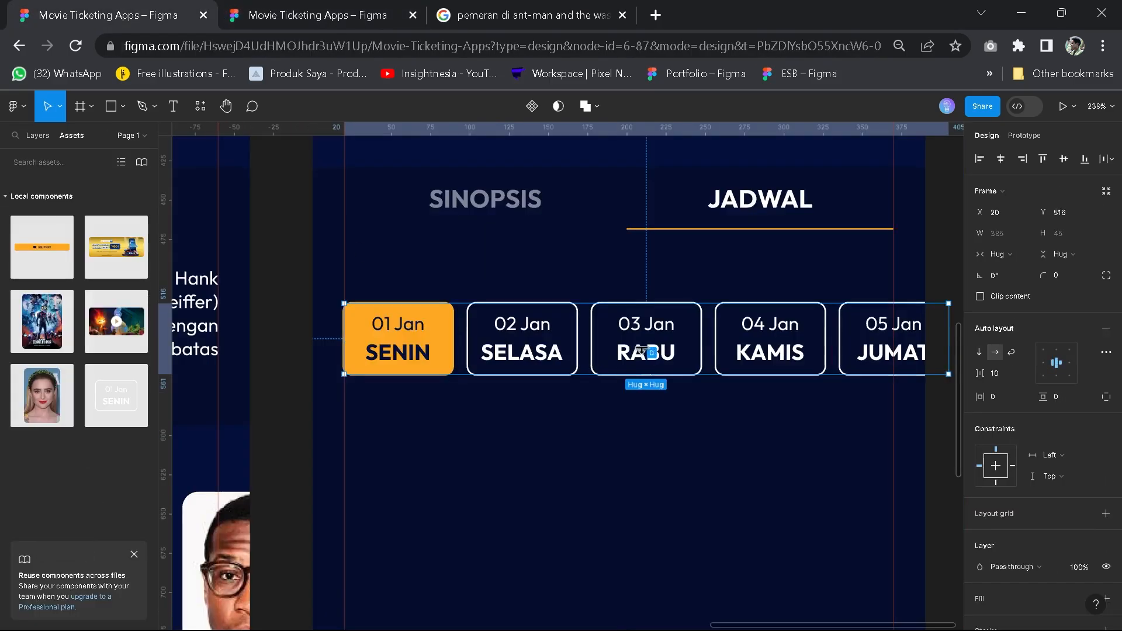
{"action": "left_click_drag", "start_coordinate": [660, 359], "coordinate": [670, 336]}
{"action": "scroll", "coordinate": [665, 326], "scroll_direction": "down", "scroll_amount": 3}
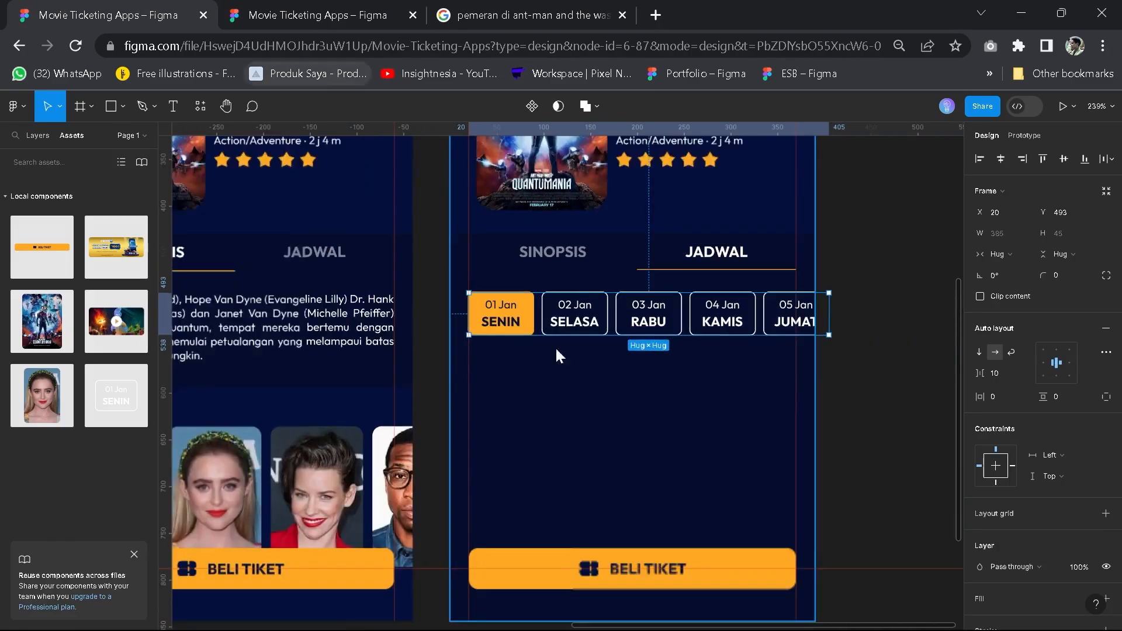
Add the bold 14-size text "BIOSKOP CGV CINEMAS GARUDA" below the date tags at X 43, Y 571
{"action": "scroll", "coordinate": [478, 308], "scroll_direction": "up", "scroll_amount": 7}
{"action": "left_click_drag", "start_coordinate": [470, 288], "coordinate": [475, 288]}
{"action": "type", "text": "BIOS"}
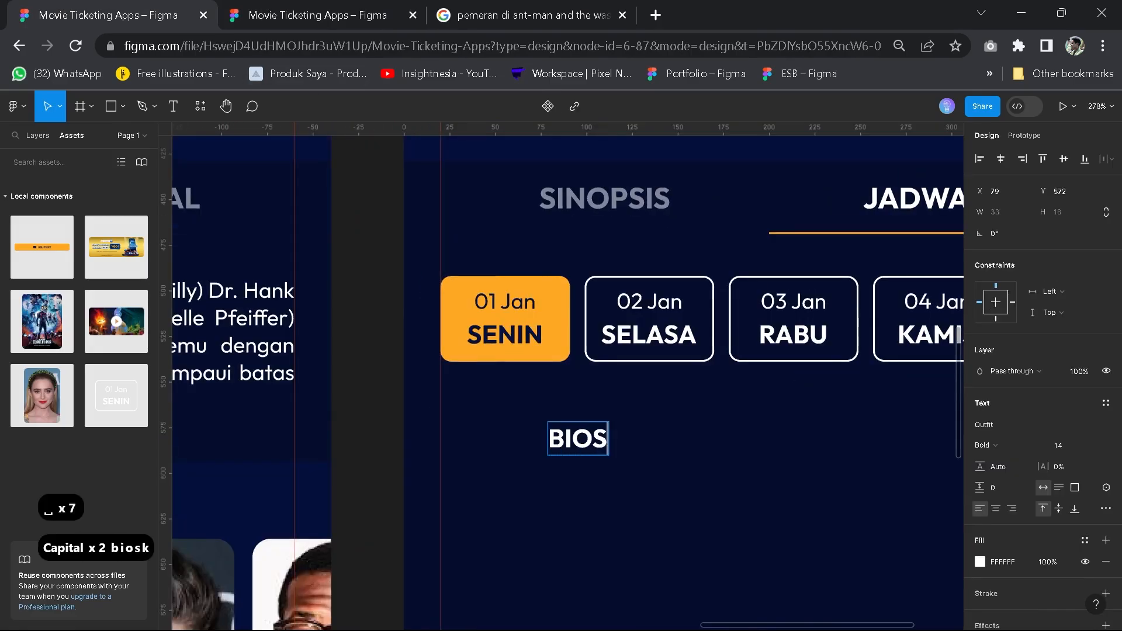
{"action": "type", "text": "KOP CGV CINEMAS GARUDA"}
{"action": "left_click", "coordinate": [600, 564]}
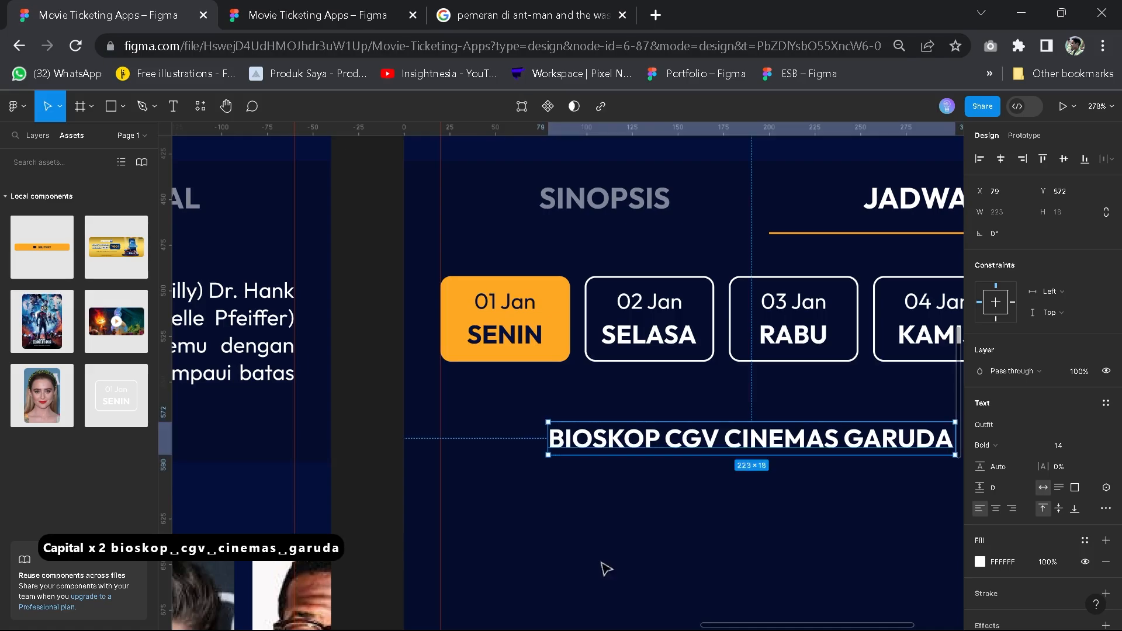
{"action": "key", "text": "space"}
{"action": "left_click_drag", "start_coordinate": [674, 463], "coordinate": [531, 446]}
{"action": "left_click_drag", "start_coordinate": [589, 419], "coordinate": [524, 418]}
Duplicate the cinema name directly below itself and replace the copy's text with the cinema's street address
{"action": "key", "text": "ctrl+d"}
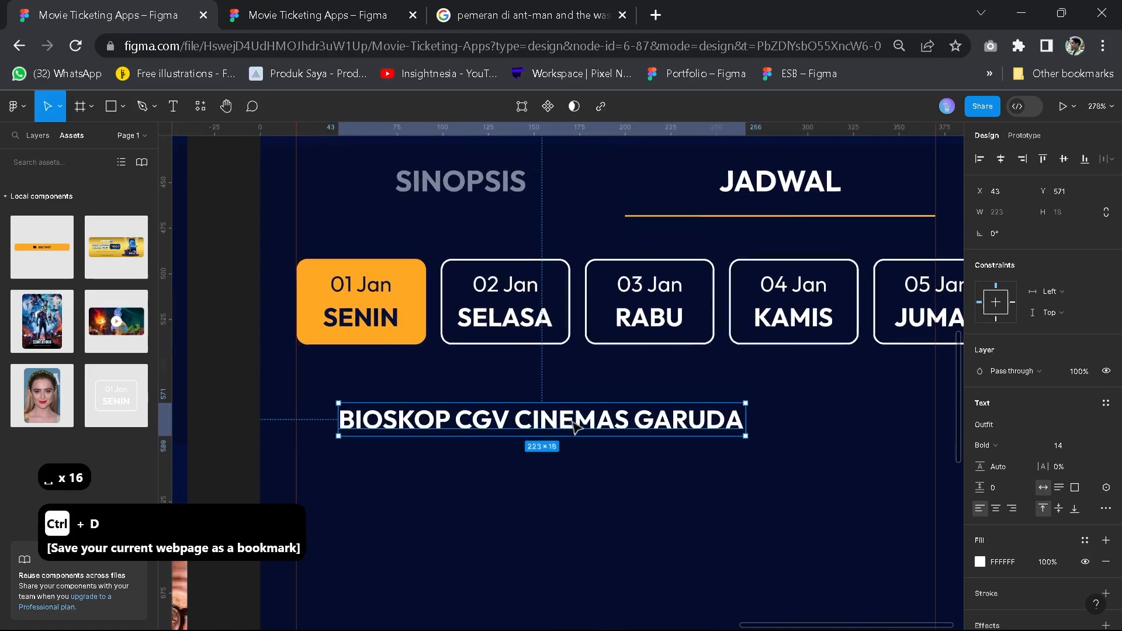
{"action": "type", "text": "Jl. Gatot"}
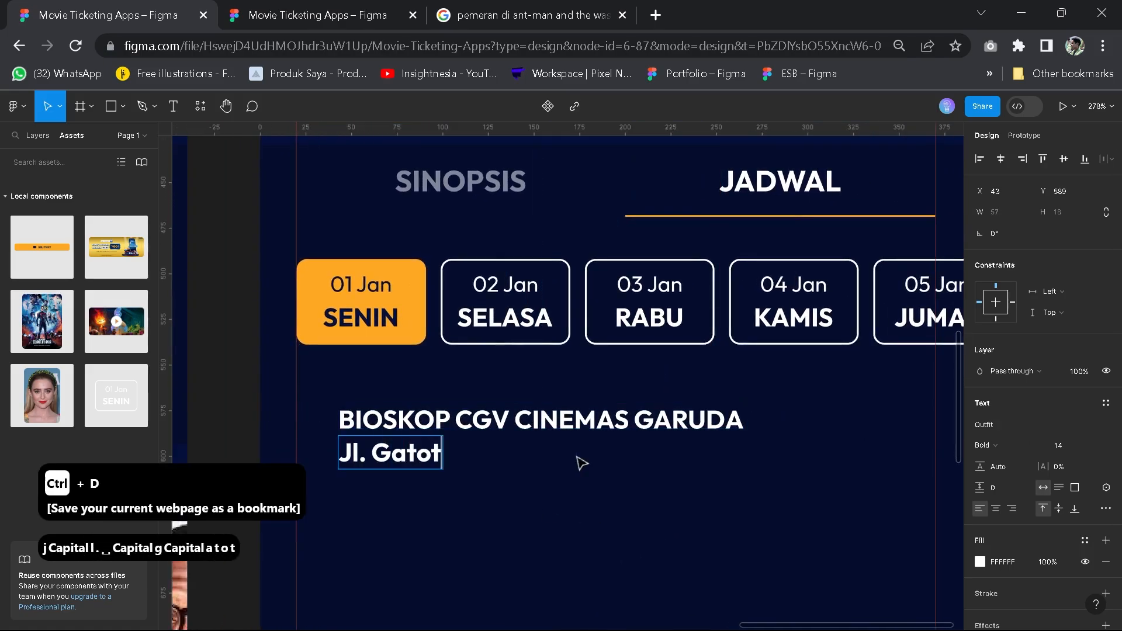
{"action": "type", "text": " Subroto 1"}
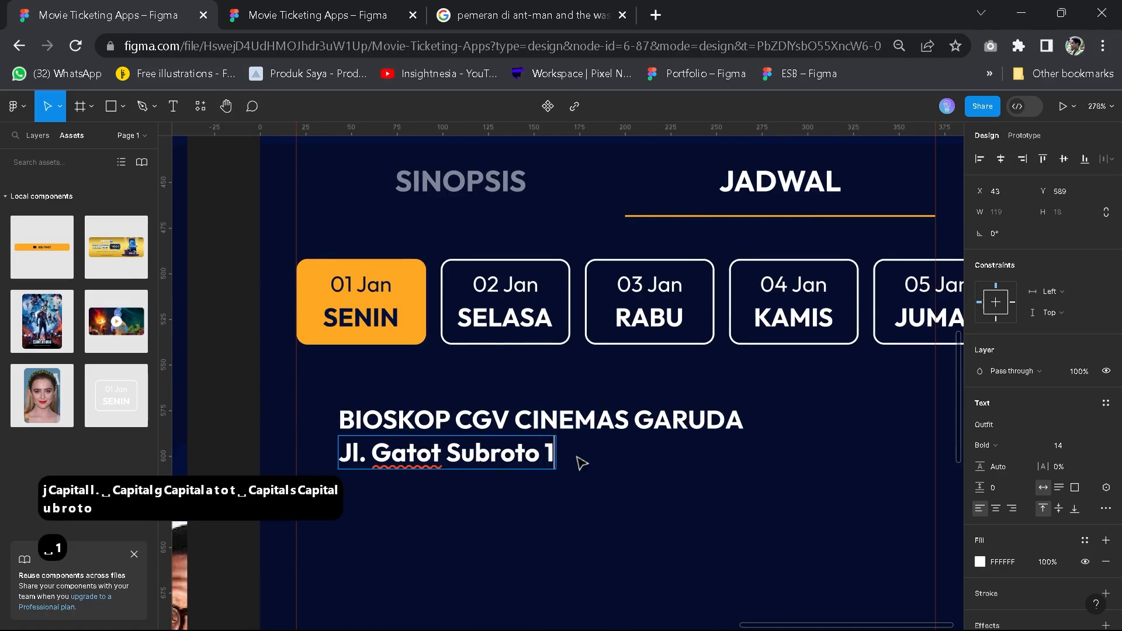
{"action": "type", "text": "A"}
{"action": "left_click", "coordinate": [568, 489]}
Set the address text to size 10 and Regular weight
{"action": "left_click", "coordinate": [1097, 444]}
{"action": "left_click", "coordinate": [1071, 377]}
{"action": "left_click", "coordinate": [1011, 444]}
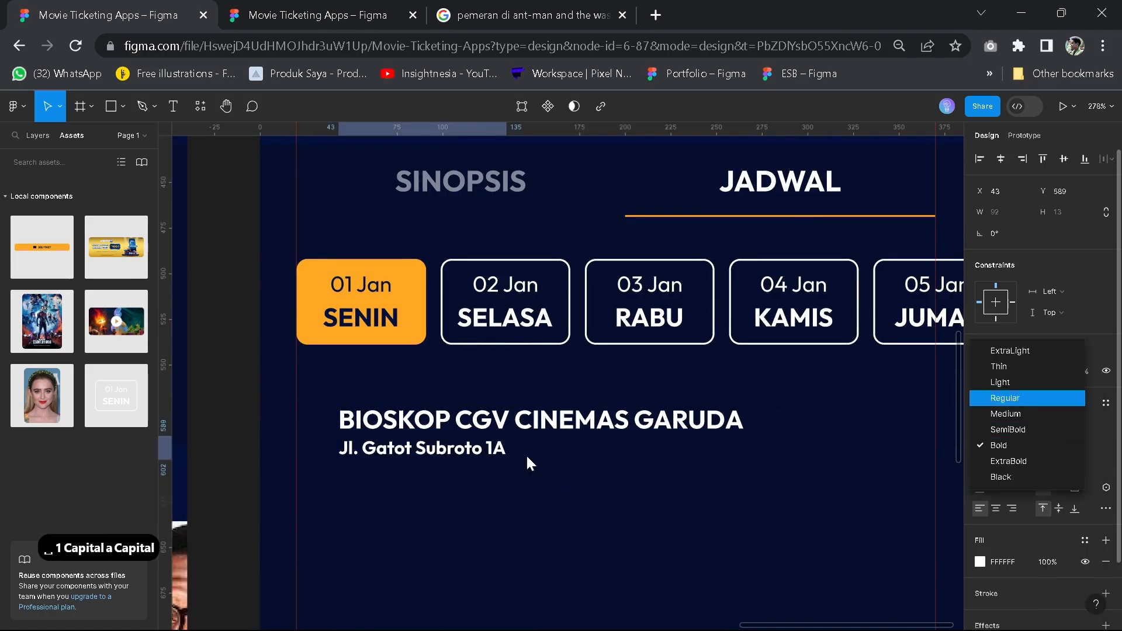
{"action": "left_click", "coordinate": [1005, 398]}
Combine the cinema name and the address line in a vertical auto layout frame
{"action": "left_click_drag", "start_coordinate": [527, 457], "coordinate": [466, 479]}
{"action": "left_click_drag", "start_coordinate": [650, 491], "coordinate": [748, 482]}
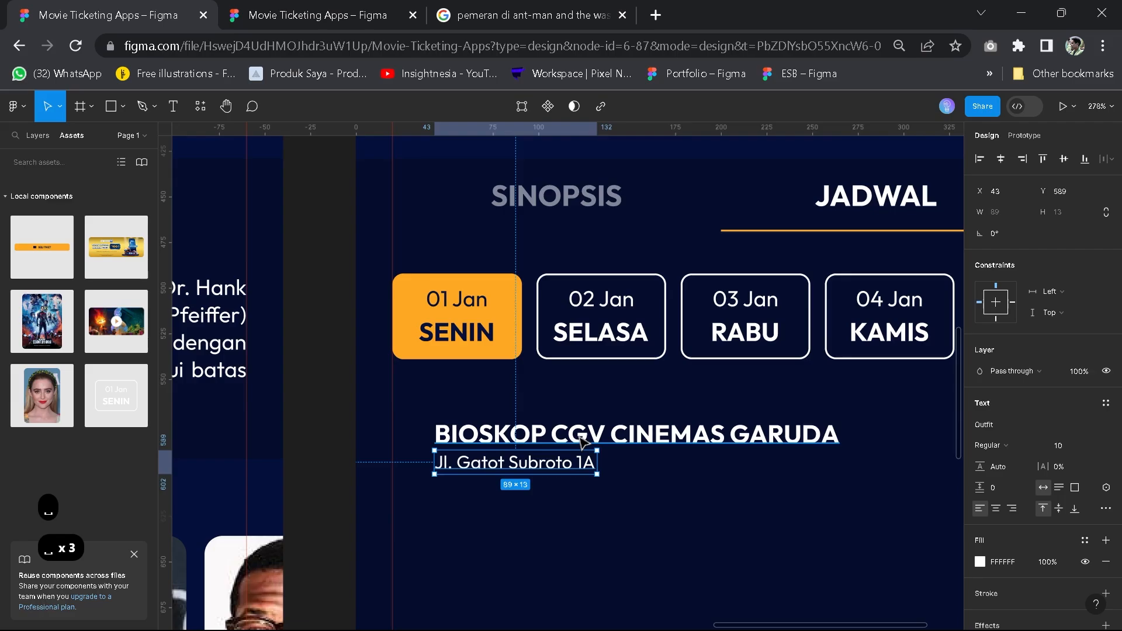
{"action": "left_click", "coordinate": [582, 440], "text": "shift"}
{"action": "key", "text": "shift+a"}
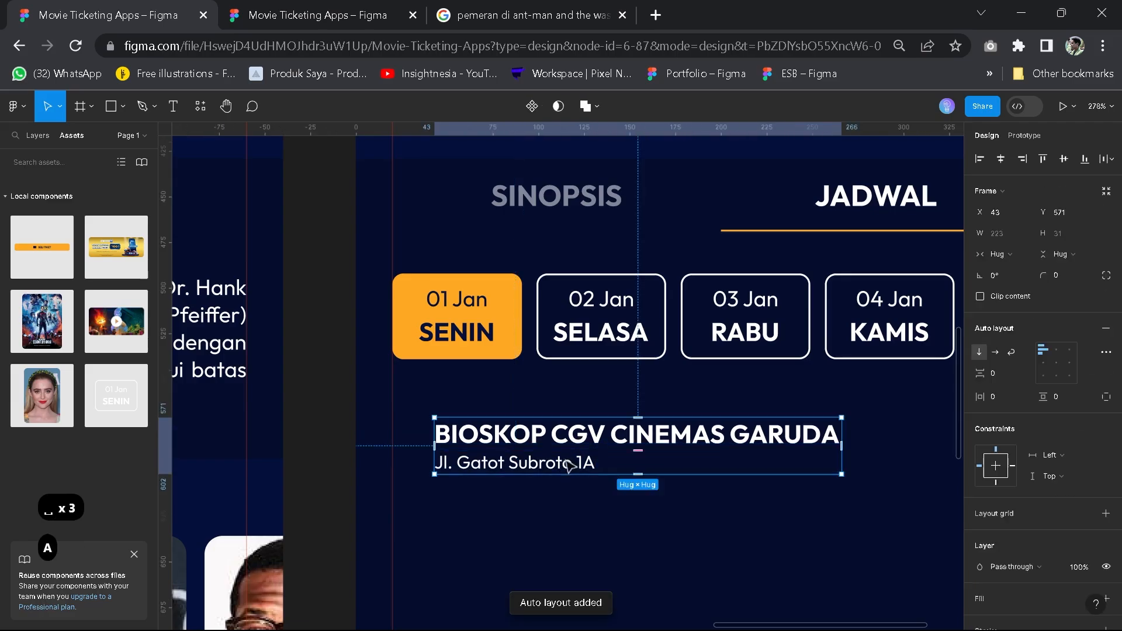
Run the Iconify plugin and search its icons for "movie"
{"action": "left_click", "coordinate": [484, 534]}
{"action": "right_click", "coordinate": [475, 531]}
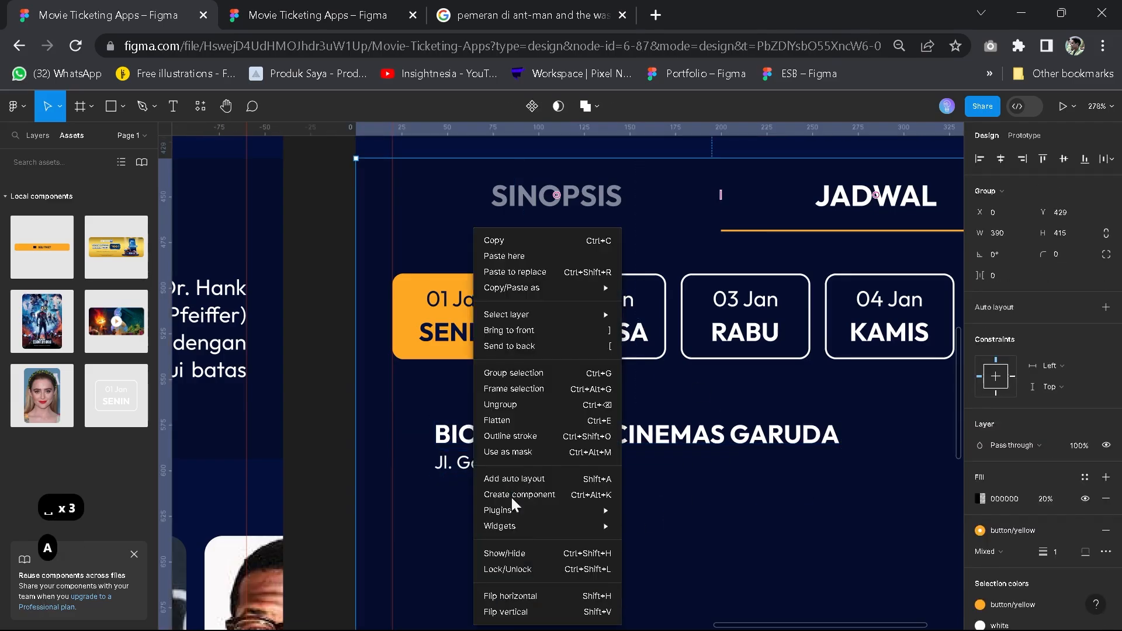
{"action": "mouse_move", "coordinate": [529, 510]}
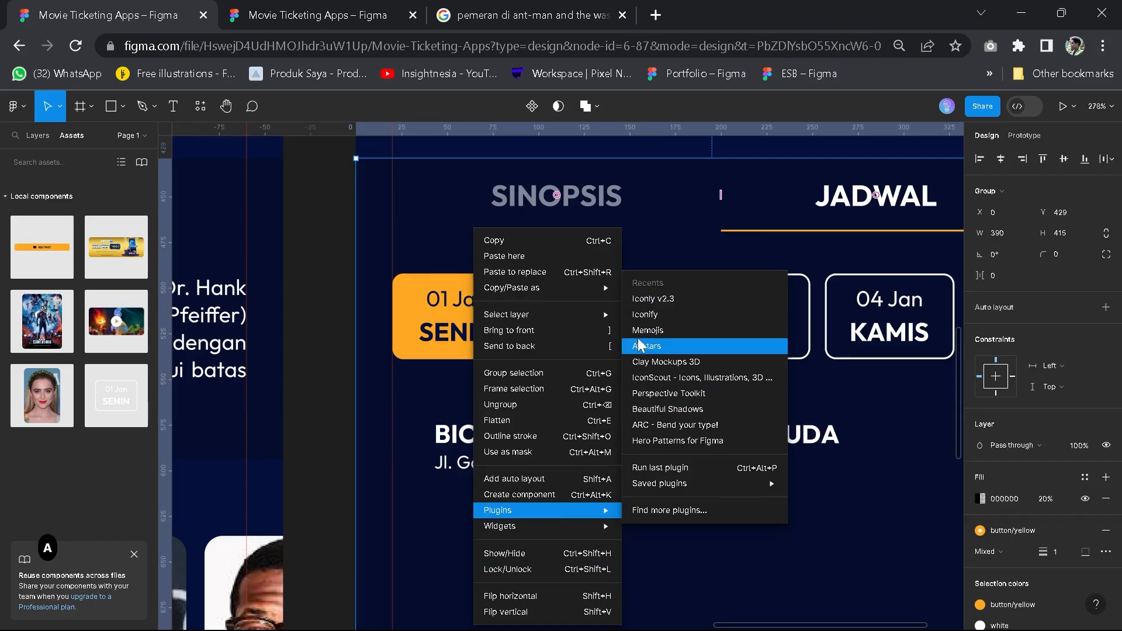
{"action": "left_click", "coordinate": [649, 319]}
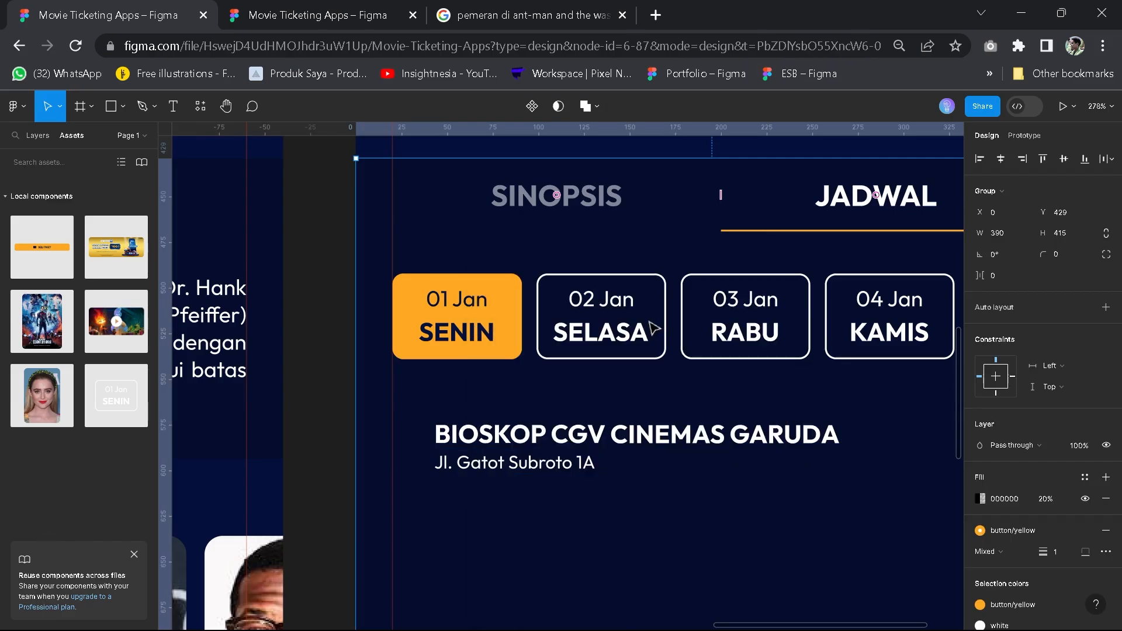
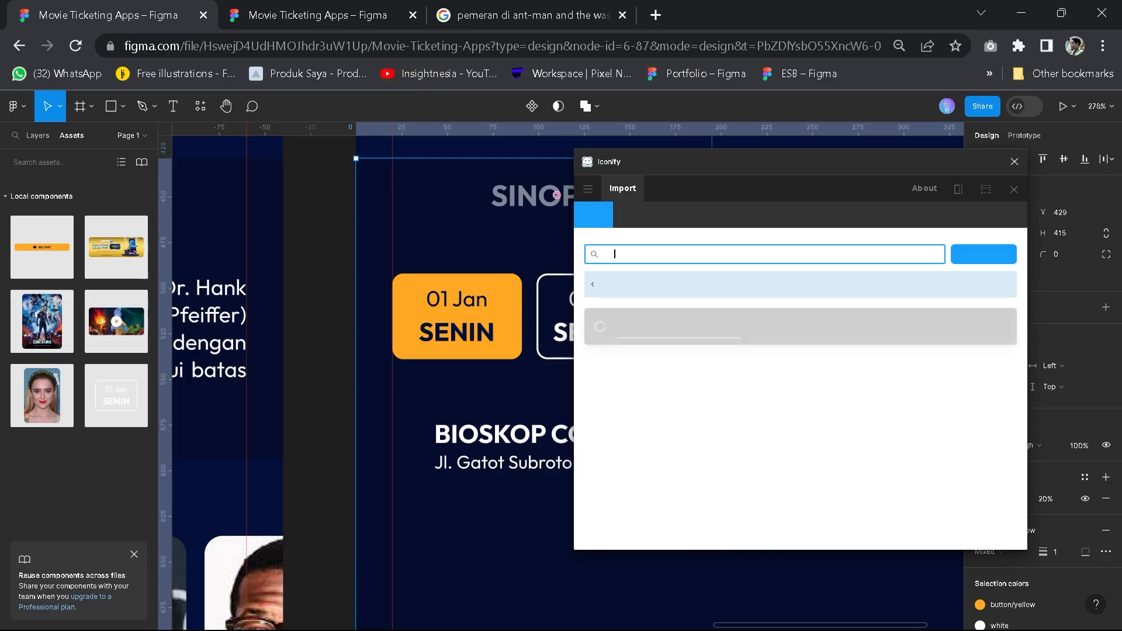
{"action": "type", "text": "e"}
{"action": "key", "text": "Return"}
Import the mdi:movie-outline icon from the search results into the design and close the plugin
{"action": "scroll", "coordinate": [776, 425], "scroll_direction": "down", "scroll_amount": 3}
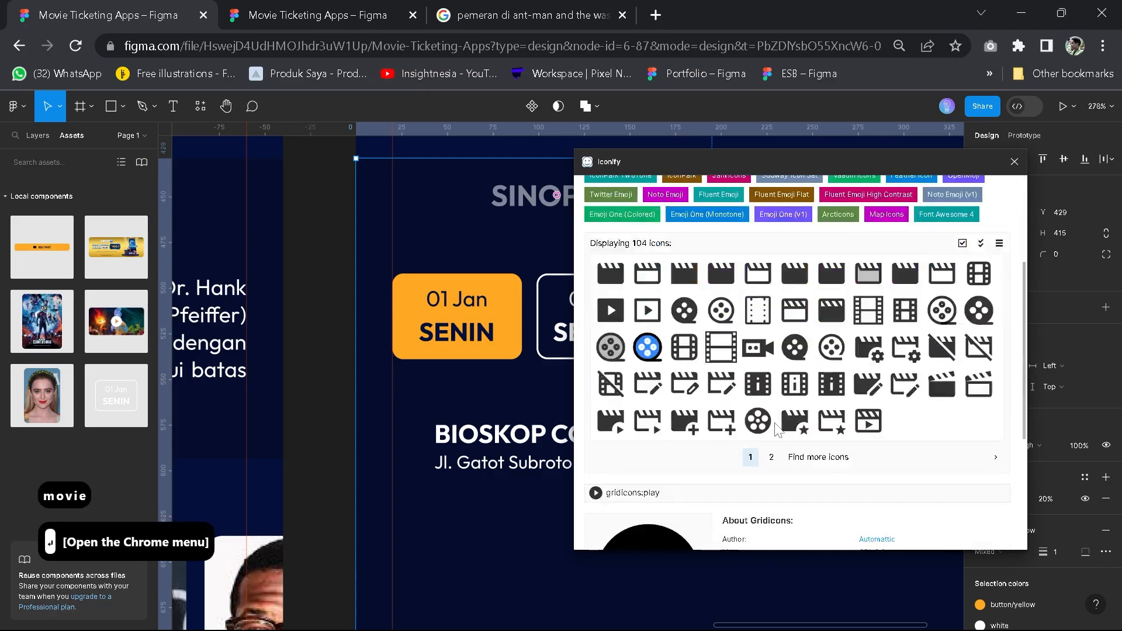
{"action": "left_click", "coordinate": [771, 459]}
{"action": "left_click", "coordinate": [766, 476]}
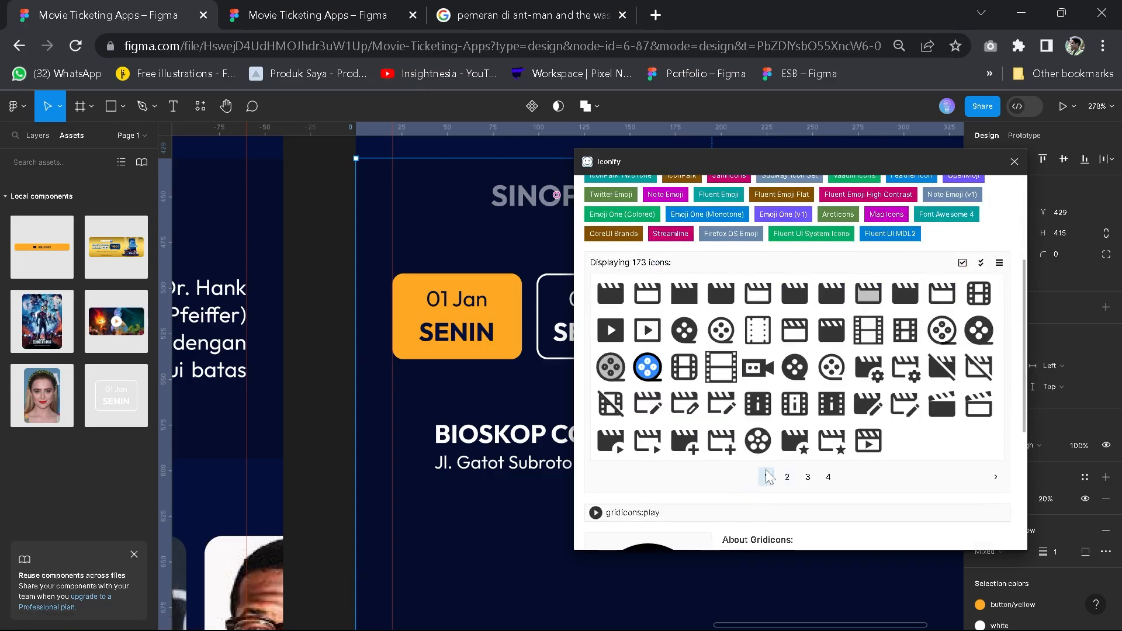
{"action": "left_click", "coordinate": [941, 293]}
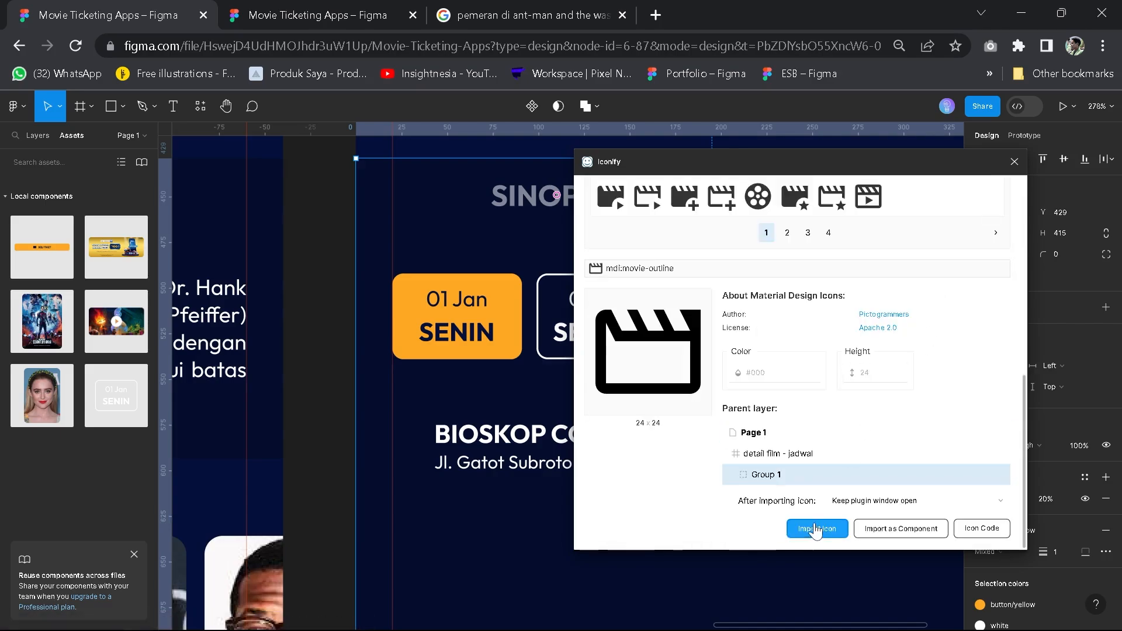
{"action": "left_click", "coordinate": [817, 528]}
{"action": "left_click", "coordinate": [1014, 161]}
Place the movie icon just left of the cinema name and address, outside their frame, at X 11, Y 575
{"action": "scroll", "coordinate": [783, 468], "scroll_direction": "down", "scroll_amount": 5}
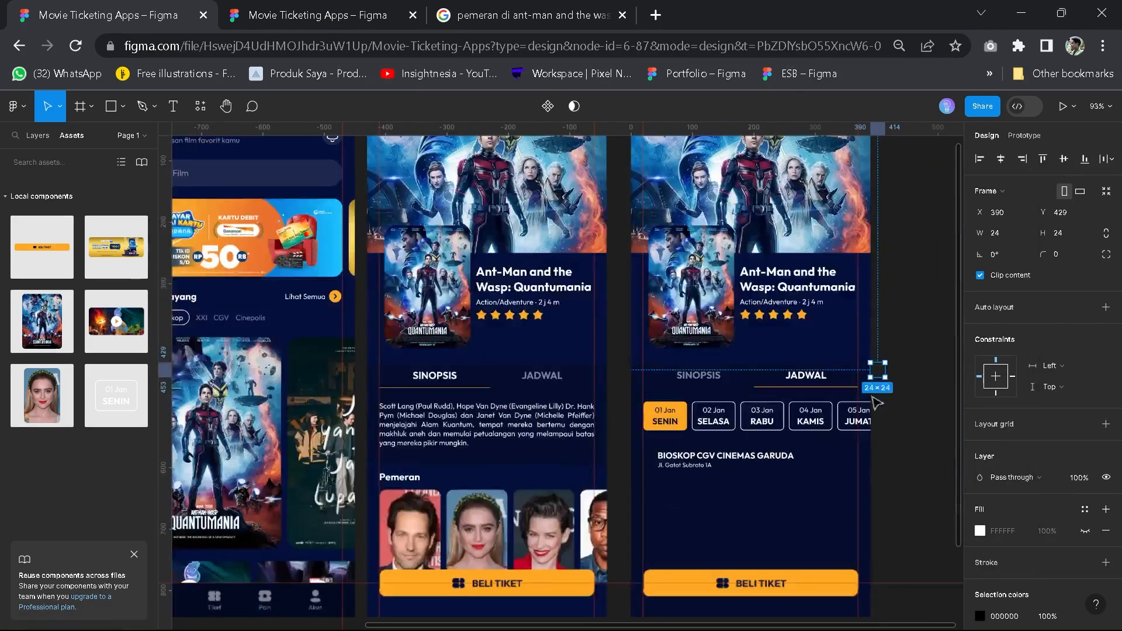
{"action": "left_click_drag", "start_coordinate": [879, 374], "coordinate": [655, 474]}
{"action": "scroll", "coordinate": [704, 488], "scroll_direction": "up", "scroll_amount": 5}
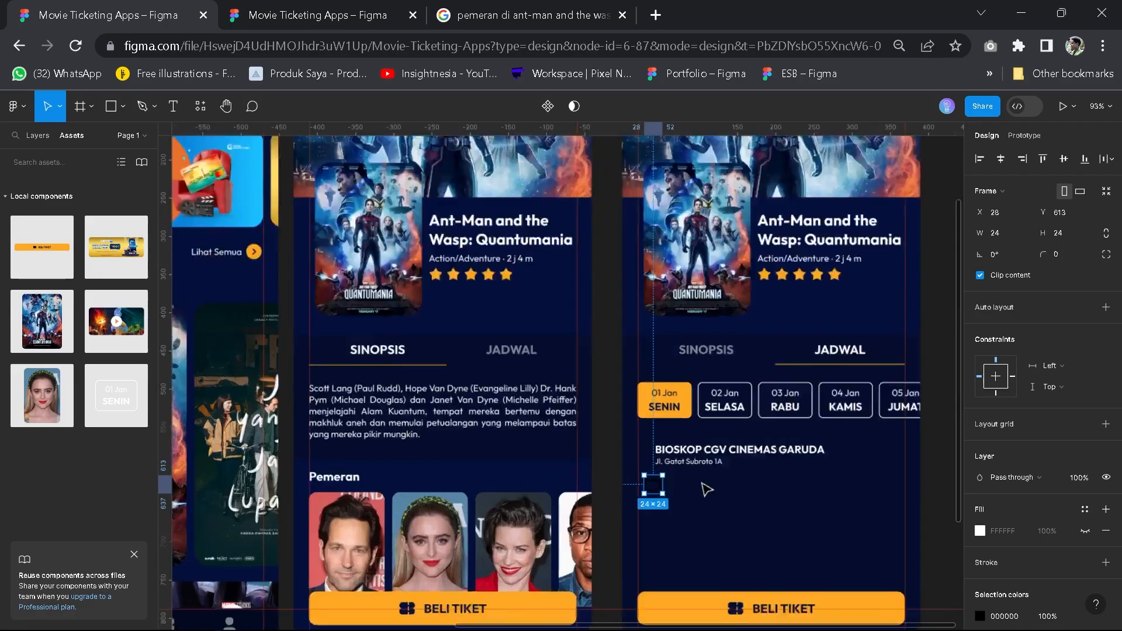
{"action": "scroll", "coordinate": [704, 488], "scroll_direction": "up", "scroll_amount": 5}
{"action": "left_click_drag", "start_coordinate": [581, 520], "coordinate": [606, 422]}
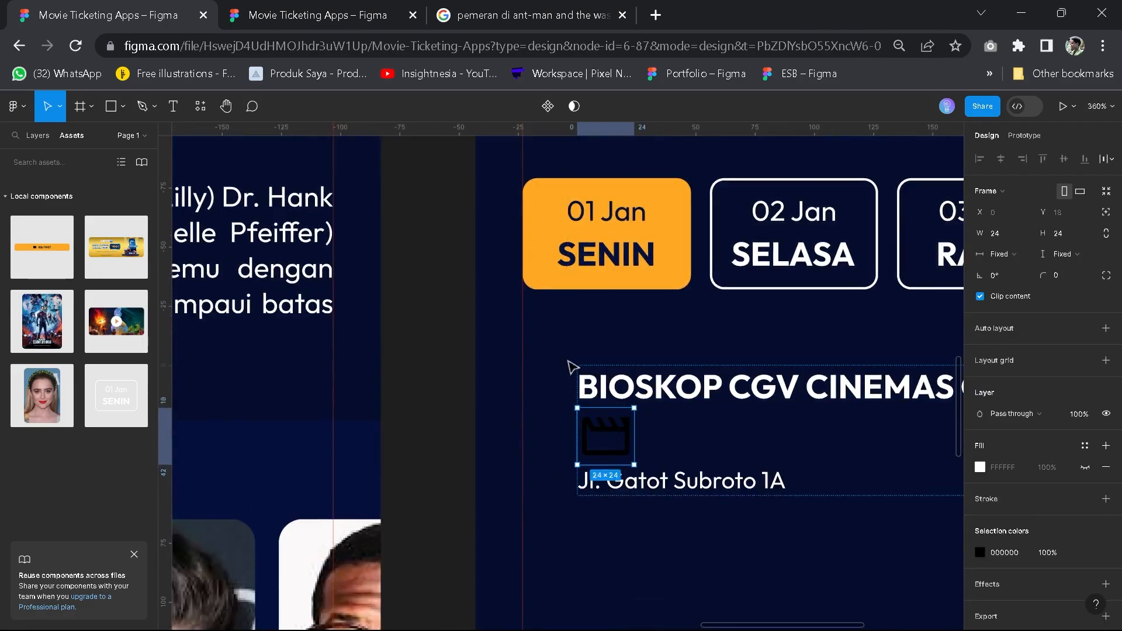
{"action": "key", "text": "ctrl+z"}
{"action": "left_click_drag", "start_coordinate": [561, 491], "coordinate": [521, 401]}
Recolor the movie icon with the "white" color style
{"action": "scroll", "coordinate": [1057, 526], "scroll_direction": "down", "scroll_amount": 3}
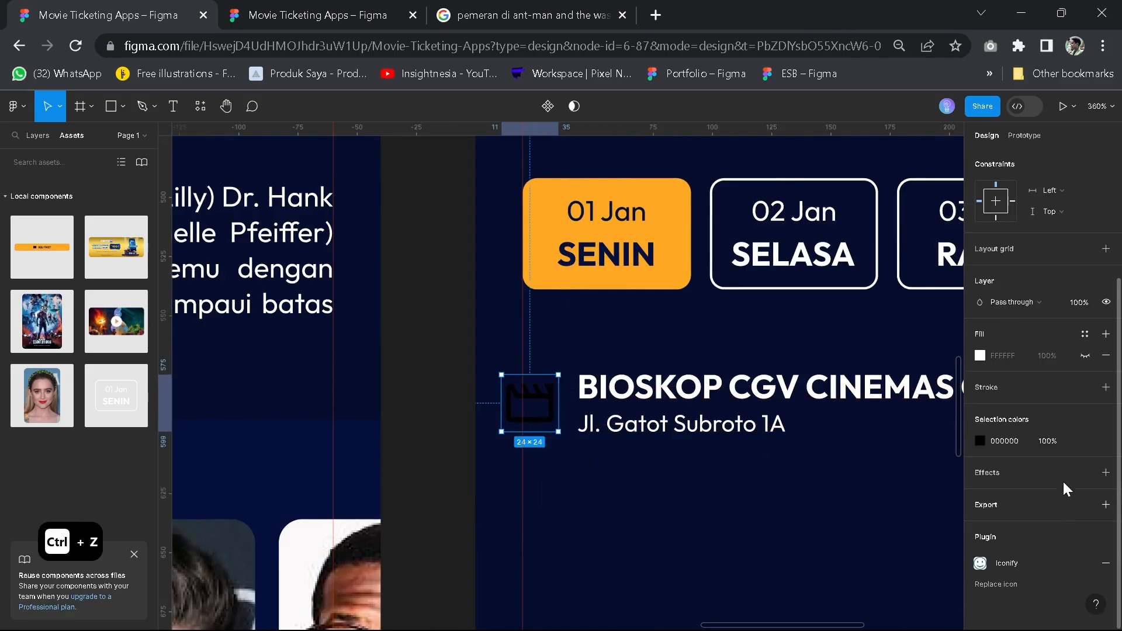
{"action": "left_click", "coordinate": [1086, 434]}
{"action": "left_click", "coordinate": [842, 520]}
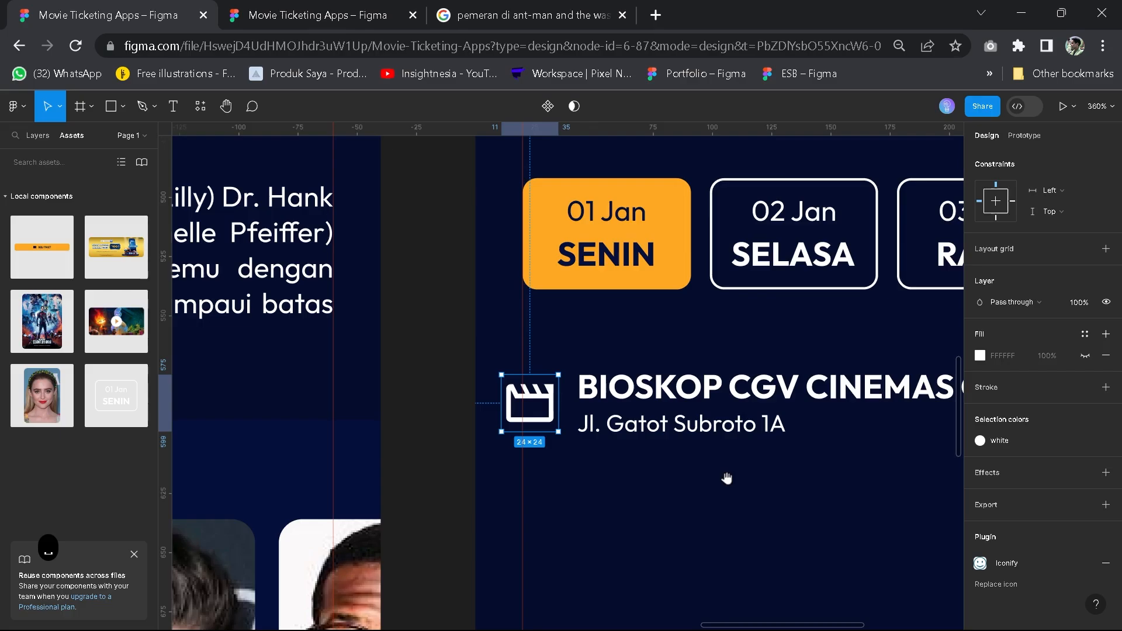
Combine the movie icon and the cinema text block in a horizontal auto layout with 8 spacing
{"action": "left_click_drag", "start_coordinate": [727, 476], "coordinate": [604, 476]}
{"action": "left_click", "coordinate": [522, 429]}
{"action": "left_click", "coordinate": [406, 405], "text": "shift"}
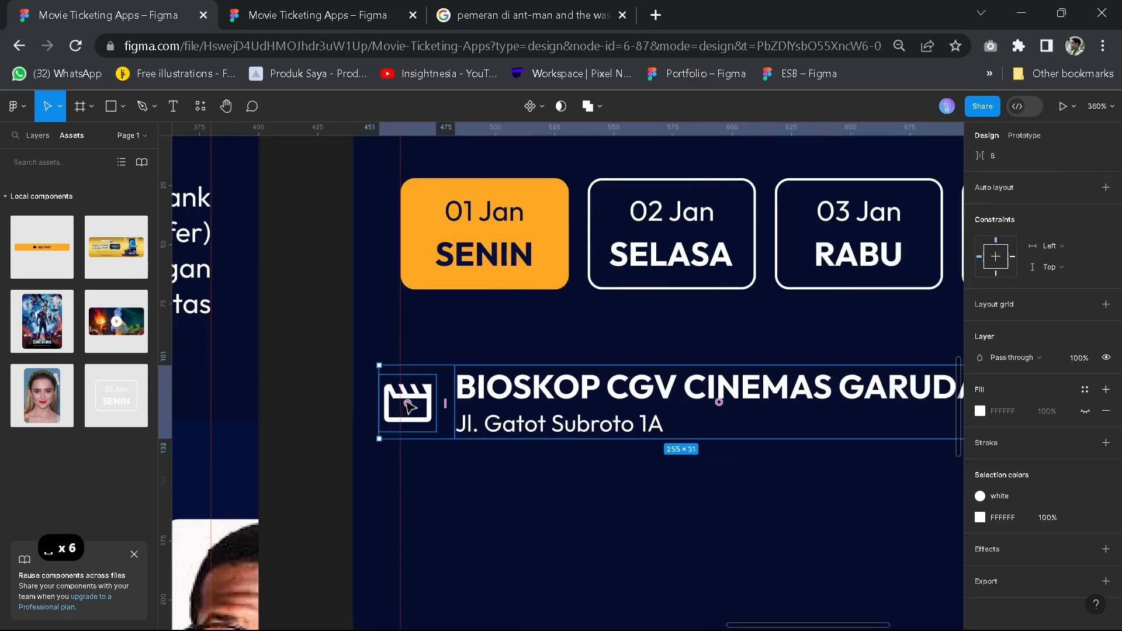
{"action": "key", "text": "shift+a"}
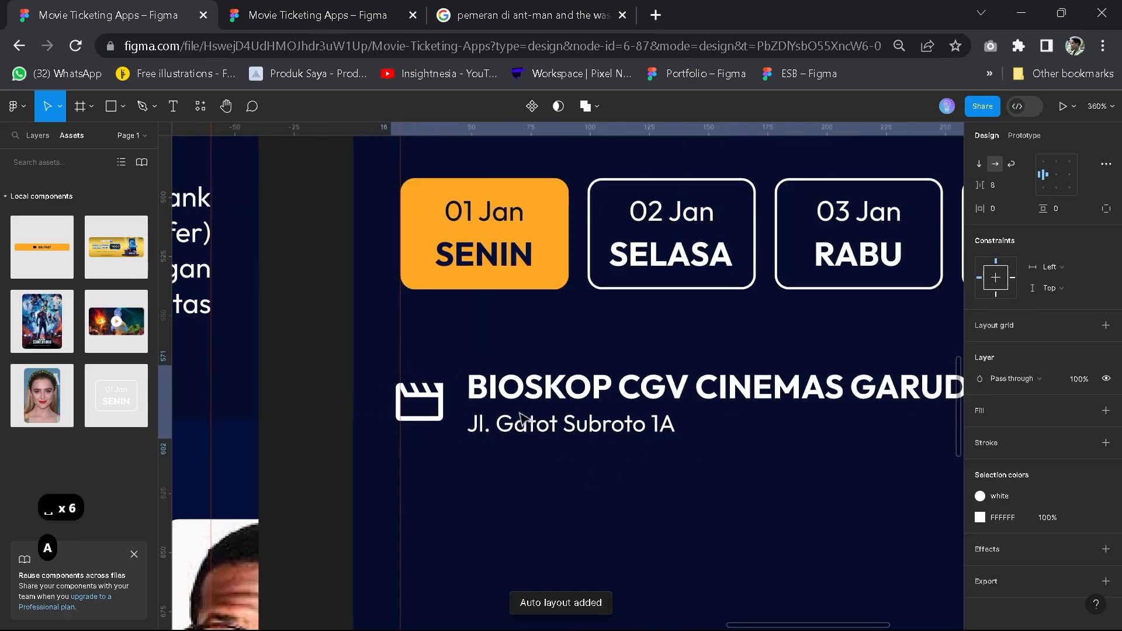
Check the cinema icon's size in the reference design and resize the movie icon in the JADWAL screen to 36
{"action": "left_click", "coordinate": [286, 14]}
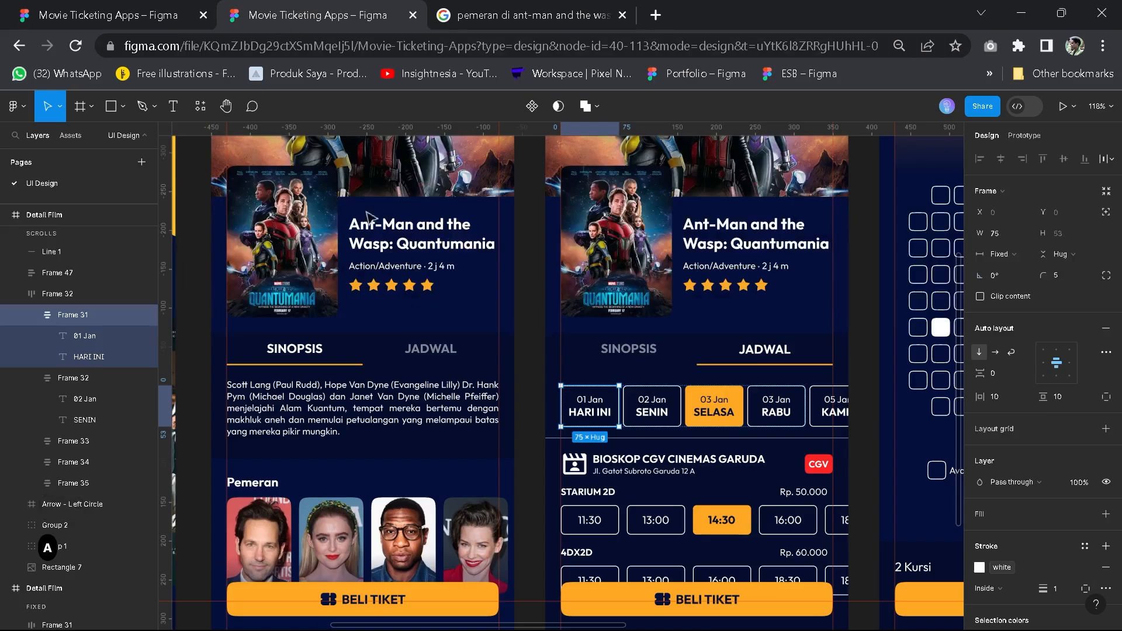
{"action": "key", "text": "ctrl+shift+Tab"}
{"action": "left_click", "coordinate": [352, 7]}
{"action": "left_click", "coordinate": [578, 469], "text": "ctrl"}
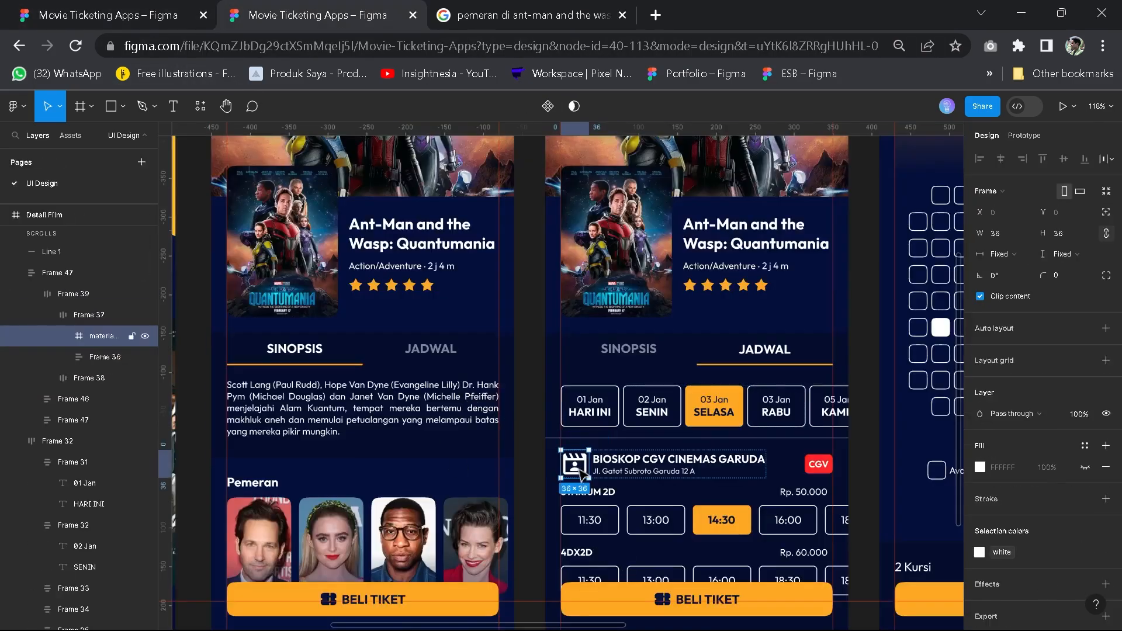
{"action": "left_click", "coordinate": [117, 8]}
{"action": "double_click", "coordinate": [429, 416]}
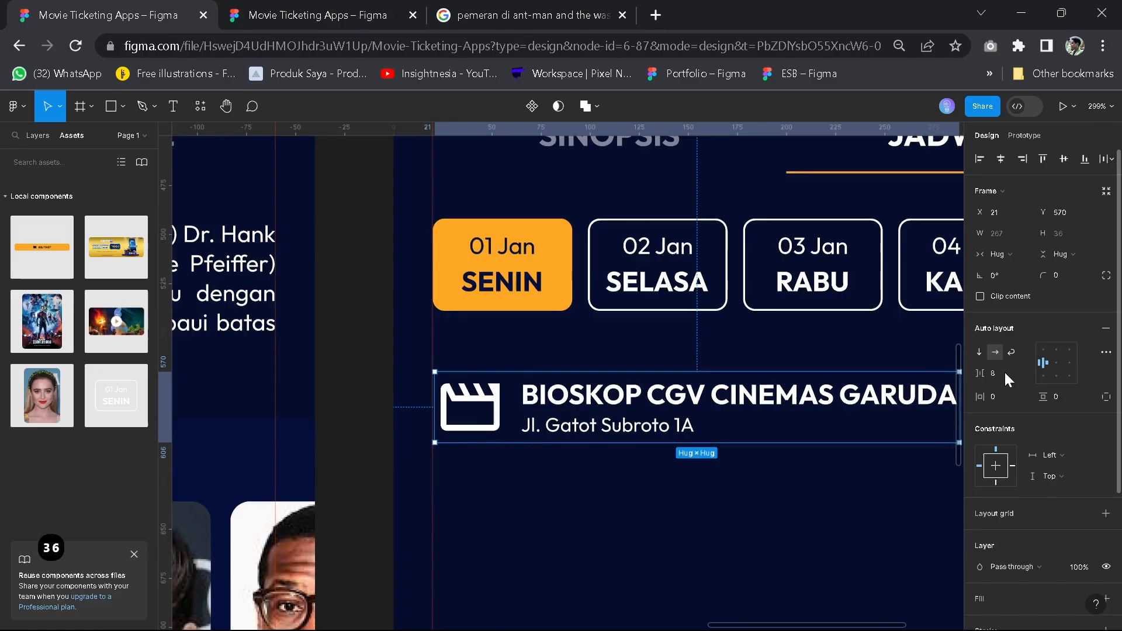
Set the auto layout spacing between the movie icon and the cinema text block to 5
{"action": "left_click", "coordinate": [1001, 373]}
{"action": "type", "text": "5"}
{"action": "key", "text": "Return"}
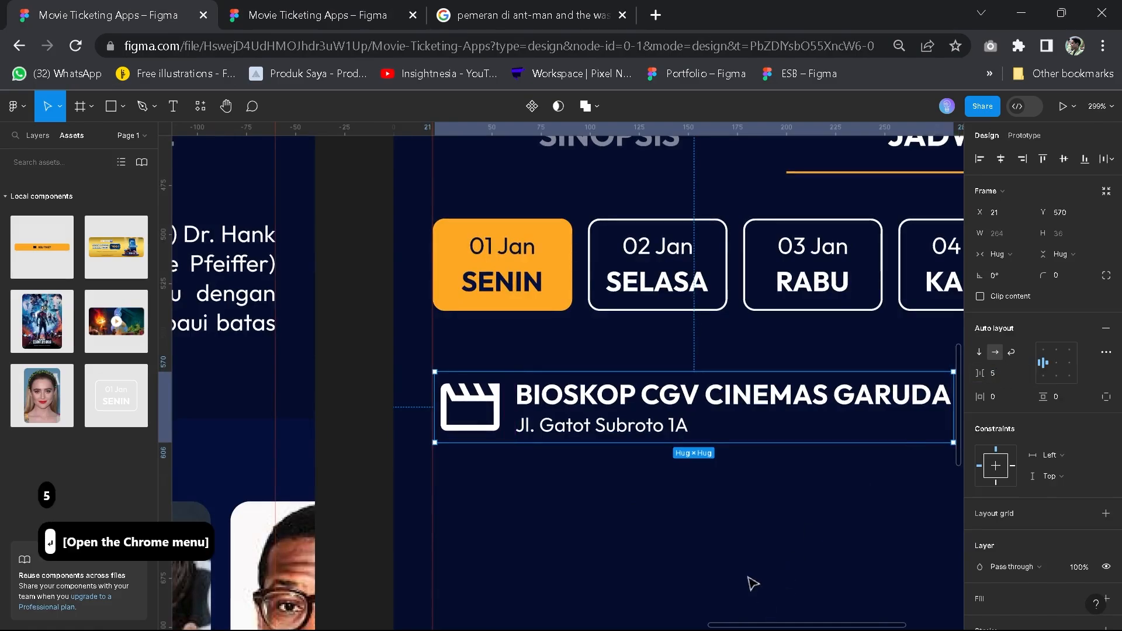
{"action": "left_click", "coordinate": [751, 582]}
{"action": "left_click_drag", "start_coordinate": [844, 539], "coordinate": [641, 527]}
{"action": "scroll", "coordinate": [642, 526], "scroll_direction": "down", "scroll_amount": 1}
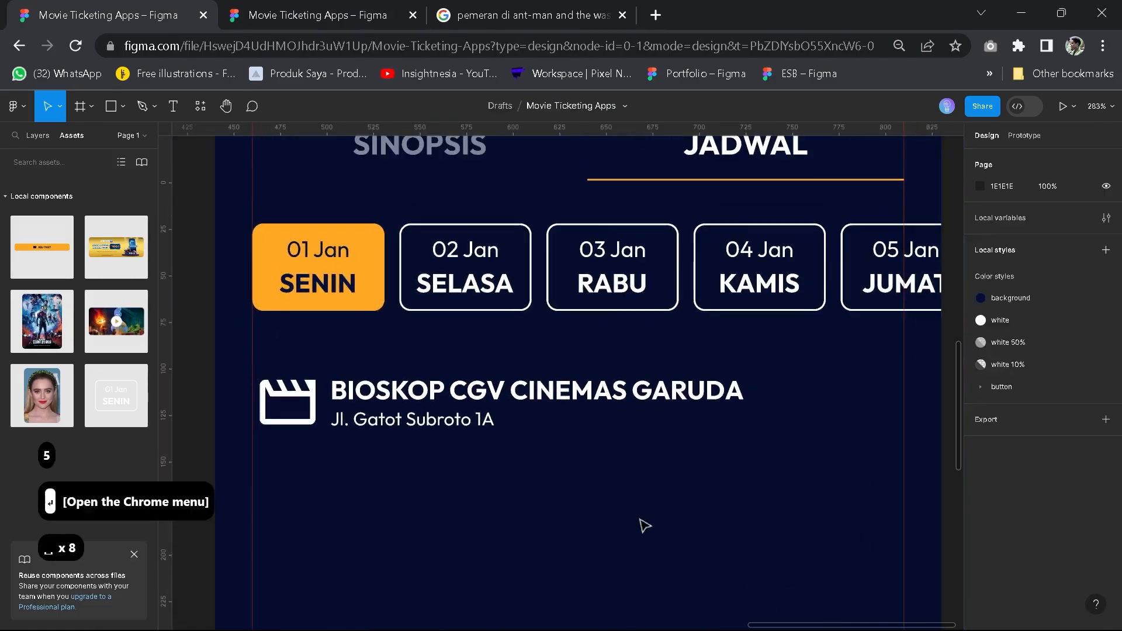
Search Google for "cgv logo" and open the red CGV CINEMAS INDONESIA logo from Google Play in the image results
{"action": "left_click", "coordinate": [661, 13]}
{"action": "type", "text": "cgv logo"}
{"action": "key", "text": "Return"}
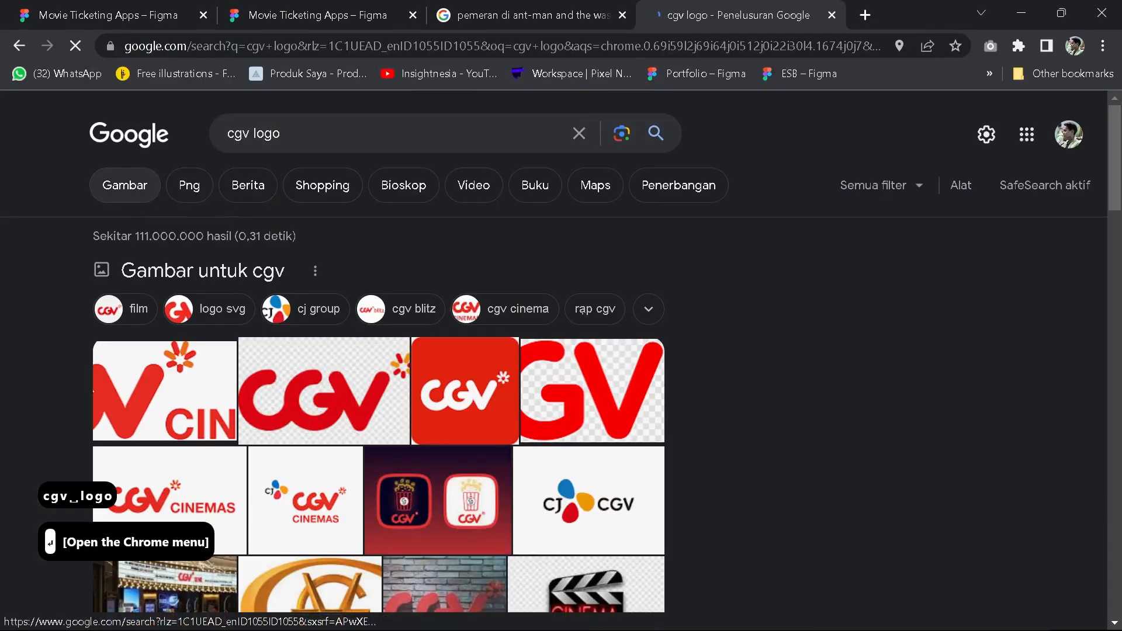
{"action": "key", "text": "super"}
{"action": "left_click", "coordinate": [916, 616]}
{"action": "key", "text": "Escape"}
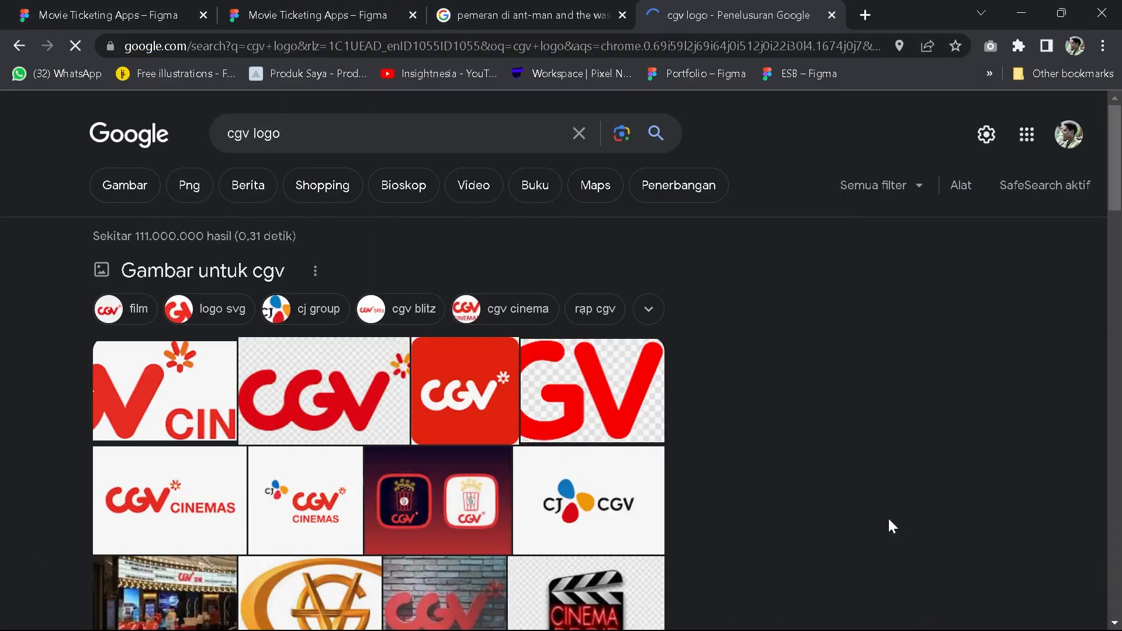
{"action": "scroll", "coordinate": [918, 340], "scroll_direction": "down", "scroll_amount": 4}
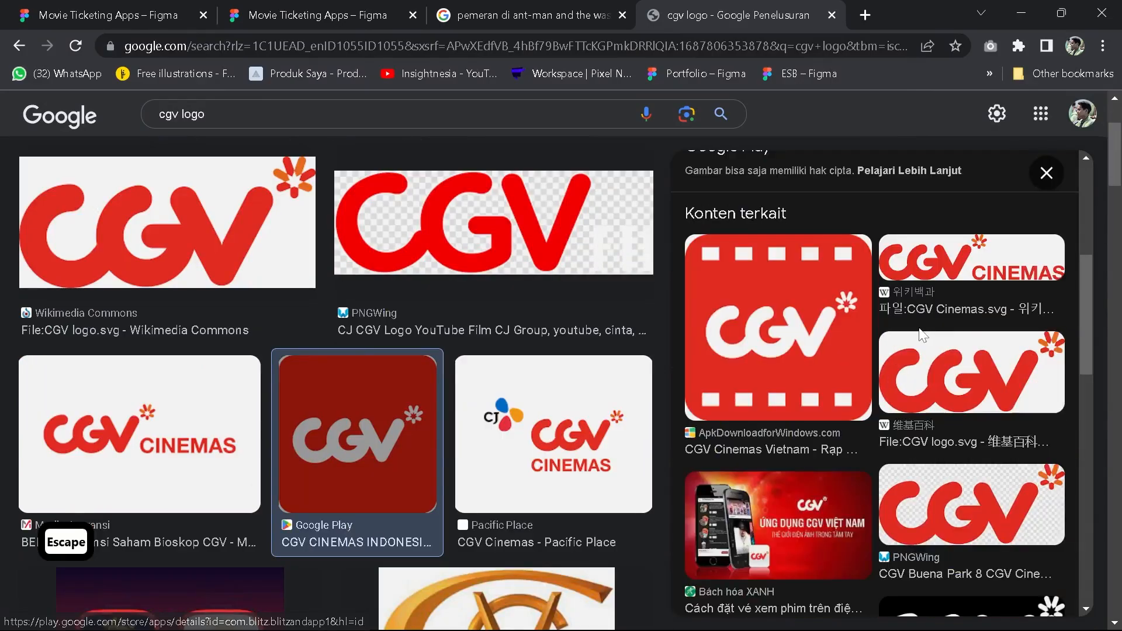
Copy the red CGV logo image and paste it into the movie ticketing design
{"action": "scroll", "coordinate": [916, 332], "scroll_direction": "up", "scroll_amount": 4}
{"action": "right_click", "coordinate": [914, 333]}
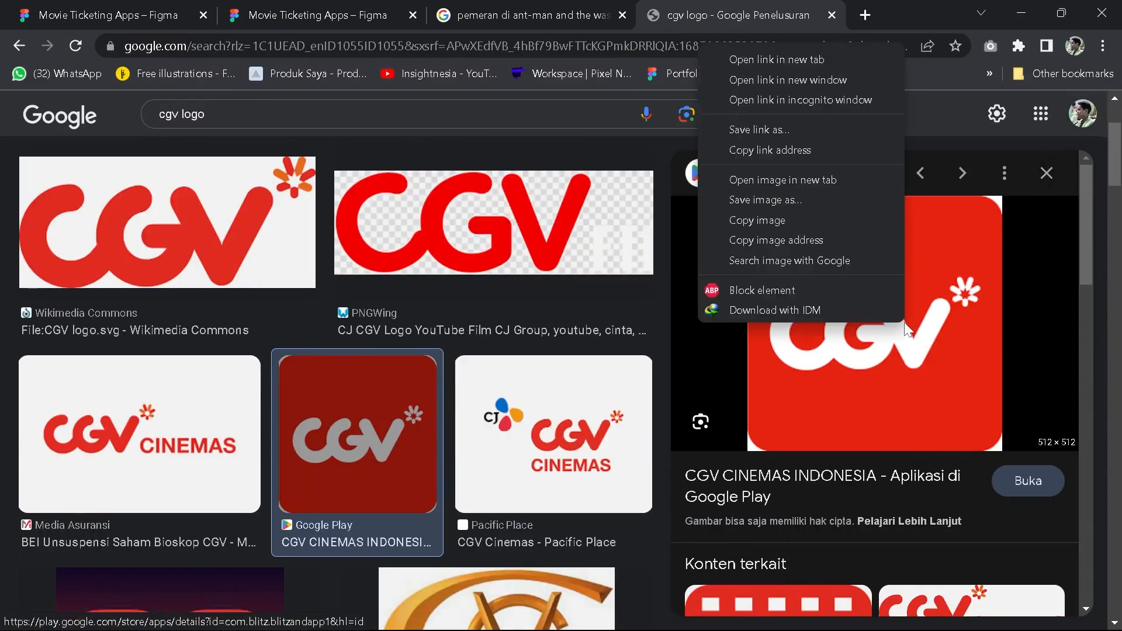
{"action": "left_click", "coordinate": [784, 220]}
{"action": "left_click", "coordinate": [132, 15]}
{"action": "key", "text": "ctrl+v"}
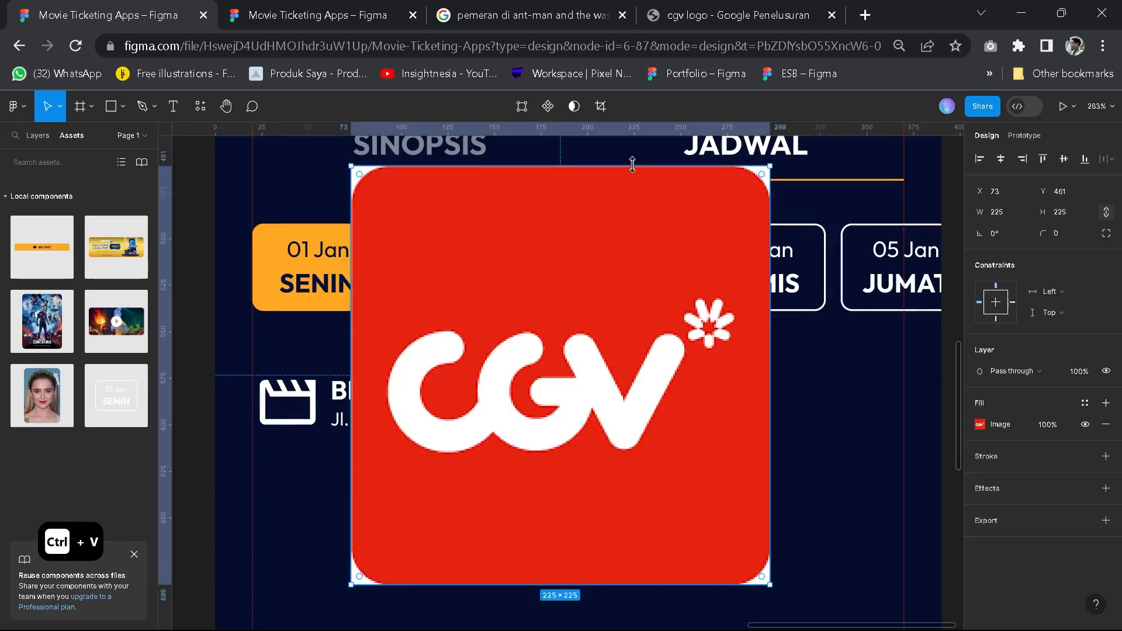
Crop the CGV logo to a small rectangle beside the cinema name, with corner radius 3 and a proportional width of 36
{"action": "left_click_drag", "start_coordinate": [621, 248], "coordinate": [628, 377]}
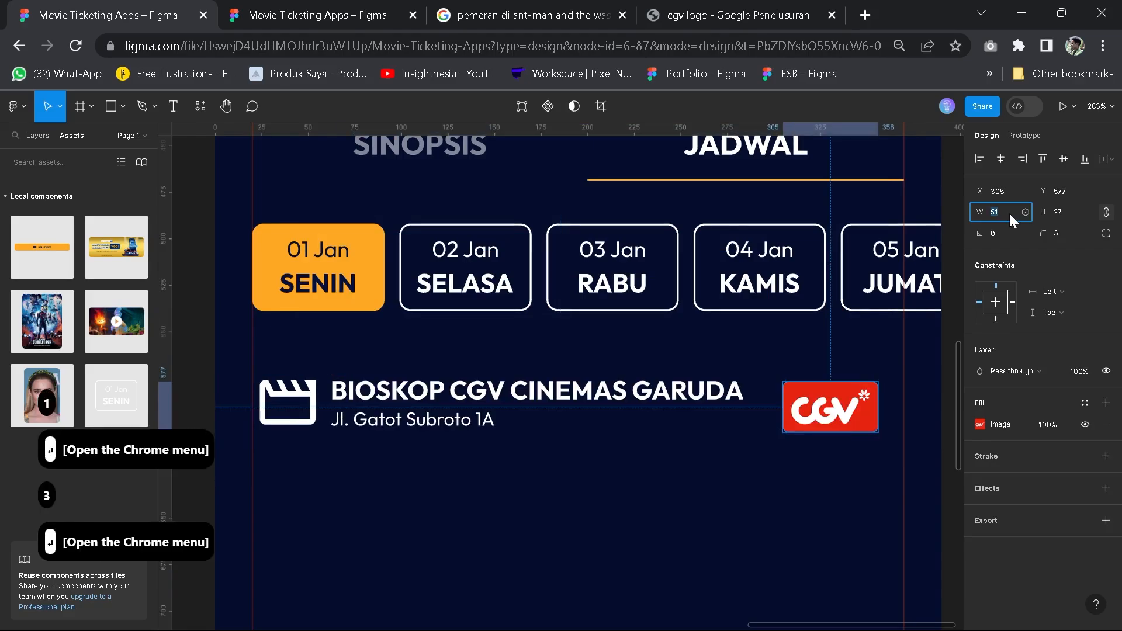
{"action": "left_click", "coordinate": [1009, 211]}
{"action": "type", "text": "24"}
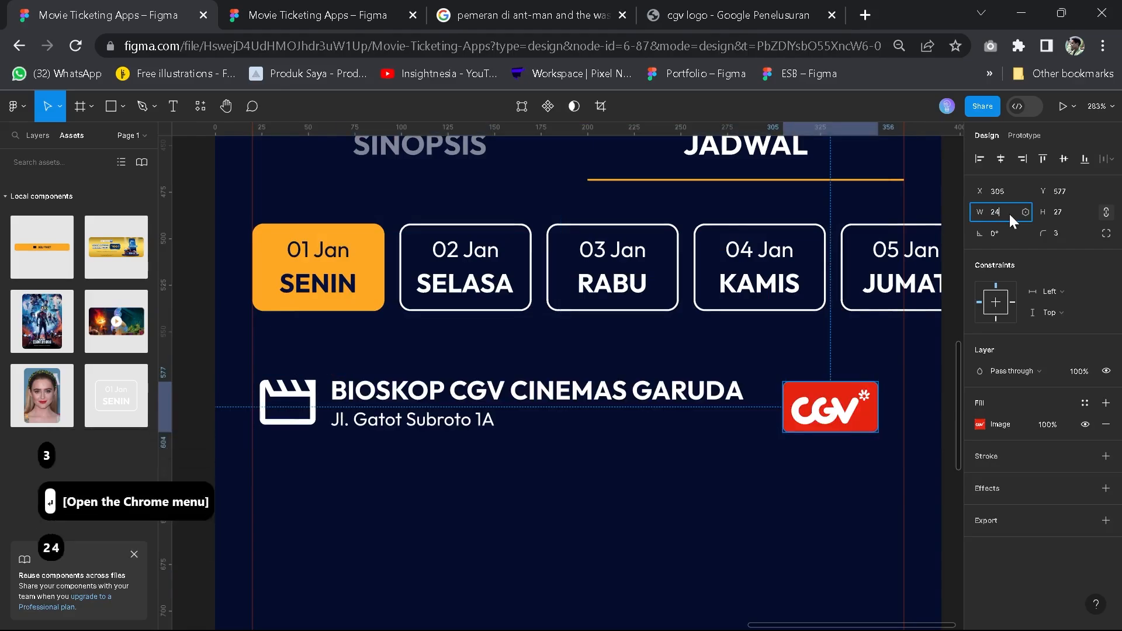
{"action": "key", "text": "Return"}
{"action": "left_click", "coordinate": [1005, 211]}
{"action": "type", "text": "36"}
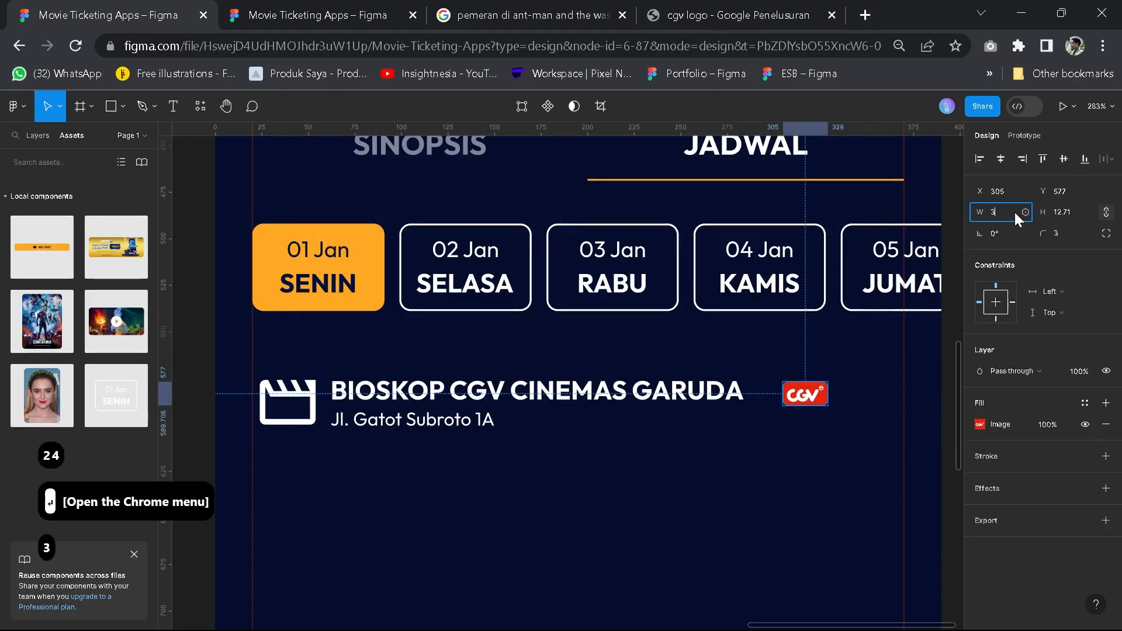
{"action": "key", "text": "Return"}
Align the CGV logo with the right margin guide and combine it with the cinema block in a horizontal auto layout
{"action": "left_click_drag", "start_coordinate": [812, 400], "coordinate": [844, 402]}
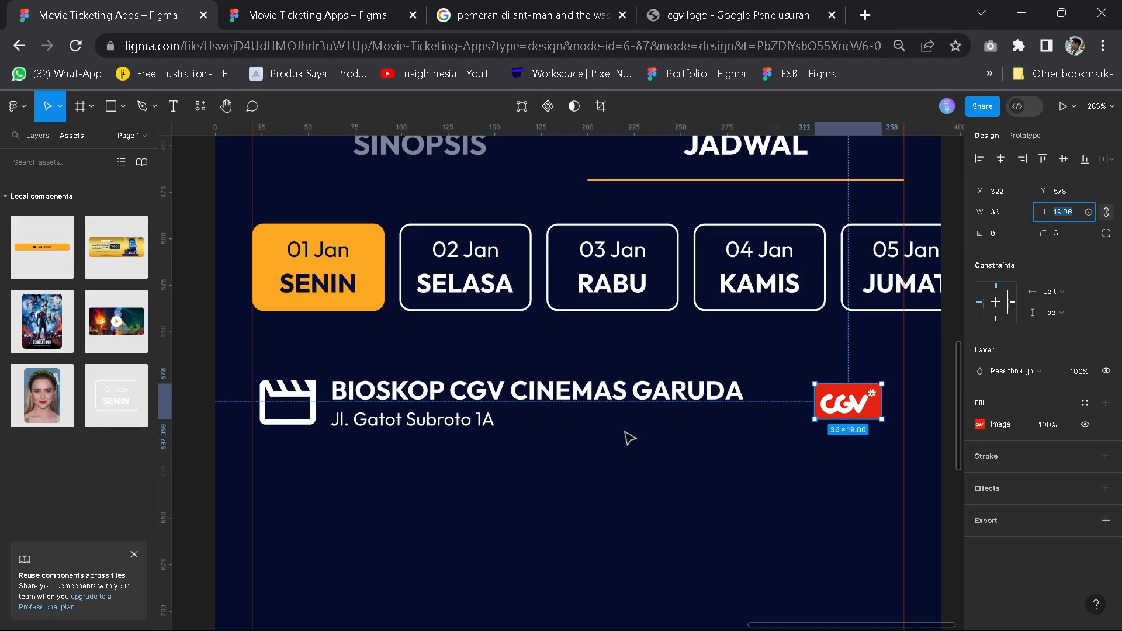
{"action": "left_click", "coordinate": [633, 395]}
{"action": "left_click_drag", "start_coordinate": [854, 405], "coordinate": [878, 407]}
{"action": "left_click", "coordinate": [634, 402]}
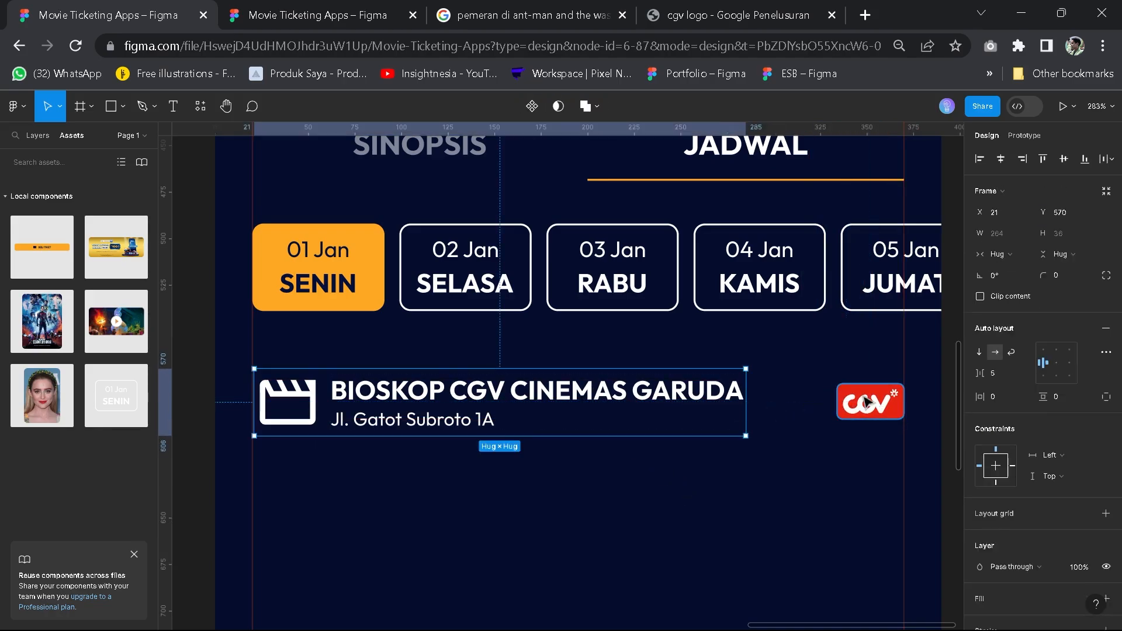
{"action": "left_click", "coordinate": [869, 402], "text": "shift"}
{"action": "key", "text": "shift+a"}
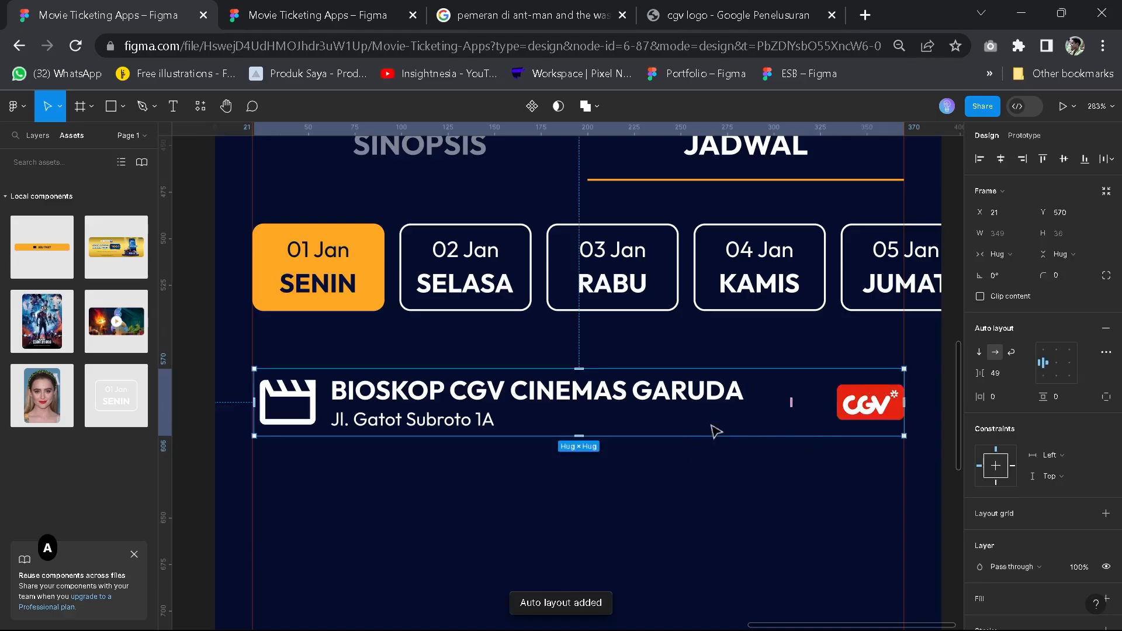
{"action": "scroll", "coordinate": [721, 485], "scroll_direction": "down", "scroll_amount": 2}
{"action": "left_click", "coordinate": [712, 479]}
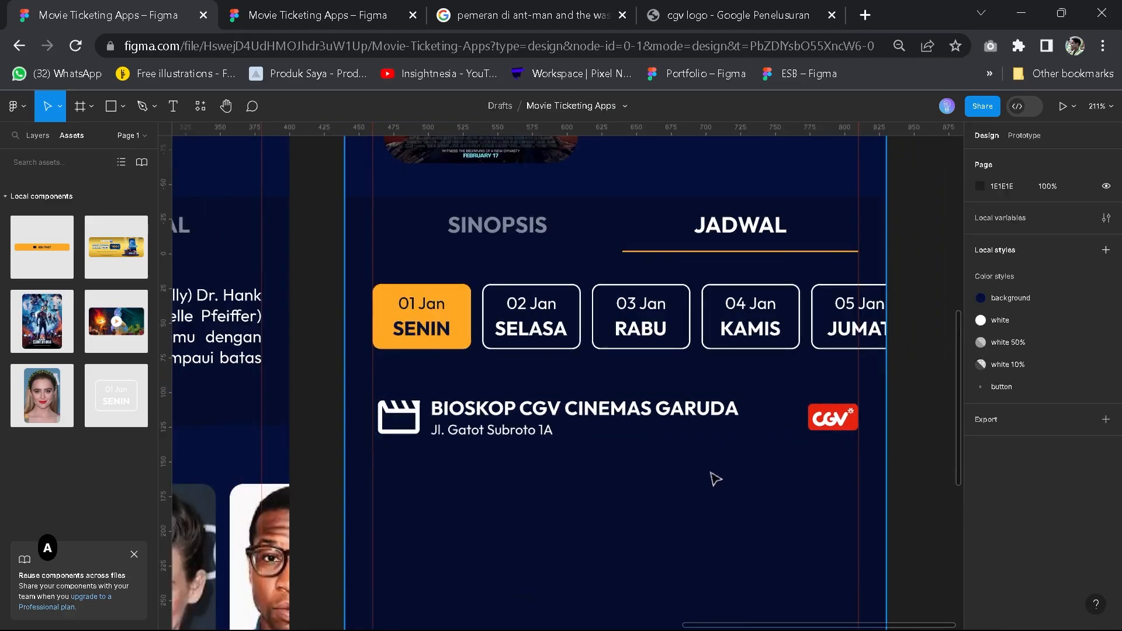
Examine the reference's schedule section below the cinema row, including the class and price row and the showtime tags
{"action": "scroll", "coordinate": [711, 478], "scroll_direction": "down", "scroll_amount": 1}
{"action": "key", "text": "space"}
{"action": "scroll", "coordinate": [646, 458], "scroll_direction": "down", "scroll_amount": 1}
{"action": "left_click", "coordinate": [613, 435]}
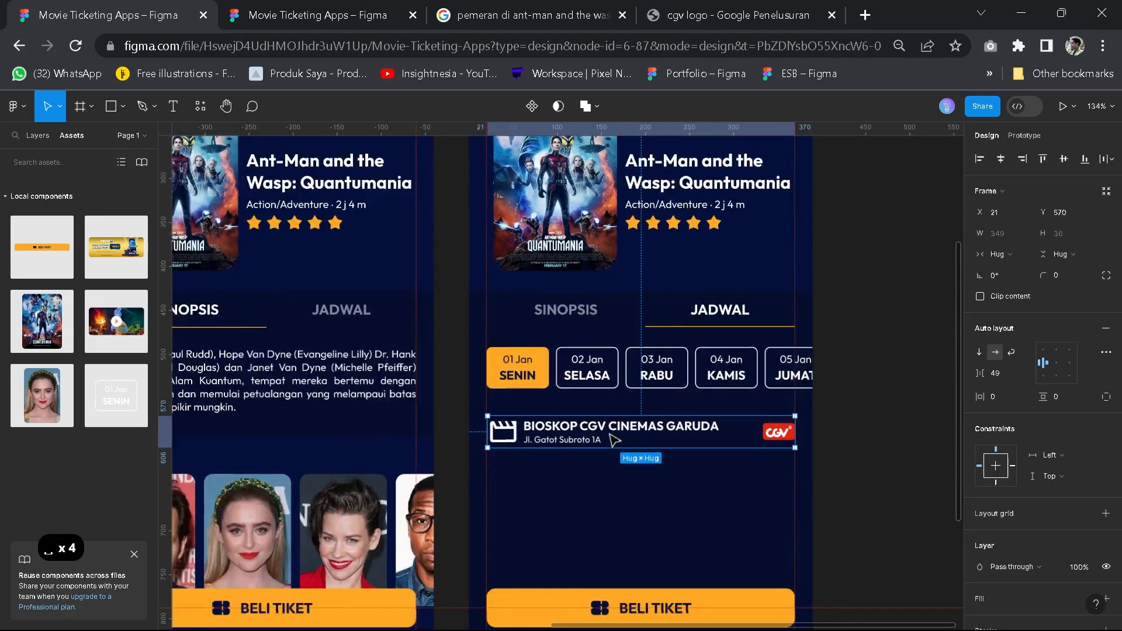
{"action": "left_click", "coordinate": [310, 15]}
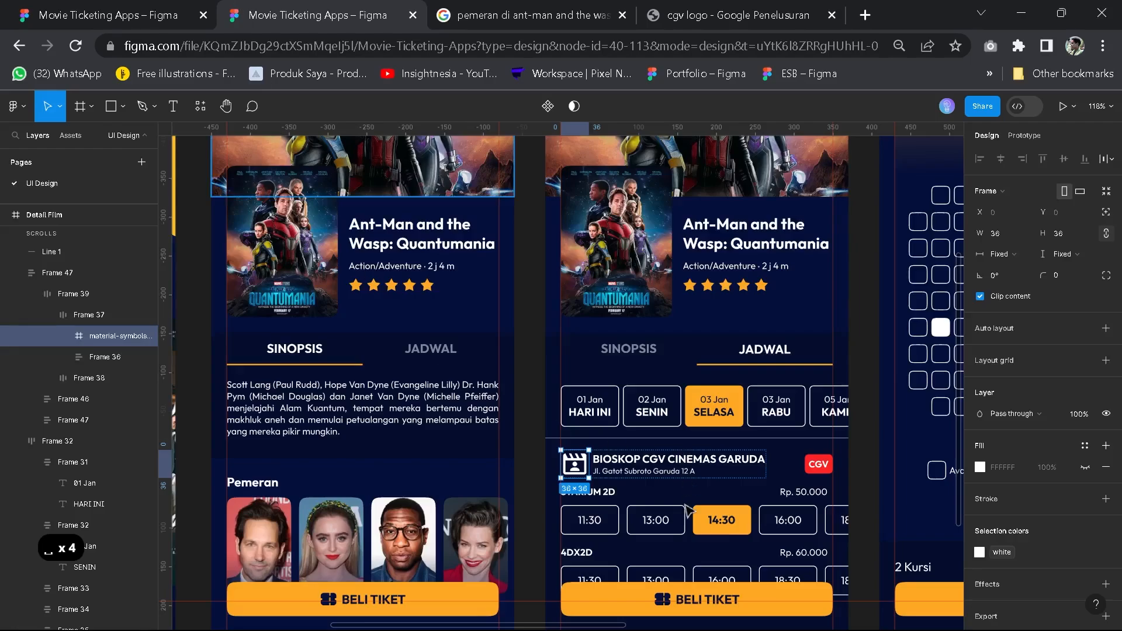
{"action": "left_click", "coordinate": [610, 533]}
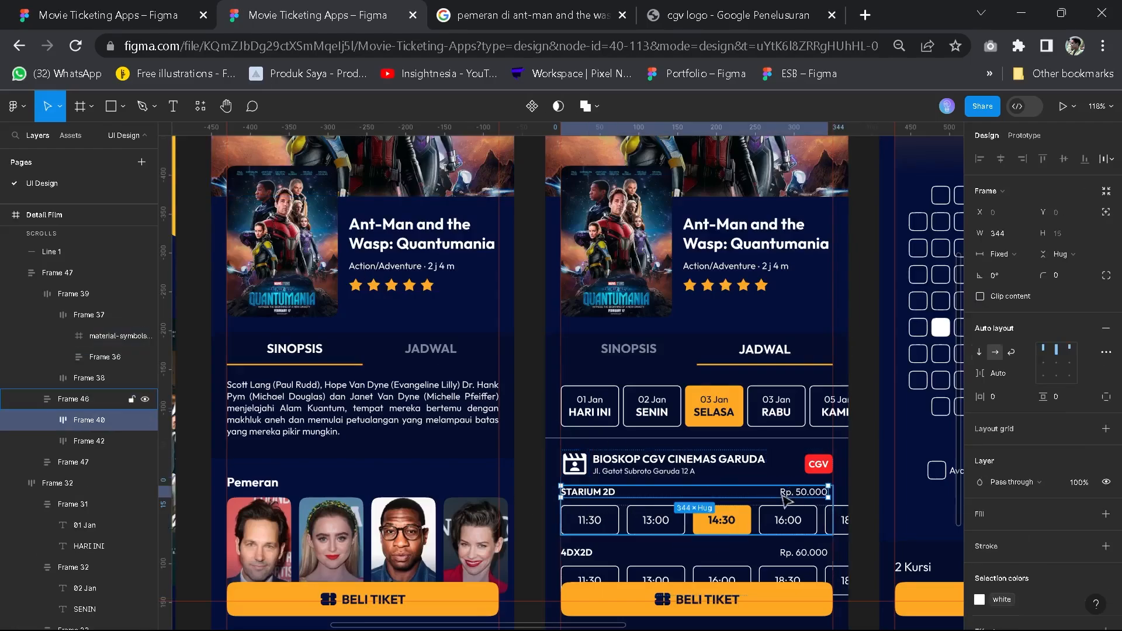
{"action": "double_click", "coordinate": [631, 530]}
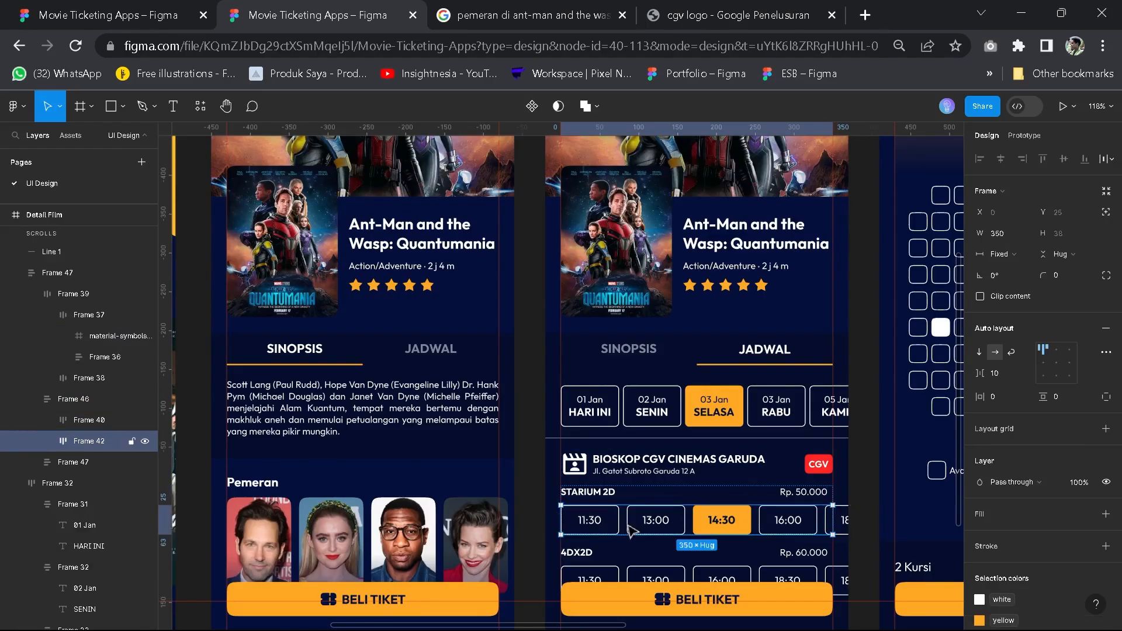
{"action": "double_click", "coordinate": [711, 532]}
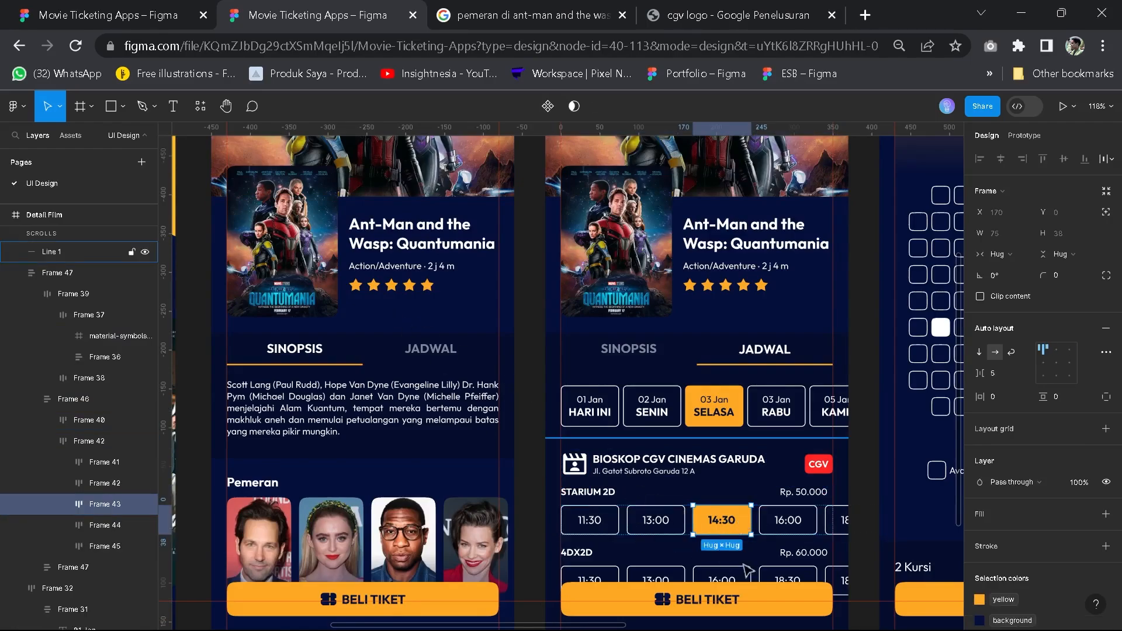
Move the cinema row closer to the date tags, at Y 563
{"action": "left_click", "coordinate": [183, 8]}
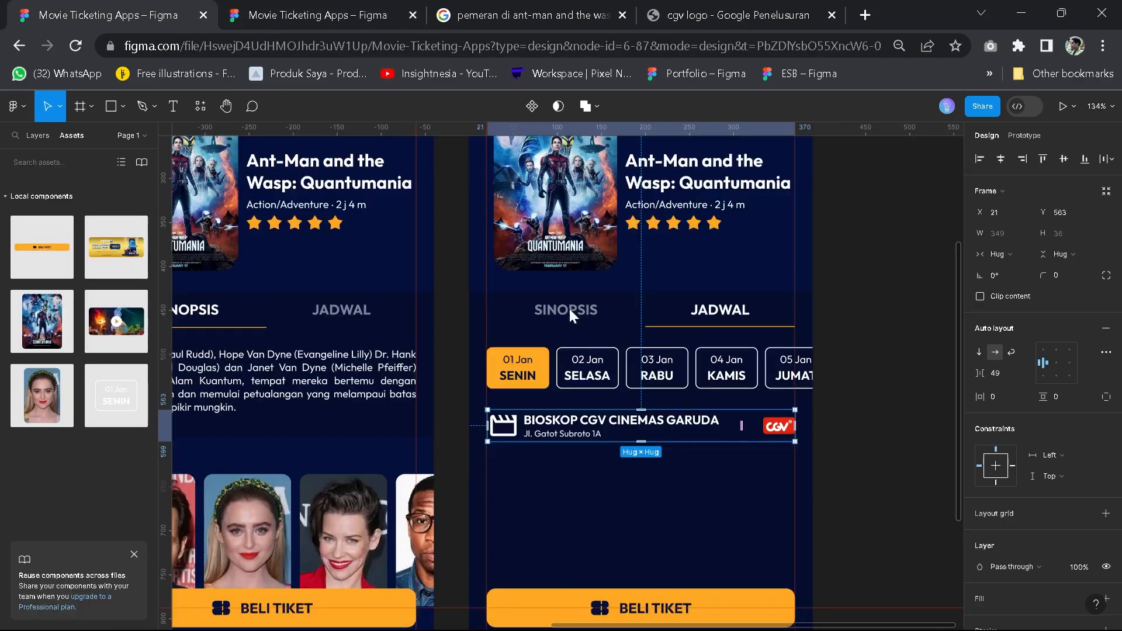
{"action": "left_click", "coordinate": [636, 482]}
{"action": "left_click_drag", "start_coordinate": [634, 468], "coordinate": [595, 436]}
Copy the "STARIUM 2D" and "Rp. 50.000" row from the reference design's JADWAL screen
{"action": "left_click", "coordinate": [306, 8]}
{"action": "left_click", "coordinate": [678, 468]}
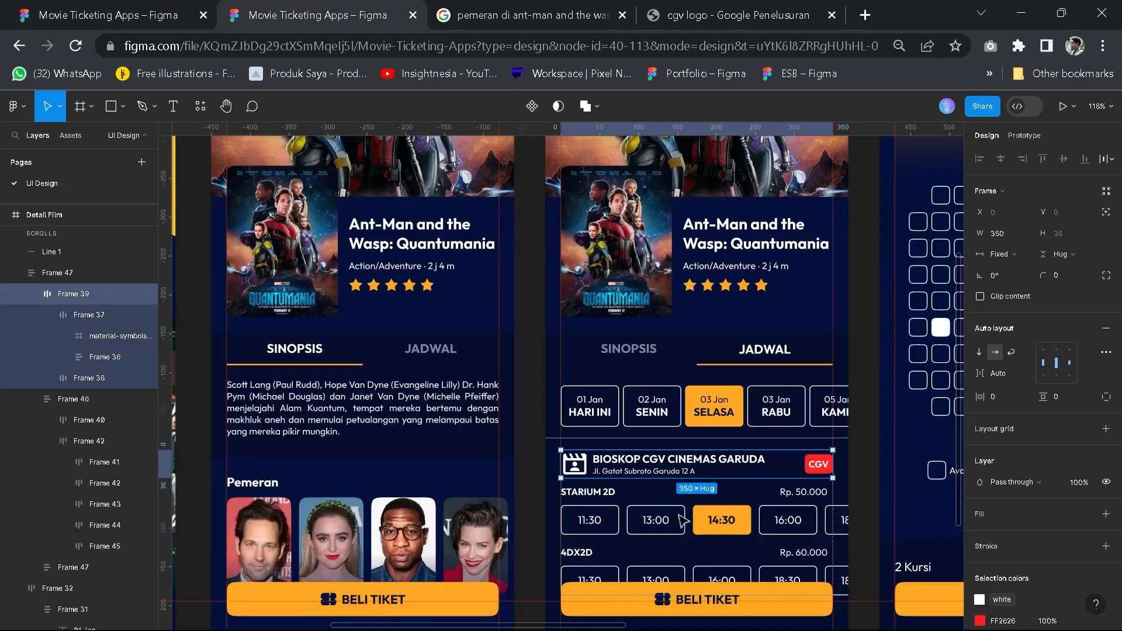
{"action": "left_click", "coordinate": [619, 499]}
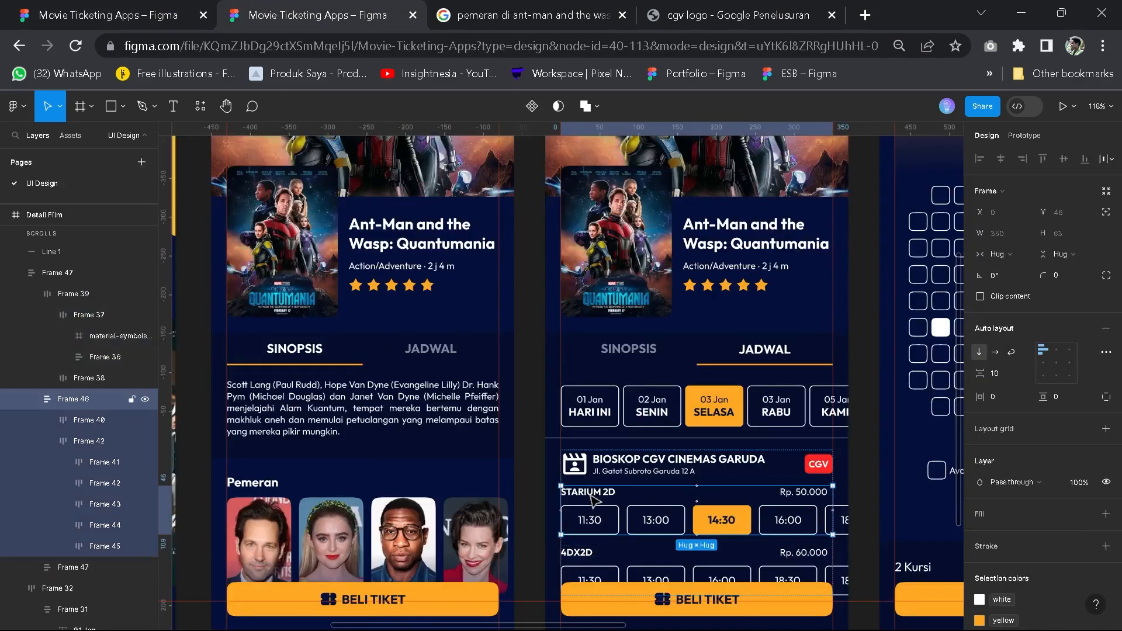
{"action": "scroll", "coordinate": [595, 497], "scroll_direction": "up", "scroll_amount": 5}
{"action": "left_click_drag", "start_coordinate": [593, 495], "coordinate": [441, 472]}
{"action": "double_click", "coordinate": [441, 472]}
{"action": "key", "text": "ctrl+c"}
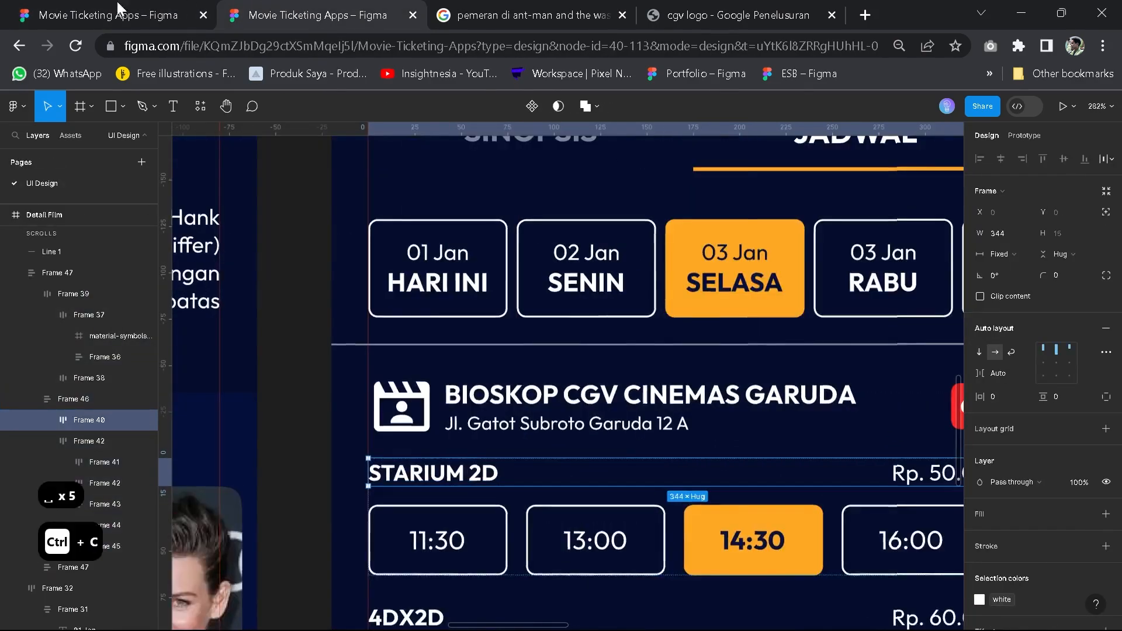
Paste the STARIUM 2D price row into the JADWAL screen of the working file
{"action": "left_click", "coordinate": [118, 10]}
{"action": "key", "text": "ctrl+v"}
{"action": "left_click_drag", "start_coordinate": [463, 381], "coordinate": [509, 432]}
{"action": "key", "text": "ctrl+x"}
{"action": "scroll", "coordinate": [506, 432], "scroll_direction": "down", "scroll_amount": 4}
{"action": "left_click", "coordinate": [511, 253]}
{"action": "key", "text": "ctrl+v"}
Place the STARIUM 2D price row under the cinema row at X 20, Y 607, and widen it to the right margin guide
{"action": "scroll", "coordinate": [666, 406], "scroll_direction": "up", "scroll_amount": 8}
{"action": "left_click_drag", "start_coordinate": [666, 403], "coordinate": [662, 389]}
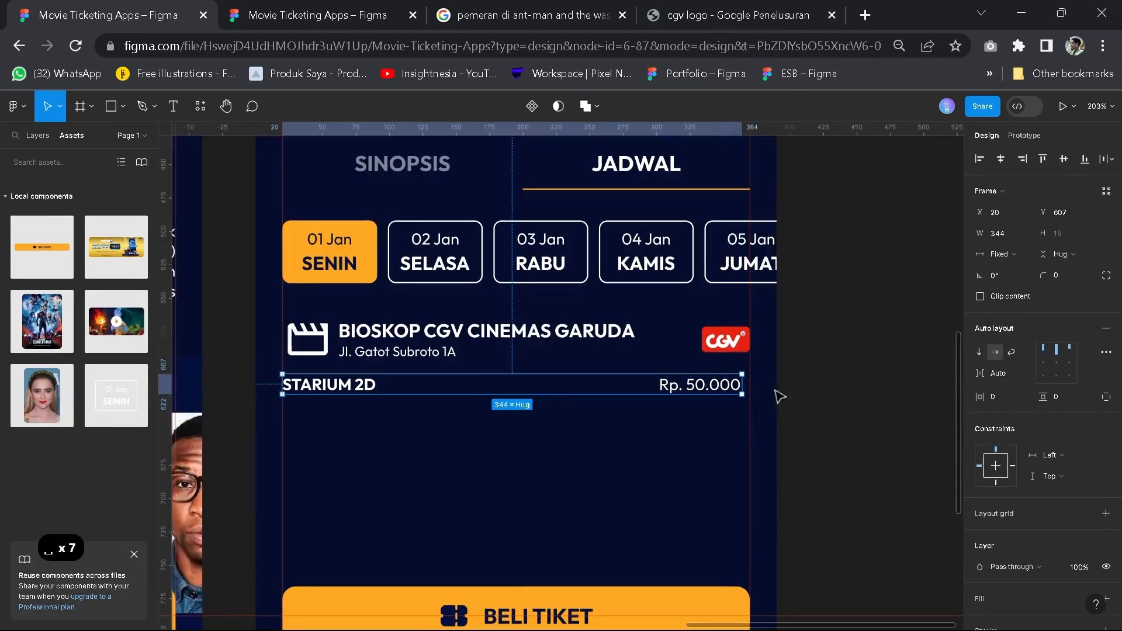
{"action": "left_click_drag", "start_coordinate": [741, 384], "coordinate": [750, 384]}
{"action": "left_click", "coordinate": [501, 459]}
Add the text "11:00" on the empty canvas below the "tag hari" component
{"action": "scroll", "coordinate": [501, 461], "scroll_direction": "down", "scroll_amount": 5}
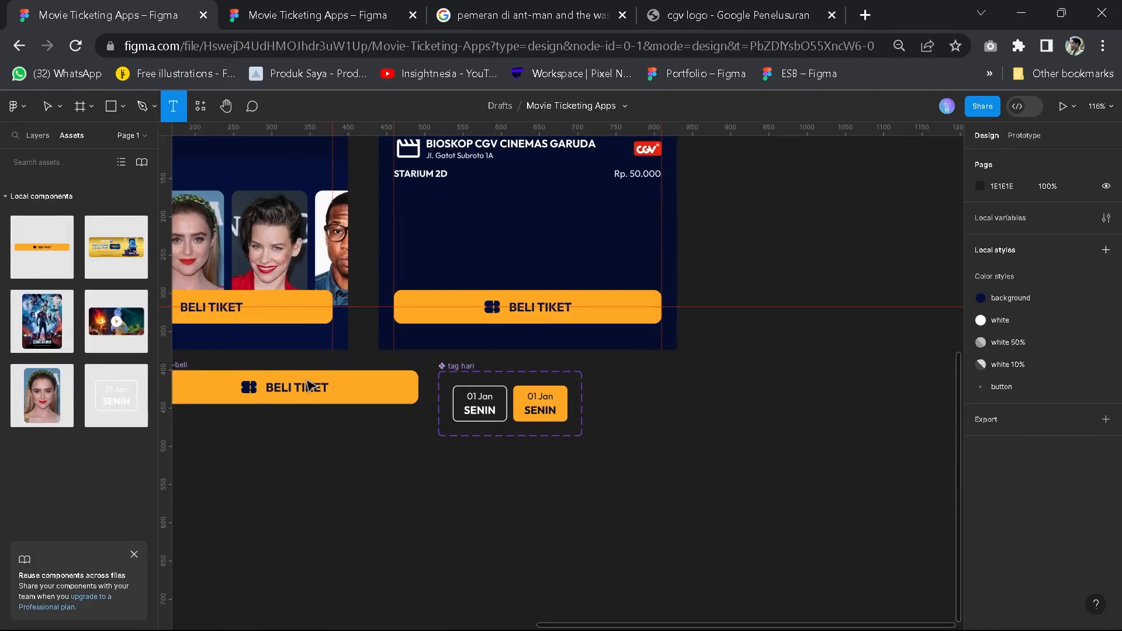
{"action": "type", "text": "11"}
{"action": "key", "text": "Escape"}
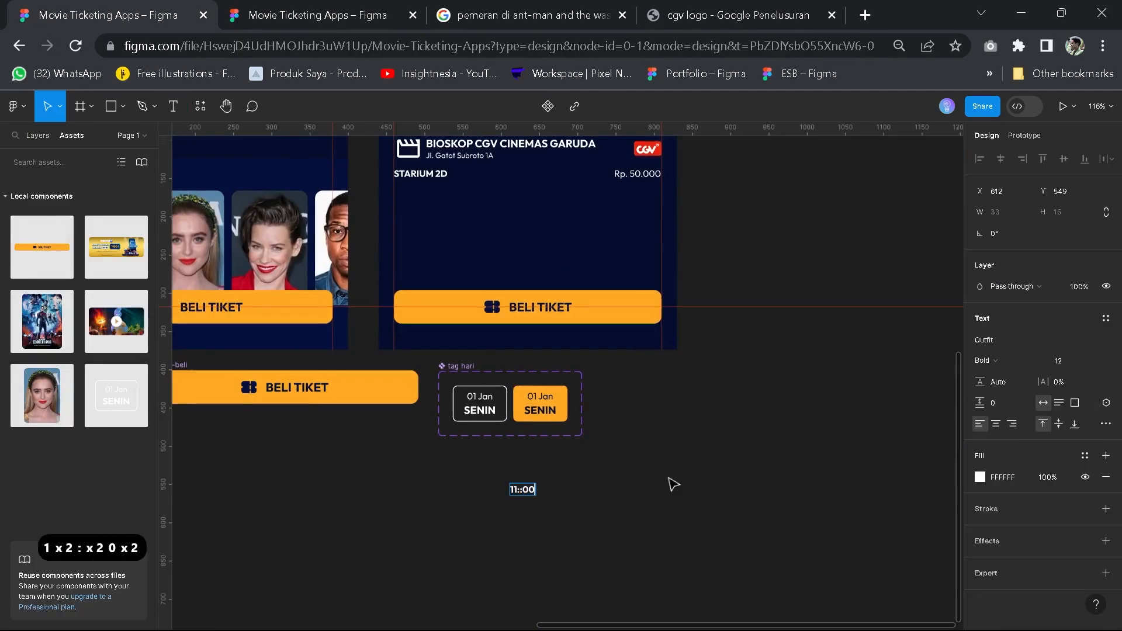
{"action": "key", "text": "BackSpace"}
{"action": "key", "text": "BackSpace"}
{"action": "type", "text": ":"}
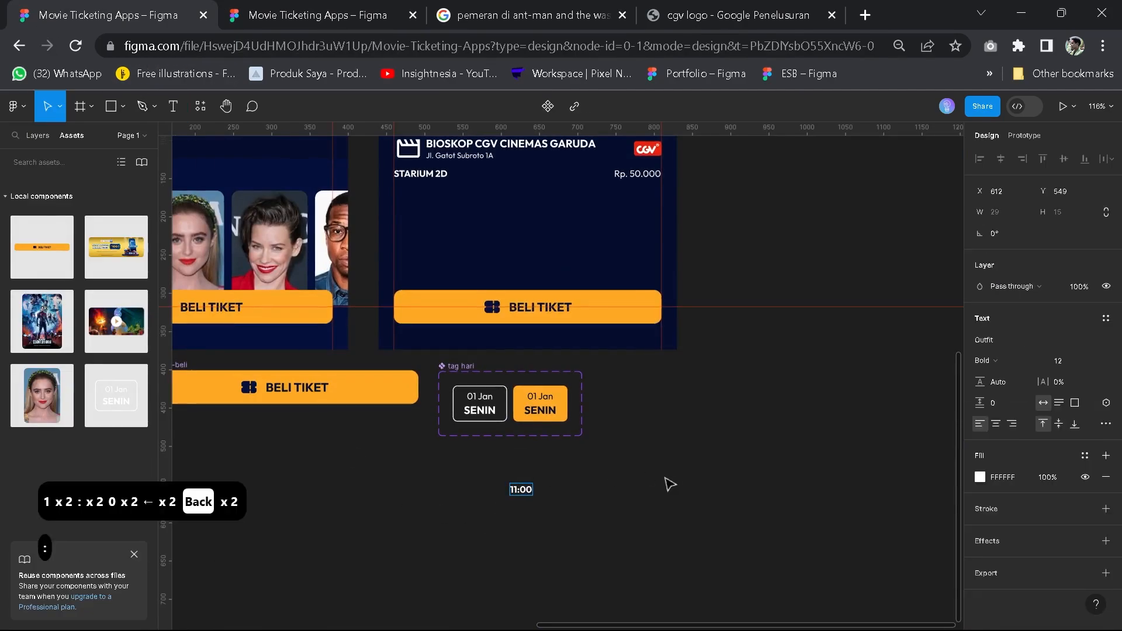
Check the 11:30 showtime tag in the reference and wrap the 11:00 text in an auto layout frame with 10 padding
{"action": "left_click", "coordinate": [280, 8]}
{"action": "left_click", "coordinate": [425, 544]}
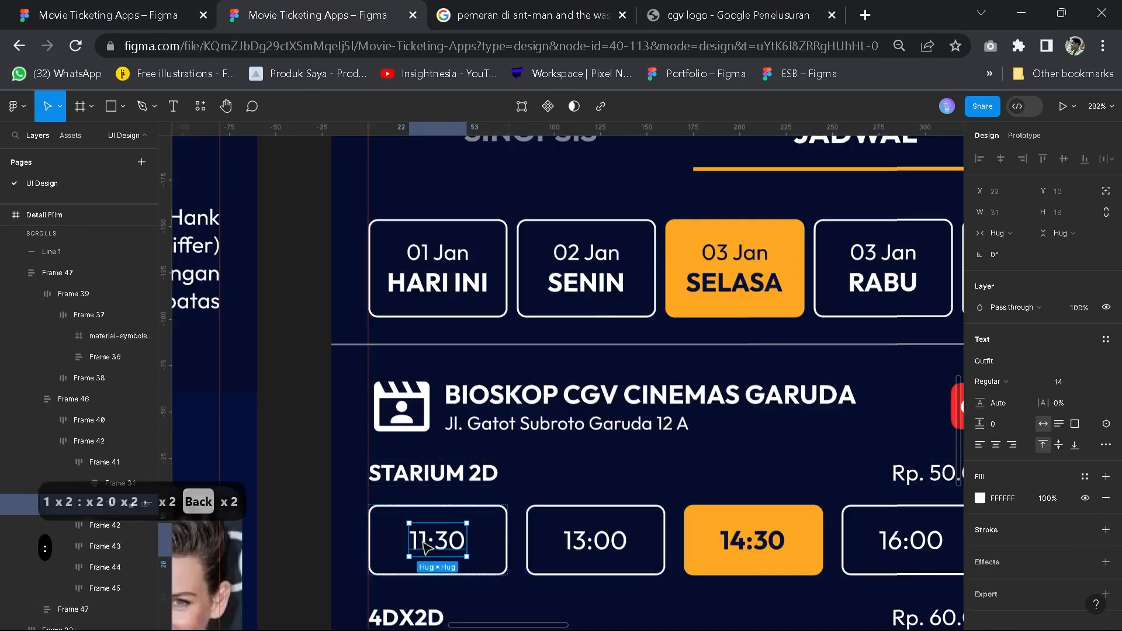
{"action": "left_click", "coordinate": [399, 553]}
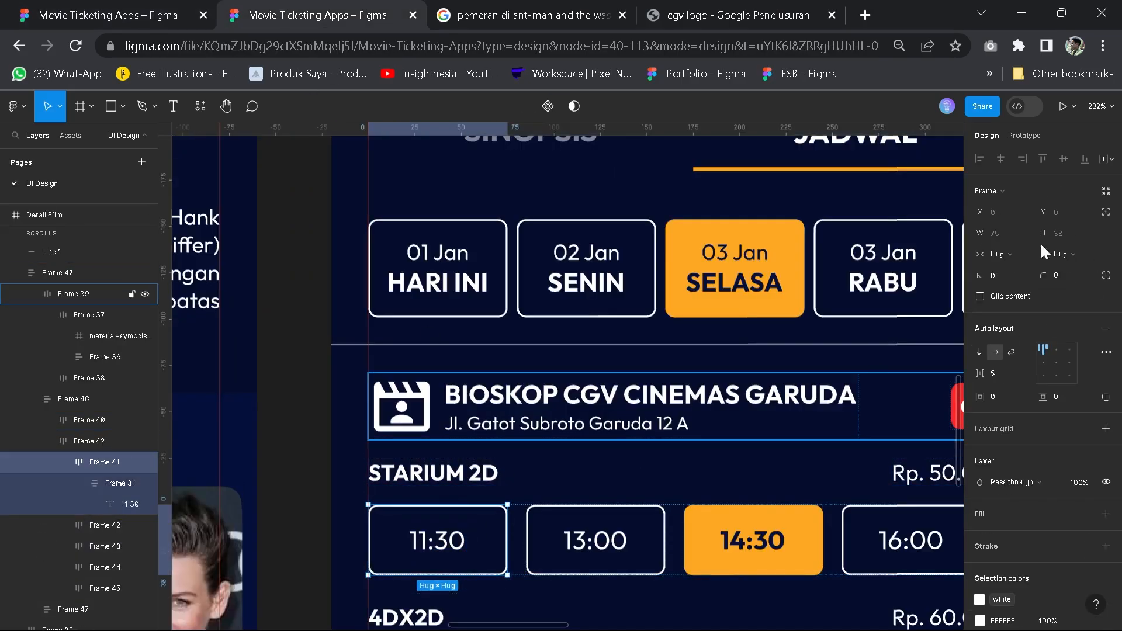
{"action": "left_click", "coordinate": [130, 9]}
{"action": "left_click", "coordinate": [523, 497]}
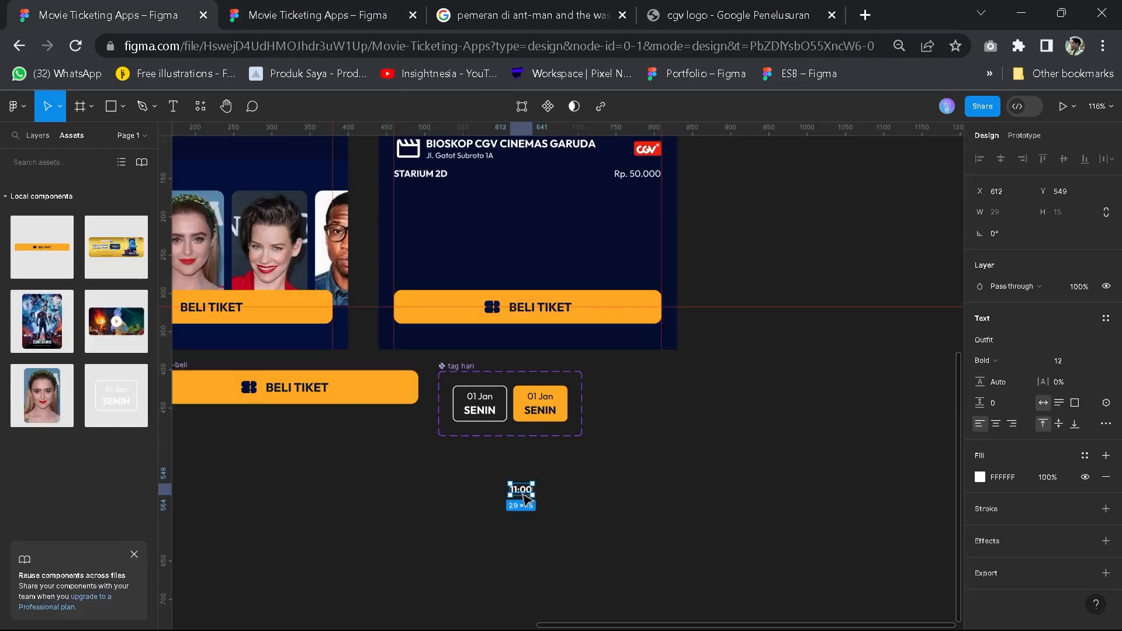
{"action": "key", "text": "shift+a"}
{"action": "scroll", "coordinate": [541, 514], "scroll_direction": "up", "scroll_amount": 6}
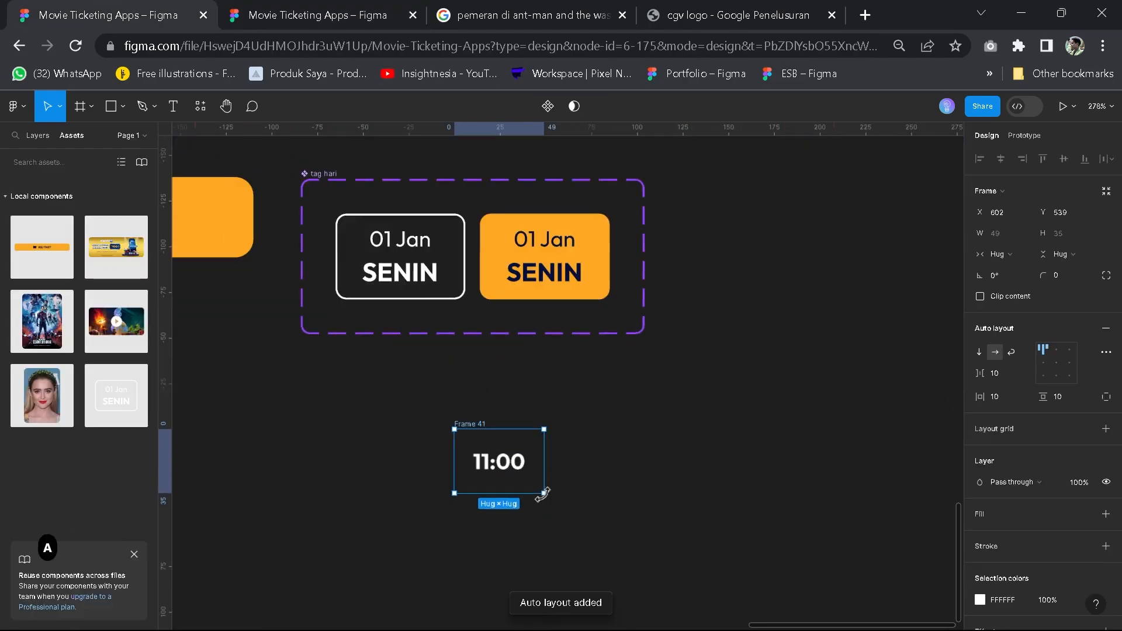
Set the 11:00 text in the new auto layout frame to size 14 and Regular weight
{"action": "double_click", "coordinate": [507, 462]}
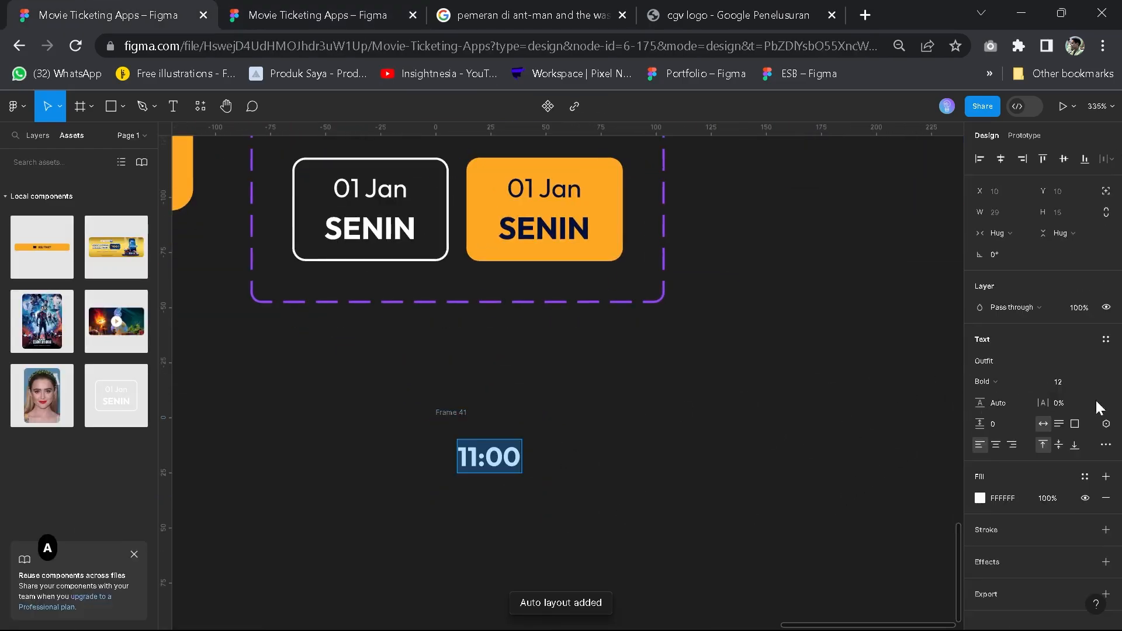
{"action": "left_click", "coordinate": [1093, 383]}
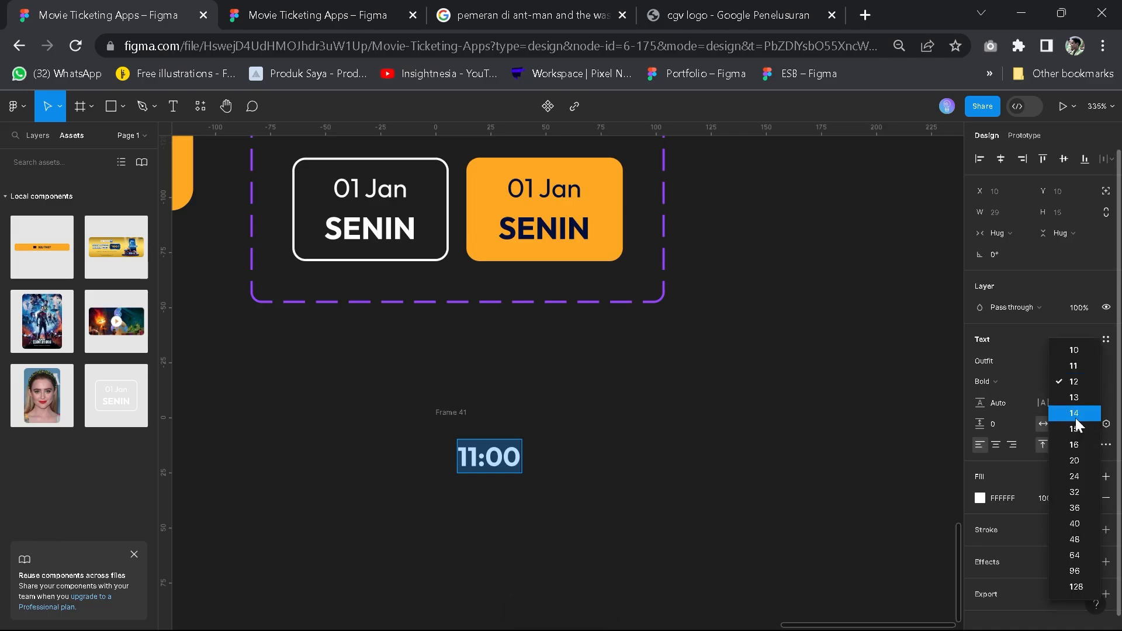
{"action": "left_click", "coordinate": [1075, 417]}
{"action": "left_click", "coordinate": [1013, 383]}
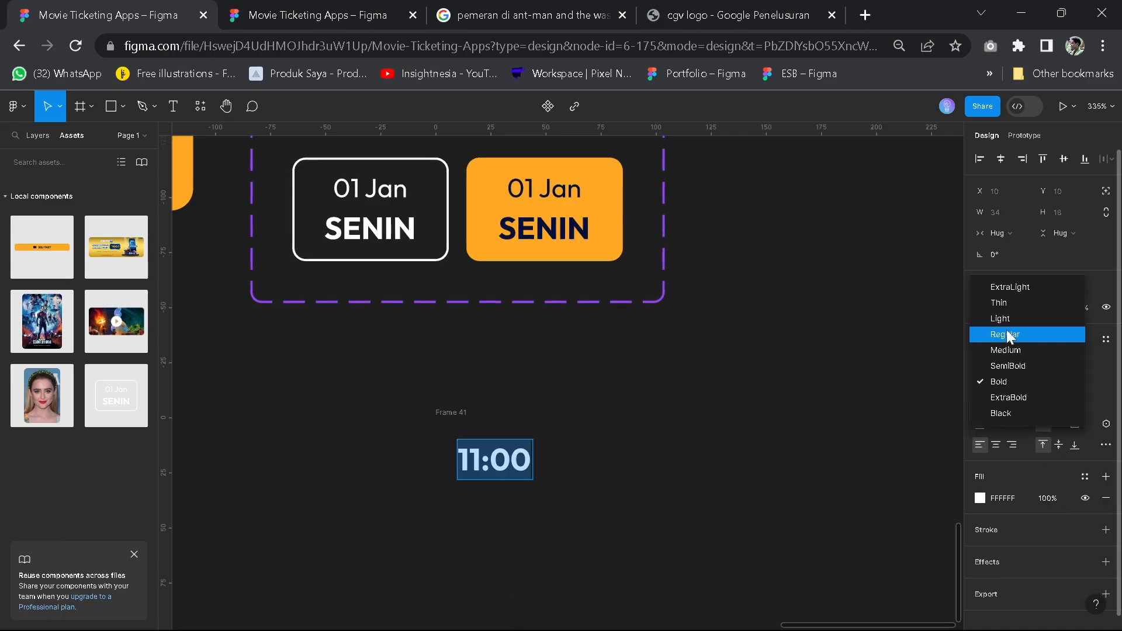
{"action": "left_click", "coordinate": [941, 334]}
Give the 11:00 frame a 1 px inside stroke in the white color style and a corner radius of 5
{"action": "left_click", "coordinate": [455, 415]}
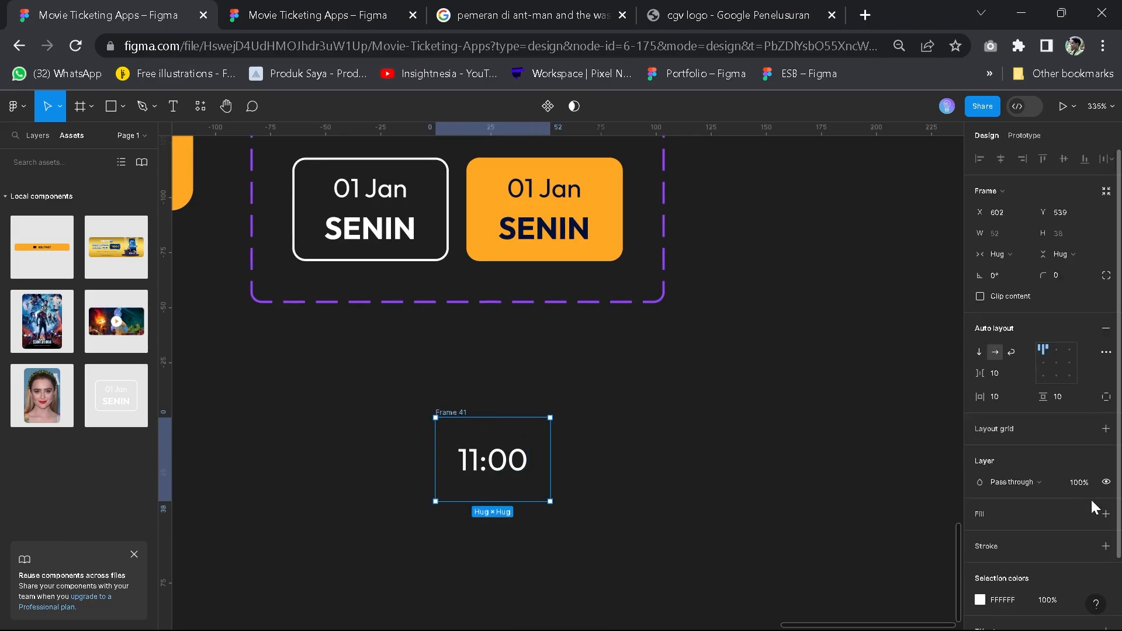
{"action": "left_click", "coordinate": [1106, 546]}
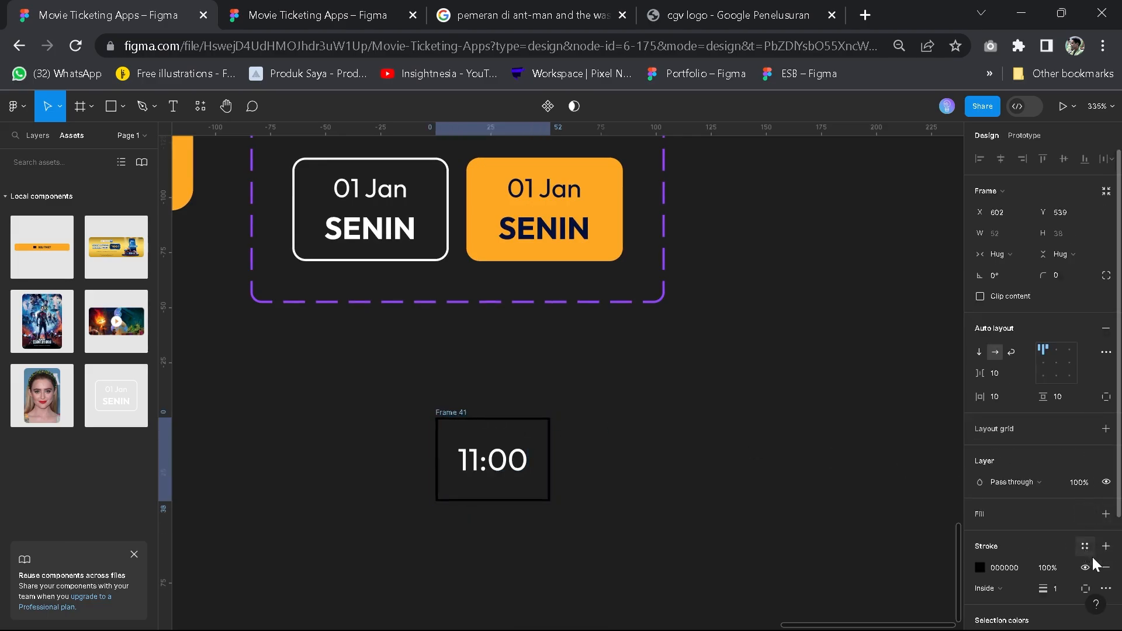
{"action": "scroll", "coordinate": [1059, 535], "scroll_direction": "down", "scroll_amount": 2}
{"action": "left_click", "coordinate": [1084, 461]}
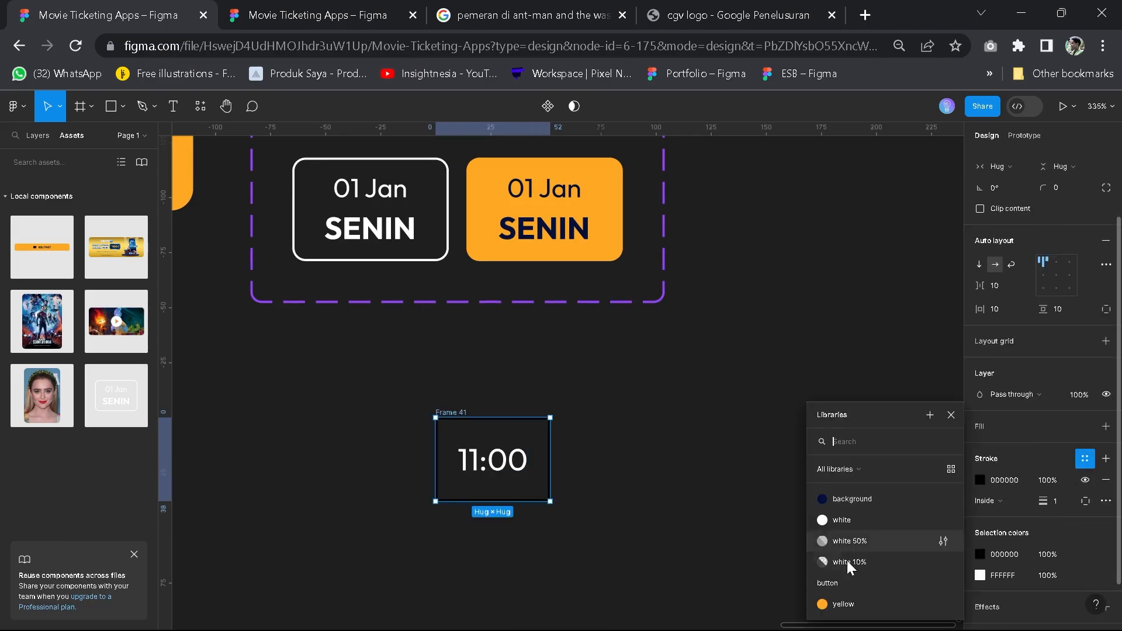
{"action": "left_click", "coordinate": [850, 520]}
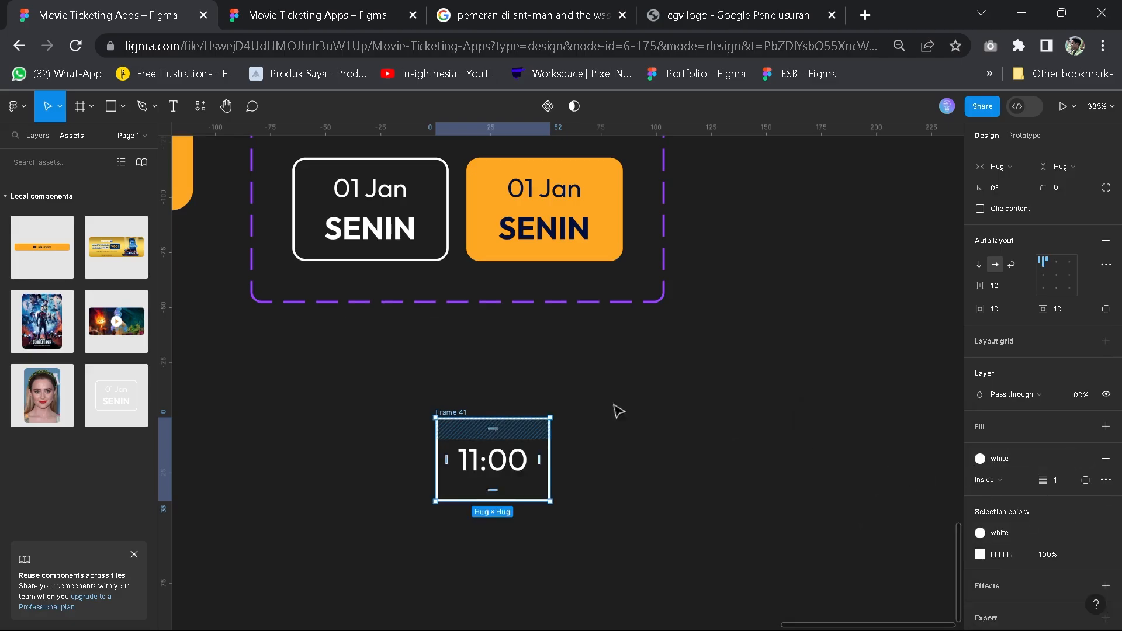
{"action": "type", "text": "5"}
{"action": "key", "text": "Return"}
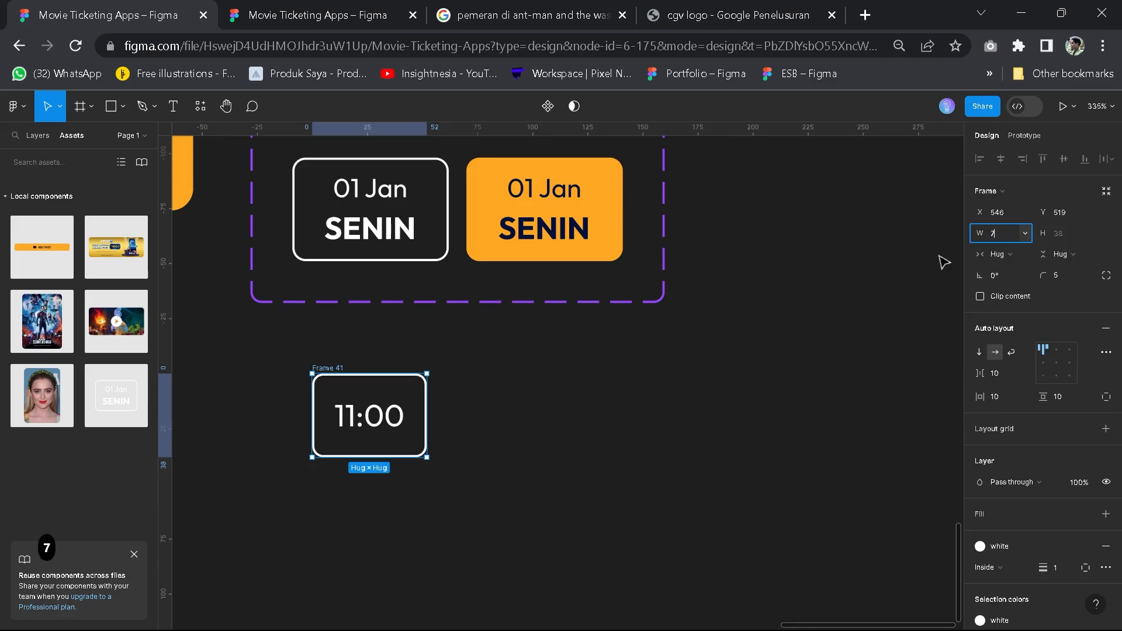
Set the 11:00 frame's width to 75 and center its content
{"action": "key", "text": "Return"}
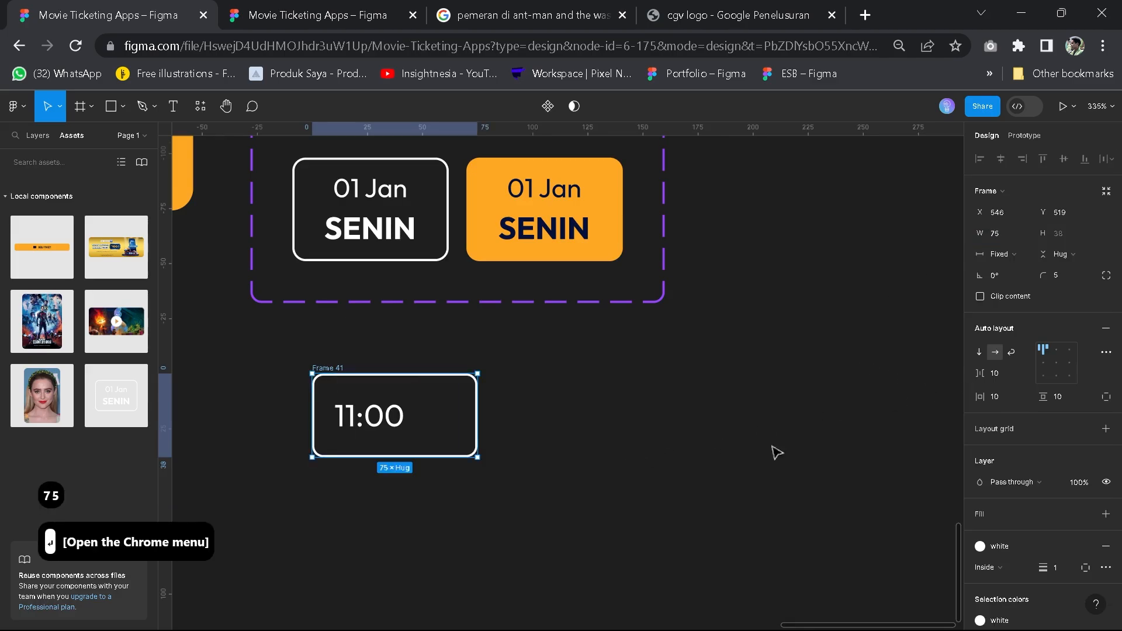
{"action": "left_click", "coordinate": [1056, 362]}
{"action": "left_click", "coordinate": [545, 445]}
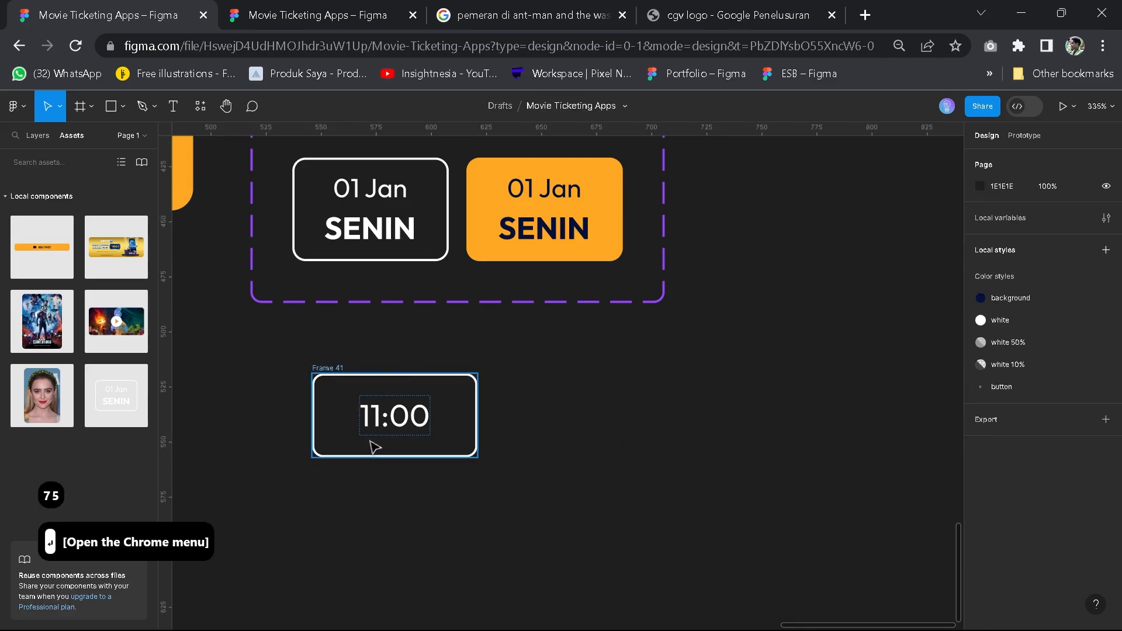
Rename the 11:00 frame as "tag jam - inactive"
{"action": "scroll", "coordinate": [426, 386], "scroll_direction": "up", "scroll_amount": 2}
{"action": "left_click", "coordinate": [401, 366]}
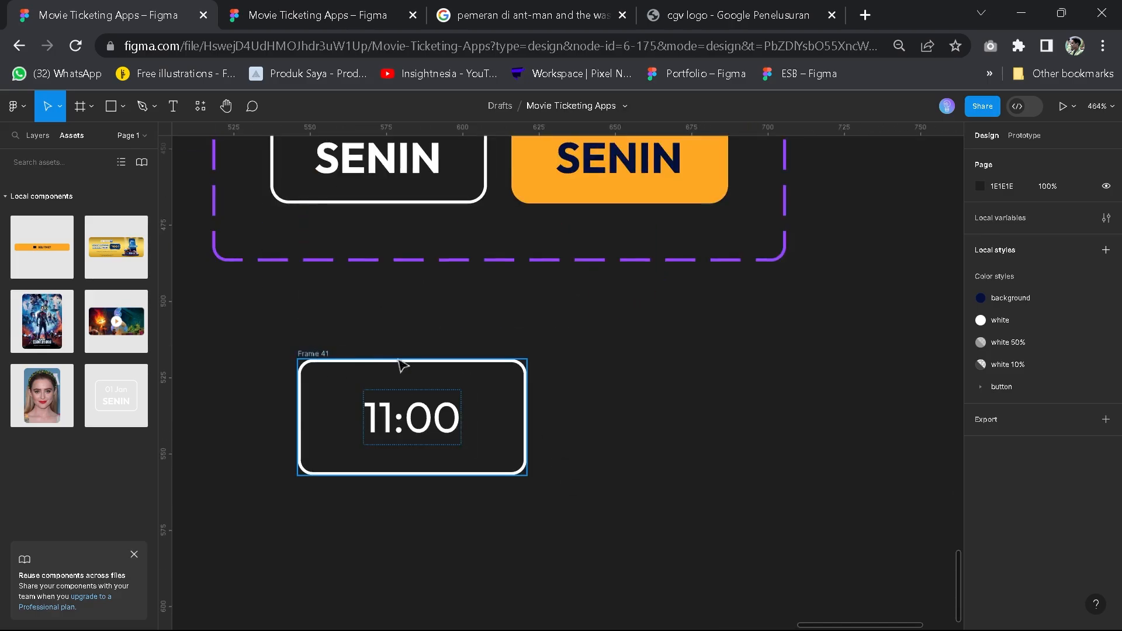
{"action": "left_click_drag", "start_coordinate": [438, 343], "coordinate": [542, 353]}
{"action": "left_click_drag", "start_coordinate": [447, 354], "coordinate": [381, 363]}
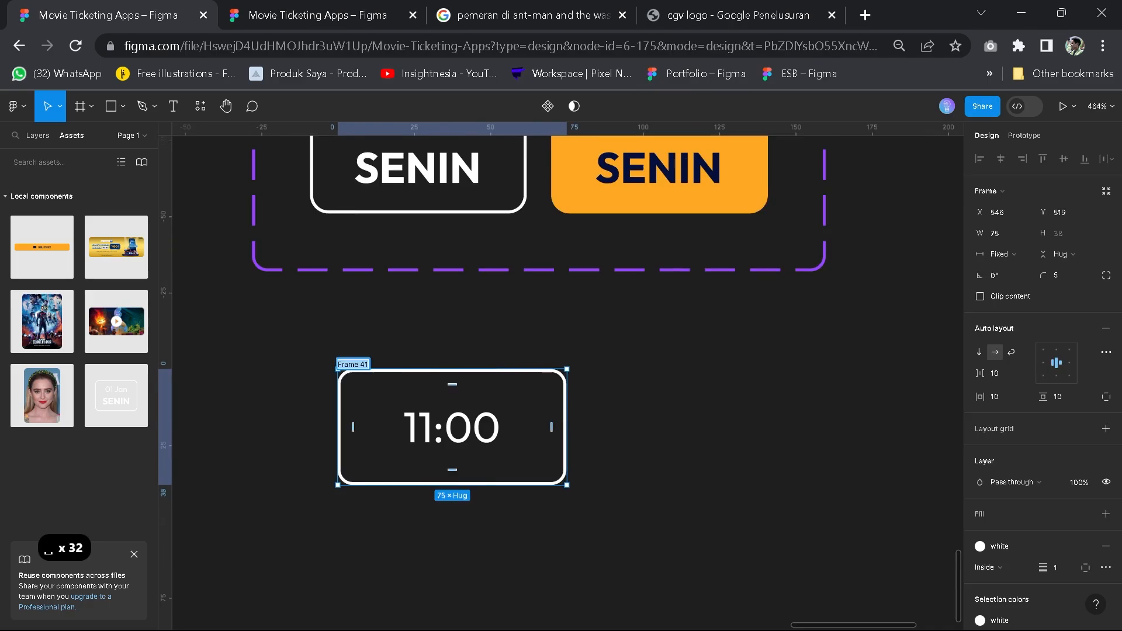
{"action": "type", "text": "tag jam "}
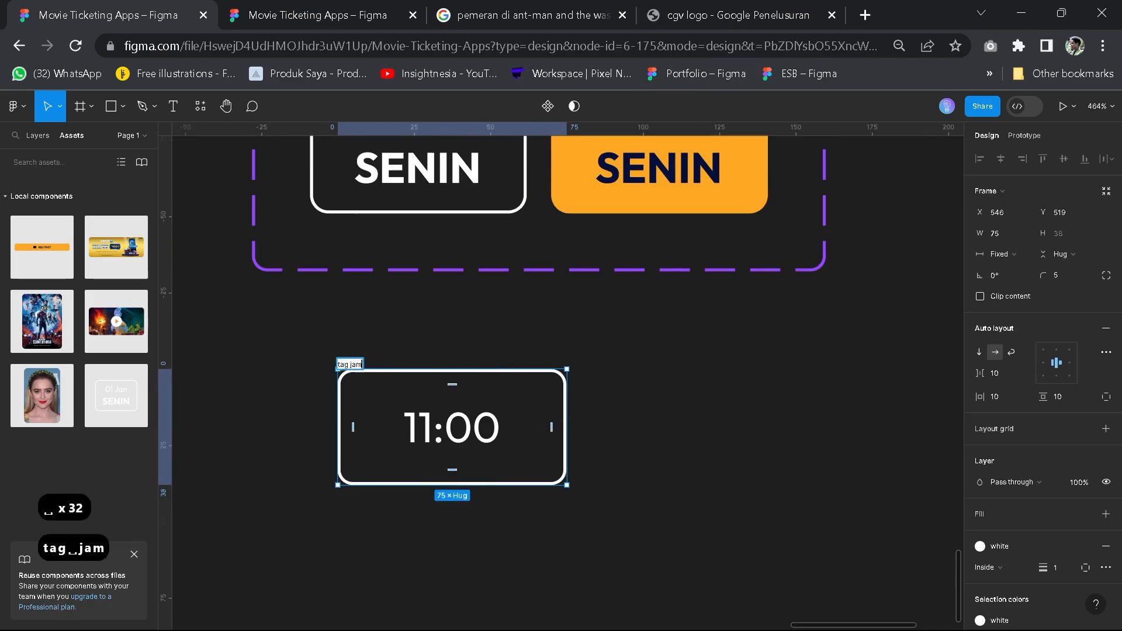
{"action": "type", "text": "- ac"}
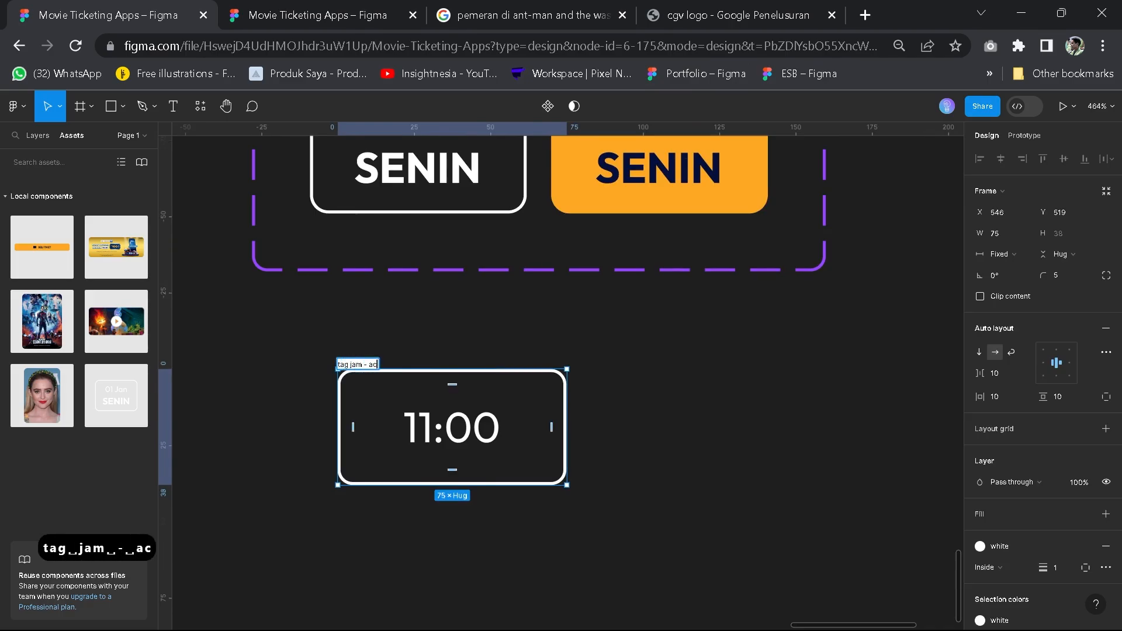
{"action": "key", "text": "BackSpace"}
{"action": "key", "text": "BackSpace"}
{"action": "type", "text": "inactive"}
{"action": "key", "text": "Return"}
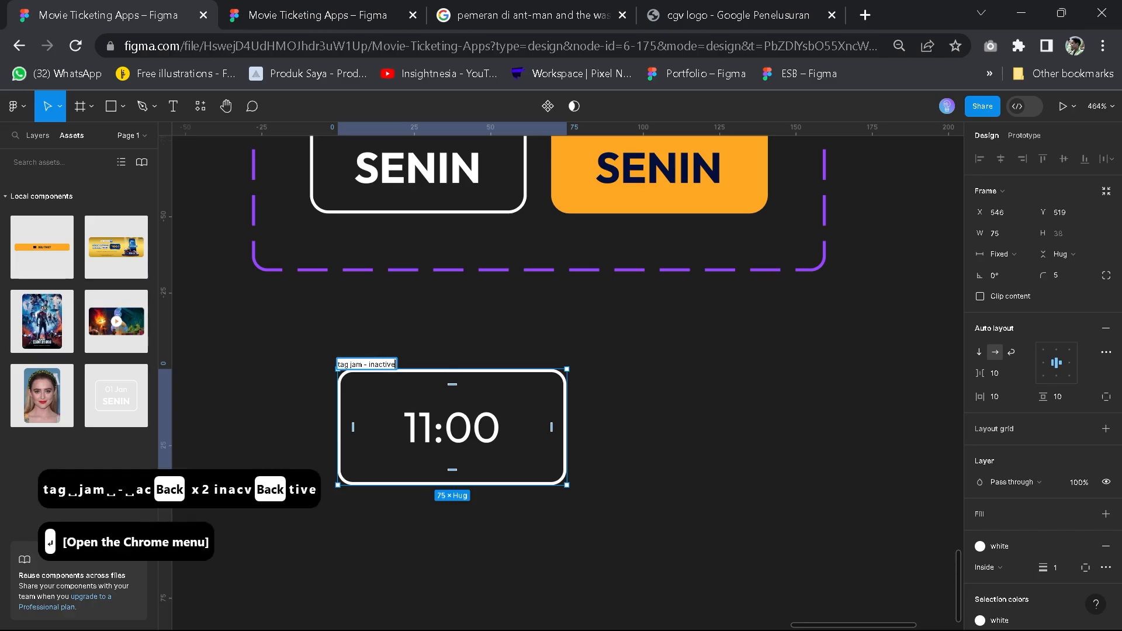
Duplicate the inactive showtime tag beside the original and rename the copy as "tag jam - active"
{"action": "key", "text": "ctrl+d"}
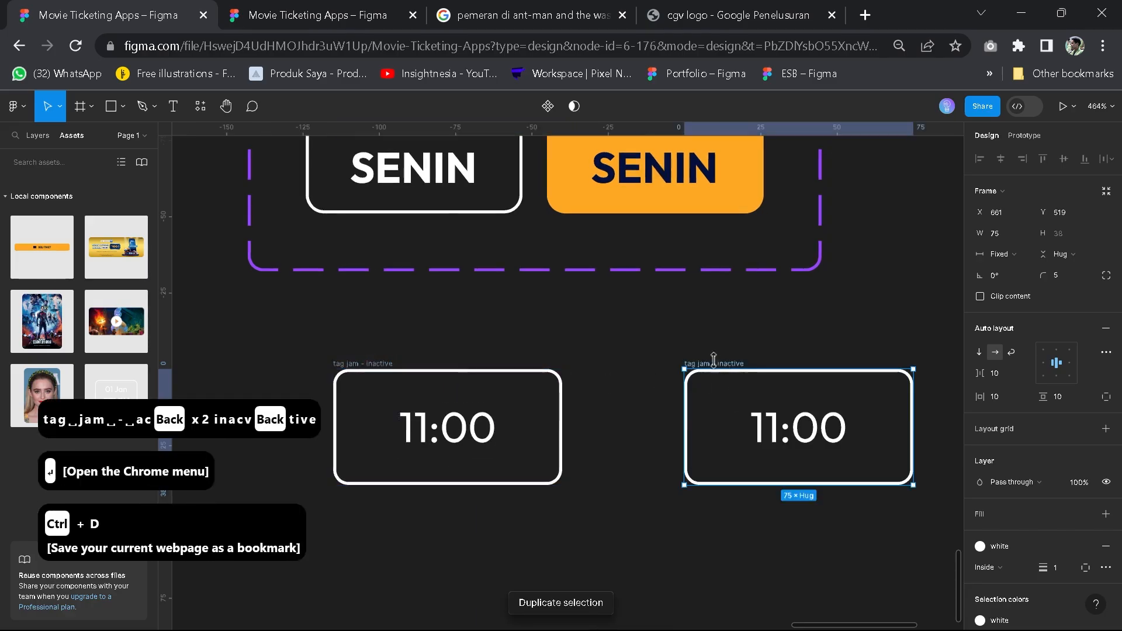
{"action": "key", "text": "Left"}
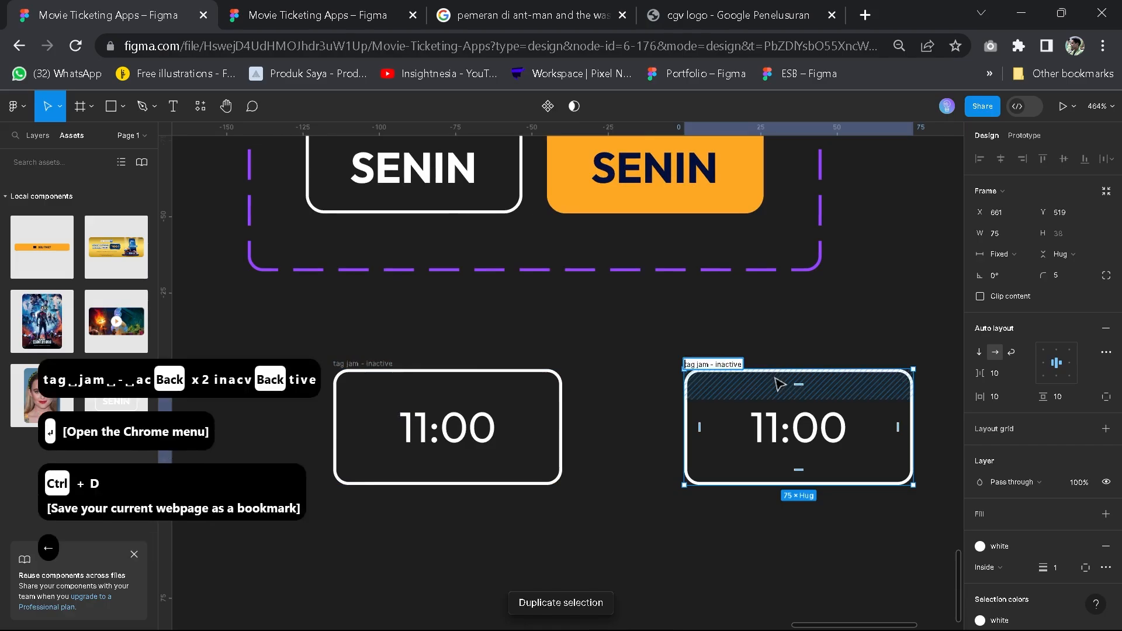
{"action": "key", "text": "ctrl+Right"}
{"action": "key", "text": "ctrl+Right"}
{"action": "key", "text": "ctrl+Right"}
{"action": "key", "text": "Right"}
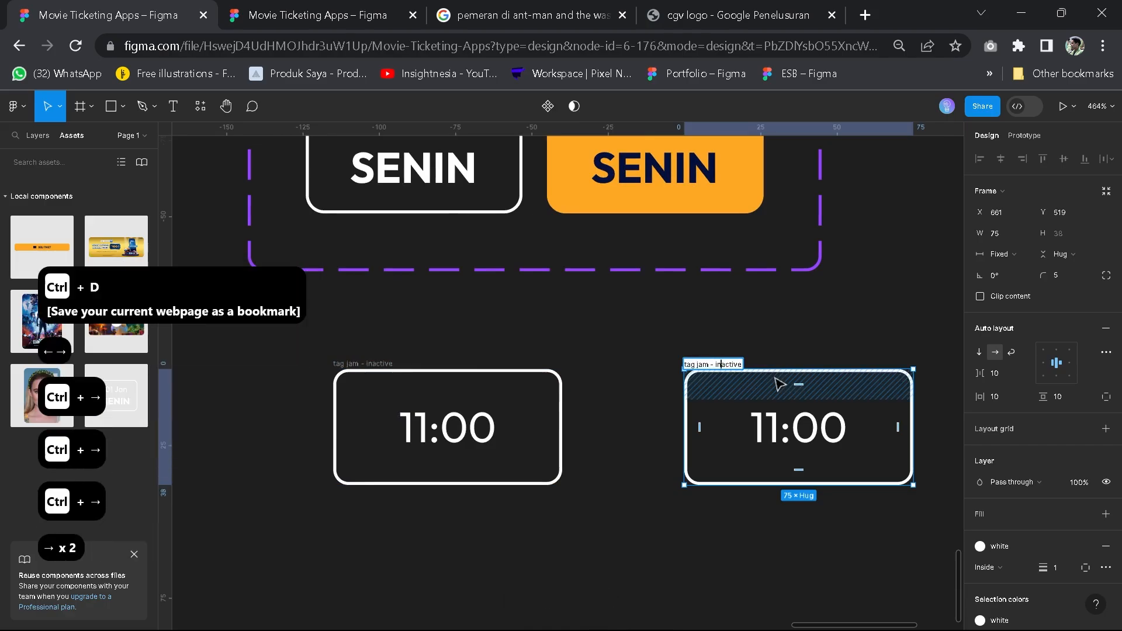
{"action": "key", "text": "BackSpace"}
{"action": "key", "text": "BackSpace"}
{"action": "key", "text": "Return"}
Apply the button/yellow color style to both the fill and the stroke of the active showtime tag
{"action": "left_click", "coordinate": [782, 433]}
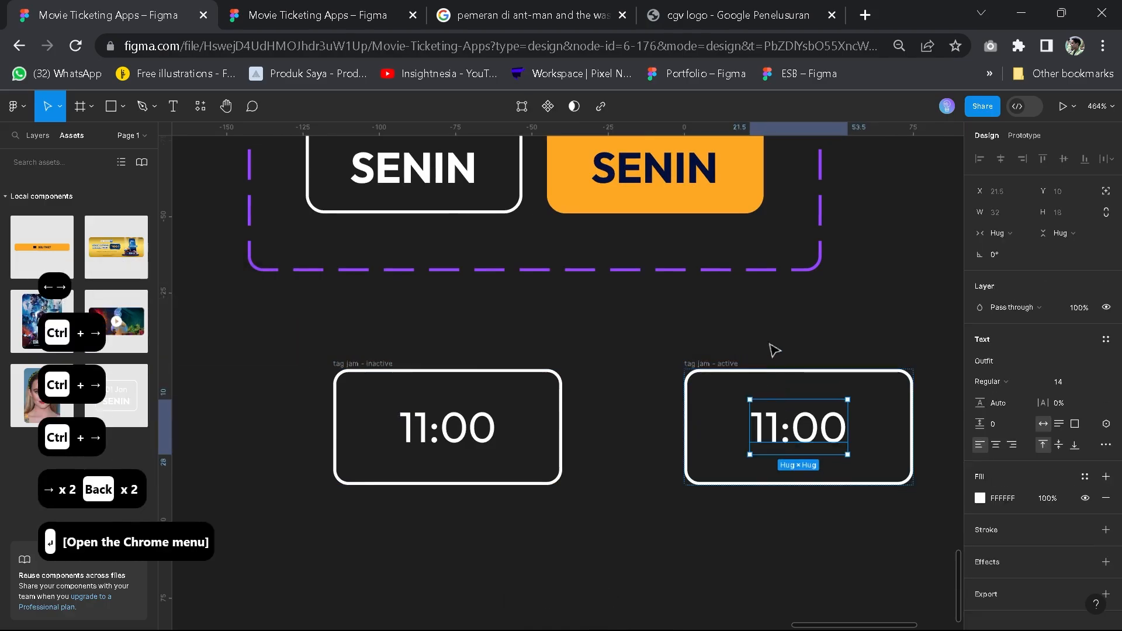
{"action": "left_click", "coordinate": [768, 346]}
{"action": "left_click", "coordinate": [710, 363]}
{"action": "scroll", "coordinate": [994, 497], "scroll_direction": "down", "scroll_amount": 2}
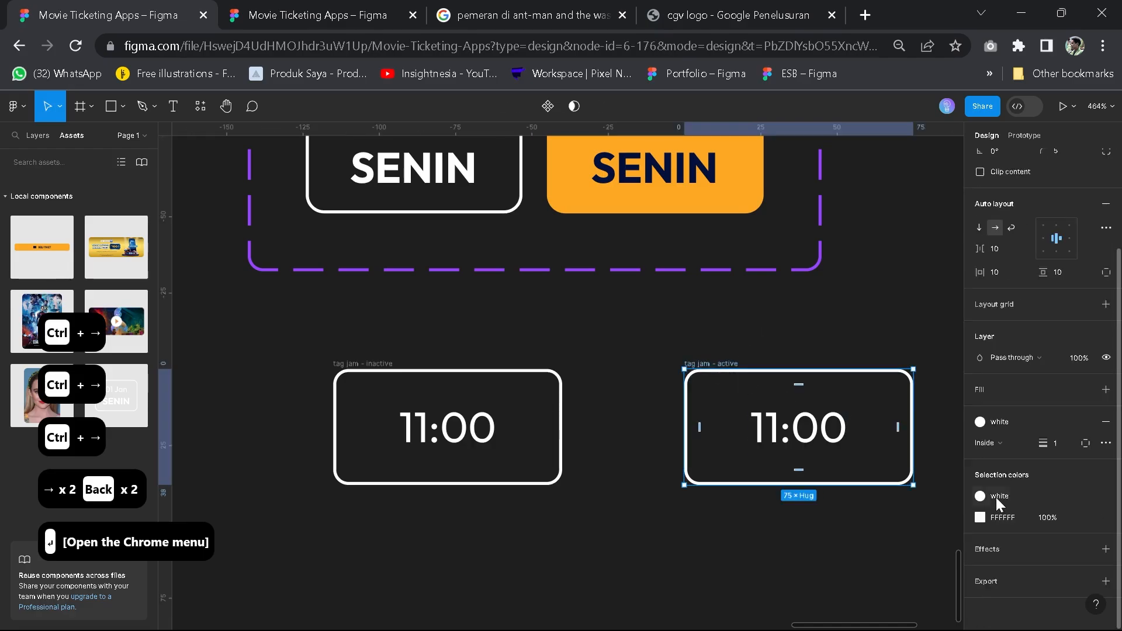
{"action": "left_click", "coordinate": [1000, 422]}
{"action": "left_click", "coordinate": [1105, 389]}
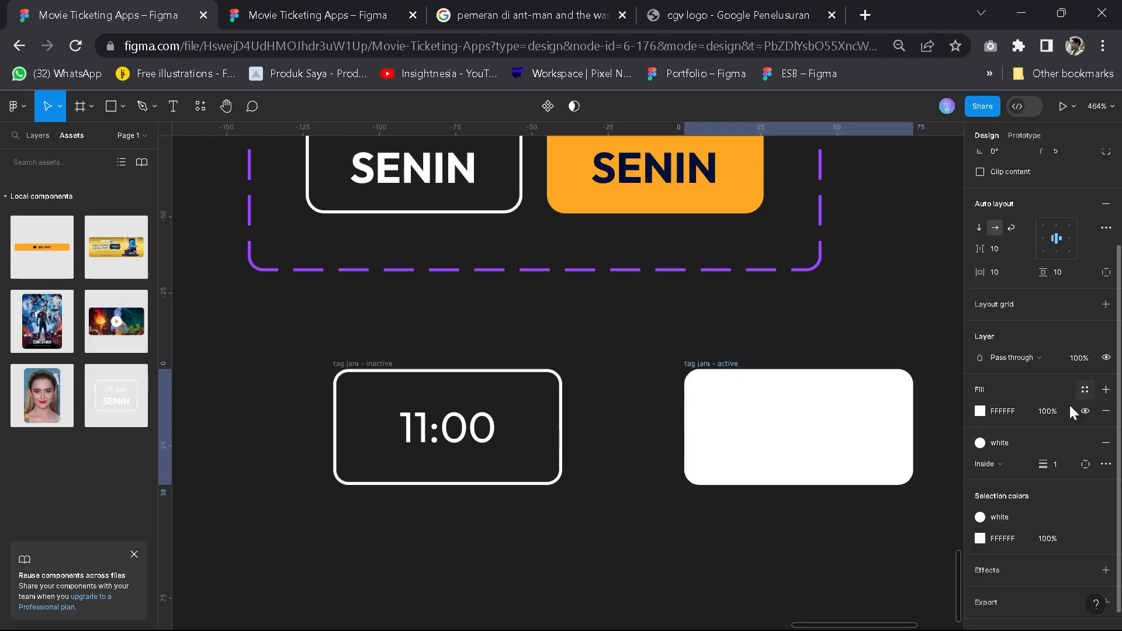
{"action": "left_click", "coordinate": [1085, 389]}
{"action": "left_click", "coordinate": [827, 582]}
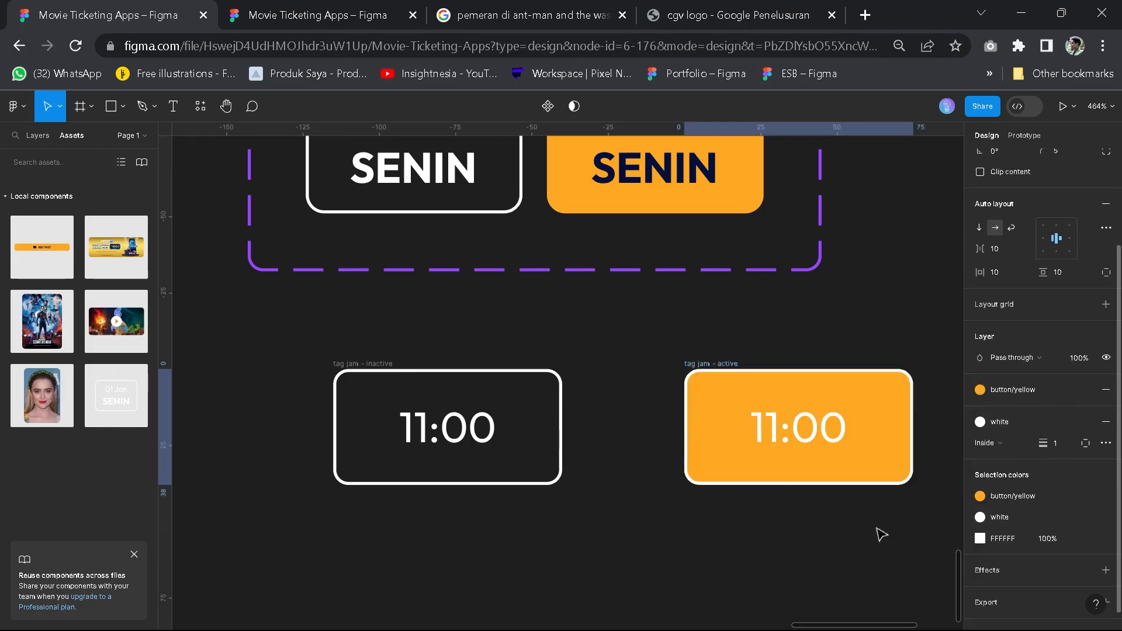
{"action": "left_click", "coordinate": [1049, 422]}
{"action": "left_click", "coordinate": [888, 602]}
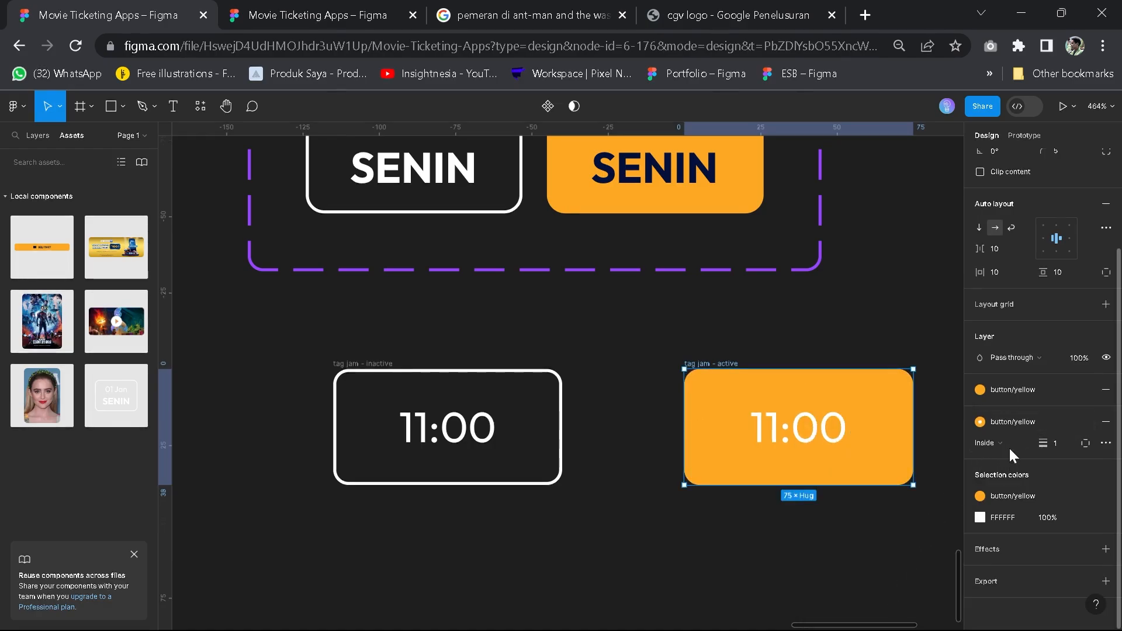
Color the active tag's 11:00 text with the background color style and make it bold
{"action": "left_click", "coordinate": [1082, 518]}
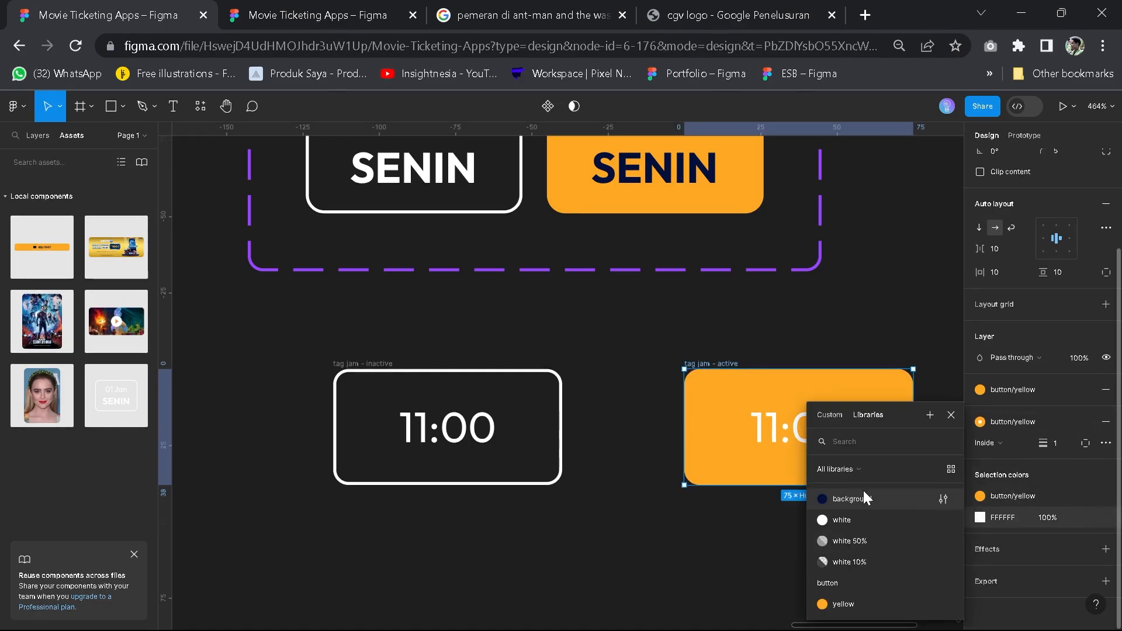
{"action": "left_click", "coordinate": [847, 499]}
{"action": "double_click", "coordinate": [814, 437]}
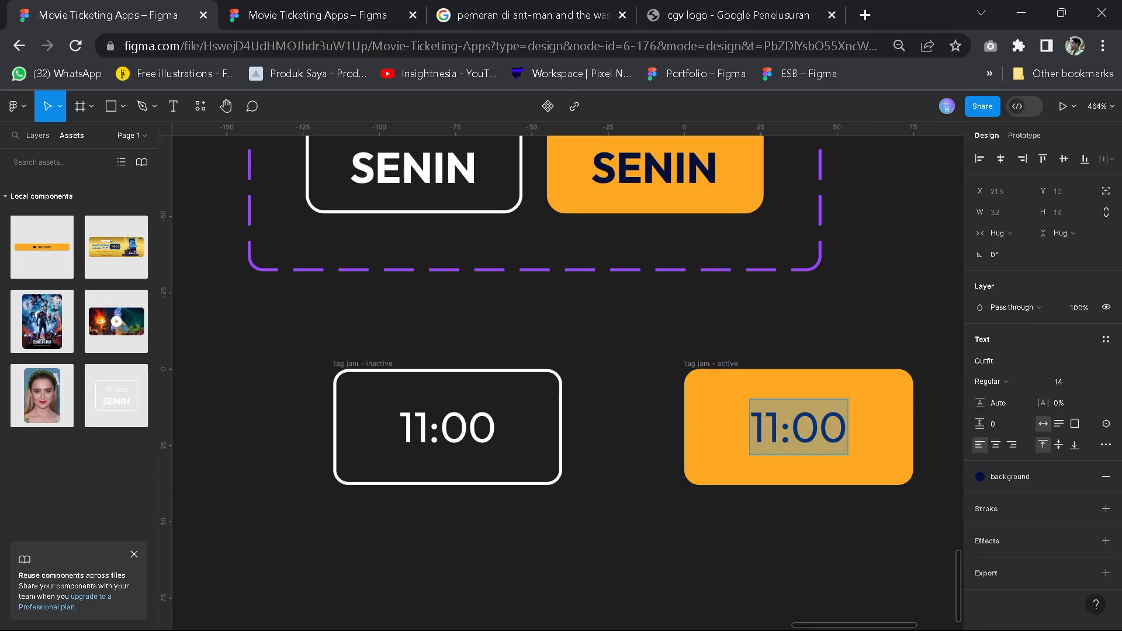
{"action": "key", "text": "ctrl+b"}
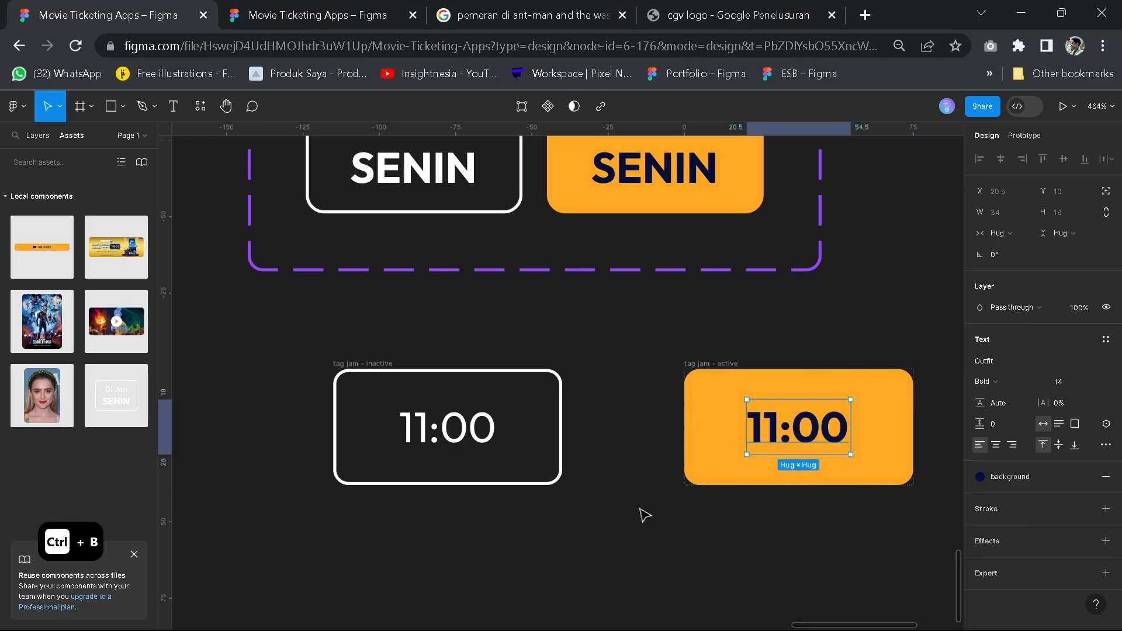
{"action": "left_click", "coordinate": [640, 509]}
Check the text styling of SENIN in the inactive variant of the "tag hari" component
{"action": "key", "text": "space"}
{"action": "left_click_drag", "start_coordinate": [406, 201], "coordinate": [446, 316]}
{"action": "left_click", "coordinate": [447, 283]}
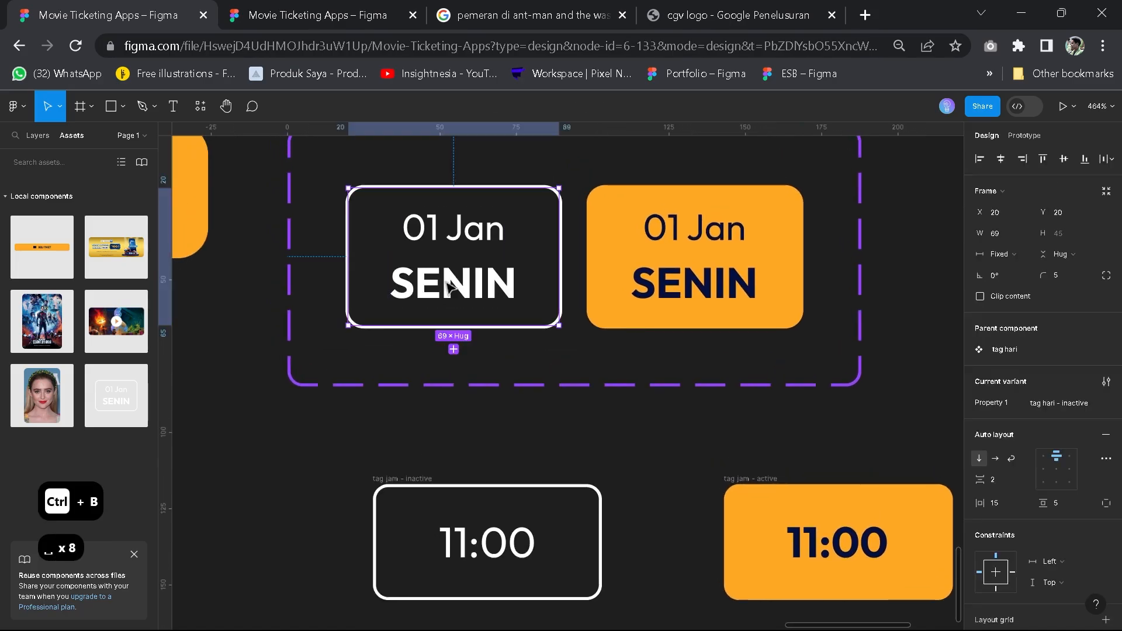
{"action": "left_click", "coordinate": [447, 282]}
{"action": "double_click", "coordinate": [447, 282]}
{"action": "key", "text": "Escape"}
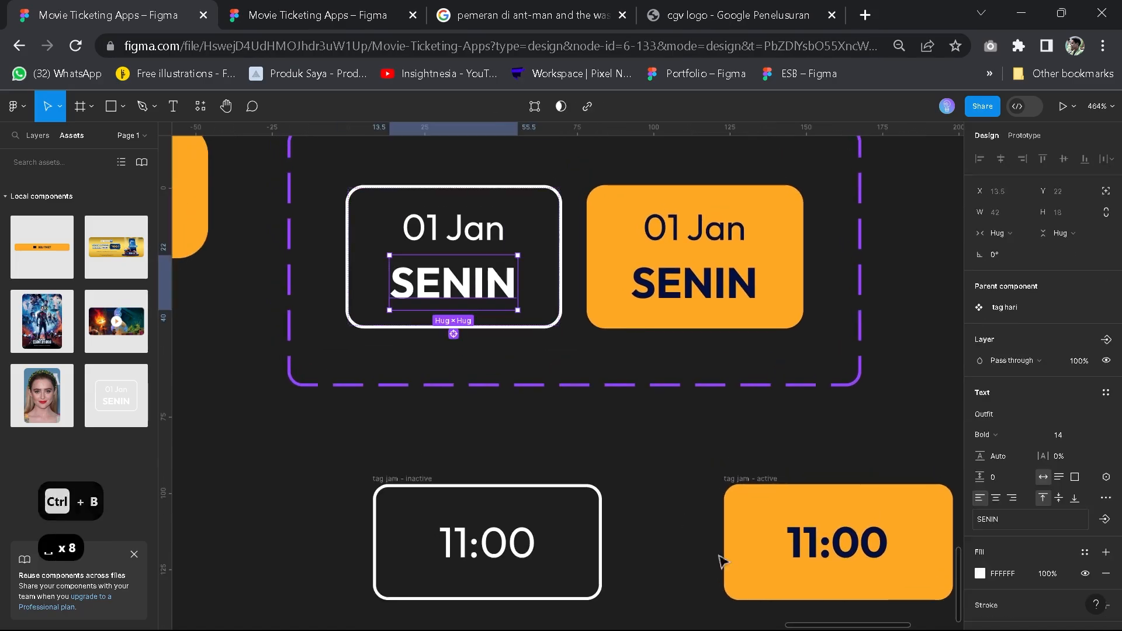
Move the active showtime tag closer to the inactive one with a 14 px gap, and select both tags
{"action": "scroll", "coordinate": [681, 506], "scroll_direction": "down", "scroll_amount": 5}
{"action": "left_click", "coordinate": [451, 468]}
{"action": "left_click", "coordinate": [563, 496], "text": "shift"}
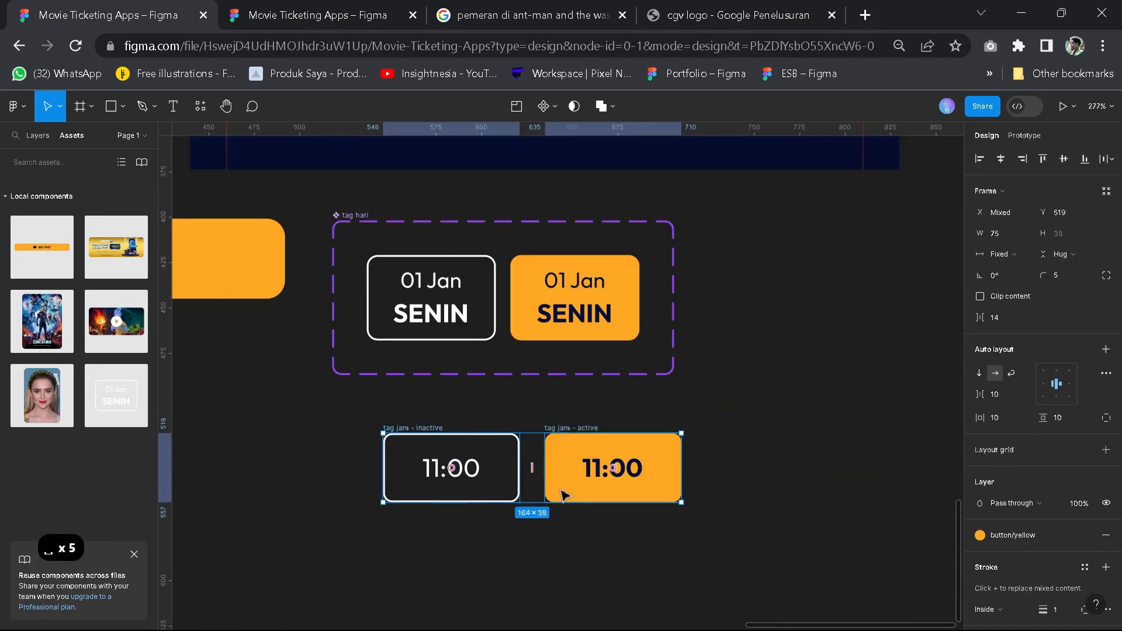
Turn the two showtime tags into separate components and combine them as variants
{"action": "key", "text": "shift+a"}
{"action": "key", "text": "ctrl+z"}
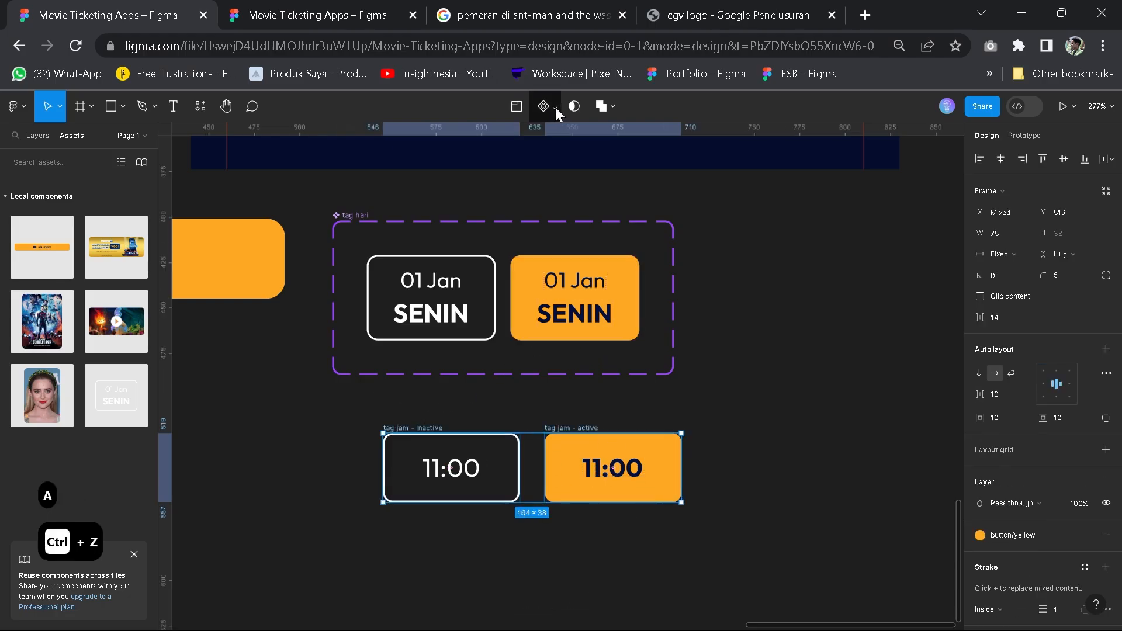
{"action": "left_click", "coordinate": [554, 106]}
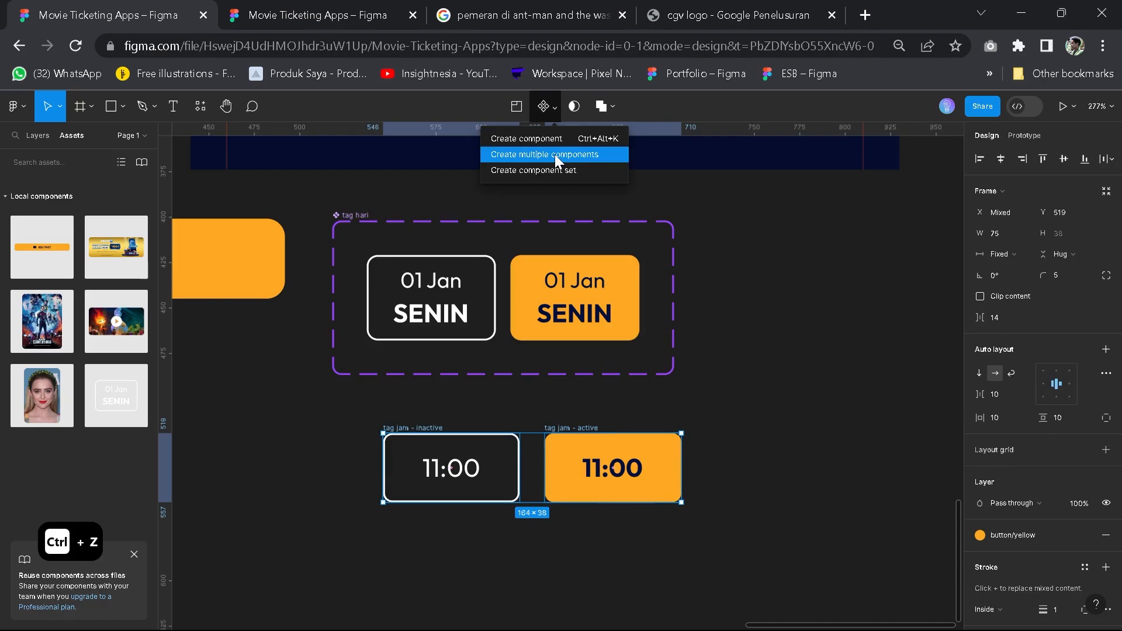
{"action": "left_click", "coordinate": [555, 154]}
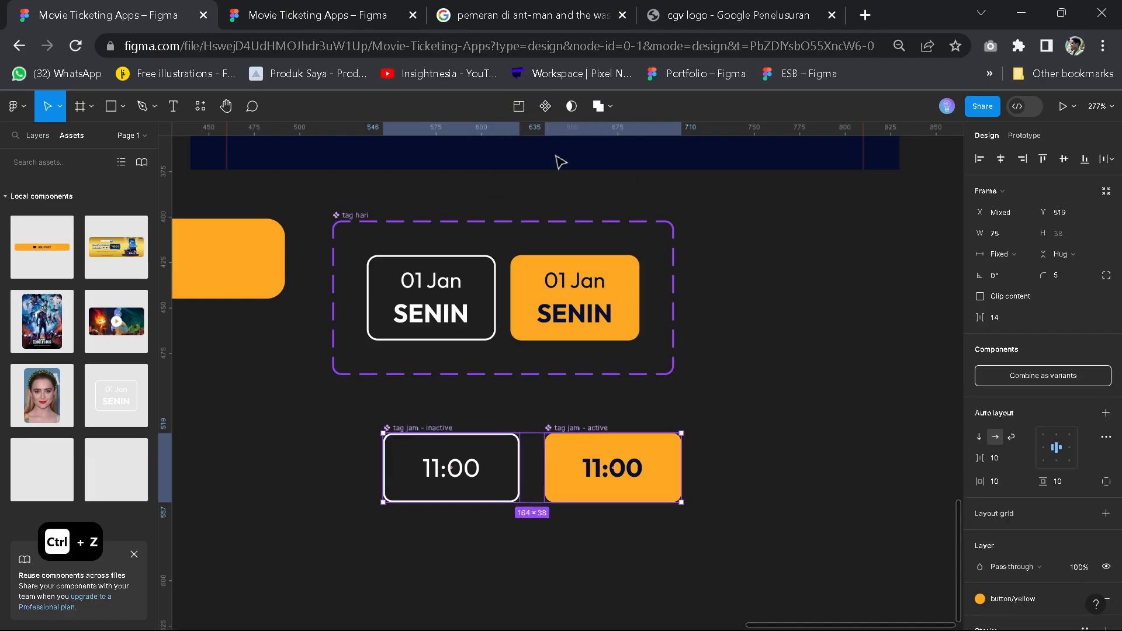
{"action": "left_click", "coordinate": [1049, 376]}
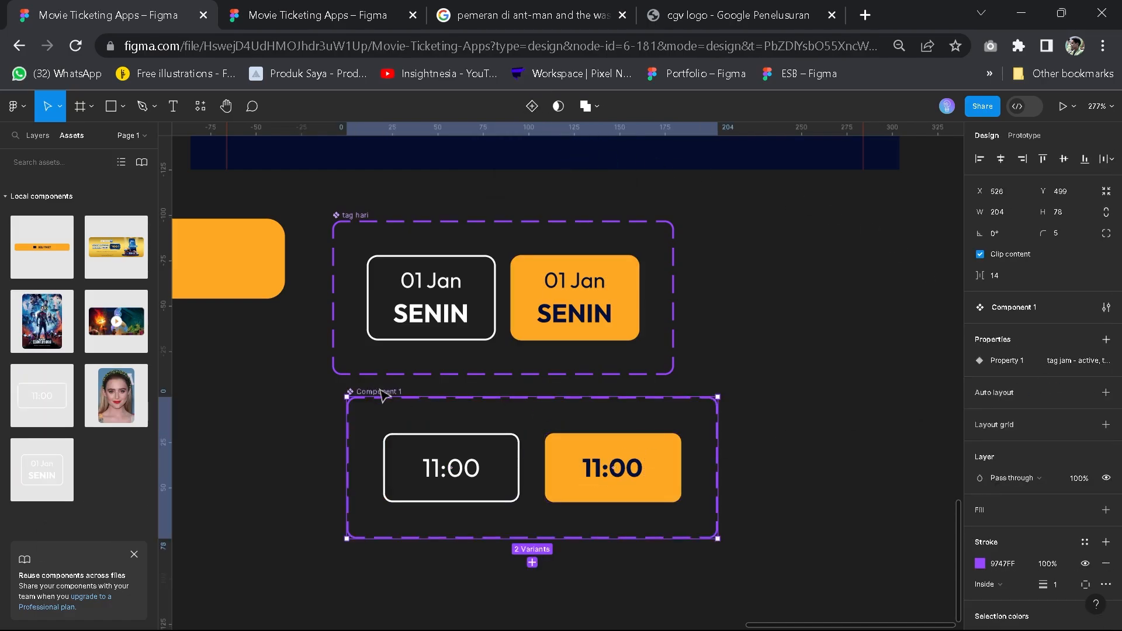
Place the showtime component set under "tag hari" at X 518, Y 498, narrow it to 188, and set the variants 4 px apart
{"action": "left_click_drag", "start_coordinate": [381, 396], "coordinate": [366, 394]}
{"action": "left_click_drag", "start_coordinate": [704, 449], "coordinate": [624, 469]}
{"action": "left_click", "coordinate": [644, 473]}
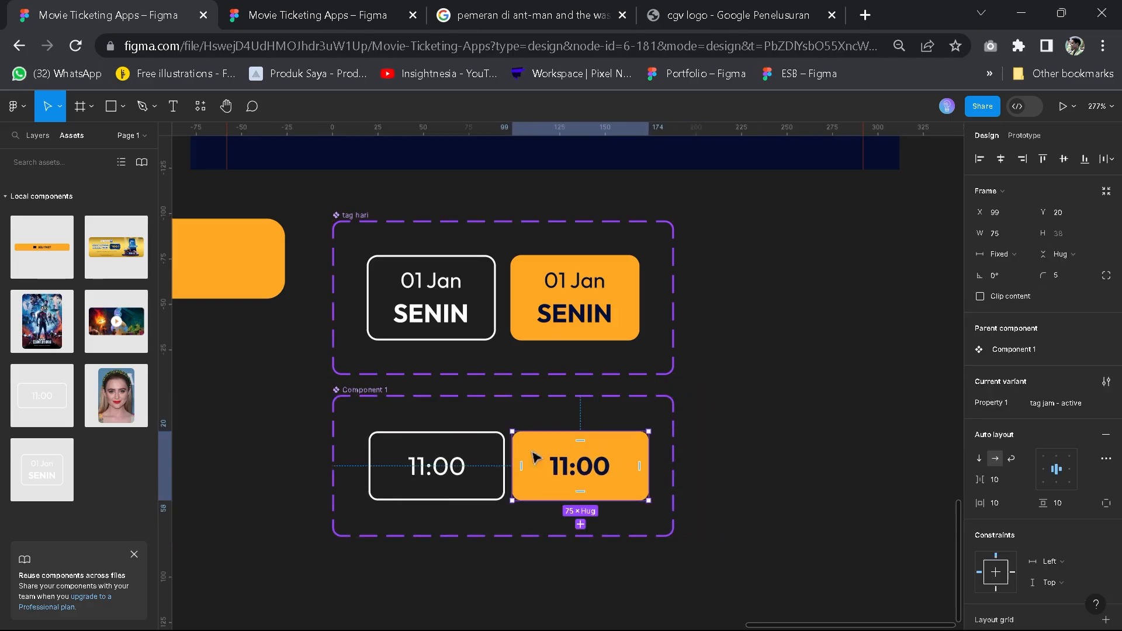
Rename the showtime component set "tag jam"
{"action": "double_click", "coordinate": [362, 390]}
{"action": "type", "text": "tag "}
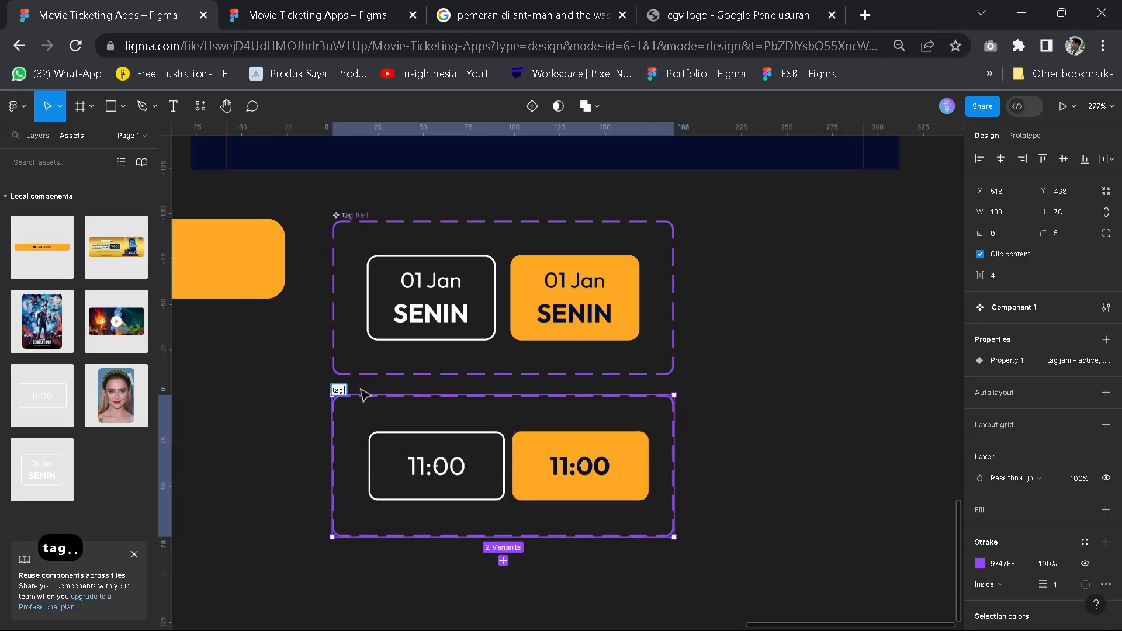
{"action": "type", "text": "jam"}
{"action": "key", "text": "Return"}
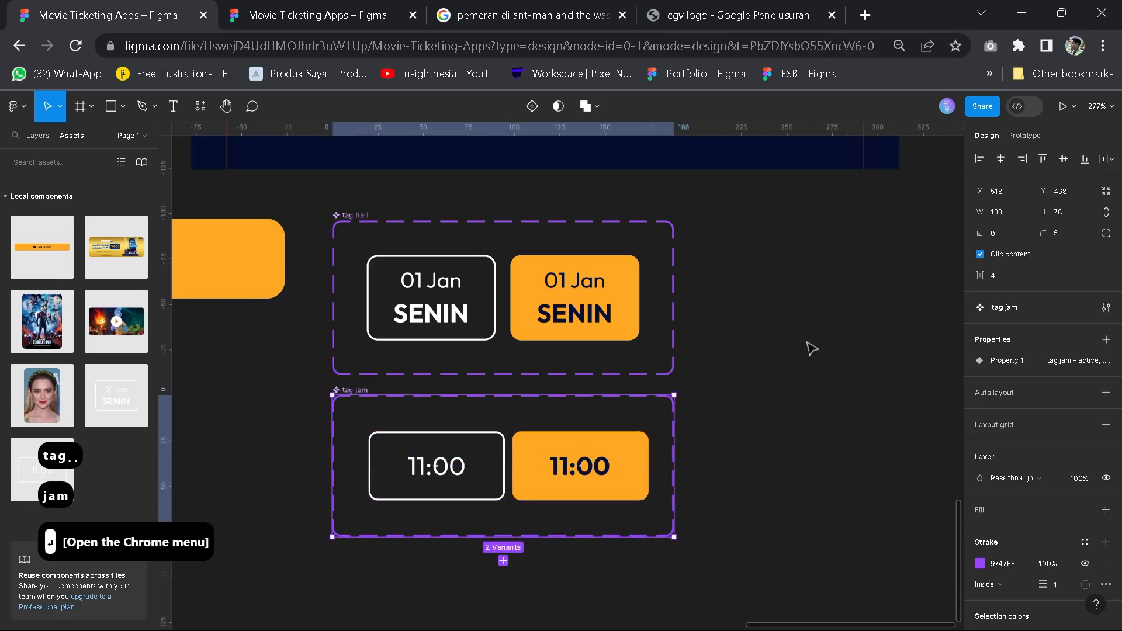
{"action": "left_click", "coordinate": [802, 342]}
Insert an inactive "tag jam" instance below STARIUM 2D on the JADWAL screen, at about X 21, Y 637
{"action": "scroll", "coordinate": [776, 332], "scroll_direction": "down", "scroll_amount": 3}
{"action": "key", "text": "space"}
{"action": "left_click_drag", "start_coordinate": [746, 343], "coordinate": [690, 616]}
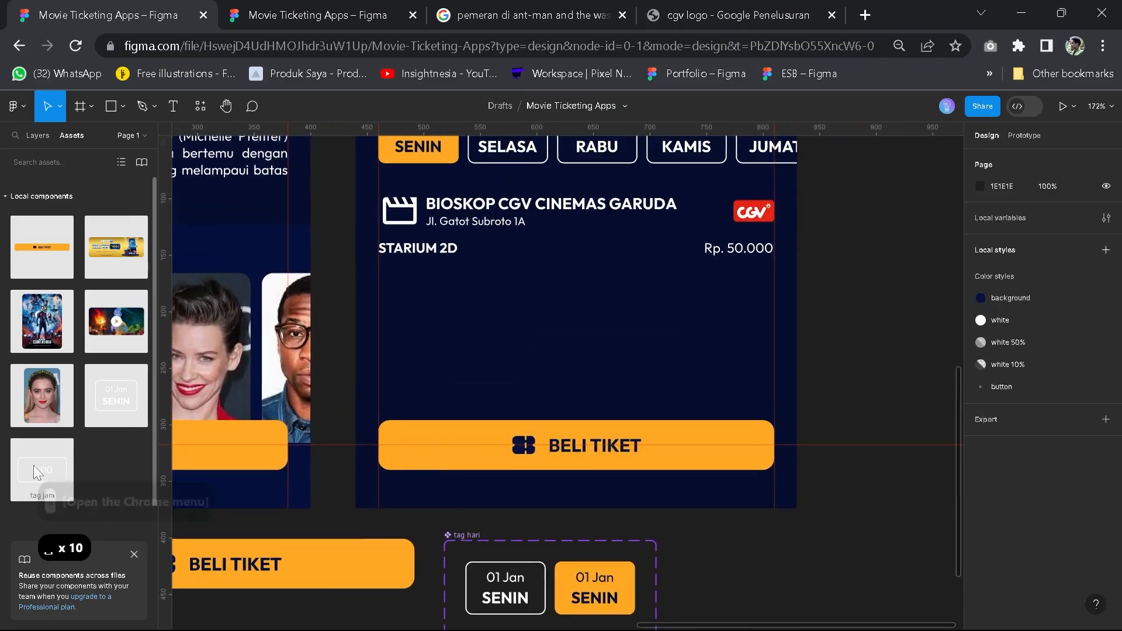
{"action": "left_click_drag", "start_coordinate": [33, 465], "coordinate": [450, 362]}
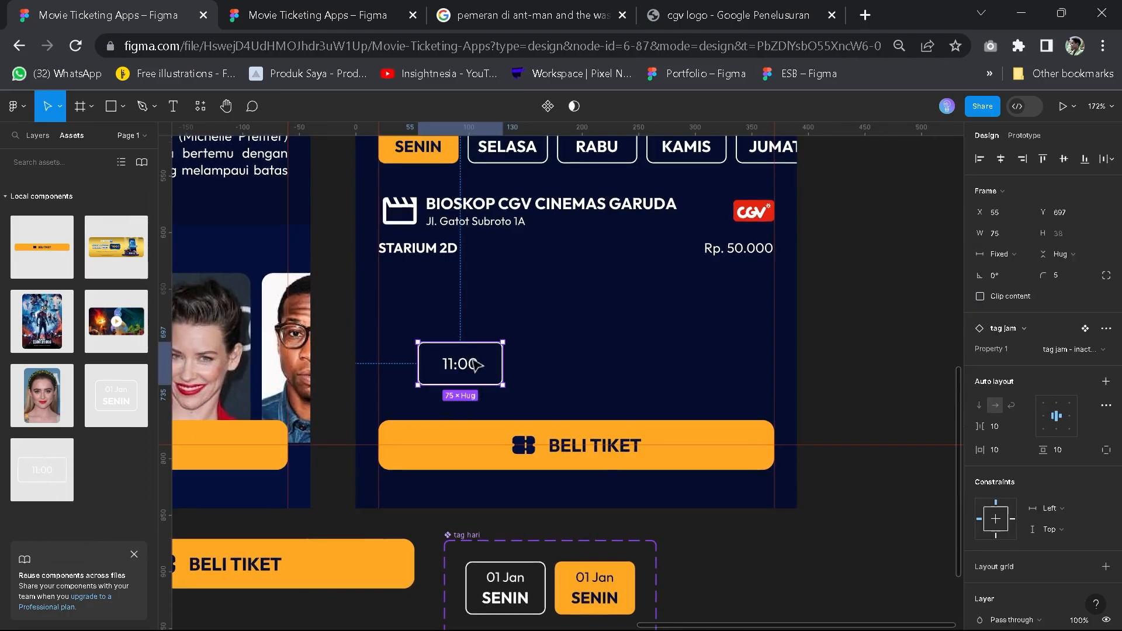
{"action": "left_click_drag", "start_coordinate": [476, 365], "coordinate": [439, 298]}
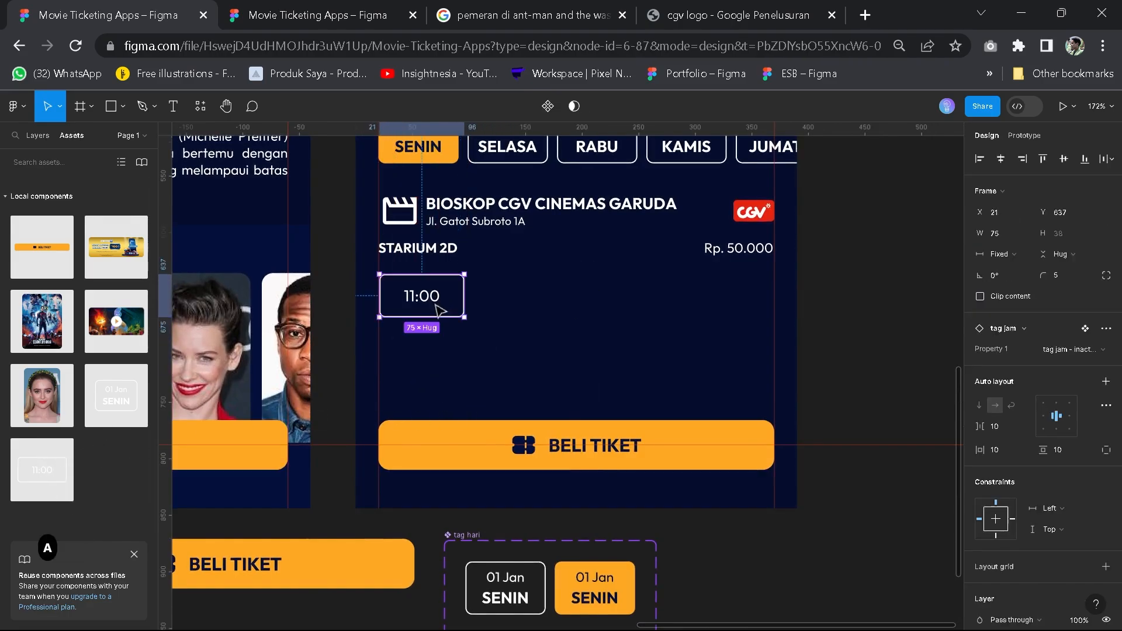
Wrap the 11:00 tag in an auto layout frame with 0 horizontal and vertical padding, aligned to the left margin guide
{"action": "key", "text": "shift+a"}
{"action": "left_click", "coordinate": [1016, 395]}
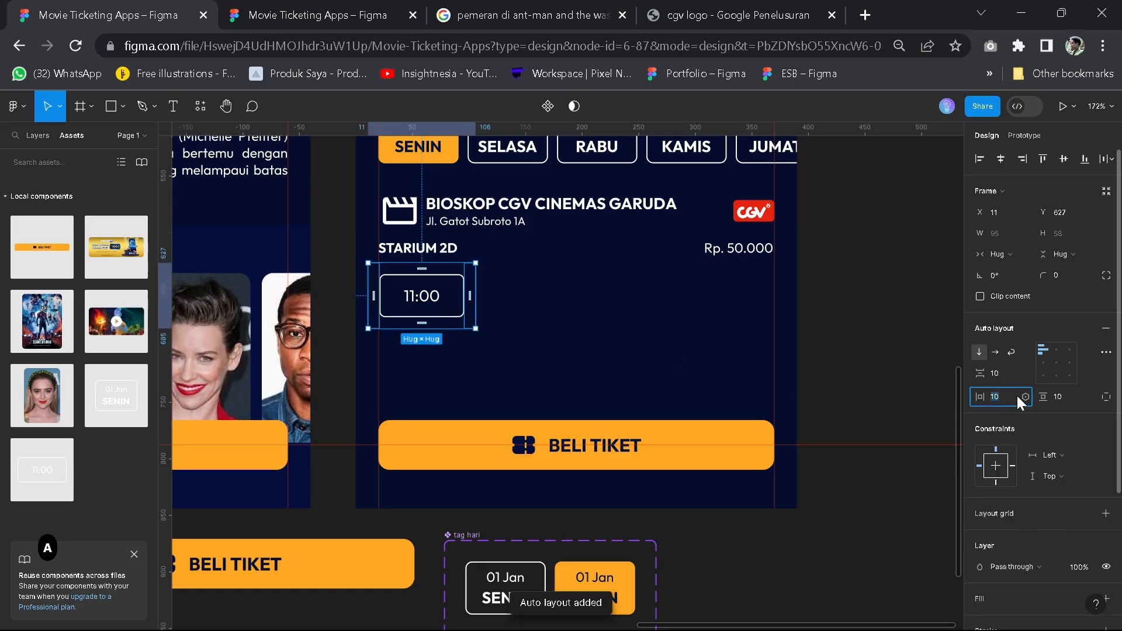
{"action": "type", "text": "0"}
{"action": "key", "text": "Tab"}
{"action": "type", "text": "0"}
{"action": "key", "text": "Return"}
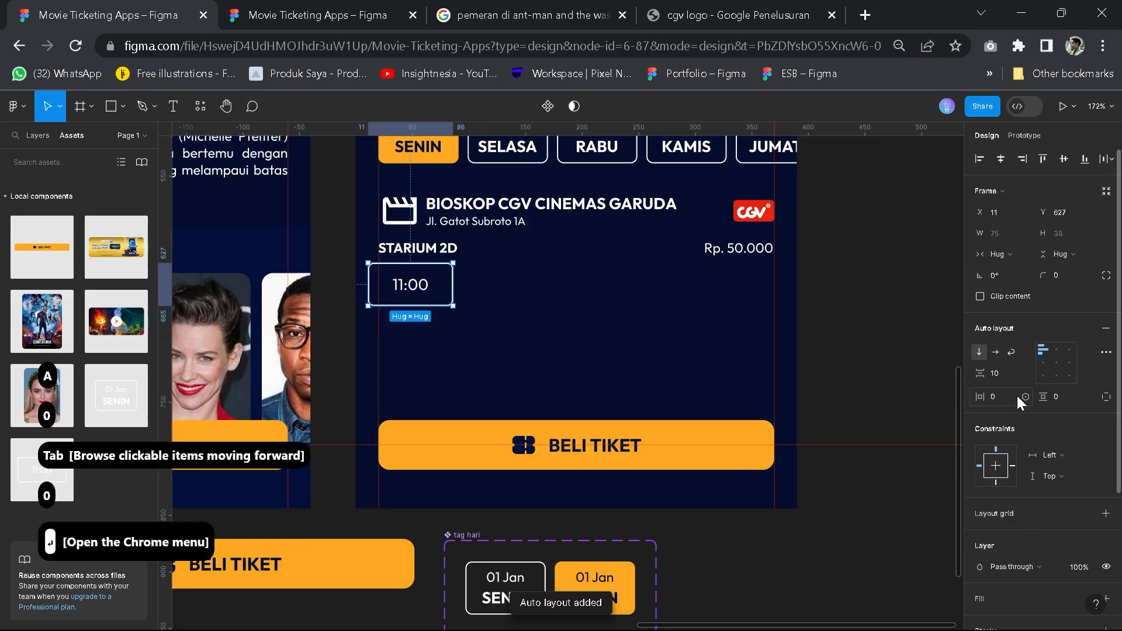
{"action": "left_click_drag", "start_coordinate": [434, 300], "coordinate": [433, 306]}
Duplicate the 11:00 tag four times into a horizontal row, and place the row at X 20, Y 633
{"action": "double_click", "coordinate": [439, 310]}
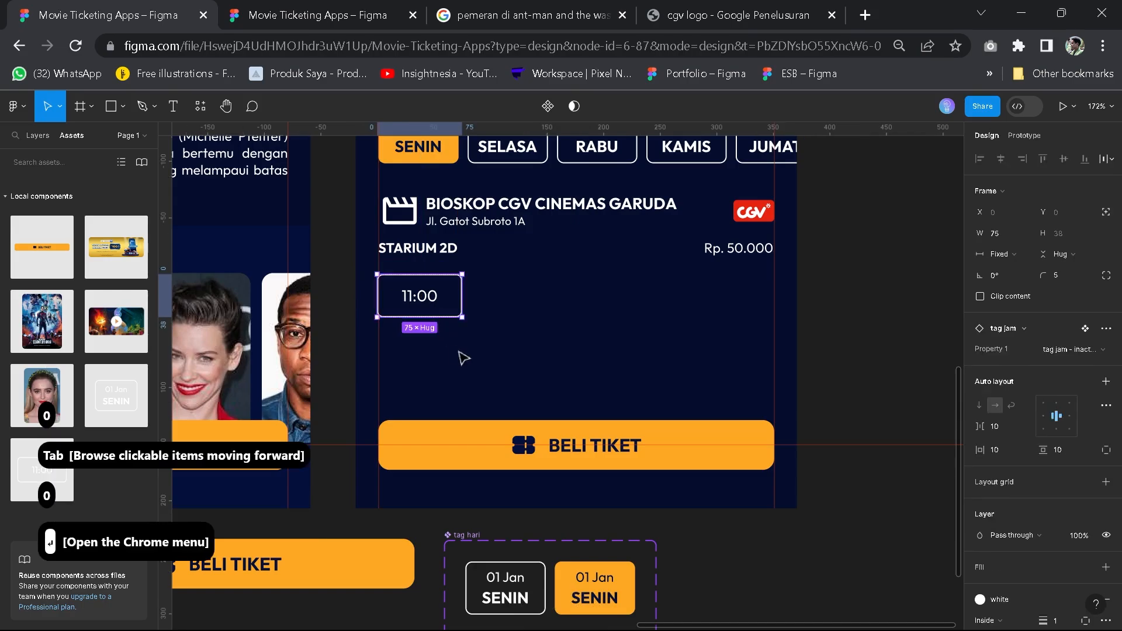
{"action": "key", "text": "ctrl+d"}
{"action": "key", "text": "ctrl+d"}
{"action": "key", "text": "ctrl+d"}
{"action": "key", "text": "ctrl+d"}
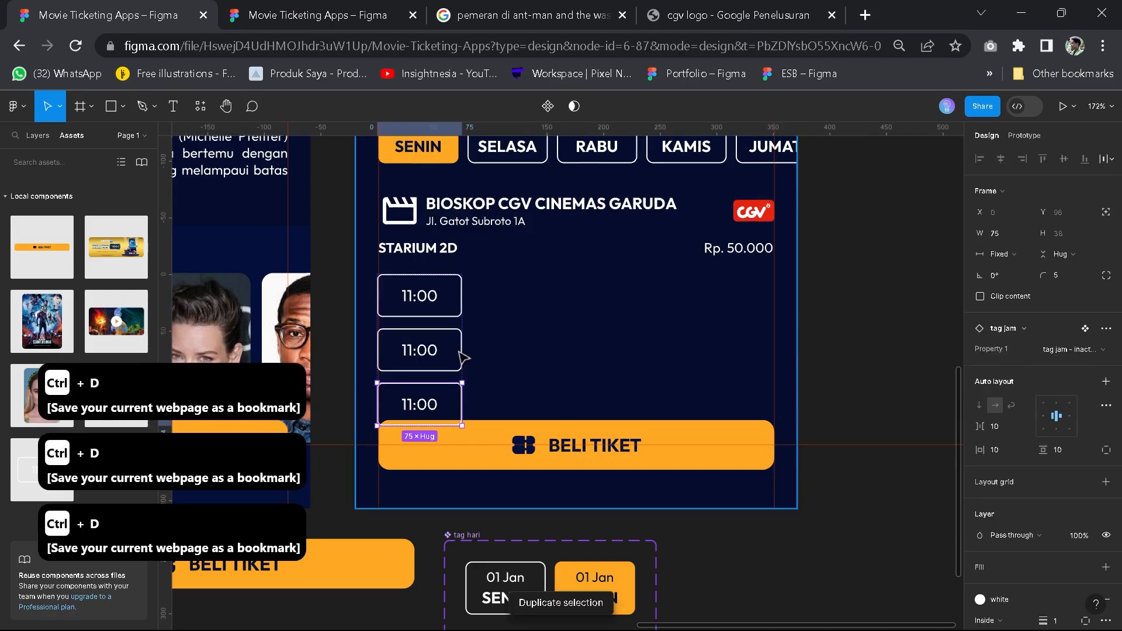
{"action": "key", "text": "Escape"}
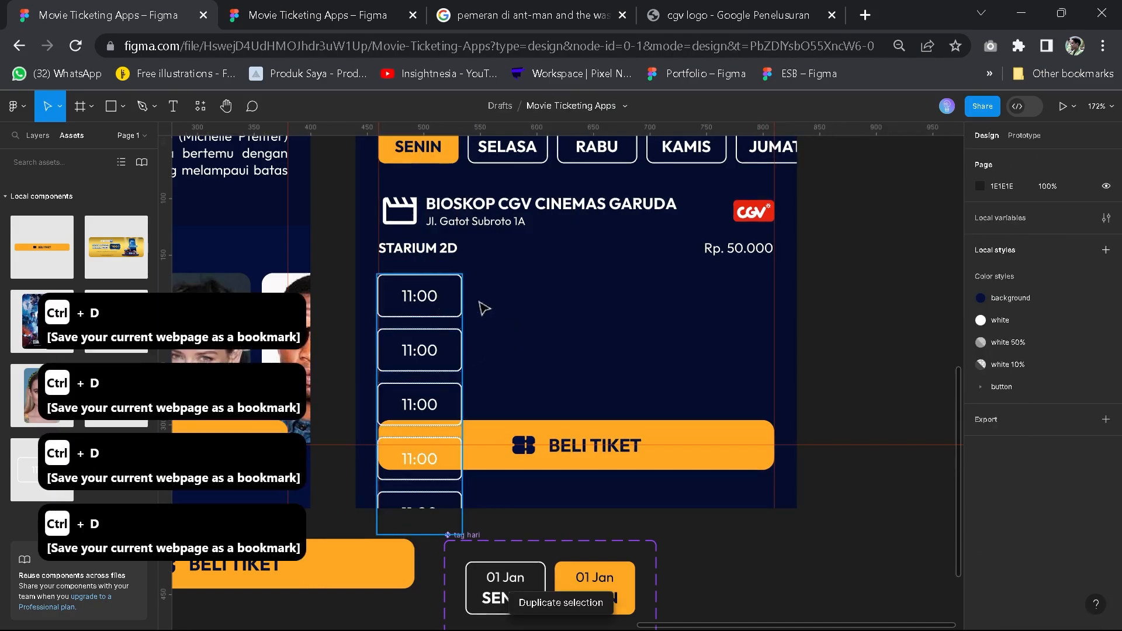
{"action": "left_click", "coordinate": [994, 352]}
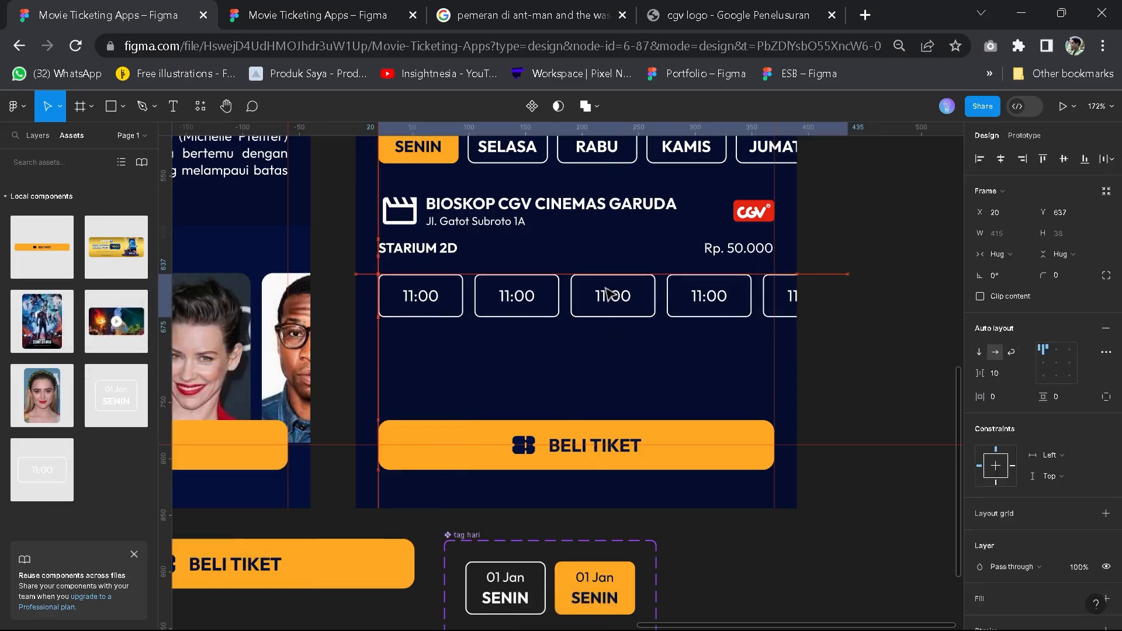
{"action": "left_click_drag", "start_coordinate": [606, 288], "coordinate": [607, 284]}
{"action": "left_click", "coordinate": [606, 284]}
Switch the third showtime tag in the row to the "tag jam - active" variant
{"action": "scroll", "coordinate": [565, 287], "scroll_direction": "up", "scroll_amount": 4}
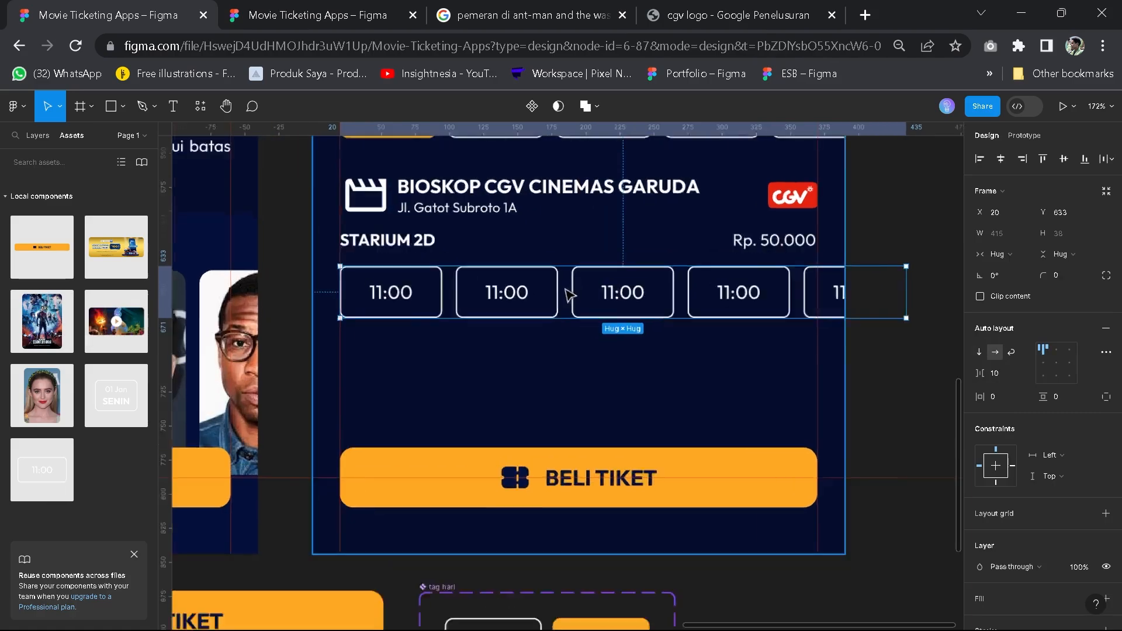
{"action": "left_click", "coordinate": [485, 294]}
{"action": "double_click", "coordinate": [488, 295]}
{"action": "double_click", "coordinate": [488, 294]}
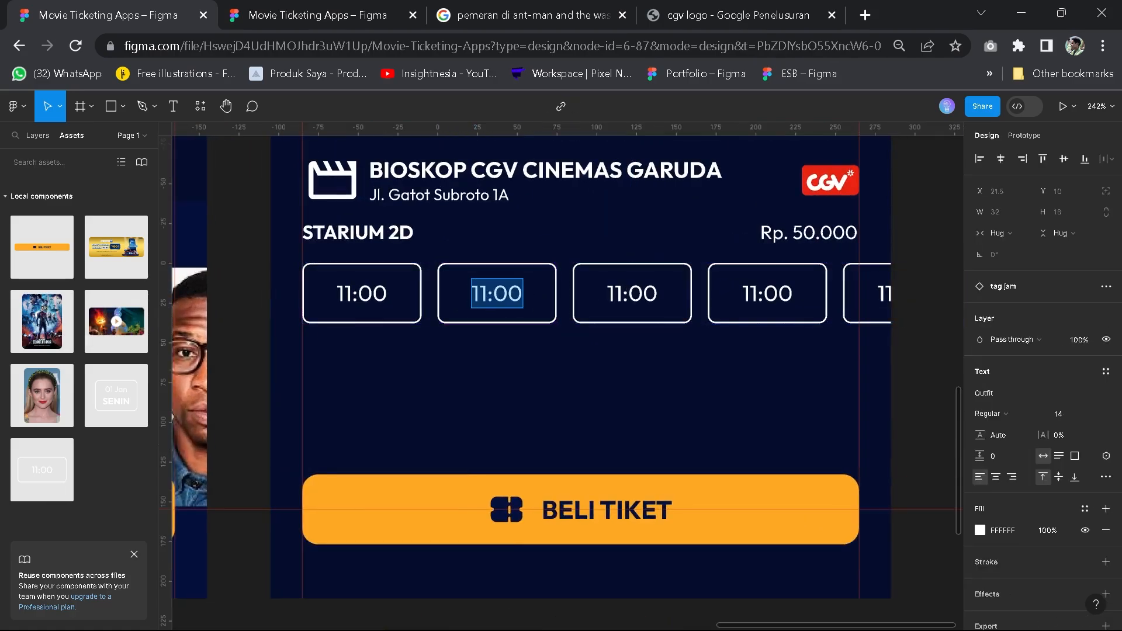
{"action": "left_click", "coordinate": [487, 294]}
{"action": "left_click", "coordinate": [542, 312]}
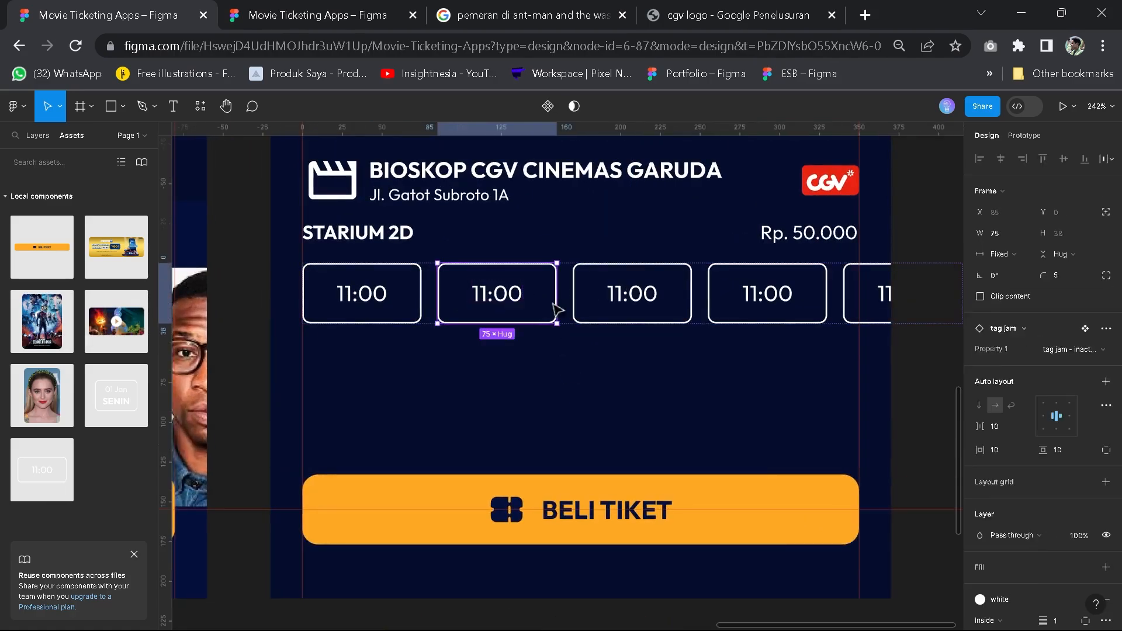
{"action": "left_click", "coordinate": [653, 308]}
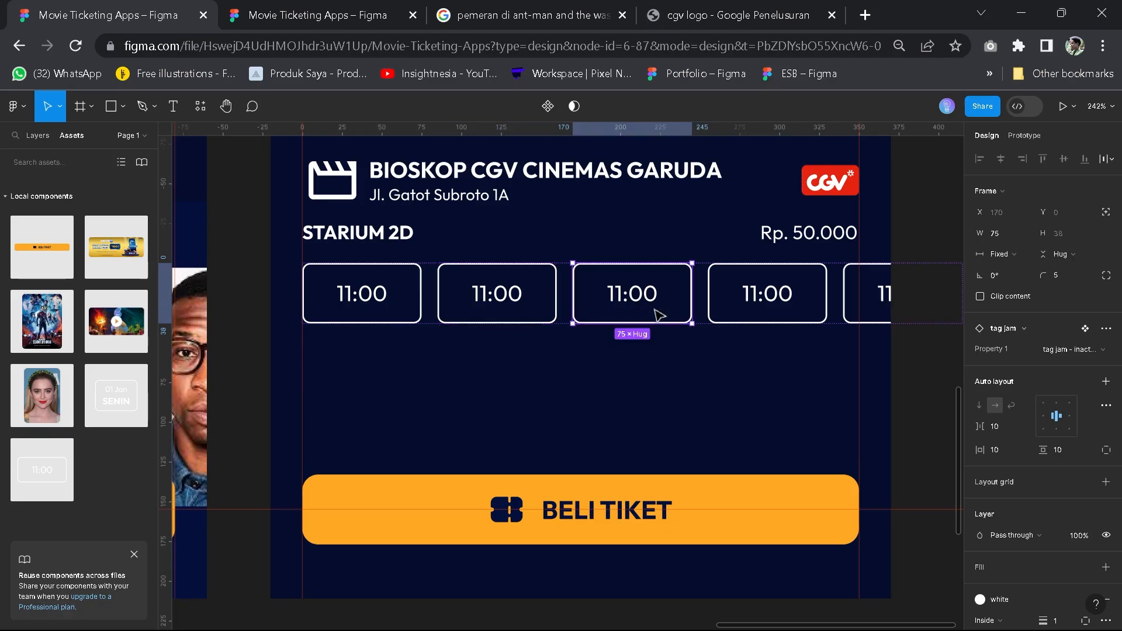
{"action": "left_click", "coordinate": [1075, 349]}
{"action": "left_click", "coordinate": [1044, 334]}
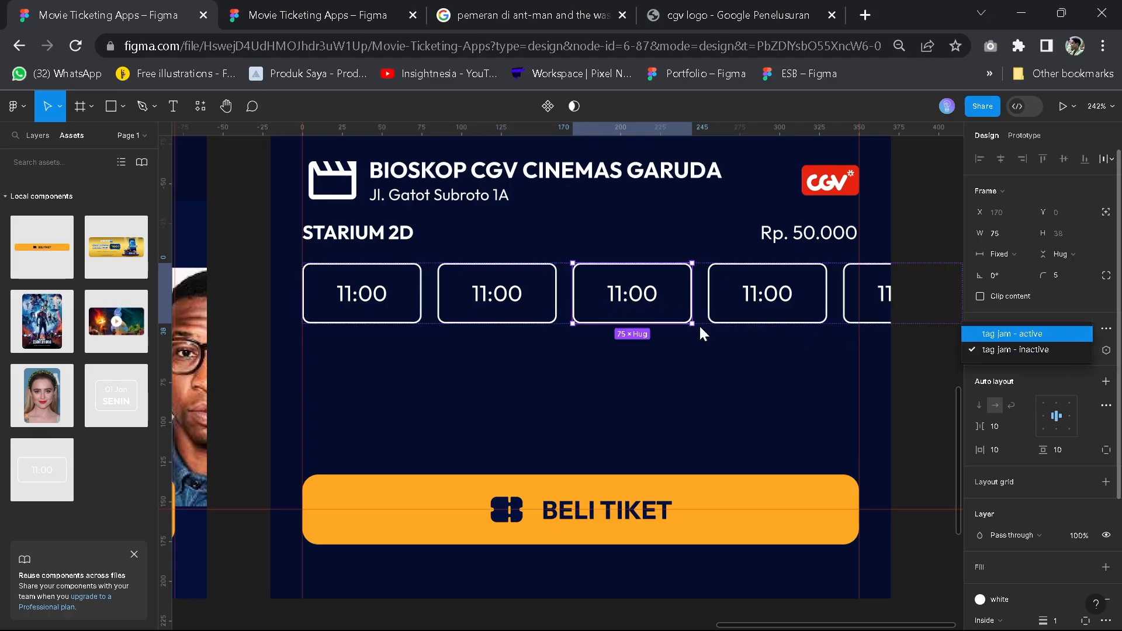
Change the second through fifth showtimes in the row to 12:00, 13:00, 14:00 and 15:00
{"action": "double_click", "coordinate": [478, 296]}
{"action": "double_click", "coordinate": [481, 299]}
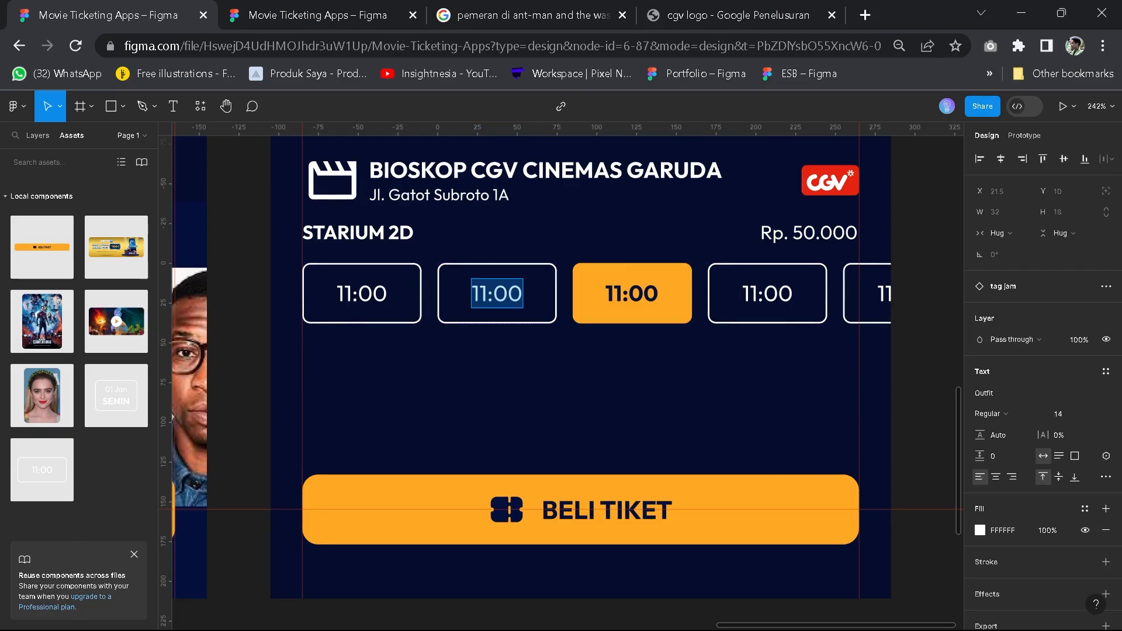
{"action": "type", "text": "2"}
{"action": "left_click", "coordinate": [623, 294]}
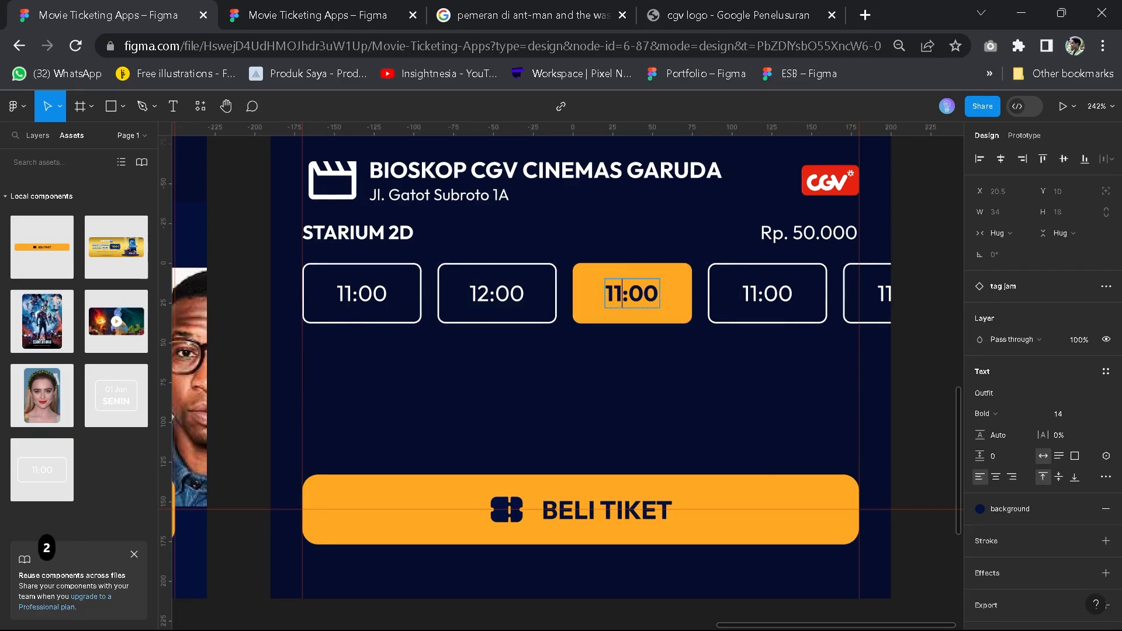
{"action": "left_click", "coordinate": [760, 293]}
{"action": "key", "text": "BackSpace"}
{"action": "type", "text": "4"}
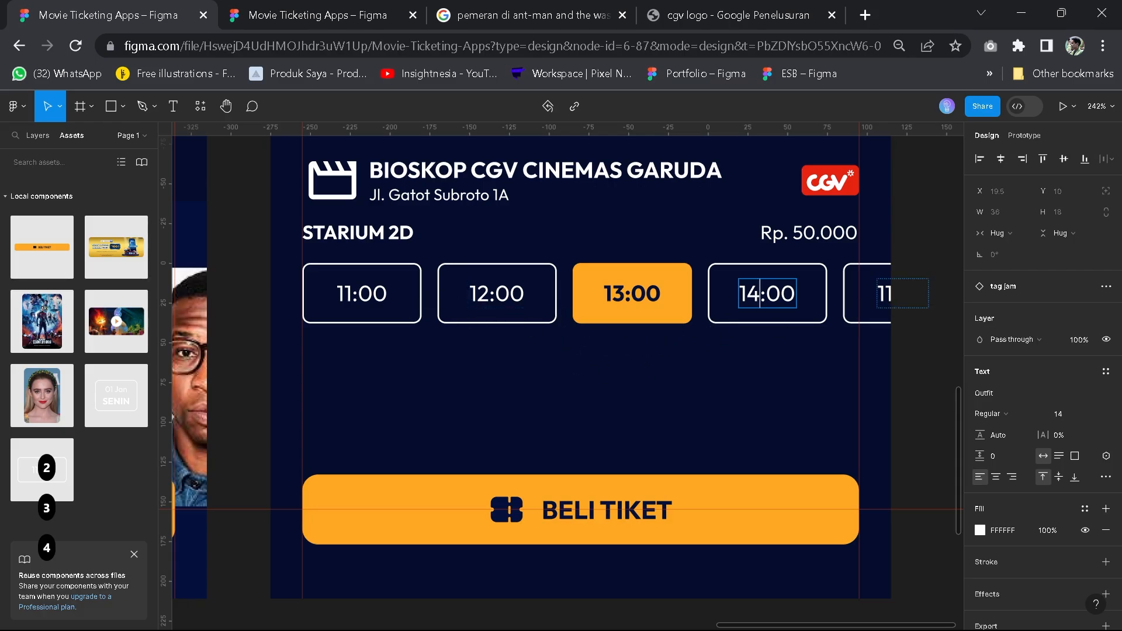
{"action": "double_click", "coordinate": [885, 293]}
{"action": "key", "text": "BackSpace"}
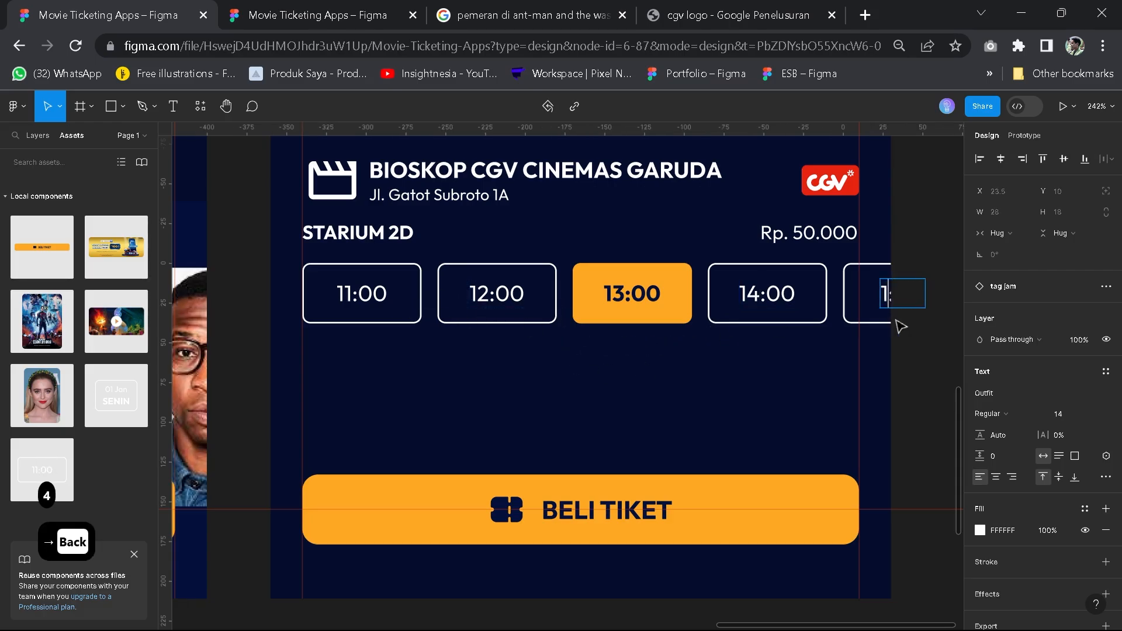
{"action": "left_click", "coordinate": [767, 364]}
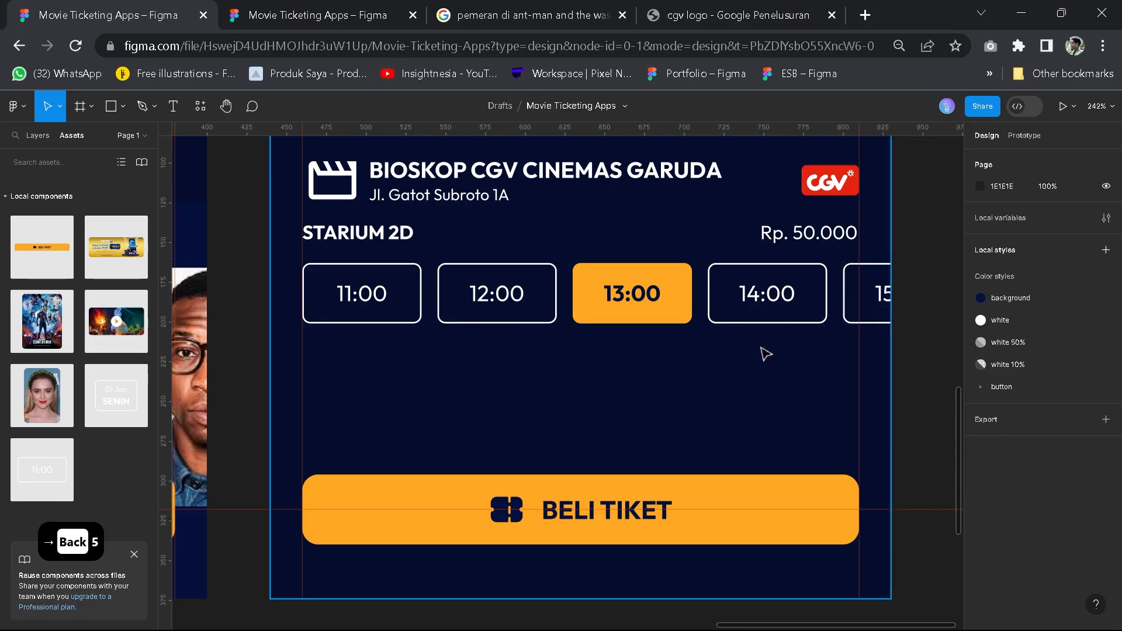
Set the gap between the showtime tags to 5 px
{"action": "scroll", "coordinate": [760, 351], "scroll_direction": "down", "scroll_amount": 3}
{"action": "left_click_drag", "start_coordinate": [712, 319], "coordinate": [710, 403]}
{"action": "left_click", "coordinate": [707, 402]}
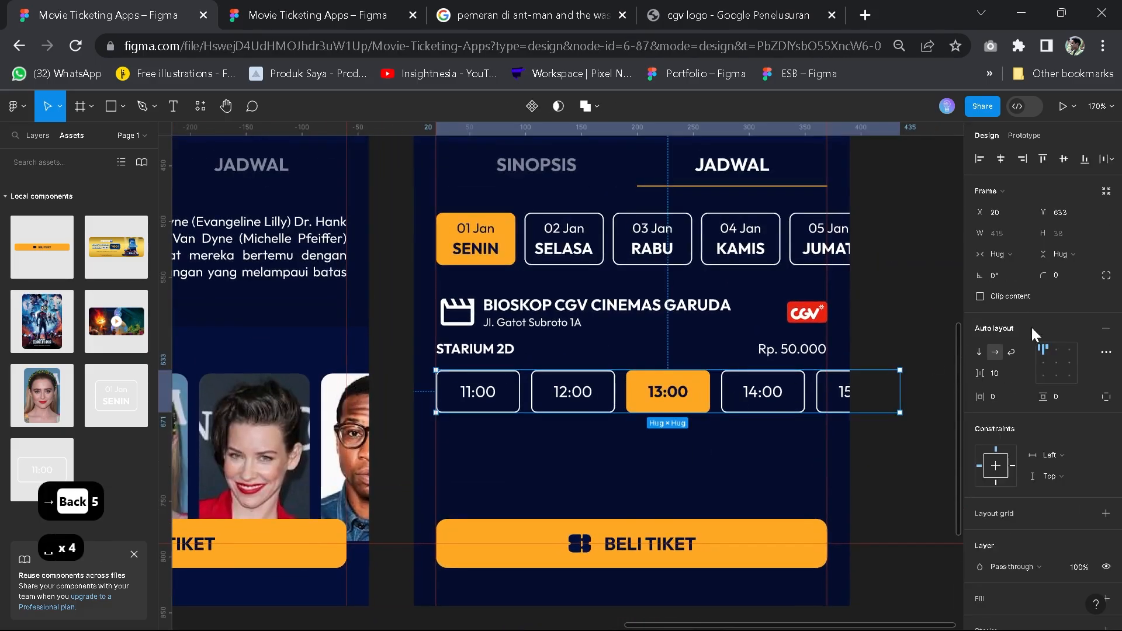
{"action": "type", "text": "5"}
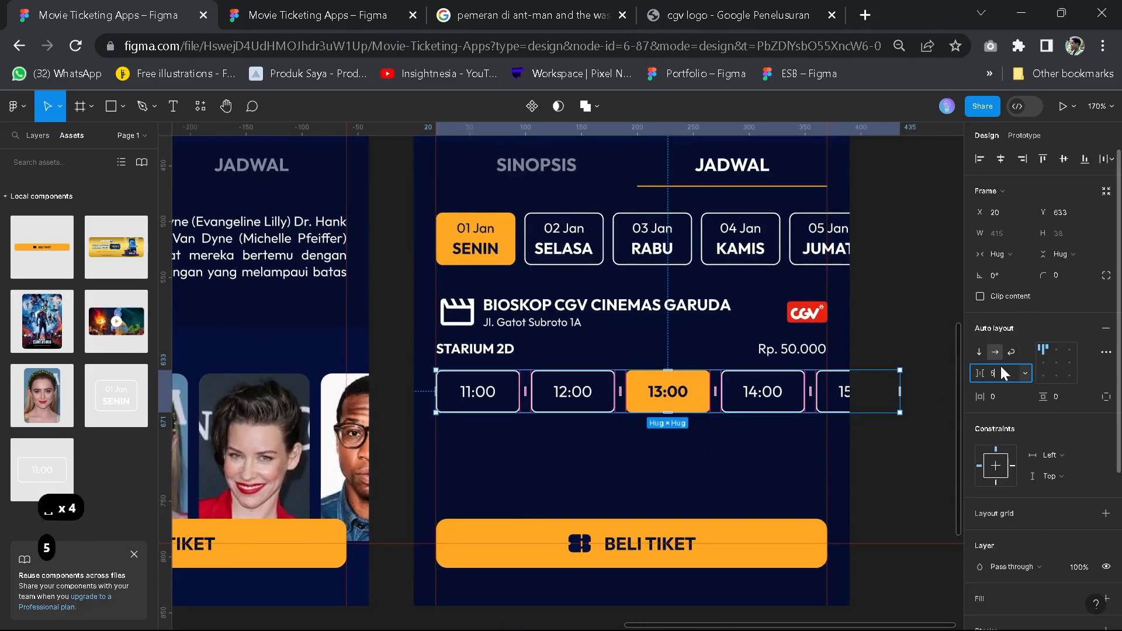
{"action": "key", "text": "Return"}
{"action": "left_click", "coordinate": [681, 435]}
Try a 5 px gap between the date tags in the row above the cinema name
{"action": "scroll", "coordinate": [719, 433], "scroll_direction": "up", "scroll_amount": 3}
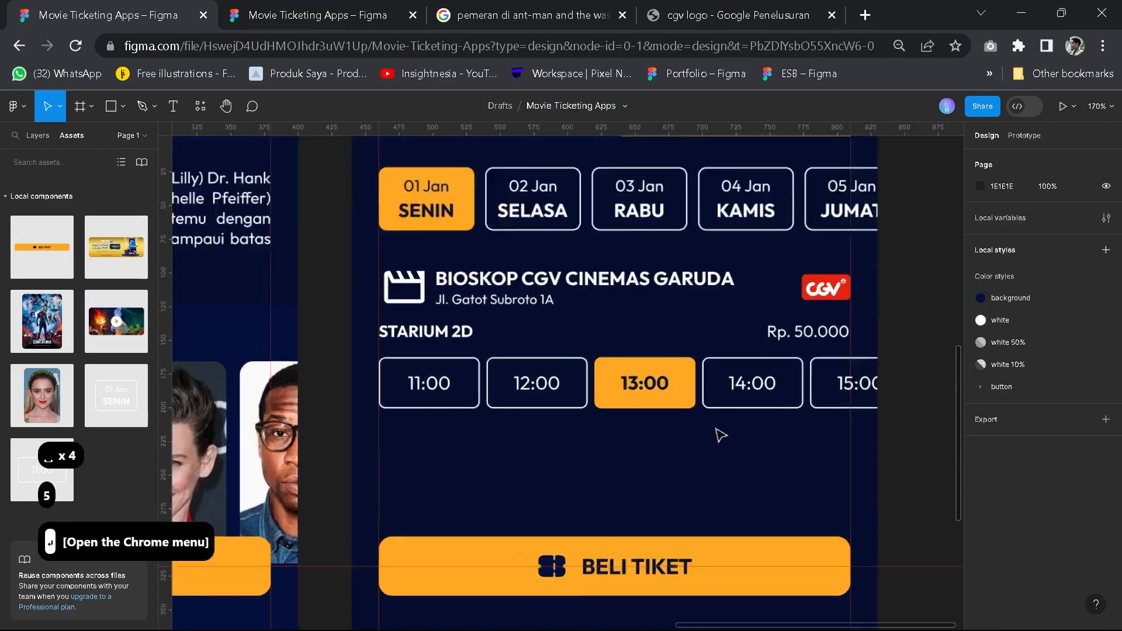
{"action": "scroll", "coordinate": [728, 405], "scroll_direction": "down", "scroll_amount": 2}
{"action": "left_click_drag", "start_coordinate": [739, 418], "coordinate": [727, 463]}
{"action": "left_click", "coordinate": [656, 243]}
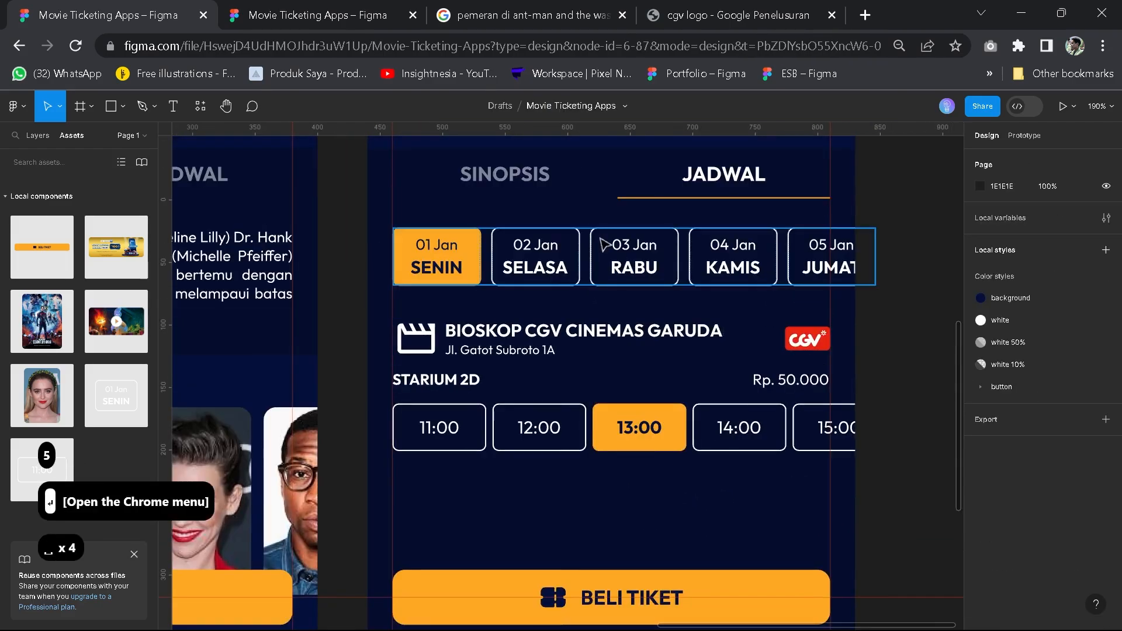
{"action": "type", "text": "5"}
{"action": "key", "text": "Return"}
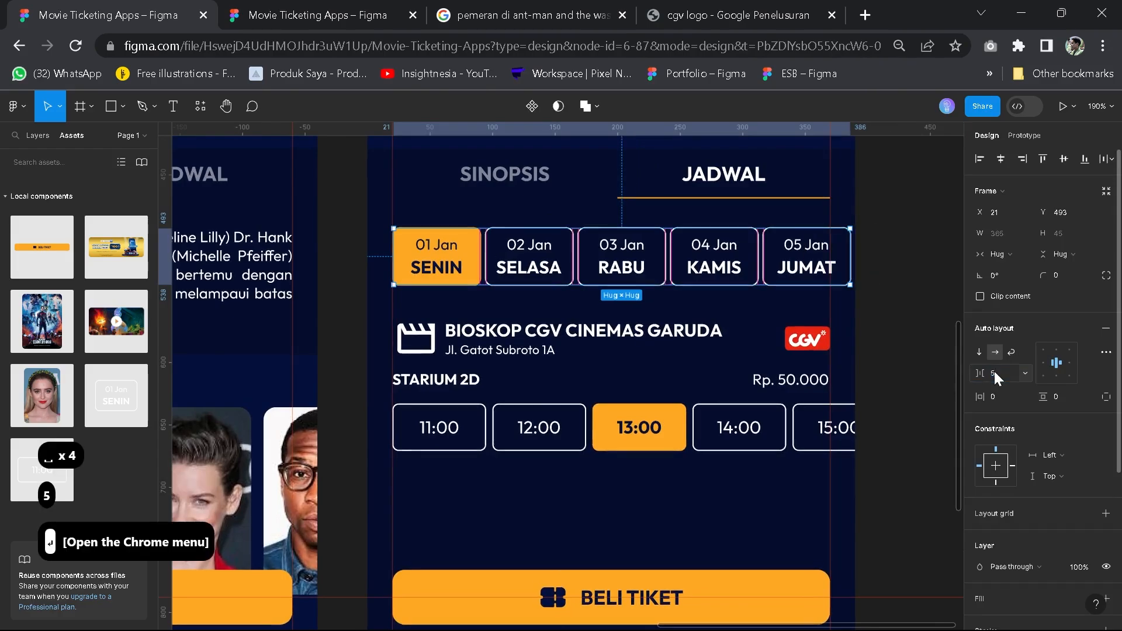
{"action": "key", "text": "ctrl+z"}
{"action": "left_click", "coordinate": [914, 321]}
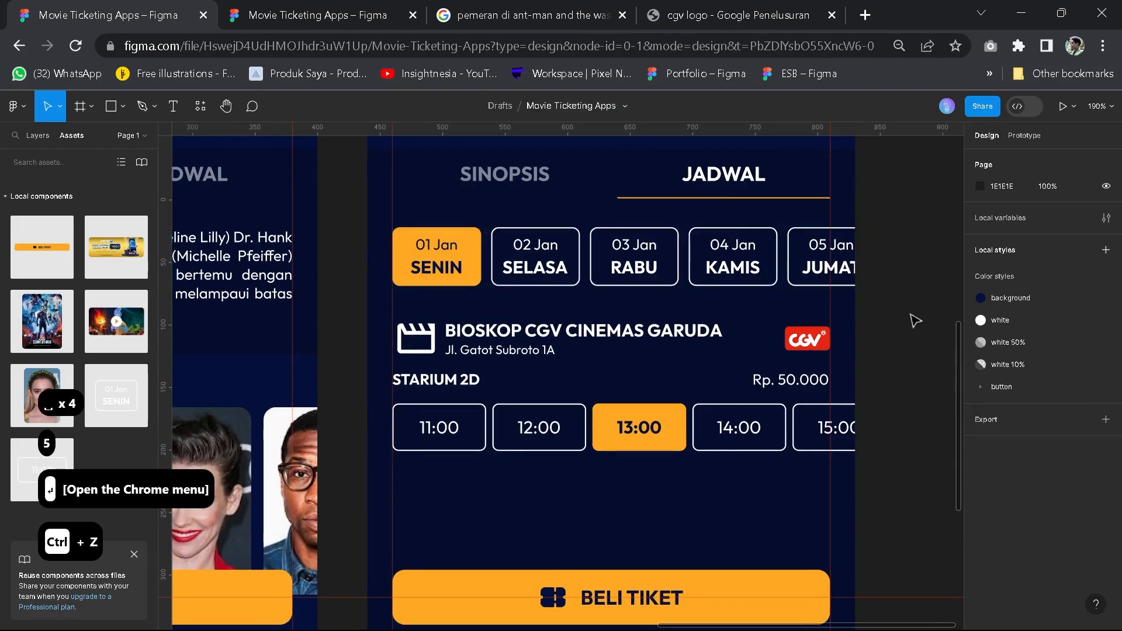
Combine the STARIUM 2D price row and the showtime row in a vertical auto layout with a 10 px gap
{"action": "scroll", "coordinate": [903, 321], "scroll_direction": "down", "scroll_amount": 3}
{"action": "left_click_drag", "start_coordinate": [741, 439], "coordinate": [737, 407]}
{"action": "left_click", "coordinate": [601, 336]}
{"action": "scroll", "coordinate": [604, 336], "scroll_direction": "up", "scroll_amount": 3}
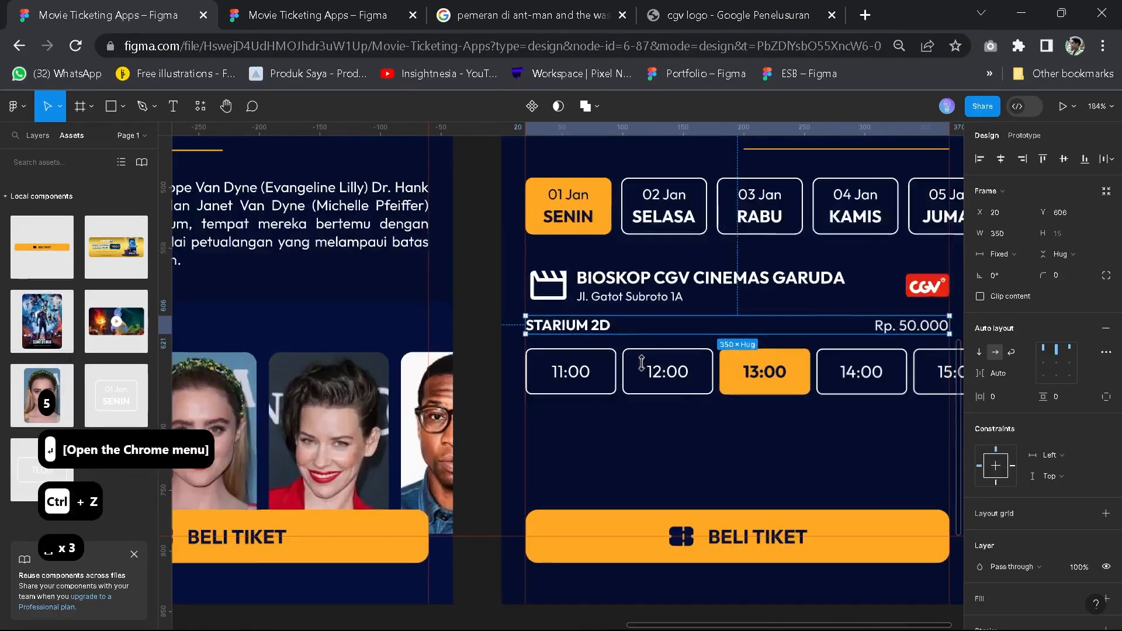
{"action": "left_click", "coordinate": [717, 402], "text": "shift"}
{"action": "key", "text": "shift+a"}
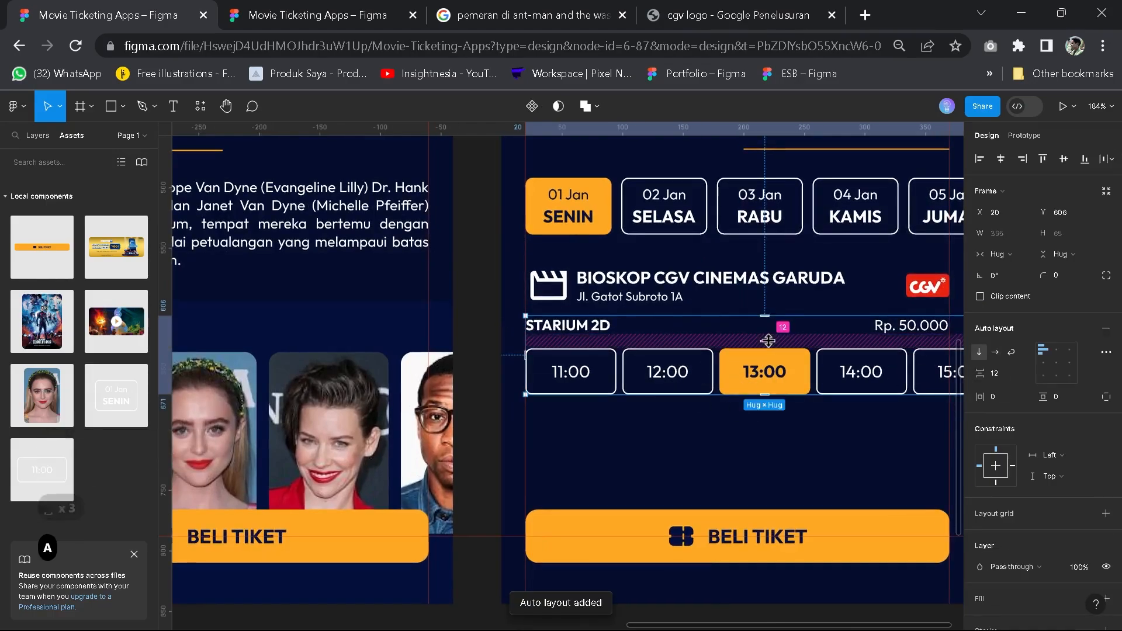
{"action": "type", "text": "10"}
{"action": "key", "text": "Return"}
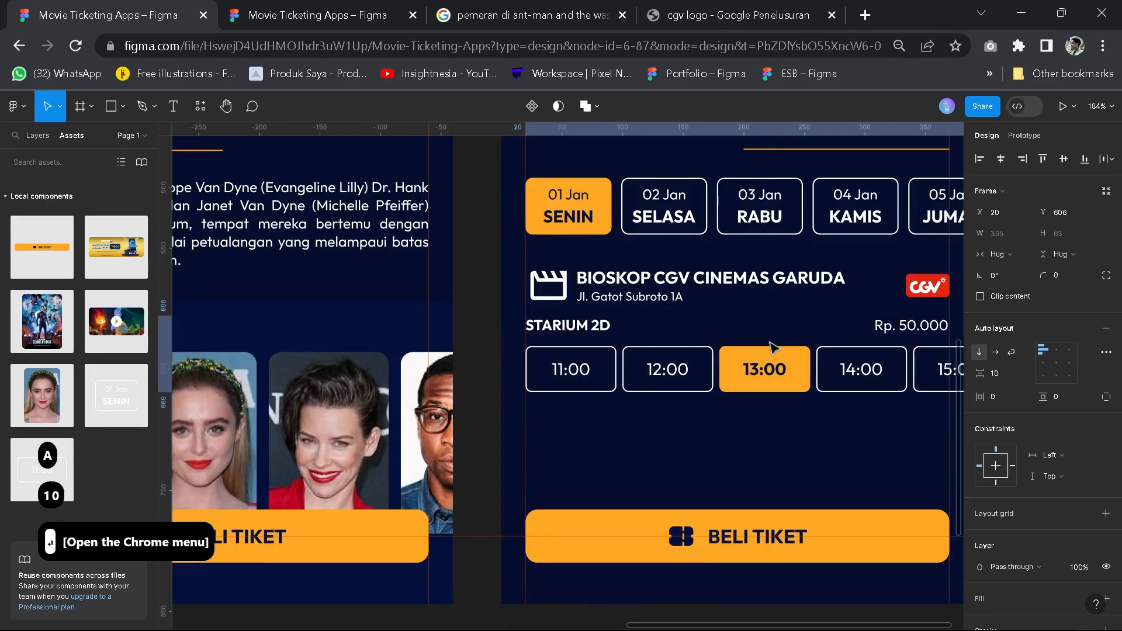
Duplicate the STARIUM 2D price and showtime block and place the copy directly beneath the original
{"action": "key", "text": "ctrl+d"}
{"action": "left_click_drag", "start_coordinate": [754, 386], "coordinate": [724, 458]}
{"action": "left_click_drag", "start_coordinate": [593, 422], "coordinate": [594, 420]}
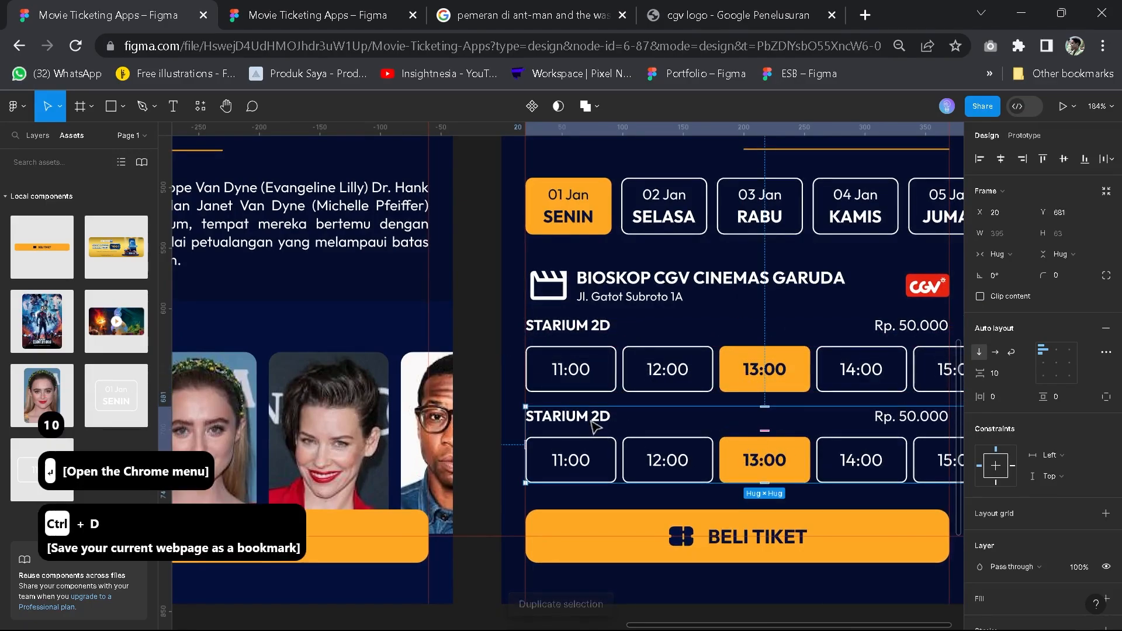
Check the second studio type in the reference design file, and change the copied block's title to 4DX2D
{"action": "left_click", "coordinate": [325, 14]}
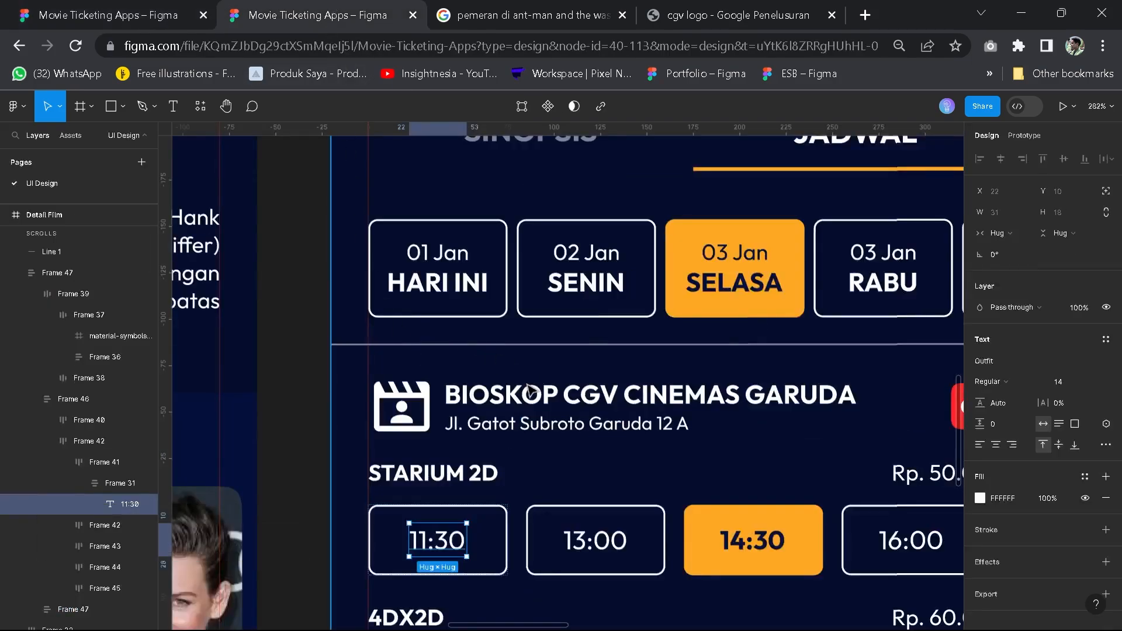
{"action": "scroll", "coordinate": [428, 368], "scroll_direction": "down", "scroll_amount": 3}
{"action": "left_click", "coordinate": [108, 17]}
{"action": "double_click", "coordinate": [567, 428]}
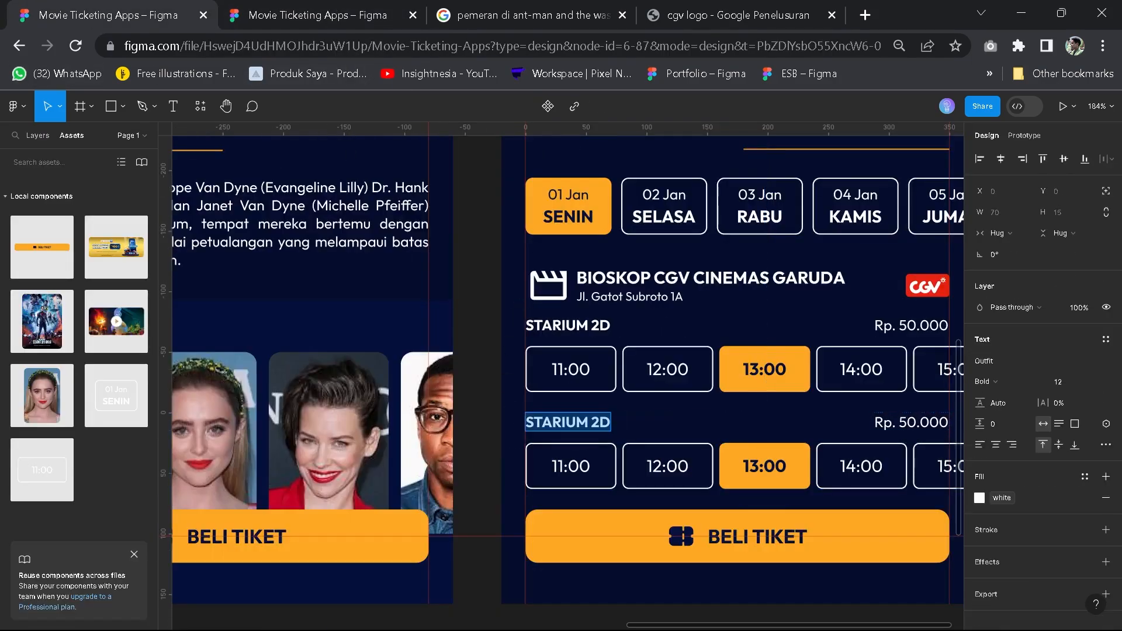
{"action": "type", "text": "3DX"}
{"action": "key", "text": "BackSpace"}
{"action": "key", "text": "BackSpace"}
{"action": "key", "text": "BackSpace"}
{"action": "type", "text": "4X"}
{"action": "key", "text": "BackSpace"}
{"action": "type", "text": "DX2D"}
{"action": "key", "text": "Caps_Lock"}
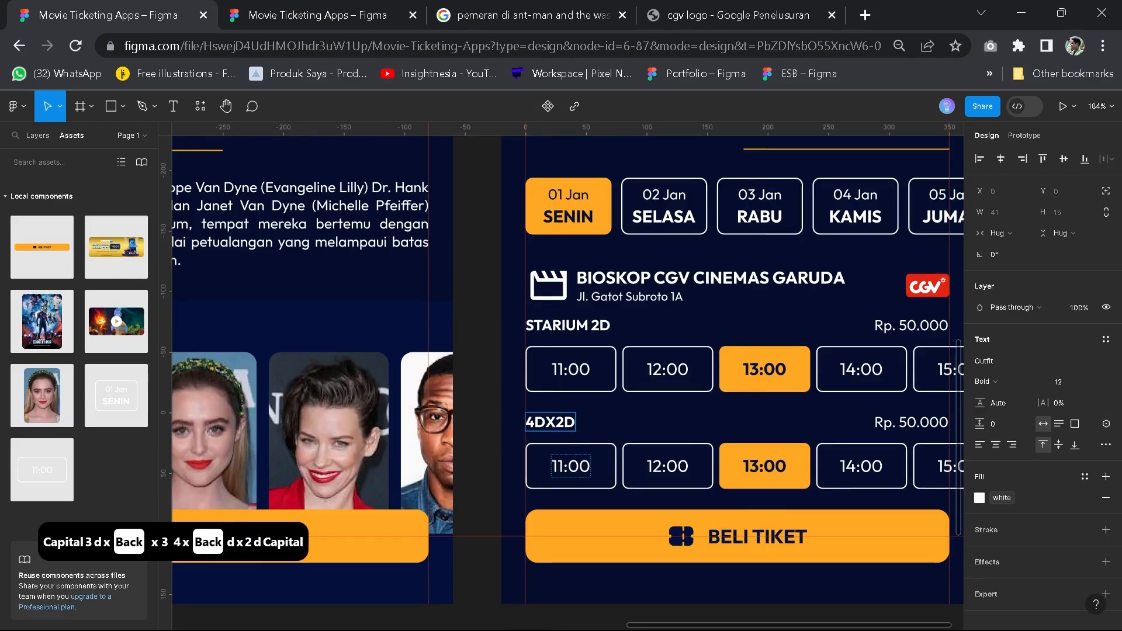
{"action": "key", "text": "Escape"}
Change the price in the 4DX2D row to Rp. 75.000
{"action": "scroll", "coordinate": [806, 454], "scroll_direction": "down", "scroll_amount": 2}
{"action": "key", "text": "Escape"}
{"action": "left_click_drag", "start_coordinate": [850, 448], "coordinate": [779, 454]}
{"action": "double_click", "coordinate": [767, 429]}
{"action": "double_click", "coordinate": [767, 429]}
{"action": "type", "text": "75"}
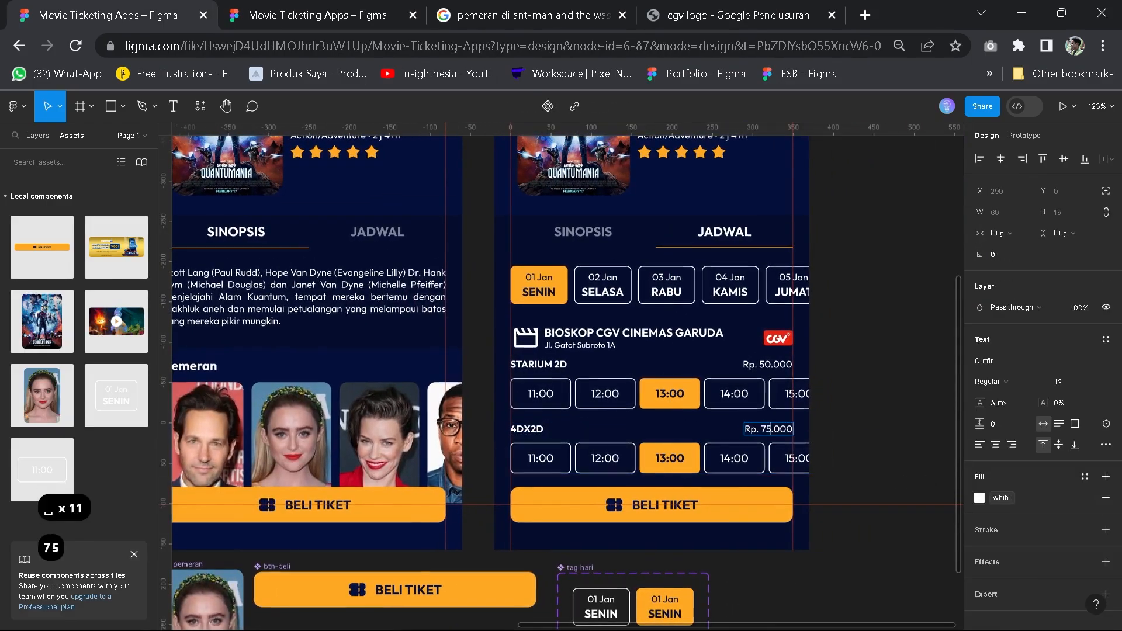
Switch the 13:00 time tag in the 4DX2D showtime row to the inactive tag jam variant
{"action": "key", "text": "Escape"}
{"action": "key", "text": "Escape"}
{"action": "double_click", "coordinate": [673, 464]}
{"action": "left_click", "coordinate": [273, 4]}
{"action": "left_click", "coordinate": [51, 4]}
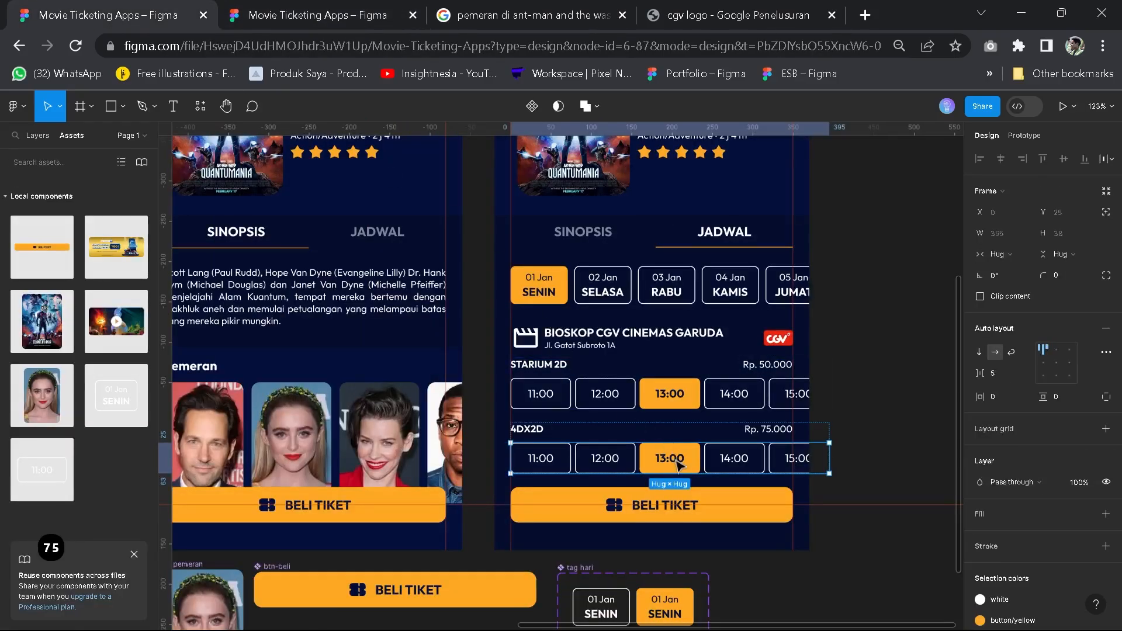
{"action": "double_click", "coordinate": [678, 464]}
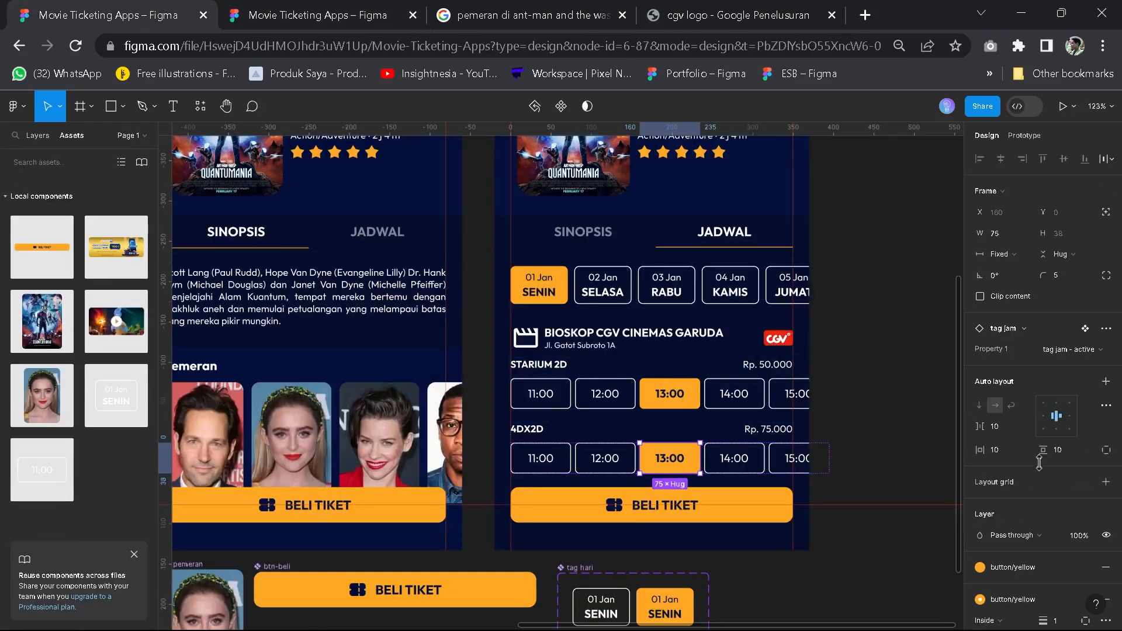
{"action": "scroll", "coordinate": [1040, 462], "scroll_direction": "down", "scroll_amount": 3}
{"action": "left_click", "coordinate": [1069, 262]}
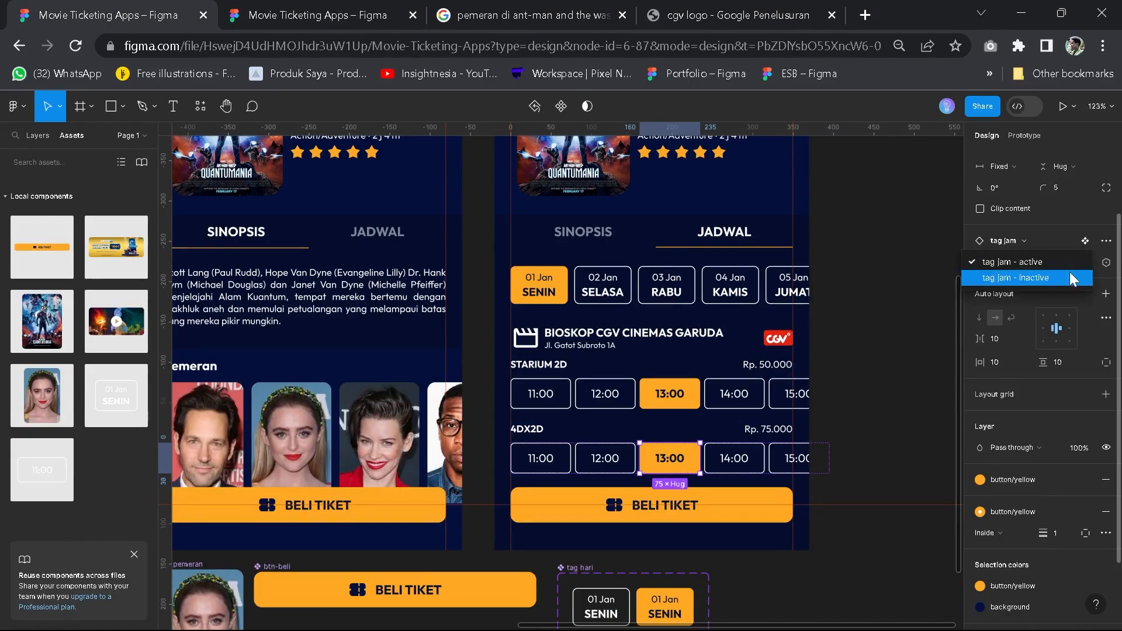
{"action": "left_click", "coordinate": [1050, 281]}
{"action": "left_click", "coordinate": [863, 419]}
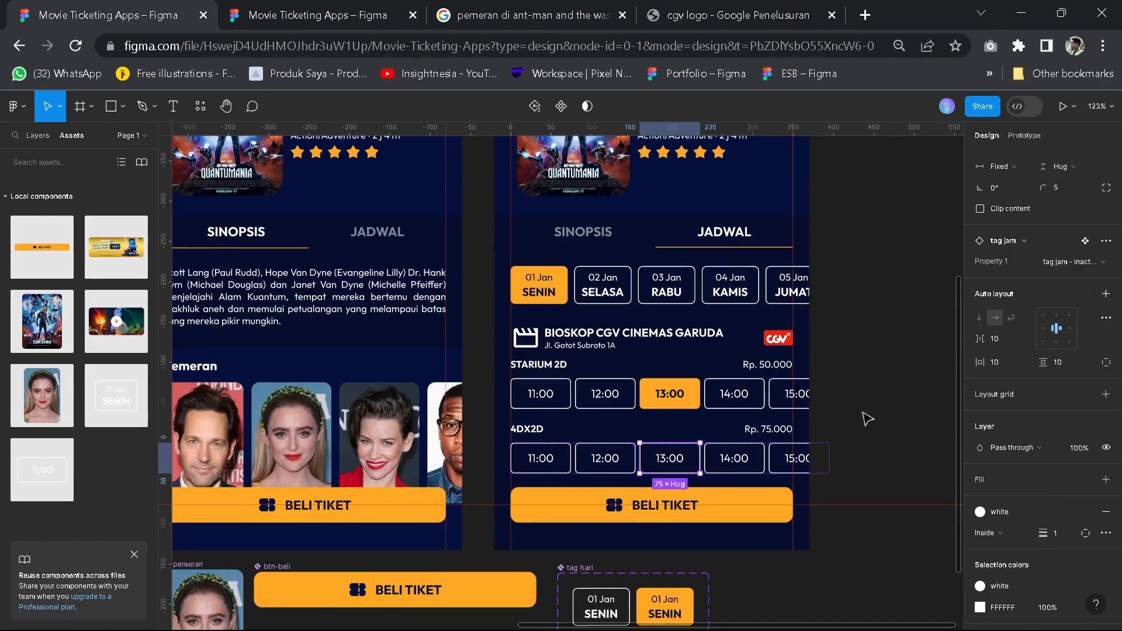
Examine the JADWAL screen as a whole and compare it with the reference design file
{"action": "scroll", "coordinate": [866, 402], "scroll_direction": "down", "scroll_amount": 2}
{"action": "key", "text": "space"}
{"action": "left_click_drag", "start_coordinate": [862, 291], "coordinate": [861, 328]}
{"action": "scroll", "coordinate": [860, 368], "scroll_direction": "down", "scroll_amount": 1}
{"action": "scroll", "coordinate": [861, 370], "scroll_direction": "down", "scroll_amount": 2}
{"action": "key", "text": "space"}
{"action": "scroll", "coordinate": [856, 273], "scroll_direction": "up", "scroll_amount": 2}
{"action": "scroll", "coordinate": [858, 271], "scroll_direction": "down", "scroll_amount": 1}
{"action": "key", "text": "space"}
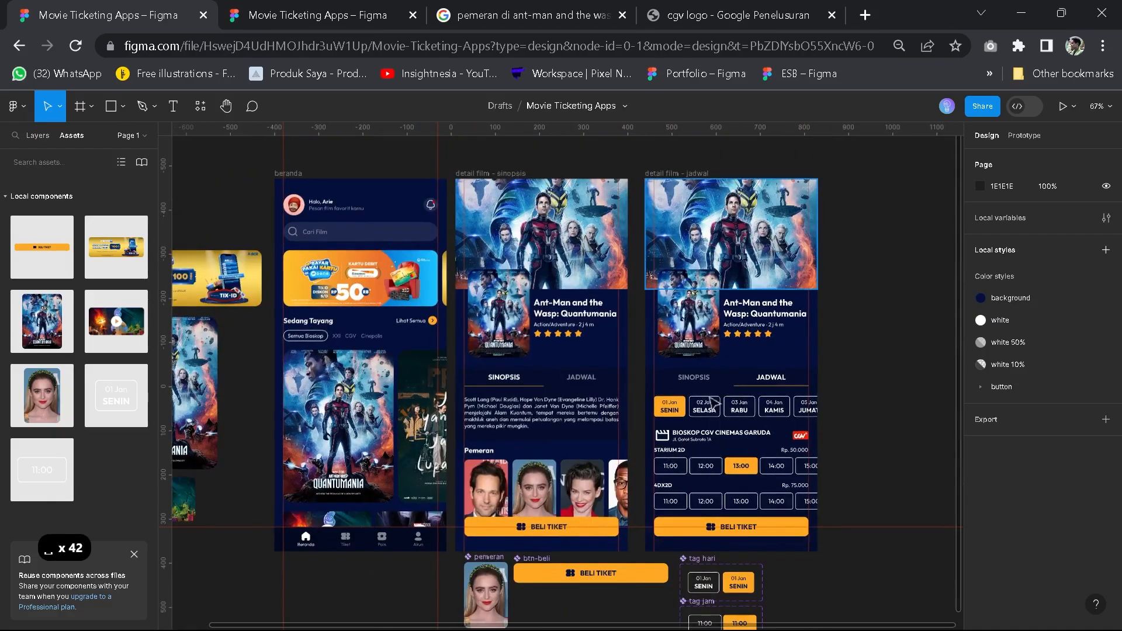
{"action": "left_click", "coordinate": [318, 16]}
{"action": "key", "text": "space"}
{"action": "left_click_drag", "start_coordinate": [500, 298], "coordinate": [447, 300]}
{"action": "left_click", "coordinate": [169, 18]}
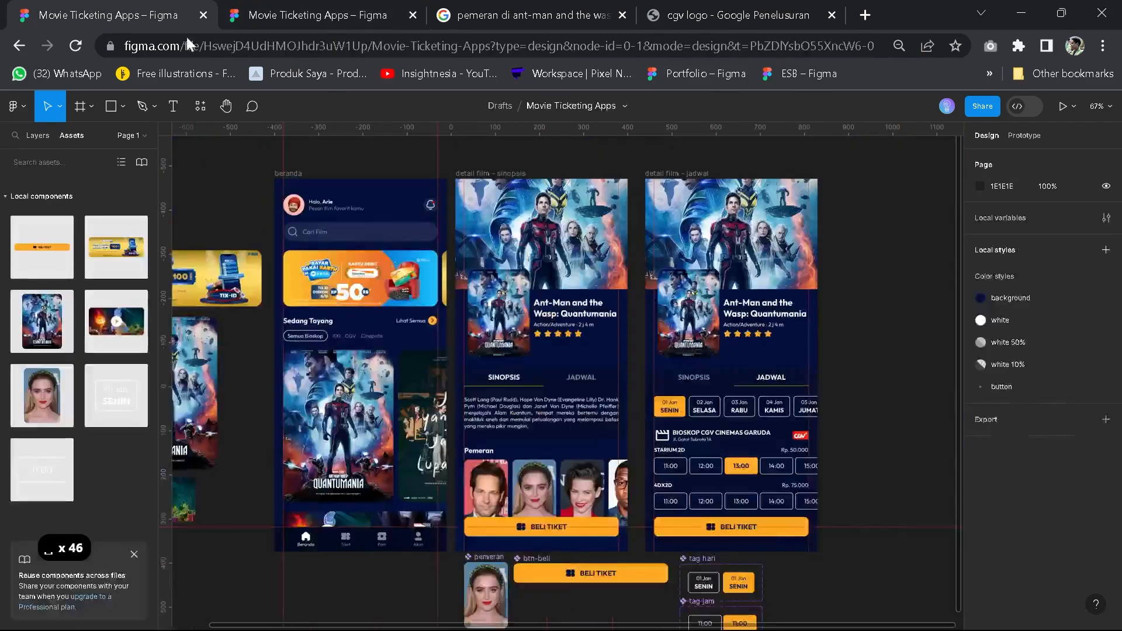
Draw a horizontal divider line about 396 px wide between the date tags and the cinema row, at Y 556
{"action": "scroll", "coordinate": [719, 450], "scroll_direction": "up", "scroll_amount": 5}
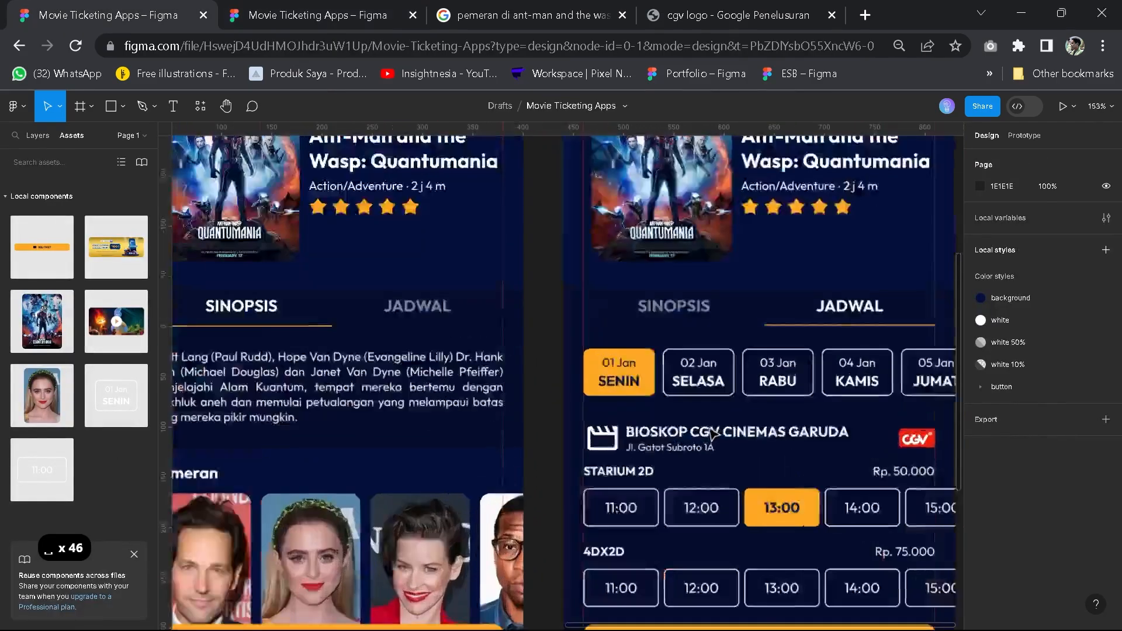
{"action": "key", "text": "space"}
{"action": "left_click_drag", "start_coordinate": [623, 340], "coordinate": [528, 399]}
{"action": "key", "text": "space"}
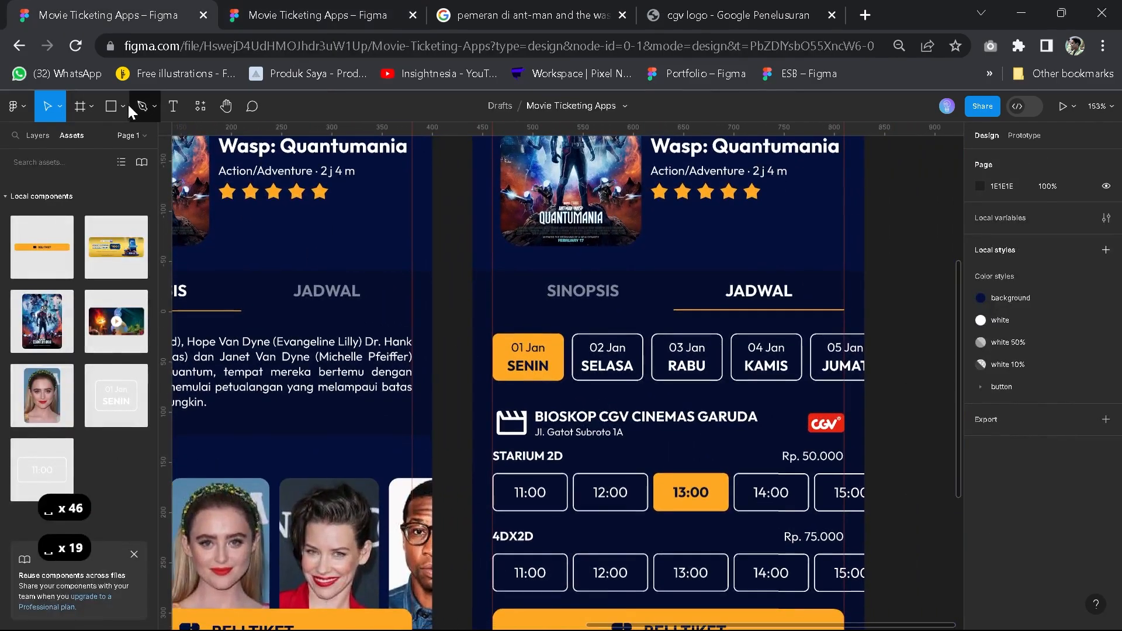
{"action": "left_click", "coordinate": [122, 106]}
{"action": "left_click", "coordinate": [78, 155]}
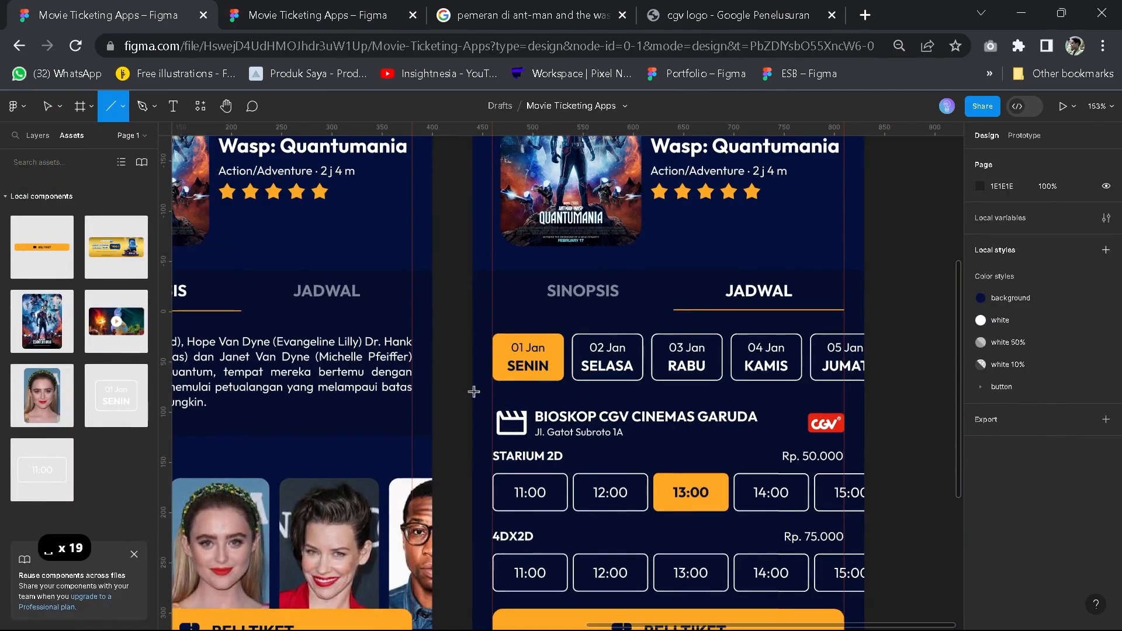
{"action": "left_click_drag", "start_coordinate": [471, 390], "coordinate": [476, 390]}
{"action": "left_click_drag", "start_coordinate": [818, 399], "coordinate": [864, 391]}
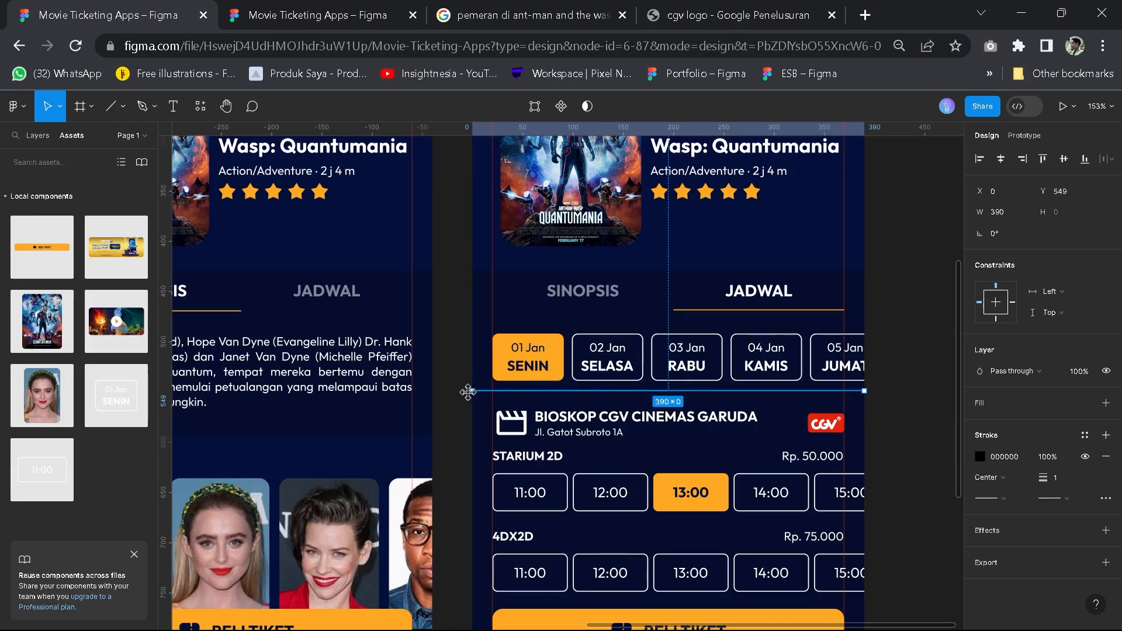
{"action": "left_click_drag", "start_coordinate": [536, 394], "coordinate": [536, 399]}
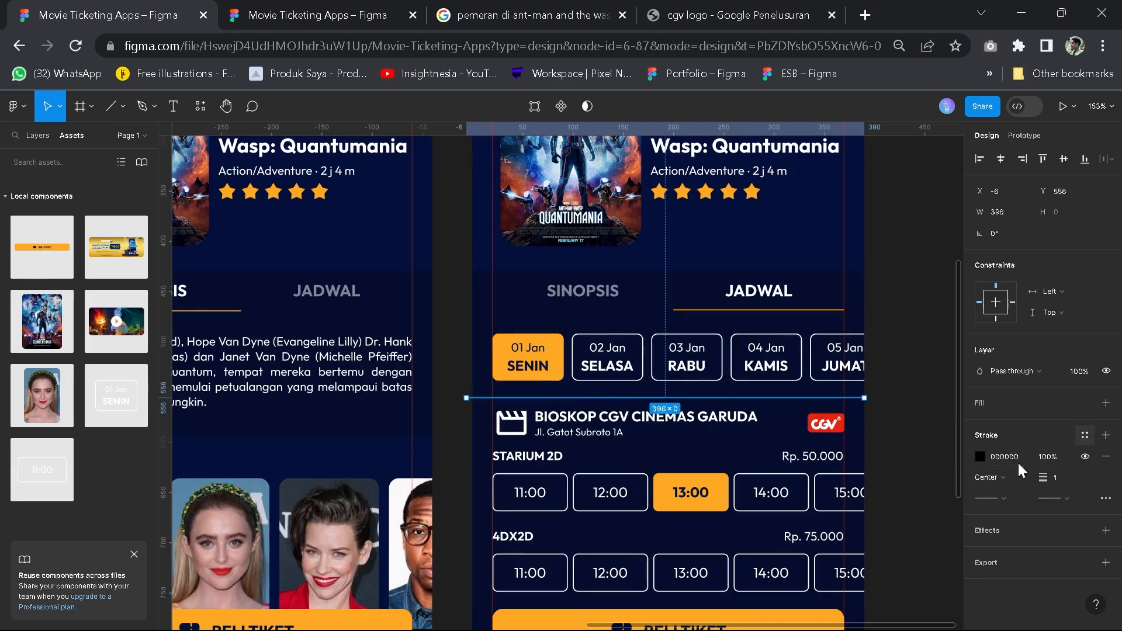
Apply the white 50% color style to the divider line's stroke
{"action": "left_click", "coordinate": [1085, 435]}
{"action": "left_click", "coordinate": [880, 540]}
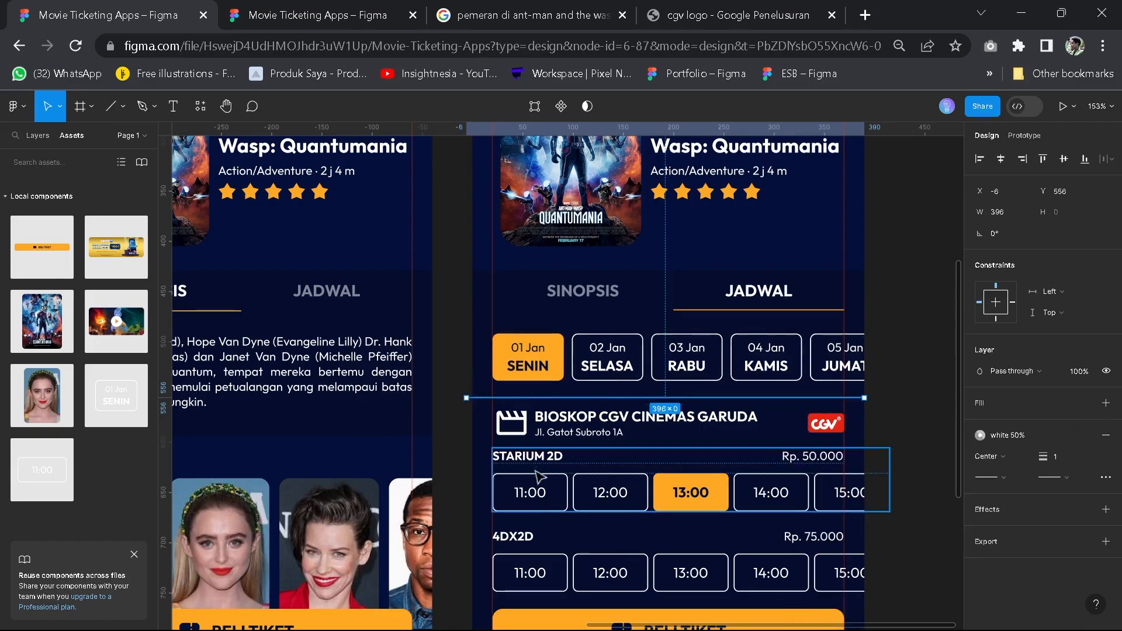
{"action": "left_click", "coordinate": [448, 479]}
{"action": "left_click", "coordinate": [571, 433]}
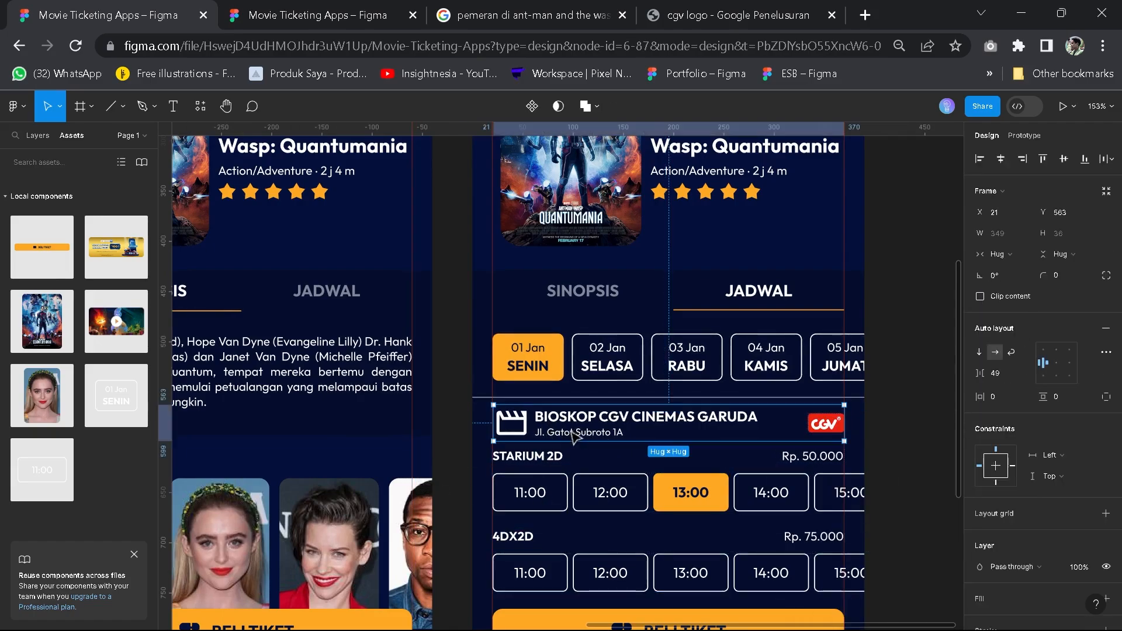
{"action": "left_click", "coordinate": [544, 484], "text": "shift"}
{"action": "left_click", "coordinate": [529, 447]}
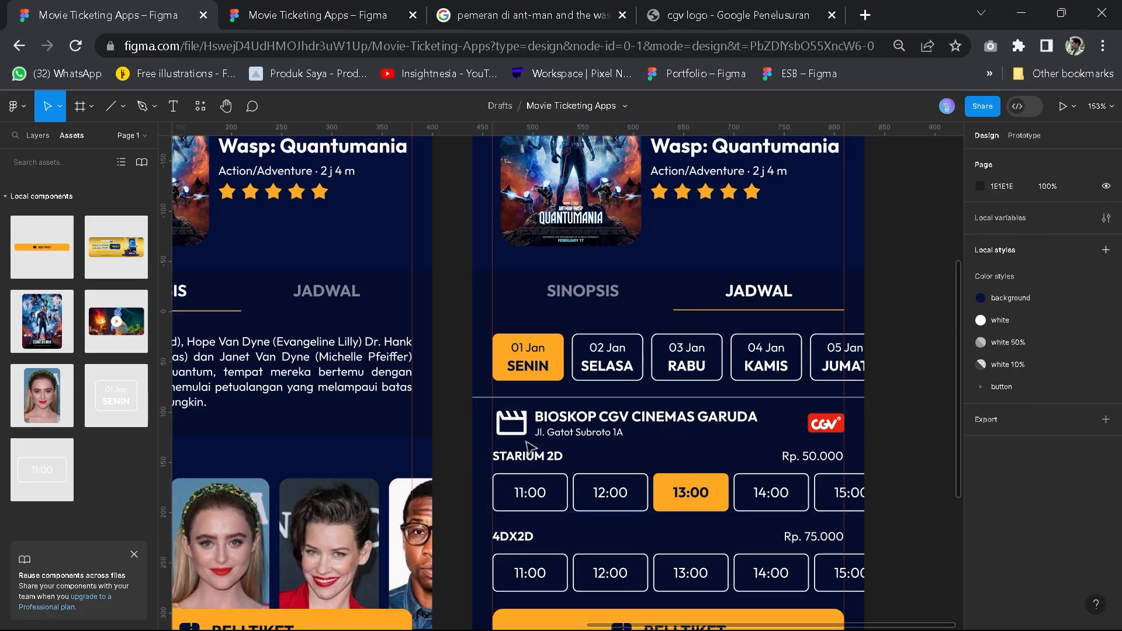
Combine the cinema row and the STARIUM 2D and 4DX2D blocks in a vertical auto layout with a 10 px gap
{"action": "left_click", "coordinate": [570, 436]}
{"action": "left_click", "coordinate": [555, 485], "text": "shift"}
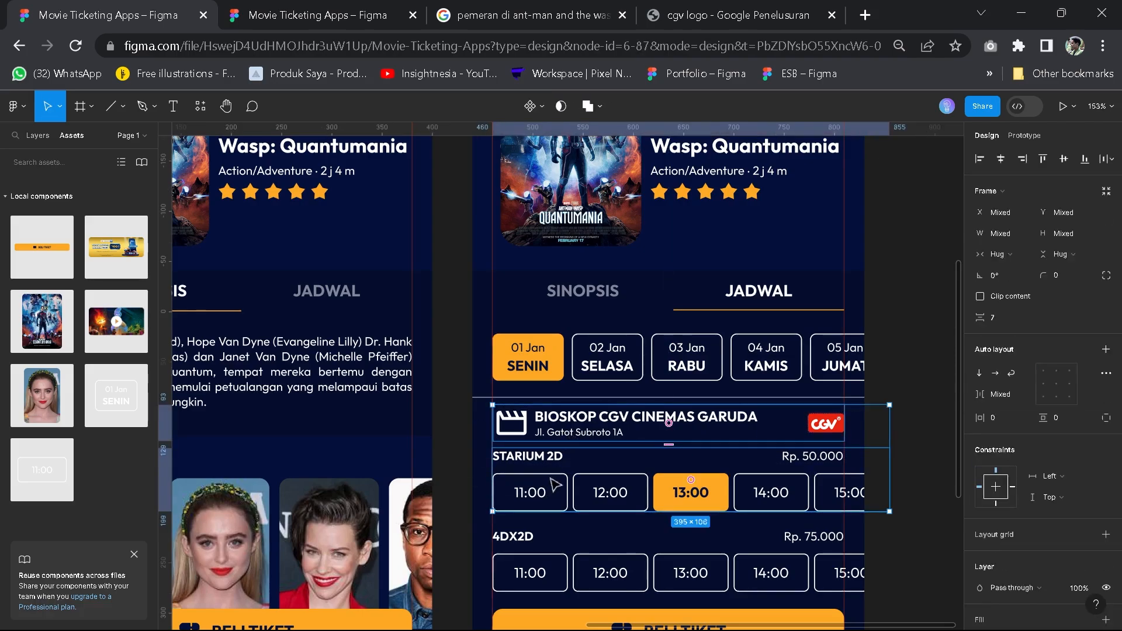
{"action": "key", "text": "shift+a"}
{"action": "key", "text": "ctrl+z"}
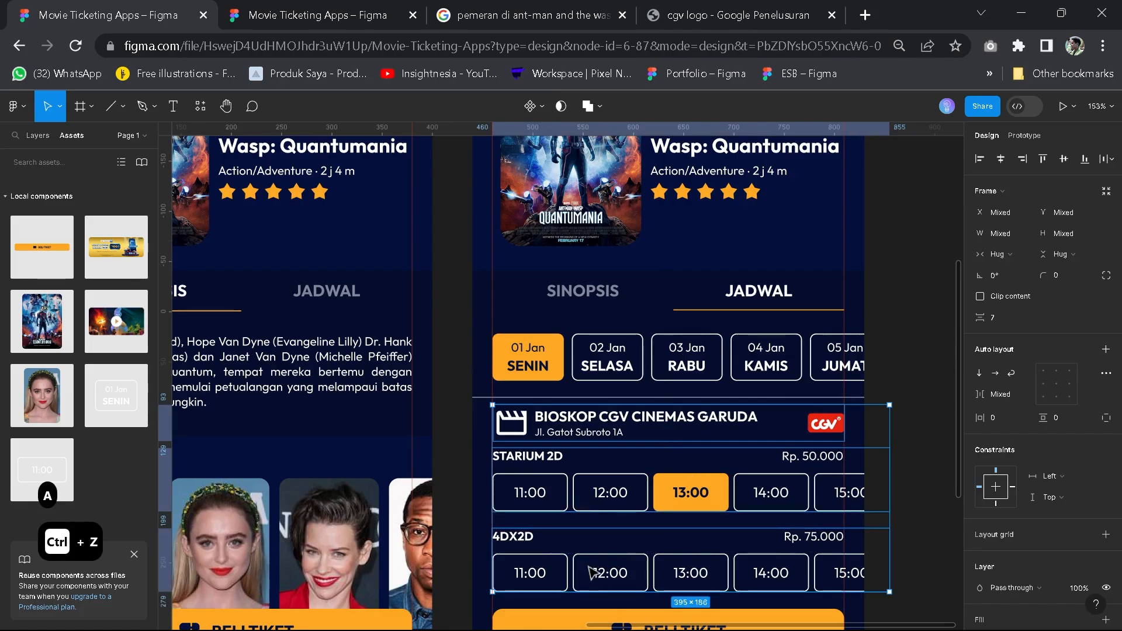
{"action": "key", "text": "shift+a"}
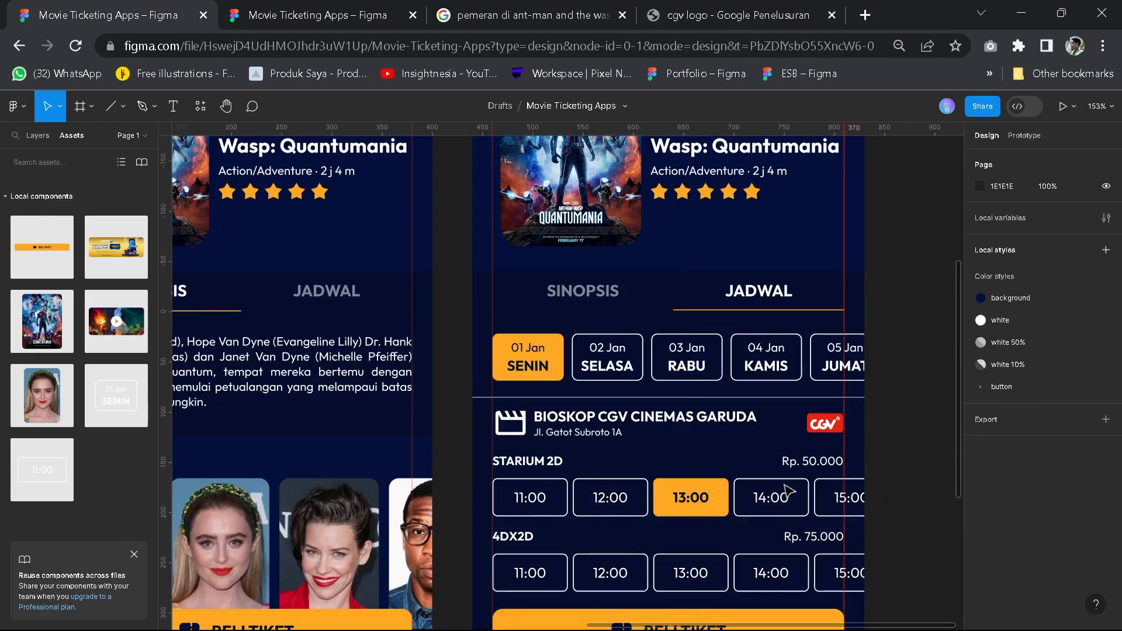
{"action": "left_click", "coordinate": [1001, 366]}
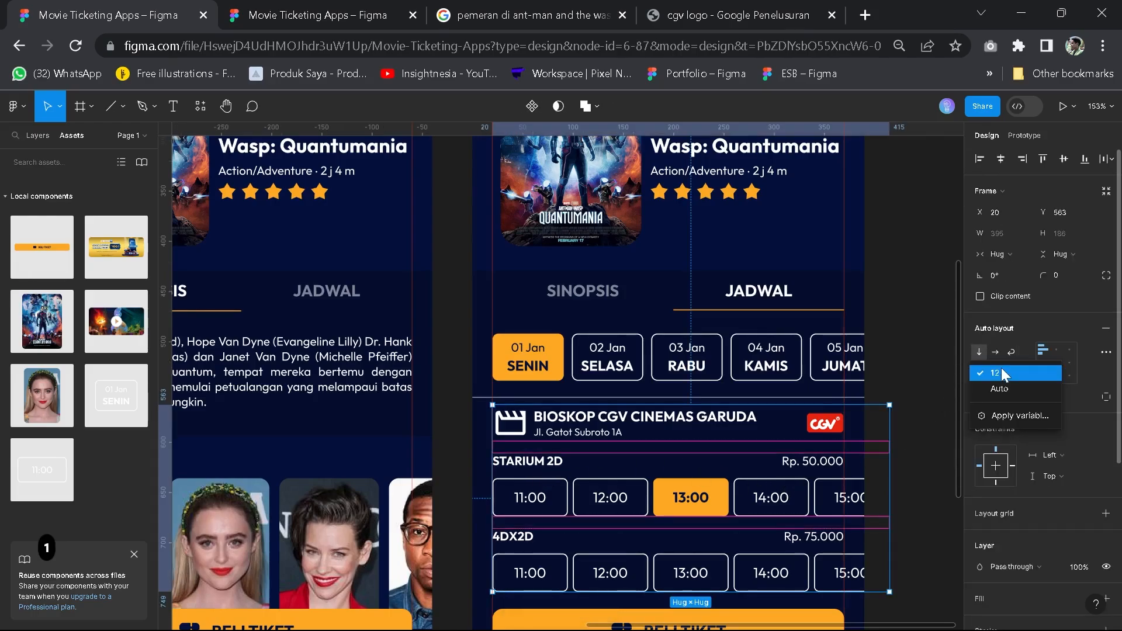
{"action": "left_click", "coordinate": [1001, 367]}
{"action": "type", "text": "10"}
{"action": "key", "text": "Return"}
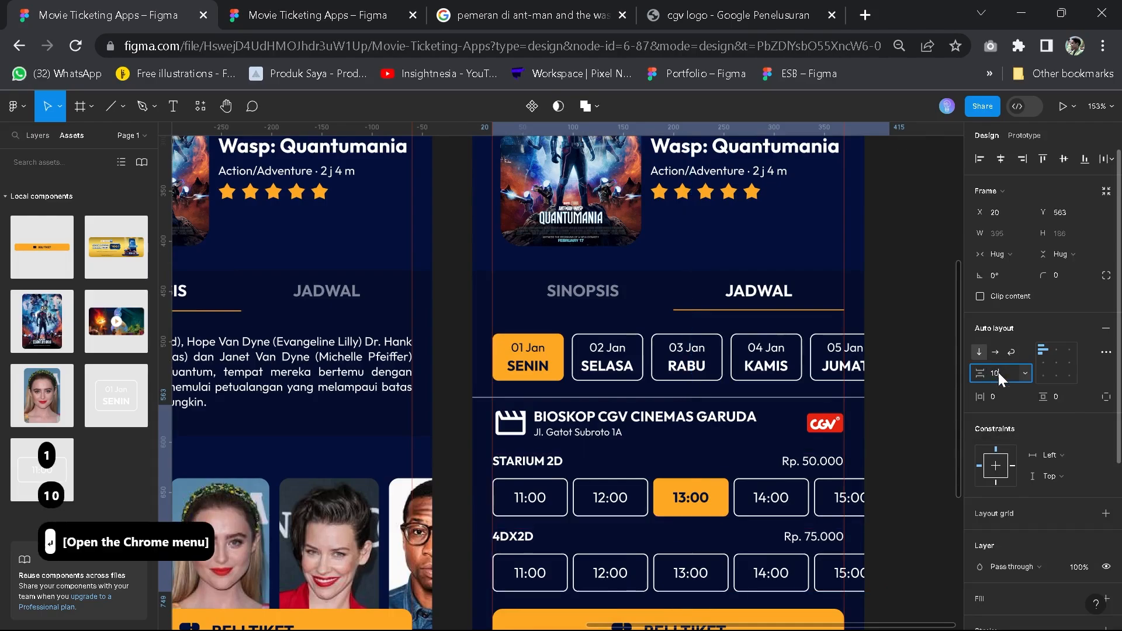
{"action": "left_click", "coordinate": [915, 375]}
Check the Pilih Kursi screen in the reference file, and add a 390 × 844 iPhone 14 frame beside the detail film - jadwal screen
{"action": "scroll", "coordinate": [909, 371], "scroll_direction": "down", "scroll_amount": 5}
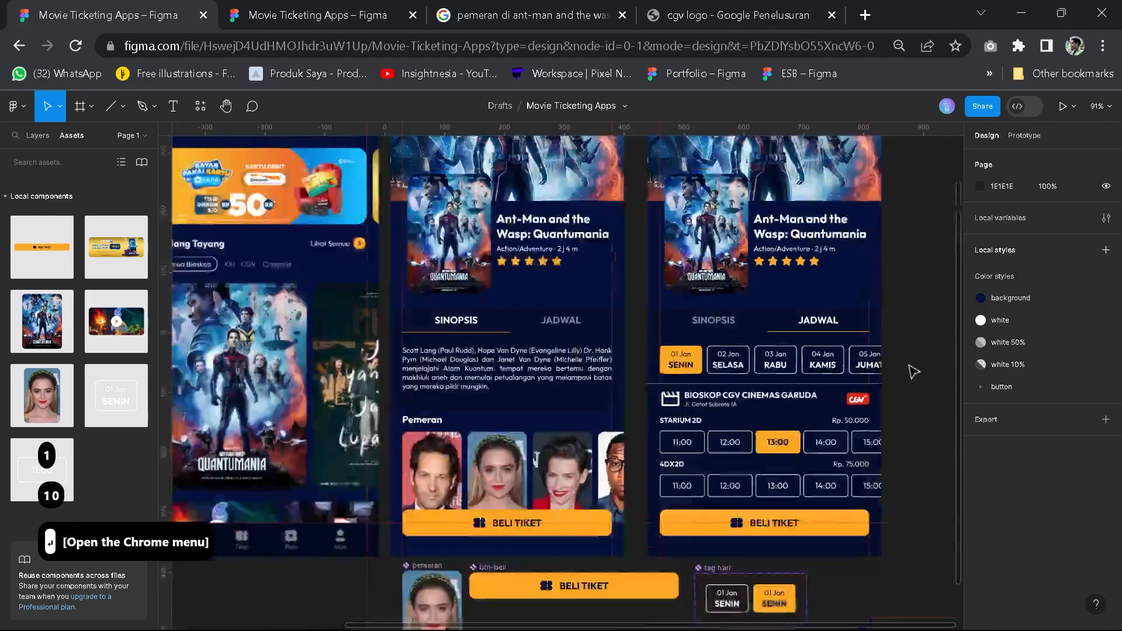
{"action": "scroll", "coordinate": [874, 350], "scroll_direction": "up", "scroll_amount": 10}
{"action": "scroll", "coordinate": [567, 412], "scroll_direction": "down", "scroll_amount": 5}
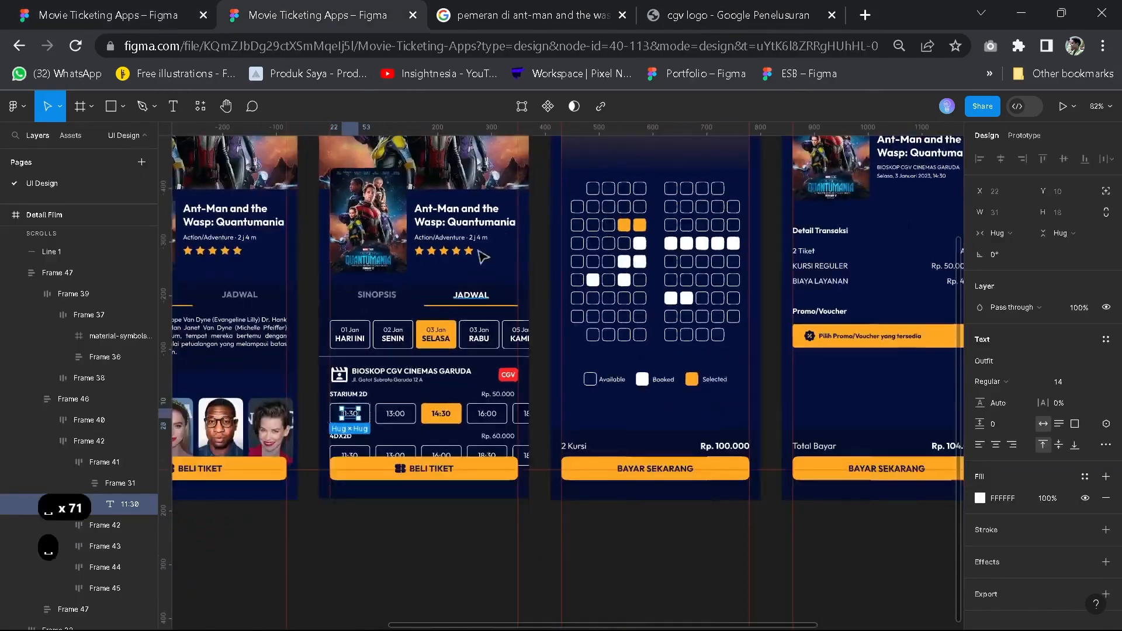
{"action": "left_click_drag", "start_coordinate": [471, 292], "coordinate": [443, 418]}
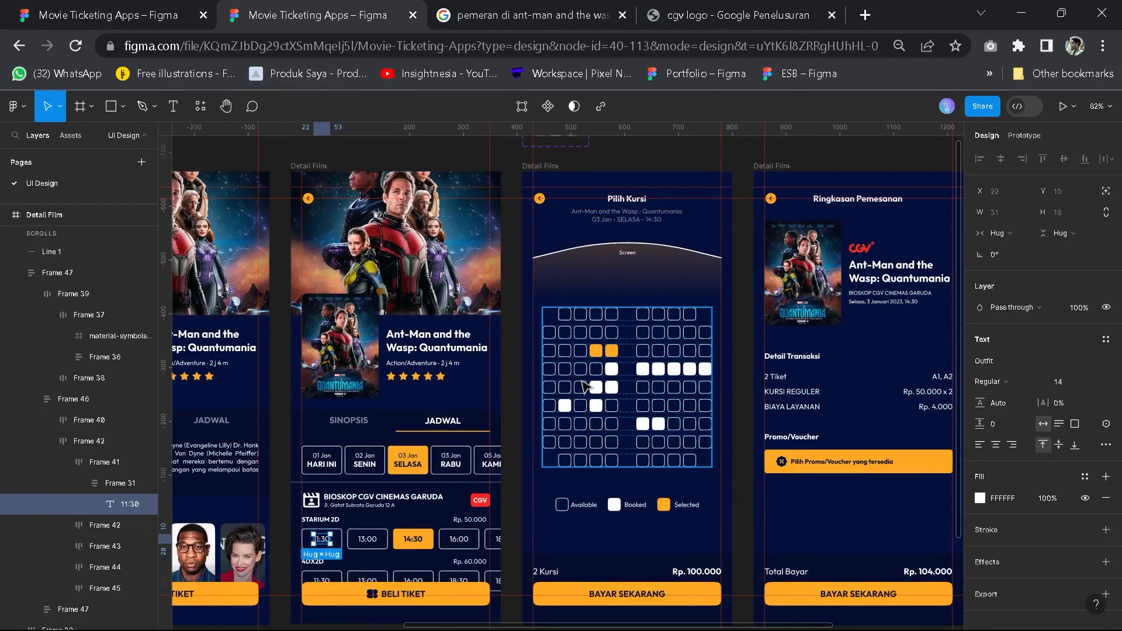
{"action": "left_click_drag", "start_coordinate": [792, 538], "coordinate": [763, 548]}
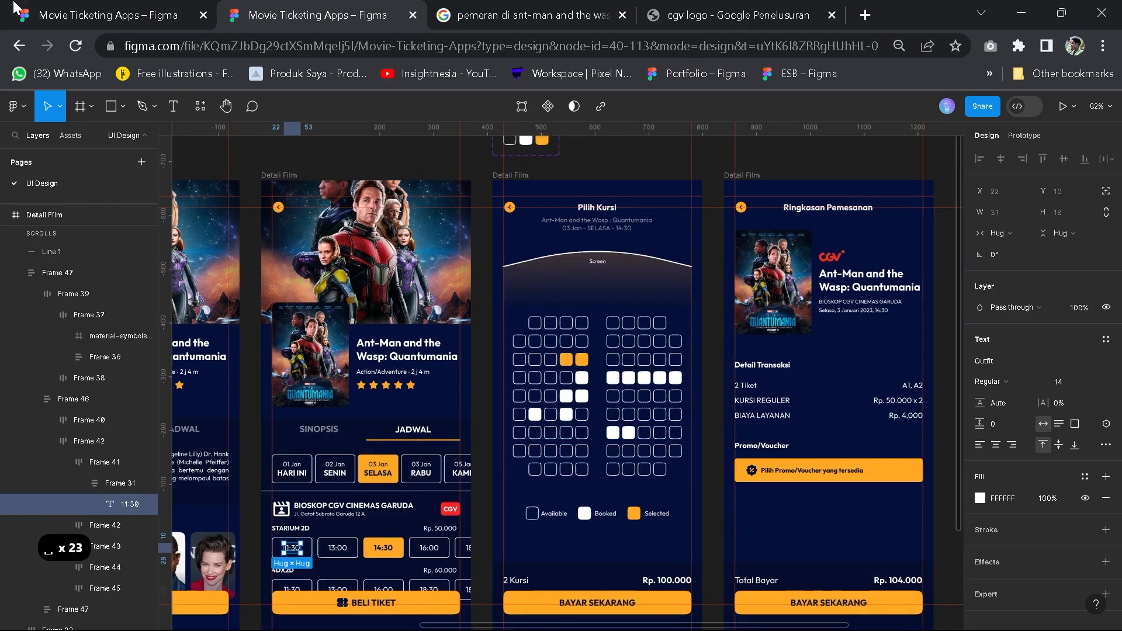
{"action": "key", "text": "ctrl+Tab"}
{"action": "key", "text": "f"}
{"action": "left_click", "coordinate": [1008, 212]}
{"action": "left_click_drag", "start_coordinate": [781, 300], "coordinate": [786, 324]}
Fill the new frame with the background color style and rename it pilih kursi
{"action": "left_click", "coordinate": [1086, 425]}
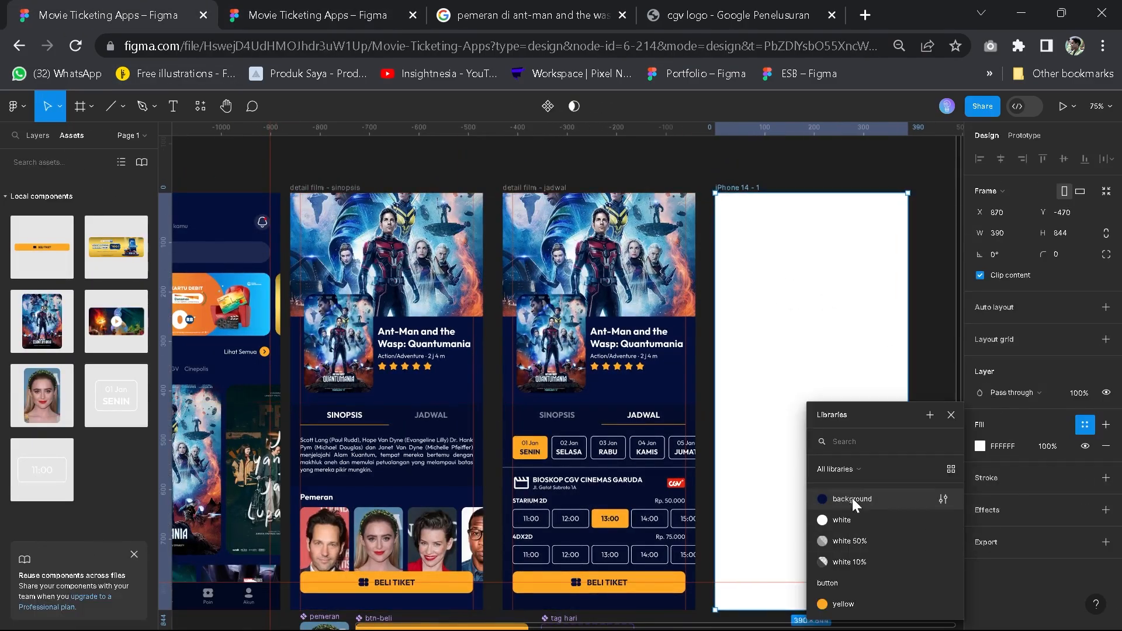
{"action": "left_click", "coordinate": [852, 498]}
{"action": "type", "text": "pilih kursi"}
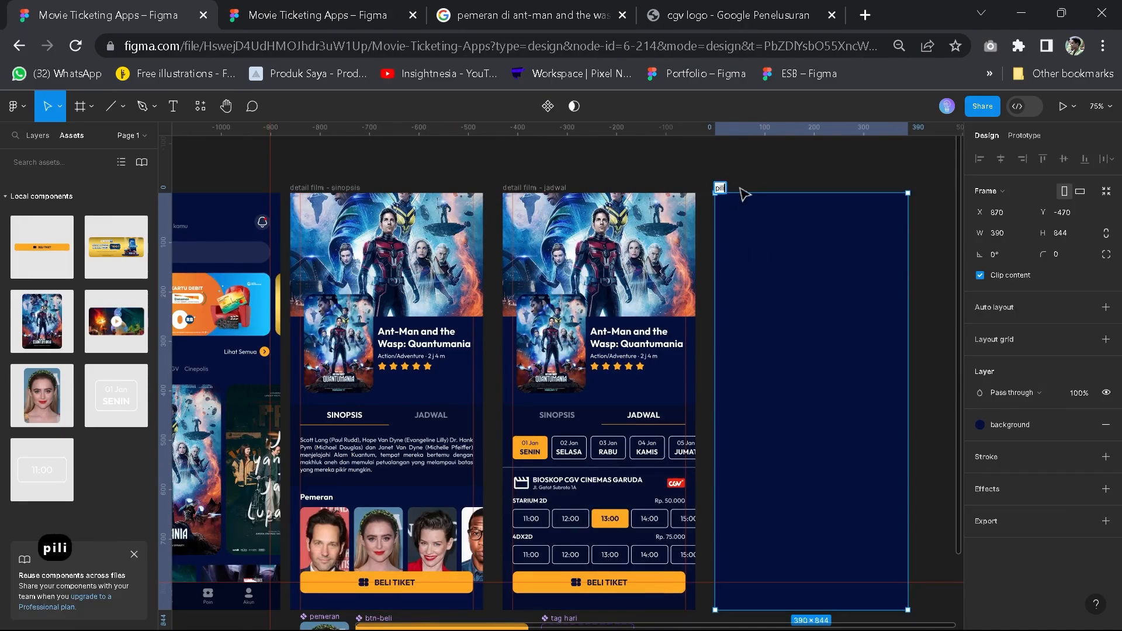
{"action": "key", "text": "Return"}
{"action": "left_click", "coordinate": [783, 176]}
{"action": "key", "text": "space"}
{"action": "left_click_drag", "start_coordinate": [783, 176], "coordinate": [674, 196]}
{"action": "left_click_drag", "start_coordinate": [295, 188], "coordinate": [661, 208]}
{"action": "left_click_drag", "start_coordinate": [418, 185], "coordinate": [187, 170]}
{"action": "left_click_drag", "start_coordinate": [766, 193], "coordinate": [668, 170]}
{"action": "key", "text": "space"}
{"action": "scroll", "coordinate": [751, 327], "scroll_direction": "down", "scroll_amount": 2}
{"action": "left_click_drag", "start_coordinate": [771, 301], "coordinate": [716, 223]}
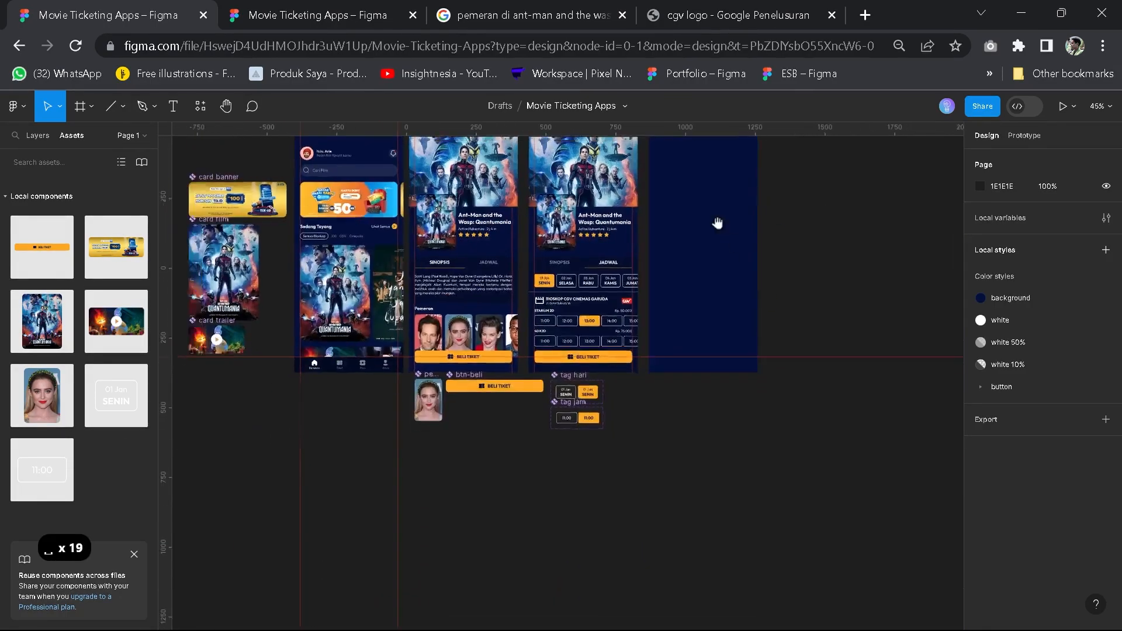
{"action": "scroll", "coordinate": [716, 269], "scroll_direction": "down", "scroll_amount": 1}
{"action": "left_click_drag", "start_coordinate": [717, 315], "coordinate": [725, 387]}
{"action": "scroll", "coordinate": [756, 343], "scroll_direction": "up", "scroll_amount": 2}
{"action": "scroll", "coordinate": [693, 309], "scroll_direction": "up", "scroll_amount": 5}
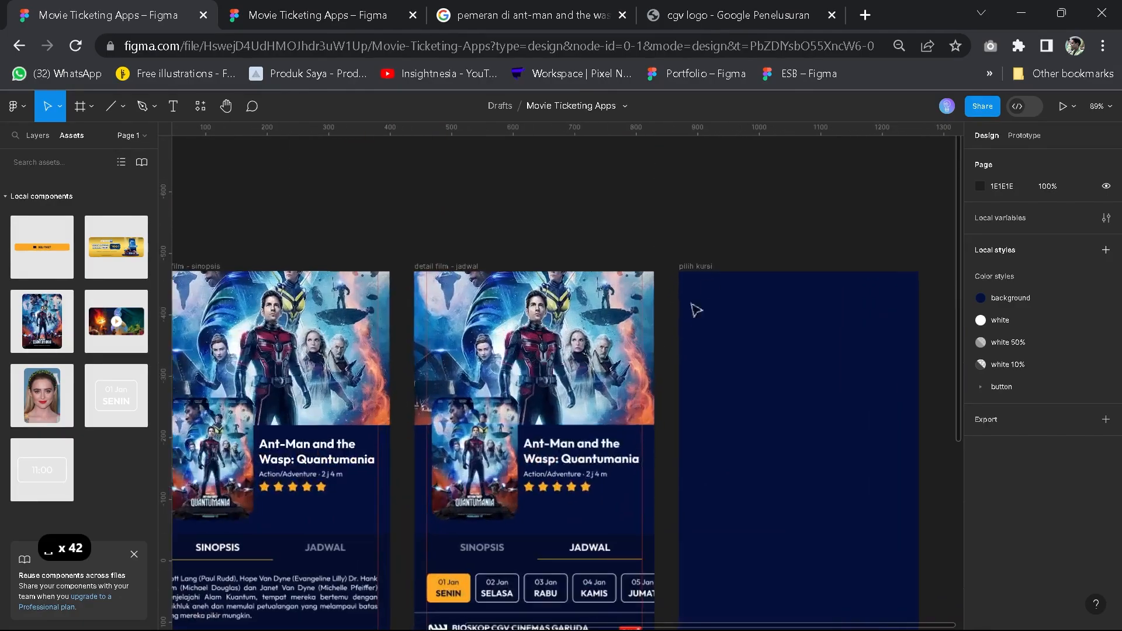
Show the beranda frame's 6-column layout grid and save it as a grid style named grid
{"action": "left_click", "coordinate": [695, 266]}
{"action": "left_click", "coordinate": [367, 208]}
{"action": "key", "text": "space"}
{"action": "left_click_drag", "start_coordinate": [367, 208], "coordinate": [763, 205]}
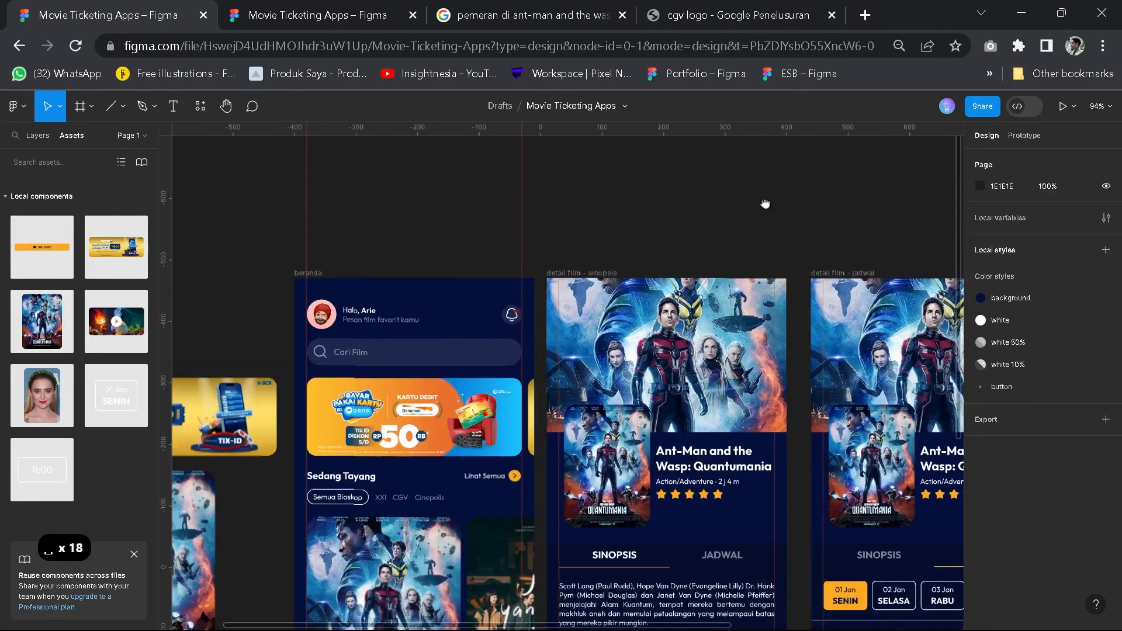
{"action": "left_click_drag", "start_coordinate": [293, 283], "coordinate": [349, 273]}
{"action": "left_click", "coordinate": [577, 268]}
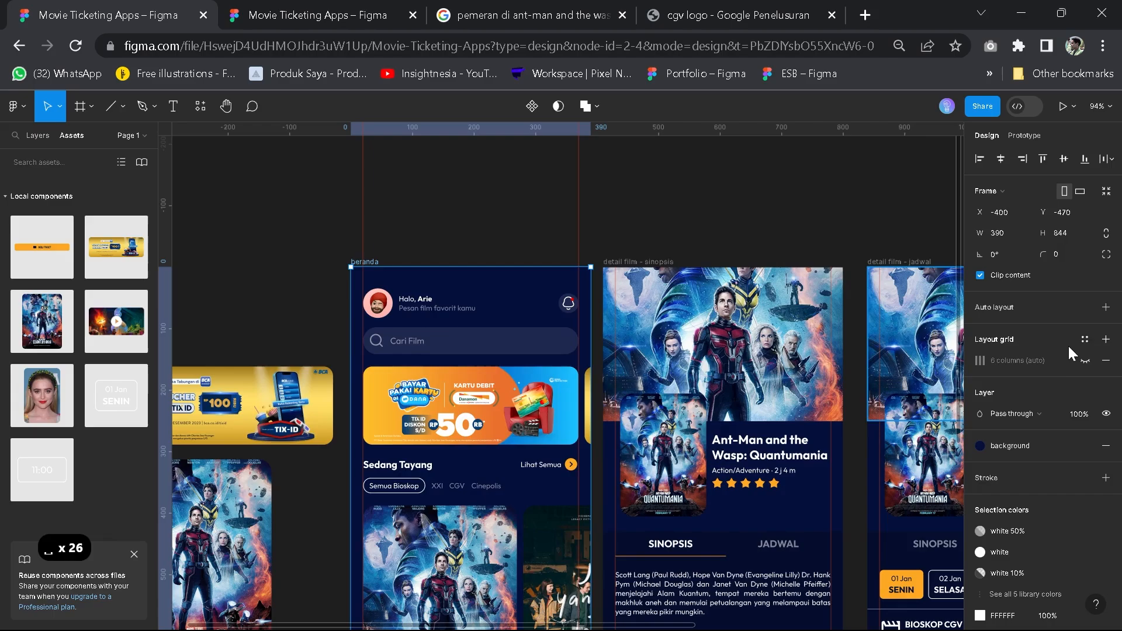
{"action": "left_click", "coordinate": [1080, 360]}
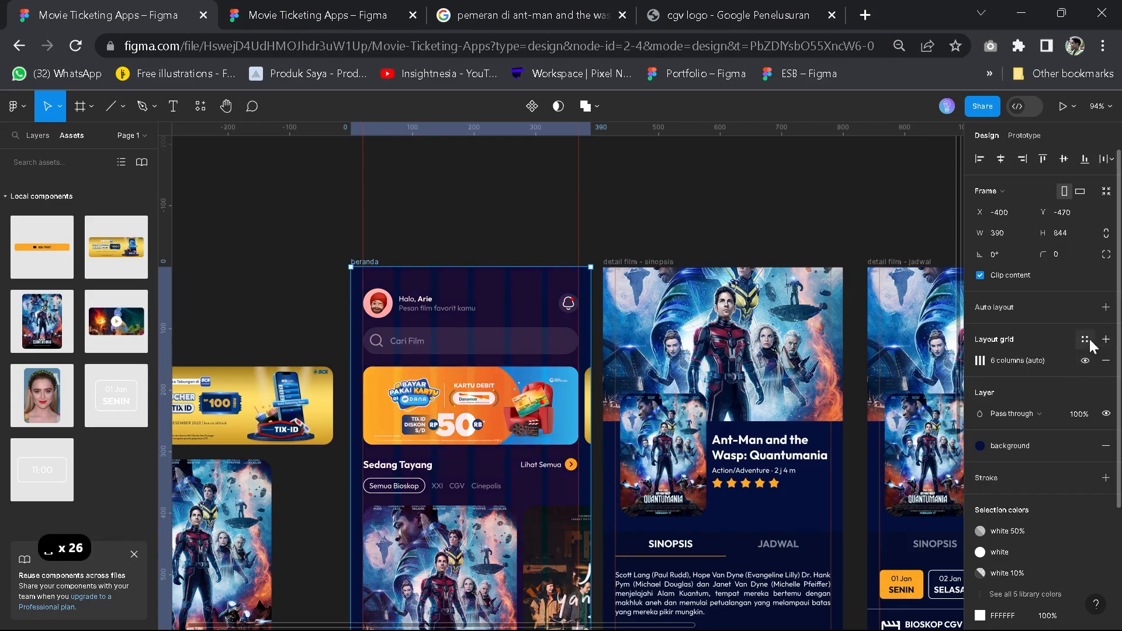
{"action": "left_click", "coordinate": [1088, 338]}
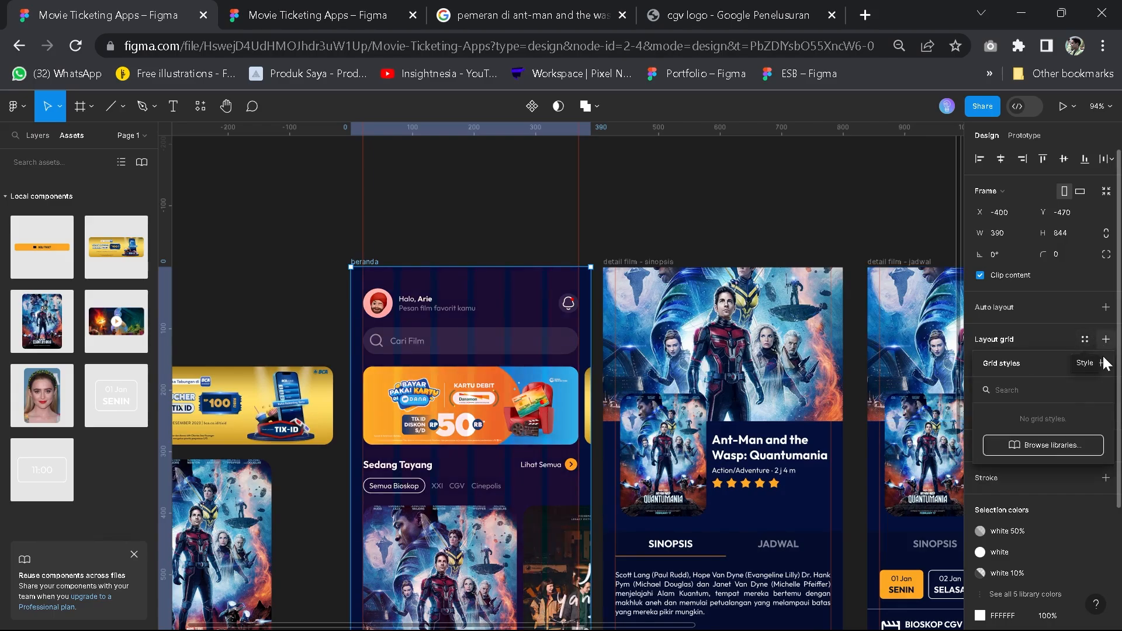
{"action": "left_click", "coordinate": [1101, 363]}
{"action": "type", "text": "grid"}
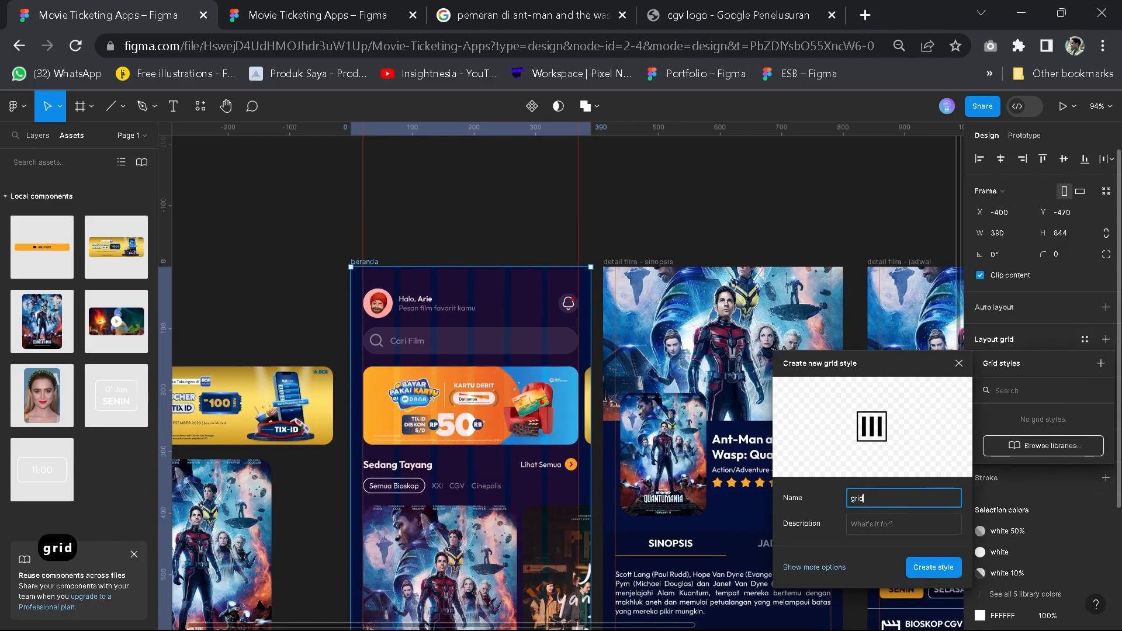
{"action": "key", "text": "Return"}
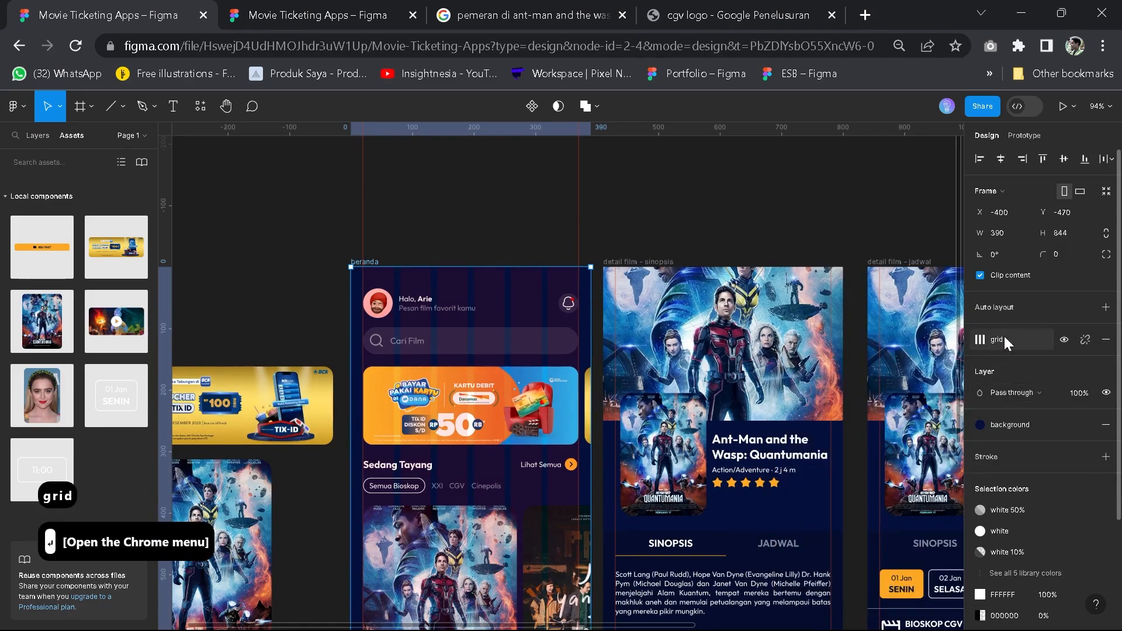
Hide the layout grids and select the pilih kursi frame
{"action": "key", "text": "shift+g"}
{"action": "left_click", "coordinate": [420, 229]}
{"action": "key", "text": "space"}
{"action": "left_click_drag", "start_coordinate": [877, 227], "coordinate": [454, 227]}
{"action": "left_click_drag", "start_coordinate": [675, 226], "coordinate": [575, 220]}
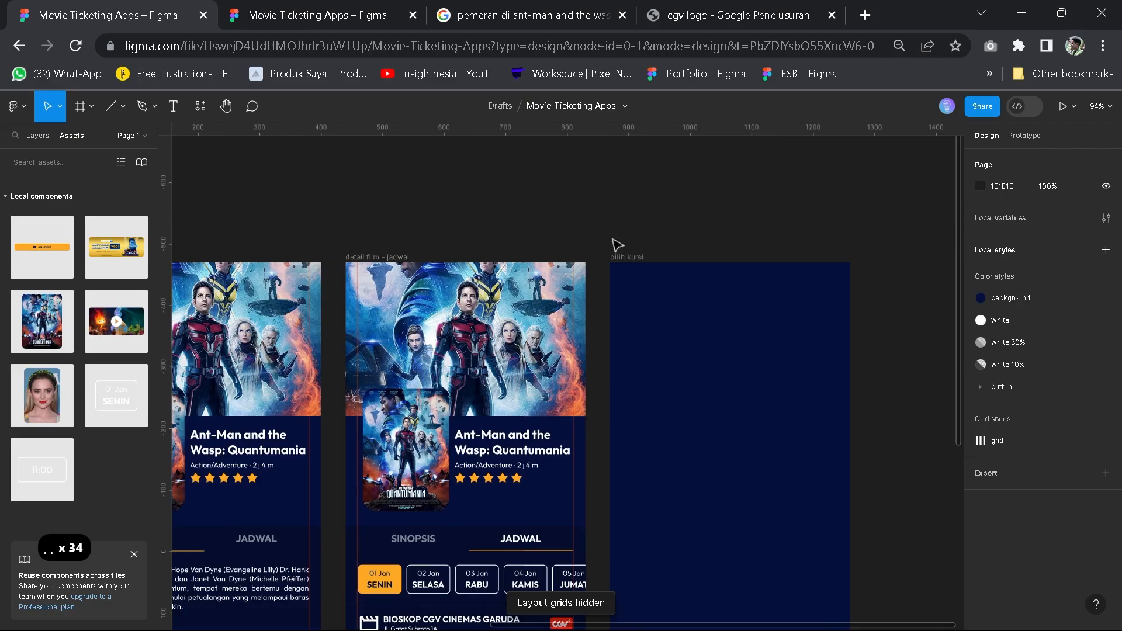
{"action": "left_click", "coordinate": [624, 257]}
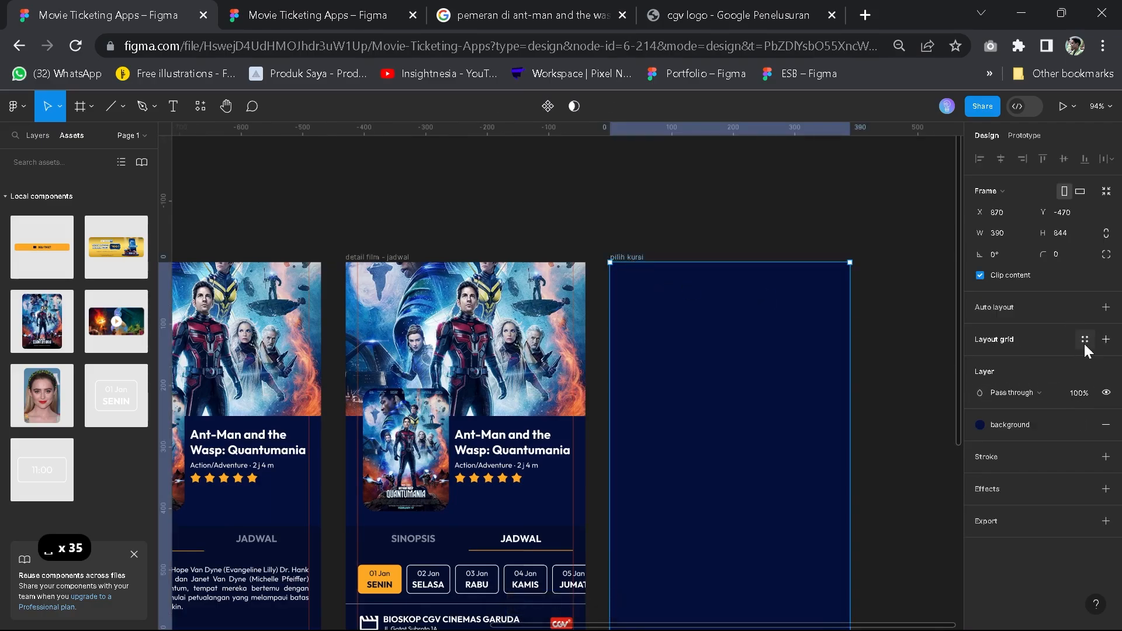
Apply the saved "grid" layout grid style to the pilih kursi frame
{"action": "left_click", "coordinate": [1084, 340]}
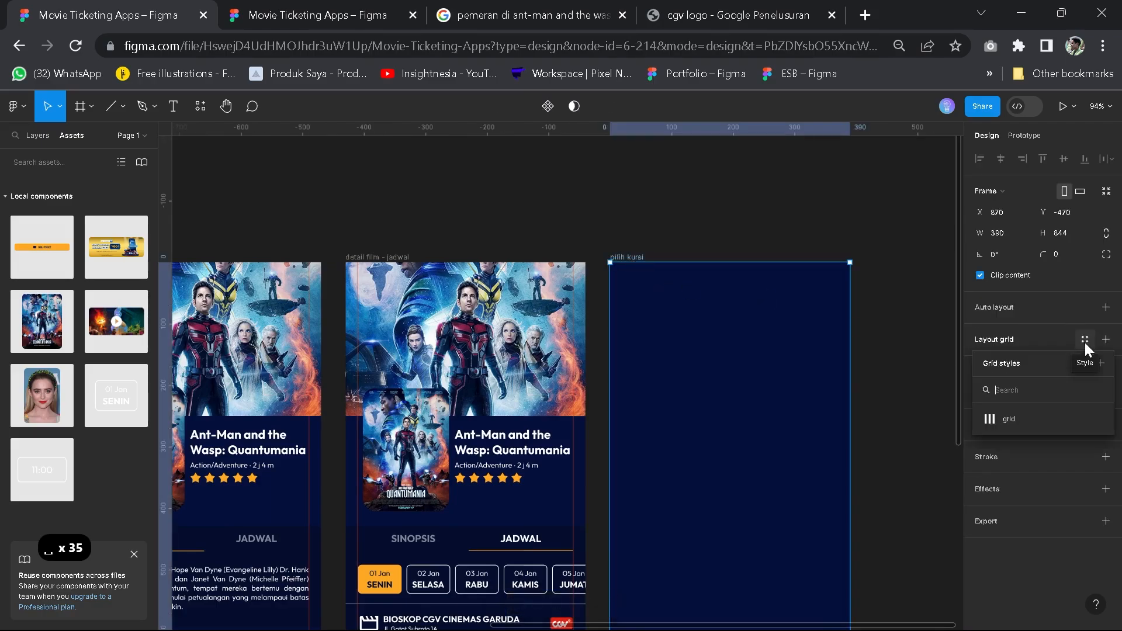
{"action": "left_click", "coordinate": [1024, 419]}
{"action": "scroll", "coordinate": [608, 229], "scroll_direction": "up", "scroll_amount": 5}
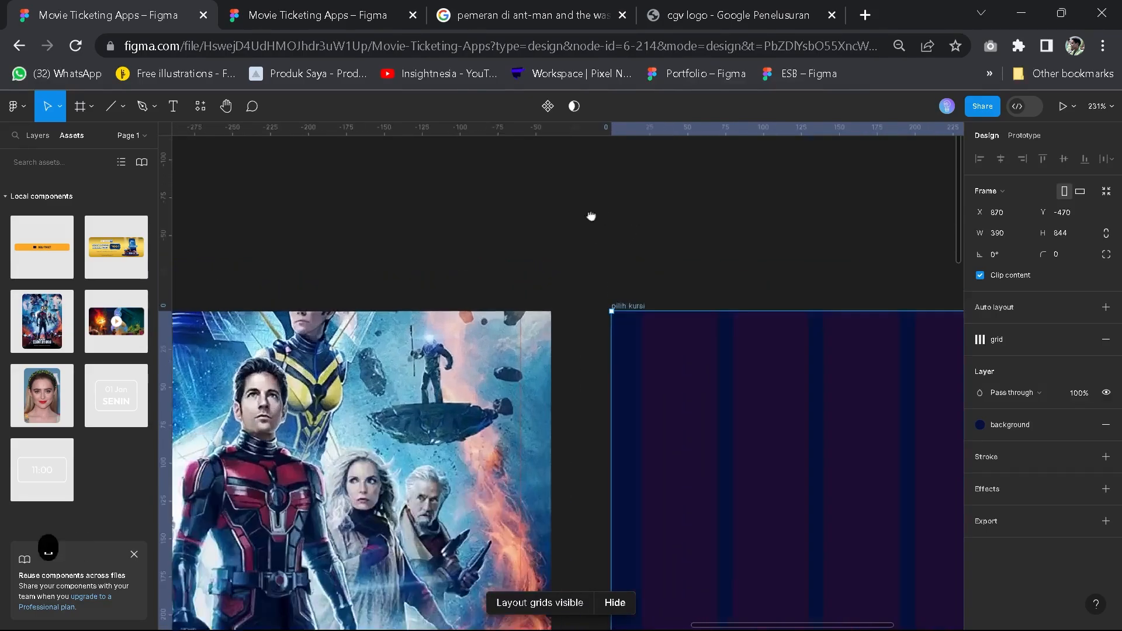
Place vertical ruler guides on the pilih kursi frame along the left and right margins of the column grid
{"action": "left_click_drag", "start_coordinate": [591, 216], "coordinate": [438, 182]}
{"action": "left_click_drag", "start_coordinate": [163, 185], "coordinate": [472, 182]}
{"action": "left_click", "coordinate": [742, 202]}
{"action": "left_click_drag", "start_coordinate": [742, 202], "coordinate": [261, 204]}
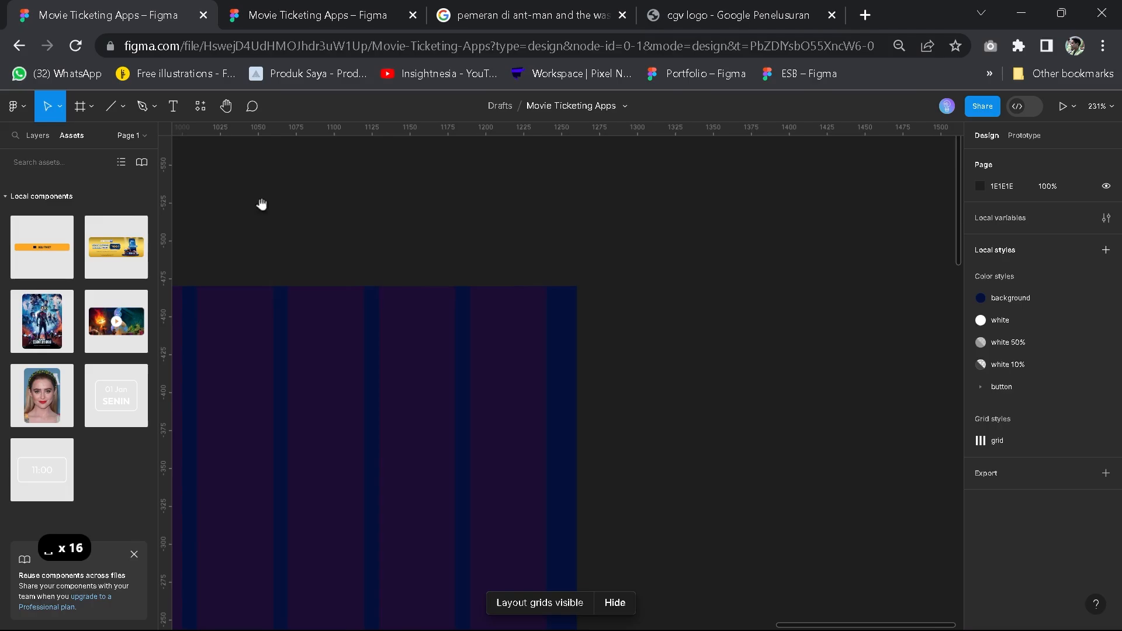
{"action": "left_click_drag", "start_coordinate": [165, 218], "coordinate": [548, 214]}
{"action": "scroll", "coordinate": [511, 215], "scroll_direction": "down", "scroll_amount": 5}
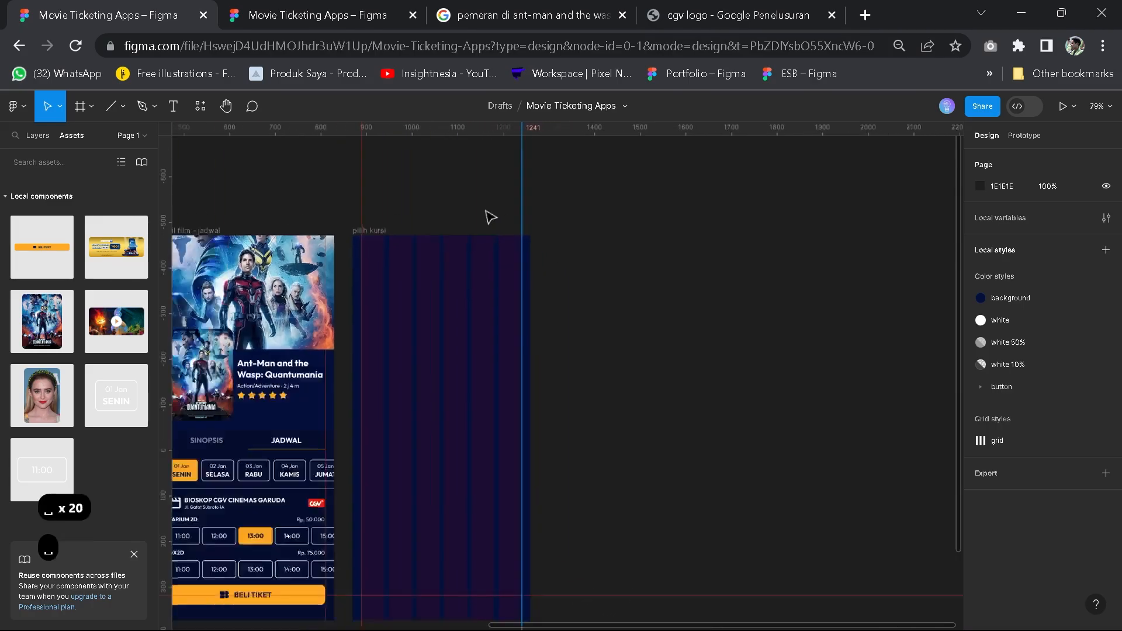
{"action": "scroll", "coordinate": [486, 213], "scroll_direction": "down", "scroll_amount": 2}
{"action": "scroll", "coordinate": [486, 212], "scroll_direction": "up", "scroll_amount": 4}
Hide the layout grid on the pilih kursi frame
{"action": "left_click", "coordinate": [444, 231]}
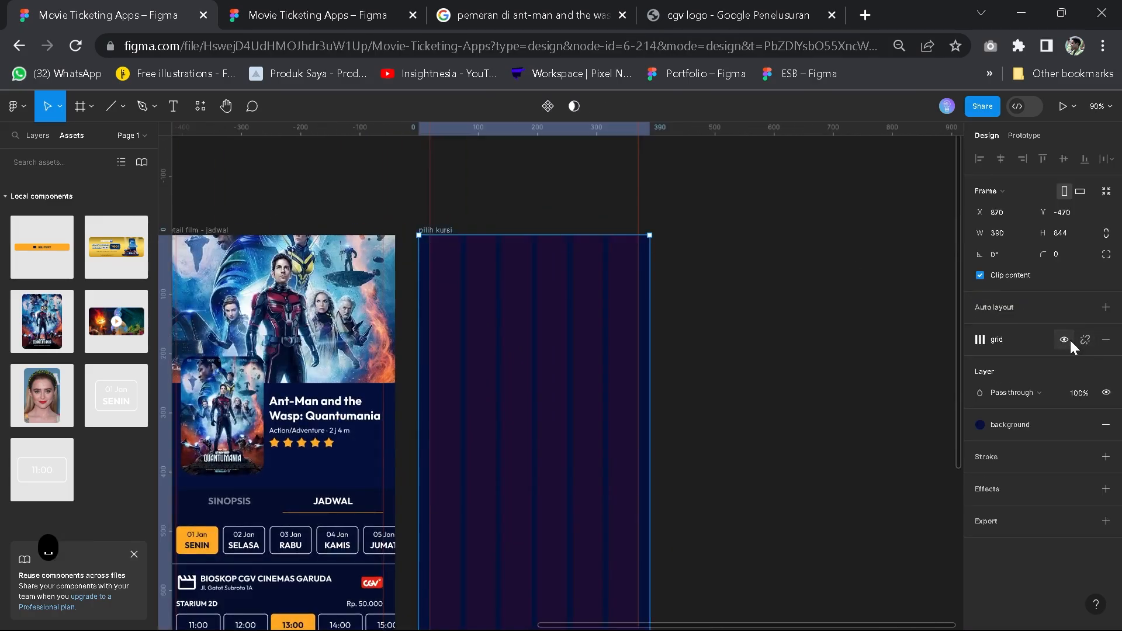
{"action": "left_click", "coordinate": [1069, 341]}
{"action": "scroll", "coordinate": [612, 449], "scroll_direction": "down", "scroll_amount": 1}
{"action": "scroll", "coordinate": [585, 439], "scroll_direction": "up", "scroll_amount": 3}
{"action": "scroll", "coordinate": [566, 384], "scroll_direction": "down", "scroll_amount": 2}
{"action": "left_click_drag", "start_coordinate": [566, 398], "coordinate": [575, 334]}
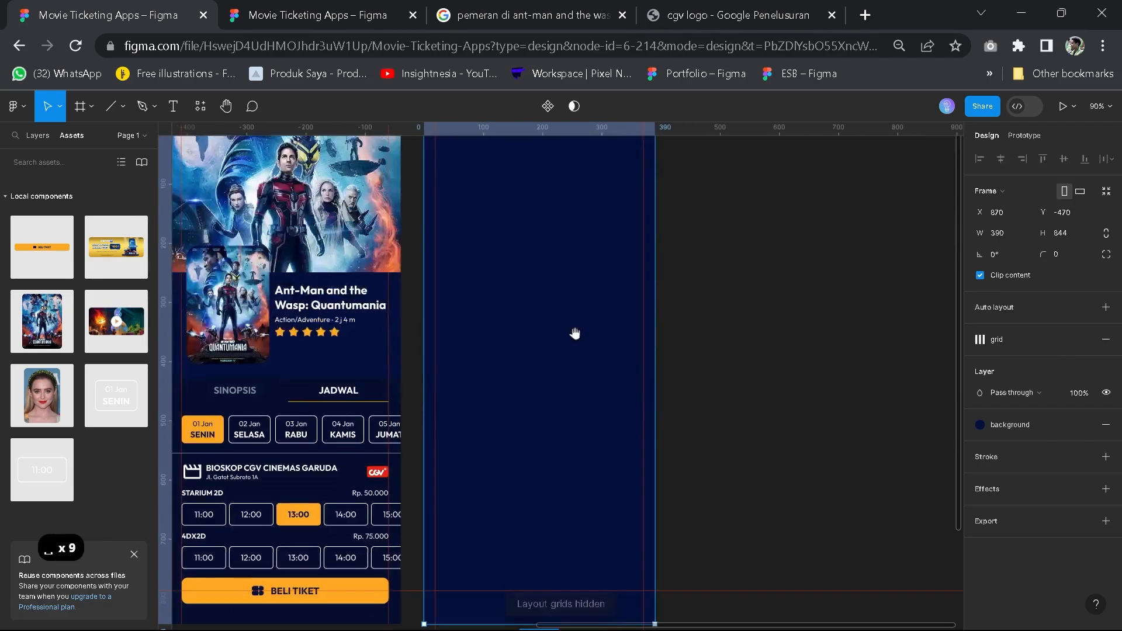
{"action": "scroll", "coordinate": [575, 334], "scroll_direction": "down", "scroll_amount": 1}
Add a "Pilih Kursi" text layer inside the pilih kursi frame
{"action": "key", "text": "t"}
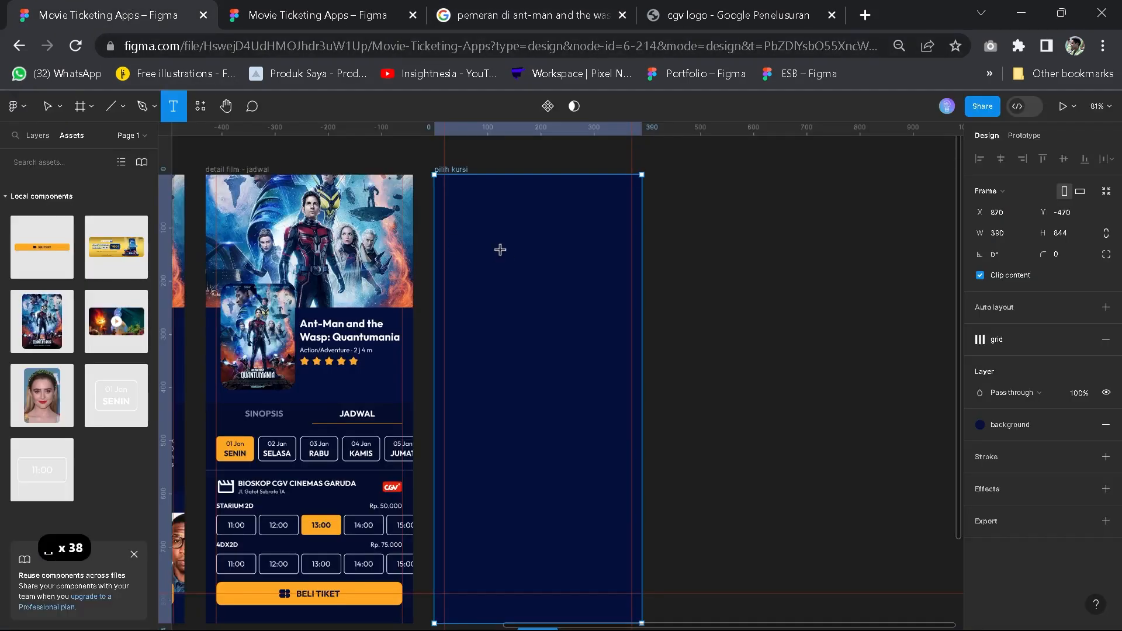
{"action": "left_click", "coordinate": [499, 250]}
{"action": "type", "text": "Pilih Kursi"}
{"action": "left_click", "coordinate": [564, 292]}
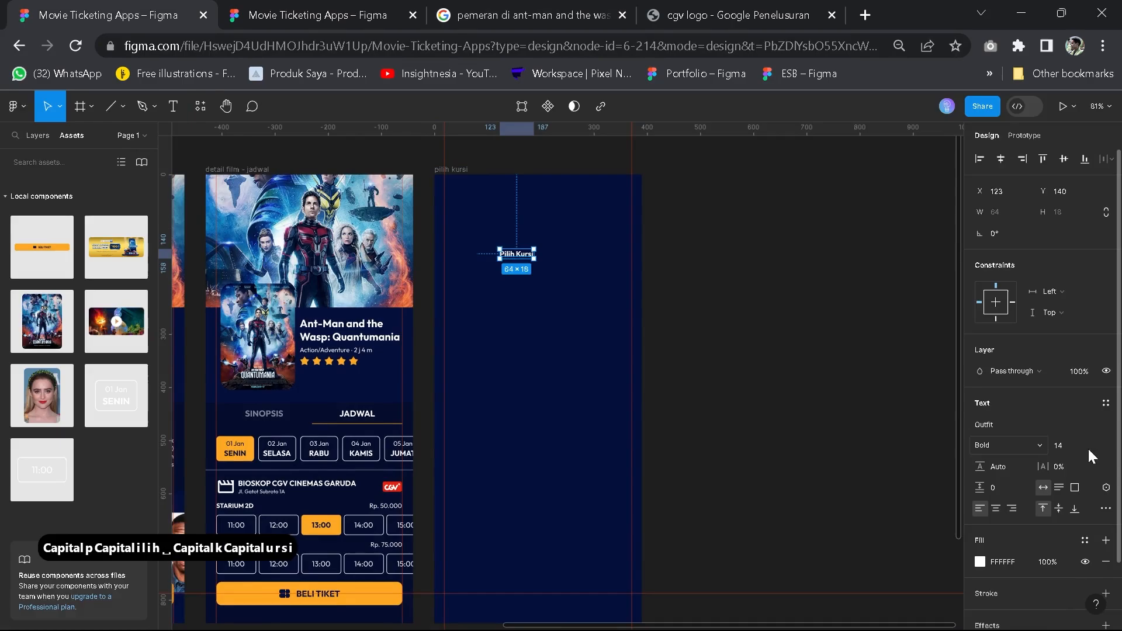
Set the "Pilih Kursi" text to size 16 and centre it horizontally near the frame's top, at about Y 37
{"action": "left_click", "coordinate": [1089, 449]}
{"action": "left_click", "coordinate": [1078, 472]}
{"action": "scroll", "coordinate": [516, 292], "scroll_direction": "up", "scroll_amount": 3}
{"action": "left_click_drag", "start_coordinate": [518, 300], "coordinate": [516, 382]}
{"action": "left_click_drag", "start_coordinate": [524, 331], "coordinate": [562, 246]}
{"action": "scroll", "coordinate": [539, 276], "scroll_direction": "up", "scroll_amount": 5}
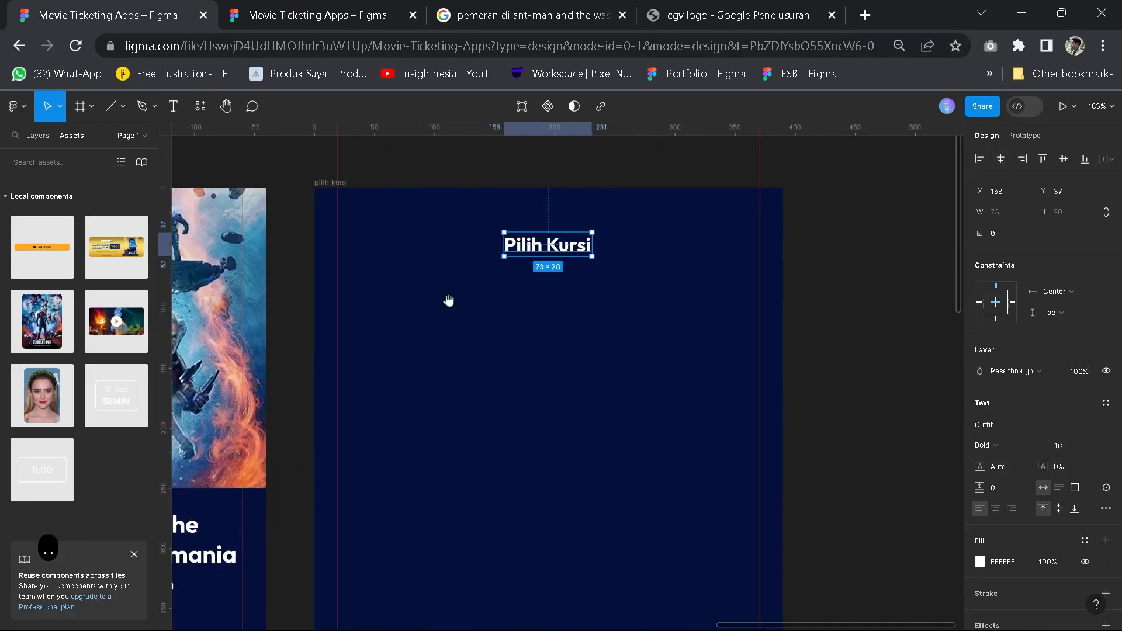
Copy the film title and "03 Jan - SELASA - 14:30" text from the other Movie Ticketing Apps file and paste it into this file
{"action": "left_click", "coordinate": [448, 300]}
{"action": "left_click_drag", "start_coordinate": [449, 300], "coordinate": [720, 228]}
{"action": "scroll", "coordinate": [460, 358], "scroll_direction": "down", "scroll_amount": 2}
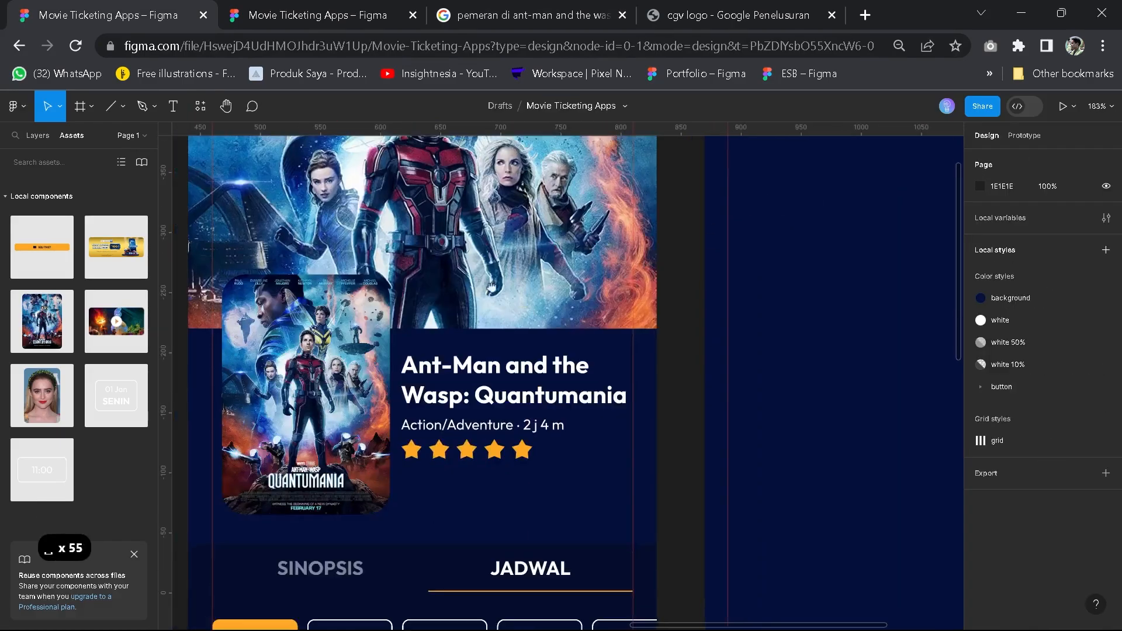
{"action": "left_click", "coordinate": [310, 15]}
{"action": "left_click", "coordinate": [582, 244]}
{"action": "scroll", "coordinate": [582, 244], "scroll_direction": "up", "scroll_amount": 5}
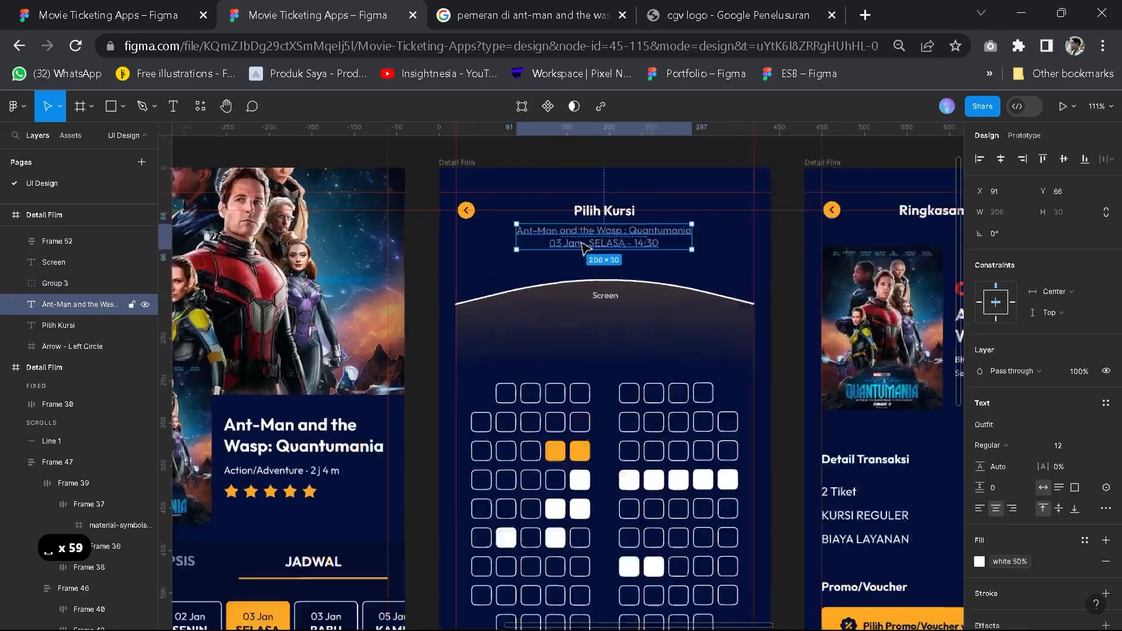
{"action": "key", "text": "ctrl+c"}
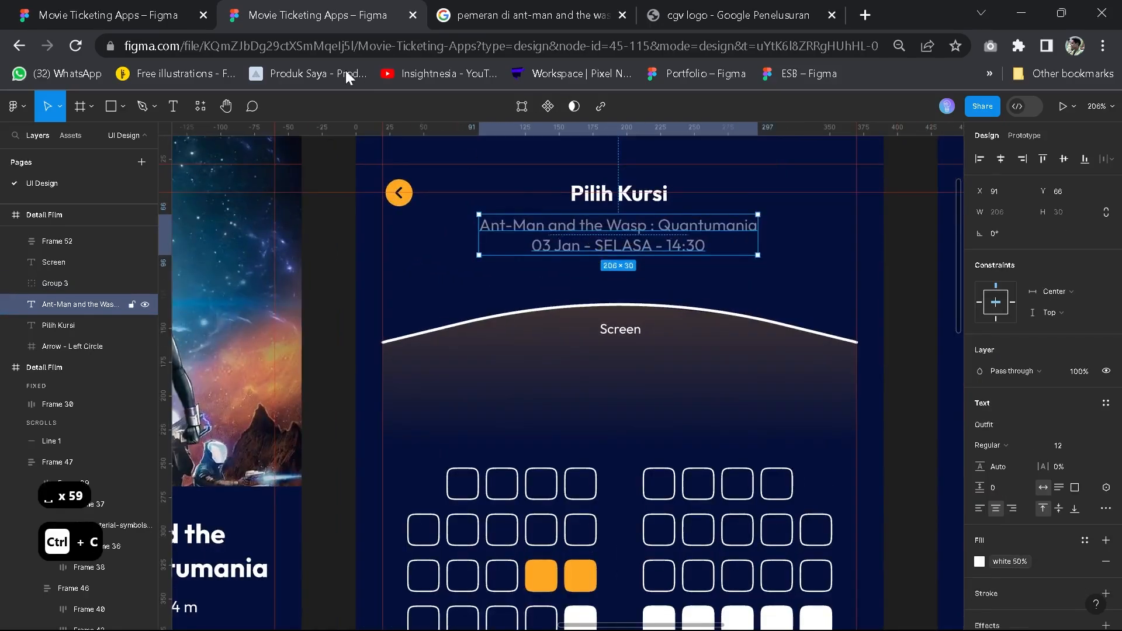
{"action": "key", "text": "ctrl+Page_Up"}
{"action": "scroll", "coordinate": [791, 339], "scroll_direction": "down", "scroll_amount": 4}
{"action": "key", "text": "ctrl+v"}
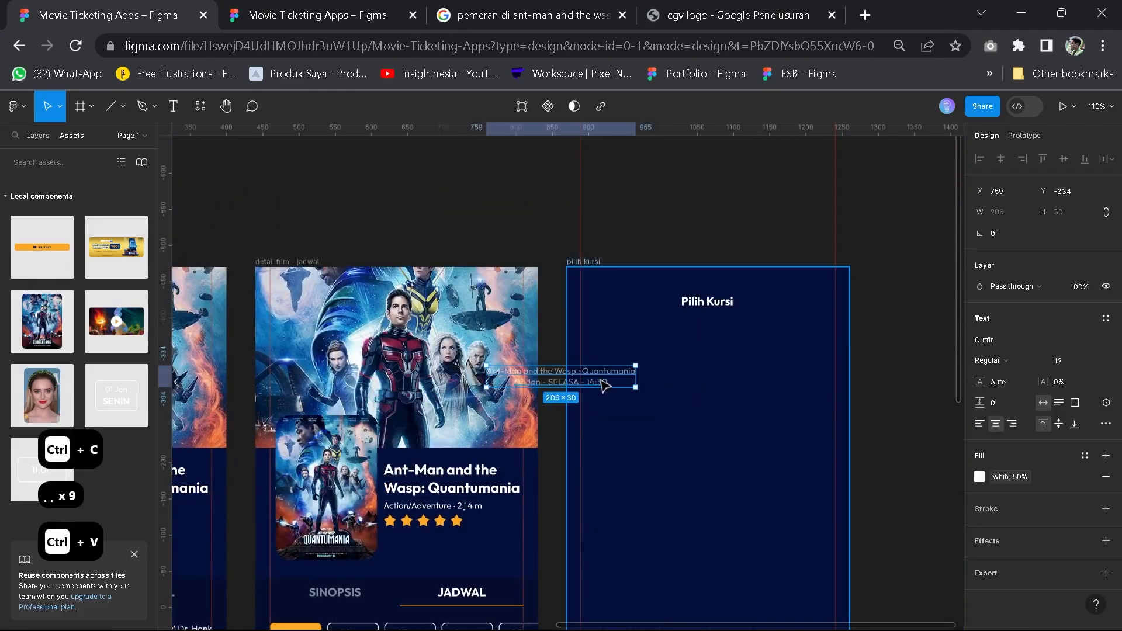
Centre the pasted film and schedule text just below "Pilih Kursi" and apply the white 50% fill style
{"action": "left_click_drag", "start_coordinate": [604, 381], "coordinate": [745, 343]}
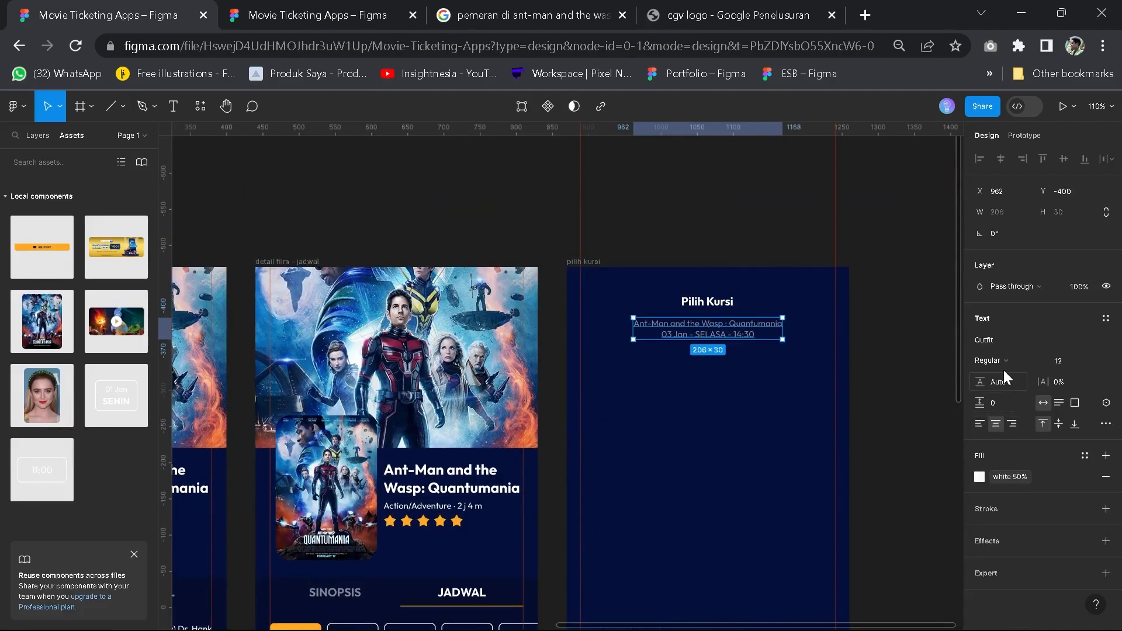
{"action": "left_click_drag", "start_coordinate": [740, 332], "coordinate": [739, 337]}
{"action": "left_click", "coordinate": [1019, 474]}
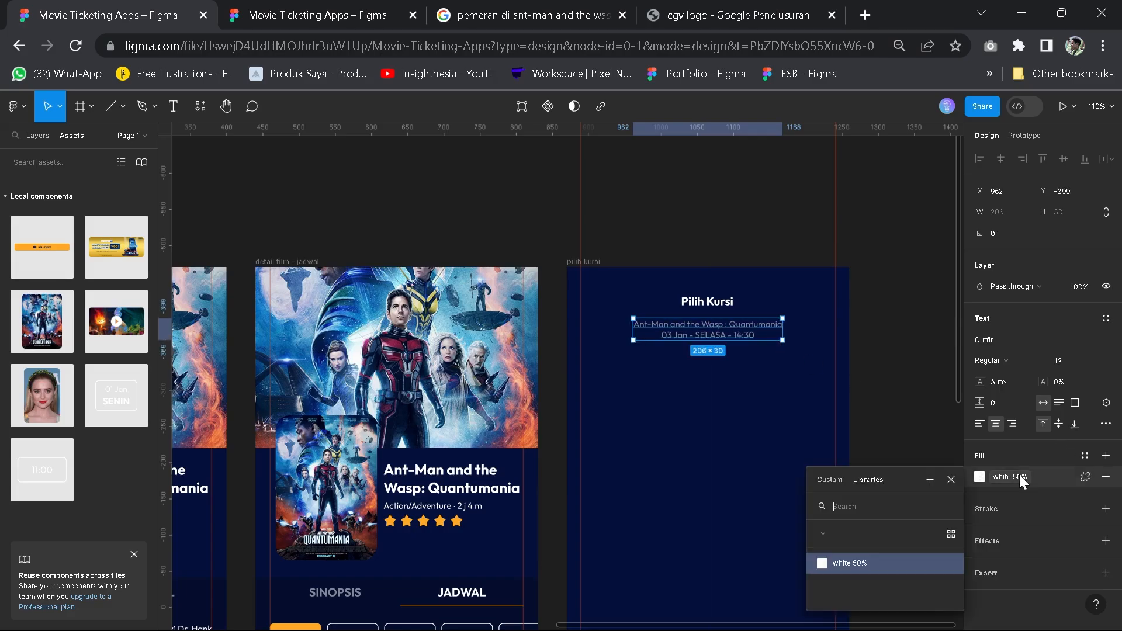
{"action": "left_click", "coordinate": [860, 559]}
{"action": "scroll", "coordinate": [711, 351], "scroll_direction": "up", "scroll_amount": 5}
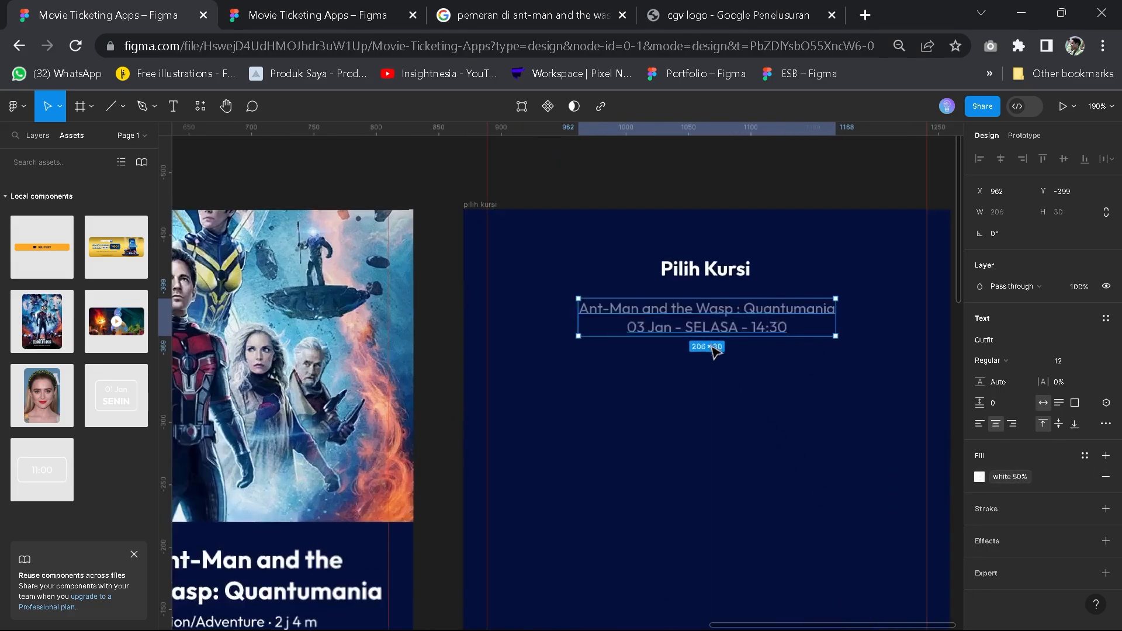
{"action": "left_click_drag", "start_coordinate": [710, 310], "coordinate": [710, 299]}
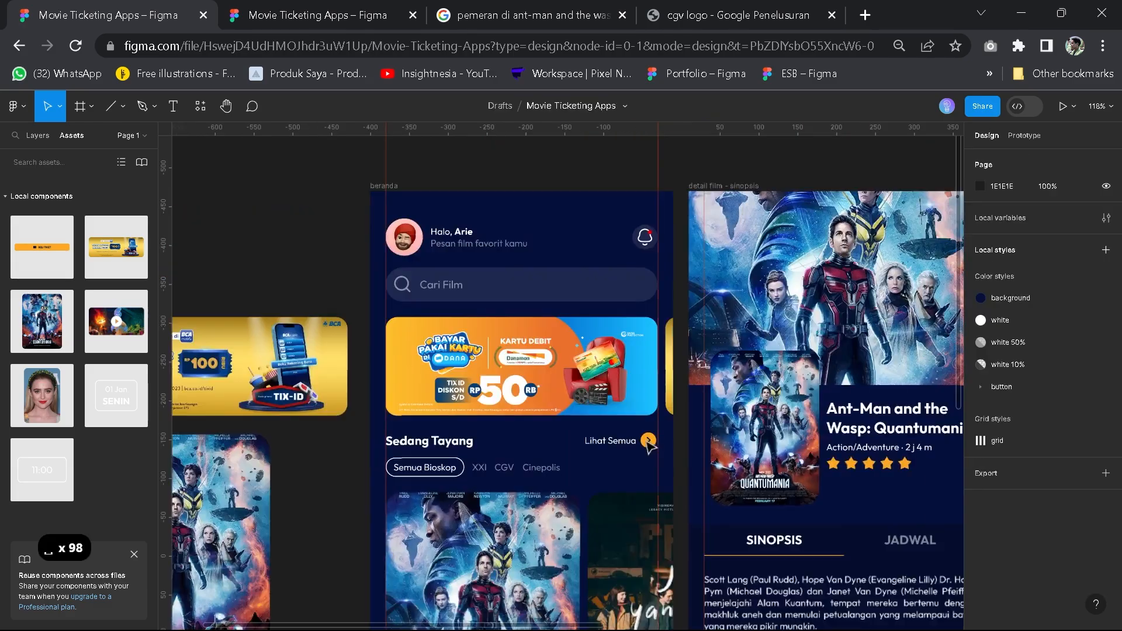
Copy the yellow arrow icon beside "Lihat Semua" in the beranda frame and paste it into the pilih kursi frame
{"action": "scroll", "coordinate": [648, 440], "scroll_direction": "up", "scroll_amount": 2}
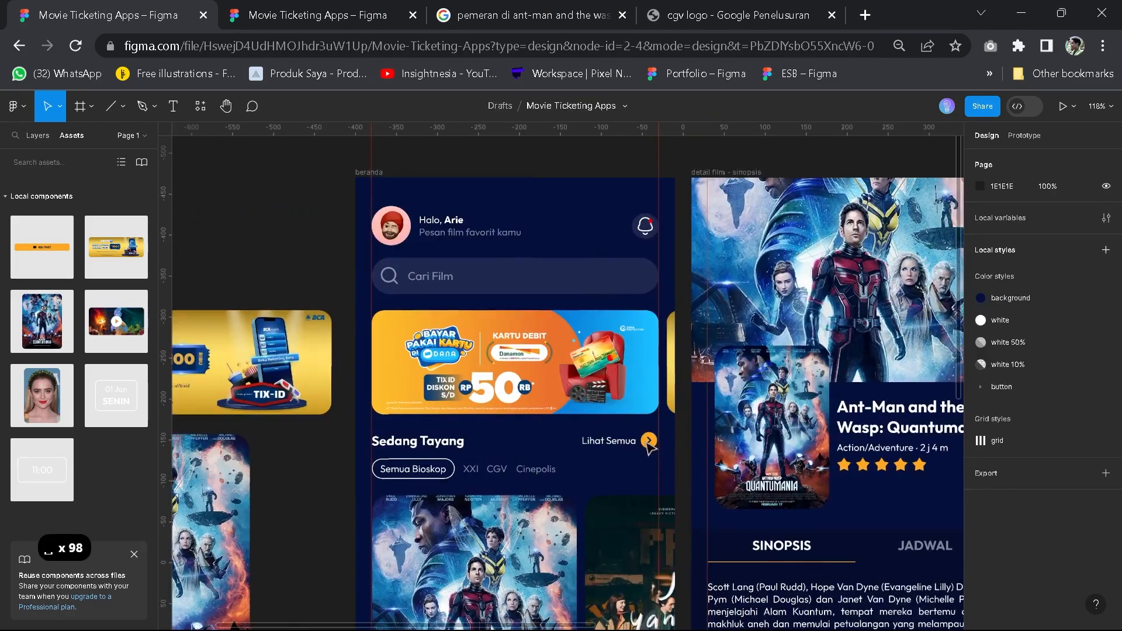
{"action": "left_click", "coordinate": [648, 441]}
{"action": "left_click", "coordinate": [649, 444]}
{"action": "left_click", "coordinate": [651, 444]}
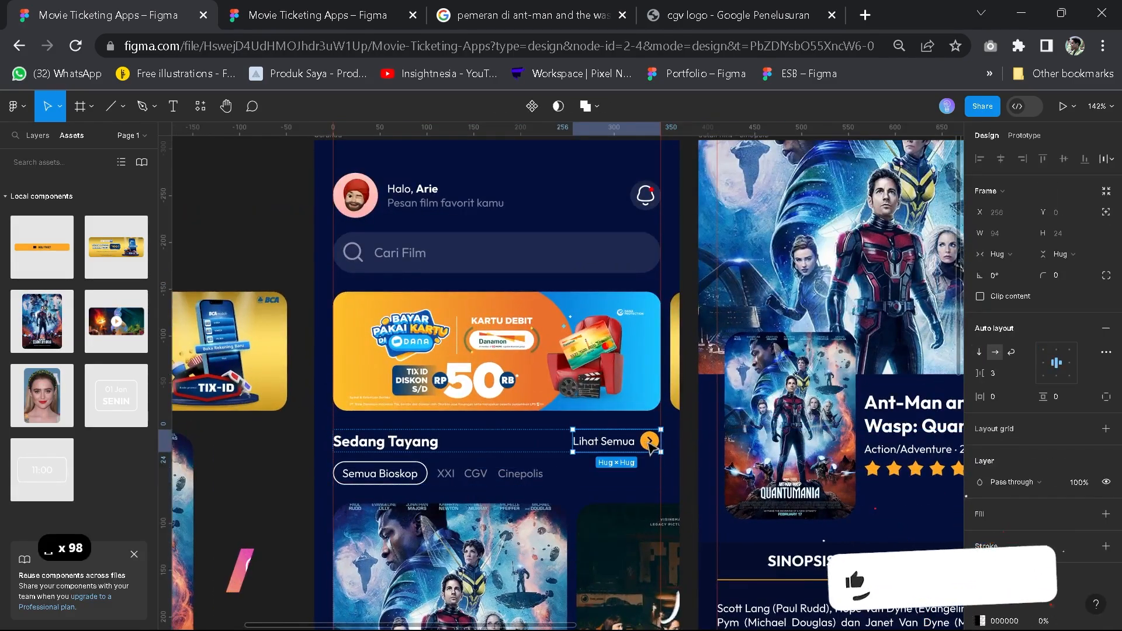
{"action": "key", "text": "ctrl+c"}
{"action": "scroll", "coordinate": [651, 442], "scroll_direction": "down", "scroll_amount": 2}
{"action": "key", "text": "space"}
{"action": "left_click_drag", "start_coordinate": [714, 403], "coordinate": [516, 438]}
{"action": "left_click_drag", "start_coordinate": [941, 237], "coordinate": [621, 213]}
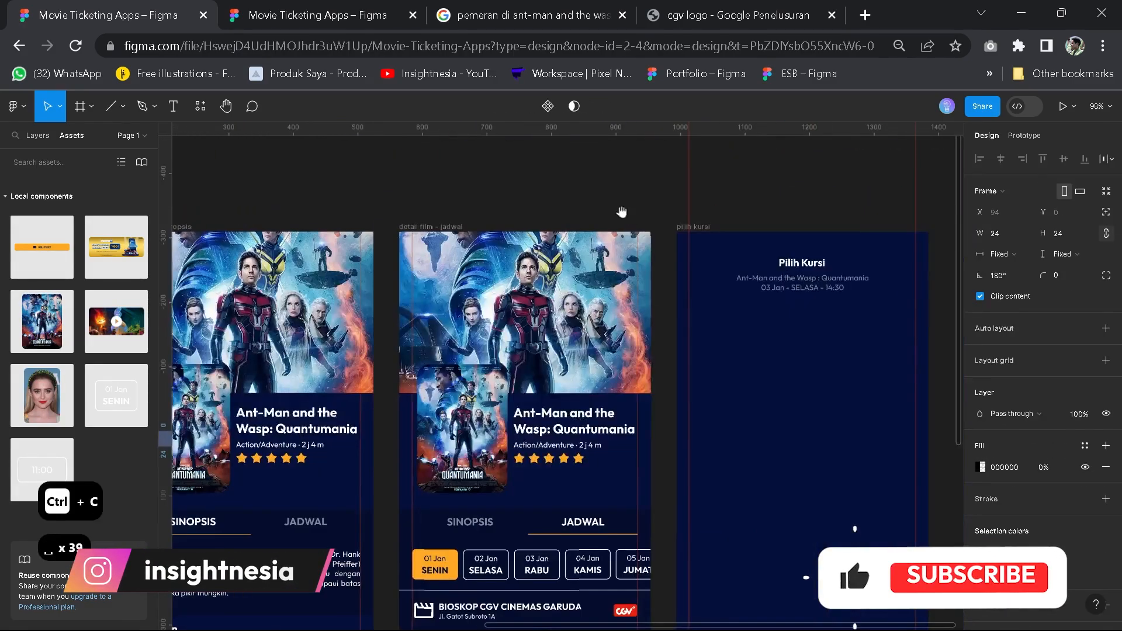
{"action": "left_click", "coordinate": [697, 226]}
{"action": "key", "text": "ctrl+v"}
{"action": "scroll", "coordinate": [701, 234], "scroll_direction": "up", "scroll_amount": 5}
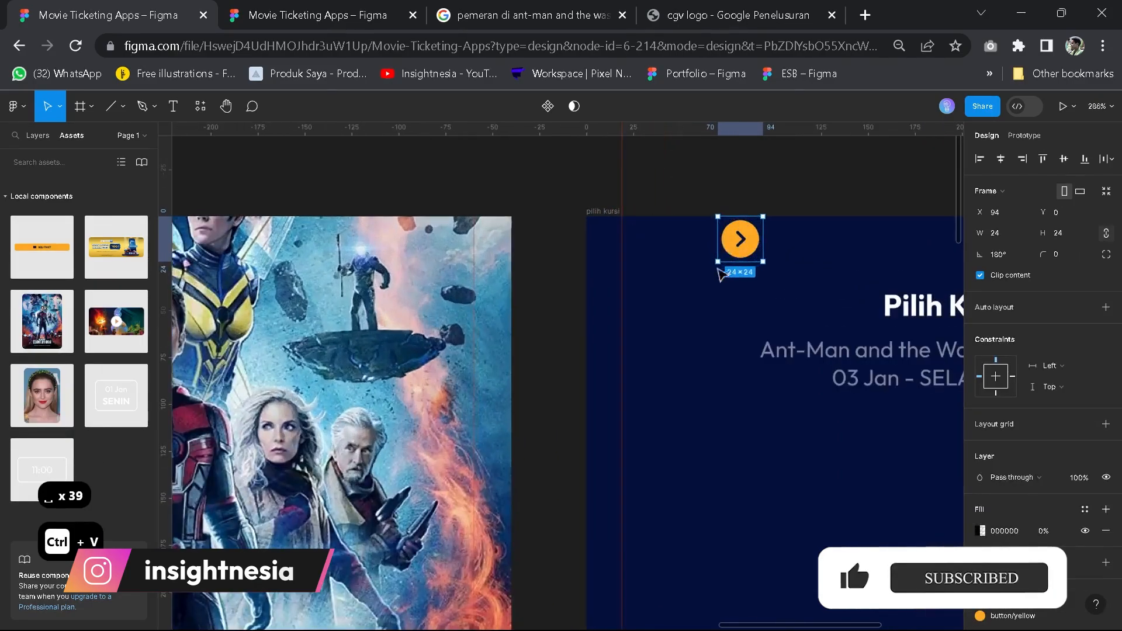
Place the arrow icon at the left margin guide level with "Pilih Kursi" and flip it horizontally to point left
{"action": "left_click_drag", "start_coordinate": [656, 303], "coordinate": [645, 314]}
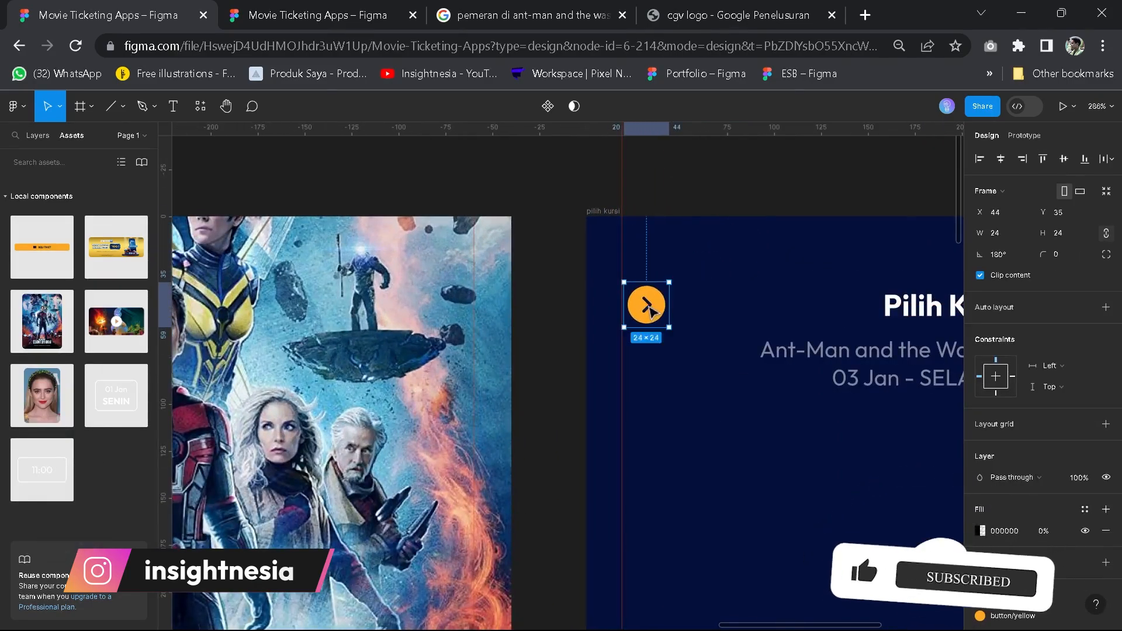
{"action": "right_click", "coordinate": [642, 313]}
{"action": "left_click", "coordinate": [678, 596]}
{"action": "scroll", "coordinate": [601, 283], "scroll_direction": "down", "scroll_amount": 2}
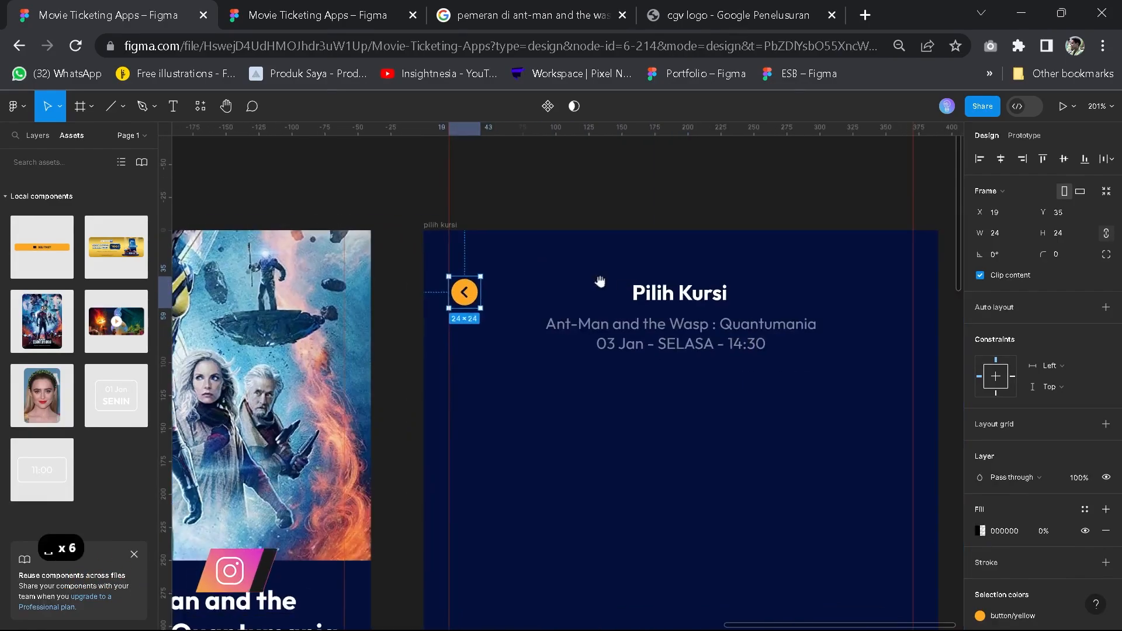
{"action": "left_click", "coordinate": [682, 305], "text": "shift"}
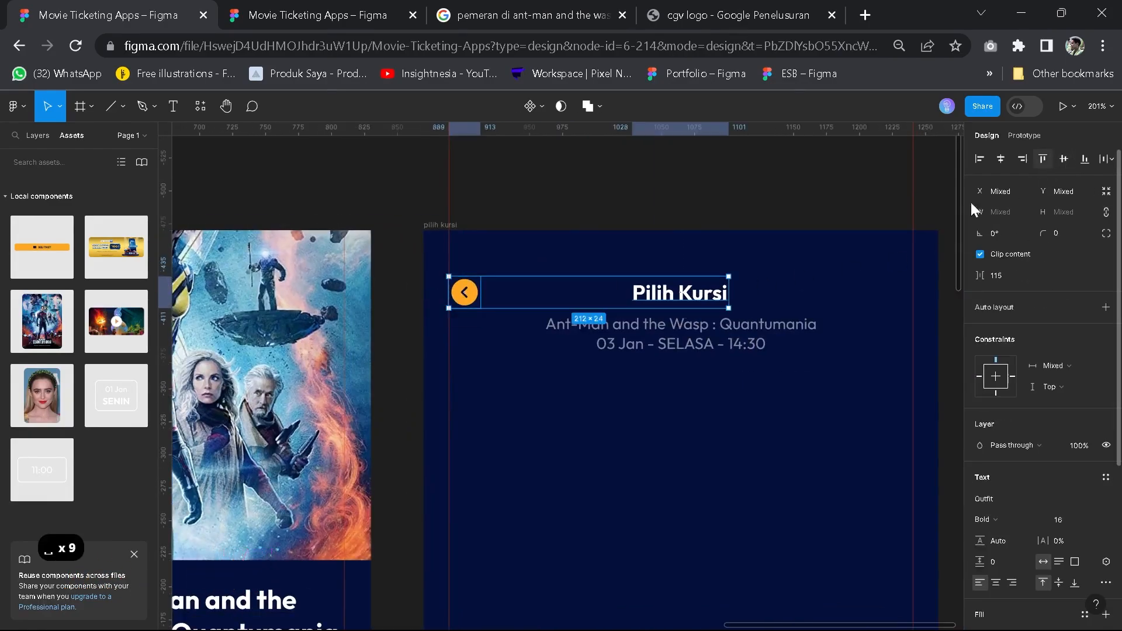
{"action": "left_click", "coordinate": [711, 338]}
{"action": "scroll", "coordinate": [672, 426], "scroll_direction": "down", "scroll_amount": 3}
{"action": "scroll", "coordinate": [688, 446], "scroll_direction": "down", "scroll_amount": 1}
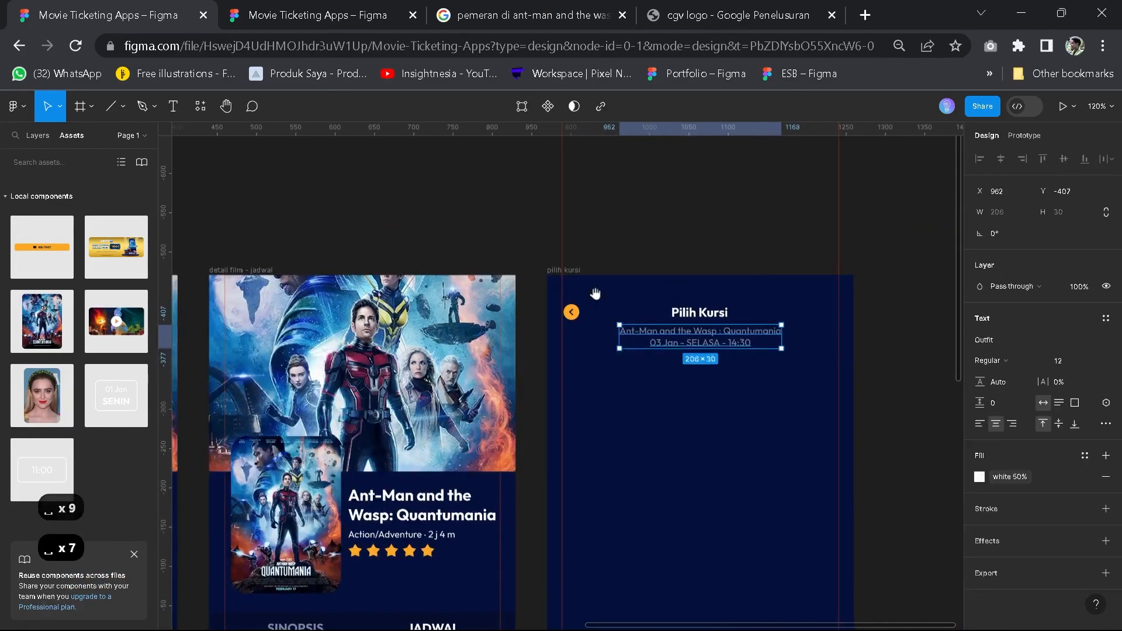
Draw a horizontal line about 351 wide between the two margin guides, below the schedule text at about Y 133
{"action": "key", "text": "ctrl+Tab"}
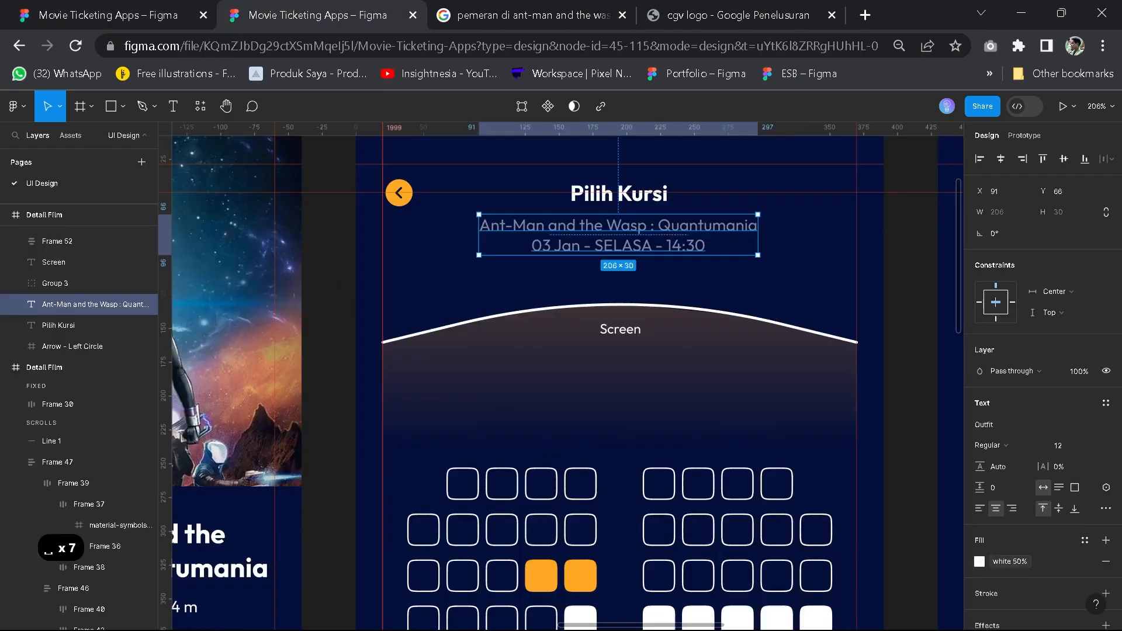
{"action": "left_click", "coordinate": [146, 8]}
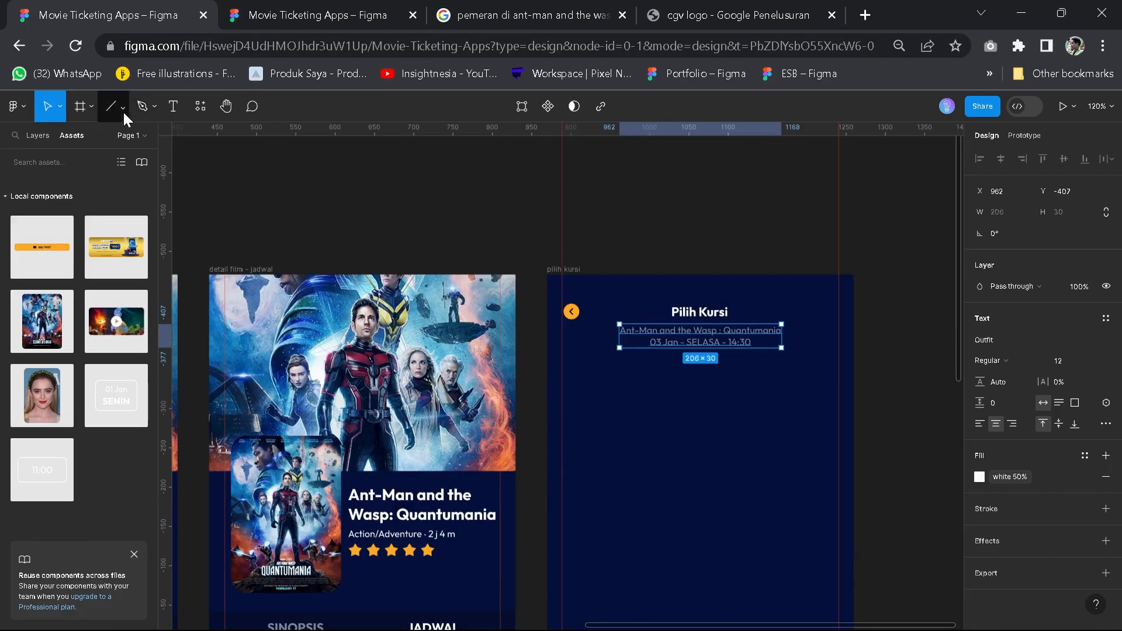
{"action": "left_click", "coordinate": [107, 106]}
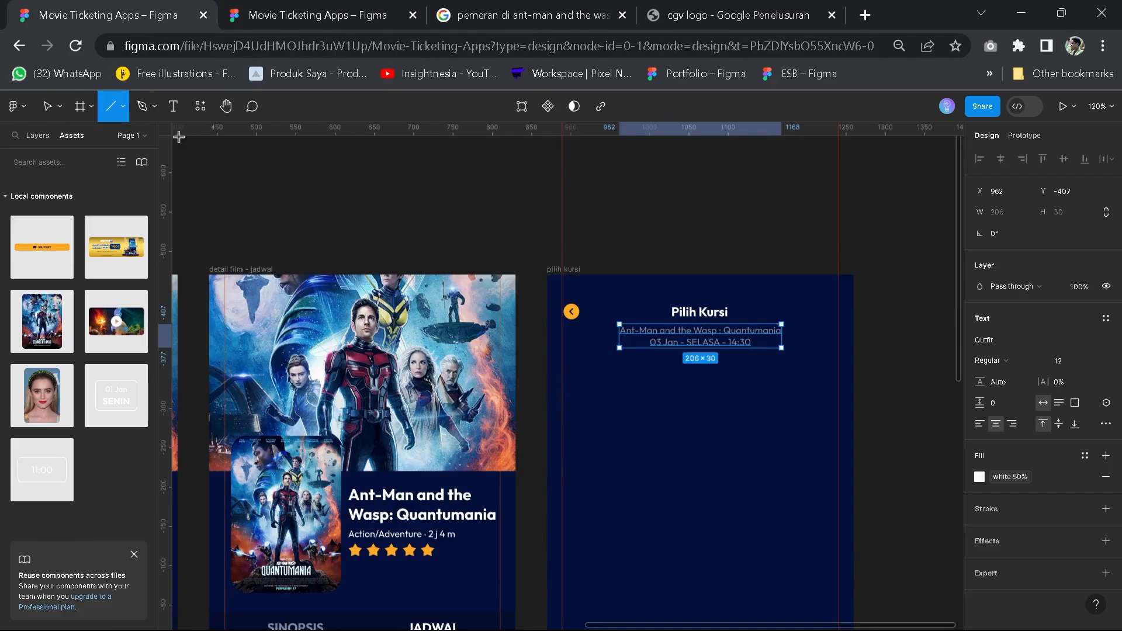
{"action": "left_click", "coordinate": [122, 106]}
{"action": "left_click", "coordinate": [76, 155]}
{"action": "left_click_drag", "start_coordinate": [572, 379], "coordinate": [837, 384]}
{"action": "left_click_drag", "start_coordinate": [571, 378], "coordinate": [562, 378]}
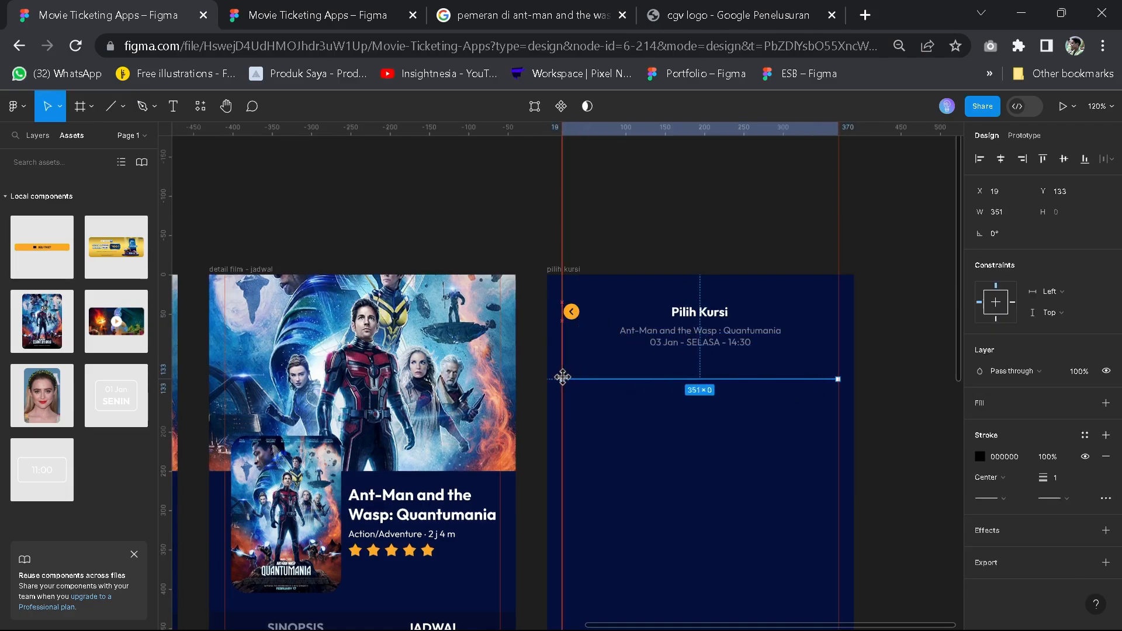
Add a point at the line's midpoint and raise it about 30 px to form a shallow peak
{"action": "scroll", "coordinate": [701, 403], "scroll_direction": "up", "scroll_amount": 3}
{"action": "double_click", "coordinate": [711, 369]}
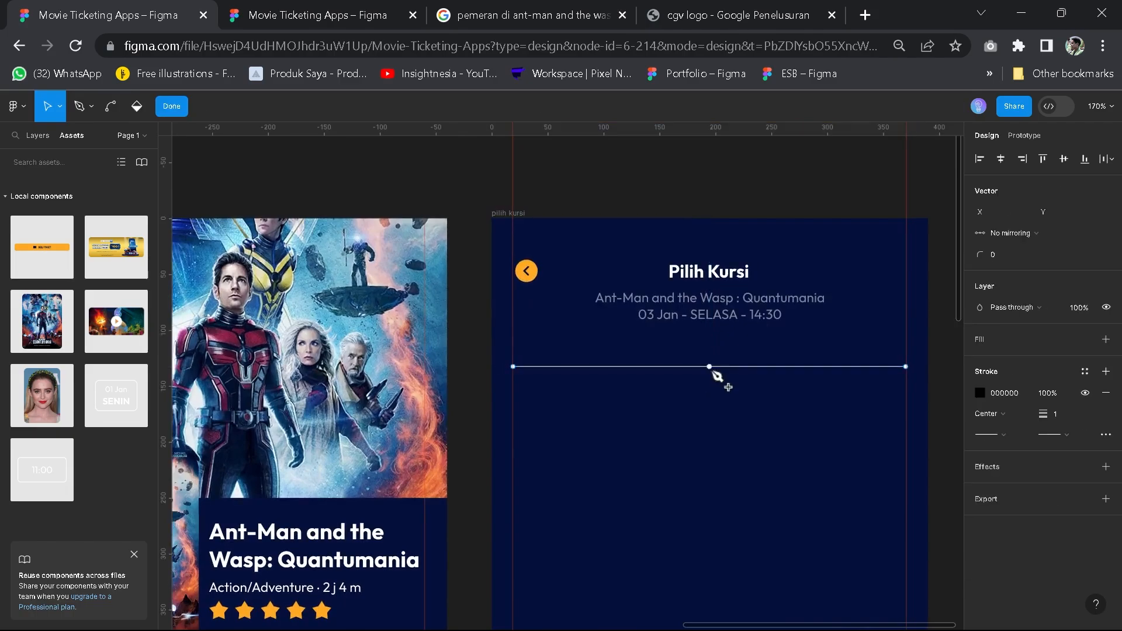
{"action": "scroll", "coordinate": [717, 375], "scroll_direction": "up", "scroll_amount": 5}
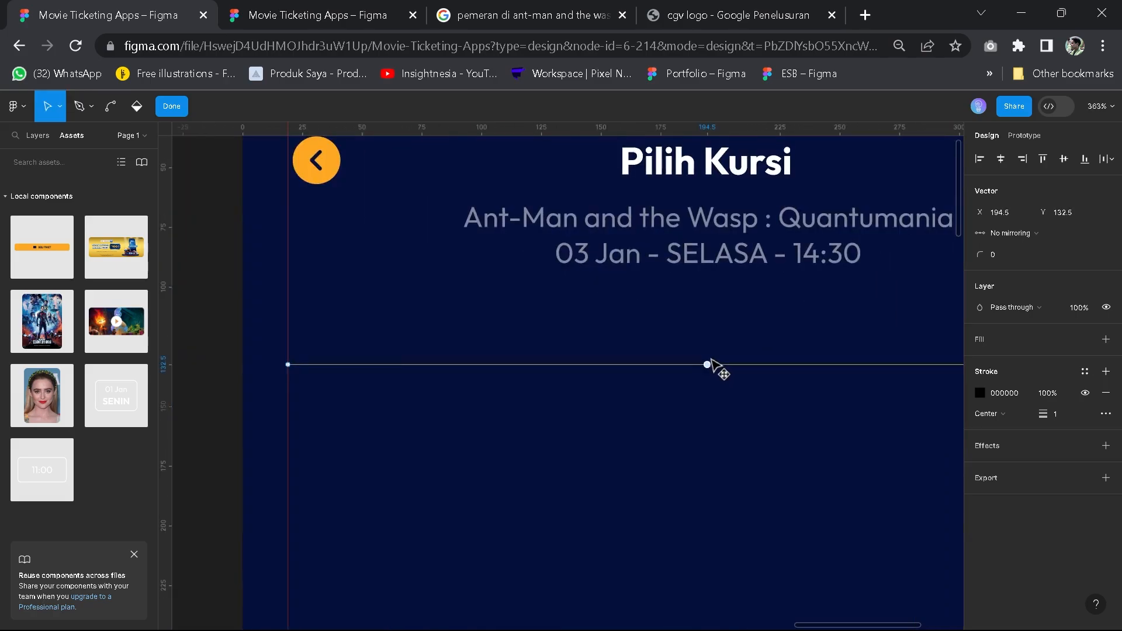
{"action": "left_click_drag", "start_coordinate": [713, 369], "coordinate": [710, 295]}
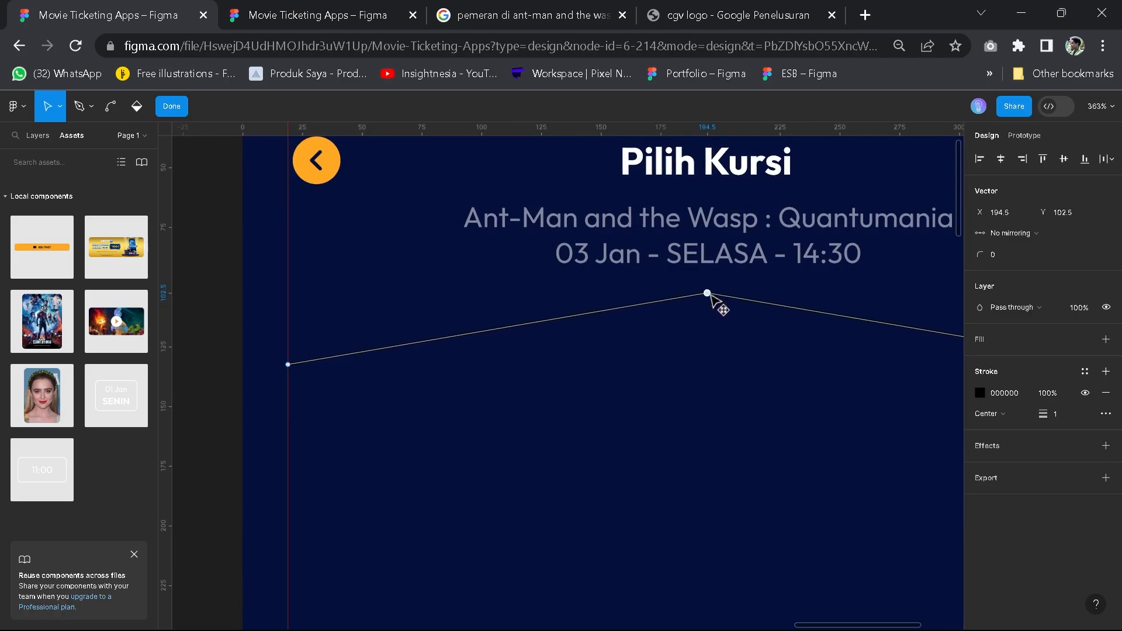
Round the peak point with a corner radius of 632 and finish editing the vector
{"action": "left_click_drag", "start_coordinate": [724, 356], "coordinate": [641, 334]}
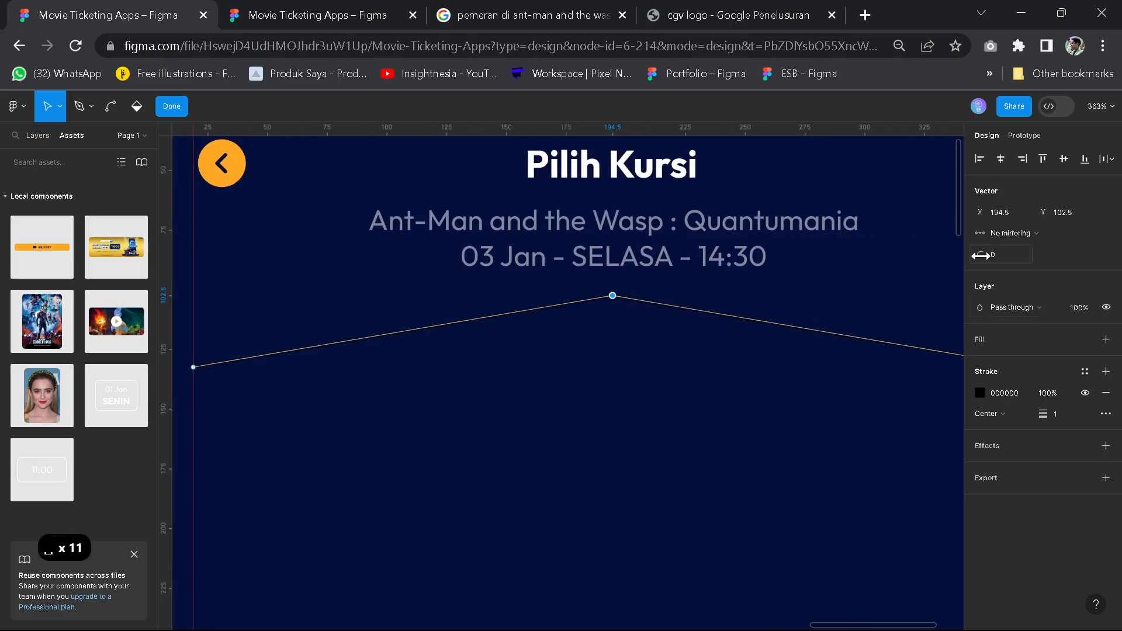
{"action": "left_click_drag", "start_coordinate": [984, 256], "coordinate": [607, 281]}
{"action": "left_click_drag", "start_coordinate": [692, 287], "coordinate": [692, 287]}
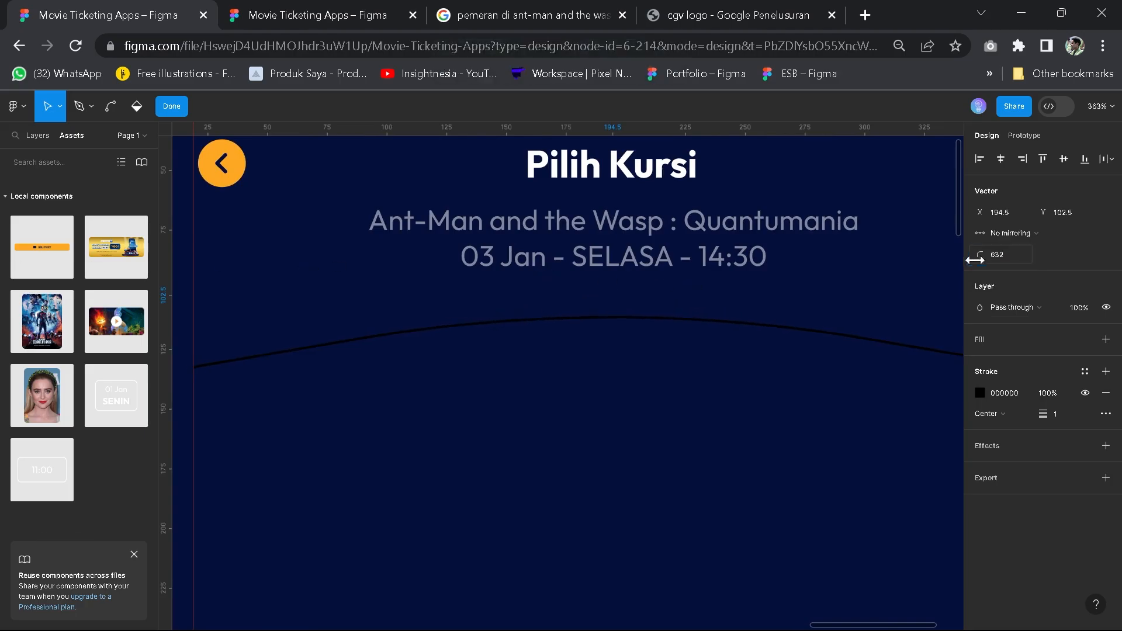
{"action": "scroll", "coordinate": [787, 373], "scroll_direction": "down", "scroll_amount": 3}
{"action": "key", "text": "Escape"}
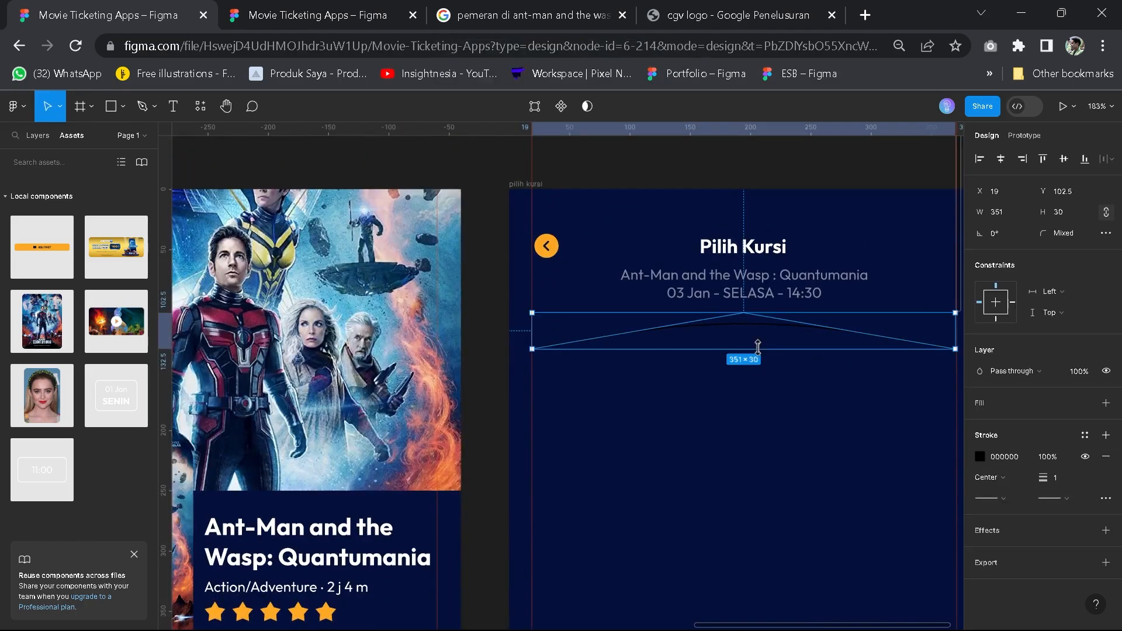
Apply the white colour style to the curved line's stroke and set its weight to 8
{"action": "left_click_drag", "start_coordinate": [1046, 477], "coordinate": [1049, 477]}
{"action": "left_click", "coordinate": [1082, 435]}
{"action": "left_click", "coordinate": [903, 520]}
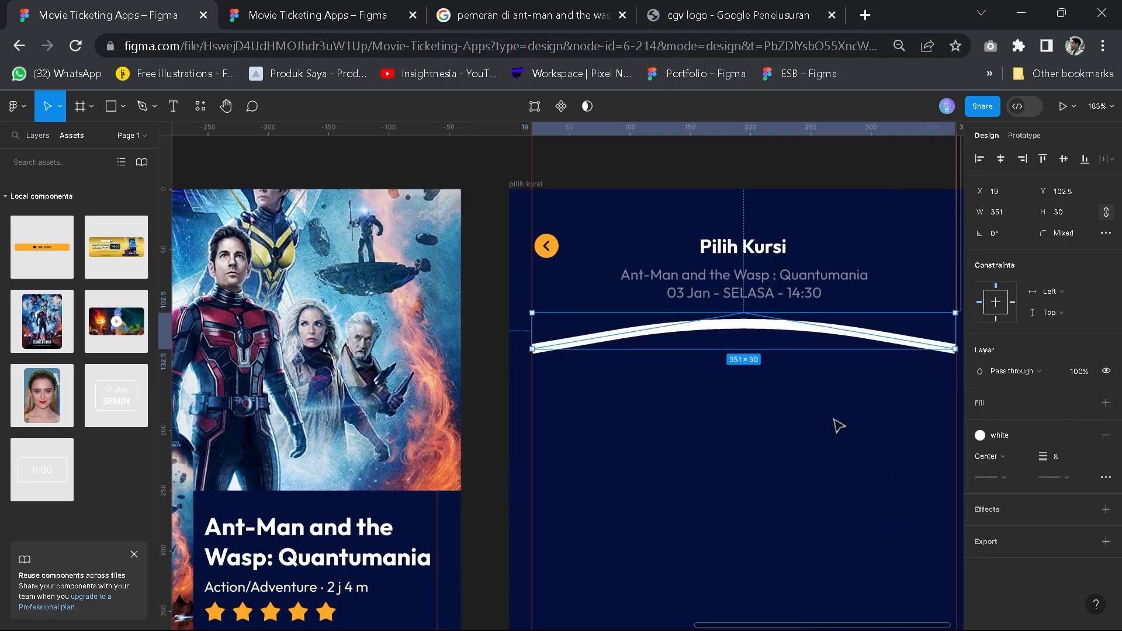
Stretch the curved line downward to a height of about 52 so the arc is steeper
{"action": "left_click_drag", "start_coordinate": [743, 353], "coordinate": [740, 375]}
{"action": "left_click", "coordinate": [784, 436]}
{"action": "scroll", "coordinate": [790, 438], "scroll_direction": "down", "scroll_amount": 2}
{"action": "key", "text": "space"}
{"action": "left_click_drag", "start_coordinate": [790, 438], "coordinate": [690, 407]}
{"action": "scroll", "coordinate": [685, 373], "scroll_direction": "up", "scroll_amount": 1}
{"action": "scroll", "coordinate": [689, 378], "scroll_direction": "up", "scroll_amount": 1}
{"action": "left_click", "coordinate": [659, 327]}
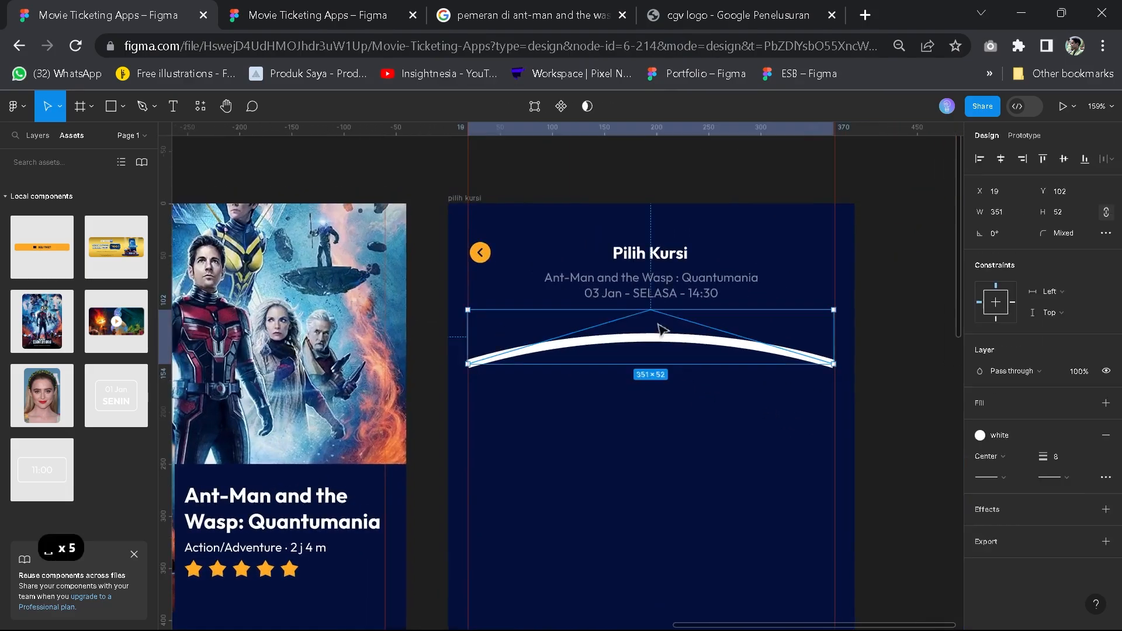
Set both the start and end points of the curved line's stroke to Round
{"action": "left_click", "coordinate": [278, 4]}
{"action": "left_click", "coordinate": [91, 4]}
{"action": "scroll", "coordinate": [696, 389], "scroll_direction": "up", "scroll_amount": 2}
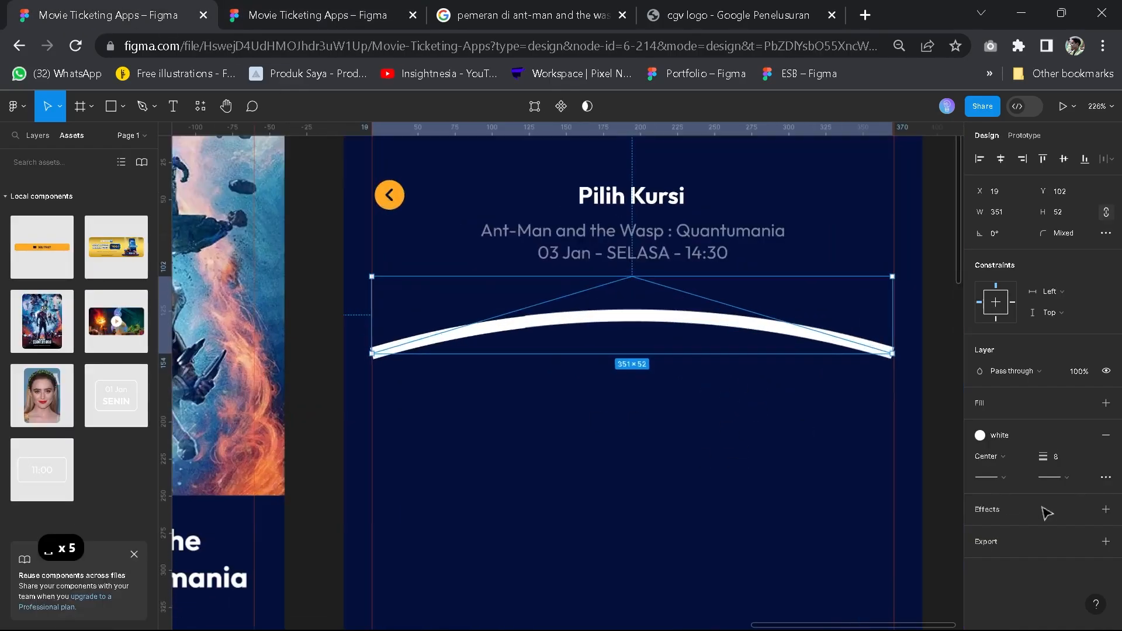
{"action": "left_click", "coordinate": [1069, 476]}
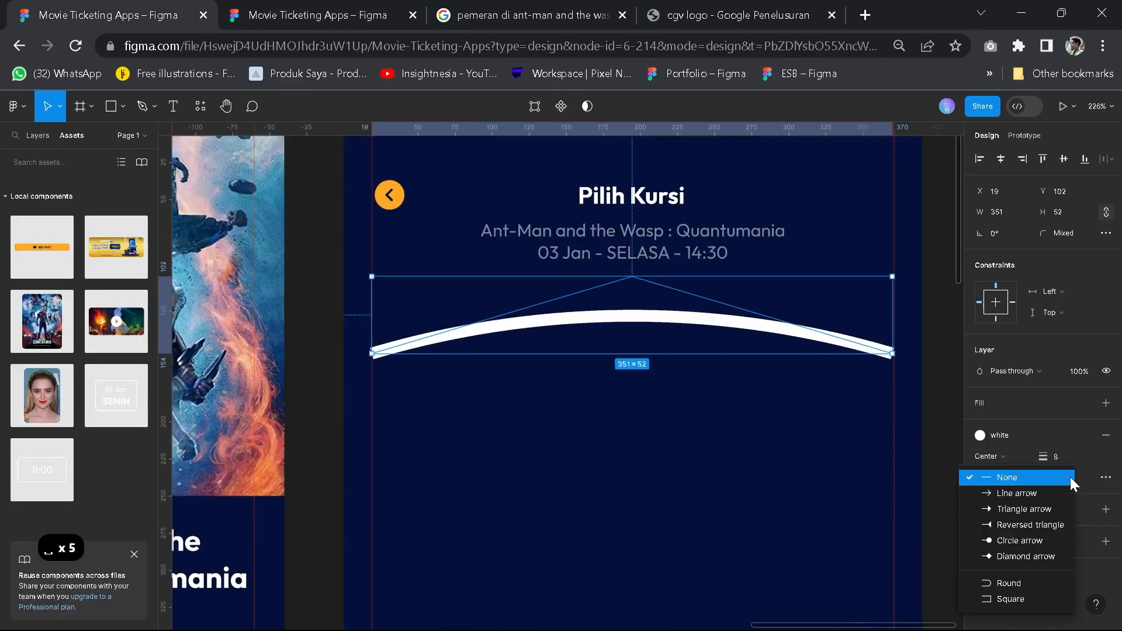
{"action": "left_click", "coordinate": [1012, 585]}
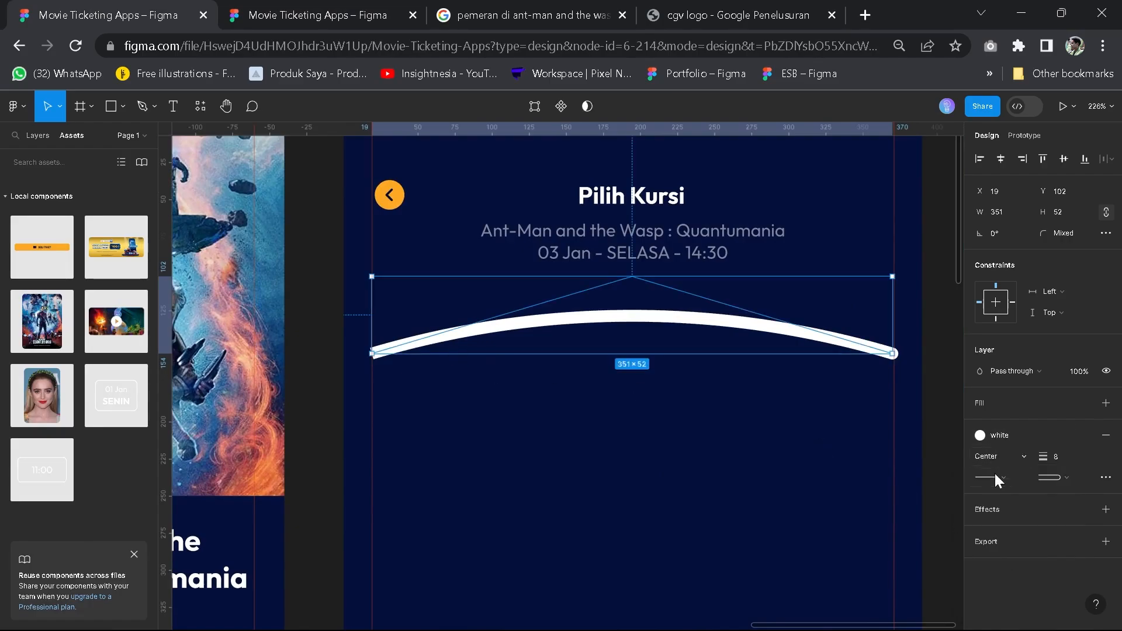
{"action": "left_click", "coordinate": [995, 475]}
{"action": "left_click", "coordinate": [1010, 585]}
Check the reference screen and draw a rectangle about 352 × 60 between the margin guides, starting at the curved line's ends
{"action": "left_click", "coordinate": [224, 9]}
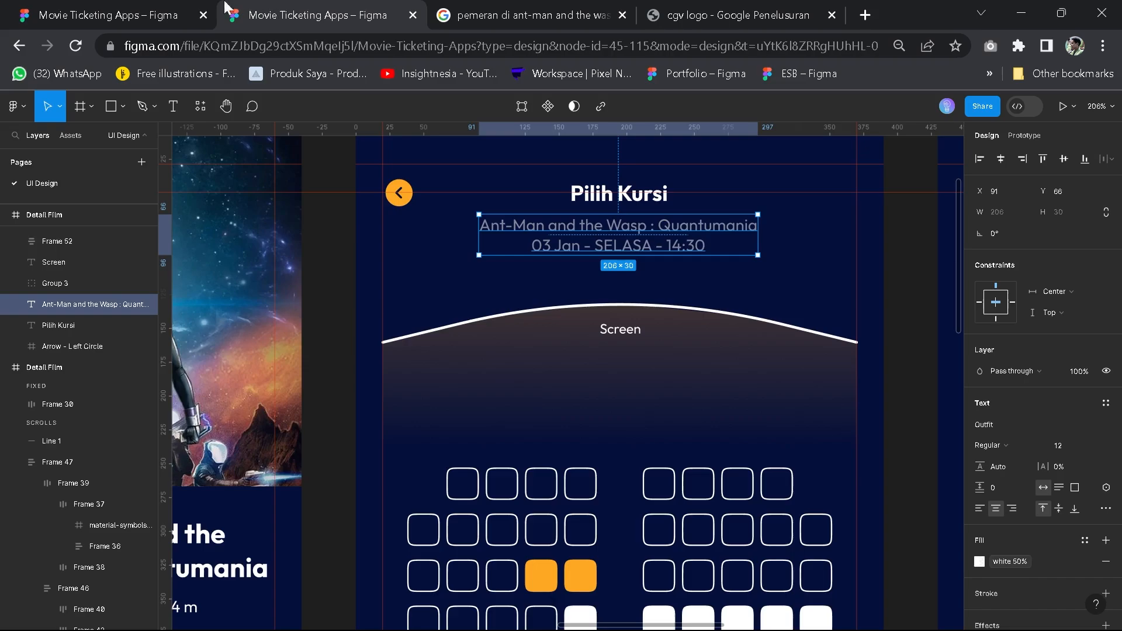
{"action": "left_click", "coordinate": [96, 8]}
{"action": "left_click", "coordinate": [313, 17]}
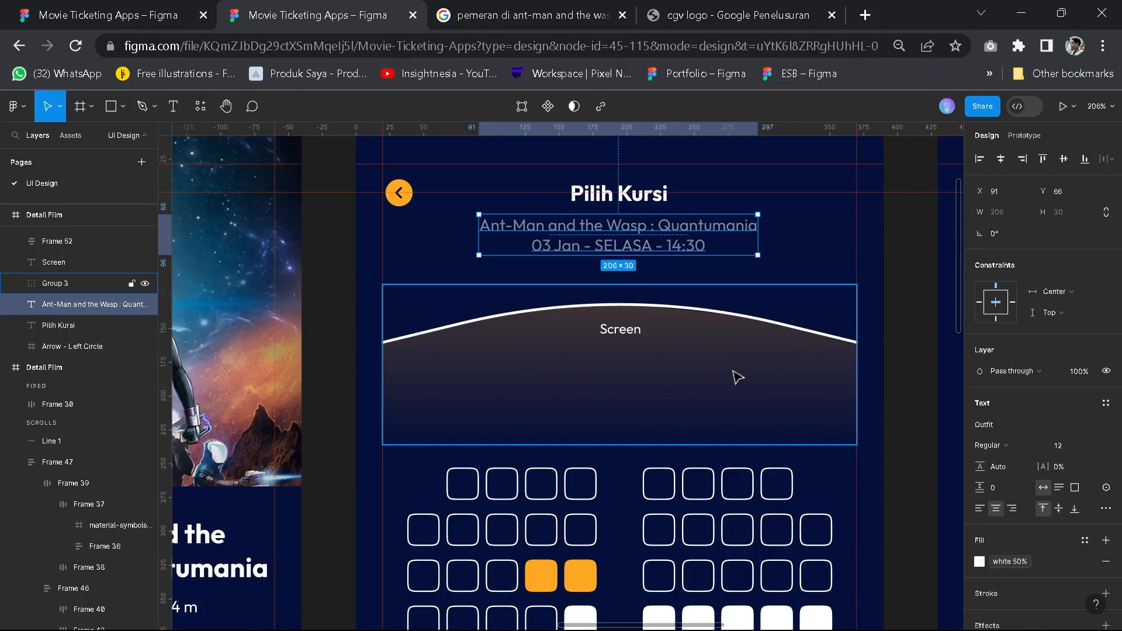
{"action": "left_click", "coordinate": [133, 9]}
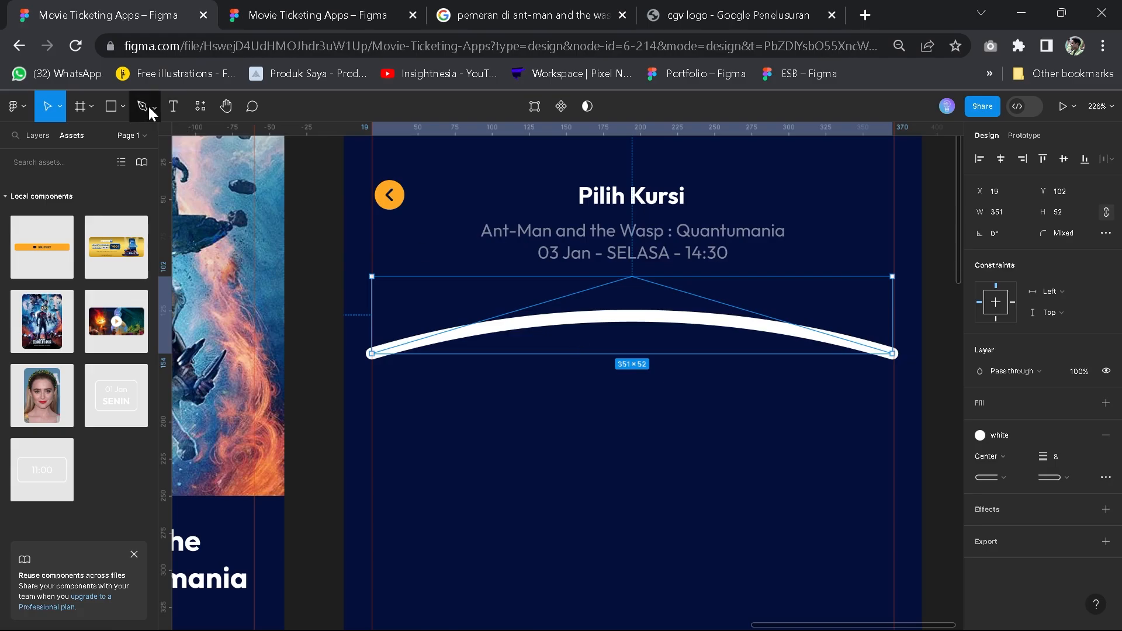
{"action": "left_click", "coordinate": [110, 106]}
{"action": "left_click_drag", "start_coordinate": [379, 353], "coordinate": [893, 439]}
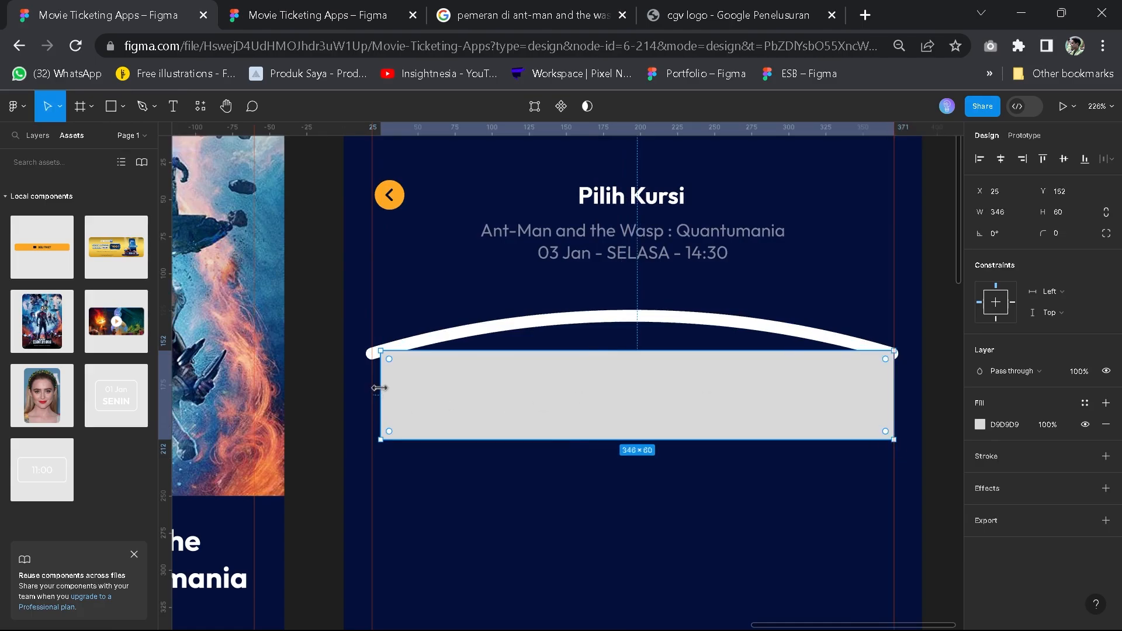
{"action": "left_click_drag", "start_coordinate": [378, 387], "coordinate": [371, 388]}
Edit the rectangle's top edge to follow the arc, raising its midpoint to about Y 128 and adding side points at about Y 135.5
{"action": "double_click", "coordinate": [643, 397]}
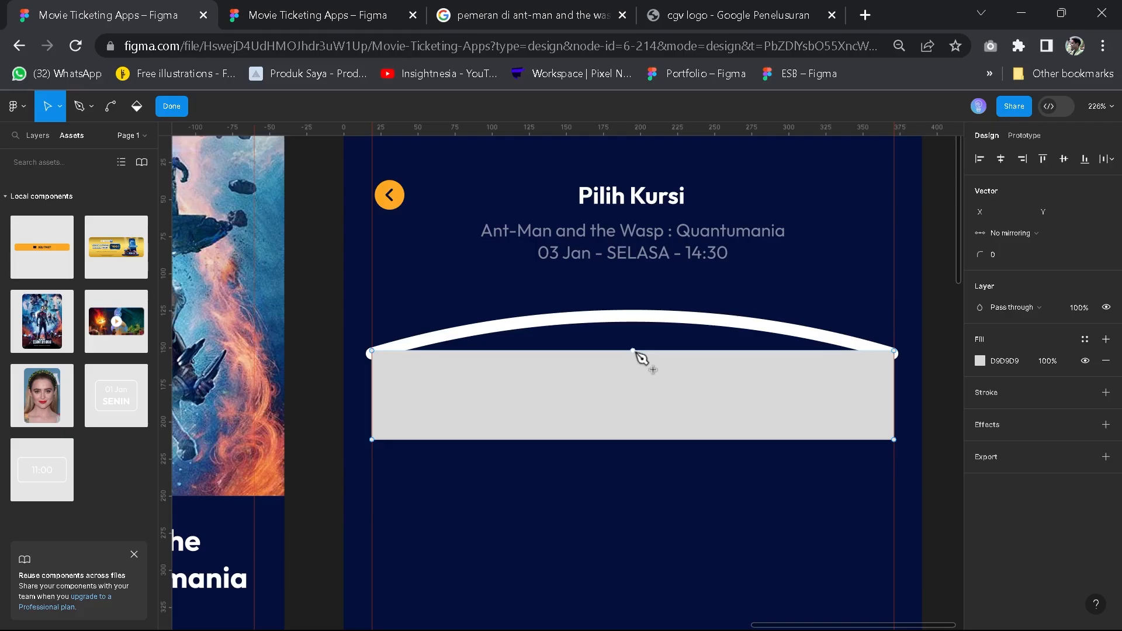
{"action": "left_click_drag", "start_coordinate": [635, 351], "coordinate": [638, 319]}
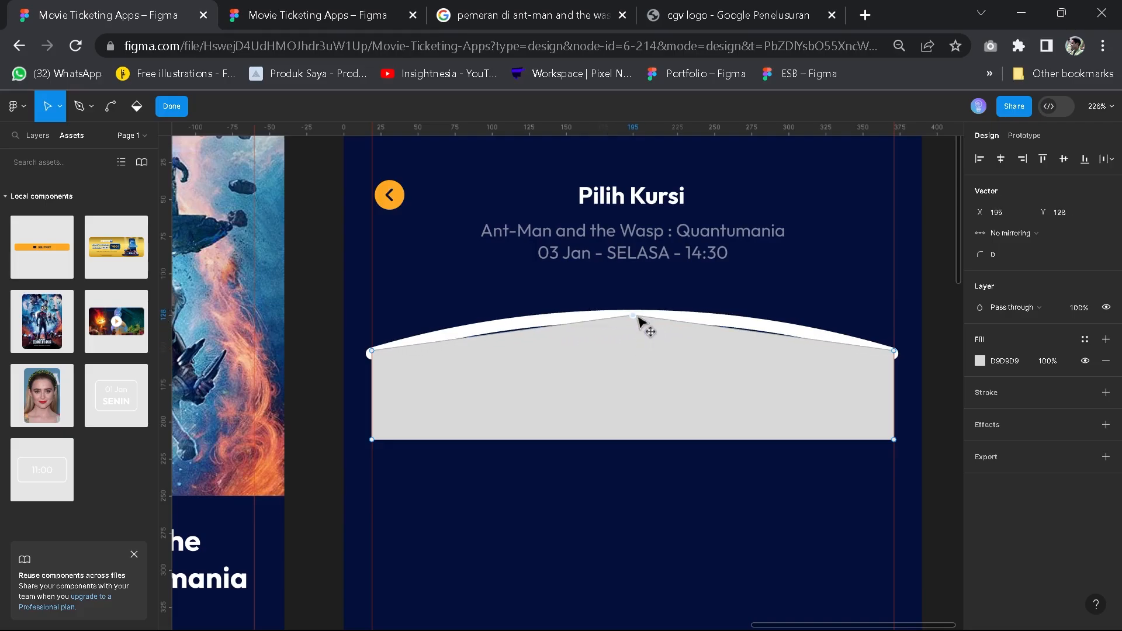
{"action": "left_click", "coordinate": [764, 330]}
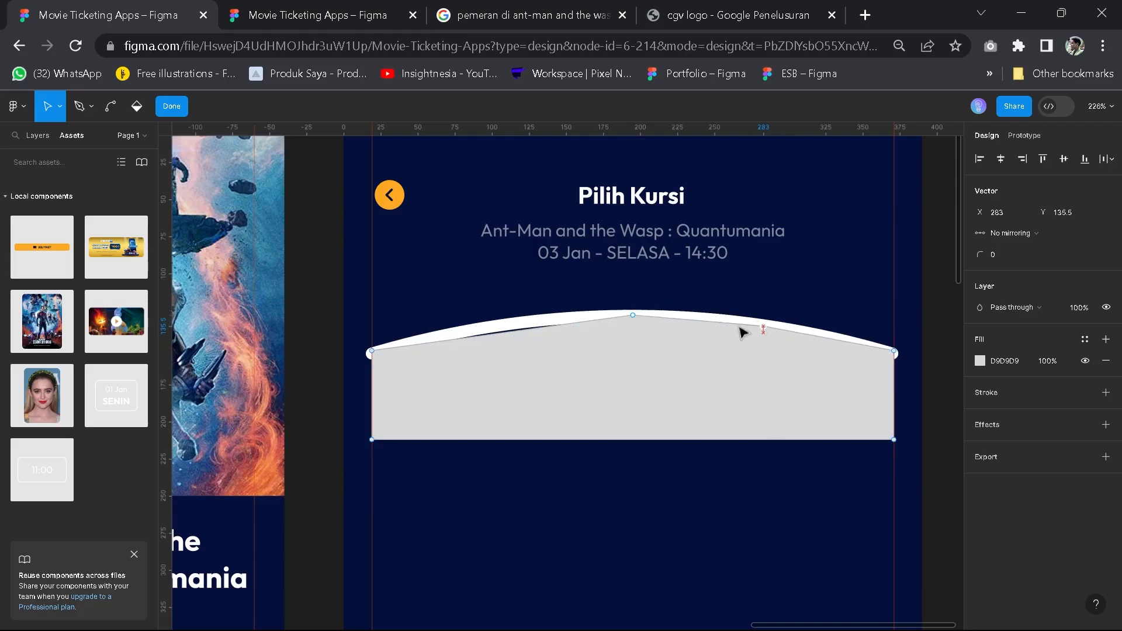
{"action": "left_click_drag", "start_coordinate": [508, 341], "coordinate": [502, 330]}
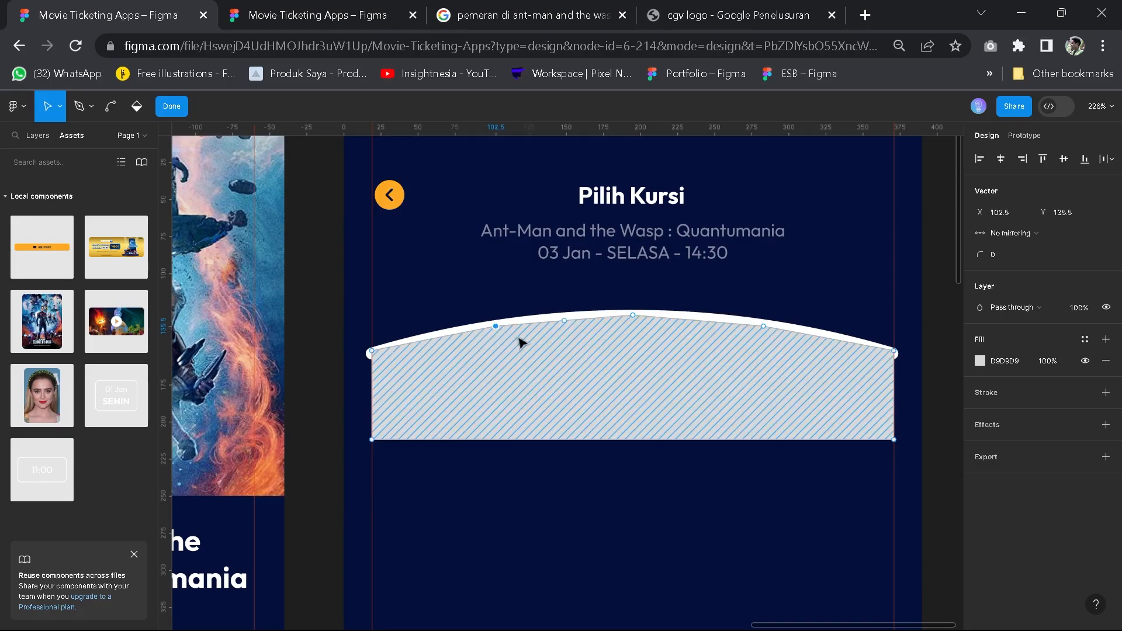
Fill the shape under the arc with a linear gradient from yellow FFC804 to FFC700 at 0% opacity
{"action": "left_click", "coordinate": [980, 361]}
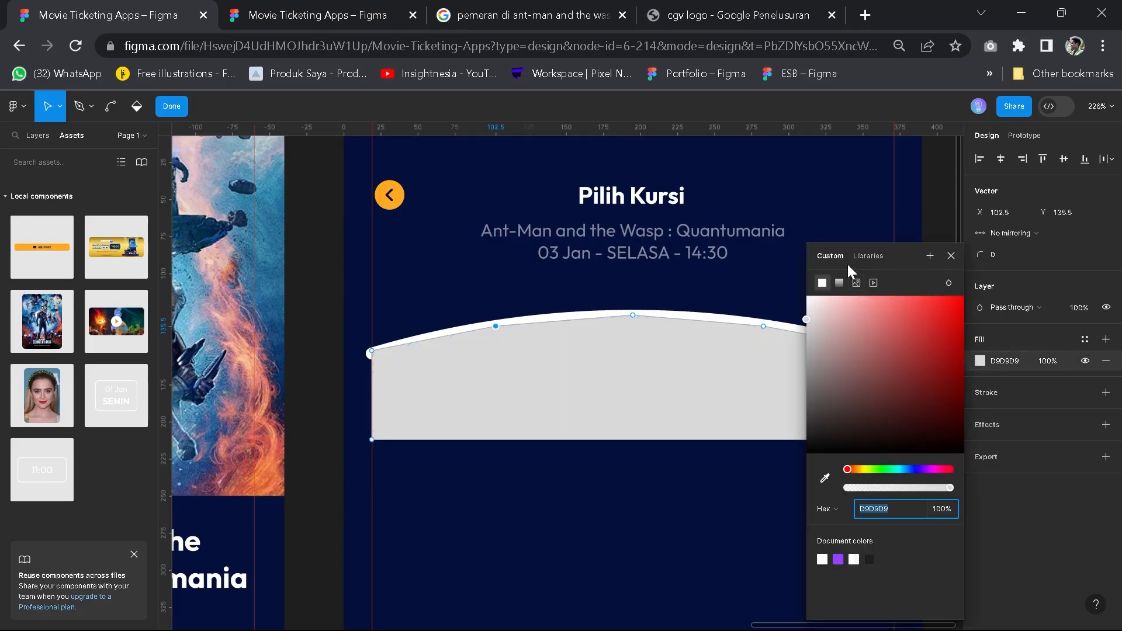
{"action": "left_click", "coordinate": [981, 361]}
{"action": "left_click", "coordinate": [980, 360]}
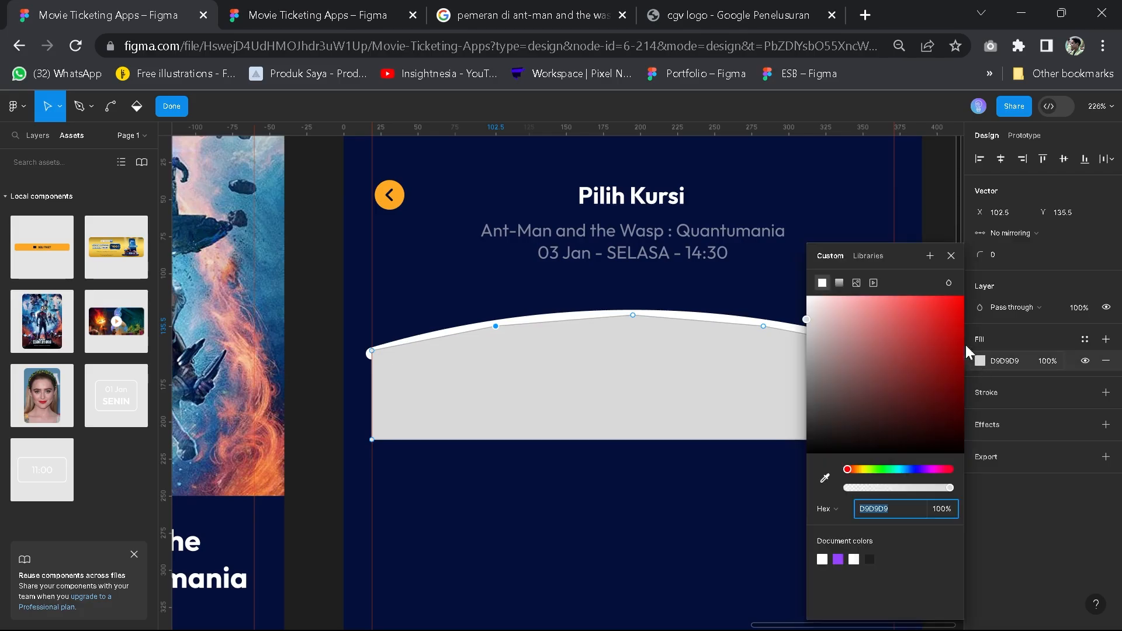
{"action": "left_click", "coordinate": [839, 284]}
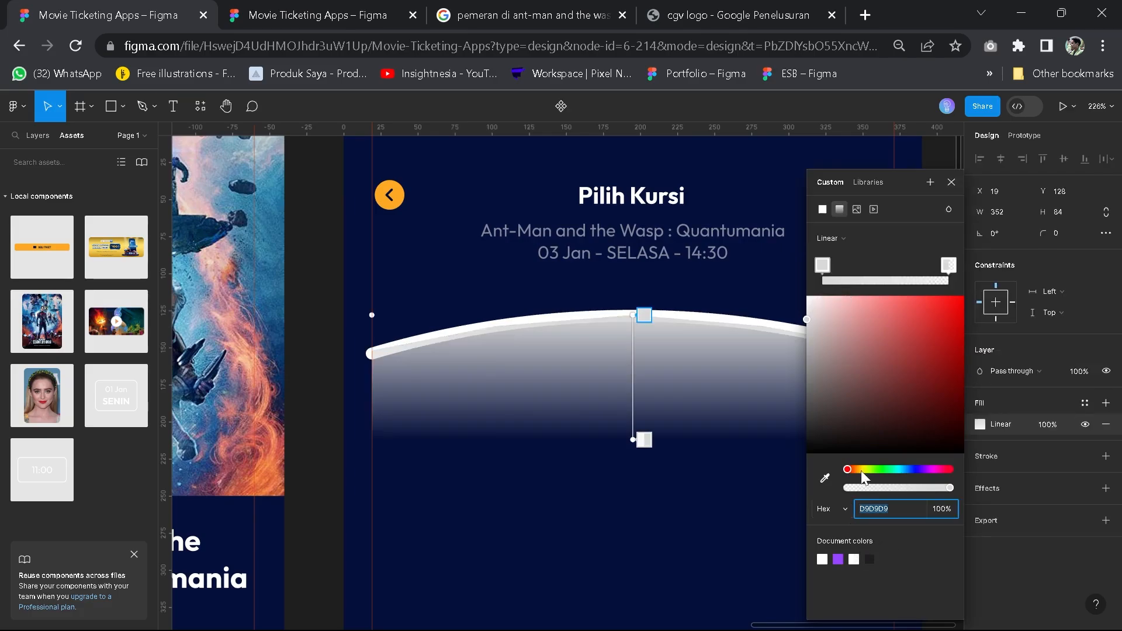
{"action": "left_click_drag", "start_coordinate": [855, 470], "coordinate": [862, 473]}
{"action": "left_click_drag", "start_coordinate": [941, 303], "coordinate": [961, 295]}
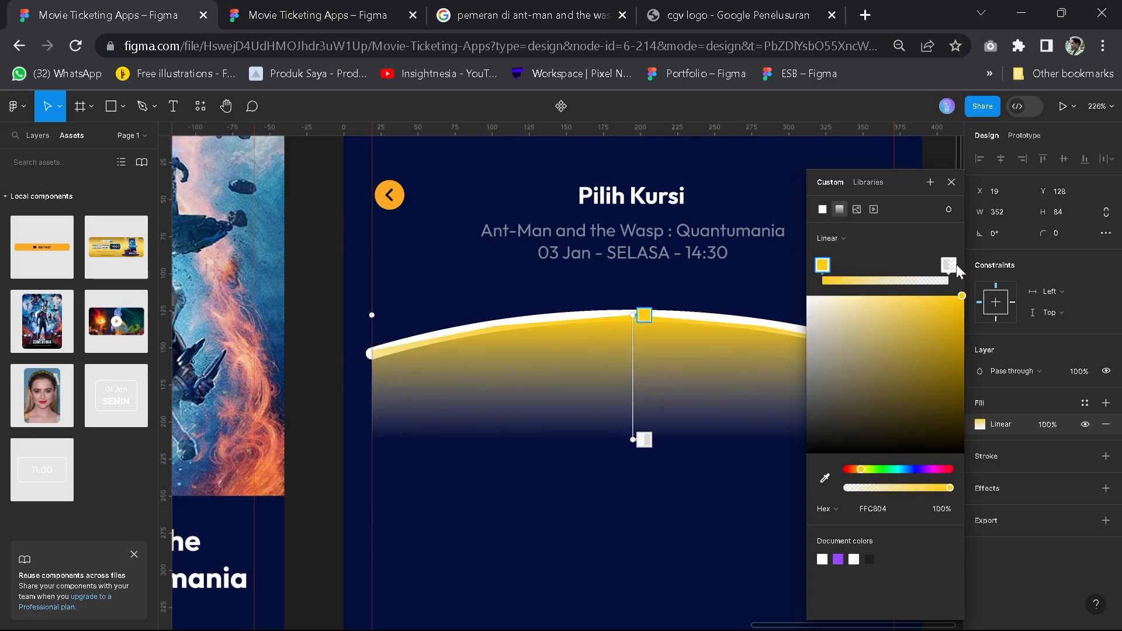
{"action": "left_click", "coordinate": [949, 266]}
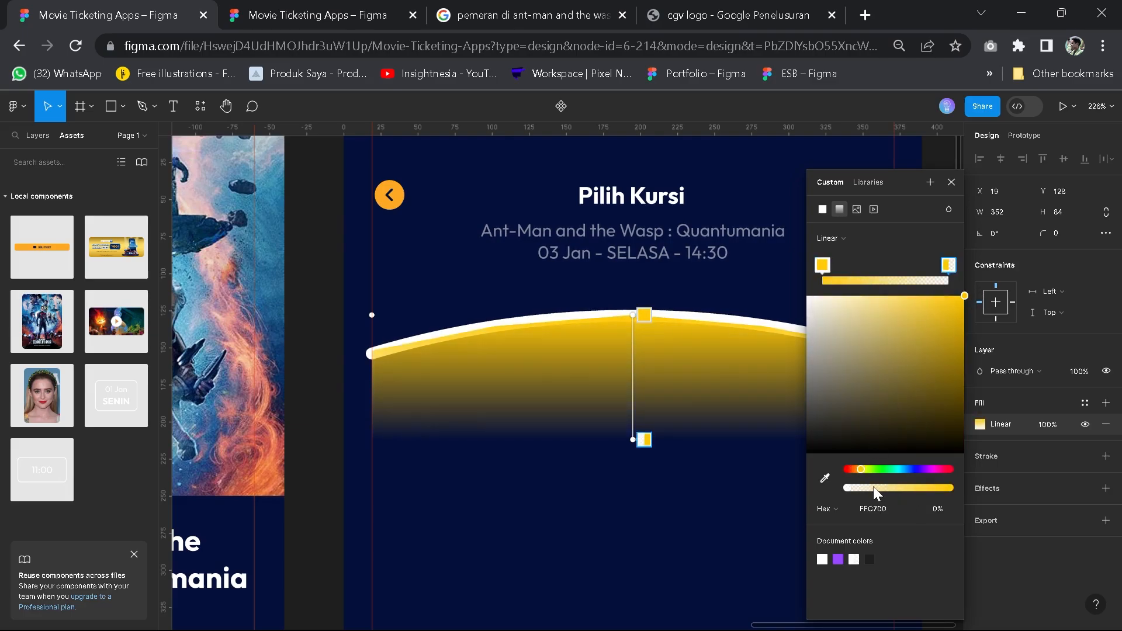
Lower the gradient's upper yellow stop to 30% opacity and shorten the gradient slightly from below
{"action": "left_click", "coordinate": [823, 264]}
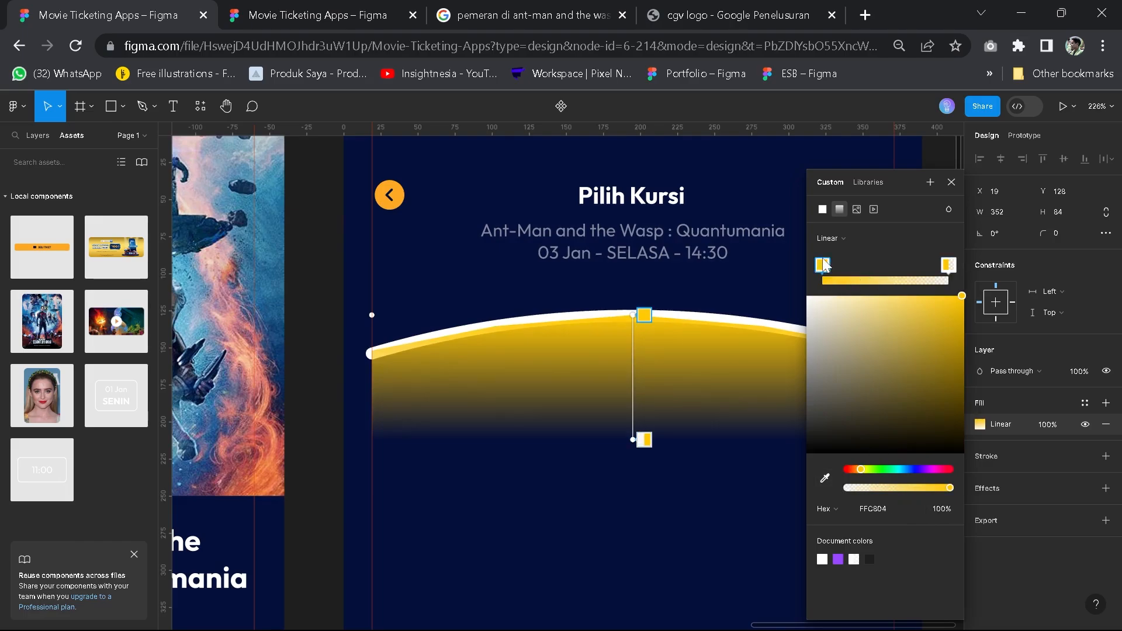
{"action": "left_click_drag", "start_coordinate": [949, 487], "coordinate": [913, 490]}
{"action": "left_click_drag", "start_coordinate": [894, 490], "coordinate": [877, 489]}
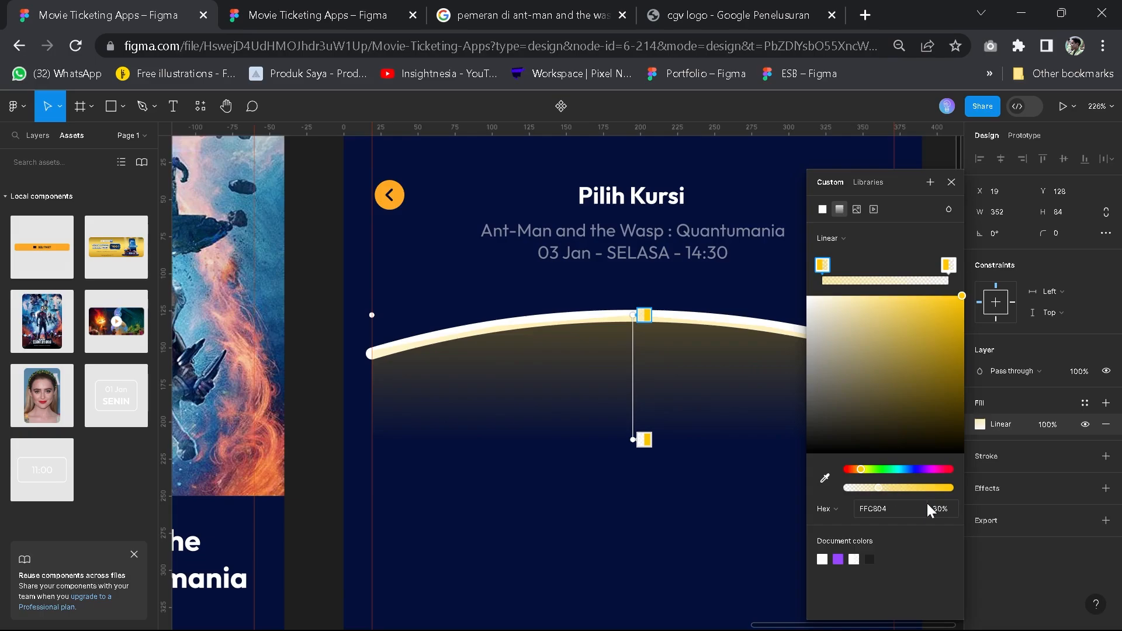
{"action": "mouse_move", "coordinate": [633, 433]}
{"action": "left_mouse_down"}
{"action": "mouse_move", "coordinate": [633, 418]}
{"action": "mouse_move", "coordinate": [634, 454]}
{"action": "mouse_move", "coordinate": [634, 434]}
{"action": "left_mouse_up"}
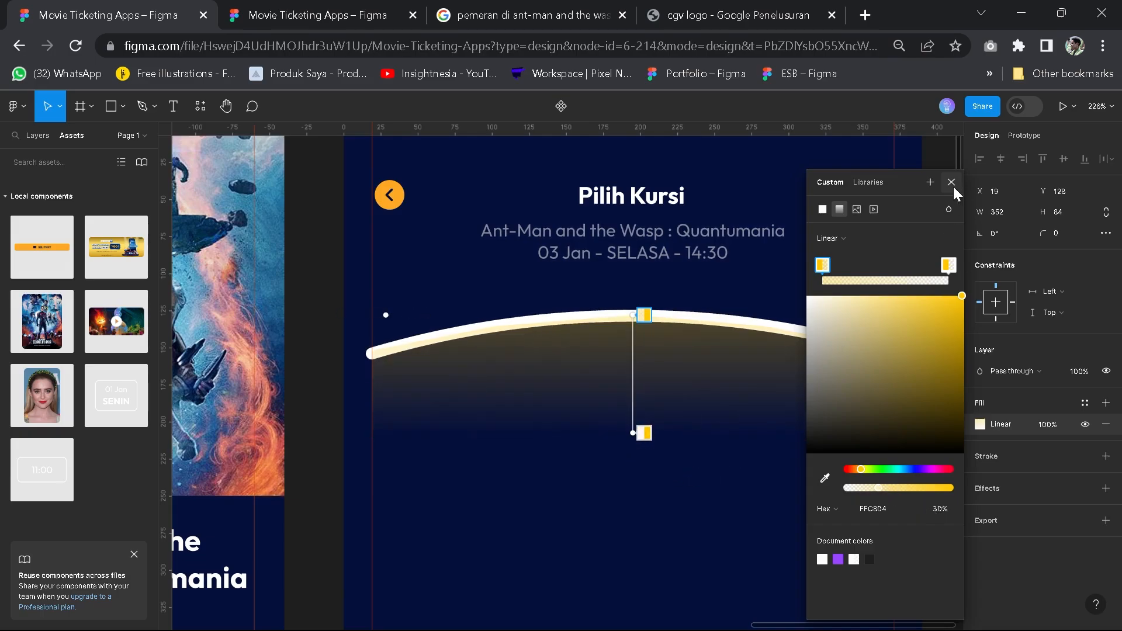
{"action": "left_click", "coordinate": [331, 12]}
{"action": "left_click", "coordinate": [49, 7]}
{"action": "left_click", "coordinate": [703, 473]}
Add the text "Screen" centred beneath the peak of the arc
{"action": "scroll", "coordinate": [703, 473], "scroll_direction": "down", "scroll_amount": 5}
{"action": "left_click", "coordinate": [704, 473]}
{"action": "scroll", "coordinate": [706, 468], "scroll_direction": "up", "scroll_amount": 3}
{"action": "key", "text": "space"}
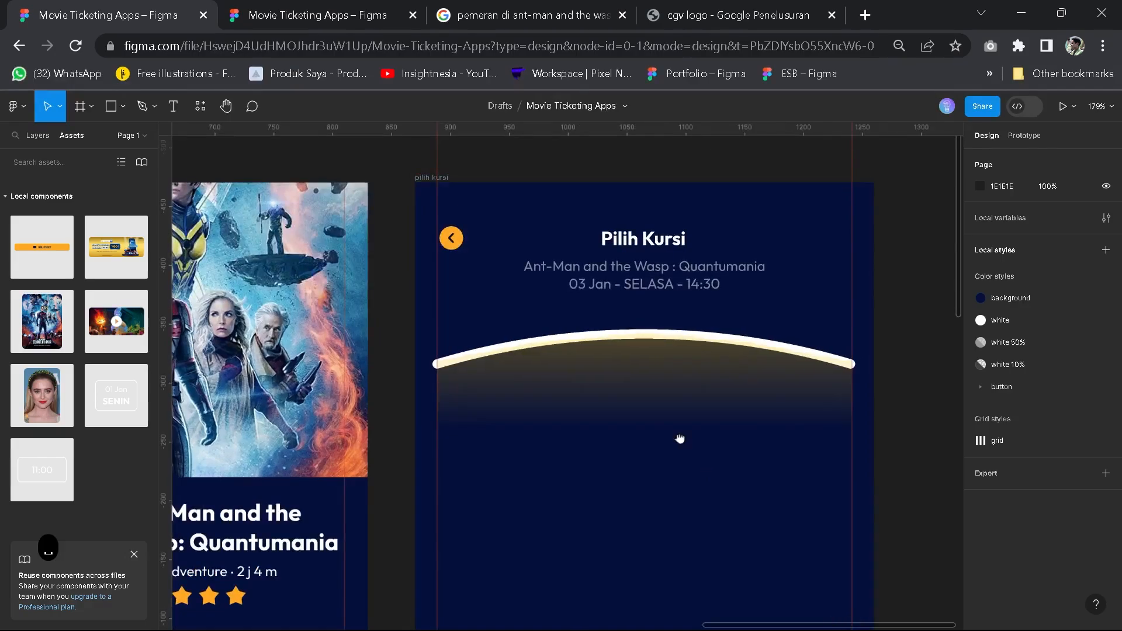
{"action": "scroll", "coordinate": [680, 438], "scroll_direction": "up", "scroll_amount": 2}
{"action": "key", "text": "t"}
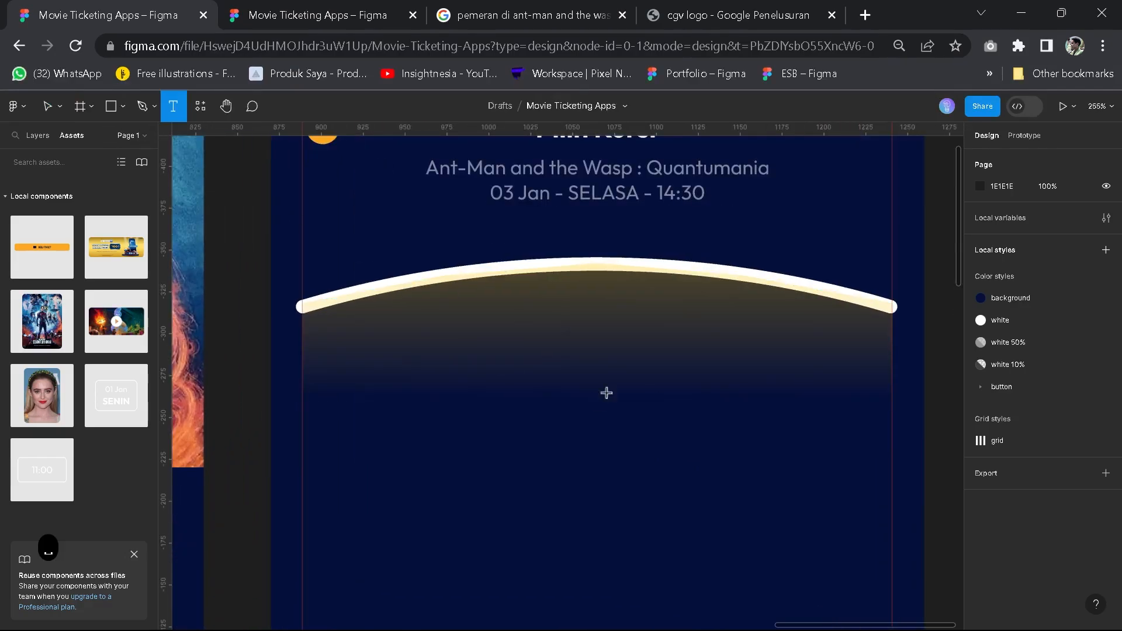
{"action": "left_click", "coordinate": [545, 323]}
{"action": "type", "text": "Screen"}
{"action": "left_click_drag", "start_coordinate": [564, 335], "coordinate": [613, 327]}
{"action": "left_click", "coordinate": [668, 492]}
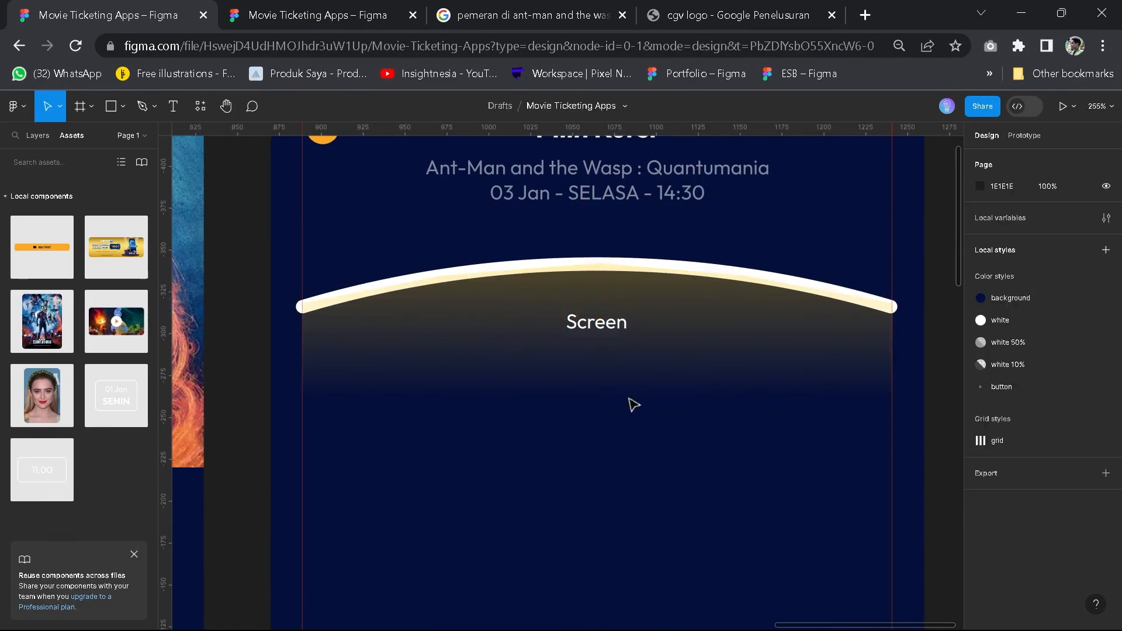
Group the curved line, the gradient shape and the "Screen" text
{"action": "left_click_drag", "start_coordinate": [692, 497], "coordinate": [565, 264]}
{"action": "key", "text": "ctrl+g"}
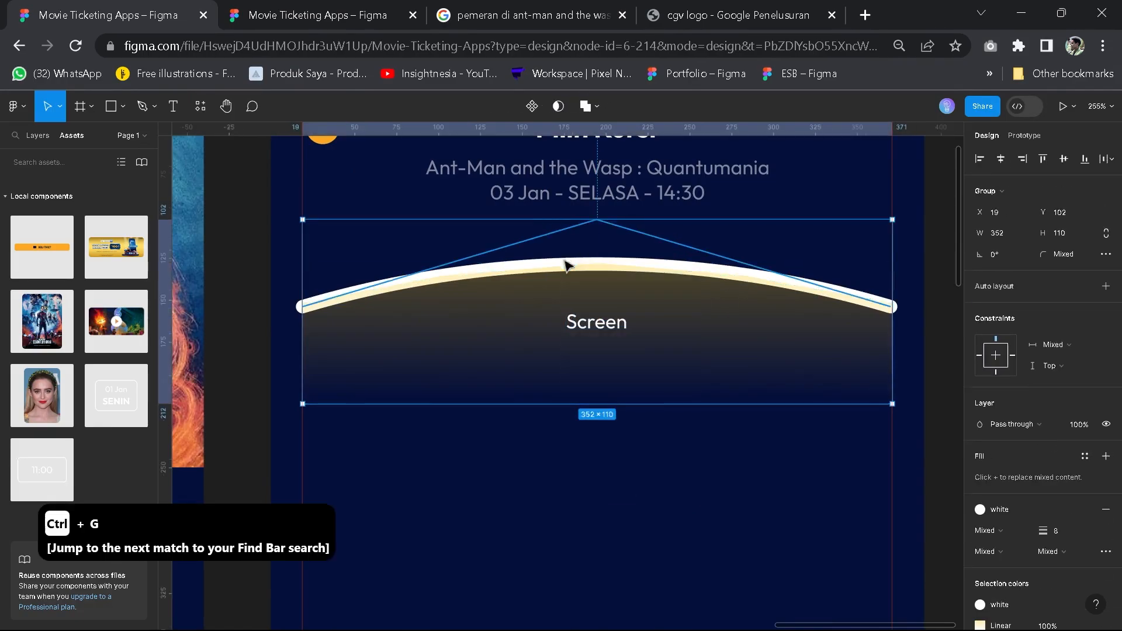
{"action": "scroll", "coordinate": [661, 464], "scroll_direction": "down", "scroll_amount": 3}
{"action": "left_click", "coordinate": [661, 463]}
{"action": "scroll", "coordinate": [662, 467], "scroll_direction": "down", "scroll_amount": 3}
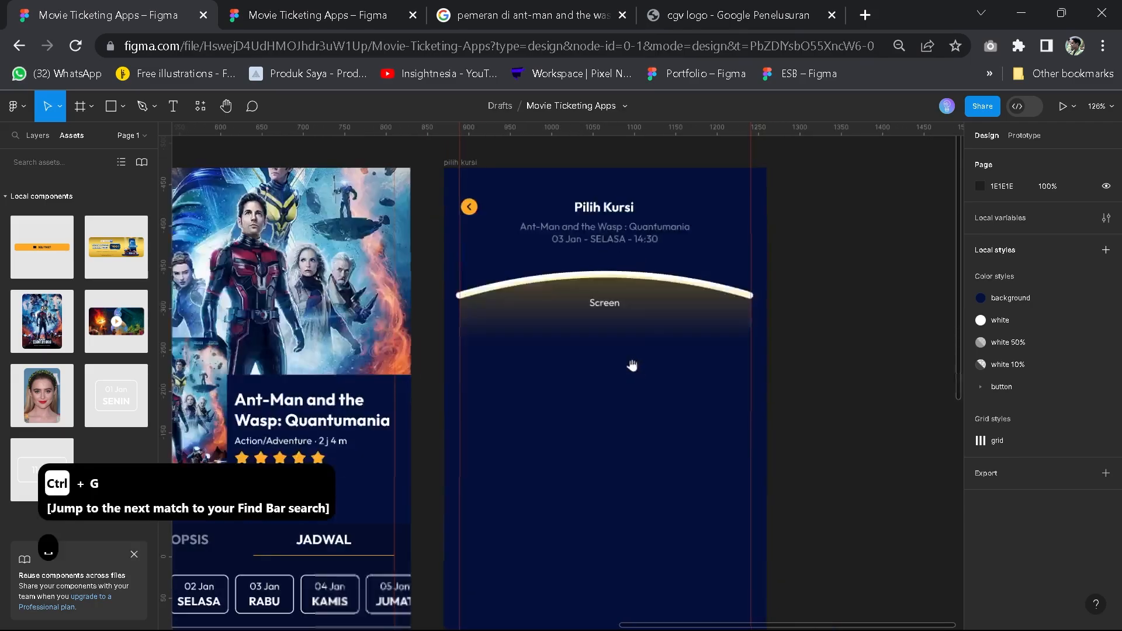
Examine the seat grid, the seat legend and the seat box component in the reference design file
{"action": "left_click", "coordinate": [332, 14]}
{"action": "scroll", "coordinate": [672, 497], "scroll_direction": "down", "scroll_amount": 3}
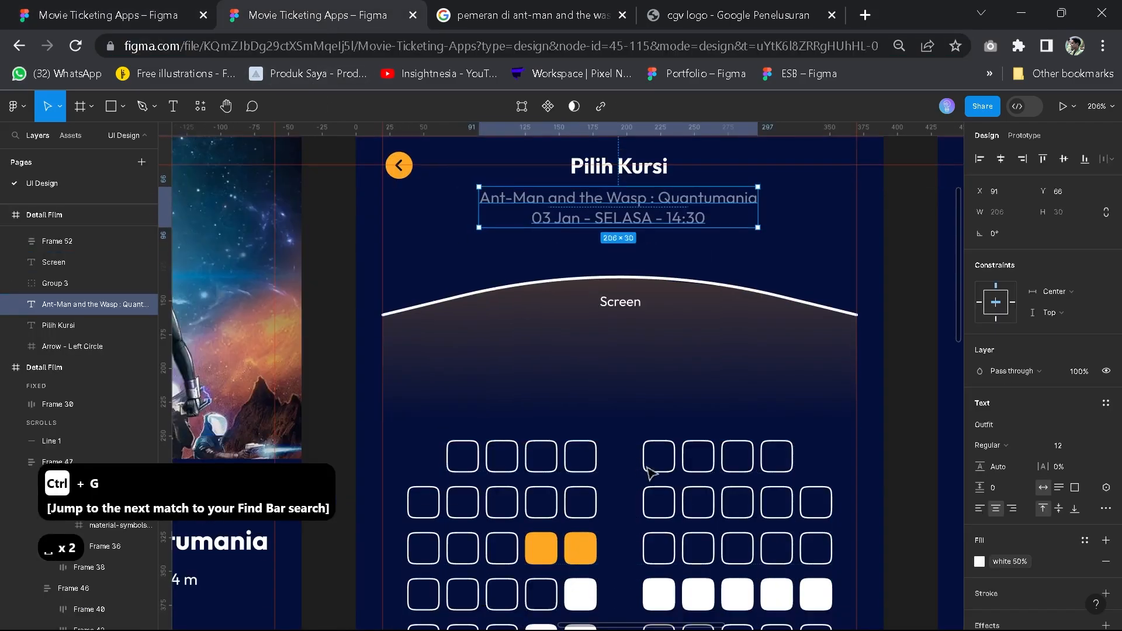
{"action": "key", "text": "space"}
{"action": "scroll", "coordinate": [609, 357], "scroll_direction": "down", "scroll_amount": 6}
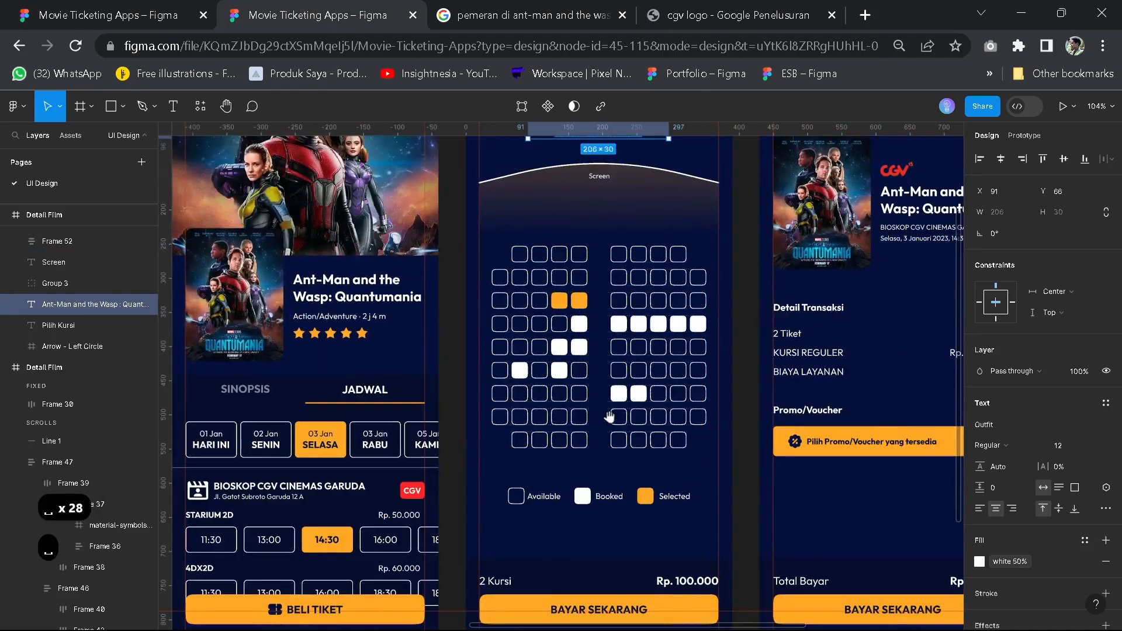
{"action": "key", "text": "space"}
{"action": "scroll", "coordinate": [538, 446], "scroll_direction": "down", "scroll_amount": 3}
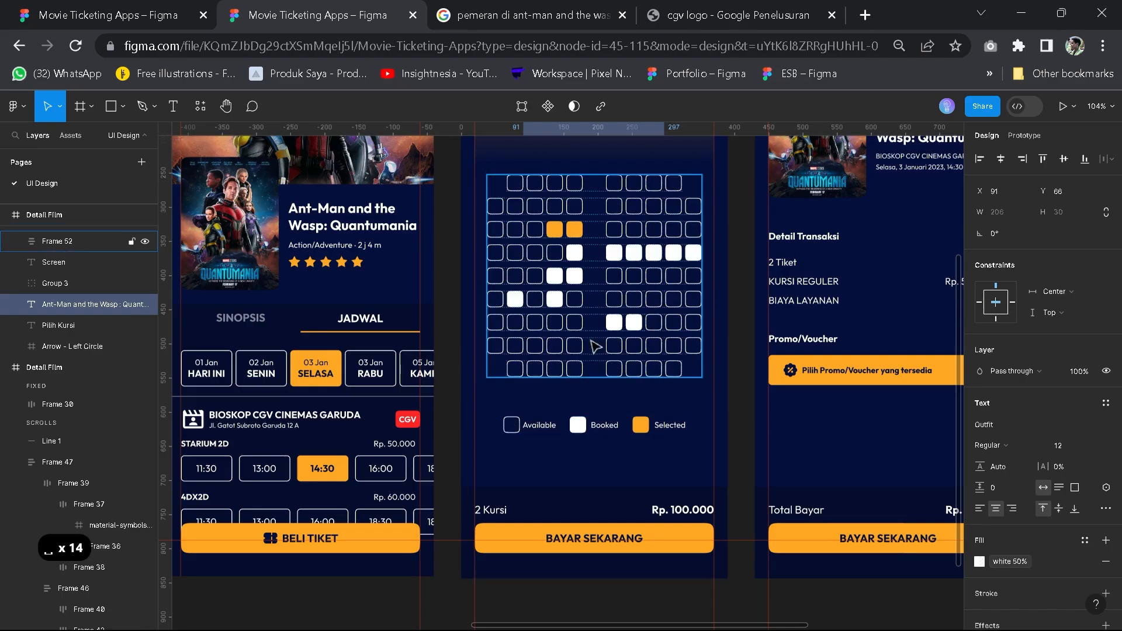
{"action": "key", "text": "space"}
{"action": "scroll", "coordinate": [587, 353], "scroll_direction": "down", "scroll_amount": 2}
{"action": "key", "text": "space"}
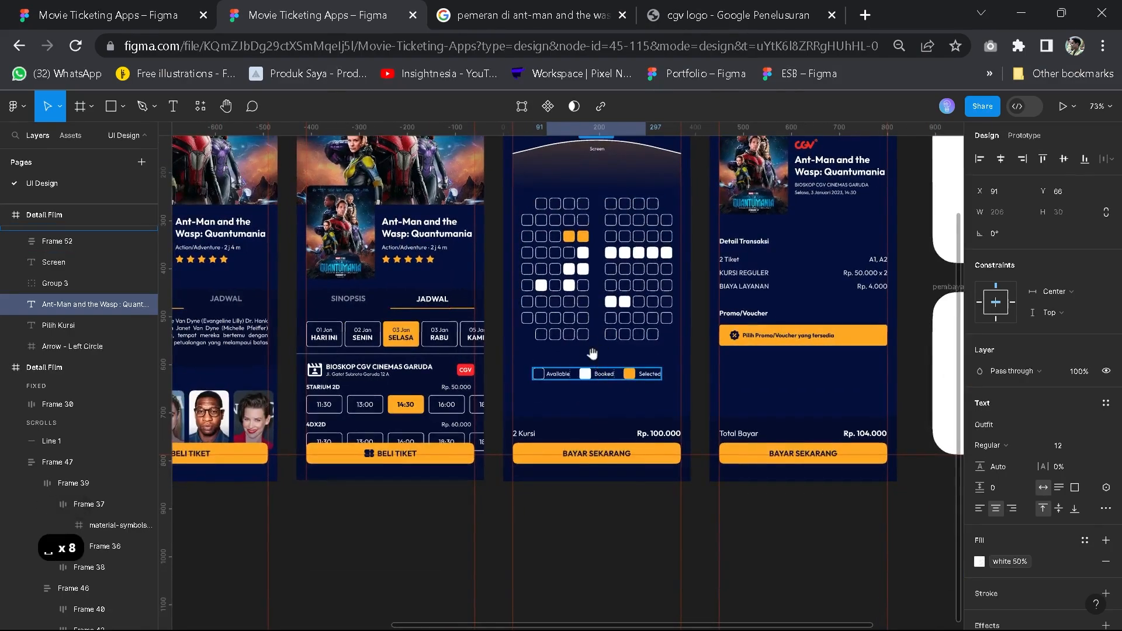
{"action": "scroll", "coordinate": [585, 347], "scroll_direction": "down", "scroll_amount": 2}
{"action": "scroll", "coordinate": [583, 342], "scroll_direction": "up", "scroll_amount": 3}
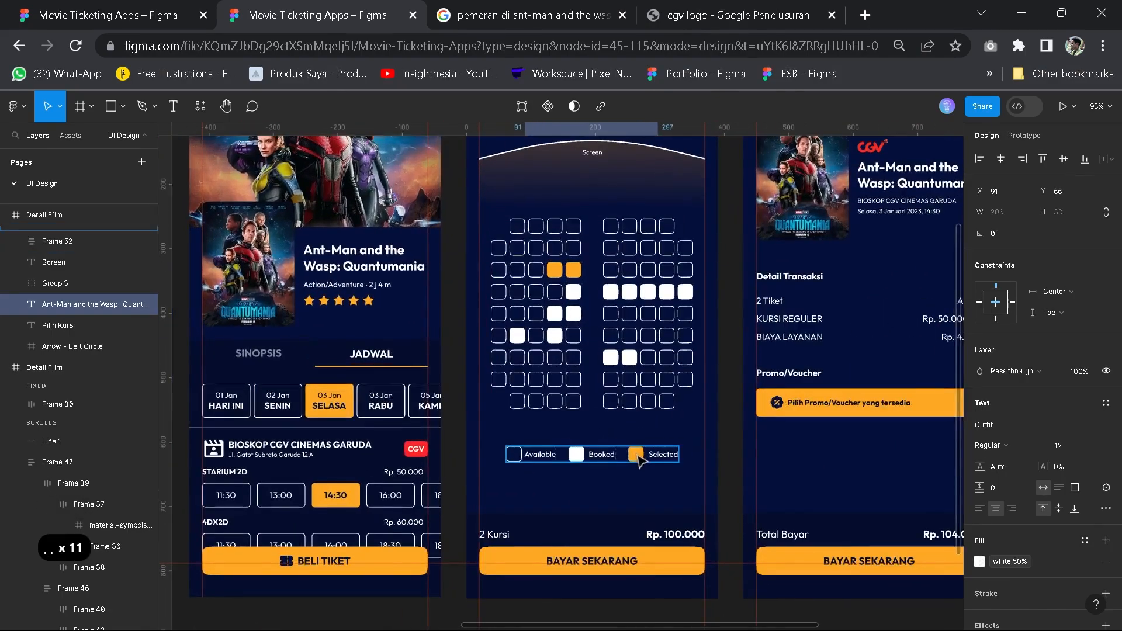
{"action": "key", "text": "space"}
{"action": "left_click_drag", "start_coordinate": [578, 269], "coordinate": [572, 421]}
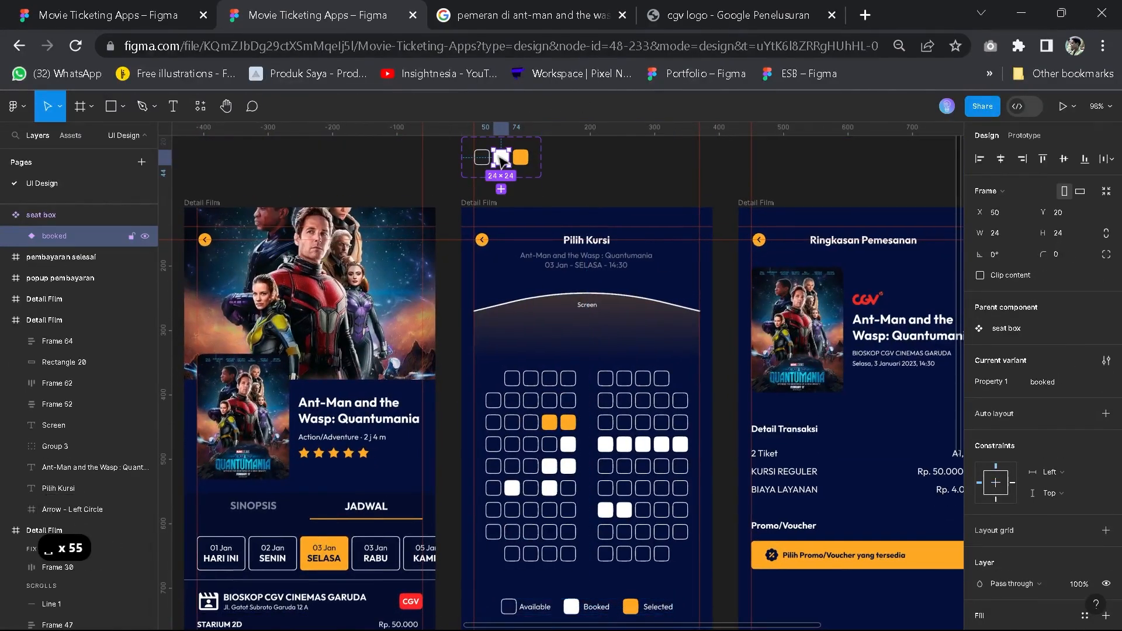
In the working file, place a 24 × 24 square with corner radius 5 below the screen glow at about X 45, Y 218
{"action": "left_click", "coordinate": [150, 21]}
{"action": "scroll", "coordinate": [554, 358], "scroll_direction": "up", "scroll_amount": 1}
{"action": "left_click", "coordinate": [110, 108]}
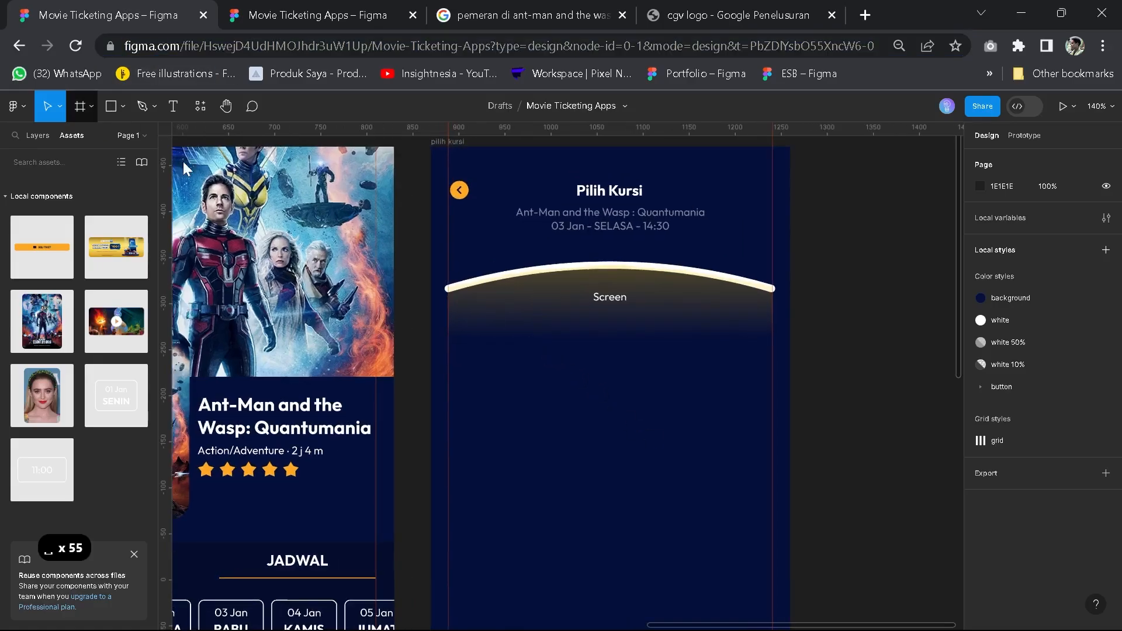
{"action": "left_click", "coordinate": [473, 348]}
{"action": "left_click", "coordinate": [997, 212]}
{"action": "type", "text": "24"}
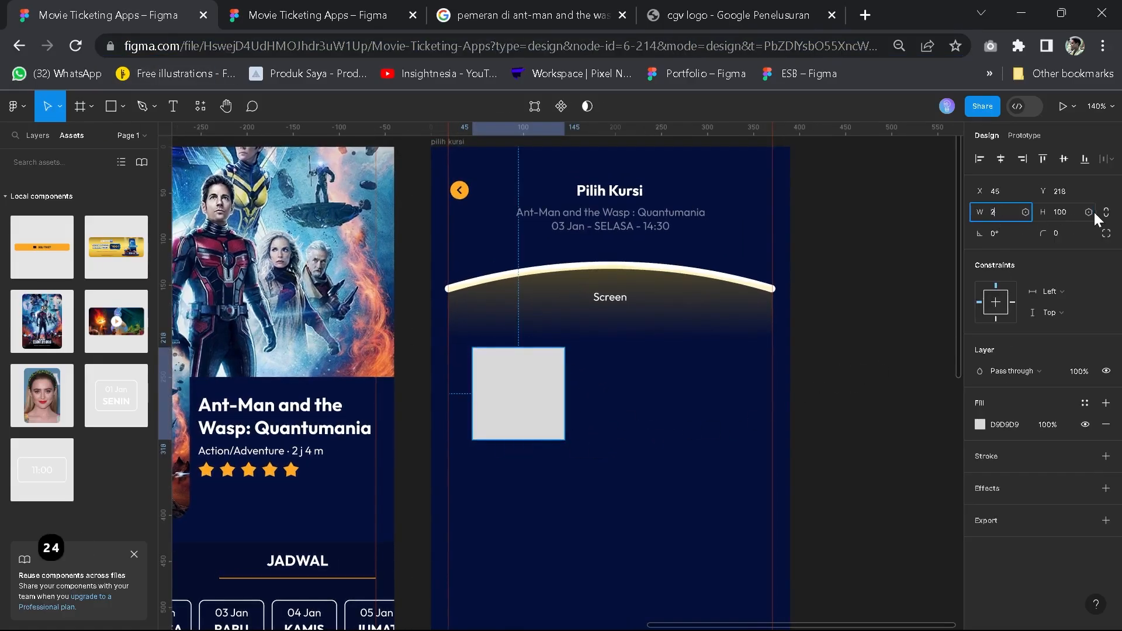
{"action": "left_click", "coordinate": [1104, 213]}
{"action": "scroll", "coordinate": [481, 376], "scroll_direction": "up", "scroll_amount": 5}
{"action": "type", "text": "5"}
{"action": "key", "text": "Return"}
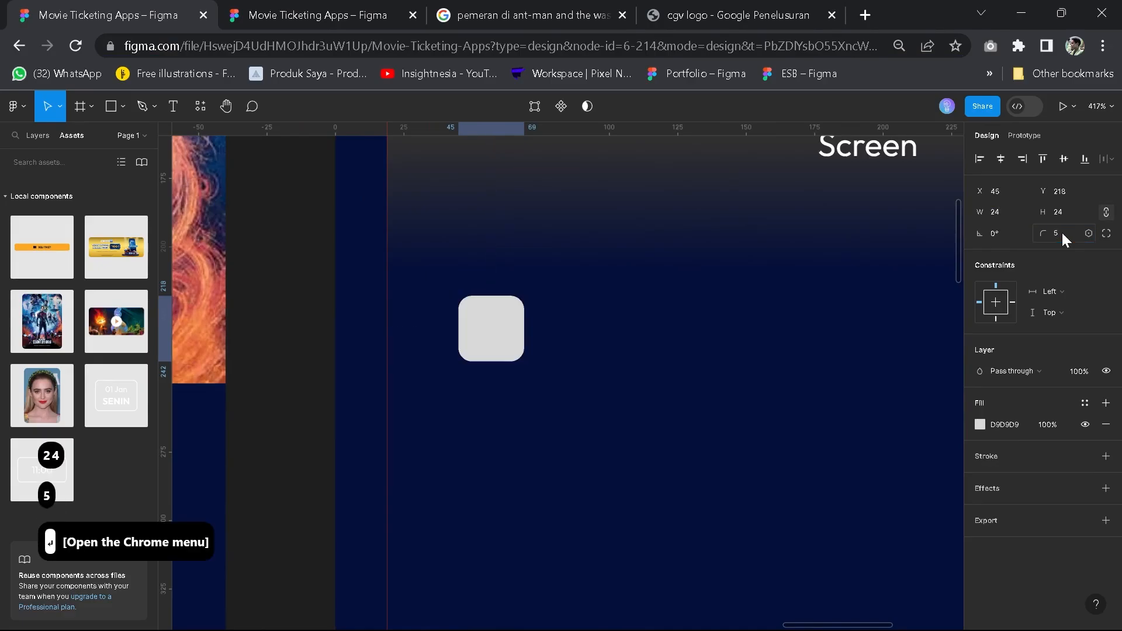
Move the rounded square to X 56, Y 231, remove its fill and add a 1 px inside stroke in the white style
{"action": "left_click_drag", "start_coordinate": [501, 333], "coordinate": [531, 369]}
{"action": "left_click", "coordinate": [987, 430]}
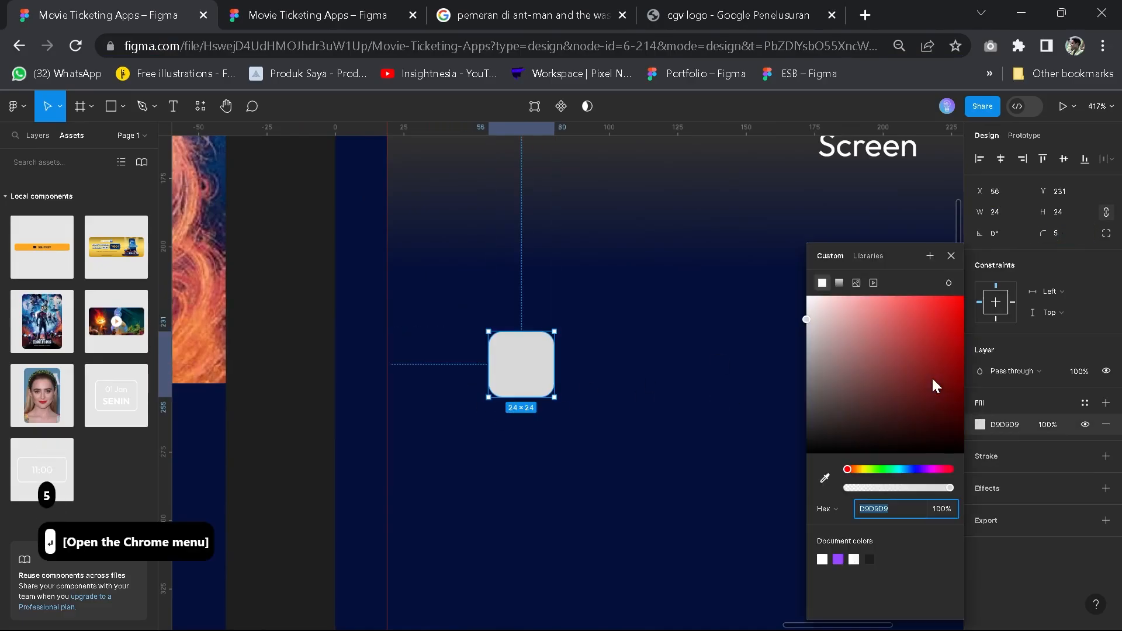
{"action": "left_click", "coordinate": [1105, 456]}
{"action": "left_click", "coordinate": [1106, 424]}
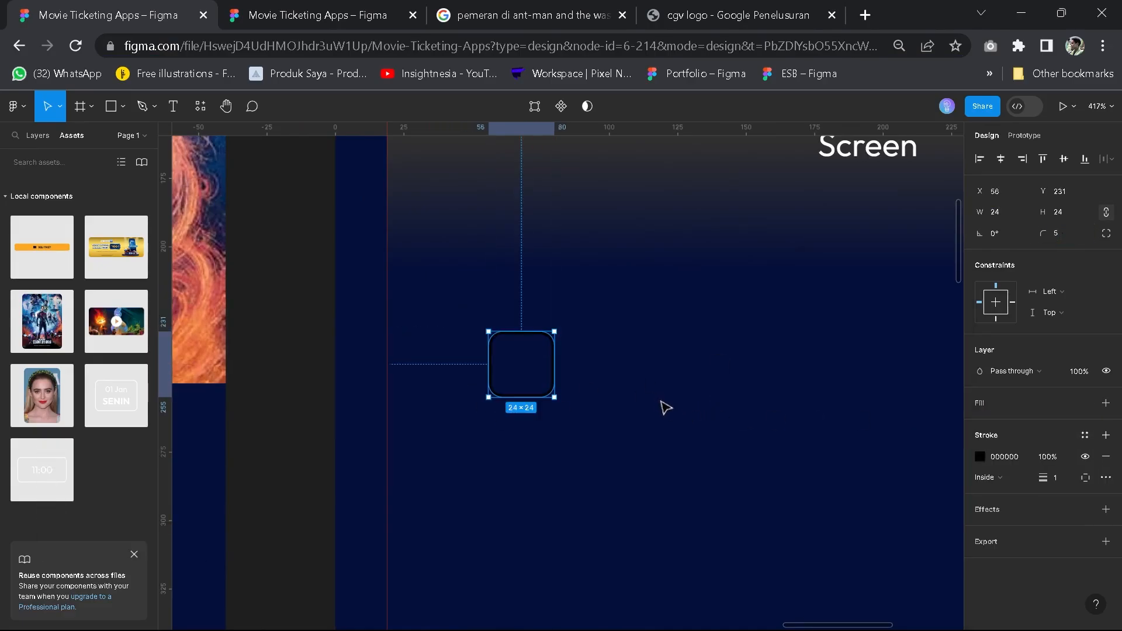
{"action": "left_click", "coordinate": [1085, 435]}
{"action": "left_click", "coordinate": [865, 530]}
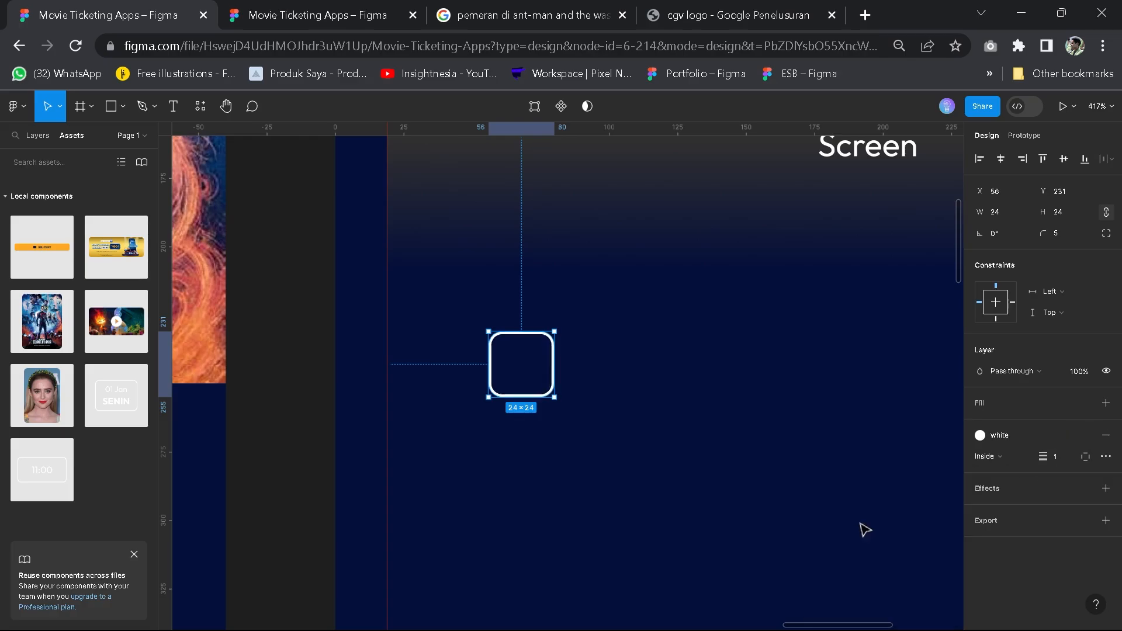
{"action": "scroll", "coordinate": [545, 374], "scroll_direction": "up", "scroll_amount": 2}
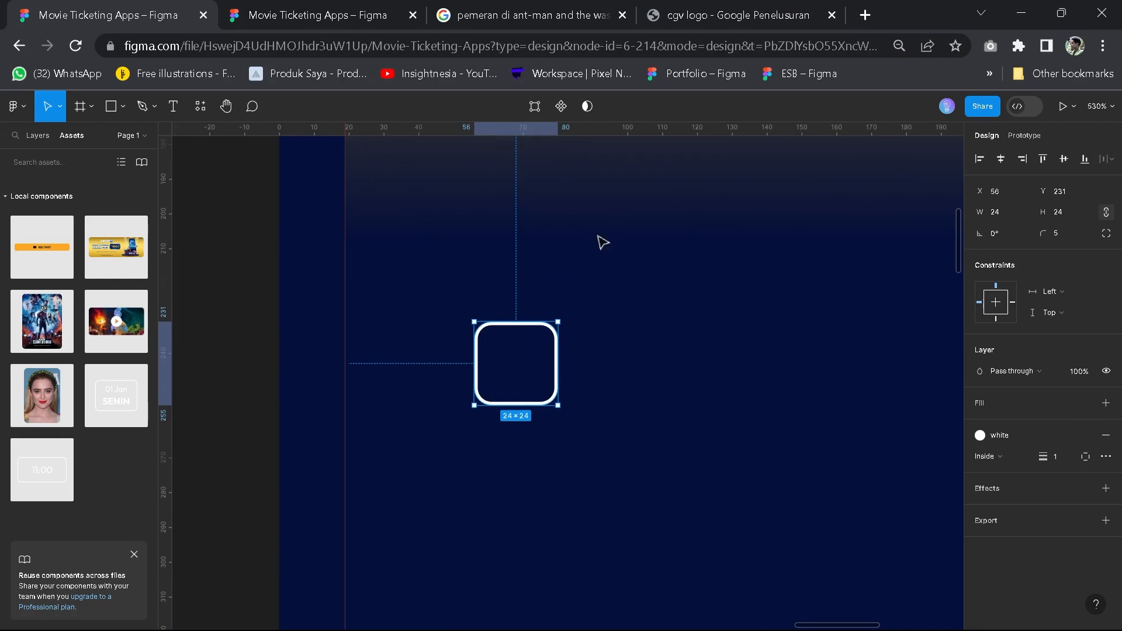
Duplicate the outlined square 5 px to its right, give the copy a white style fill and remove its stroke
{"action": "key", "text": "ctrl+d"}
{"action": "left_click_drag", "start_coordinate": [522, 376], "coordinate": [617, 365]}
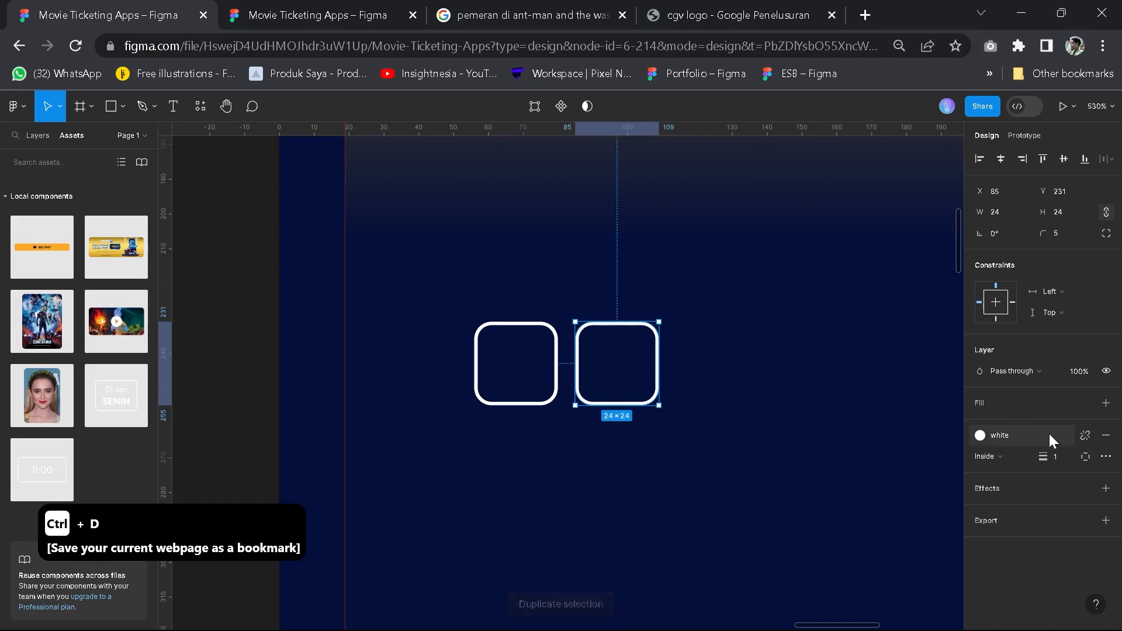
{"action": "left_click", "coordinate": [1105, 403]}
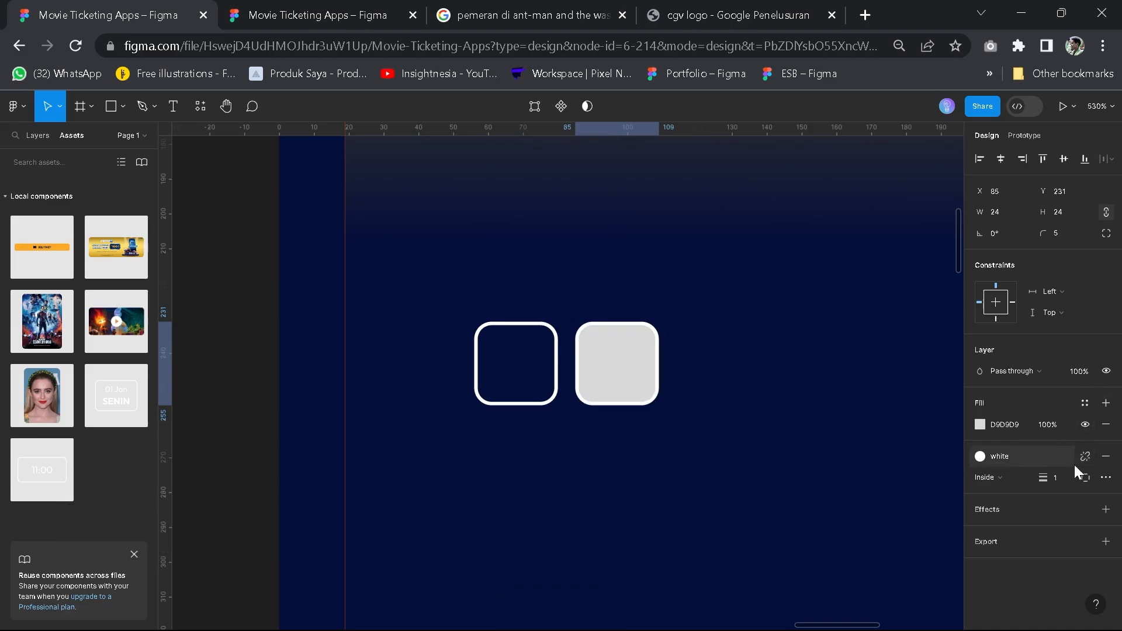
{"action": "left_click", "coordinate": [1084, 403]}
{"action": "left_click", "coordinate": [841, 510]}
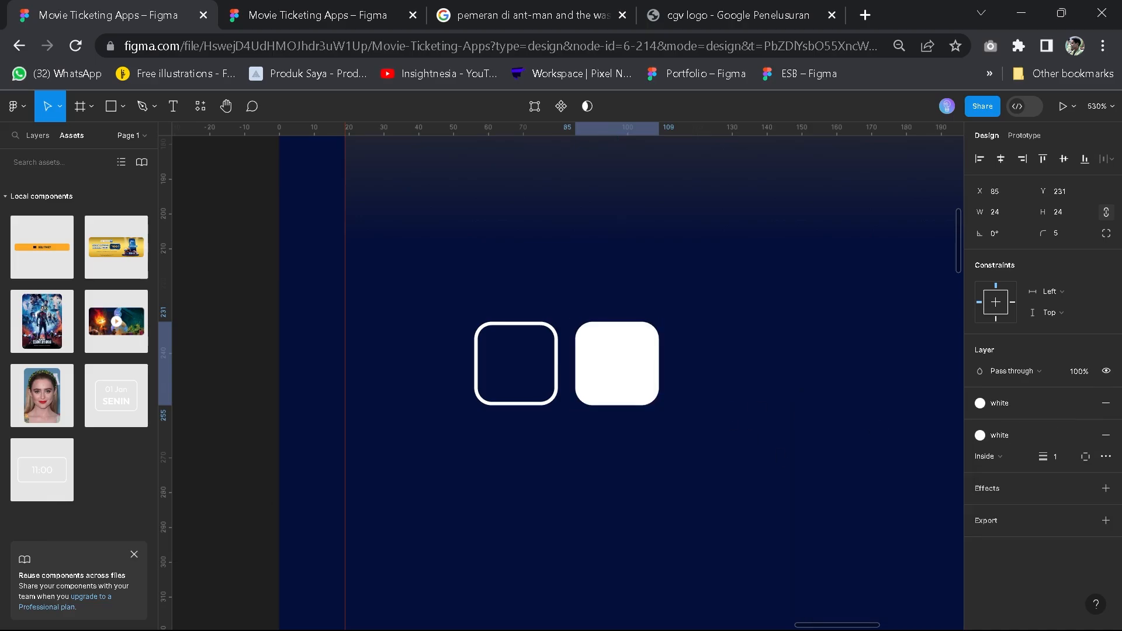
{"action": "left_click", "coordinate": [1105, 455]}
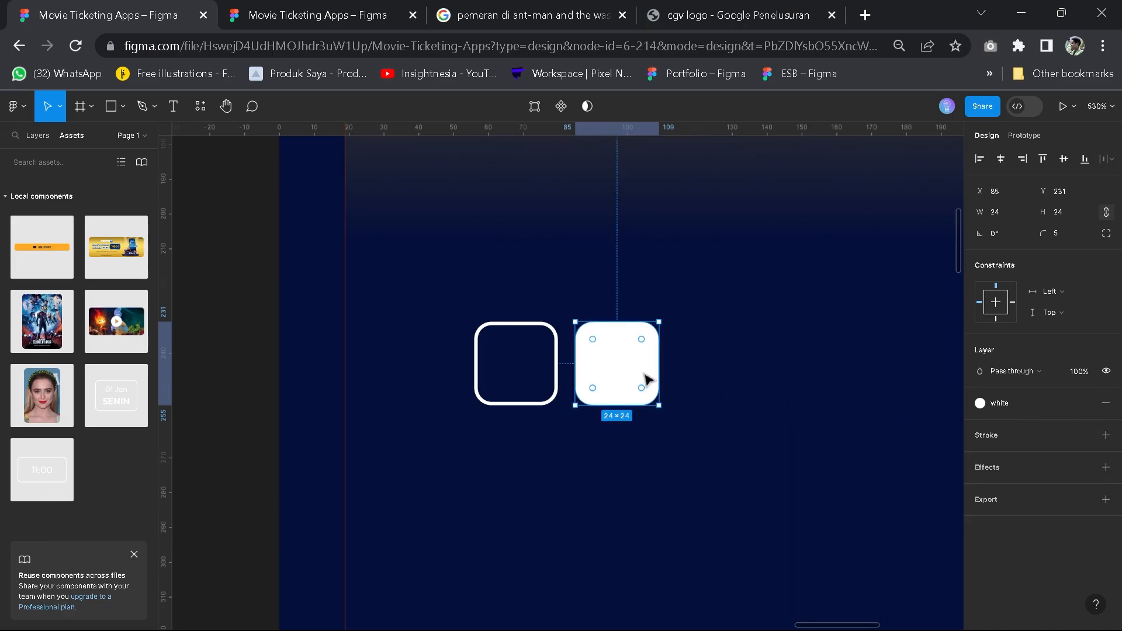
Duplicate the white square to X 114, Y 231 and fill the copy with the button/yellow style
{"action": "key", "text": "ctrl+d"}
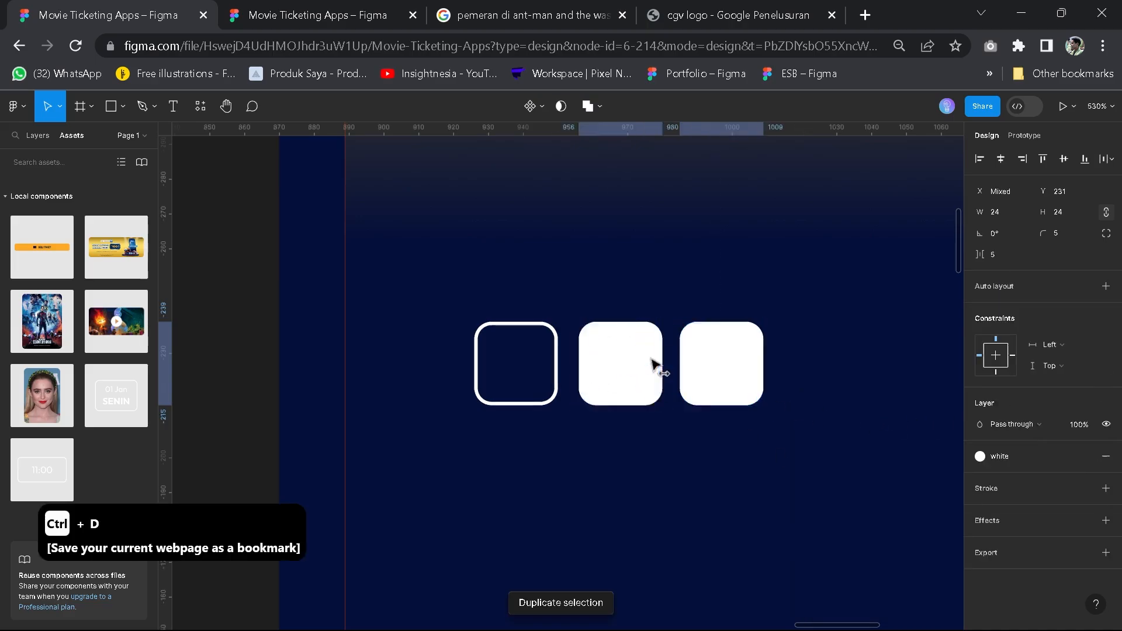
{"action": "key", "text": "ctrl+z"}
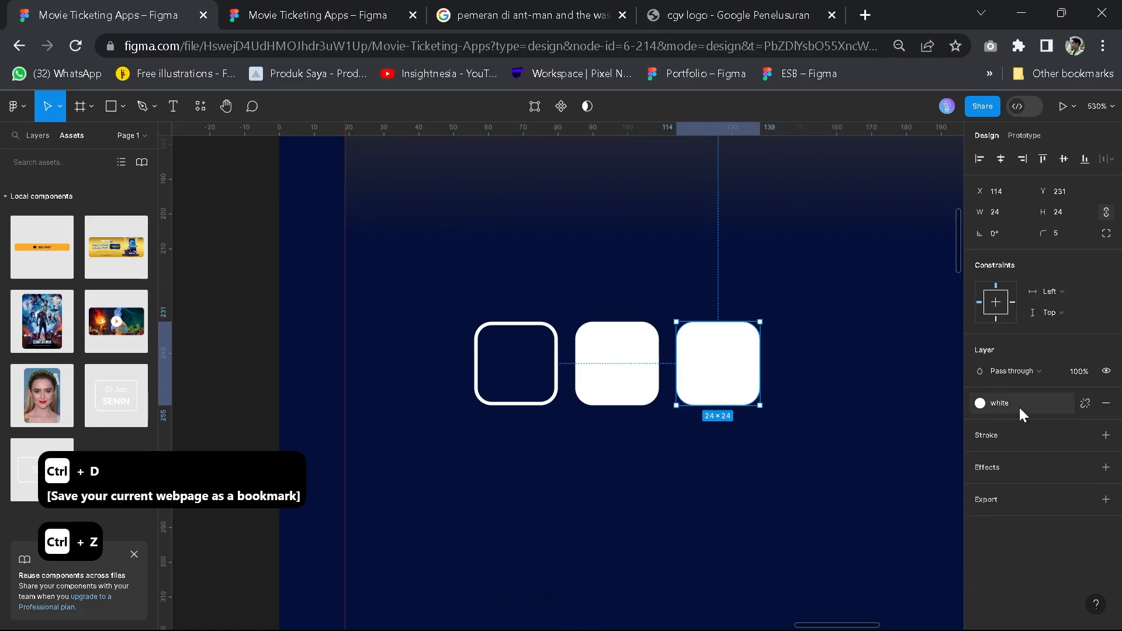
{"action": "left_click", "coordinate": [1018, 405]}
{"action": "left_click", "coordinate": [854, 588]}
{"action": "key", "text": "Escape"}
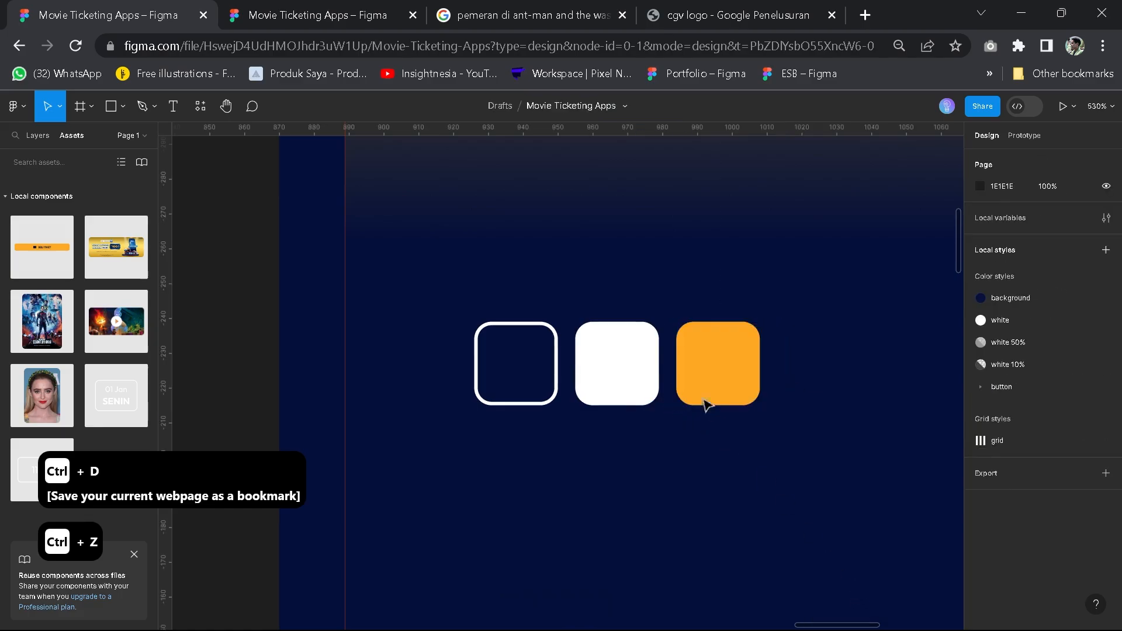
Rename the outlined square's layer "available"
{"action": "left_click", "coordinate": [275, 15]}
{"action": "key", "text": "ctrl+shift+Tab"}
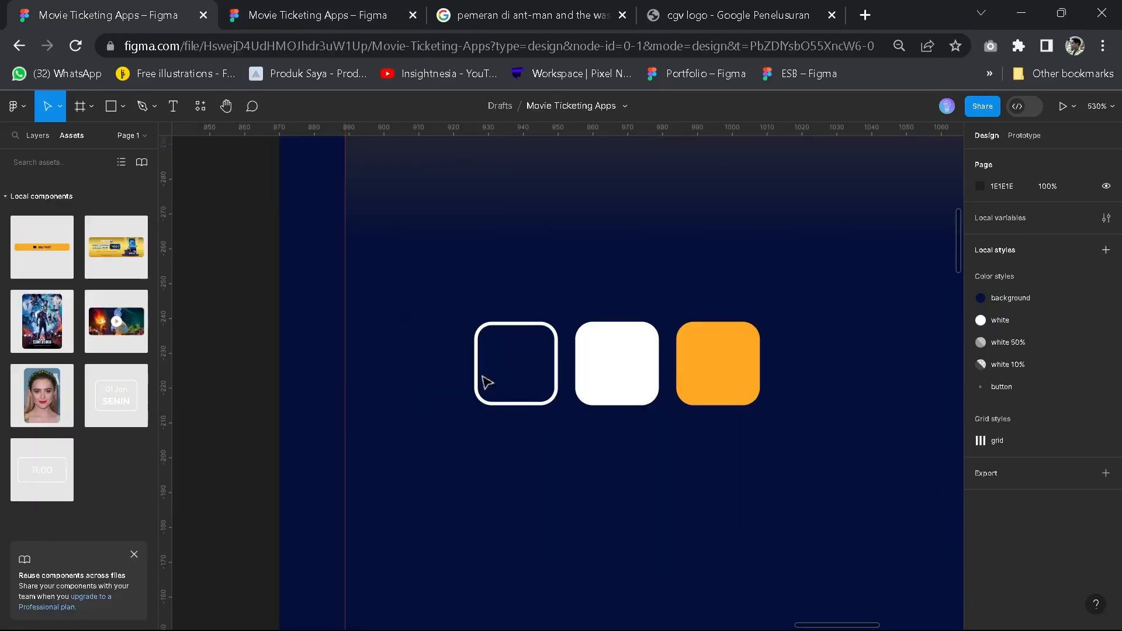
{"action": "scroll", "coordinate": [493, 448], "scroll_direction": "down", "scroll_amount": 2}
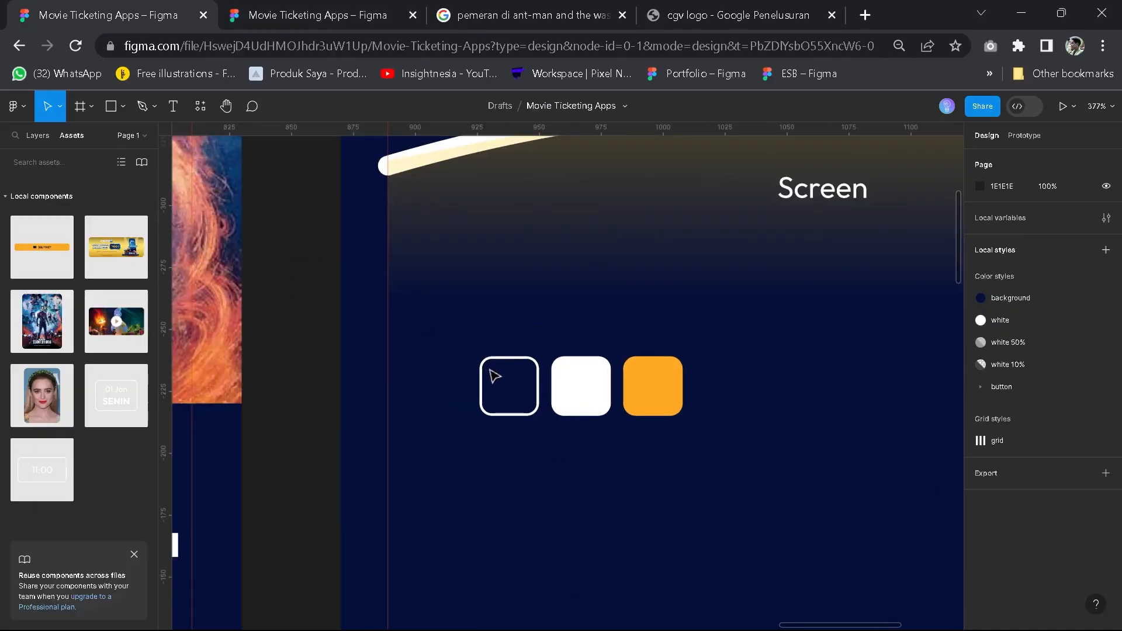
{"action": "left_click", "coordinate": [489, 355]}
{"action": "left_click", "coordinate": [38, 135]}
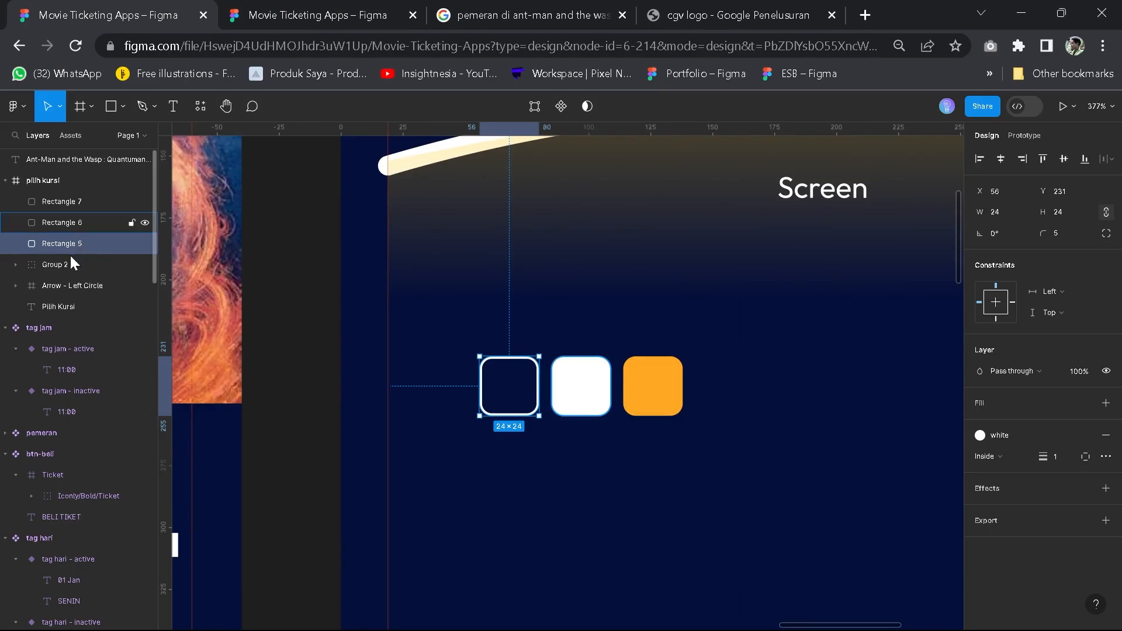
{"action": "double_click", "coordinate": [69, 247]}
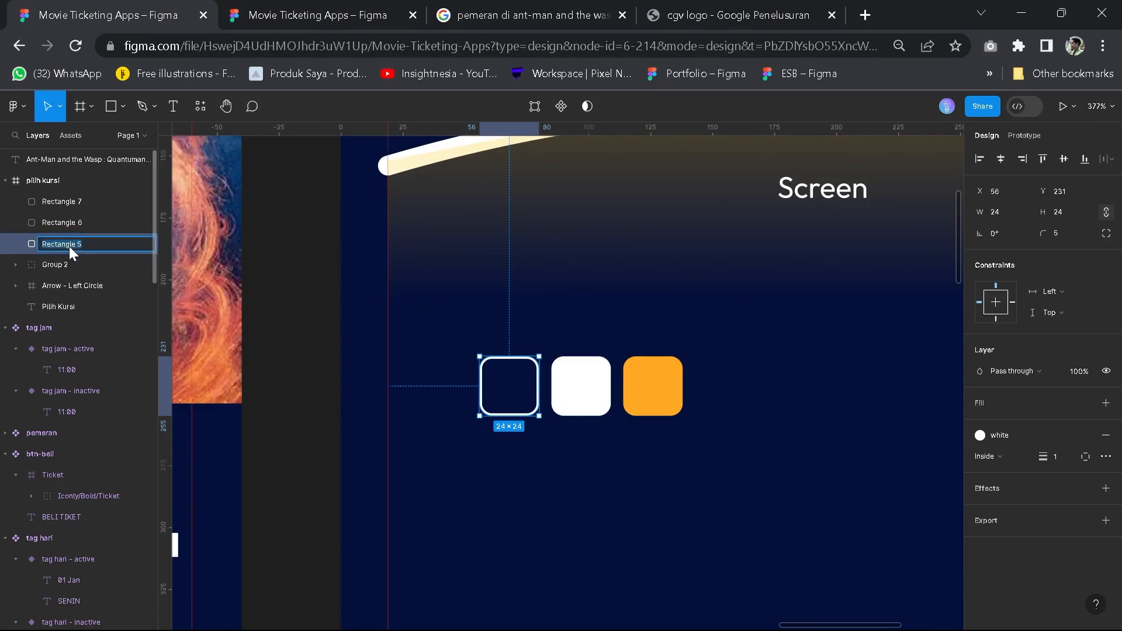
{"action": "type", "text": "available"}
{"action": "key", "text": "Return"}
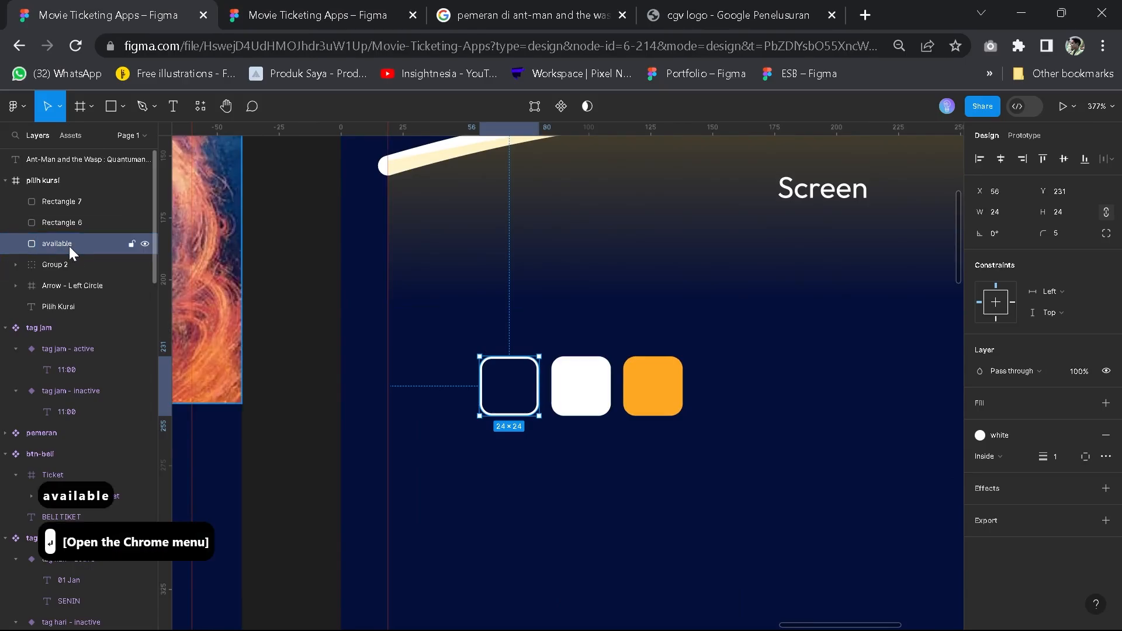
Rename the white square's layer "booked" and the yellow square's layer "selected"
{"action": "left_click", "coordinate": [3, 217]}
{"action": "double_click", "coordinate": [60, 222]}
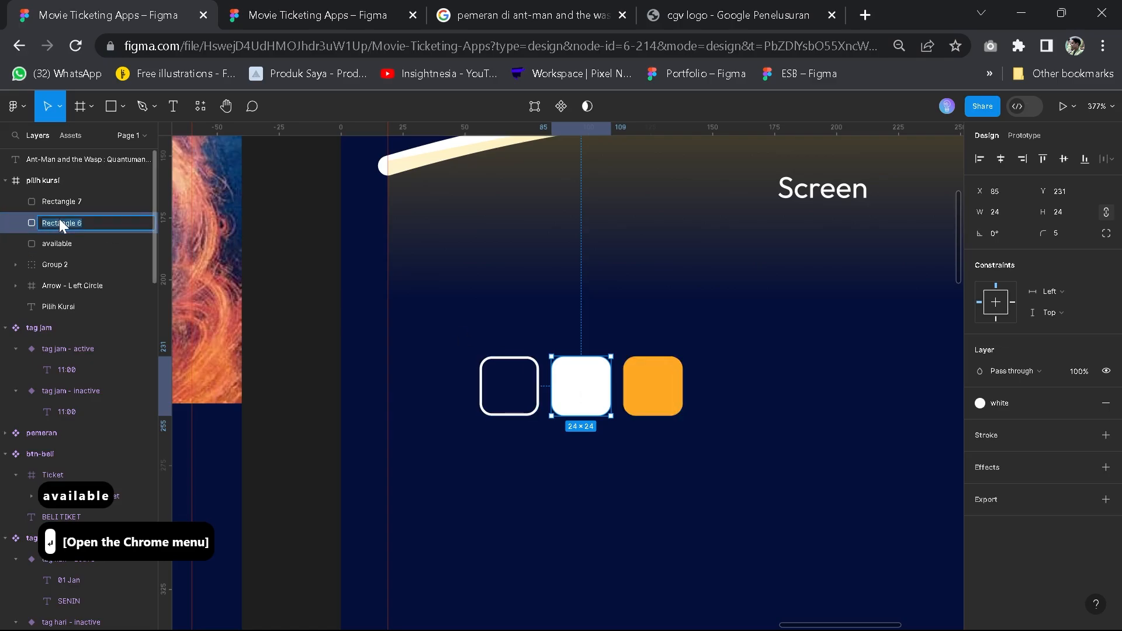
{"action": "type", "text": "booked"}
{"action": "key", "text": "Return"}
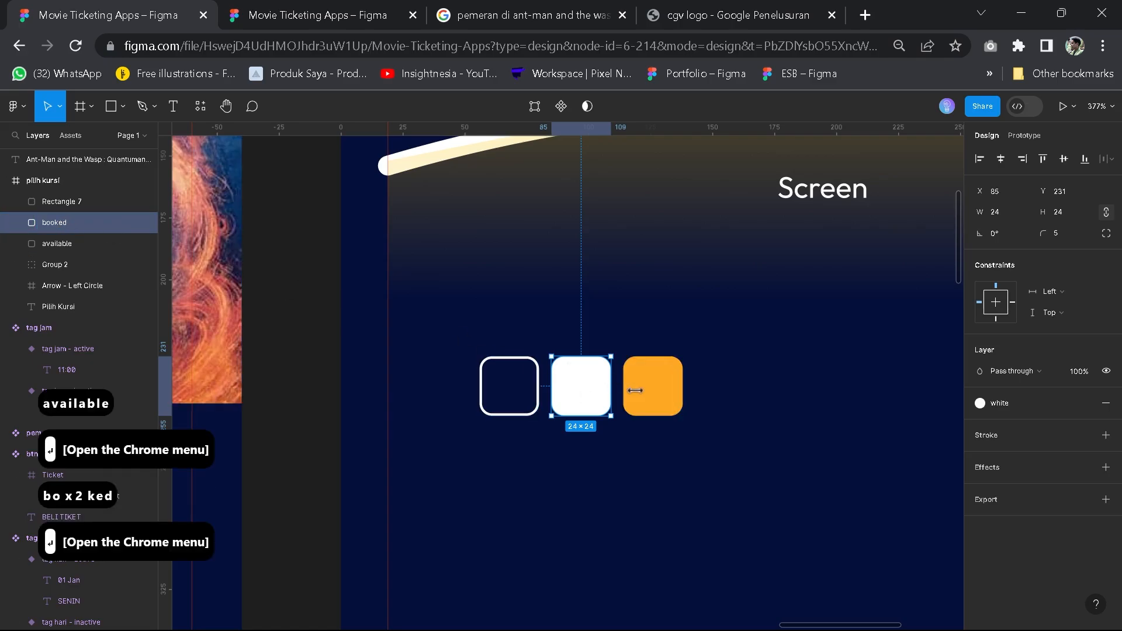
{"action": "left_click", "coordinate": [66, 203]}
{"action": "double_click", "coordinate": [68, 202]}
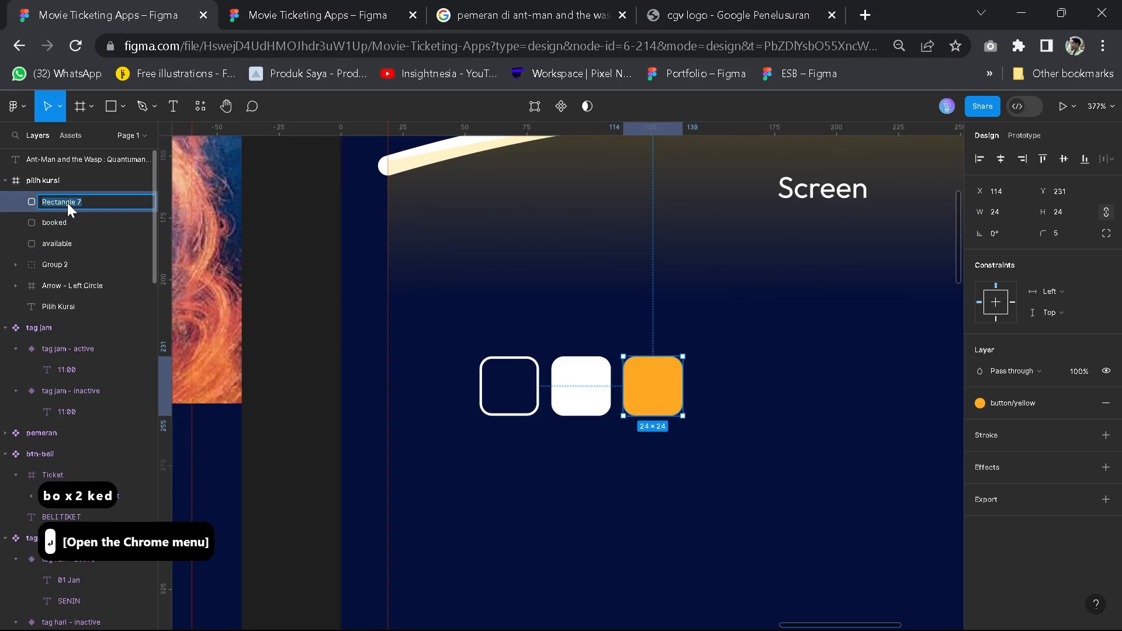
{"action": "type", "text": "selected"}
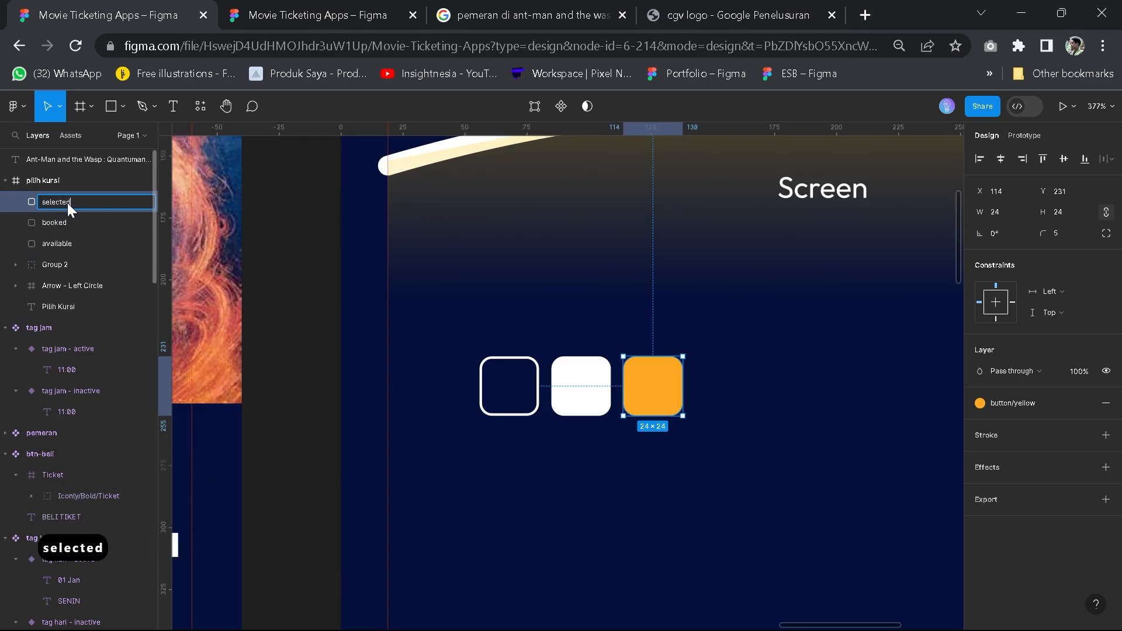
{"action": "key", "text": "Return"}
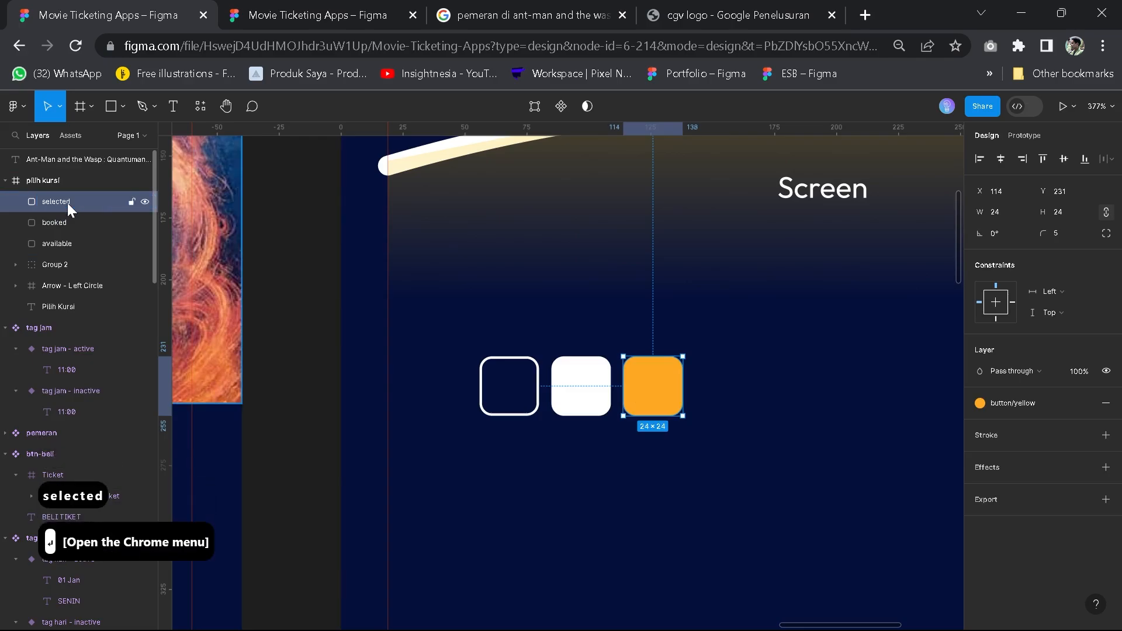
Combine the available, booked and selected squares into a component set with three variants
{"action": "left_click", "coordinate": [525, 409]}
{"action": "left_click", "coordinate": [570, 405], "text": "shift"}
{"action": "left_click", "coordinate": [633, 405], "text": "shift"}
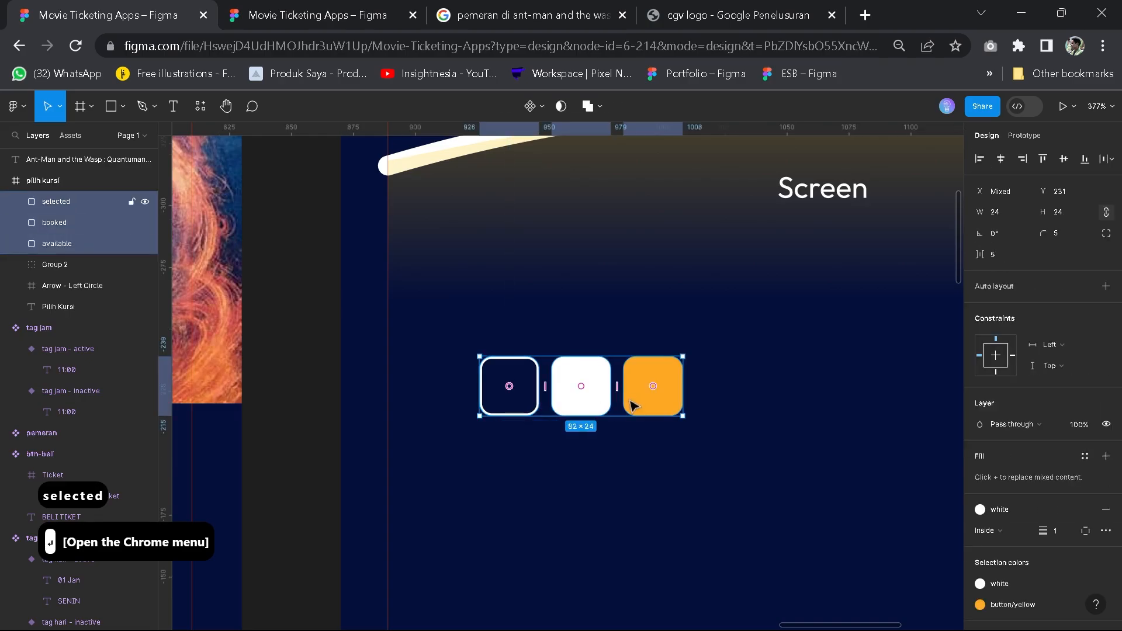
{"action": "left_click", "coordinate": [543, 105]}
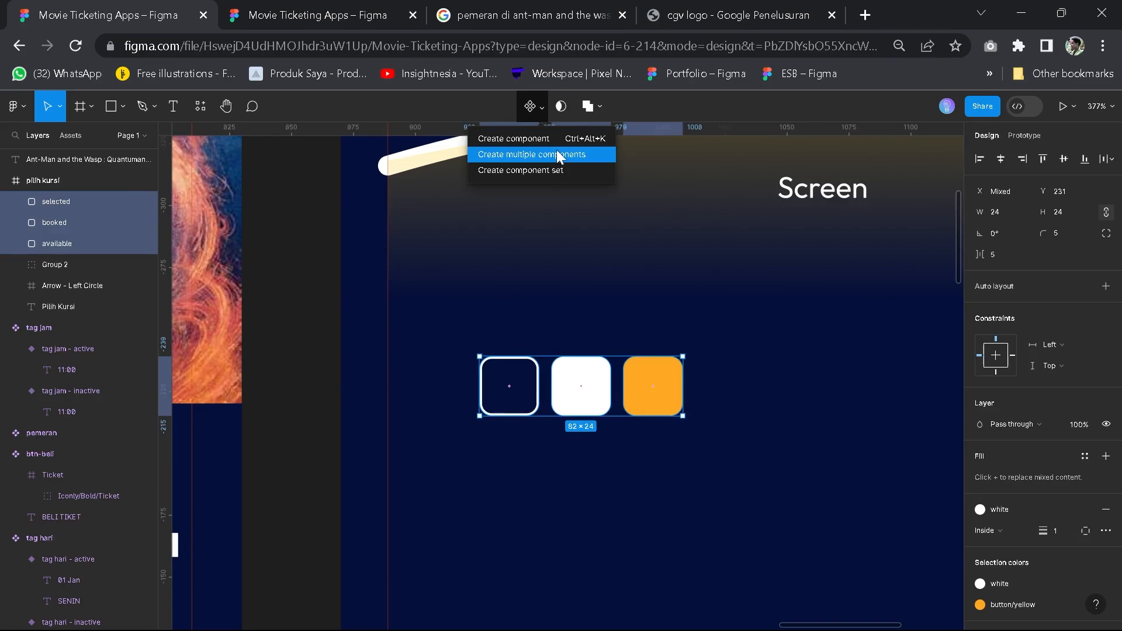
{"action": "left_click", "coordinate": [561, 155]}
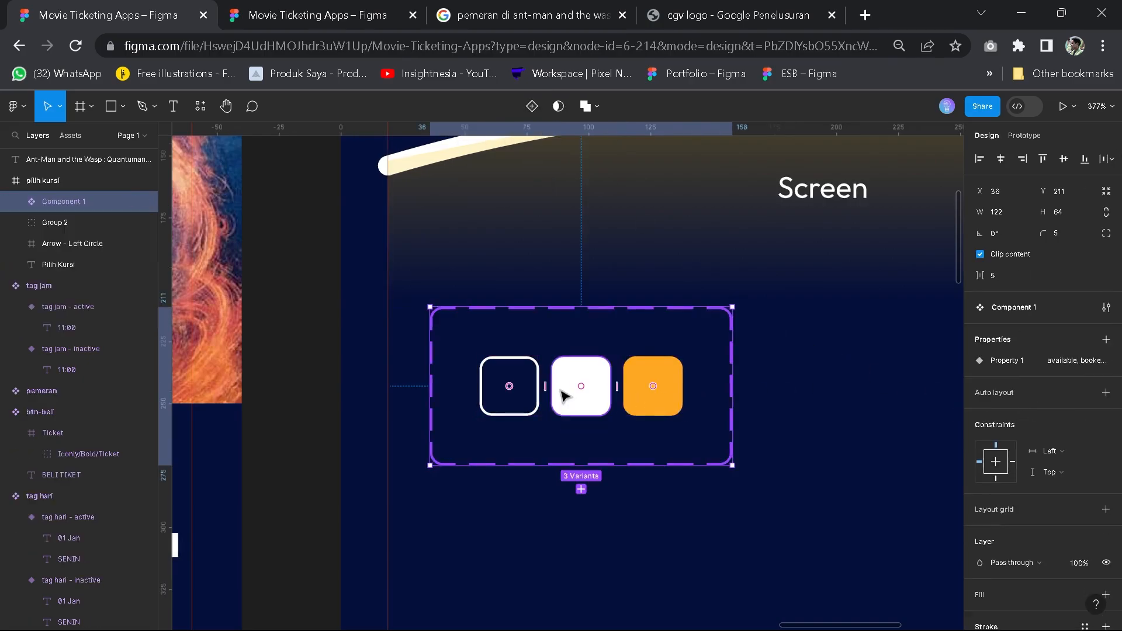
Move the seat component set out of the pilih kursi frame to just below it, at X 870, Y 402
{"action": "scroll", "coordinate": [562, 391], "scroll_direction": "down", "scroll_amount": 2}
{"action": "left_click_drag", "start_coordinate": [719, 463], "coordinate": [684, 319]}
{"action": "scroll", "coordinate": [681, 323], "scroll_direction": "down", "scroll_amount": 3}
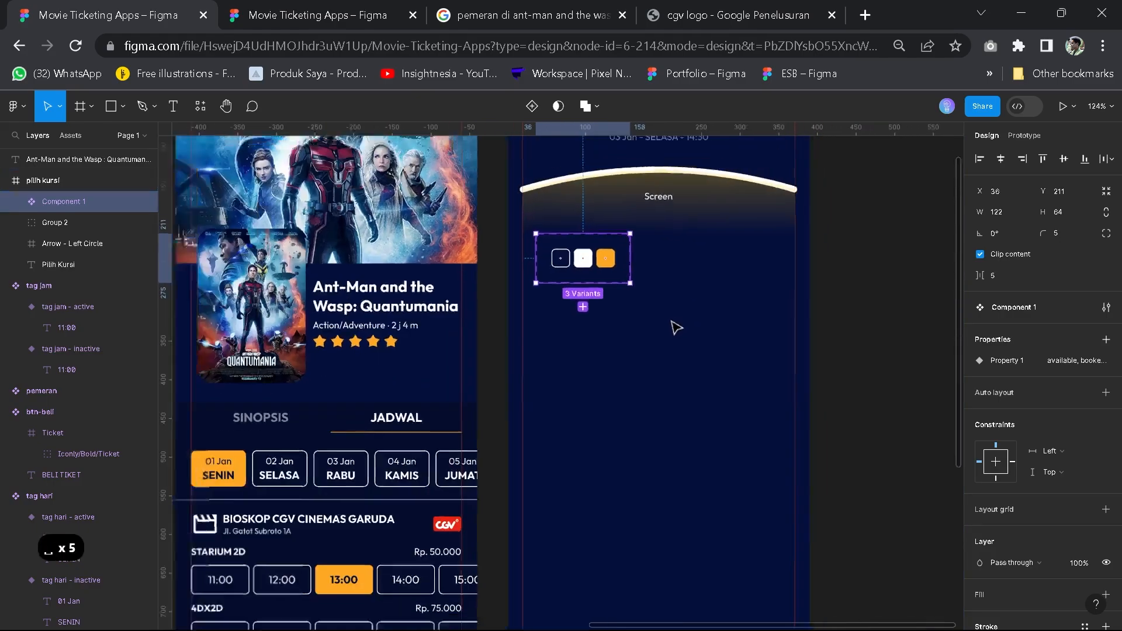
{"action": "left_click_drag", "start_coordinate": [678, 368], "coordinate": [629, 296]}
{"action": "left_click_drag", "start_coordinate": [585, 225], "coordinate": [655, 348]}
{"action": "scroll", "coordinate": [561, 614], "scroll_direction": "up", "scroll_amount": 6}
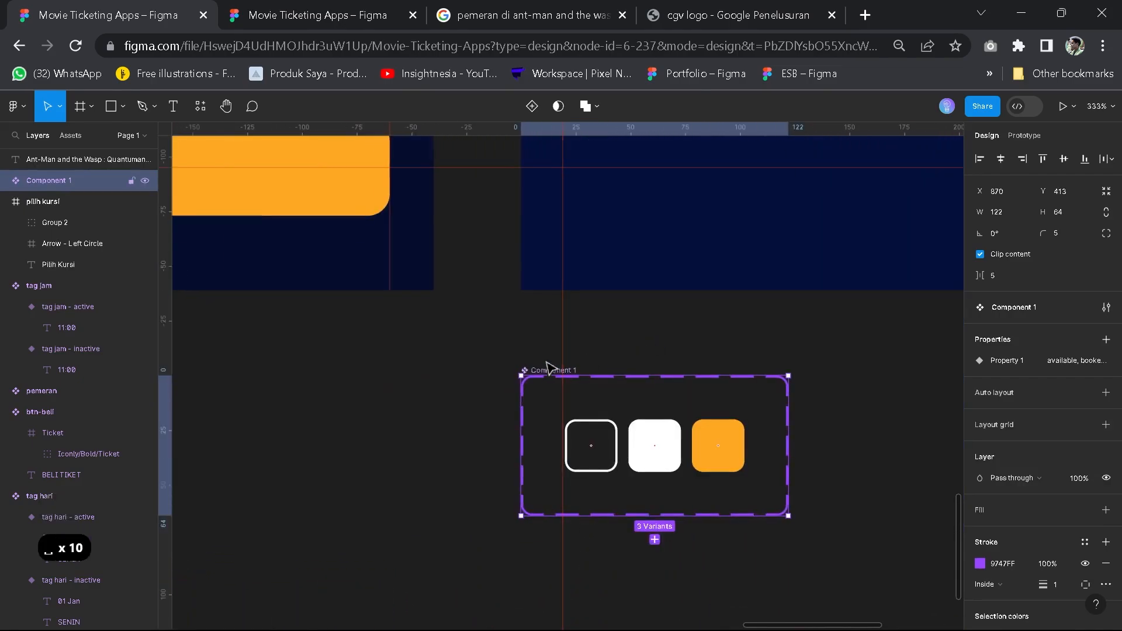
{"action": "left_click_drag", "start_coordinate": [547, 371], "coordinate": [548, 351]}
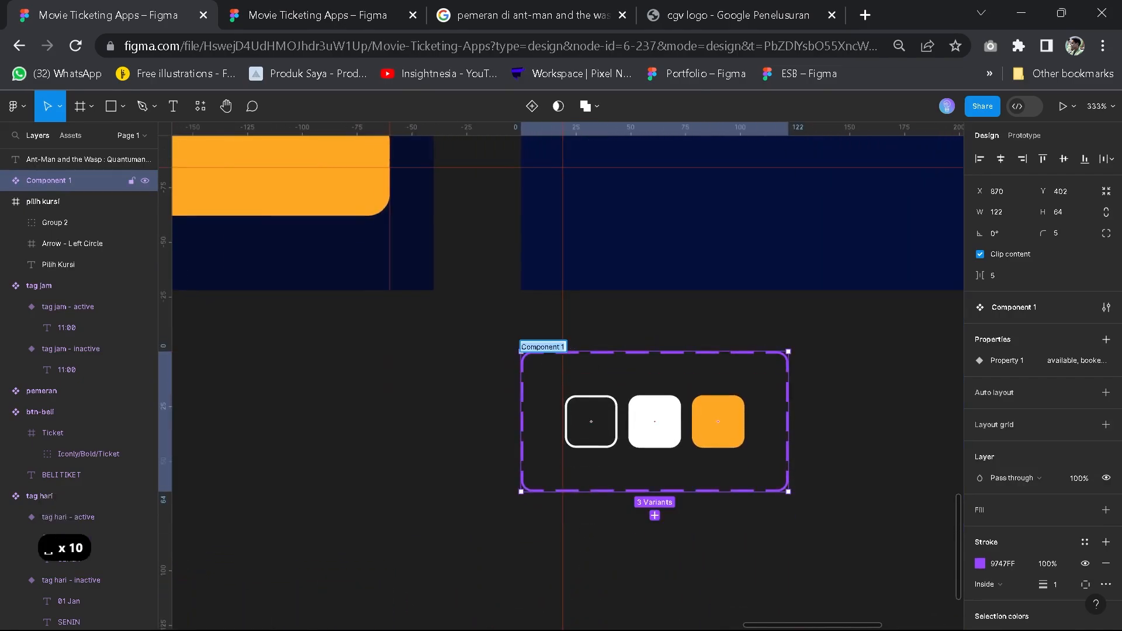
Rename the component set "seat box"
{"action": "key", "text": "Caps_Lock"}
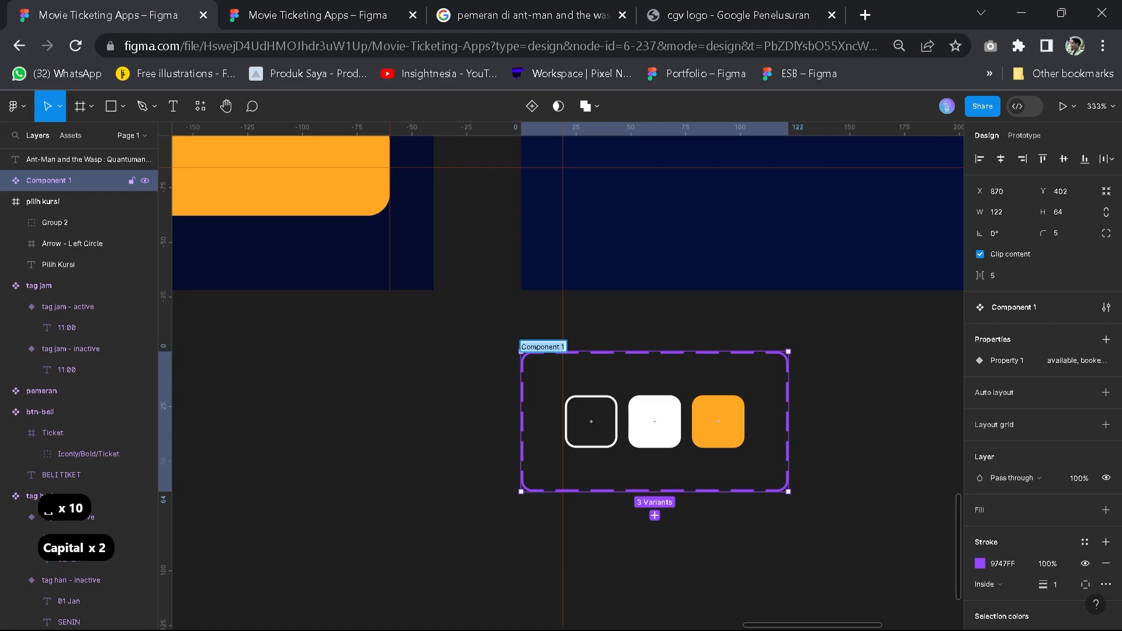
{"action": "type", "text": "seat box"}
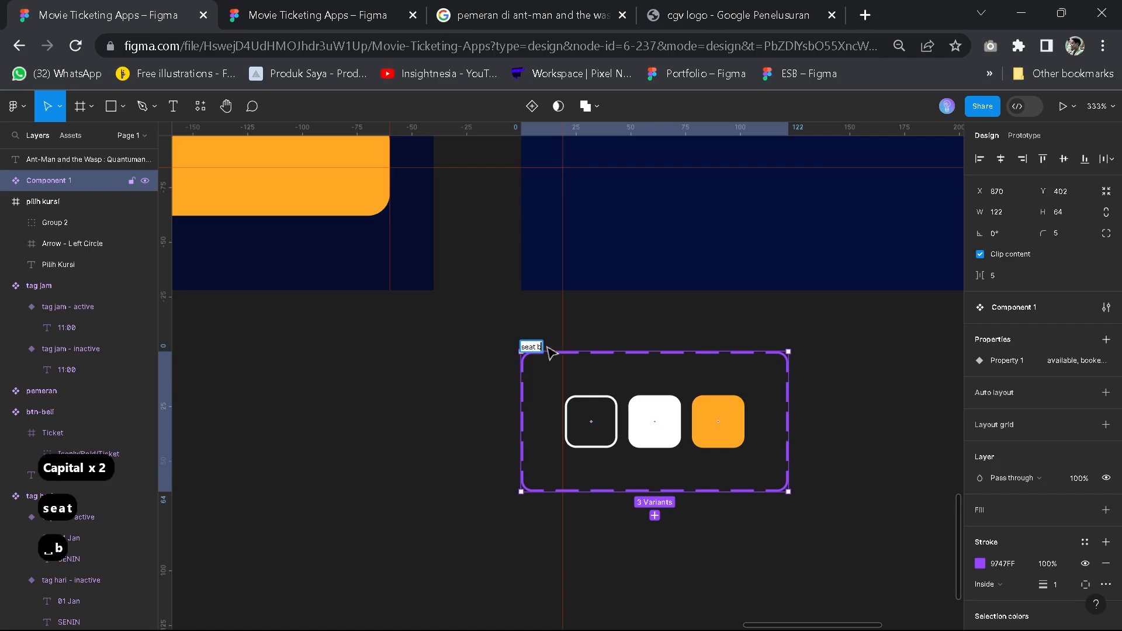
{"action": "key", "text": "Return"}
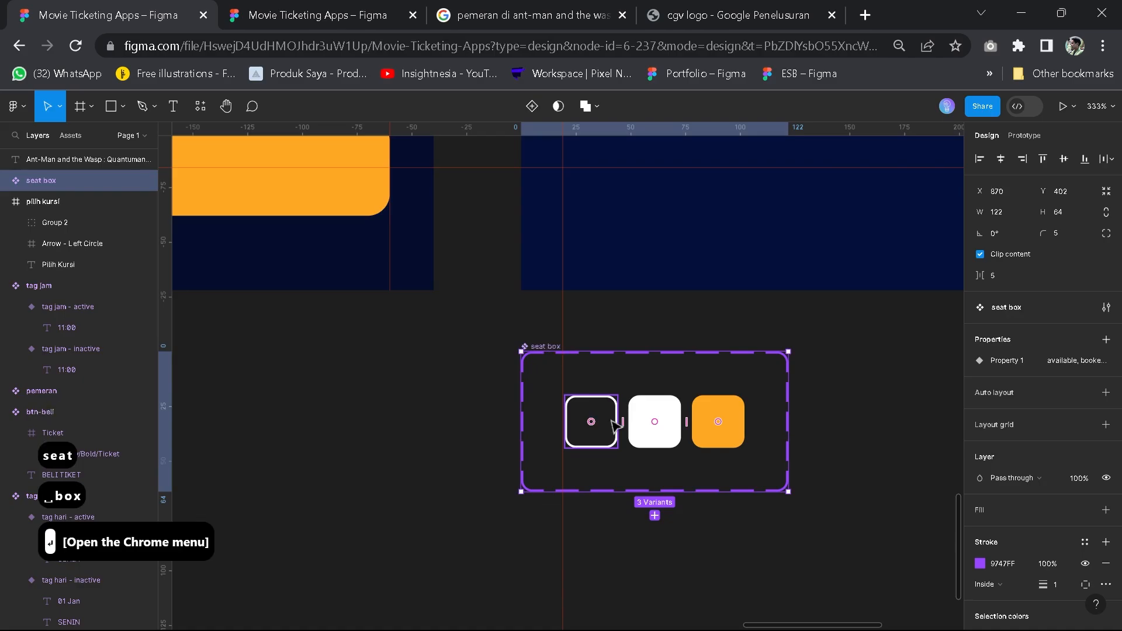
Check the variant property of the available and selected seat boxes and return to the pilih kursi screen
{"action": "left_click", "coordinate": [596, 415]}
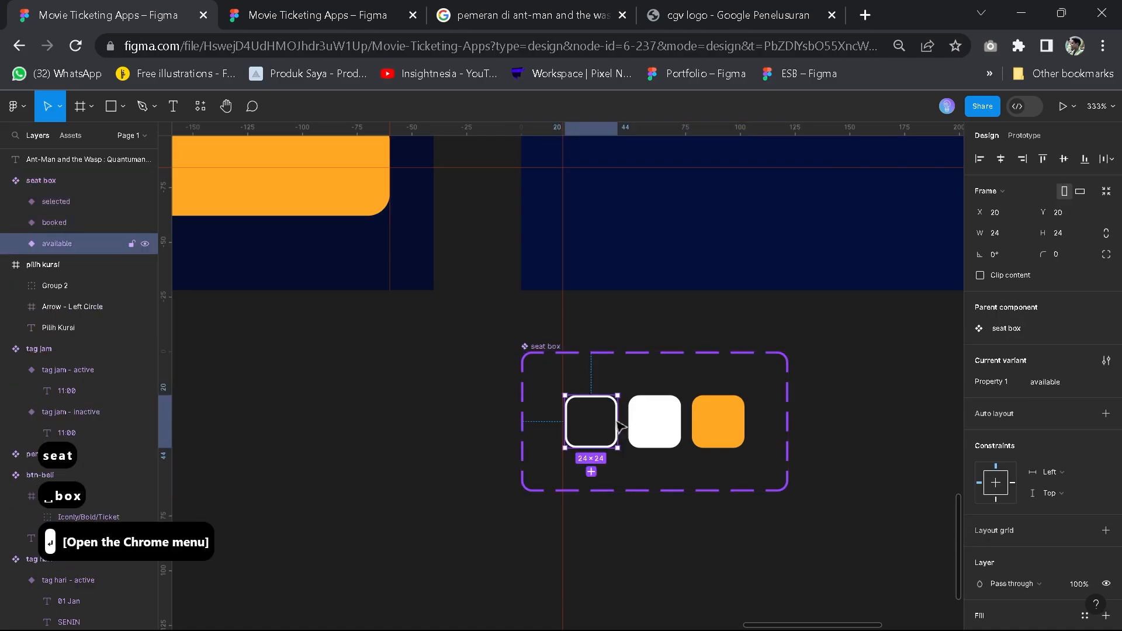
{"action": "left_click", "coordinate": [704, 418]}
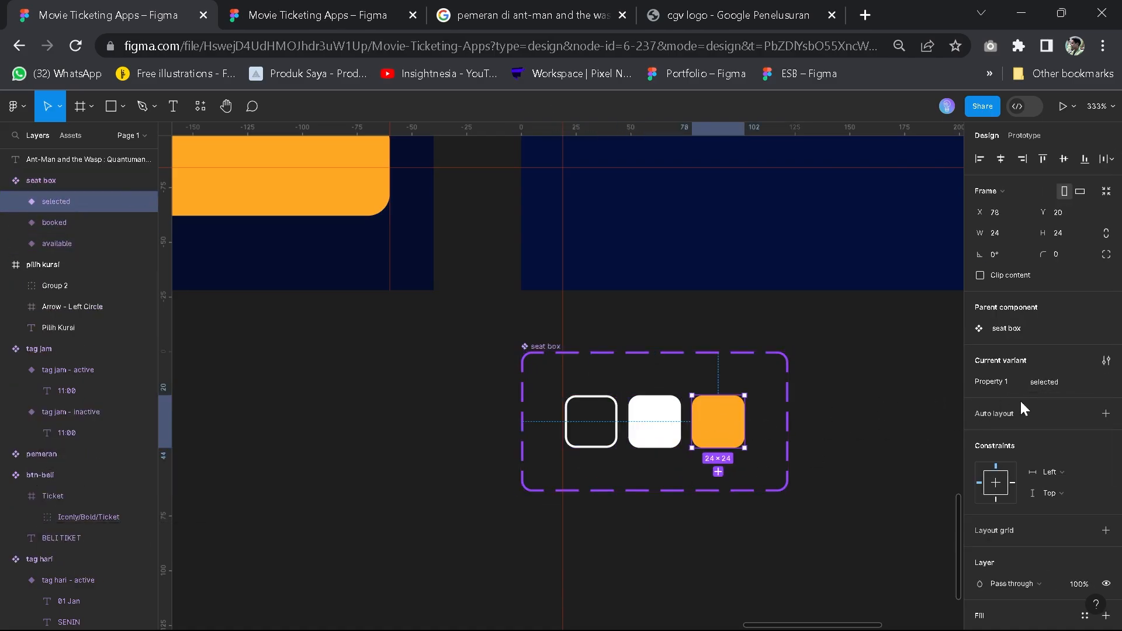
{"action": "left_click", "coordinate": [859, 413]}
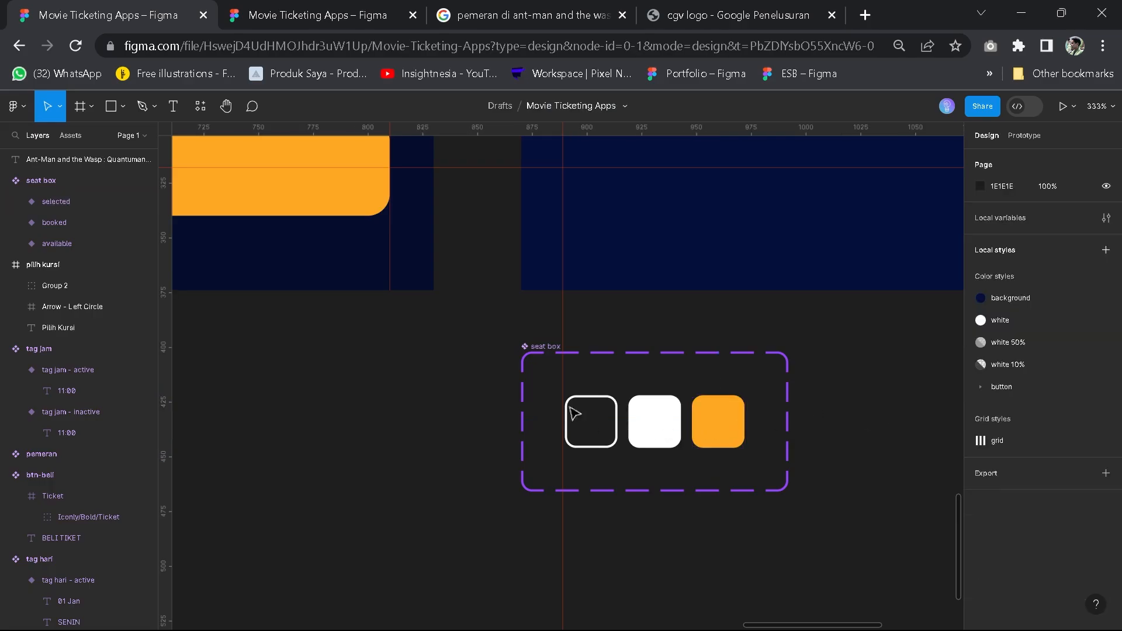
{"action": "scroll", "coordinate": [720, 341], "scroll_direction": "down", "scroll_amount": 10}
{"action": "left_click_drag", "start_coordinate": [719, 210], "coordinate": [659, 352]}
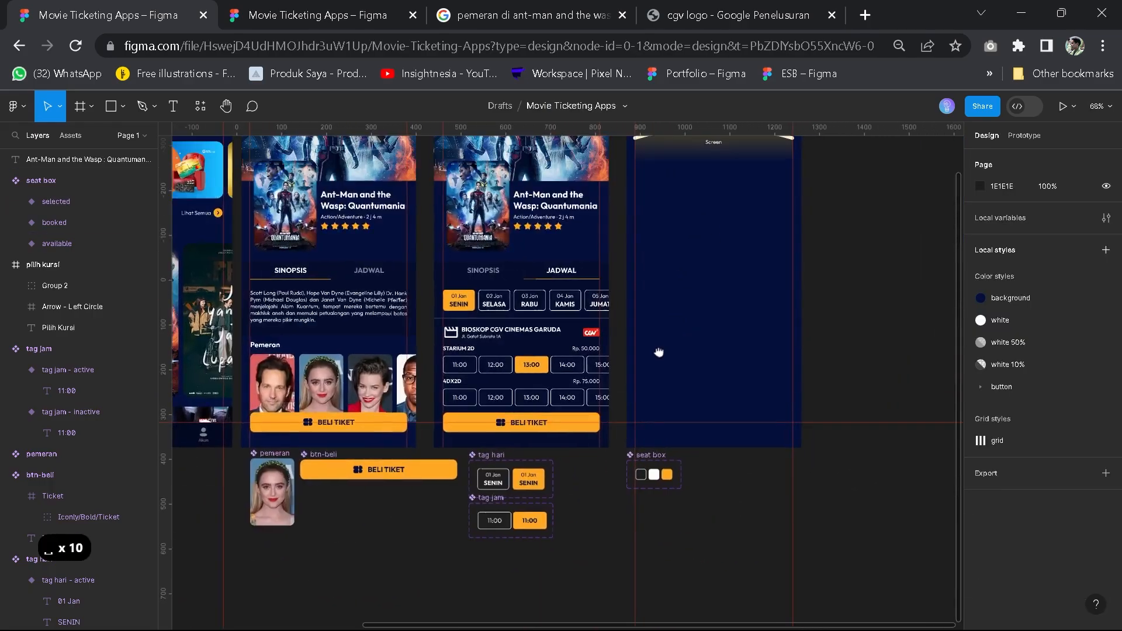
{"action": "scroll", "coordinate": [636, 395], "scroll_direction": "up", "scroll_amount": 5}
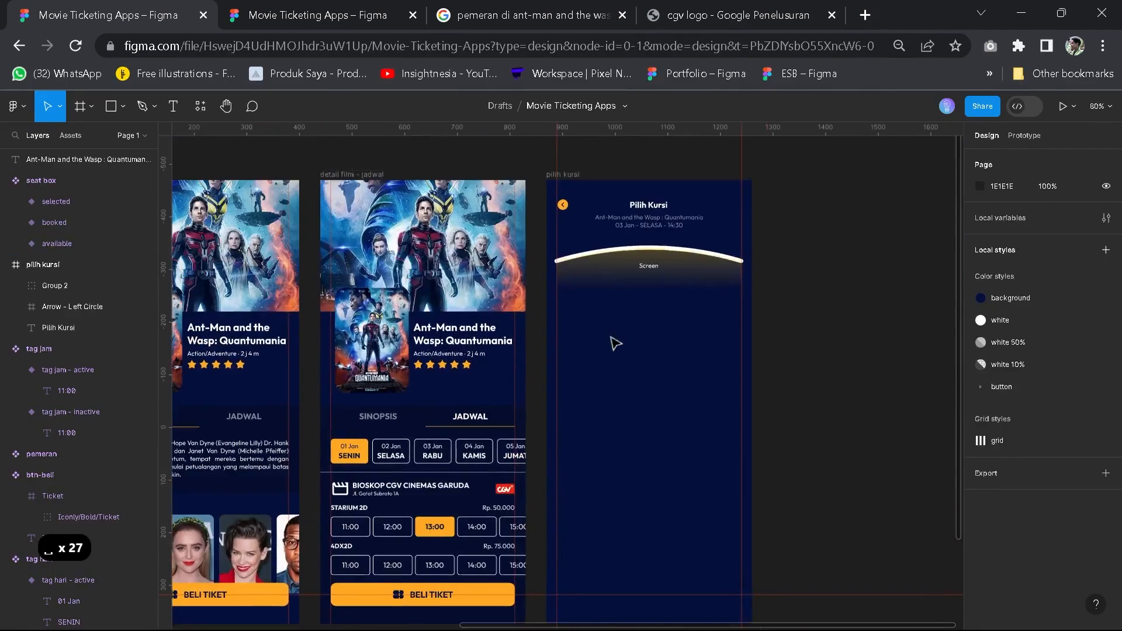
Place a seat box component instance in the pilih kursi frame below the cinema screen, at about X 93, Y 293
{"action": "left_click", "coordinate": [69, 135]}
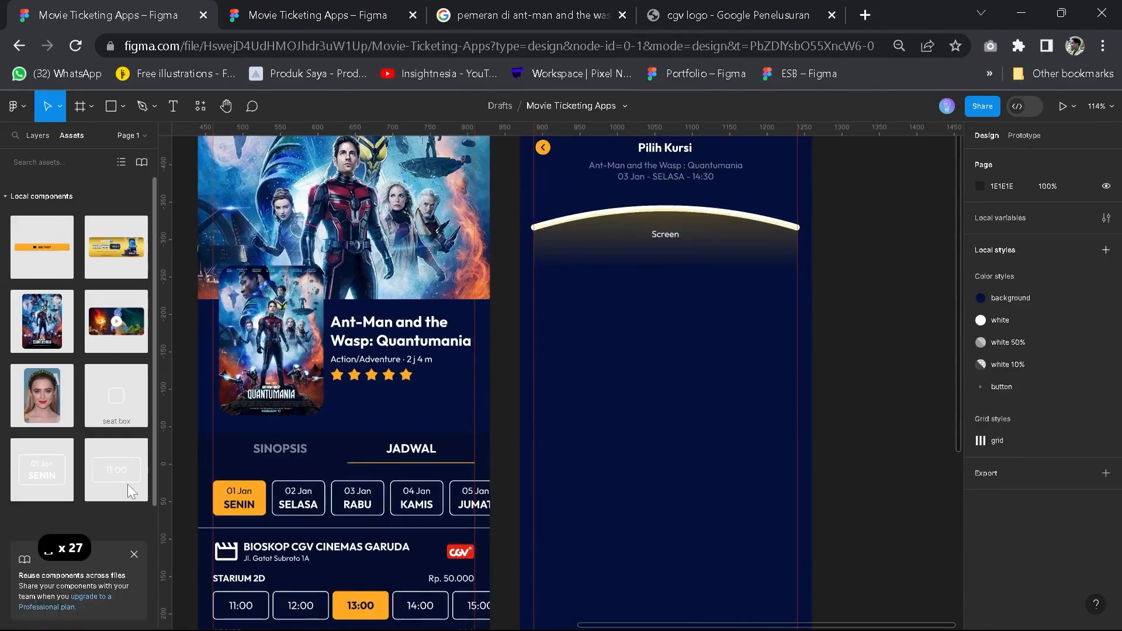
{"action": "scroll", "coordinate": [111, 485], "scroll_direction": "down", "scroll_amount": 1}
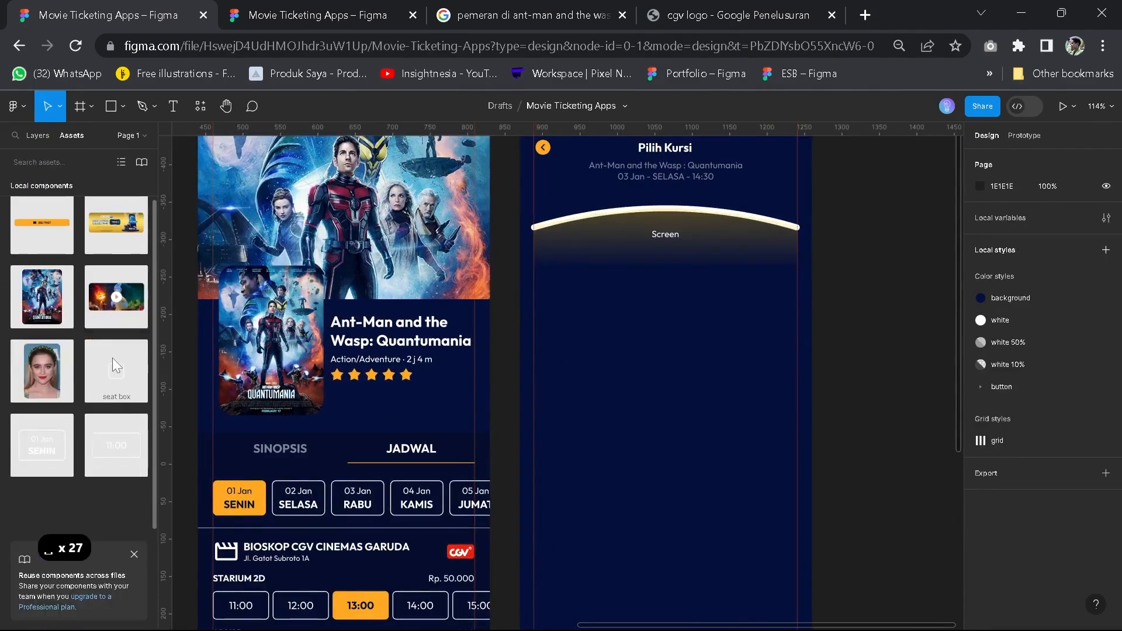
{"action": "left_click_drag", "start_coordinate": [102, 364], "coordinate": [506, 356]}
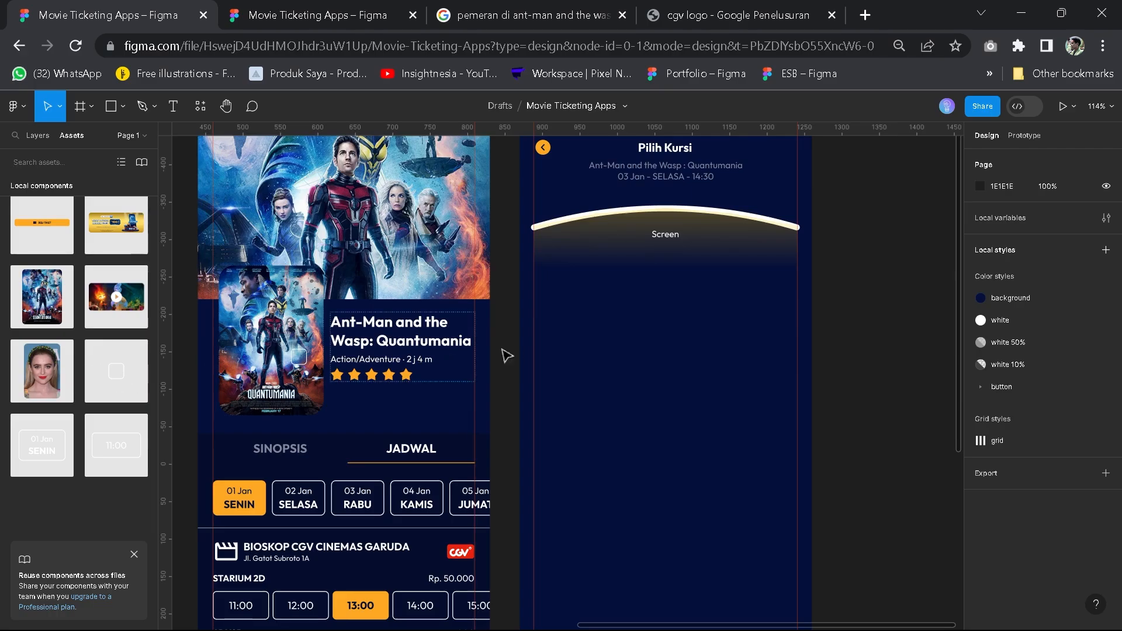
{"action": "left_click_drag", "start_coordinate": [583, 345], "coordinate": [584, 344]}
{"action": "scroll", "coordinate": [587, 342], "scroll_direction": "up", "scroll_amount": 5}
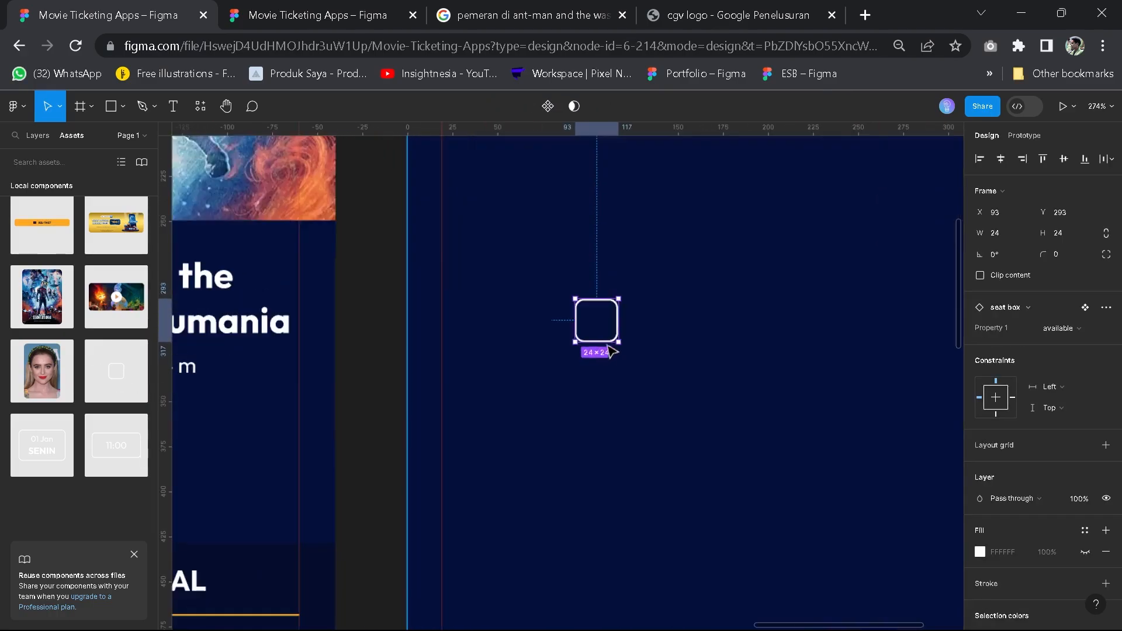
Examine how the seat rows are grouped in the finished reference file, and return to the working file
{"action": "left_click", "coordinate": [345, 15]}
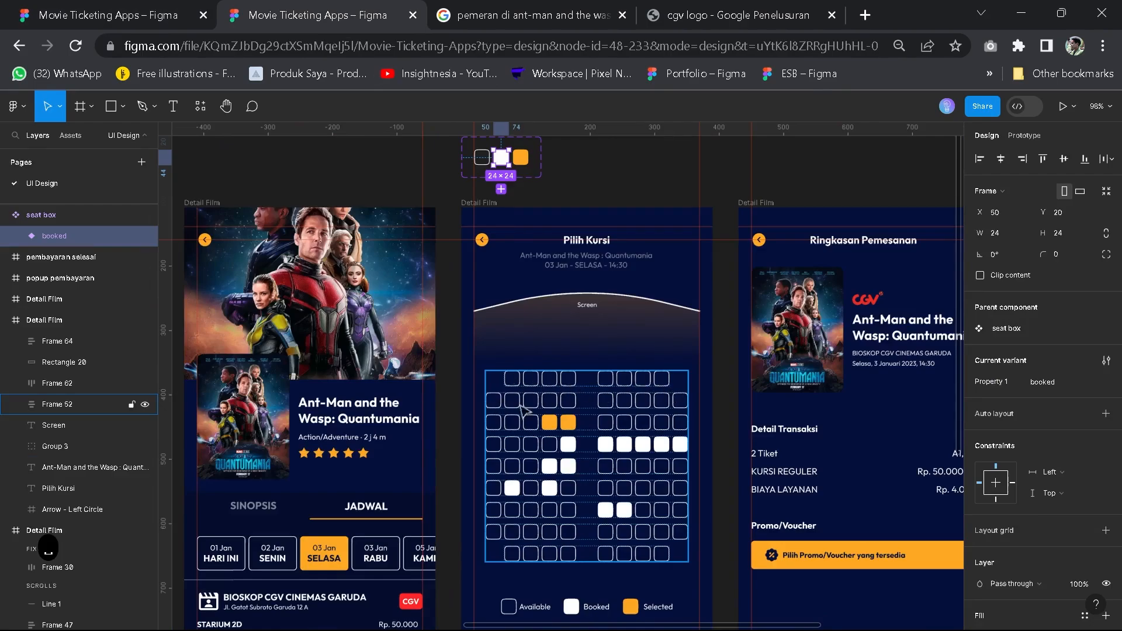
{"action": "left_click", "coordinate": [623, 405]}
{"action": "double_click", "coordinate": [622, 403]}
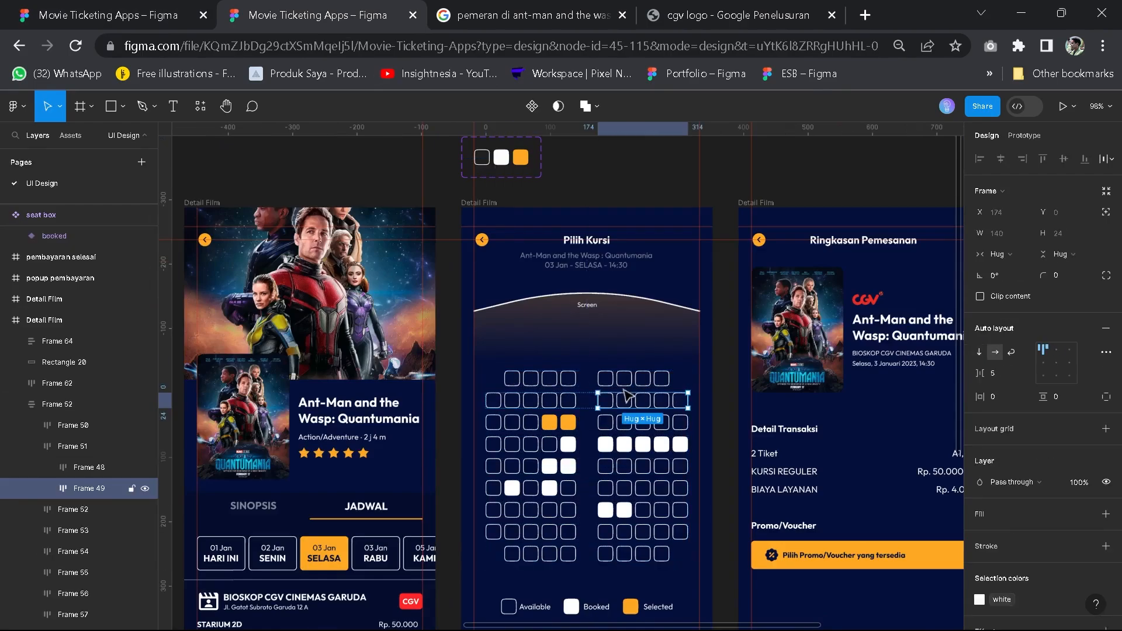
{"action": "double_click", "coordinate": [625, 380]}
{"action": "left_click", "coordinate": [97, 8]}
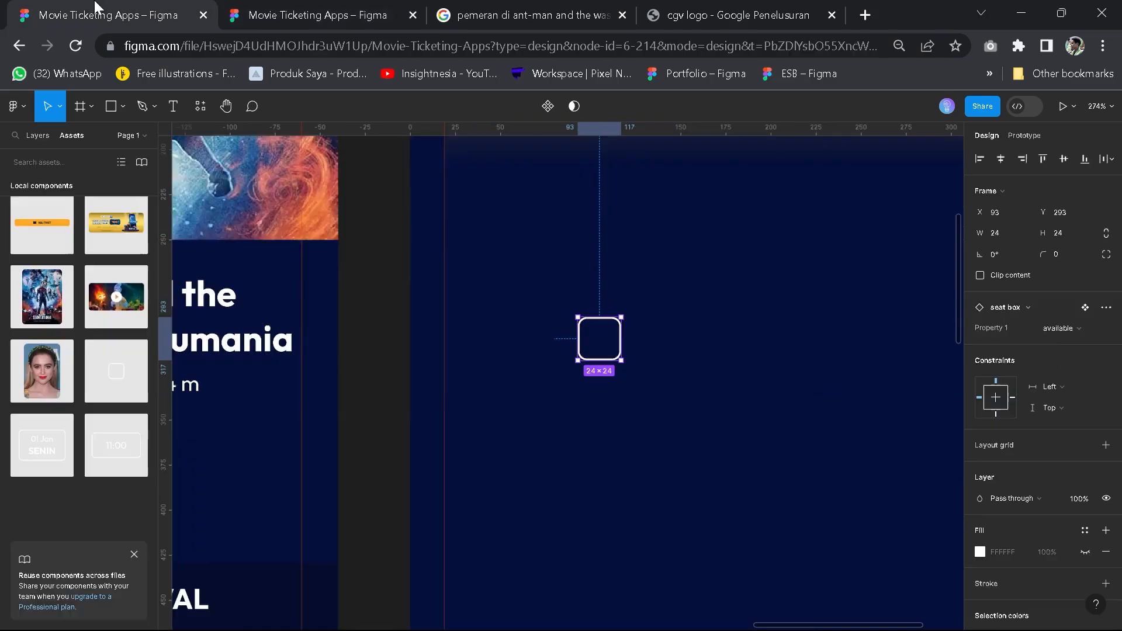
Wrap the seat box instance in an auto layout and duplicate it inside to make a row of four seats
{"action": "scroll", "coordinate": [601, 374], "scroll_direction": "down", "scroll_amount": 3}
{"action": "scroll", "coordinate": [572, 372], "scroll_direction": "up", "scroll_amount": 3}
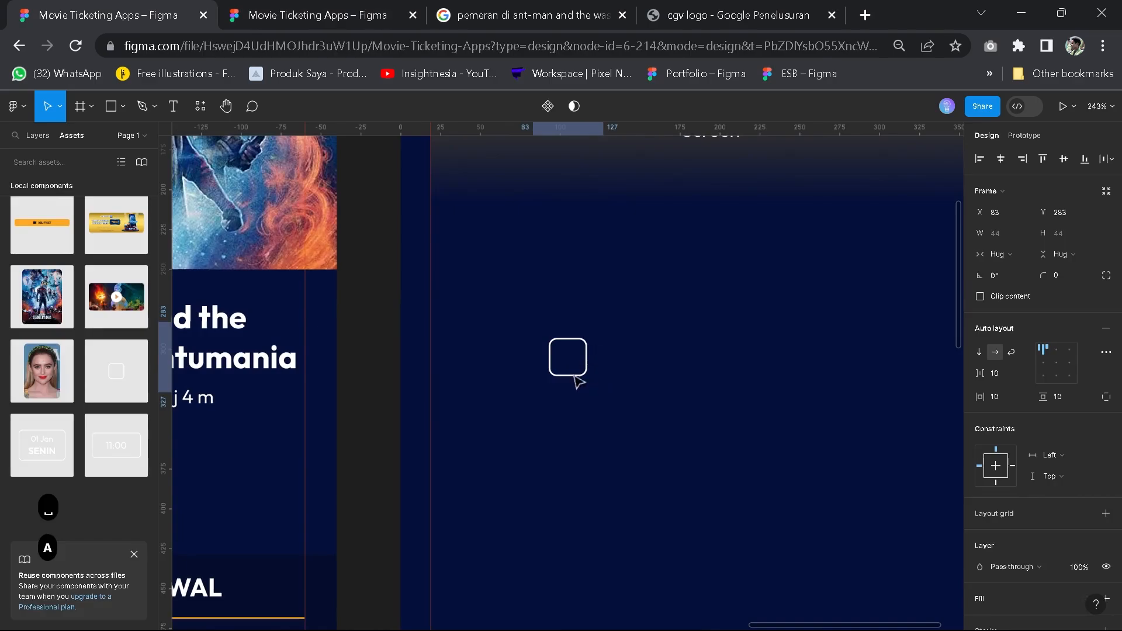
{"action": "key", "text": "shift+a"}
{"action": "left_click", "coordinate": [587, 358]}
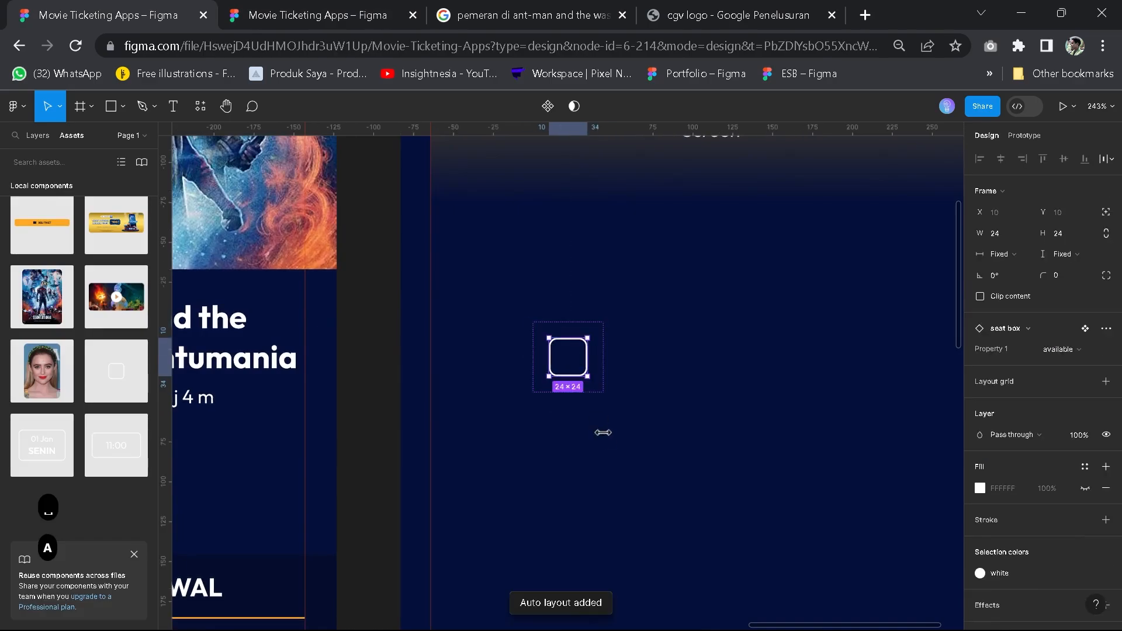
{"action": "key", "text": "ctrl+d"}
{"action": "key", "text": "ctrl+d"}
{"action": "key", "text": "ctrl+d"}
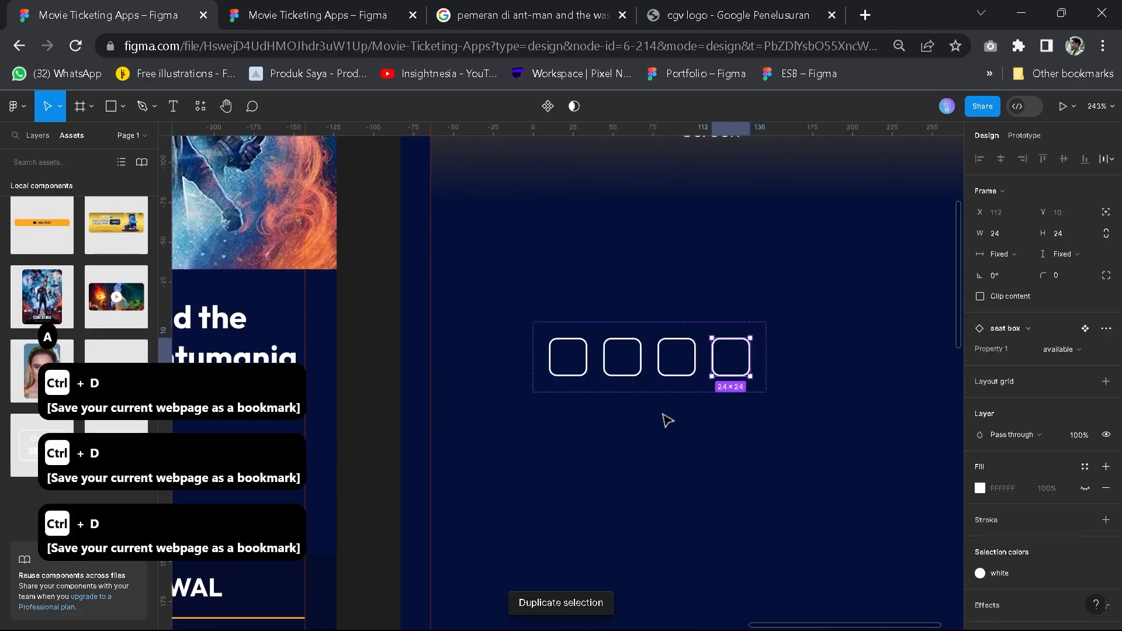
{"action": "left_click", "coordinate": [672, 426]}
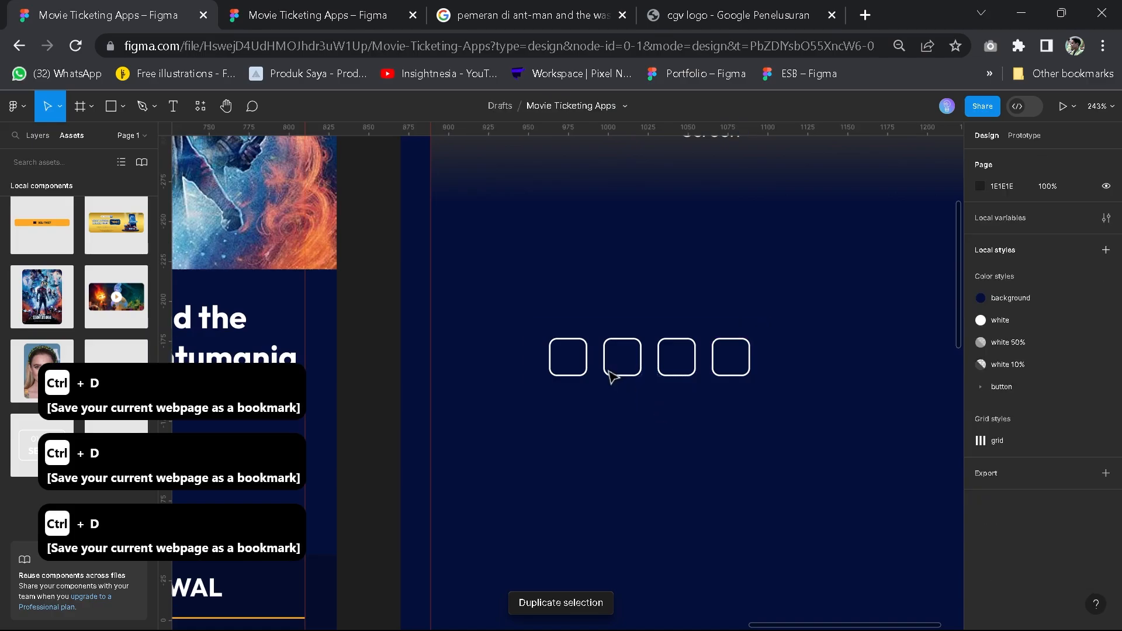
Set the stroke width of the available variant in the seat box component set to 2
{"action": "scroll", "coordinate": [619, 485], "scroll_direction": "down", "scroll_amount": 4}
{"action": "scroll", "coordinate": [619, 467], "scroll_direction": "down", "scroll_amount": 10}
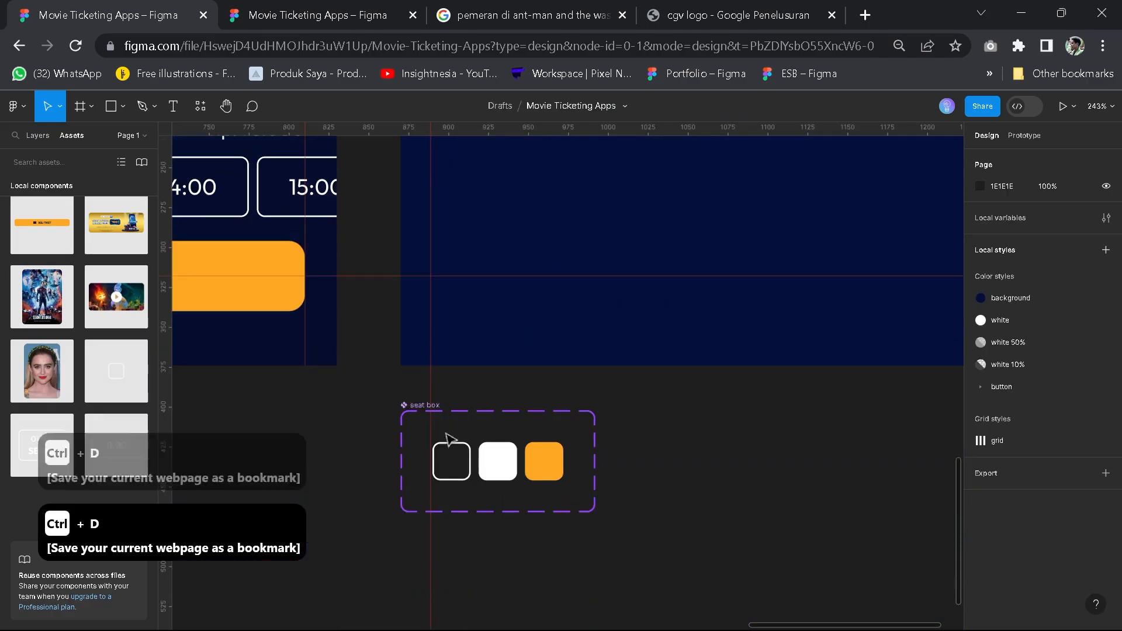
{"action": "left_click", "coordinate": [462, 432]}
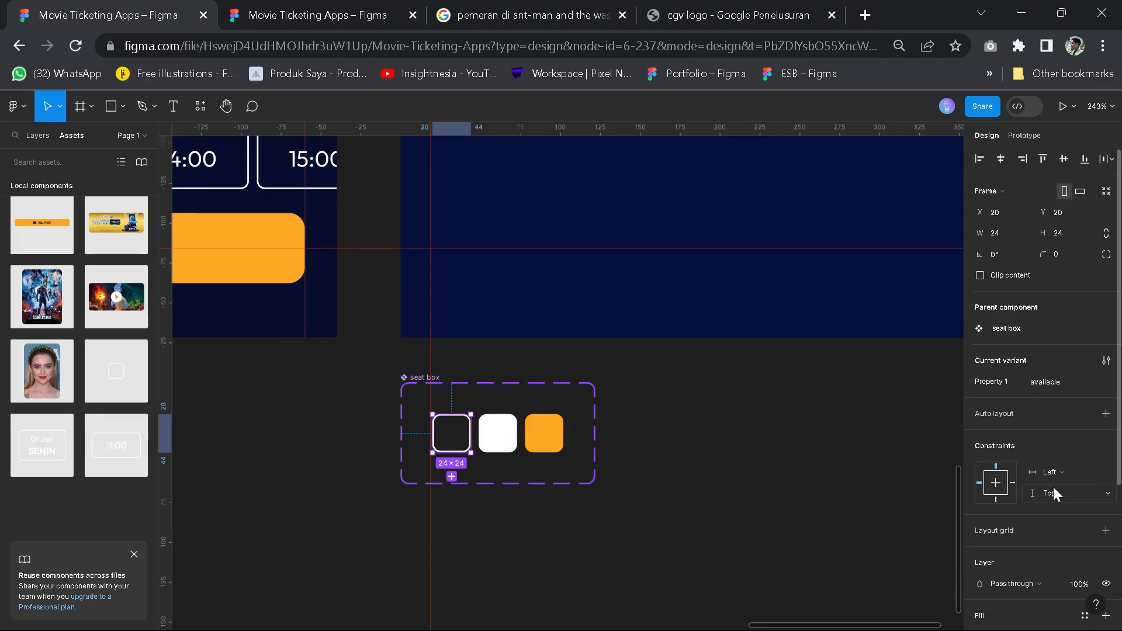
{"action": "double_click", "coordinate": [461, 433]}
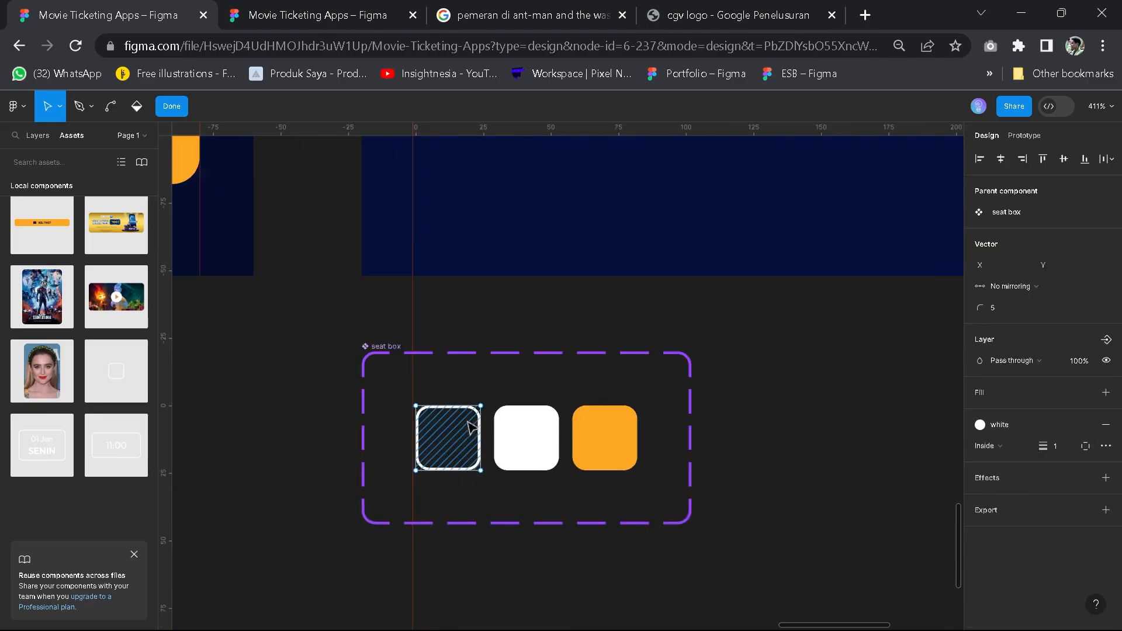
{"action": "left_click", "coordinate": [1062, 446]}
{"action": "type", "text": "2"}
{"action": "key", "text": "Return"}
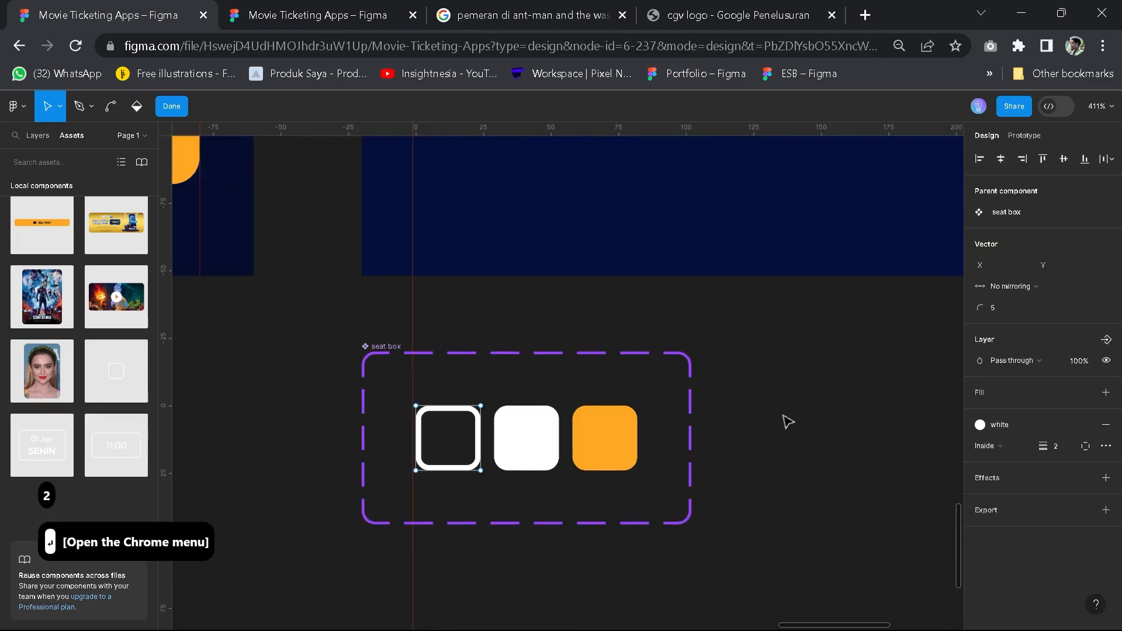
{"action": "key", "text": "Escape"}
Set the four-seat row's item spacing to 5 and its horizontal and vertical padding to 0
{"action": "scroll", "coordinate": [789, 419], "scroll_direction": "down", "scroll_amount": 5}
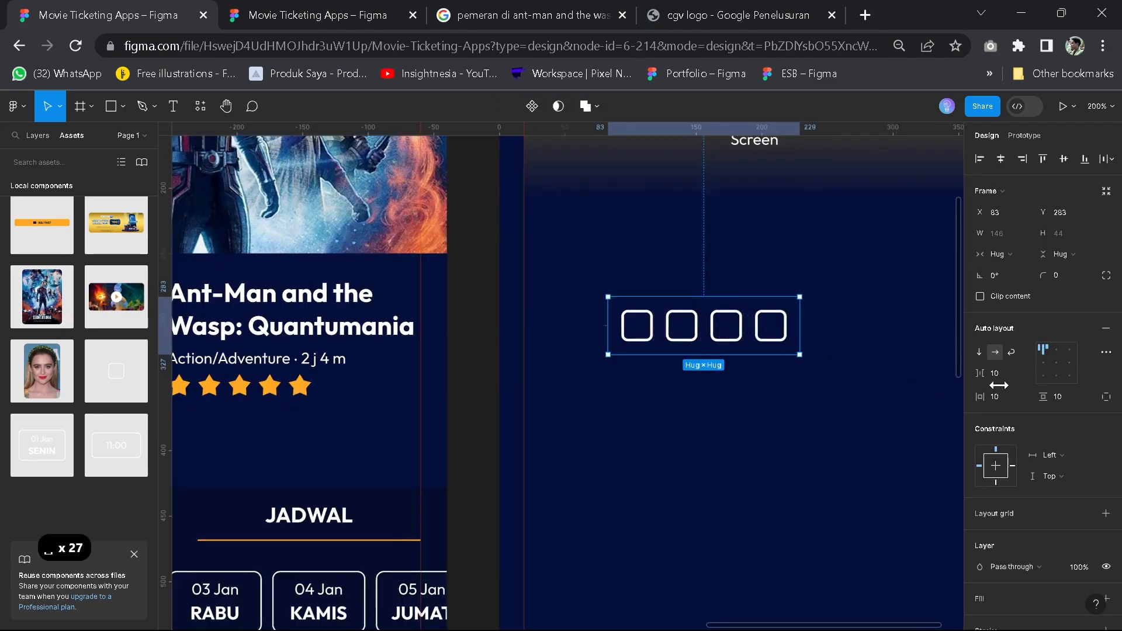
{"action": "left_click", "coordinate": [1003, 372]}
{"action": "type", "text": "5"}
{"action": "key", "text": "Return"}
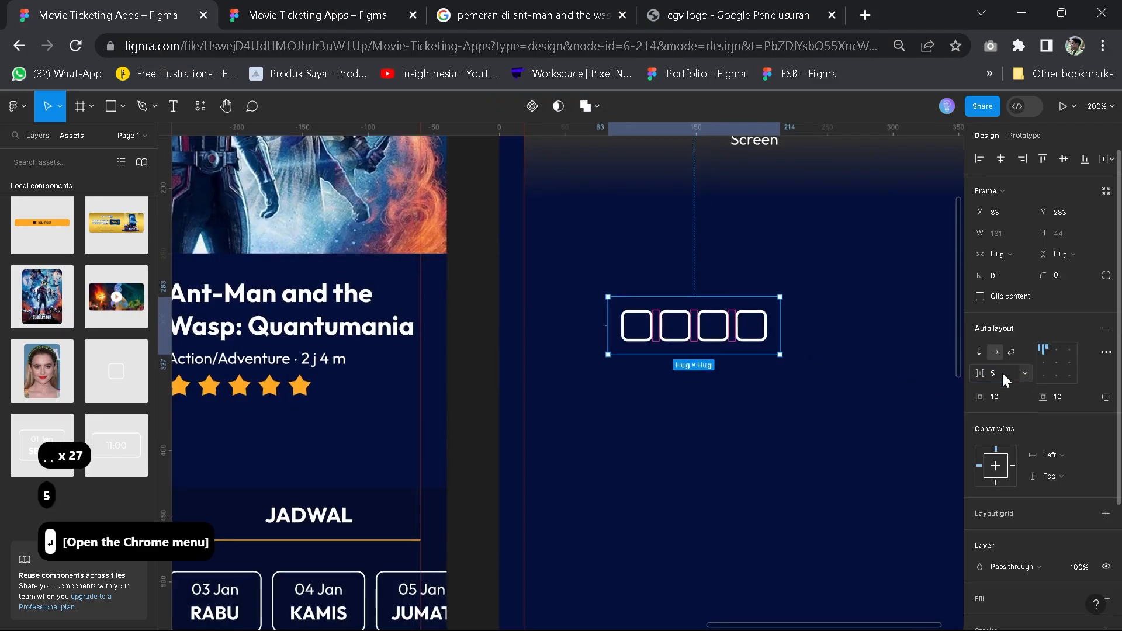
{"action": "left_click", "coordinate": [996, 395]}
{"action": "type", "text": "0"}
{"action": "key", "text": "Tab"}
{"action": "type", "text": "0"}
{"action": "key", "text": "Return"}
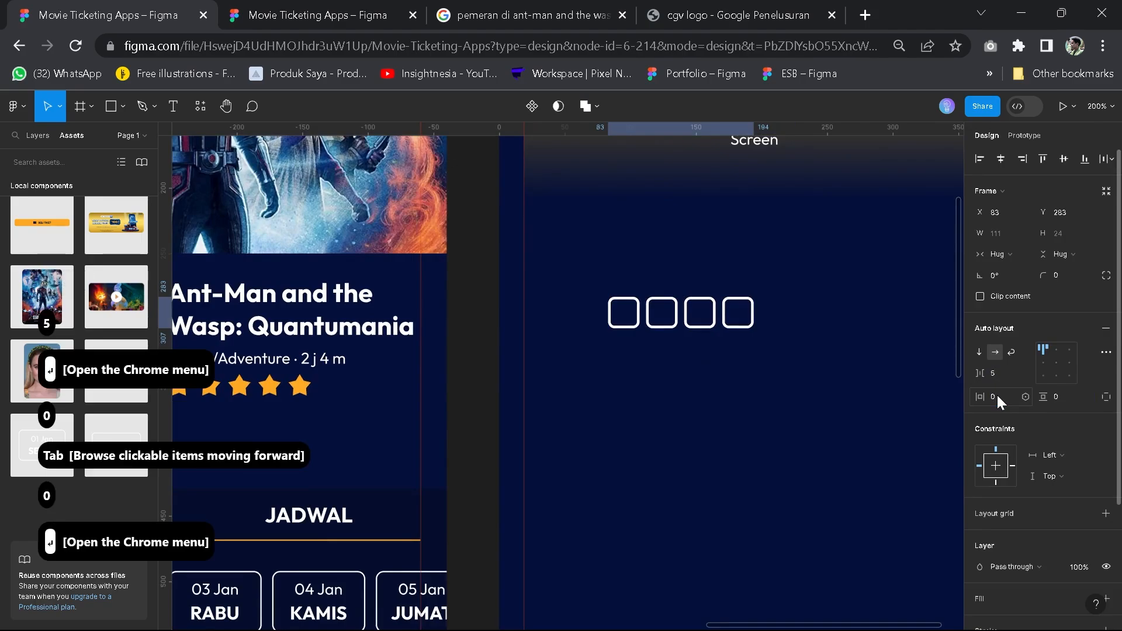
Duplicate the four-seat block and place the copy beside it on the right, leaving an aisle of about 24 px
{"action": "scroll", "coordinate": [637, 345], "scroll_direction": "down", "scroll_amount": 3}
{"action": "key", "text": "space"}
{"action": "left_click_drag", "start_coordinate": [628, 380], "coordinate": [528, 427]}
{"action": "scroll", "coordinate": [586, 388], "scroll_direction": "up", "scroll_amount": 2}
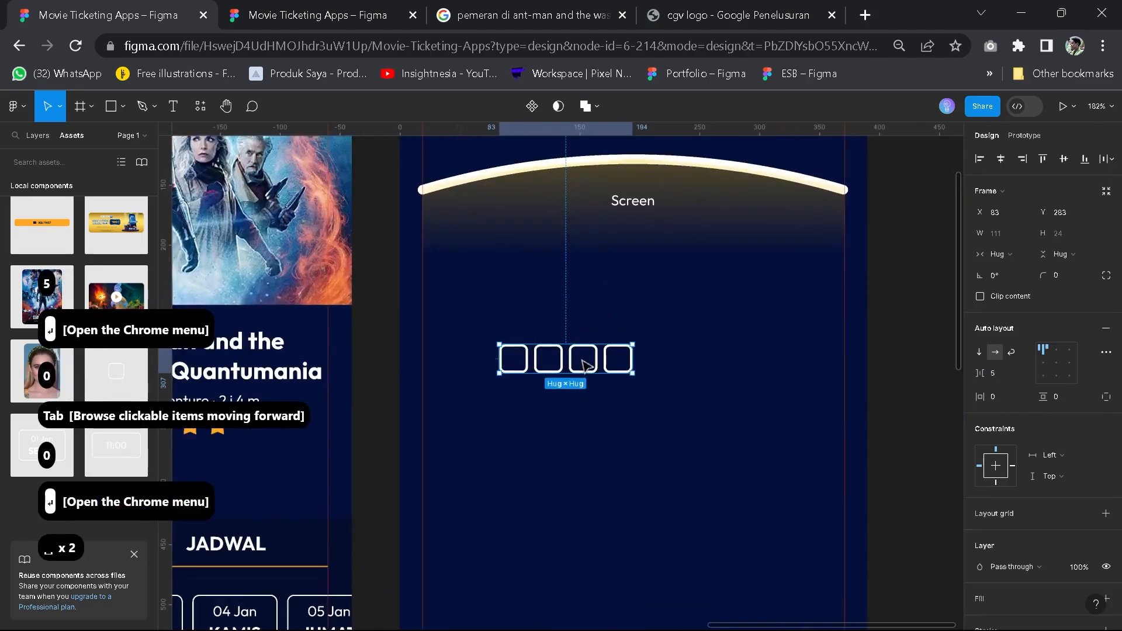
{"action": "key", "text": "ctrl+d"}
{"action": "left_click_drag", "start_coordinate": [586, 365], "coordinate": [752, 365]}
Build a second row below from copies of the four-seat block, with five seats on each side of the aisle
{"action": "left_click", "coordinate": [596, 368]}
{"action": "key", "text": "ctrl+d"}
{"action": "left_click_drag", "start_coordinate": [596, 375], "coordinate": [597, 422]}
{"action": "double_click", "coordinate": [592, 418]}
{"action": "key", "text": "ctrl+d"}
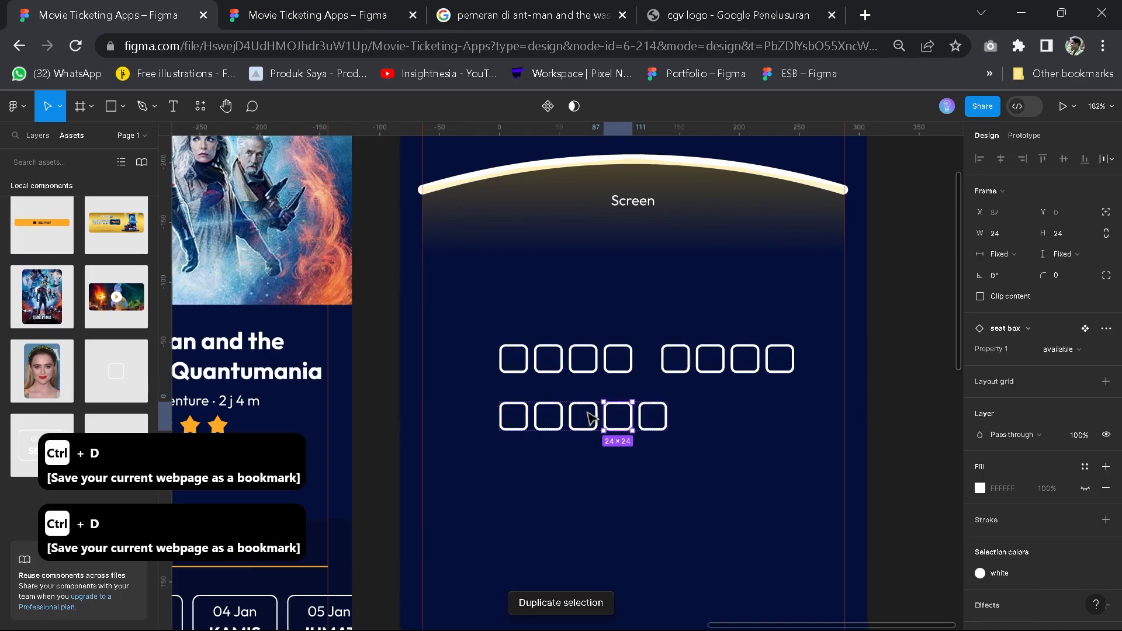
{"action": "left_click", "coordinate": [628, 468]}
{"action": "left_click_drag", "start_coordinate": [620, 431], "coordinate": [727, 405]}
{"action": "left_click", "coordinate": [546, 419]}
{"action": "key", "text": "ctrl+d"}
Move both five-seat blocks up closer beneath the first row, to Y 318
{"action": "left_click", "coordinate": [576, 357]}
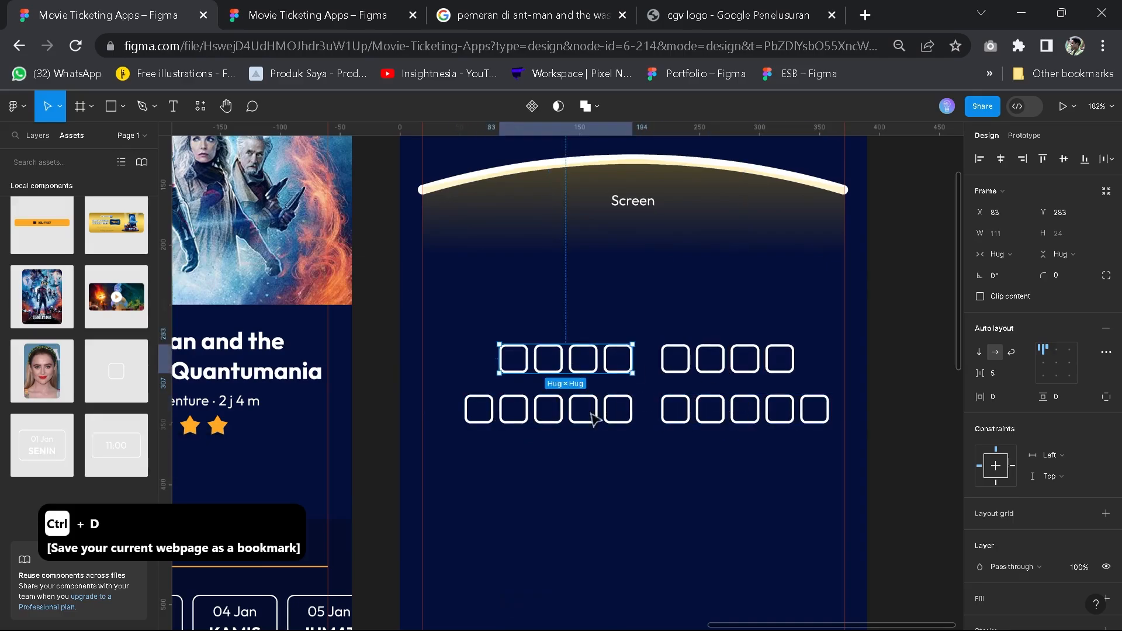
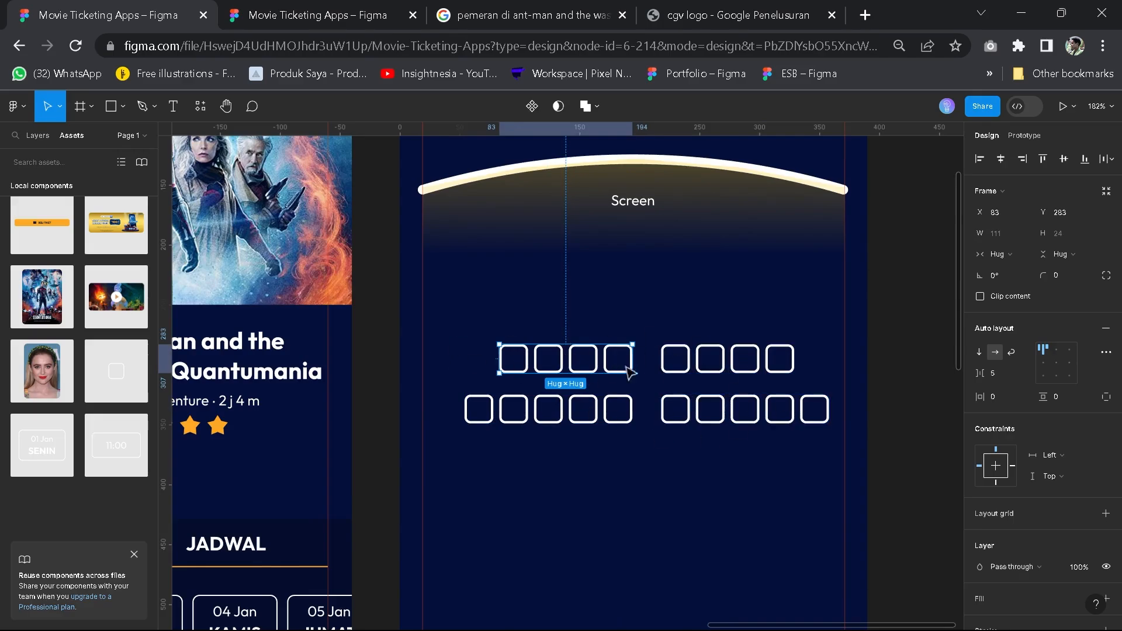
{"action": "left_click", "coordinate": [601, 414]}
{"action": "left_click", "coordinate": [703, 415], "text": "shift"}
{"action": "left_click_drag", "start_coordinate": [691, 414], "coordinate": [592, 367]}
{"action": "key", "text": "Down"}
{"action": "key", "text": "space"}
Combine the two four-seat blocks into one auto layout row and the two five-seat blocks into another
{"action": "left_click", "coordinate": [469, 316]}
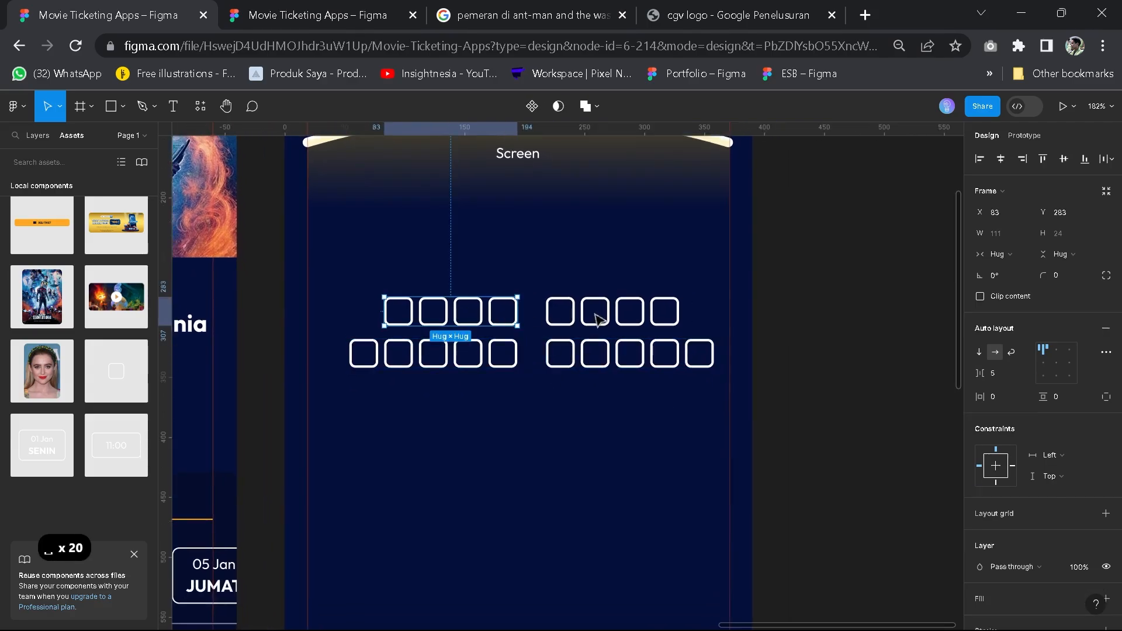
{"action": "left_click", "coordinate": [600, 321], "text": "shift"}
{"action": "key", "text": "shift+a"}
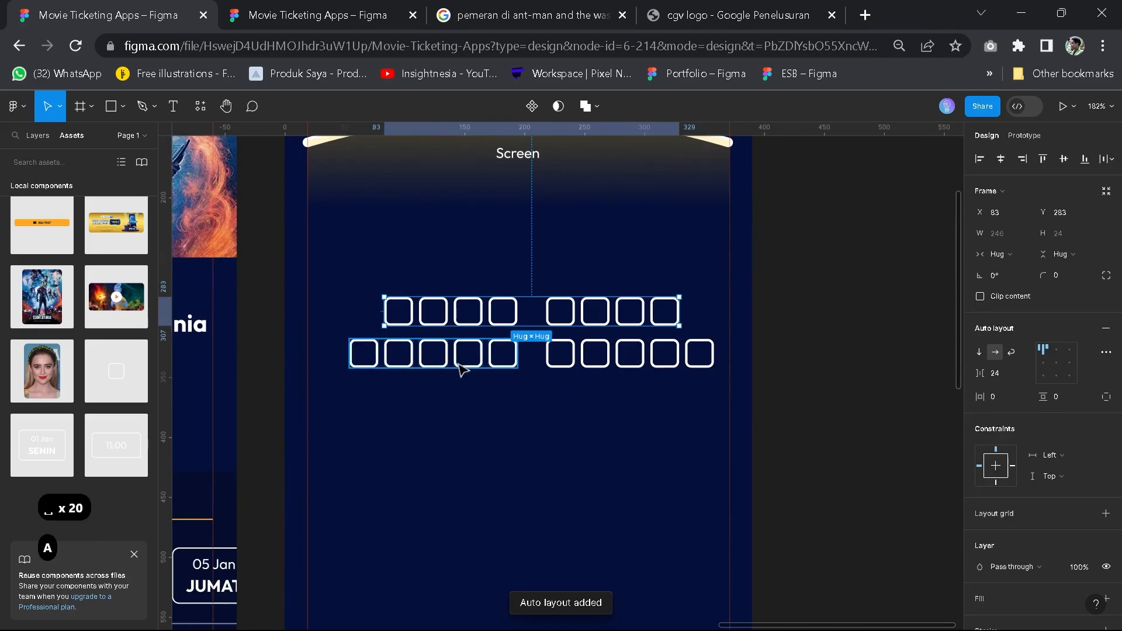
{"action": "left_click", "coordinate": [462, 368]}
{"action": "left_click", "coordinate": [602, 364], "text": "shift"}
{"action": "key", "text": "shift+a"}
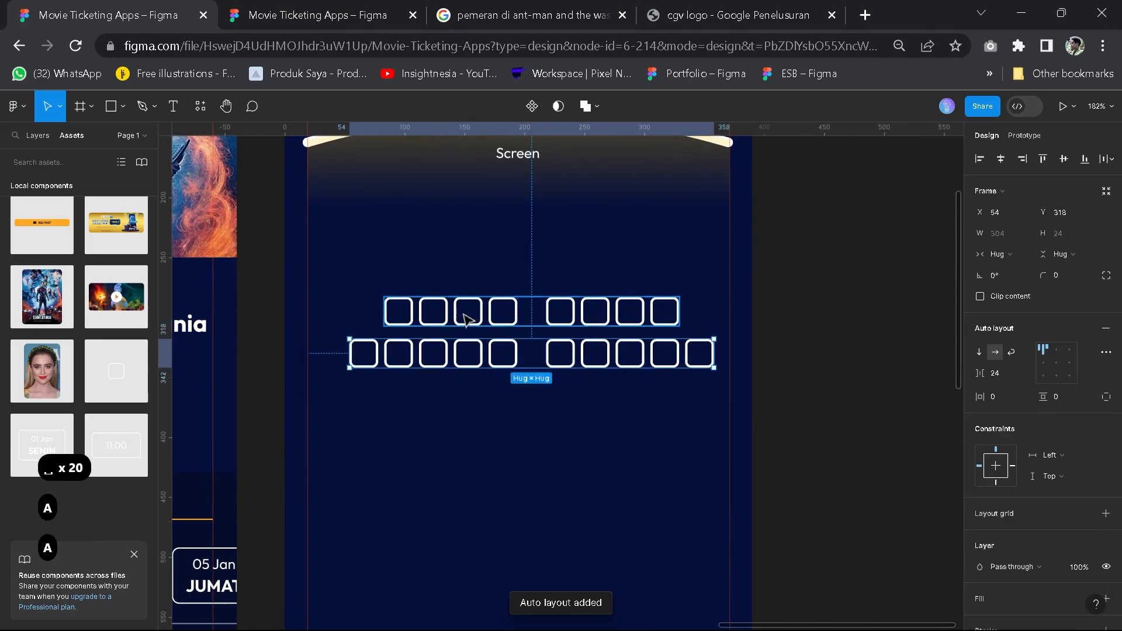
{"action": "left_click", "coordinate": [465, 320]}
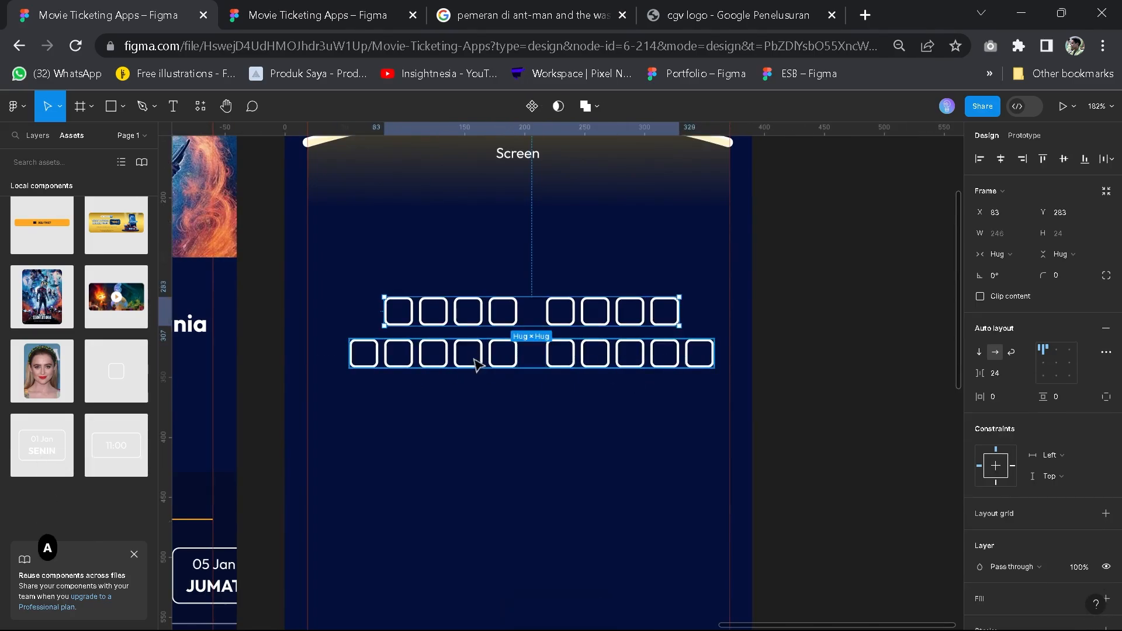
{"action": "double_click", "coordinate": [504, 358]}
{"action": "key", "text": "ctrl+a"}
{"action": "key", "text": "ctrl+d"}
{"action": "key", "text": "ctrl+z"}
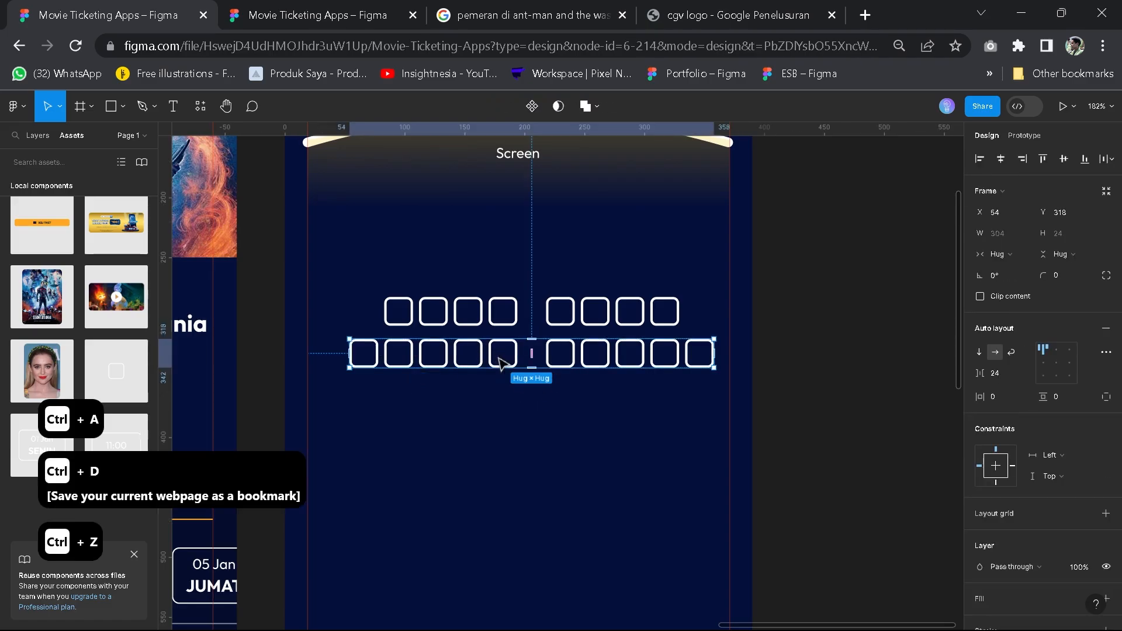
{"action": "double_click", "coordinate": [499, 358]}
{"action": "left_click", "coordinate": [601, 358]}
{"action": "left_click", "coordinate": [575, 418]}
Wrap the ten-seat row in an auto layout and duplicate it inside to make four stacked rows
{"action": "left_click", "coordinate": [485, 353]}
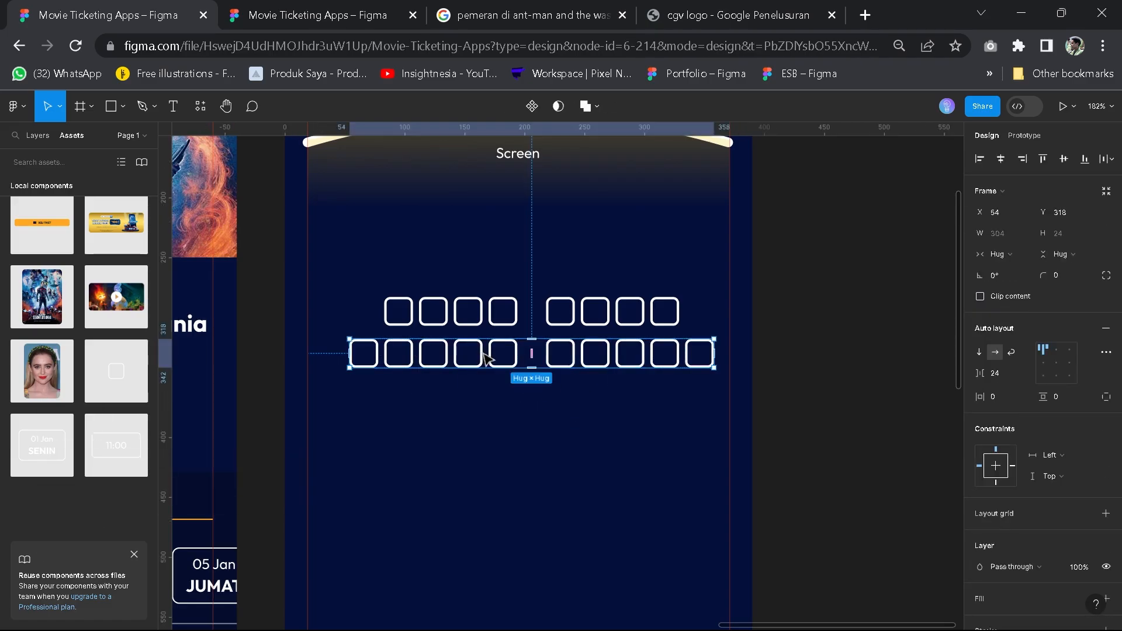
{"action": "key", "text": "shift+a"}
{"action": "left_click", "coordinate": [547, 358]}
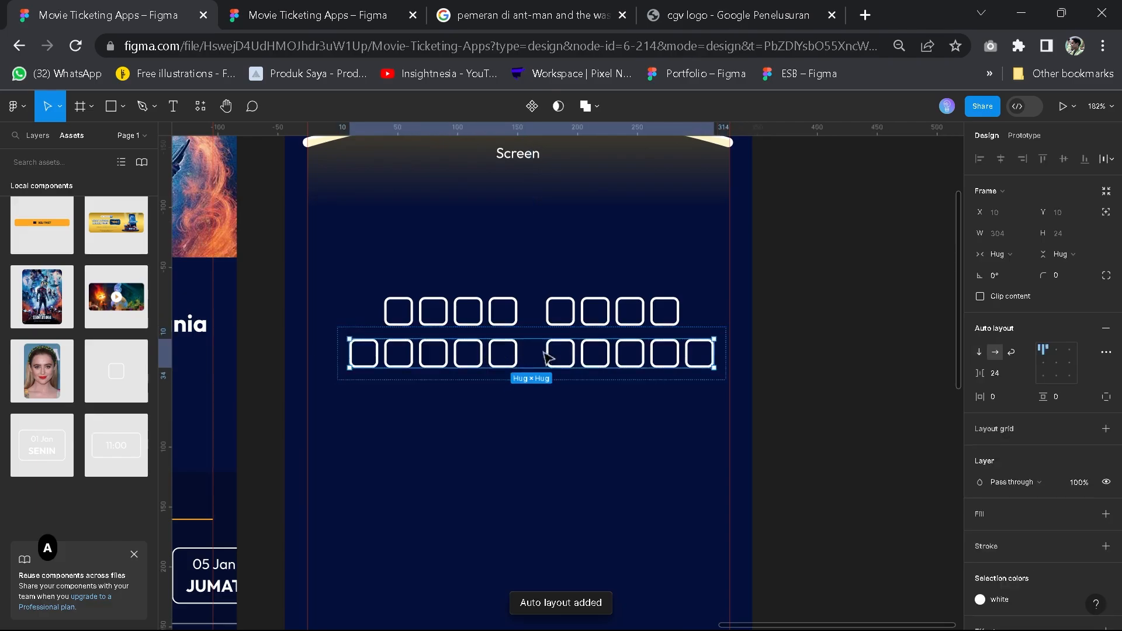
{"action": "key", "text": "ctrl+d"}
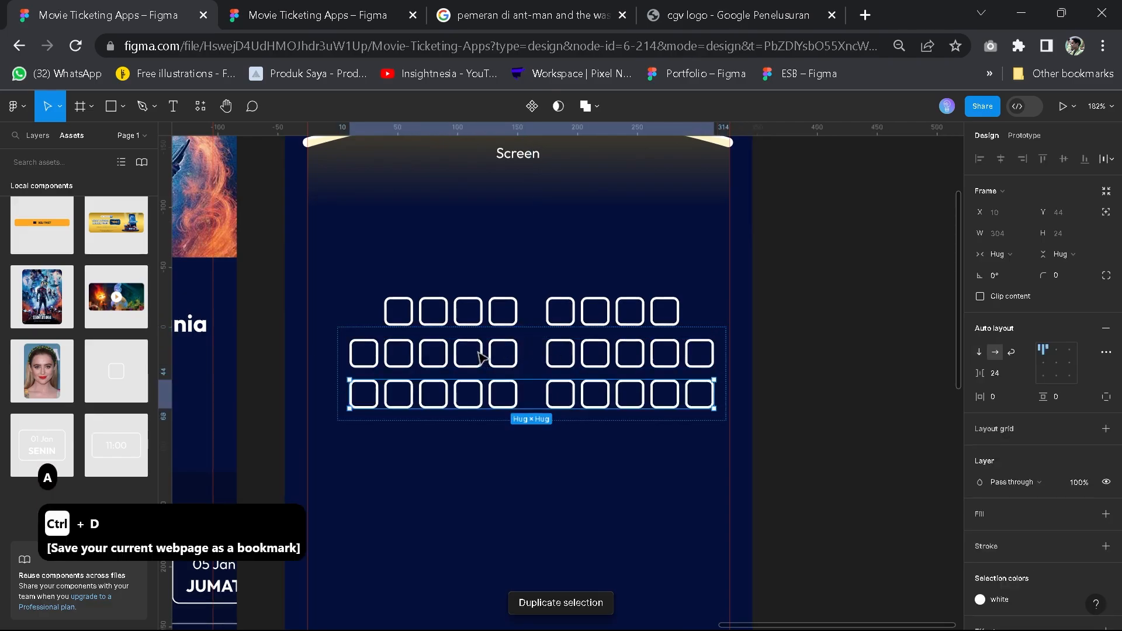
{"action": "key", "text": "ctrl+d"}
{"action": "key", "text": "ctrl+d"}
{"action": "left_click", "coordinate": [497, 537]}
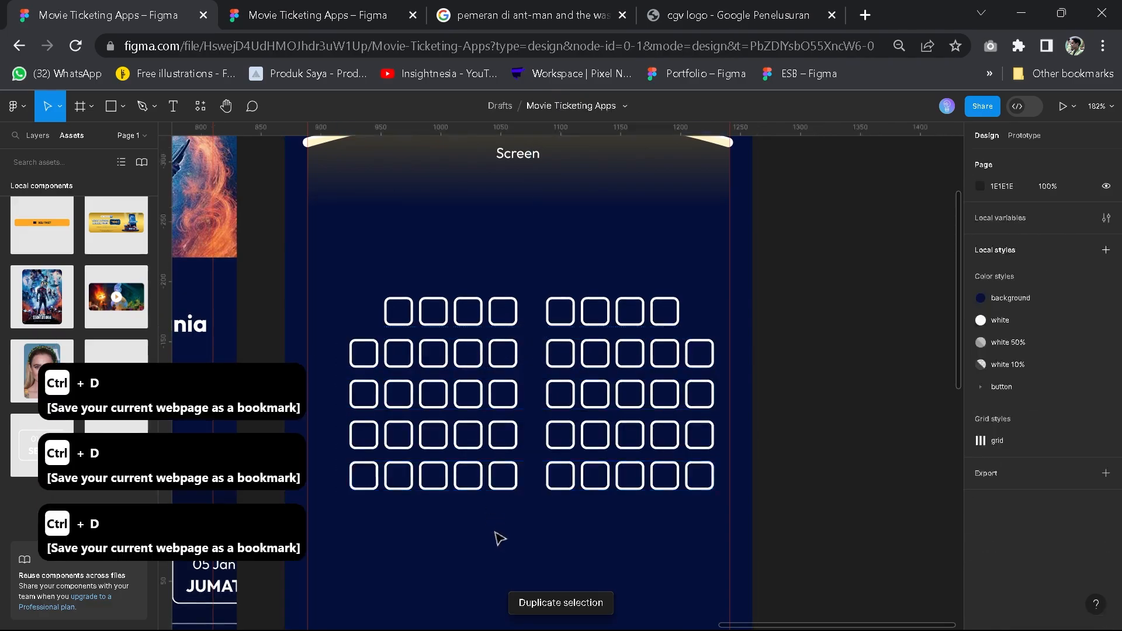
Duplicate the eight-seat top row and place the copy below the ten-seat rows, at Y 454
{"action": "left_click", "coordinate": [489, 404]}
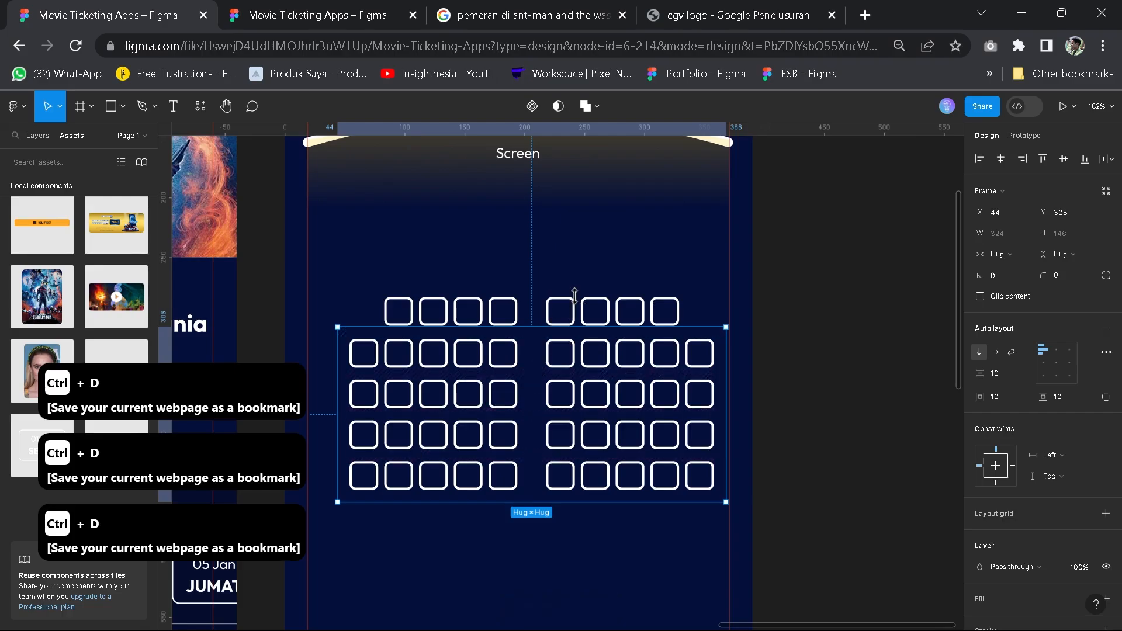
{"action": "left_click", "coordinate": [574, 317]}
{"action": "left_click_drag", "start_coordinate": [577, 318], "coordinate": [576, 515]}
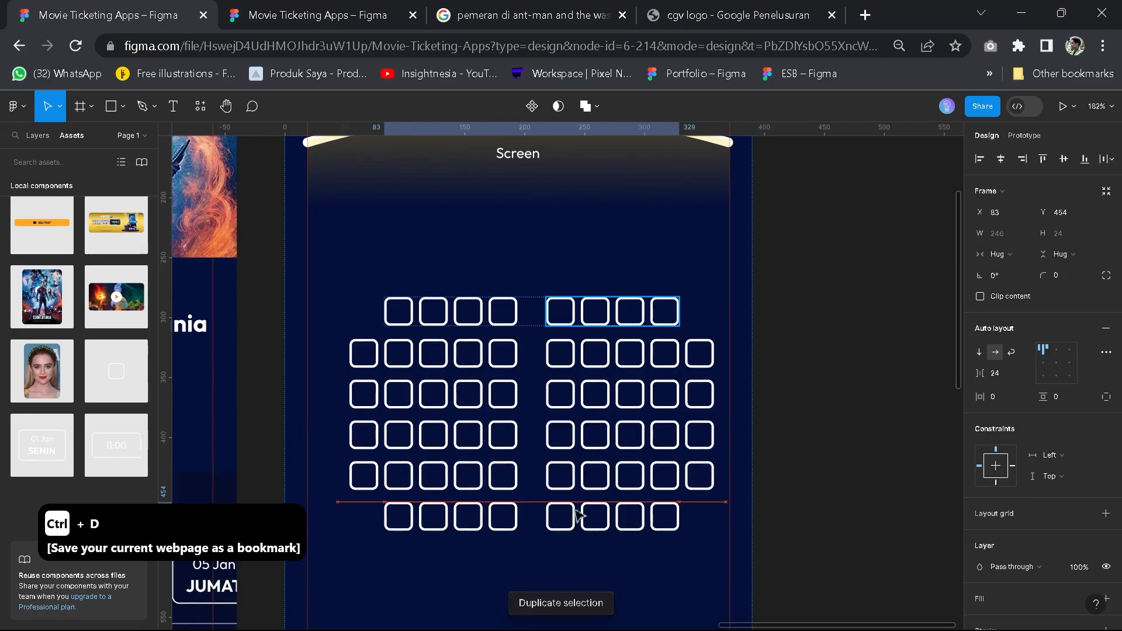
{"action": "left_click", "coordinate": [586, 311]}
Set the horizontal and vertical padding of the auto layout holding the ten-seat rows to 0
{"action": "left_click", "coordinate": [567, 435]}
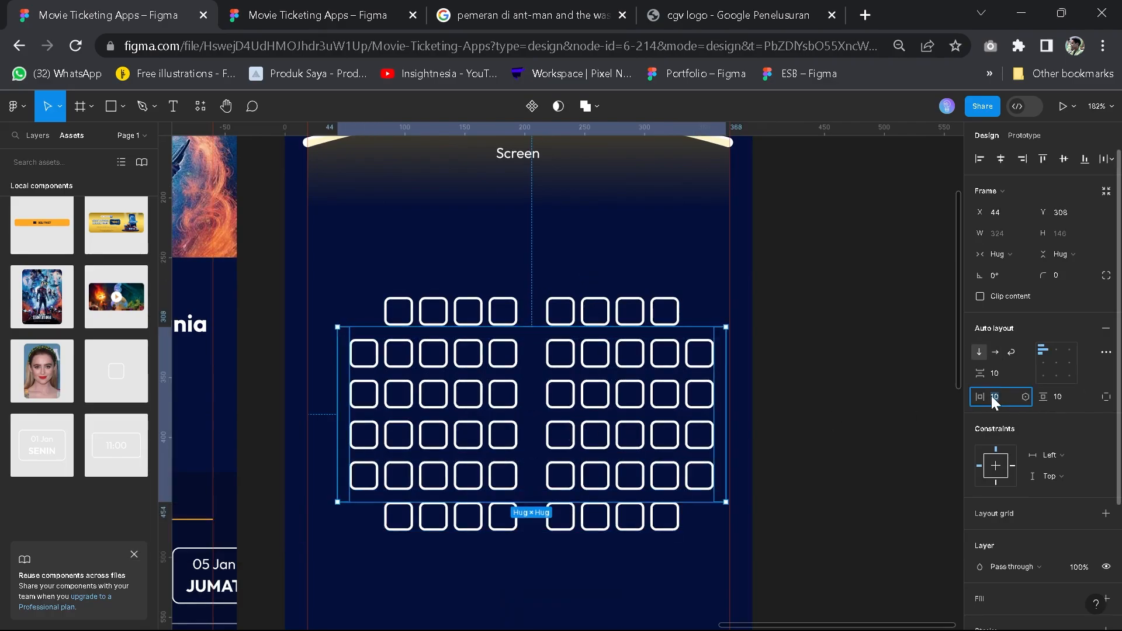
{"action": "type", "text": "0"}
{"action": "key", "text": "Tab"}
{"action": "type", "text": "0"}
{"action": "key", "text": "Return"}
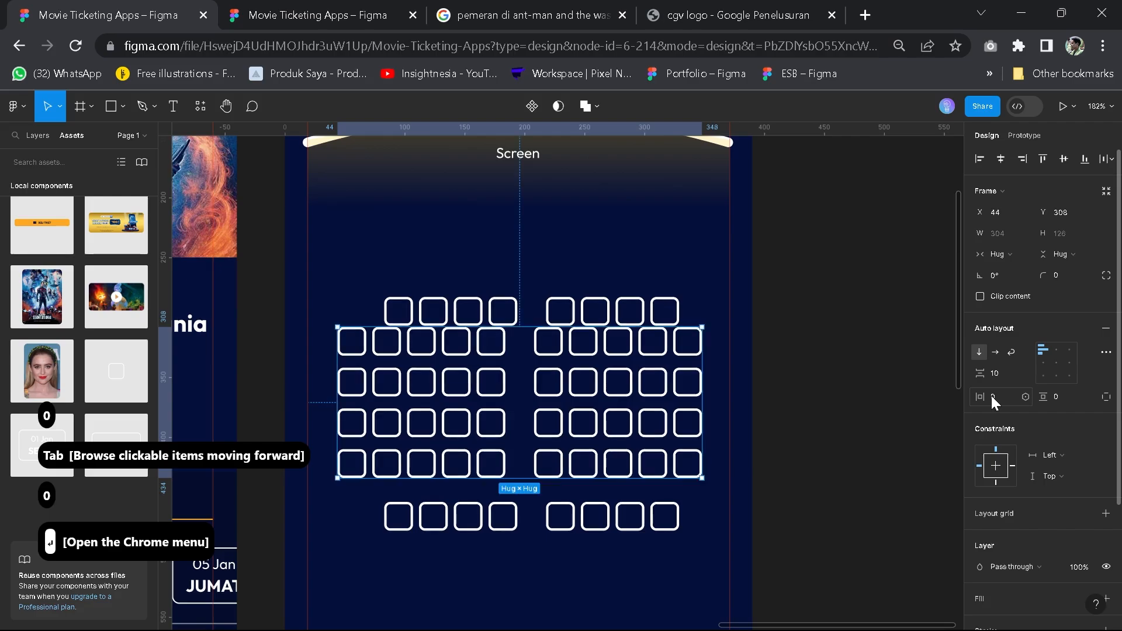
Center the ten-seat rows, the top eight-seat row and the bottom eight-seat row horizontally on the screen
{"action": "left_click", "coordinate": [1001, 158]}
{"action": "left_click", "coordinate": [553, 314]}
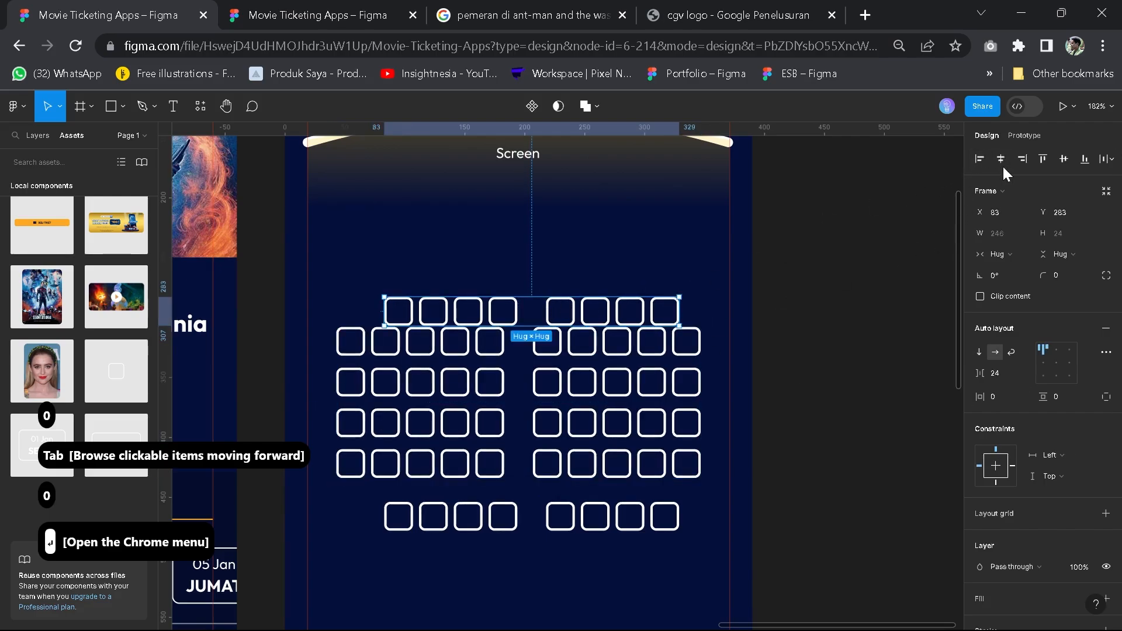
{"action": "left_click", "coordinate": [1001, 159]}
{"action": "left_click", "coordinate": [604, 526]}
{"action": "left_click", "coordinate": [1002, 159]}
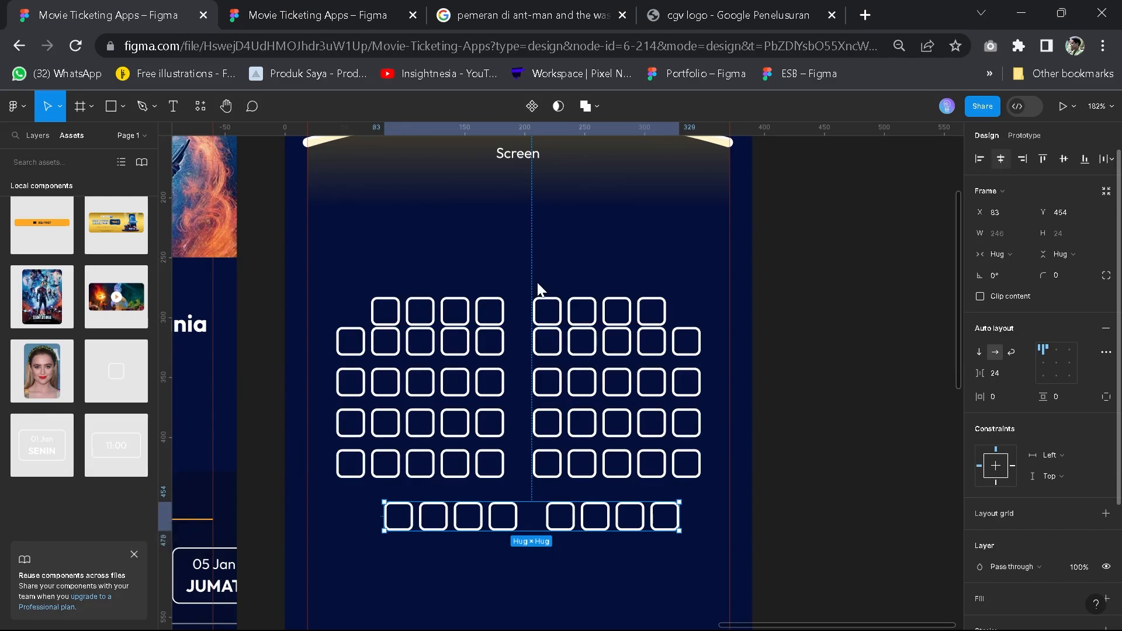
Move the top eight-seat row up to Y 267 and combine it with the ten-seat rows and the bottom row in one auto layout
{"action": "left_click_drag", "start_coordinate": [564, 313], "coordinate": [563, 293]}
{"action": "left_click", "coordinate": [575, 382], "text": "shift"}
{"action": "left_click", "coordinate": [580, 526], "text": "shift"}
{"action": "key", "text": "shift+a"}
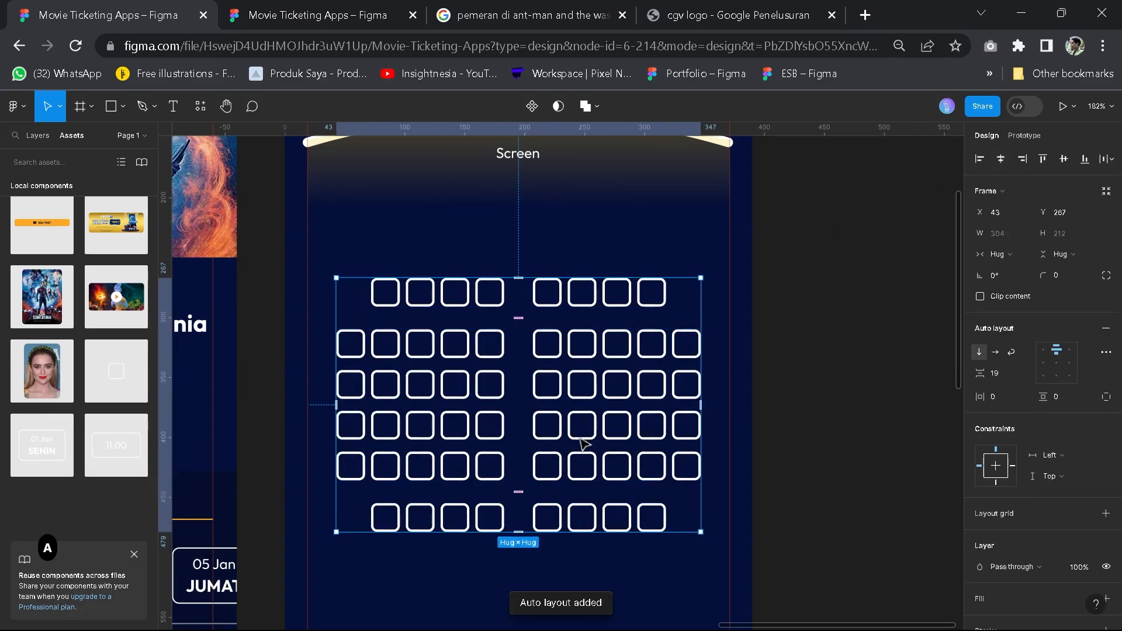
Set the vertical gap between items in the combined seat grid's auto layout to 10
{"action": "left_click", "coordinate": [602, 394]}
{"action": "double_click", "coordinate": [608, 381]}
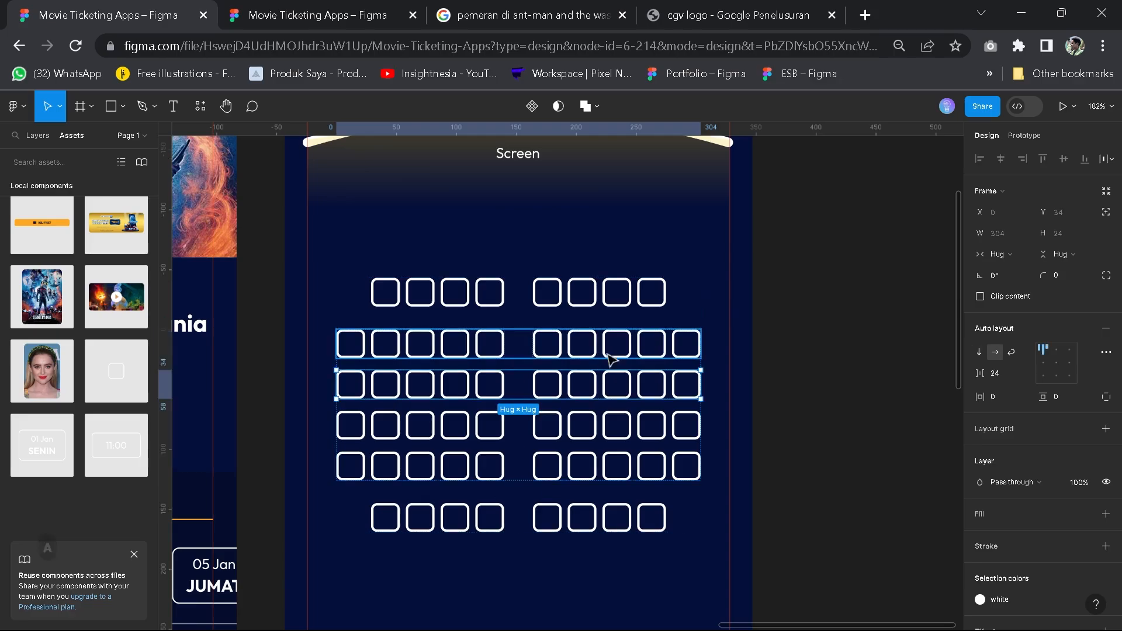
{"action": "left_click", "coordinate": [598, 305]}
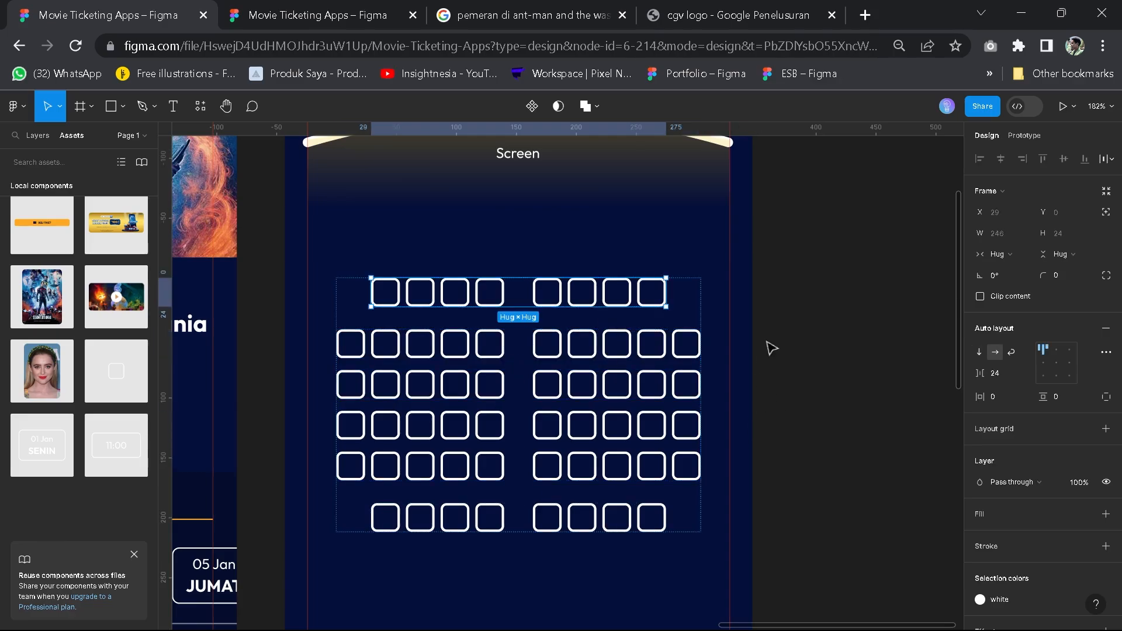
{"action": "left_click", "coordinate": [770, 348]}
{"action": "left_click", "coordinate": [649, 383]}
{"action": "left_click", "coordinate": [1010, 375]}
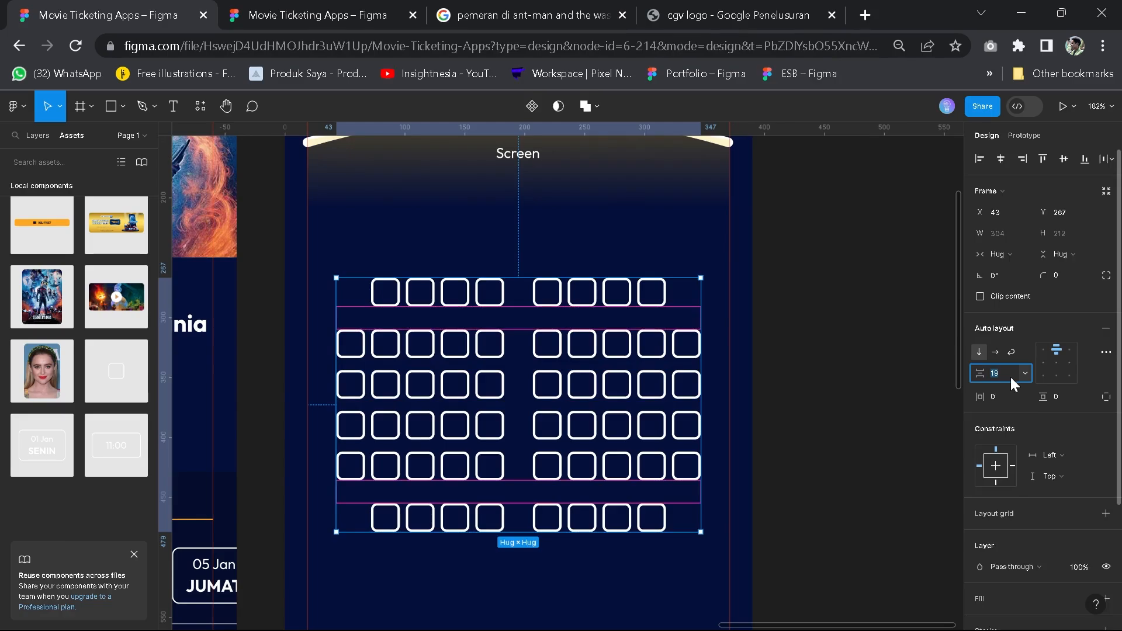
{"action": "type", "text": "10"}
{"action": "key", "text": "Return"}
Check the seat grid against the reference design file and duplicate the last ten-seat row three times to make seven ten-seat rows
{"action": "scroll", "coordinate": [625, 415], "scroll_direction": "down", "scroll_amount": 5}
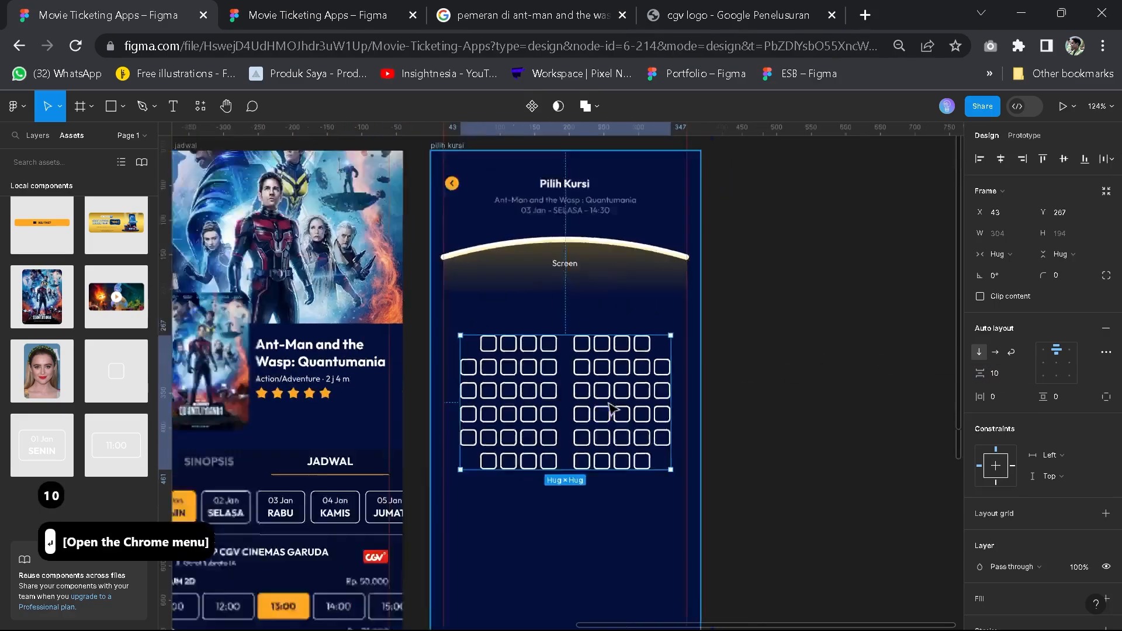
{"action": "key", "text": "space"}
{"action": "left_click_drag", "start_coordinate": [598, 378], "coordinate": [585, 358]}
{"action": "left_click", "coordinate": [327, 18]}
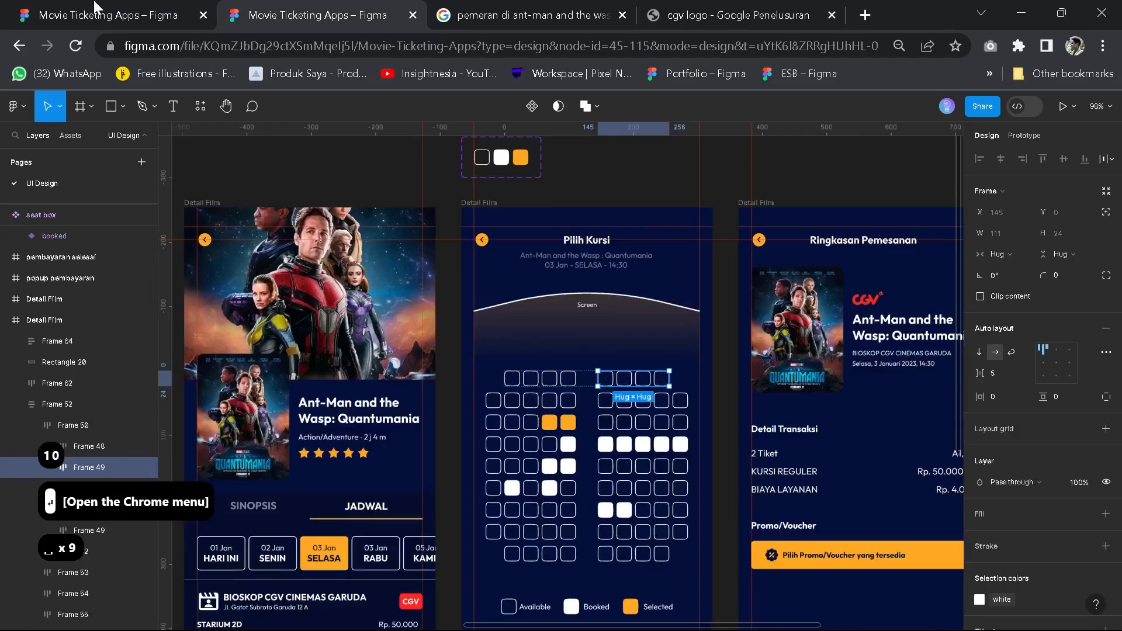
{"action": "left_click", "coordinate": [35, 7]}
{"action": "scroll", "coordinate": [602, 415], "scroll_direction": "up", "scroll_amount": 5}
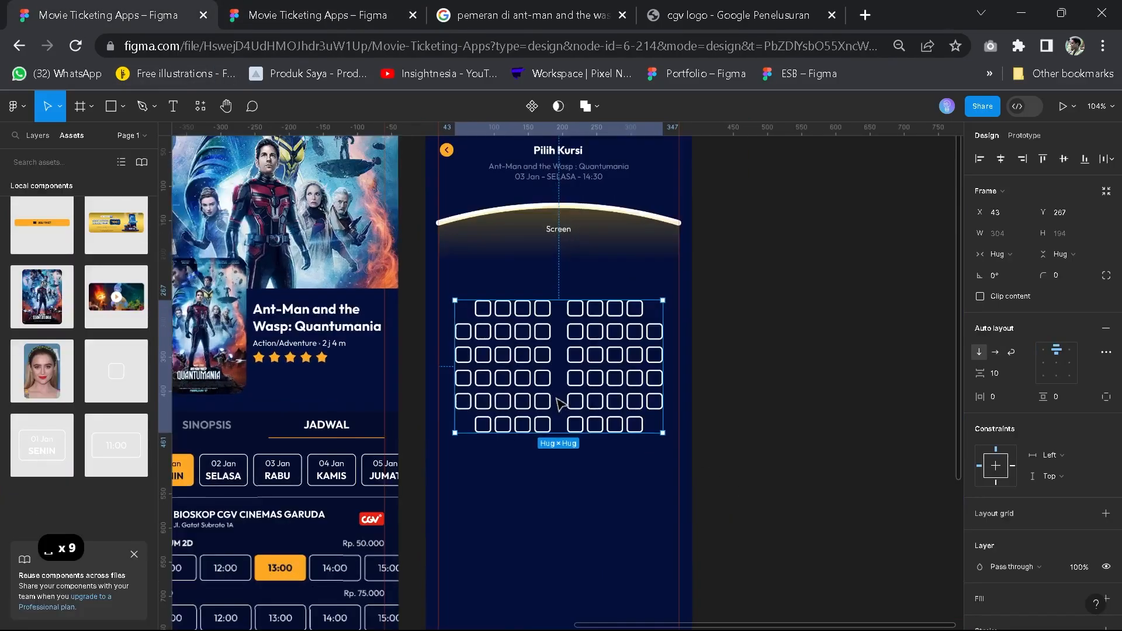
{"action": "double_click", "coordinate": [599, 412]}
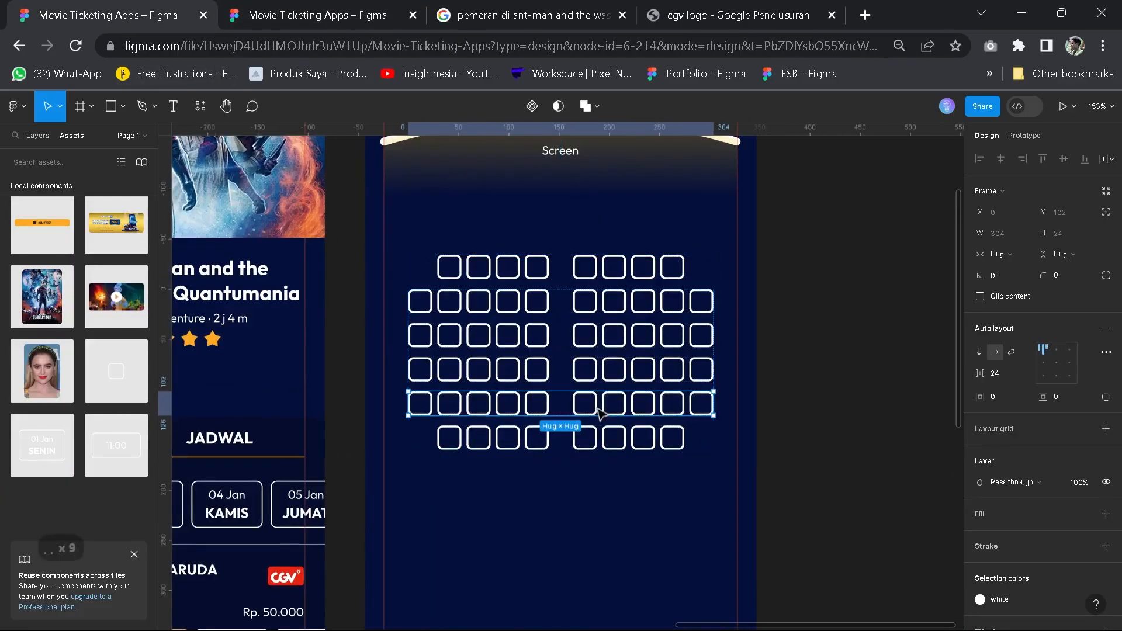
{"action": "key", "text": "ctrl+d"}
{"action": "key", "text": "ctrl+d"}
{"action": "key", "text": "ctrl+d"}
{"action": "scroll", "coordinate": [599, 412], "scroll_direction": "down", "scroll_amount": 5}
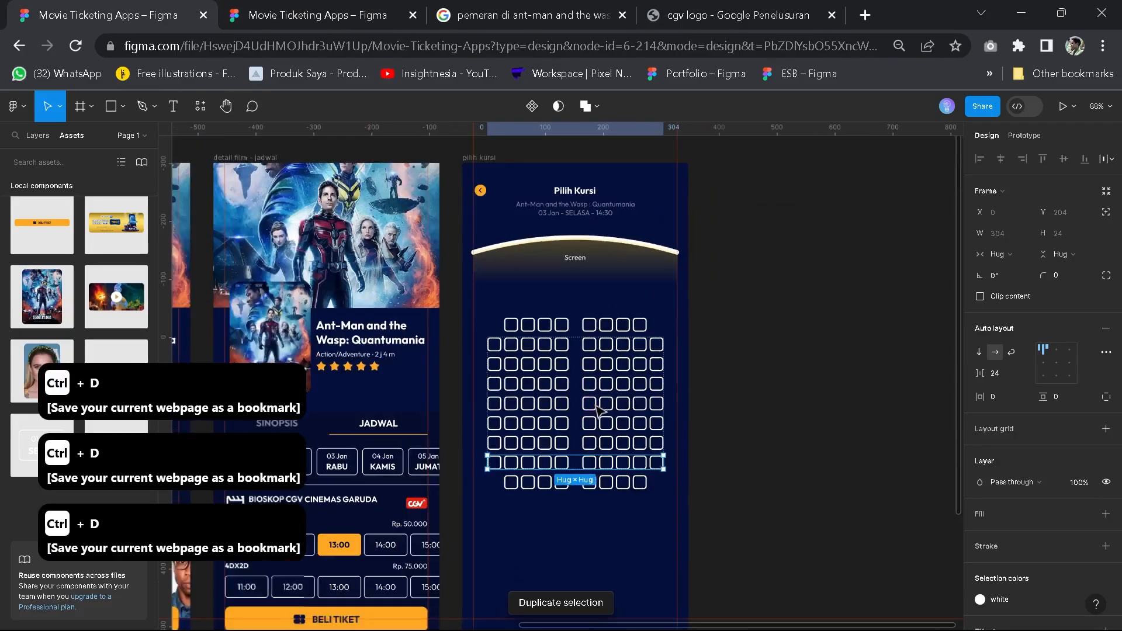
Center the complete seat grid horizontally on the pilih kursi screen
{"action": "left_click", "coordinate": [709, 401]}
{"action": "left_click", "coordinate": [619, 412]}
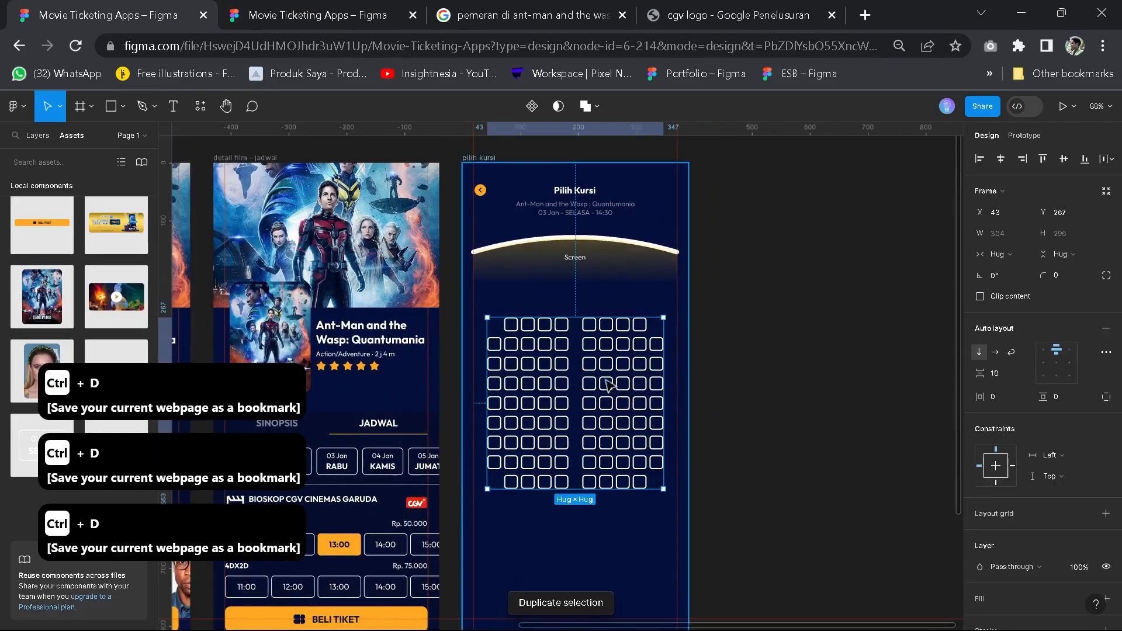
{"action": "scroll", "coordinate": [721, 376], "scroll_direction": "down", "scroll_amount": 3}
{"action": "scroll", "coordinate": [676, 356], "scroll_direction": "up", "scroll_amount": 6}
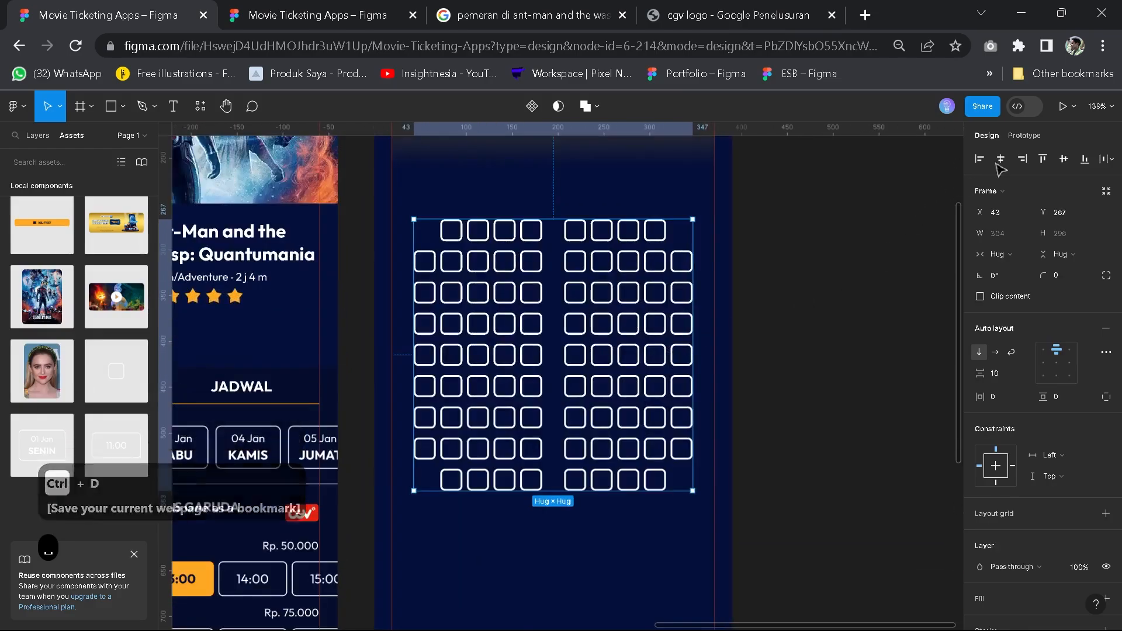
{"action": "left_click", "coordinate": [1000, 158]}
{"action": "scroll", "coordinate": [613, 292], "scroll_direction": "up", "scroll_amount": 3}
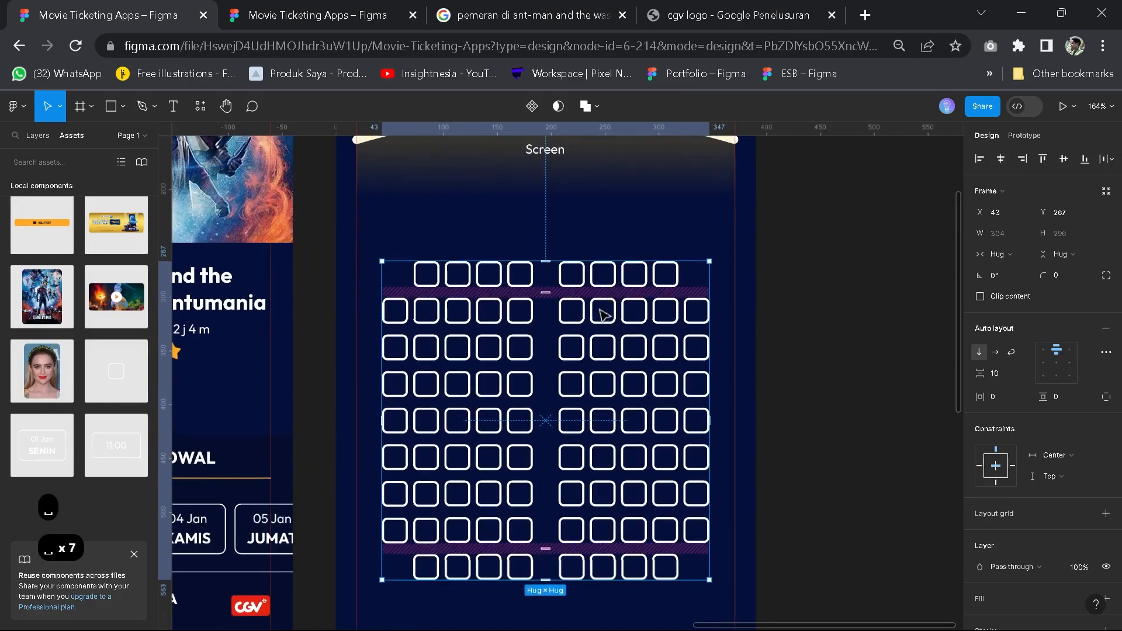
{"action": "mouse_move", "coordinate": [602, 306]}
{"action": "left_mouse_down"}
{"action": "mouse_move", "coordinate": [598, 253]}
{"action": "mouse_move", "coordinate": [589, 311]}
{"action": "left_mouse_up"}
{"action": "scroll", "coordinate": [596, 248], "scroll_direction": "down", "scroll_amount": 3}
{"action": "left_click", "coordinate": [485, 533]}
{"action": "scroll", "coordinate": [485, 531], "scroll_direction": "up", "scroll_amount": 2}
{"action": "left_click_drag", "start_coordinate": [483, 527], "coordinate": [393, 406]}
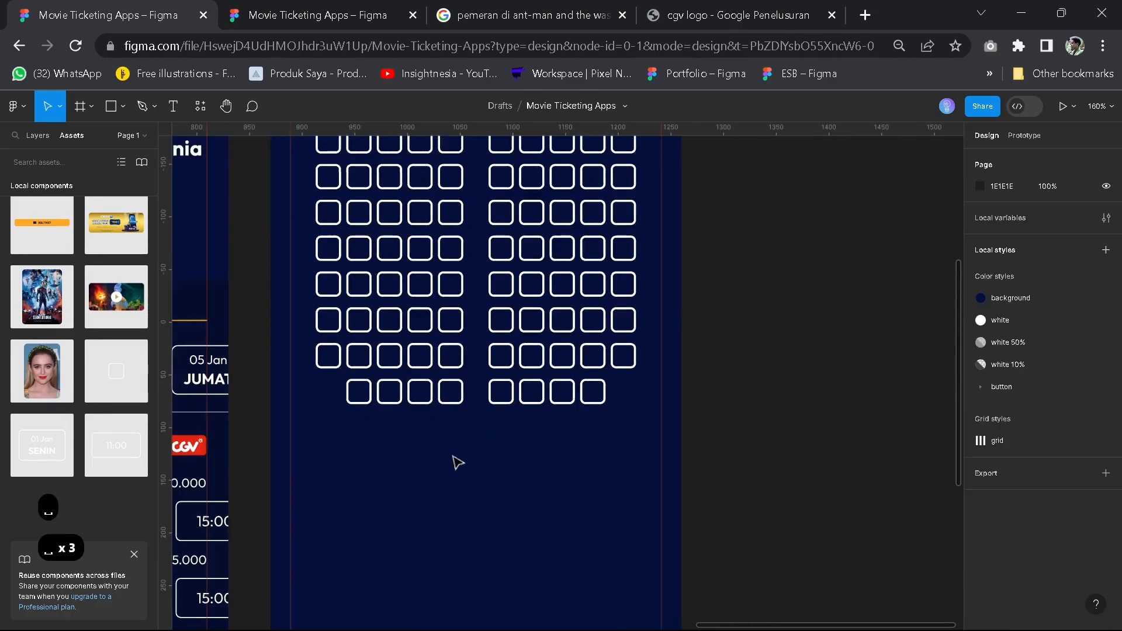
{"action": "scroll", "coordinate": [453, 456], "scroll_direction": "down", "scroll_amount": 2}
{"action": "left_click_drag", "start_coordinate": [441, 273], "coordinate": [448, 363]}
Set the three aisle-side seats in the left block of the fourth row to the booked variant
{"action": "scroll", "coordinate": [446, 358], "scroll_direction": "up", "scroll_amount": 3}
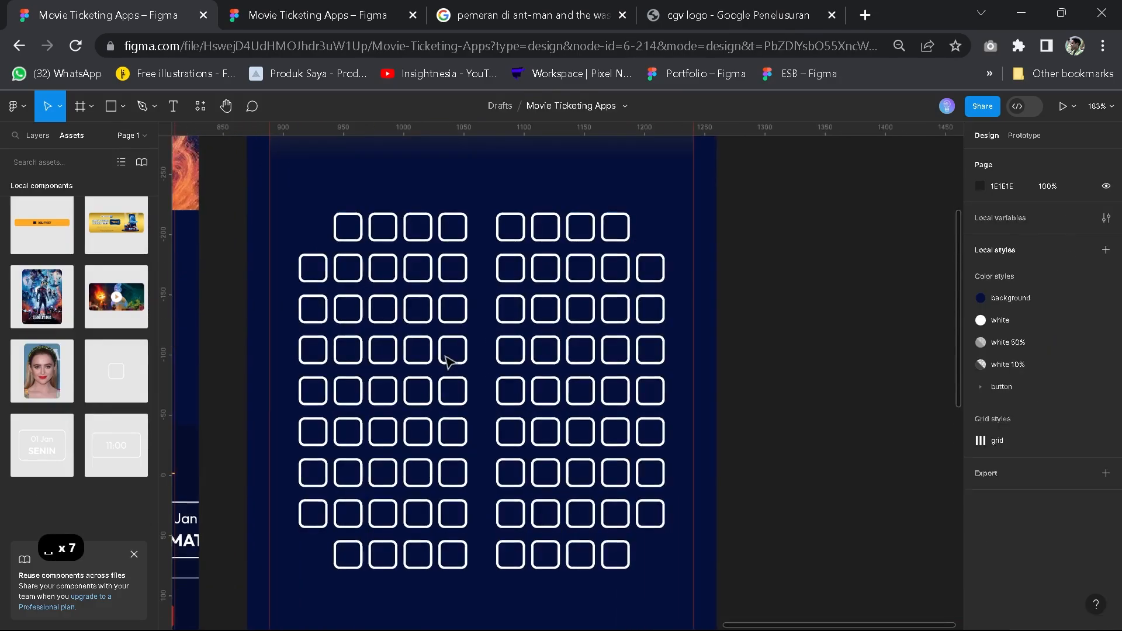
{"action": "left_click", "coordinate": [448, 361]}
{"action": "left_click", "coordinate": [447, 361]}
{"action": "double_click", "coordinate": [447, 361]}
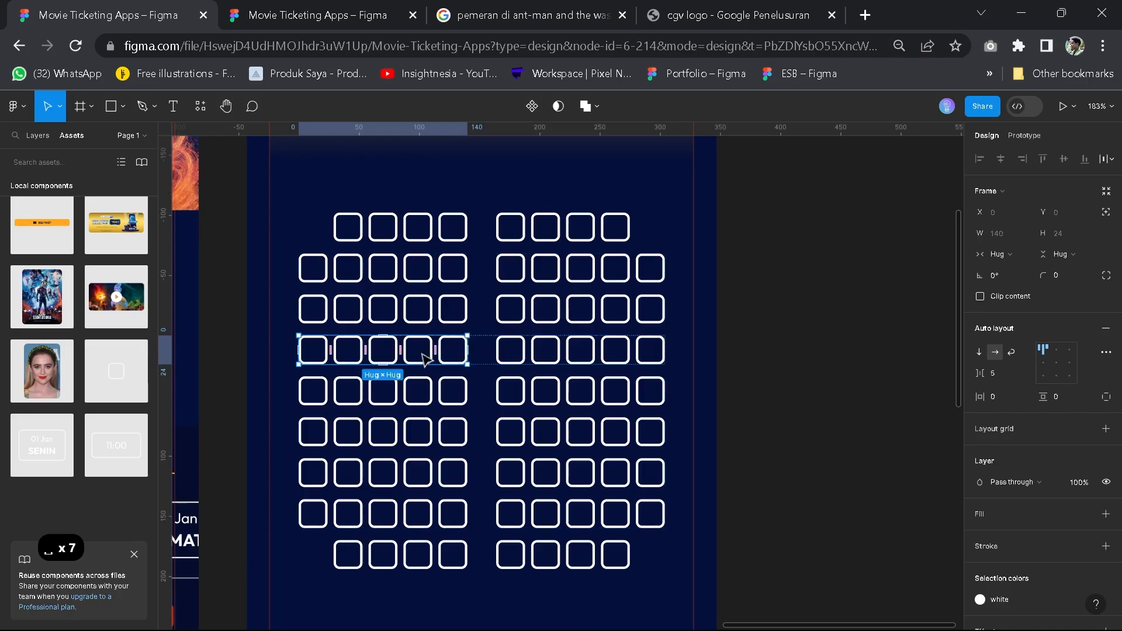
{"action": "left_click", "coordinate": [424, 357]}
{"action": "left_click", "coordinate": [430, 358]}
{"action": "double_click", "coordinate": [431, 358]}
{"action": "double_click", "coordinate": [430, 357]}
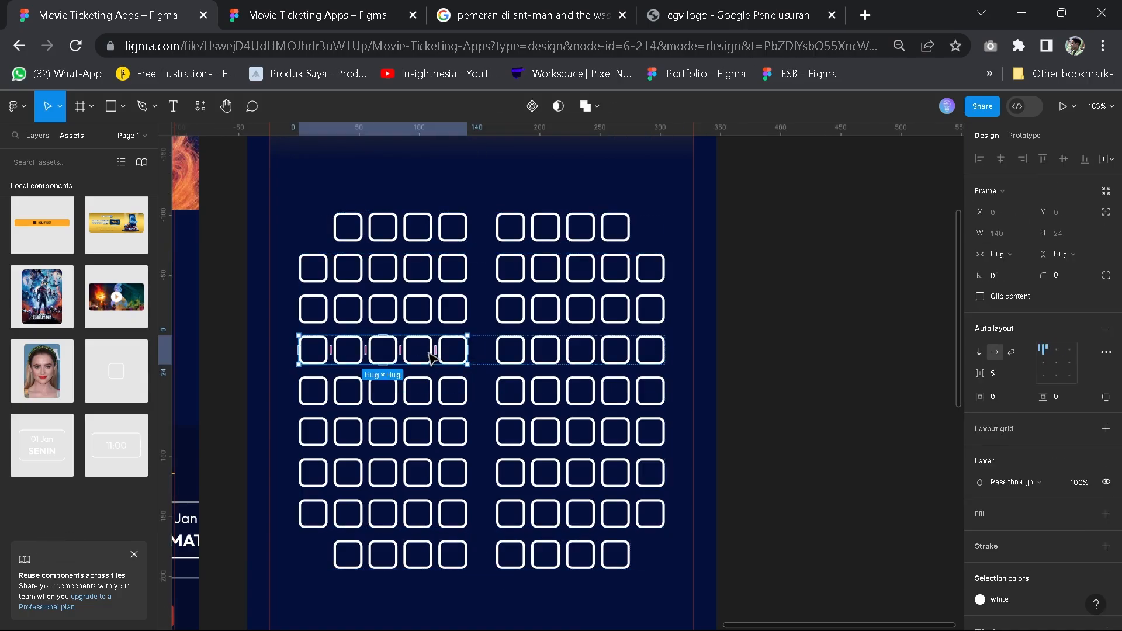
{"action": "double_click", "coordinate": [455, 357]}
{"action": "left_click", "coordinate": [429, 357], "text": "shift"}
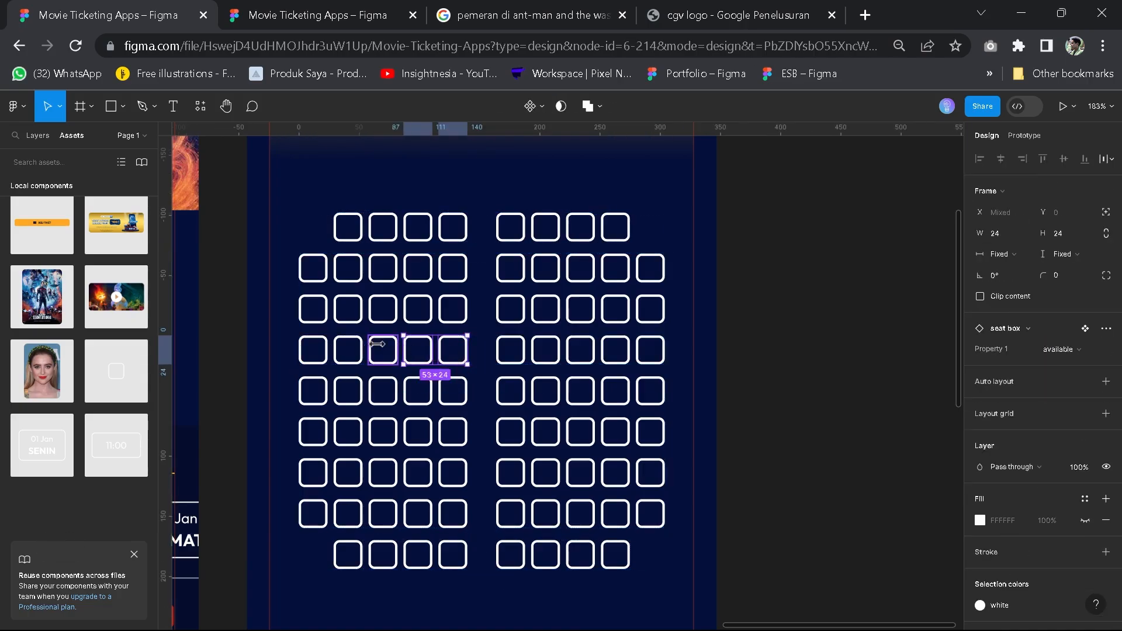
{"action": "left_click", "coordinate": [1065, 350]}
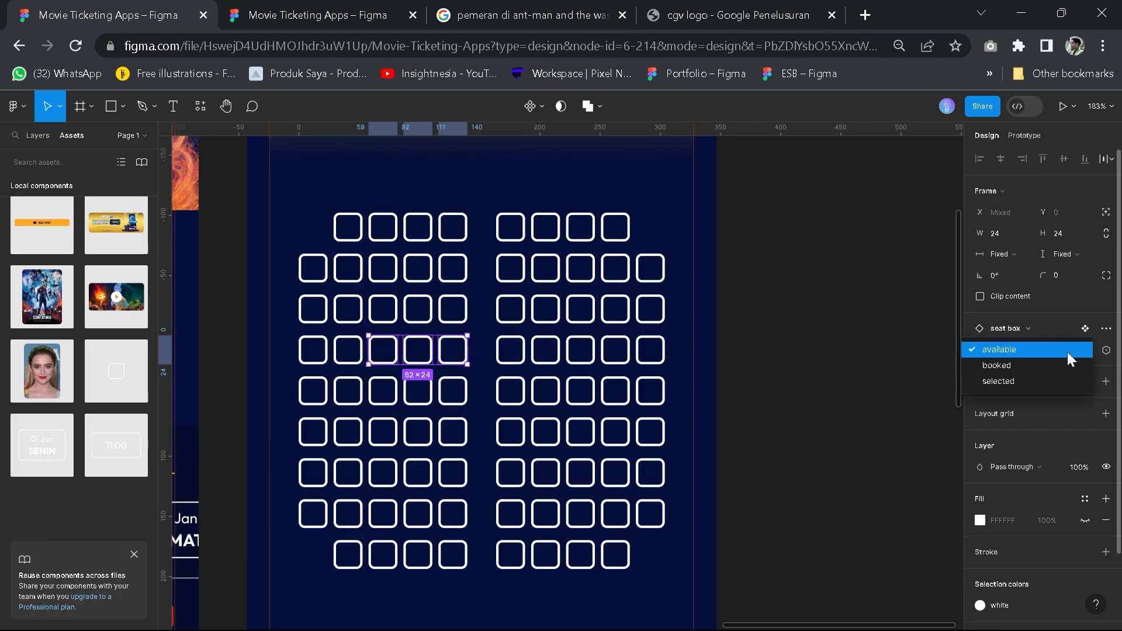
{"action": "left_click", "coordinate": [1038, 366]}
Set the third and fourth seats in the right block of the fifth row to the booked variant
{"action": "left_click", "coordinate": [586, 407]}
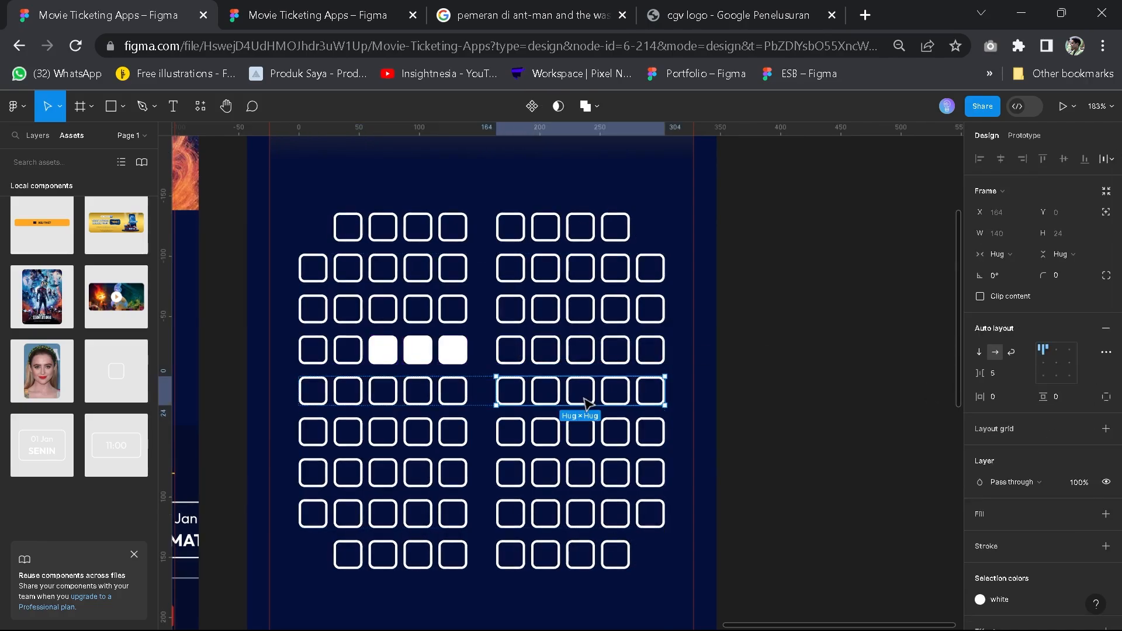
{"action": "double_click", "coordinate": [587, 397]}
{"action": "left_click", "coordinate": [614, 392], "text": "shift"}
{"action": "left_click", "coordinate": [1052, 350]}
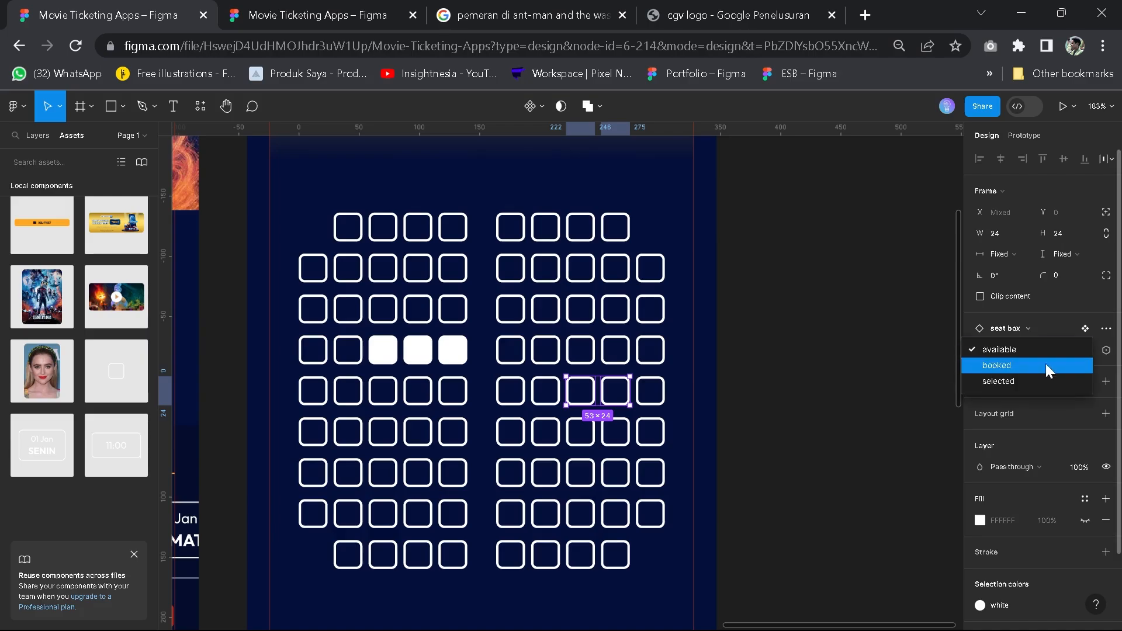
{"action": "left_click", "coordinate": [1031, 366]}
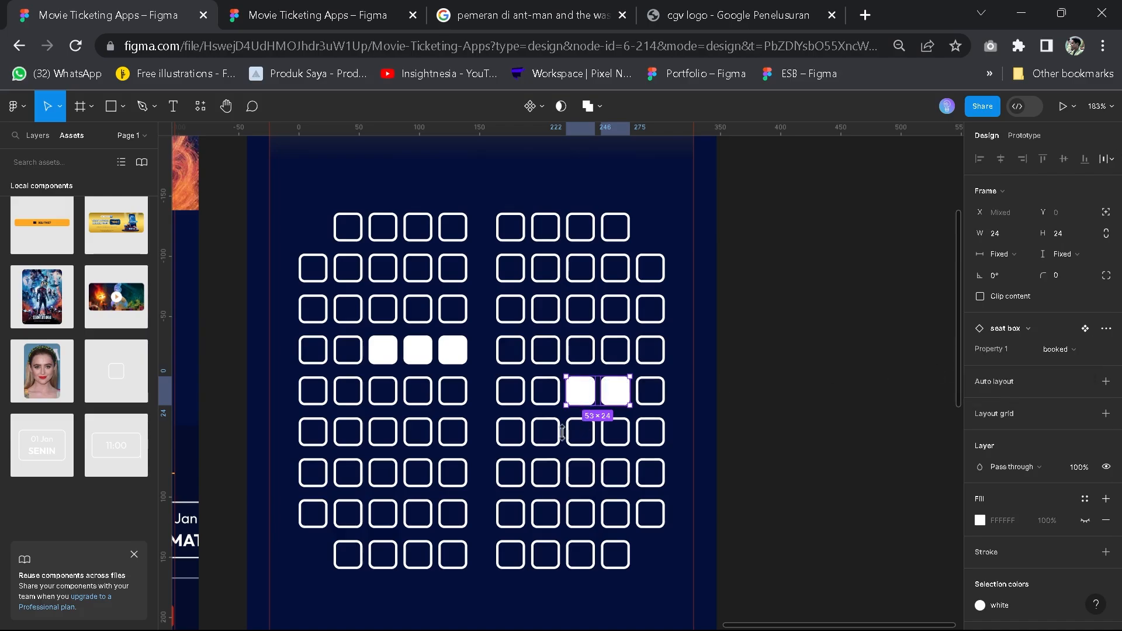
Set all five seats in the left block of the seventh row to the booked variant
{"action": "left_click", "coordinate": [416, 525]}
{"action": "left_click", "coordinate": [416, 525]}
{"action": "left_click", "coordinate": [519, 485]}
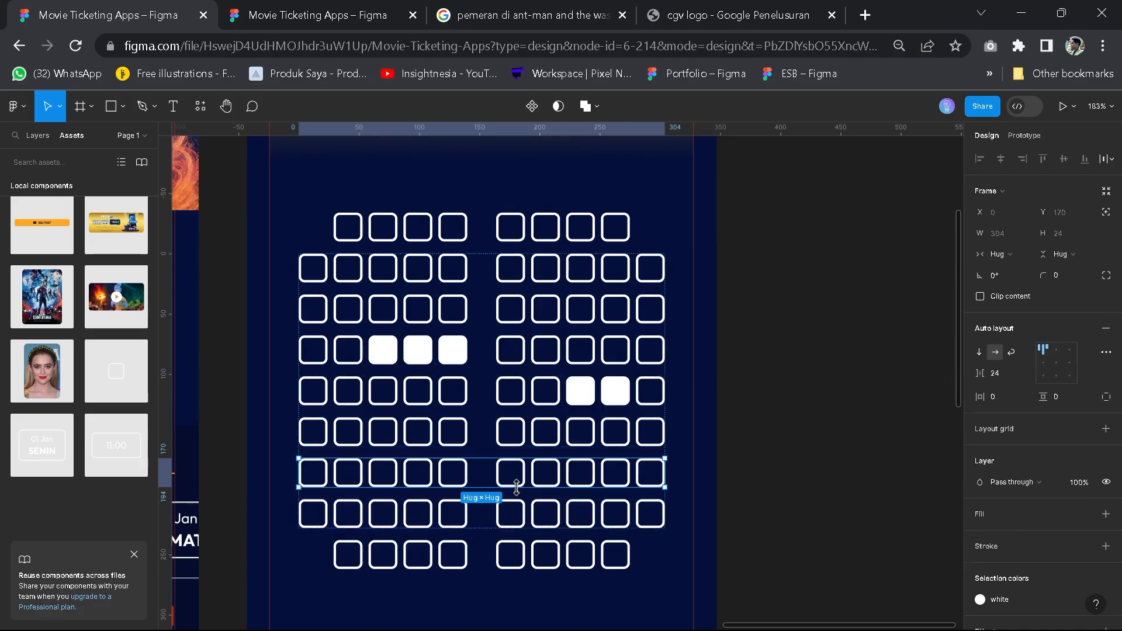
{"action": "left_click", "coordinate": [447, 482]}
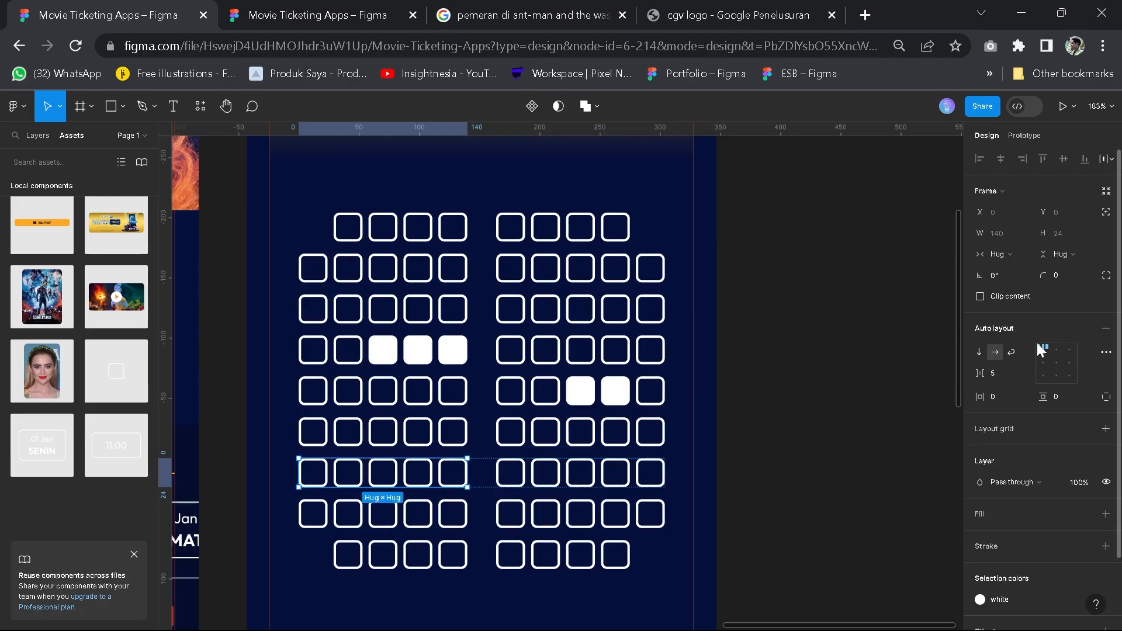
{"action": "key", "text": "ctrl+a"}
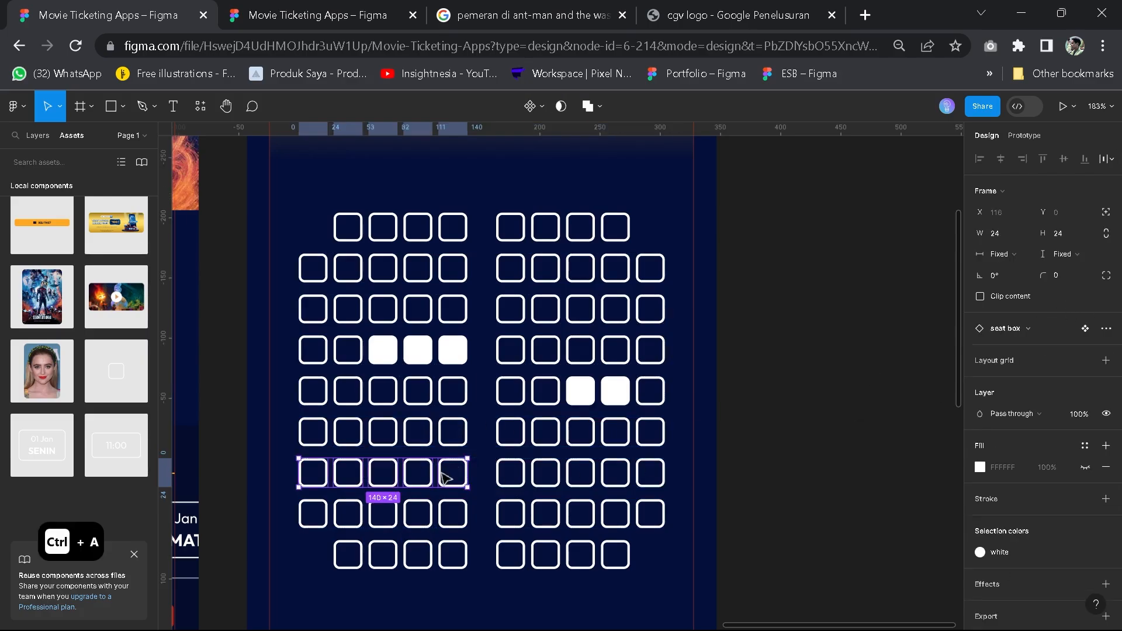
{"action": "left_click", "coordinate": [1064, 356]}
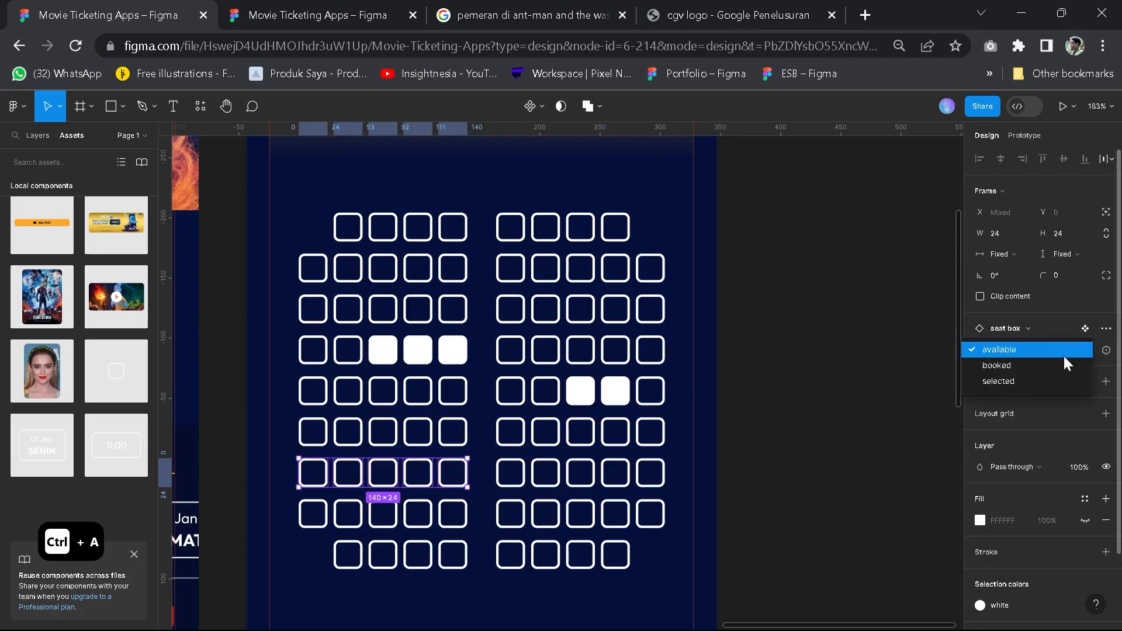
{"action": "left_click", "coordinate": [1009, 365]}
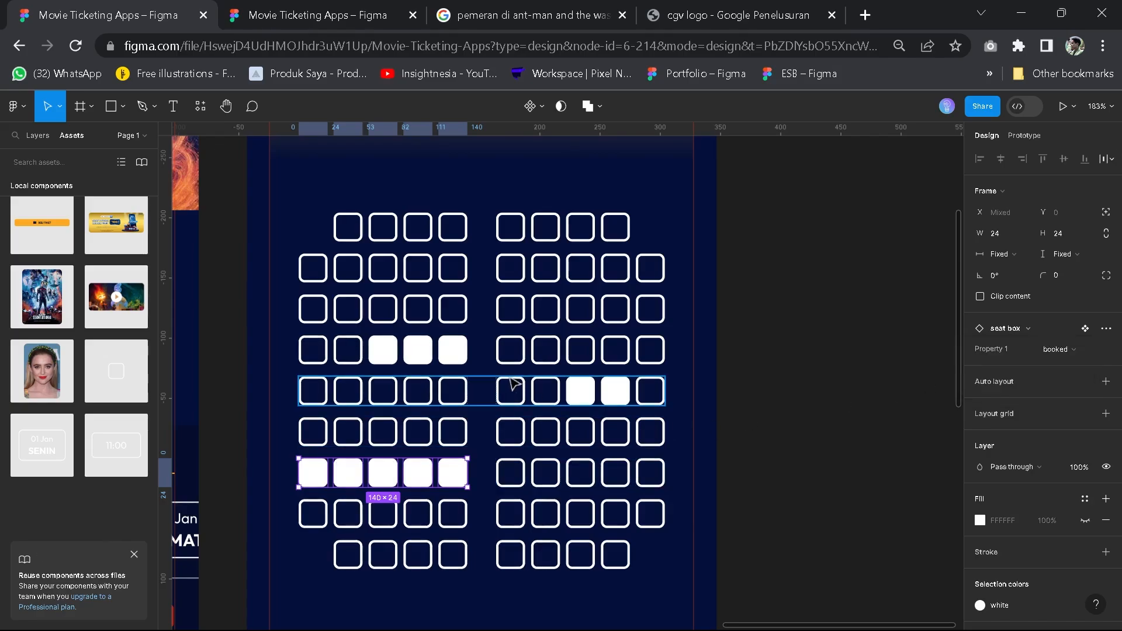
Set the two aisle-side seats in the left block of the fifth row to the selected variant
{"action": "left_click", "coordinate": [441, 305]}
{"action": "double_click", "coordinate": [450, 316]}
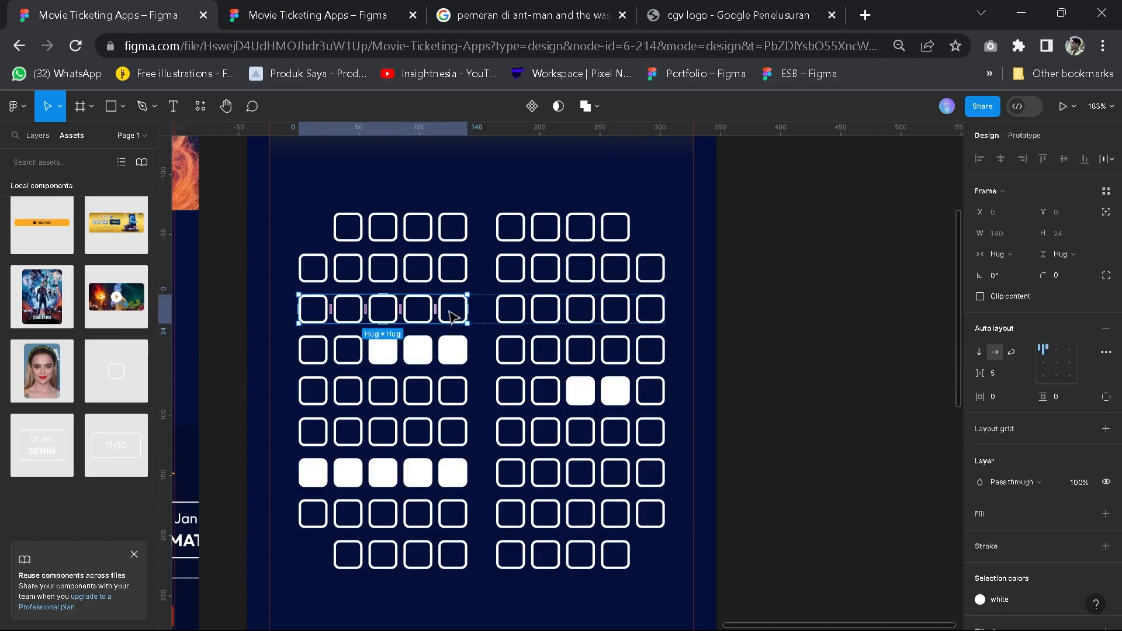
{"action": "left_click", "coordinate": [457, 395]}
{"action": "double_click", "coordinate": [457, 399]}
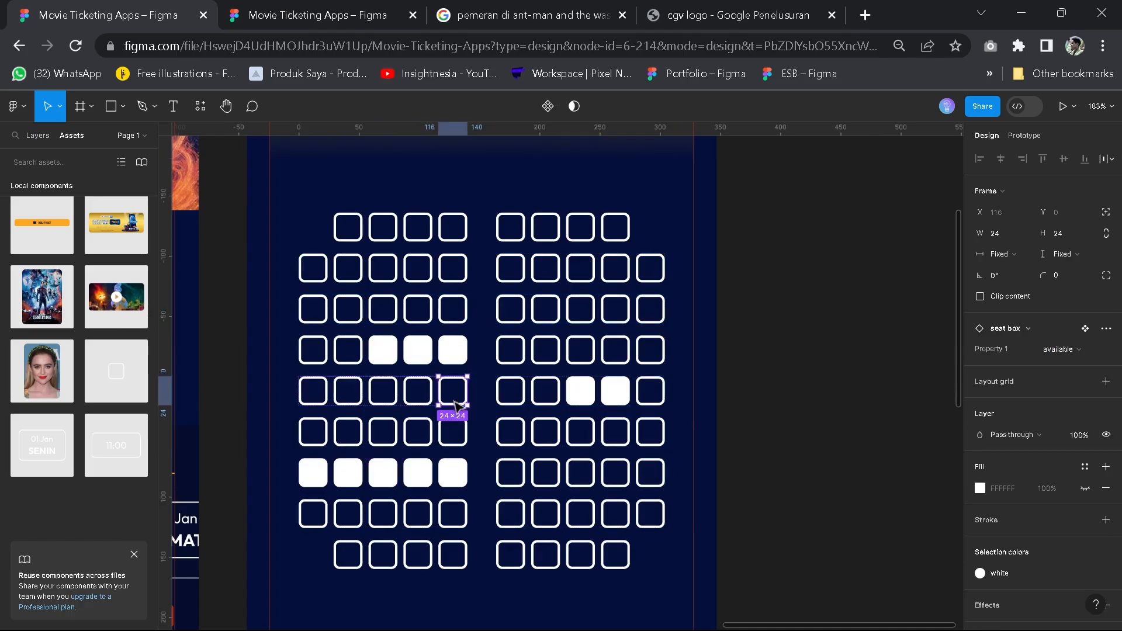
{"action": "left_click", "coordinate": [422, 399], "text": "shift"}
{"action": "left_click", "coordinate": [1059, 350]}
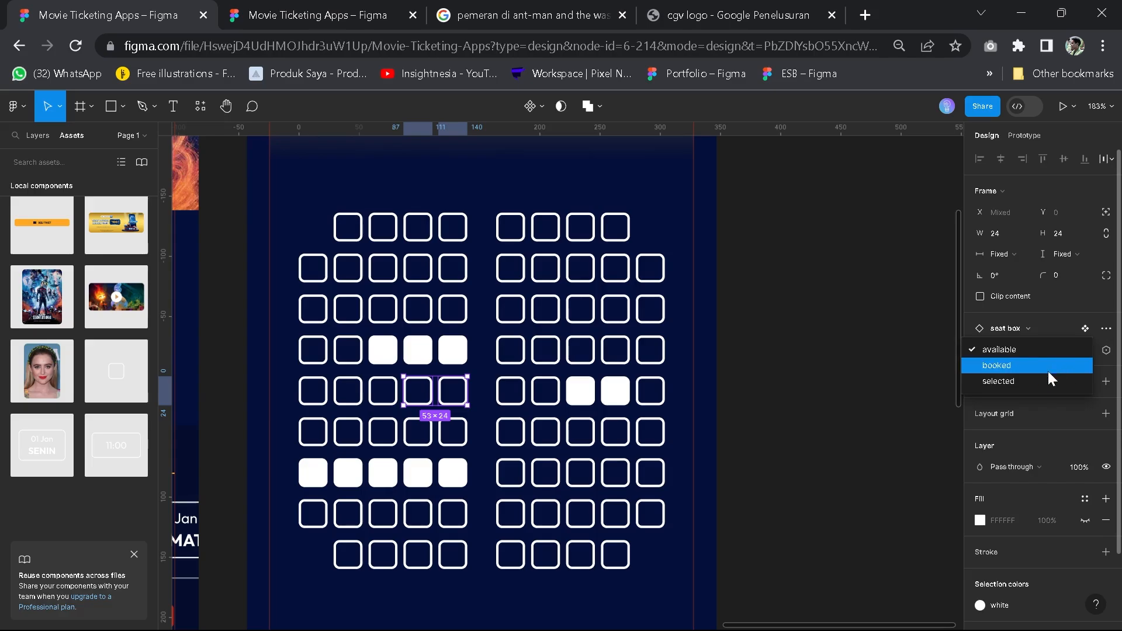
{"action": "left_click", "coordinate": [998, 381]}
{"action": "left_click", "coordinate": [797, 419]}
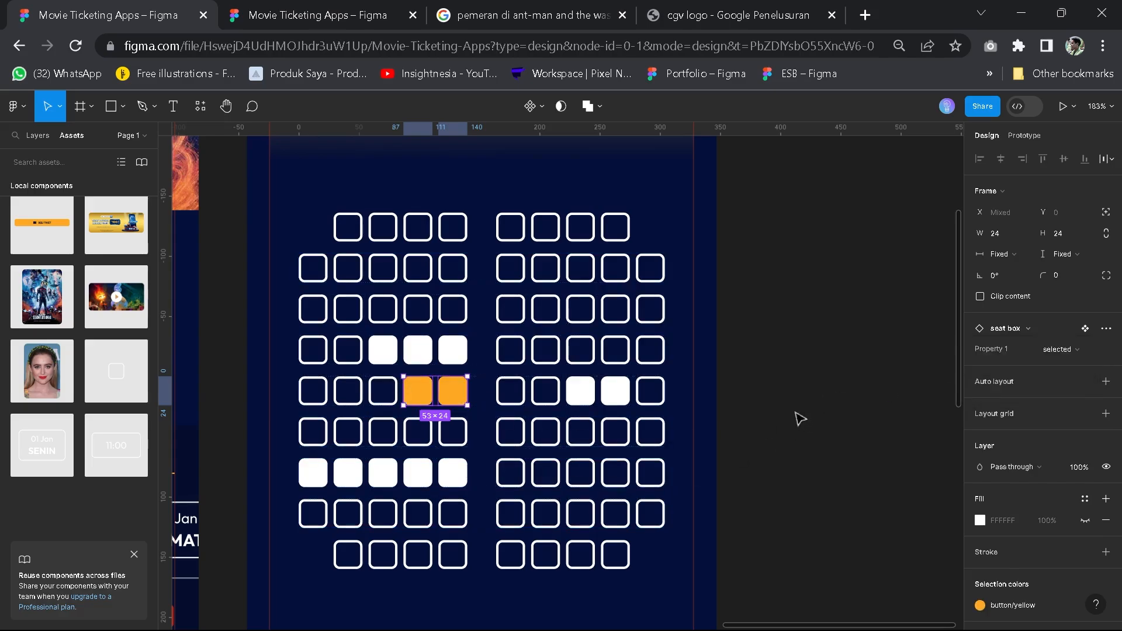
{"action": "scroll", "coordinate": [728, 390], "scroll_direction": "down", "scroll_amount": 5}
{"action": "scroll", "coordinate": [756, 396], "scroll_direction": "down", "scroll_amount": 3}
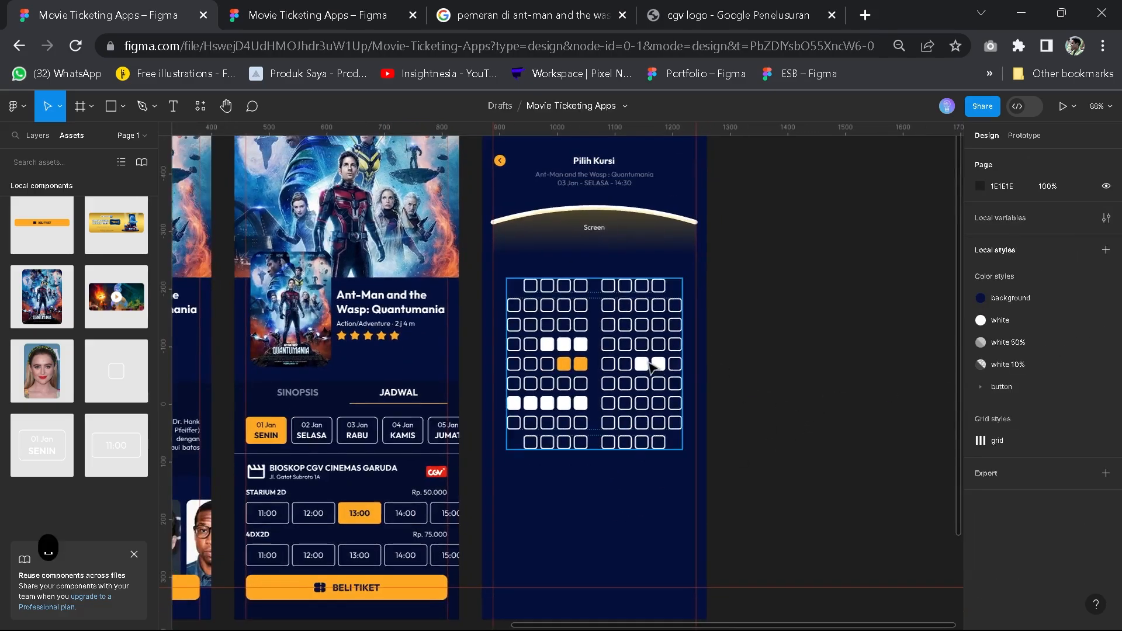
{"action": "left_click", "coordinate": [650, 362], "text": "ctrl"}
{"action": "left_click", "coordinate": [713, 346]}
{"action": "scroll", "coordinate": [716, 347], "scroll_direction": "down", "scroll_amount": 2}
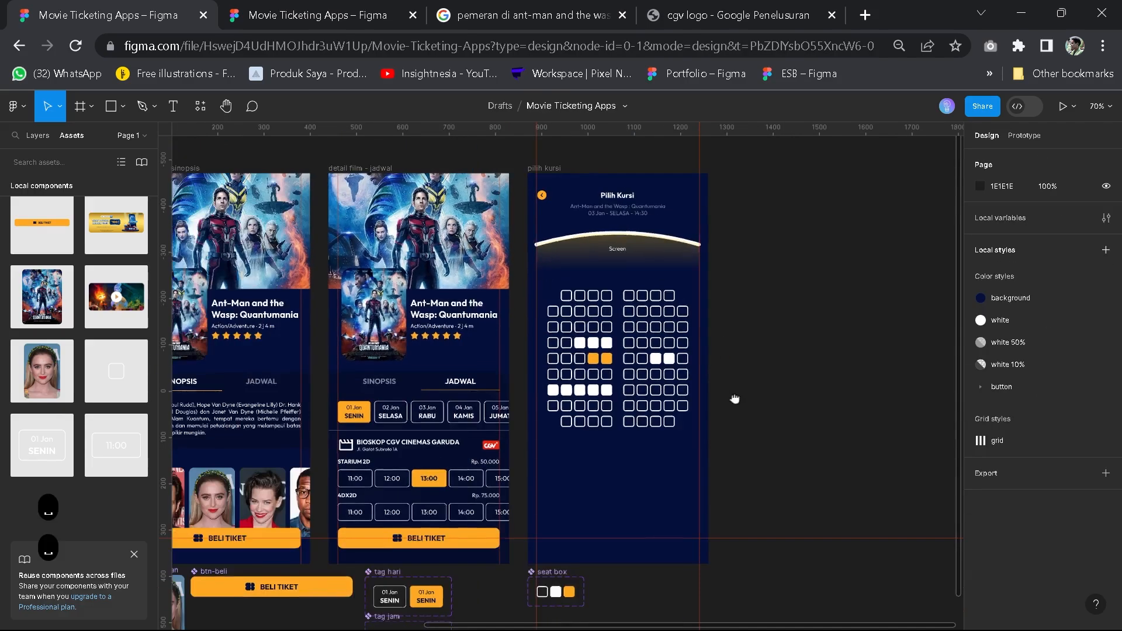
{"action": "left_click_drag", "start_coordinate": [731, 318], "coordinate": [737, 360]}
Place an available seat box below the seat grid on the pilih kursi frame and add the label "Available" beside it
{"action": "scroll", "coordinate": [596, 359], "scroll_direction": "up", "scroll_amount": 4}
{"action": "left_click_drag", "start_coordinate": [595, 377], "coordinate": [553, 316]}
{"action": "scroll", "coordinate": [573, 343], "scroll_direction": "down", "scroll_amount": 2}
{"action": "scroll", "coordinate": [563, 383], "scroll_direction": "up", "scroll_amount": 3}
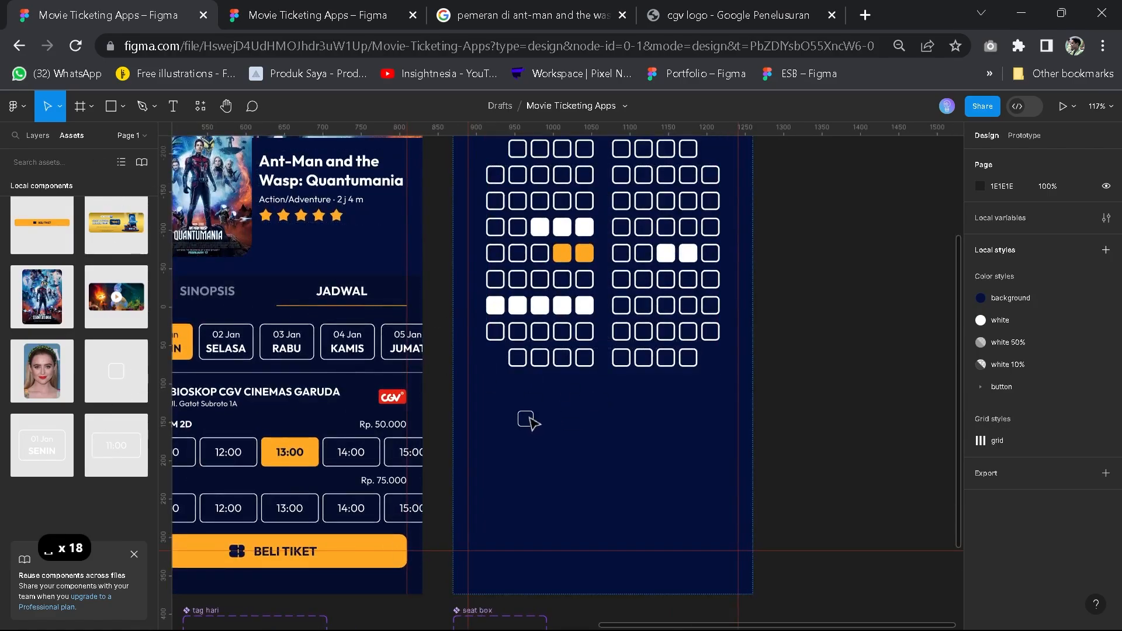
{"action": "scroll", "coordinate": [562, 428], "scroll_direction": "up", "scroll_amount": 3}
{"action": "key", "text": "t"}
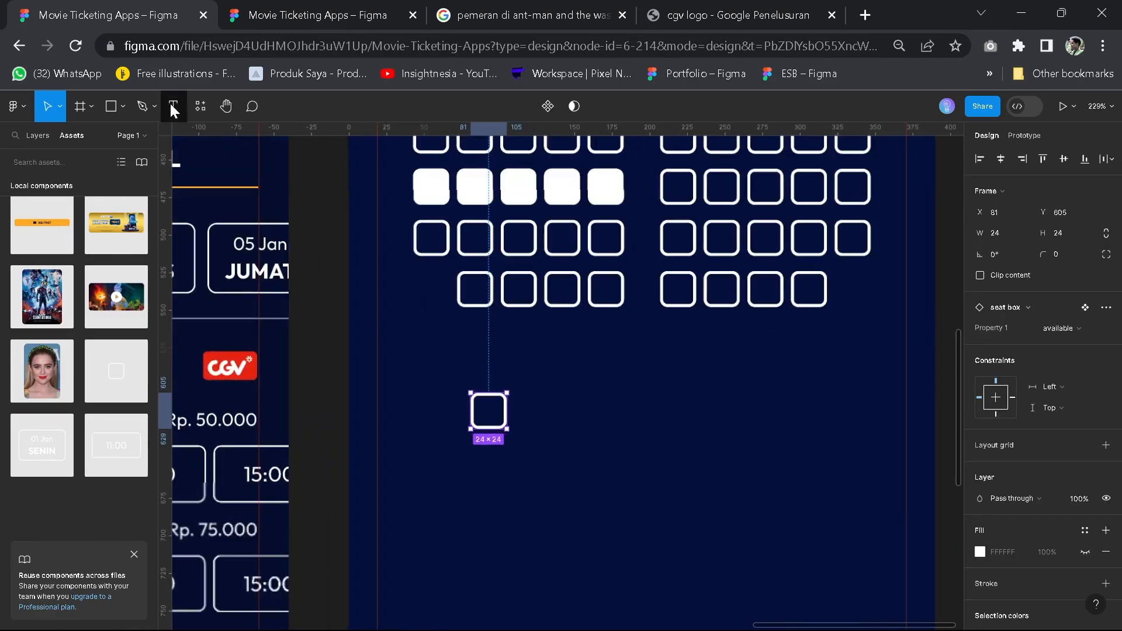
{"action": "left_click", "coordinate": [541, 422]}
{"action": "type", "text": "Available"}
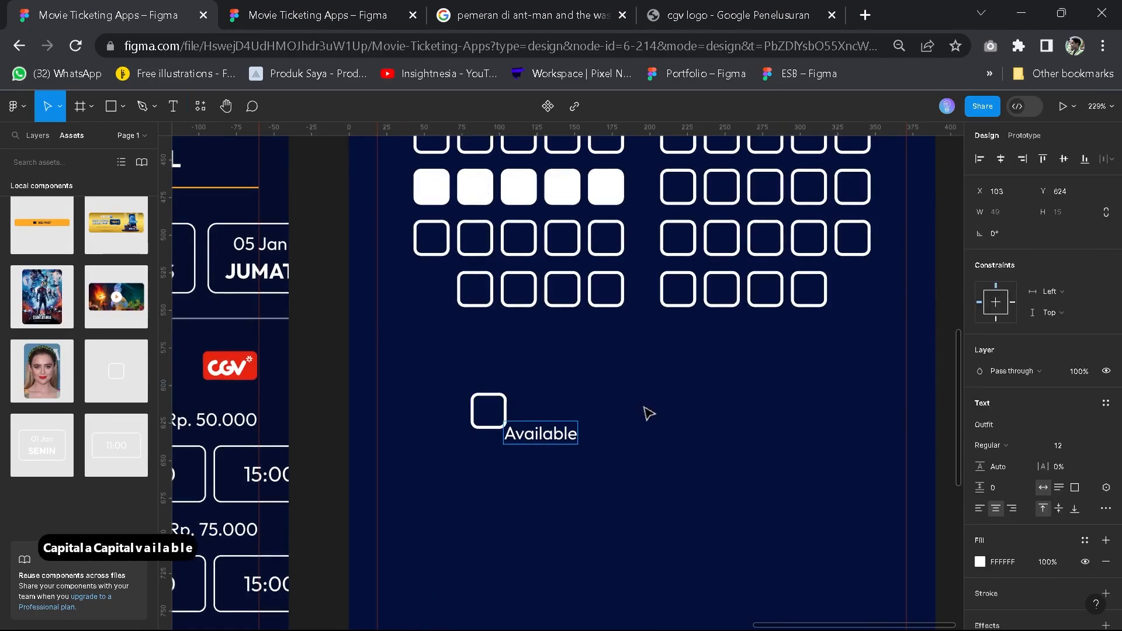
{"action": "left_click_drag", "start_coordinate": [551, 442], "coordinate": [565, 417]}
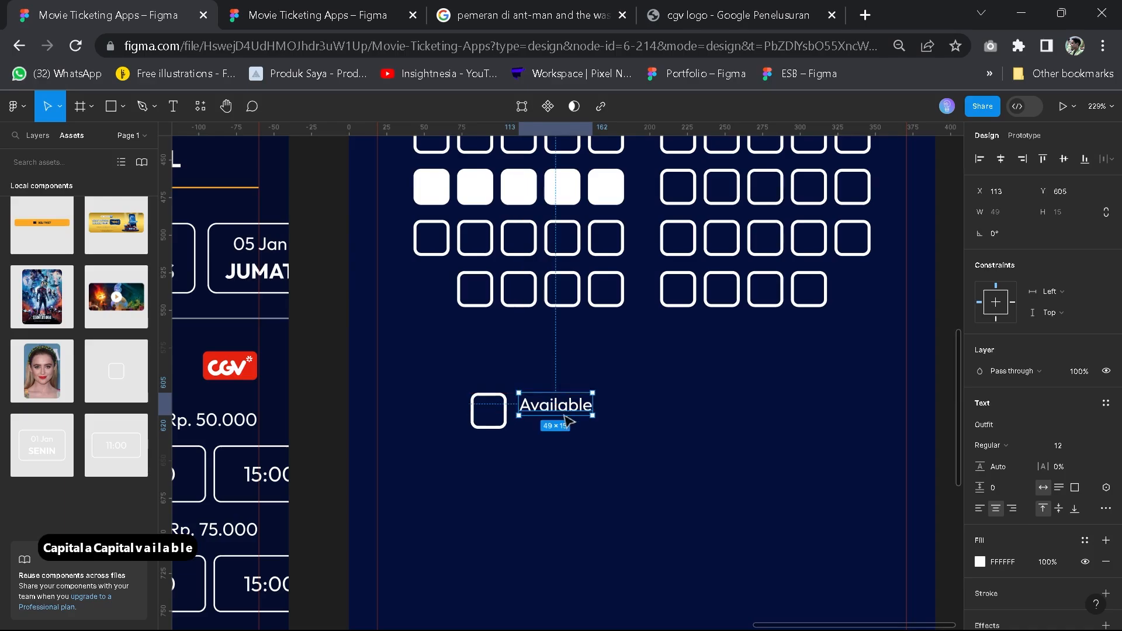
Combine the seat box and its "Available" label into one auto layout item
{"action": "left_click", "coordinate": [494, 411]}
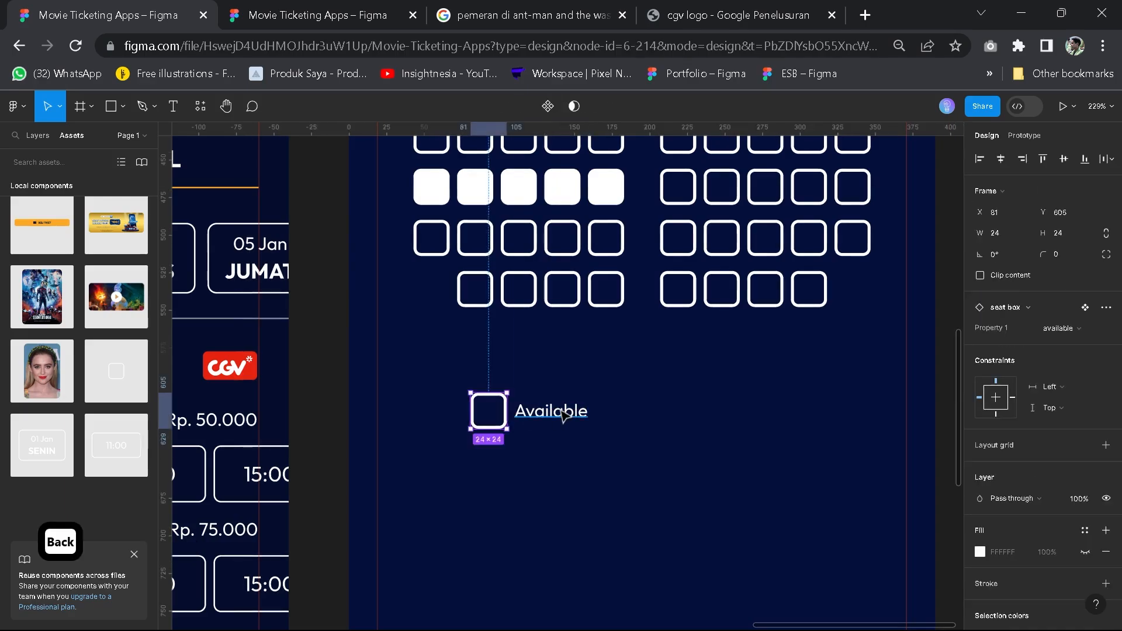
{"action": "left_click", "coordinate": [563, 415], "text": "shift"}
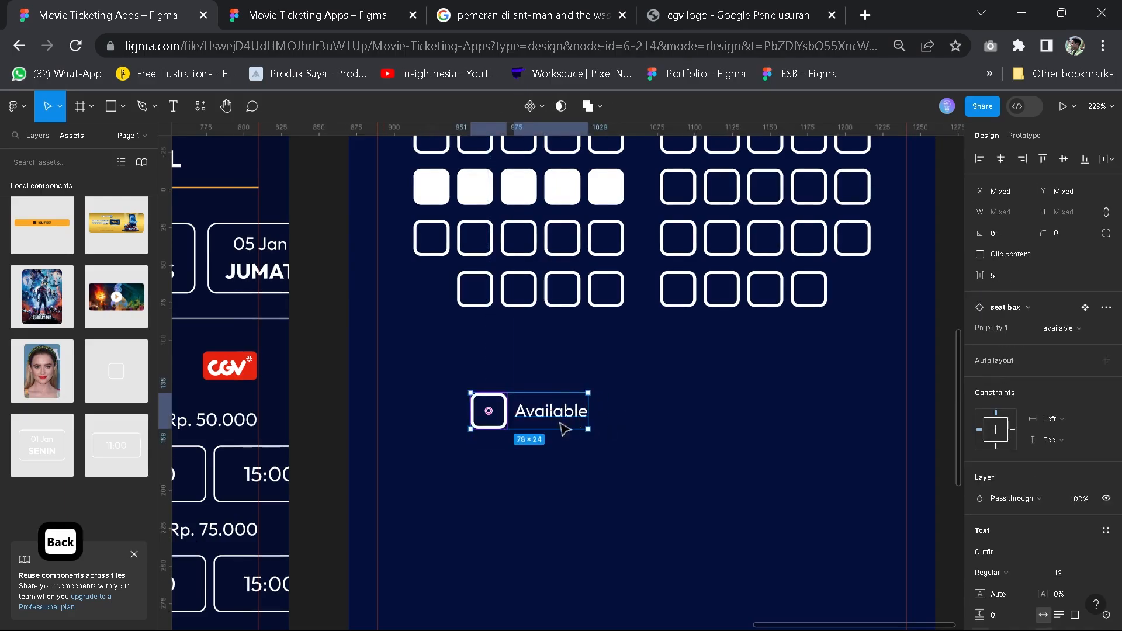
{"action": "key", "text": "shift+a"}
Duplicate the Available legend item beside the original and change the copy's label to "Booked"
{"action": "left_click_drag", "start_coordinate": [552, 415], "coordinate": [643, 395]}
{"action": "key", "text": "ctrl+d"}
{"action": "double_click", "coordinate": [643, 395]}
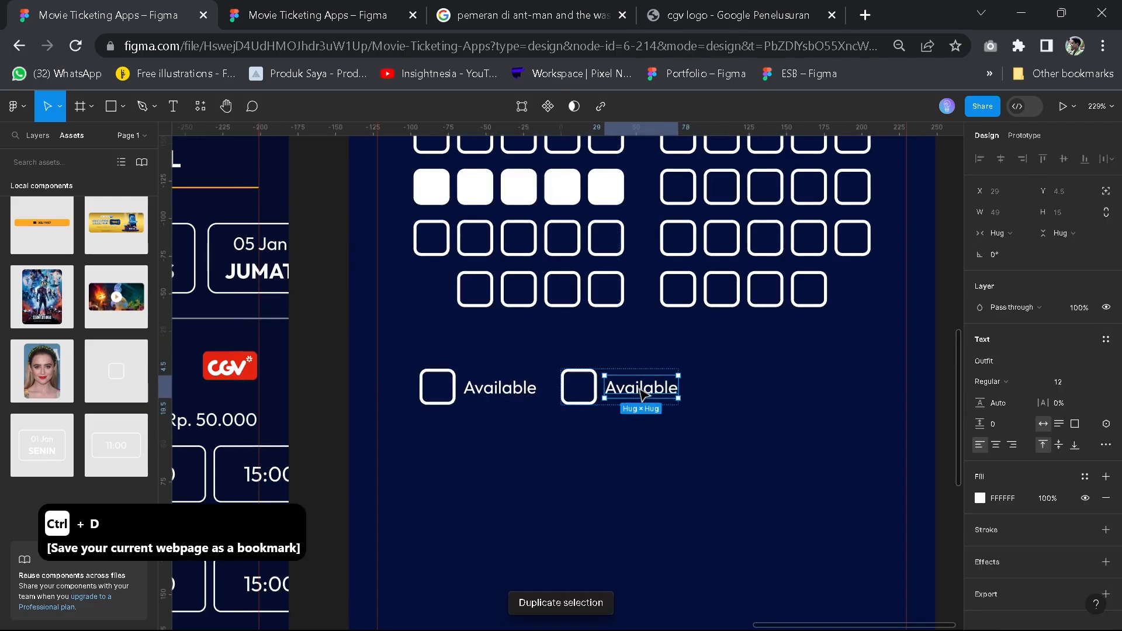
{"action": "double_click", "coordinate": [643, 387]}
{"action": "key", "text": "Escape"}
{"action": "type", "text": "B"}
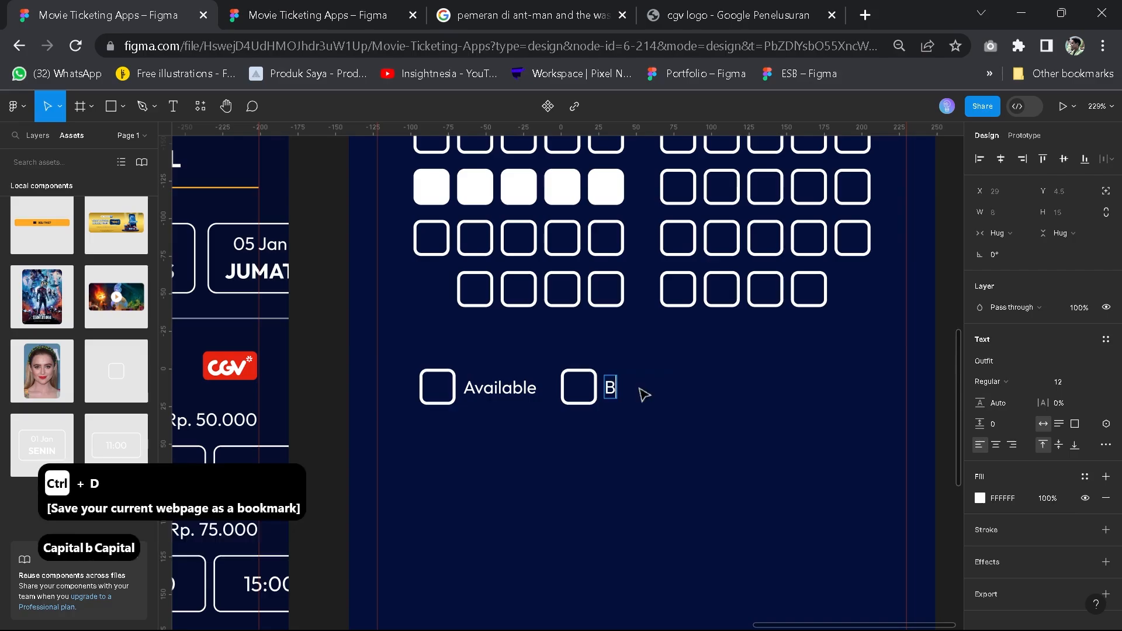
{"action": "type", "text": "ooked"}
{"action": "left_click", "coordinate": [634, 440]}
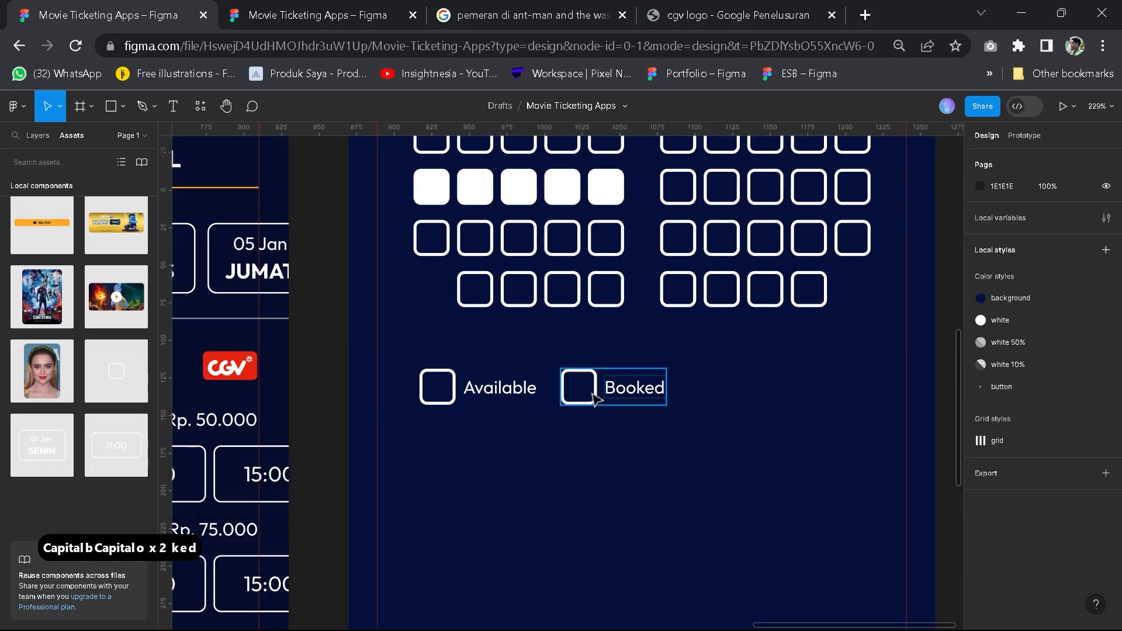
Set the seat box beside the Booked label to the booked variant
{"action": "left_click", "coordinate": [595, 397]}
{"action": "left_click", "coordinate": [1079, 350]}
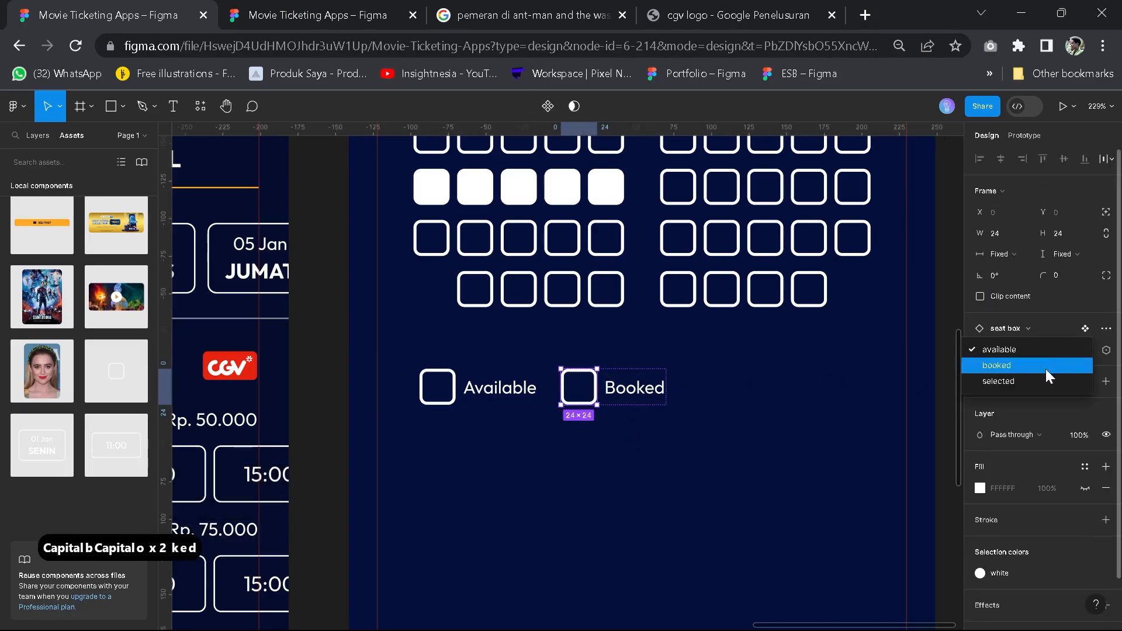
{"action": "left_click", "coordinate": [1046, 370]}
{"action": "left_click", "coordinate": [656, 450]}
Duplicate the Booked legend item beside the original and change the copy's label to "Selected"
{"action": "left_click", "coordinate": [635, 398]}
{"action": "key", "text": "ctrl+d"}
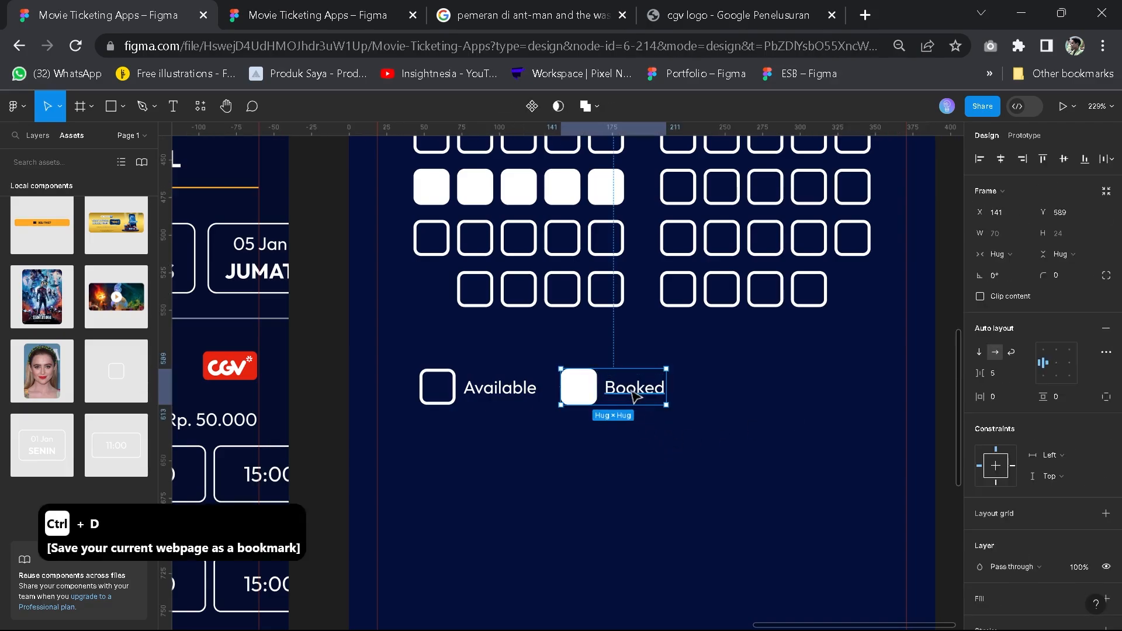
{"action": "left_click_drag", "start_coordinate": [635, 397], "coordinate": [753, 397]}
{"action": "double_click", "coordinate": [752, 395]}
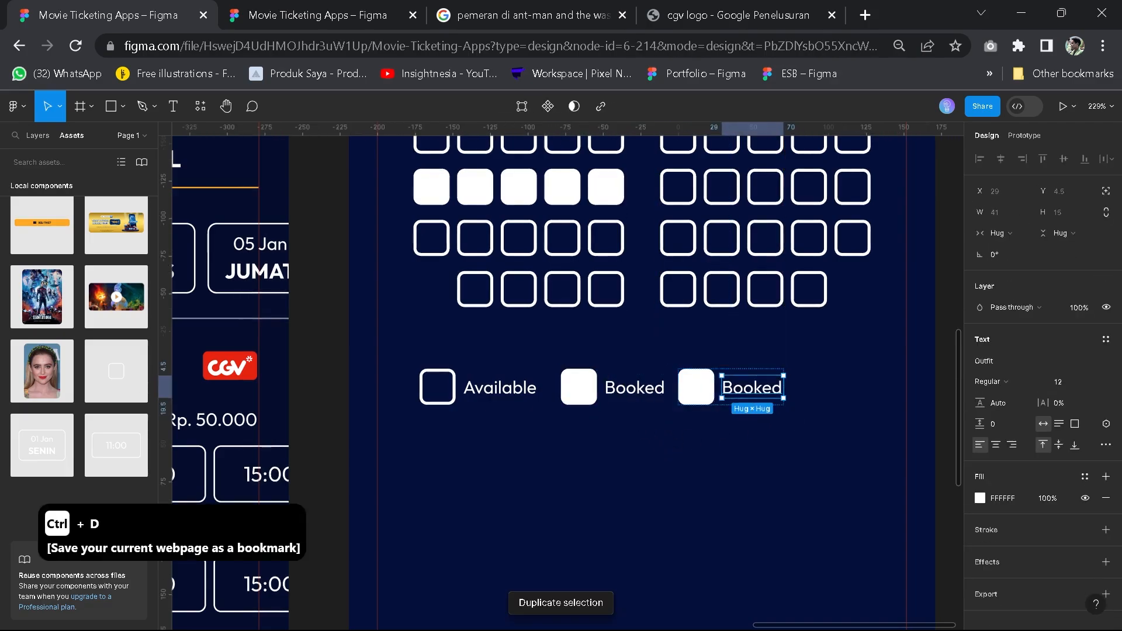
{"action": "double_click", "coordinate": [752, 395]}
{"action": "key", "text": "Caps_Lock"}
{"action": "key", "text": "ctrl+a"}
{"action": "key", "text": "Caps_Lock"}
{"action": "type", "text": "s"}
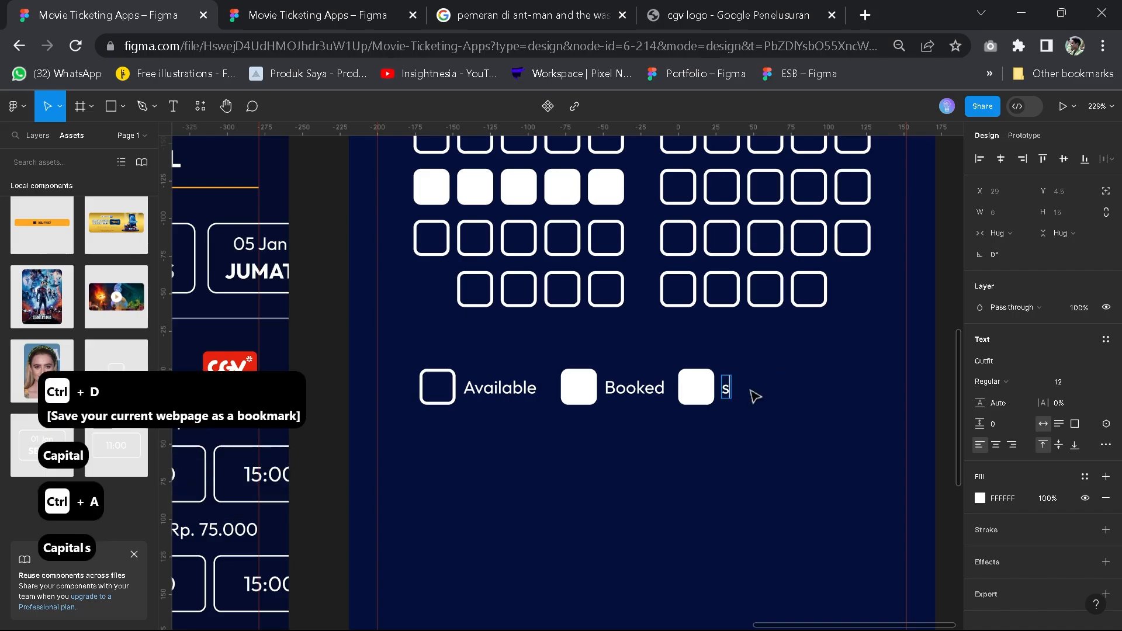
{"action": "key", "text": "BackSpace"}
{"action": "type", "text": "S"}
{"action": "key", "text": "Caps_Lock"}
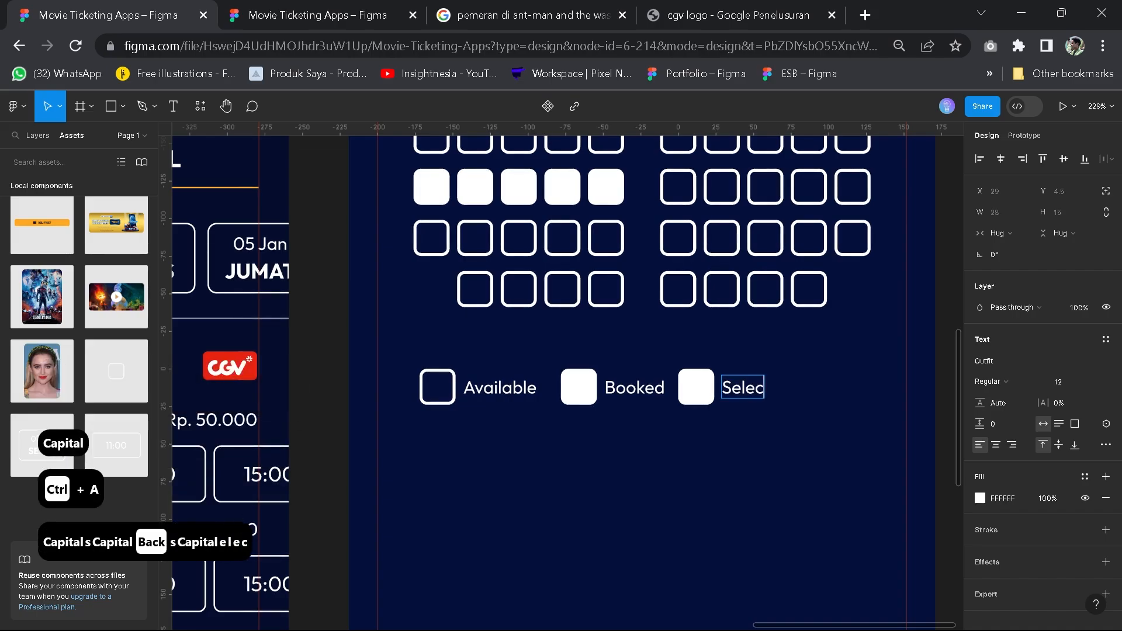
{"action": "key", "text": "Escape"}
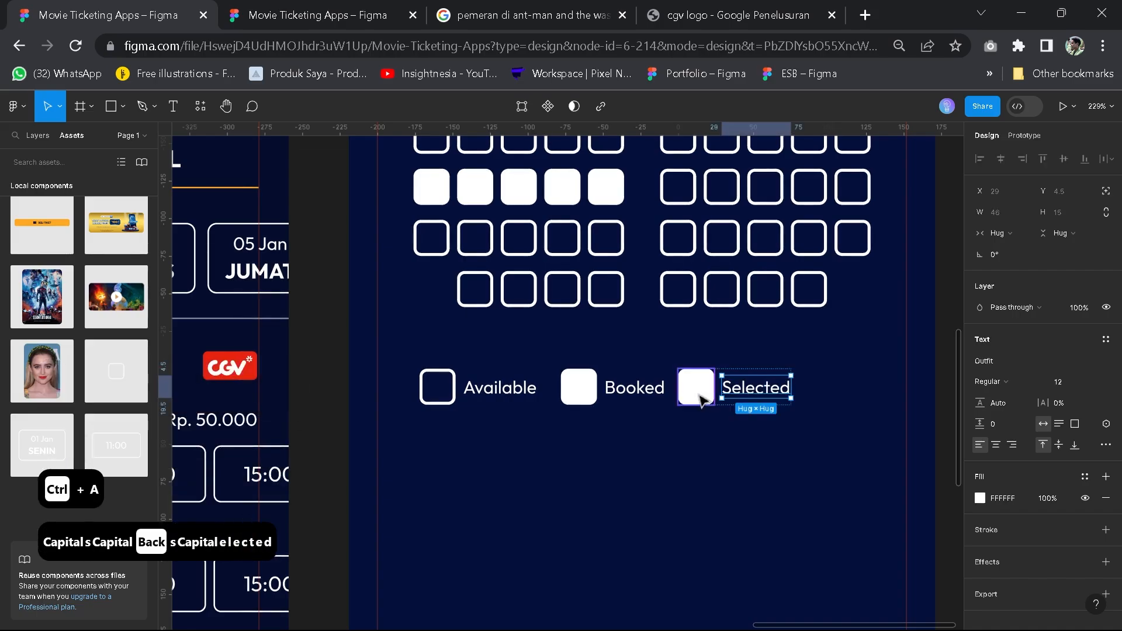
Set the seat box beside the Selected label to the selected variant
{"action": "left_click", "coordinate": [699, 396]}
{"action": "left_click", "coordinate": [1074, 349]}
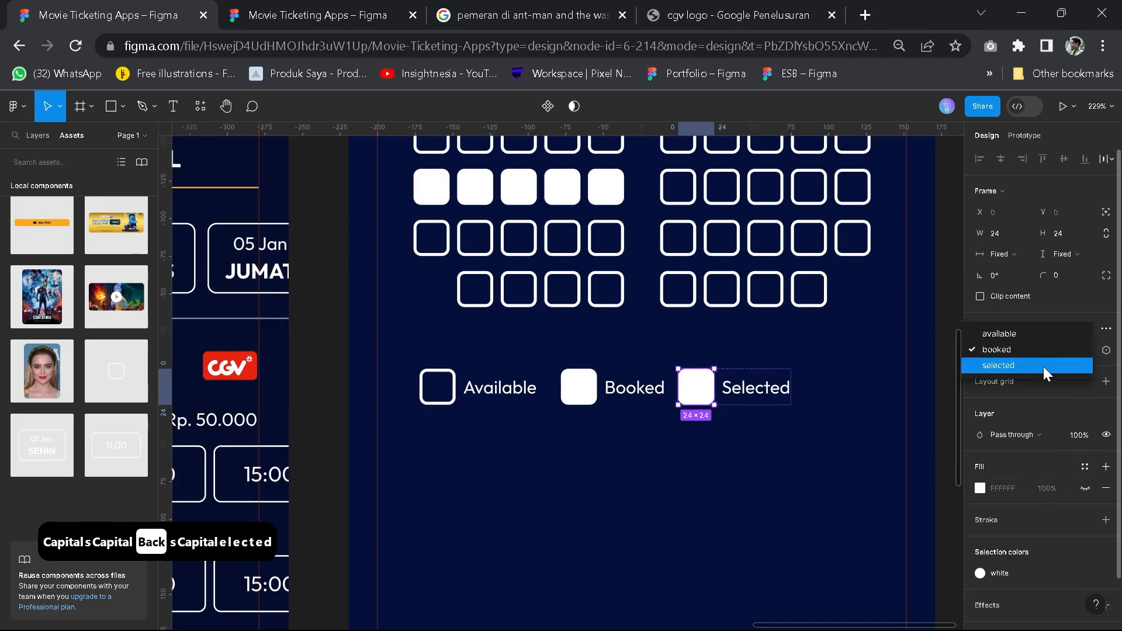
{"action": "left_click", "coordinate": [1035, 367]}
{"action": "left_click", "coordinate": [483, 414]}
Combine the three legend items into a horizontal auto layout, center it horizontally in the frame, and center-align its contents
{"action": "left_click", "coordinate": [479, 392]}
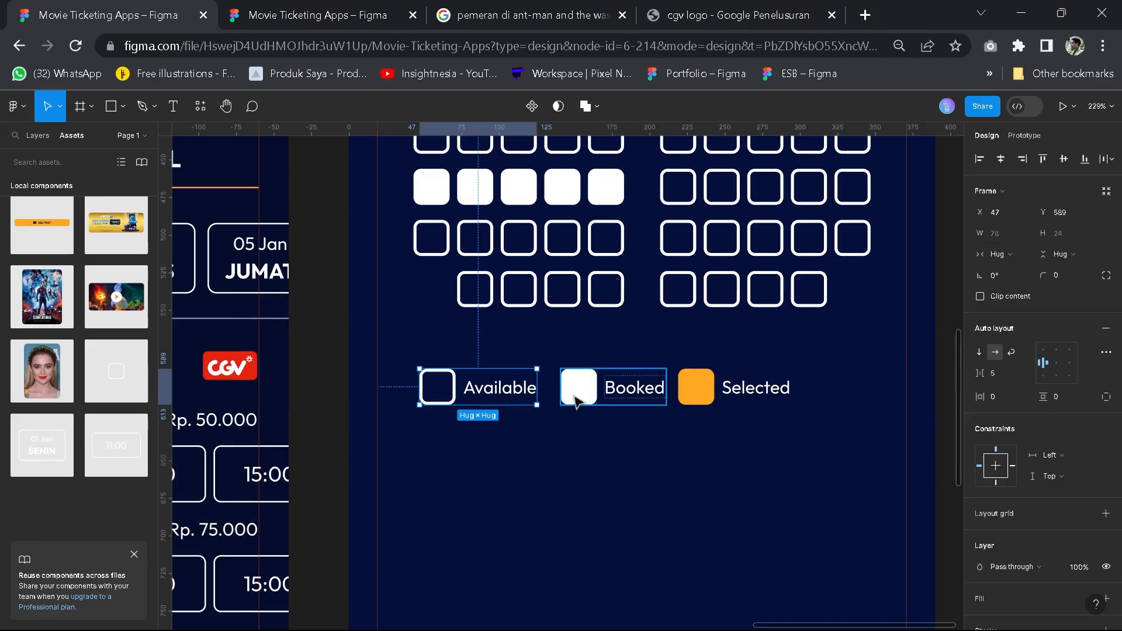
{"action": "left_click", "coordinate": [576, 397], "text": "shift"}
{"action": "left_click", "coordinate": [758, 399], "text": "shift"}
{"action": "key", "text": "shift+a"}
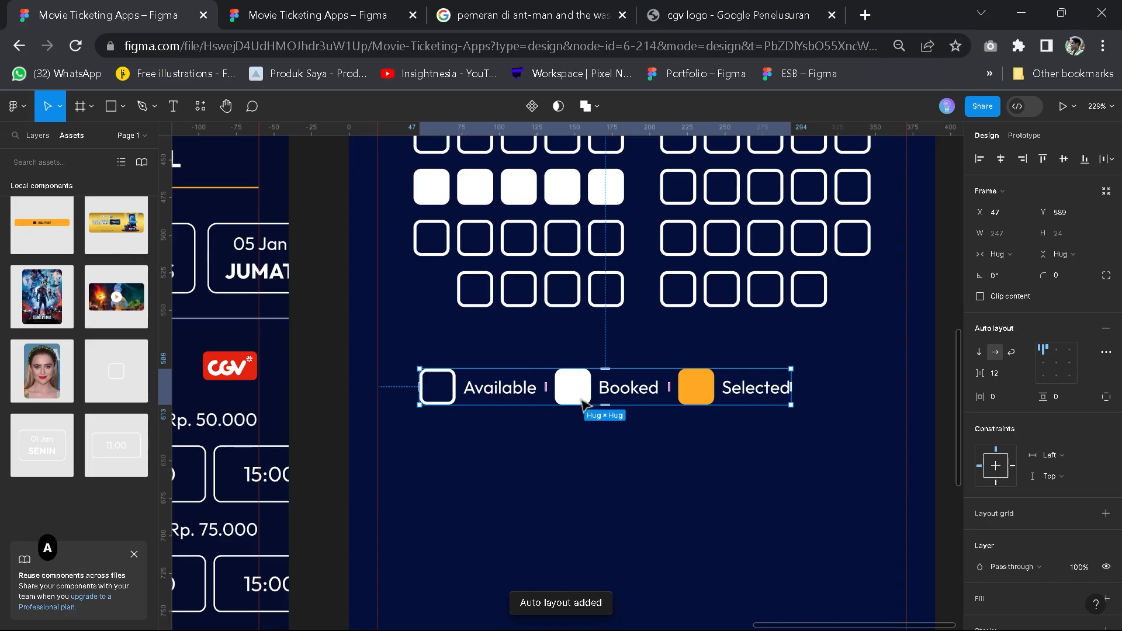
{"action": "left_click", "coordinate": [1001, 159]}
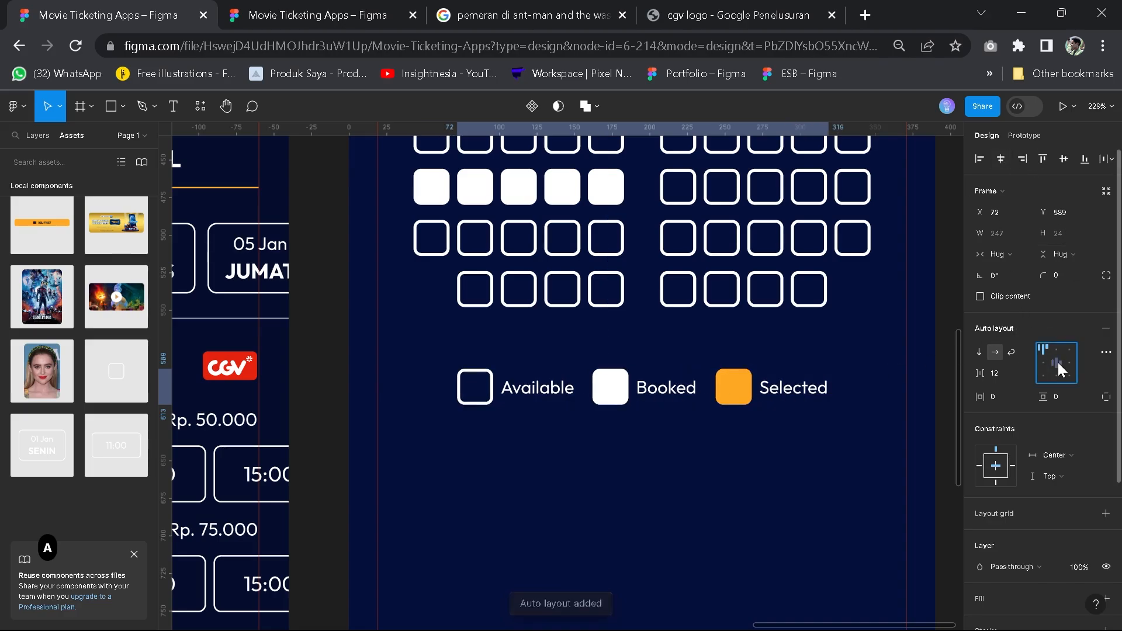
{"action": "left_click", "coordinate": [1056, 362]}
Move the seat legend down to Y 624, farther below the seat grid
{"action": "scroll", "coordinate": [645, 417], "scroll_direction": "down", "scroll_amount": 6}
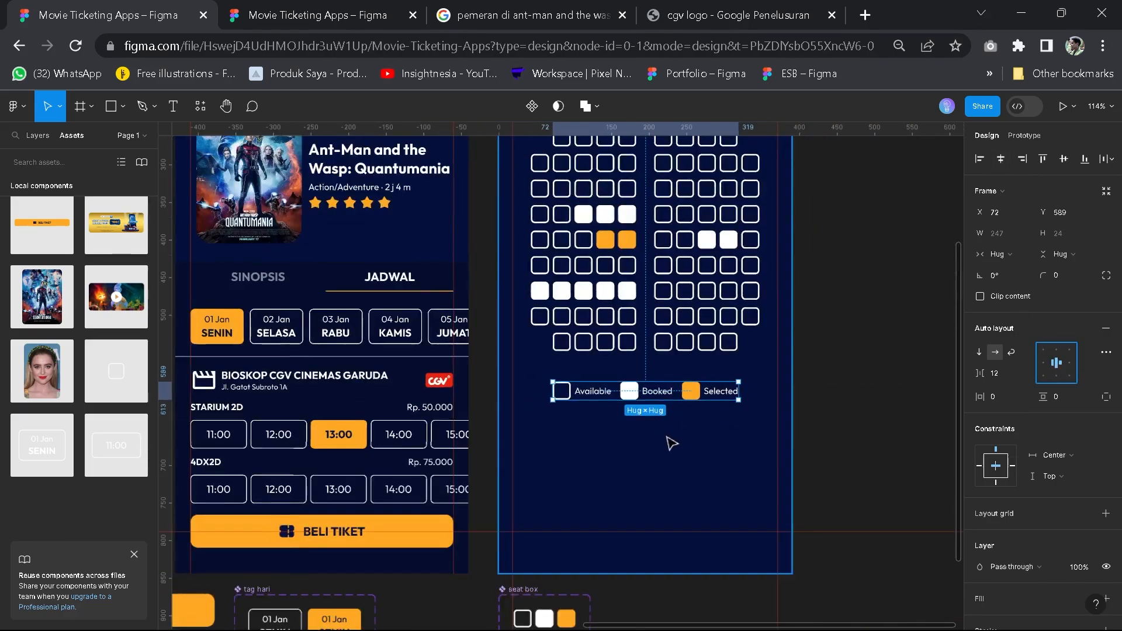
{"action": "key", "text": "Escape"}
{"action": "left_click_drag", "start_coordinate": [666, 455], "coordinate": [657, 536]}
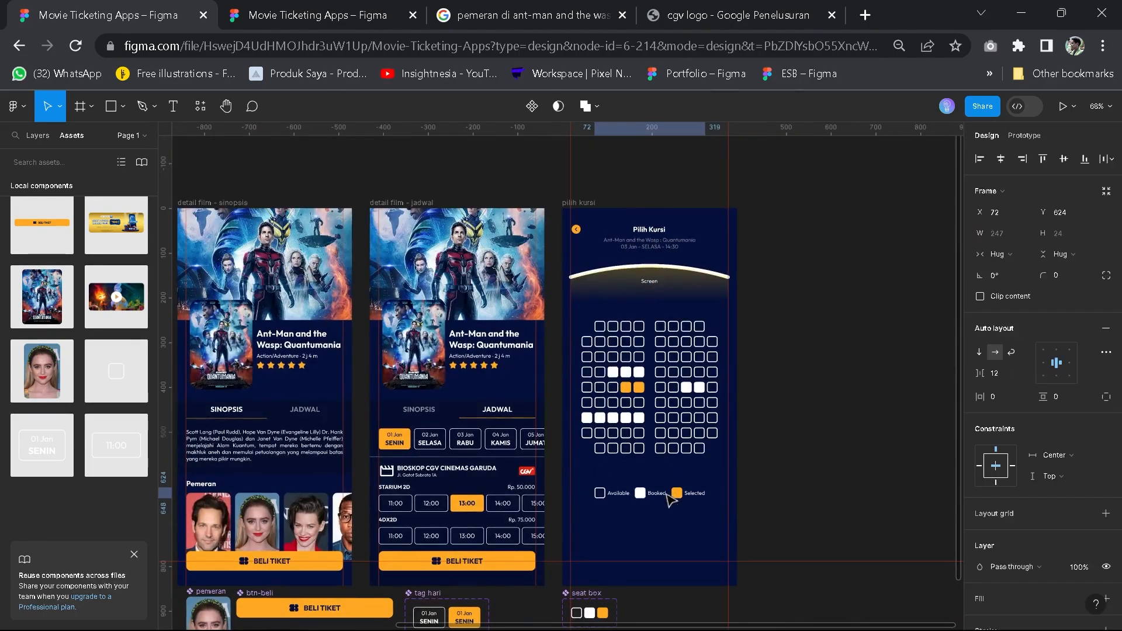
{"action": "key", "text": "Escape"}
Draw a 390 × 114 rectangle spanning the full width at the bottom of the pilih kursi frame
{"action": "scroll", "coordinate": [657, 536], "scroll_direction": "up", "scroll_amount": 5}
{"action": "key", "text": "r"}
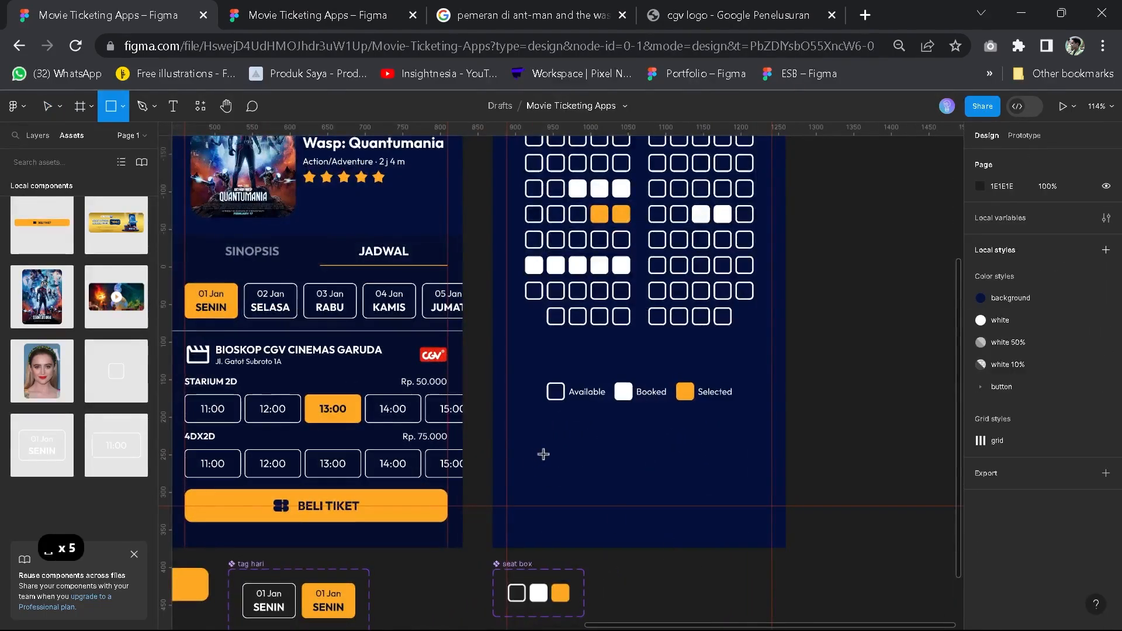
{"action": "left_click_drag", "start_coordinate": [538, 453], "coordinate": [787, 548]}
{"action": "left_click_drag", "start_coordinate": [537, 483], "coordinate": [492, 483]}
{"action": "left_click_drag", "start_coordinate": [544, 454], "coordinate": [545, 462]}
Create a color variable named "black 20%" from the schedule group's 000000 fill at 20% opacity on the detail film - jadwal frame
{"action": "left_click", "coordinate": [1084, 404]}
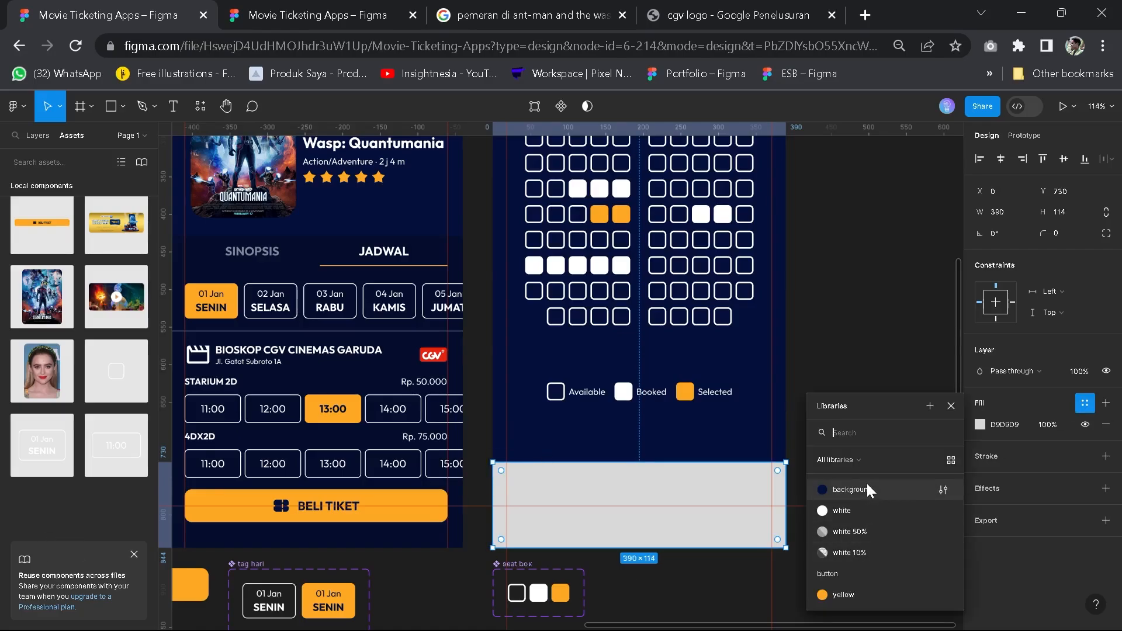
{"action": "key", "text": "space"}
{"action": "left_click_drag", "start_coordinate": [303, 231], "coordinate": [523, 262]}
{"action": "left_click", "coordinate": [435, 291]}
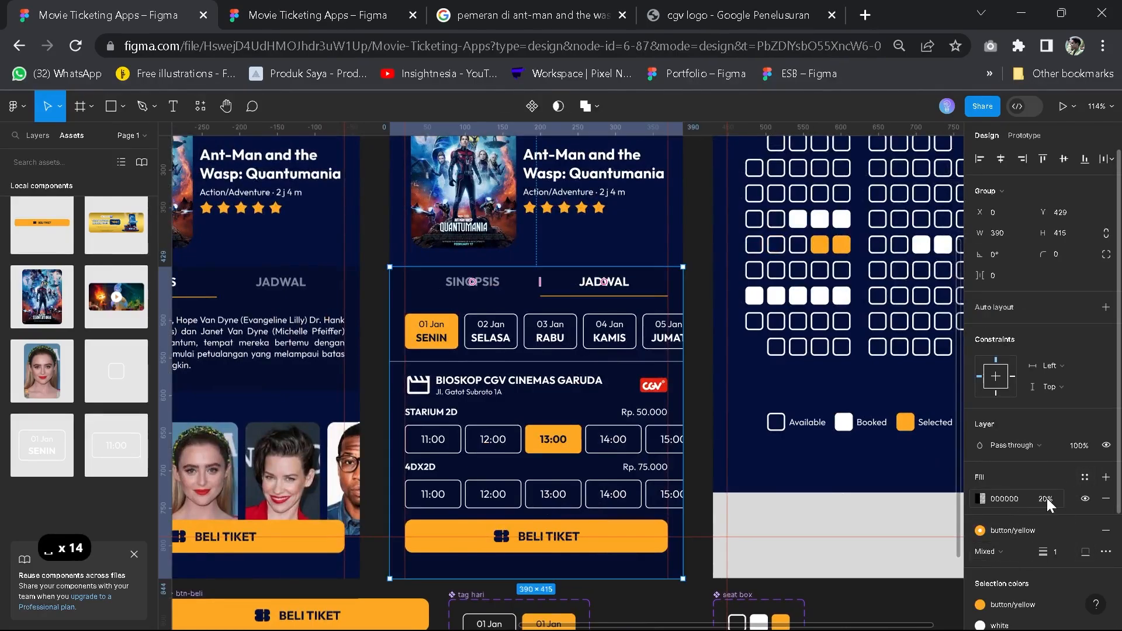
{"action": "left_click", "coordinate": [1085, 478]}
{"action": "left_click", "coordinate": [930, 414]}
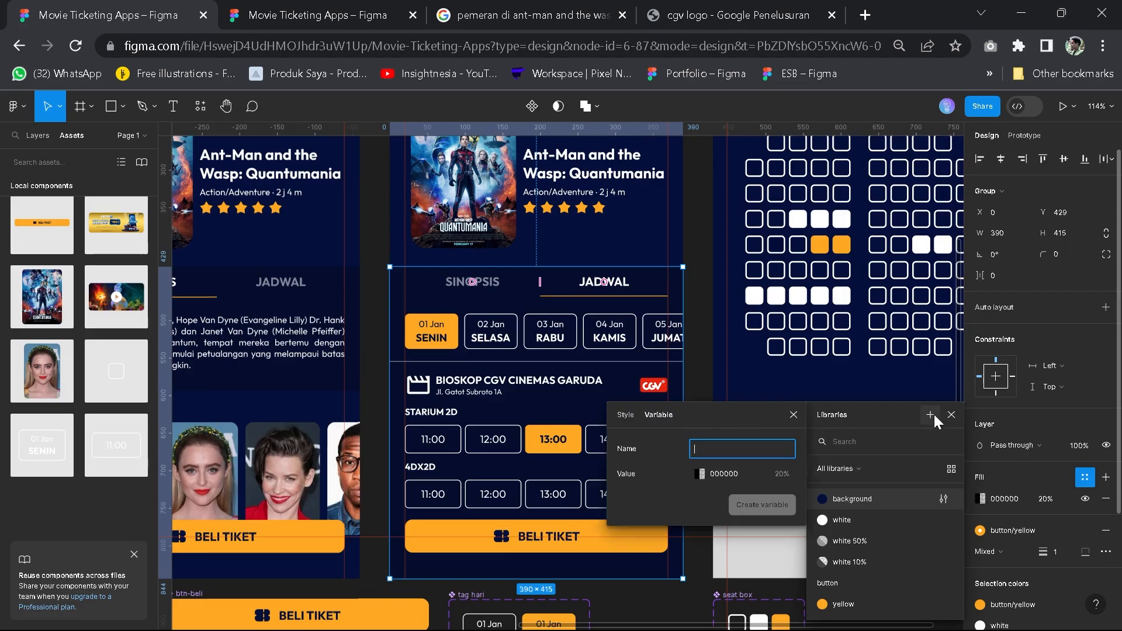
{"action": "type", "text": "black 20"}
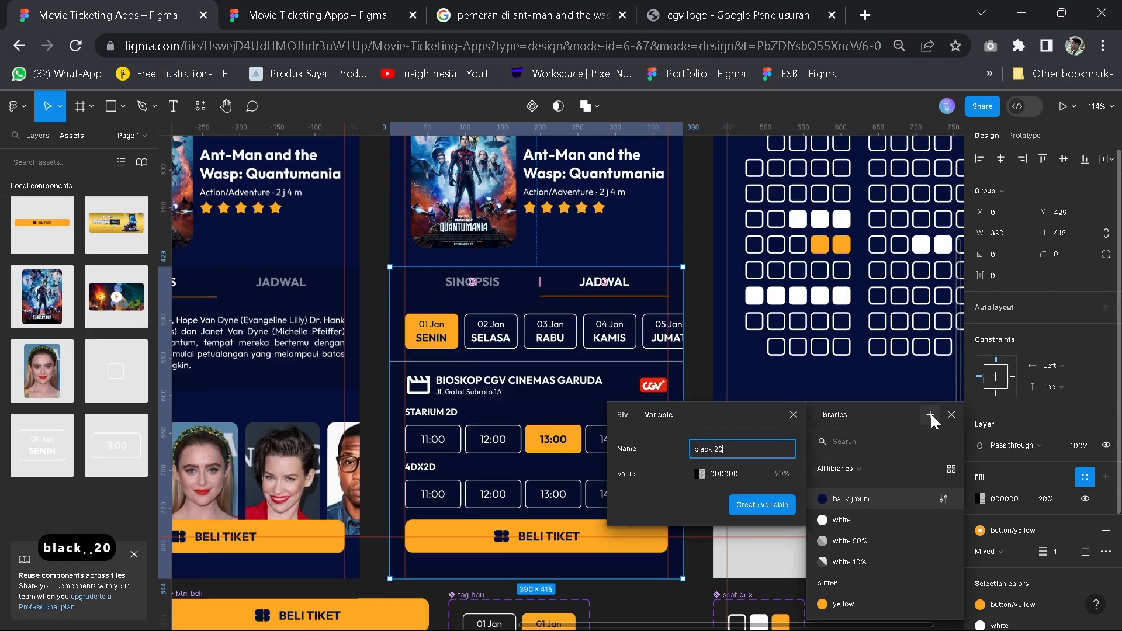
{"action": "type", "text": "%"}
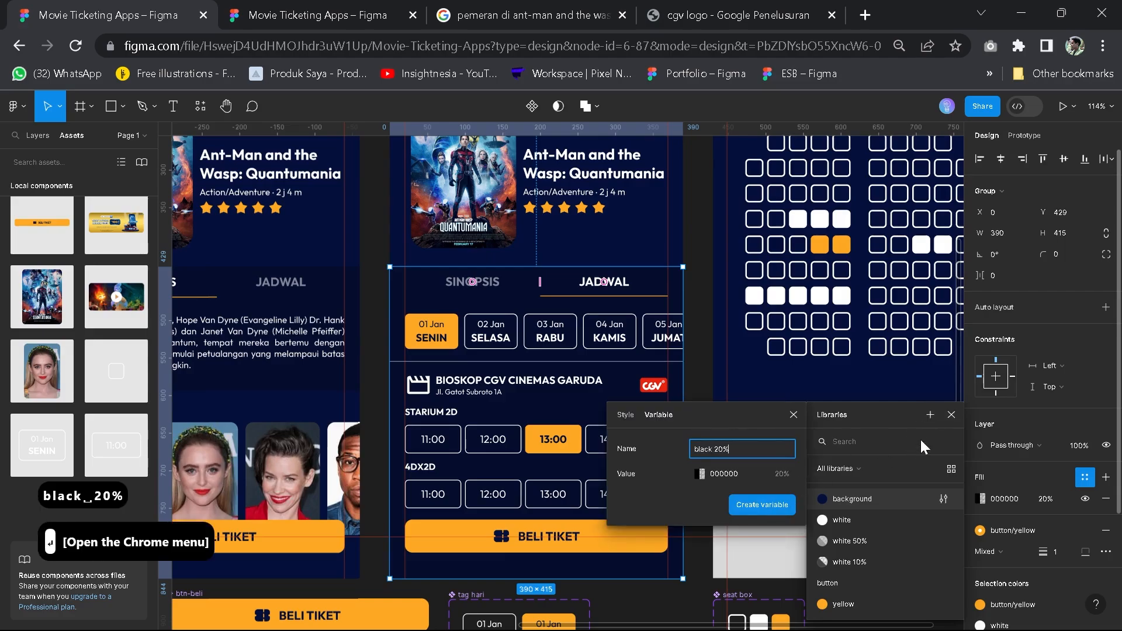
{"action": "left_click", "coordinate": [951, 426]}
{"action": "left_click", "coordinate": [952, 373]}
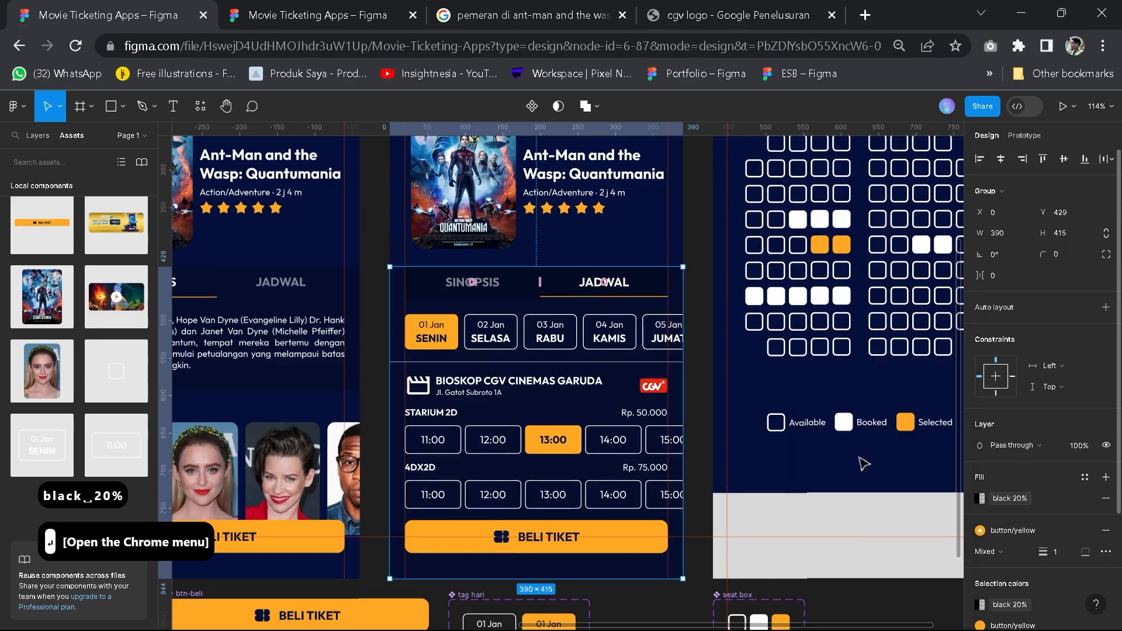
Apply the black 20% variable as the fill of the bottom rectangle on the pilih kursi frame
{"action": "left_click", "coordinate": [853, 517]}
{"action": "left_click", "coordinate": [1083, 403]}
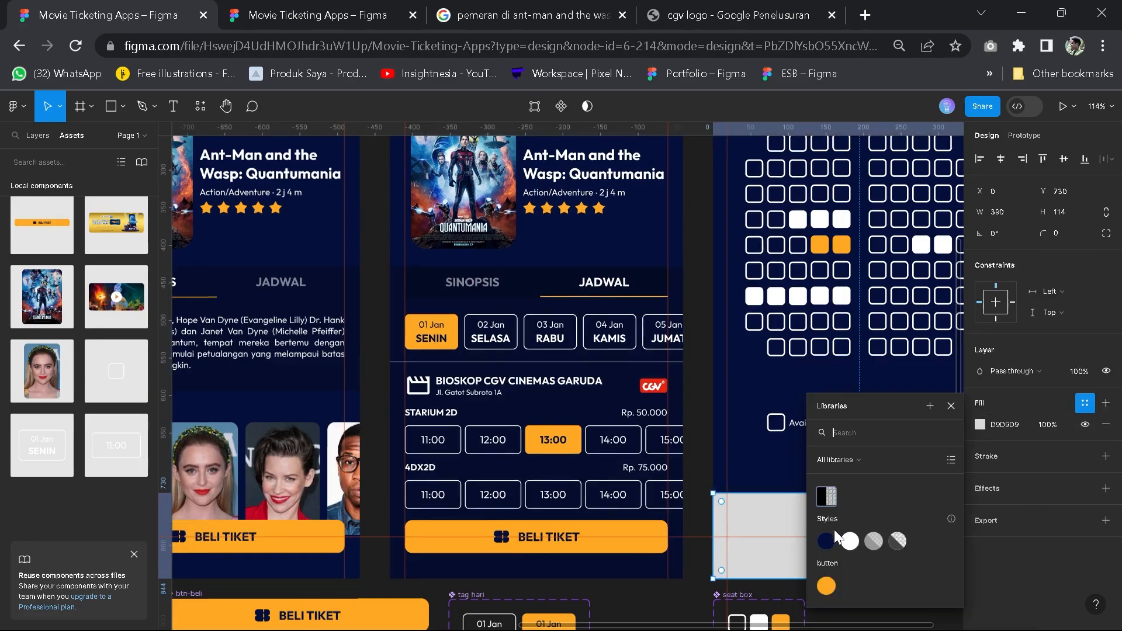
{"action": "left_click", "coordinate": [827, 496]}
{"action": "left_click", "coordinate": [881, 465]}
Add the text "2 Kursi" inside the dark bar at the bottom of the pilih kursi frame
{"action": "key", "text": "space"}
{"action": "left_click_drag", "start_coordinate": [899, 484], "coordinate": [663, 421]}
{"action": "scroll", "coordinate": [660, 470], "scroll_direction": "up", "scroll_amount": 1}
{"action": "key", "text": "space"}
{"action": "scroll", "coordinate": [668, 420], "scroll_direction": "up", "scroll_amount": 1}
{"action": "left_click", "coordinate": [173, 107]}
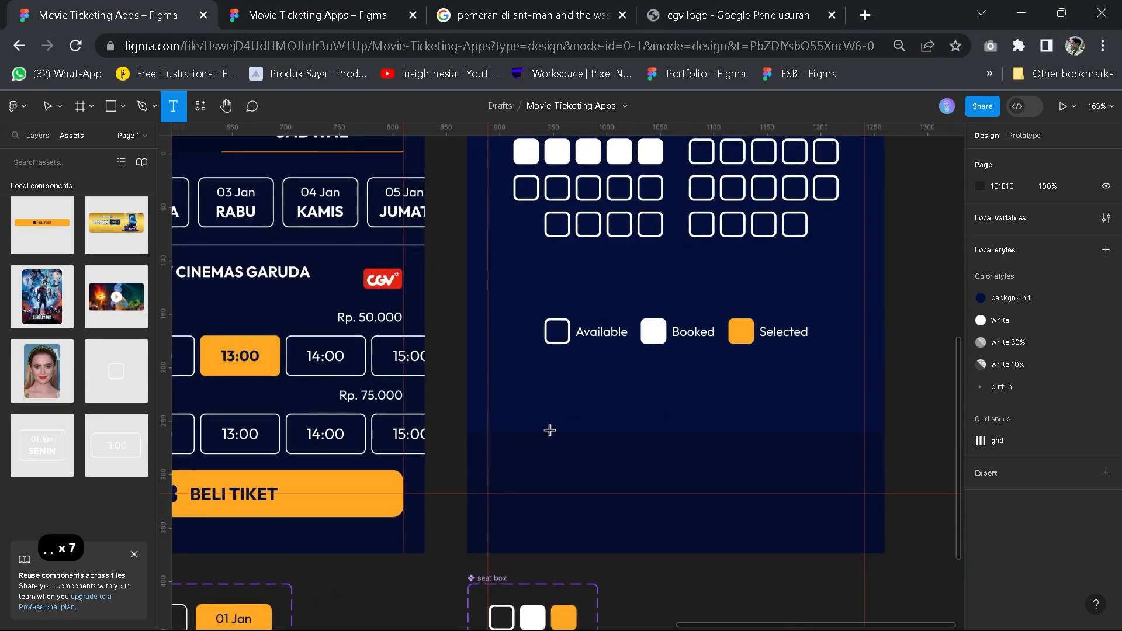
{"action": "left_click", "coordinate": [550, 431]}
{"action": "type", "text": "2 Kursi"}
{"action": "key", "text": "Escape"}
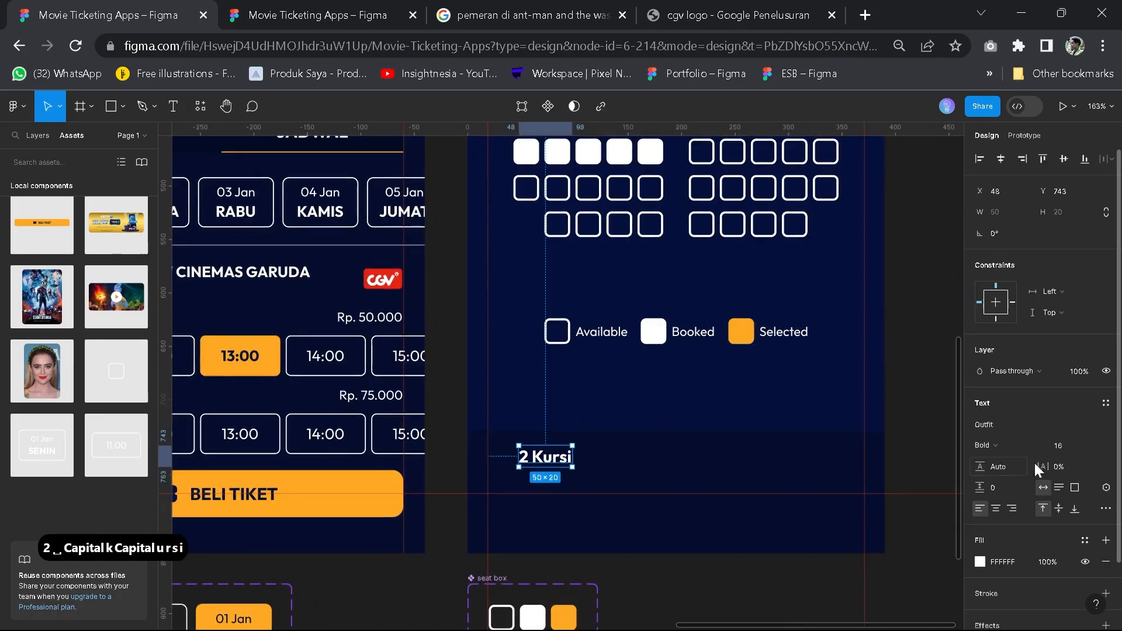
Set the "2 Kursi" text to size 14 and Regular weight
{"action": "left_click", "coordinate": [1090, 445]}
{"action": "left_click", "coordinate": [1074, 414]}
{"action": "left_click", "coordinate": [986, 445]}
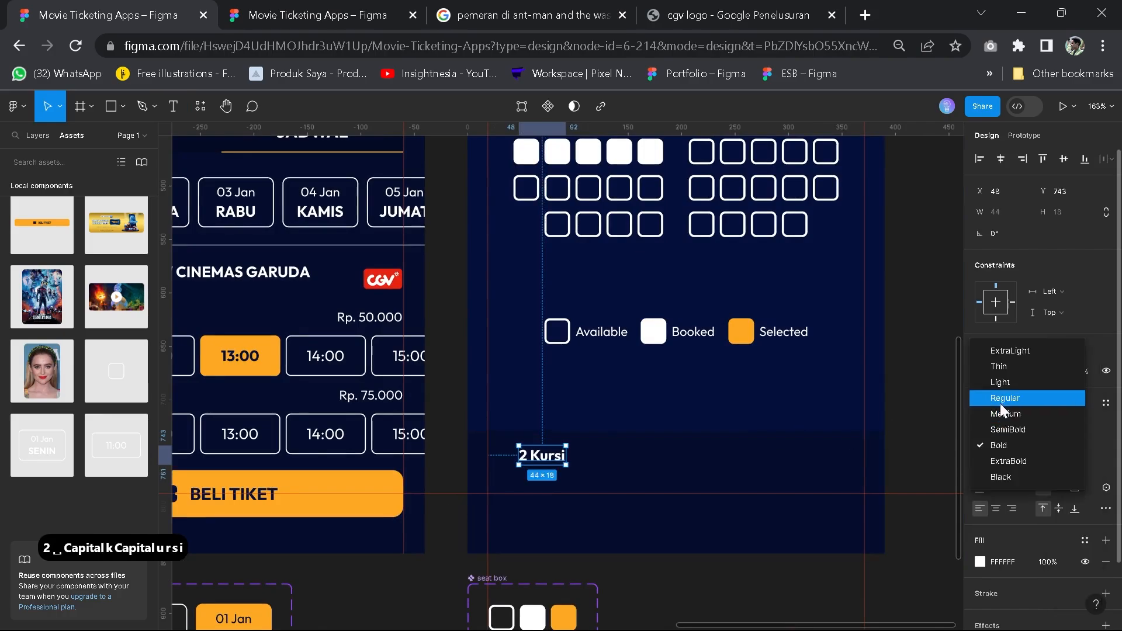
{"action": "left_click", "coordinate": [1001, 399]}
Duplicate the "2 Kursi" text toward the bar's opposite end, change the copy to "Rp. 100.000", and set it to Bold
{"action": "left_click_drag", "start_coordinate": [539, 459], "coordinate": [777, 470]}
{"action": "key", "text": "ctrl+d"}
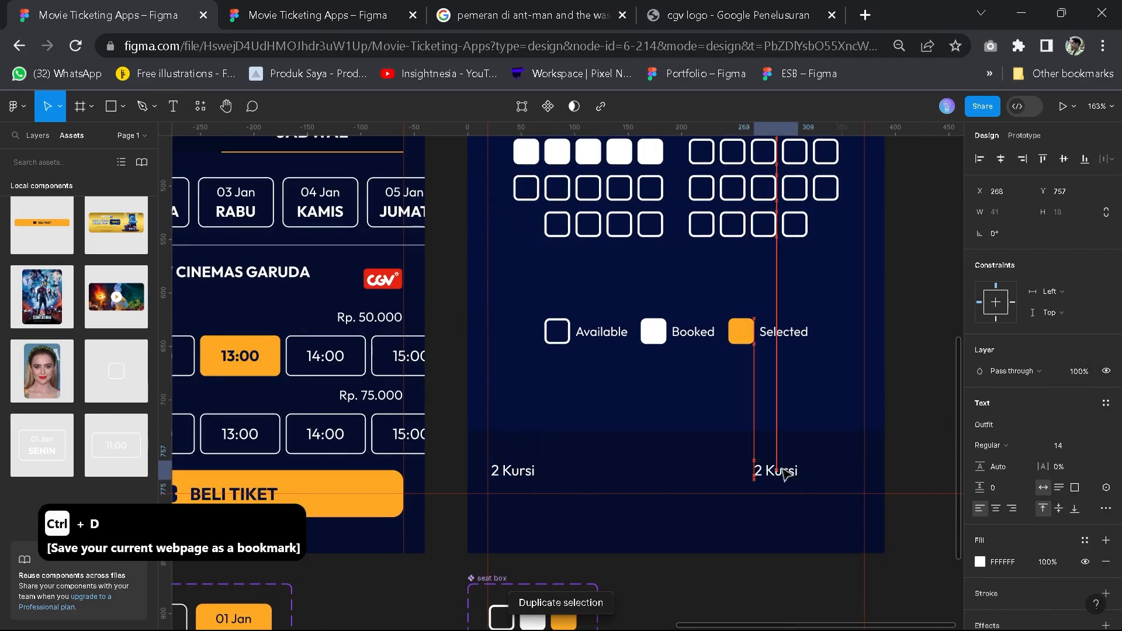
{"action": "double_click", "coordinate": [777, 470]}
{"action": "type", "text": "Rp. 100."}
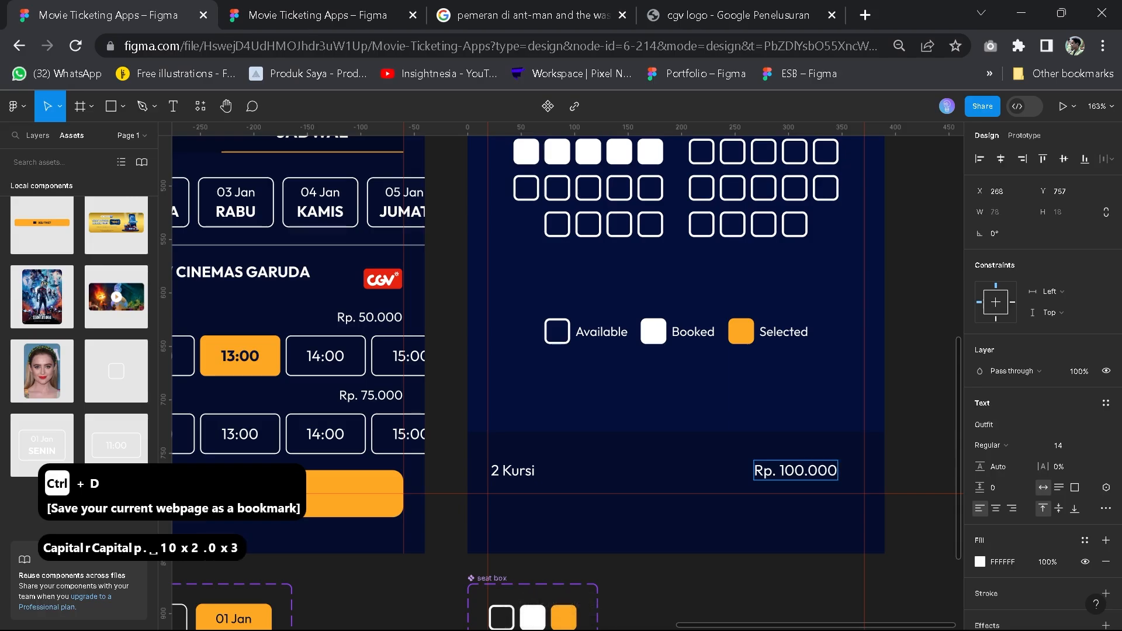
{"action": "type", "text": "000"}
{"action": "key", "text": "Escape"}
{"action": "left_click", "coordinate": [1028, 447]}
{"action": "left_click", "coordinate": [1011, 490]}
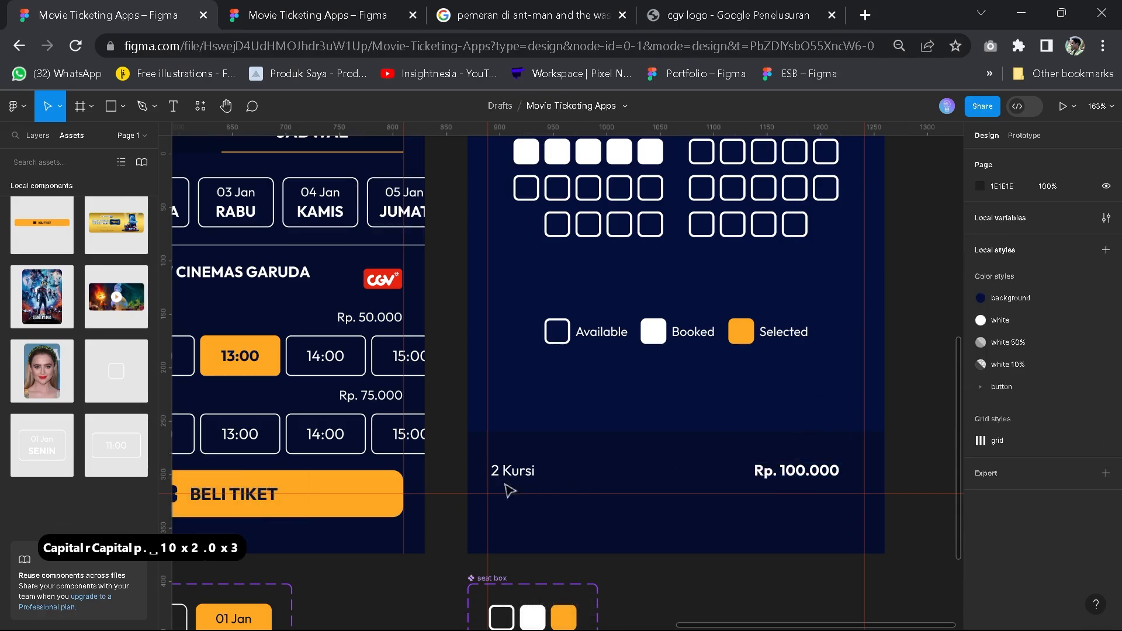
Put "2 Kursi" and "Rp. 100.000" in a horizontal auto layout with Auto spacing, widen it to 352, and move it up 10
{"action": "left_click", "coordinate": [512, 471]}
{"action": "left_click", "coordinate": [789, 472], "text": "shift"}
{"action": "key", "text": "shift+a"}
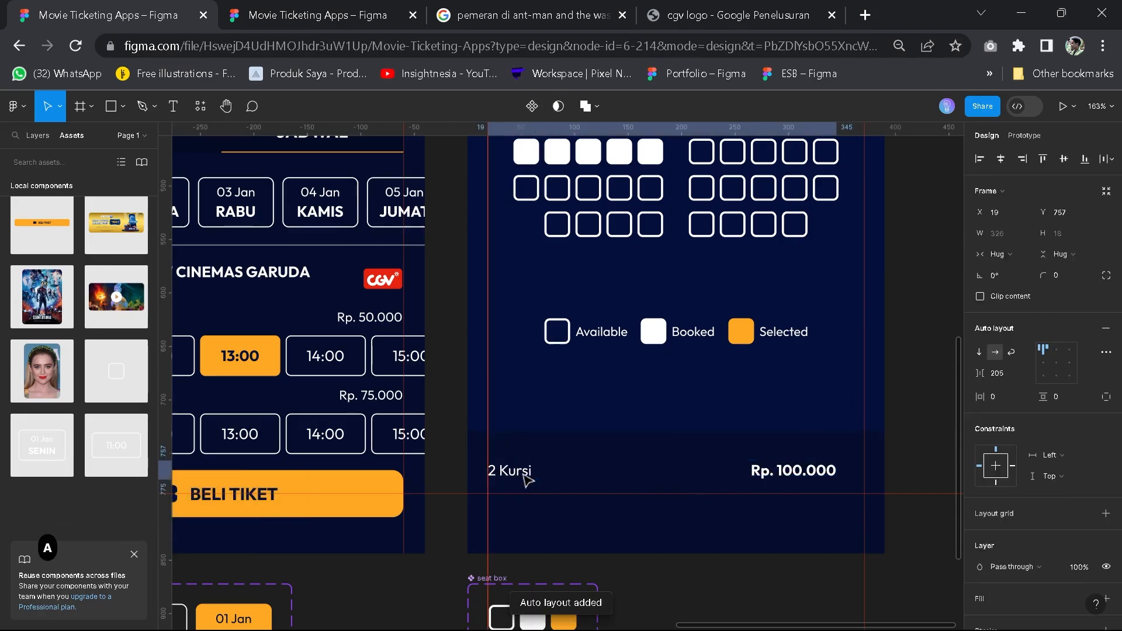
{"action": "left_click", "coordinate": [1020, 367]}
{"action": "left_click", "coordinate": [1016, 390]}
{"action": "left_click_drag", "start_coordinate": [836, 470], "coordinate": [864, 468]}
{"action": "key", "text": "shift+Up"}
{"action": "scroll", "coordinate": [666, 578], "scroll_direction": "down", "scroll_amount": 4}
{"action": "left_click", "coordinate": [661, 593]}
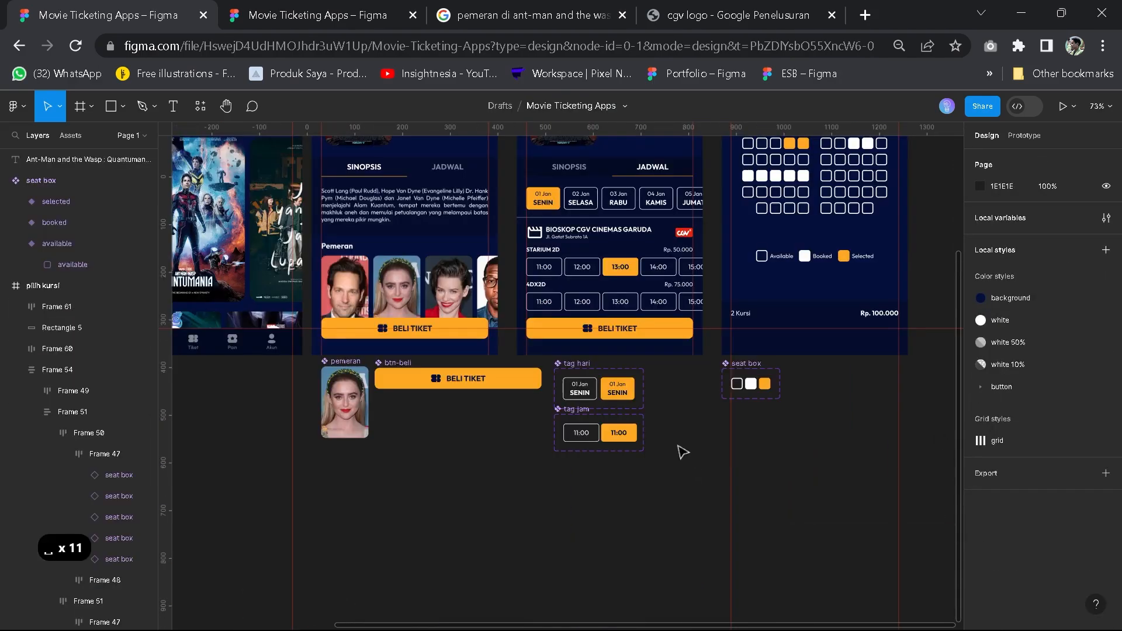
Add a second variant to the btn-beli component and delete the ticket icon from that variant
{"action": "scroll", "coordinate": [682, 451], "scroll_direction": "up", "scroll_amount": 2}
{"action": "scroll", "coordinate": [683, 451], "scroll_direction": "up", "scroll_amount": 2}
{"action": "left_click_drag", "start_coordinate": [678, 395], "coordinate": [559, 488]}
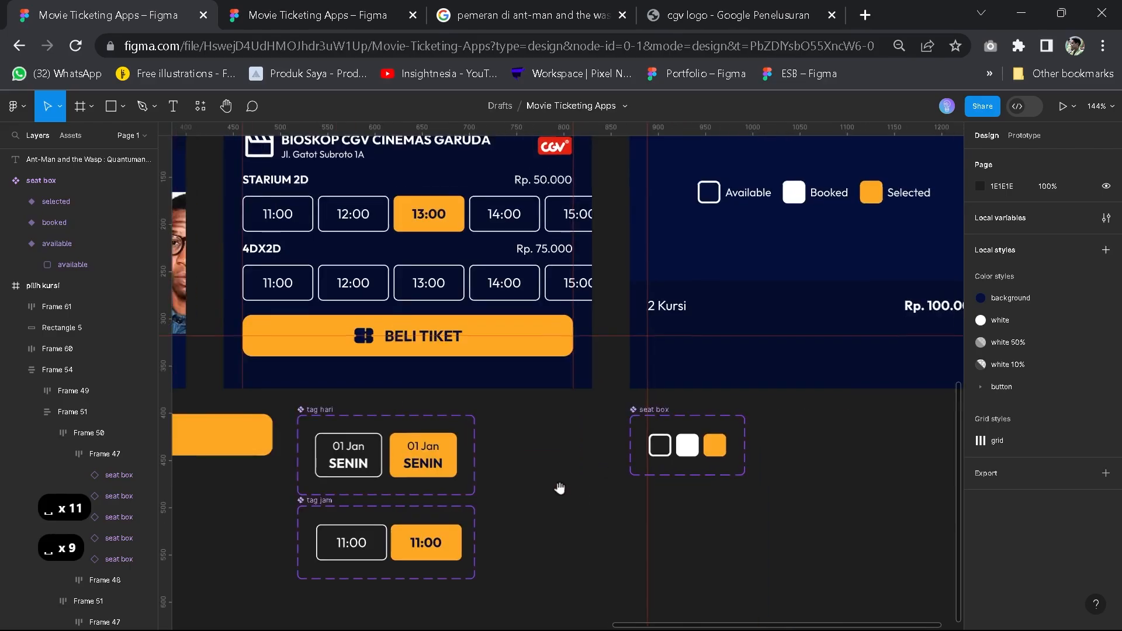
{"action": "left_click_drag", "start_coordinate": [364, 384], "coordinate": [708, 394]}
{"action": "left_click_drag", "start_coordinate": [510, 395], "coordinate": [634, 395]}
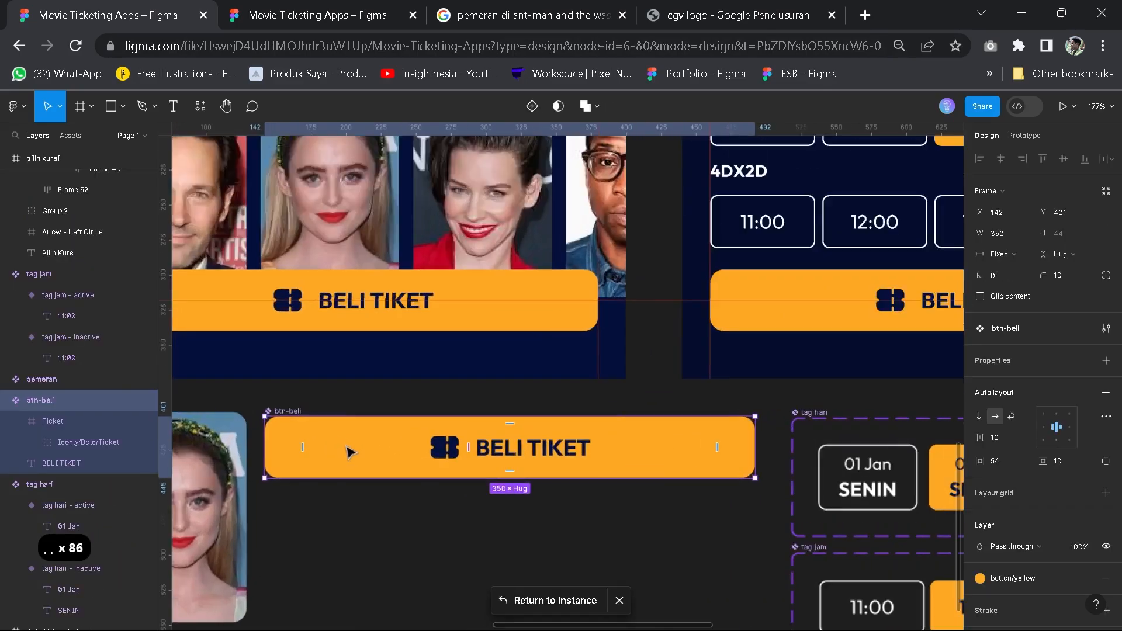
{"action": "left_click_drag", "start_coordinate": [404, 425], "coordinate": [409, 380]}
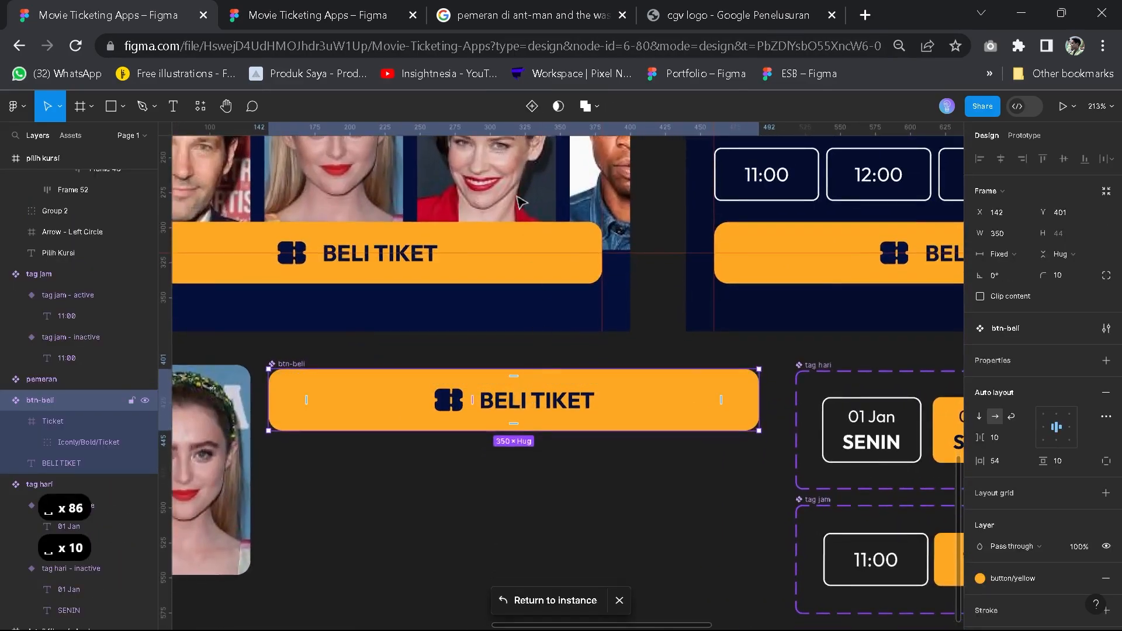
{"action": "left_click", "coordinate": [530, 107]}
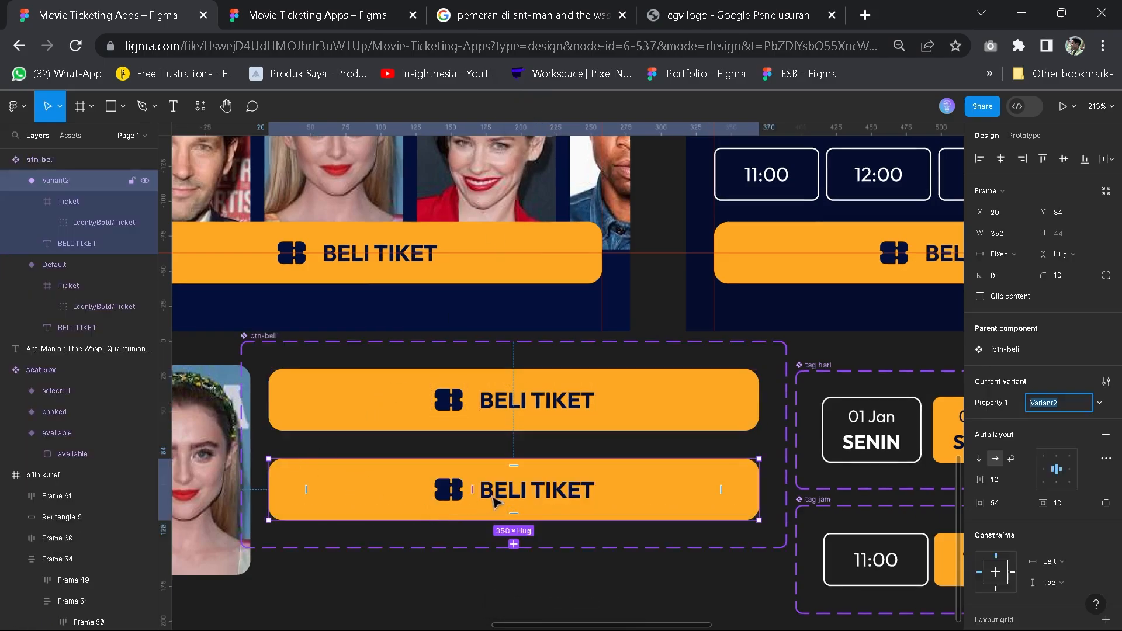
{"action": "double_click", "coordinate": [449, 495]}
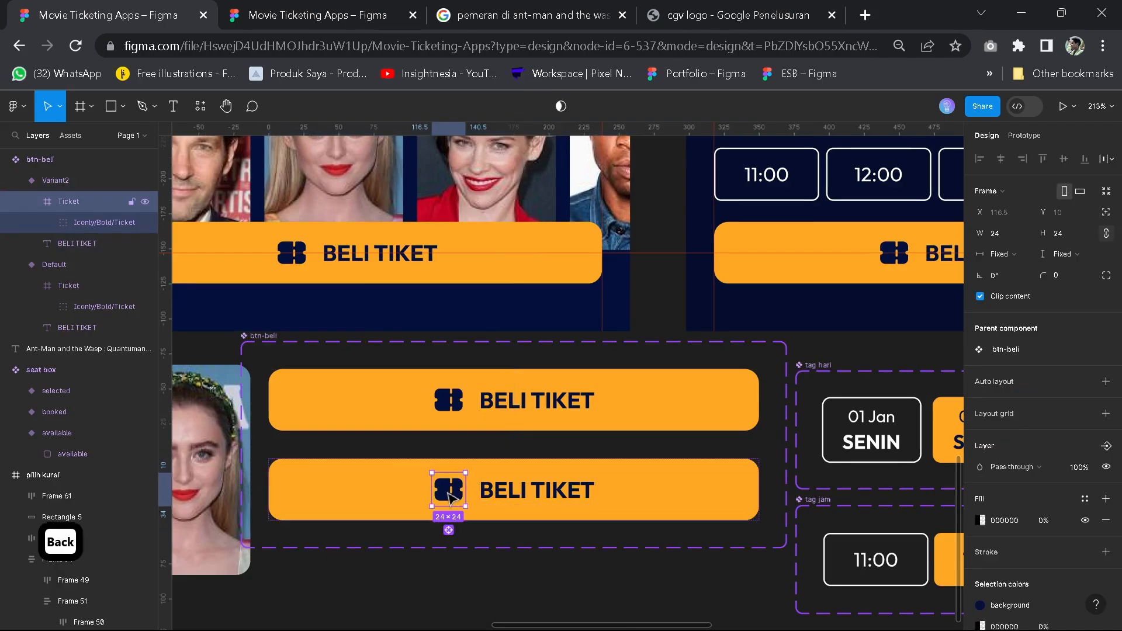
{"action": "key", "text": "Delete"}
Set Property 1 to "btn" for the variant without an icon and "btn icon" for the original btn-beli variant
{"action": "left_click", "coordinate": [449, 495]}
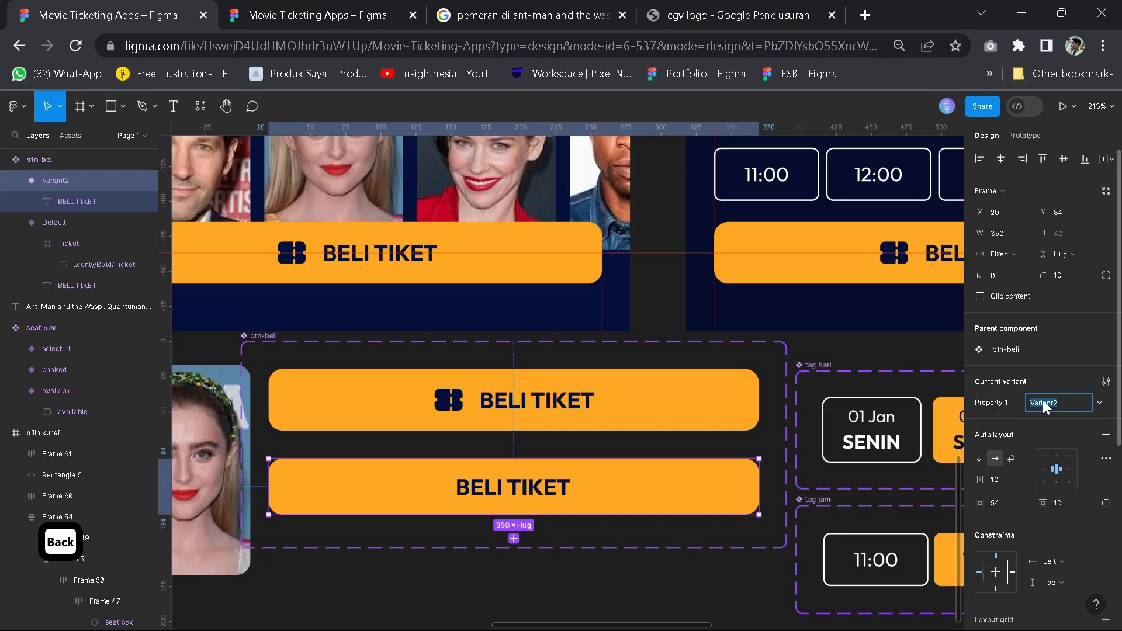
{"action": "type", "text": "btn"}
{"action": "key", "text": "BackSpace"}
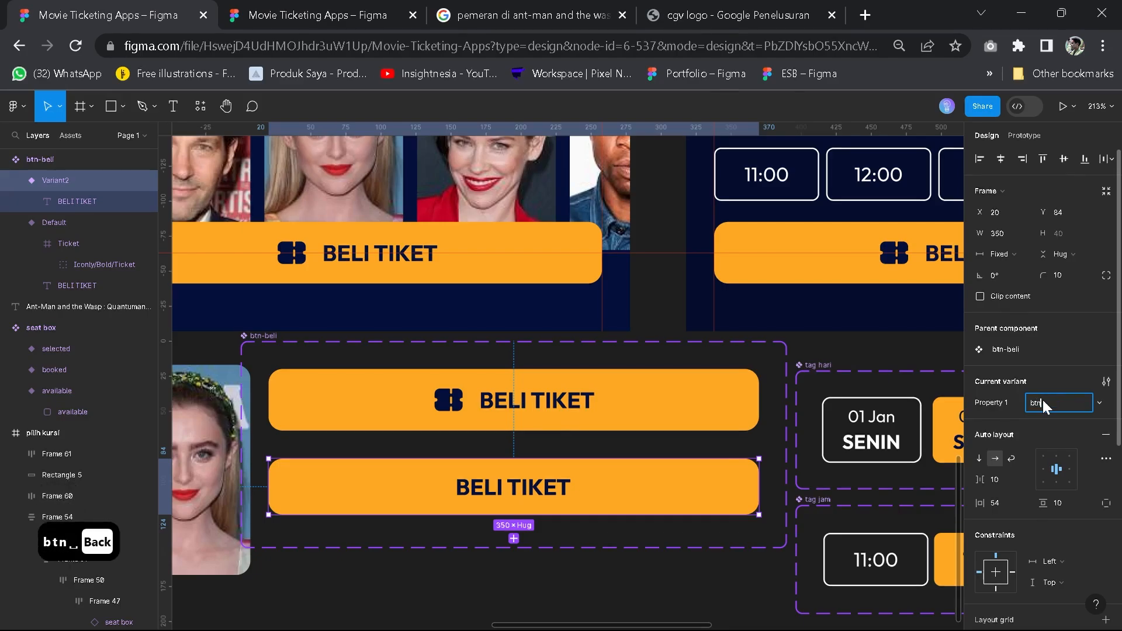
{"action": "key", "text": "Return"}
{"action": "left_click", "coordinate": [1051, 402]}
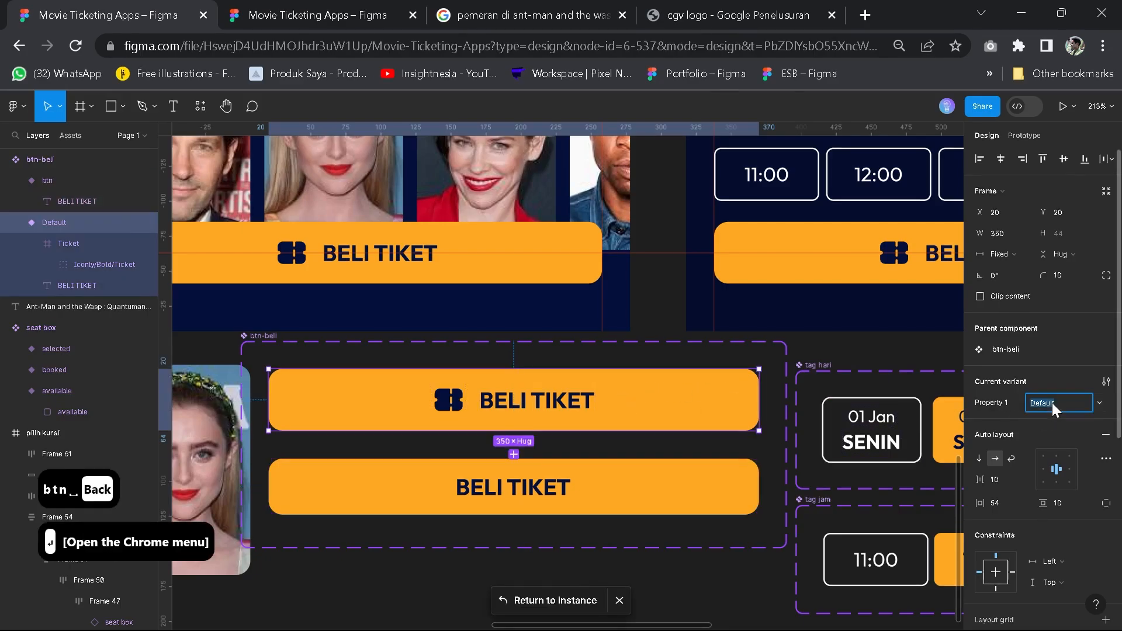
{"action": "type", "text": "btn icon"}
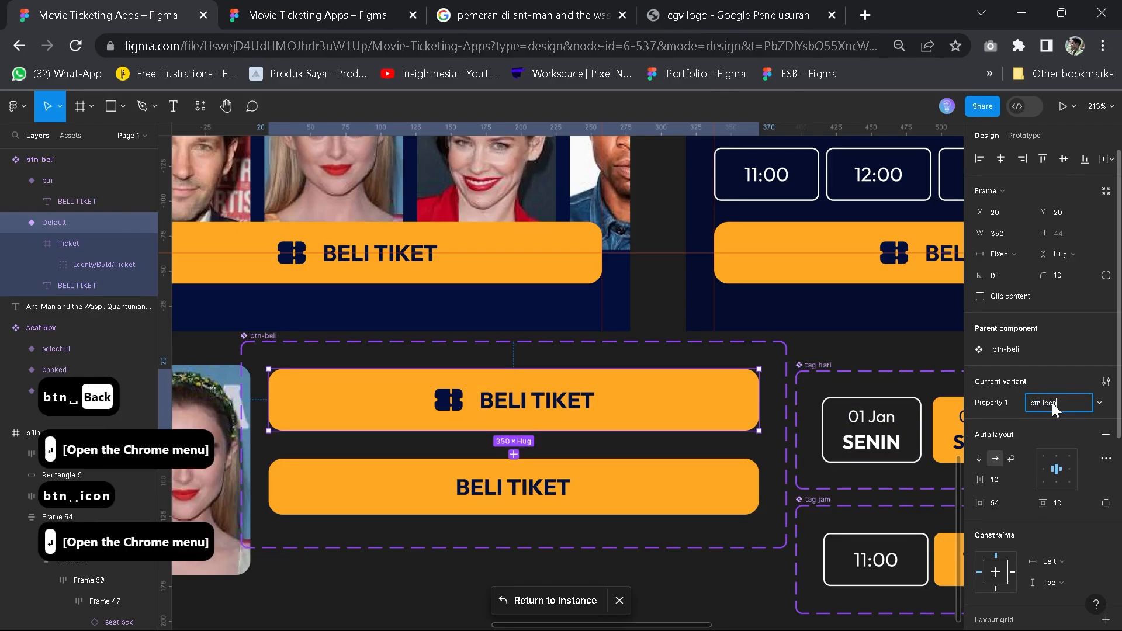
{"action": "key", "text": "Return"}
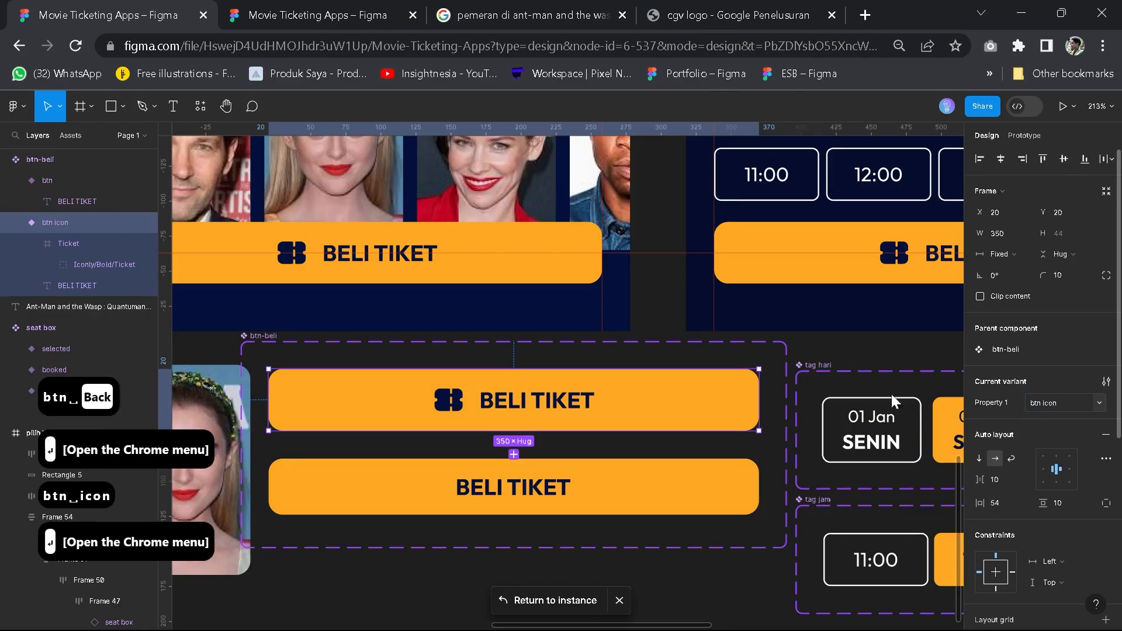
{"action": "left_click", "coordinate": [269, 336]}
Place a btn-beli instance below the "2 Kursi" row on the pilih kursi frame and switch it to the btn variant
{"action": "left_click", "coordinate": [531, 569]}
{"action": "scroll", "coordinate": [527, 534], "scroll_direction": "down", "scroll_amount": 2}
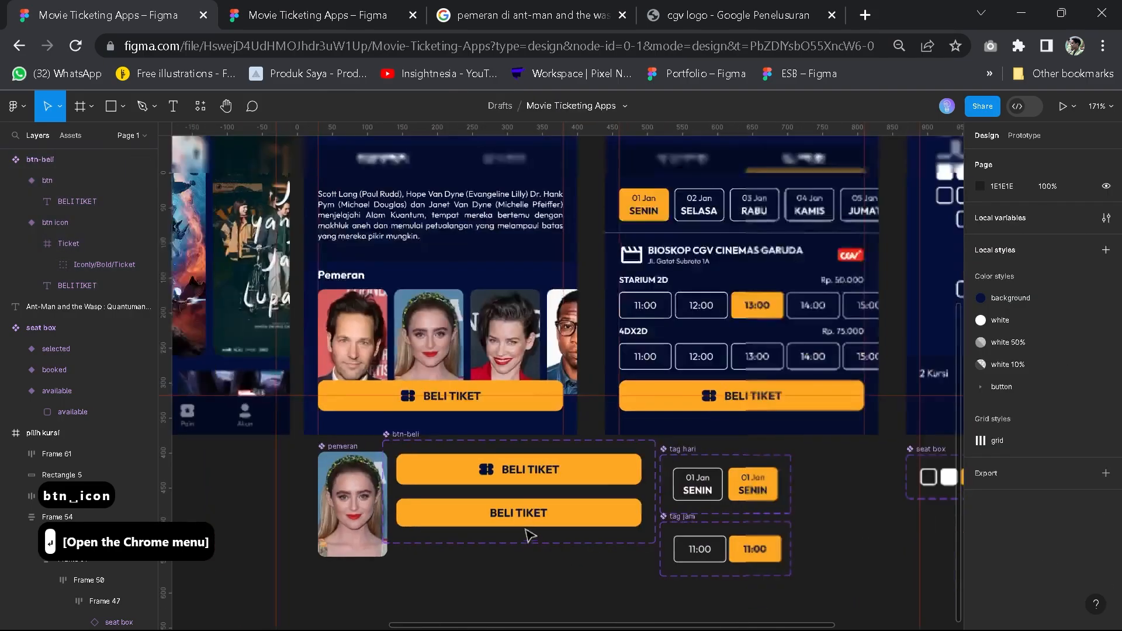
{"action": "key", "text": "space"}
{"action": "left_click_drag", "start_coordinate": [851, 473], "coordinate": [422, 510]}
{"action": "left_click", "coordinate": [71, 135]}
{"action": "left_click_drag", "start_coordinate": [42, 225], "coordinate": [573, 451]}
{"action": "left_click_drag", "start_coordinate": [660, 450], "coordinate": [670, 448]}
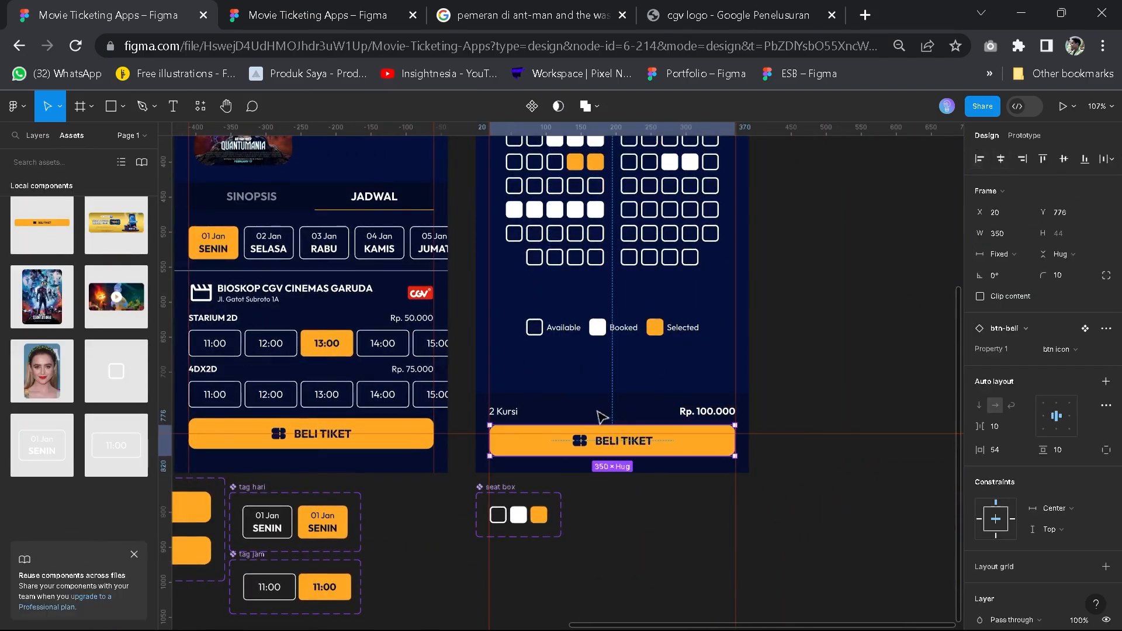
{"action": "scroll", "coordinate": [602, 417], "scroll_direction": "up", "scroll_amount": 3}
{"action": "left_click", "coordinate": [1058, 349]}
{"action": "left_click", "coordinate": [1051, 365]}
Move the price row and the button on the pilih kursi frame up together by about 5
{"action": "left_click", "coordinate": [718, 411]}
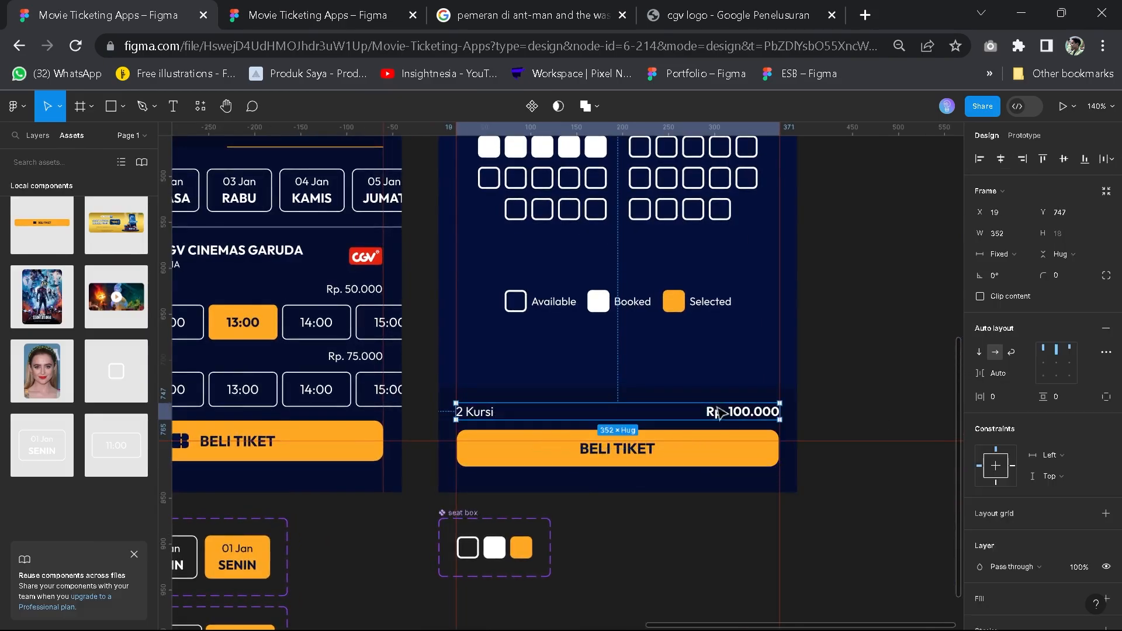
{"action": "left_click", "coordinate": [729, 453], "text": "shift"}
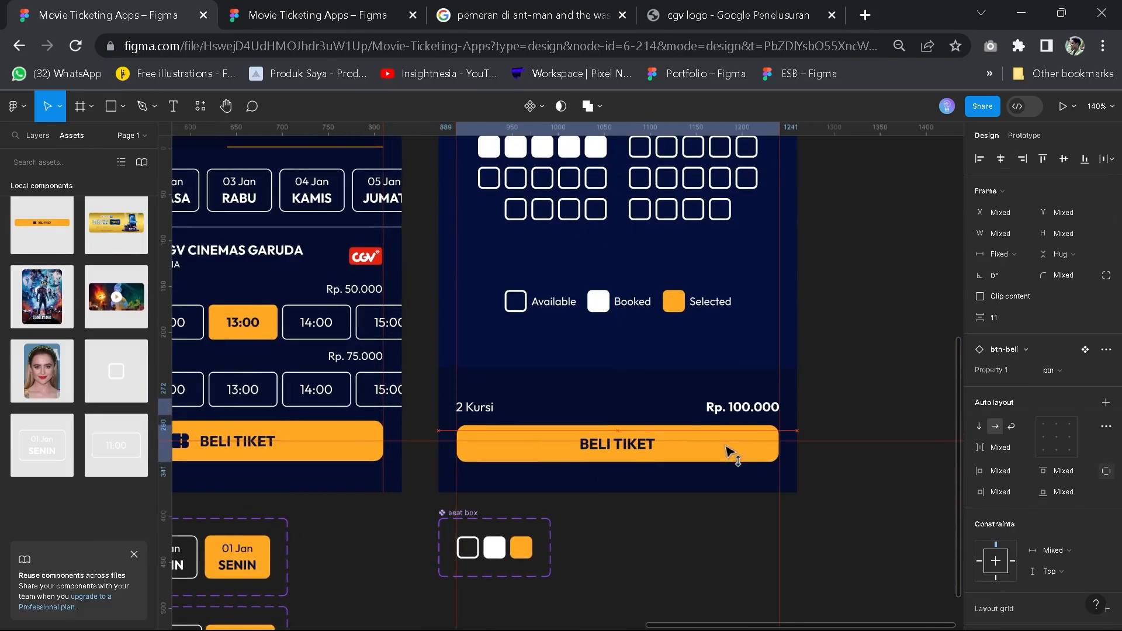
{"action": "left_click_drag", "start_coordinate": [725, 447], "coordinate": [725, 446]}
{"action": "left_click", "coordinate": [847, 403]}
Set the height of the btn variant in the btn-beli component to a fixed 44
{"action": "left_click_drag", "start_coordinate": [558, 436], "coordinate": [931, 226]}
{"action": "left_click_drag", "start_coordinate": [475, 438], "coordinate": [629, 496]}
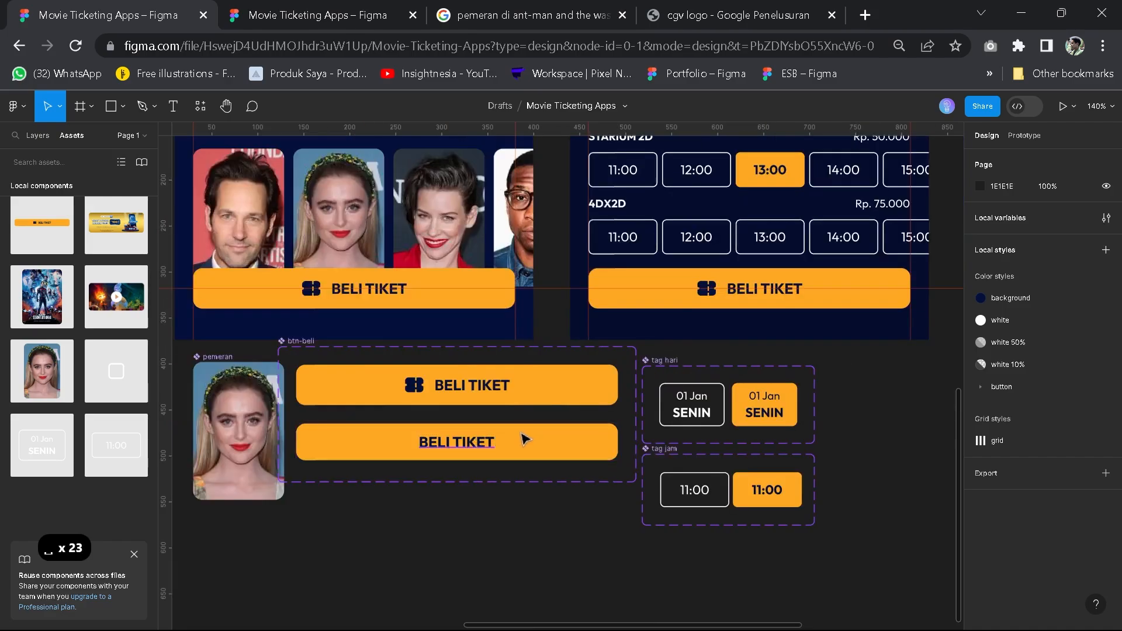
{"action": "scroll", "coordinate": [524, 440], "scroll_direction": "up", "scroll_amount": 5}
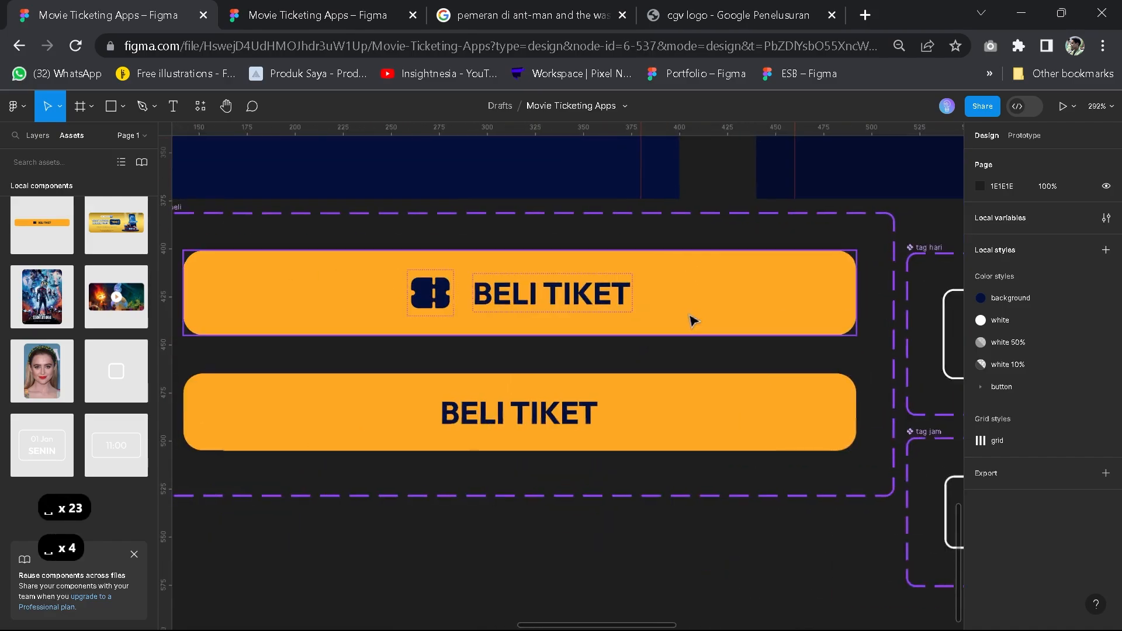
{"action": "left_click", "coordinate": [693, 321]}
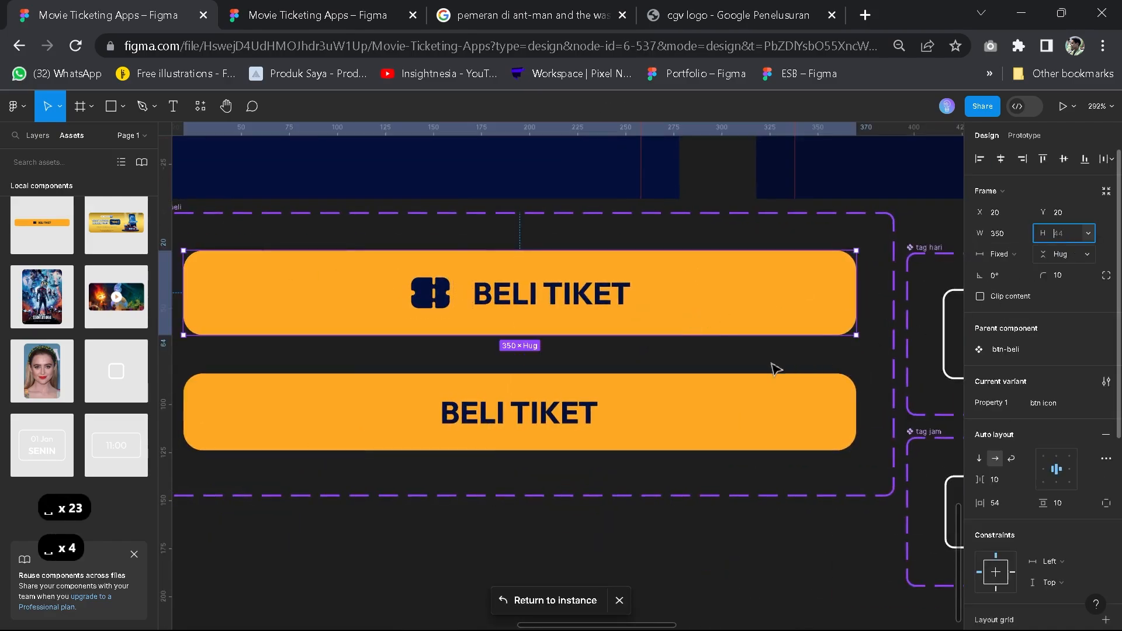
{"action": "left_click", "coordinate": [688, 415]}
{"action": "left_click", "coordinate": [1056, 253]}
{"action": "left_click", "coordinate": [1057, 233]}
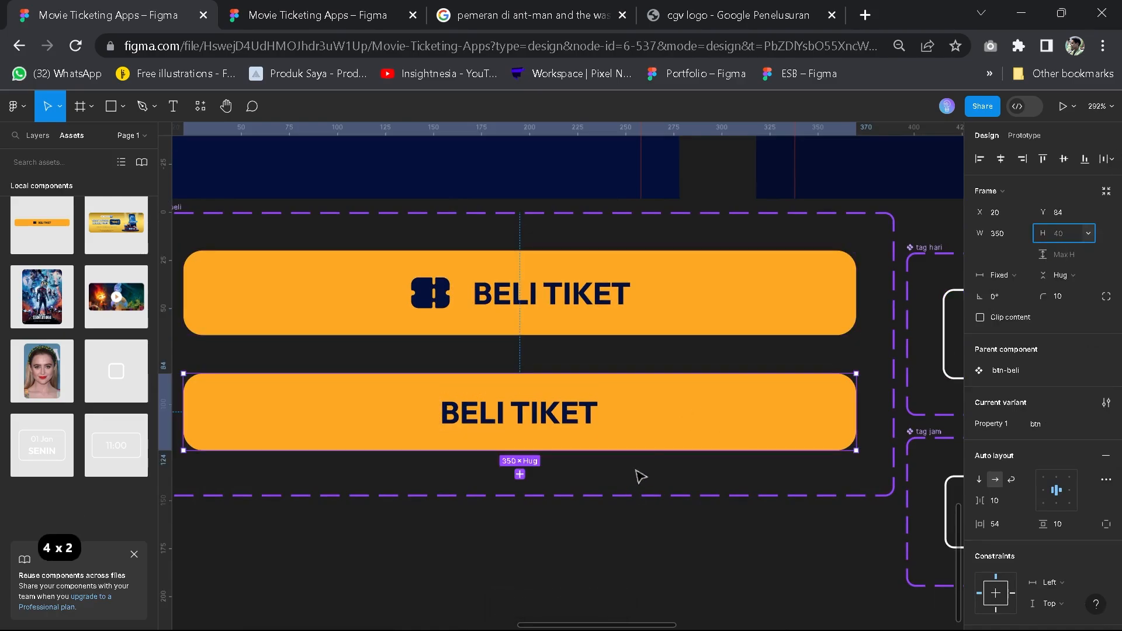
{"action": "left_click_drag", "start_coordinate": [646, 452], "coordinate": [645, 461]}
{"action": "scroll", "coordinate": [524, 483], "scroll_direction": "down", "scroll_amount": 4}
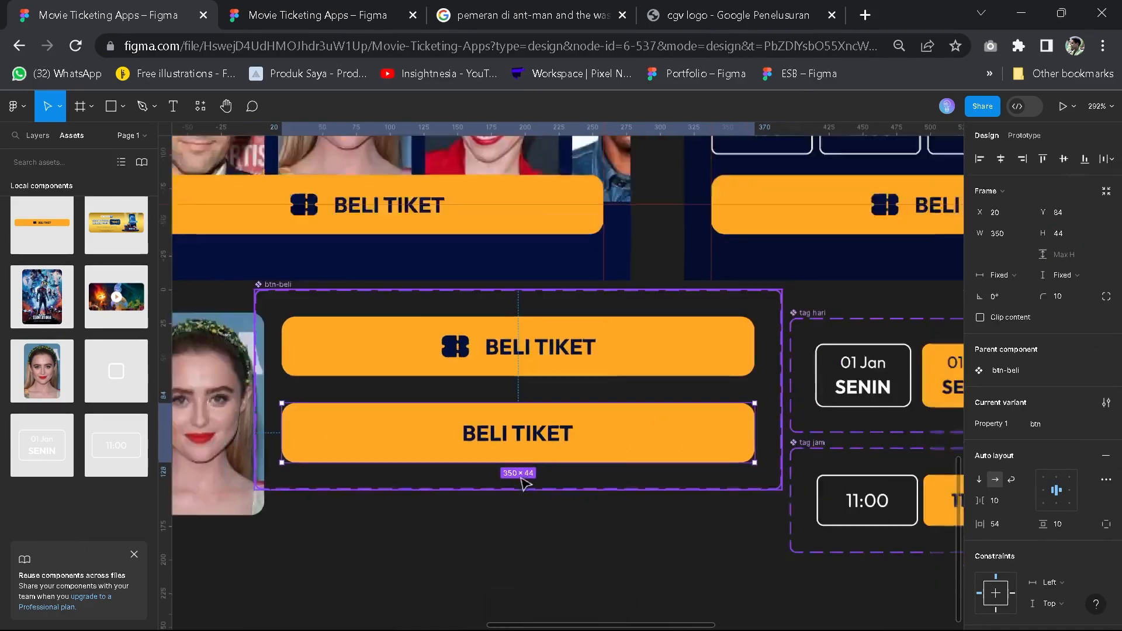
Move the button and price row on the pilih kursi frame up slightly, centring the button on the horizontal guide
{"action": "left_click", "coordinate": [779, 362]}
{"action": "left_click_drag", "start_coordinate": [779, 363], "coordinate": [221, 466]}
{"action": "left_click_drag", "start_coordinate": [757, 308], "coordinate": [790, 265]}
{"action": "scroll", "coordinate": [584, 393], "scroll_direction": "up", "scroll_amount": 3}
{"action": "left_click", "coordinate": [514, 403]}
{"action": "scroll", "coordinate": [502, 404], "scroll_direction": "up", "scroll_amount": 1}
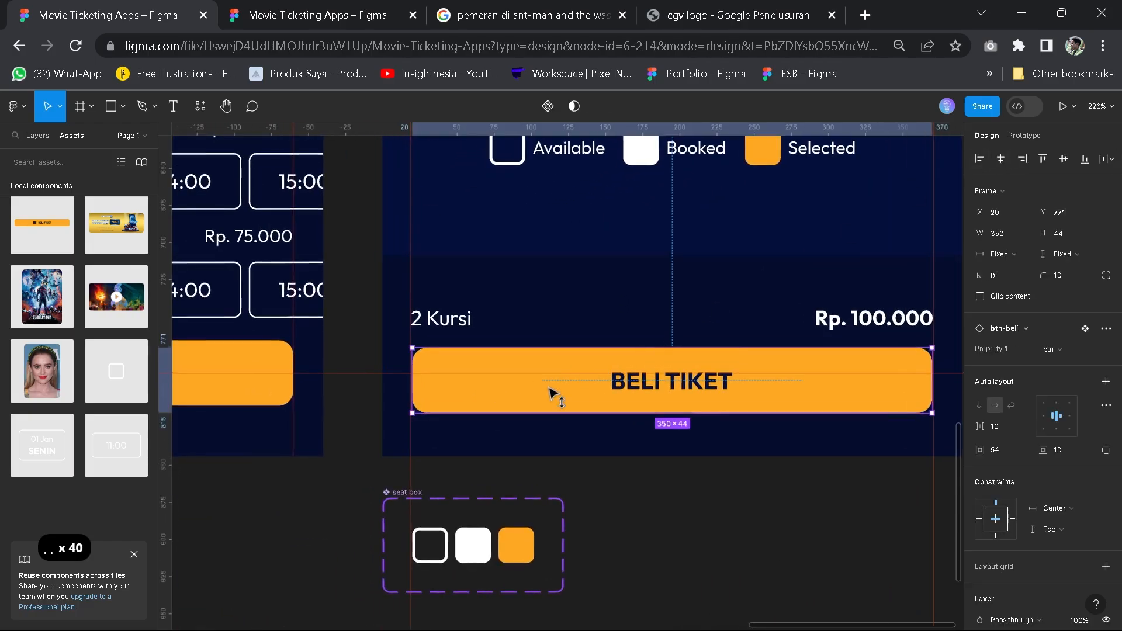
{"action": "left_click_drag", "start_coordinate": [550, 391], "coordinate": [549, 382]}
{"action": "left_click", "coordinate": [461, 320]}
{"action": "scroll", "coordinate": [461, 323], "scroll_direction": "down", "scroll_amount": 6}
{"action": "left_click", "coordinate": [638, 245]}
{"action": "left_click_drag", "start_coordinate": [638, 242], "coordinate": [667, 401]}
{"action": "scroll", "coordinate": [666, 398], "scroll_direction": "down", "scroll_amount": 2}
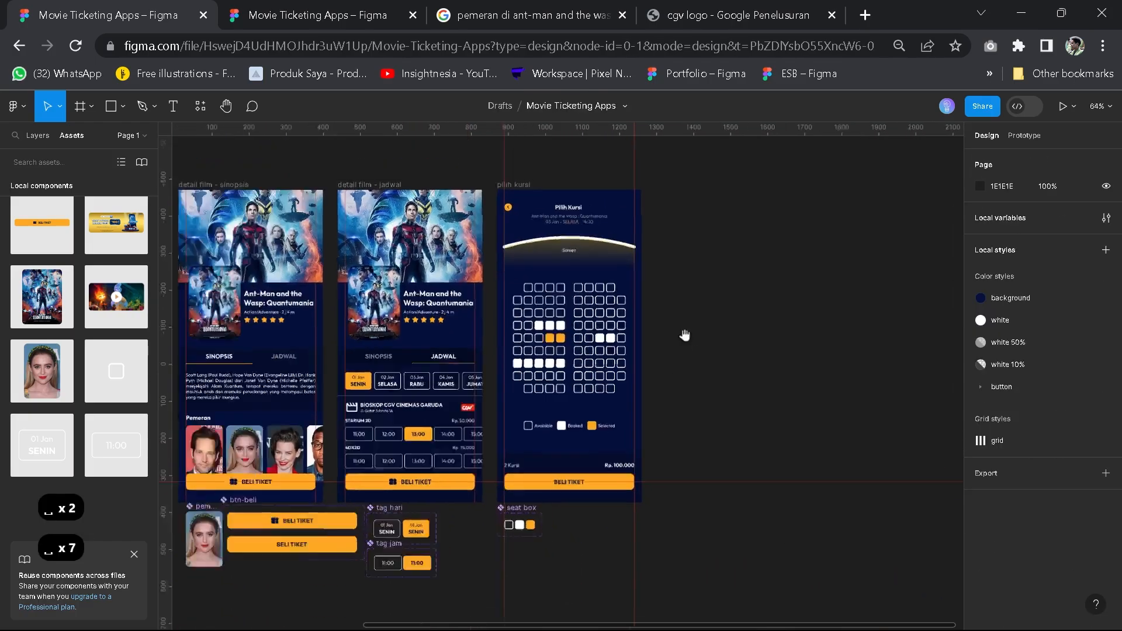
Examine the Ringkasan Pemesanan screen in the reference file's tab and return to the working file
{"action": "left_click", "coordinate": [298, 8]}
{"action": "scroll", "coordinate": [697, 302], "scroll_direction": "down", "scroll_amount": 2}
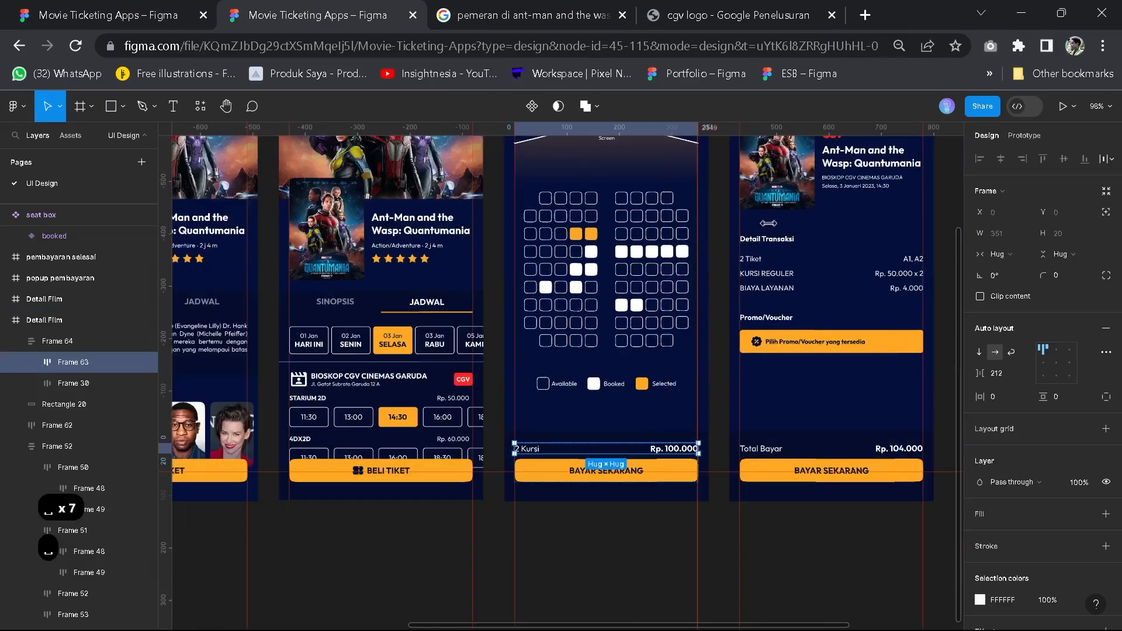
{"action": "left_click_drag", "start_coordinate": [768, 224], "coordinate": [665, 308]}
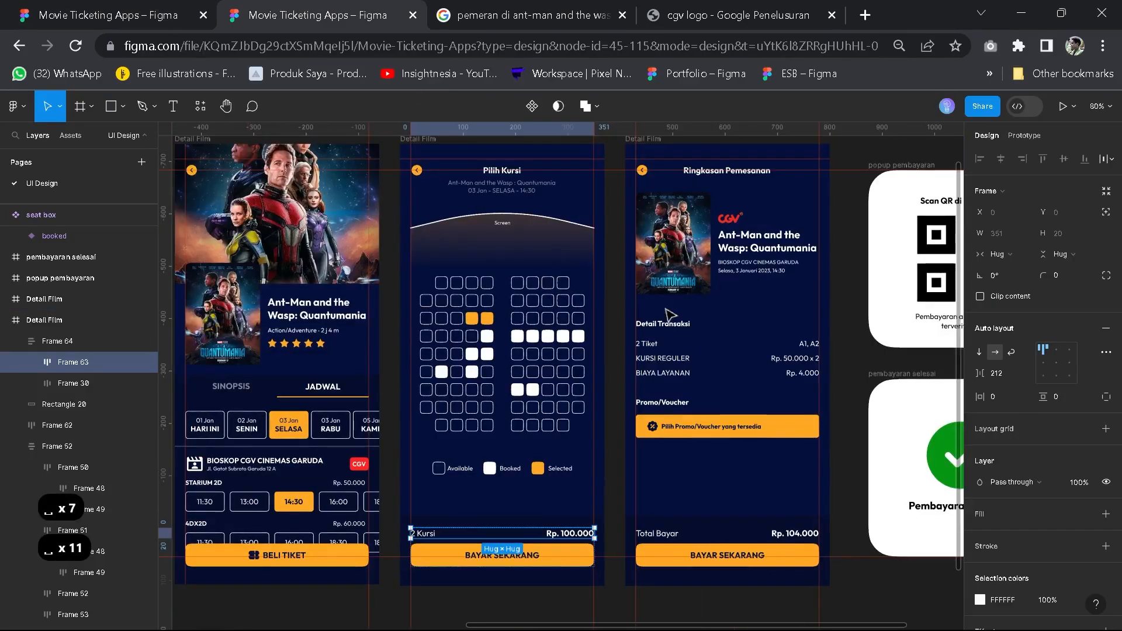
{"action": "left_click", "coordinate": [666, 324]}
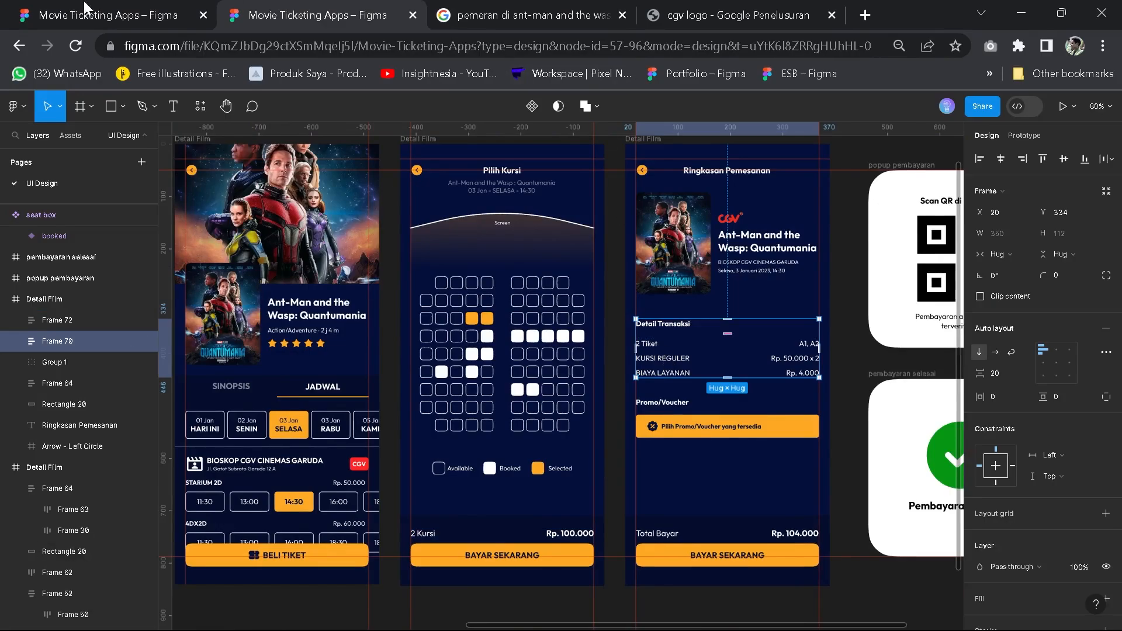
{"action": "left_click", "coordinate": [113, 17]}
{"action": "scroll", "coordinate": [541, 258], "scroll_direction": "up", "scroll_amount": 3}
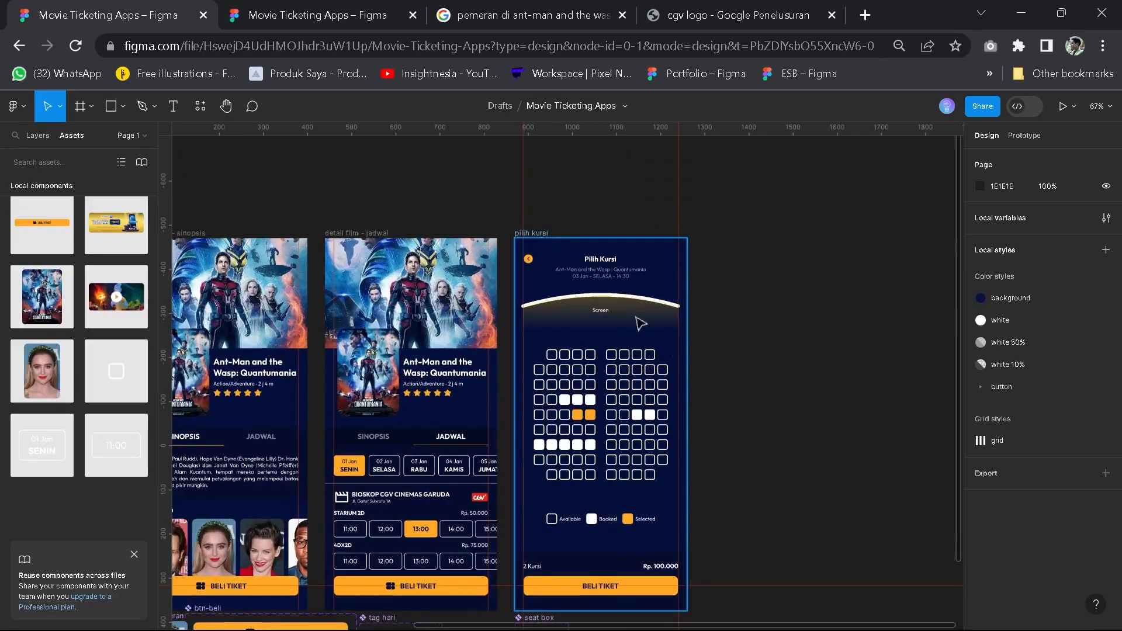
Duplicate the pilih kursi frame and rename the copy "ringkasan pemesanan"
{"action": "left_click", "coordinate": [532, 232]}
{"action": "key", "text": "ctrl+d"}
{"action": "scroll", "coordinate": [718, 222], "scroll_direction": "down", "scroll_amount": 1}
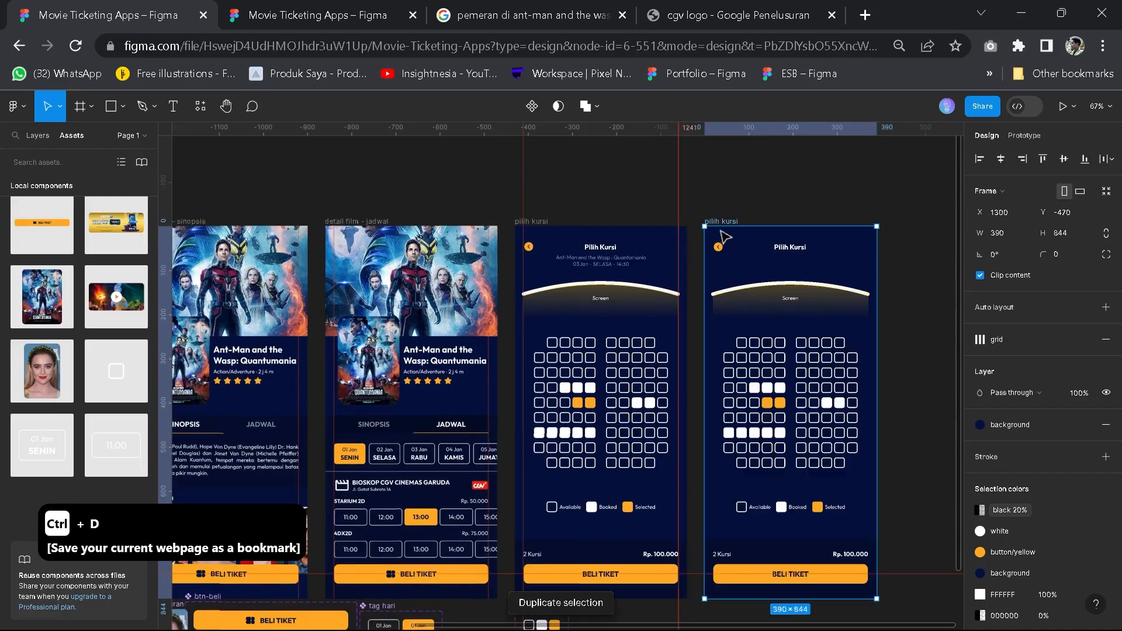
{"action": "type", "text": "ring"}
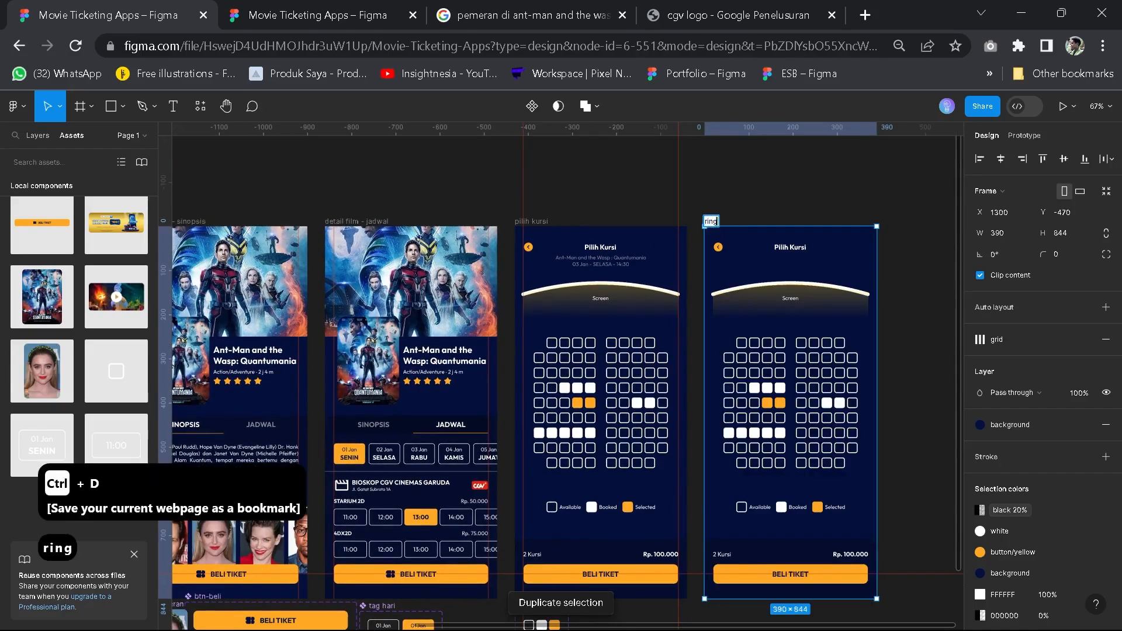
{"action": "type", "text": "ksan pemesanan"}
{"action": "key", "text": "Return"}
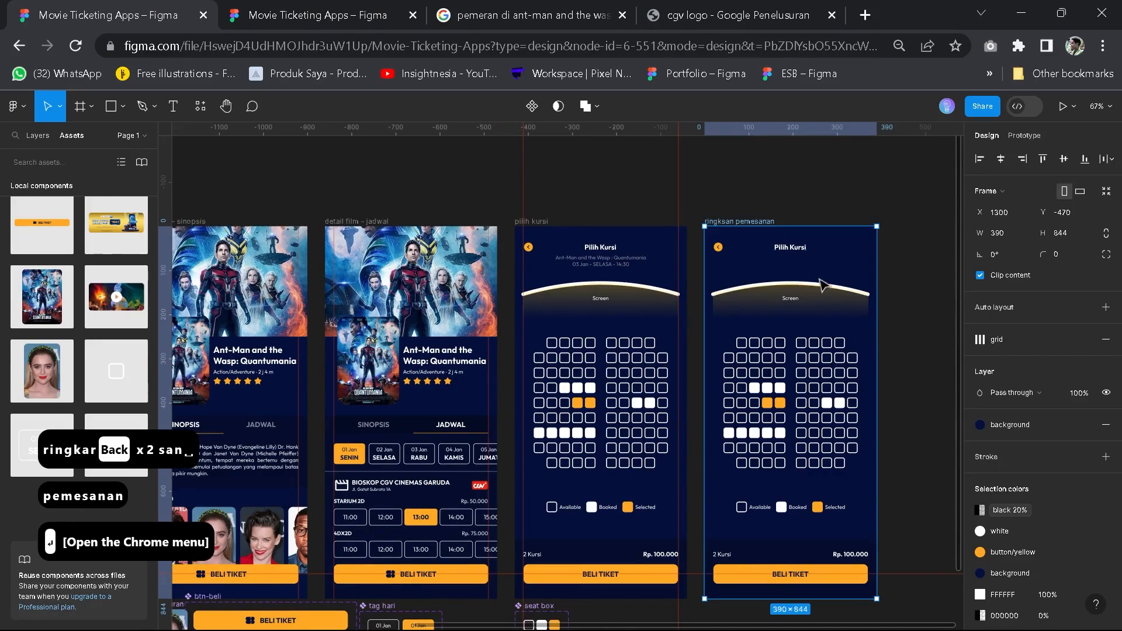
{"action": "left_click", "coordinate": [730, 221]}
{"action": "type", "text": "a"}
Change the heading on the ringkasan pemesanan frame to "Ringkasan Pemesanan" and centre it horizontally in the frame
{"action": "double_click", "coordinate": [790, 247]}
{"action": "type", "text": "R"}
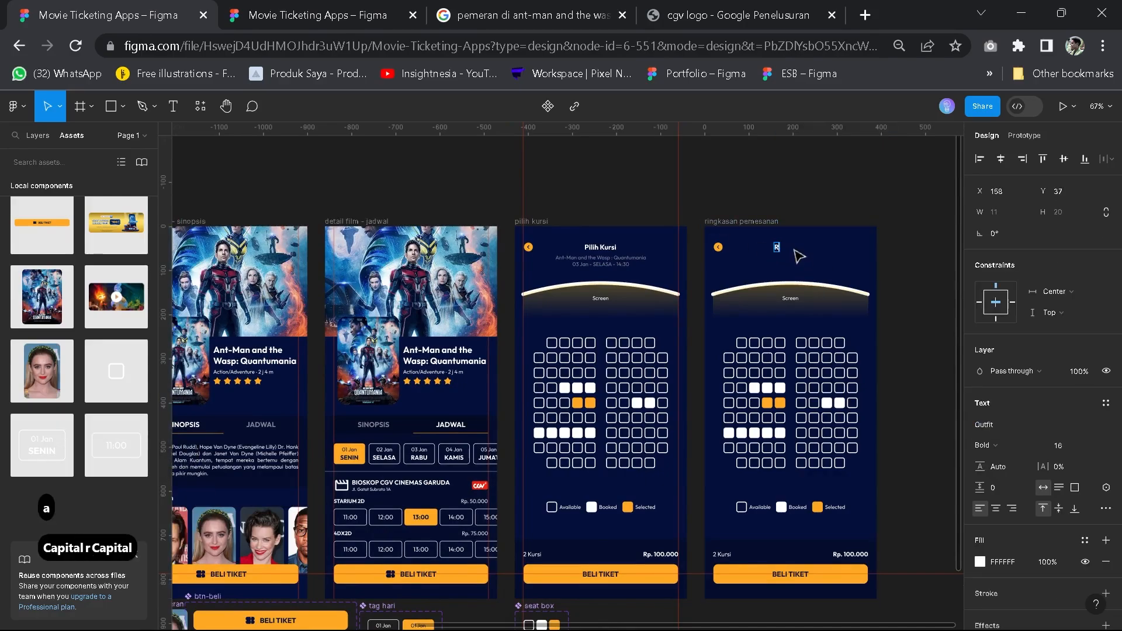
{"action": "type", "text": "ingkasan Pemesanan"}
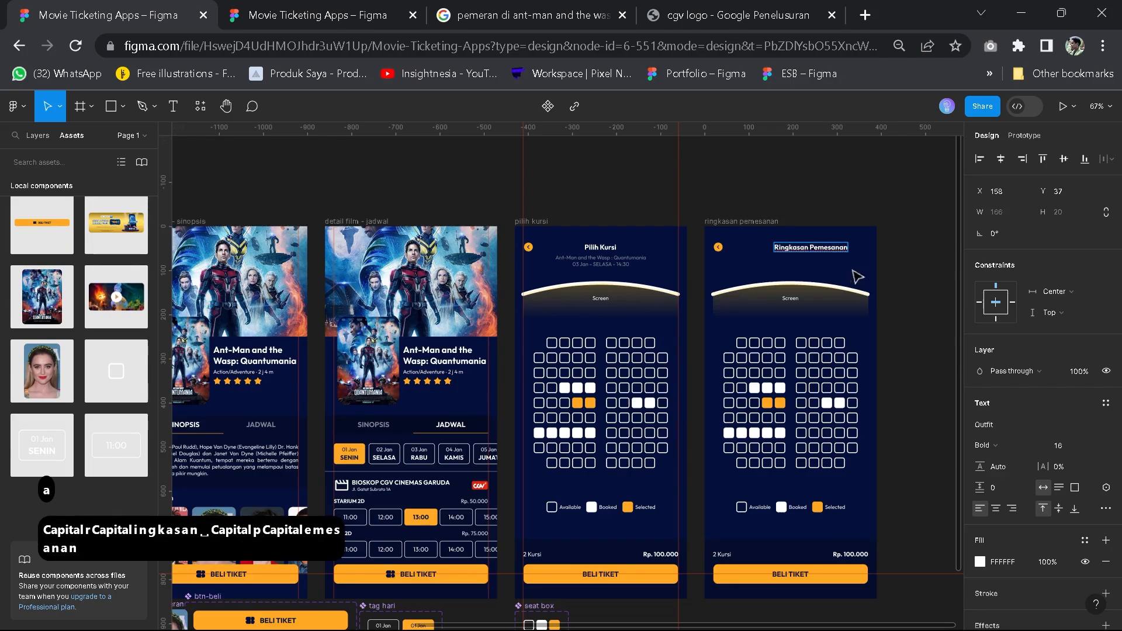
{"action": "left_click", "coordinate": [851, 270]}
{"action": "scroll", "coordinate": [825, 255], "scroll_direction": "up", "scroll_amount": 4}
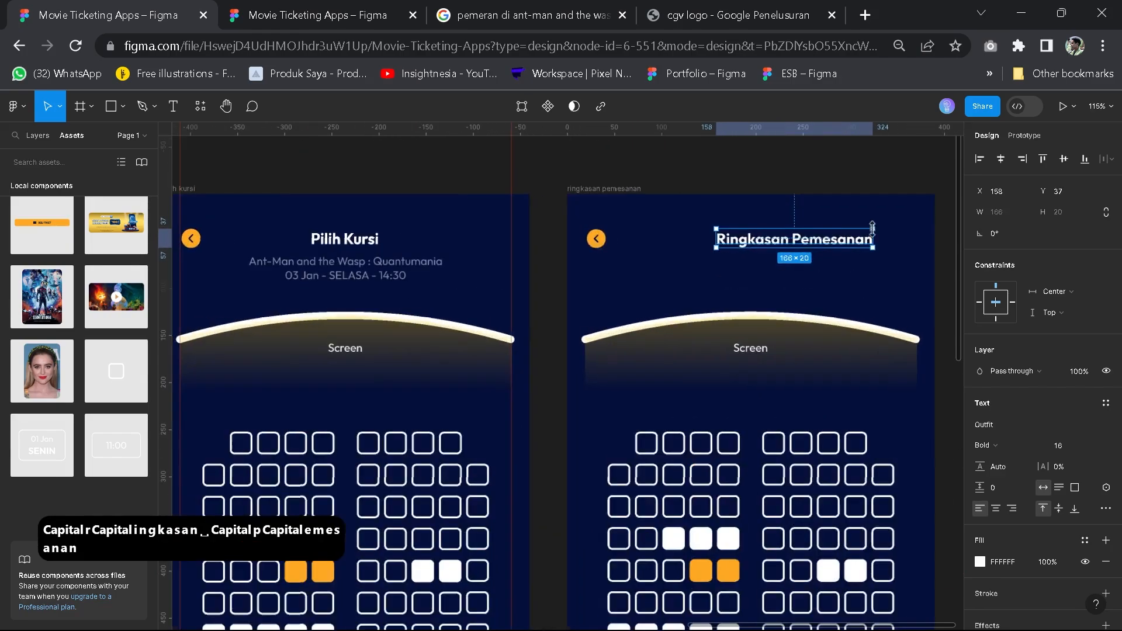
{"action": "left_click", "coordinate": [1001, 159]}
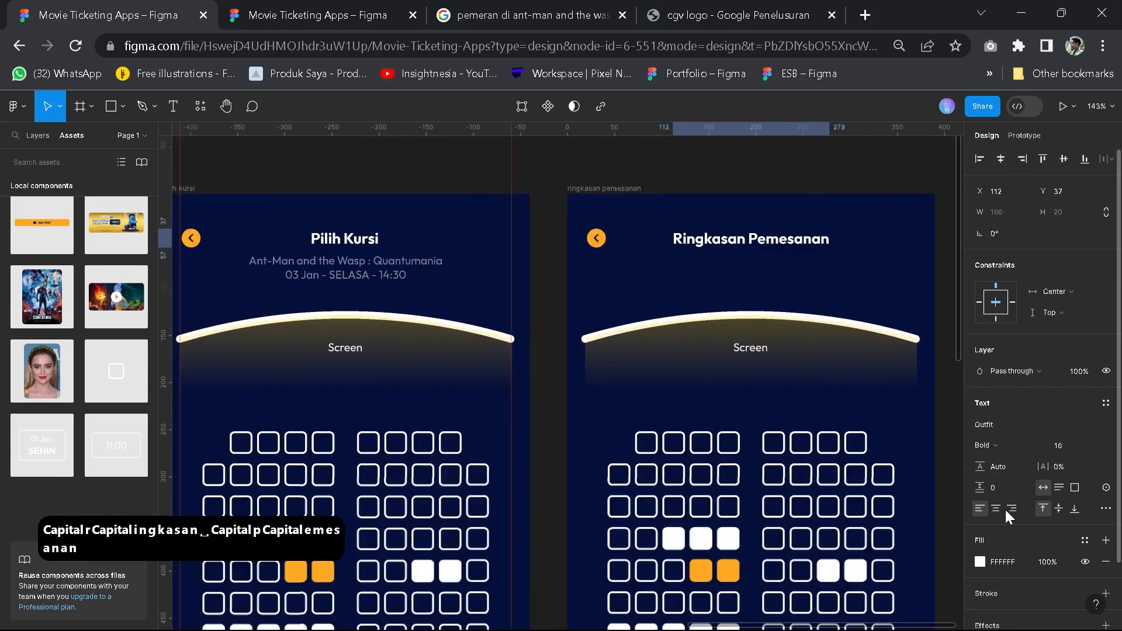
{"action": "left_click", "coordinate": [365, 240]}
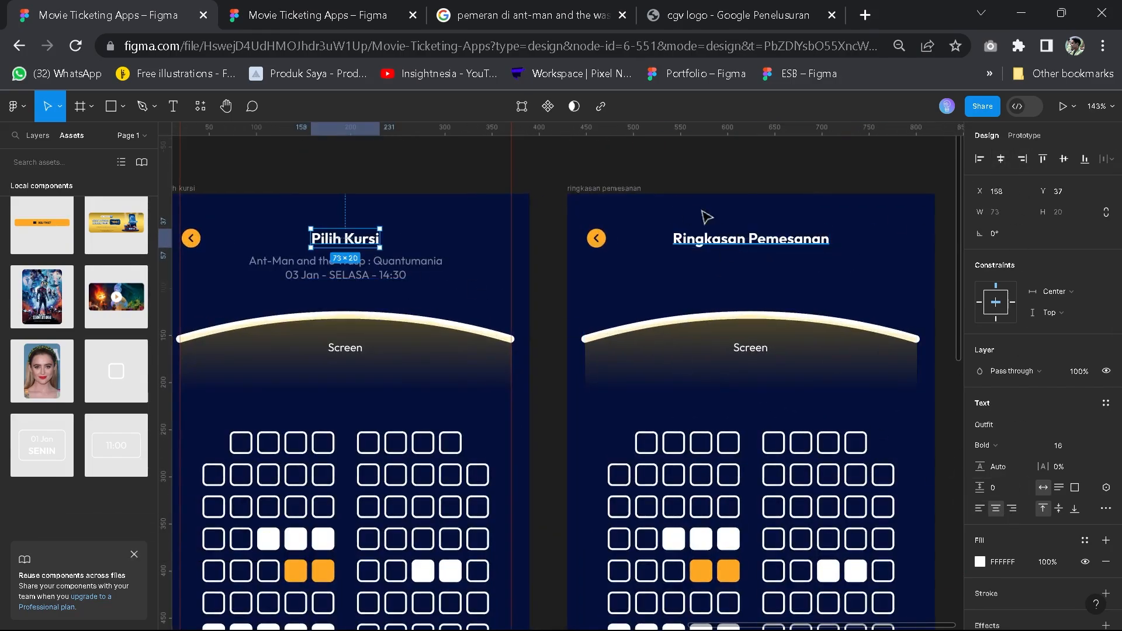
Delete the screen graphic, subtitle-free seat map and seat legend between the heading and price row on the ringkasan pemesanan frame
{"action": "left_click", "coordinate": [234, 9]}
{"action": "left_click", "coordinate": [130, 7]}
{"action": "left_click", "coordinate": [751, 343]}
{"action": "scroll", "coordinate": [751, 343], "scroll_direction": "down", "scroll_amount": 3}
{"action": "left_click_drag", "start_coordinate": [783, 383], "coordinate": [652, 293]}
{"action": "left_click_drag", "start_coordinate": [763, 256], "coordinate": [597, 515]}
{"action": "key", "text": "BackSpace"}
Recheck the reference file, then copy the Ant-Man title and rating block from the detail film - jadwal frame into the ringkasan pemesanan frame
{"action": "left_click", "coordinate": [252, 11]}
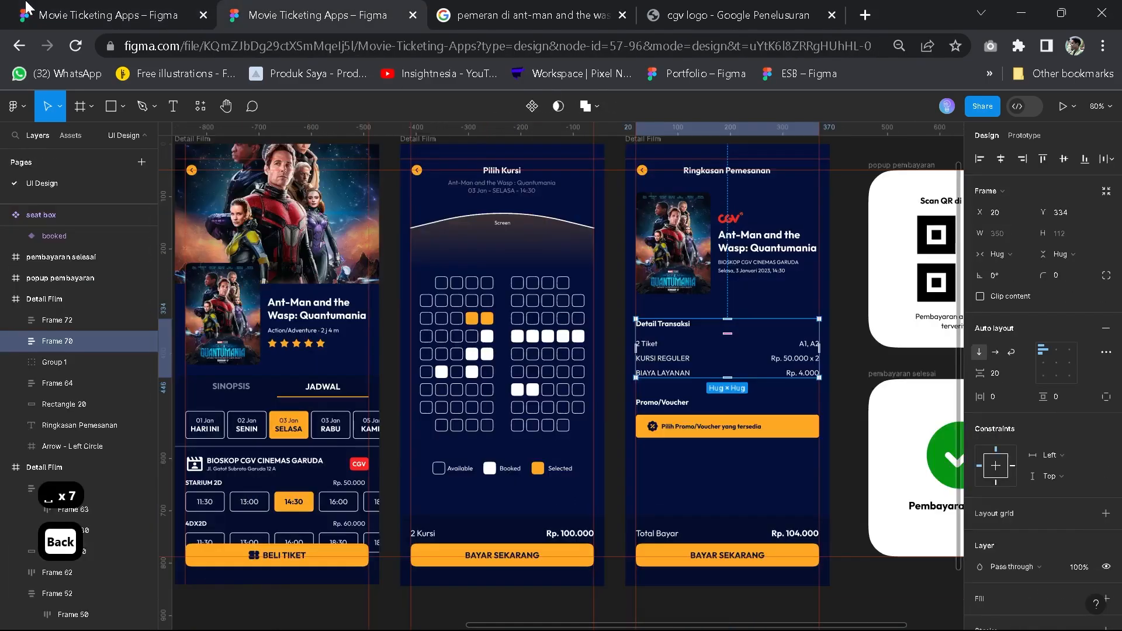
{"action": "left_click", "coordinate": [26, 10]}
{"action": "left_click", "coordinate": [281, 11]}
{"action": "left_click", "coordinate": [111, 12]}
{"action": "left_click_drag", "start_coordinate": [196, 345], "coordinate": [403, 354]}
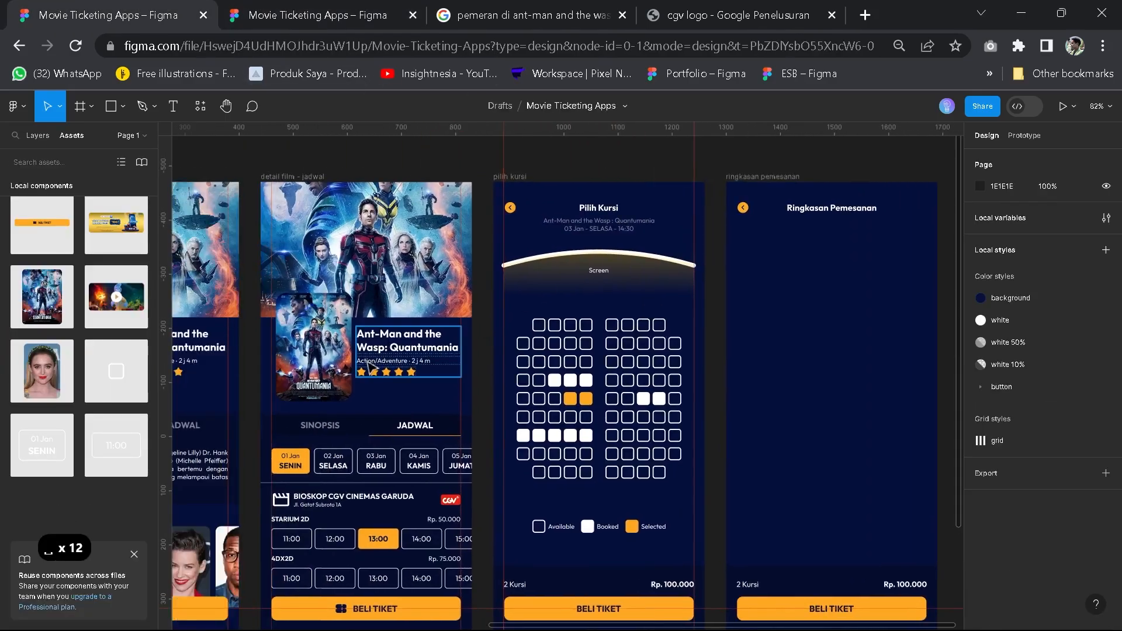
{"action": "double_click", "coordinate": [374, 360]}
{"action": "key", "text": "ctrl+c"}
{"action": "left_click", "coordinate": [754, 175]}
{"action": "key", "text": "ctrl+v"}
{"action": "left_click_drag", "start_coordinate": [843, 246], "coordinate": [848, 304]}
Copy the combined poster and title block from detail film - jadwal into the ringkasan pemesanan frame and delete the separate title block there
{"action": "left_click", "coordinate": [330, 342]}
{"action": "key", "text": "ctrl+c"}
{"action": "left_click", "coordinate": [756, 177]}
{"action": "key", "text": "ctrl+v"}
{"action": "key", "text": "ctrl+z"}
{"action": "key", "text": "ctrl+v"}
{"action": "left_click", "coordinate": [850, 288]}
{"action": "key", "text": "BackSpace"}
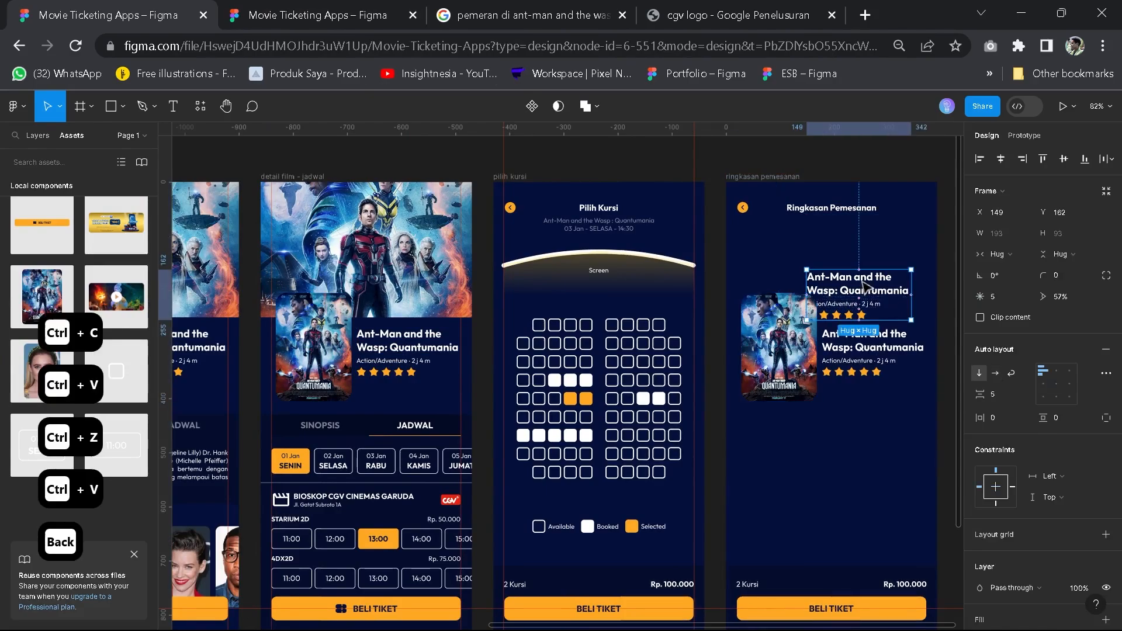
Show the layout grid on the ringkasan pemesanan frame and place the poster block below the heading at X 20, Y 91
{"action": "left_click_drag", "start_coordinate": [785, 343], "coordinate": [710, 329]}
{"action": "key", "text": "space"}
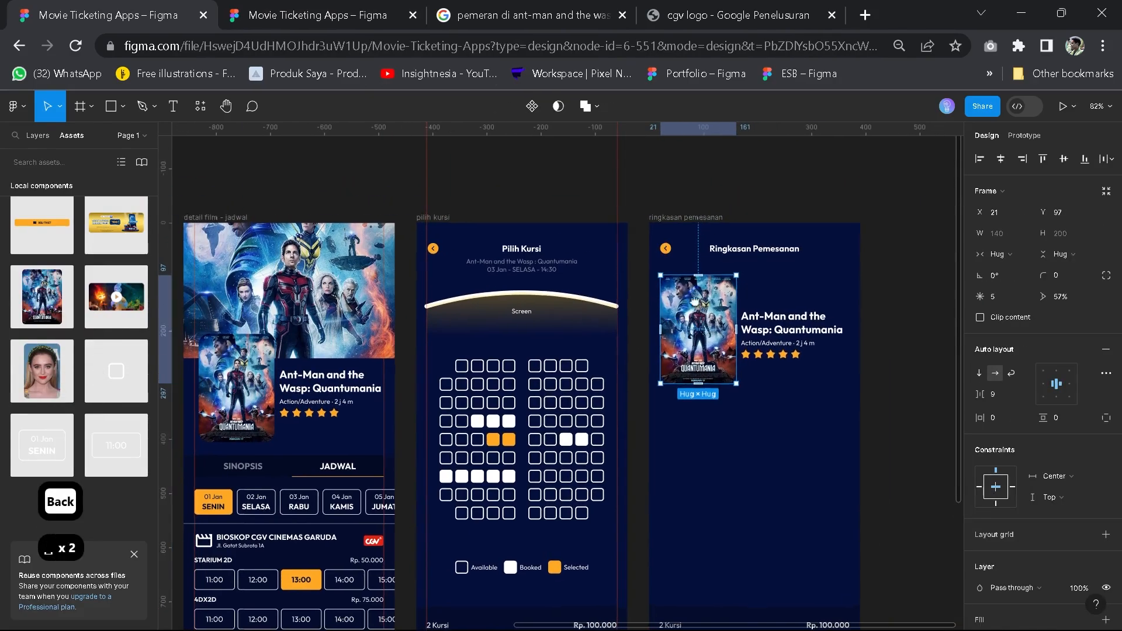
{"action": "left_click", "coordinate": [687, 217]}
{"action": "left_click", "coordinate": [1065, 360]}
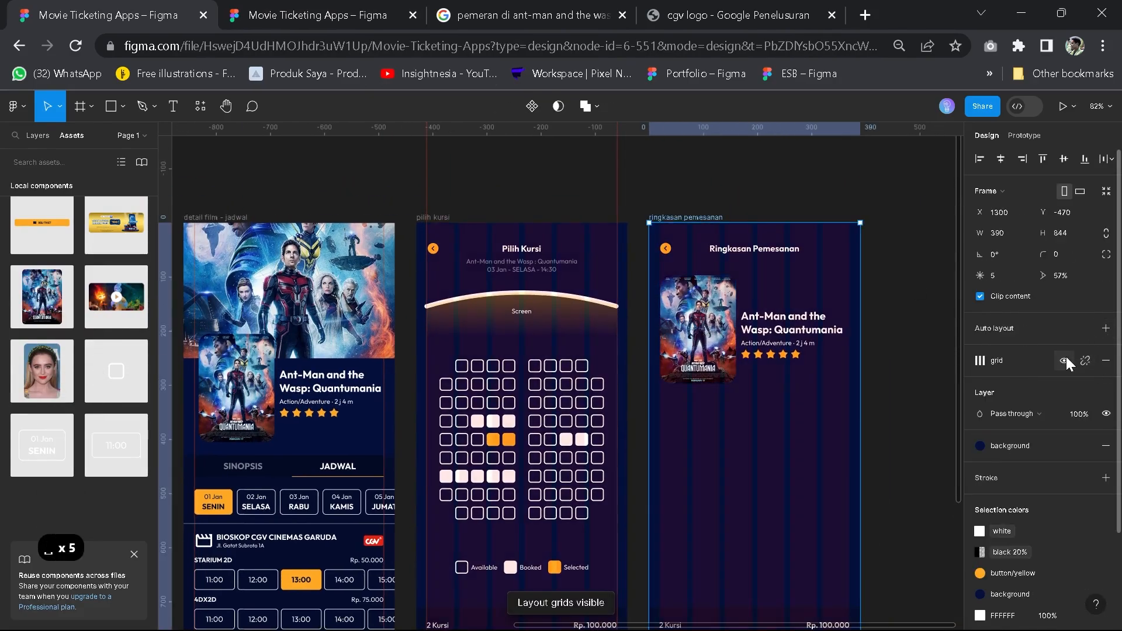
{"action": "scroll", "coordinate": [818, 297], "scroll_direction": "up", "scroll_amount": 5, "text": "ctrl"}
{"action": "scroll", "coordinate": [529, 316], "scroll_direction": "down", "scroll_amount": 3, "text": "ctrl"}
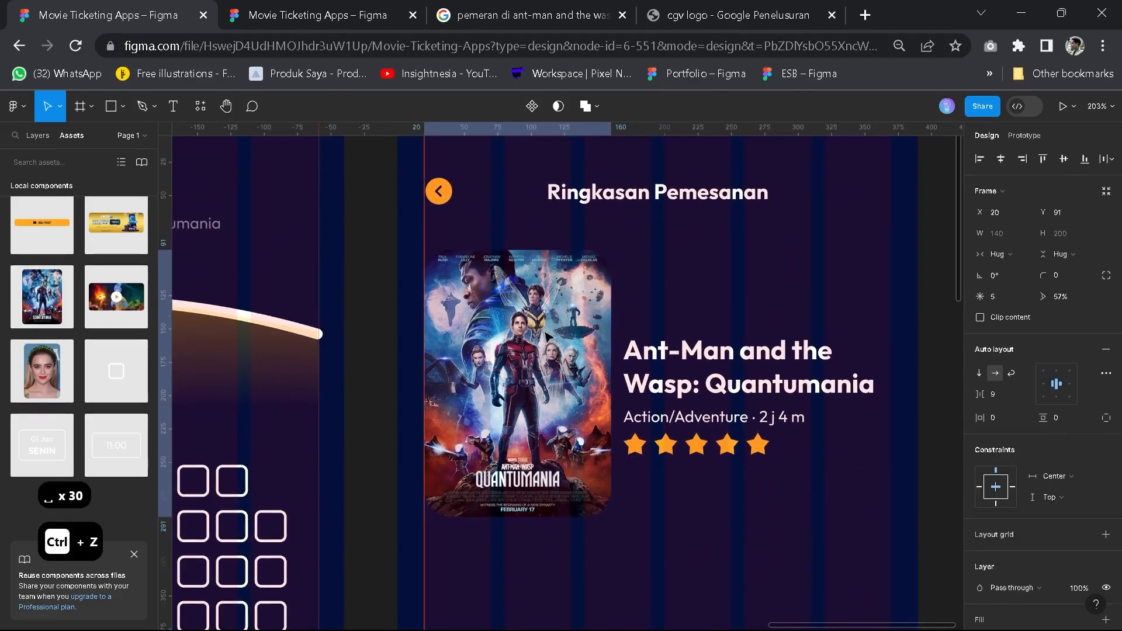
{"action": "left_click", "coordinate": [701, 363]}
{"action": "scroll", "coordinate": [719, 374], "scroll_direction": "down", "scroll_amount": 4, "text": "ctrl"}
{"action": "scroll", "coordinate": [575, 401], "scroll_direction": "up", "scroll_amount": 2, "text": "ctrl"}
{"action": "key", "text": "space"}
{"action": "left_click", "coordinate": [513, 175]}
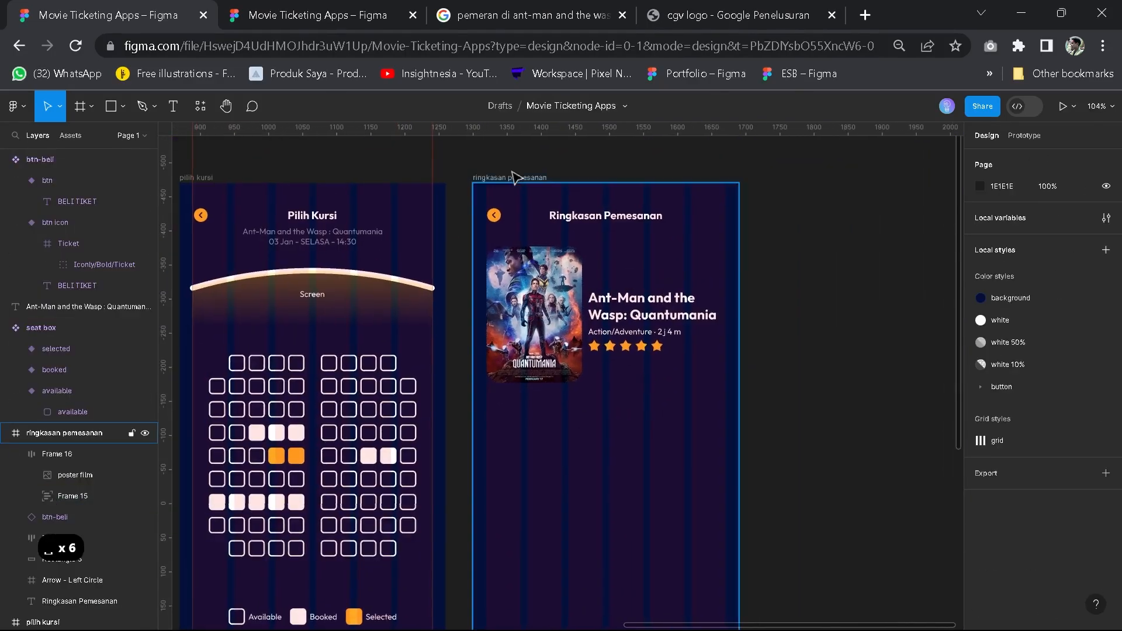
Examine the text settings of the Detail Transaksi heading and its rows in the reference file's tab and return to the working file
{"action": "left_click", "coordinate": [284, 10]}
{"action": "scroll", "coordinate": [655, 333], "scroll_direction": "up", "scroll_amount": 2, "text": "ctrl"}
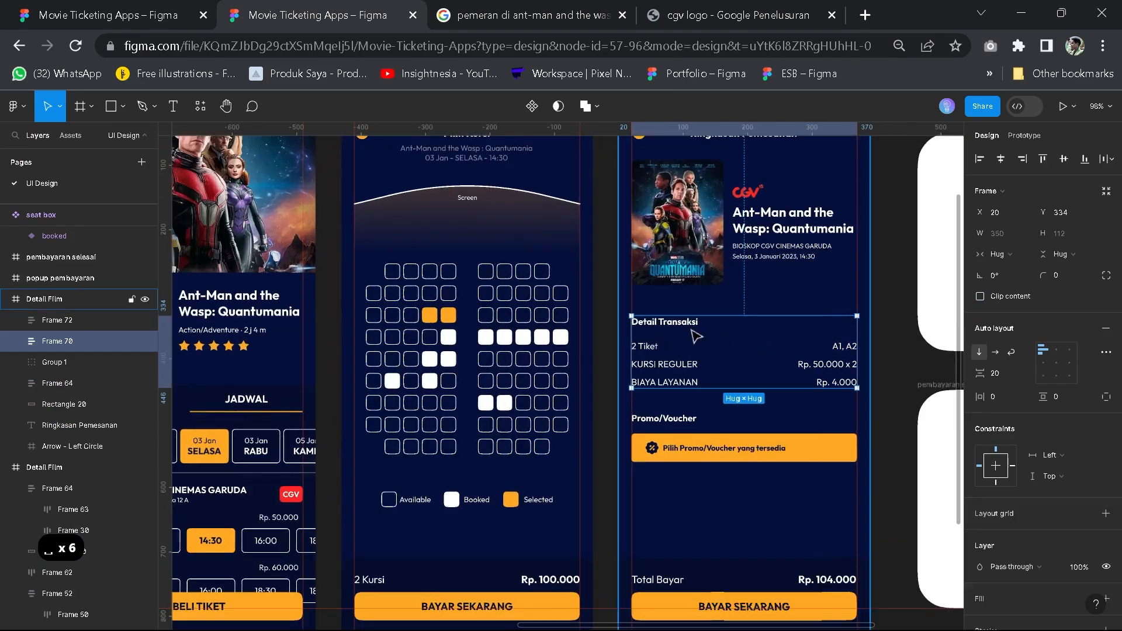
{"action": "double_click", "coordinate": [660, 326]}
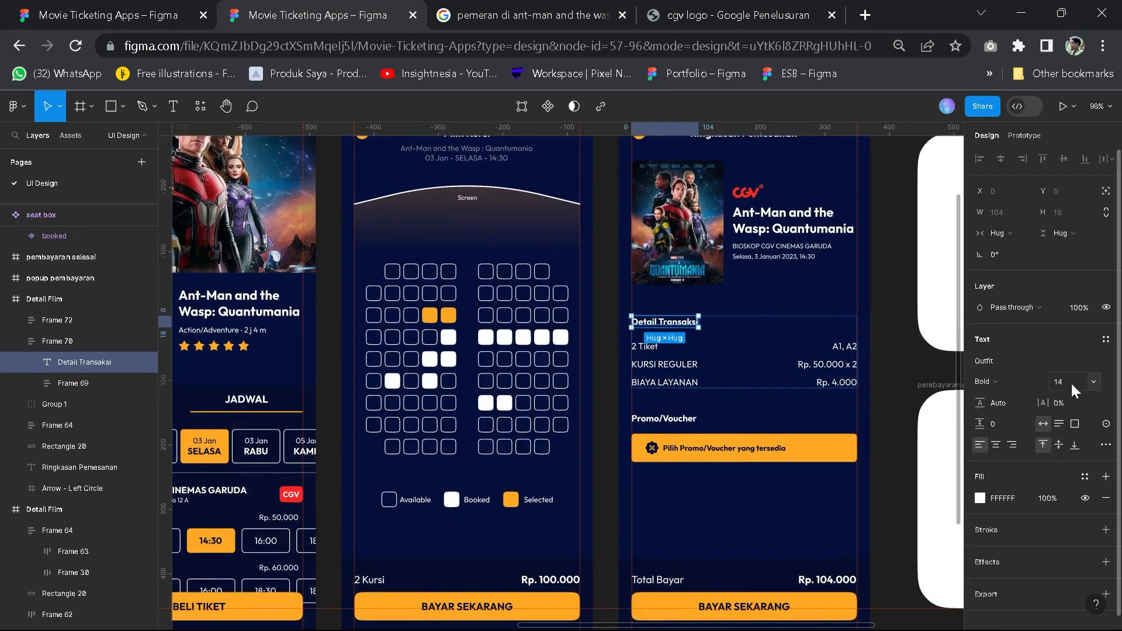
{"action": "left_click", "coordinate": [660, 357]}
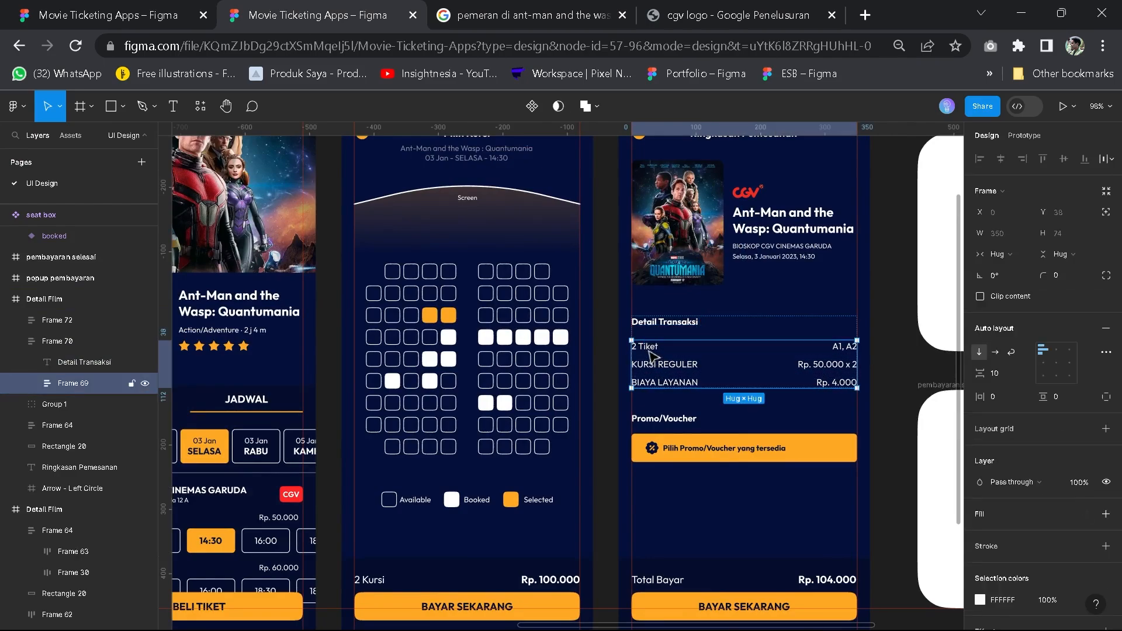
{"action": "left_click", "coordinate": [653, 356]}
{"action": "left_click", "coordinate": [653, 357]}
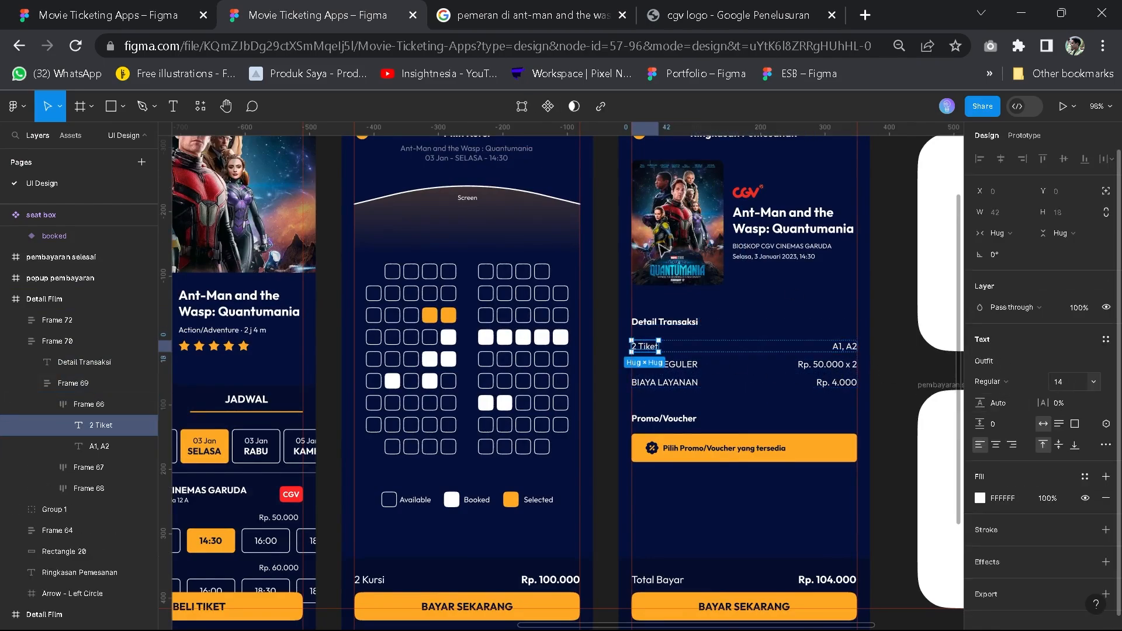
{"action": "left_click", "coordinate": [107, 7]}
Add a "Detail Transaksi" heading below the poster, aligned with the first grid column, in bold at size 14
{"action": "scroll", "coordinate": [584, 403], "scroll_direction": "up", "scroll_amount": 2}
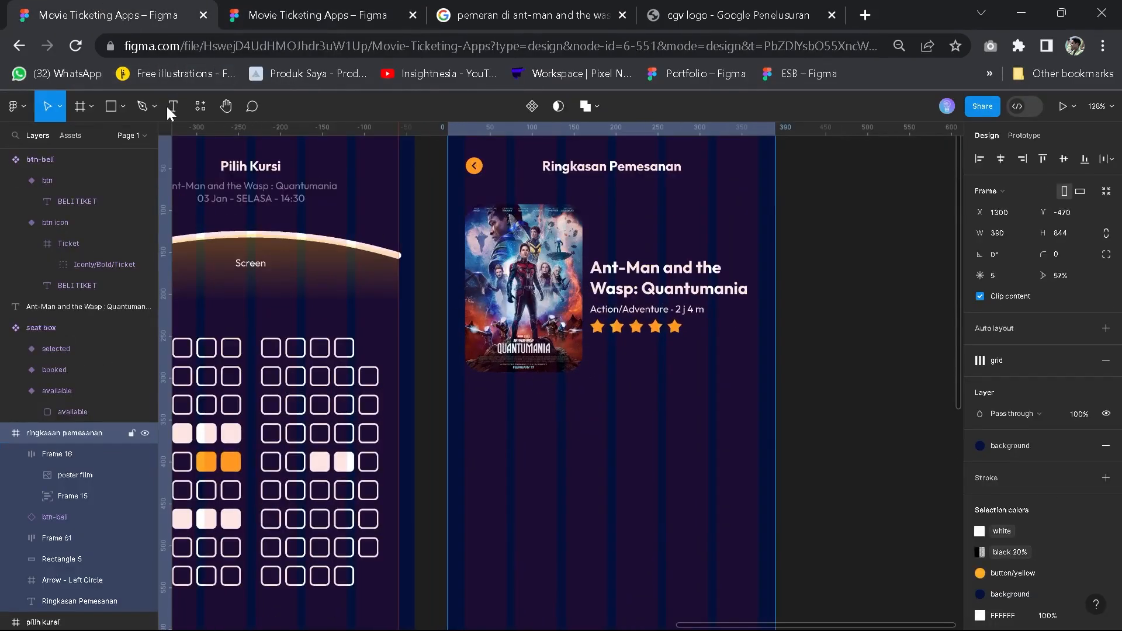
{"action": "type", "text": "Detail"}
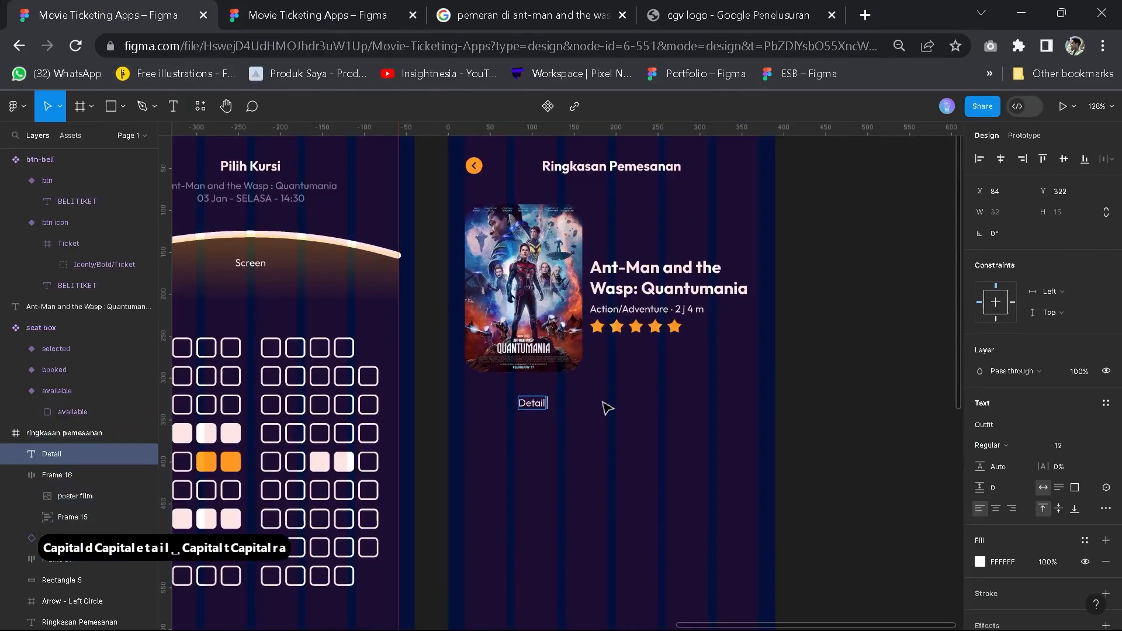
{"action": "type", "text": " Transaksi"}
{"action": "key", "text": "Escape"}
{"action": "left_click_drag", "start_coordinate": [544, 406], "coordinate": [509, 415]}
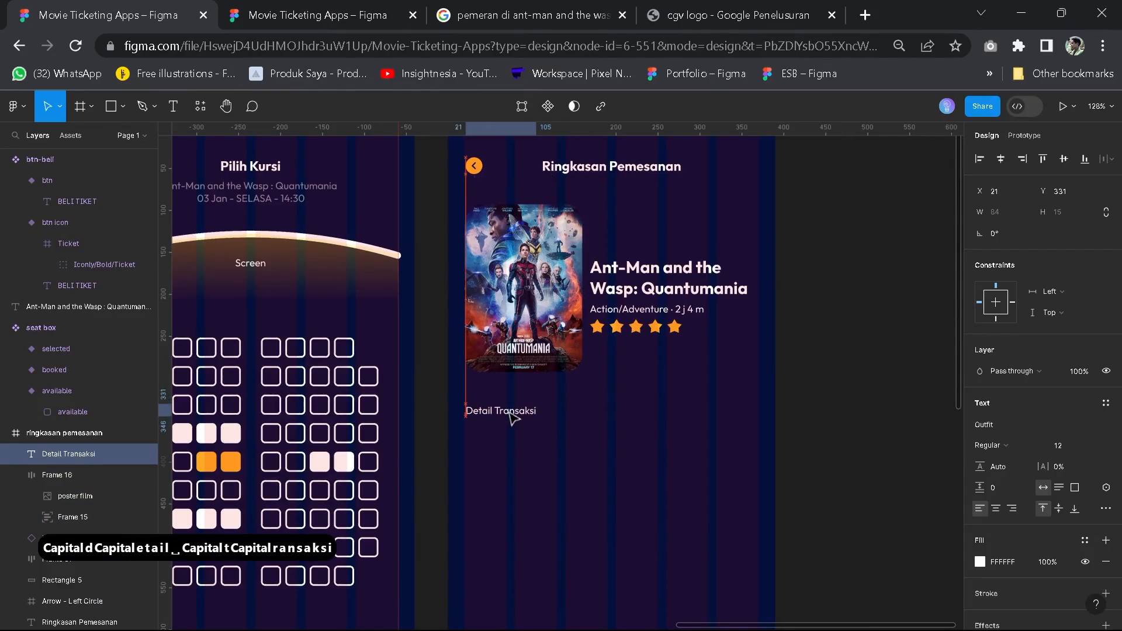
{"action": "scroll", "coordinate": [585, 419], "scroll_direction": "up", "scroll_amount": 1}
{"action": "left_click", "coordinate": [1091, 447]}
{"action": "left_click", "coordinate": [1088, 440]}
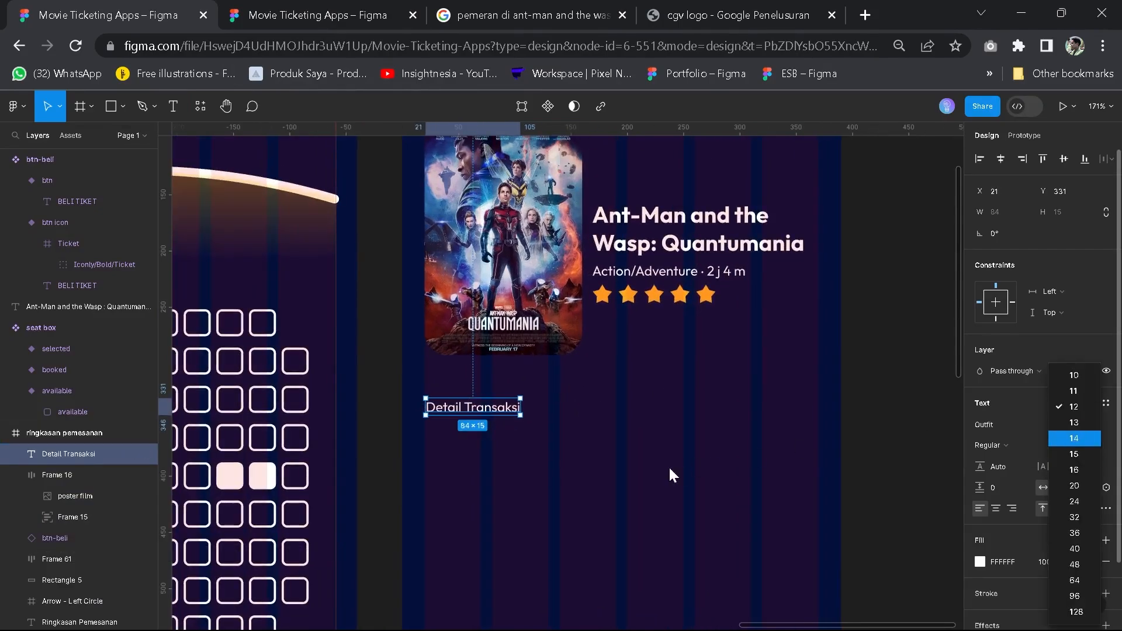
{"action": "key", "text": "ctrl+b"}
{"action": "left_click_drag", "start_coordinate": [506, 414], "coordinate": [505, 408]}
Add the text "2 Tiket" below the Detail Transaksi heading
{"action": "left_click", "coordinate": [173, 106]}
{"action": "left_click", "coordinate": [497, 465]}
{"action": "type", "text": "2 t"}
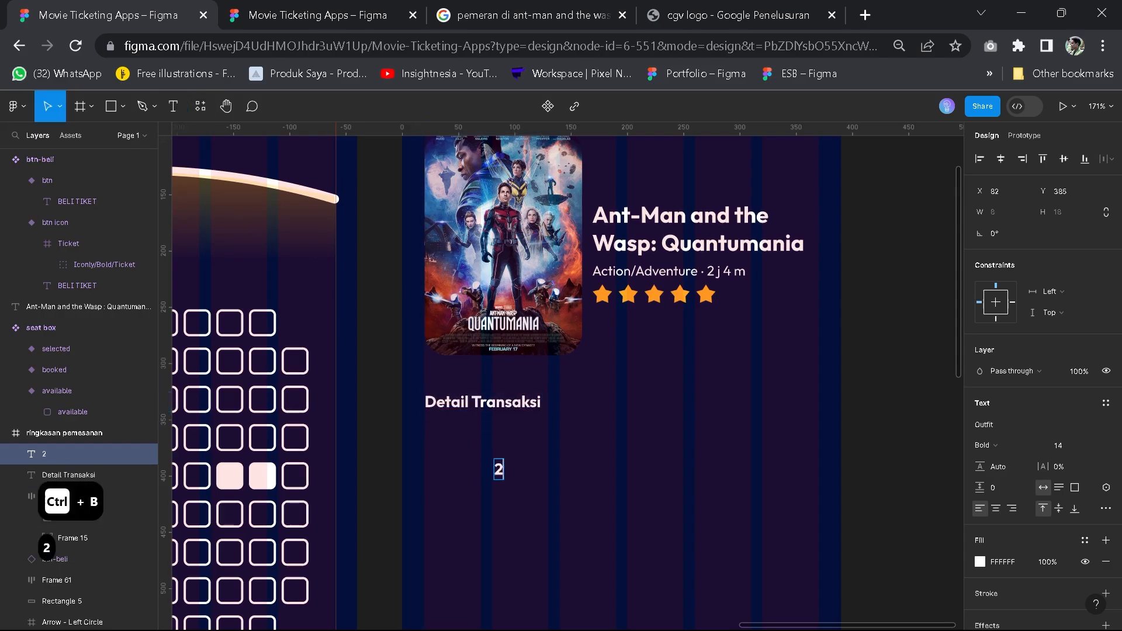
{"action": "key", "text": "Caps_Lock"}
{"action": "type", "text": "I"}
{"action": "key", "text": "BackSpace"}
{"action": "key", "text": "BackSpace"}
{"action": "type", "text": "T"}
{"action": "key", "text": "Caps_Lock"}
{"action": "type", "text": "iket"}
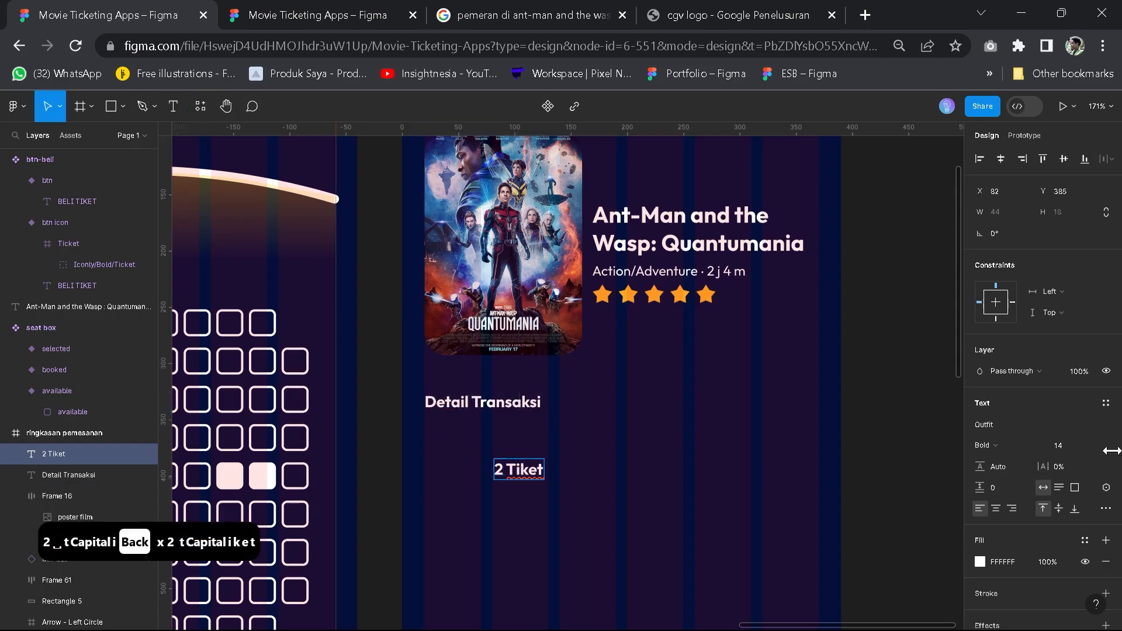
Set the "2 Tiket" text to Regular weight and move it closer beneath the Detail Transaksi heading
{"action": "key", "text": "Escape"}
{"action": "left_click", "coordinate": [988, 445]}
{"action": "left_click", "coordinate": [1000, 398]}
{"action": "left_click_drag", "start_coordinate": [521, 474], "coordinate": [569, 439]}
Duplicate the "2 Tiket" text on the same line and change the copy to "Rp. 100.000"
{"action": "key", "text": "ctrl+d"}
{"action": "double_click", "coordinate": [569, 439]}
{"action": "key", "text": "Caps_Lock"}
{"action": "type", "text": "R"}
{"action": "key", "text": "Caps_Lock"}
{"action": "type", "text": "p"}
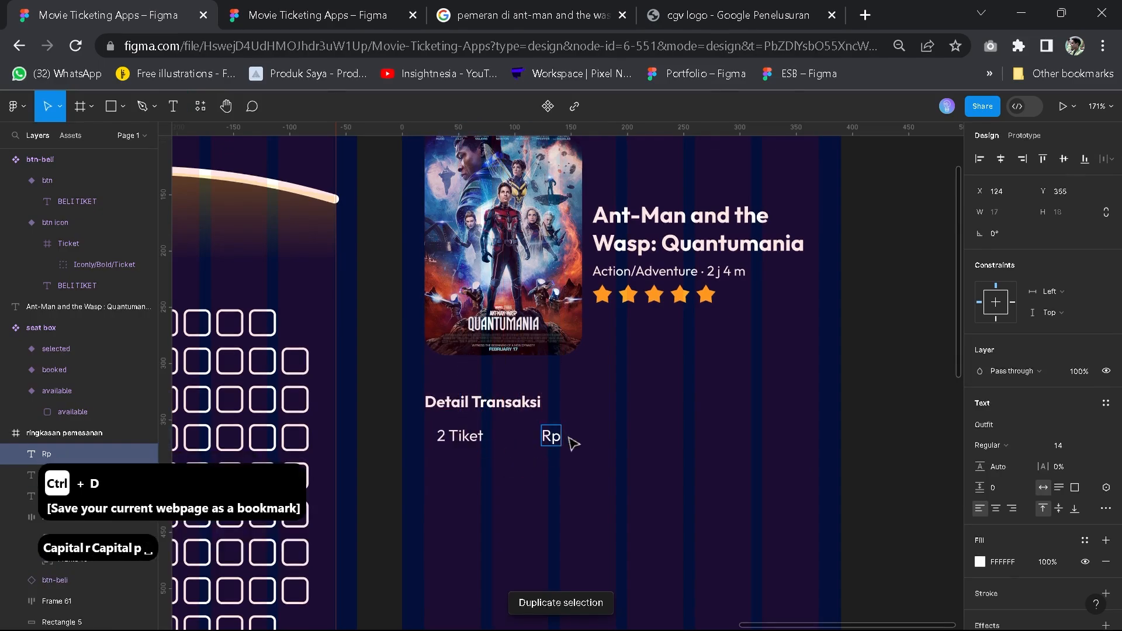
{"action": "key", "text": "BackSpace"}
{"action": "type", "text": ". 50"}
{"action": "key", "text": "BackSpace"}
{"action": "key", "text": "BackSpace"}
{"action": "type", "text": "100.00"}
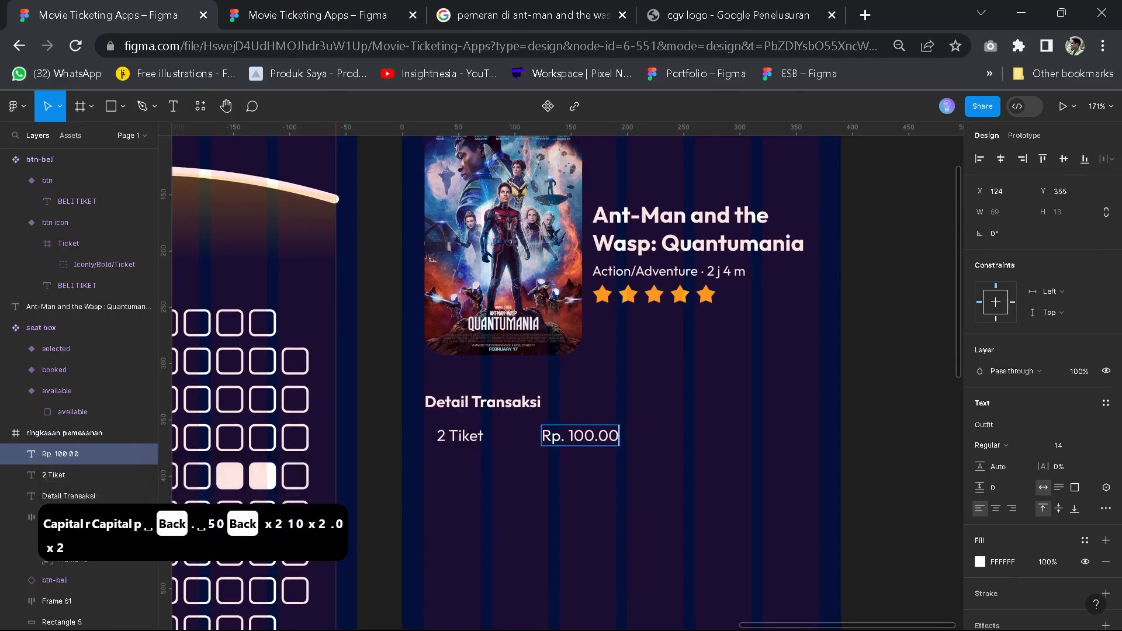
Wrap "2 Tiket" and "Rp. 100.000" in a horizontal auto layout at X 20, with Auto spacing and a width of 350
{"action": "left_click", "coordinate": [454, 435]}
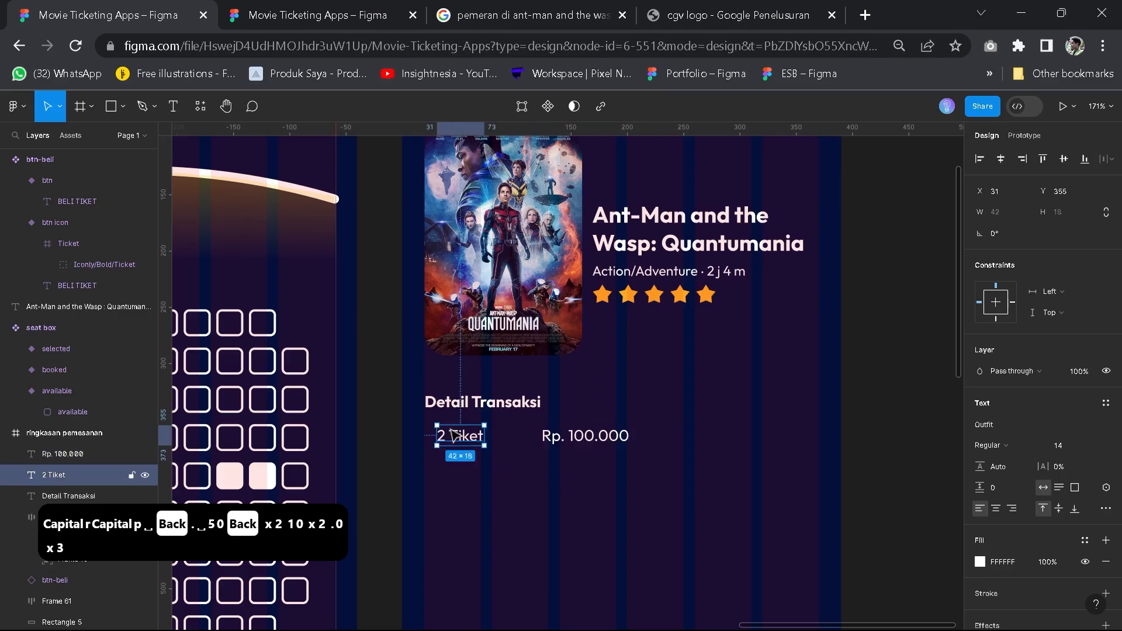
{"action": "left_click", "coordinate": [572, 435], "text": "shift"}
{"action": "key", "text": "shift+a"}
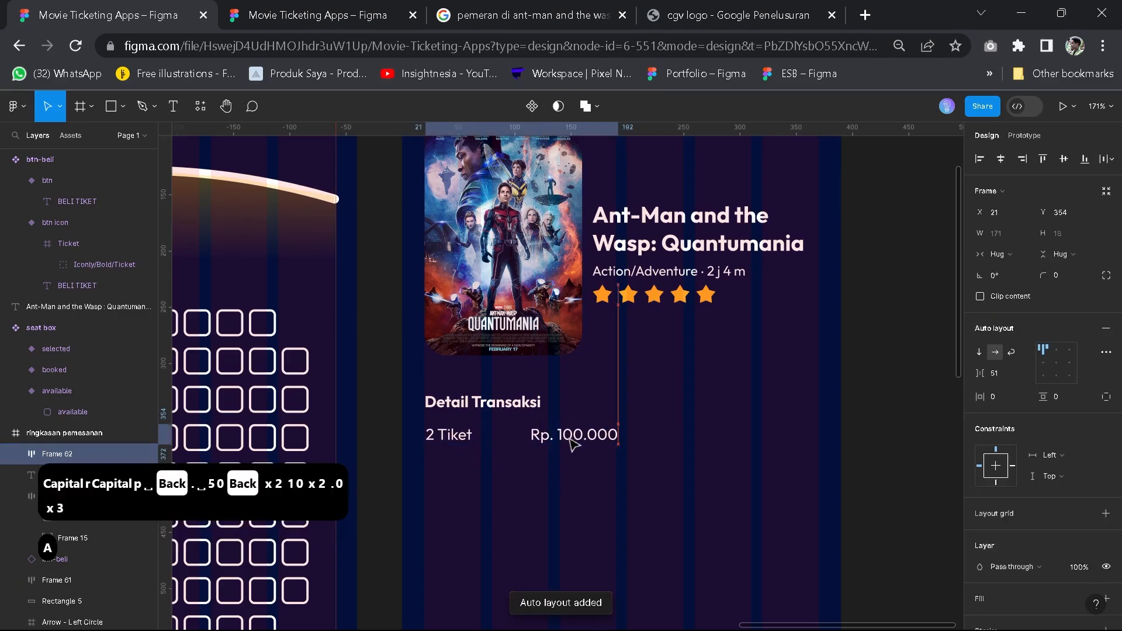
{"action": "left_click_drag", "start_coordinate": [584, 447], "coordinate": [572, 448]}
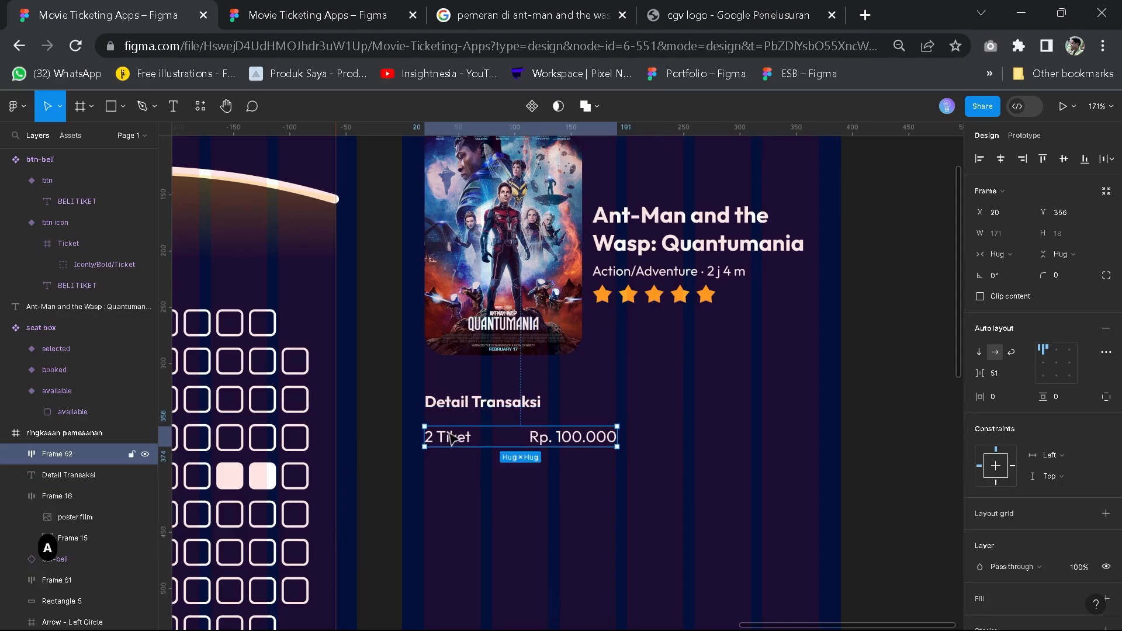
{"action": "left_click", "coordinate": [1018, 371]}
{"action": "left_click", "coordinate": [1005, 390]}
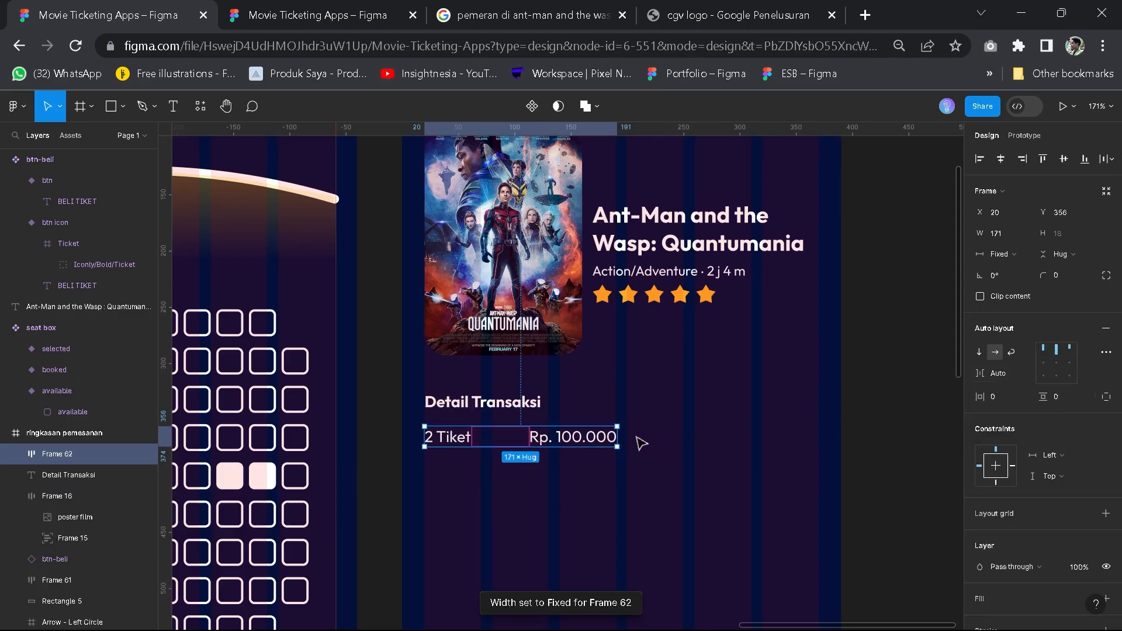
{"action": "left_click_drag", "start_coordinate": [621, 436], "coordinate": [817, 422]}
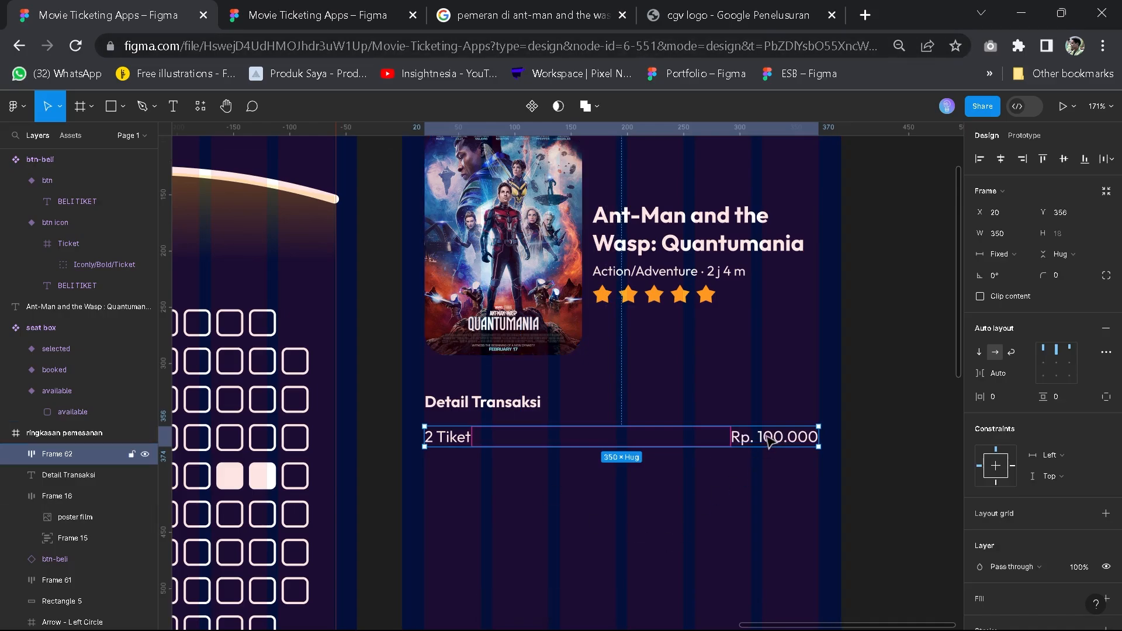
Wrap the ticket row in a vertical auto layout and duplicate the row twice to make three rows
{"action": "key", "text": "shift+a"}
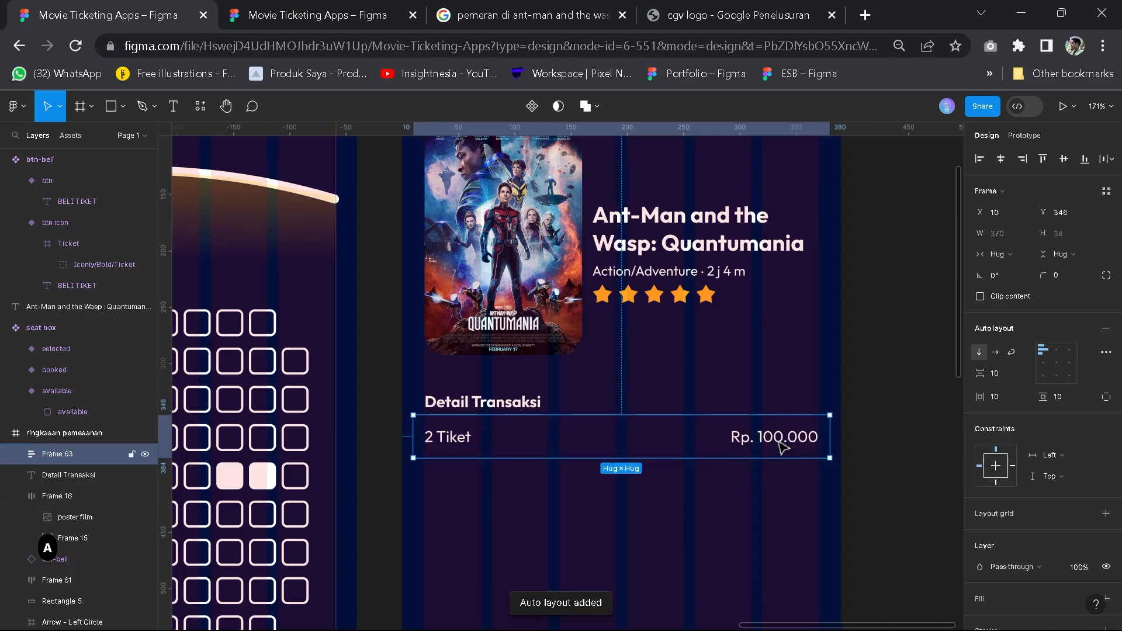
{"action": "left_click", "coordinate": [763, 442]}
{"action": "key", "text": "ctrl+d"}
{"action": "key", "text": "ctrl+d"}
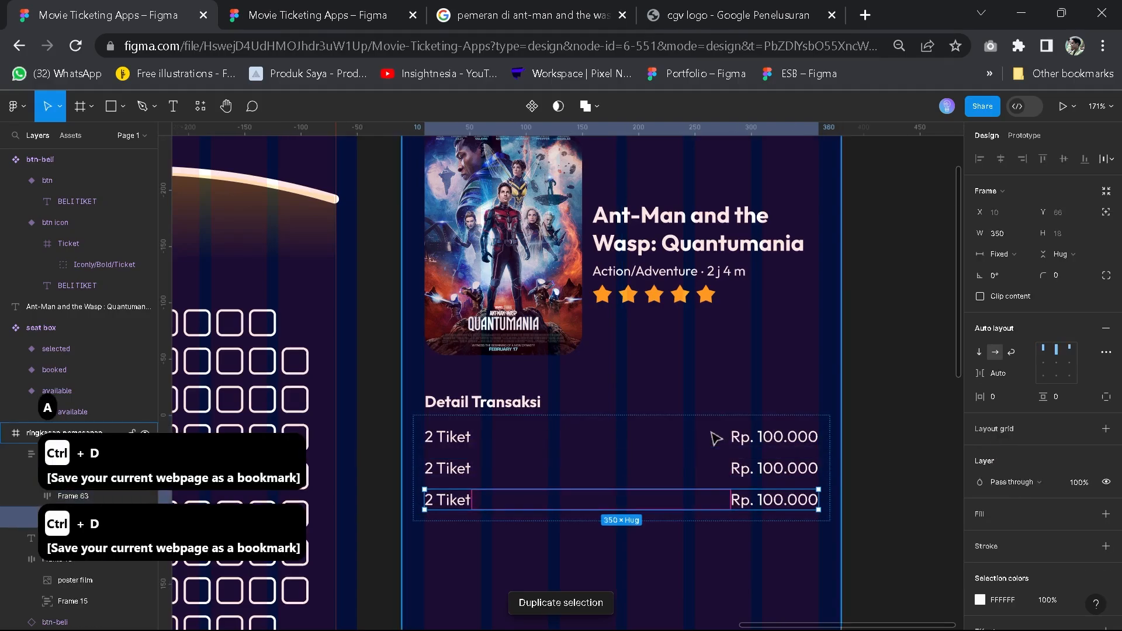
Check the transaction rows in the reference file's tab, then change the first row's price text to "A1,A2" in the working file
{"action": "left_click", "coordinate": [447, 468]}
{"action": "left_click", "coordinate": [447, 468]}
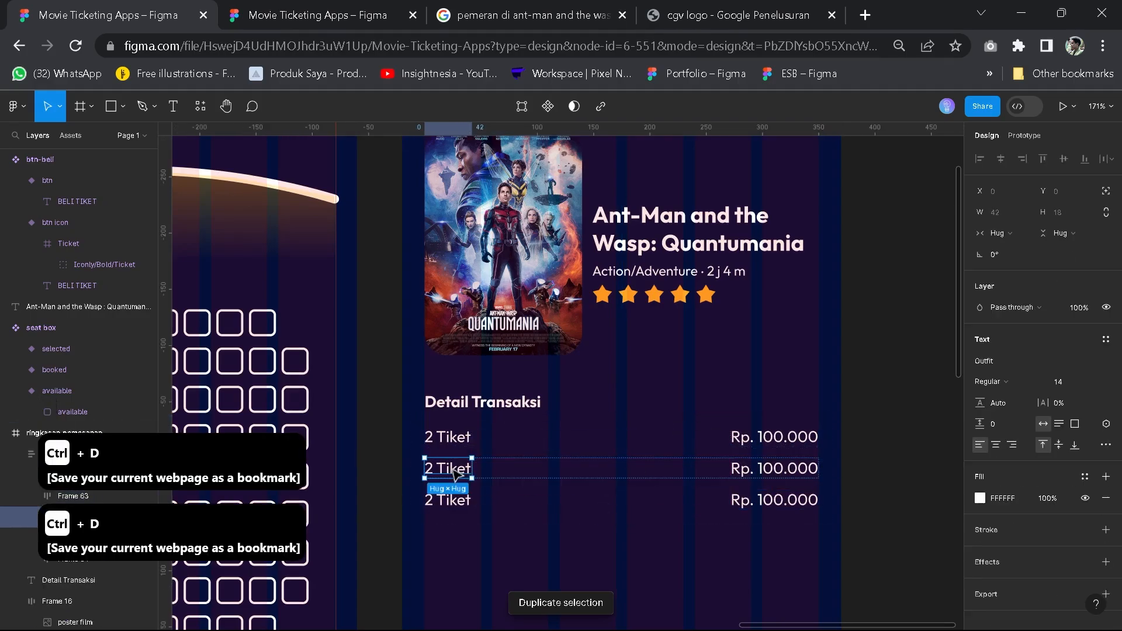
{"action": "left_click", "coordinate": [323, 8]}
{"action": "left_click", "coordinate": [696, 362]}
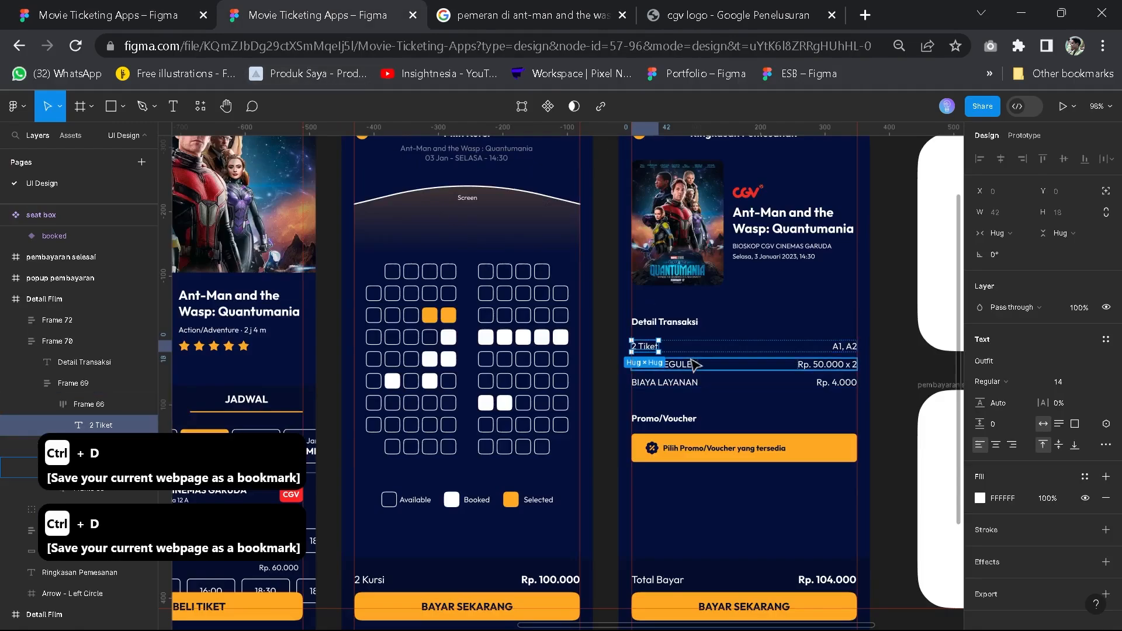
{"action": "left_click", "coordinate": [695, 363]}
{"action": "left_click", "coordinate": [704, 409]}
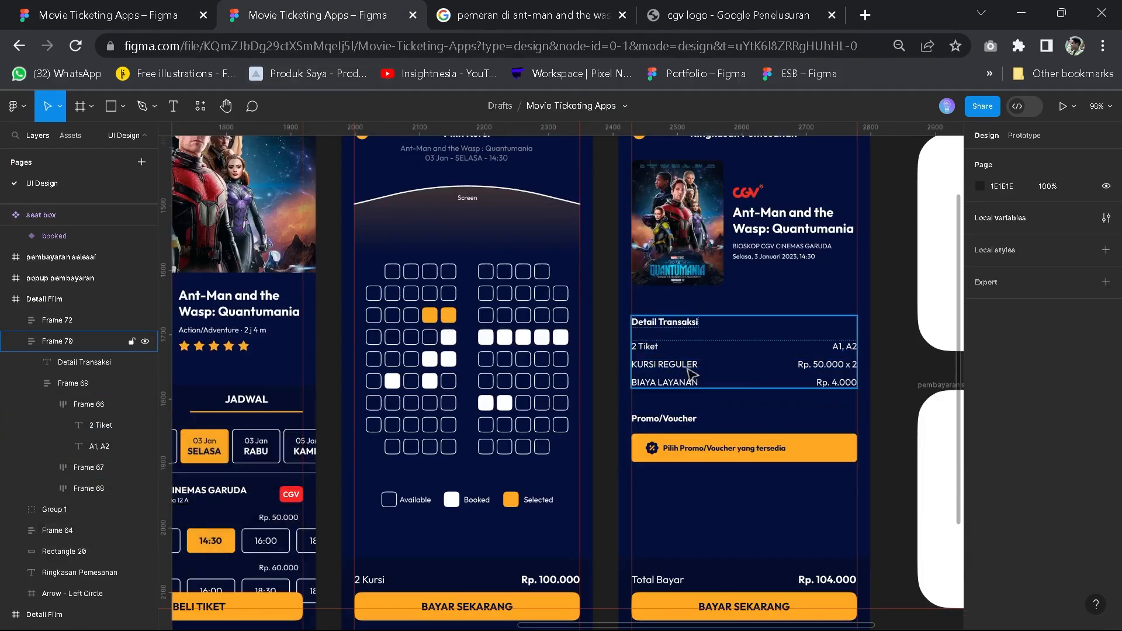
{"action": "key", "text": "ctrl+Page_Up"}
{"action": "double_click", "coordinate": [747, 436]}
{"action": "key", "text": "ctrl+a"}
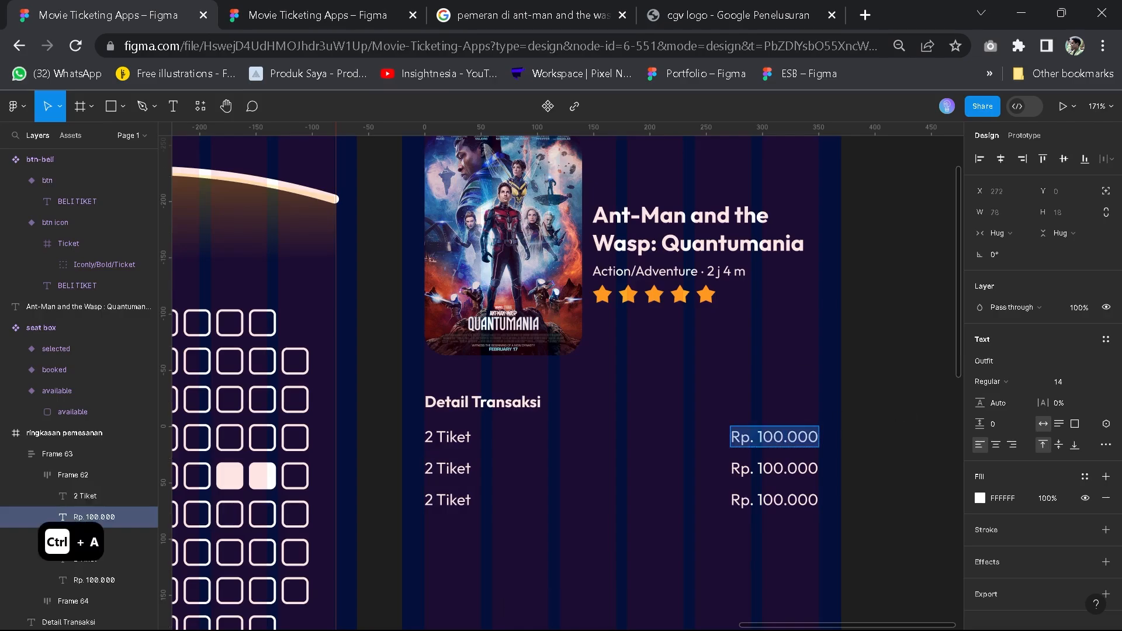
{"action": "type", "text": "A1,A2"}
{"action": "left_click", "coordinate": [718, 551]}
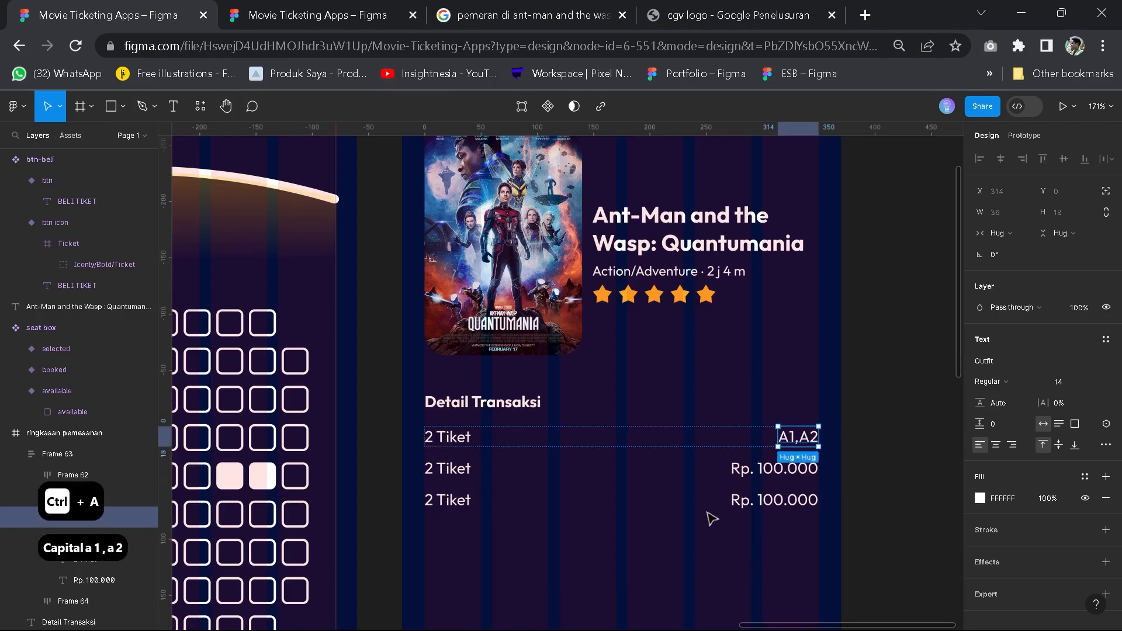
Change the second row's label to "KURSI REGULER", following the reference file
{"action": "left_click", "coordinate": [267, 5]}
{"action": "left_click", "coordinate": [128, 7]}
{"action": "double_click", "coordinate": [451, 469]}
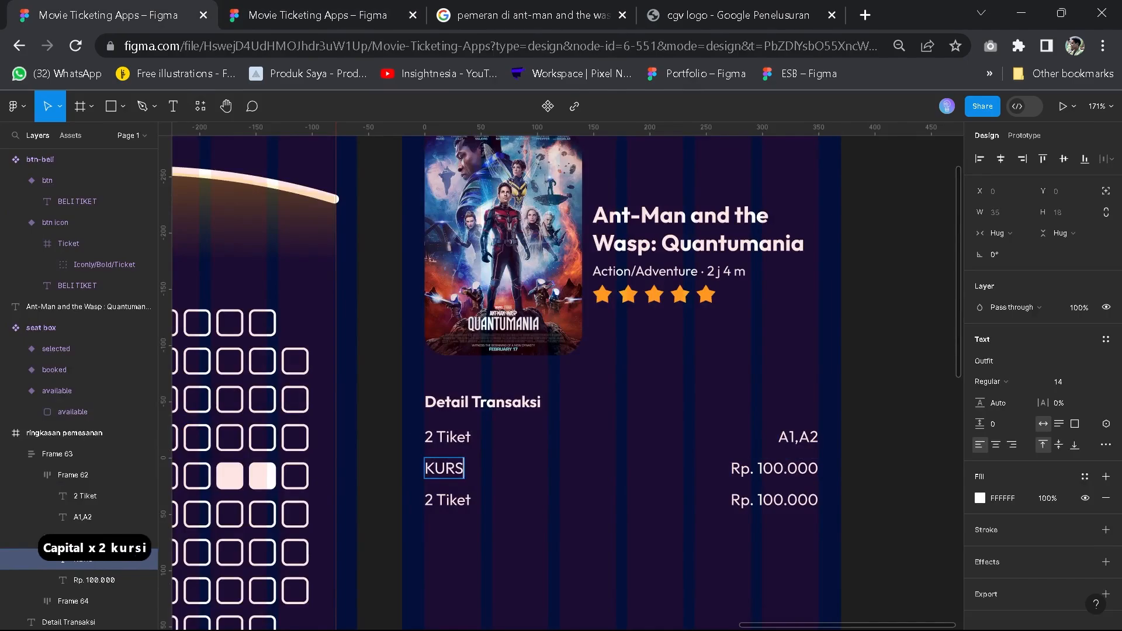
{"action": "left_click", "coordinate": [772, 468]}
Change the third row's label to "BIAYA LAYANAN" and its price to "Rp. 5.000"
{"action": "double_click", "coordinate": [451, 501]}
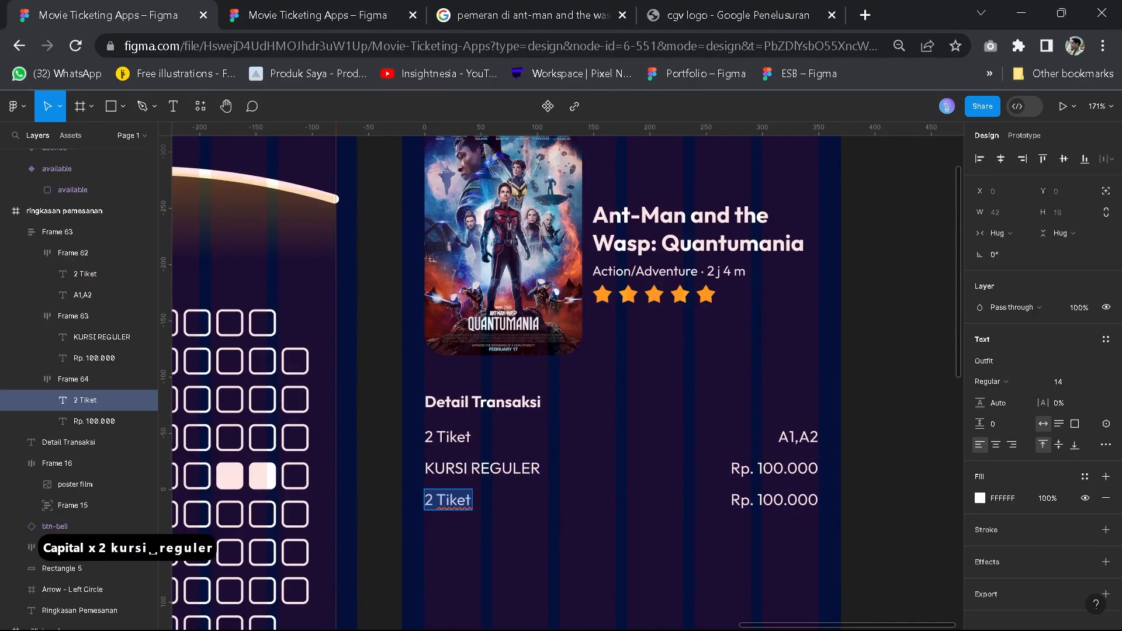
{"action": "left_click", "coordinate": [346, 4]}
{"action": "left_click", "coordinate": [142, 7]}
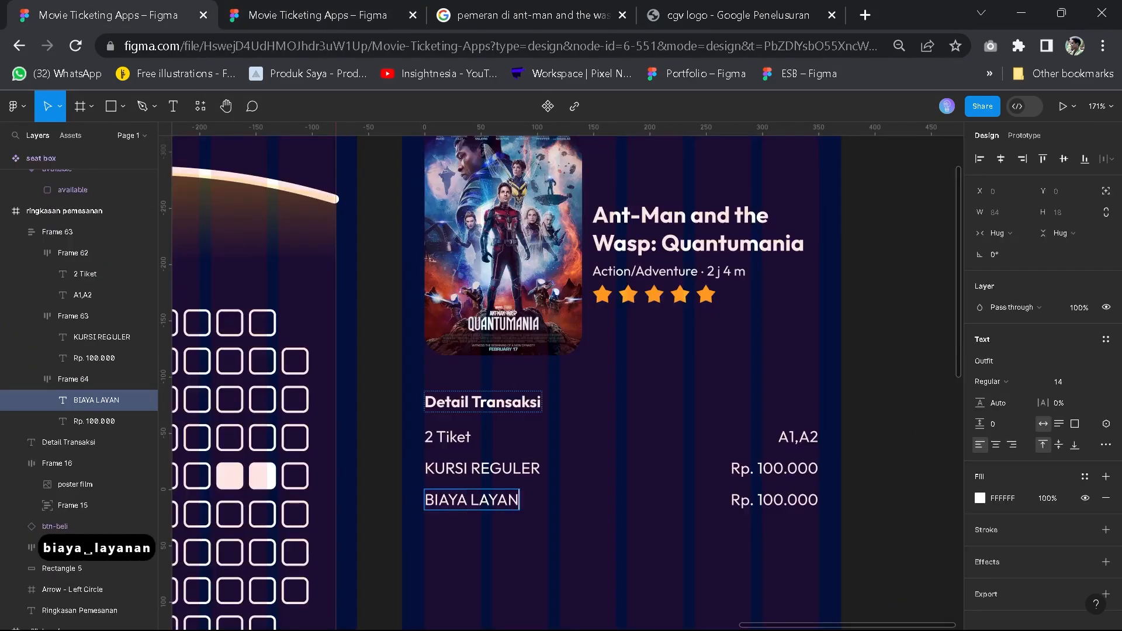
{"action": "double_click", "coordinate": [768, 500]}
{"action": "type", "text": "5"}
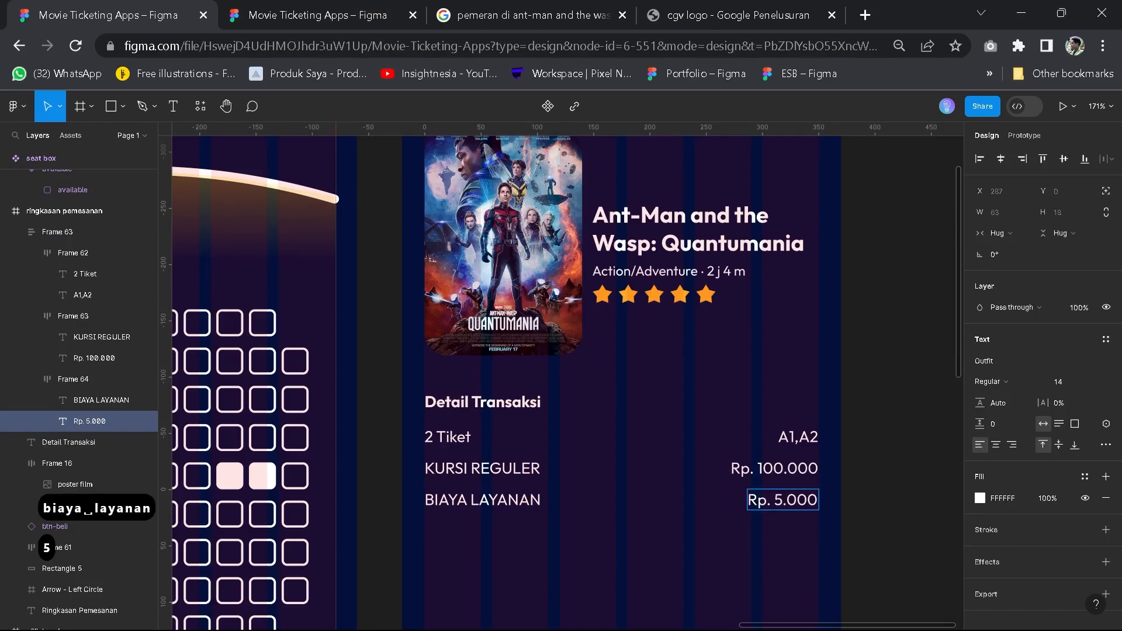
Change the service-fee row's price to "Rp. 4.000", checking it against the reference file's transaction details
{"action": "key", "text": "BackSpace"}
{"action": "type", "text": "4"}
{"action": "left_click", "coordinate": [316, 15]}
{"action": "left_click", "coordinate": [175, 15]}
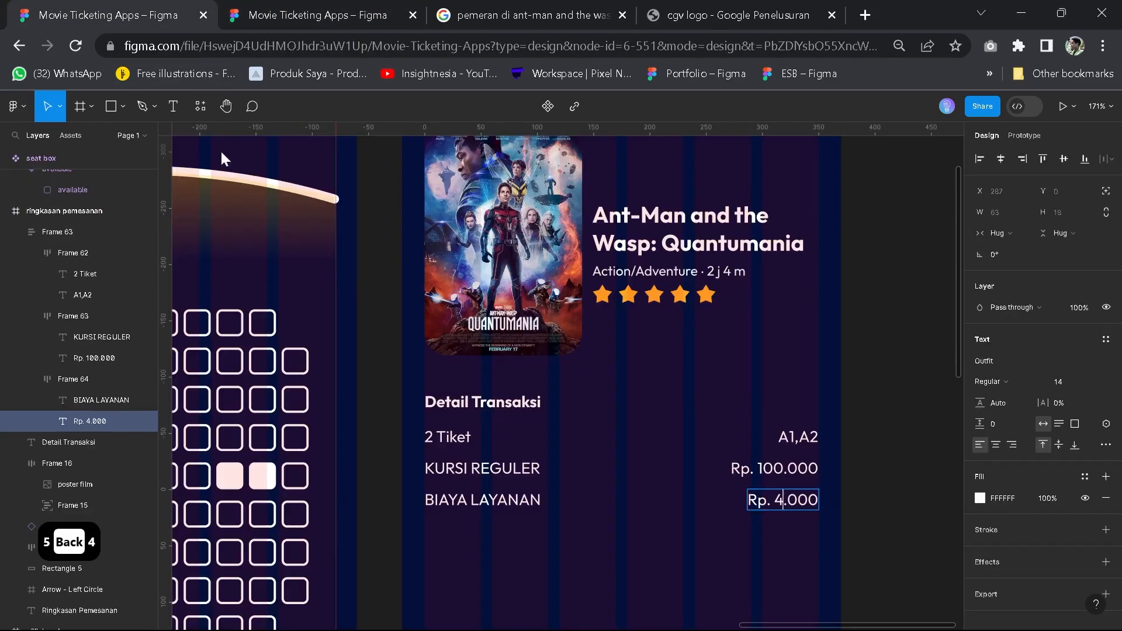
{"action": "left_click", "coordinate": [582, 552]}
Set the vertical spacing between the three transaction rows to 5
{"action": "scroll", "coordinate": [576, 541], "scroll_direction": "down", "scroll_amount": 2}
{"action": "key", "text": "space"}
{"action": "left_click_drag", "start_coordinate": [575, 509], "coordinate": [570, 469]}
{"action": "left_click", "coordinate": [511, 453]}
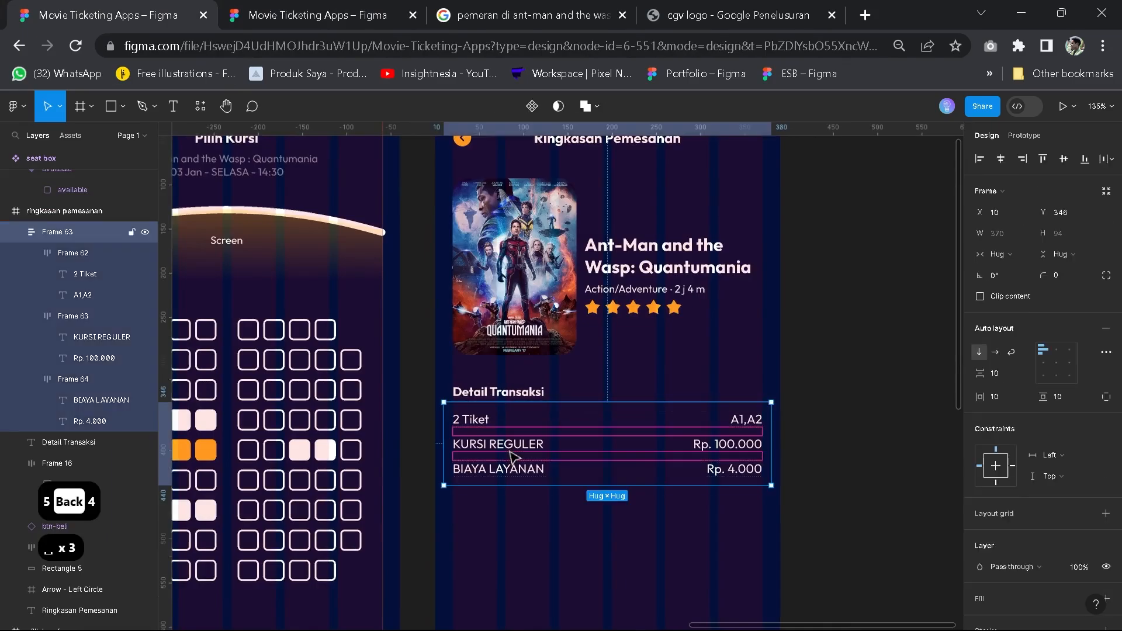
{"action": "type", "text": "5"}
{"action": "key", "text": "Return"}
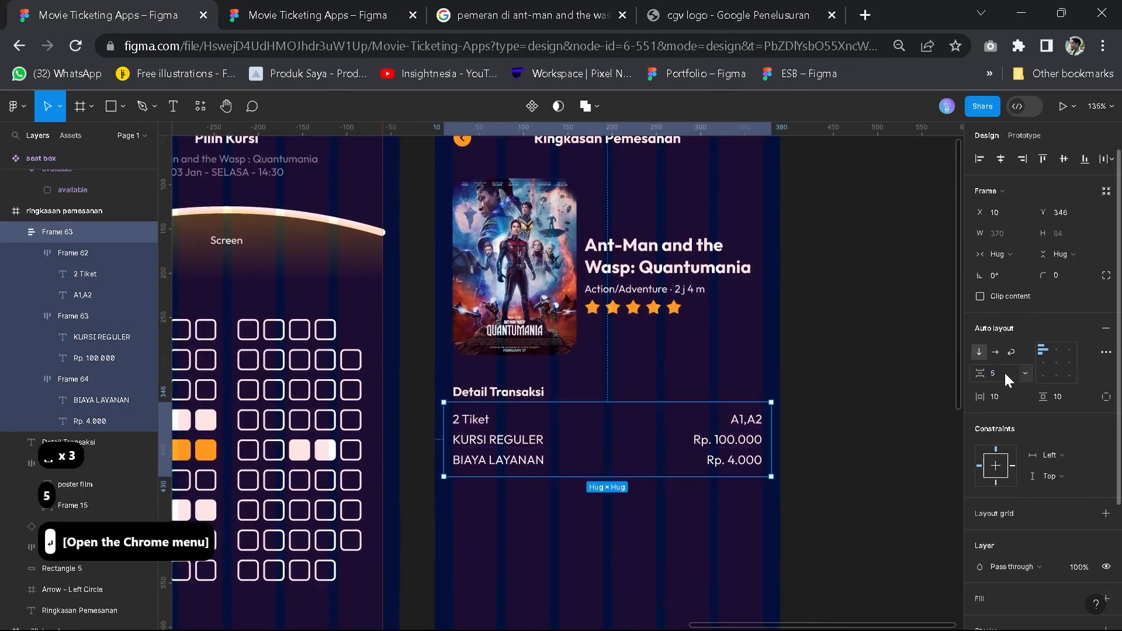
Set the transaction rows frame's horizontal and vertical padding to 0 and shift the frame to X 20
{"action": "scroll", "coordinate": [636, 462], "scroll_direction": "up", "scroll_amount": 2}
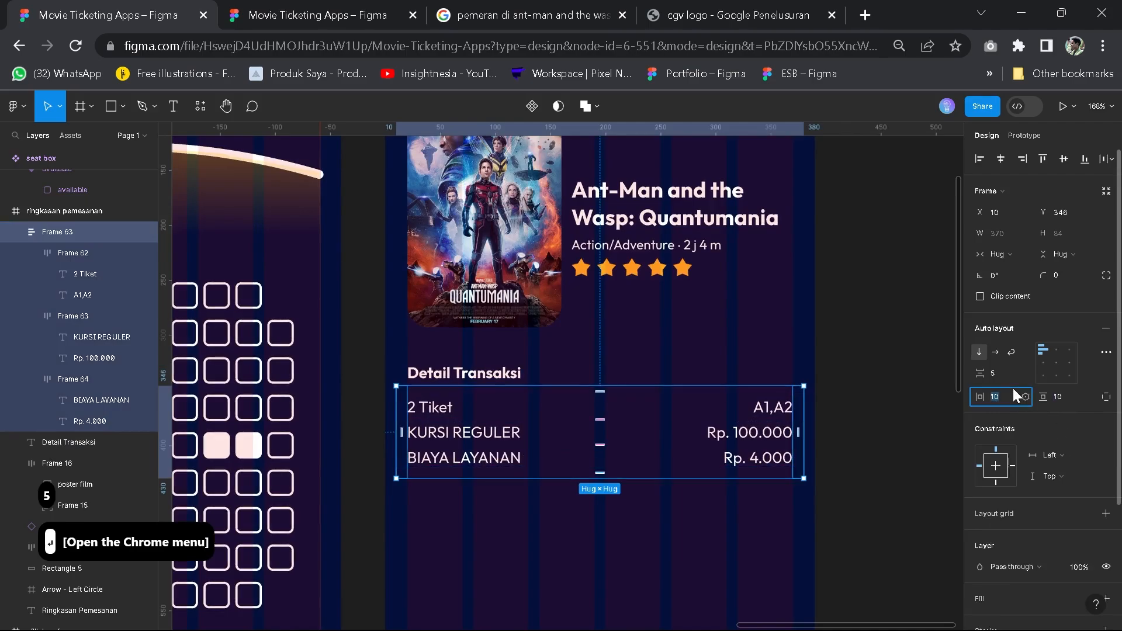
{"action": "left_click", "coordinate": [1012, 392]}
{"action": "type", "text": "0"}
{"action": "left_click", "coordinate": [1061, 392]}
{"action": "type", "text": "0"}
{"action": "key", "text": "Return"}
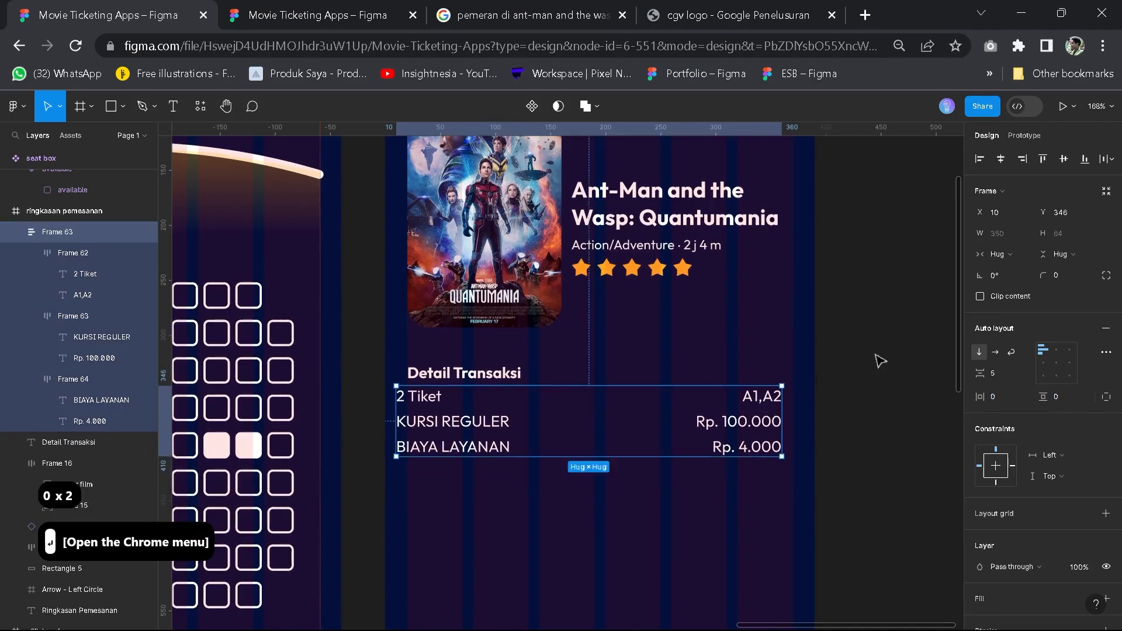
{"action": "key", "text": "shift+Right"}
Wrap the "Detail Transaksi" heading and the rows frame in an auto layout, trying spacings of 10 and 20 before settling on 15
{"action": "left_click", "coordinate": [476, 375]}
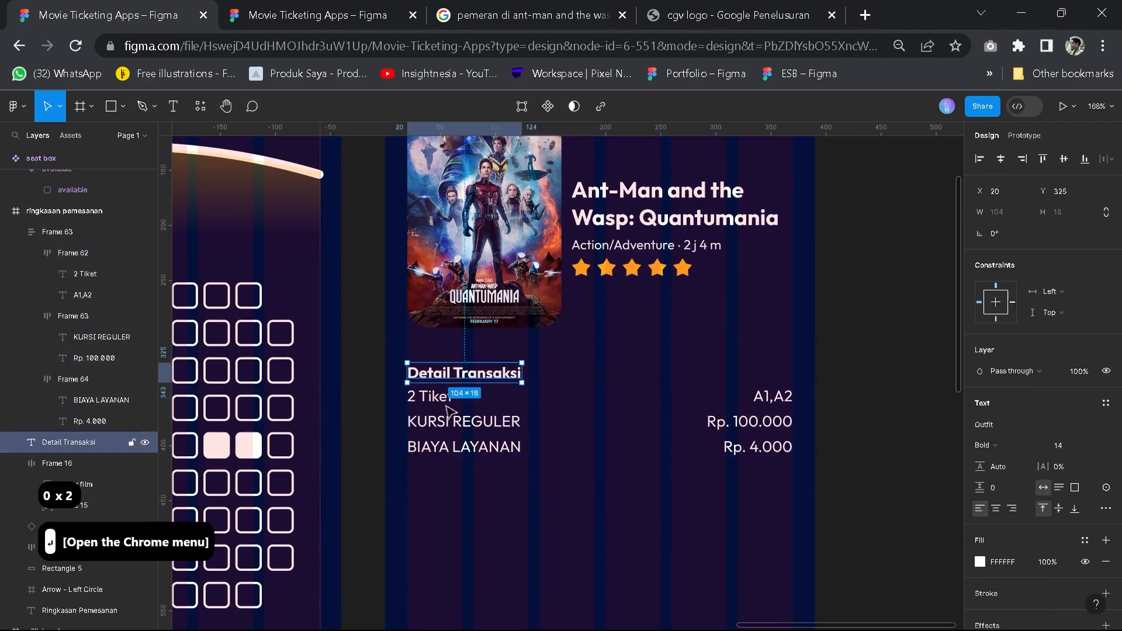
{"action": "left_click", "coordinate": [443, 415], "text": "shift"}
{"action": "key", "text": "shift+a"}
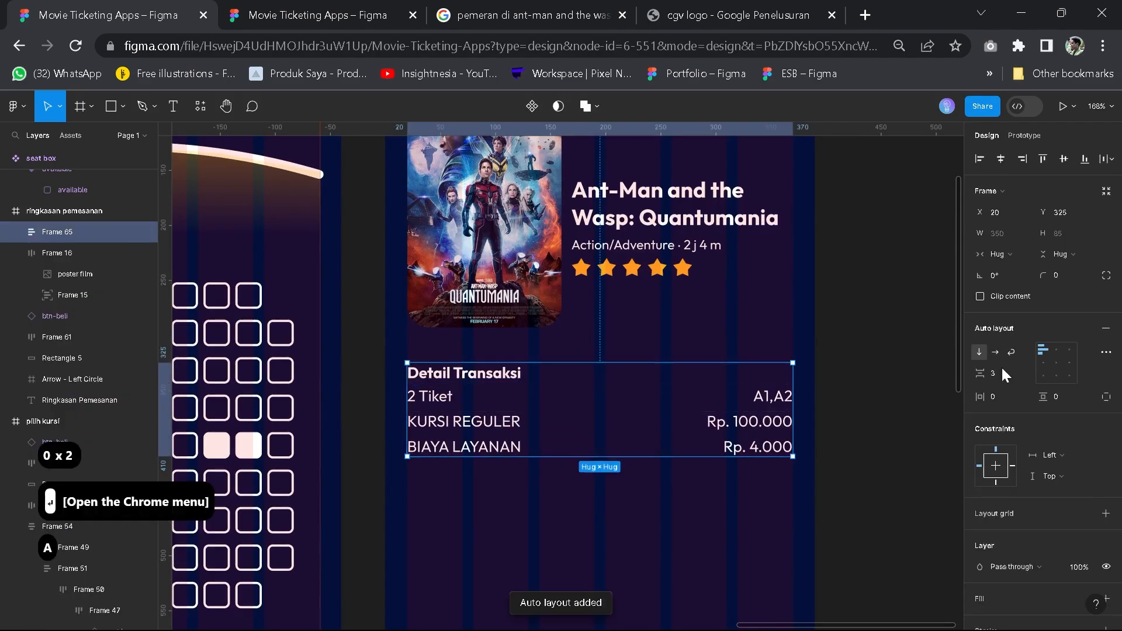
{"action": "left_click", "coordinate": [995, 371]}
{"action": "type", "text": "10"}
{"action": "key", "text": "Return"}
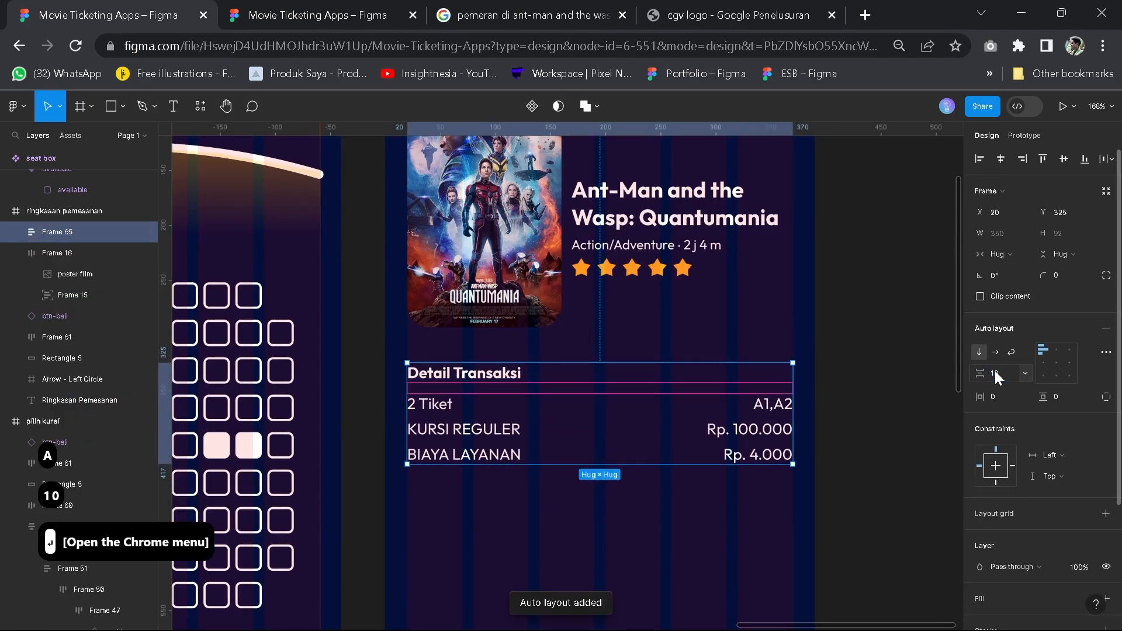
{"action": "type", "text": "20"}
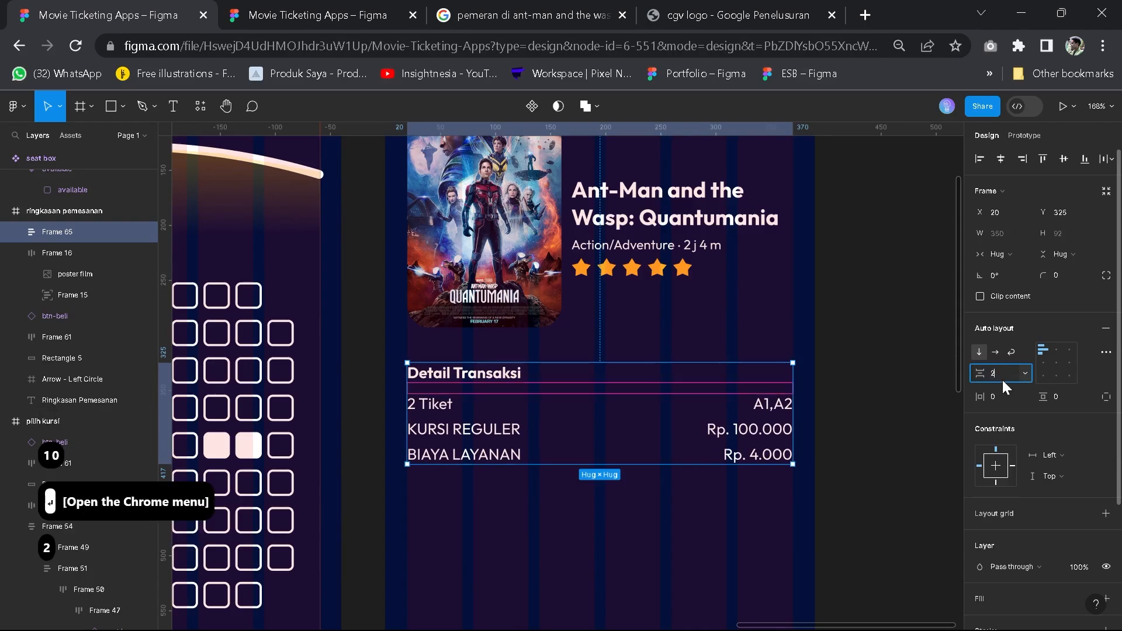
{"action": "key", "text": "Return"}
{"action": "left_click", "coordinate": [1000, 373]}
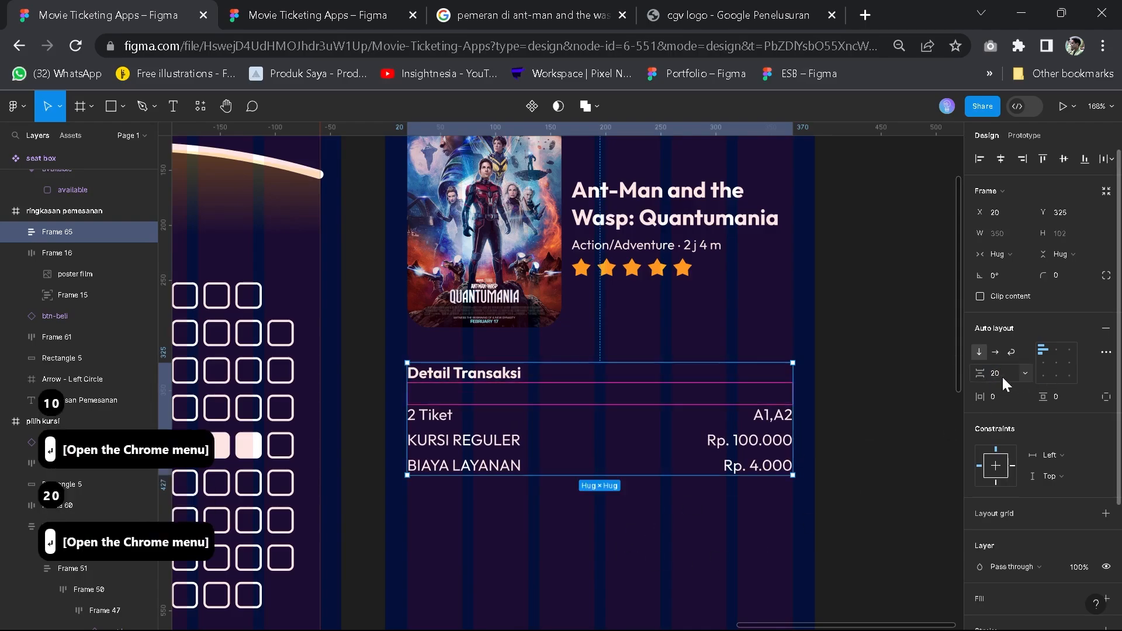
{"action": "type", "text": "15"}
{"action": "left_click", "coordinate": [579, 552]}
Check the promo section in the reference file, then duplicate the "Detail Transaksi" heading and place the copy below the transaction rows
{"action": "left_click_drag", "start_coordinate": [503, 513], "coordinate": [482, 481]}
{"action": "left_click", "coordinate": [457, 426]}
{"action": "scroll", "coordinate": [535, 447], "scroll_direction": "down", "scroll_amount": 2}
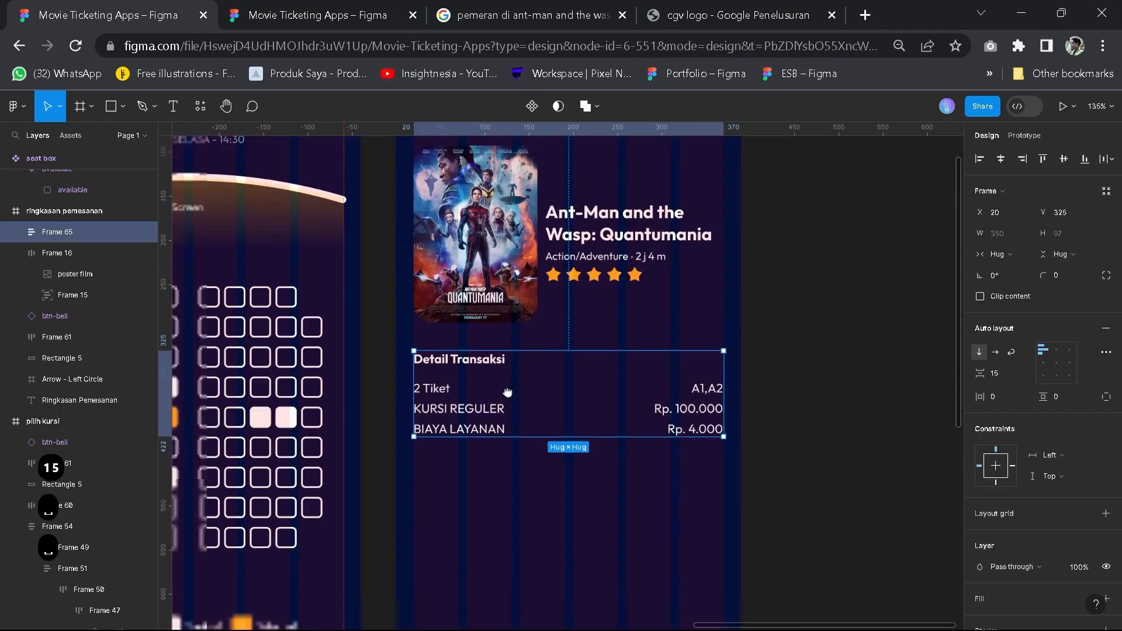
{"action": "scroll", "coordinate": [514, 380], "scroll_direction": "down", "scroll_amount": 3}
{"action": "scroll", "coordinate": [514, 381], "scroll_direction": "down", "scroll_amount": 2}
{"action": "left_click", "coordinate": [274, 7]}
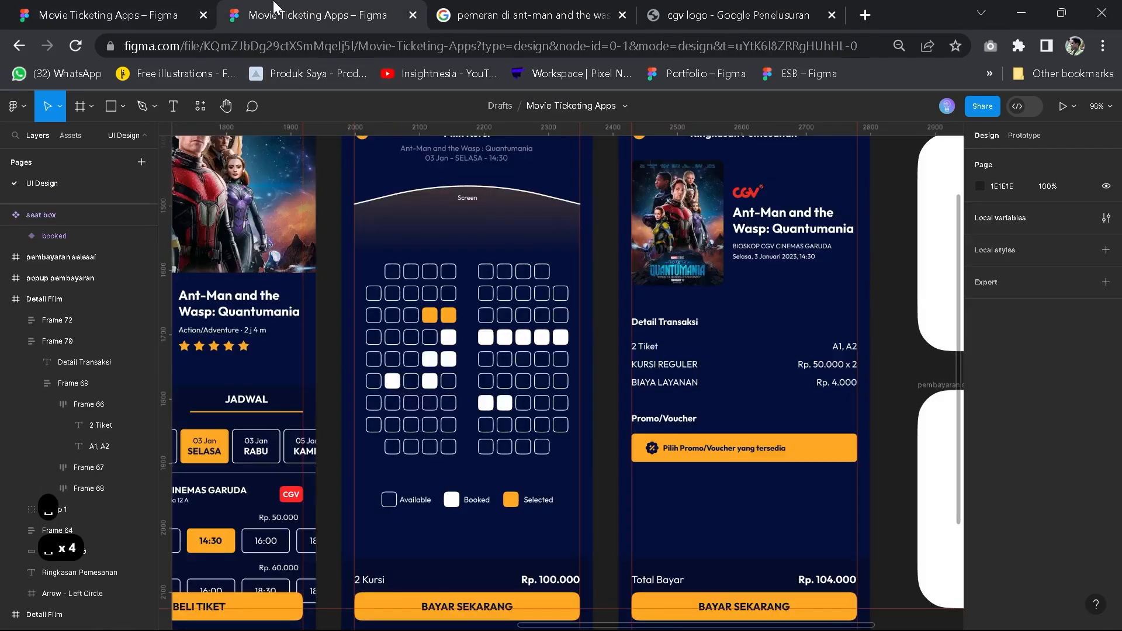
{"action": "left_click", "coordinate": [91, 7]}
{"action": "left_click", "coordinate": [450, 367]}
{"action": "left_click", "coordinate": [460, 279]}
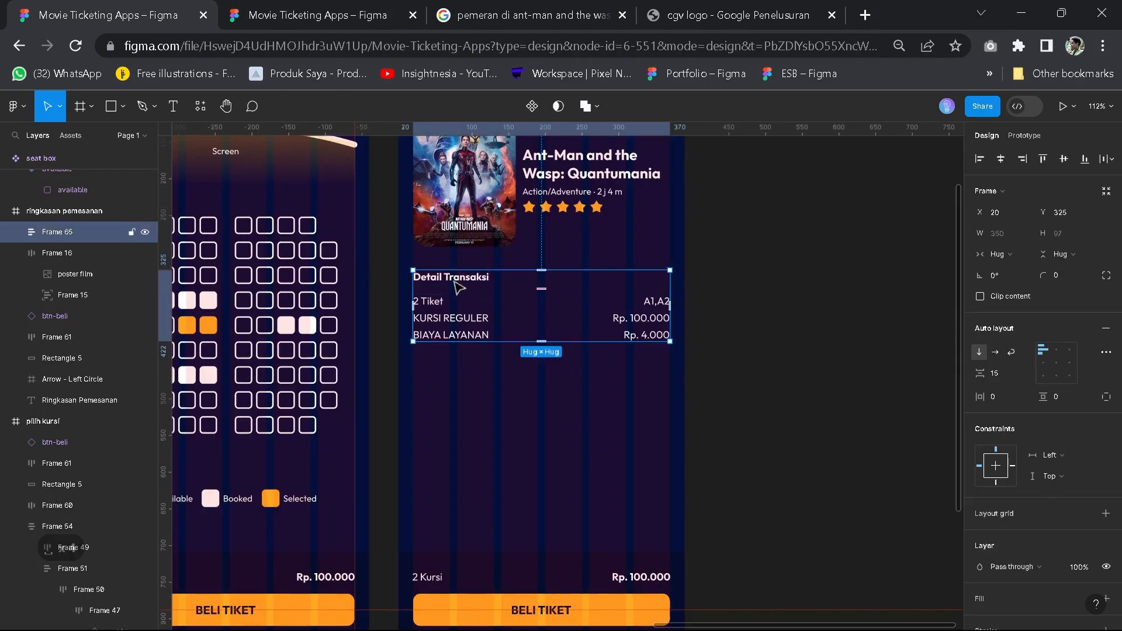
{"action": "double_click", "coordinate": [455, 281]}
{"action": "key", "text": "ctrl+d"}
{"action": "left_click_drag", "start_coordinate": [459, 286], "coordinate": [467, 381]}
Change the duplicated heading's text to "Promo / Voucher"
{"action": "double_click", "coordinate": [461, 380]}
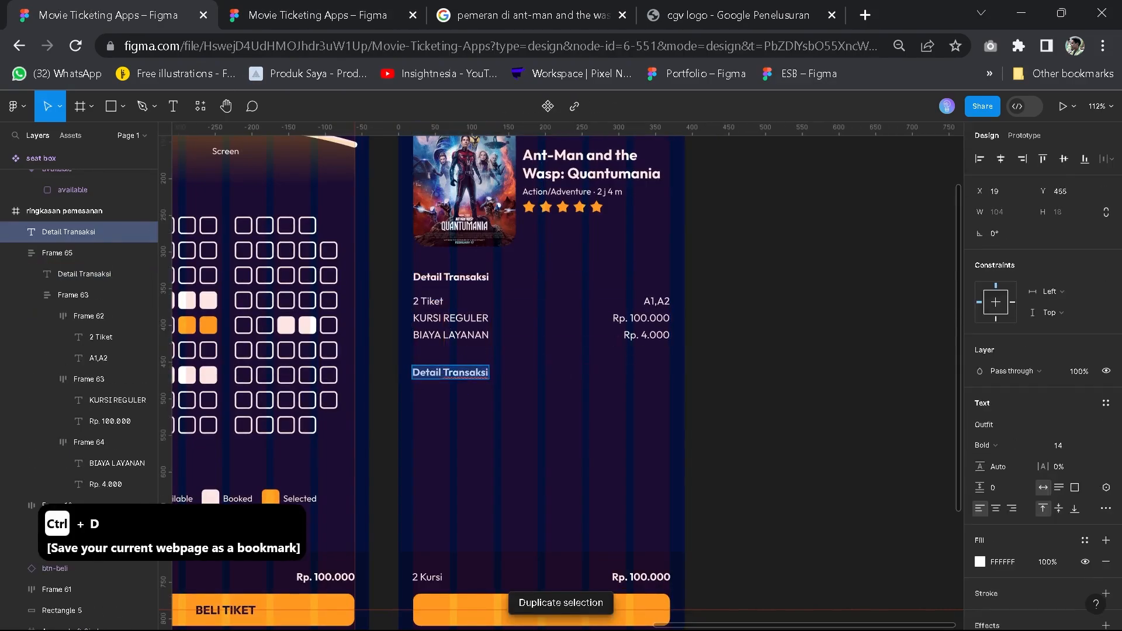
{"action": "type", "text": "pROMO V"}
{"action": "key", "text": "ctrl+a"}
{"action": "type", "text": "Promo"}
{"action": "key", "text": "BackSpace"}
{"action": "type", "text": "/ Voucher"}
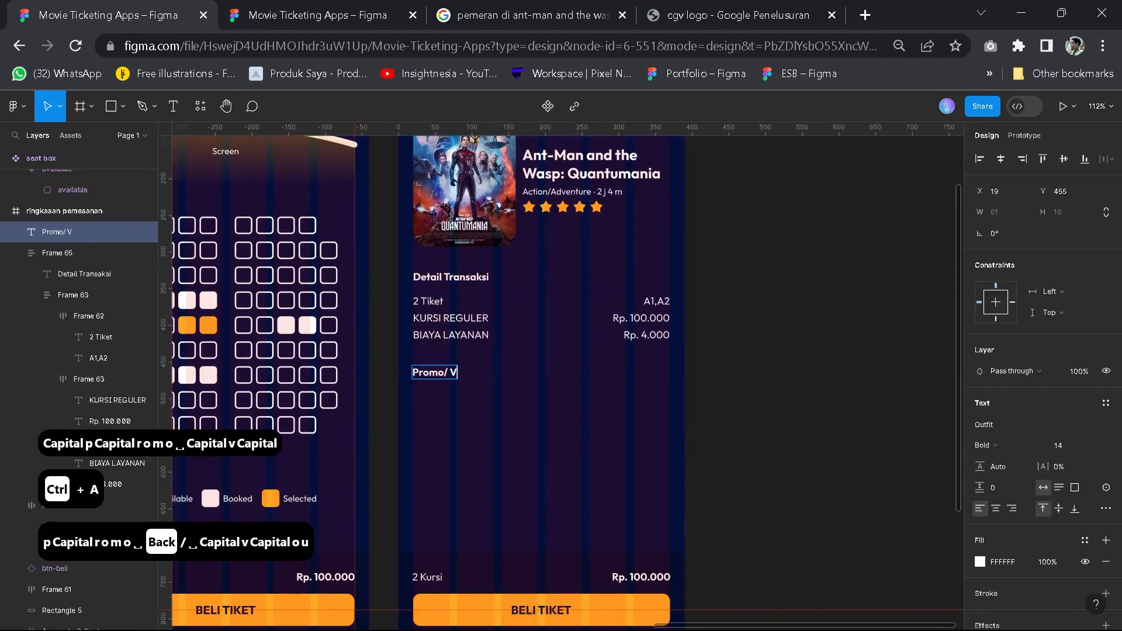
{"action": "key", "text": "ctrl+Left"}
{"action": "key", "text": "Left"}
{"action": "key", "text": "BackSpace"}
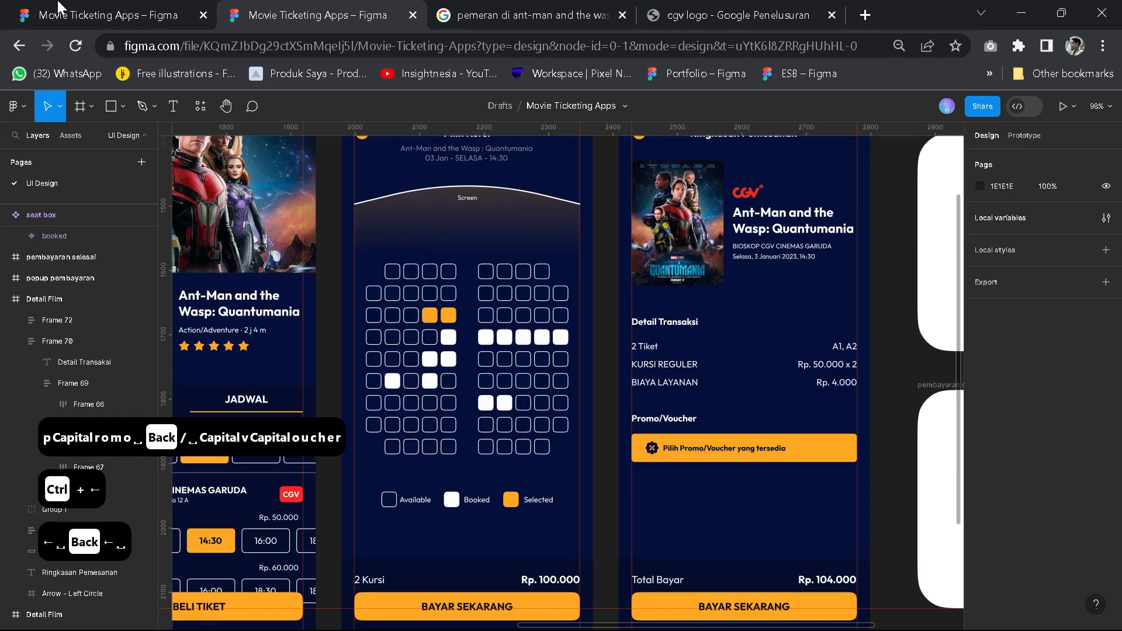
Check the reference file's promo box, then place a 350-wide btn-beli component instance with icon below the "Promo / Voucher" heading
{"action": "left_click", "coordinate": [59, 6]}
{"action": "left_click", "coordinate": [305, 15]}
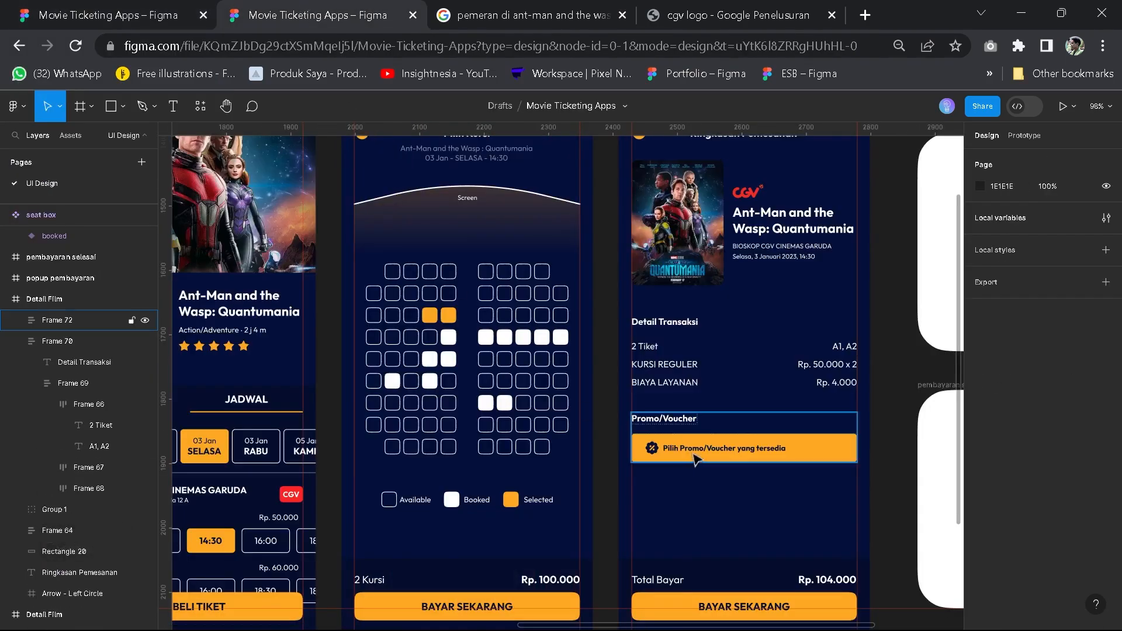
{"action": "key", "text": "ctrl+shift+Tab"}
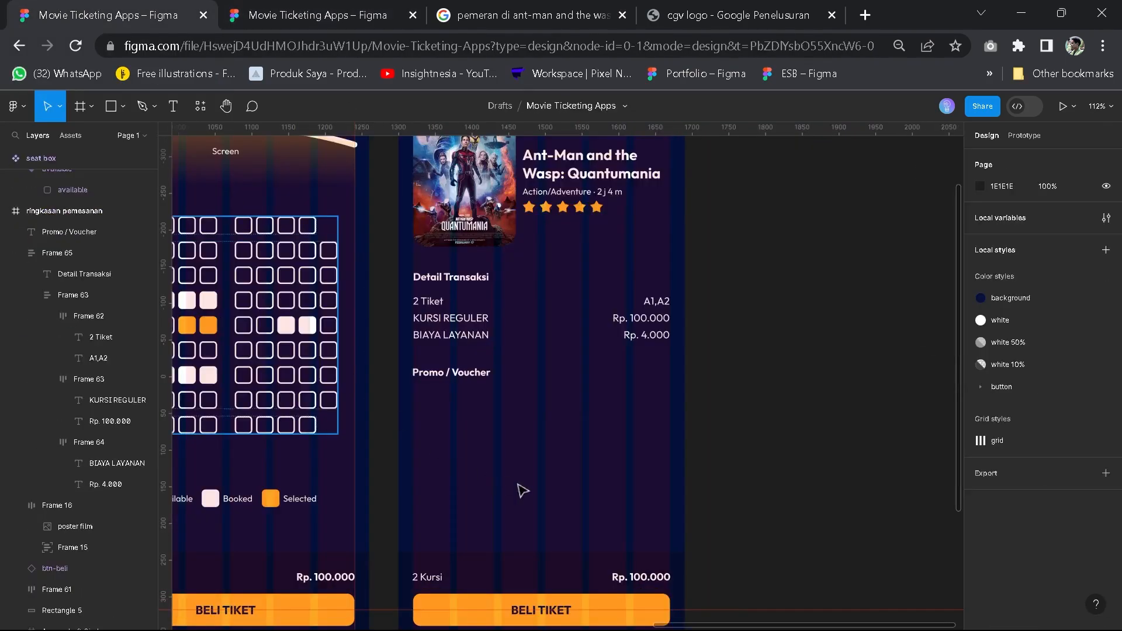
{"action": "scroll", "coordinate": [462, 410], "scroll_direction": "up", "scroll_amount": 1}
{"action": "left_click", "coordinate": [73, 135]}
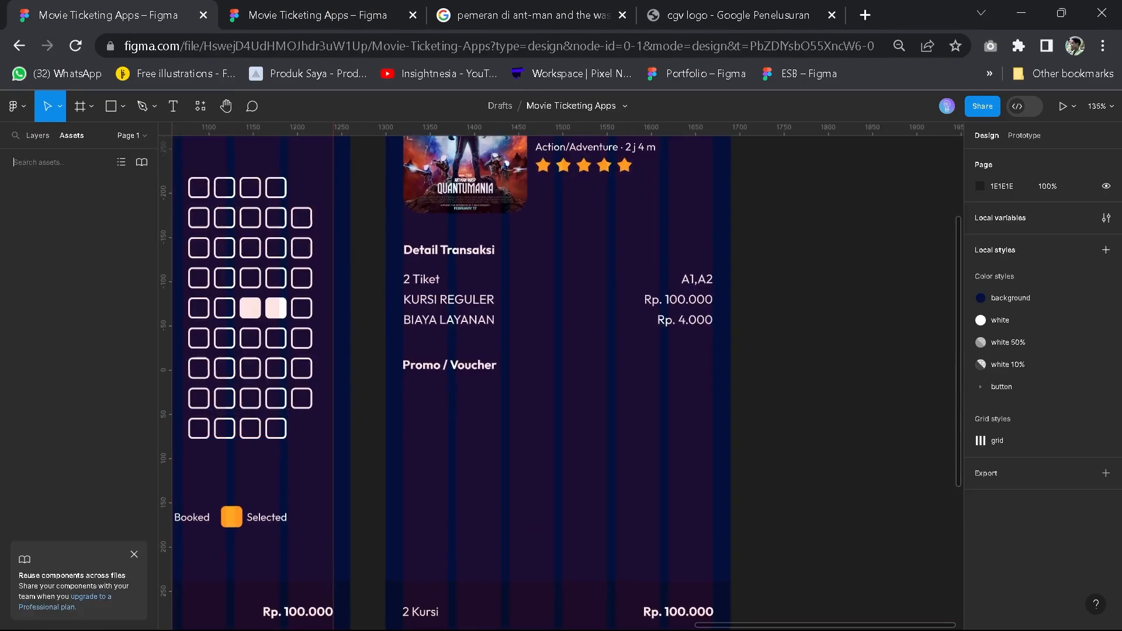
{"action": "left_click_drag", "start_coordinate": [54, 227], "coordinate": [621, 412]}
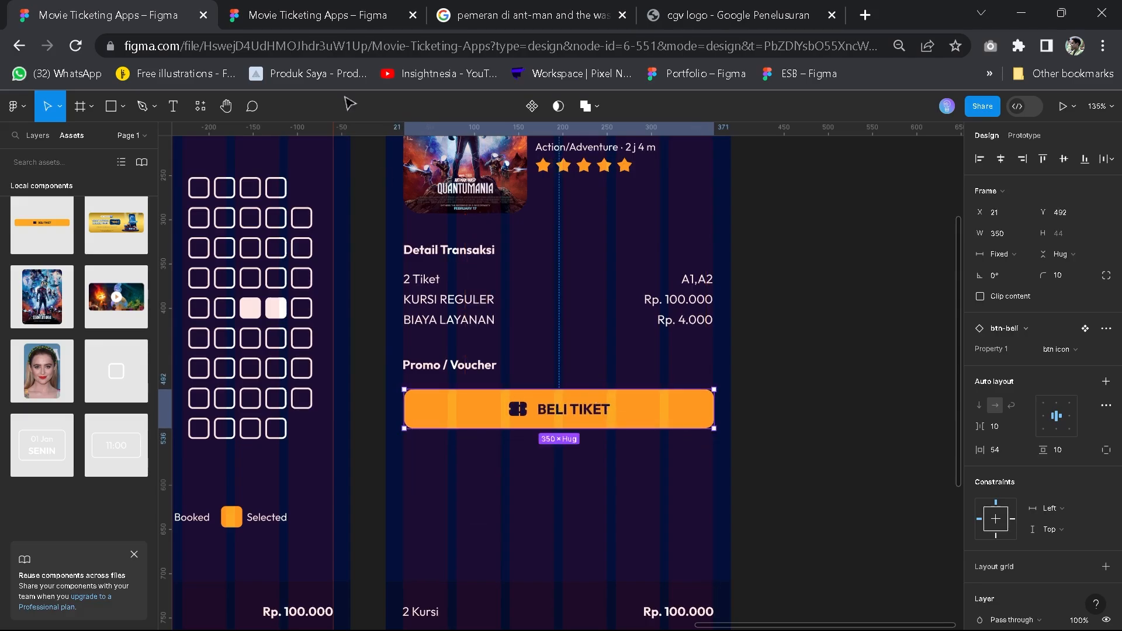
Detach the new button instance below "Promo / Voucher" from its main component
{"action": "left_click", "coordinate": [116, 4]}
{"action": "left_click", "coordinate": [118, 7]}
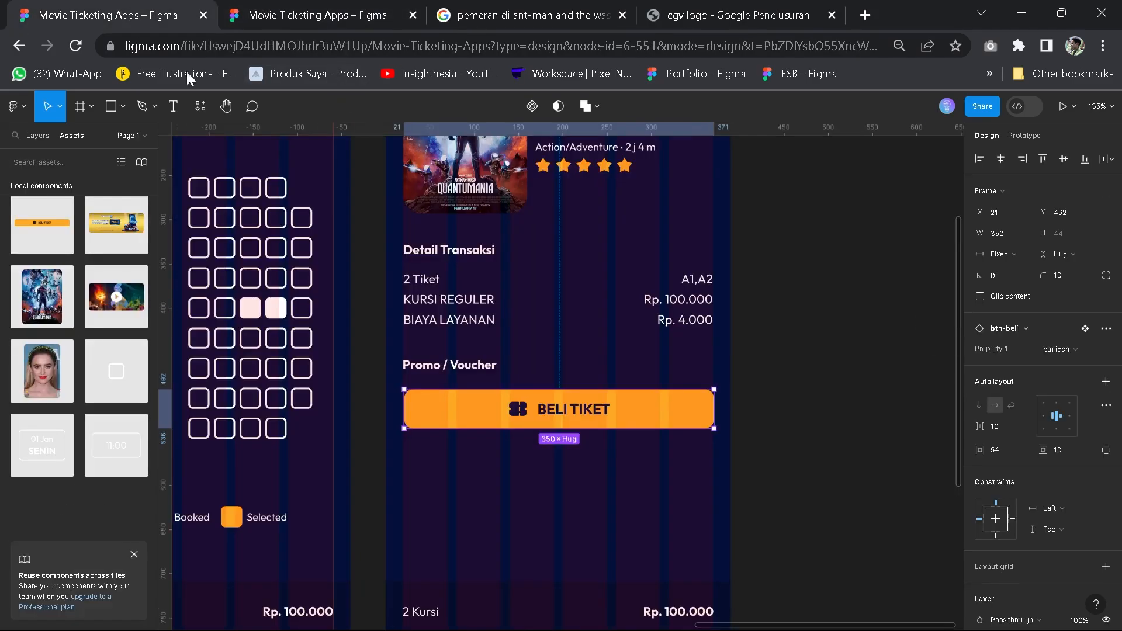
{"action": "right_click", "coordinate": [558, 402]}
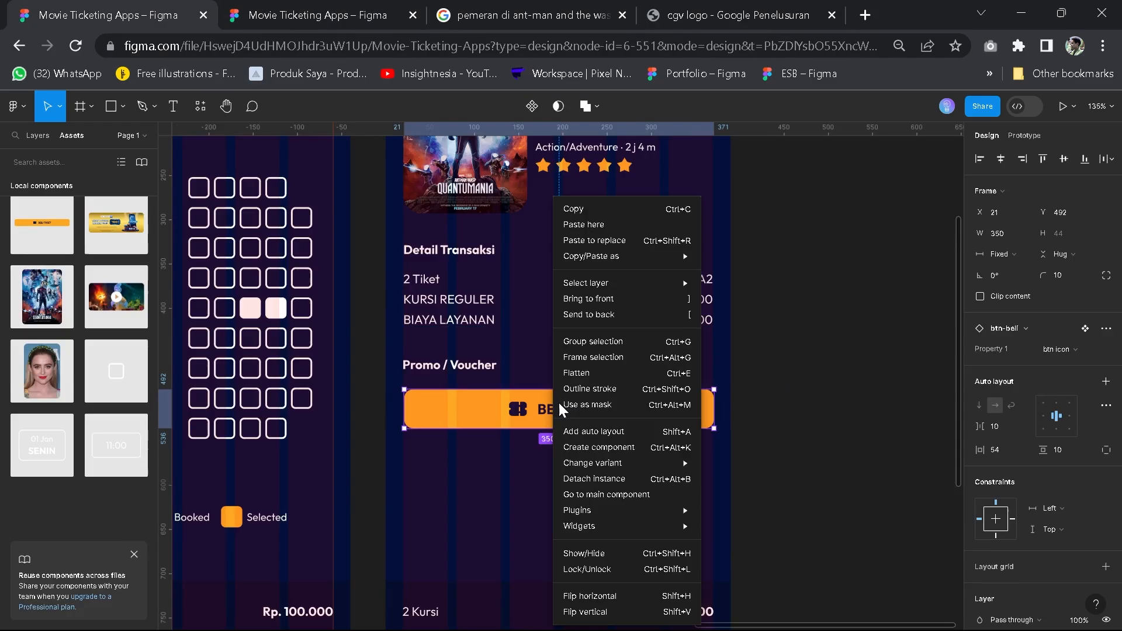
{"action": "left_click", "coordinate": [595, 479]}
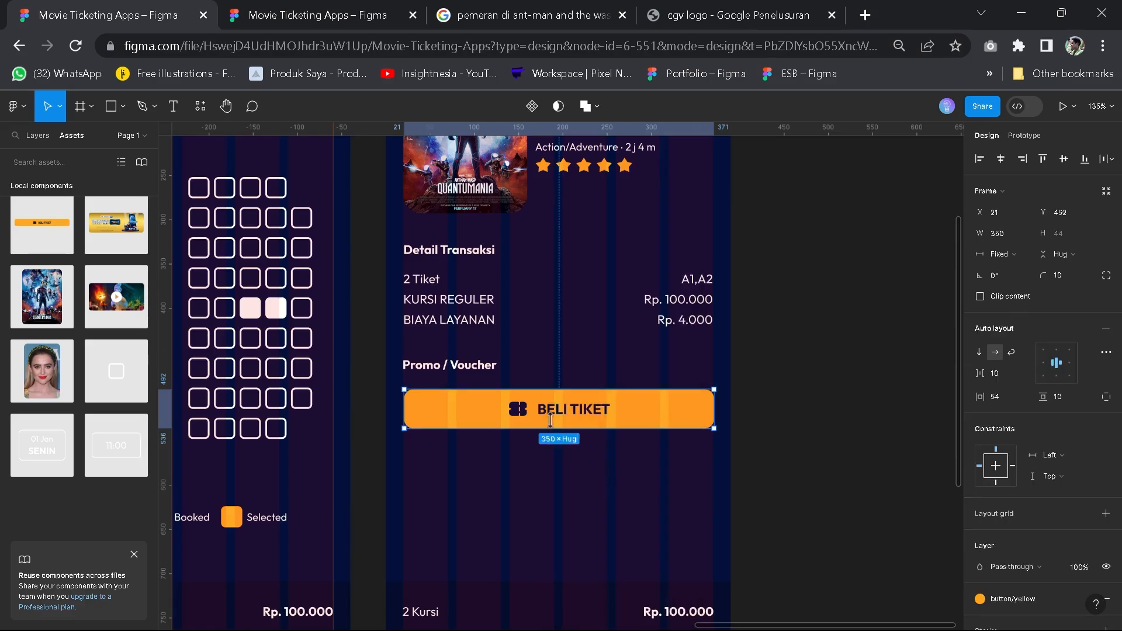
Replace the detached button's label with "Pilih Promo/Voucher yang tersedia", copied from the reference file's promo box
{"action": "left_click", "coordinate": [516, 410]}
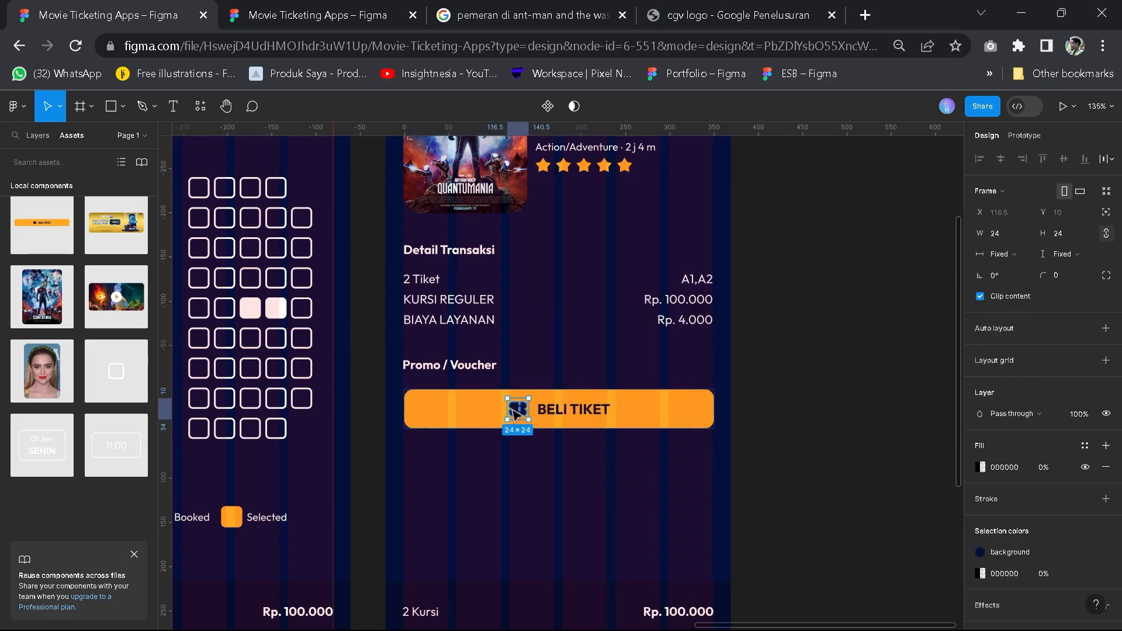
{"action": "scroll", "coordinate": [517, 413], "scroll_direction": "up", "scroll_amount": 5}
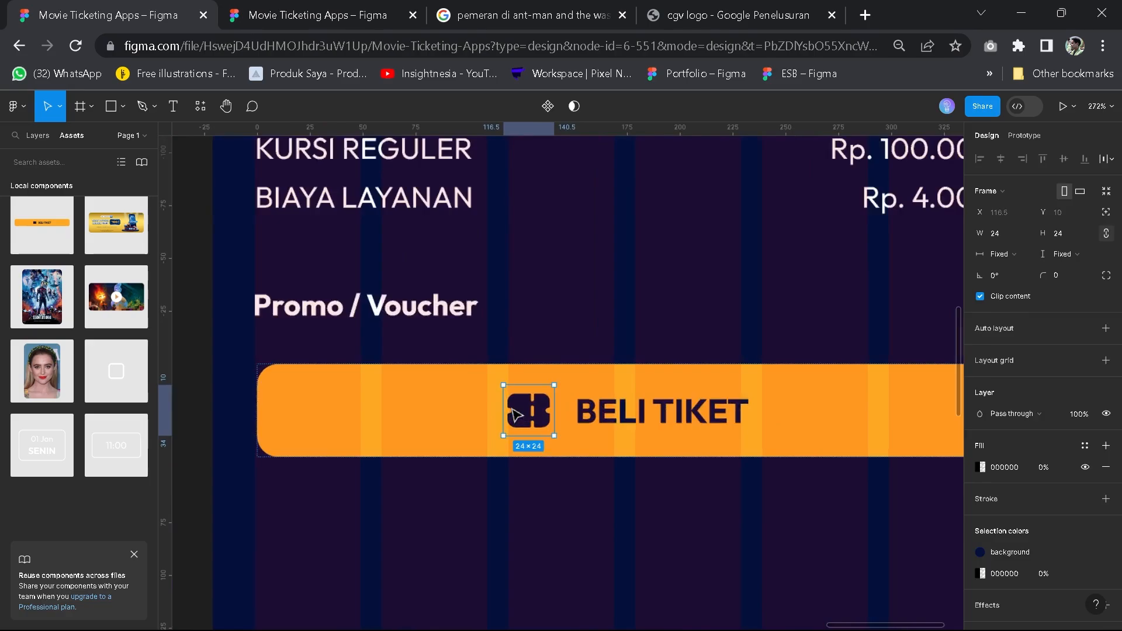
{"action": "key", "text": "Escape"}
{"action": "double_click", "coordinate": [600, 418]}
{"action": "left_click", "coordinate": [298, 14]}
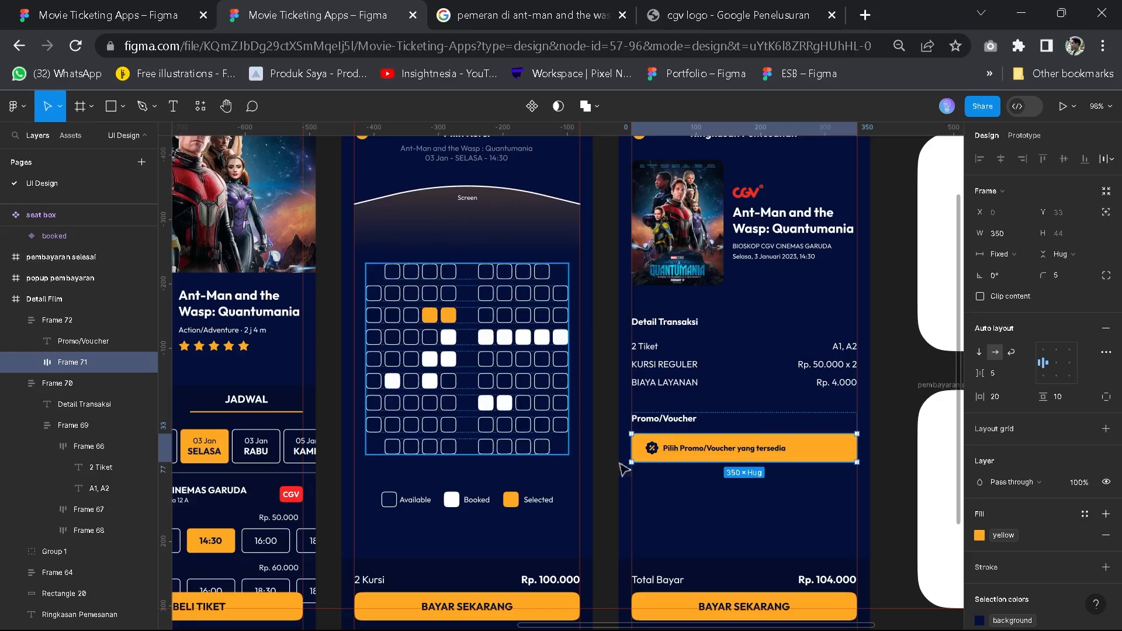
{"action": "double_click", "coordinate": [689, 448]}
{"action": "key", "text": "ctrl+a"}
{"action": "key", "text": "ctrl+c"}
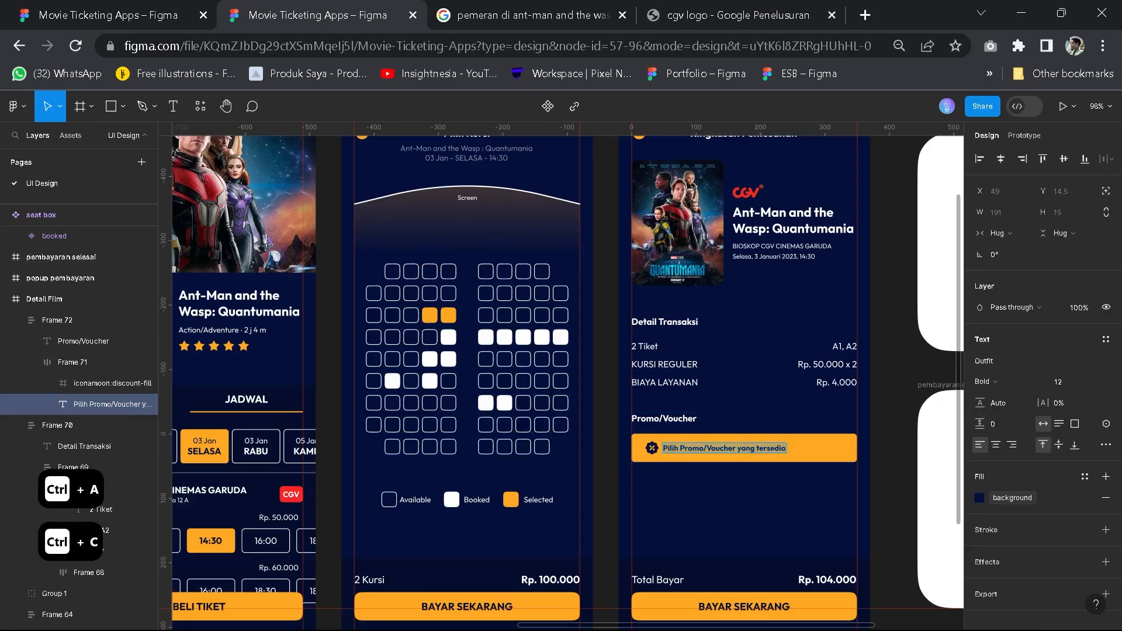
{"action": "left_click", "coordinate": [134, 14]}
{"action": "key", "text": "ctrl+v"}
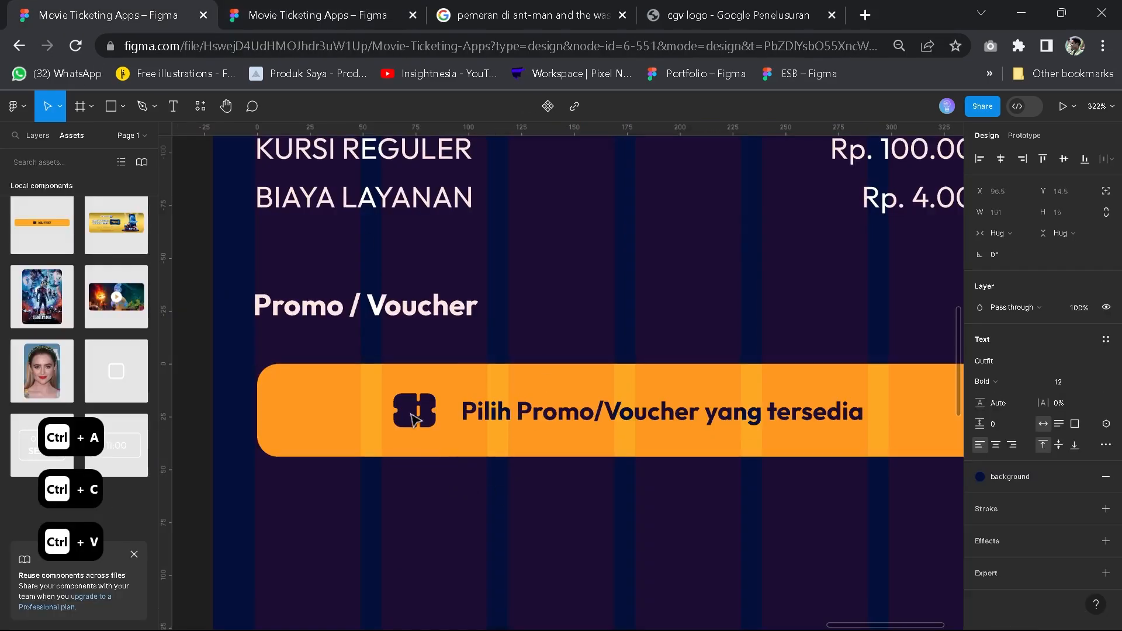
{"action": "key", "text": "Escape"}
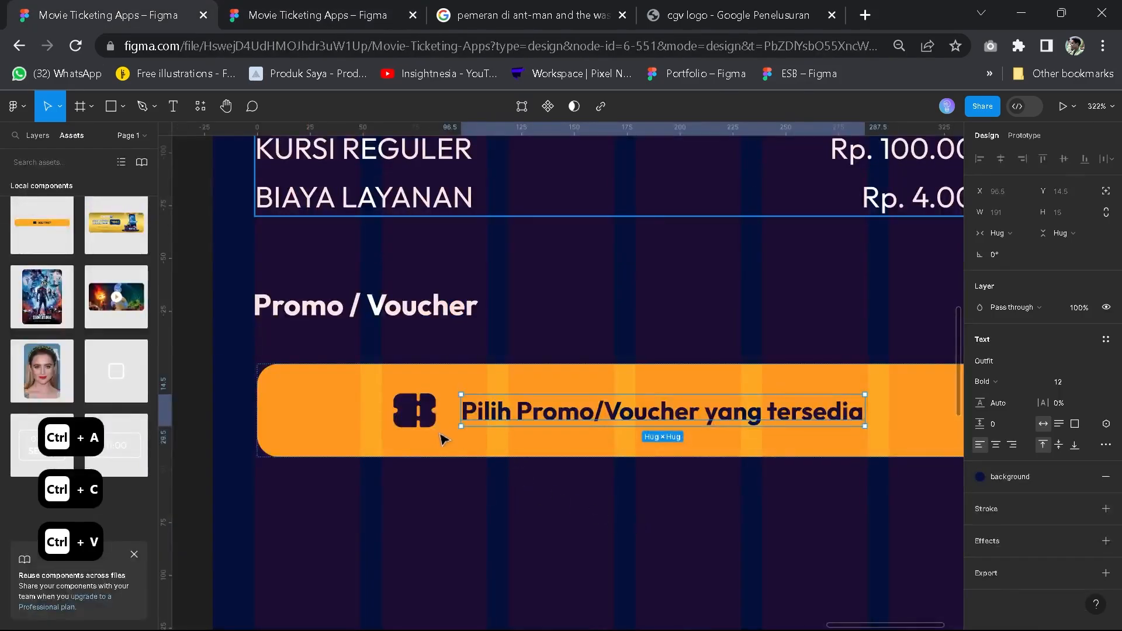
Search the Iconify plugin for "discount" and import the iconamoon:discount-fill icon into the promo button
{"action": "left_click", "coordinate": [438, 423]}
{"action": "right_click", "coordinate": [450, 418]}
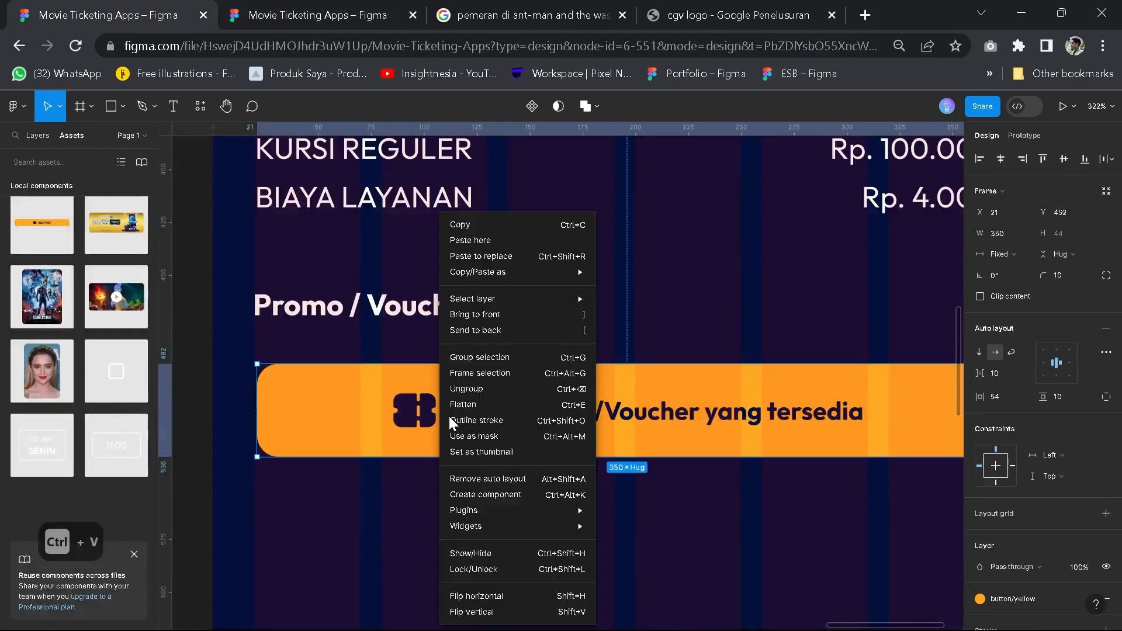
{"action": "mouse_move", "coordinate": [501, 505]}
{"action": "left_click", "coordinate": [616, 299]}
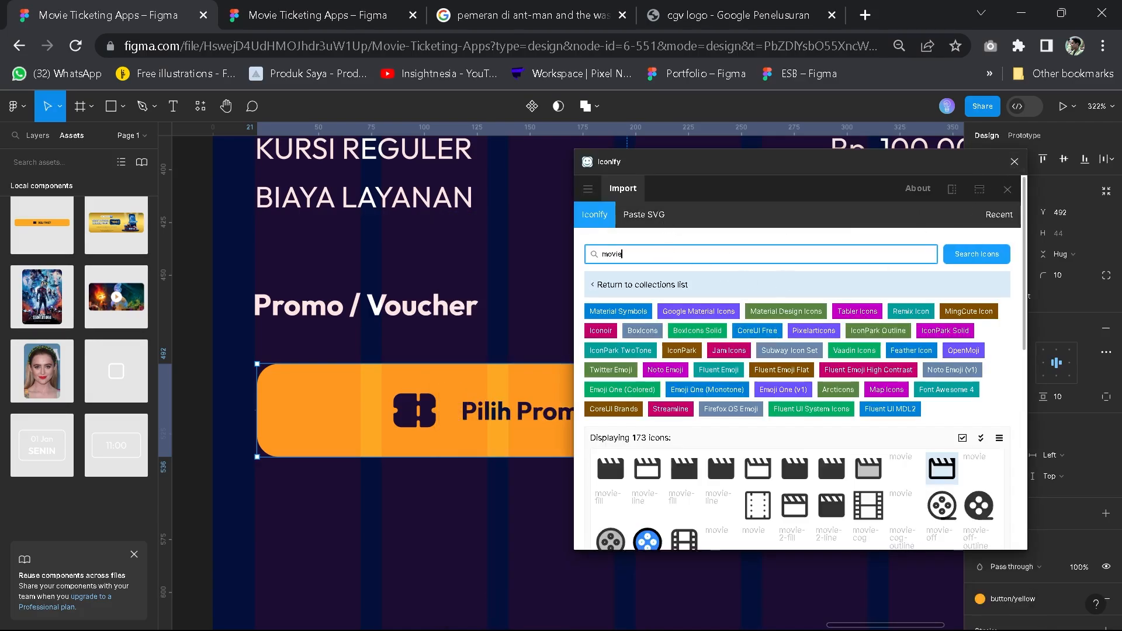
{"action": "type", "text": "discount"}
{"action": "key", "text": "Return"}
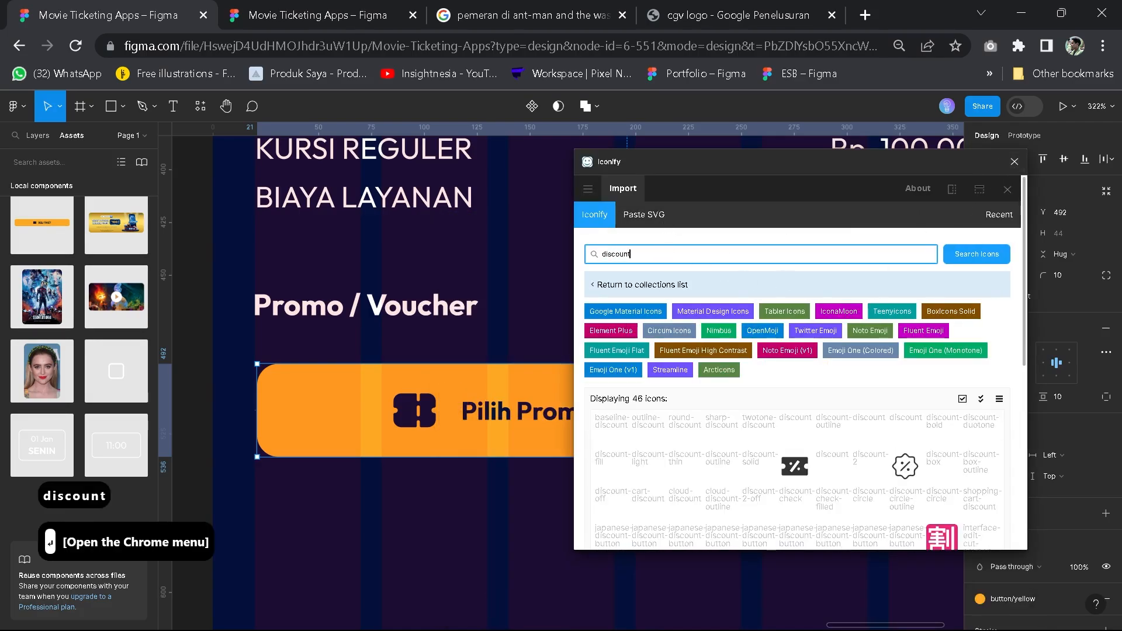
{"action": "left_click", "coordinate": [648, 468]}
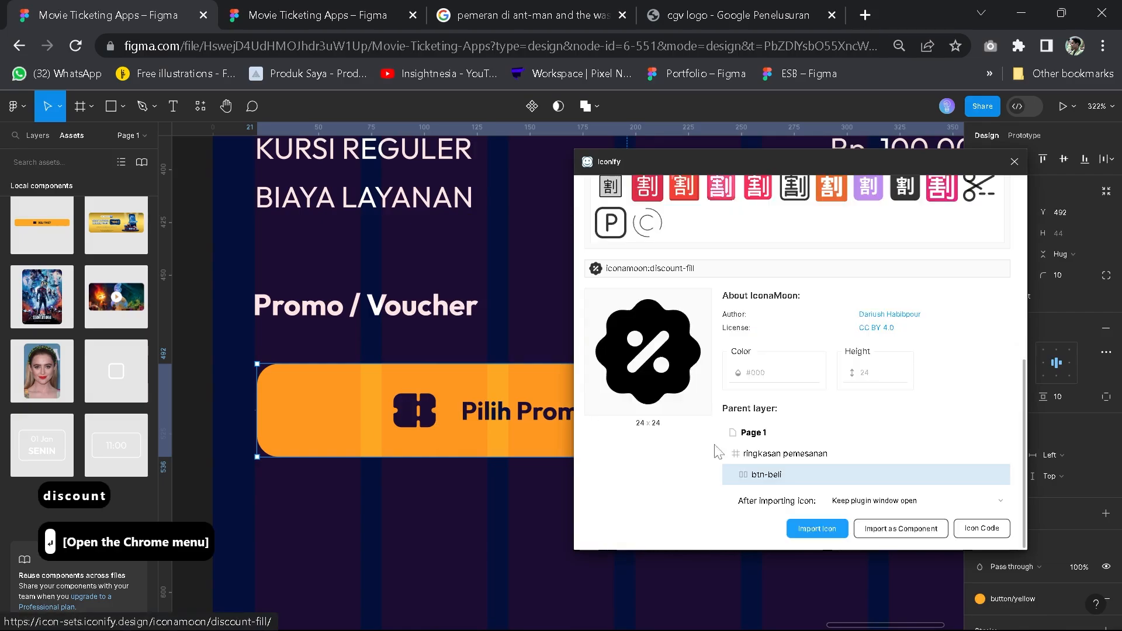
{"action": "left_click", "coordinate": [817, 528]}
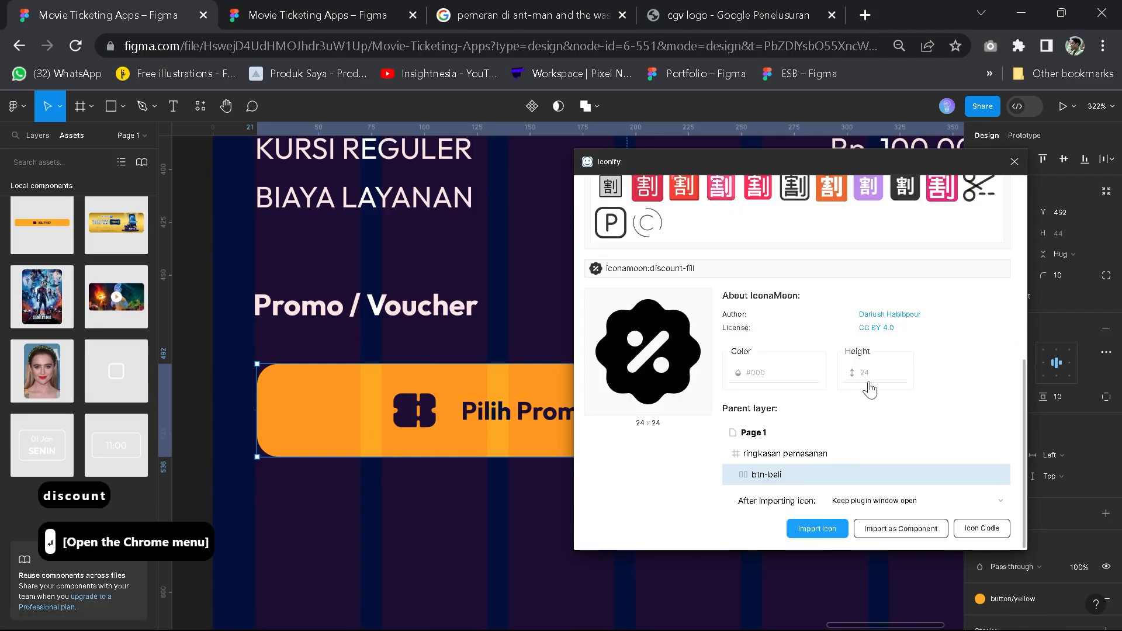
{"action": "left_click", "coordinate": [1015, 160]}
Apply the background color style to the discount icon and delete the old ticket icon from the promo button
{"action": "left_click", "coordinate": [1083, 552]}
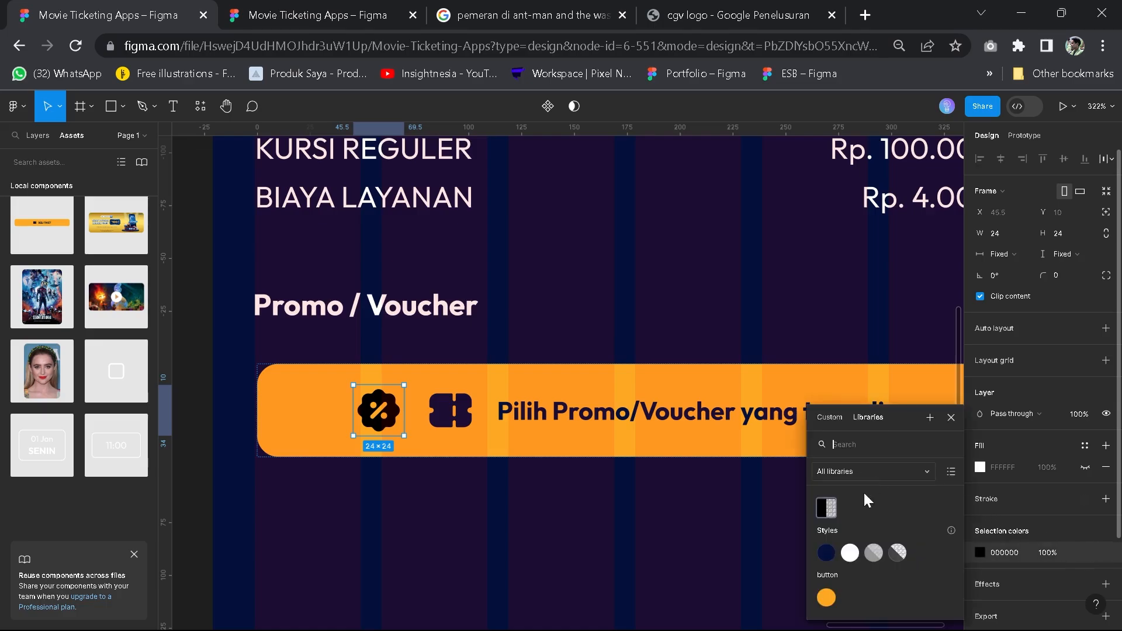
{"action": "left_click", "coordinate": [825, 552]}
{"action": "left_click", "coordinate": [461, 418]}
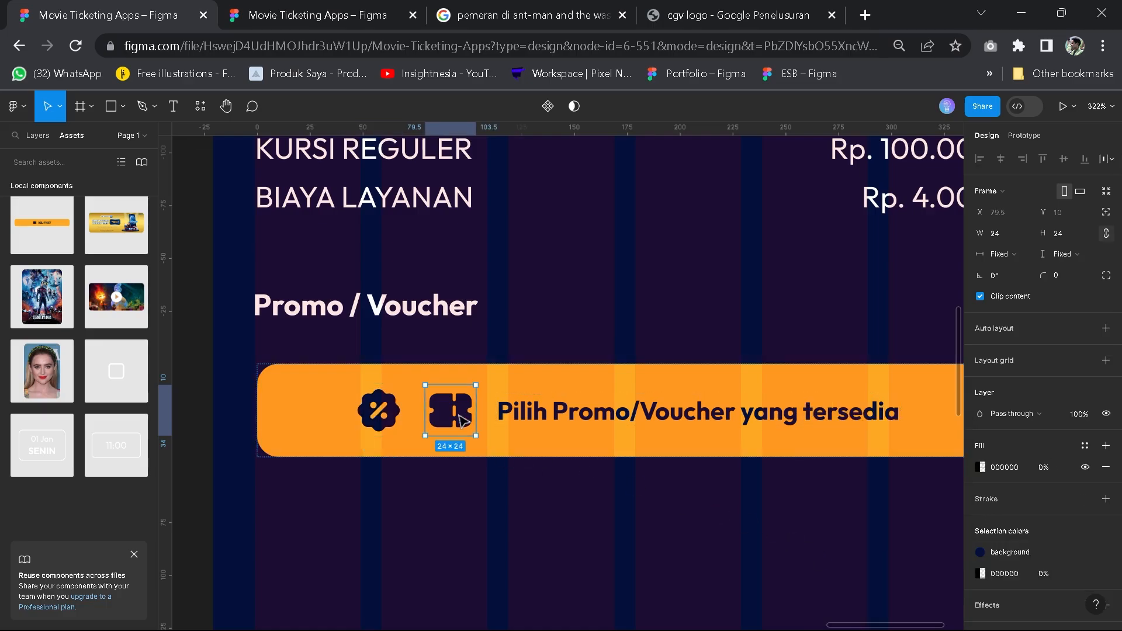
{"action": "key", "text": "Delete"}
Check the reference file's promo box, then left-align the promo button's content with a left padding of 18
{"action": "left_click", "coordinate": [952, 386]}
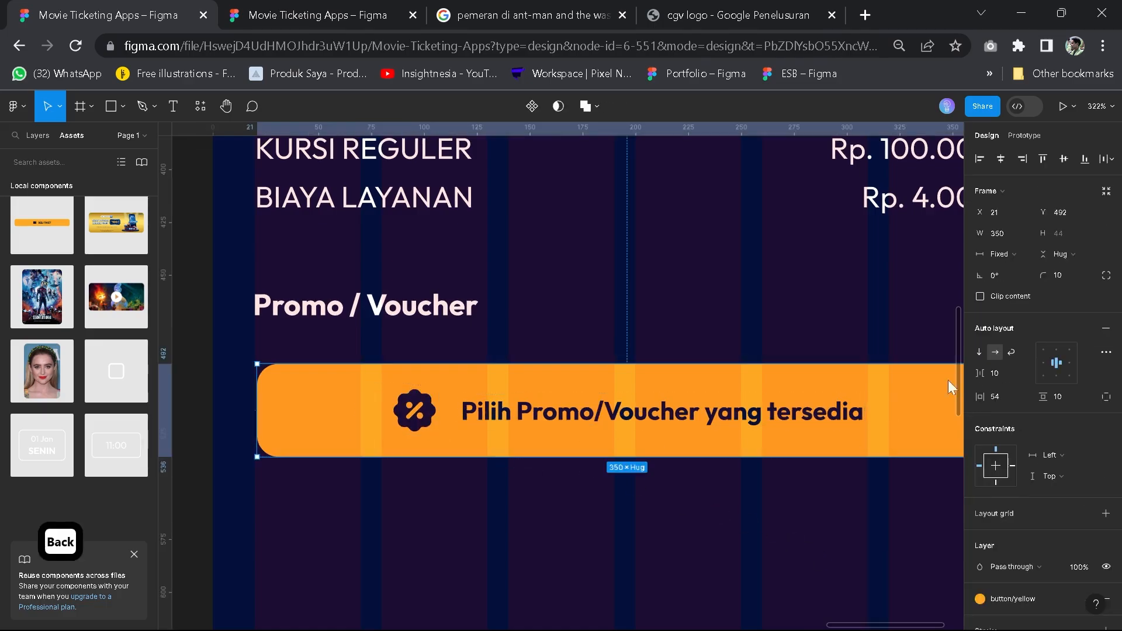
{"action": "left_click", "coordinate": [303, 10]}
{"action": "left_click", "coordinate": [53, 8]}
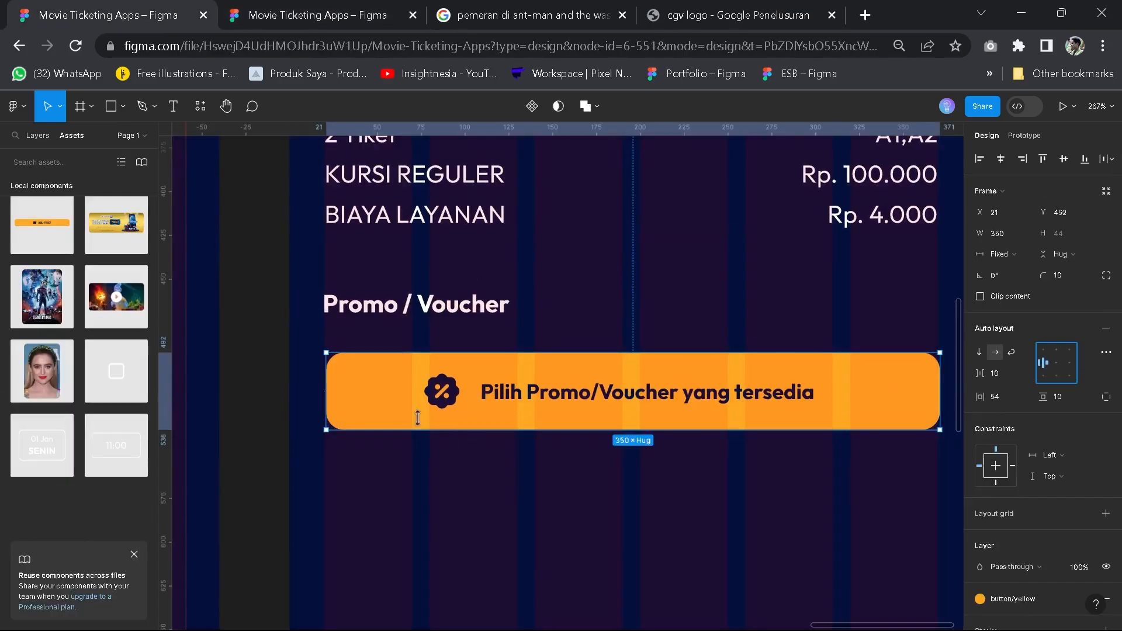
{"action": "left_click_drag", "start_coordinate": [374, 389], "coordinate": [312, 393]}
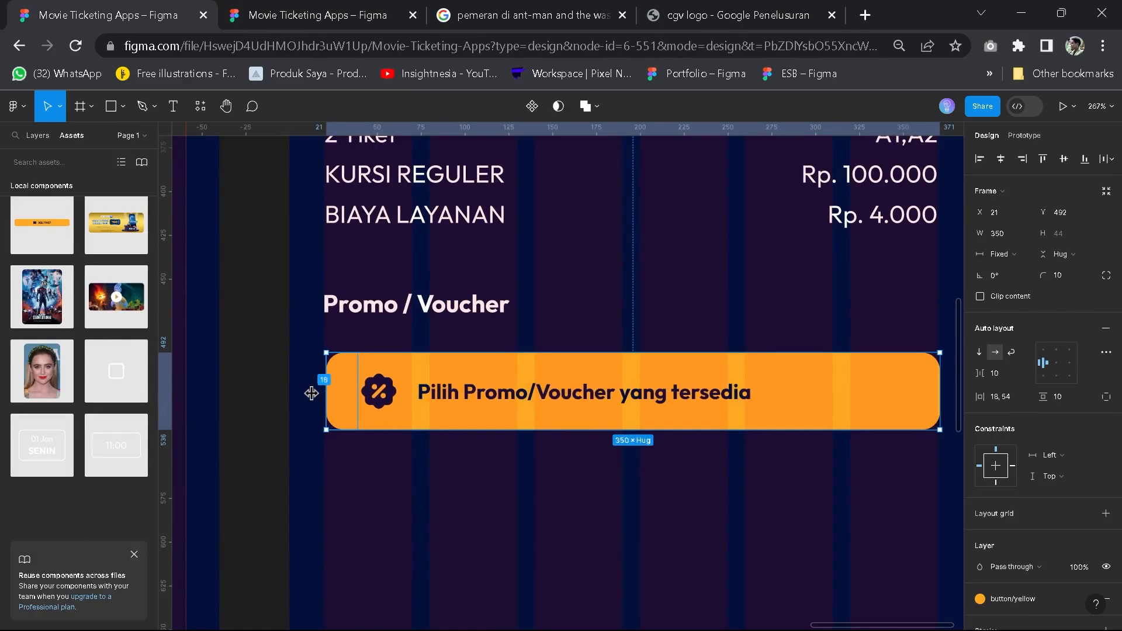
Increase the promo button's height to 54, keeping its width at 350
{"action": "left_click", "coordinate": [646, 505]}
{"action": "scroll", "coordinate": [639, 502], "scroll_direction": "down", "scroll_amount": 5}
{"action": "left_click_drag", "start_coordinate": [661, 507], "coordinate": [609, 344]}
{"action": "left_click", "coordinate": [613, 340]}
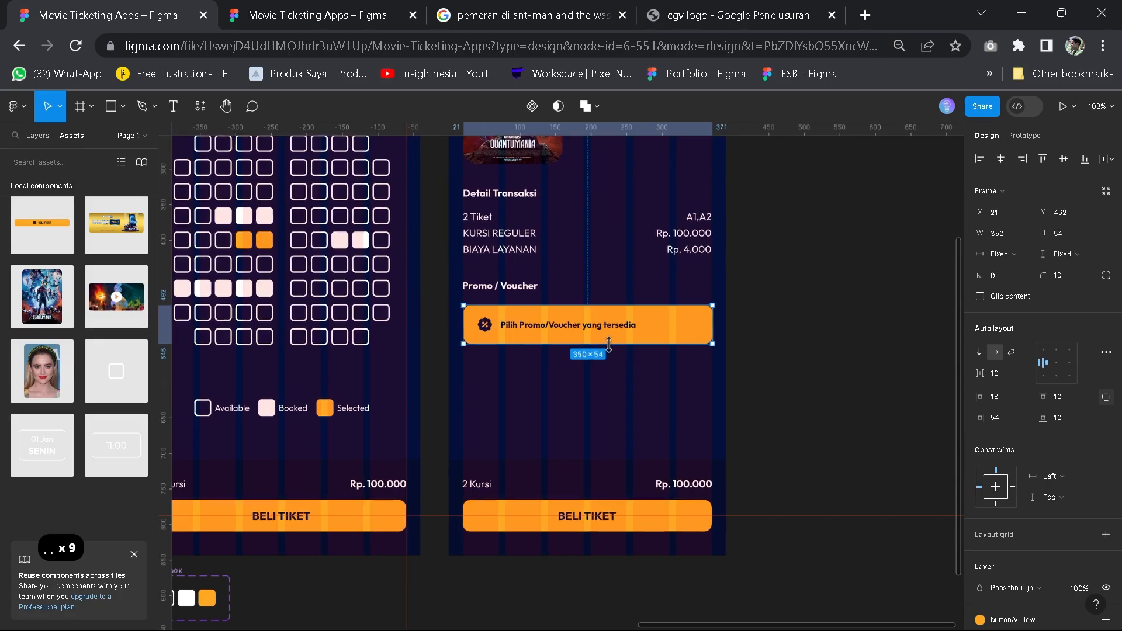
Increase the font size of the promo button's label "Pilih Promo/Voucher yang tersedia"
{"action": "scroll", "coordinate": [582, 342], "scroll_direction": "up", "scroll_amount": 3}
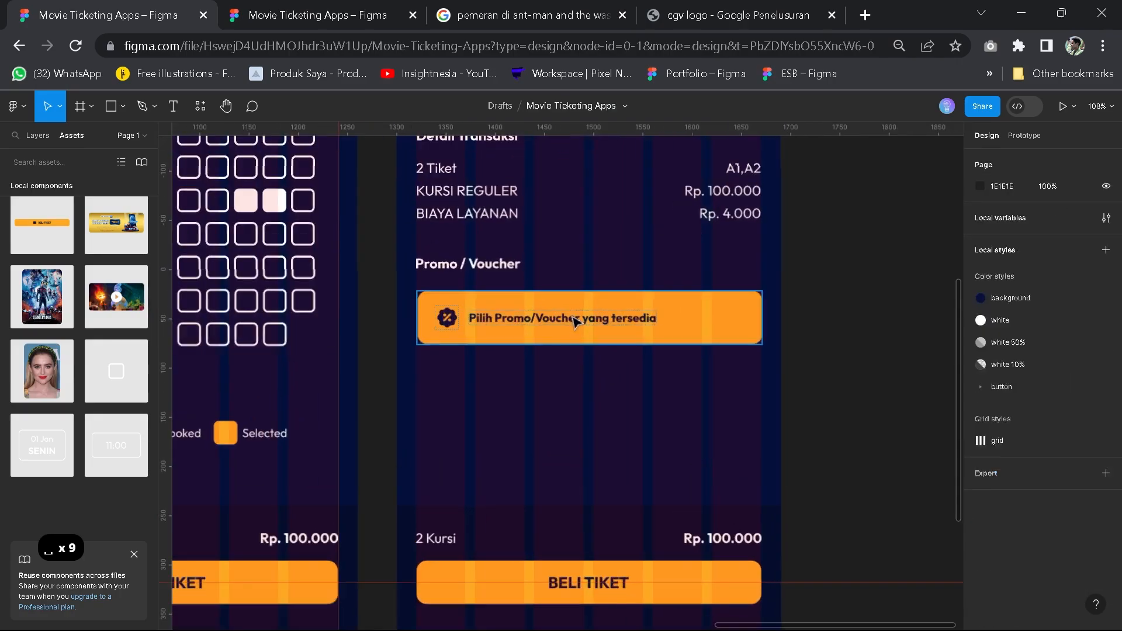
{"action": "double_click", "coordinate": [574, 321]}
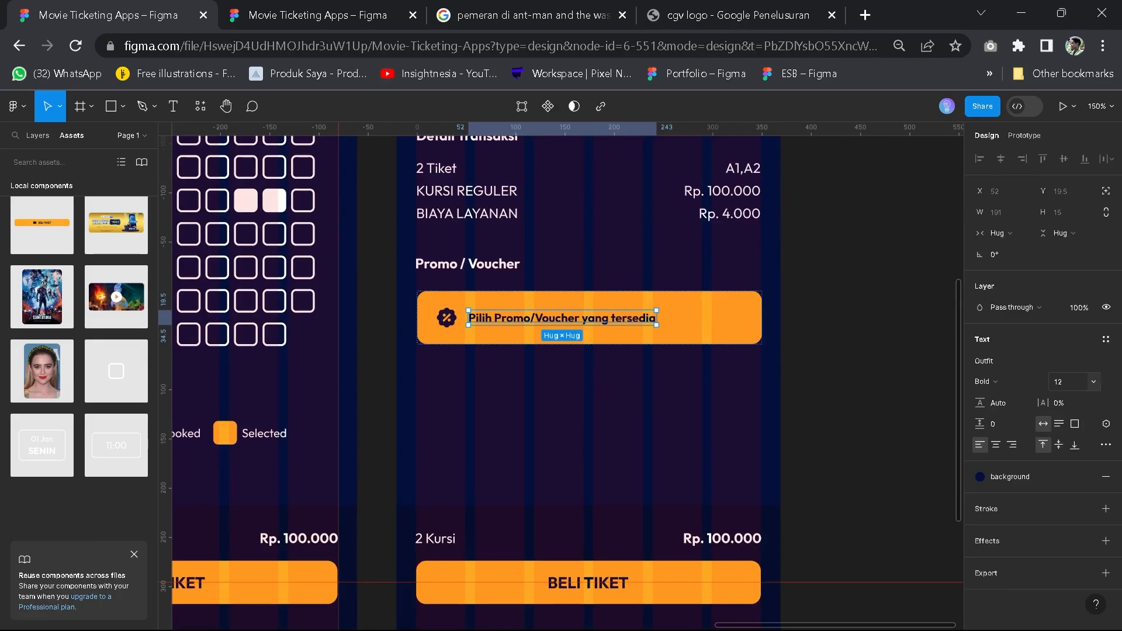
{"action": "left_click", "coordinate": [1093, 382]}
{"action": "left_click", "coordinate": [1079, 414]}
{"action": "left_click", "coordinate": [636, 425]}
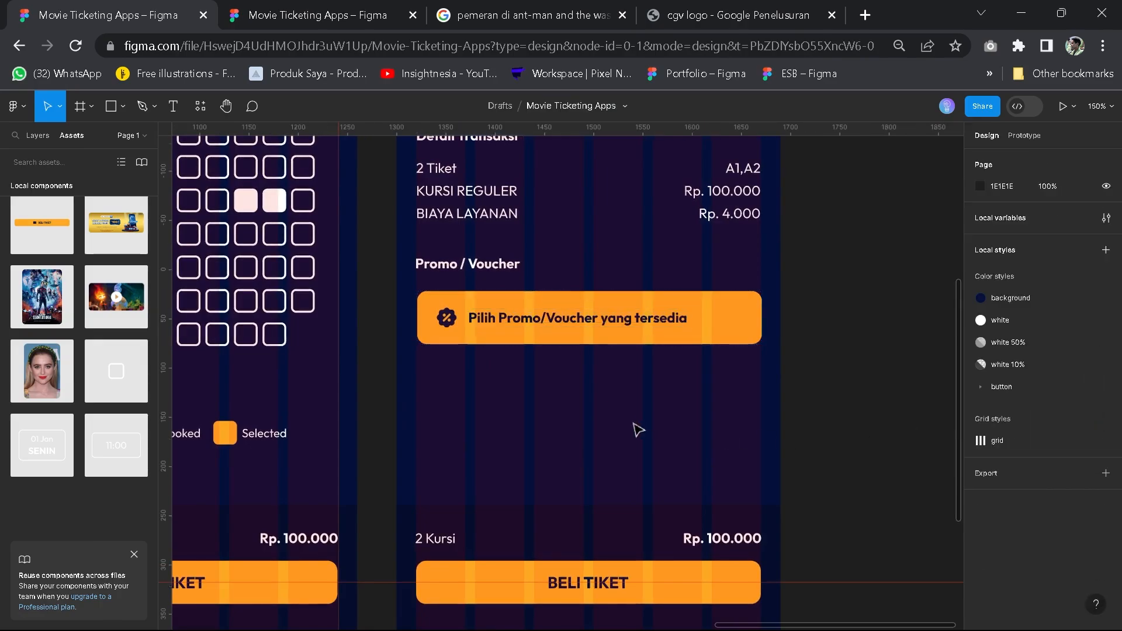
Group the "Promo / Voucher" heading and the promo button in a vertical auto layout with a spacing of 15
{"action": "scroll", "coordinate": [633, 422], "scroll_direction": "down", "scroll_amount": 3}
{"action": "left_click_drag", "start_coordinate": [629, 419], "coordinate": [557, 448]}
{"action": "scroll", "coordinate": [591, 433], "scroll_direction": "up", "scroll_amount": 1}
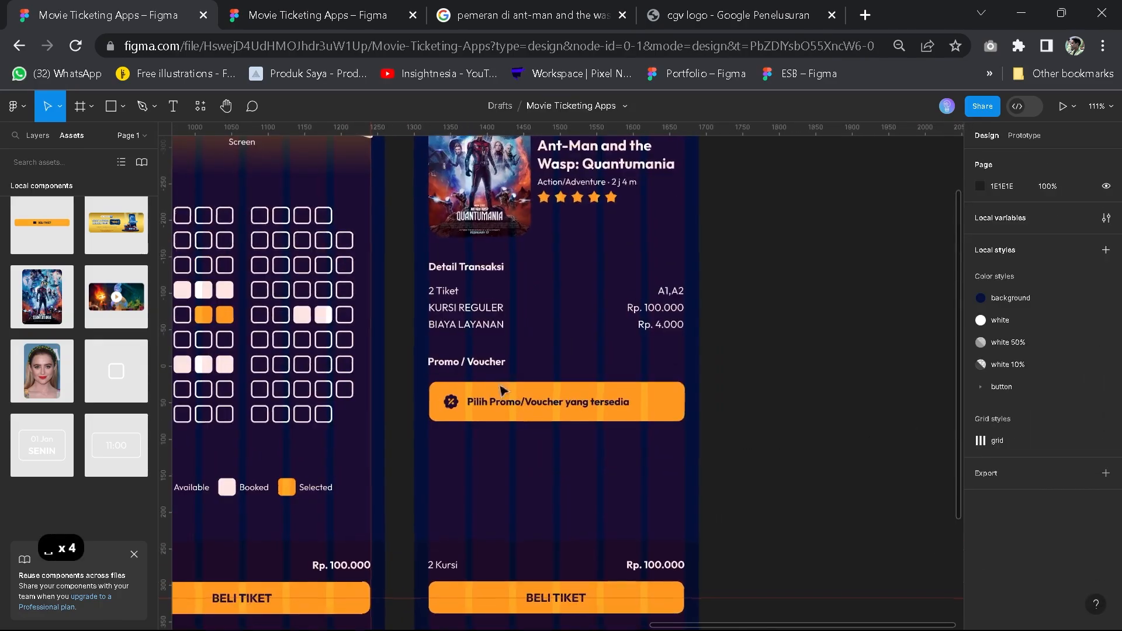
{"action": "left_click", "coordinate": [469, 361]}
{"action": "left_click", "coordinate": [507, 407], "text": "shift"}
{"action": "key", "text": "shift+a"}
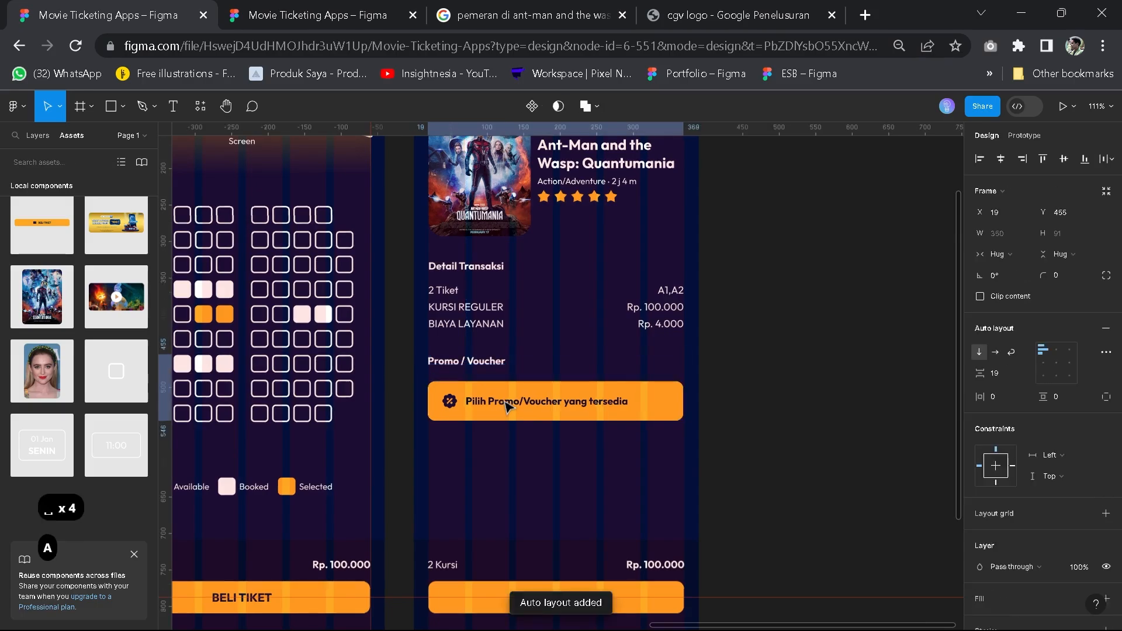
{"action": "scroll", "coordinate": [729, 401], "scroll_direction": "up", "scroll_amount": 2}
{"action": "left_click", "coordinate": [1001, 370]}
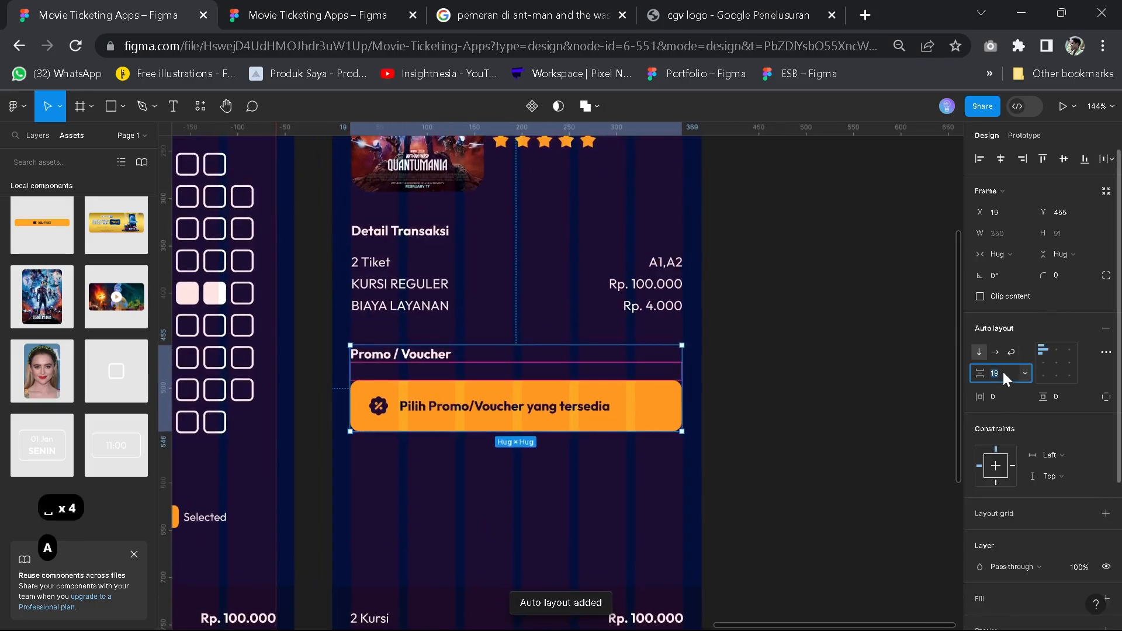
{"action": "type", "text": "15"}
{"action": "key", "text": "Return"}
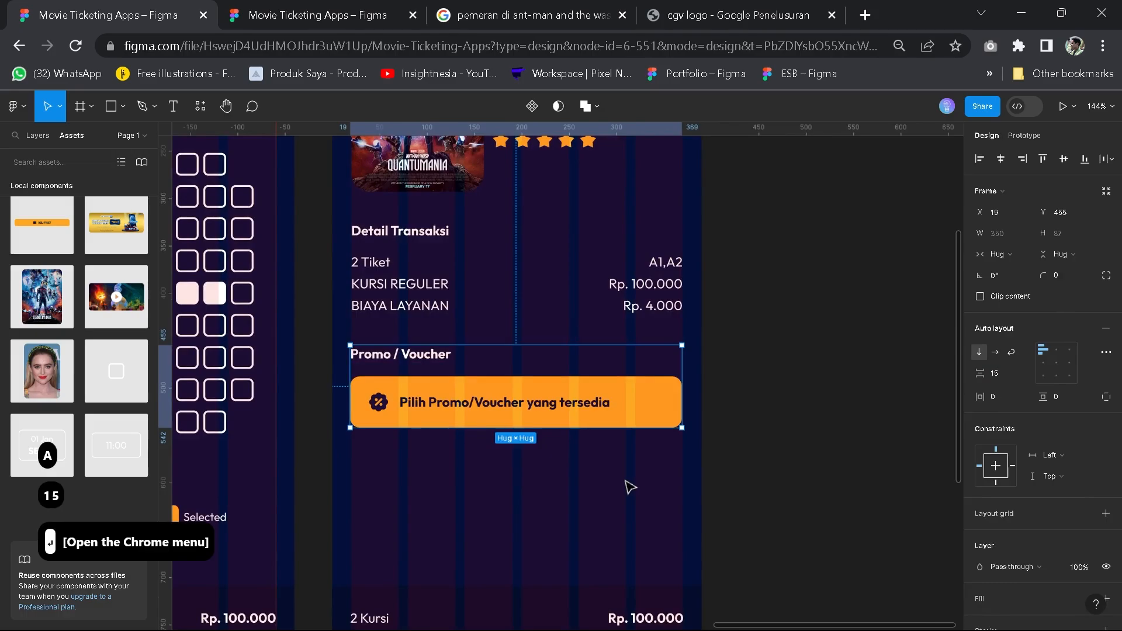
{"action": "left_click", "coordinate": [624, 479]}
Hide the layout grids and review the "ringkasan pemesanan" frame without them
{"action": "scroll", "coordinate": [624, 479], "scroll_direction": "down", "scroll_amount": 3}
{"action": "scroll", "coordinate": [730, 420], "scroll_direction": "up", "scroll_amount": 5}
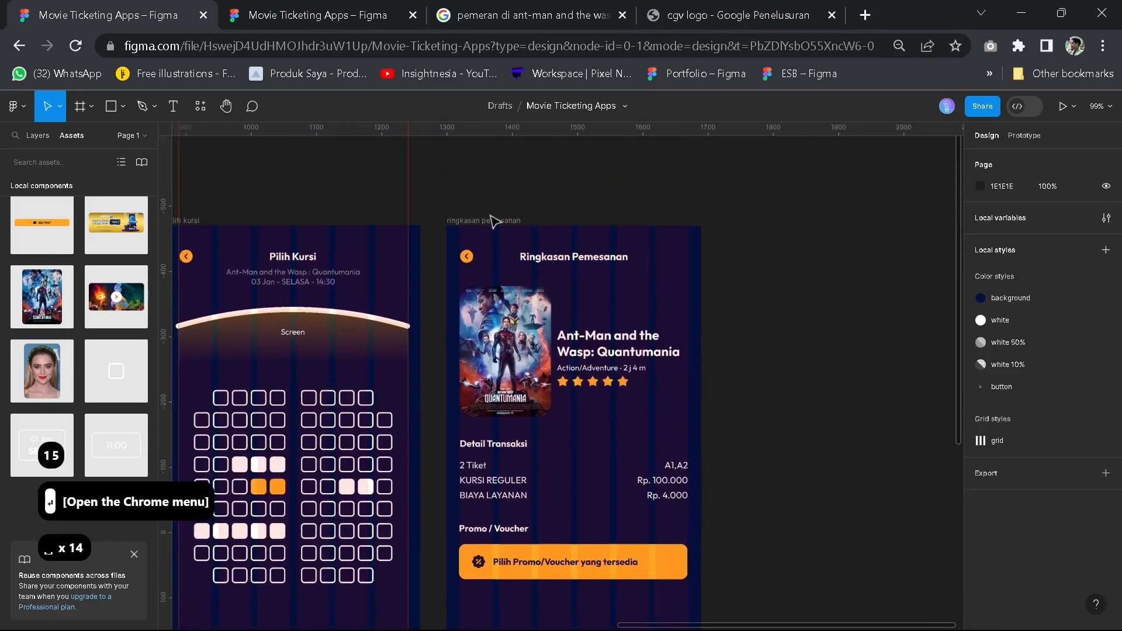
{"action": "left_click", "coordinate": [493, 221]}
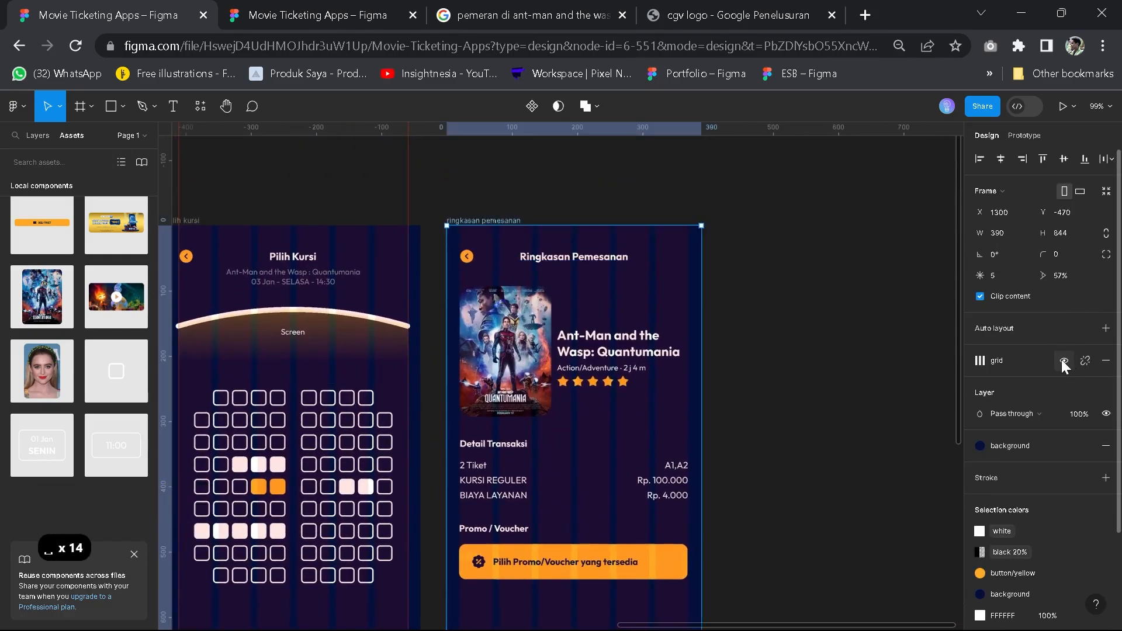
{"action": "key", "text": "ctrl+shift+4"}
{"action": "left_click_drag", "start_coordinate": [767, 534], "coordinate": [775, 236]}
{"action": "scroll", "coordinate": [754, 380], "scroll_direction": "down", "scroll_amount": 1}
{"action": "scroll", "coordinate": [754, 381], "scroll_direction": "up", "scroll_amount": 4}
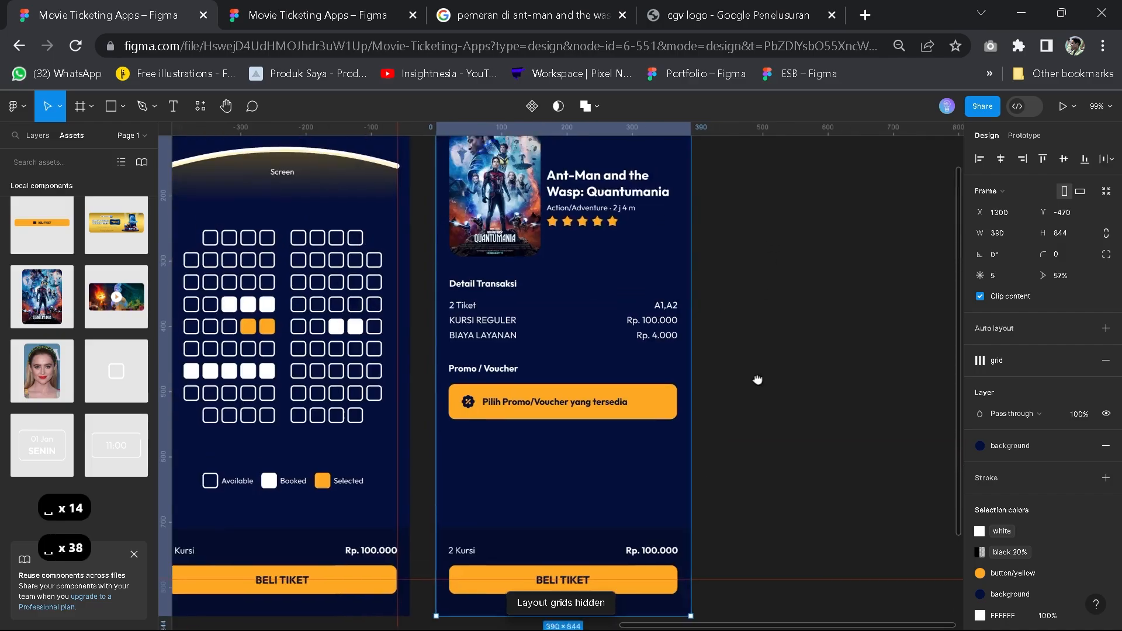
{"action": "scroll", "coordinate": [763, 336], "scroll_direction": "down", "scroll_amount": 1}
{"action": "left_click_drag", "start_coordinate": [758, 315], "coordinate": [777, 284]}
{"action": "scroll", "coordinate": [607, 451], "scroll_direction": "down", "scroll_amount": 2}
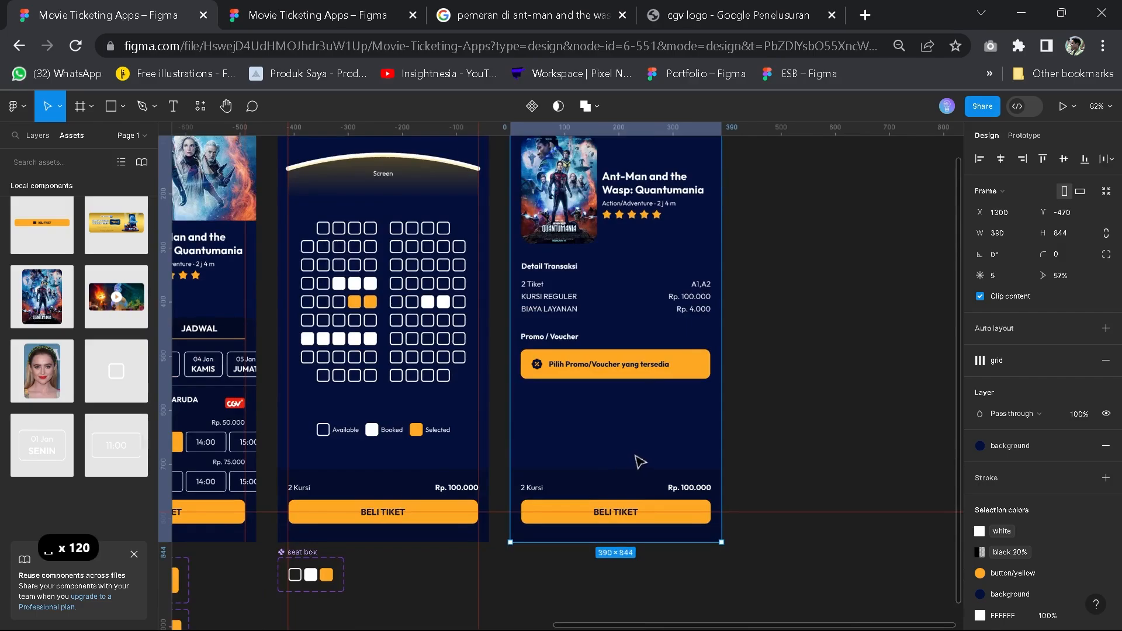
Replace the "2 Kursi" label above the BELI TIKET button on the summary screen with "Total Bayar"
{"action": "scroll", "coordinate": [640, 461], "scroll_direction": "up", "scroll_amount": 3}
{"action": "left_click", "coordinate": [483, 427]}
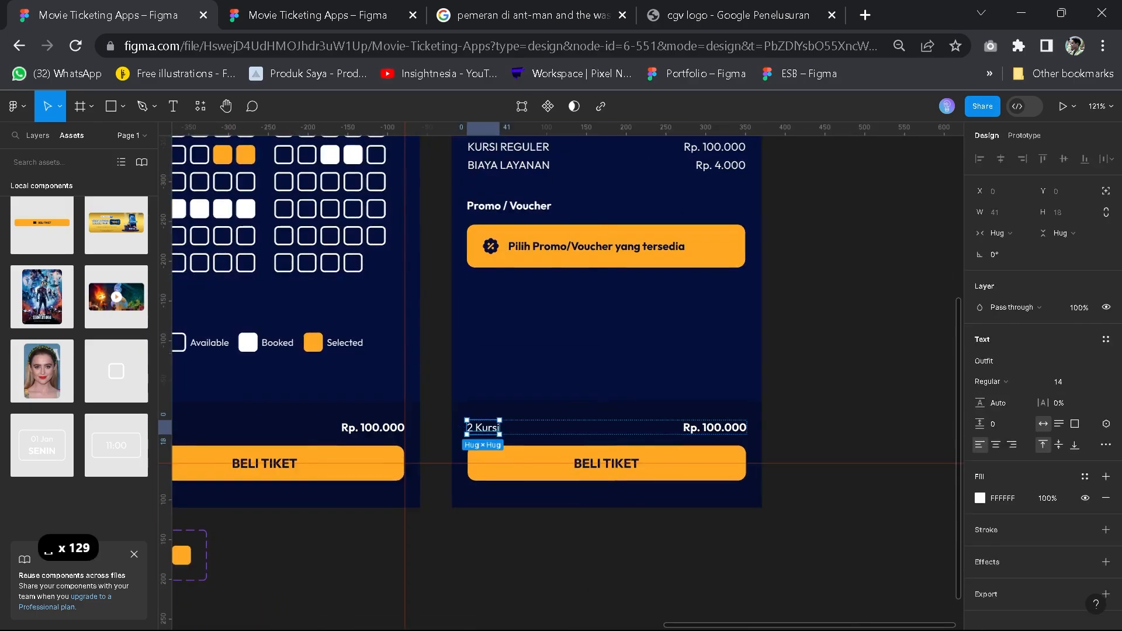
{"action": "double_click", "coordinate": [483, 427]}
{"action": "key", "text": "ctrl+a"}
{"action": "type", "text": "Totl"}
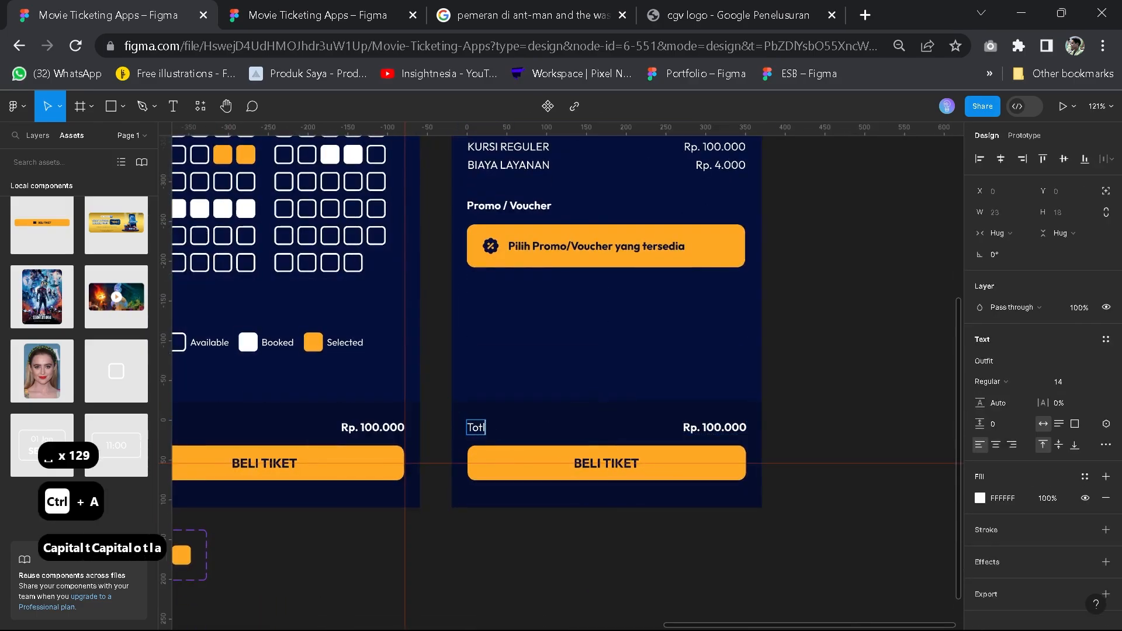
{"action": "type", "text": "a"}
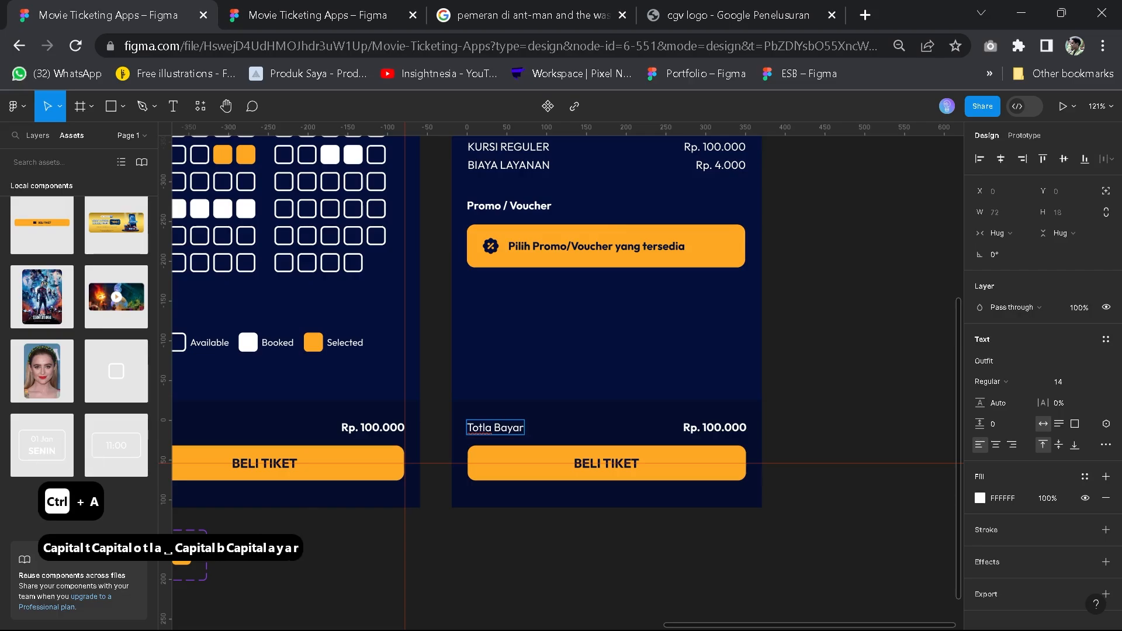
{"action": "type", "text": " Bayar"}
{"action": "key", "text": "ctrl+Left"}
{"action": "key", "text": "Left"}
{"action": "key", "text": "Left"}
{"action": "key", "text": "BackSpace"}
{"action": "key", "text": "BackSpace"}
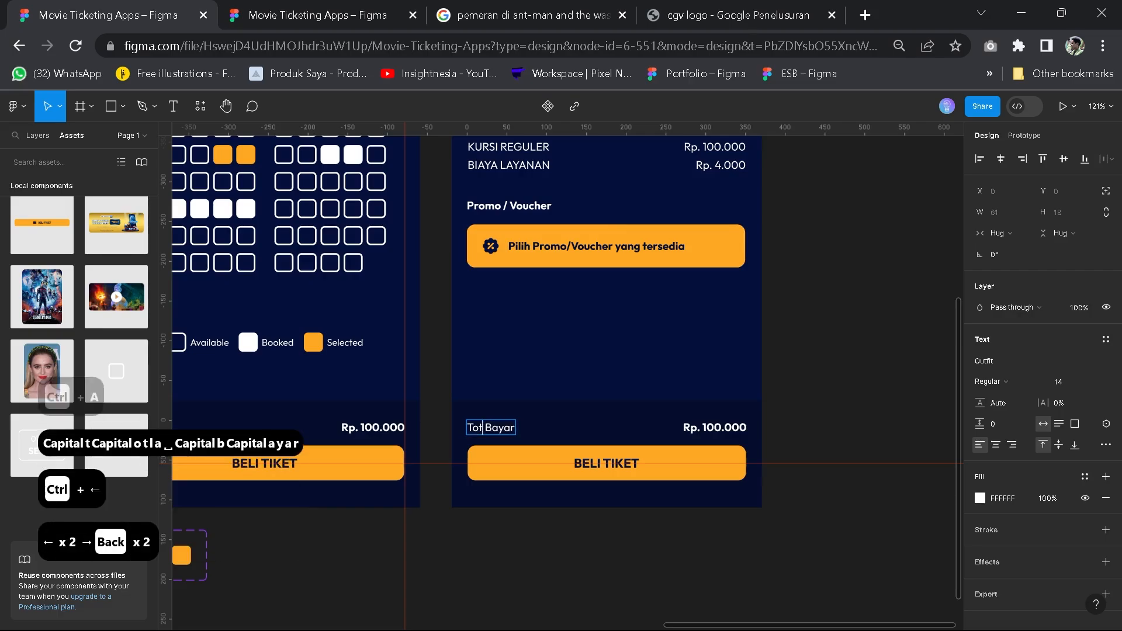
{"action": "type", "text": "al"}
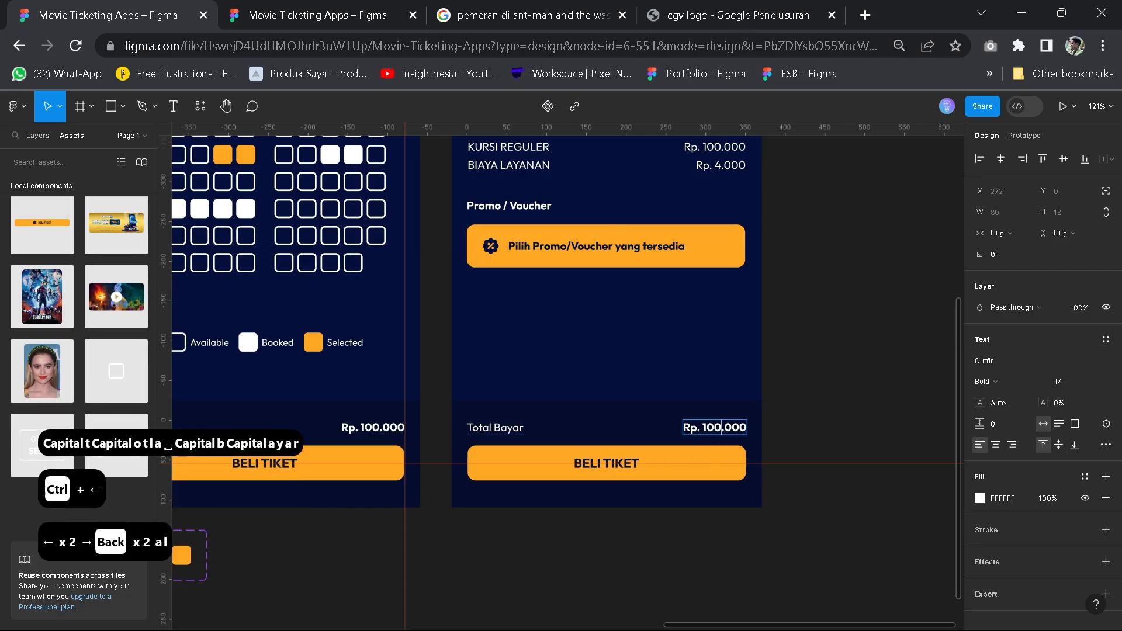
Check the reference file's transaction details, then change the KURSI REGULER price to "Rp. 50.000 x 2"
{"action": "scroll", "coordinate": [692, 454], "scroll_direction": "up", "scroll_amount": 5}
{"action": "left_click", "coordinate": [267, 16]}
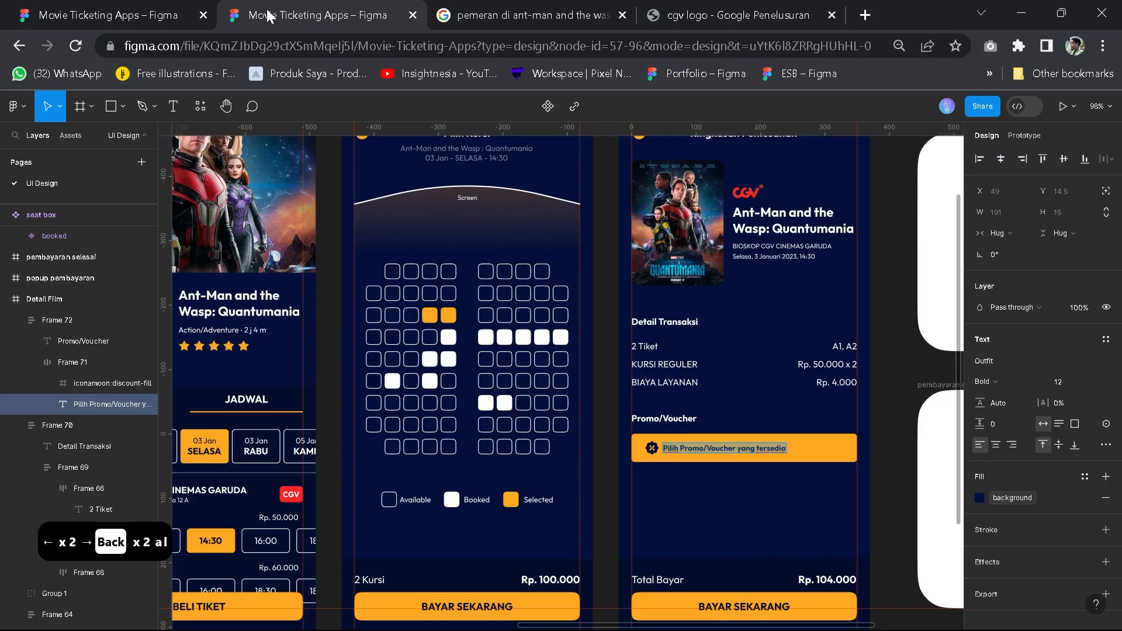
{"action": "left_click", "coordinate": [53, 8]}
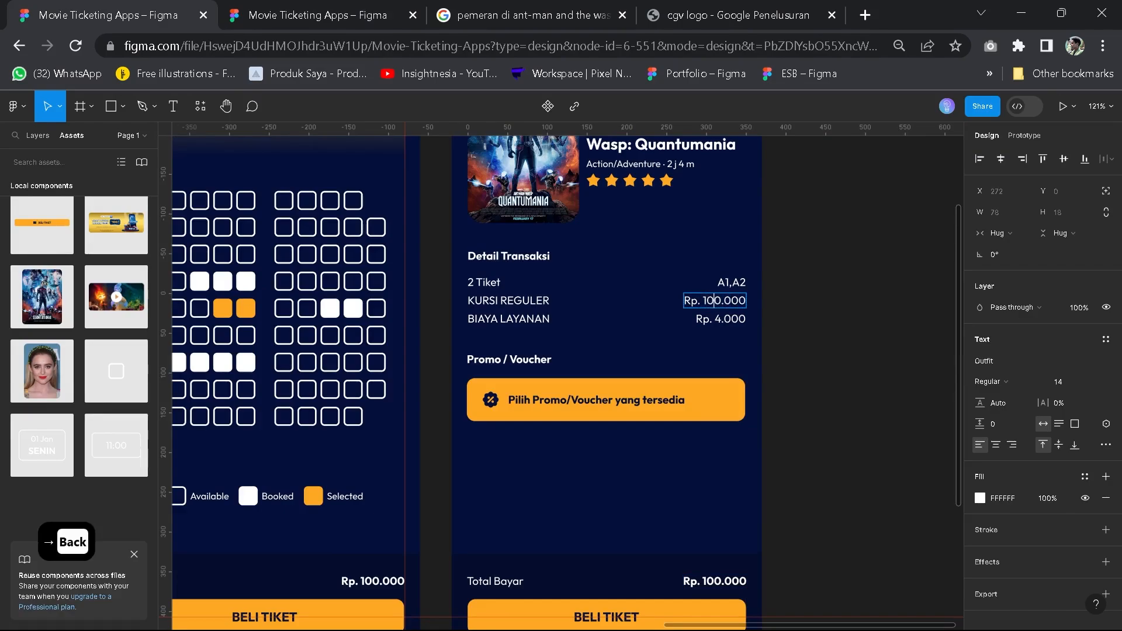
{"action": "key", "text": "ctrl+Right"}
{"action": "key", "text": "ctrl+Right"}
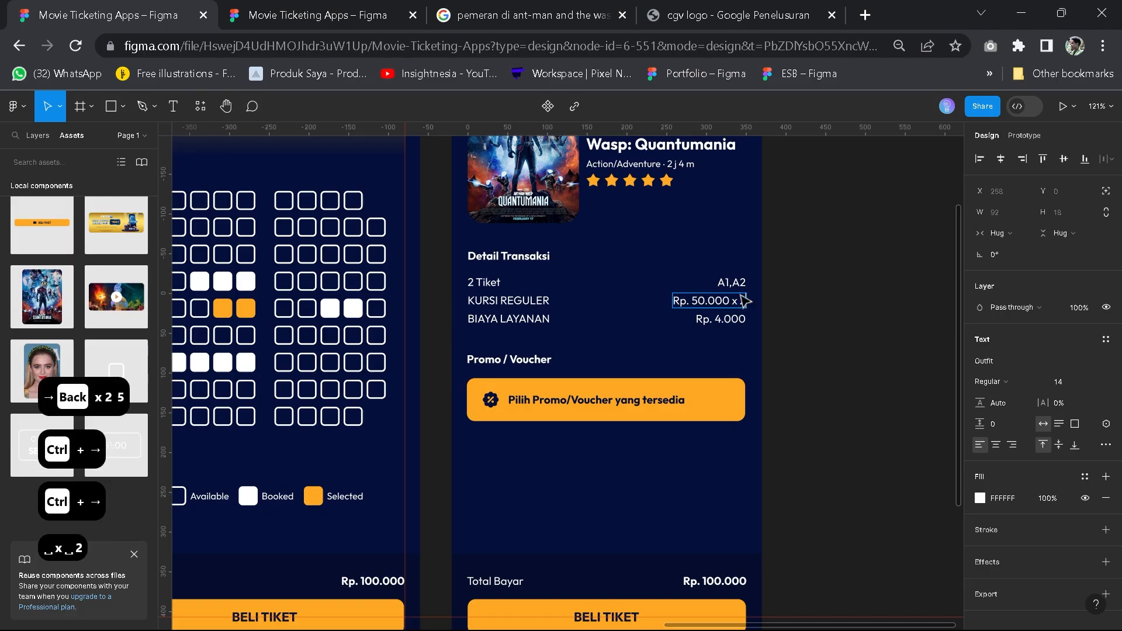
Change the Total Bayar amount on the summary screen to "Rp. 104.000"
{"action": "left_click", "coordinate": [722, 583]}
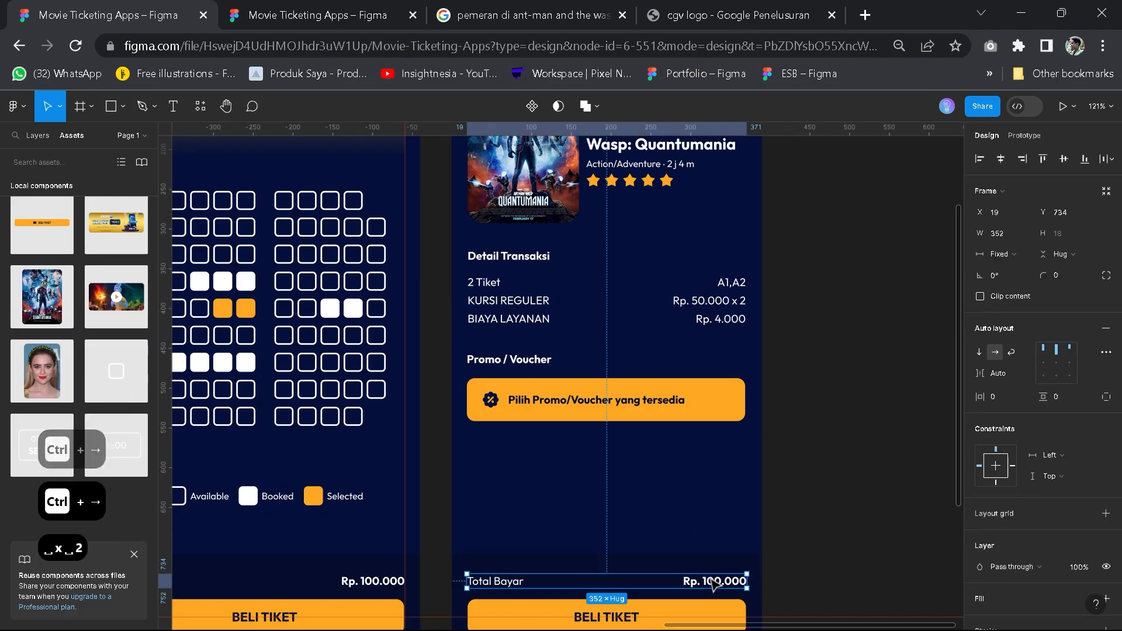
{"action": "left_click", "coordinate": [723, 583]}
{"action": "double_click", "coordinate": [723, 583]}
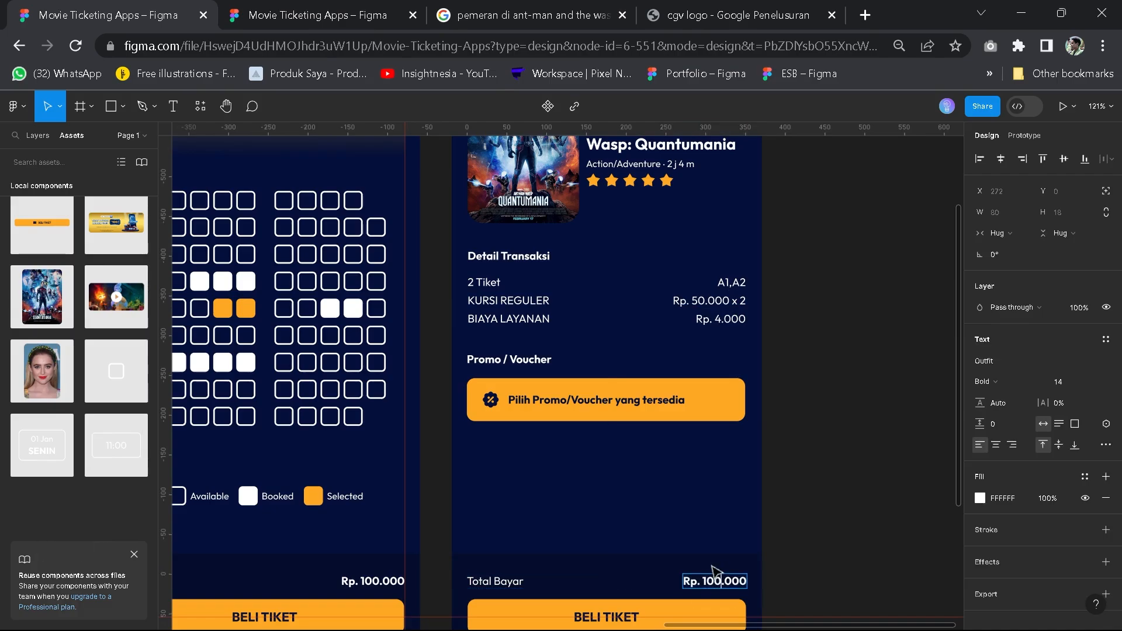
{"action": "key", "text": "BackSpace"}
{"action": "type", "text": "4"}
{"action": "key", "text": "Escape"}
{"action": "key", "text": "Escape"}
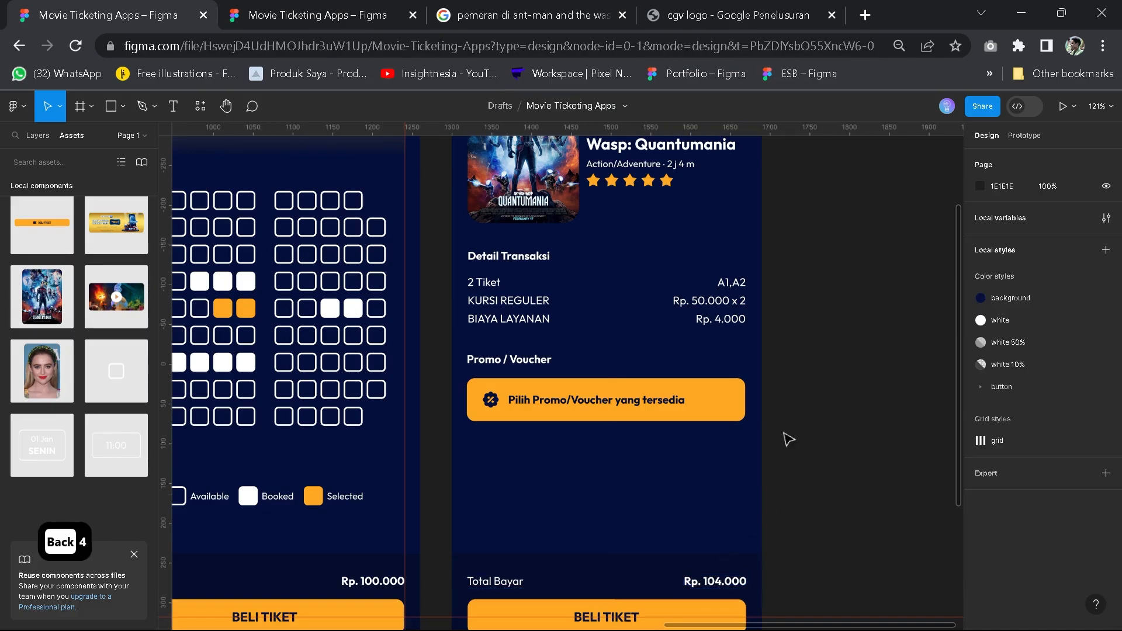
{"action": "scroll", "coordinate": [787, 444], "scroll_direction": "down", "scroll_amount": 6}
{"action": "scroll", "coordinate": [790, 434], "scroll_direction": "up", "scroll_amount": 3}
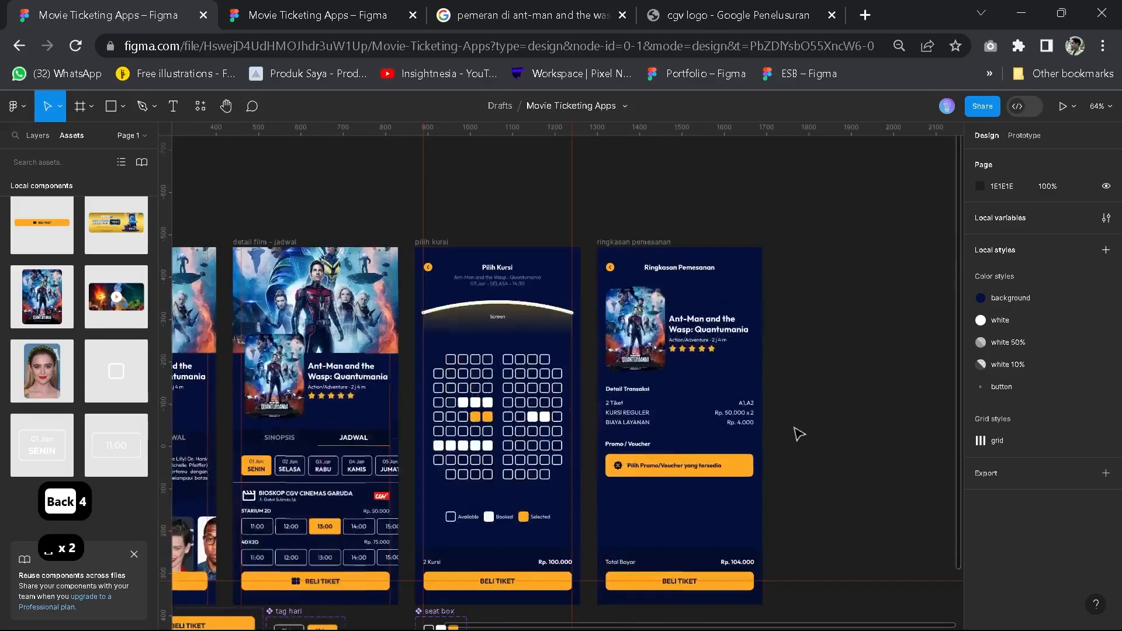
Switch to the reference design file and undo the edit of the promo/voucher button text
{"action": "key", "text": "ctrl+Tab"}
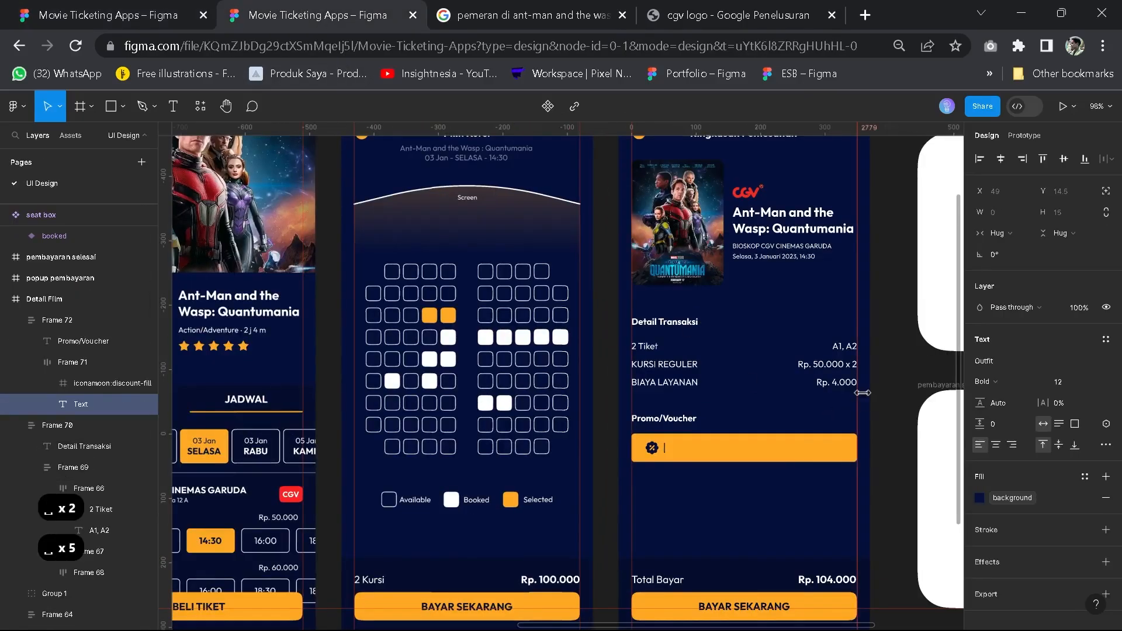
{"action": "key", "text": "ctrl+z"}
{"action": "key", "text": "ctrl+z"}
Inspect the reference file's popup pembayaran frame and its QR content group for size and corner radius
{"action": "left_click_drag", "start_coordinate": [862, 393], "coordinate": [434, 273]}
{"action": "scroll", "coordinate": [439, 241], "scroll_direction": "down", "scroll_amount": 2}
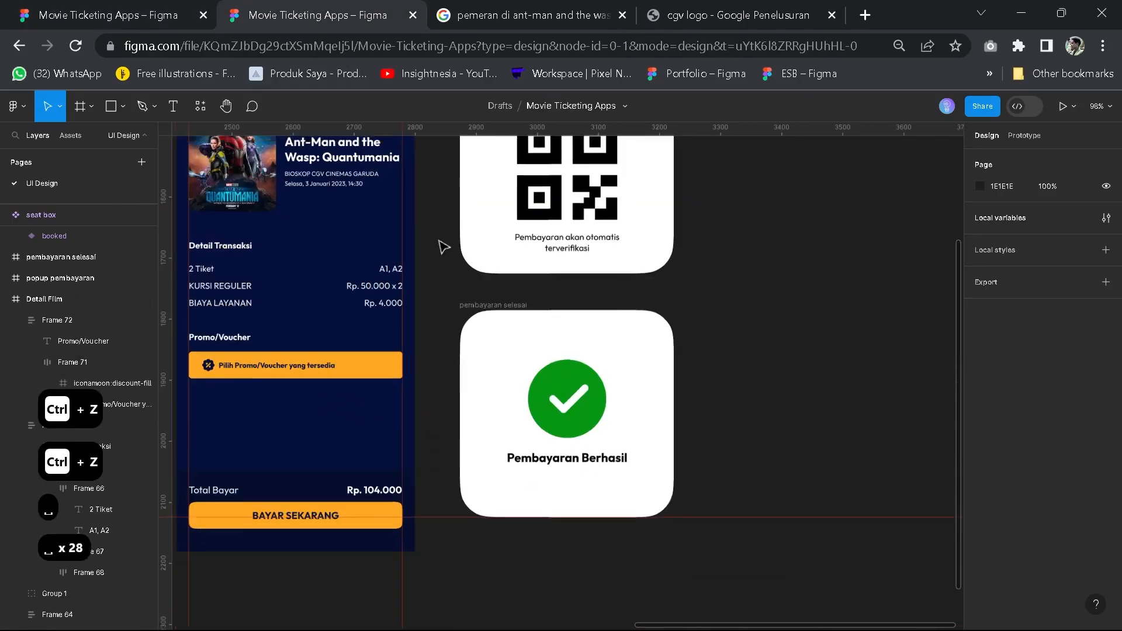
{"action": "left_click_drag", "start_coordinate": [441, 218], "coordinate": [447, 273]}
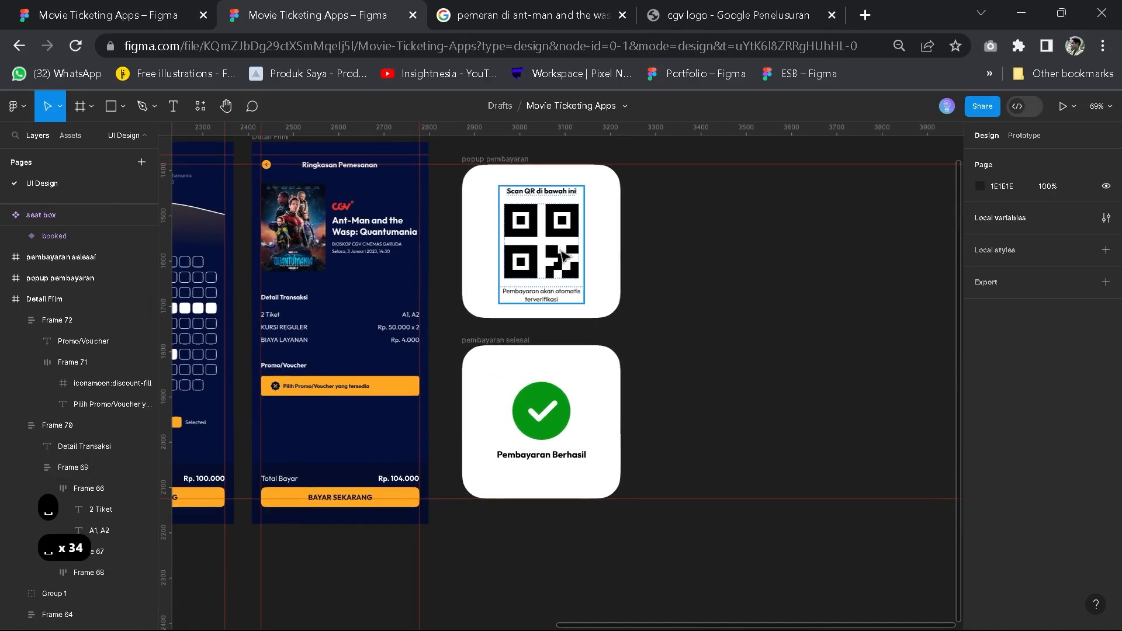
{"action": "left_click", "coordinate": [543, 234]}
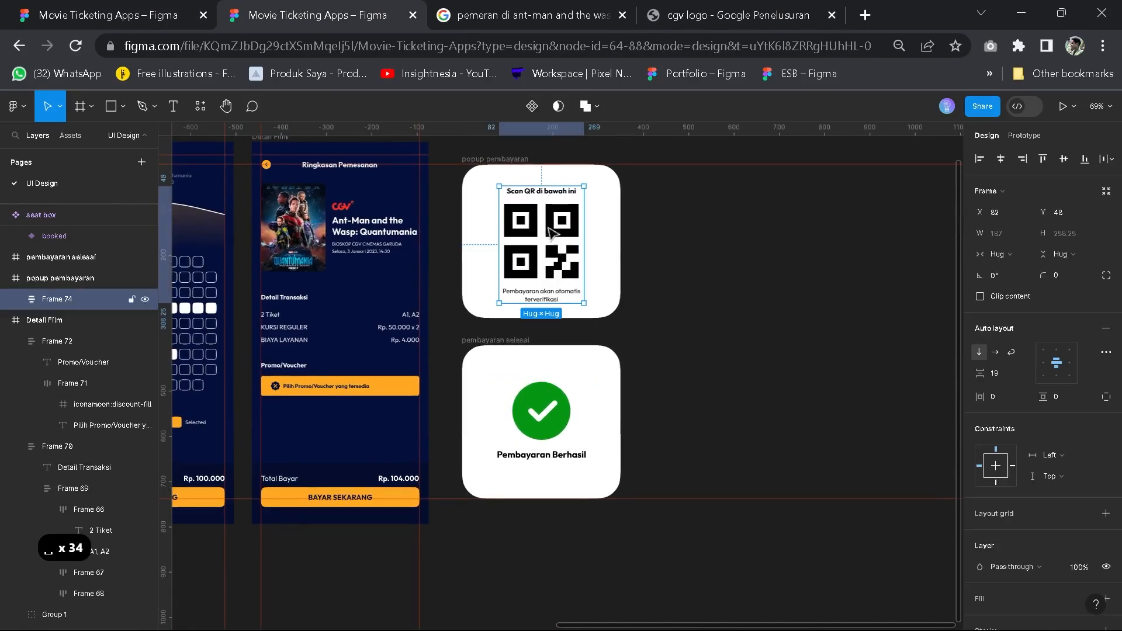
{"action": "left_click", "coordinate": [150, 7]}
{"action": "left_click", "coordinate": [309, 15]}
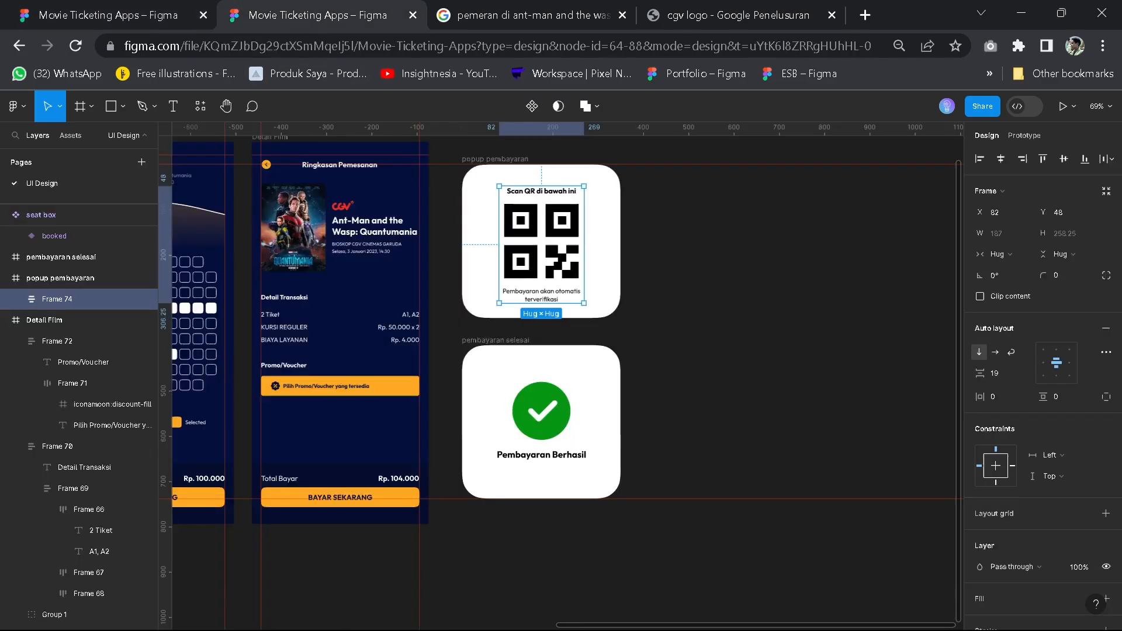
{"action": "left_click", "coordinate": [488, 159]}
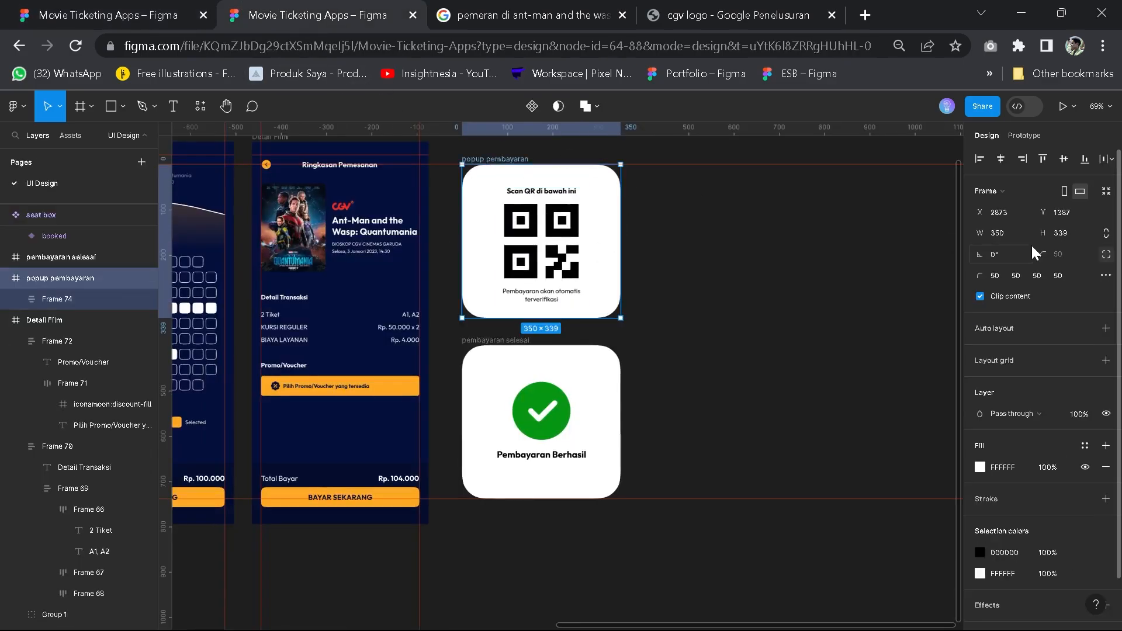
In the working file, draw a new frame beside the ringkasan pemesanan screen and size it to 300 × 300
{"action": "left_click", "coordinate": [57, 7]}
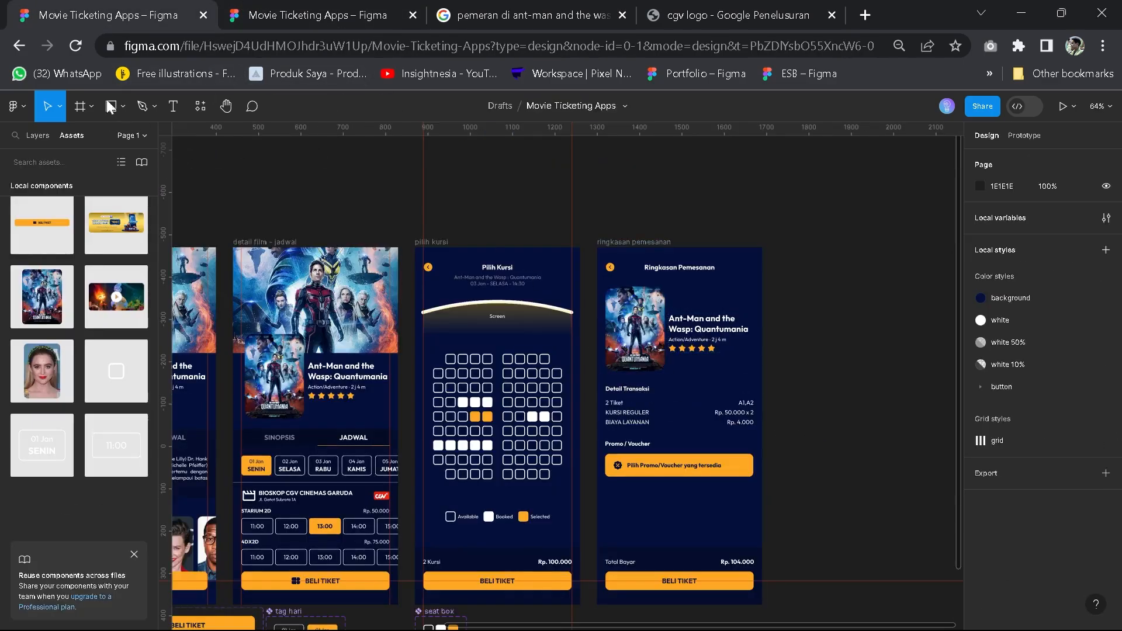
{"action": "left_click", "coordinate": [85, 108]}
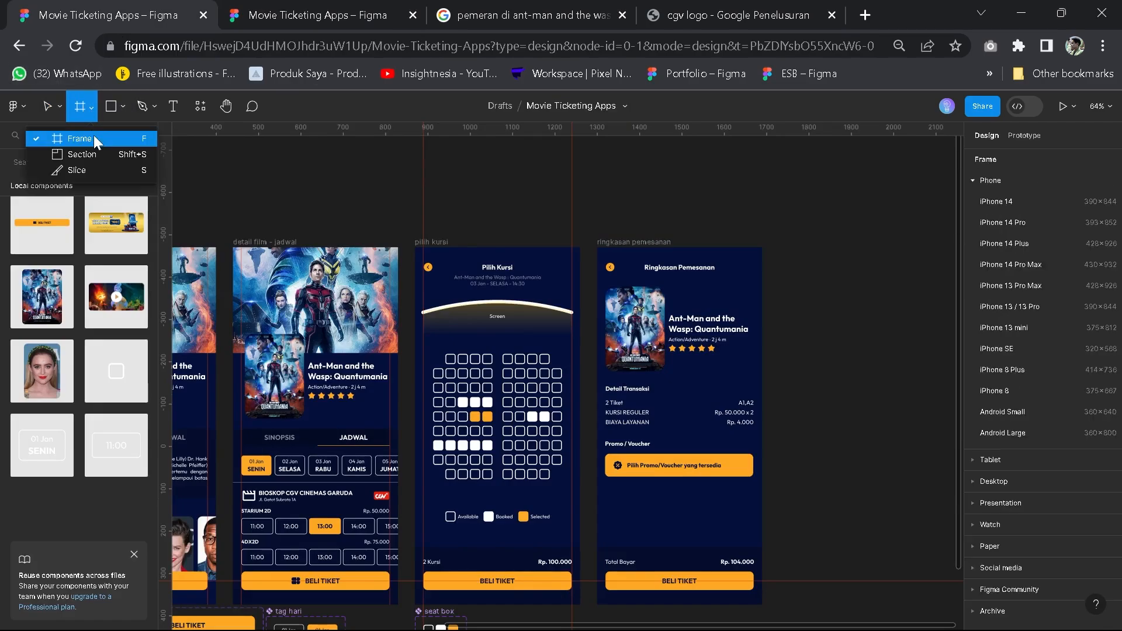
{"action": "left_click_drag", "start_coordinate": [738, 423], "coordinate": [703, 288]}
{"action": "left_click_drag", "start_coordinate": [571, 297], "coordinate": [700, 393]}
{"action": "left_click_drag", "start_coordinate": [641, 366], "coordinate": [805, 325]}
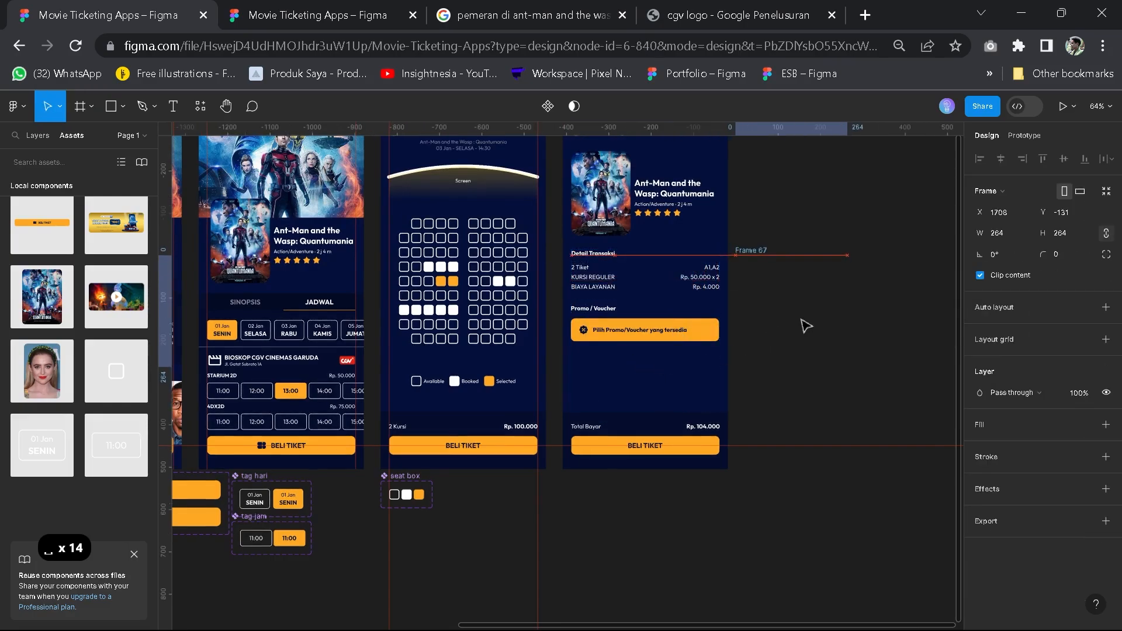
{"action": "left_click", "coordinate": [1006, 234]}
{"action": "type", "text": "3"}
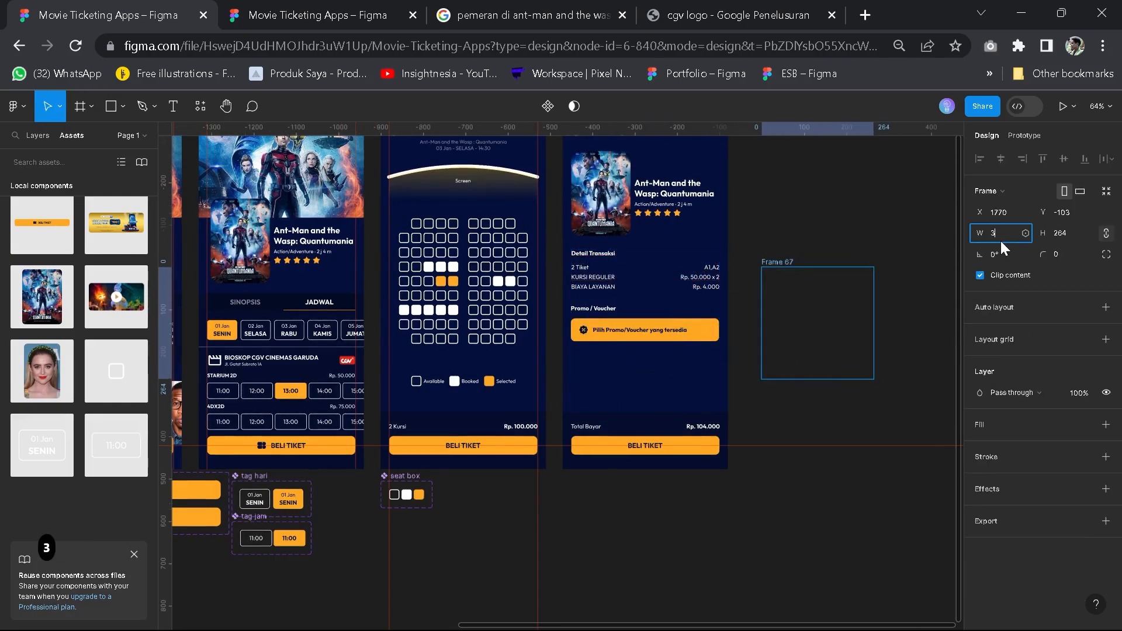
{"action": "type", "text": "00"}
{"action": "key", "text": "Tab"}
{"action": "type", "text": "300"}
{"action": "key", "text": "Return"}
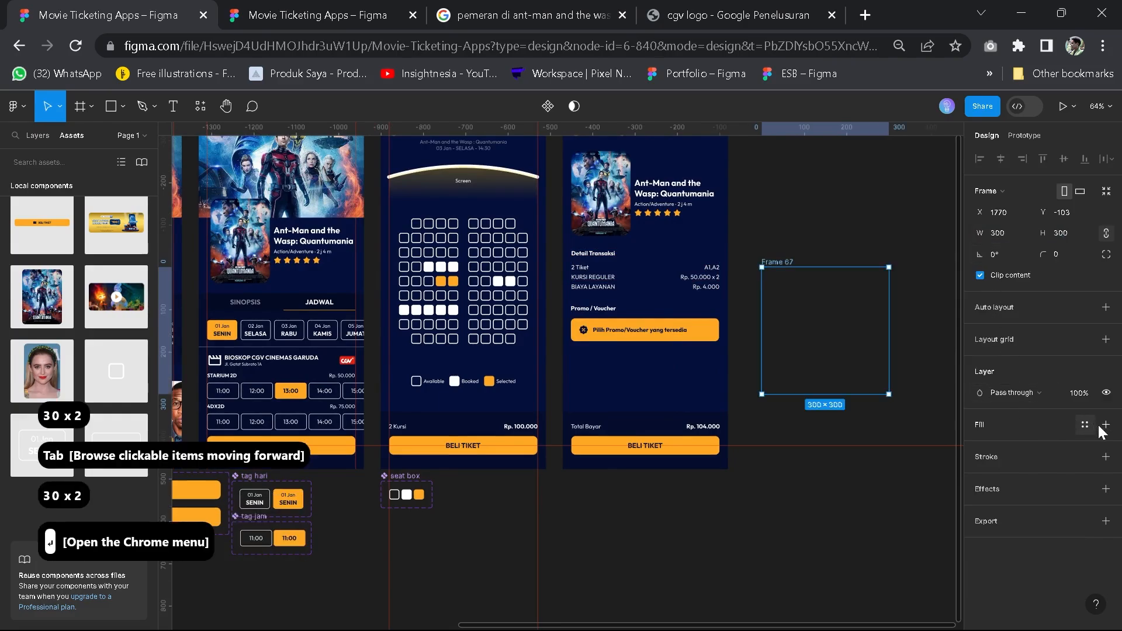
Fill the new frame with the white colour style and set its corner radius to 50
{"action": "left_click", "coordinate": [1086, 426]}
{"action": "left_click", "coordinate": [848, 532]}
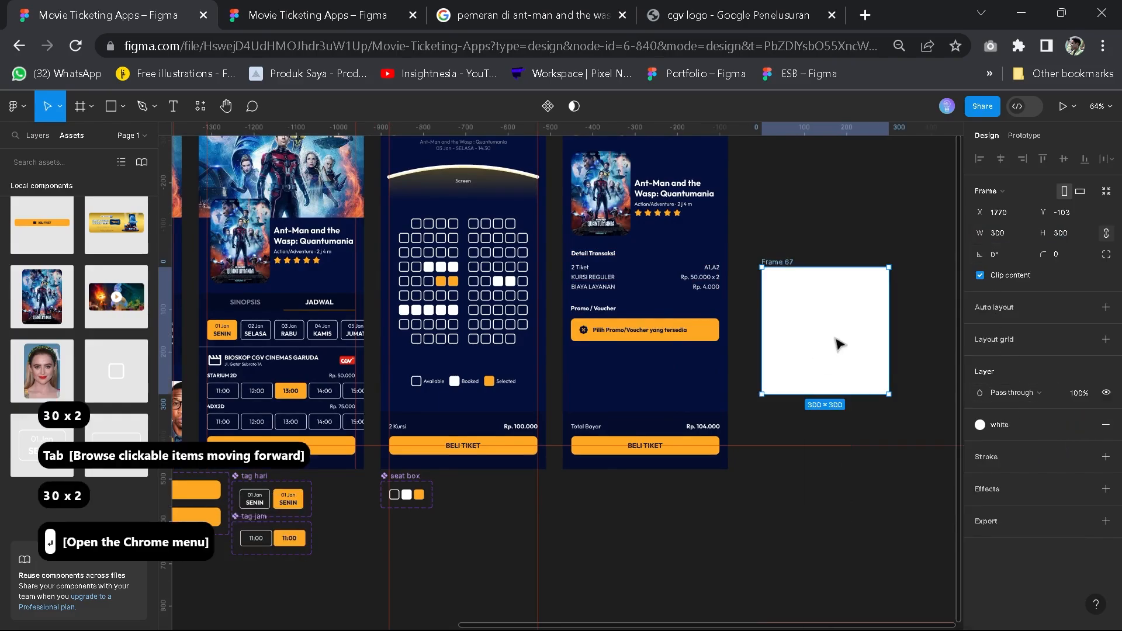
{"action": "scroll", "coordinate": [839, 343], "scroll_direction": "up", "scroll_amount": 5}
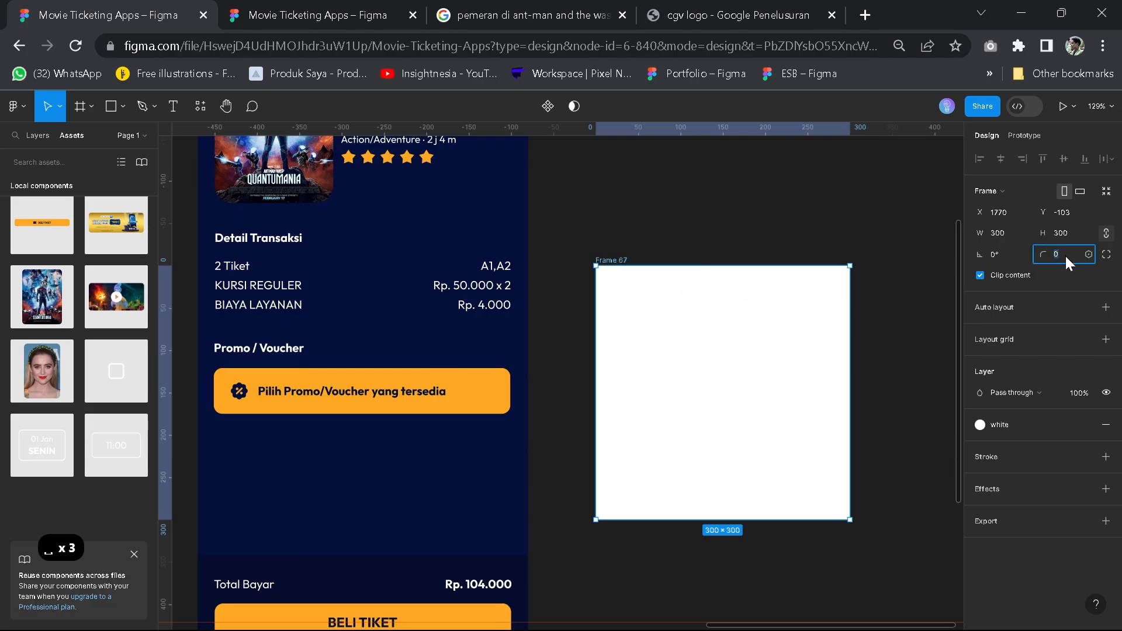
{"action": "type", "text": "30"}
{"action": "key", "text": "Return"}
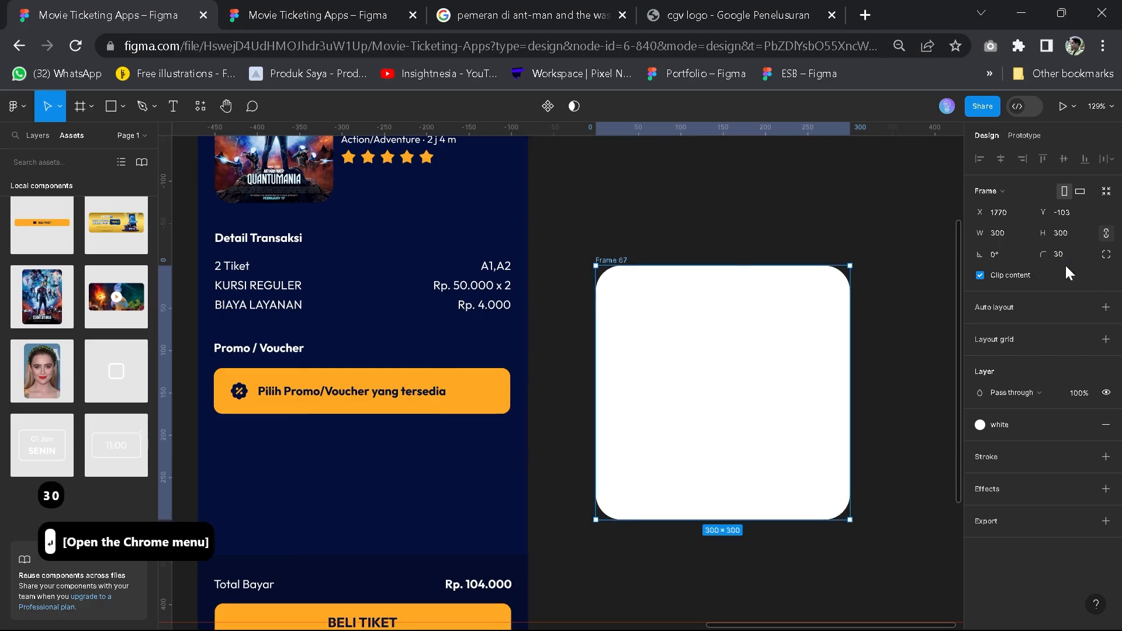
{"action": "left_click", "coordinate": [1065, 265]}
{"action": "type", "text": "50"}
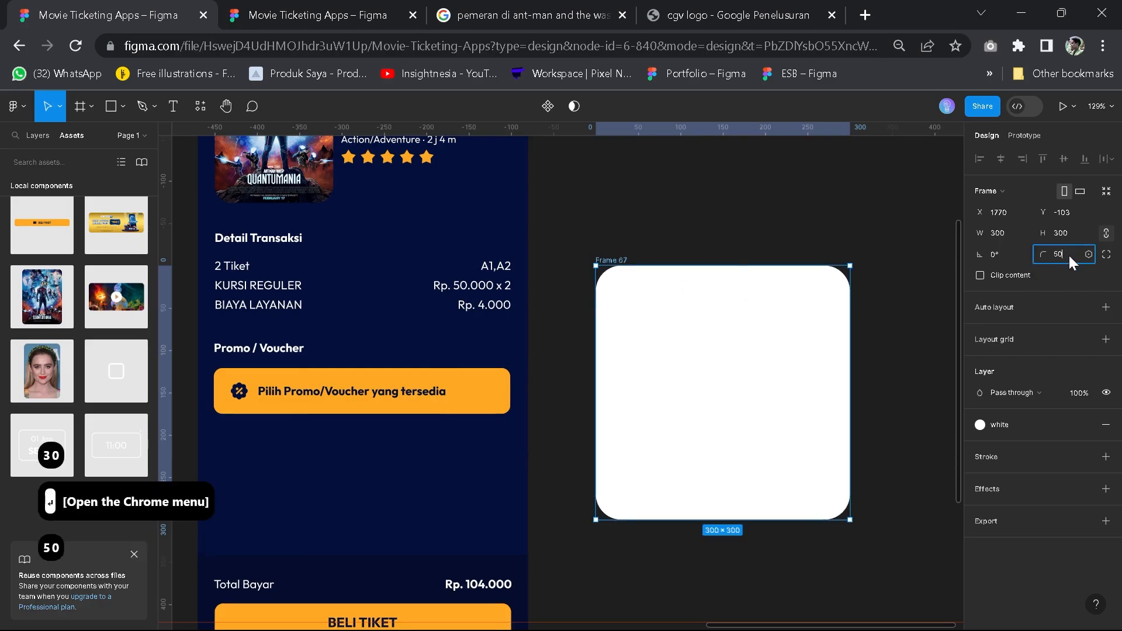
{"action": "key", "text": "Return"}
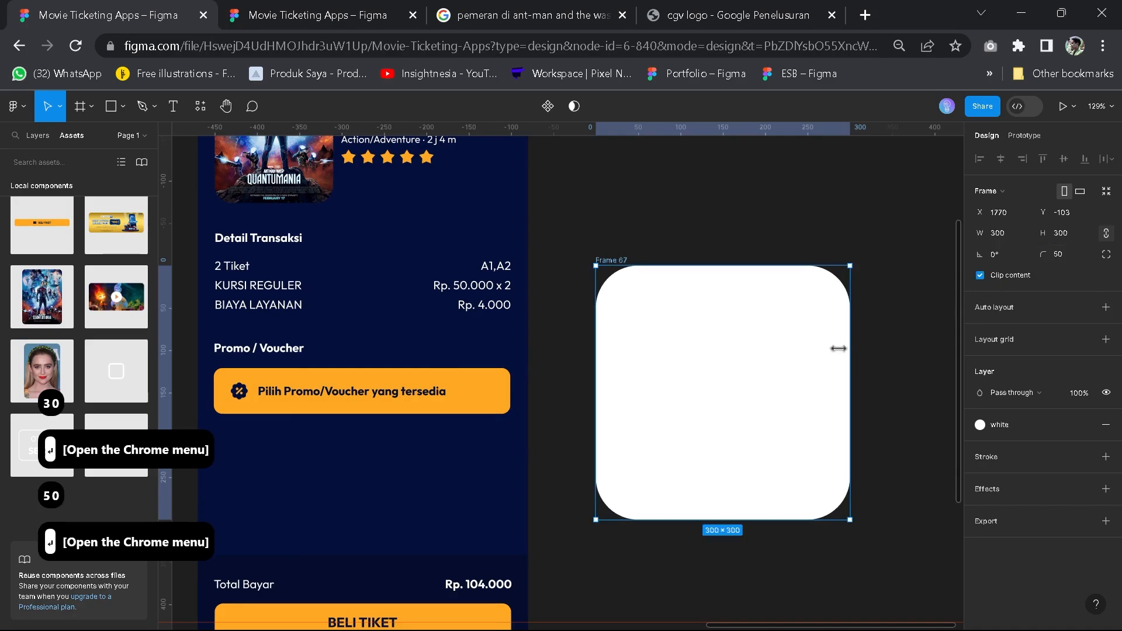
Add the heading text "Scan QR Code di bawah ini" near the top of the white frame
{"action": "scroll", "coordinate": [839, 346], "scroll_direction": "down", "scroll_amount": 1}
{"action": "left_click_drag", "start_coordinate": [898, 320], "coordinate": [803, 358]}
{"action": "left_click", "coordinate": [804, 358]}
{"action": "left_click", "coordinate": [173, 110]}
{"action": "left_click", "coordinate": [582, 352]}
{"action": "type", "text": "S"}
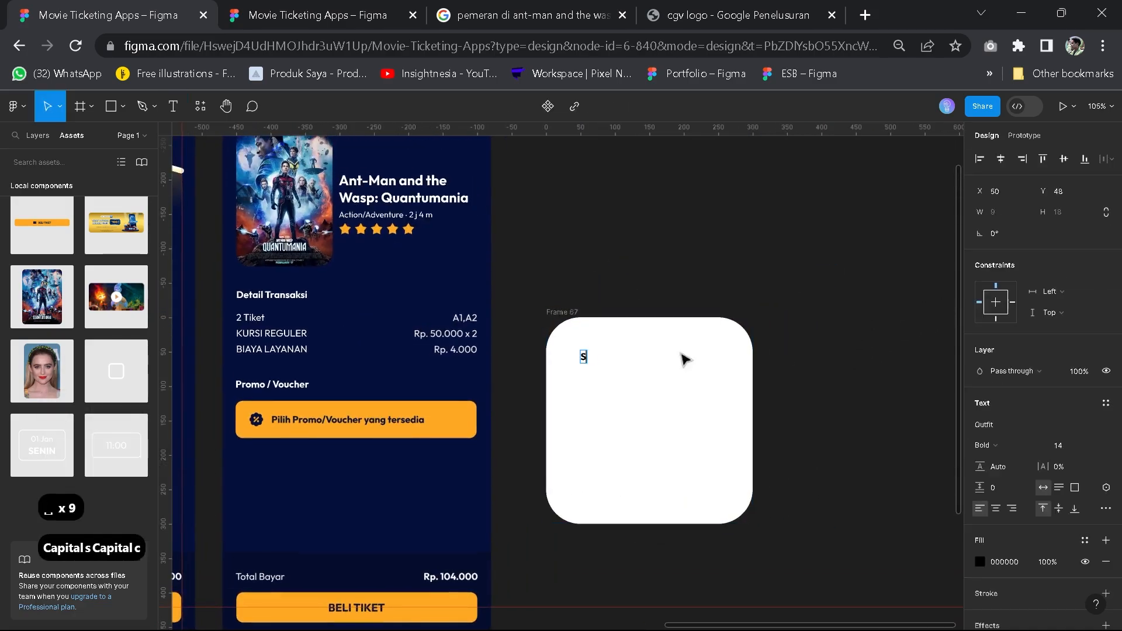
{"action": "type", "text": "can QR Code di  bawah ini"}
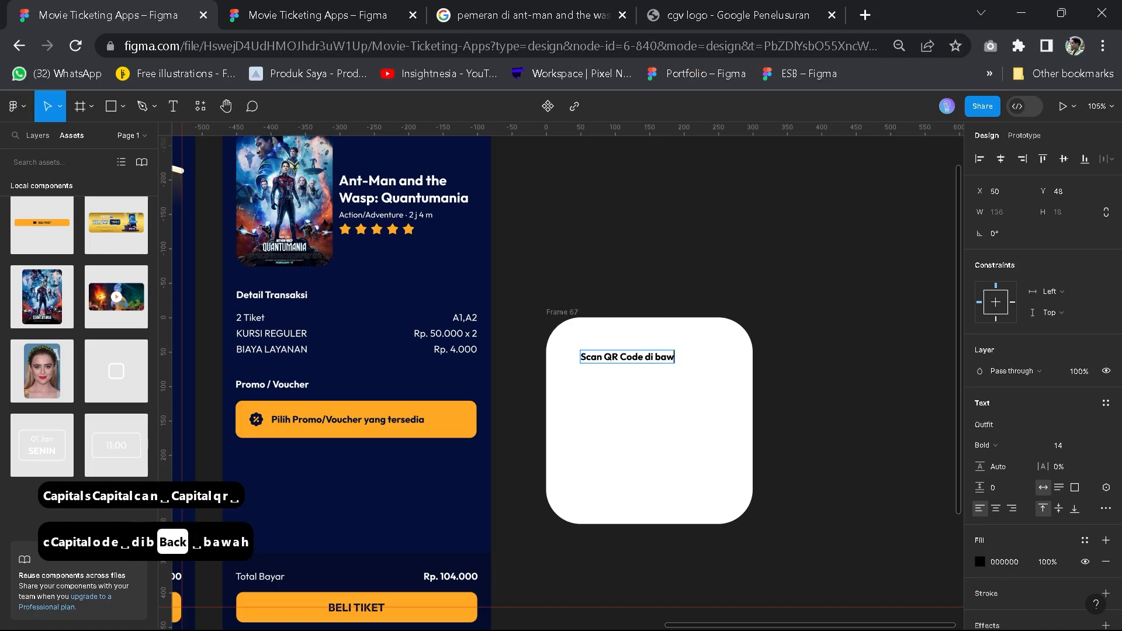
{"action": "left_click", "coordinate": [767, 273]}
{"action": "key", "text": "alt+h"}
Copy the QR code vector from the reference popup and paste it below the heading in the working file's white frame
{"action": "left_click", "coordinate": [318, 16]}
{"action": "double_click", "coordinate": [562, 236]}
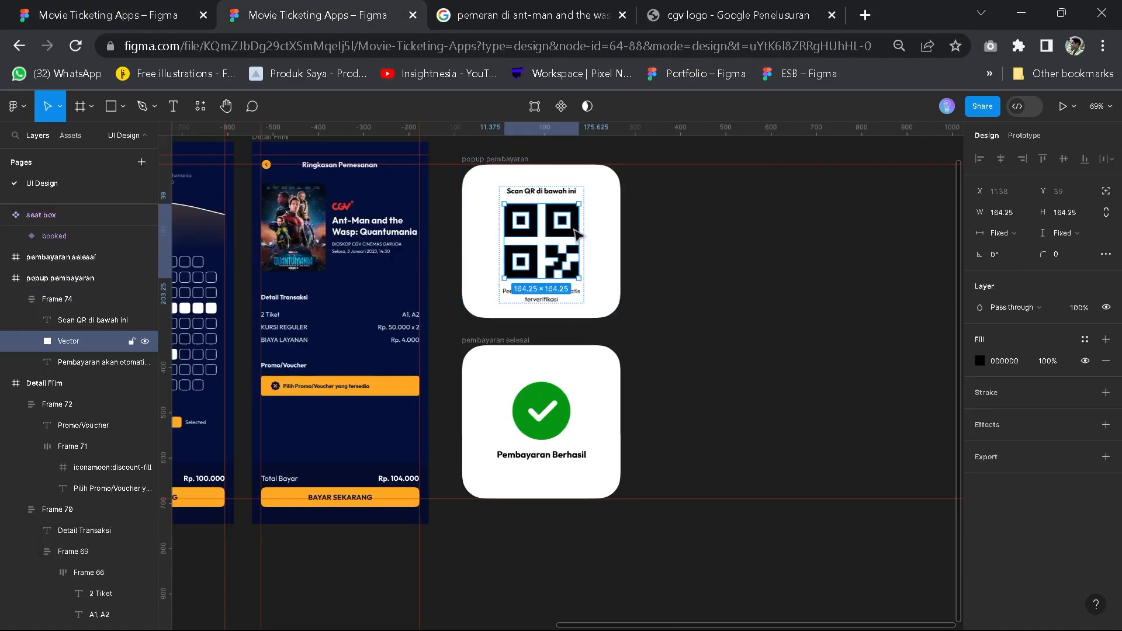
{"action": "key", "text": "ctrl+c"}
{"action": "left_click", "coordinate": [109, 15]}
{"action": "left_click", "coordinate": [590, 257]}
{"action": "left_click", "coordinate": [650, 418]}
{"action": "key", "text": "ctrl+v"}
{"action": "left_click_drag", "start_coordinate": [618, 400], "coordinate": [656, 428]}
Copy the caption "Pembayaran akan otomatis terverifikasi" from the reference popup and place it below the QR code in the working file
{"action": "left_click", "coordinate": [327, 16]}
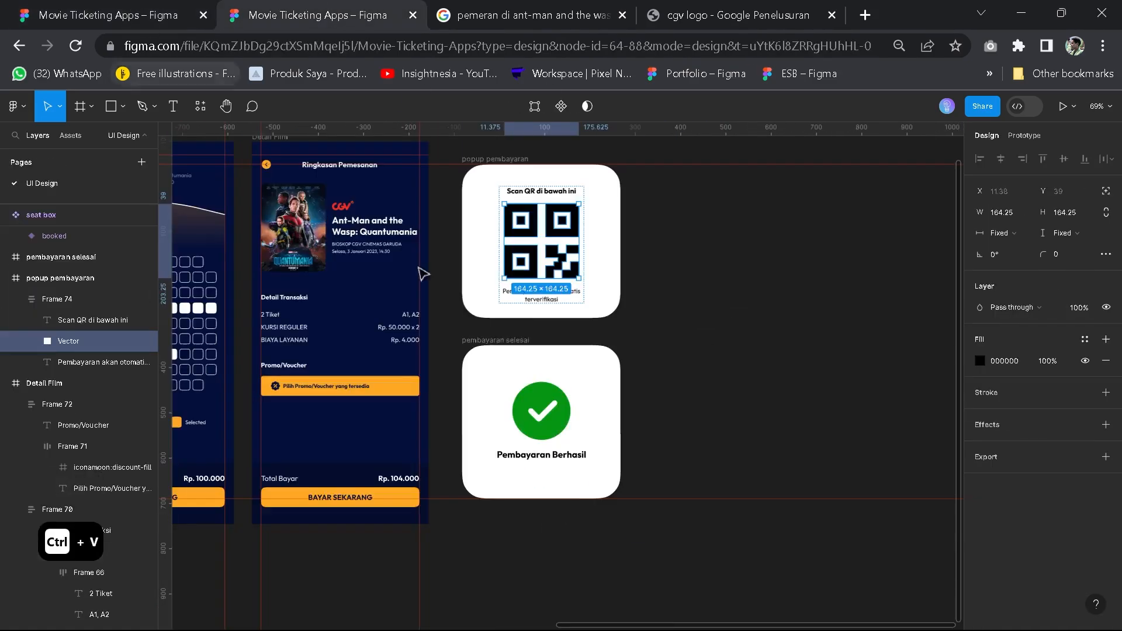
{"action": "left_click", "coordinate": [550, 299]}
{"action": "key", "text": "ctrl+c"}
{"action": "left_click", "coordinate": [101, 11]}
{"action": "left_click", "coordinate": [619, 263]}
{"action": "key", "text": "ctrl+v"}
{"action": "left_click_drag", "start_coordinate": [569, 380], "coordinate": [658, 512]}
{"action": "key", "text": "space"}
{"action": "left_click_drag", "start_coordinate": [658, 507], "coordinate": [682, 424]}
Combine the heading, QR code and caption into one auto layout frame
{"action": "left_click", "coordinate": [660, 289]}
{"action": "left_click", "coordinate": [676, 377], "text": "shift"}
{"action": "left_click", "coordinate": [682, 434], "text": "shift"}
{"action": "key", "text": "shift+a"}
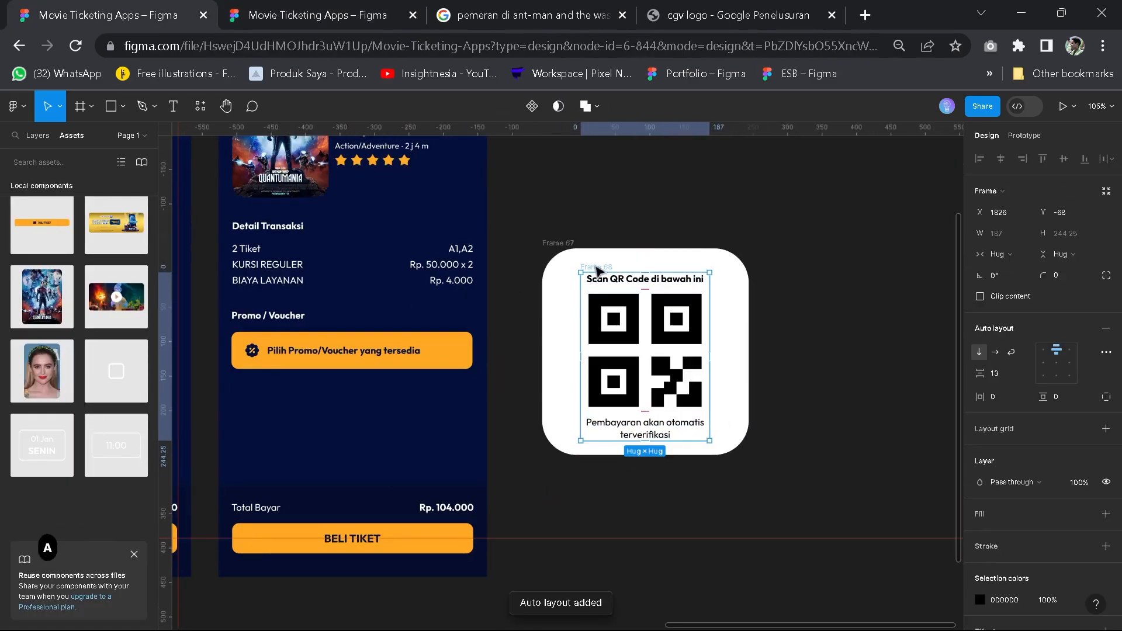
Move the QR auto layout group inside the white popup frame and center it there
{"action": "key", "text": "space"}
{"action": "left_click_drag", "start_coordinate": [598, 270], "coordinate": [635, 356]}
{"action": "left_click", "coordinate": [38, 135]}
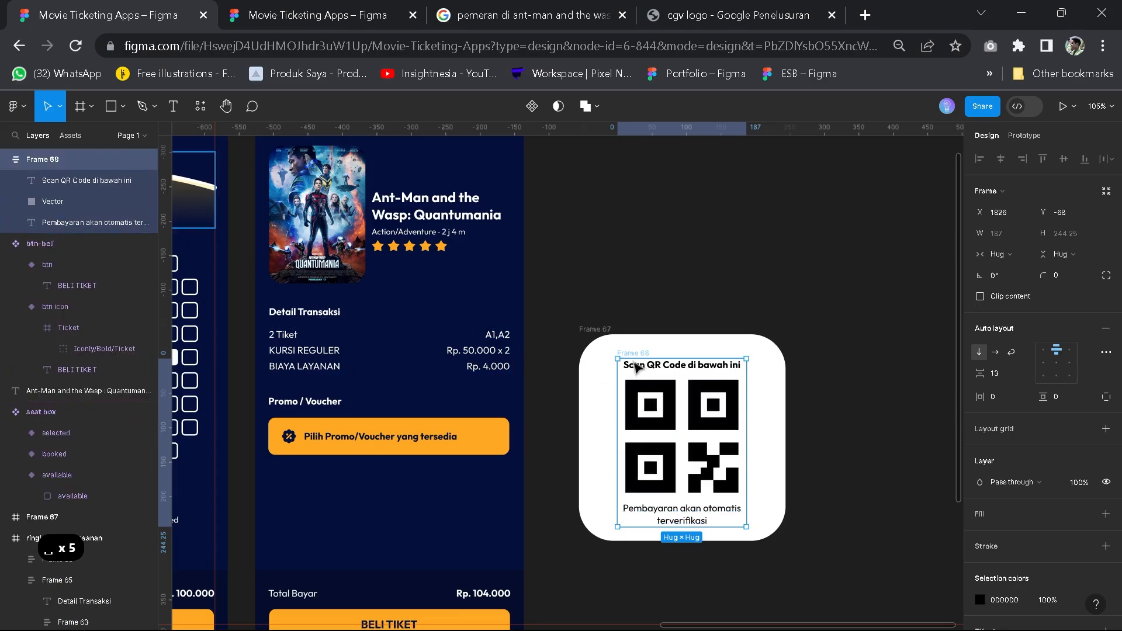
{"action": "key", "text": "ctrl+x"}
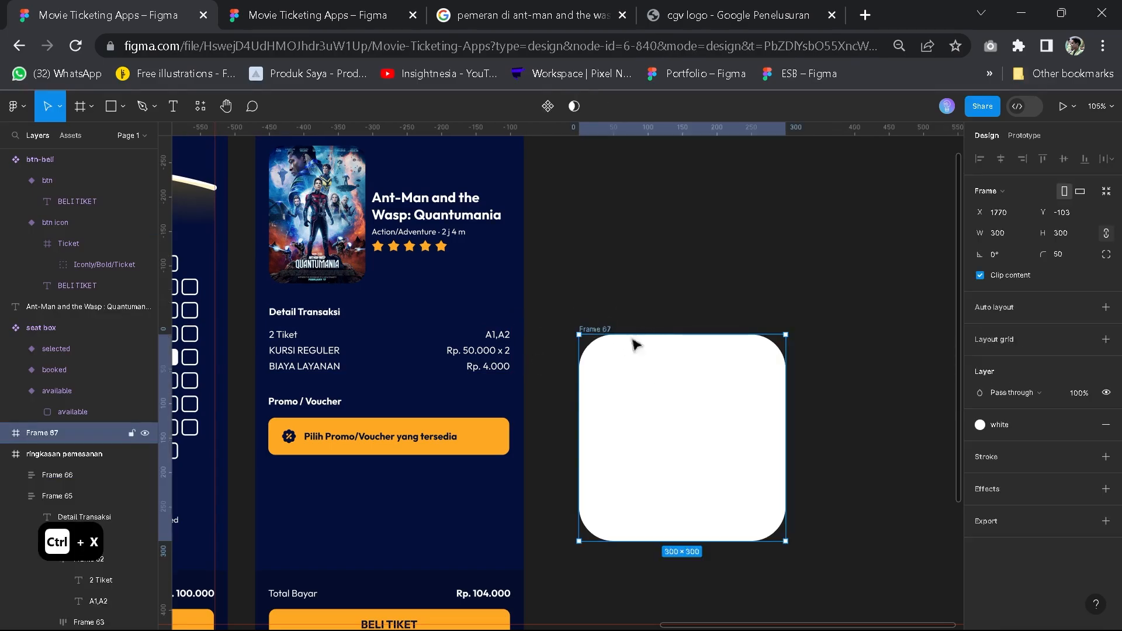
{"action": "key", "text": "ctrl+v"}
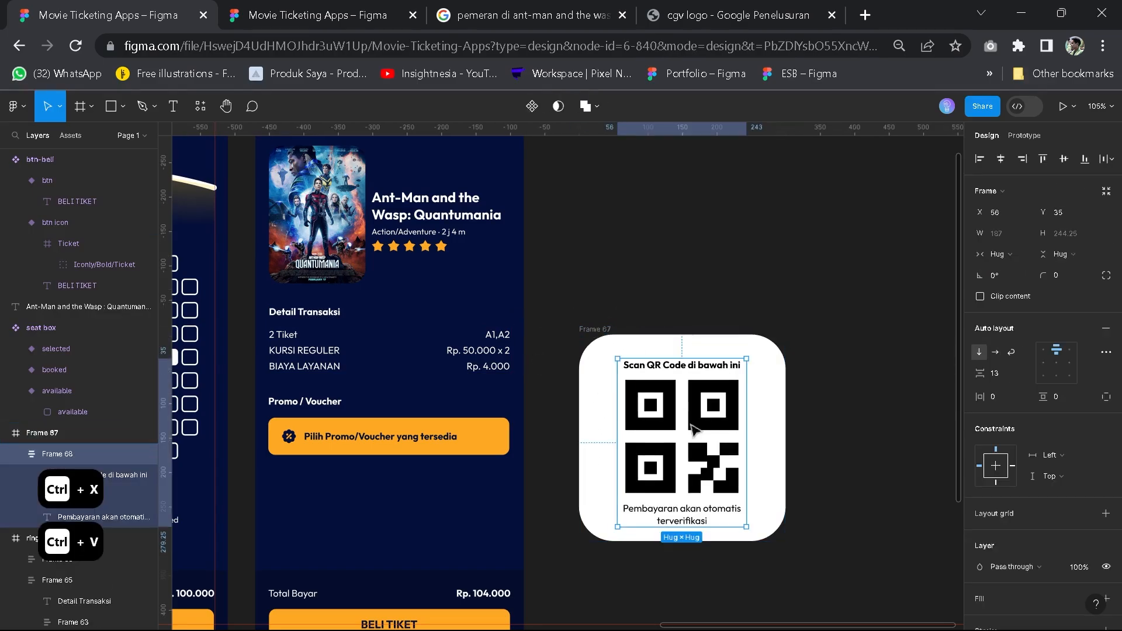
{"action": "left_click", "coordinate": [1060, 159]}
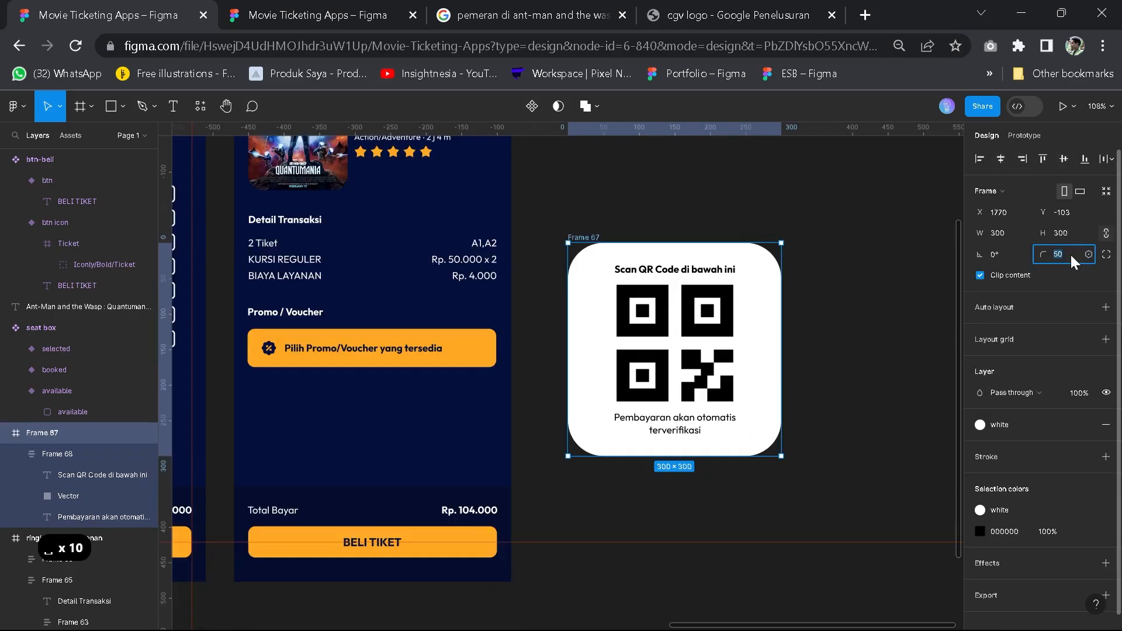
Set the white popup frame's corner radius to 25
{"action": "type", "text": "25"}
{"action": "key", "text": "Return"}
{"action": "left_click", "coordinate": [821, 360]}
Name the white frame popup pembayaran and place it next to the top of the ringkasan pemesanan screen
{"action": "scroll", "coordinate": [821, 367], "scroll_direction": "down", "scroll_amount": 1}
{"action": "left_click_drag", "start_coordinate": [821, 367], "coordinate": [677, 419]}
{"action": "scroll", "coordinate": [773, 417], "scroll_direction": "down", "scroll_amount": 1}
{"action": "scroll", "coordinate": [677, 419], "scroll_direction": "up", "scroll_amount": 2}
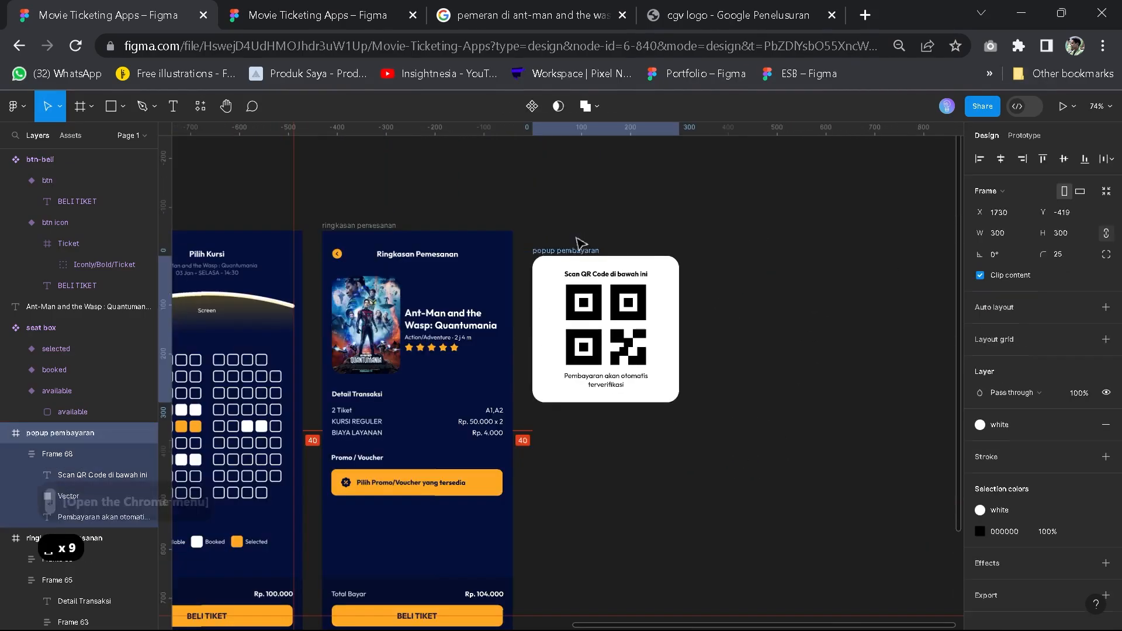
{"action": "left_click_drag", "start_coordinate": [580, 241], "coordinate": [580, 229]}
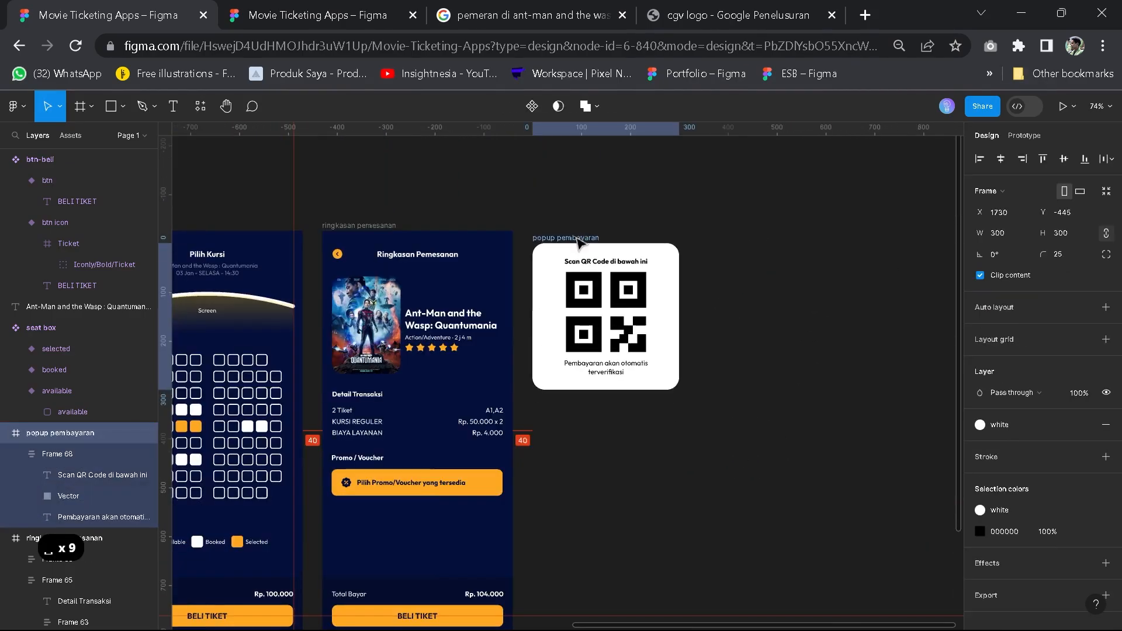
Duplicate the popup pembayaran frame, place the copy below the original, and delete the copy's verification caption
{"action": "key", "text": "ctrl+d"}
{"action": "left_click_drag", "start_coordinate": [733, 238], "coordinate": [567, 407]}
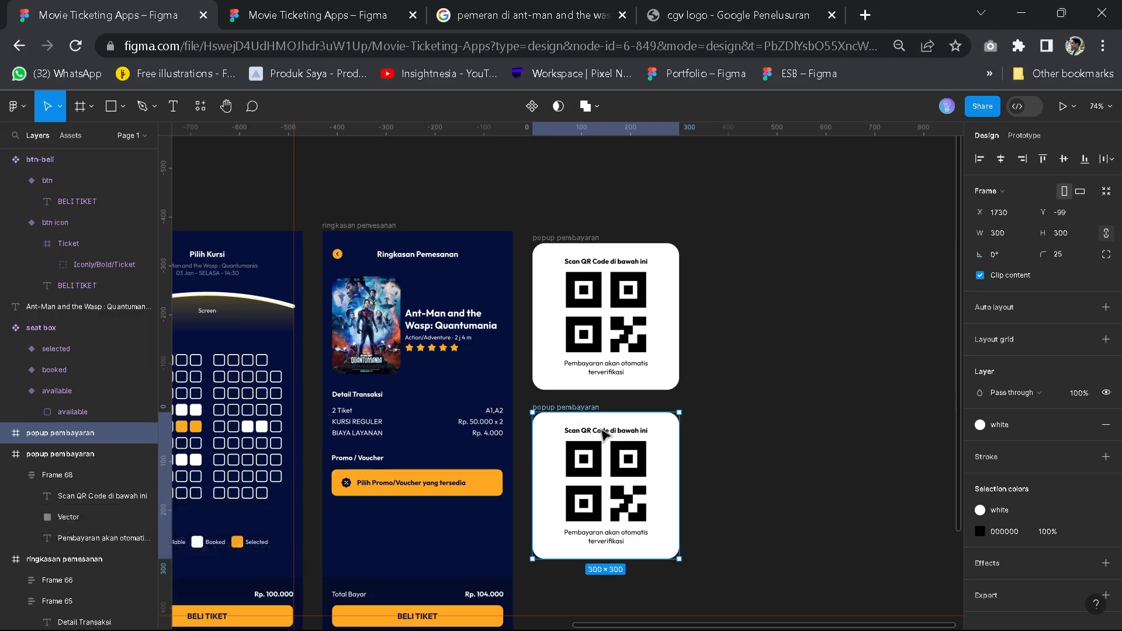
{"action": "double_click", "coordinate": [614, 458]}
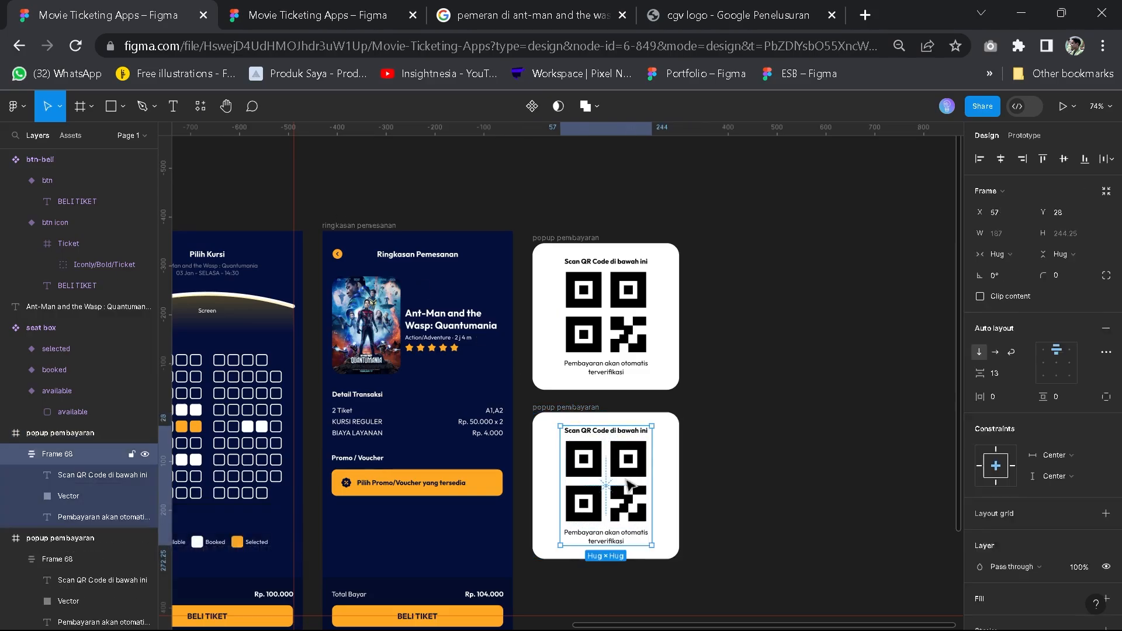
{"action": "double_click", "coordinate": [624, 476]}
{"action": "left_click", "coordinate": [613, 534]}
{"action": "key", "text": "BackSpace"}
Move the duplicated popup's heading below the QR code and change its text to "Pembayaran Berhasil"
{"action": "scroll", "coordinate": [609, 456], "scroll_direction": "up", "scroll_amount": 3}
{"action": "key", "text": "space"}
{"action": "scroll", "coordinate": [621, 450], "scroll_direction": "up", "scroll_amount": 1}
{"action": "left_click_drag", "start_coordinate": [621, 451], "coordinate": [627, 473]}
{"action": "double_click", "coordinate": [627, 330]}
{"action": "double_click", "coordinate": [627, 474]}
{"action": "type", "text": "Pemabyara"}
{"action": "key", "text": "BackSpace"}
{"action": "key", "text": "BackSpace"}
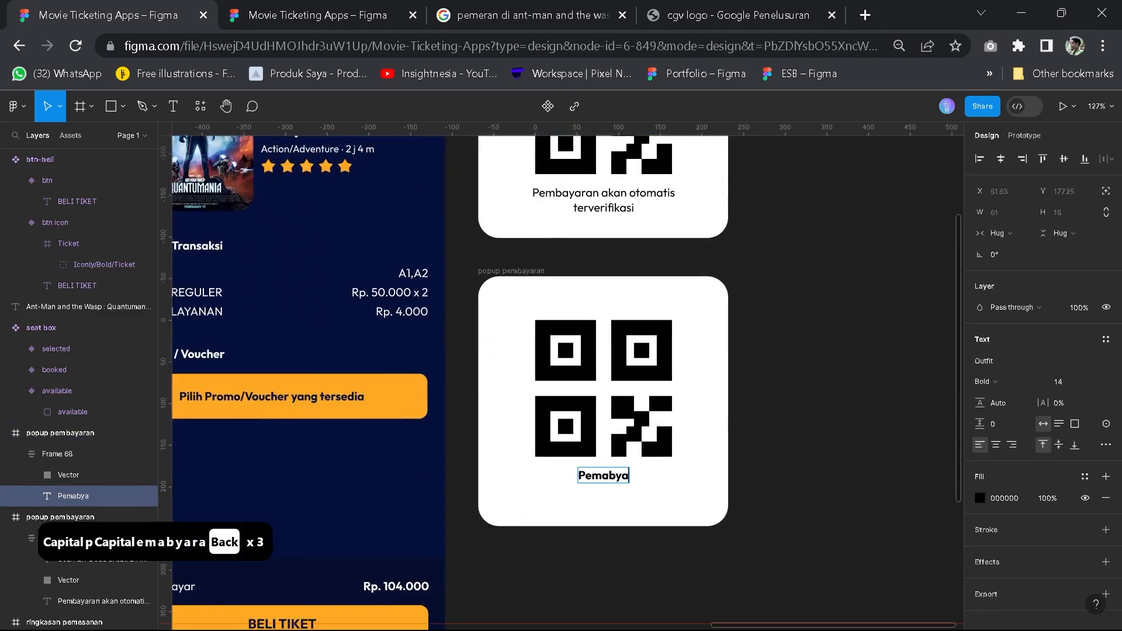
{"action": "type", "text": "ayaran Berhasl"}
{"action": "key", "text": "BackSpace"}
{"action": "type", "text": "il"}
{"action": "left_click", "coordinate": [769, 418]}
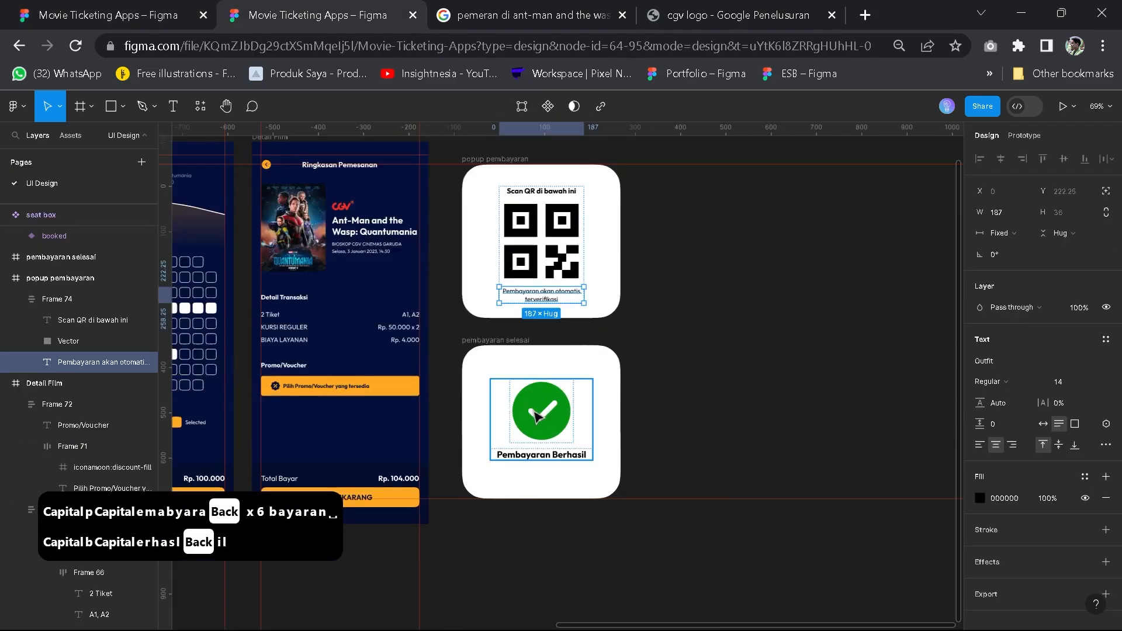
Copy the green checkmark icon from the reference pembayaran selesai frame and use it to replace the duplicated popup's QR code
{"action": "left_click", "coordinate": [538, 416]}
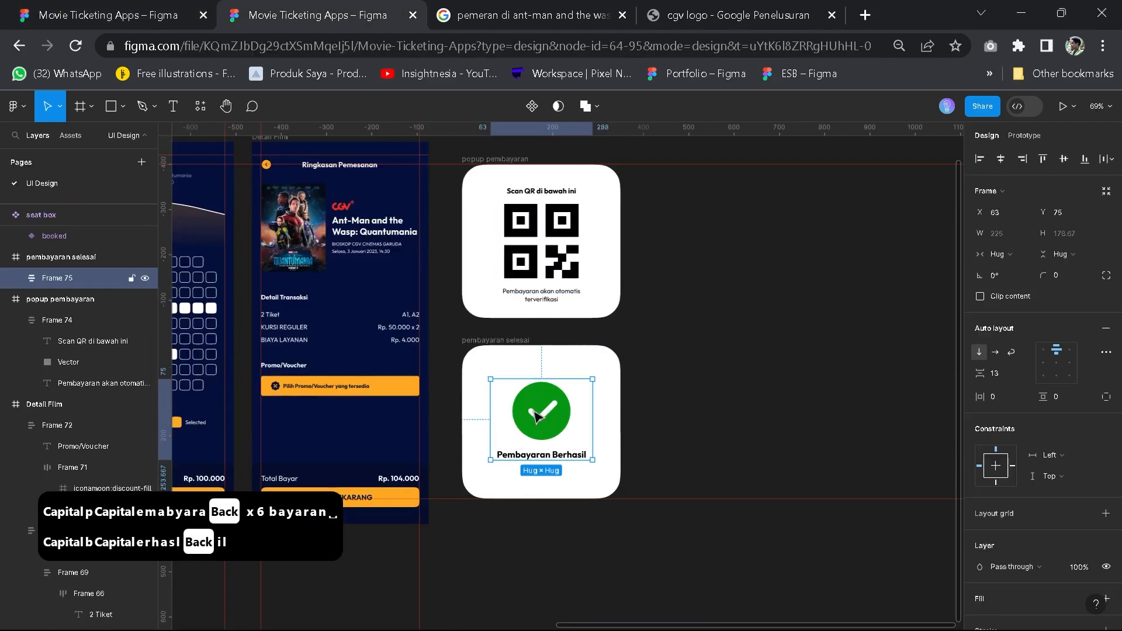
{"action": "left_click", "coordinate": [537, 416]}
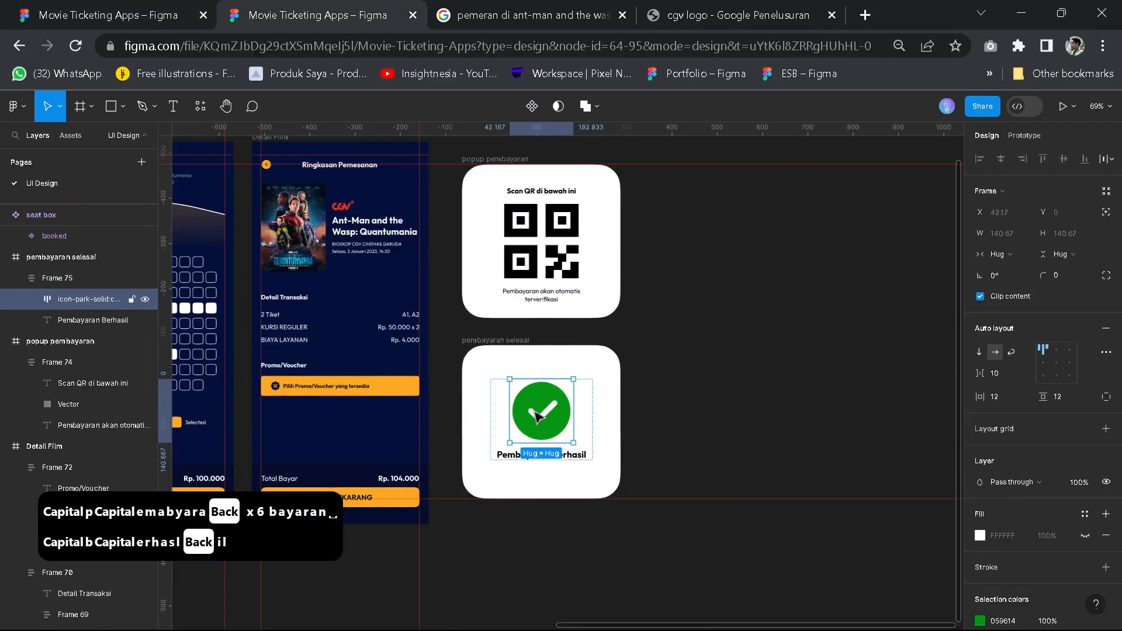
{"action": "left_click", "coordinate": [73, 8]}
{"action": "left_click", "coordinate": [631, 414]}
{"action": "key", "text": "BackSpace"}
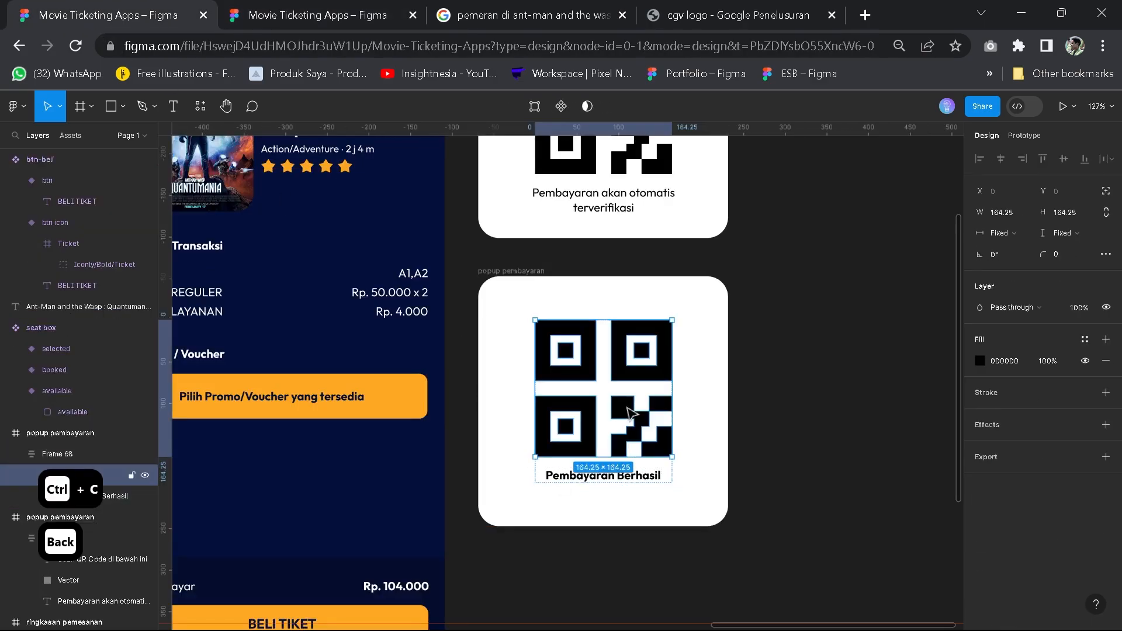
{"action": "key", "text": "ctrl+v"}
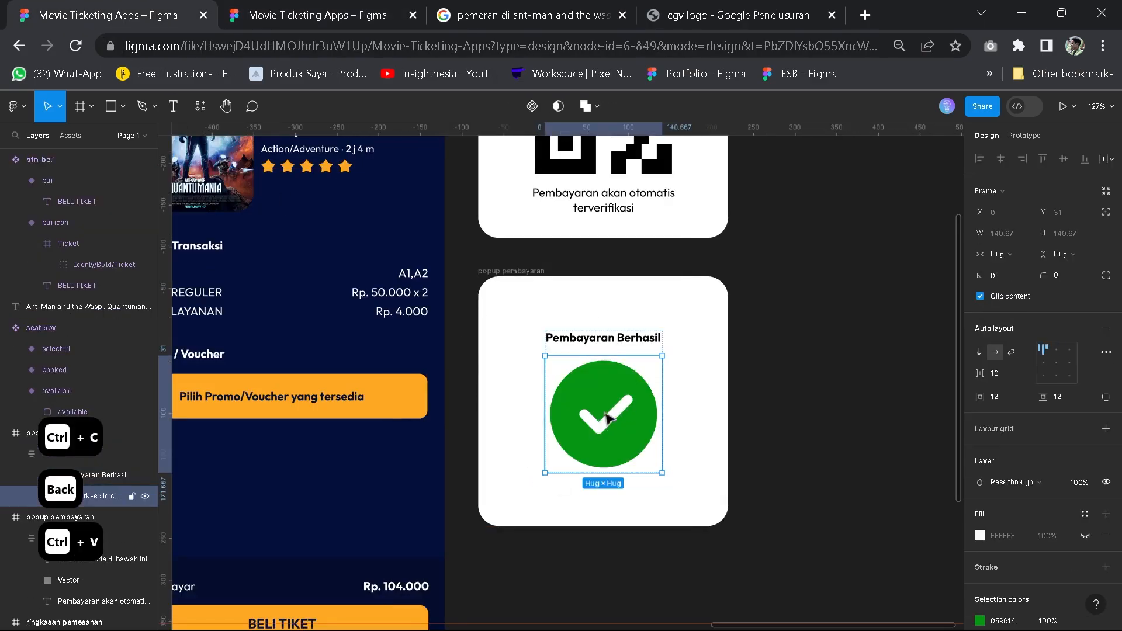
Move the green checkmark icon above the Pembayaran Berhasil heading in the success popup
{"action": "left_click_drag", "start_coordinate": [608, 417], "coordinate": [601, 388]}
{"action": "left_click", "coordinate": [771, 427]}
{"action": "scroll", "coordinate": [761, 400], "scroll_direction": "down", "scroll_amount": 3}
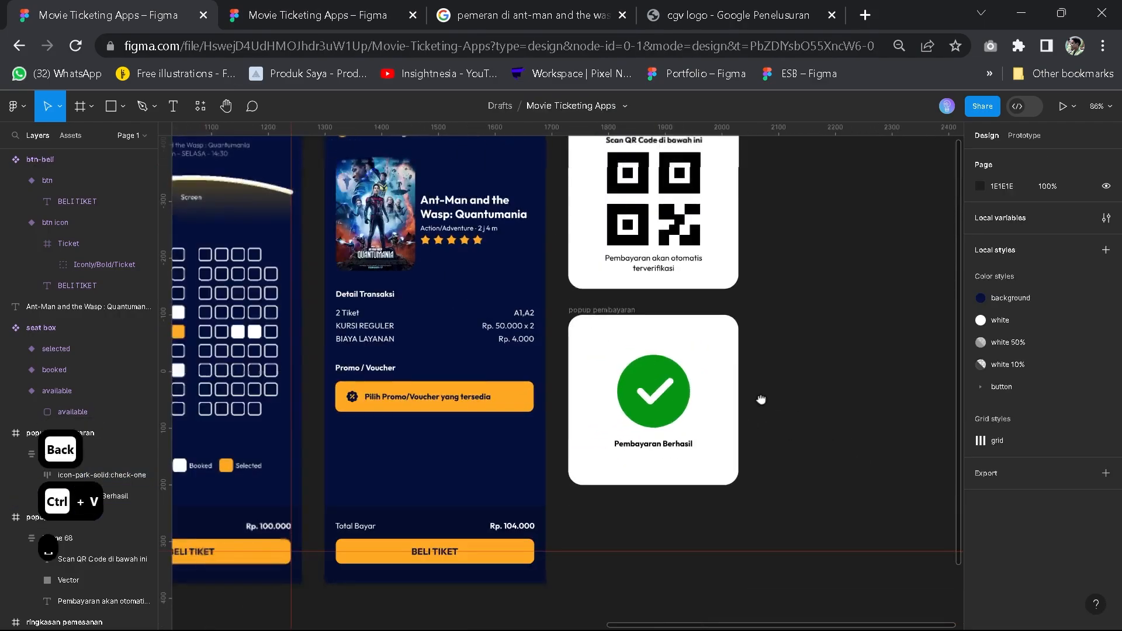
{"action": "left_click_drag", "start_coordinate": [761, 399], "coordinate": [728, 366]}
Set the font size of the success popup's Pembayaran Berhasil heading to 20
{"action": "double_click", "coordinate": [646, 409]}
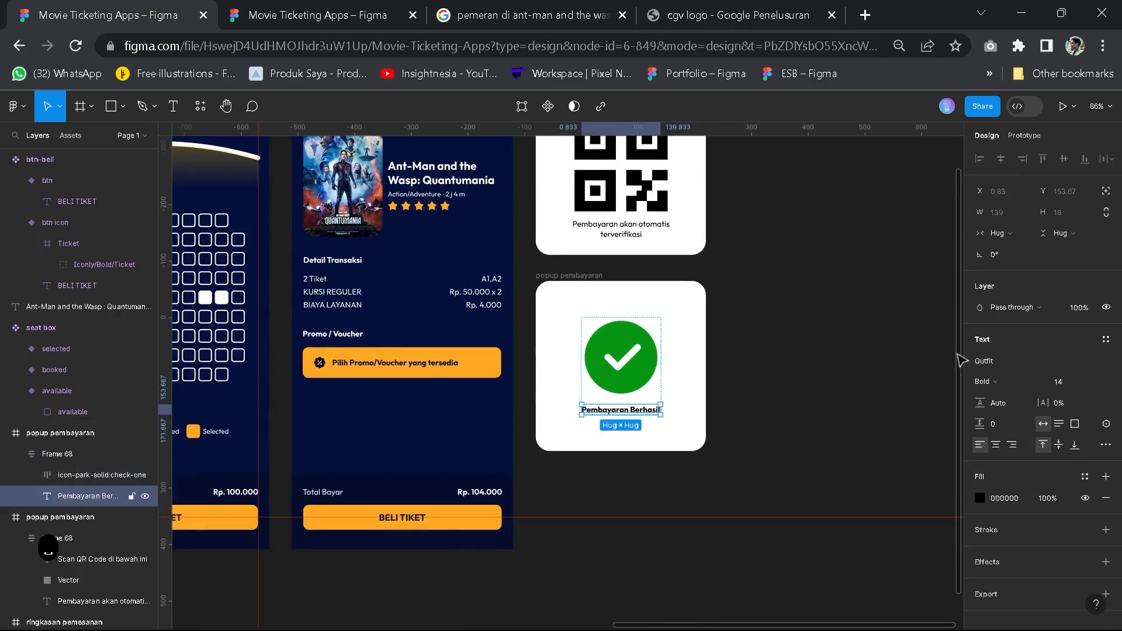
{"action": "left_click", "coordinate": [1092, 381]}
{"action": "left_click", "coordinate": [1069, 447]}
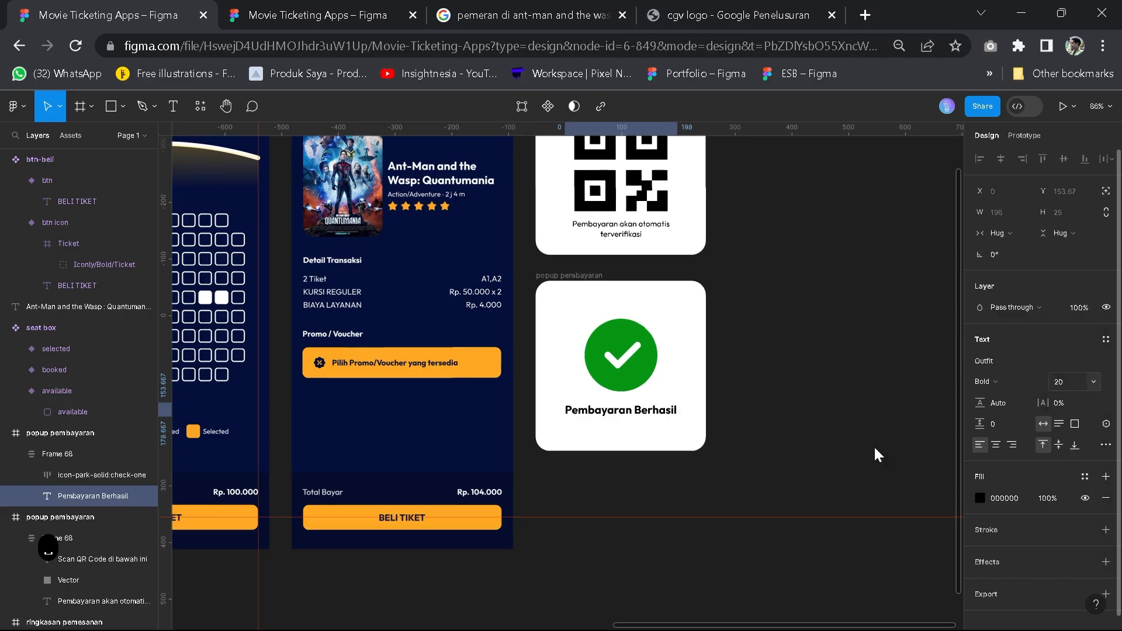
{"action": "left_click", "coordinate": [769, 401]}
{"action": "scroll", "coordinate": [611, 277], "scroll_direction": "down", "scroll_amount": 1}
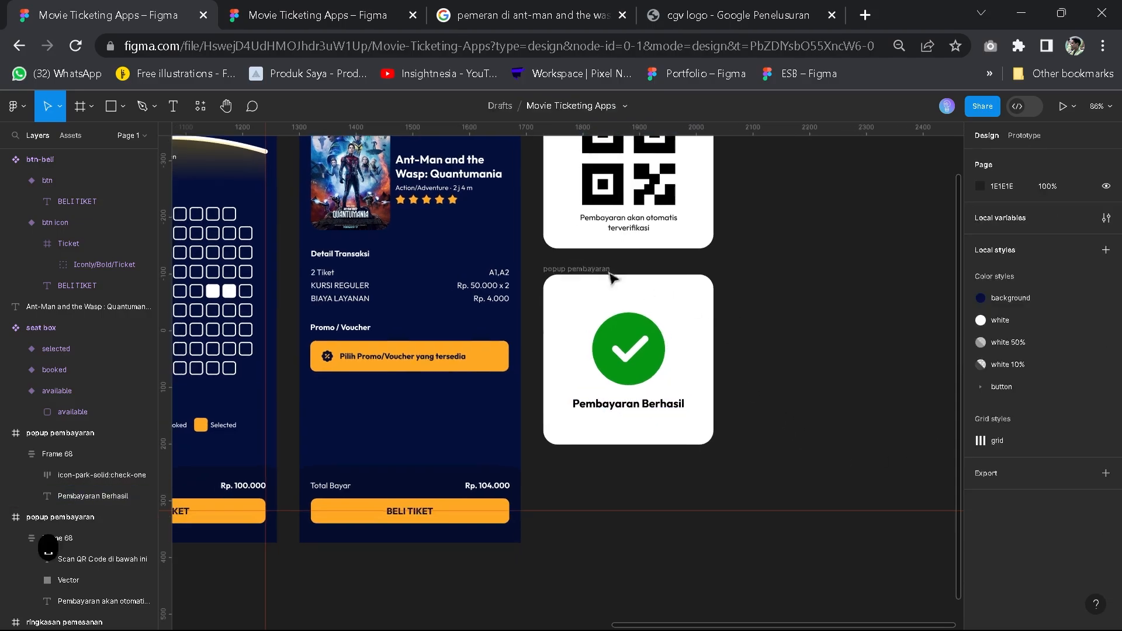
Rename the success popup frame as popup selesai
{"action": "left_click", "coordinate": [611, 277]}
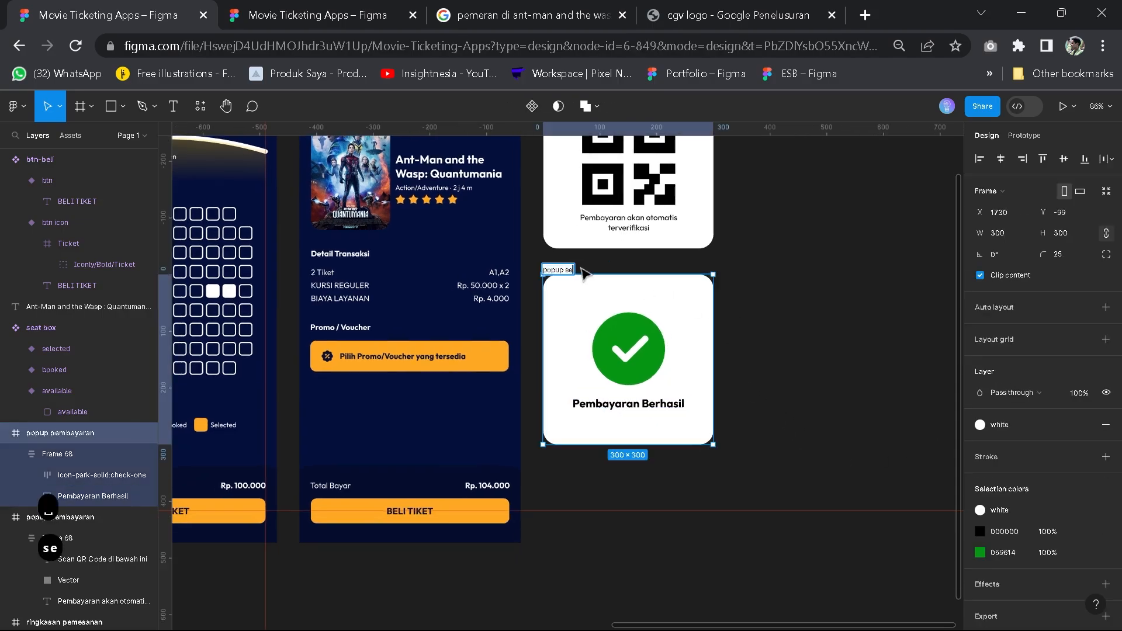
{"action": "type", "text": "i"}
{"action": "key", "text": "Return"}
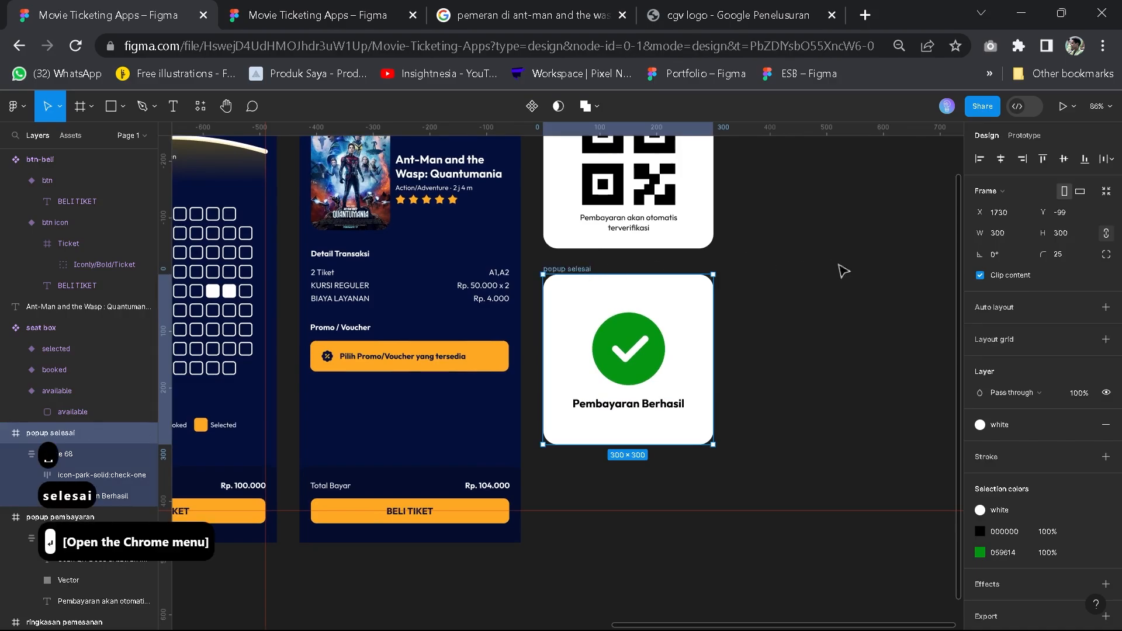
{"action": "left_click", "coordinate": [840, 268]}
{"action": "scroll", "coordinate": [824, 260], "scroll_direction": "down", "scroll_amount": 5}
{"action": "left_click_drag", "start_coordinate": [822, 257], "coordinate": [814, 298]}
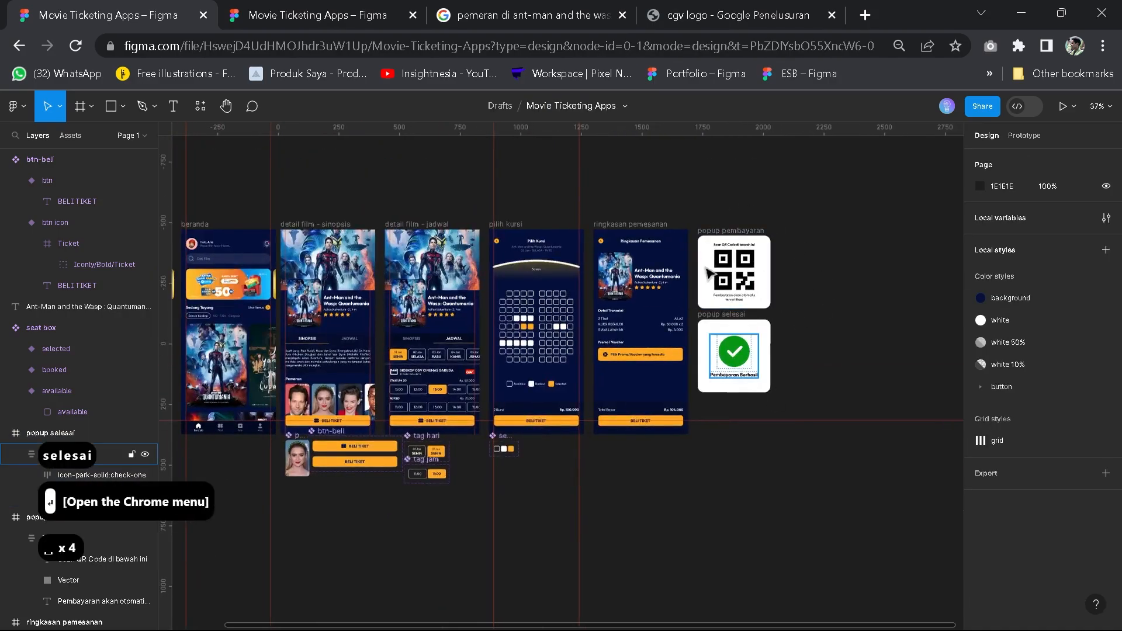
{"action": "scroll", "coordinate": [707, 276], "scroll_direction": "up", "scroll_amount": 3}
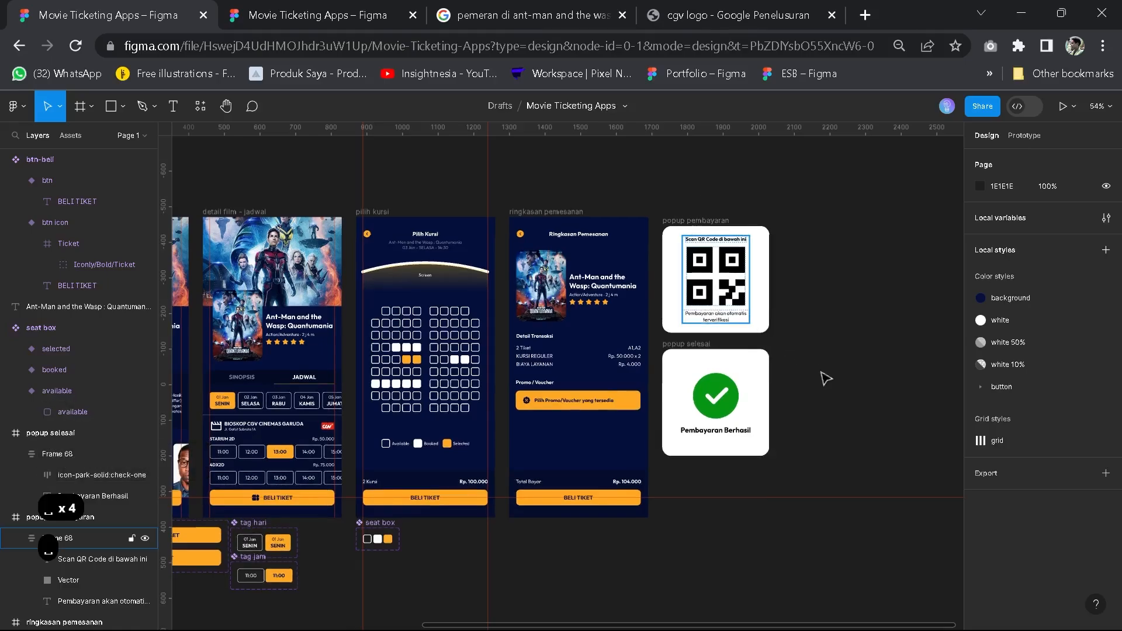
{"action": "left_click_drag", "start_coordinate": [794, 374], "coordinate": [824, 323]}
{"action": "scroll", "coordinate": [496, 262], "scroll_direction": "up", "scroll_amount": 1}
{"action": "scroll", "coordinate": [490, 261], "scroll_direction": "down", "scroll_amount": 3}
Move the pemeran, btn-beli, tag hari, tag jam and seat box components away from the screens to below the card components
{"action": "left_click_drag", "start_coordinate": [306, 245], "coordinate": [568, 261]}
{"action": "left_click", "coordinate": [568, 262]}
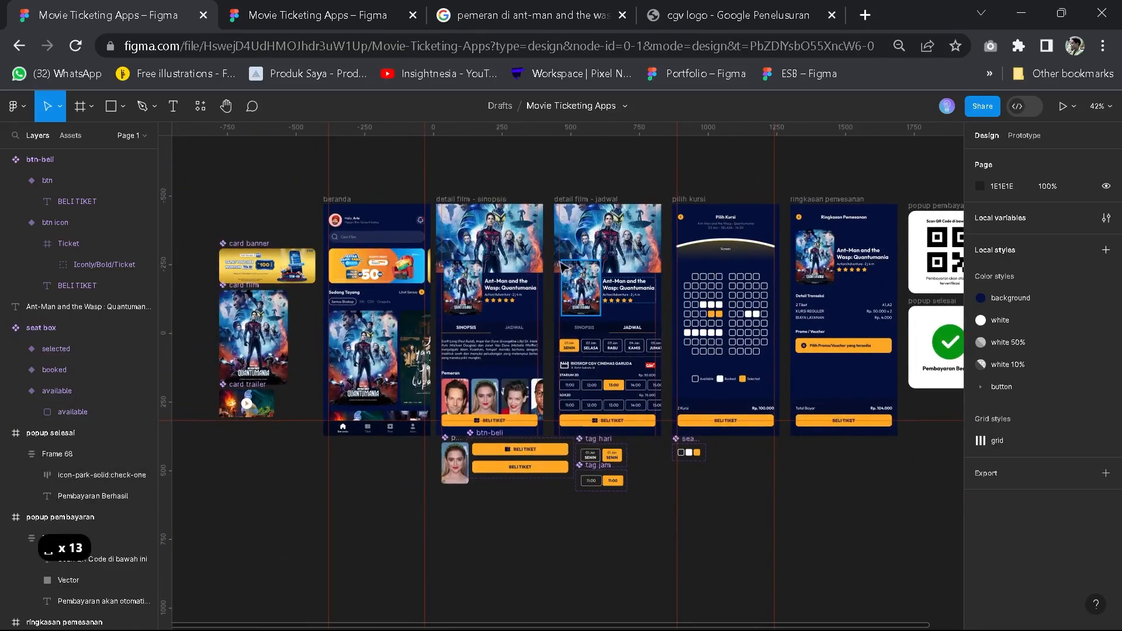
{"action": "scroll", "coordinate": [498, 483], "scroll_direction": "up", "scroll_amount": 3}
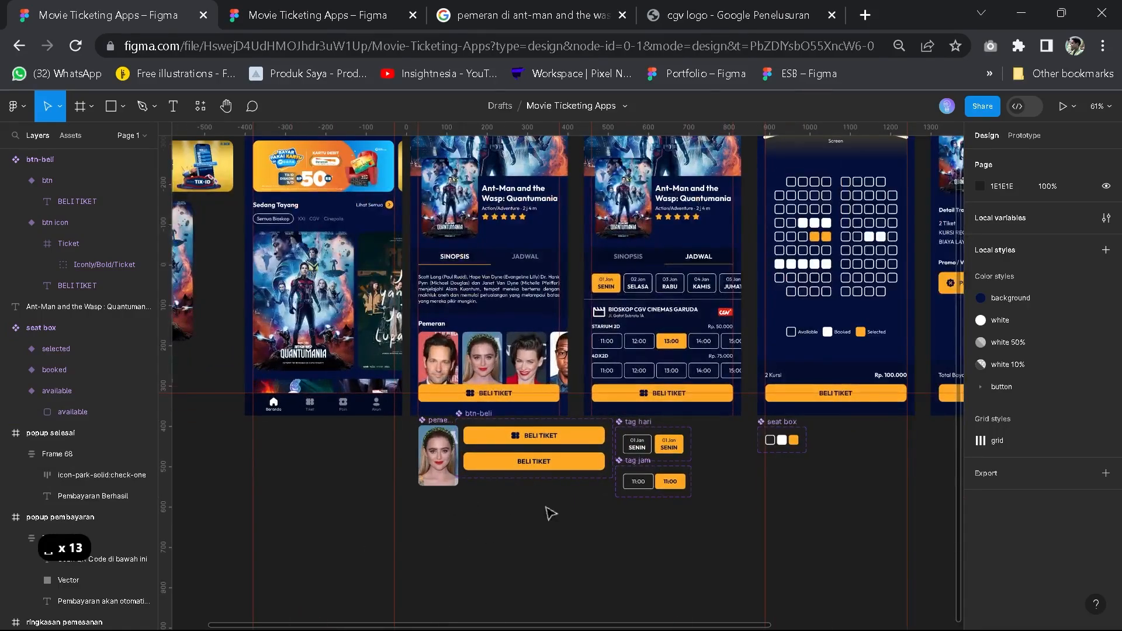
{"action": "left_click_drag", "start_coordinate": [323, 555], "coordinate": [887, 429]}
{"action": "scroll", "coordinate": [658, 451], "scroll_direction": "down", "scroll_amount": 5}
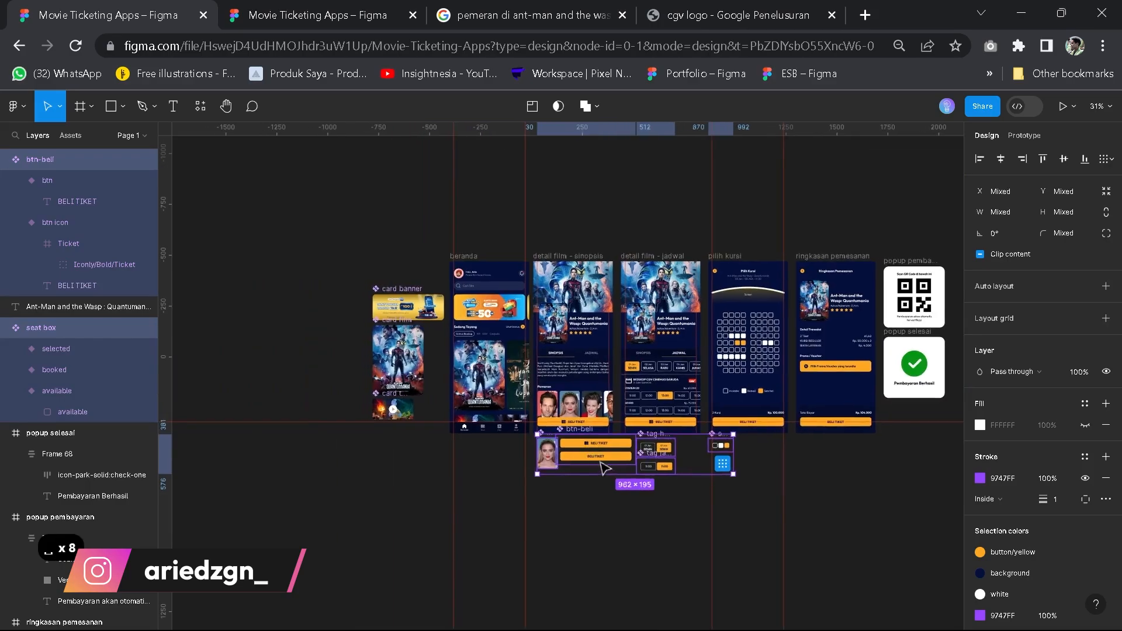
{"action": "left_click_drag", "start_coordinate": [605, 467], "coordinate": [367, 484]}
{"action": "key", "text": "Escape"}
Rename Page 1 of the file as UI Design Prototyping
{"action": "left_click", "coordinate": [139, 136]}
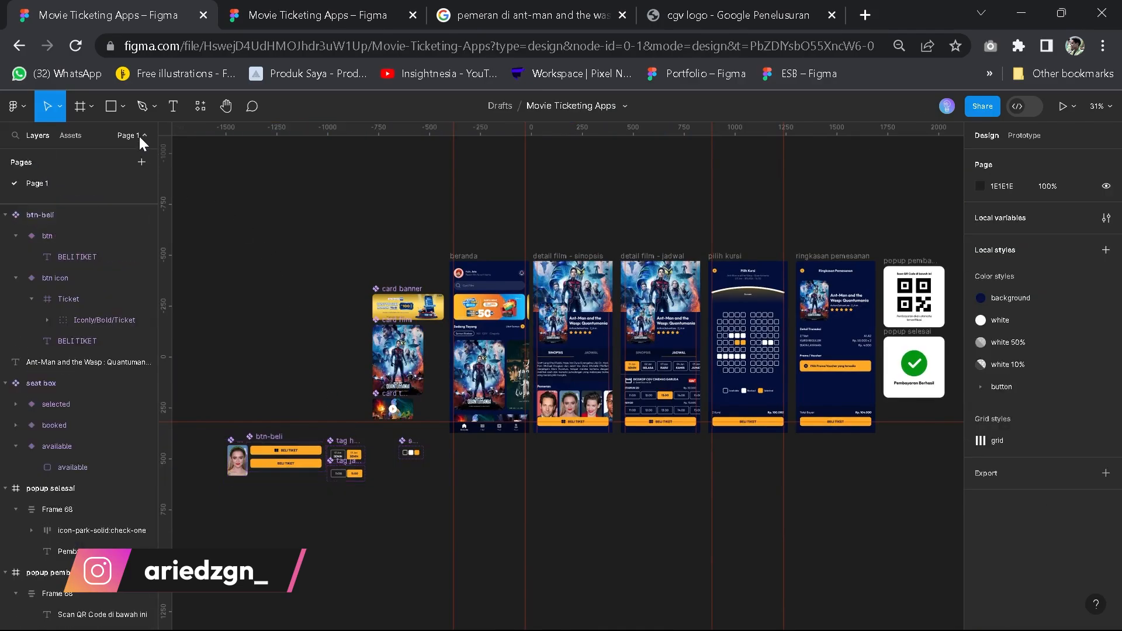
{"action": "double_click", "coordinate": [77, 184]}
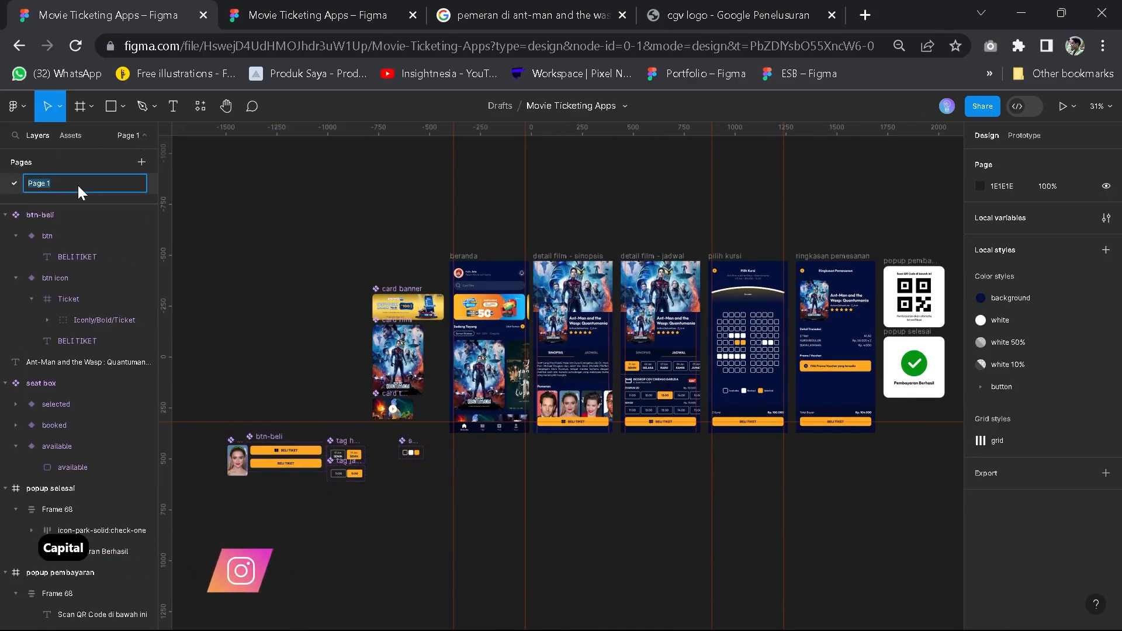
{"action": "type", "text": "UI Design"}
{"action": "key", "text": "Return"}
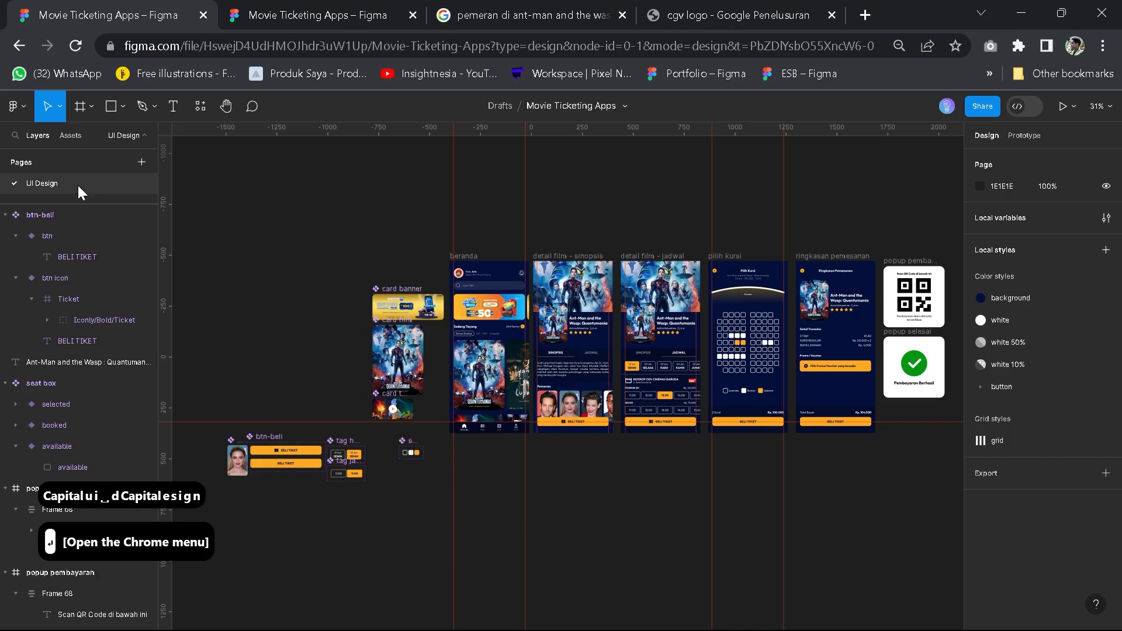
{"action": "double_click", "coordinate": [107, 183]}
{"action": "left_click", "coordinate": [113, 185]}
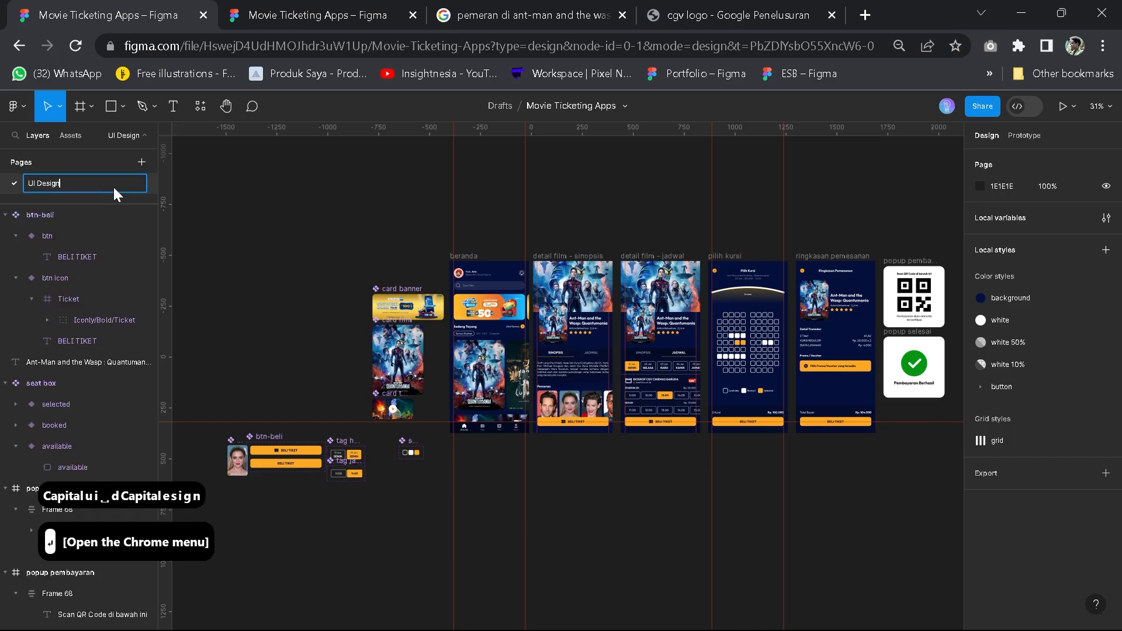
{"action": "type", "text": "Prototyping"}
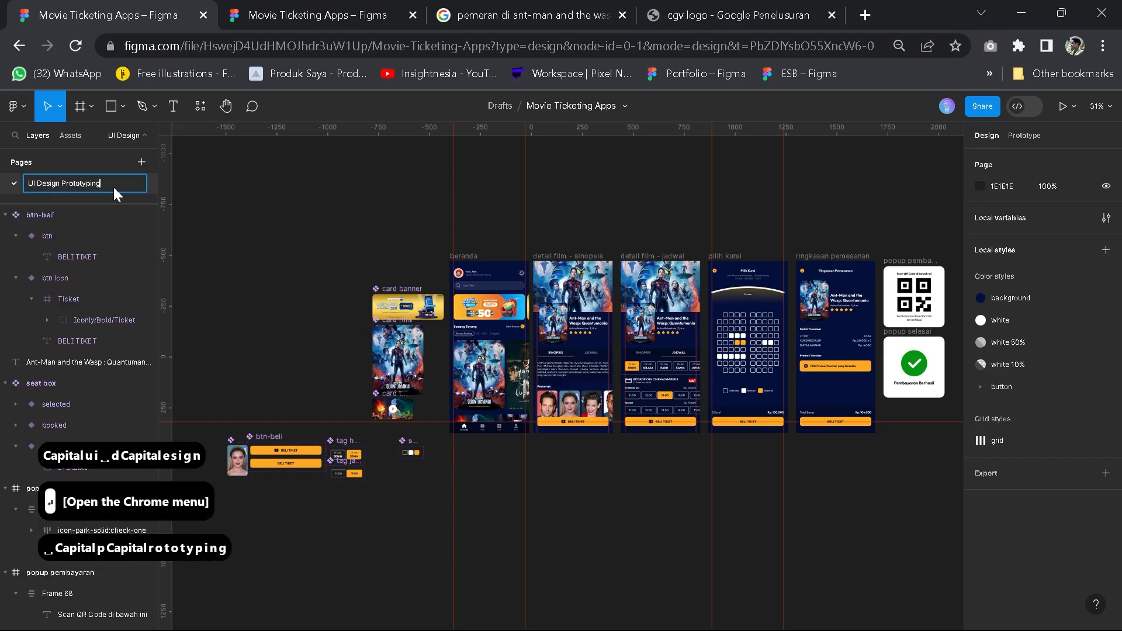
{"action": "key", "text": "Return"}
Add a new page to the file and name it Component
{"action": "left_click", "coordinate": [142, 162]}
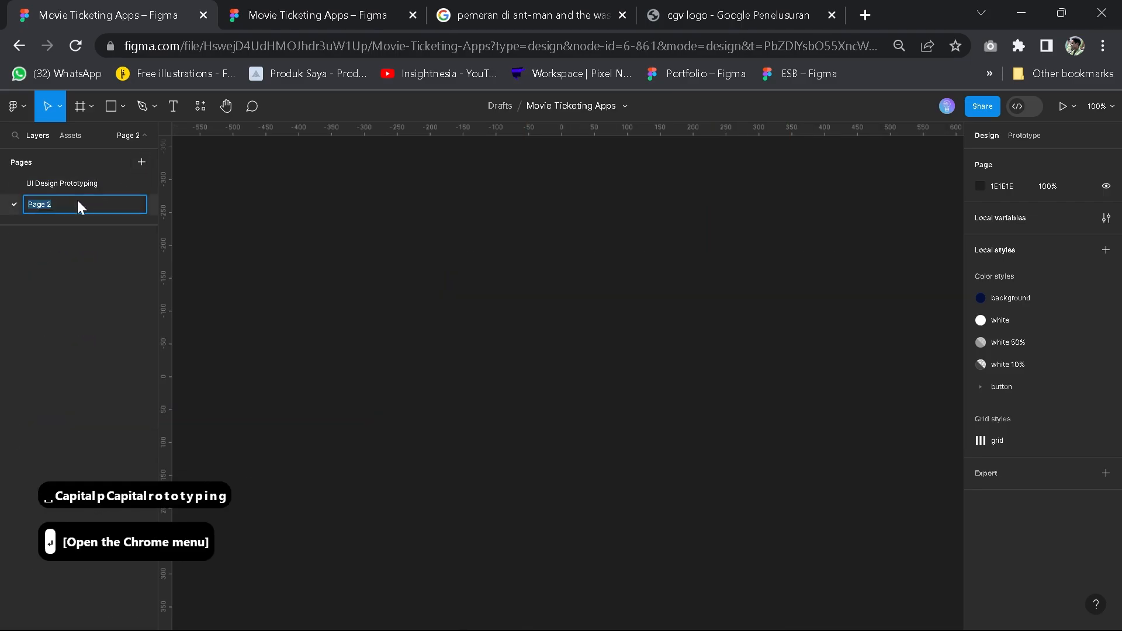
{"action": "type", "text": "Component"}
{"action": "key", "text": "Return"}
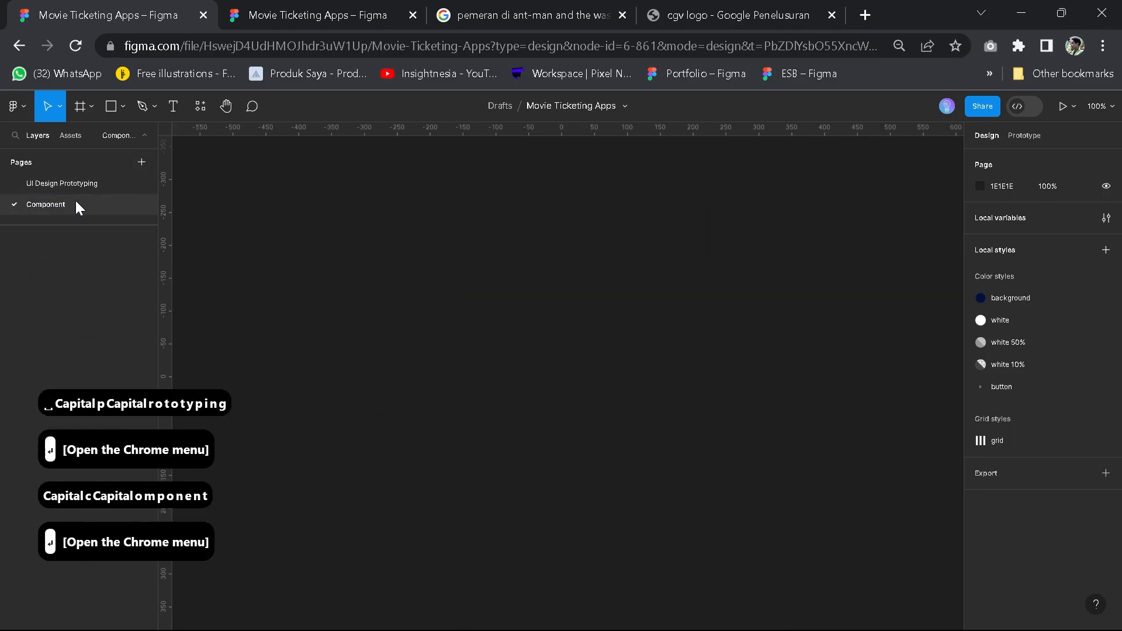
Cut all the main components from the UI Design Prototyping page and paste them onto the Component page
{"action": "left_click", "coordinate": [61, 183]}
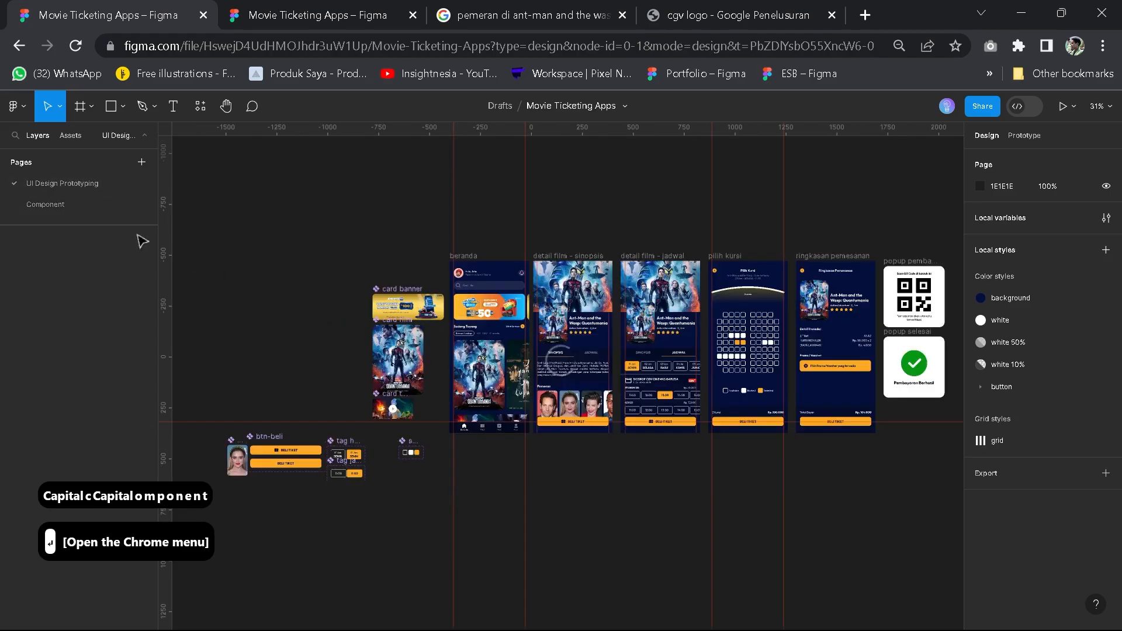
{"action": "left_click_drag", "start_coordinate": [179, 245], "coordinate": [423, 538]}
{"action": "key", "text": "ctrl+x"}
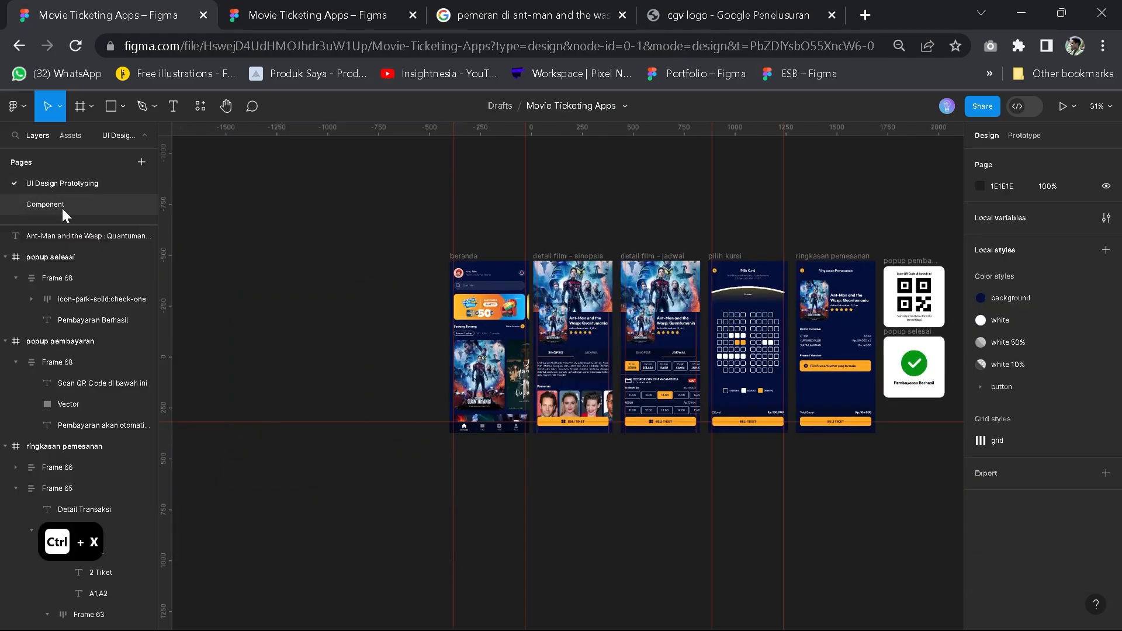
{"action": "left_click", "coordinate": [61, 204]}
{"action": "key", "text": "ctrl+v"}
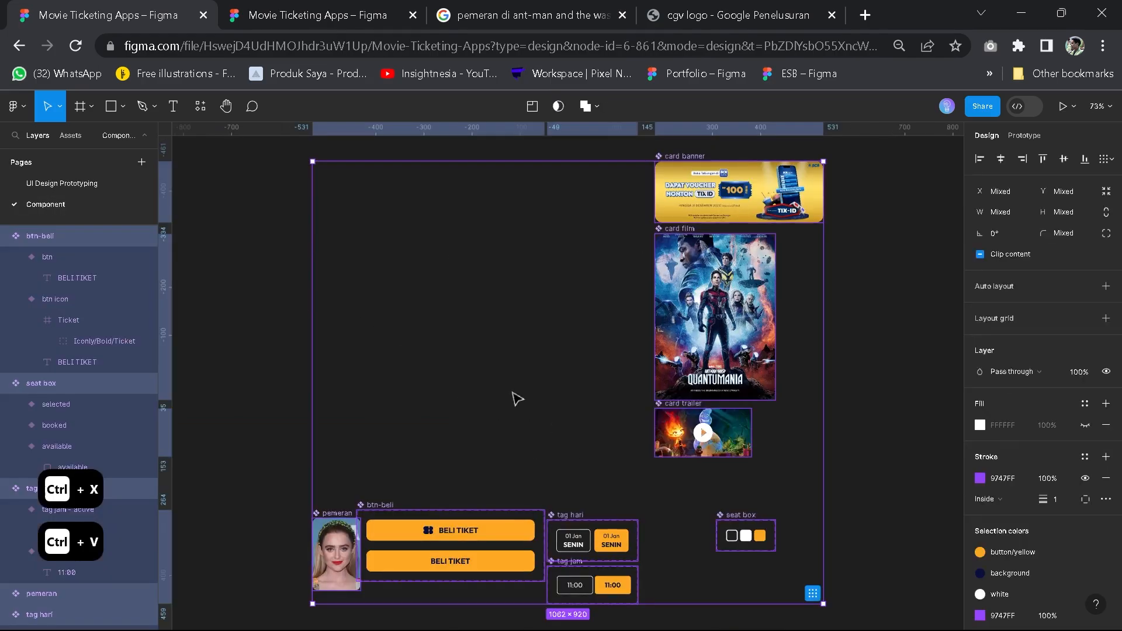
Regroup the pasted components, placing the three cards above pemeran and btn-beli and the seat box beside card trailer
{"action": "left_click", "coordinate": [518, 399]}
{"action": "left_click_drag", "start_coordinate": [583, 364], "coordinate": [584, 450]}
{"action": "scroll", "coordinate": [585, 436], "scroll_direction": "down", "scroll_amount": 2}
{"action": "left_click_drag", "start_coordinate": [518, 225], "coordinate": [825, 524]}
{"action": "left_click_drag", "start_coordinate": [704, 402], "coordinate": [445, 421]}
{"action": "left_click_drag", "start_coordinate": [707, 568], "coordinate": [489, 509]}
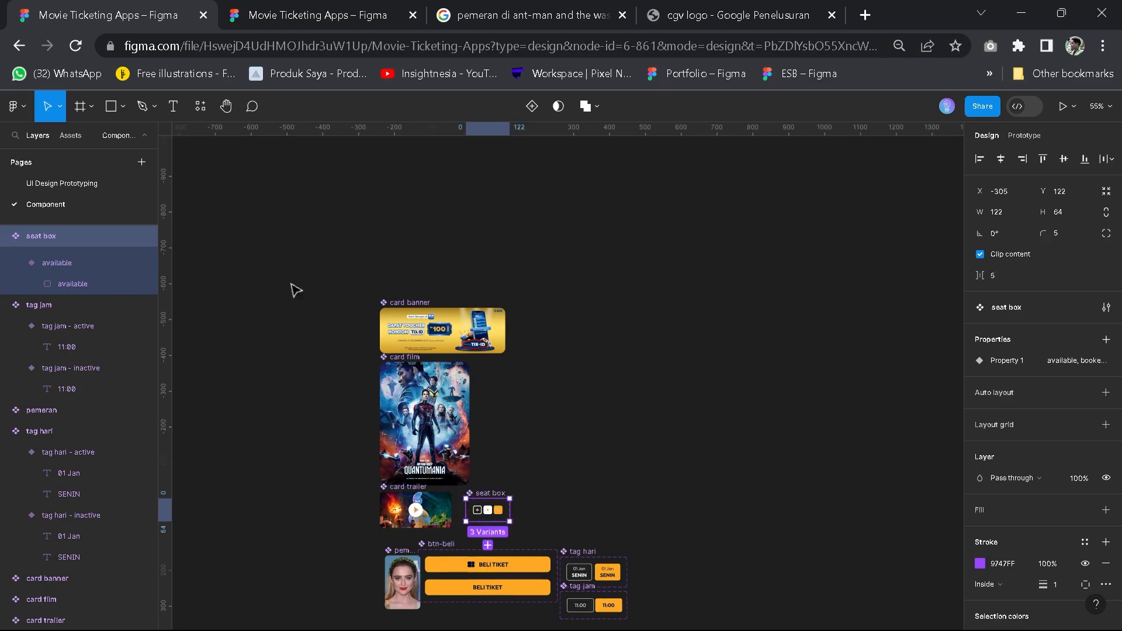
Return to the UI Design Prototyping page and hide the rulers
{"action": "key", "text": "Page_Up"}
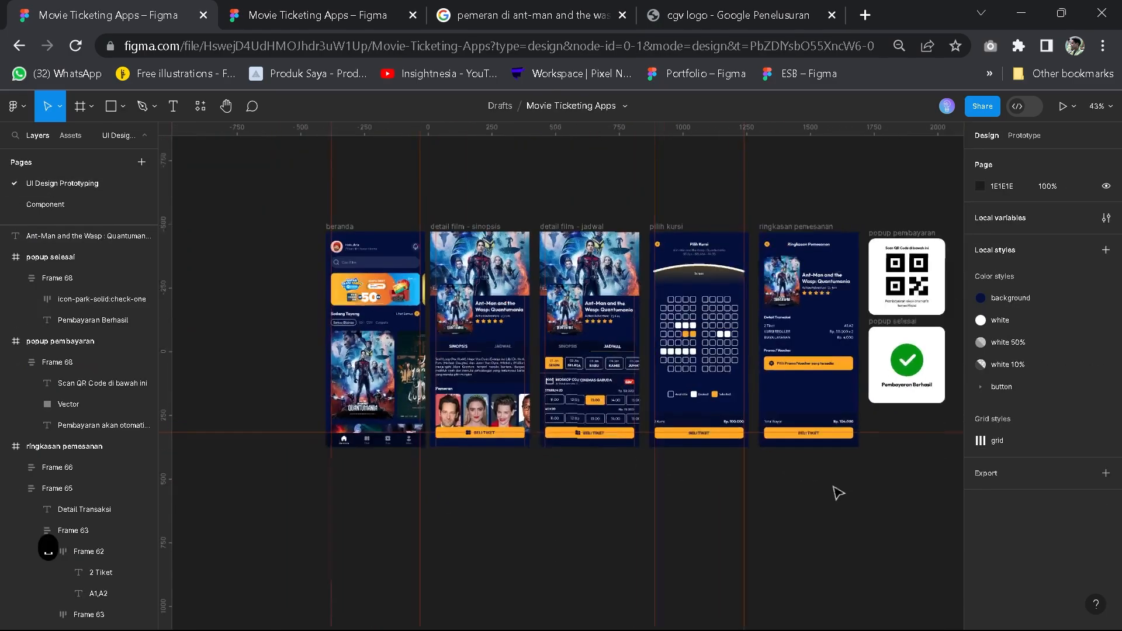
{"action": "scroll", "coordinate": [836, 491], "scroll_direction": "down", "scroll_amount": 1}
{"action": "left_click_drag", "start_coordinate": [836, 492], "coordinate": [811, 508]}
{"action": "scroll", "coordinate": [818, 507], "scroll_direction": "up", "scroll_amount": 2}
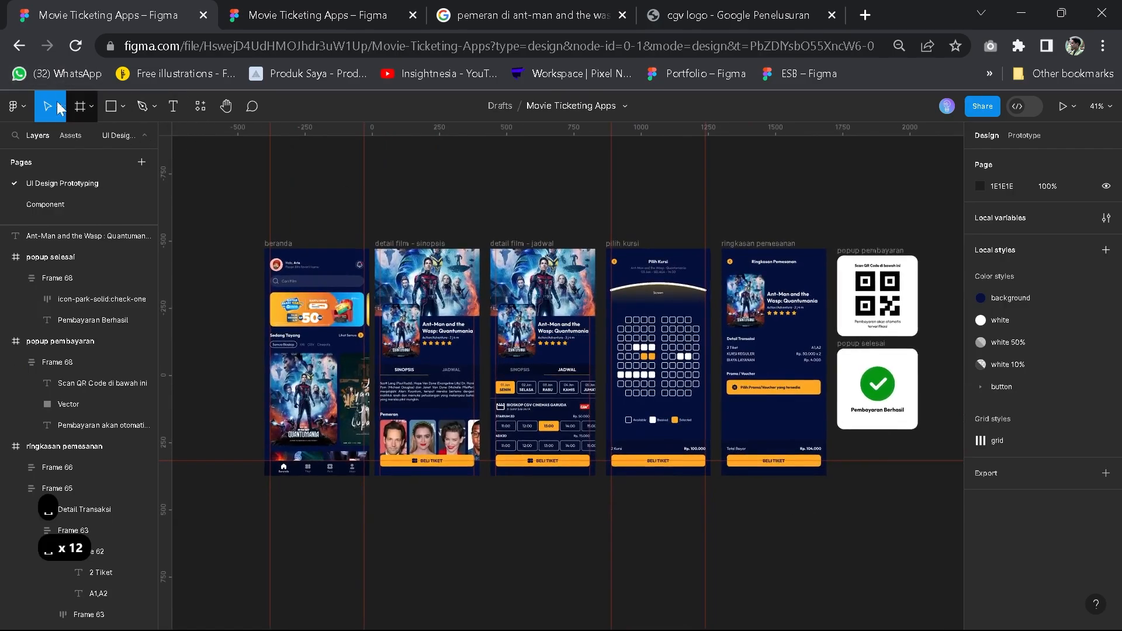
{"action": "left_click", "coordinate": [17, 106]}
{"action": "mouse_move", "coordinate": [104, 210]}
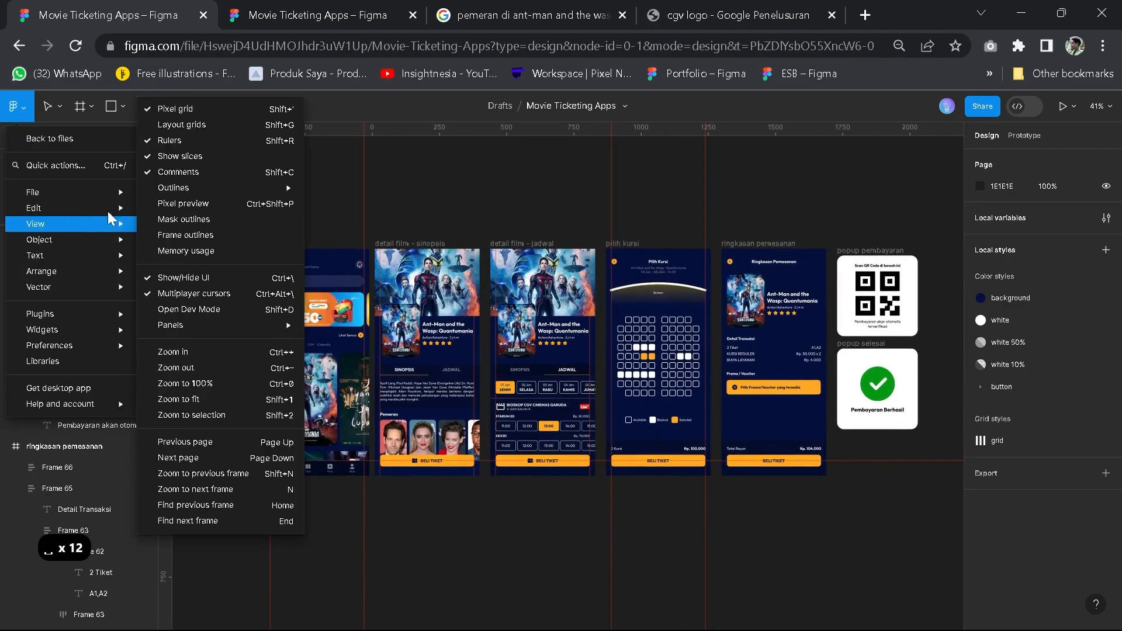
{"action": "left_click", "coordinate": [191, 142]}
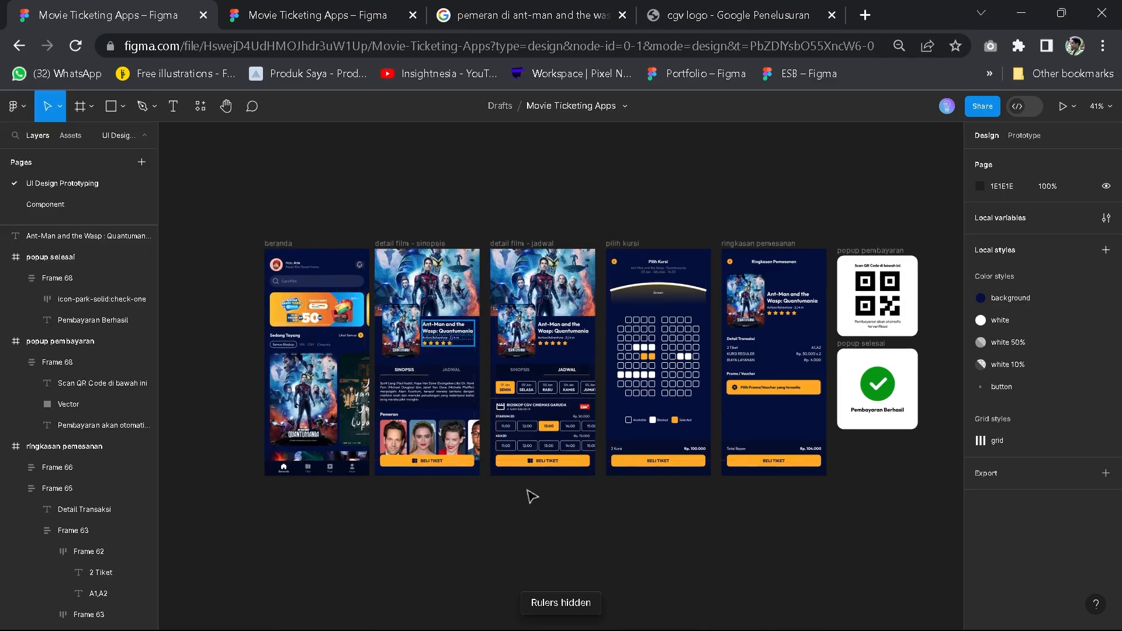
{"action": "scroll", "coordinate": [526, 506], "scroll_direction": "up", "scroll_amount": 3}
{"action": "scroll", "coordinate": [528, 508], "scroll_direction": "down", "scroll_amount": 2}
{"action": "key", "text": "space"}
{"action": "key", "text": "space"}
{"action": "key", "text": "space"}
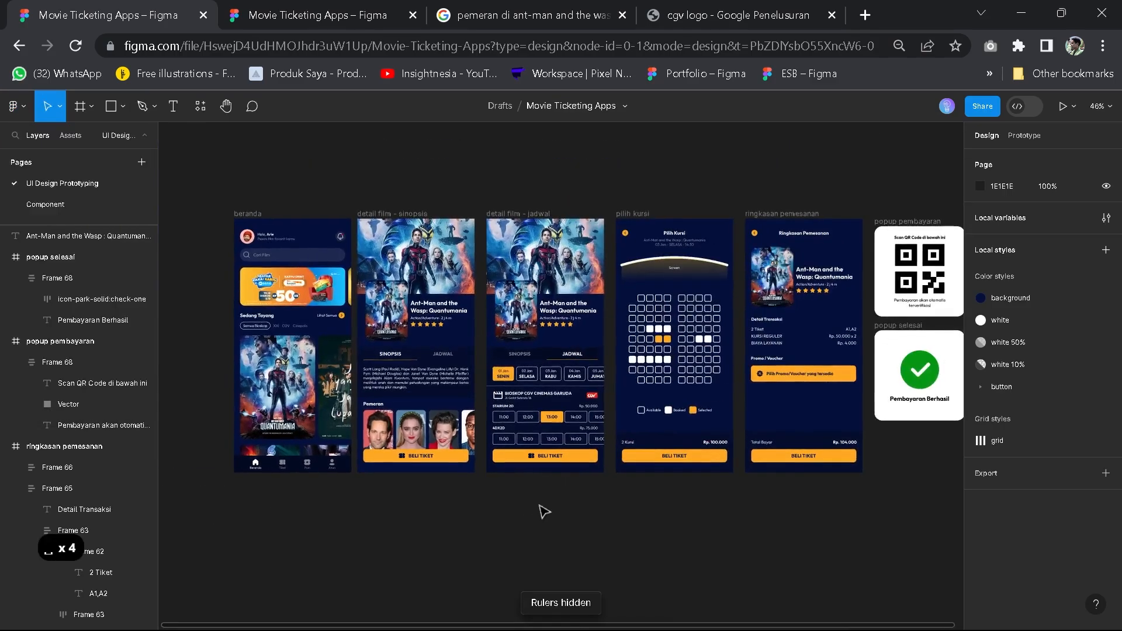
{"action": "key", "text": "space"}
{"action": "key", "text": "ctrl+z"}
{"action": "key", "text": "ctrl+z"}
{"action": "key", "text": "ctrl+z"}
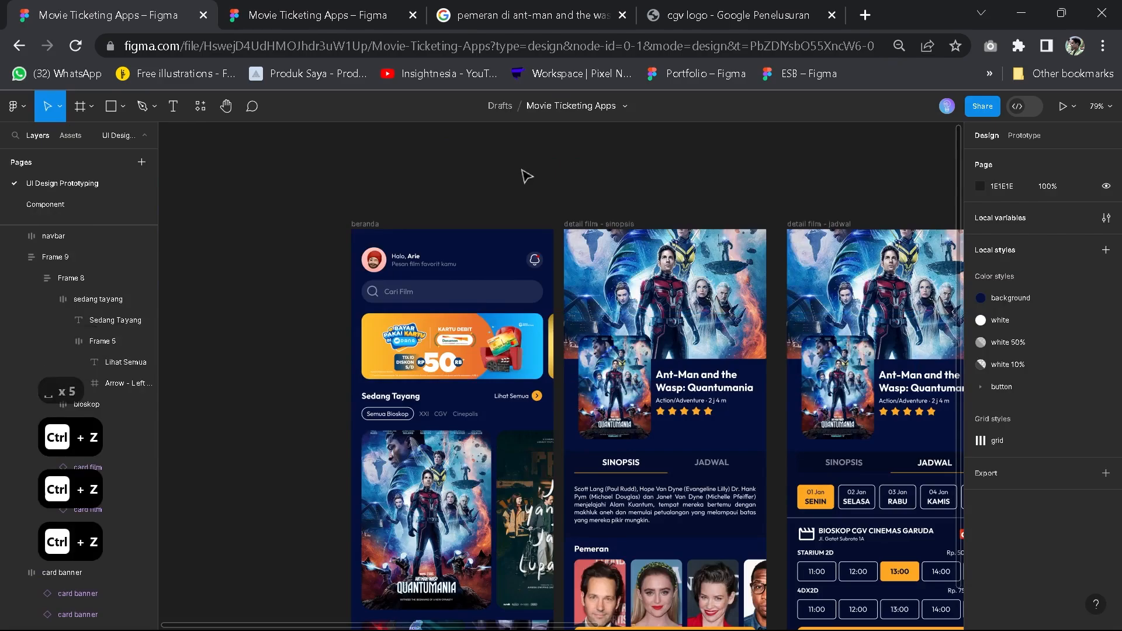
Left-align the auto layout of the beranda screen's card banner row and shrink the row's width to 370
{"action": "scroll", "coordinate": [447, 289], "scroll_direction": "up", "scroll_amount": 3}
{"action": "scroll", "coordinate": [468, 310], "scroll_direction": "down", "scroll_amount": 1}
{"action": "left_click", "coordinate": [496, 338]}
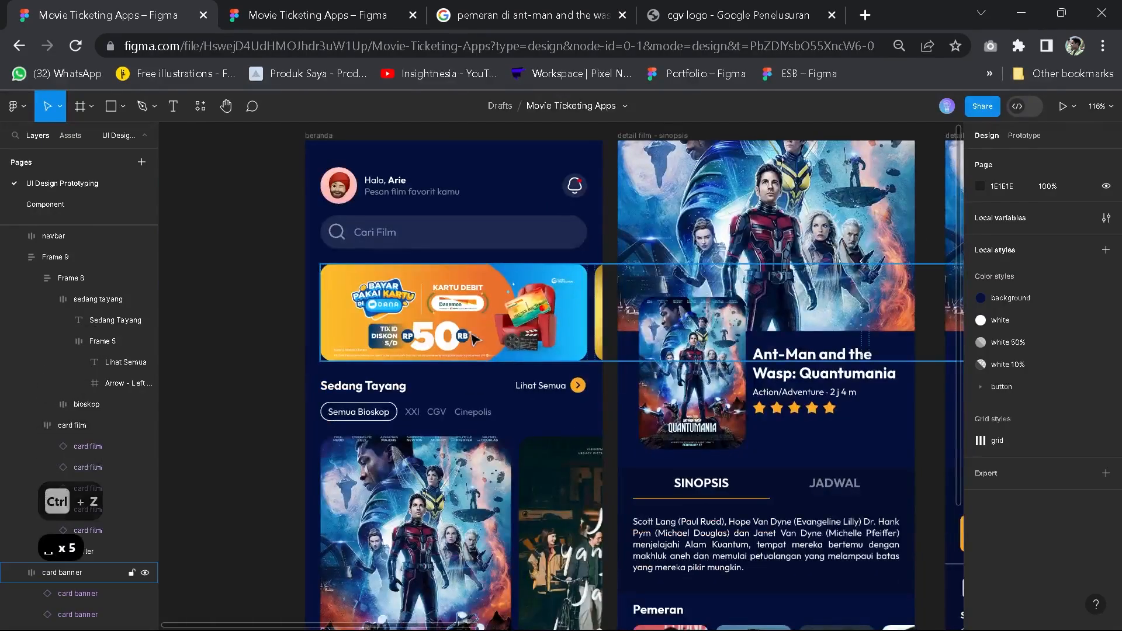
{"action": "key", "text": "space"}
{"action": "left_click_drag", "start_coordinate": [509, 321], "coordinate": [415, 337]}
{"action": "scroll", "coordinate": [416, 333], "scroll_direction": "down", "scroll_amount": 2}
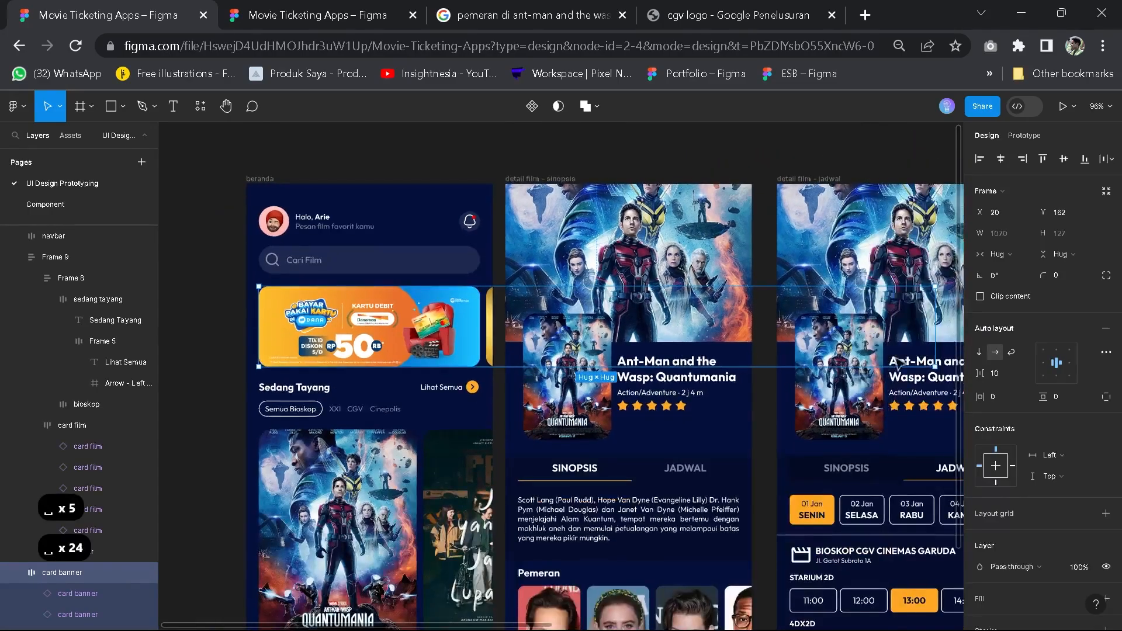
{"action": "left_click_drag", "start_coordinate": [935, 319], "coordinate": [355, 274]}
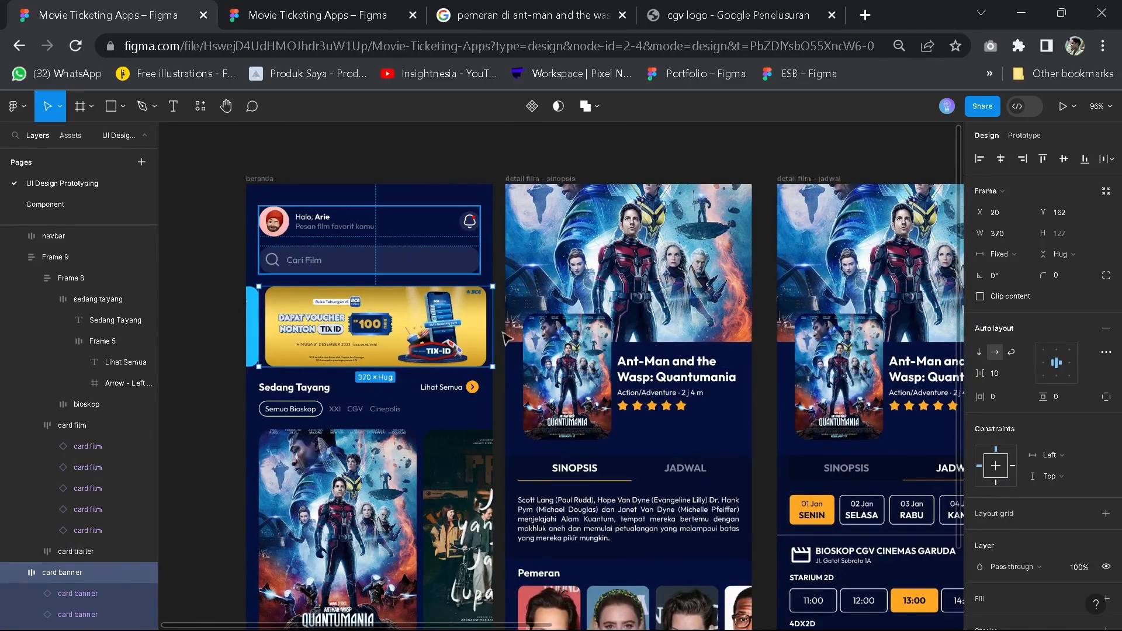
{"action": "key", "text": "ctrl+z"}
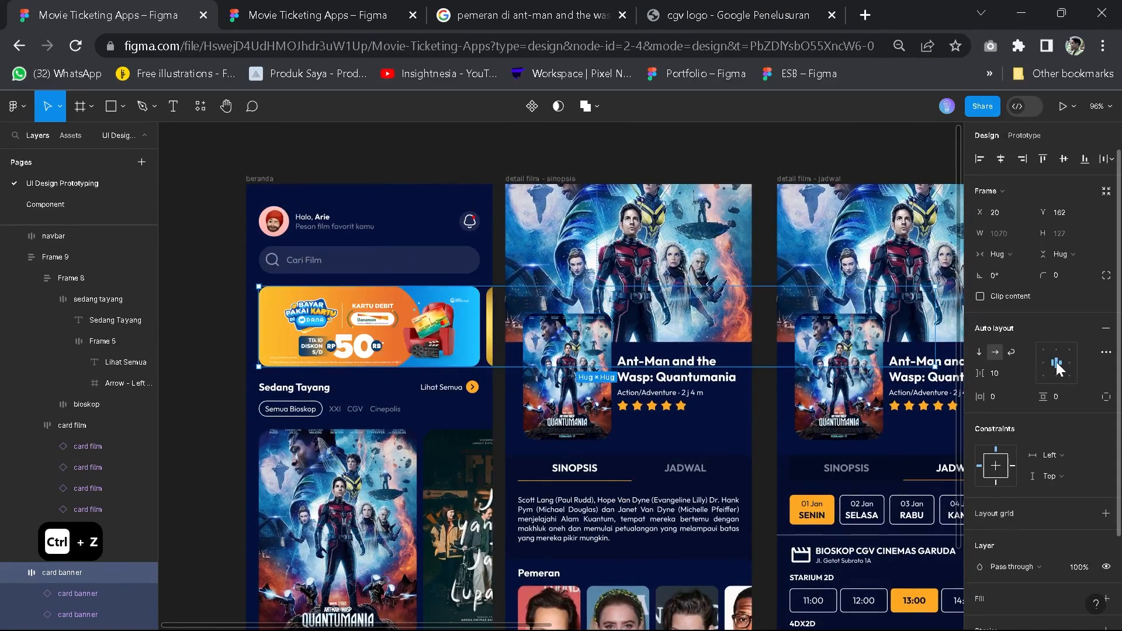
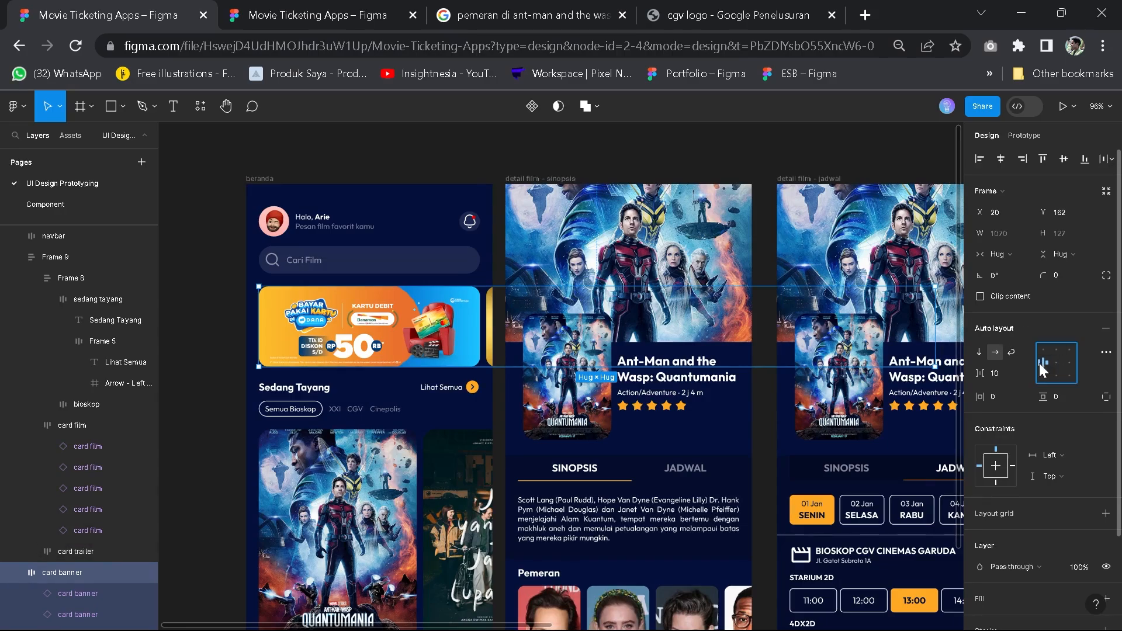
{"action": "left_click", "coordinate": [1039, 363]}
{"action": "scroll", "coordinate": [889, 333], "scroll_direction": "down", "scroll_amount": 1}
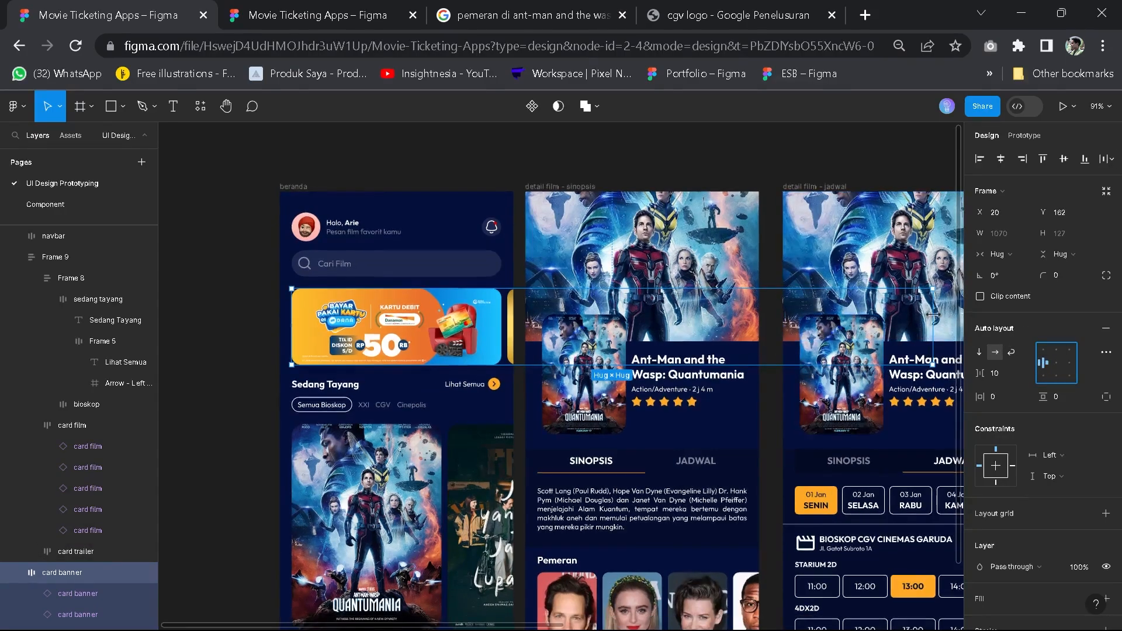
{"action": "left_click_drag", "start_coordinate": [934, 330], "coordinate": [513, 329]}
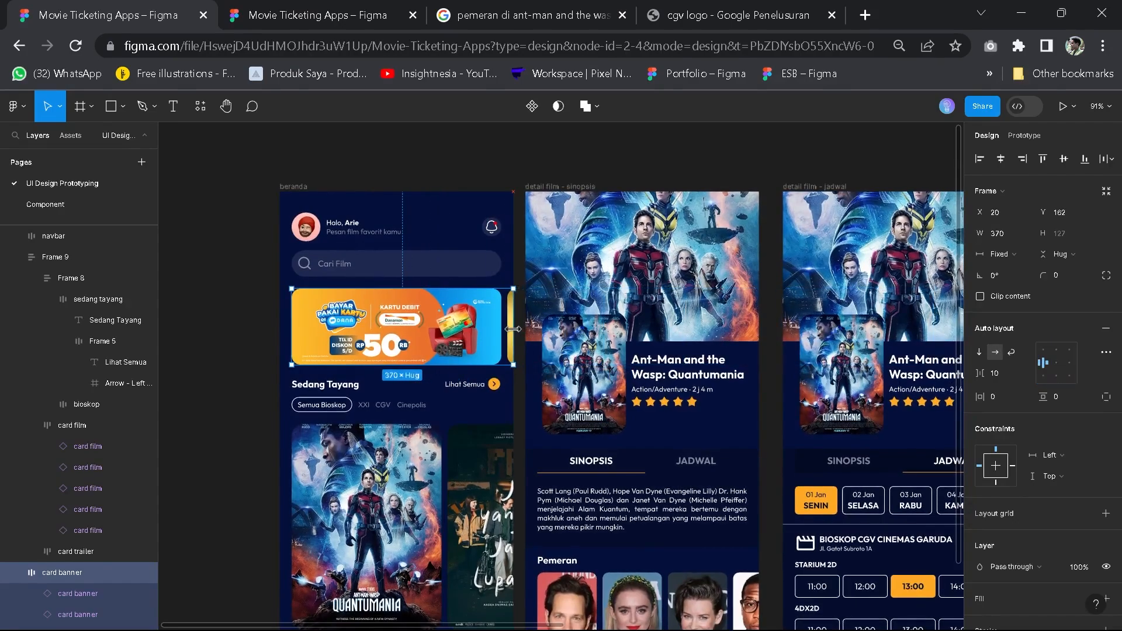
Fine-tune the card banner row's right edge to a width of 370 and set its prototype overflow to horizontal scrolling
{"action": "scroll", "coordinate": [502, 318], "scroll_direction": "up", "scroll_amount": 5}
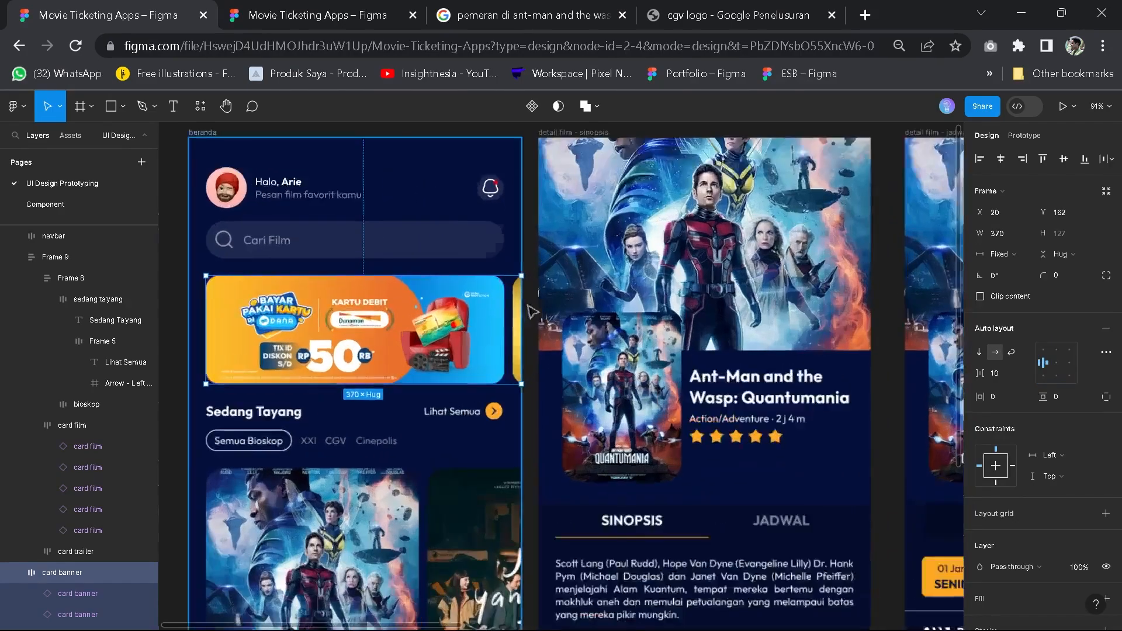
{"action": "left_click_drag", "start_coordinate": [528, 298], "coordinate": [526, 298]}
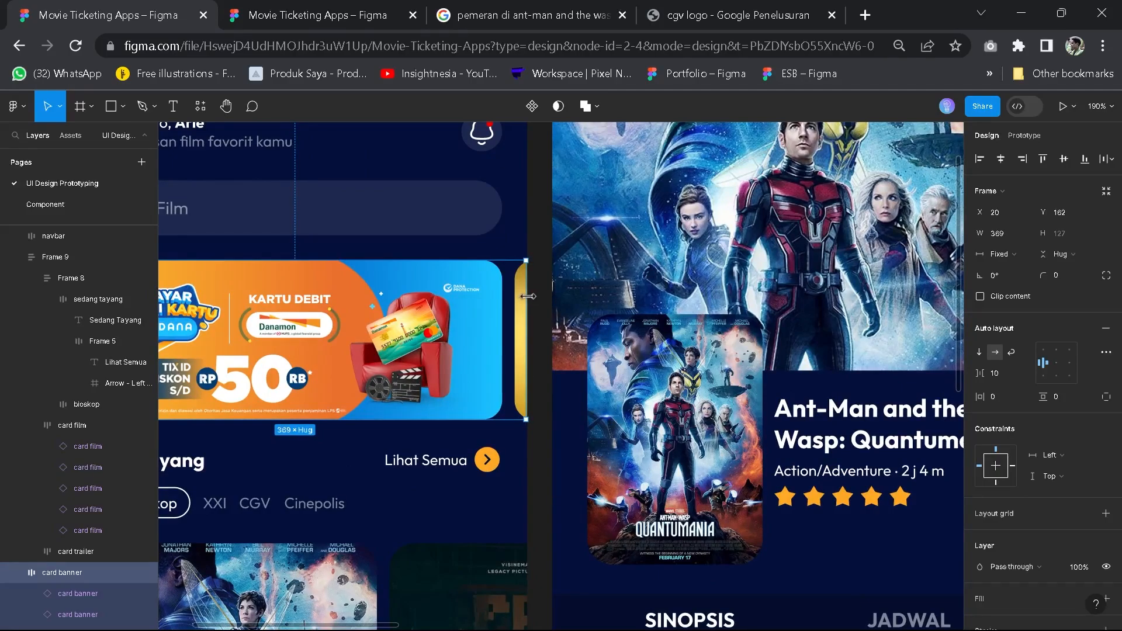
{"action": "scroll", "coordinate": [487, 291], "scroll_direction": "down", "scroll_amount": 4}
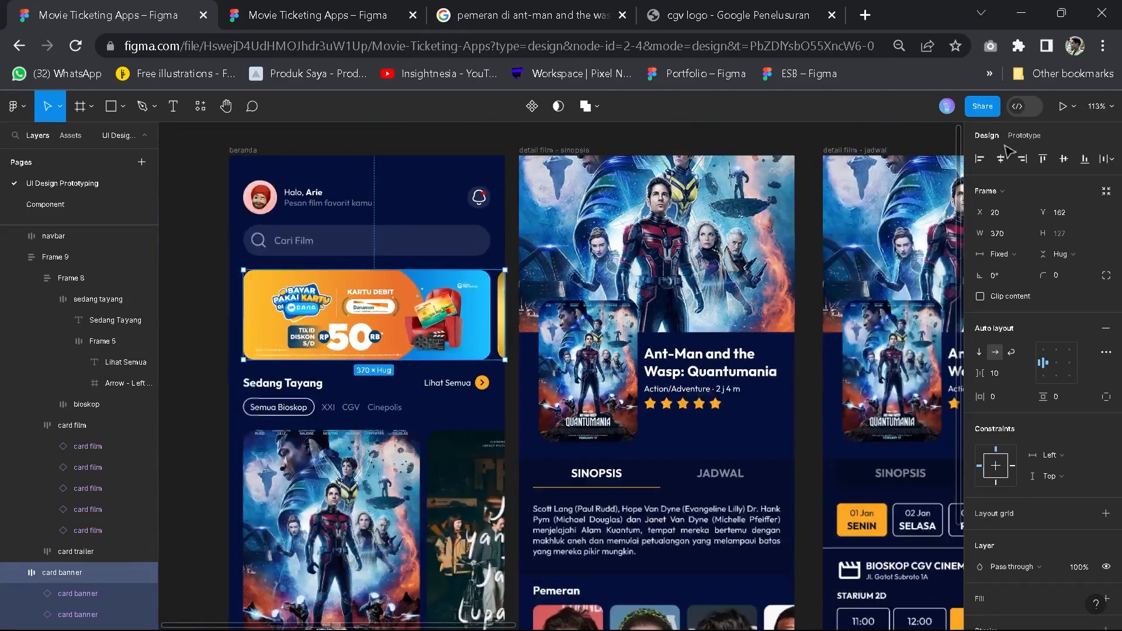
{"action": "left_click", "coordinate": [1033, 138]}
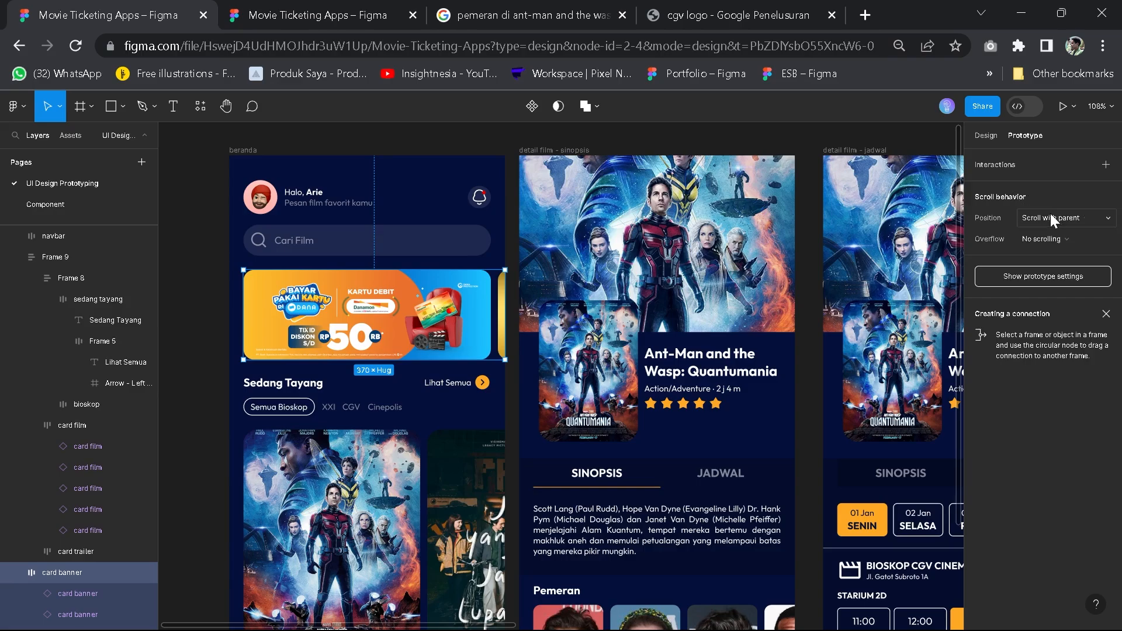
{"action": "left_click", "coordinate": [1033, 218]}
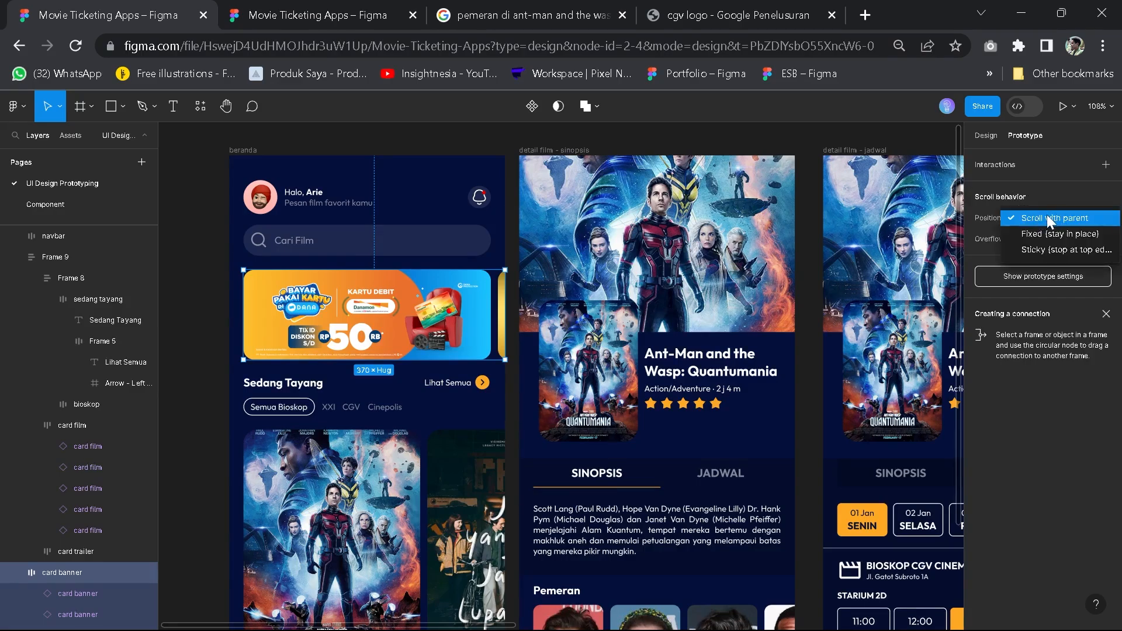
{"action": "left_click", "coordinate": [1046, 216]}
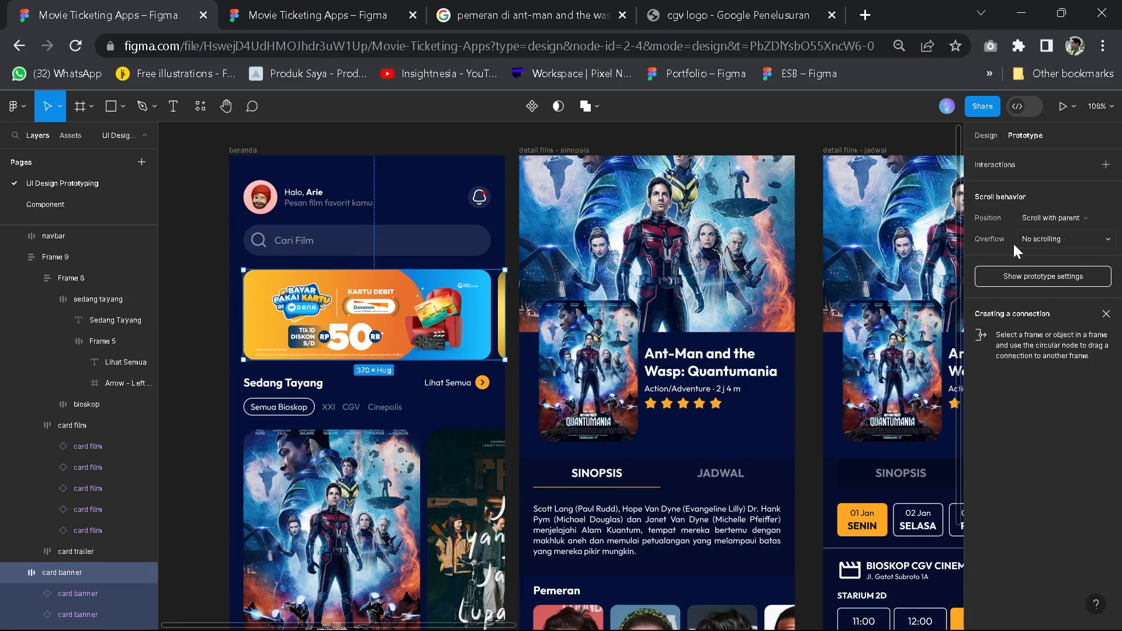
{"action": "left_click", "coordinate": [1040, 236]}
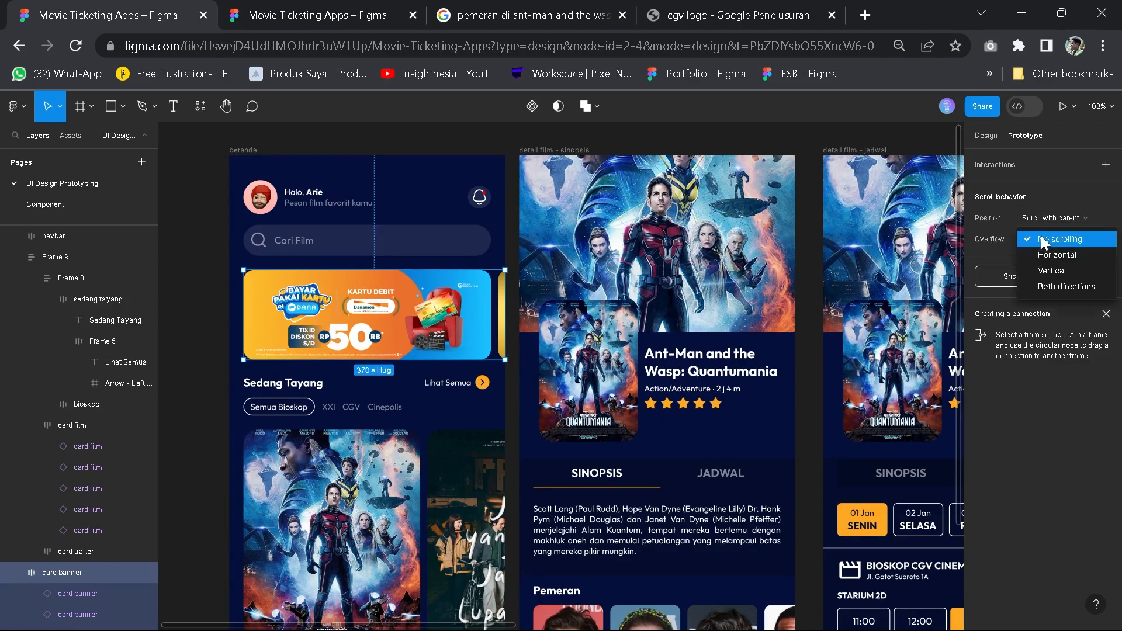
{"action": "left_click", "coordinate": [1066, 258]}
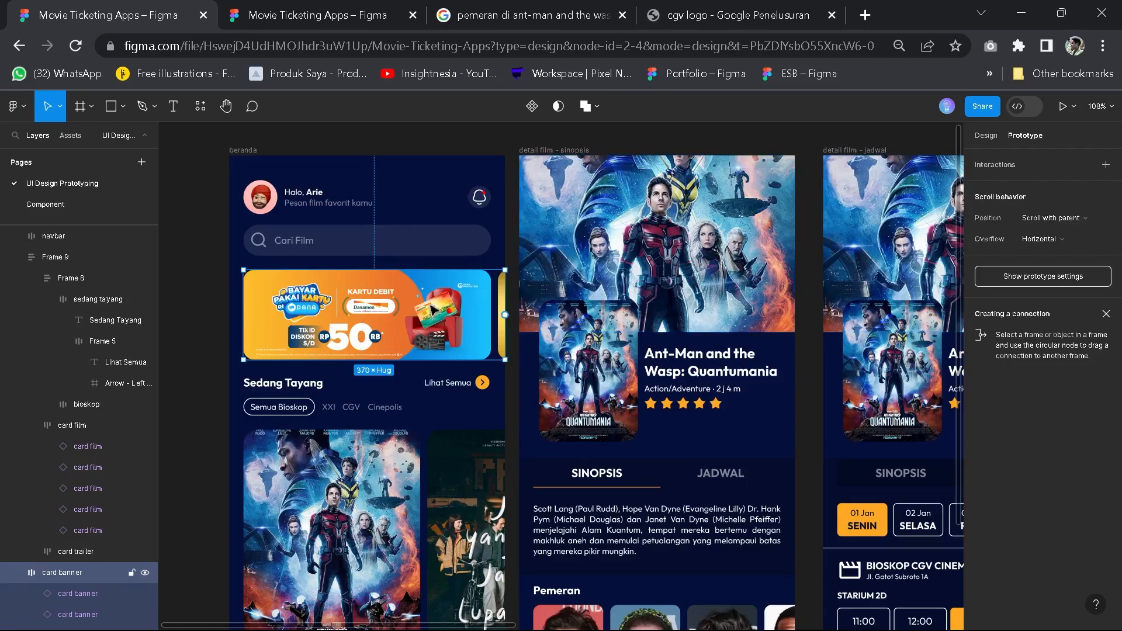
Left-align the auto layout of the beranda screen's card film row and shrink the row's width to 369
{"action": "scroll", "coordinate": [433, 309], "scroll_direction": "down", "scroll_amount": 2}
{"action": "left_click", "coordinate": [417, 453]}
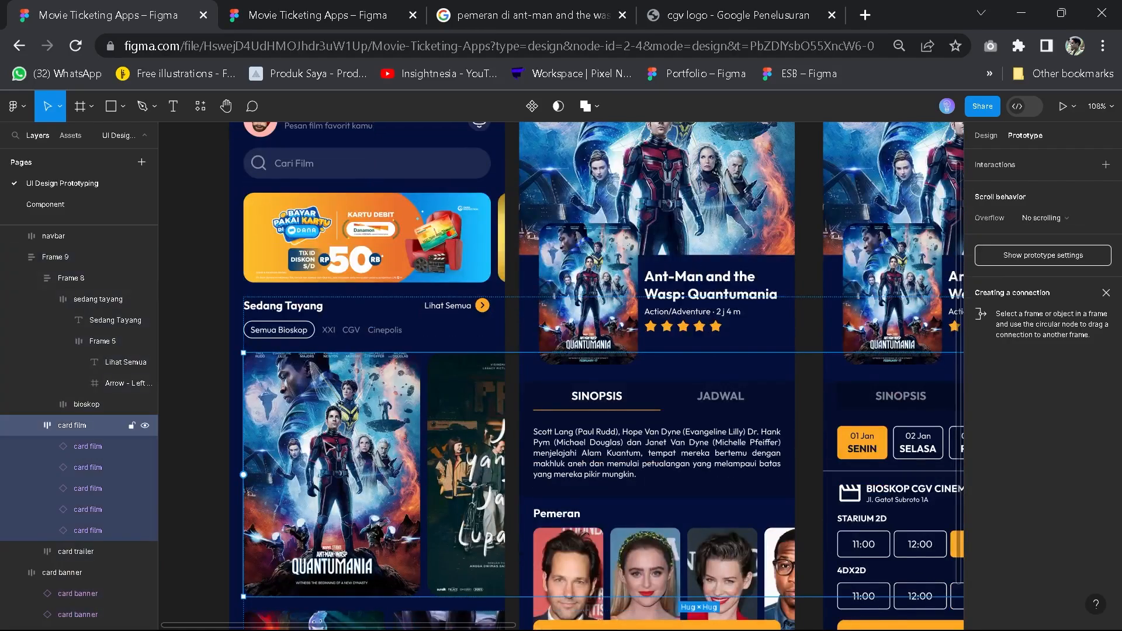
{"action": "scroll", "coordinate": [681, 422], "scroll_direction": "down", "scroll_amount": 3}
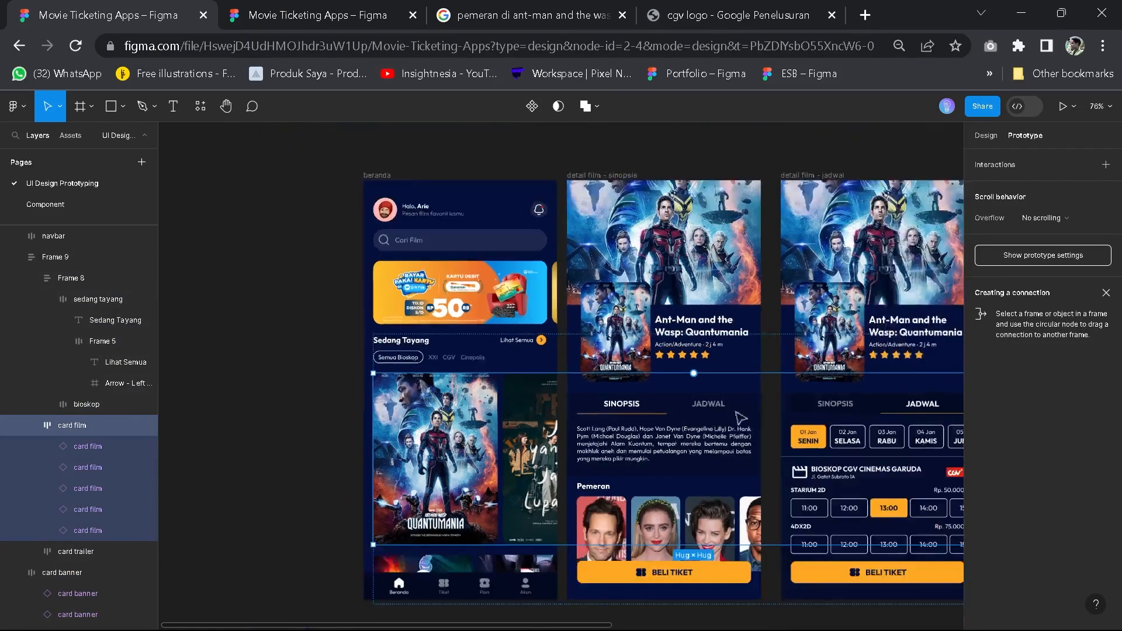
{"action": "left_click_drag", "start_coordinate": [708, 421], "coordinate": [582, 374]}
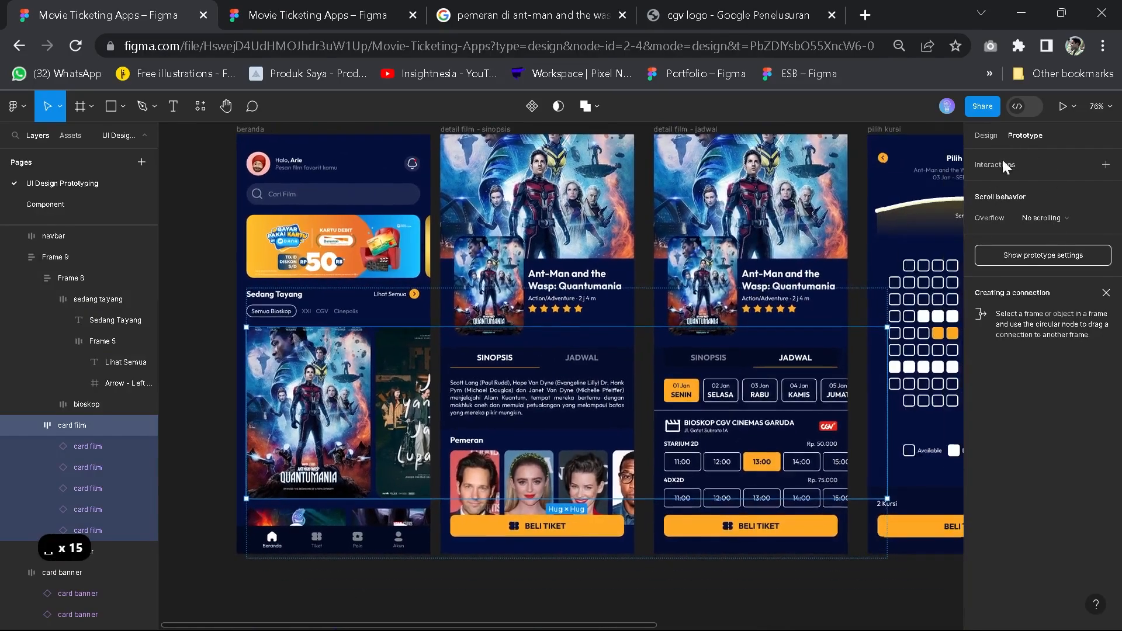
{"action": "left_click", "coordinate": [994, 134]}
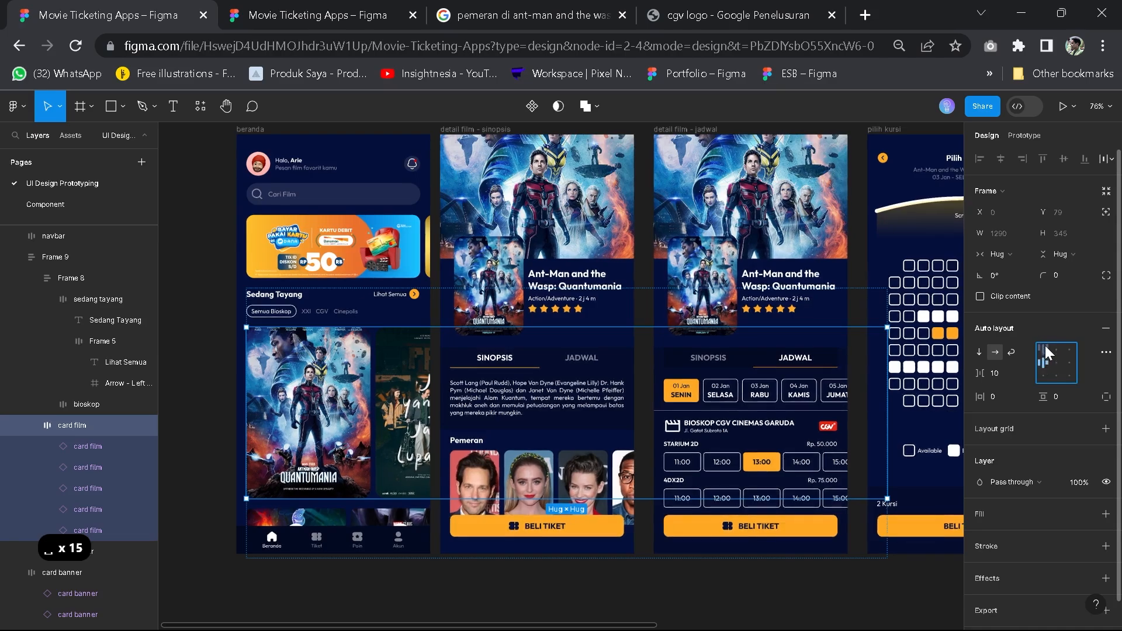
{"action": "left_click", "coordinate": [1043, 363]}
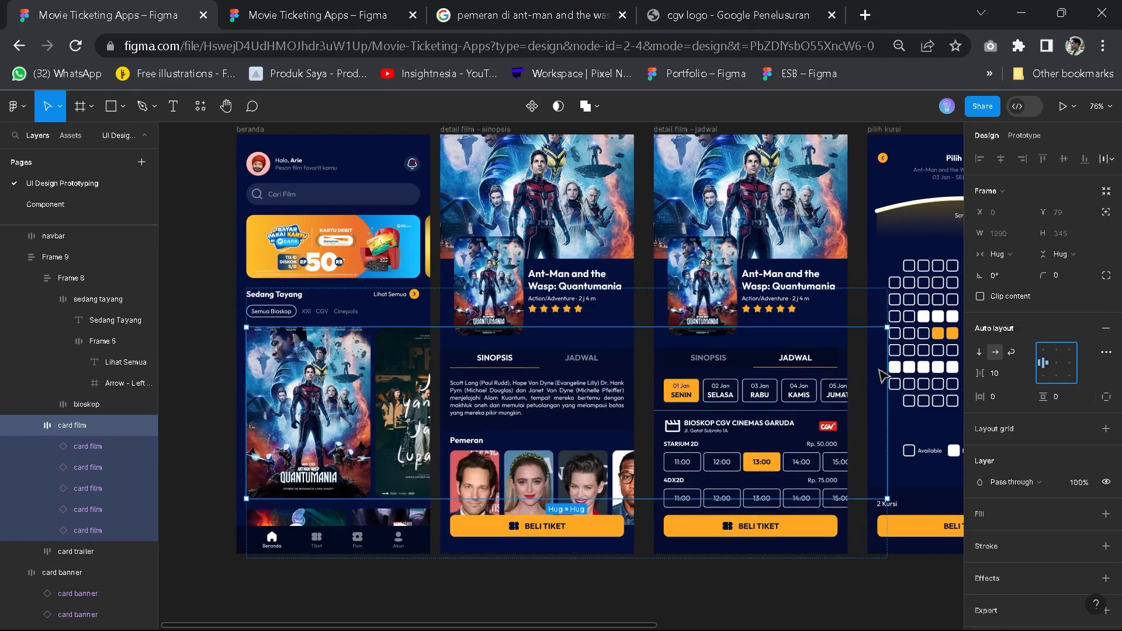
{"action": "left_click_drag", "start_coordinate": [887, 356], "coordinate": [452, 388]}
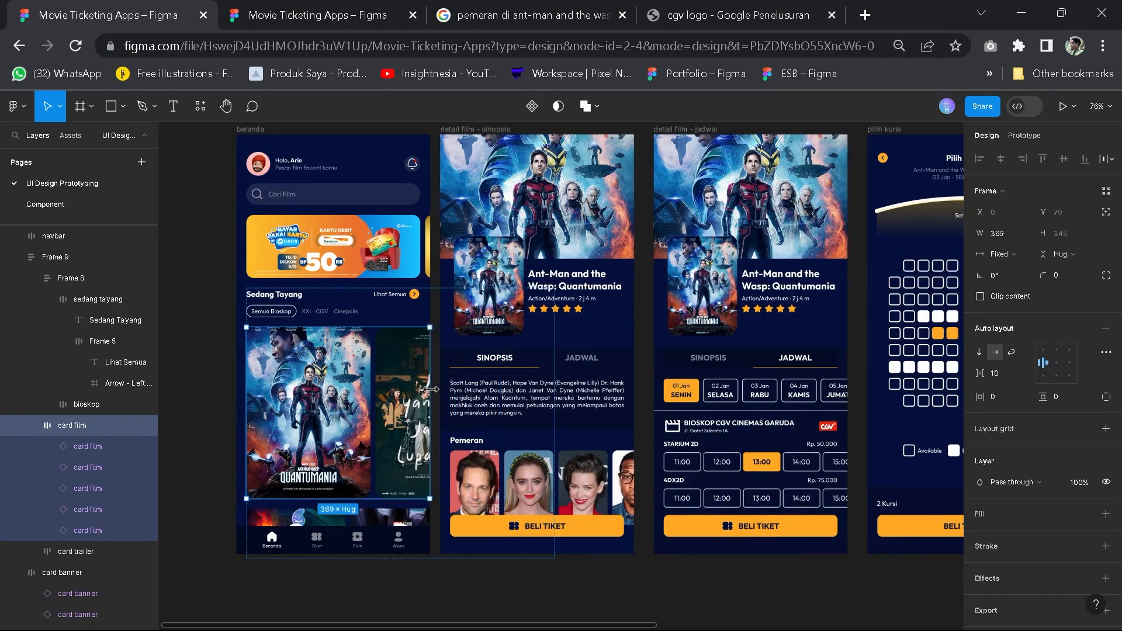
Set the card film row's prototype overflow to horizontal scrolling
{"action": "left_click", "coordinate": [1022, 136]}
{"action": "left_click", "coordinate": [1069, 219]}
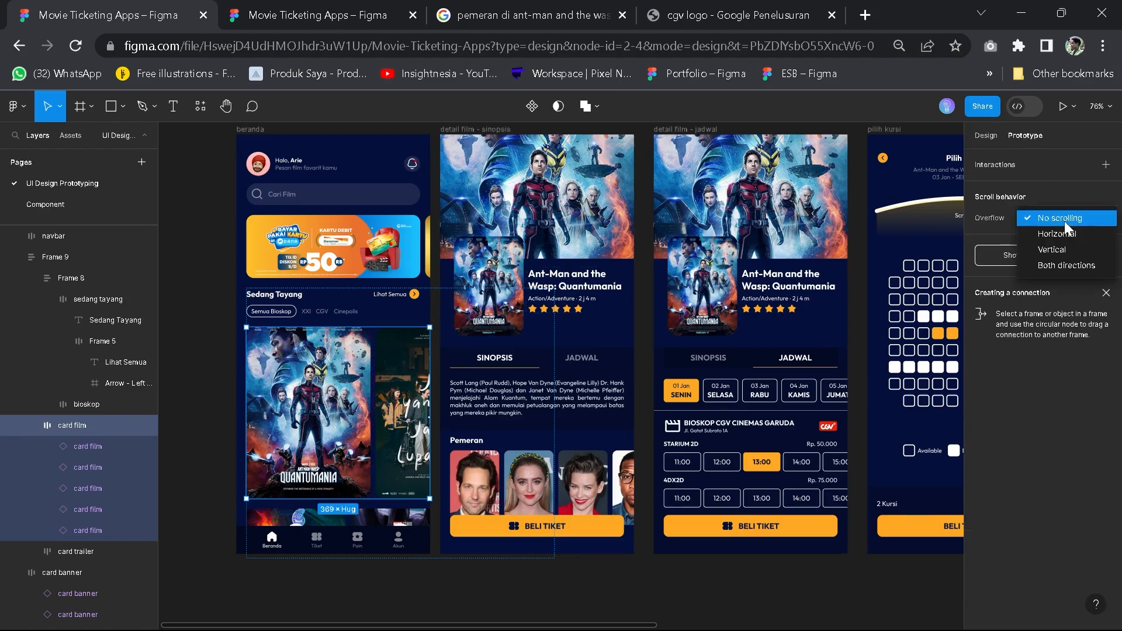
{"action": "left_click", "coordinate": [1061, 234]}
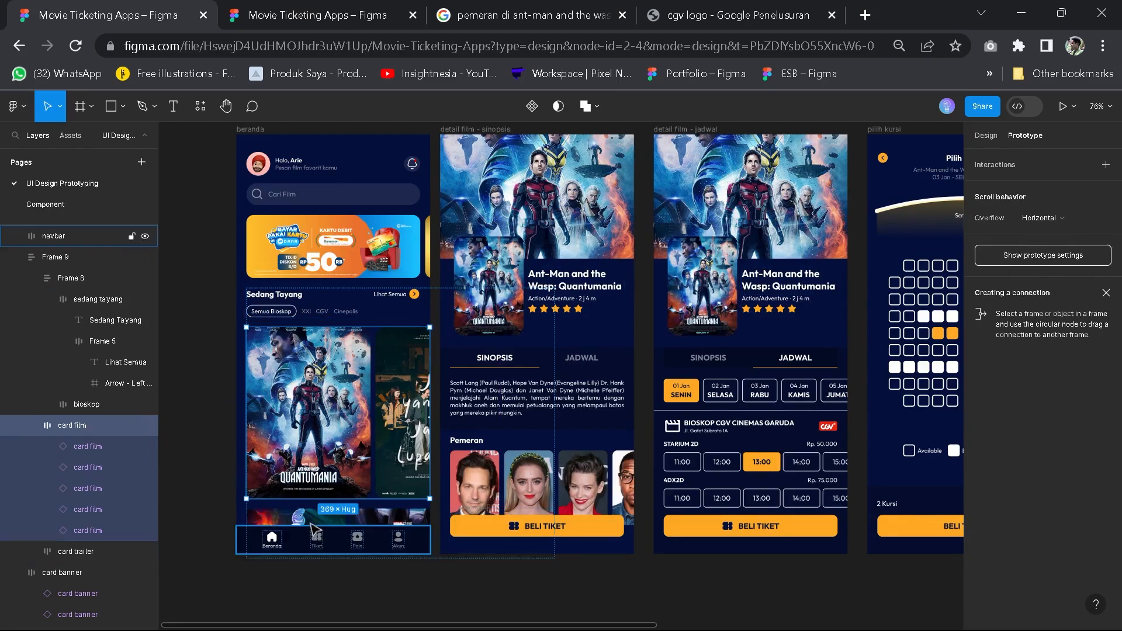
Shrink the card trailer row's width to 369 and set its prototype overflow to horizontal scrolling
{"action": "left_click", "coordinate": [275, 518]}
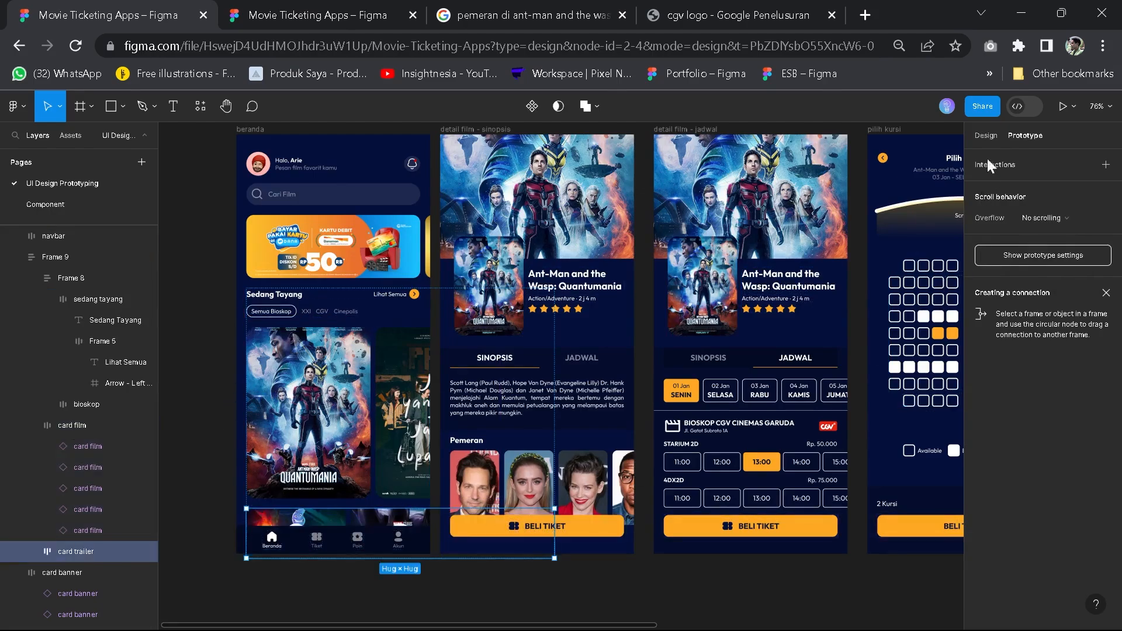
{"action": "left_click_drag", "start_coordinate": [535, 519], "coordinate": [440, 520]}
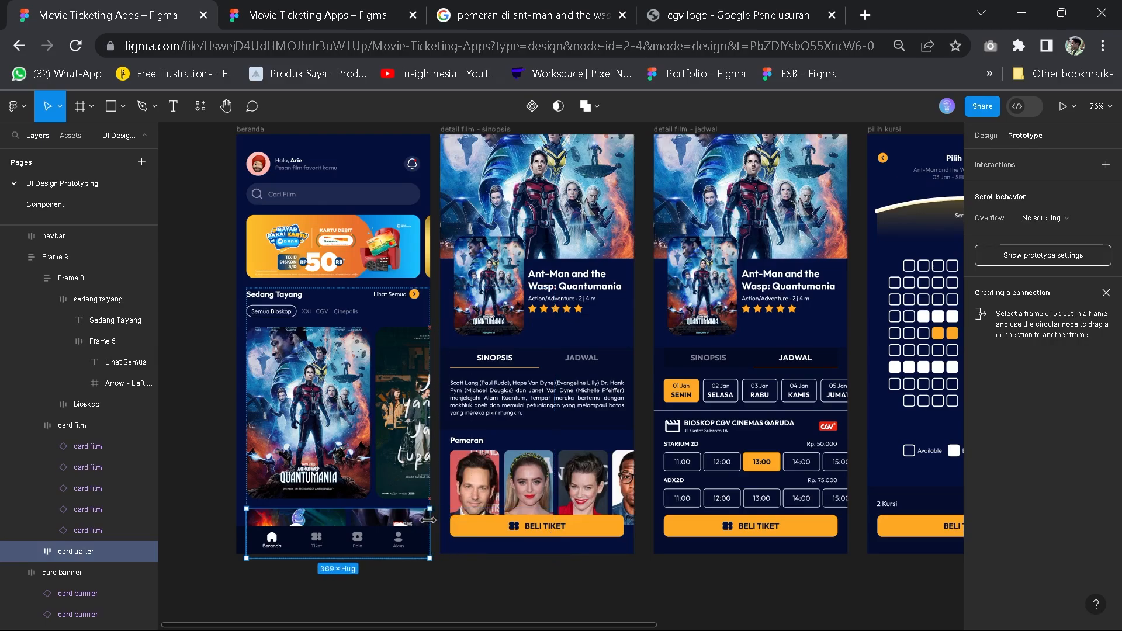
{"action": "left_click", "coordinate": [1048, 220]}
{"action": "left_click", "coordinate": [1050, 236]}
Present the beranda screen as a prototype and test swiping the banner, film and trailer rows horizontally
{"action": "left_click", "coordinate": [196, 170]}
{"action": "scroll", "coordinate": [195, 170], "scroll_direction": "up", "scroll_amount": 1}
{"action": "left_click", "coordinate": [272, 170]}
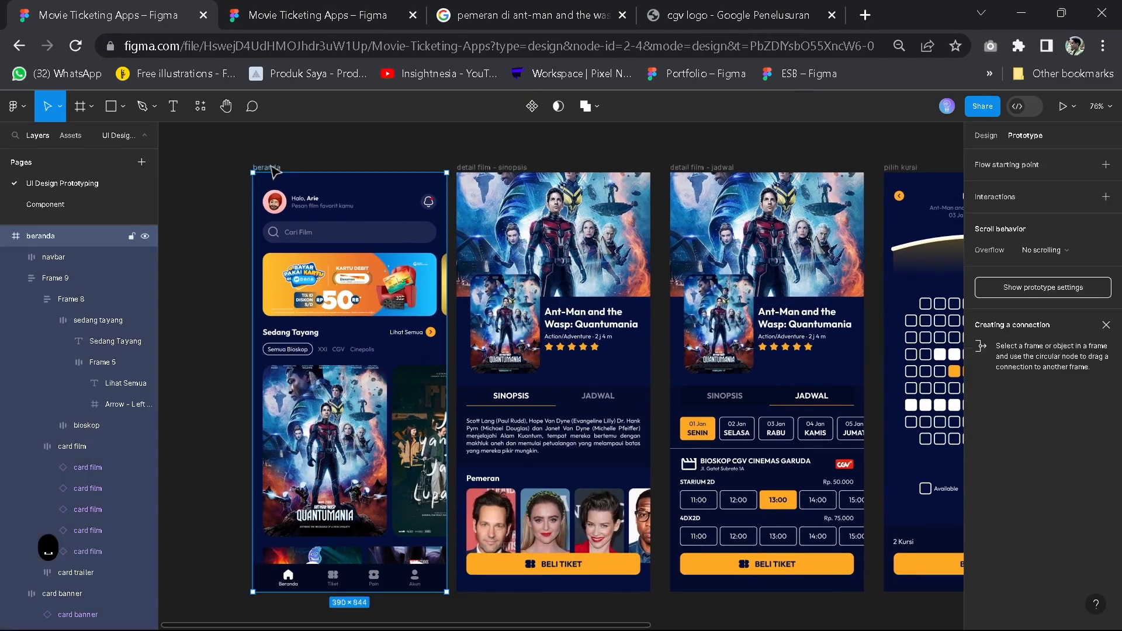
{"action": "left_click", "coordinate": [1063, 106]}
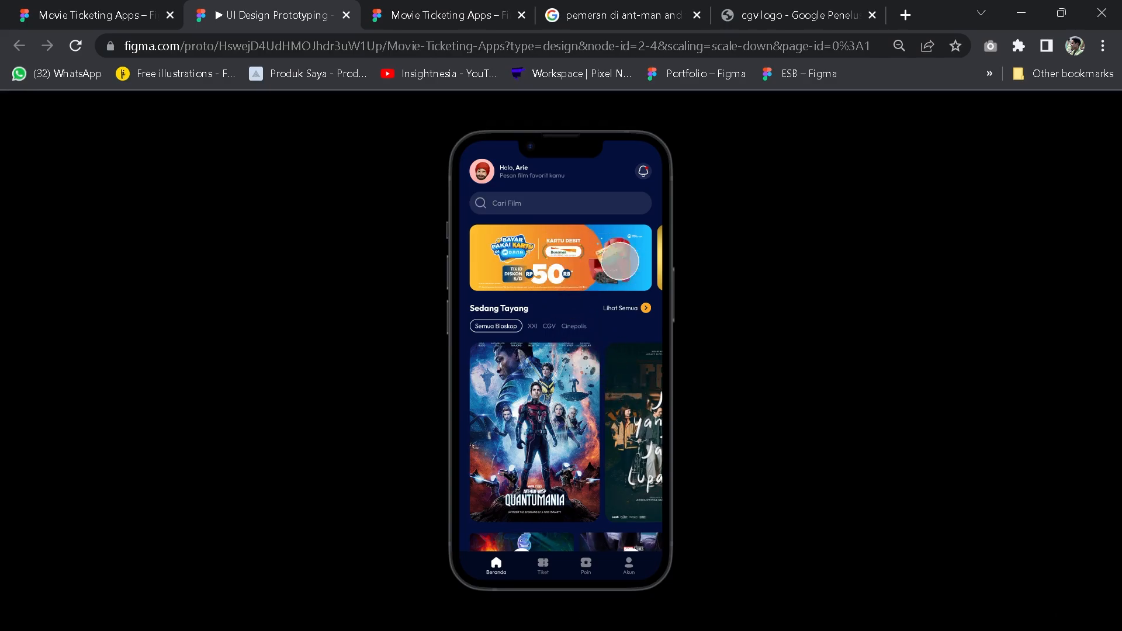
{"action": "left_click", "coordinate": [93, 15]}
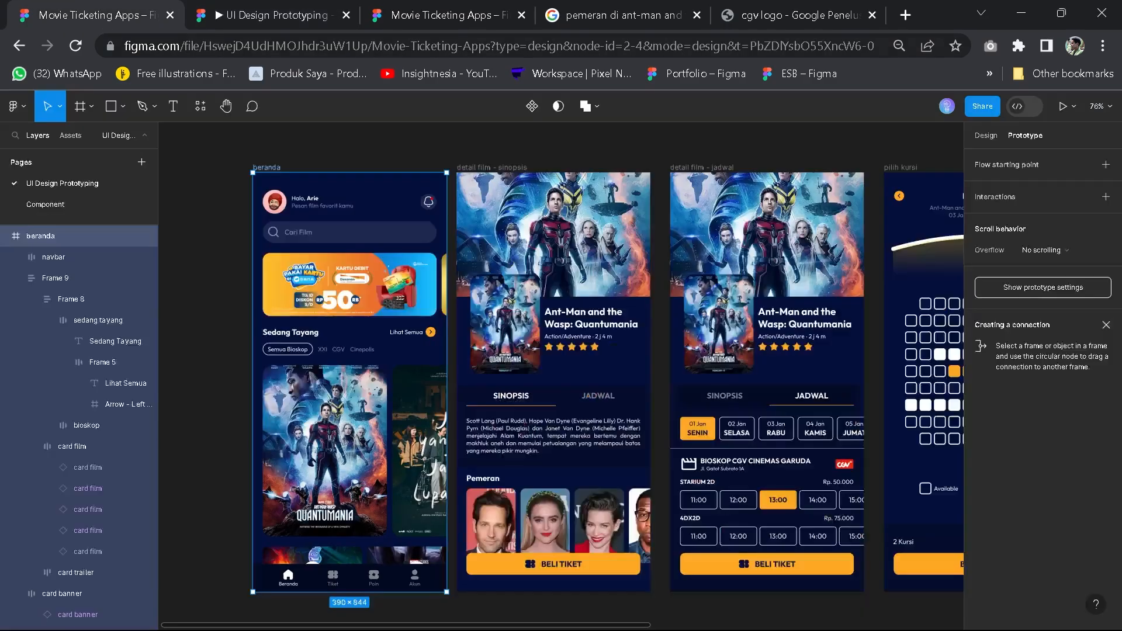
{"action": "key", "text": "ctrl+Tab"}
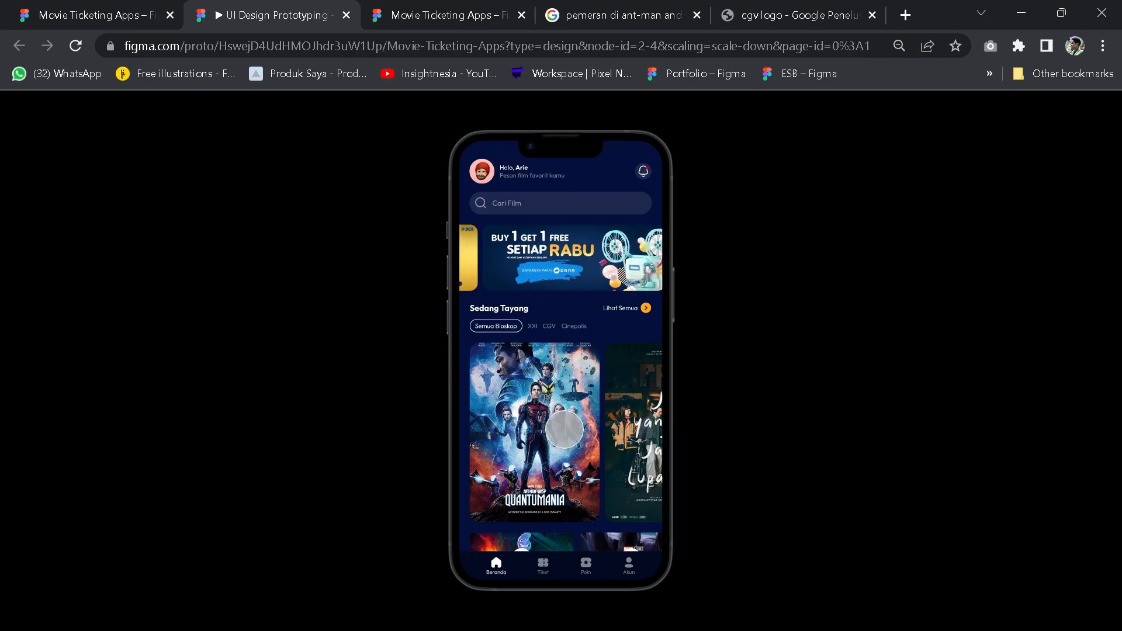
{"action": "left_click_drag", "start_coordinate": [621, 453], "coordinate": [530, 450]}
{"action": "left_click_drag", "start_coordinate": [605, 450], "coordinate": [526, 443]}
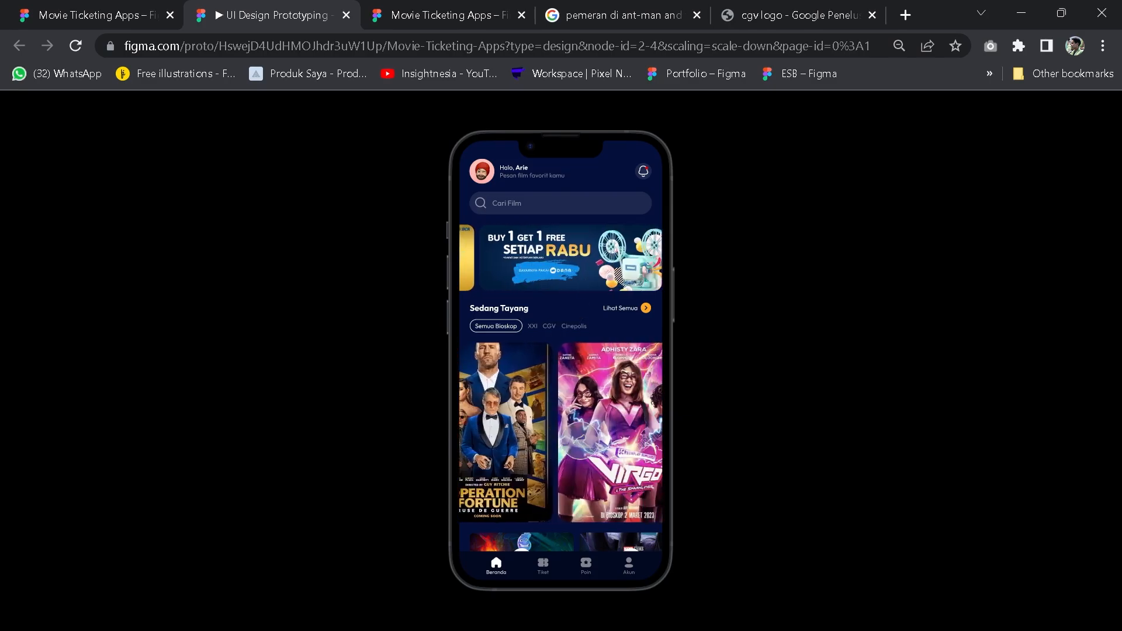
{"action": "mouse_move", "coordinate": [605, 442]}
{"action": "left_mouse_down"}
{"action": "mouse_move", "coordinate": [519, 437]}
{"action": "mouse_move", "coordinate": [601, 426]}
{"action": "left_mouse_up"}
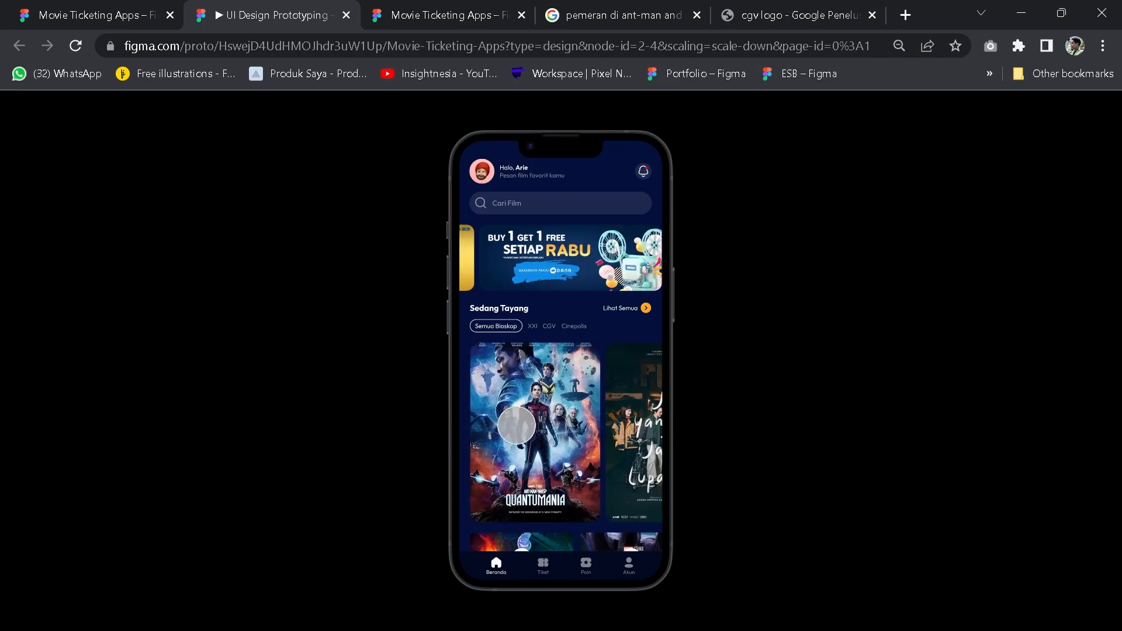
{"action": "left_click_drag", "start_coordinate": [570, 540], "coordinate": [471, 536]}
{"action": "left_click_drag", "start_coordinate": [613, 533], "coordinate": [523, 457]}
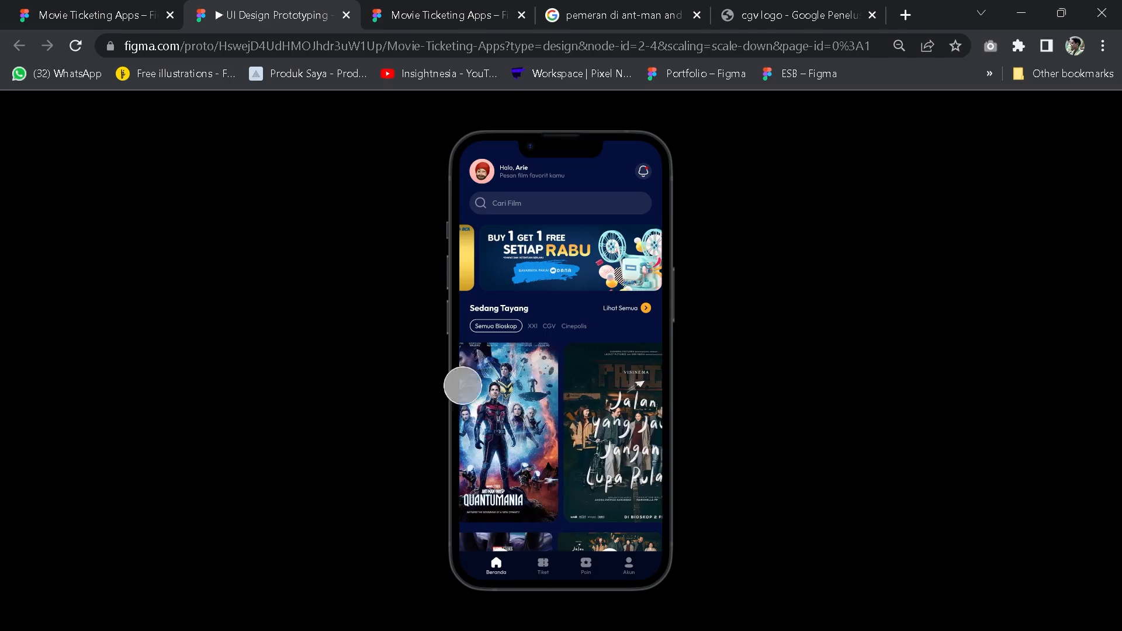
Return to the design file and set the beranda navbar's scroll position to Fixed (stay in place)
{"action": "left_click", "coordinate": [88, 12]}
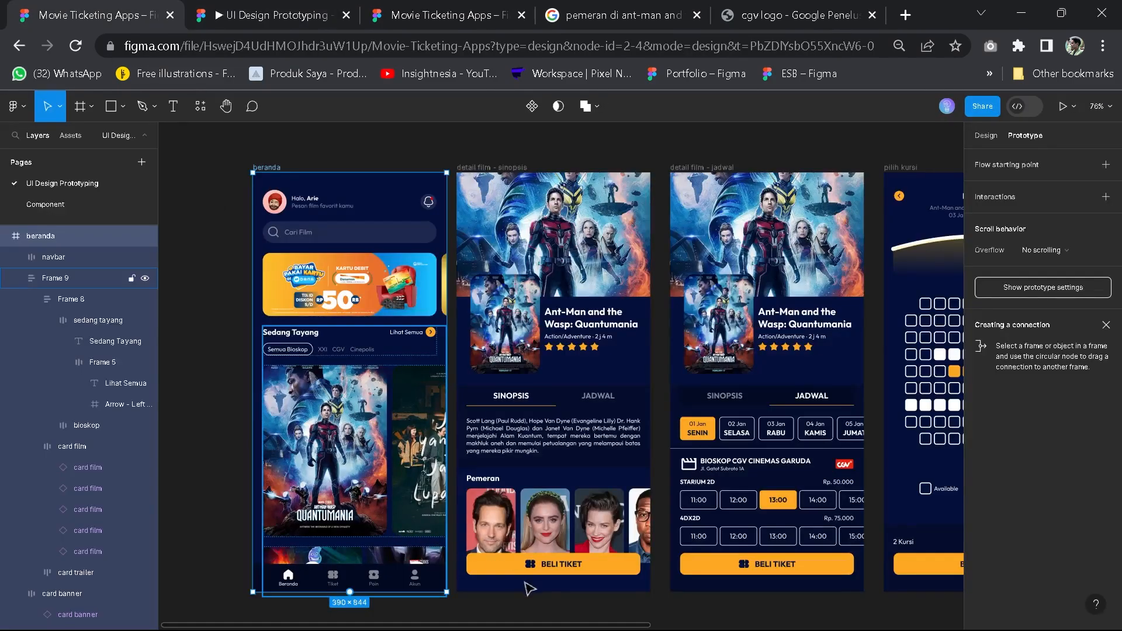
{"action": "left_click", "coordinate": [470, 610]}
{"action": "left_click_drag", "start_coordinate": [559, 553], "coordinate": [649, 491]}
{"action": "scroll", "coordinate": [443, 496], "scroll_direction": "up", "scroll_amount": 2}
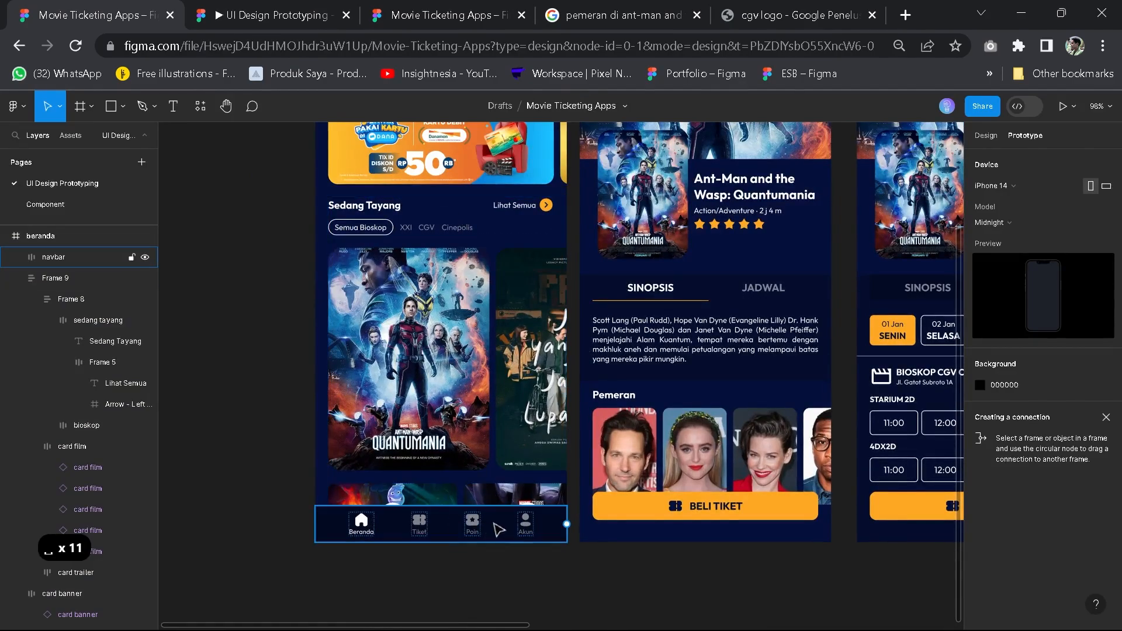
{"action": "left_click", "coordinate": [498, 528]}
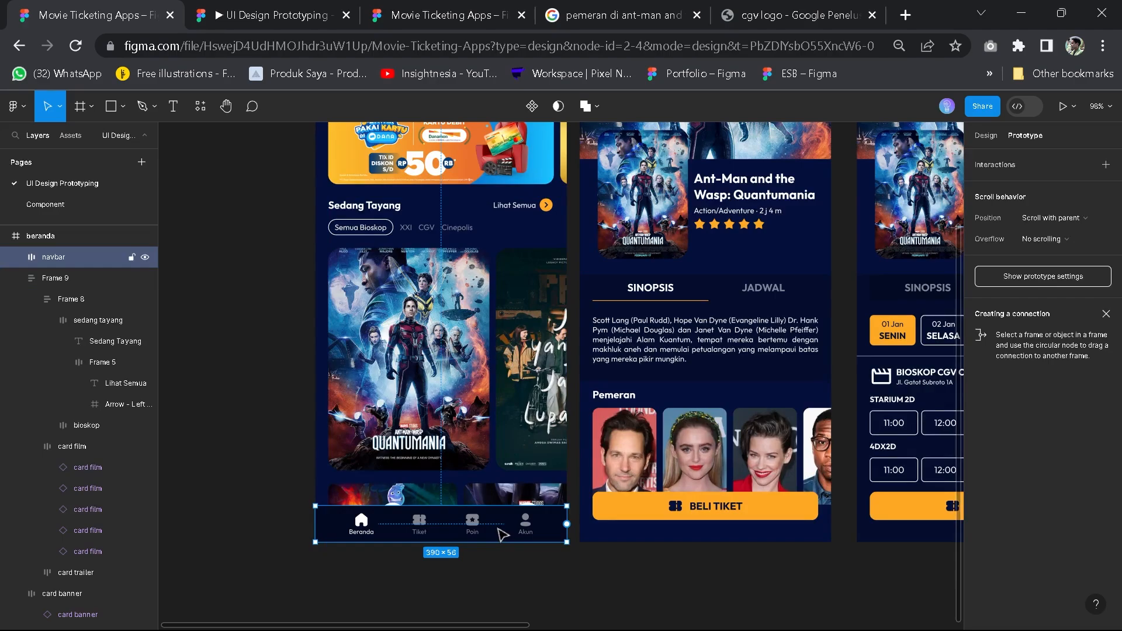
{"action": "left_click", "coordinate": [498, 547]}
{"action": "left_click", "coordinate": [507, 518]}
{"action": "left_click", "coordinate": [1057, 215]}
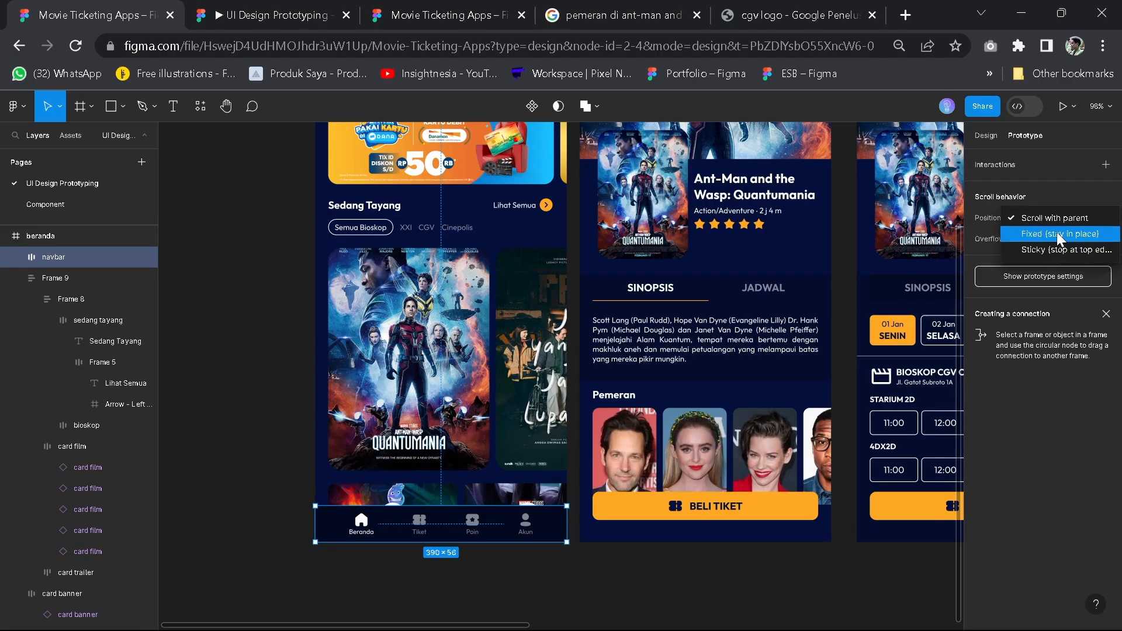
{"action": "left_click", "coordinate": [1056, 232]}
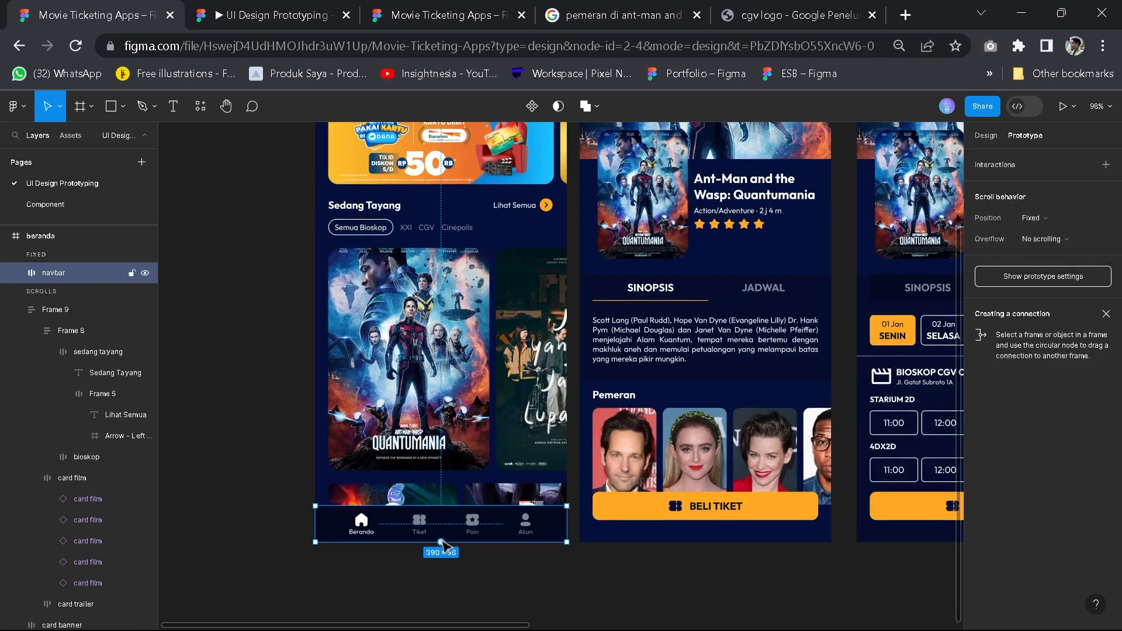
Extend the beranda frame downward to a height of 903, keeping its width of 390
{"action": "left_click", "coordinate": [489, 498]}
{"action": "scroll", "coordinate": [300, 413], "scroll_direction": "down", "scroll_amount": 5}
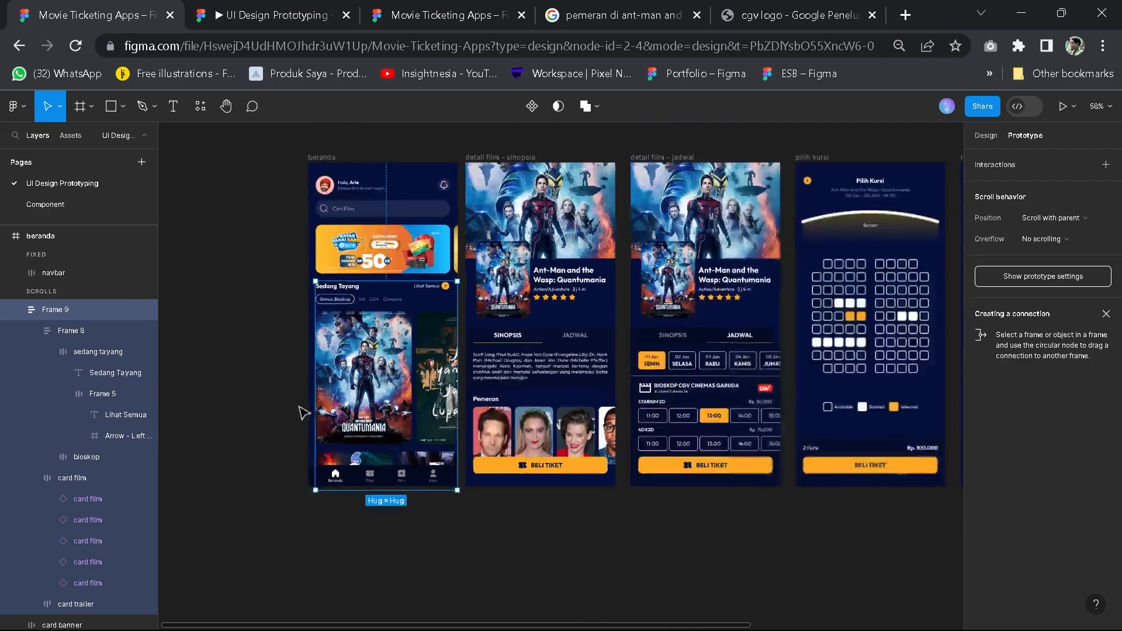
{"action": "left_click", "coordinate": [287, 389]}
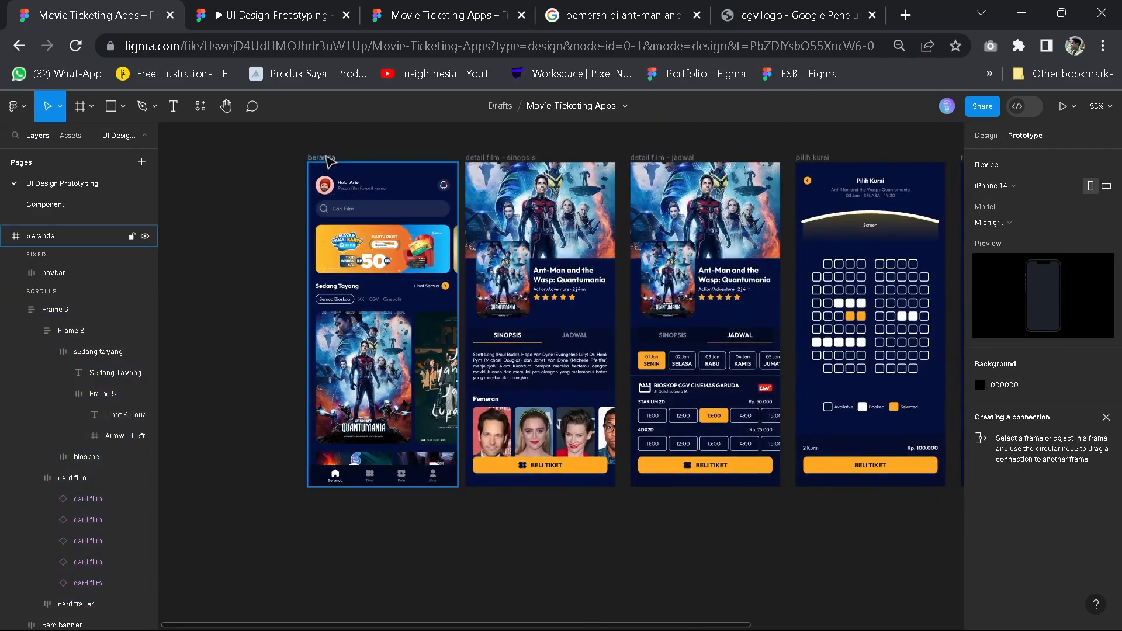
{"action": "left_click", "coordinate": [340, 163]}
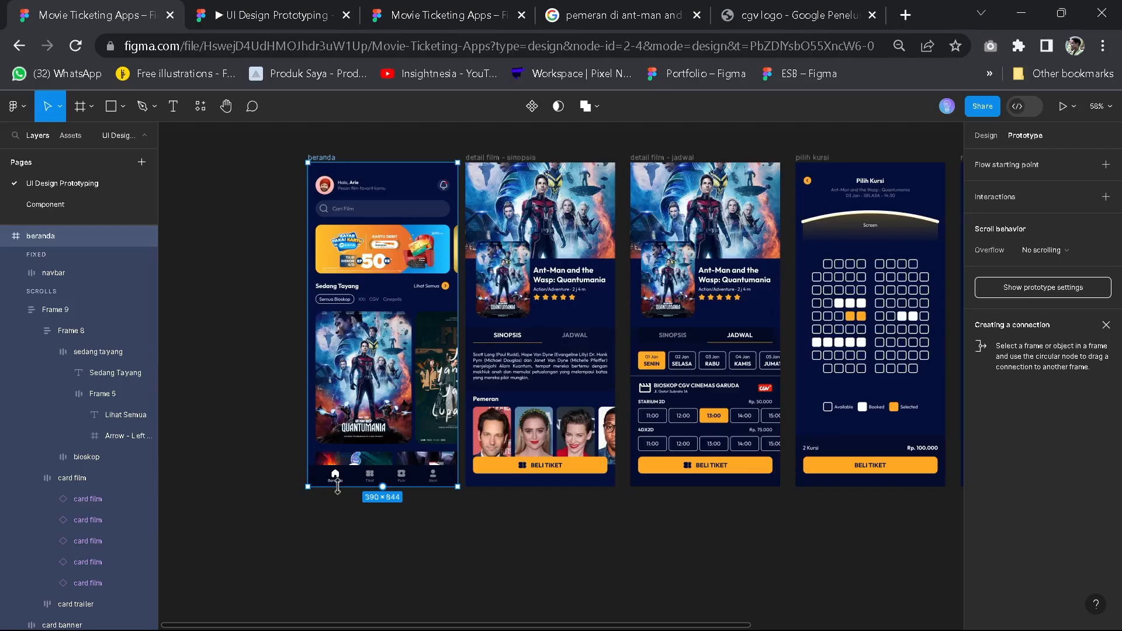
{"action": "left_click_drag", "start_coordinate": [337, 489], "coordinate": [338, 506]}
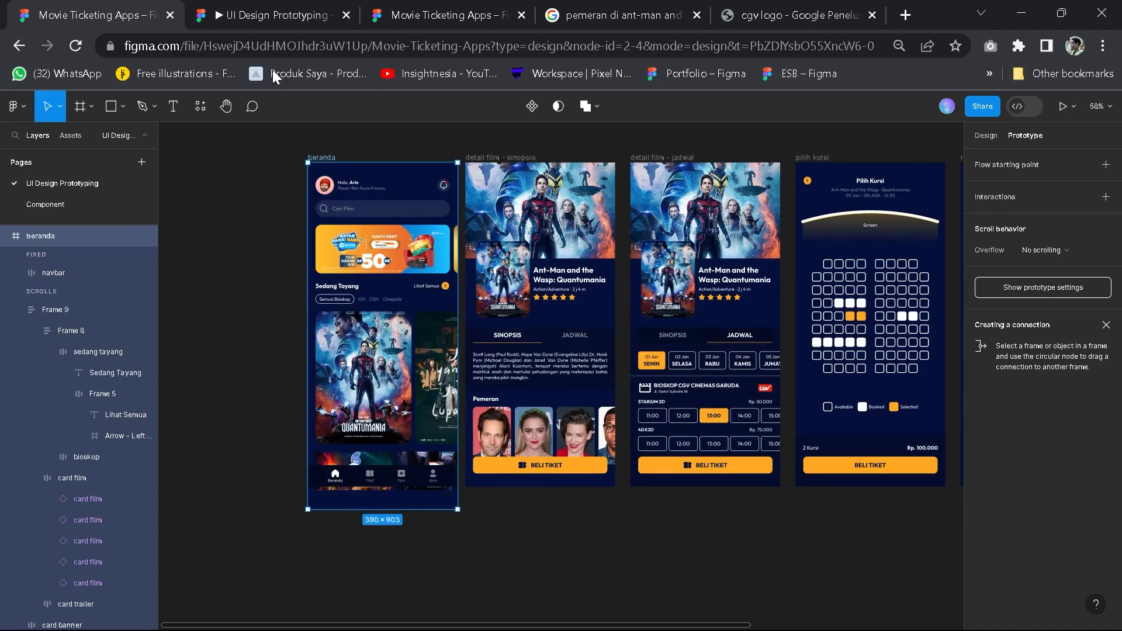
Switch to the prototype preview and test scrolling the beranda screen vertically
{"action": "left_click", "coordinate": [261, 12]}
{"action": "left_click_drag", "start_coordinate": [596, 496], "coordinate": [603, 456]}
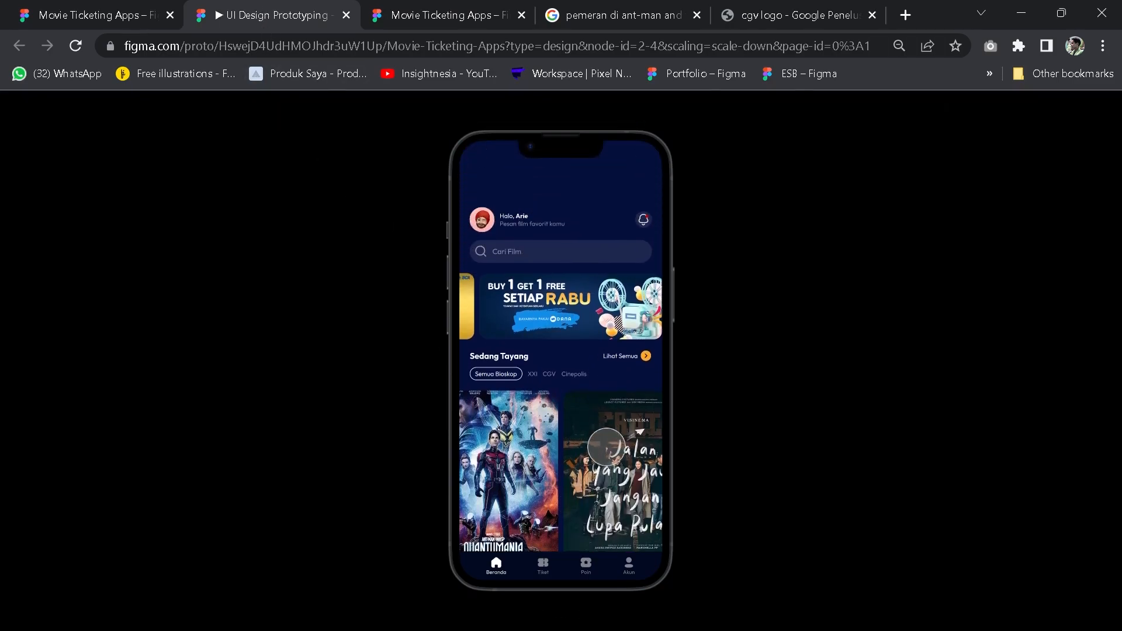
{"action": "left_click_drag", "start_coordinate": [600, 508], "coordinate": [605, 316]}
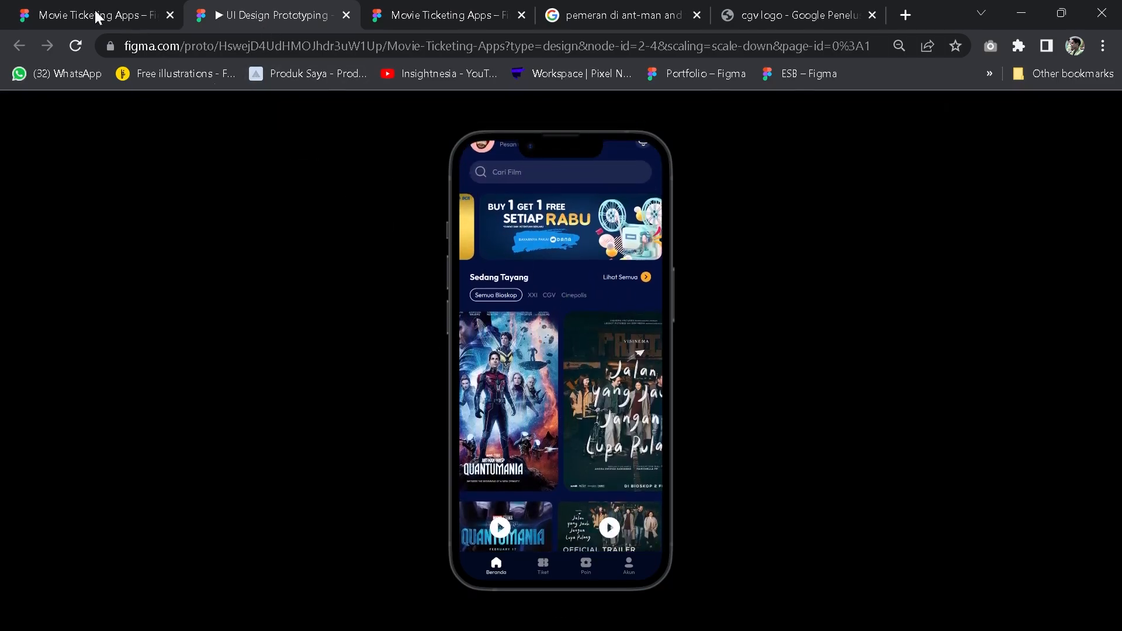
Extend the beranda frame downward to a height of 949 in the design file and test its vertical scrolling in the prototype
{"action": "left_click", "coordinate": [118, 7]}
{"action": "left_click_drag", "start_coordinate": [440, 519], "coordinate": [439, 528]}
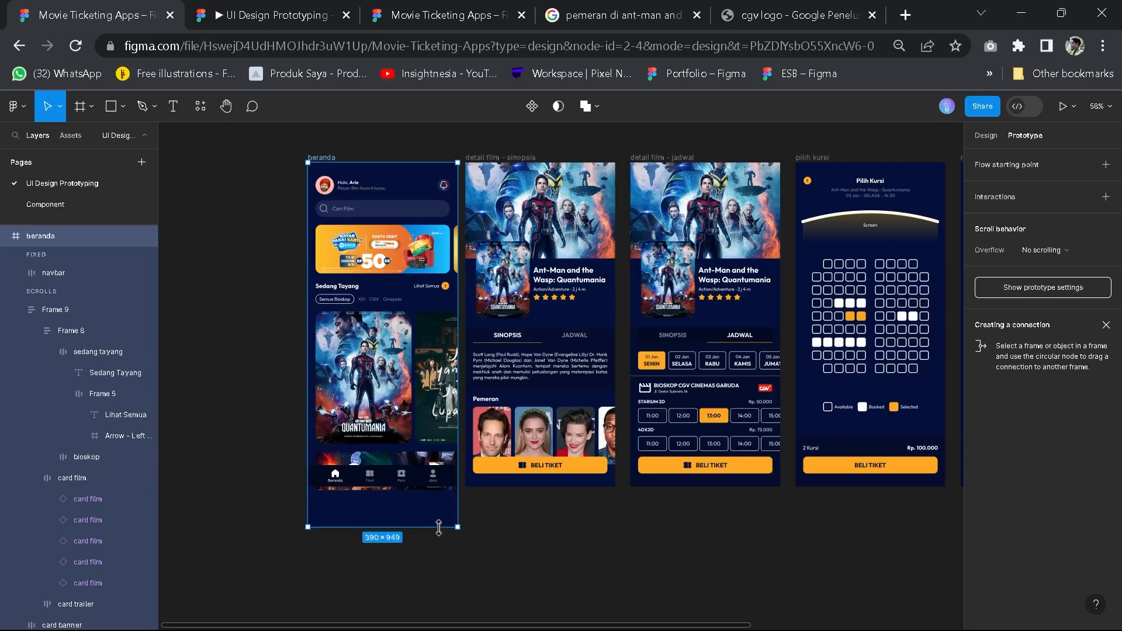
{"action": "left_click", "coordinate": [271, 15]}
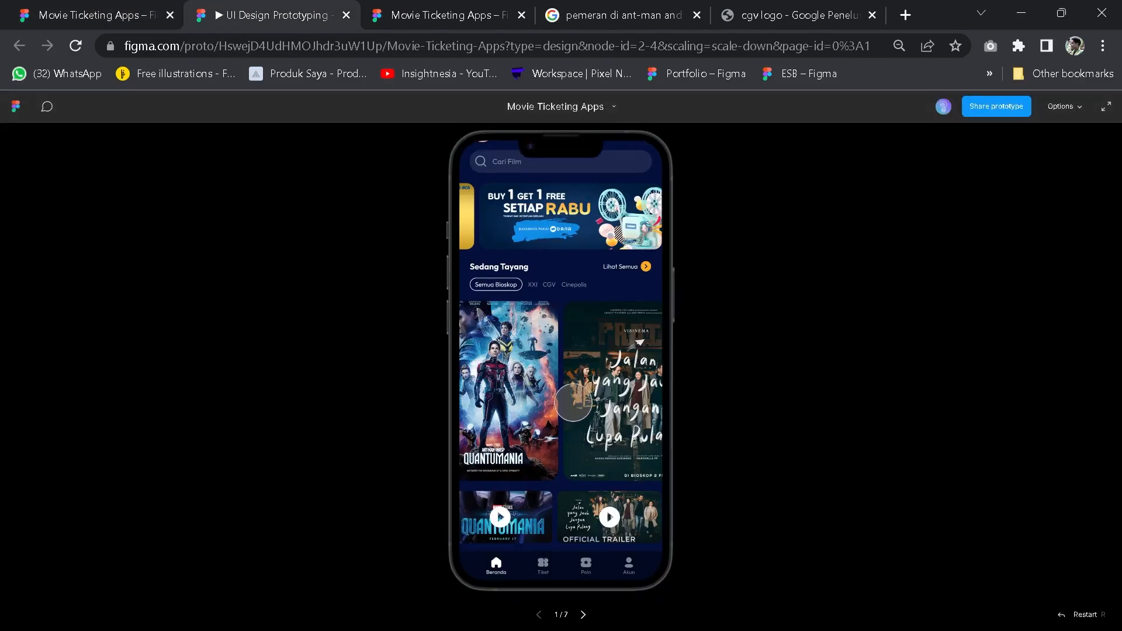
{"action": "scroll", "coordinate": [573, 318], "scroll_direction": "up", "scroll_amount": 3}
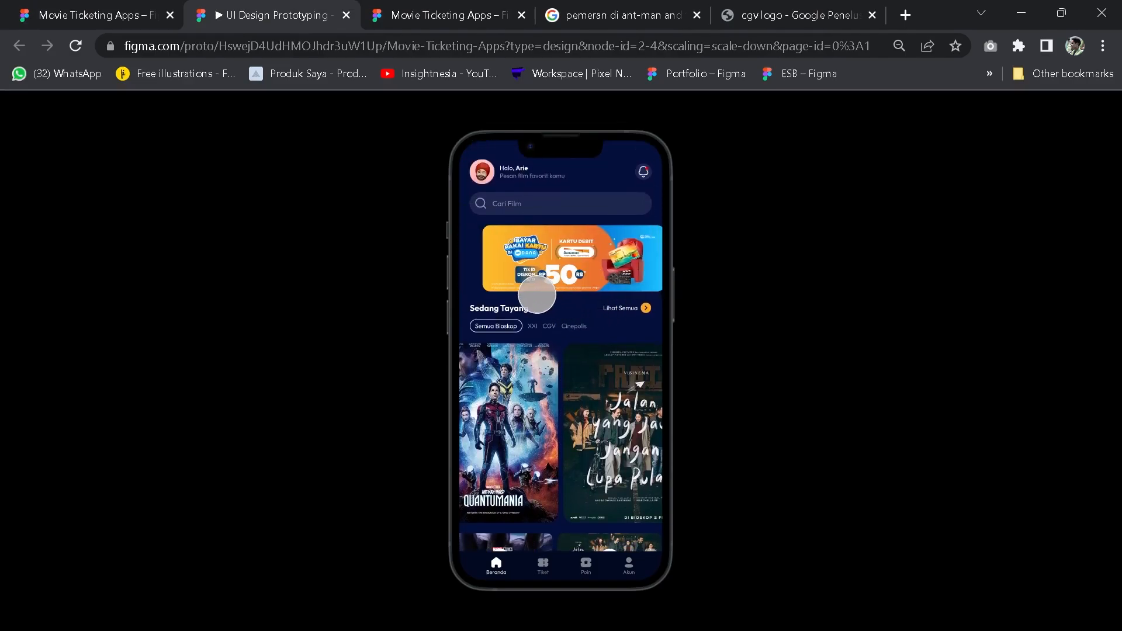
{"action": "scroll", "coordinate": [571, 311], "scroll_direction": "down", "scroll_amount": 2}
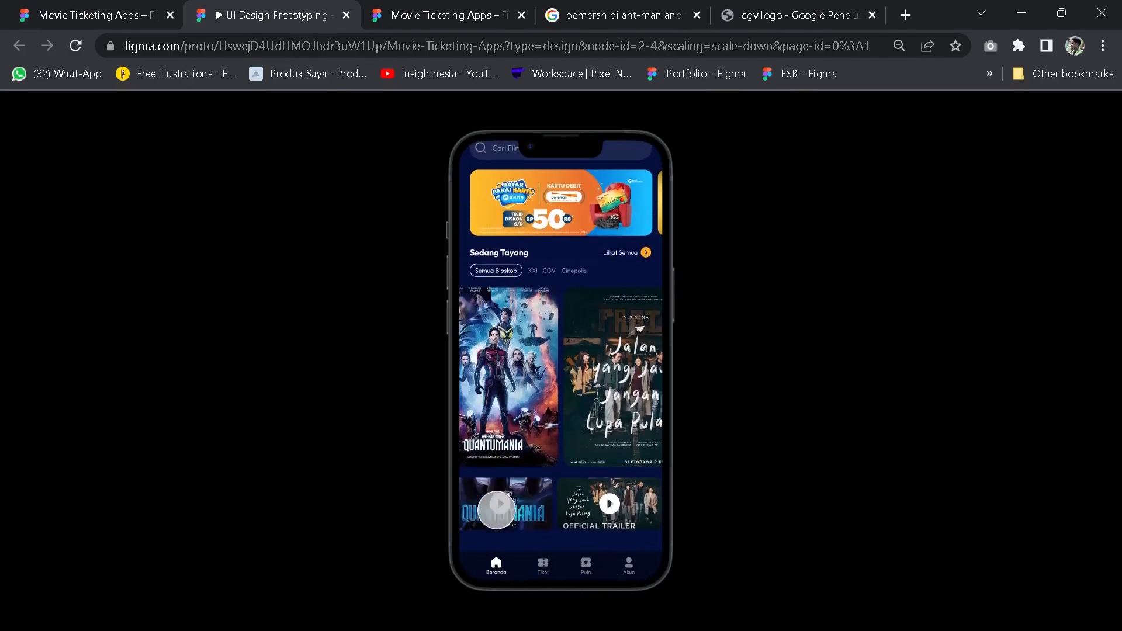
Return to the design file and check the scroll position setting of the beranda navbar
{"action": "left_click", "coordinate": [47, 5]}
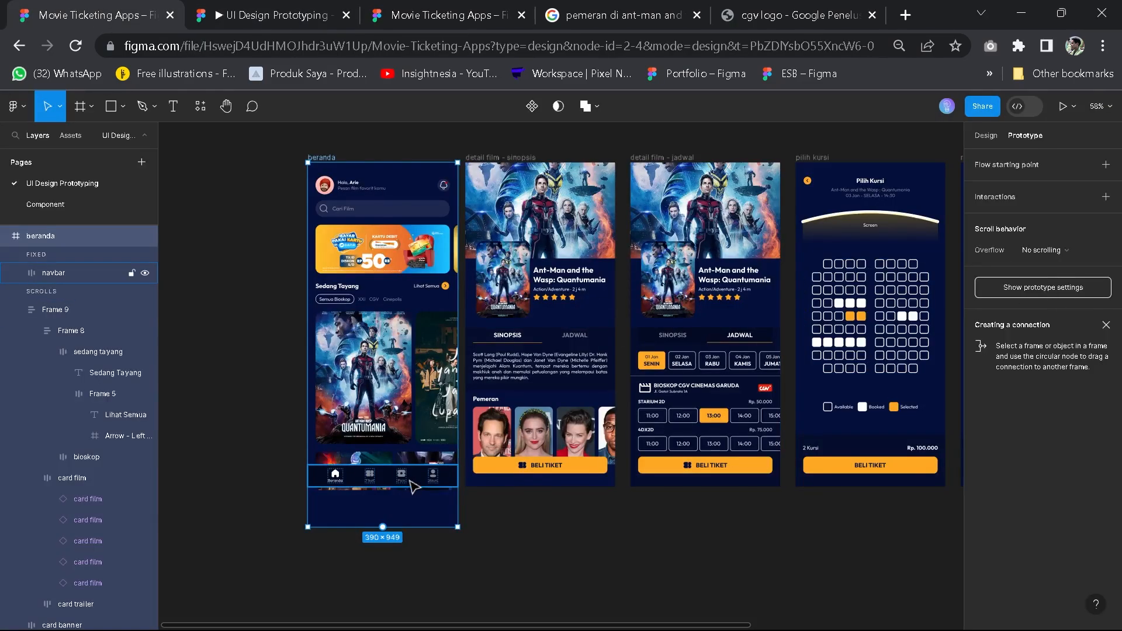
{"action": "left_click", "coordinate": [1061, 215]}
{"action": "left_click", "coordinate": [1061, 215]}
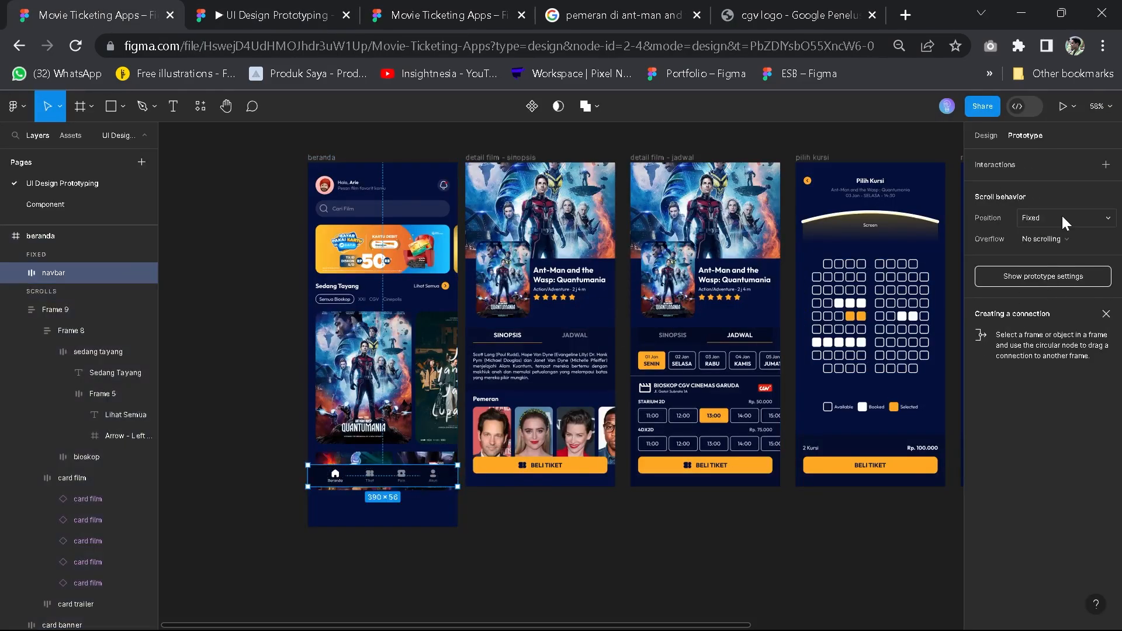
{"action": "left_click", "coordinate": [558, 535]}
{"action": "key", "text": "space"}
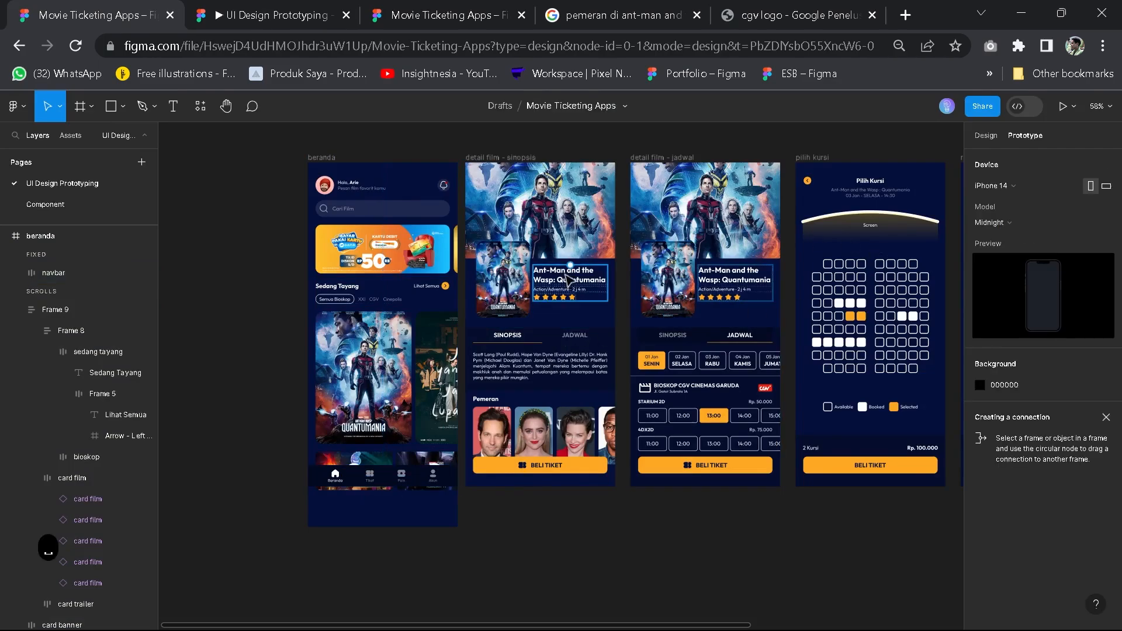
{"action": "left_click_drag", "start_coordinate": [530, 228], "coordinate": [495, 330]}
{"action": "scroll", "coordinate": [494, 334], "scroll_direction": "up", "scroll_amount": 3}
{"action": "scroll", "coordinate": [508, 345], "scroll_direction": "down", "scroll_amount": 2}
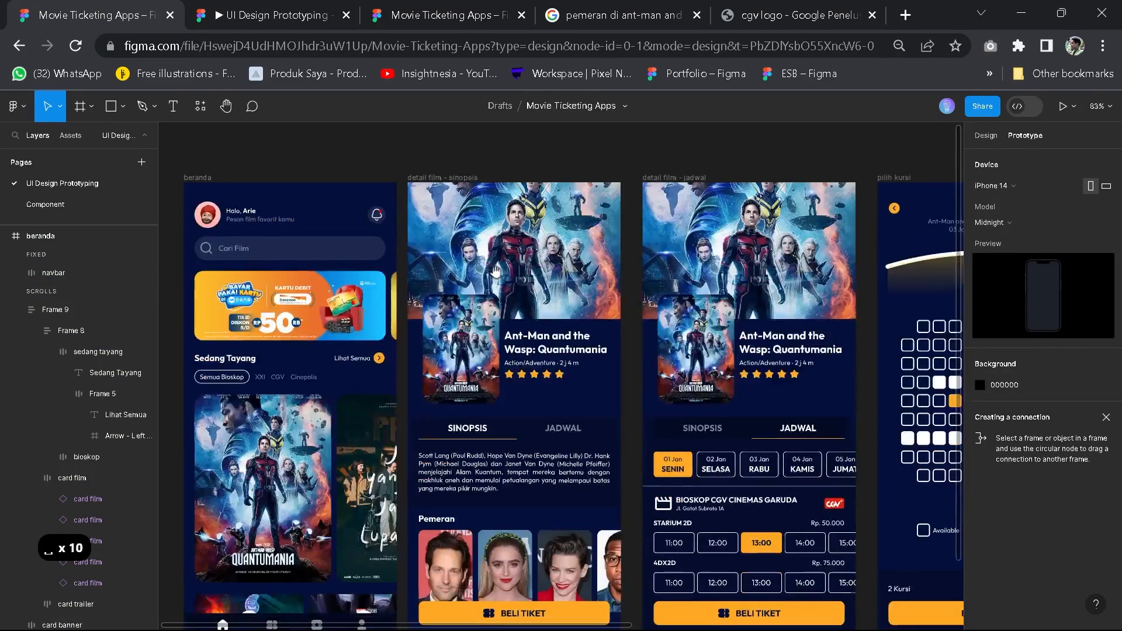
{"action": "scroll", "coordinate": [523, 355], "scroll_direction": "down", "scroll_amount": 2}
{"action": "scroll", "coordinate": [523, 354], "scroll_direction": "up", "scroll_amount": 2}
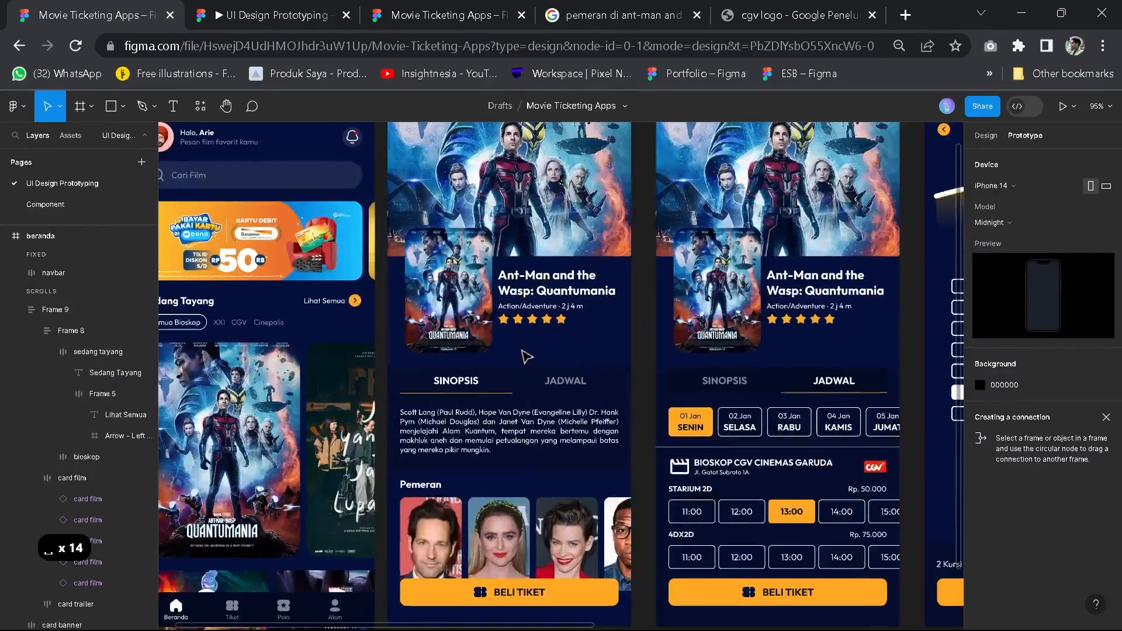
{"action": "left_click_drag", "start_coordinate": [509, 373], "coordinate": [607, 320]}
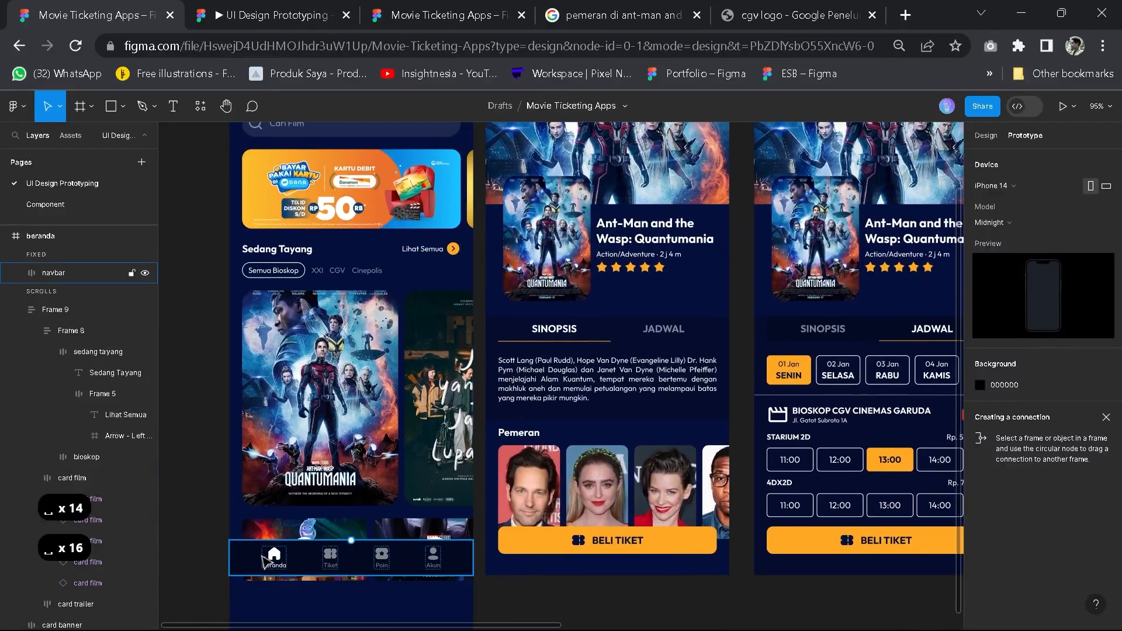
{"action": "left_click", "coordinate": [270, 553]}
{"action": "left_click", "coordinate": [316, 279]}
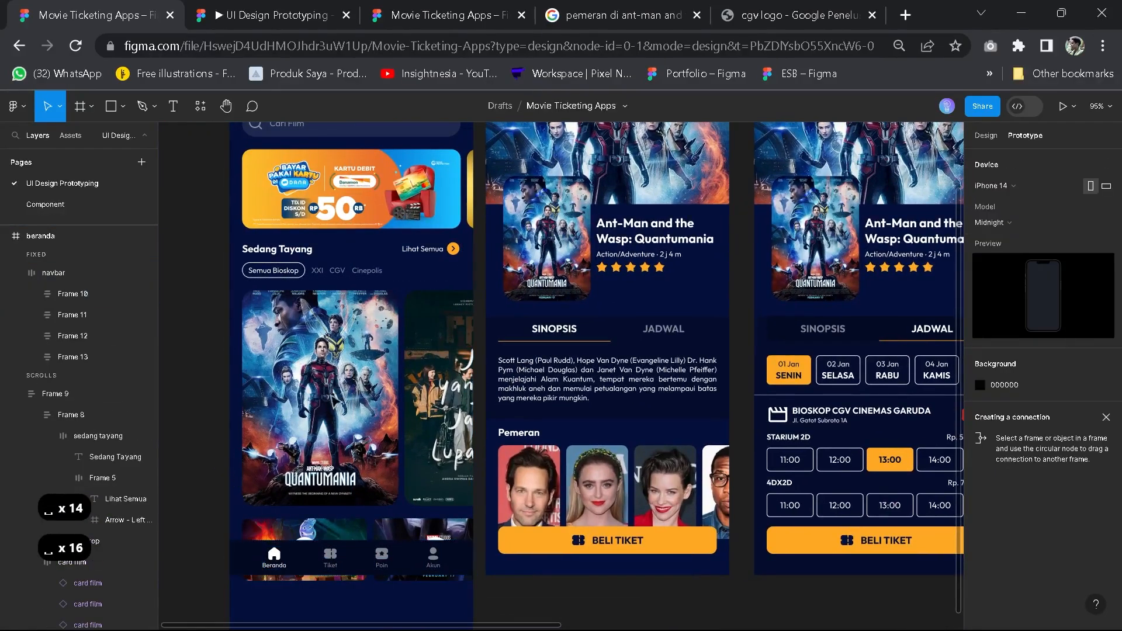
Create a prototype connection from the Ant-Man card film on beranda to the detail film - sinopsis frame
{"action": "left_click_drag", "start_coordinate": [316, 280], "coordinate": [332, 330]}
{"action": "scroll", "coordinate": [332, 330], "scroll_direction": "down", "scroll_amount": 2}
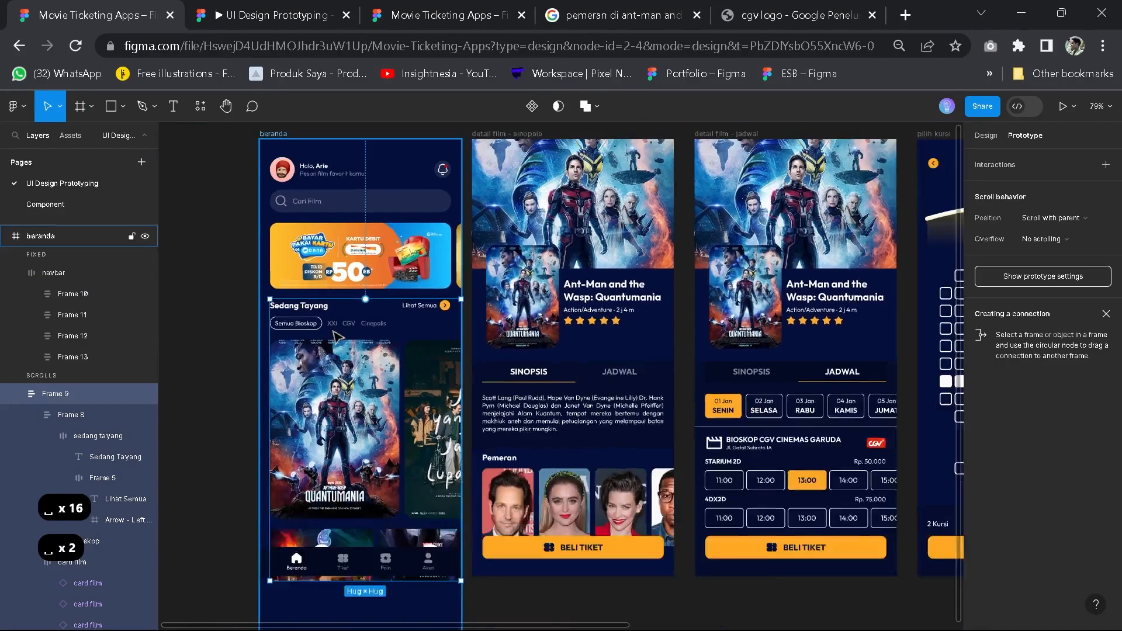
{"action": "left_click", "coordinate": [336, 447]}
{"action": "left_click", "coordinate": [336, 448]}
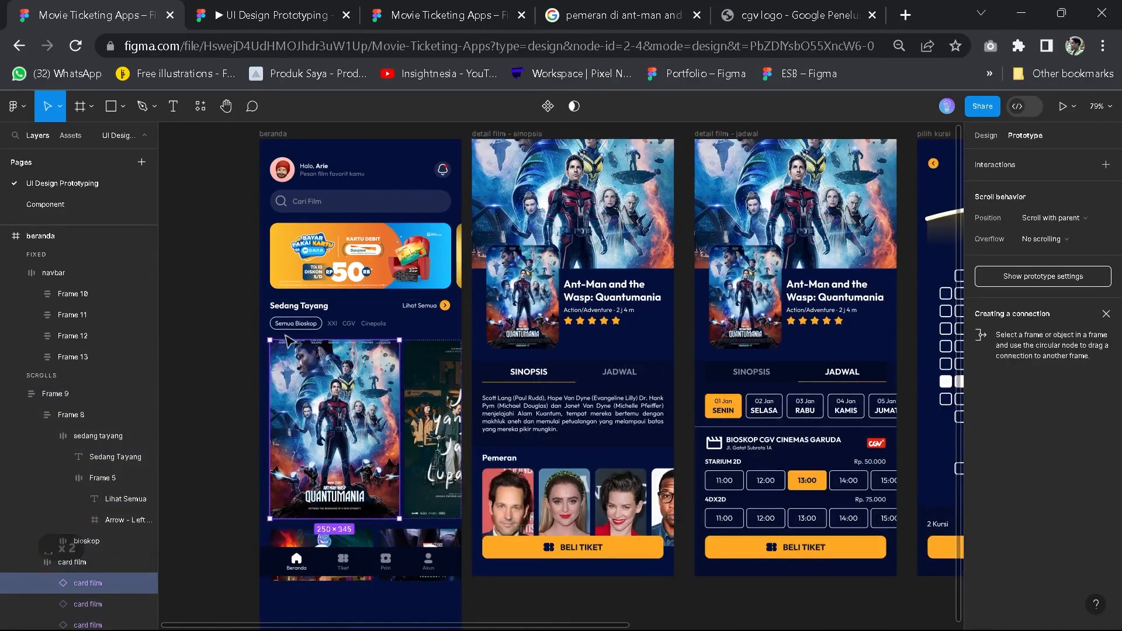
{"action": "scroll", "coordinate": [381, 430], "scroll_direction": "up", "scroll_amount": 3}
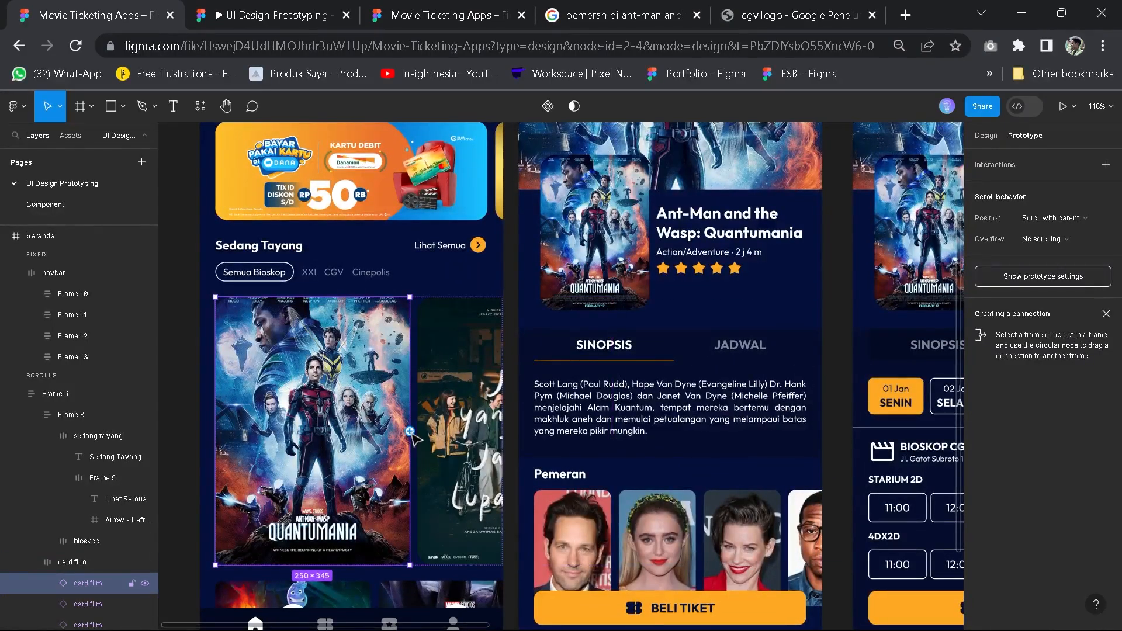
{"action": "left_click_drag", "start_coordinate": [410, 431], "coordinate": [558, 381]}
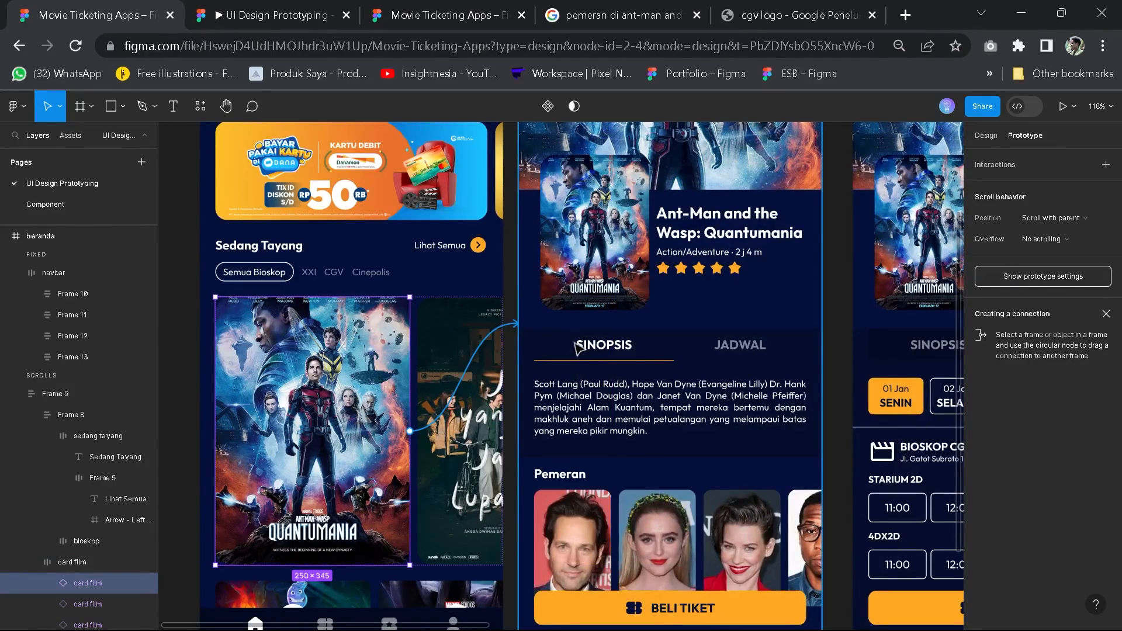
{"action": "left_click_drag", "start_coordinate": [576, 346], "coordinate": [575, 346]}
Set the film card's on-tap transition to Move in with an upward direction, Ease out easing and a 300 ms duration
{"action": "scroll", "coordinate": [584, 351], "scroll_direction": "up", "scroll_amount": 3}
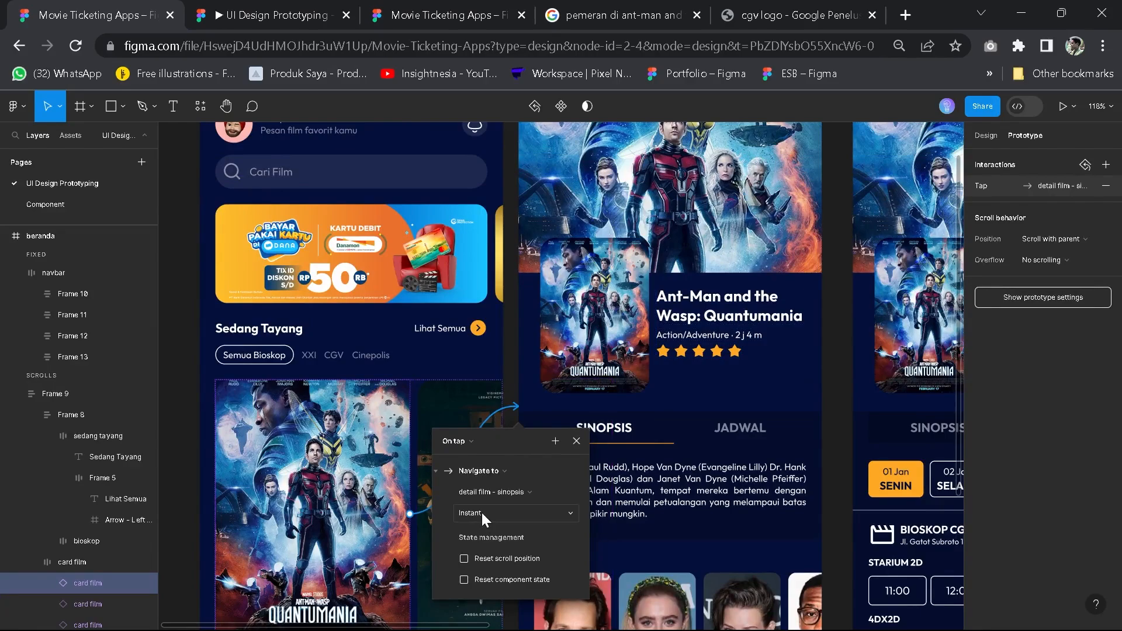
{"action": "left_click", "coordinate": [513, 512]}
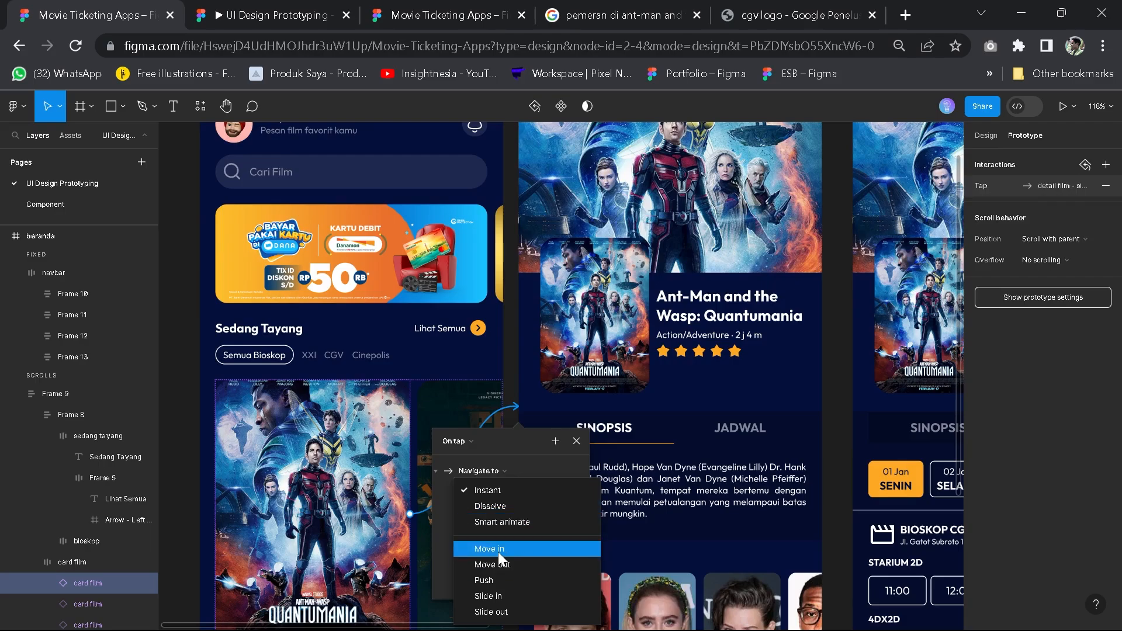
{"action": "left_click", "coordinate": [498, 548]}
{"action": "left_click", "coordinate": [485, 513]}
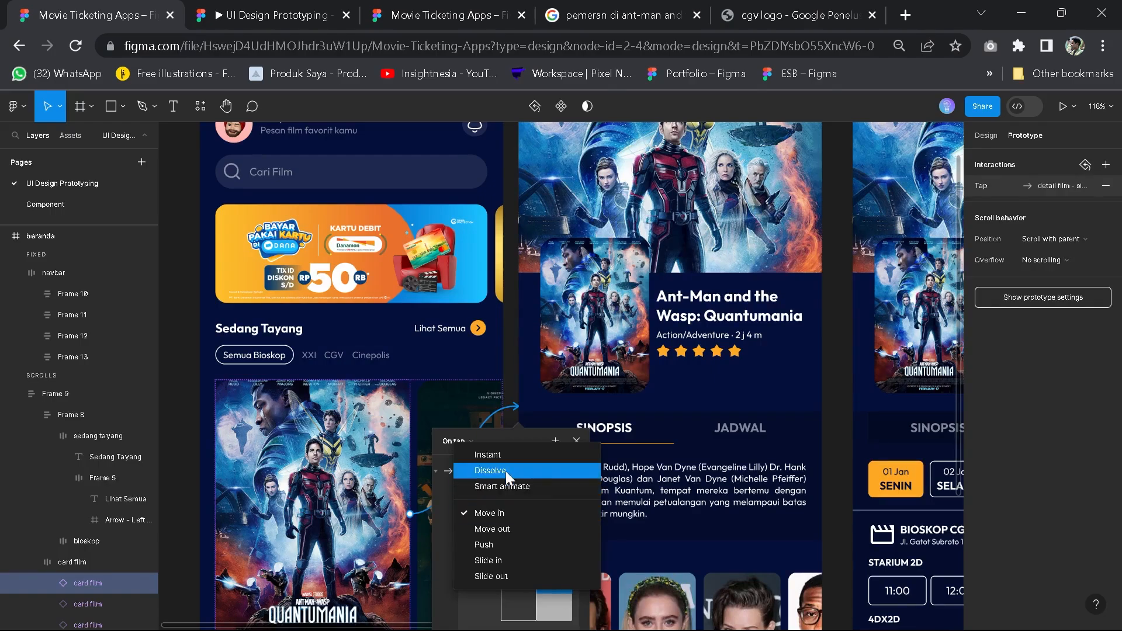
{"action": "left_click", "coordinate": [501, 514]}
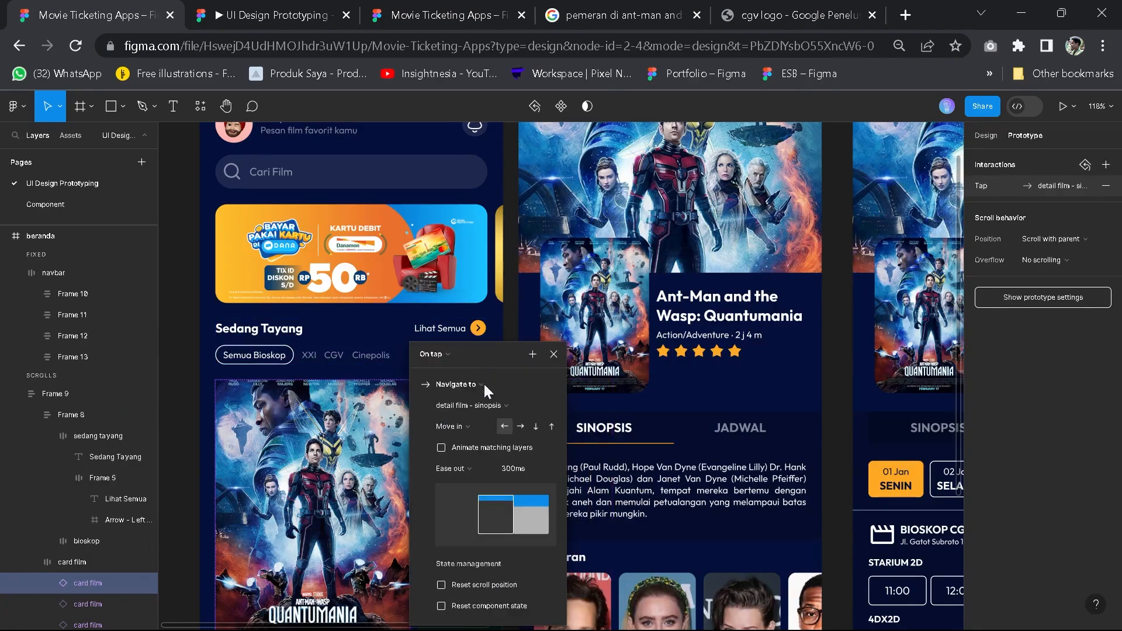
{"action": "left_click", "coordinate": [551, 426]}
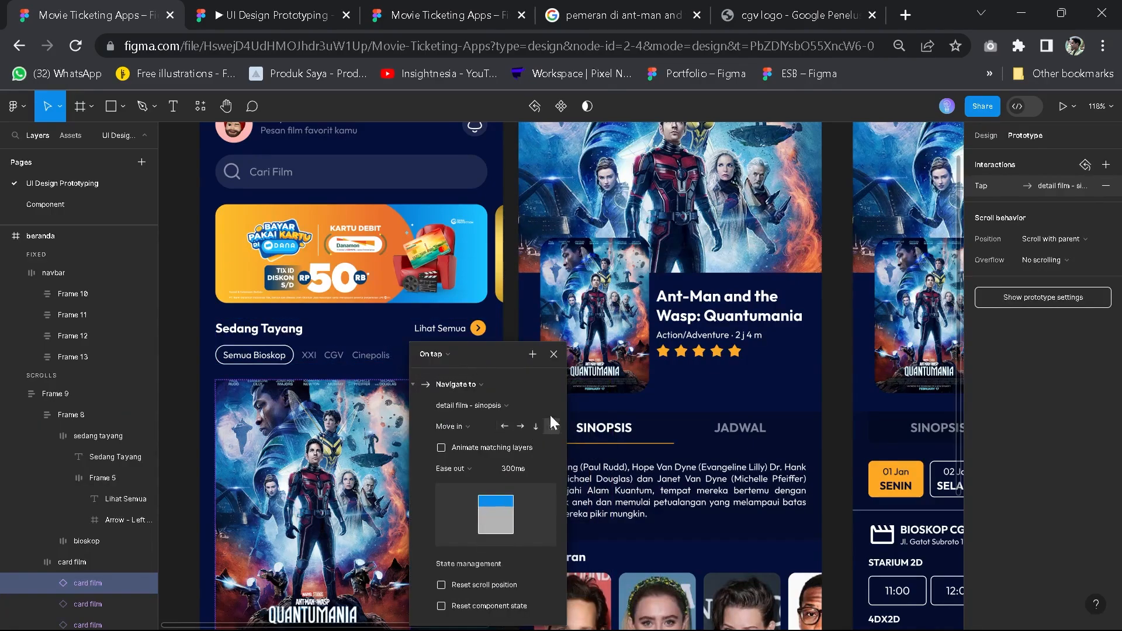
{"action": "left_click", "coordinate": [482, 471]}
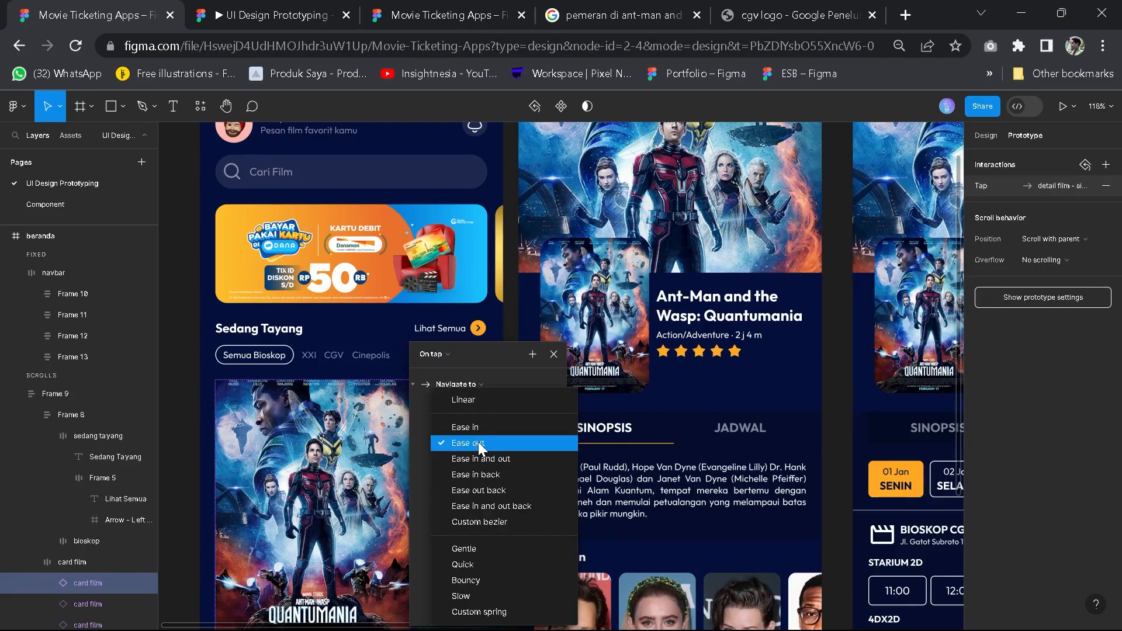
{"action": "left_click", "coordinate": [478, 443]}
{"action": "left_click", "coordinate": [537, 470]}
{"action": "left_click", "coordinate": [540, 471]}
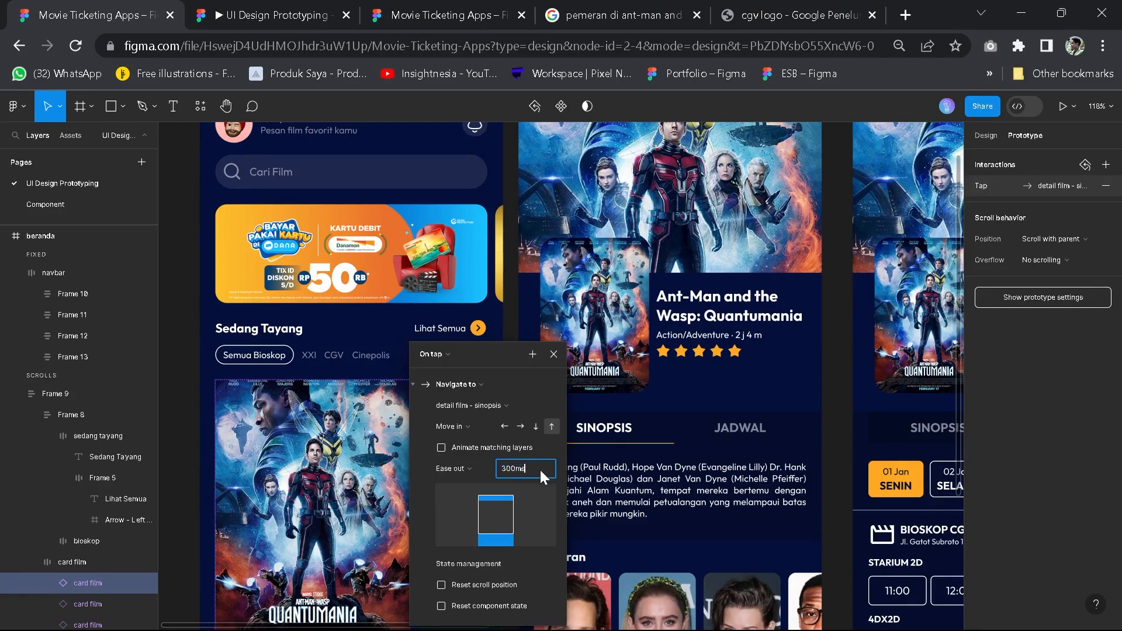
{"action": "left_click", "coordinate": [553, 354]}
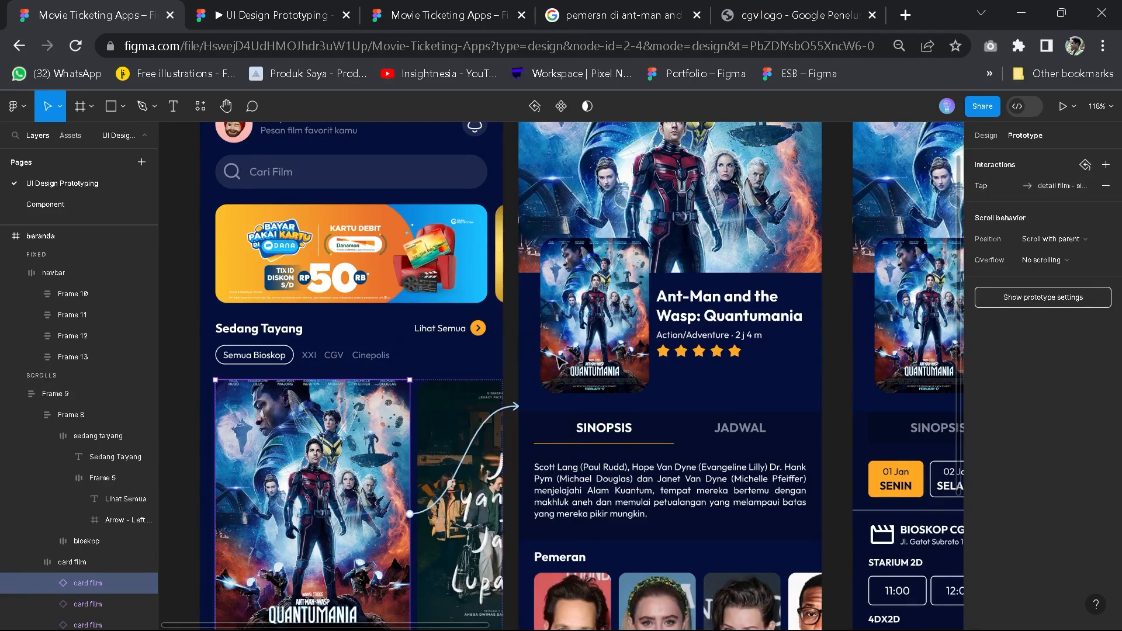
Test tapping the Ant-Man film card in the prototype preview and return to the design file
{"action": "left_click", "coordinate": [247, 7]}
{"action": "left_click", "coordinate": [507, 375]}
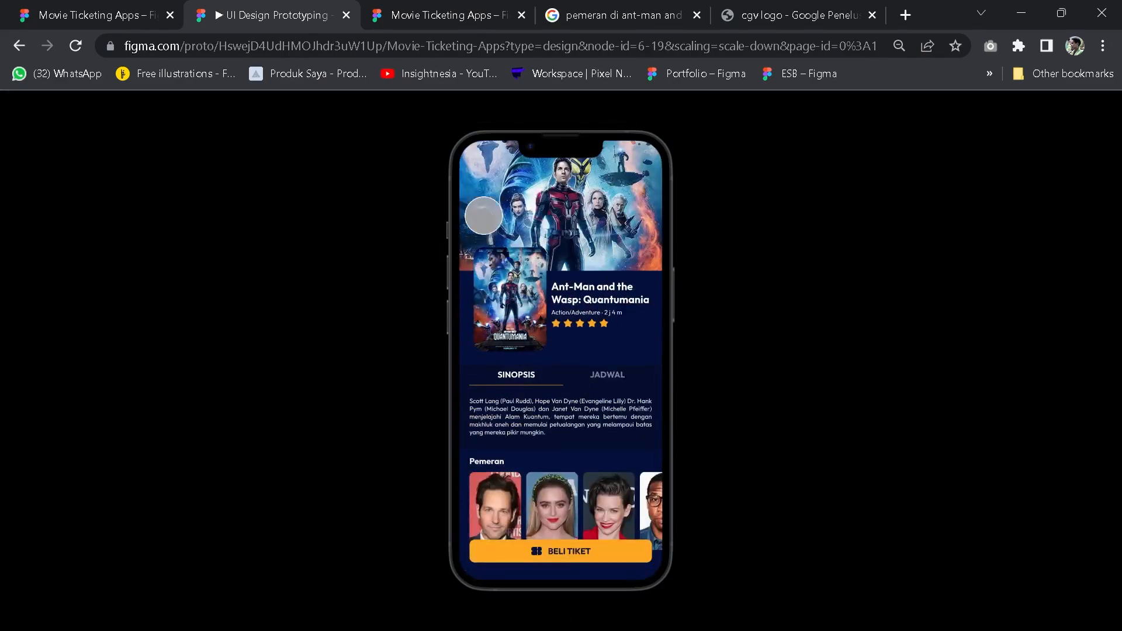
{"action": "left_click", "coordinate": [76, 8]}
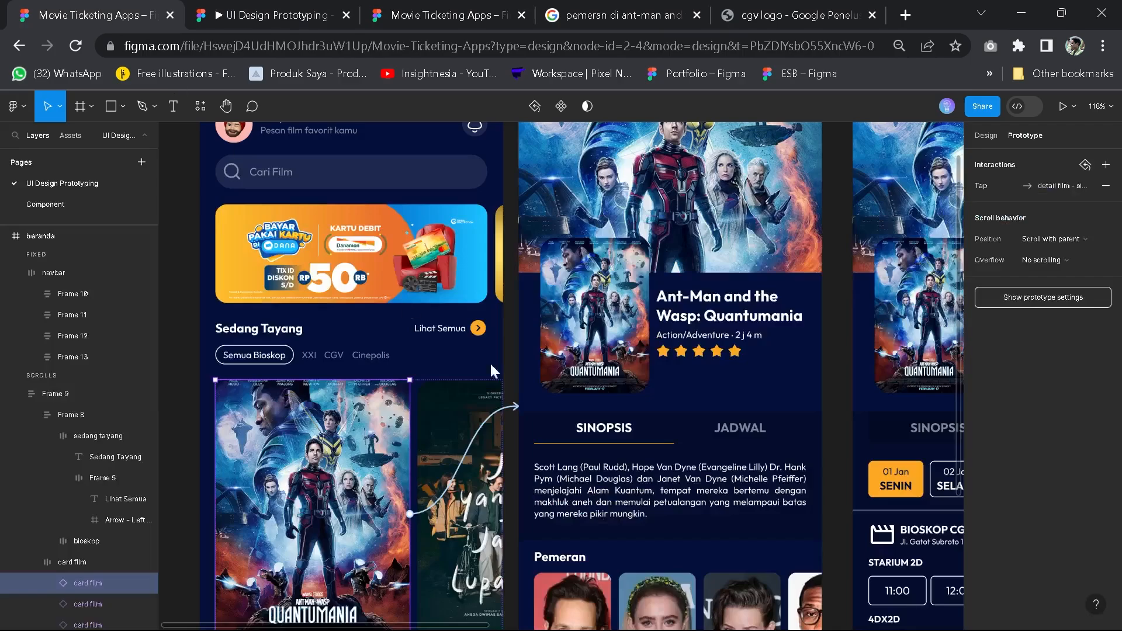
Copy the circled back arrow from the pilih kursi screen and paste it into both detail film - sinopsis and detail film - jadwal
{"action": "left_click", "coordinate": [749, 385]}
{"action": "key", "text": "space"}
{"action": "left_click_drag", "start_coordinate": [765, 382], "coordinate": [669, 309]}
{"action": "scroll", "coordinate": [670, 310], "scroll_direction": "down", "scroll_amount": 5}
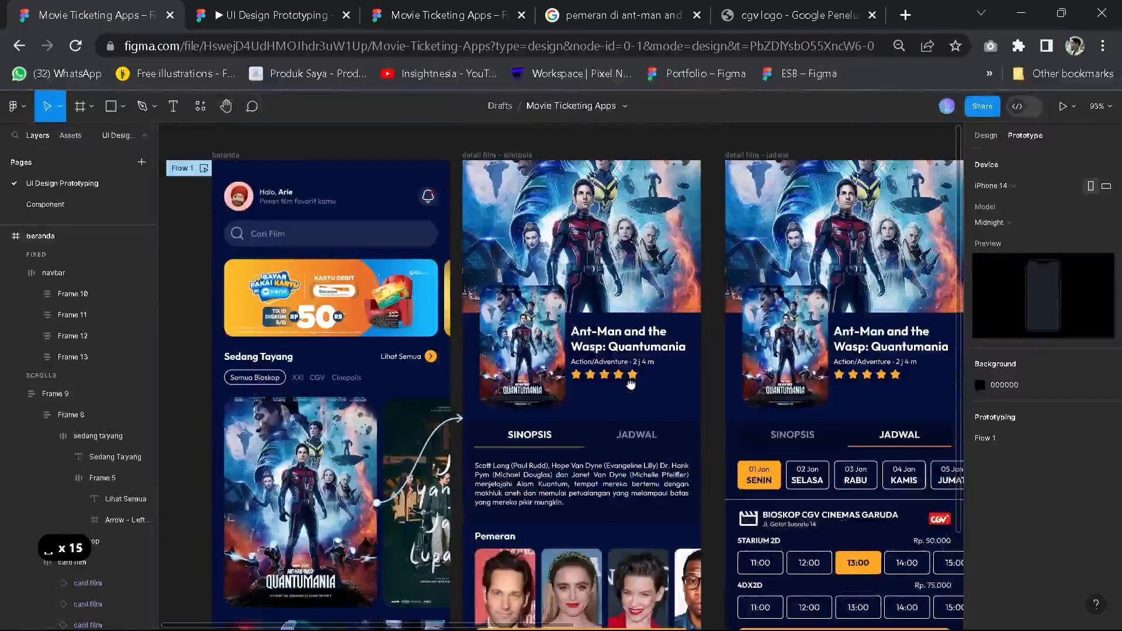
{"action": "scroll", "coordinate": [372, 339], "scroll_direction": "right", "scroll_amount": 5}
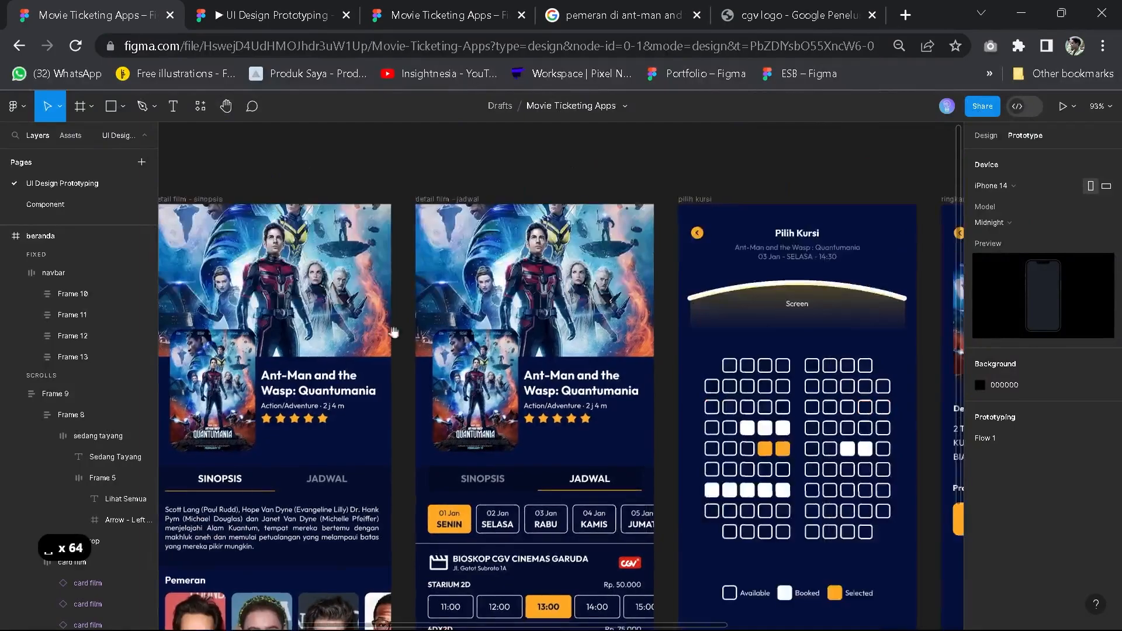
{"action": "left_click", "coordinate": [701, 234]}
{"action": "key", "text": "ctrl+c"}
{"action": "key", "text": "space"}
{"action": "left_click_drag", "start_coordinate": [210, 201], "coordinate": [354, 207]}
{"action": "left_click", "coordinate": [354, 207]}
{"action": "left_click", "coordinate": [569, 206], "text": "shift"}
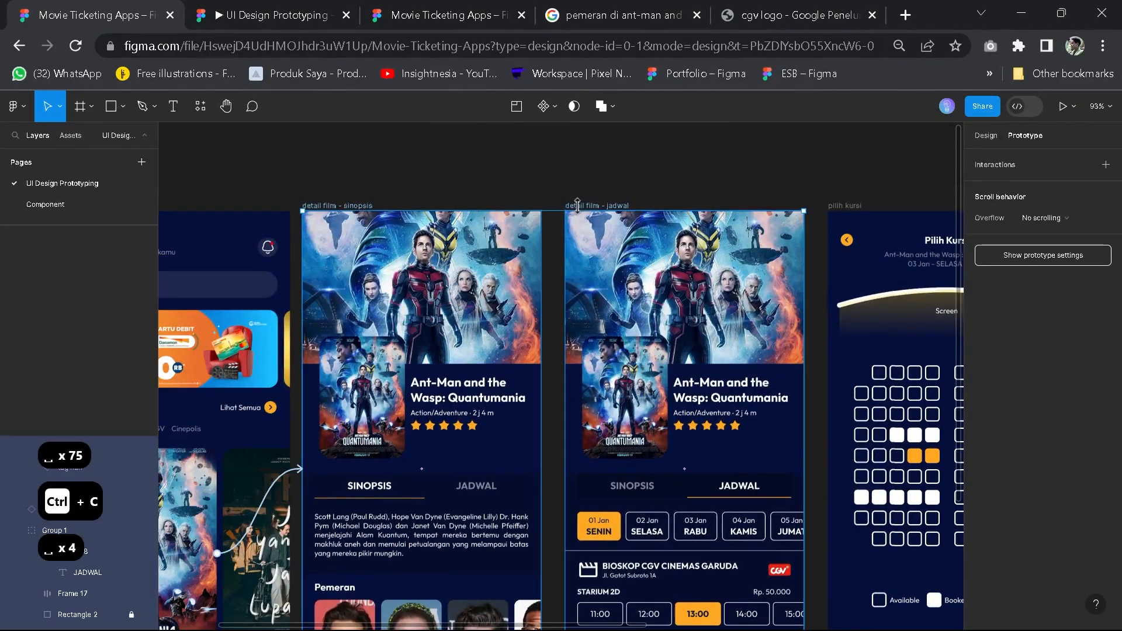
{"action": "key", "text": "ctrl+v"}
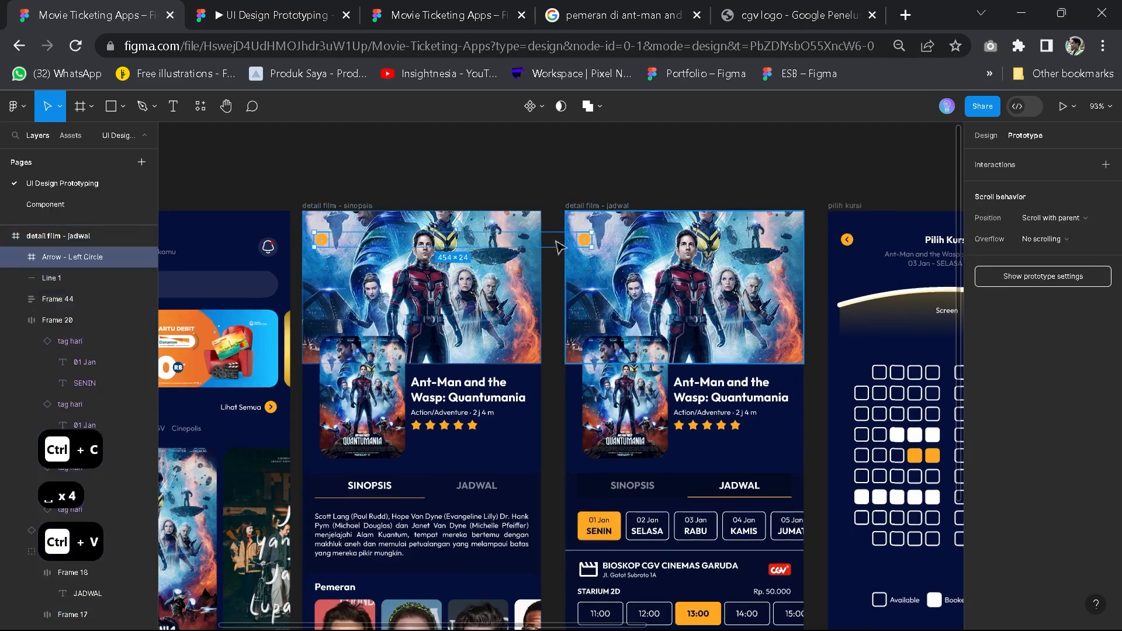
Select the pasted back arrow on detail film - sinopsis and switch from prototype settings to the design properties
{"action": "left_click", "coordinate": [345, 187]}
{"action": "key", "text": "space"}
{"action": "left_click_drag", "start_coordinate": [345, 188], "coordinate": [439, 219]}
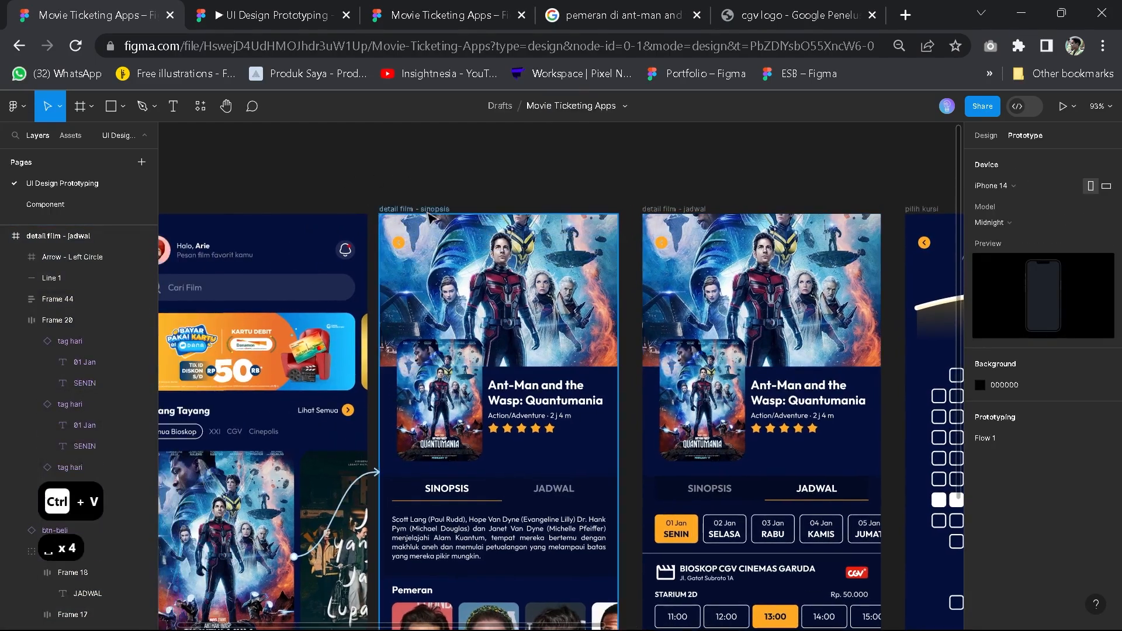
{"action": "left_click", "coordinate": [399, 242]}
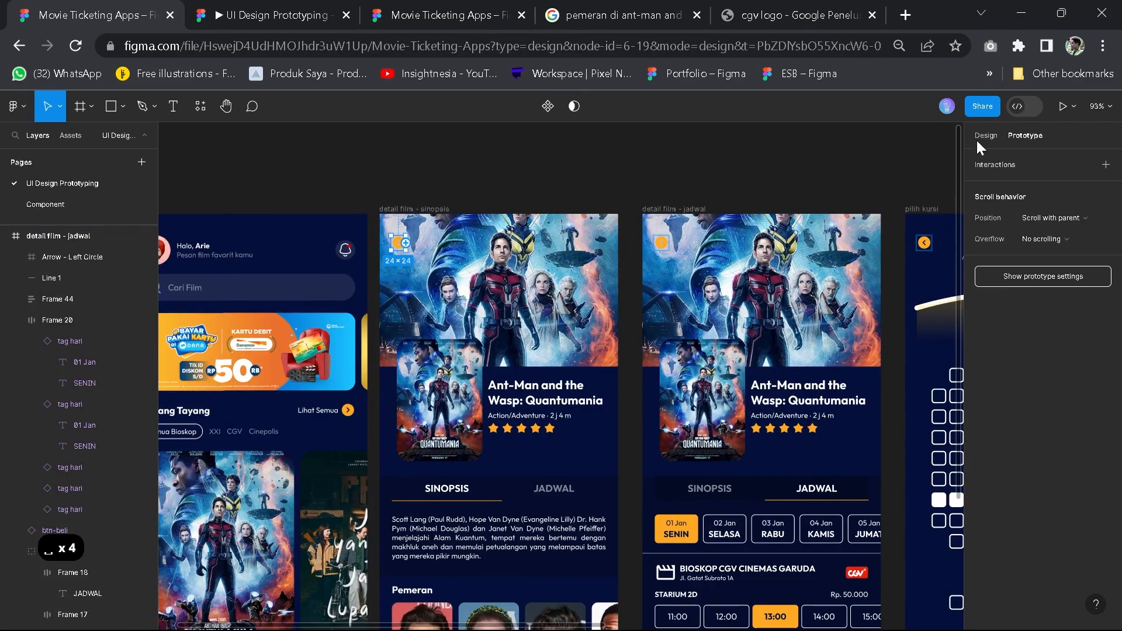
{"action": "left_click", "coordinate": [905, 188]}
Connect the JADWAL tab on detail film - sinopsis to the detail film - jadwal screen with an on-tap navigation
{"action": "key", "text": "space"}
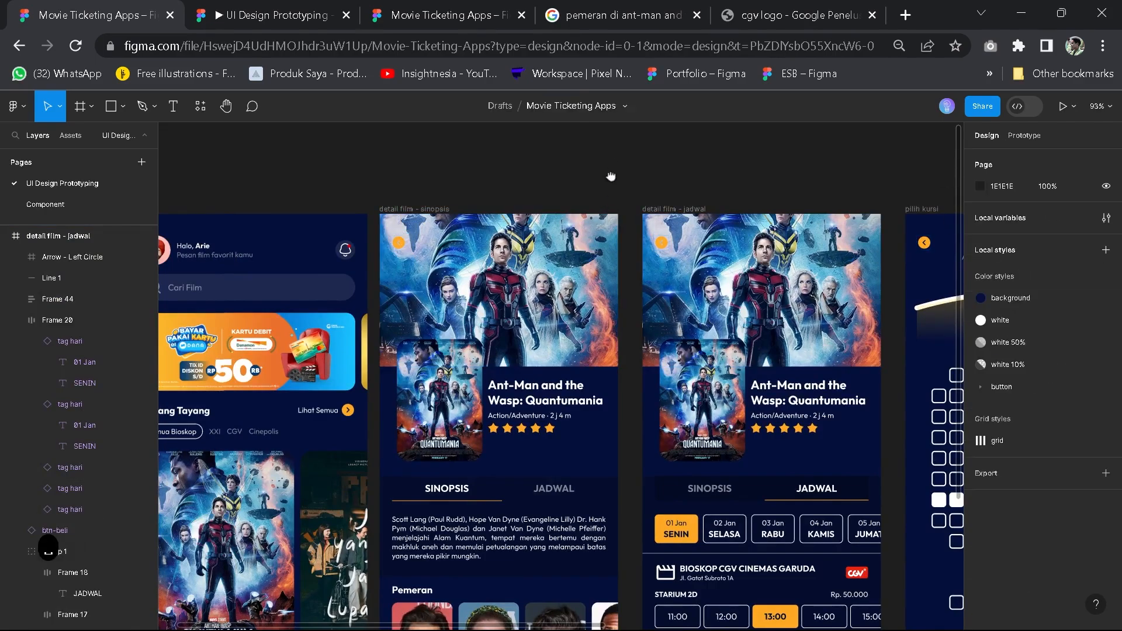
{"action": "left_click_drag", "start_coordinate": [498, 397], "coordinate": [602, 291]}
{"action": "scroll", "coordinate": [461, 326], "scroll_direction": "up", "scroll_amount": 2}
{"action": "key", "text": "space"}
{"action": "key", "text": "space"}
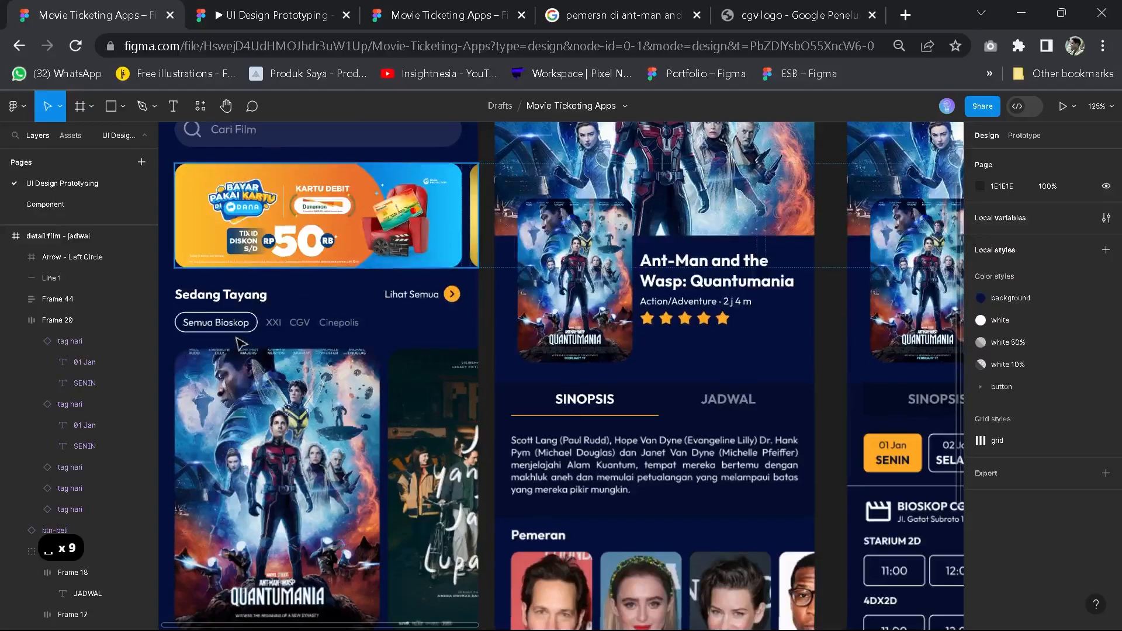
{"action": "key", "text": "space"}
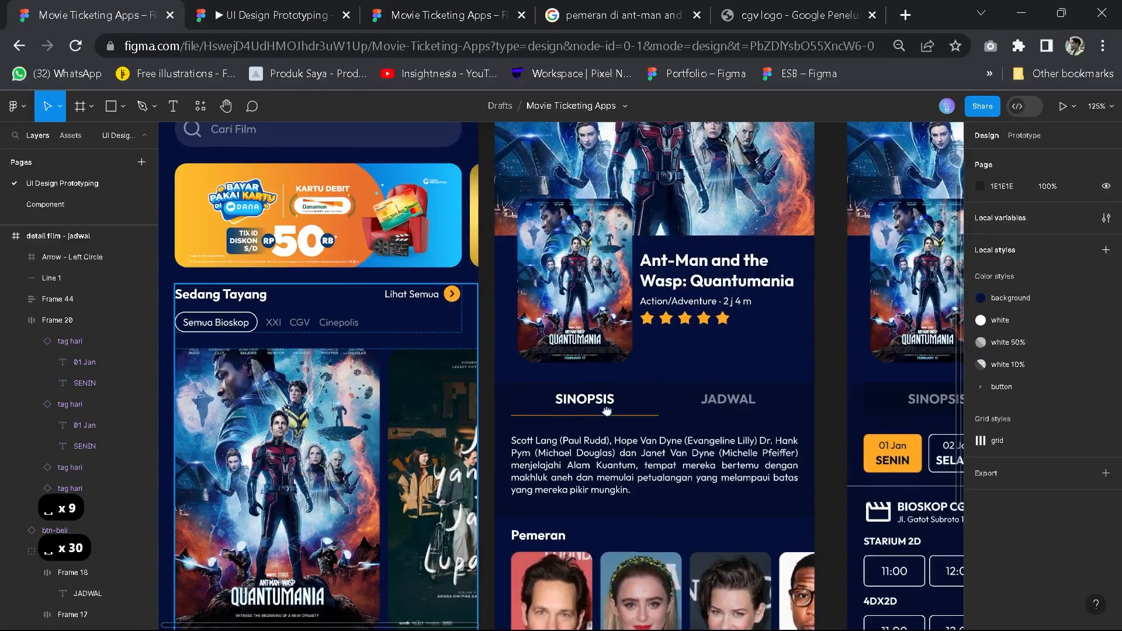
{"action": "left_click_drag", "start_coordinate": [607, 410], "coordinate": [425, 541]}
{"action": "left_click", "coordinate": [510, 442]}
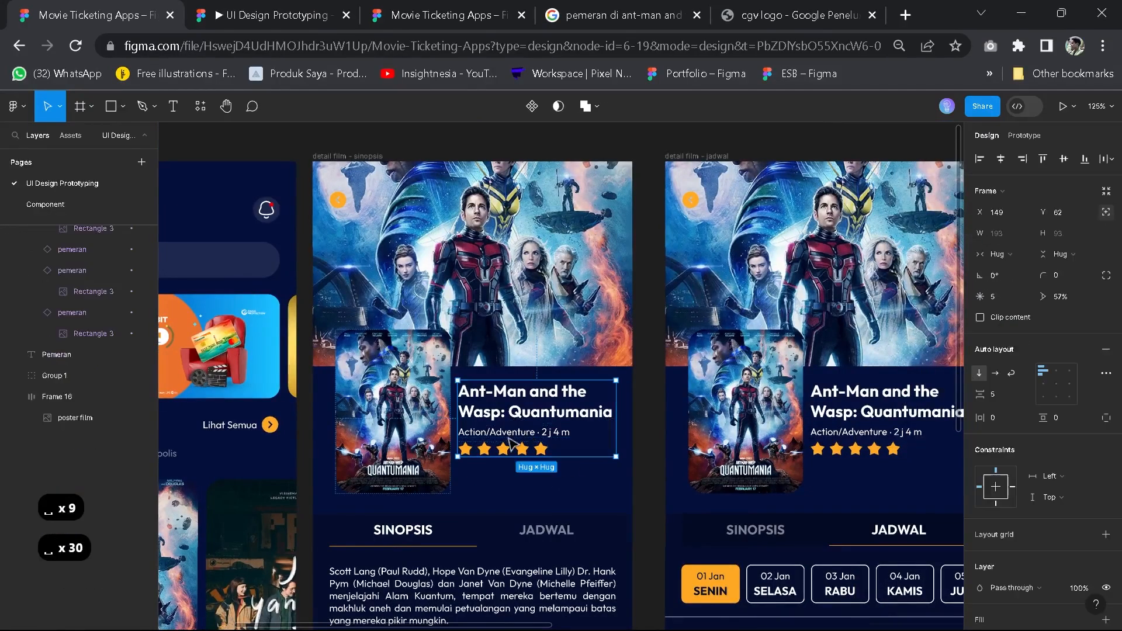
{"action": "scroll", "coordinate": [510, 442], "scroll_direction": "down", "scroll_amount": 3}
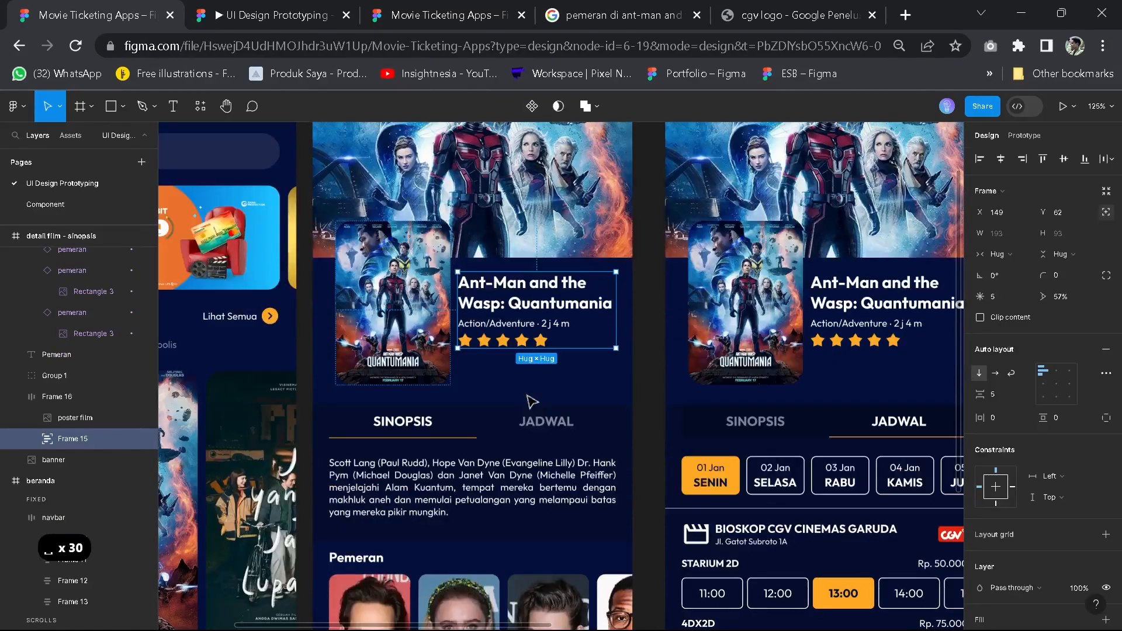
{"action": "left_click", "coordinate": [535, 431]}
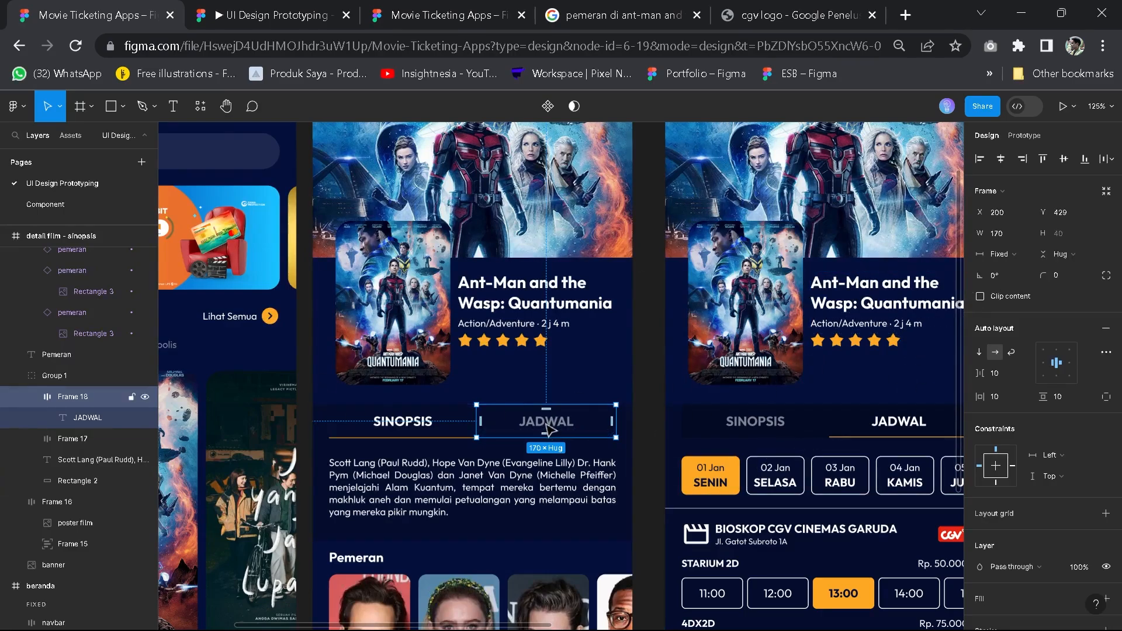
{"action": "left_click", "coordinate": [1027, 137]}
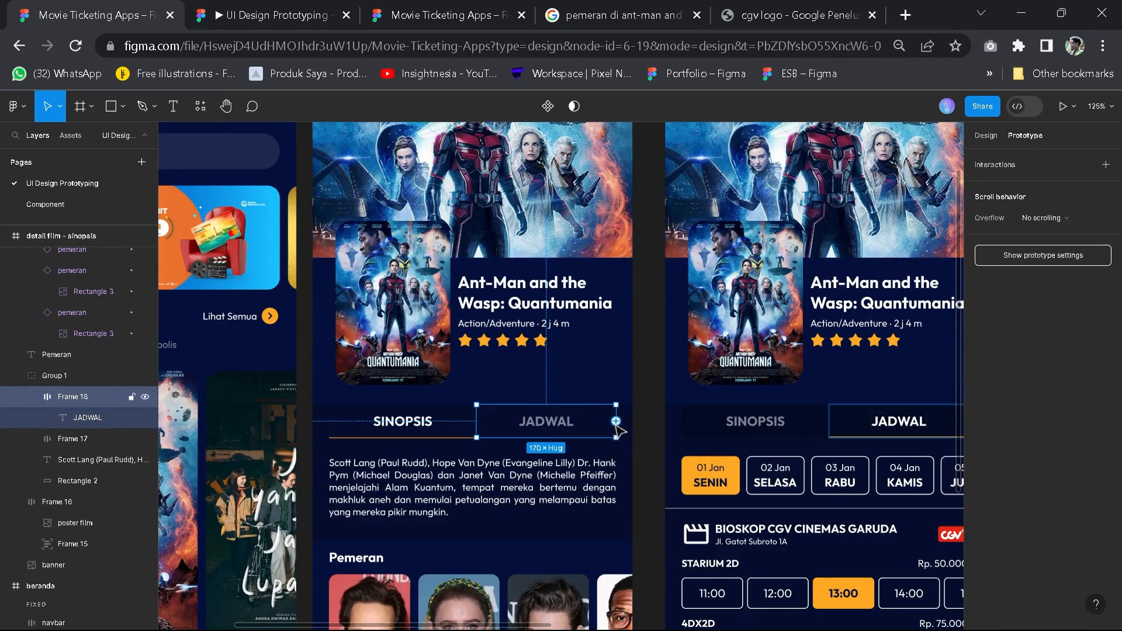
{"action": "left_click_drag", "start_coordinate": [616, 421], "coordinate": [754, 349]}
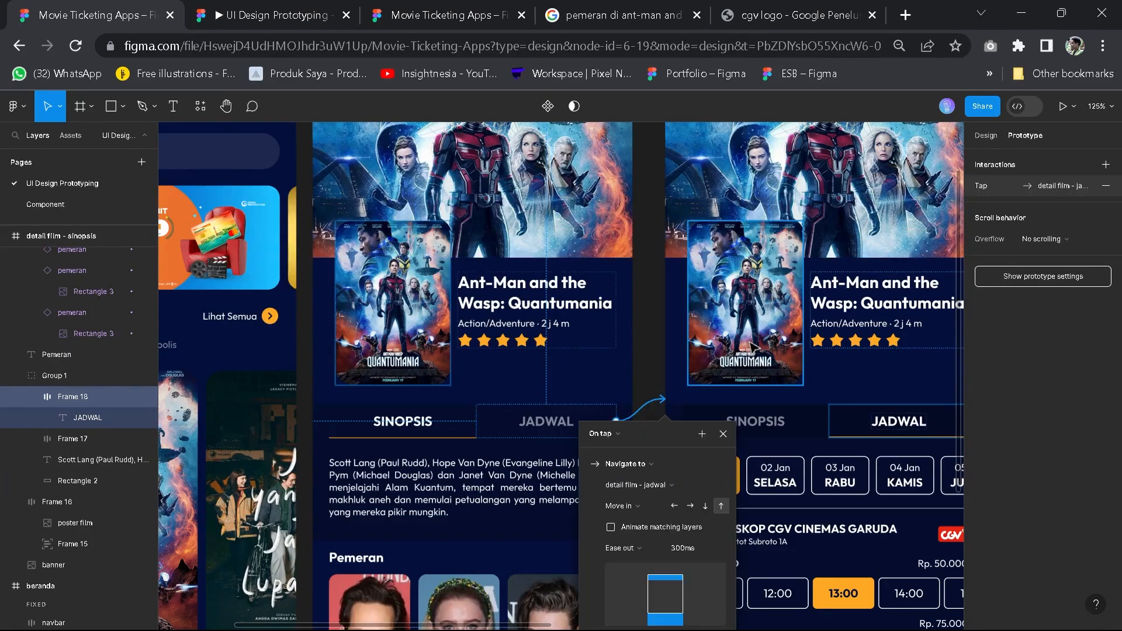
Set the JADWAL tab's on-tap transition to Smart animate
{"action": "left_click", "coordinate": [622, 512]}
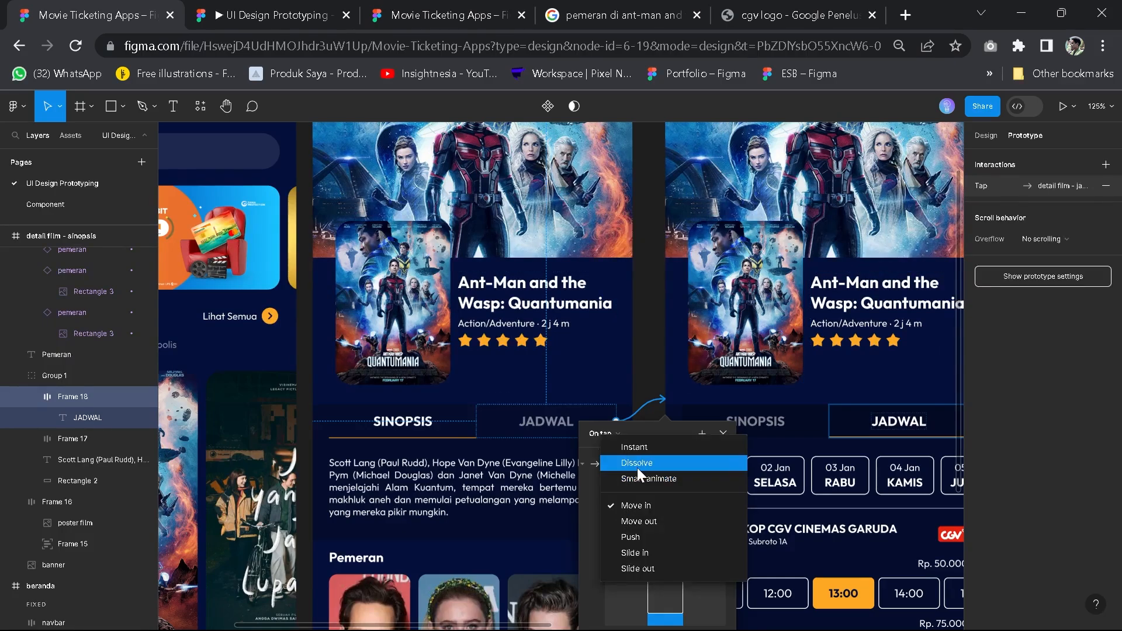
{"action": "left_click", "coordinate": [637, 462]}
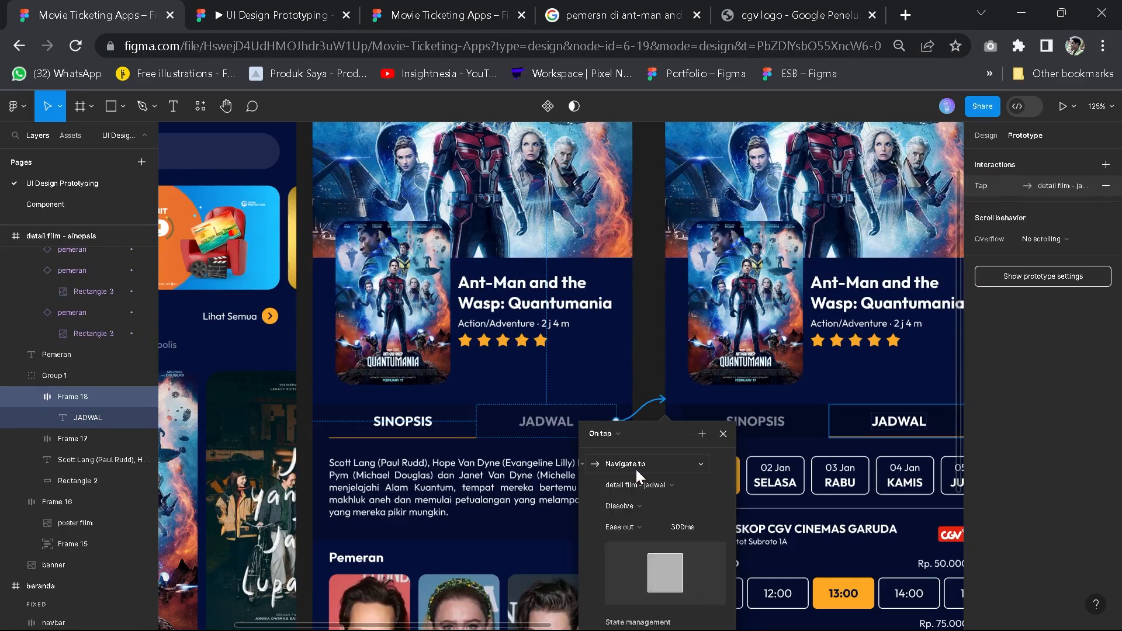
{"action": "left_click", "coordinate": [618, 506]}
{"action": "left_click", "coordinate": [631, 523]}
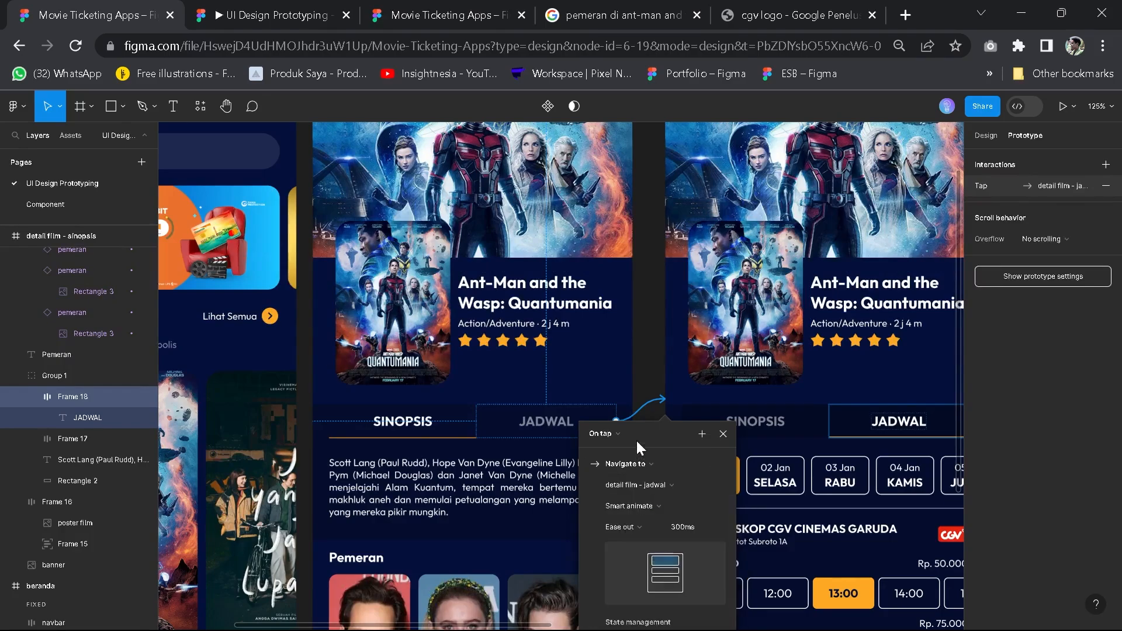
Connect the SINOPSIS tab on detail film - jadwal back to the detail film - sinopsis screen
{"action": "left_click", "coordinate": [766, 427]}
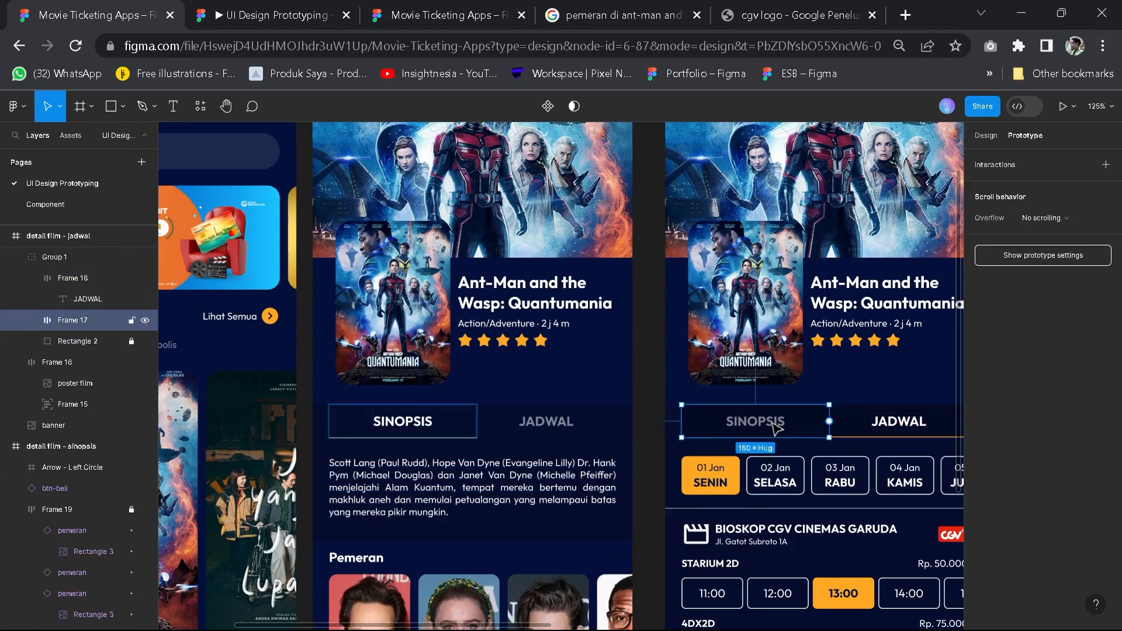
{"action": "left_click", "coordinate": [627, 439]}
{"action": "double_click", "coordinate": [698, 428]}
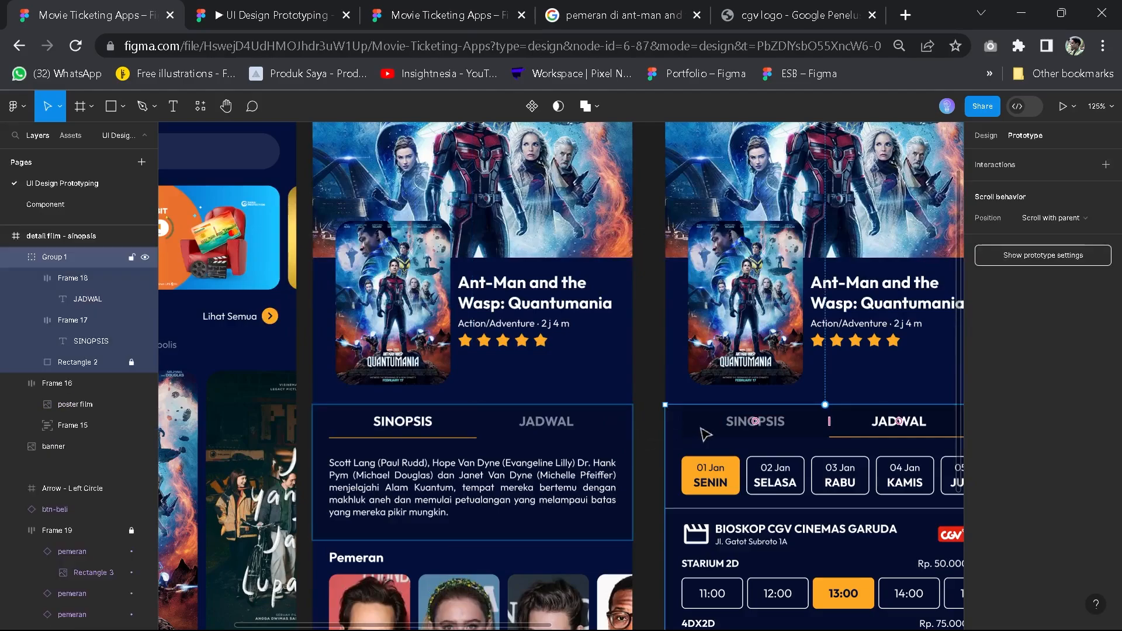
{"action": "left_click_drag", "start_coordinate": [682, 422], "coordinate": [561, 427]}
Examine the design properties of the SINOPSIS and JADWAL tabs on detail film - jadwal, including stroke and selection colors
{"action": "left_click", "coordinate": [648, 351]}
{"action": "key", "text": "space"}
{"action": "left_click_drag", "start_coordinate": [836, 368], "coordinate": [671, 327]}
{"action": "left_click", "coordinate": [733, 380]}
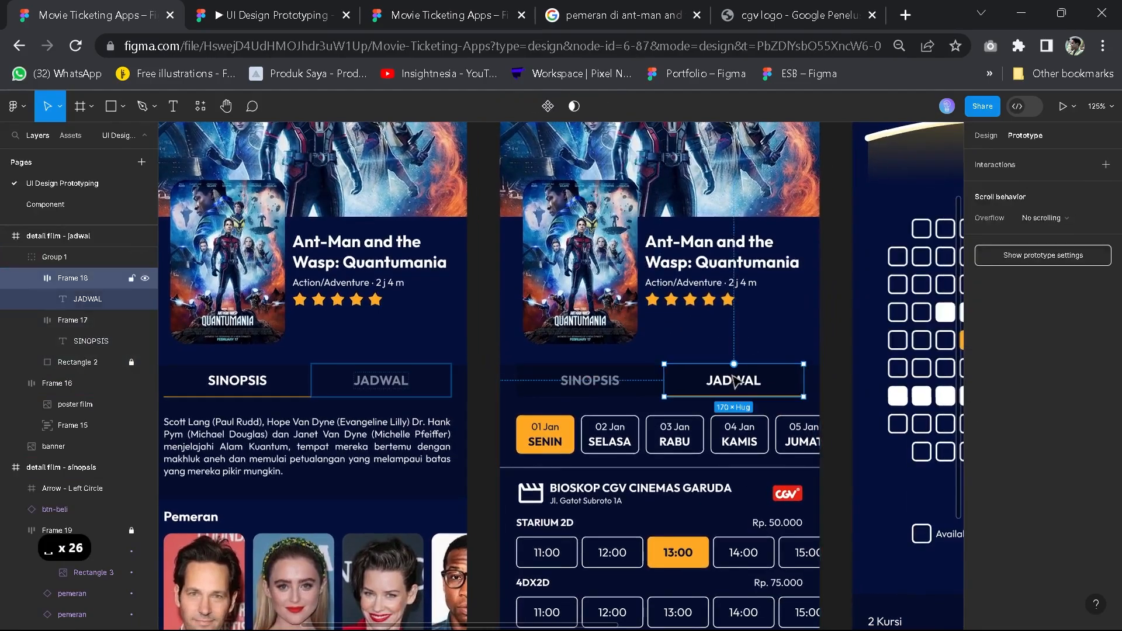
{"action": "left_click", "coordinate": [590, 380], "text": "shift"}
{"action": "left_click", "coordinate": [986, 135]}
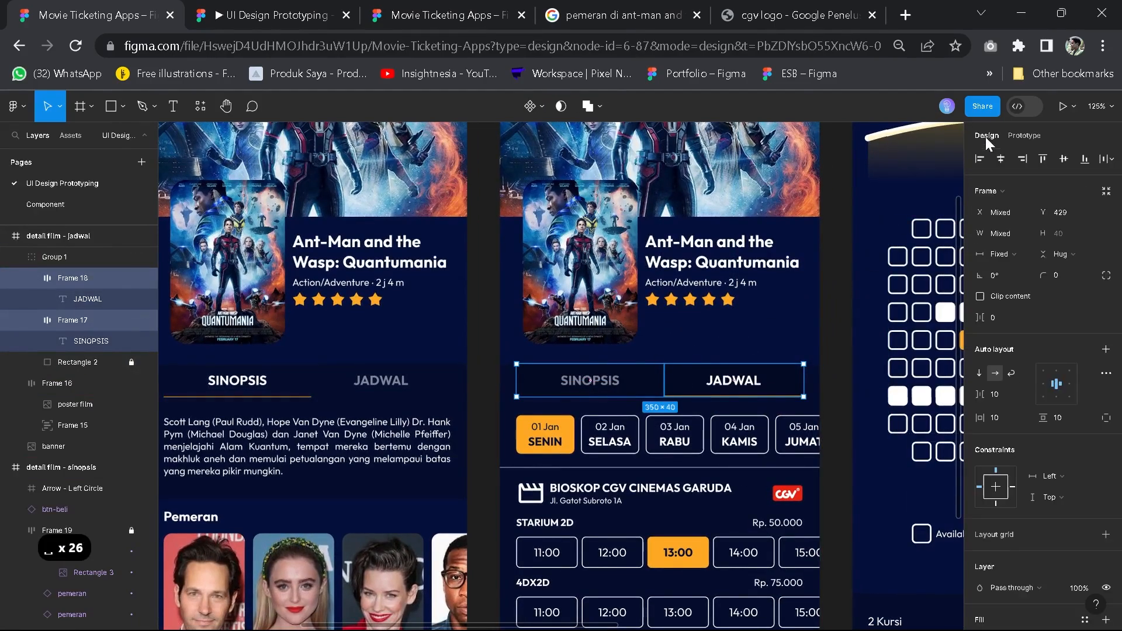
{"action": "scroll", "coordinate": [1045, 351], "scroll_direction": "down", "scroll_amount": 5}
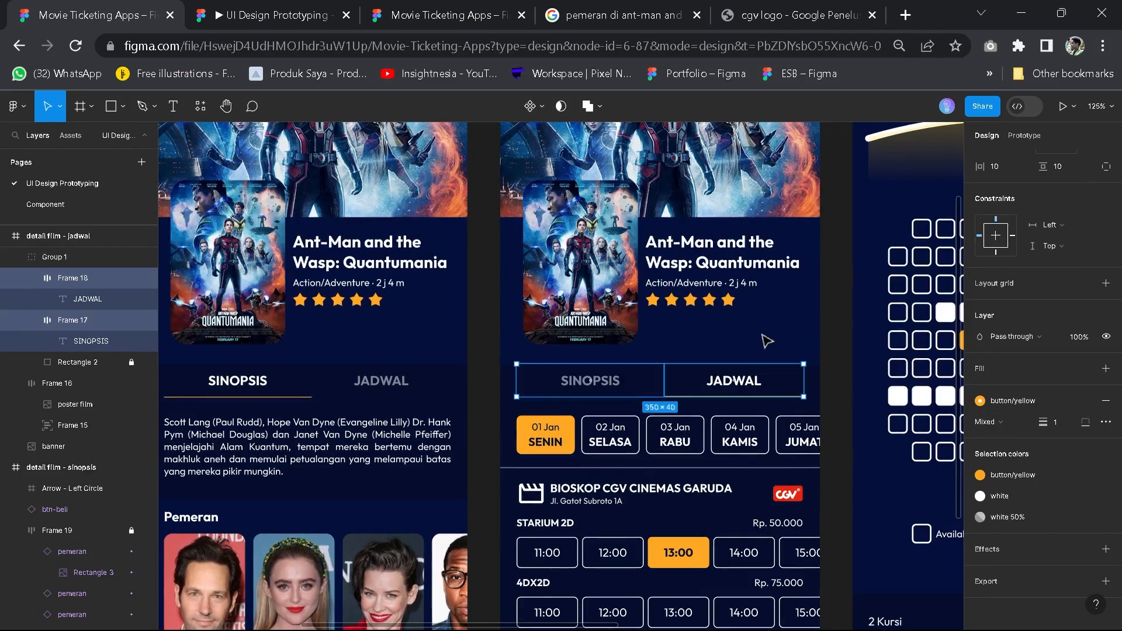
Check the prototype interactions of the SINOPSIS and JADWAL tabs on detail film - jadwal
{"action": "left_click", "coordinate": [481, 326]}
{"action": "key", "text": "space"}
{"action": "left_click_drag", "start_coordinate": [479, 326], "coordinate": [641, 384]}
{"action": "left_click", "coordinate": [750, 436]}
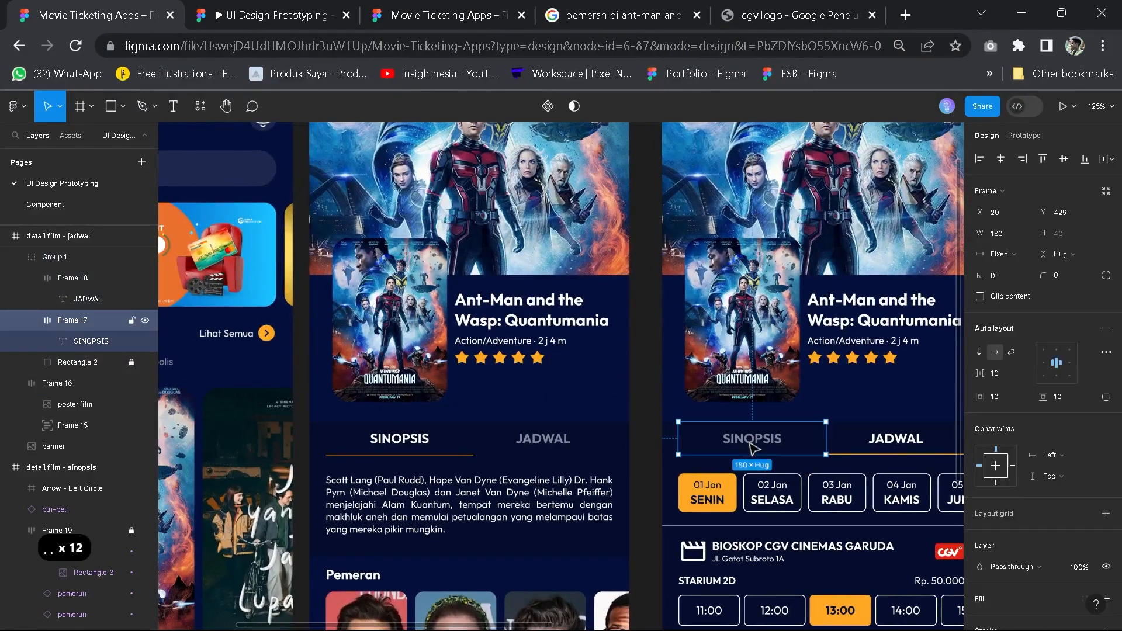
{"action": "key", "text": "shift+e"}
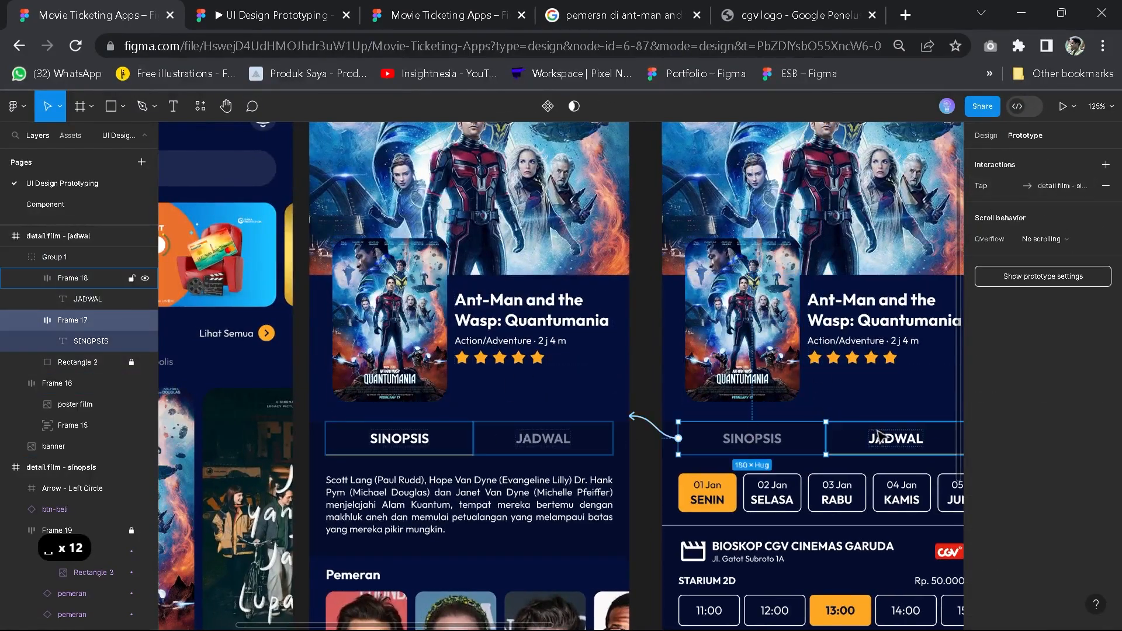
{"action": "left_click", "coordinate": [853, 437]}
{"action": "scroll", "coordinate": [642, 356], "scroll_direction": "down", "scroll_amount": 3}
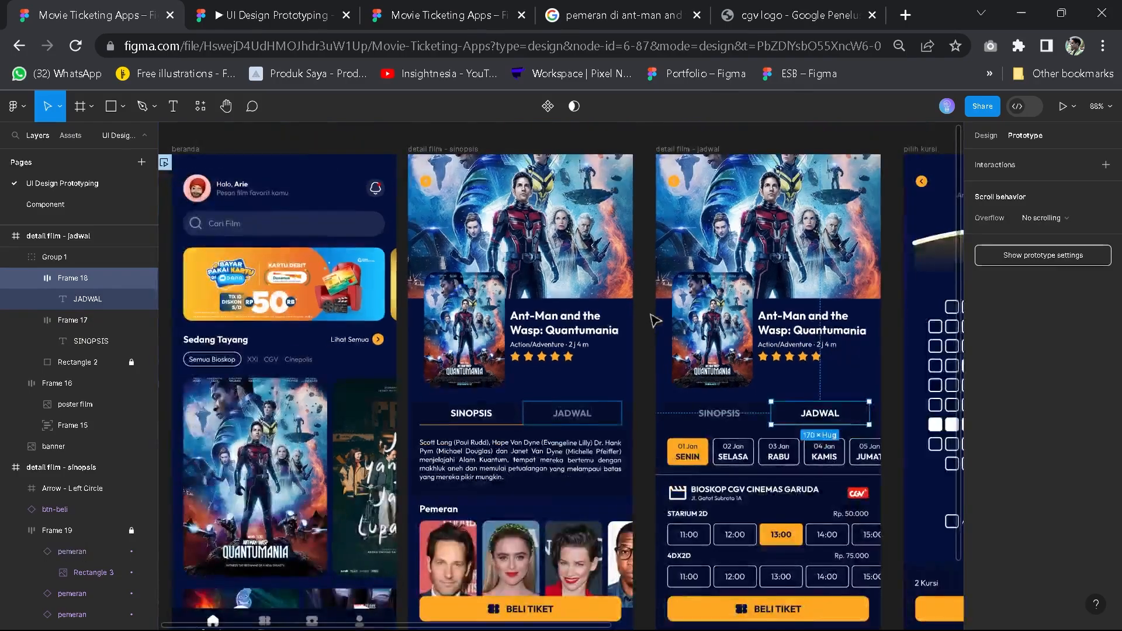
Unlock the row of Pemeran cast photos on detail film - sinopsis
{"action": "left_click", "coordinate": [651, 315]}
{"action": "key", "text": "space"}
{"action": "scroll", "coordinate": [653, 314], "scroll_direction": "down", "scroll_amount": 2}
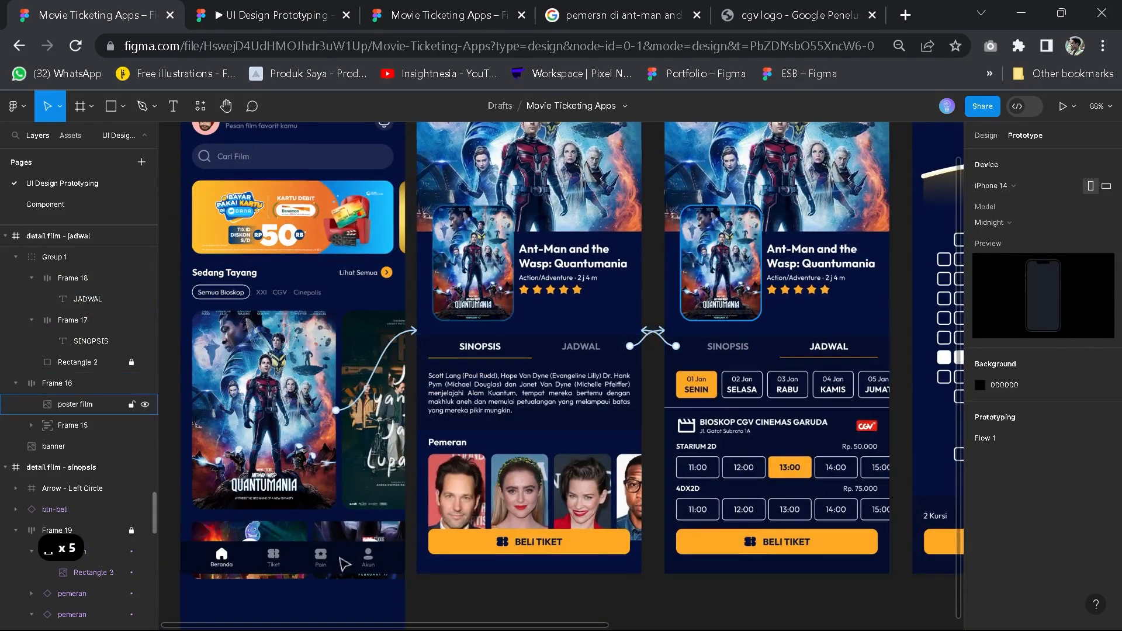
{"action": "right_click", "coordinate": [551, 478]}
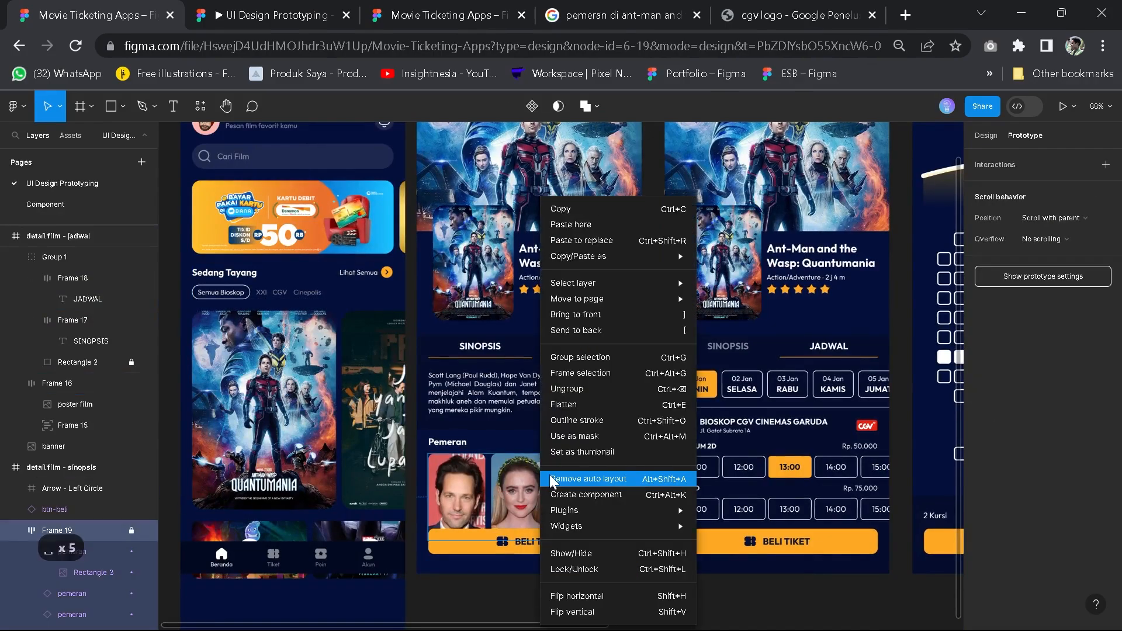
{"action": "left_click", "coordinate": [576, 568]}
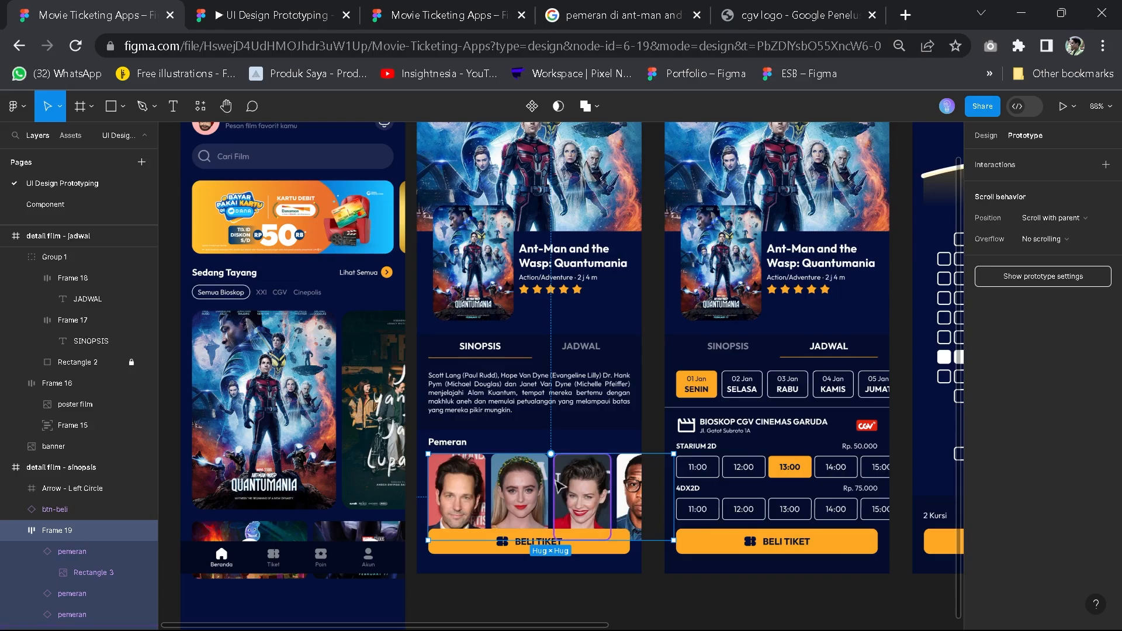
Narrow the cast photo row to 370 wide, ending at the screen edge, and set its overflow to horizontal scrolling
{"action": "scroll", "coordinate": [558, 484], "scroll_direction": "up", "scroll_amount": 3}
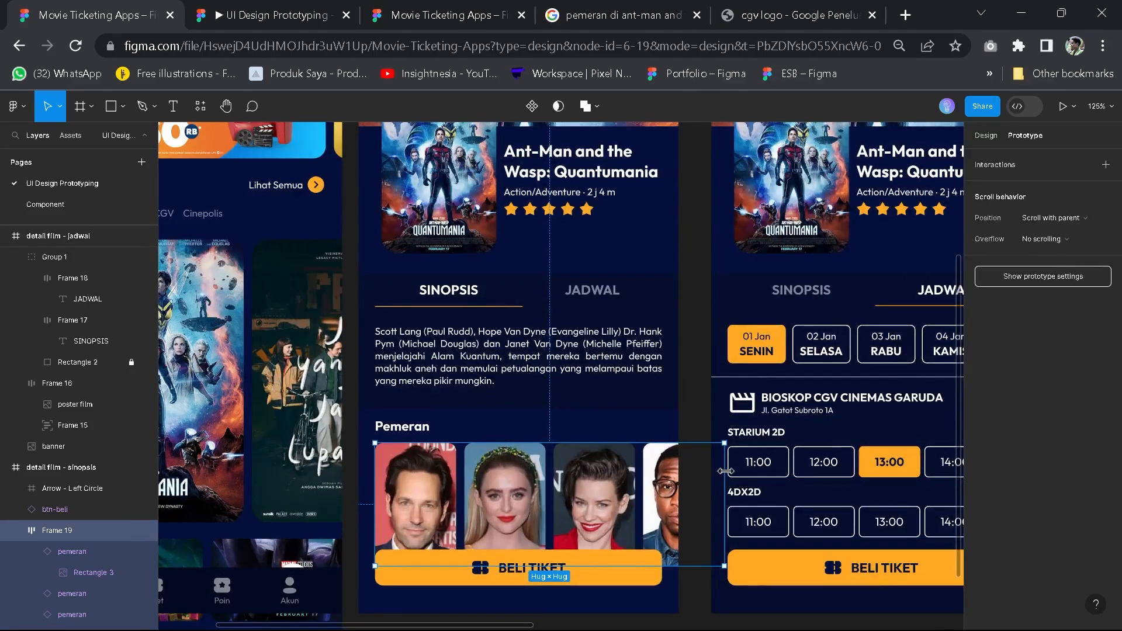
{"action": "left_click_drag", "start_coordinate": [724, 470], "coordinate": [677, 468]}
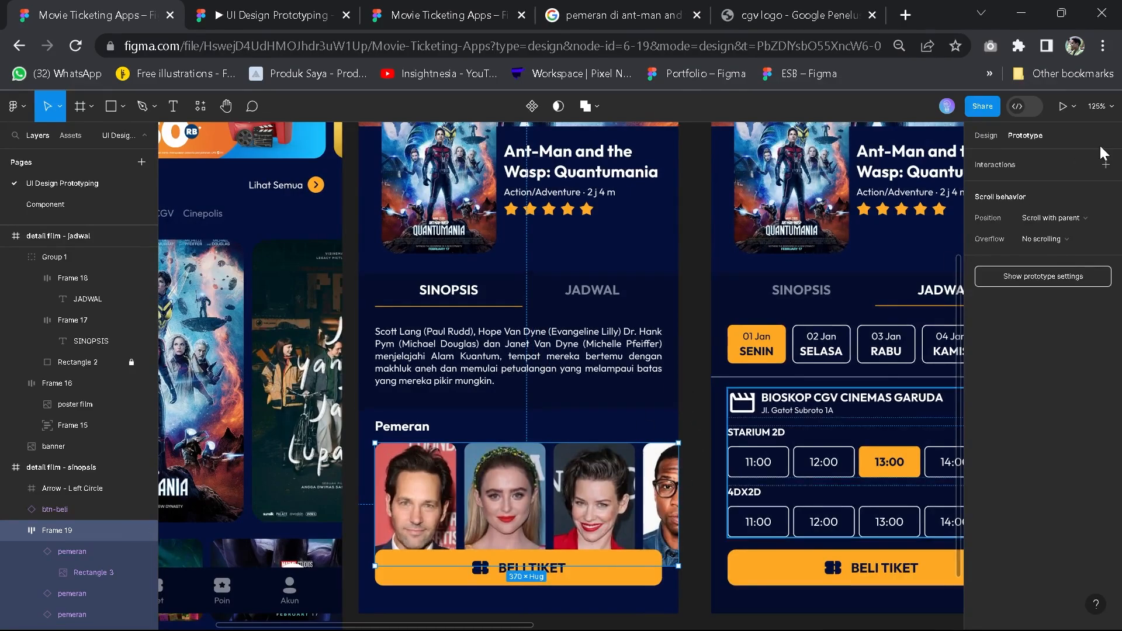
{"action": "left_click", "coordinate": [1044, 240]}
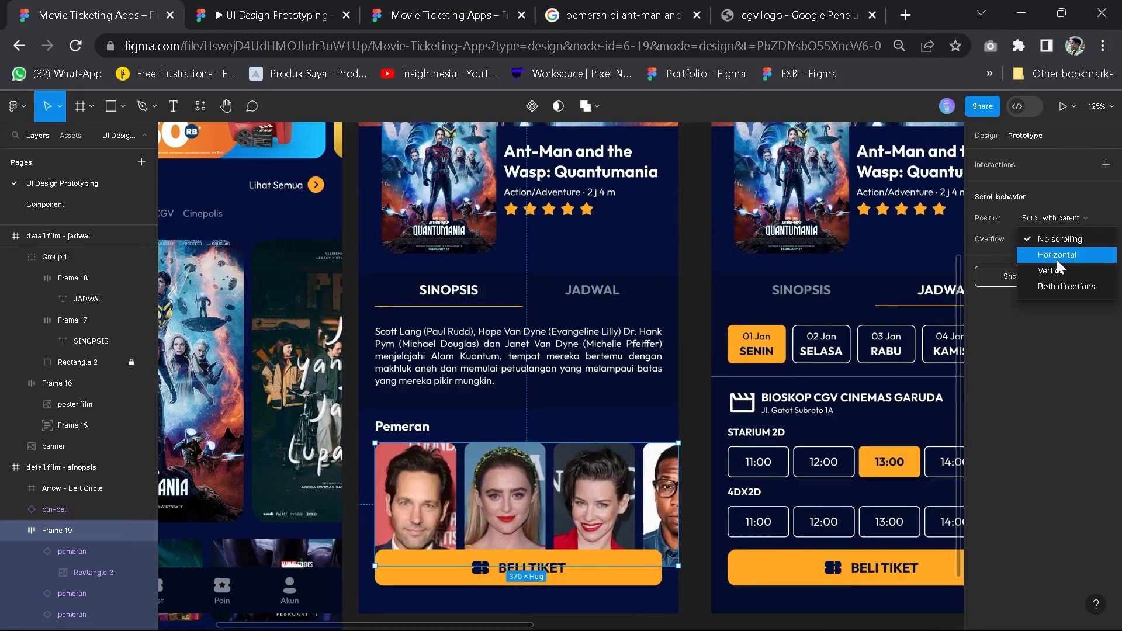
{"action": "left_click", "coordinate": [1058, 261]}
Test scrolling the cast row and switching between SINOPSIS and JADWAL in the prototype preview, and return to the design file
{"action": "left_click", "coordinate": [292, 5]}
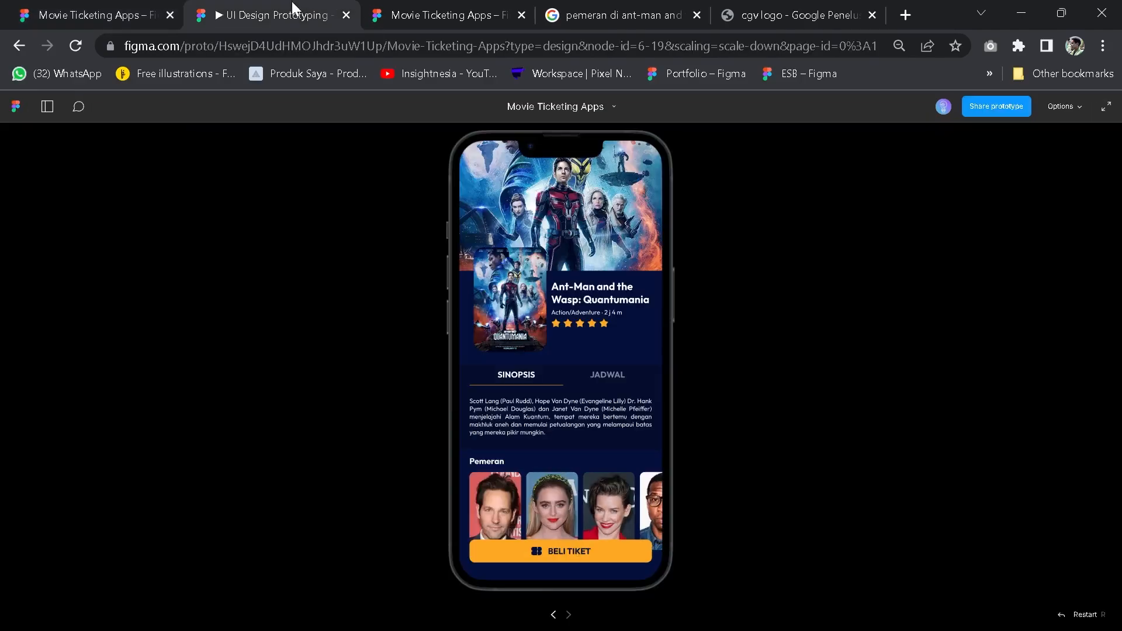
{"action": "left_click_drag", "start_coordinate": [630, 520], "coordinate": [526, 510]}
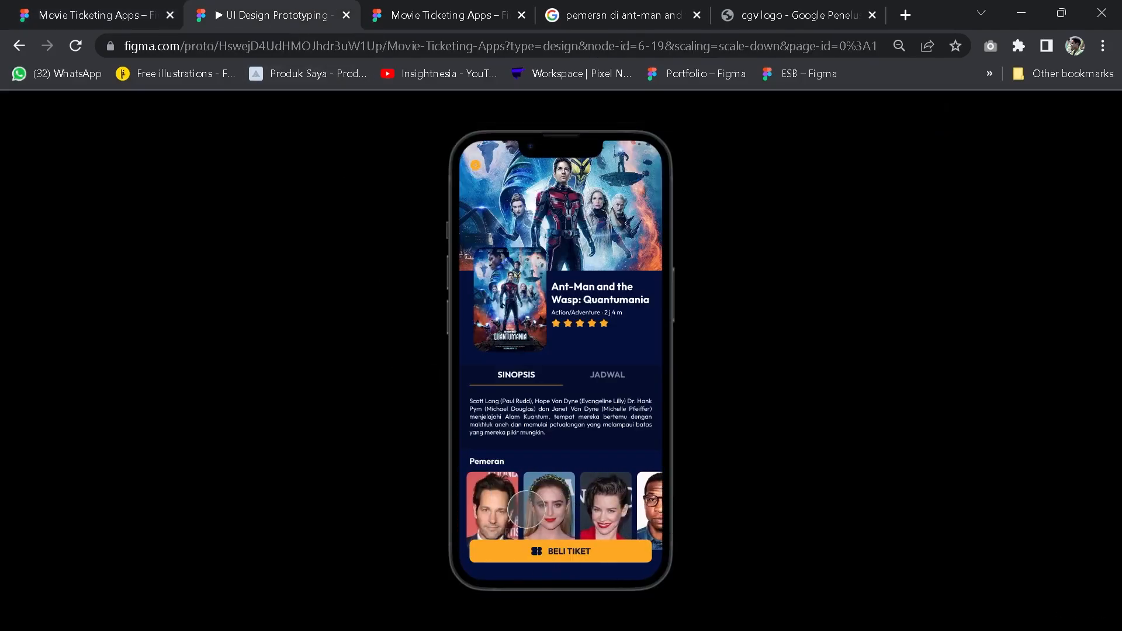
{"action": "left_click", "coordinate": [608, 377]}
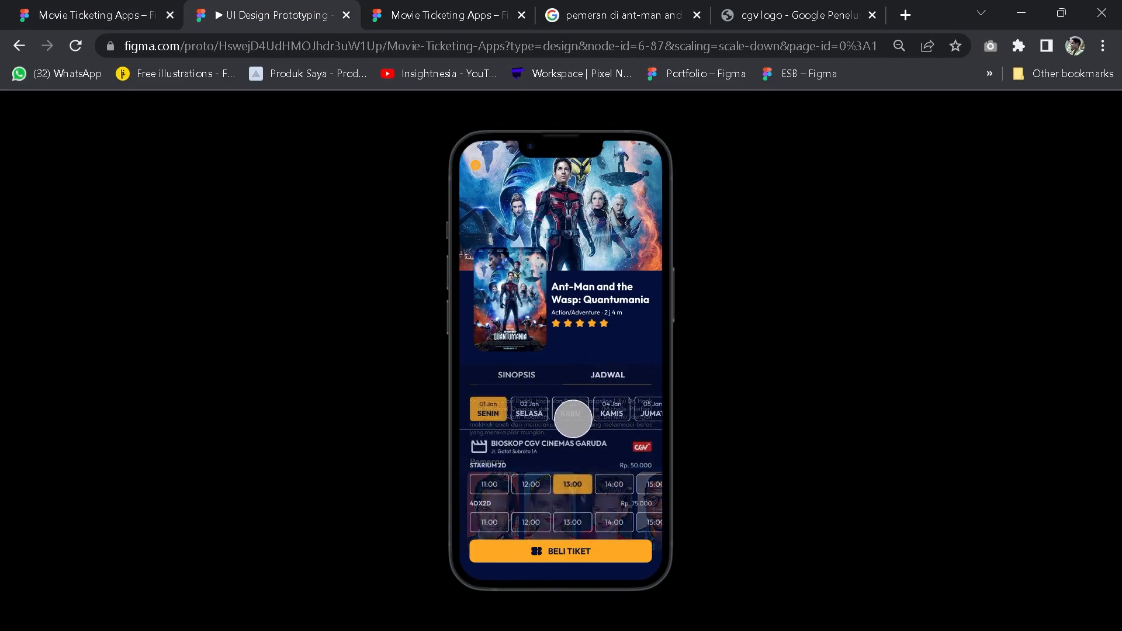
{"action": "left_click", "coordinate": [515, 374]}
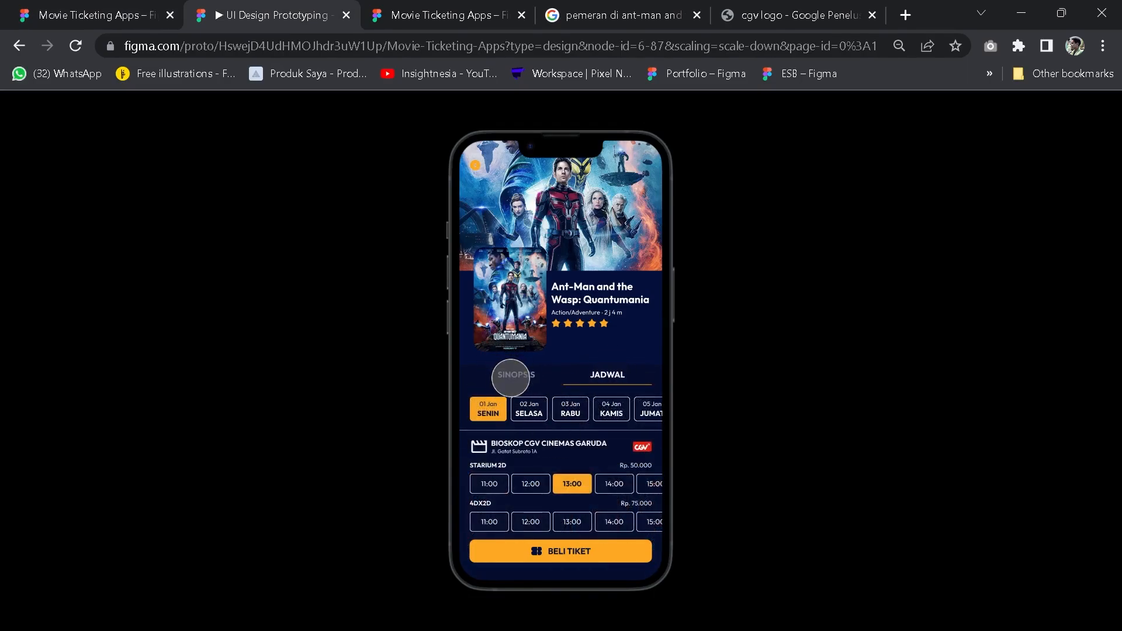
{"action": "left_click", "coordinate": [612, 374]}
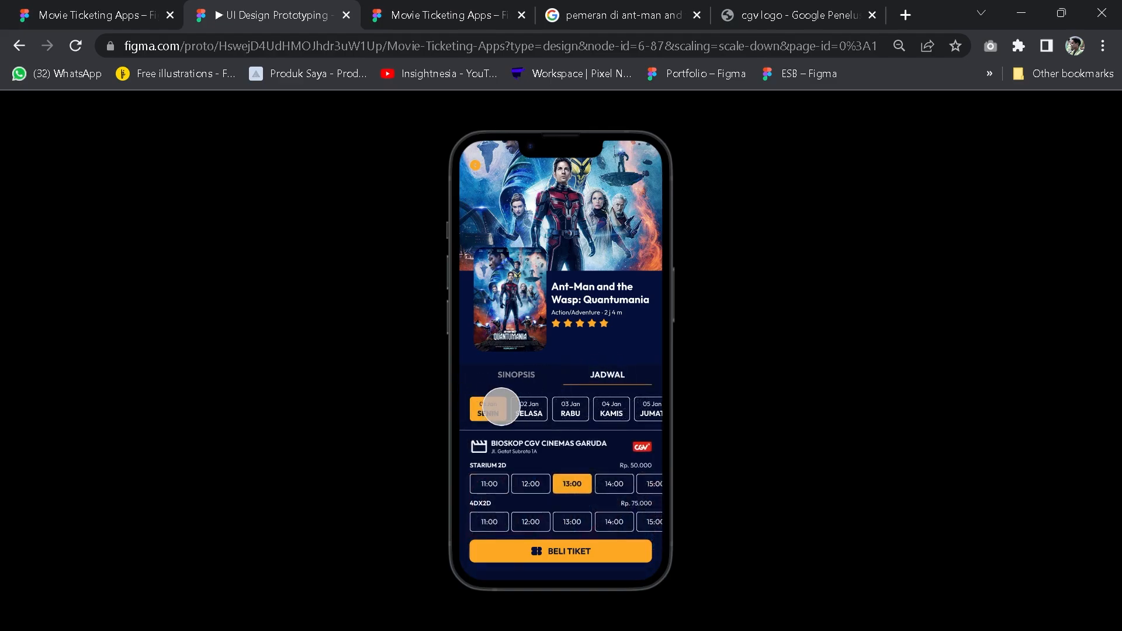
{"action": "left_click", "coordinate": [508, 371]}
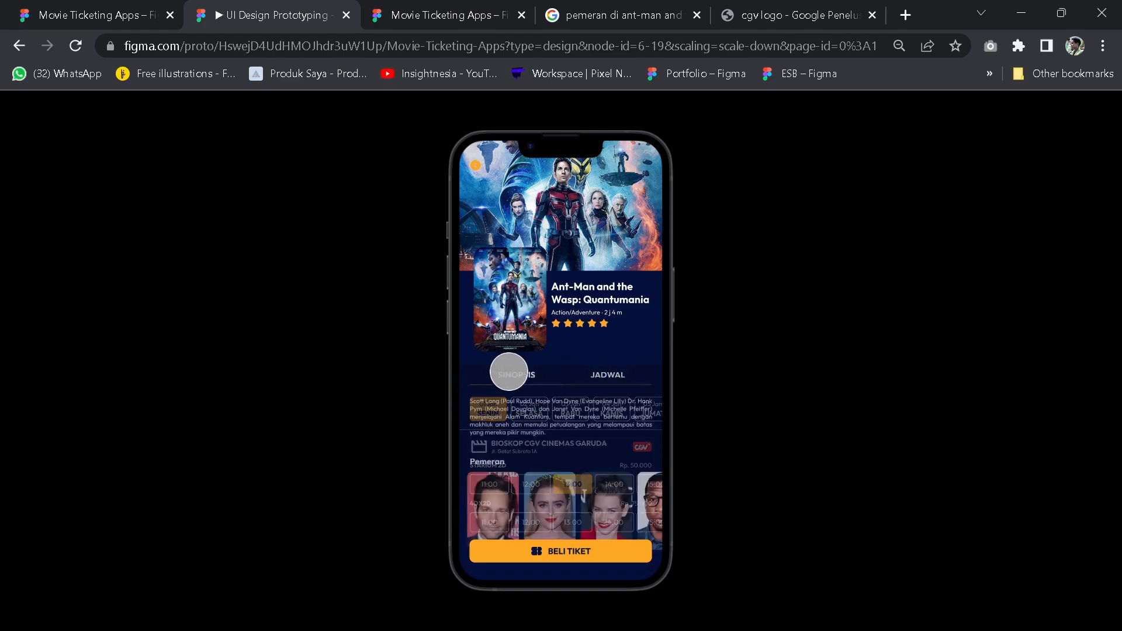
{"action": "left_click", "coordinate": [82, 13]}
Align the auto layout contents of the date row on detail film - jadwal to the left
{"action": "left_click", "coordinate": [864, 403]}
{"action": "left_click_drag", "start_coordinate": [864, 403], "coordinate": [405, 454]}
{"action": "scroll", "coordinate": [420, 328], "scroll_direction": "down", "scroll_amount": 5}
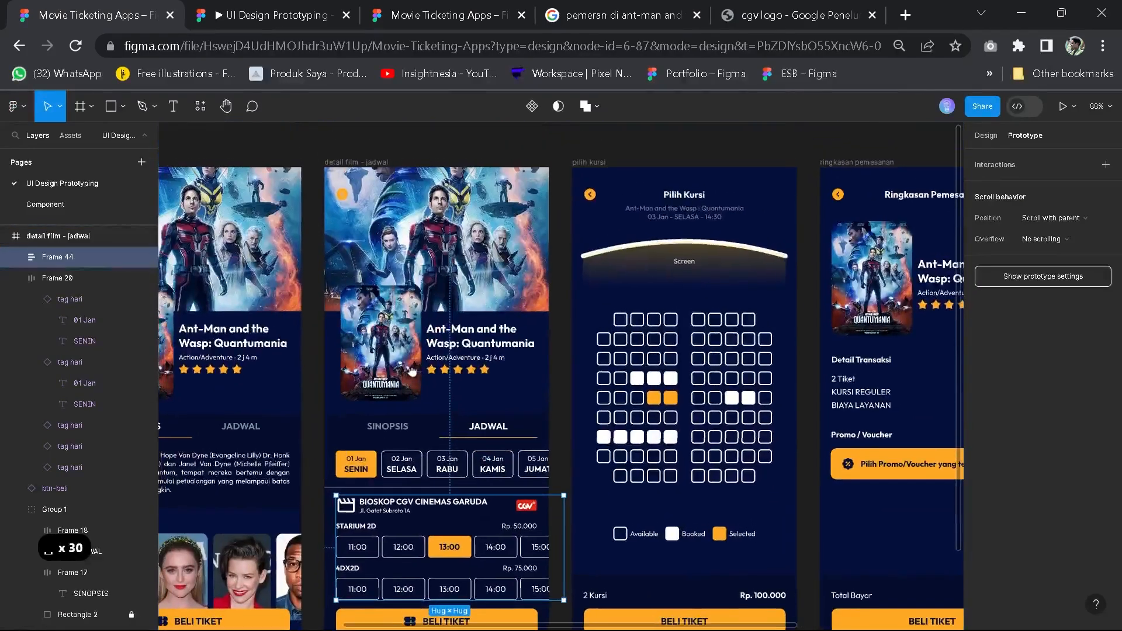
{"action": "left_click_drag", "start_coordinate": [419, 330], "coordinate": [433, 423]}
{"action": "scroll", "coordinate": [433, 423], "scroll_direction": "up", "scroll_amount": 5}
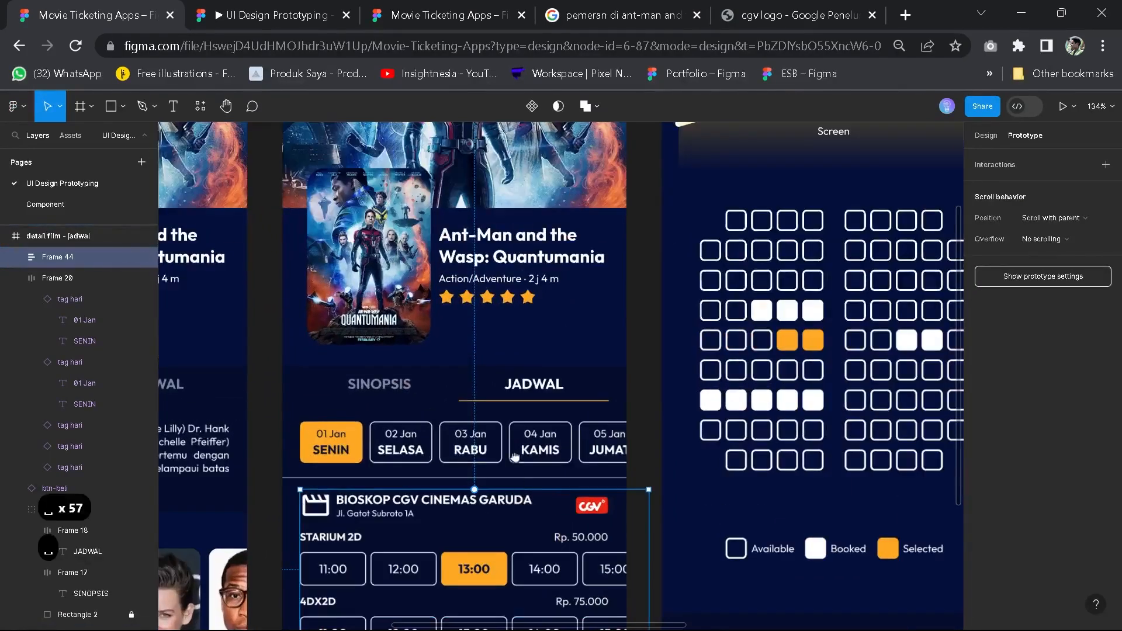
{"action": "left_click_drag", "start_coordinate": [525, 454], "coordinate": [514, 349]}
{"action": "left_click", "coordinate": [514, 348]}
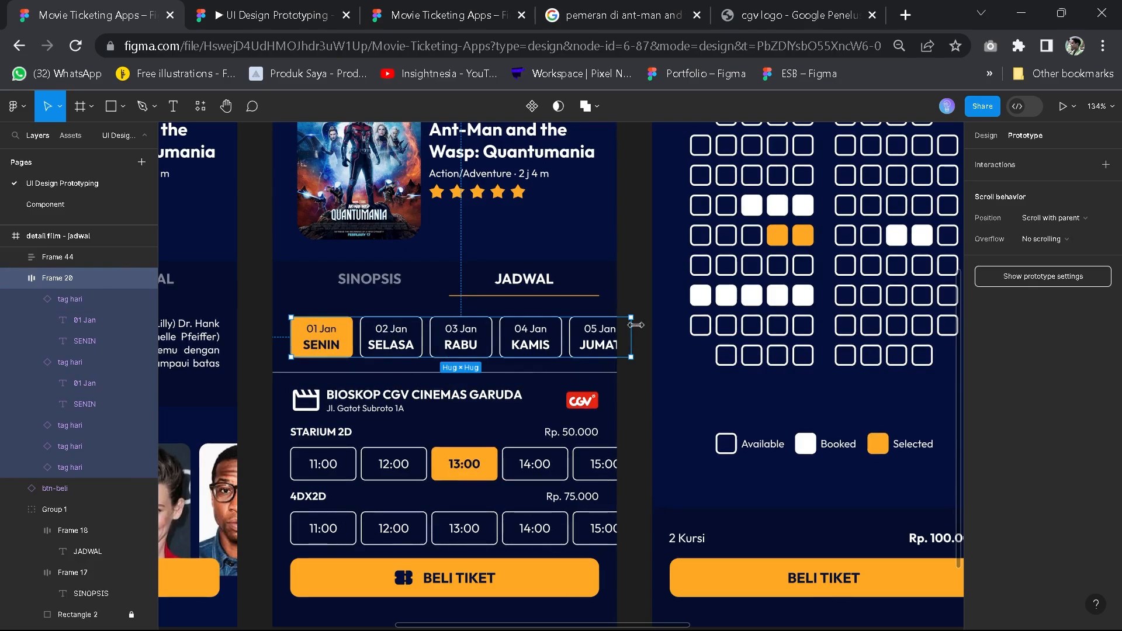
{"action": "key", "text": "ctrl+z"}
{"action": "double_click", "coordinate": [618, 320]}
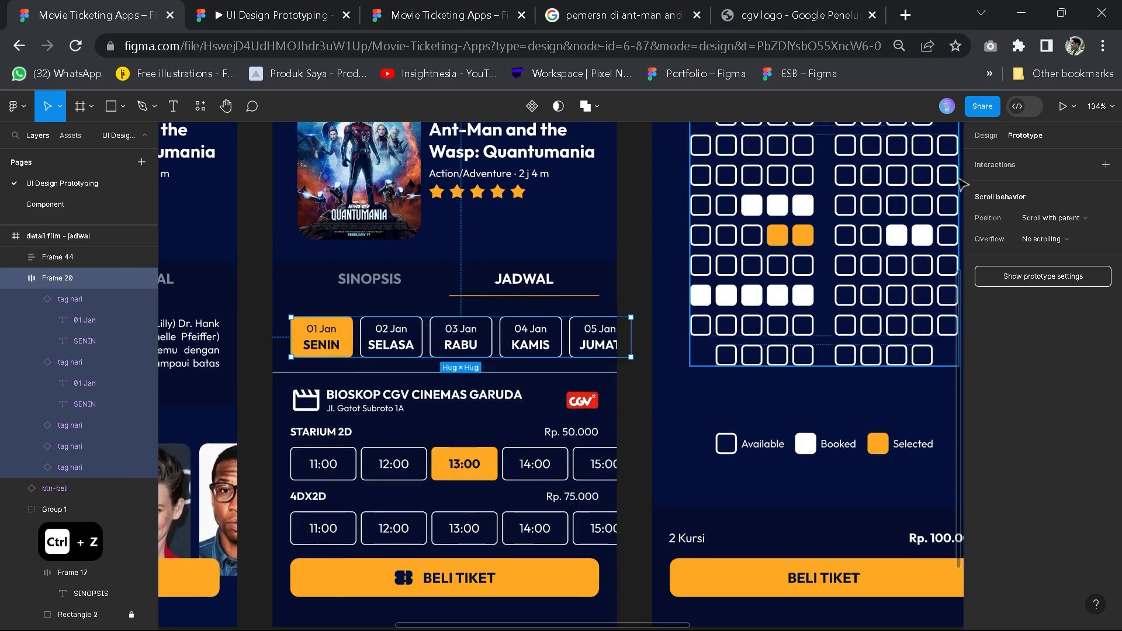
{"action": "left_click", "coordinate": [982, 135]}
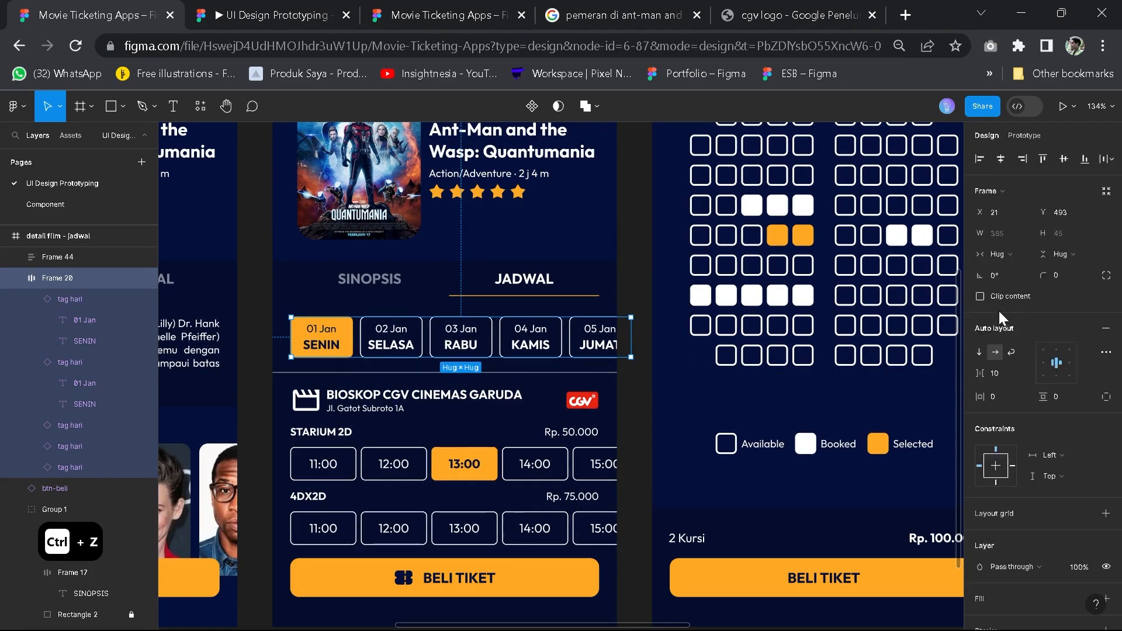
{"action": "left_click", "coordinate": [1042, 362]}
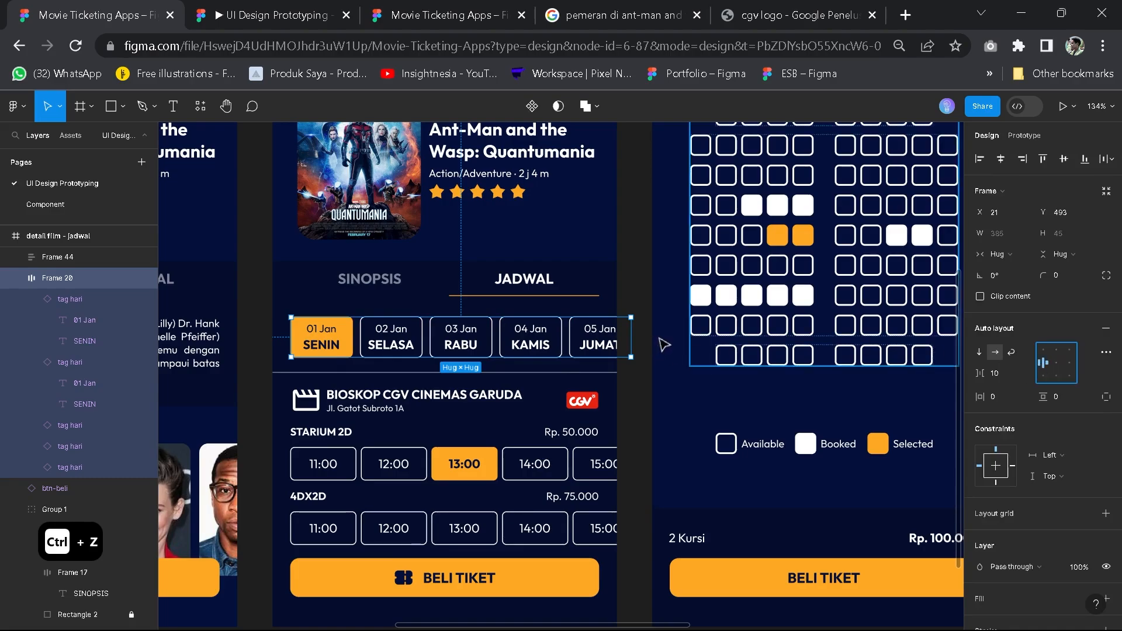
Narrow the date row to 369 wide, ending at the screen edge, and set its overflow to horizontal scrolling
{"action": "left_click_drag", "start_coordinate": [631, 336], "coordinate": [615, 336]}
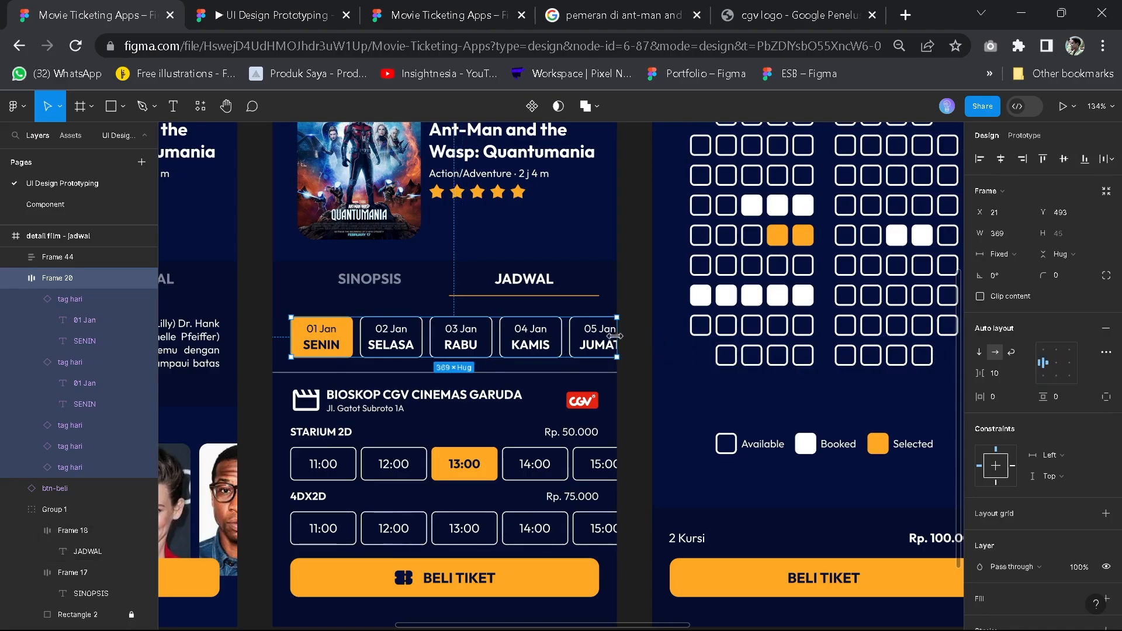
{"action": "left_click", "coordinate": [1021, 138]}
{"action": "left_click", "coordinate": [1054, 240]}
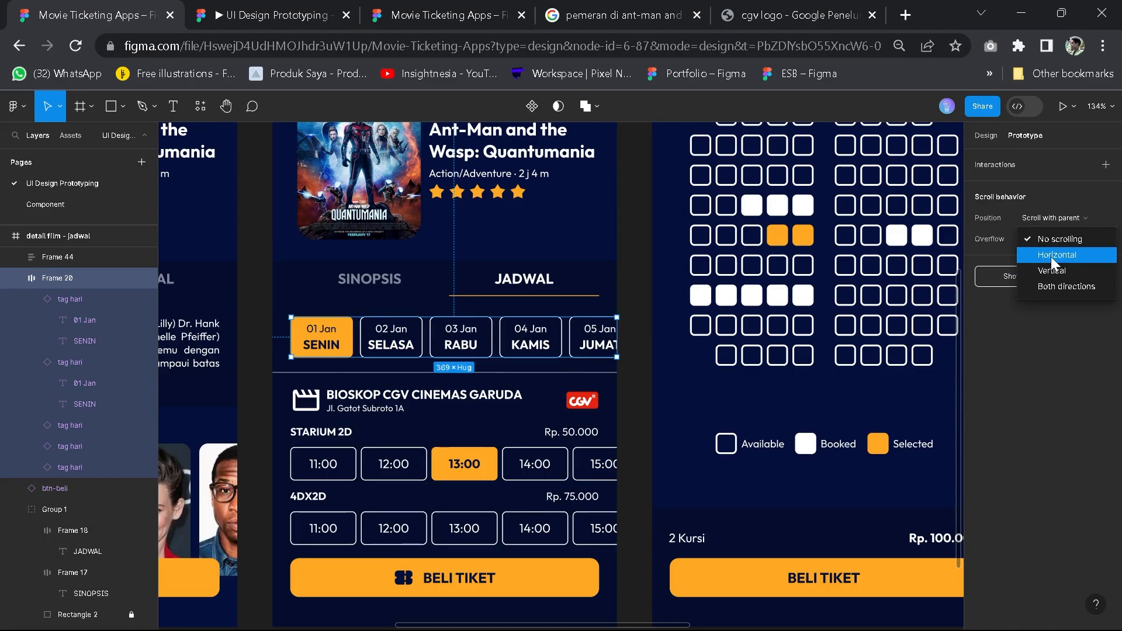
{"action": "left_click", "coordinate": [1052, 255]}
Narrow the STARIUM 2D showtime row to 371 wide and set its overflow to horizontal scrolling
{"action": "double_click", "coordinate": [426, 473]}
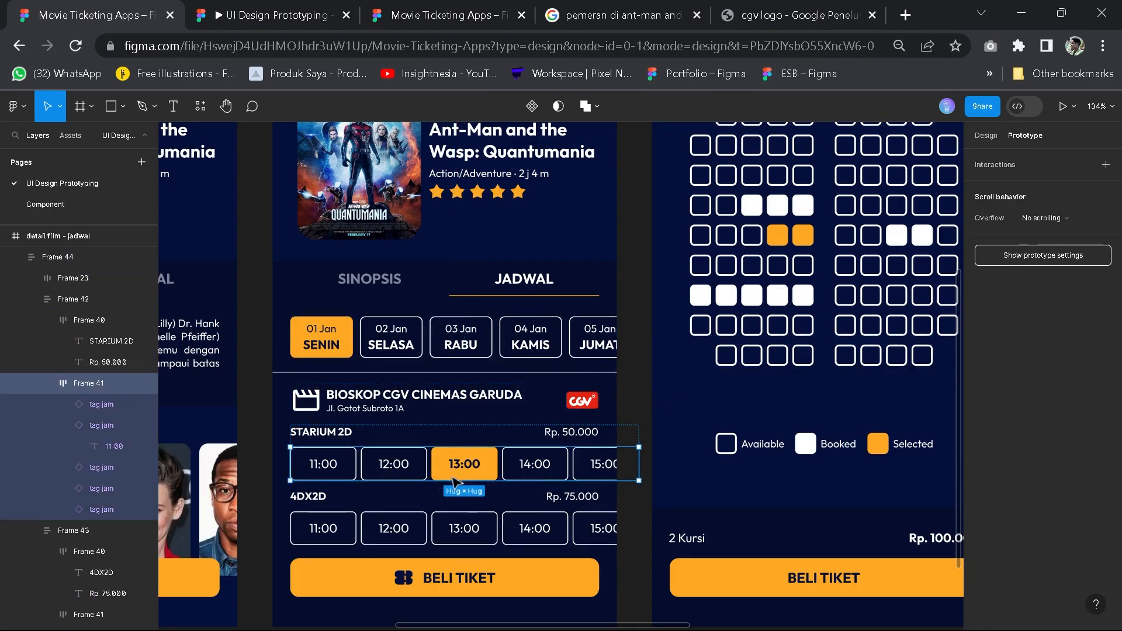
{"action": "double_click", "coordinate": [450, 479]}
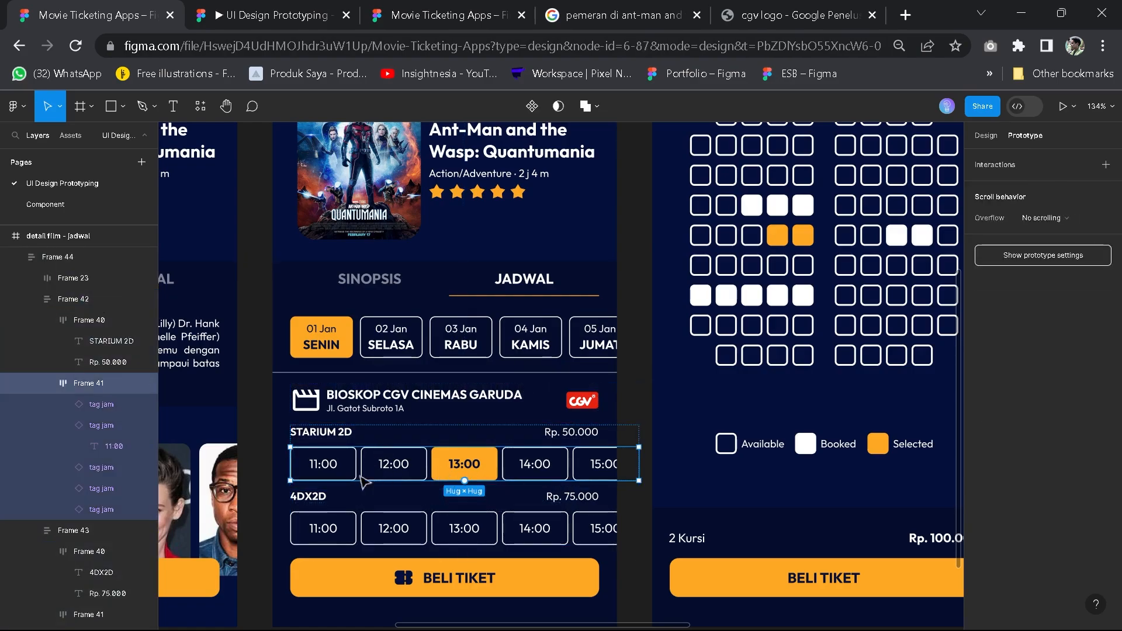
{"action": "scroll", "coordinate": [363, 482], "scroll_direction": "up", "scroll_amount": 2}
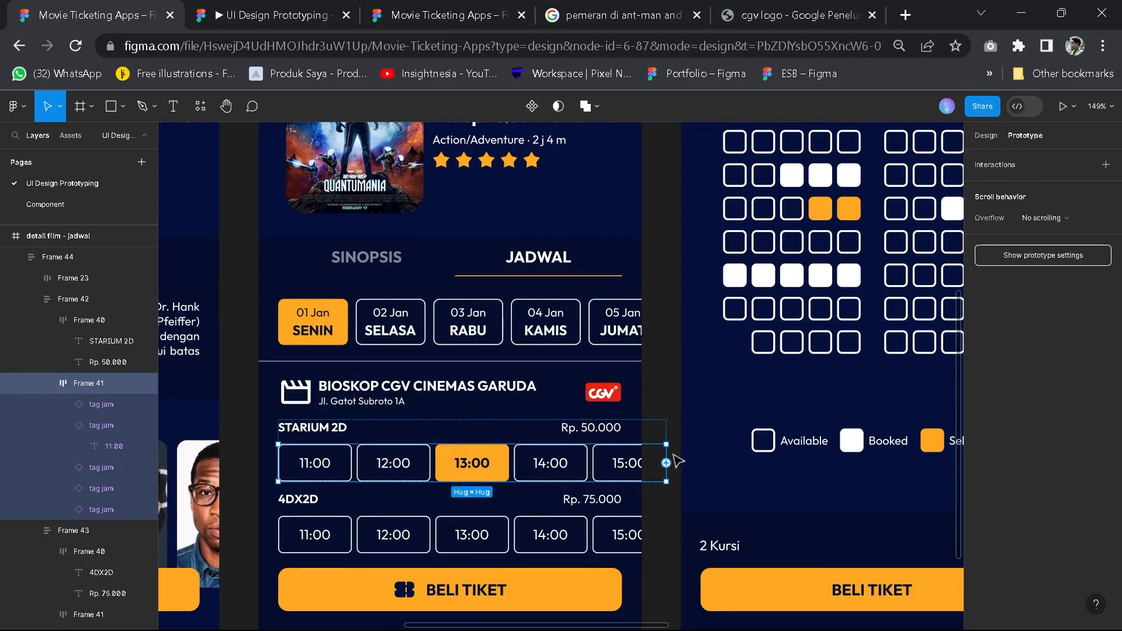
{"action": "left_click_drag", "start_coordinate": [671, 448], "coordinate": [641, 450]}
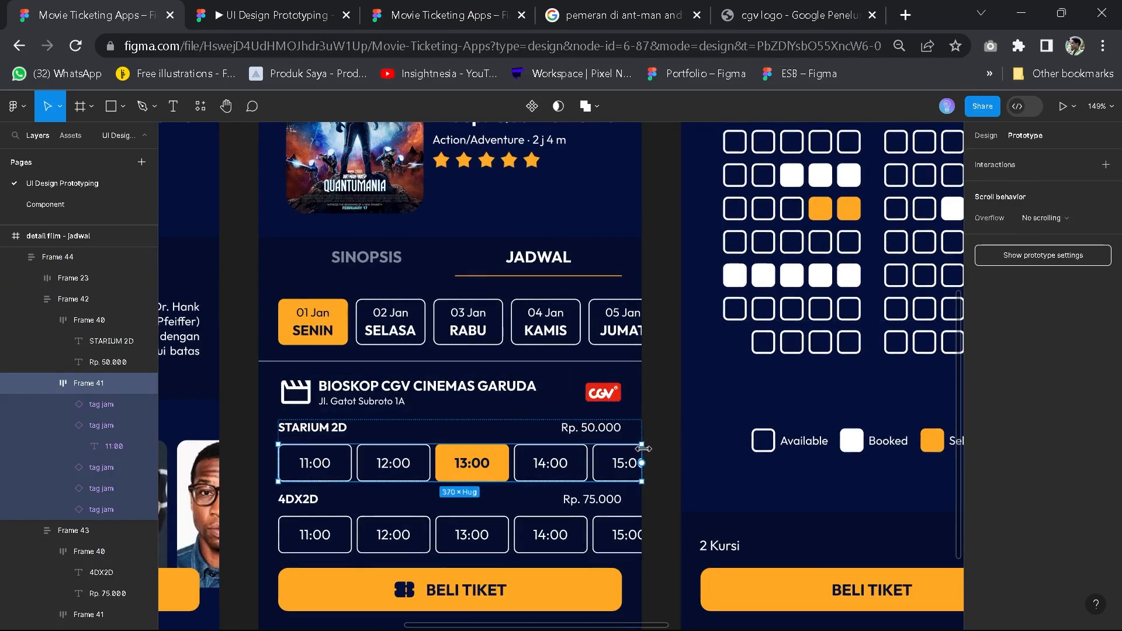
{"action": "left_click", "coordinate": [1043, 217]}
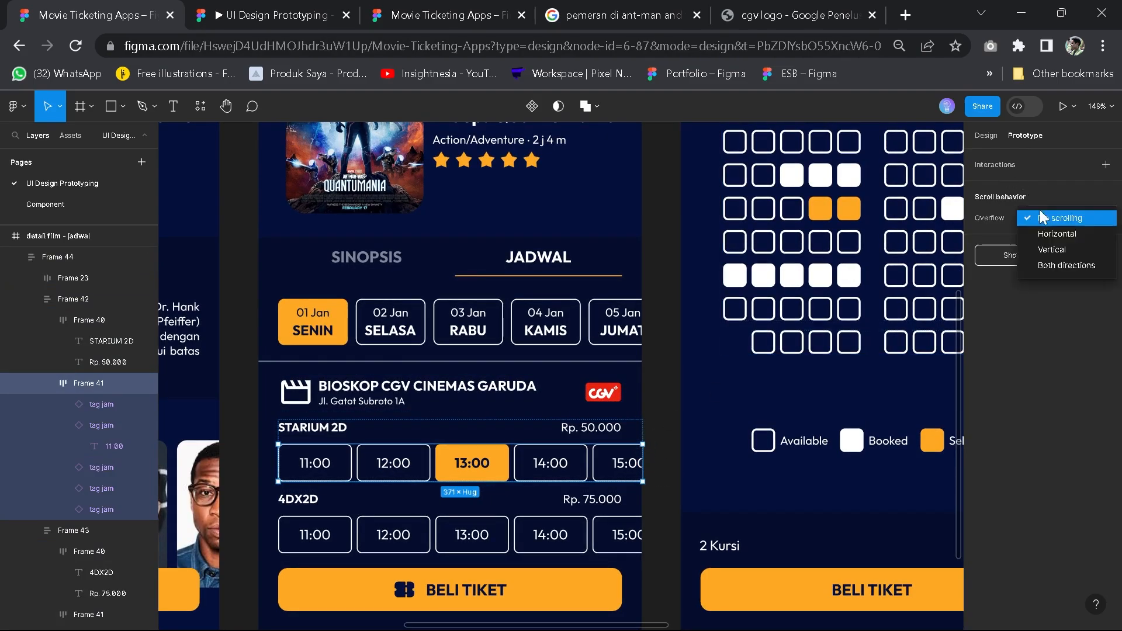
{"action": "left_click", "coordinate": [1043, 232]}
Narrow the 4DX2D showtime row to 368 wide and set its overflow to horizontal scrolling
{"action": "left_click", "coordinate": [573, 543]}
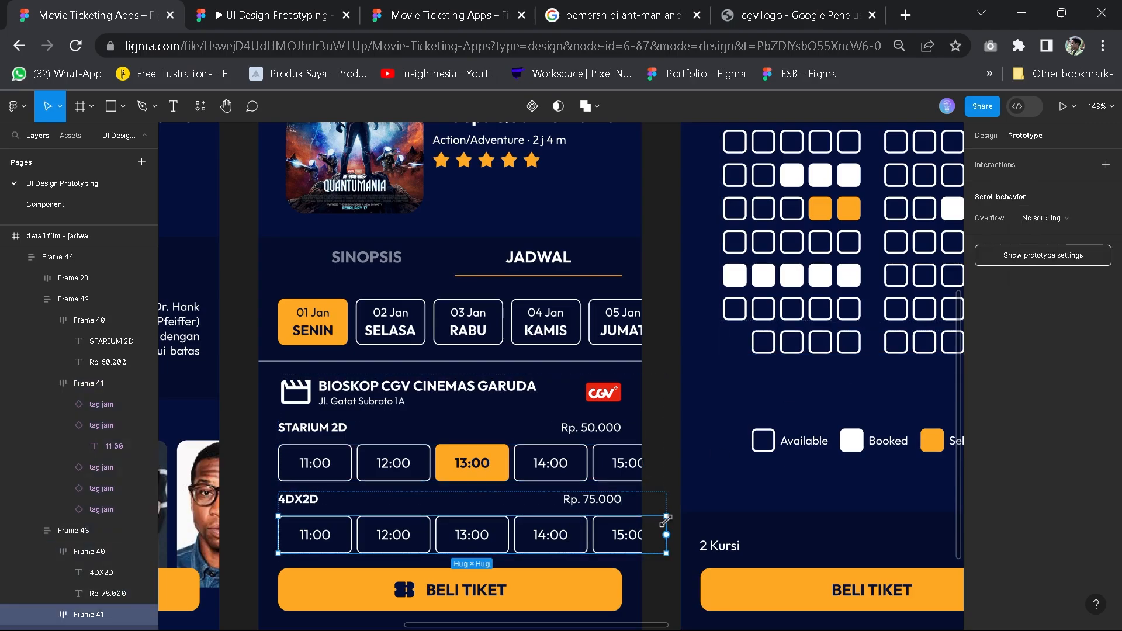
{"action": "key", "text": "ctrl+z"}
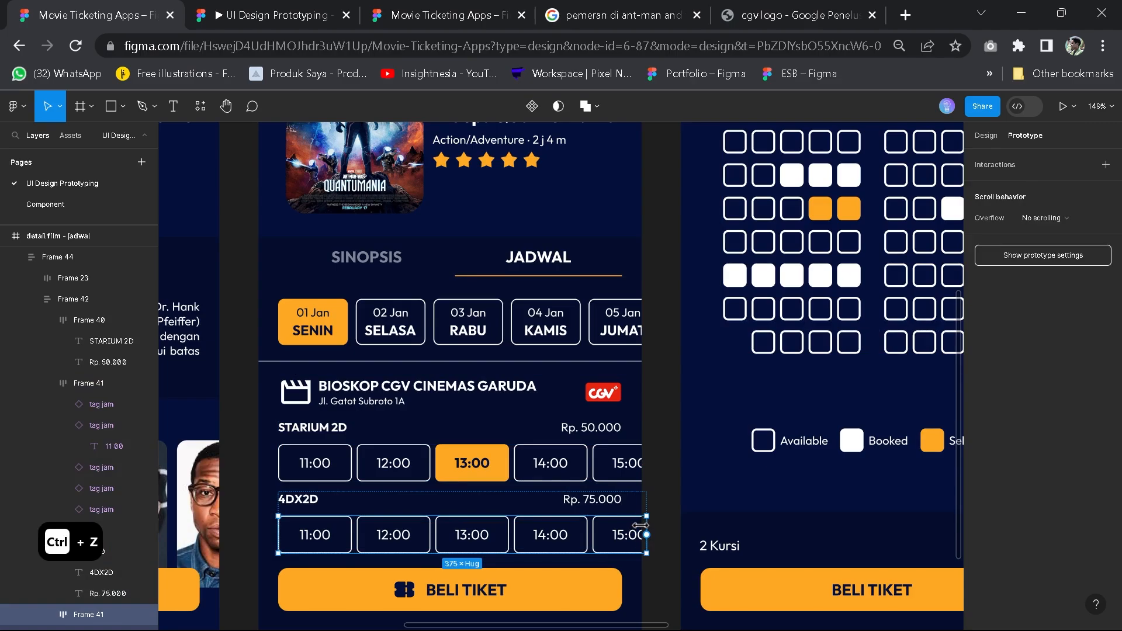
{"action": "left_click", "coordinate": [1043, 218]}
{"action": "left_click", "coordinate": [1043, 219]}
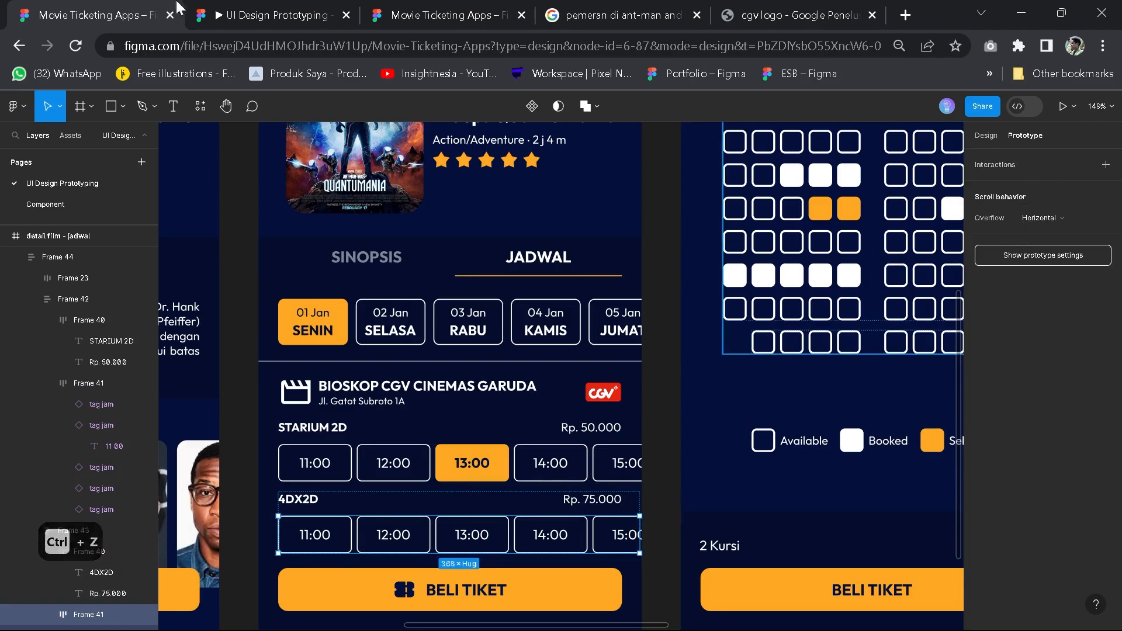
Test scrolling the date row on the JADWAL screen in the prototype preview, and return to the design file
{"action": "left_click", "coordinate": [275, 15]}
{"action": "left_click", "coordinate": [593, 374]}
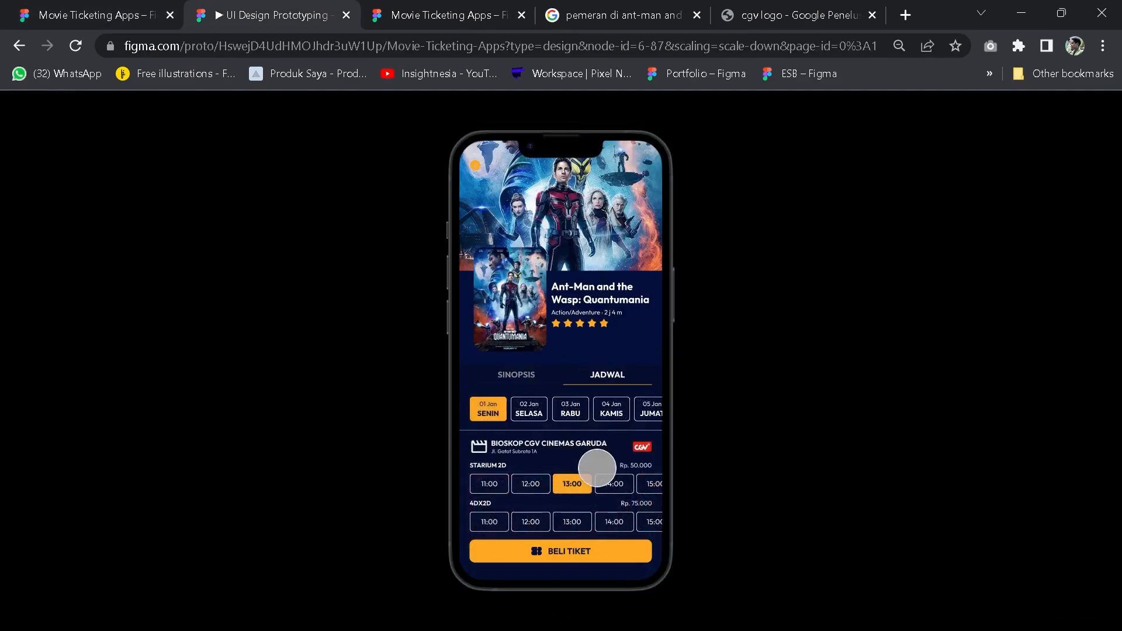
{"action": "left_click_drag", "start_coordinate": [540, 420], "coordinate": [558, 368]}
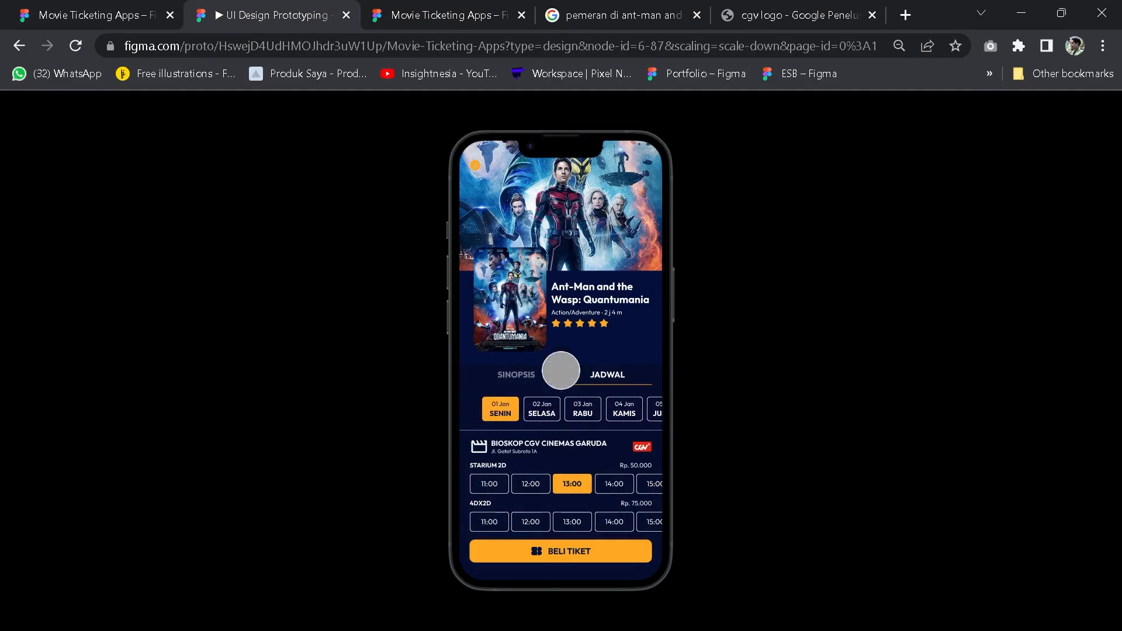
{"action": "left_click", "coordinate": [56, 7]}
Open the Component page and select the tag hari component set holding the day tag variants
{"action": "scroll", "coordinate": [602, 326], "scroll_direction": "down", "scroll_amount": 5}
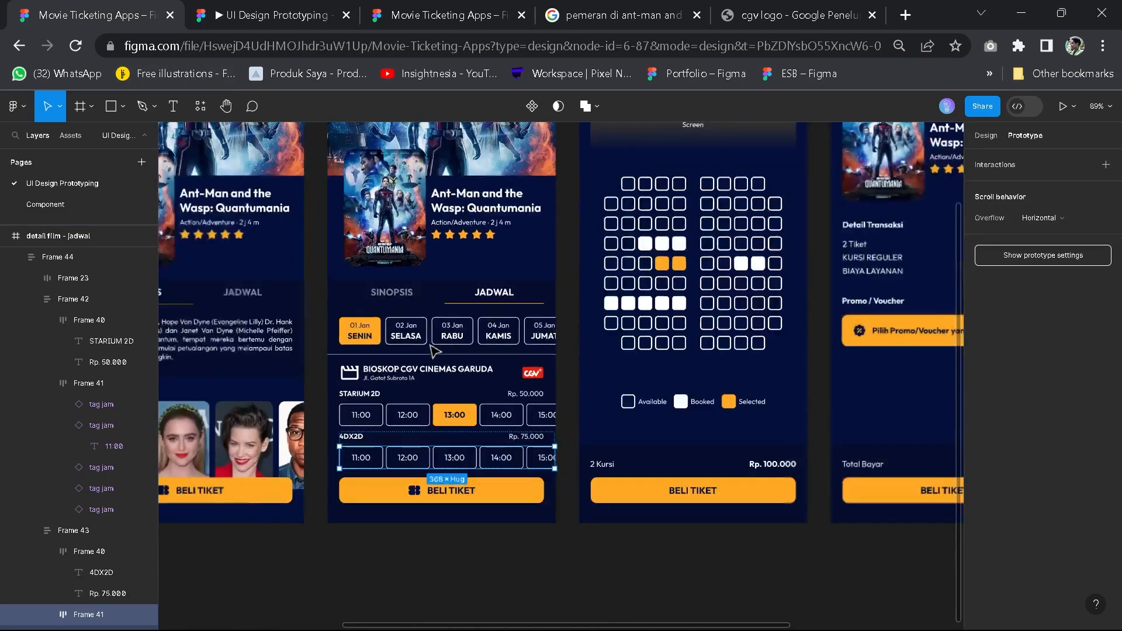
{"action": "scroll", "coordinate": [600, 323], "scroll_direction": "up", "scroll_amount": 3}
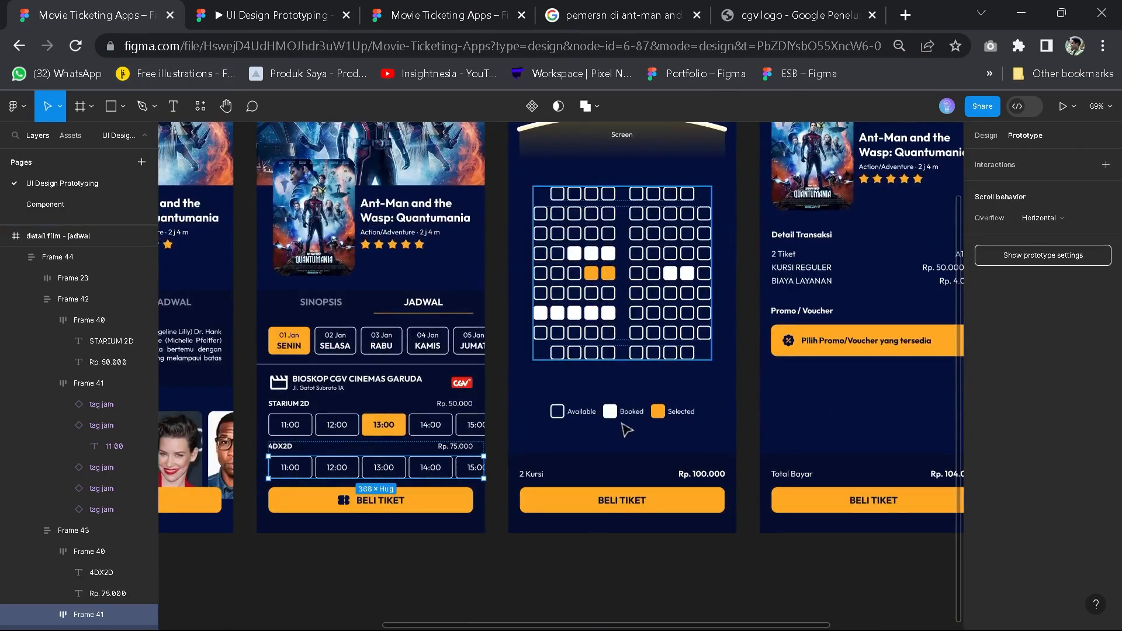
{"action": "left_click", "coordinate": [292, 349]}
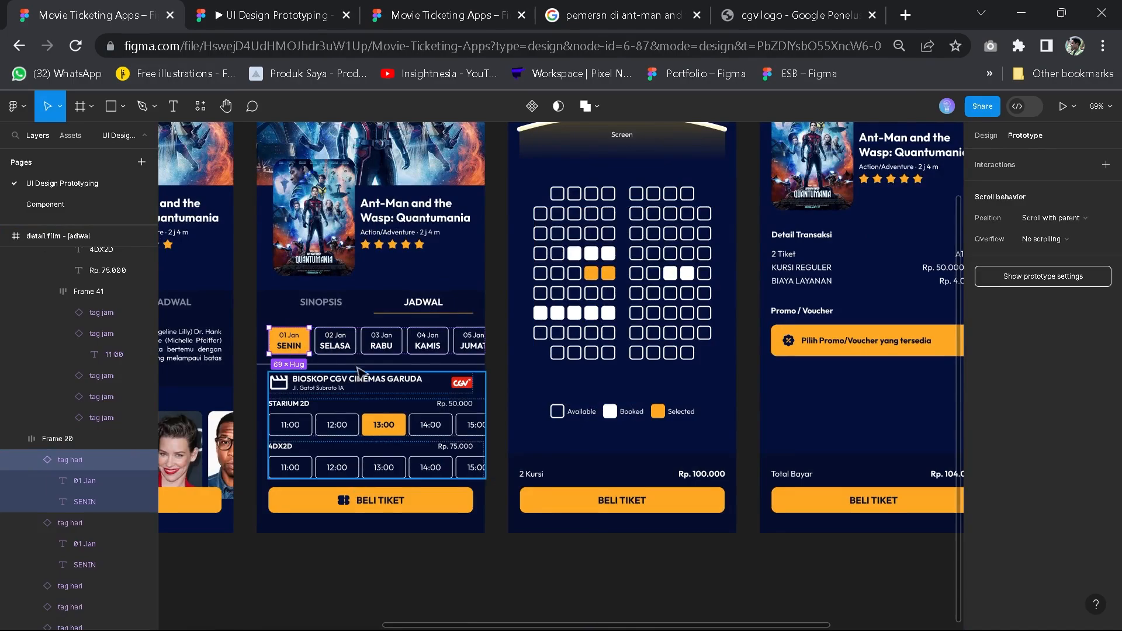
{"action": "left_click", "coordinate": [338, 570]}
{"action": "key", "text": "space"}
{"action": "left_click_drag", "start_coordinate": [310, 581], "coordinate": [706, 564]}
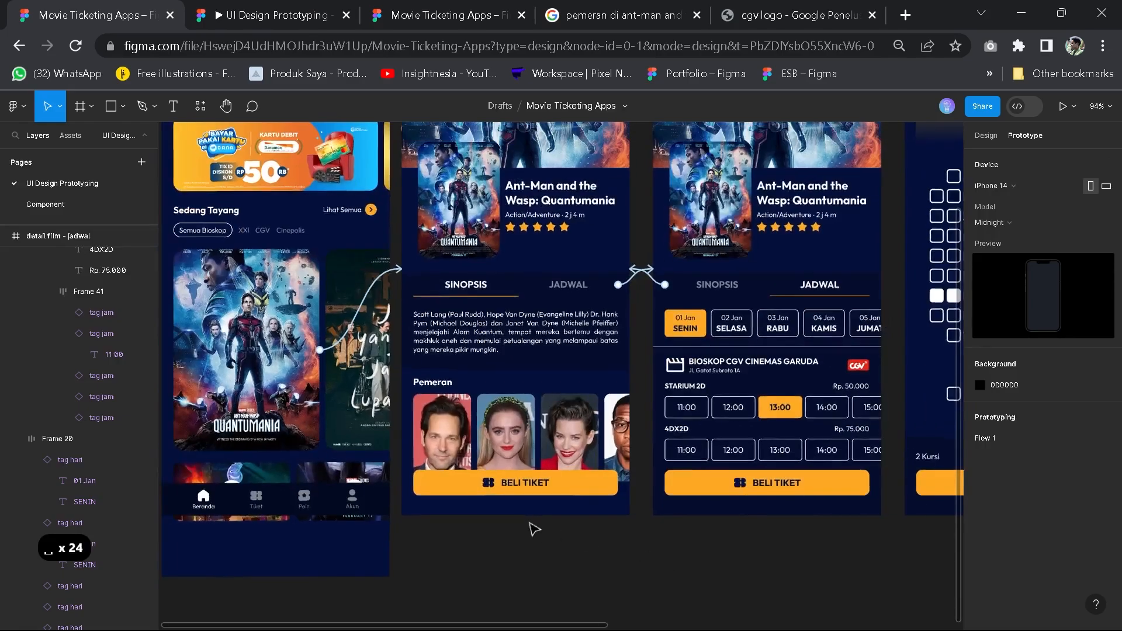
{"action": "scroll", "coordinate": [533, 529], "scroll_direction": "down", "scroll_amount": 3}
{"action": "left_click", "coordinate": [52, 207]}
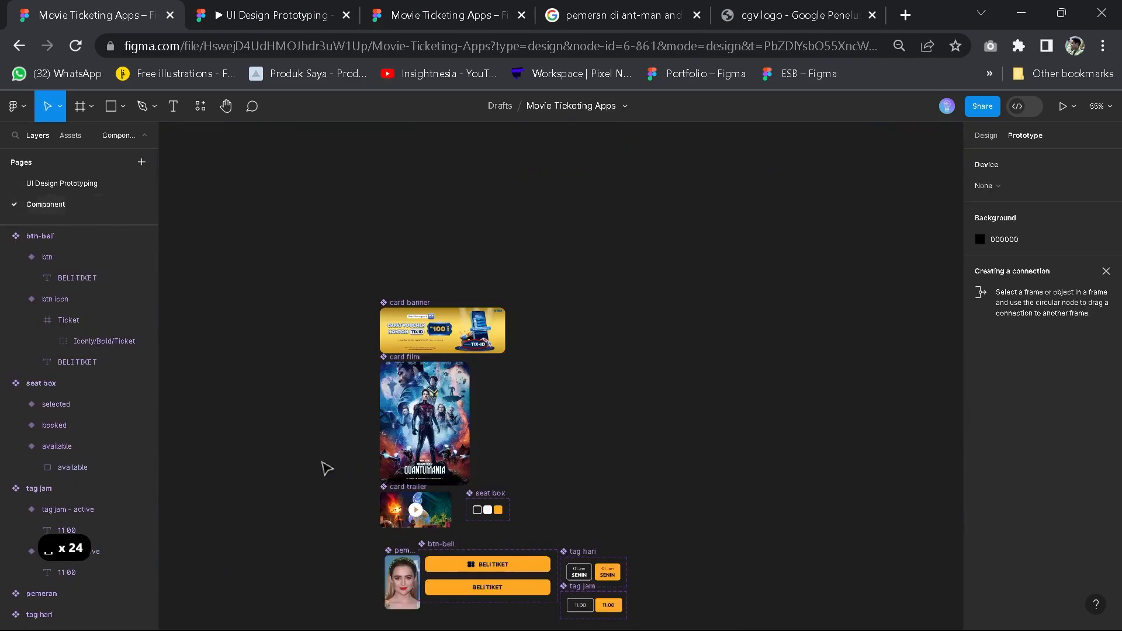
{"action": "scroll", "coordinate": [451, 530], "scroll_direction": "up", "scroll_amount": 5}
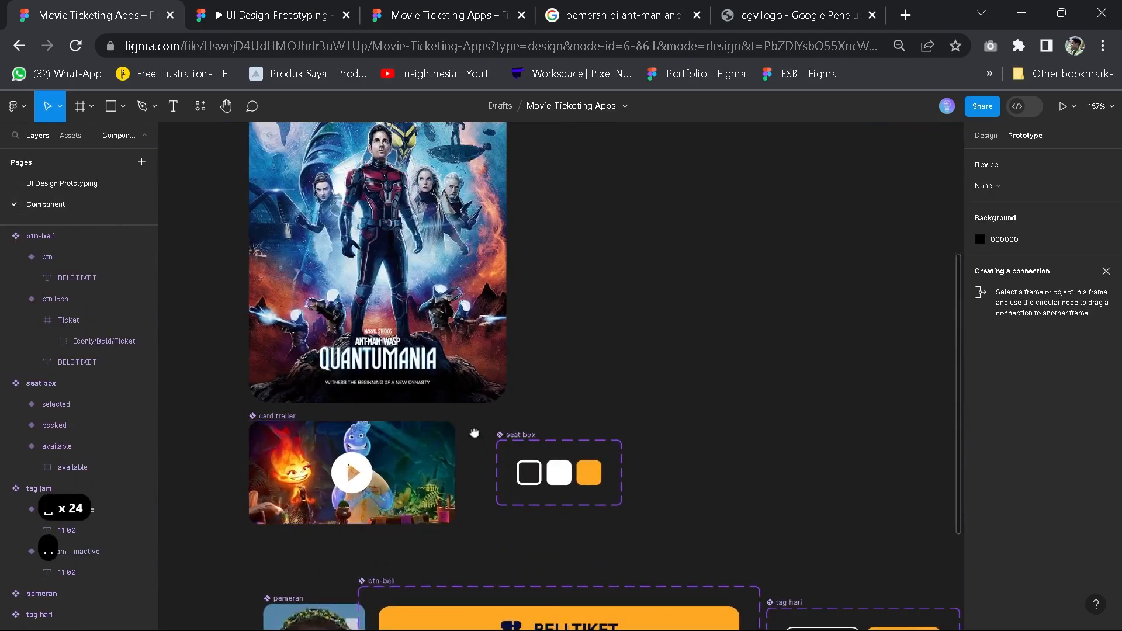
{"action": "scroll", "coordinate": [474, 432], "scroll_direction": "down", "scroll_amount": 5}
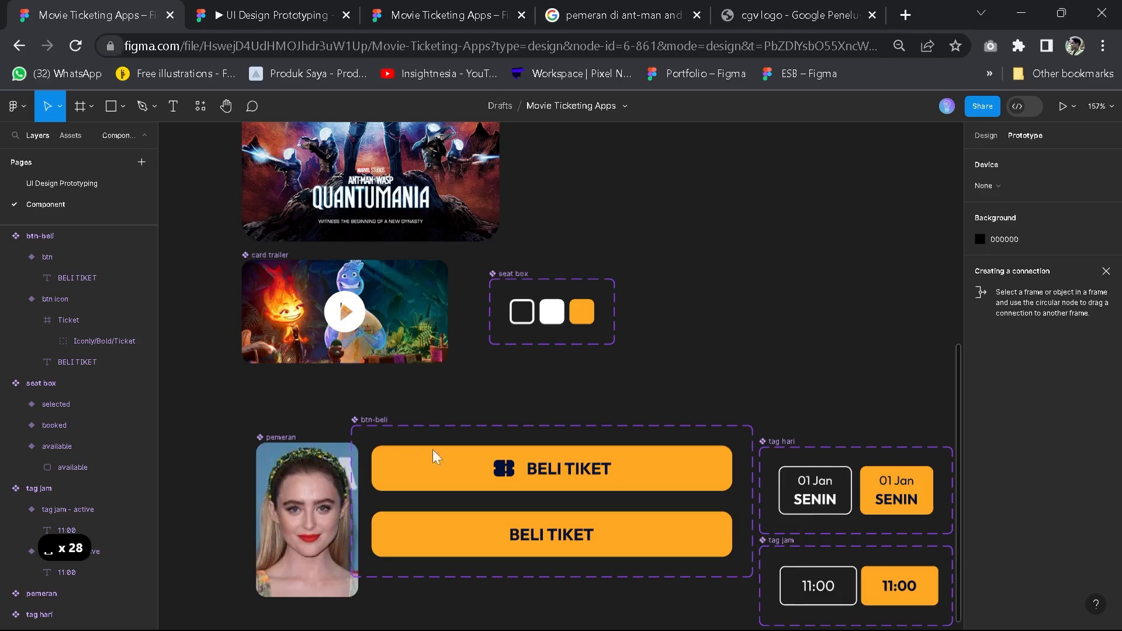
{"action": "key", "text": "space"}
{"action": "left_click_drag", "start_coordinate": [713, 392], "coordinate": [310, 261]}
{"action": "scroll", "coordinate": [392, 326], "scroll_direction": "up", "scroll_amount": 2}
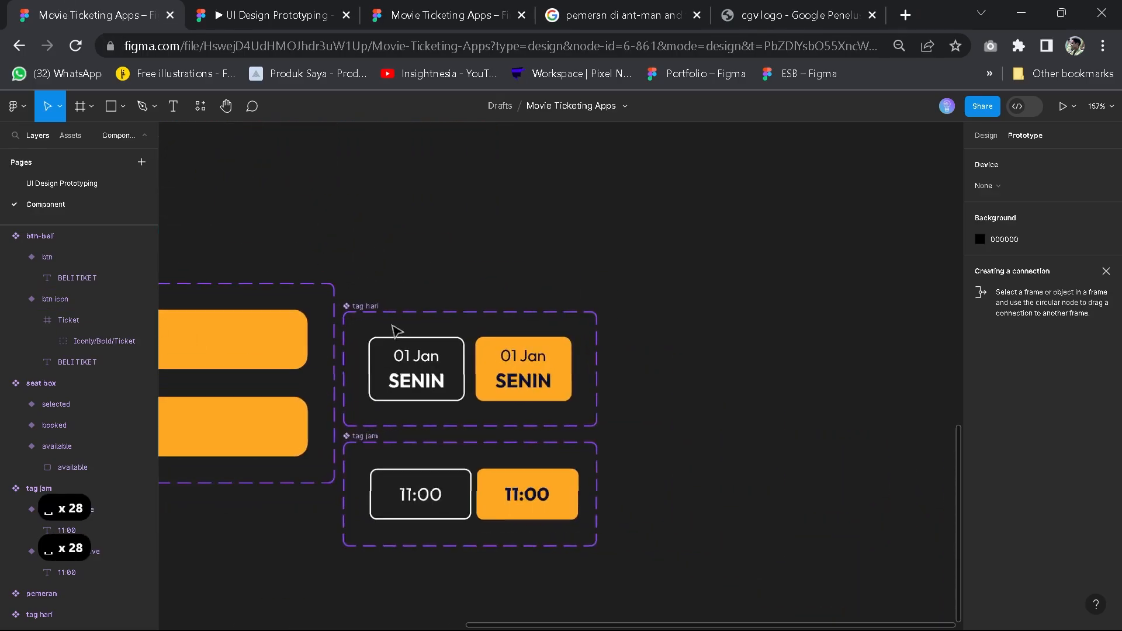
{"action": "scroll", "coordinate": [396, 331], "scroll_direction": "up", "scroll_amount": 4}
{"action": "left_click", "coordinate": [339, 266]}
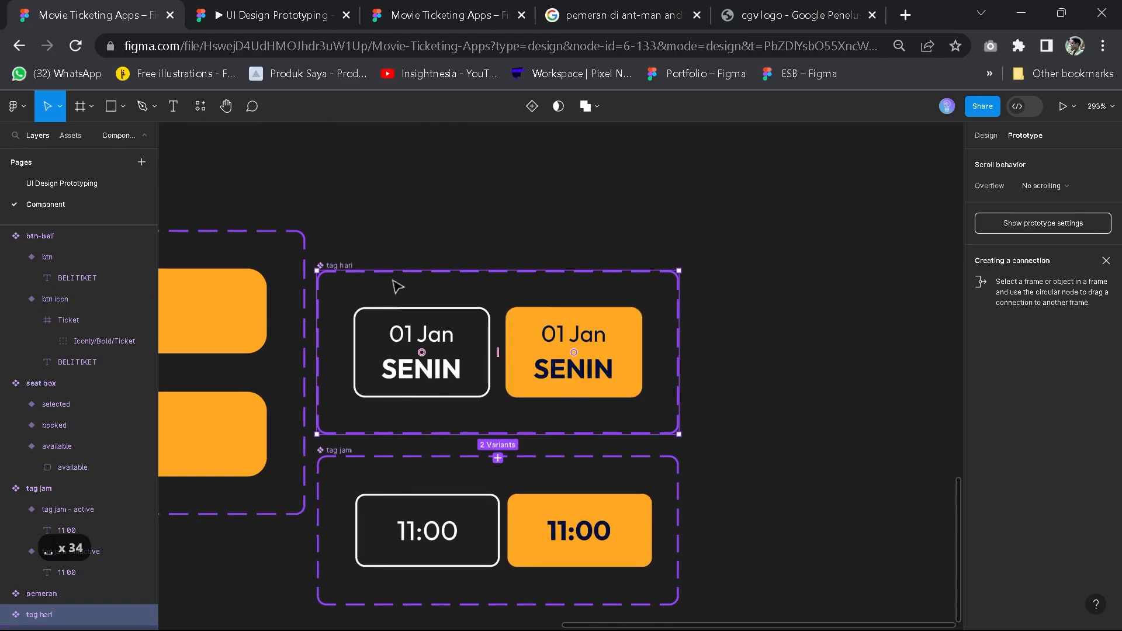
Link the inactive and active tag hari variants both ways with on-click Change to interactions using Smart animate, Ease out, 300ms
{"action": "left_click", "coordinate": [468, 351]}
{"action": "scroll", "coordinate": [508, 359], "scroll_direction": "up", "scroll_amount": 2}
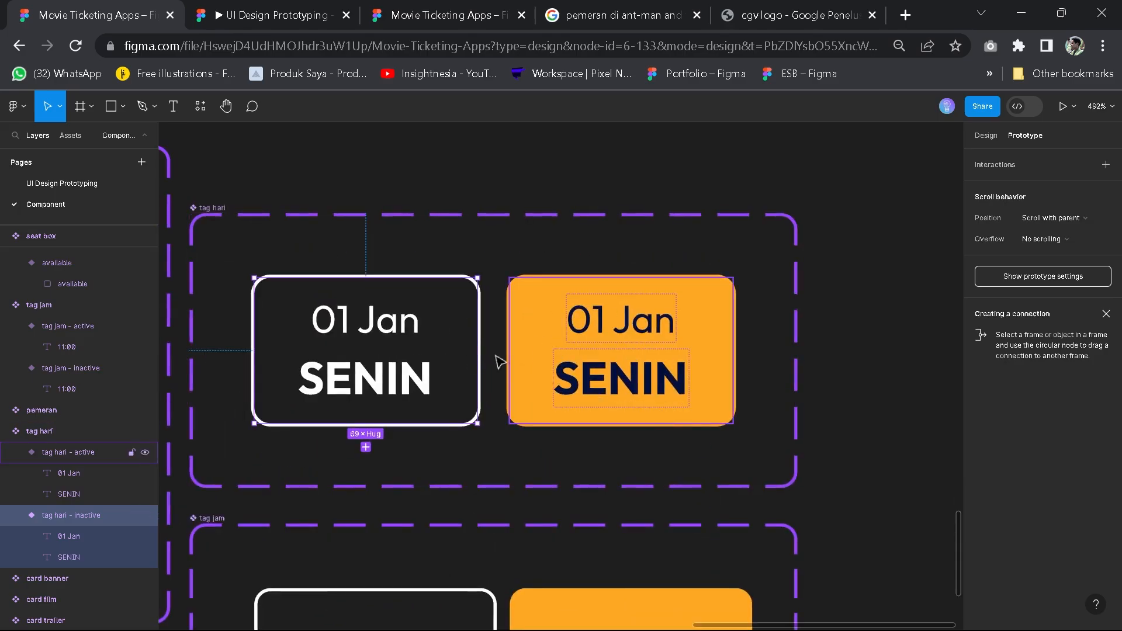
{"action": "left_click_drag", "start_coordinate": [564, 339], "coordinate": [565, 342]}
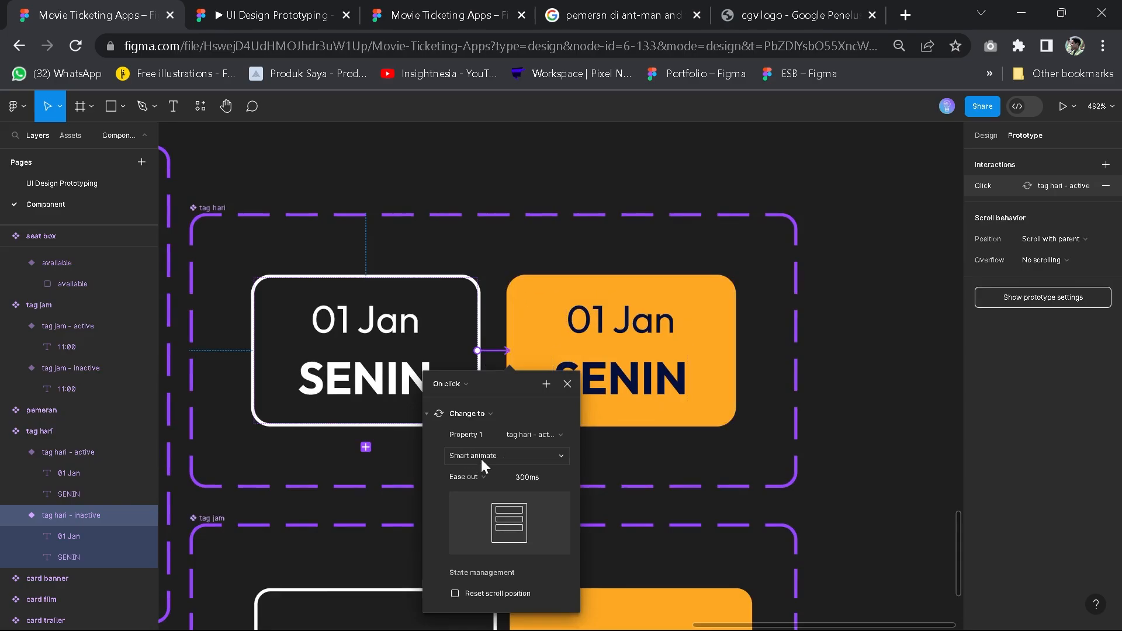
{"action": "left_click", "coordinate": [513, 360]}
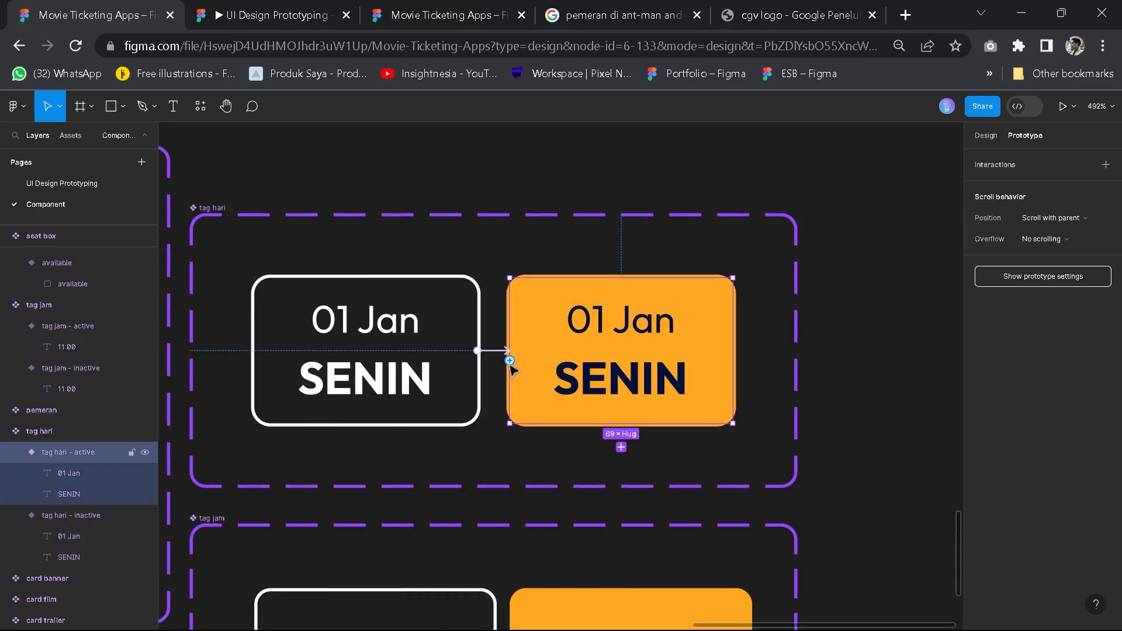
{"action": "left_click_drag", "start_coordinate": [476, 371], "coordinate": [466, 369]}
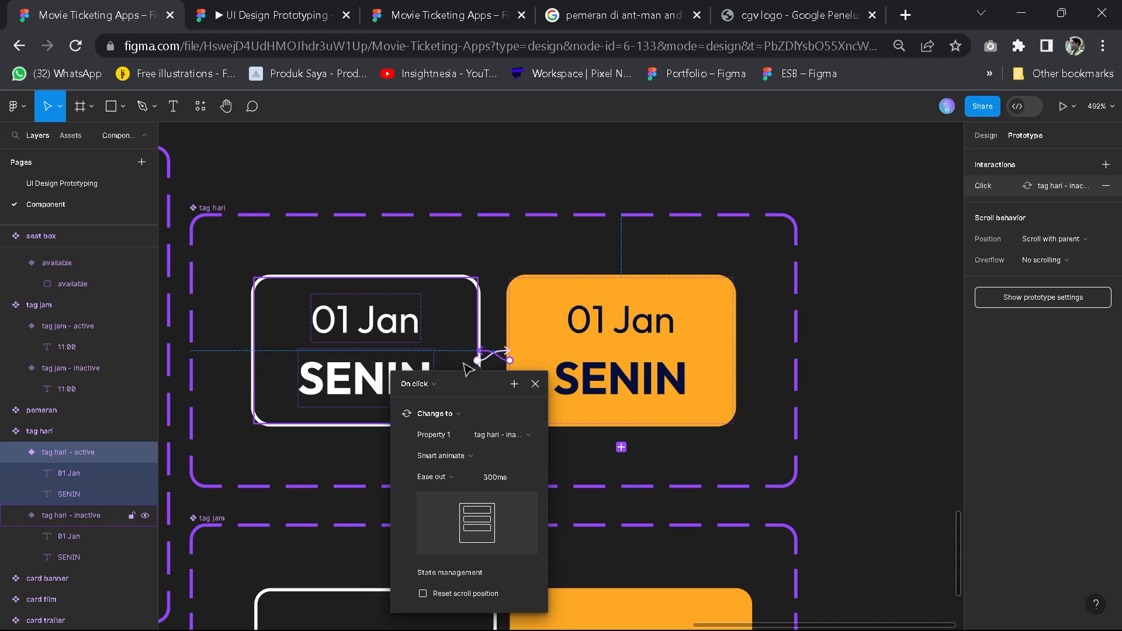
Test toggling the SENIN, SELASA, RABU and KAMIS day tags between active and inactive in the prototype preview
{"action": "left_click", "coordinate": [263, 7]}
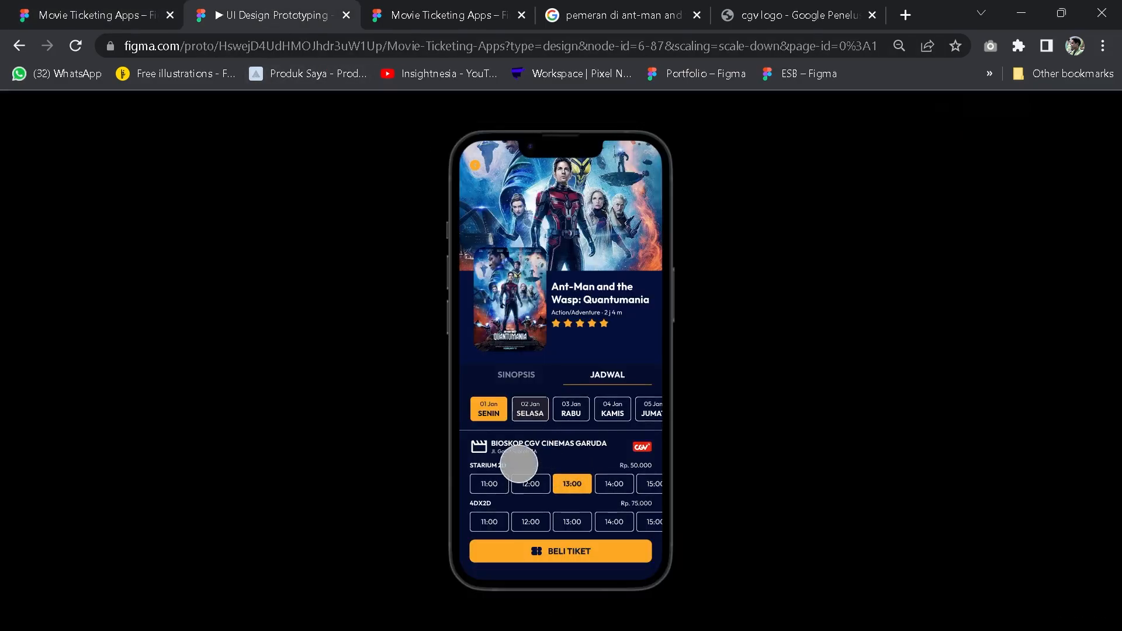
{"action": "left_click", "coordinate": [526, 416]}
{"action": "left_click", "coordinate": [530, 416]}
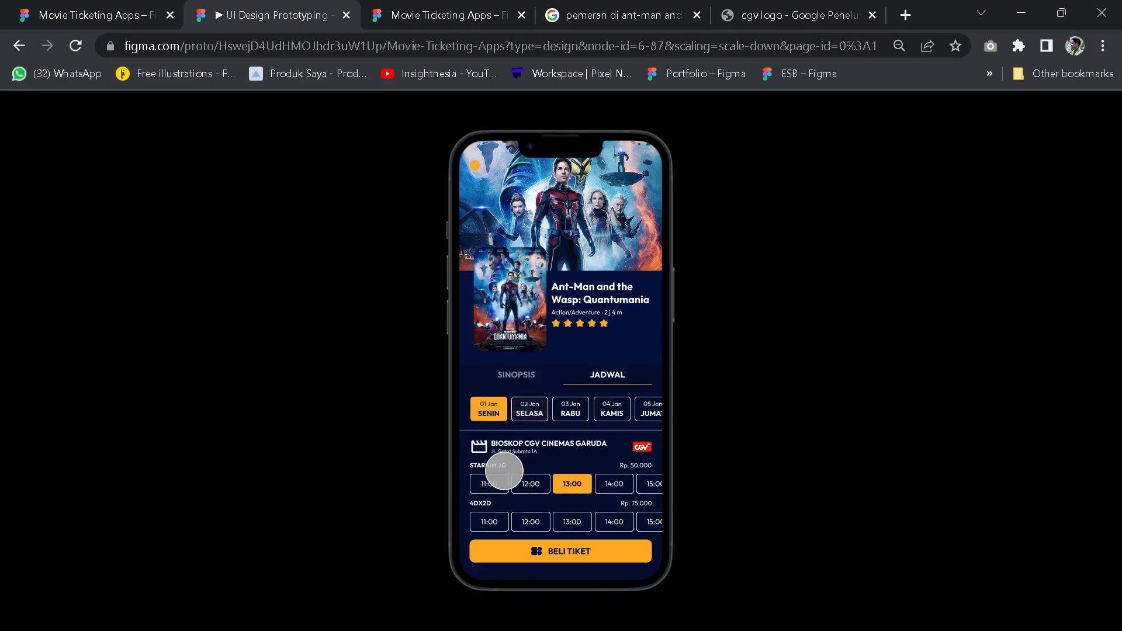
{"action": "left_click", "coordinate": [533, 414]}
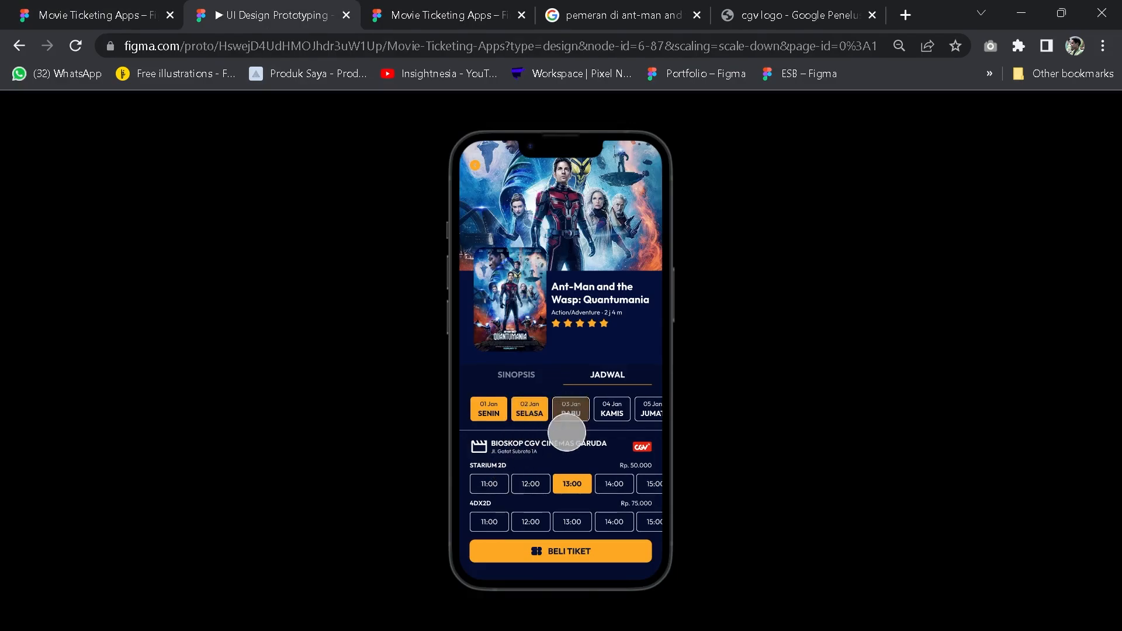
{"action": "left_click", "coordinate": [611, 412]}
{"action": "left_click", "coordinate": [535, 412]}
{"action": "left_click", "coordinate": [496, 415]}
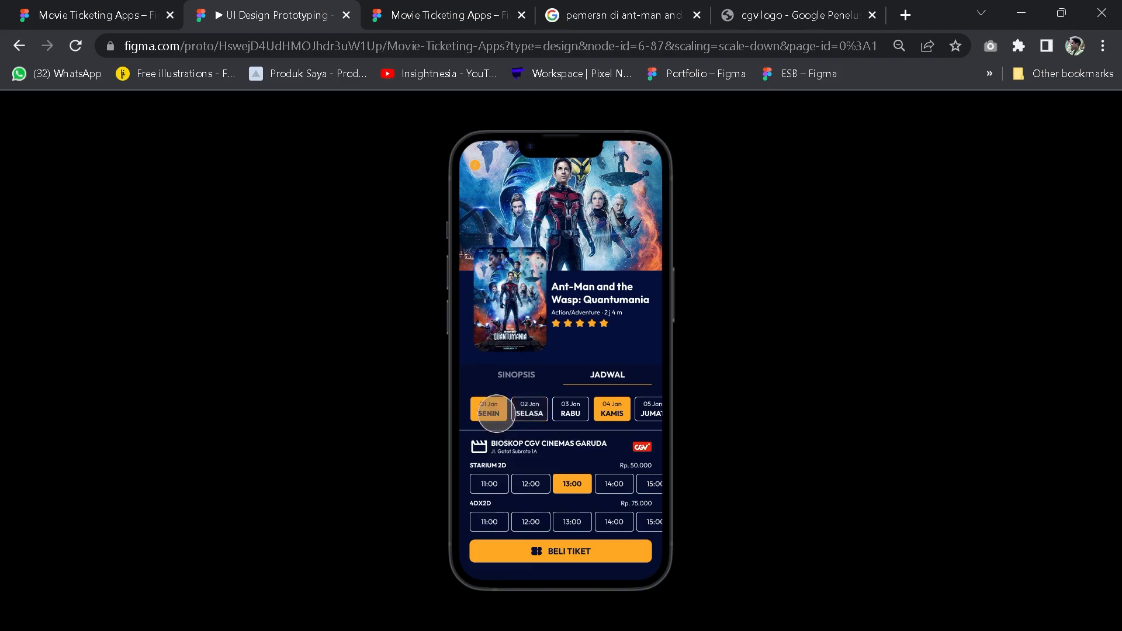
Test toggling the KAMIS and SENIN day tags once more in the prototype preview, and return to the design file
{"action": "left_click", "coordinate": [595, 417]}
{"action": "left_click", "coordinate": [486, 414]}
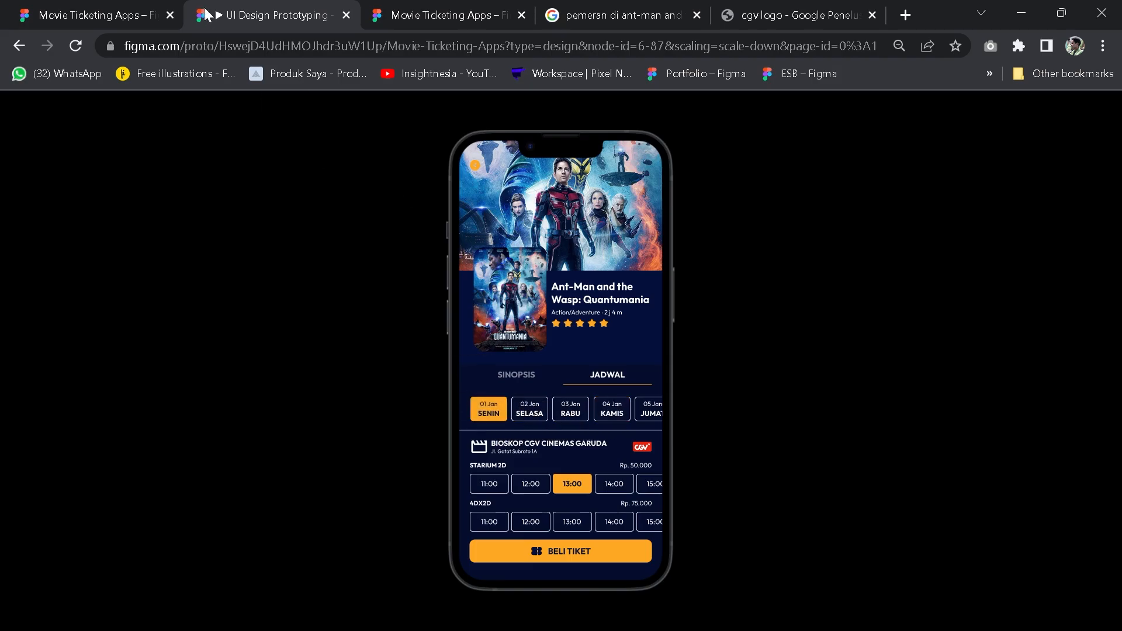
{"action": "left_click", "coordinate": [99, 14]}
Link the inactive and active tag jam variants both ways with on-click Change to interactions using Smart animate, Ease out, 300ms
{"action": "left_click", "coordinate": [846, 487]}
{"action": "scroll", "coordinate": [742, 526], "scroll_direction": "down", "scroll_amount": 3}
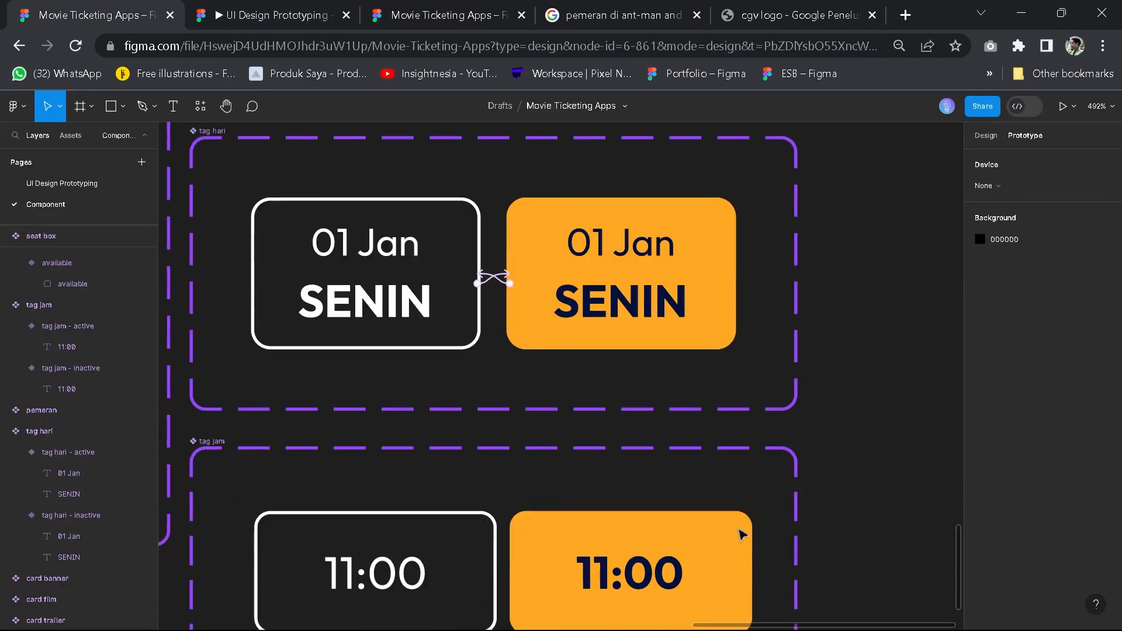
{"action": "left_click", "coordinate": [396, 459]}
{"action": "mouse_move", "coordinate": [497, 465]}
{"action": "left_mouse_down"}
{"action": "mouse_move", "coordinate": [531, 462]}
{"action": "mouse_move", "coordinate": [487, 475]}
{"action": "left_mouse_up"}
{"action": "left_click", "coordinate": [565, 435]}
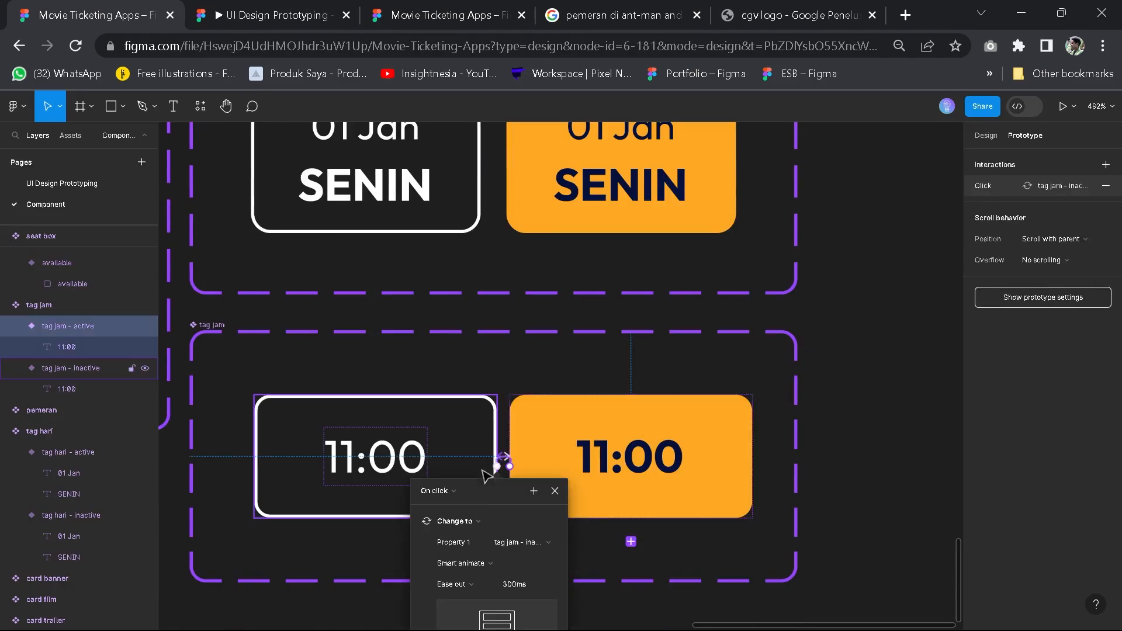
Test the time tags and the horizontal scrolling of the STARIUM 2D time row in the prototype preview, and return to the design file
{"action": "key", "text": "ctrl+alt+Return"}
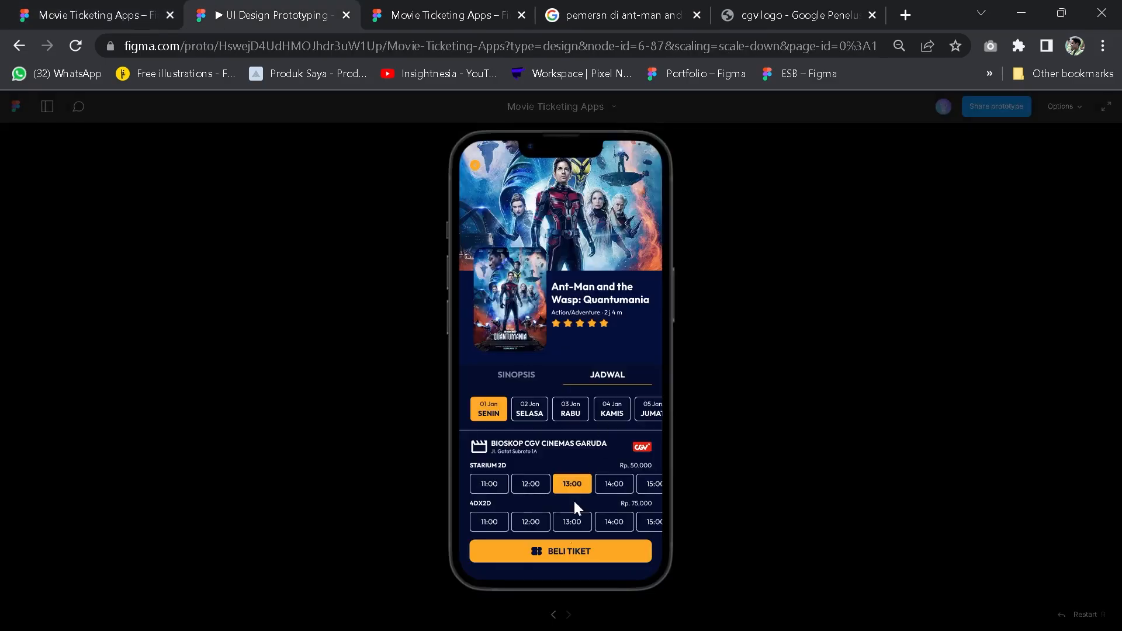
{"action": "left_click", "coordinate": [567, 521]}
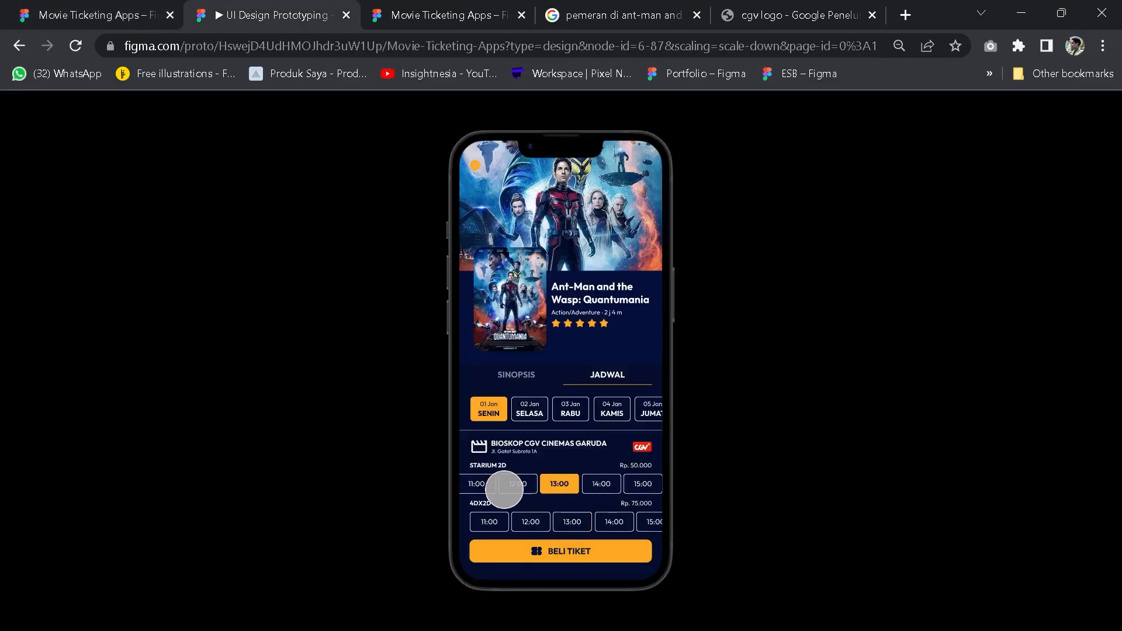
{"action": "left_click_drag", "start_coordinate": [500, 483], "coordinate": [572, 488]}
{"action": "left_click", "coordinate": [608, 409]}
{"action": "left_click_drag", "start_coordinate": [608, 409], "coordinate": [578, 409]}
{"action": "key", "text": "ctrl+shift+Tab"}
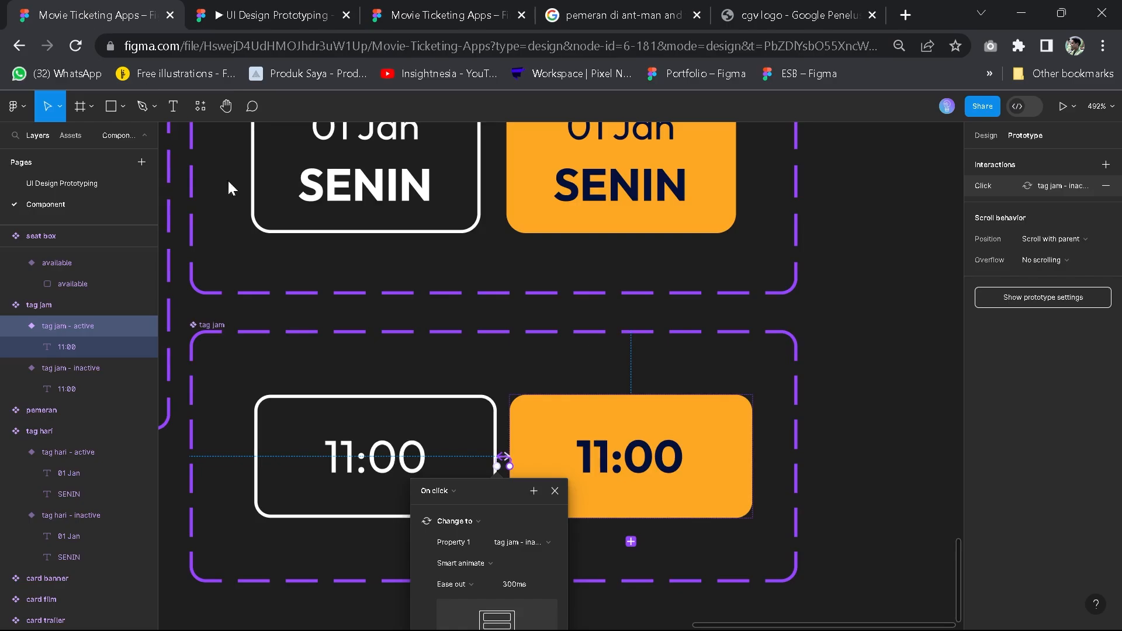
On the UI Design Prototyping page, link the BELI TIKET button of the detail film - jadwal frame to pilih kursi with an on-tap Navigate to
{"action": "left_click", "coordinate": [809, 369]}
{"action": "scroll", "coordinate": [809, 369], "scroll_direction": "down", "scroll_amount": 10}
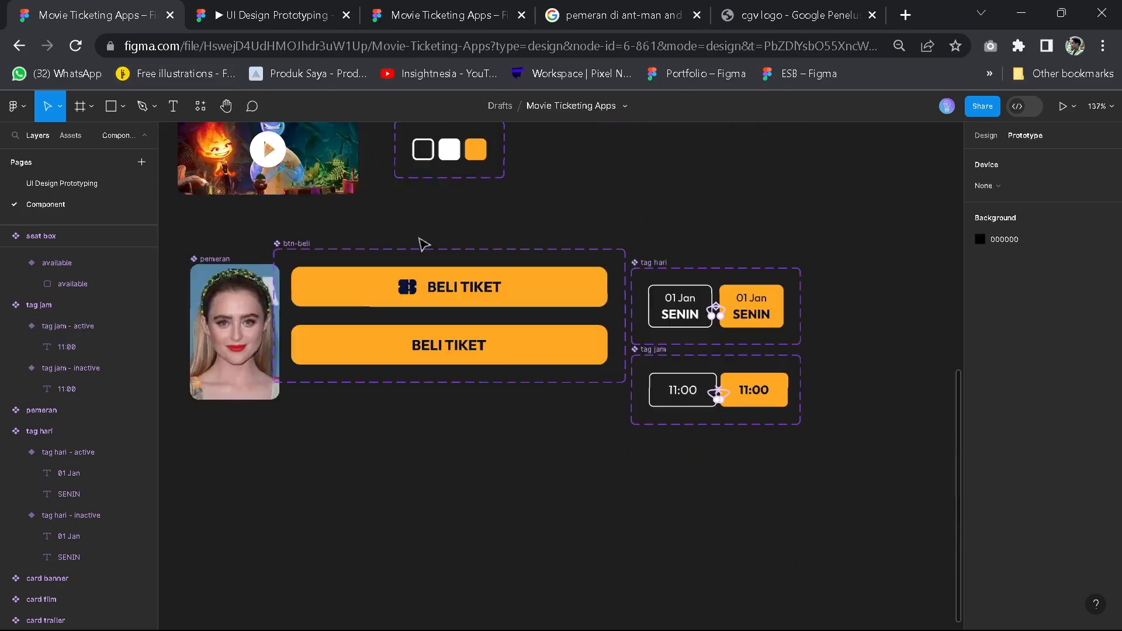
{"action": "left_click", "coordinate": [70, 186]}
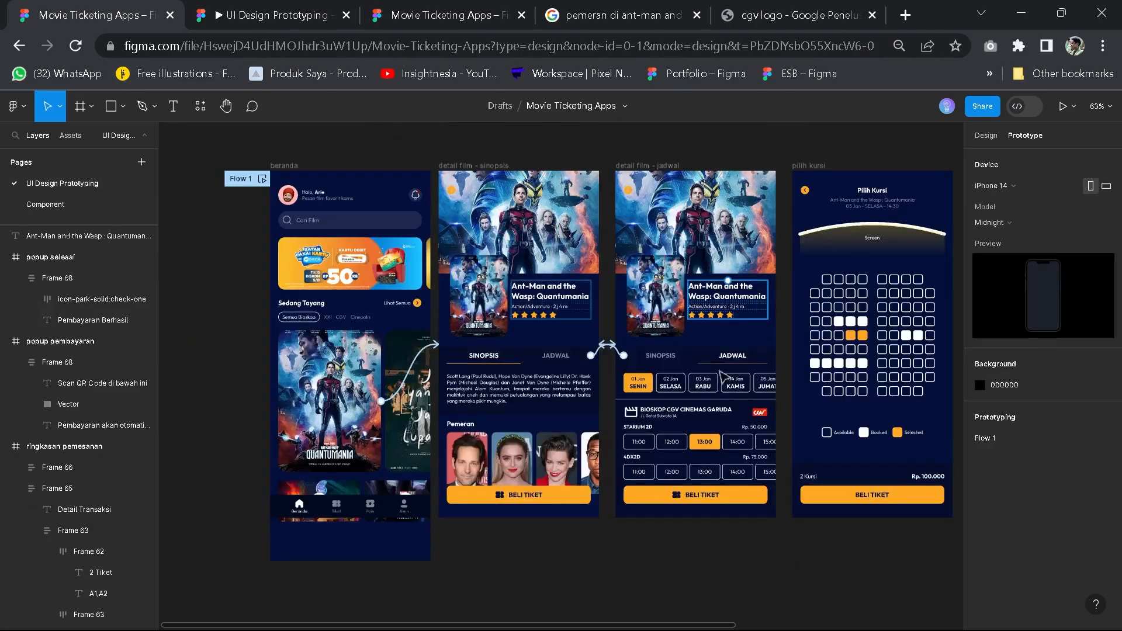
{"action": "left_click", "coordinate": [724, 501]}
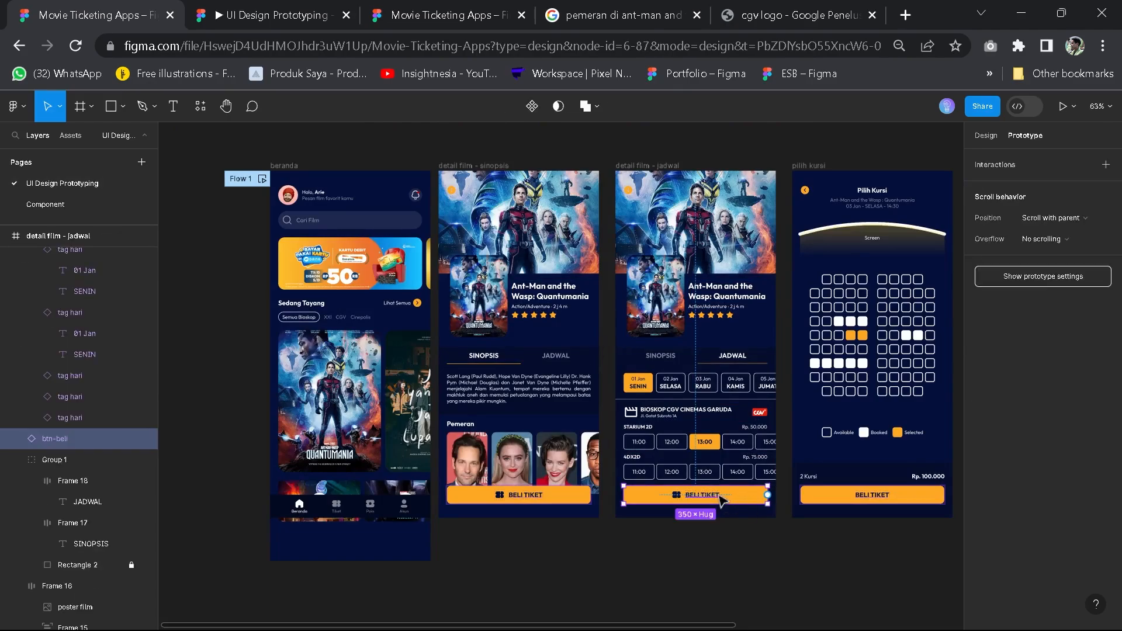
{"action": "scroll", "coordinate": [723, 500], "scroll_direction": "up", "scroll_amount": 2}
{"action": "left_click", "coordinate": [513, 505]}
{"action": "left_click", "coordinate": [748, 501]}
{"action": "key", "text": "space"}
{"action": "left_click_drag", "start_coordinate": [511, 438], "coordinate": [305, 477]}
{"action": "left_click_drag", "start_coordinate": [538, 533], "coordinate": [515, 533]}
{"action": "mouse_move", "coordinate": [560, 537]}
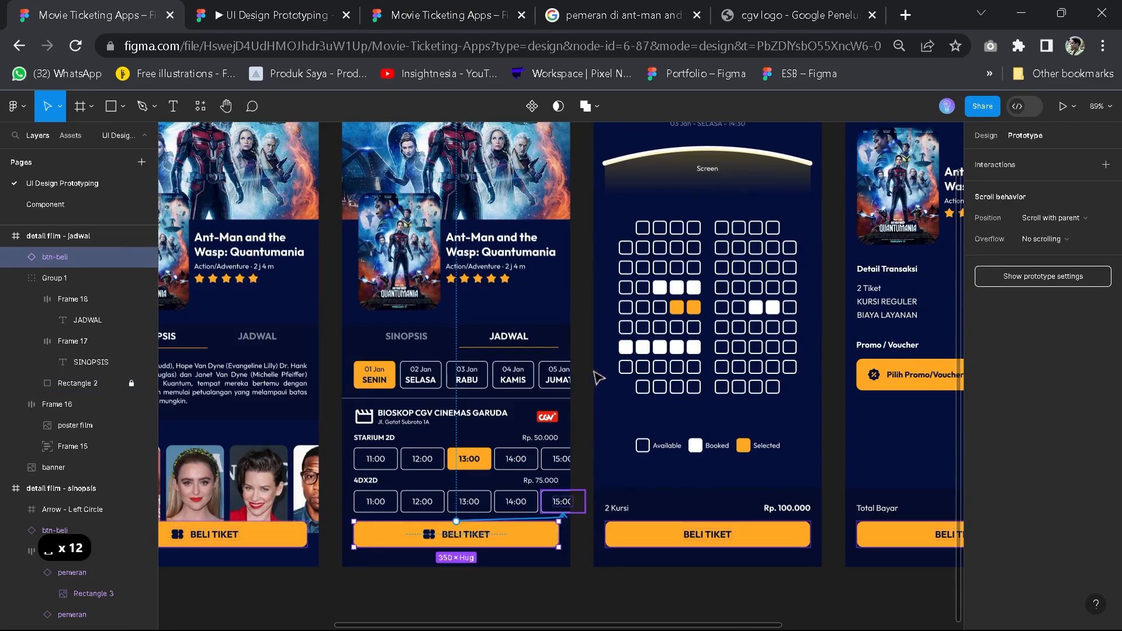
{"action": "left_click_drag", "start_coordinate": [597, 377], "coordinate": [624, 323]}
{"action": "left_click_drag", "start_coordinate": [658, 258], "coordinate": [658, 260]}
{"action": "scroll", "coordinate": [655, 304], "scroll_direction": "up", "scroll_amount": 1}
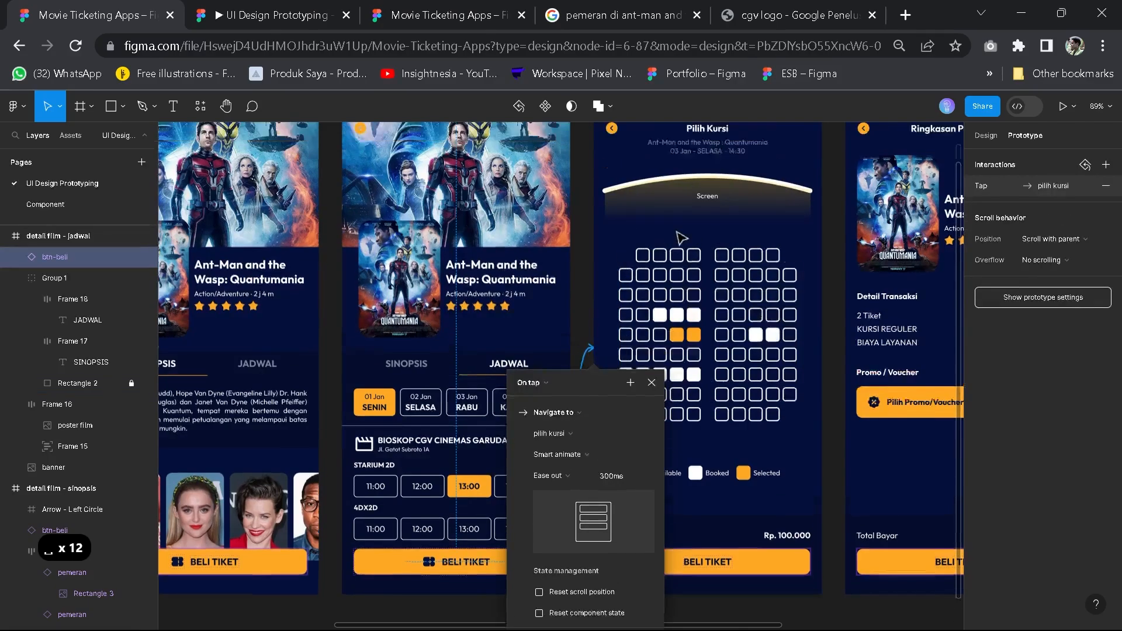
Set this connection's animation to Move in with the upward direction, Ease out, 300ms
{"action": "scroll", "coordinate": [556, 305], "scroll_direction": "down", "scroll_amount": 1}
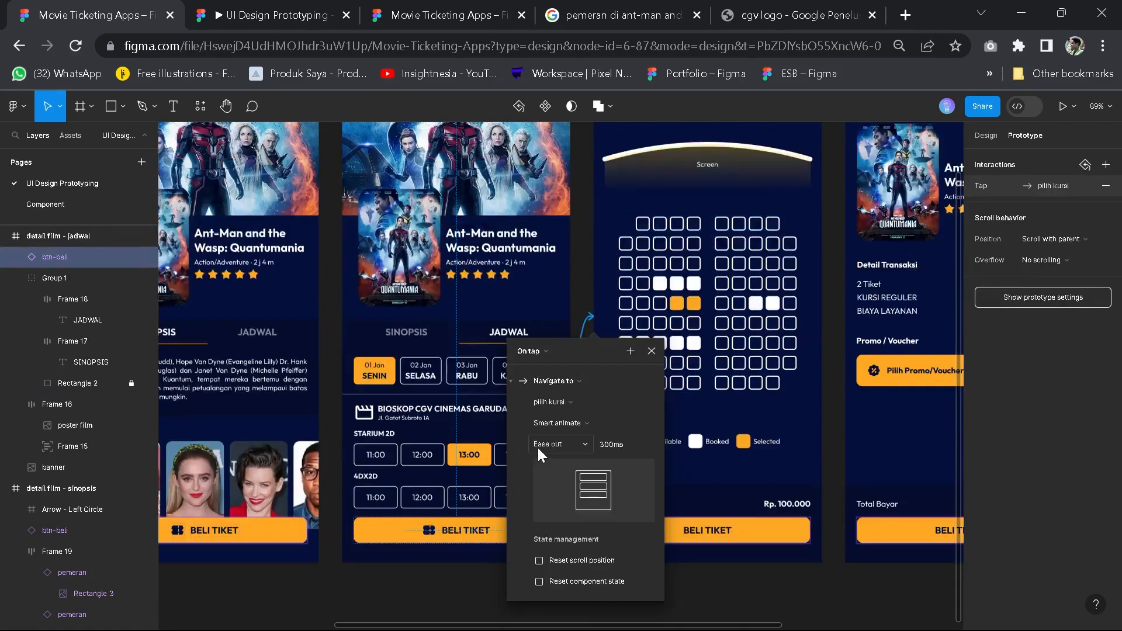
{"action": "left_click", "coordinate": [567, 423]}
{"action": "left_click", "coordinate": [581, 445]}
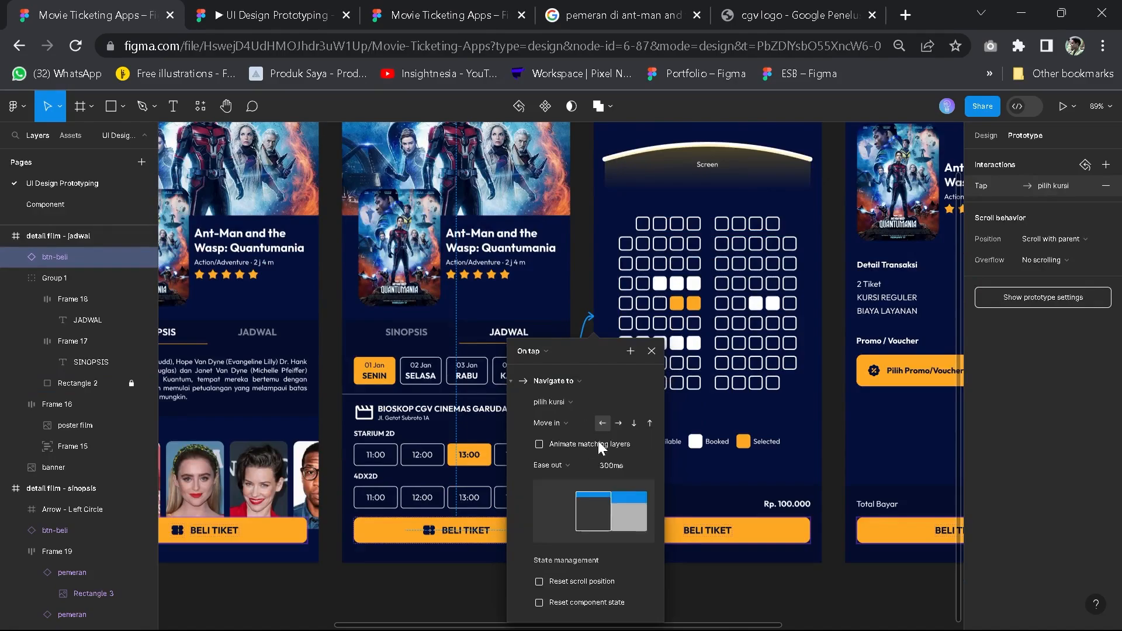
{"action": "left_click", "coordinate": [645, 422]}
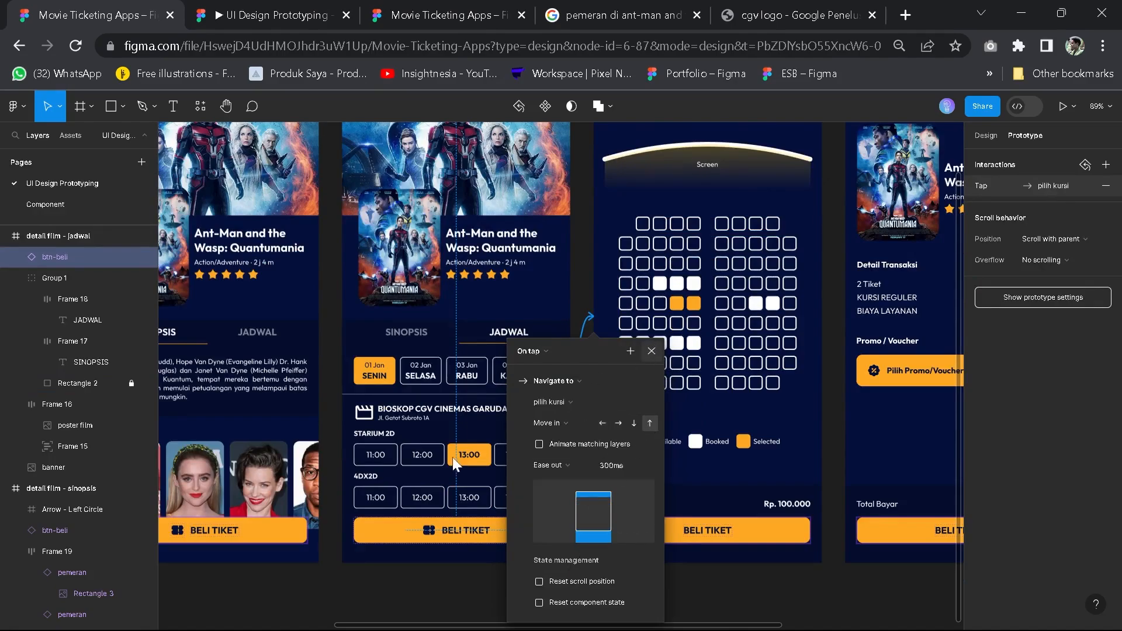
{"action": "key", "text": "Escape"}
Link the BELI TIKET button of the detail film - sinopsis frame to pilih kursi on tap with Move in upward, Ease out, 300ms
{"action": "left_click", "coordinate": [295, 531]}
{"action": "left_click_drag", "start_coordinate": [307, 530], "coordinate": [619, 384]}
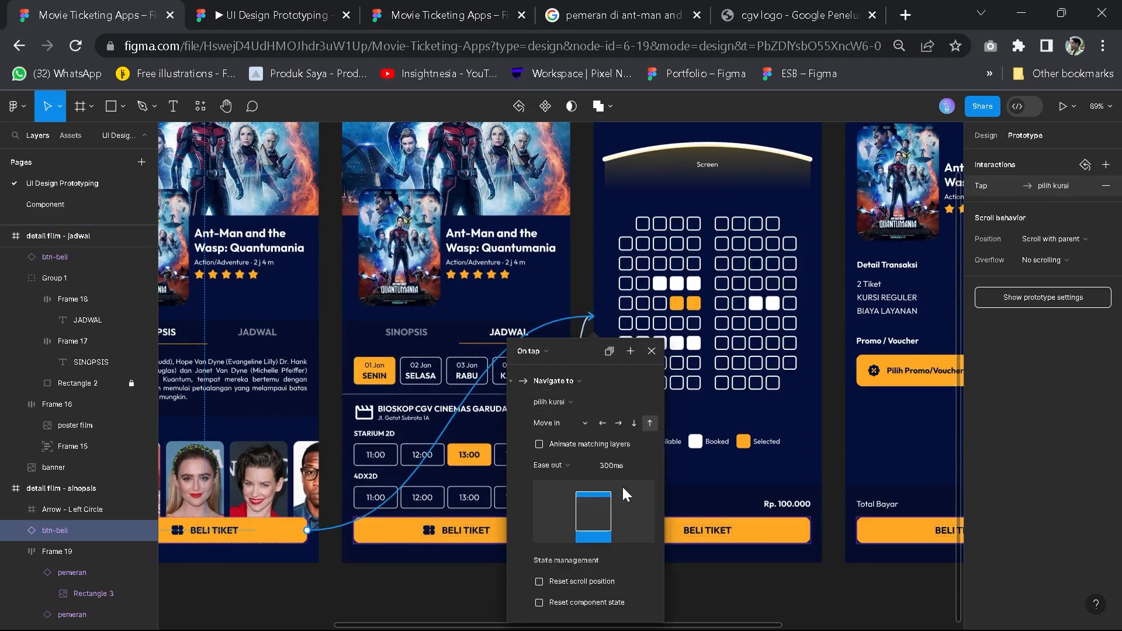
{"action": "left_click", "coordinate": [651, 351]}
Select the seat grid on the pilih kursi frame to inspect its seat box instances
{"action": "left_click", "coordinate": [587, 231]}
{"action": "key", "text": "space"}
{"action": "left_click_drag", "start_coordinate": [550, 235], "coordinate": [495, 388]}
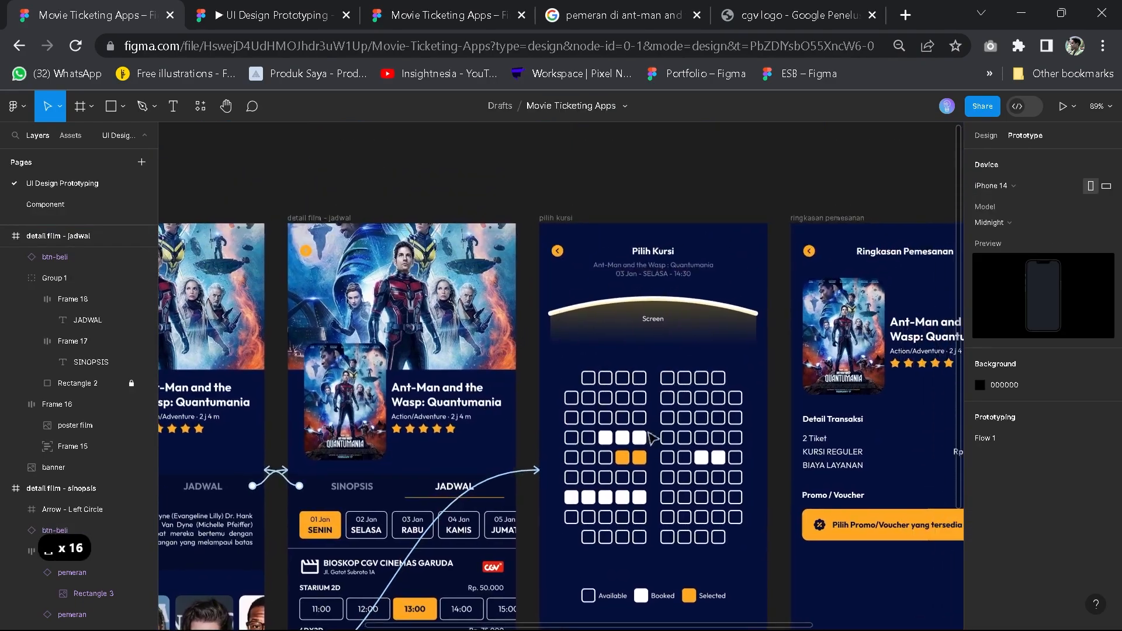
{"action": "key", "text": "space"}
{"action": "left_click_drag", "start_coordinate": [692, 477], "coordinate": [681, 457]}
{"action": "left_click", "coordinate": [690, 407]}
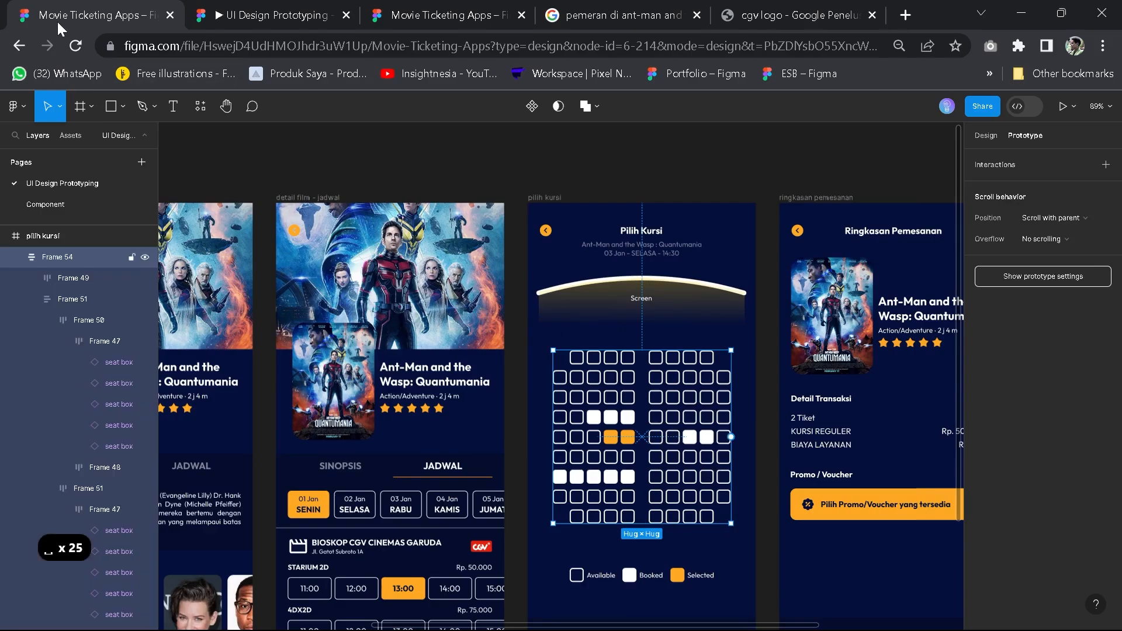
Open the Component page and select the available variant in the seat box component set
{"action": "left_click", "coordinate": [76, 199]}
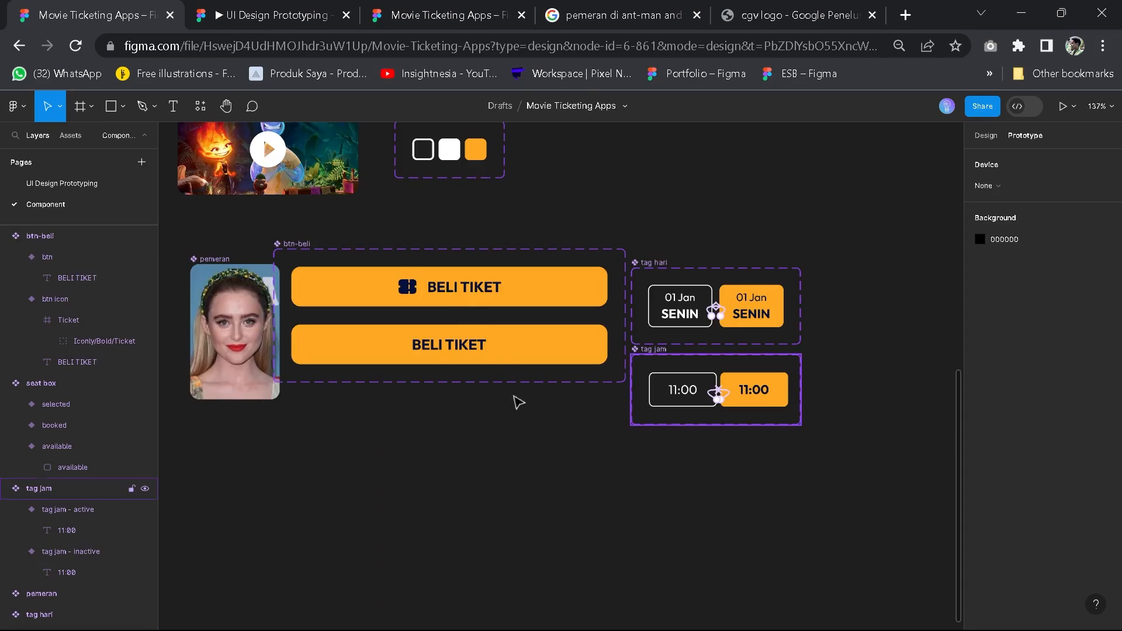
{"action": "left_click", "coordinate": [518, 402]}
{"action": "scroll", "coordinate": [517, 402], "scroll_direction": "down", "scroll_amount": 3}
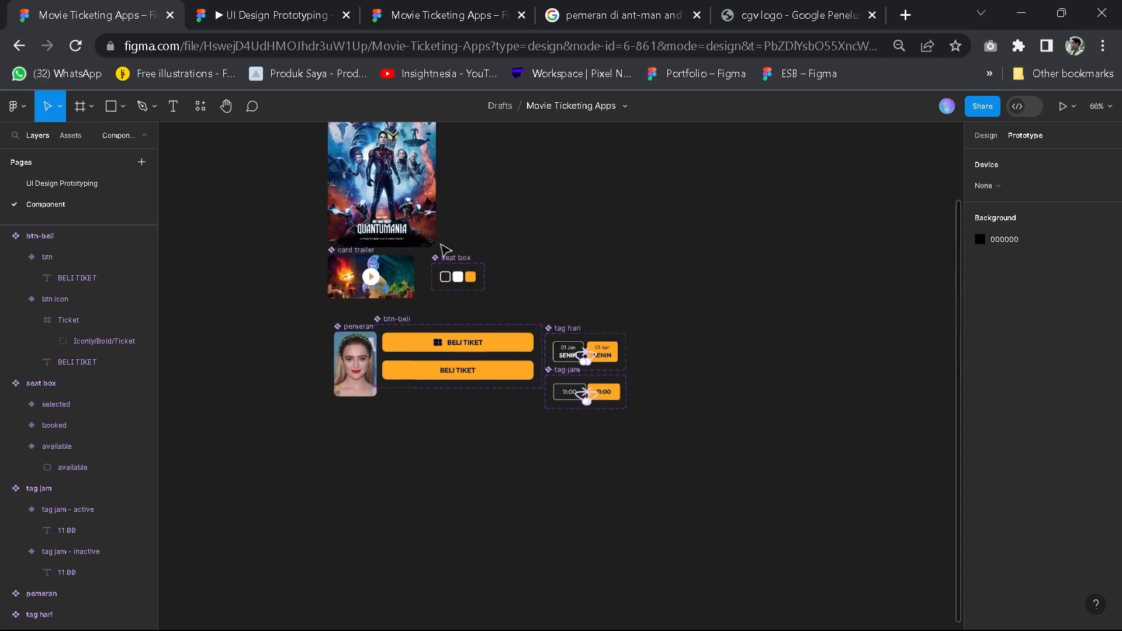
{"action": "scroll", "coordinate": [631, 358], "scroll_direction": "up", "scroll_amount": 6}
{"action": "scroll", "coordinate": [530, 353], "scroll_direction": "up", "scroll_amount": 2}
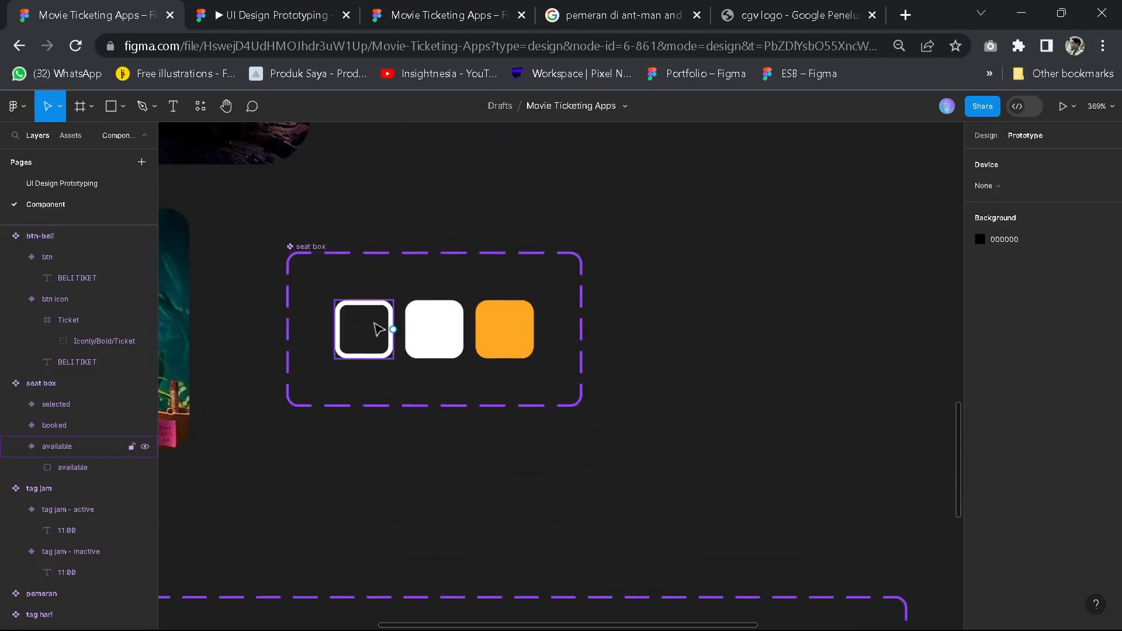
{"action": "scroll", "coordinate": [400, 330], "scroll_direction": "up", "scroll_amount": 3}
{"action": "left_click", "coordinate": [403, 322]}
{"action": "scroll", "coordinate": [402, 321], "scroll_direction": "up", "scroll_amount": 3}
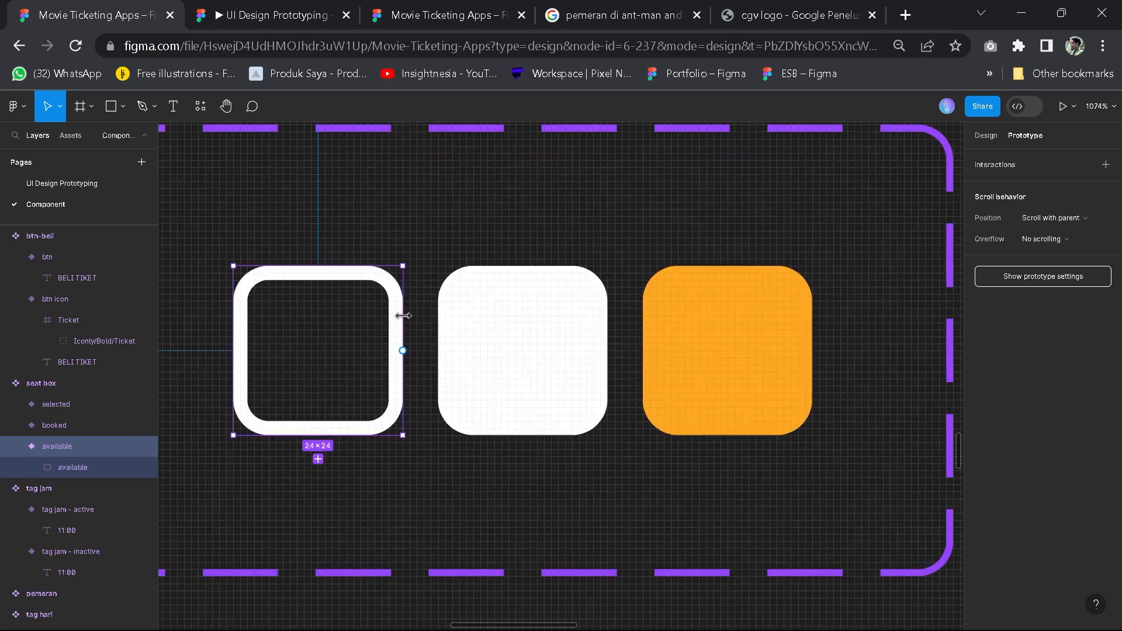
{"action": "scroll", "coordinate": [402, 322], "scroll_direction": "down", "scroll_amount": 1}
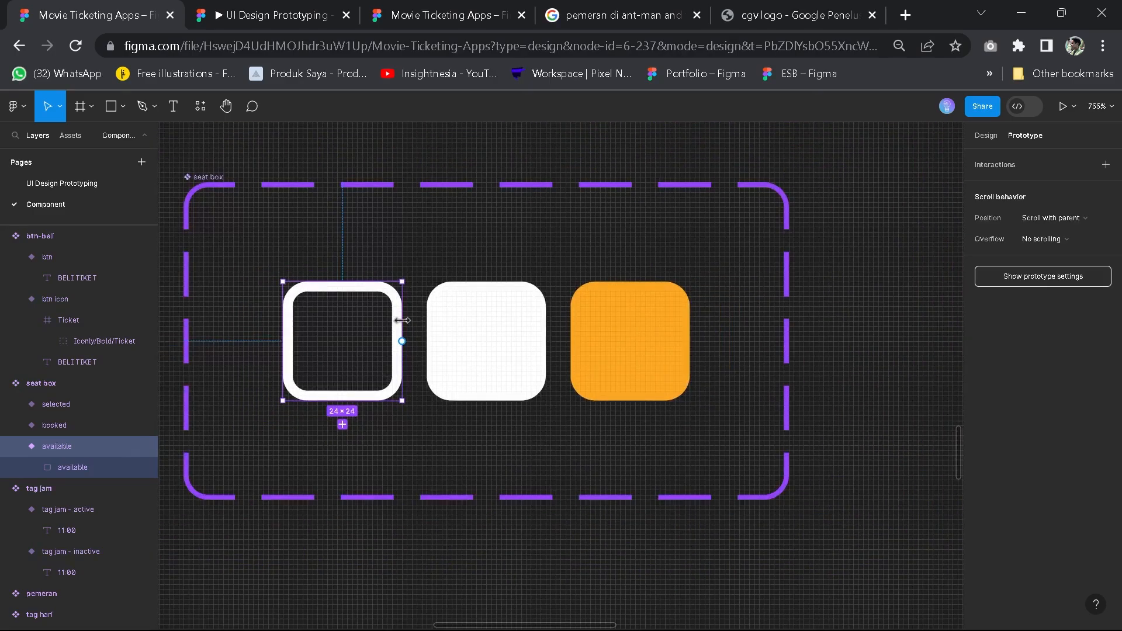
{"action": "left_click", "coordinate": [488, 337]}
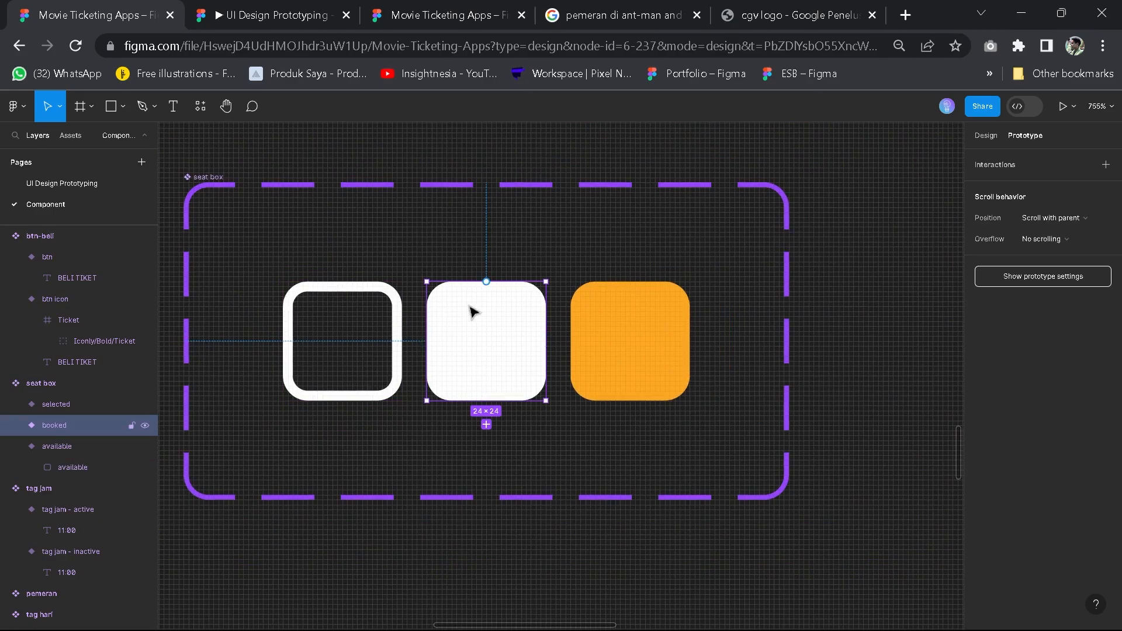
{"action": "left_click", "coordinate": [397, 330]}
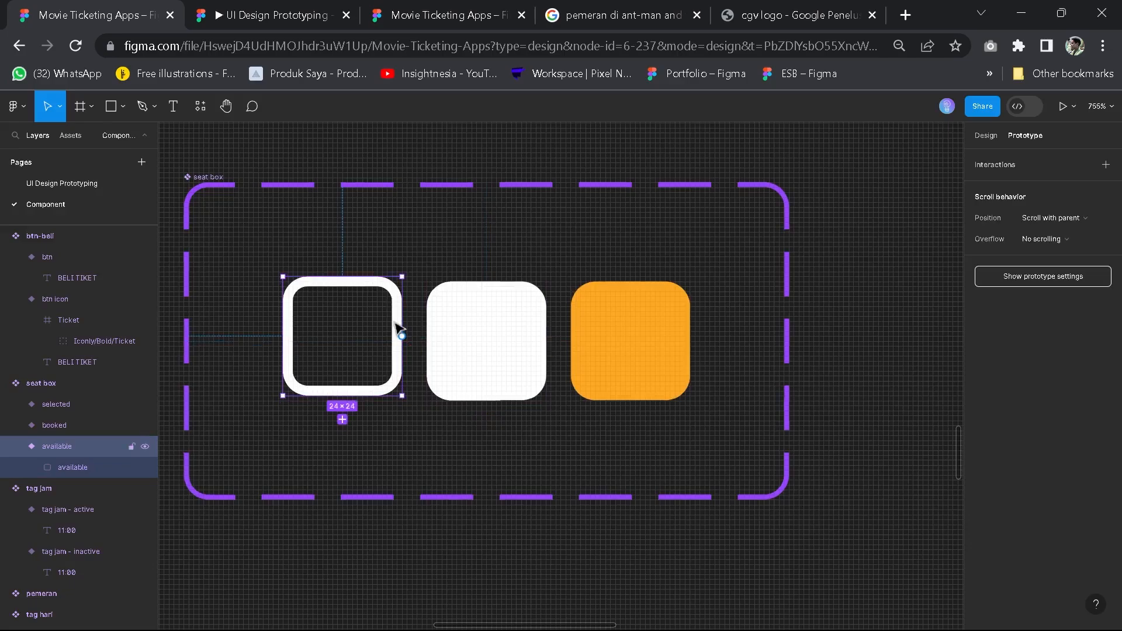
{"action": "key", "text": "ctrl+z"}
Link the available and selected seat box variants both ways with on-click Change to interactions using Smart animate, Ease out, 300ms
{"action": "left_click", "coordinate": [402, 342]}
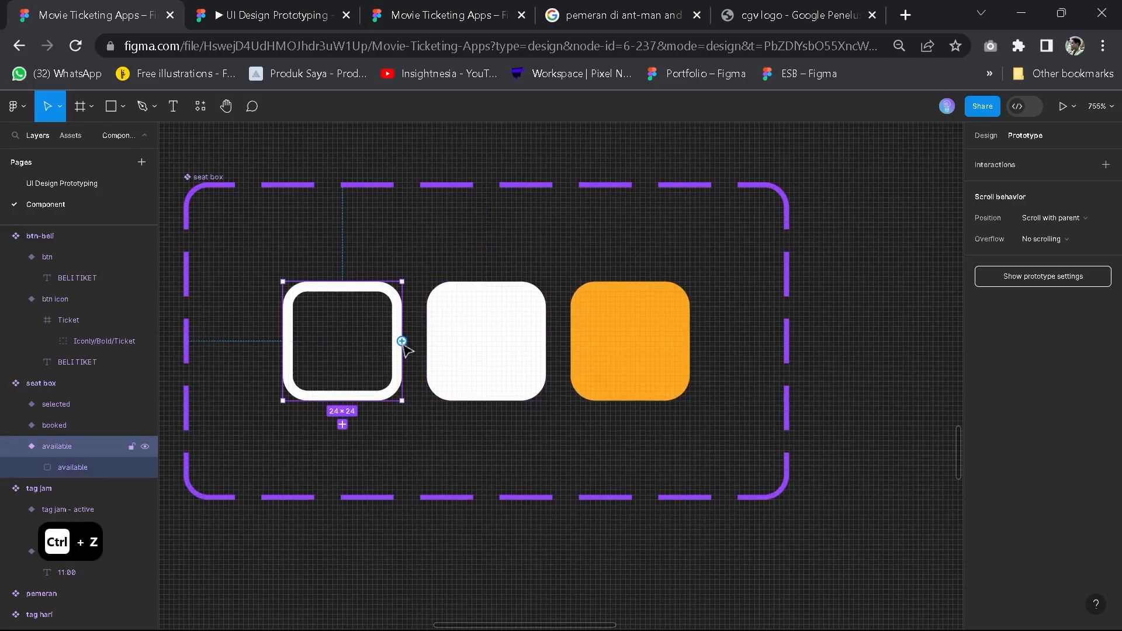
{"action": "left_click_drag", "start_coordinate": [543, 350], "coordinate": [628, 335]}
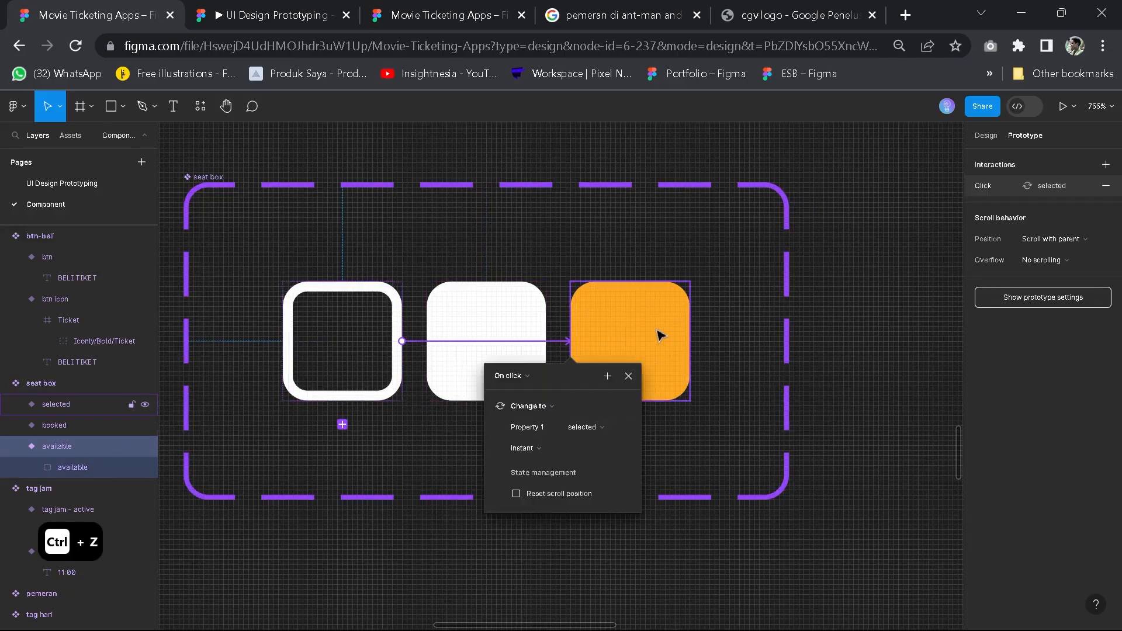
{"action": "left_click", "coordinate": [522, 447]}
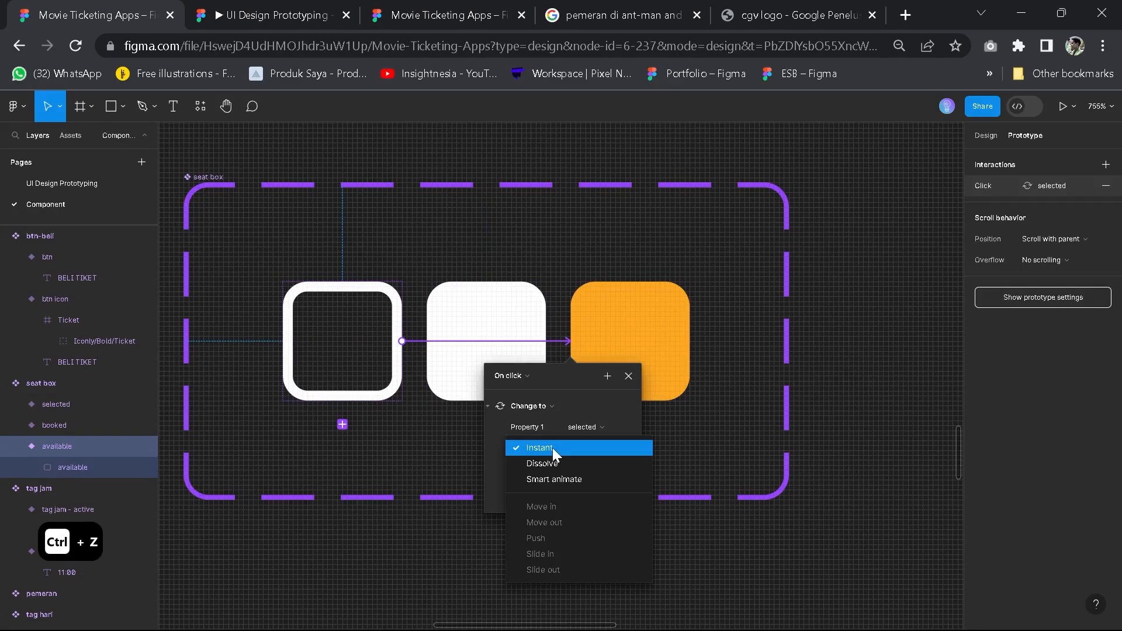
{"action": "left_click", "coordinate": [555, 479]}
{"action": "left_click", "coordinate": [574, 353]}
{"action": "left_click_drag", "start_coordinate": [570, 351], "coordinate": [389, 369]}
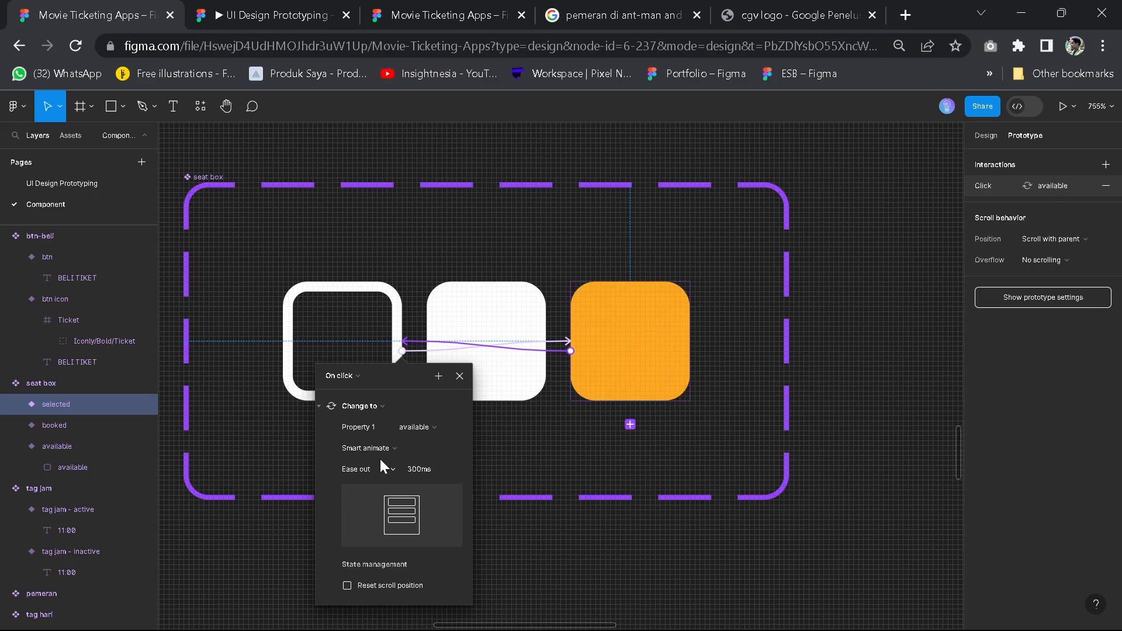
Return to the UI Design Prototyping page and test the BELI TIKET transition to the Pilih Kursi screen in the prototype preview
{"action": "left_click", "coordinate": [61, 183]}
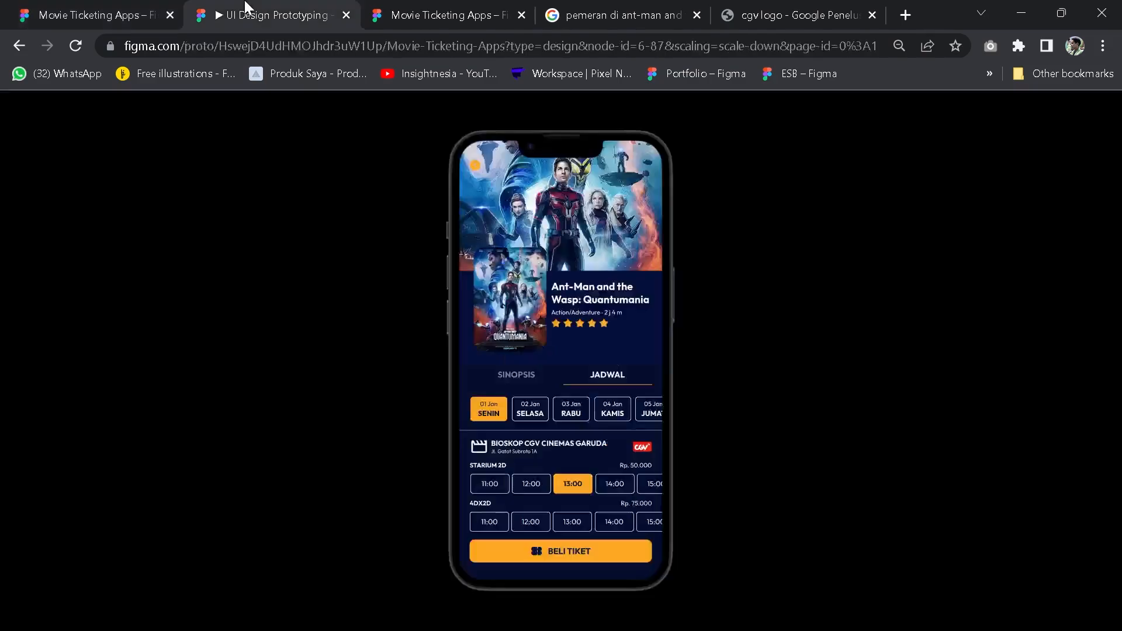
{"action": "left_click", "coordinate": [248, 14]}
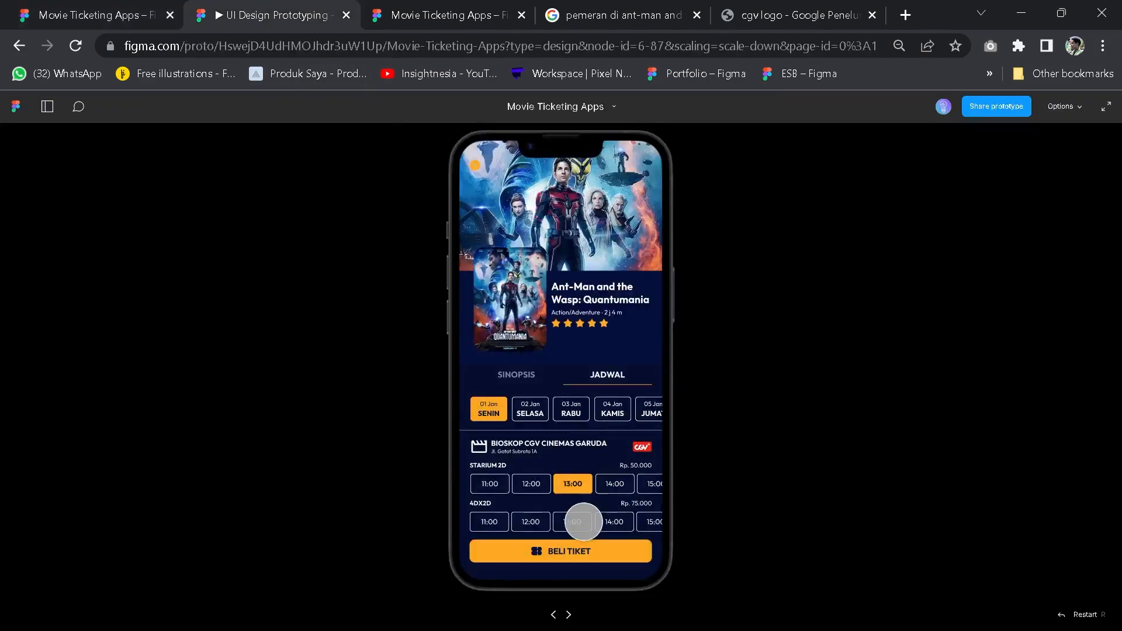
{"action": "left_click", "coordinate": [573, 549]}
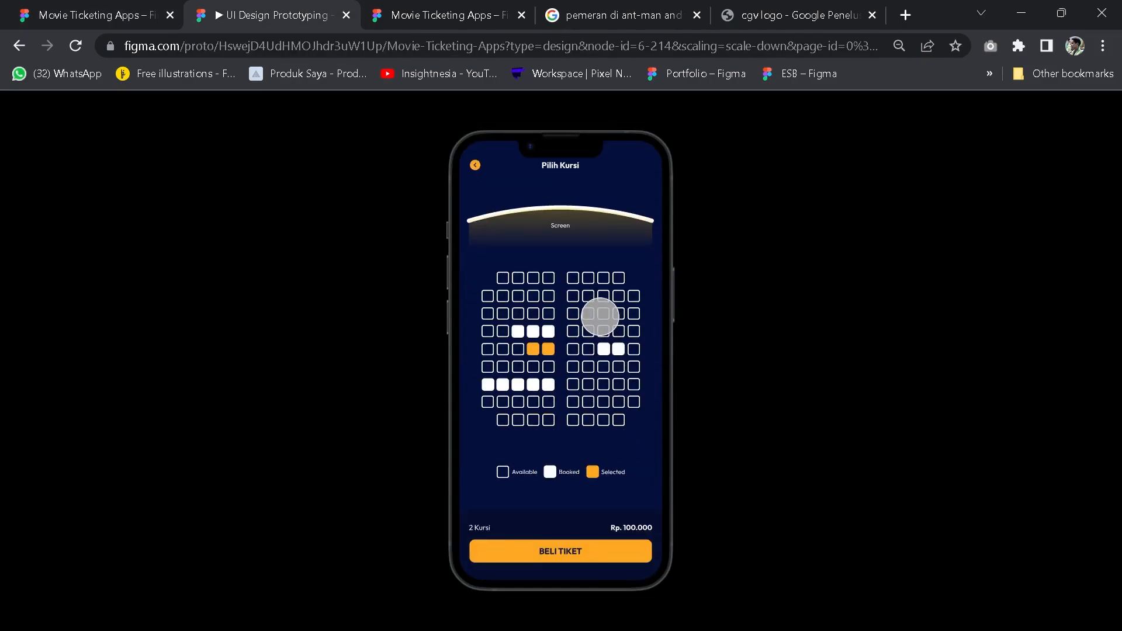
Test toggling available and selected seats and tapping the booked seats on the Pilih Kursi screen in the preview
{"action": "left_click", "coordinate": [618, 313]}
{"action": "left_click", "coordinate": [617, 314]}
{"action": "left_click", "coordinate": [620, 316]}
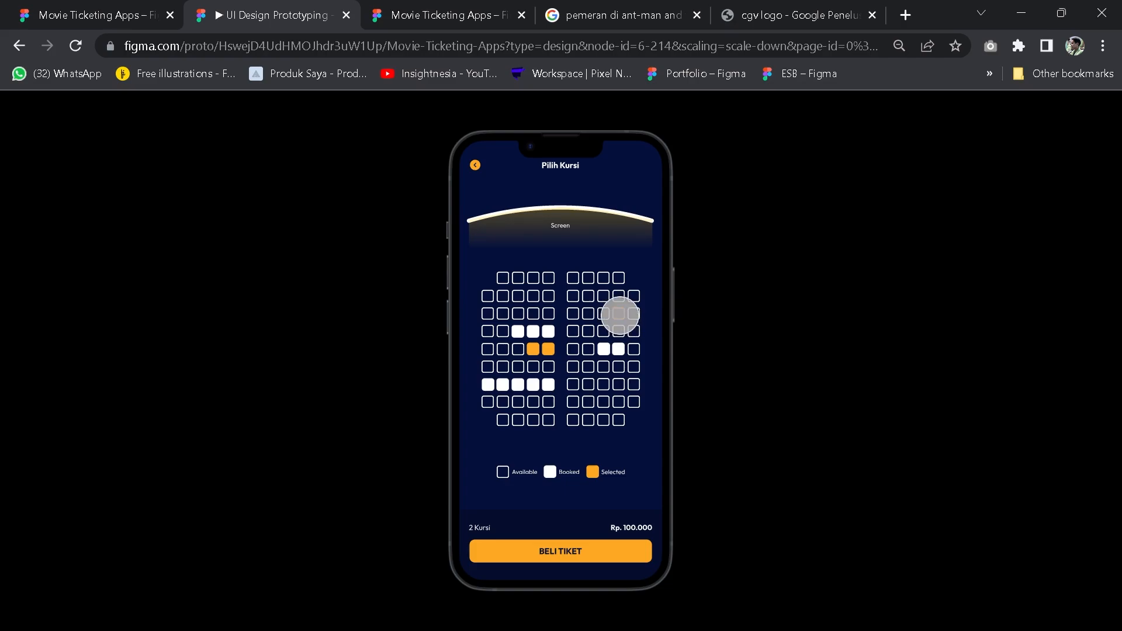
{"action": "left_click", "coordinate": [550, 349]}
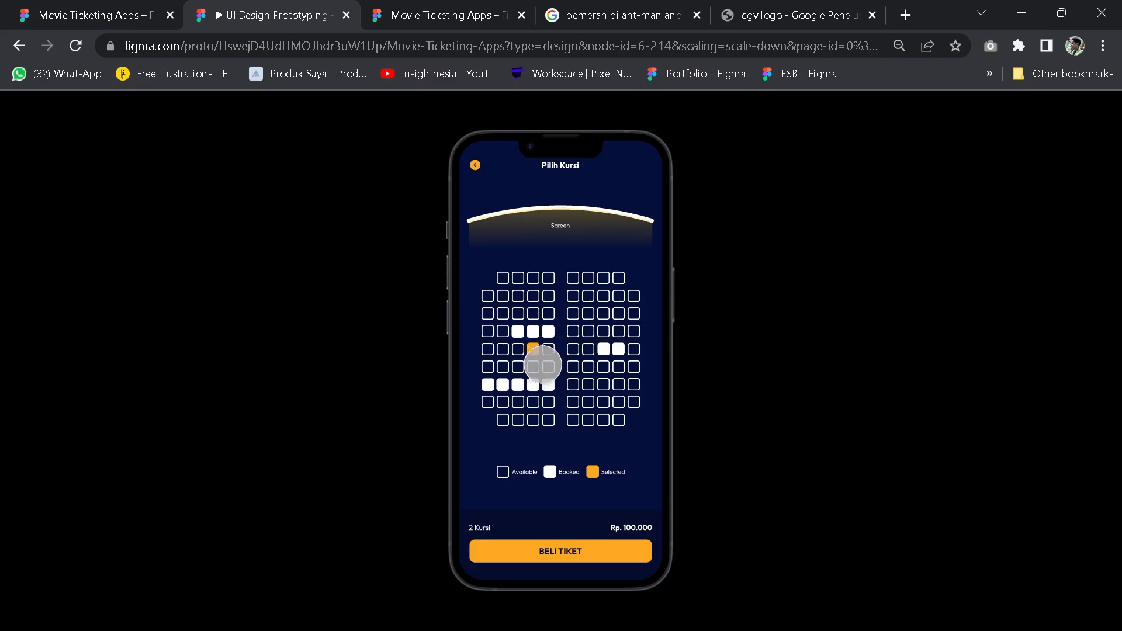
{"action": "left_click", "coordinate": [550, 332]}
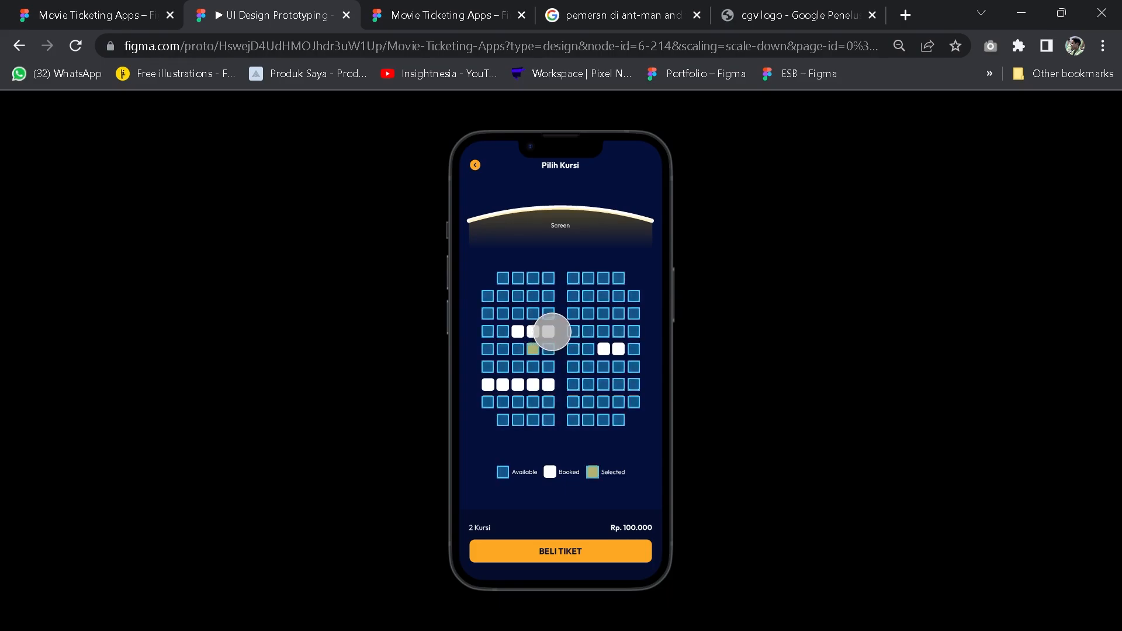
{"action": "left_click", "coordinate": [549, 332]}
{"action": "left_click", "coordinate": [518, 332]}
{"action": "left_click", "coordinate": [541, 332]}
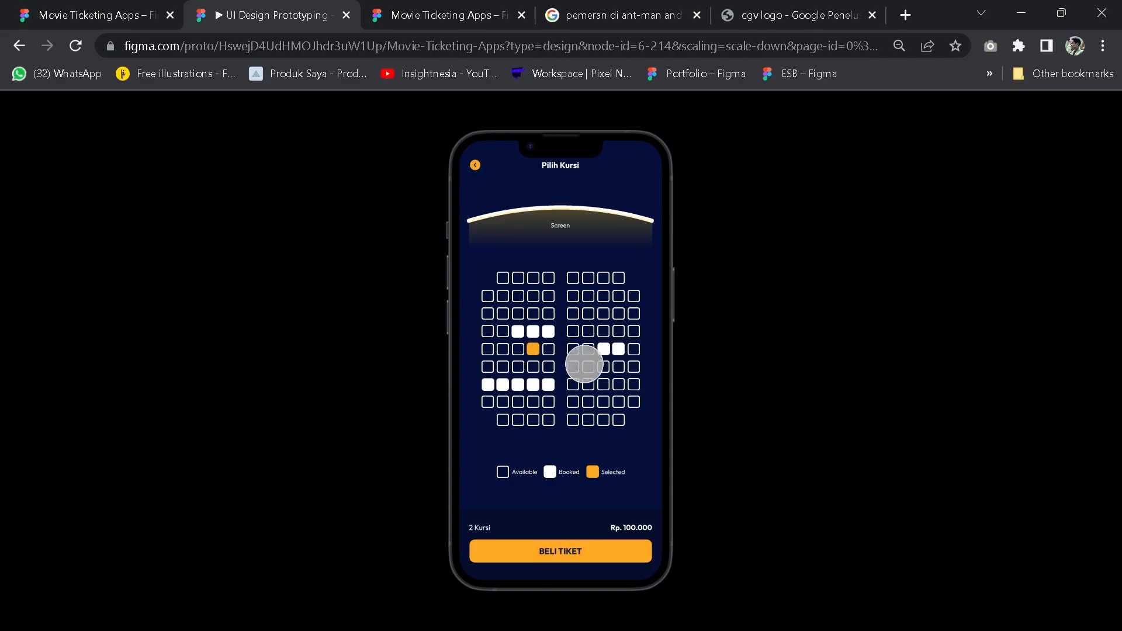
Return to the design file and connect the BELI TIKET button on the pilih kursi frame to the ringkasan pemesanan frame
{"action": "left_click", "coordinate": [589, 313]}
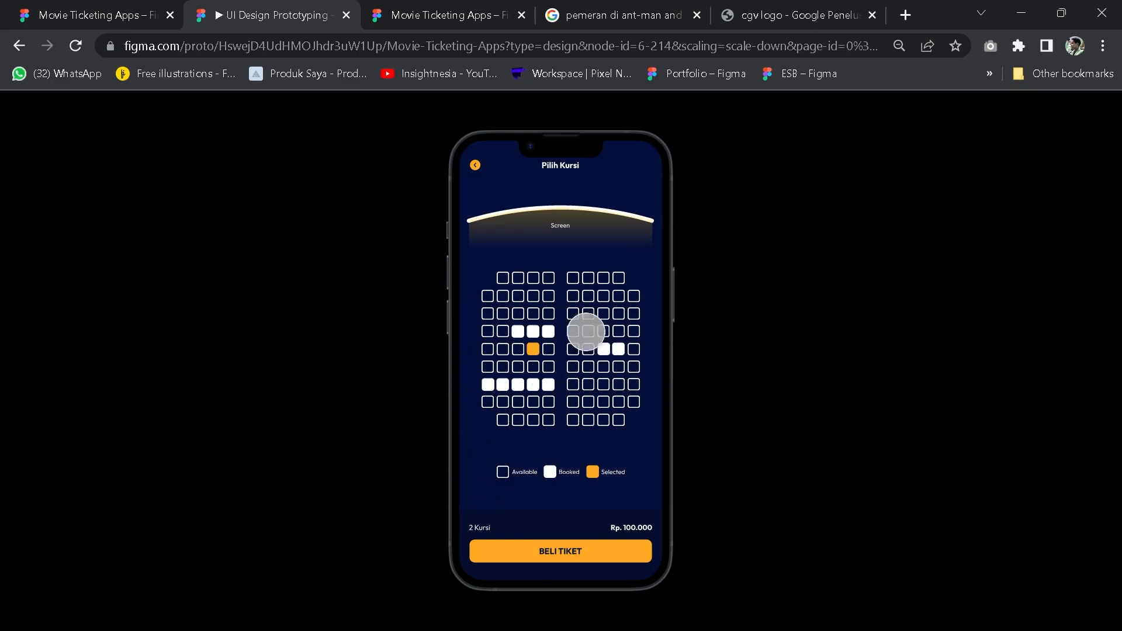
{"action": "left_click", "coordinate": [137, 12]}
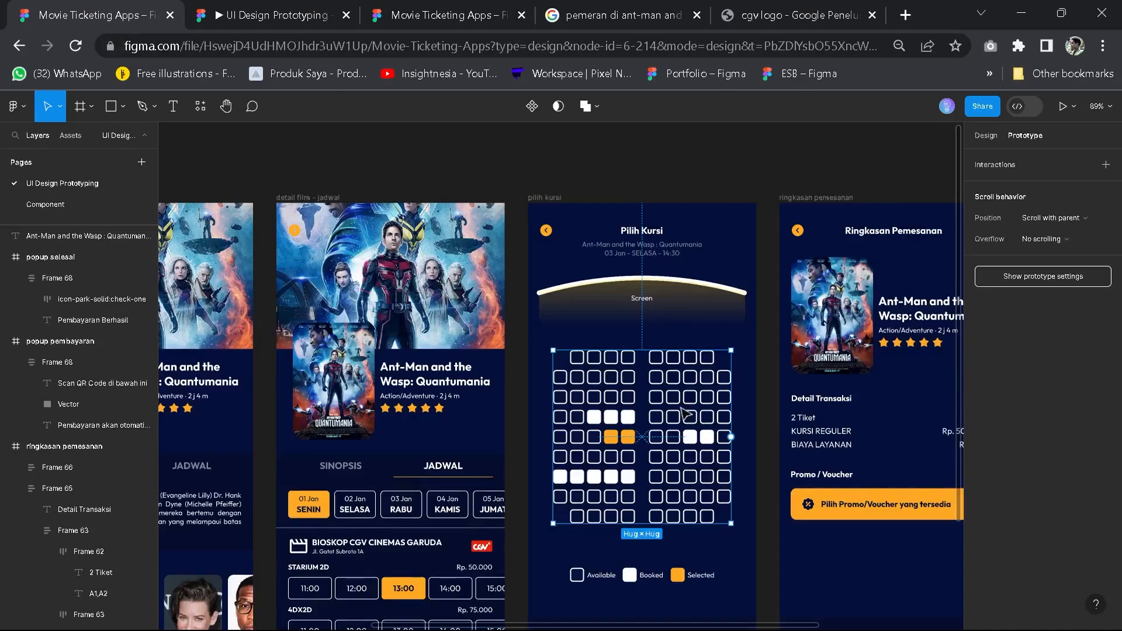
{"action": "left_click", "coordinate": [737, 558]}
{"action": "key", "text": "space"}
{"action": "left_click_drag", "start_coordinate": [704, 324], "coordinate": [650, 31]}
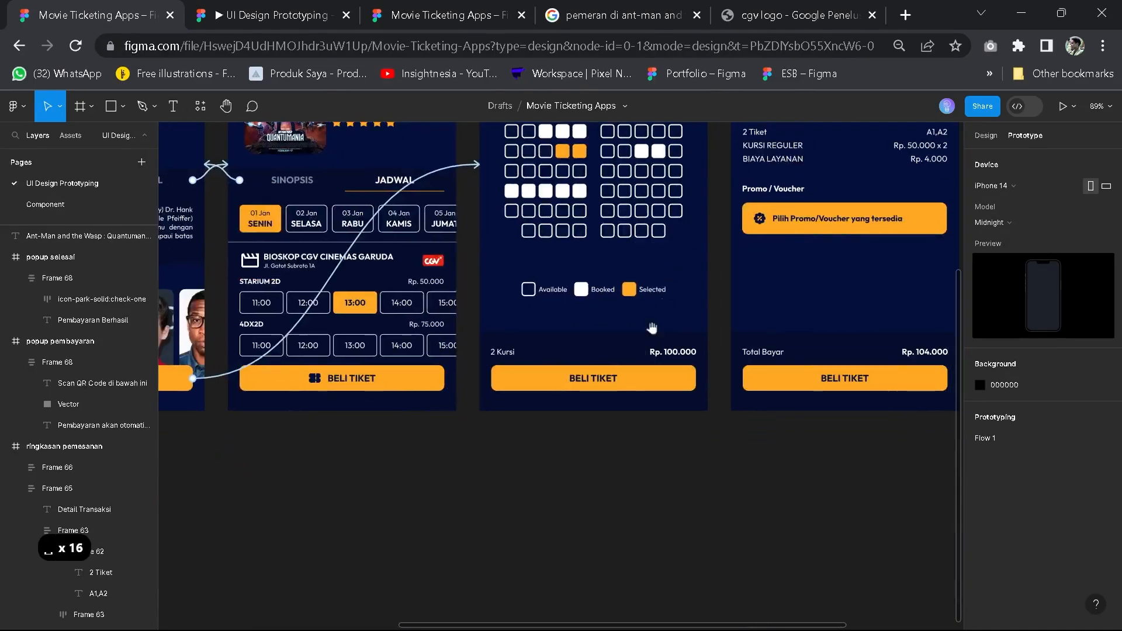
{"action": "left_click", "coordinate": [684, 374]}
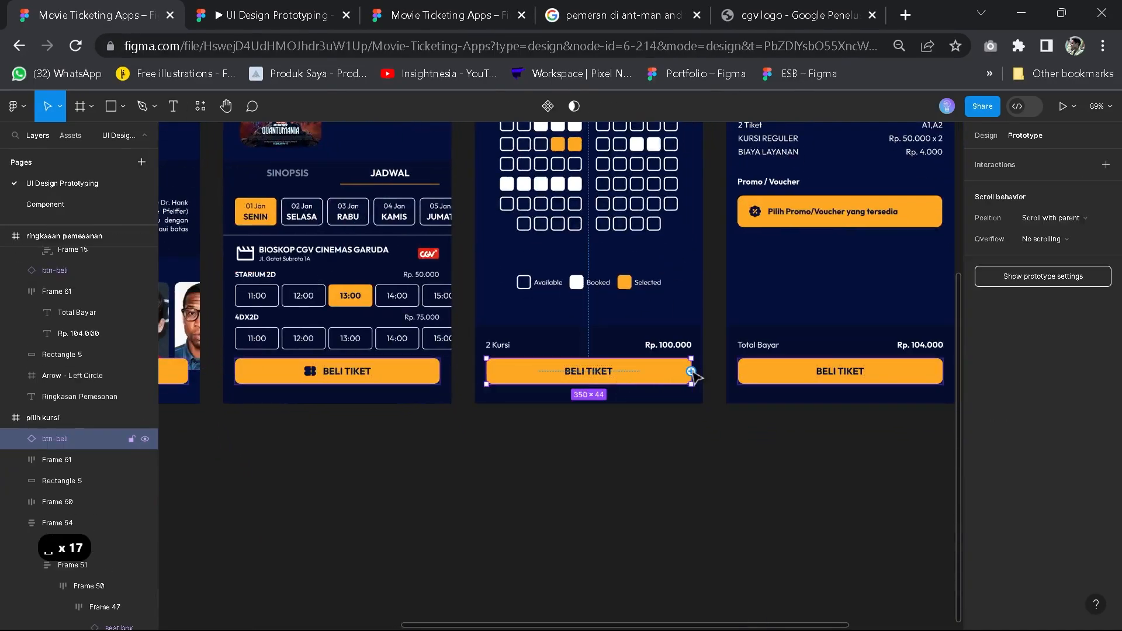
{"action": "left_click_drag", "start_coordinate": [691, 371], "coordinate": [771, 268]}
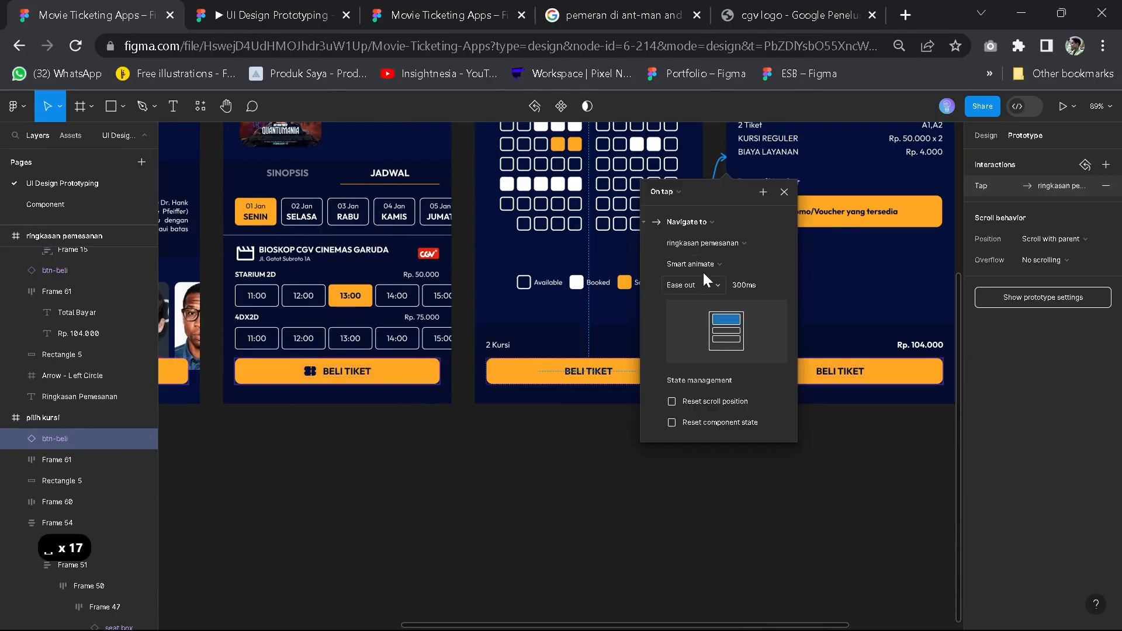
Set the pilih kursi button's transition to Move in with the upward direction
{"action": "left_click", "coordinate": [704, 264]}
{"action": "left_click", "coordinate": [707, 289]}
{"action": "left_click", "coordinate": [780, 264]}
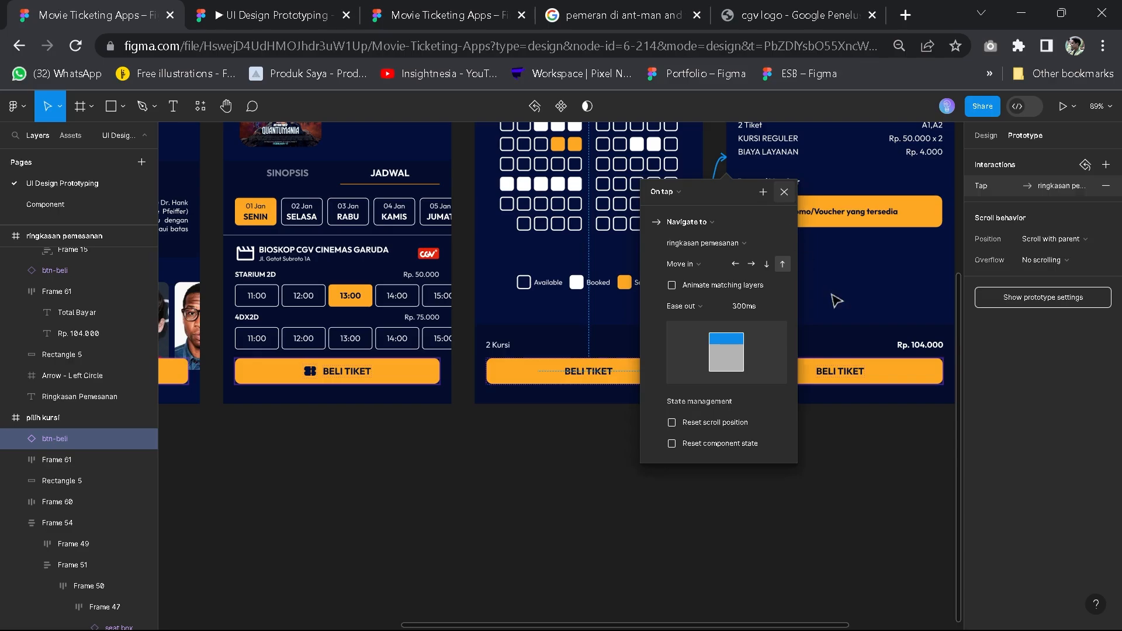
{"action": "left_click", "coordinate": [784, 192]}
Examine the ringkasan pemesanan screen and its purchase button alongside the neighbouring popup frames
{"action": "left_click_drag", "start_coordinate": [857, 175], "coordinate": [557, 342]}
{"action": "scroll", "coordinate": [614, 377], "scroll_direction": "down", "scroll_amount": 2}
{"action": "scroll", "coordinate": [558, 329], "scroll_direction": "up", "scroll_amount": 3}
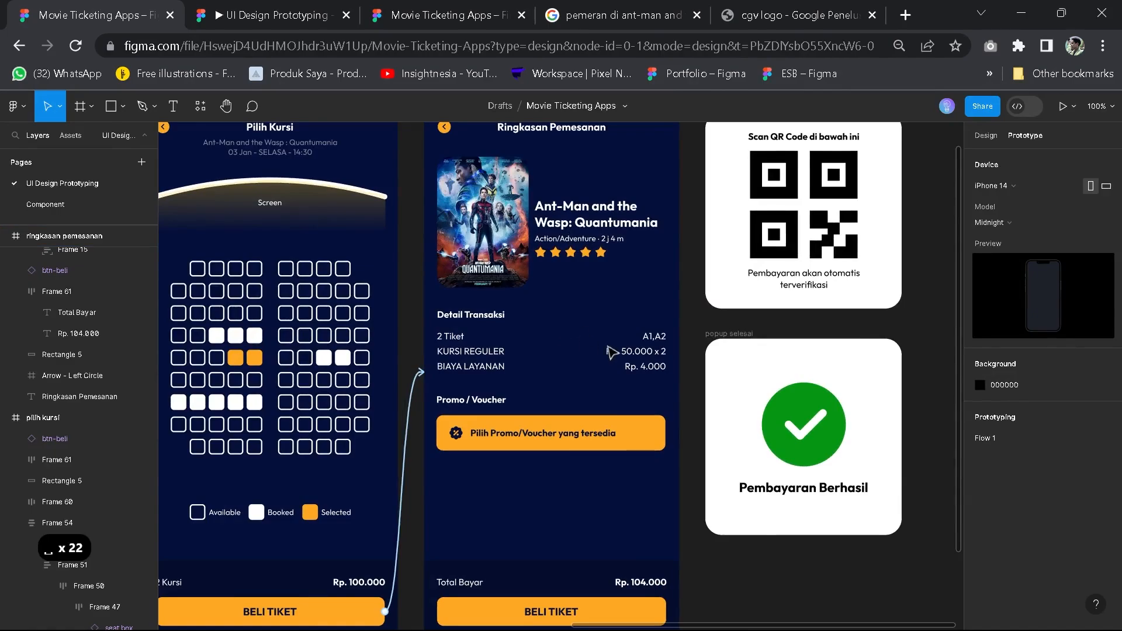
{"action": "scroll", "coordinate": [590, 311], "scroll_direction": "down", "scroll_amount": 3}
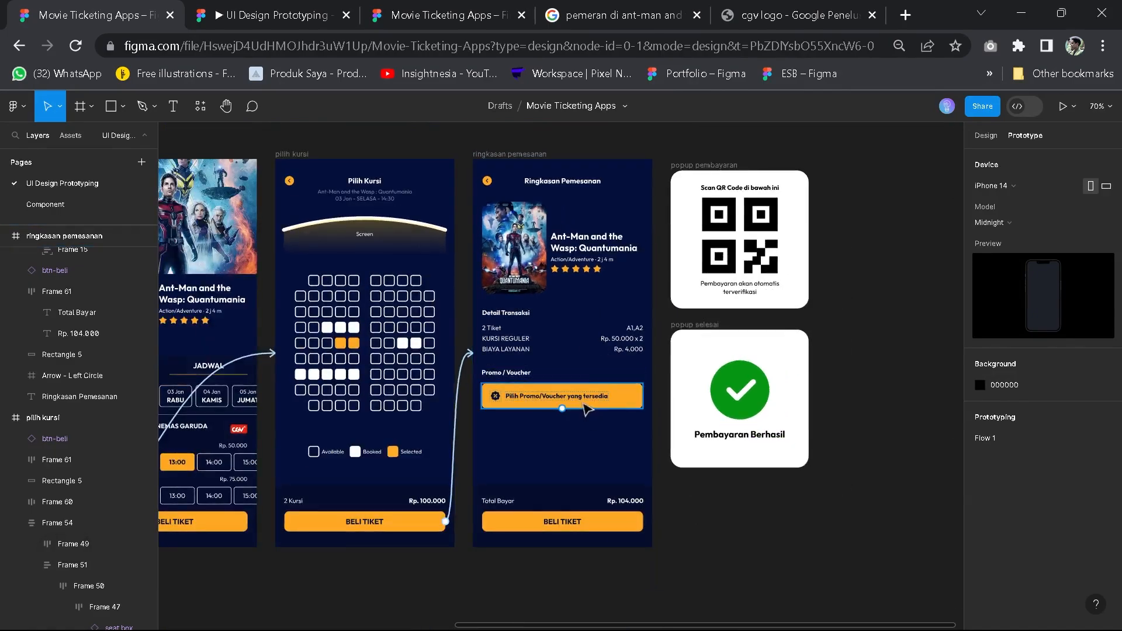
{"action": "scroll", "coordinate": [587, 405], "scroll_direction": "up", "scroll_amount": 2}
{"action": "left_click_drag", "start_coordinate": [603, 459], "coordinate": [598, 408]}
{"action": "scroll", "coordinate": [598, 407], "scroll_direction": "down", "scroll_amount": 3}
{"action": "left_click_drag", "start_coordinate": [591, 341], "coordinate": [567, 364]}
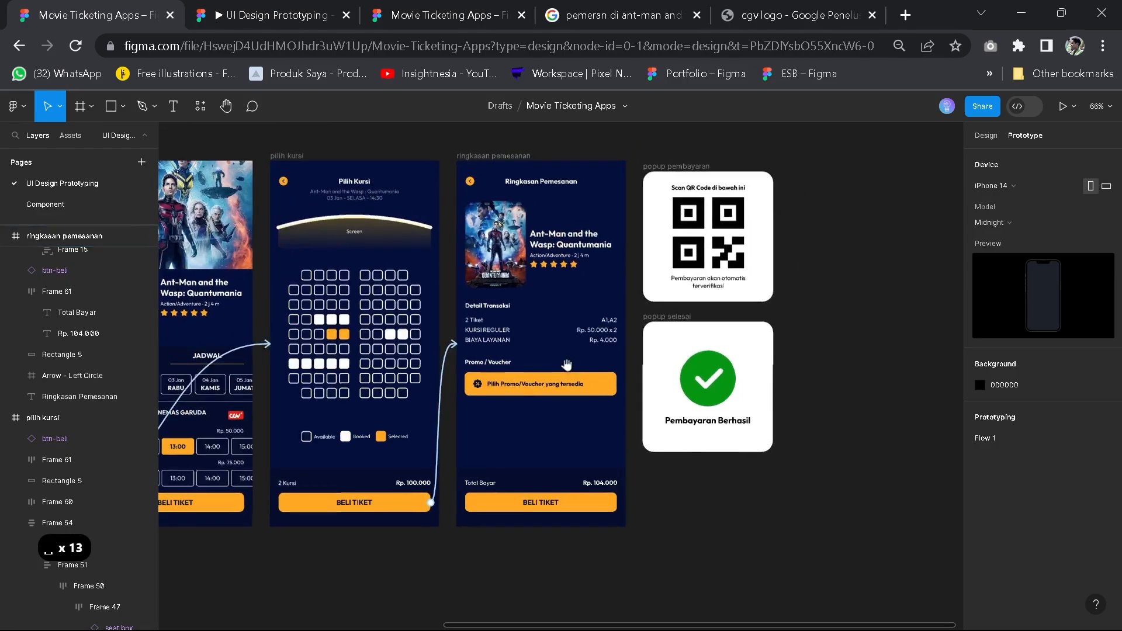
{"action": "scroll", "coordinate": [558, 381], "scroll_direction": "up", "scroll_amount": 3}
{"action": "left_click_drag", "start_coordinate": [566, 446], "coordinate": [536, 409]}
{"action": "left_click_drag", "start_coordinate": [531, 360], "coordinate": [516, 388]}
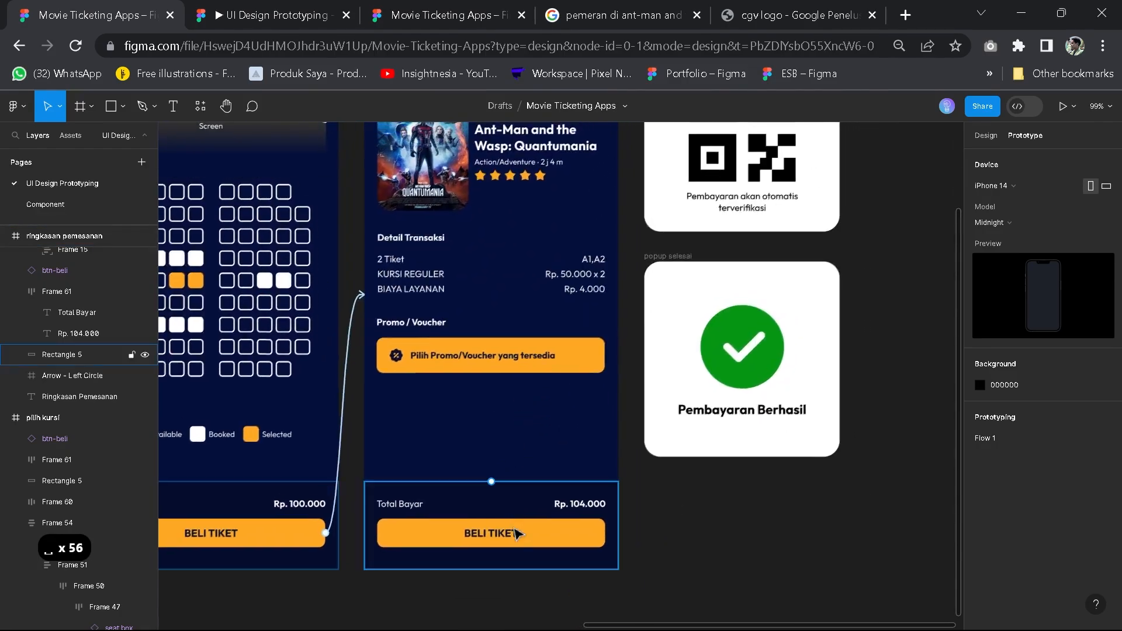
Inspect the popup pembayaran and popup selesai frames and their contents
{"action": "left_click", "coordinate": [517, 533]}
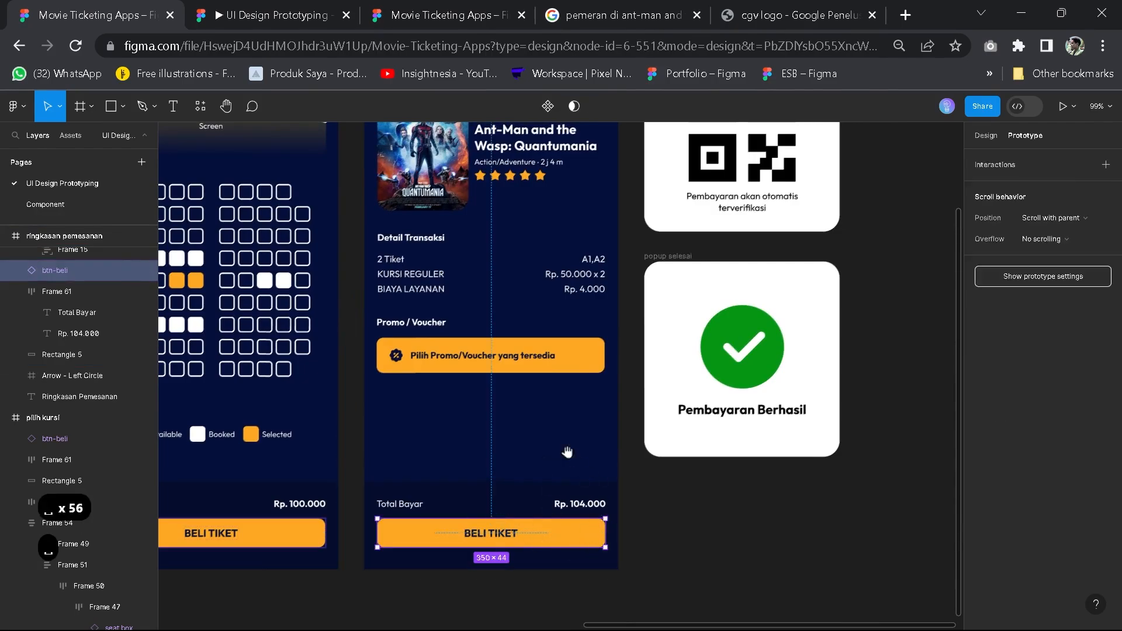
{"action": "left_click_drag", "start_coordinate": [568, 453], "coordinate": [454, 511]}
{"action": "left_click", "coordinate": [611, 225]}
{"action": "left_click_drag", "start_coordinate": [609, 386], "coordinate": [600, 499]}
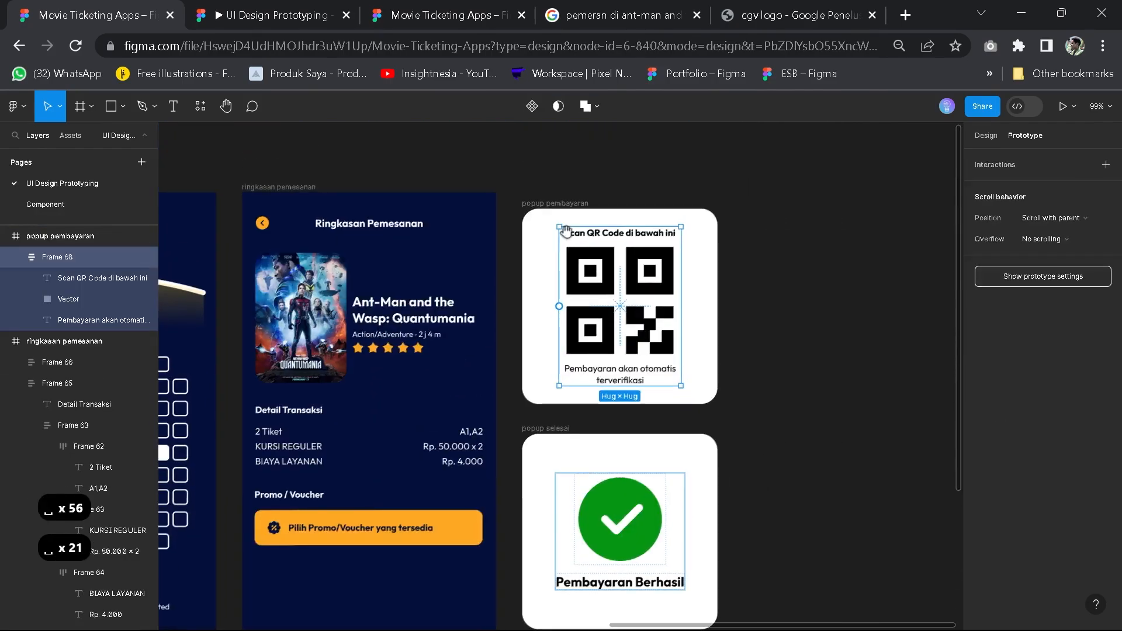
{"action": "left_click_drag", "start_coordinate": [565, 232], "coordinate": [565, 230]}
{"action": "left_click", "coordinate": [579, 203]}
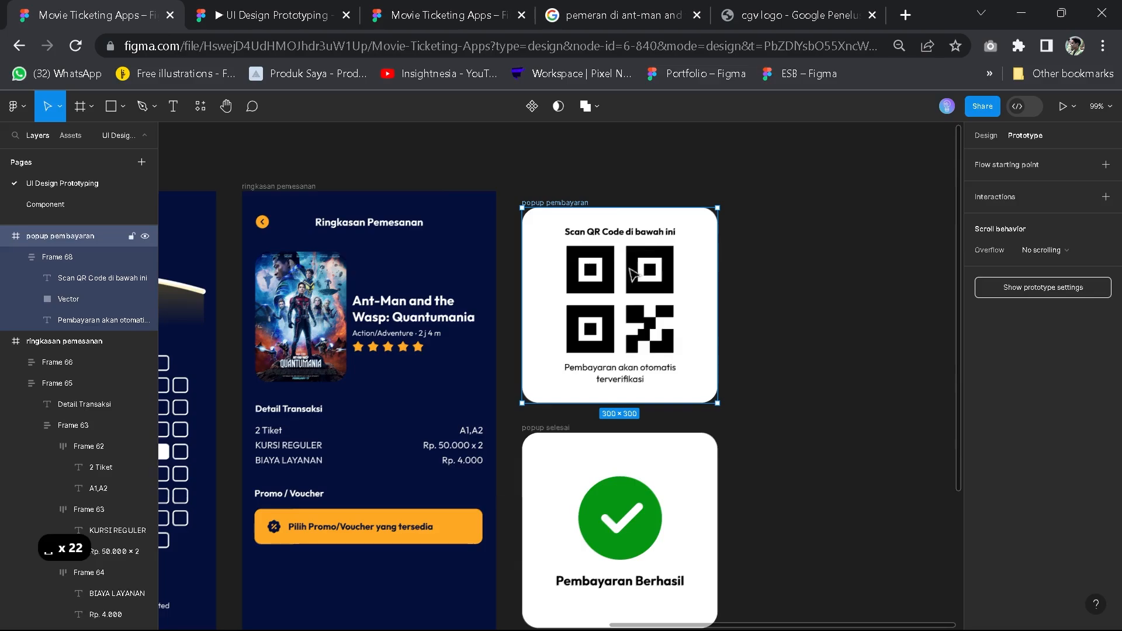
{"action": "left_click", "coordinate": [583, 190]}
{"action": "left_click", "coordinate": [579, 203]}
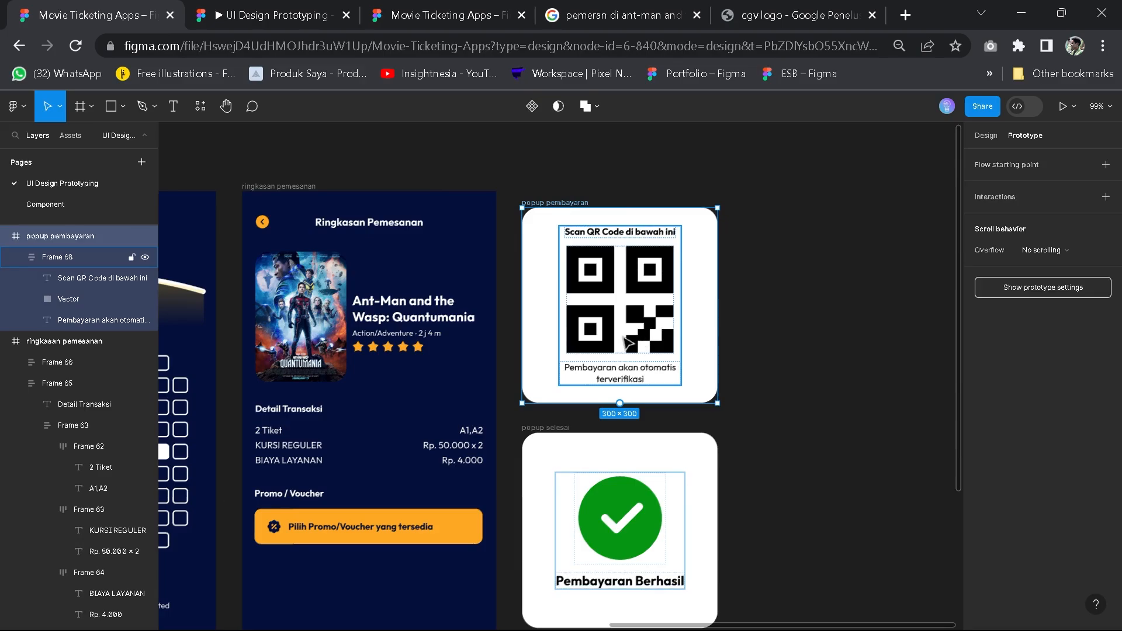
{"action": "key", "text": "Escape"}
{"action": "left_click_drag", "start_coordinate": [767, 526], "coordinate": [795, 370]}
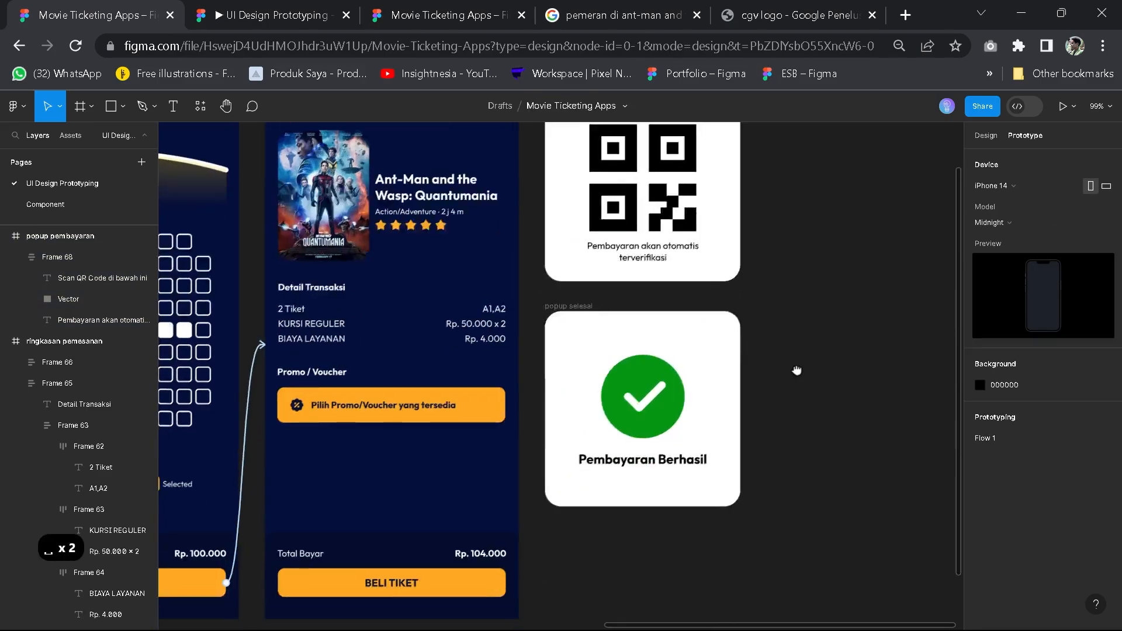
{"action": "left_click", "coordinate": [649, 374]}
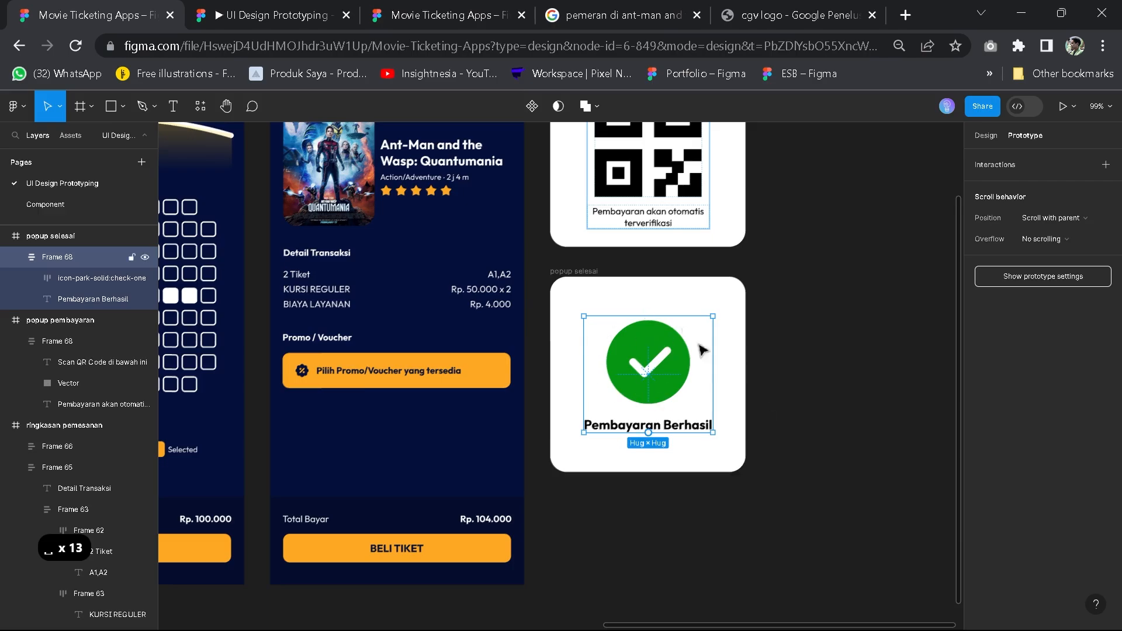
Connect the BELI TIKET button on the ringkasan pemesanan frame to the popup pembayaran frame
{"action": "left_click", "coordinate": [459, 552]}
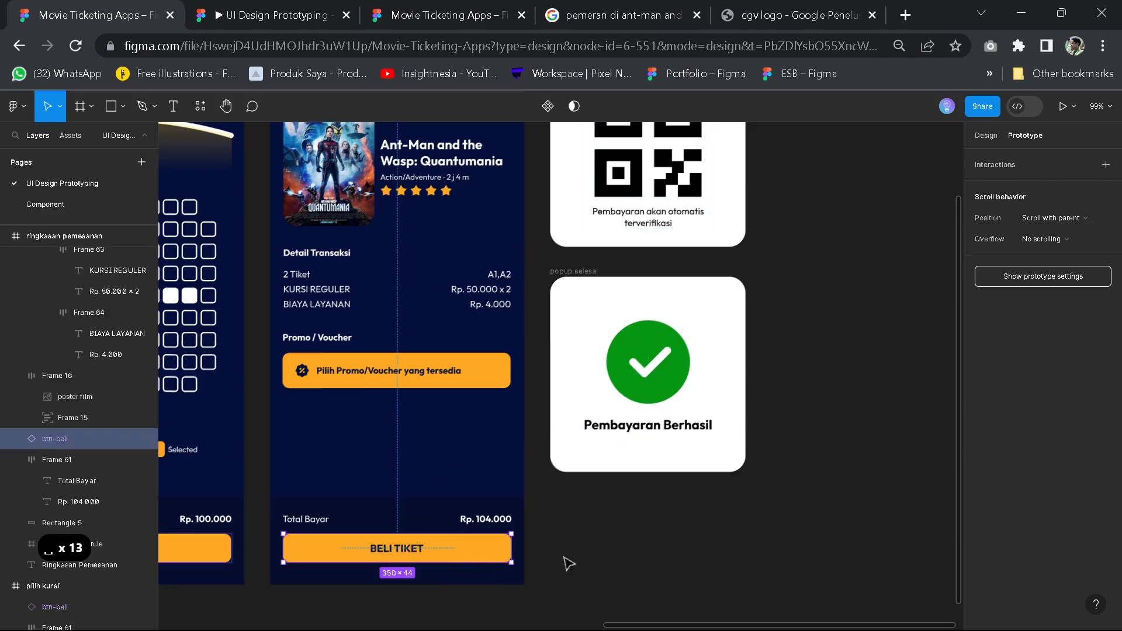
{"action": "scroll", "coordinate": [553, 530], "scroll_direction": "down", "scroll_amount": 2}
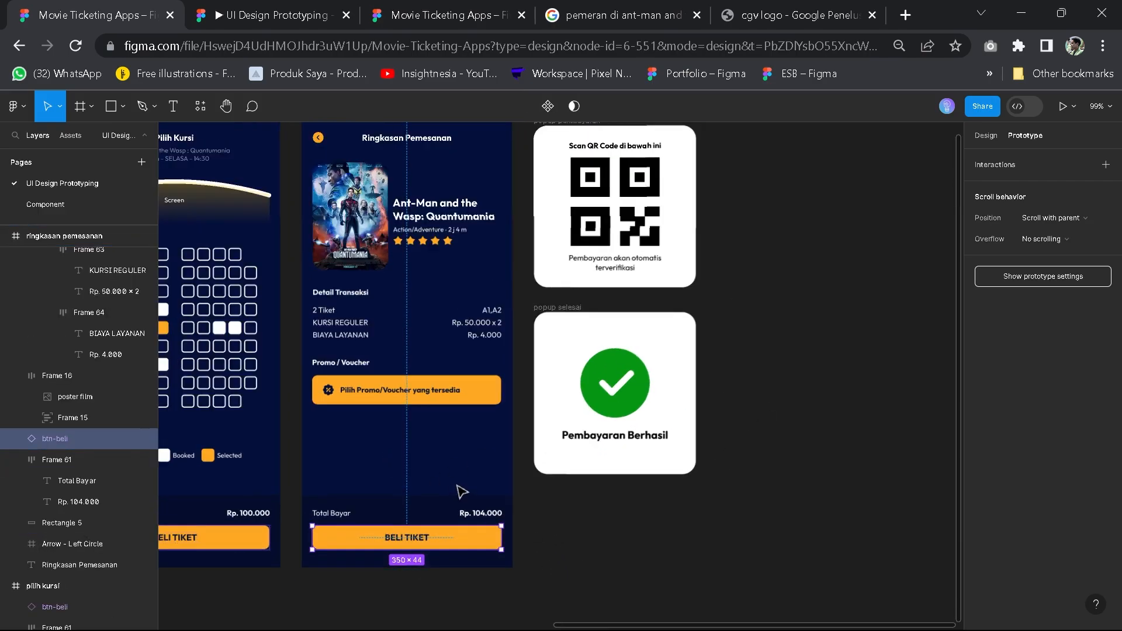
{"action": "left_click_drag", "start_coordinate": [450, 478], "coordinate": [428, 424]}
{"action": "scroll", "coordinate": [429, 423], "scroll_direction": "up", "scroll_amount": 3}
{"action": "scroll", "coordinate": [451, 421], "scroll_direction": "down", "scroll_amount": 4}
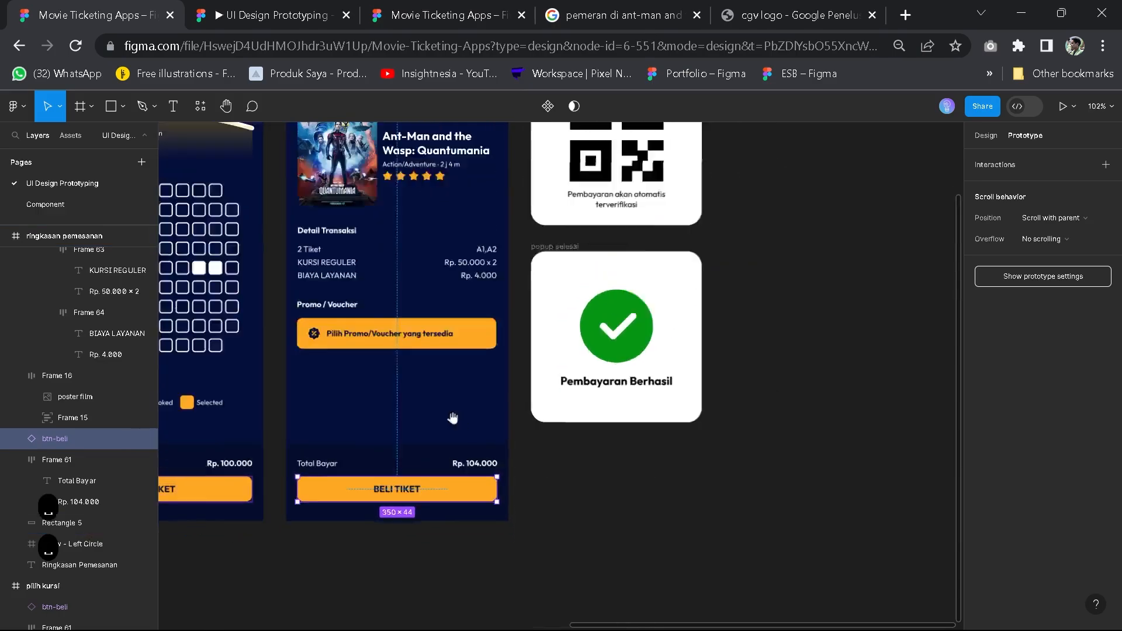
{"action": "left_click_drag", "start_coordinate": [422, 532], "coordinate": [509, 279]}
{"action": "key", "text": "space"}
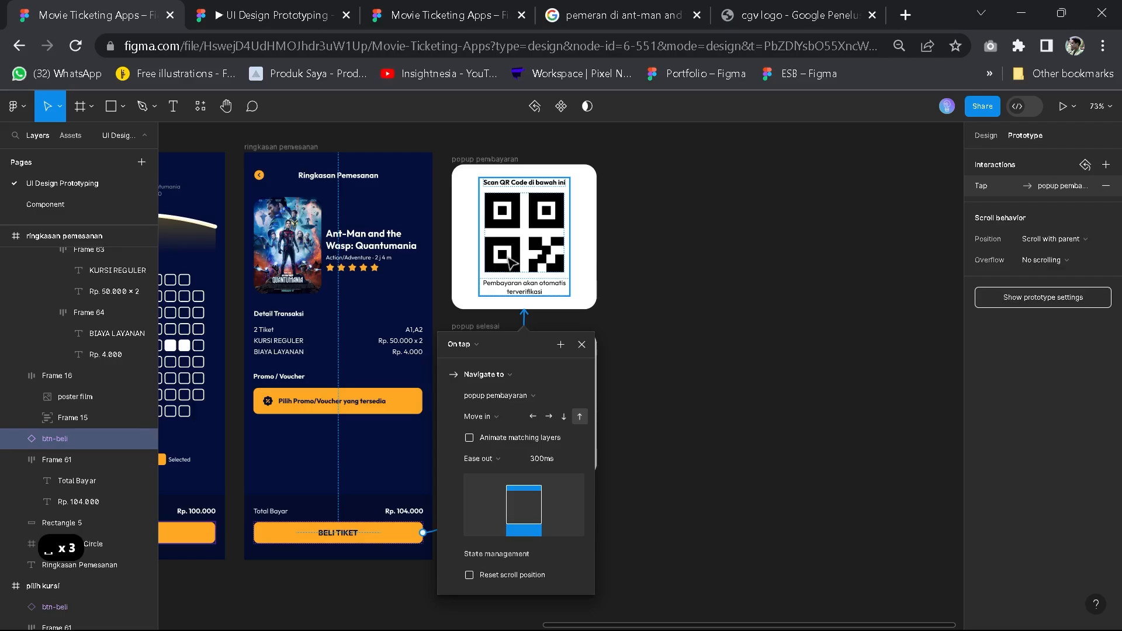
Change the tap action of the ringkasan pemesanan button from Navigate to to Open overlay
{"action": "left_click_drag", "start_coordinate": [523, 346], "coordinate": [696, 317]}
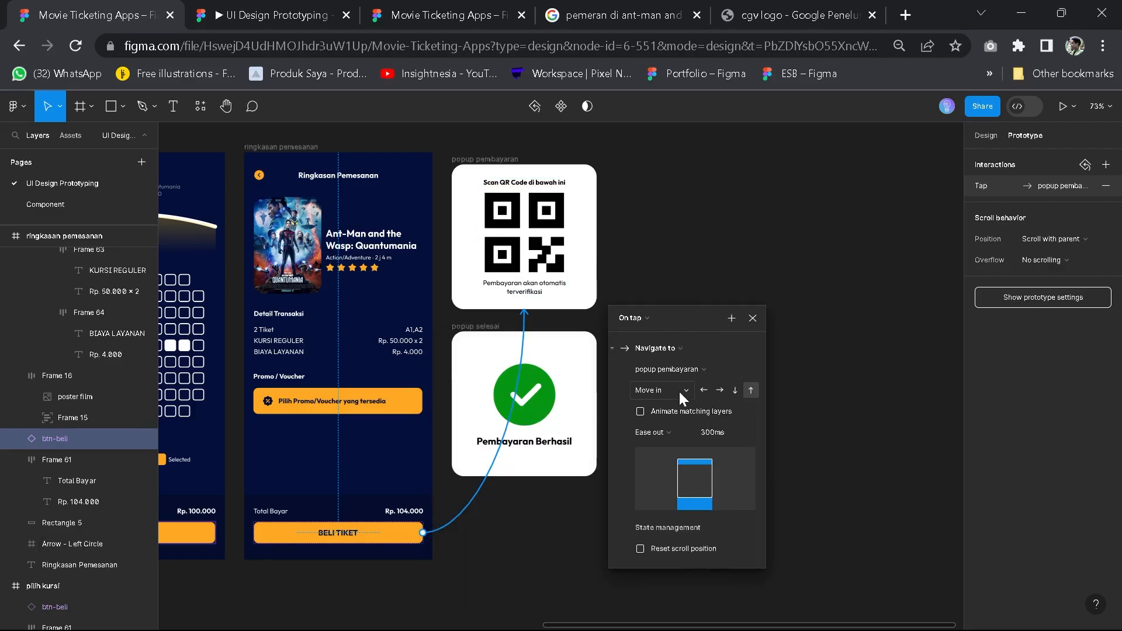
{"action": "scroll", "coordinate": [679, 390], "scroll_direction": "up", "scroll_amount": 3}
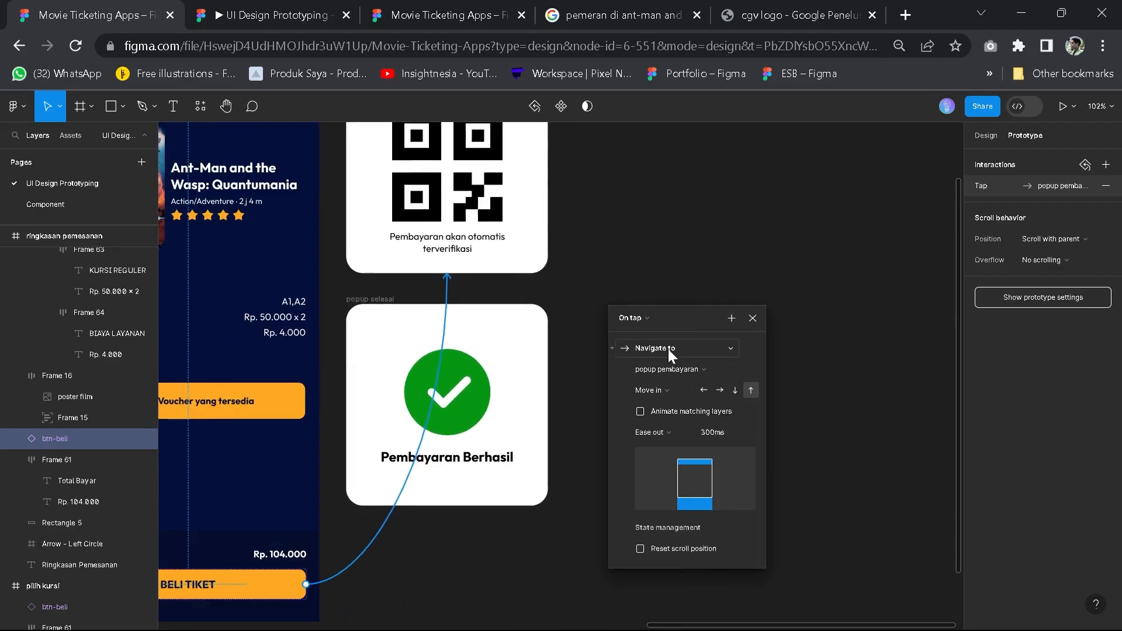
{"action": "left_click", "coordinate": [668, 349]}
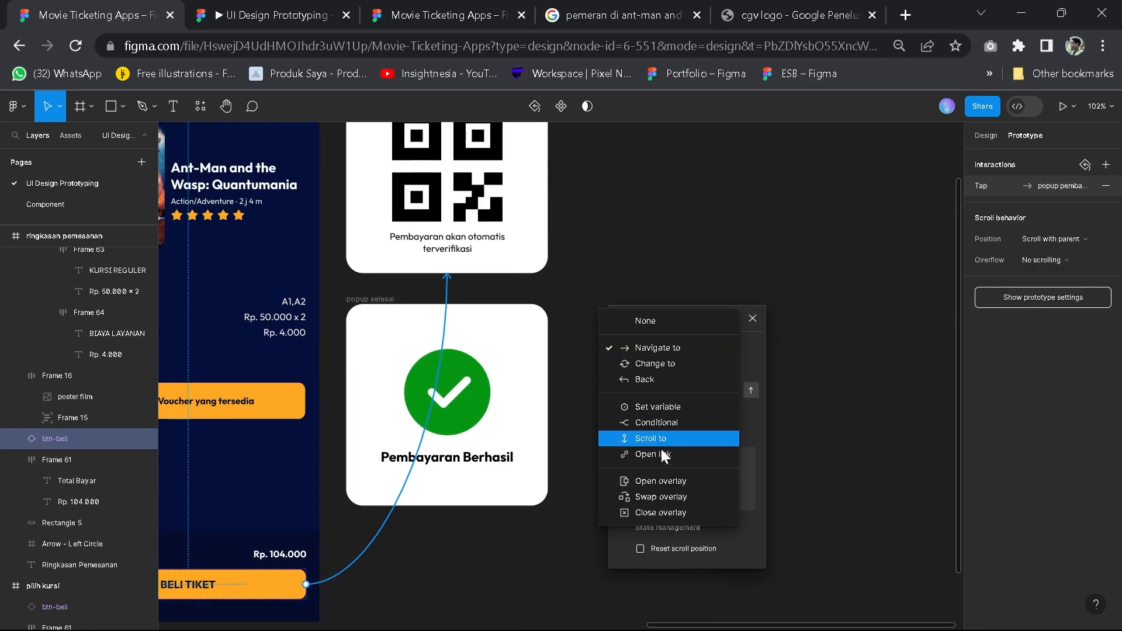
{"action": "left_click", "coordinate": [657, 479]}
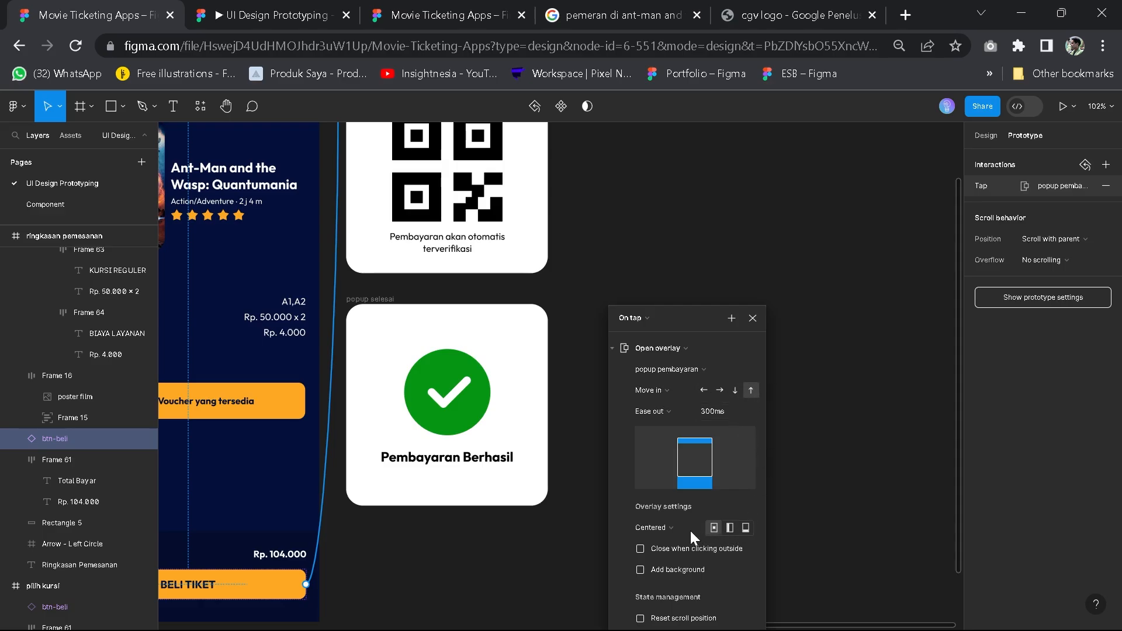
Keep the popup pembayaran overlay Centered, make it close when clicking outside, and add a background behind it
{"action": "scroll", "coordinate": [706, 507], "scroll_direction": "down", "scroll_amount": 1}
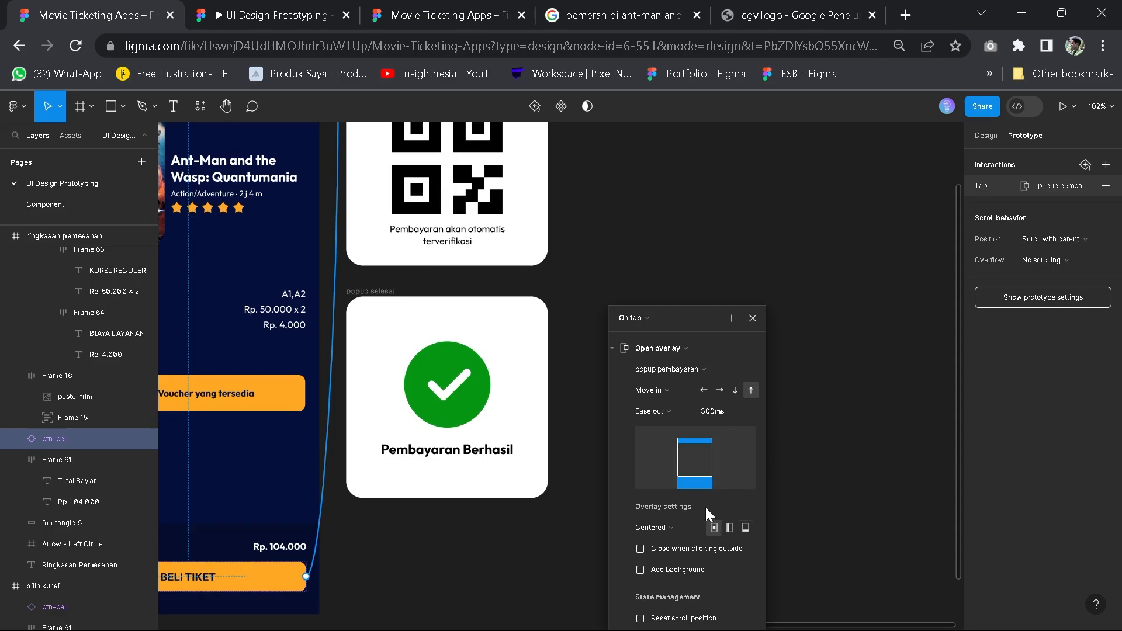
{"action": "left_click", "coordinate": [661, 527]}
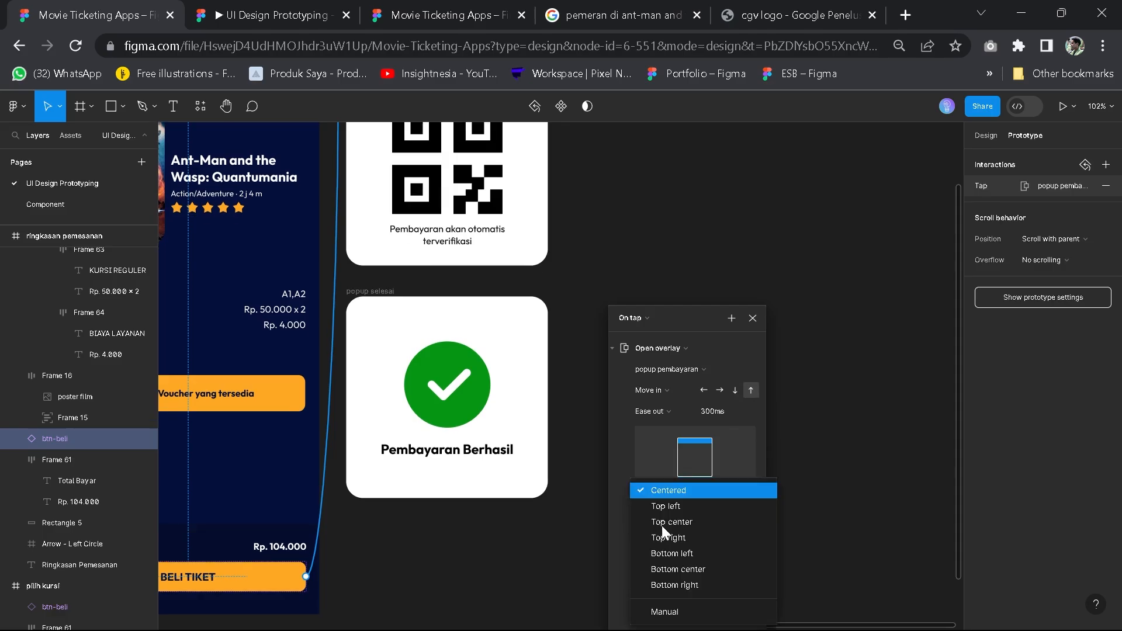
{"action": "left_click", "coordinate": [681, 489]}
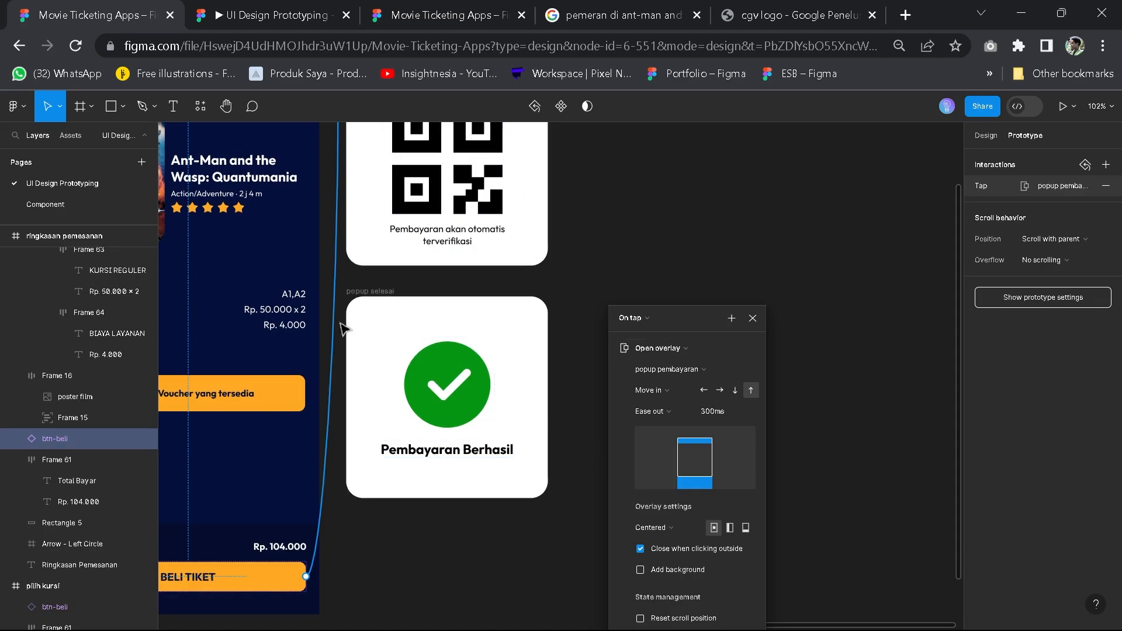
{"action": "left_click_drag", "start_coordinate": [201, 243], "coordinate": [533, 364]}
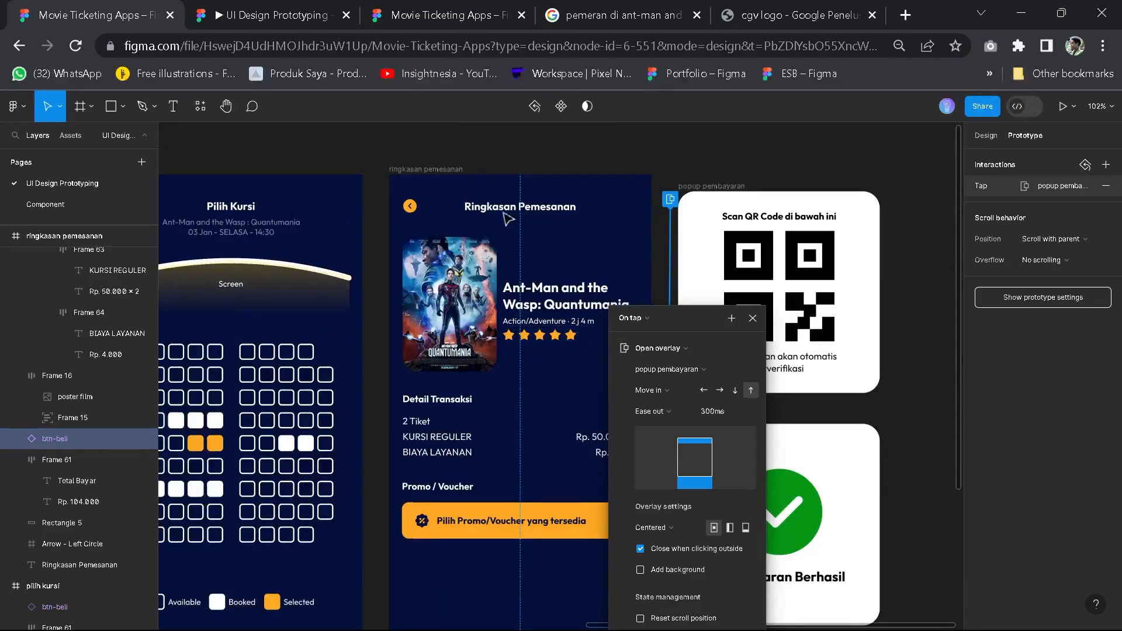
{"action": "left_click_drag", "start_coordinate": [550, 252], "coordinate": [315, 175]}
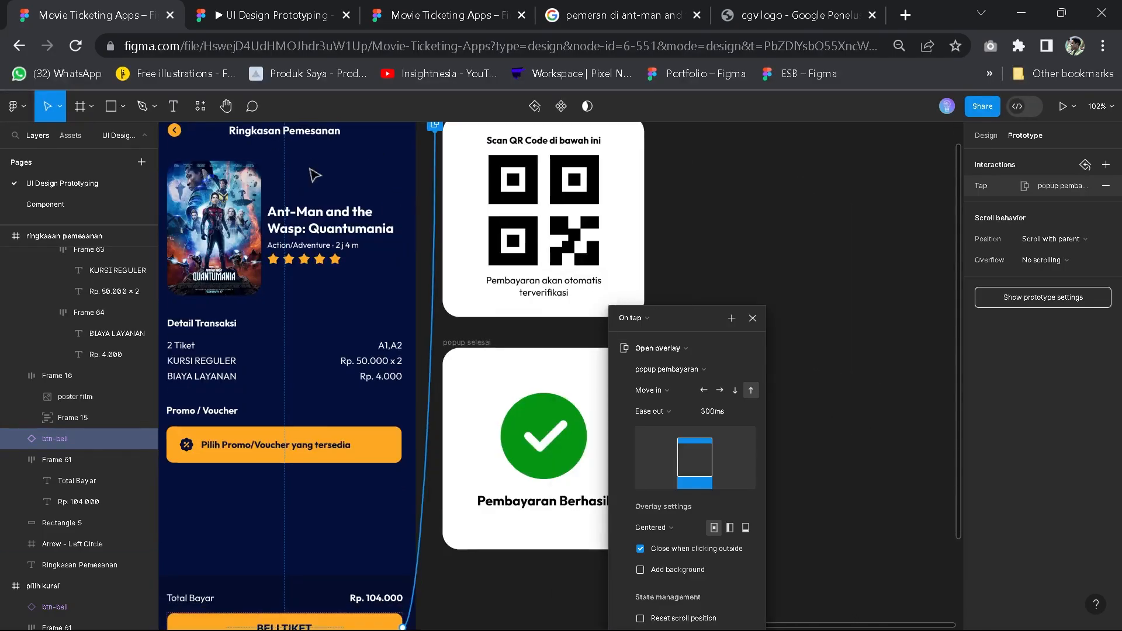
{"action": "left_click", "coordinate": [678, 570]}
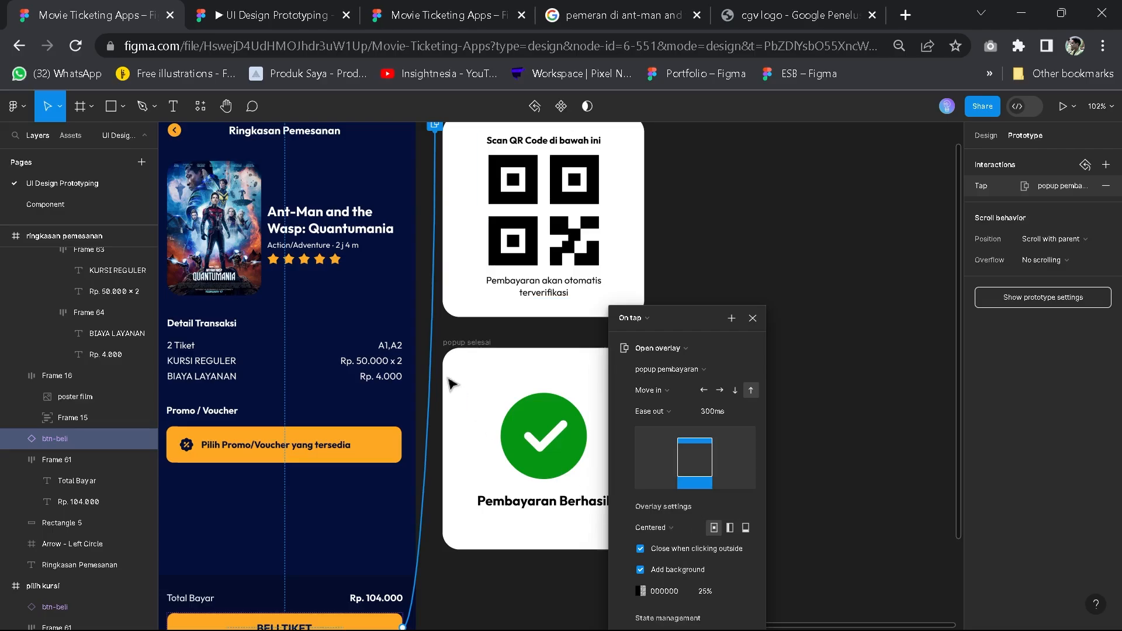
{"action": "left_click_drag", "start_coordinate": [268, 279], "coordinate": [337, 324]}
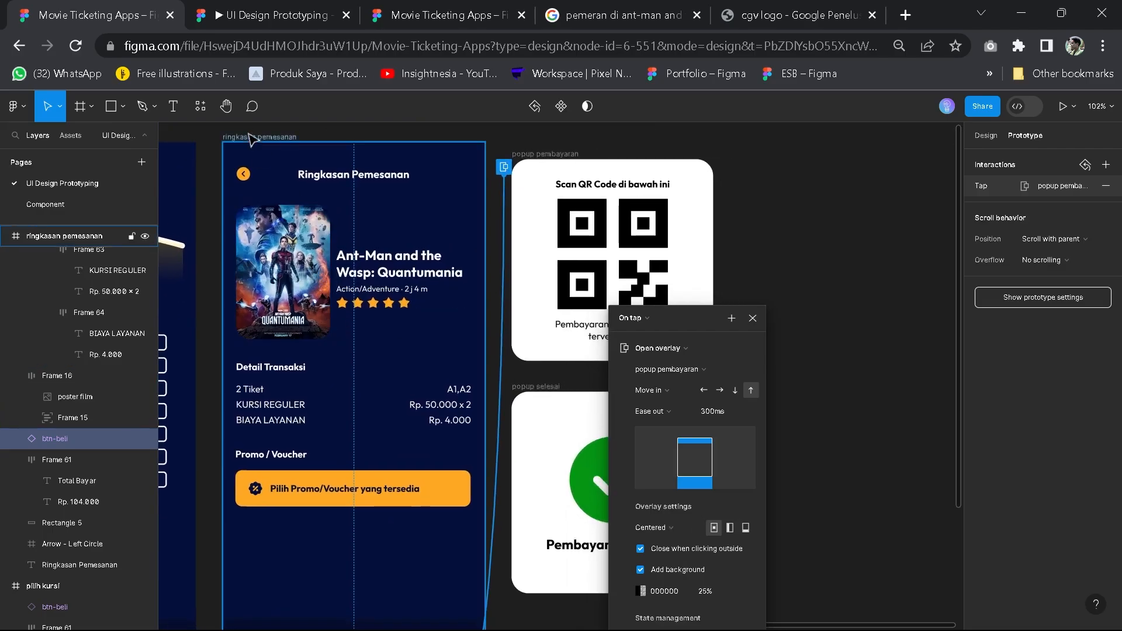
{"action": "left_click_drag", "start_coordinate": [501, 289], "coordinate": [466, 208]}
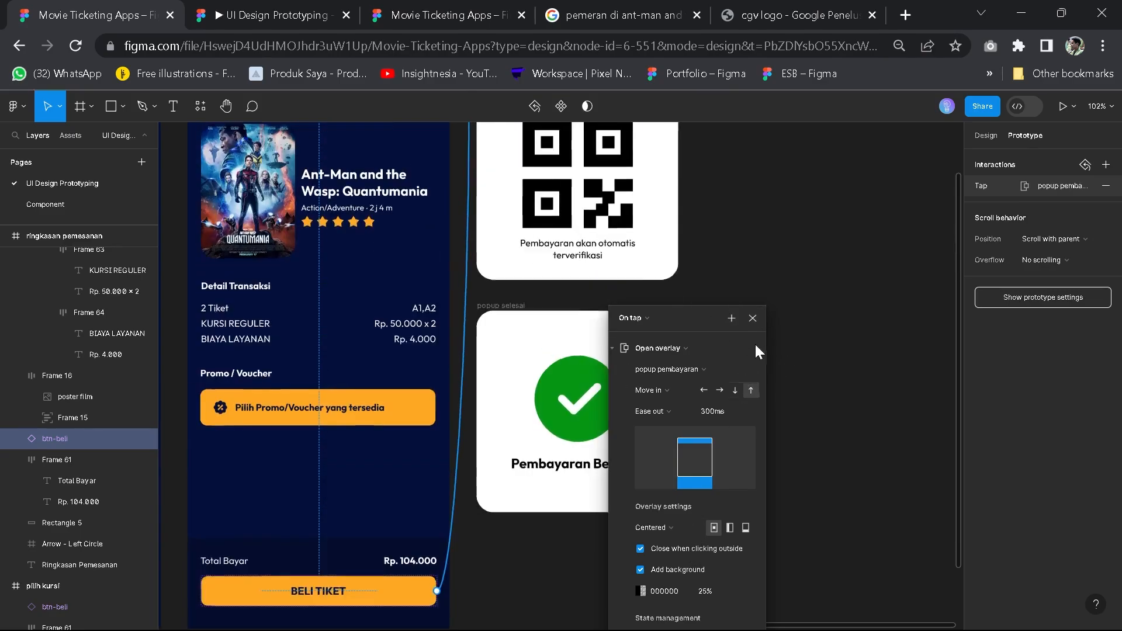
{"action": "left_click", "coordinate": [738, 264]}
Connect the popup pembayaran frame to the popup selesai frame
{"action": "scroll", "coordinate": [735, 264], "scroll_direction": "down", "scroll_amount": 3}
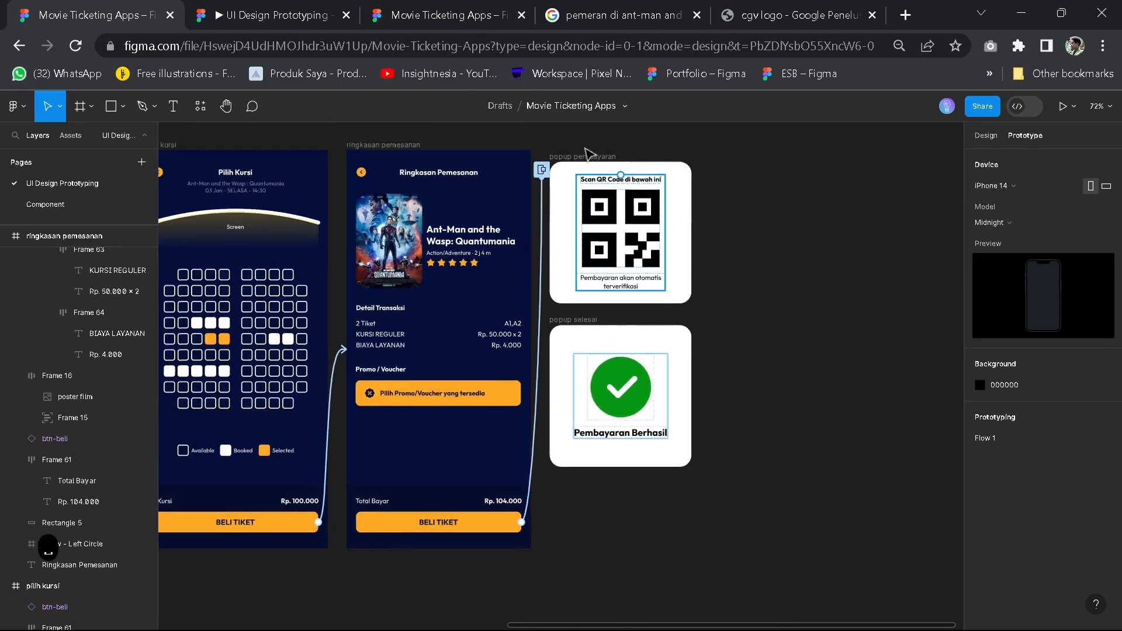
{"action": "left_click", "coordinate": [582, 156]}
{"action": "scroll", "coordinate": [638, 329], "scroll_direction": "up", "scroll_amount": 5}
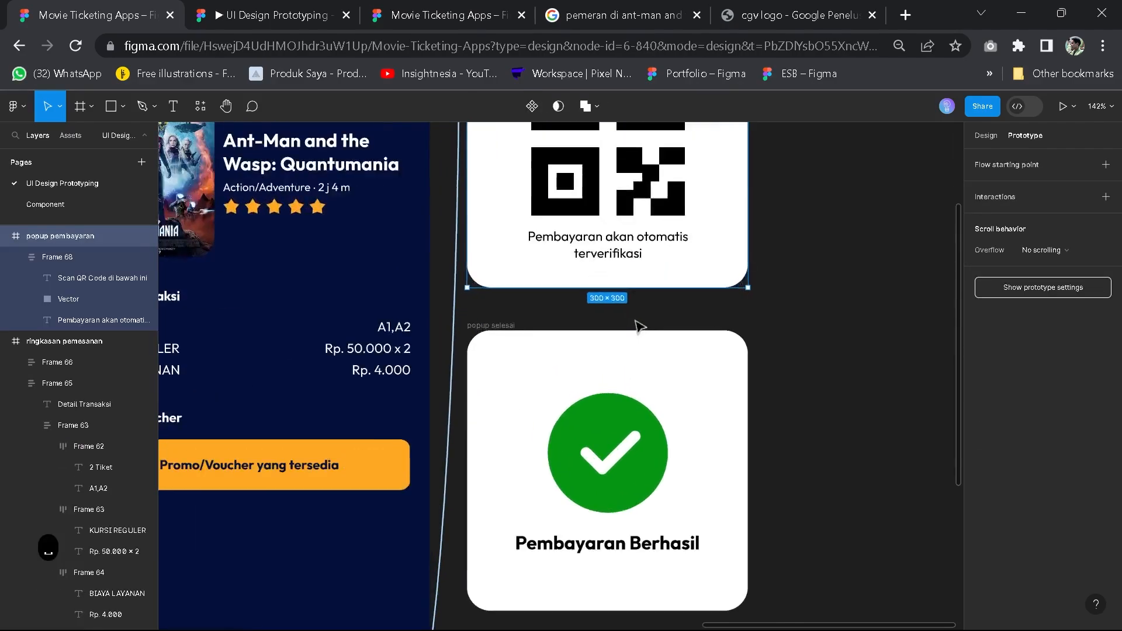
{"action": "scroll", "coordinate": [597, 299], "scroll_direction": "down", "scroll_amount": 1}
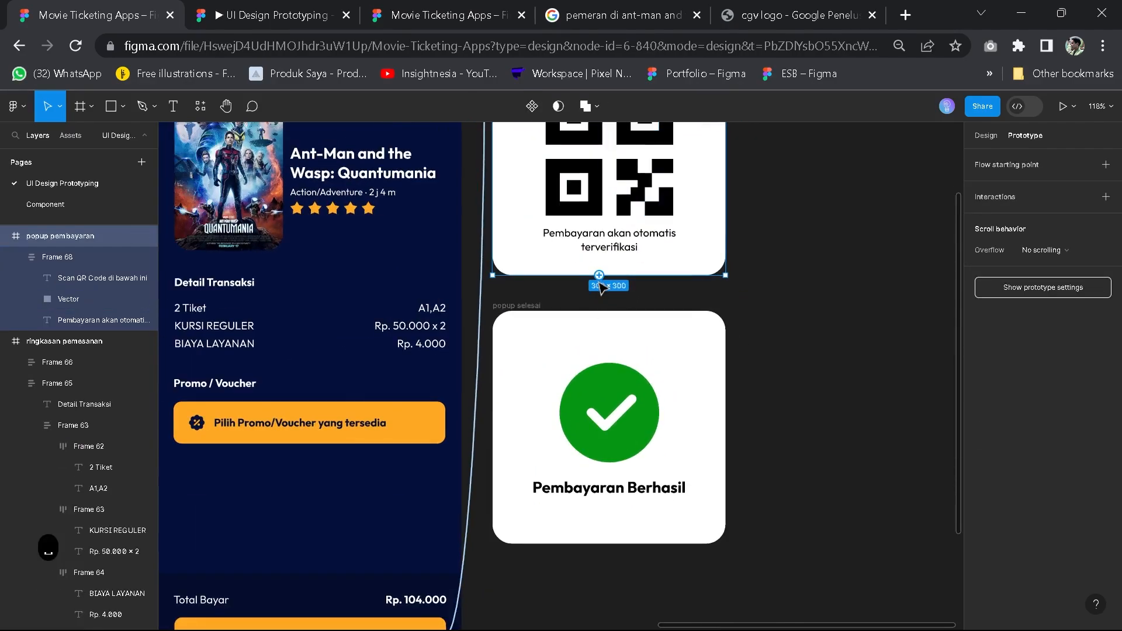
{"action": "mouse_move", "coordinate": [602, 286]}
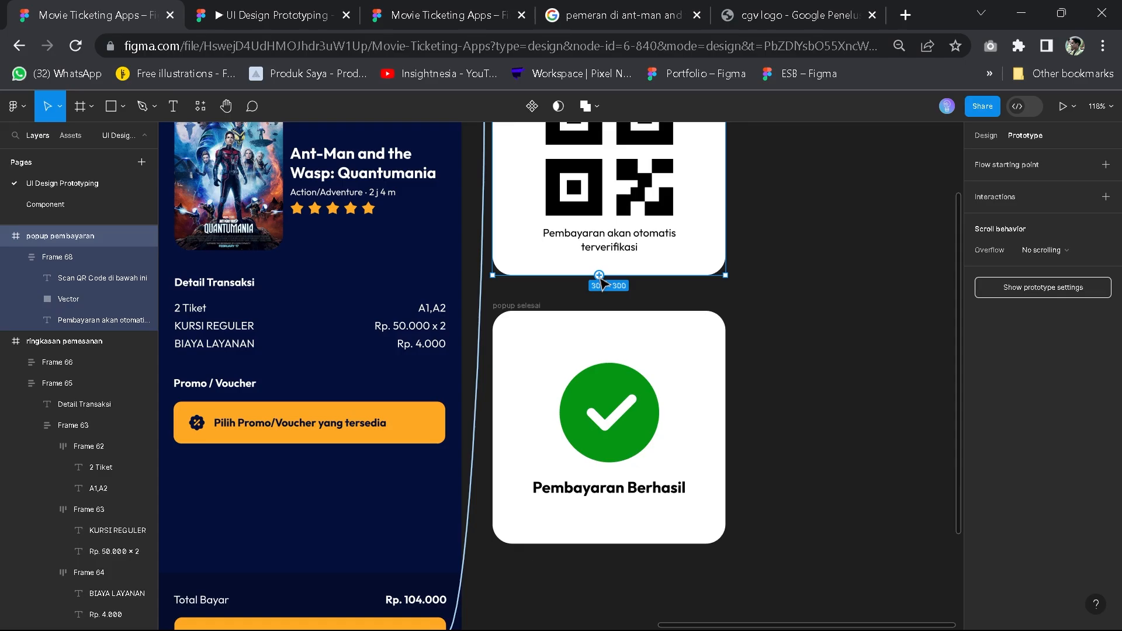
{"action": "key", "text": "space"}
{"action": "left_click_drag", "start_coordinate": [597, 333], "coordinate": [596, 358]}
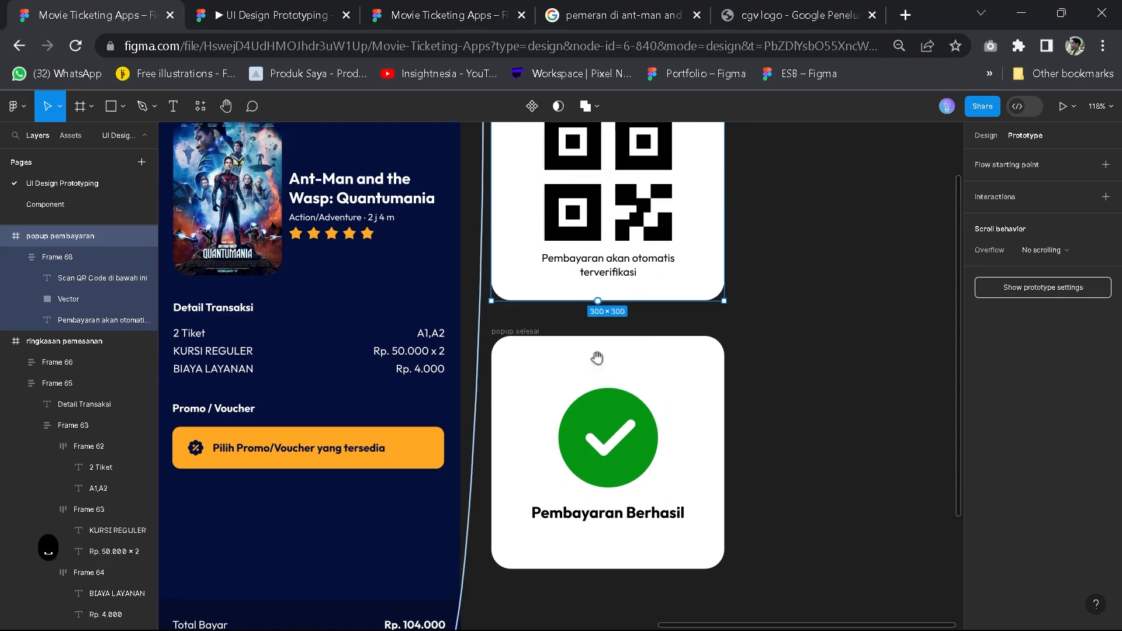
{"action": "left_click_drag", "start_coordinate": [598, 300], "coordinate": [579, 354]}
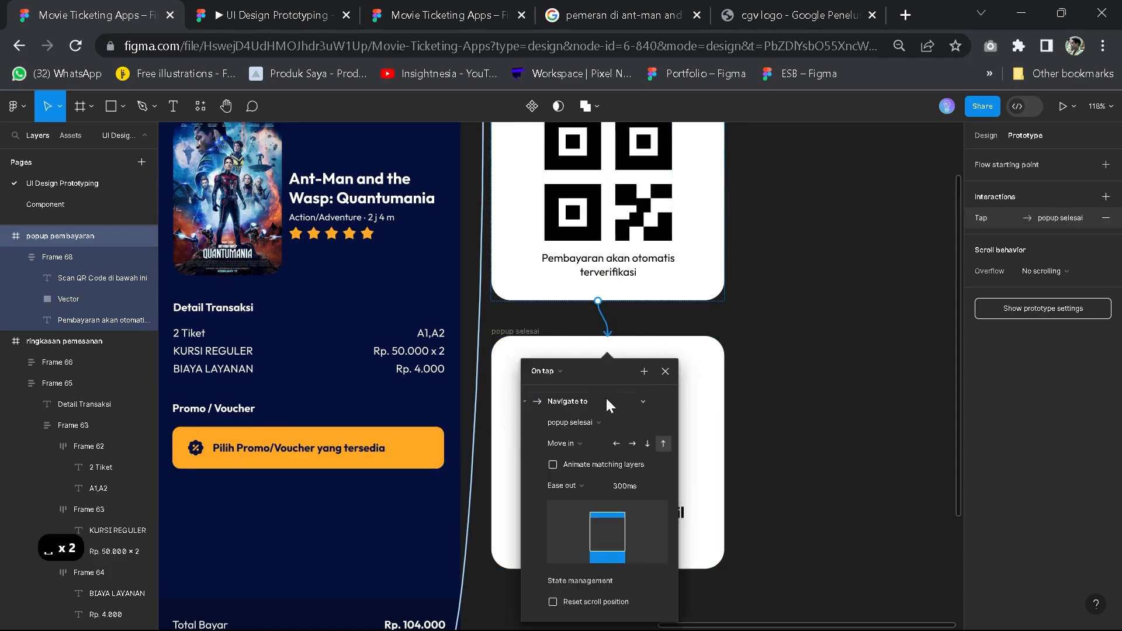
Change the trigger of the popup pembayaran to popup selesai connection to After delay, with a delay of 1000 ms
{"action": "left_click", "coordinate": [554, 369]}
{"action": "left_click", "coordinate": [554, 371]}
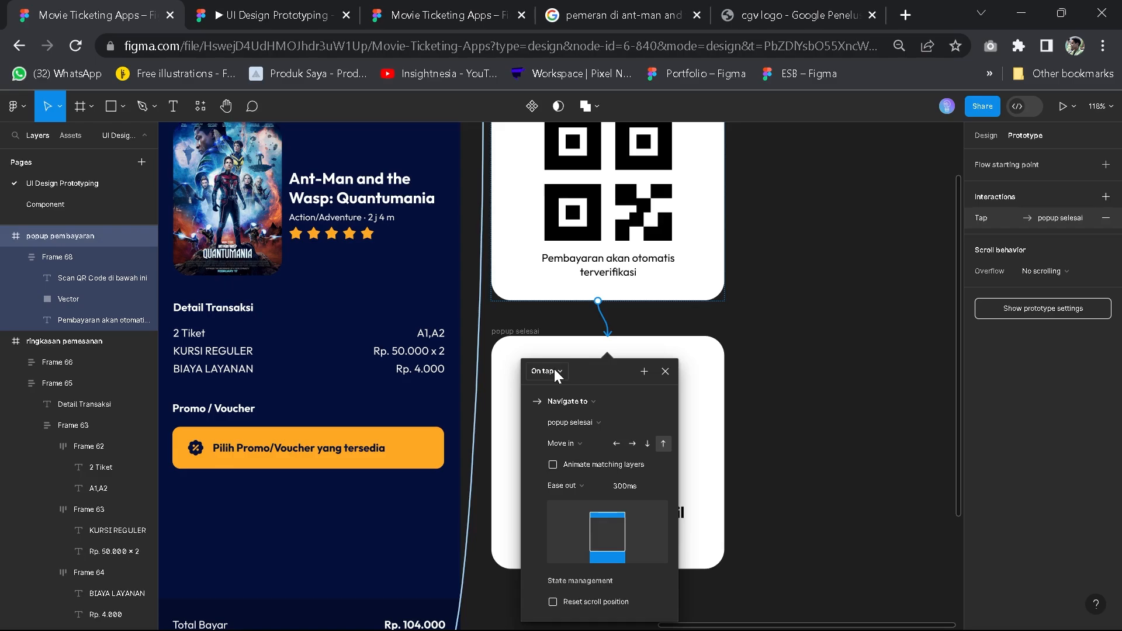
{"action": "left_click", "coordinate": [554, 371]}
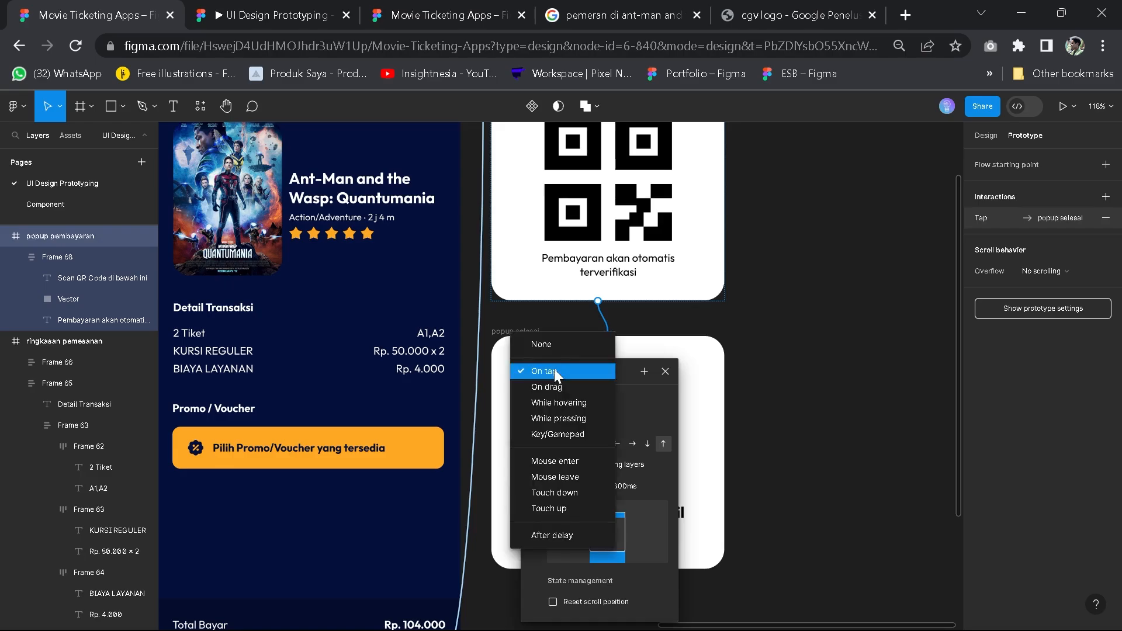
{"action": "left_click", "coordinate": [551, 534]}
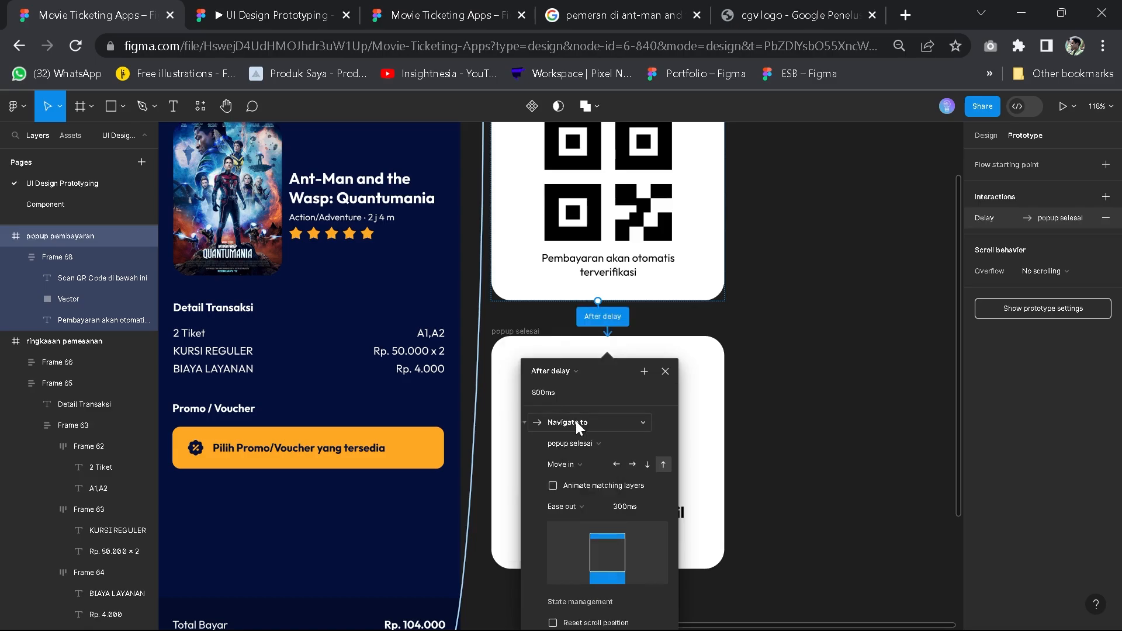
{"action": "left_click", "coordinate": [540, 394]}
{"action": "type", "text": "1000"}
{"action": "key", "text": "Return"}
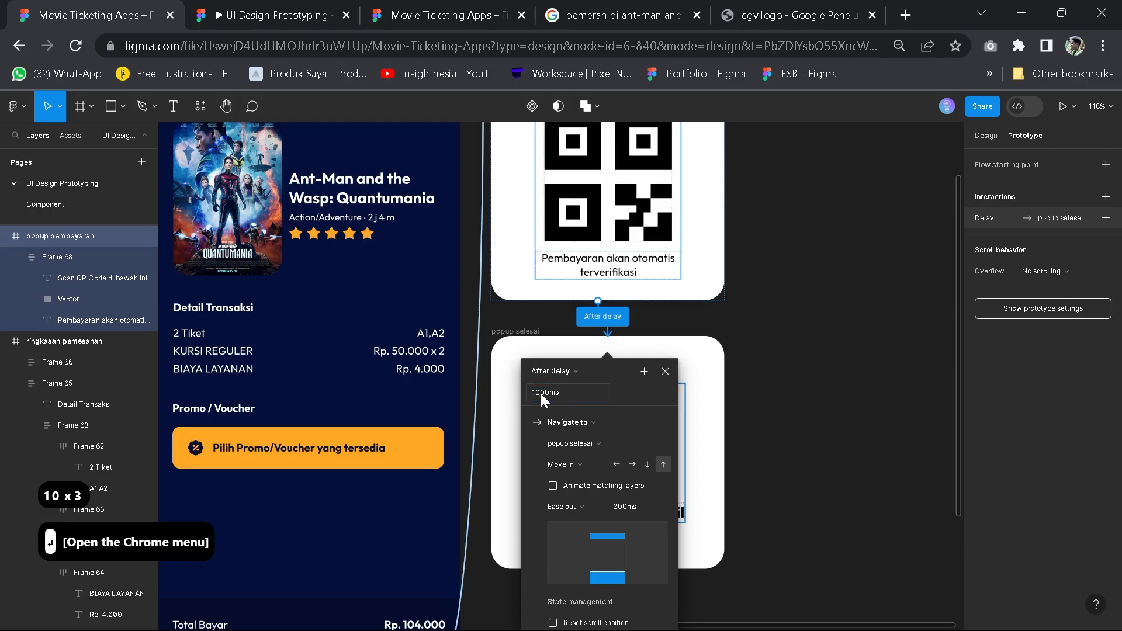
Set the animation of the popup pembayaran to popup selesai connection to Dissolve and close the interaction settings
{"action": "left_click", "coordinate": [578, 461]}
{"action": "left_click", "coordinate": [579, 462]}
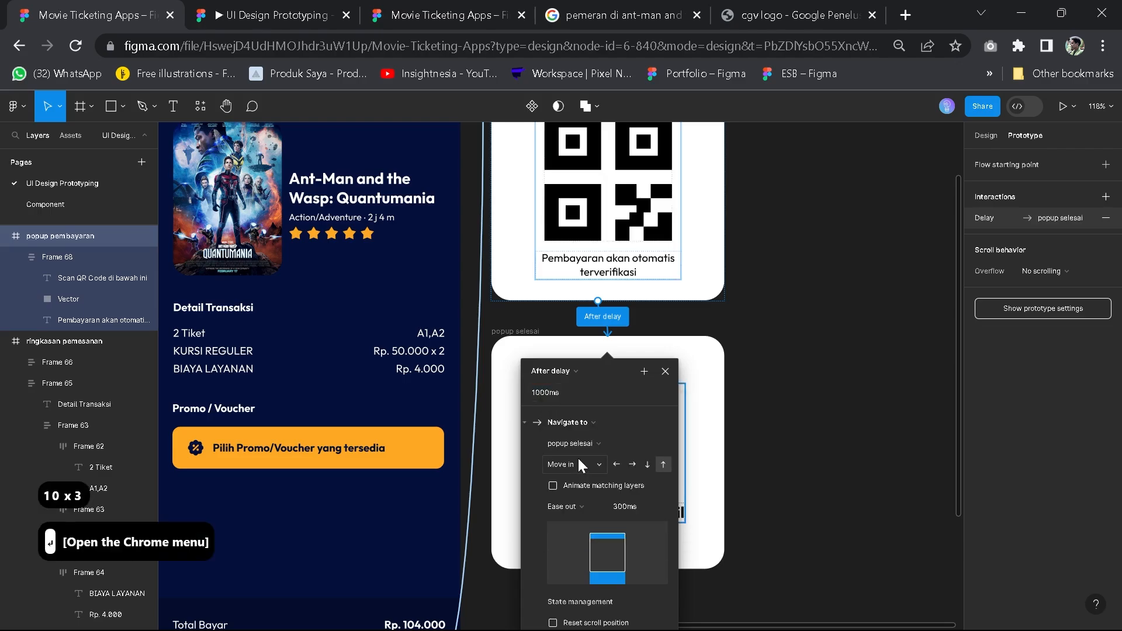
{"action": "left_click", "coordinate": [579, 464]}
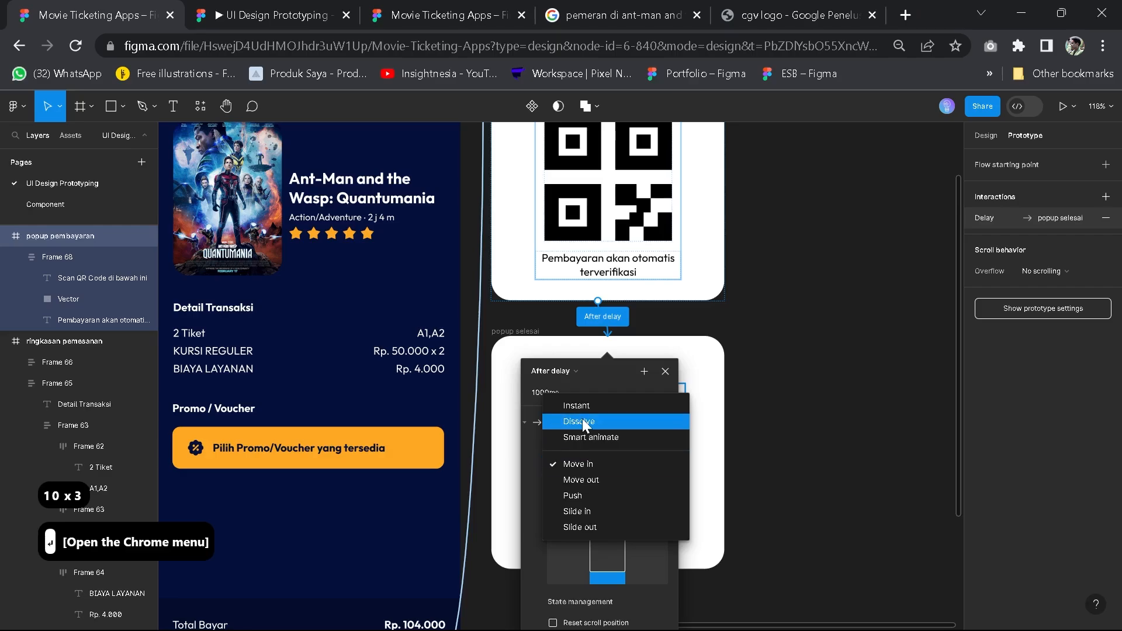
{"action": "left_click", "coordinate": [582, 420]}
{"action": "scroll", "coordinate": [639, 451], "scroll_direction": "down", "scroll_amount": 1}
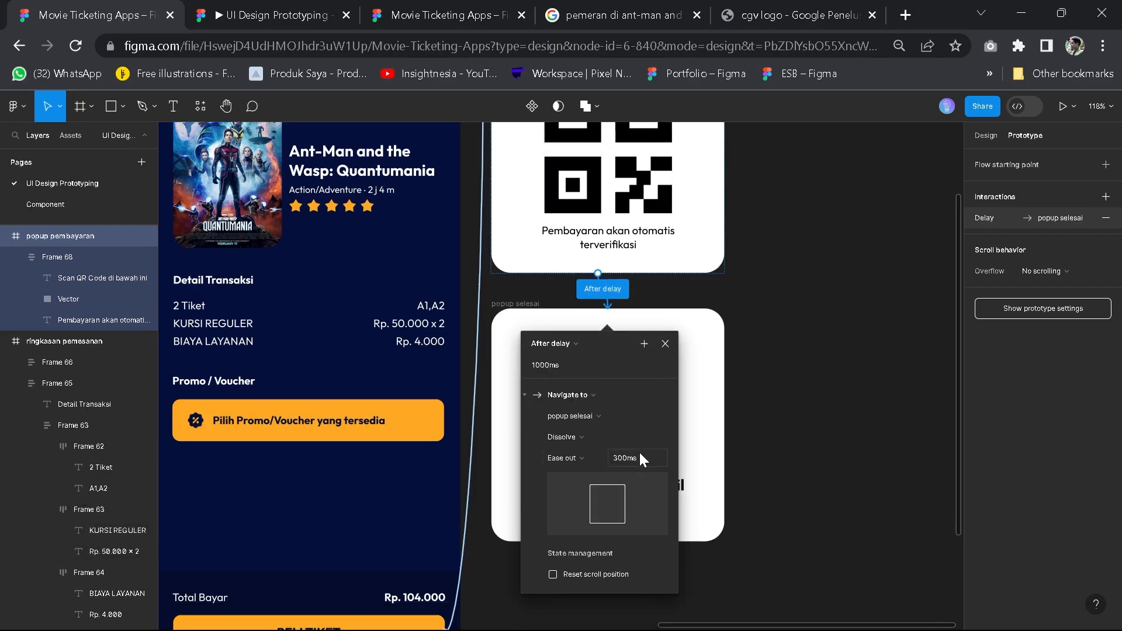
{"action": "left_click", "coordinate": [665, 344]}
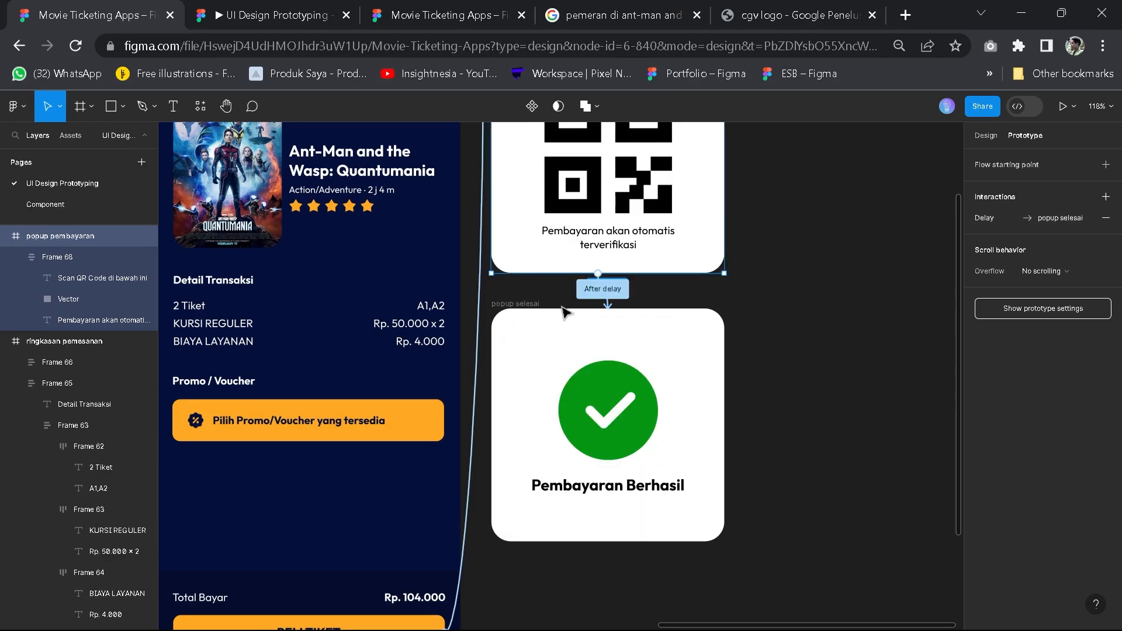
Add an interaction to the popup selesai frame that uses the After delay trigger and the Close overlay action
{"action": "left_click", "coordinate": [518, 304]}
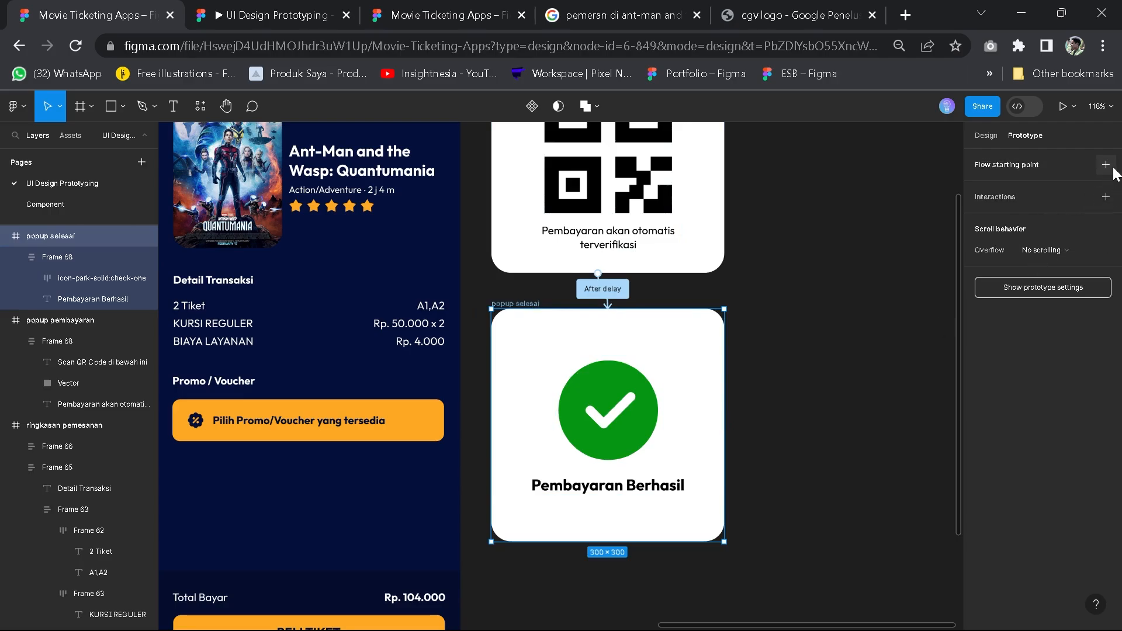
{"action": "left_click", "coordinate": [1106, 197]}
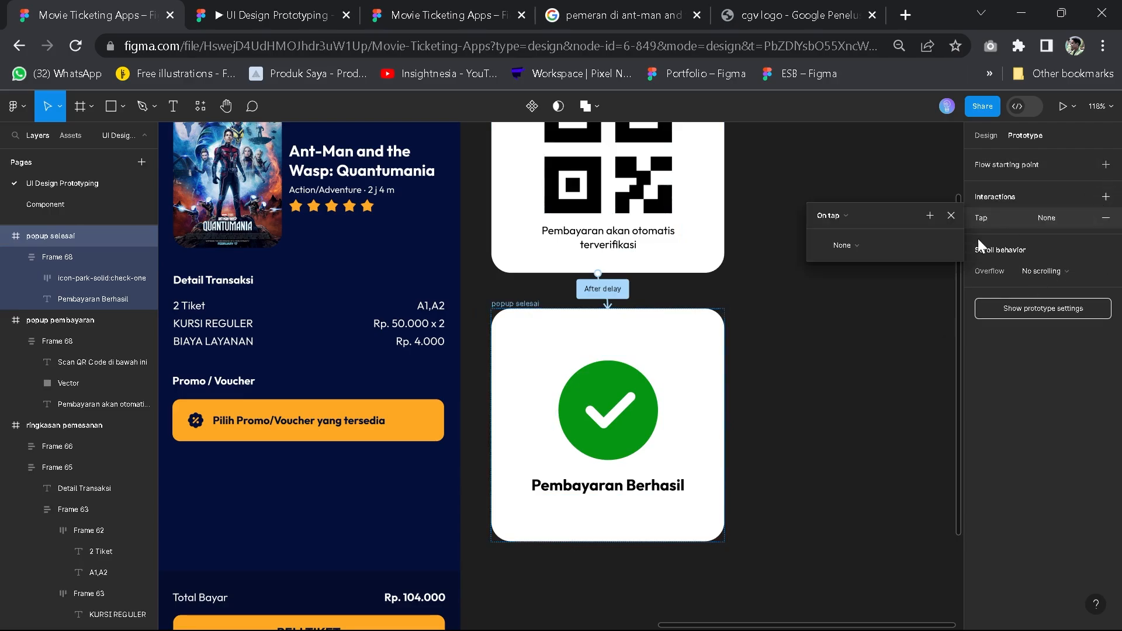
{"action": "left_click", "coordinate": [847, 215]}
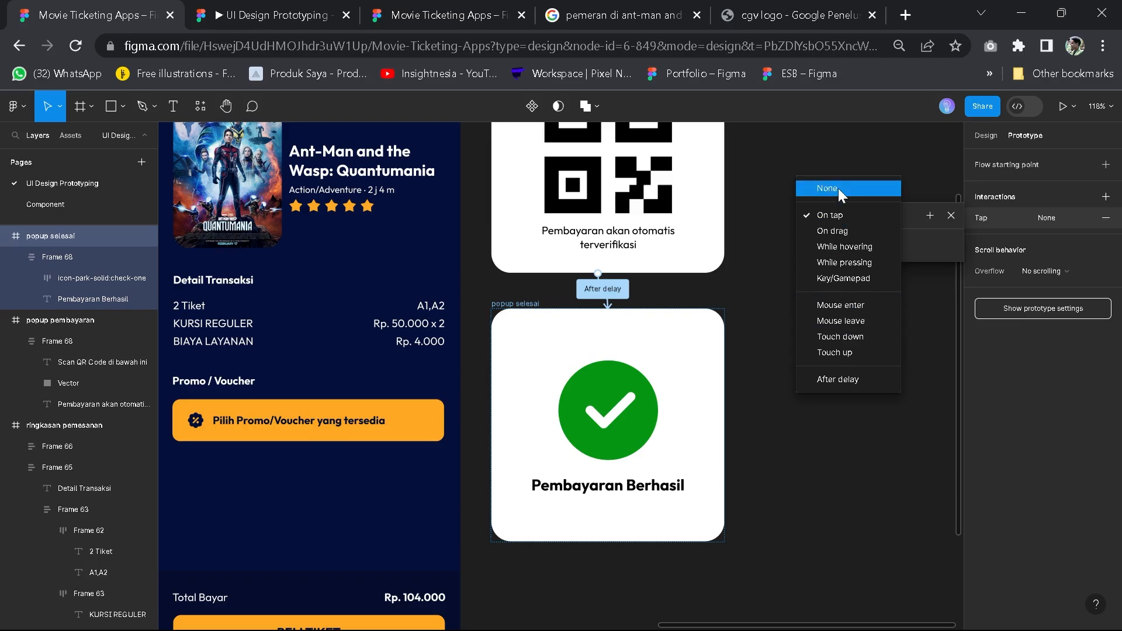
{"action": "left_click", "coordinate": [981, 219]}
{"action": "left_click", "coordinate": [830, 215]}
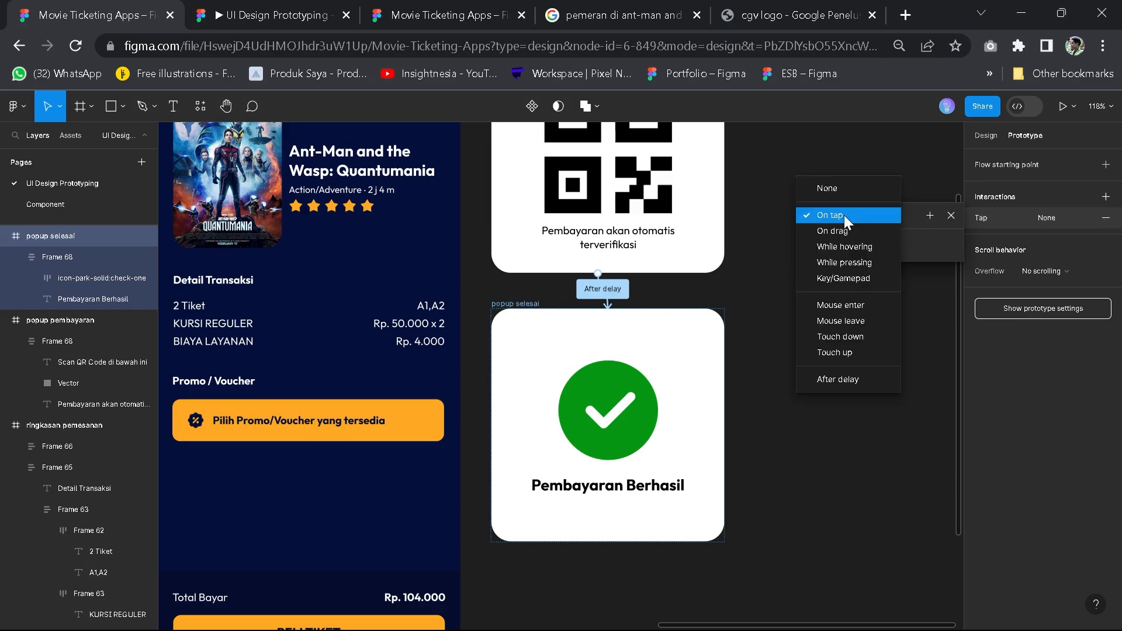
{"action": "left_click", "coordinate": [844, 213]}
{"action": "left_click", "coordinate": [849, 240]}
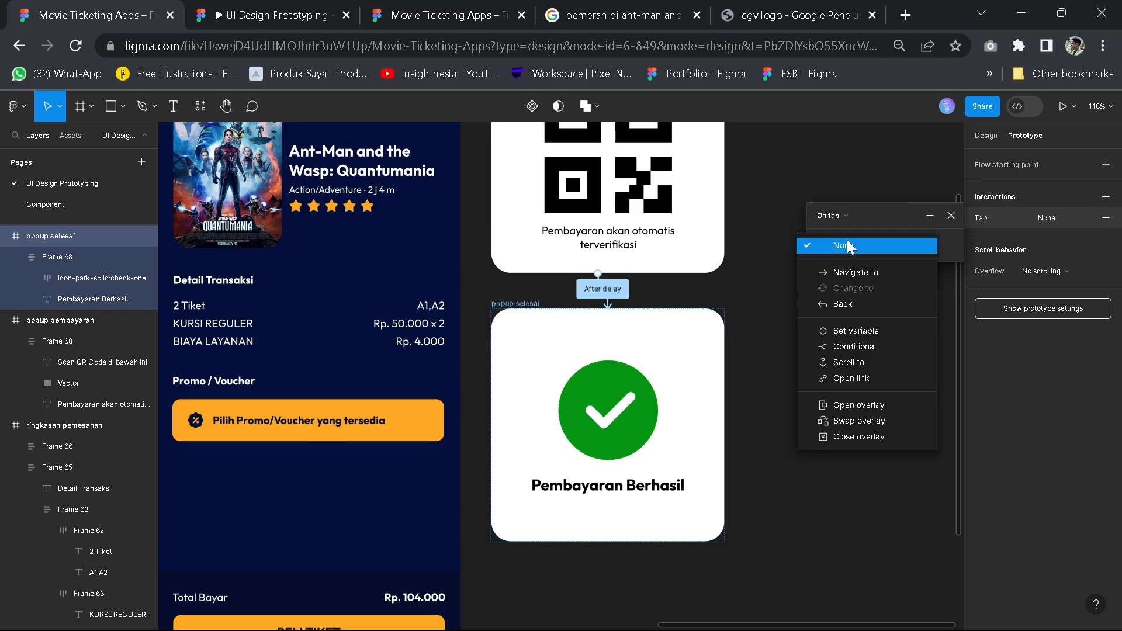
{"action": "left_click", "coordinate": [861, 237]}
{"action": "left_click", "coordinate": [860, 239]}
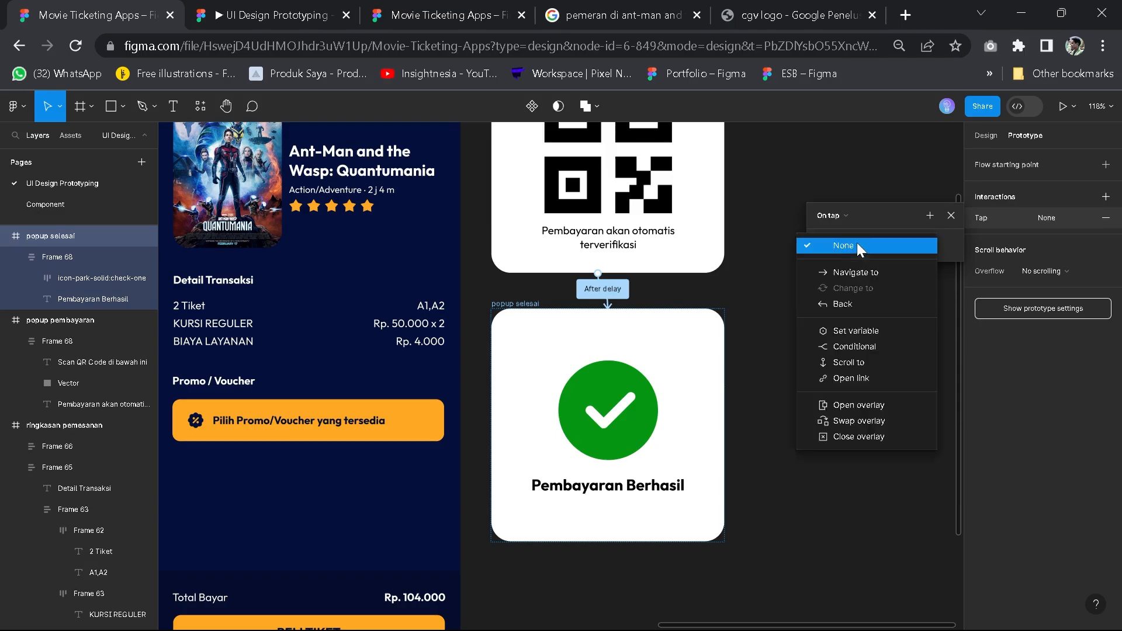
{"action": "left_click", "coordinate": [861, 437]}
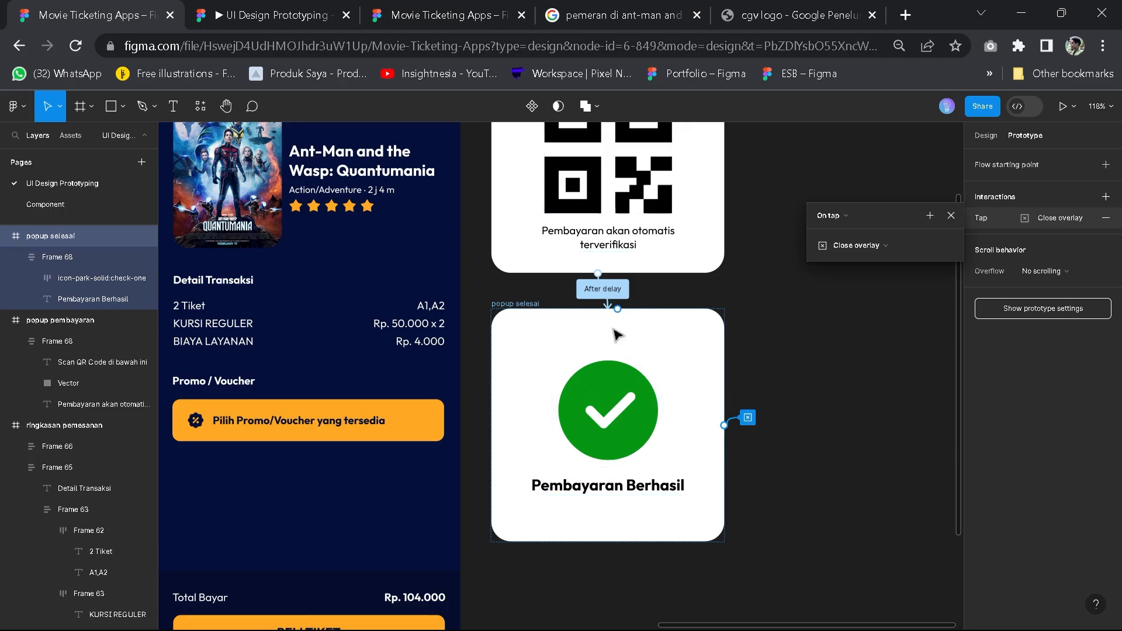
{"action": "left_click", "coordinate": [834, 215]}
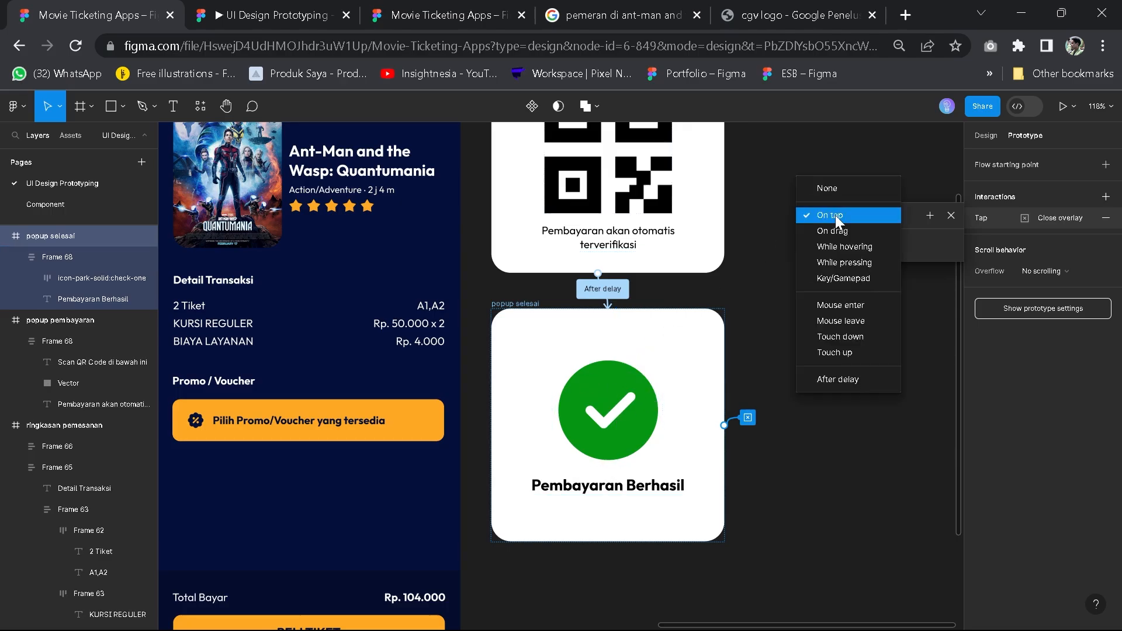
{"action": "left_click", "coordinate": [833, 379]}
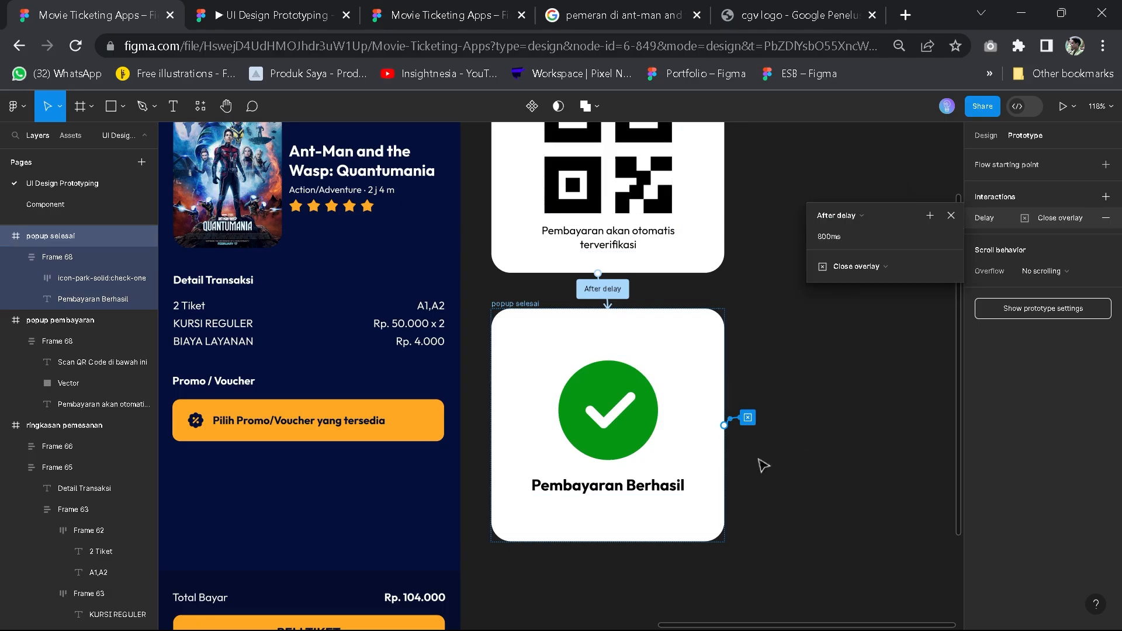
Connect the popup selesai frame to the beranda frame and remove its delayed Close overlay interaction
{"action": "scroll", "coordinate": [758, 453], "scroll_direction": "down", "scroll_amount": 5}
{"action": "scroll", "coordinate": [758, 454], "scroll_direction": "down", "scroll_amount": 3}
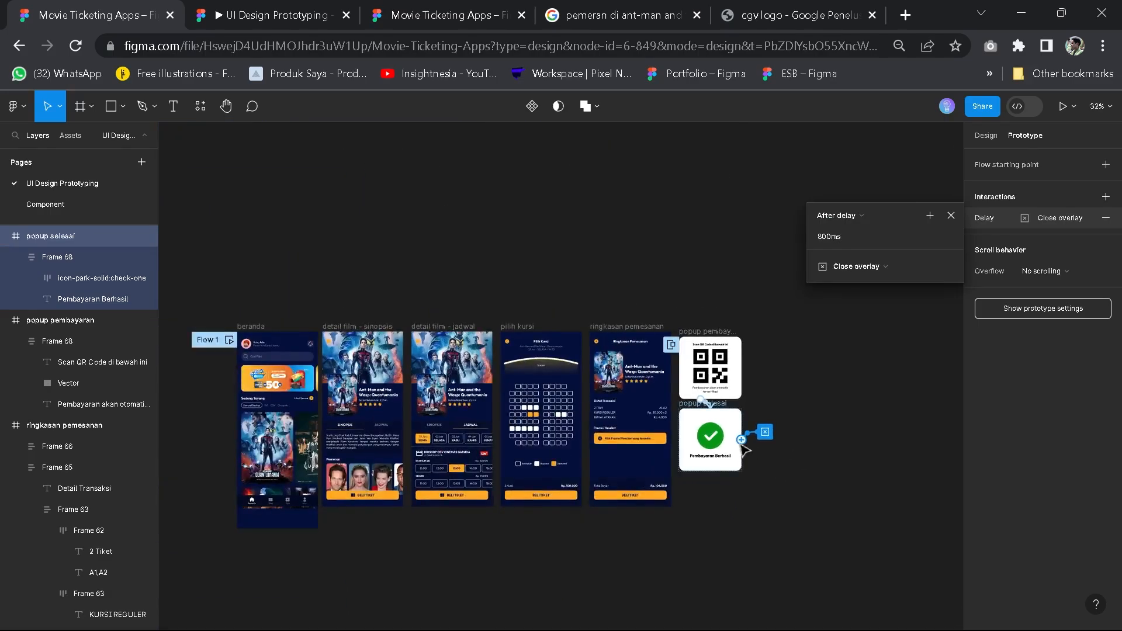
{"action": "left_click_drag", "start_coordinate": [741, 439], "coordinate": [251, 403]}
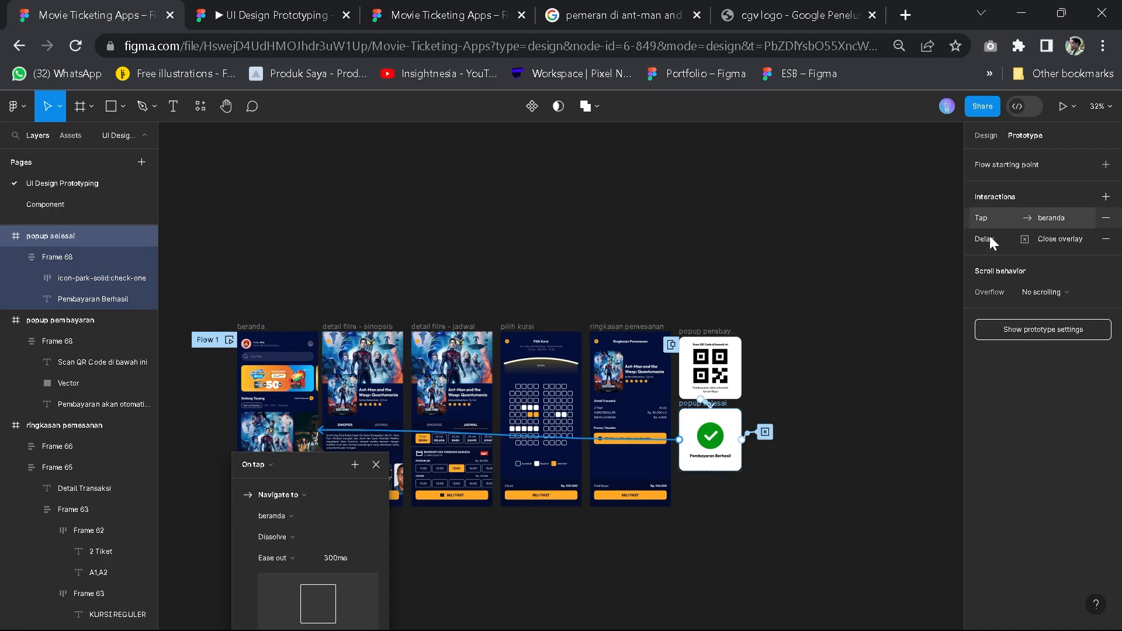
{"action": "left_click", "coordinate": [1105, 239]}
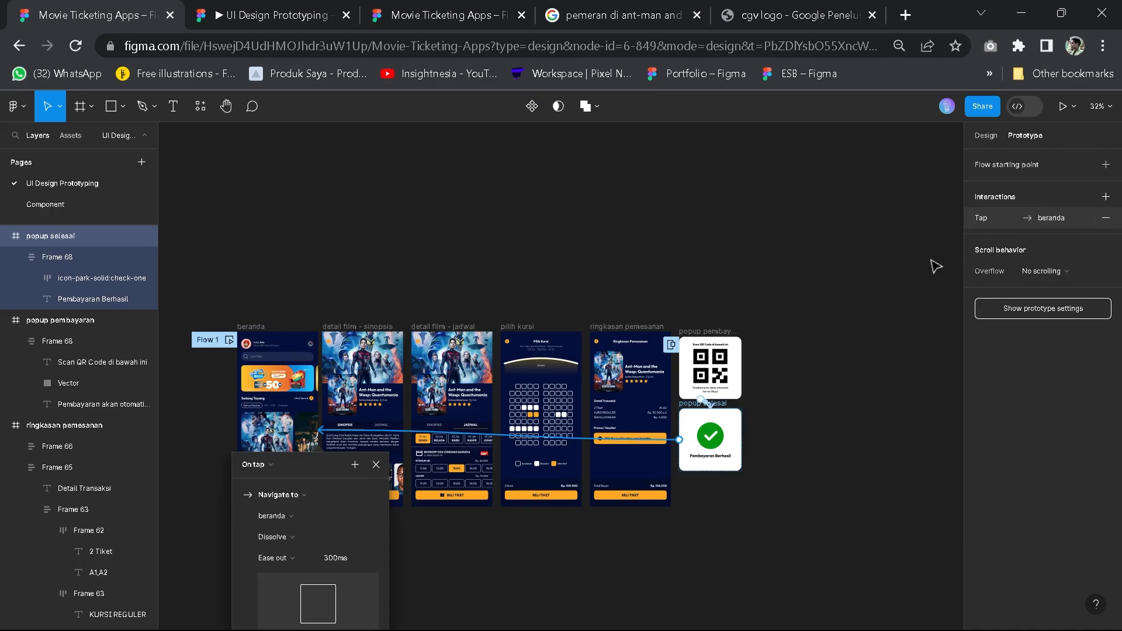
Change the trigger of the popup selesai to beranda connection to After delay
{"action": "scroll", "coordinate": [246, 409], "scroll_direction": "up", "scroll_amount": 3}
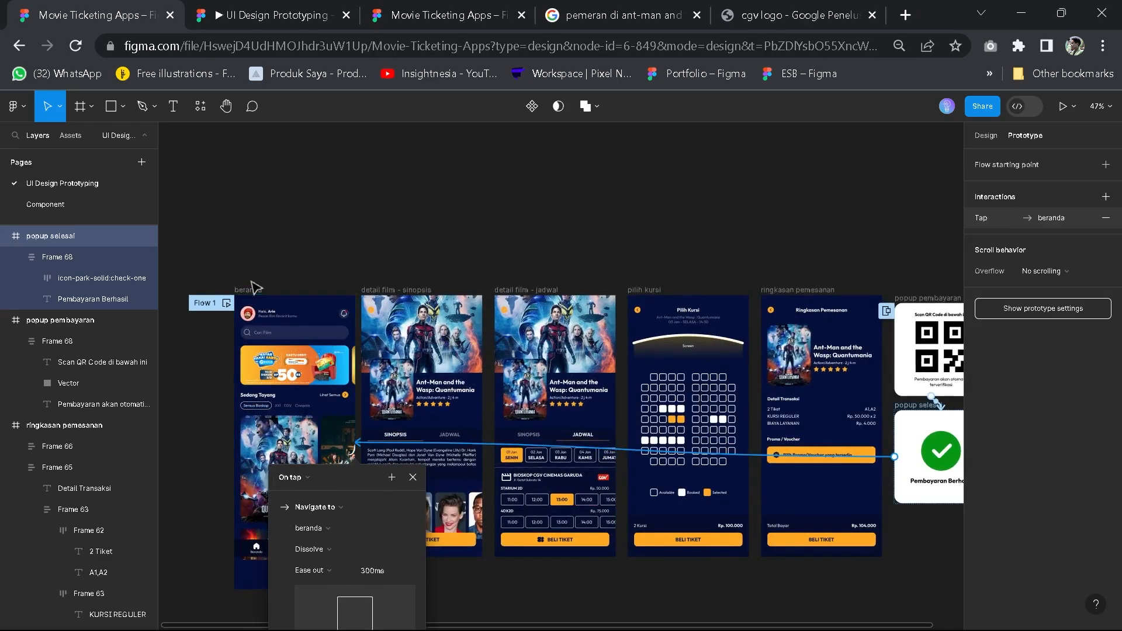
{"action": "left_click_drag", "start_coordinate": [359, 475], "coordinate": [848, 376]}
{"action": "scroll", "coordinate": [842, 422], "scroll_direction": "up", "scroll_amount": 3}
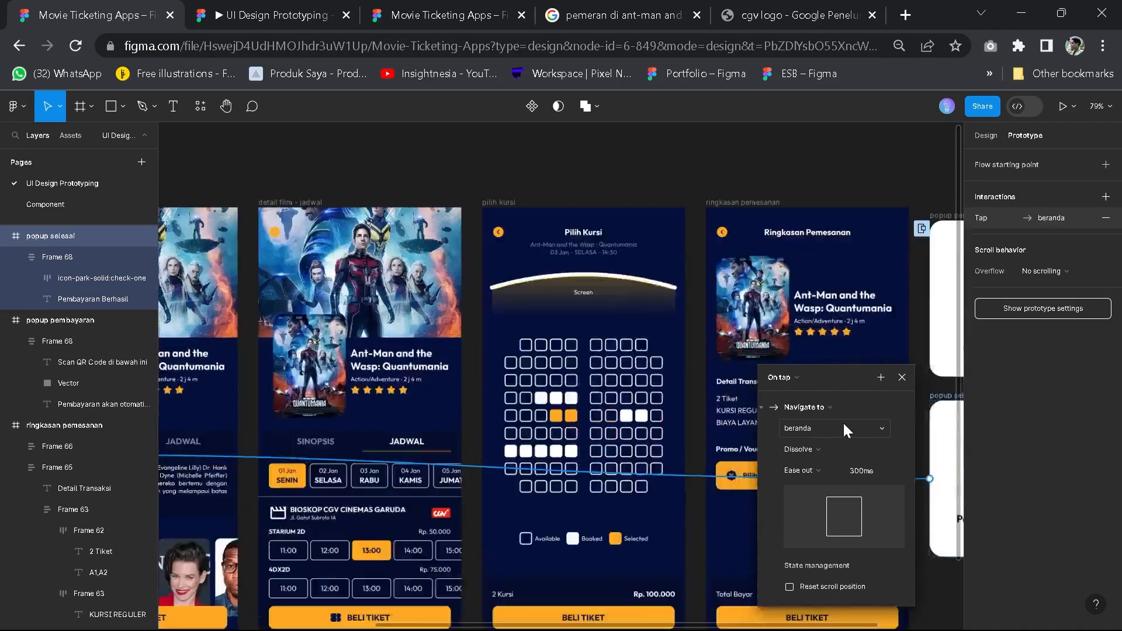
{"action": "left_click_drag", "start_coordinate": [803, 313], "coordinate": [449, 268]}
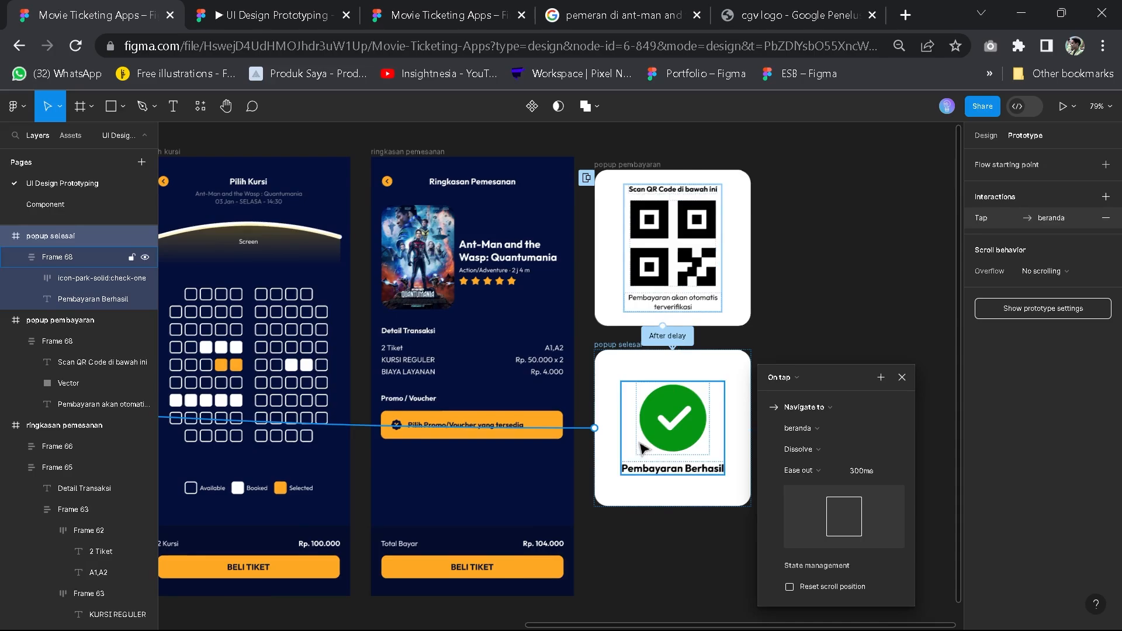
{"action": "scroll", "coordinate": [236, 451], "scroll_direction": "down", "scroll_amount": 3, "text": "ctrl"}
{"action": "scroll", "coordinate": [584, 413], "scroll_direction": "left", "scroll_amount": 8}
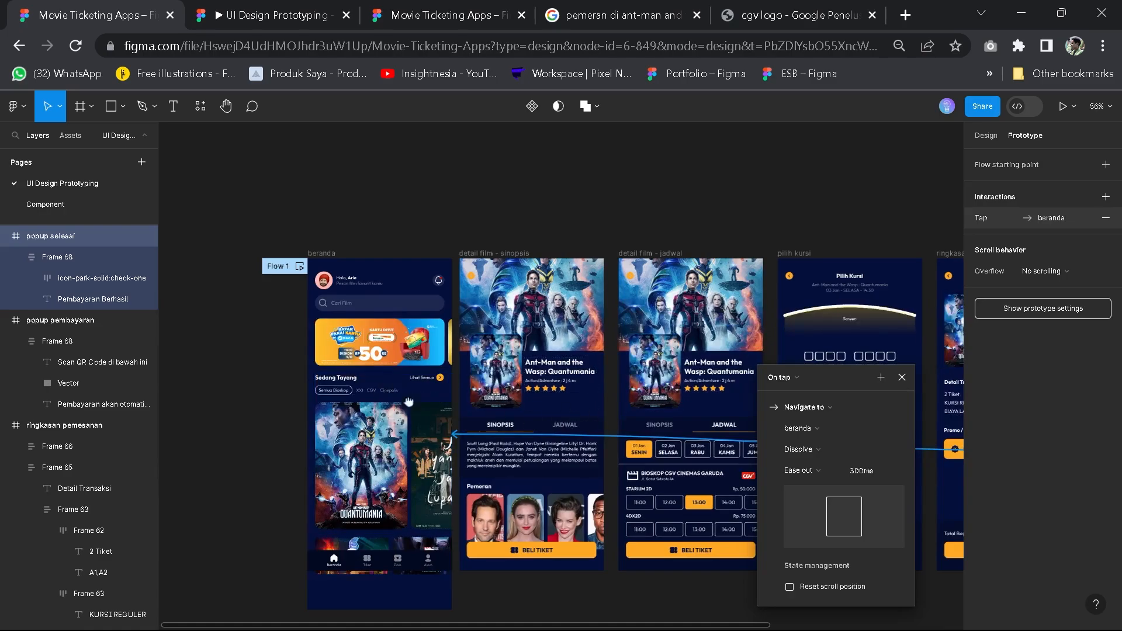
{"action": "scroll", "coordinate": [579, 409], "scroll_direction": "right", "scroll_amount": 4}
{"action": "scroll", "coordinate": [556, 403], "scroll_direction": "right", "scroll_amount": 2}
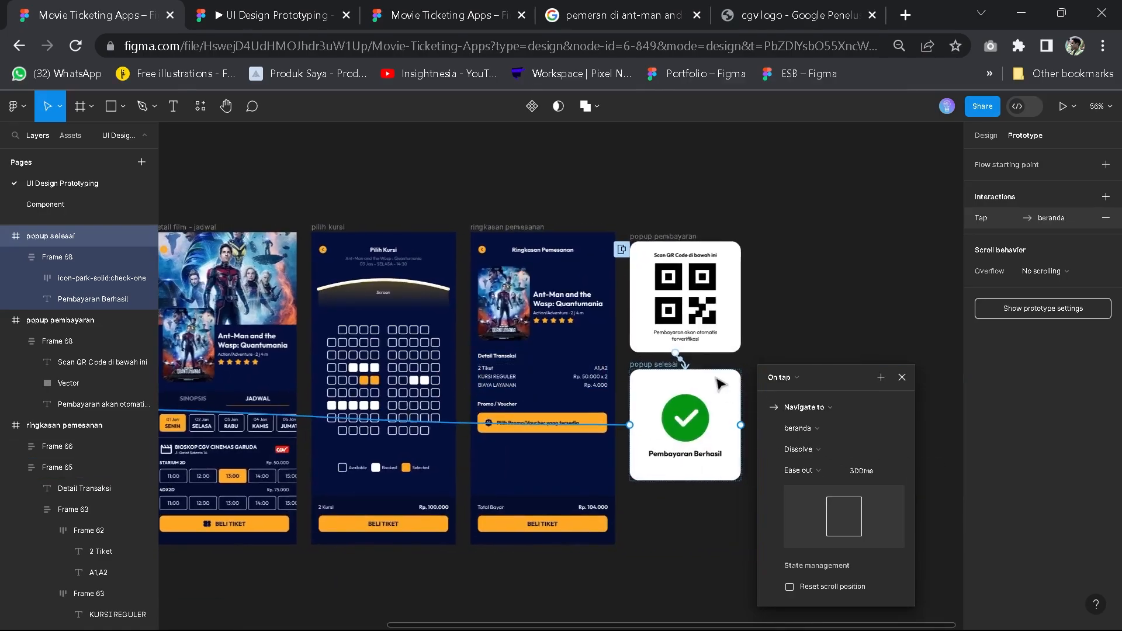
{"action": "scroll", "coordinate": [722, 382], "scroll_direction": "up", "scroll_amount": 3, "text": "ctrl"}
{"action": "left_click", "coordinate": [799, 379]}
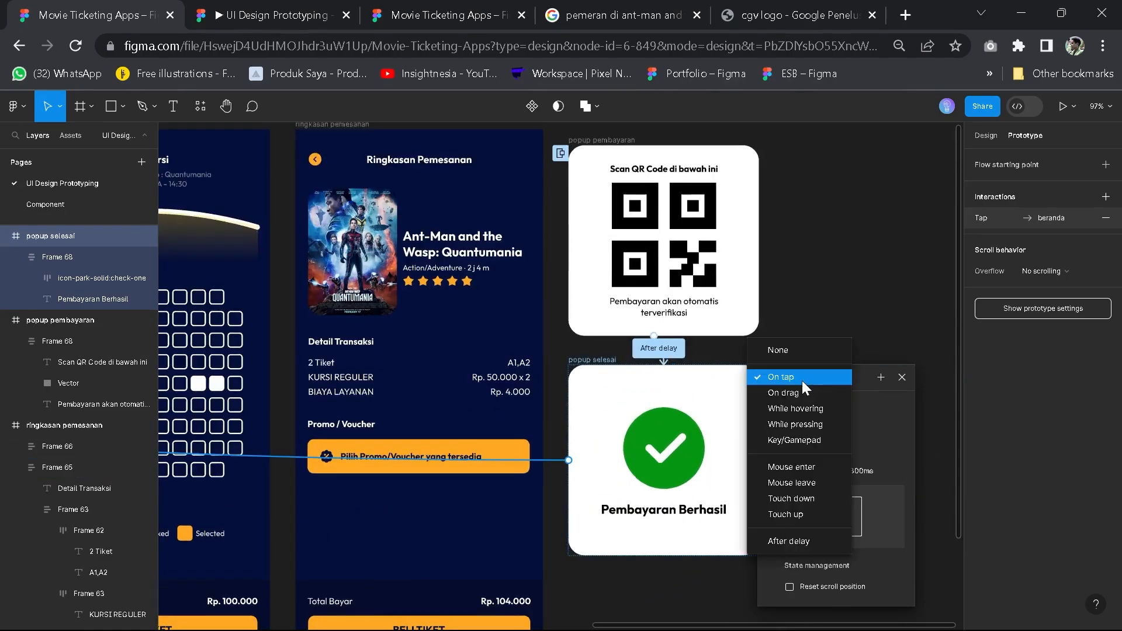
{"action": "left_click", "coordinate": [798, 538]}
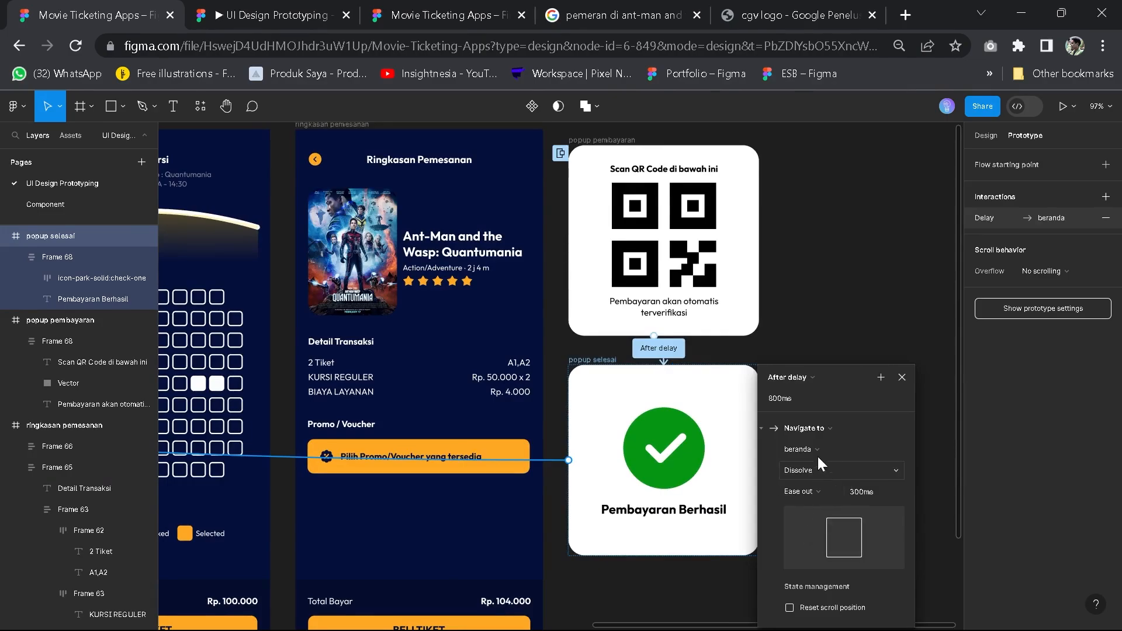
Change the action of popup selesai's delayed interaction to Close overlay, set its delay to 1000 ms, and close the settings
{"action": "left_click", "coordinate": [809, 427]}
{"action": "left_click", "coordinate": [809, 590]}
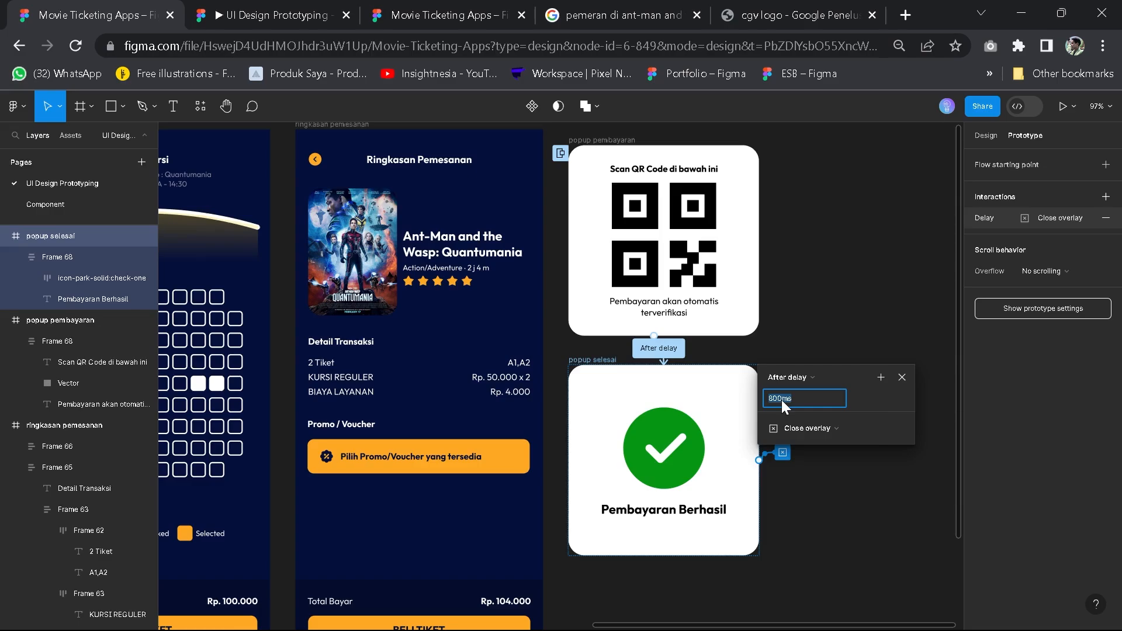
{"action": "key", "text": "BackSpace"}
{"action": "key", "text": "BackSpace"}
{"action": "key", "text": "BackSpace"}
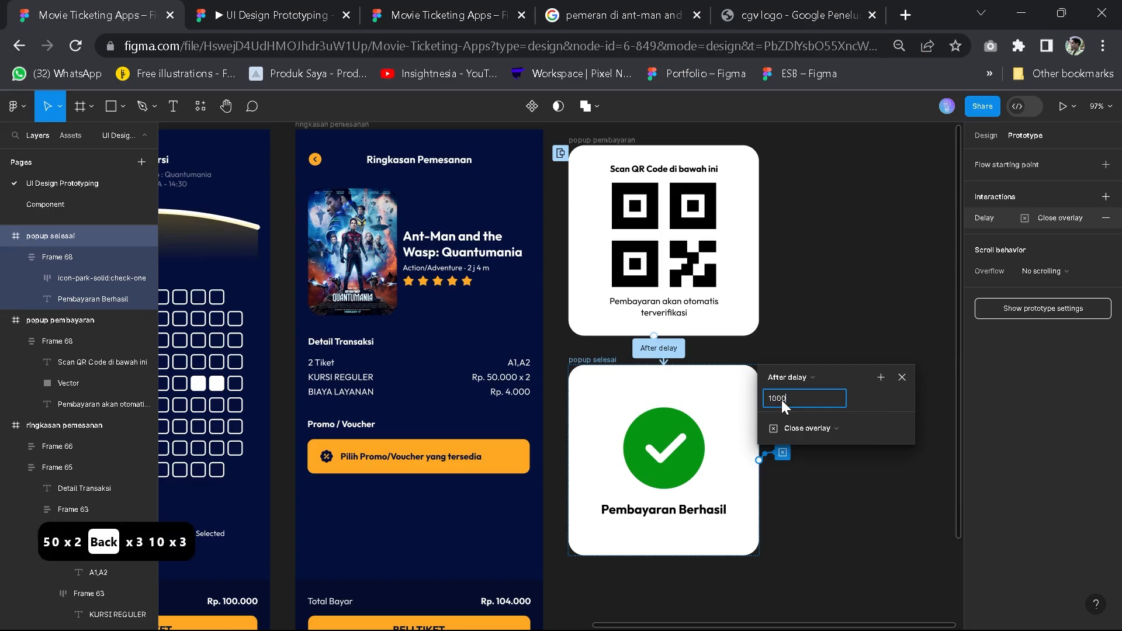
{"action": "key", "text": "Return"}
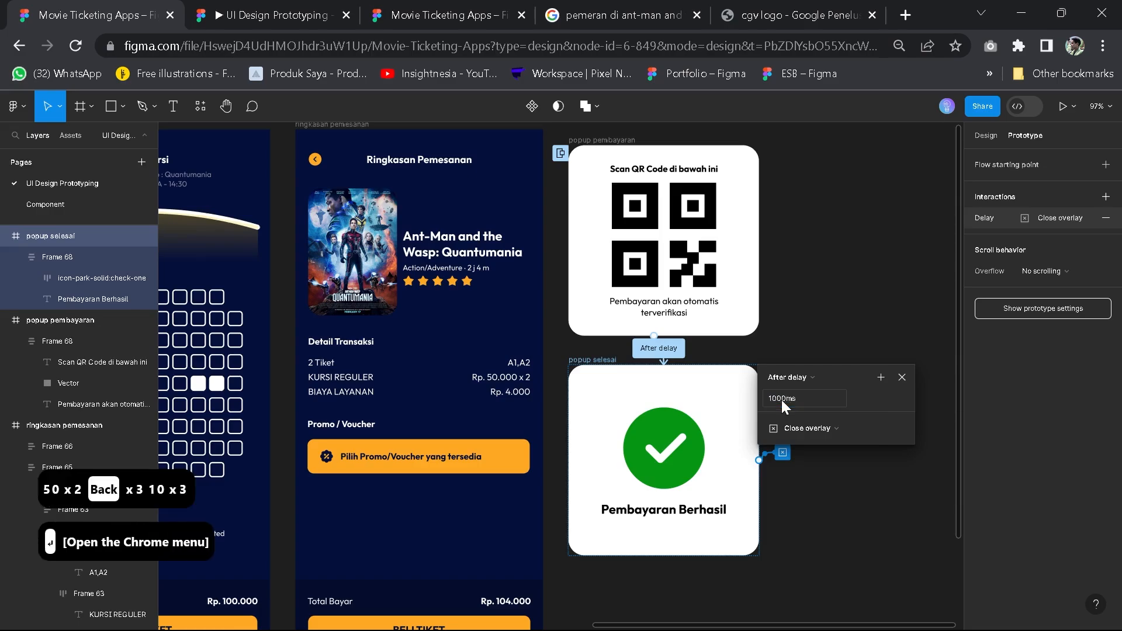
{"action": "left_click", "coordinate": [901, 377]}
{"action": "scroll", "coordinate": [865, 371], "scroll_direction": "down", "scroll_amount": 5}
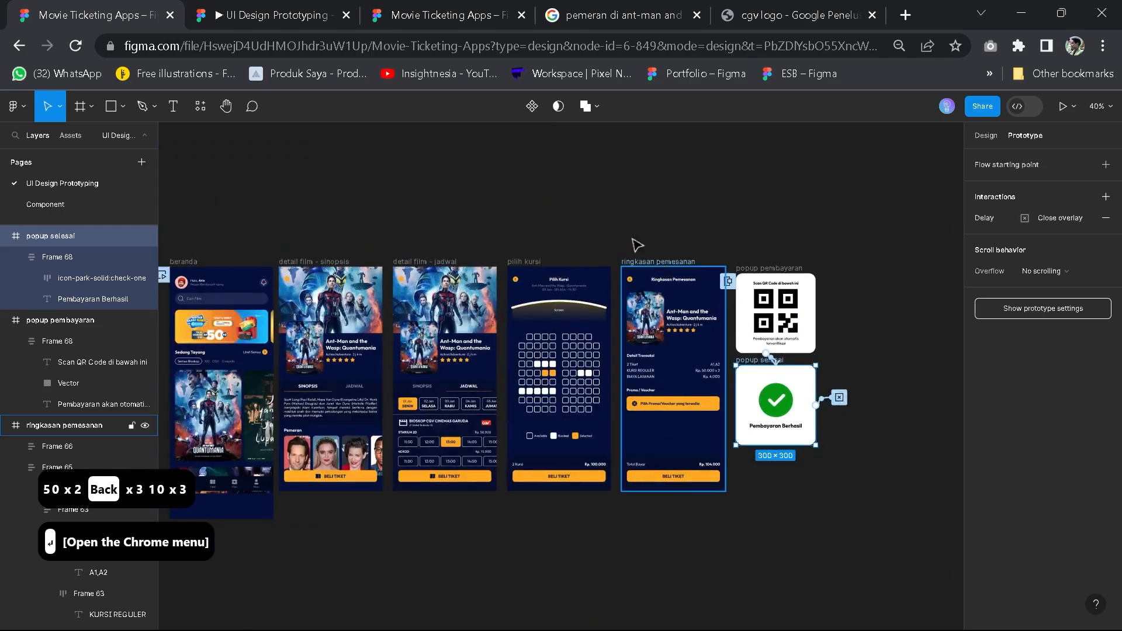
Test the ticket purchase in the prototype preview from the Pilih Kursi screen through Ringkasan Pemesanan to the payment popups
{"action": "left_click", "coordinate": [269, 12]}
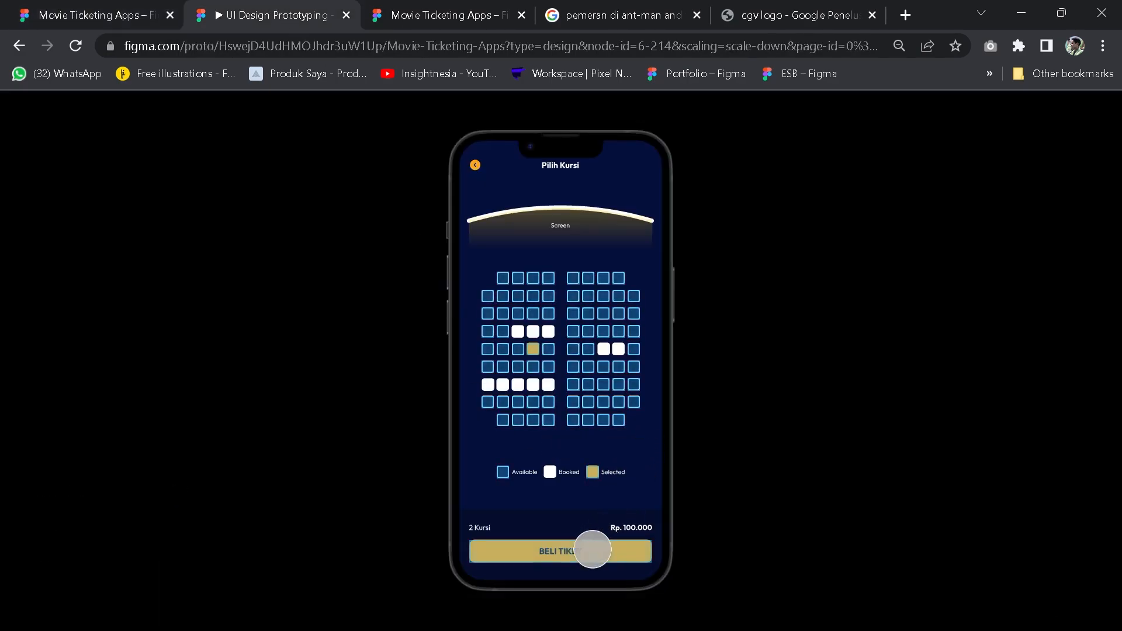
{"action": "left_click", "coordinate": [584, 551]}
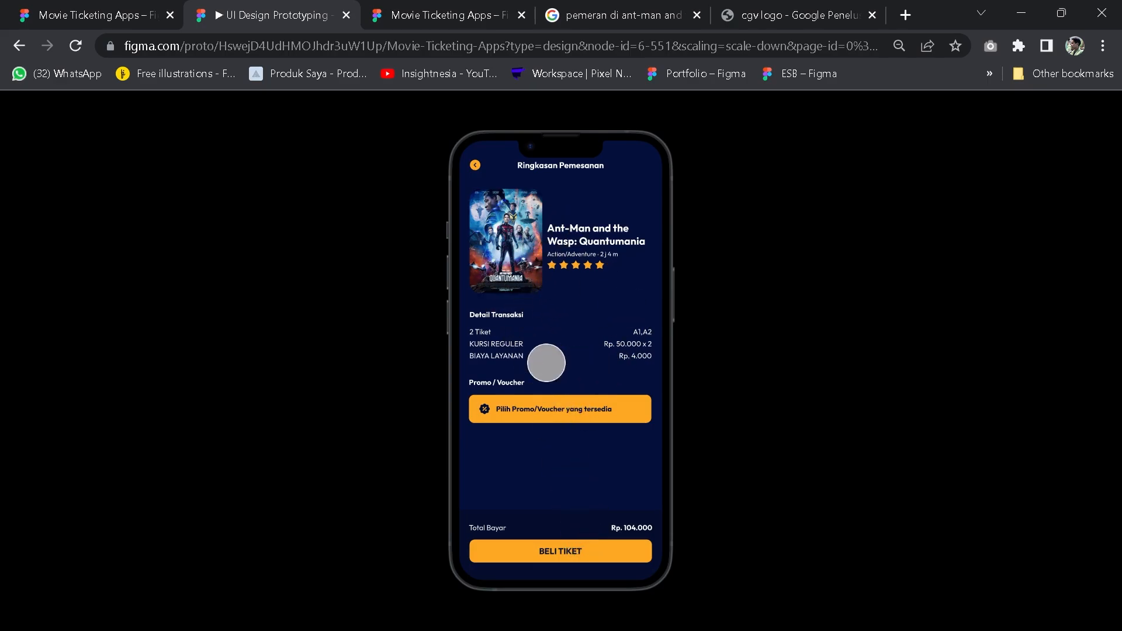
{"action": "left_click", "coordinate": [580, 334]}
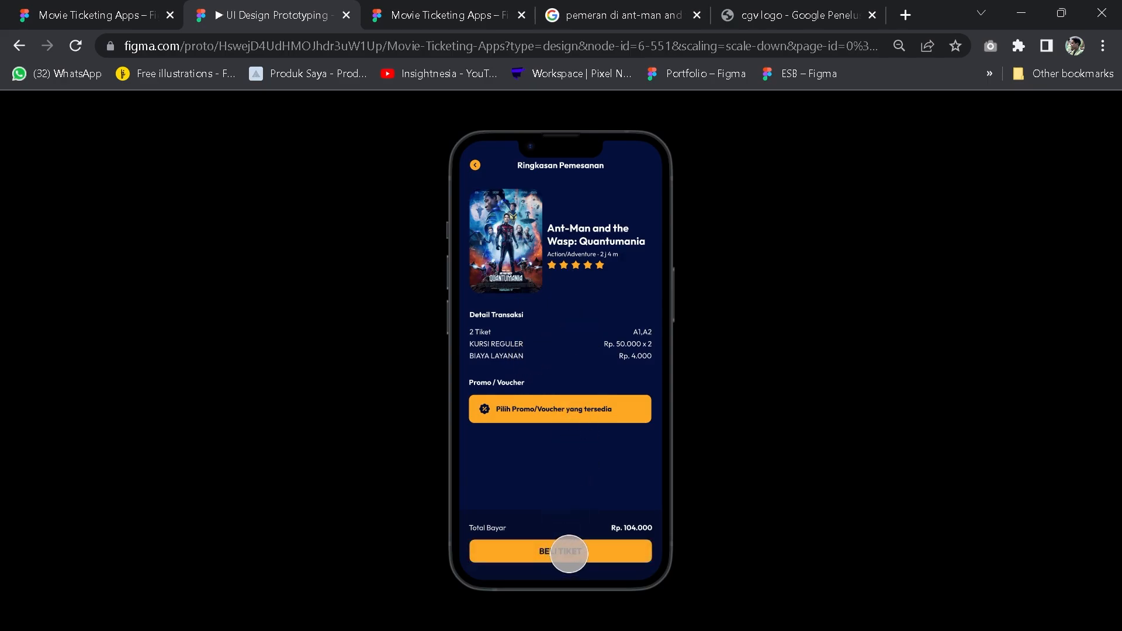
{"action": "left_click", "coordinate": [568, 552]}
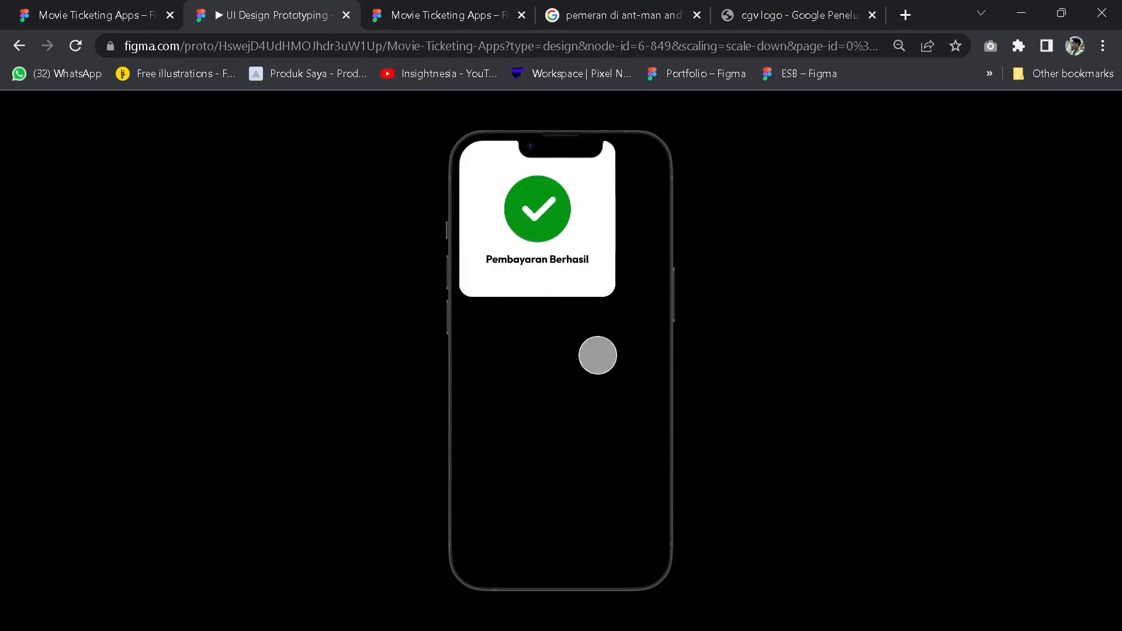
Change the action of the popup pembayaran to popup selesai connection to Swap overlay in the design file
{"action": "left_click", "coordinate": [18, 9]}
{"action": "scroll", "coordinate": [794, 405], "scroll_direction": "up", "scroll_amount": 5}
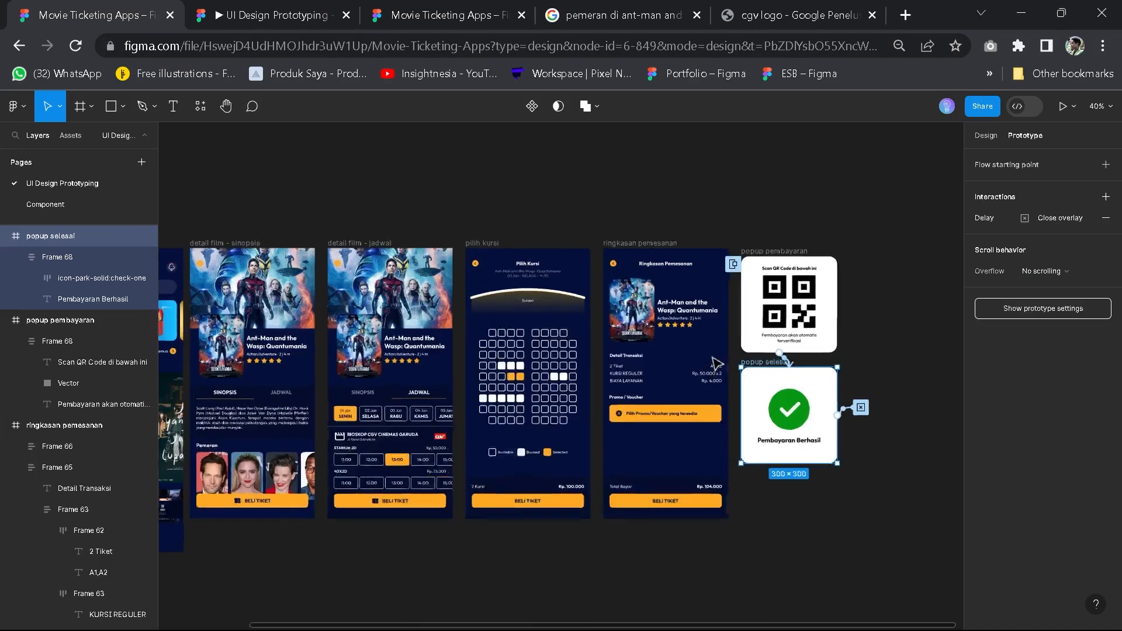
{"action": "left_click_drag", "start_coordinate": [910, 367], "coordinate": [818, 364]}
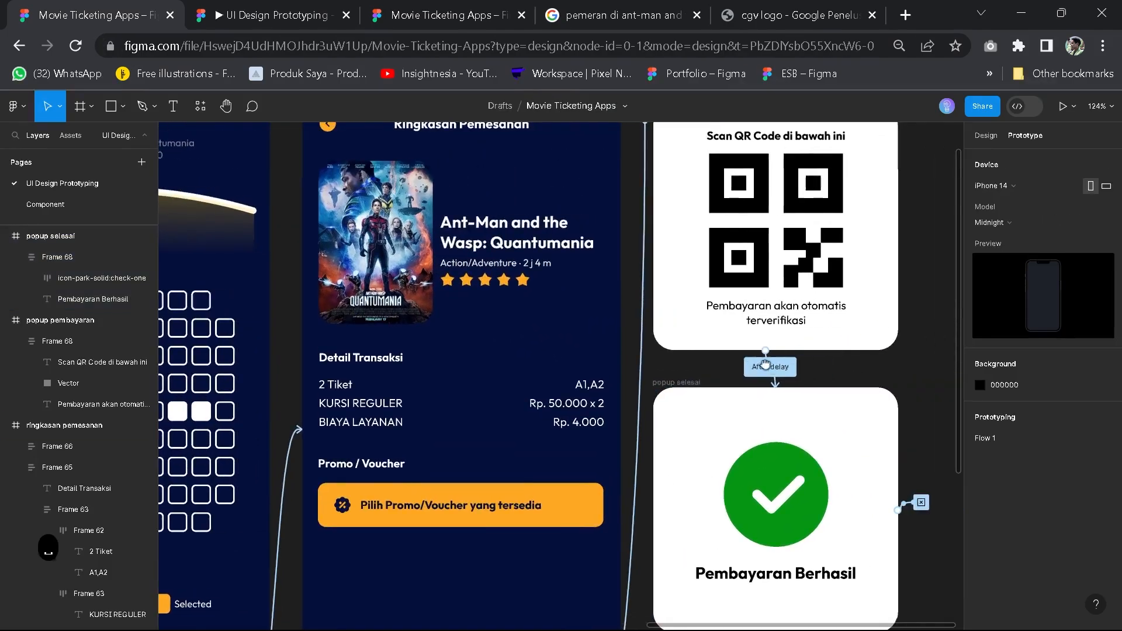
{"action": "scroll", "coordinate": [716, 380], "scroll_direction": "up", "scroll_amount": 4}
{"action": "left_click", "coordinate": [714, 383]}
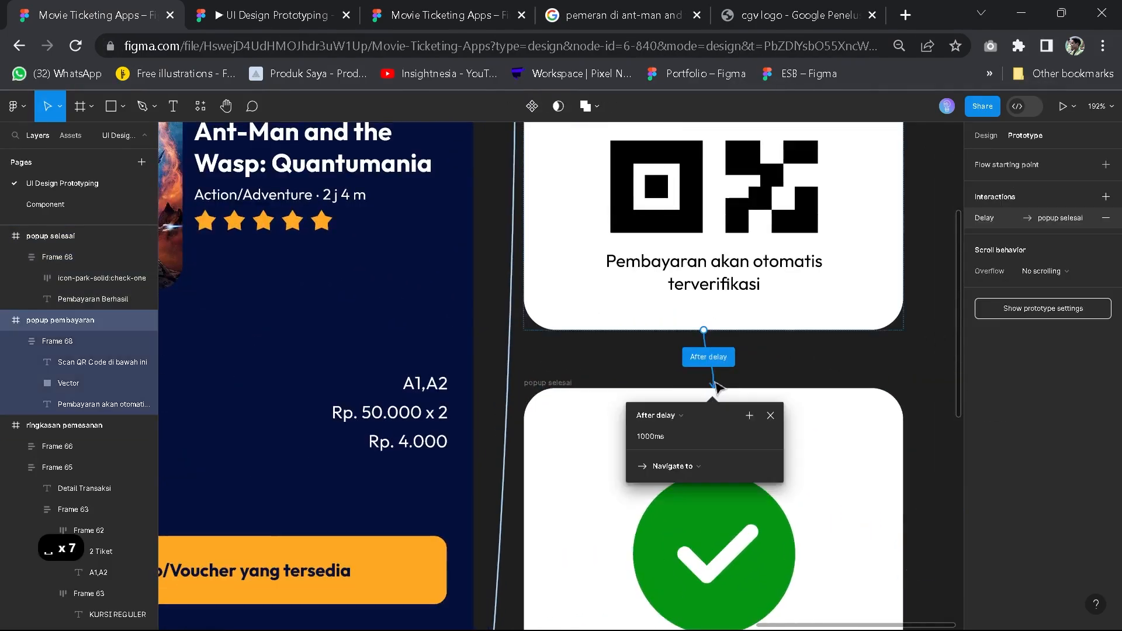
{"action": "left_click", "coordinate": [686, 471]}
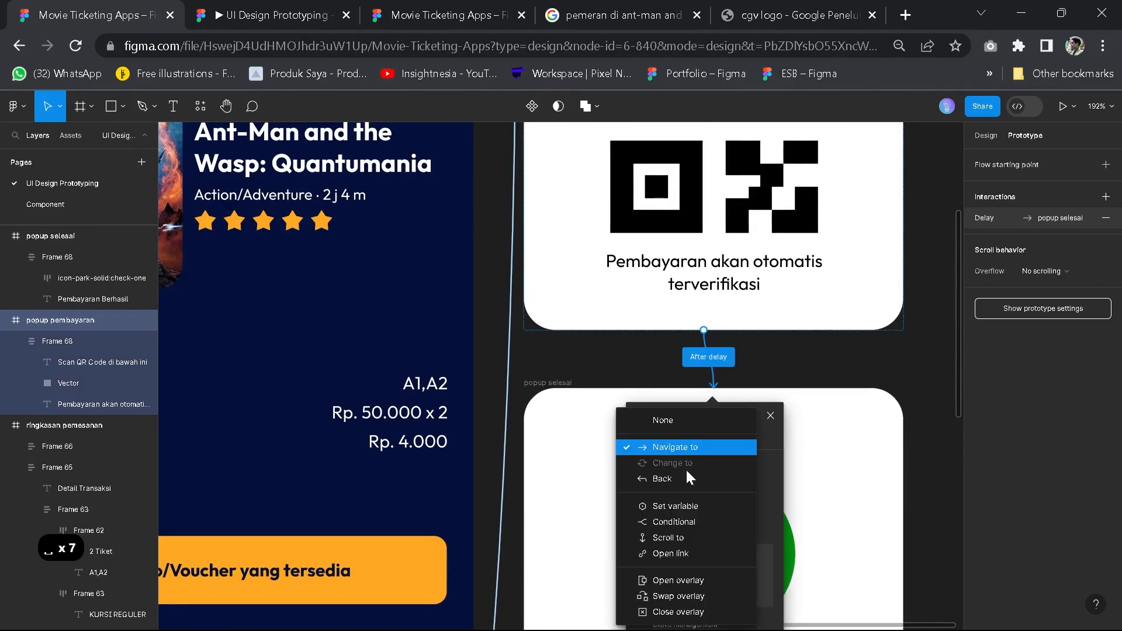
{"action": "left_click", "coordinate": [686, 596]}
{"action": "scroll", "coordinate": [789, 324], "scroll_direction": "down", "scroll_amount": 1}
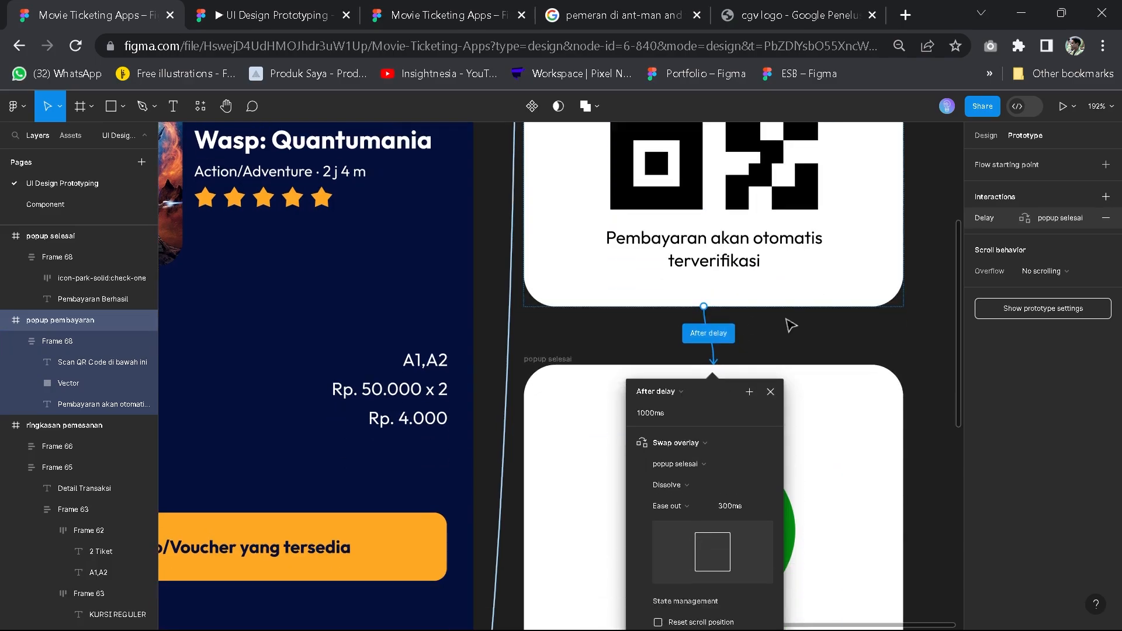
{"action": "scroll", "coordinate": [790, 325], "scroll_direction": "down", "scroll_amount": 1}
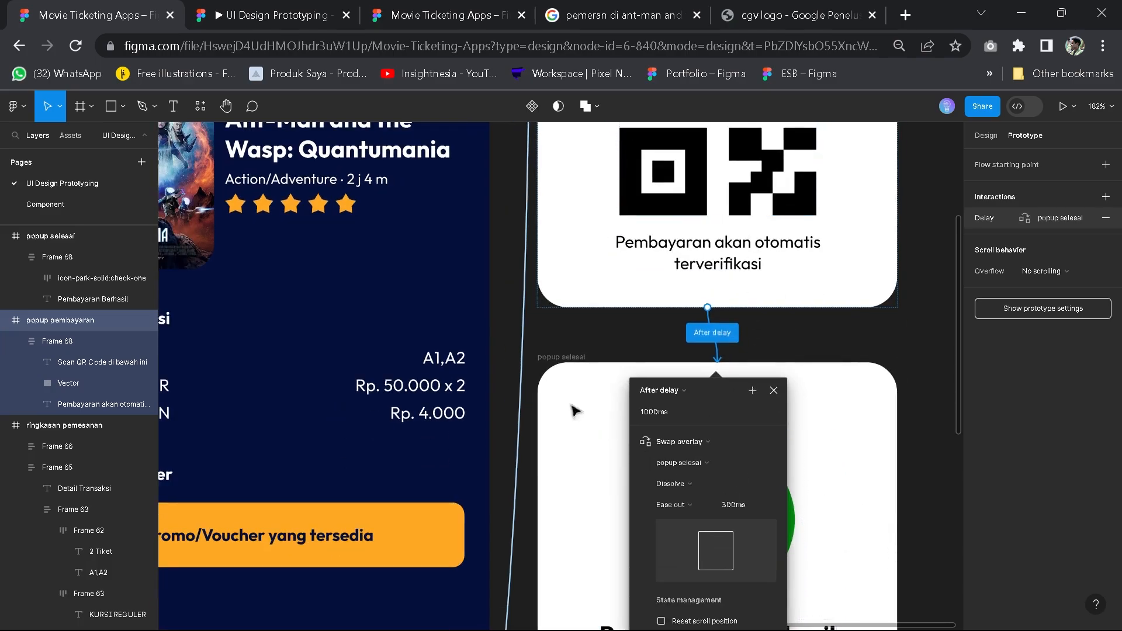
{"action": "left_click_drag", "start_coordinate": [506, 370], "coordinate": [662, 448]}
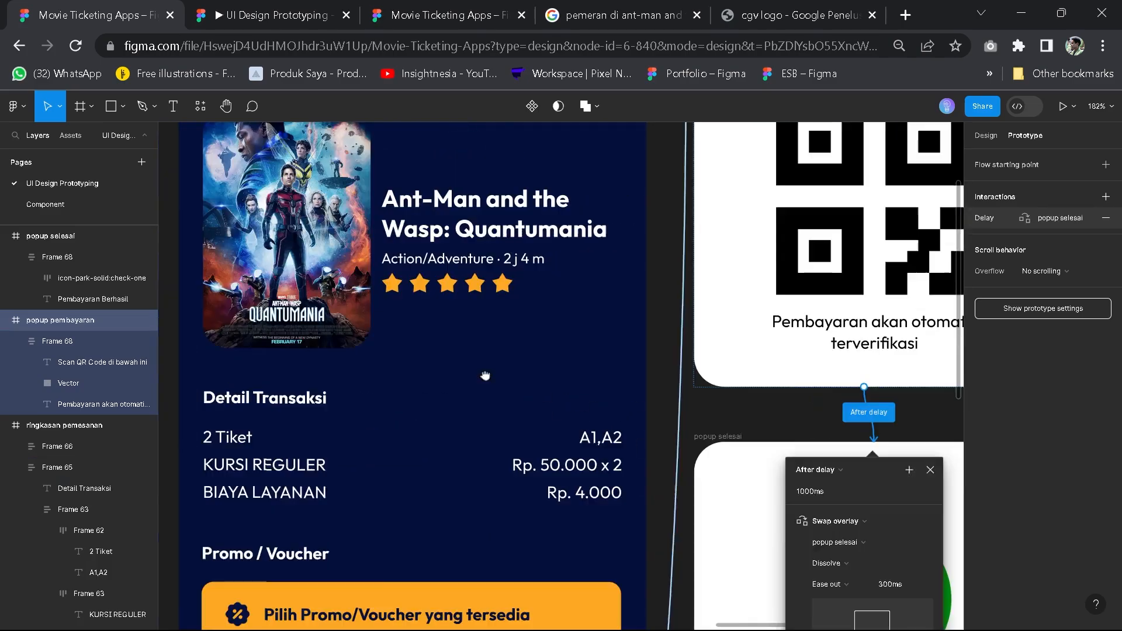
{"action": "left_click_drag", "start_coordinate": [485, 375], "coordinate": [272, 302]}
{"action": "left_click_drag", "start_coordinate": [770, 473], "coordinate": [764, 429]}
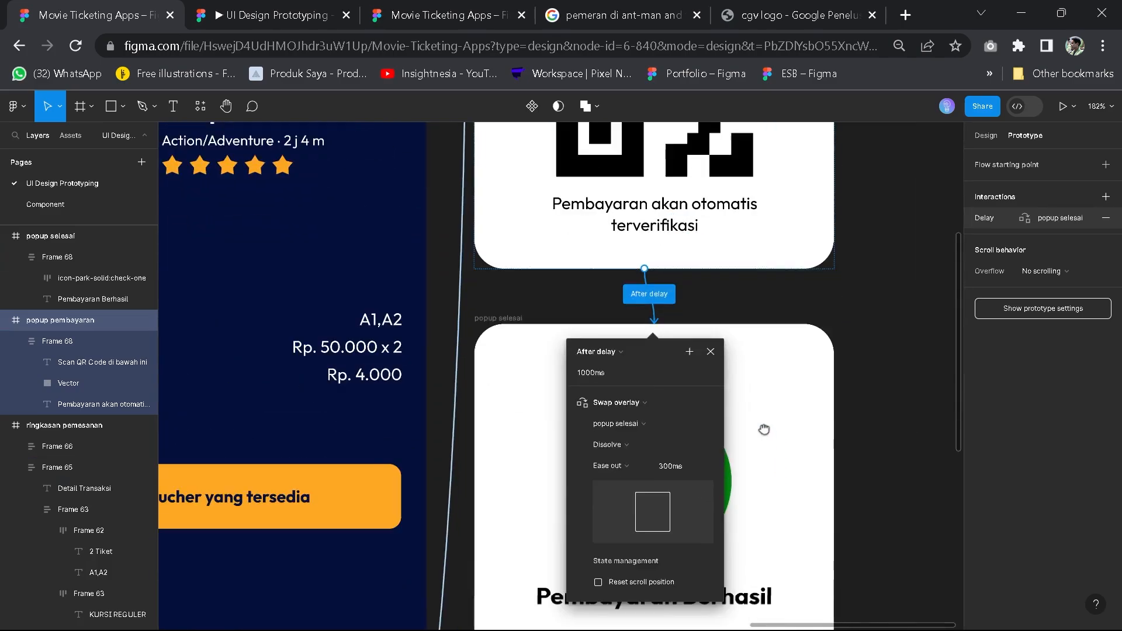
Retest the payment popups in the prototype preview from the Ringkasan Pemesanan screen, and close the connection settings in the design file
{"action": "left_click", "coordinate": [252, 7]}
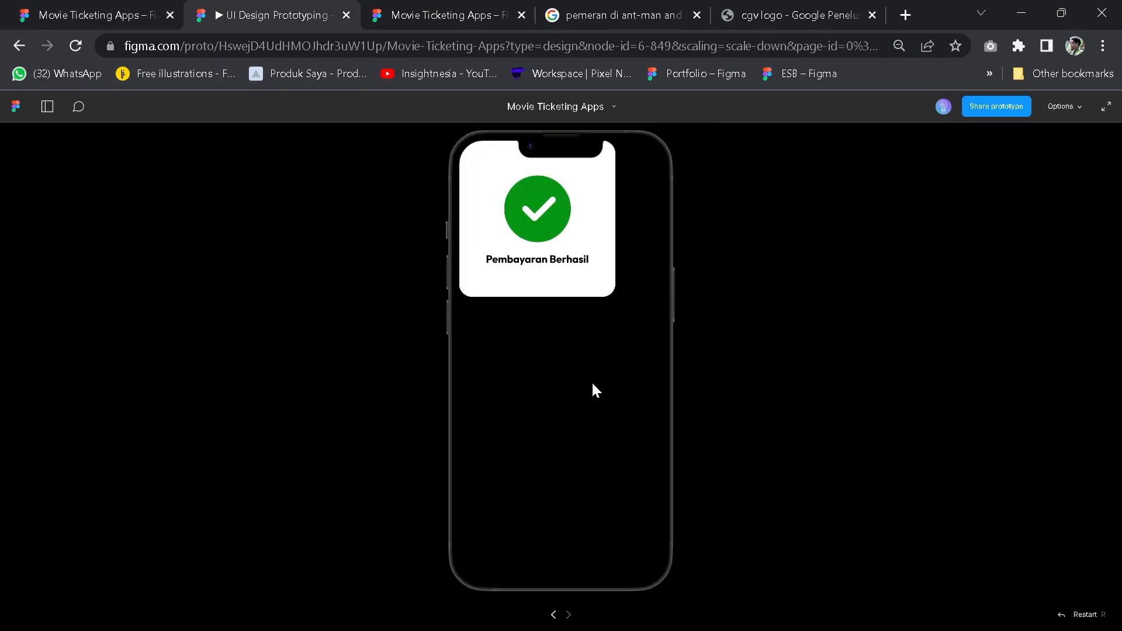
{"action": "left_click", "coordinate": [553, 613]}
{"action": "left_click", "coordinate": [576, 549]}
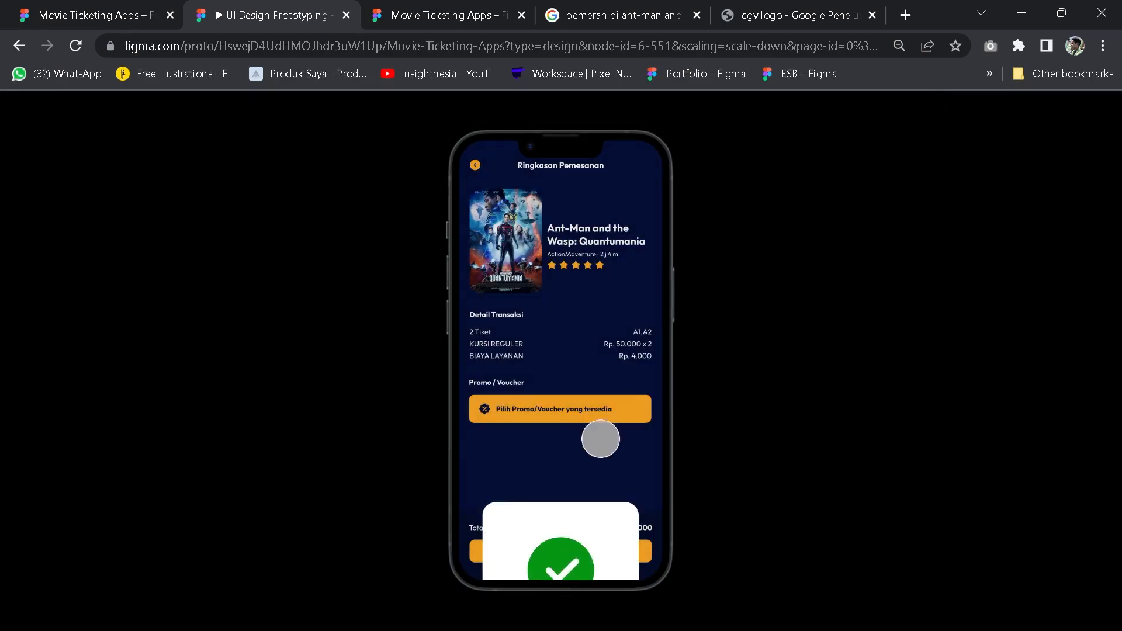
{"action": "key", "text": "ctrl+shift+Tab"}
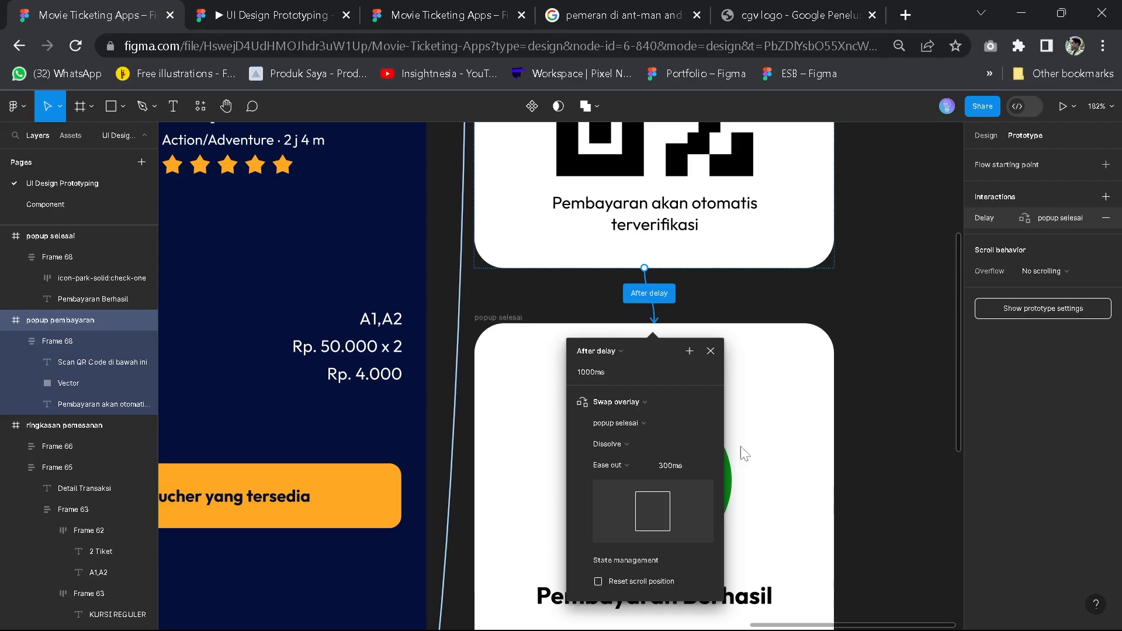
{"action": "scroll", "coordinate": [830, 520], "scroll_direction": "down", "scroll_amount": 10}
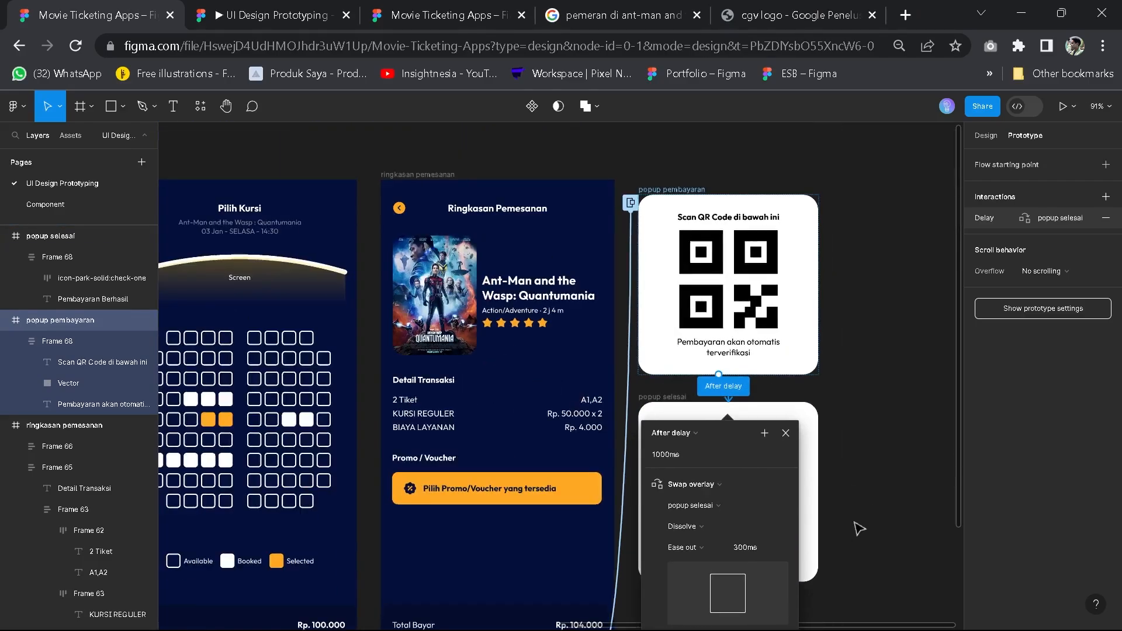
{"action": "key", "text": "Escape"}
{"action": "key", "text": "Escape"}
{"action": "left_click", "coordinate": [298, 8]}
{"action": "left_click", "coordinate": [10, 8]}
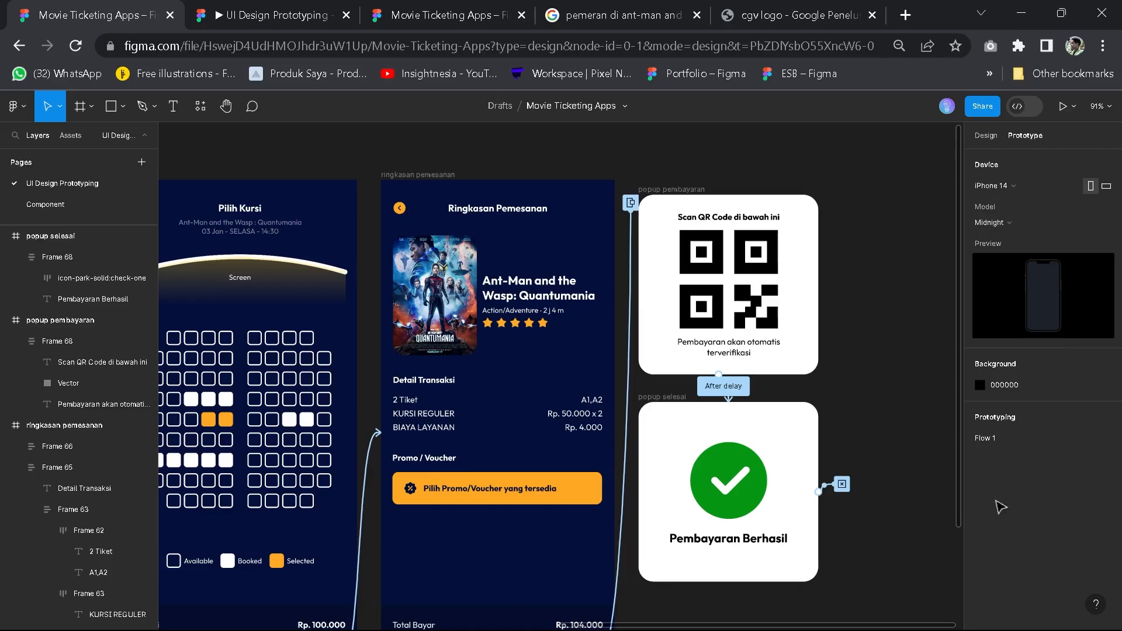
Connect the popup selesai frame to the beranda frame with a Navigate to action, keeping the After delay trigger
{"action": "scroll", "coordinate": [847, 497], "scroll_direction": "up", "scroll_amount": 3}
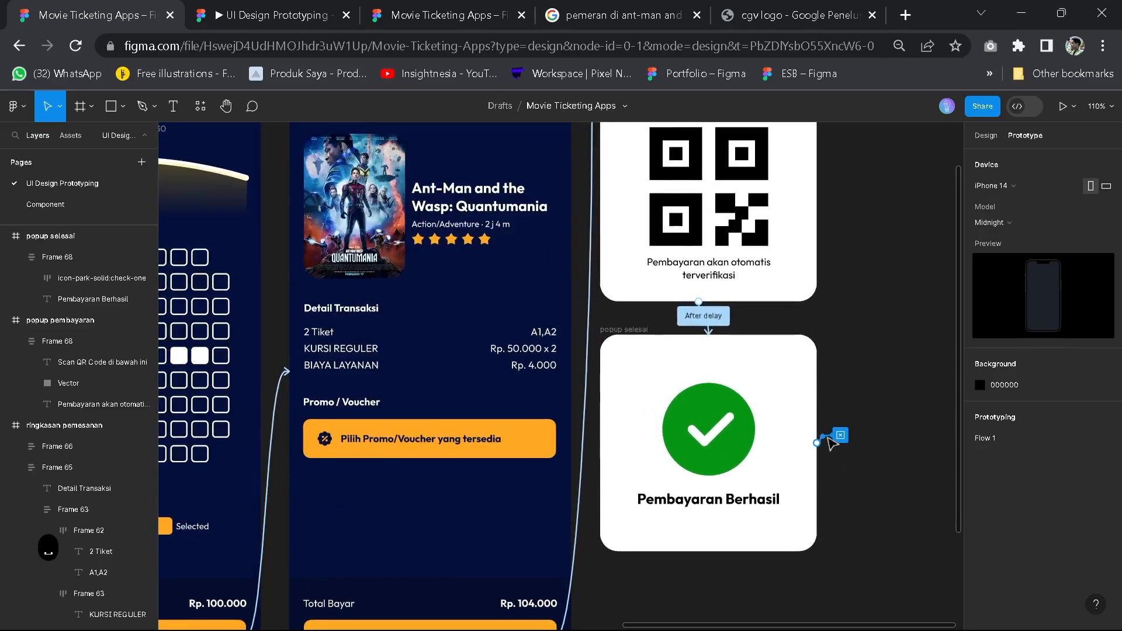
{"action": "left_click", "coordinate": [830, 442]}
{"action": "scroll", "coordinate": [821, 436], "scroll_direction": "down", "scroll_amount": 5}
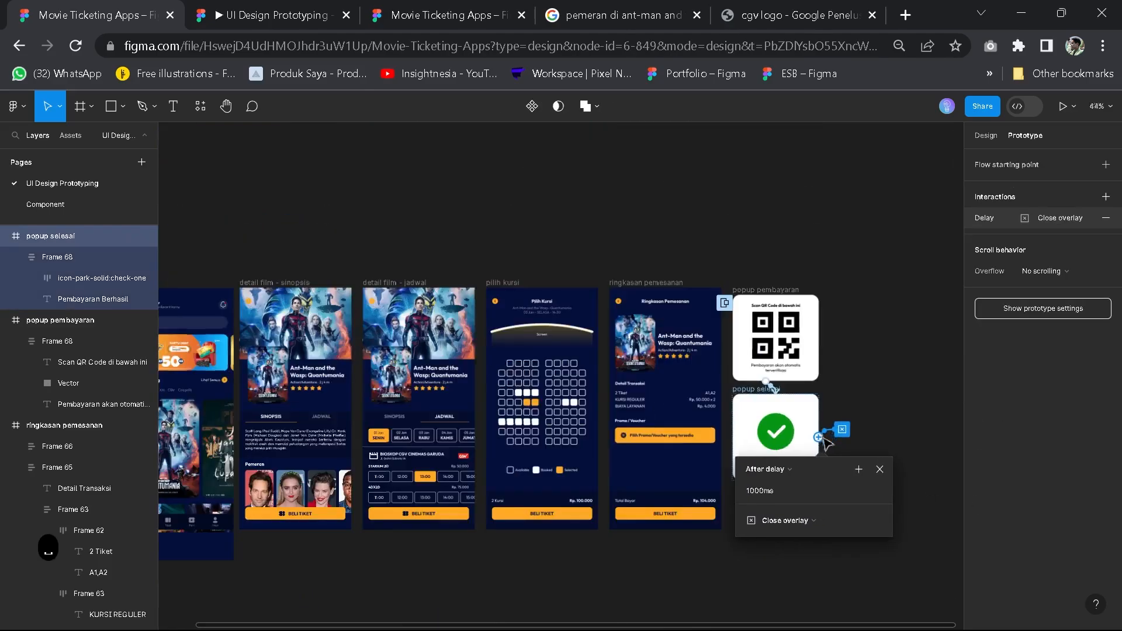
{"action": "key", "text": "space"}
{"action": "left_click_drag", "start_coordinate": [875, 444], "coordinate": [298, 401]}
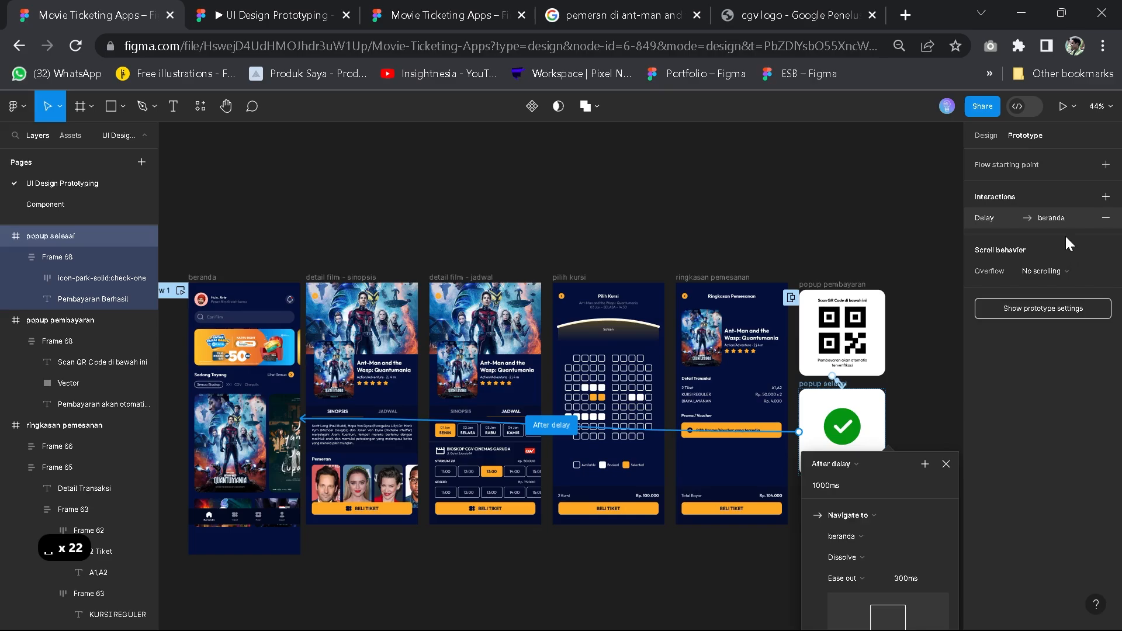
{"action": "left_click", "coordinate": [833, 464]}
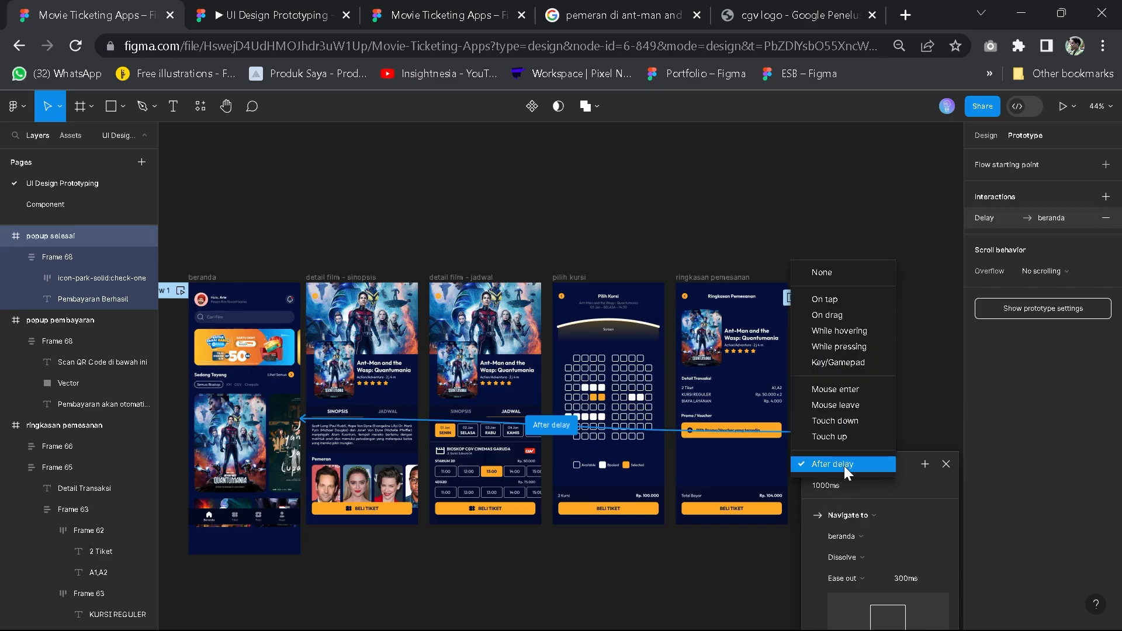
{"action": "left_click", "coordinate": [844, 465]}
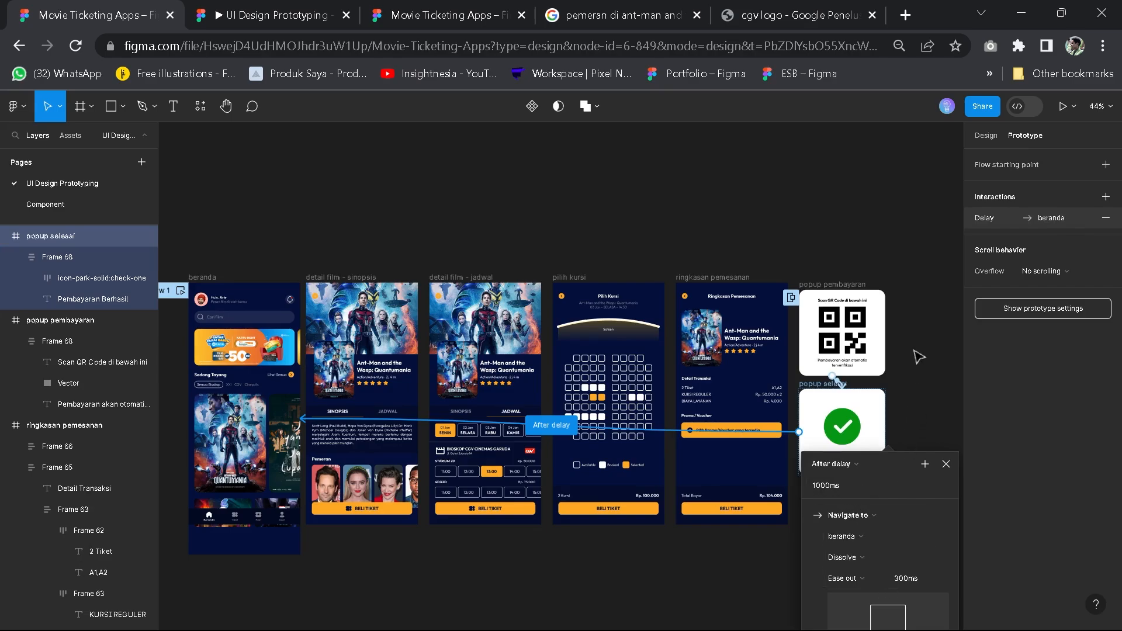
{"action": "left_click_drag", "start_coordinate": [897, 463], "coordinate": [829, 381]}
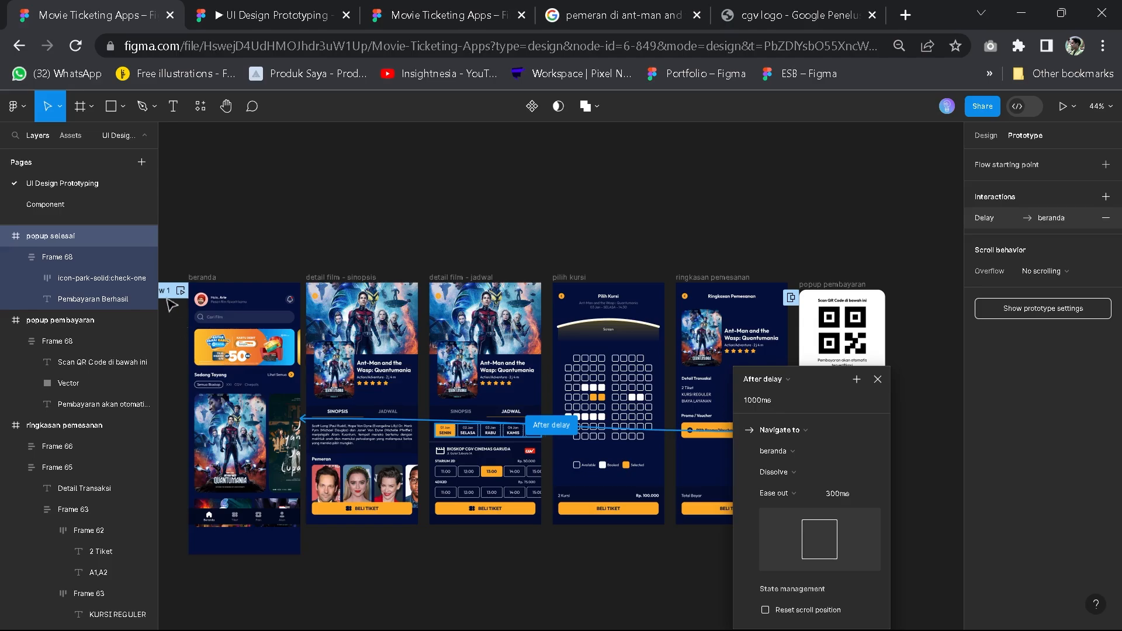
Run the payment in the prototype preview through to the beranda screen and check that screen's vertical and horizontal scrolling
{"action": "key", "text": "ctrl+2"}
{"action": "left_click", "coordinate": [557, 535]}
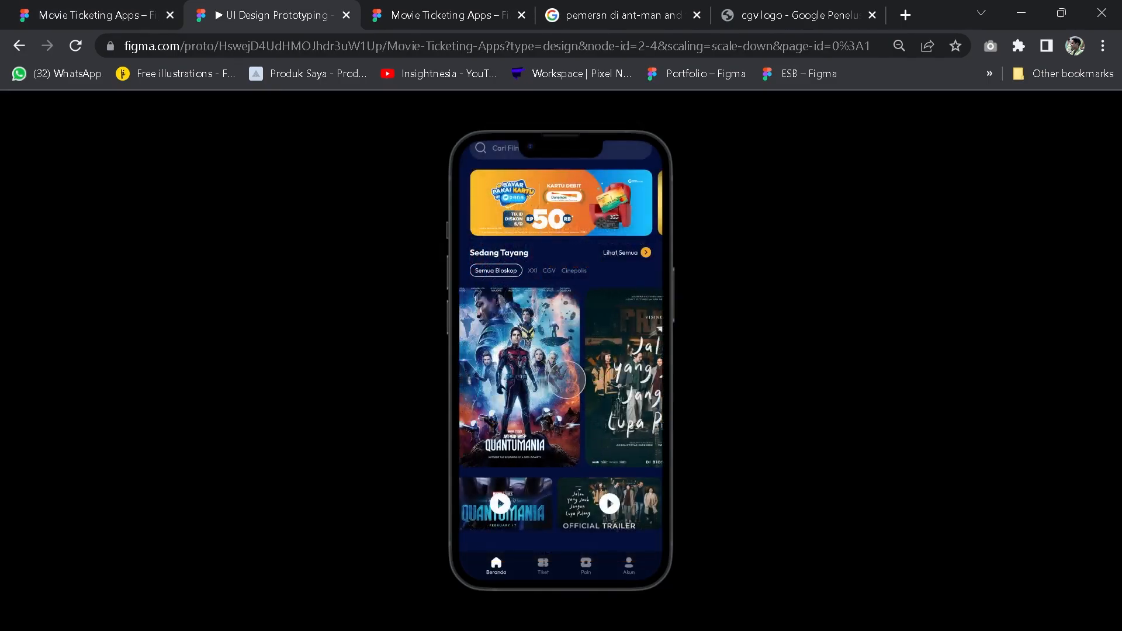
{"action": "left_click_drag", "start_coordinate": [579, 504], "coordinate": [621, 505]}
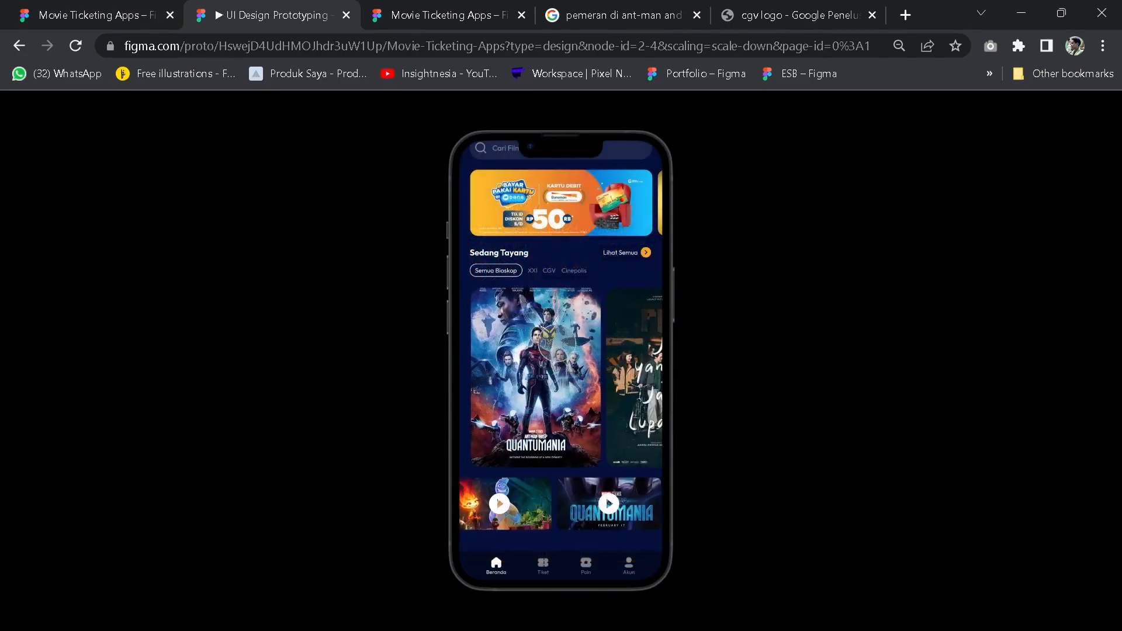
{"action": "scroll", "coordinate": [558, 420], "scroll_direction": "up", "scroll_amount": 3}
{"action": "scroll", "coordinate": [560, 417], "scroll_direction": "down", "scroll_amount": 3}
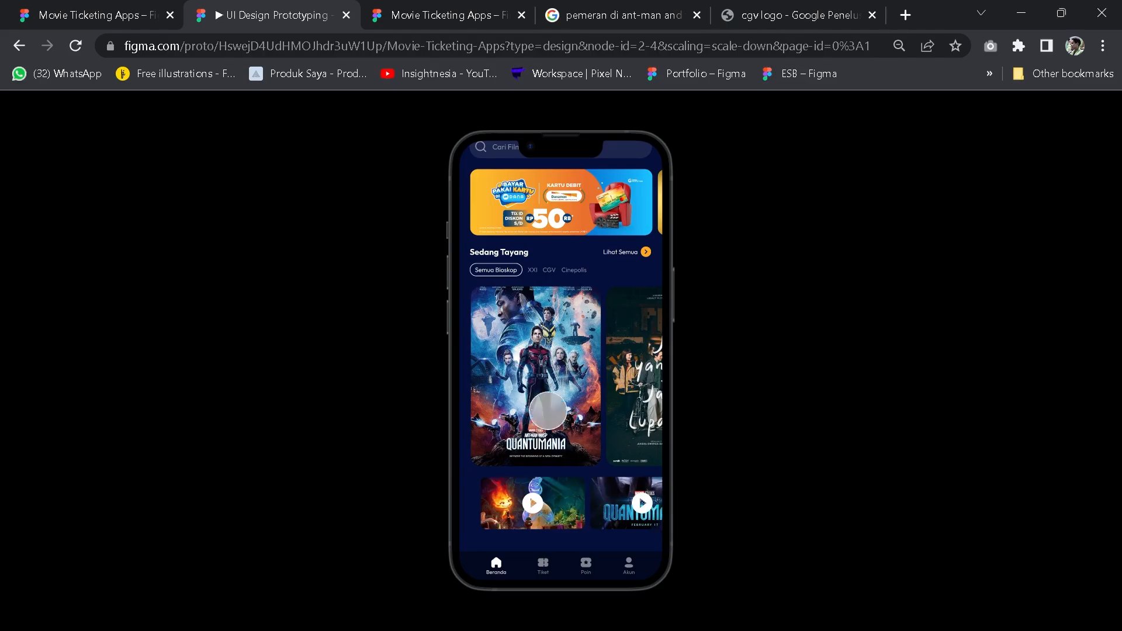
{"action": "scroll", "coordinate": [522, 423], "scroll_direction": "up", "scroll_amount": 3}
{"action": "left_click_drag", "start_coordinate": [619, 281], "coordinate": [698, 285]}
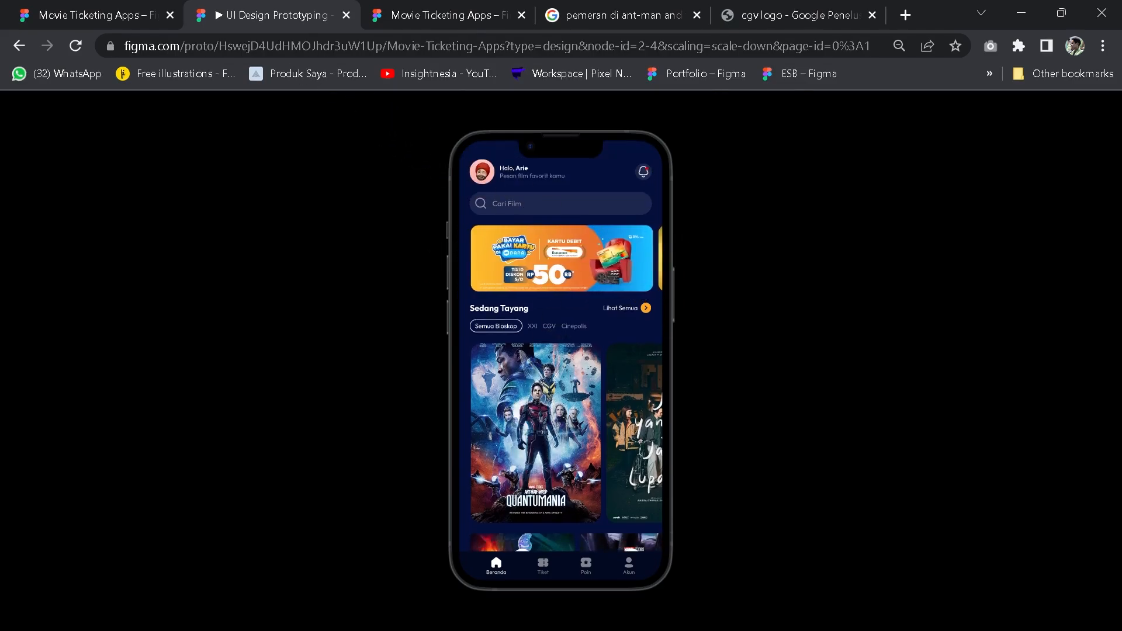
Return to the design file and close the interaction settings of the popup selesai to beranda connection
{"action": "left_click", "coordinate": [117, 8]}
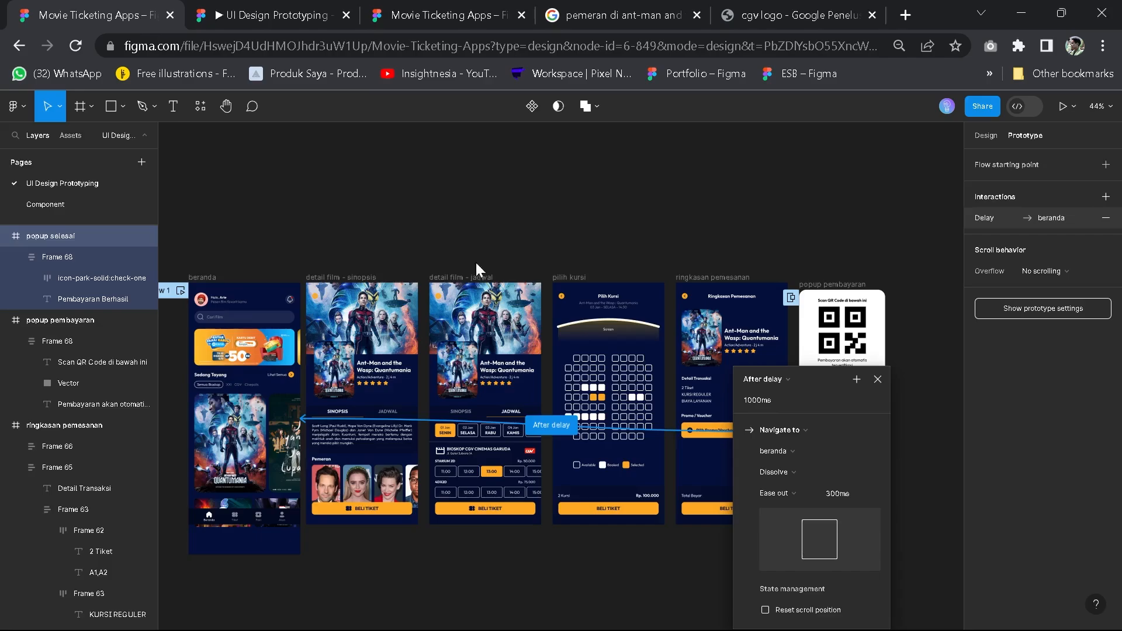
{"action": "left_click", "coordinate": [878, 381]}
{"action": "scroll", "coordinate": [497, 199], "scroll_direction": "down", "scroll_amount": 2}
{"action": "left_click_drag", "start_coordinate": [432, 190], "coordinate": [531, 143]}
{"action": "scroll", "coordinate": [593, 437], "scroll_direction": "up", "scroll_amount": 5}
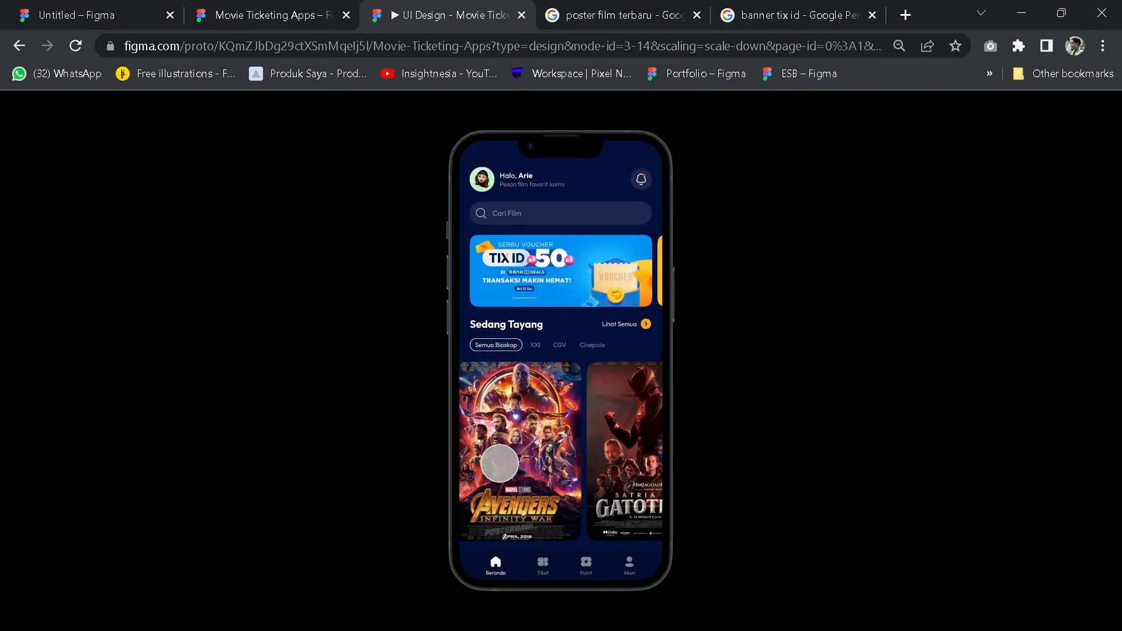
Test the other Movie Ticketing prototype by scrolling its beranda screen and trailer row and opening the Quantumania film's detail screen
{"action": "scroll", "coordinate": [567, 351], "scroll_direction": "down", "scroll_amount": 3}
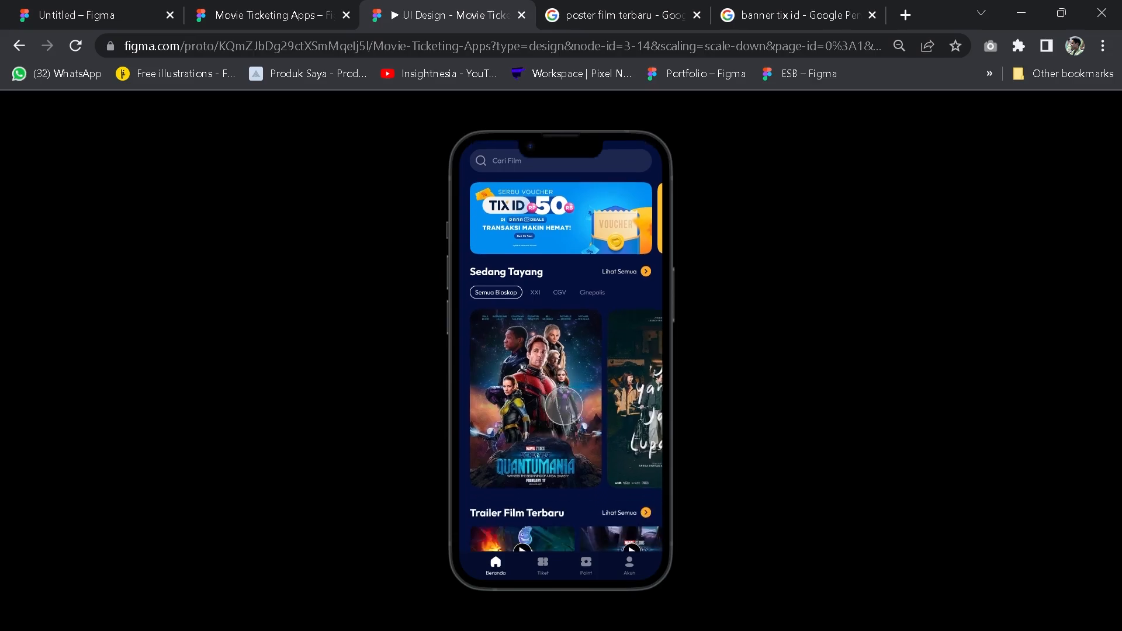
{"action": "left_click_drag", "start_coordinate": [563, 290], "coordinate": [541, 401]}
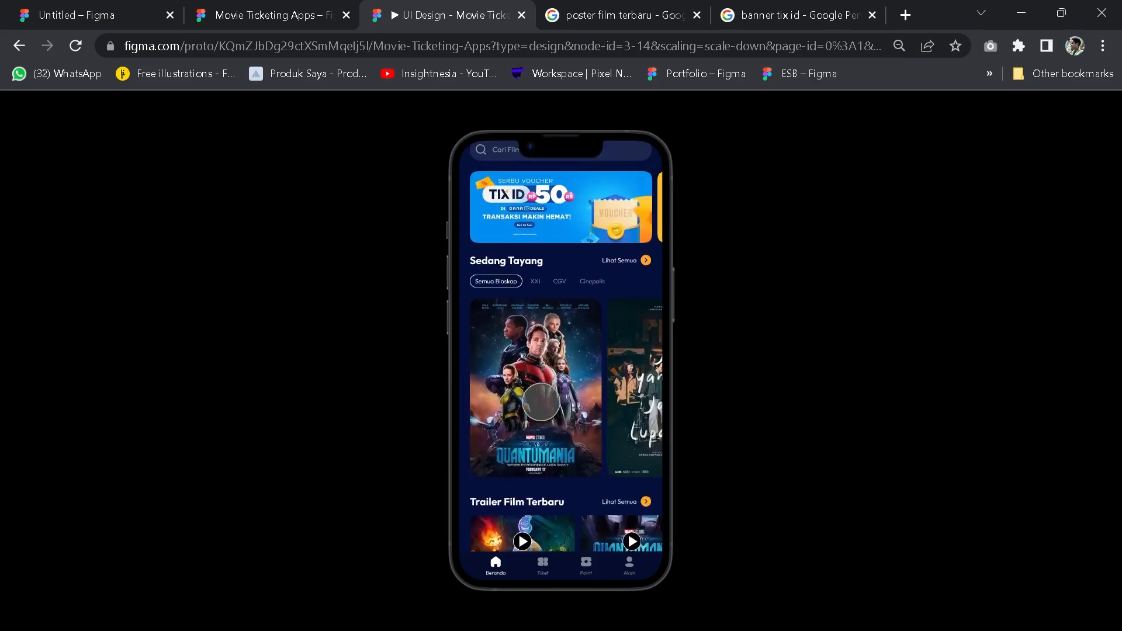
{"action": "left_click_drag", "start_coordinate": [549, 341], "coordinate": [546, 175]}
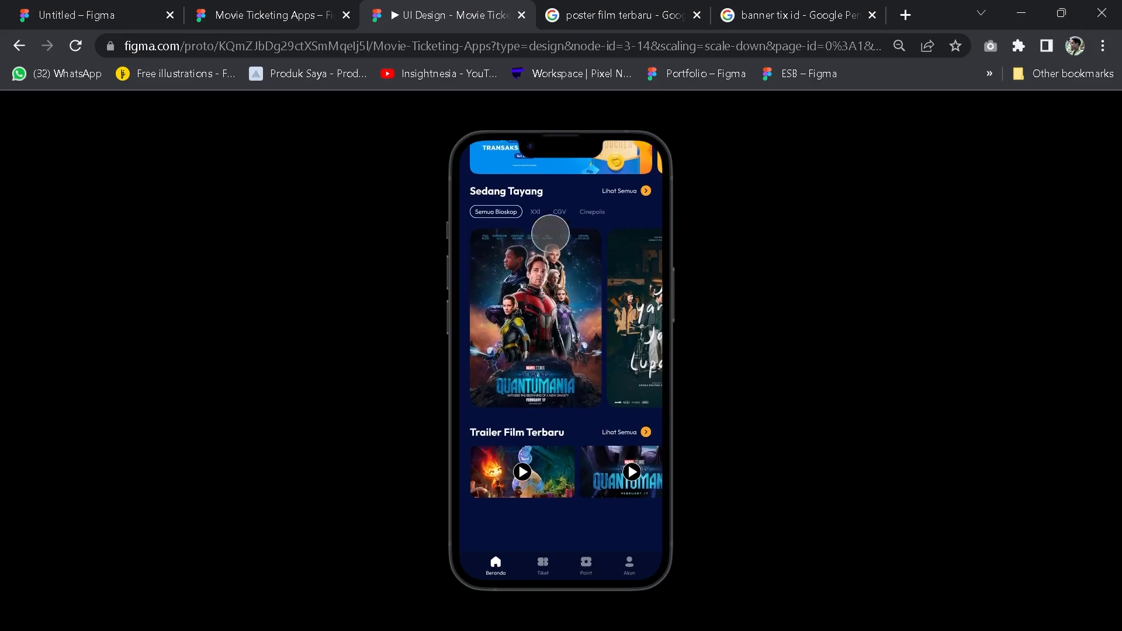
{"action": "left_click_drag", "start_coordinate": [551, 233], "coordinate": [551, 275]}
{"action": "left_click_drag", "start_coordinate": [594, 501], "coordinate": [522, 502]}
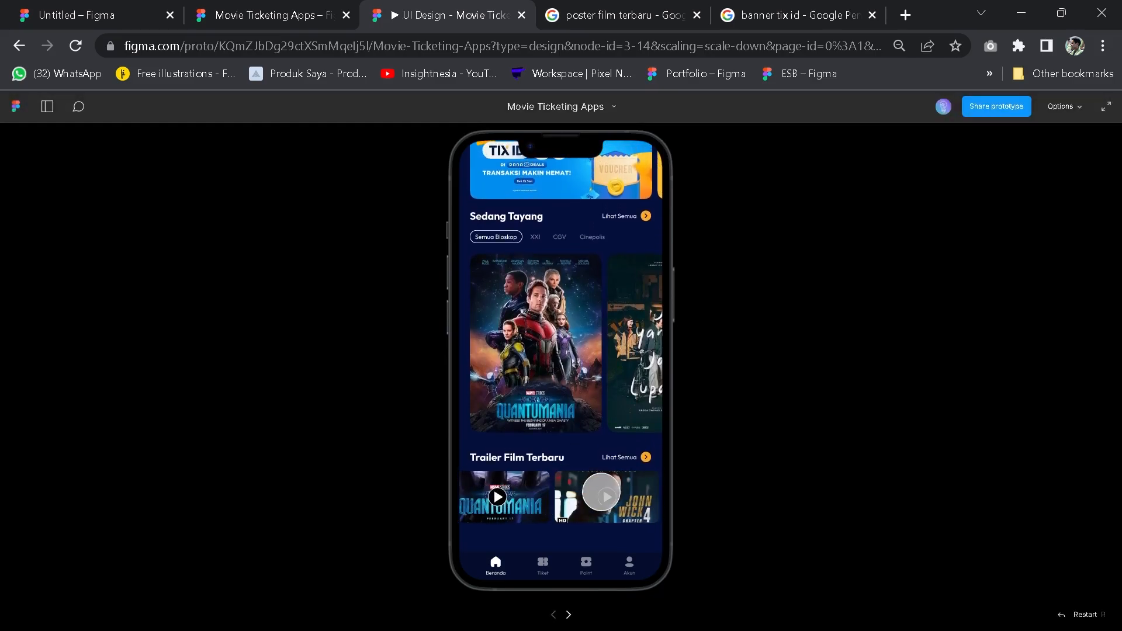
{"action": "left_click", "coordinate": [520, 346]}
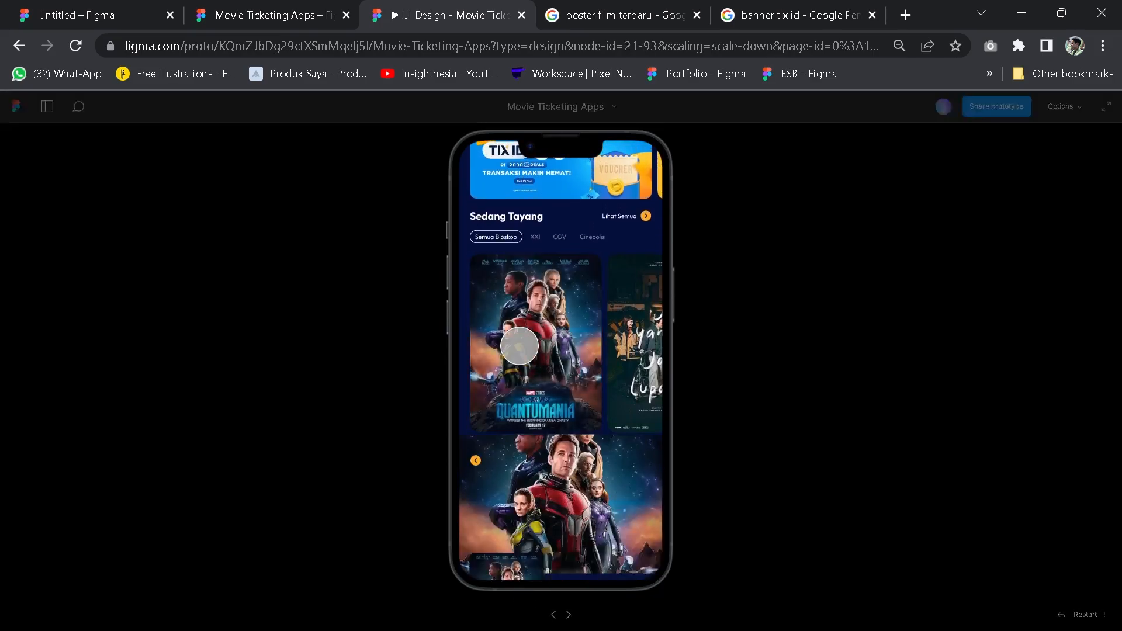